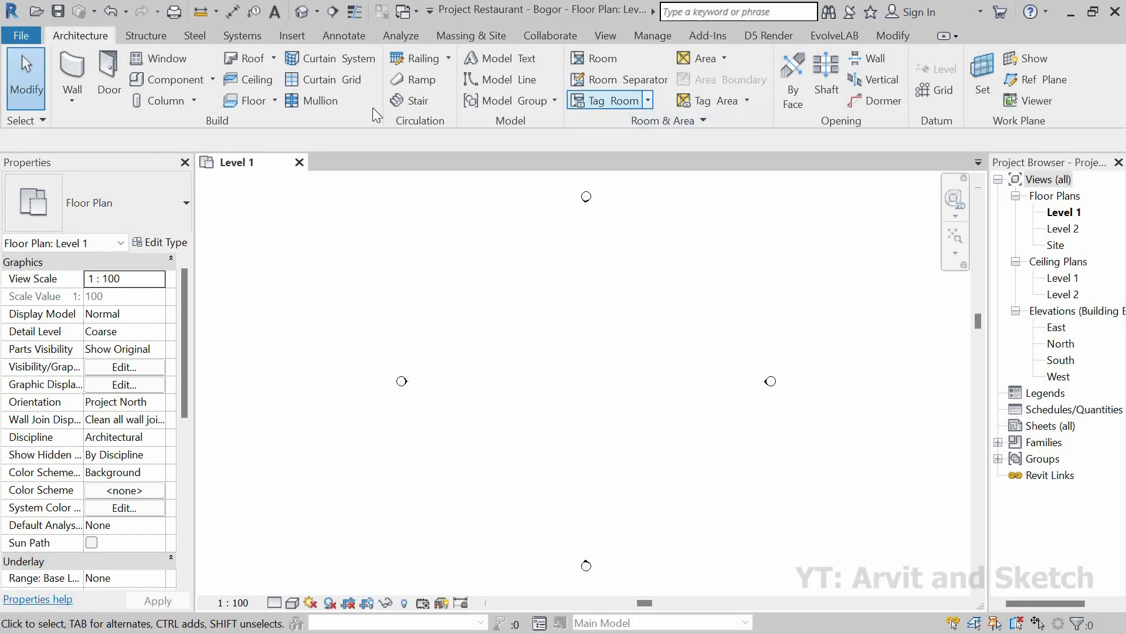
Set the project's length unit to Centimeters in the Project Units settings.
{"action": "left_click", "coordinate": [661, 37]}
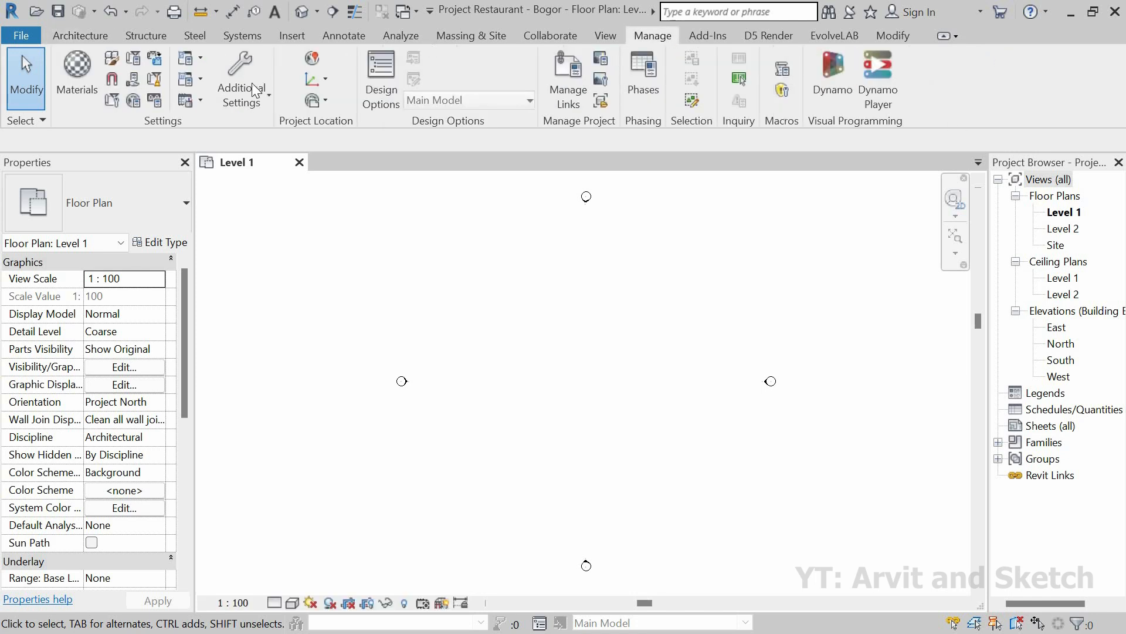
{"action": "left_click", "coordinate": [153, 104]}
{"action": "left_click", "coordinate": [619, 203]}
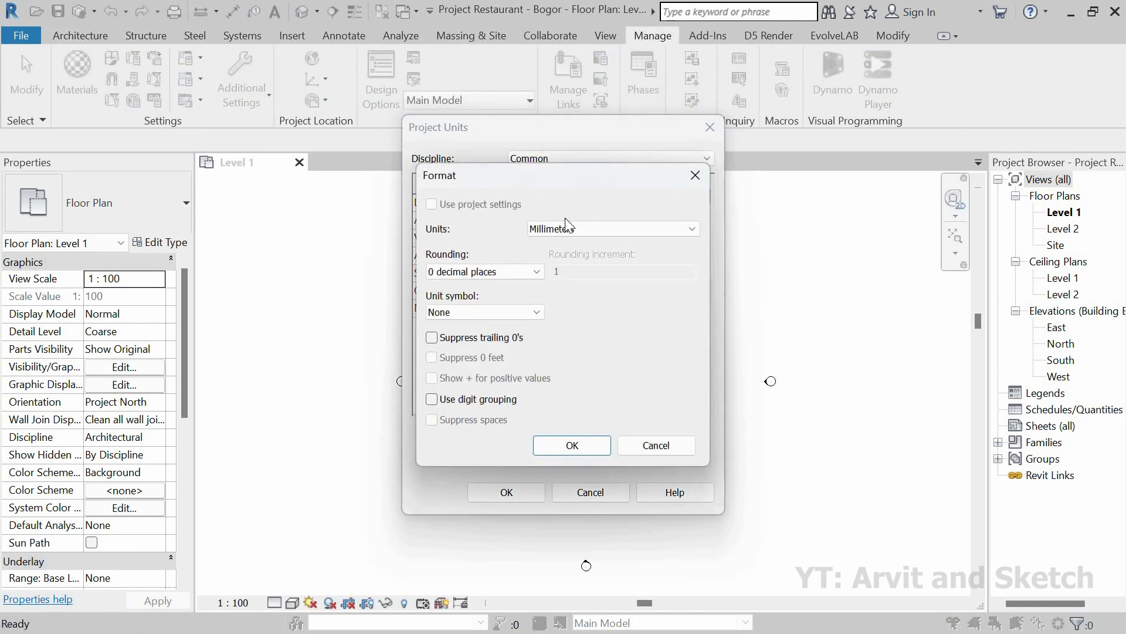
{"action": "left_click", "coordinate": [566, 230]}
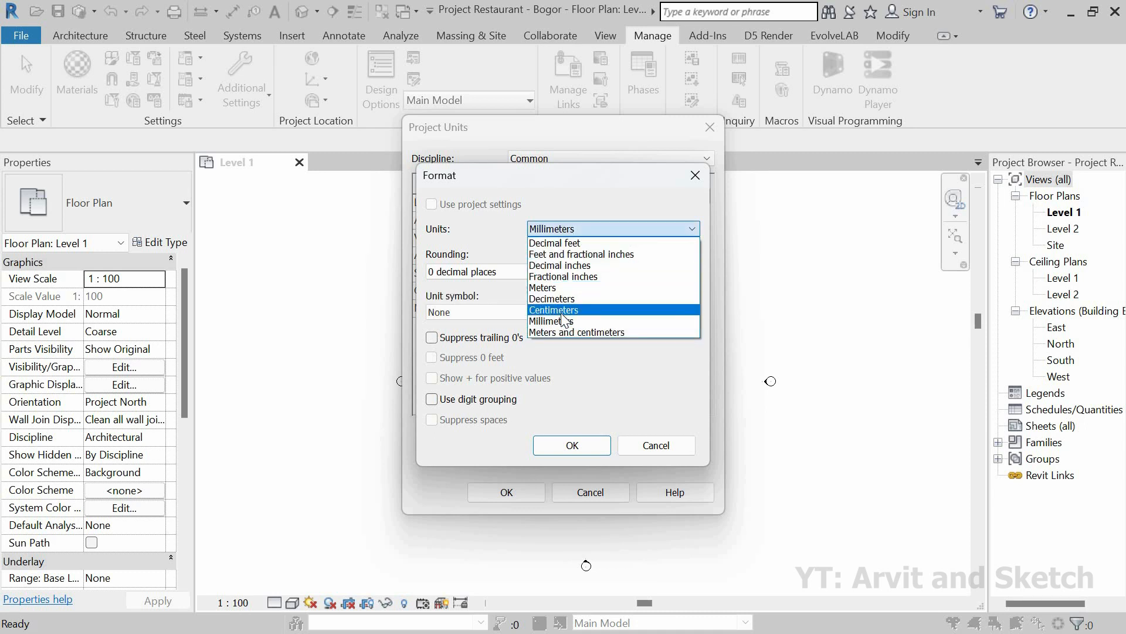
{"action": "left_click", "coordinate": [563, 309]}
{"action": "key", "text": "Return"}
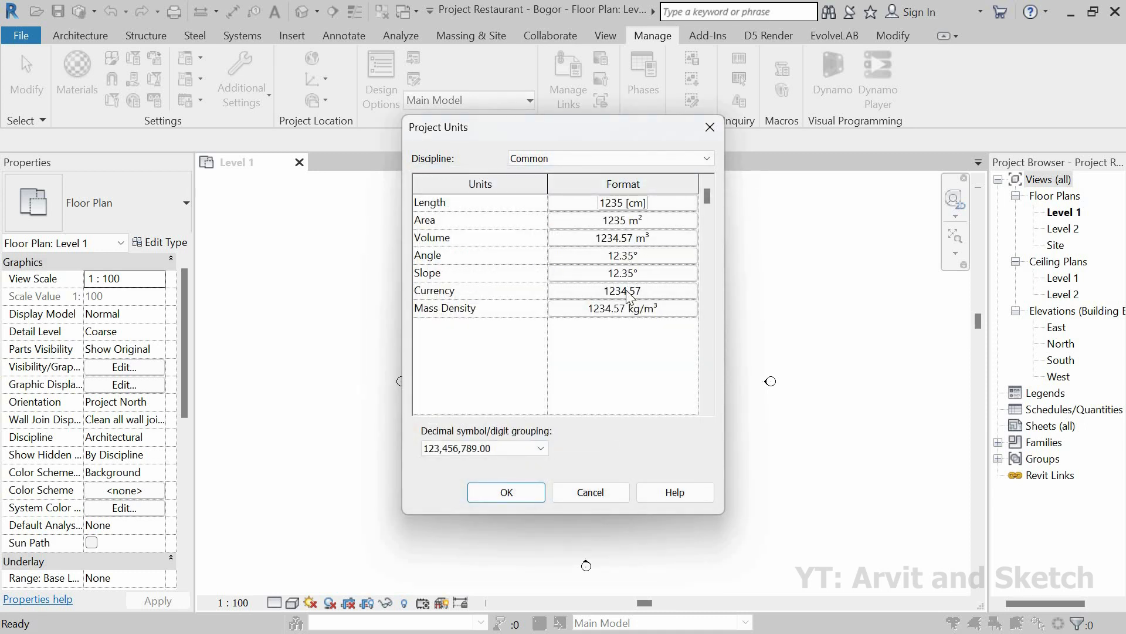
{"action": "left_click", "coordinate": [505, 493]}
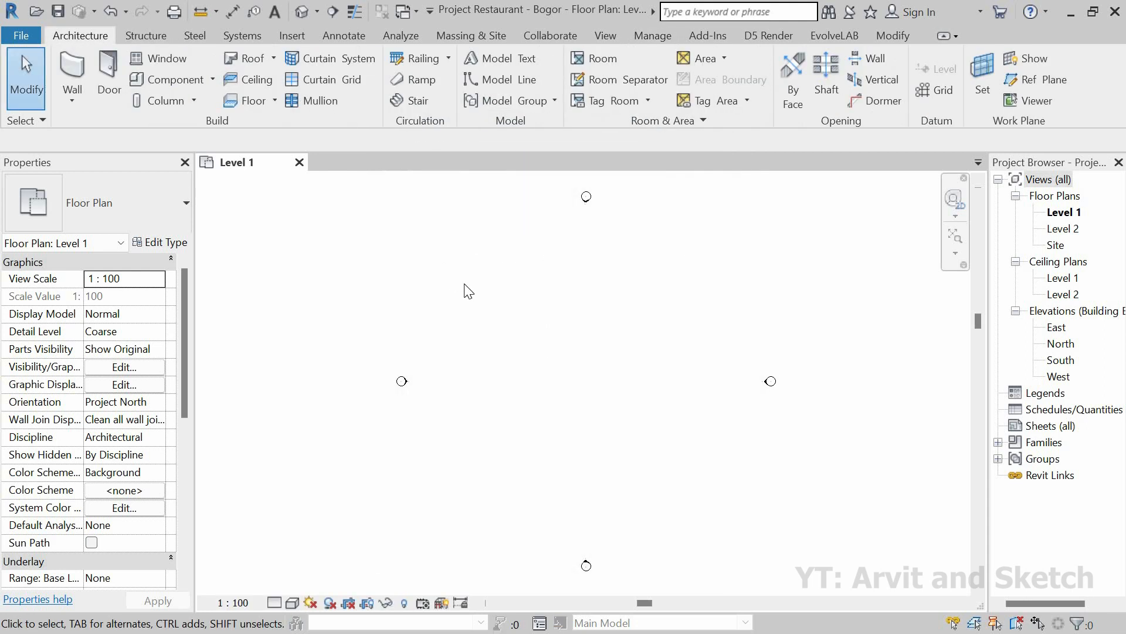
Draw three equal-length horizontal grid lines on Level 1, spaced 700 cm apart and stacked upward between the elevation markers.
{"action": "key", "text": "g"}
{"action": "key", "text": "r"}
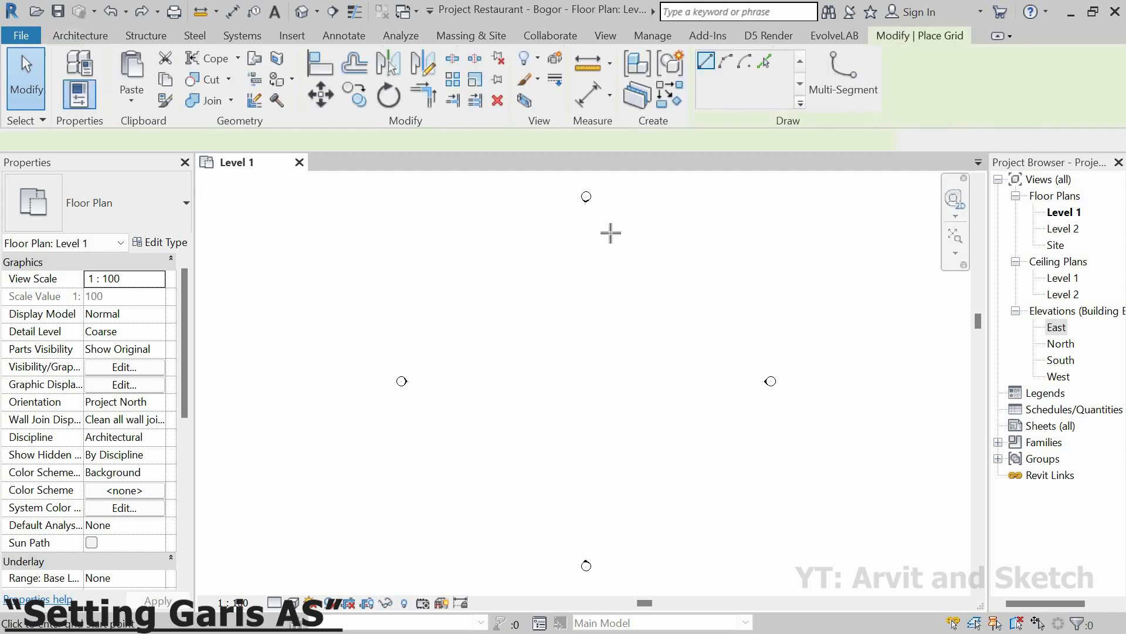
{"action": "left_click", "coordinate": [459, 422]}
{"action": "left_click", "coordinate": [727, 422]}
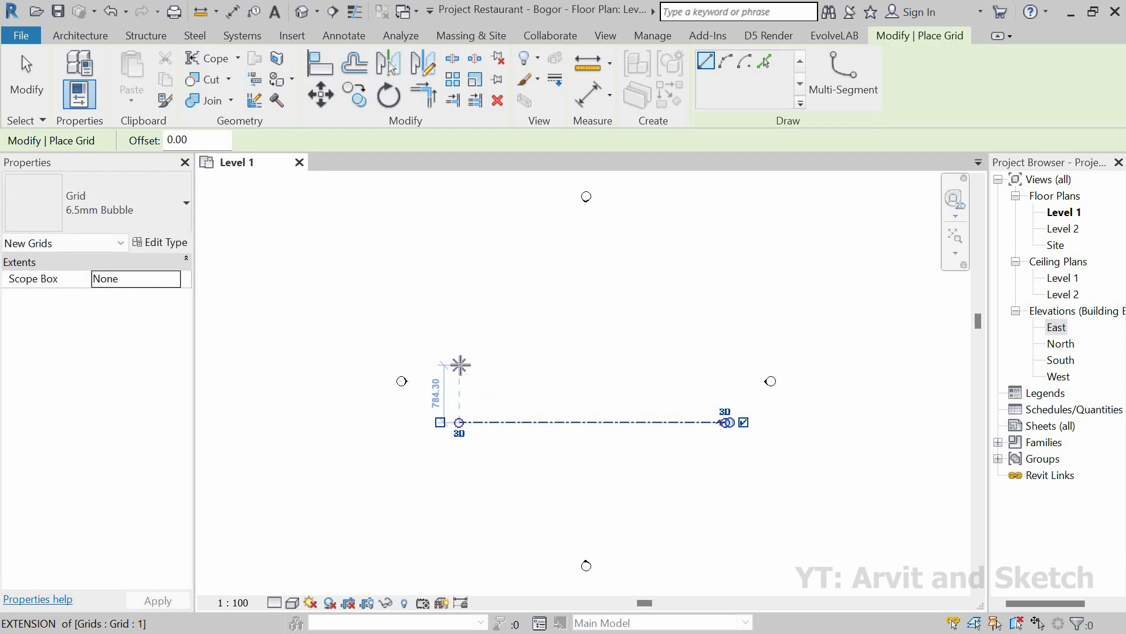
{"action": "left_click", "coordinate": [460, 365]}
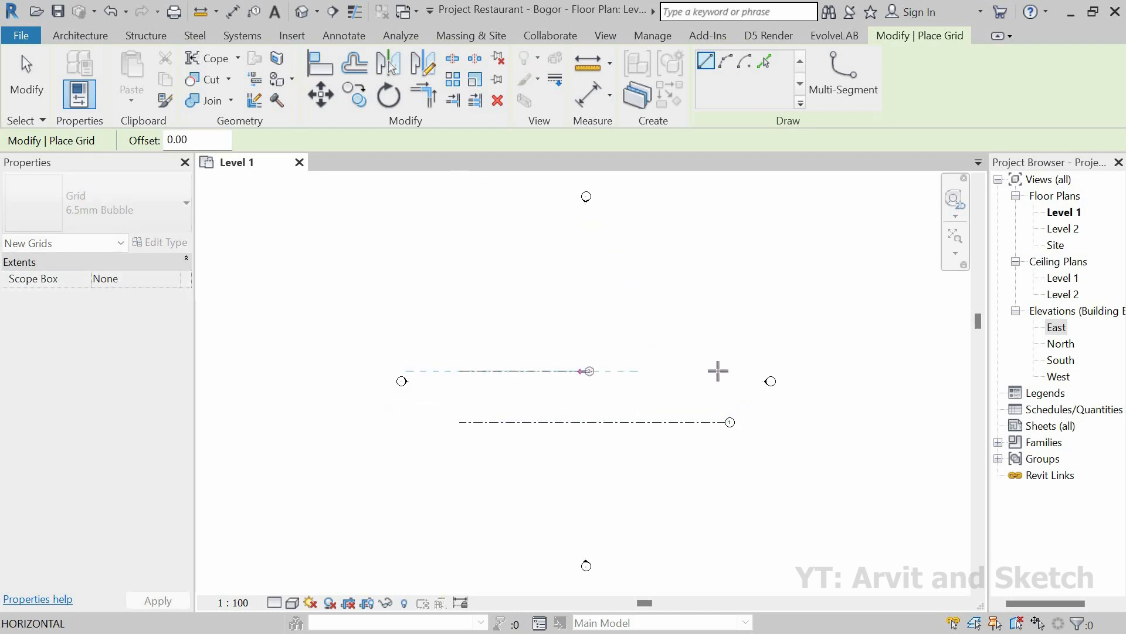
{"action": "left_click", "coordinate": [725, 370]}
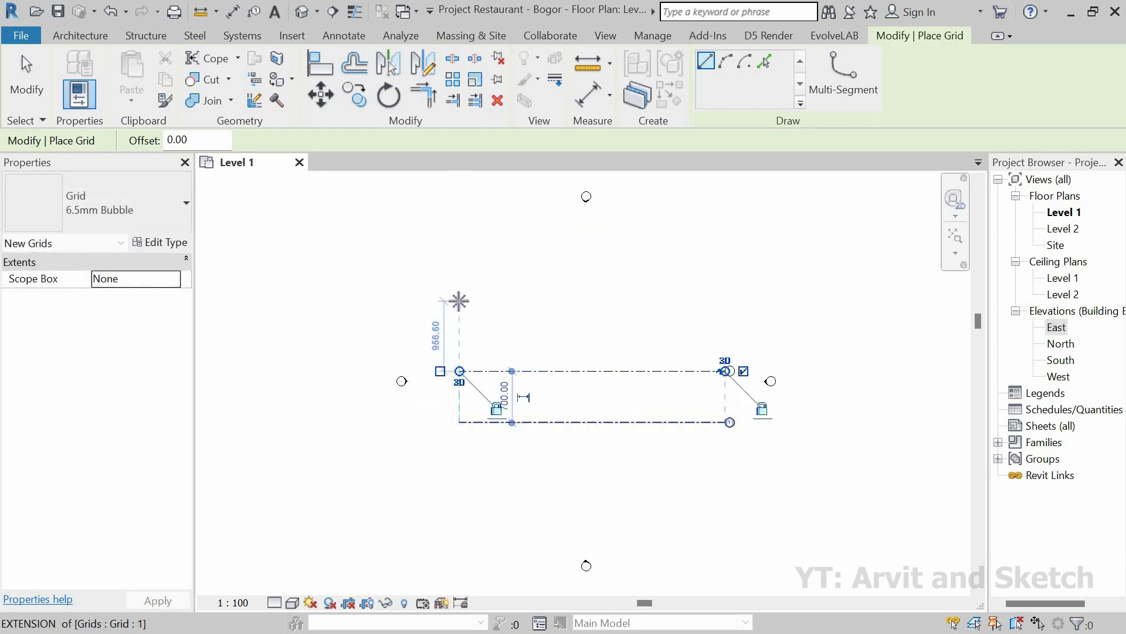
{"action": "left_click", "coordinate": [460, 317]}
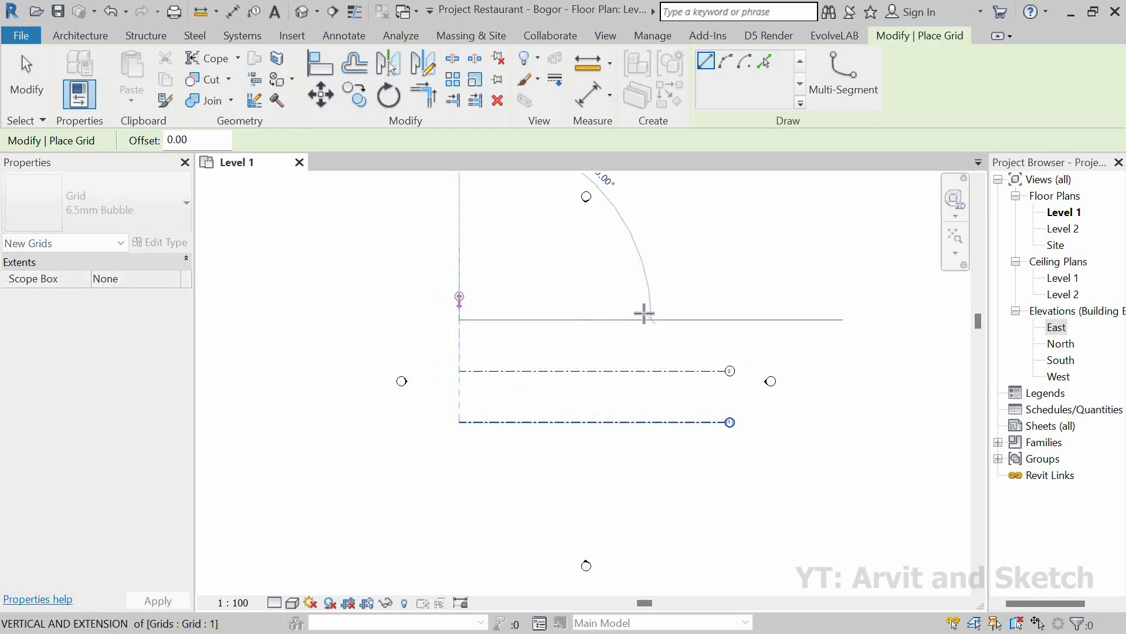
{"action": "left_click", "coordinate": [727, 319]}
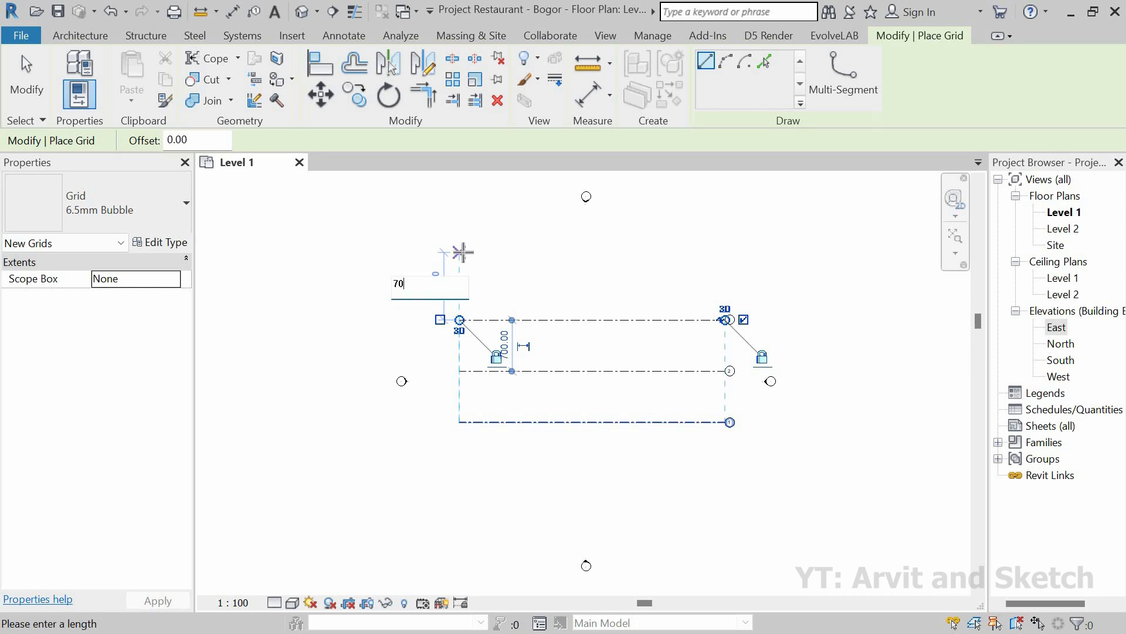
Add two more horizontal grid lines above the existing three, each 700 cm apart and aligned at both ends.
{"action": "left_click", "coordinate": [459, 268]}
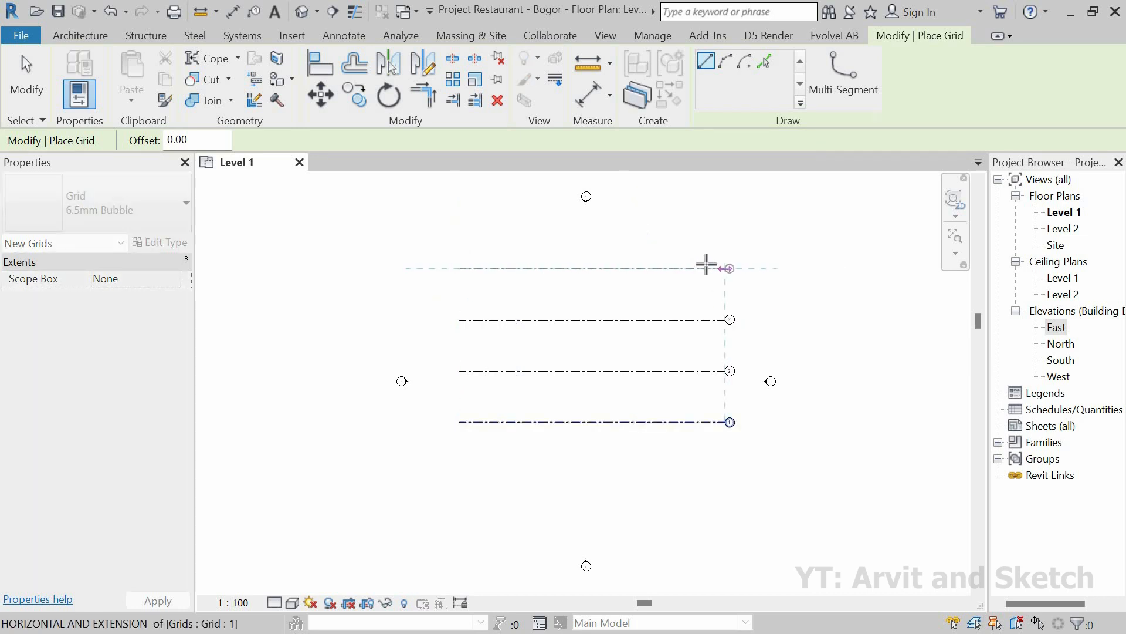
{"action": "left_click", "coordinate": [725, 268]}
{"action": "type", "text": "7"}
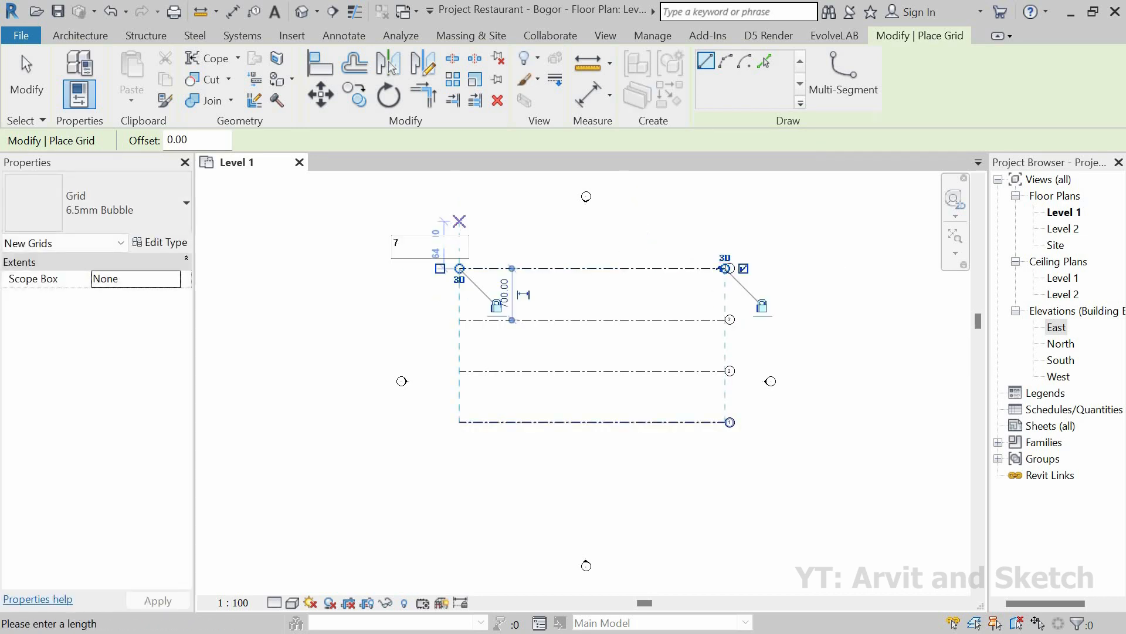
{"action": "type", "text": "00"}
{"action": "key", "text": "Return"}
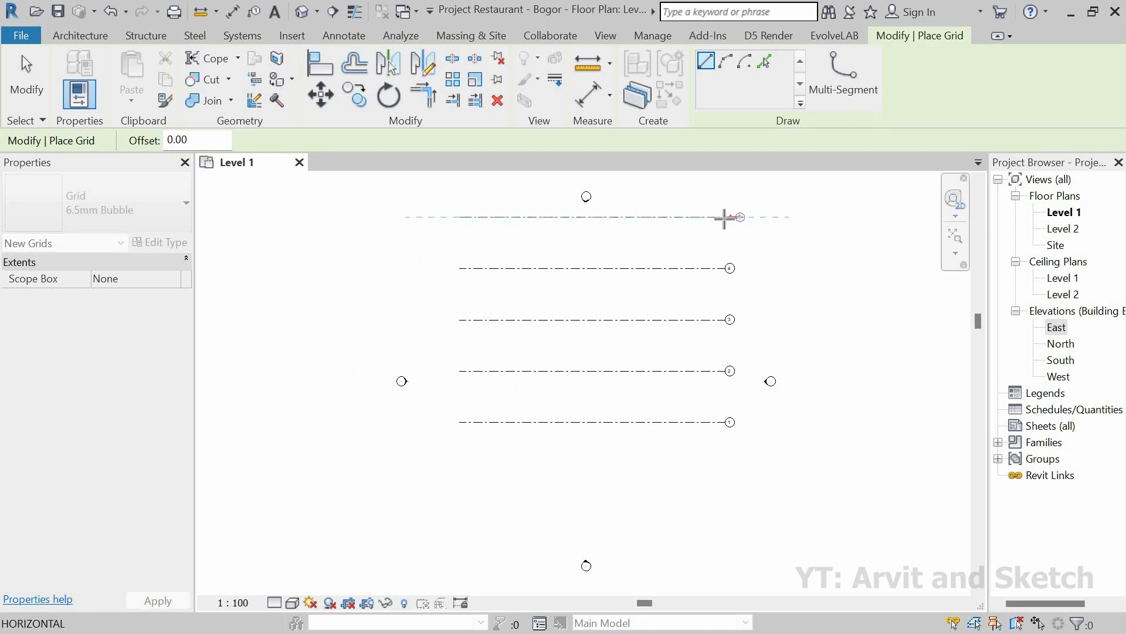
{"action": "scroll", "coordinate": [537, 364], "scroll_direction": "down", "scroll_amount": 2}
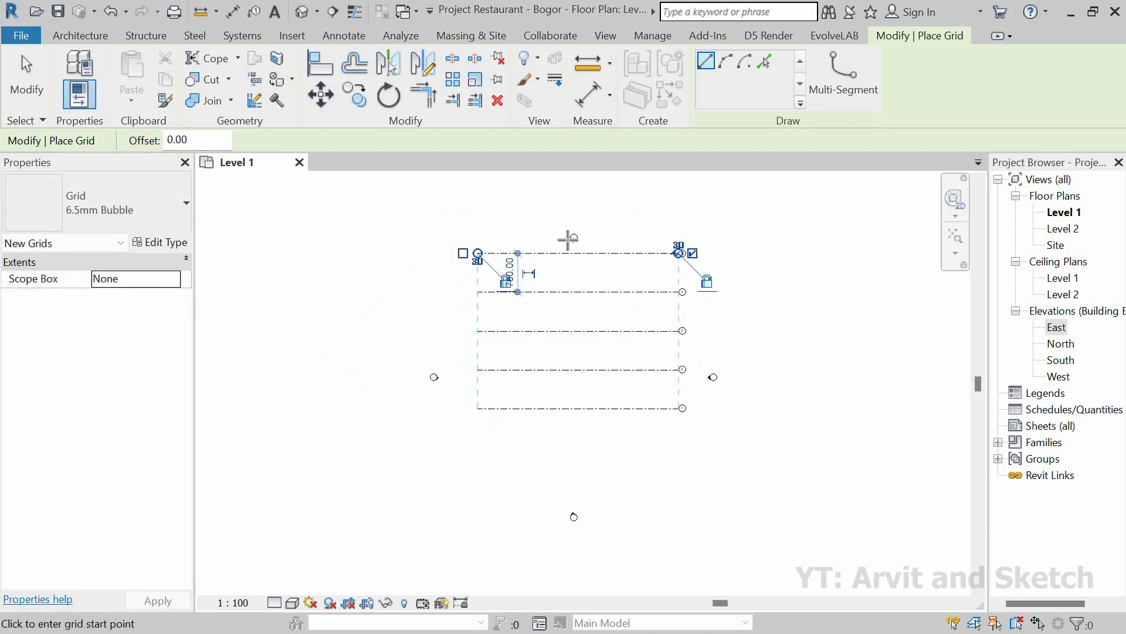
{"action": "key", "text": "Escape"}
{"action": "key", "text": "Escape"}
Move the north elevation marker about 800 cm up, away from the uppermost horizontal grid line.
{"action": "left_click_drag", "start_coordinate": [593, 248], "coordinate": [558, 217]}
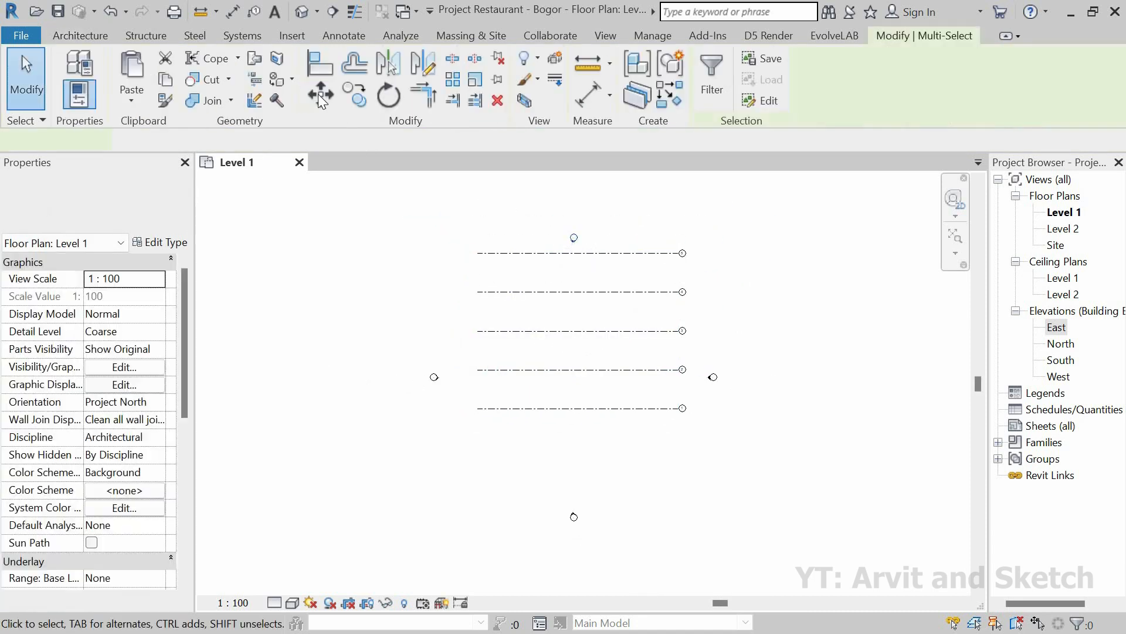
{"action": "key", "text": "m"}
{"action": "key", "text": "v"}
{"action": "left_click", "coordinate": [576, 227]}
{"action": "left_click", "coordinate": [576, 182]}
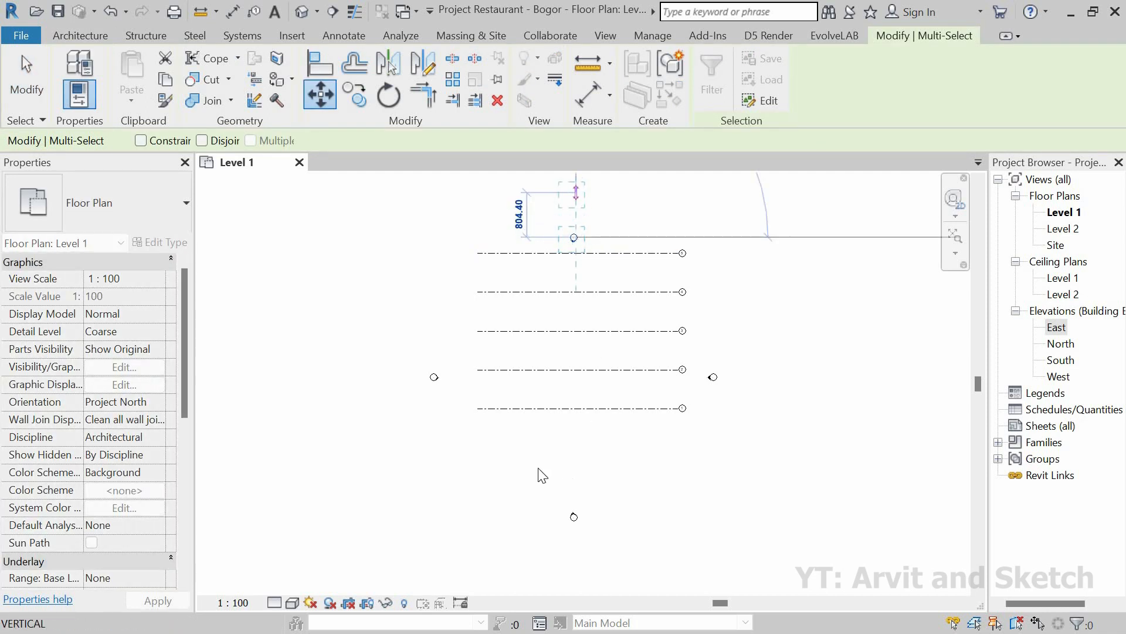
Move the south elevation marker straight up, closer to the lowest horizontal grid line.
{"action": "left_click_drag", "start_coordinate": [630, 546], "coordinate": [519, 476]}
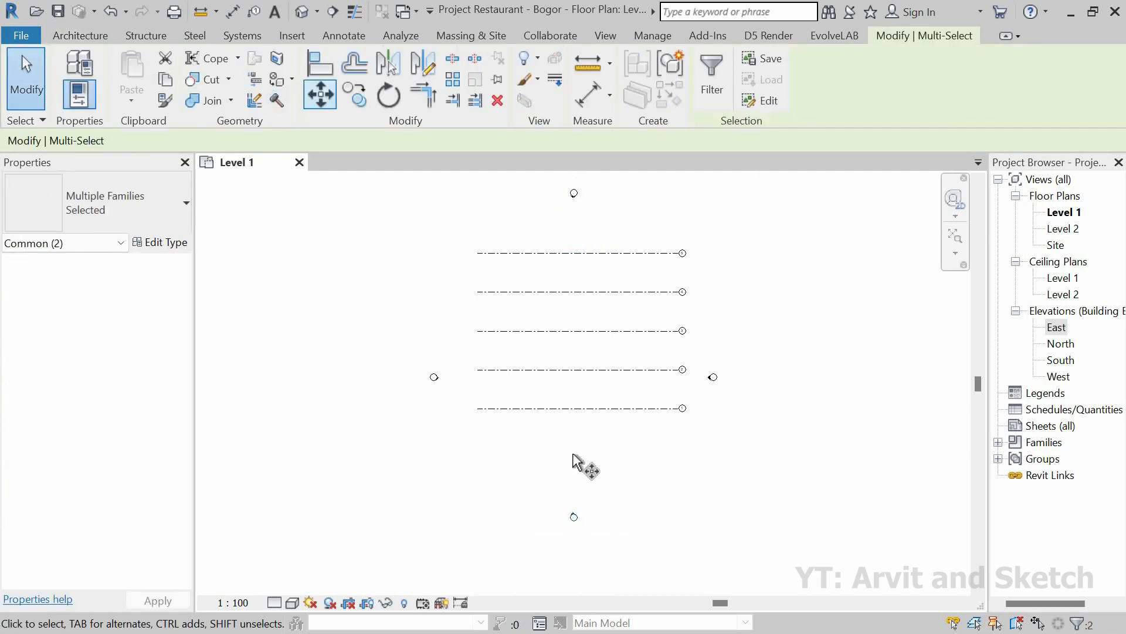
{"action": "key", "text": "m"}
{"action": "key", "text": "v"}
{"action": "left_click", "coordinate": [571, 515]}
{"action": "left_click", "coordinate": [571, 477]}
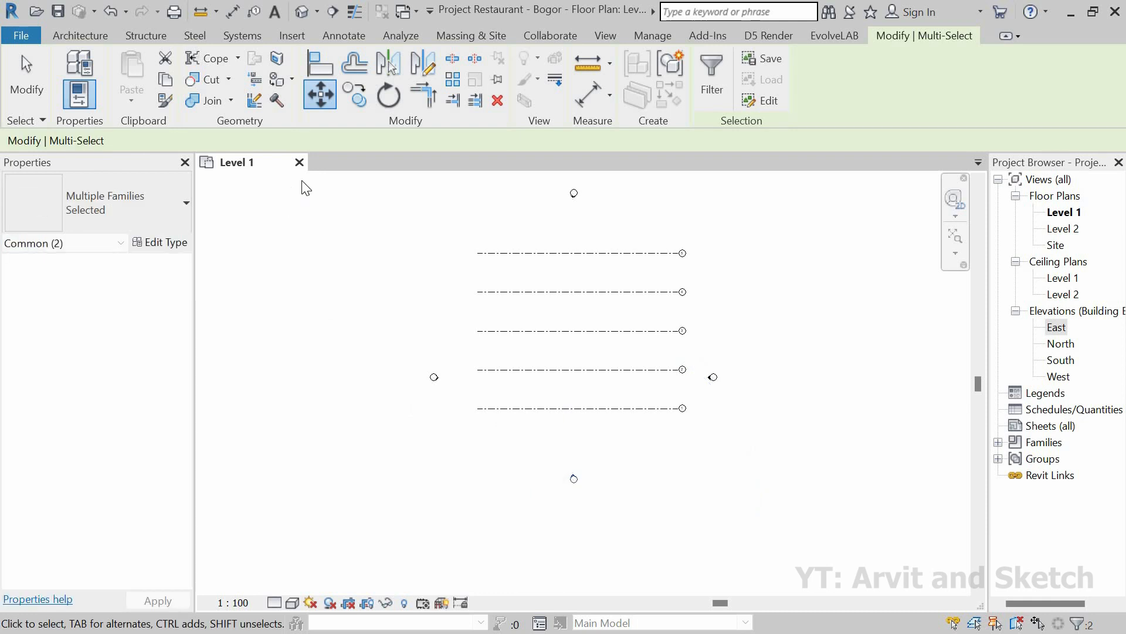
{"action": "key", "text": "Escape"}
Draw two vertical grid lines 700 cm apart across the left part of the horizontal grids, with bubbles below.
{"action": "left_click", "coordinate": [939, 89]}
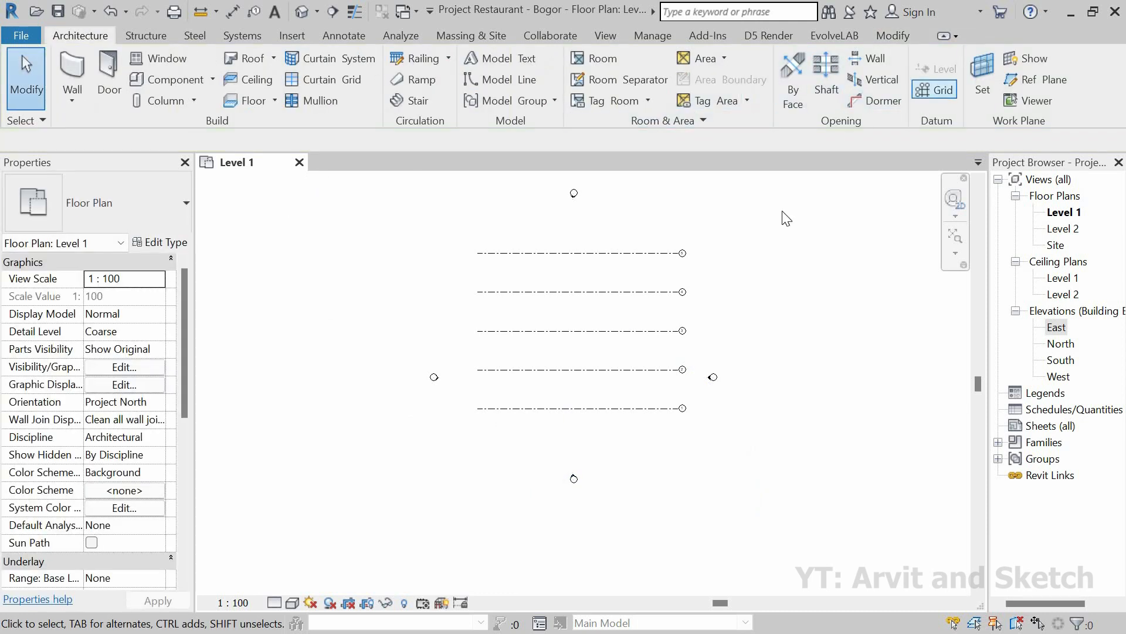
{"action": "left_click", "coordinate": [509, 222]}
{"action": "left_click", "coordinate": [509, 454]}
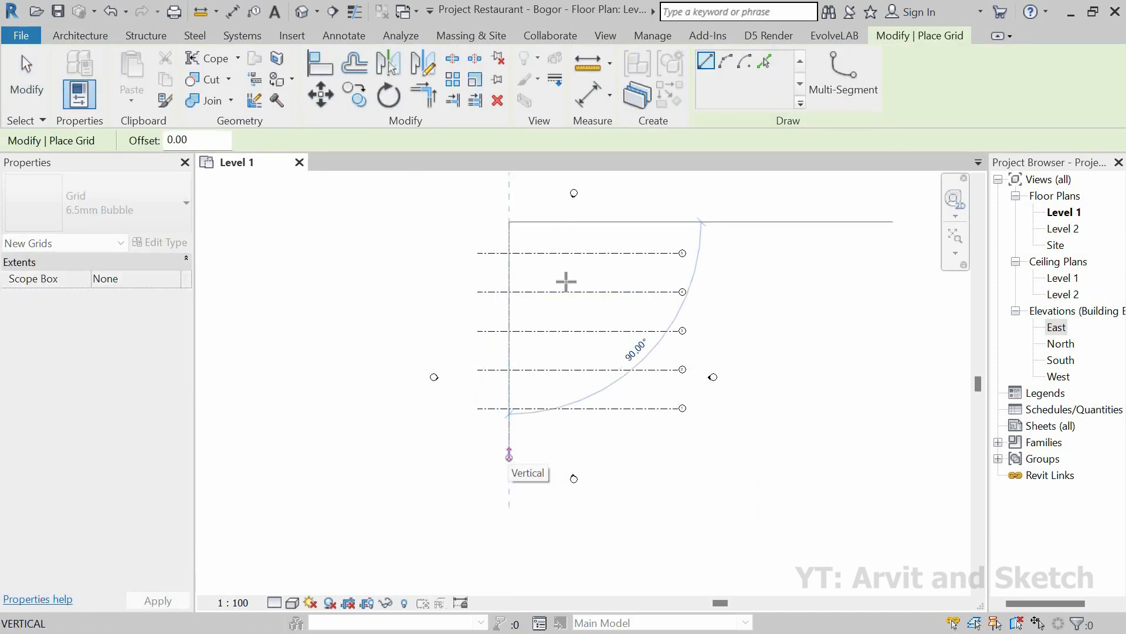
{"action": "type", "text": "7"}
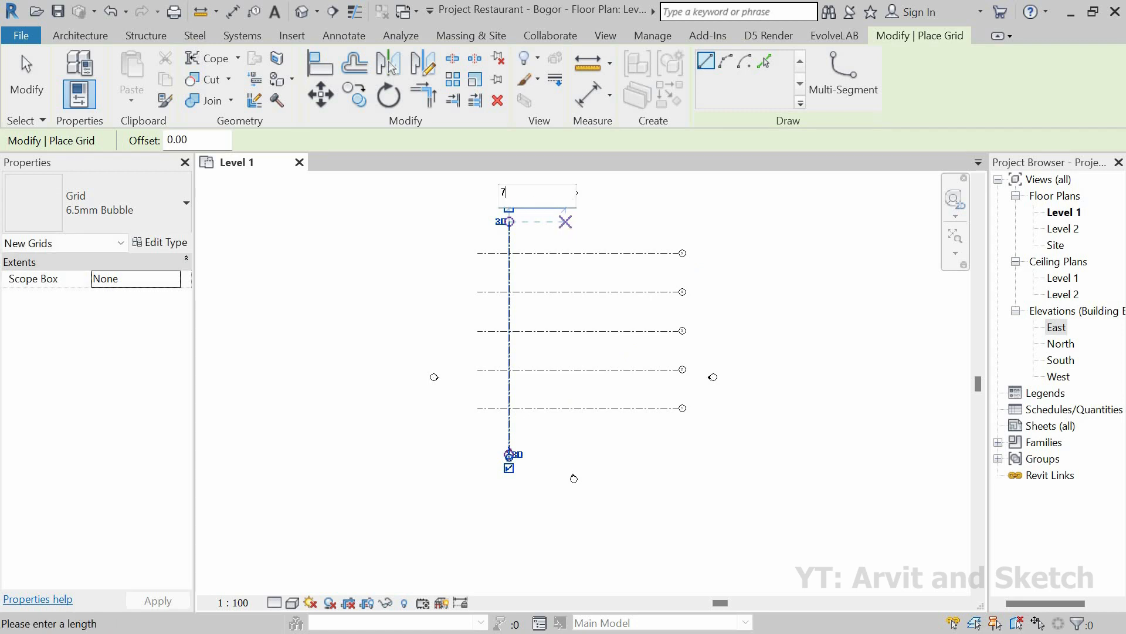
{"action": "type", "text": "00"}
{"action": "key", "text": "Return"}
{"action": "left_click", "coordinate": [547, 454]}
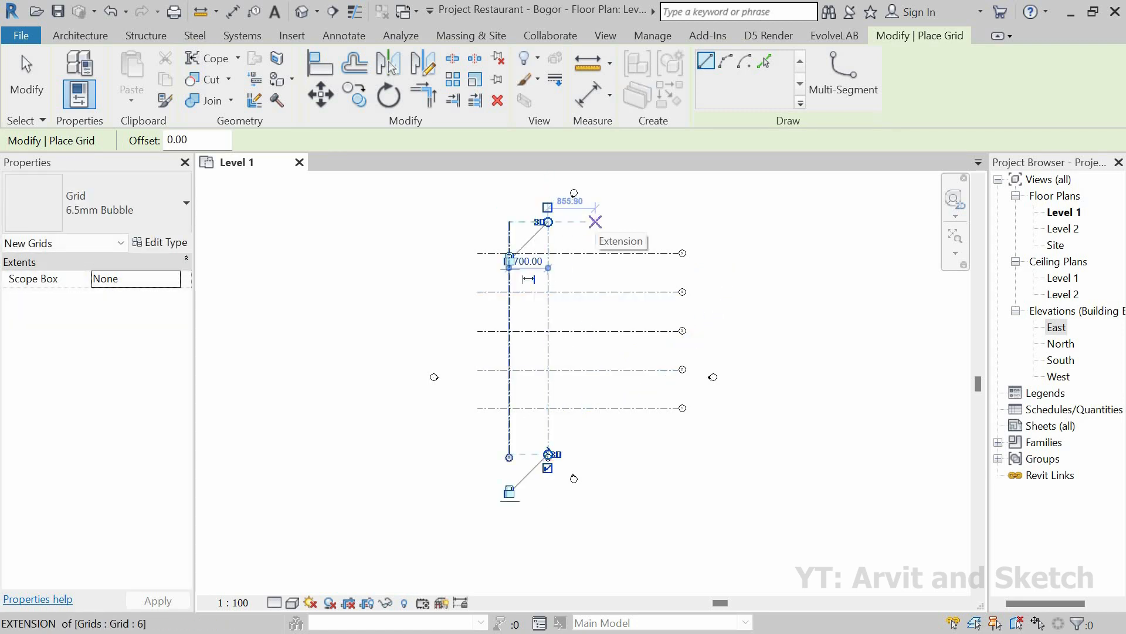
Add two more vertical grid lines to the right at 700 cm spacing, aligned with the existing vertical grids.
{"action": "type", "text": "700"}
{"action": "key", "text": "Return"}
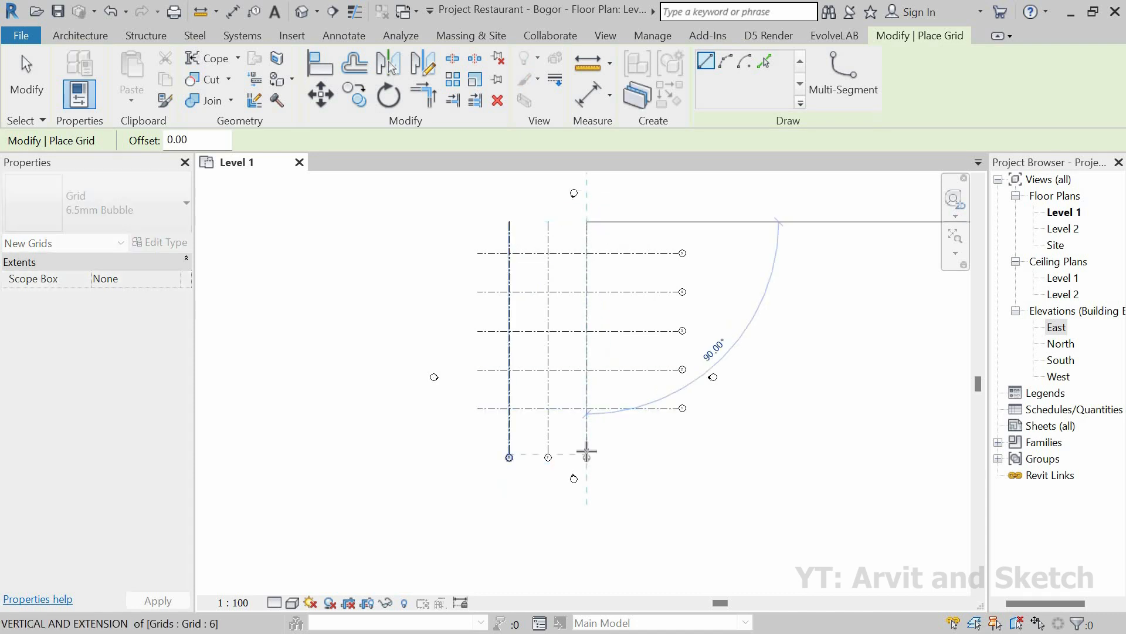
{"action": "left_click", "coordinate": [636, 224]}
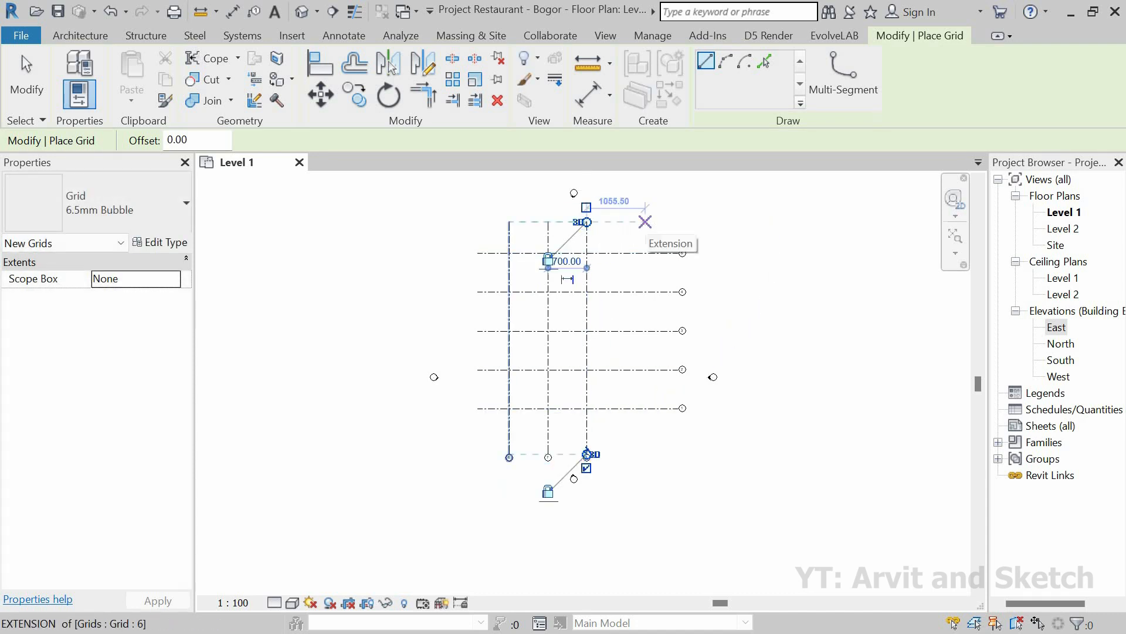
{"action": "type", "text": "700"}
{"action": "key", "text": "Return"}
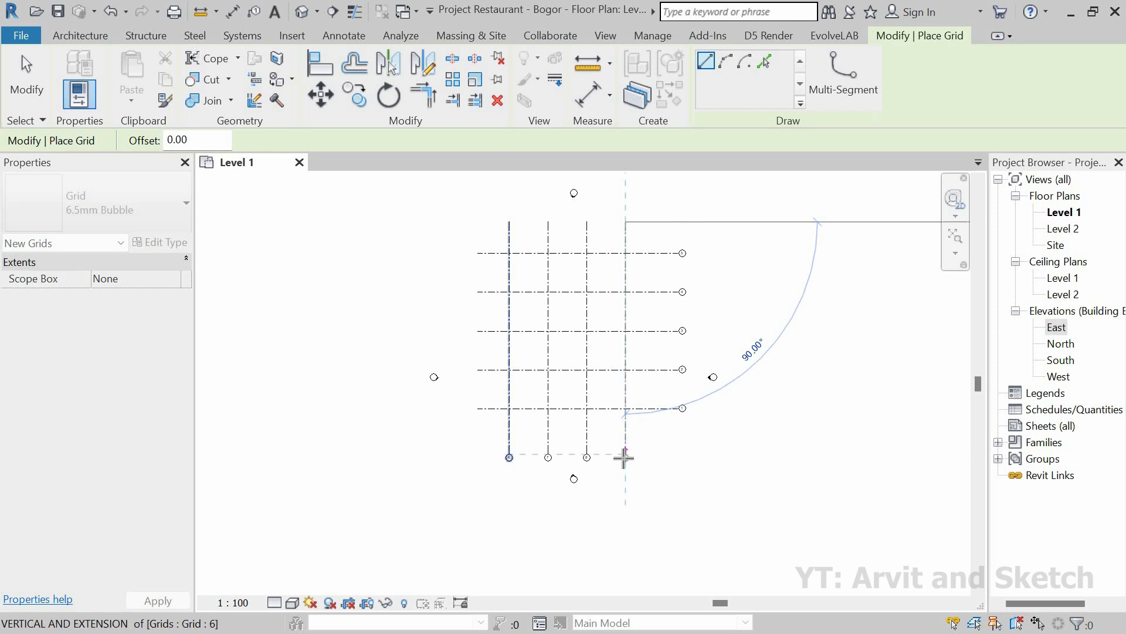
{"action": "left_click", "coordinate": [624, 457]}
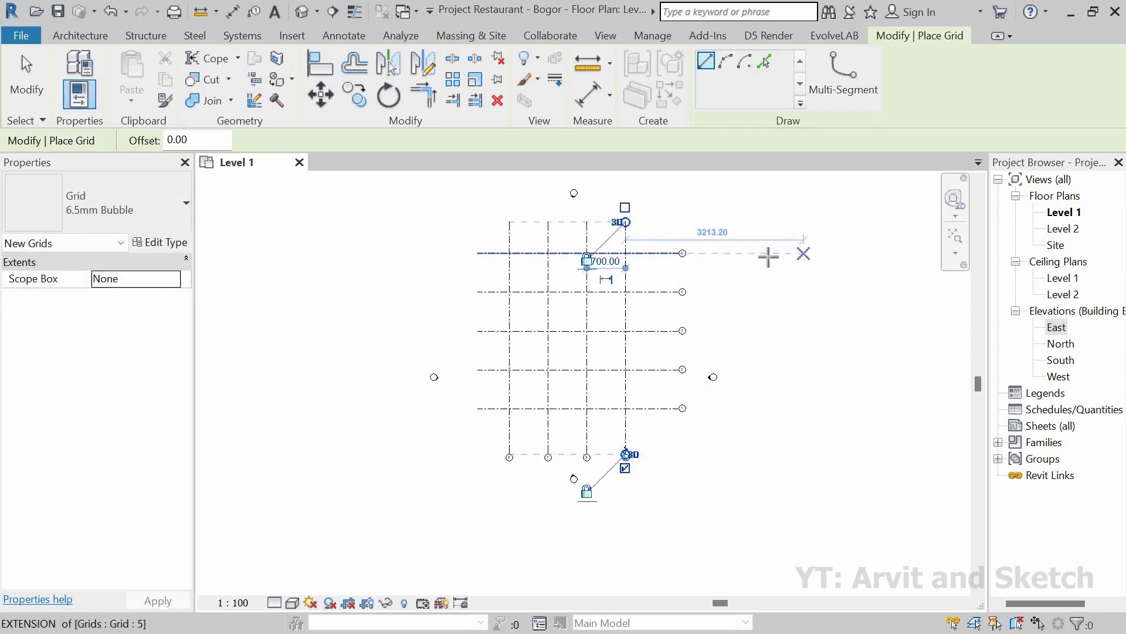
{"action": "key", "text": "Escape"}
{"action": "key", "text": "Escape"}
{"action": "left_click", "coordinate": [955, 237]}
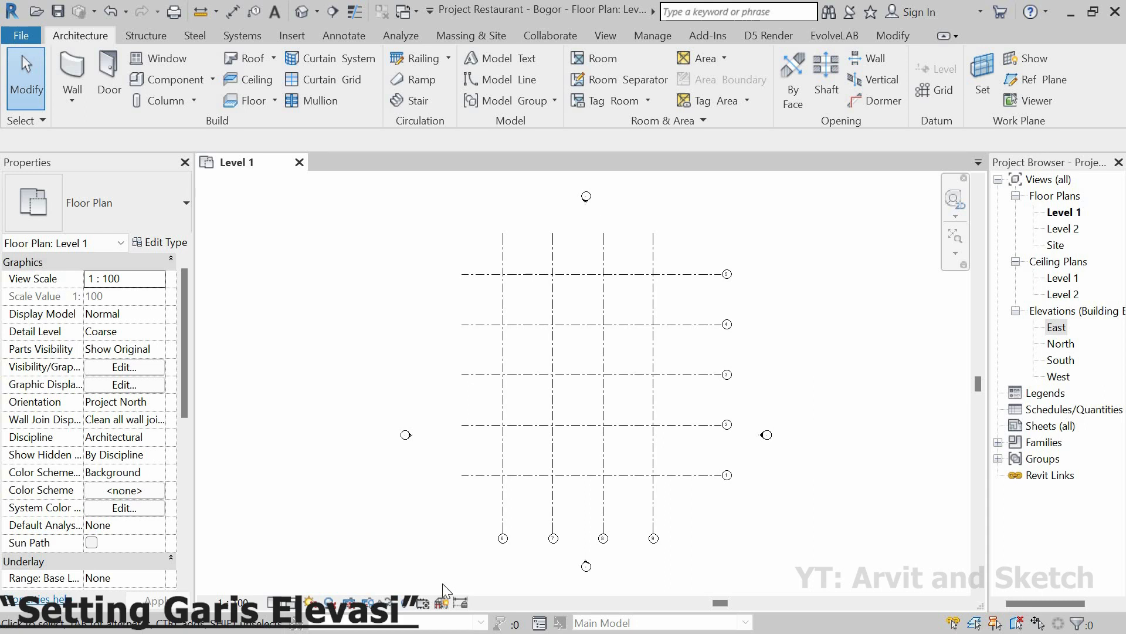
Open the East elevation and extend the Level 1 and Level 2 lines so their heads sit beyond grid 5.
{"action": "double_click", "coordinate": [1057, 328]}
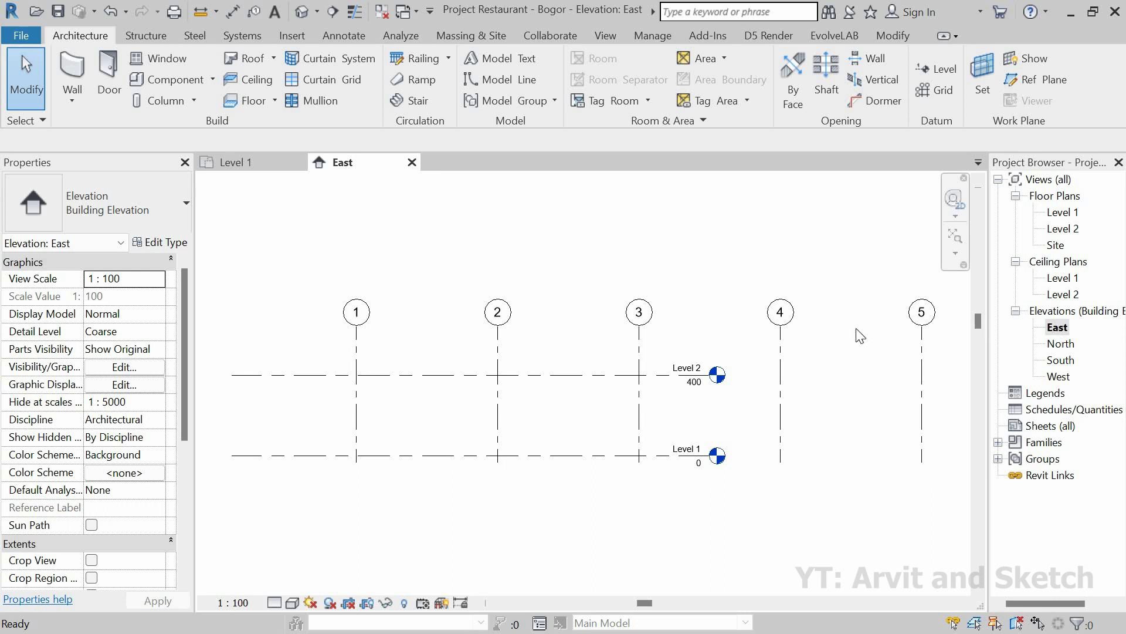
{"action": "scroll", "coordinate": [624, 376], "scroll_direction": "down", "scroll_amount": 3}
{"action": "left_click", "coordinate": [692, 394]}
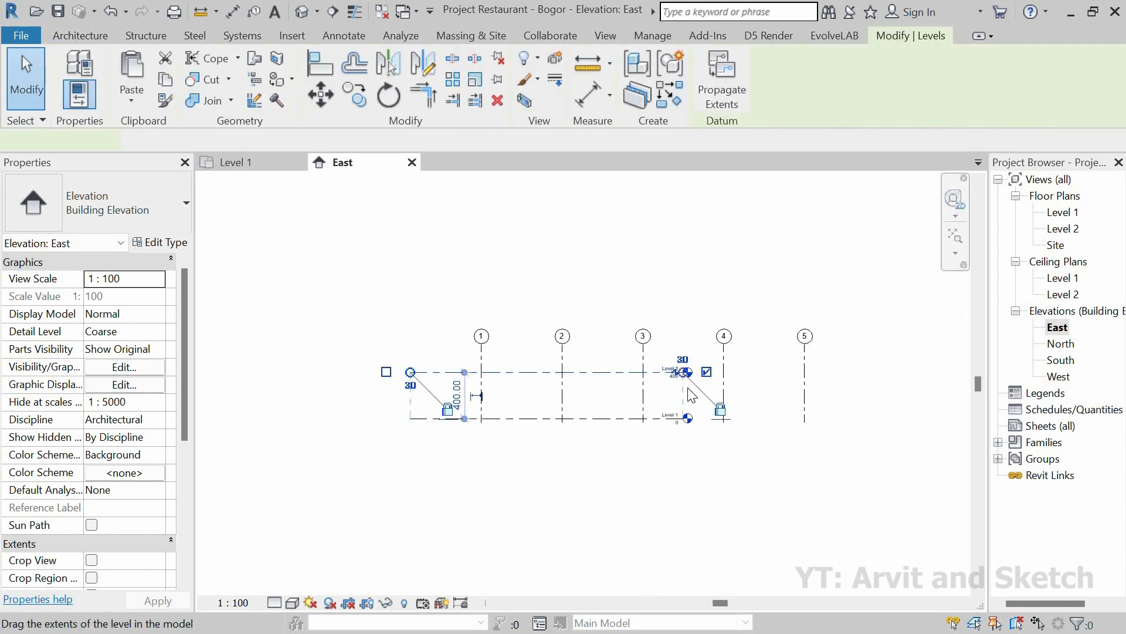
{"action": "scroll", "coordinate": [688, 387], "scroll_direction": "up", "scroll_amount": 2}
{"action": "left_click_drag", "start_coordinate": [911, 374], "coordinate": [916, 374]}
{"action": "left_click", "coordinate": [587, 418]}
{"action": "scroll", "coordinate": [589, 423], "scroll_direction": "down", "scroll_amount": 2}
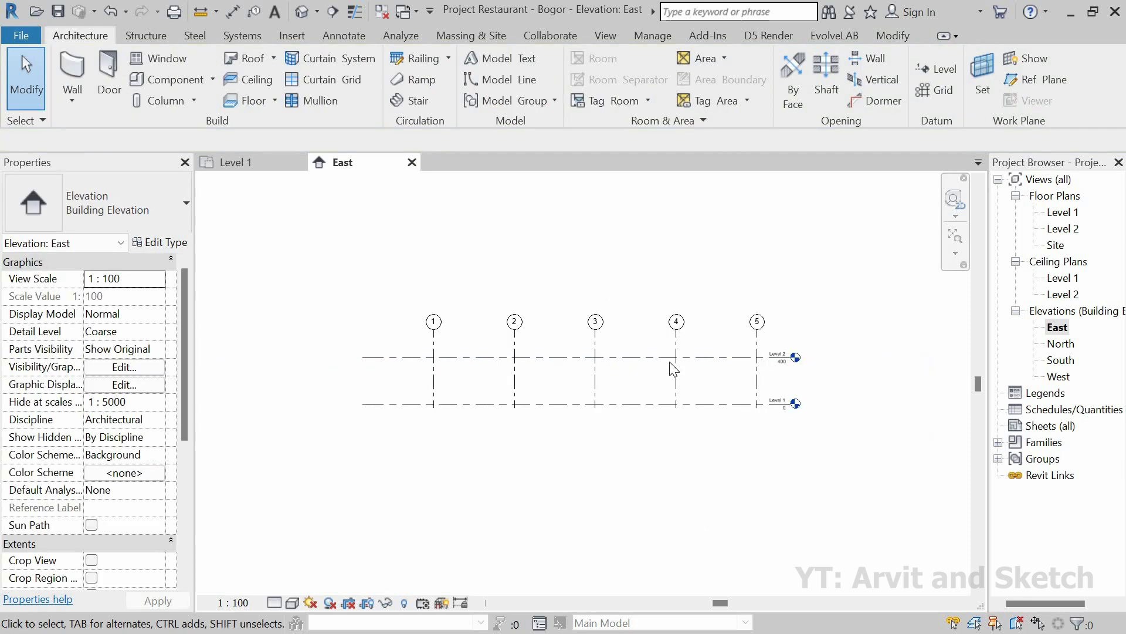
{"action": "scroll", "coordinate": [675, 367], "scroll_direction": "down", "scroll_amount": 1}
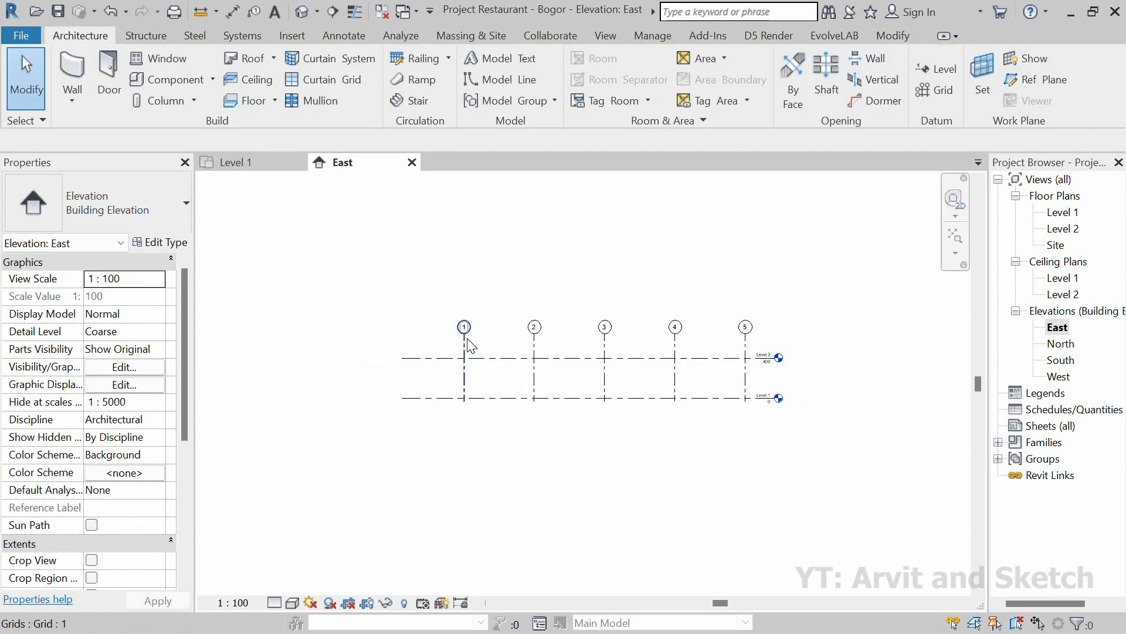
Extend grids 1 to 5 upward in the East elevation so their bubbles stand well above Level 2.
{"action": "left_click", "coordinate": [465, 344]}
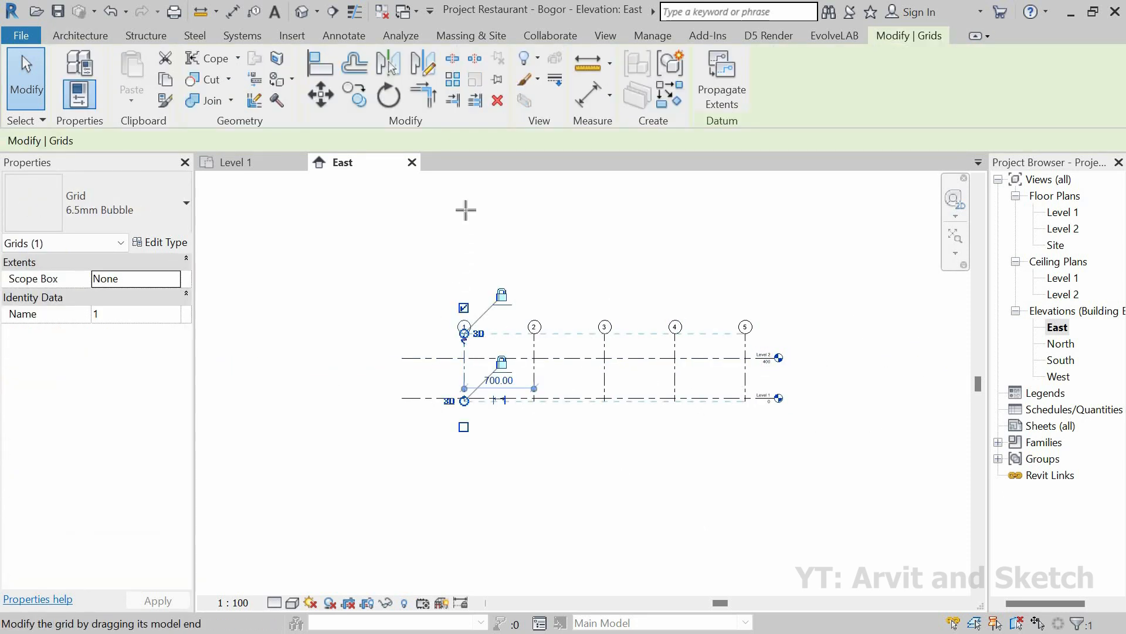
{"action": "left_click_drag", "start_coordinate": [466, 210], "coordinate": [464, 193]}
{"action": "left_click", "coordinate": [583, 311]}
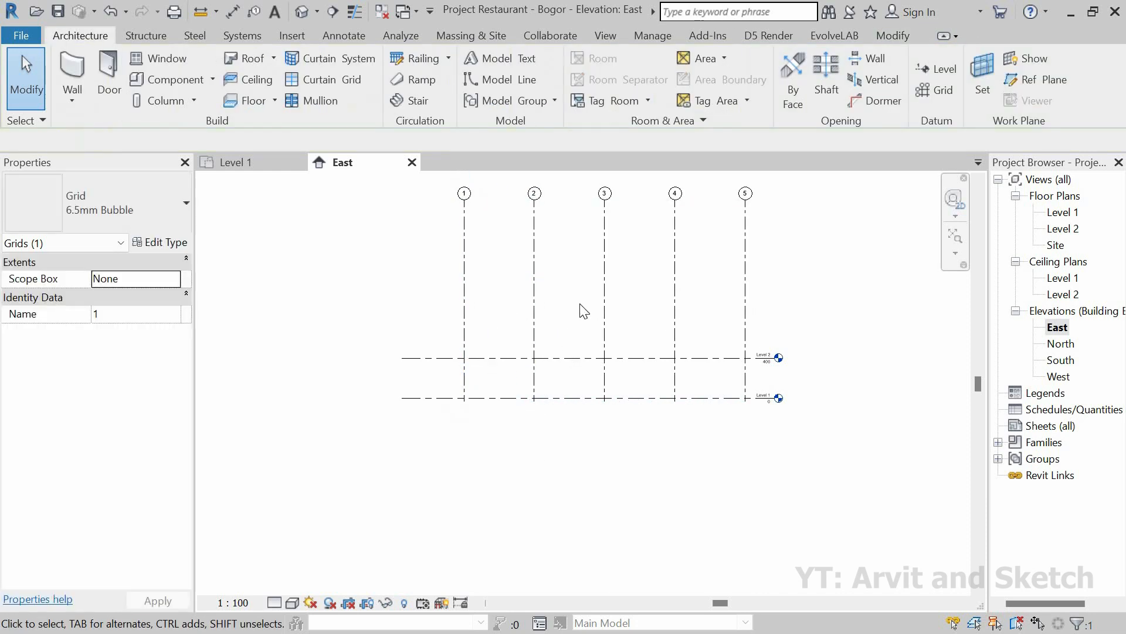
Draw a new level line 400 cm above Level 2, ending in line with the existing level heads.
{"action": "left_click", "coordinate": [941, 69]}
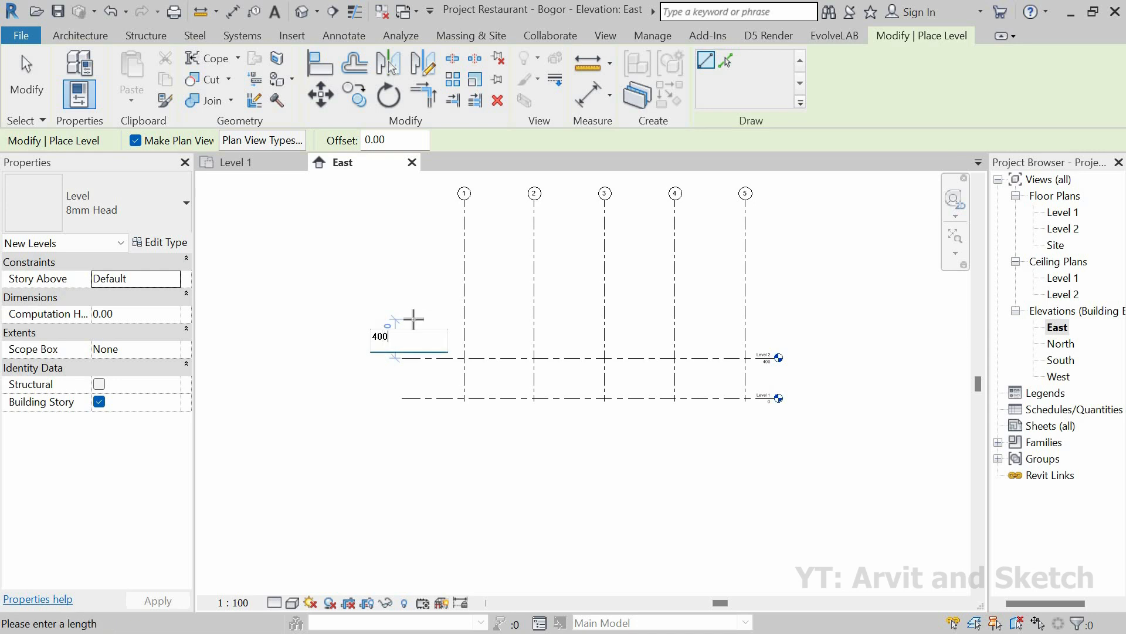
{"action": "left_click", "coordinate": [413, 317]}
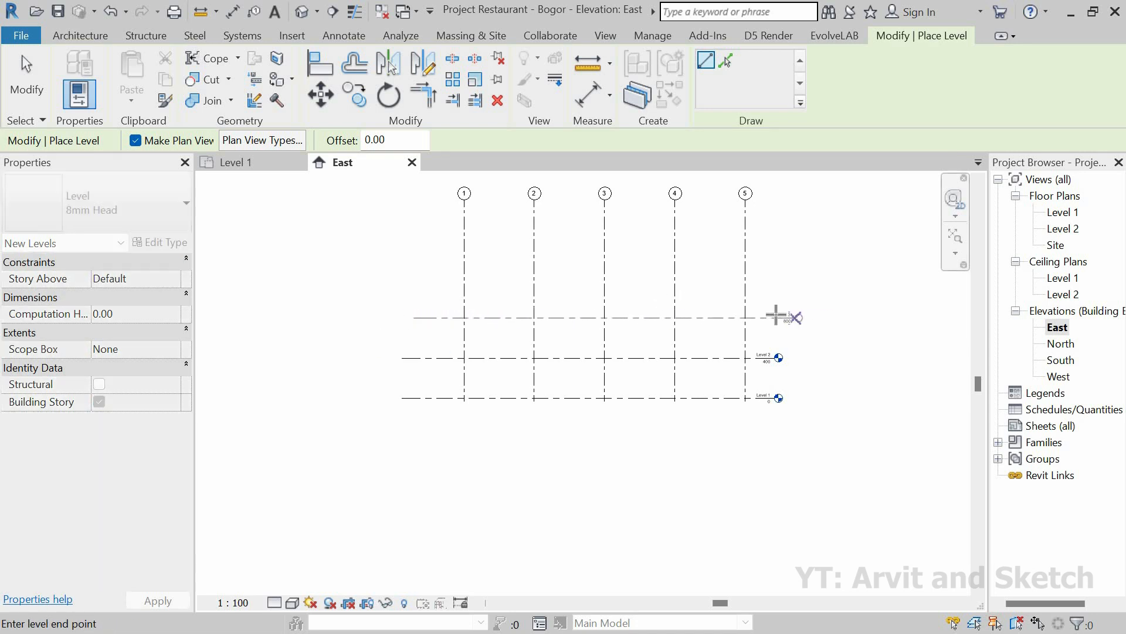
{"action": "left_click", "coordinate": [779, 318]}
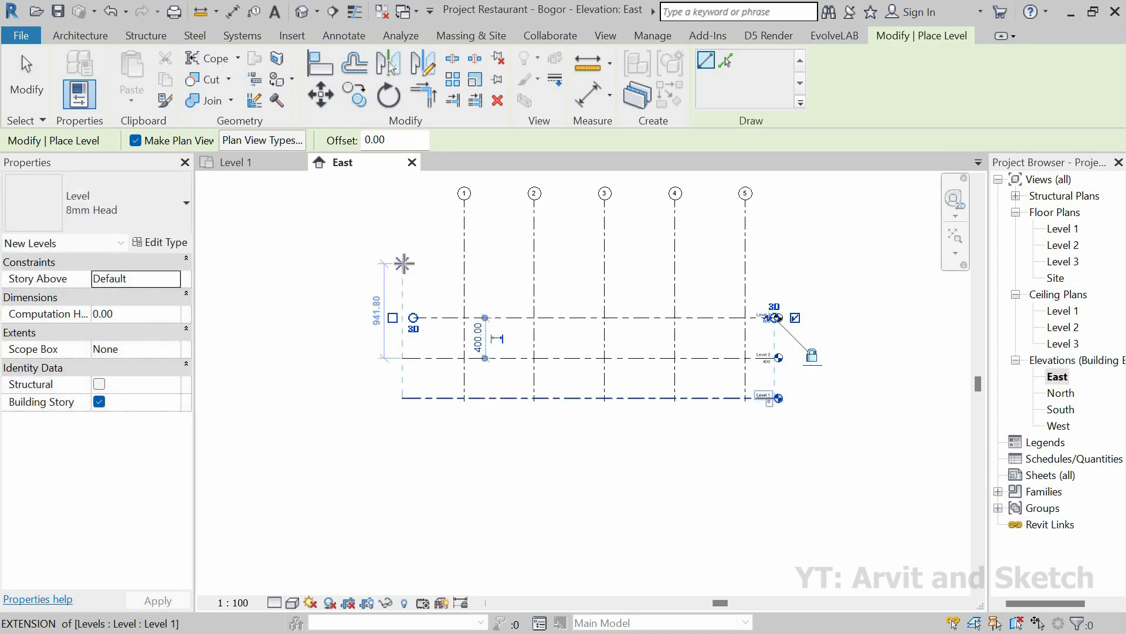
{"action": "left_click", "coordinate": [404, 318]}
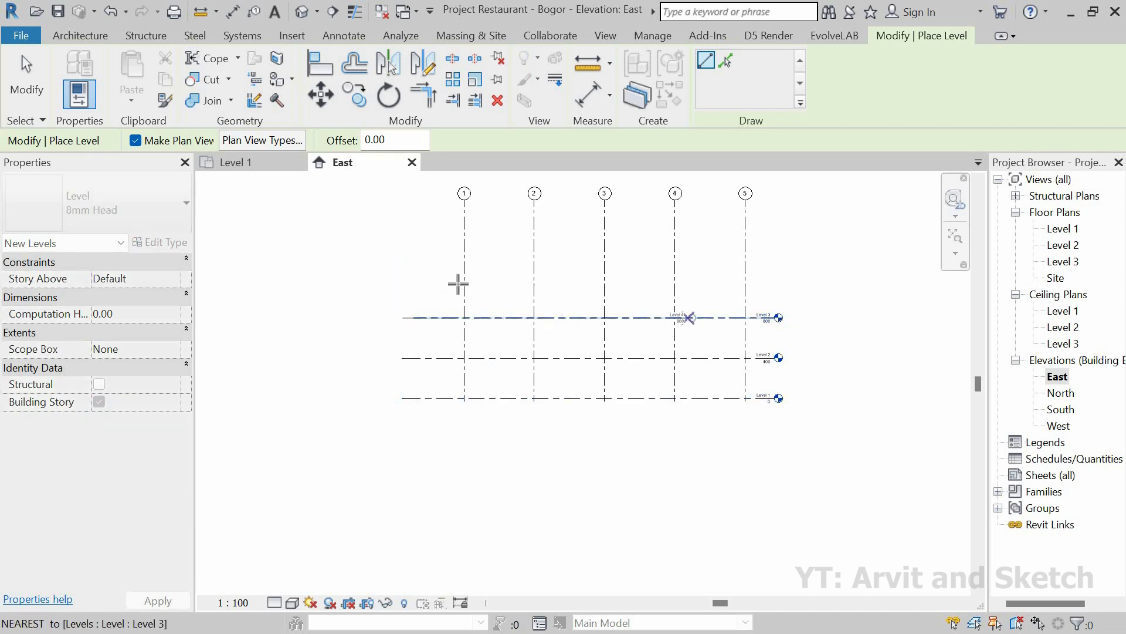
{"action": "key", "text": "Escape"}
{"action": "key", "text": "Escape"}
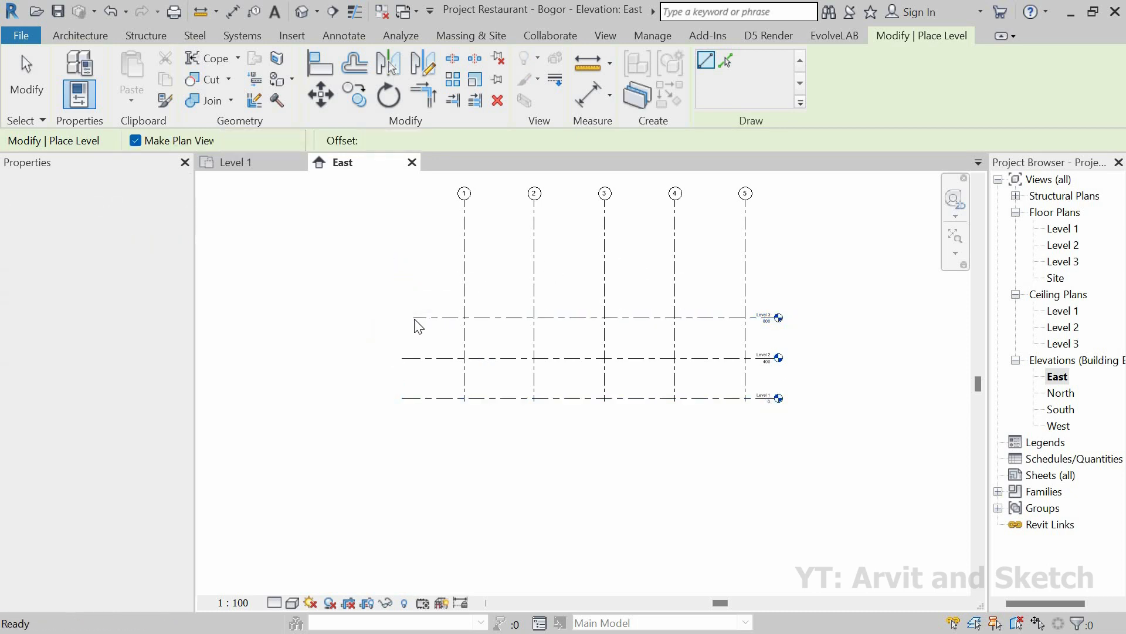
Extend the start of the Level 3 line to align with the ends of Levels 1 and 2.
{"action": "left_click", "coordinate": [402, 317]}
{"action": "left_click_drag", "start_coordinate": [400, 318], "coordinate": [402, 317]}
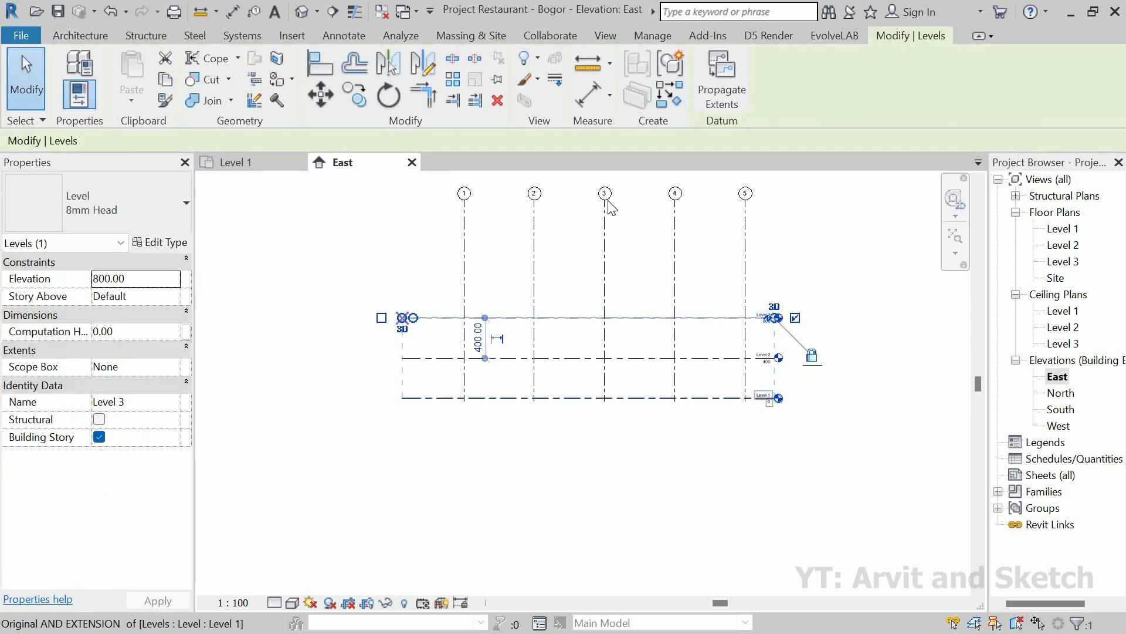
{"action": "left_click", "coordinate": [401, 268]}
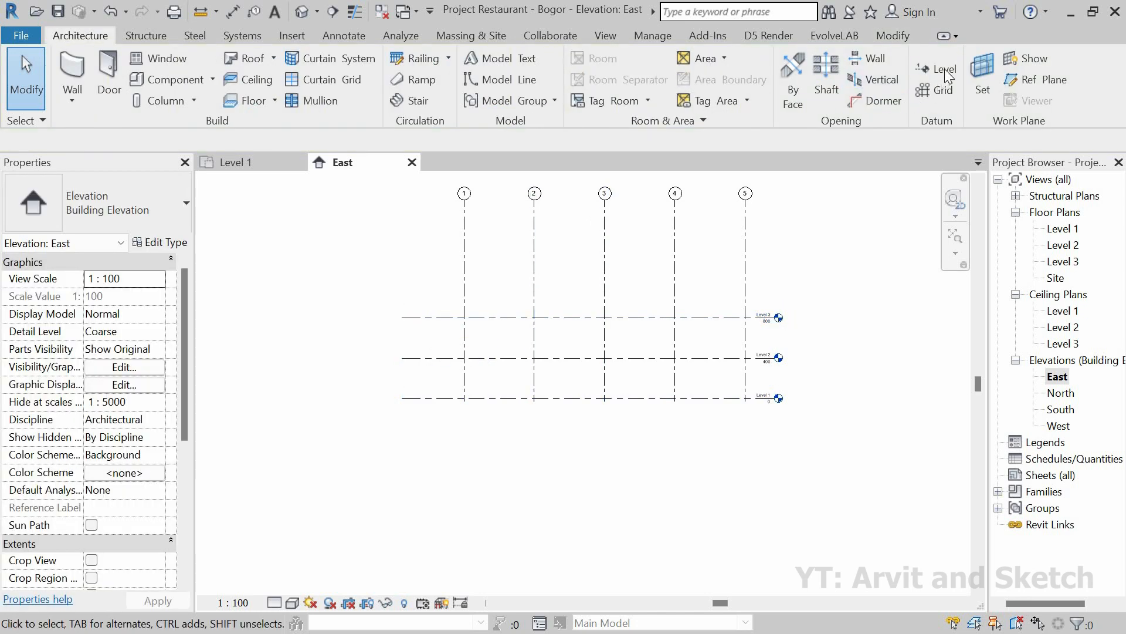
Draw another level 400 cm above Level 3, with both ends aligned to the levels below.
{"action": "key", "text": "l"}
{"action": "key", "text": "l"}
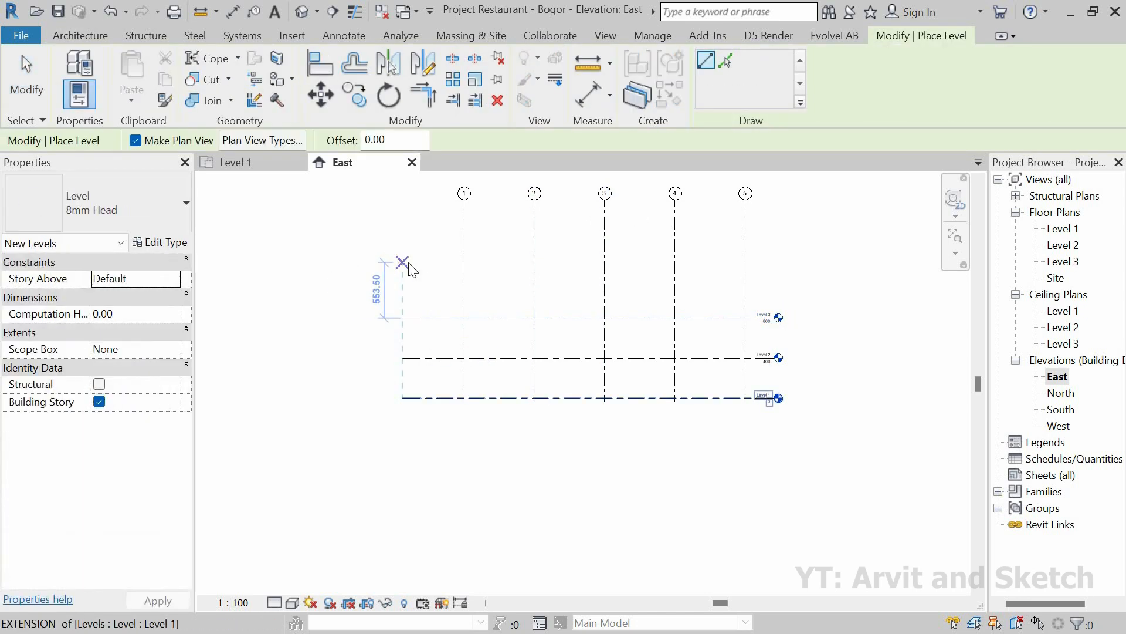
{"action": "type", "text": "40"}
{"action": "key", "text": "Return"}
{"action": "left_click", "coordinate": [775, 276]}
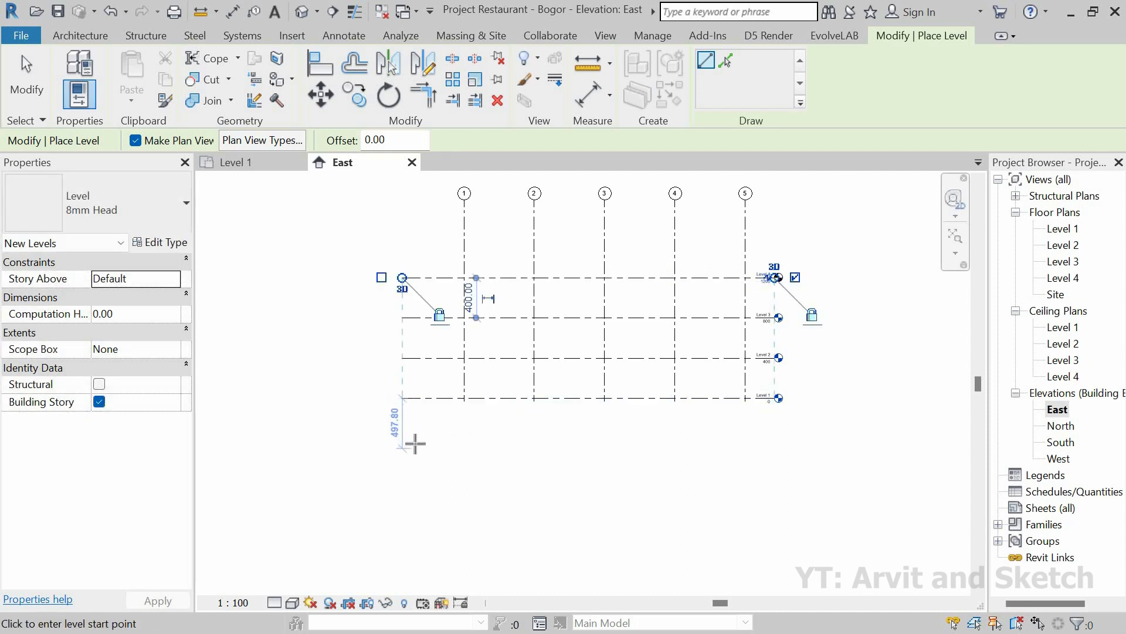
Draw a level 150 cm below Level 1, ending in line with the other level heads.
{"action": "type", "text": "150"}
{"action": "key", "text": "Return"}
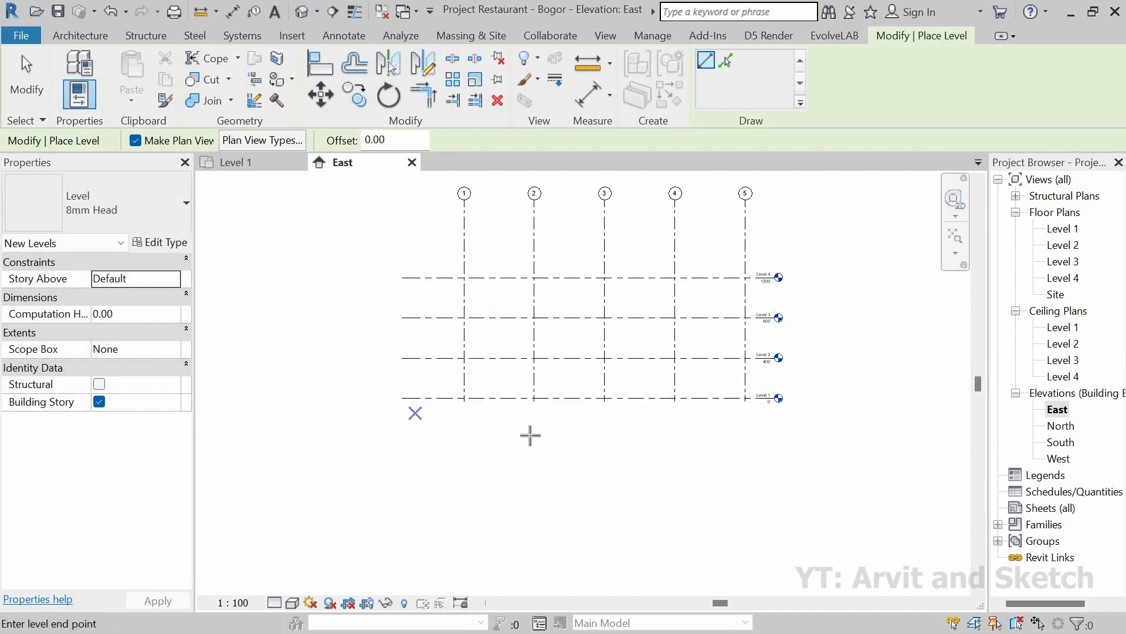
{"action": "left_click", "coordinate": [758, 444]}
{"action": "scroll", "coordinate": [455, 432], "scroll_direction": "up", "scroll_amount": 2}
{"action": "key", "text": "Escape"}
{"action": "key", "text": "Escape"}
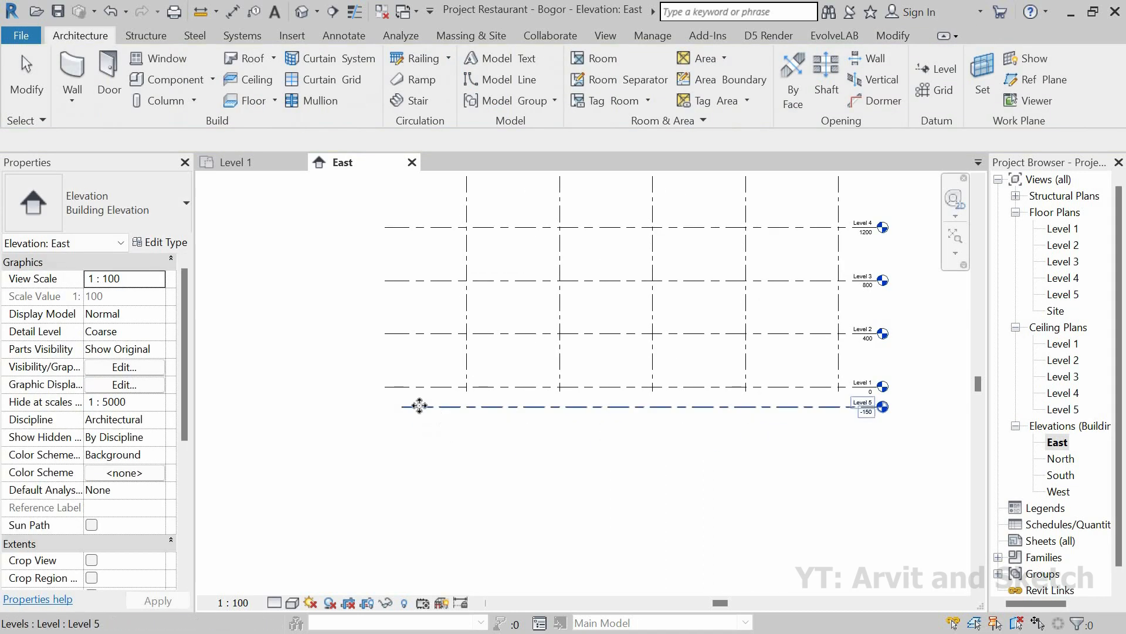
Align the start of the -150 level with the other levels and extend grids 1 to 5 down below it.
{"action": "left_click", "coordinate": [420, 405]}
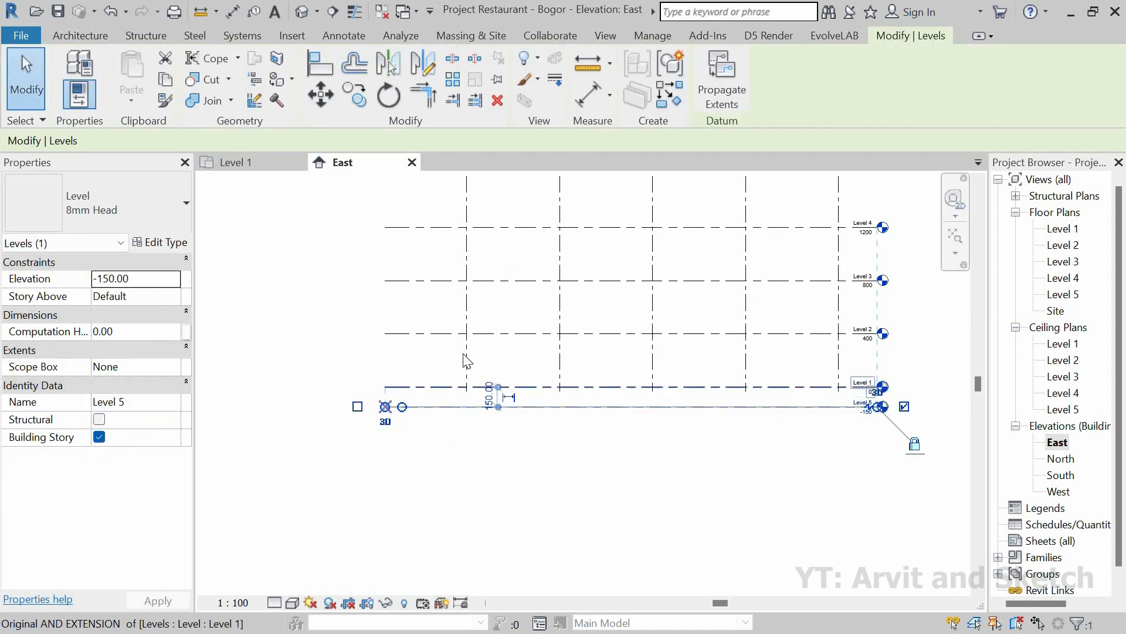
{"action": "key", "text": "Escape"}
{"action": "left_click", "coordinate": [467, 389]}
{"action": "left_click_drag", "start_coordinate": [467, 390], "coordinate": [682, 451]}
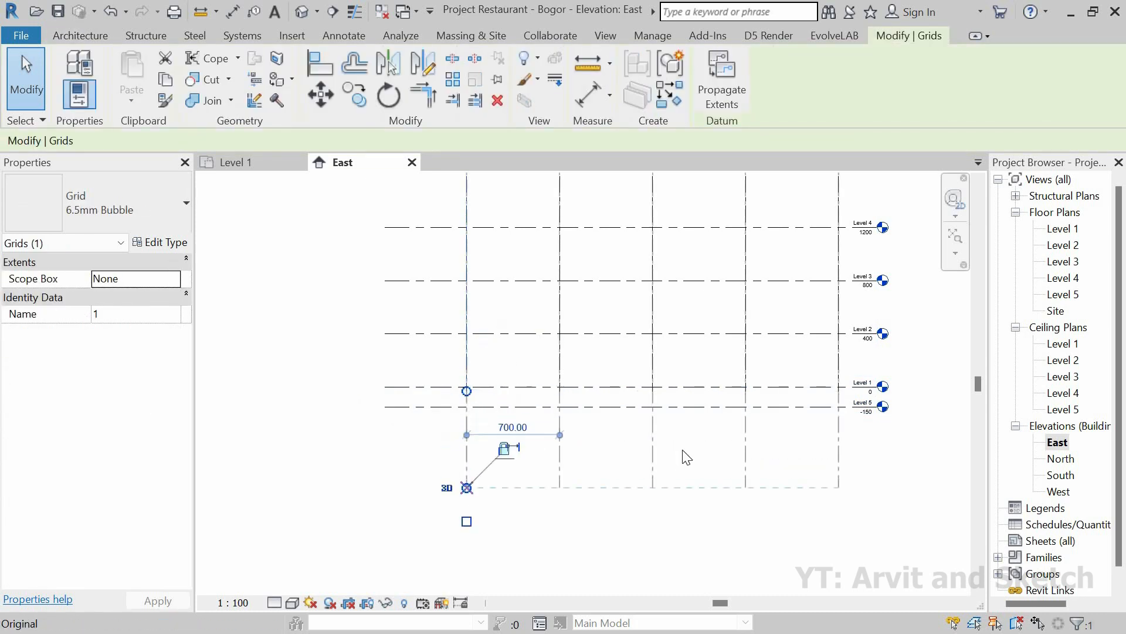
Rename the -150 level as Pondasi and fit the whole East elevation in view.
{"action": "scroll", "coordinate": [659, 443], "scroll_direction": "down", "scroll_amount": 2}
{"action": "middle_click_drag", "start_coordinate": [851, 421], "coordinate": [750, 413]}
{"action": "scroll", "coordinate": [733, 413], "scroll_direction": "up", "scroll_amount": 6}
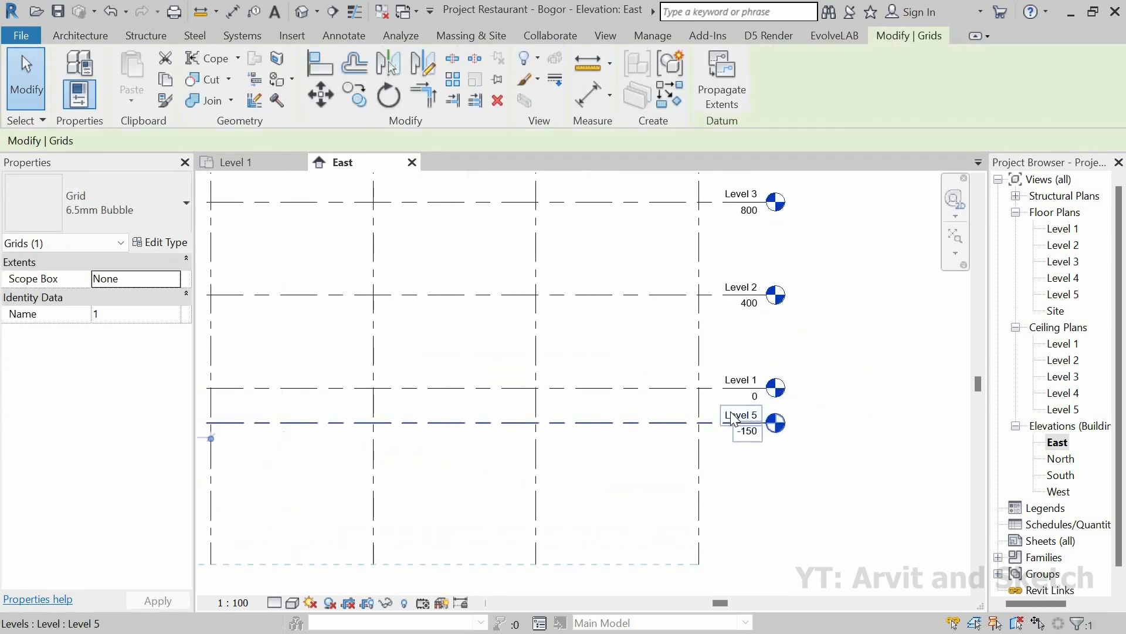
{"action": "left_click", "coordinate": [732, 417]}
{"action": "left_click", "coordinate": [731, 415]}
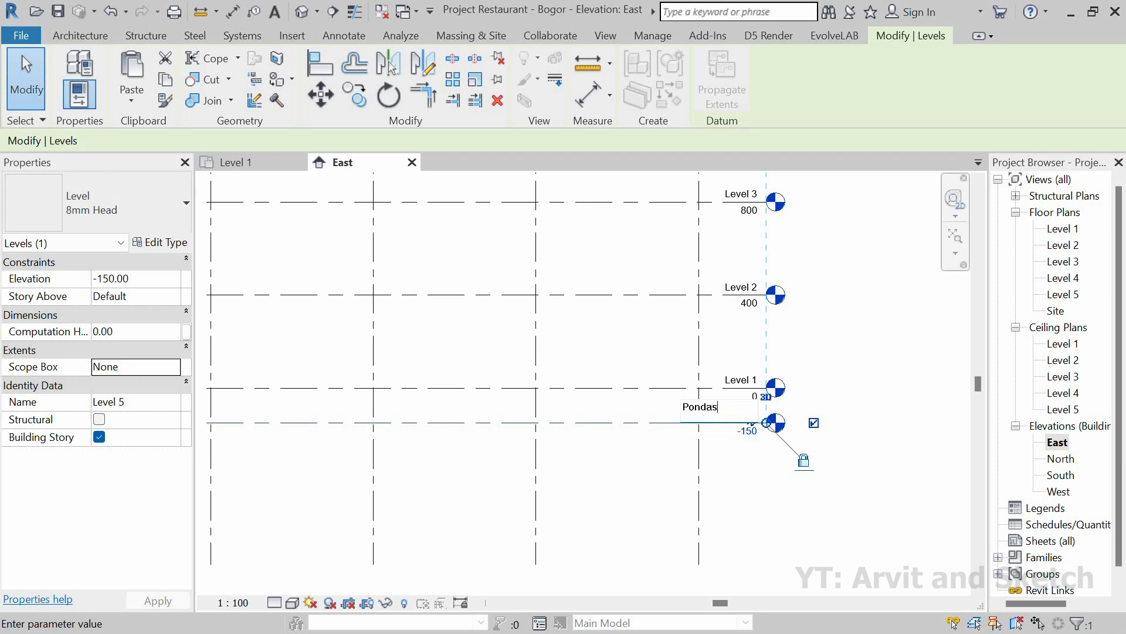
{"action": "key", "text": "Return"}
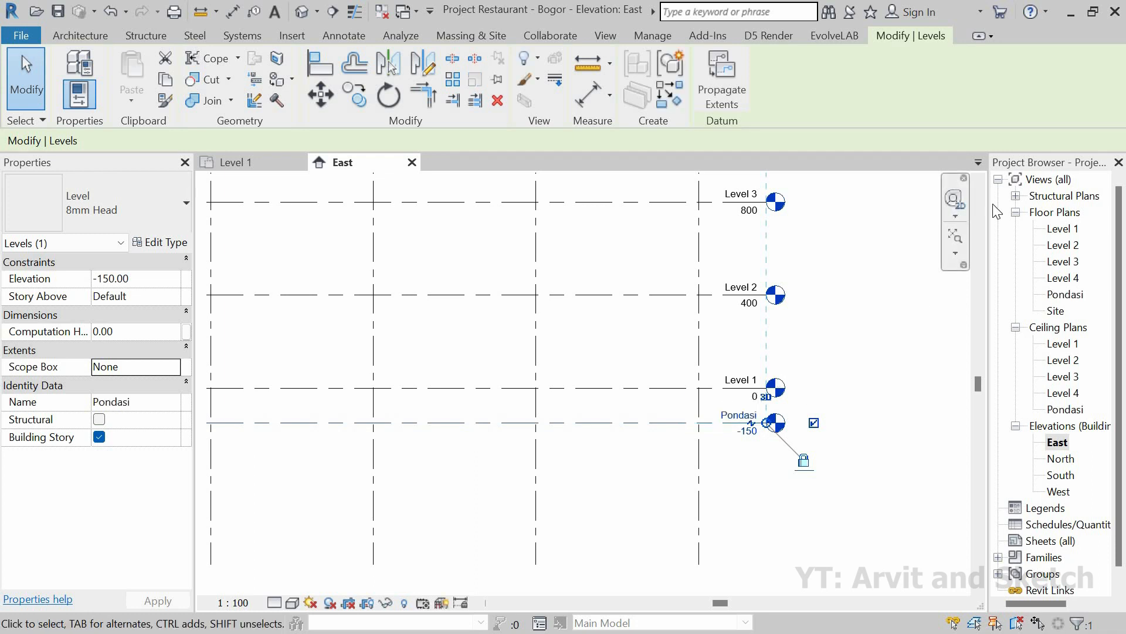
{"action": "left_click", "coordinate": [955, 236]}
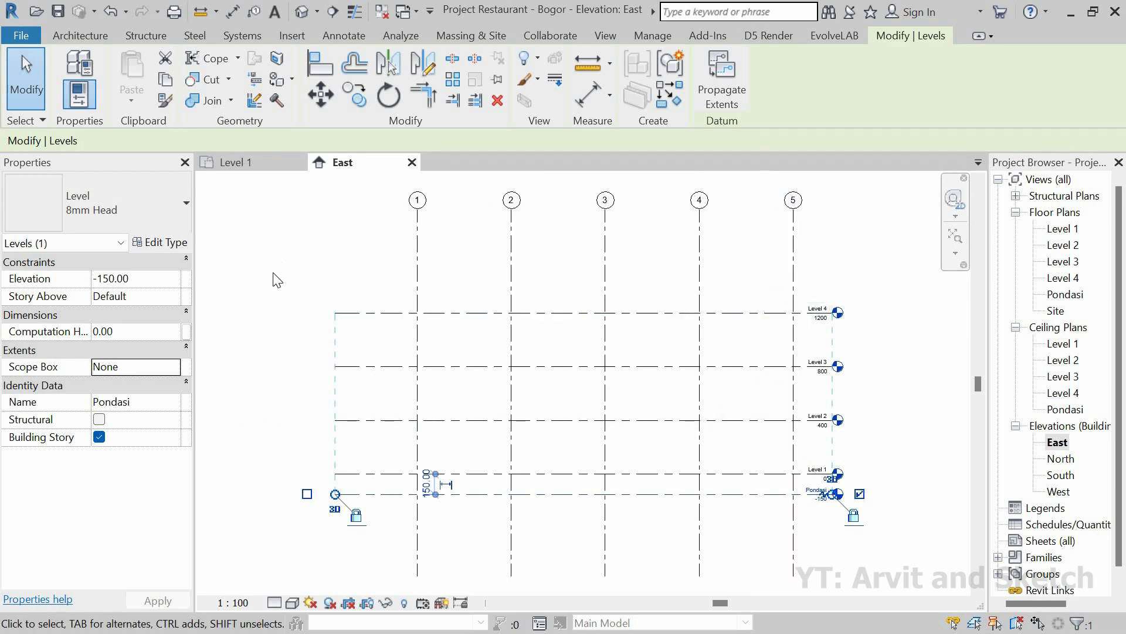
{"action": "left_click", "coordinate": [258, 405]}
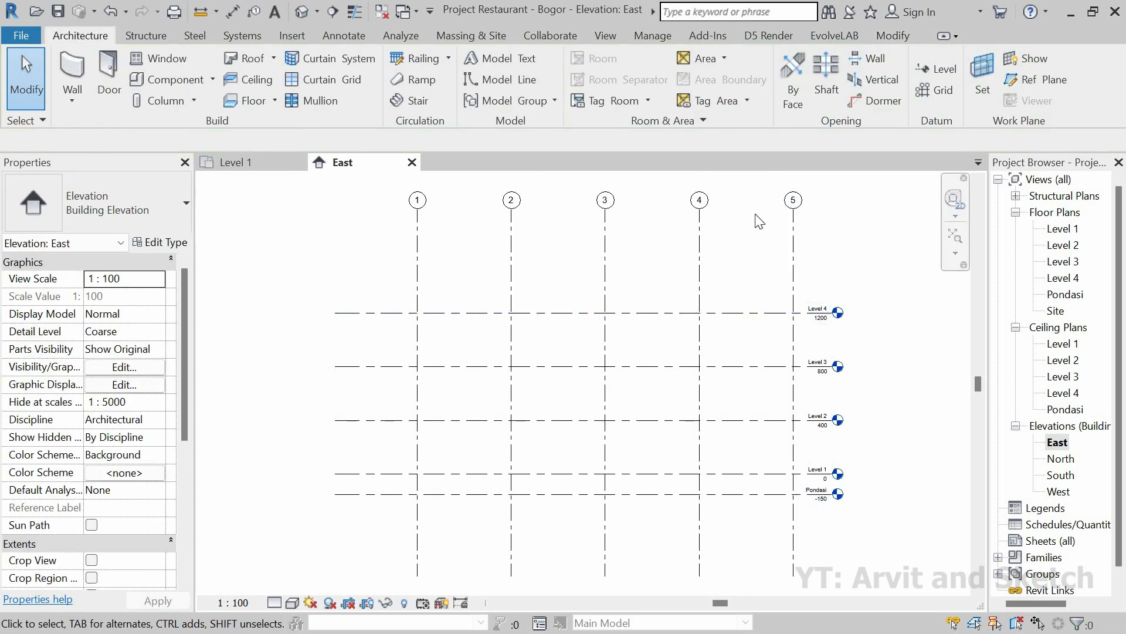
Open the Pondasi floor plan and start the Structural Column command with the M_Concrete-Square-Column 300 x 300mm type.
{"action": "left_click", "coordinate": [246, 162]}
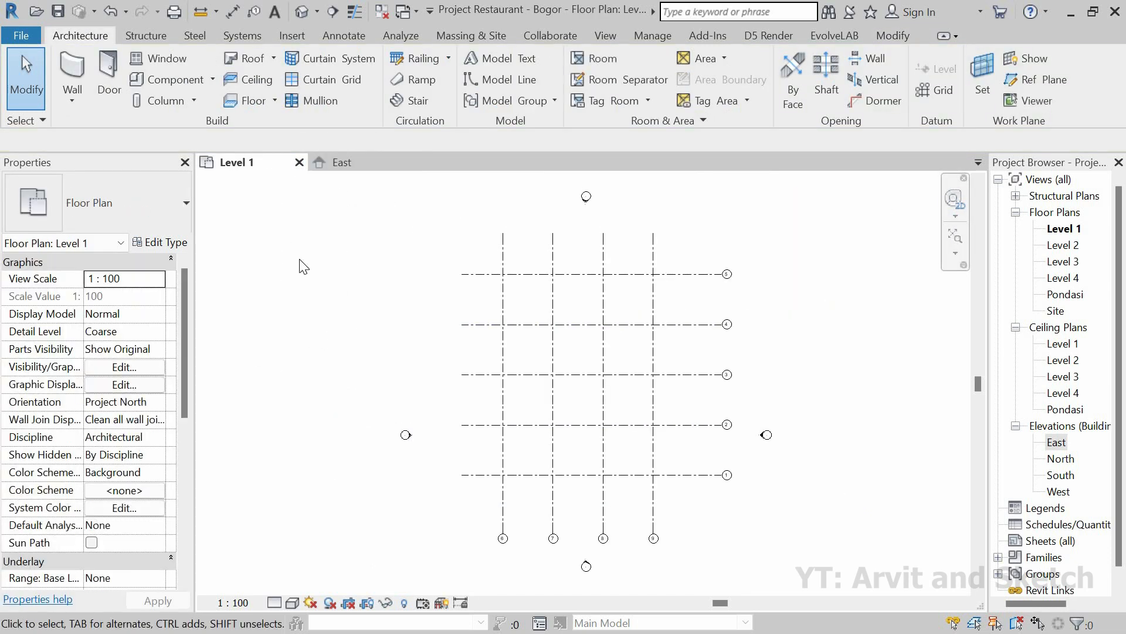
{"action": "double_click", "coordinate": [1065, 294]}
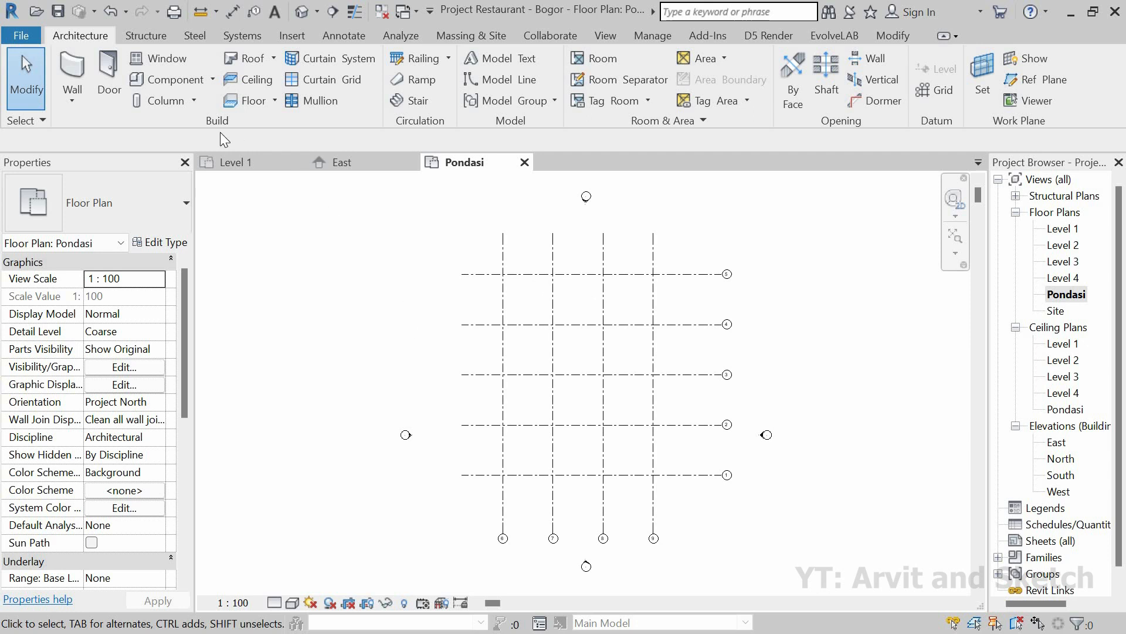
{"action": "left_click", "coordinate": [156, 40]}
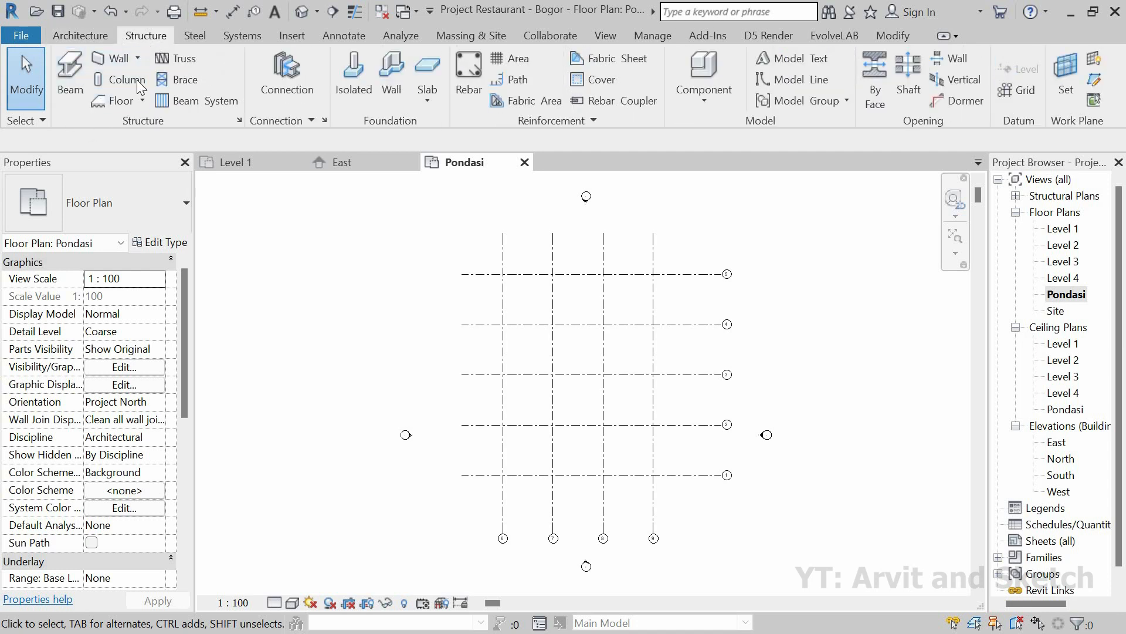
{"action": "left_click", "coordinate": [92, 38]}
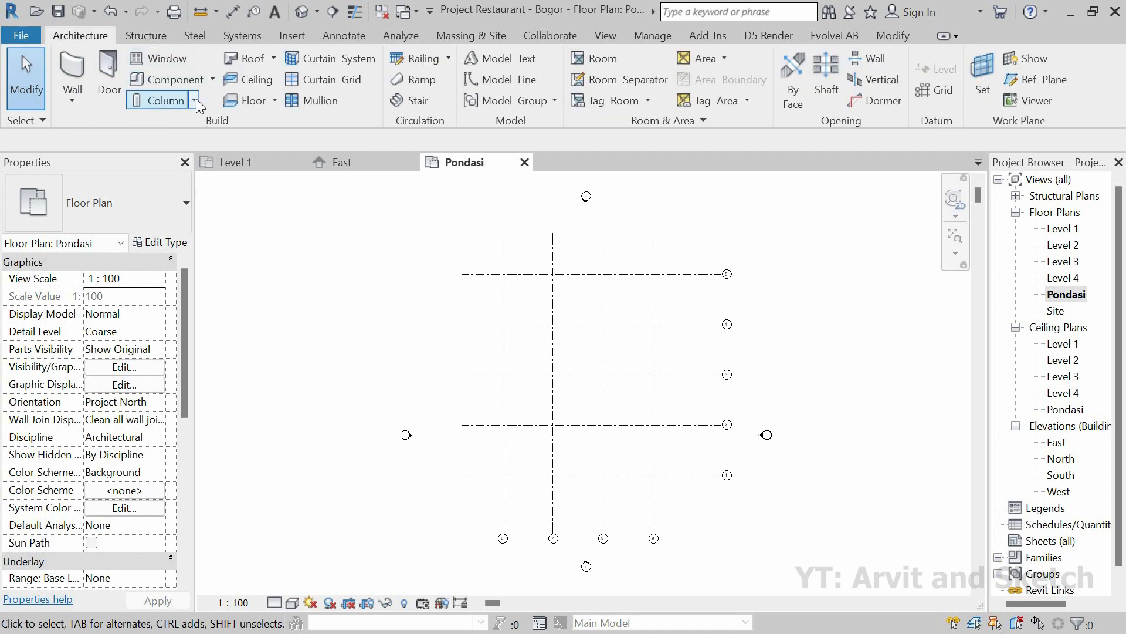
{"action": "left_click", "coordinate": [196, 101]}
{"action": "left_click", "coordinate": [179, 125]}
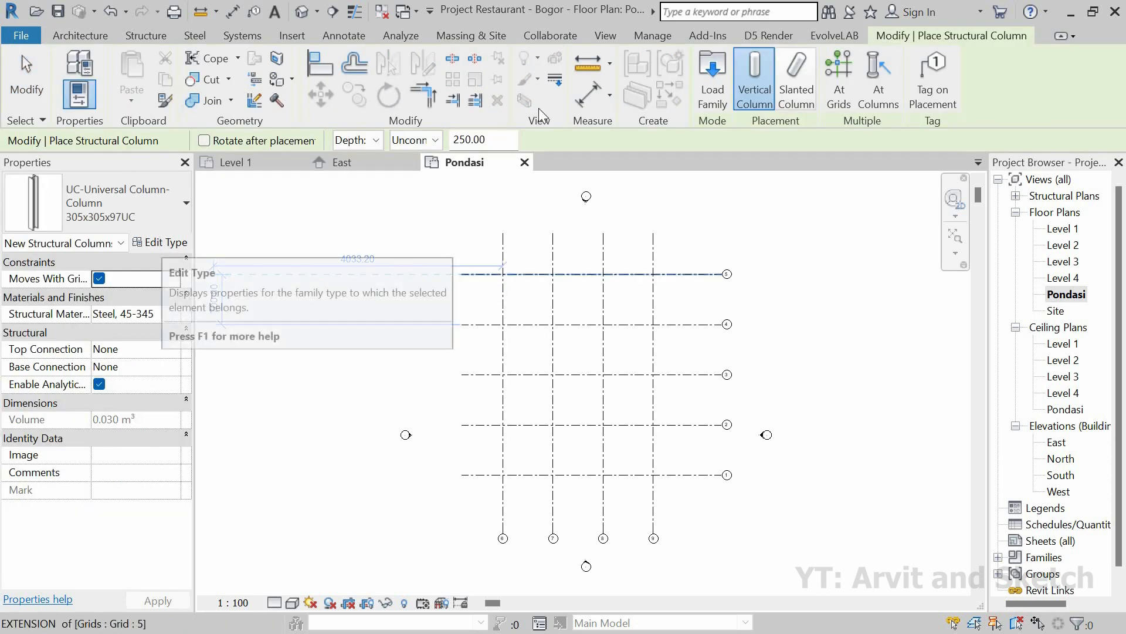
{"action": "left_click", "coordinate": [699, 74]}
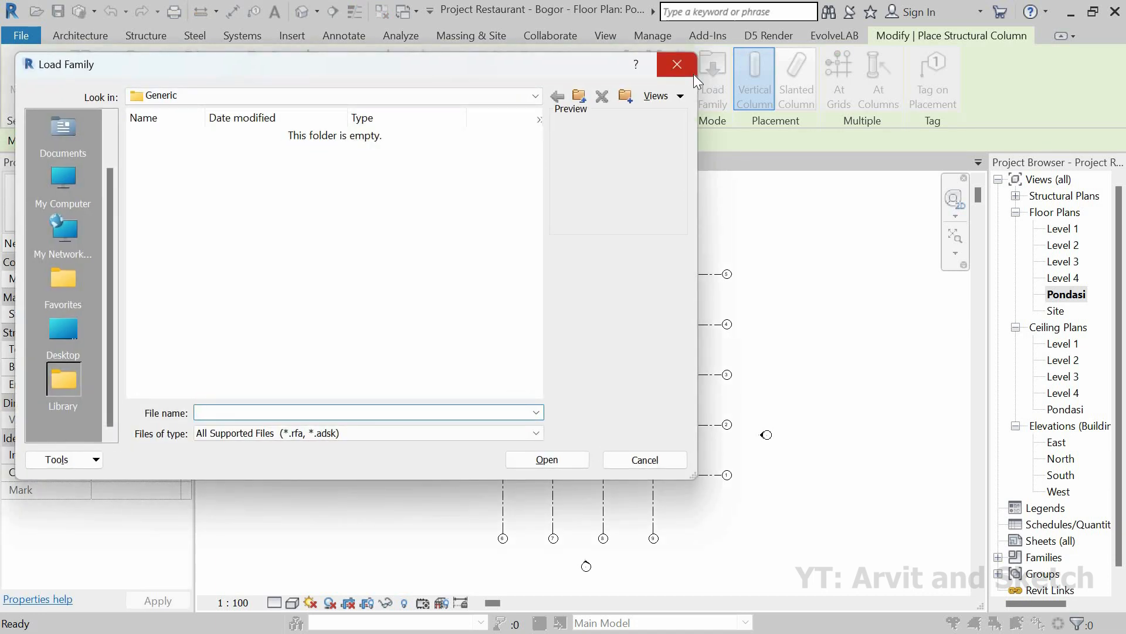
{"action": "left_click", "coordinate": [693, 74]}
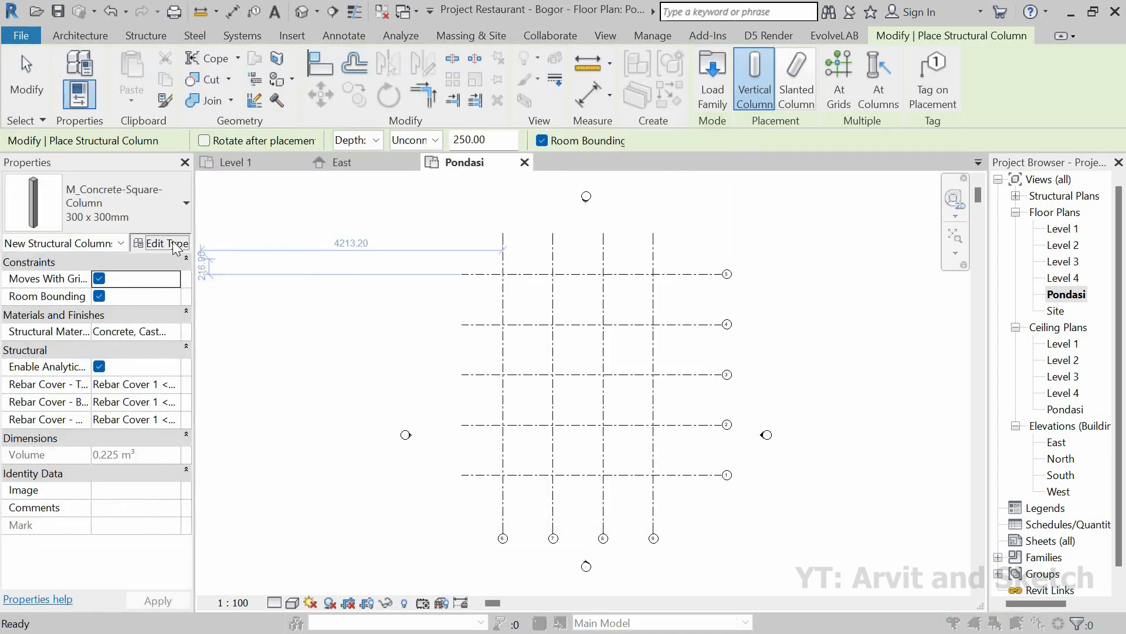
Duplicate the 300 x 300mm column type as "Kolom Pondasi 350x350" and set its b dimension to 35 cm.
{"action": "left_click", "coordinate": [162, 243]}
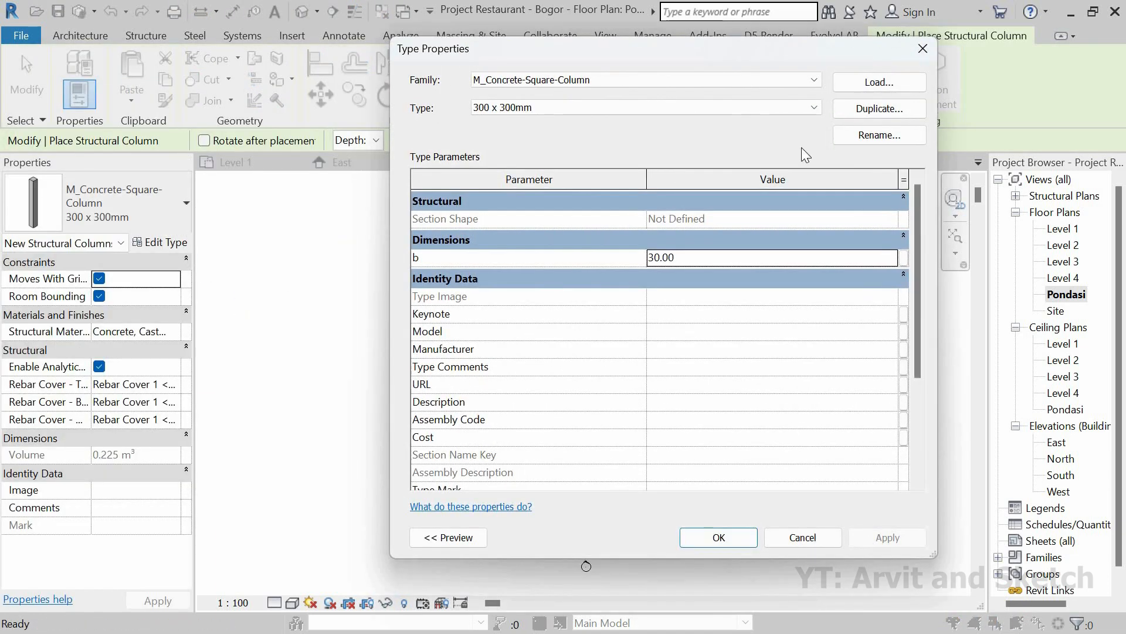
{"action": "left_click", "coordinate": [885, 108]}
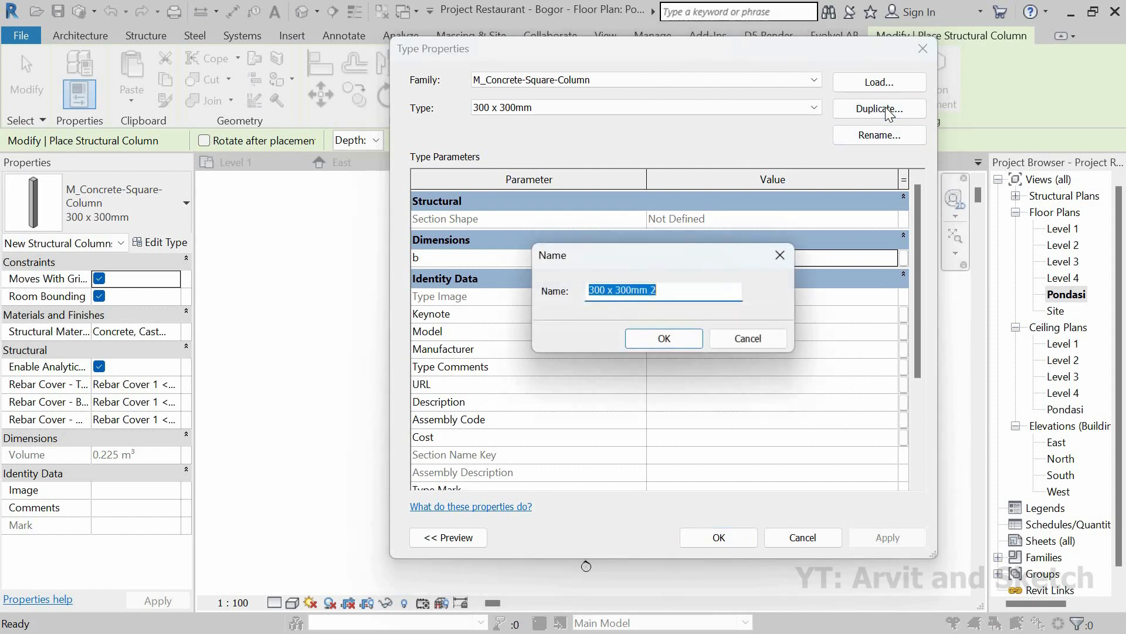
{"action": "type", "text": "Kolom Pondasi 350x350"}
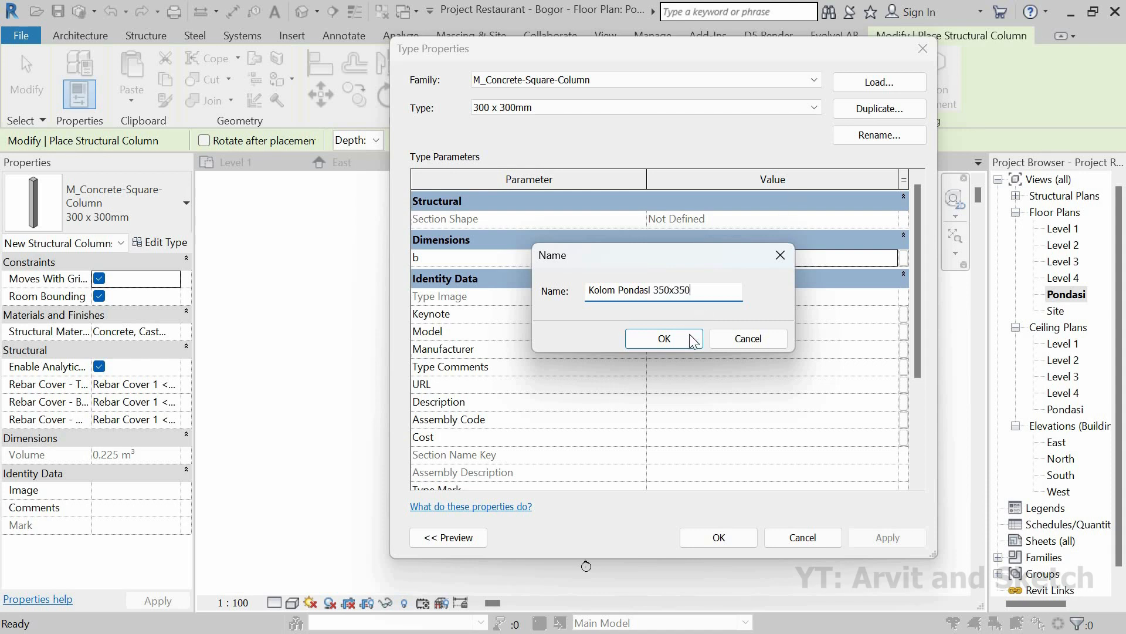
{"action": "left_click", "coordinate": [689, 339]}
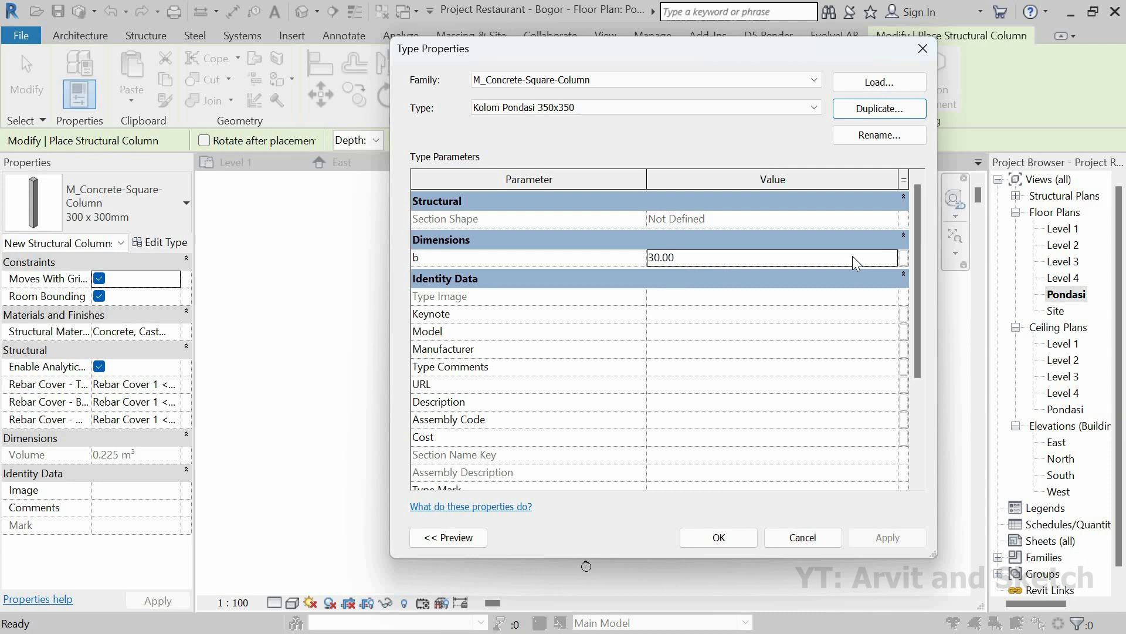
{"action": "double_click", "coordinate": [718, 258]}
{"action": "type", "text": "35"}
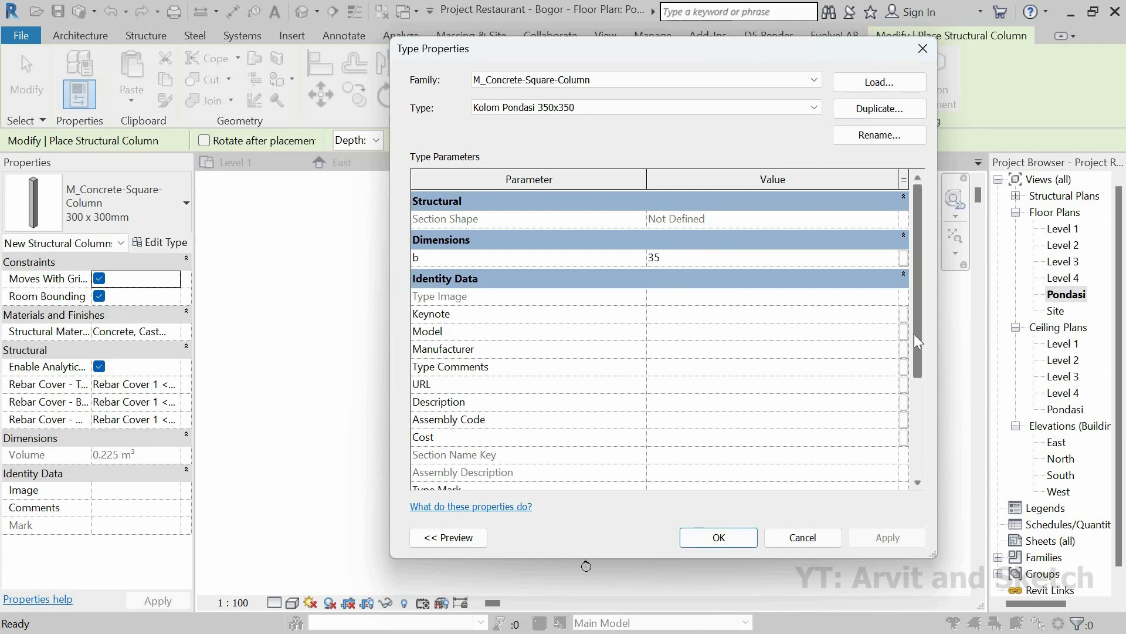
{"action": "scroll", "coordinate": [919, 241], "scroll_direction": "down", "scroll_amount": 3}
{"action": "scroll", "coordinate": [906, 244], "scroll_direction": "up", "scroll_amount": 3}
{"action": "left_click", "coordinate": [738, 539]}
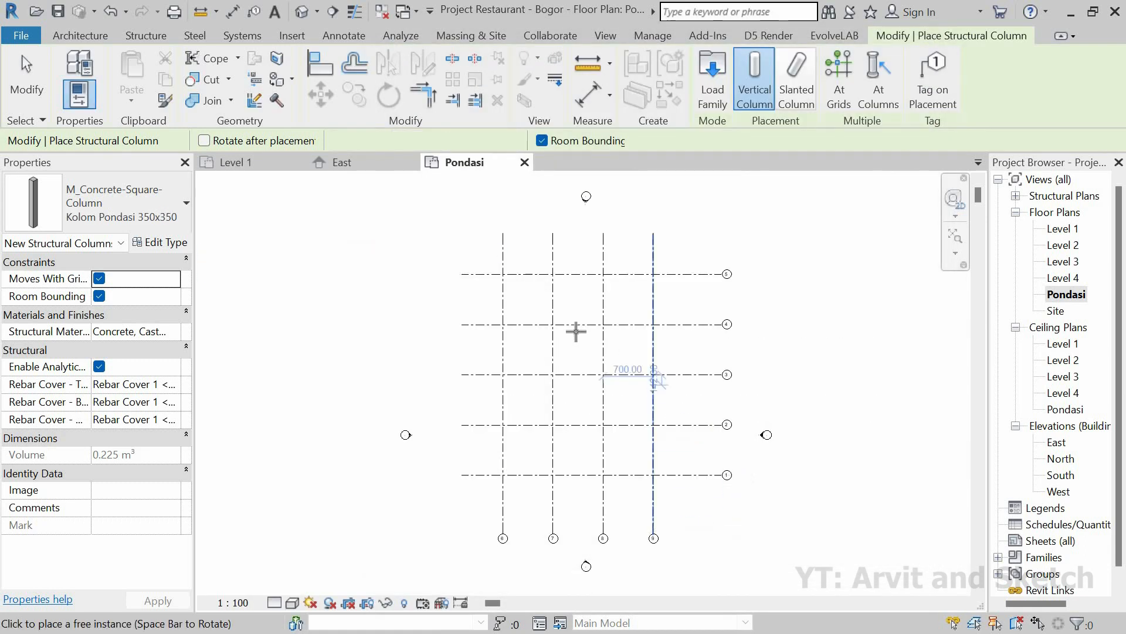
Open the Site floor plan and set its view range top, bottom and view depth level to Unlimited.
{"action": "scroll", "coordinate": [566, 309], "scroll_direction": "up", "scroll_amount": 2}
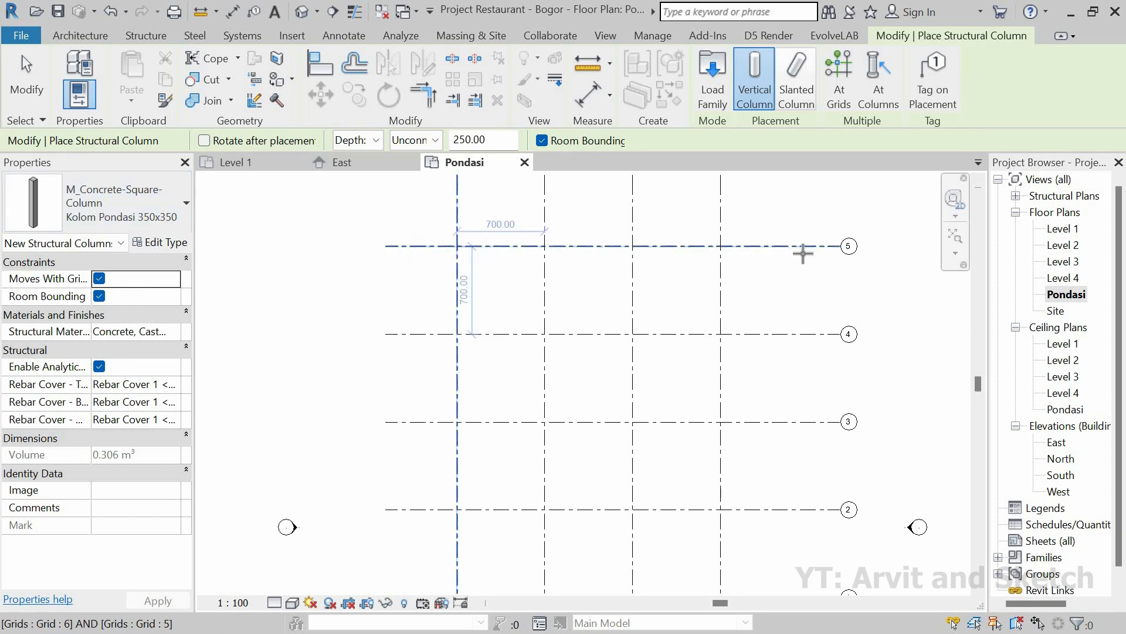
{"action": "double_click", "coordinate": [1058, 312]}
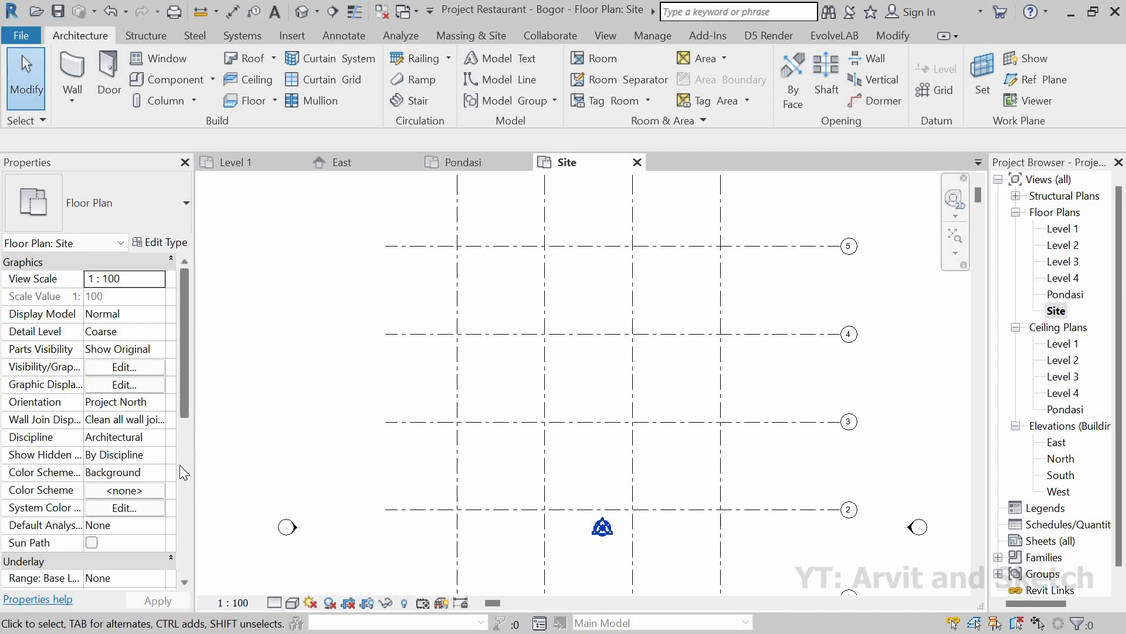
{"action": "scroll", "coordinate": [180, 465], "scroll_direction": "down", "scroll_amount": 6}
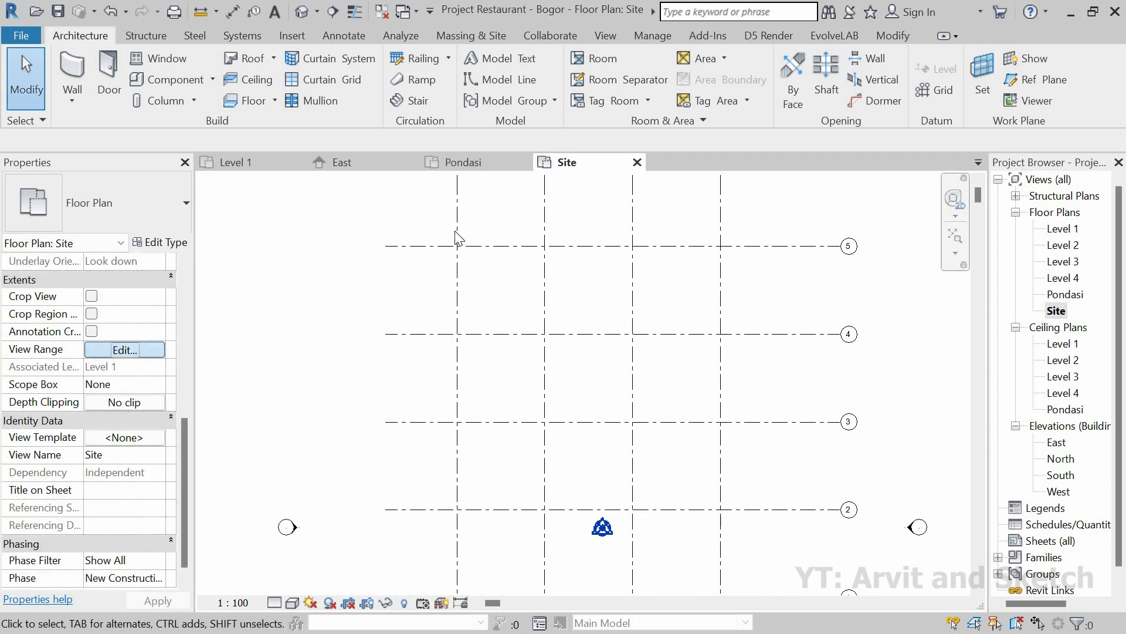
{"action": "left_click", "coordinate": [349, 215]}
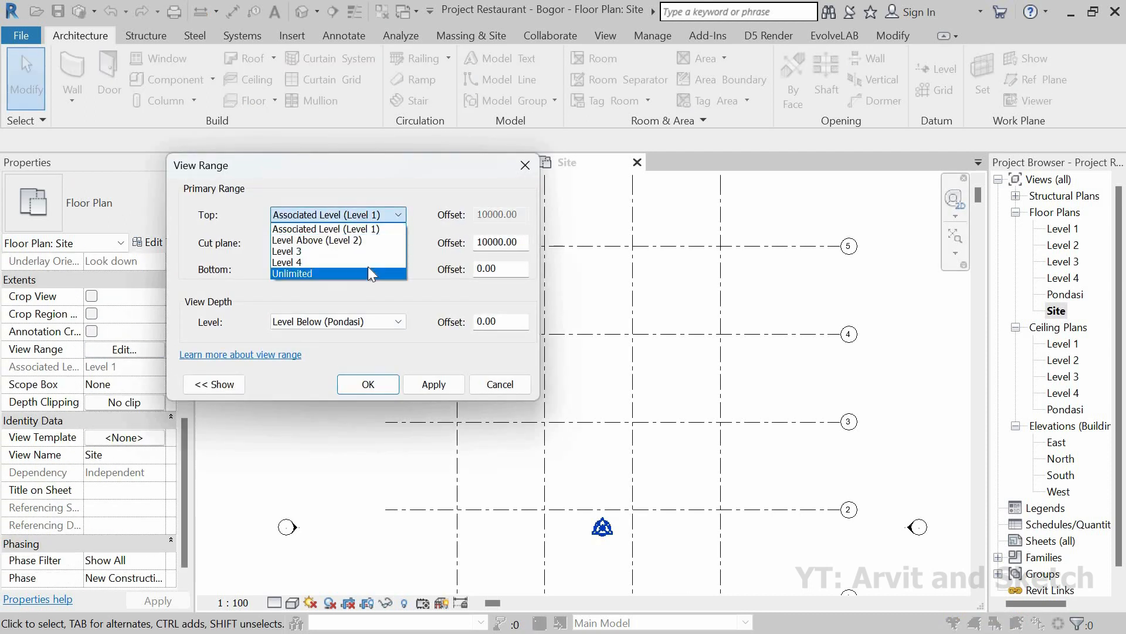
{"action": "left_click", "coordinate": [369, 273]}
{"action": "left_click", "coordinate": [337, 269]}
{"action": "left_click", "coordinate": [311, 307]}
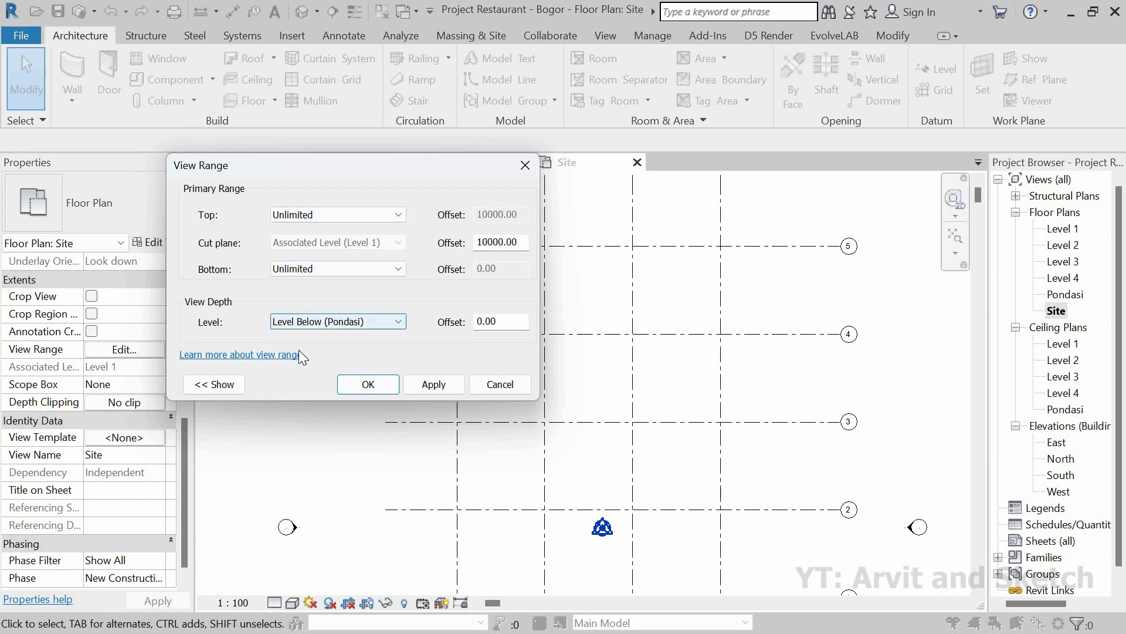
{"action": "left_click", "coordinate": [306, 356]}
{"action": "left_click", "coordinate": [423, 383]}
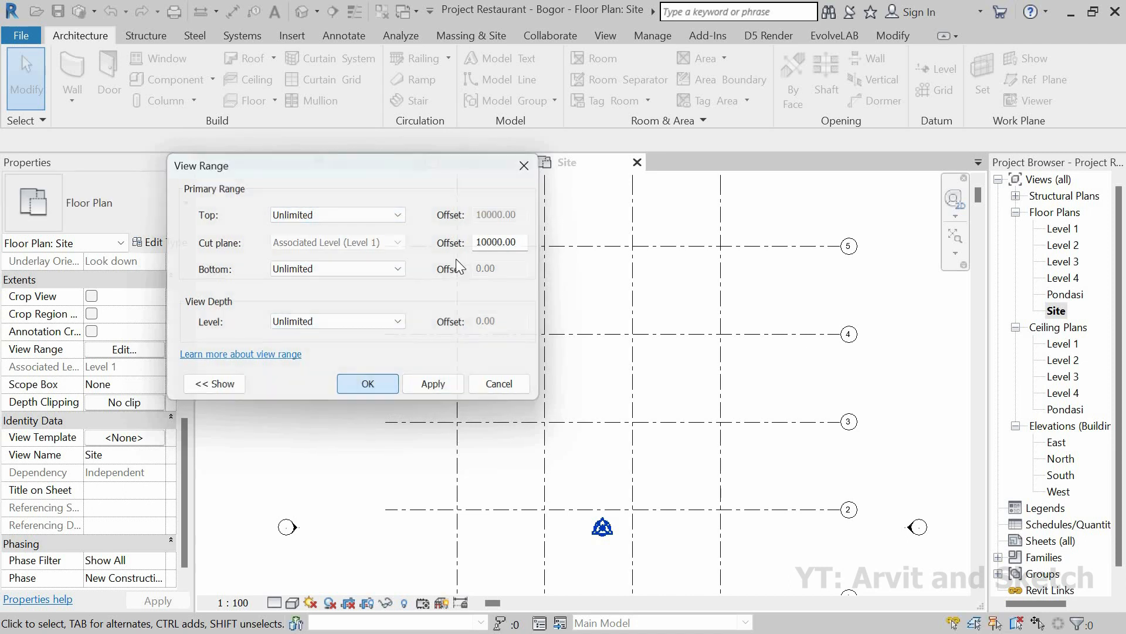
{"action": "key", "text": "Return"}
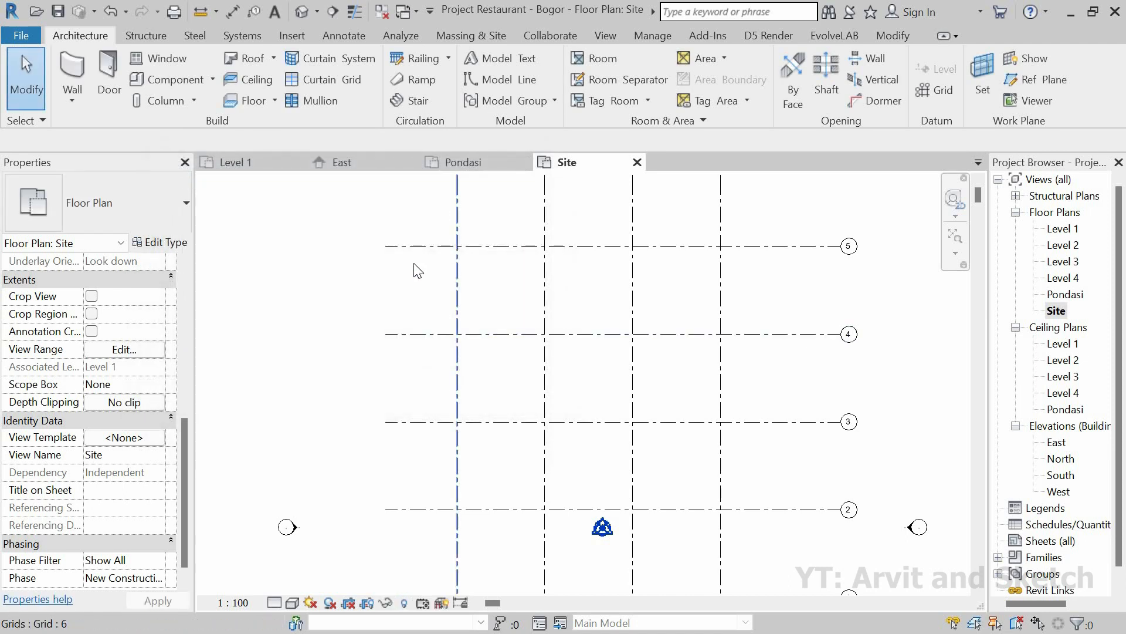
Place Kolom Pondasi 350x350 structural columns on grid 5 at grids 6 to 9 and inspect them in the 3D view.
{"action": "left_click", "coordinate": [194, 100]}
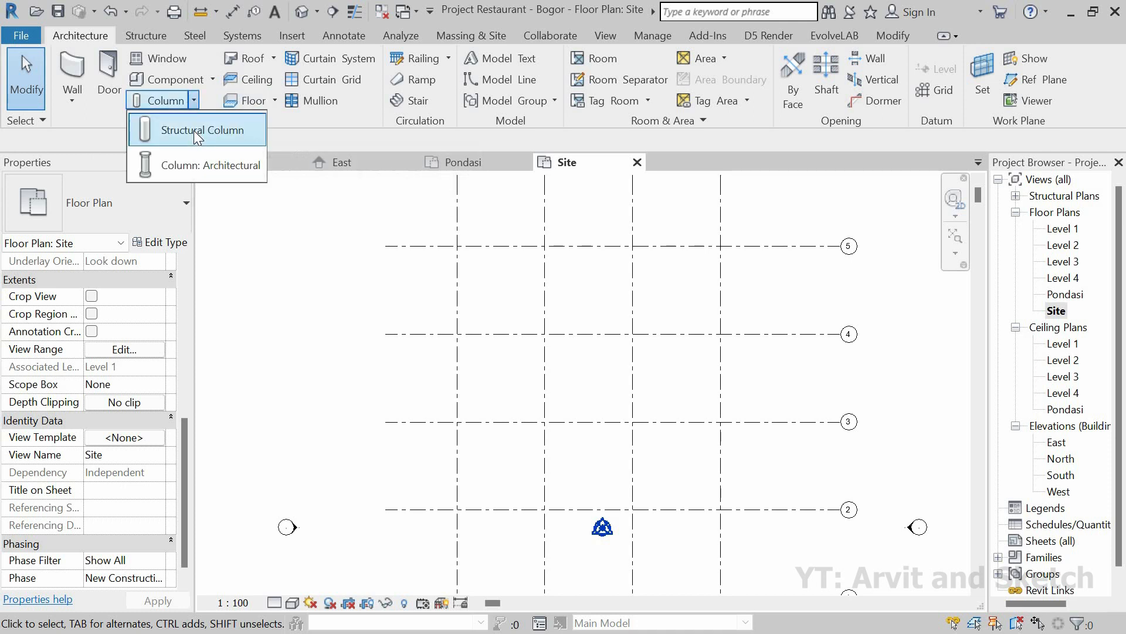
{"action": "left_click", "coordinate": [193, 131]}
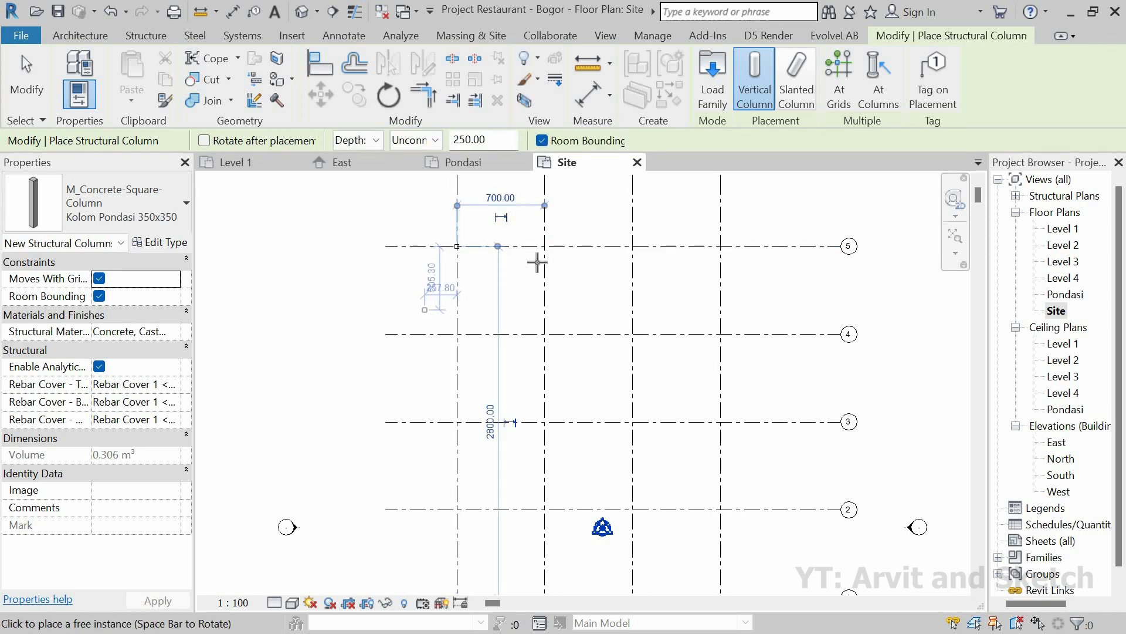
{"action": "scroll", "coordinate": [433, 230], "scroll_direction": "up", "scroll_amount": 5}
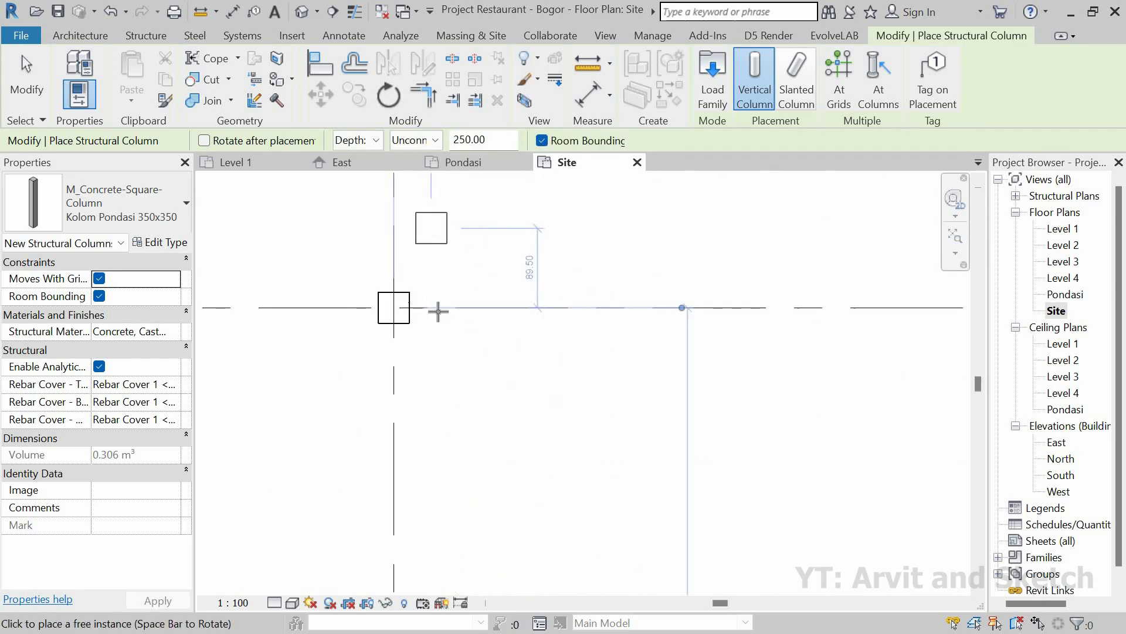
{"action": "scroll", "coordinate": [447, 334], "scroll_direction": "down", "scroll_amount": 3}
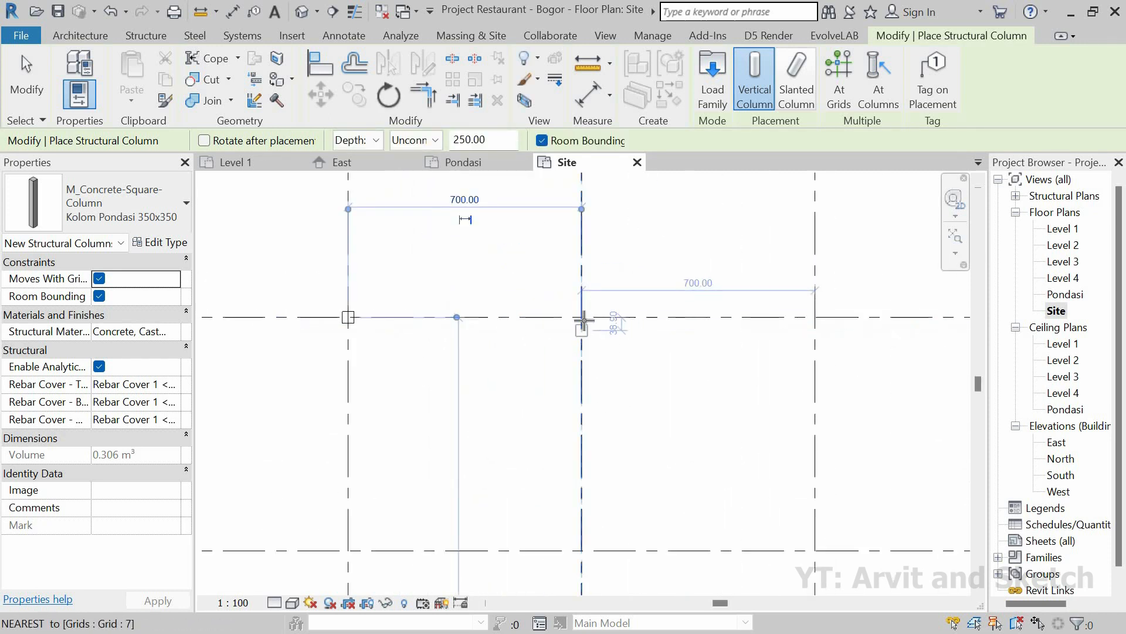
{"action": "left_click", "coordinate": [582, 319]}
{"action": "scroll", "coordinate": [485, 307], "scroll_direction": "down", "scroll_amount": 5}
{"action": "scroll", "coordinate": [698, 336], "scroll_direction": "up", "scroll_amount": 4}
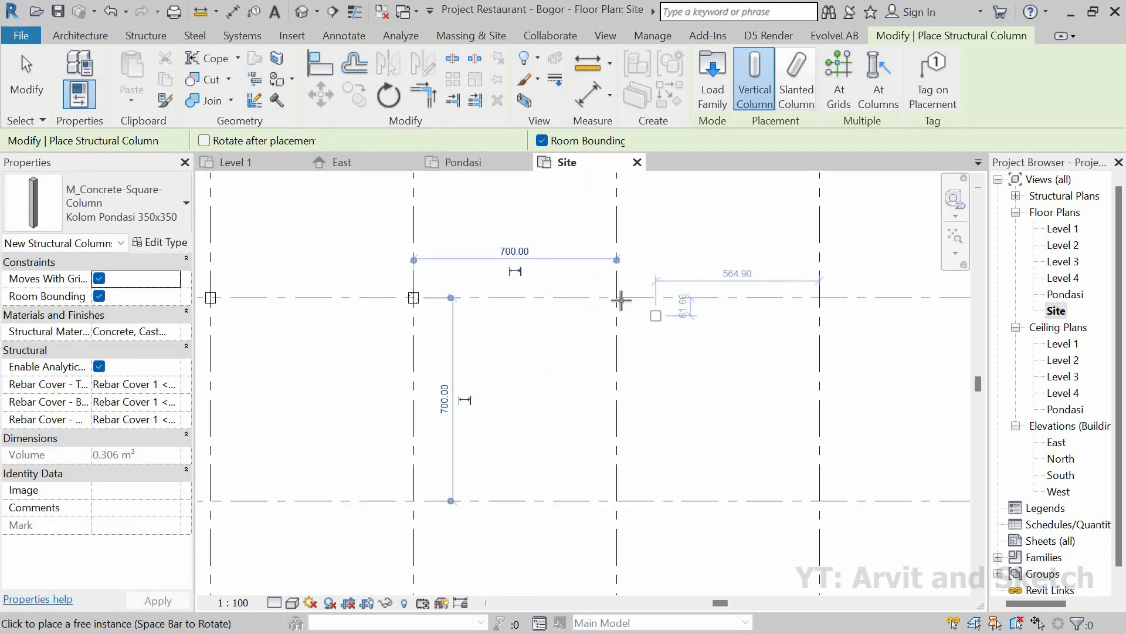
{"action": "left_click", "coordinate": [620, 299]}
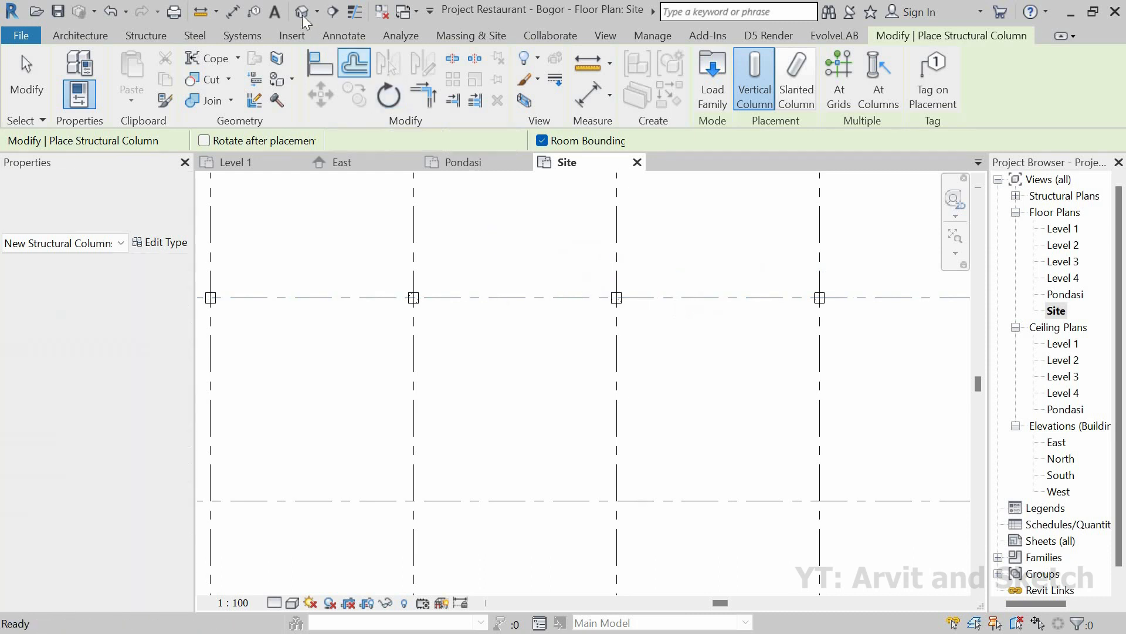
{"action": "key", "text": "Escape"}
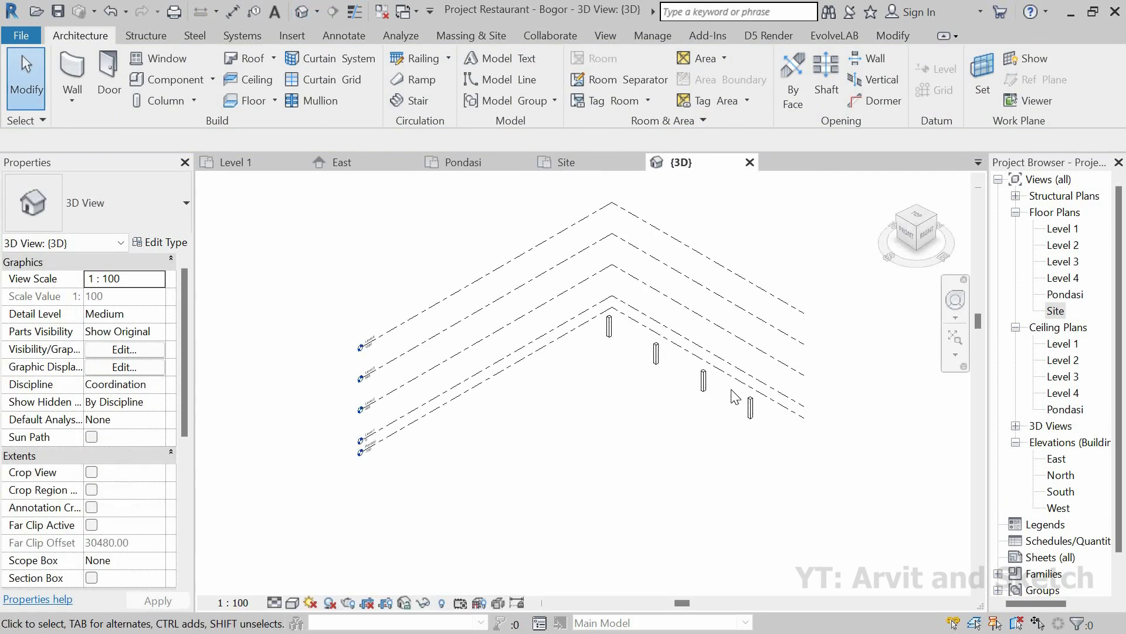
{"action": "scroll", "coordinate": [736, 399], "scroll_direction": "up", "scroll_amount": 3}
{"action": "middle_click_drag", "start_coordinate": [712, 378], "coordinate": [686, 376], "text": "shift"}
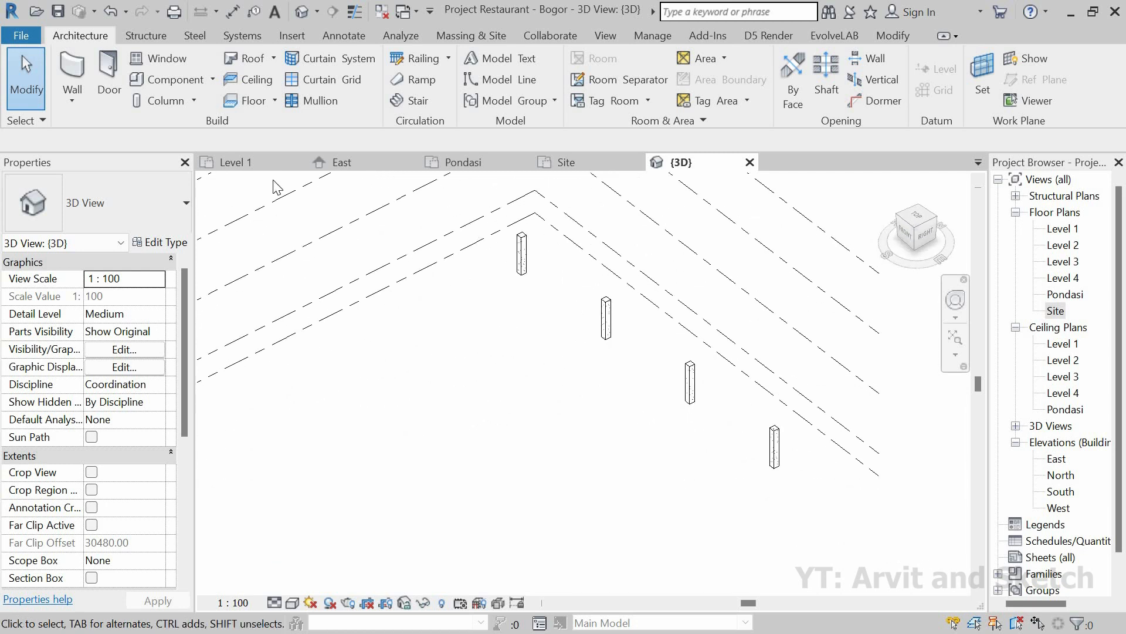
Return to the Site plan and place Kolom Pondasi 350x350 structural columns on grid 4 at grids 6 to 9.
{"action": "left_click", "coordinate": [560, 162]}
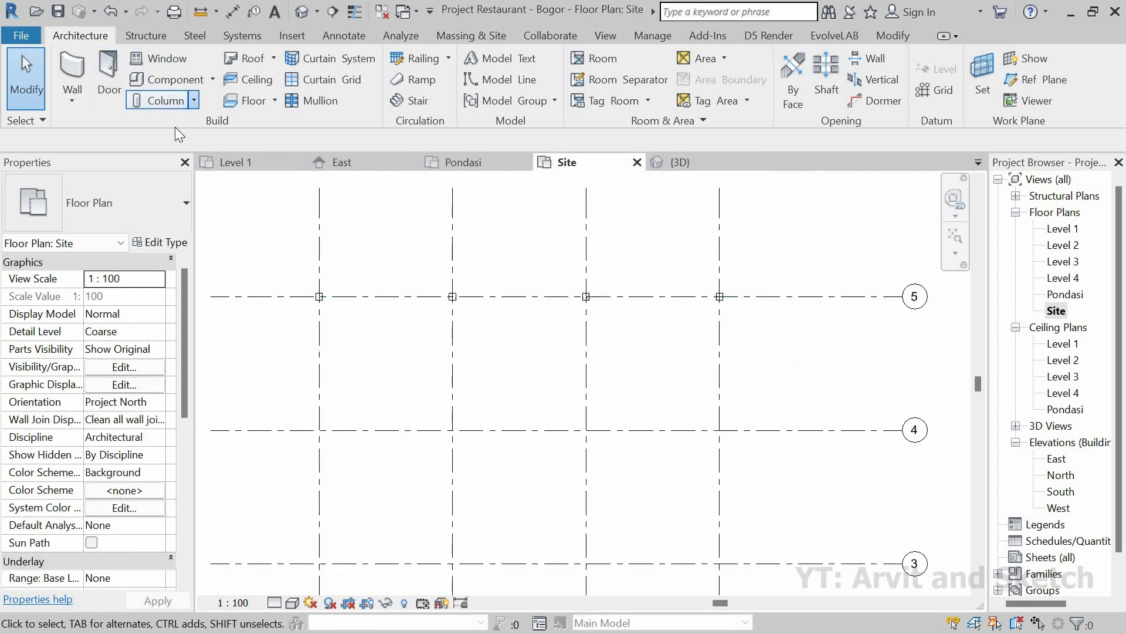
{"action": "left_click", "coordinate": [193, 100]}
{"action": "left_click", "coordinate": [193, 123]}
{"action": "scroll", "coordinate": [410, 390], "scroll_direction": "down", "scroll_amount": 2}
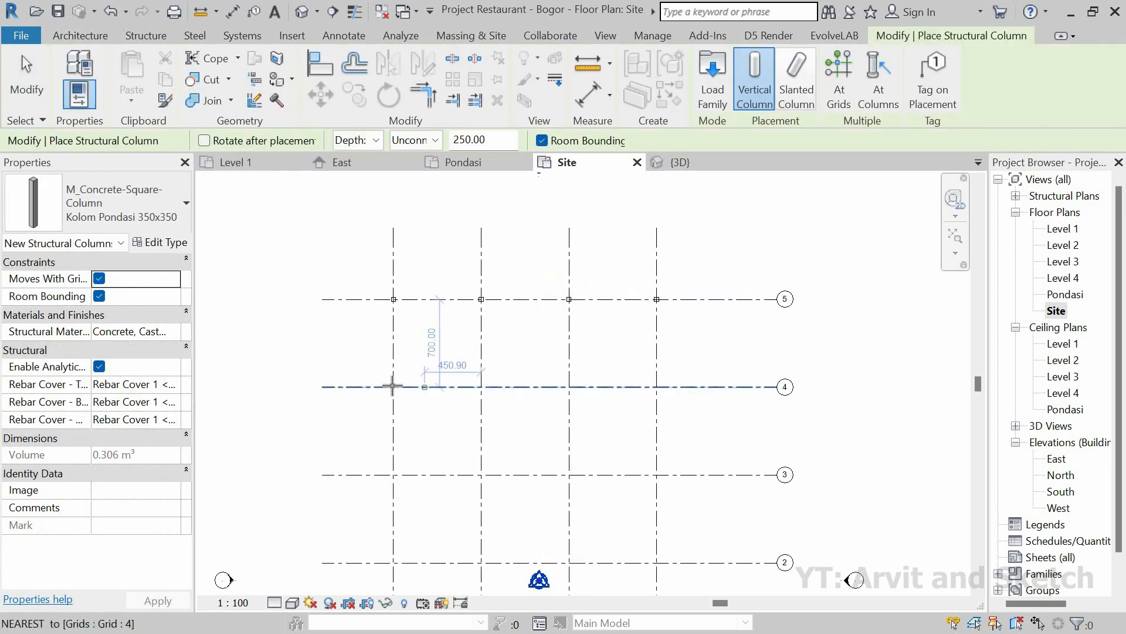
{"action": "left_click", "coordinate": [393, 385]}
{"action": "left_click", "coordinate": [481, 388]}
{"action": "left_click", "coordinate": [570, 387]}
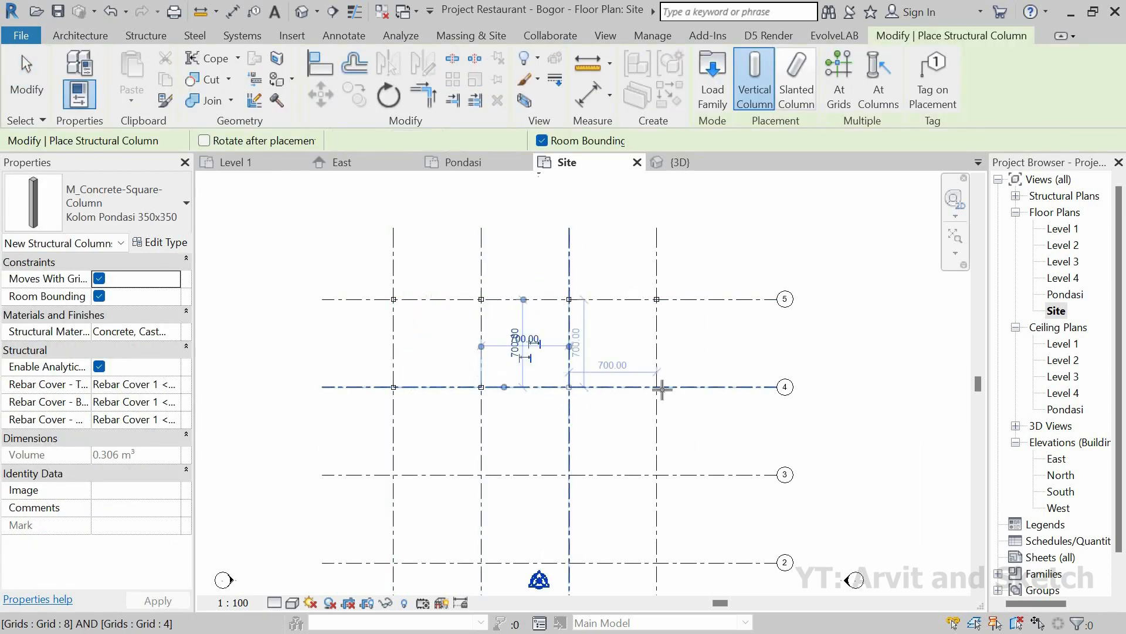
{"action": "left_click", "coordinate": [661, 388]}
{"action": "scroll", "coordinate": [534, 312], "scroll_direction": "down", "scroll_amount": 1}
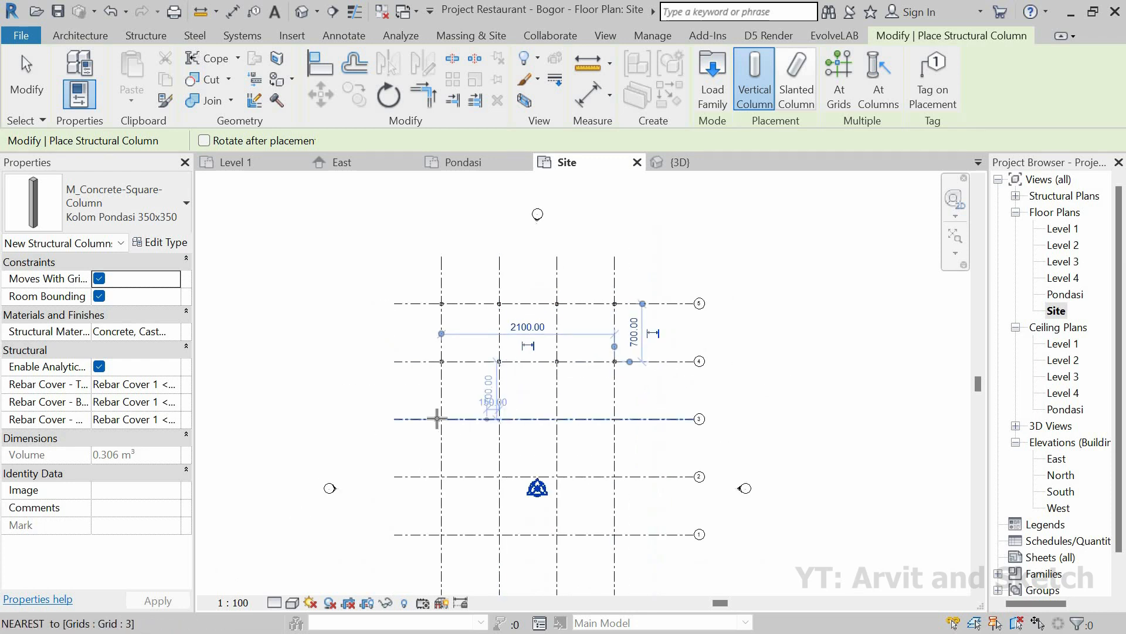
Place the same foundation columns on grid 3 at its intersections with grids 6 to 9.
{"action": "scroll", "coordinate": [462, 430], "scroll_direction": "up", "scroll_amount": 2}
{"action": "left_click", "coordinate": [430, 412]}
{"action": "left_click", "coordinate": [517, 413]}
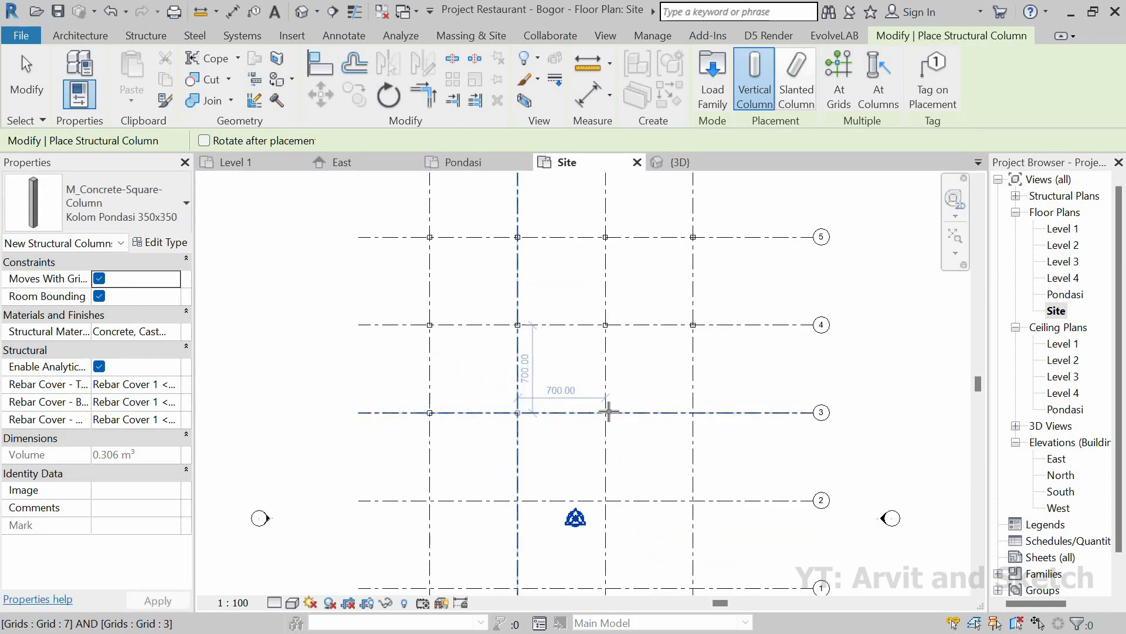
{"action": "left_click", "coordinate": [606, 412]}
{"action": "left_click", "coordinate": [693, 412]}
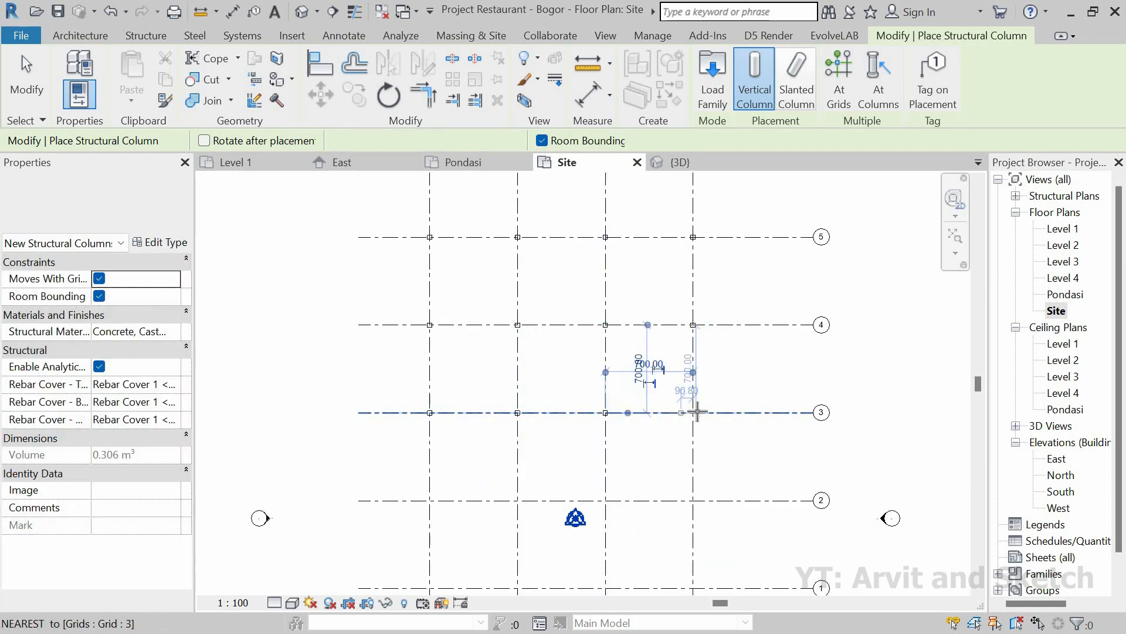
Place the same foundation columns on grid 2 at its intersections with grids 6 to 9.
{"action": "left_click", "coordinate": [693, 501]}
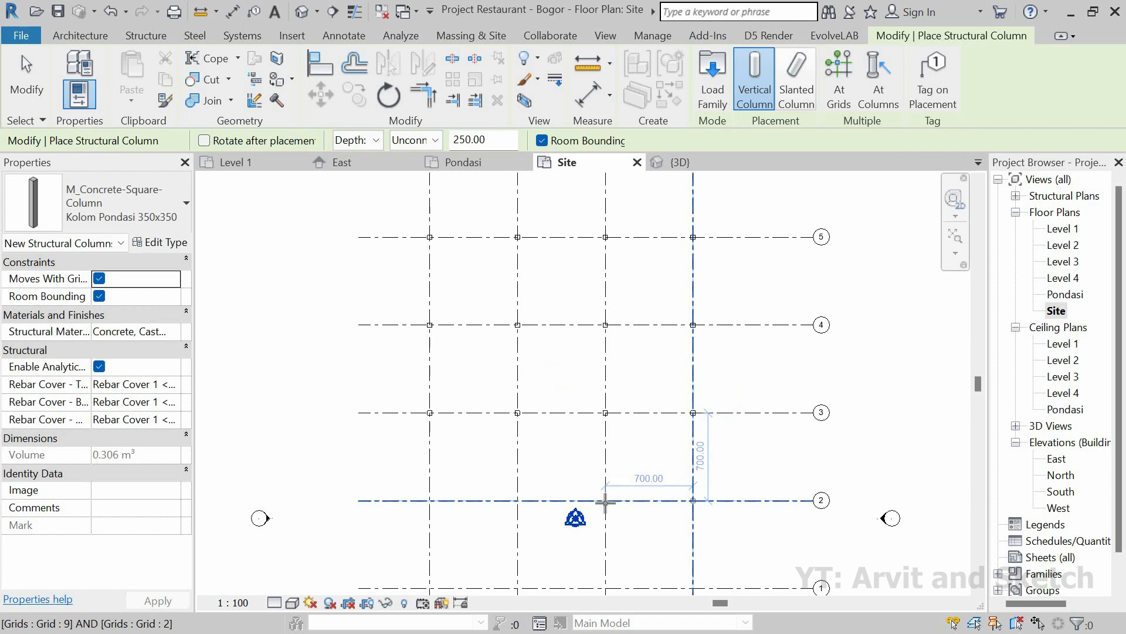
{"action": "left_click", "coordinate": [517, 500]}
{"action": "scroll", "coordinate": [496, 382], "scroll_direction": "down", "scroll_amount": 3}
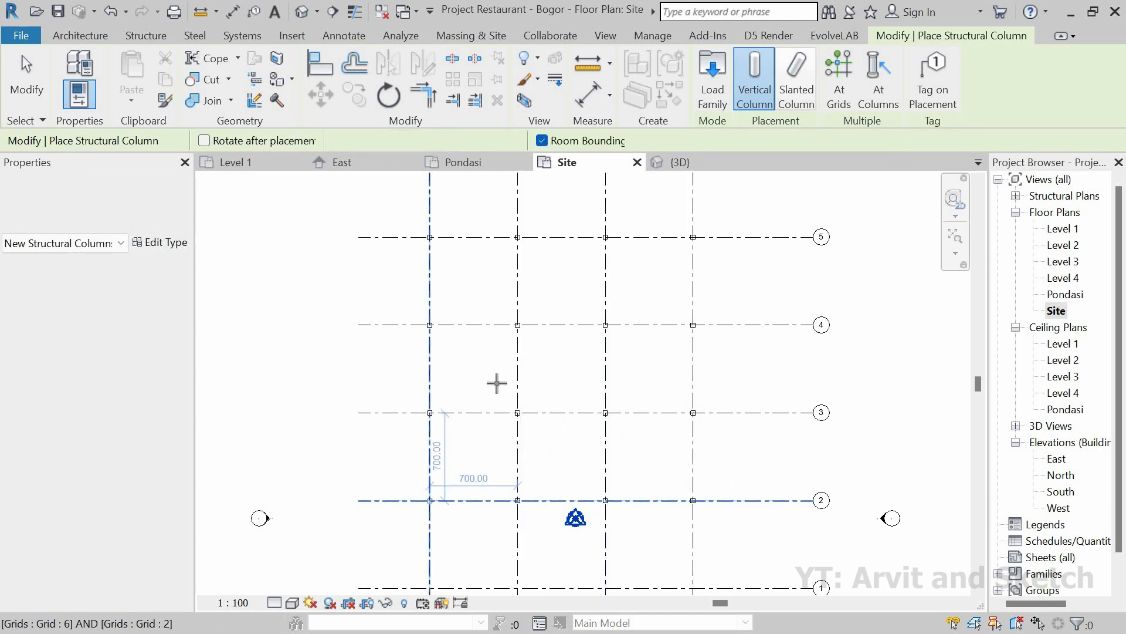
Place foundation columns on grid 1 at grids 6 to 9, end the command and show the whole column layout in the 3D view.
{"action": "scroll", "coordinate": [448, 500], "scroll_direction": "up", "scroll_amount": 2}
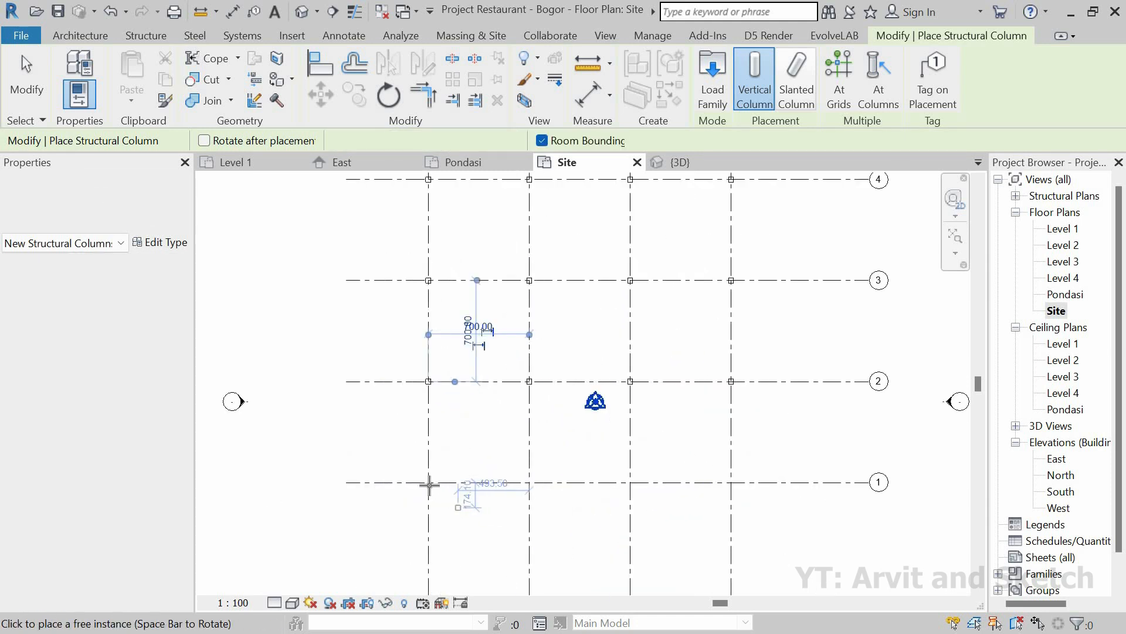
{"action": "left_click", "coordinate": [531, 482]}
{"action": "left_click", "coordinate": [531, 482]}
{"action": "left_click", "coordinate": [629, 482]}
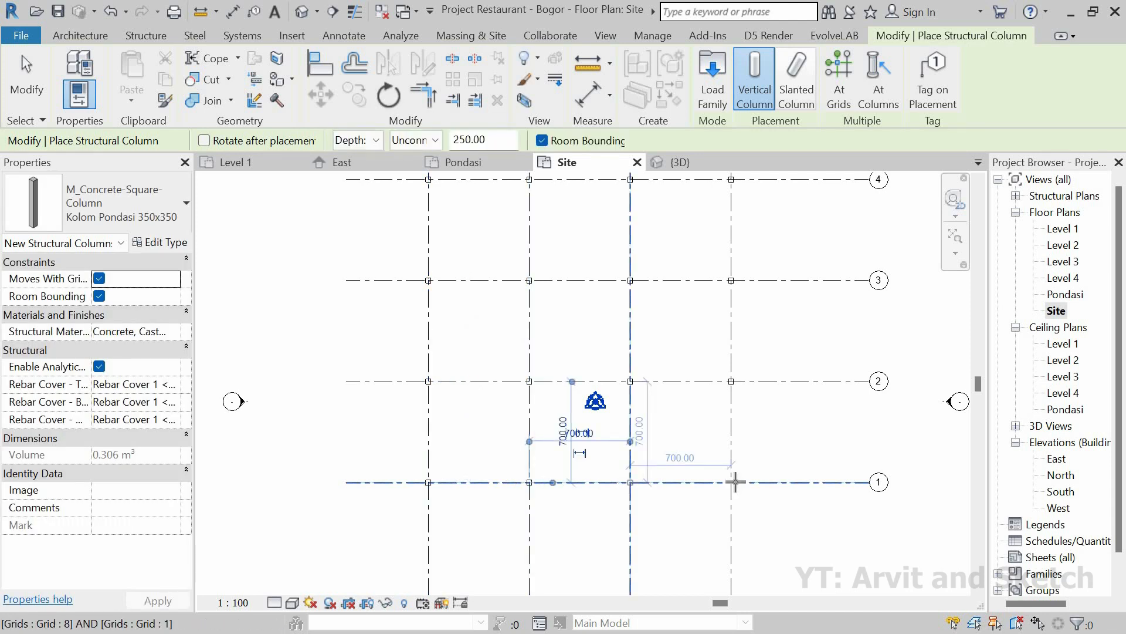
{"action": "left_click", "coordinate": [728, 483]}
{"action": "scroll", "coordinate": [564, 405], "scroll_direction": "down", "scroll_amount": 2}
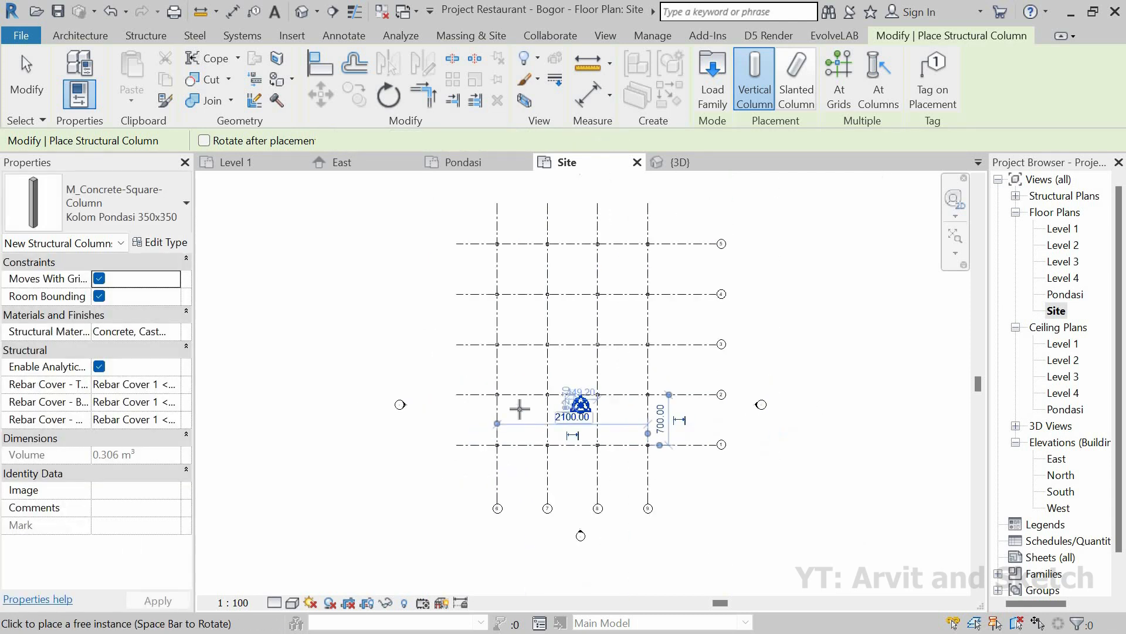
{"action": "key", "text": "Escape"}
{"action": "key", "text": "Escape"}
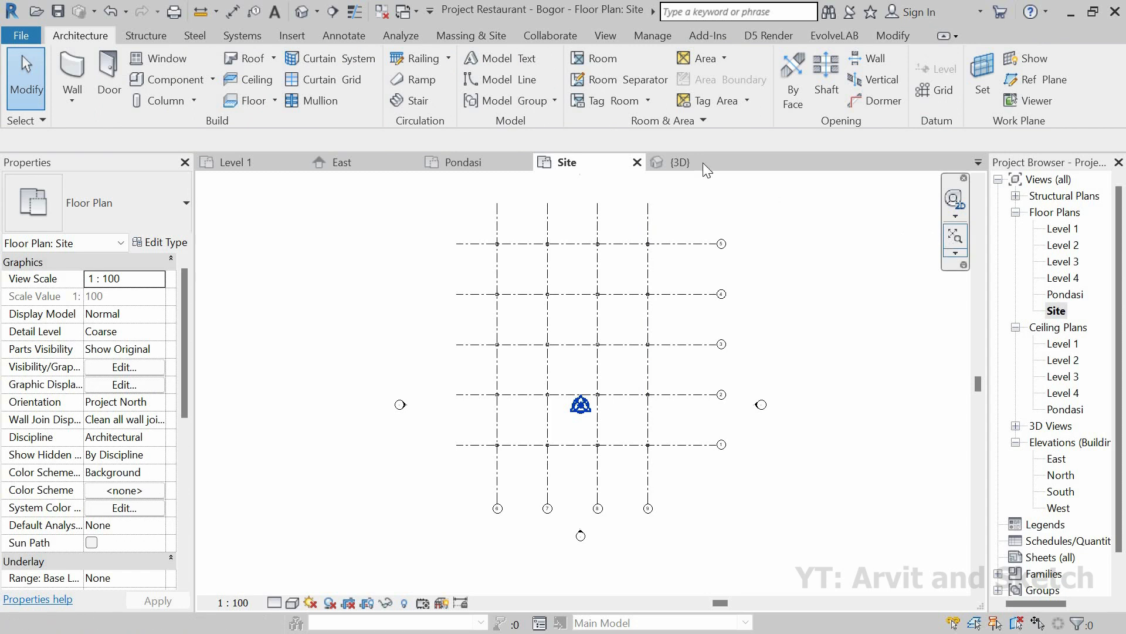
{"action": "left_click", "coordinate": [684, 162]}
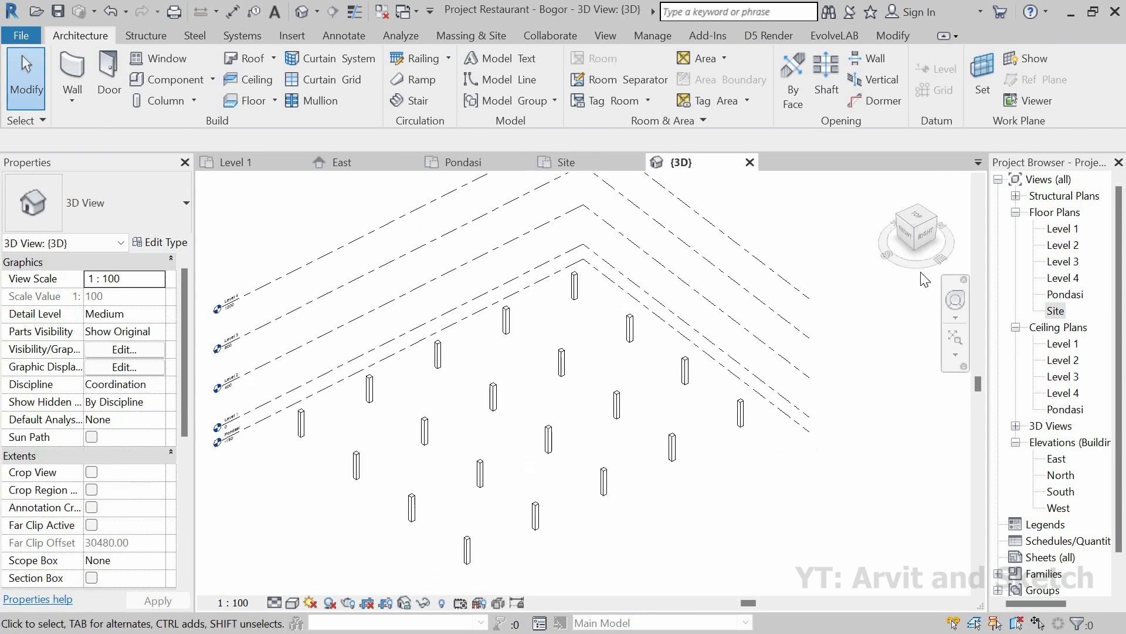
{"action": "left_click", "coordinate": [957, 345]}
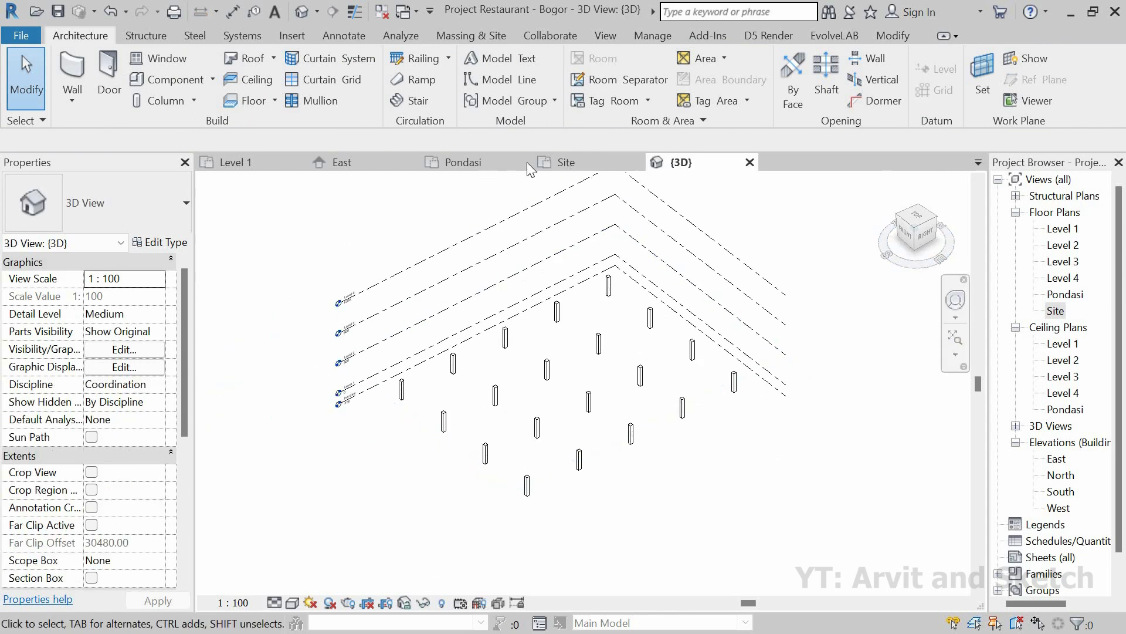
Create a perspective camera view from the Site plan looking diagonally across the columns, with Crop View, Crop Region Visible and Far Clip Active disabled.
{"action": "left_click", "coordinate": [560, 163]}
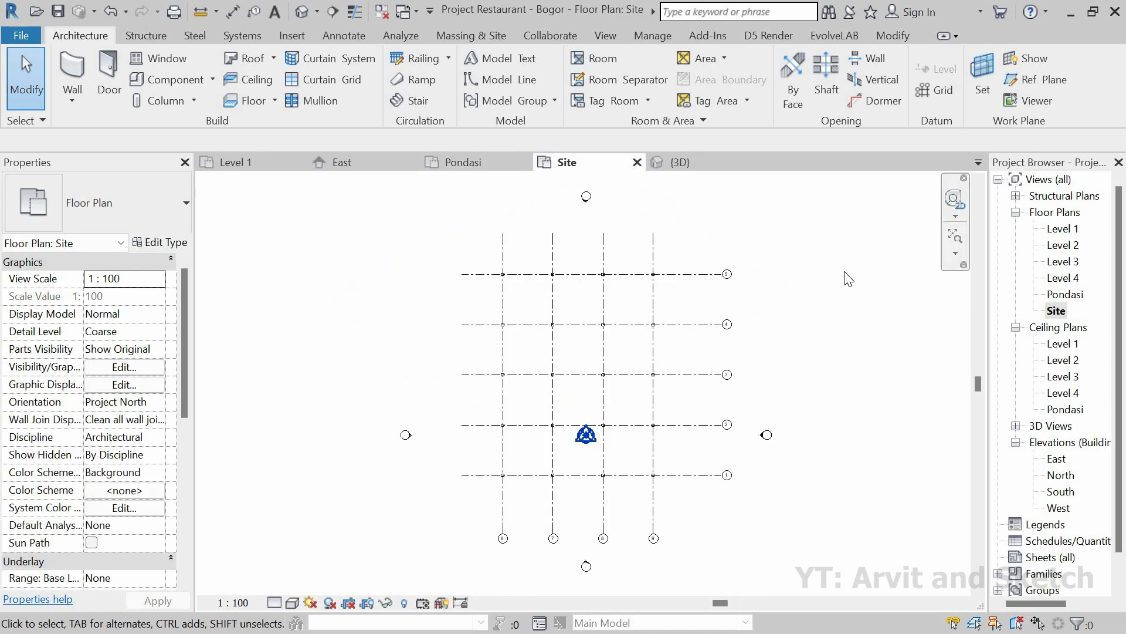
{"action": "left_click", "coordinate": [603, 37]}
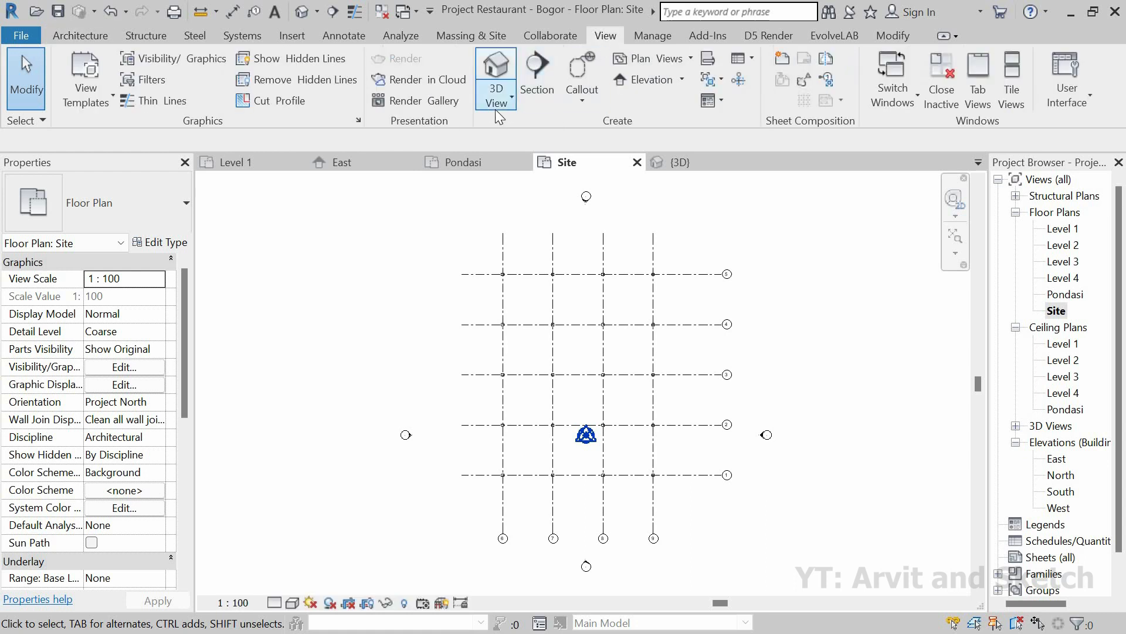
{"action": "left_click", "coordinate": [495, 109]}
{"action": "left_click", "coordinate": [516, 160]}
{"action": "scroll", "coordinate": [512, 235], "scroll_direction": "down", "scroll_amount": 2}
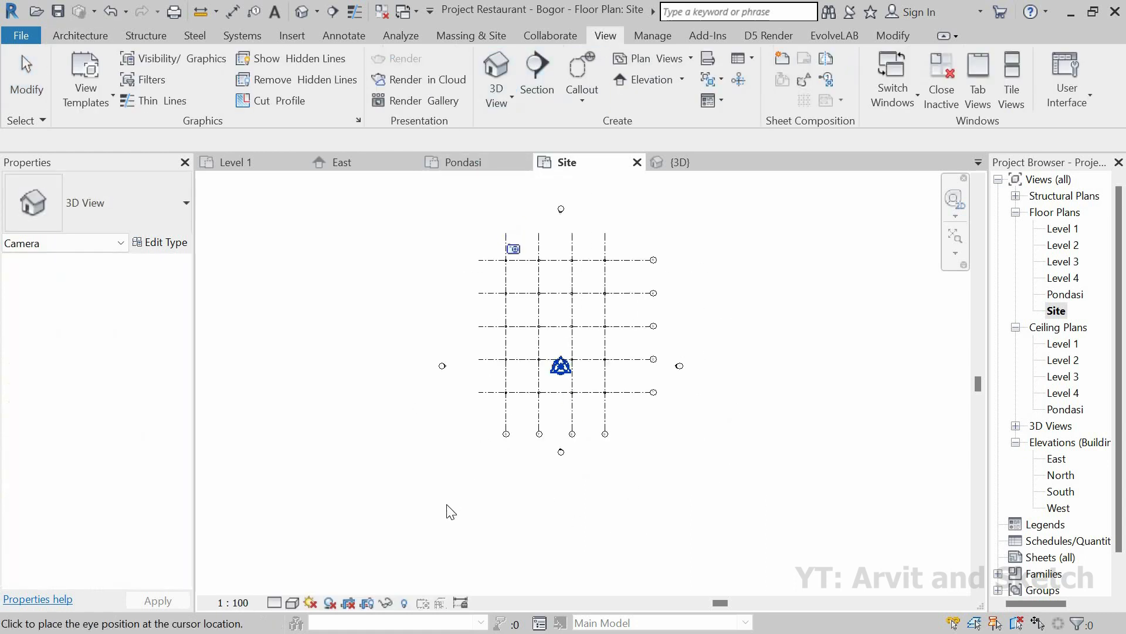
{"action": "left_click", "coordinate": [450, 508]}
{"action": "left_click", "coordinate": [626, 241]}
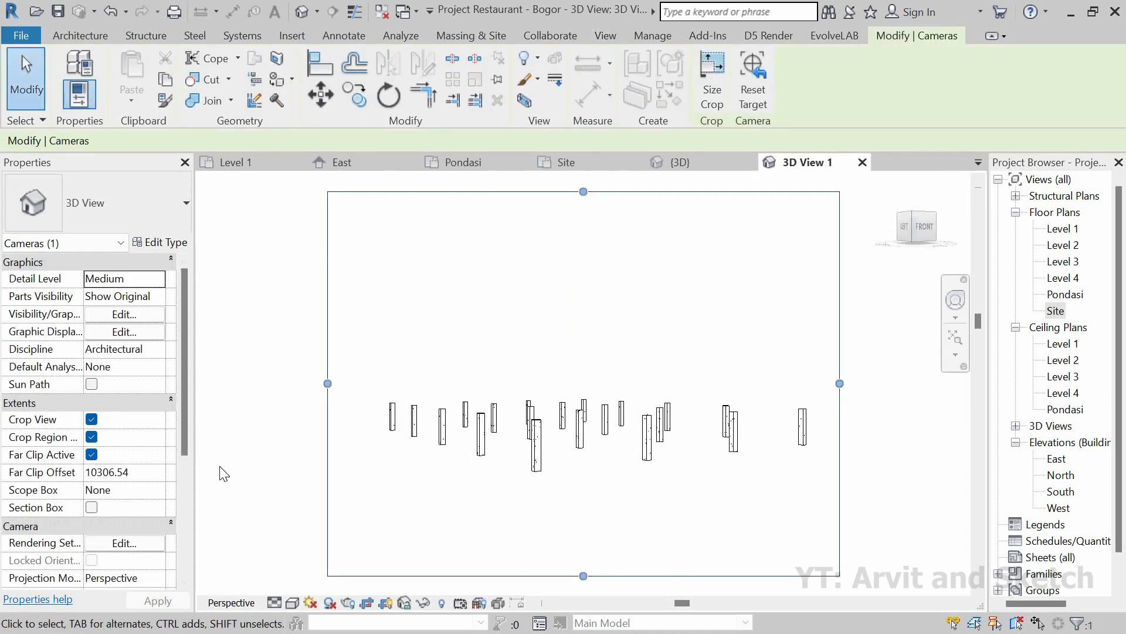
{"action": "left_click", "coordinate": [91, 419]}
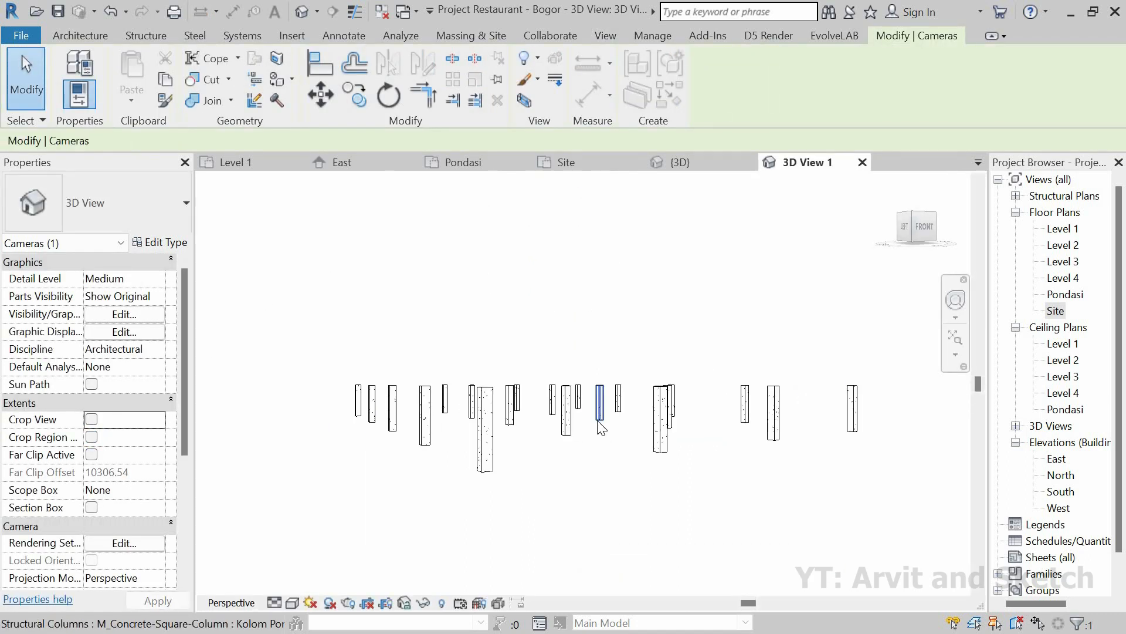
{"action": "middle_click_drag", "start_coordinate": [605, 435], "coordinate": [583, 428], "text": "shift"}
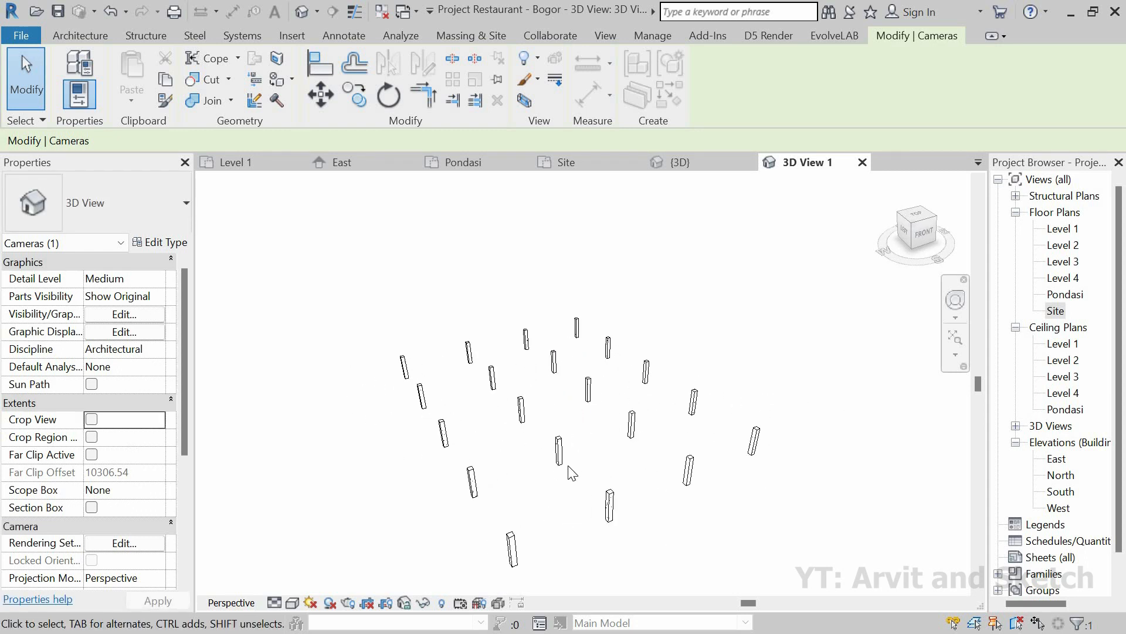
Look over the columns in the perspective view, return to the Site plan and fit the whole plan in view.
{"action": "scroll", "coordinate": [598, 463], "scroll_direction": "up", "scroll_amount": 5}
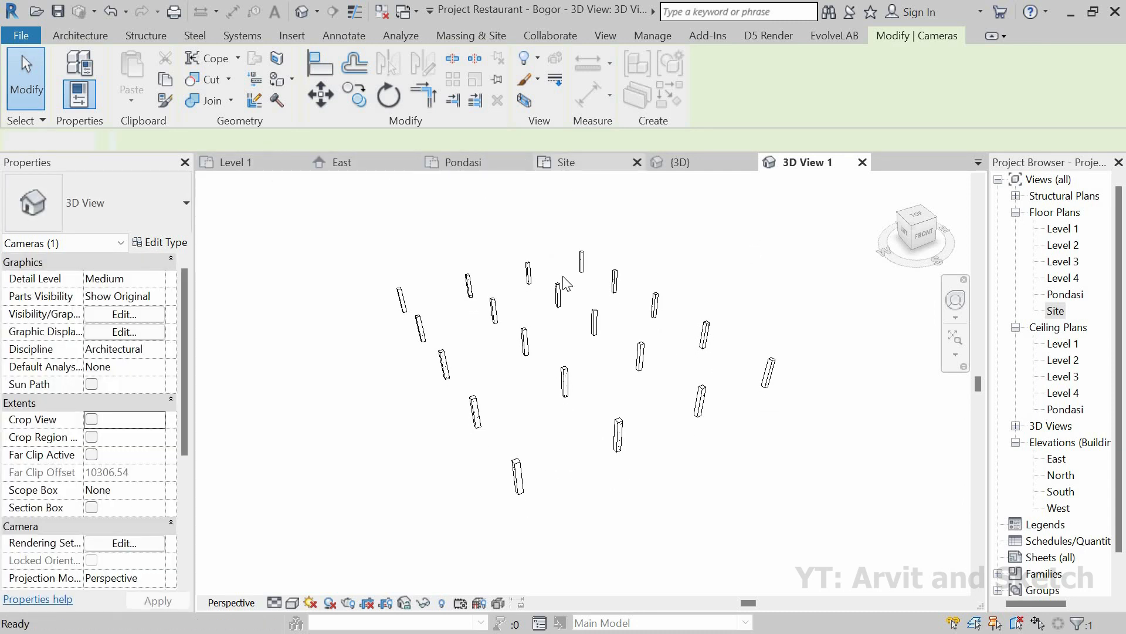
{"action": "scroll", "coordinate": [602, 285], "scroll_direction": "up", "scroll_amount": 1}
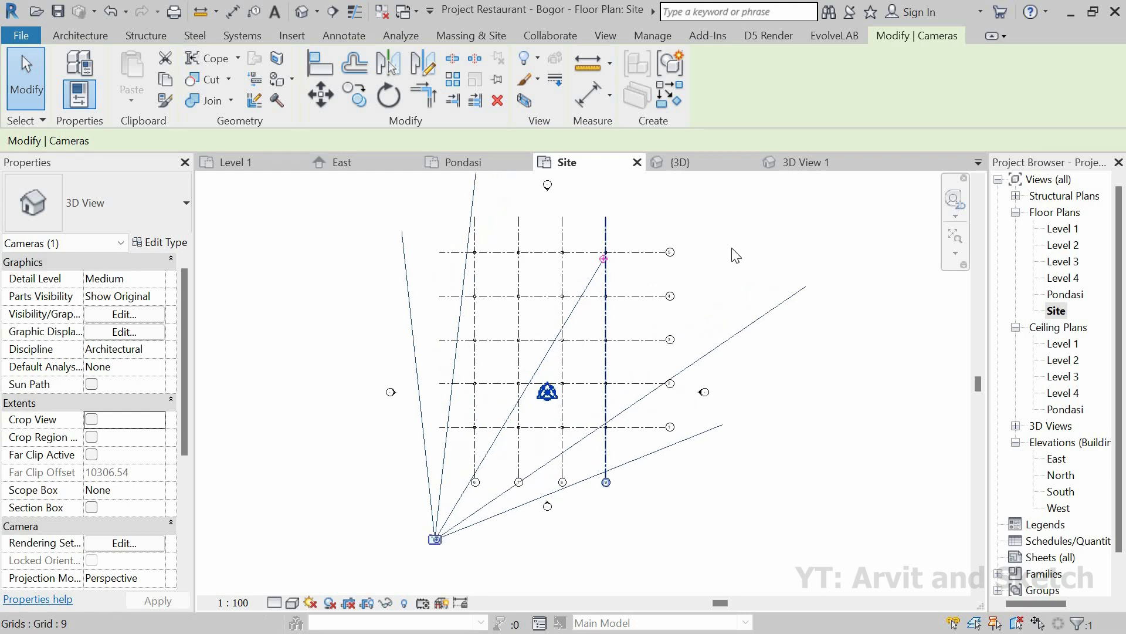
{"action": "scroll", "coordinate": [602, 285], "scroll_direction": "down", "scroll_amount": 2}
{"action": "left_click", "coordinate": [590, 300]}
{"action": "left_click", "coordinate": [957, 235]}
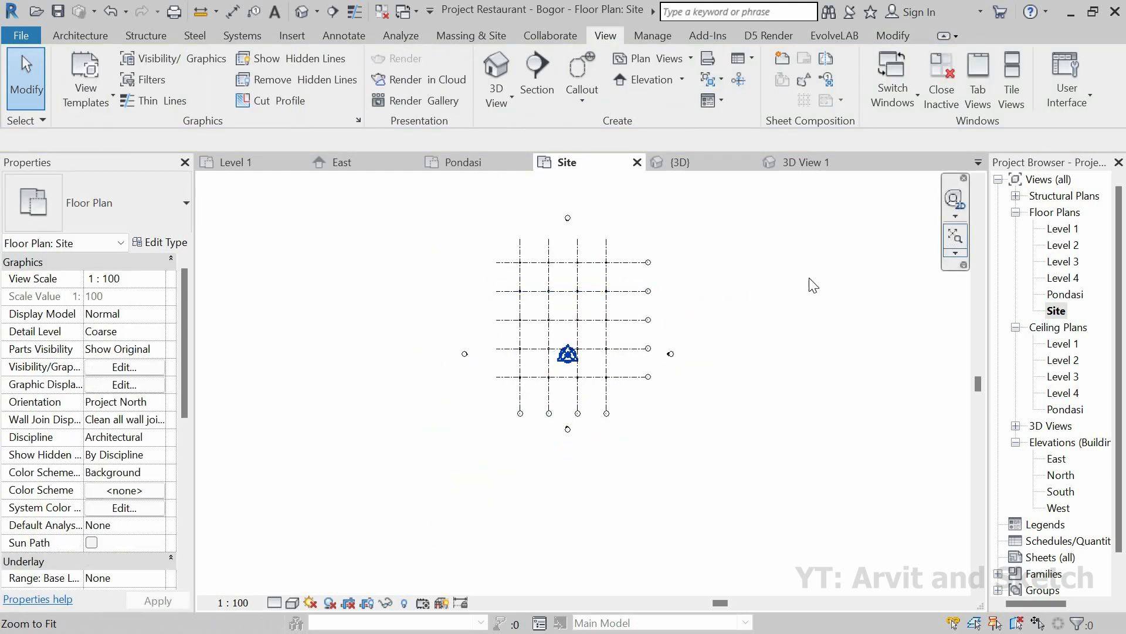
Start a structural beam and duplicate the M_Concrete-Rectangular Beam 400 x 800mm type as "Sloof Beton 350x150".
{"action": "left_click", "coordinate": [86, 36]}
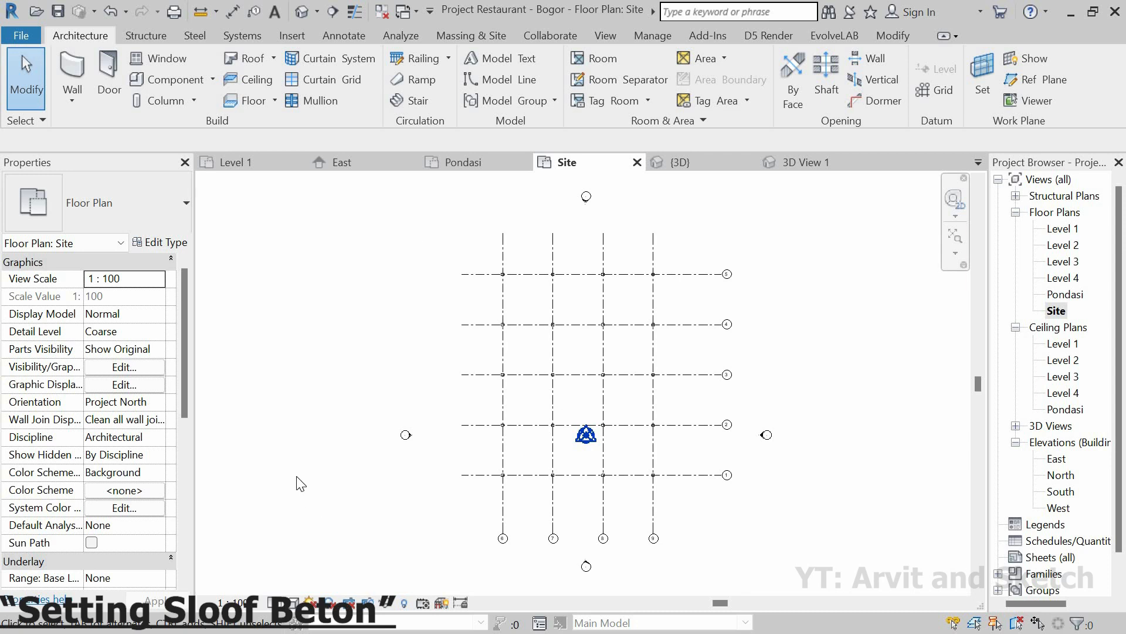
{"action": "left_click", "coordinate": [140, 35]}
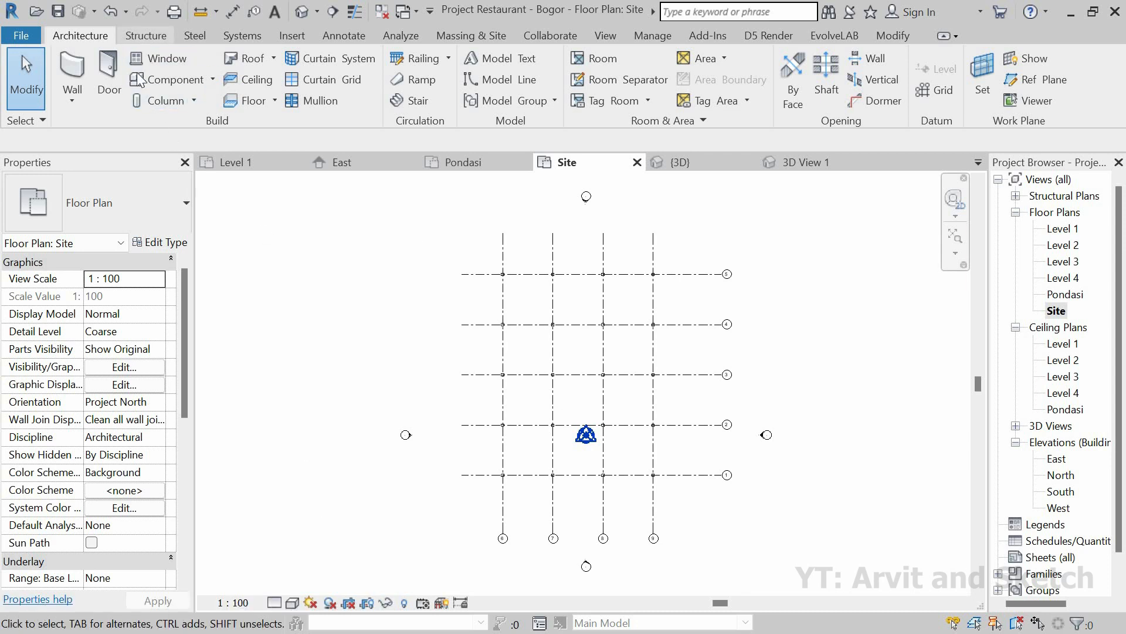
{"action": "left_click", "coordinate": [76, 73]}
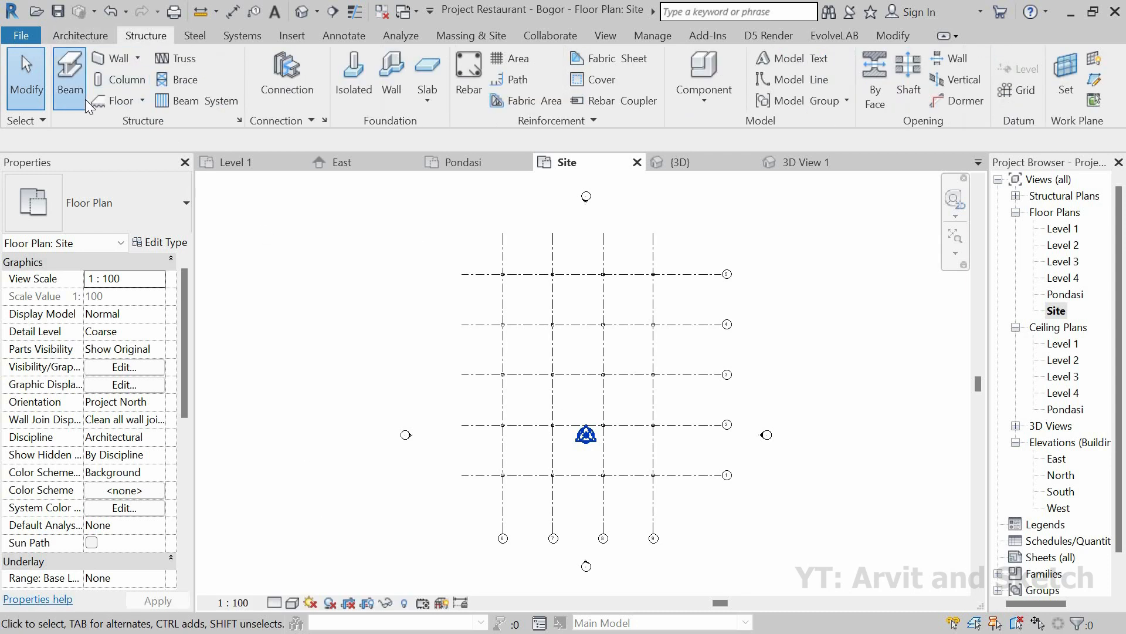
{"action": "left_click", "coordinate": [159, 242]}
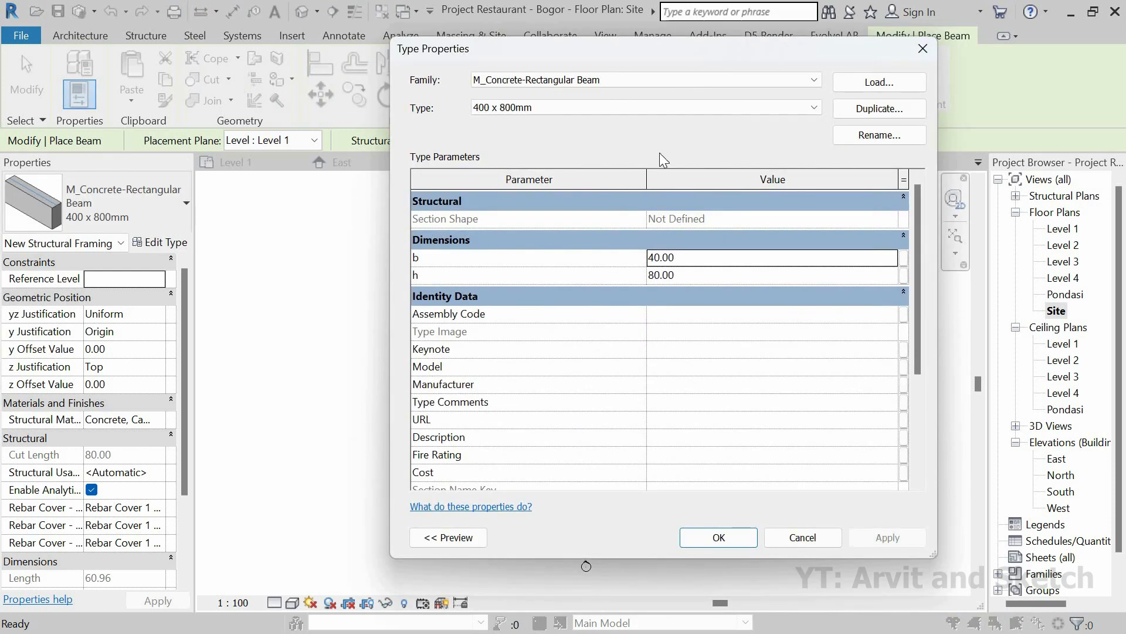
{"action": "left_click", "coordinate": [862, 111]}
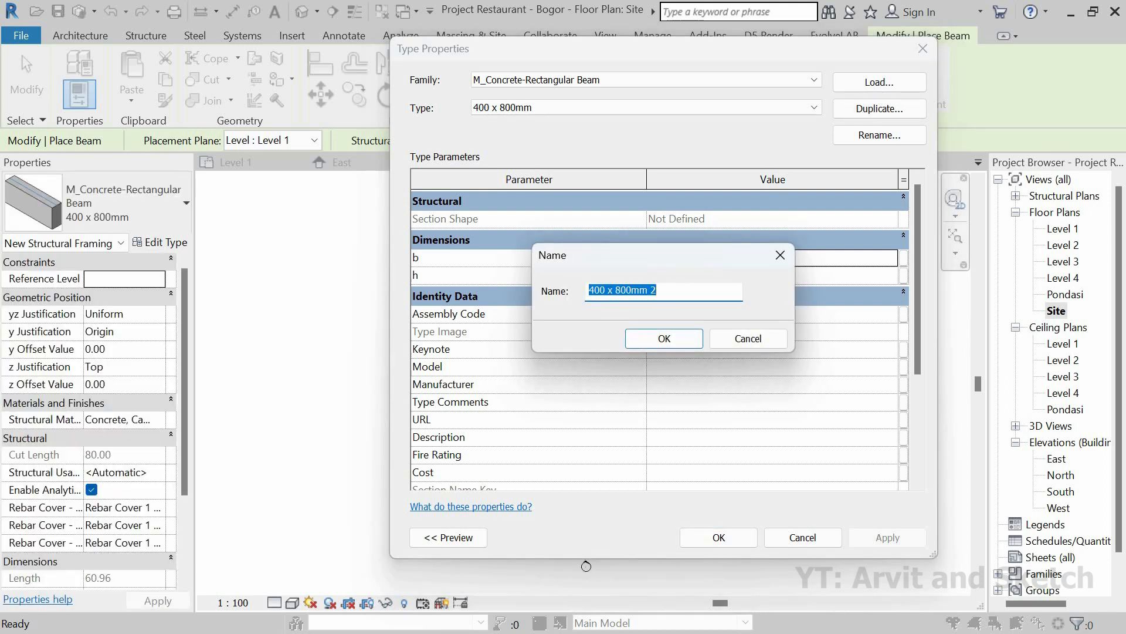
{"action": "type", "text": "Sloof Beton 350x150"}
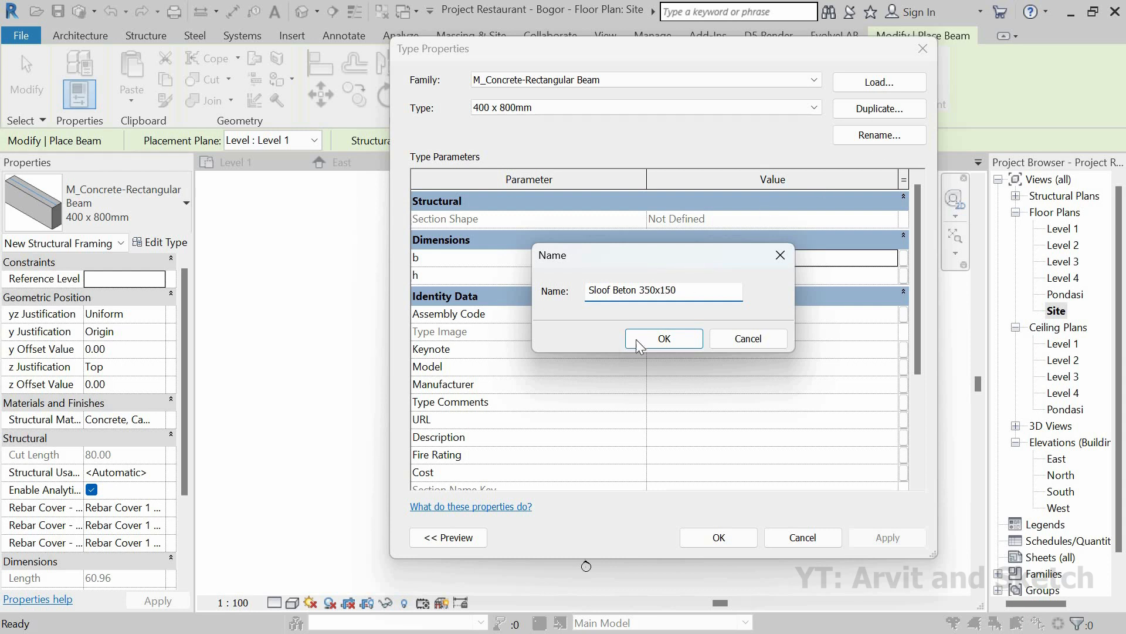
{"action": "left_click", "coordinate": [670, 334]}
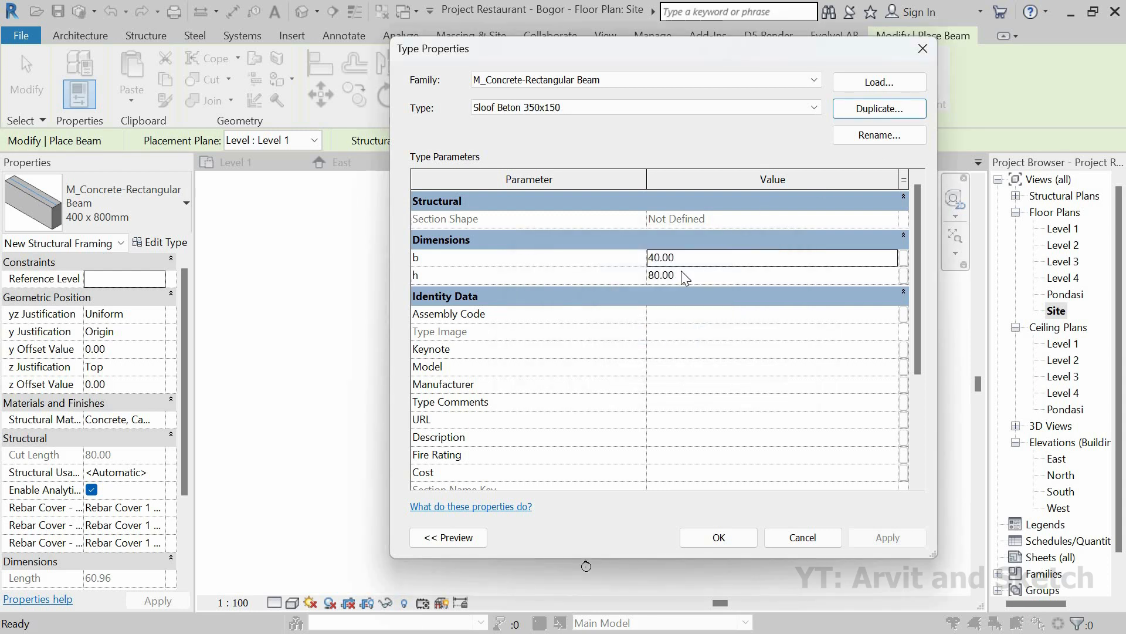
Set the new beam type's height h to 35 cm and width b to 15 cm, and accept the type.
{"action": "left_click", "coordinate": [683, 273]}
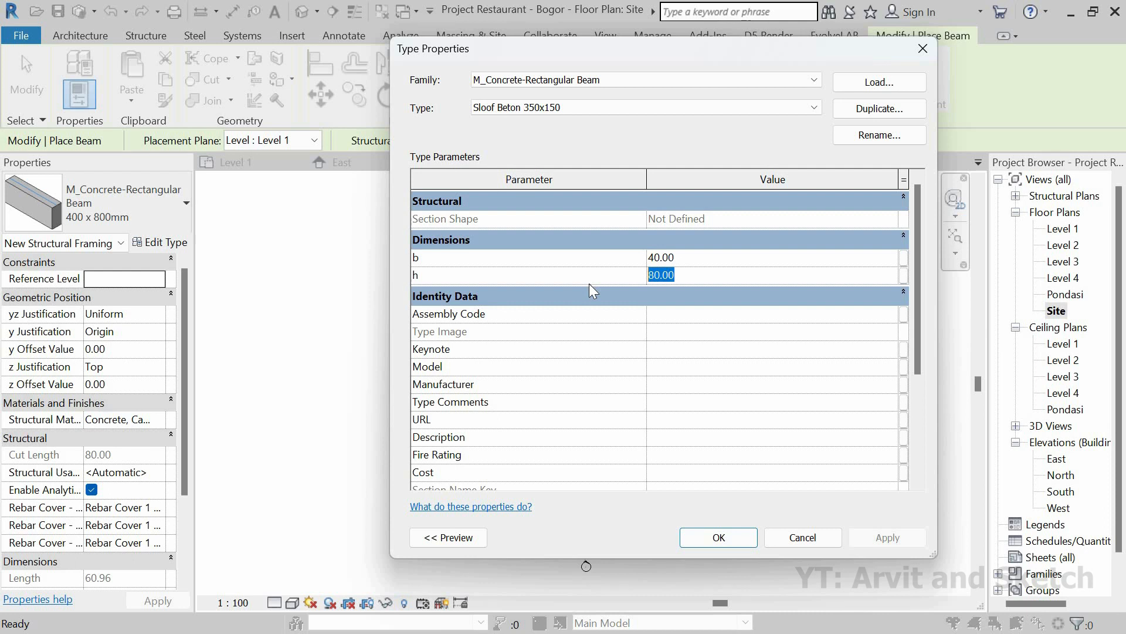
{"action": "type", "text": "35"}
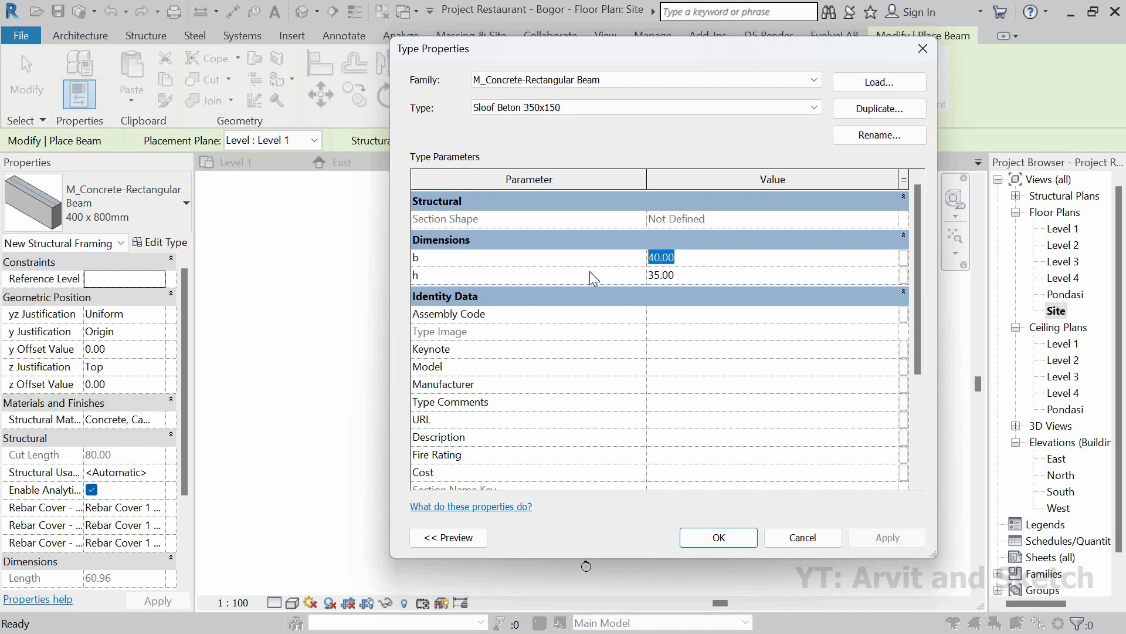
{"action": "type", "text": "15"}
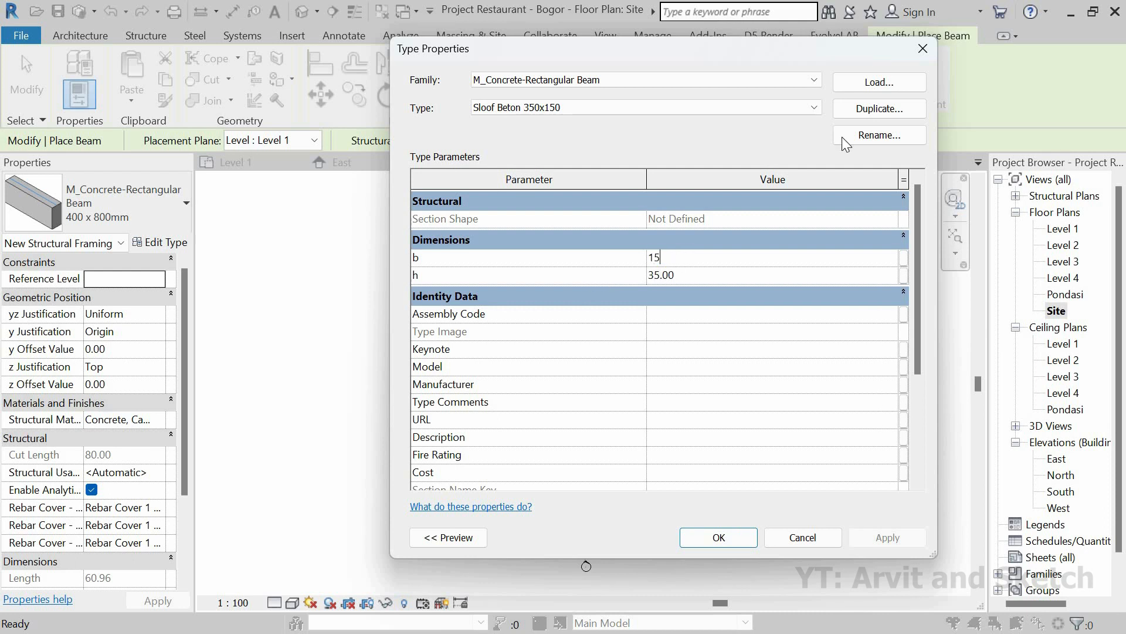
{"action": "left_click", "coordinate": [720, 538]}
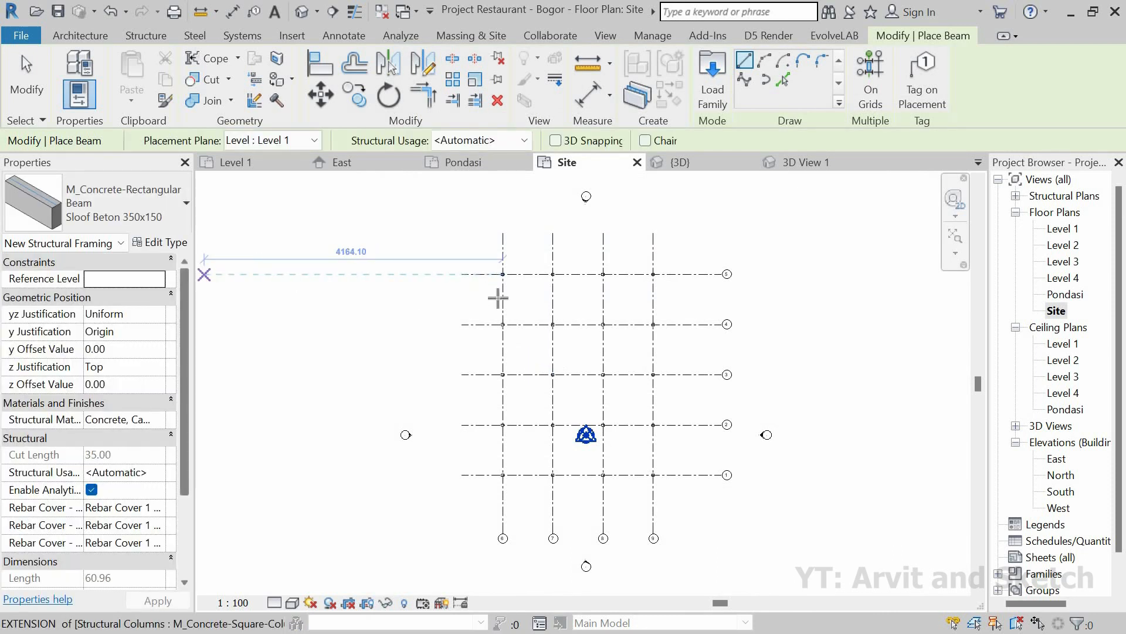
Place Sloof Beton 350x150 beams on grid 6 from column to column between grids 5 and 3.
{"action": "scroll", "coordinate": [498, 296], "scroll_direction": "up", "scroll_amount": 4}
{"action": "left_click", "coordinate": [510, 233]}
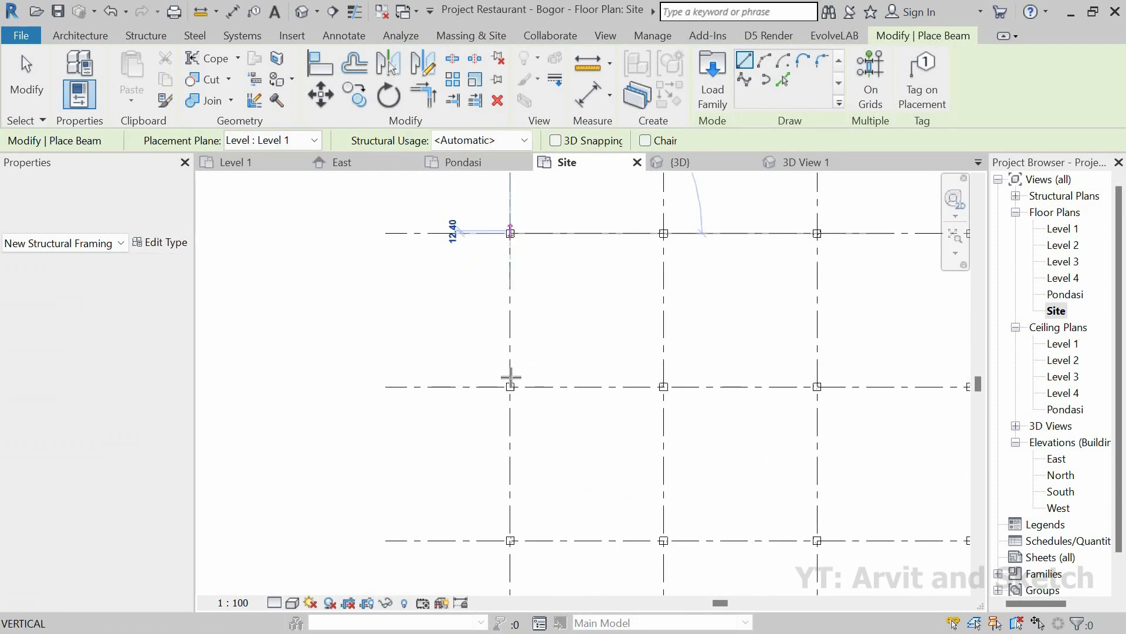
{"action": "left_click", "coordinate": [510, 386]}
{"action": "scroll", "coordinate": [516, 267], "scroll_direction": "down", "scroll_amount": 2}
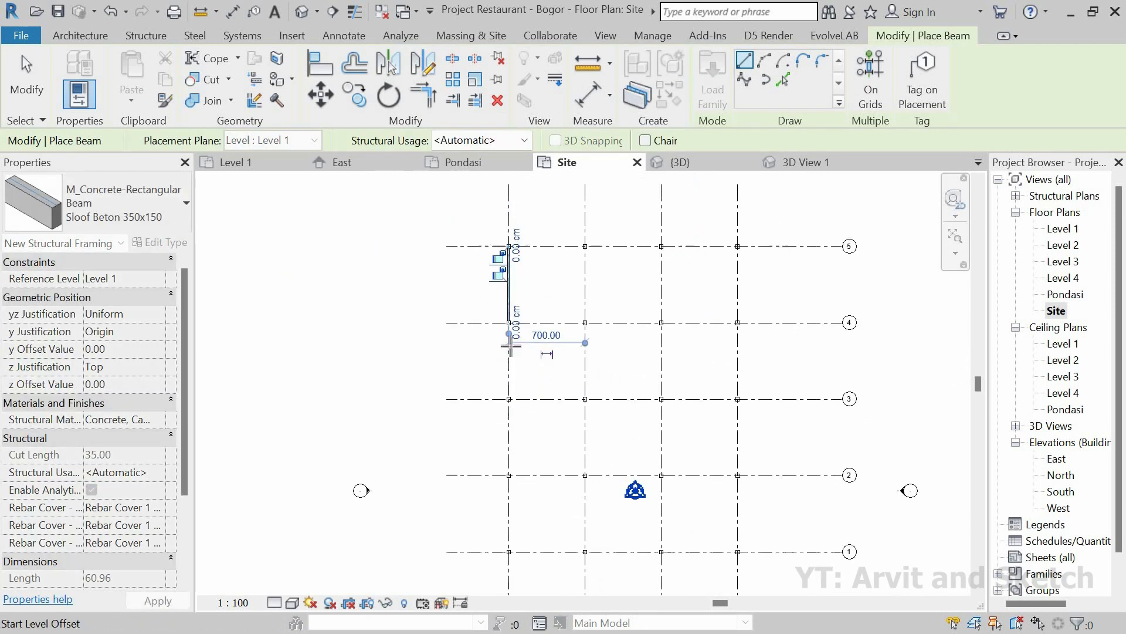
{"action": "scroll", "coordinate": [510, 346], "scroll_direction": "up", "scroll_amount": 3}
{"action": "left_click", "coordinate": [509, 398]}
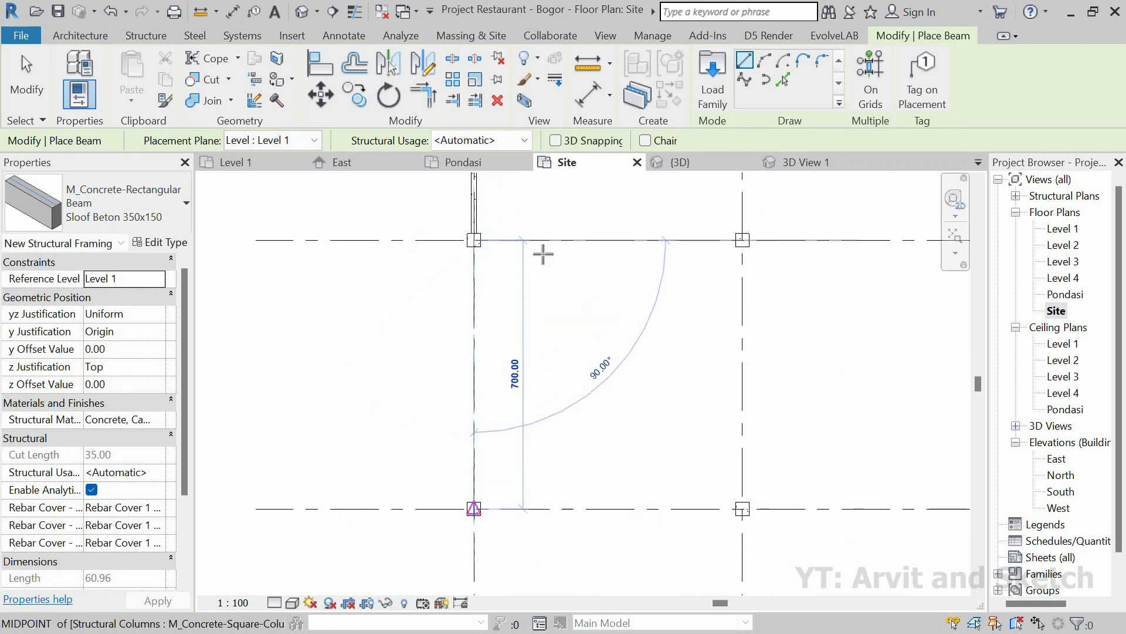
{"action": "scroll", "coordinate": [531, 255], "scroll_direction": "down", "scroll_amount": 2}
{"action": "scroll", "coordinate": [513, 403], "scroll_direction": "up", "scroll_amount": 3}
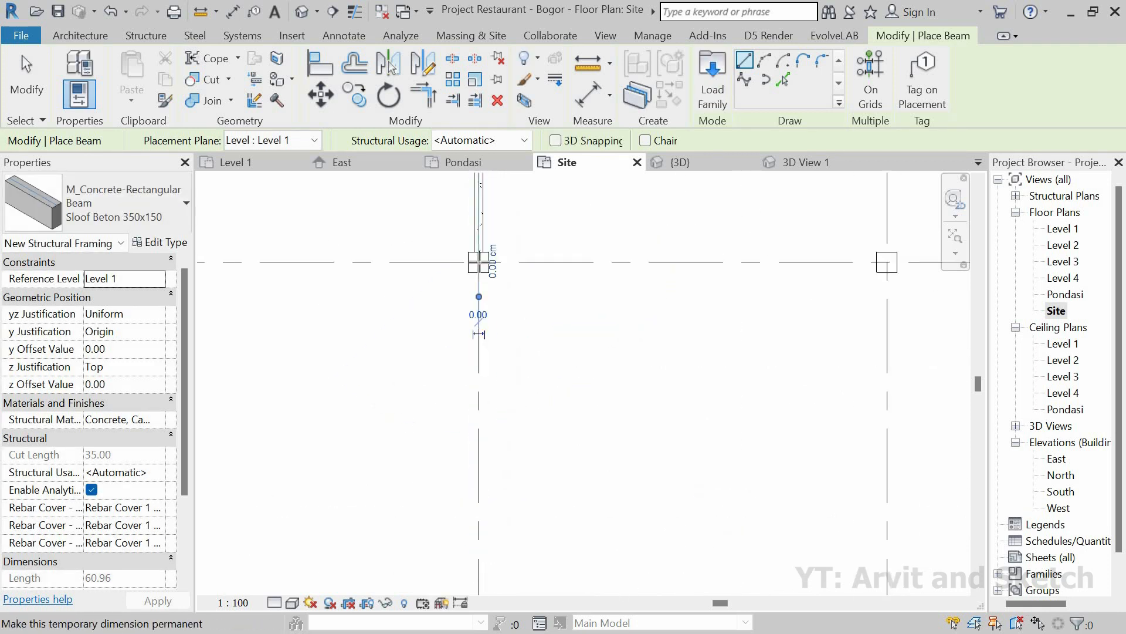
Continue the Sloof Beton beams on grid 6 from column to column between grids 3 and 1.
{"action": "left_click", "coordinate": [478, 262]}
{"action": "scroll", "coordinate": [486, 243], "scroll_direction": "down", "scroll_amount": 2}
{"action": "scroll", "coordinate": [484, 374], "scroll_direction": "up", "scroll_amount": 4}
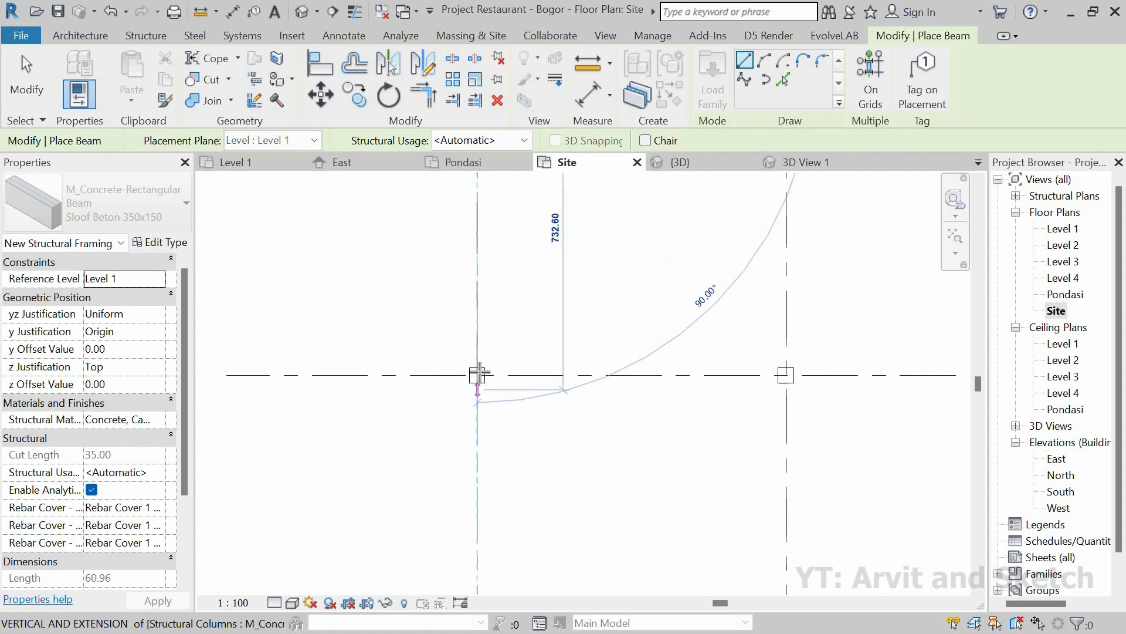
{"action": "scroll", "coordinate": [475, 352], "scroll_direction": "down", "scroll_amount": 6}
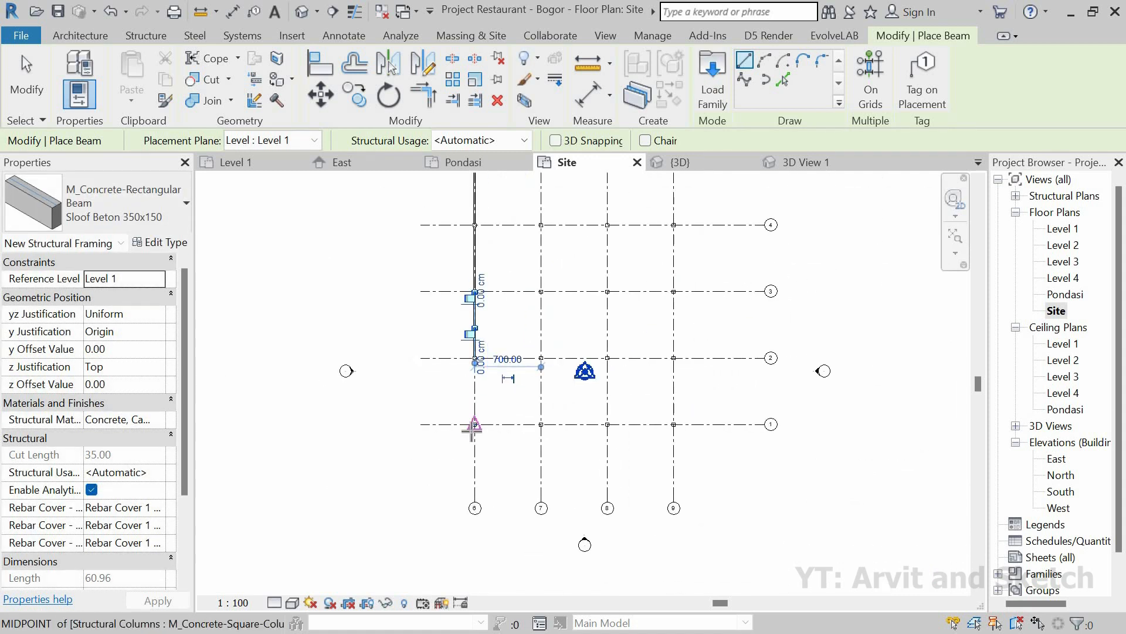
{"action": "scroll", "coordinate": [476, 305], "scroll_direction": "up", "scroll_amount": 8}
{"action": "scroll", "coordinate": [486, 246], "scroll_direction": "down", "scroll_amount": 4}
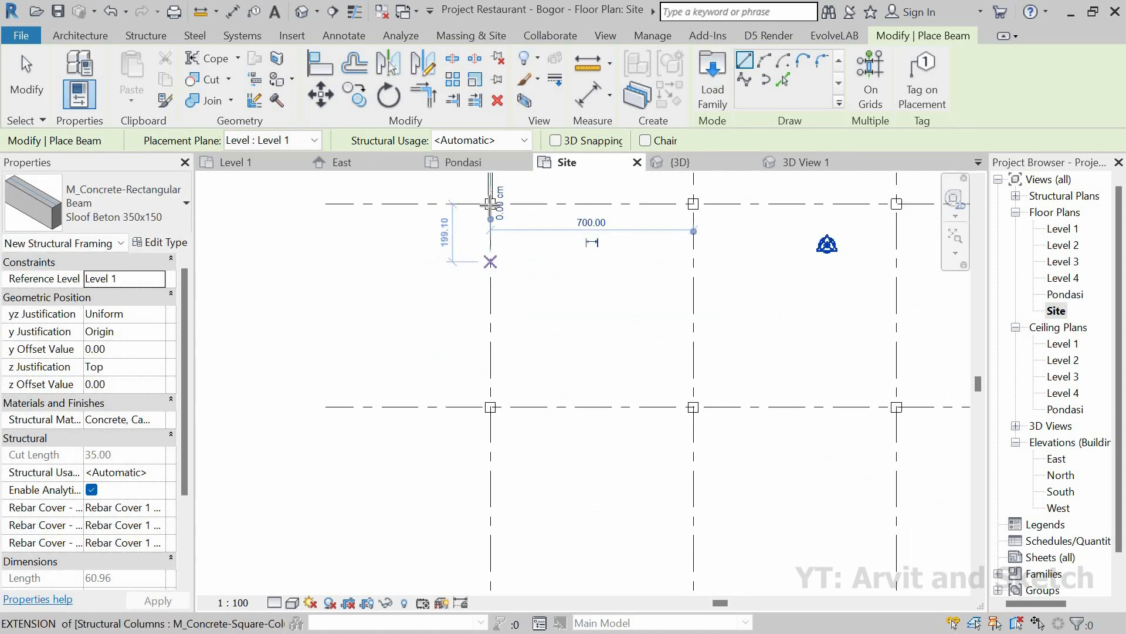
{"action": "scroll", "coordinate": [493, 187], "scroll_direction": "up", "scroll_amount": 2}
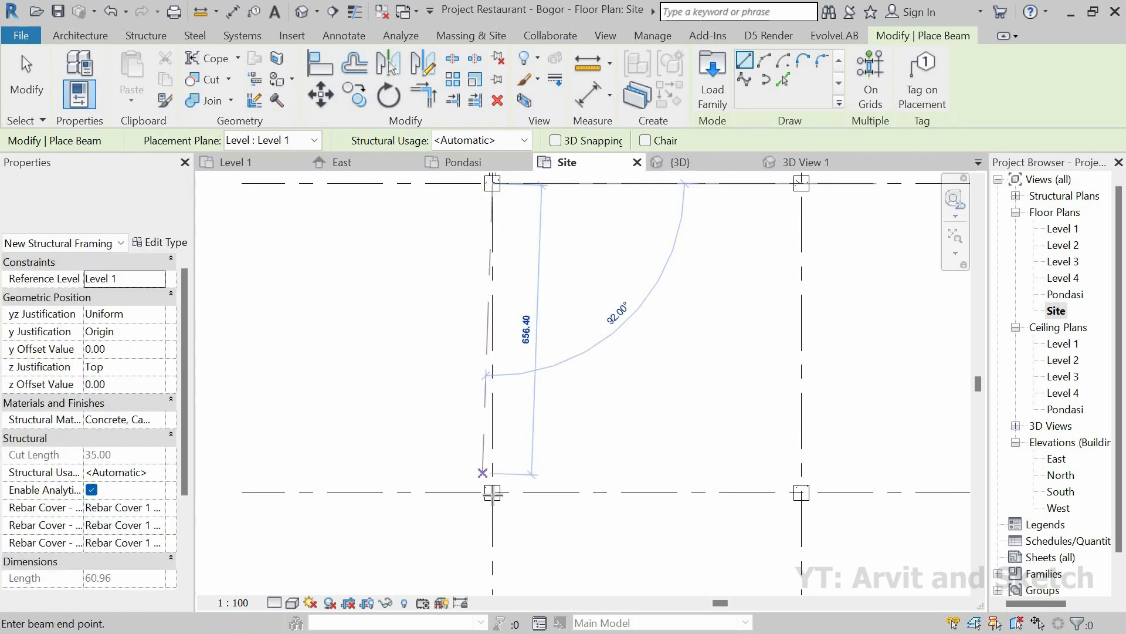
{"action": "left_click", "coordinate": [488, 493]}
{"action": "scroll", "coordinate": [472, 504], "scroll_direction": "down", "scroll_amount": 3}
{"action": "scroll", "coordinate": [549, 505], "scroll_direction": "down", "scroll_amount": 4}
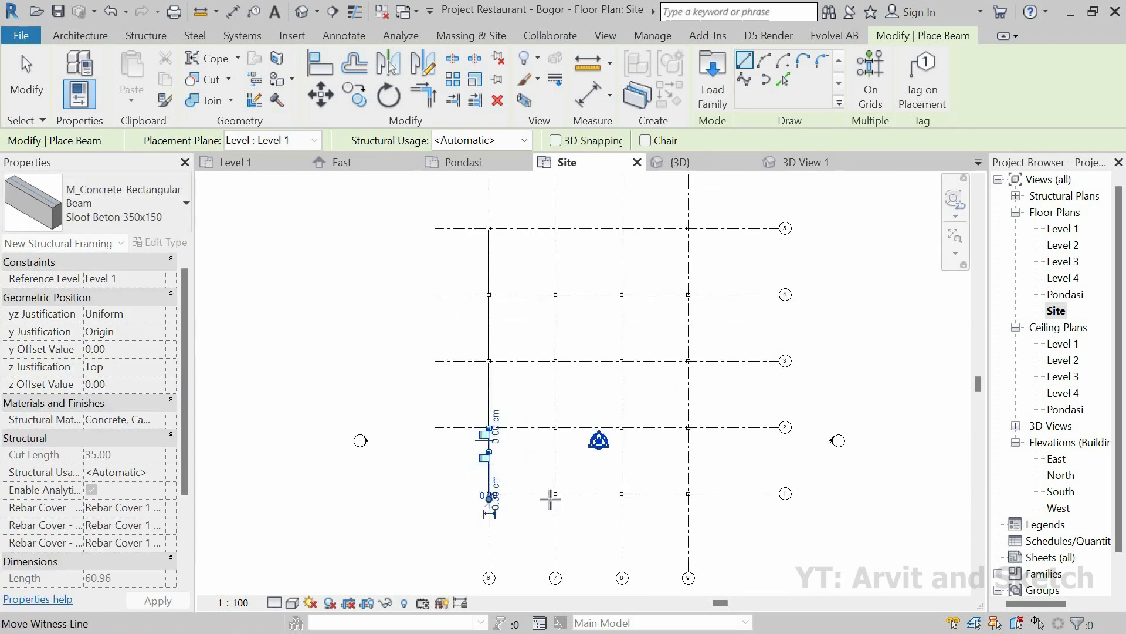
Place Sloof Beton 350x150 beams on grid 7 from column to column between grids 1 and 3.
{"action": "scroll", "coordinate": [540, 463], "scroll_direction": "up", "scroll_amount": 7}
{"action": "left_click", "coordinate": [534, 431]}
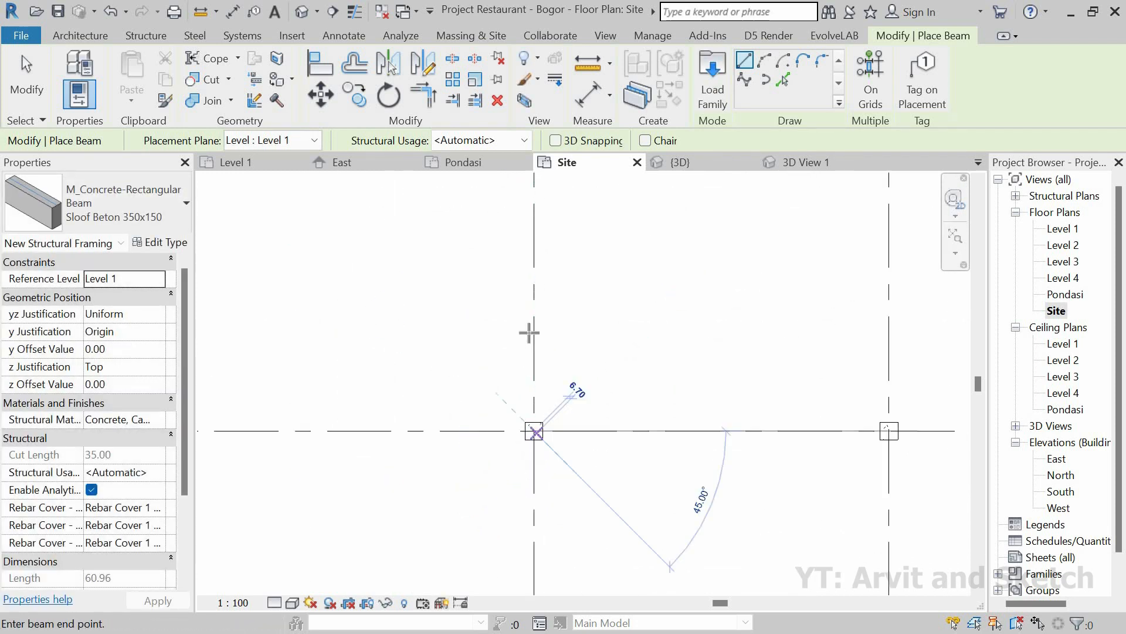
{"action": "scroll", "coordinate": [548, 405], "scroll_direction": "down", "scroll_amount": 2}
{"action": "scroll", "coordinate": [548, 327], "scroll_direction": "up", "scroll_amount": 2}
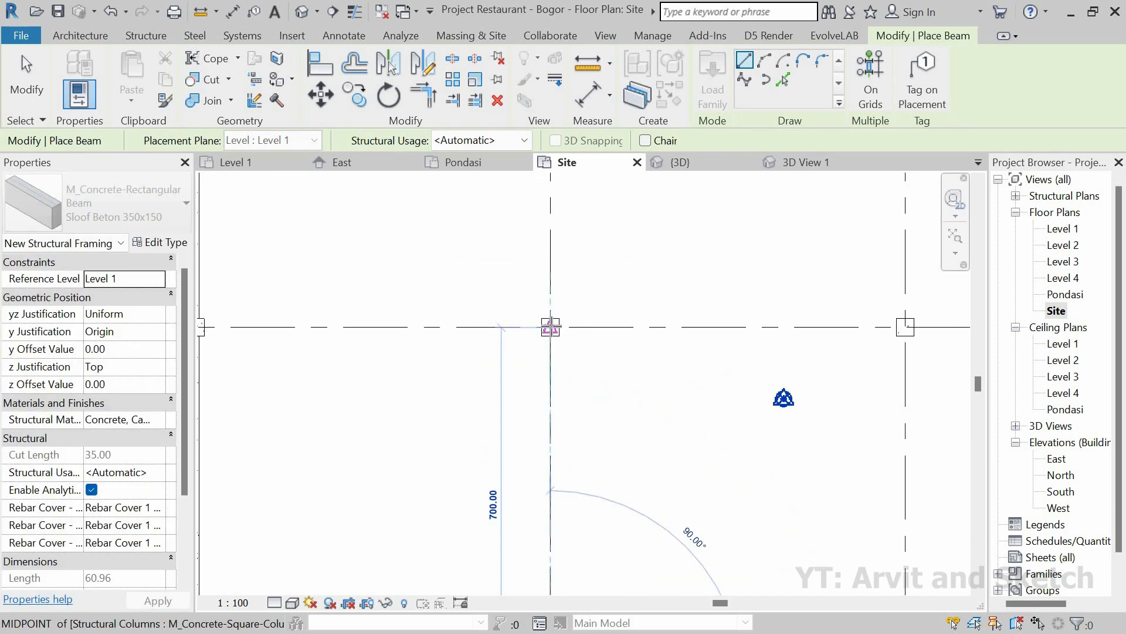
{"action": "left_click", "coordinate": [550, 327]}
{"action": "left_click", "coordinate": [551, 326]}
{"action": "scroll", "coordinate": [542, 432], "scroll_direction": "down", "scroll_amount": 2}
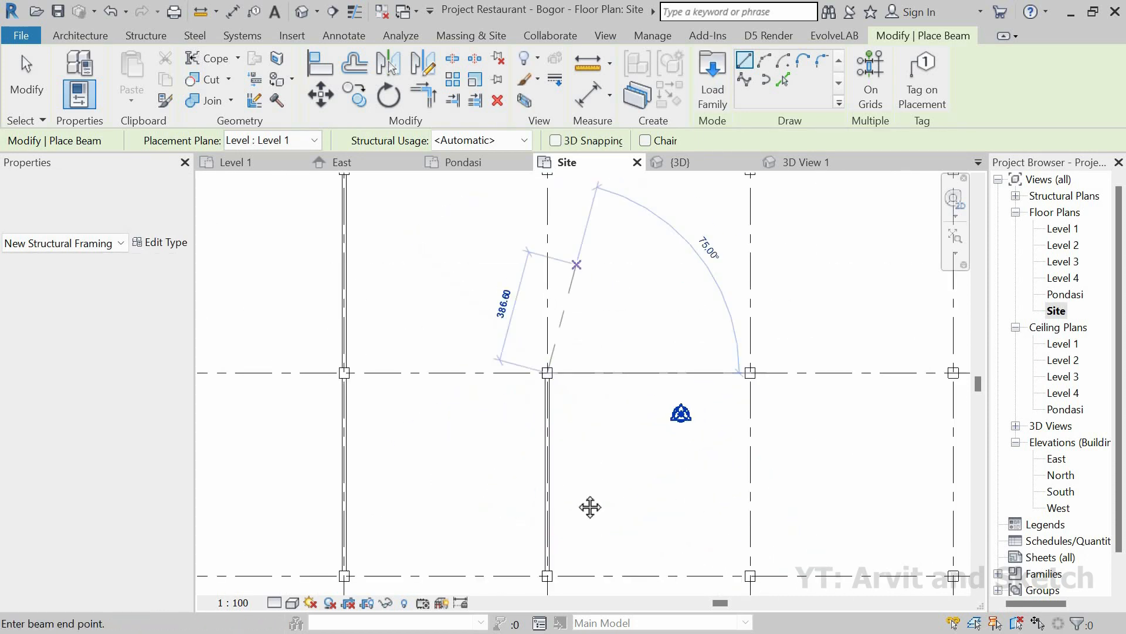
{"action": "middle_click_drag", "start_coordinate": [590, 507], "coordinate": [581, 494]}
{"action": "scroll", "coordinate": [557, 399], "scroll_direction": "up", "scroll_amount": 2}
{"action": "left_click", "coordinate": [540, 386]}
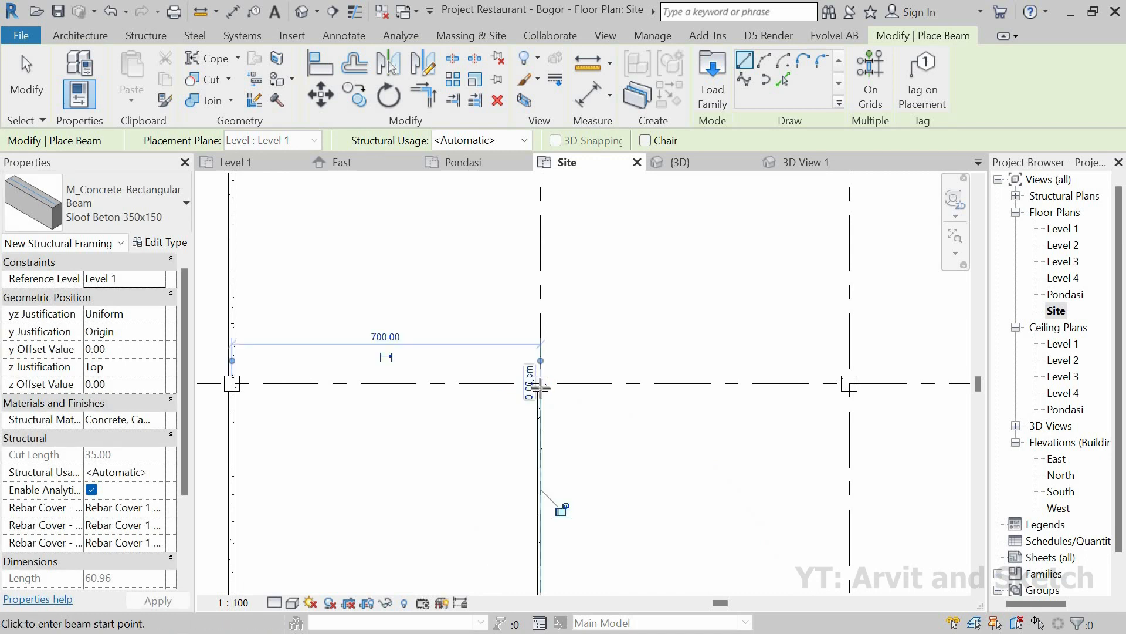
Continue the Sloof Beton beams on grid 7 from column to column between grids 3 and 5.
{"action": "left_click", "coordinate": [540, 382]}
{"action": "scroll", "coordinate": [540, 387], "scroll_direction": "down", "scroll_amount": 2}
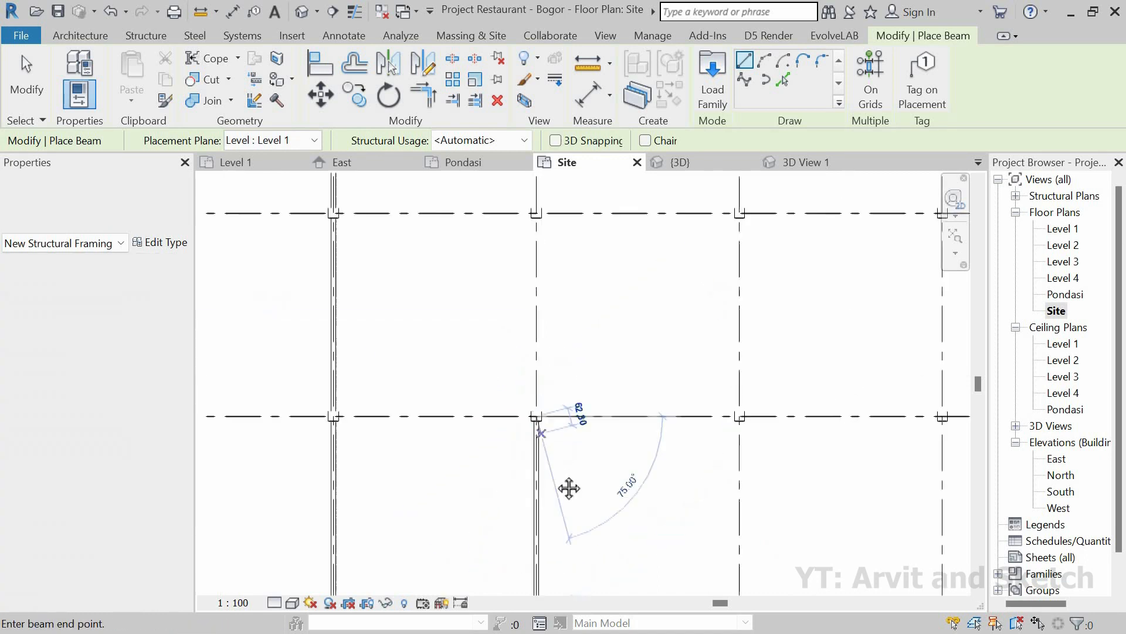
{"action": "scroll", "coordinate": [521, 352], "scroll_direction": "up", "scroll_amount": 4}
{"action": "left_click", "coordinate": [527, 354]}
{"action": "scroll", "coordinate": [524, 355], "scroll_direction": "down", "scroll_amount": 2}
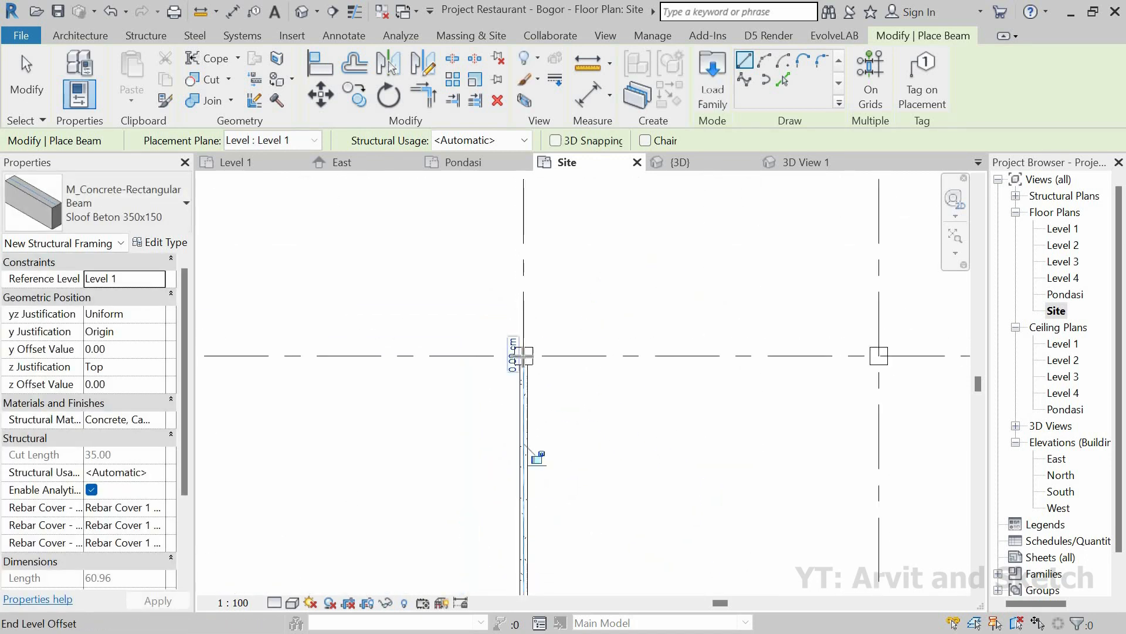
{"action": "left_click", "coordinate": [525, 356]}
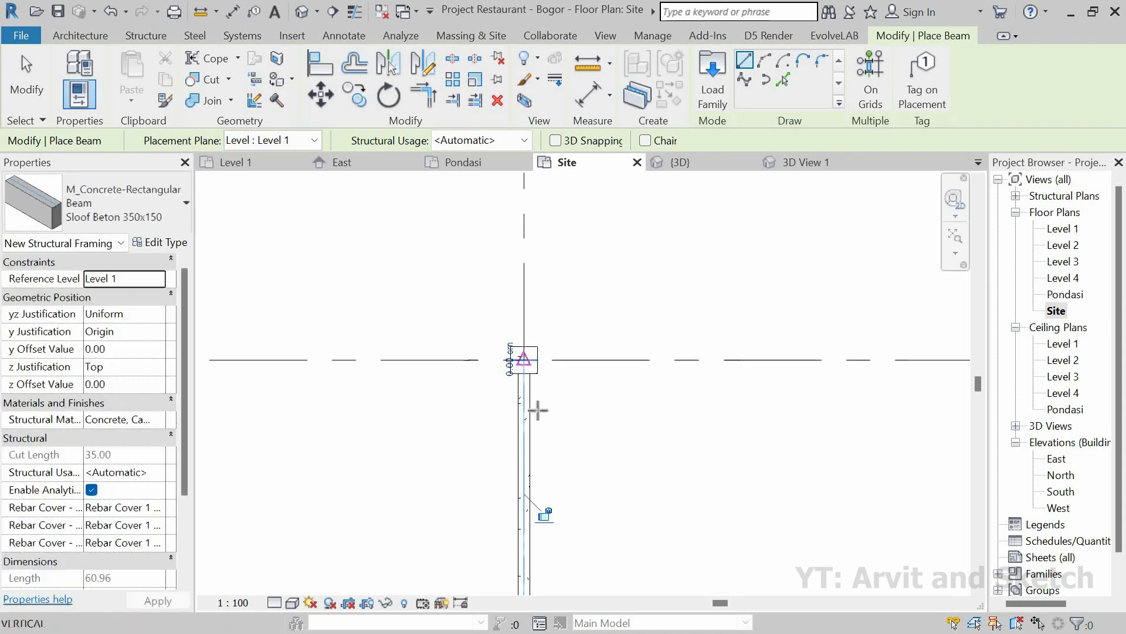
{"action": "scroll", "coordinate": [538, 410], "scroll_direction": "down", "scroll_amount": 2}
{"action": "middle_click_drag", "start_coordinate": [545, 313], "coordinate": [550, 519]}
{"action": "scroll", "coordinate": [536, 346], "scroll_direction": "up", "scroll_amount": 2}
{"action": "left_click", "coordinate": [536, 337]}
{"action": "scroll", "coordinate": [537, 337], "scroll_direction": "down", "scroll_amount": 2}
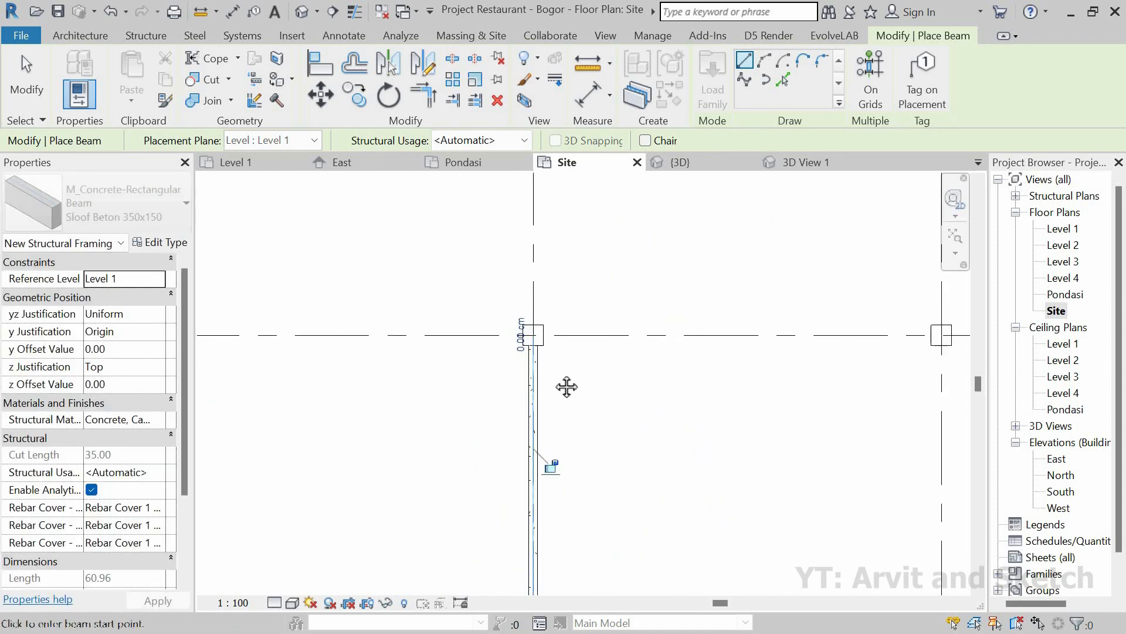
{"action": "middle_click_drag", "start_coordinate": [566, 384], "coordinate": [566, 489]}
{"action": "scroll", "coordinate": [534, 435], "scroll_direction": "up", "scroll_amount": 4}
{"action": "left_click", "coordinate": [539, 455]}
{"action": "scroll", "coordinate": [570, 319], "scroll_direction": "down", "scroll_amount": 4}
{"action": "middle_click_drag", "start_coordinate": [571, 344], "coordinate": [561, 483]}
{"action": "scroll", "coordinate": [648, 448], "scroll_direction": "down", "scroll_amount": 3}
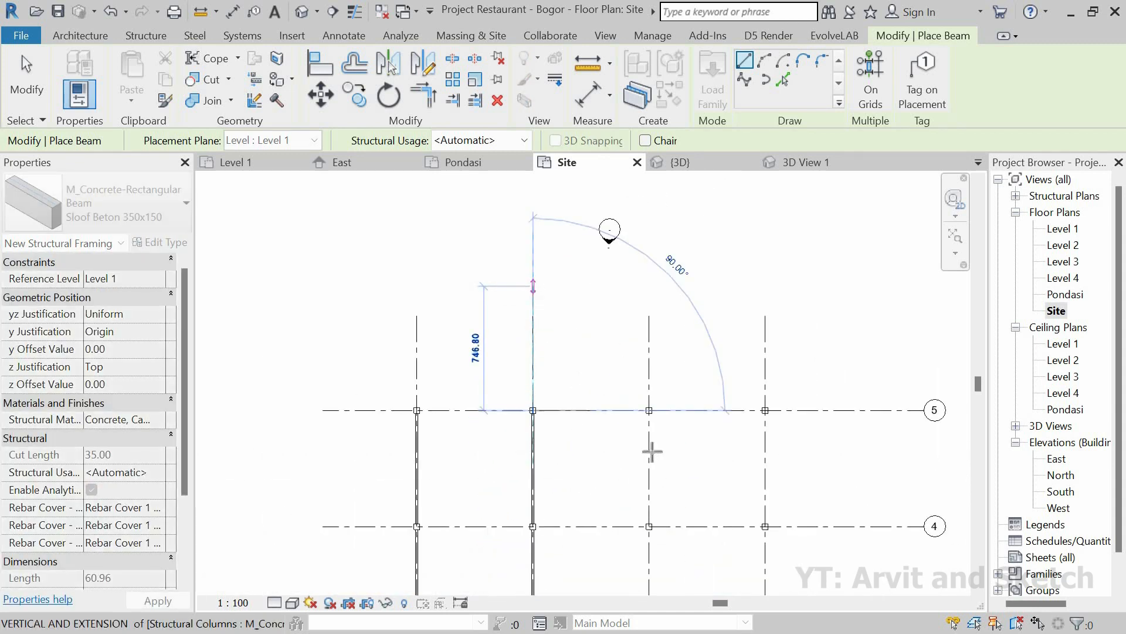
Place a Sloof Beton 350x150 beam on grid 8 between the columns at grids 5 and 4.
{"action": "scroll", "coordinate": [548, 297], "scroll_direction": "up", "scroll_amount": 4}
{"action": "scroll", "coordinate": [569, 282], "scroll_direction": "up", "scroll_amount": 2}
{"action": "left_click", "coordinate": [555, 272]}
{"action": "left_click", "coordinate": [555, 272]}
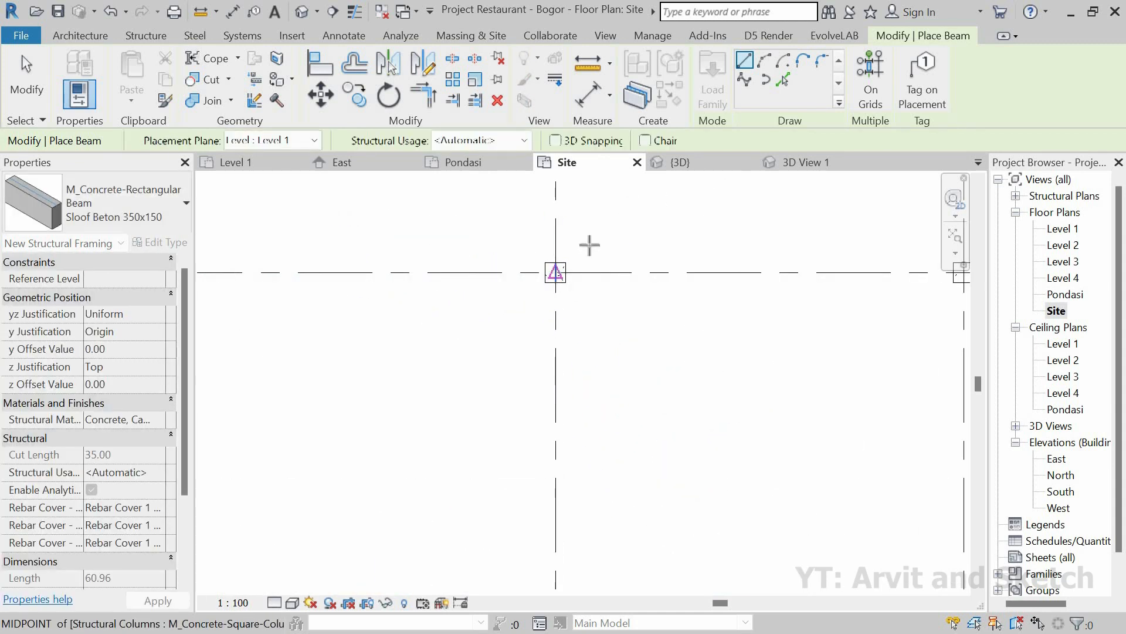
{"action": "scroll", "coordinate": [588, 244], "scroll_direction": "down", "scroll_amount": 3}
{"action": "scroll", "coordinate": [580, 441], "scroll_direction": "up", "scroll_amount": 3}
{"action": "left_click", "coordinate": [556, 447]}
{"action": "scroll", "coordinate": [555, 352], "scroll_direction": "down", "scroll_amount": 3}
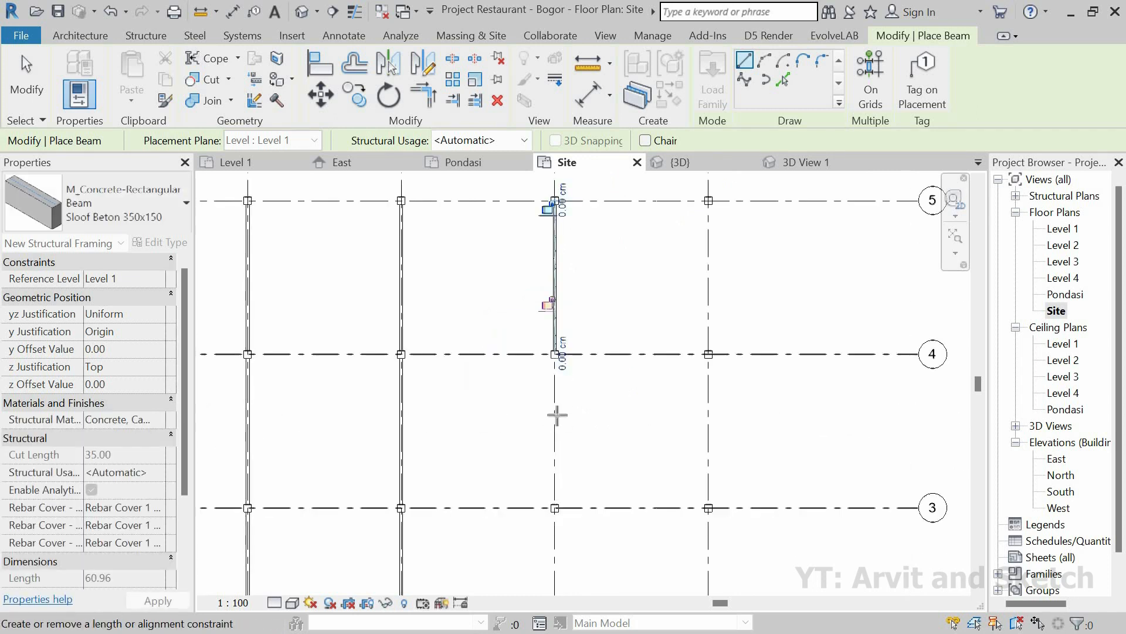
Place a Sloof Beton 350x150 beam on grid 8 between the columns at grids 4 and 3.
{"action": "scroll", "coordinate": [547, 300], "scroll_direction": "up", "scroll_amount": 3}
{"action": "left_click", "coordinate": [554, 295]}
{"action": "scroll", "coordinate": [554, 295], "scroll_direction": "down", "scroll_amount": 3}
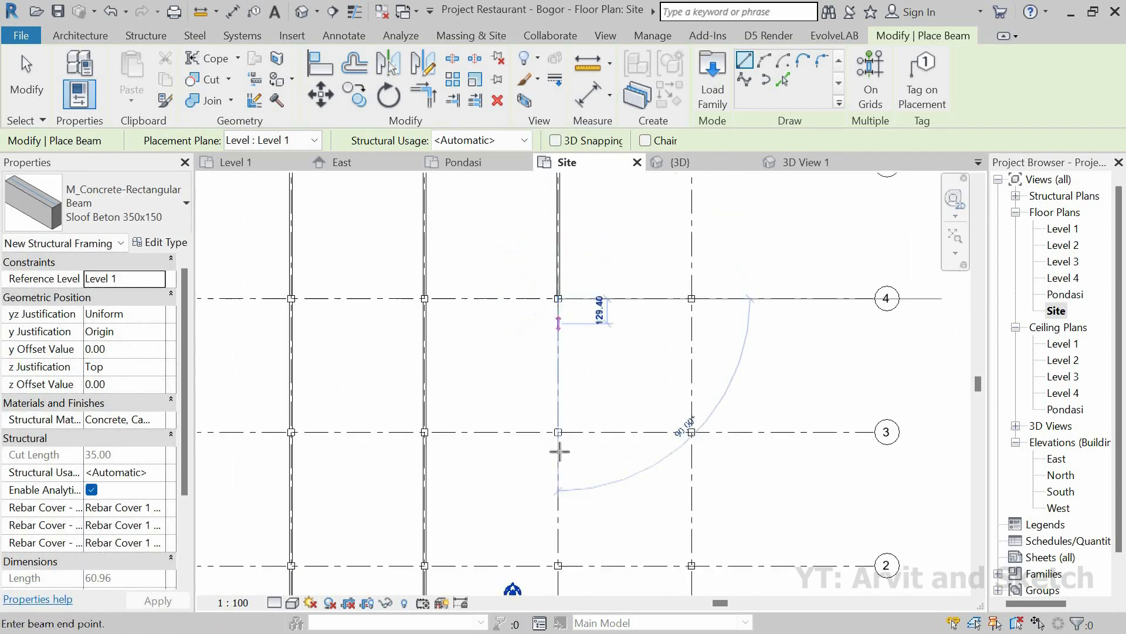
{"action": "scroll", "coordinate": [553, 410], "scroll_direction": "up", "scroll_amount": 3}
{"action": "left_click", "coordinate": [555, 396]}
{"action": "scroll", "coordinate": [584, 293], "scroll_direction": "down", "scroll_amount": 4}
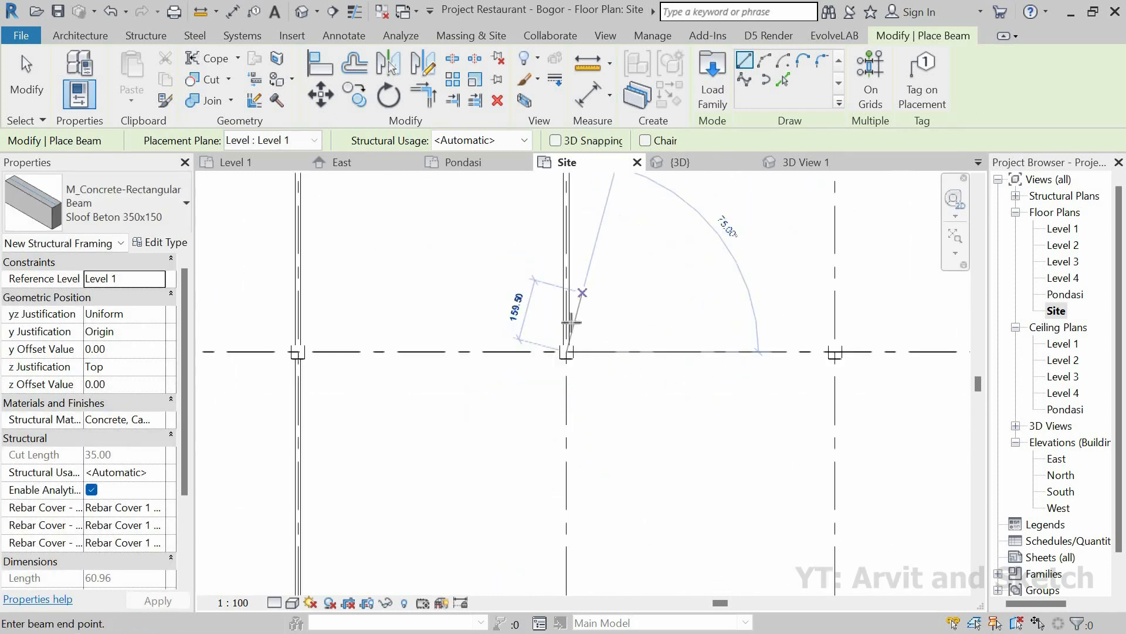
Continue the Sloof Beton beams on grid 8 from column to column between grids 3 and 1.
{"action": "scroll", "coordinate": [568, 413], "scroll_direction": "up", "scroll_amount": 4}
{"action": "left_click", "coordinate": [568, 379]}
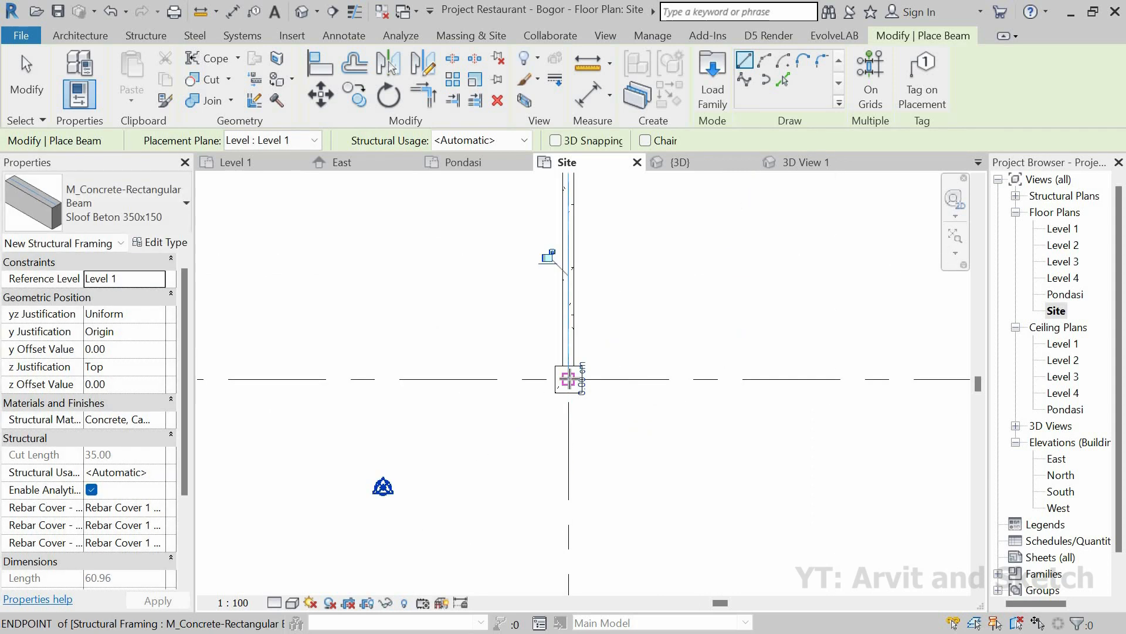
{"action": "scroll", "coordinate": [570, 376], "scroll_direction": "down", "scroll_amount": 1}
{"action": "scroll", "coordinate": [583, 311], "scroll_direction": "down", "scroll_amount": 3}
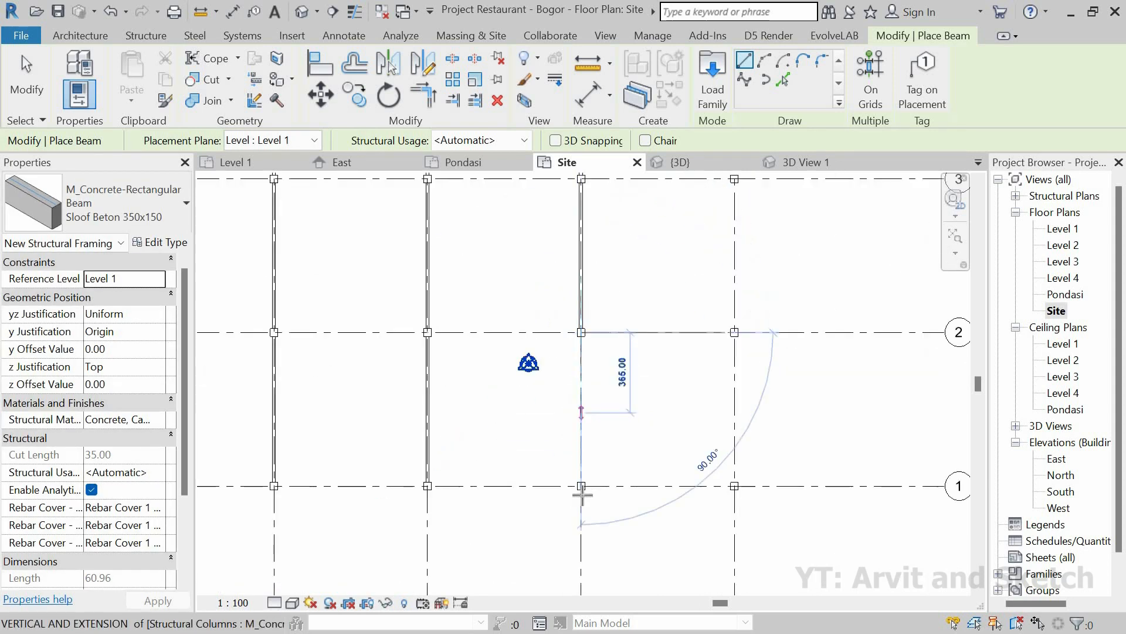
{"action": "scroll", "coordinate": [580, 481], "scroll_direction": "up", "scroll_amount": 3}
{"action": "scroll", "coordinate": [563, 410], "scroll_direction": "down", "scroll_amount": 3}
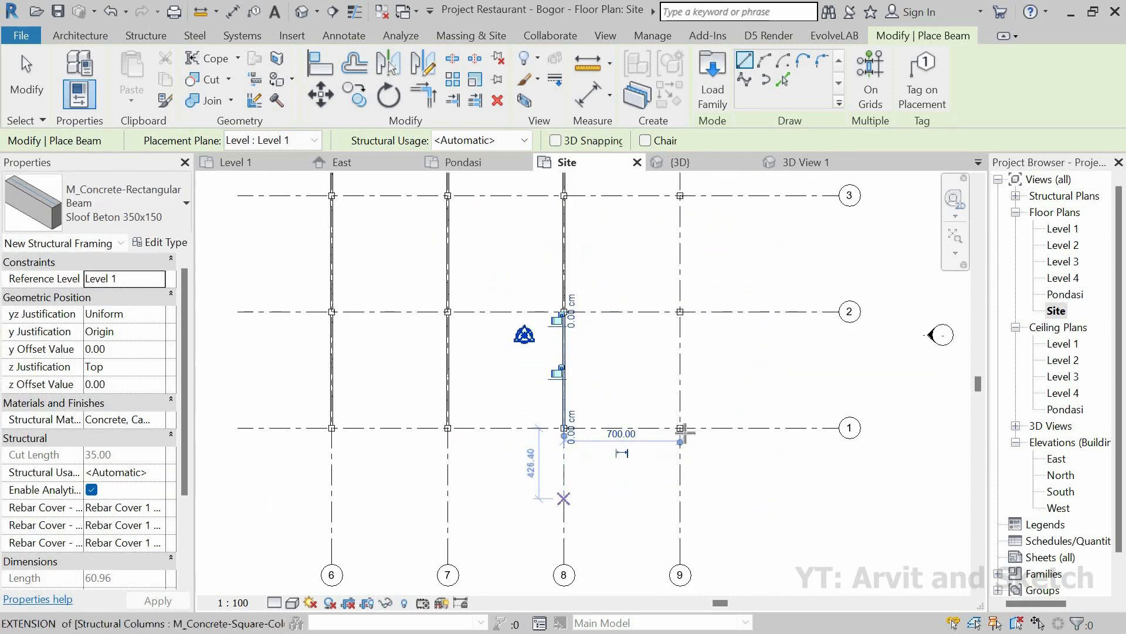
Place a Sloof Beton 350x150 beam on grid 9 between the columns at grids 1 and 2.
{"action": "scroll", "coordinate": [580, 458], "scroll_direction": "up", "scroll_amount": 4}
{"action": "scroll", "coordinate": [651, 299], "scroll_direction": "down", "scroll_amount": 3}
{"action": "middle_click_drag", "start_coordinate": [650, 234], "coordinate": [628, 478]}
{"action": "scroll", "coordinate": [633, 375], "scroll_direction": "up", "scroll_amount": 2}
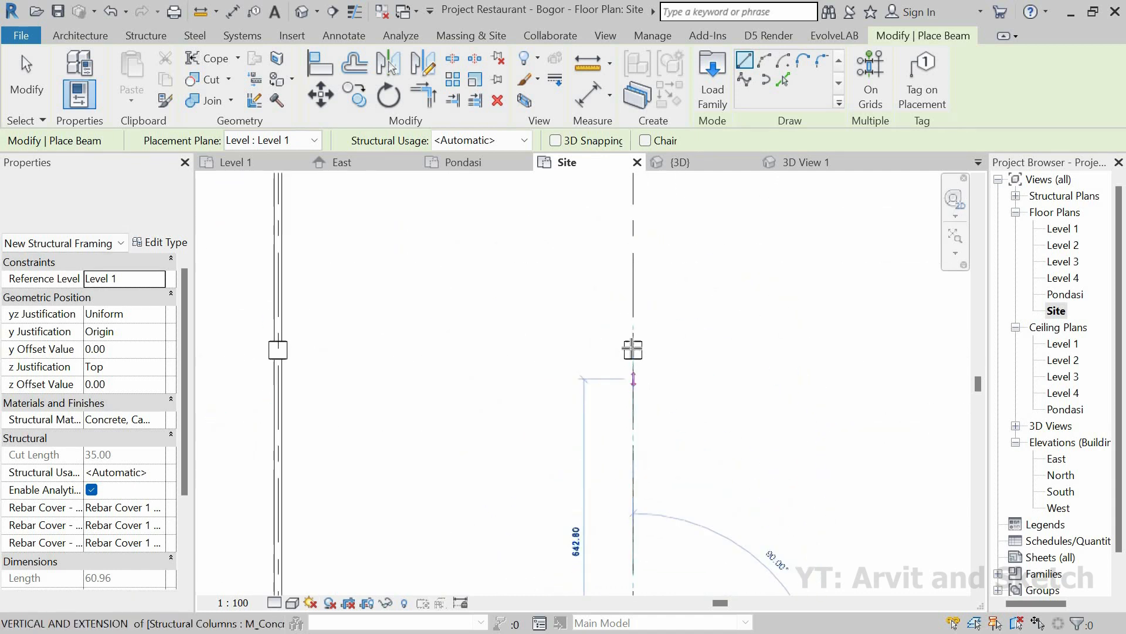
{"action": "left_click", "coordinate": [633, 351]}
{"action": "left_click", "coordinate": [634, 351]}
{"action": "scroll", "coordinate": [656, 460], "scroll_direction": "down", "scroll_amount": 3}
{"action": "middle_click_drag", "start_coordinate": [667, 290], "coordinate": [639, 485]}
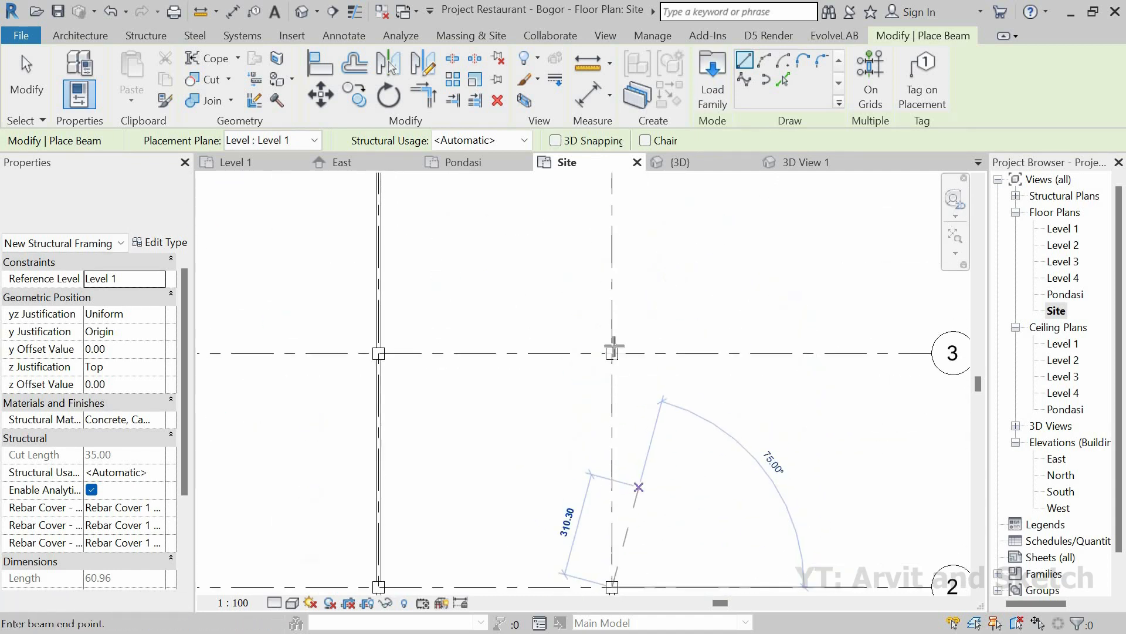
Continue the Sloof Beton beams on grid 9 from column to column between grids 2 and 4.
{"action": "scroll", "coordinate": [615, 363], "scroll_direction": "up", "scroll_amount": 4}
{"action": "left_click", "coordinate": [610, 335]}
{"action": "scroll", "coordinate": [597, 422], "scroll_direction": "down", "scroll_amount": 4}
{"action": "middle_click_drag", "start_coordinate": [628, 203], "coordinate": [607, 360]}
{"action": "scroll", "coordinate": [606, 347], "scroll_direction": "up", "scroll_amount": 4}
{"action": "left_click", "coordinate": [599, 317]}
{"action": "scroll", "coordinate": [636, 518], "scroll_direction": "down", "scroll_amount": 4}
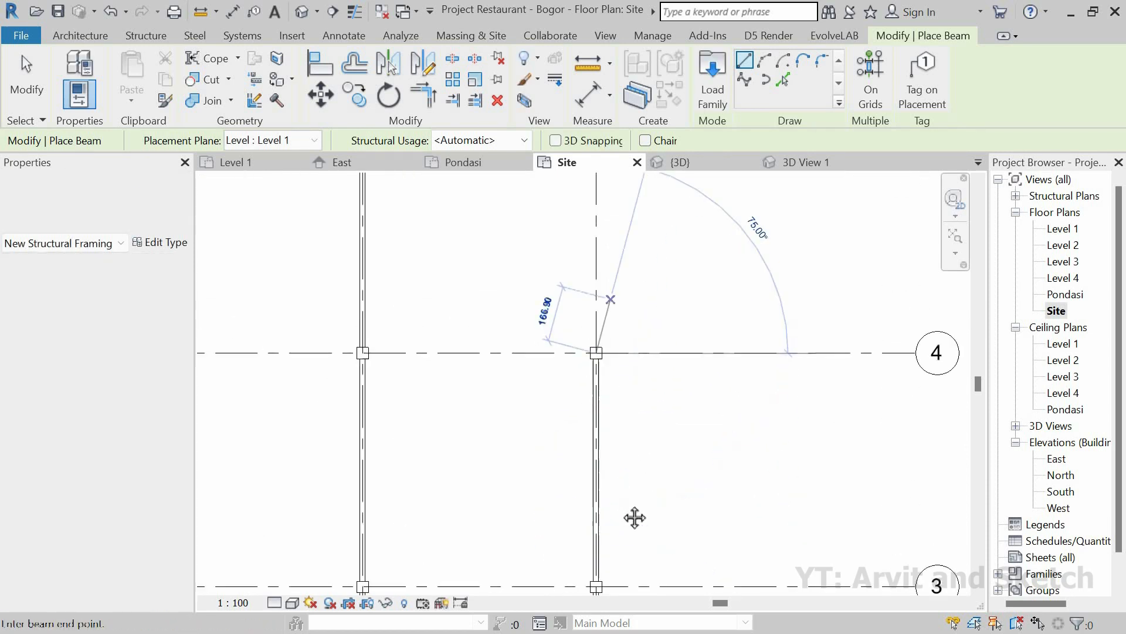
Place the last Sloof Beton beam on grid 9 between grids 4 and 5 and end the beam run.
{"action": "middle_click_drag", "start_coordinate": [622, 176], "coordinate": [608, 327]}
{"action": "scroll", "coordinate": [599, 305], "scroll_direction": "up", "scroll_amount": 4}
{"action": "left_click", "coordinate": [595, 295]}
{"action": "left_click", "coordinate": [595, 294]}
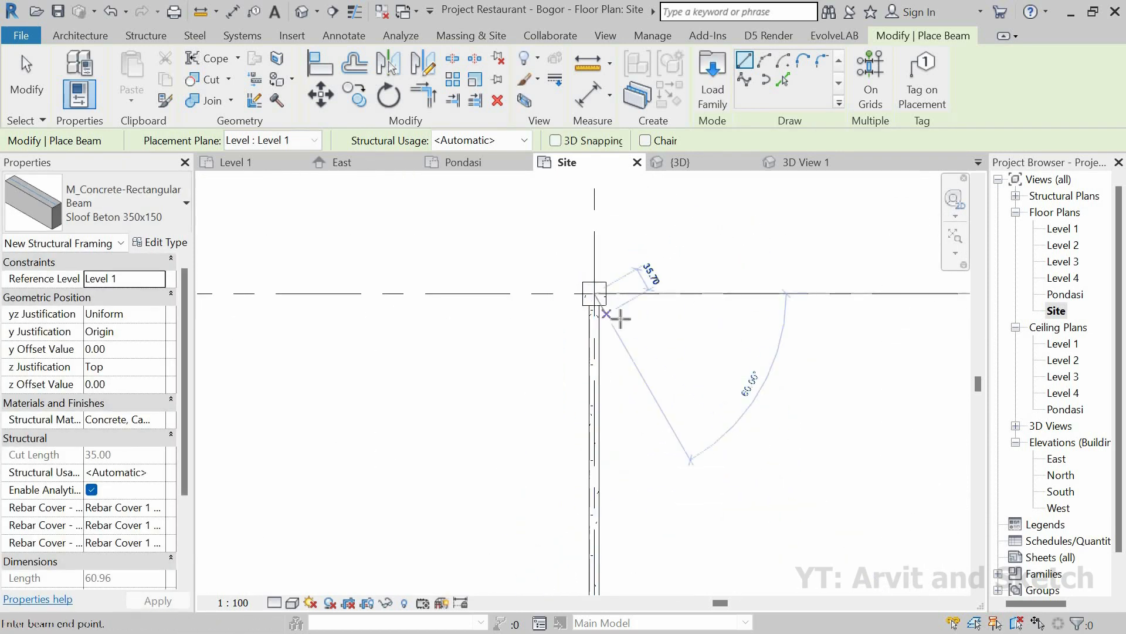
{"action": "scroll", "coordinate": [620, 318], "scroll_direction": "down", "scroll_amount": 3}
{"action": "middle_click_drag", "start_coordinate": [621, 264], "coordinate": [604, 537]}
{"action": "scroll", "coordinate": [620, 311], "scroll_direction": "down", "scroll_amount": 3}
{"action": "key", "text": "Escape"}
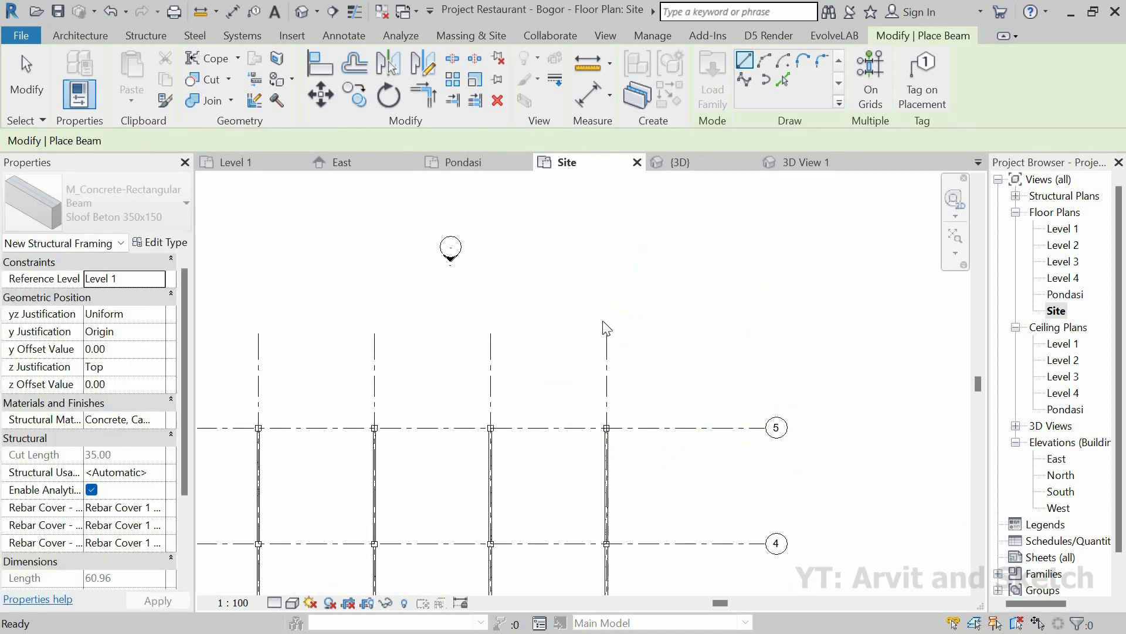
Place a Sloof Beton 350x150 beam on grid 5 between the columns at grids 9 and 8.
{"action": "scroll", "coordinate": [568, 383], "scroll_direction": "down", "scroll_amount": 2}
{"action": "scroll", "coordinate": [567, 391], "scroll_direction": "up", "scroll_amount": 2}
{"action": "scroll", "coordinate": [636, 382], "scroll_direction": "up", "scroll_amount": 4}
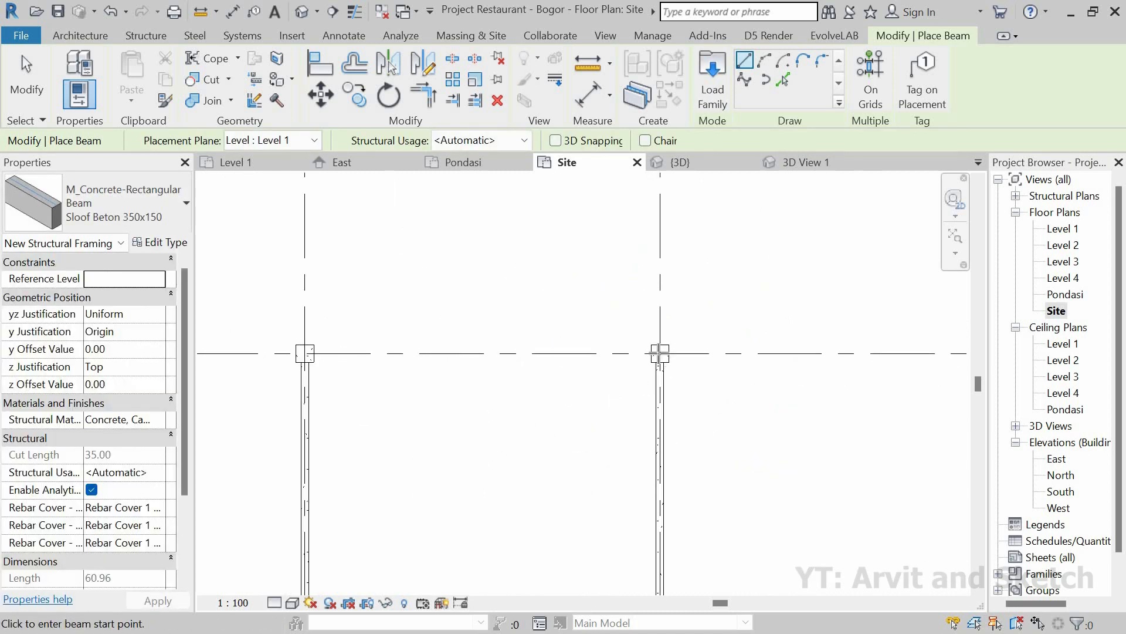
{"action": "scroll", "coordinate": [659, 353], "scroll_direction": "up", "scroll_amount": 2}
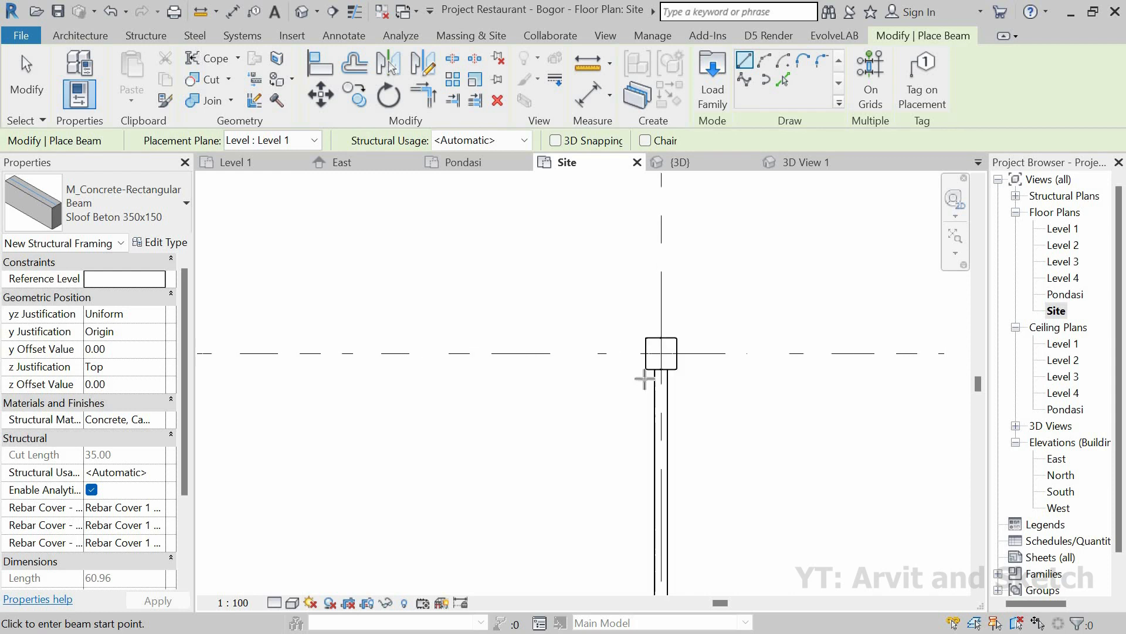
{"action": "scroll", "coordinate": [725, 359], "scroll_direction": "down", "scroll_amount": 2}
{"action": "left_click", "coordinate": [689, 357]}
{"action": "middle_click_drag", "start_coordinate": [464, 390], "coordinate": [913, 393]}
{"action": "left_click", "coordinate": [594, 365]}
Continue the Sloof Beton beams on grid 5 from column to column between grids 8 and 6.
{"action": "left_click", "coordinate": [594, 364]}
{"action": "scroll", "coordinate": [666, 371], "scroll_direction": "down", "scroll_amount": 3}
{"action": "scroll", "coordinate": [651, 389], "scroll_direction": "up", "scroll_amount": 3}
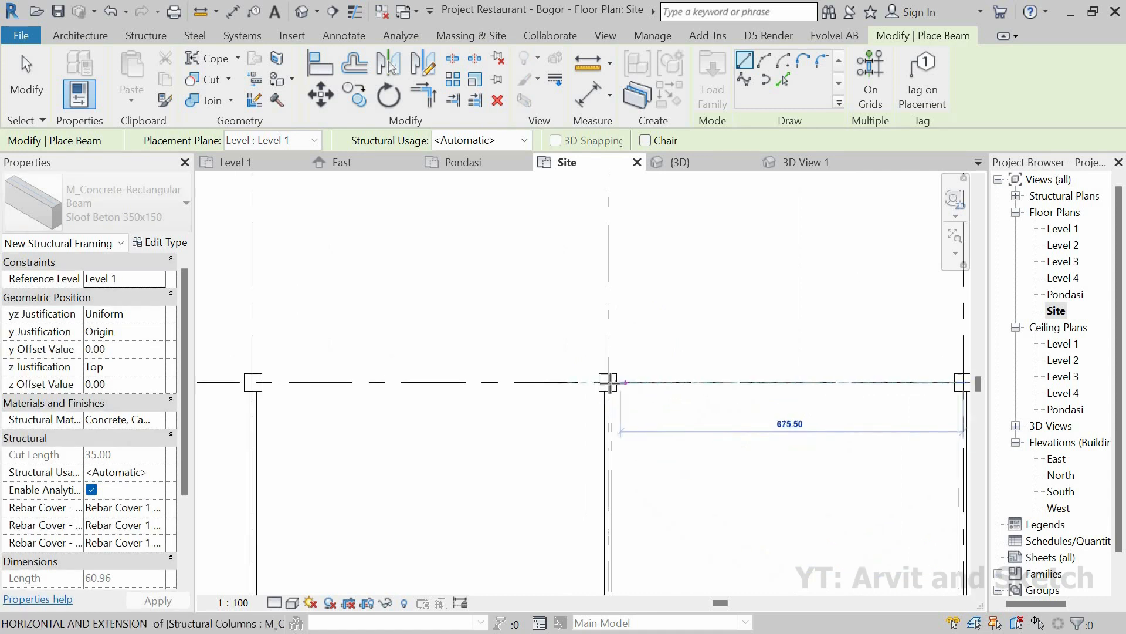
{"action": "left_click", "coordinate": [608, 382]}
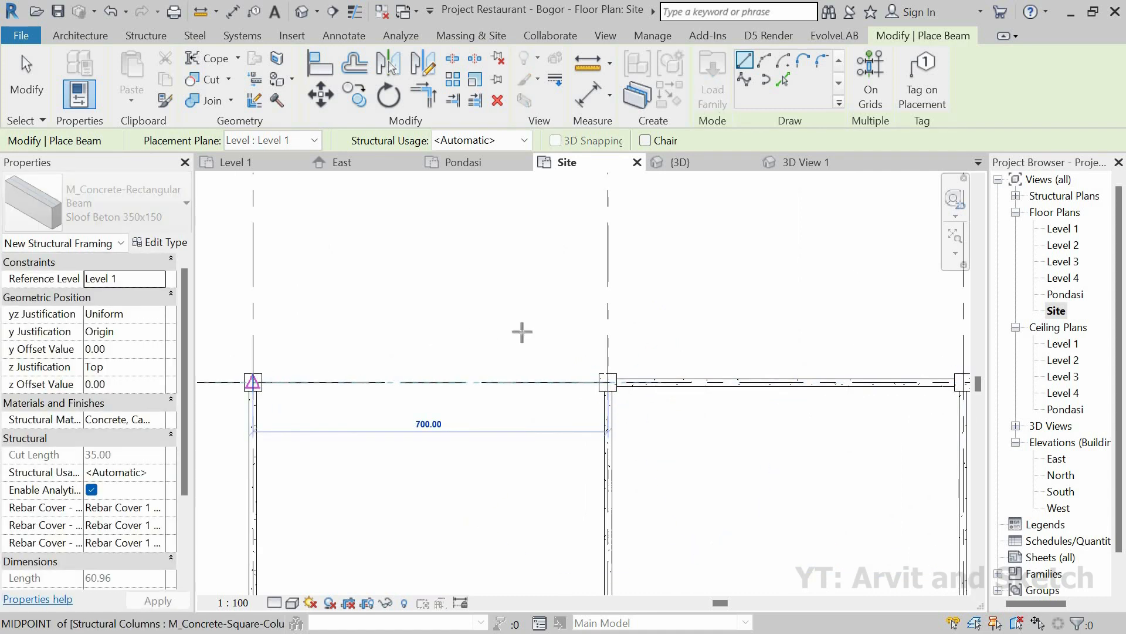
{"action": "left_click", "coordinate": [253, 382]}
Place Sloof Beton 350x150 beams on grid 4 from column to column between grids 9 and 7.
{"action": "scroll", "coordinate": [535, 338], "scroll_direction": "down", "scroll_amount": 6}
{"action": "middle_click_drag", "start_coordinate": [554, 375], "coordinate": [467, 270]}
{"action": "scroll", "coordinate": [749, 388], "scroll_direction": "up", "scroll_amount": 3}
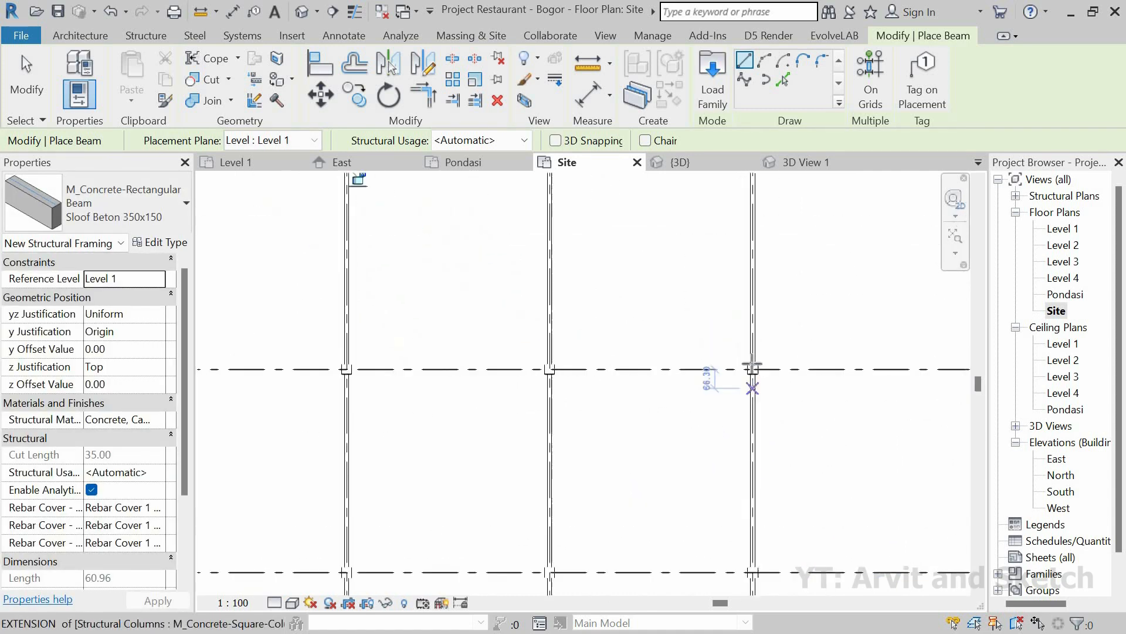
{"action": "scroll", "coordinate": [752, 365], "scroll_direction": "up", "scroll_amount": 2}
{"action": "left_click", "coordinate": [753, 357]}
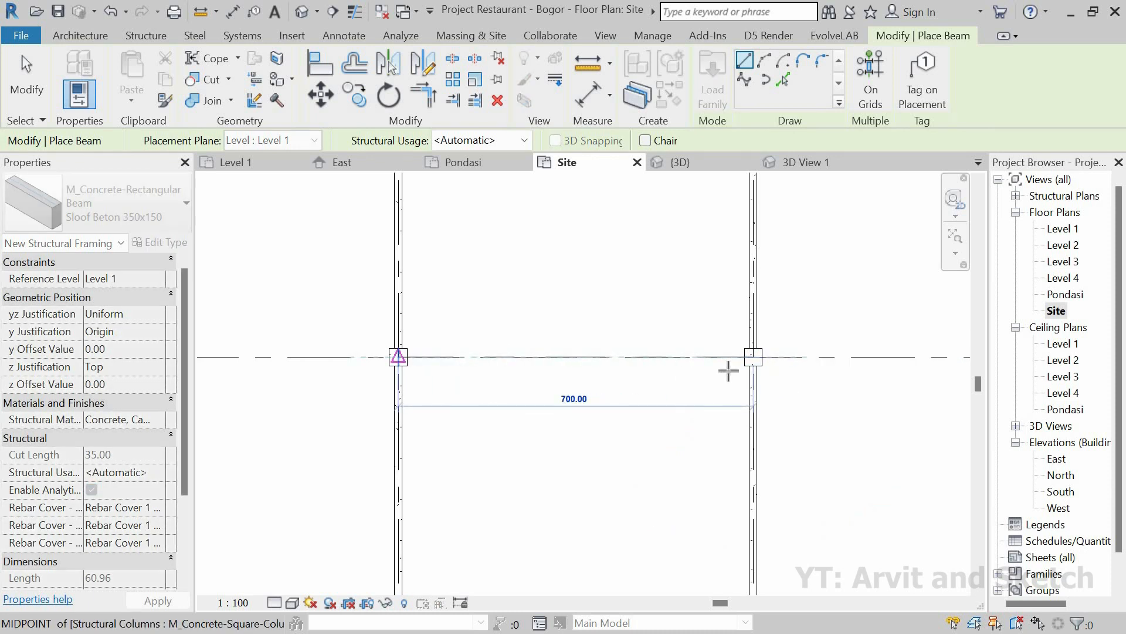
{"action": "scroll", "coordinate": [734, 371], "scroll_direction": "down", "scroll_amount": 2}
{"action": "middle_click_drag", "start_coordinate": [604, 392], "coordinate": [938, 403]}
{"action": "scroll", "coordinate": [820, 383], "scroll_direction": "up", "scroll_amount": 3}
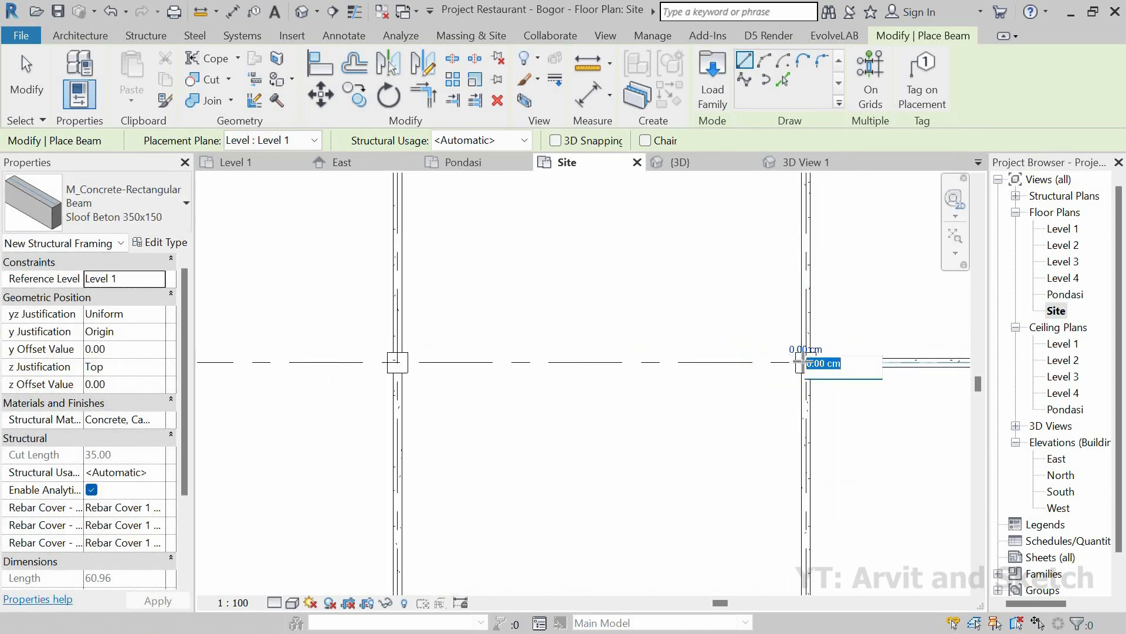
{"action": "left_click", "coordinate": [398, 362]}
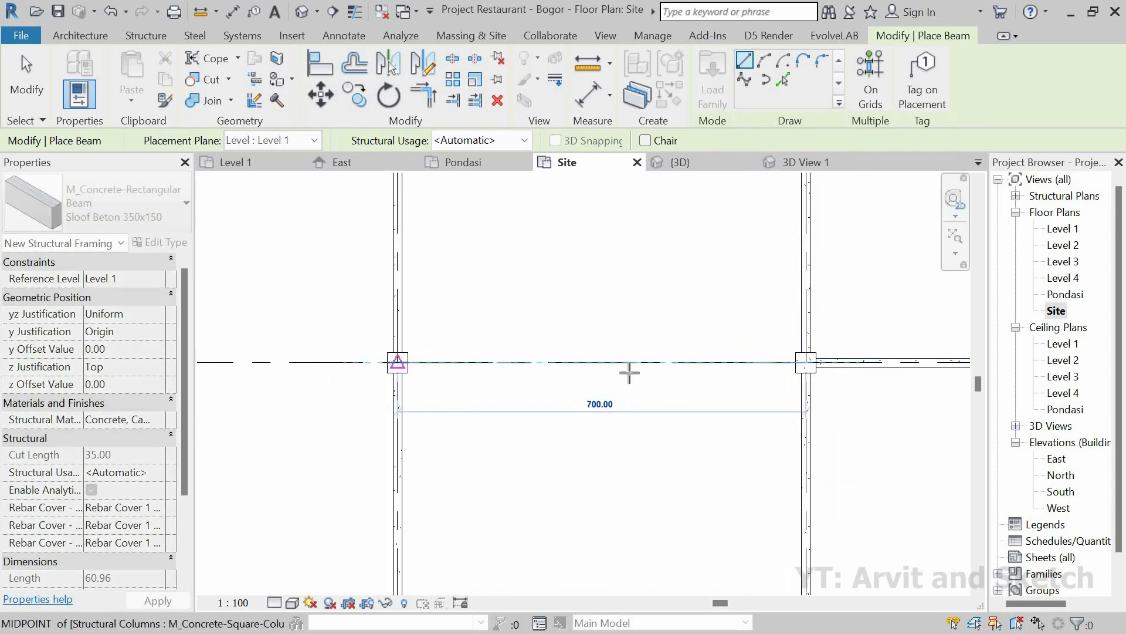
Place a Sloof Beton beam on grid 4 between the columns at grids 7 and 6.
{"action": "scroll", "coordinate": [786, 393], "scroll_direction": "down", "scroll_amount": 2}
{"action": "middle_click_drag", "start_coordinate": [785, 393], "coordinate": [937, 392]}
{"action": "scroll", "coordinate": [677, 377], "scroll_direction": "up", "scroll_amount": 2}
{"action": "left_click", "coordinate": [690, 368]}
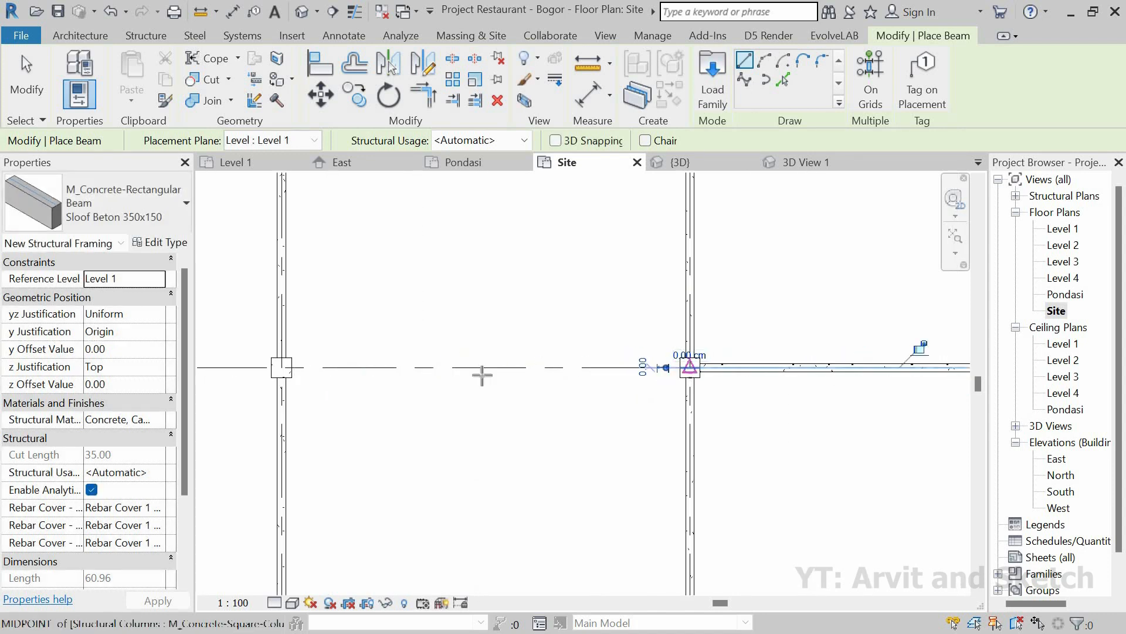
{"action": "left_click", "coordinate": [281, 368]}
{"action": "scroll", "coordinate": [458, 341], "scroll_direction": "down", "scroll_amount": 3}
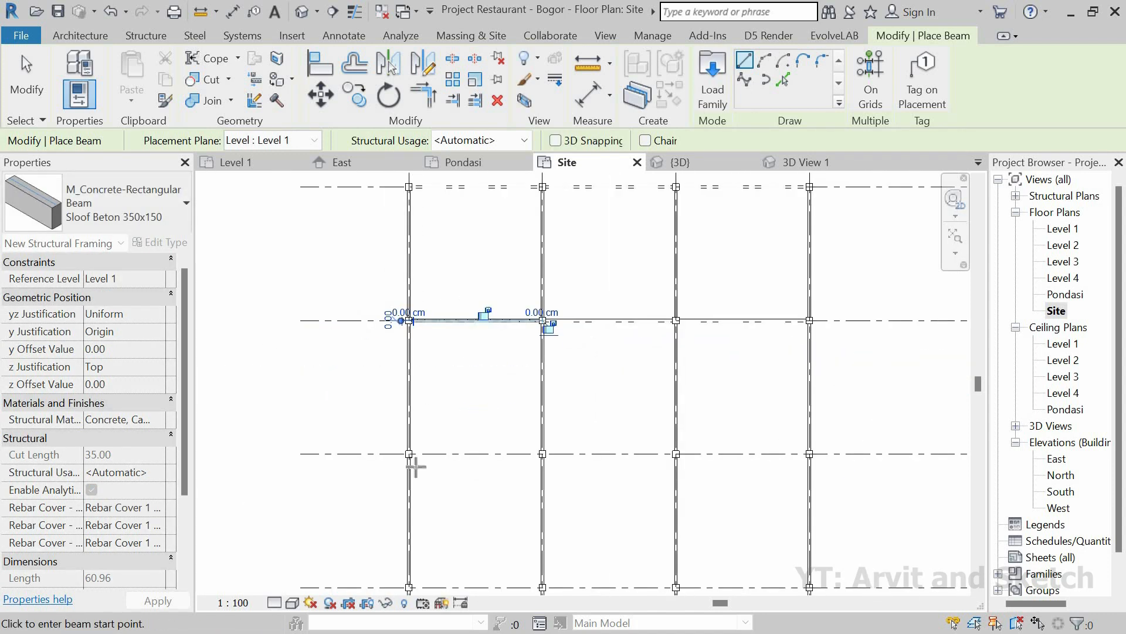
Place a Sloof Beton 350x150 beam on grid 3 between the columns at grids 6 and 7.
{"action": "scroll", "coordinate": [409, 469], "scroll_direction": "up", "scroll_amount": 3}
{"action": "left_click", "coordinate": [409, 469]}
{"action": "scroll", "coordinate": [596, 470], "scroll_direction": "down", "scroll_amount": 3}
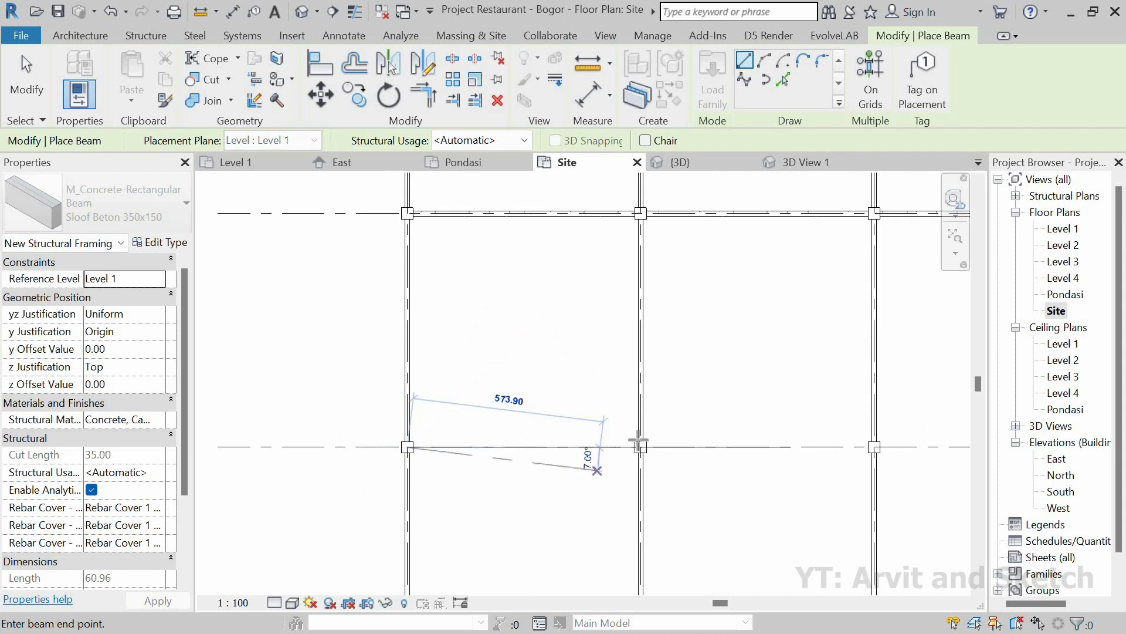
{"action": "scroll", "coordinate": [639, 441], "scroll_direction": "up", "scroll_amount": 3}
{"action": "left_click", "coordinate": [647, 437]}
{"action": "scroll", "coordinate": [519, 424], "scroll_direction": "down", "scroll_amount": 3}
Continue the Sloof Beton beams on grid 3 from column to column between grids 7 and 9.
{"action": "left_click", "coordinate": [579, 429]}
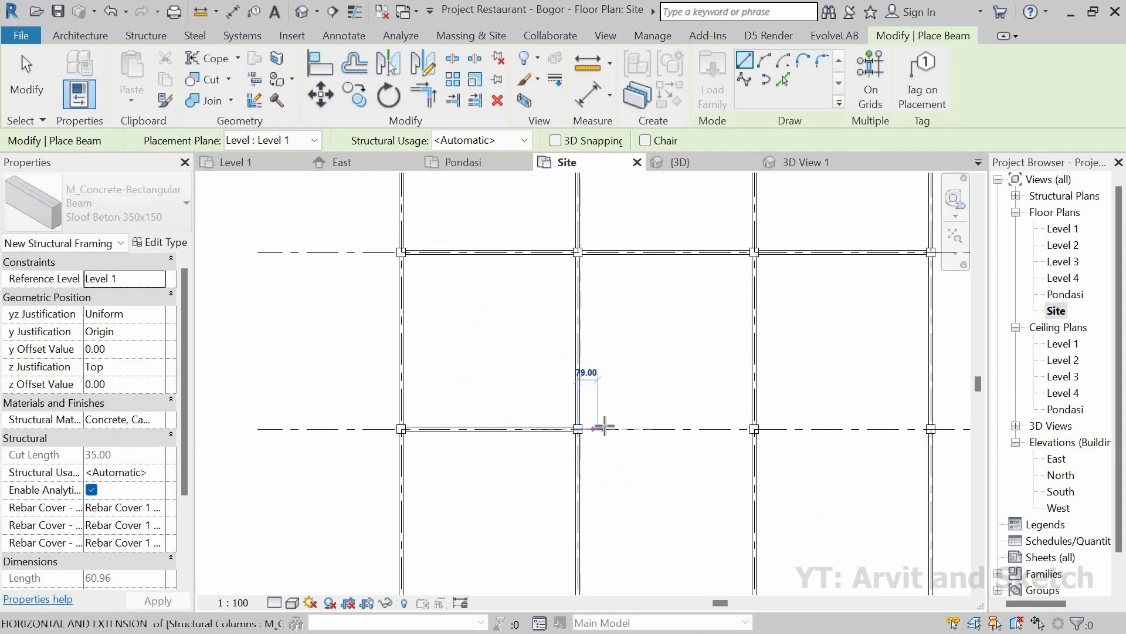
{"action": "middle_click_drag", "start_coordinate": [756, 429], "coordinate": [626, 415]}
{"action": "scroll", "coordinate": [627, 414], "scroll_direction": "up", "scroll_amount": 2}
{"action": "scroll", "coordinate": [626, 414], "scroll_direction": "up", "scroll_amount": 1}
{"action": "left_click", "coordinate": [627, 412]}
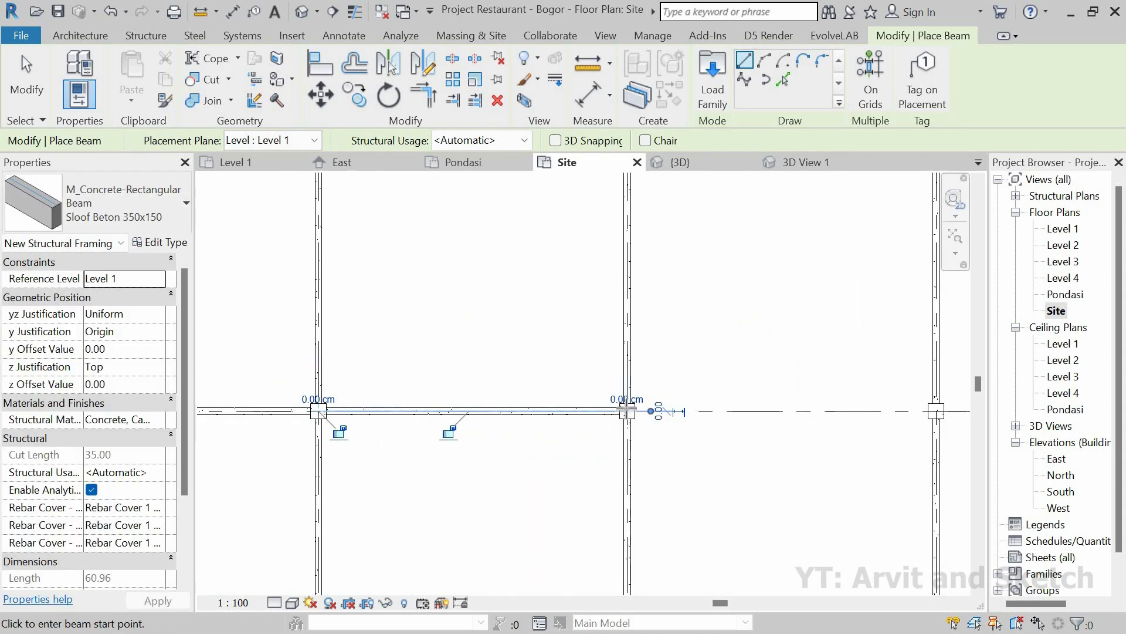
{"action": "left_click", "coordinate": [626, 415]}
{"action": "left_click", "coordinate": [936, 412]}
{"action": "scroll", "coordinate": [723, 346], "scroll_direction": "down", "scroll_amount": 2}
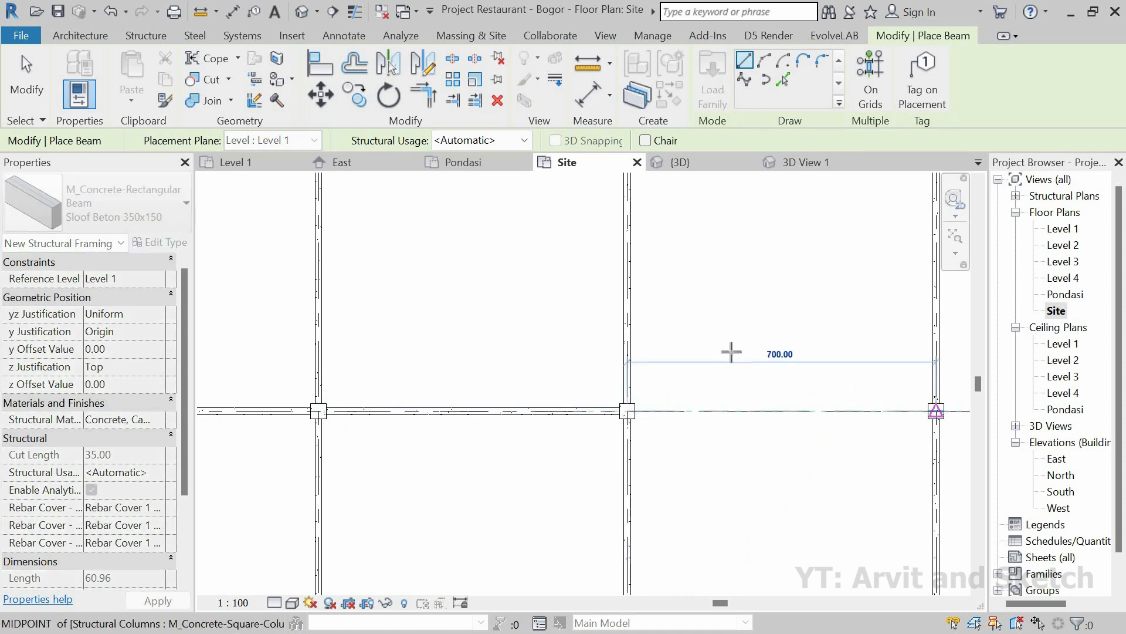
Place a Sloof Beton 350x150 beam on grid 2 between the columns at grids 9 and 8.
{"action": "scroll", "coordinate": [768, 446], "scroll_direction": "down", "scroll_amount": 5}
{"action": "scroll", "coordinate": [759, 433], "scroll_direction": "up", "scroll_amount": 8}
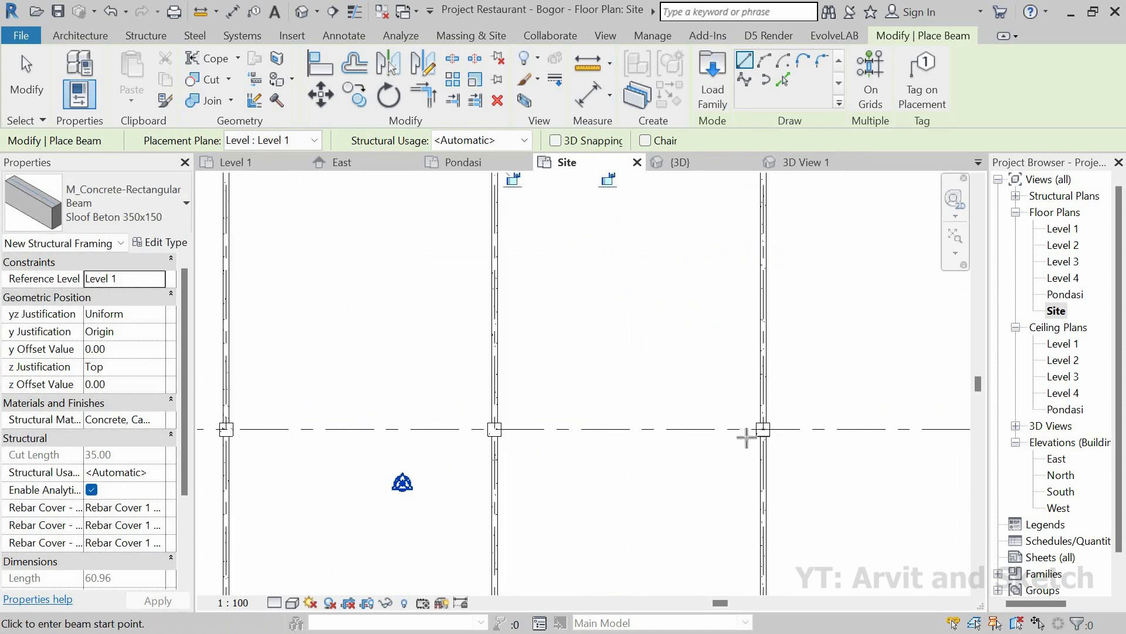
{"action": "left_click", "coordinate": [764, 431]}
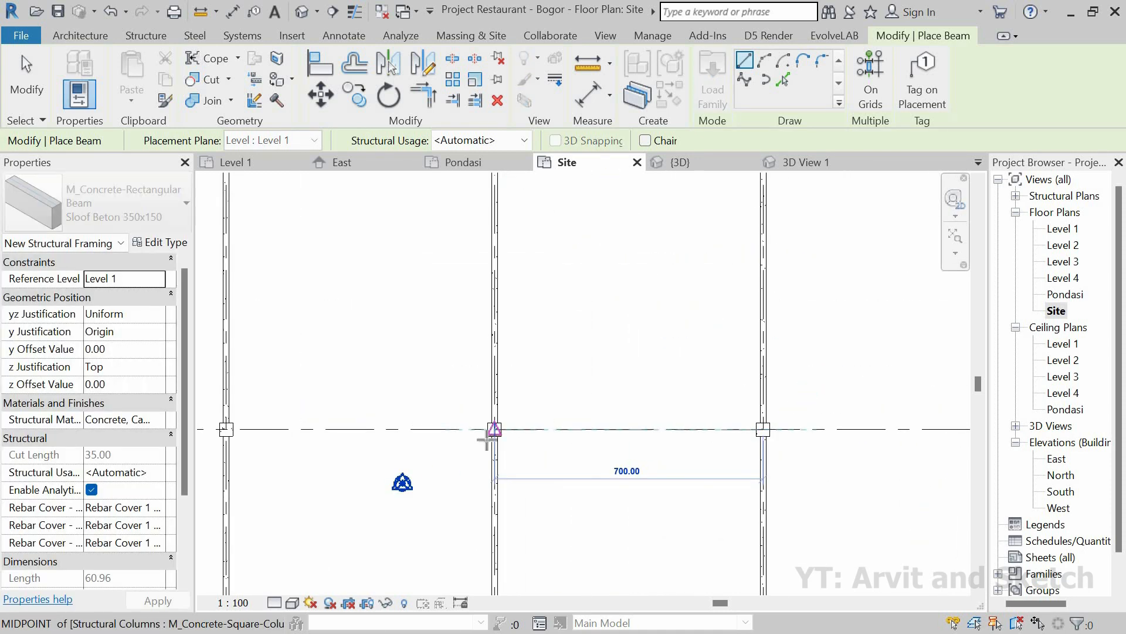
{"action": "left_click", "coordinate": [495, 429]}
{"action": "scroll", "coordinate": [559, 412], "scroll_direction": "down", "scroll_amount": 3}
{"action": "scroll", "coordinate": [651, 437], "scroll_direction": "up", "scroll_amount": 5}
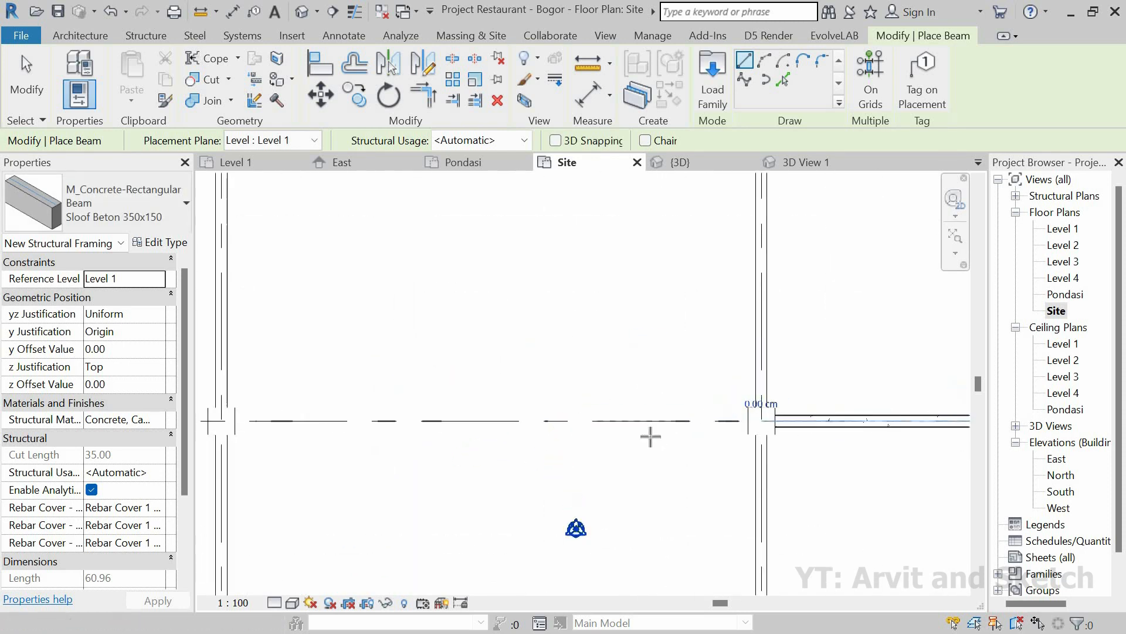
Continue the Sloof Beton beams on grid 2 from column to column between grids 8 and 6.
{"action": "left_click", "coordinate": [759, 421]}
{"action": "scroll", "coordinate": [529, 422], "scroll_direction": "down", "scroll_amount": 1}
{"action": "middle_click_drag", "start_coordinate": [530, 423], "coordinate": [773, 421]}
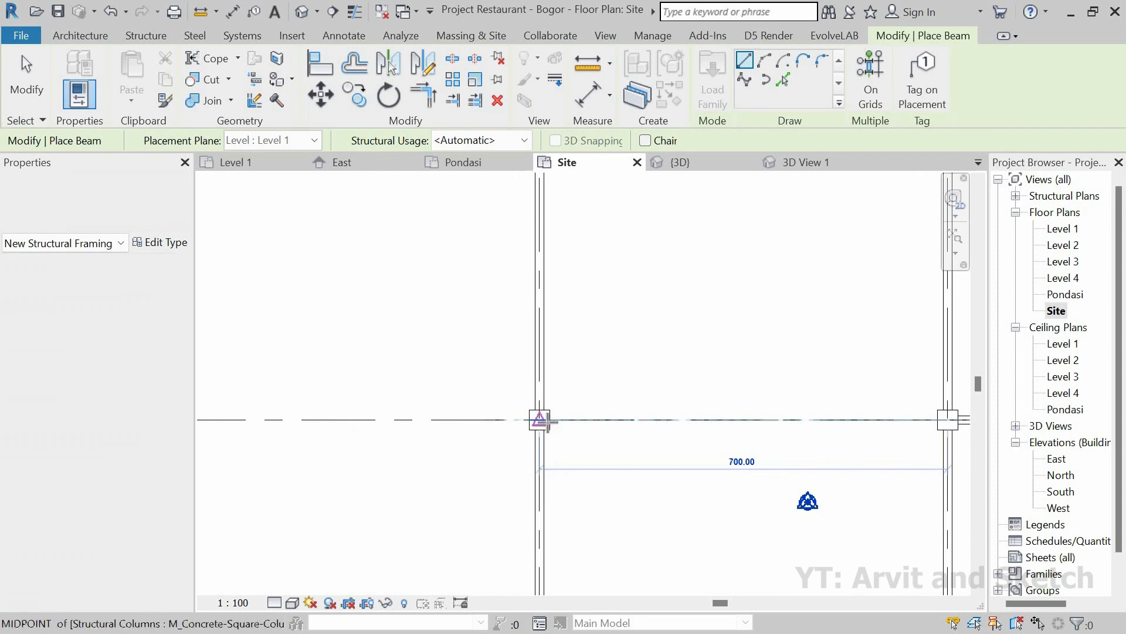
{"action": "left_click", "coordinate": [540, 421]}
{"action": "left_click", "coordinate": [540, 420]}
{"action": "scroll", "coordinate": [618, 432], "scroll_direction": "down", "scroll_amount": 3}
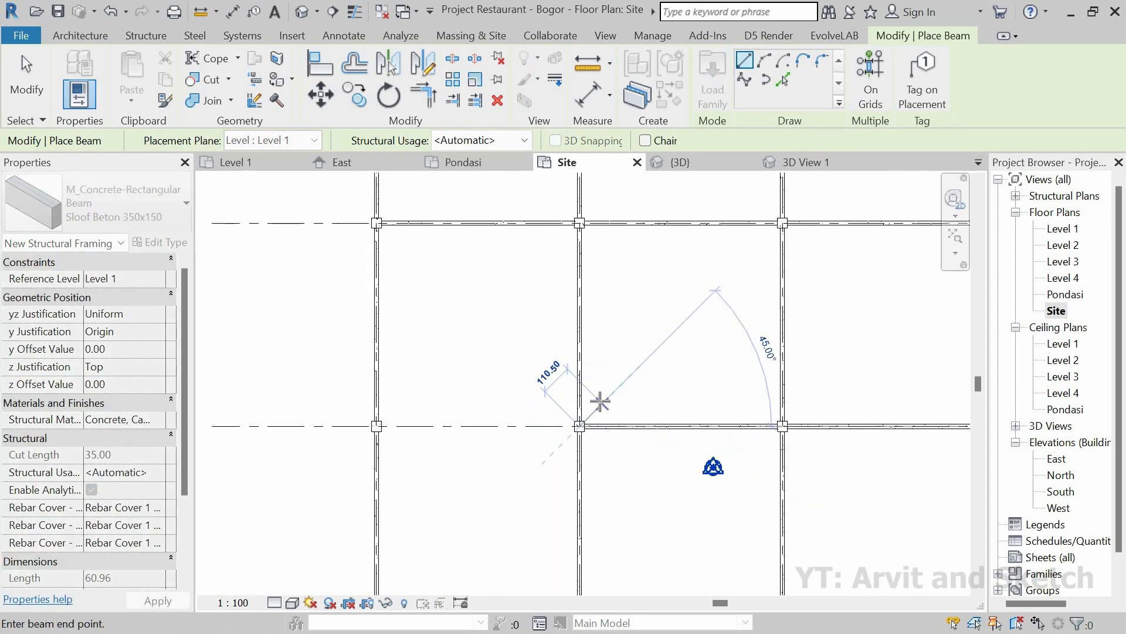
{"action": "scroll", "coordinate": [377, 424], "scroll_direction": "up", "scroll_amount": 2}
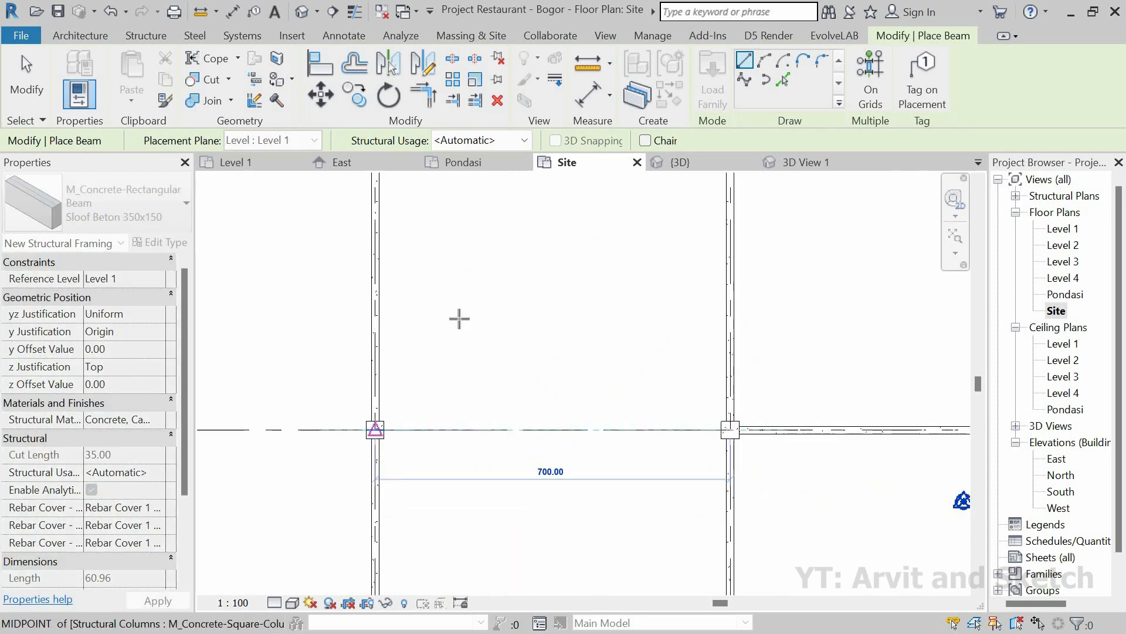
Place Sloof Beton 350x150 beams on grid 1 from column to column between grids 6 and 8.
{"action": "scroll", "coordinate": [459, 318], "scroll_direction": "down", "scroll_amount": 3}
{"action": "middle_click_drag", "start_coordinate": [440, 450], "coordinate": [445, 400]}
{"action": "scroll", "coordinate": [445, 399], "scroll_direction": "down", "scroll_amount": 1}
{"action": "scroll", "coordinate": [441, 447], "scroll_direction": "up", "scroll_amount": 3}
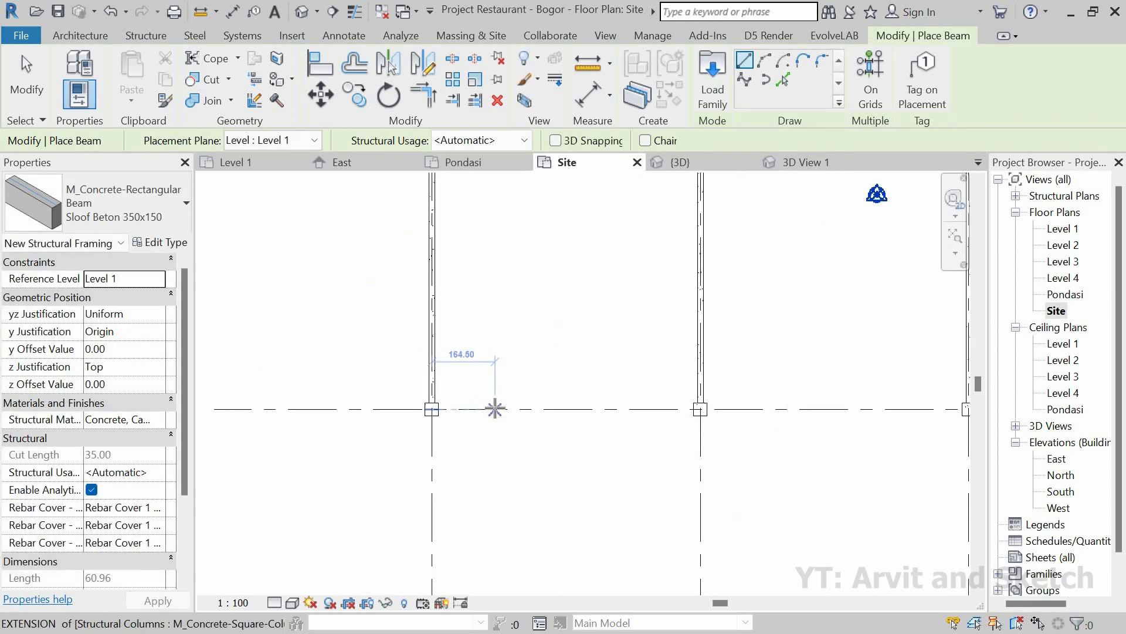
{"action": "left_click", "coordinate": [443, 410]}
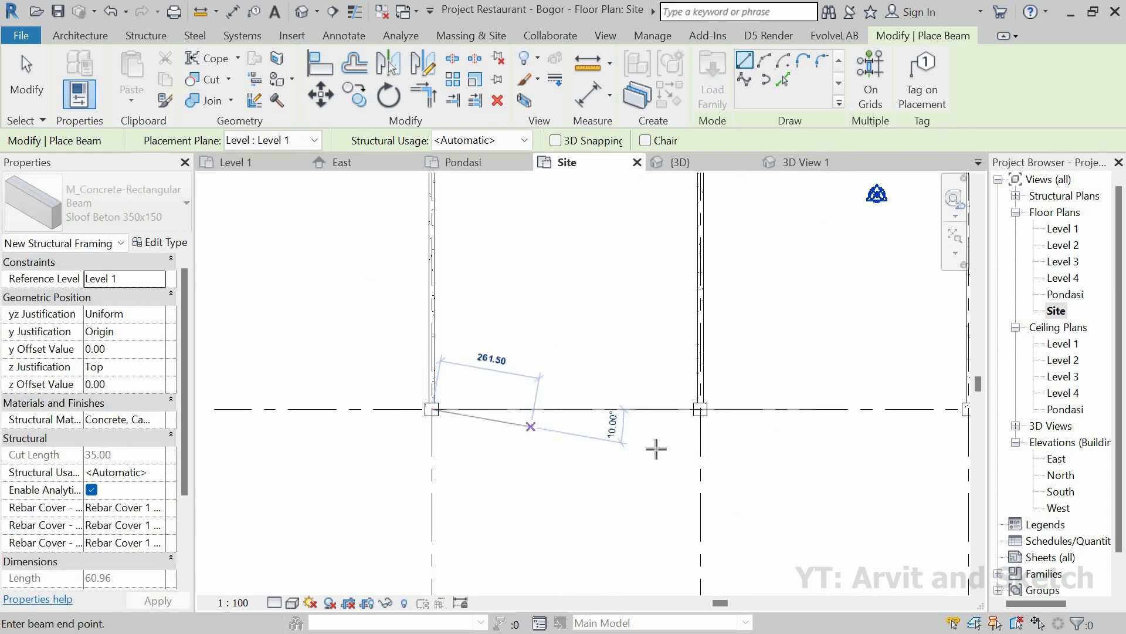
{"action": "left_click", "coordinate": [701, 409]}
{"action": "left_click", "coordinate": [701, 410]}
{"action": "scroll", "coordinate": [657, 445], "scroll_direction": "down", "scroll_amount": 4}
{"action": "middle_click_drag", "start_coordinate": [731, 431], "coordinate": [578, 410]}
{"action": "scroll", "coordinate": [583, 410], "scroll_direction": "up", "scroll_amount": 1}
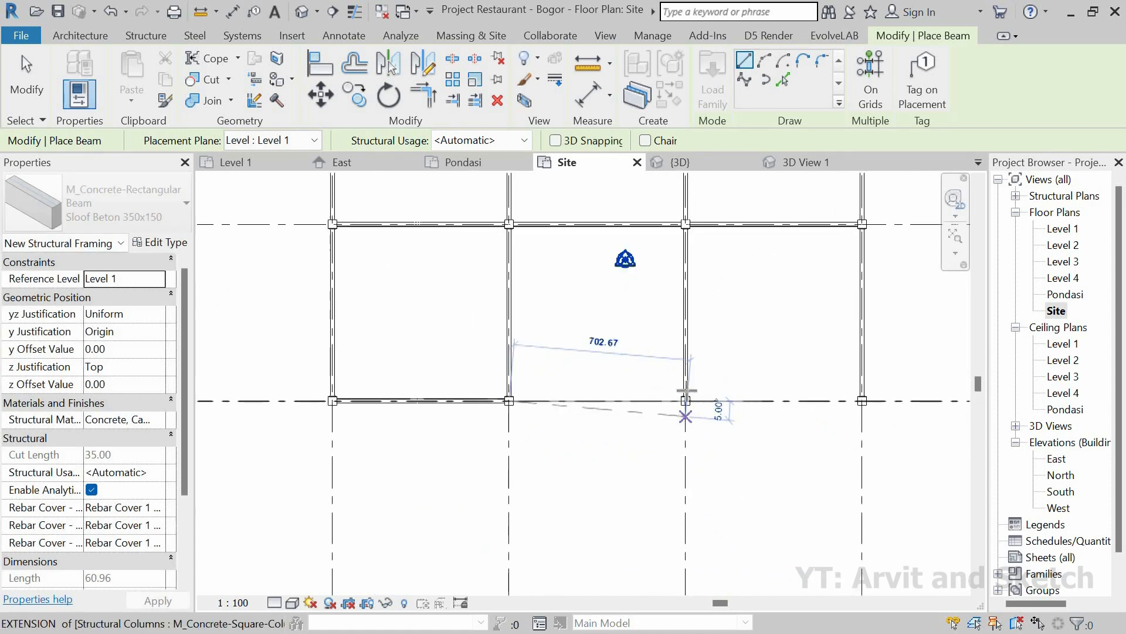
{"action": "scroll", "coordinate": [686, 390], "scroll_direction": "up", "scroll_amount": 2}
{"action": "left_click", "coordinate": [685, 388]}
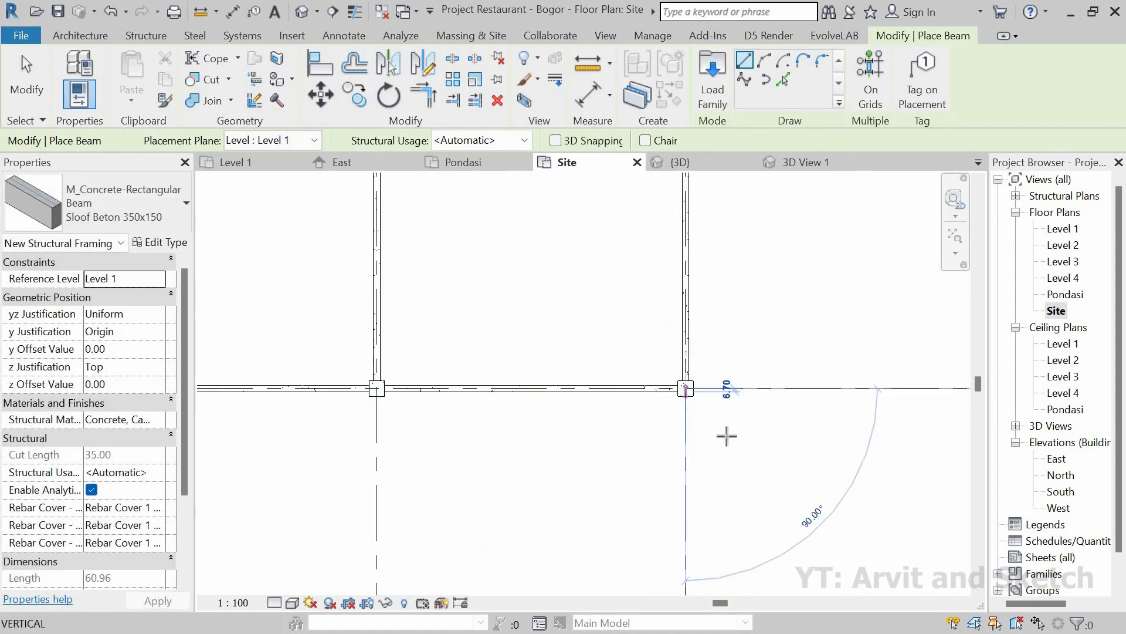
Place a Sloof Beton 350x150 beam on grid 1 between the columns at grids 8 and 9, and finish the Beam command.
{"action": "left_click", "coordinate": [685, 389]}
{"action": "scroll", "coordinate": [751, 433], "scroll_direction": "down", "scroll_amount": 2}
{"action": "middle_click_drag", "start_coordinate": [783, 427], "coordinate": [631, 429]}
{"action": "scroll", "coordinate": [734, 420], "scroll_direction": "up", "scroll_amount": 2}
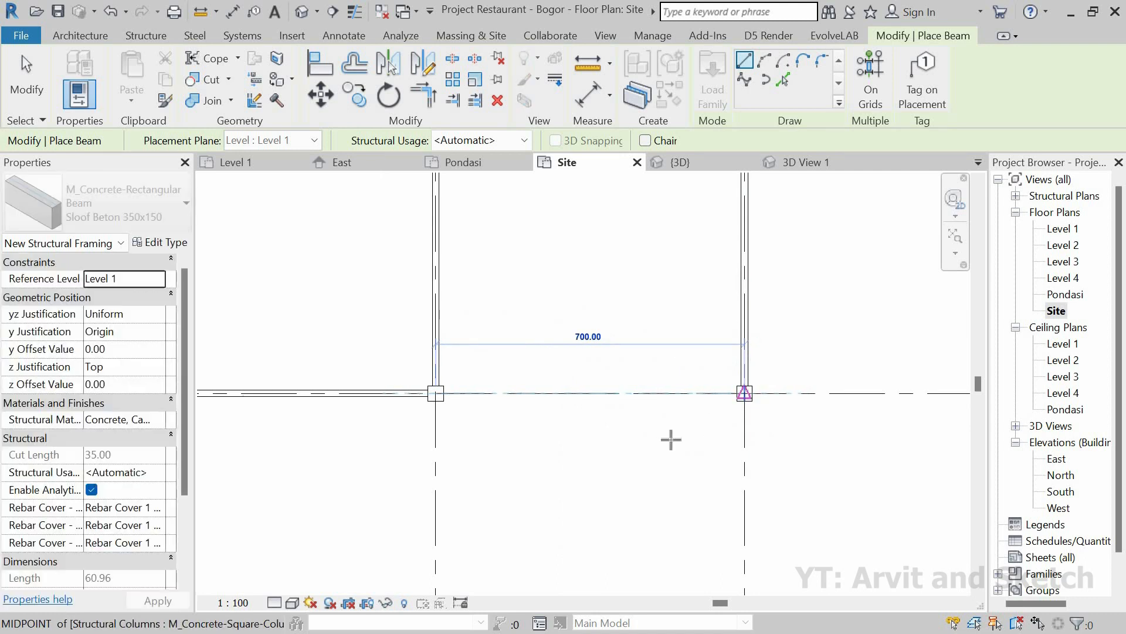
{"action": "left_click", "coordinate": [673, 442]}
{"action": "scroll", "coordinate": [716, 428], "scroll_direction": "down", "scroll_amount": 4}
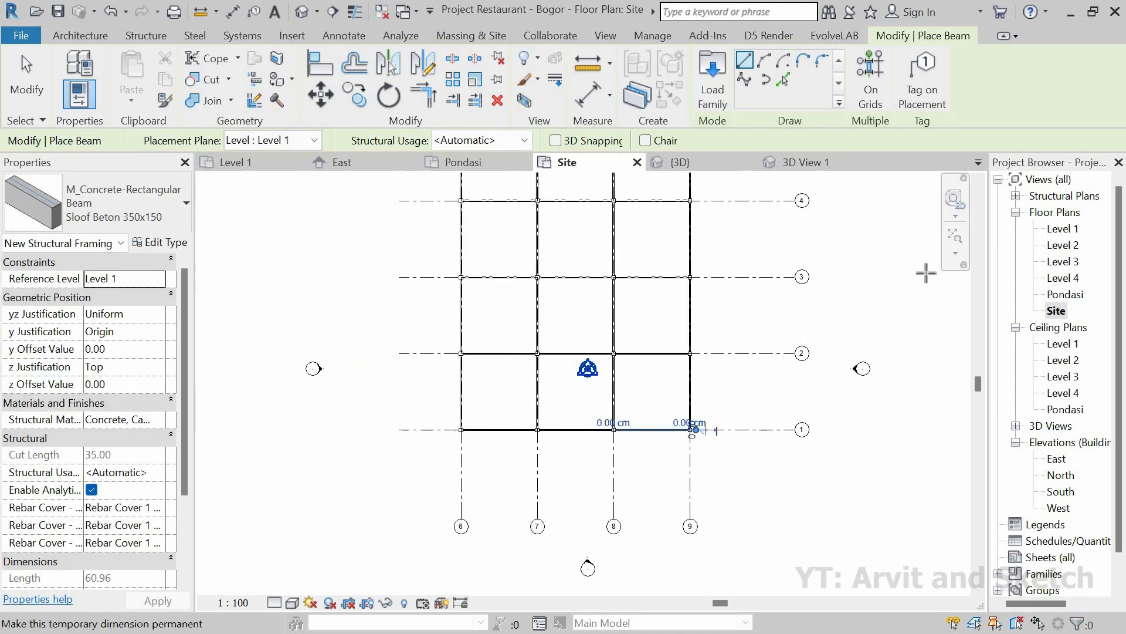
{"action": "left_click", "coordinate": [951, 239]}
{"action": "key", "text": "Escape"}
{"action": "key", "text": "Escape"}
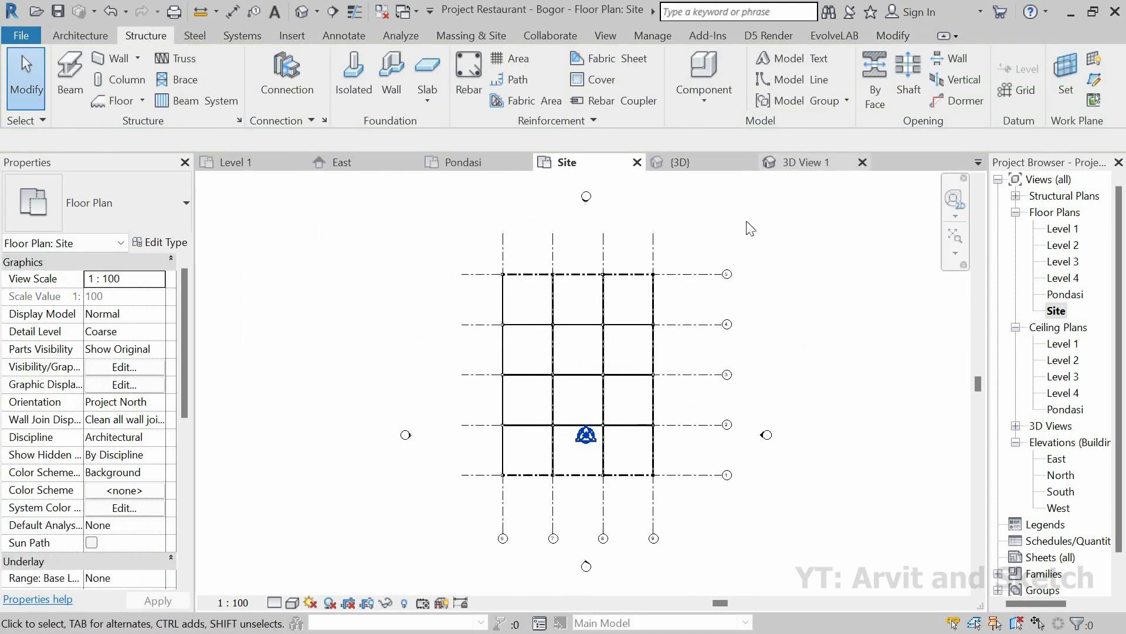
Inspect the beam and column frame in 3D View 1 and return to the Site floor plan.
{"action": "middle_click_drag", "start_coordinate": [610, 403], "coordinate": [646, 458], "text": "shift"}
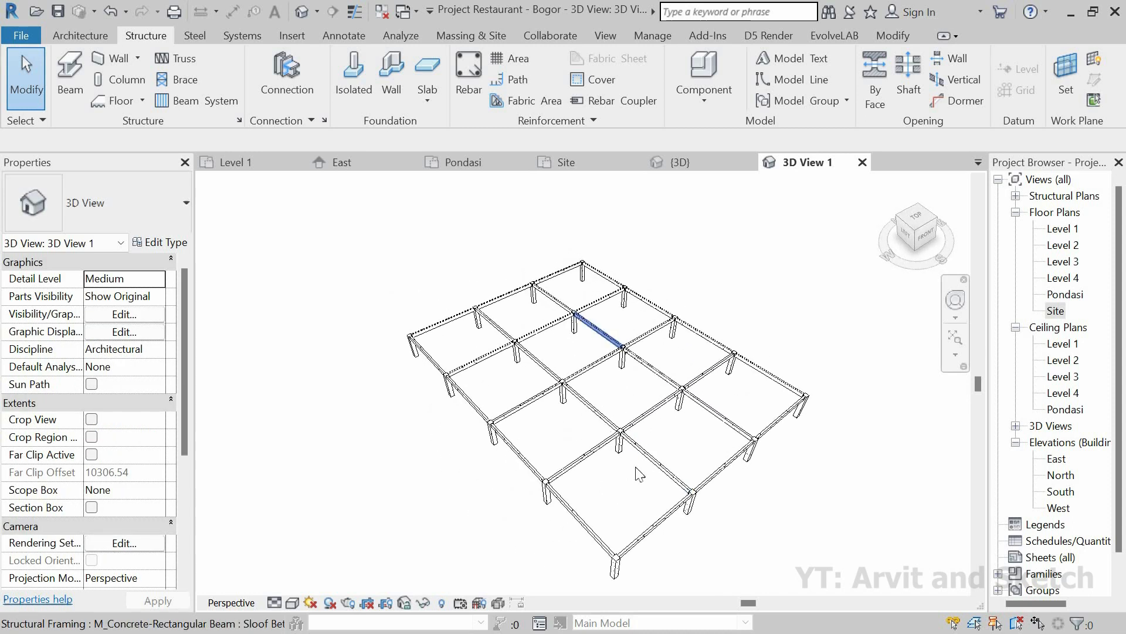
{"action": "scroll", "coordinate": [645, 458], "scroll_direction": "up", "scroll_amount": 2}
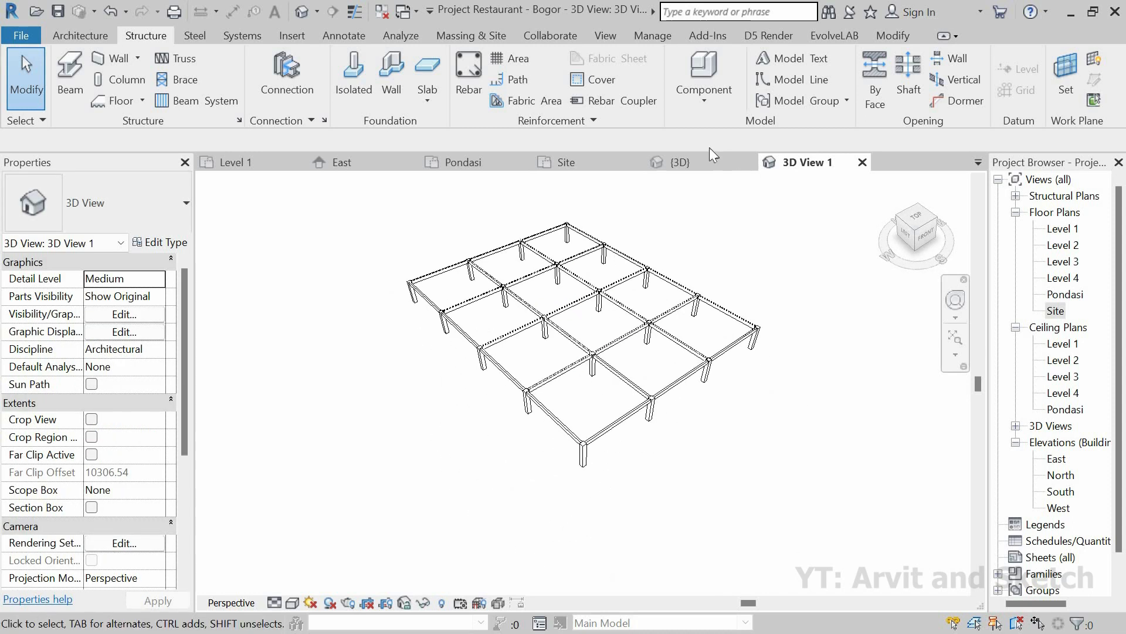
{"action": "left_click", "coordinate": [563, 160]}
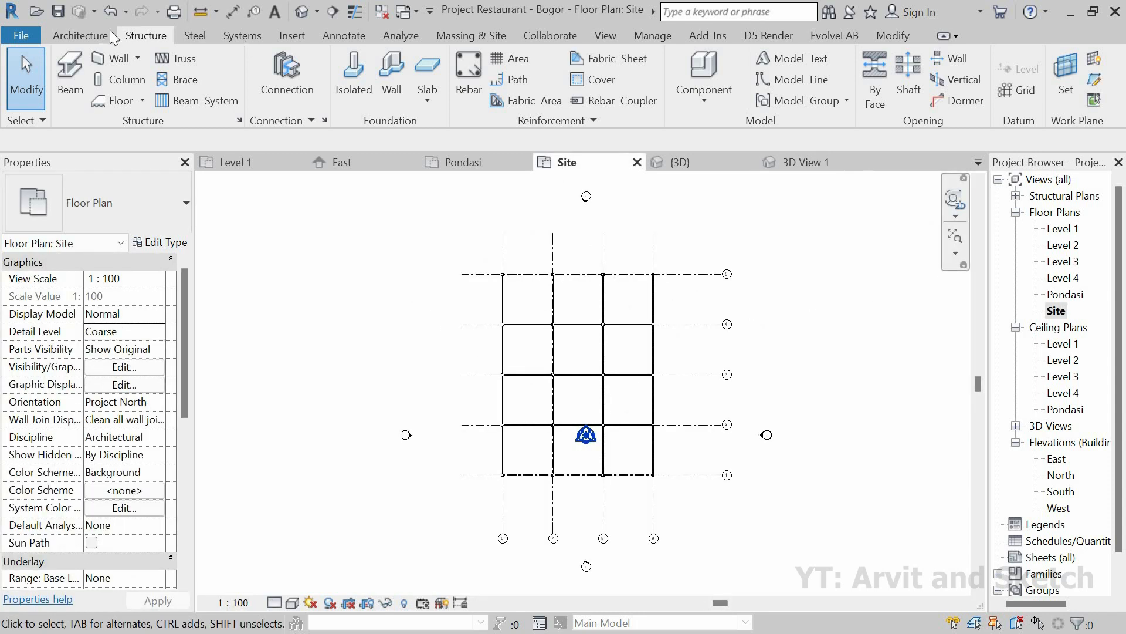
Copy grid 9 by 700 cm outward, away from grid 8.
{"action": "left_click", "coordinate": [90, 34]}
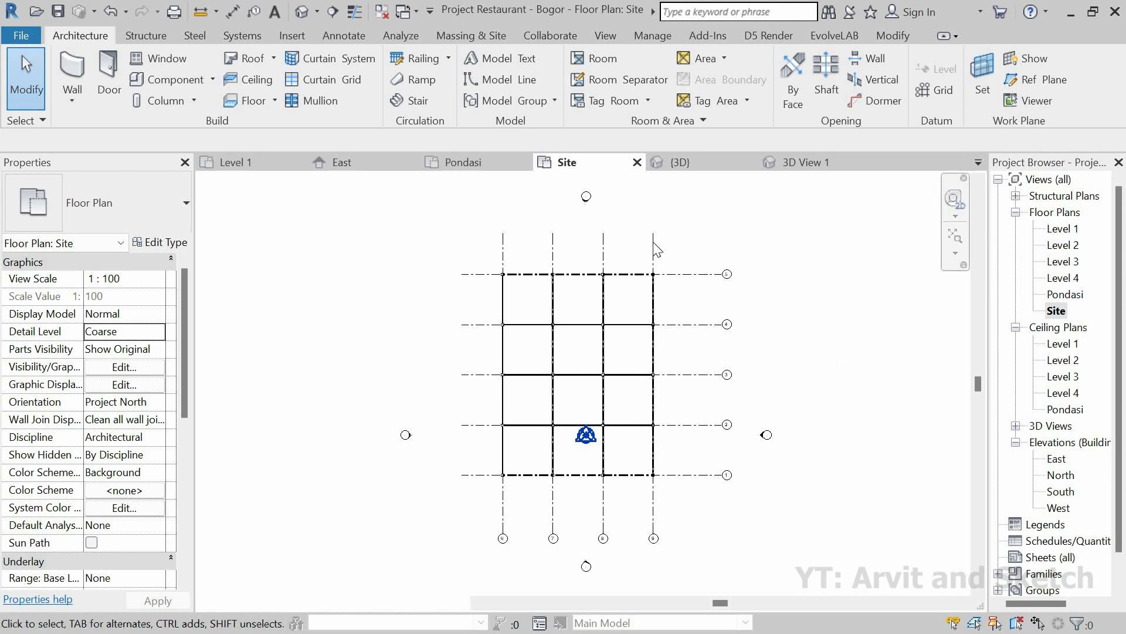
{"action": "left_click", "coordinate": [653, 242]}
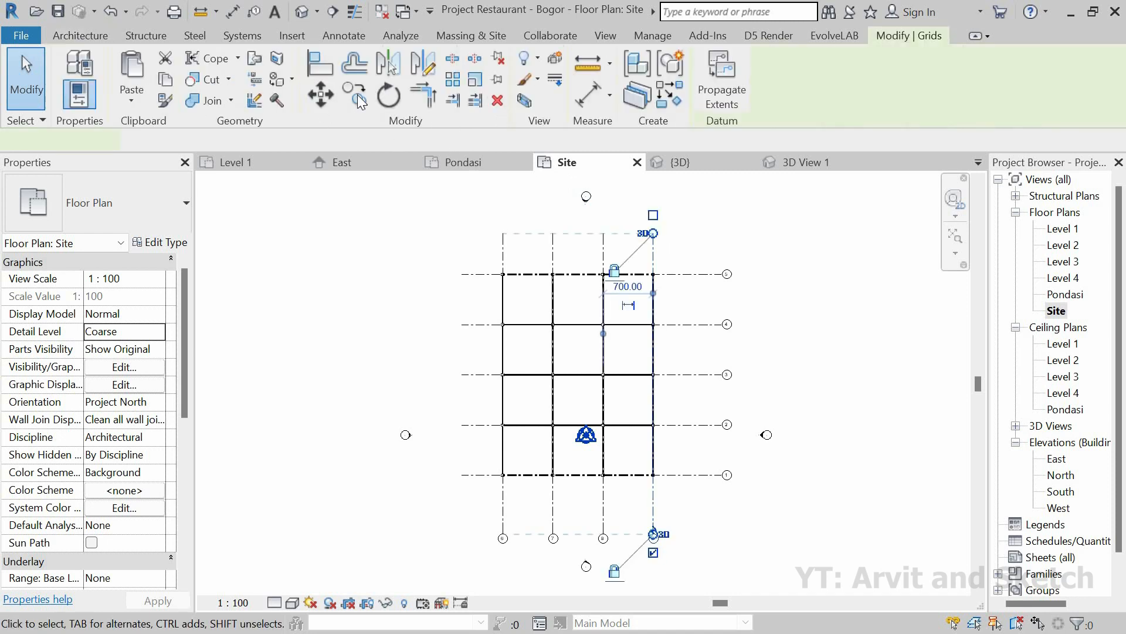
{"action": "left_click", "coordinate": [354, 94]}
{"action": "left_click", "coordinate": [714, 237]}
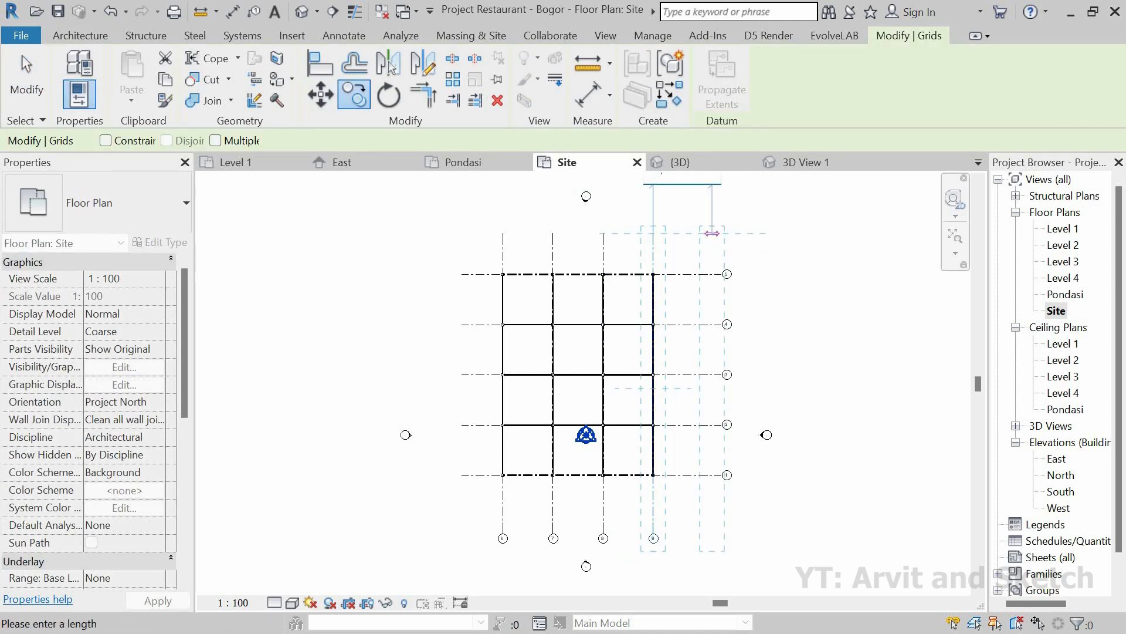
{"action": "left_click", "coordinate": [706, 237]}
{"action": "left_click", "coordinate": [482, 258]}
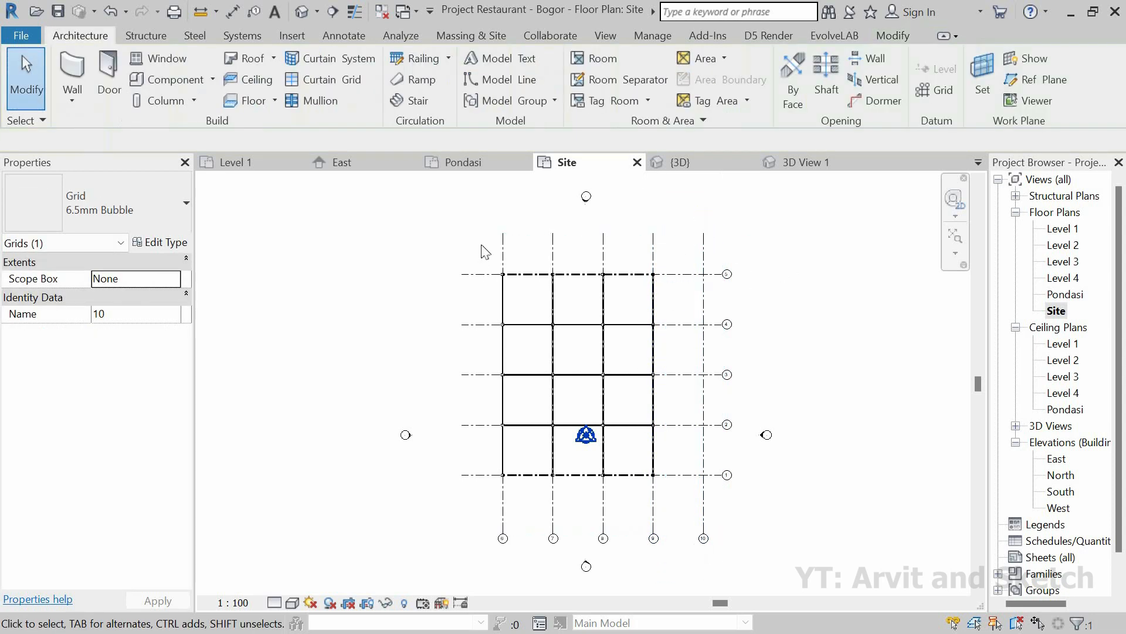
Copy grid 6 by 700 cm outward, away from grid 7.
{"action": "left_click", "coordinate": [503, 242]}
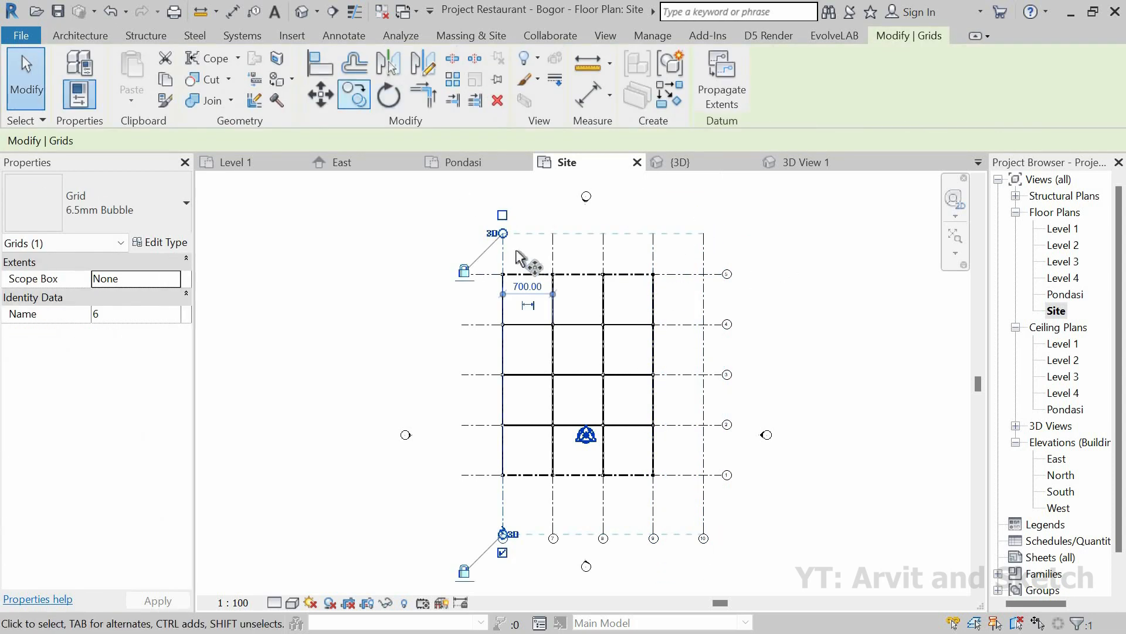
{"action": "key", "text": "c"}
{"action": "key", "text": "o"}
{"action": "left_click", "coordinate": [479, 233]}
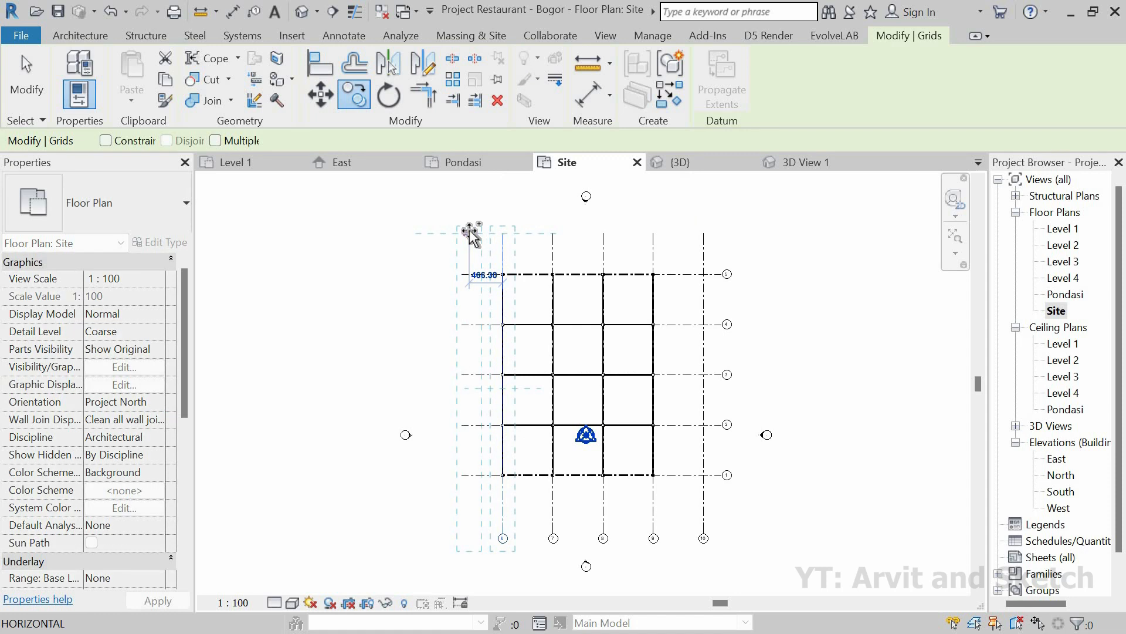
{"action": "key", "text": "Return"}
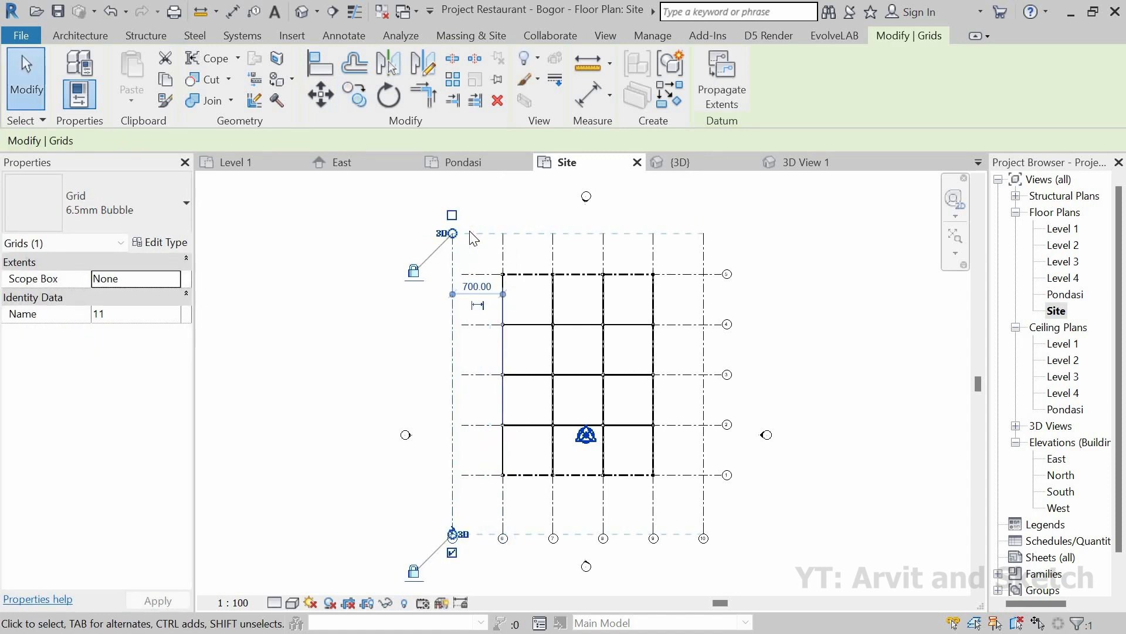
{"action": "key", "text": "Escape"}
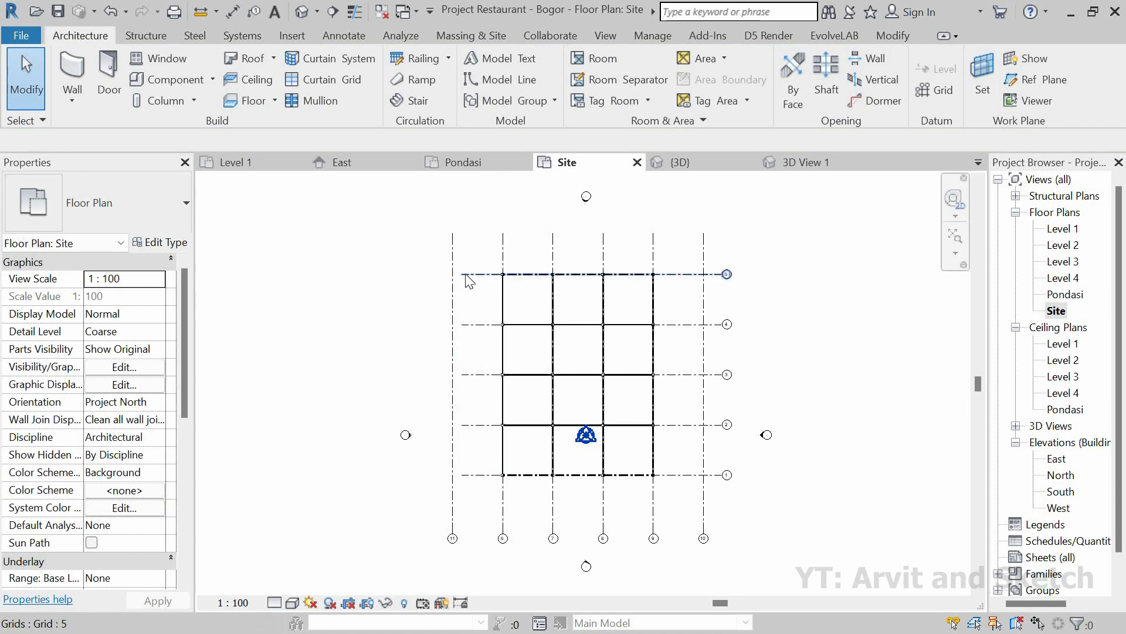
Extend both ends of horizontal grids 1 to 5 past the new outer vertical grids 11 and 10.
{"action": "left_click", "coordinate": [467, 275]}
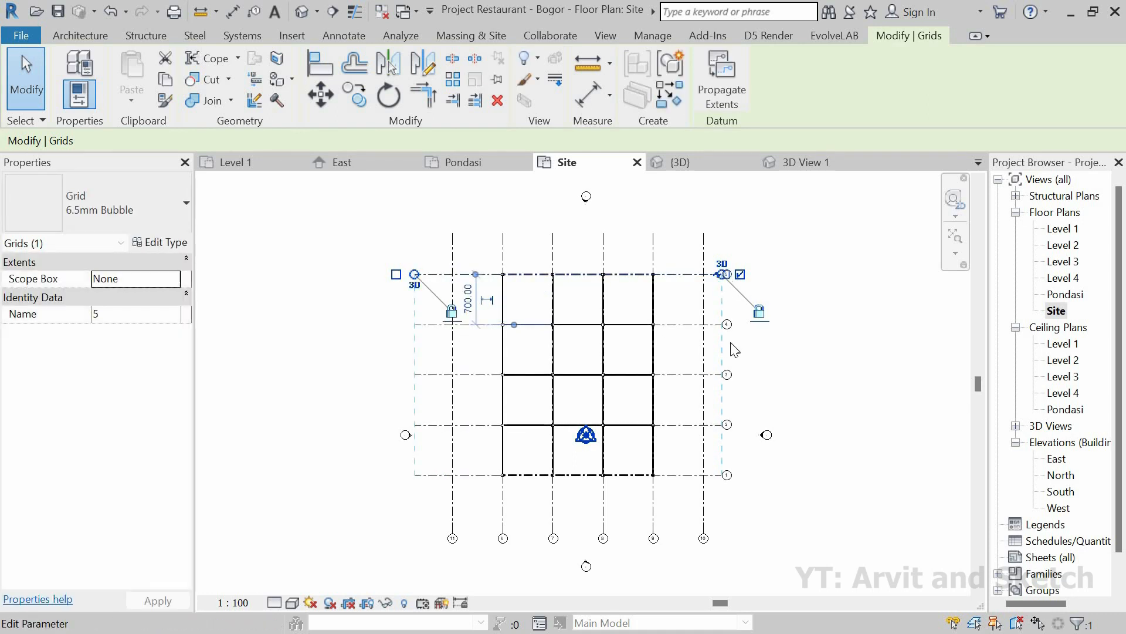
{"action": "left_click", "coordinate": [728, 300]}
{"action": "left_click", "coordinate": [726, 272]}
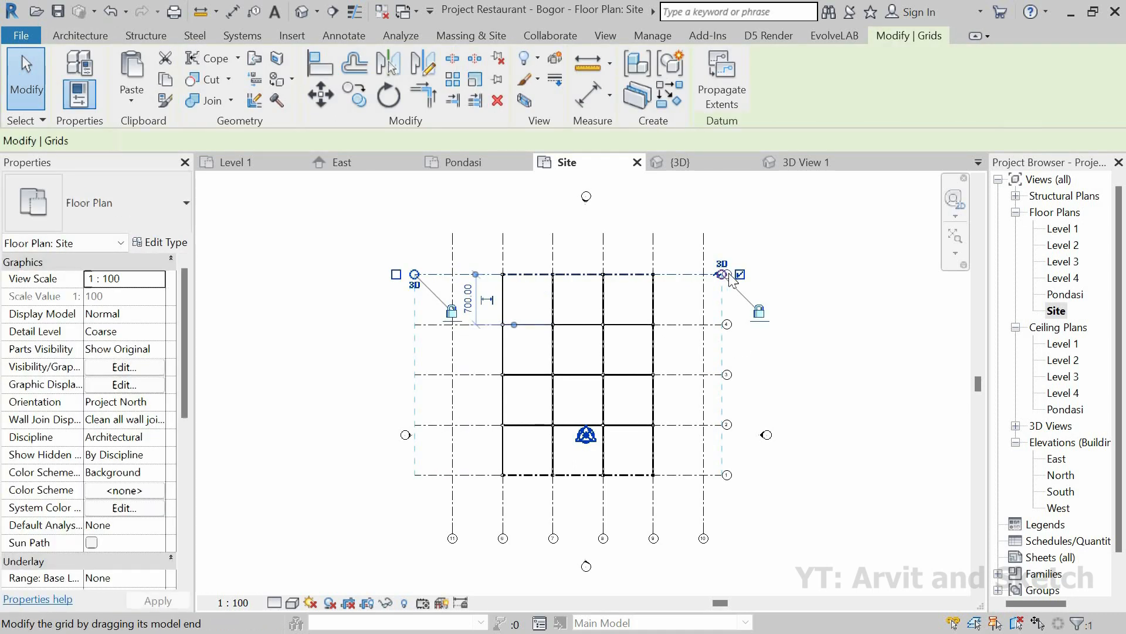
{"action": "left_click_drag", "start_coordinate": [740, 274], "coordinate": [741, 274]}
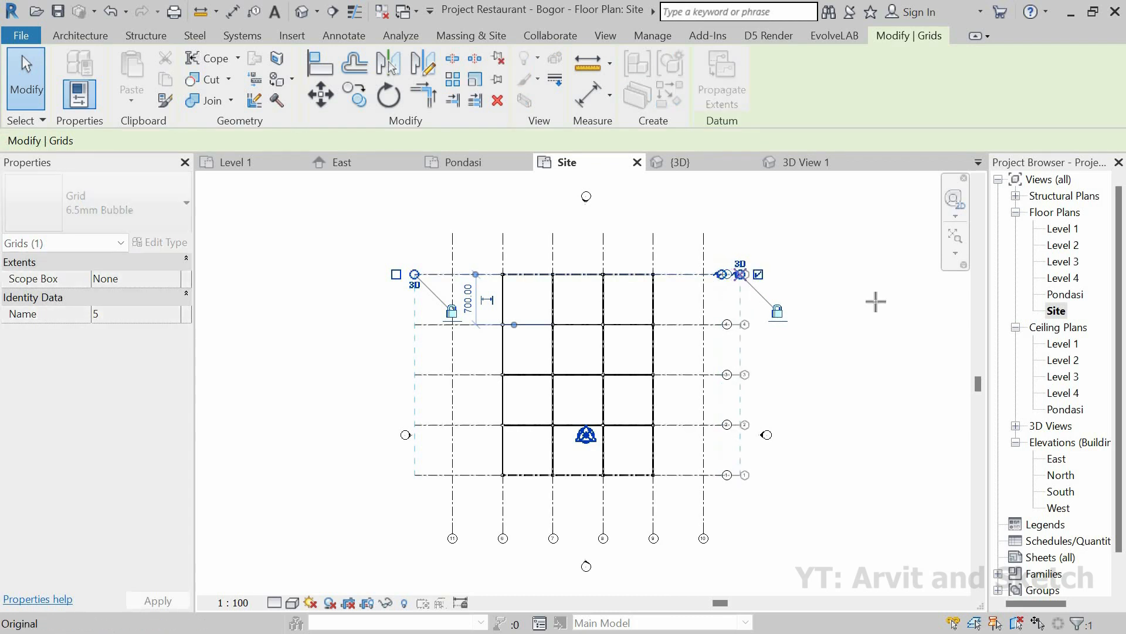
{"action": "left_click", "coordinate": [677, 356]}
Place Kolom Pondasi 350x350 structural columns on grid 11 at its intersections with grids 5, 4 and 3.
{"action": "scroll", "coordinate": [492, 324], "scroll_direction": "up", "scroll_amount": 4}
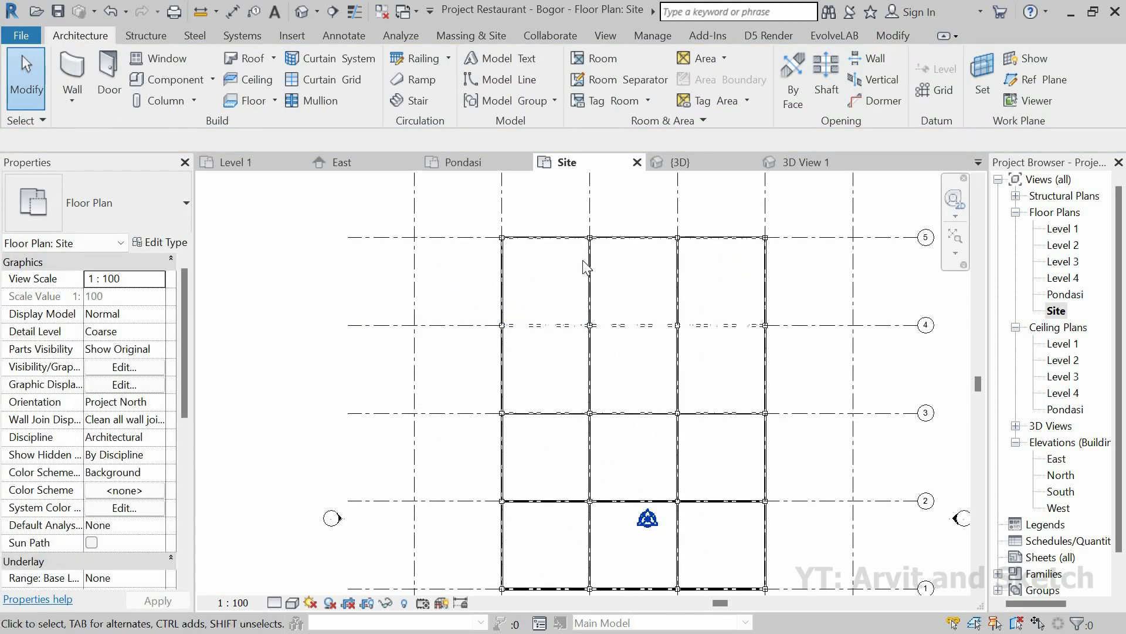
{"action": "scroll", "coordinate": [583, 259], "scroll_direction": "up", "scroll_amount": 2}
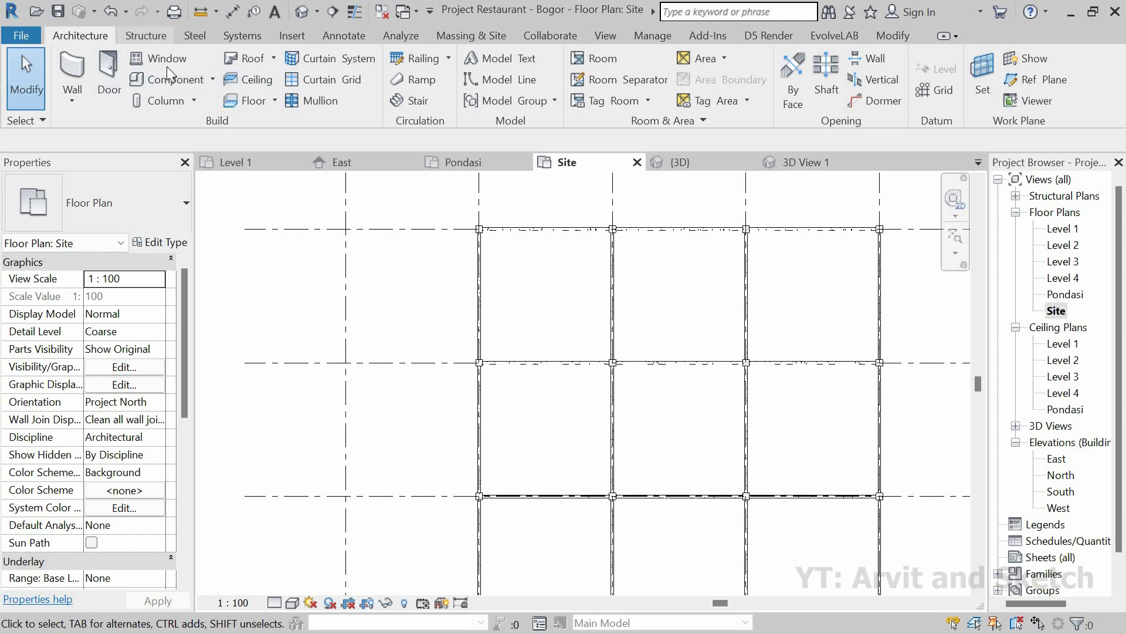
{"action": "left_click", "coordinate": [194, 100]}
{"action": "left_click", "coordinate": [176, 151]}
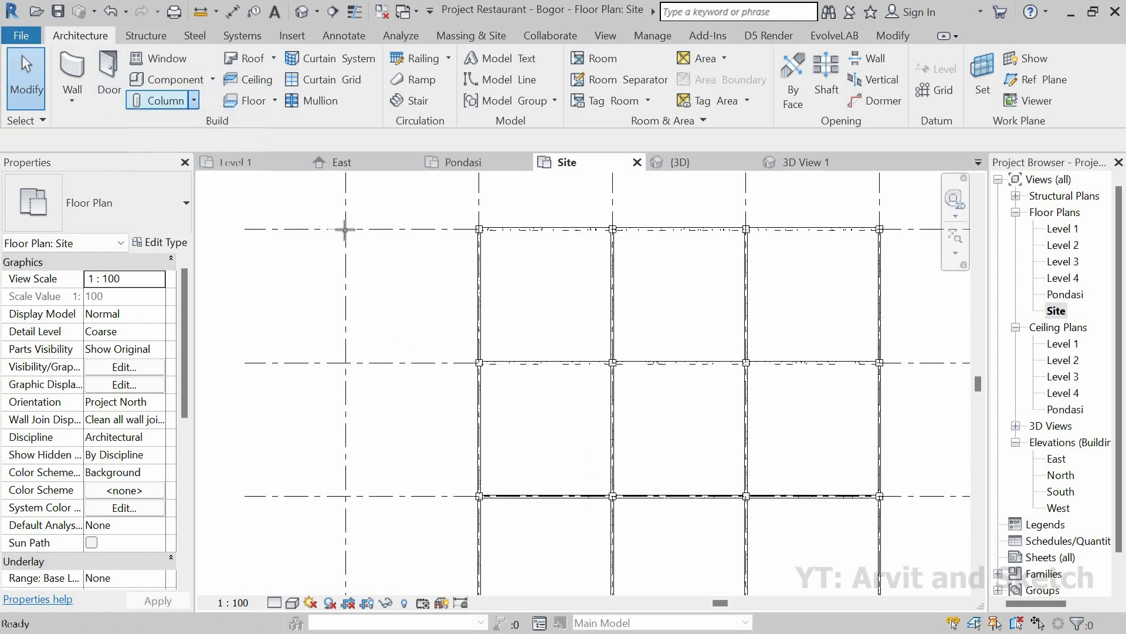
{"action": "left_click", "coordinate": [345, 228]}
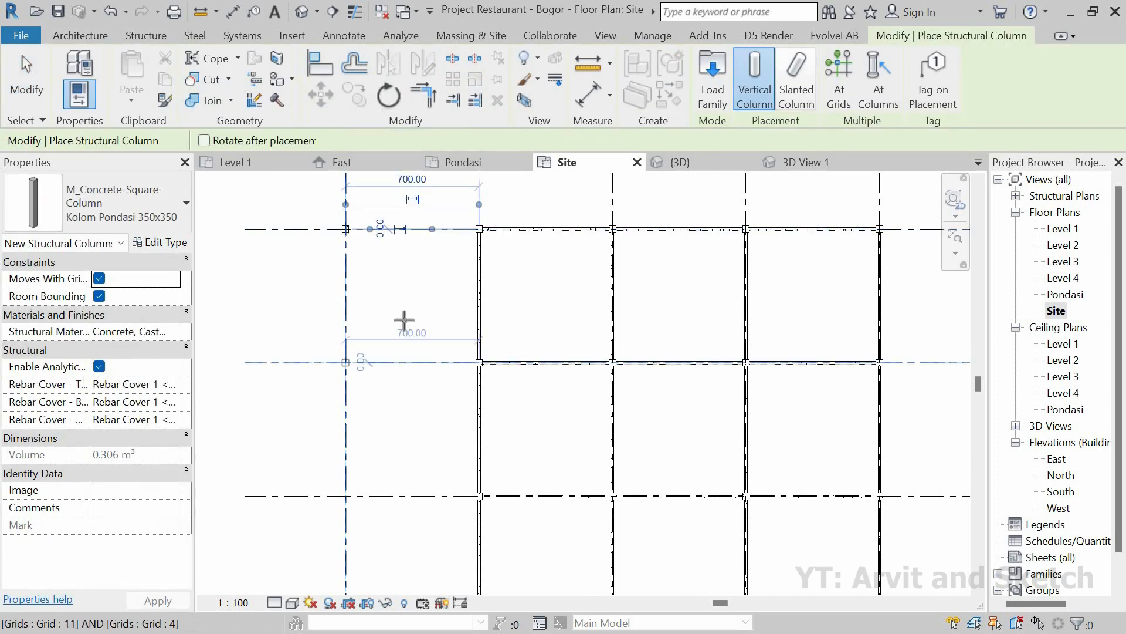
{"action": "scroll", "coordinate": [411, 329], "scroll_direction": "down", "scroll_amount": 2}
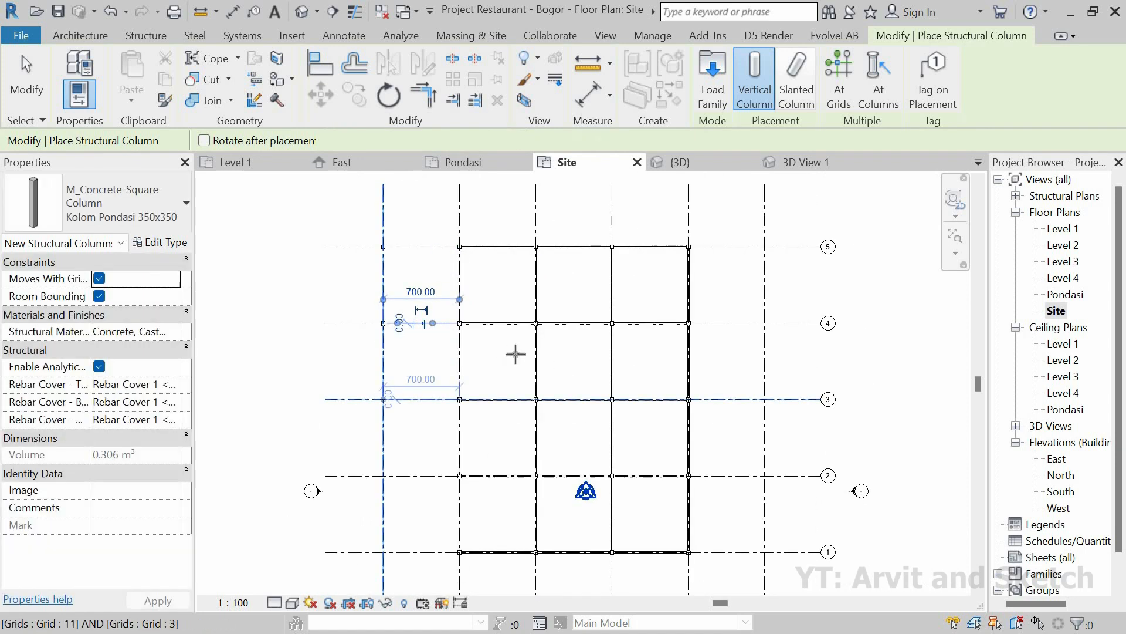
Place Kolom Pondasi 350x350 structural columns on grid 10 at its intersections with grids 5, 4 and 3.
{"action": "middle_click_drag", "start_coordinate": [587, 329], "coordinate": [574, 330]}
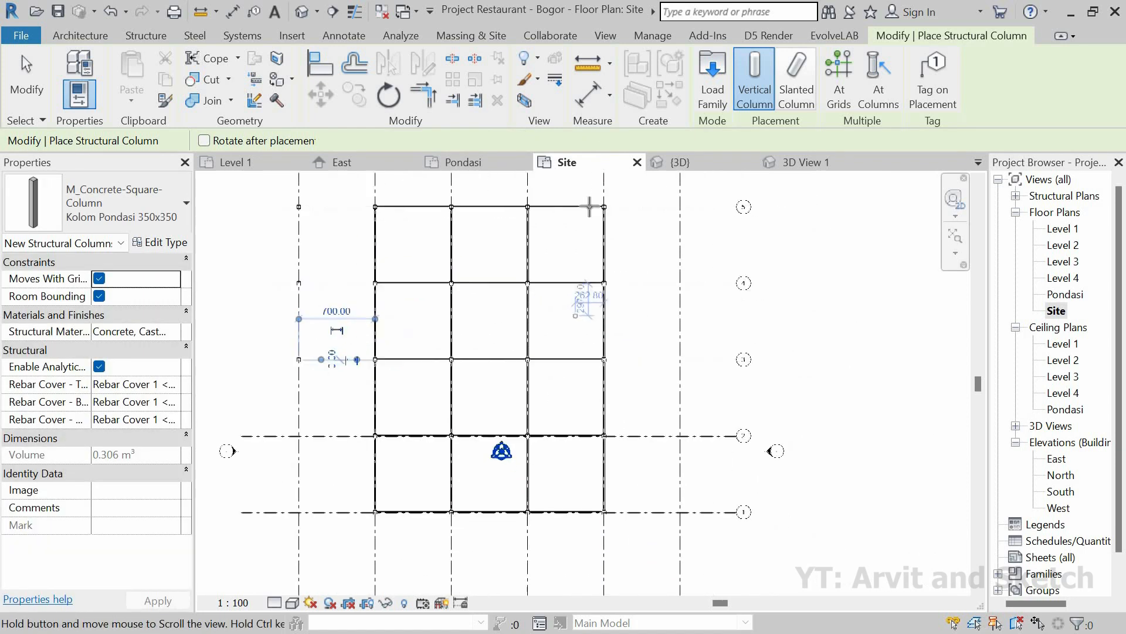
{"action": "scroll", "coordinate": [632, 206], "scroll_direction": "up", "scroll_amount": 1}
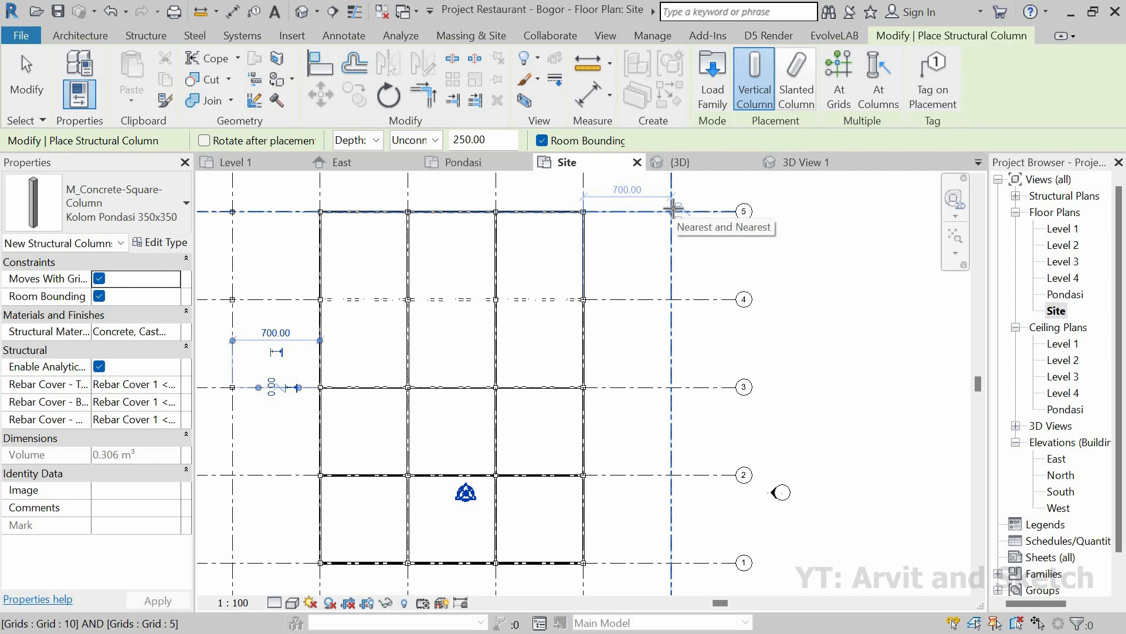
{"action": "left_click", "coordinate": [675, 266]}
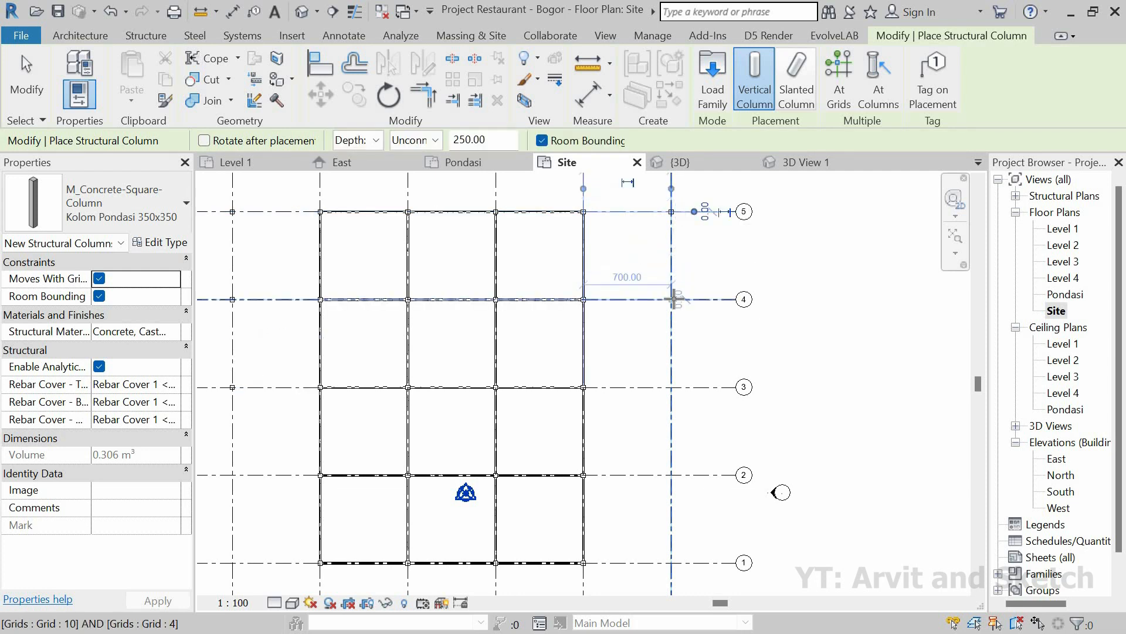
{"action": "left_click", "coordinate": [672, 389]}
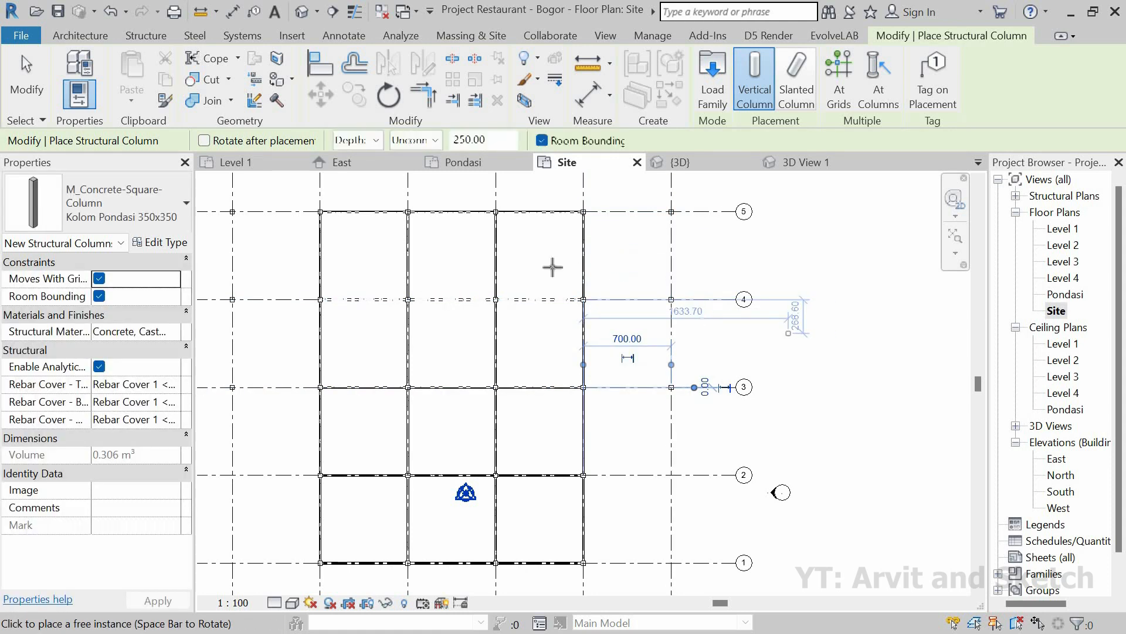
Place Sloof Beton 350x150 beams between the columns at grids 9 and 10 along grids 5, 4 and 3.
{"action": "left_click", "coordinate": [153, 35]}
{"action": "left_click", "coordinate": [70, 71]}
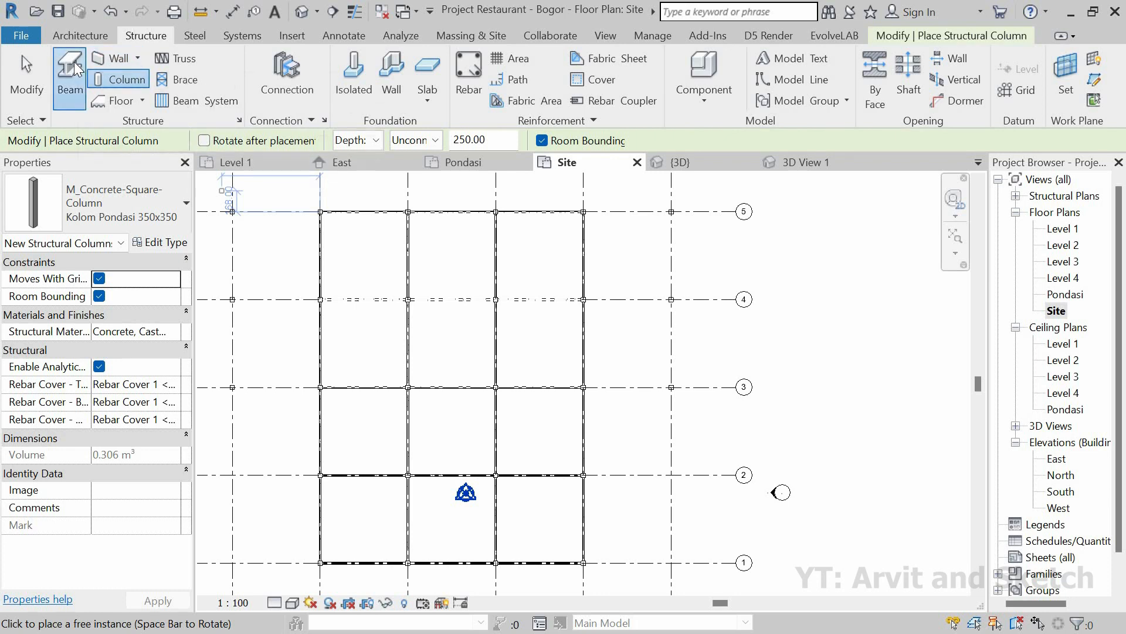
{"action": "scroll", "coordinate": [594, 205], "scroll_direction": "up", "scroll_amount": 4}
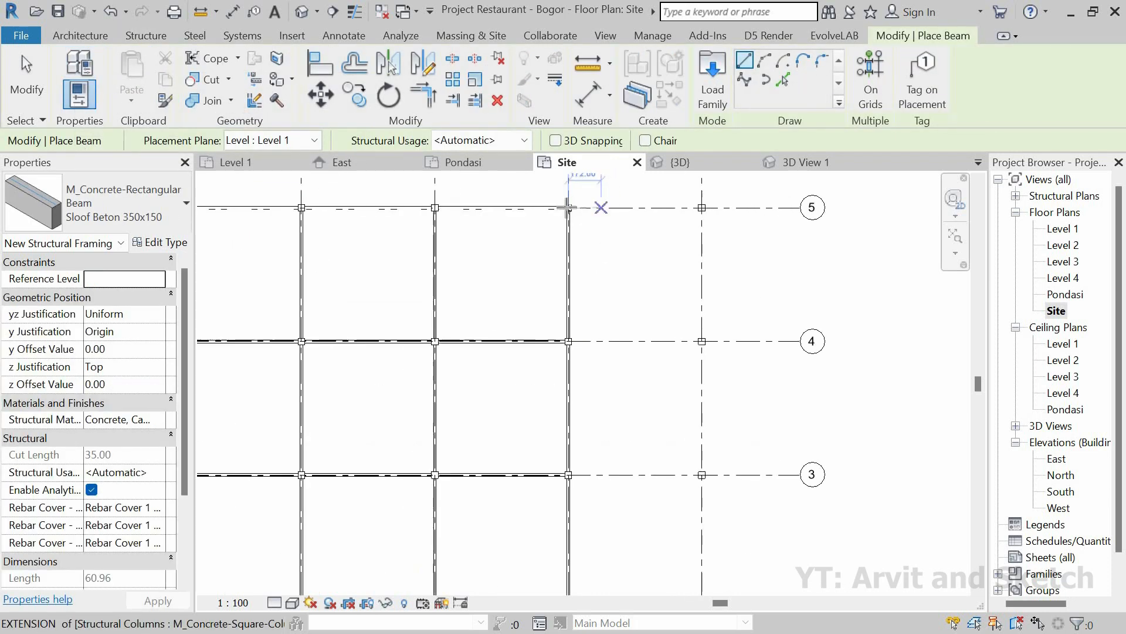
{"action": "left_click", "coordinate": [755, 230]}
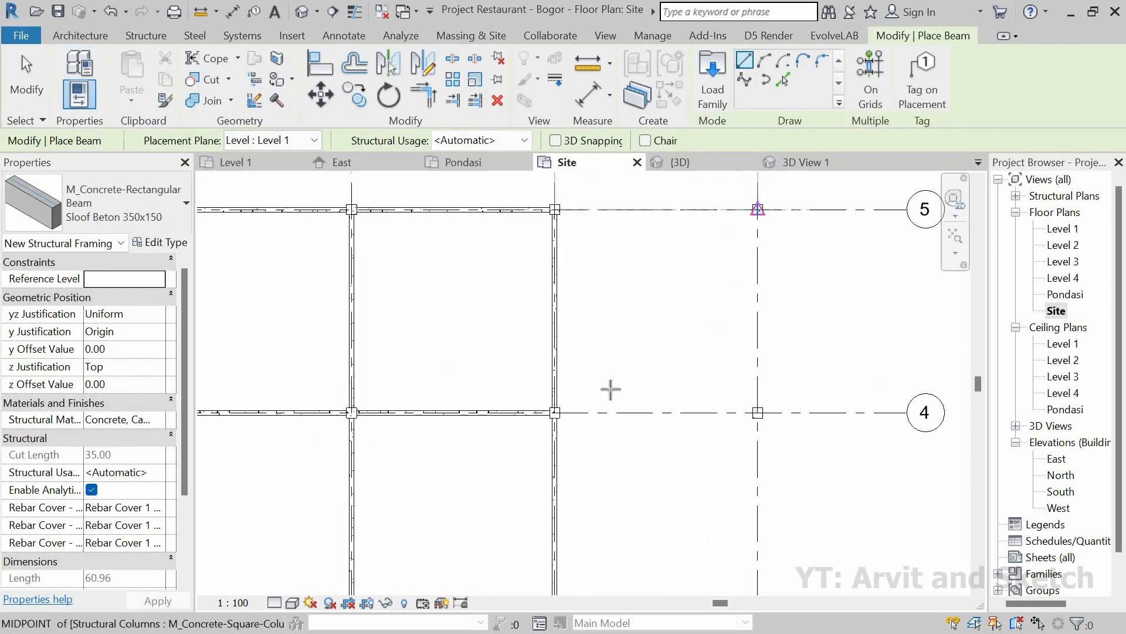
{"action": "left_click", "coordinate": [554, 412]}
{"action": "left_click", "coordinate": [757, 412]}
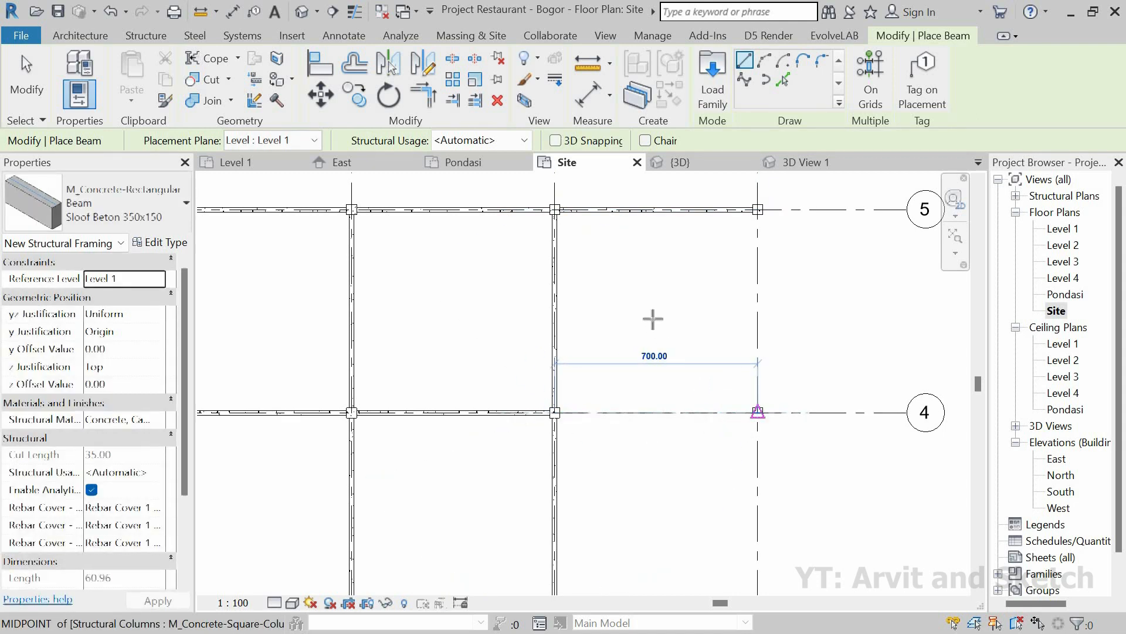
{"action": "scroll", "coordinate": [651, 317], "scroll_direction": "down", "scroll_amount": 3}
{"action": "scroll", "coordinate": [591, 457], "scroll_direction": "up", "scroll_amount": 3}
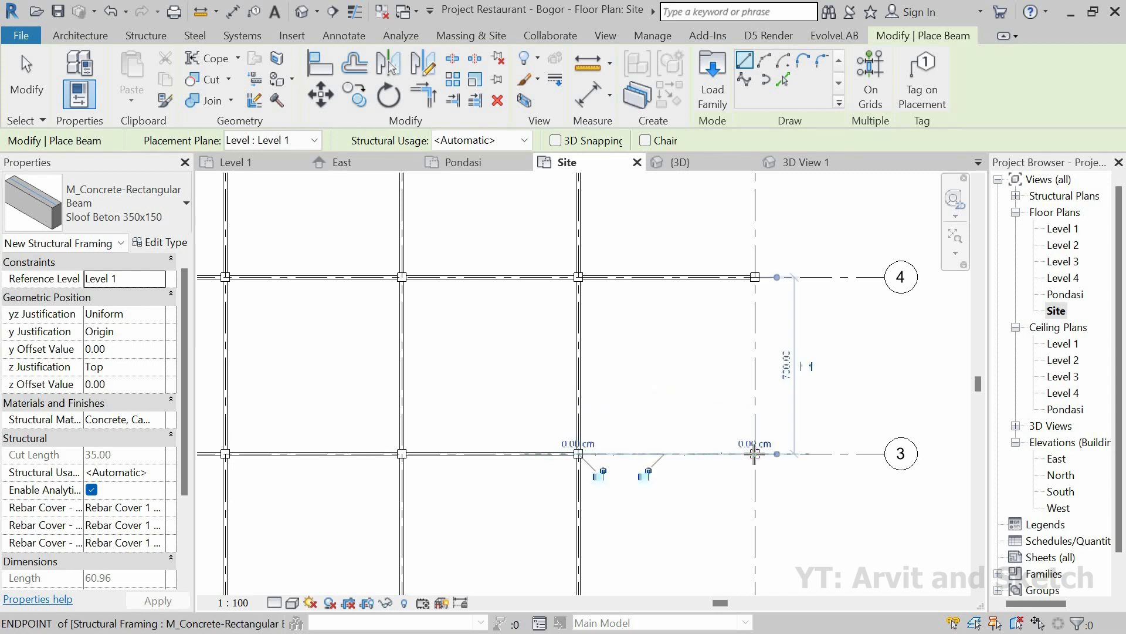
Place Sloof Beton 350x150 beams on grid 10 from column to column between grids 3 and 5.
{"action": "left_click", "coordinate": [754, 454]}
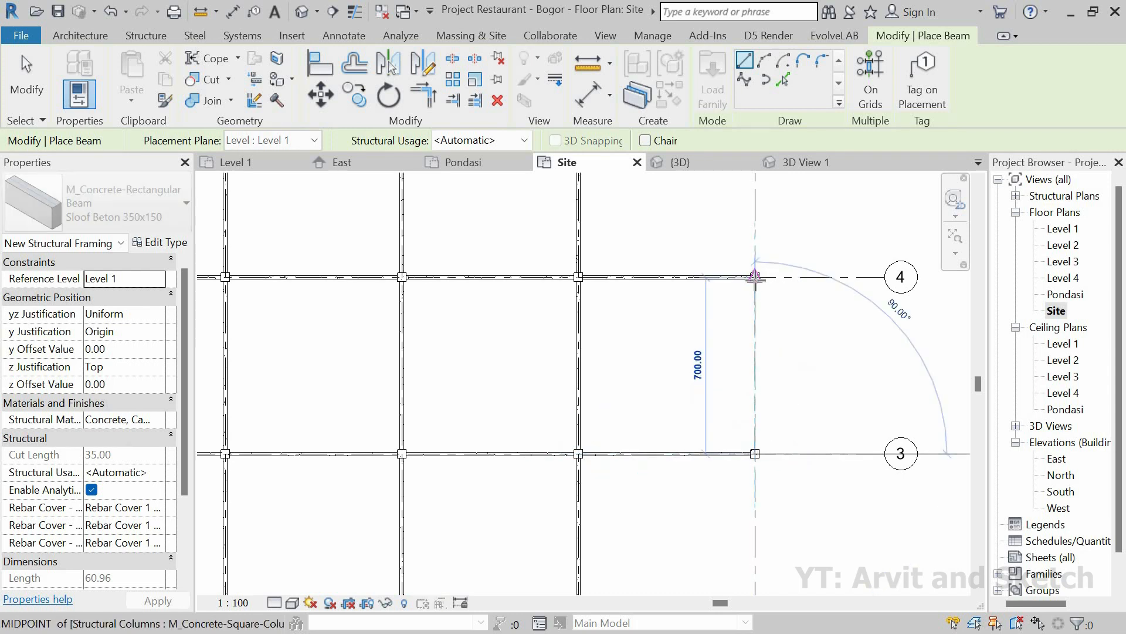
{"action": "left_click", "coordinate": [755, 280]}
{"action": "scroll", "coordinate": [666, 374], "scroll_direction": "down", "scroll_amount": 1}
{"action": "middle_click_drag", "start_coordinate": [724, 300], "coordinate": [689, 458]}
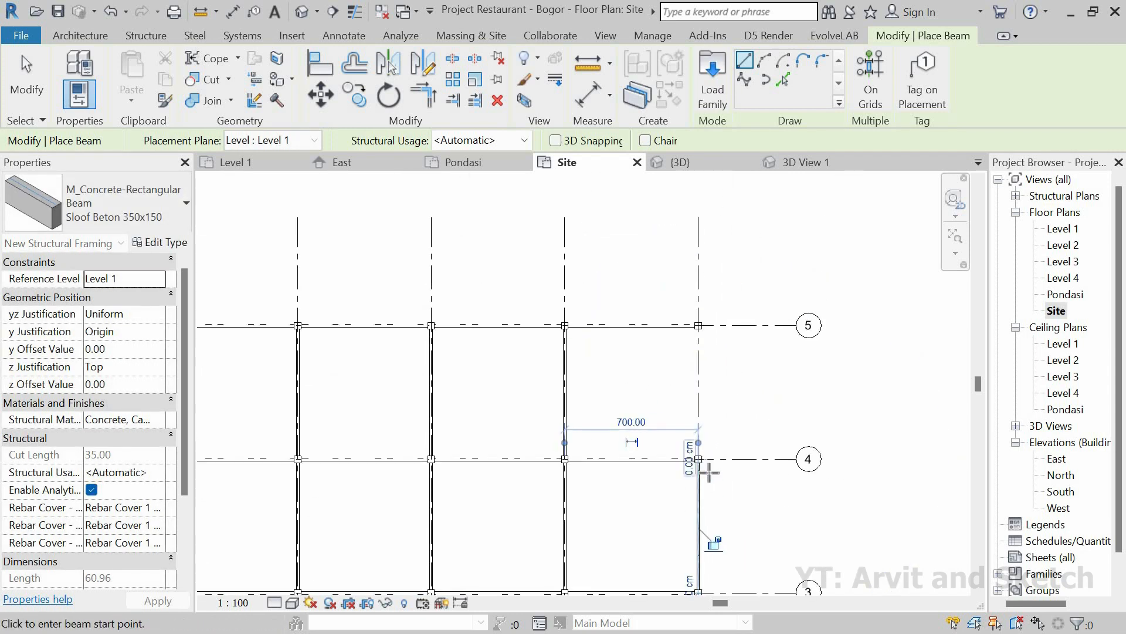
{"action": "scroll", "coordinate": [708, 473], "scroll_direction": "up", "scroll_amount": 2}
{"action": "left_click", "coordinate": [701, 464]}
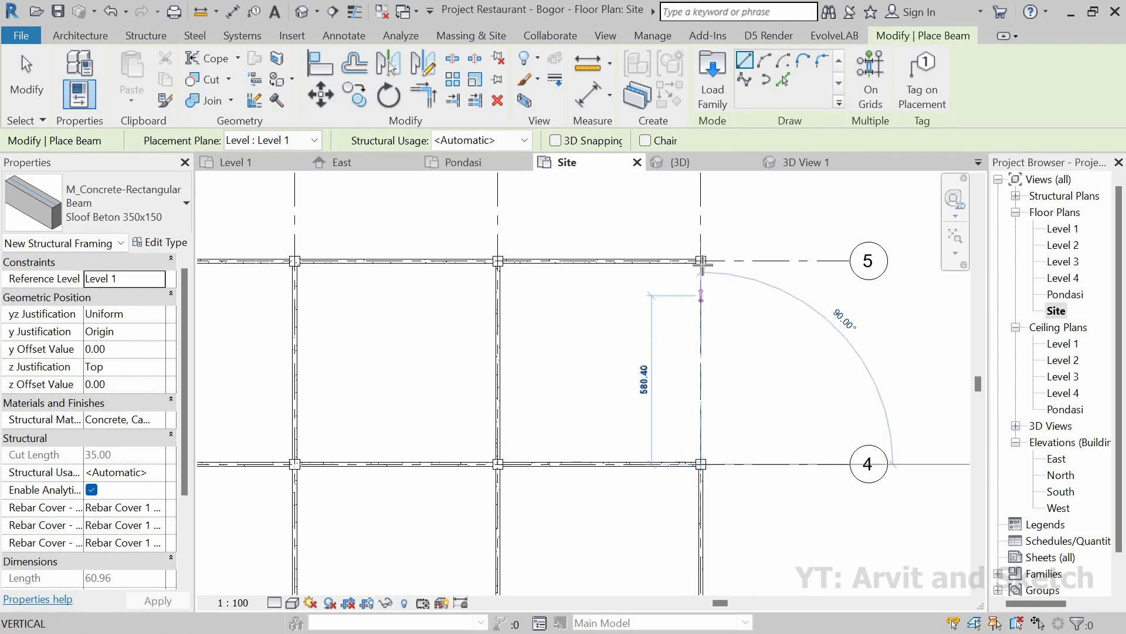
{"action": "left_click", "coordinate": [701, 260]}
{"action": "left_click", "coordinate": [701, 261]}
{"action": "scroll", "coordinate": [820, 281], "scroll_direction": "down", "scroll_amount": 7}
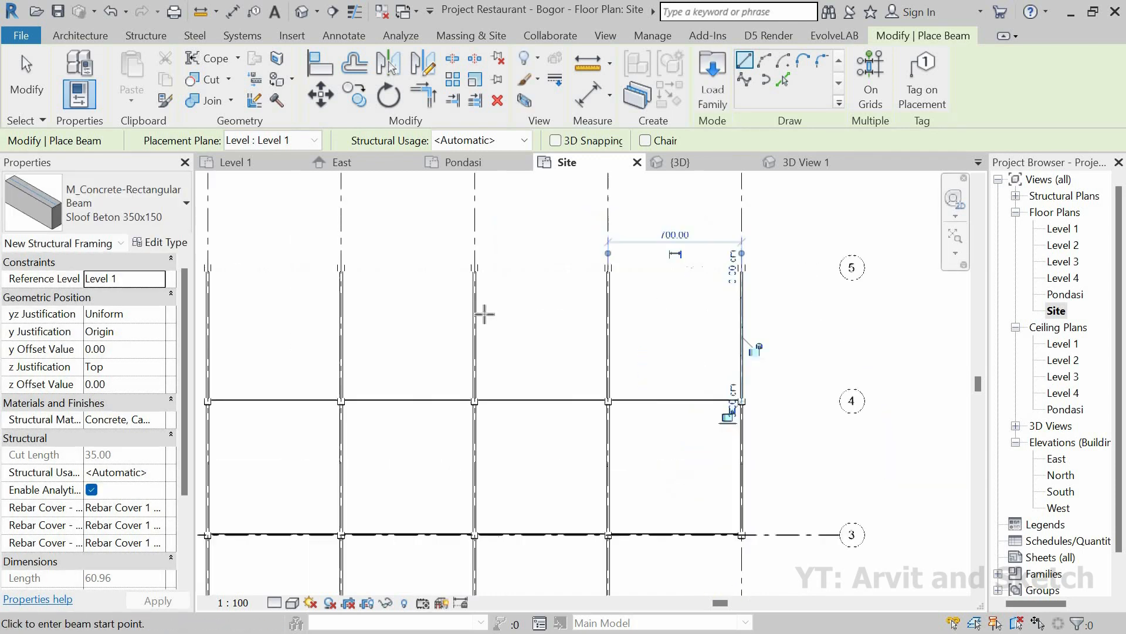
Place Sloof Beton 350x150 beams between the columns at grids 11 and 6 along grids 5, 4 and 3.
{"action": "scroll", "coordinate": [410, 284], "scroll_direction": "up", "scroll_amount": 8}
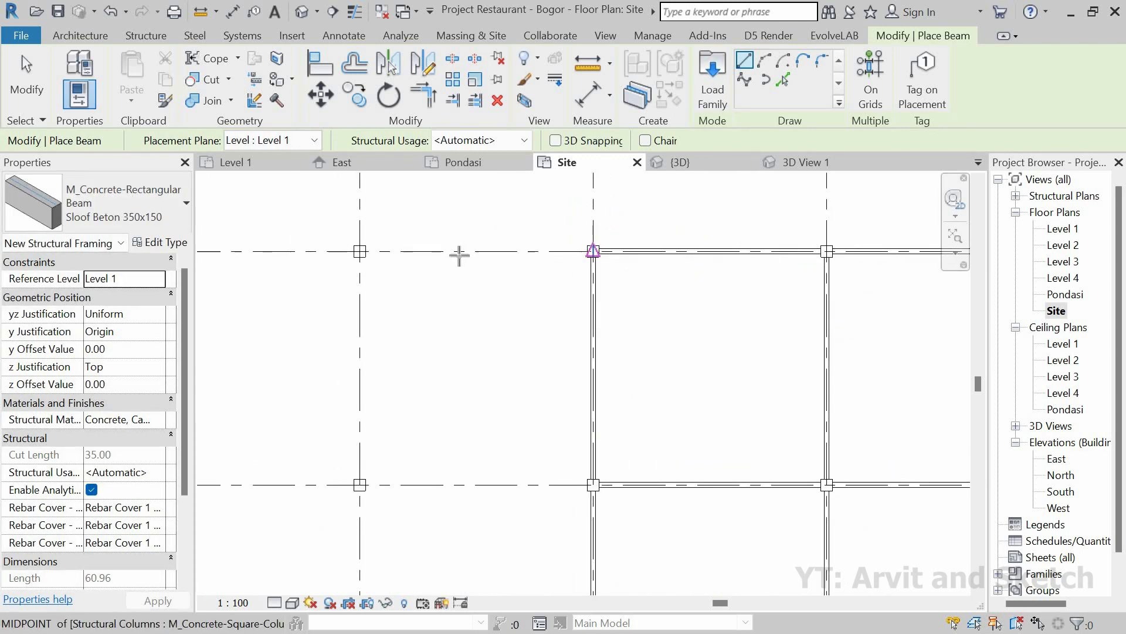
{"action": "left_click", "coordinate": [359, 251]}
{"action": "left_click", "coordinate": [594, 251]}
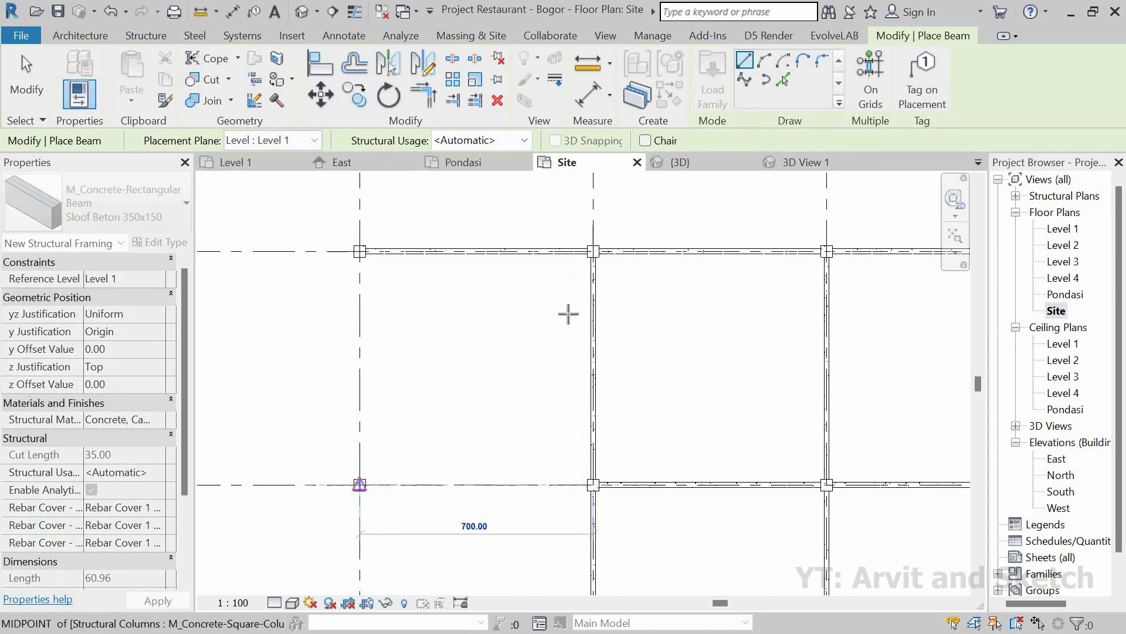
{"action": "scroll", "coordinate": [574, 342], "scroll_direction": "down", "scroll_amount": 2}
{"action": "scroll", "coordinate": [573, 339], "scroll_direction": "down", "scroll_amount": 3}
{"action": "scroll", "coordinate": [558, 407], "scroll_direction": "up", "scroll_amount": 4}
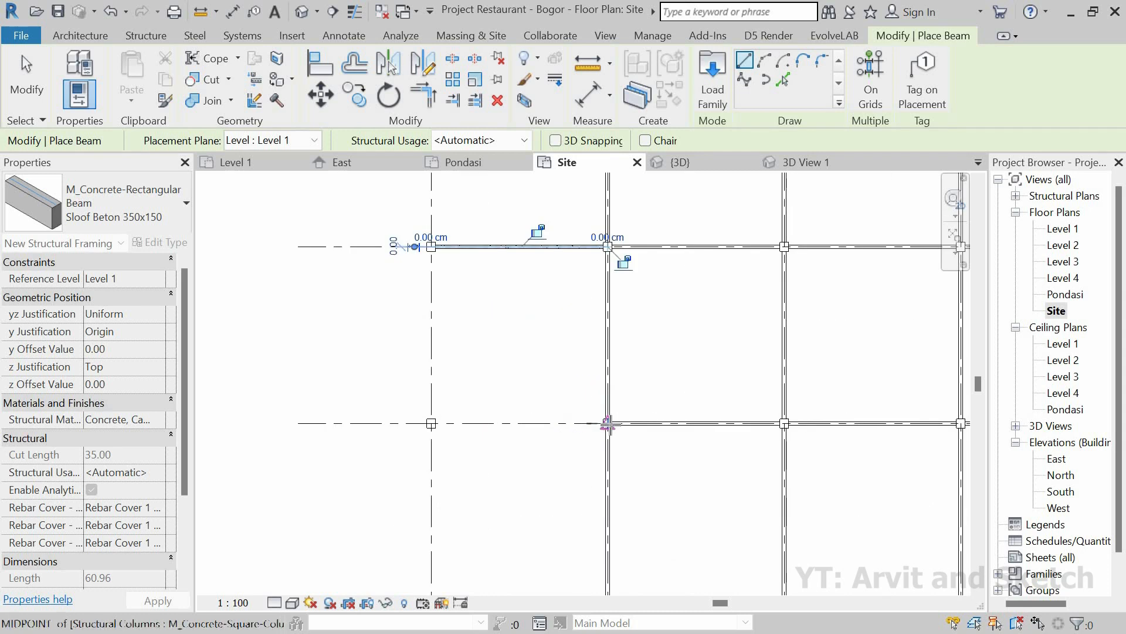
{"action": "left_click", "coordinate": [447, 433]}
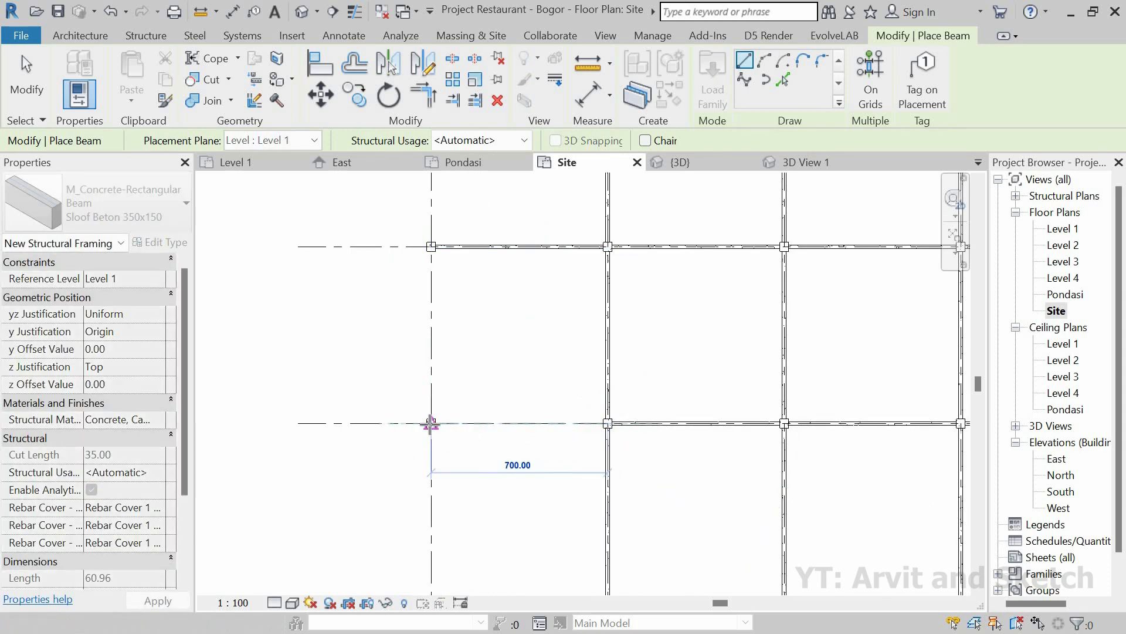
{"action": "left_click", "coordinate": [431, 425]}
Place Sloof Beton 350x150 beams on grid 11 from column to column between grids 3 and 5.
{"action": "left_click", "coordinate": [431, 422]}
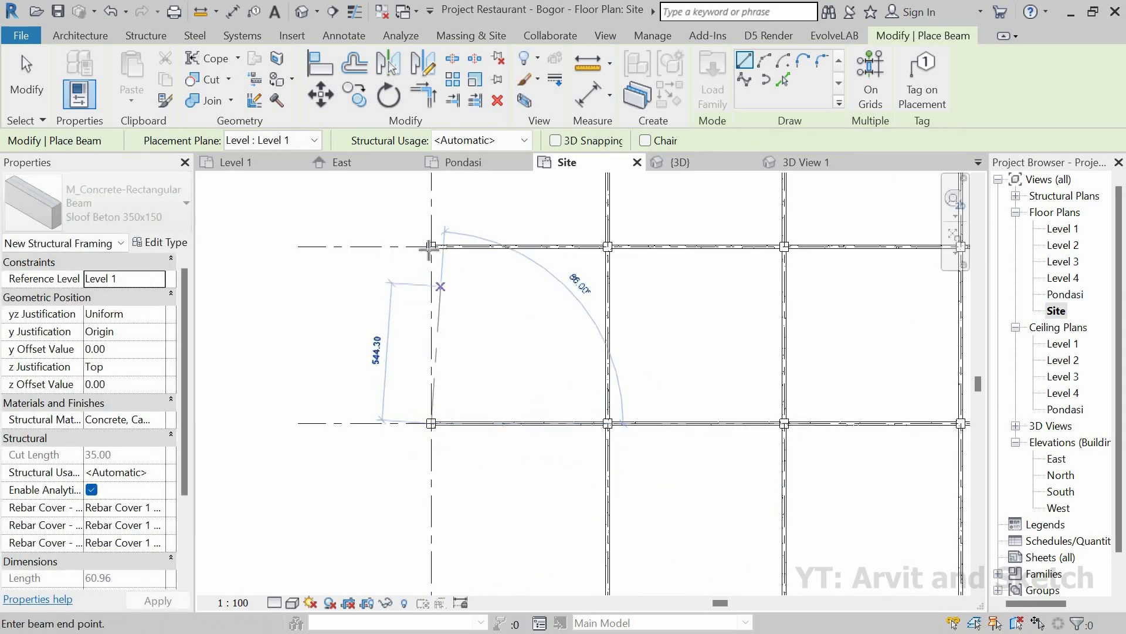
{"action": "left_click", "coordinate": [431, 247]}
{"action": "scroll", "coordinate": [525, 350], "scroll_direction": "down", "scroll_amount": 3}
{"action": "middle_click_drag", "start_coordinate": [533, 358], "coordinate": [554, 503]}
{"action": "scroll", "coordinate": [505, 377], "scroll_direction": "up", "scroll_amount": 2}
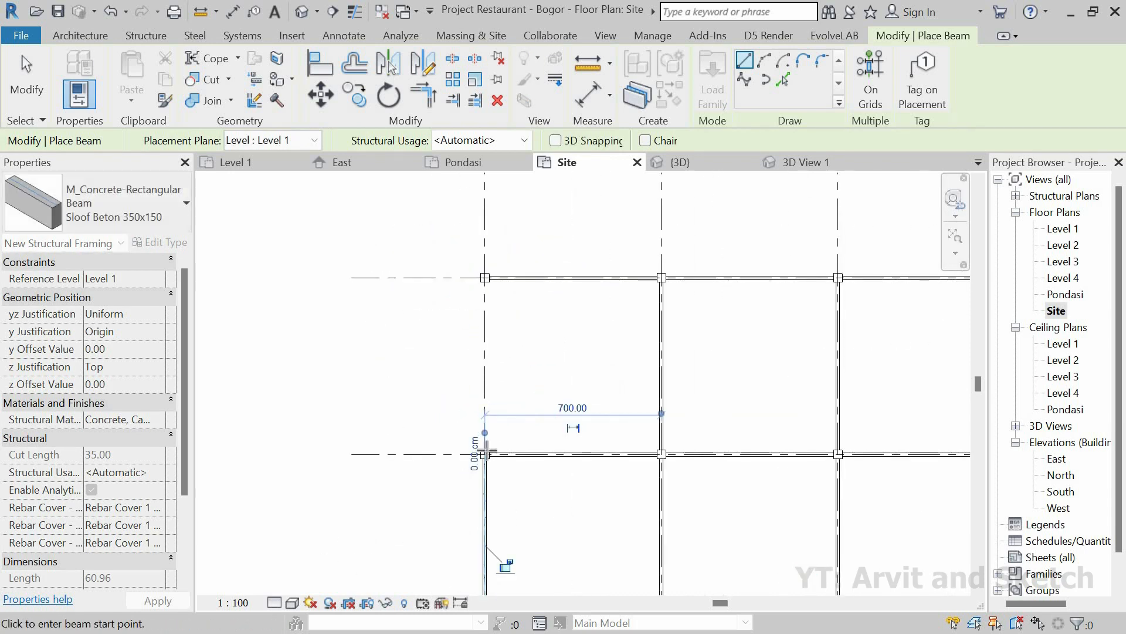
{"action": "scroll", "coordinate": [484, 454], "scroll_direction": "up", "scroll_amount": 2}
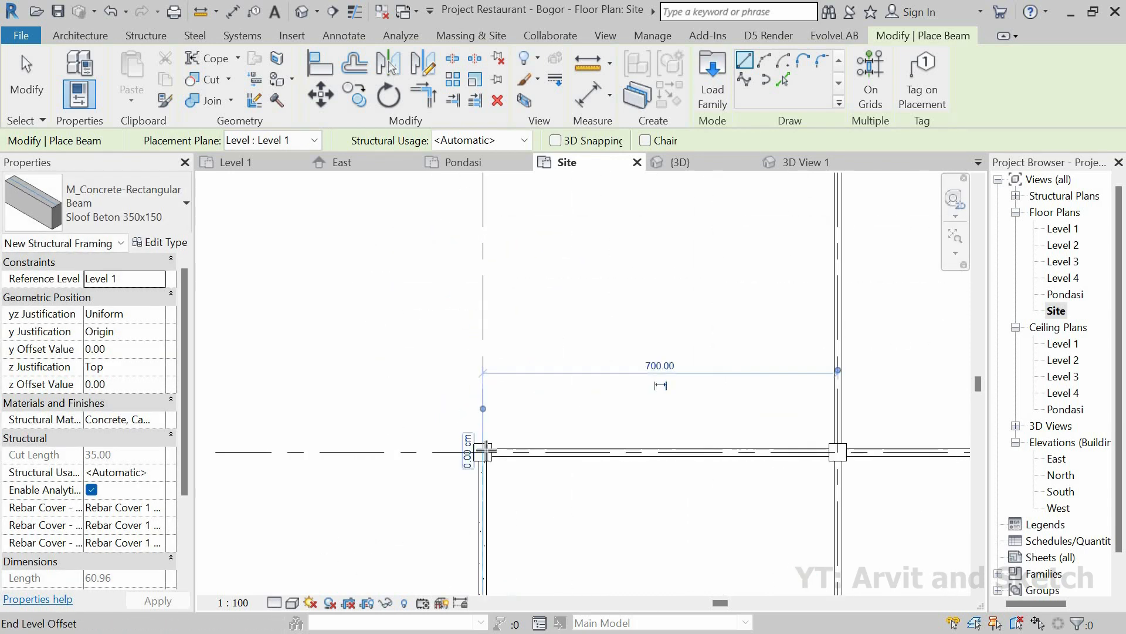
{"action": "left_click", "coordinate": [482, 452]}
{"action": "scroll", "coordinate": [483, 451], "scroll_direction": "down", "scroll_amount": 1}
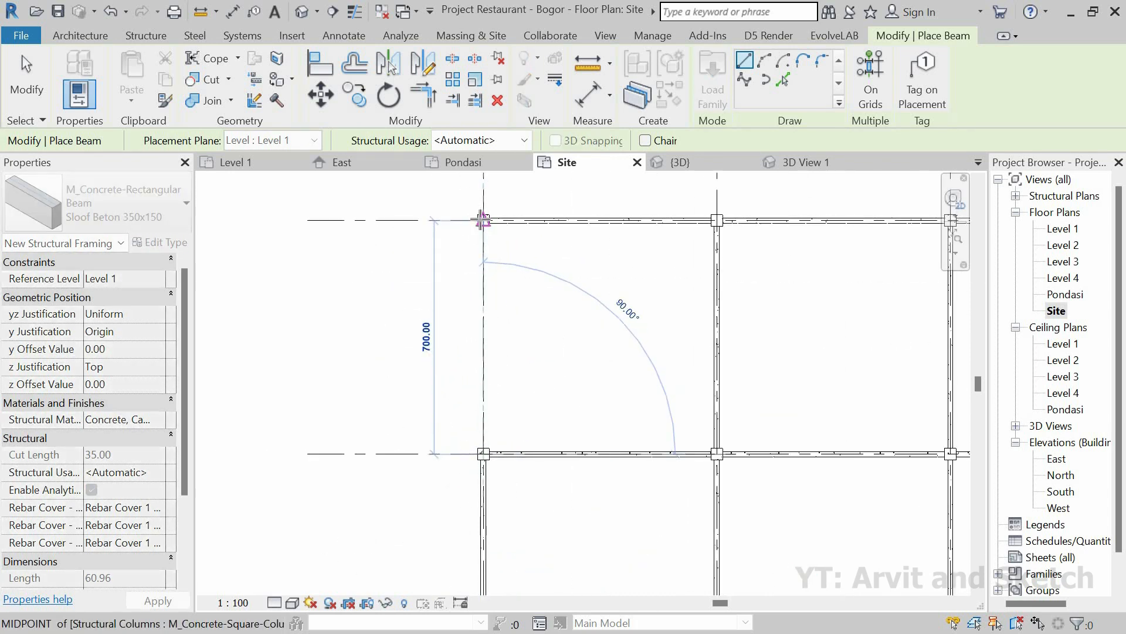
{"action": "left_click", "coordinate": [448, 241]}
{"action": "scroll", "coordinate": [604, 342], "scroll_direction": "down", "scroll_amount": 5}
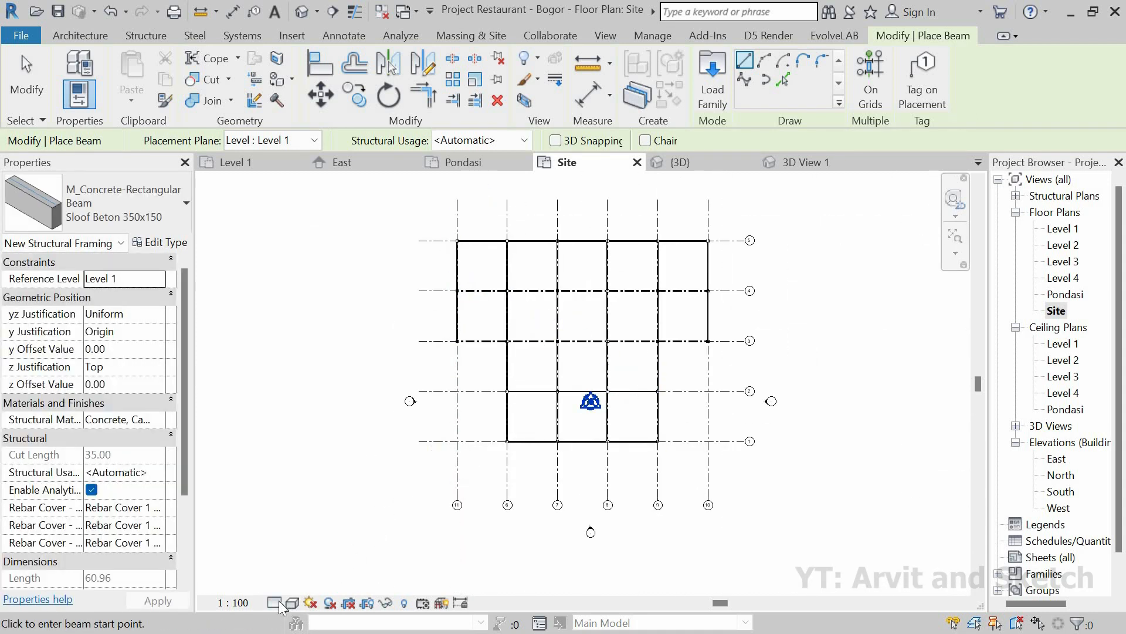
Set the Site floor plan's detail level to Fine, and inspect the extended beam frame in 3D View 1.
{"action": "left_click", "coordinate": [275, 602]}
{"action": "left_click", "coordinate": [287, 585]}
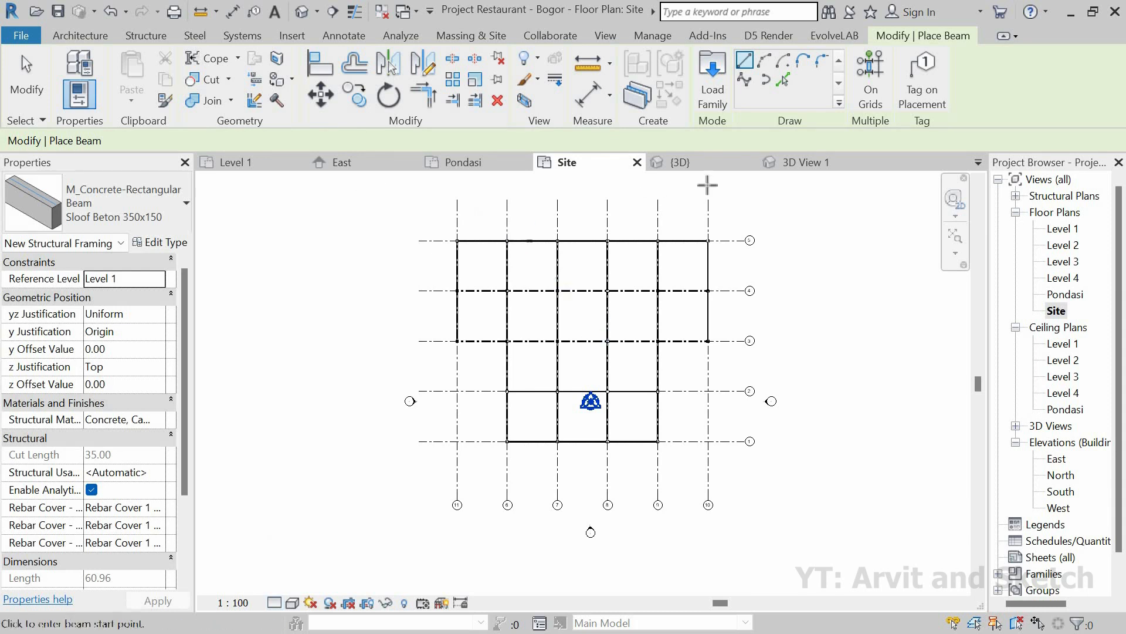
{"action": "left_click", "coordinate": [811, 161]}
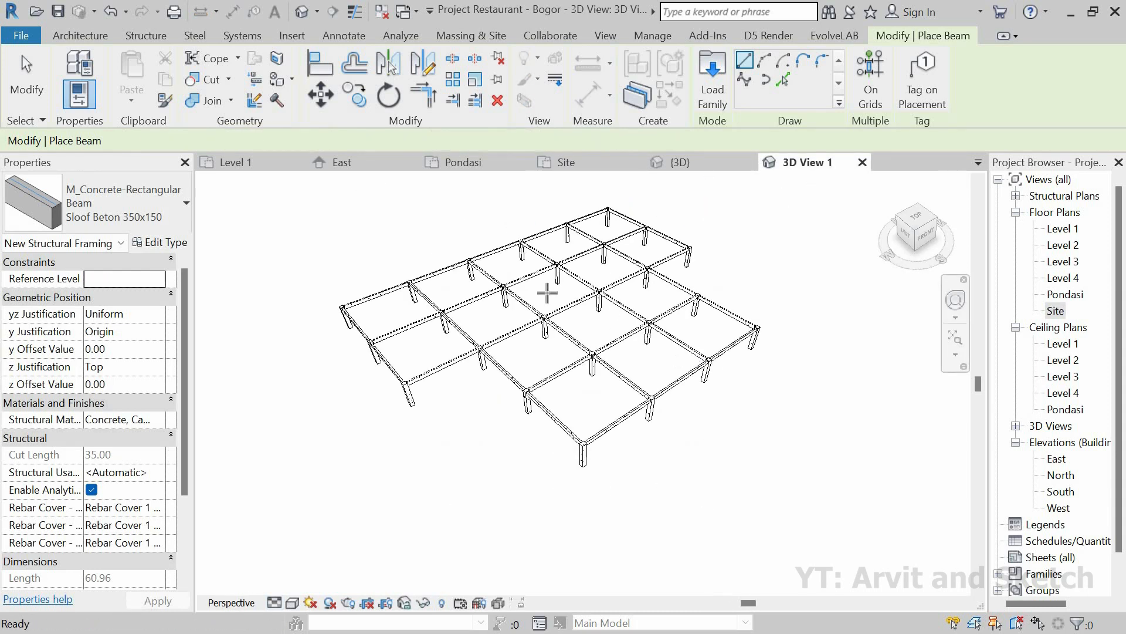
{"action": "scroll", "coordinate": [563, 252], "scroll_direction": "up", "scroll_amount": 2}
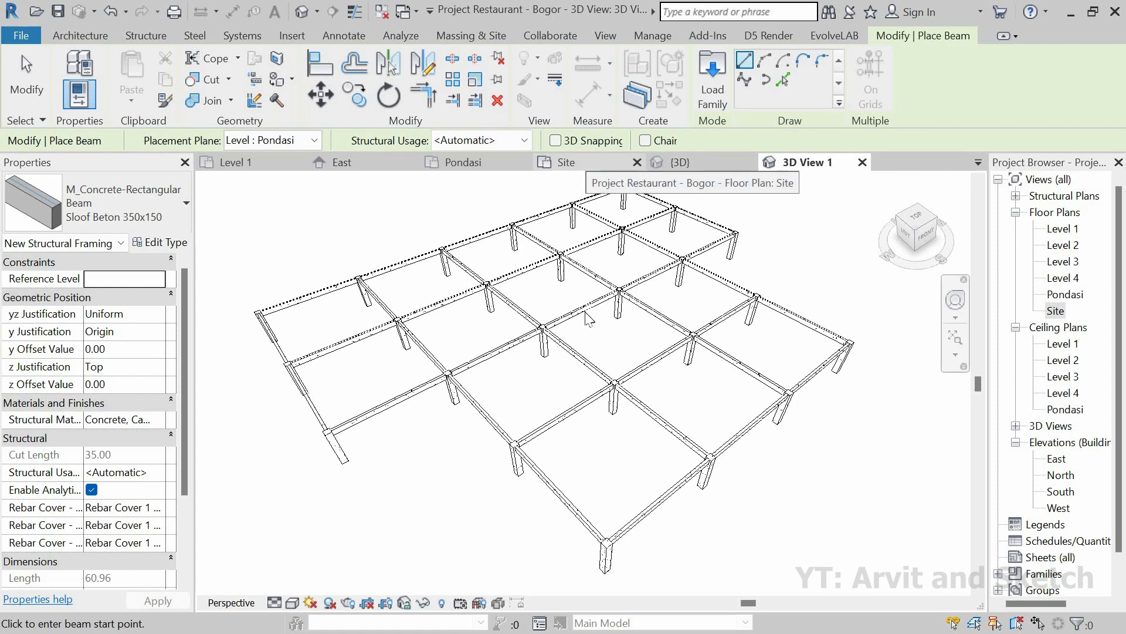
{"action": "left_click", "coordinate": [585, 161]}
{"action": "left_click", "coordinate": [951, 240]}
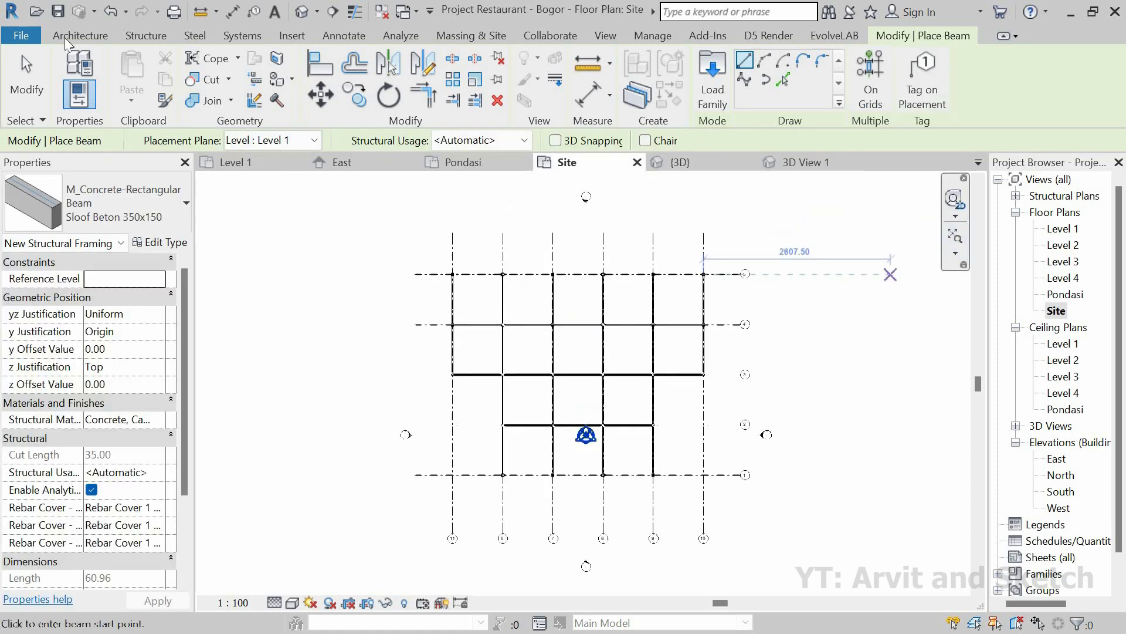
{"action": "key", "text": "Escape"}
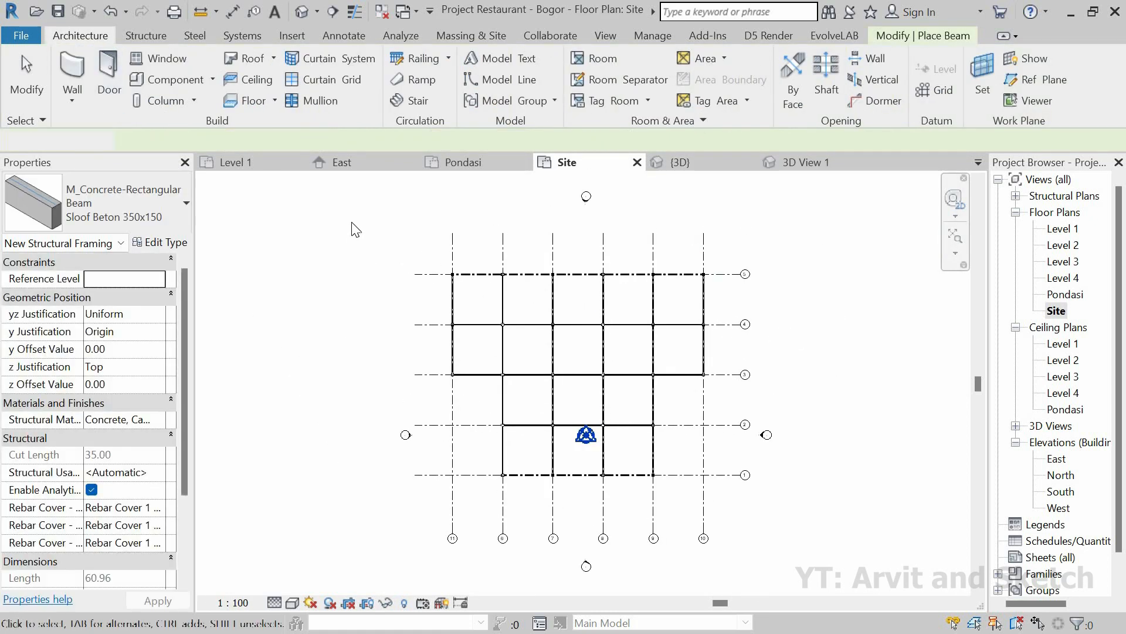
Close the {3D}, Pondasi and East views, and reopen the Pondasi floor plan.
{"action": "left_click", "coordinate": [749, 162]}
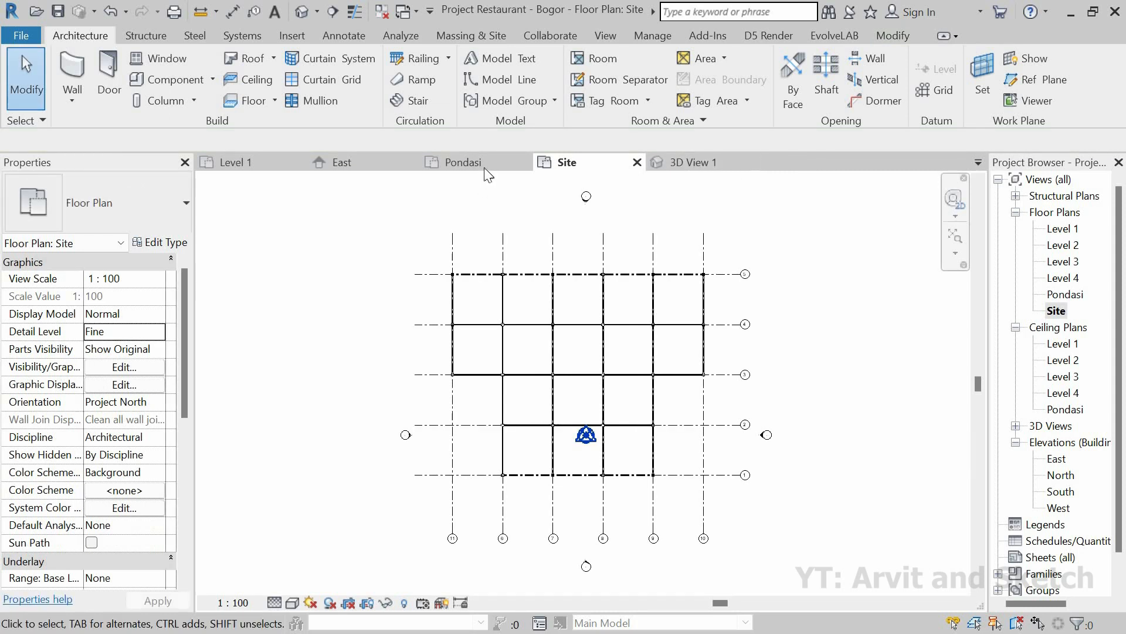
{"action": "middle_click", "coordinate": [426, 165]}
{"action": "middle_click", "coordinate": [414, 162]}
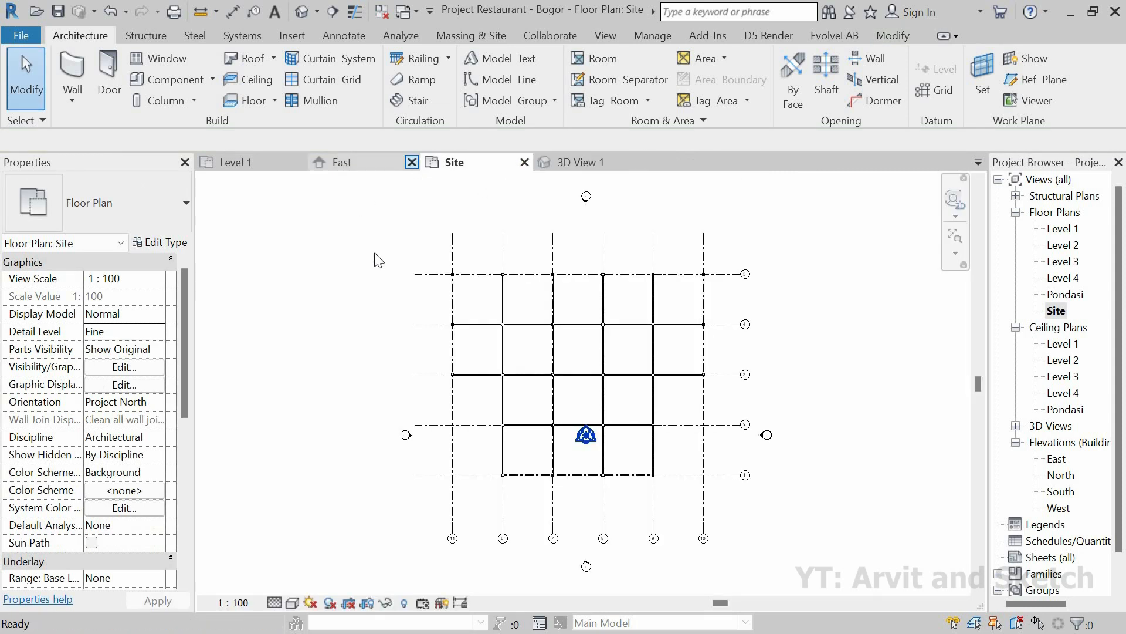
{"action": "left_click", "coordinate": [468, 162]}
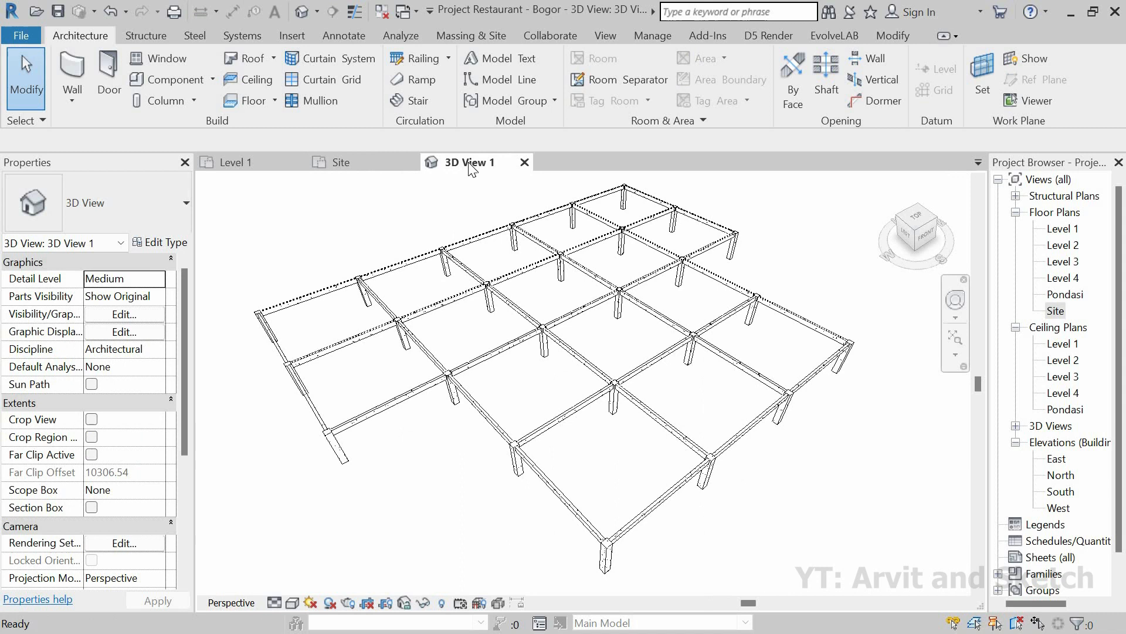
{"action": "left_click", "coordinate": [361, 163]}
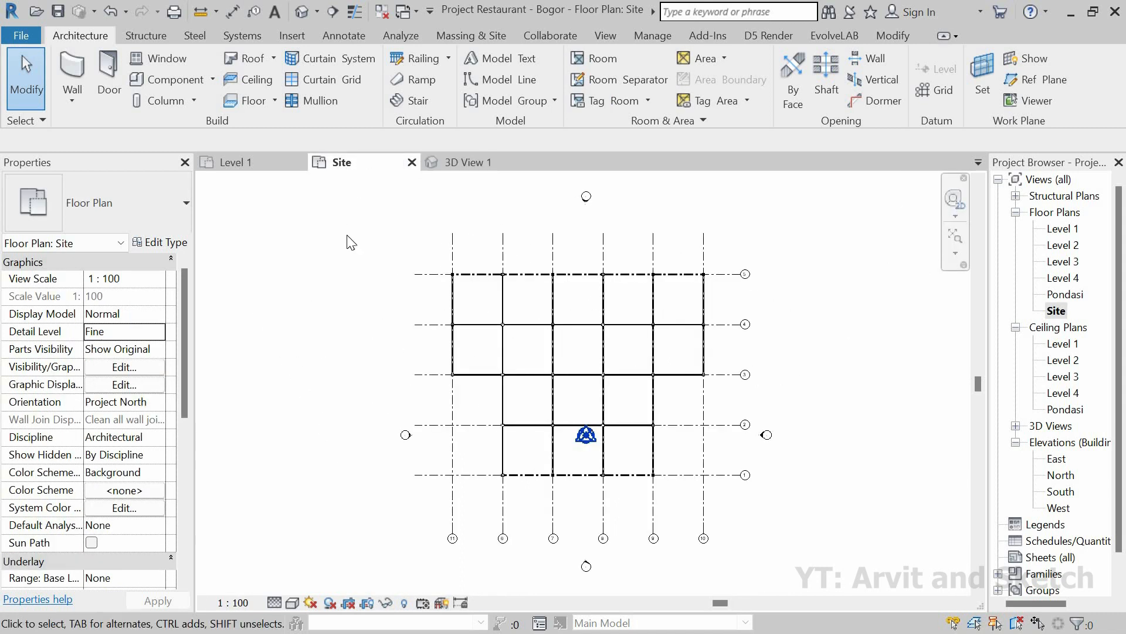
{"action": "double_click", "coordinate": [1065, 294]}
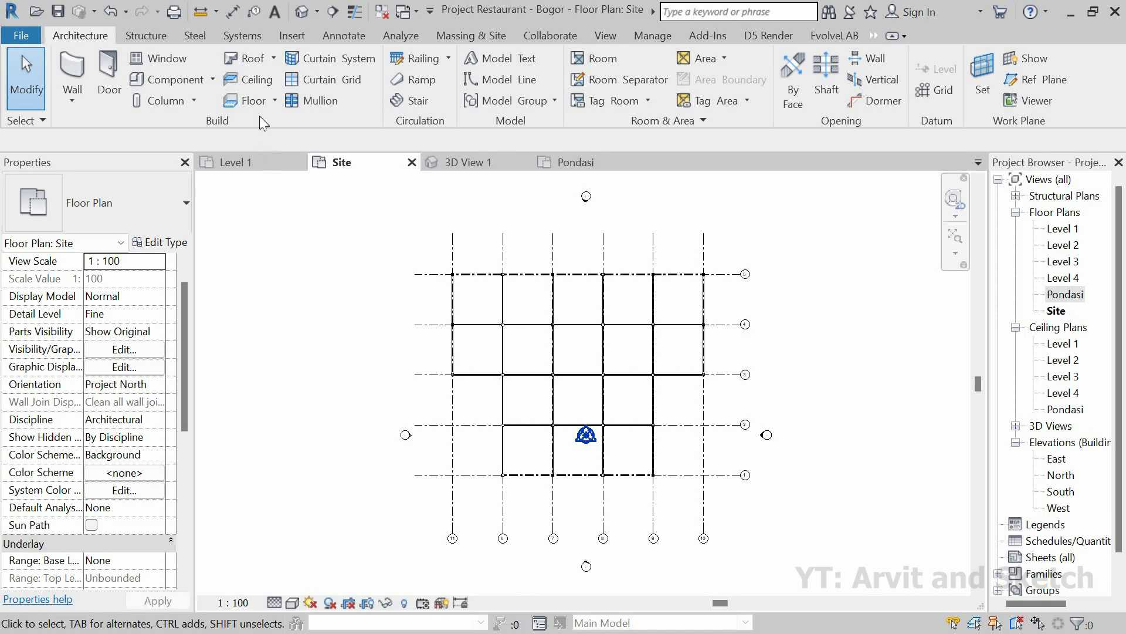
Choose the M_Footing-Rectangular type Pondasi Foot Plat 120x120x40 for placing isolated foundations, reviewing its name and dimensions.
{"action": "left_click", "coordinate": [157, 30]}
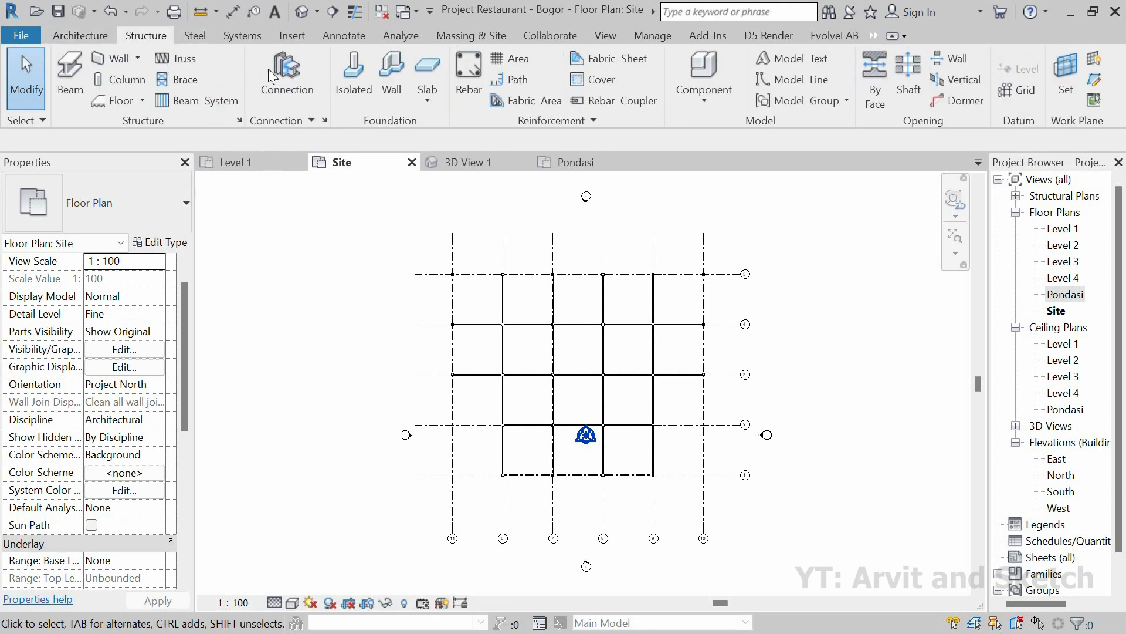
{"action": "left_click", "coordinate": [353, 82]}
{"action": "left_click", "coordinate": [167, 206]}
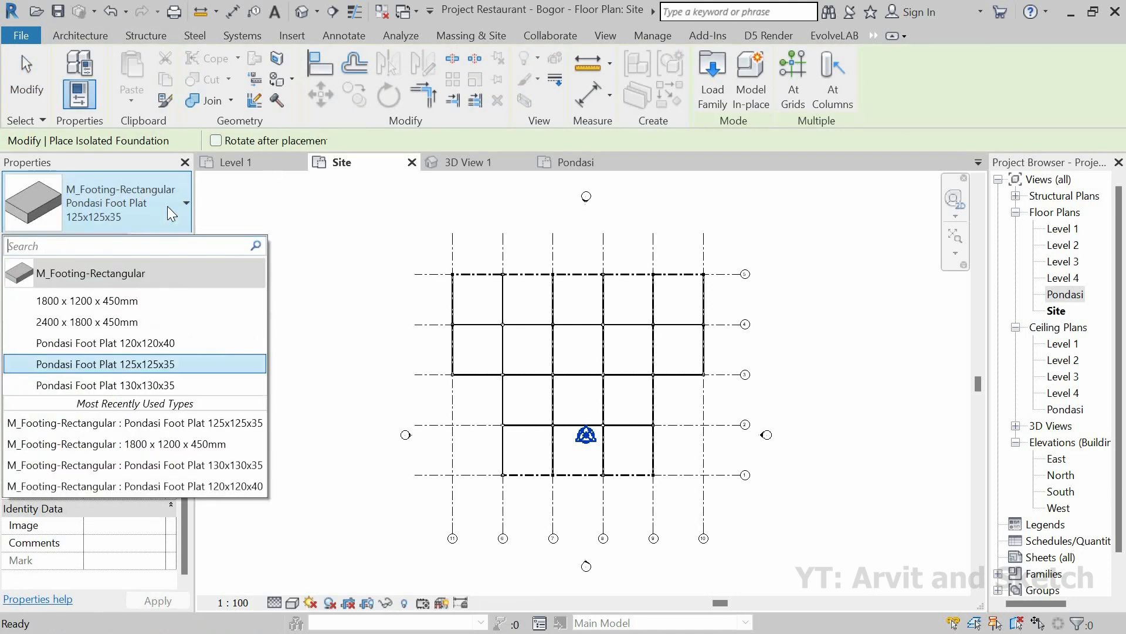
{"action": "left_click", "coordinate": [167, 206]}
{"action": "left_click", "coordinate": [158, 242]}
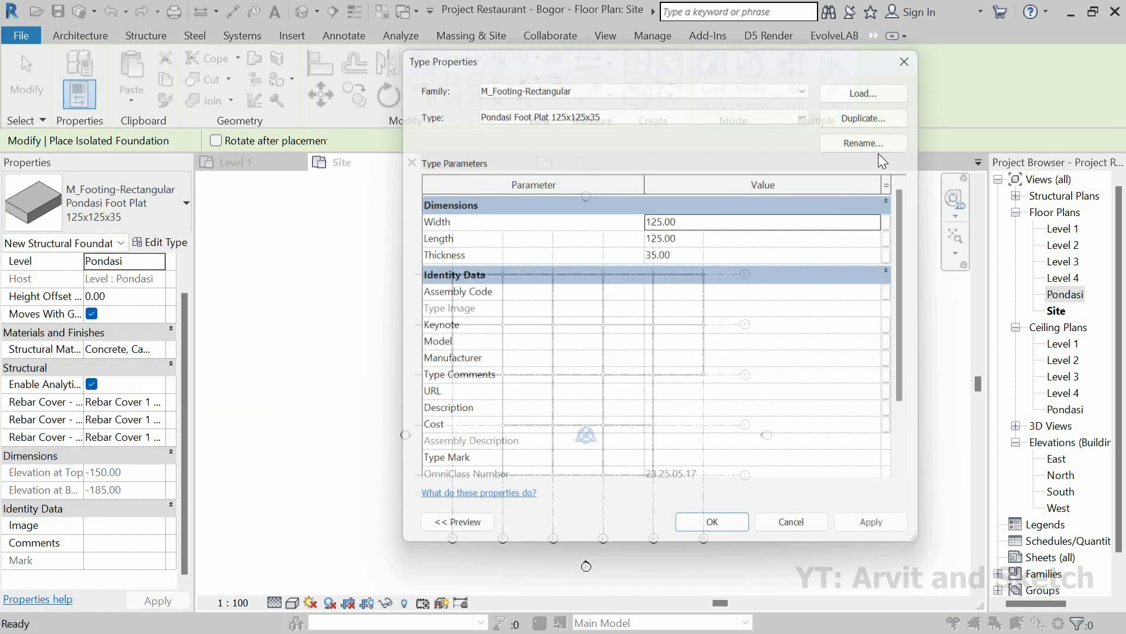
{"action": "left_click", "coordinate": [783, 107]}
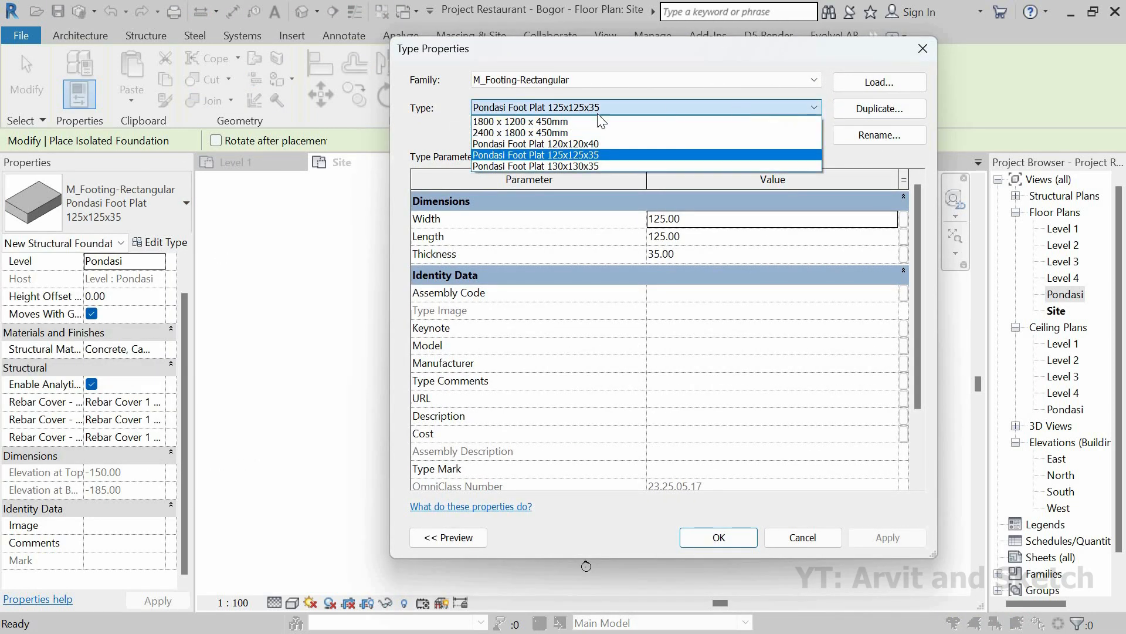
{"action": "left_click", "coordinate": [556, 144]}
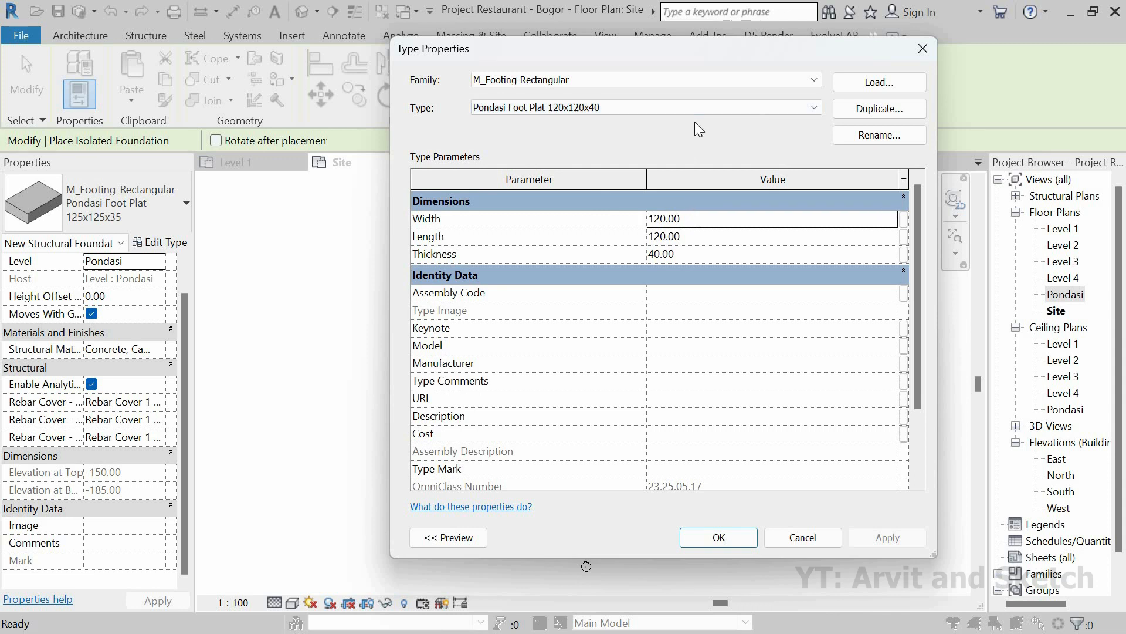
{"action": "left_click", "coordinate": [879, 135]}
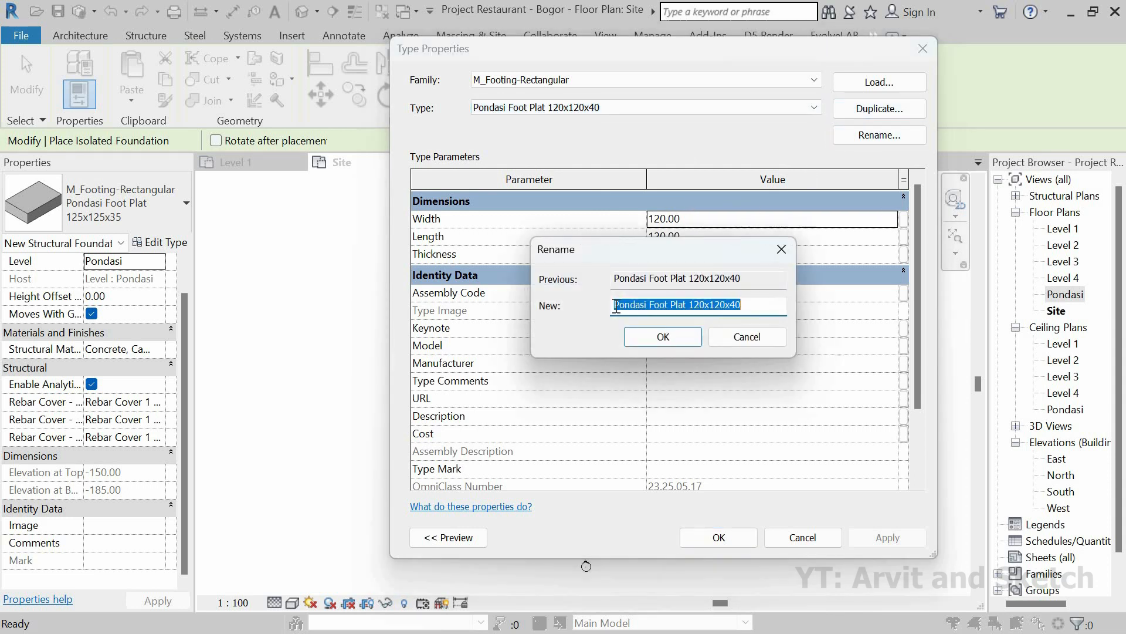
{"action": "left_click", "coordinate": [677, 336]}
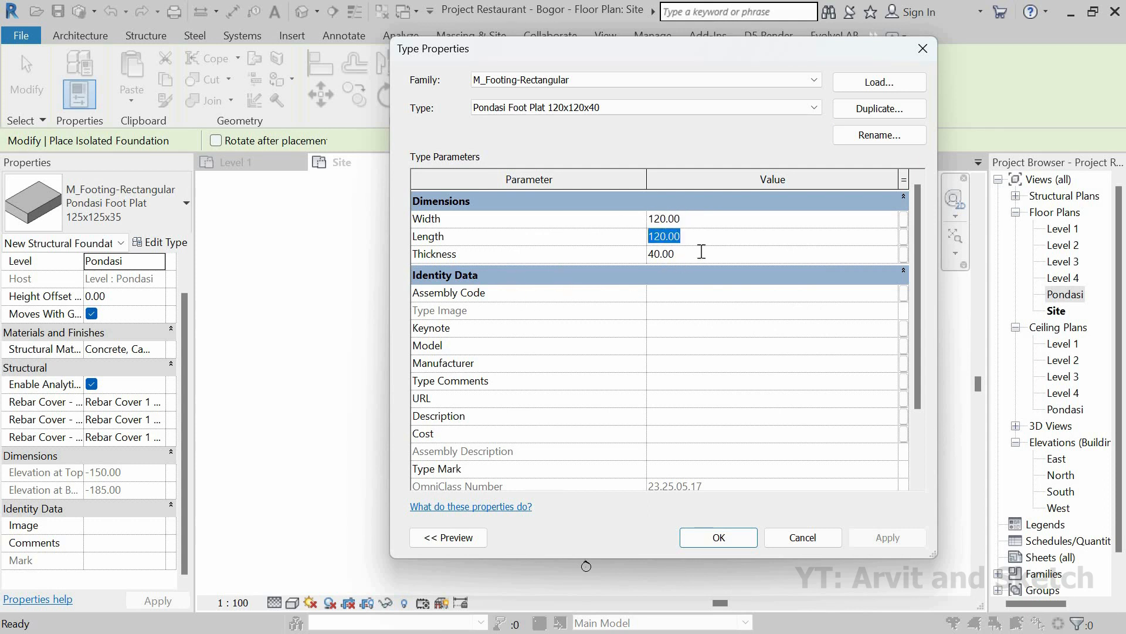
{"action": "key", "text": "Return"}
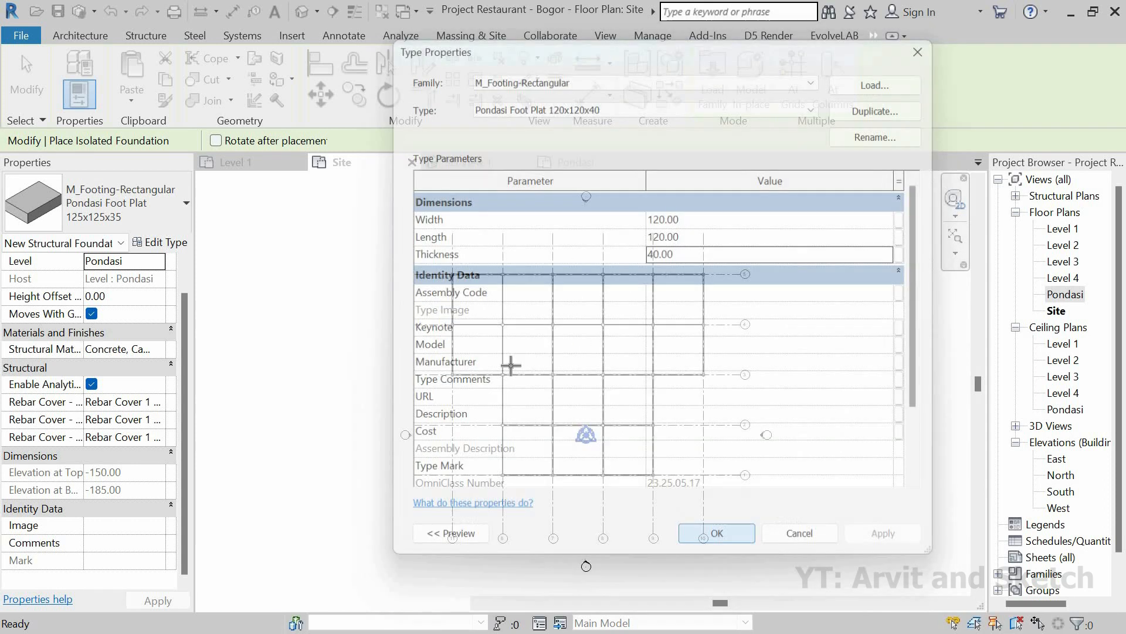
Place Pondasi Foot Plat 120x120x40 footings at the columns along grid 5, from grid 11 to grid 10.
{"action": "scroll", "coordinate": [463, 279], "scroll_direction": "up", "scroll_amount": 5}
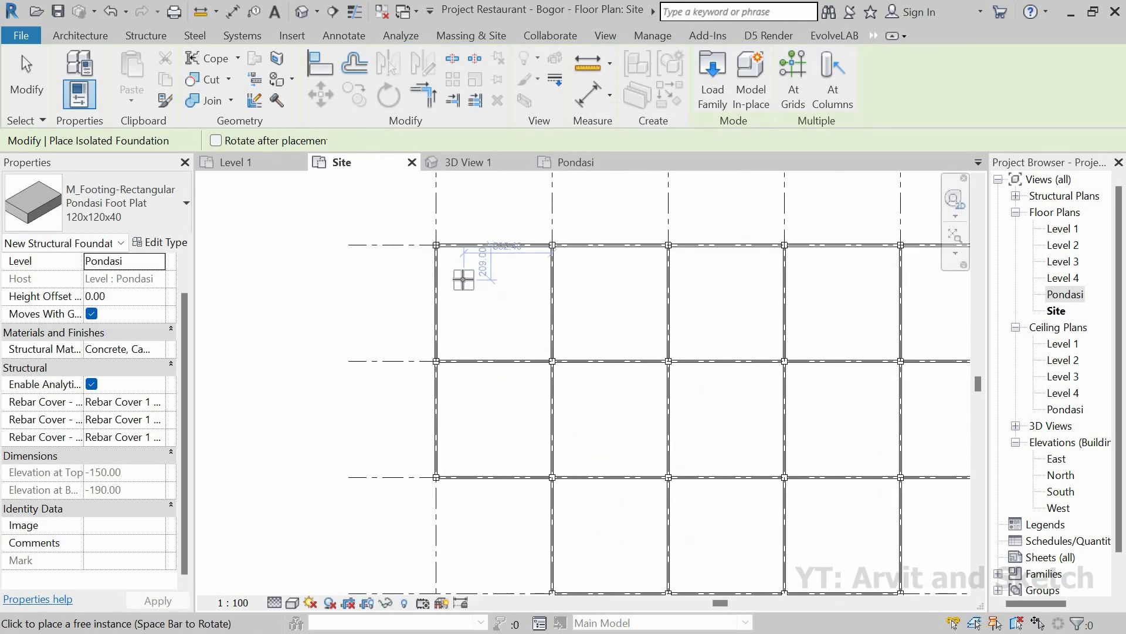
{"action": "left_click", "coordinate": [401, 221]}
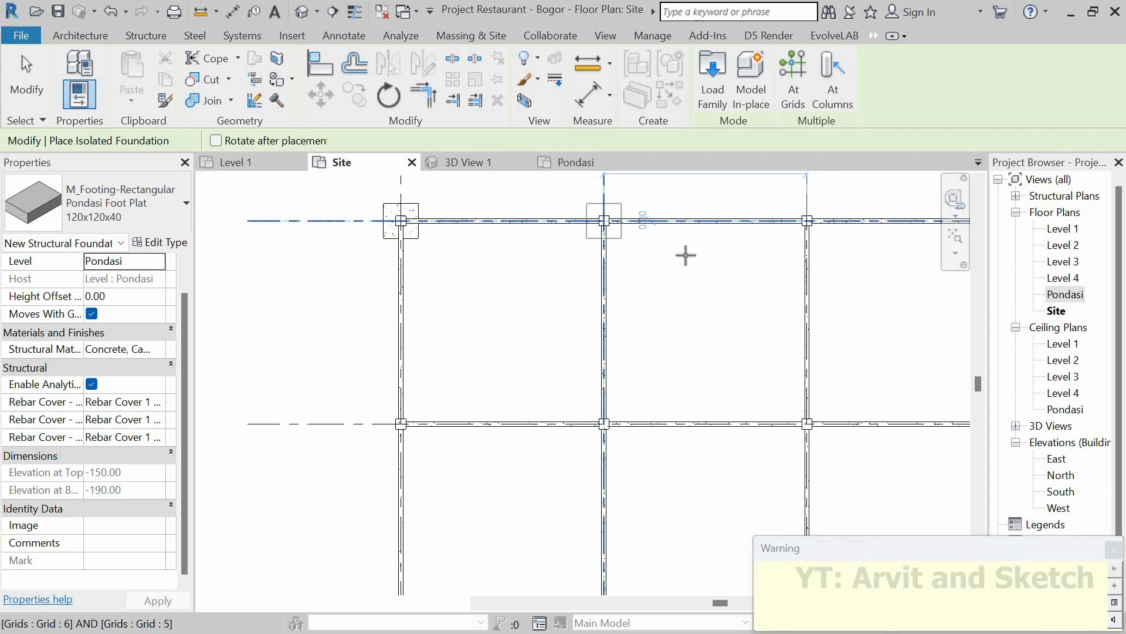
{"action": "scroll", "coordinate": [548, 276], "scroll_direction": "down", "scroll_amount": 3}
{"action": "scroll", "coordinate": [702, 245], "scroll_direction": "up", "scroll_amount": 2}
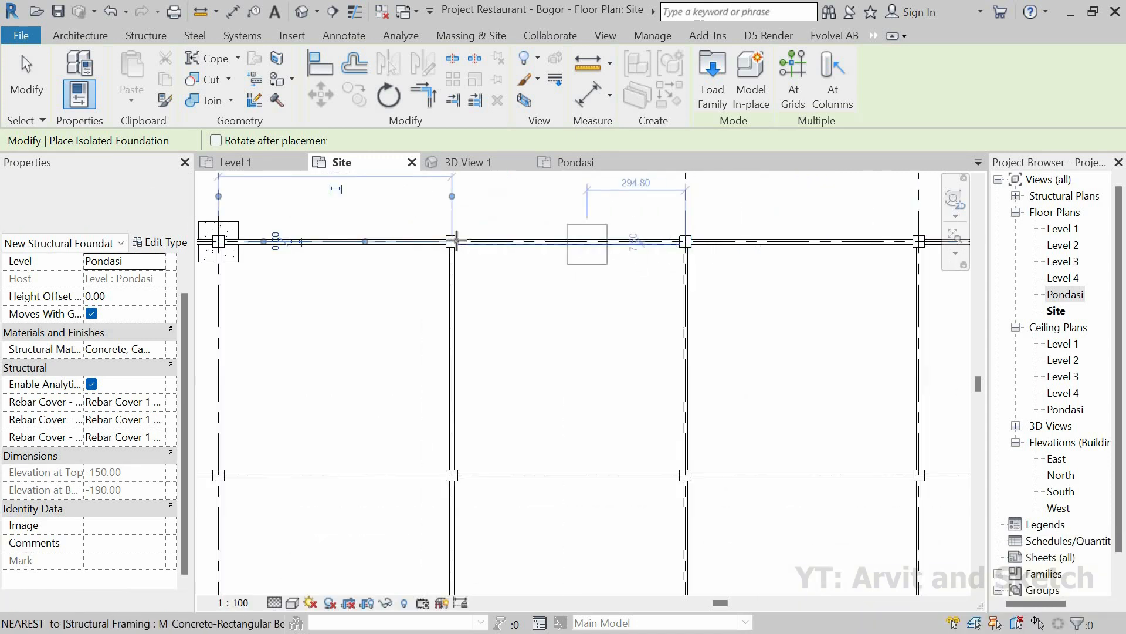
{"action": "left_click", "coordinate": [452, 241]}
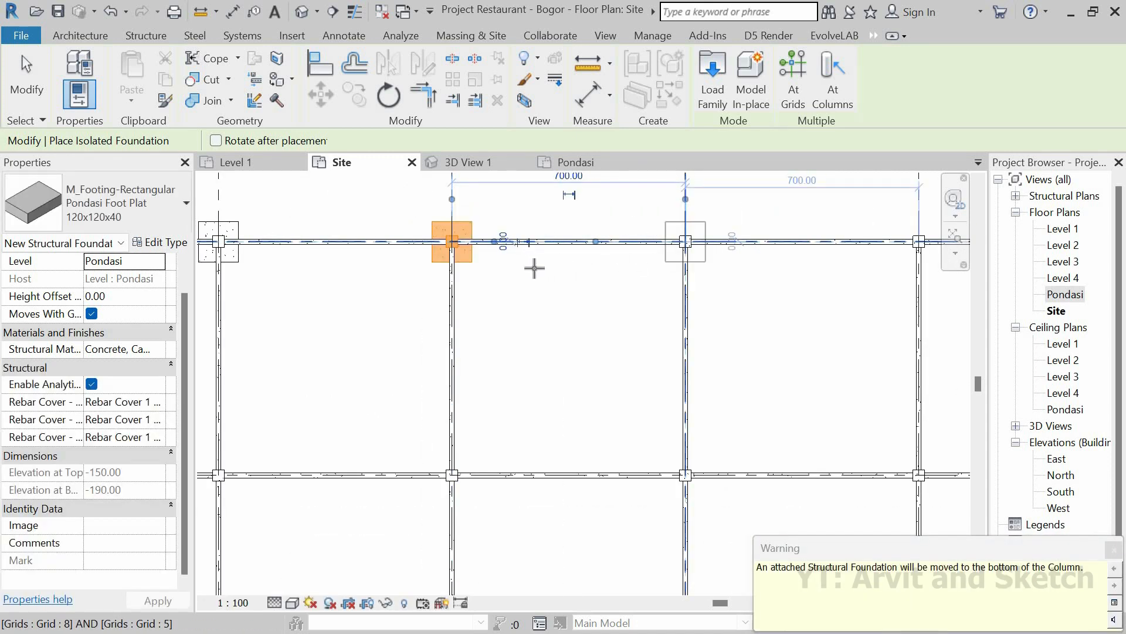
{"action": "scroll", "coordinate": [686, 247], "scroll_direction": "down", "scroll_amount": 3}
{"action": "scroll", "coordinate": [685, 247], "scroll_direction": "up", "scroll_amount": 4}
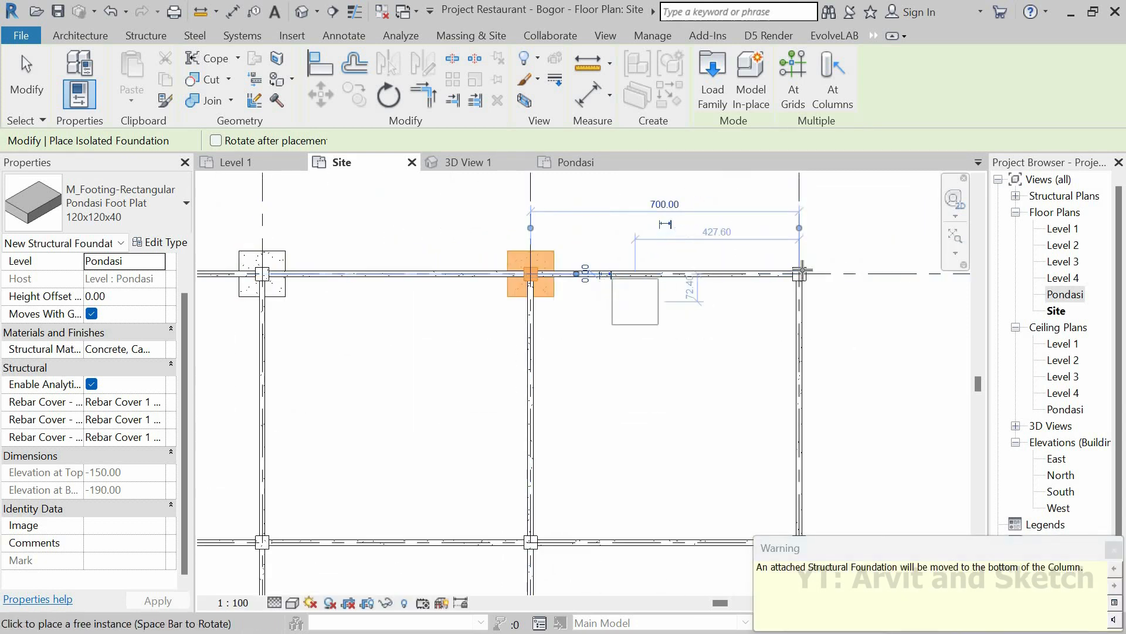
{"action": "left_click", "coordinate": [800, 272]}
{"action": "scroll", "coordinate": [738, 238], "scroll_direction": "down", "scroll_amount": 2}
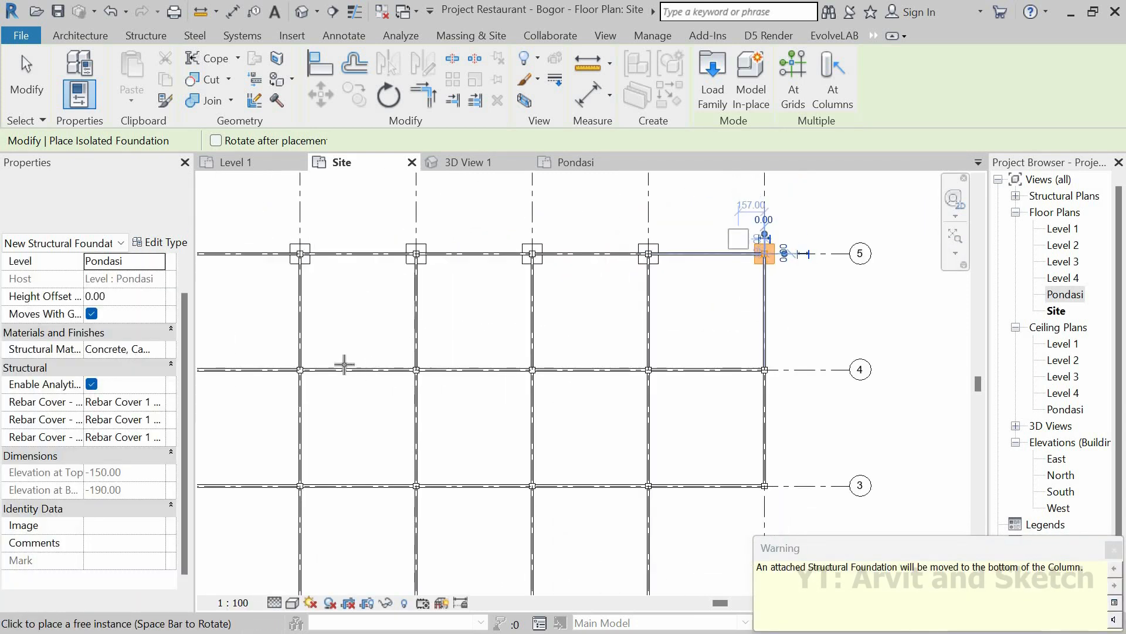
Place Pondasi Foot Plat 120x120x40 footings at the columns along grid 4, from grid 11 to grid 10.
{"action": "scroll", "coordinate": [370, 364], "scroll_direction": "down", "scroll_amount": 2}
{"action": "scroll", "coordinate": [368, 316], "scroll_direction": "up", "scroll_amount": 4}
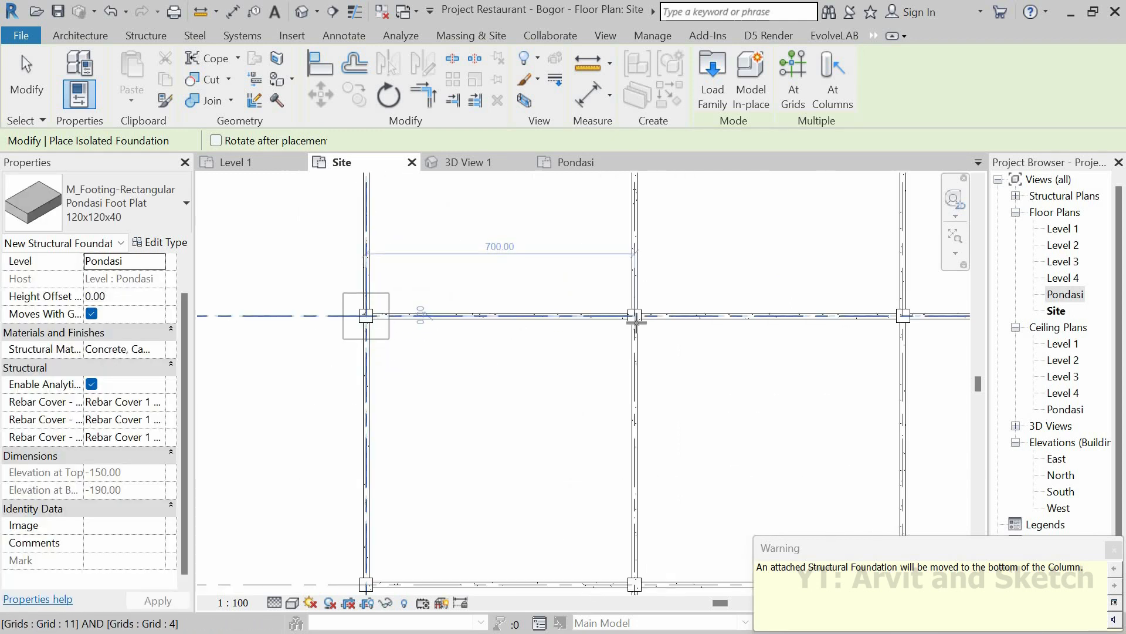
{"action": "left_click", "coordinate": [366, 317]}
{"action": "left_click", "coordinate": [634, 318]}
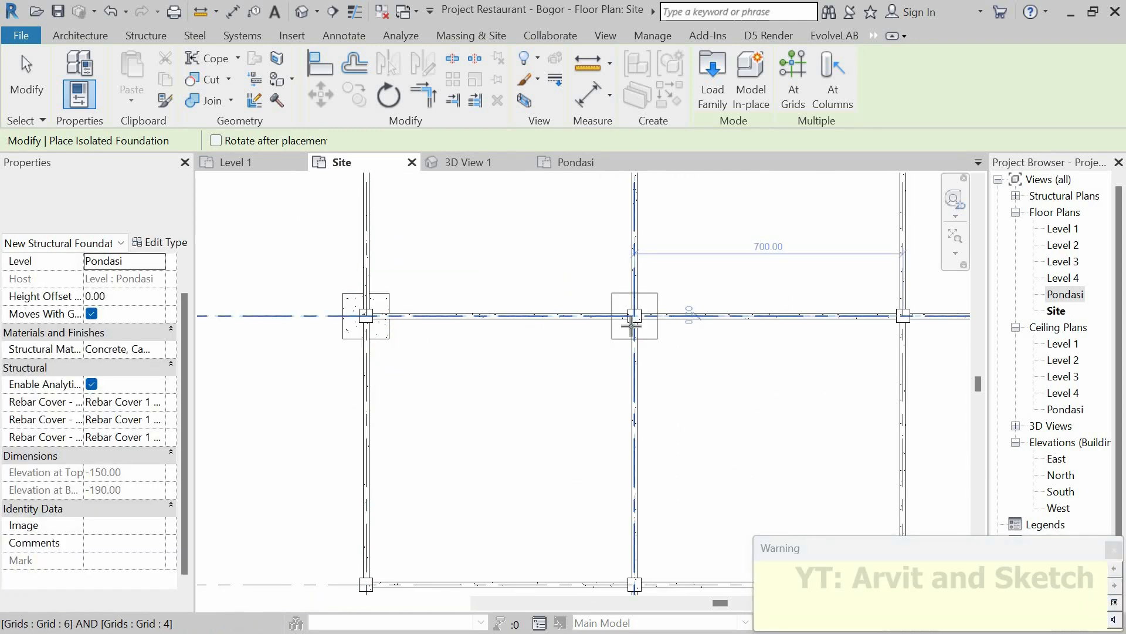
{"action": "scroll", "coordinate": [475, 317], "scroll_direction": "down", "scroll_amount": 3}
{"action": "scroll", "coordinate": [776, 328], "scroll_direction": "up", "scroll_amount": 2}
{"action": "left_click", "coordinate": [575, 308]}
{"action": "left_click", "coordinate": [776, 306]}
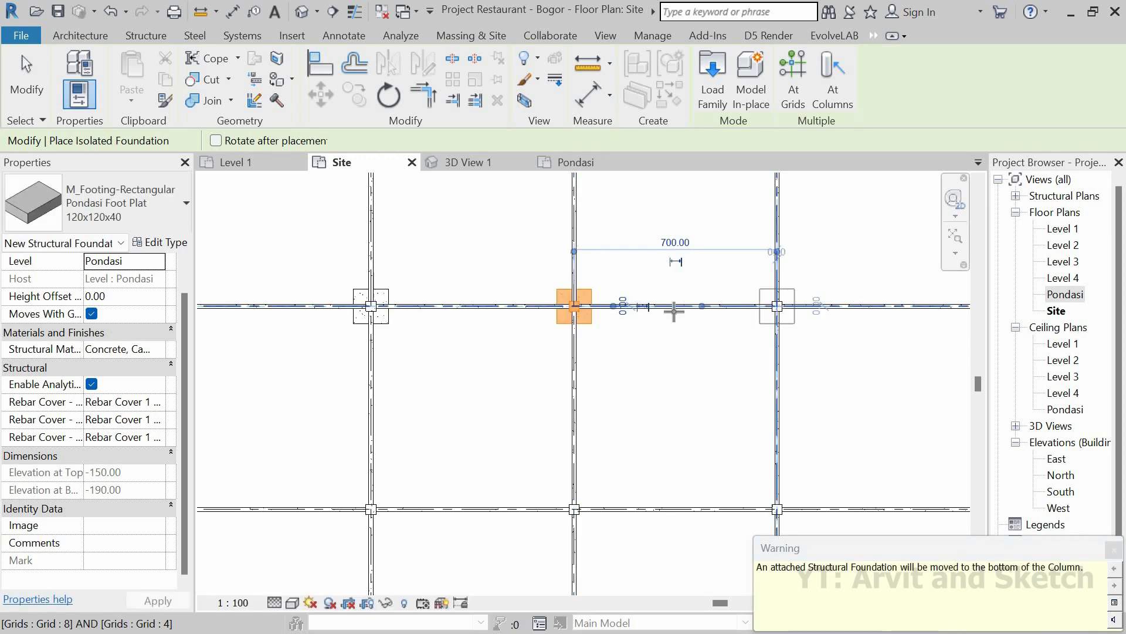
{"action": "scroll", "coordinate": [877, 327], "scroll_direction": "down", "scroll_amount": 3}
{"action": "scroll", "coordinate": [724, 307], "scroll_direction": "up", "scroll_amount": 2}
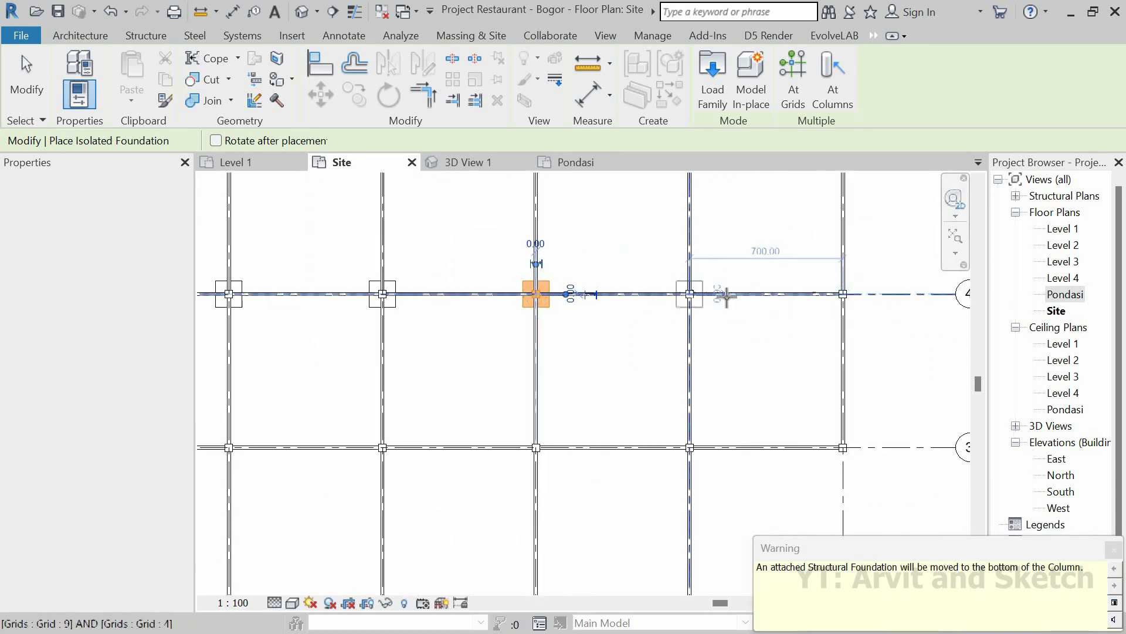
{"action": "left_click", "coordinate": [690, 295]}
{"action": "left_click", "coordinate": [842, 295]}
Place Pondasi Foot Plat 120x120x40 footings on grid 3 at grids 10, 9 and 8, and on grid 2 at grids 9 and 8.
{"action": "scroll", "coordinate": [755, 279], "scroll_direction": "down", "scroll_amount": 6}
{"action": "scroll", "coordinate": [792, 381], "scroll_direction": "up", "scroll_amount": 4}
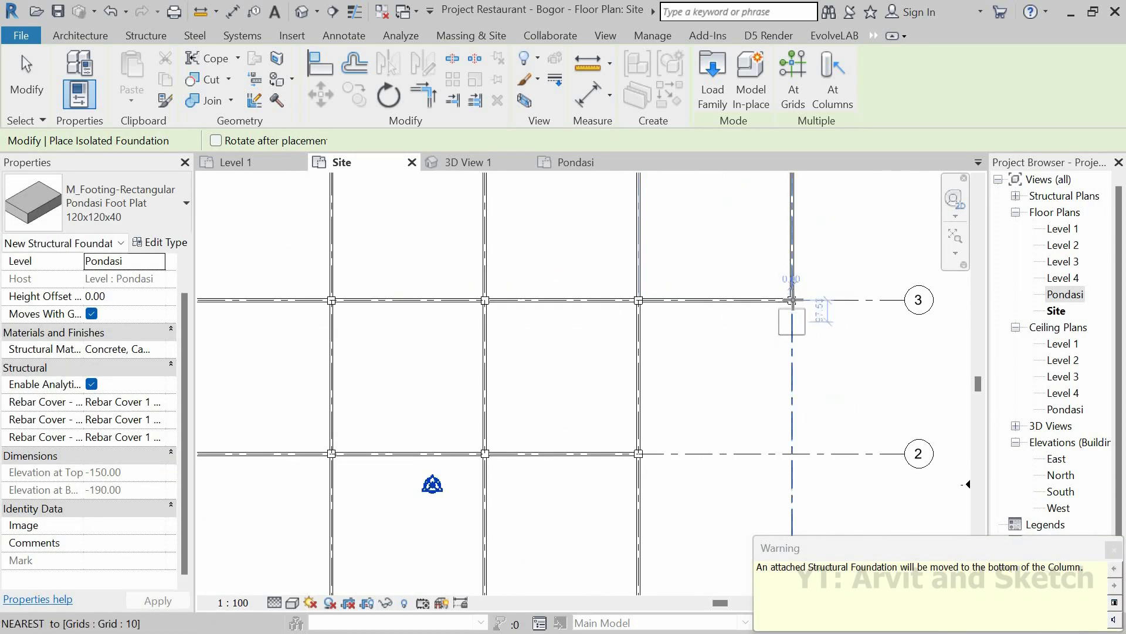
{"action": "left_click", "coordinate": [726, 351]}
{"action": "left_click", "coordinate": [484, 453]}
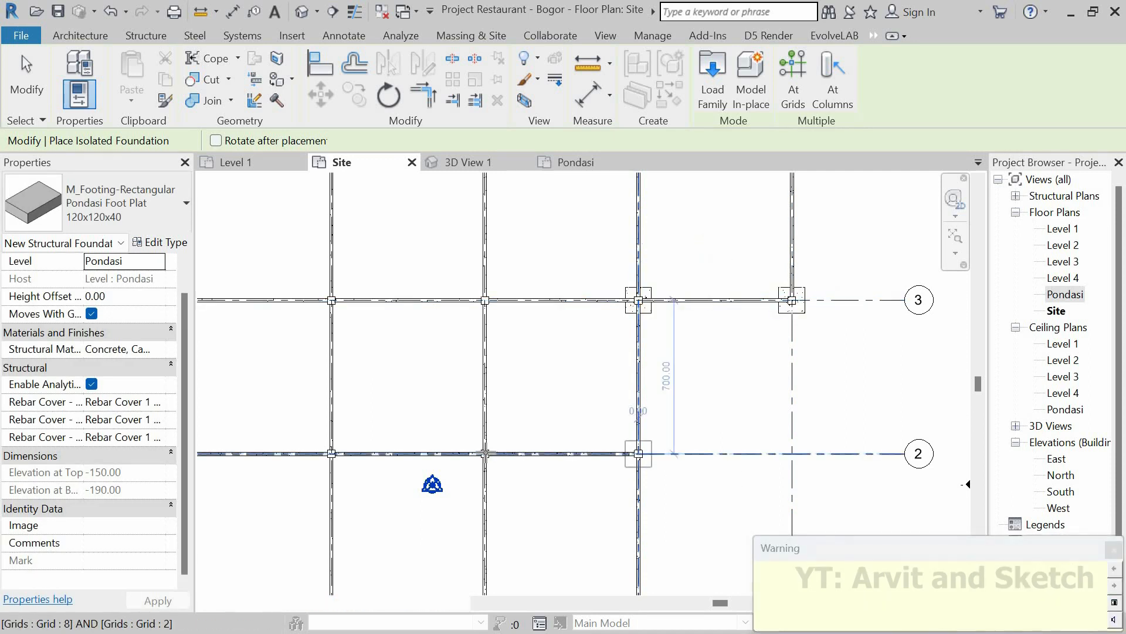
{"action": "left_click", "coordinate": [484, 300]}
Place the remaining footings on grid 2 at grids 7 and 6, and on grid 3 at grids 7, 6 and 11.
{"action": "scroll", "coordinate": [786, 380], "scroll_direction": "down", "scroll_amount": 5}
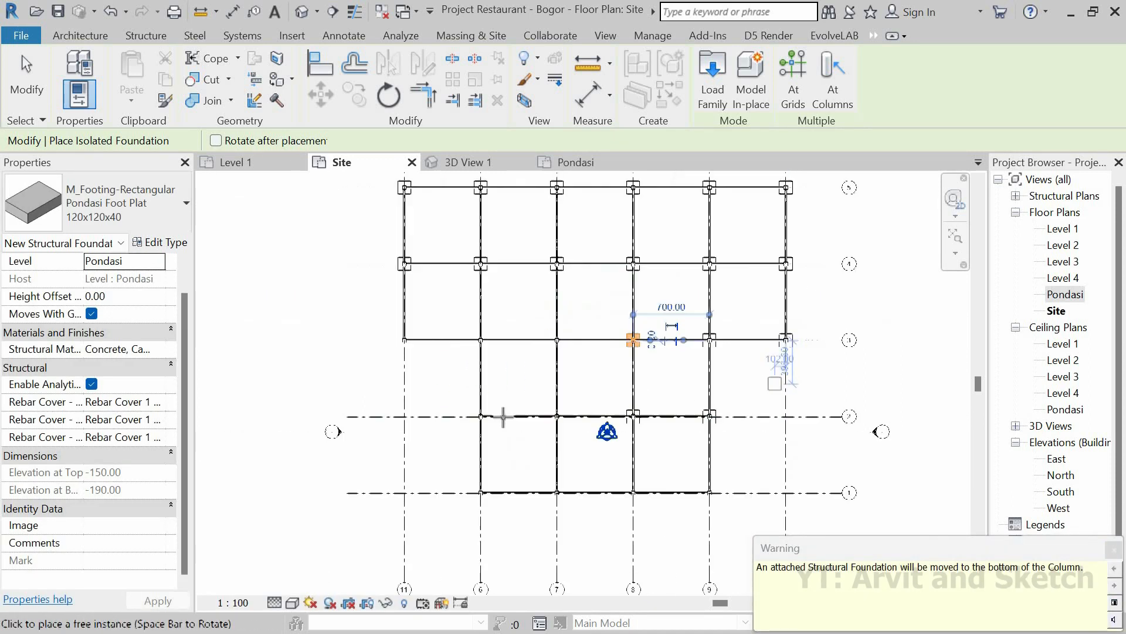
{"action": "scroll", "coordinate": [507, 413], "scroll_direction": "up", "scroll_amount": 6}
{"action": "left_click", "coordinate": [607, 429]}
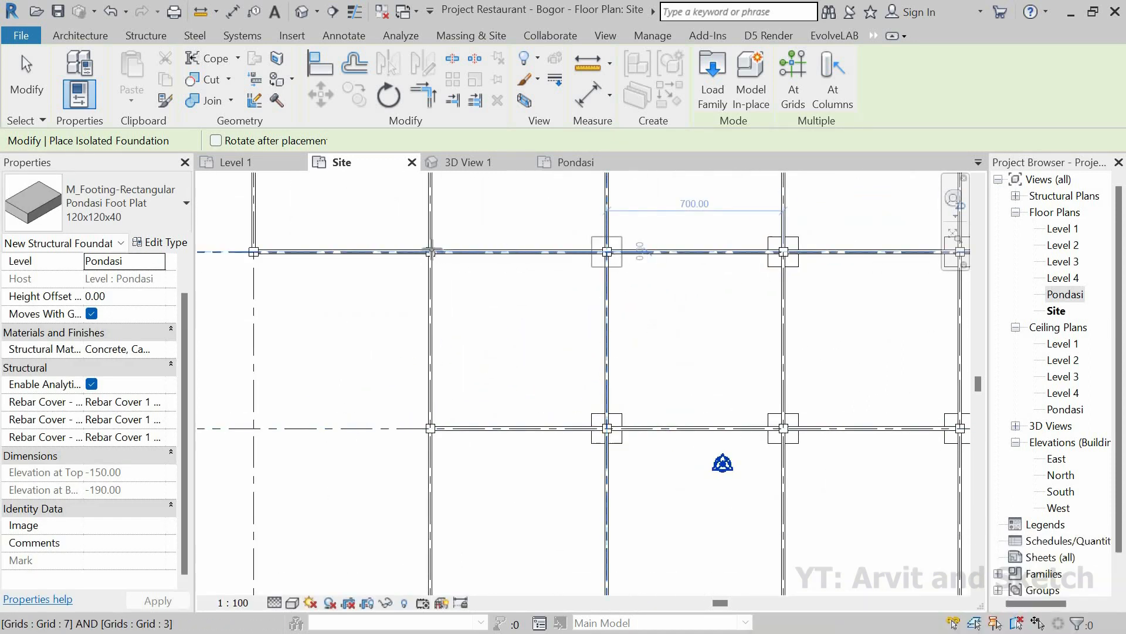
{"action": "left_click", "coordinate": [607, 251]}
{"action": "left_click", "coordinate": [430, 251]}
{"action": "left_click", "coordinate": [253, 251]}
{"action": "left_click", "coordinate": [430, 427]}
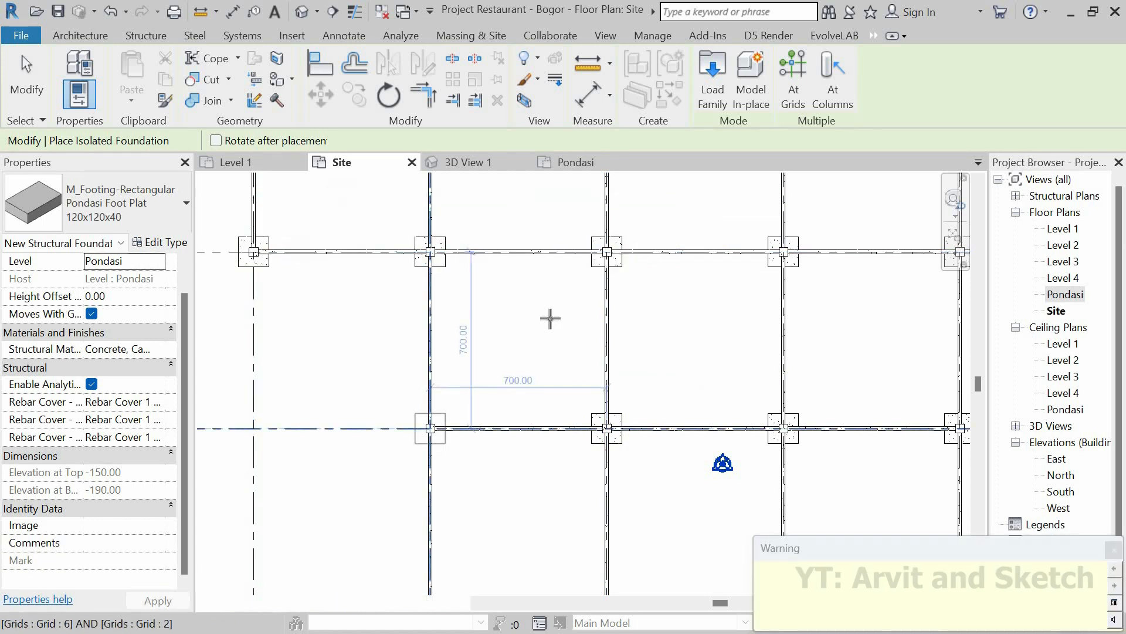
Place Pondasi Foot Plat 120x120x40 footings at the columns along grid 1, from grid 6 to grid 9.
{"action": "scroll", "coordinate": [551, 317], "scroll_direction": "down", "scroll_amount": 5}
{"action": "scroll", "coordinate": [610, 405], "scroll_direction": "up", "scroll_amount": 4}
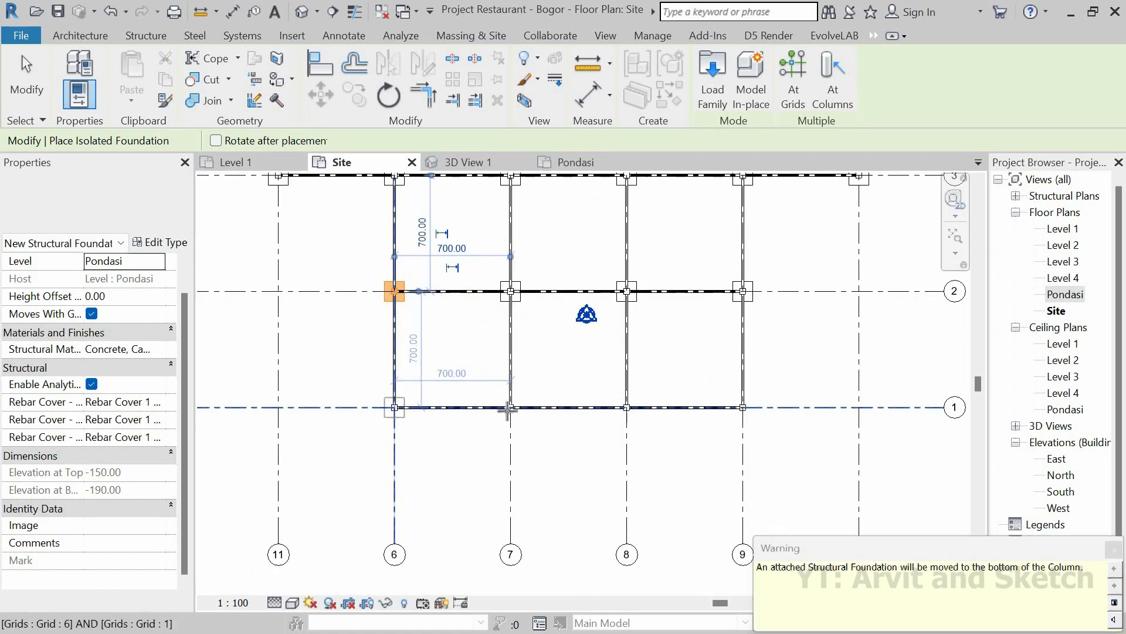
{"action": "left_click", "coordinate": [394, 407]}
{"action": "left_click", "coordinate": [627, 407]}
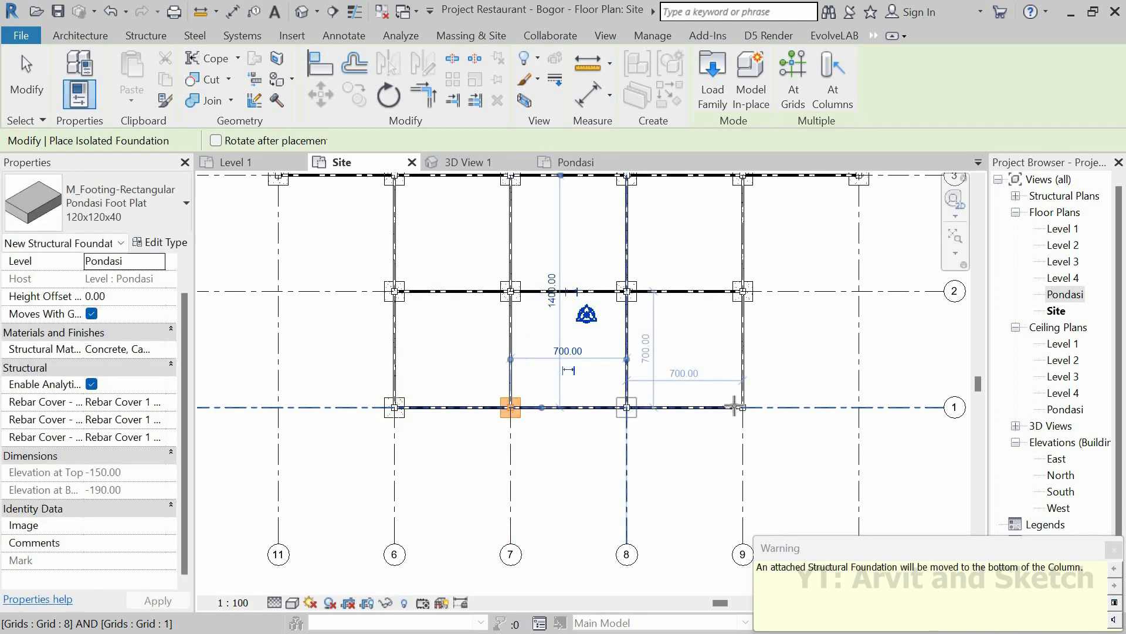
{"action": "left_click", "coordinate": [742, 408]}
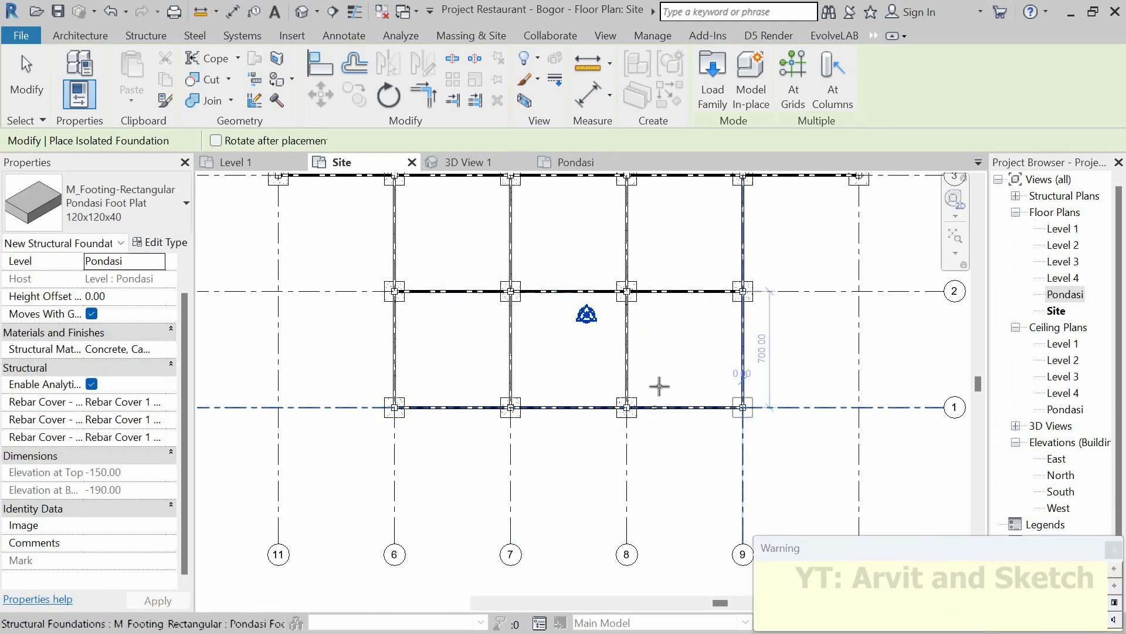
Examine the footings under all foundation columns in 3D View 1 from above and around.
{"action": "left_click", "coordinate": [452, 159]}
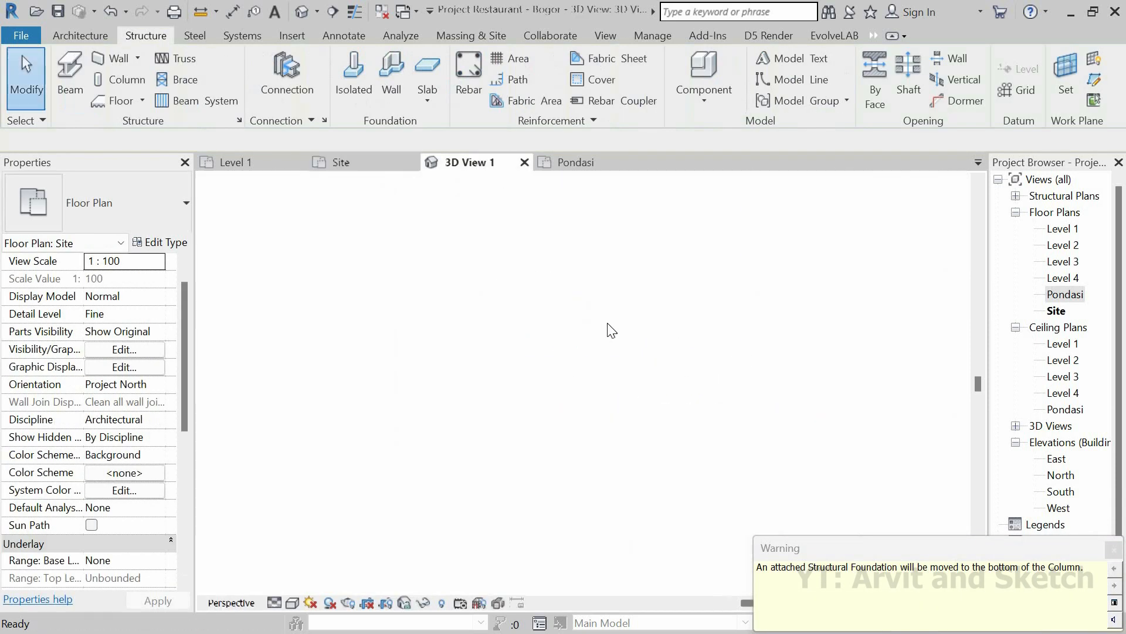
{"action": "scroll", "coordinate": [596, 356], "scroll_direction": "down", "scroll_amount": 2}
{"action": "scroll", "coordinate": [596, 351], "scroll_direction": "up", "scroll_amount": 3}
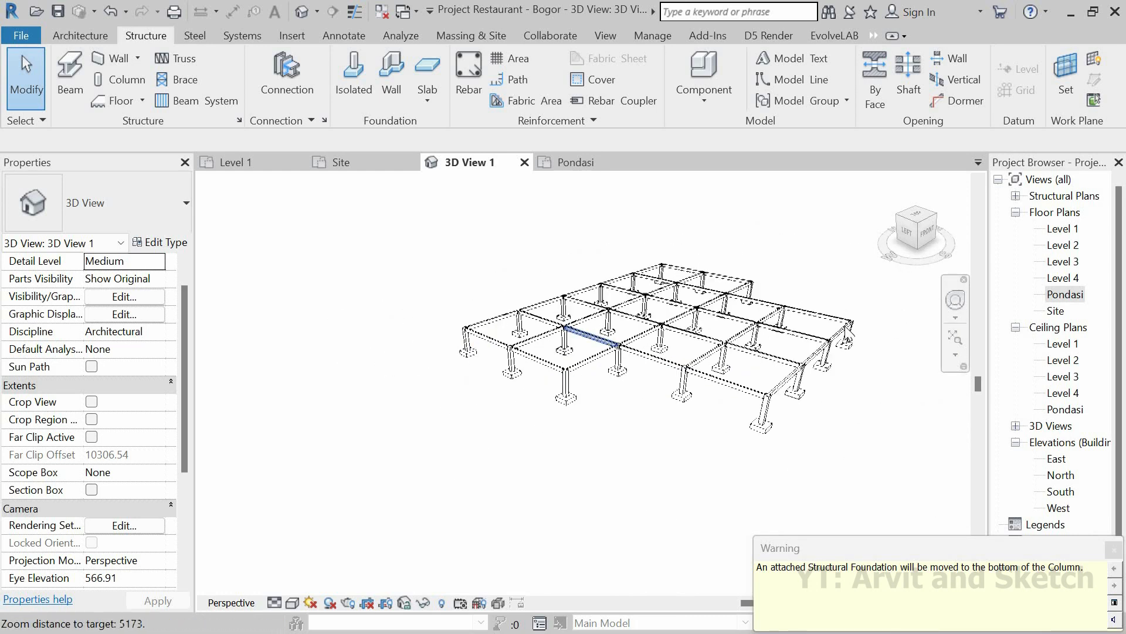
{"action": "middle_click_drag", "start_coordinate": [596, 352], "coordinate": [634, 401], "text": "shift"}
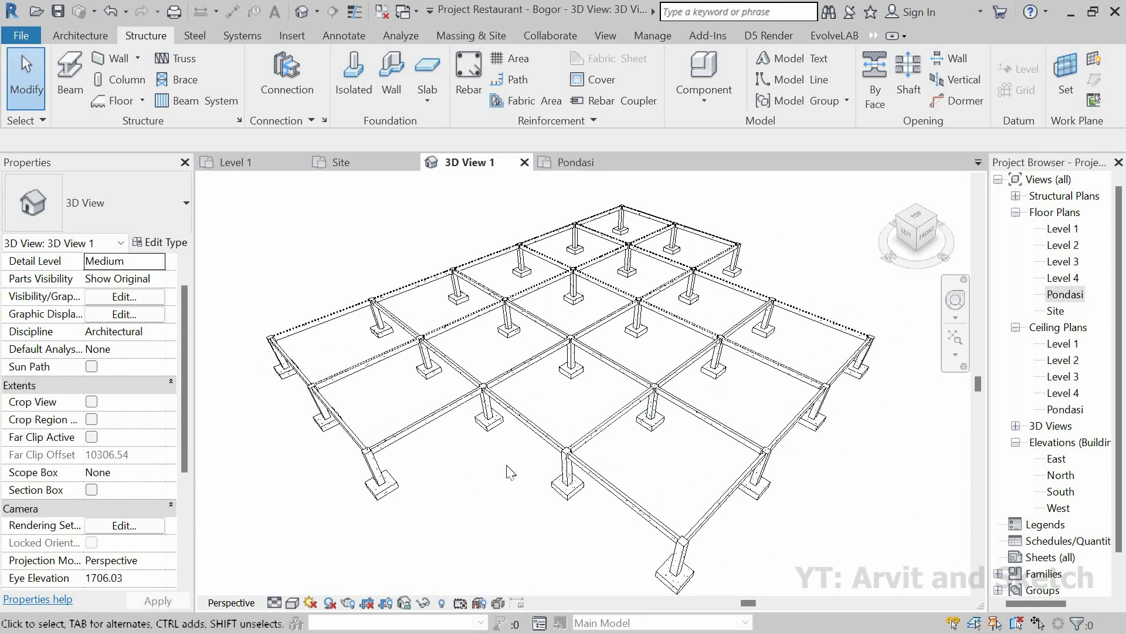
{"action": "middle_click_drag", "start_coordinate": [637, 348], "coordinate": [347, 184], "text": "shift"}
Review the whole Site floor plan, and close the Pondasi view from 3D View 1.
{"action": "left_click", "coordinate": [343, 162]}
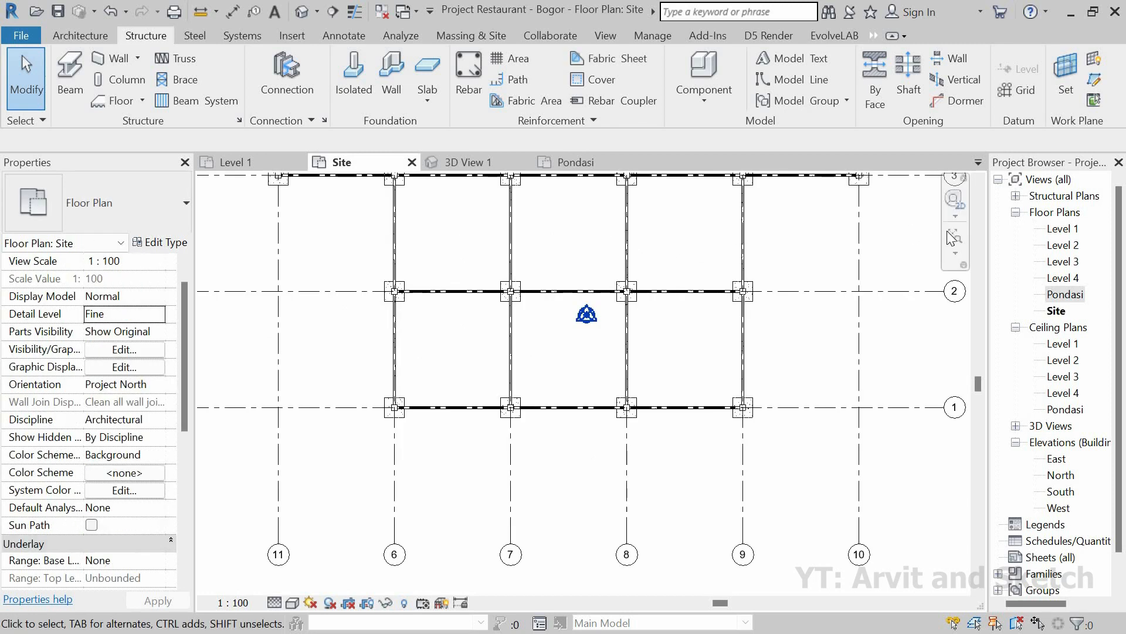
{"action": "left_click", "coordinate": [943, 232]}
{"action": "left_click", "coordinate": [81, 36]}
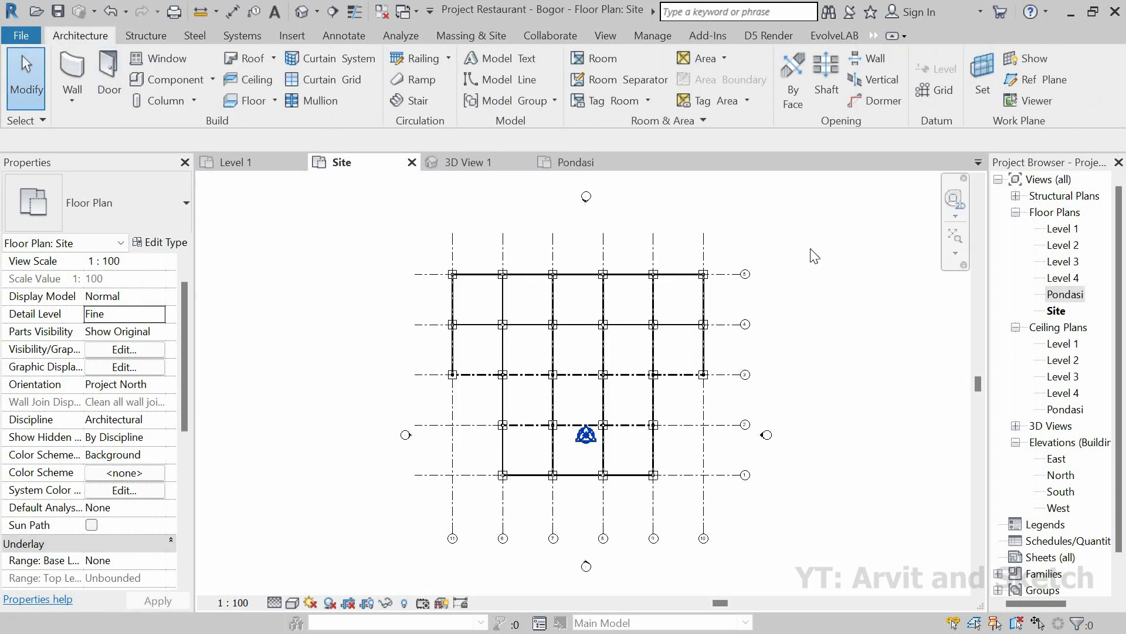
{"action": "left_click", "coordinate": [492, 158]}
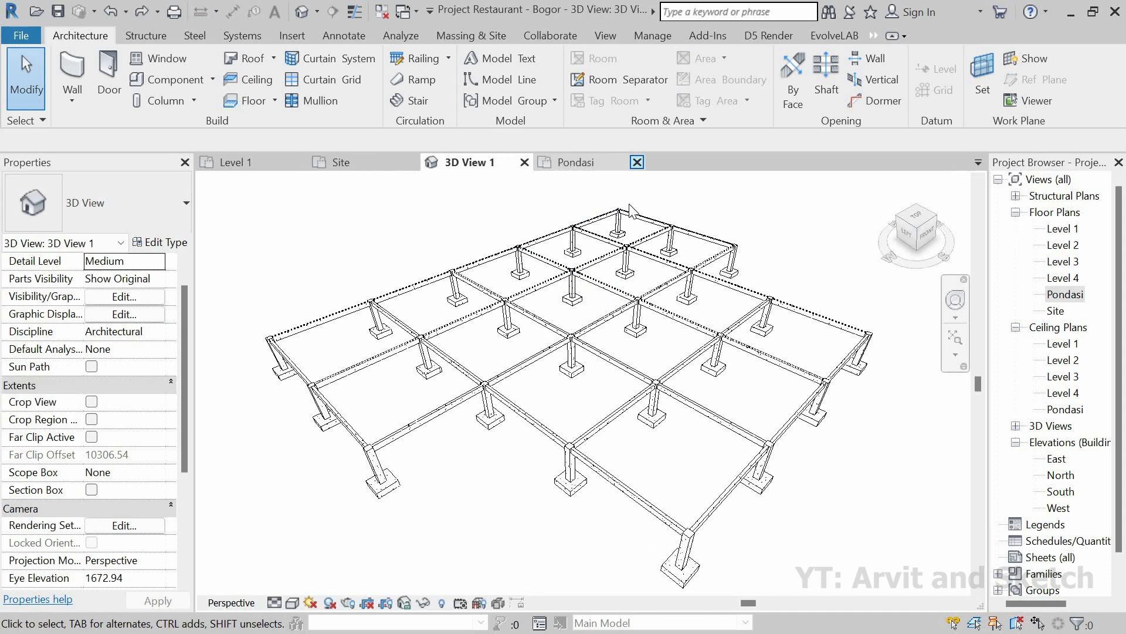
{"action": "left_click", "coordinate": [637, 162]}
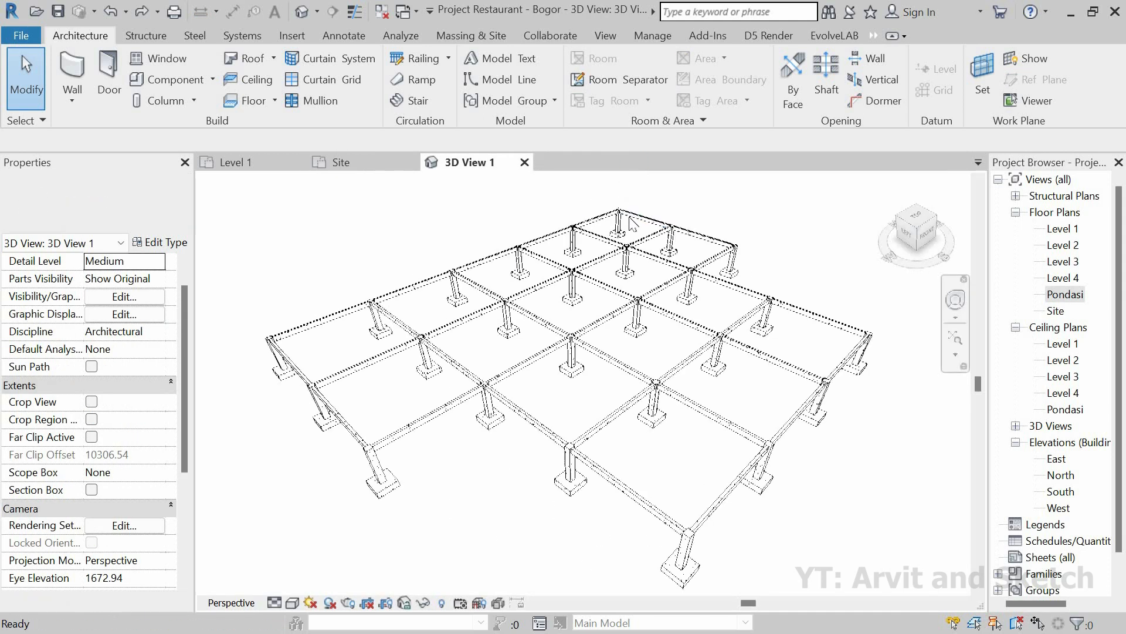
Set the top offset of the eight Kolom Pondasi 350x350 columns on grids 6 and 11 to 150.
{"action": "left_click", "coordinate": [681, 562]}
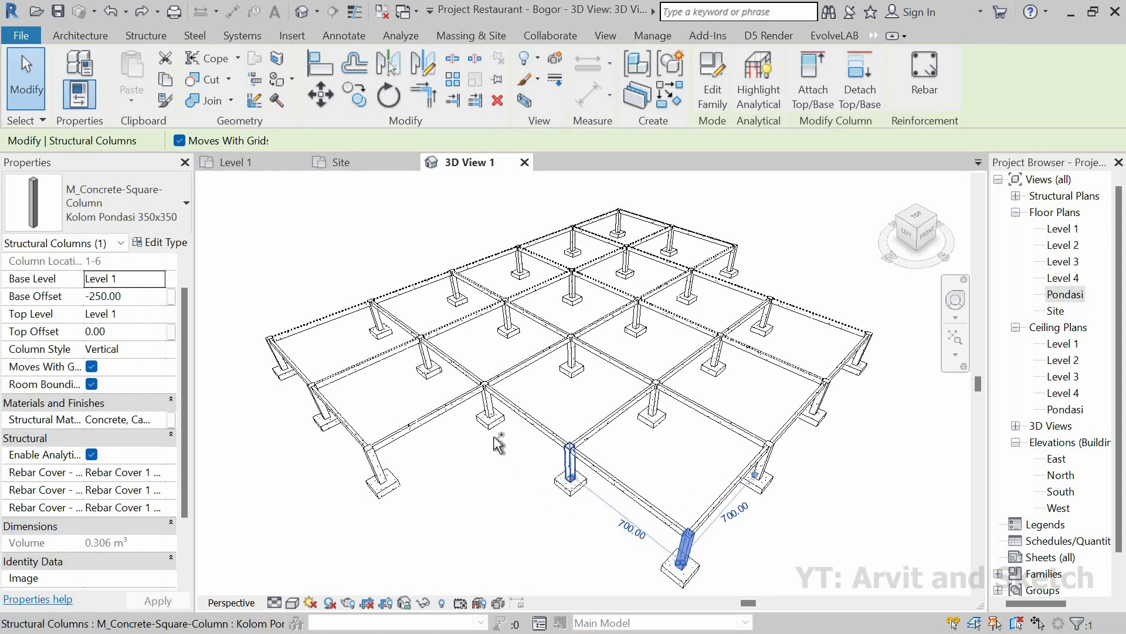
{"action": "left_click", "coordinate": [488, 401], "text": "ctrl"}
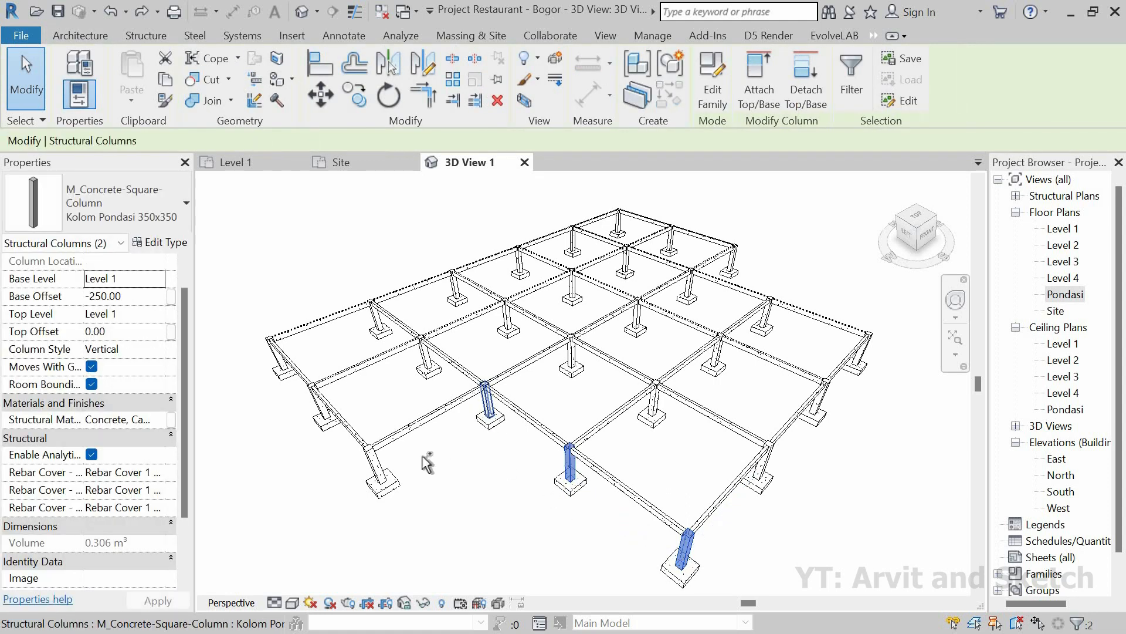
{"action": "left_click", "coordinate": [378, 462], "text": "ctrl"}
{"action": "left_click", "coordinate": [322, 405], "text": "ctrl"}
{"action": "left_click", "coordinate": [277, 353], "text": "ctrl"}
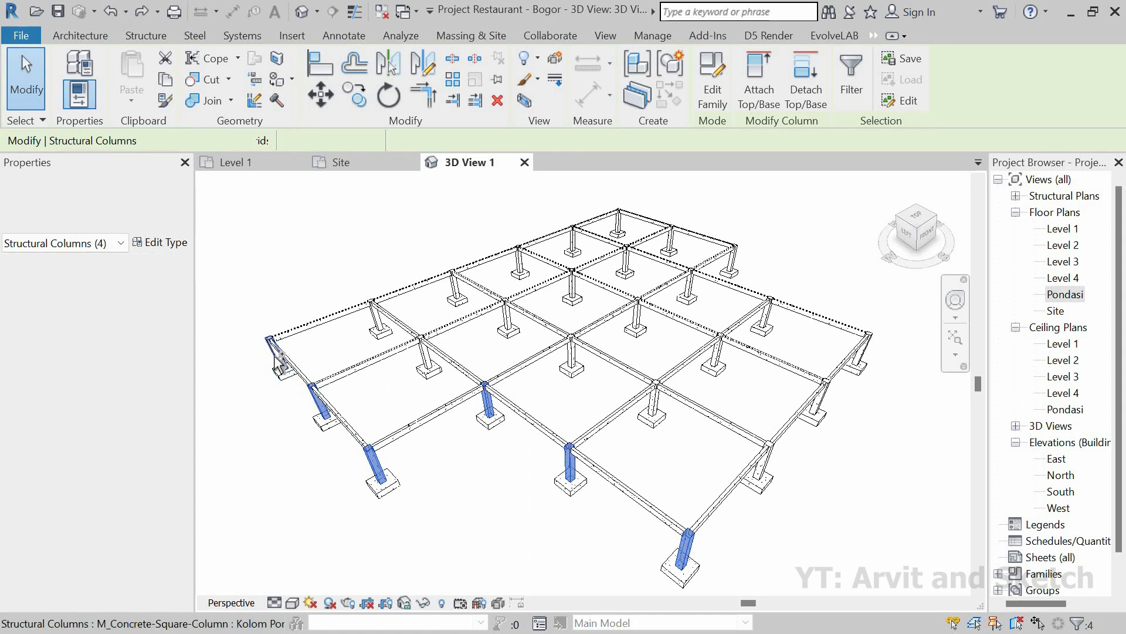
{"action": "left_click", "coordinate": [376, 321], "text": "ctrl"}
{"action": "left_click", "coordinate": [426, 353], "text": "ctrl"}
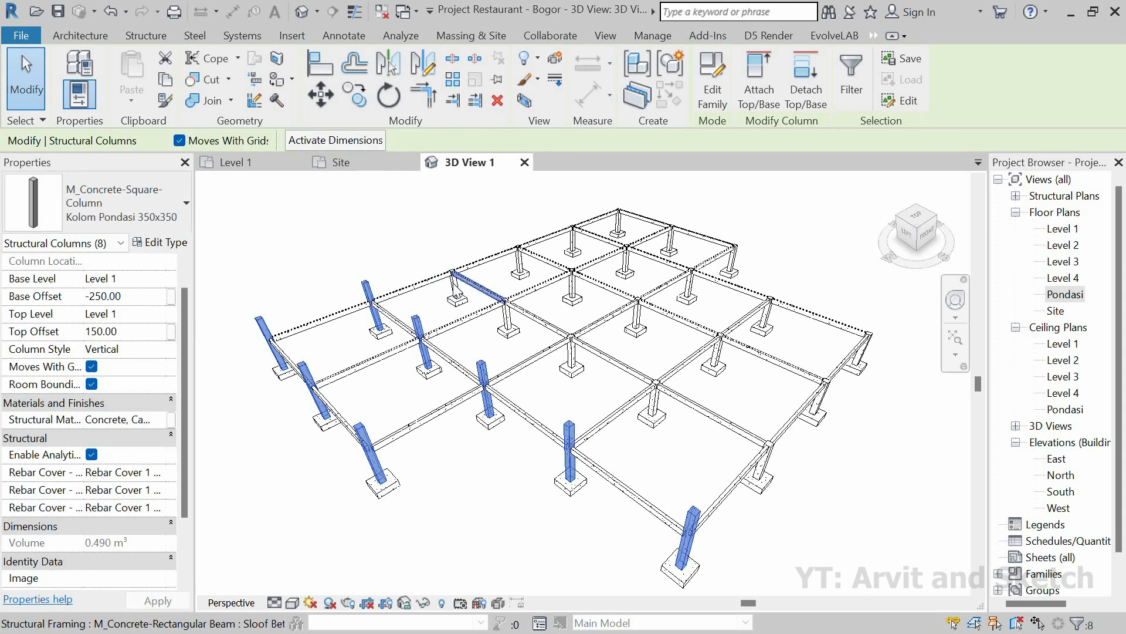
Set the top offset of the remaining 18 foundation columns, on grids 7, 8, 9 and 10, to 150.
{"action": "left_click", "coordinate": [475, 318]}
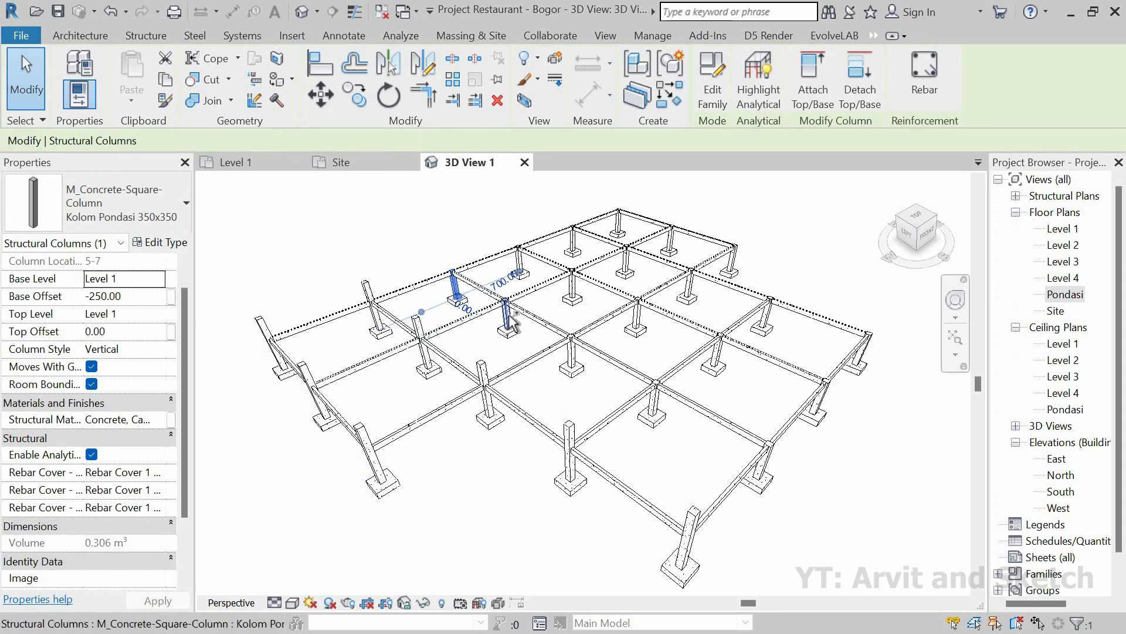
{"action": "left_click", "coordinate": [572, 354], "text": "ctrl"}
{"action": "left_click", "coordinate": [655, 401], "text": "ctrl"}
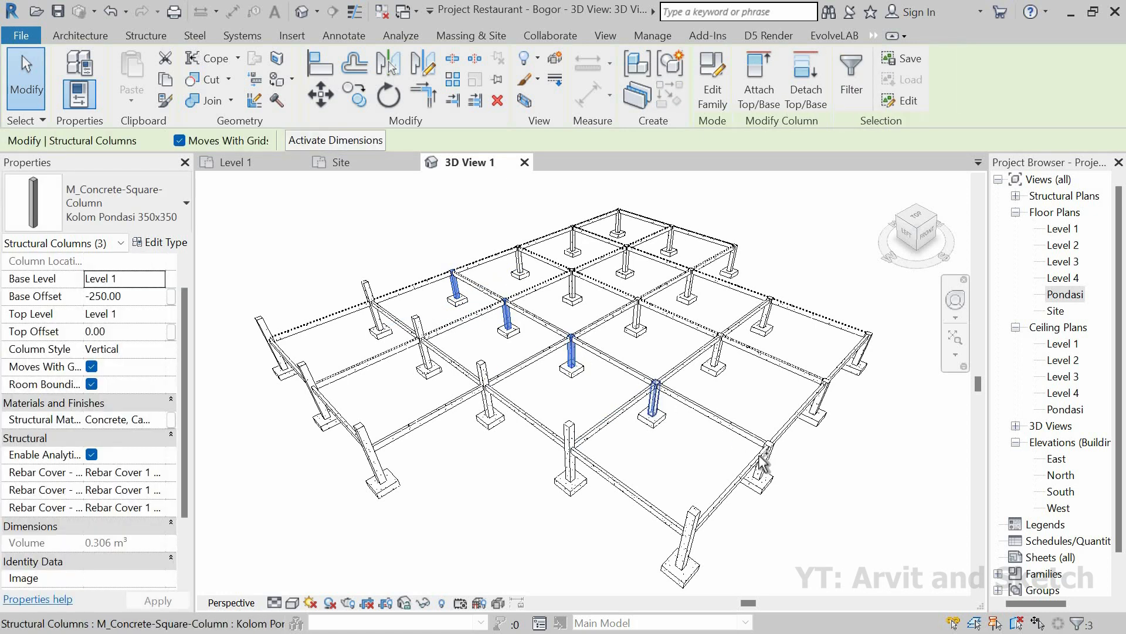
{"action": "left_click", "coordinate": [763, 463], "text": "ctrl"}
{"action": "left_click", "coordinate": [824, 394], "text": "ctrl"}
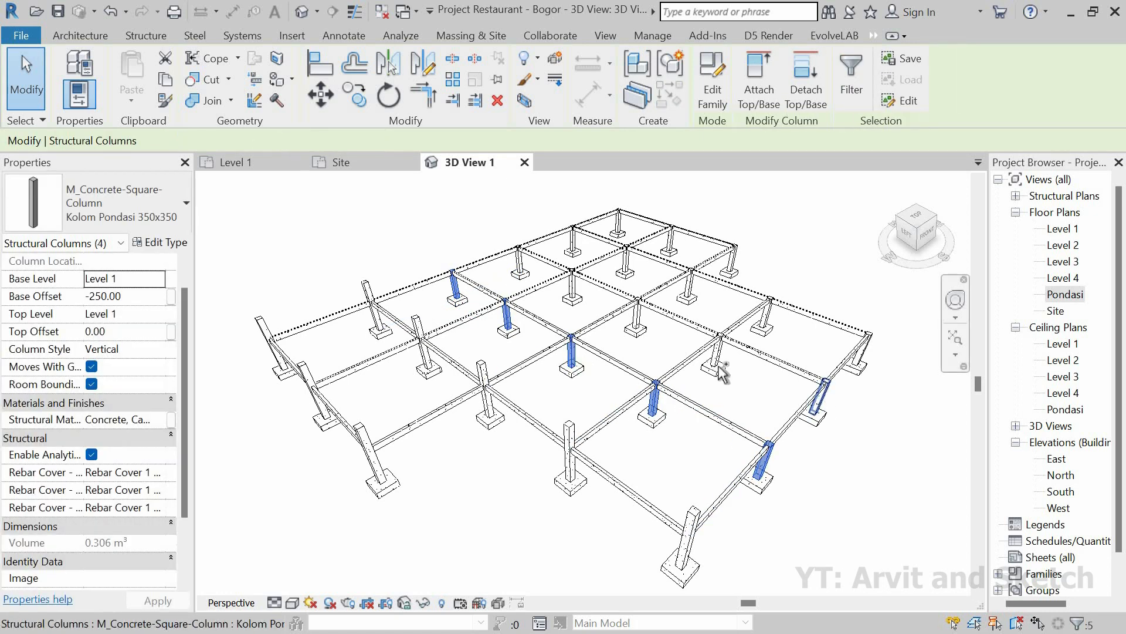
{"action": "left_click", "coordinate": [637, 320], "text": "ctrl"}
{"action": "left_click", "coordinate": [572, 286], "text": "ctrl"}
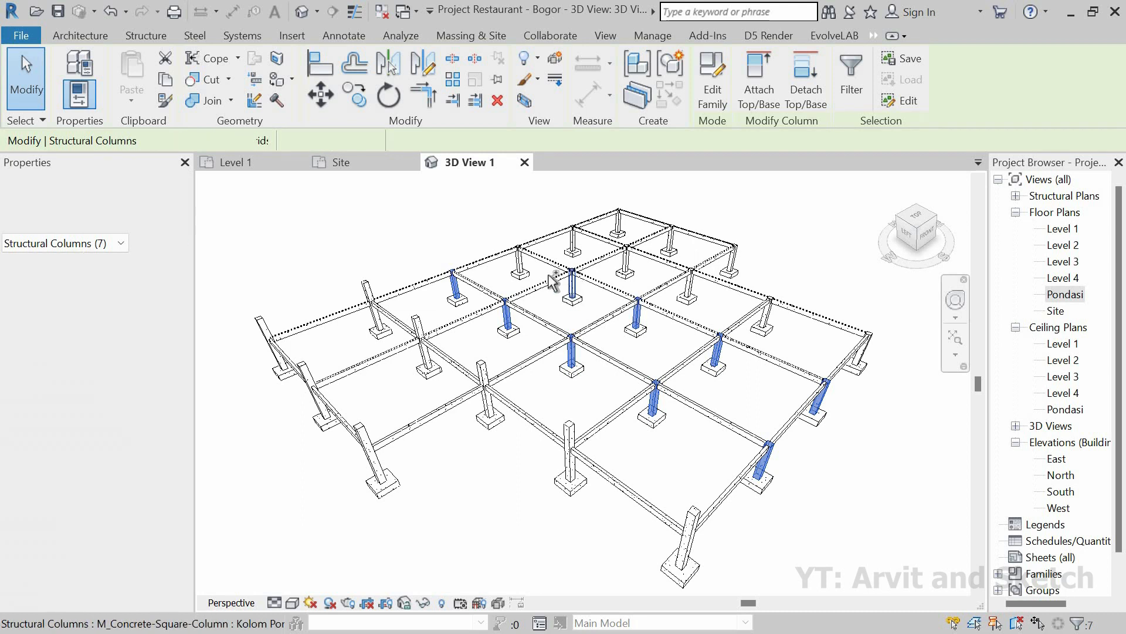
{"action": "left_click", "coordinate": [520, 261], "text": "ctrl"}
{"action": "left_click", "coordinate": [574, 245], "text": "ctrl"}
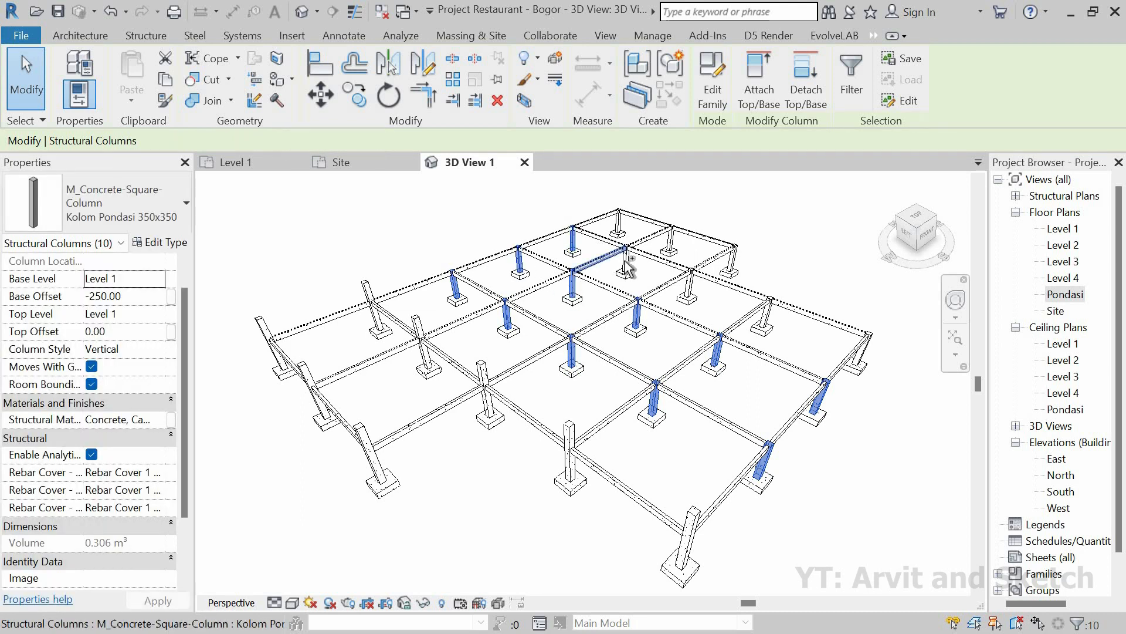
{"action": "left_click", "coordinate": [626, 263], "text": "ctrl"}
{"action": "left_click", "coordinate": [670, 243], "text": "ctrl"}
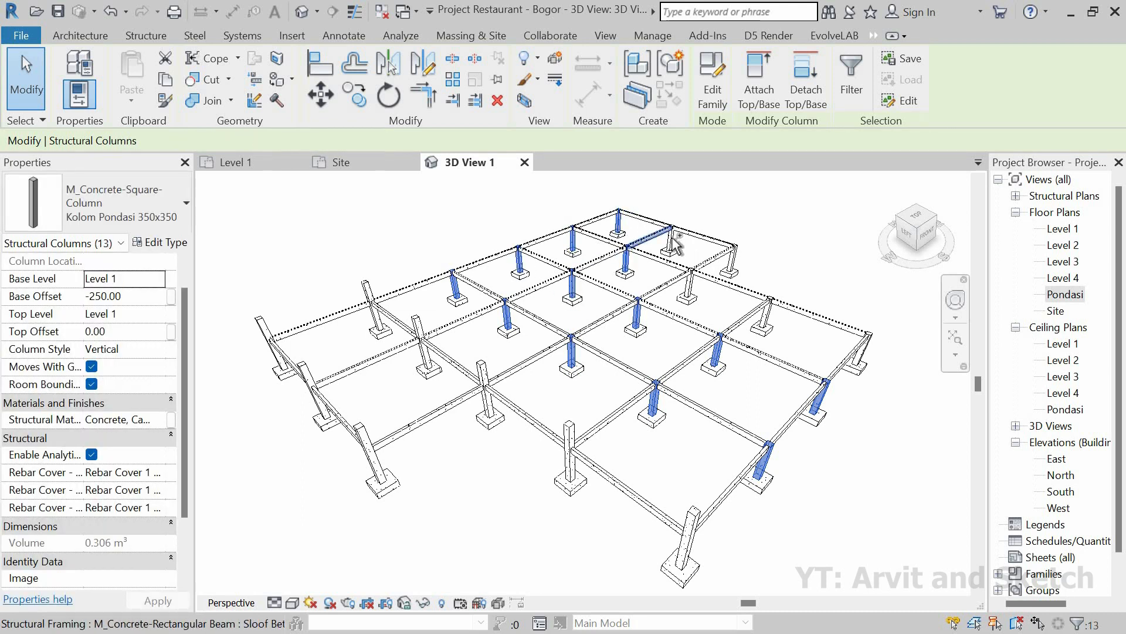
{"action": "left_click", "coordinate": [733, 257], "text": "ctrl"}
{"action": "left_click", "coordinate": [693, 284], "text": "ctrl"}
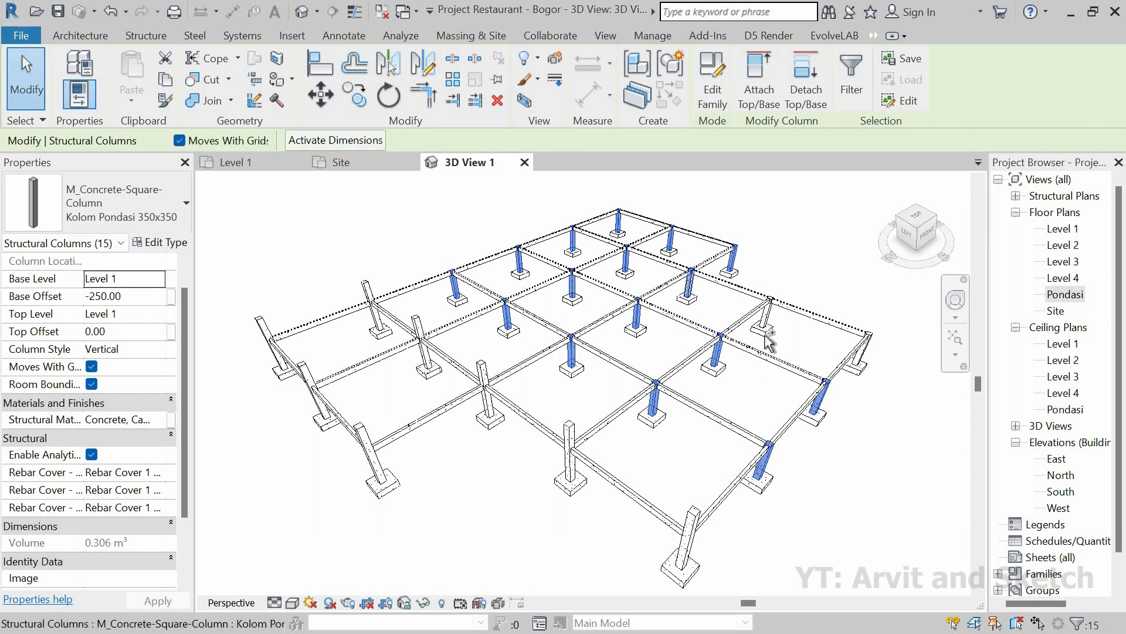
{"action": "left_click", "coordinate": [765, 320], "text": "ctrl"}
{"action": "left_click", "coordinate": [867, 352], "text": "ctrl"}
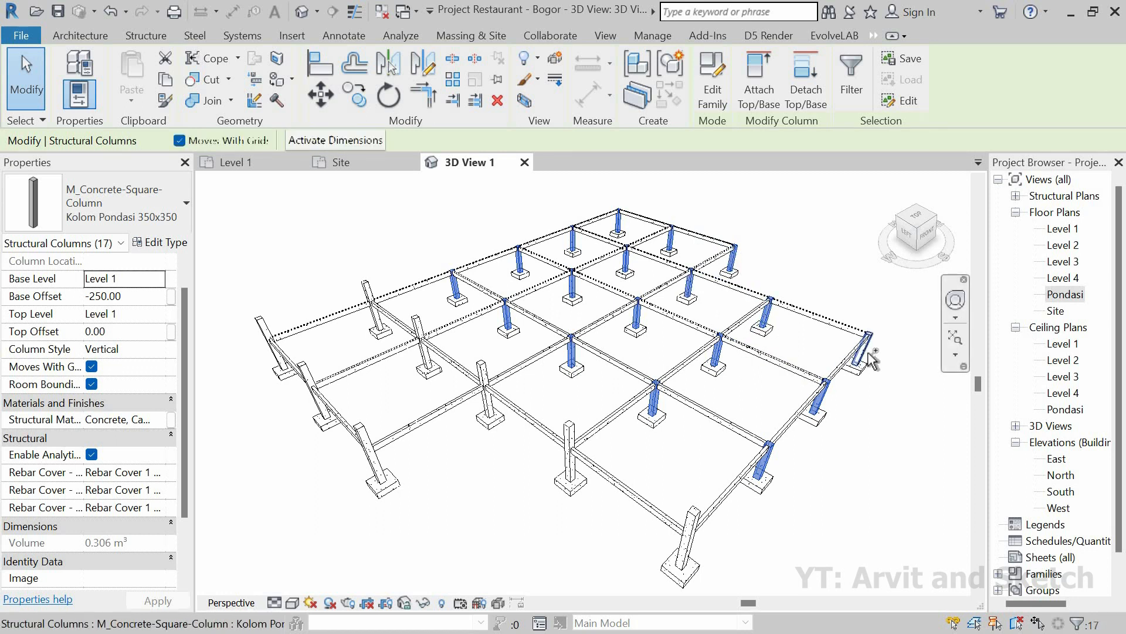
{"action": "left_click", "coordinate": [654, 372], "text": "ctrl"}
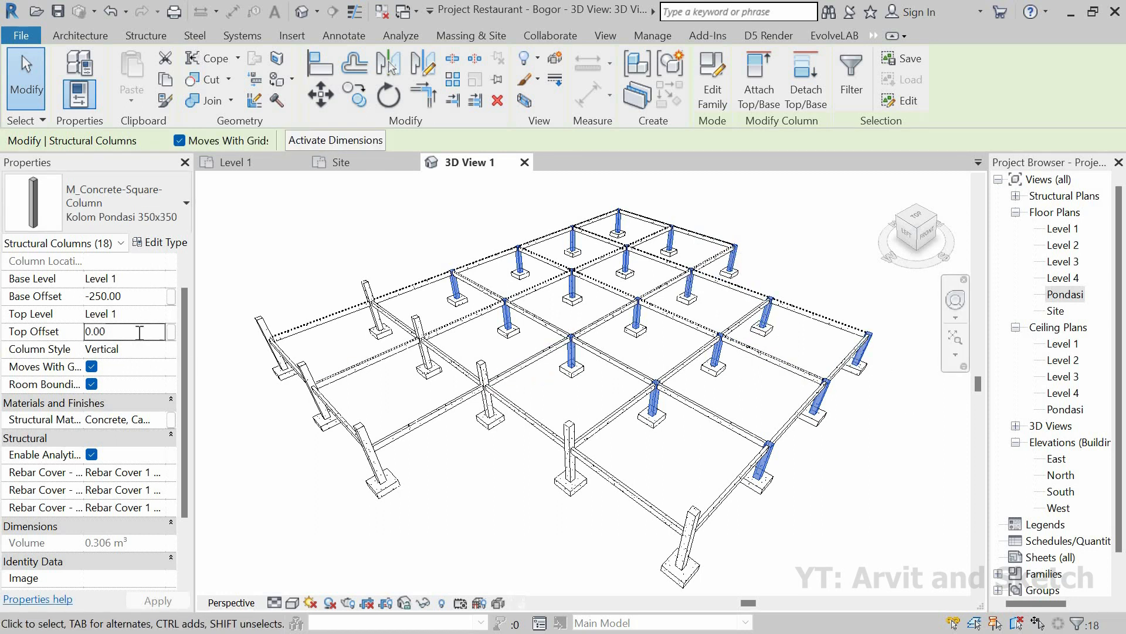
{"action": "left_click", "coordinate": [140, 332]}
{"action": "type", "text": "150"}
{"action": "key", "text": "Return"}
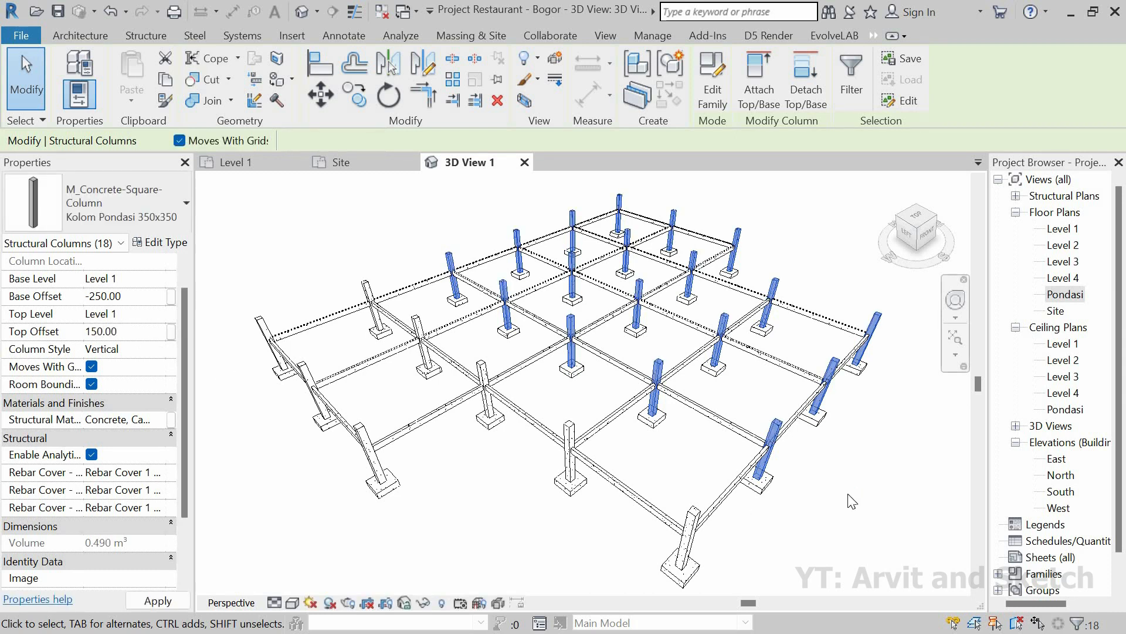
{"action": "left_click", "coordinate": [786, 478]}
Examine the extended foundation columns in 3D View 1 from the other sides.
{"action": "scroll", "coordinate": [578, 422], "scroll_direction": "down", "scroll_amount": 3}
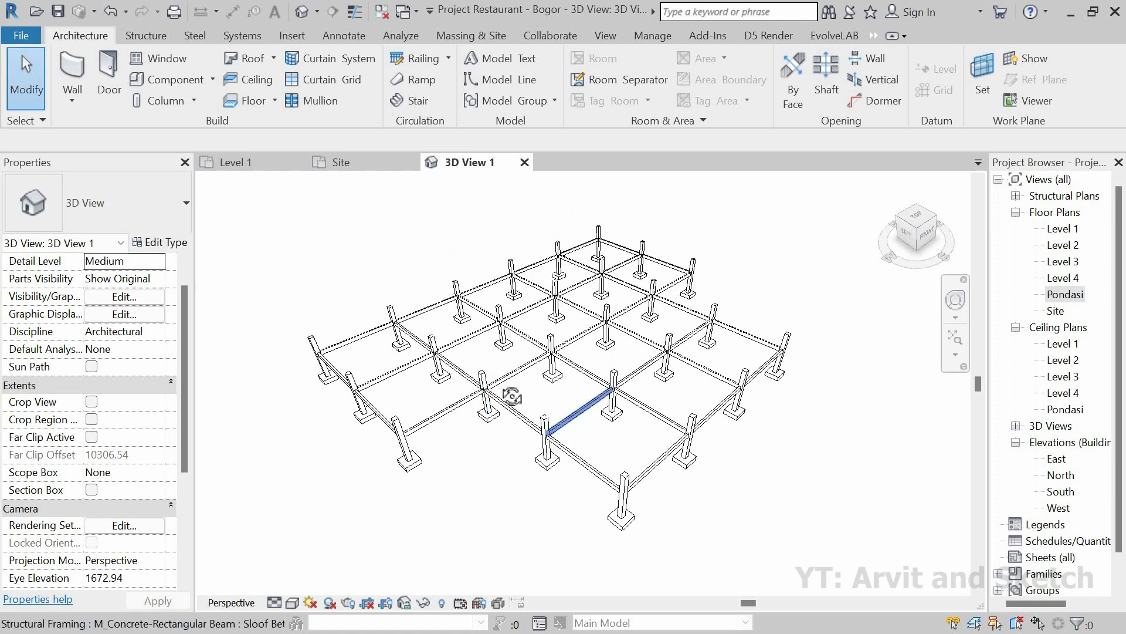
{"action": "middle_click_drag", "start_coordinate": [510, 395], "coordinate": [646, 435], "text": "shift"}
{"action": "middle_click_drag", "start_coordinate": [727, 431], "coordinate": [481, 376], "text": "shift"}
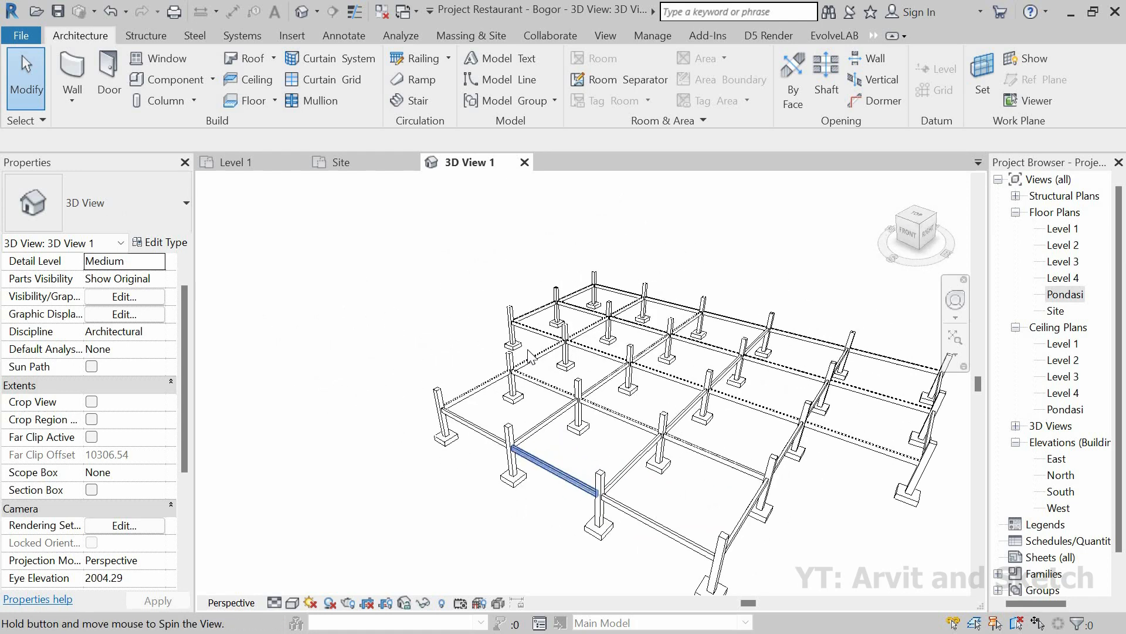
Review the extended foundation model in 3D View 1 from another angle and fit it in the view.
{"action": "scroll", "coordinate": [533, 353], "scroll_direction": "down", "scroll_amount": 3}
{"action": "scroll", "coordinate": [734, 446], "scroll_direction": "up", "scroll_amount": 4}
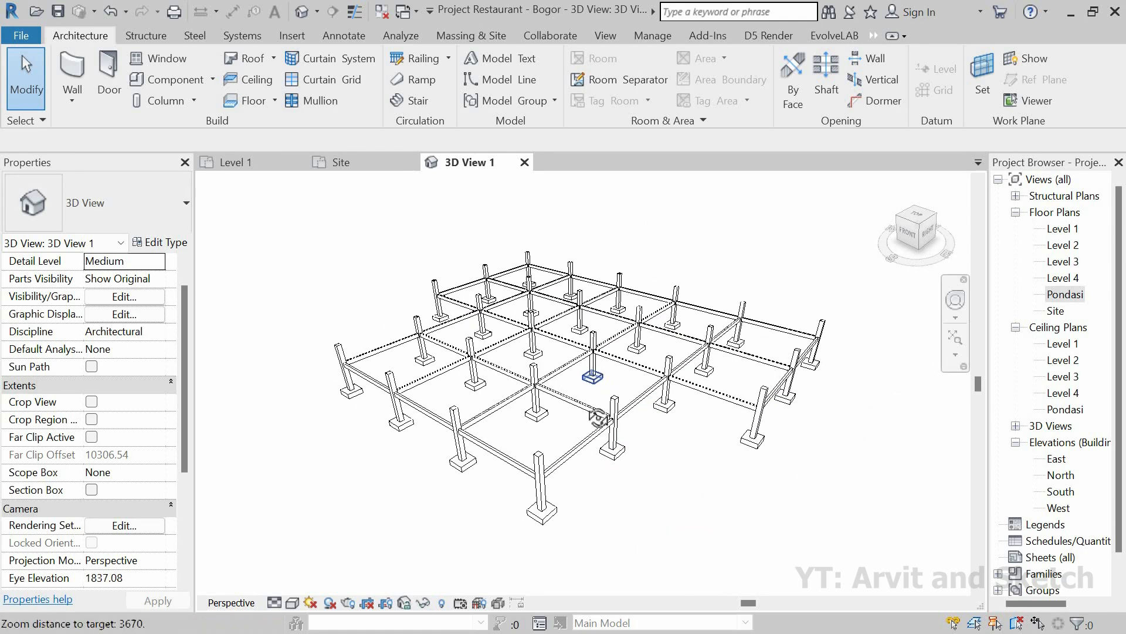
{"action": "middle_click_drag", "start_coordinate": [727, 460], "coordinate": [763, 423], "text": "shift"}
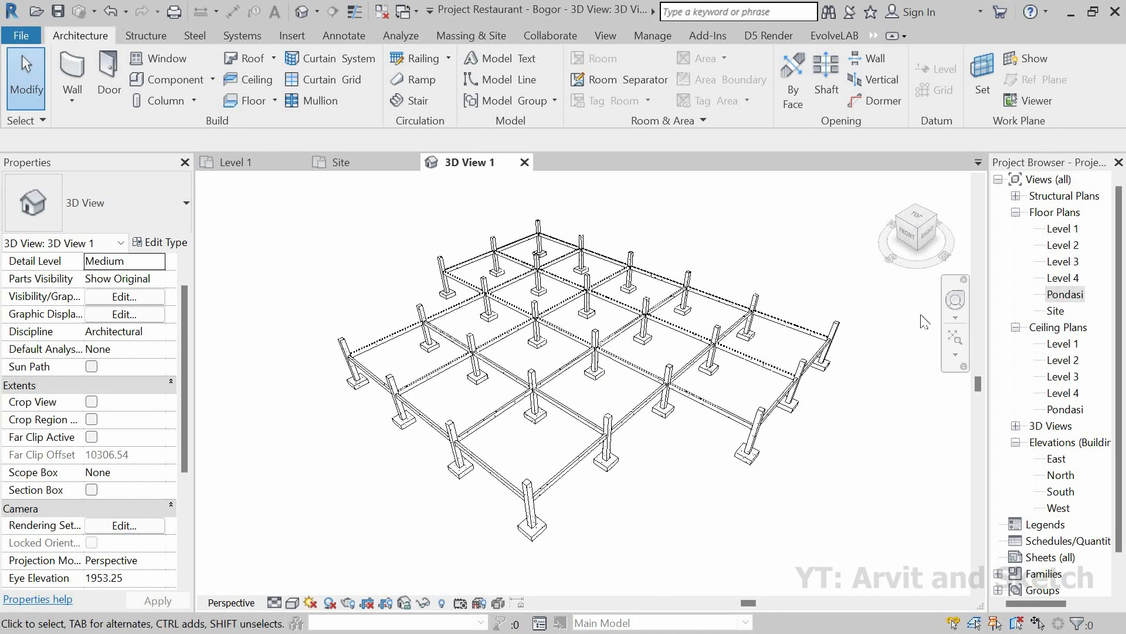
{"action": "left_click", "coordinate": [955, 338]}
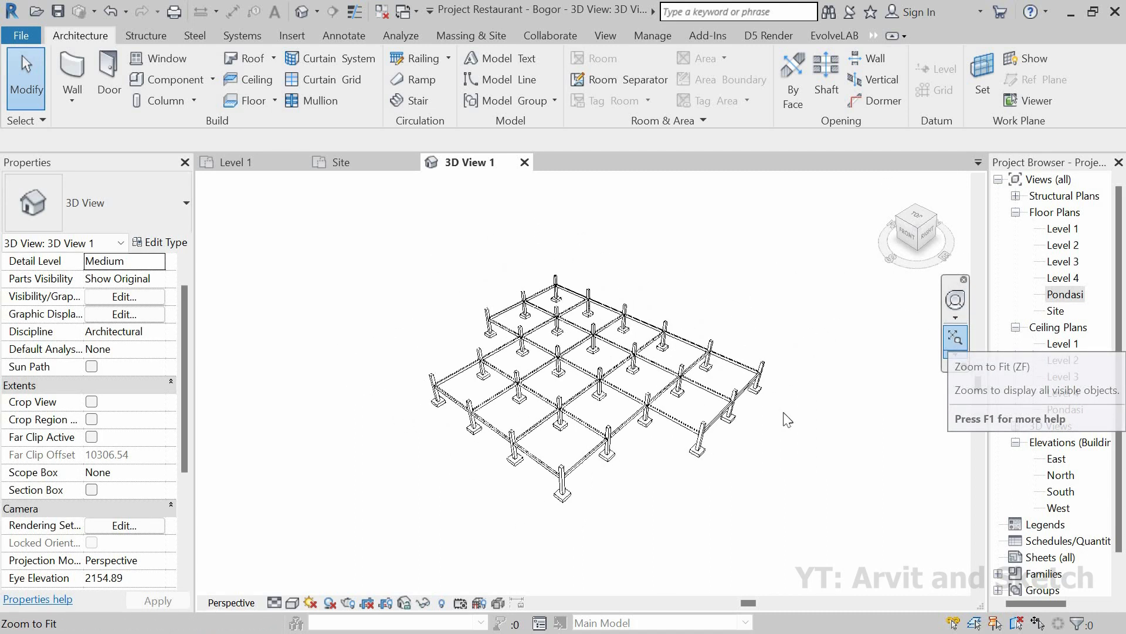
Start a floor in the Site floor plan and duplicate the Generic 150mm type as Tanah Urugan.
{"action": "left_click", "coordinate": [340, 159]}
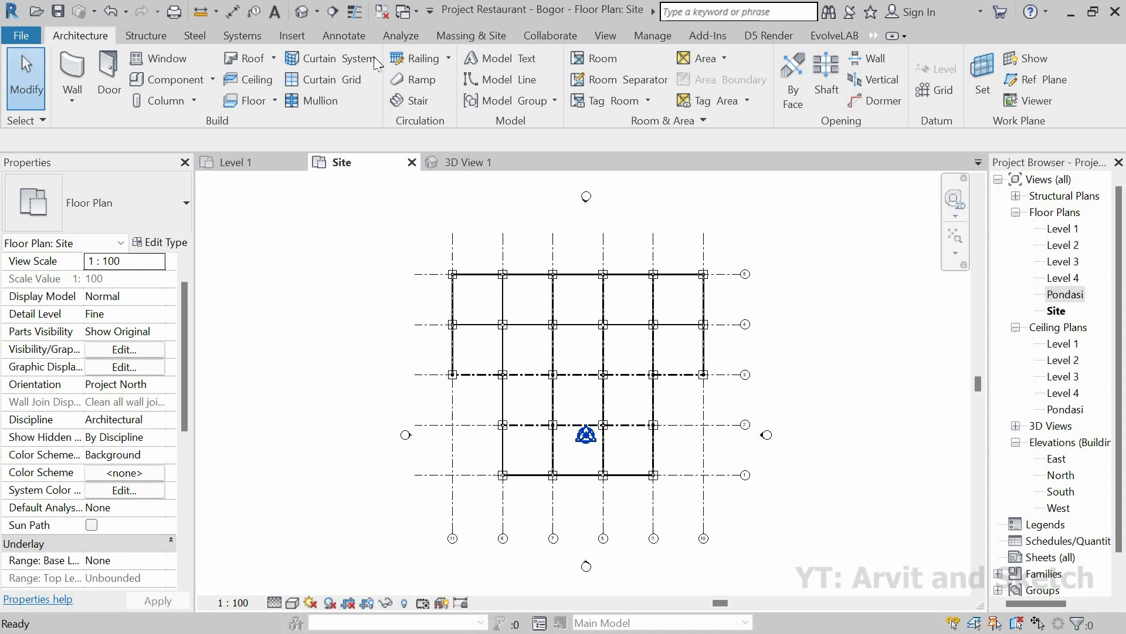
{"action": "left_click", "coordinate": [252, 102]}
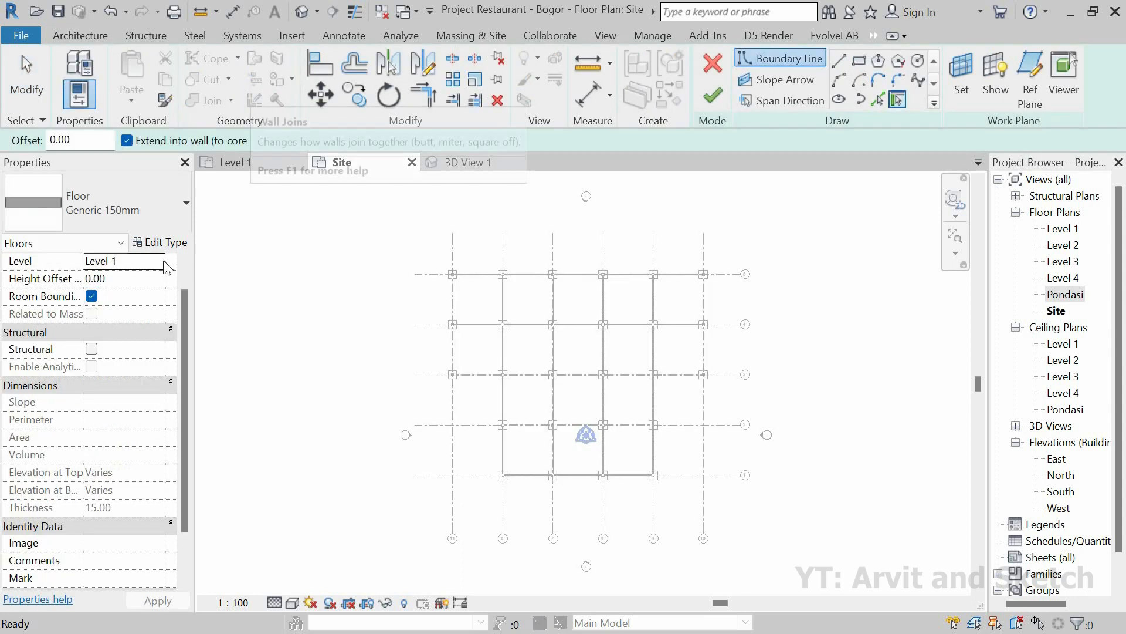
{"action": "left_click", "coordinate": [160, 243]}
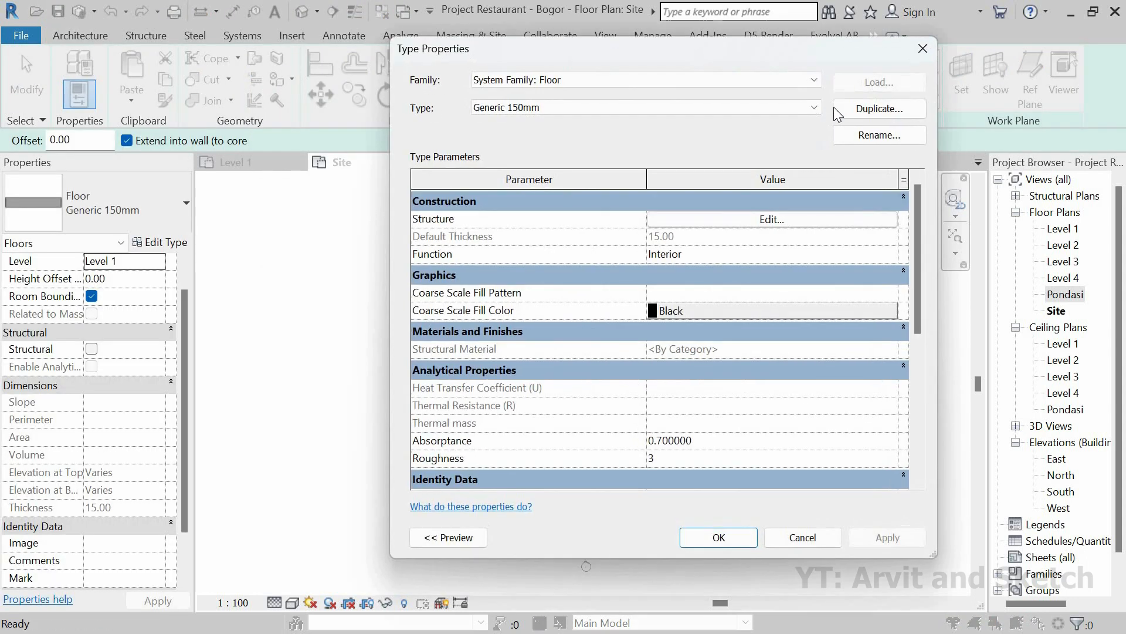
{"action": "left_click", "coordinate": [872, 110]}
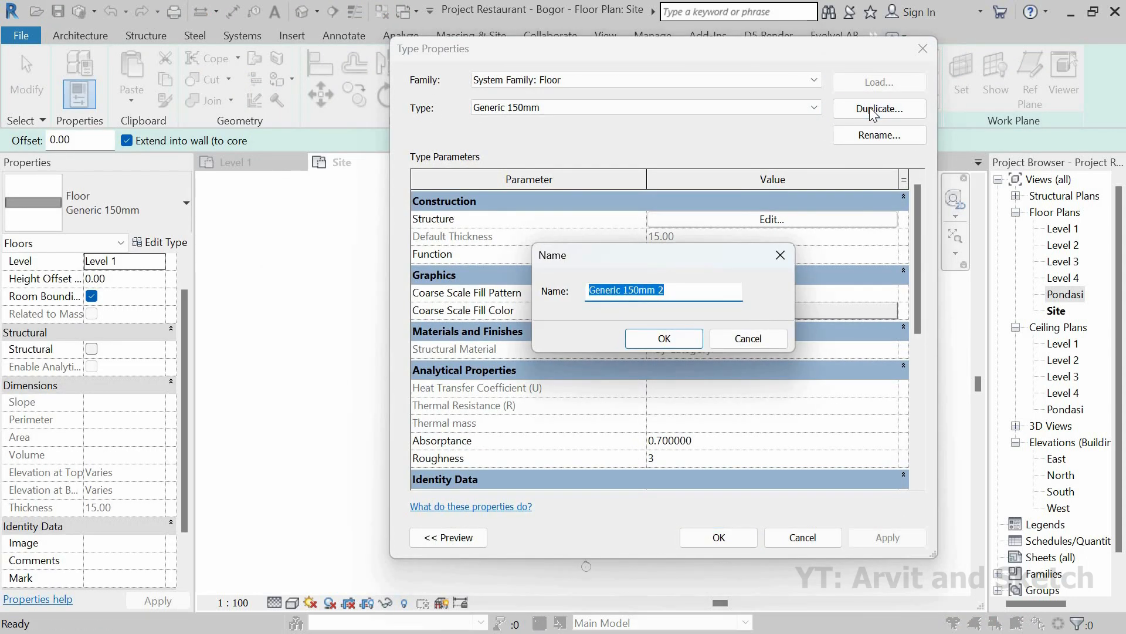
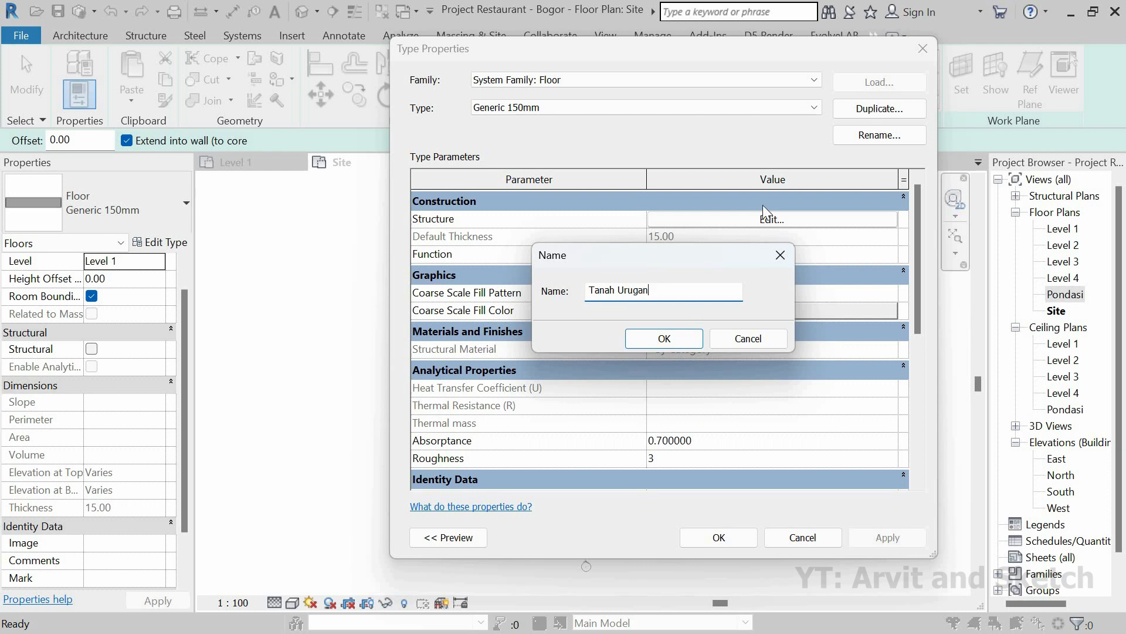
{"action": "key", "text": "Return"}
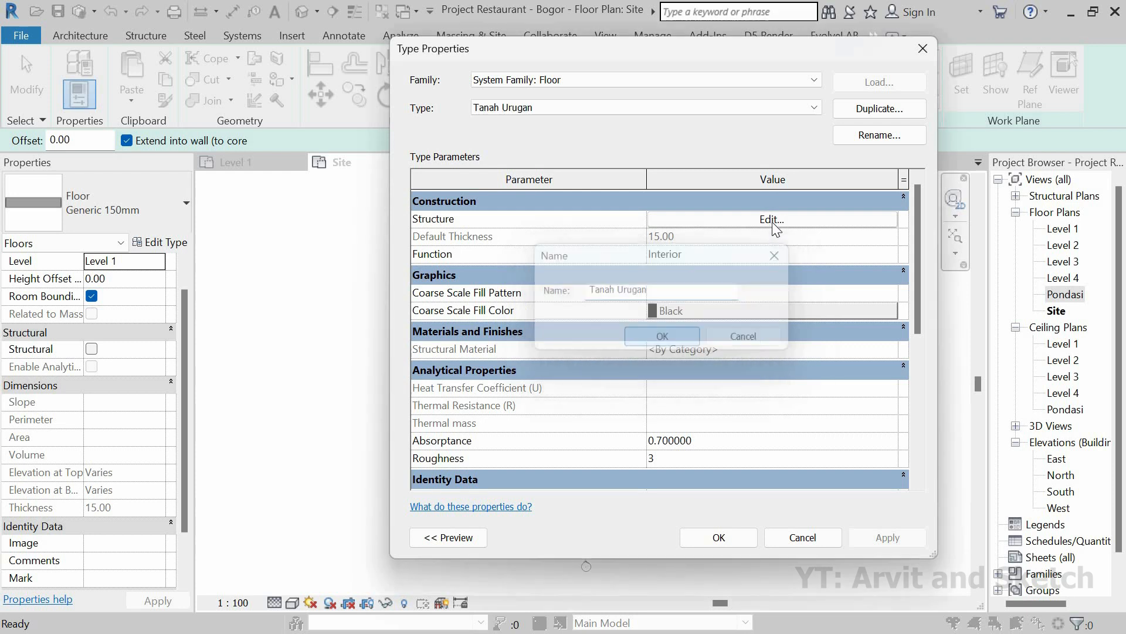
Set the thickness of the Tanah Urugan structure layer to 180 and create a new material for it.
{"action": "left_click", "coordinate": [772, 220]}
{"action": "left_click", "coordinate": [698, 228]}
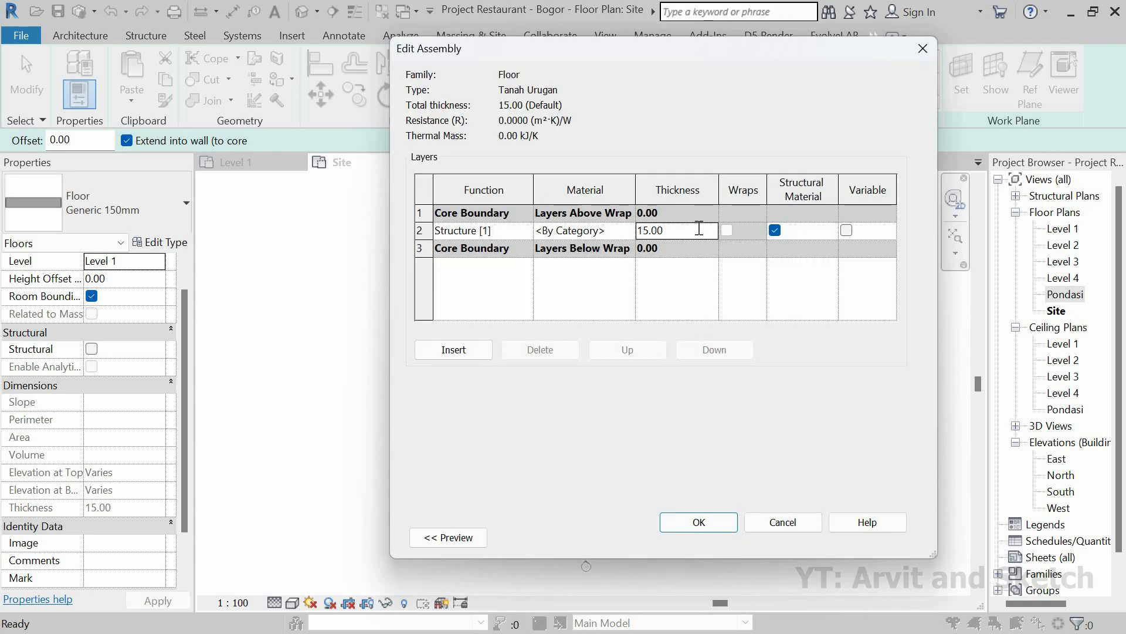
{"action": "left_click", "coordinate": [619, 231]}
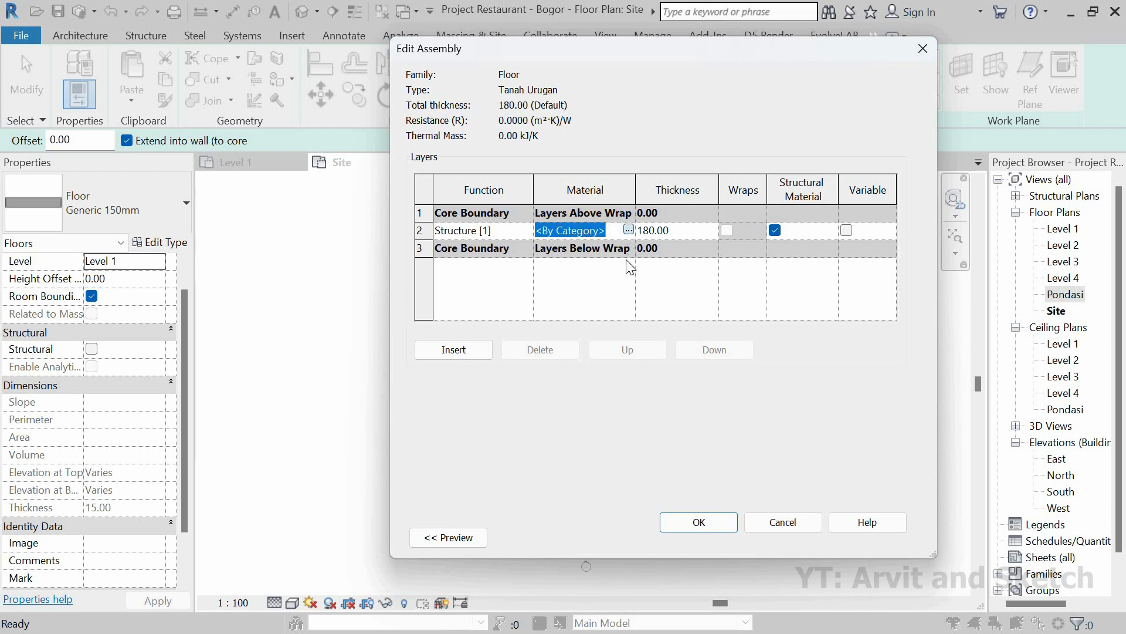
{"action": "left_click", "coordinate": [628, 229]}
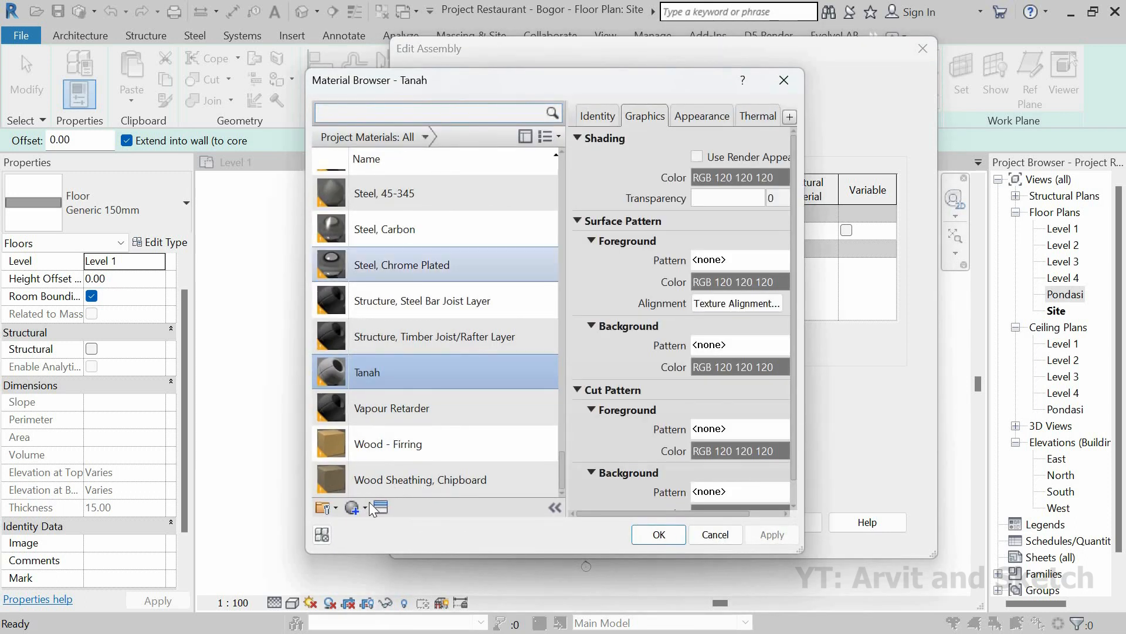
{"action": "left_click", "coordinate": [365, 507]}
{"action": "left_click", "coordinate": [379, 521]}
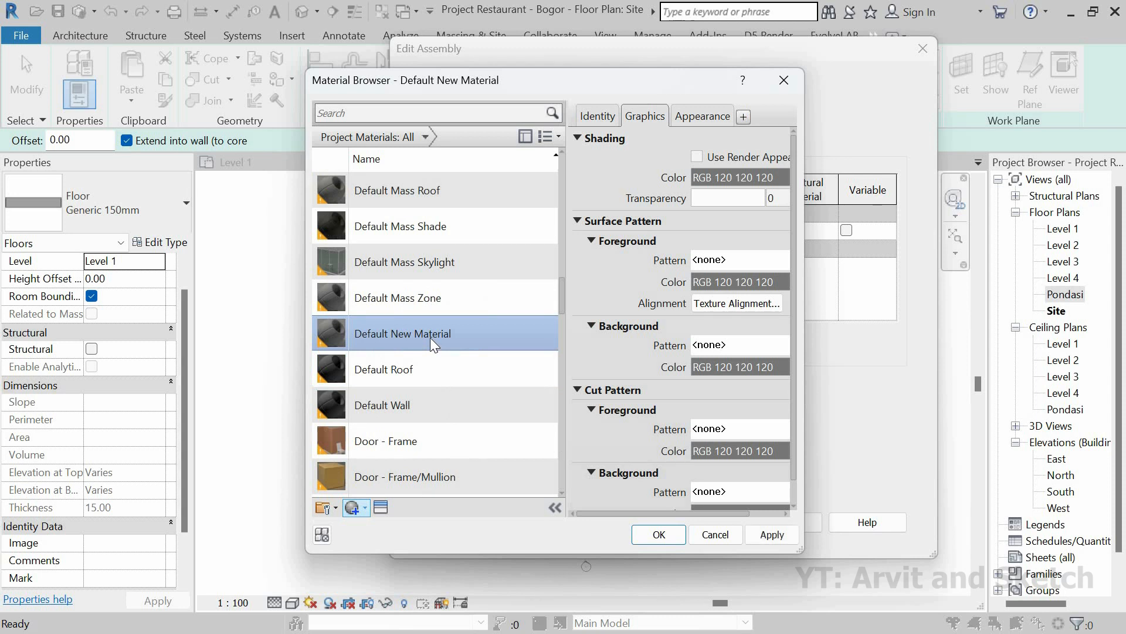
Try to rename the new default material as Tanah.
{"action": "right_click", "coordinate": [431, 336]}
{"action": "left_click", "coordinate": [454, 389]}
{"action": "type", "text": "T"}
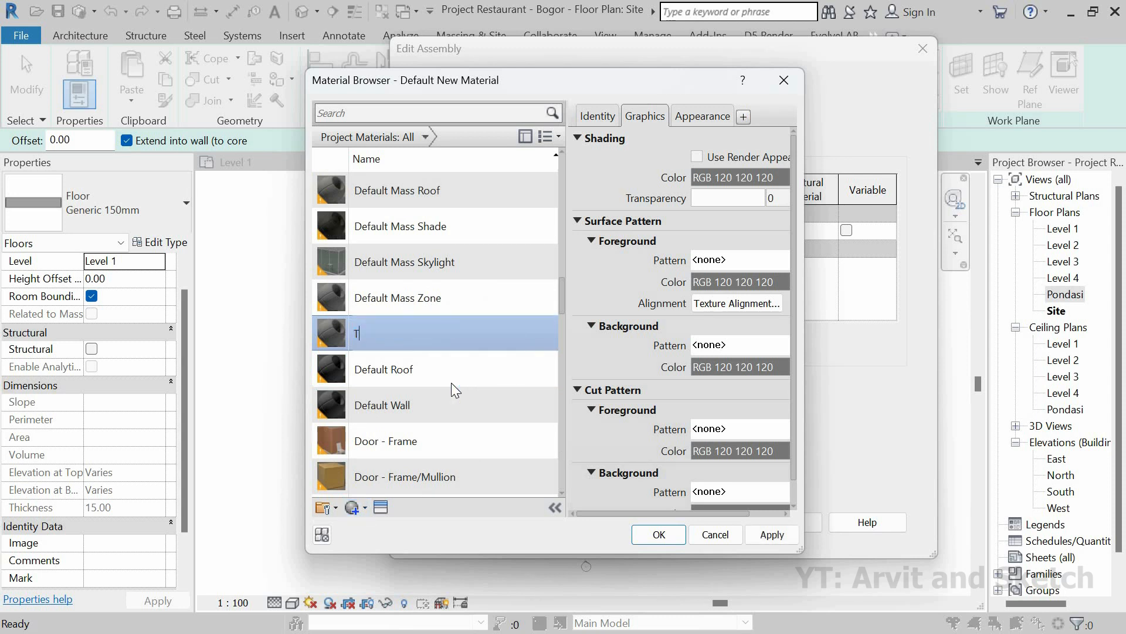
{"action": "type", "text": "anah"}
{"action": "key", "text": "Return"}
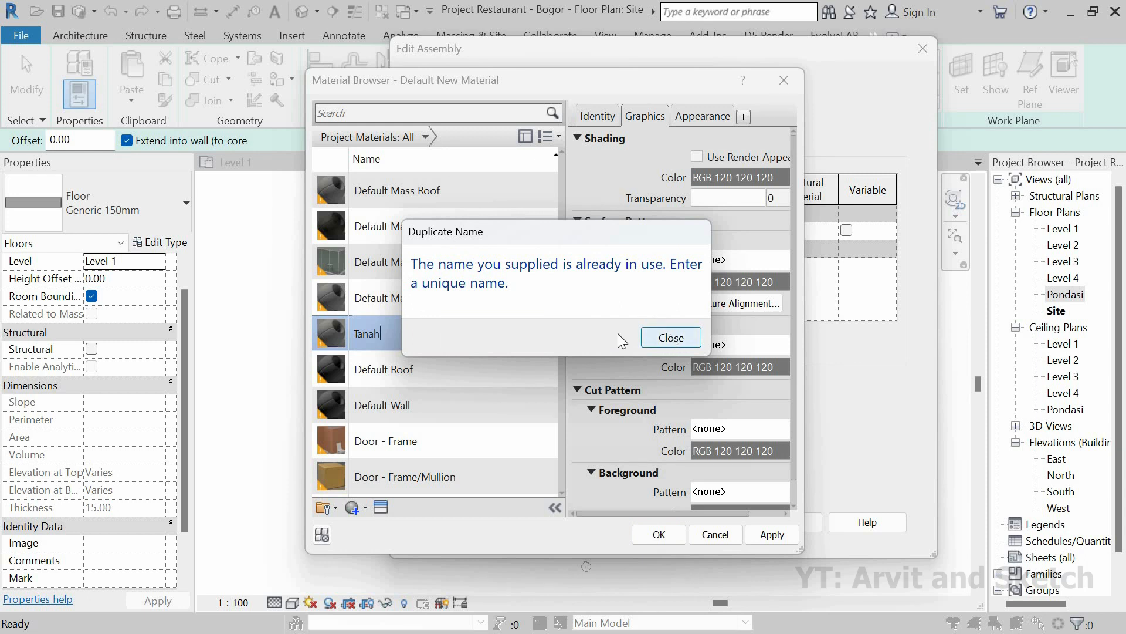
{"action": "key", "text": "Return"}
Rename the new default material as Tanah Urugan.
{"action": "right_click", "coordinate": [412, 332]}
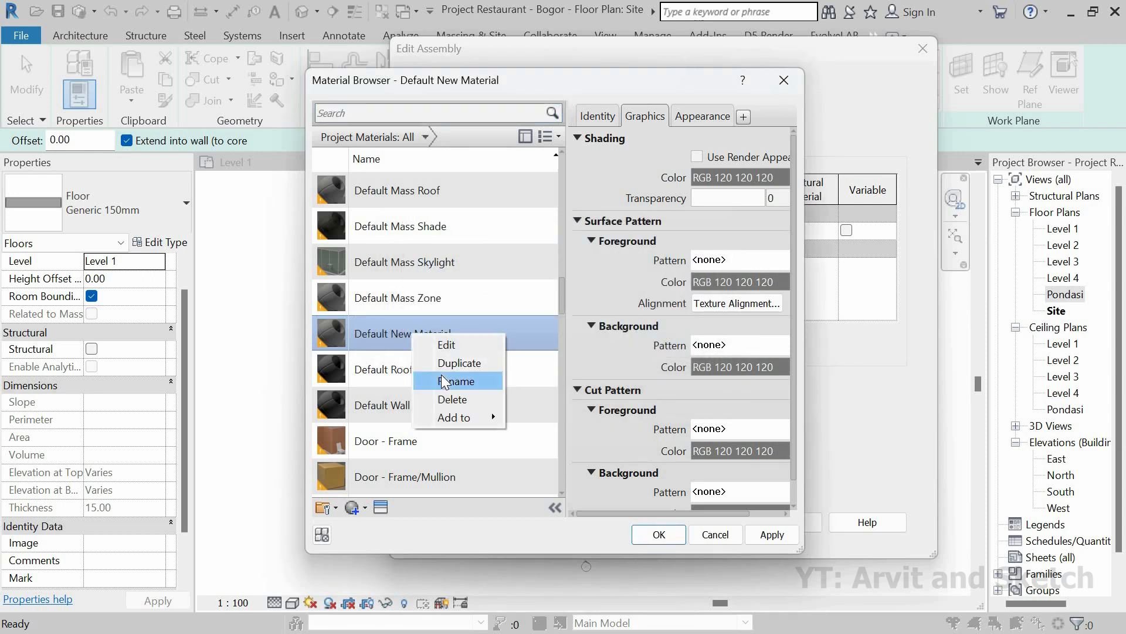
{"action": "left_click", "coordinate": [445, 381]}
{"action": "type", "text": "Tanah "}
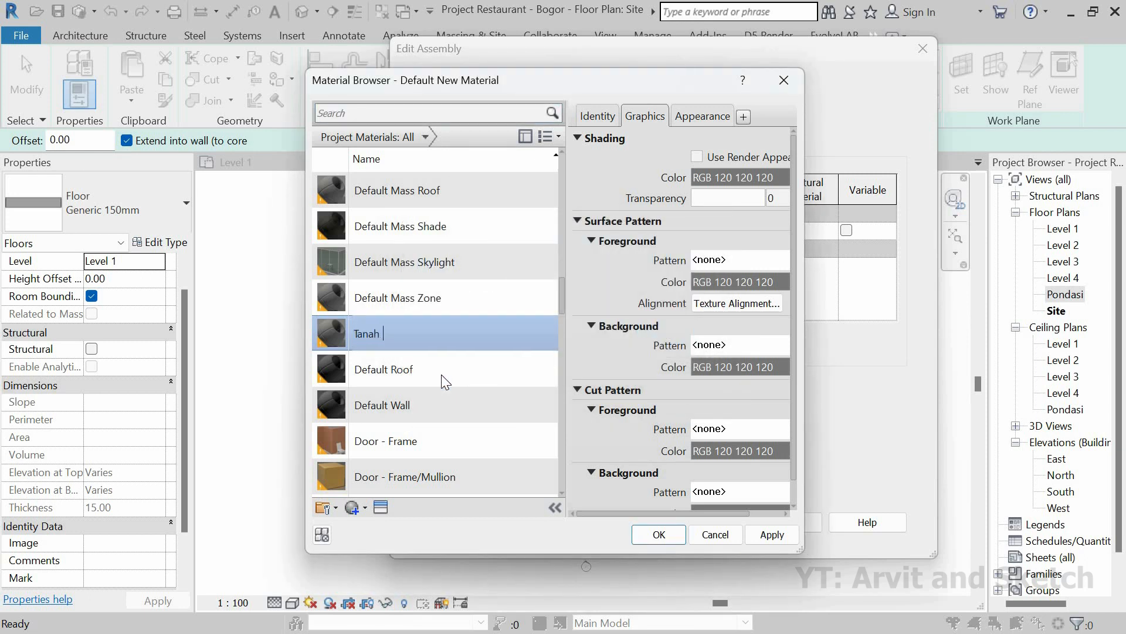
{"action": "type", "text": "Urugan"}
Search the asset library for soil, add the Earth physical asset to the Tanah Urugan material and assign that material to the layer.
{"action": "left_click", "coordinate": [381, 507]}
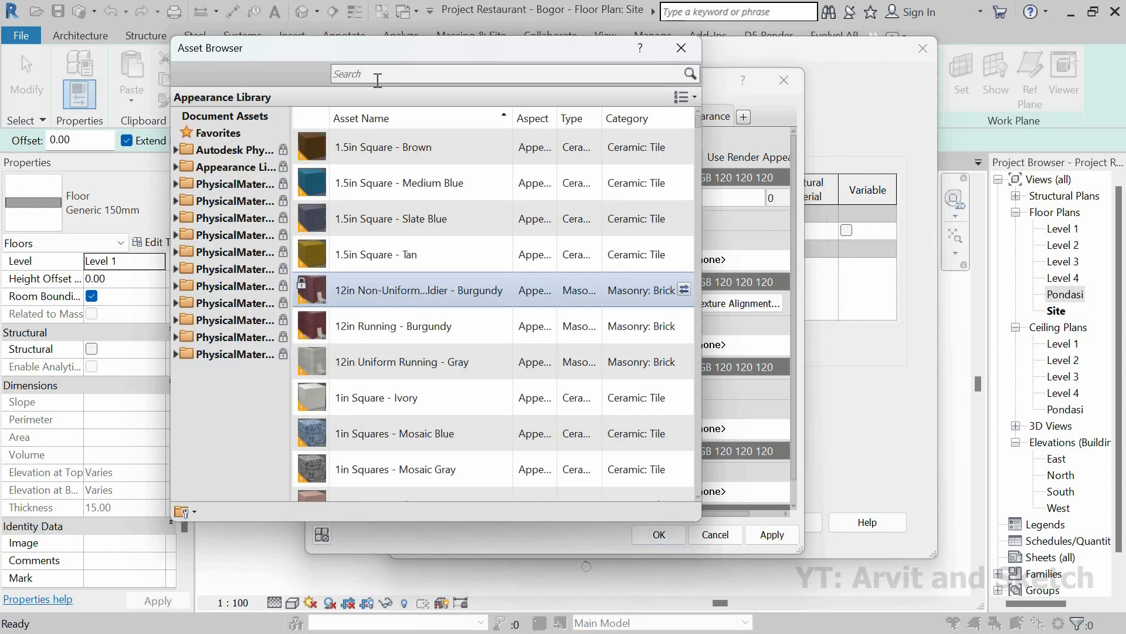
{"action": "left_click", "coordinate": [377, 76]}
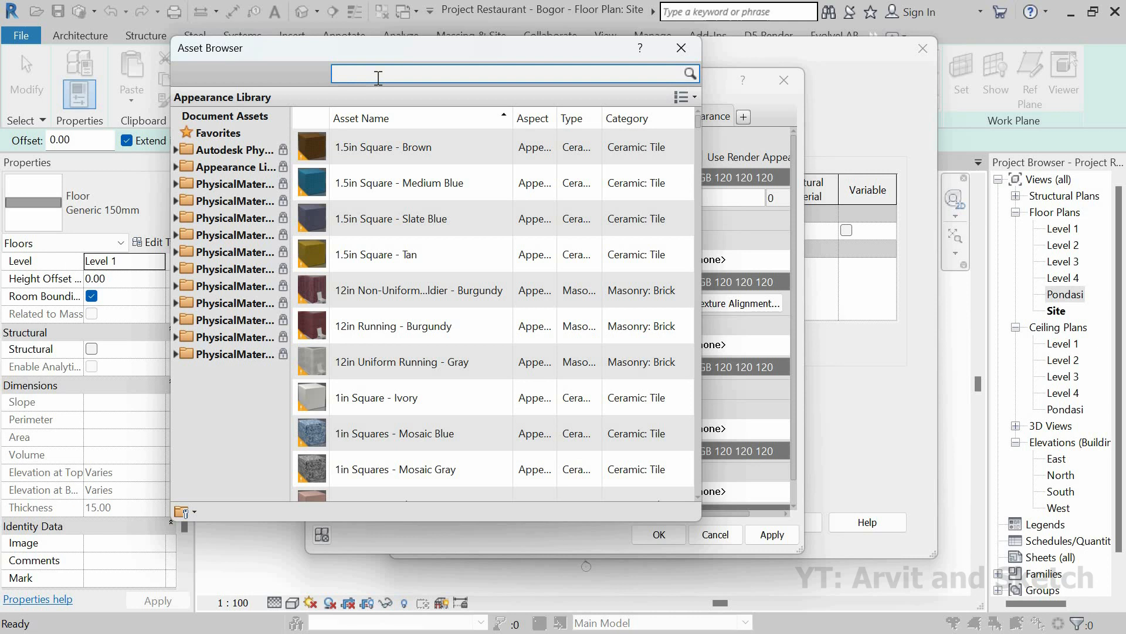
{"action": "type", "text": "soil"}
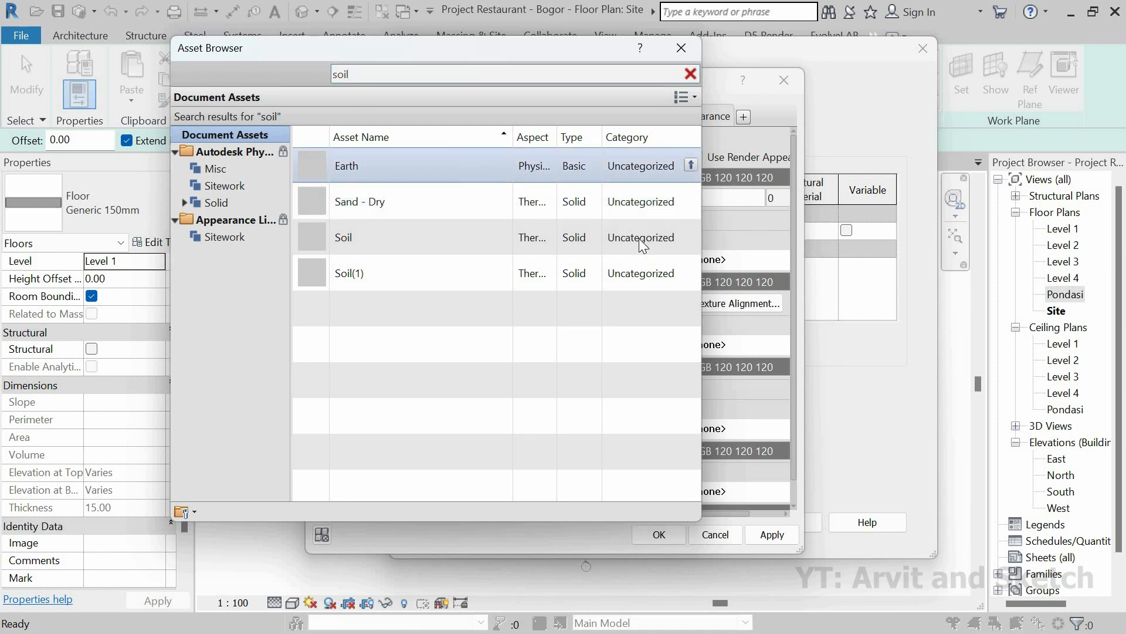
{"action": "left_click", "coordinate": [691, 73]}
{"action": "left_click", "coordinate": [681, 48]}
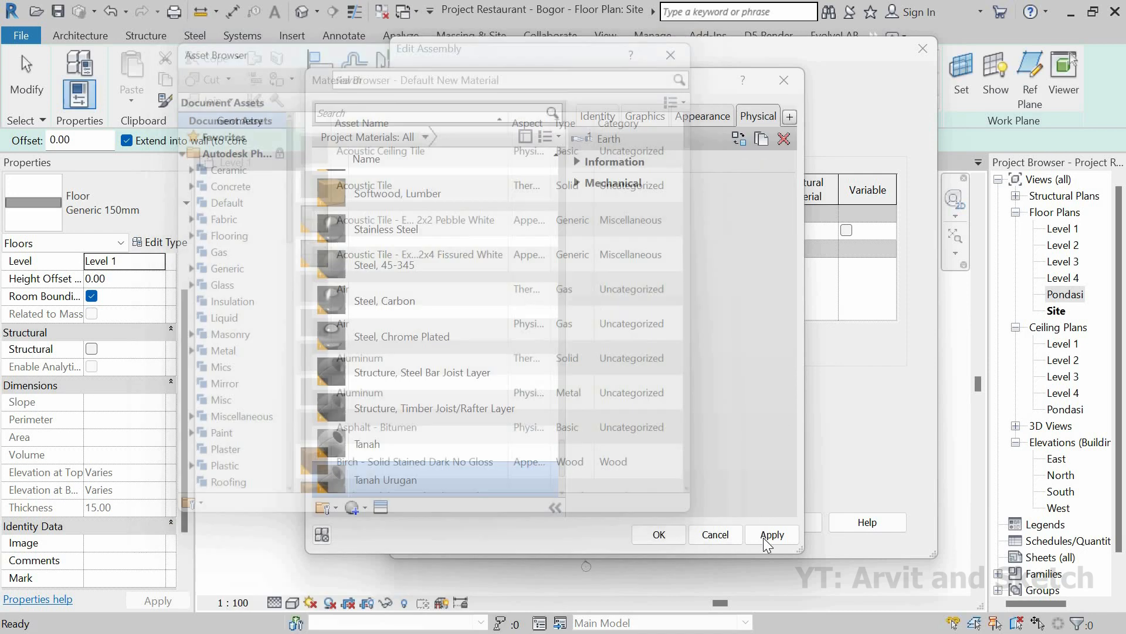
{"action": "left_click", "coordinate": [659, 534]}
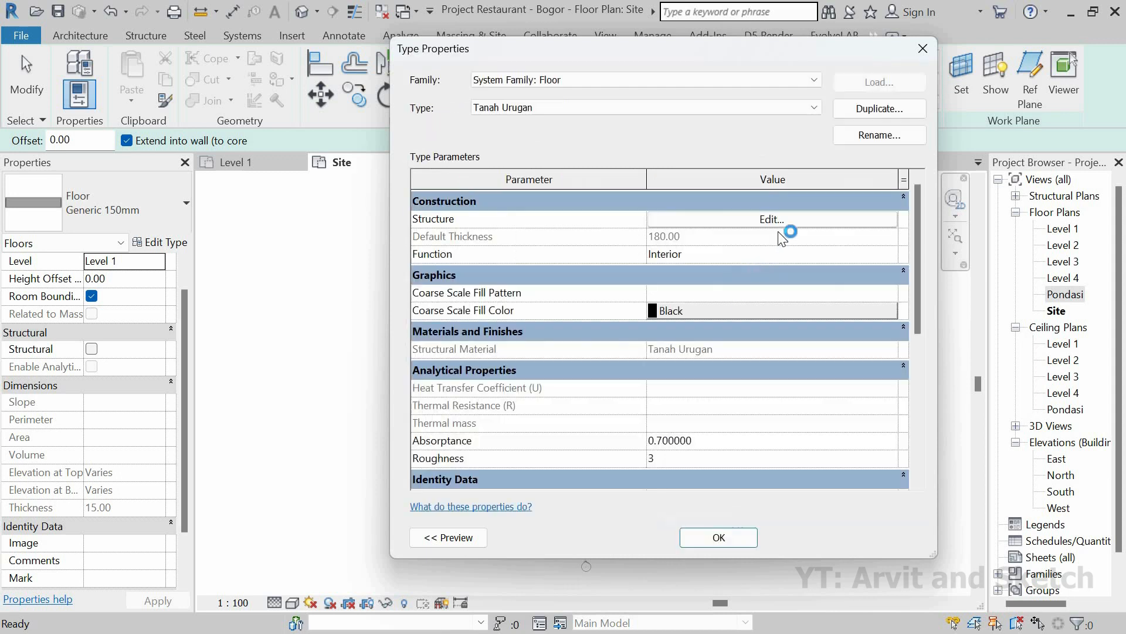
Set the Tanah Urugan type's function to Exterior and the floor's height offset from Level 1 to -10.
{"action": "left_click", "coordinate": [766, 253]}
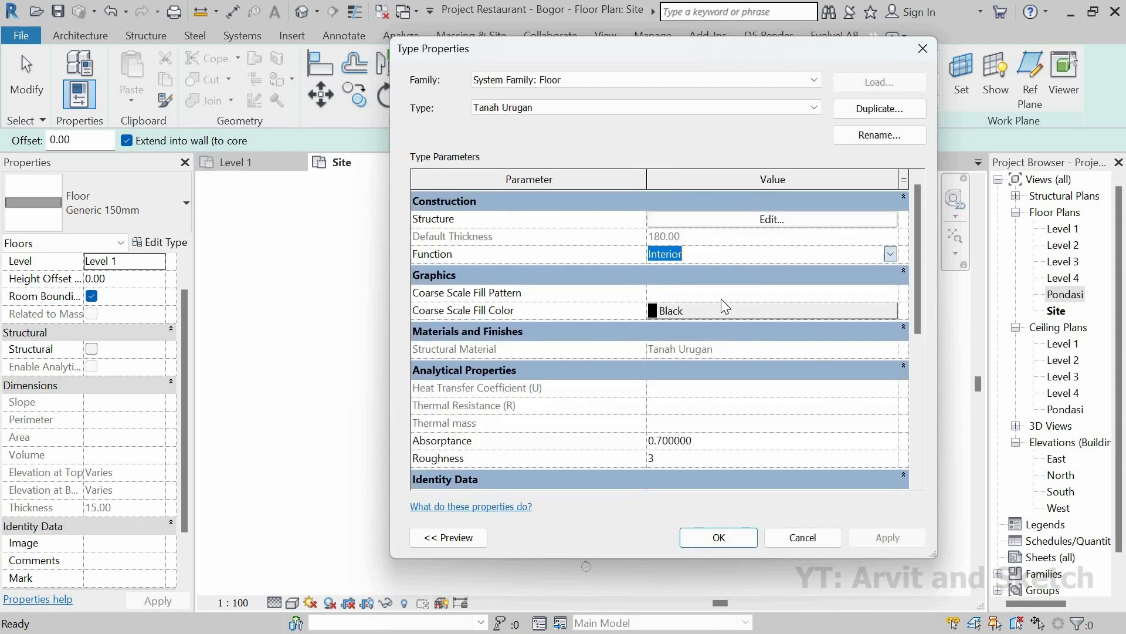
{"action": "left_click", "coordinate": [676, 288]}
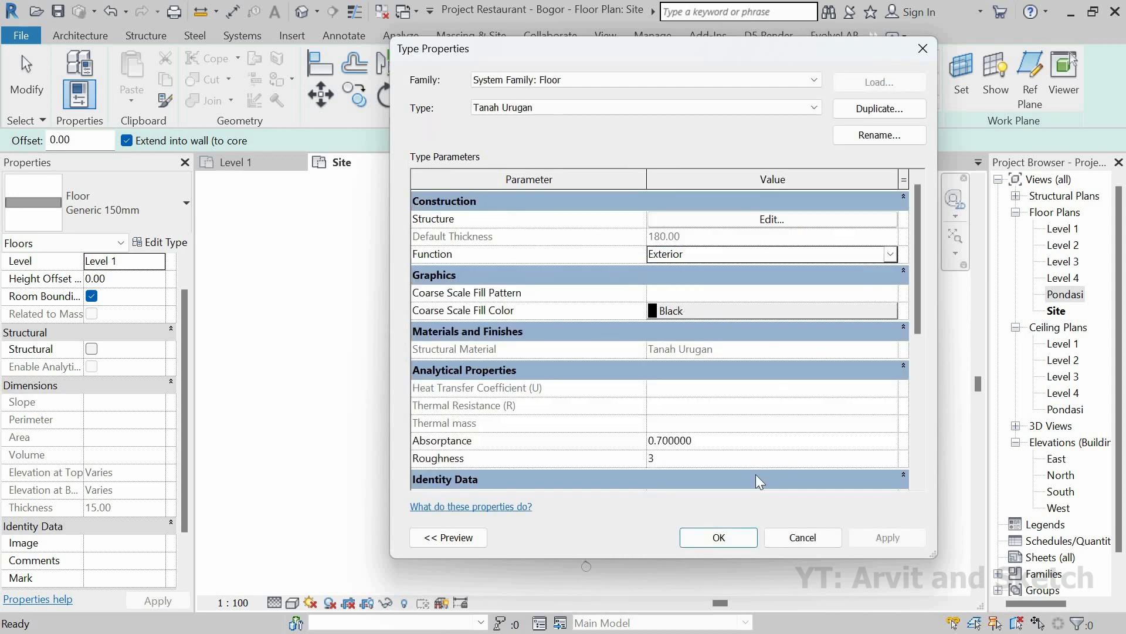
{"action": "left_click", "coordinate": [727, 544]}
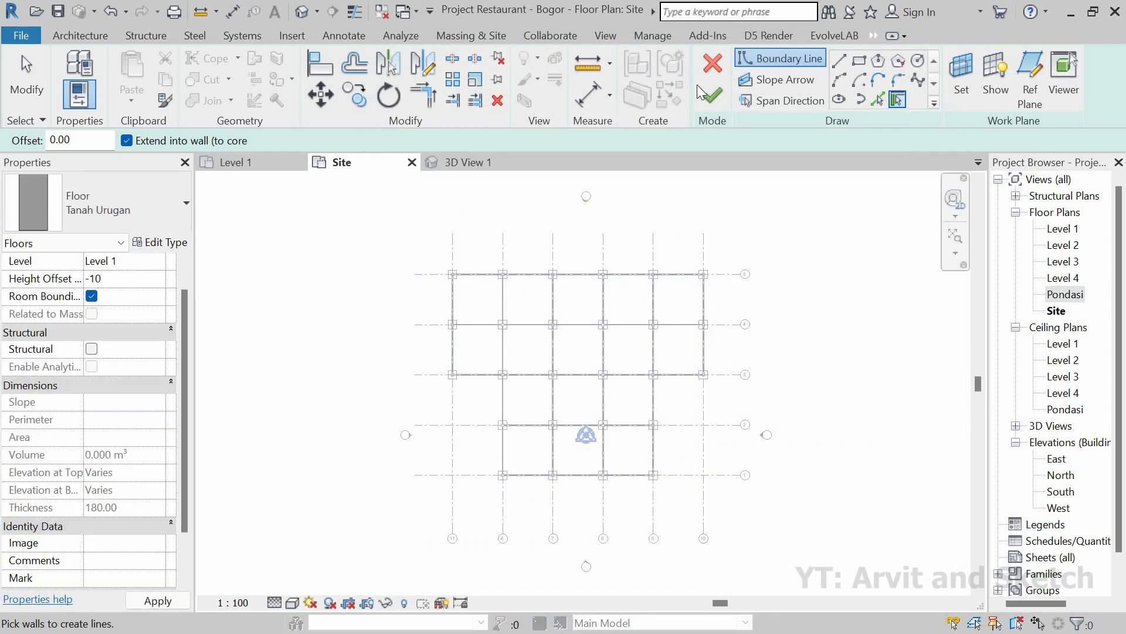
Draw the floor boundary with straight lines from the grid 11 corner column along the topmost sloof's inner edge and around the grid 6 column.
{"action": "left_click", "coordinate": [844, 64]}
{"action": "left_click", "coordinate": [844, 64]}
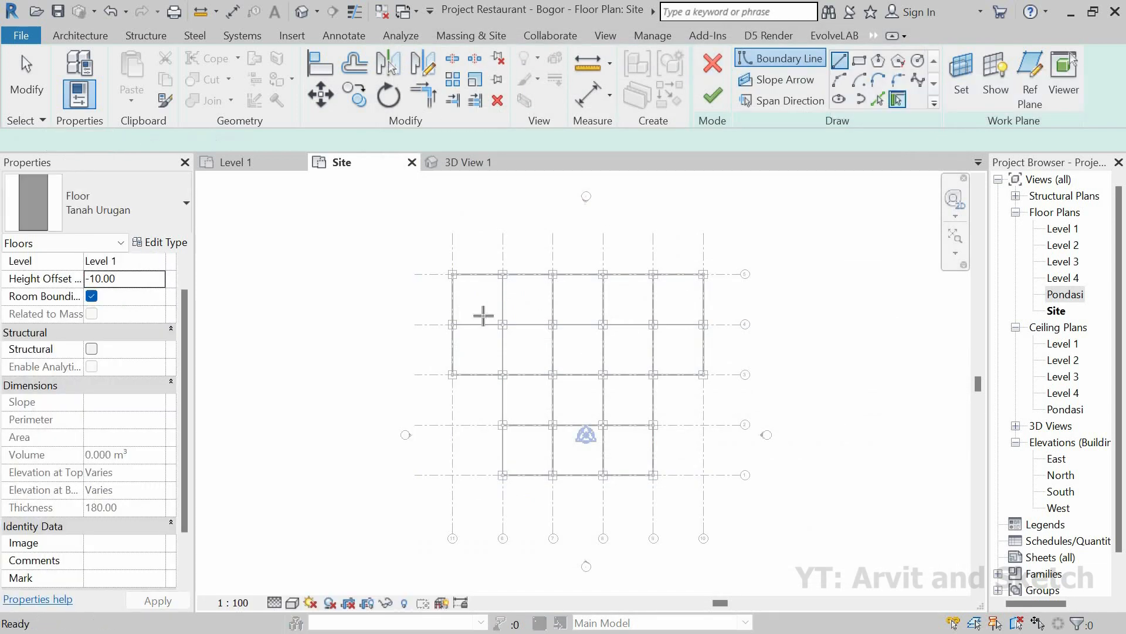
{"action": "scroll", "coordinate": [455, 274], "scroll_direction": "up", "scroll_amount": 5}
{"action": "scroll", "coordinate": [401, 271], "scroll_direction": "up", "scroll_amount": 2}
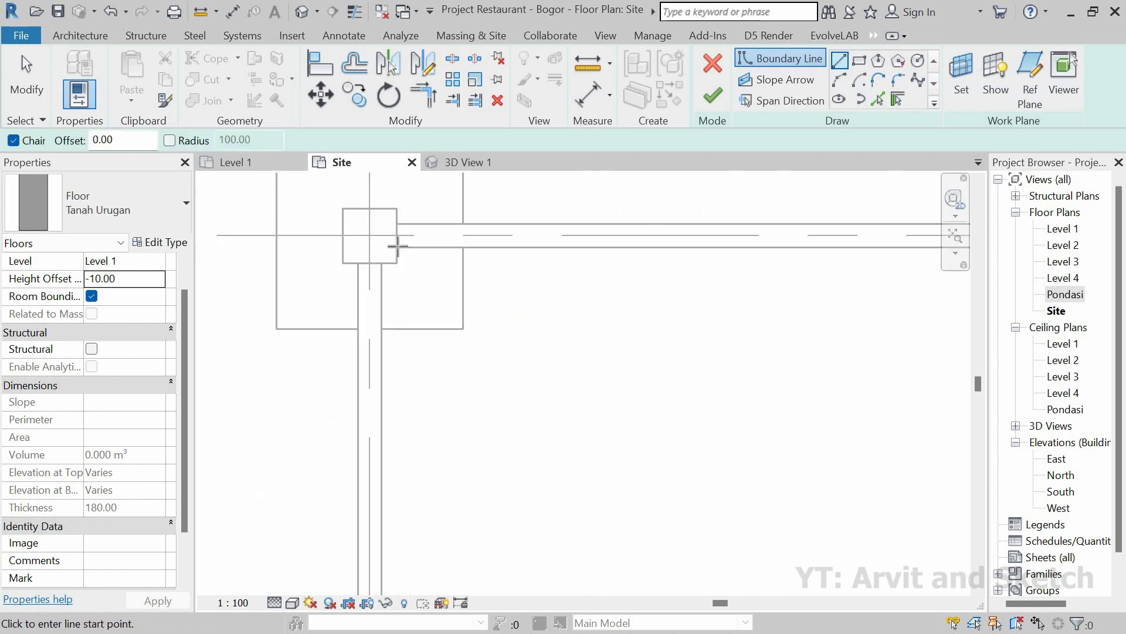
{"action": "left_click", "coordinate": [427, 276]}
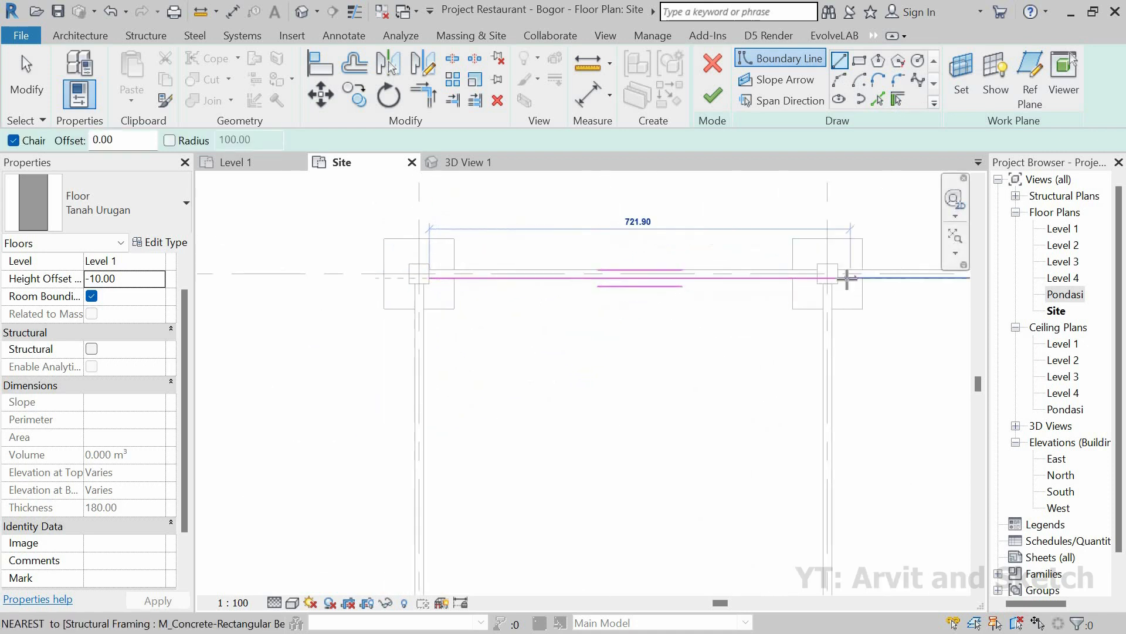
{"action": "scroll", "coordinate": [712, 260], "scroll_direction": "up", "scroll_amount": 3}
{"action": "left_click", "coordinate": [713, 261]}
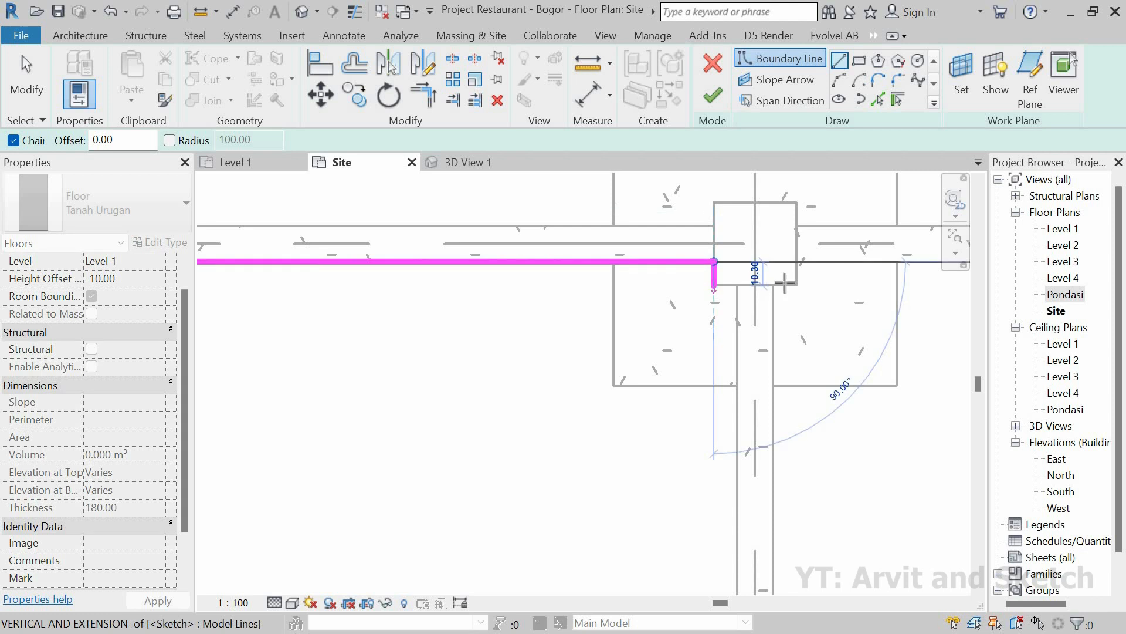
{"action": "left_click", "coordinate": [713, 286]}
{"action": "left_click", "coordinate": [798, 286]}
{"action": "left_click", "coordinate": [798, 263]}
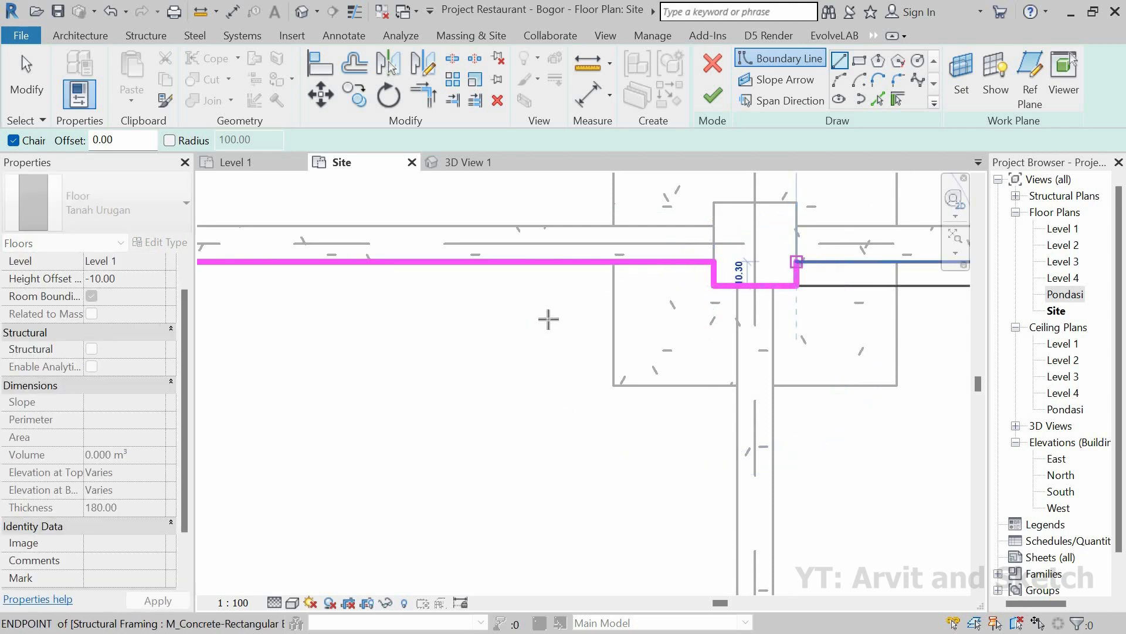
Continue the floor boundary along the topmost sloof's inner edge to the grid 7 column and around its inner face.
{"action": "scroll", "coordinate": [549, 319], "scroll_direction": "down", "scroll_amount": 5}
{"action": "scroll", "coordinate": [795, 300], "scroll_direction": "up", "scroll_amount": 5}
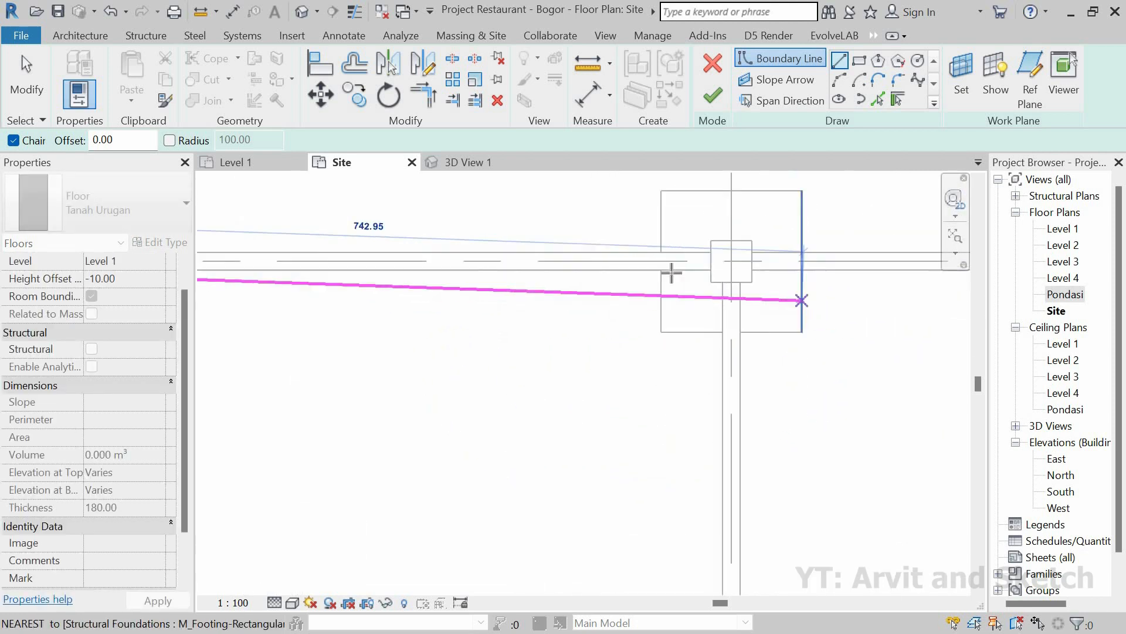
{"action": "left_click", "coordinate": [672, 256]}
{"action": "left_click", "coordinate": [729, 274]}
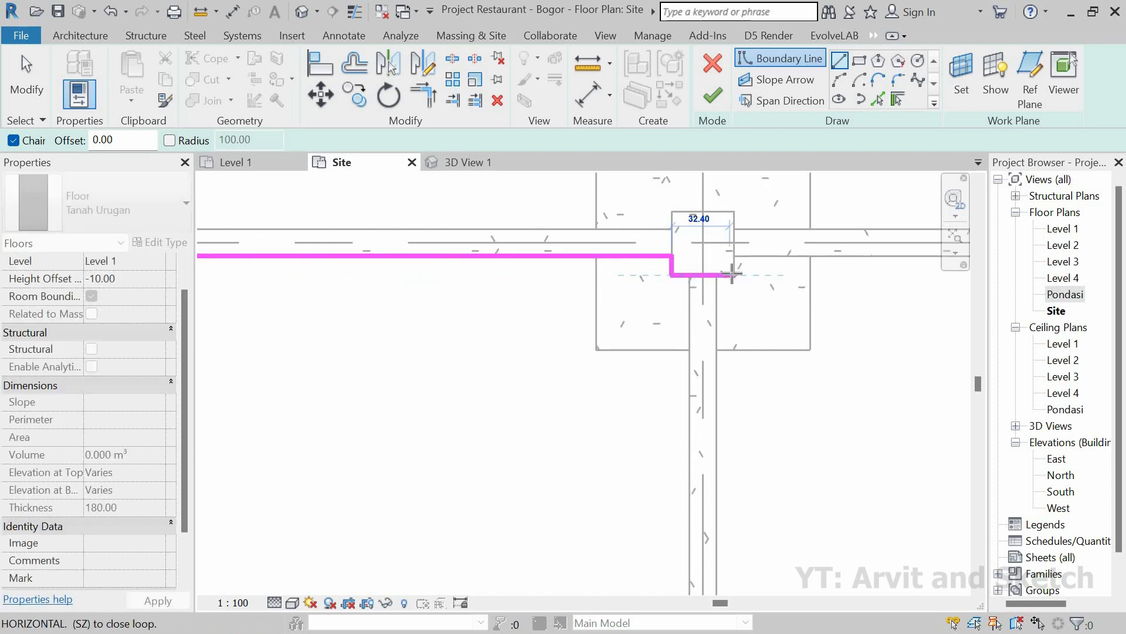
{"action": "left_click", "coordinate": [734, 274]}
{"action": "left_click", "coordinate": [735, 256]}
Continue the floor boundary along the topmost sloof's inner edge to the fourth column from the west and around its inner face.
{"action": "scroll", "coordinate": [622, 306], "scroll_direction": "down", "scroll_amount": 6}
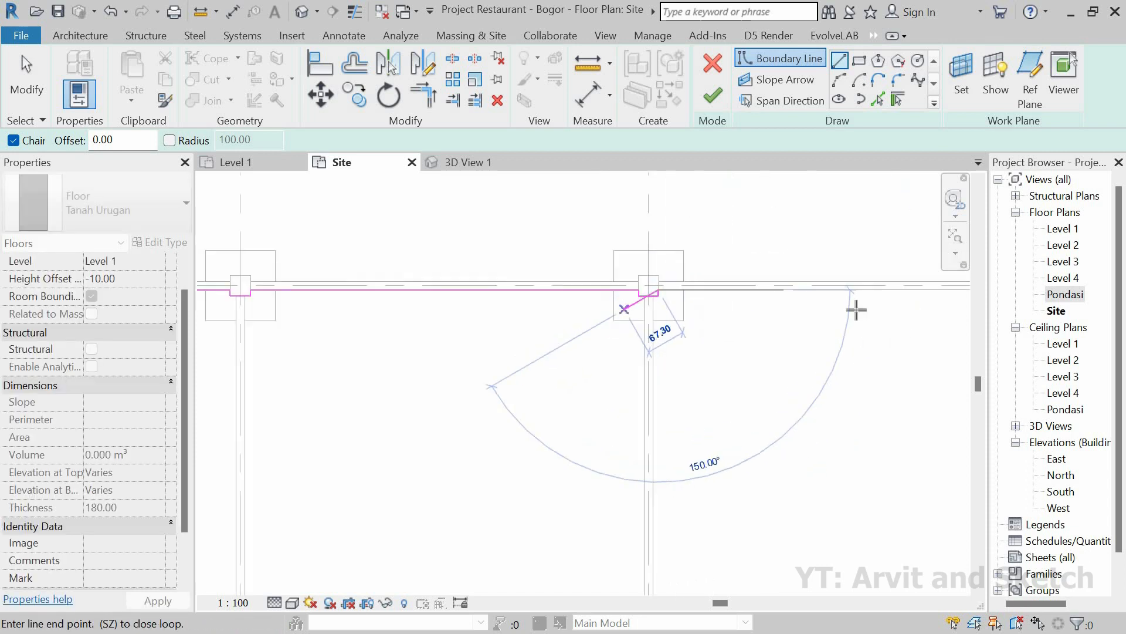
{"action": "scroll", "coordinate": [817, 309], "scroll_direction": "up", "scroll_amount": 2}
{"action": "scroll", "coordinate": [757, 297], "scroll_direction": "up", "scroll_amount": 5}
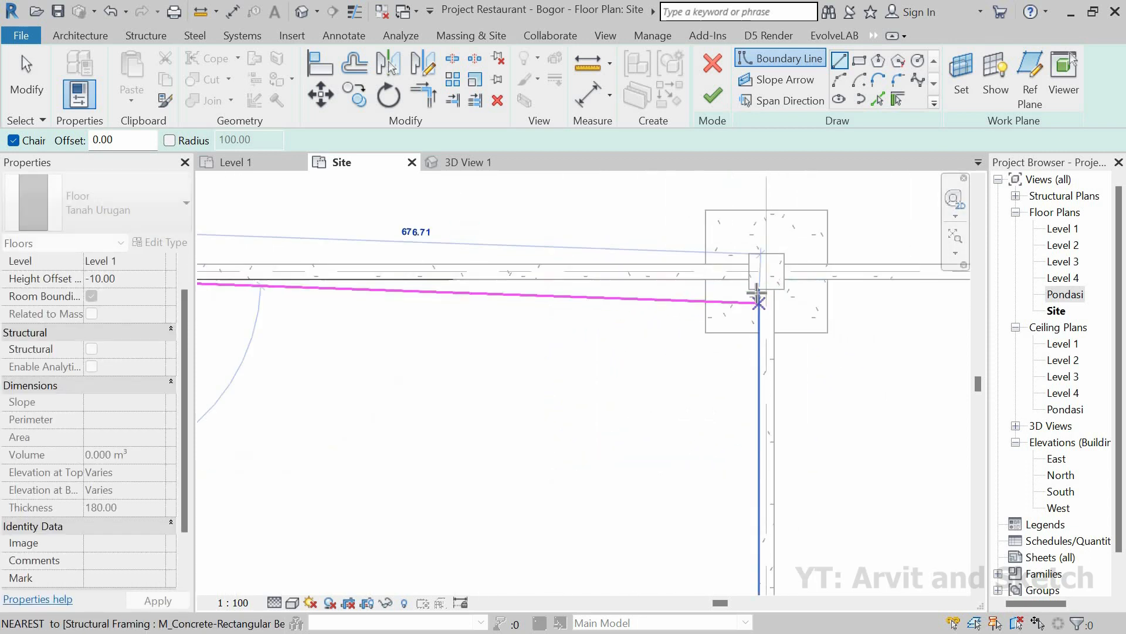
{"action": "left_click", "coordinate": [752, 277]}
{"action": "scroll", "coordinate": [749, 289], "scroll_direction": "up", "scroll_amount": 2}
{"action": "left_click", "coordinate": [750, 290]}
{"action": "left_click", "coordinate": [804, 290]}
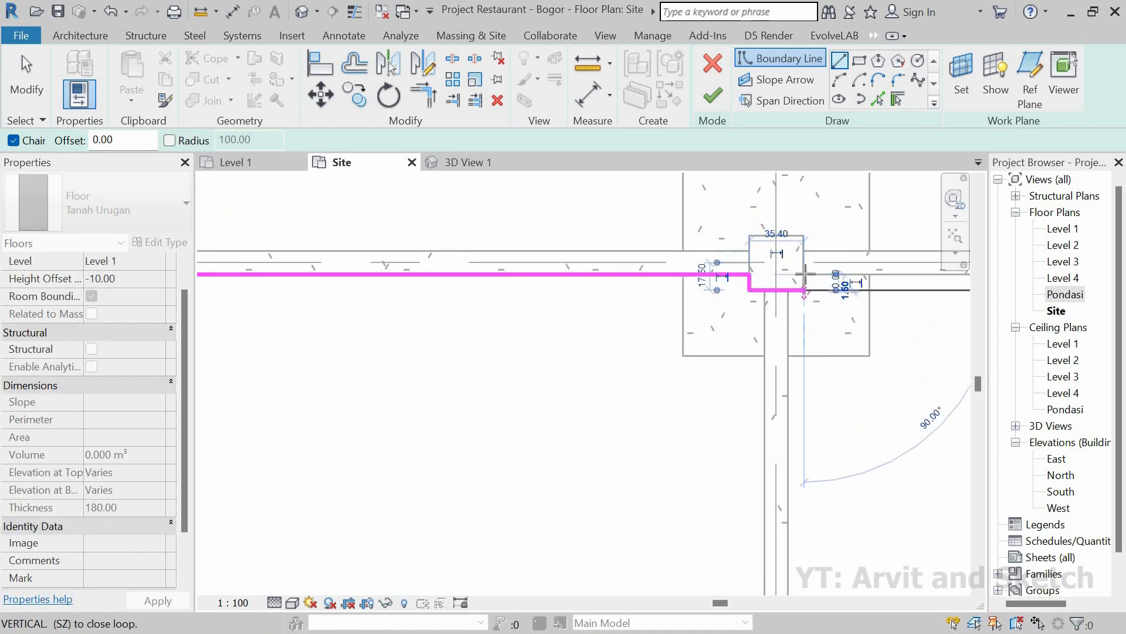
{"action": "left_click", "coordinate": [804, 274]}
Extend the floor boundary along the topmost sloof to the fifth column from the west and trace around its inner face.
{"action": "scroll", "coordinate": [698, 327], "scroll_direction": "down", "scroll_amount": 6}
{"action": "scroll", "coordinate": [817, 319], "scroll_direction": "up", "scroll_amount": 5}
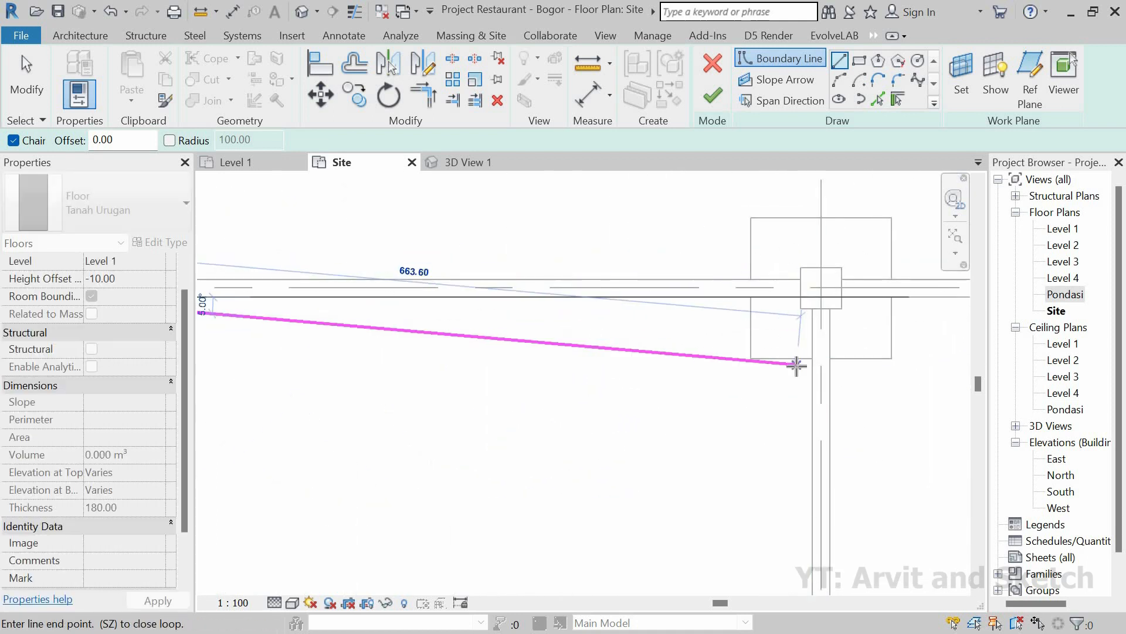
{"action": "left_click", "coordinate": [802, 296]}
{"action": "left_click", "coordinate": [802, 308]}
{"action": "left_click", "coordinate": [843, 307]}
{"action": "left_click", "coordinate": [843, 296]}
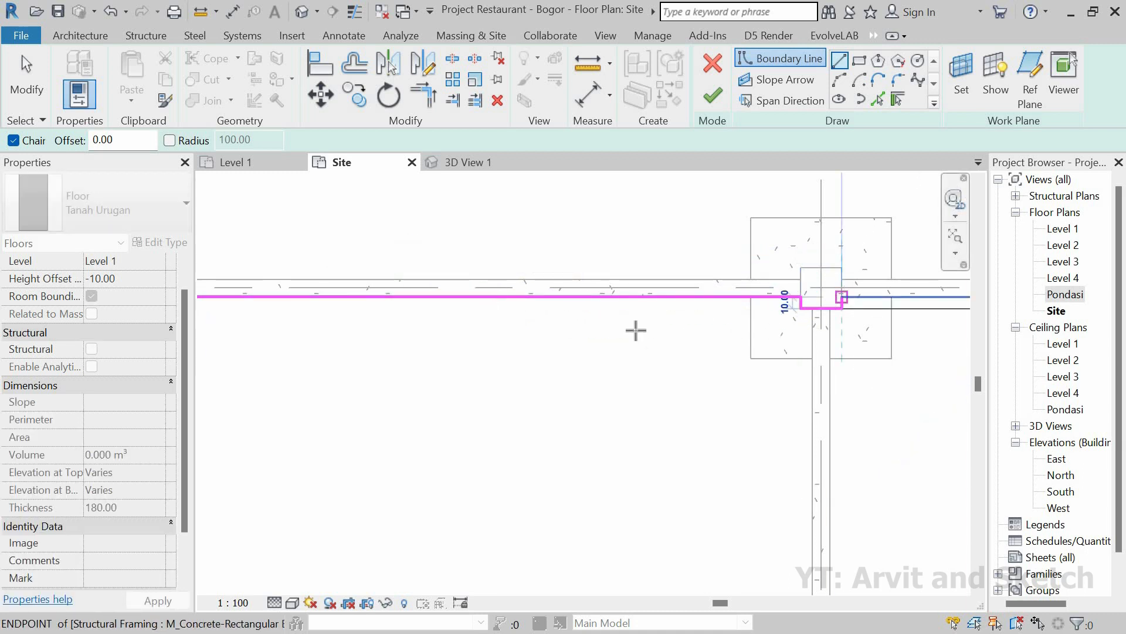
Draw the boundary along the last bay of the topmost sloof to the northeast corner column, stepping around its inner corner.
{"action": "scroll", "coordinate": [633, 343], "scroll_direction": "down", "scroll_amount": 7}
{"action": "scroll", "coordinate": [792, 345], "scroll_direction": "up", "scroll_amount": 5}
{"action": "scroll", "coordinate": [709, 332], "scroll_direction": "up", "scroll_amount": 2}
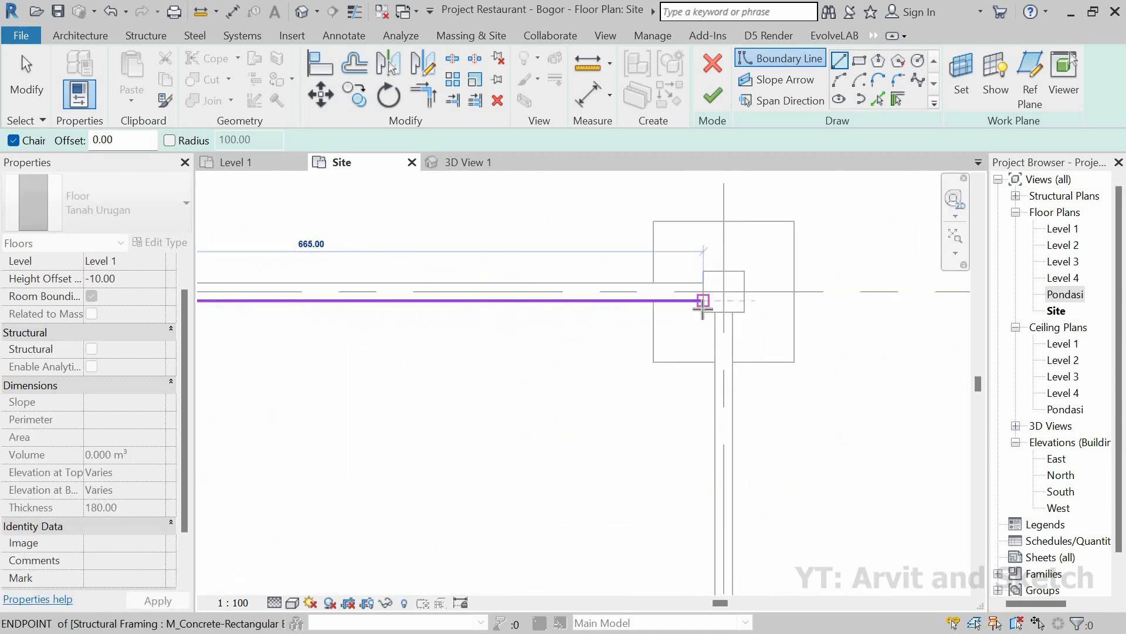
{"action": "left_click", "coordinate": [703, 302]}
{"action": "left_click", "coordinate": [703, 312]}
{"action": "left_click", "coordinate": [715, 312]}
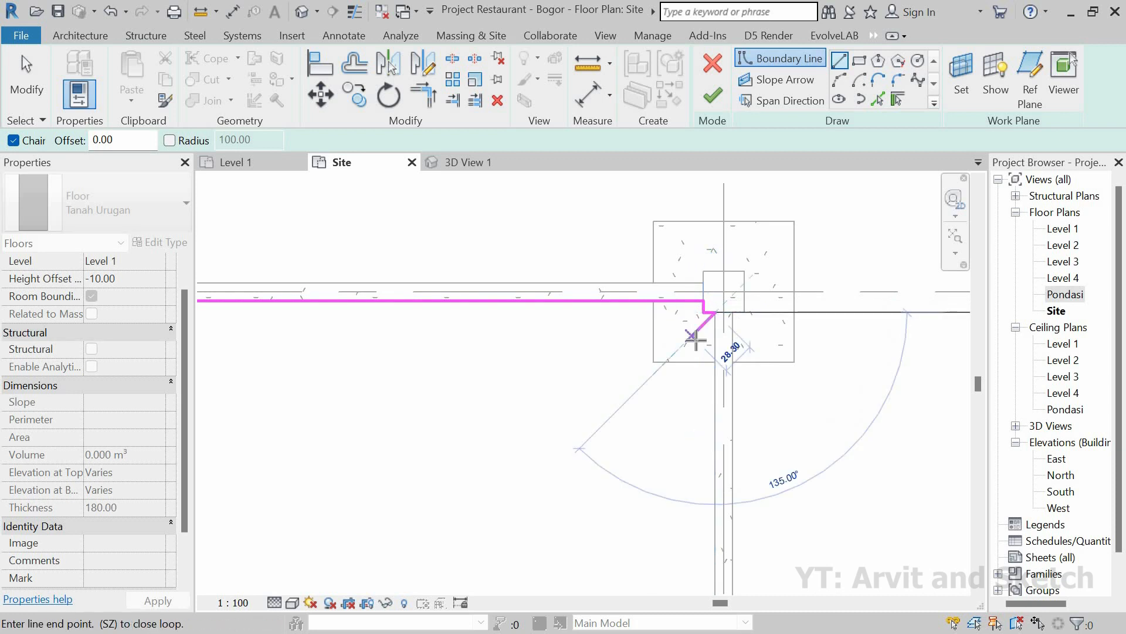
Draw the boundary down the easternmost sloof's inner edge to the grid 4 column and around its inner face.
{"action": "scroll", "coordinate": [749, 282], "scroll_direction": "down", "scroll_amount": 5}
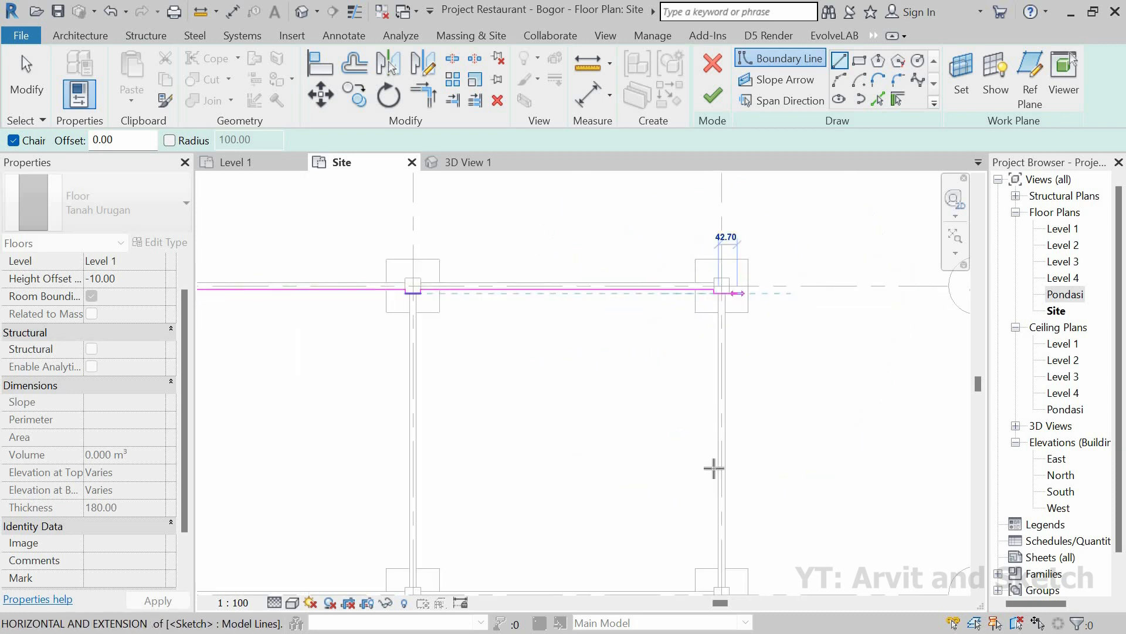
{"action": "scroll", "coordinate": [772, 435], "scroll_direction": "up", "scroll_amount": 5}
{"action": "scroll", "coordinate": [733, 483], "scroll_direction": "up", "scroll_amount": 3}
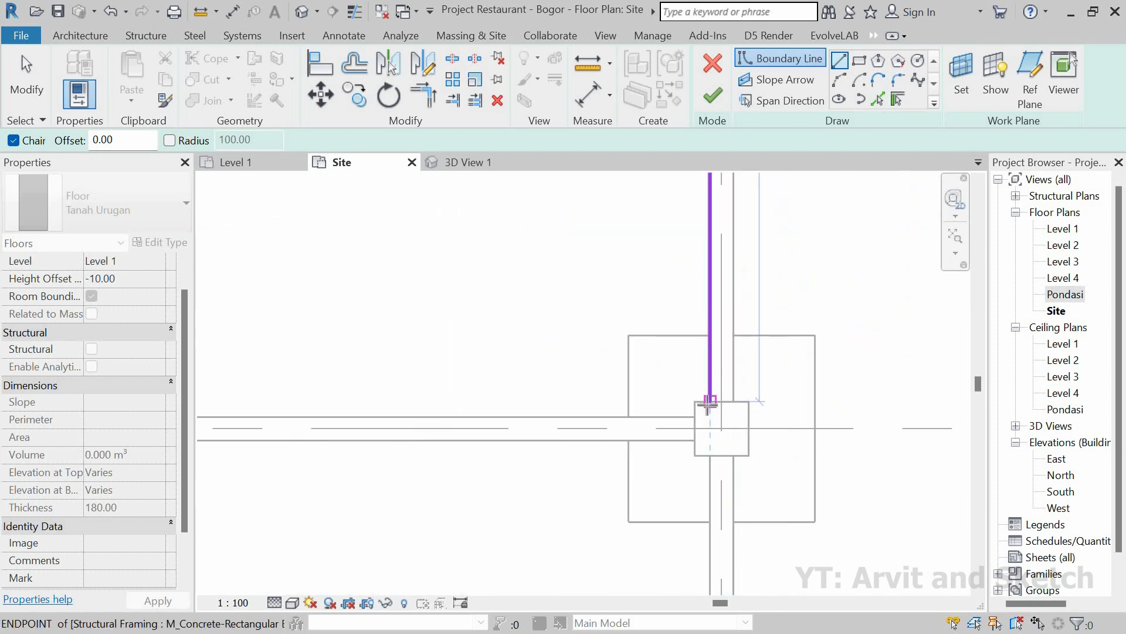
{"action": "left_click", "coordinate": [710, 401]}
{"action": "left_click", "coordinate": [694, 402]}
{"action": "left_click", "coordinate": [695, 454]}
Continue the boundary down the easternmost sloof to the grid 3 corner column and around its inner corner to the grid 3 sloof.
{"action": "scroll", "coordinate": [696, 456], "scroll_direction": "down", "scroll_amount": 5}
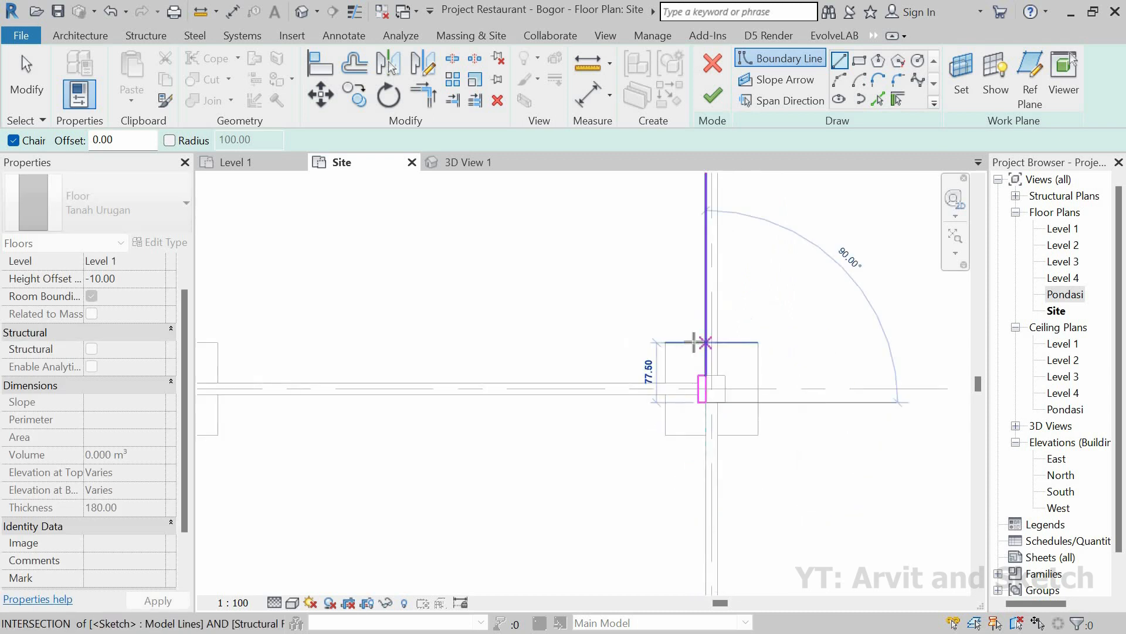
{"action": "scroll", "coordinate": [692, 446], "scroll_direction": "up", "scroll_amount": 5}
{"action": "left_click", "coordinate": [696, 402]}
{"action": "left_click", "coordinate": [679, 403]}
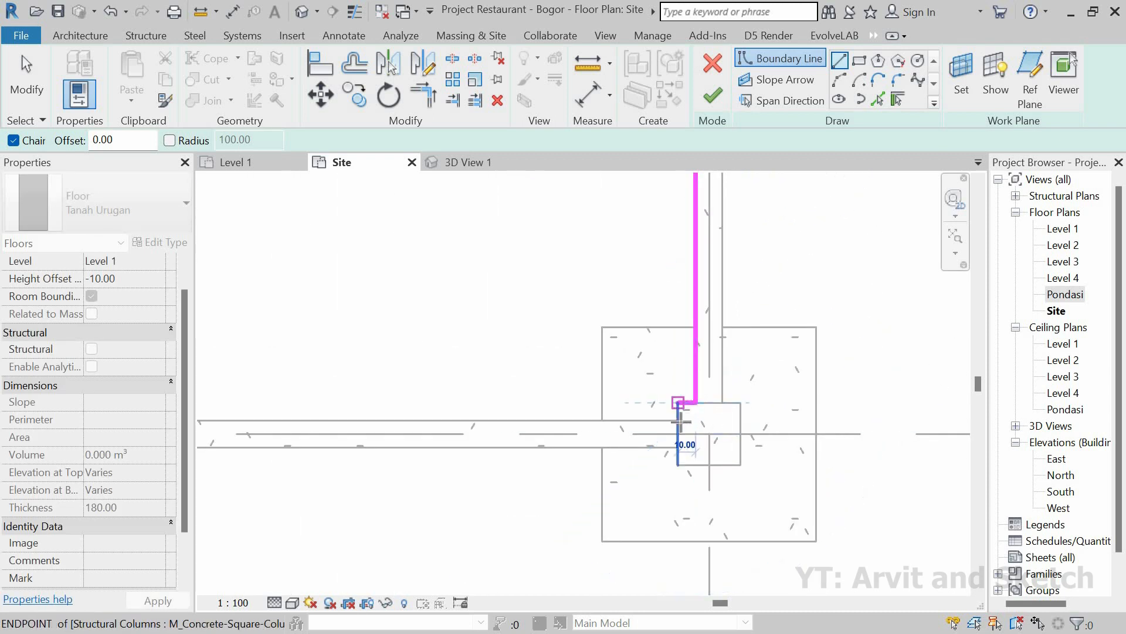
{"action": "left_click", "coordinate": [678, 421]}
Draw the boundary west along the grid 3 sloof's inner edge to the inside-corner column and trace around that column.
{"action": "scroll", "coordinate": [769, 432], "scroll_direction": "down", "scroll_amount": 5}
{"action": "scroll", "coordinate": [546, 422], "scroll_direction": "down", "scroll_amount": 5}
{"action": "scroll", "coordinate": [521, 347], "scroll_direction": "up", "scroll_amount": 5}
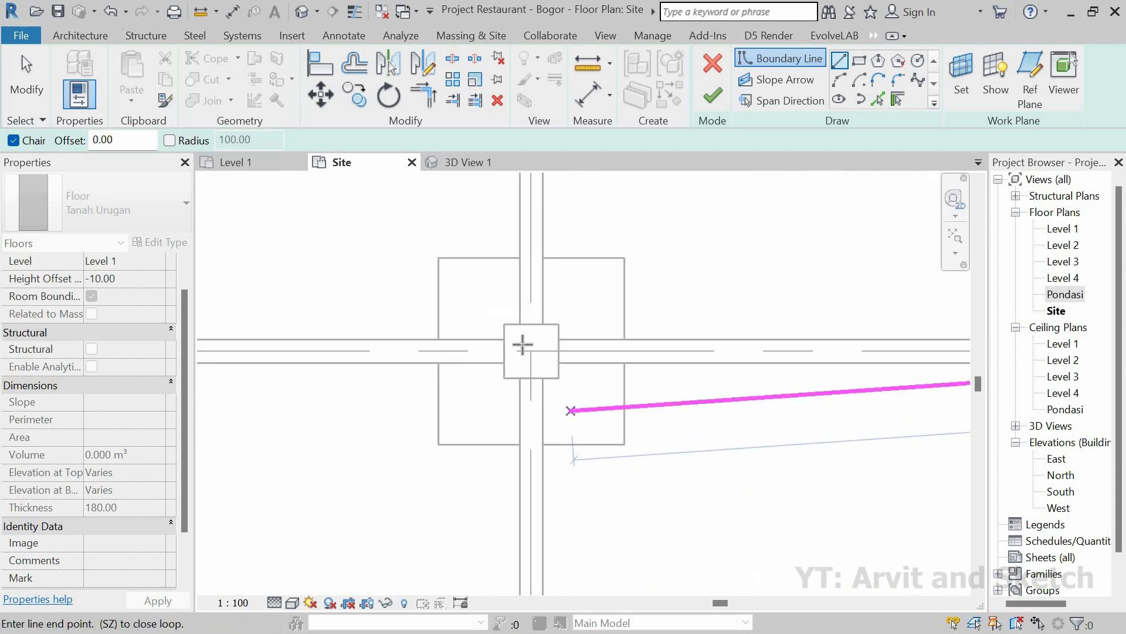
{"action": "left_click", "coordinate": [558, 339]}
{"action": "left_click", "coordinate": [558, 323]}
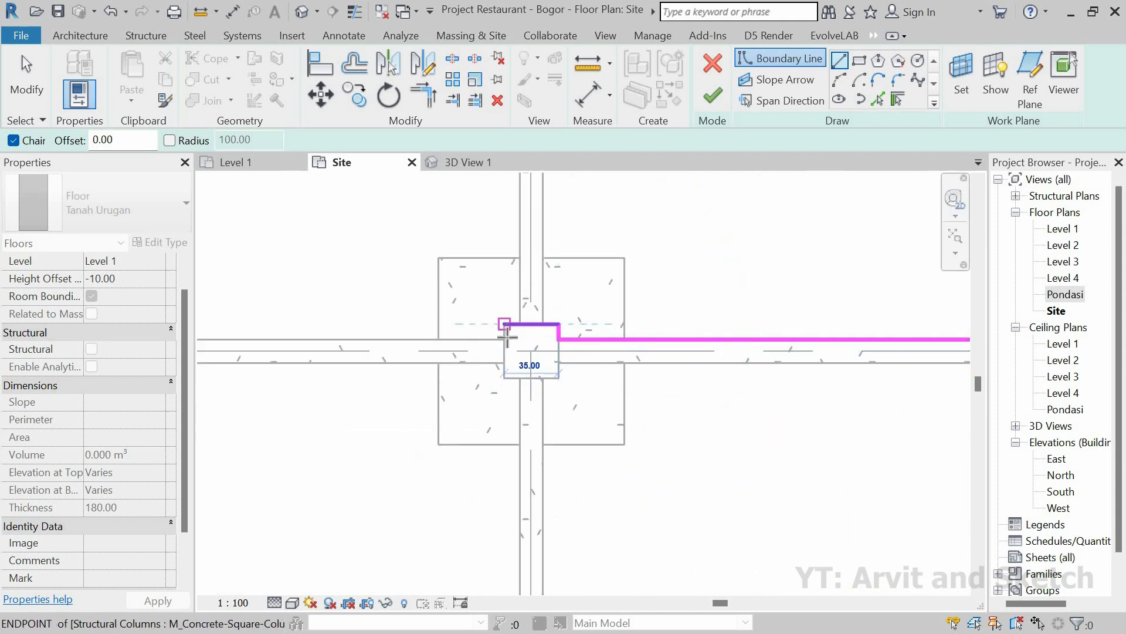
{"action": "left_click", "coordinate": [503, 323]}
{"action": "left_click", "coordinate": [516, 376]}
Draw the boundary down the lower block's east sloof to the grid 2 column and around its inner face.
{"action": "scroll", "coordinate": [573, 395], "scroll_direction": "down", "scroll_amount": 5}
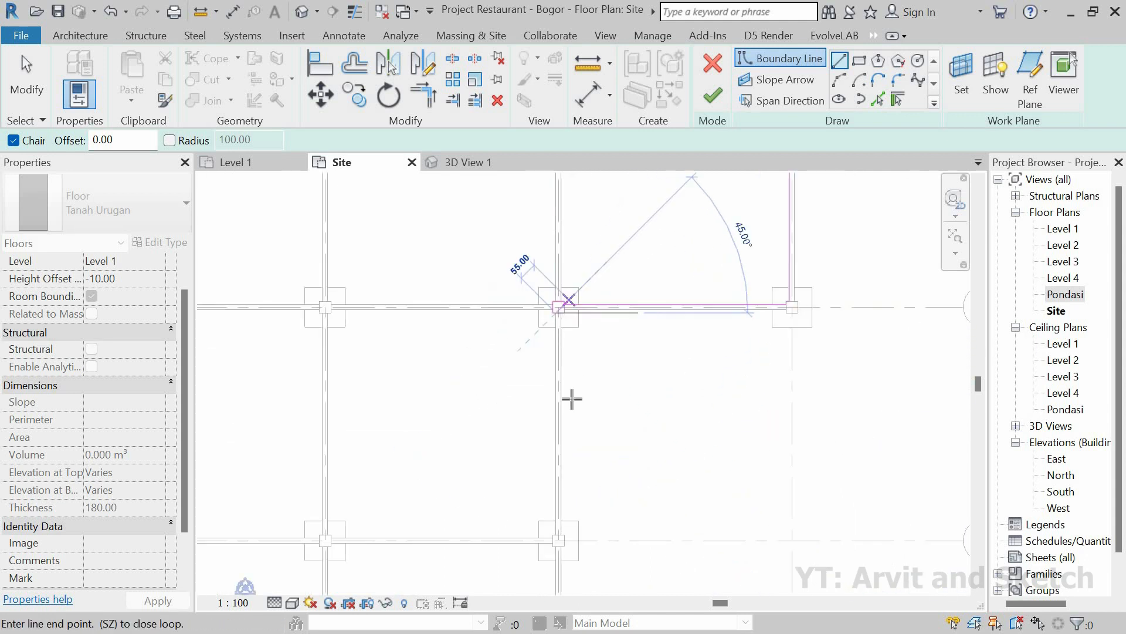
{"action": "scroll", "coordinate": [558, 432], "scroll_direction": "up", "scroll_amount": 5}
{"action": "scroll", "coordinate": [561, 405], "scroll_direction": "up", "scroll_amount": 4}
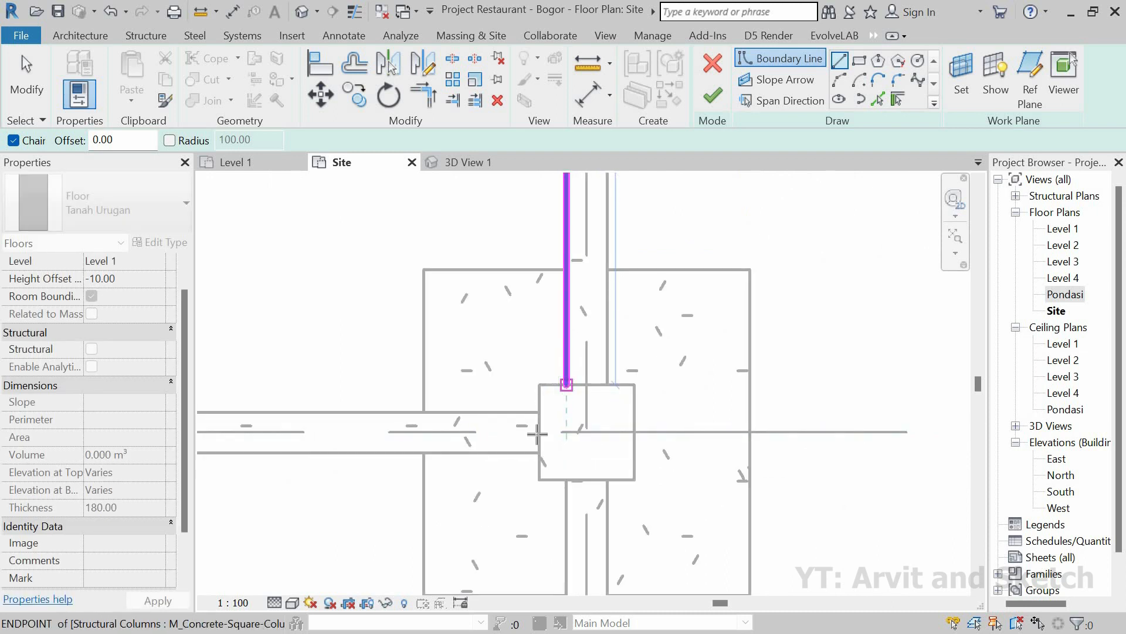
{"action": "left_click", "coordinate": [566, 384]}
{"action": "left_click", "coordinate": [535, 384]}
{"action": "left_click", "coordinate": [536, 481]}
{"action": "left_click", "coordinate": [567, 481]}
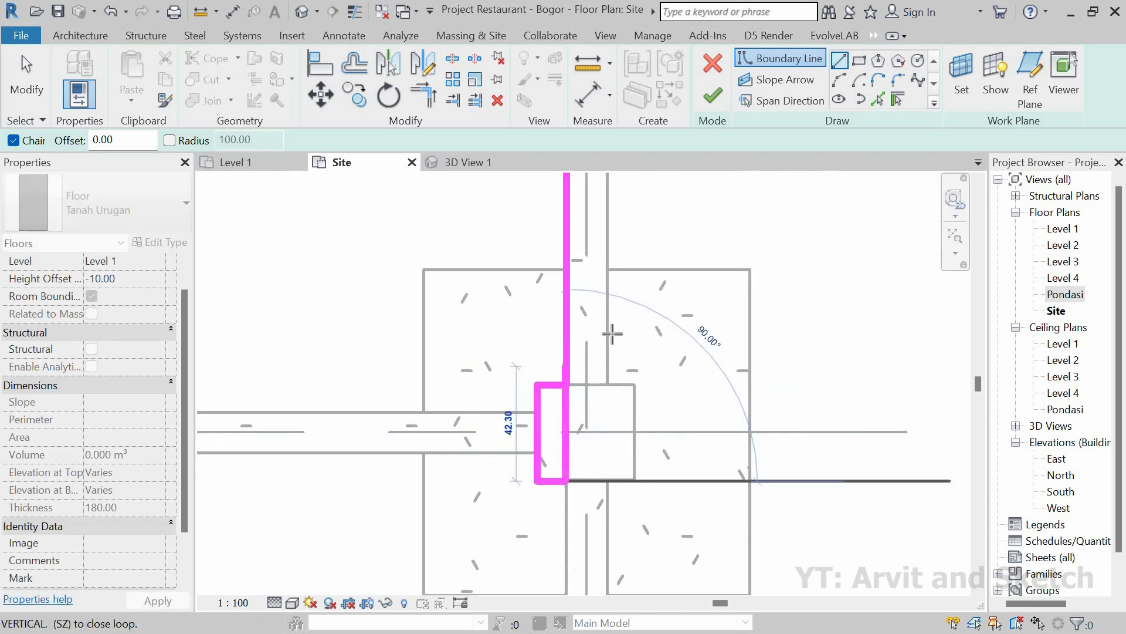
Continue the boundary down the lower block's east sloof to the grid 1 corner column and around its inner corner.
{"action": "scroll", "coordinate": [611, 333], "scroll_direction": "down", "scroll_amount": 4}
{"action": "scroll", "coordinate": [598, 522], "scroll_direction": "up", "scroll_amount": 4}
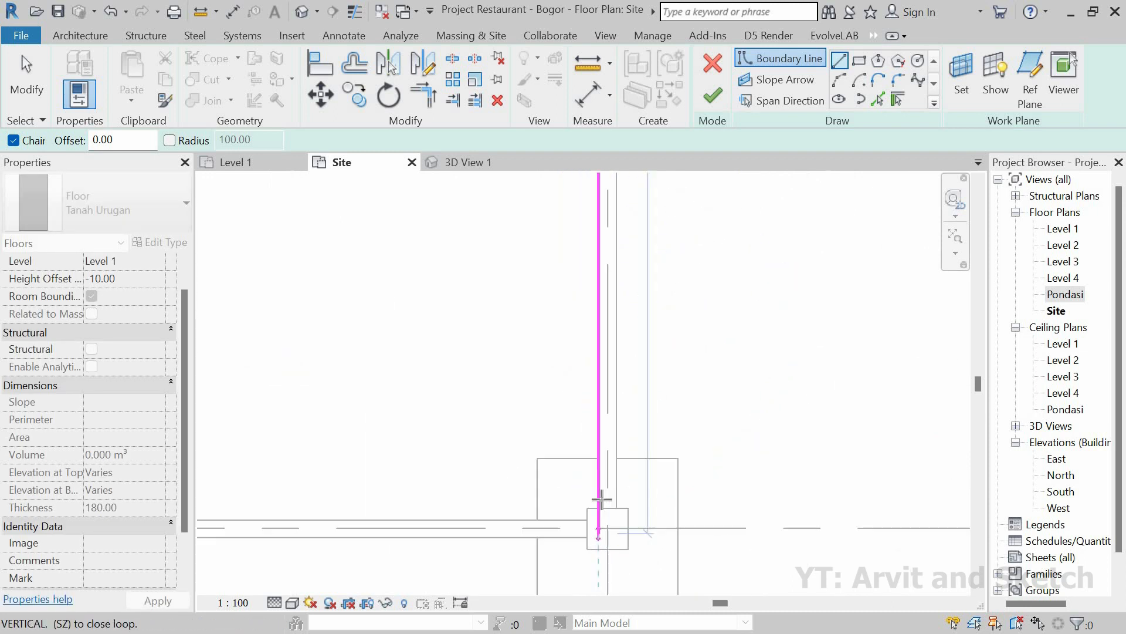
{"action": "scroll", "coordinate": [601, 499], "scroll_direction": "up", "scroll_amount": 2}
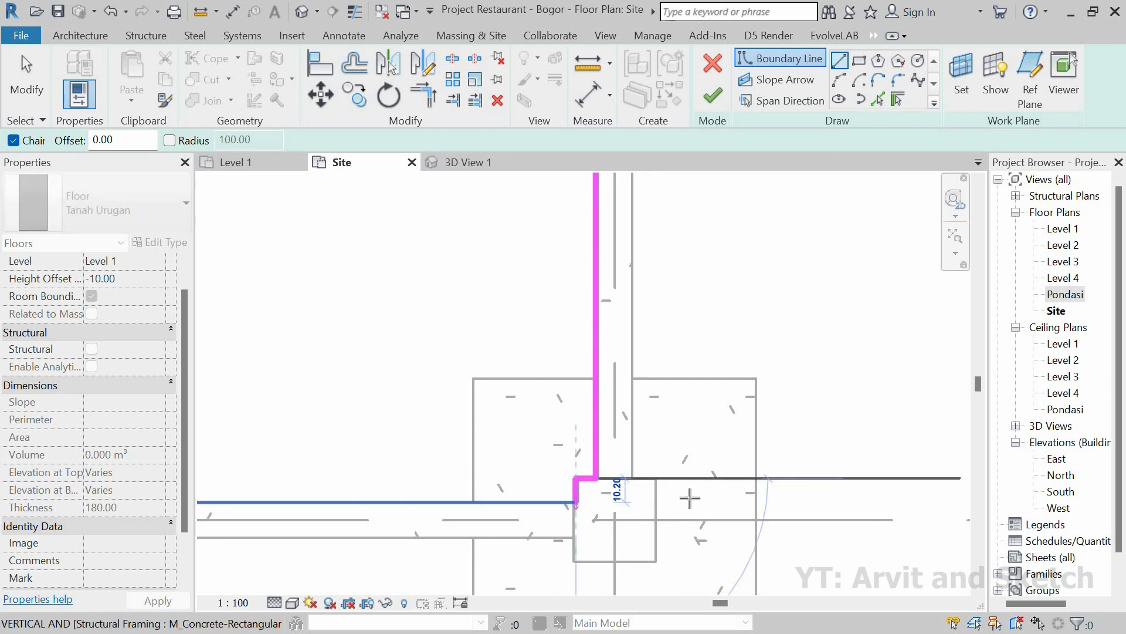
{"action": "scroll", "coordinate": [762, 474], "scroll_direction": "up", "scroll_amount": 2}
Draw the boundary west along the grid 1 sloof's inner edge to the first intermediate column and around its inner face.
{"action": "scroll", "coordinate": [641, 485], "scroll_direction": "down", "scroll_amount": 6}
{"action": "scroll", "coordinate": [565, 477], "scroll_direction": "up", "scroll_amount": 3}
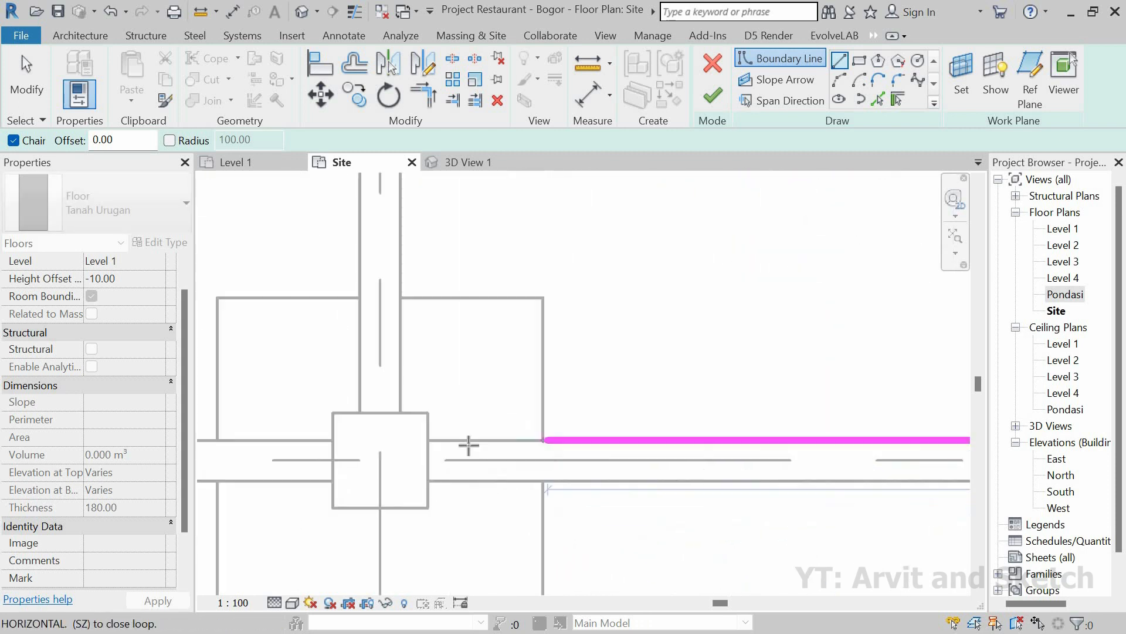
{"action": "left_click", "coordinate": [427, 439]}
{"action": "left_click", "coordinate": [333, 413]}
{"action": "left_click", "coordinate": [334, 439]}
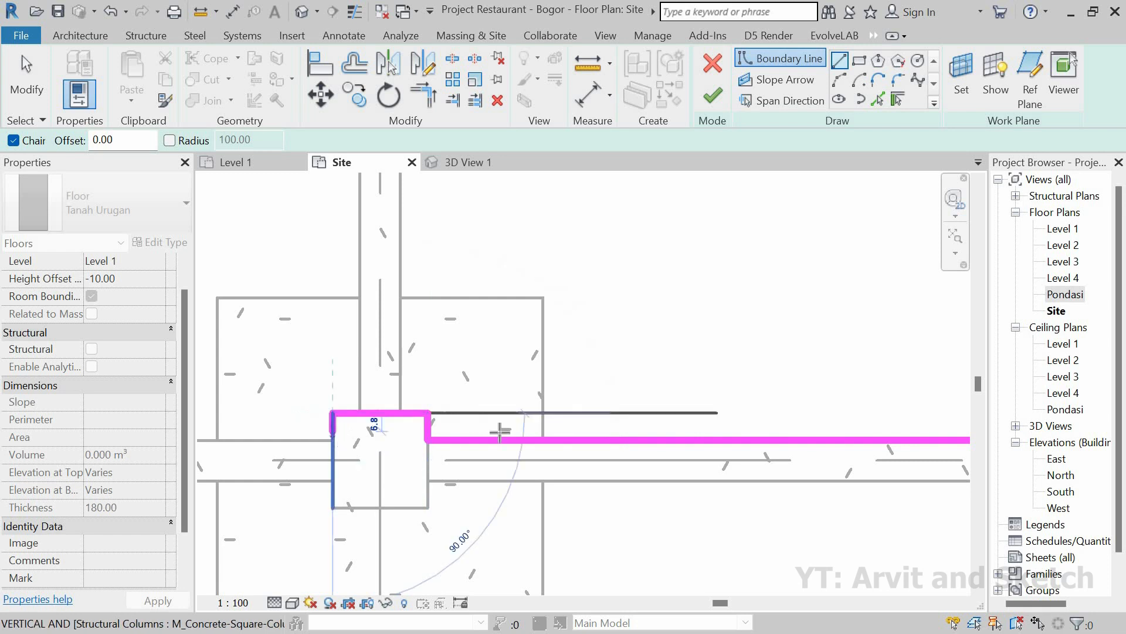
Extend the boundary along the grid 1 sloof to the second intermediate column and trace around its inner face.
{"action": "scroll", "coordinate": [667, 462], "scroll_direction": "down", "scroll_amount": 7}
{"action": "scroll", "coordinate": [446, 457], "scroll_direction": "up", "scroll_amount": 2}
{"action": "scroll", "coordinate": [434, 456], "scroll_direction": "up", "scroll_amount": 3}
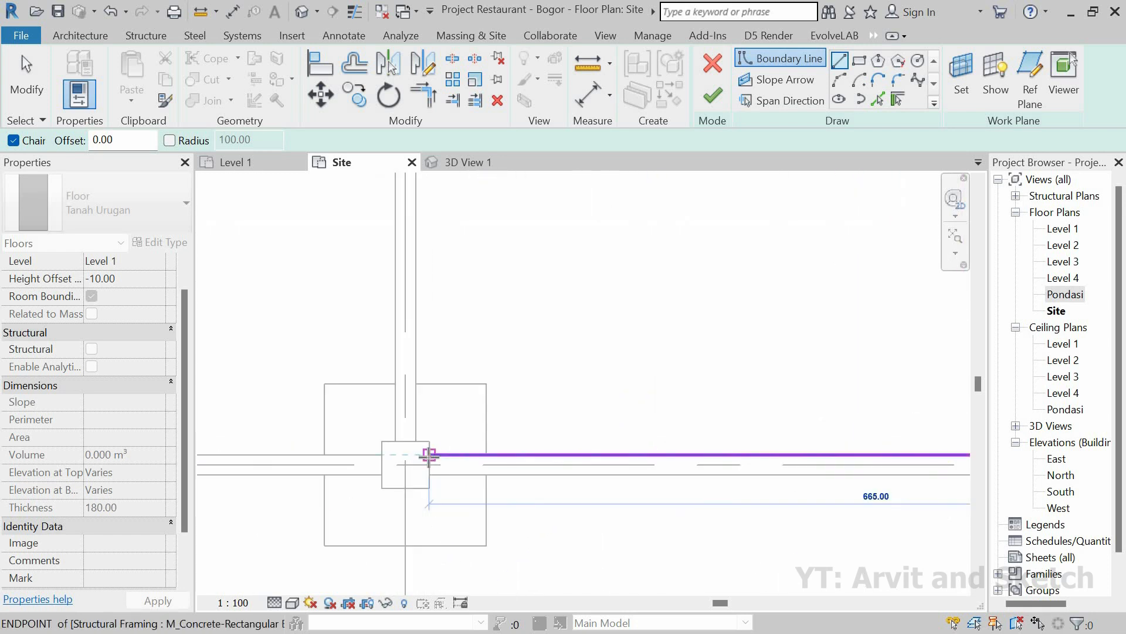
{"action": "left_click", "coordinate": [429, 455]}
{"action": "left_click", "coordinate": [430, 441]}
{"action": "left_click", "coordinate": [382, 441]}
{"action": "left_click", "coordinate": [382, 455]}
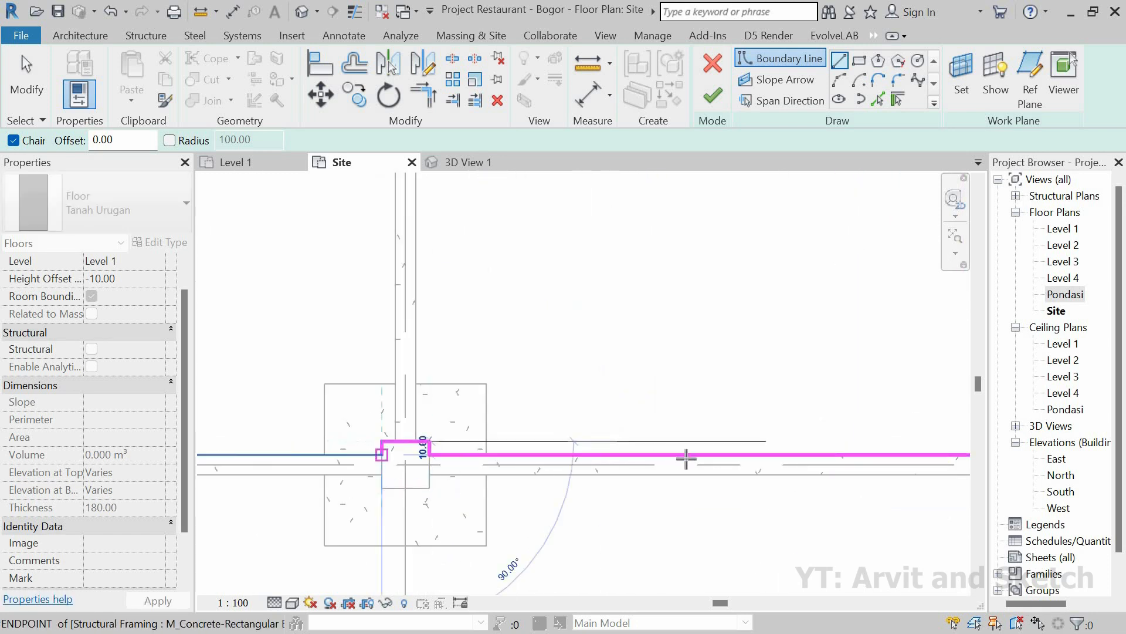
Draw the boundary along the last bay of the grid 1 sloof to the southwest corner column and around its inner corner.
{"action": "scroll", "coordinate": [684, 458], "scroll_direction": "down", "scroll_amount": 3}
{"action": "scroll", "coordinate": [513, 469], "scroll_direction": "down", "scroll_amount": 3}
{"action": "scroll", "coordinate": [440, 452], "scroll_direction": "up", "scroll_amount": 5}
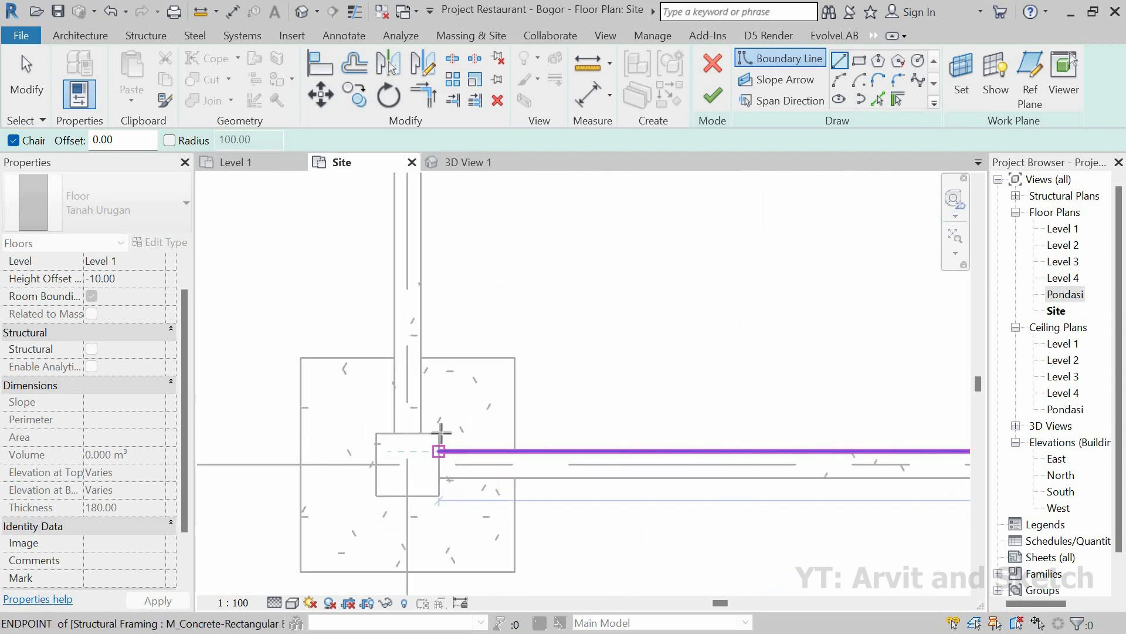
{"action": "left_click", "coordinate": [439, 450]}
{"action": "left_click", "coordinate": [439, 433]}
{"action": "left_click", "coordinate": [421, 434]}
Draw the boundary up the lower block's west sloof to the grid 2 column and around its inner face.
{"action": "scroll", "coordinate": [493, 478], "scroll_direction": "down", "scroll_amount": 5}
{"action": "middle_click_drag", "start_coordinate": [489, 391], "coordinate": [501, 566]}
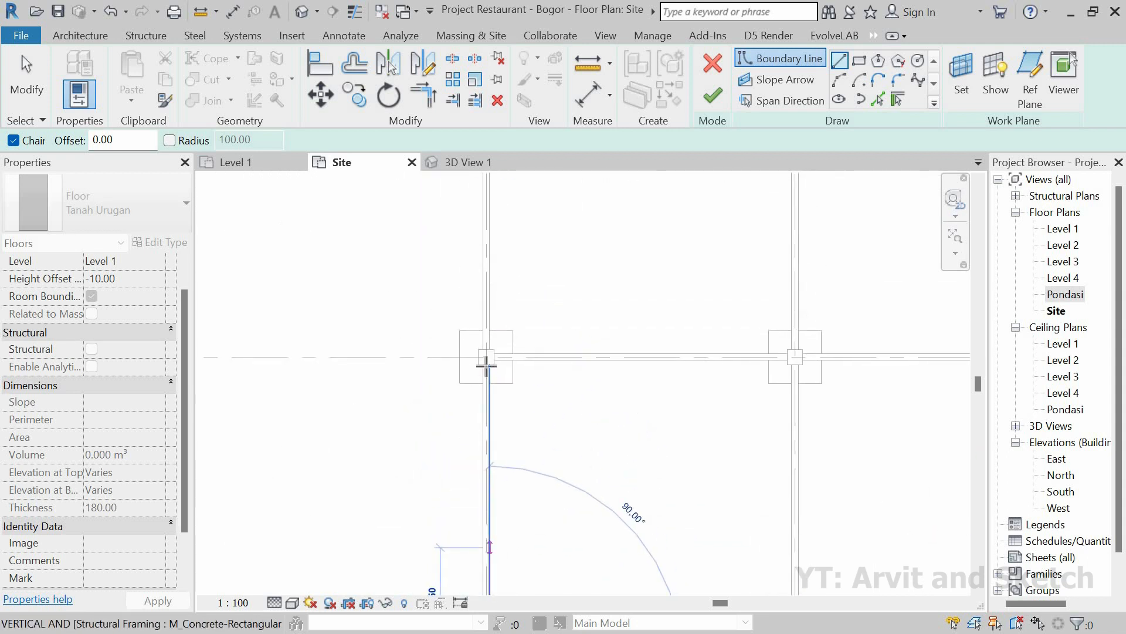
{"action": "scroll", "coordinate": [485, 365], "scroll_direction": "up", "scroll_amount": 4}
{"action": "left_click", "coordinate": [511, 354]}
{"action": "left_click", "coordinate": [510, 308]}
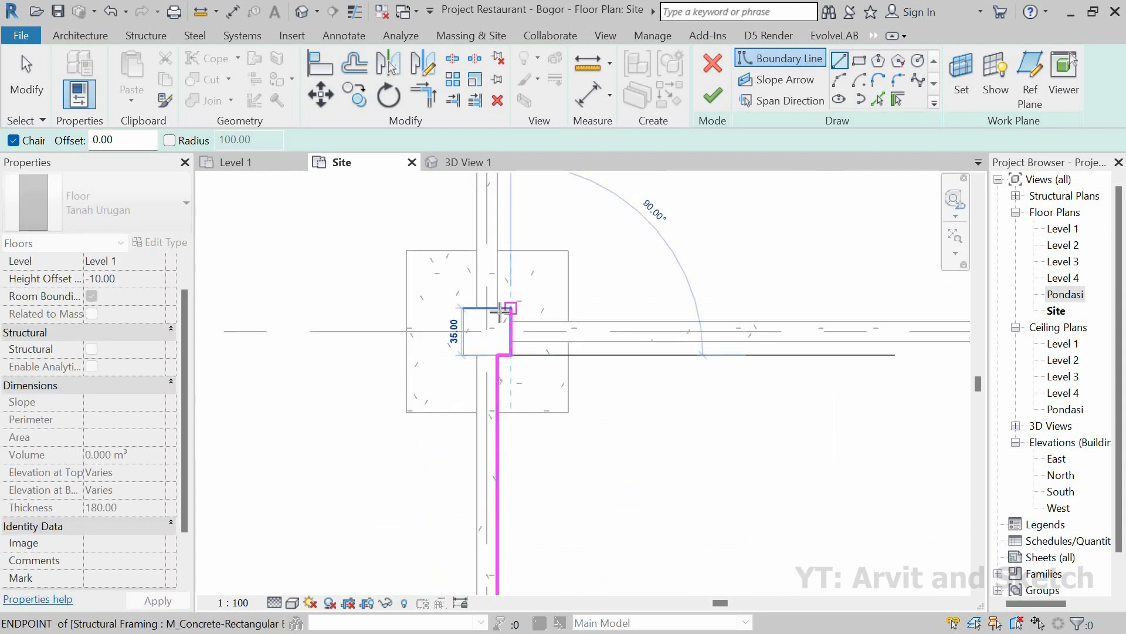
{"action": "left_click", "coordinate": [497, 308]}
Continue the boundary up the lower block's west sloof to the grid 3 inside-corner column and trace around that column.
{"action": "scroll", "coordinate": [501, 365], "scroll_direction": "down", "scroll_amount": 5}
{"action": "middle_click_drag", "start_coordinate": [500, 311], "coordinate": [502, 516]}
{"action": "scroll", "coordinate": [495, 415], "scroll_direction": "up", "scroll_amount": 6}
{"action": "left_click", "coordinate": [481, 379]}
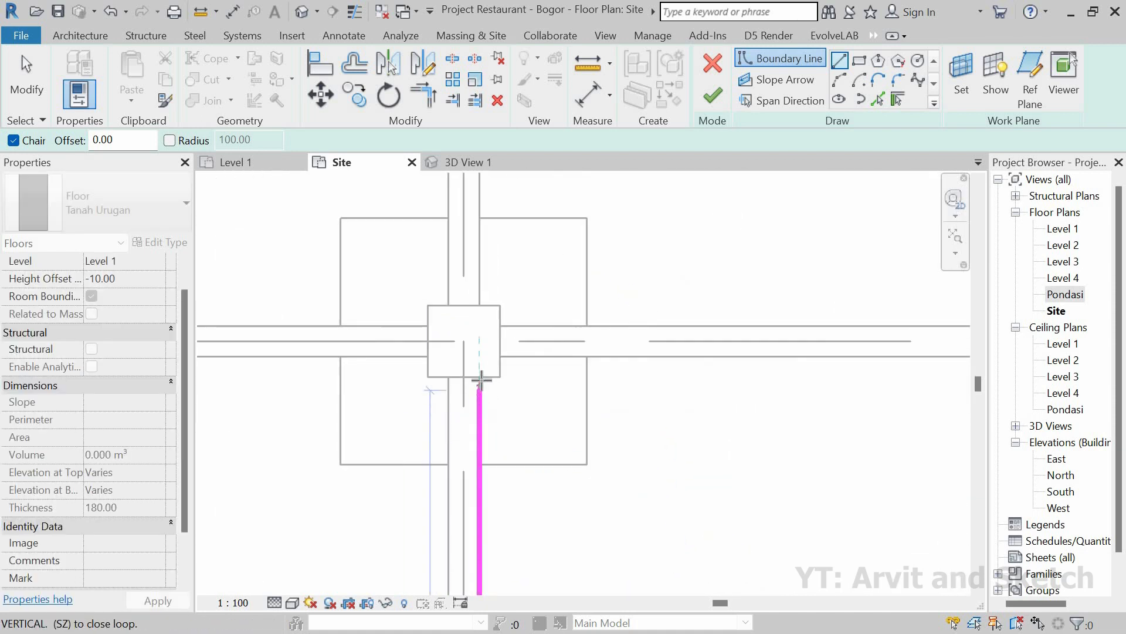
{"action": "left_click", "coordinate": [500, 377]}
{"action": "left_click", "coordinate": [501, 305]}
{"action": "left_click", "coordinate": [428, 305]}
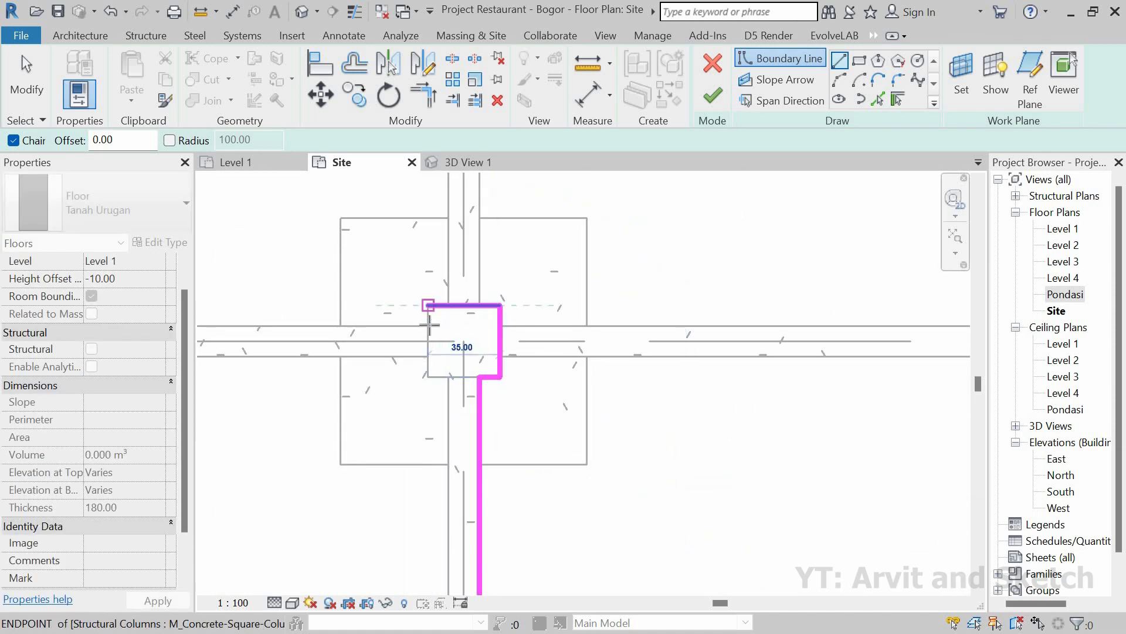
Draw the boundary west along the grid 3 sloof's inner edge to the westernmost corner column.
{"action": "scroll", "coordinate": [706, 440], "scroll_direction": "down", "scroll_amount": 7}
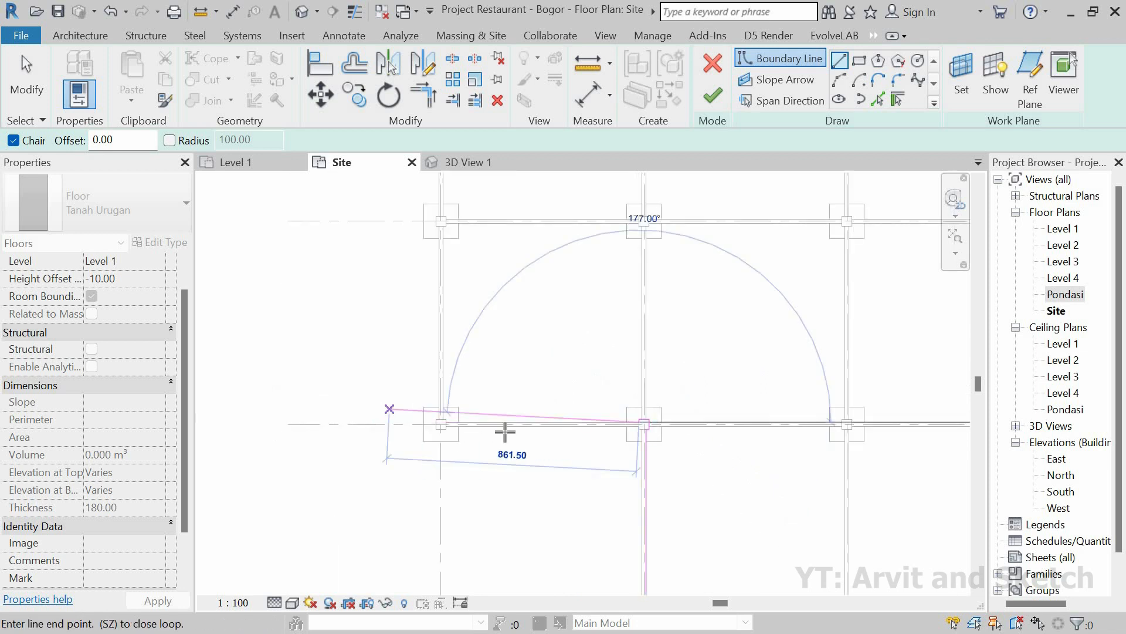
{"action": "scroll", "coordinate": [498, 430], "scroll_direction": "up", "scroll_amount": 4}
{"action": "scroll", "coordinate": [407, 418], "scroll_direction": "up", "scroll_amount": 2}
{"action": "left_click", "coordinate": [379, 415]}
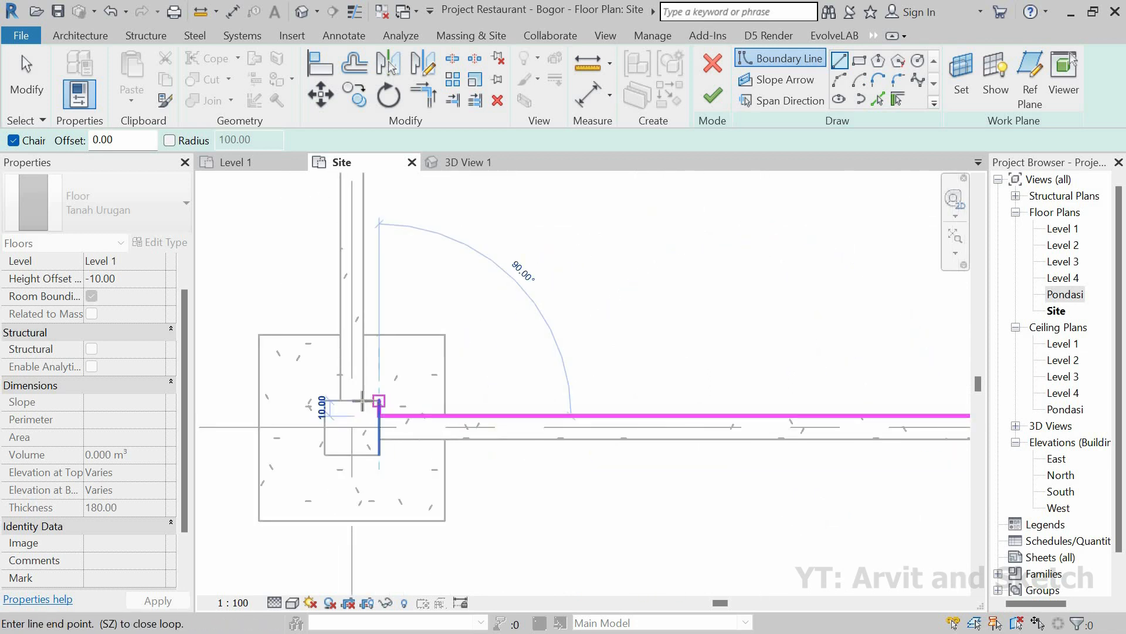
Trace the grid 3 corner column, draw the boundary up the westernmost sloof and go around the grid 4 column's inner face.
{"action": "scroll", "coordinate": [455, 375], "scroll_direction": "down", "scroll_amount": 4}
{"action": "left_click", "coordinate": [470, 368]}
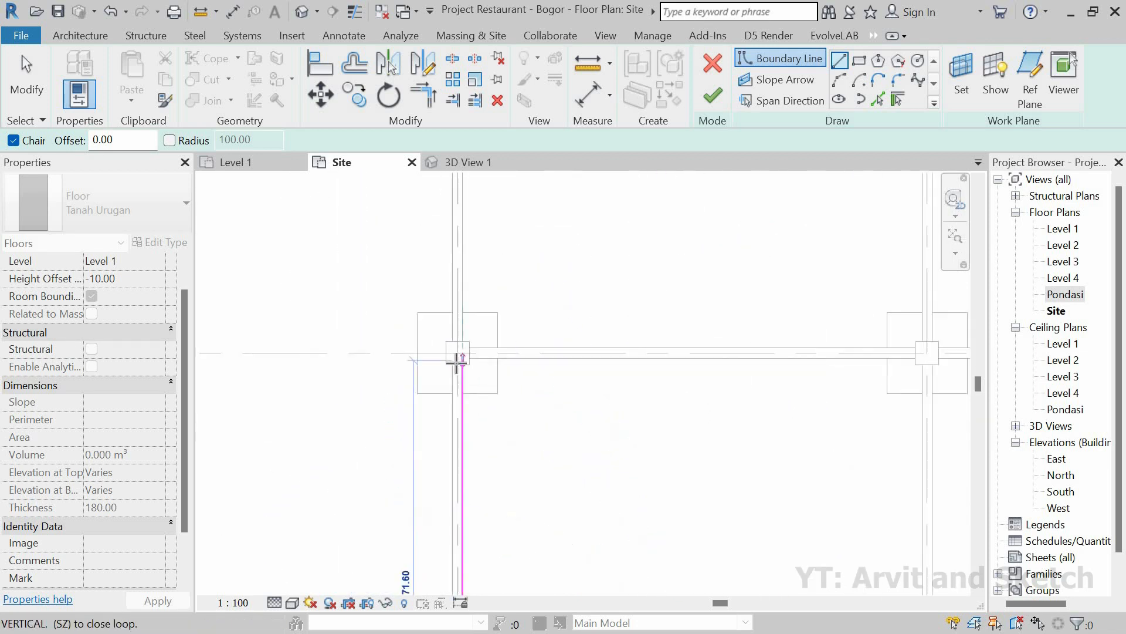
{"action": "scroll", "coordinate": [460, 367], "scroll_direction": "up", "scroll_amount": 3}
{"action": "left_click", "coordinate": [477, 367]}
{"action": "left_click", "coordinate": [460, 304]}
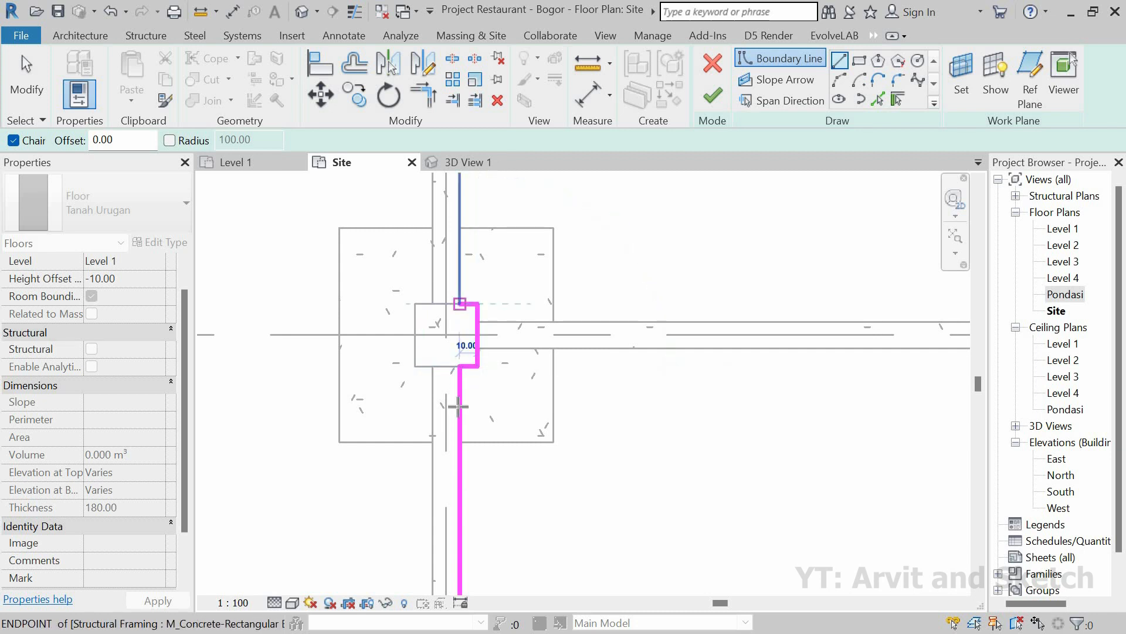
Close the floor boundary loop at the northwest corner column and finish the sketch to create the Tanah Urugan floor.
{"action": "scroll", "coordinate": [486, 305], "scroll_direction": "down", "scroll_amount": 5}
{"action": "middle_click_drag", "start_coordinate": [494, 238], "coordinate": [463, 537]}
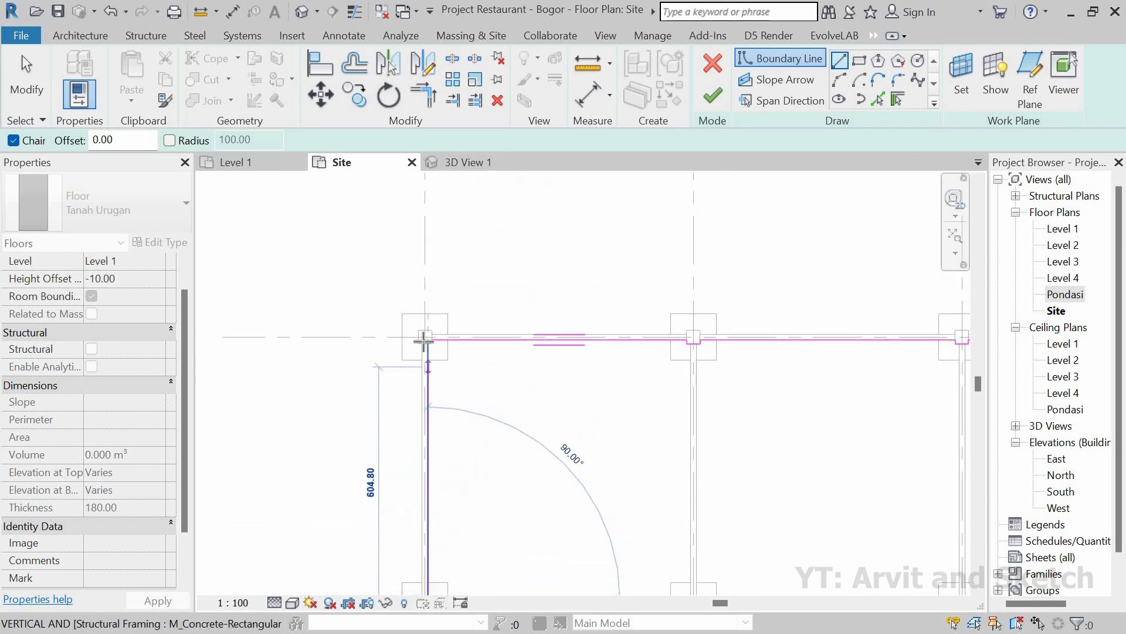
{"action": "scroll", "coordinate": [423, 341], "scroll_direction": "up", "scroll_amount": 2}
{"action": "scroll", "coordinate": [425, 330], "scroll_direction": "up", "scroll_amount": 2}
{"action": "left_click", "coordinate": [443, 324]}
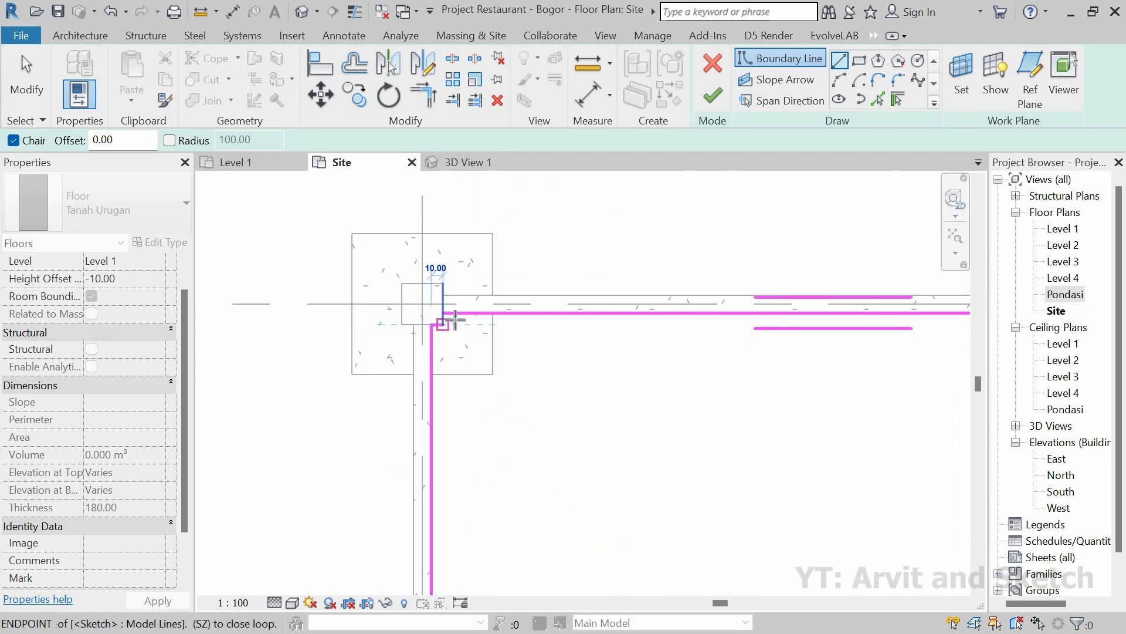
{"action": "left_click", "coordinate": [453, 321]}
{"action": "left_click", "coordinate": [456, 319]}
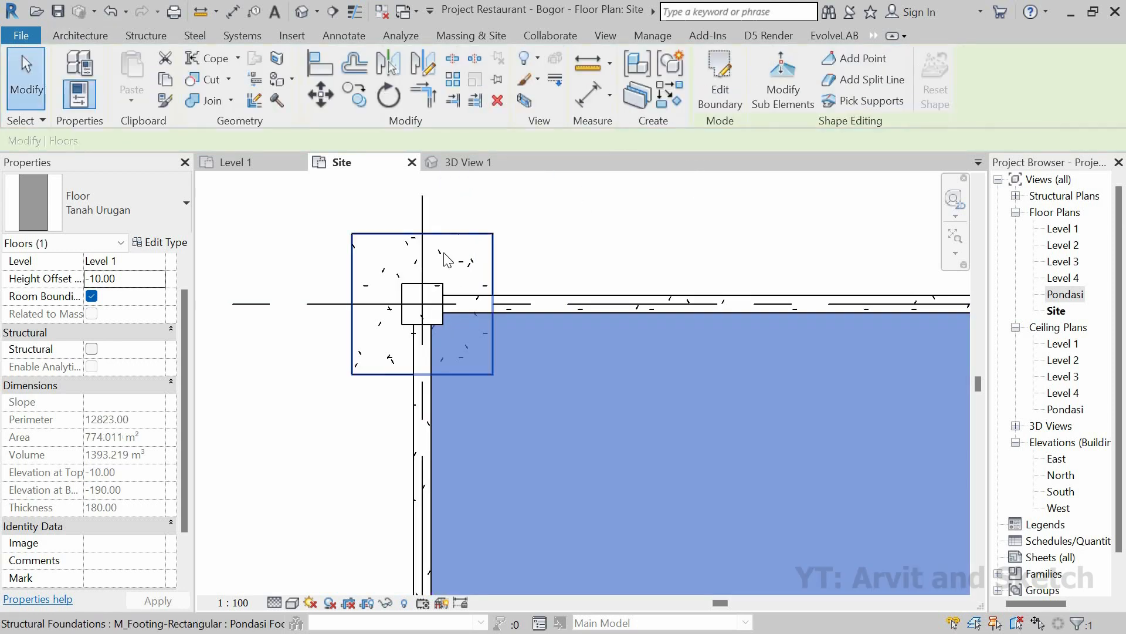
{"action": "scroll", "coordinate": [493, 253], "scroll_direction": "down", "scroll_amount": 3}
{"action": "scroll", "coordinate": [585, 271], "scroll_direction": "down", "scroll_amount": 3}
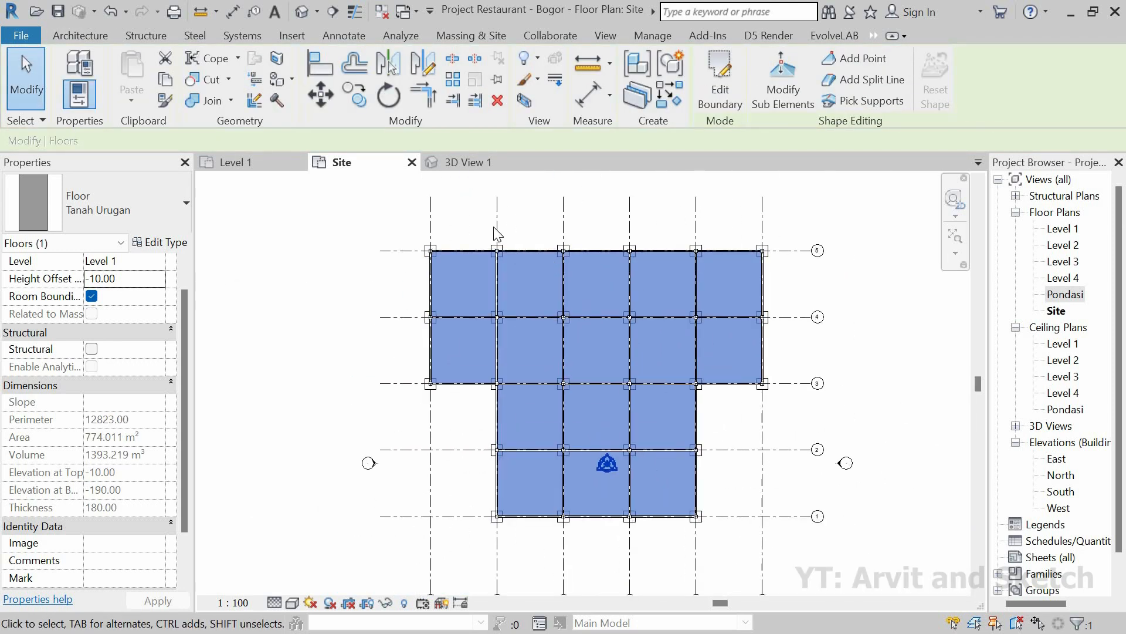
In the 3D view, select the Tanah Urugan floor and set its type's structure layer thickness to 210 cm.
{"action": "left_click", "coordinate": [531, 333]}
{"action": "key", "text": "ctrl+Tab"}
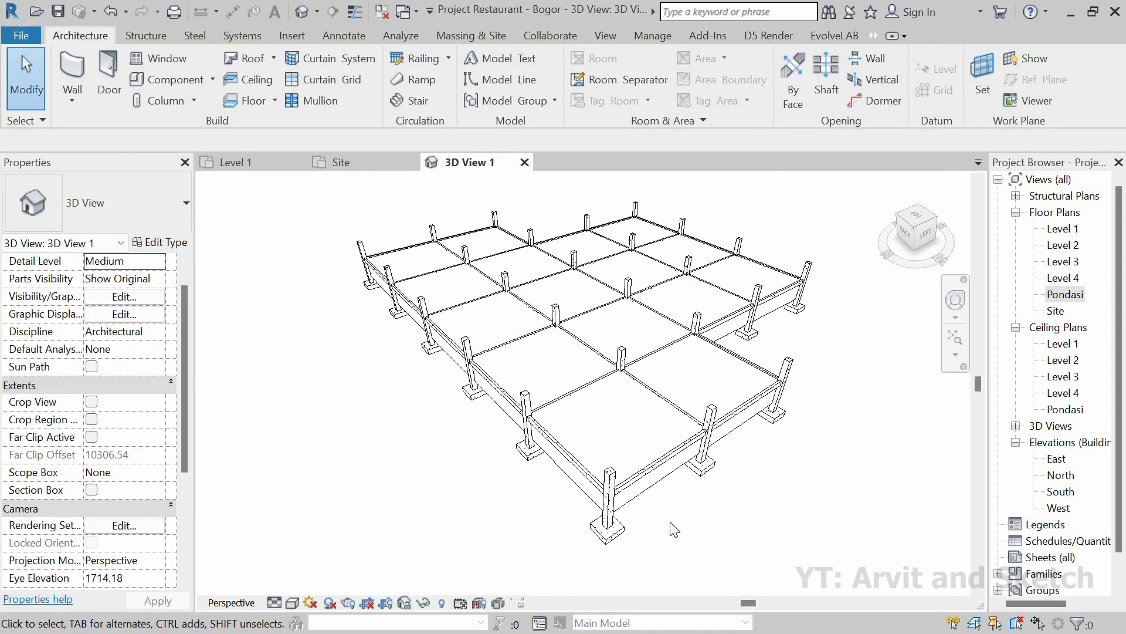
{"action": "middle_click_drag", "start_coordinate": [673, 526], "coordinate": [650, 404], "text": "shift"}
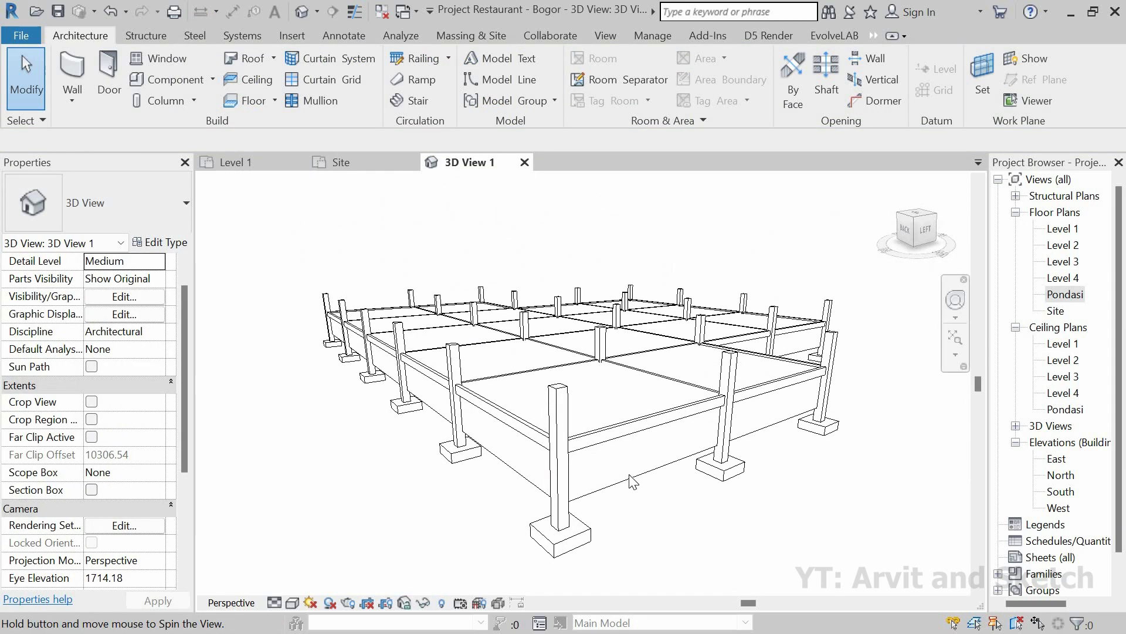
{"action": "left_click", "coordinate": [635, 479]}
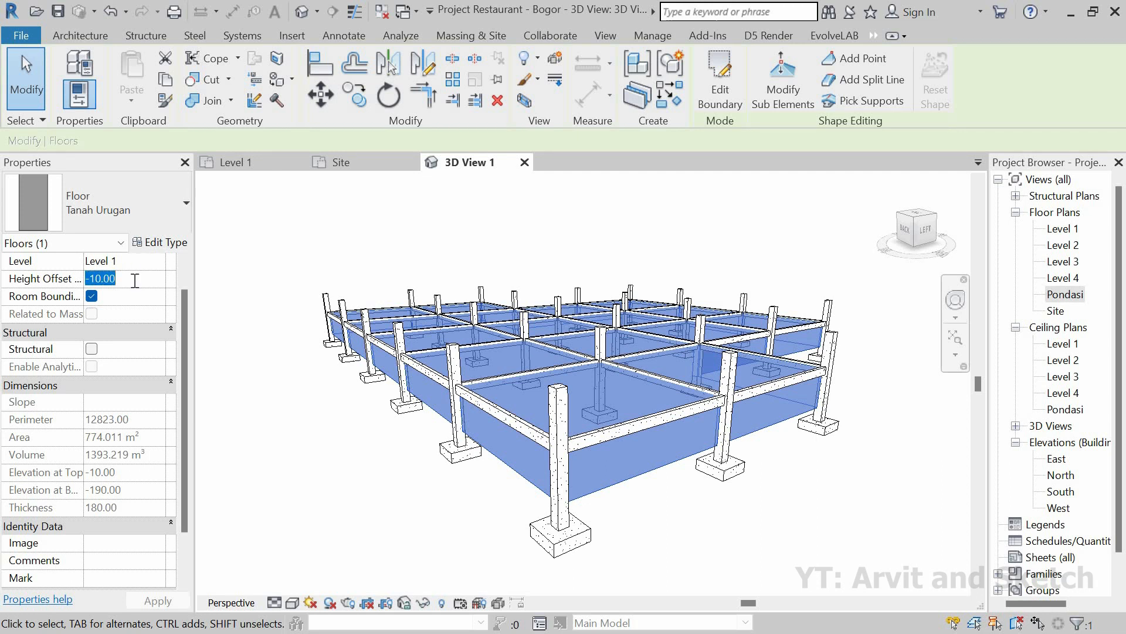
{"action": "left_click", "coordinate": [151, 245]}
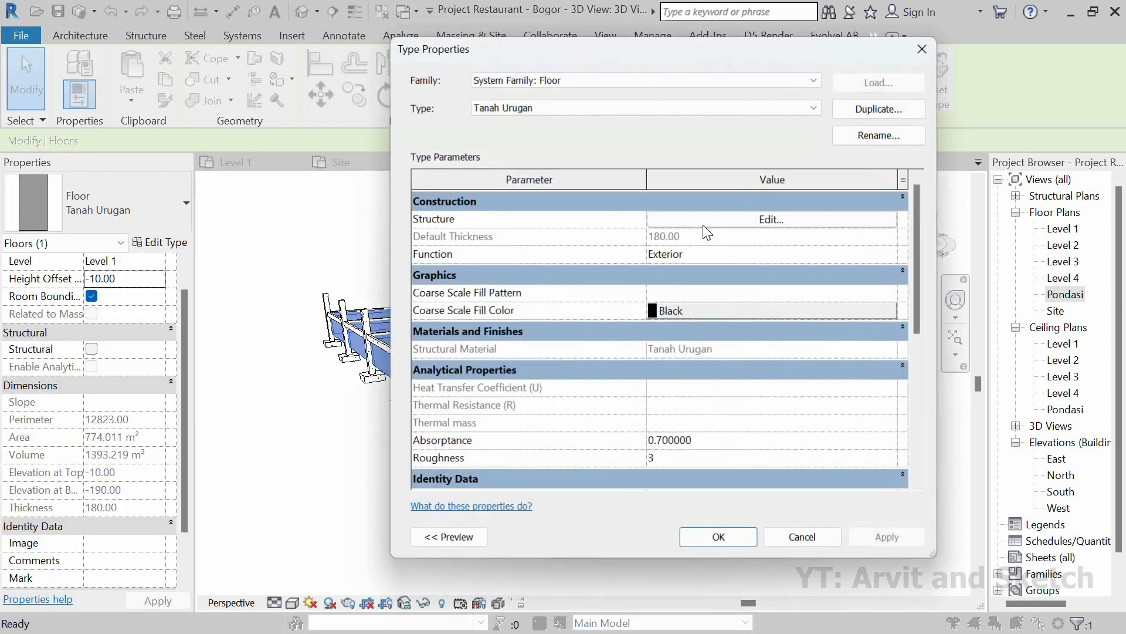
{"action": "left_click", "coordinate": [768, 222]}
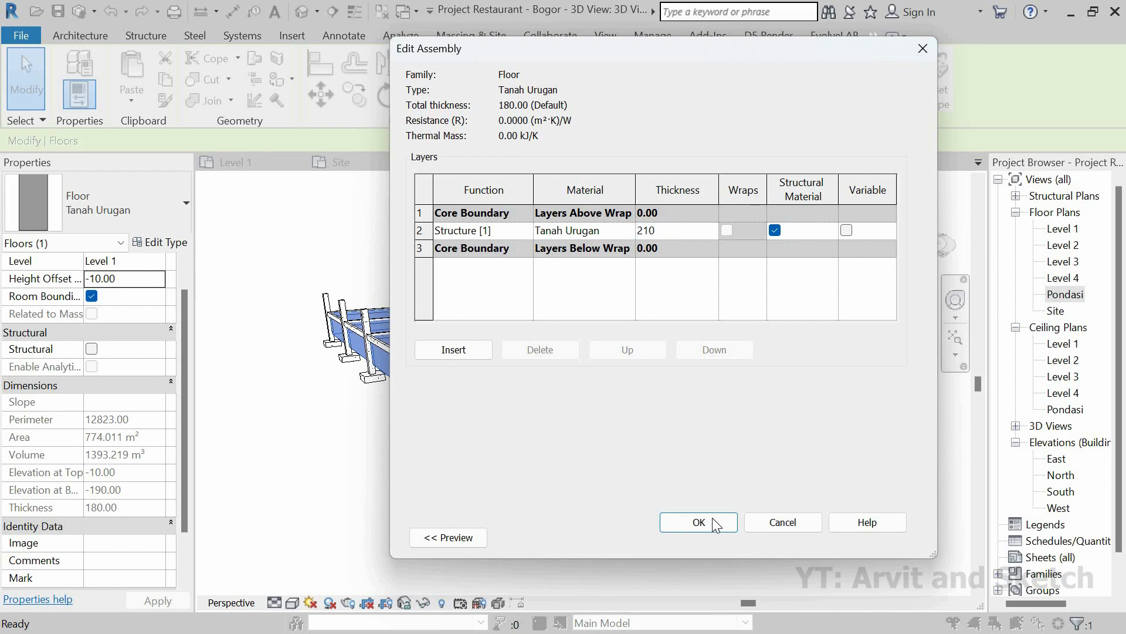
{"action": "key", "text": "Return"}
{"action": "left_click", "coordinate": [867, 537]}
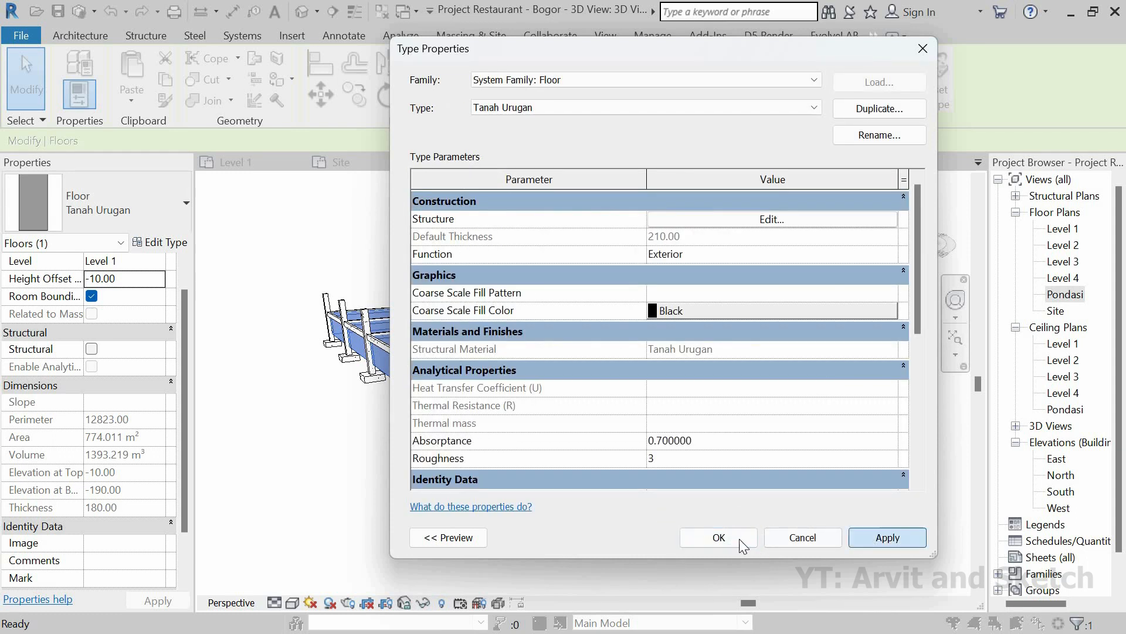
{"action": "left_click", "coordinate": [741, 540]}
Edit the Tanah Urugan floor type's assembly again and enter a greater thickness for its structure layer.
{"action": "scroll", "coordinate": [381, 429], "scroll_direction": "up", "scroll_amount": 1}
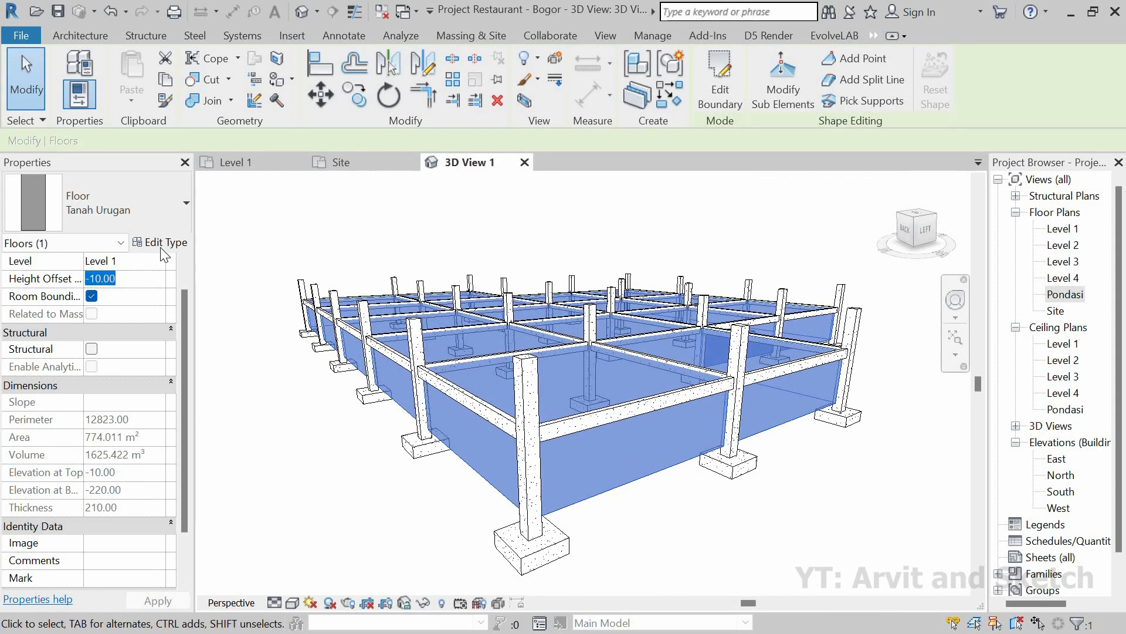
{"action": "left_click", "coordinate": [180, 245]}
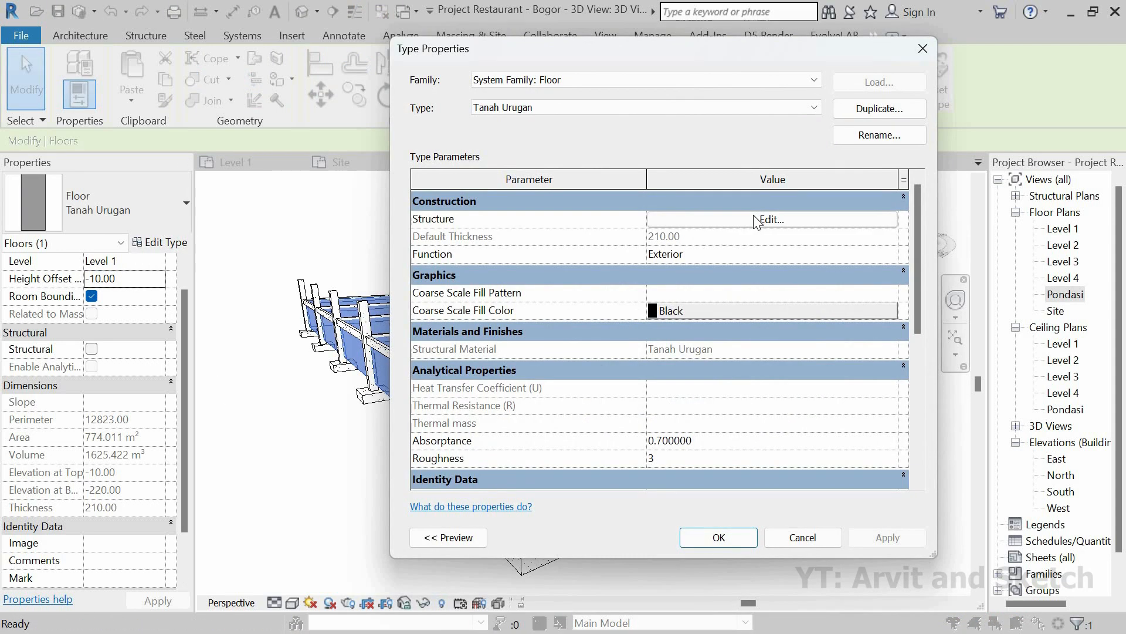
{"action": "left_click", "coordinate": [756, 220]}
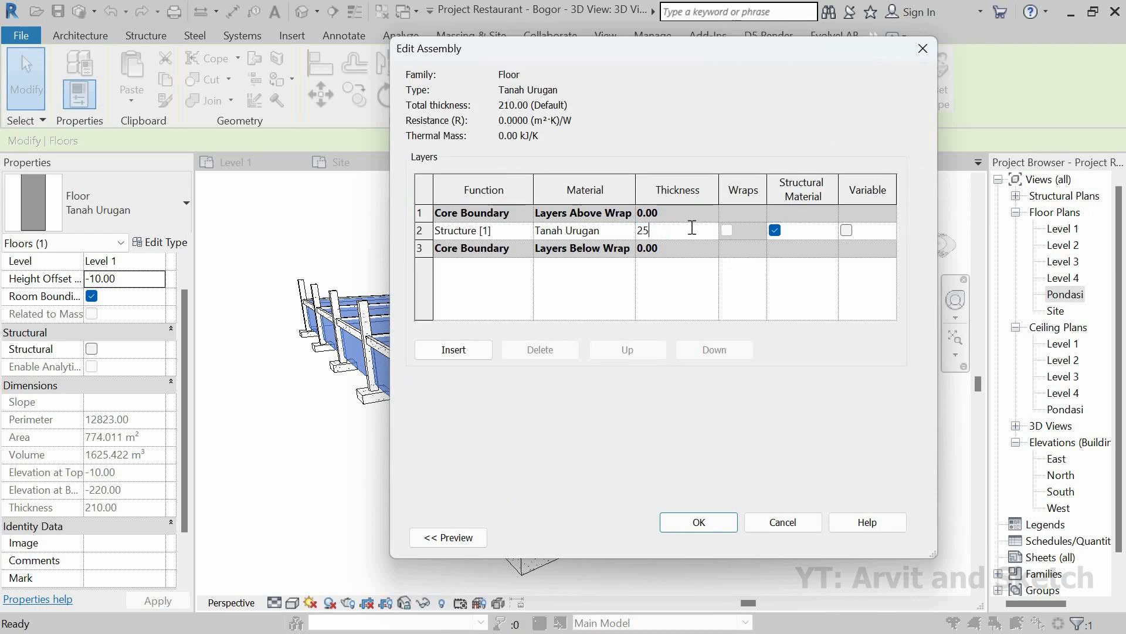
Set the Tanah Urugan floor type's structure layer thickness to 250.
{"action": "left_click", "coordinate": [699, 522]}
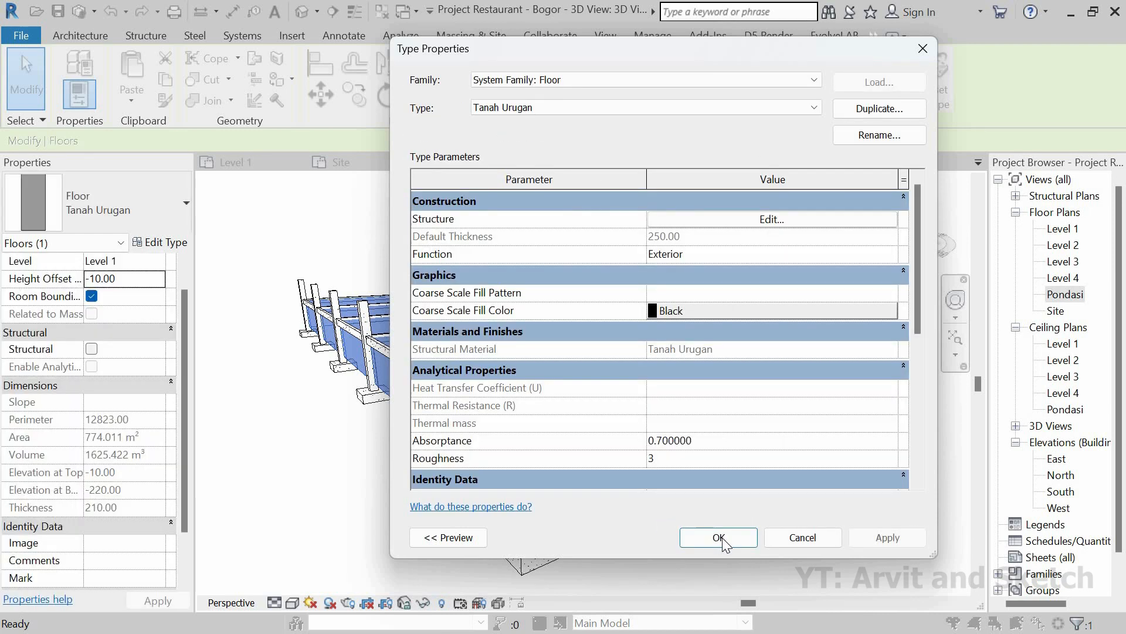
{"action": "left_click", "coordinate": [886, 538]}
{"action": "left_click", "coordinate": [776, 535]}
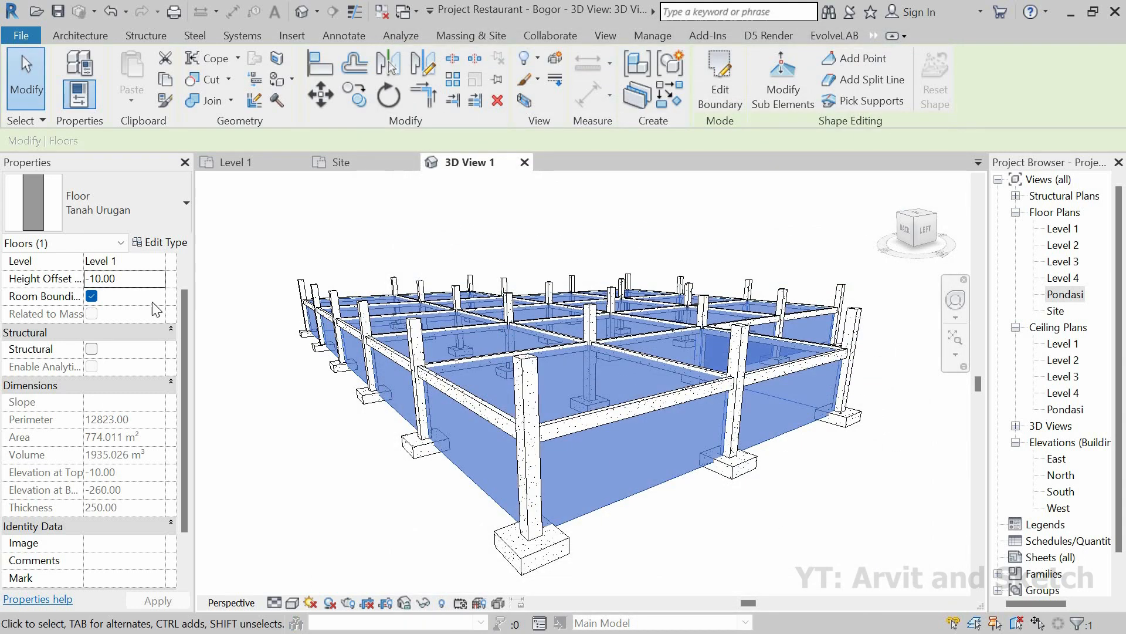
Set the Tanah Urugan floor type's structure layer thickness to 280 and deselect the floor.
{"action": "left_click", "coordinate": [160, 242]}
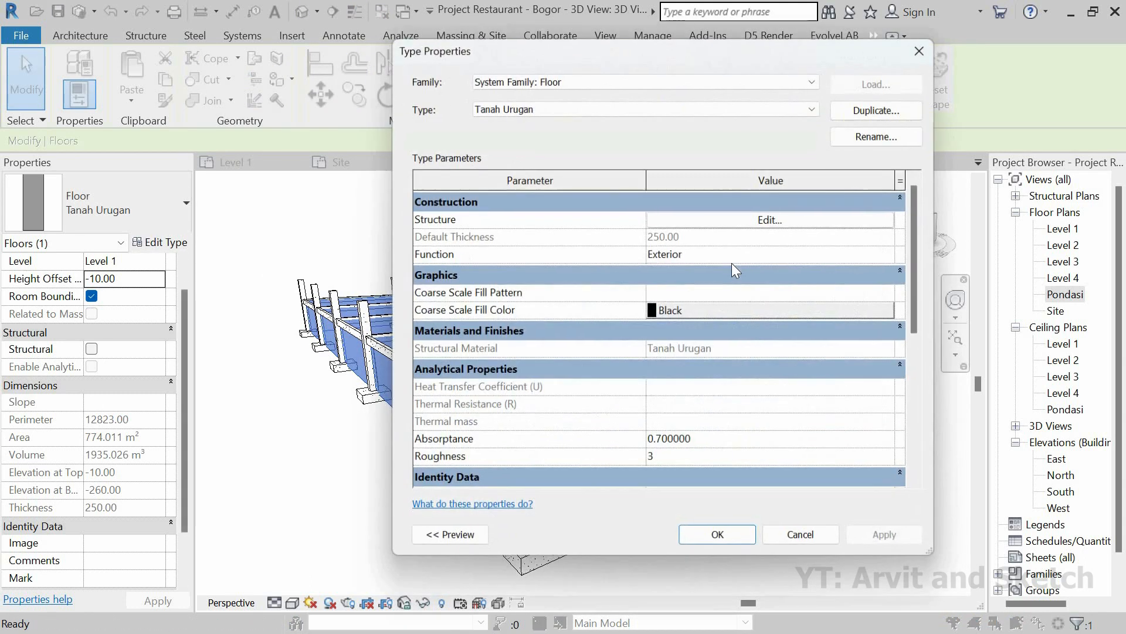
{"action": "left_click", "coordinate": [727, 220]}
{"action": "left_click", "coordinate": [684, 232]}
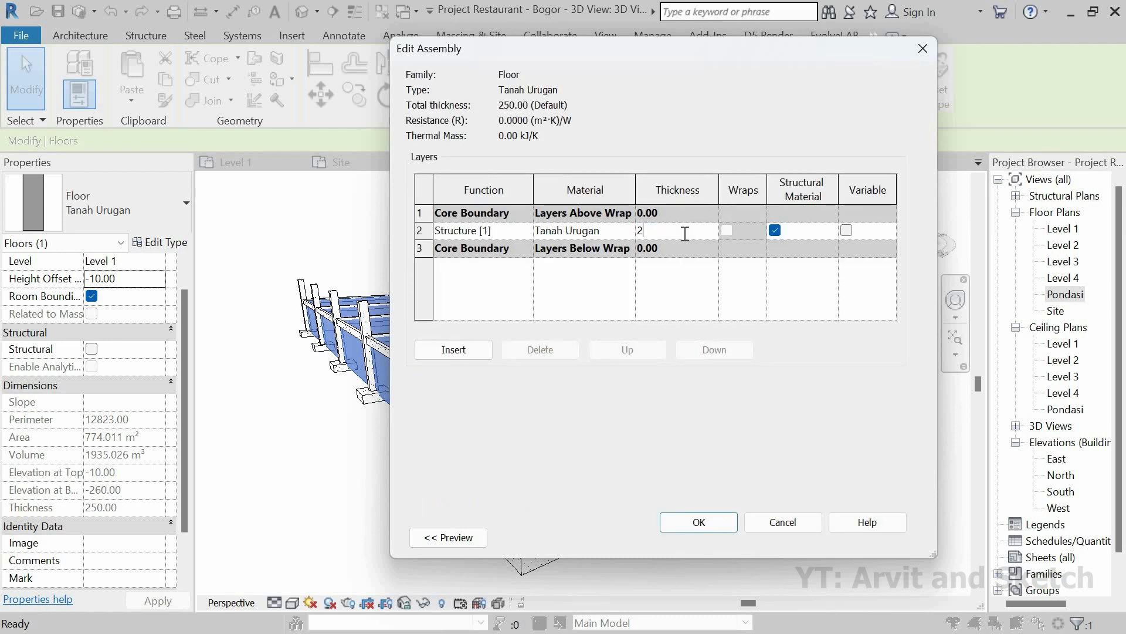
{"action": "left_click", "coordinate": [707, 521]}
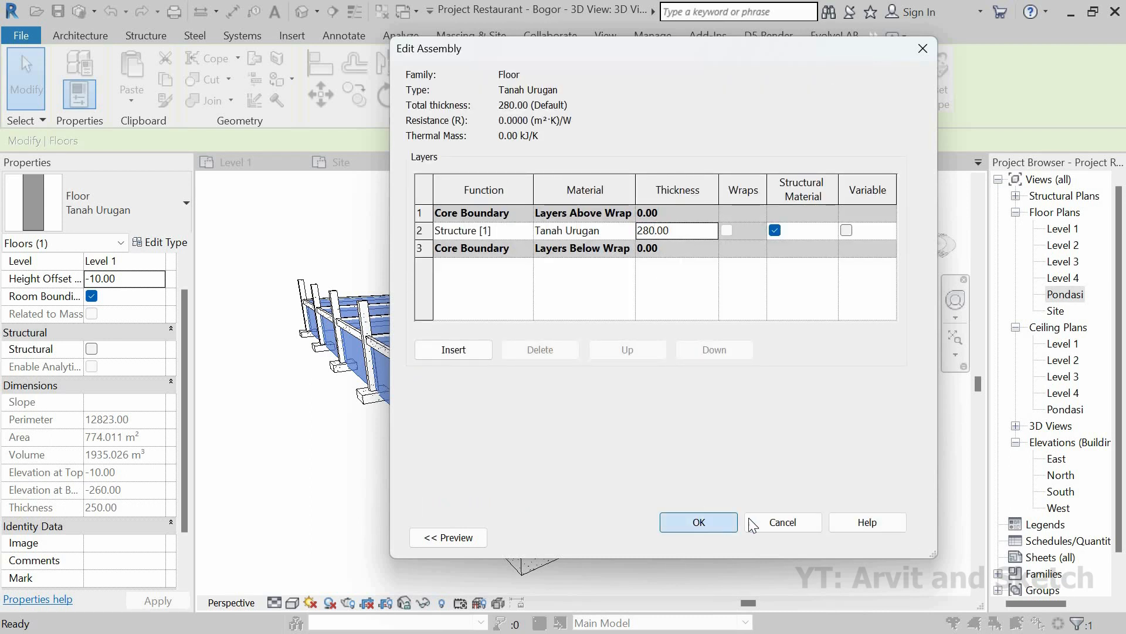
{"action": "left_click", "coordinate": [750, 536]}
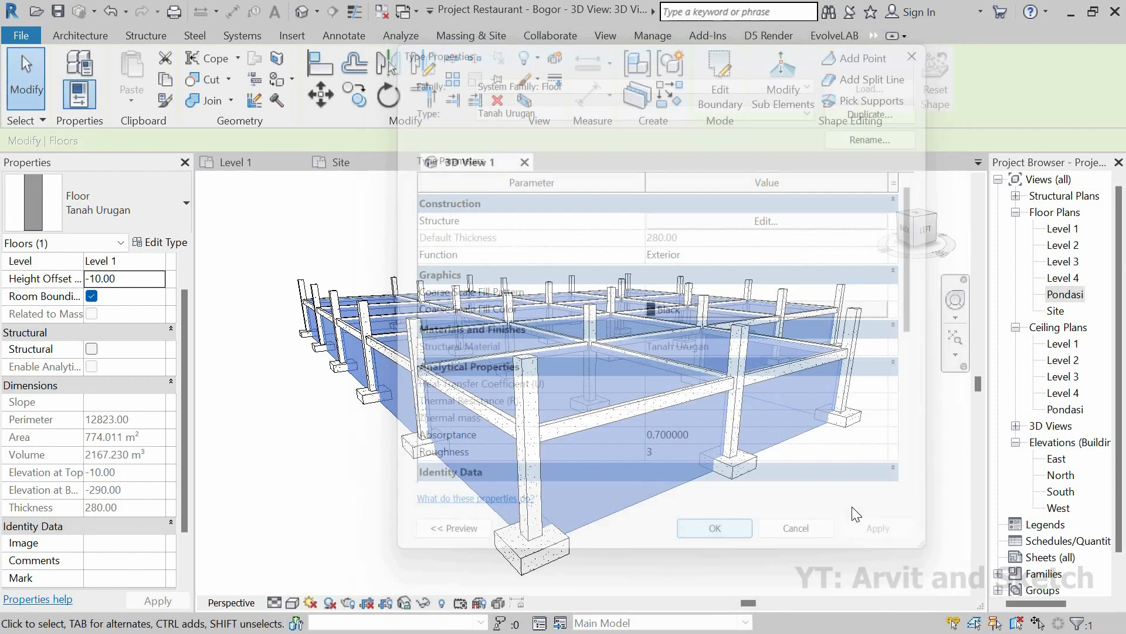
{"action": "left_click", "coordinate": [666, 516]}
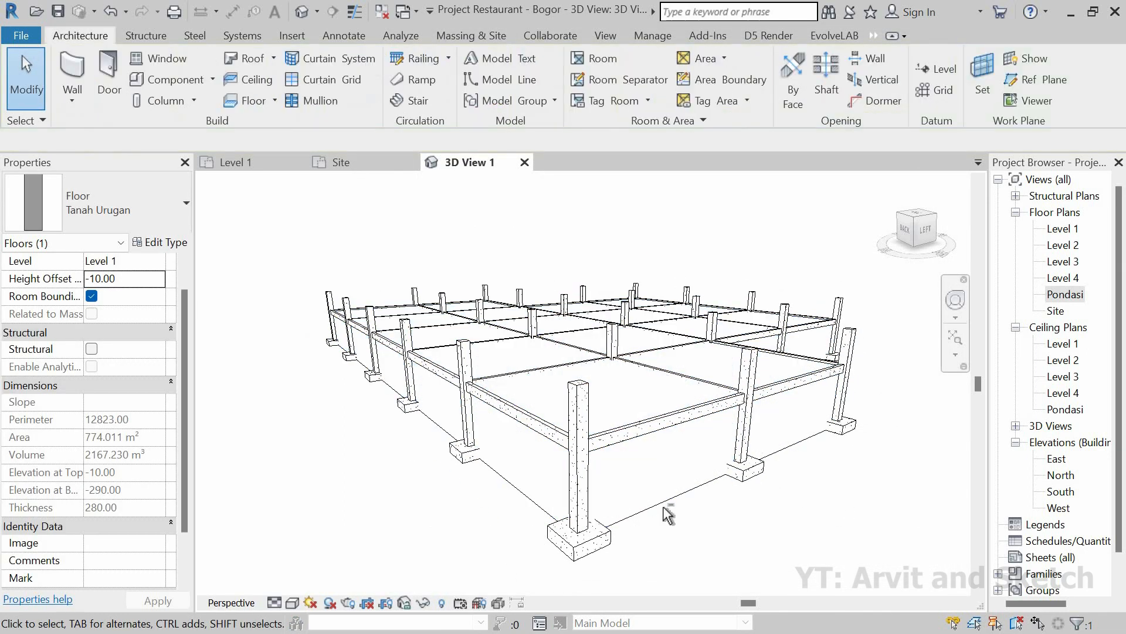
Examine the fill floor against the beams, columns and footings from several angles in the 3D view.
{"action": "middle_click_drag", "start_coordinate": [667, 516], "coordinate": [681, 548], "text": "shift"}
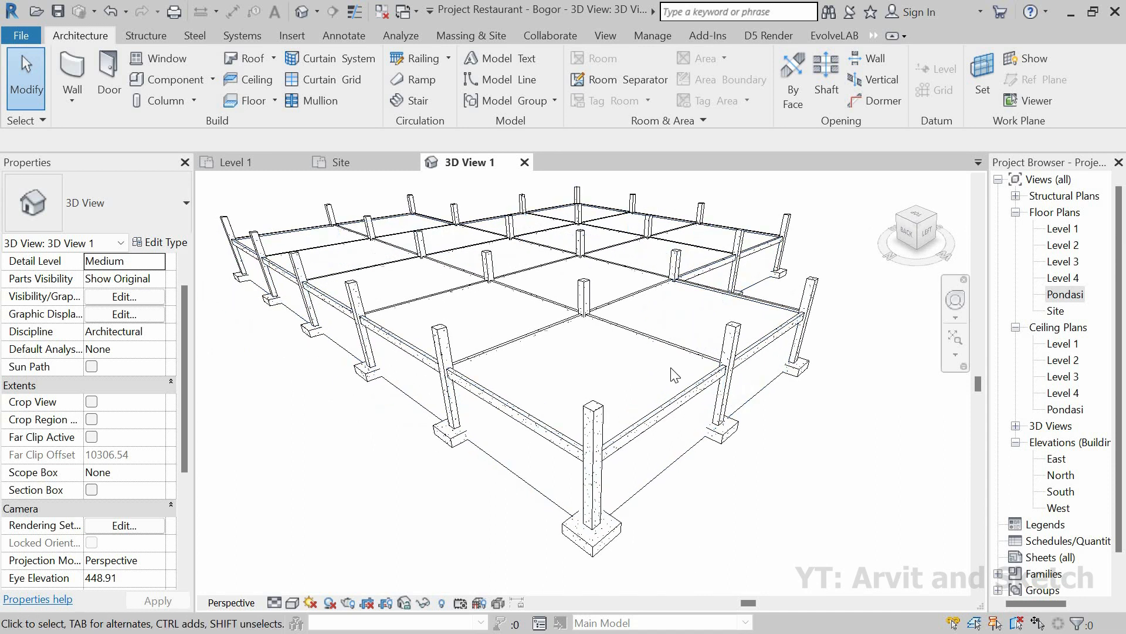
{"action": "scroll", "coordinate": [644, 357], "scroll_direction": "up", "scroll_amount": 5}
{"action": "scroll", "coordinate": [604, 330], "scroll_direction": "down", "scroll_amount": 5}
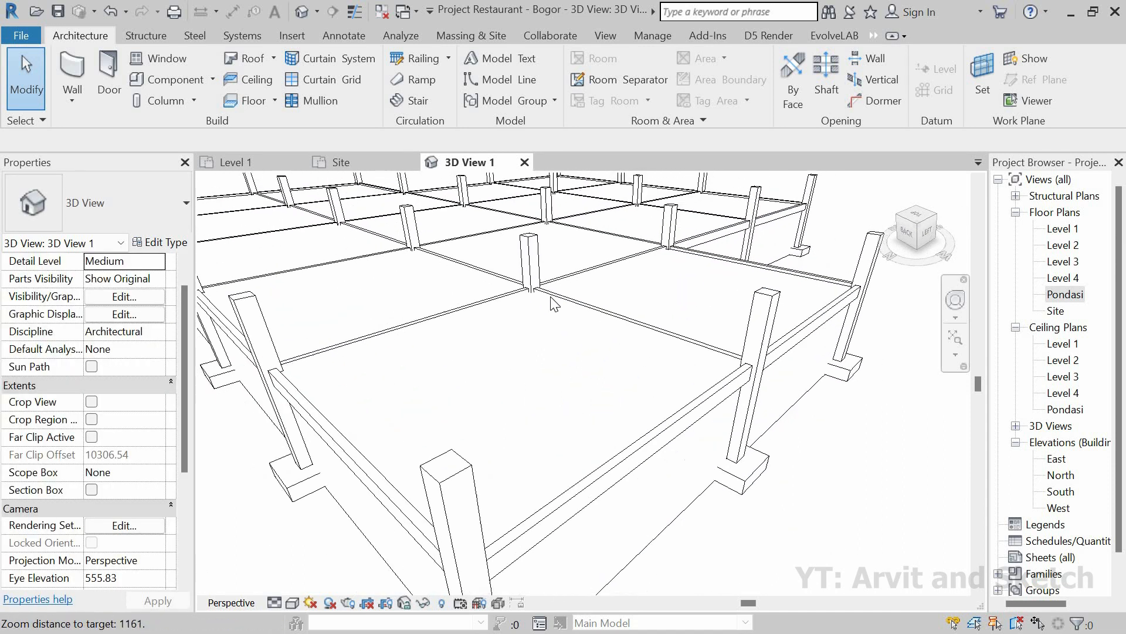
{"action": "scroll", "coordinate": [516, 299], "scroll_direction": "up", "scroll_amount": 6}
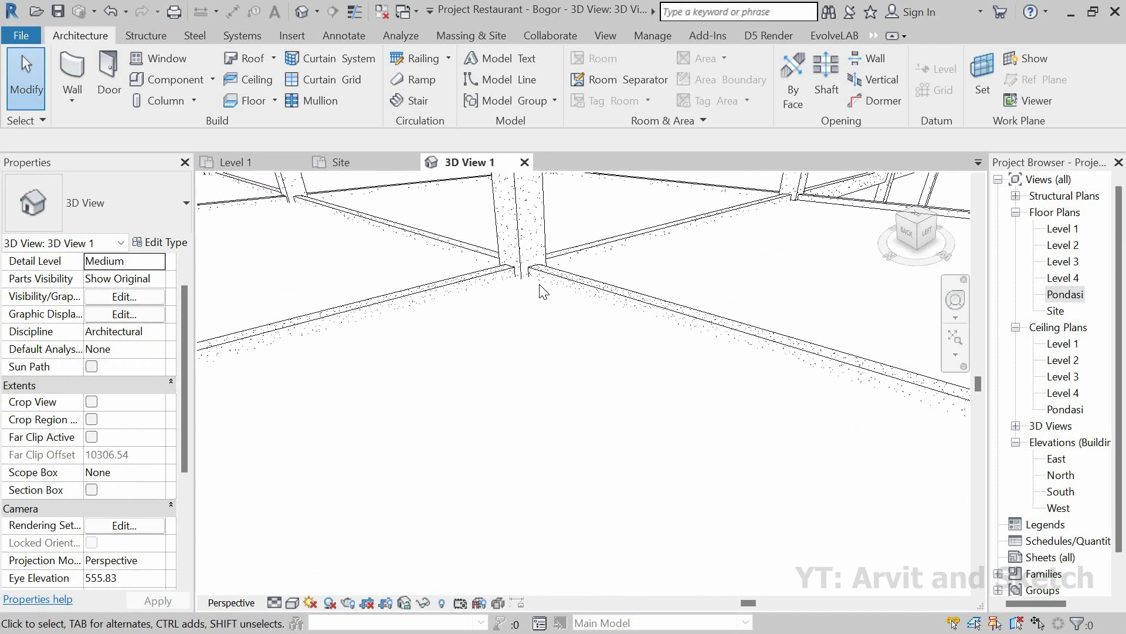
{"action": "scroll", "coordinate": [554, 282], "scroll_direction": "down", "scroll_amount": 6}
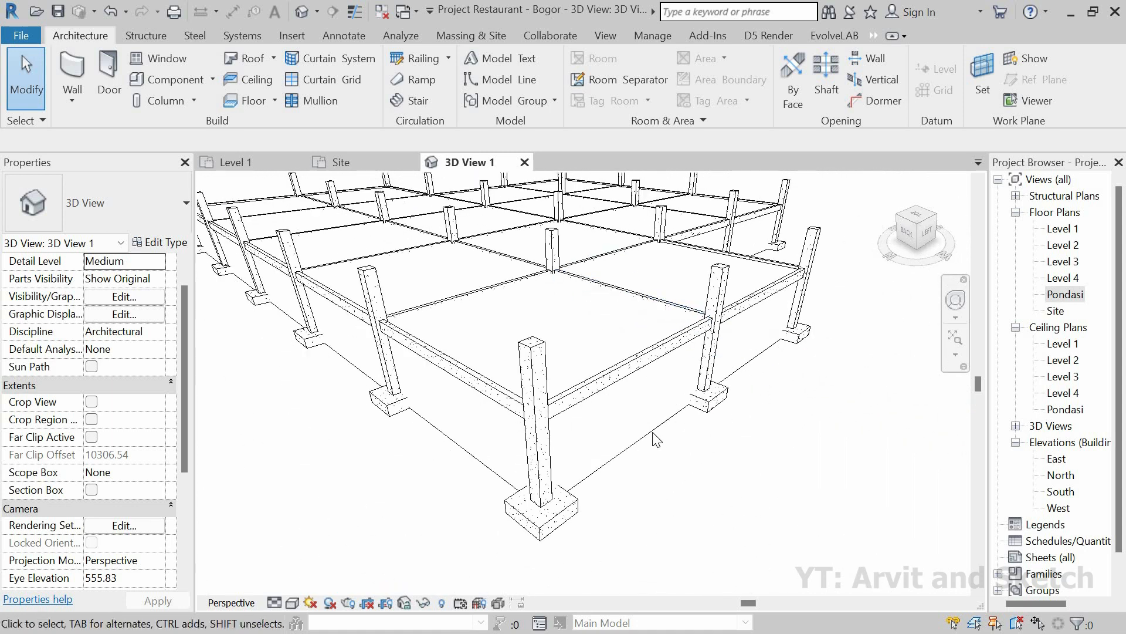
{"action": "left_click", "coordinate": [653, 432]}
{"action": "key", "text": "Escape"}
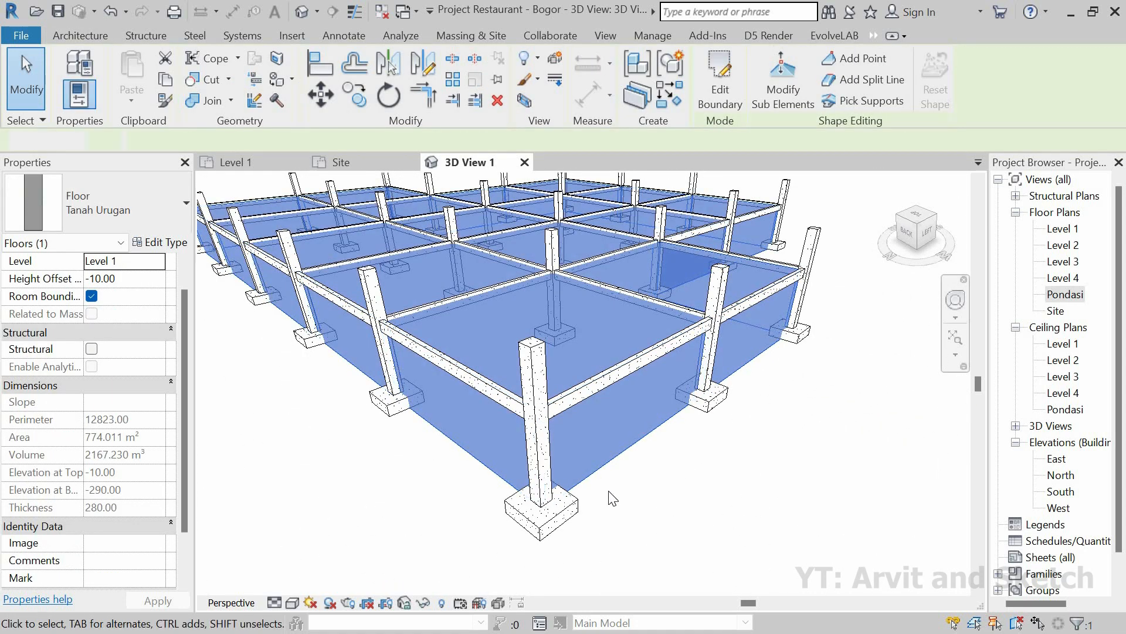
{"action": "scroll", "coordinate": [673, 432], "scroll_direction": "down", "scroll_amount": 4}
{"action": "middle_click_drag", "start_coordinate": [559, 438], "coordinate": [666, 335], "text": "shift"}
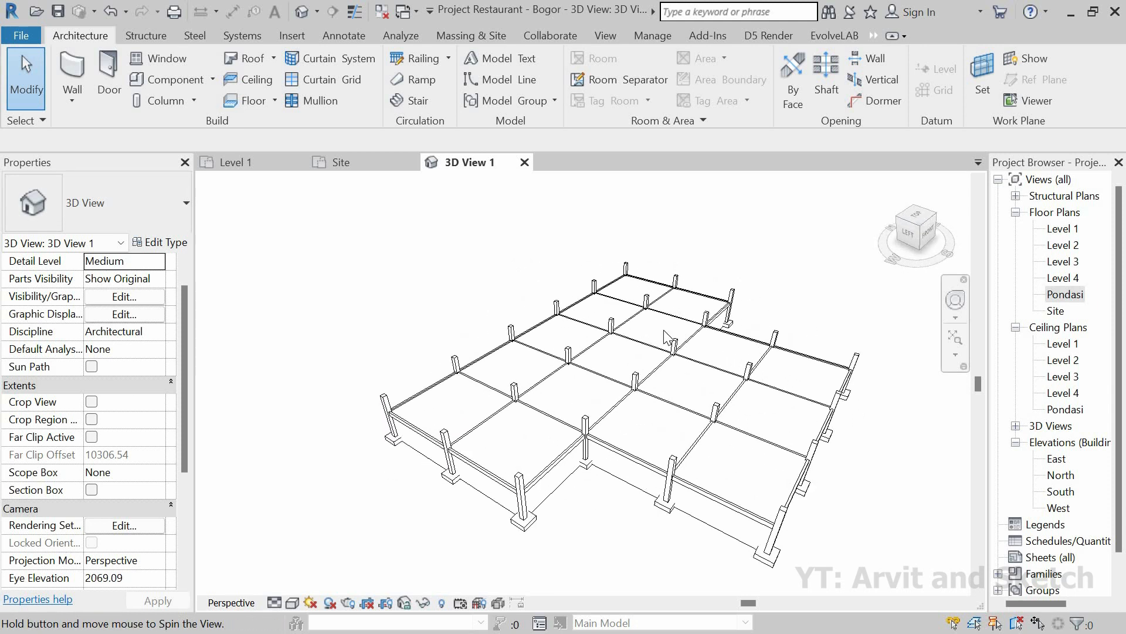
{"action": "scroll", "coordinate": [666, 335], "scroll_direction": "down", "scroll_amount": 2}
{"action": "scroll", "coordinate": [834, 485], "scroll_direction": "up", "scroll_amount": 1}
{"action": "middle_click_drag", "start_coordinate": [697, 449], "coordinate": [665, 355], "text": "shift"}
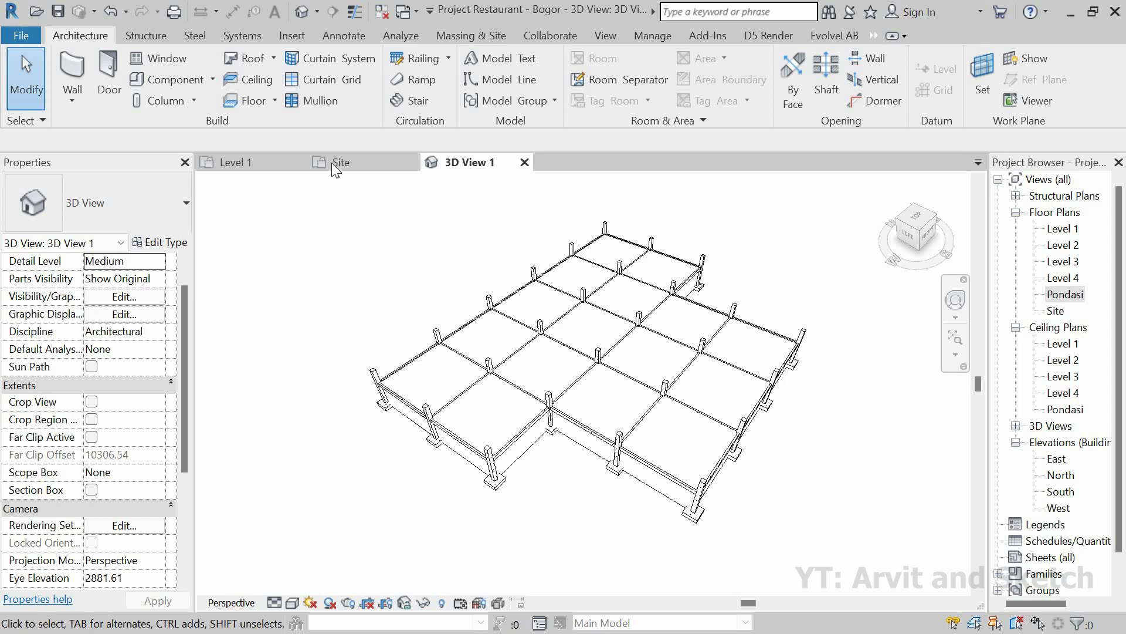
Place a 254x254x73UC universal structural column at grid intersection 5-11 in the Level 1 floor plan, with an unconnected height of 250.
{"action": "left_click", "coordinate": [358, 162]}
{"action": "left_click", "coordinate": [955, 237]}
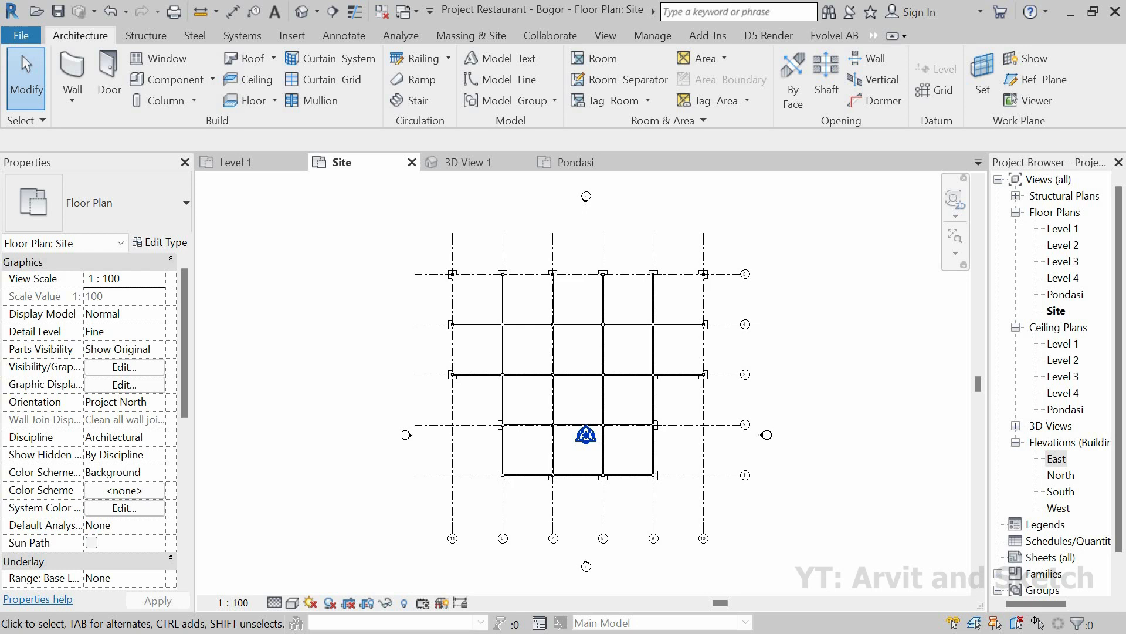
{"action": "left_click", "coordinate": [265, 161]}
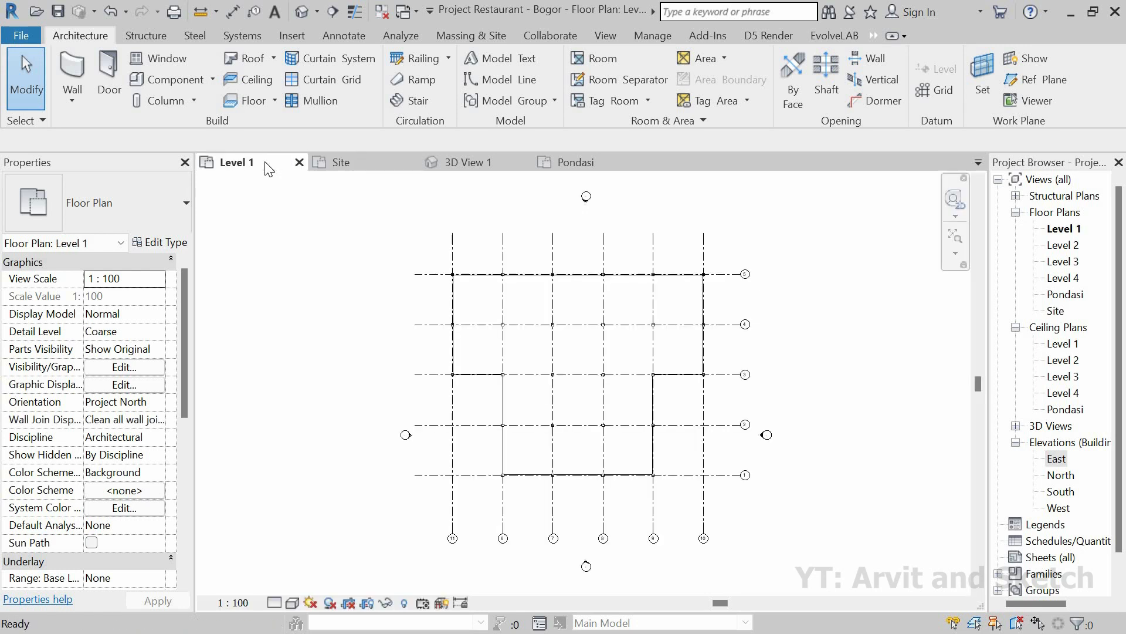
{"action": "left_click", "coordinate": [149, 38]}
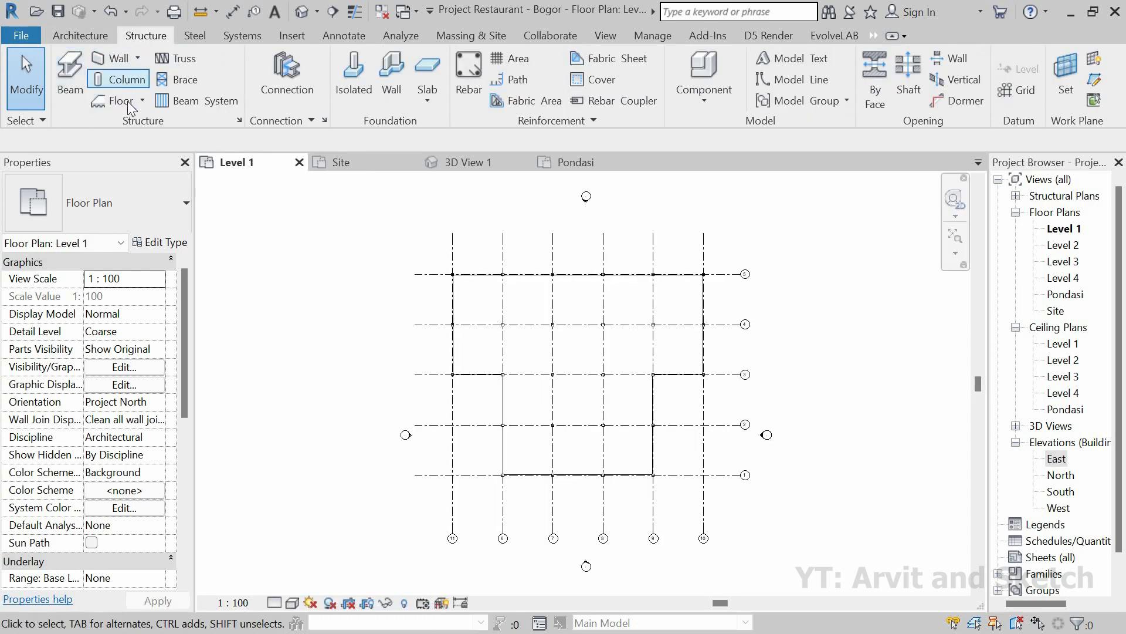
{"action": "left_click", "coordinate": [126, 213]}
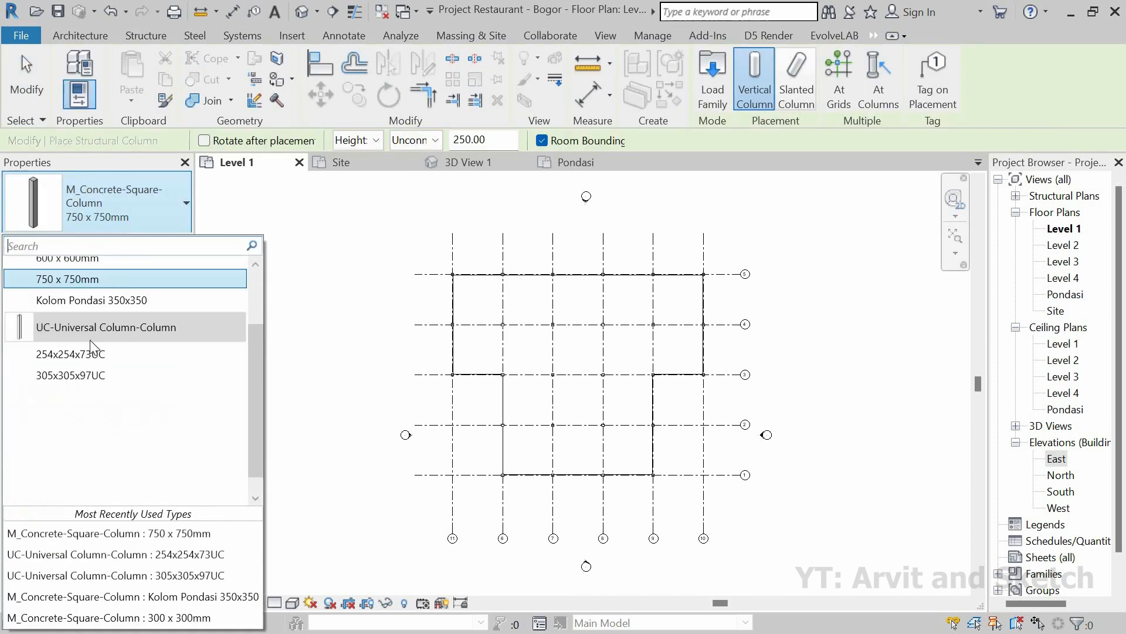
{"action": "left_click", "coordinate": [89, 359]}
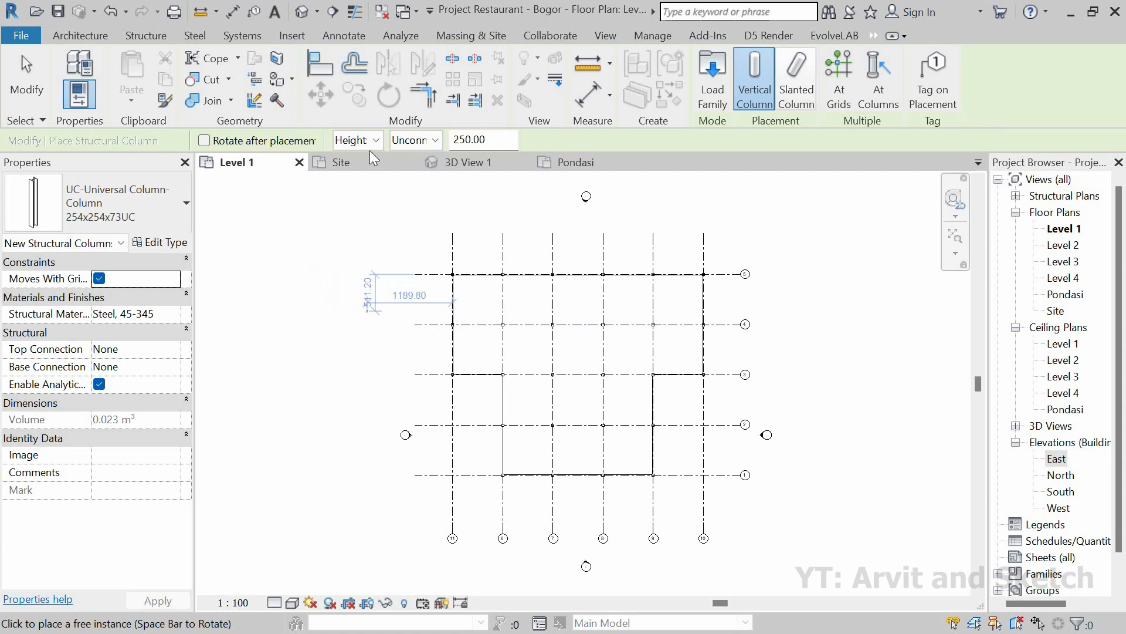
{"action": "left_click", "coordinate": [378, 142]}
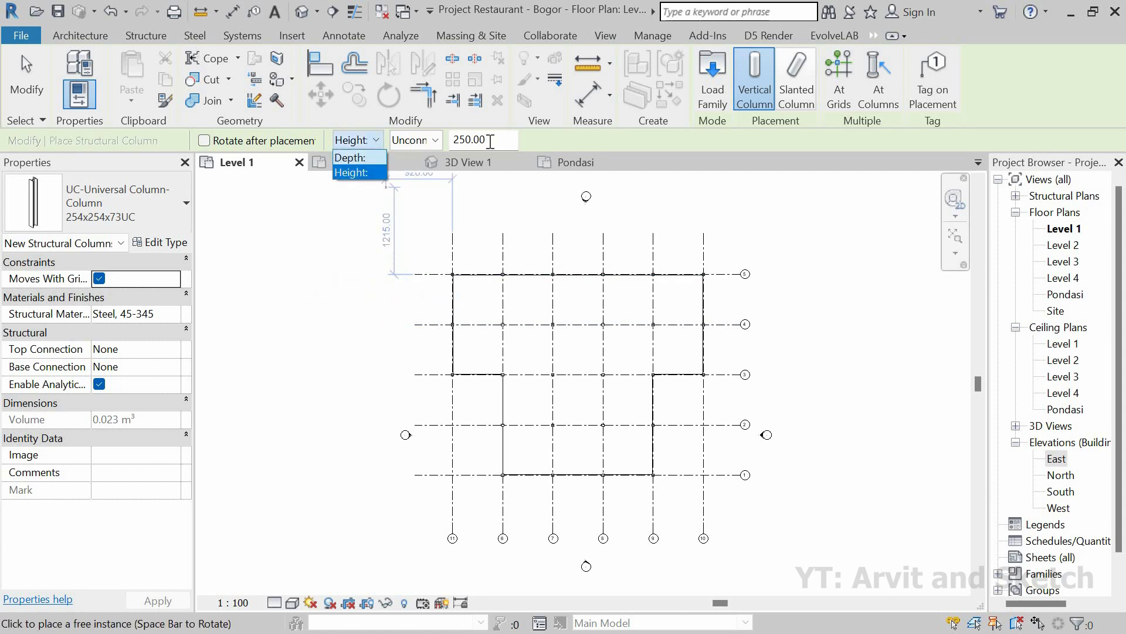
{"action": "left_click", "coordinate": [349, 171]}
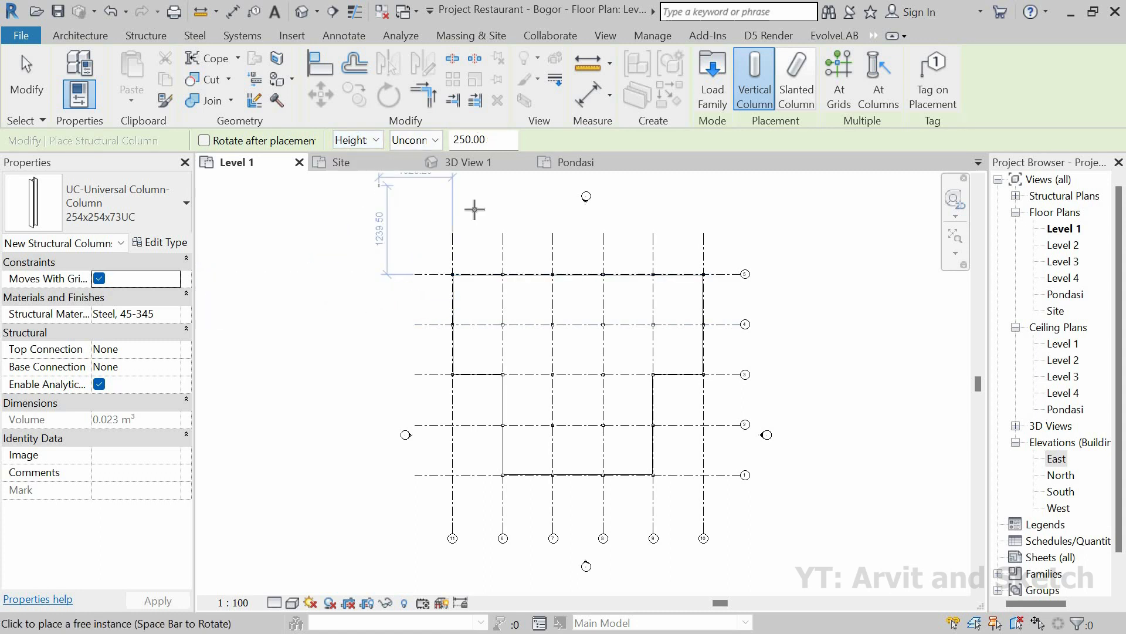
{"action": "scroll", "coordinate": [467, 267], "scroll_direction": "up", "scroll_amount": 8}
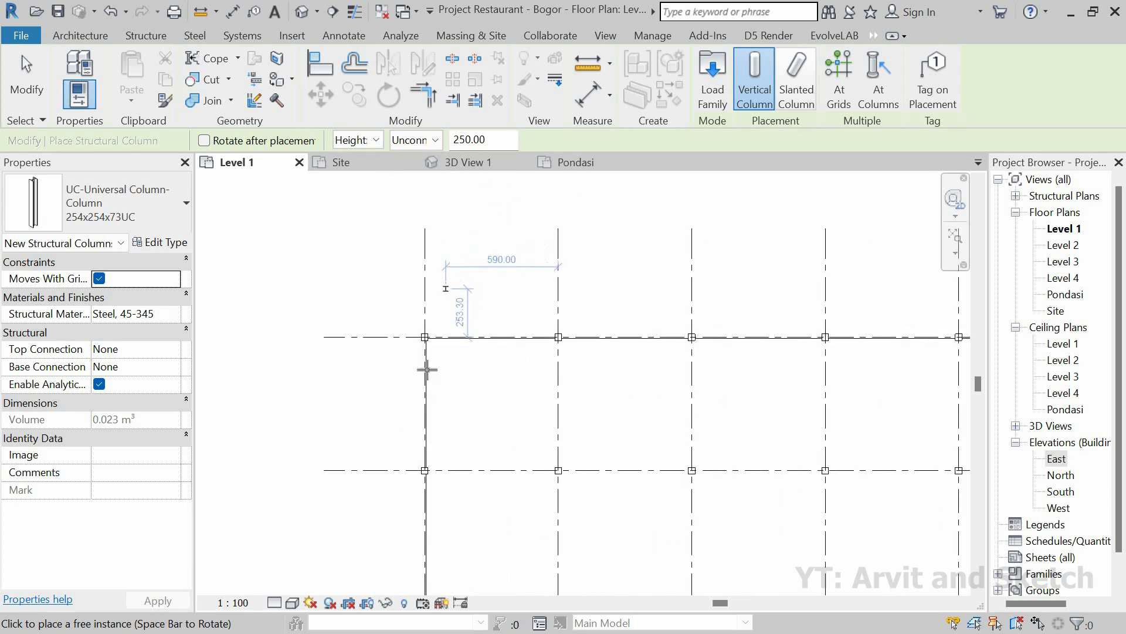
{"action": "scroll", "coordinate": [369, 382], "scroll_direction": "up", "scroll_amount": 2}
{"action": "left_click", "coordinate": [381, 407]}
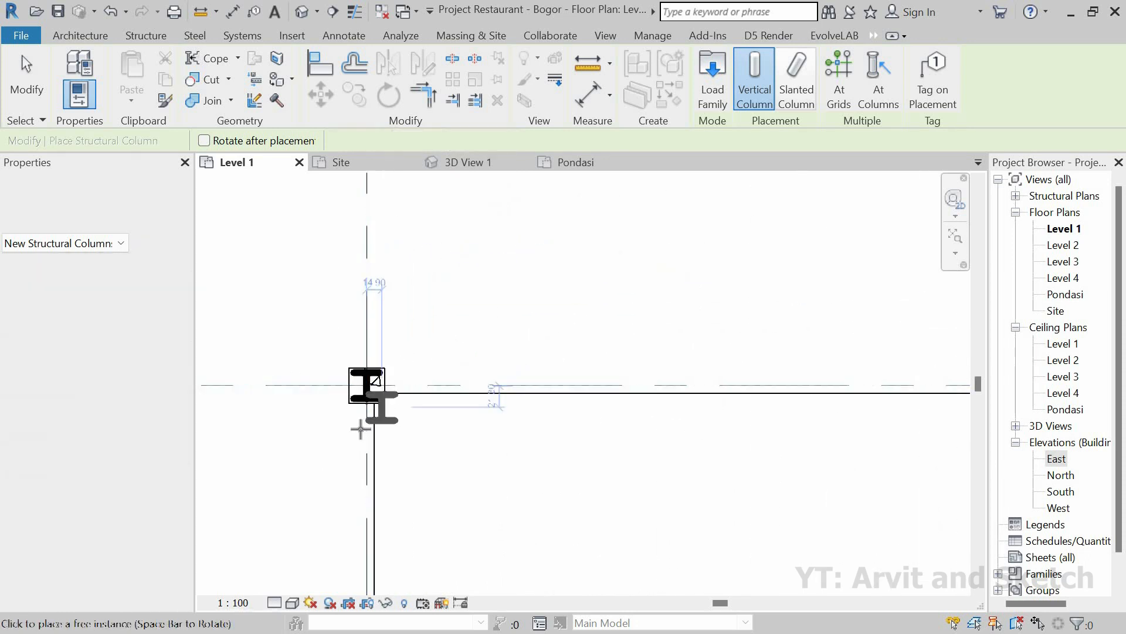
In 3D View 1, set the new steel column's base offset to 150, top level to Level 2 and top offset to 0.
{"action": "left_click", "coordinate": [471, 164]}
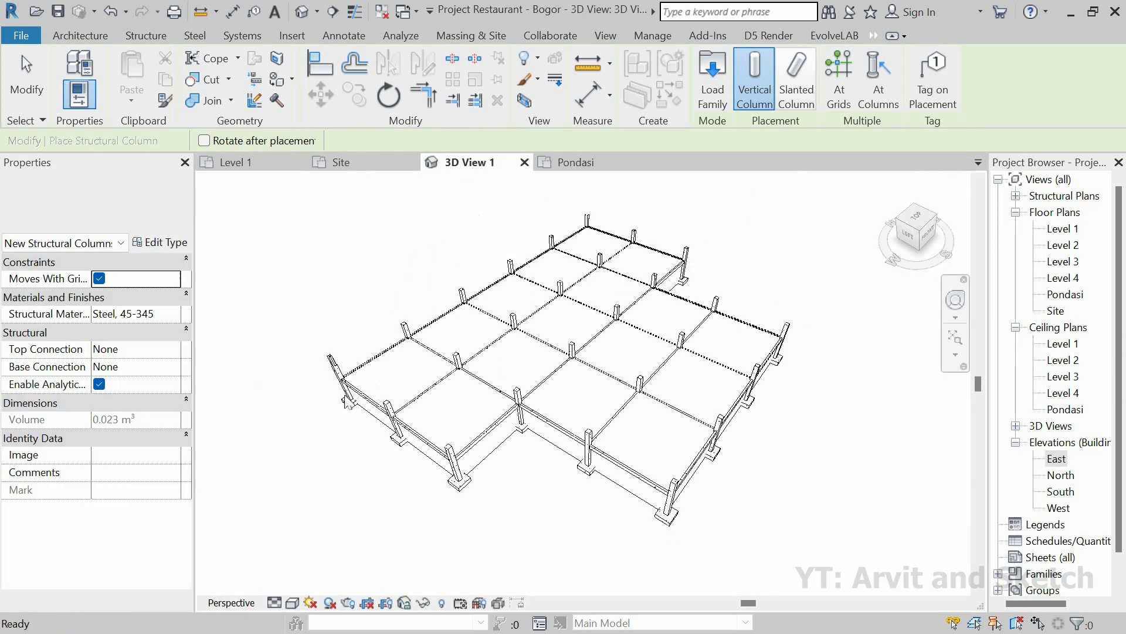
{"action": "scroll", "coordinate": [321, 402], "scroll_direction": "up", "scroll_amount": 5}
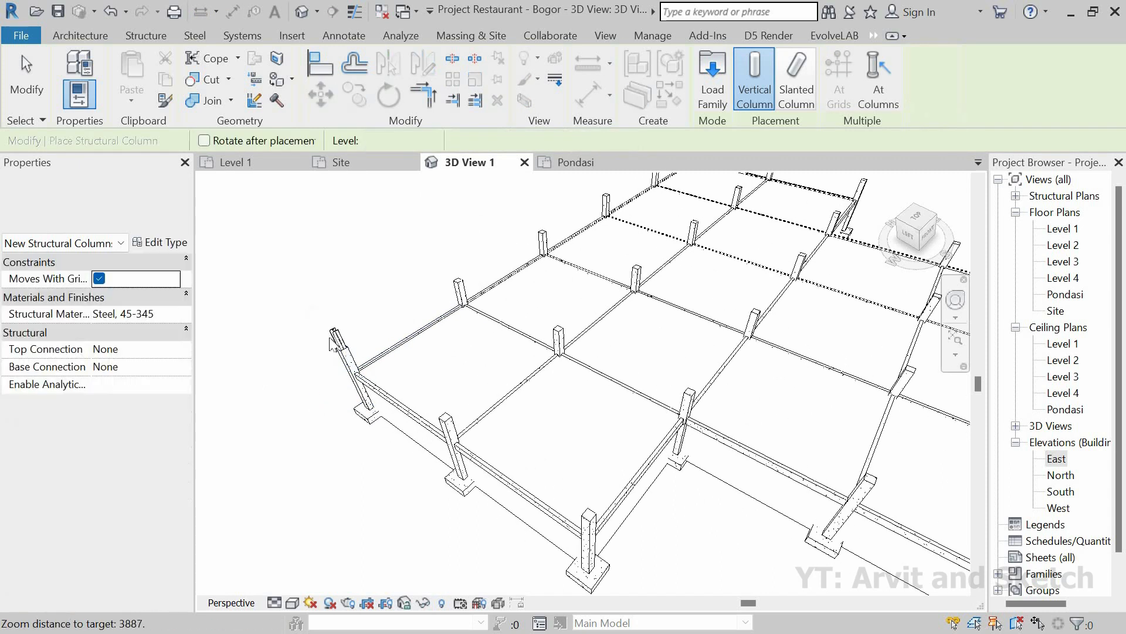
{"action": "key", "text": "Escape"}
{"action": "key", "text": "Escape"}
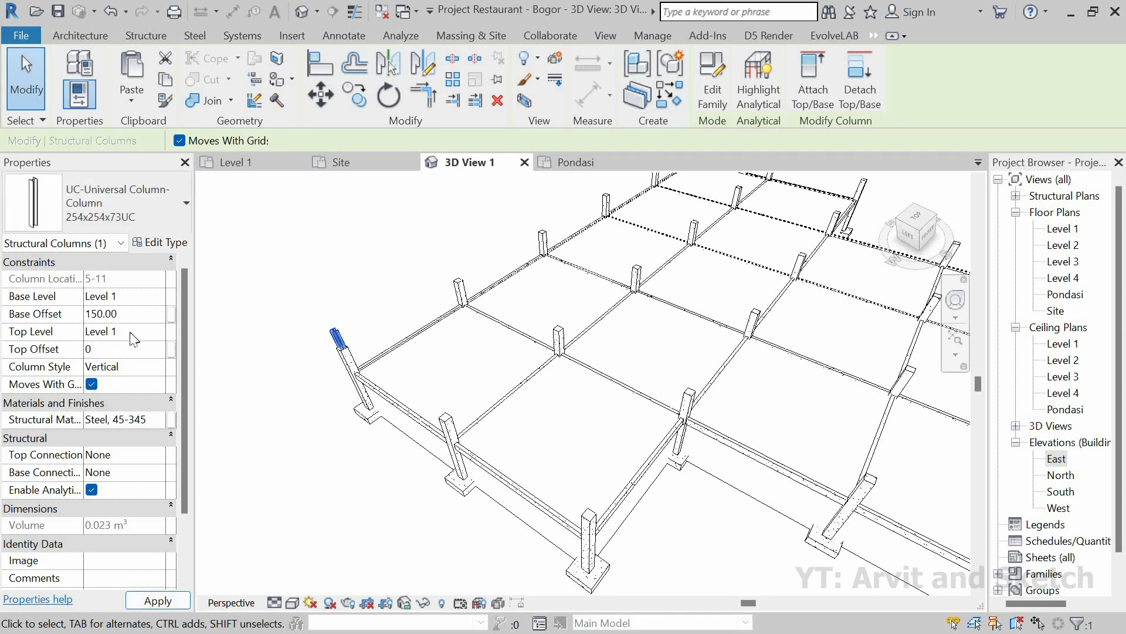
{"action": "left_click", "coordinate": [156, 332]}
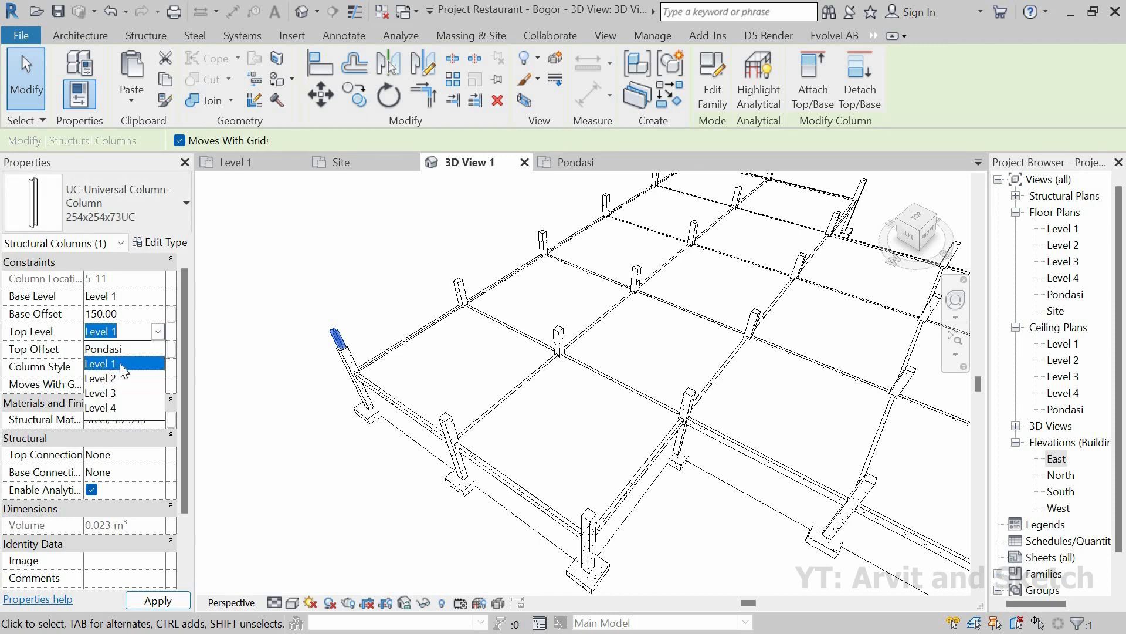
{"action": "left_click", "coordinate": [121, 364]}
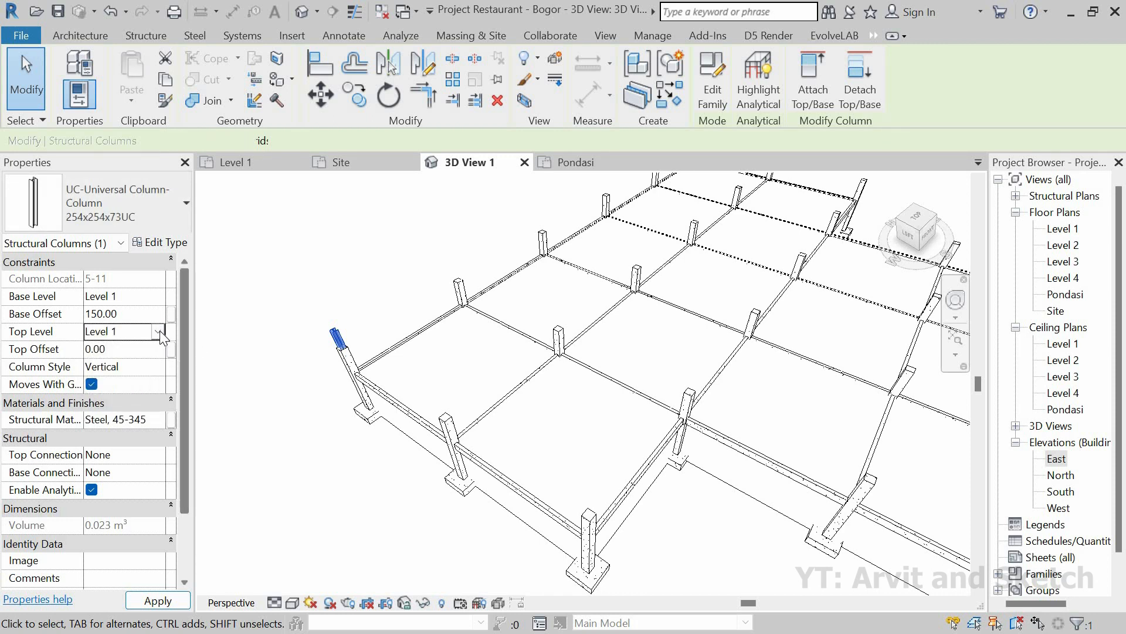
{"action": "left_click", "coordinate": [160, 331]}
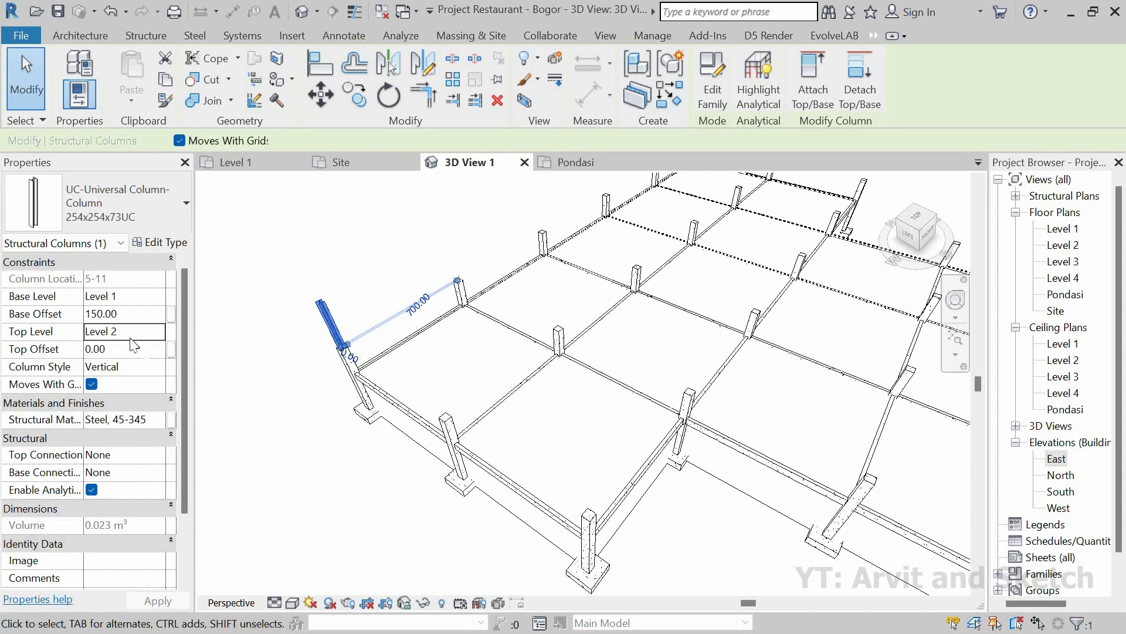
{"action": "left_click", "coordinate": [358, 319]}
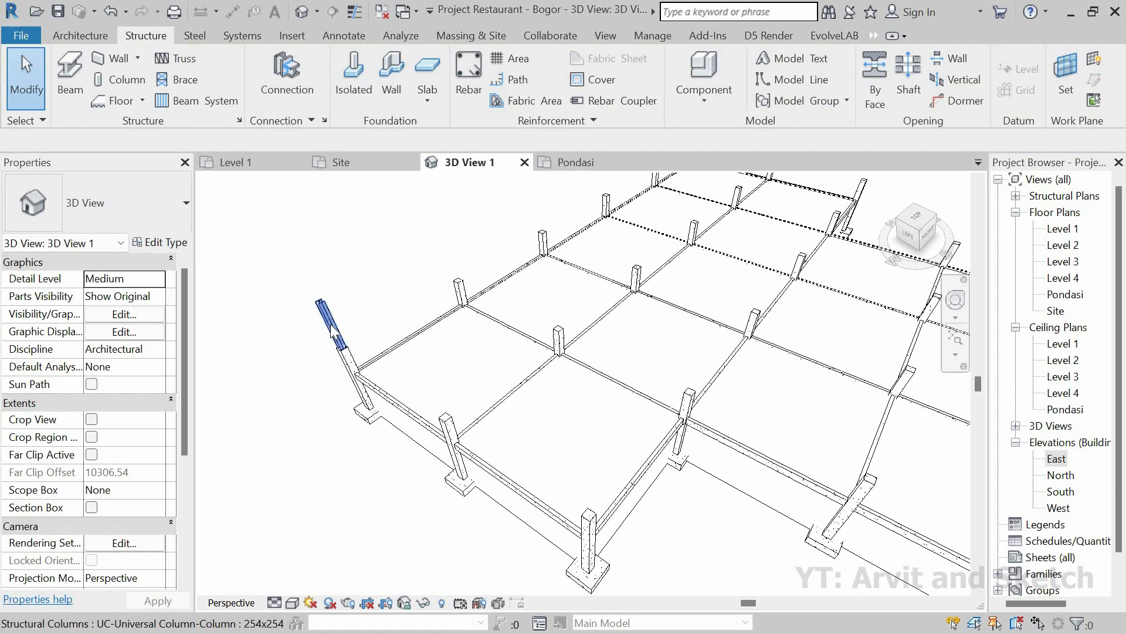
Set the Level 1 floor plan's detail level to Fine.
{"action": "left_click", "coordinate": [251, 160]}
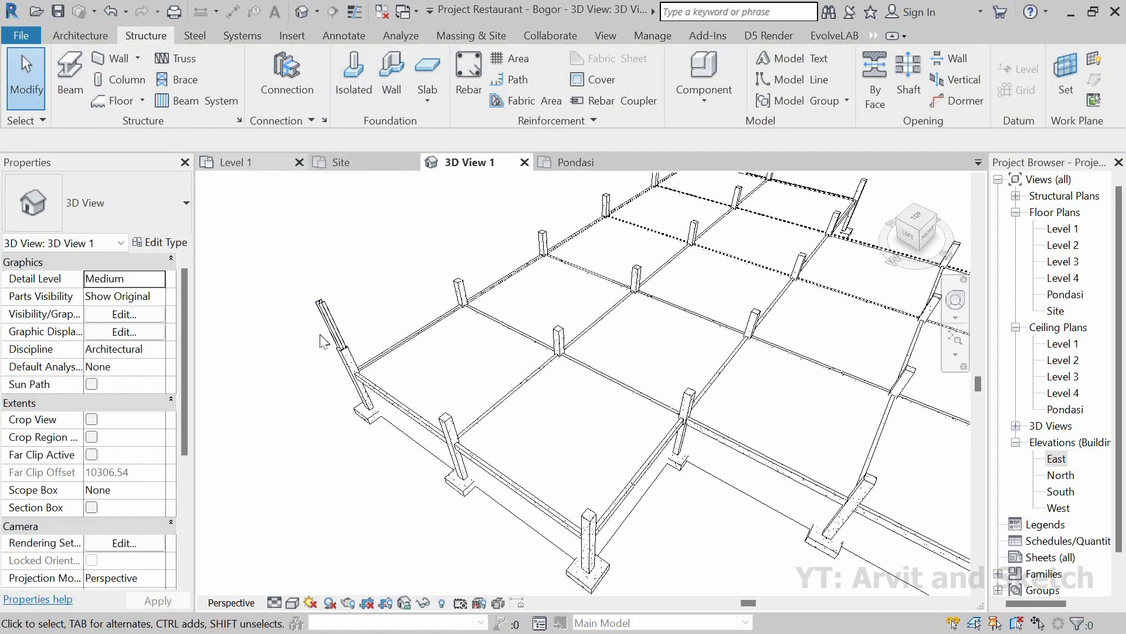
{"action": "scroll", "coordinate": [281, 547], "scroll_direction": "down", "scroll_amount": 5}
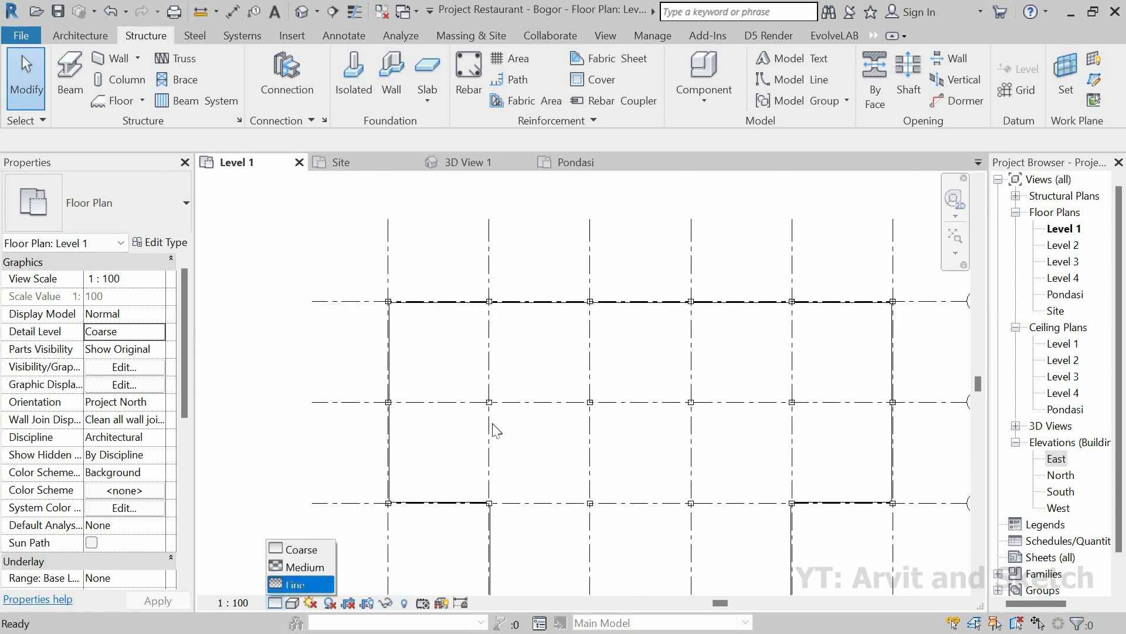
{"action": "key", "text": "Return"}
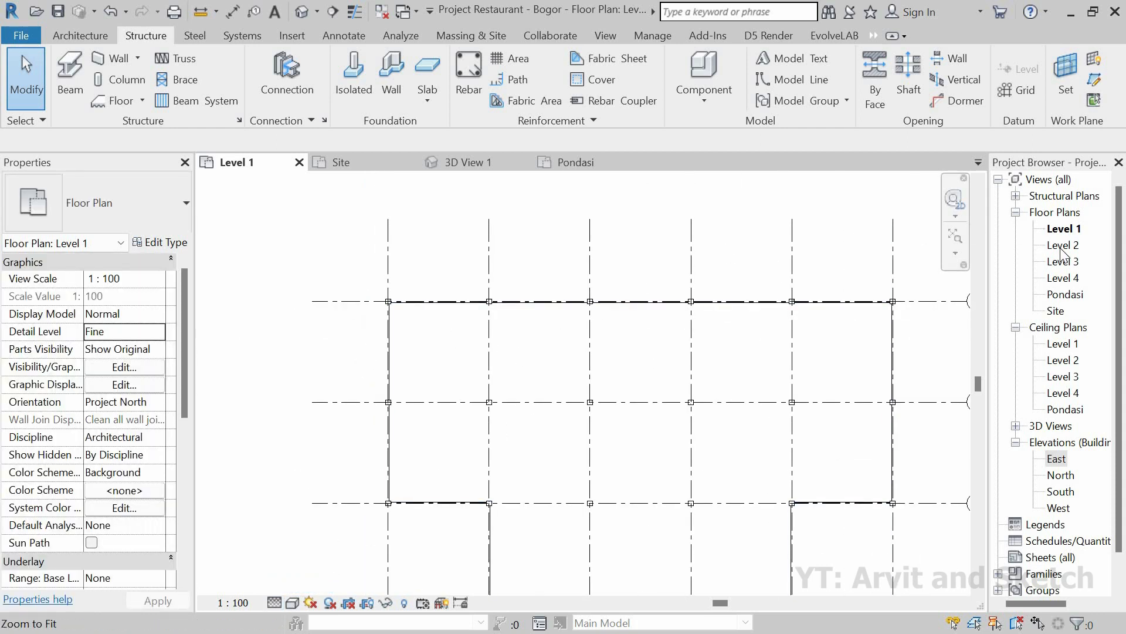
{"action": "double_click", "coordinate": [1063, 245]}
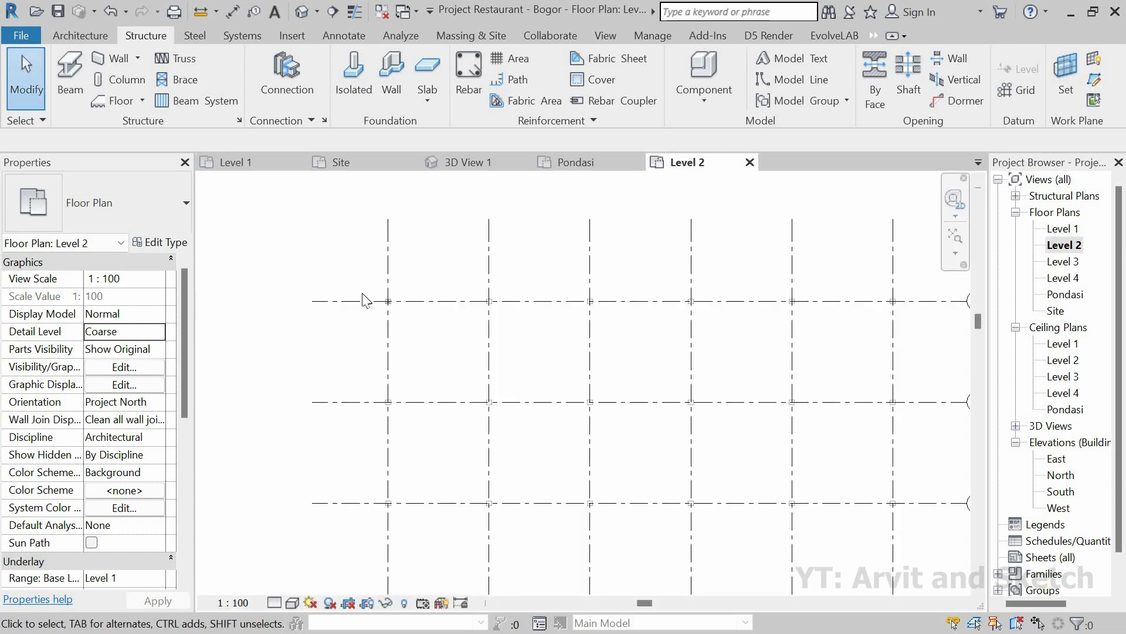
{"action": "scroll", "coordinate": [364, 296], "scroll_direction": "up", "scroll_amount": 5}
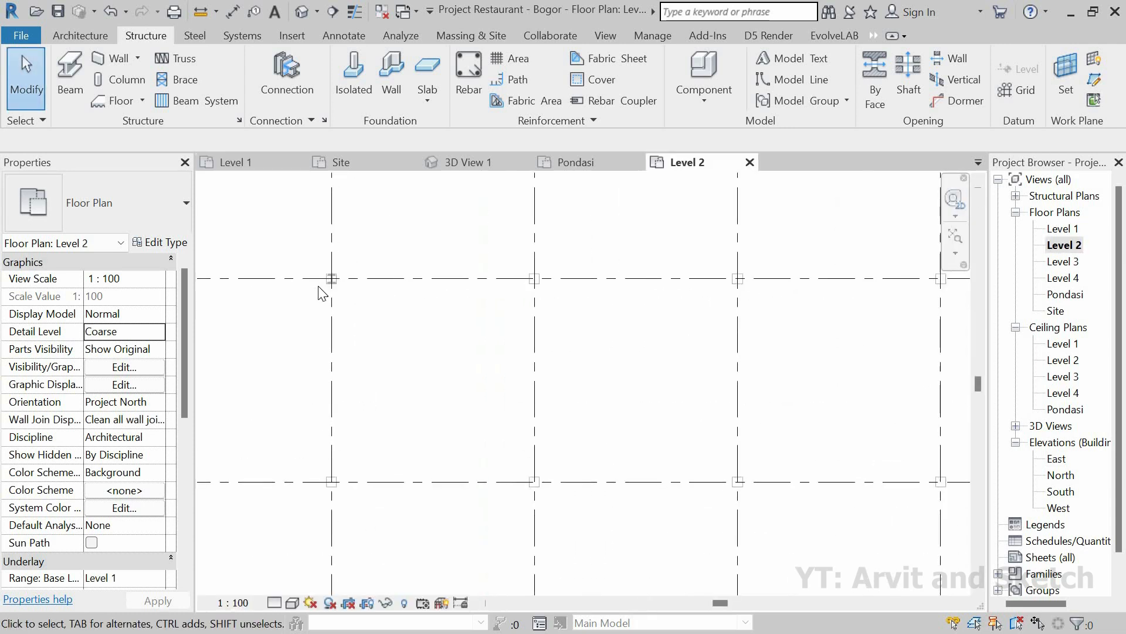
{"action": "double_click", "coordinate": [1064, 229]}
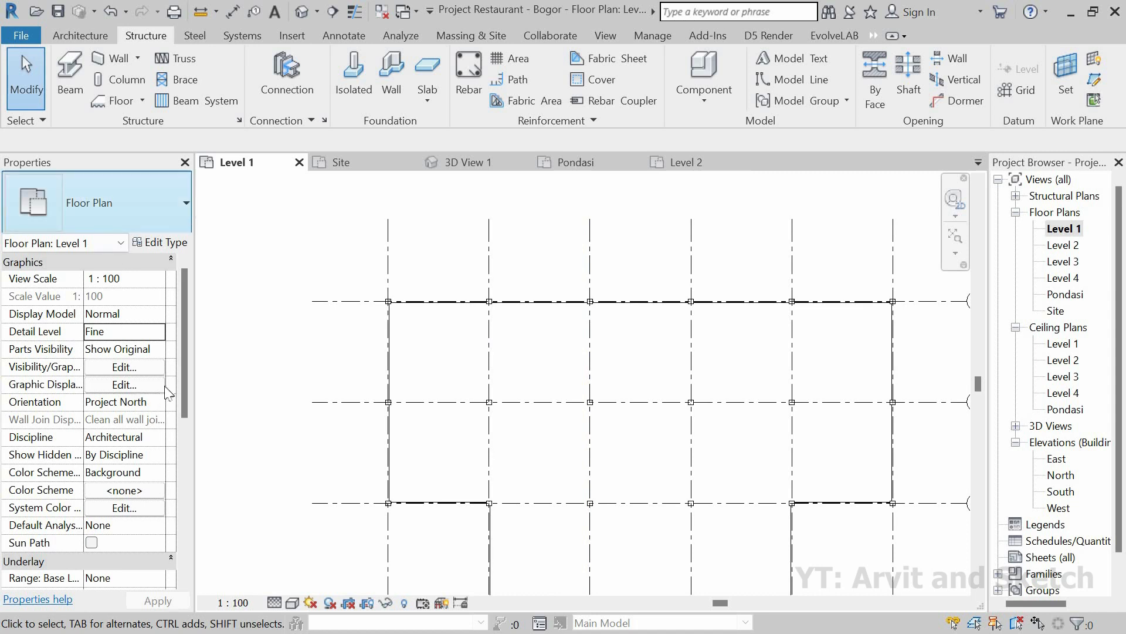
Set the Level 1 floor plan's view range to Unlimited for the top, bottom and view depth level.
{"action": "scroll", "coordinate": [167, 495], "scroll_direction": "down", "scroll_amount": 5}
{"action": "scroll", "coordinate": [142, 431], "scroll_direction": "up", "scroll_amount": 1}
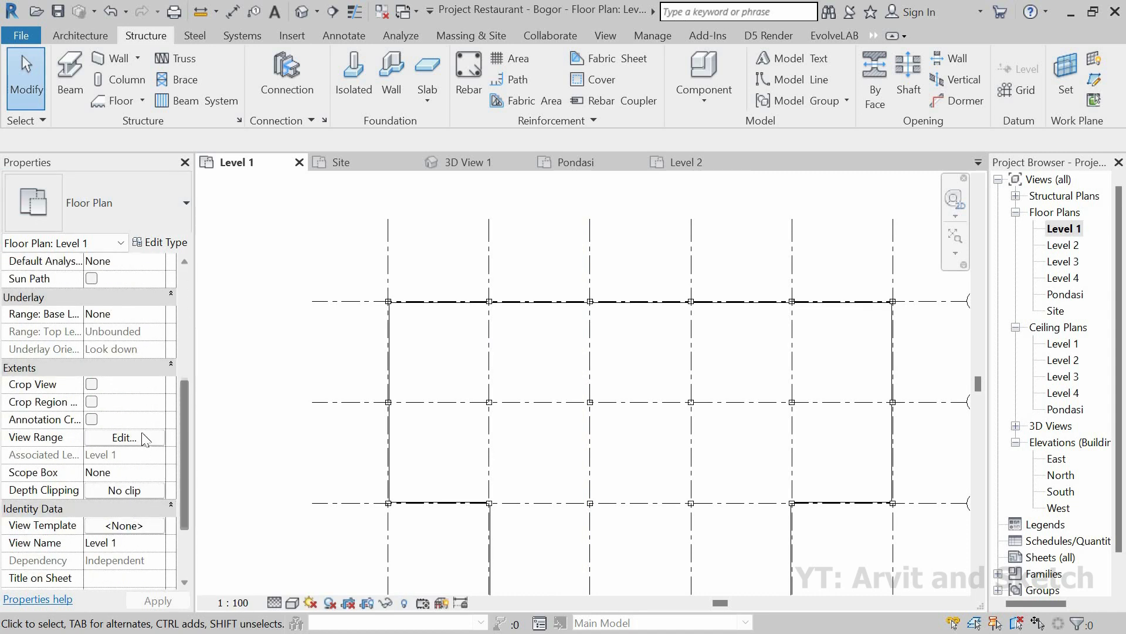
{"action": "left_click", "coordinate": [142, 437]}
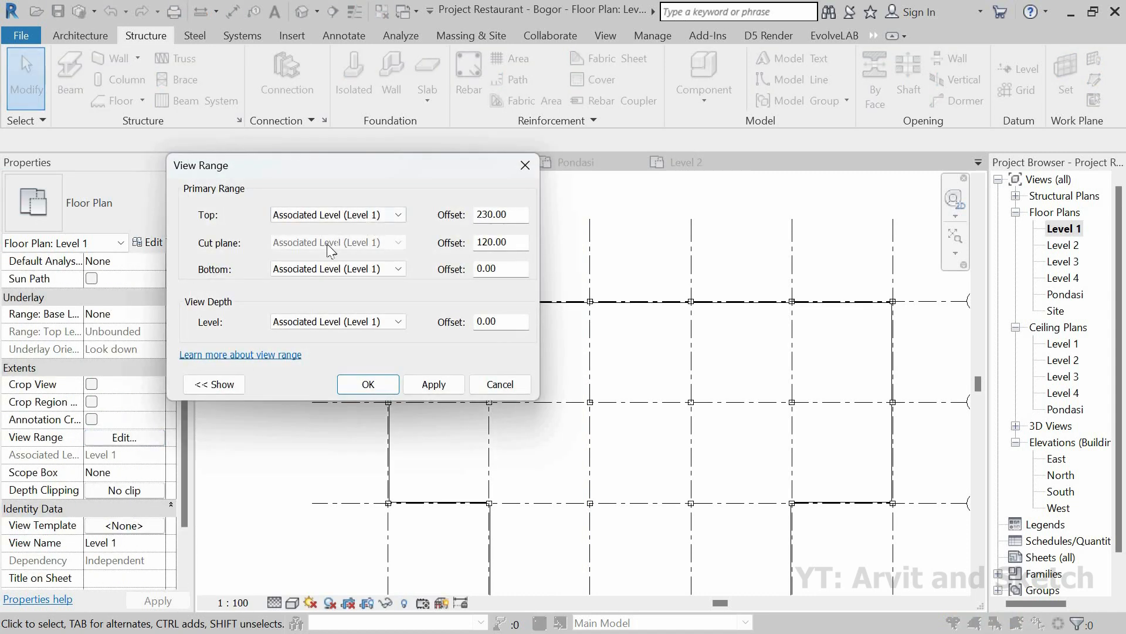
{"action": "left_click", "coordinate": [338, 214]}
{"action": "left_click", "coordinate": [343, 273]}
{"action": "left_click", "coordinate": [334, 269]}
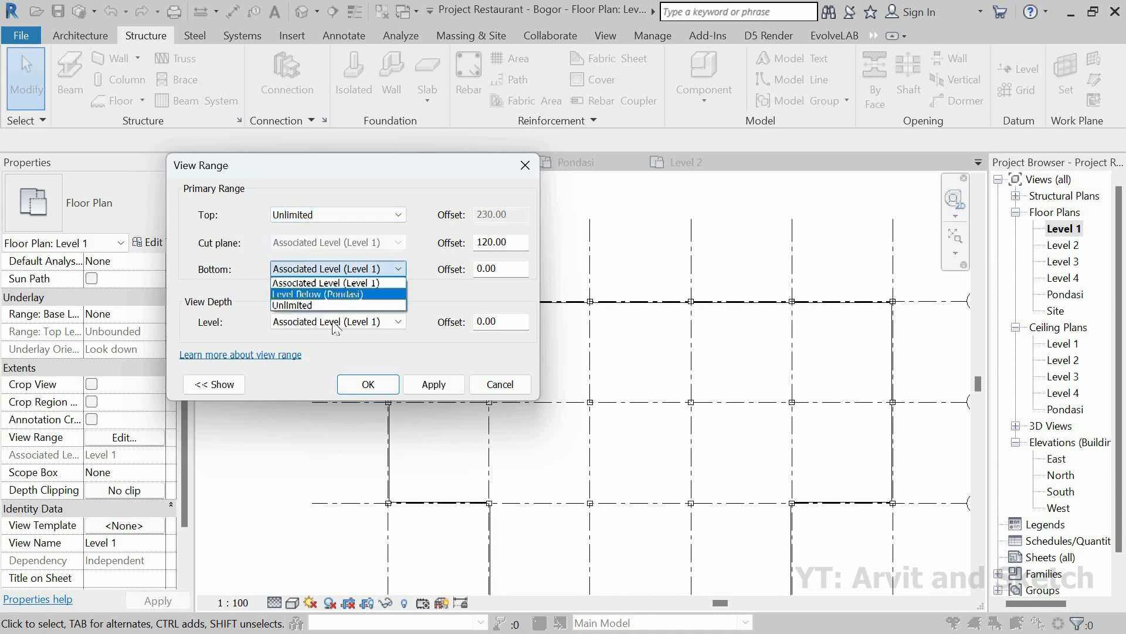
{"action": "left_click", "coordinate": [320, 304]}
{"action": "left_click", "coordinate": [328, 322]}
{"action": "left_click", "coordinate": [440, 390]}
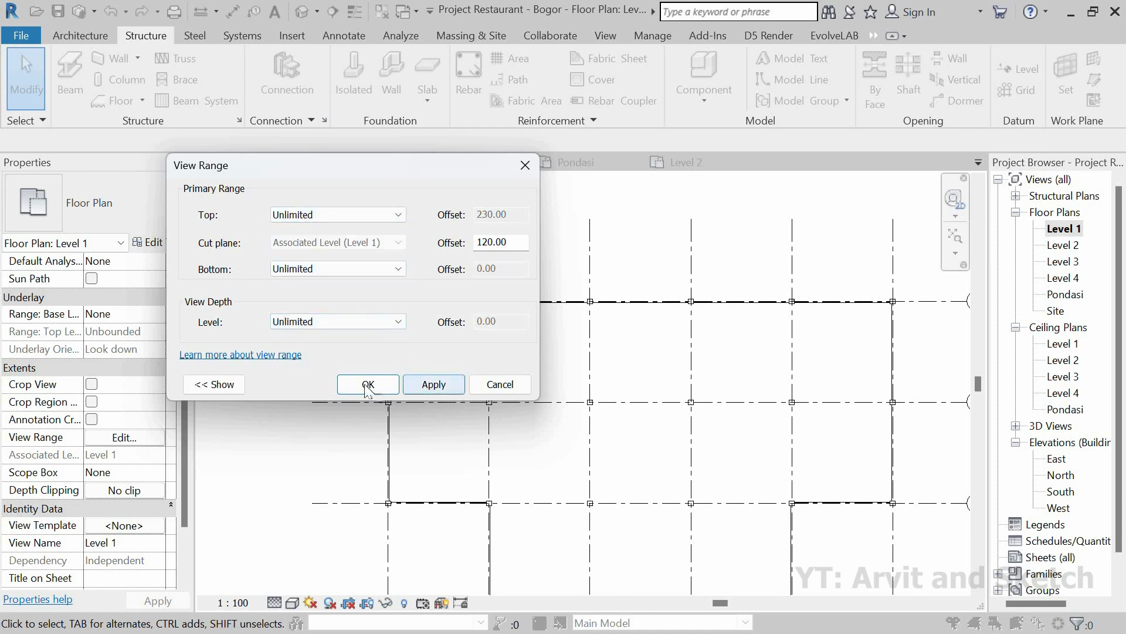
{"action": "left_click", "coordinate": [368, 384]}
Place five 254x254x73UC structural columns with an unconnected height of 250 along grid 5, from grid 6 to the corner opposite grid 11.
{"action": "scroll", "coordinate": [391, 305], "scroll_direction": "up", "scroll_amount": 6}
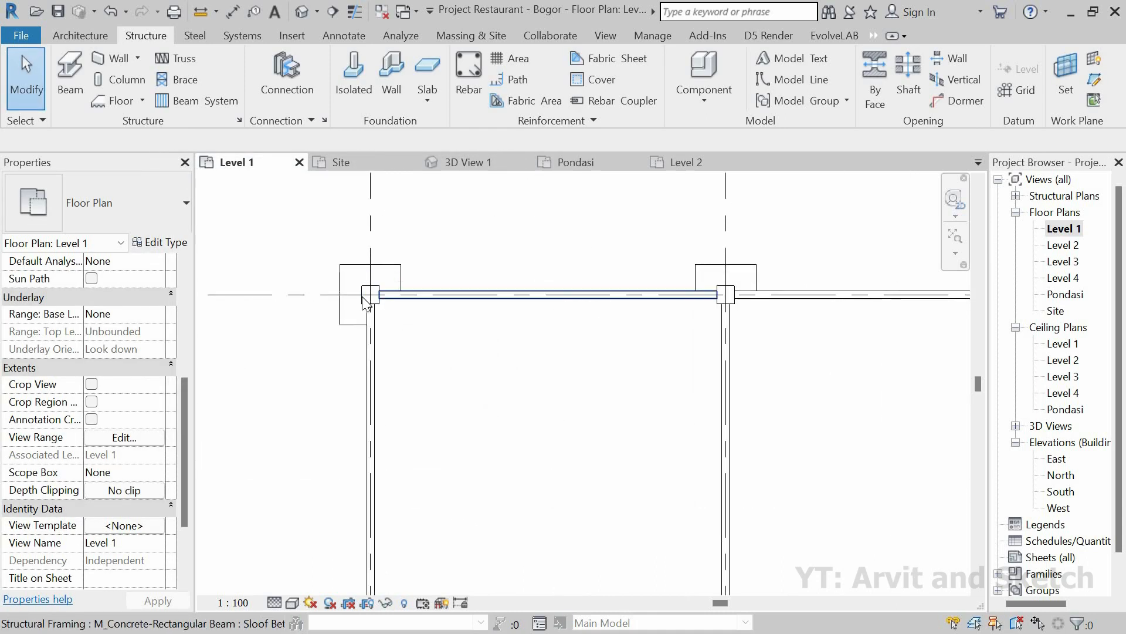
{"action": "left_click", "coordinate": [118, 79]}
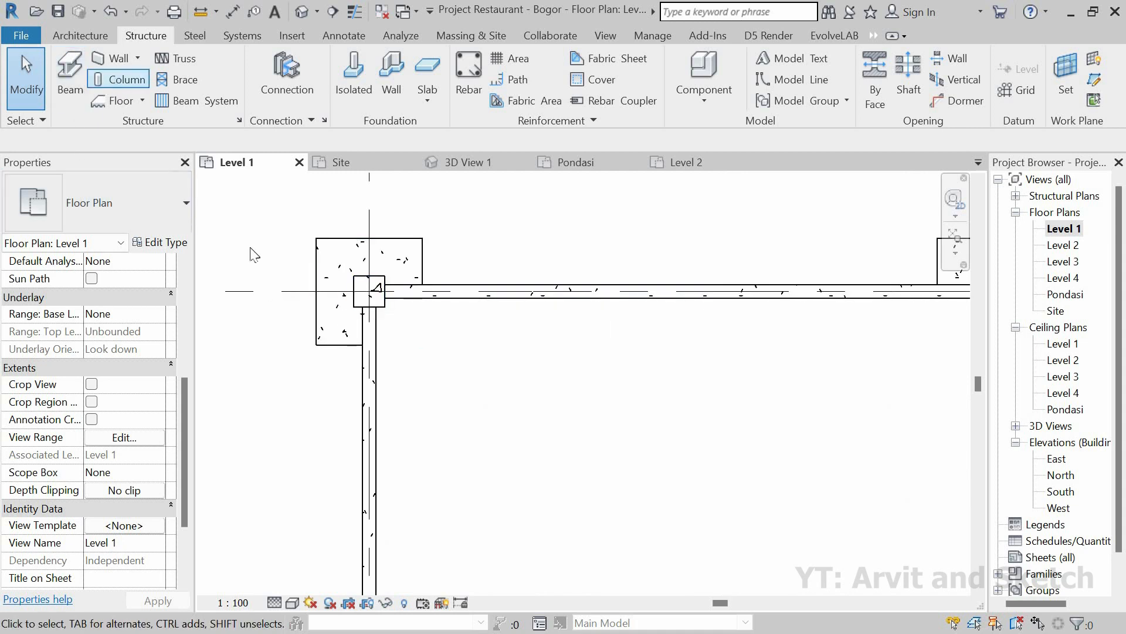
{"action": "scroll", "coordinate": [323, 311], "scroll_direction": "down", "scroll_amount": 4}
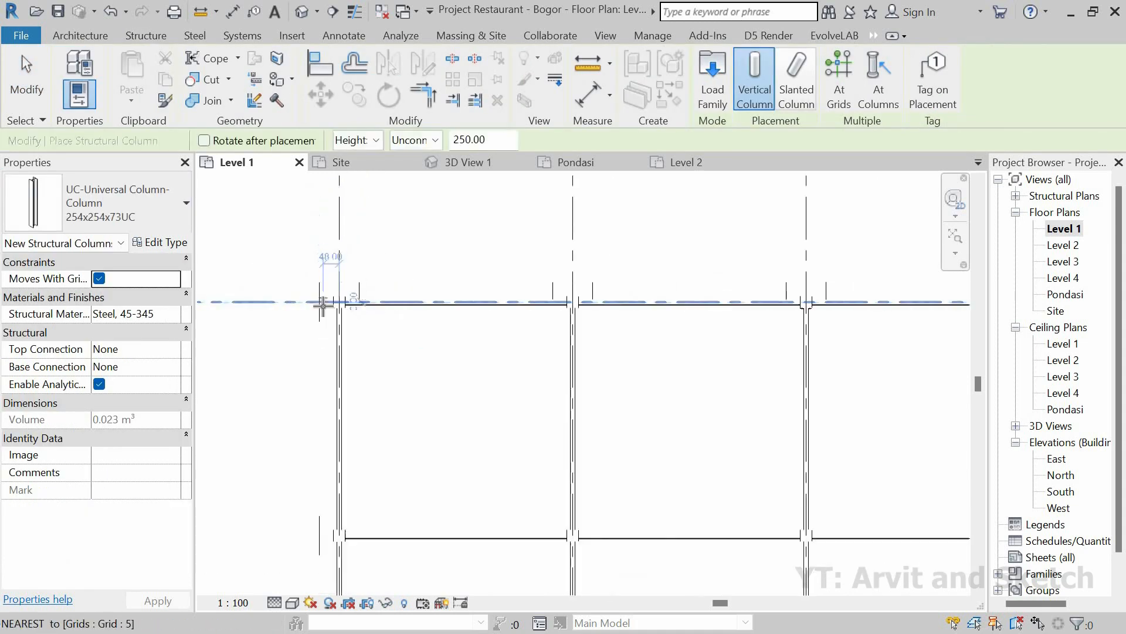
{"action": "scroll", "coordinate": [501, 290], "scroll_direction": "up", "scroll_amount": 5}
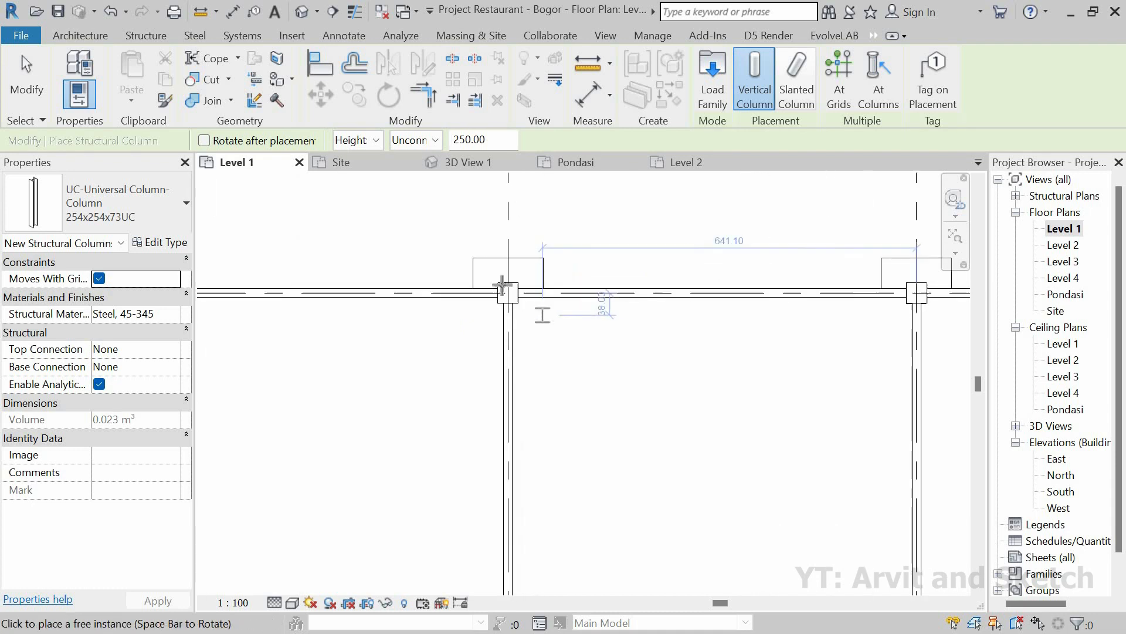
{"action": "left_click", "coordinate": [499, 281]}
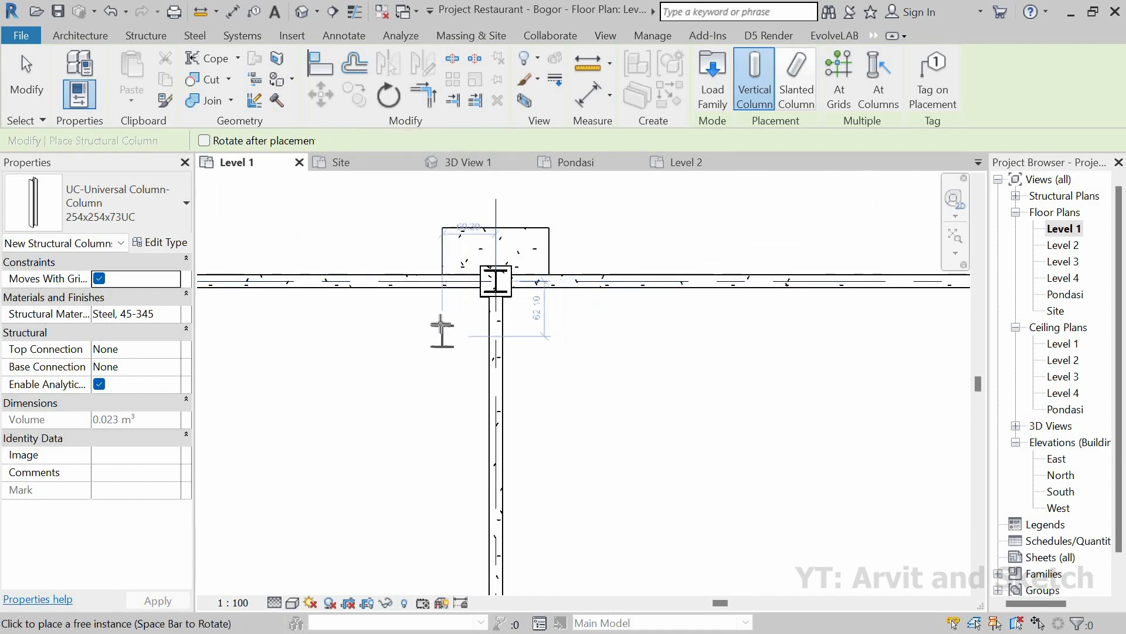
{"action": "scroll", "coordinate": [400, 315], "scroll_direction": "down", "scroll_amount": 2}
{"action": "scroll", "coordinate": [682, 324], "scroll_direction": "down", "scroll_amount": 3}
{"action": "scroll", "coordinate": [692, 299], "scroll_direction": "up", "scroll_amount": 6}
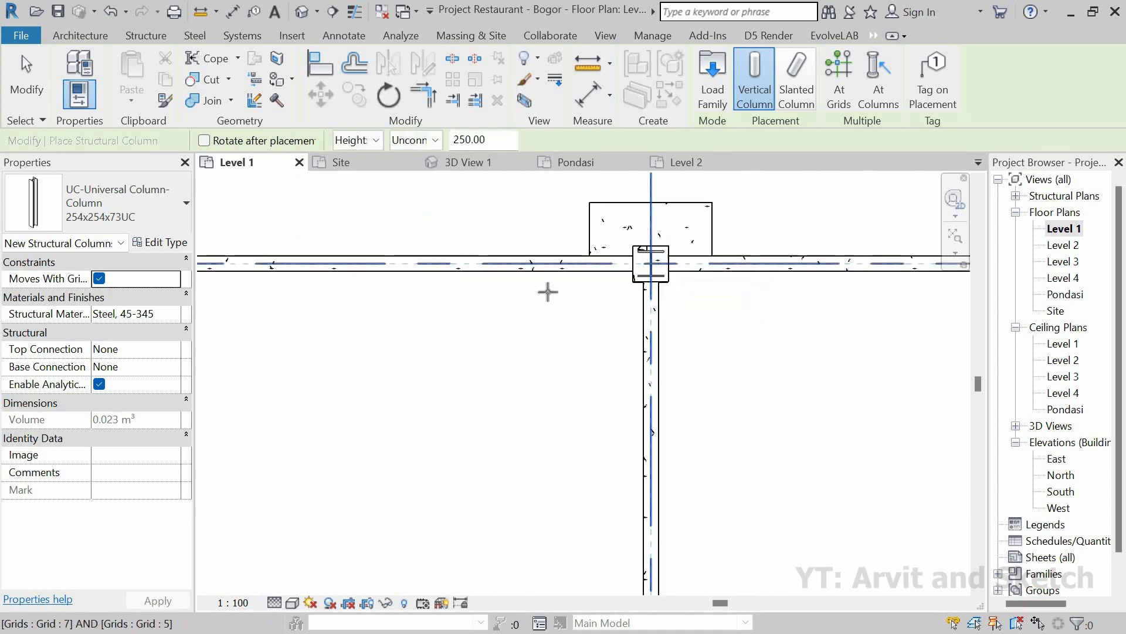
{"action": "scroll", "coordinate": [534, 294], "scroll_direction": "down", "scroll_amount": 6}
{"action": "scroll", "coordinate": [770, 291], "scroll_direction": "up", "scroll_amount": 5}
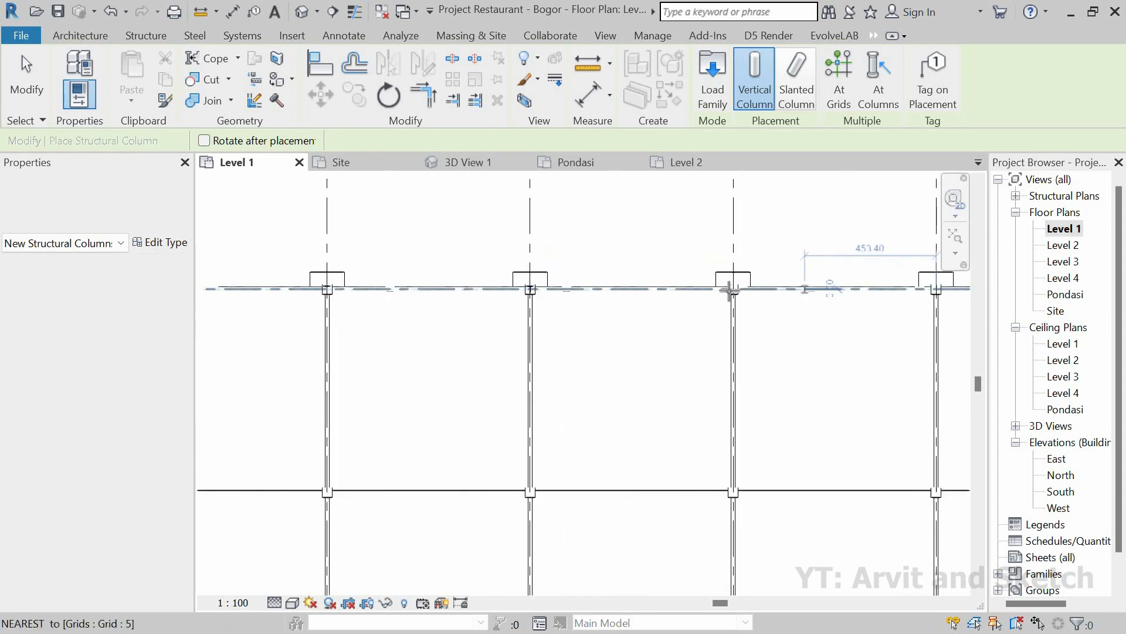
{"action": "left_click", "coordinate": [624, 285]}
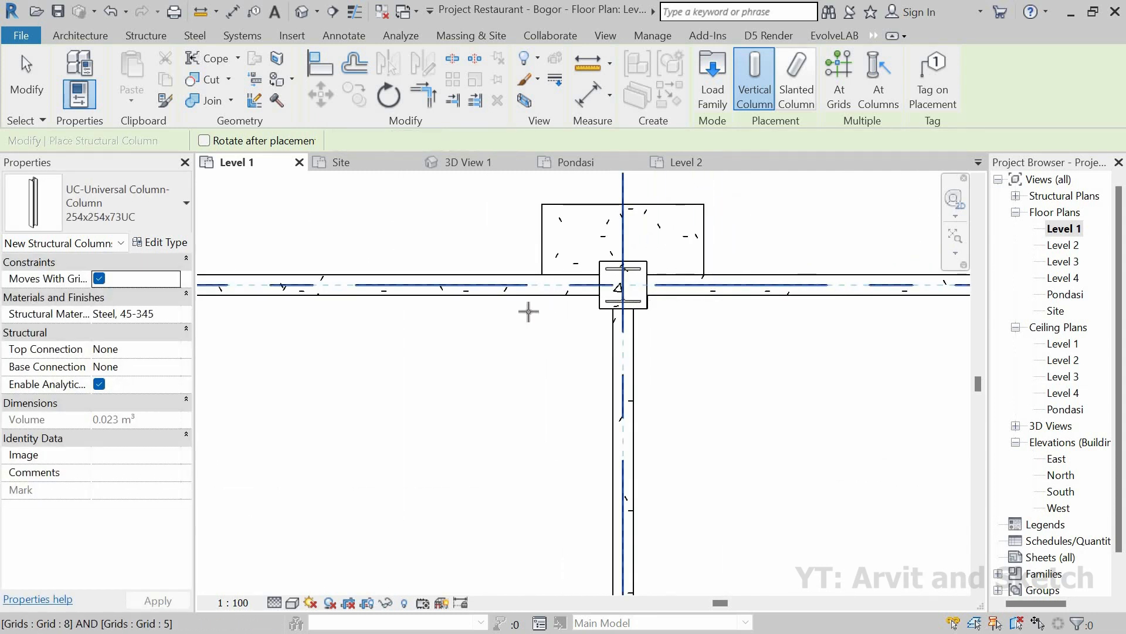
{"action": "scroll", "coordinate": [527, 312], "scroll_direction": "down", "scroll_amount": 4}
{"action": "scroll", "coordinate": [733, 311], "scroll_direction": "down", "scroll_amount": 3}
{"action": "scroll", "coordinate": [659, 297], "scroll_direction": "up", "scroll_amount": 6}
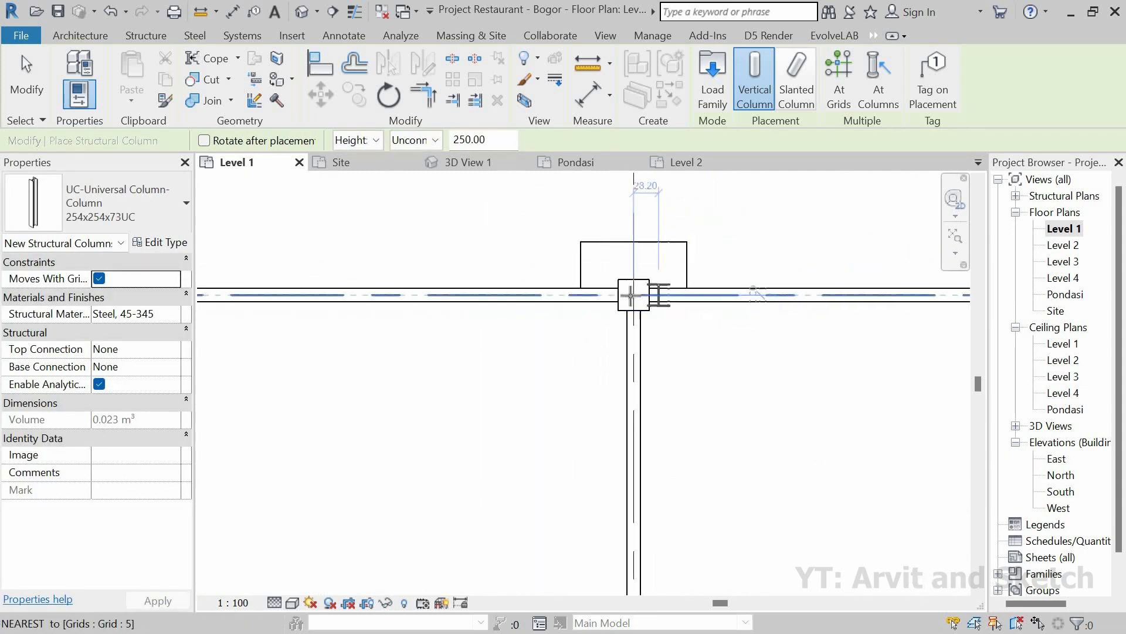
{"action": "scroll", "coordinate": [559, 332], "scroll_direction": "down", "scroll_amount": 6}
{"action": "scroll", "coordinate": [834, 319], "scroll_direction": "up", "scroll_amount": 6}
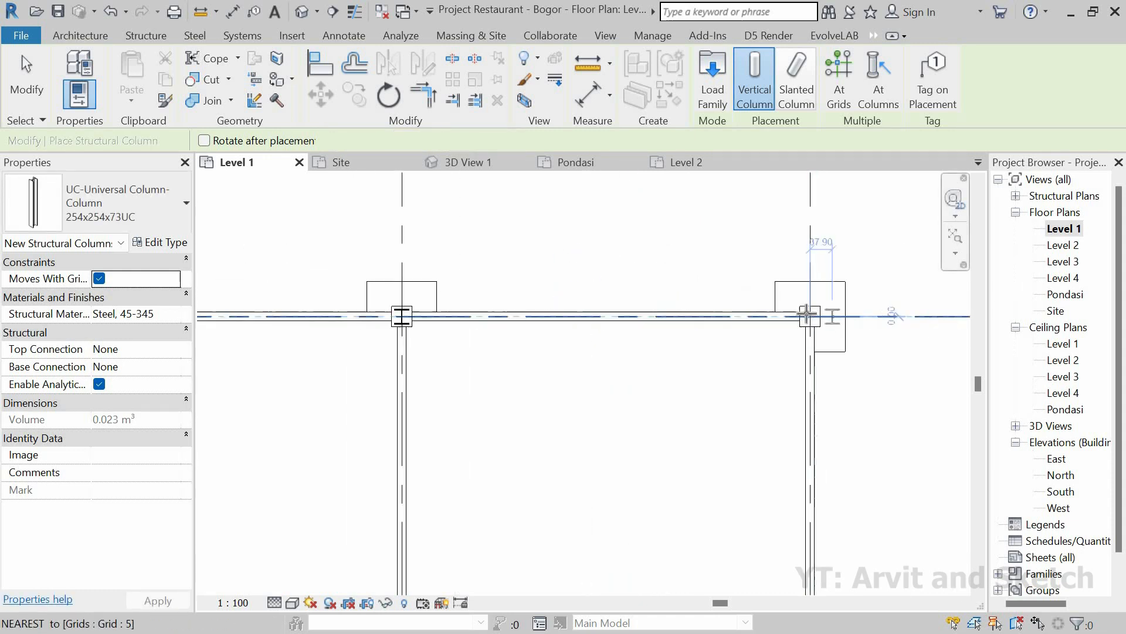
{"action": "left_click", "coordinate": [769, 317]}
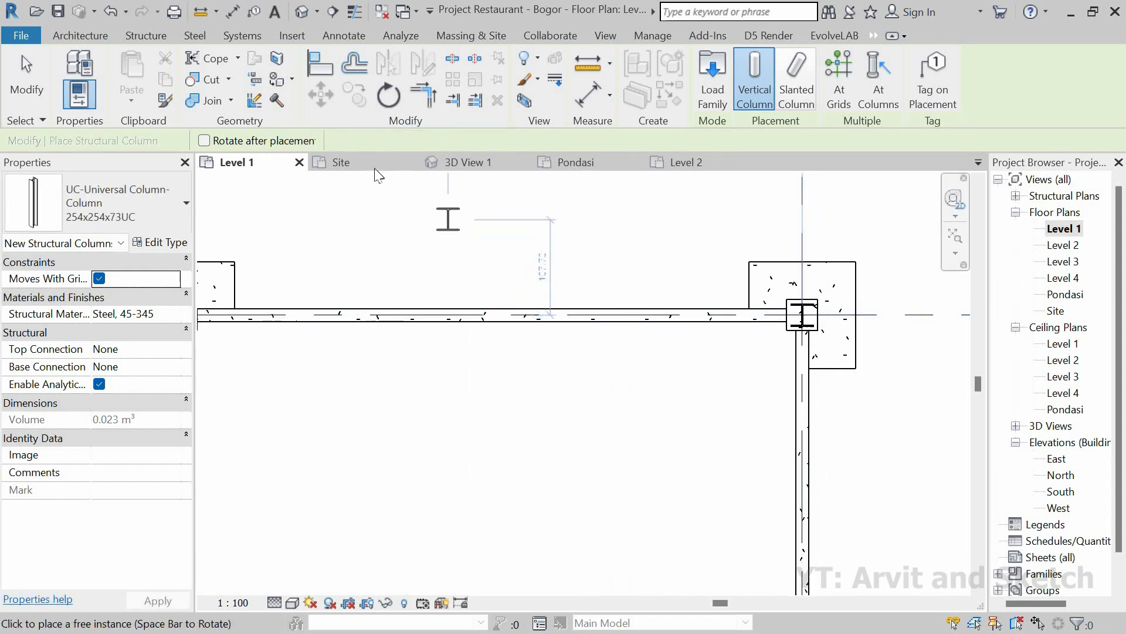
{"action": "key", "text": "Escape"}
{"action": "key", "text": "Escape"}
In 3D View 1, set the five new steel columns' top level to Level 2 and top offset to 0.
{"action": "left_click", "coordinate": [463, 162]}
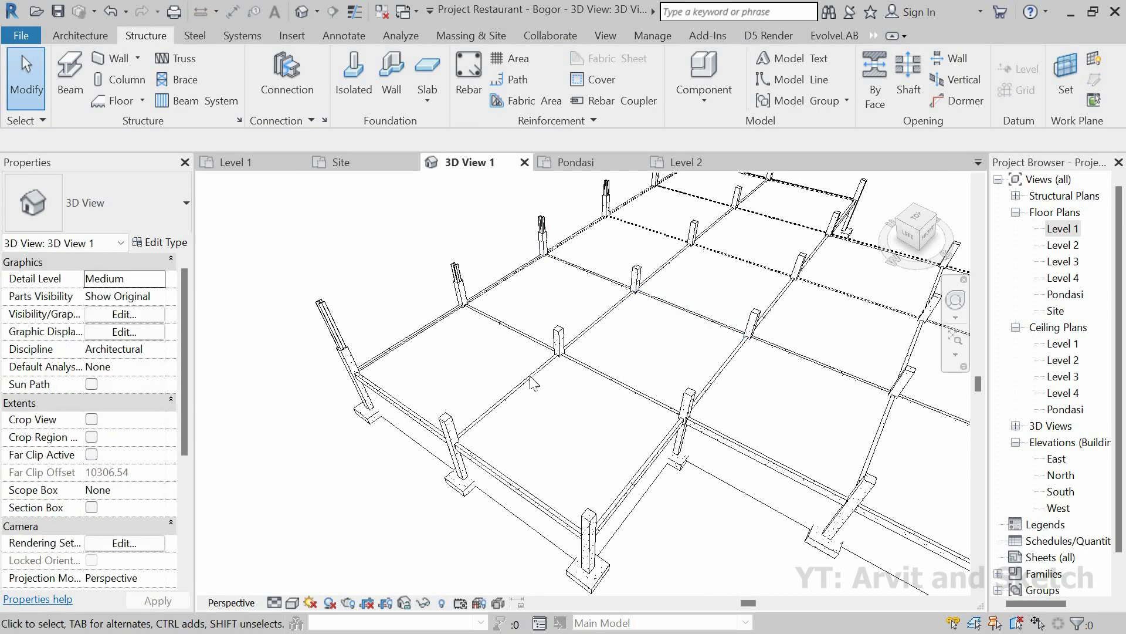
{"action": "scroll", "coordinate": [516, 377], "scroll_direction": "down", "scroll_amount": 3}
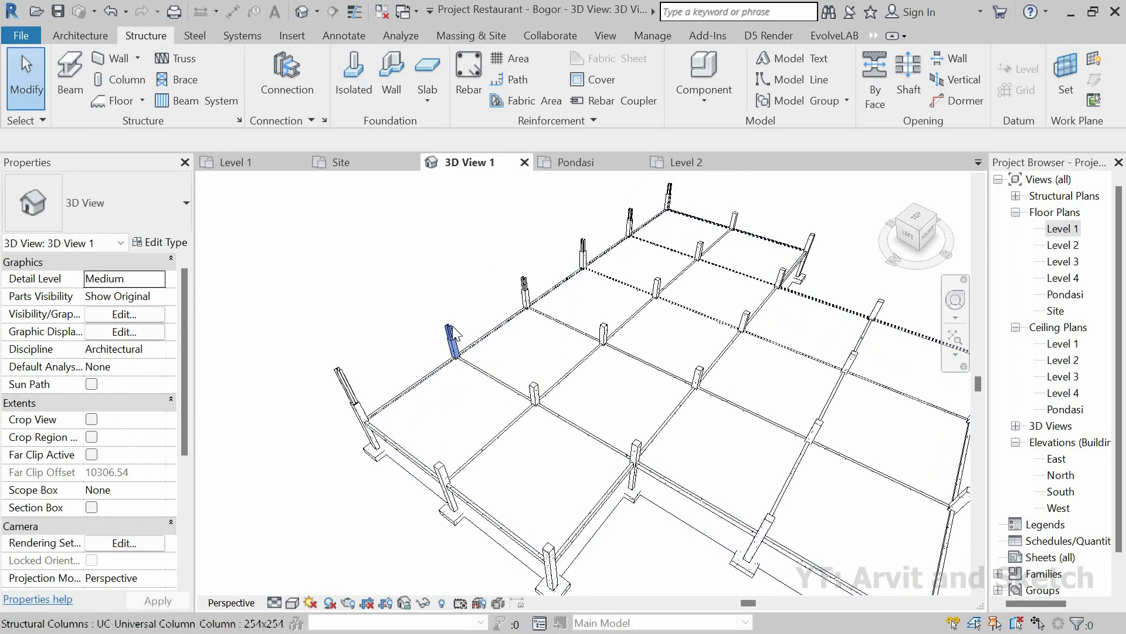
{"action": "left_click_drag", "start_coordinate": [453, 337], "coordinate": [528, 287]}
{"action": "left_click", "coordinate": [583, 250], "text": "ctrl"}
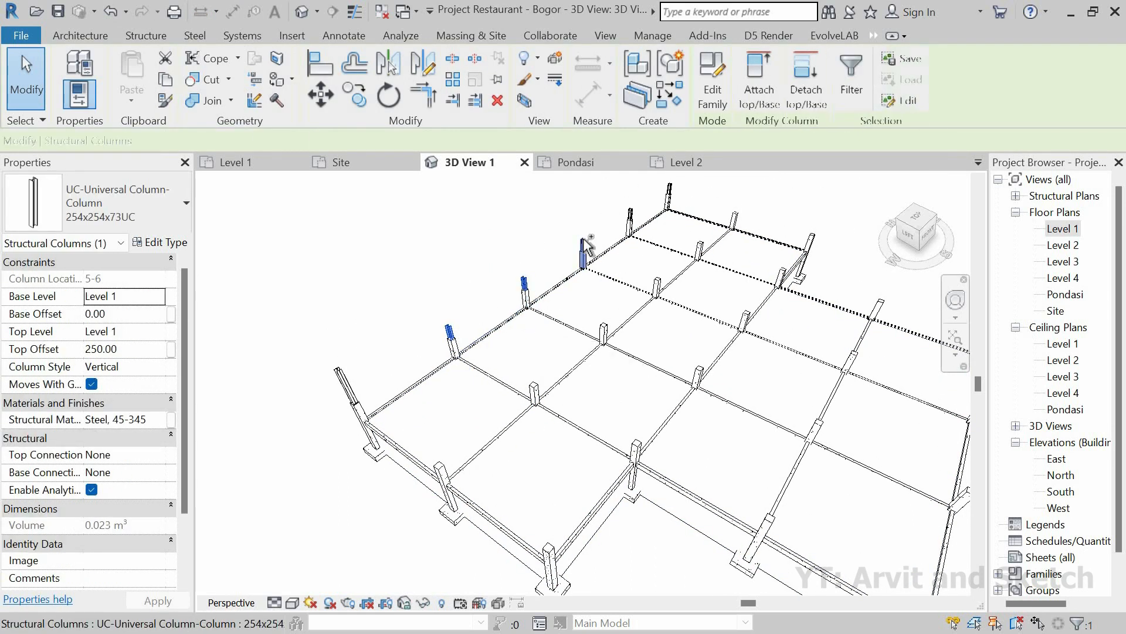
{"action": "left_click", "coordinate": [630, 216], "text": "ctrl"}
{"action": "left_click", "coordinate": [670, 195], "text": "ctrl"}
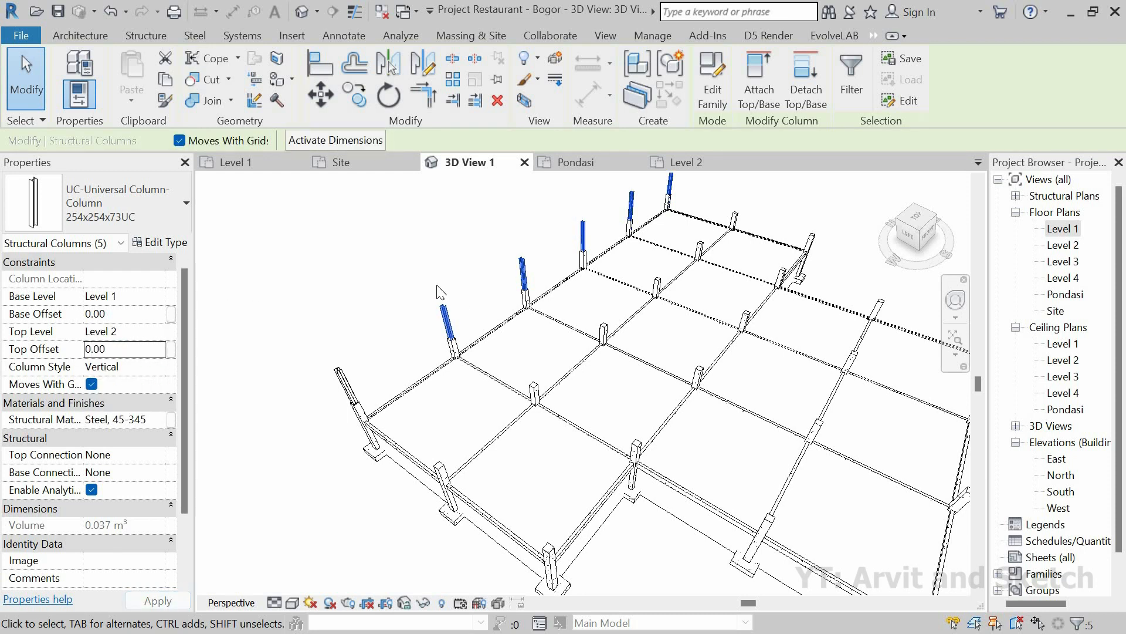
{"action": "left_click", "coordinate": [399, 266]}
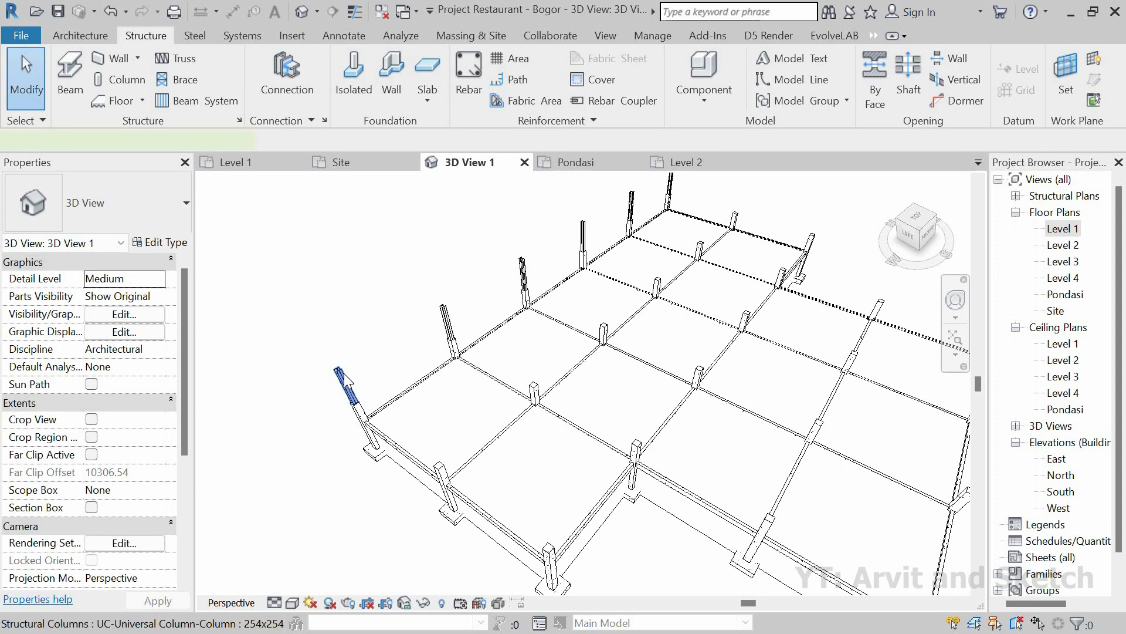
Delete the steel column at grid intersection 5-11 and place a new 254x254x73UC column there in the Level 1 floor plan.
{"action": "left_click", "coordinate": [345, 382]}
{"action": "left_click", "coordinate": [261, 164]}
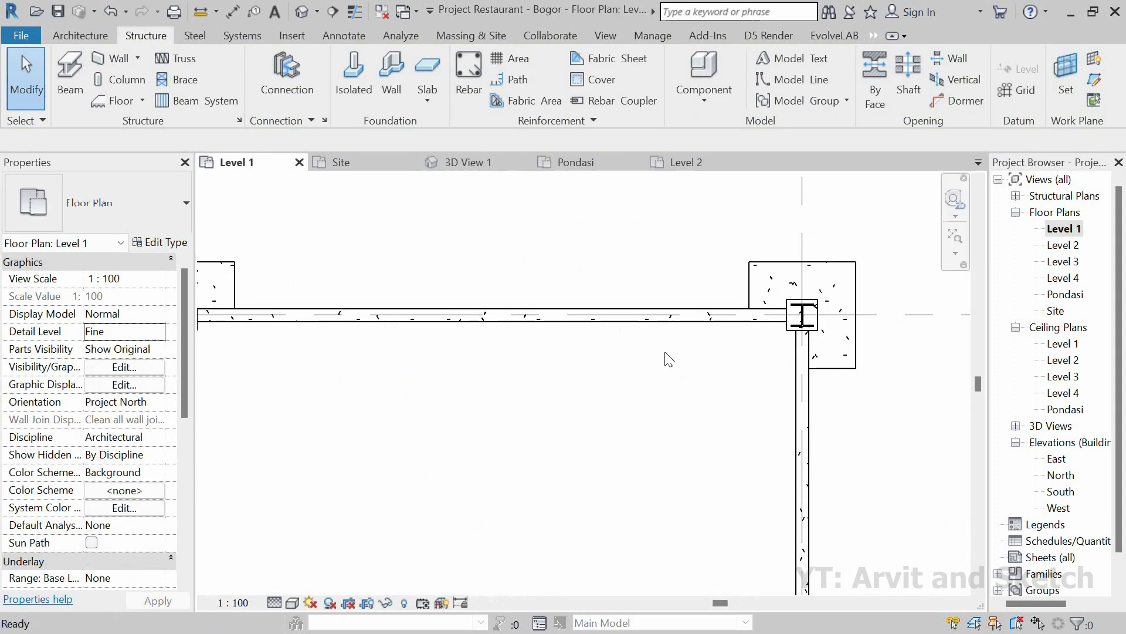
{"action": "scroll", "coordinate": [333, 346], "scroll_direction": "down", "scroll_amount": 5}
{"action": "scroll", "coordinate": [332, 346], "scroll_direction": "down", "scroll_amount": 6}
{"action": "middle_click_drag", "start_coordinate": [332, 346], "coordinate": [570, 322]}
{"action": "scroll", "coordinate": [286, 303], "scroll_direction": "up", "scroll_amount": 5}
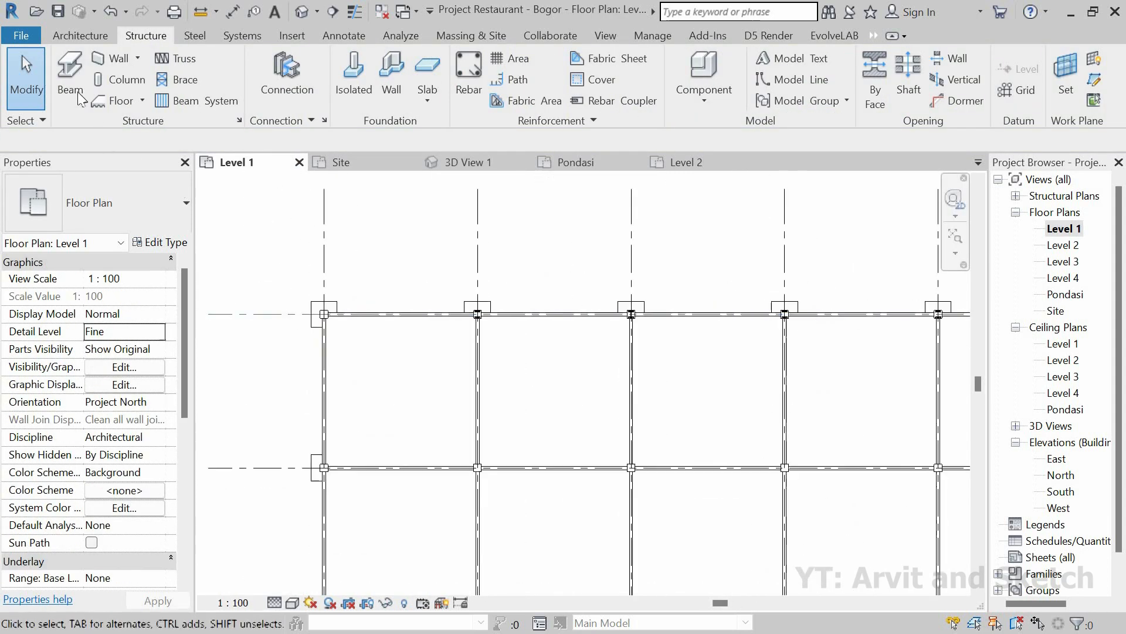
{"action": "left_click", "coordinate": [110, 79]}
{"action": "scroll", "coordinate": [316, 320], "scroll_direction": "up", "scroll_amount": 5}
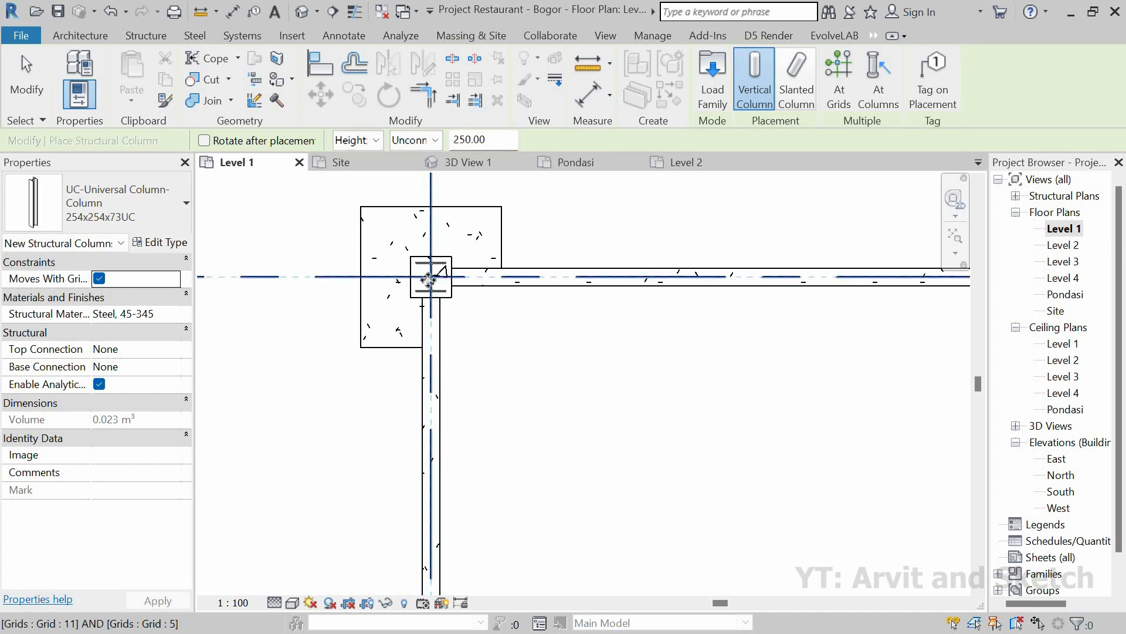
{"action": "left_click", "coordinate": [428, 280]}
In 3D View 1, set the replaced corner column's top level to Level 2 and match its top offset to the row's other columns.
{"action": "left_click", "coordinate": [464, 163]}
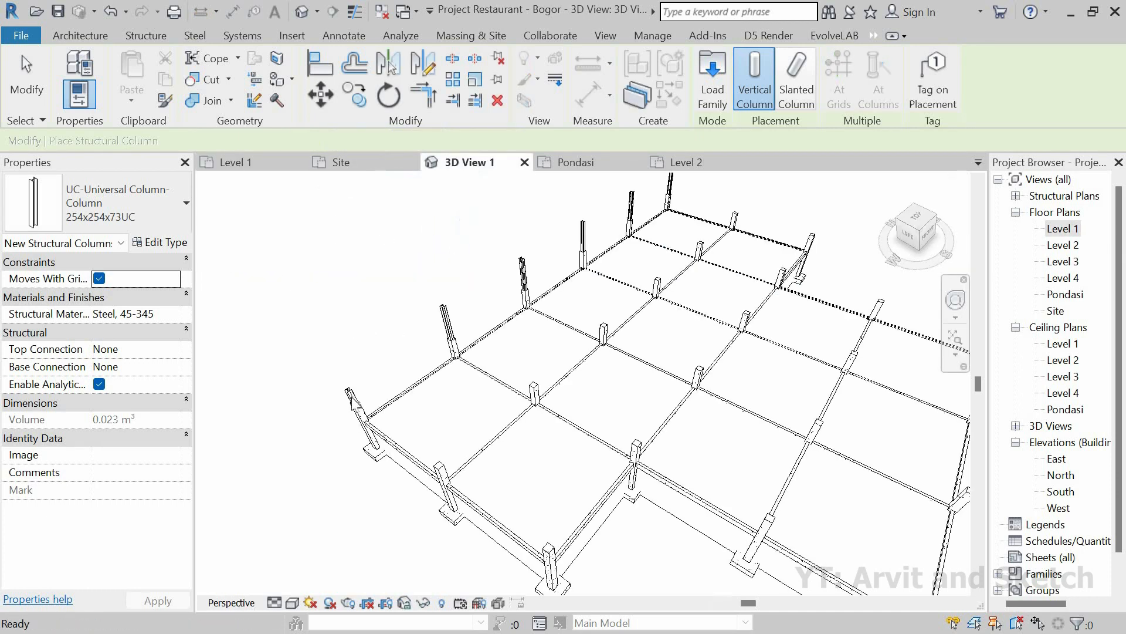
{"action": "key", "text": "Escape"}
{"action": "left_click", "coordinate": [353, 403]}
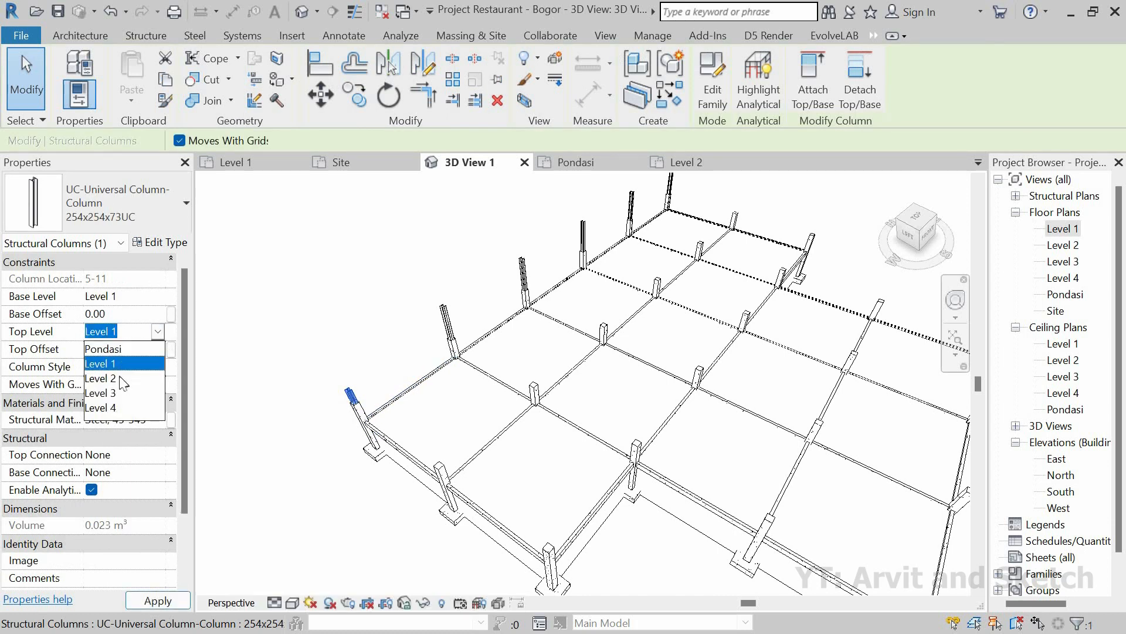
{"action": "left_click", "coordinate": [123, 379]}
{"action": "left_click", "coordinate": [129, 352]}
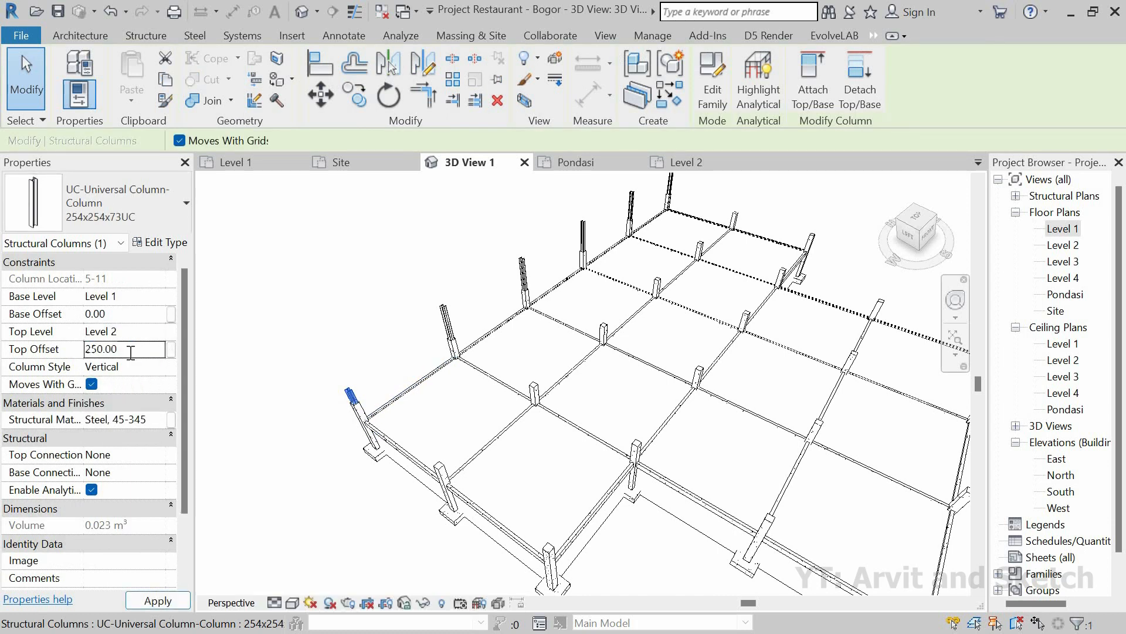
{"action": "left_click", "coordinate": [279, 317]}
{"action": "scroll", "coordinate": [670, 290], "scroll_direction": "down", "scroll_amount": 2}
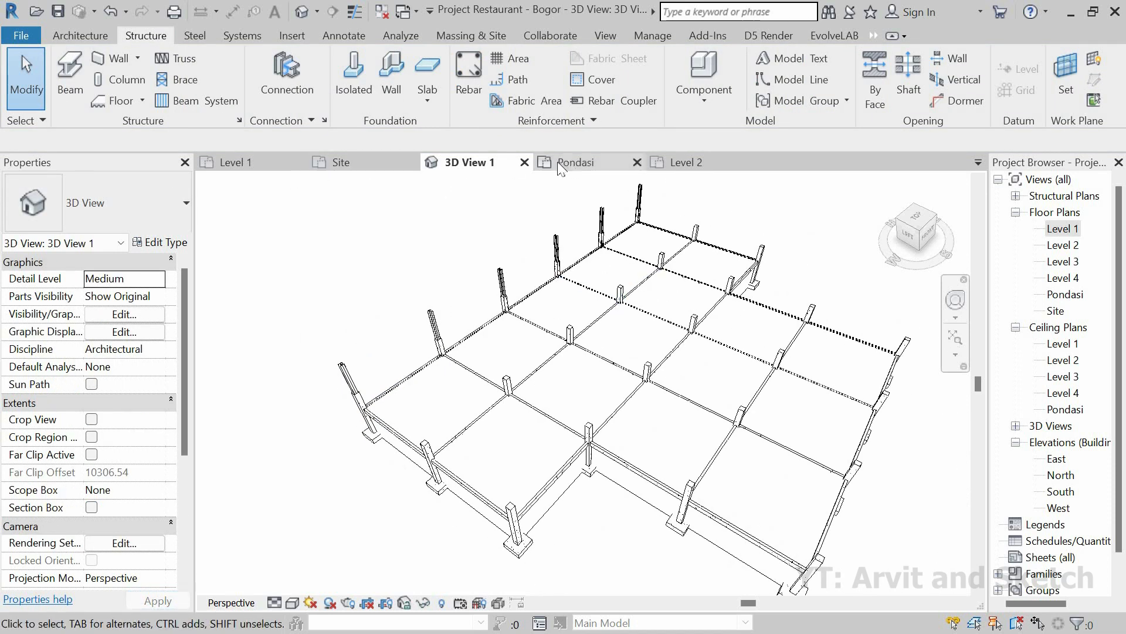
In the Level 1 floor plan, place six 254x254x73UC structural columns with an unconnected height of 250 along grid 4, from grid 11 to grid 10.
{"action": "left_click", "coordinate": [255, 161]}
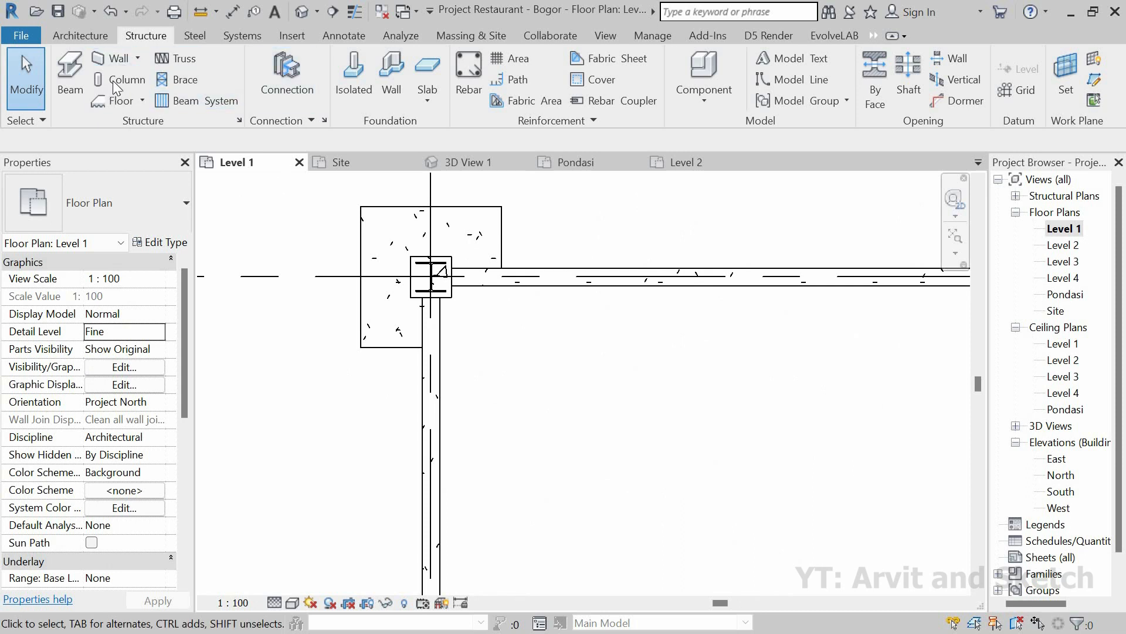
{"action": "key", "text": "c"}
{"action": "key", "text": "l"}
{"action": "scroll", "coordinate": [478, 437], "scroll_direction": "down", "scroll_amount": 4}
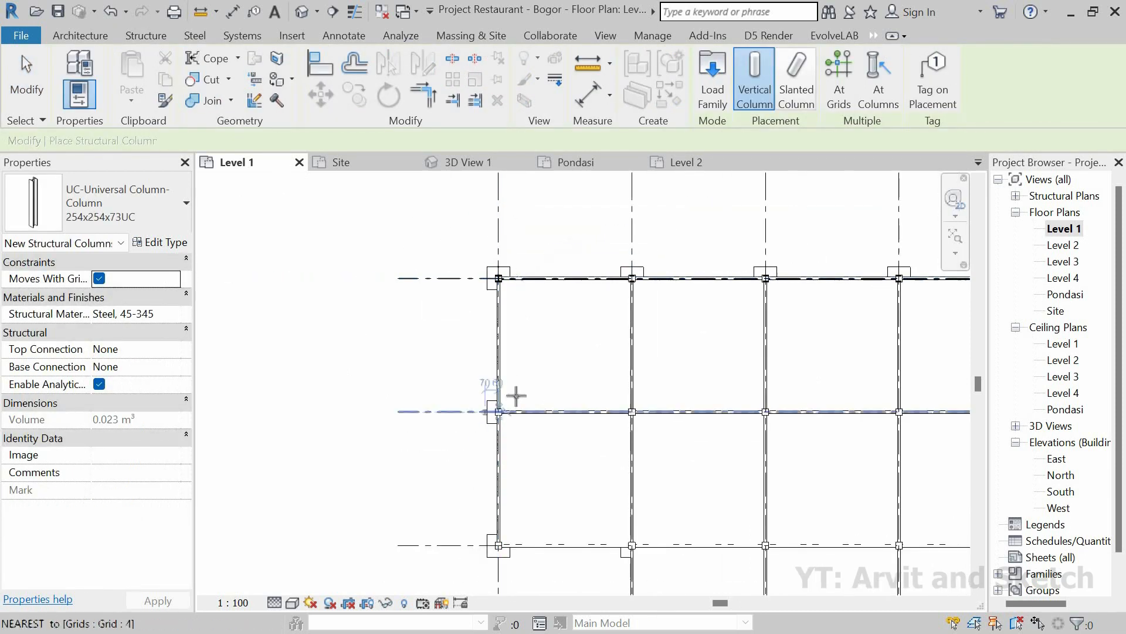
{"action": "scroll", "coordinate": [513, 382], "scroll_direction": "up", "scroll_amount": 2}
{"action": "scroll", "coordinate": [514, 379], "scroll_direction": "up", "scroll_amount": 3}
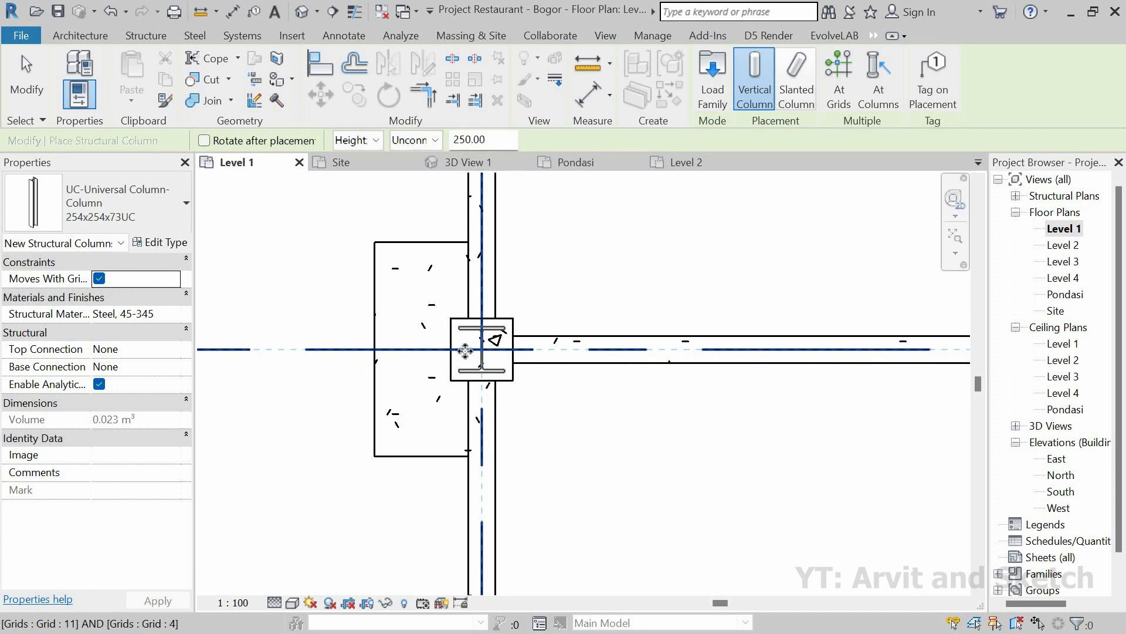
{"action": "scroll", "coordinate": [551, 372], "scroll_direction": "down", "scroll_amount": 5}
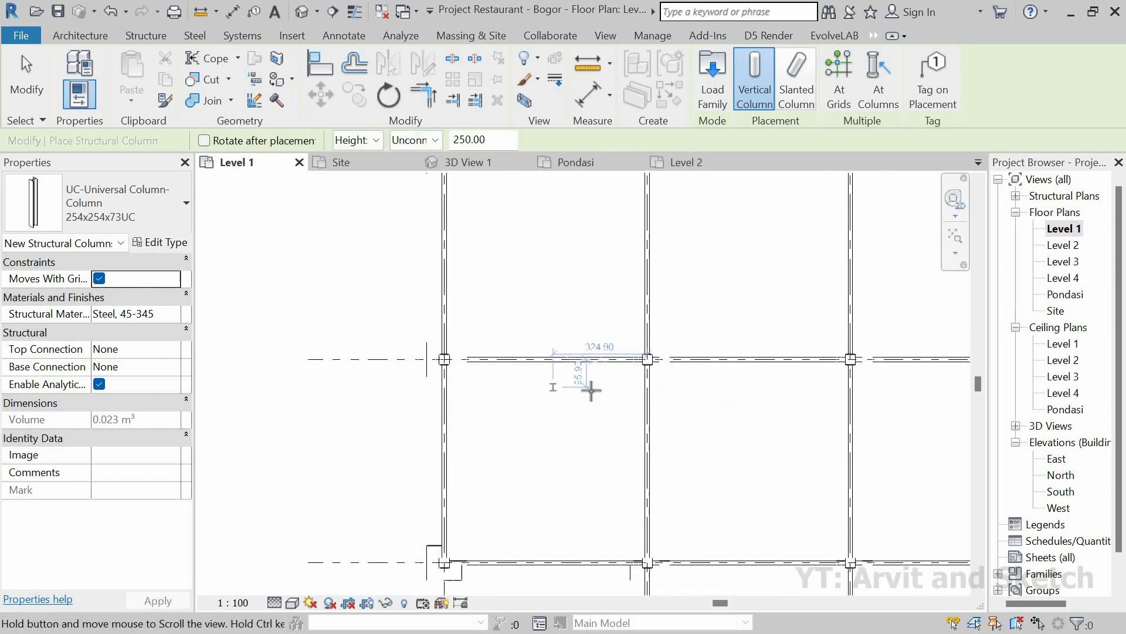
{"action": "middle_click_drag", "start_coordinate": [592, 390], "coordinate": [545, 397]}
{"action": "scroll", "coordinate": [616, 388], "scroll_direction": "up", "scroll_amount": 2}
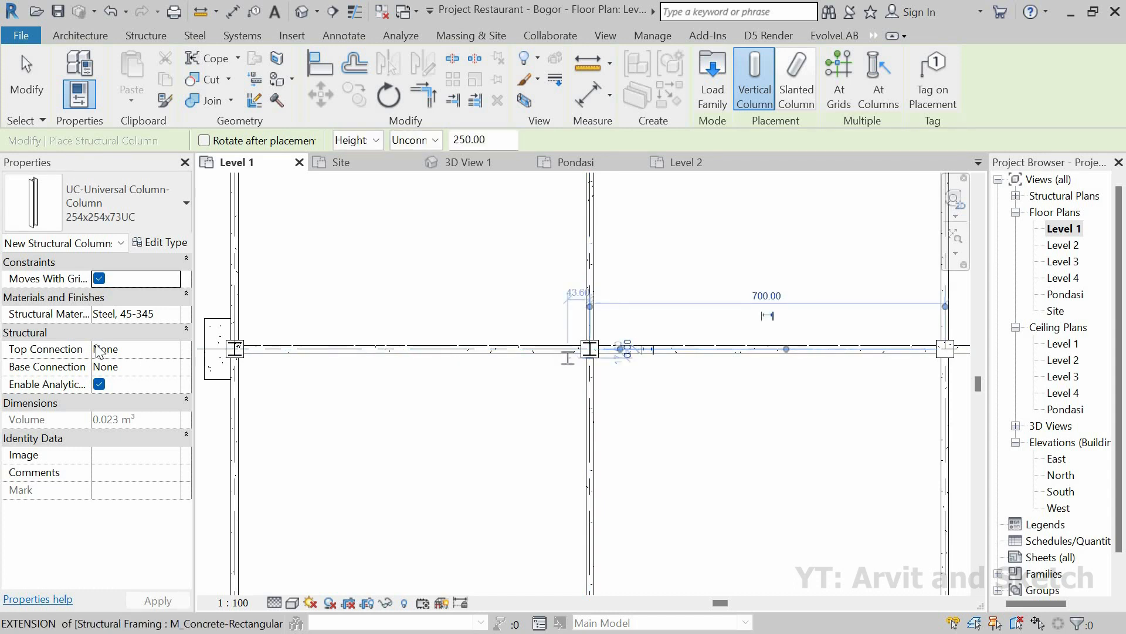
{"action": "scroll", "coordinate": [616, 381], "scroll_direction": "down", "scroll_amount": 4}
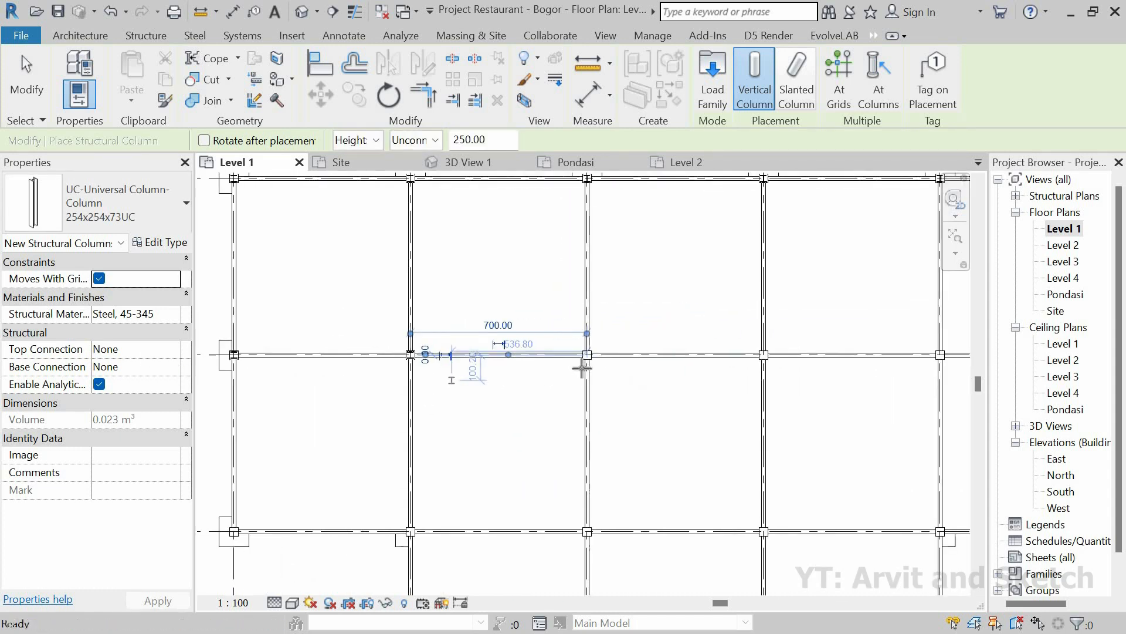
{"action": "scroll", "coordinate": [585, 328], "scroll_direction": "up", "scroll_amount": 5}
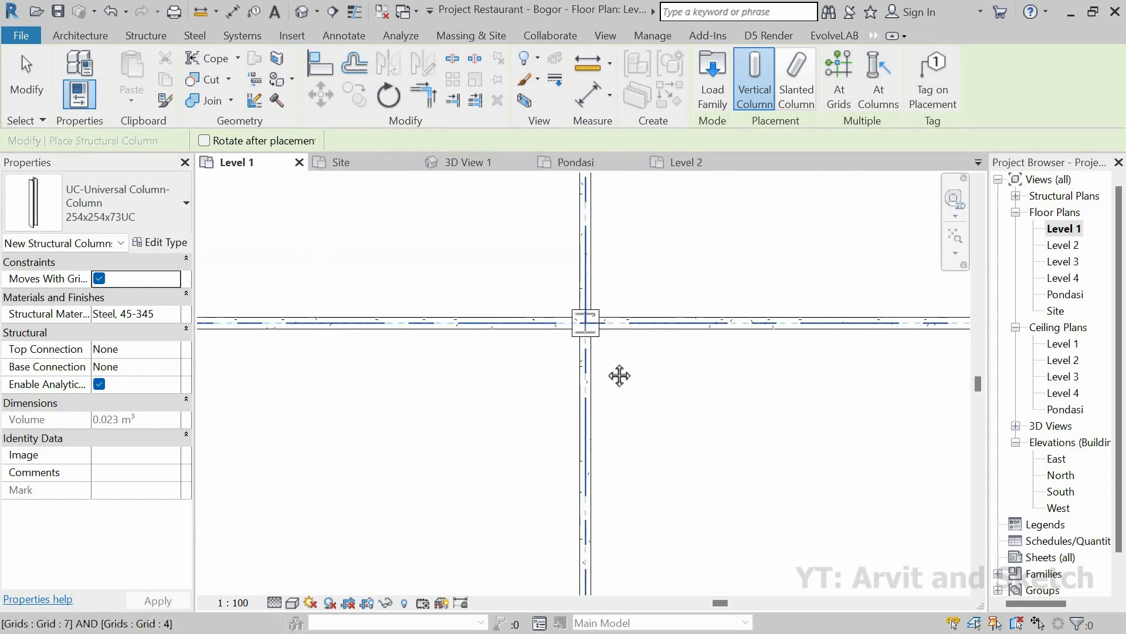
{"action": "scroll", "coordinate": [587, 372], "scroll_direction": "down", "scroll_amount": 3}
{"action": "scroll", "coordinate": [611, 355], "scroll_direction": "up", "scroll_amount": 4}
{"action": "scroll", "coordinate": [518, 360], "scroll_direction": "down", "scroll_amount": 5}
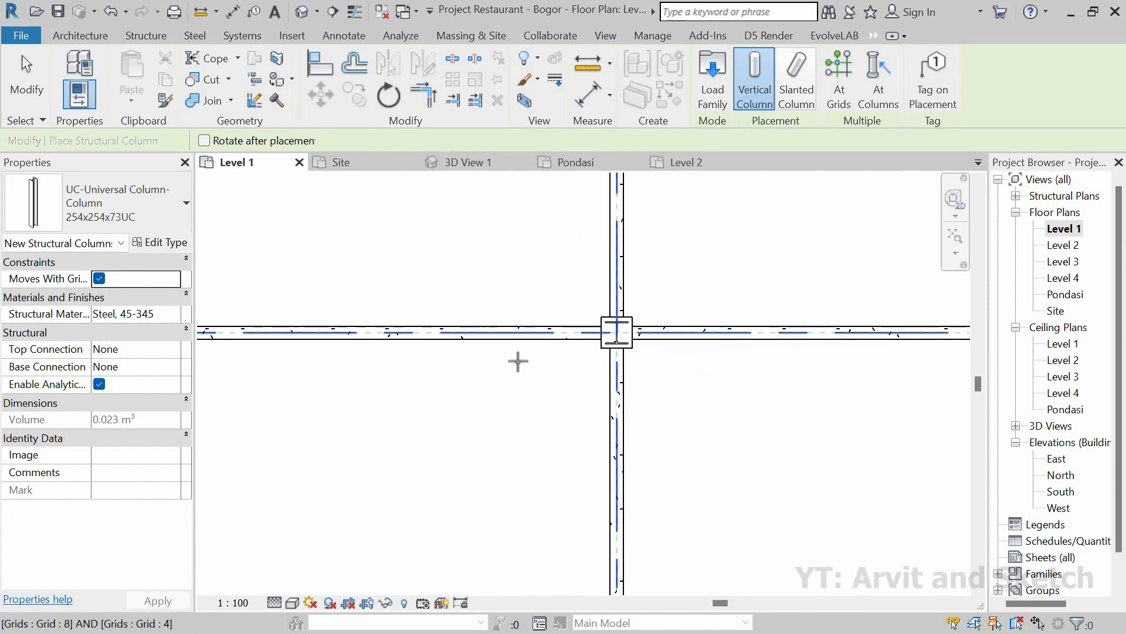
{"action": "scroll", "coordinate": [706, 362], "scroll_direction": "up", "scroll_amount": 4}
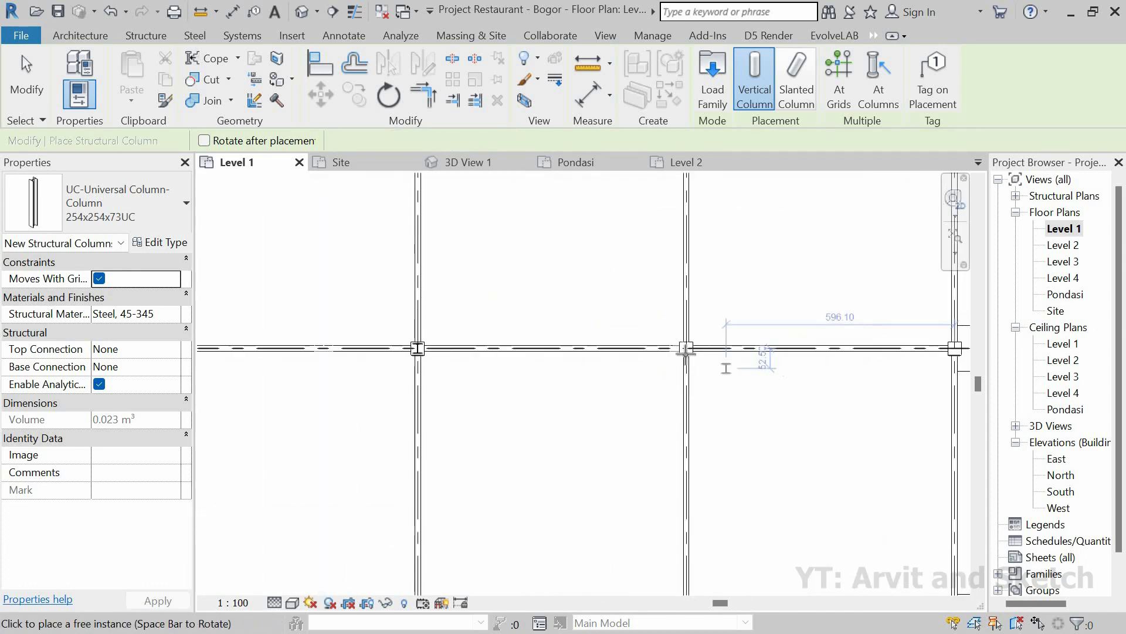
{"action": "scroll", "coordinate": [605, 376], "scroll_direction": "down", "scroll_amount": 3}
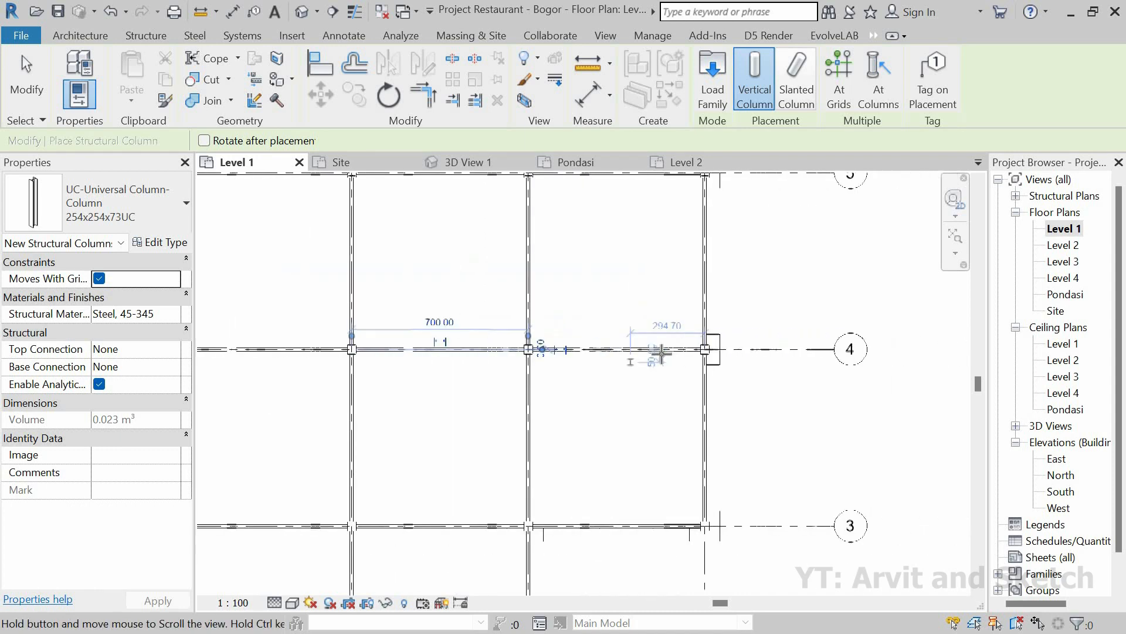
{"action": "scroll", "coordinate": [680, 341], "scroll_direction": "up", "scroll_amount": 4}
{"action": "scroll", "coordinate": [681, 423], "scroll_direction": "down", "scroll_amount": 4}
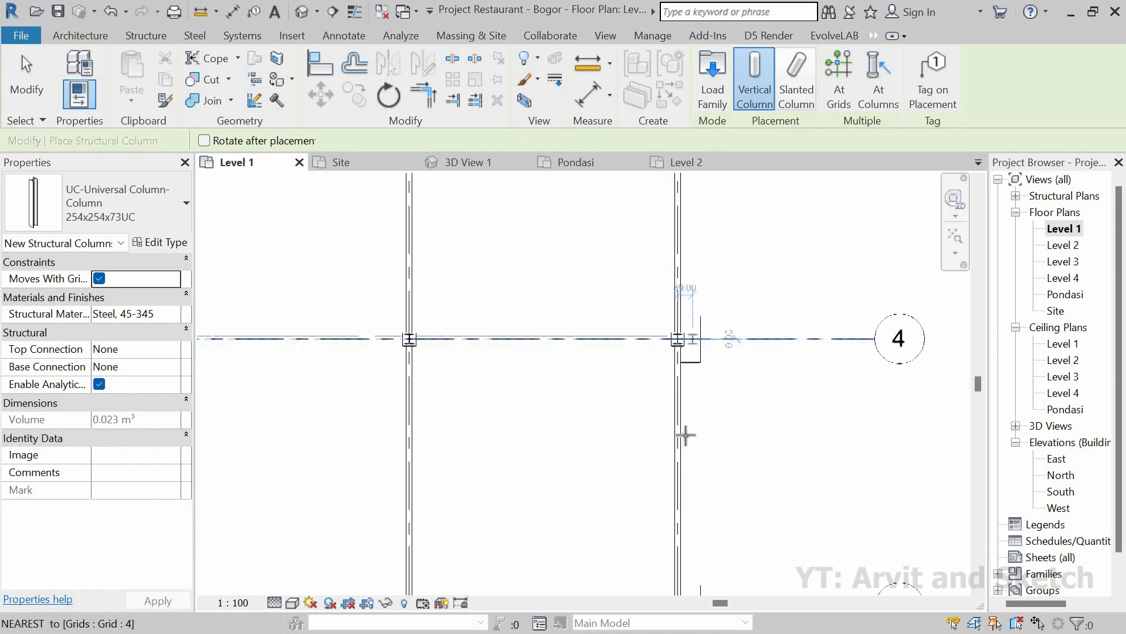
Place six 254x254x73UC structural columns with an unconnected height of 250 along grid 3, from grid 10 back to grid 11.
{"action": "scroll", "coordinate": [710, 434], "scroll_direction": "up", "scroll_amount": 4}
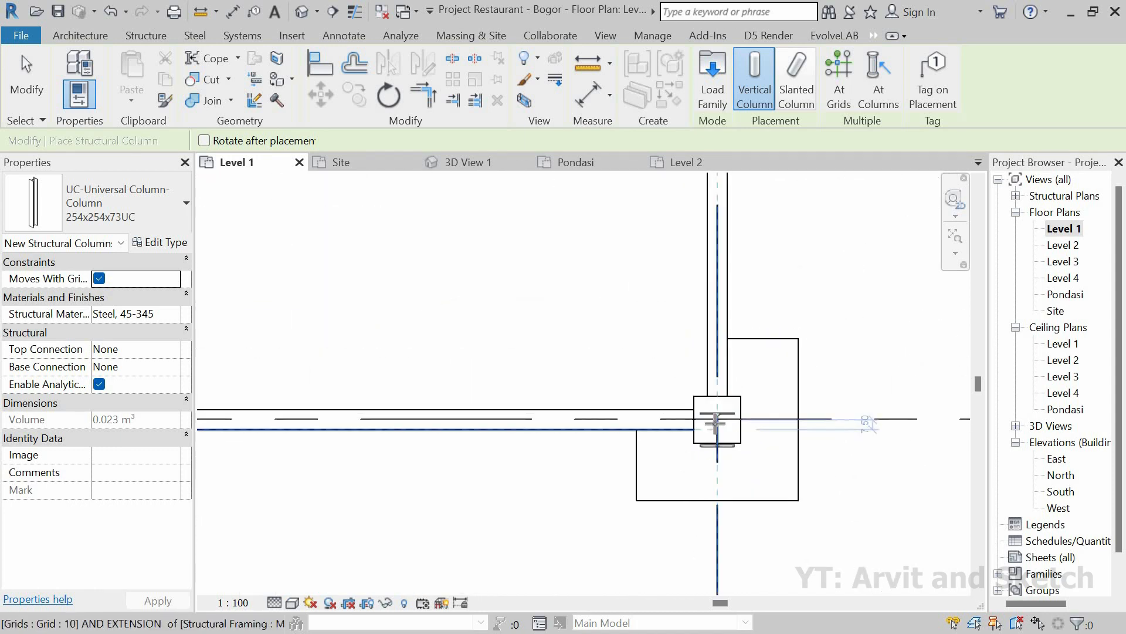
{"action": "left_click", "coordinate": [715, 424]}
{"action": "scroll", "coordinate": [810, 385], "scroll_direction": "down", "scroll_amount": 3}
{"action": "scroll", "coordinate": [542, 399], "scroll_direction": "up", "scroll_amount": 4}
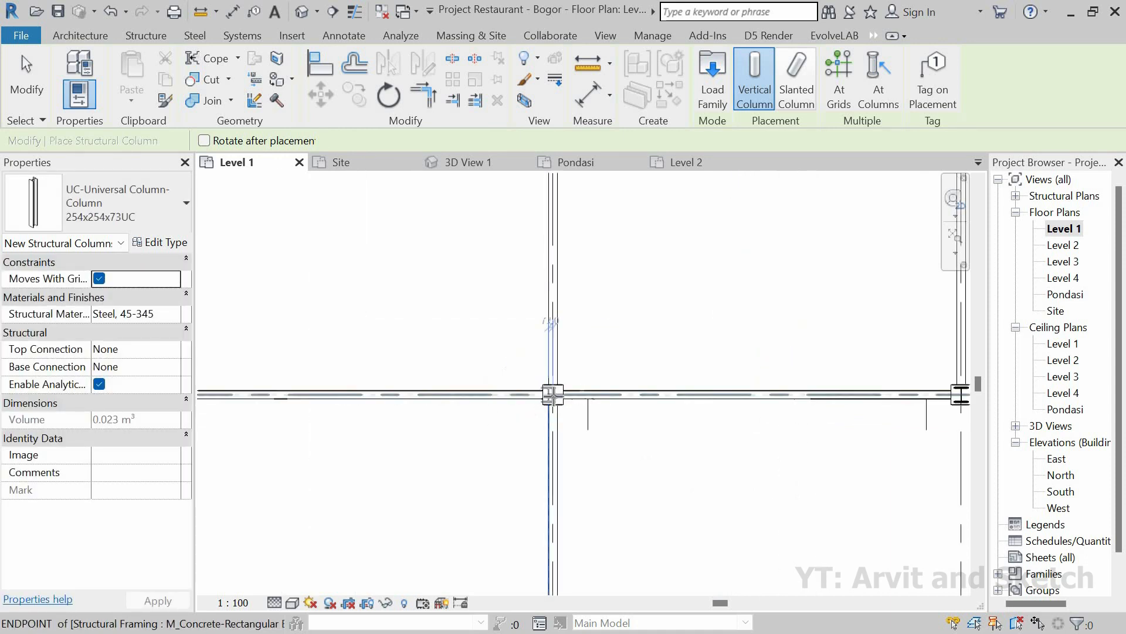
{"action": "left_click", "coordinate": [562, 392]}
{"action": "scroll", "coordinate": [722, 388], "scroll_direction": "down", "scroll_amount": 3}
{"action": "scroll", "coordinate": [493, 393], "scroll_direction": "down", "scroll_amount": 3}
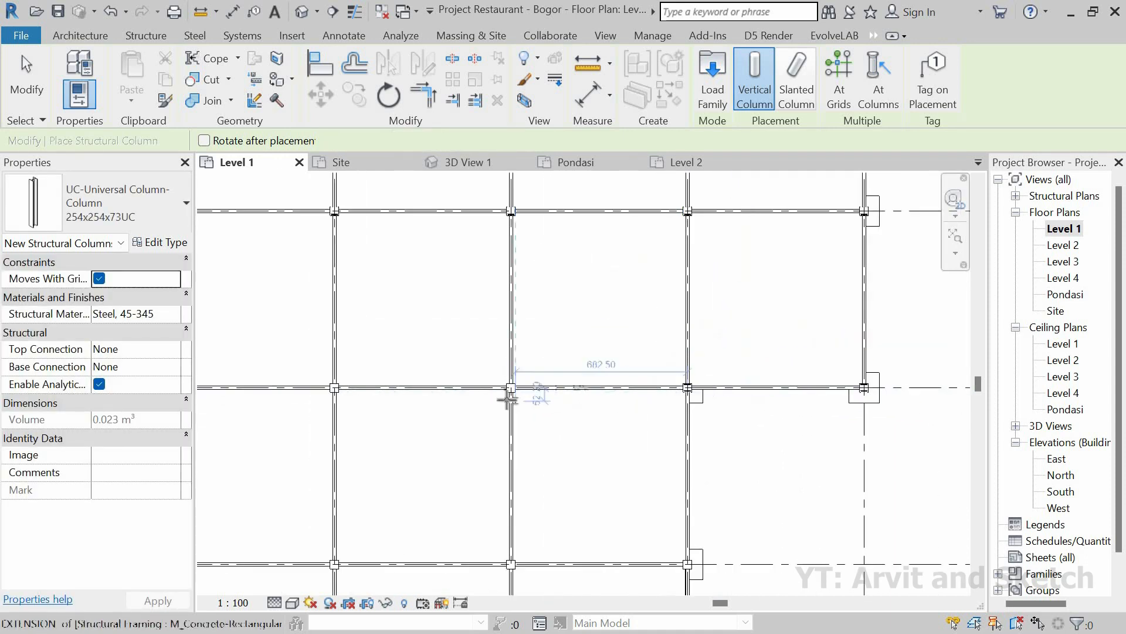
{"action": "scroll", "coordinate": [516, 385], "scroll_direction": "up", "scroll_amount": 5}
{"action": "left_click", "coordinate": [519, 379]}
{"action": "scroll", "coordinate": [675, 387], "scroll_direction": "down", "scroll_amount": 4}
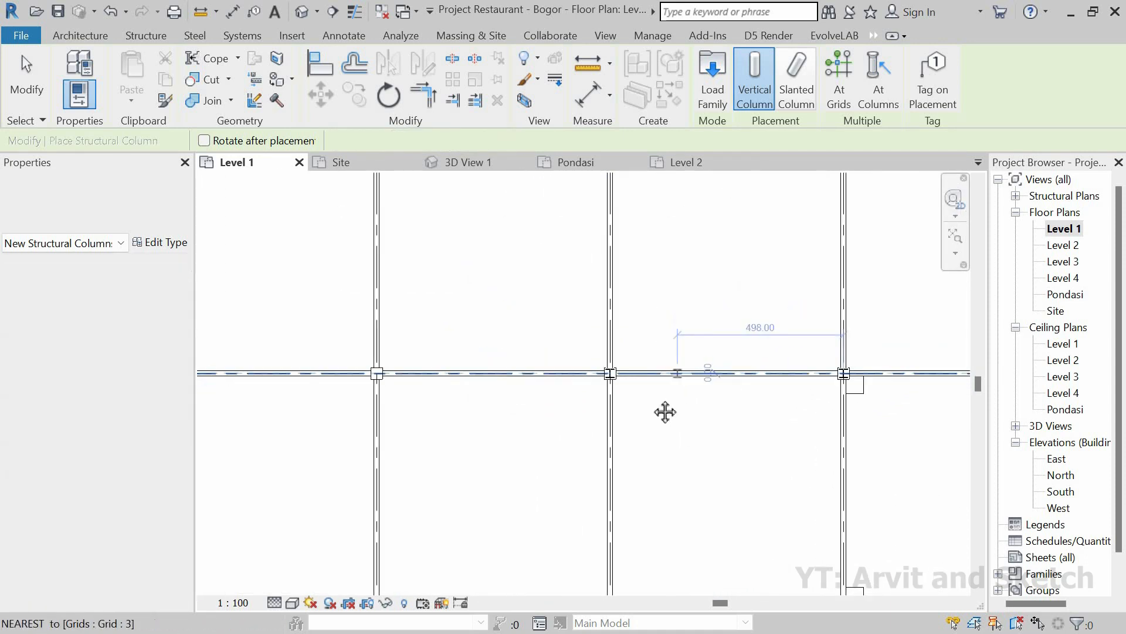
{"action": "scroll", "coordinate": [601, 371], "scroll_direction": "up", "scroll_amount": 5}
{"action": "left_click", "coordinate": [604, 370]}
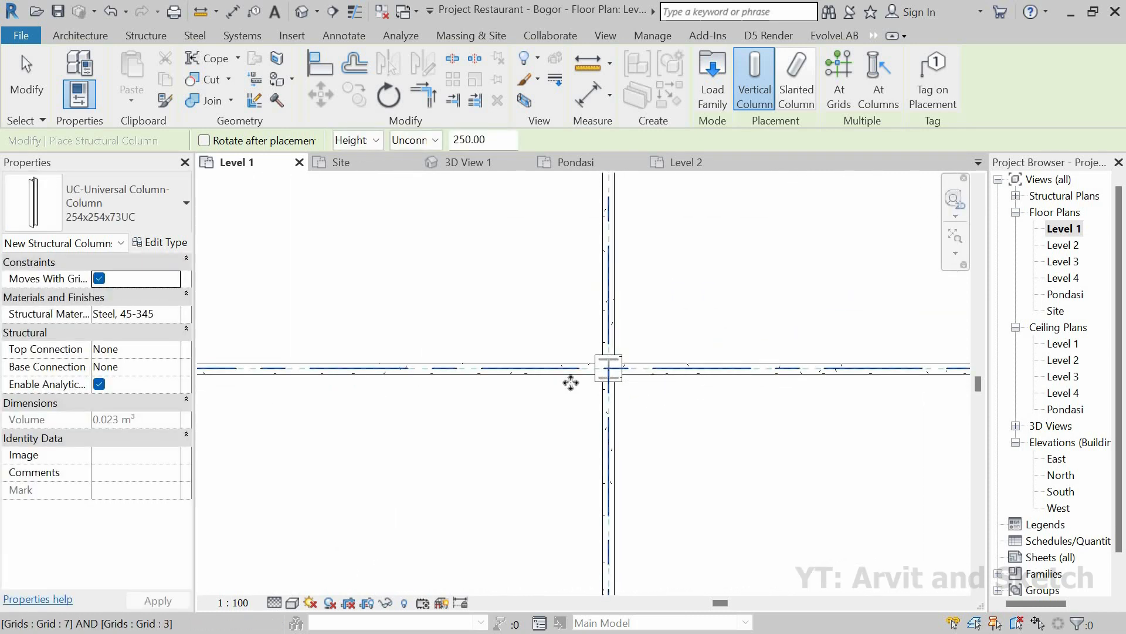
{"action": "scroll", "coordinate": [768, 394], "scroll_direction": "down", "scroll_amount": 2}
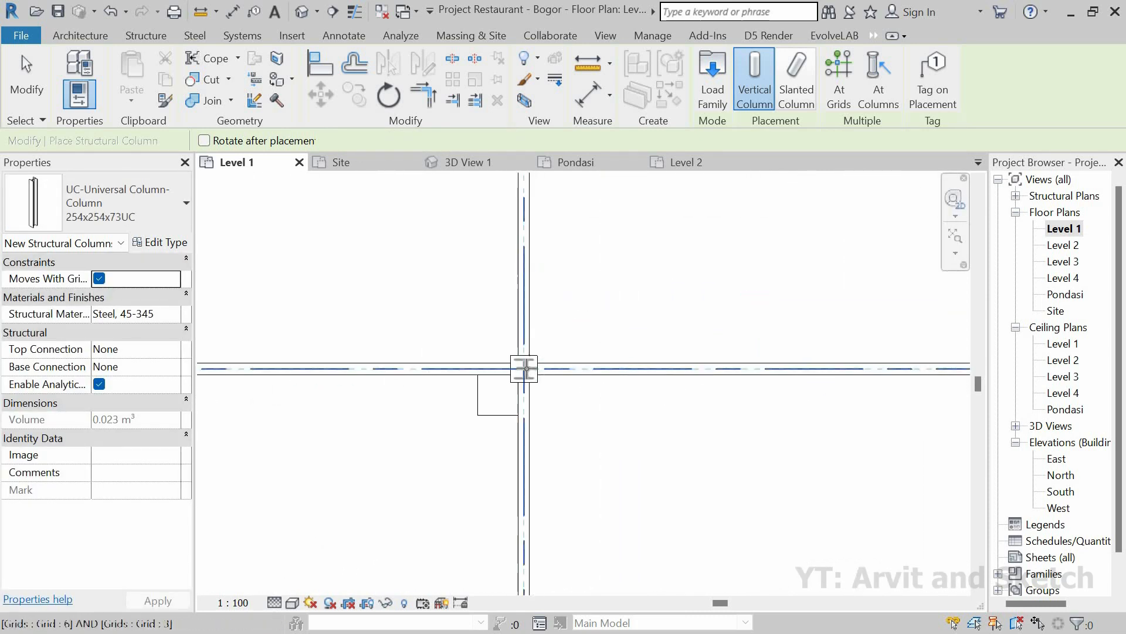
{"action": "scroll", "coordinate": [446, 392], "scroll_direction": "down", "scroll_amount": 2}
{"action": "scroll", "coordinate": [505, 340], "scroll_direction": "up", "scroll_amount": 3}
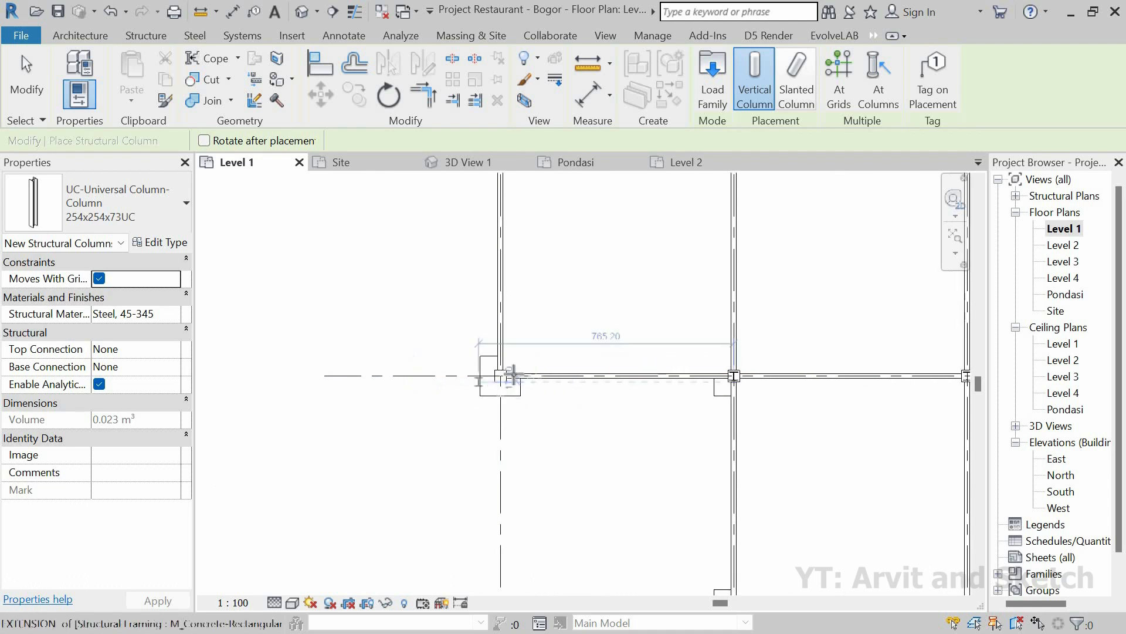
{"action": "scroll", "coordinate": [608, 407], "scroll_direction": "down", "scroll_amount": 5}
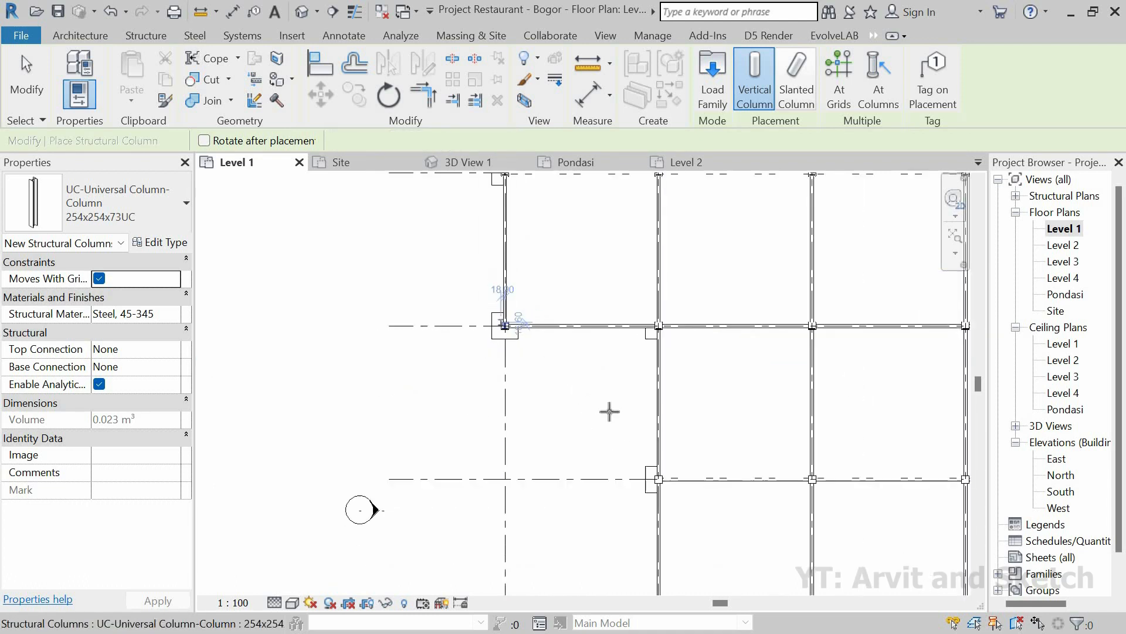
Place four 254x254x73UC structural columns with an unconnected height of 250 along grid 2, at grids 6, 7, 8 and 9.
{"action": "scroll", "coordinate": [540, 378], "scroll_direction": "up", "scroll_amount": 5}
{"action": "left_click", "coordinate": [538, 376]}
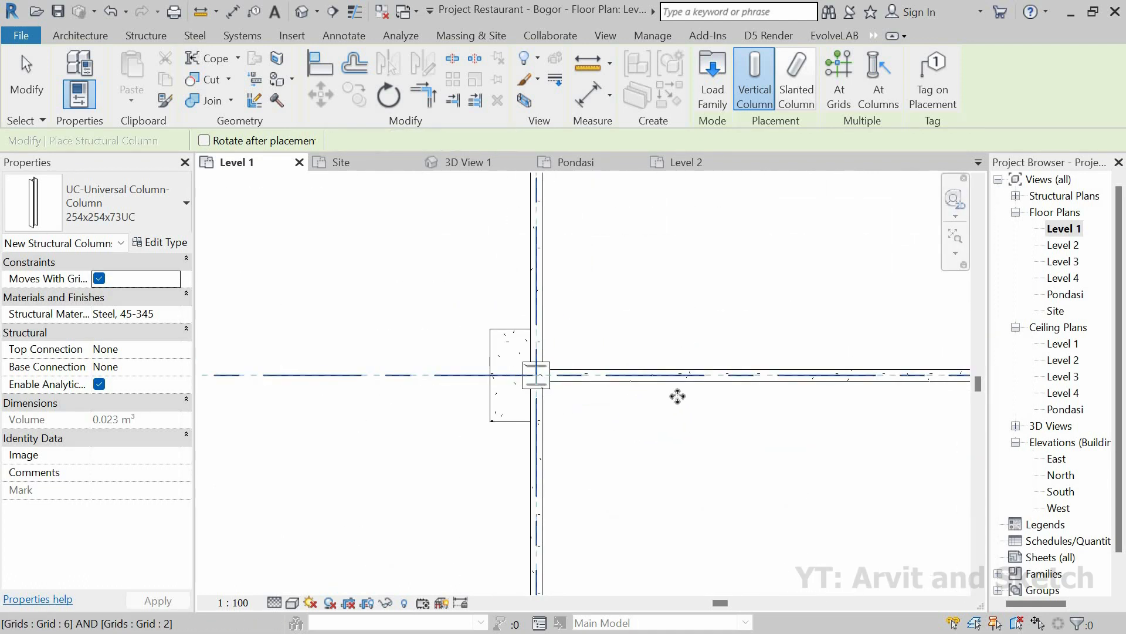
{"action": "scroll", "coordinate": [624, 389], "scroll_direction": "down", "scroll_amount": 2}
{"action": "middle_click_drag", "start_coordinate": [676, 395], "coordinate": [491, 399]}
{"action": "scroll", "coordinate": [561, 397], "scroll_direction": "down", "scroll_amount": 2}
{"action": "scroll", "coordinate": [591, 379], "scroll_direction": "up", "scroll_amount": 3}
{"action": "left_click", "coordinate": [563, 380]}
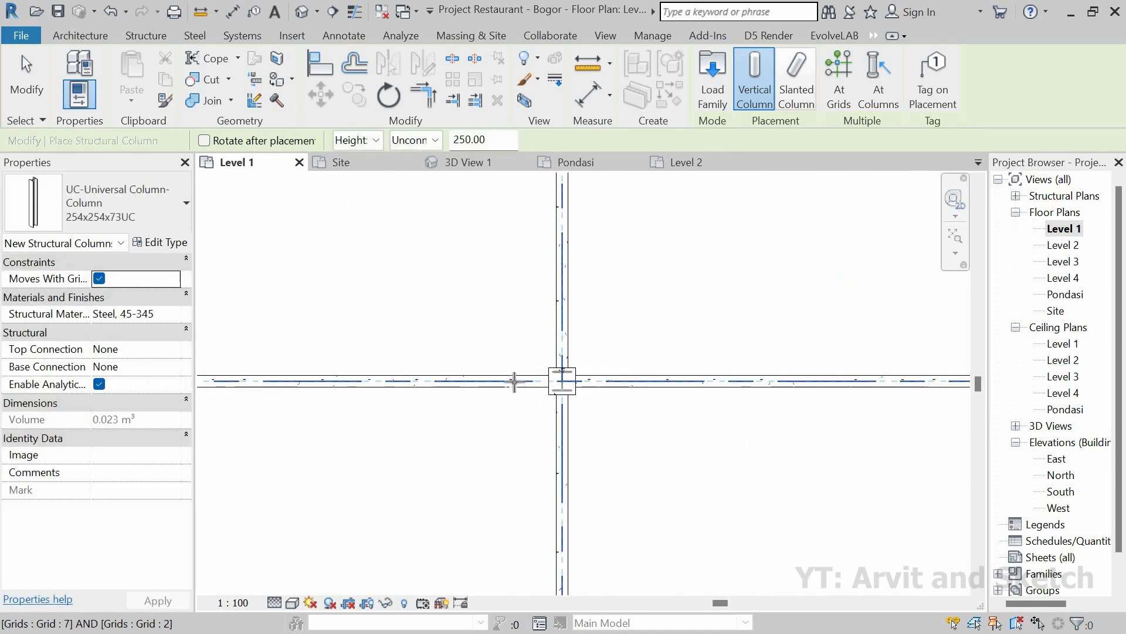
{"action": "scroll", "coordinate": [508, 382], "scroll_direction": "down", "scroll_amount": 1}
{"action": "scroll", "coordinate": [536, 410], "scroll_direction": "down", "scroll_amount": 2}
{"action": "middle_click_drag", "start_coordinate": [699, 398], "coordinate": [530, 391]}
{"action": "scroll", "coordinate": [545, 384], "scroll_direction": "up", "scroll_amount": 4}
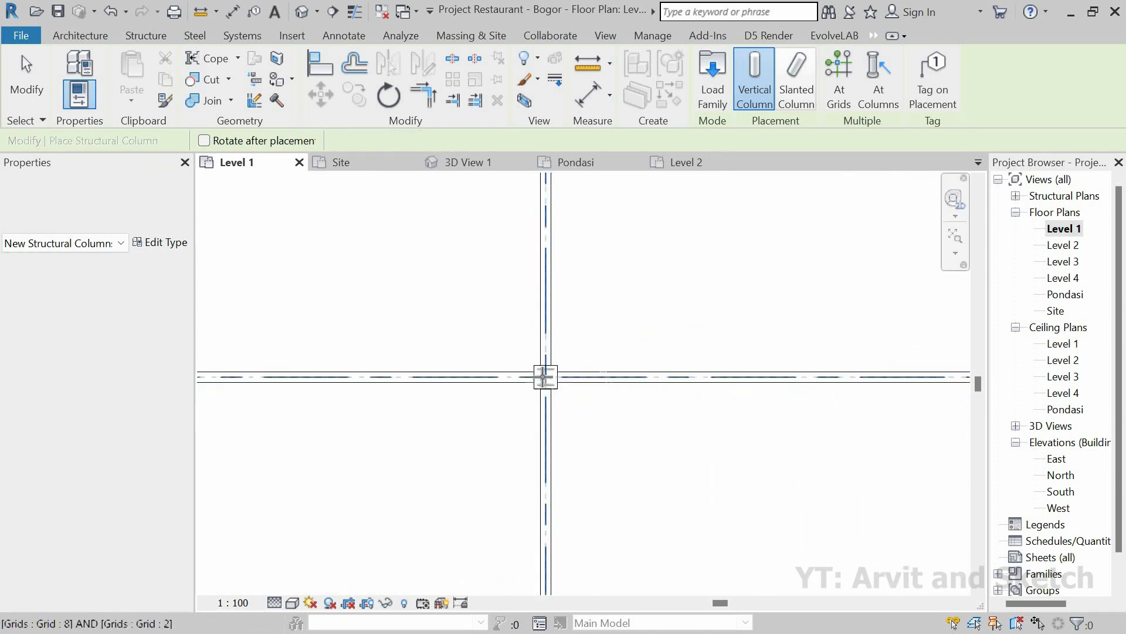
{"action": "left_click", "coordinate": [546, 377]}
{"action": "middle_click_drag", "start_coordinate": [683, 396], "coordinate": [593, 378]}
{"action": "scroll", "coordinate": [675, 415], "scroll_direction": "down", "scroll_amount": 2}
{"action": "middle_click_drag", "start_coordinate": [669, 419], "coordinate": [508, 419]}
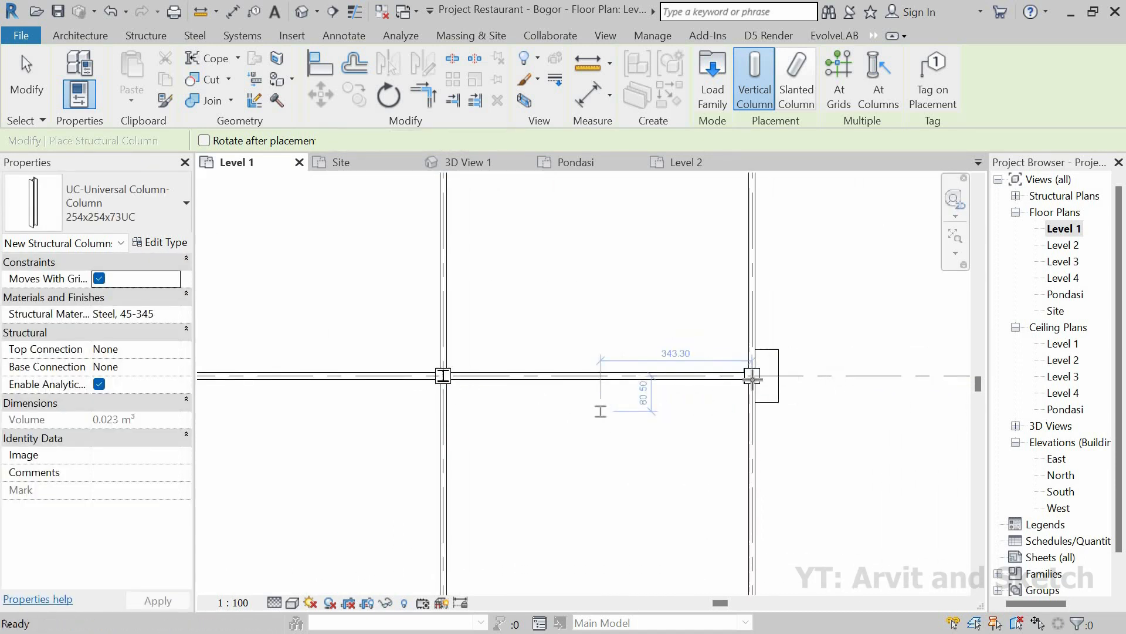
{"action": "scroll", "coordinate": [751, 375], "scroll_direction": "up", "scroll_amount": 2}
{"action": "left_click", "coordinate": [750, 374]}
Place four 254x254x73UC structural columns with an unconnected height of 250 along grid 1, from grid 9 back to grid 6.
{"action": "scroll", "coordinate": [756, 379], "scroll_direction": "down", "scroll_amount": 2}
{"action": "scroll", "coordinate": [729, 413], "scroll_direction": "down", "scroll_amount": 1}
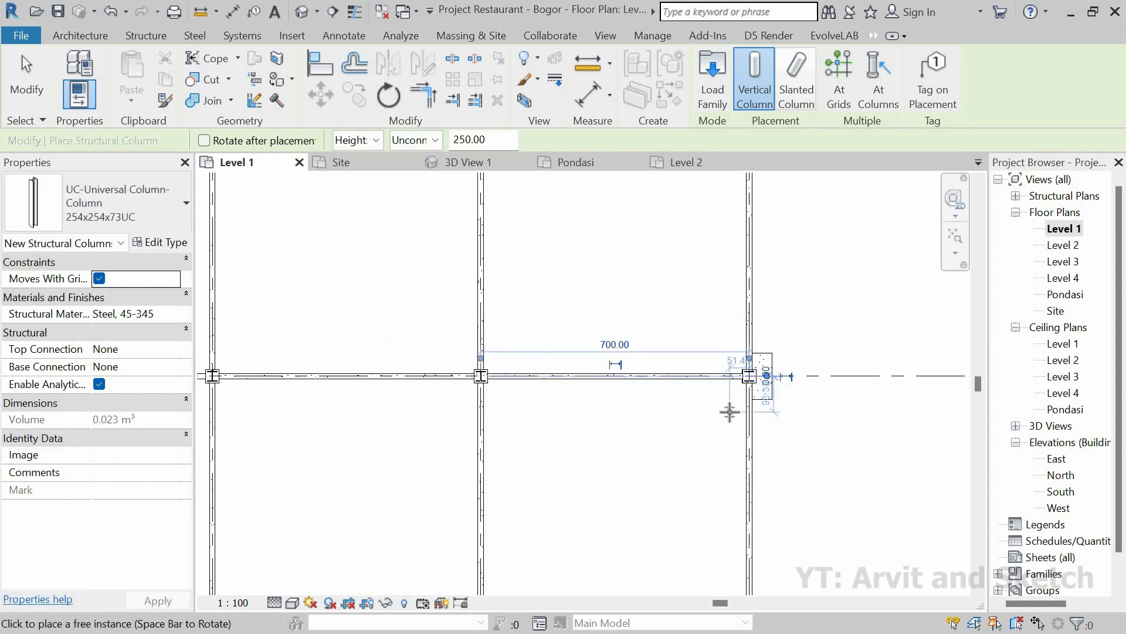
{"action": "scroll", "coordinate": [742, 399], "scroll_direction": "down", "scroll_amount": 2}
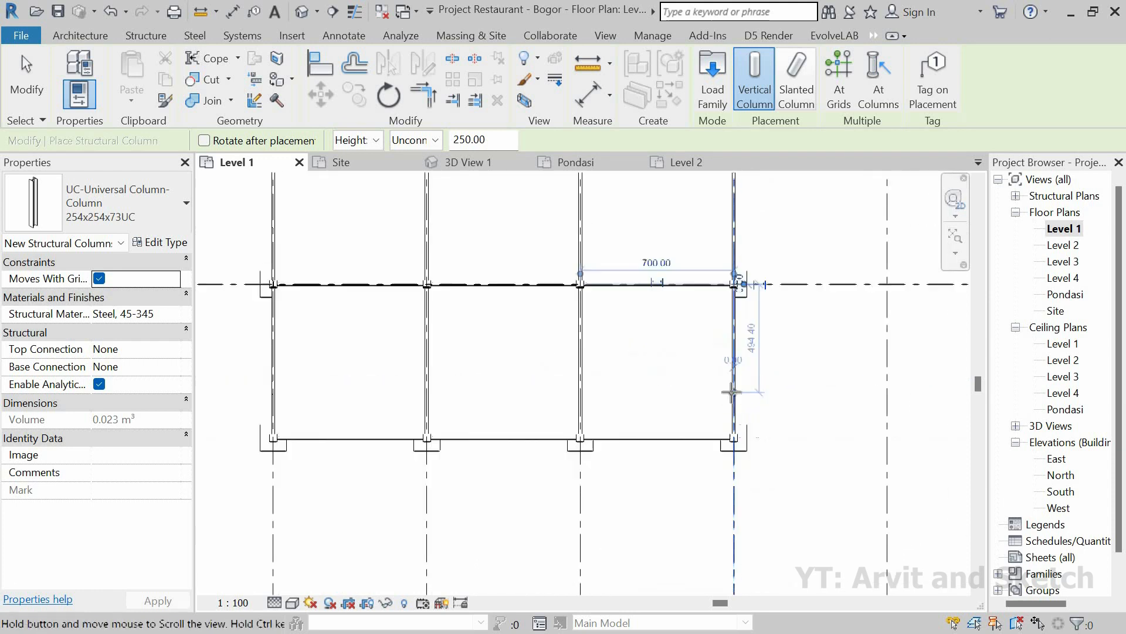
{"action": "scroll", "coordinate": [704, 393], "scroll_direction": "up", "scroll_amount": 5}
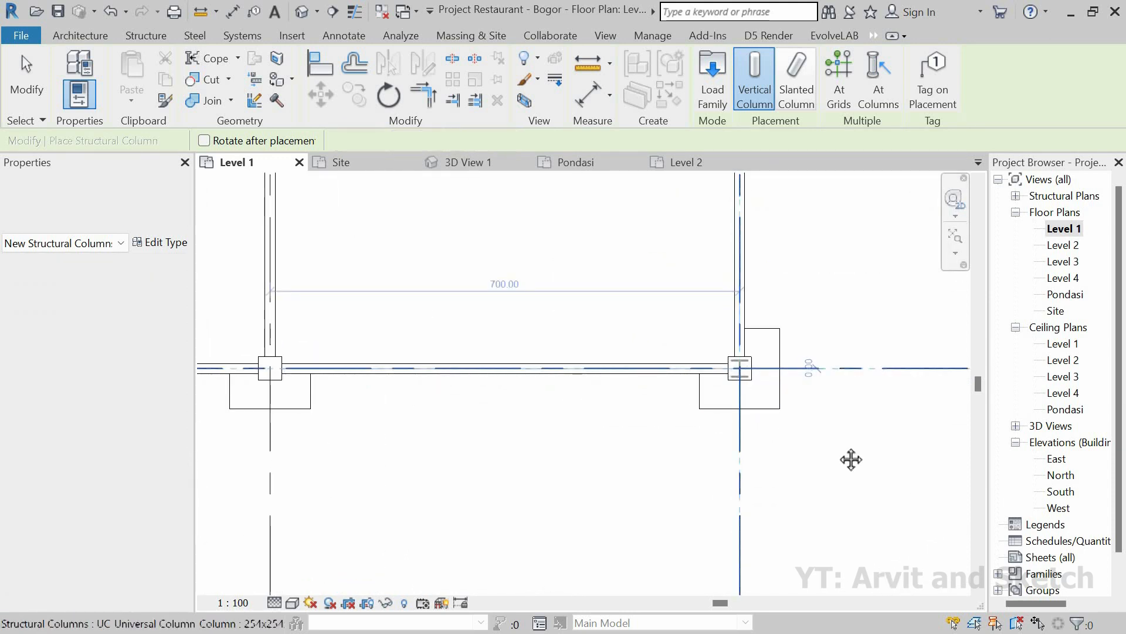
{"action": "scroll", "coordinate": [730, 415], "scroll_direction": "down", "scroll_amount": 3}
{"action": "scroll", "coordinate": [733, 415], "scroll_direction": "up", "scroll_amount": 3}
{"action": "scroll", "coordinate": [288, 432], "scroll_direction": "down", "scroll_amount": 4}
{"action": "middle_click_drag", "start_coordinate": [287, 432], "coordinate": [679, 435]}
{"action": "scroll", "coordinate": [679, 435], "scroll_direction": "up", "scroll_amount": 3}
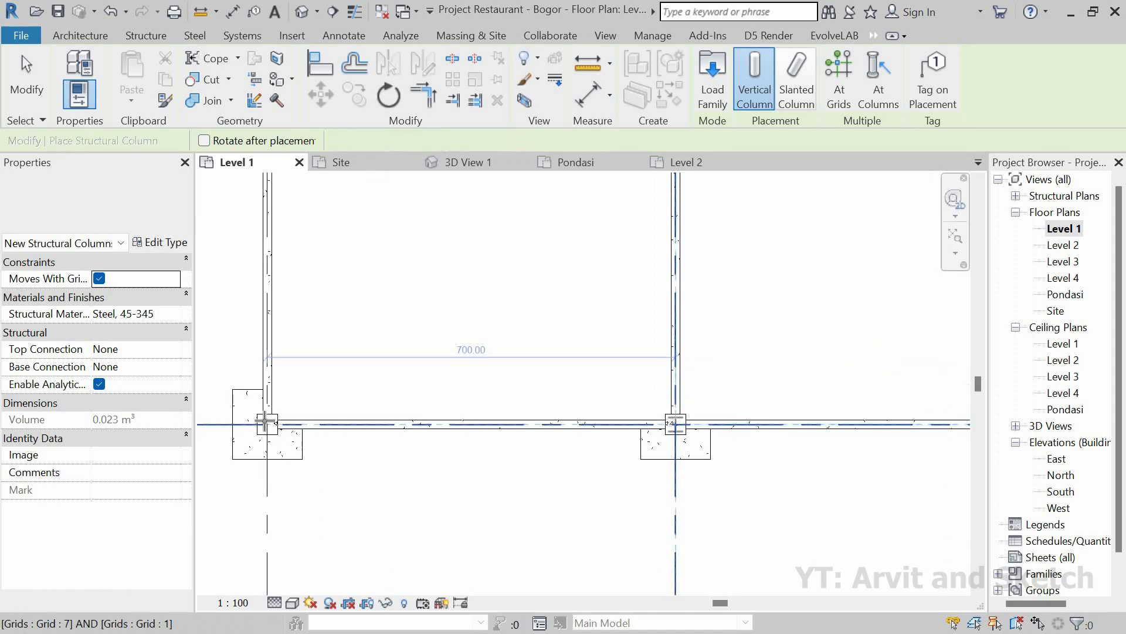
{"action": "left_click", "coordinate": [279, 443]}
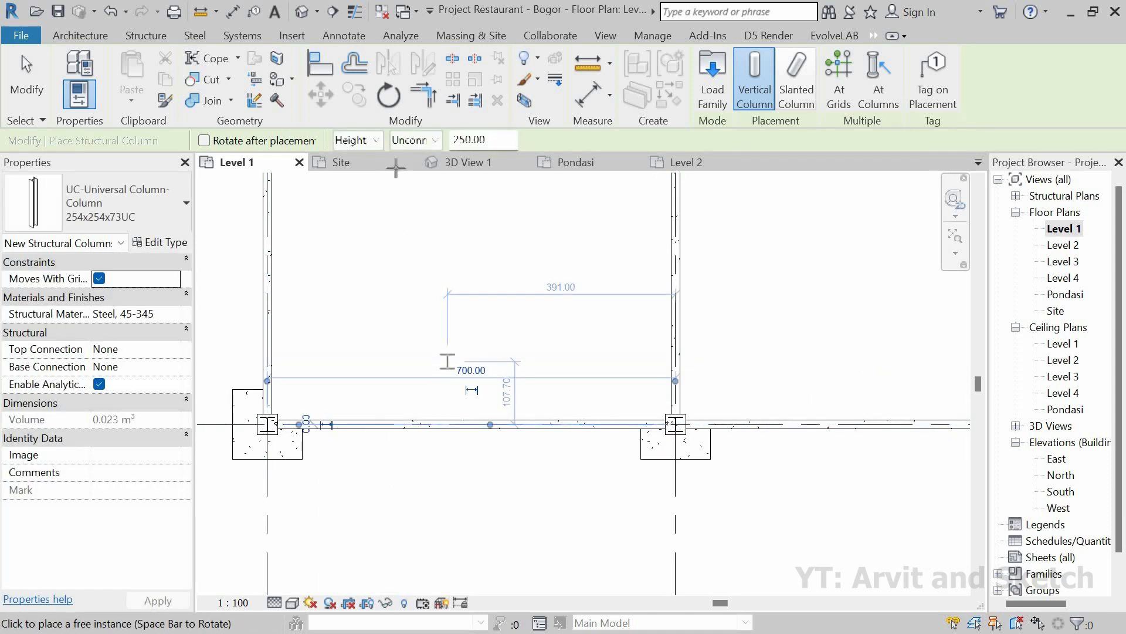
In 3D View 1, set the top level of the six steel columns along grid 4 to Level 2 and their top offset to 0.
{"action": "left_click", "coordinate": [463, 162]}
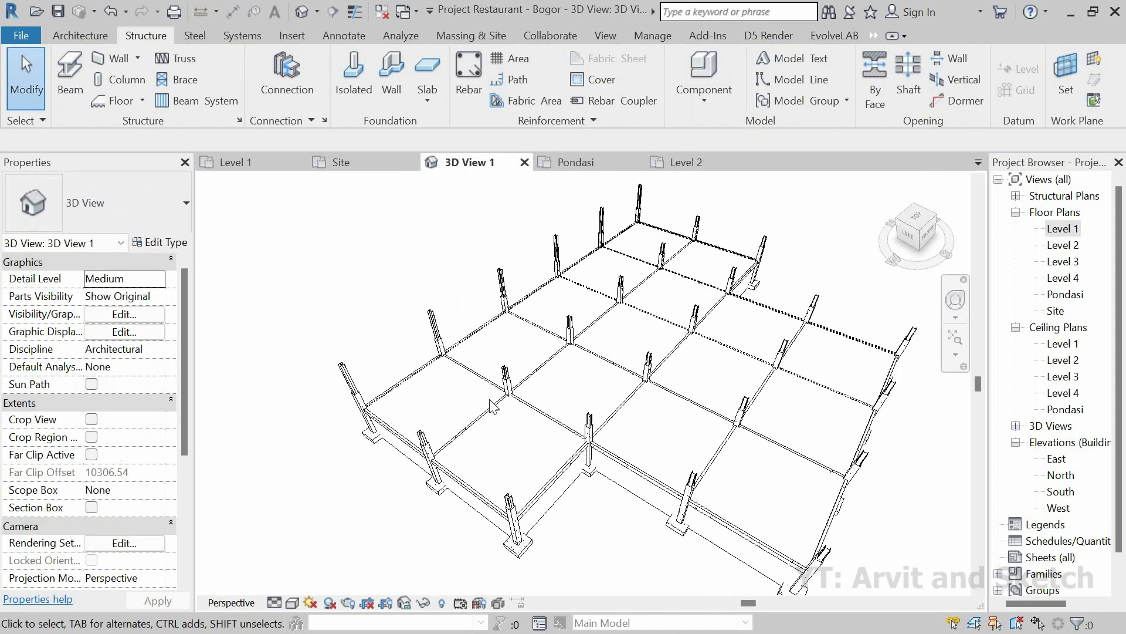
{"action": "left_click", "coordinate": [421, 439]}
{"action": "left_click", "coordinate": [506, 375], "text": "ctrl"}
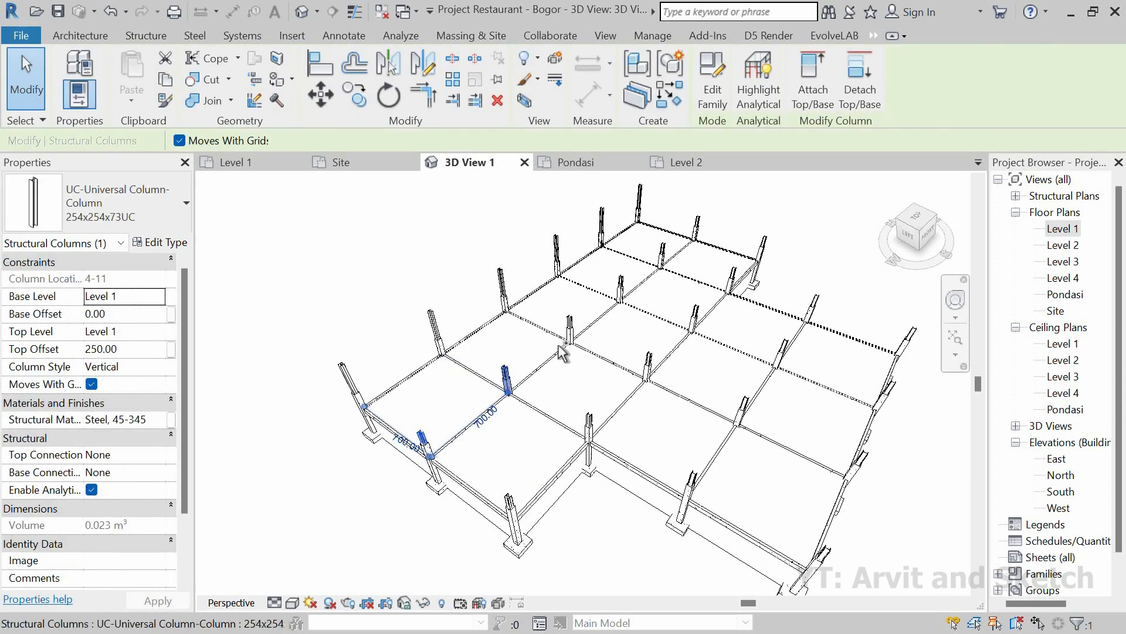
{"action": "left_click", "coordinate": [569, 326], "text": "ctrl"}
{"action": "left_click", "coordinate": [620, 288], "text": "ctrl"}
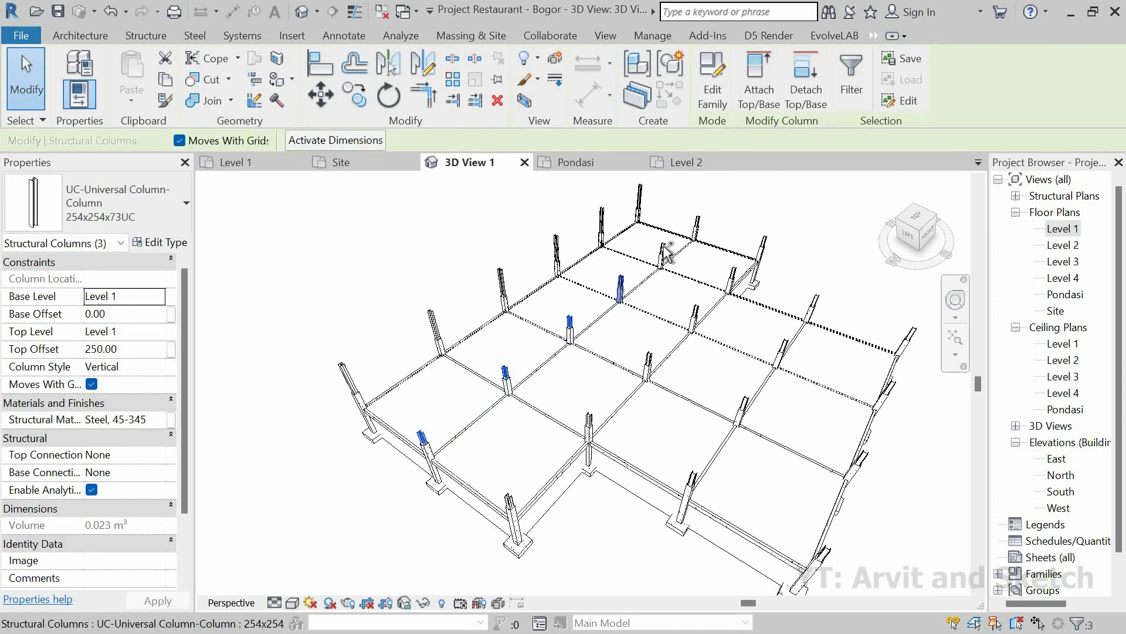
{"action": "left_click", "coordinate": [663, 251], "text": "ctrl"}
{"action": "left_click", "coordinate": [697, 228], "text": "ctrl"}
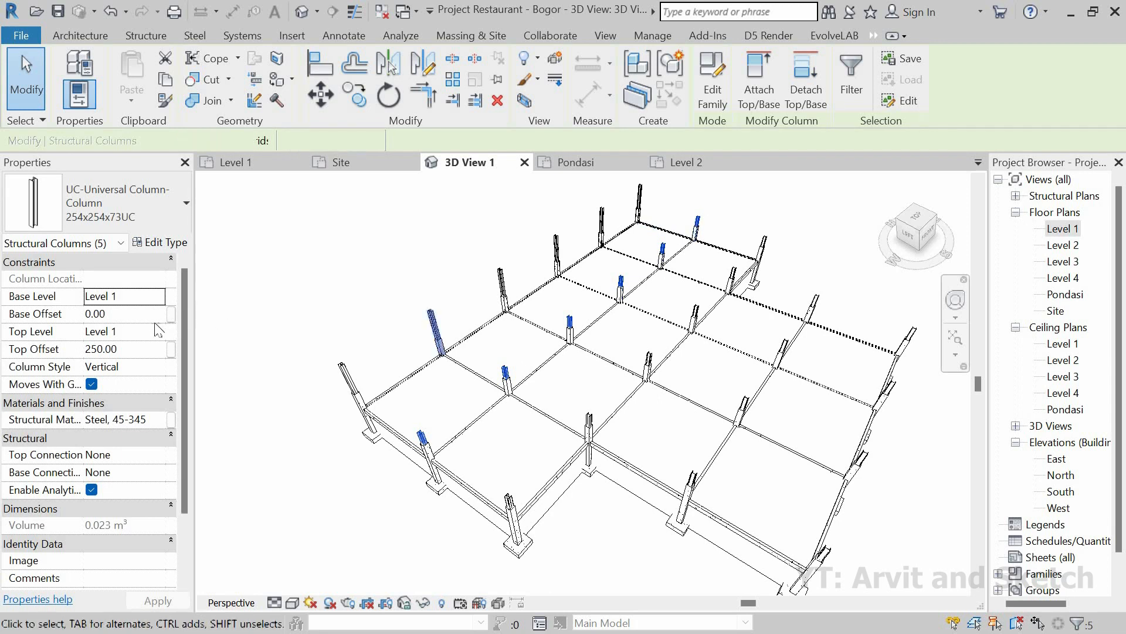
{"action": "left_click", "coordinate": [144, 332]}
{"action": "left_click", "coordinate": [157, 331]}
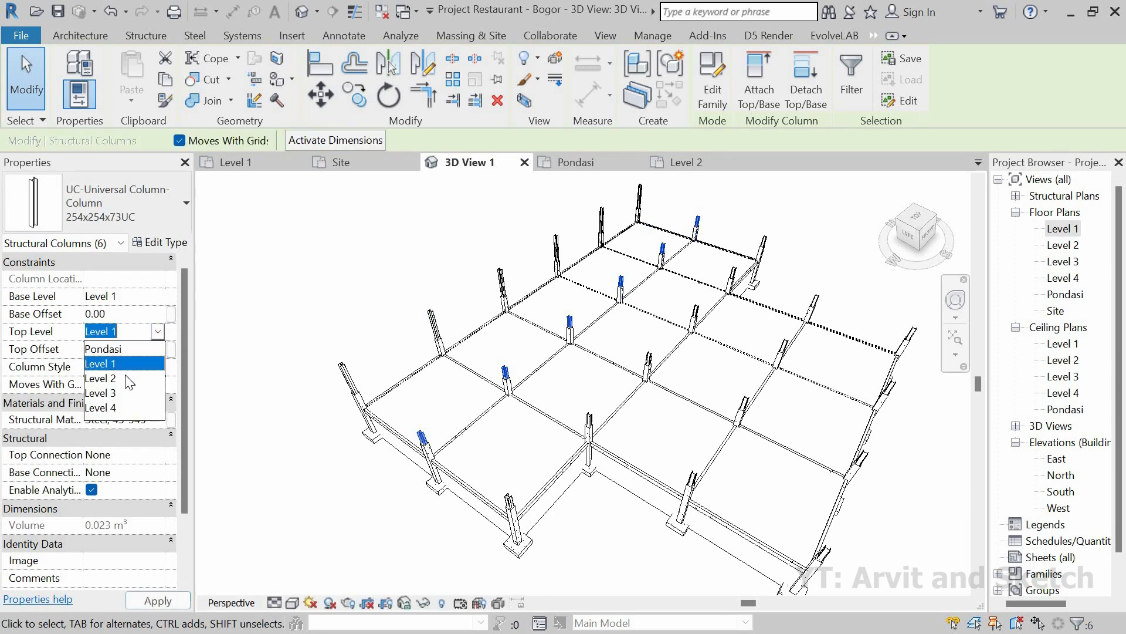
{"action": "left_click", "coordinate": [117, 364]}
{"action": "left_click", "coordinate": [128, 348]}
{"action": "type", "text": "0"}
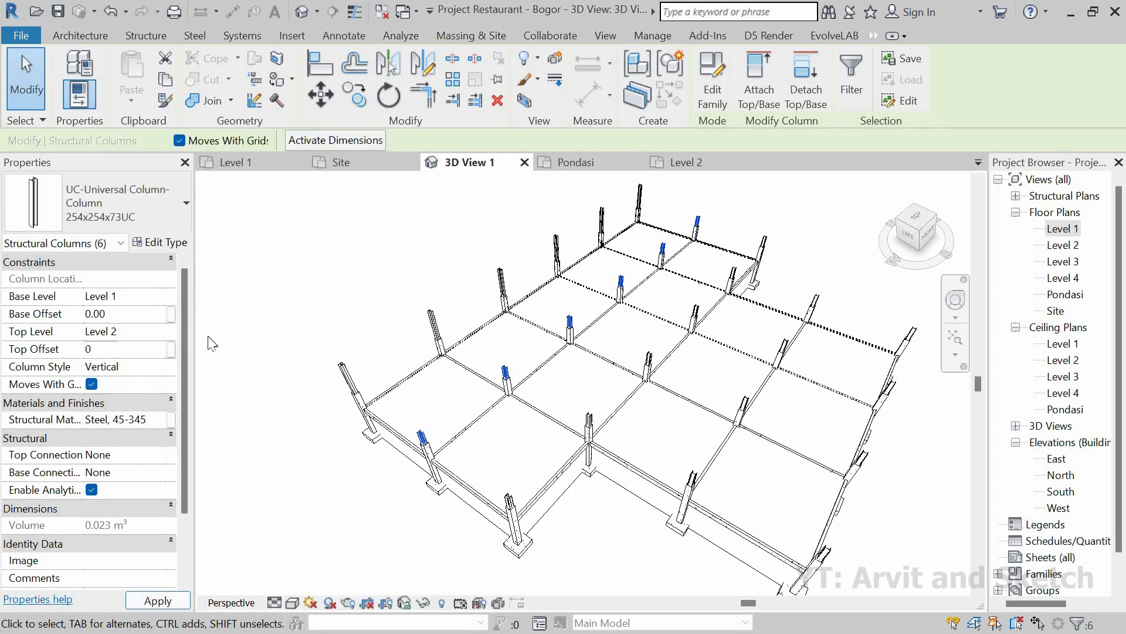
Select the fourteen short steel columns along grids 3, 2 and 1 in 3D View 1.
{"action": "left_click", "coordinate": [764, 242]}
{"action": "left_click", "coordinate": [729, 277], "text": "ctrl"}
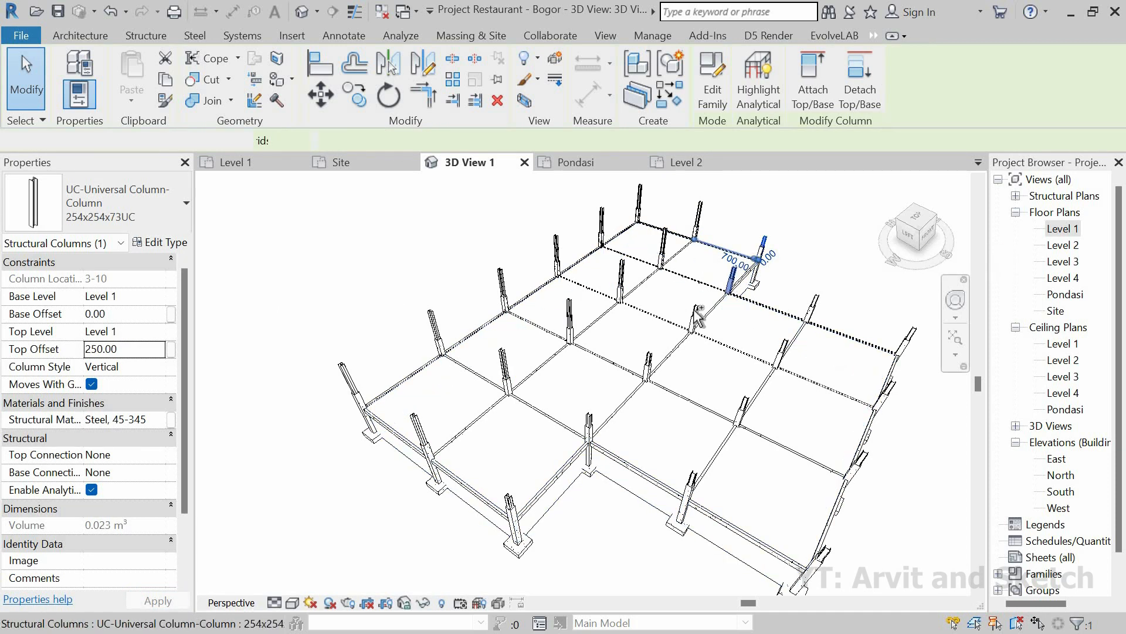
{"action": "left_click", "coordinate": [693, 314], "text": "ctrl"}
{"action": "left_click", "coordinate": [646, 358], "text": "ctrl"}
{"action": "left_click", "coordinate": [590, 414], "text": "ctrl"}
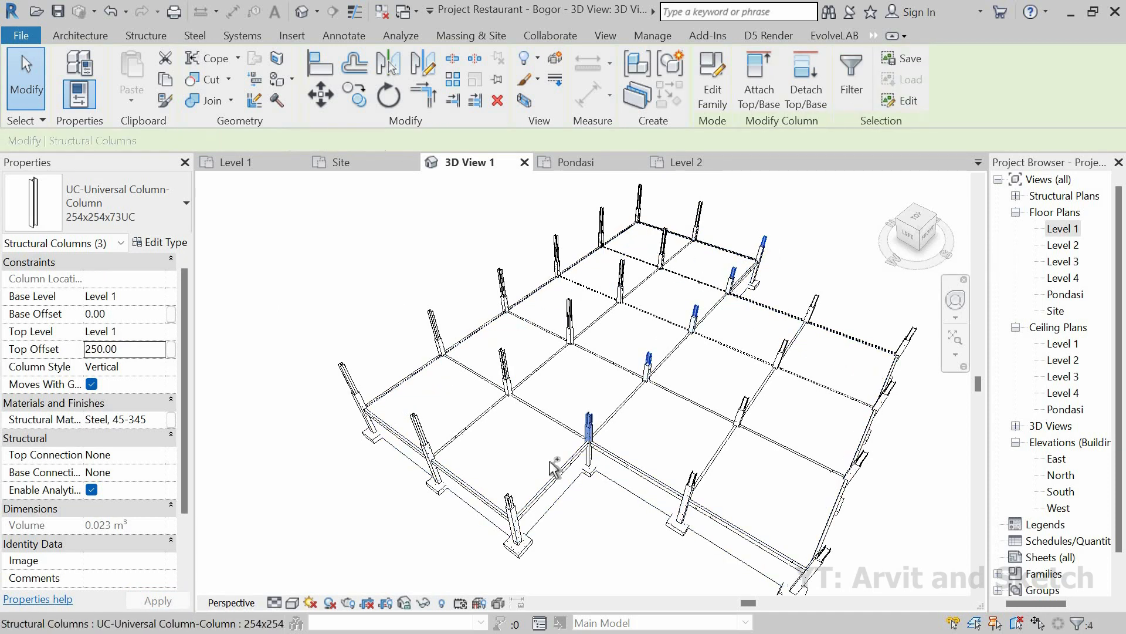
{"action": "left_click", "coordinate": [509, 499], "text": "ctrl"}
{"action": "left_click", "coordinate": [693, 479], "text": "ctrl"}
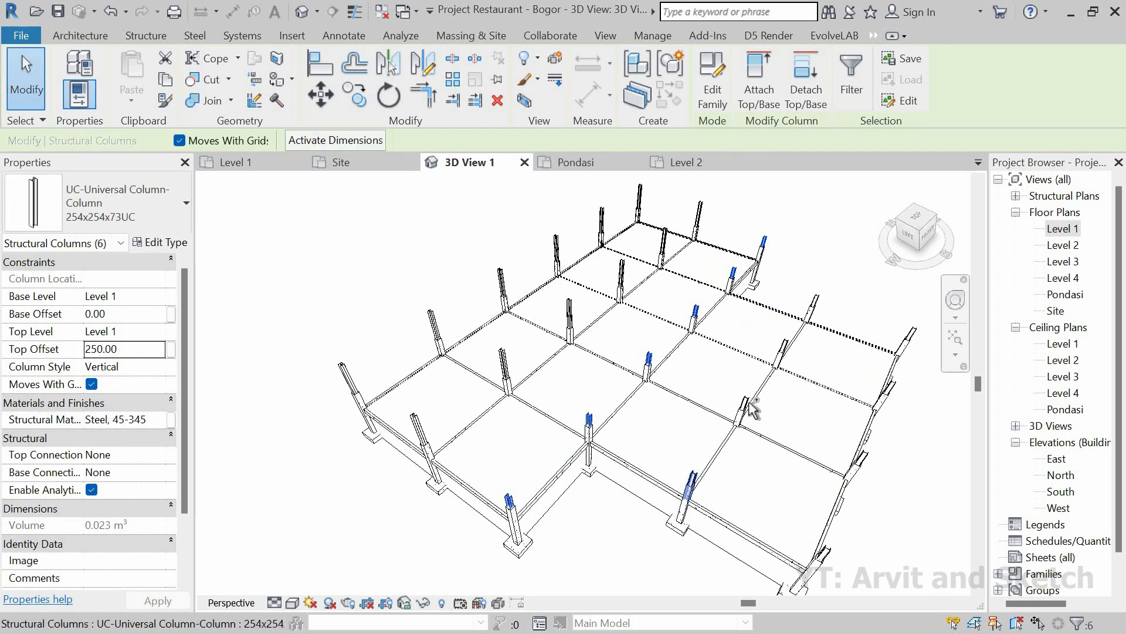
{"action": "left_click", "coordinate": [744, 404], "text": "ctrl"}
{"action": "left_click", "coordinate": [781, 353], "text": "ctrl"}
{"action": "left_click", "coordinate": [816, 302], "text": "ctrl"}
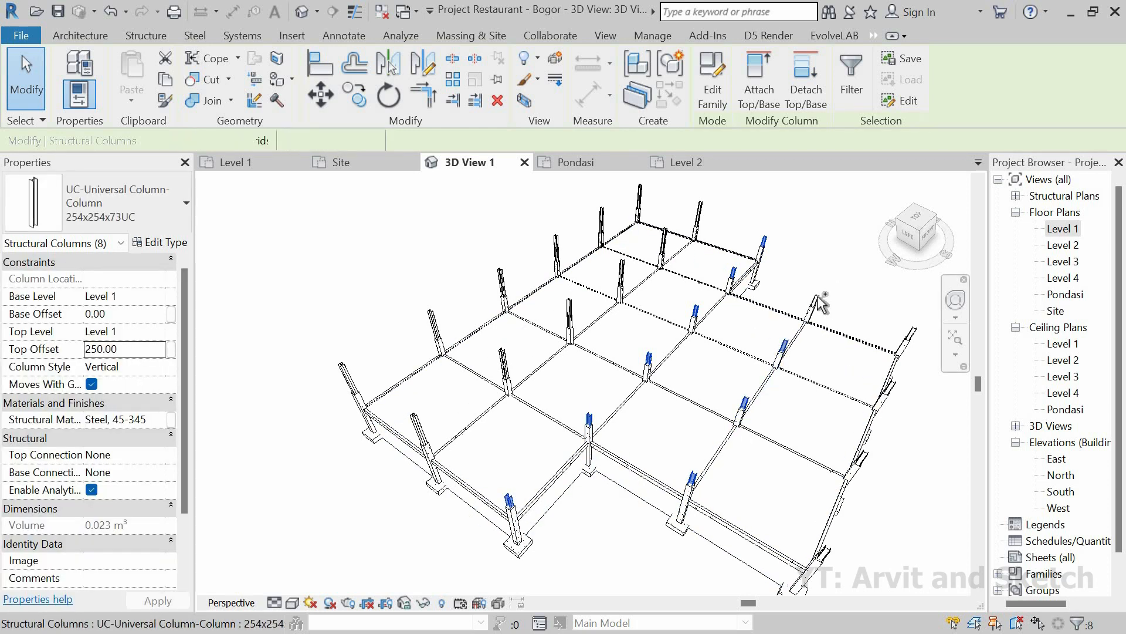
{"action": "left_click", "coordinate": [908, 340], "text": "ctrl"}
{"action": "left_click", "coordinate": [893, 385], "text": "ctrl"}
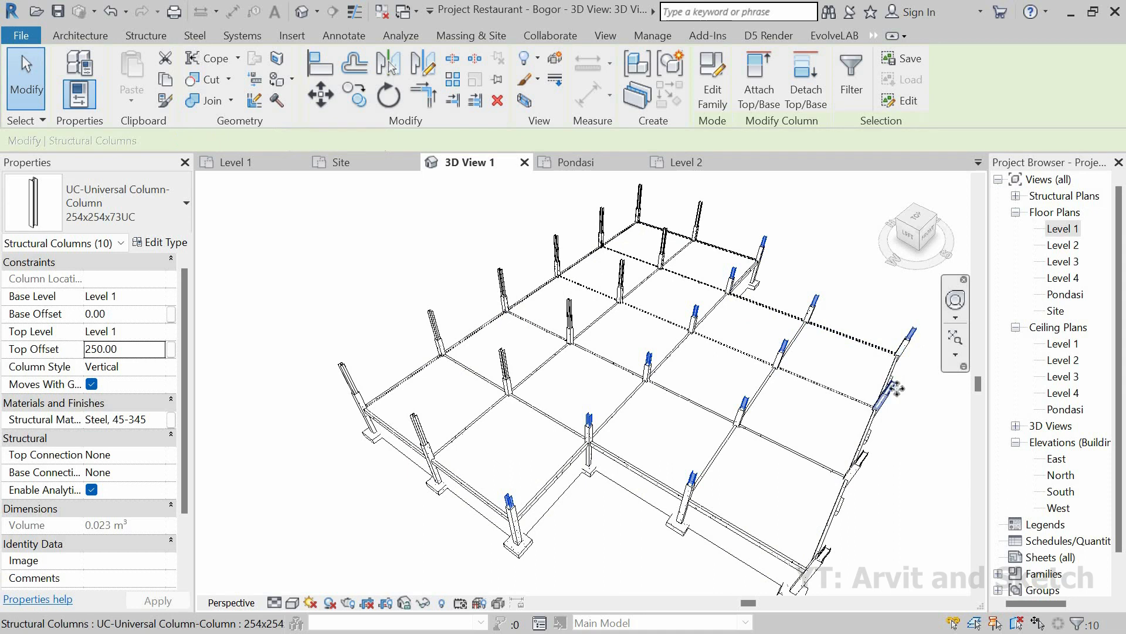
{"action": "left_click", "coordinate": [863, 456], "text": "ctrl"}
{"action": "left_click", "coordinate": [833, 554], "text": "ctrl"}
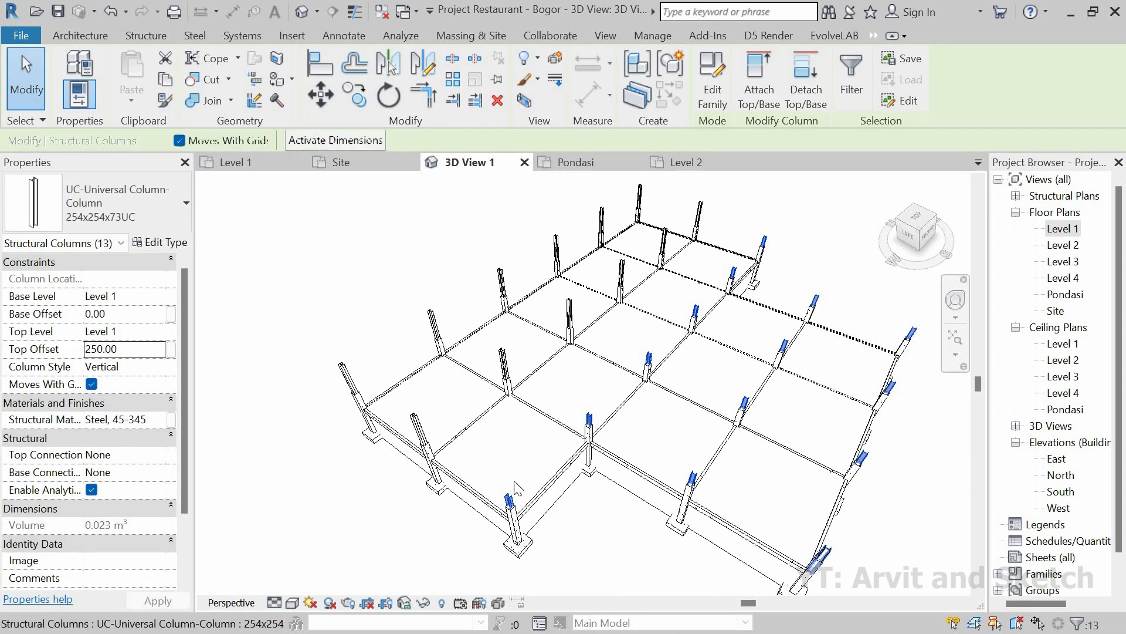
Try to set the top level of the fourteen selected columns to Level 2 with a top offset of 0.
{"action": "left_click", "coordinate": [147, 351]}
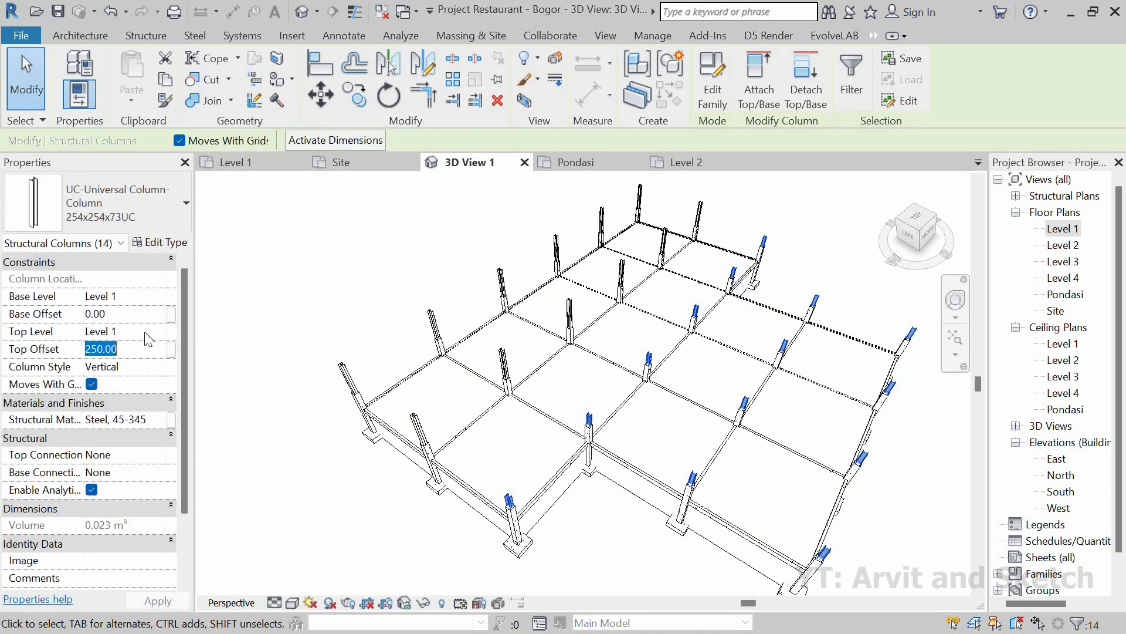
{"action": "left_click", "coordinate": [144, 332]}
{"action": "left_click", "coordinate": [157, 332]}
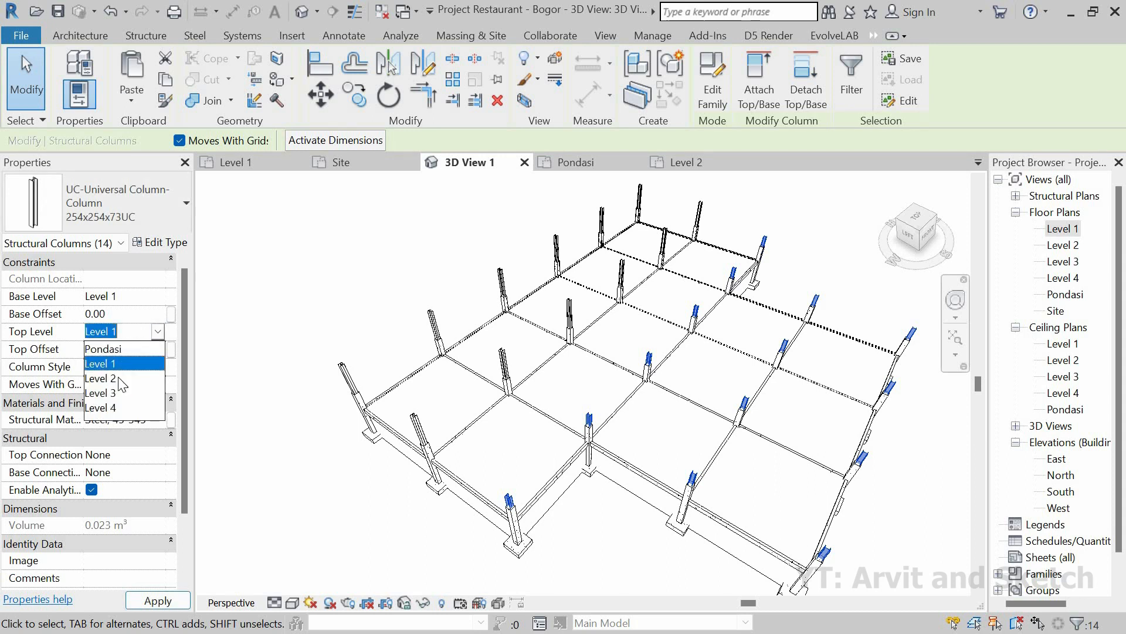
{"action": "left_click", "coordinate": [128, 377]}
{"action": "left_click", "coordinate": [136, 349]}
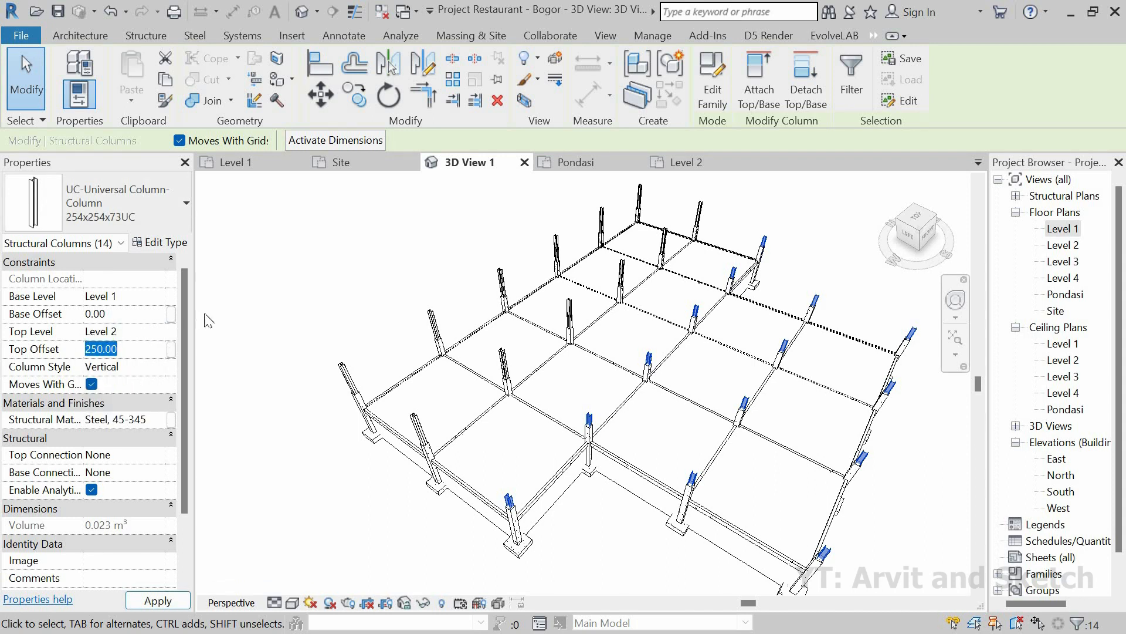
{"action": "type", "text": "0"}
{"action": "key", "text": "Return"}
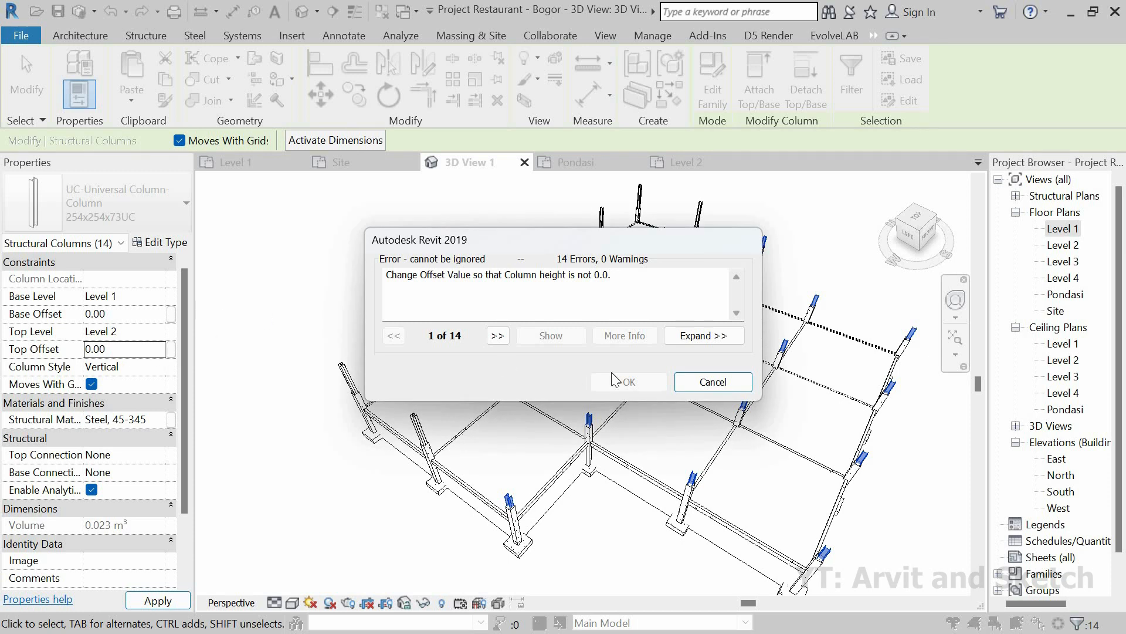
{"action": "left_click", "coordinate": [708, 389]}
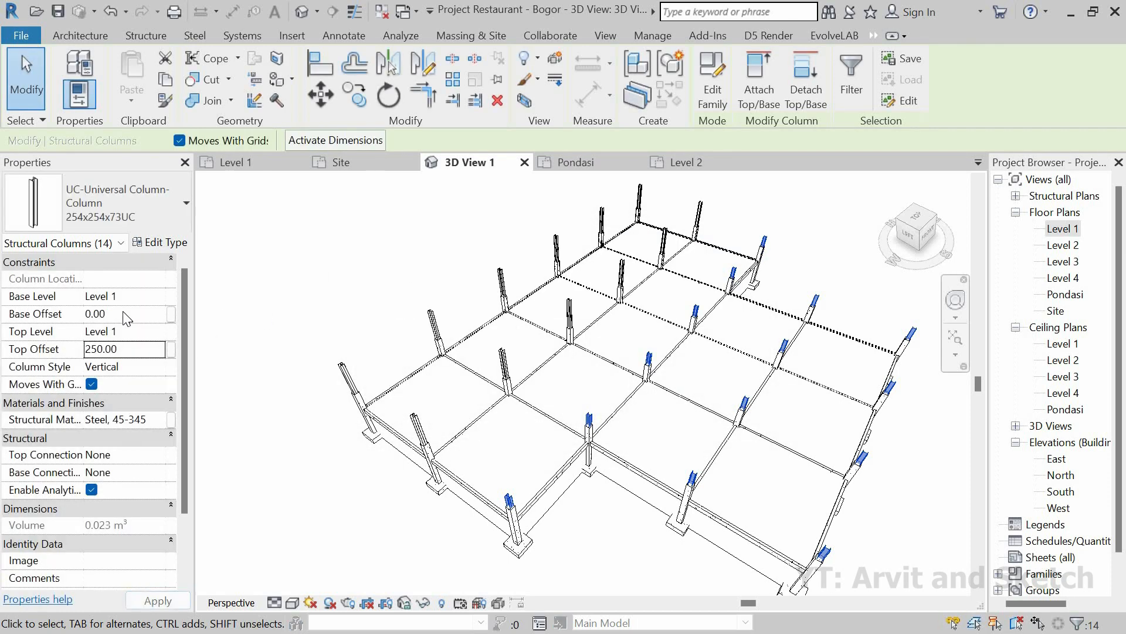
Set the fourteen selected columns' base offset to 150, top offset to 0 and top level to Level 2.
{"action": "left_click", "coordinate": [126, 313]}
{"action": "type", "text": "150"}
{"action": "left_click", "coordinate": [129, 348]}
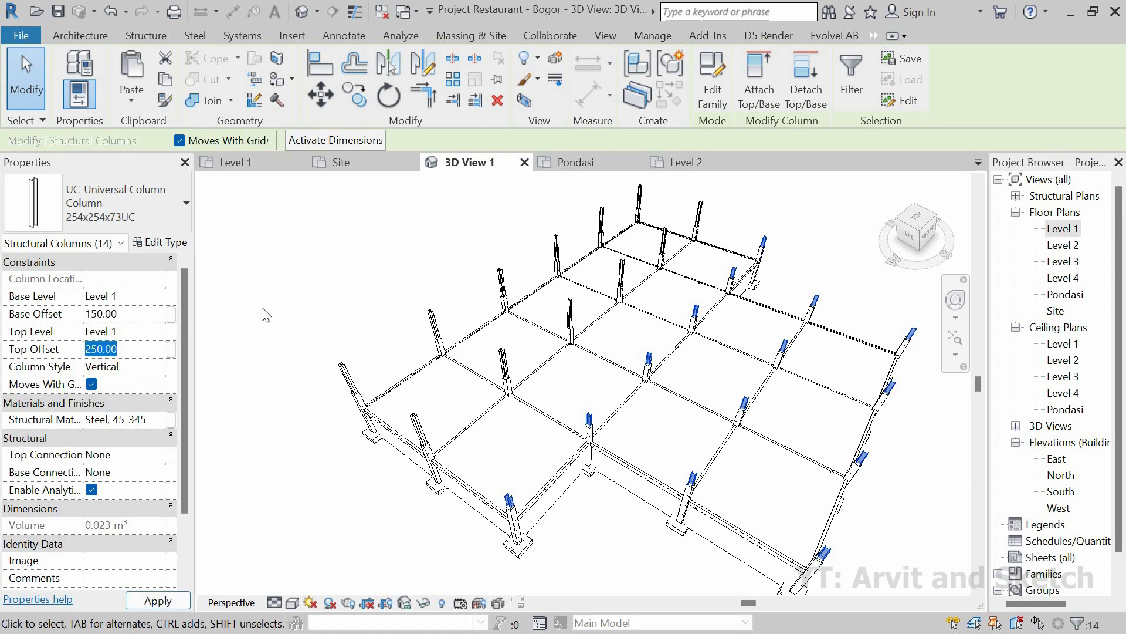
{"action": "type", "text": "0"}
{"action": "key", "text": "Return"}
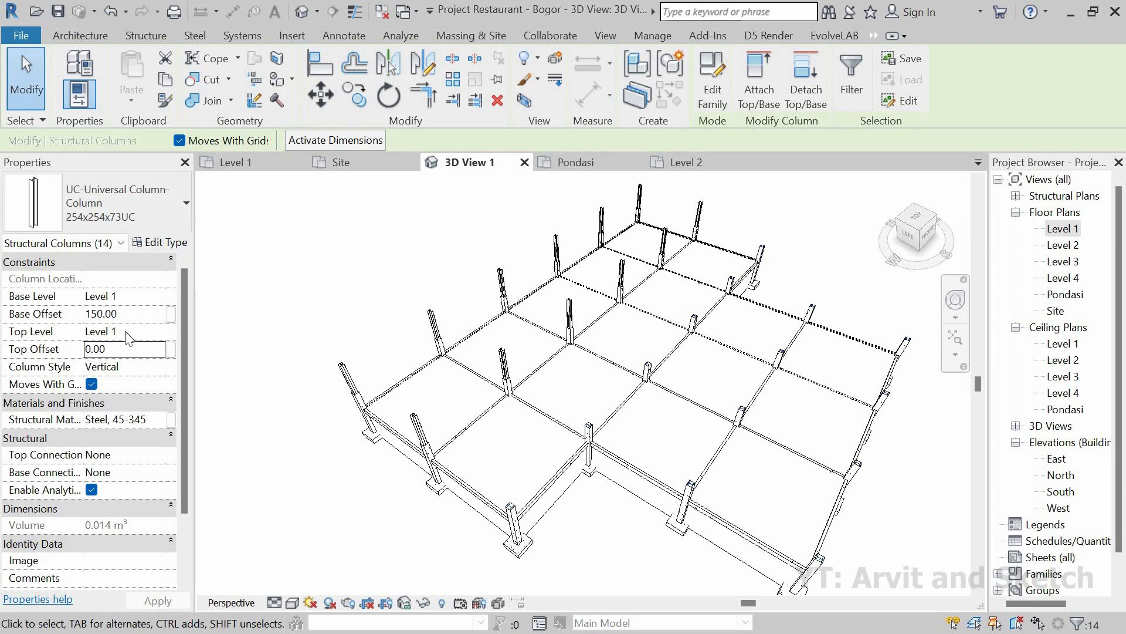
{"action": "left_click", "coordinate": [123, 347]}
{"action": "left_click", "coordinate": [132, 332]}
{"action": "left_click", "coordinate": [157, 332]}
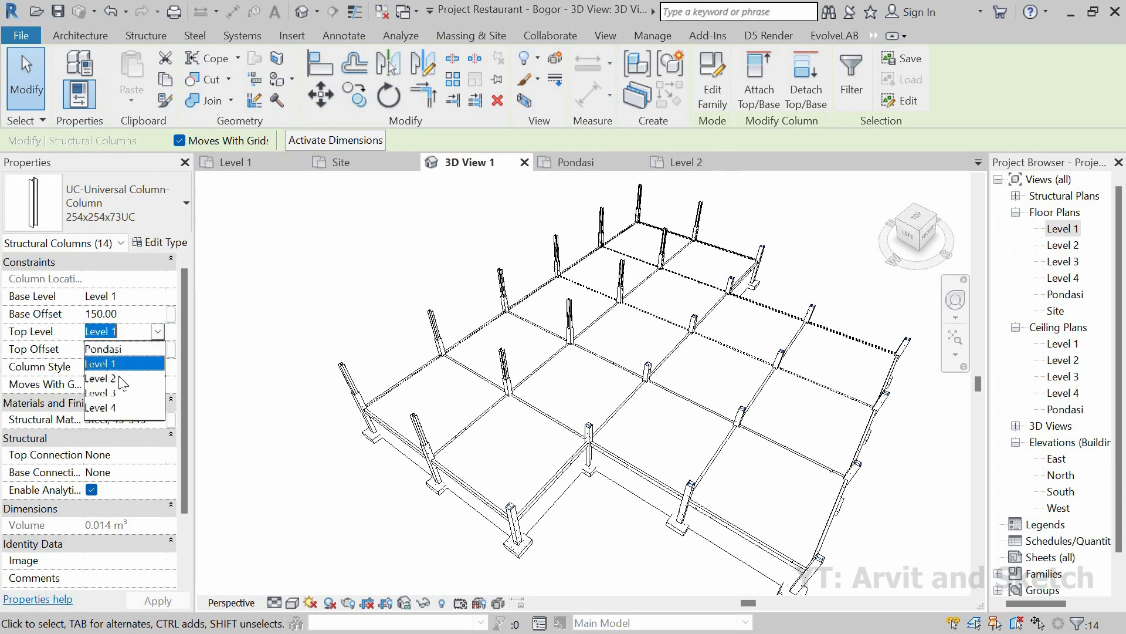
{"action": "left_click", "coordinate": [117, 360]}
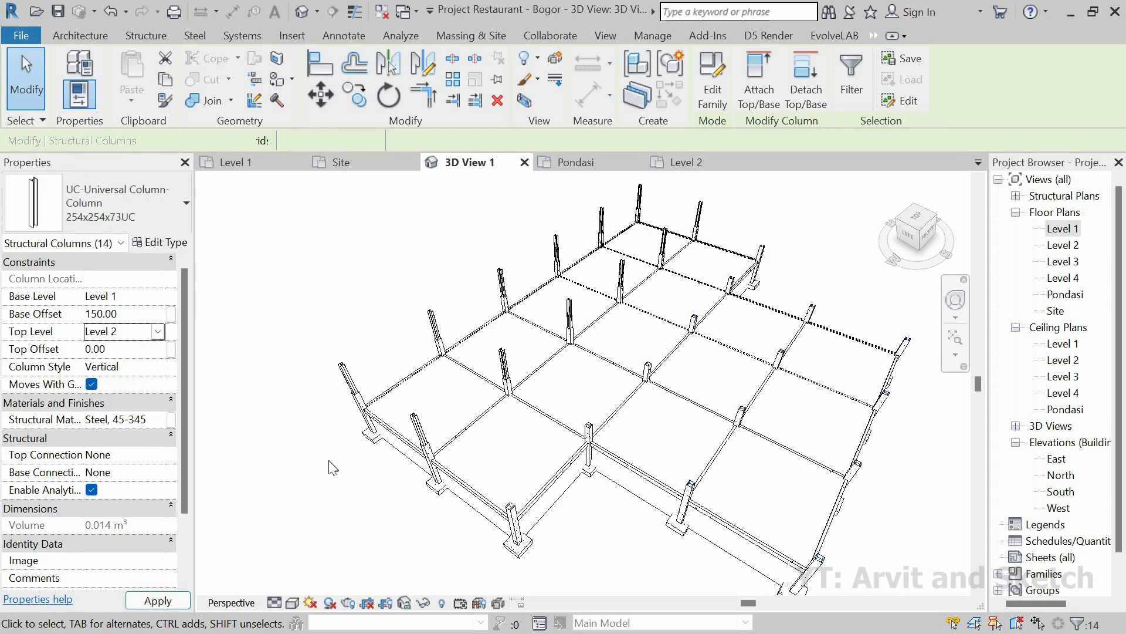
Set the base offset of the six steel columns along grid 4 to 150.
{"action": "left_click", "coordinate": [418, 433]}
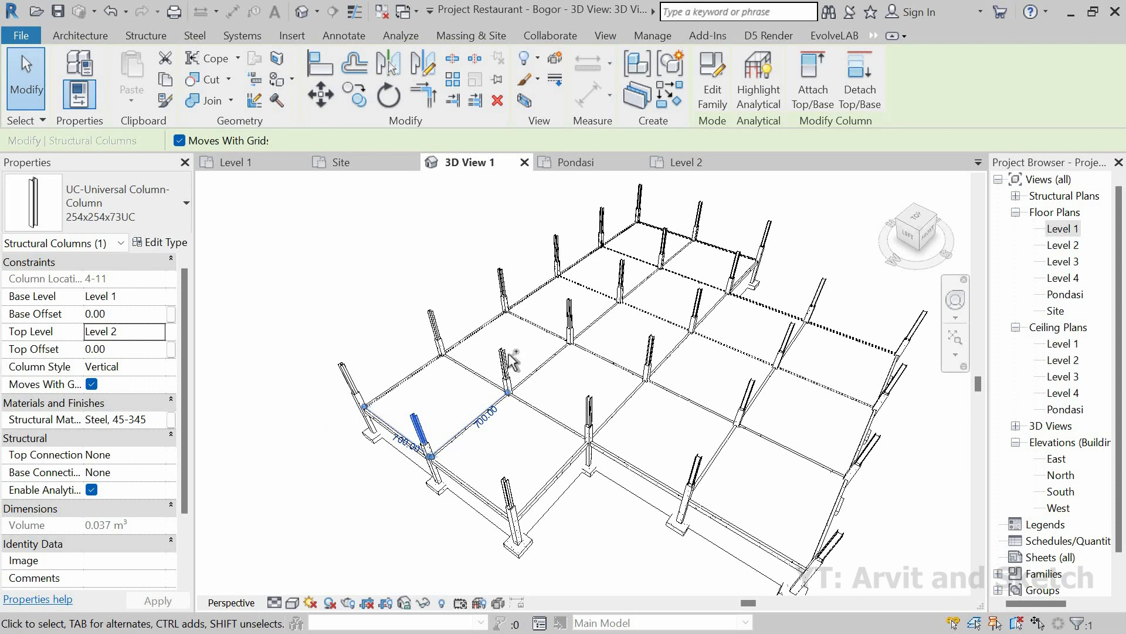
{"action": "left_click", "coordinate": [568, 309], "text": "ctrl"}
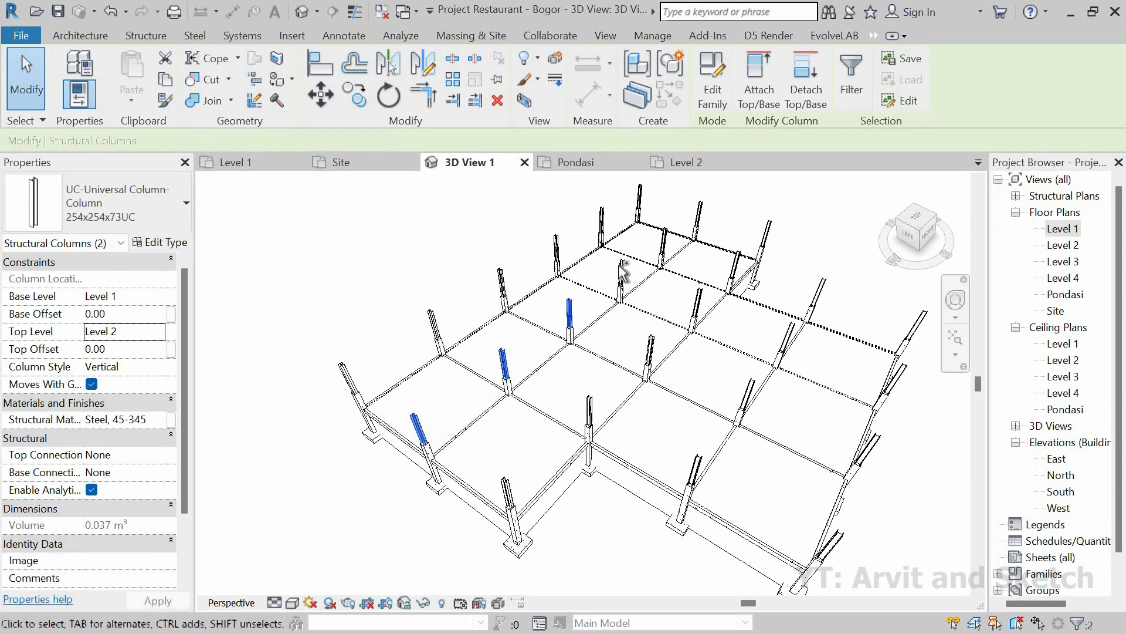
{"action": "left_click", "coordinate": [622, 263], "text": "ctrl"}
{"action": "left_click", "coordinate": [663, 241], "text": "ctrl"}
{"action": "left_click", "coordinate": [698, 216], "text": "ctrl"}
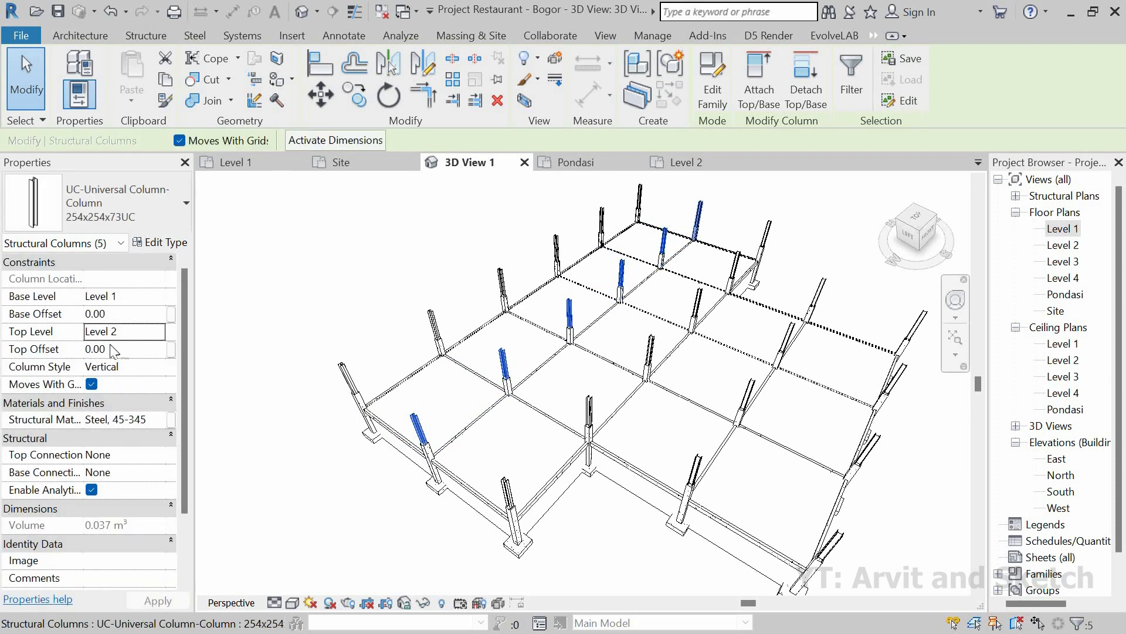
{"action": "left_click", "coordinate": [129, 315]}
{"action": "type", "text": "150"}
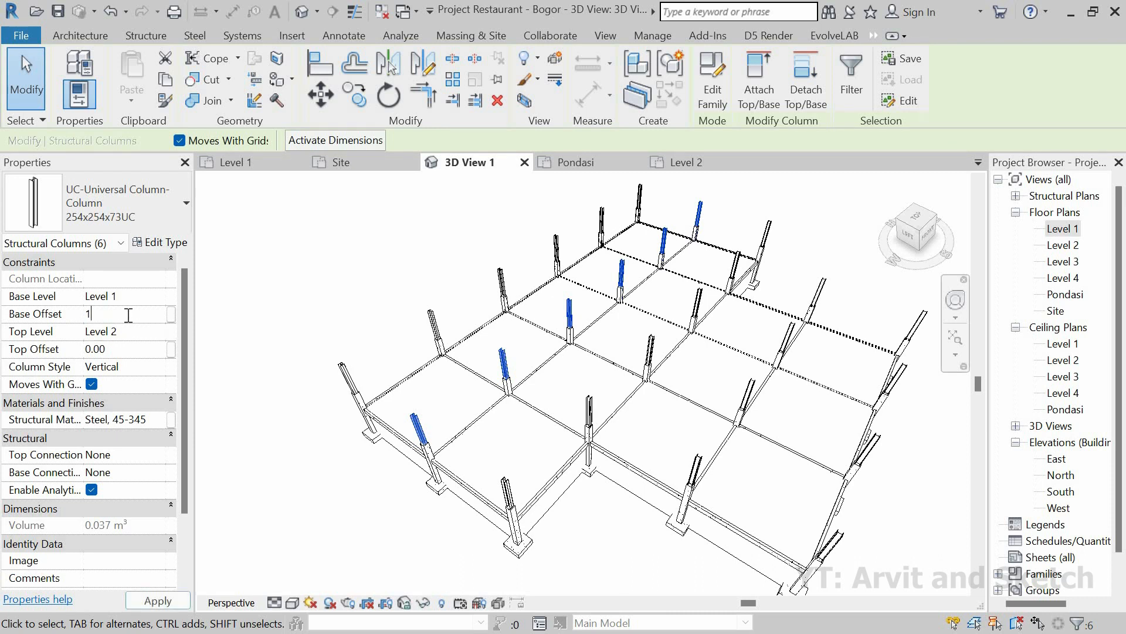
{"action": "left_click", "coordinate": [294, 297]}
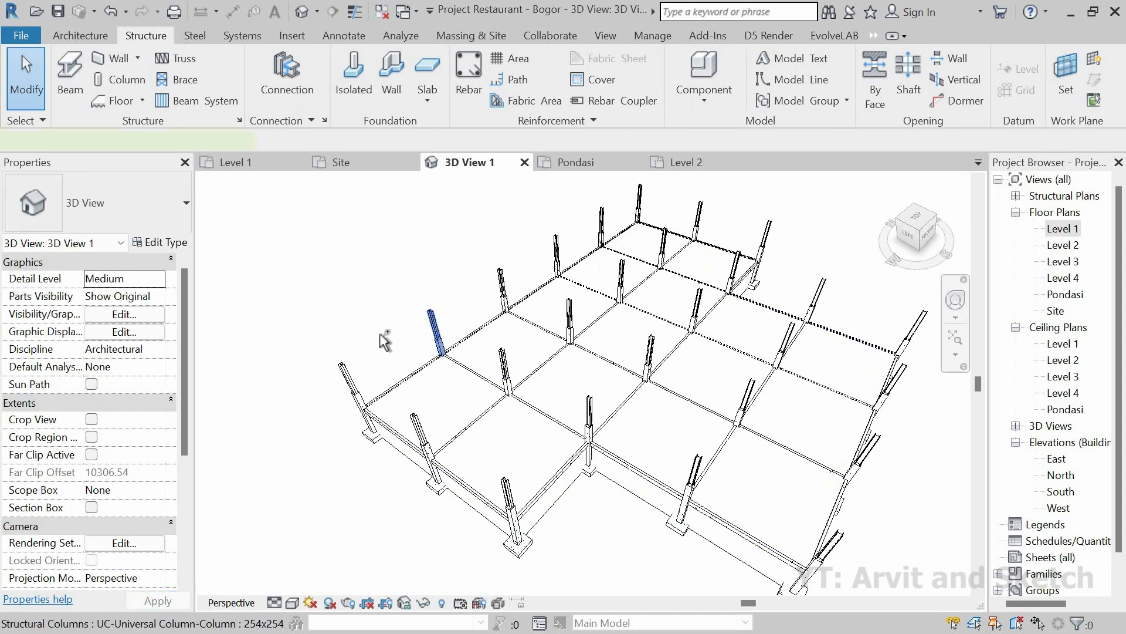
Set the base offset of the six steel columns along grid 5 to 150.
{"action": "left_click", "coordinate": [434, 324]}
{"action": "left_click", "coordinate": [502, 285], "text": "ctrl"}
{"action": "left_click", "coordinate": [556, 249], "text": "ctrl"}
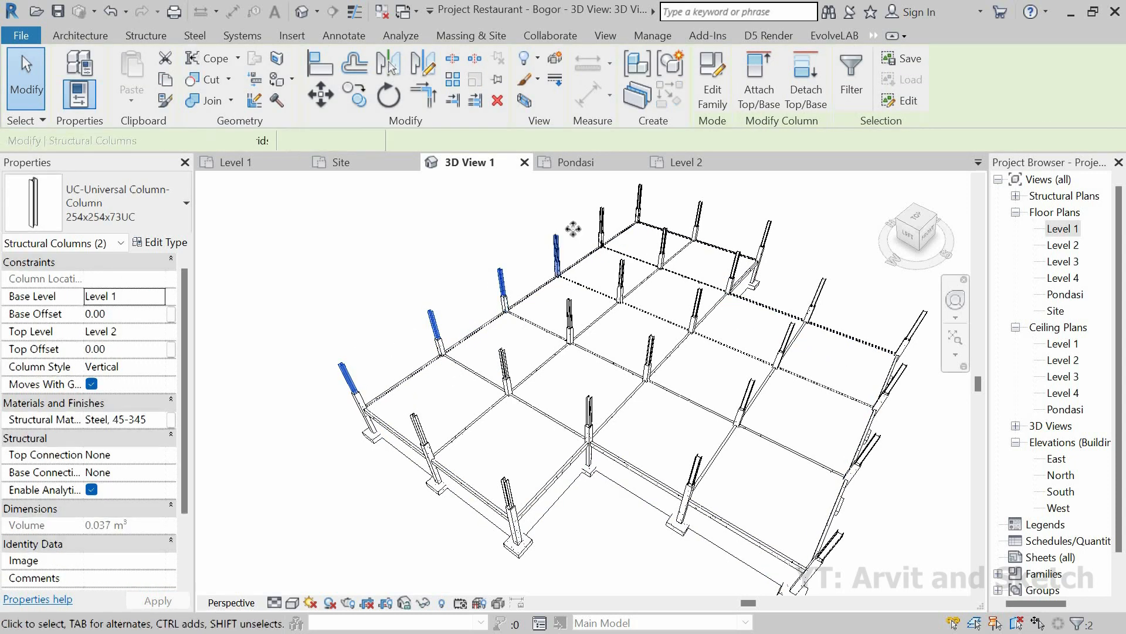
{"action": "left_click", "coordinate": [601, 226], "text": "ctrl"}
{"action": "left_click", "coordinate": [640, 203], "text": "ctrl"}
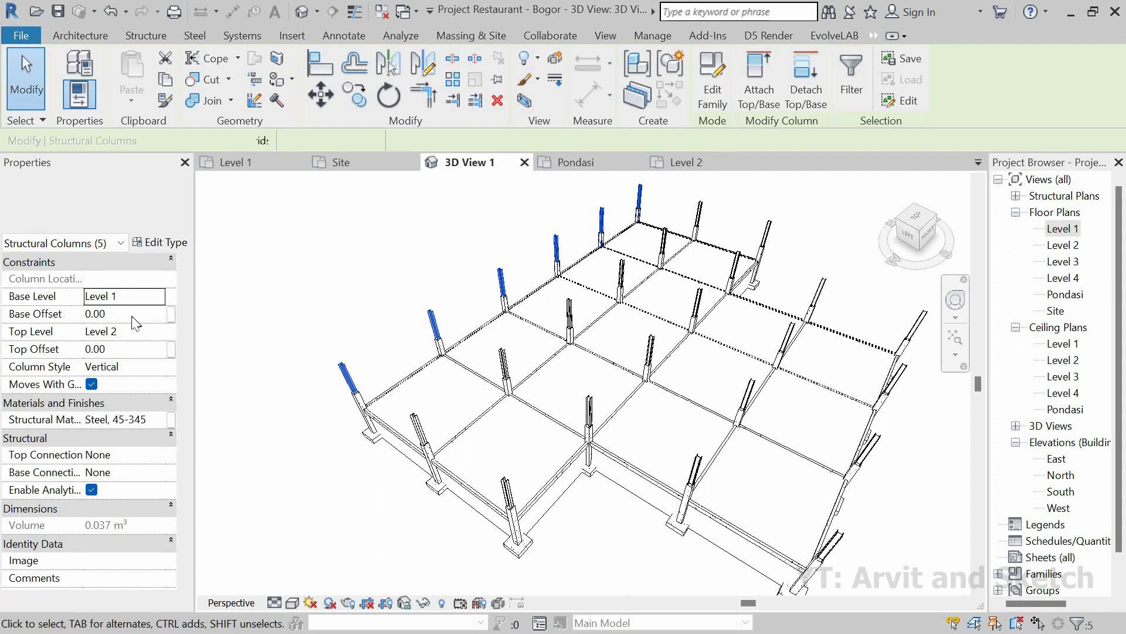
{"action": "left_click", "coordinate": [134, 314]}
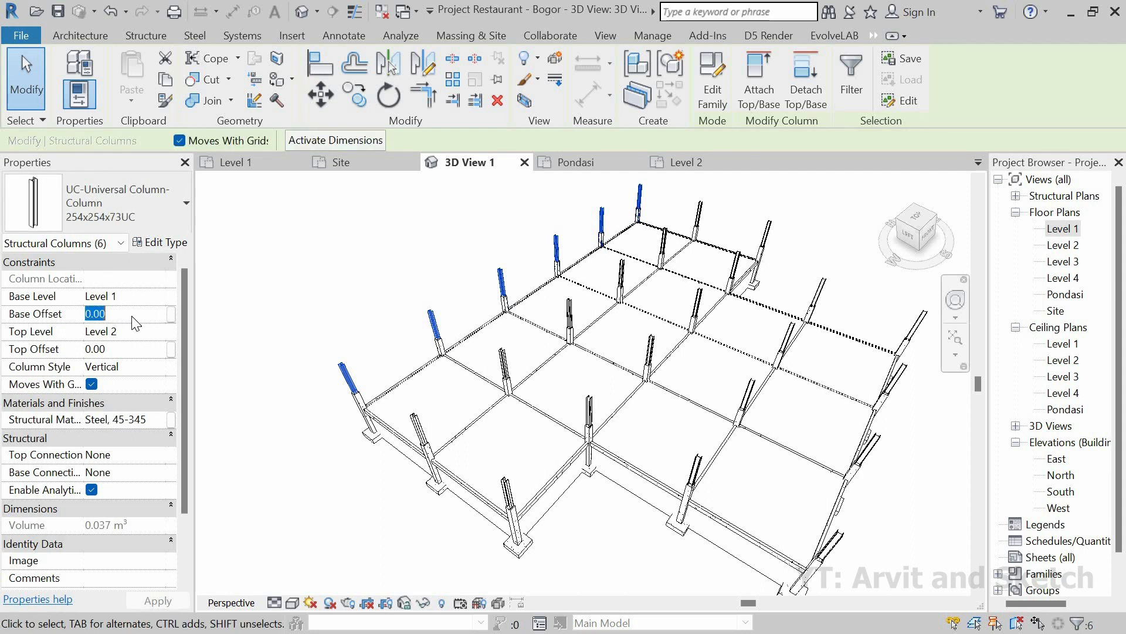
{"action": "left_click", "coordinate": [137, 349]}
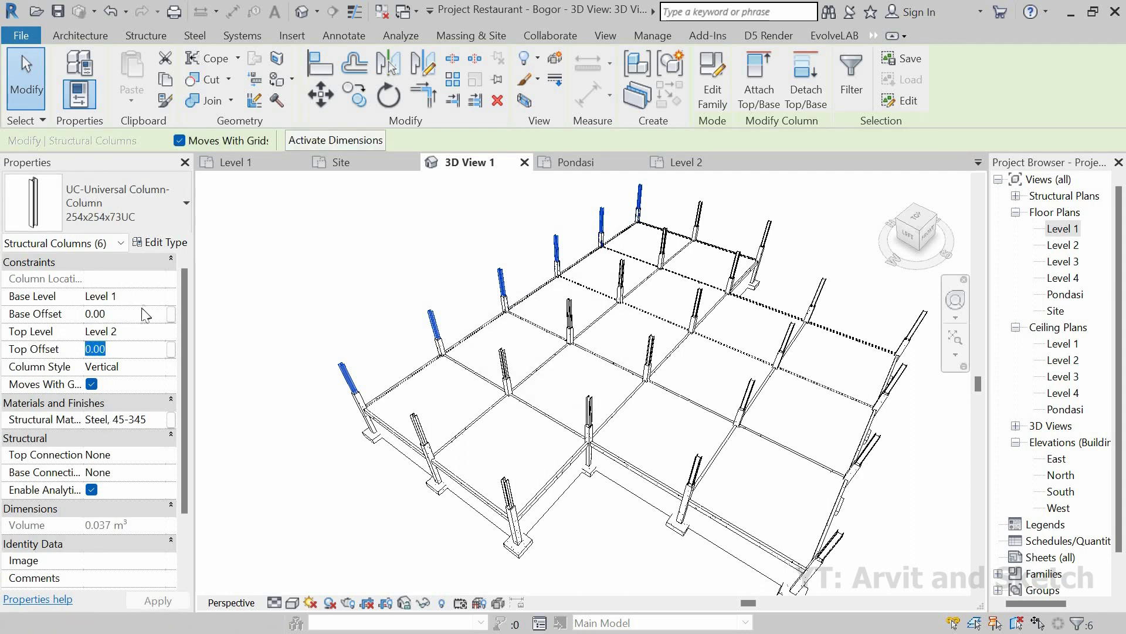
{"action": "left_click", "coordinate": [140, 312]}
{"action": "type", "text": "150"}
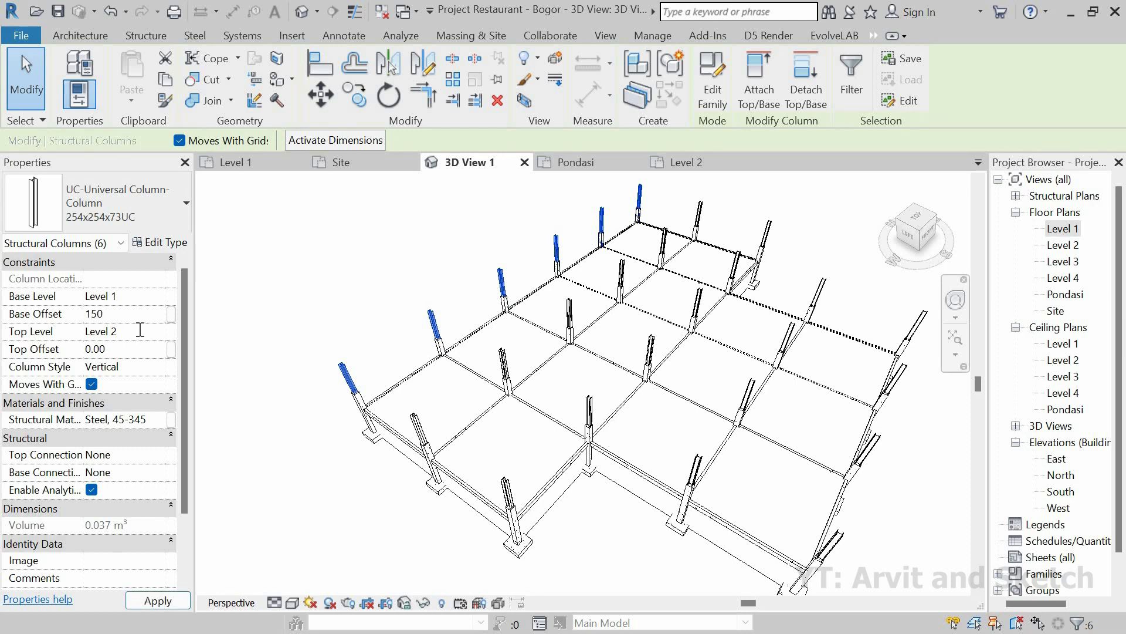
{"action": "left_click", "coordinate": [140, 329]}
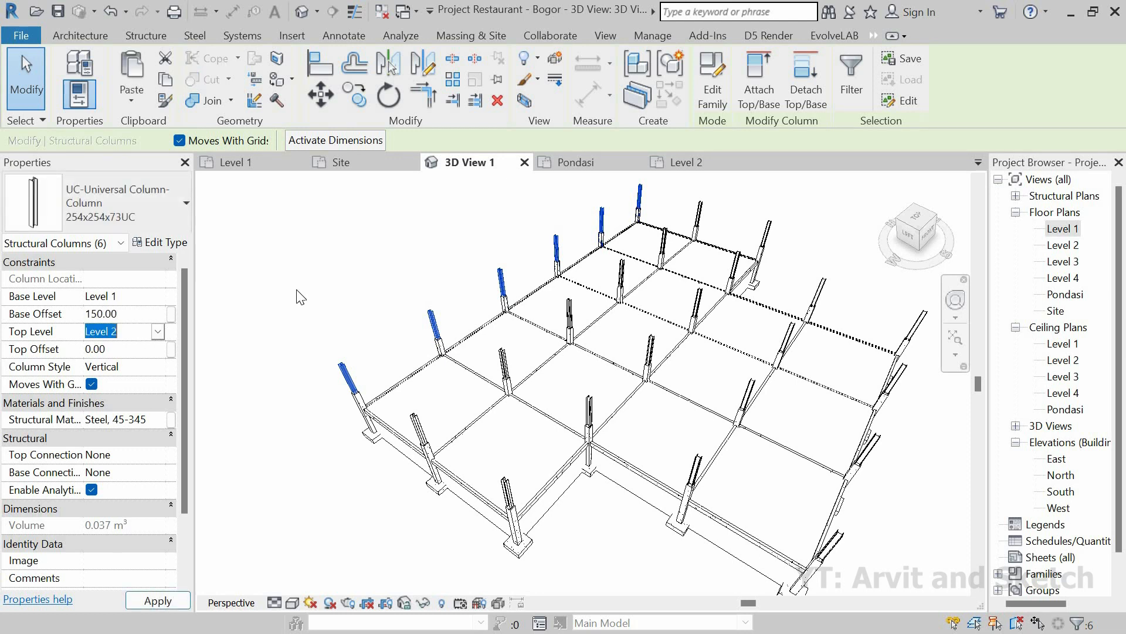
{"action": "left_click", "coordinate": [317, 372]}
Open the East elevation at Fine detail level and examine the column bases and tops against the level lines.
{"action": "scroll", "coordinate": [382, 355], "scroll_direction": "down", "scroll_amount": 2}
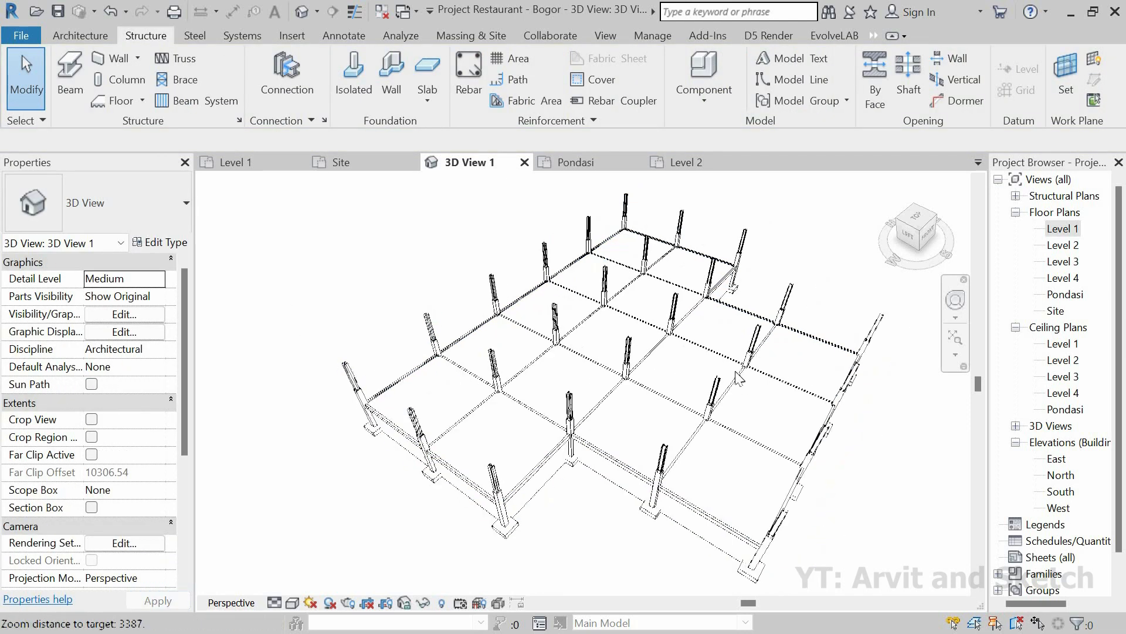
{"action": "double_click", "coordinate": [1057, 459]}
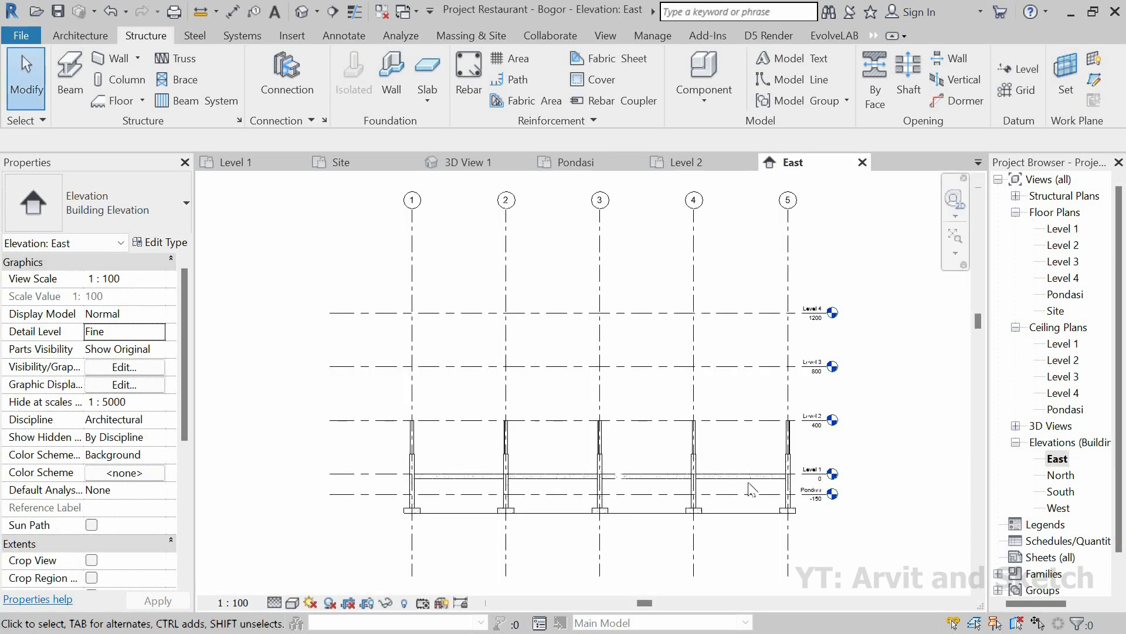
{"action": "scroll", "coordinate": [748, 478], "scroll_direction": "up", "scroll_amount": 2}
{"action": "scroll", "coordinate": [822, 410], "scroll_direction": "up", "scroll_amount": 2}
{"action": "scroll", "coordinate": [817, 403], "scroll_direction": "down", "scroll_amount": 4}
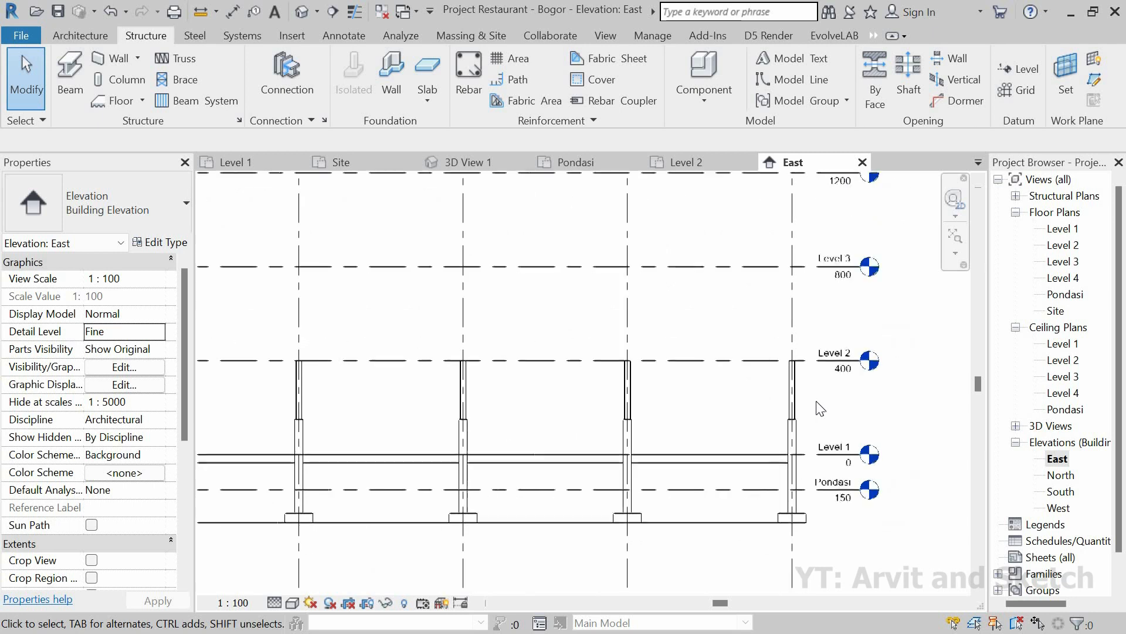
{"action": "left_click", "coordinate": [274, 603]}
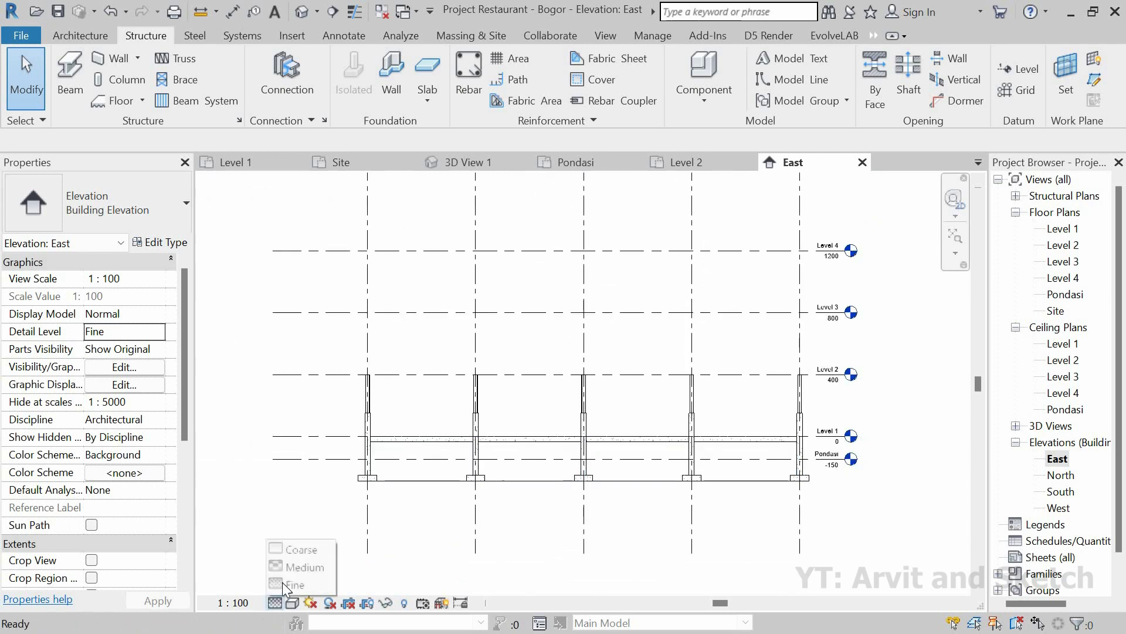
{"action": "left_click", "coordinate": [287, 581]}
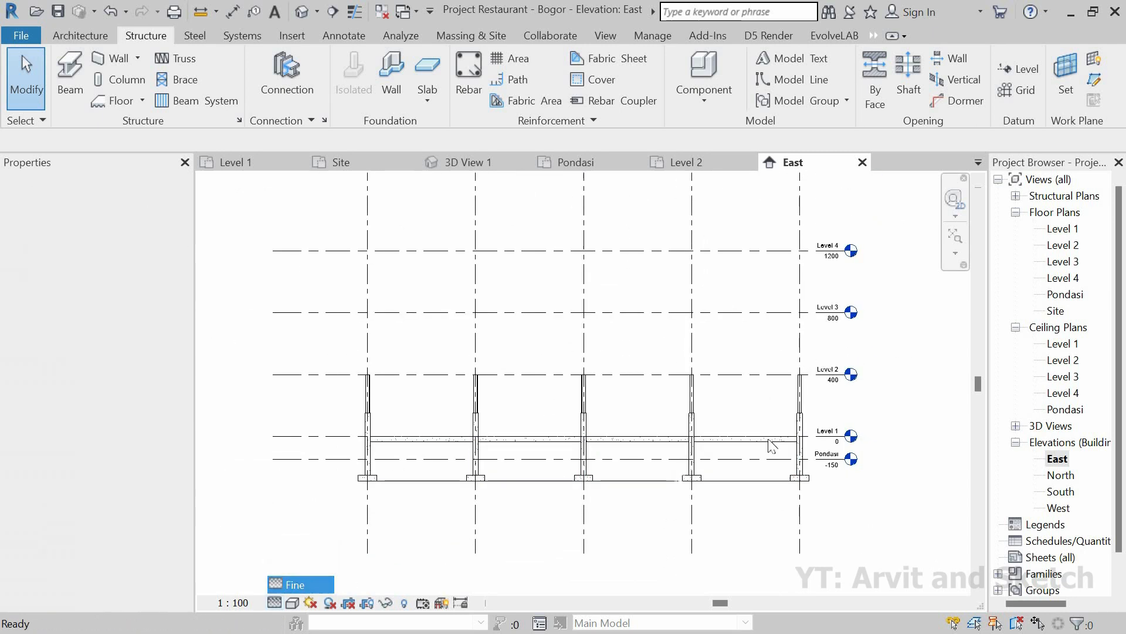
{"action": "left_click", "coordinate": [955, 237]}
Close the Pondasi and Site views and switch to the whole Level 1 floor plan.
{"action": "left_click", "coordinate": [637, 162]}
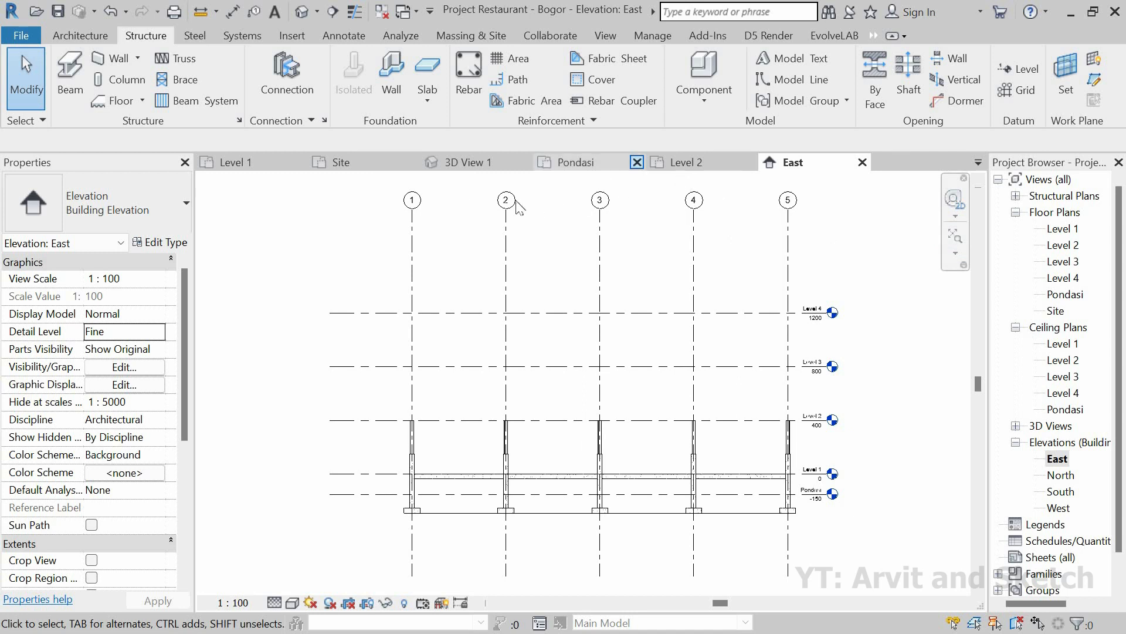
{"action": "left_click", "coordinate": [412, 161]}
{"action": "left_click", "coordinate": [248, 161]}
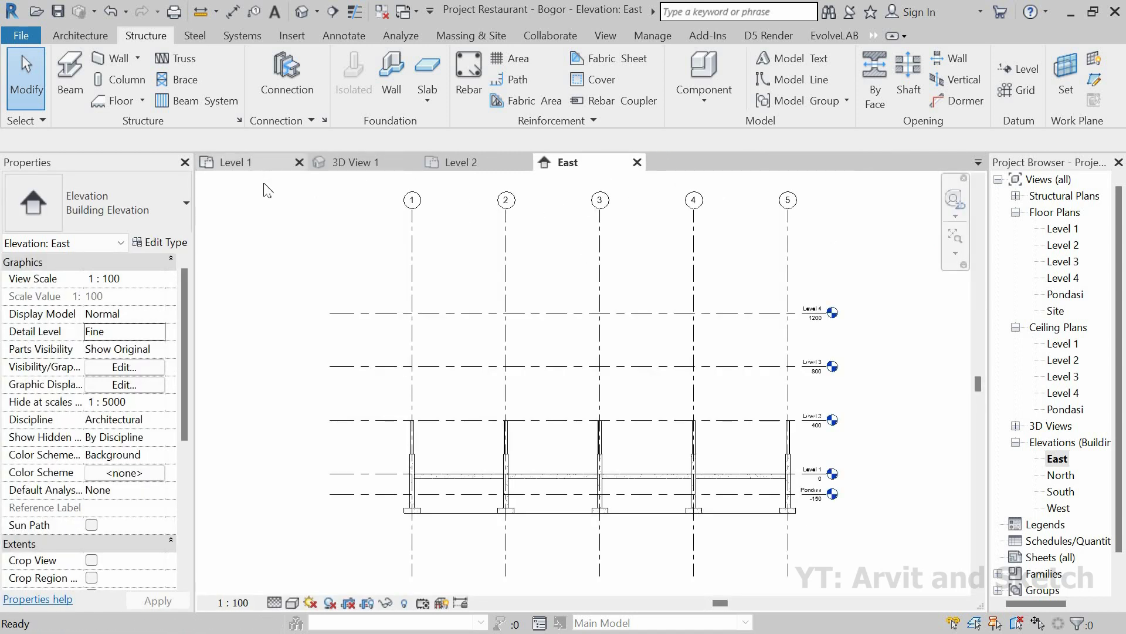
{"action": "left_click", "coordinate": [948, 232]}
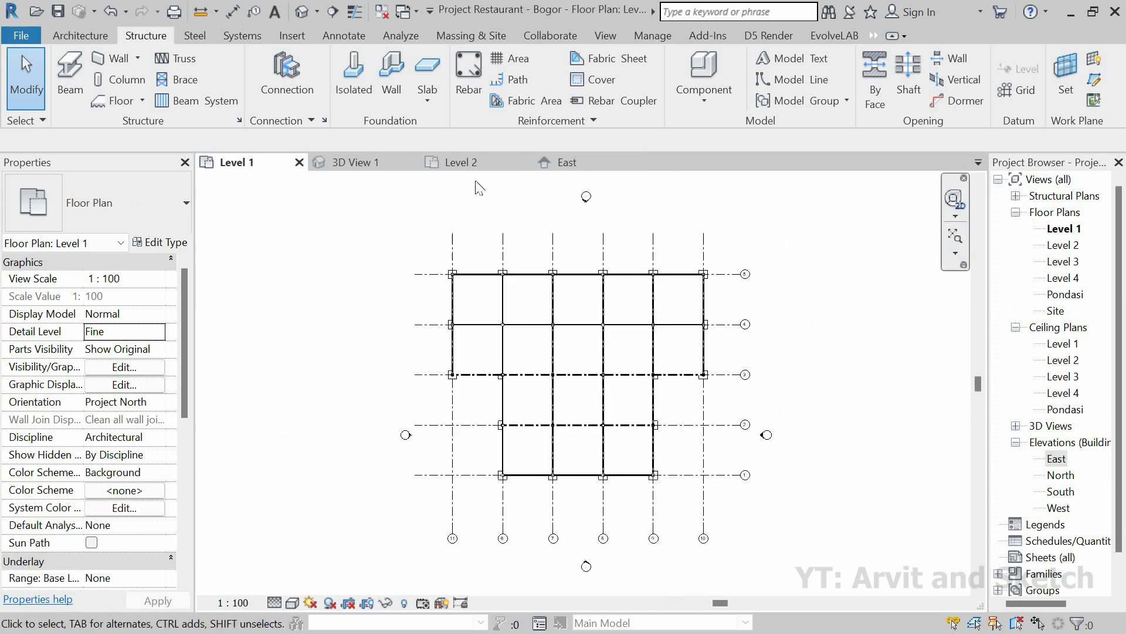
{"action": "left_click", "coordinate": [91, 38]}
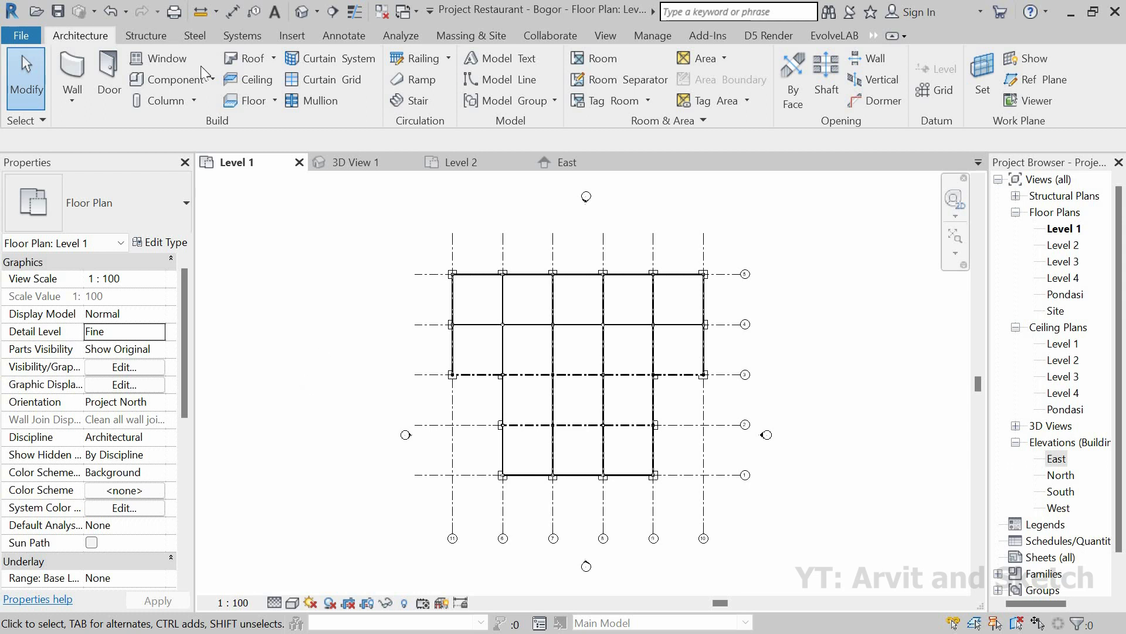
Start a floor on Level 1 and duplicate the Tanah Urugan floor type as Lantai Ruangan.
{"action": "left_click", "coordinate": [243, 104]}
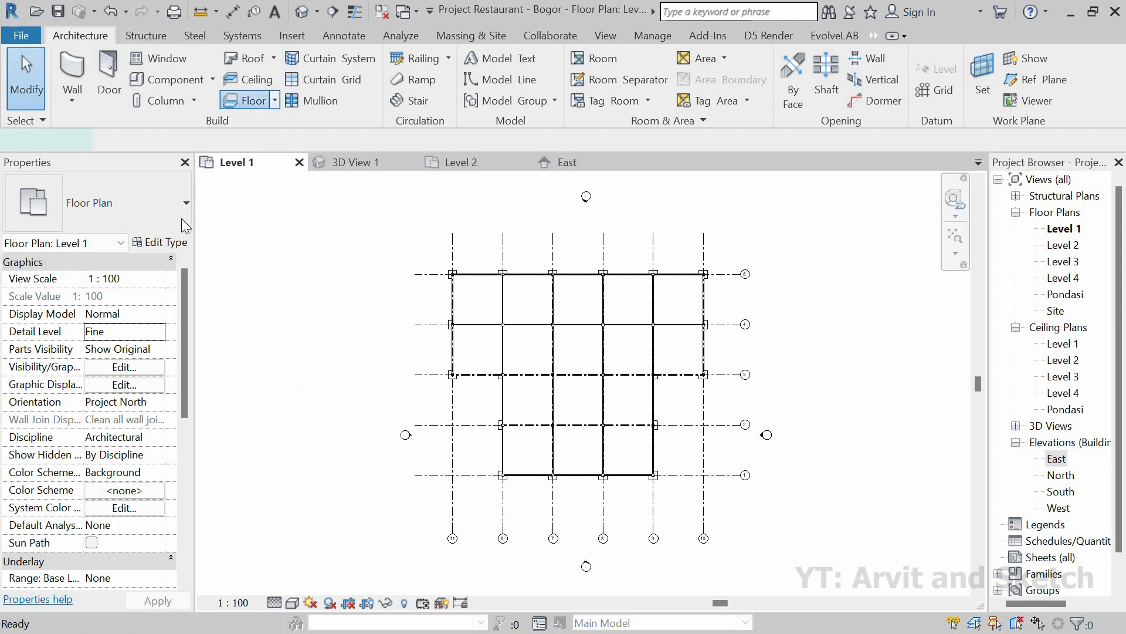
{"action": "left_click", "coordinate": [167, 243]}
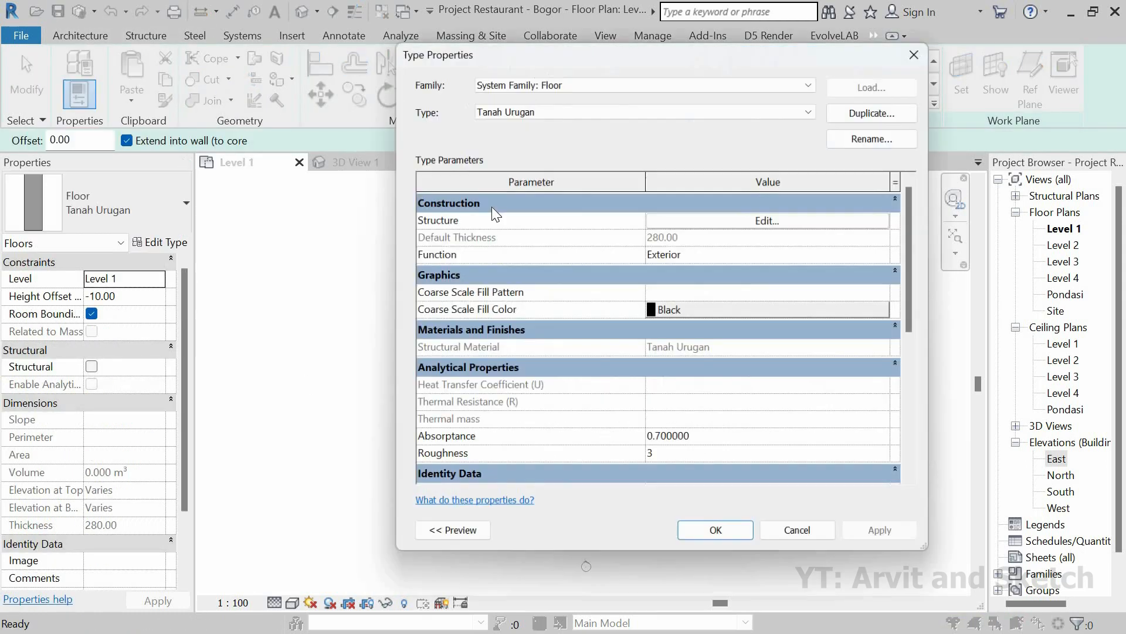
{"action": "left_click", "coordinate": [876, 110]}
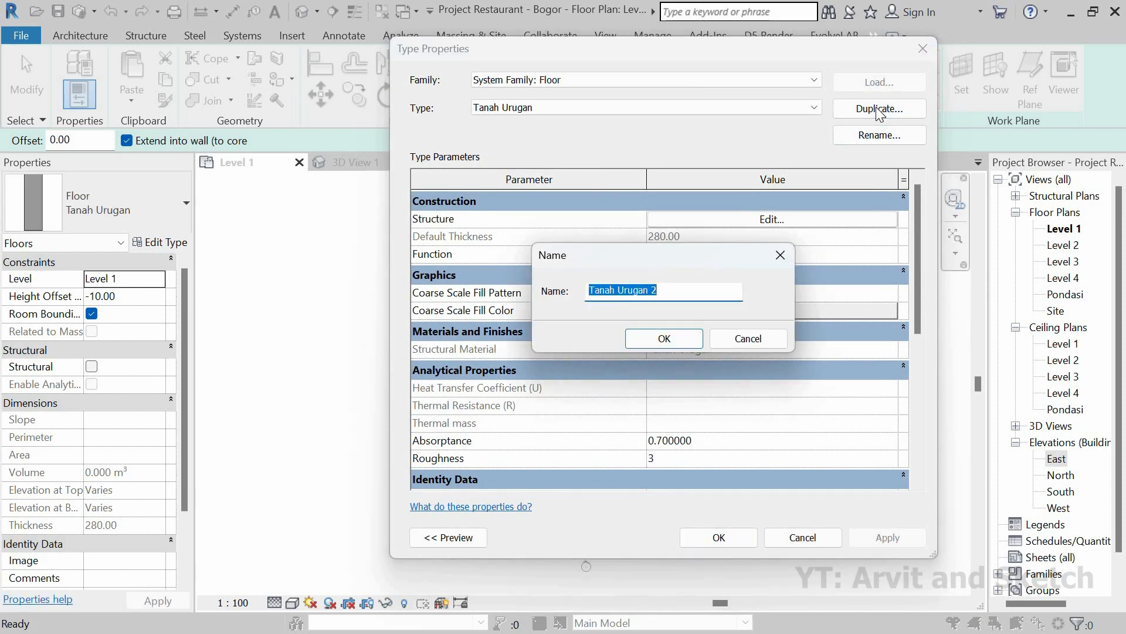
{"action": "type", "text": "Lantai"}
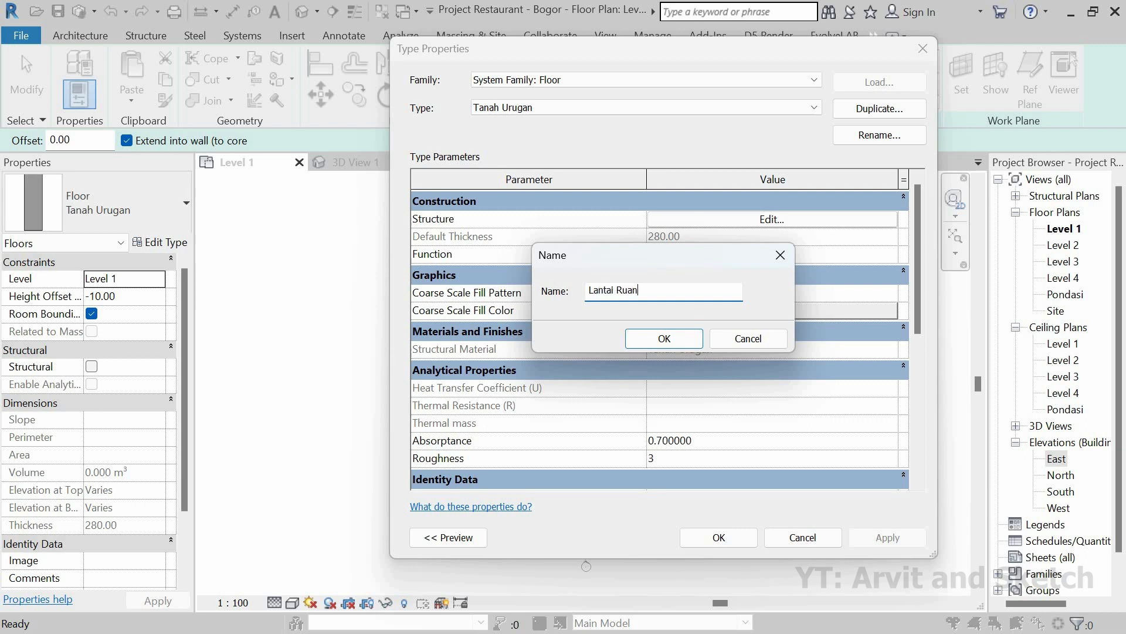
{"action": "left_click", "coordinate": [673, 332]}
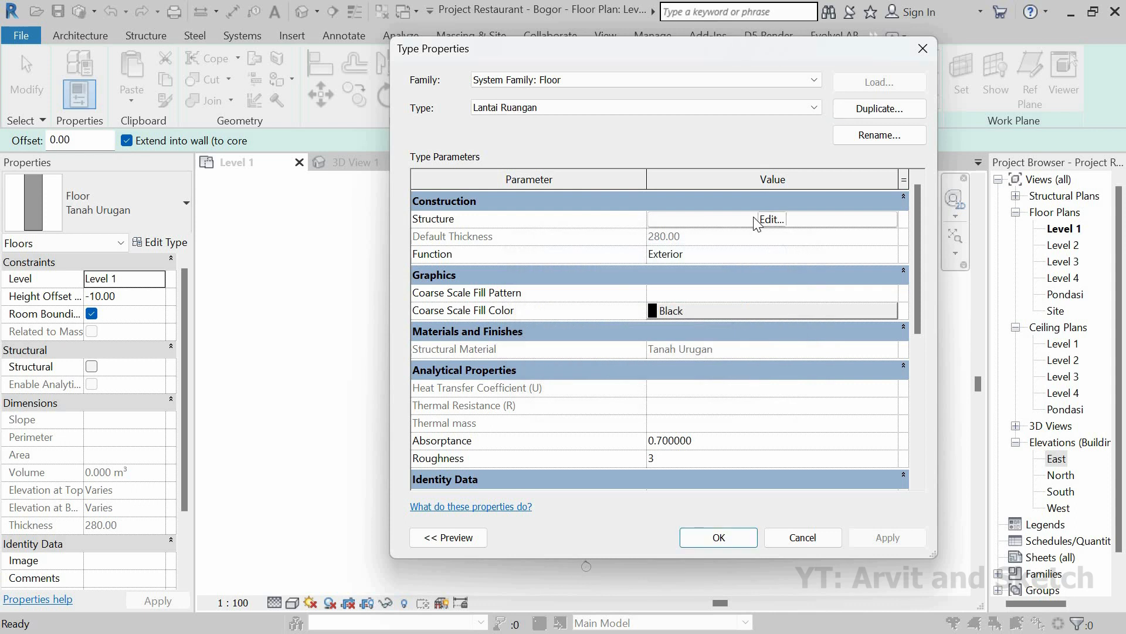
In the Lantai Ruangan structure, insert a layer above the Tanah Urugan layer and set the Tanah Urugan thickness to 5.
{"action": "left_click", "coordinate": [761, 218]}
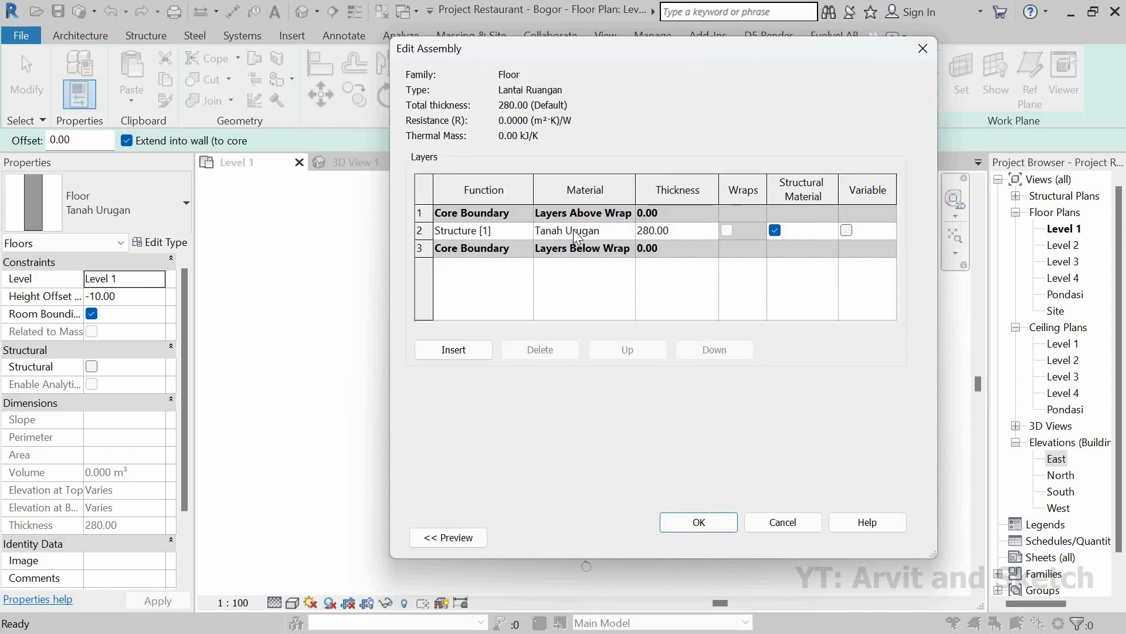
{"action": "left_click", "coordinate": [425, 234]}
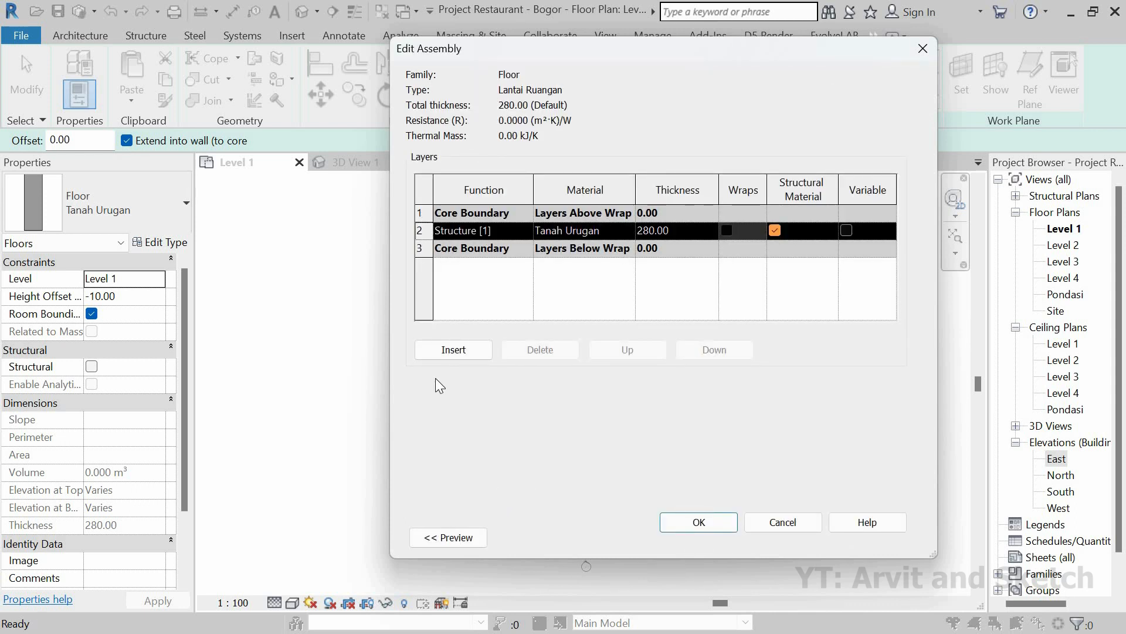
{"action": "left_click", "coordinate": [459, 352]}
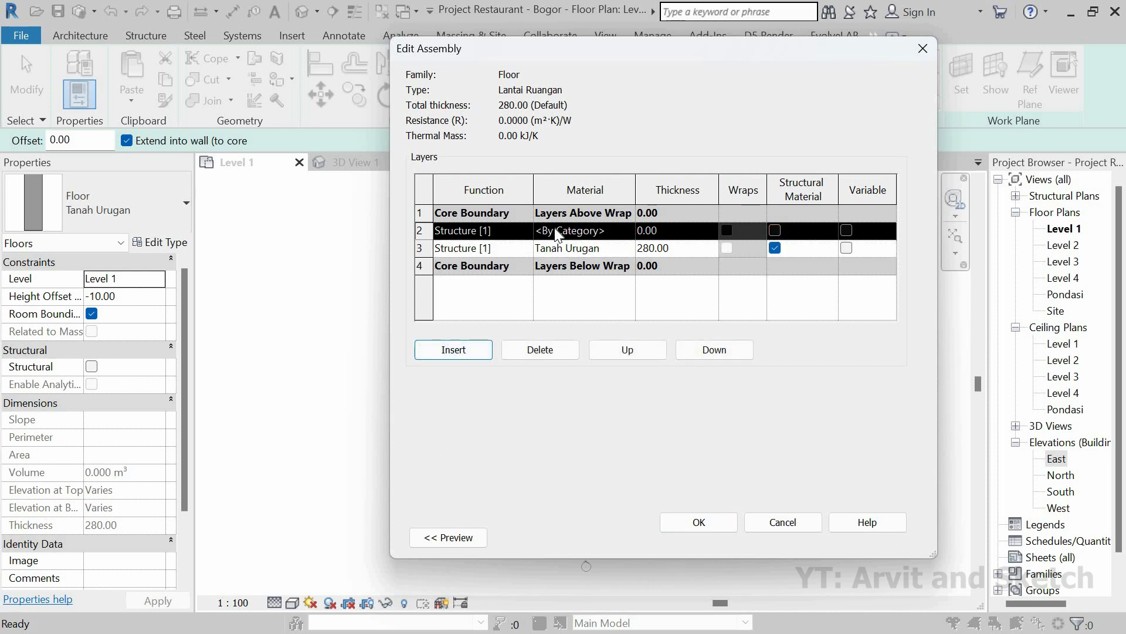
{"action": "left_click", "coordinate": [577, 251]}
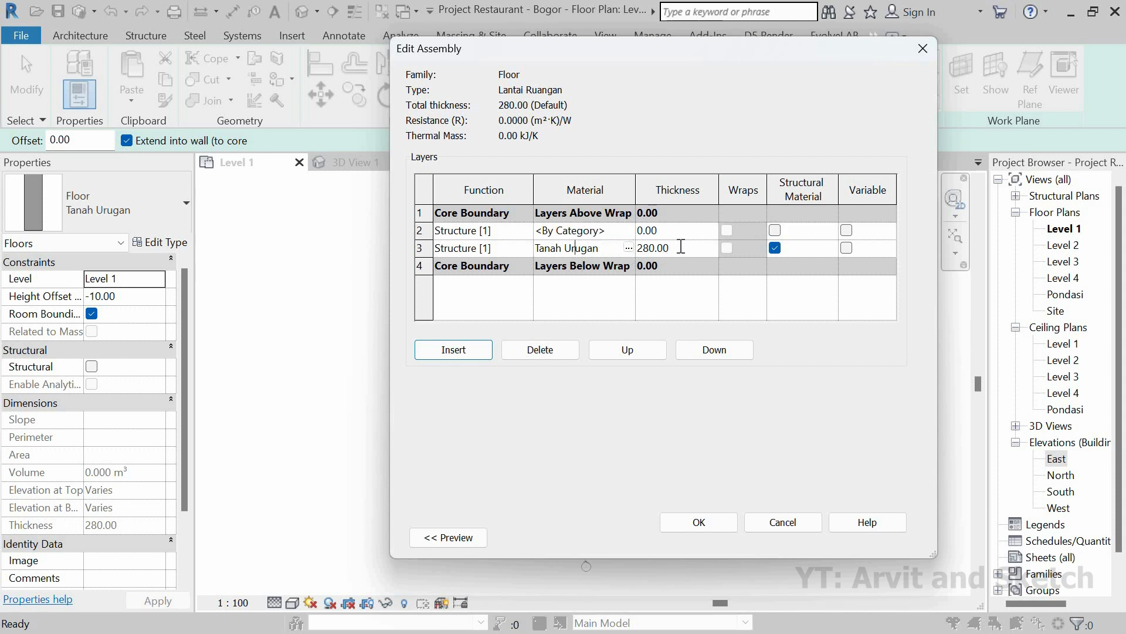
{"action": "key", "text": "Tab"}
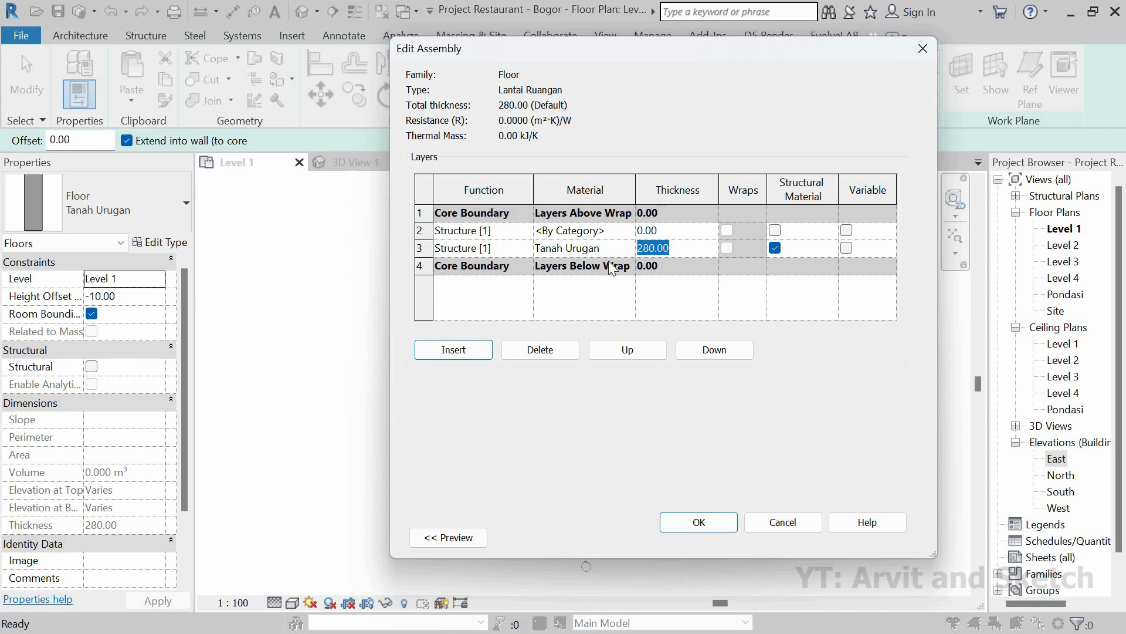
{"action": "type", "text": "5"}
Try to create a new material named Lantai Kerja for the Tanah Urugan layer.
{"action": "left_click", "coordinate": [626, 248]}
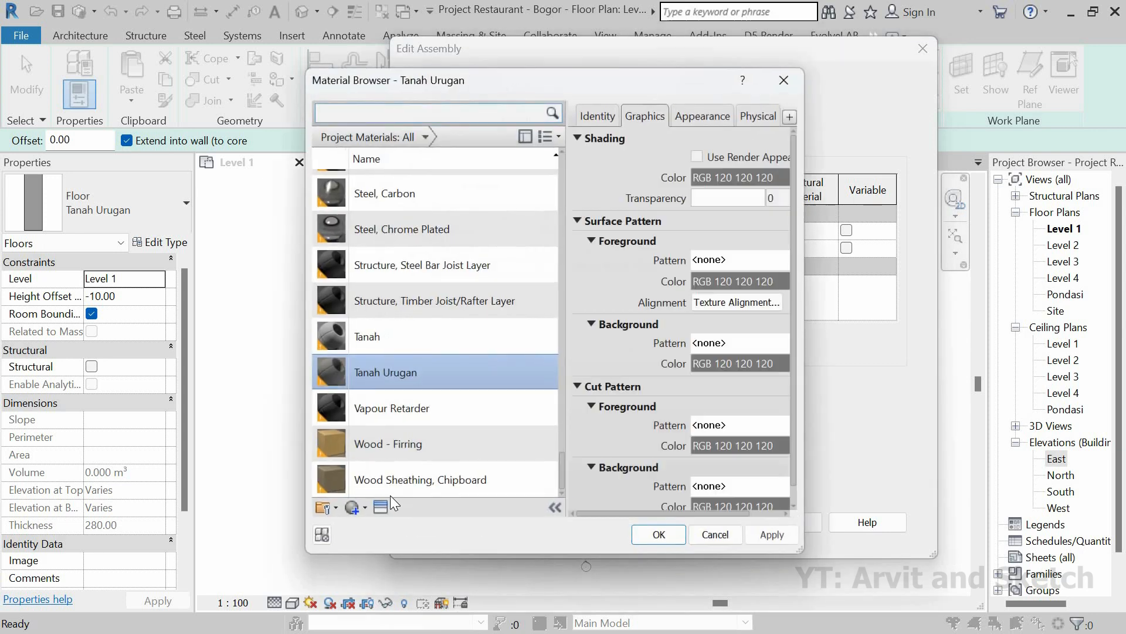
{"action": "left_click", "coordinate": [350, 505]}
{"action": "left_click", "coordinate": [387, 526]}
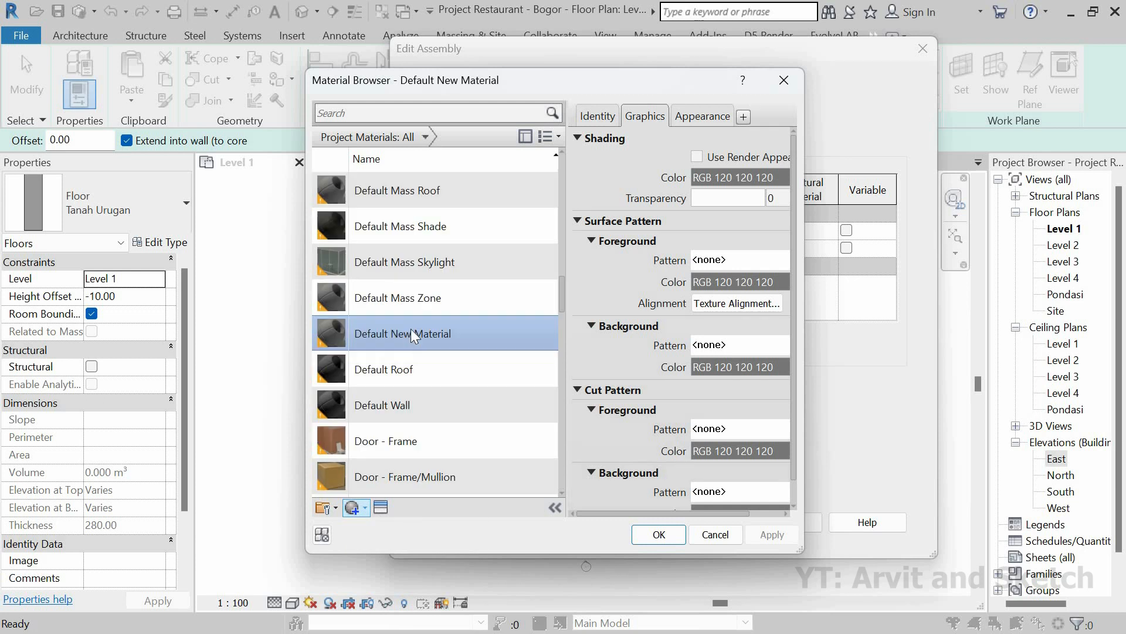
{"action": "right_click", "coordinate": [410, 330]}
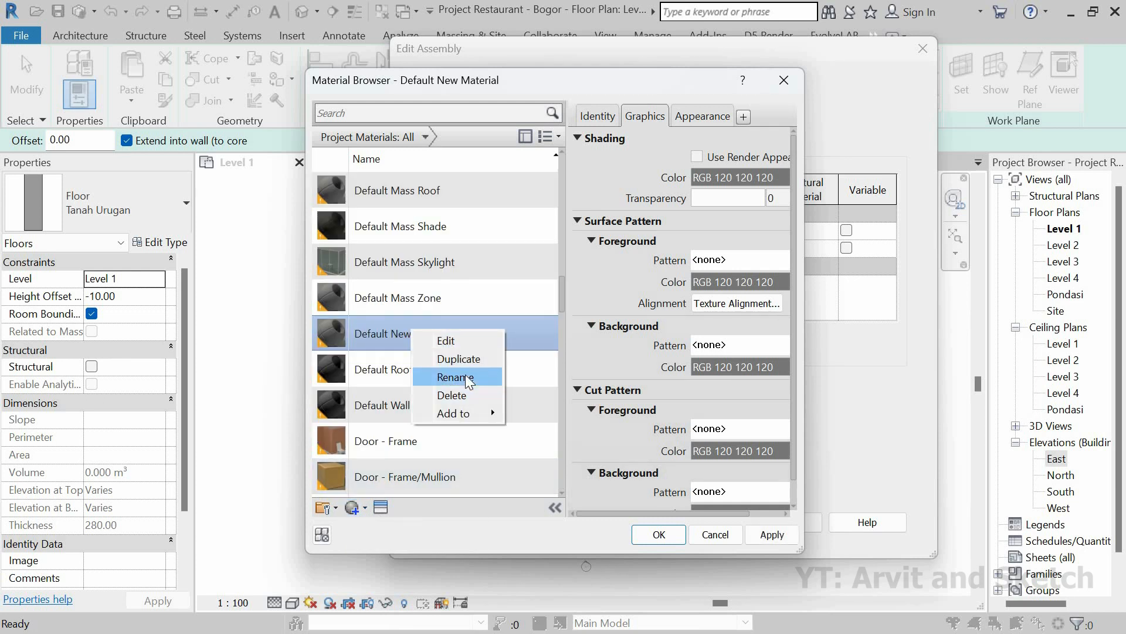
{"action": "left_click", "coordinate": [469, 380]}
{"action": "type", "text": "Lantai"}
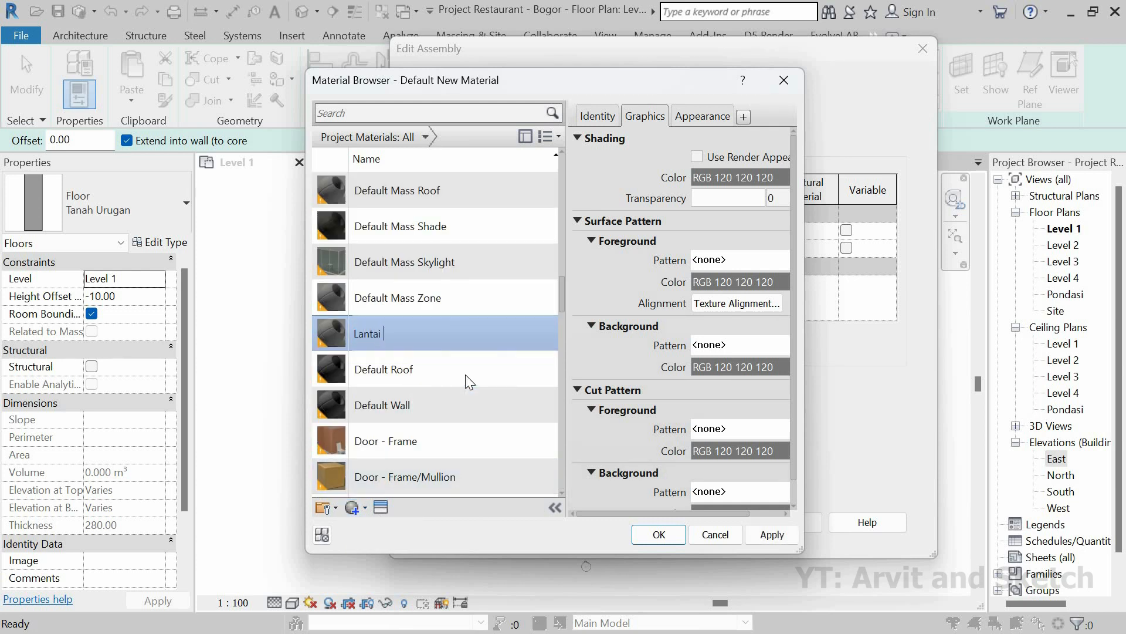
{"action": "type", "text": " Kerja"}
{"action": "left_click", "coordinate": [763, 535]}
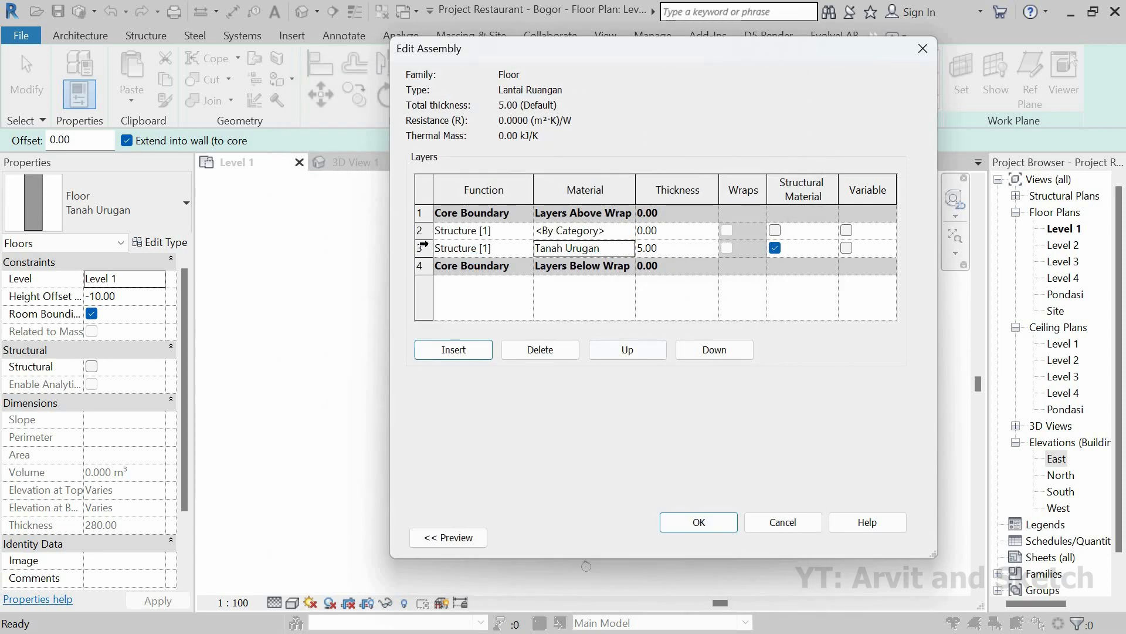
Insert another structure layer directly above the Tanah Urugan layer.
{"action": "left_click", "coordinate": [421, 247]}
{"action": "left_click", "coordinate": [454, 350]}
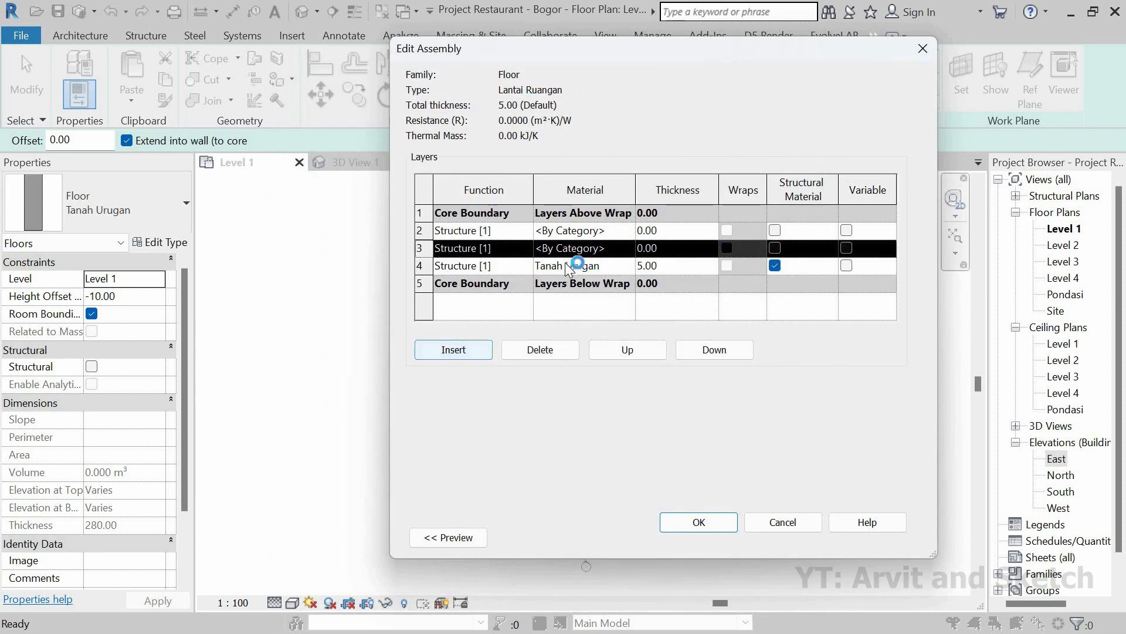
{"action": "left_click", "coordinate": [584, 266]}
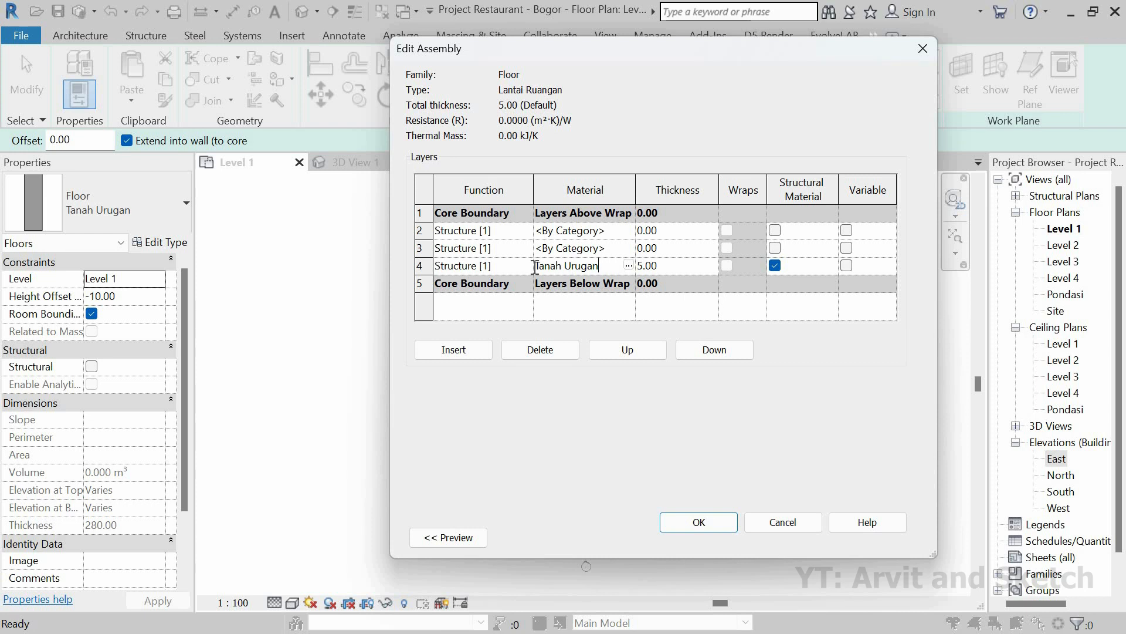
{"action": "left_click_drag", "start_coordinate": [603, 266], "coordinate": [534, 267]}
{"action": "left_click", "coordinate": [651, 266]}
Create a new material named Beton Kasar for the Tanah Urugan layer.
{"action": "left_click", "coordinate": [623, 268]}
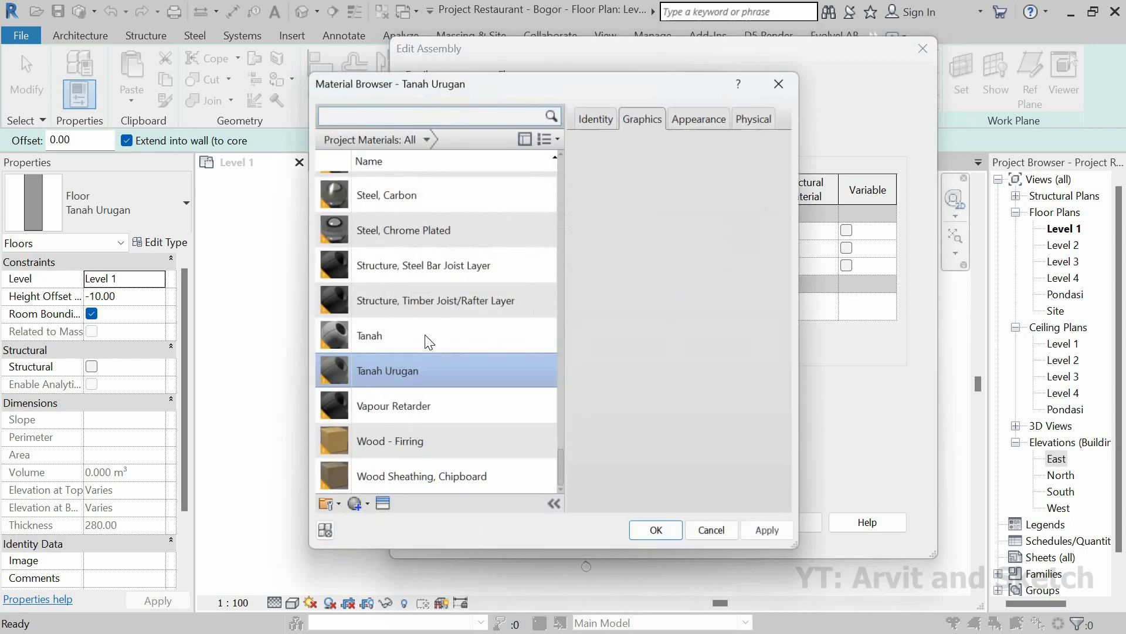
{"action": "left_click", "coordinate": [382, 508]}
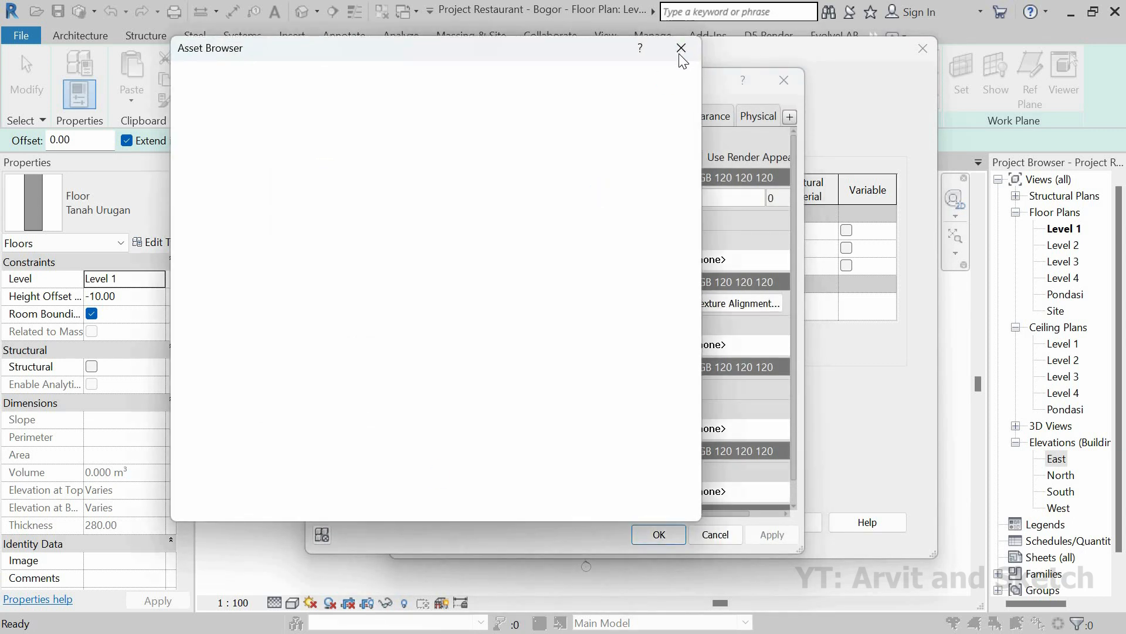
{"action": "left_click", "coordinate": [679, 50]}
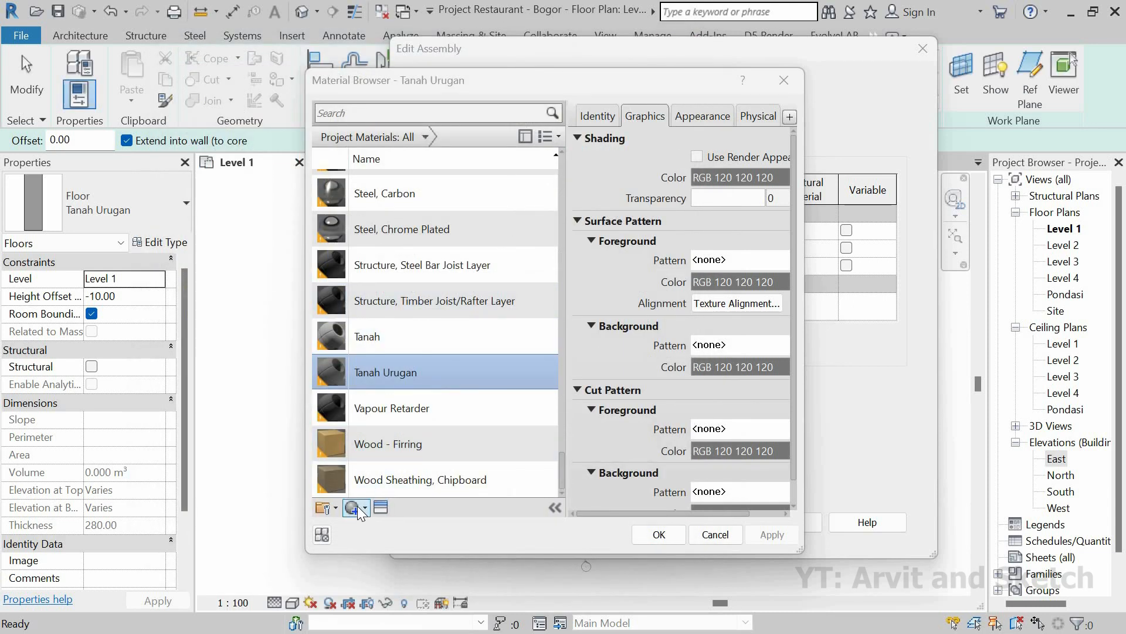
{"action": "left_click", "coordinate": [358, 505]}
{"action": "left_click", "coordinate": [387, 525]}
{"action": "right_click", "coordinate": [414, 333]}
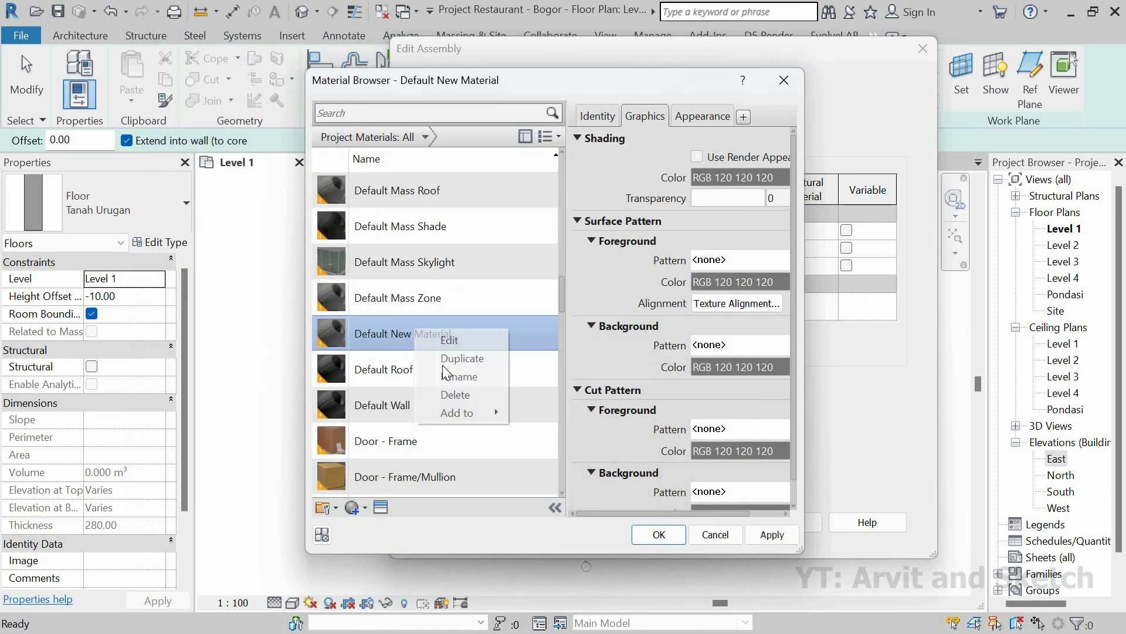
{"action": "left_click", "coordinate": [446, 375]}
{"action": "type", "text": "Be"}
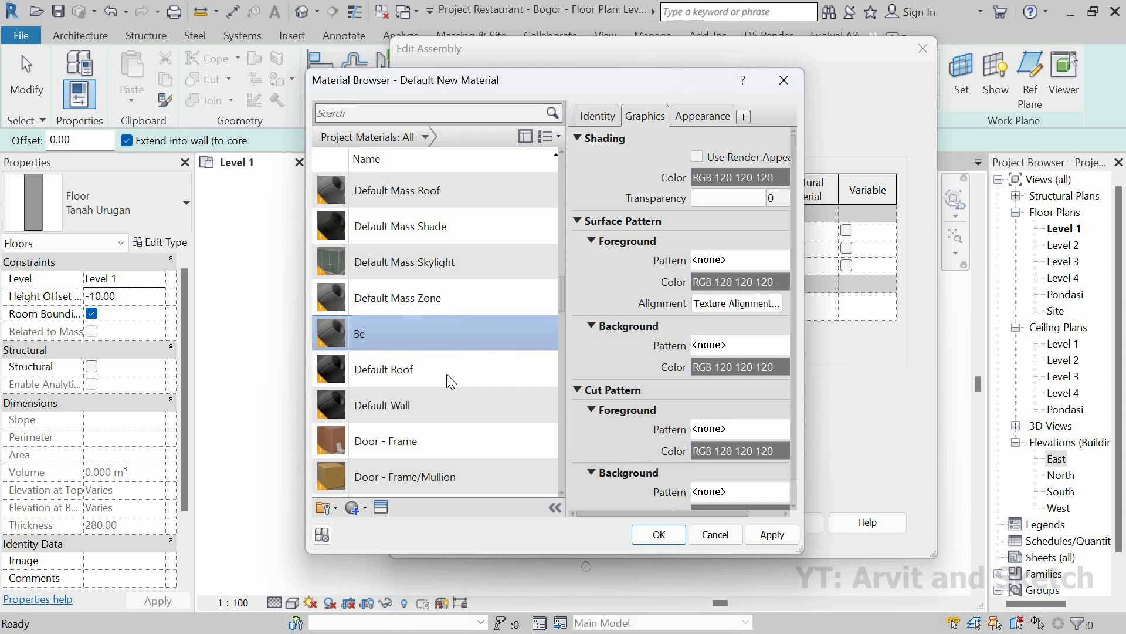
{"action": "type", "text": "ton Kasar"}
Search the assets for concrete, add the Concrete physical asset to Beton Kasar and accept the material.
{"action": "left_click", "coordinate": [380, 507]}
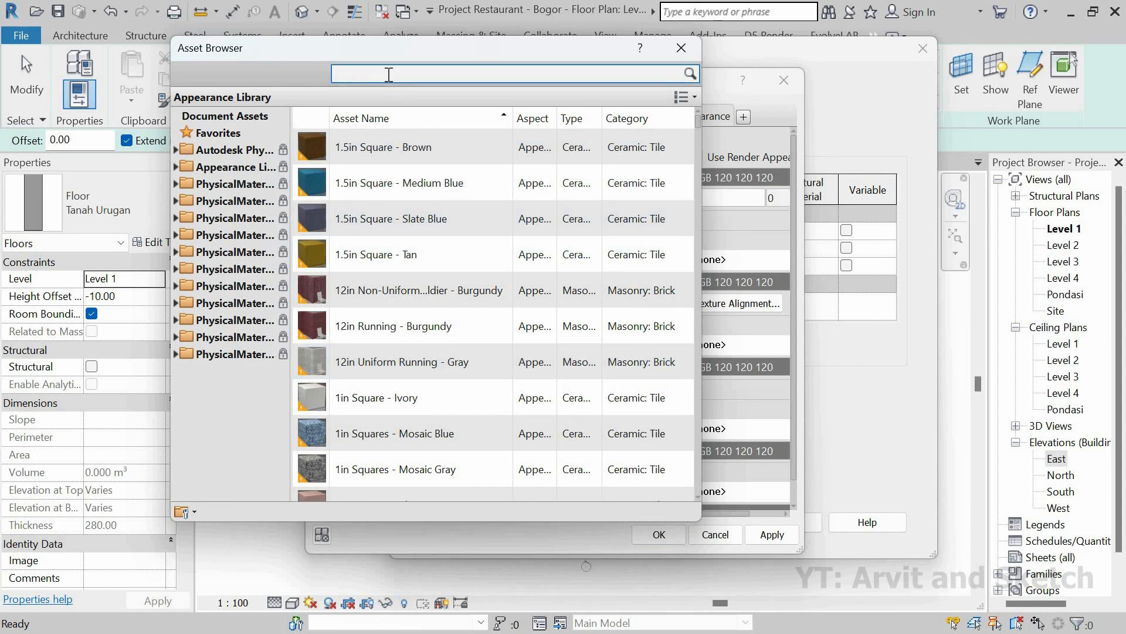
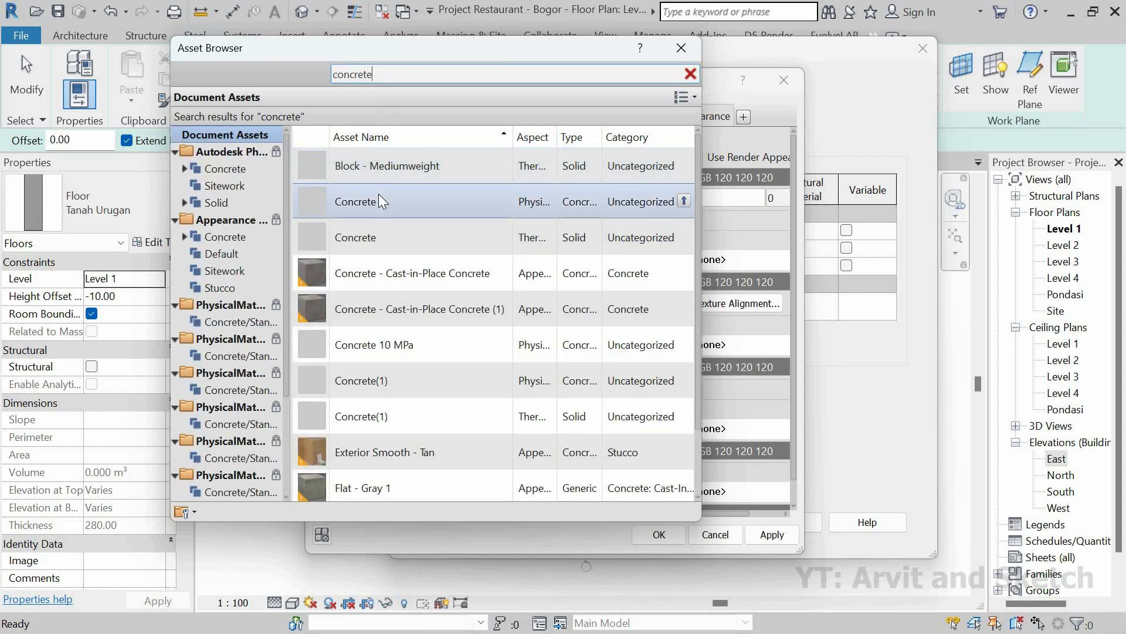
{"action": "left_click", "coordinate": [684, 201]}
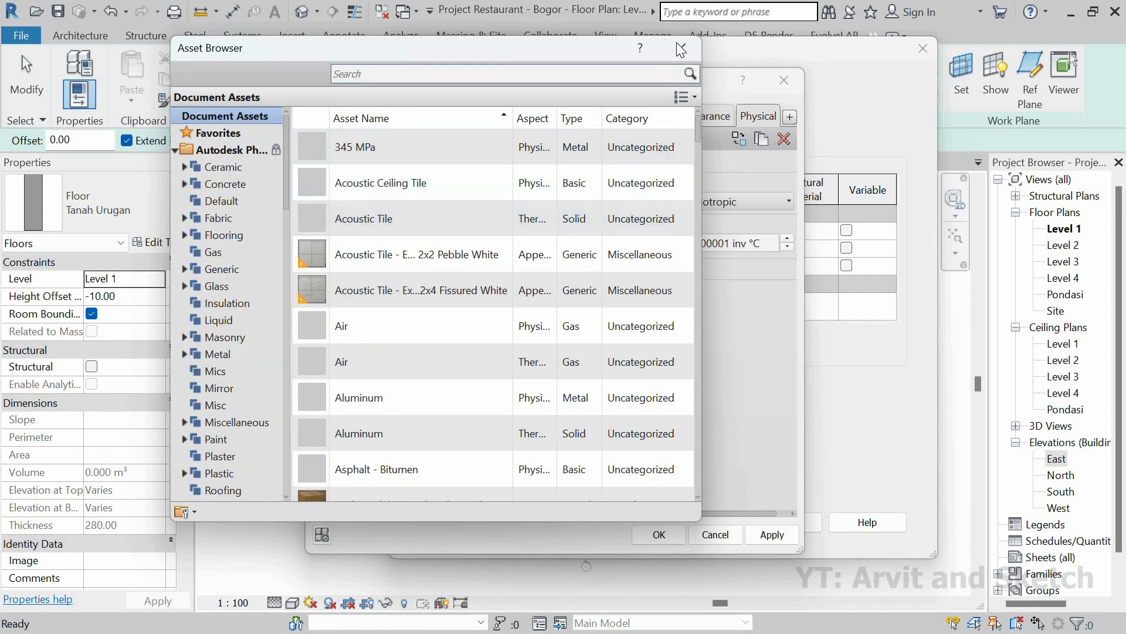
{"action": "left_click", "coordinate": [682, 49]}
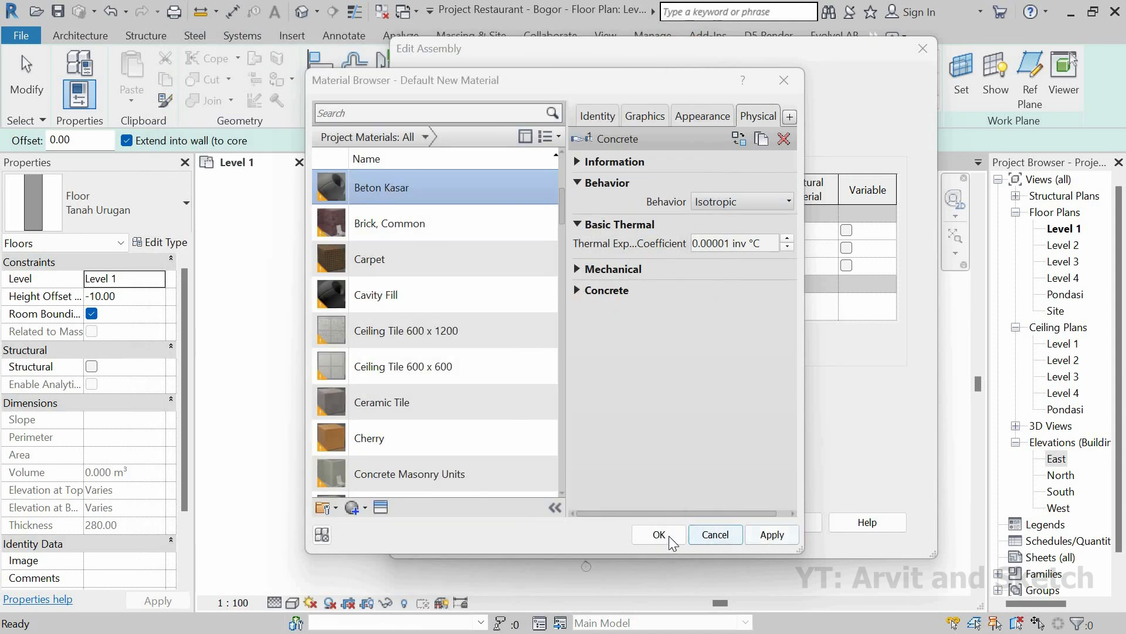
{"action": "left_click", "coordinate": [659, 534]}
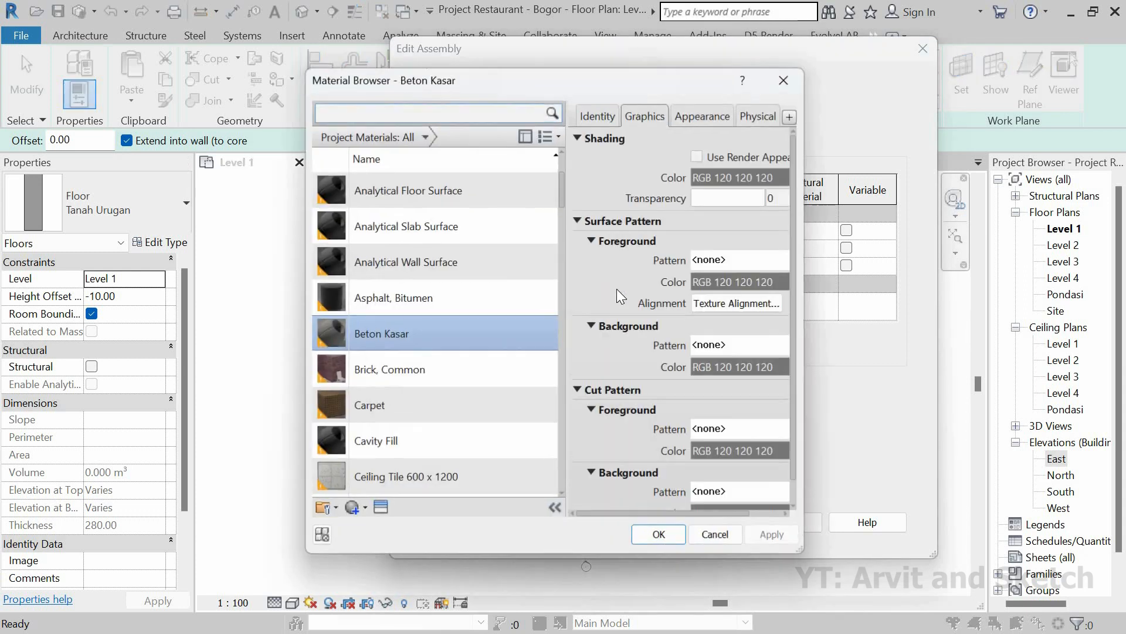
Create a new material named Lantai Kerja ( Flooring ).
{"action": "left_click", "coordinate": [355, 507]}
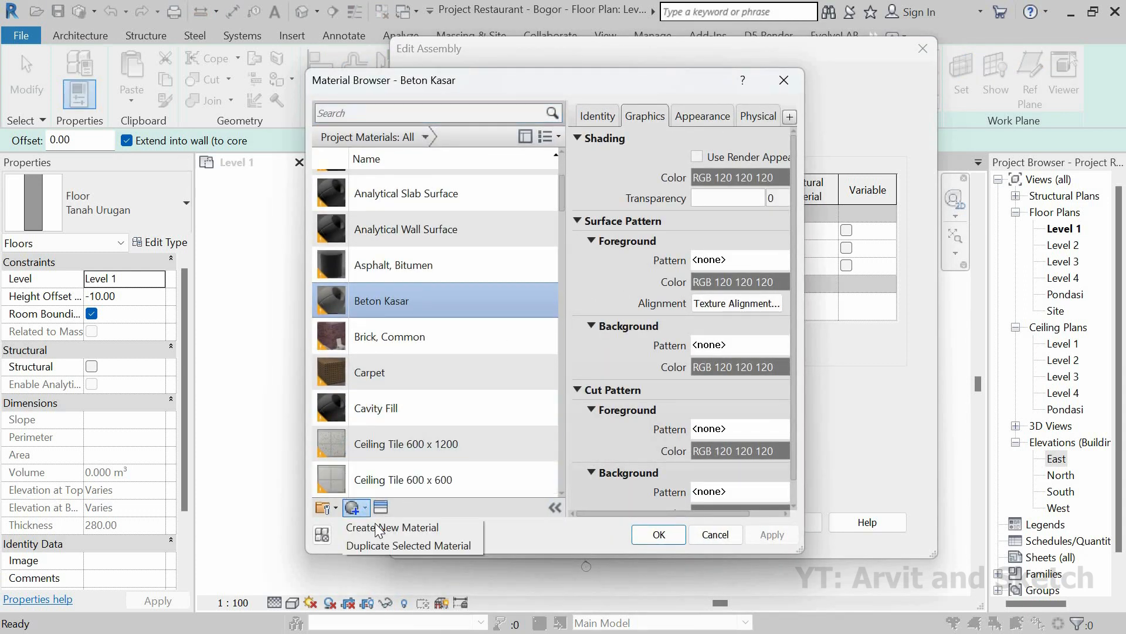
{"action": "left_click", "coordinate": [377, 527]}
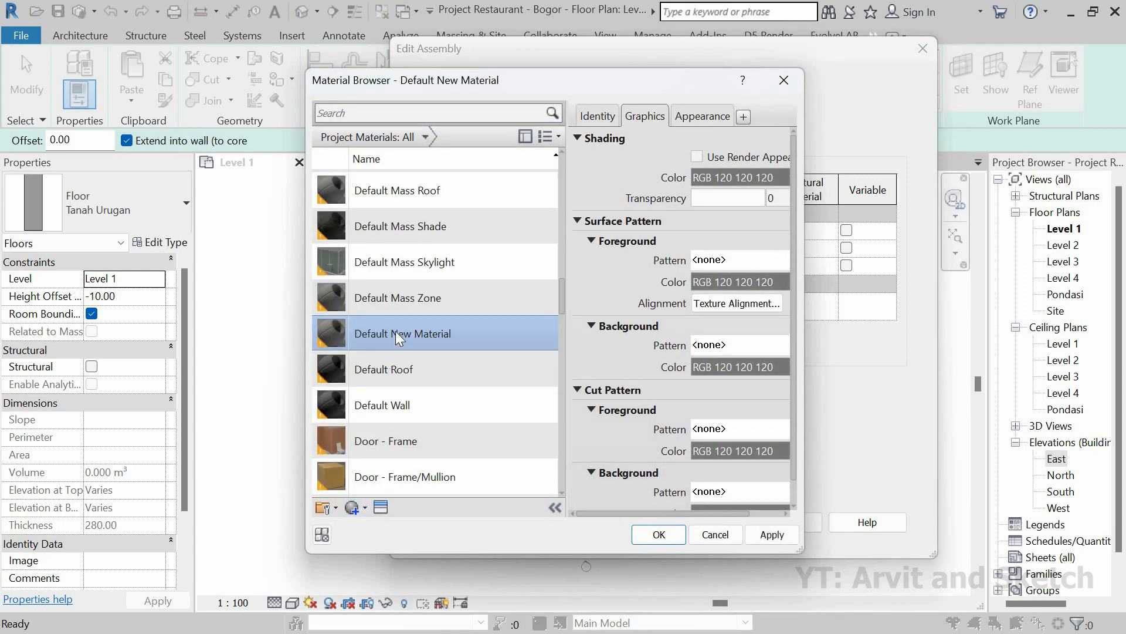
{"action": "right_click", "coordinate": [396, 331]}
{"action": "left_click", "coordinate": [439, 380]}
{"action": "type", "text": "L"}
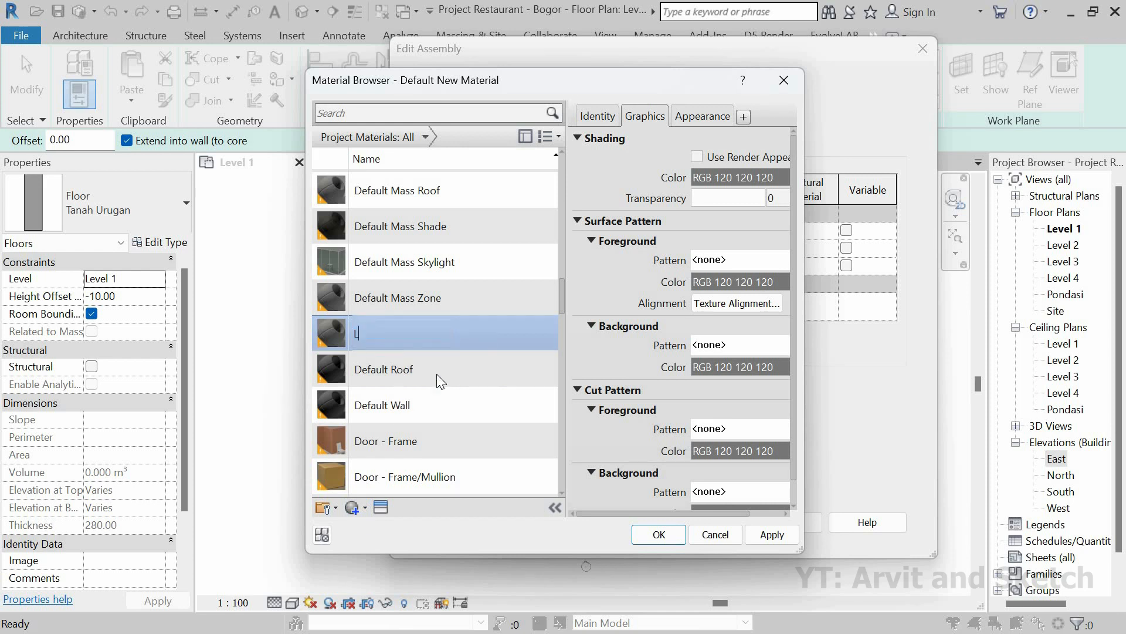
{"action": "type", "text": "antai Kerja ( Flooring )"}
Search the asset library for concrete and list the Concrete category of the Appearance Library.
{"action": "left_click", "coordinate": [380, 507]}
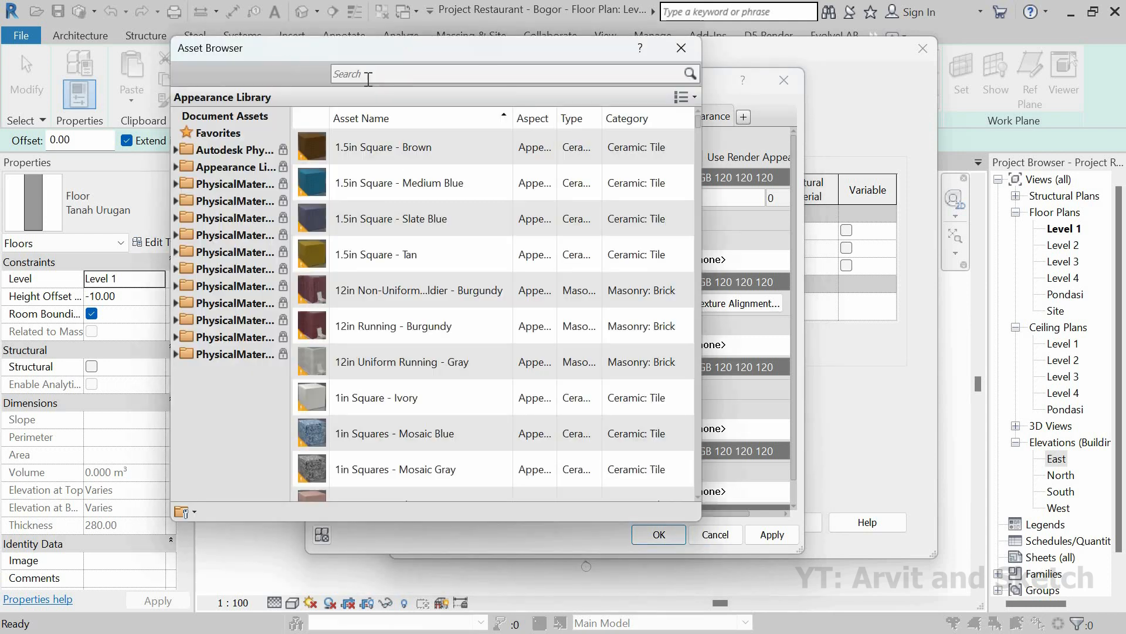
{"action": "left_click", "coordinate": [369, 78]}
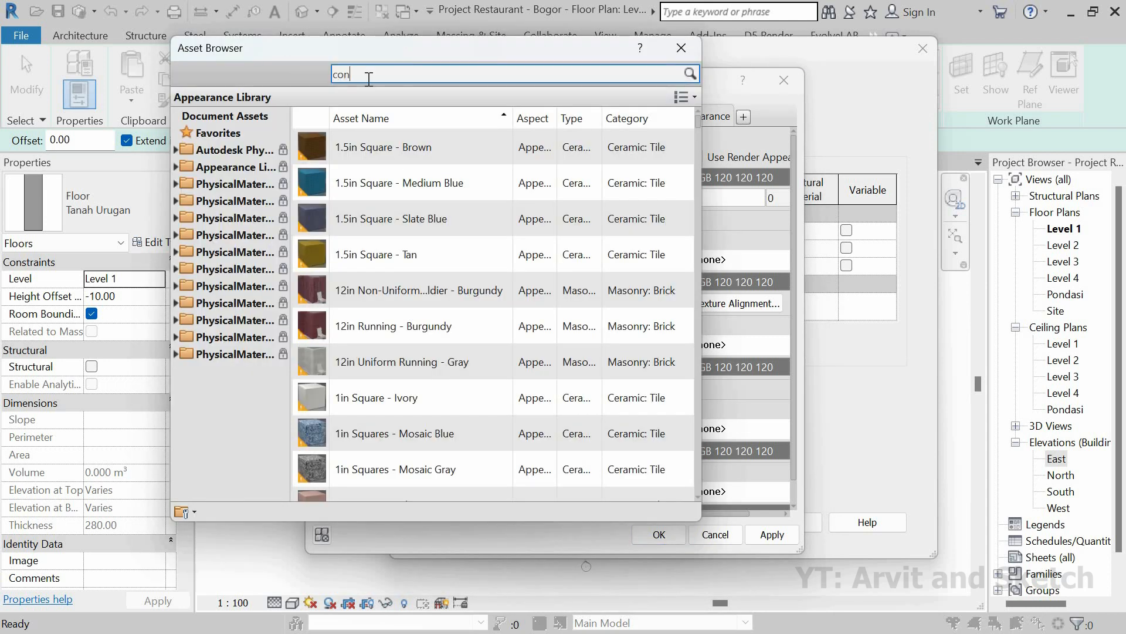
{"action": "type", "text": "concrete"}
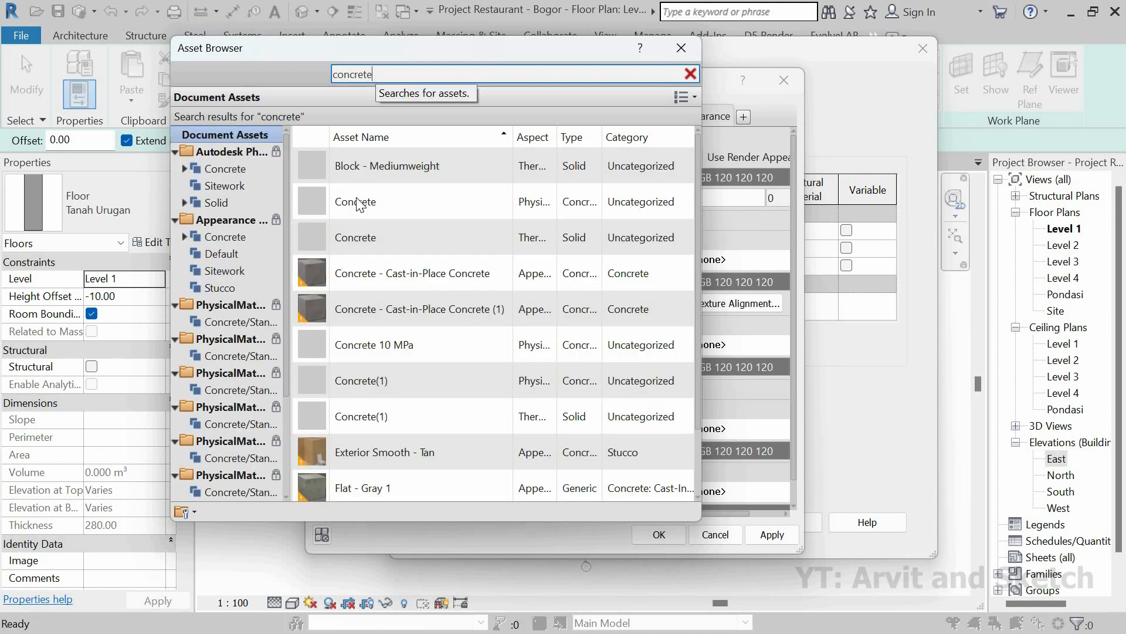
{"action": "left_click", "coordinate": [235, 168]}
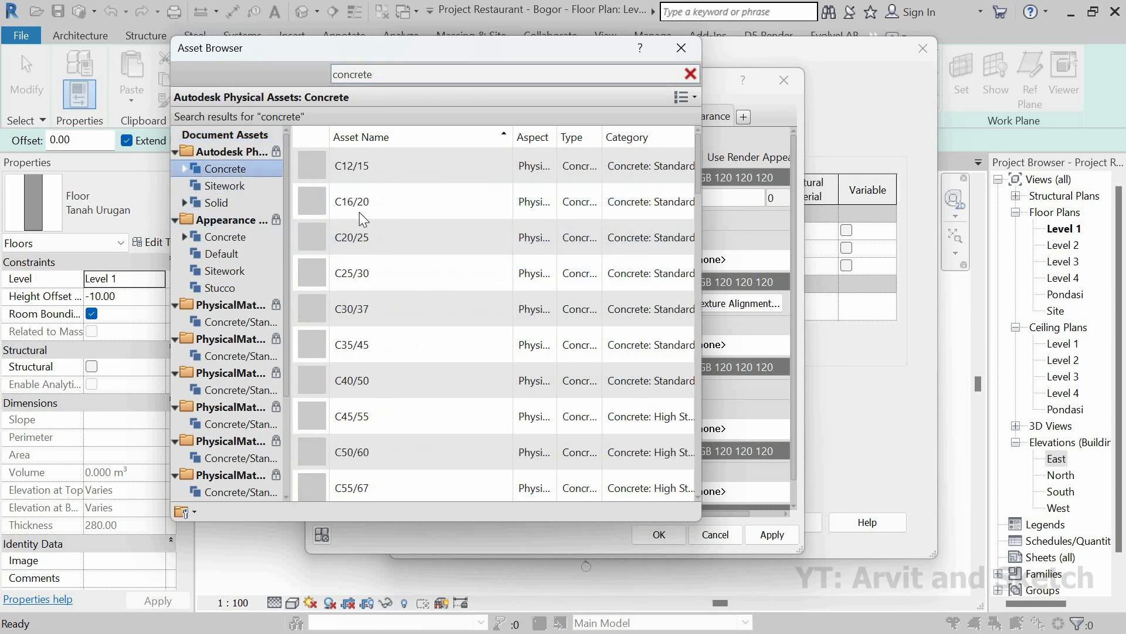
{"action": "left_click", "coordinate": [239, 186]}
{"action": "left_click", "coordinate": [224, 204]}
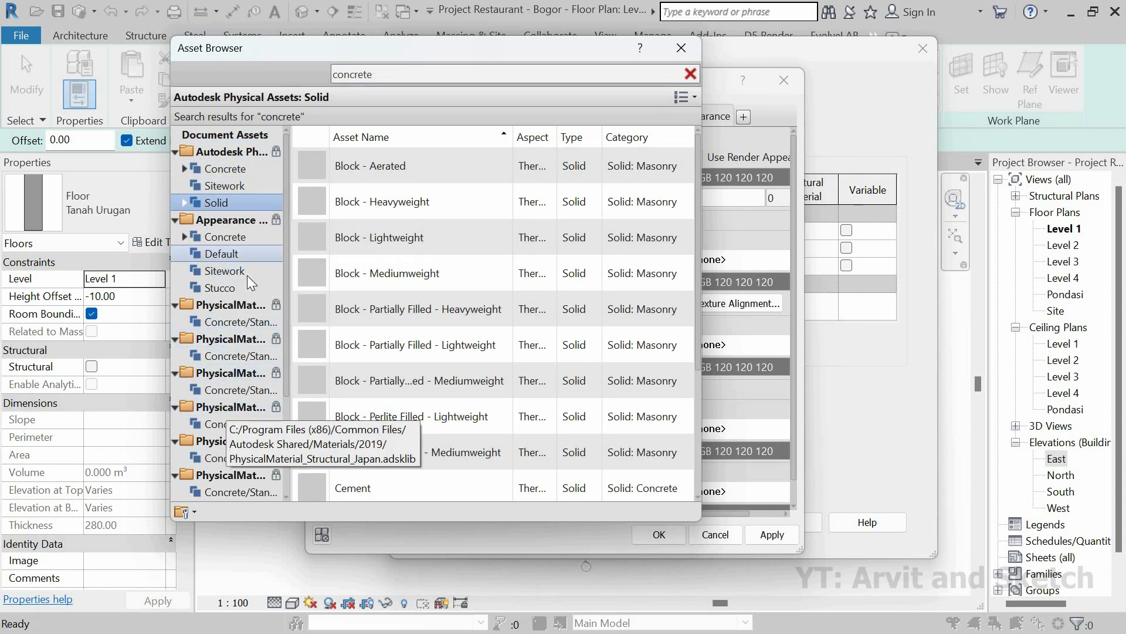
{"action": "left_click", "coordinate": [225, 237]}
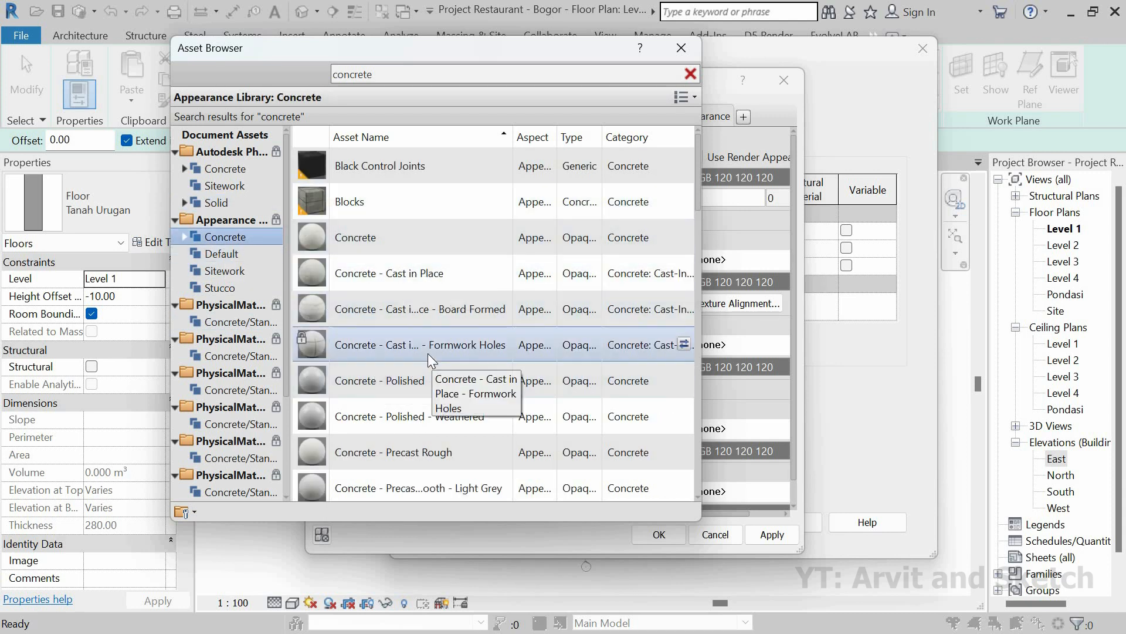
Apply the Concrete - Cast in Place appearance asset to the Lantai Kerja ( Flooring ) material.
{"action": "scroll", "coordinate": [451, 434], "scroll_direction": "down", "scroll_amount": 1}
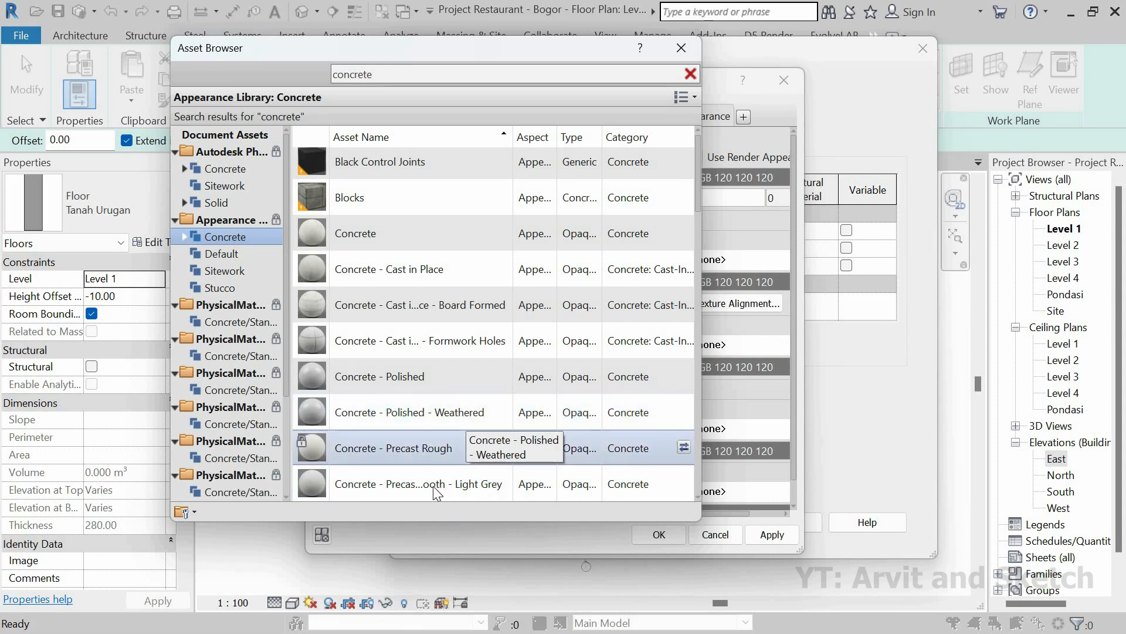
{"action": "scroll", "coordinate": [418, 425], "scroll_direction": "down", "scroll_amount": 3}
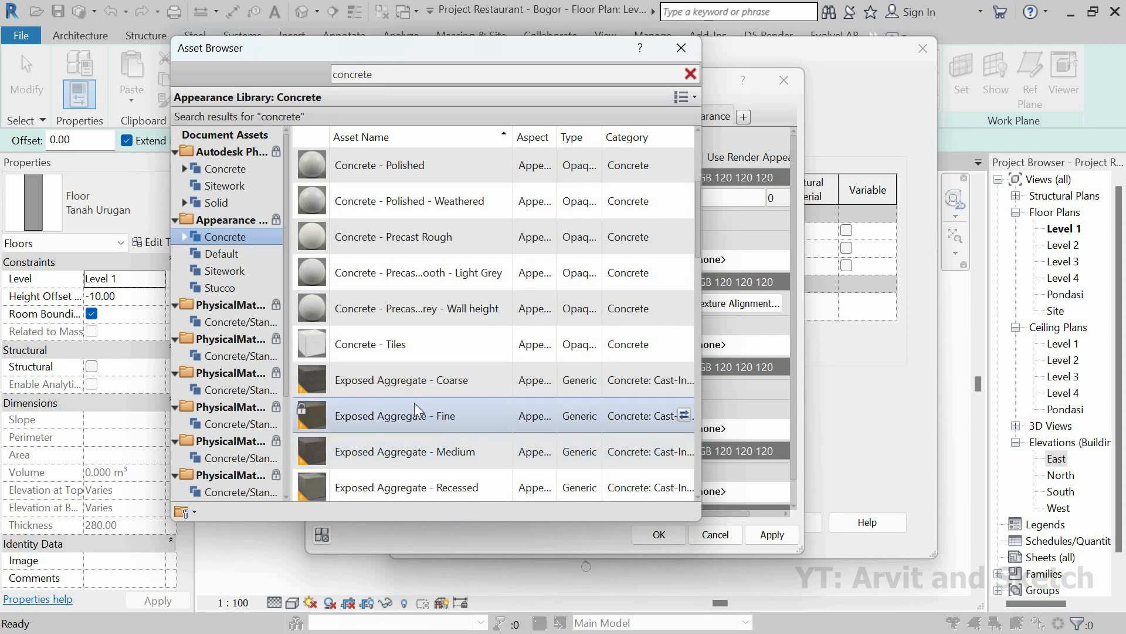
{"action": "scroll", "coordinate": [462, 360], "scroll_direction": "down", "scroll_amount": 5}
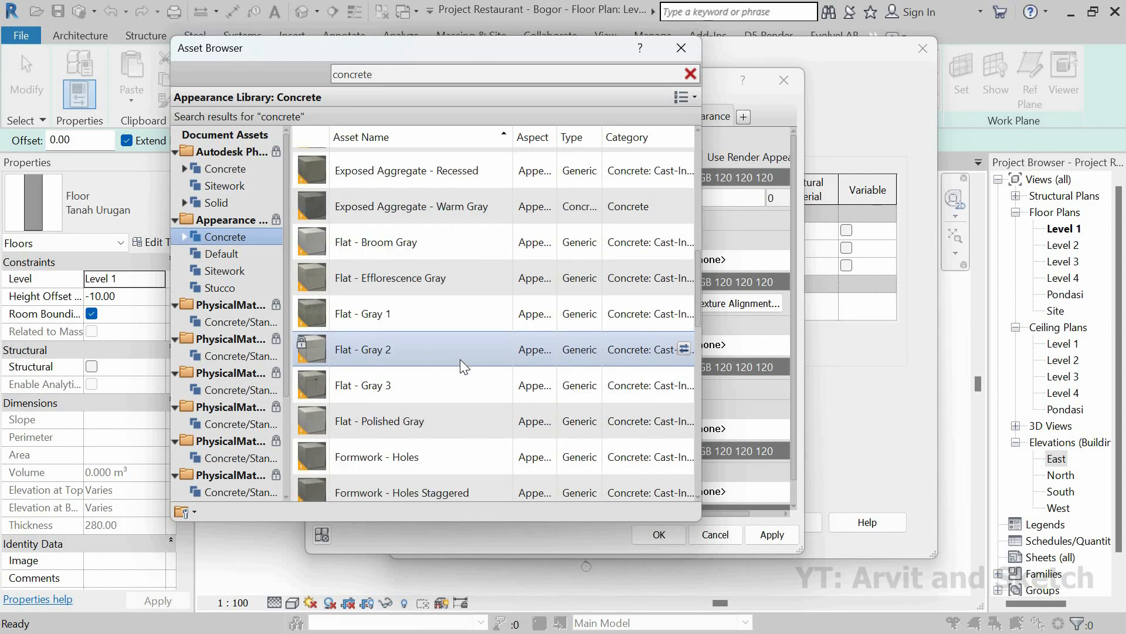
{"action": "scroll", "coordinate": [460, 359], "scroll_direction": "down", "scroll_amount": 1}
{"action": "scroll", "coordinate": [462, 368], "scroll_direction": "up", "scroll_amount": 8}
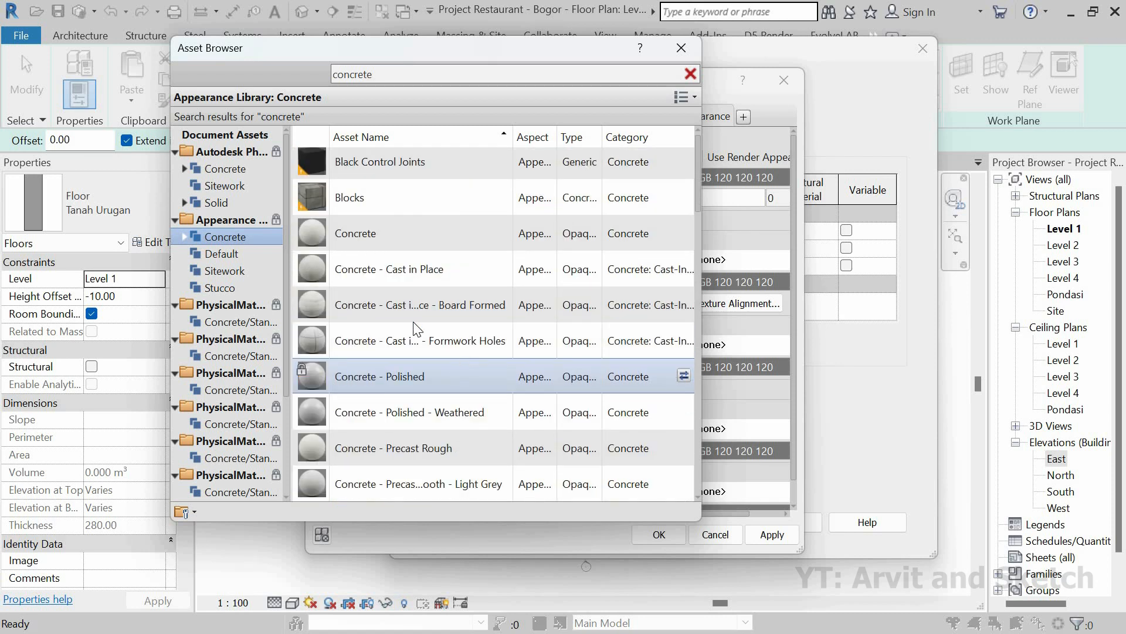
{"action": "double_click", "coordinate": [472, 263]}
{"action": "left_click", "coordinate": [677, 50]}
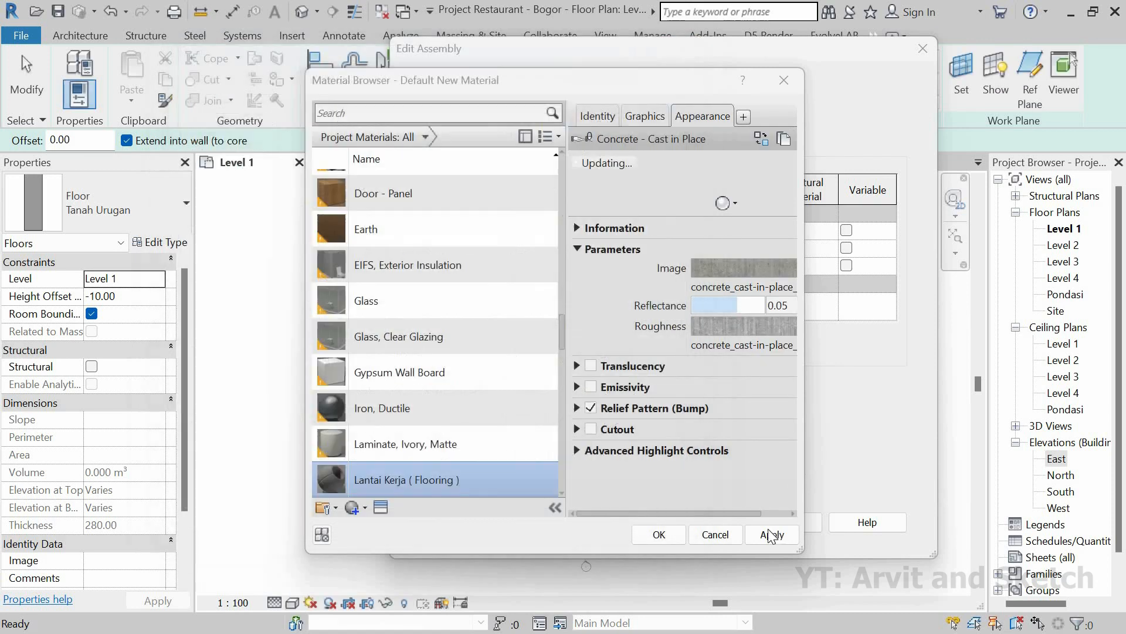
Accept the Lantai Kerja ( Flooring ) material and set its layer thickness to 3.
{"action": "left_click", "coordinate": [770, 535]}
{"action": "left_click", "coordinate": [645, 533]}
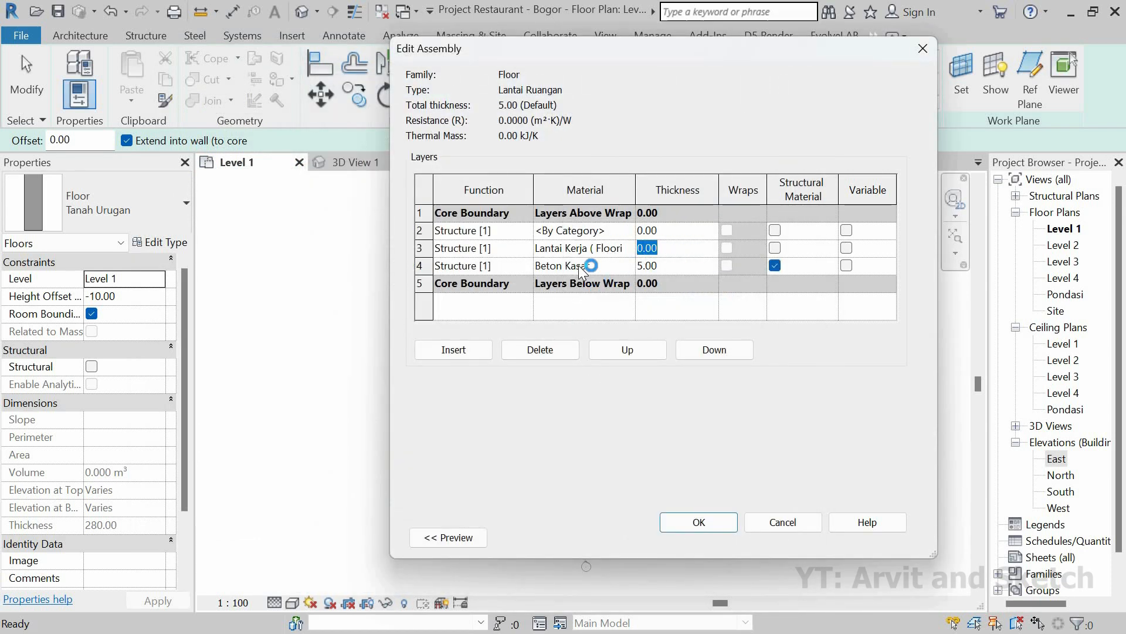
{"action": "type", "text": "3"}
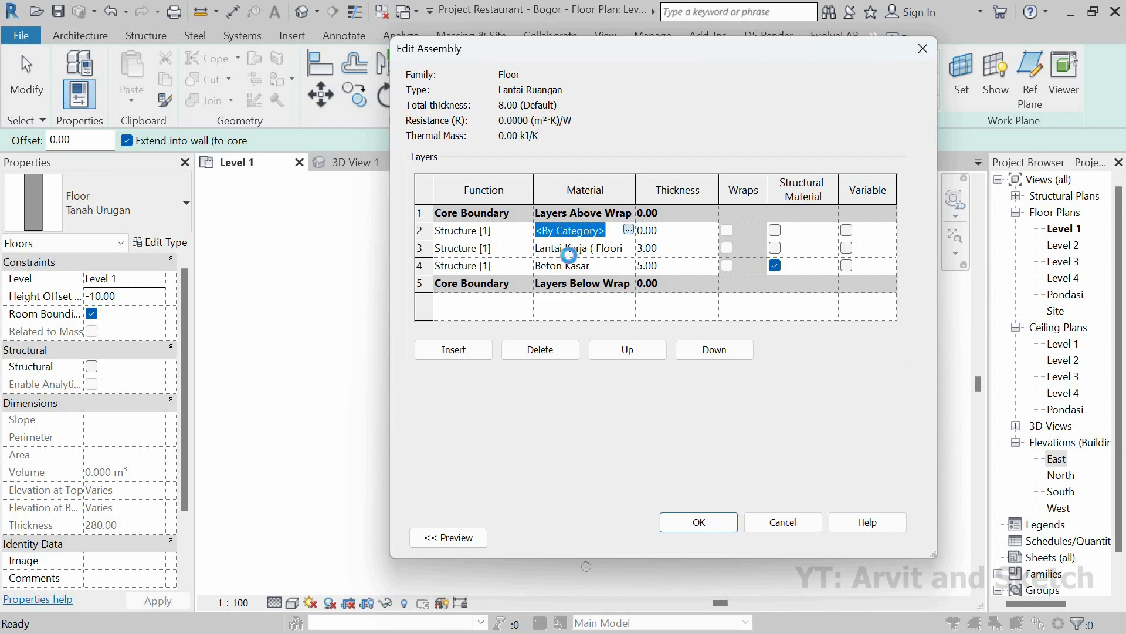
Create a new material named Granite for the uppermost structure layer.
{"action": "left_click", "coordinate": [629, 230]}
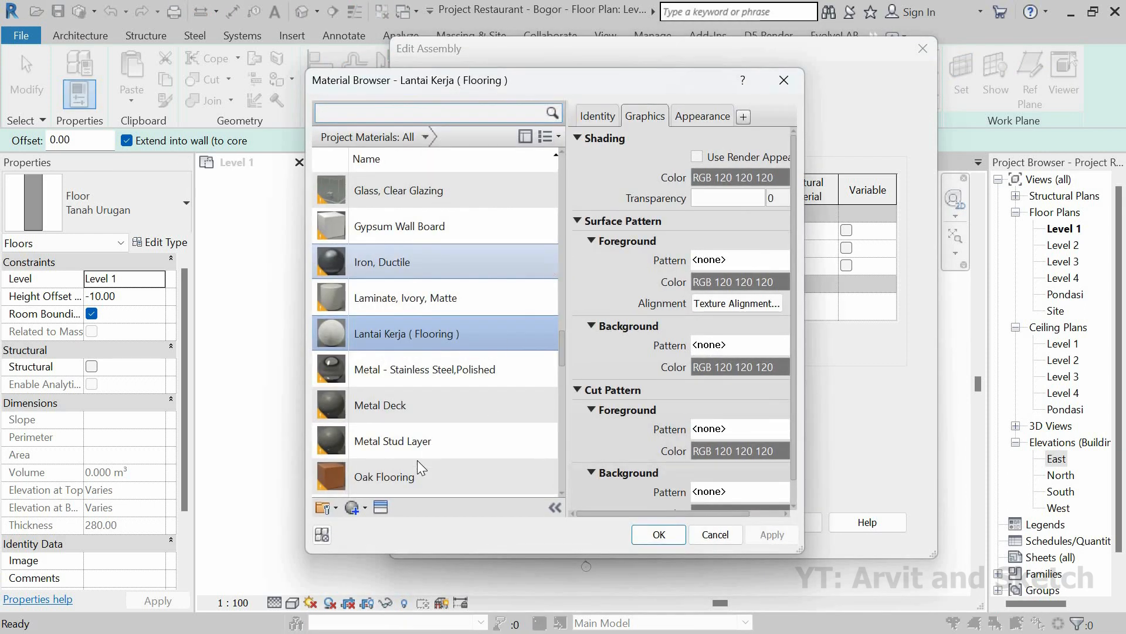
{"action": "left_click", "coordinate": [361, 508]}
{"action": "left_click", "coordinate": [381, 529]}
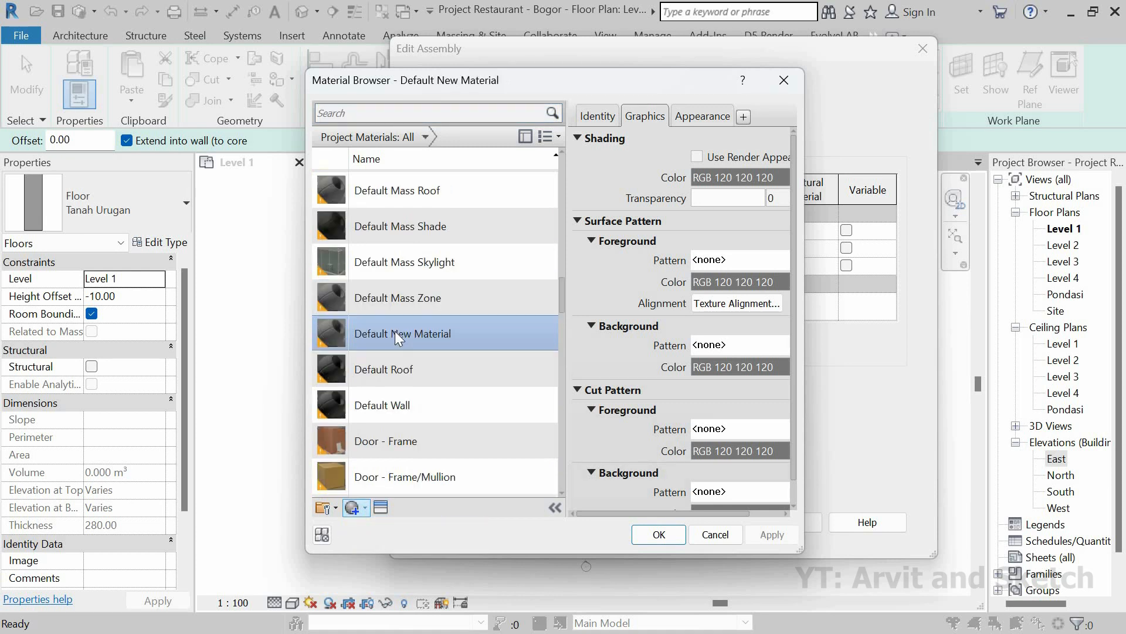
{"action": "right_click", "coordinate": [394, 332]}
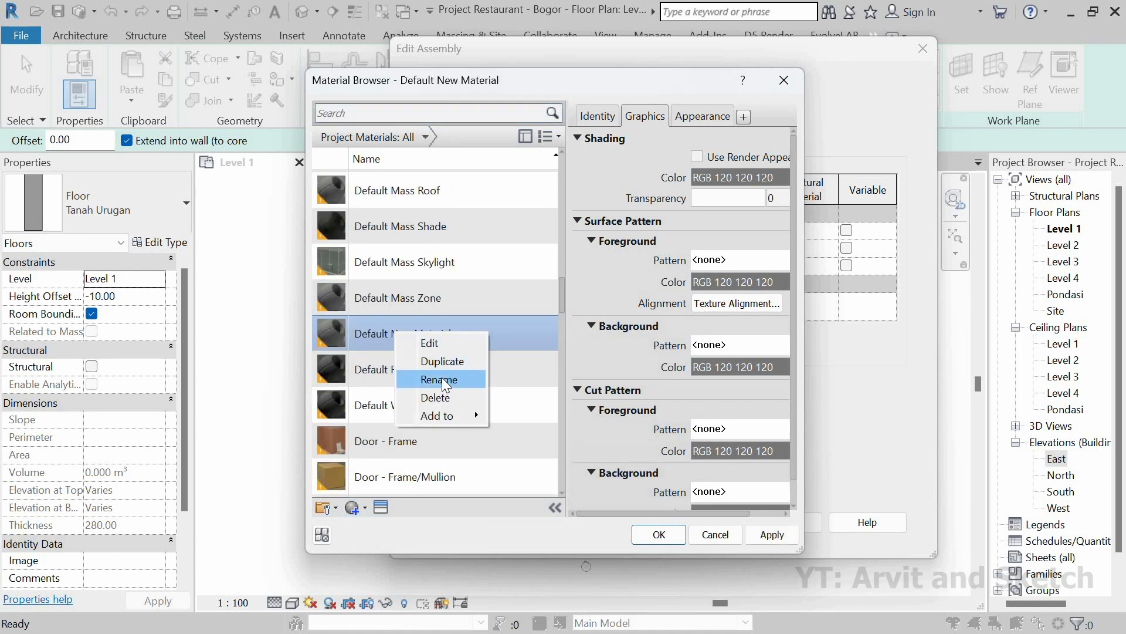
{"action": "left_click", "coordinate": [444, 380]}
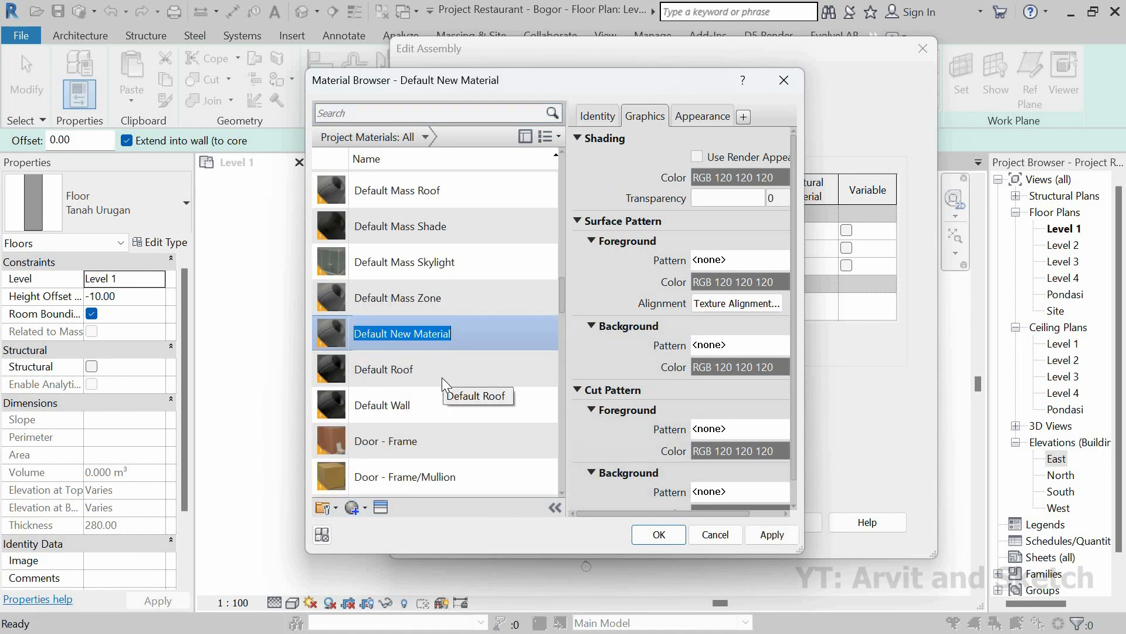
{"action": "type", "text": "Granite"}
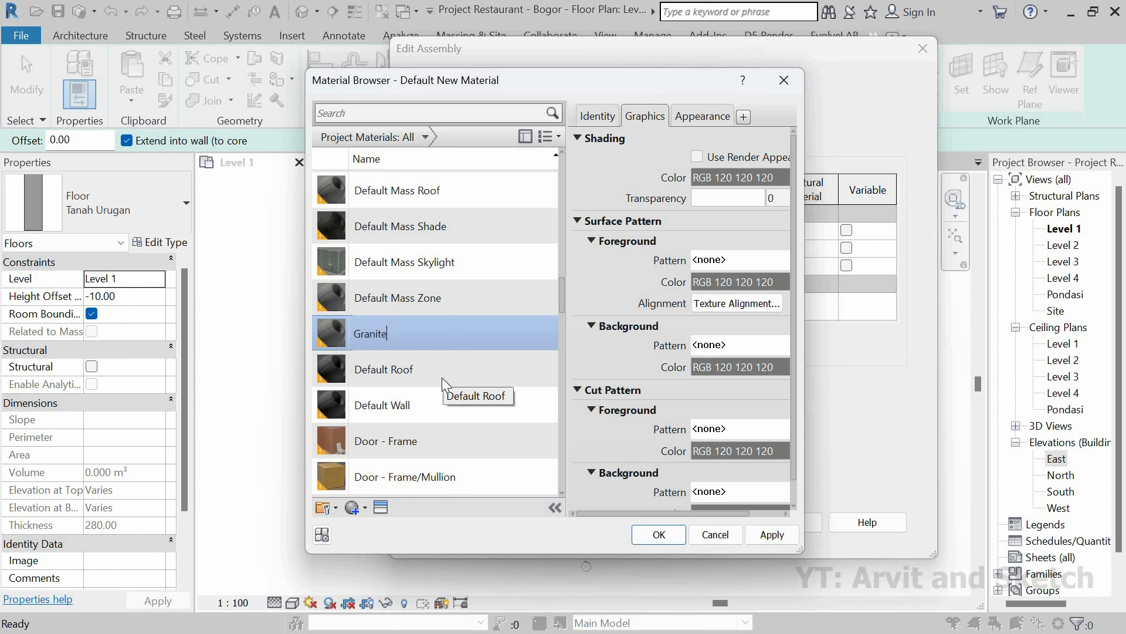
Search the assets for porcelain, apply the Sunny Day ceramic appearance to Granite and accept the material.
{"action": "left_click", "coordinate": [380, 507]}
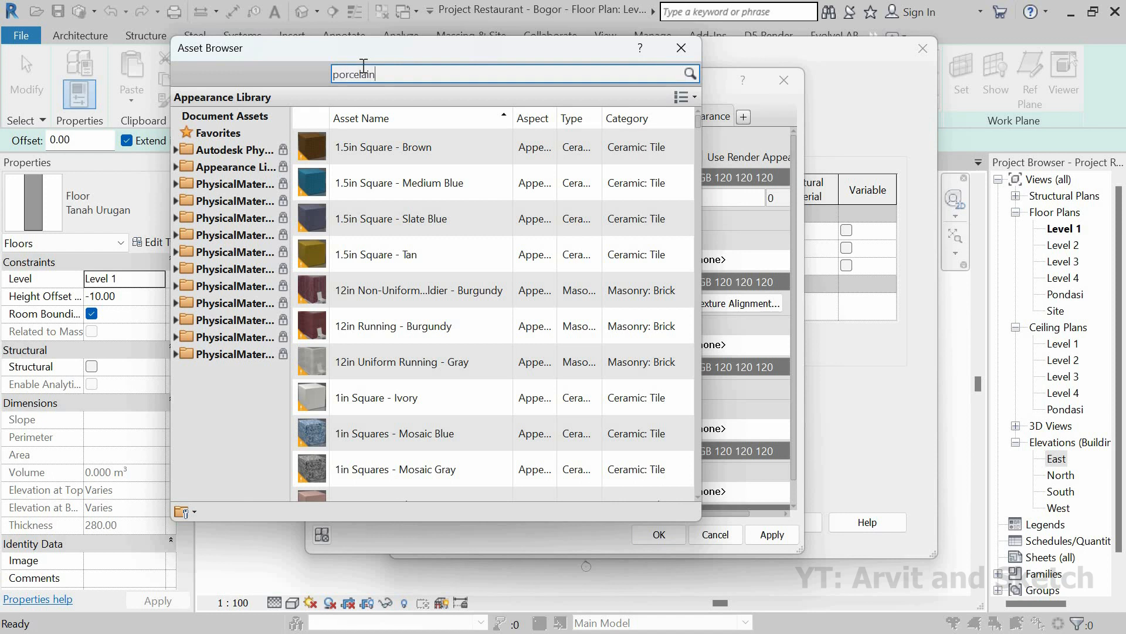
{"action": "type", "text": "porcelain"}
{"action": "key", "text": "Return"}
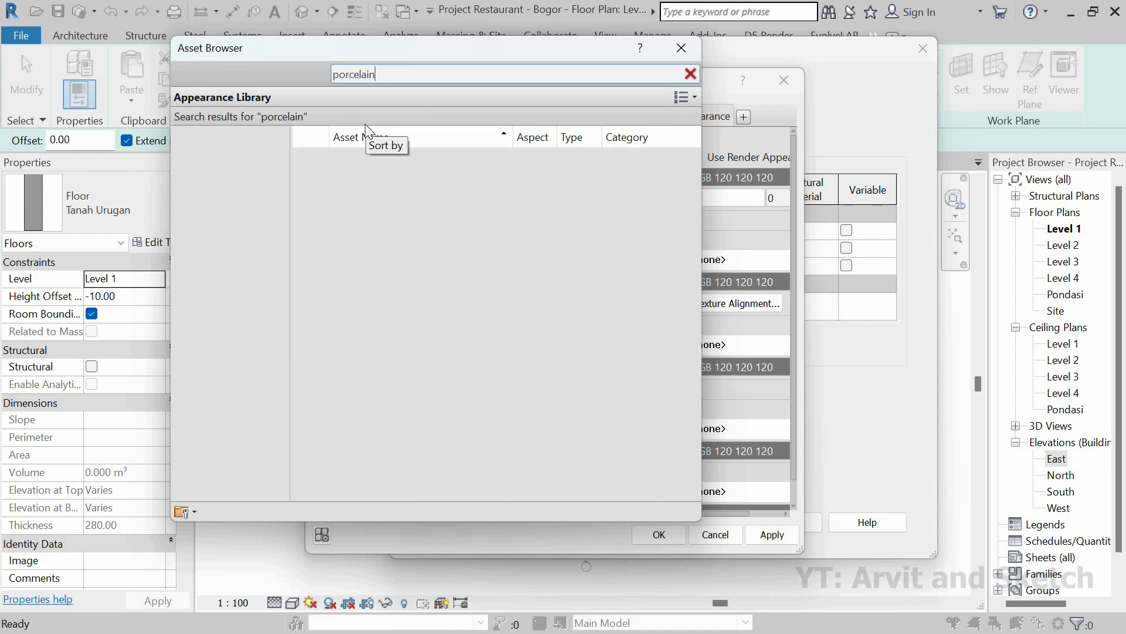
{"action": "left_click", "coordinate": [217, 237]}
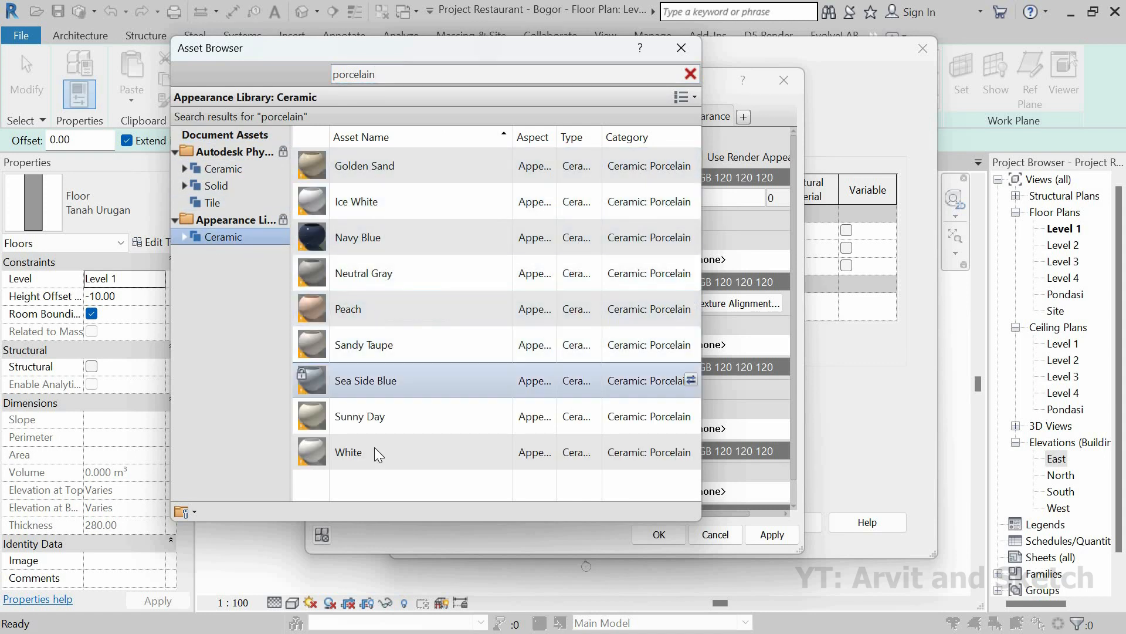
{"action": "double_click", "coordinate": [360, 416]}
{"action": "left_click", "coordinate": [691, 74]}
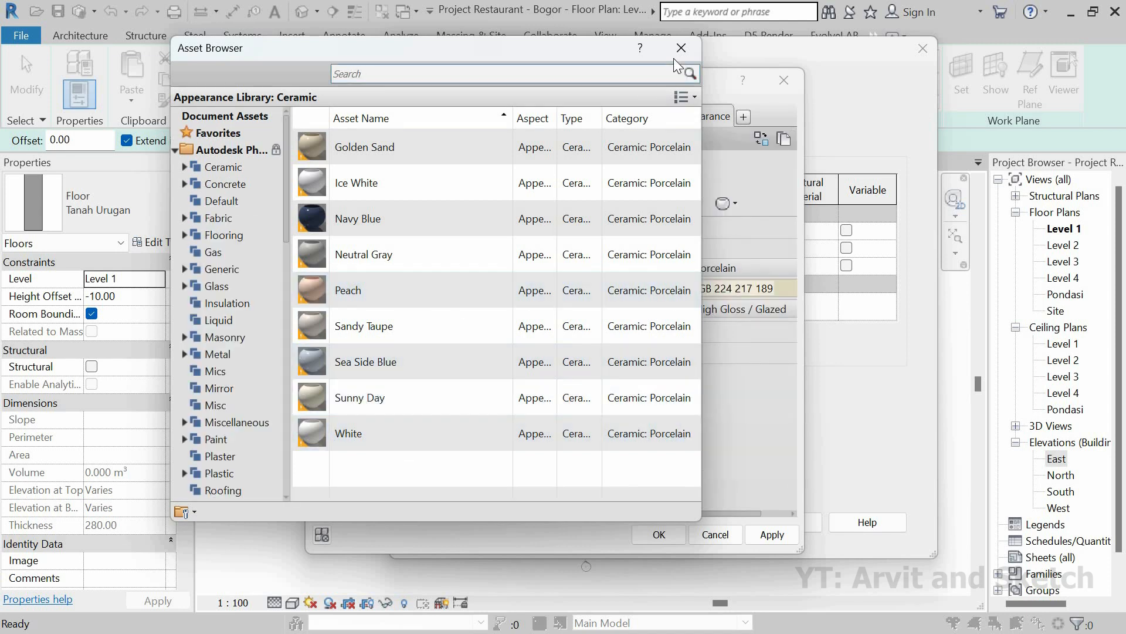
{"action": "left_click", "coordinate": [681, 48]}
{"action": "left_click", "coordinate": [659, 534]}
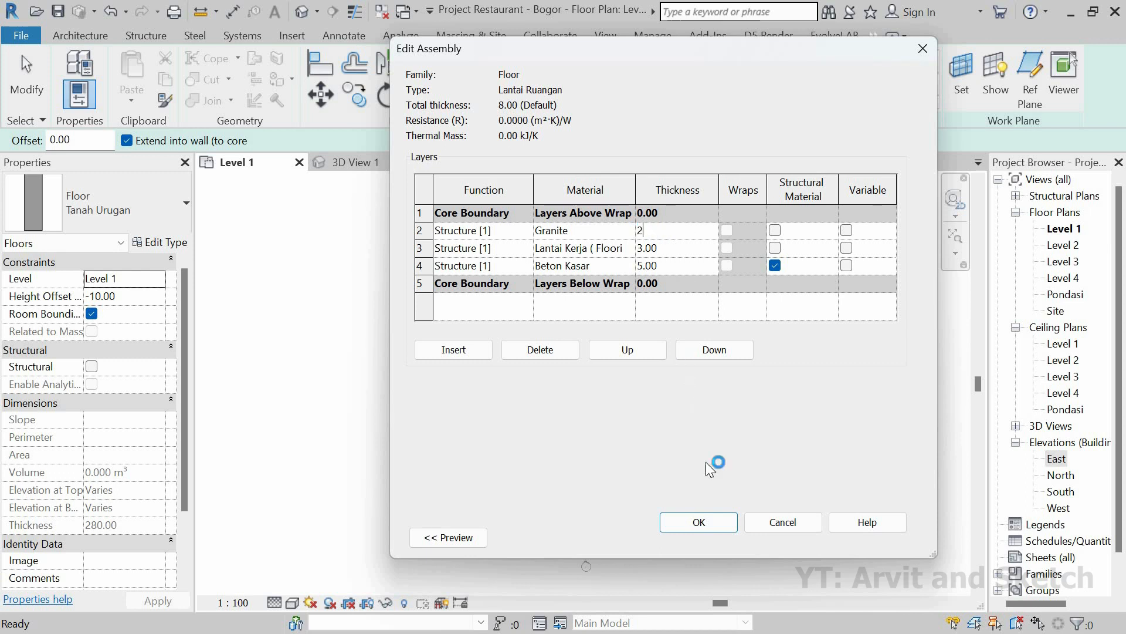
Set the Granite layer's thickness to 2, change the floor type's function to Interior and accept the type.
{"action": "left_click", "coordinate": [709, 524]}
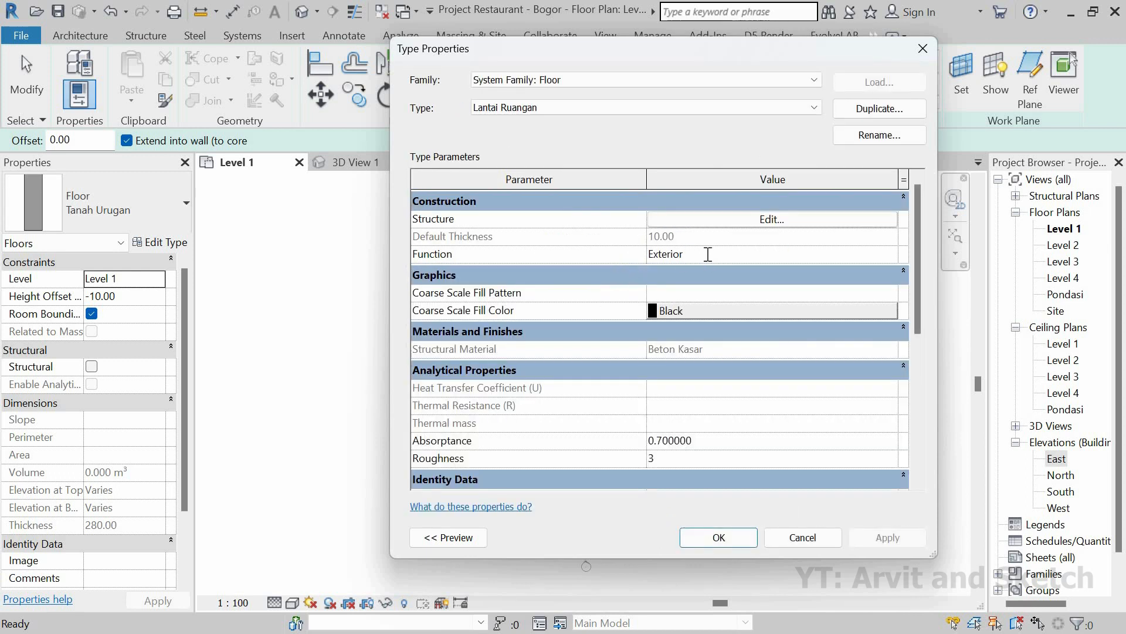
{"action": "left_click", "coordinate": [763, 255]}
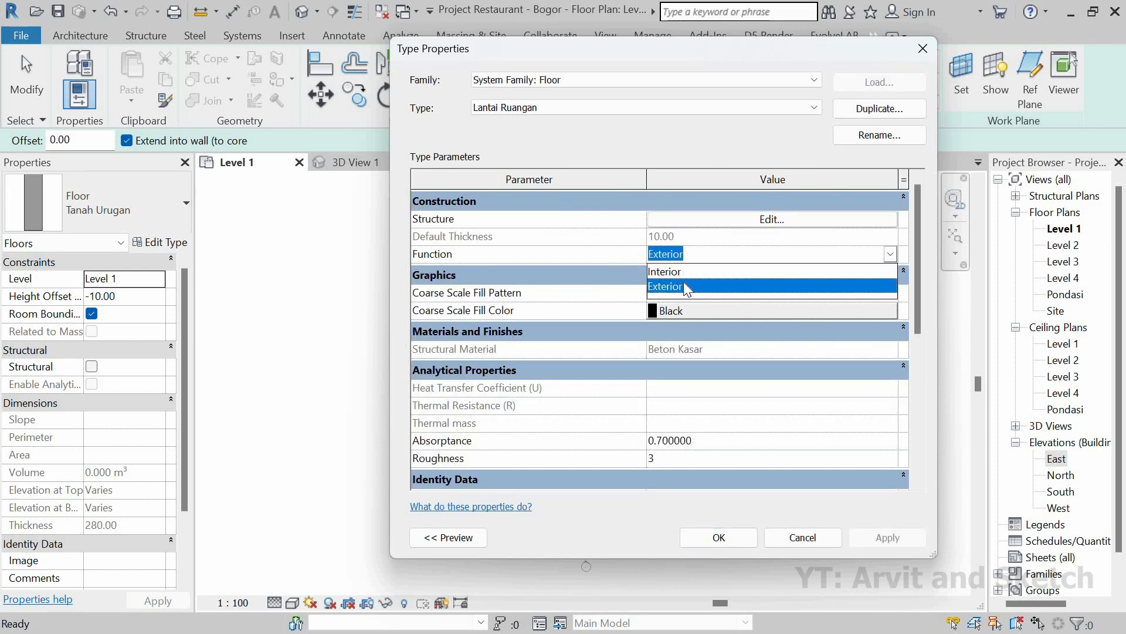
{"action": "left_click", "coordinate": [682, 275]}
{"action": "left_click", "coordinate": [720, 538]}
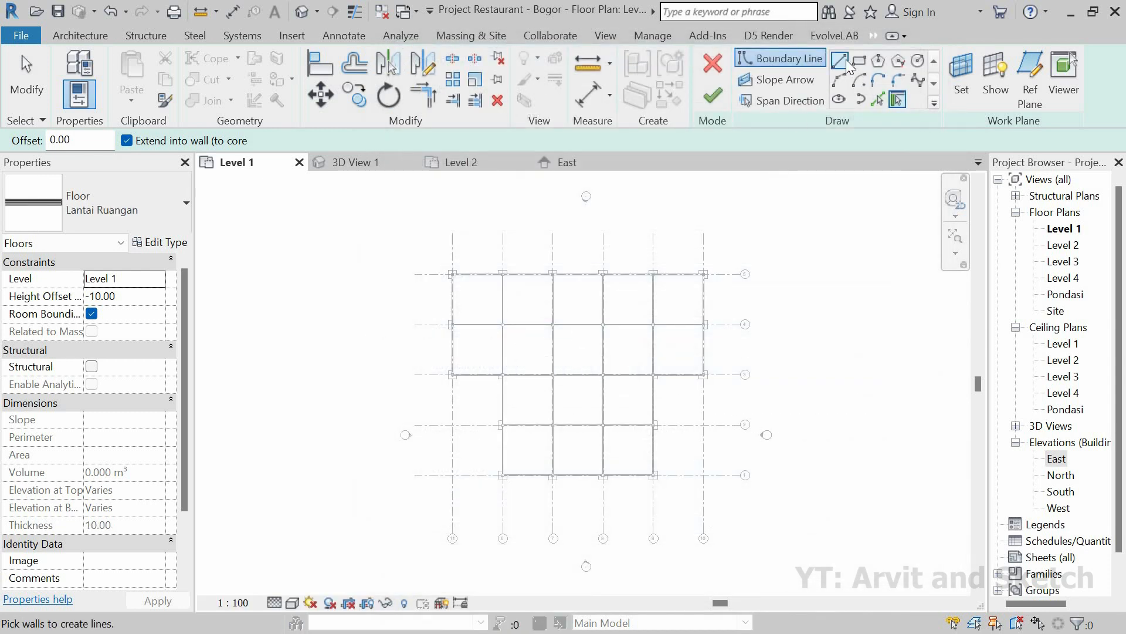
Draw the first floor boundary line along the inner face of the grid 5 beam, from the upper-left corner column to the second column.
{"action": "scroll", "coordinate": [441, 275], "scroll_direction": "up", "scroll_amount": 10}
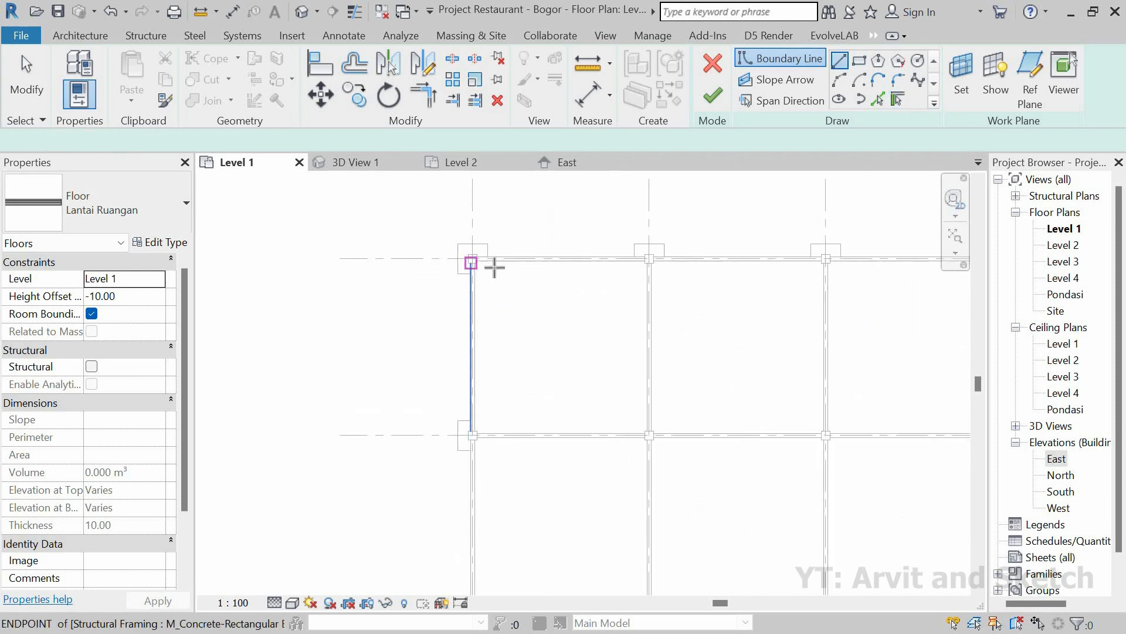
{"action": "scroll", "coordinate": [459, 256], "scroll_direction": "up", "scroll_amount": 3}
{"action": "left_click", "coordinate": [435, 241]}
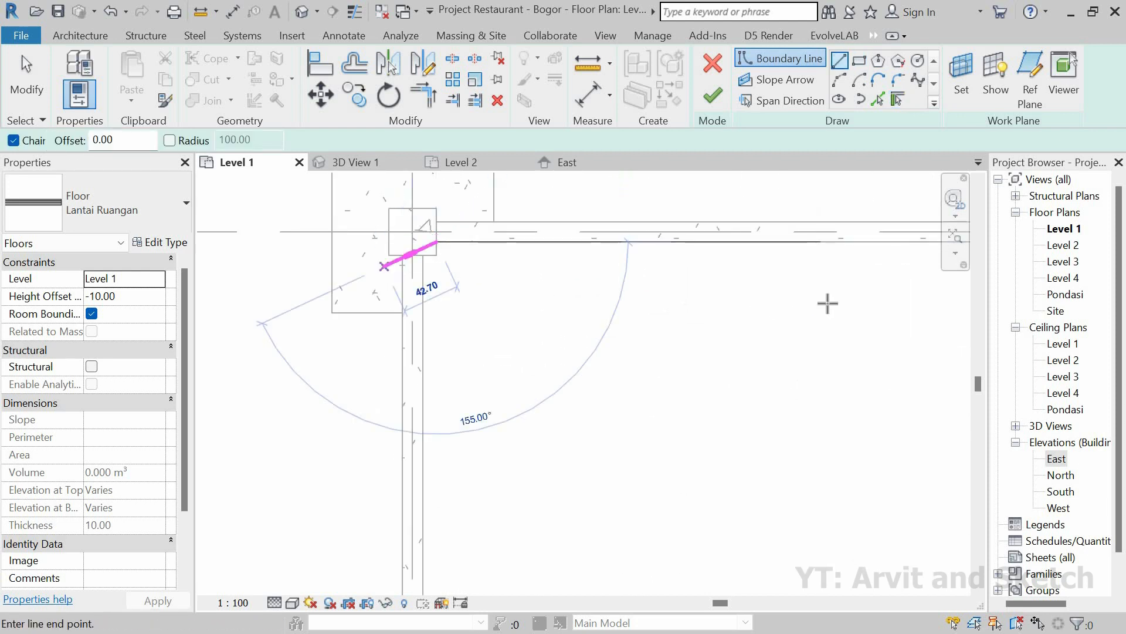
{"action": "scroll", "coordinate": [836, 305], "scroll_direction": "down", "scroll_amount": 5}
{"action": "middle_click_drag", "start_coordinate": [839, 305], "coordinate": [551, 287]}
{"action": "scroll", "coordinate": [767, 241], "scroll_direction": "up", "scroll_amount": 5}
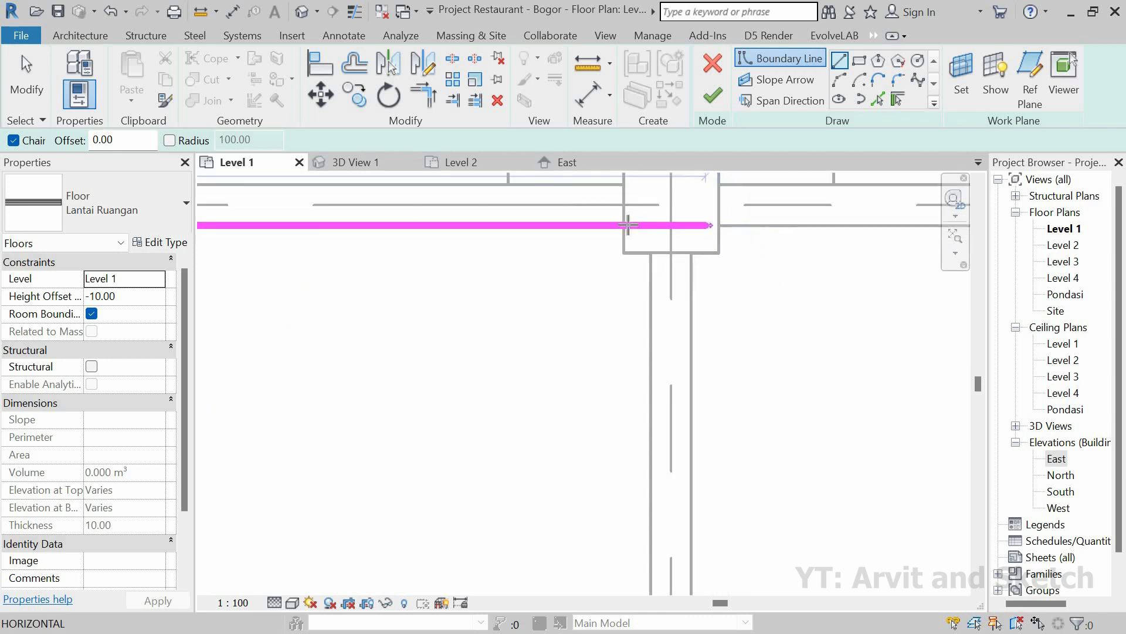
{"action": "left_click", "coordinate": [623, 224]}
Trace the floor boundary around the inward-projecting part of the second column on grid 5, back to the beam face.
{"action": "left_click", "coordinate": [623, 252]}
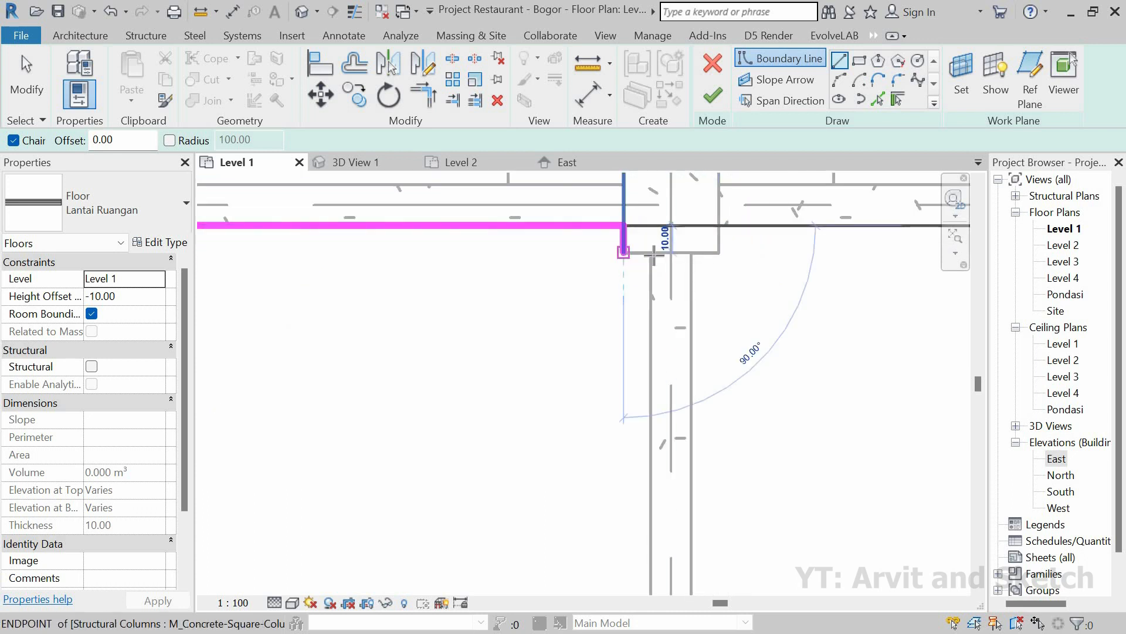
{"action": "left_click", "coordinate": [721, 252]}
{"action": "left_click", "coordinate": [721, 225]}
Continue the floor boundary along the inner face of the grid 5 beam from the grid 6 column to the grid 7 column.
{"action": "scroll", "coordinate": [505, 310], "scroll_direction": "down", "scroll_amount": 6}
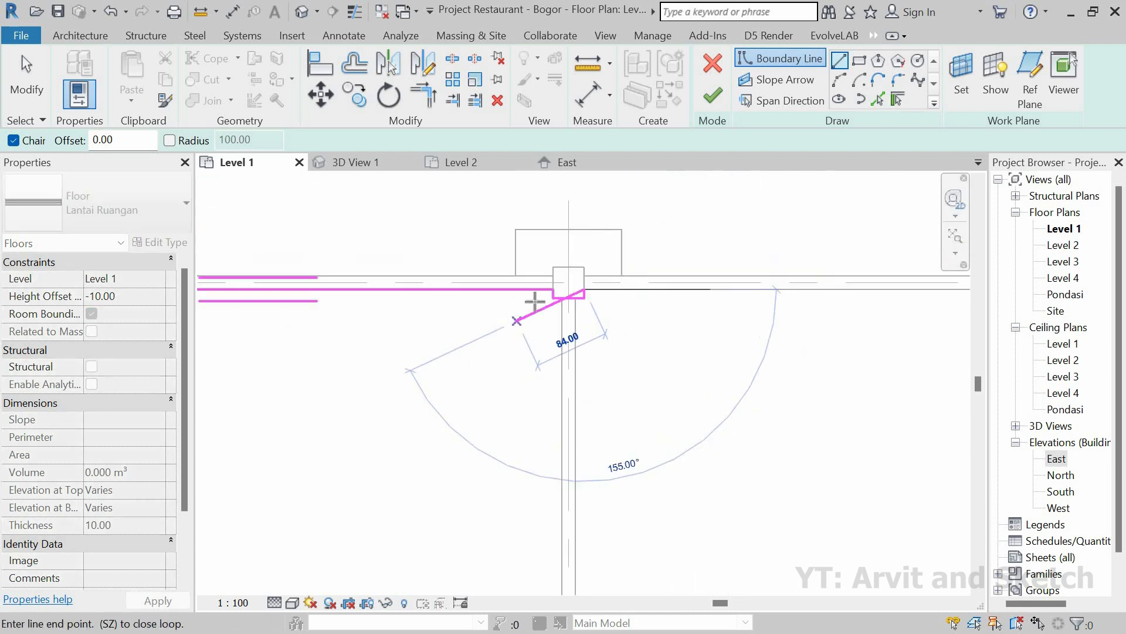
{"action": "scroll", "coordinate": [549, 287], "scroll_direction": "down", "scroll_amount": 4}
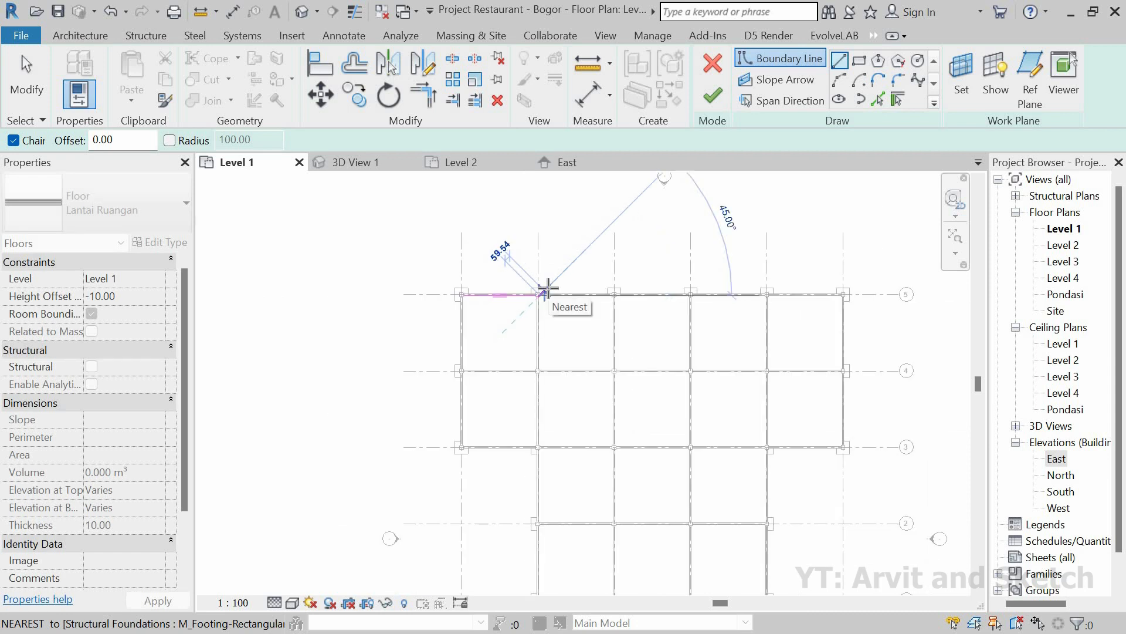
{"action": "scroll", "coordinate": [599, 295], "scroll_direction": "up", "scroll_amount": 3}
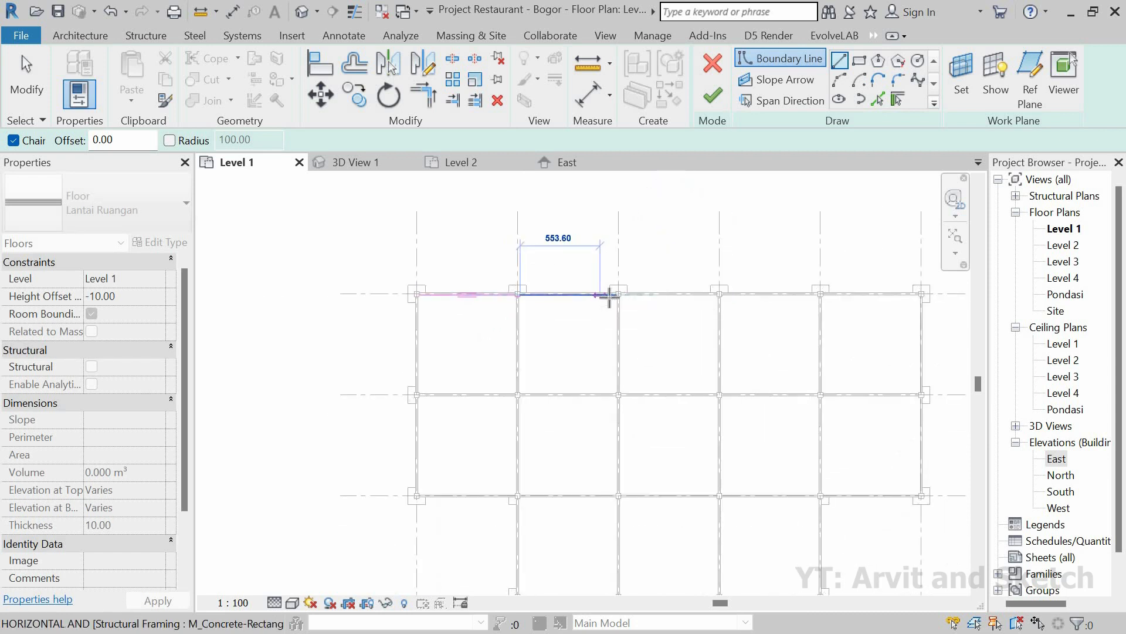
{"action": "scroll", "coordinate": [602, 297], "scroll_direction": "up", "scroll_amount": 3}
{"action": "scroll", "coordinate": [607, 290], "scroll_direction": "up", "scroll_amount": 5}
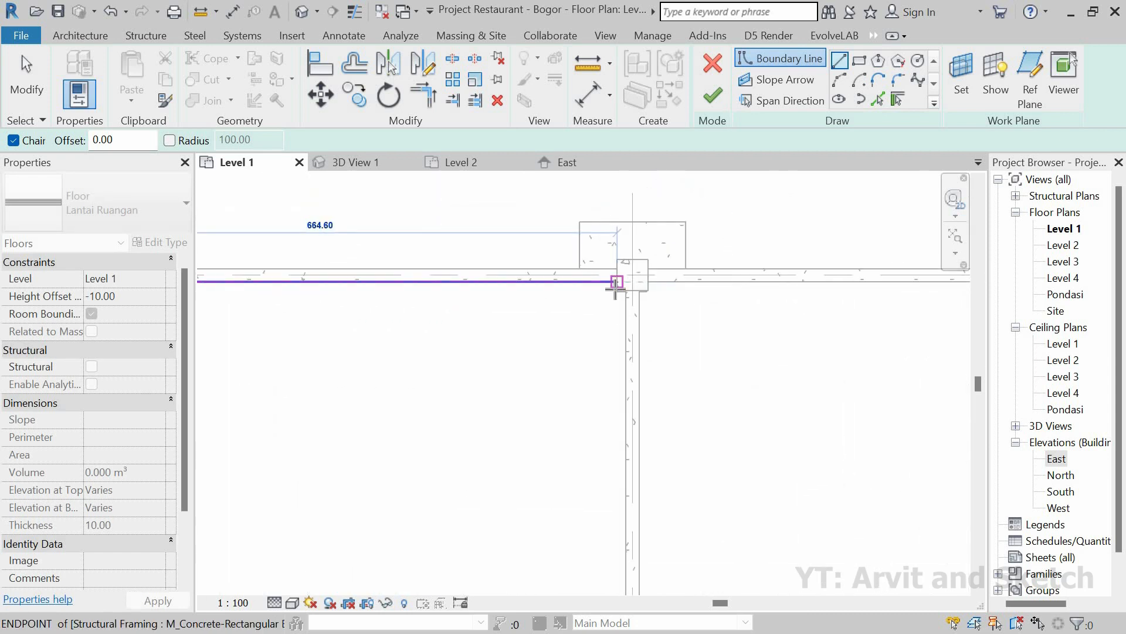
{"action": "left_click", "coordinate": [614, 282]}
Trace the floor boundary around the inward-projecting part of the grid 7 column on grid 5, 35 wide and 10 deep, back to the beam face.
{"action": "left_click", "coordinate": [617, 289]}
{"action": "scroll", "coordinate": [617, 290], "scroll_direction": "up", "scroll_amount": 5}
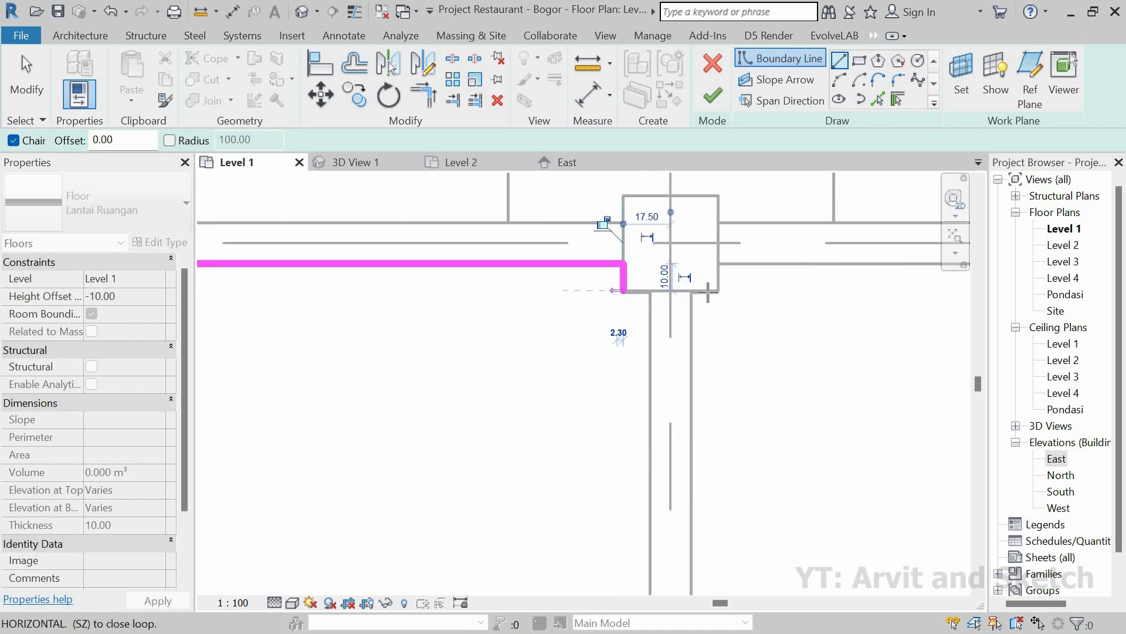
{"action": "left_click", "coordinate": [717, 290]}
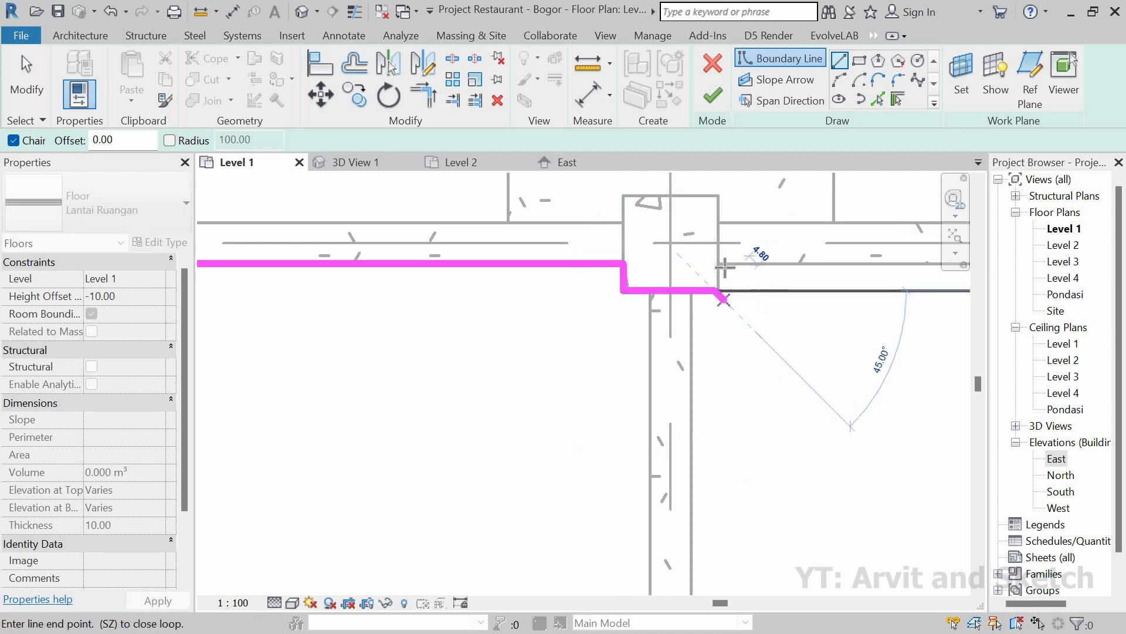
{"action": "scroll", "coordinate": [719, 289], "scroll_direction": "up", "scroll_amount": 5}
{"action": "left_click", "coordinate": [718, 263]}
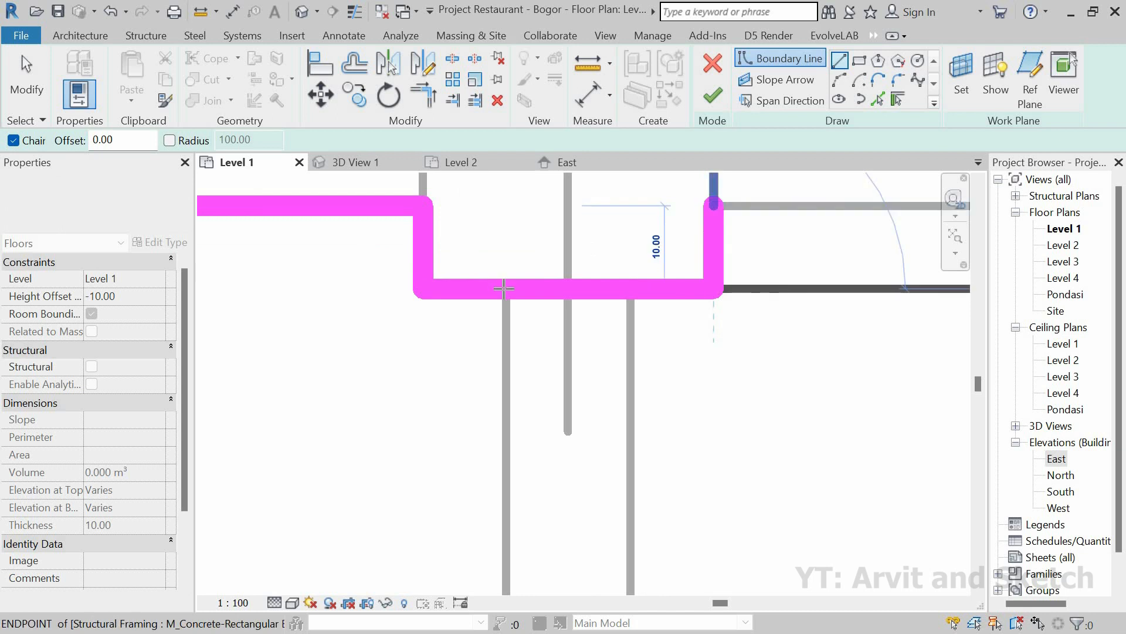
Extend the floor boundary along the grid 5 beam to the grid 8 column and around its inward-projecting part to the beam face.
{"action": "scroll", "coordinate": [505, 287], "scroll_direction": "down", "scroll_amount": 5}
{"action": "scroll", "coordinate": [504, 288], "scroll_direction": "down", "scroll_amount": 6}
{"action": "scroll", "coordinate": [731, 286], "scroll_direction": "up", "scroll_amount": 6}
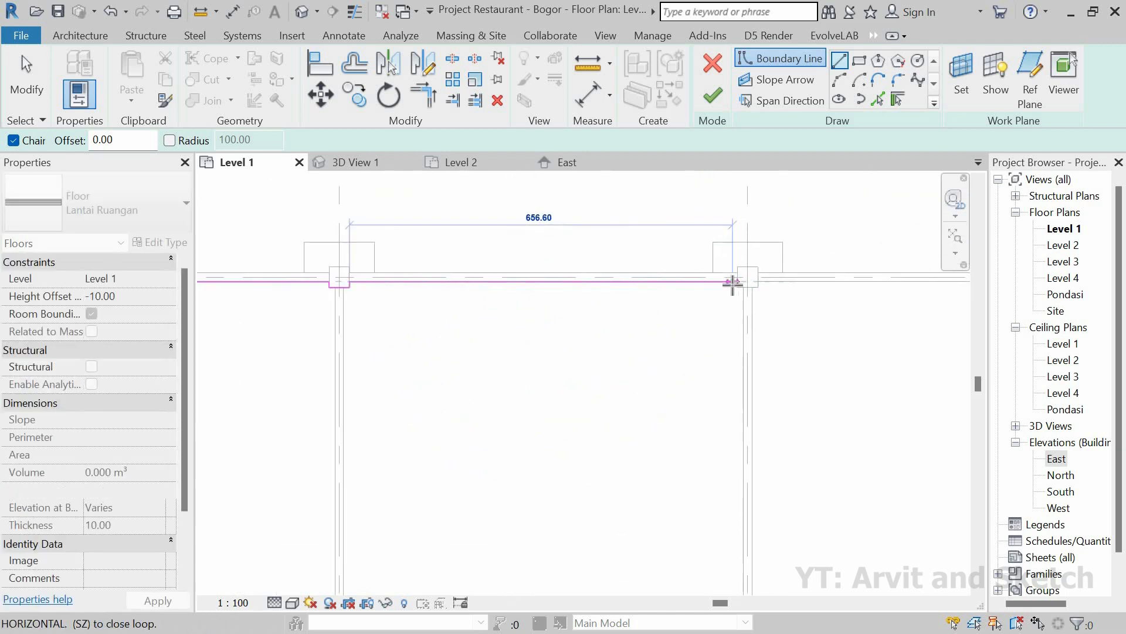
{"action": "left_click", "coordinate": [752, 251]}
{"action": "left_click", "coordinate": [753, 275]}
{"action": "left_click", "coordinate": [836, 274]}
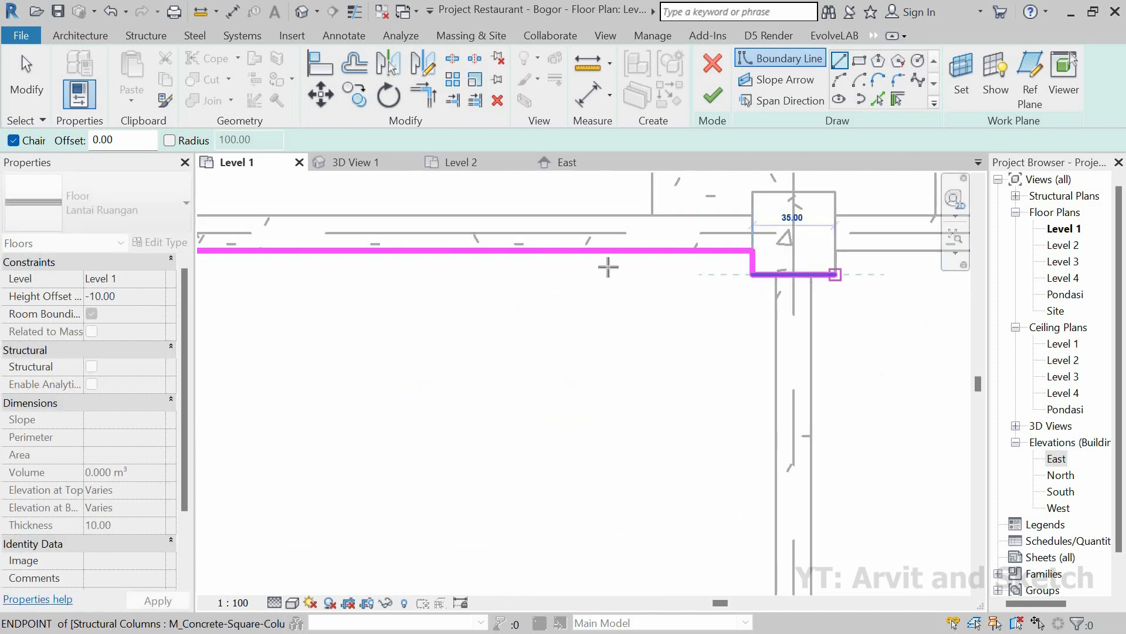
{"action": "scroll", "coordinate": [520, 273], "scroll_direction": "down", "scroll_amount": 5}
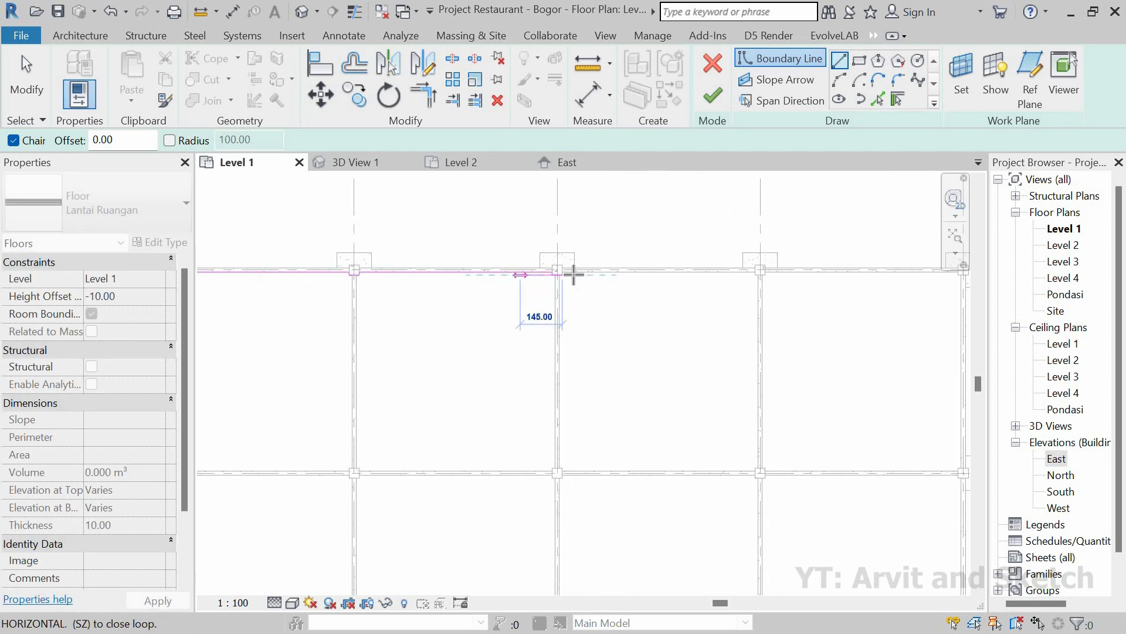
{"action": "scroll", "coordinate": [523, 268], "scroll_direction": "up", "scroll_amount": 5}
{"action": "scroll", "coordinate": [539, 271], "scroll_direction": "up", "scroll_amount": 3}
{"action": "left_click", "coordinate": [496, 266]}
Extend the floor boundary along the grid 5 beam to the grid 9 column and around its inner corner to the grid 9 beam.
{"action": "scroll", "coordinate": [511, 268], "scroll_direction": "down", "scroll_amount": 6}
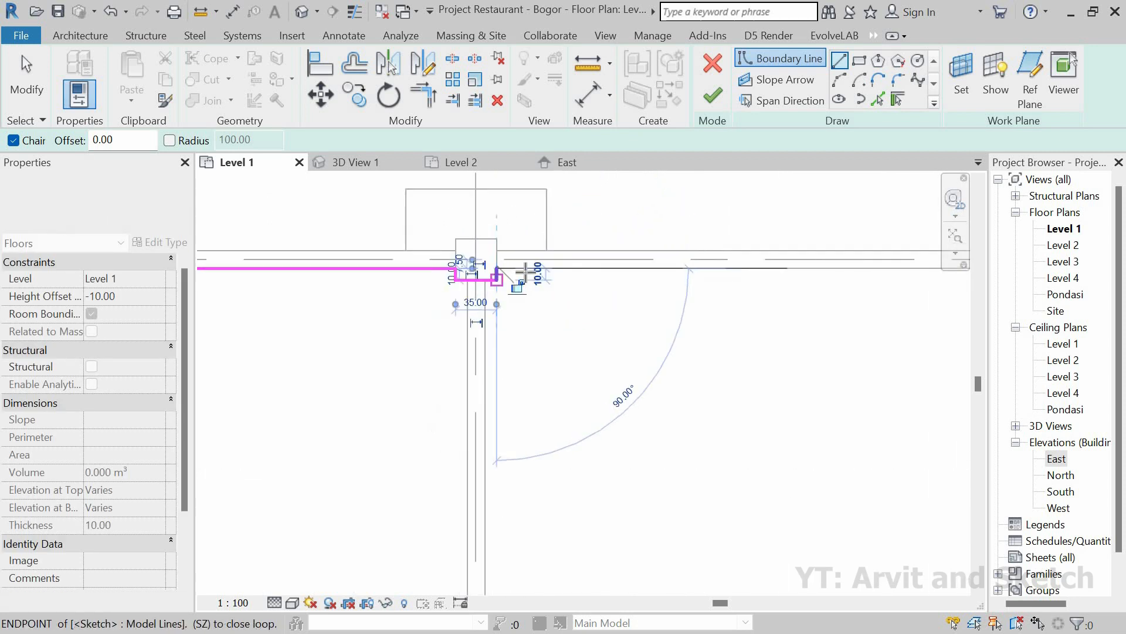
{"action": "scroll", "coordinate": [757, 267], "scroll_direction": "up", "scroll_amount": 4}
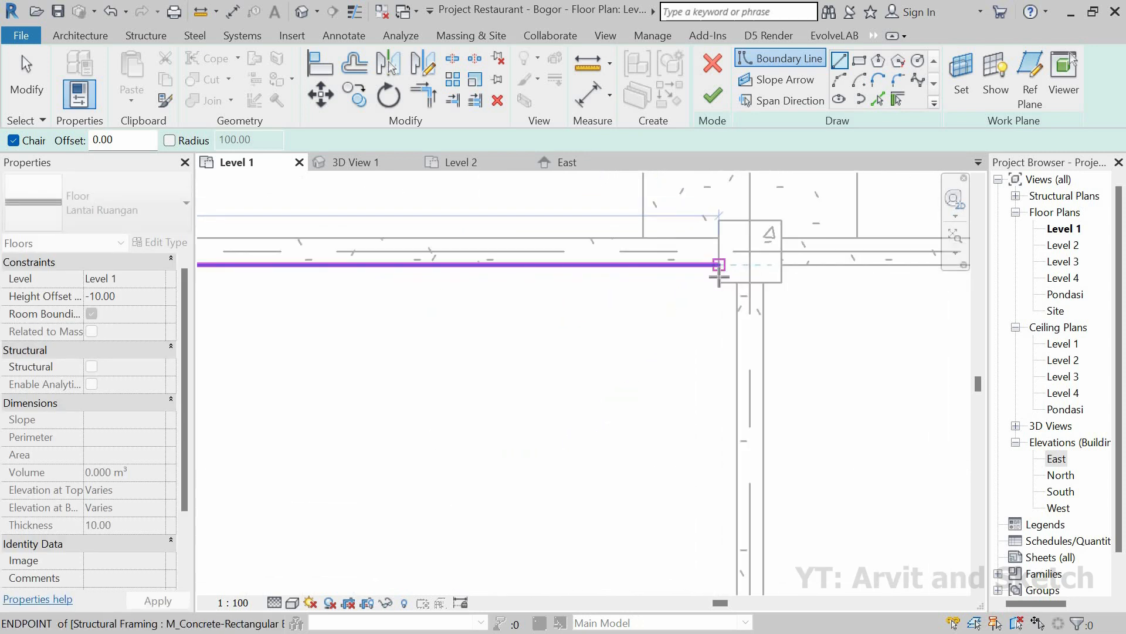
{"action": "scroll", "coordinate": [719, 279], "scroll_direction": "up", "scroll_amount": 2}
{"action": "left_click", "coordinate": [722, 282]}
Draw the floor boundary down the inner face of the grid 9 beam to the grid 4 column and around its inward-projecting part.
{"action": "scroll", "coordinate": [730, 258], "scroll_direction": "down", "scroll_amount": 3}
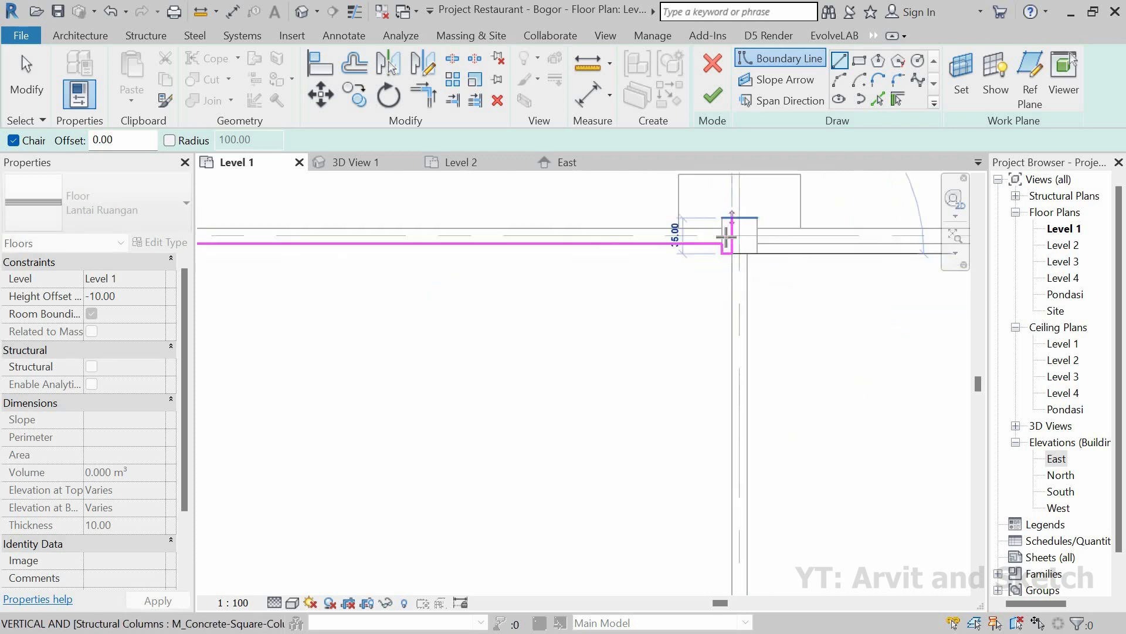
{"action": "scroll", "coordinate": [731, 252], "scroll_direction": "down", "scroll_amount": 3}
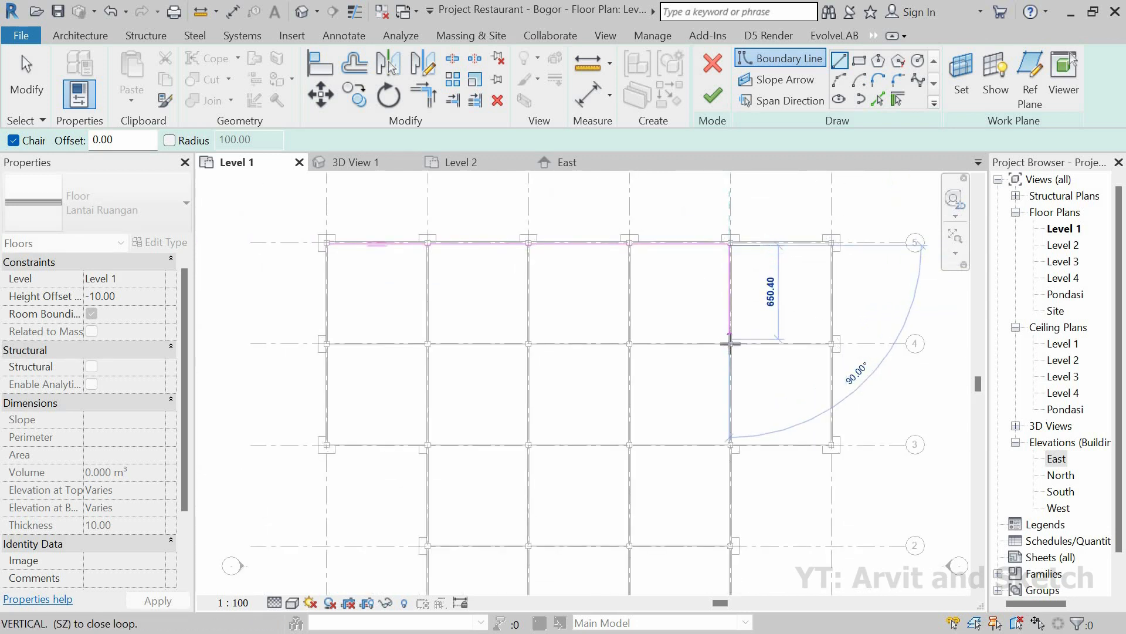
{"action": "scroll", "coordinate": [730, 344], "scroll_direction": "up", "scroll_amount": 5}
{"action": "left_click", "coordinate": [729, 342]}
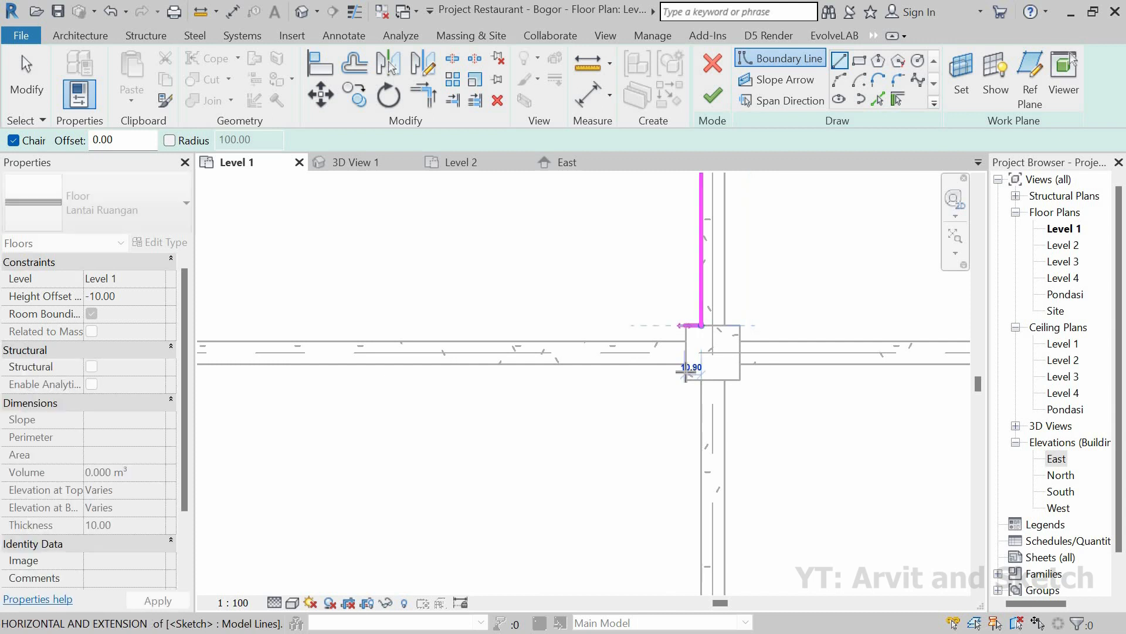
{"action": "left_click", "coordinate": [685, 373]}
Continue the floor boundary down the grid 9 beam to the grid 3 column and around its inner side back to the beam face.
{"action": "scroll", "coordinate": [704, 390], "scroll_direction": "down", "scroll_amount": 5}
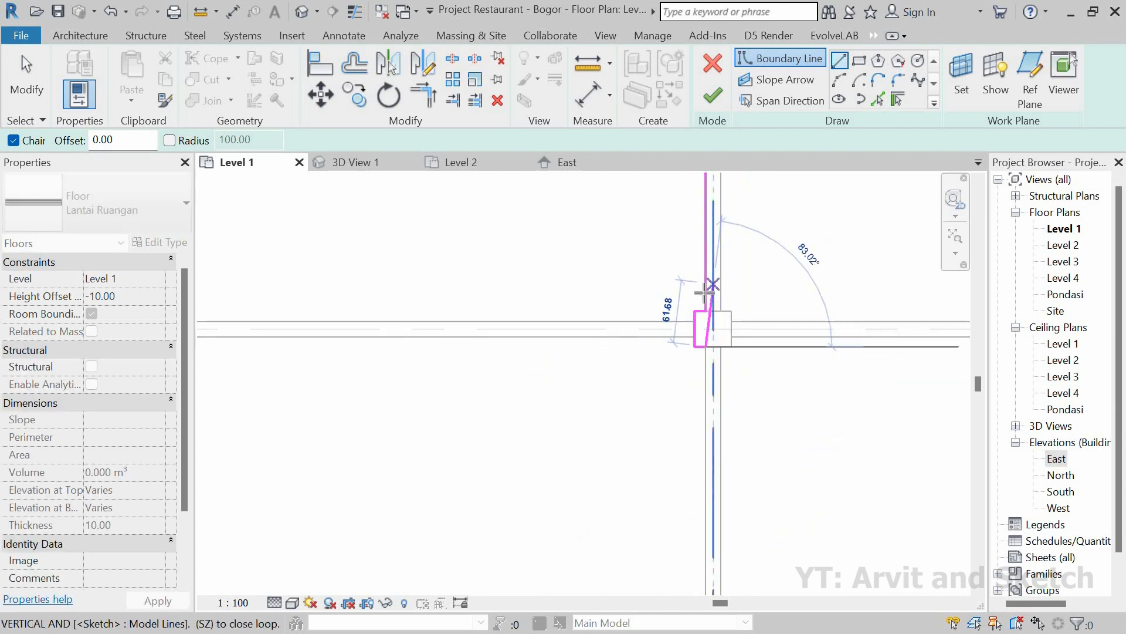
{"action": "scroll", "coordinate": [705, 399], "scroll_direction": "up", "scroll_amount": 5}
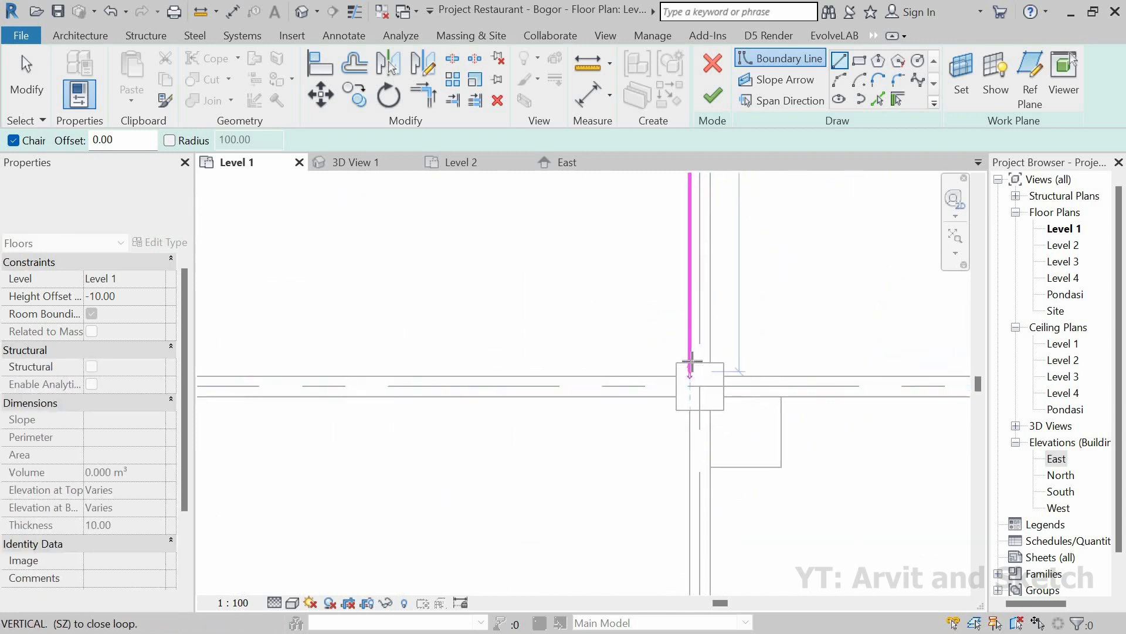
{"action": "left_click", "coordinate": [676, 412]}
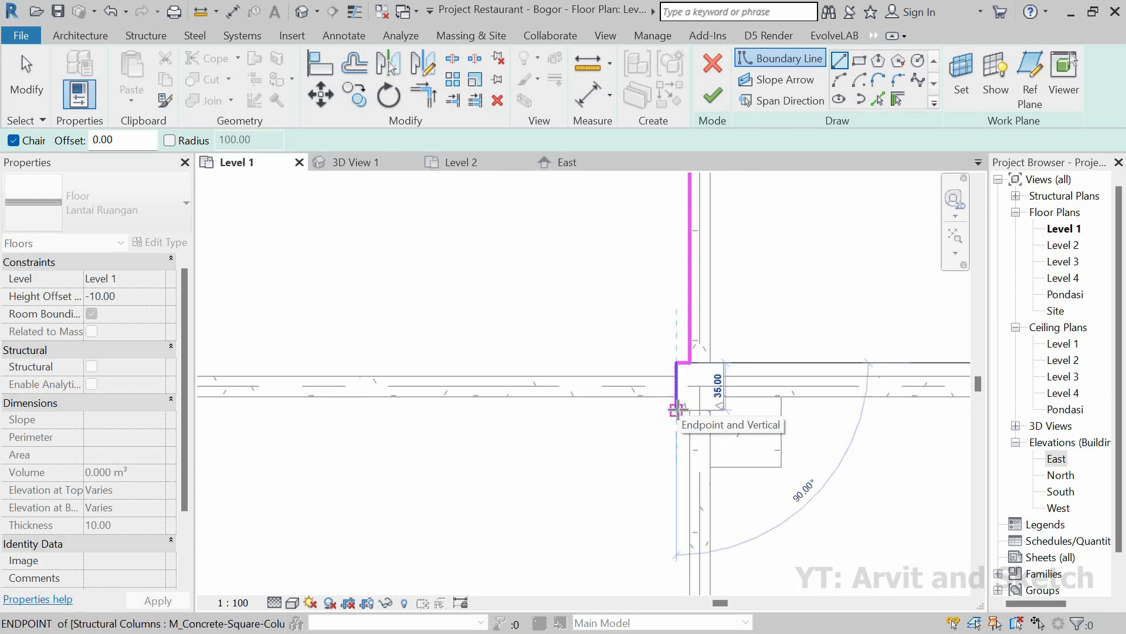
{"action": "scroll", "coordinate": [684, 418], "scroll_direction": "up", "scroll_amount": 3}
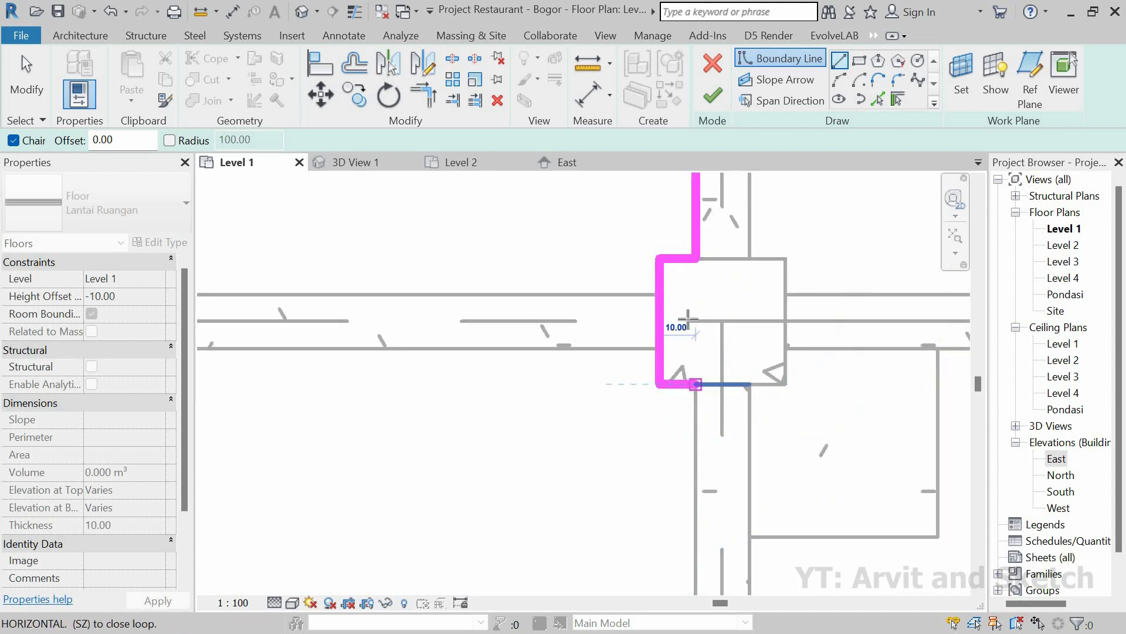
Continue the floor boundary down the grid 9 beam to the grid 2 column and around its inner side back to the beam face.
{"action": "scroll", "coordinate": [693, 352], "scroll_direction": "down", "scroll_amount": 4}
{"action": "middle_click_drag", "start_coordinate": [682, 443], "coordinate": [684, 380]}
{"action": "scroll", "coordinate": [684, 374], "scroll_direction": "up", "scroll_amount": 4}
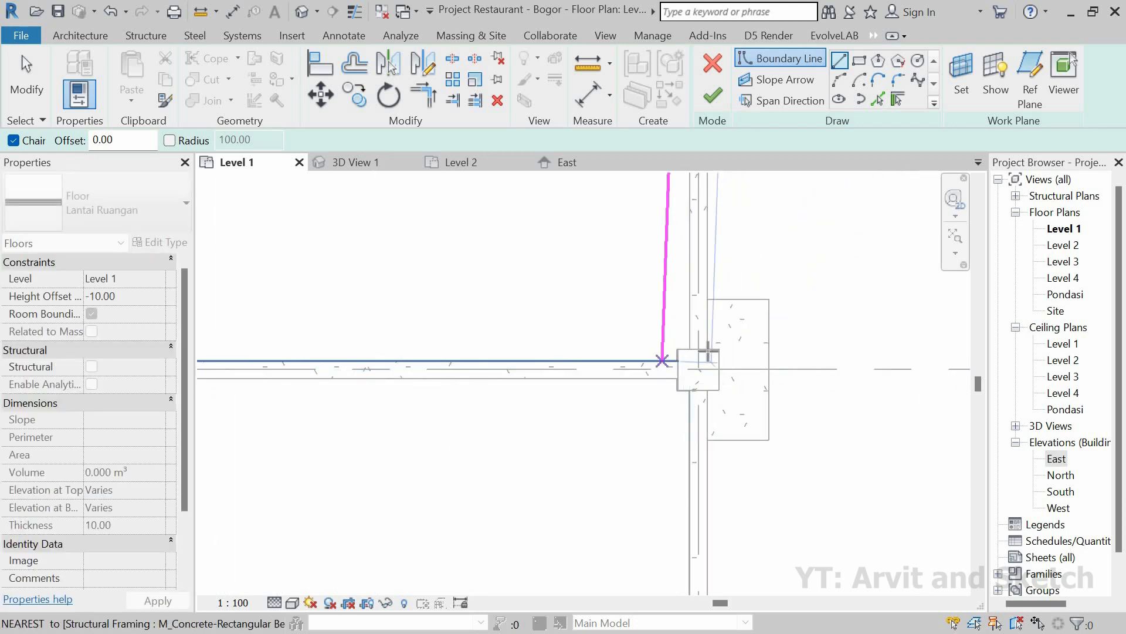
{"action": "scroll", "coordinate": [694, 346], "scroll_direction": "up", "scroll_amount": 2}
{"action": "left_click", "coordinate": [686, 344]}
{"action": "left_click", "coordinate": [685, 416]}
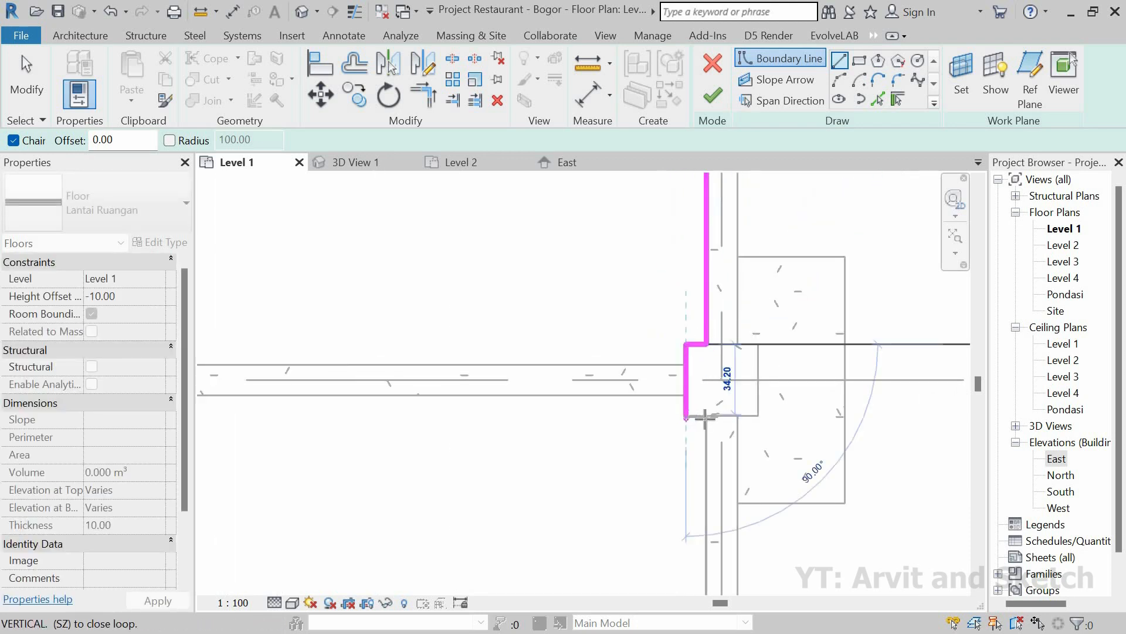
{"action": "left_click", "coordinate": [707, 417]}
Draw the floor boundary down to the corner column at grids 9 and 1 and around its inner corner to the grid 1 beam.
{"action": "scroll", "coordinate": [687, 349], "scroll_direction": "down", "scroll_amount": 1}
{"action": "scroll", "coordinate": [686, 326], "scroll_direction": "down", "scroll_amount": 3}
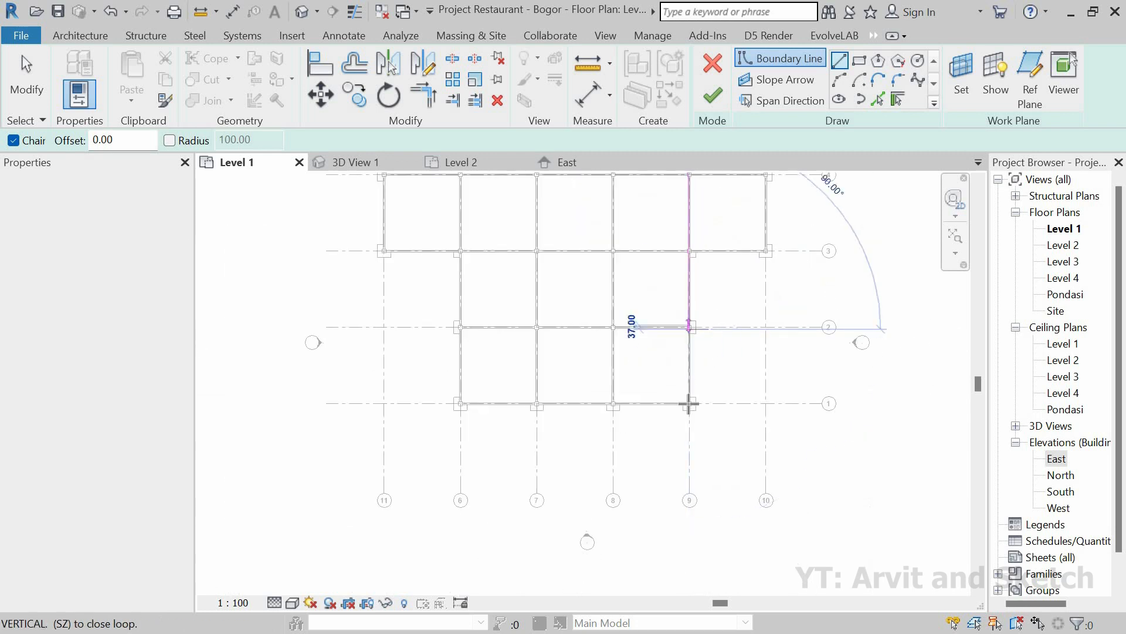
{"action": "scroll", "coordinate": [689, 405], "scroll_direction": "up", "scroll_amount": 3}
{"action": "left_click", "coordinate": [684, 461]}
{"action": "left_click", "coordinate": [673, 463]}
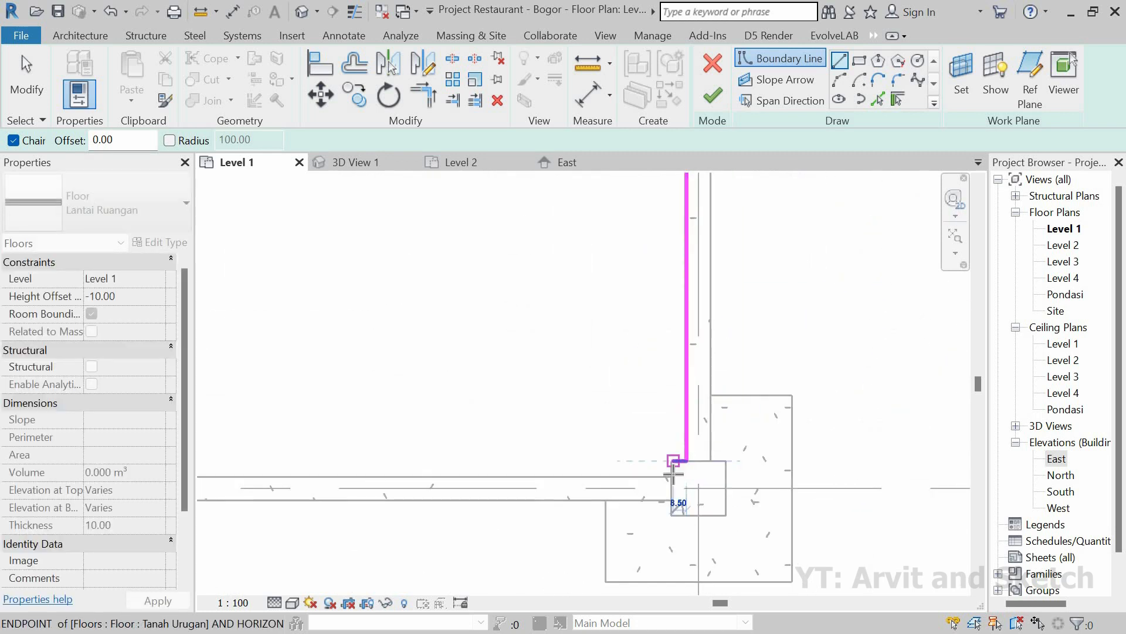
{"action": "left_click", "coordinate": [673, 474]}
Draw the floor boundary along the inner face of the grid 1 beam to the grid 8 column and around its inward-projecting part.
{"action": "scroll", "coordinate": [675, 493], "scroll_direction": "up", "scroll_amount": 4}
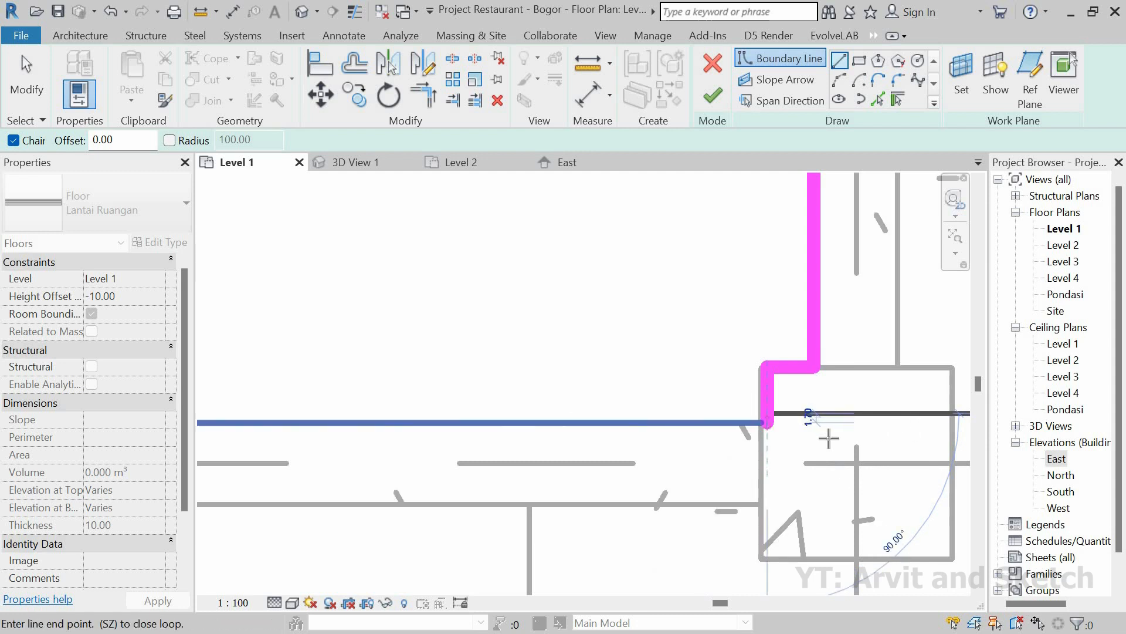
{"action": "scroll", "coordinate": [828, 438], "scroll_direction": "up", "scroll_amount": 4}
{"action": "scroll", "coordinate": [679, 437], "scroll_direction": "down", "scroll_amount": 3}
{"action": "scroll", "coordinate": [546, 440], "scroll_direction": "up", "scroll_amount": 6}
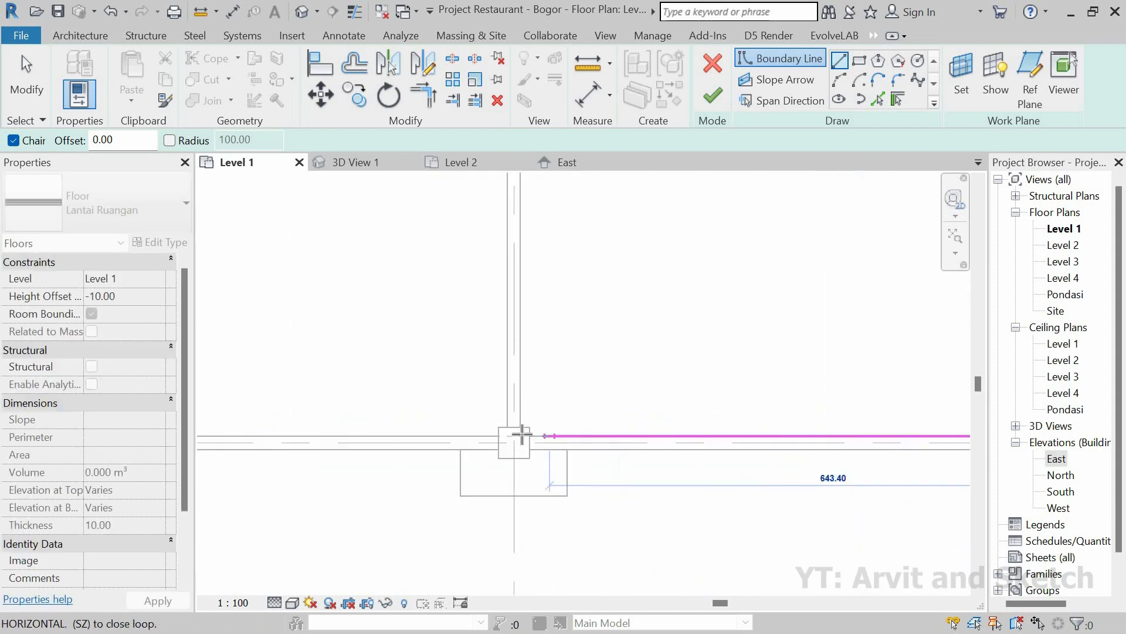
{"action": "left_click", "coordinate": [490, 423]}
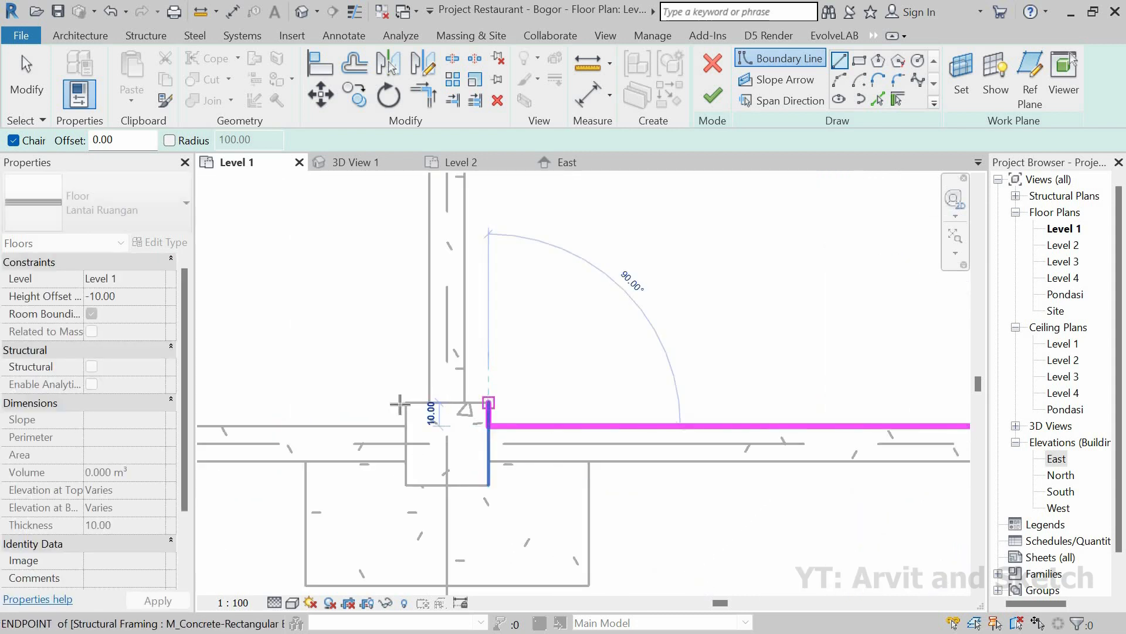
{"action": "left_click", "coordinate": [488, 402]}
{"action": "left_click", "coordinate": [412, 425]}
Continue the floor boundary along the grid 1 beam to the grid 7 column and around its inward-projecting part back to the beam face.
{"action": "scroll", "coordinate": [498, 443], "scroll_direction": "down", "scroll_amount": 3}
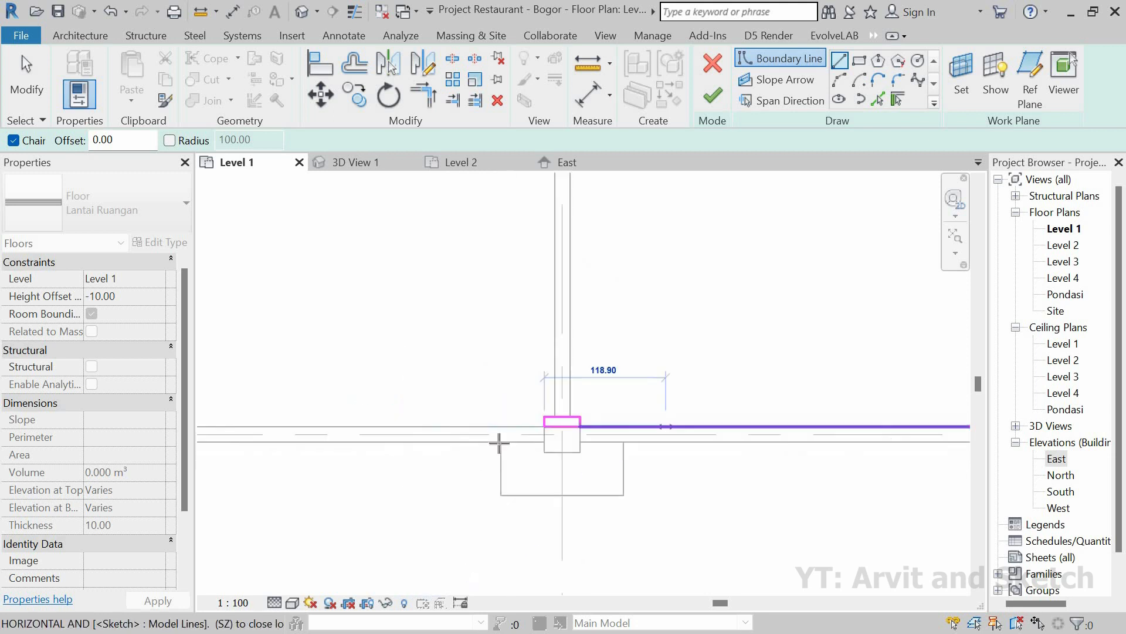
{"action": "scroll", "coordinate": [554, 449], "scroll_direction": "up", "scroll_amount": 5}
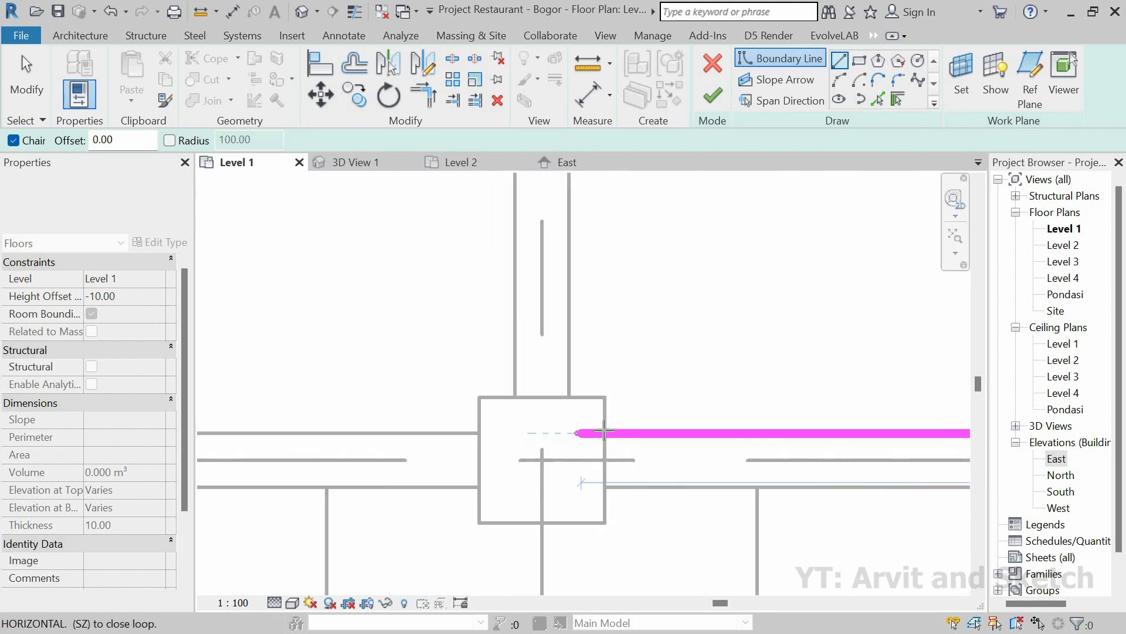
{"action": "left_click", "coordinate": [461, 390]}
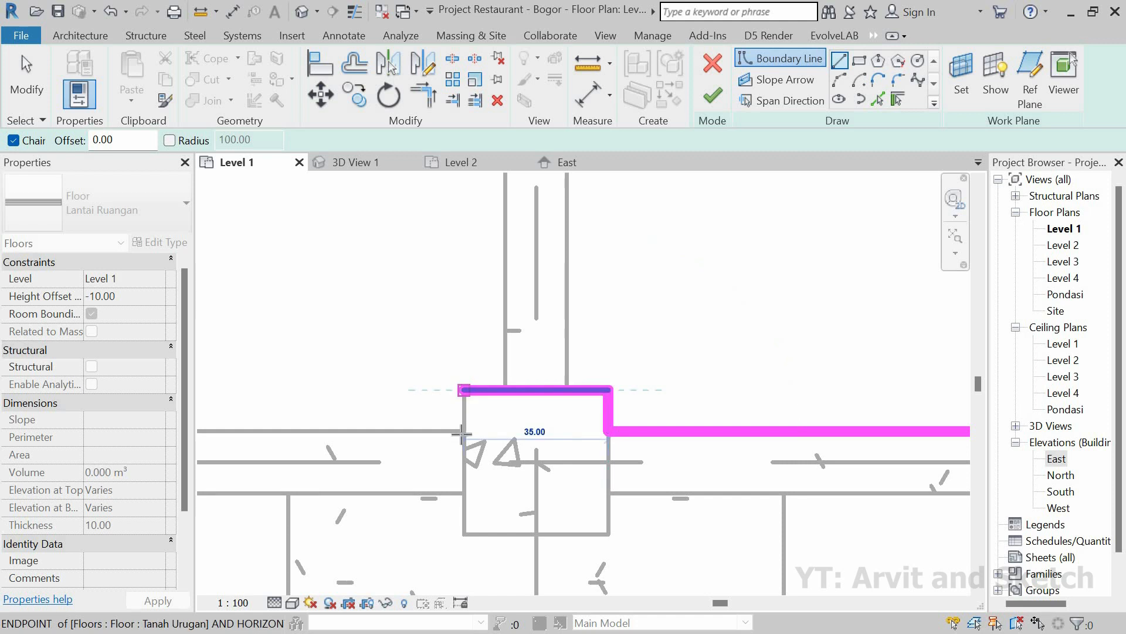
{"action": "left_click", "coordinate": [462, 432]}
Extend the floor boundary along the grid 1 beam to the grid 6 corner column and around its inner corner to the grid 6 beam.
{"action": "scroll", "coordinate": [515, 432], "scroll_direction": "up", "scroll_amount": 5}
{"action": "middle_click_drag", "start_coordinate": [694, 474], "coordinate": [452, 465]}
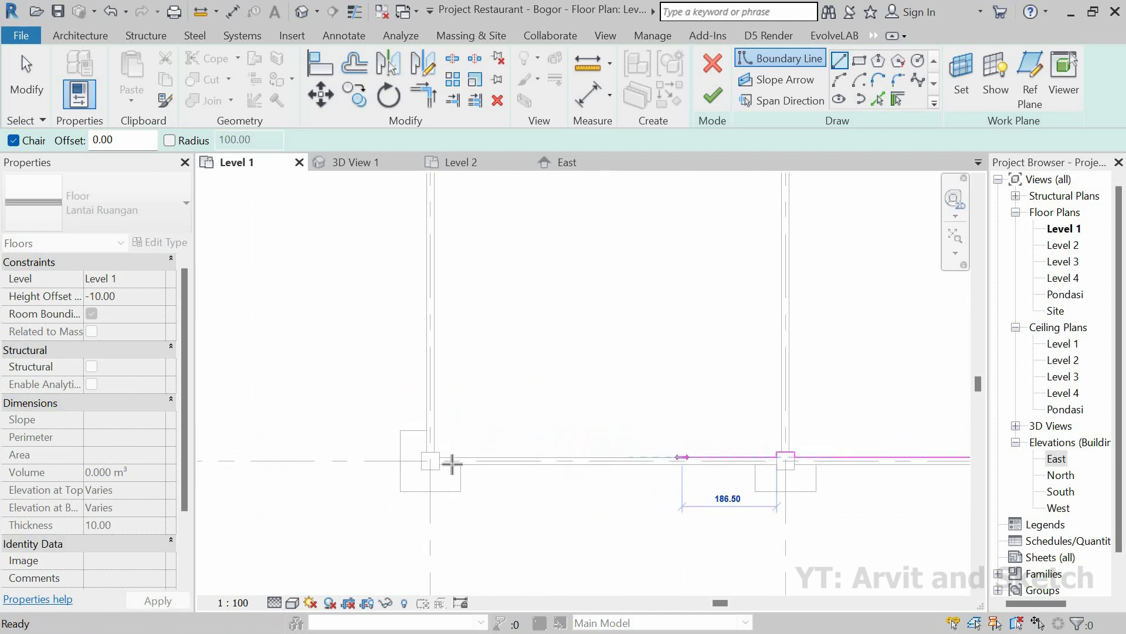
{"action": "scroll", "coordinate": [449, 458], "scroll_direction": "up", "scroll_amount": 5}
{"action": "left_click", "coordinate": [450, 437]}
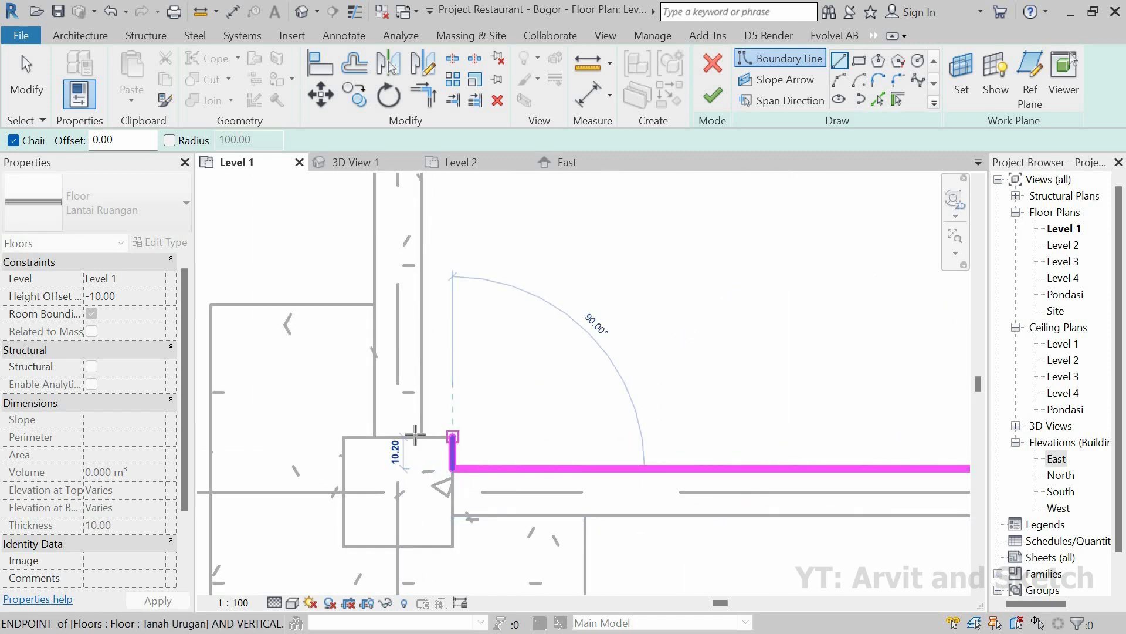
{"action": "scroll", "coordinate": [446, 452], "scroll_direction": "up", "scroll_amount": 3}
Draw the floor boundary up along the grid 6 beam to the grid 2 column and around its inward-projecting part.
{"action": "scroll", "coordinate": [487, 352], "scroll_direction": "down", "scroll_amount": 8}
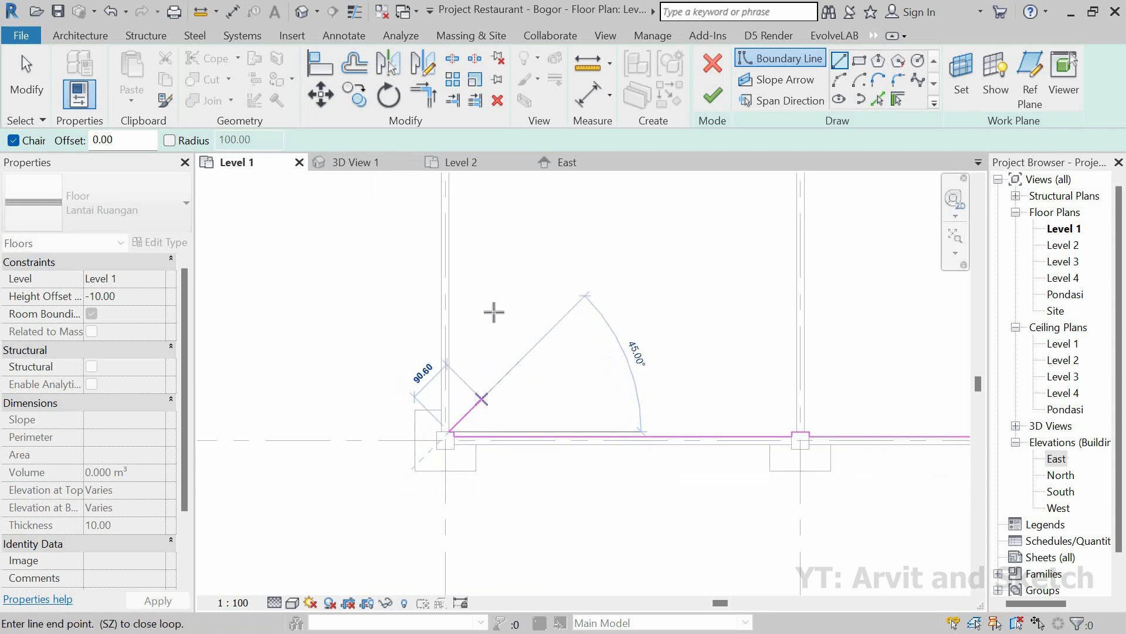
{"action": "scroll", "coordinate": [450, 317], "scroll_direction": "up", "scroll_amount": 5}
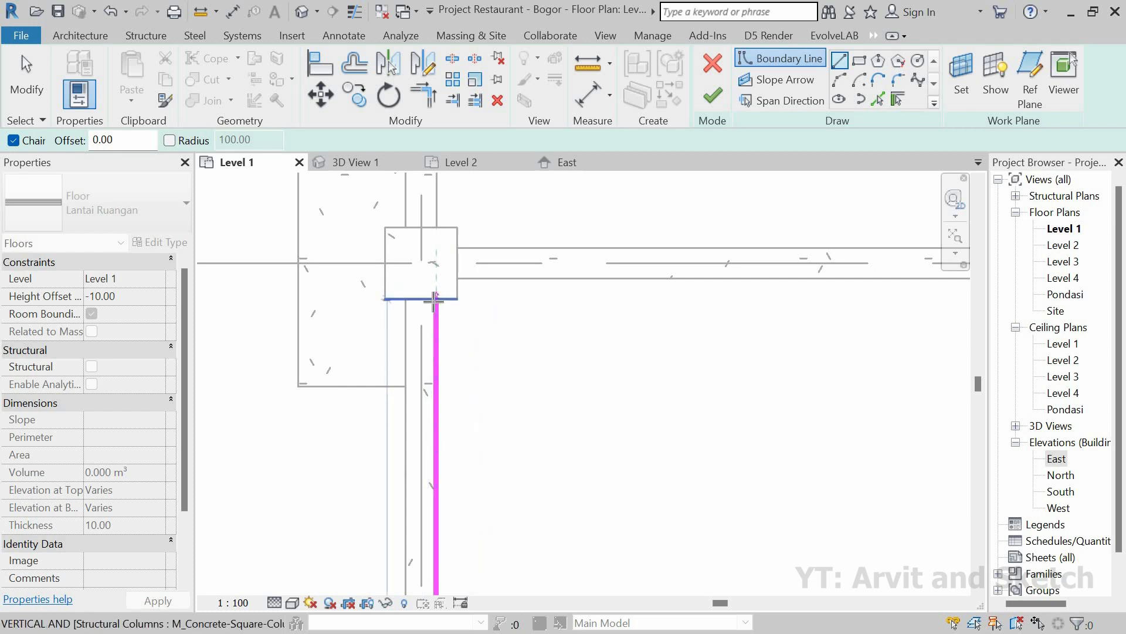
{"action": "scroll", "coordinate": [421, 349], "scroll_direction": "up", "scroll_amount": 1}
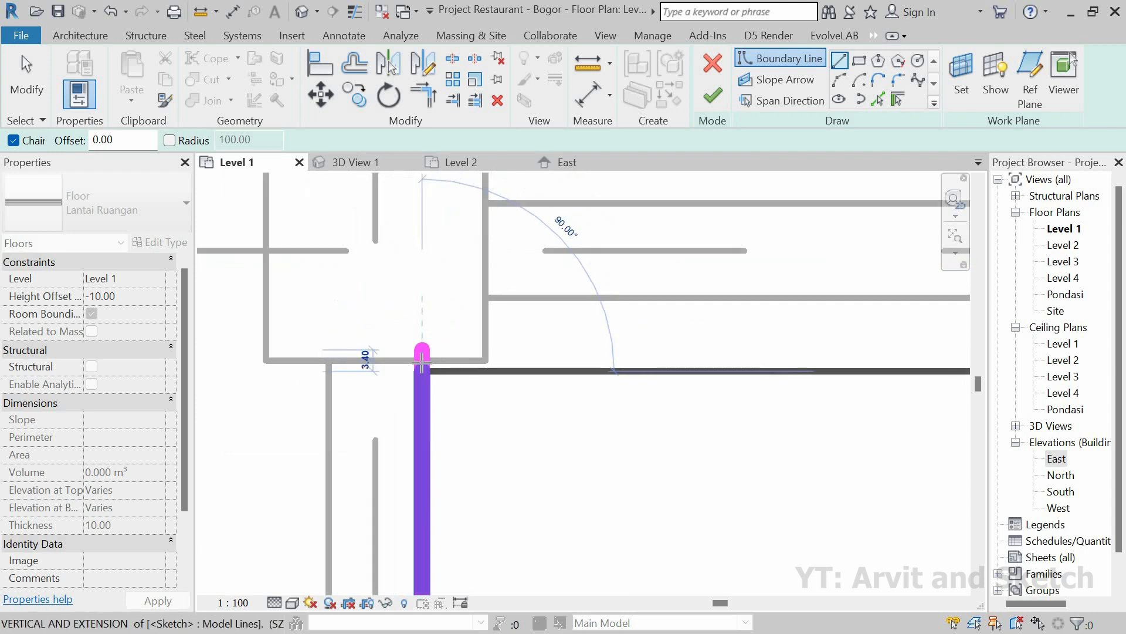
{"action": "left_click", "coordinate": [423, 361]}
{"action": "scroll", "coordinate": [477, 404], "scroll_direction": "down", "scroll_amount": 3}
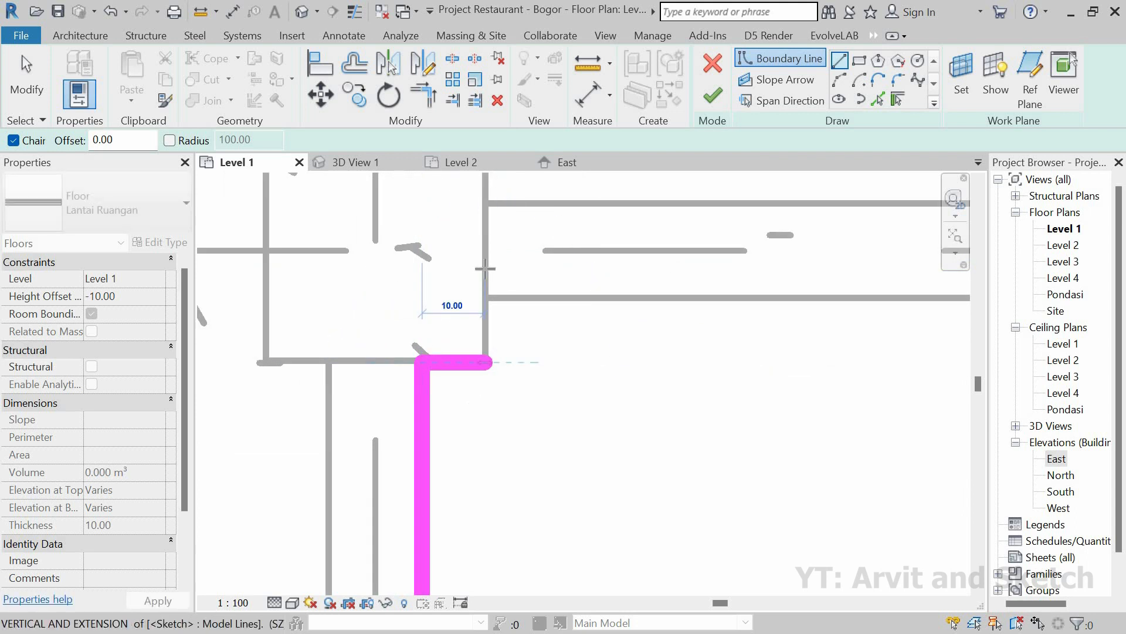
{"action": "left_click", "coordinate": [487, 362]}
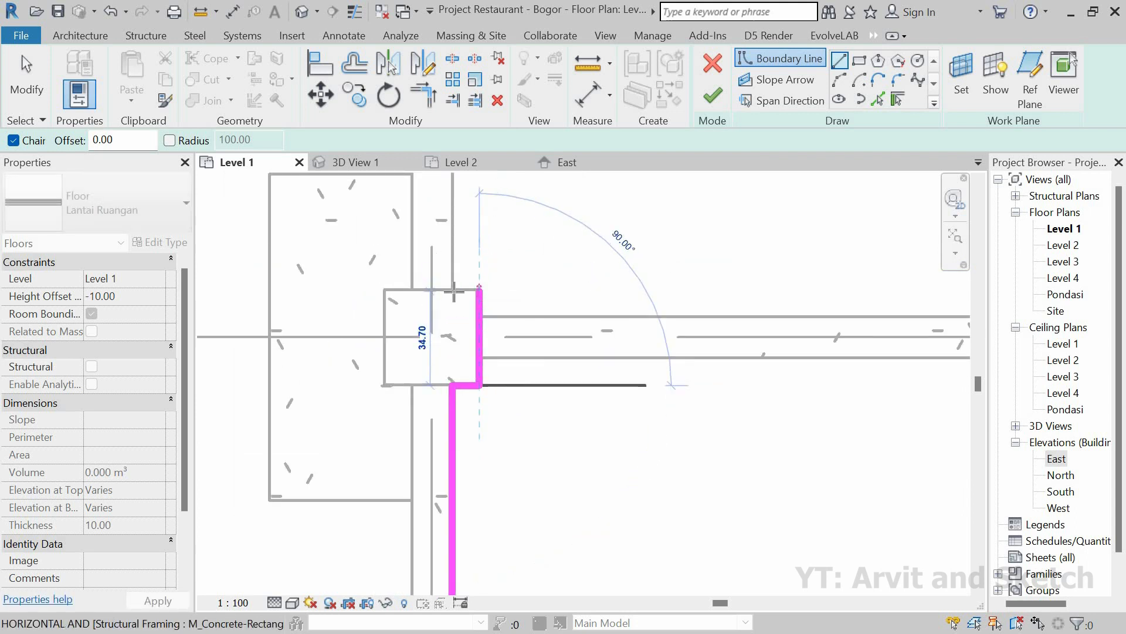
{"action": "left_click", "coordinate": [454, 289]}
{"action": "left_click", "coordinate": [454, 289]}
Extend the floor boundary along the grid 6 beam to the grid 3 column and along its lower face to the corner.
{"action": "scroll", "coordinate": [456, 385], "scroll_direction": "down", "scroll_amount": 3}
{"action": "middle_click_drag", "start_coordinate": [478, 277], "coordinate": [477, 570]}
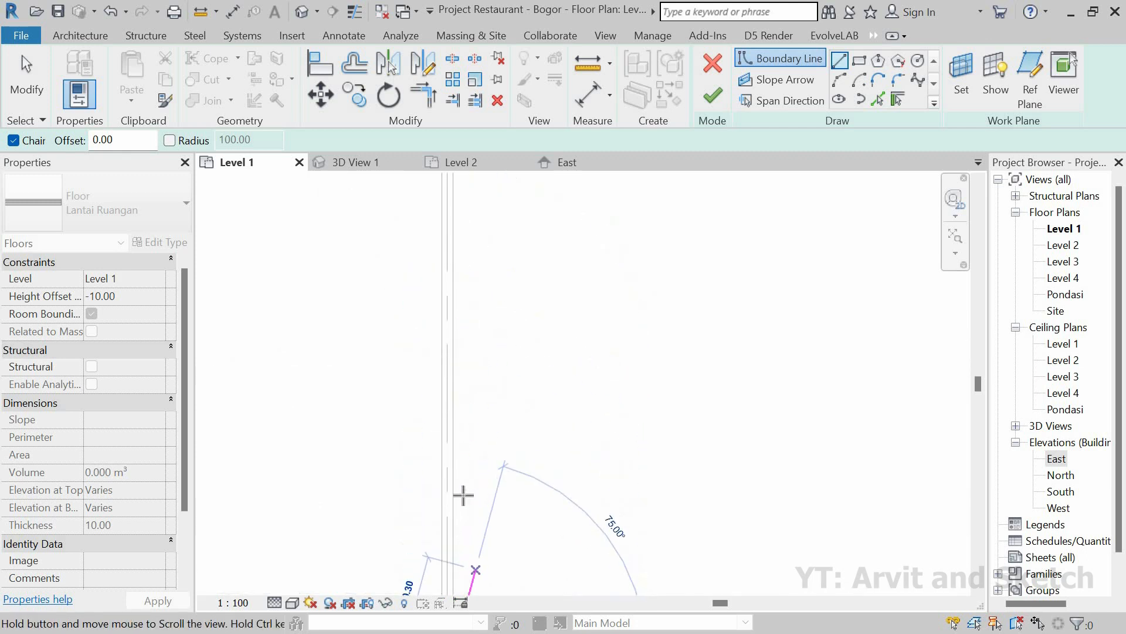
{"action": "scroll", "coordinate": [464, 484], "scroll_direction": "down", "scroll_amount": 1}
{"action": "middle_click_drag", "start_coordinate": [489, 218], "coordinate": [473, 331]}
{"action": "scroll", "coordinate": [438, 384], "scroll_direction": "up", "scroll_amount": 1}
{"action": "scroll", "coordinate": [443, 381], "scroll_direction": "up", "scroll_amount": 2}
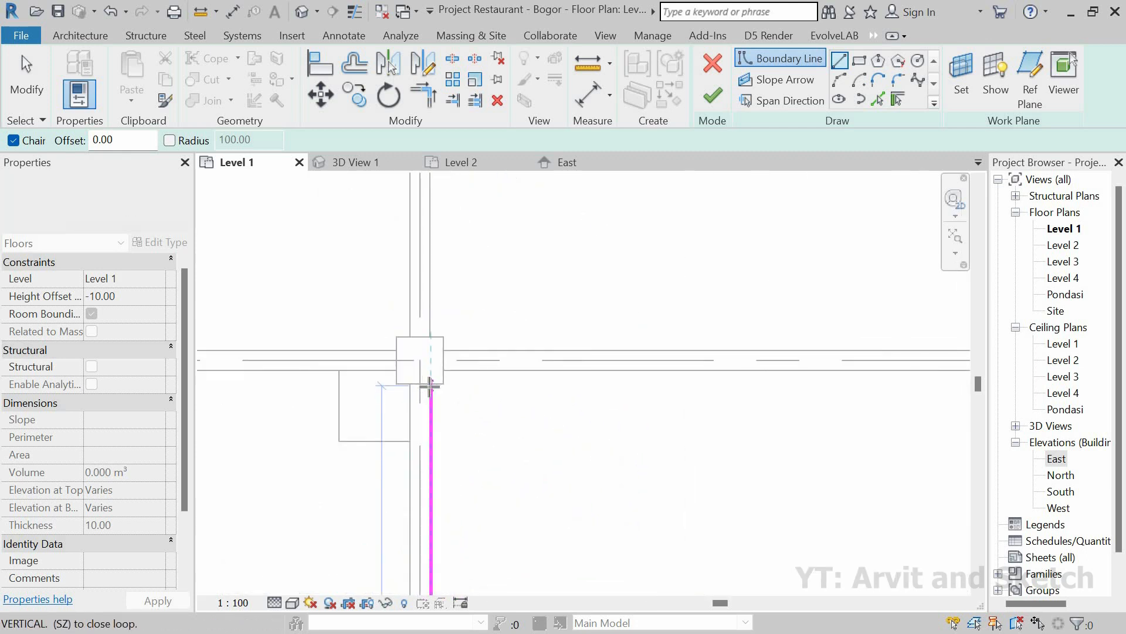
{"action": "scroll", "coordinate": [429, 384], "scroll_direction": "up", "scroll_amount": 2}
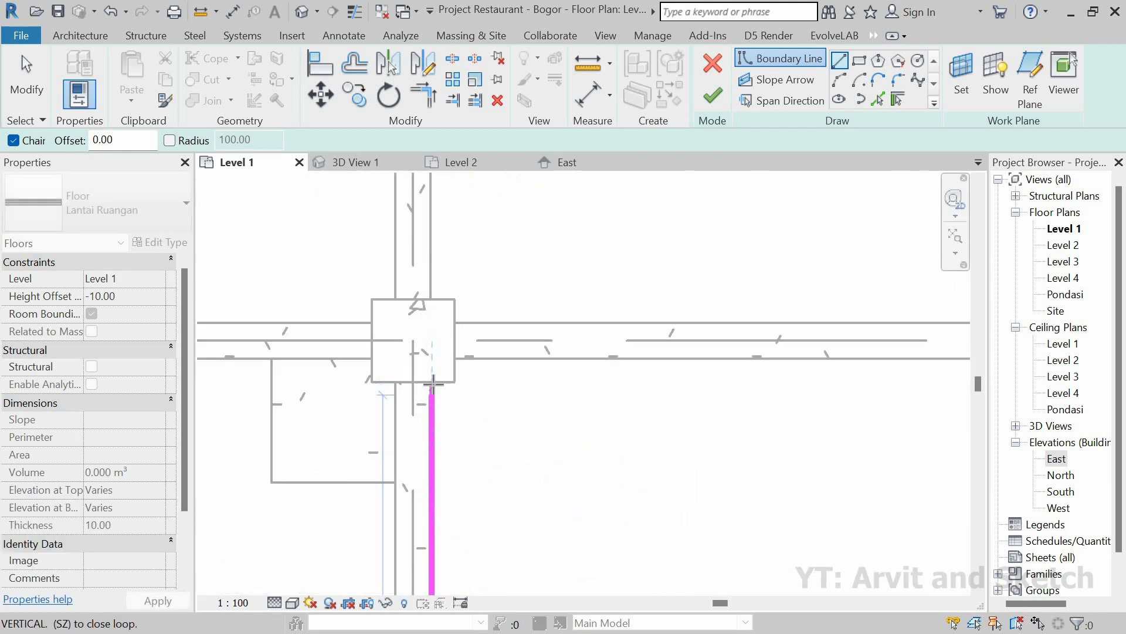
{"action": "scroll", "coordinate": [433, 384], "scroll_direction": "up", "scroll_amount": 2}
{"action": "left_click", "coordinate": [476, 362]}
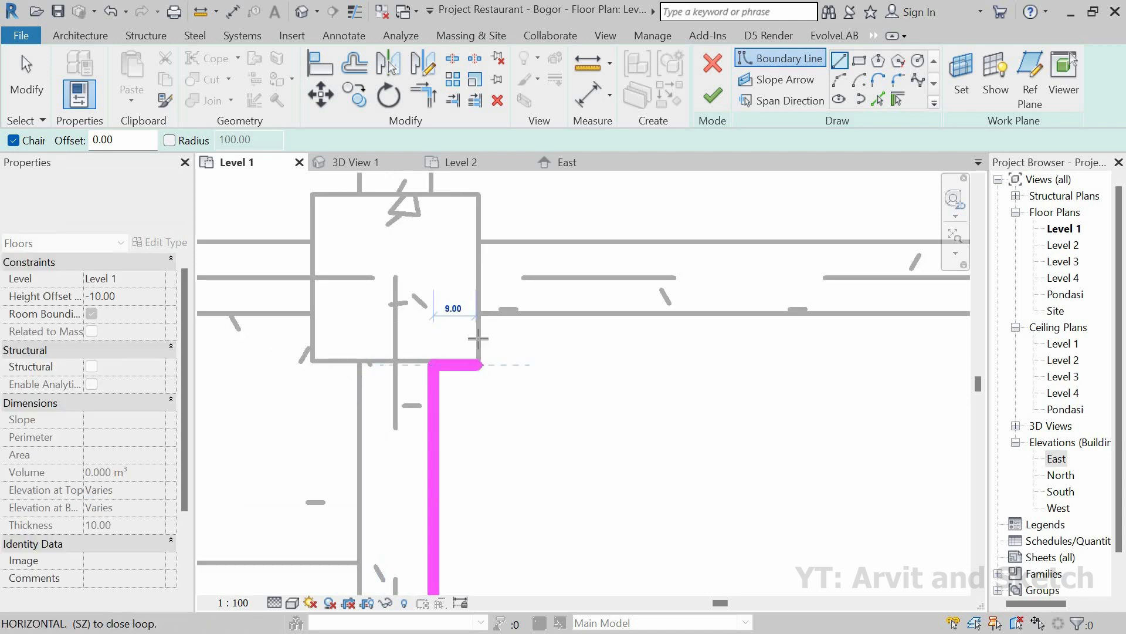
Trace the floor boundary around the column at grids 6 and 3 to the upper face of the outer grid 3 beam.
{"action": "left_click", "coordinate": [478, 195]}
{"action": "scroll", "coordinate": [501, 445], "scroll_direction": "down", "scroll_amount": 1}
{"action": "scroll", "coordinate": [537, 458], "scroll_direction": "down", "scroll_amount": 5}
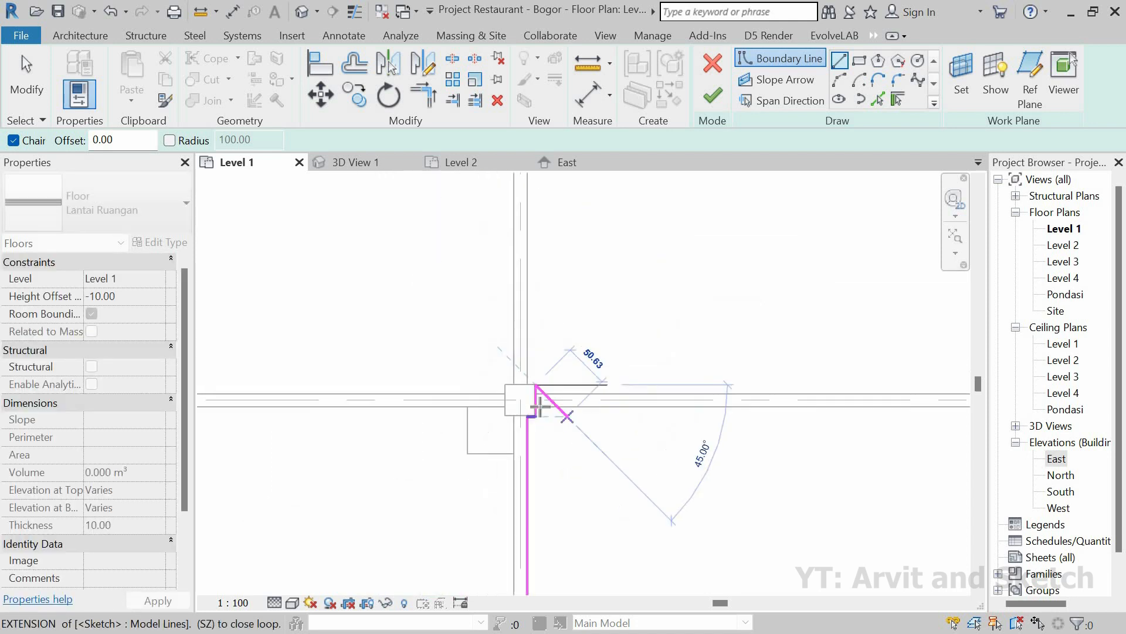
{"action": "scroll", "coordinate": [538, 399], "scroll_direction": "up", "scroll_amount": 4}
{"action": "scroll", "coordinate": [539, 392], "scroll_direction": "up", "scroll_amount": 4}
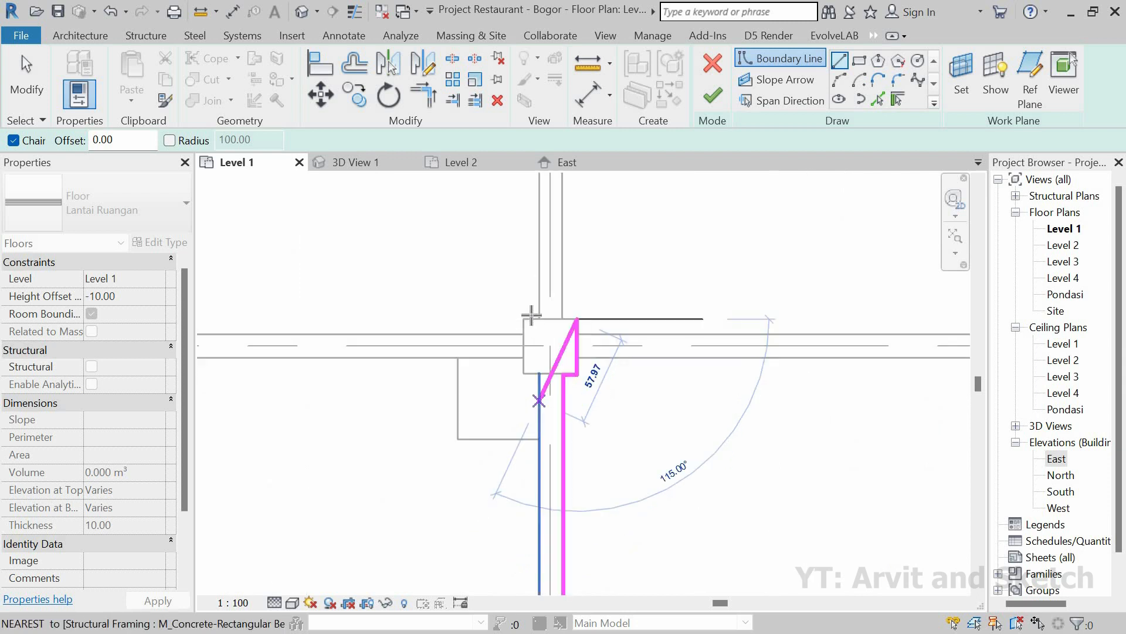
{"action": "left_click", "coordinate": [509, 245]}
{"action": "left_click", "coordinate": [508, 275]}
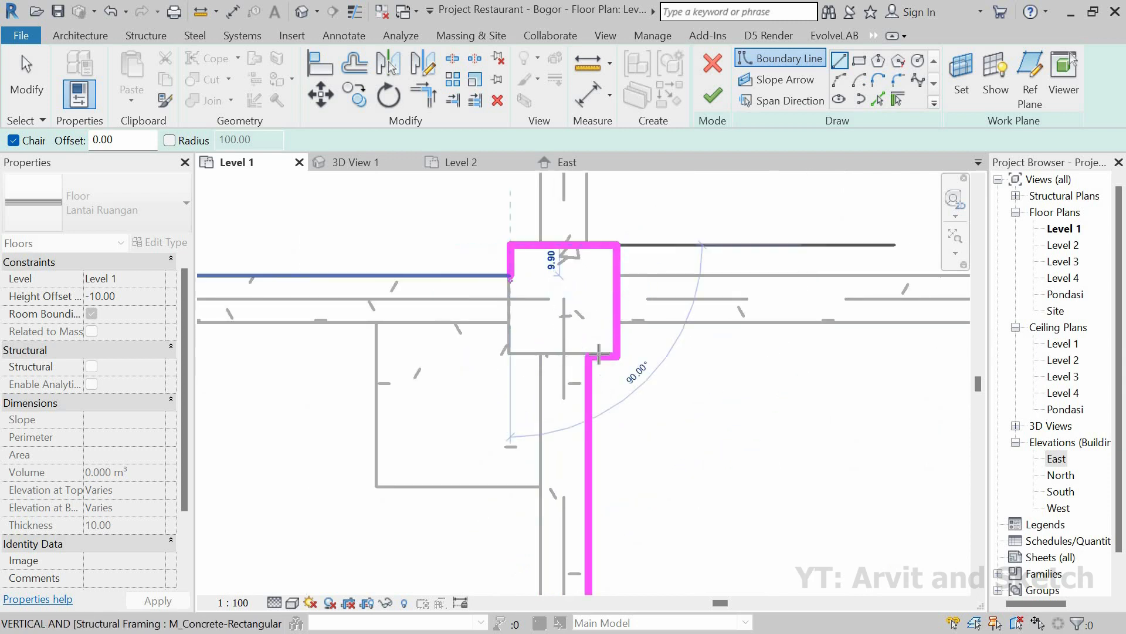
Draw the floor boundary along the grid 3 beam to the grid 11 corner column and around its inner corner to the grid 11 beam.
{"action": "scroll", "coordinate": [597, 354], "scroll_direction": "down", "scroll_amount": 4}
{"action": "middle_click_drag", "start_coordinate": [623, 418], "coordinate": [926, 468]}
{"action": "scroll", "coordinate": [925, 468], "scroll_direction": "down", "scroll_amount": 2}
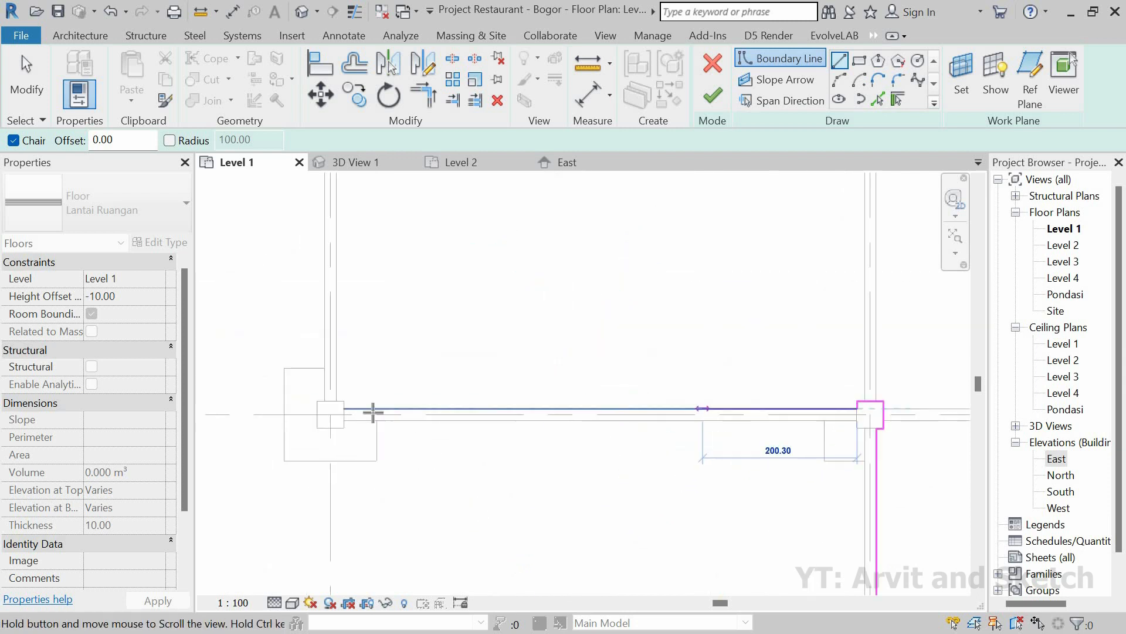
{"action": "left_click", "coordinate": [342, 410]}
{"action": "scroll", "coordinate": [339, 408], "scroll_direction": "up", "scroll_amount": 3}
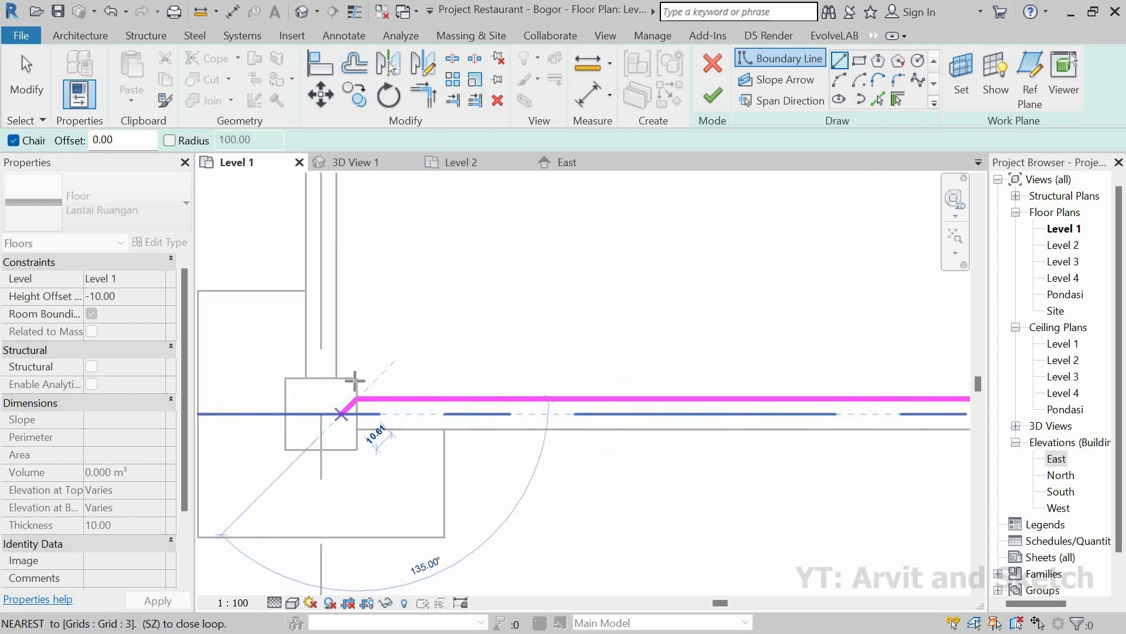
{"action": "left_click", "coordinate": [355, 379]}
{"action": "left_click", "coordinate": [338, 378]}
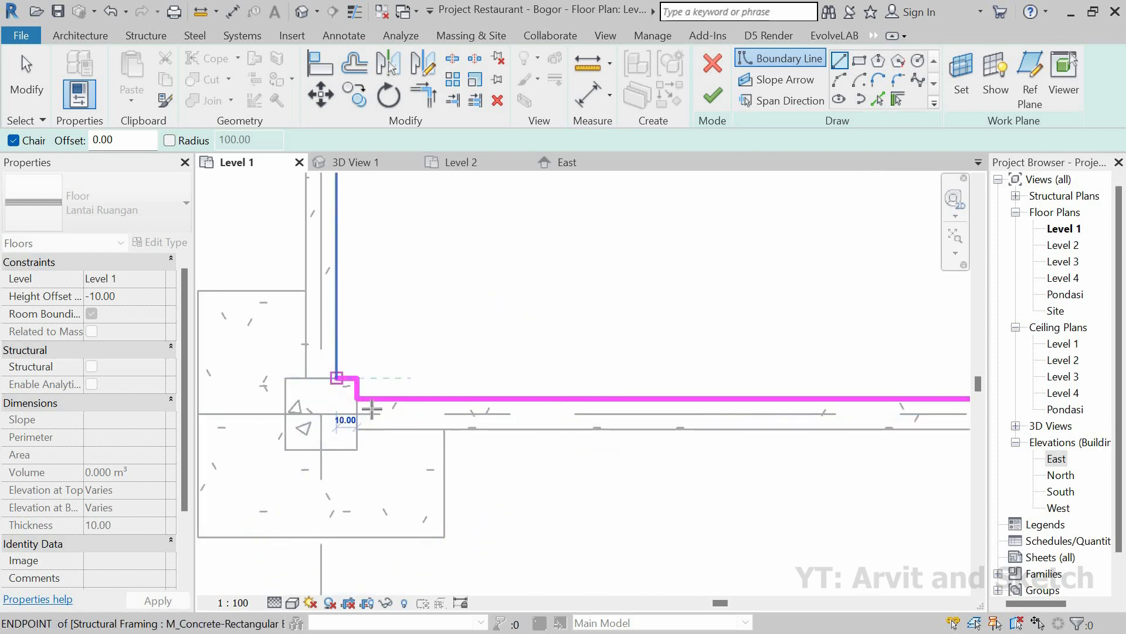
Continue the floor boundary along the grid 11 beam to the grid 4 column and around its inward-projecting part.
{"action": "scroll", "coordinate": [380, 404], "scroll_direction": "down", "scroll_amount": 5}
{"action": "scroll", "coordinate": [364, 305], "scroll_direction": "down", "scroll_amount": 4}
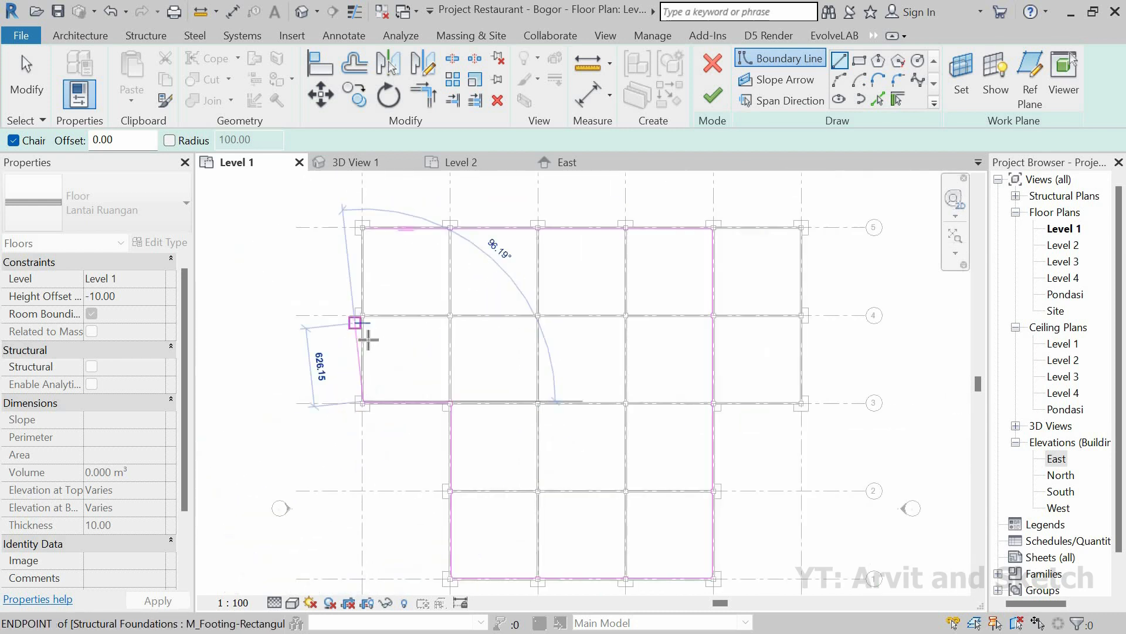
{"action": "scroll", "coordinate": [293, 411], "scroll_direction": "up", "scroll_amount": 7}
{"action": "scroll", "coordinate": [339, 372], "scroll_direction": "up", "scroll_amount": 1}
{"action": "left_click", "coordinate": [263, 433]}
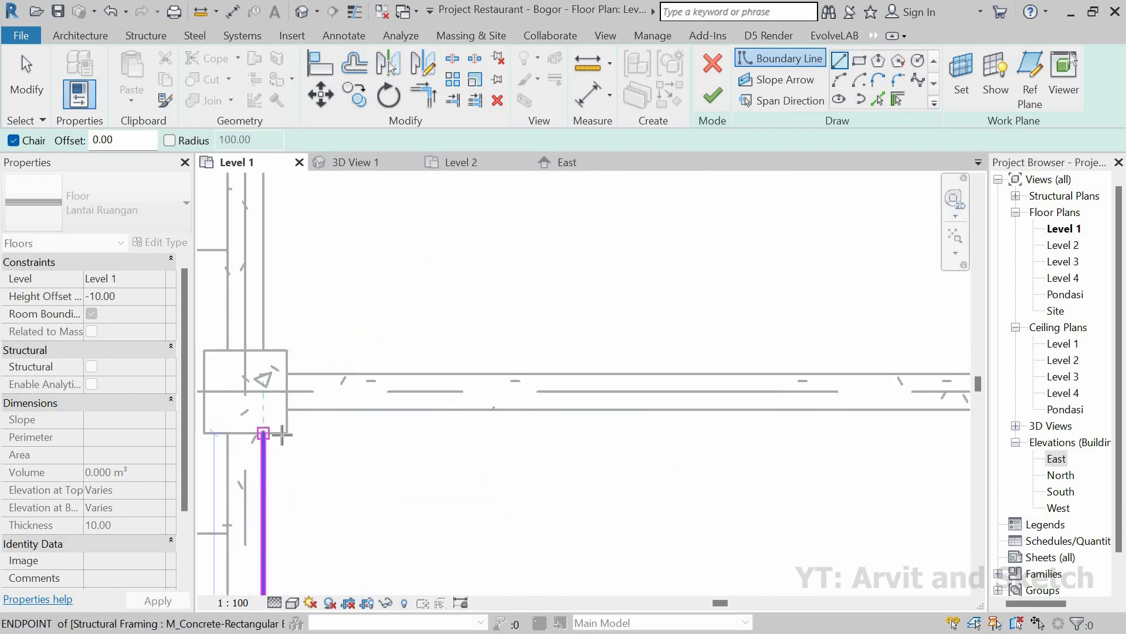
{"action": "left_click", "coordinate": [287, 352]}
{"action": "left_click", "coordinate": [263, 351]}
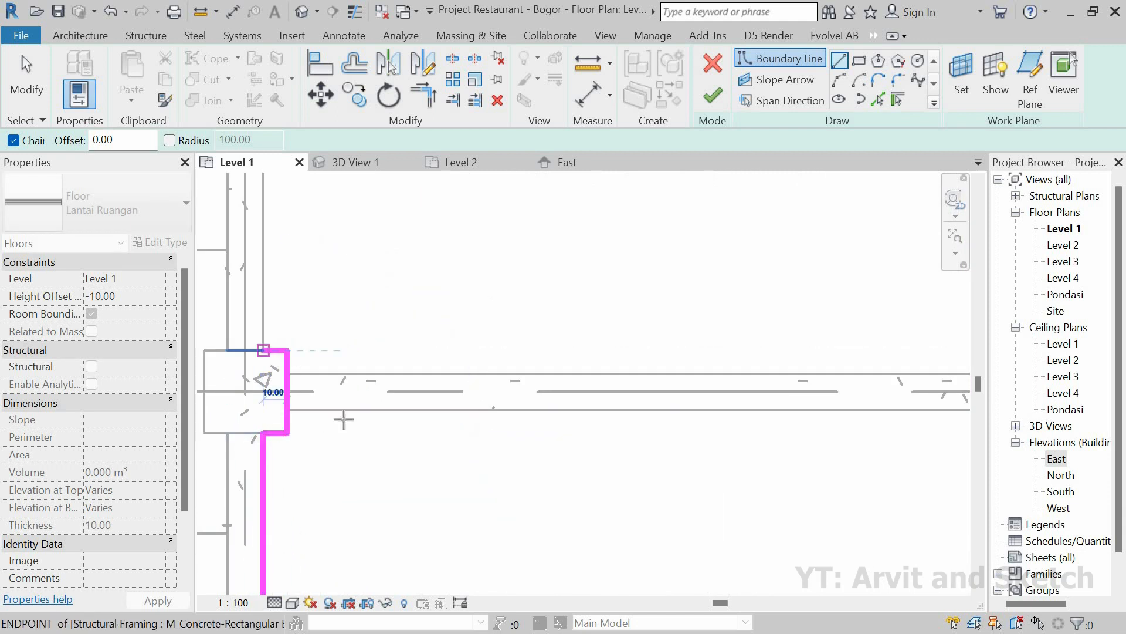
Close the floor boundary around the inner corner of the column at grids 11 and 5, and finish the floor sketch.
{"action": "scroll", "coordinate": [350, 411], "scroll_direction": "down", "scroll_amount": 4}
{"action": "scroll", "coordinate": [353, 405], "scroll_direction": "down", "scroll_amount": 2}
{"action": "middle_click_drag", "start_coordinate": [327, 195], "coordinate": [329, 339]}
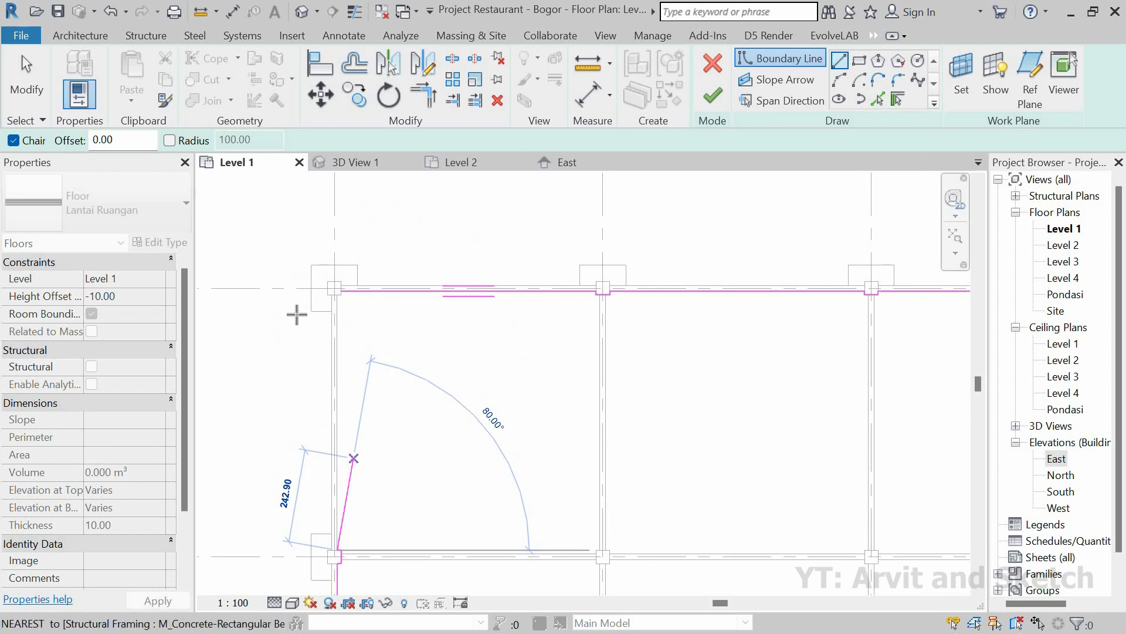
{"action": "scroll", "coordinate": [328, 337], "scroll_direction": "up", "scroll_amount": 3}
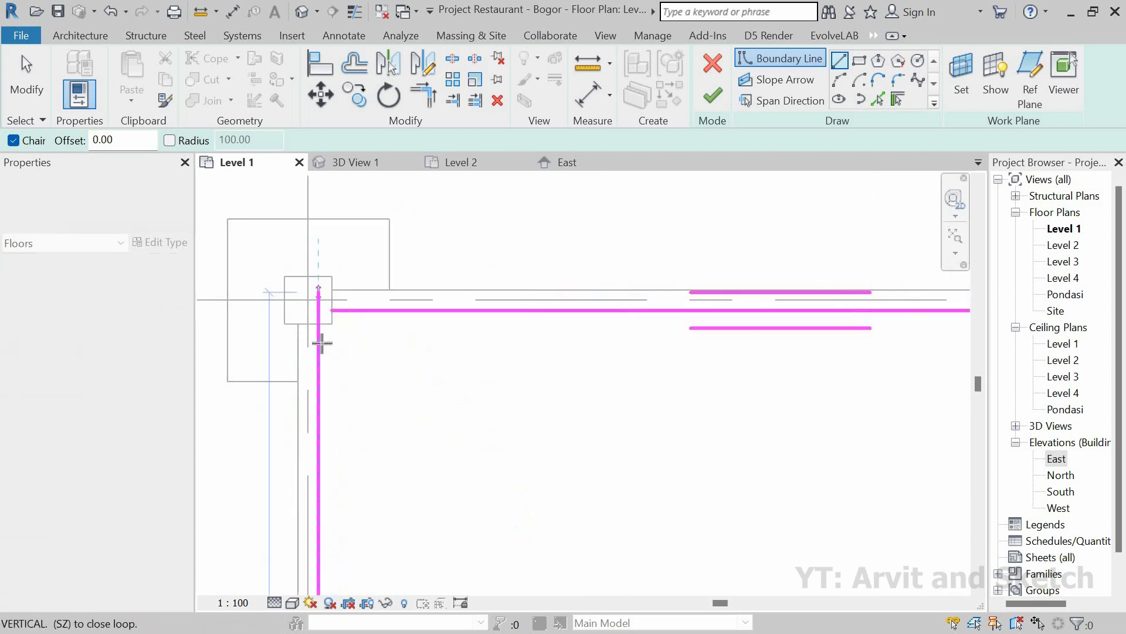
{"action": "left_click", "coordinate": [333, 339]}
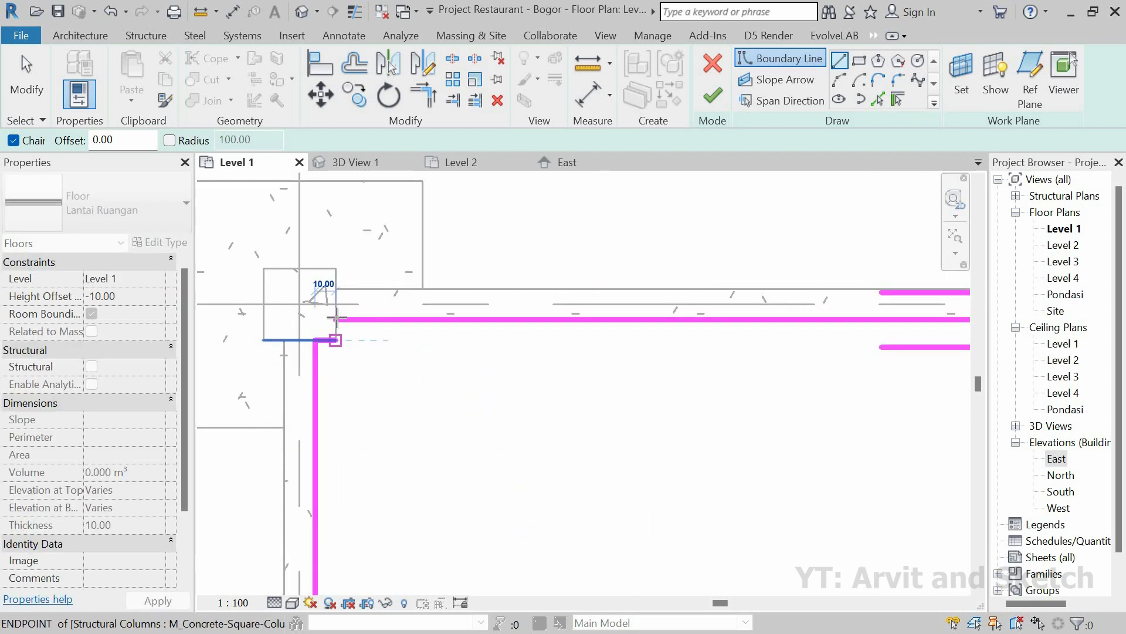
{"action": "left_click", "coordinate": [336, 318]}
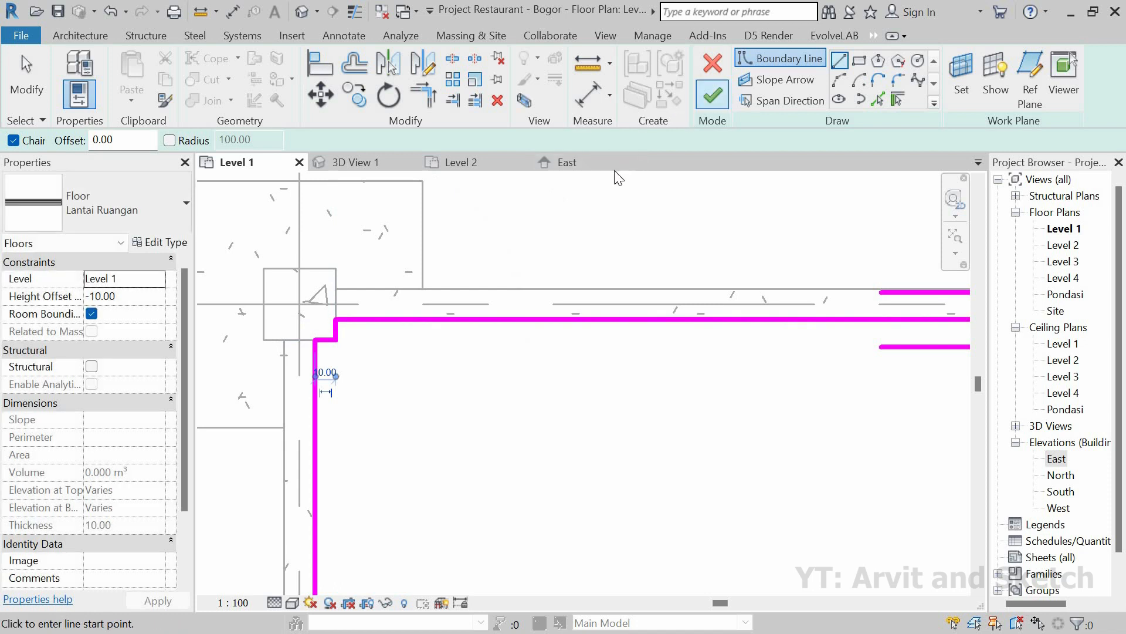
{"action": "scroll", "coordinate": [489, 232], "scroll_direction": "down", "scroll_amount": 2}
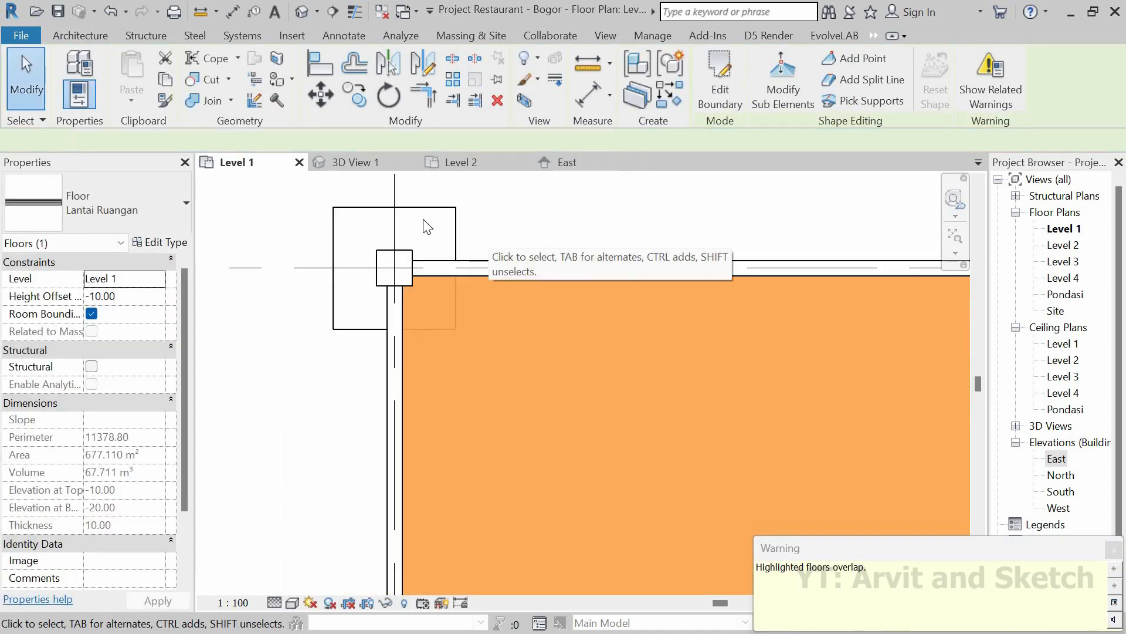
{"action": "scroll", "coordinate": [427, 227], "scroll_direction": "down", "scroll_amount": 4}
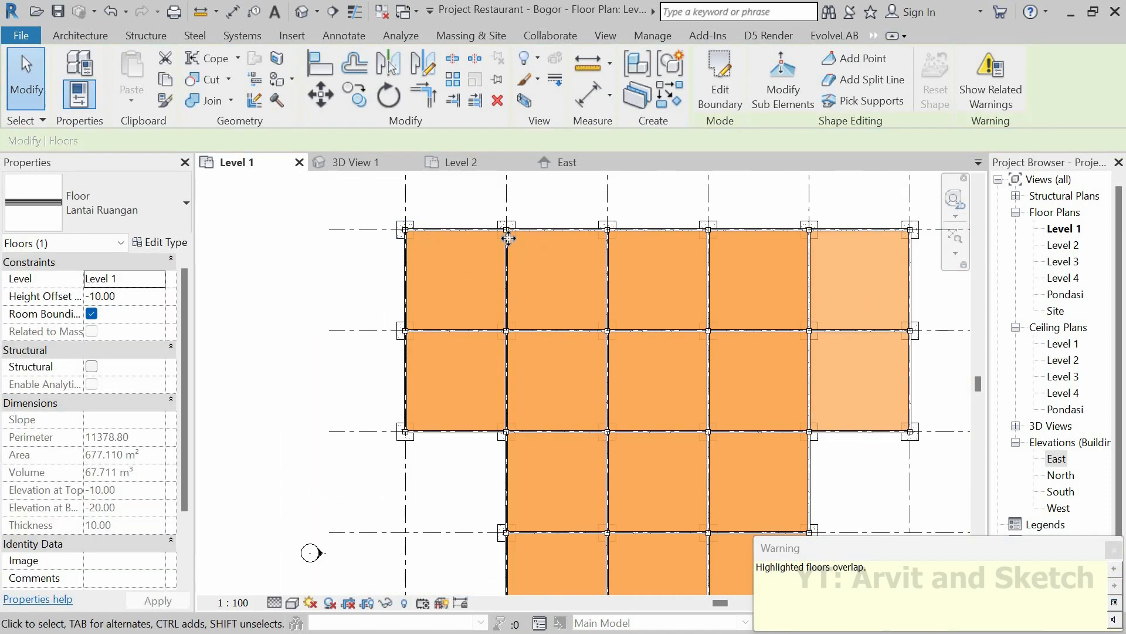
{"action": "scroll", "coordinate": [508, 238], "scroll_direction": "down", "scroll_amount": 2}
{"action": "left_click", "coordinate": [629, 346]}
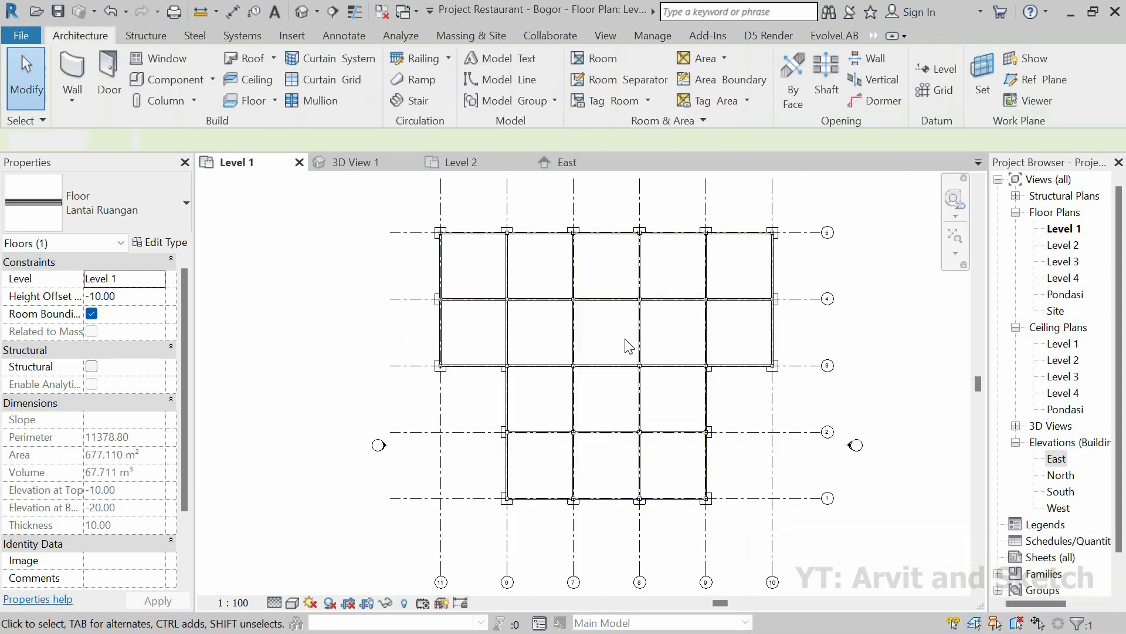
In 3D View 1, set the Lantai Ruangan floor's height offset from Level 1 to 0.00.
{"action": "left_click", "coordinate": [369, 159]}
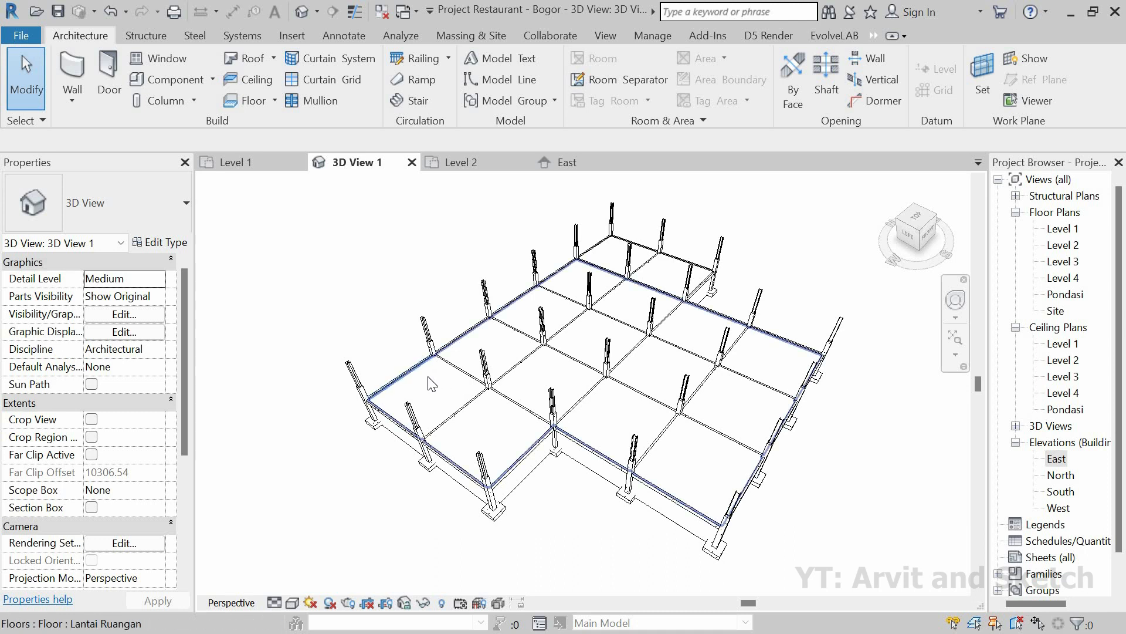
{"action": "left_click", "coordinate": [635, 290]}
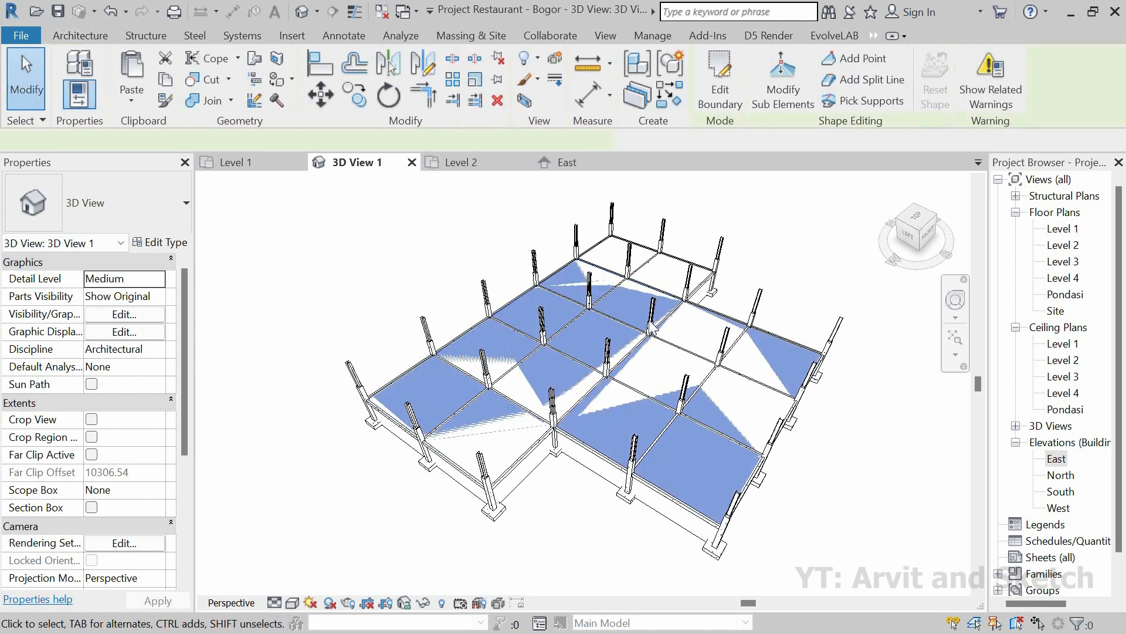
{"action": "scroll", "coordinate": [642, 293], "scroll_direction": "up", "scroll_amount": 2}
{"action": "middle_click_drag", "start_coordinate": [525, 397], "coordinate": [454, 340]}
{"action": "scroll", "coordinate": [826, 332], "scroll_direction": "up", "scroll_amount": 4}
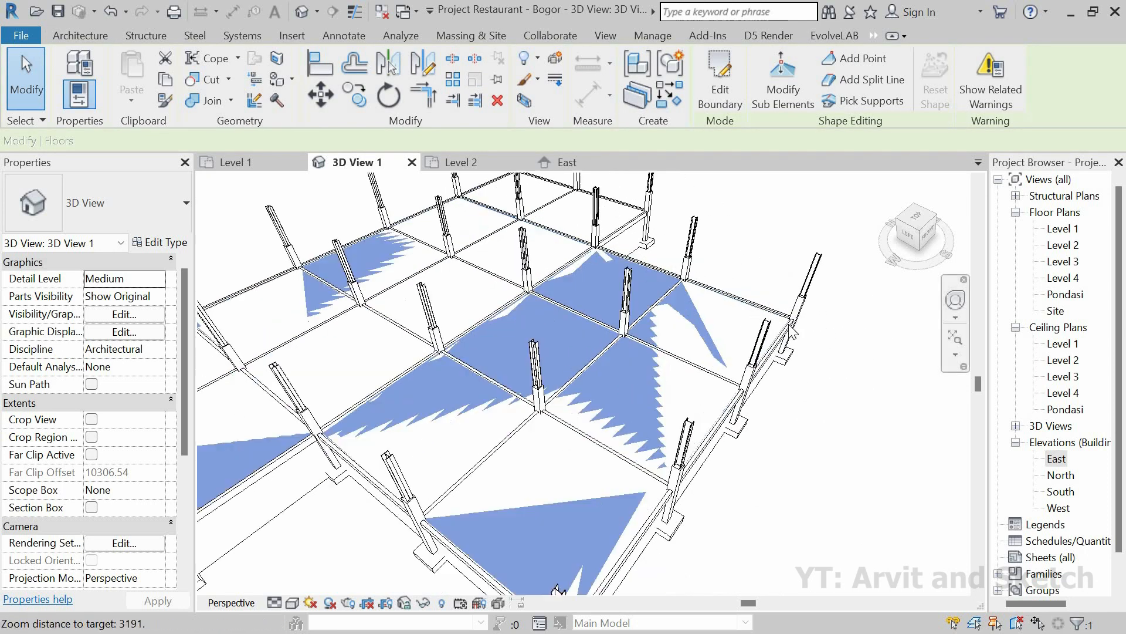
{"action": "scroll", "coordinate": [612, 272], "scroll_direction": "up", "scroll_amount": 4}
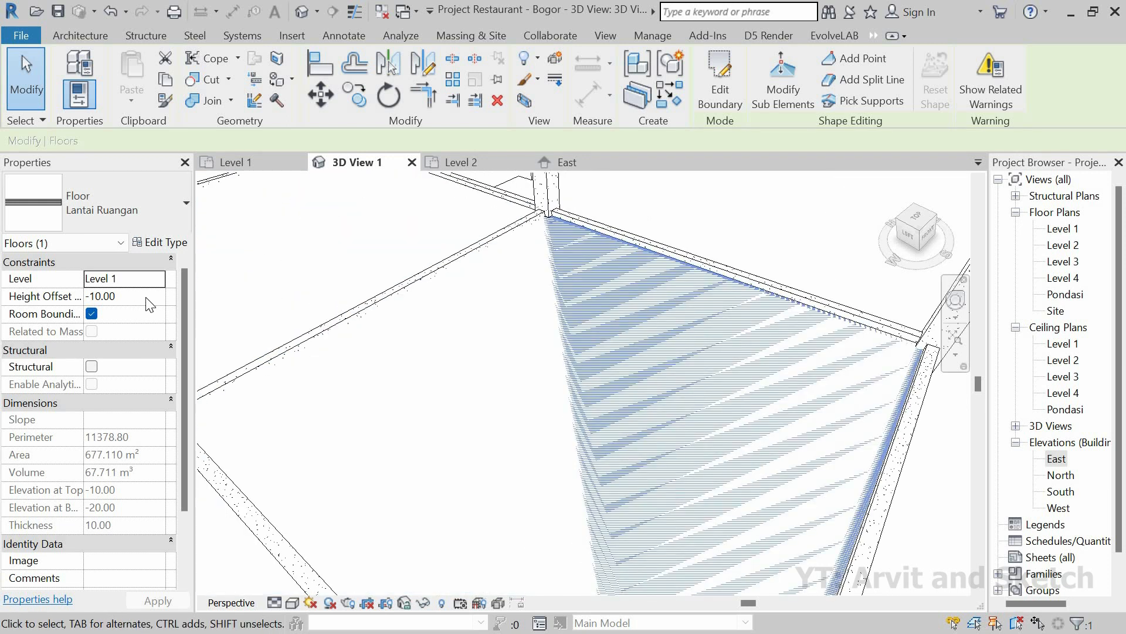
{"action": "left_click", "coordinate": [143, 299]}
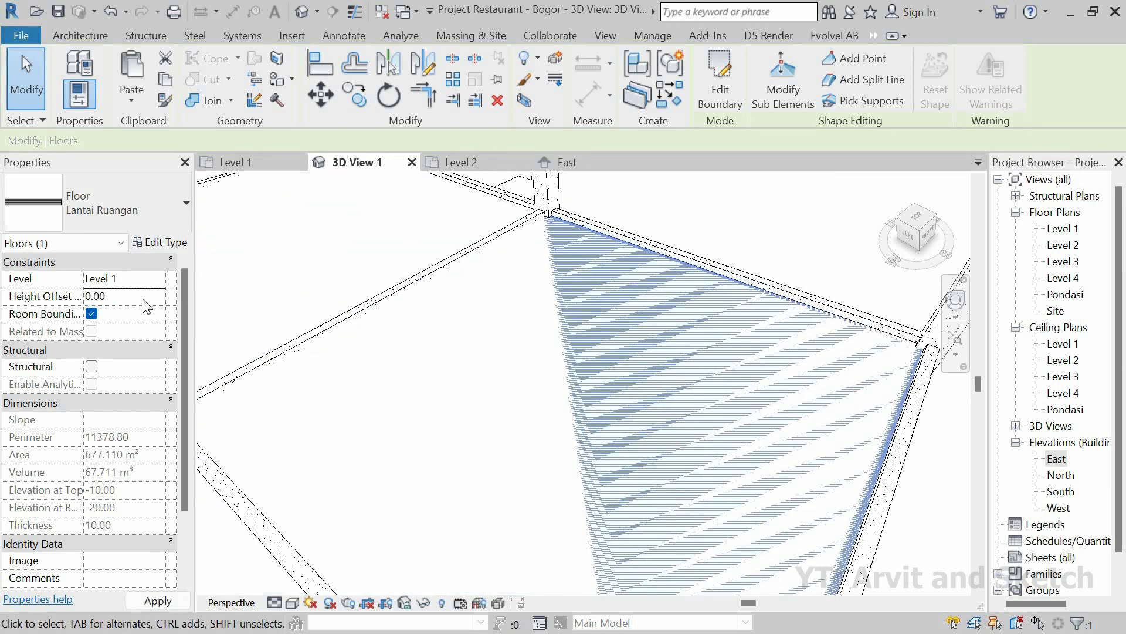
{"action": "scroll", "coordinate": [754, 252], "scroll_direction": "down", "scroll_amount": 3}
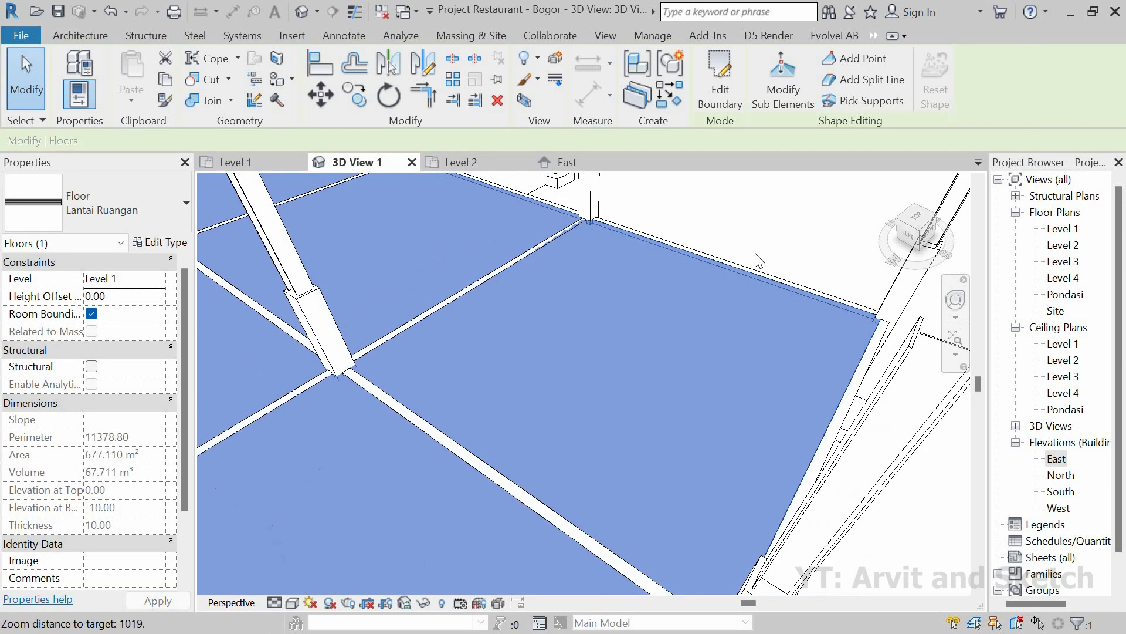
{"action": "scroll", "coordinate": [755, 253], "scroll_direction": "down", "scroll_amount": 4}
{"action": "key", "text": "Escape"}
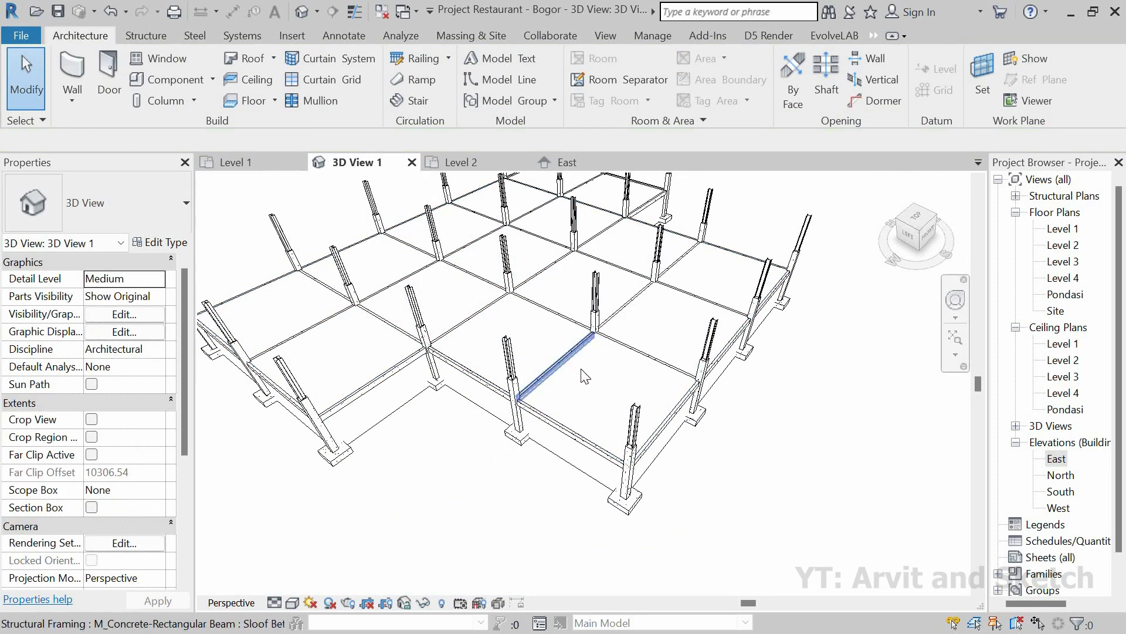
Set the Lantai Ruangan floor's height offset from Level 1 to 2.00.
{"action": "scroll", "coordinate": [656, 370], "scroll_direction": "up", "scroll_amount": 3}
{"action": "scroll", "coordinate": [644, 375], "scroll_direction": "down", "scroll_amount": 3}
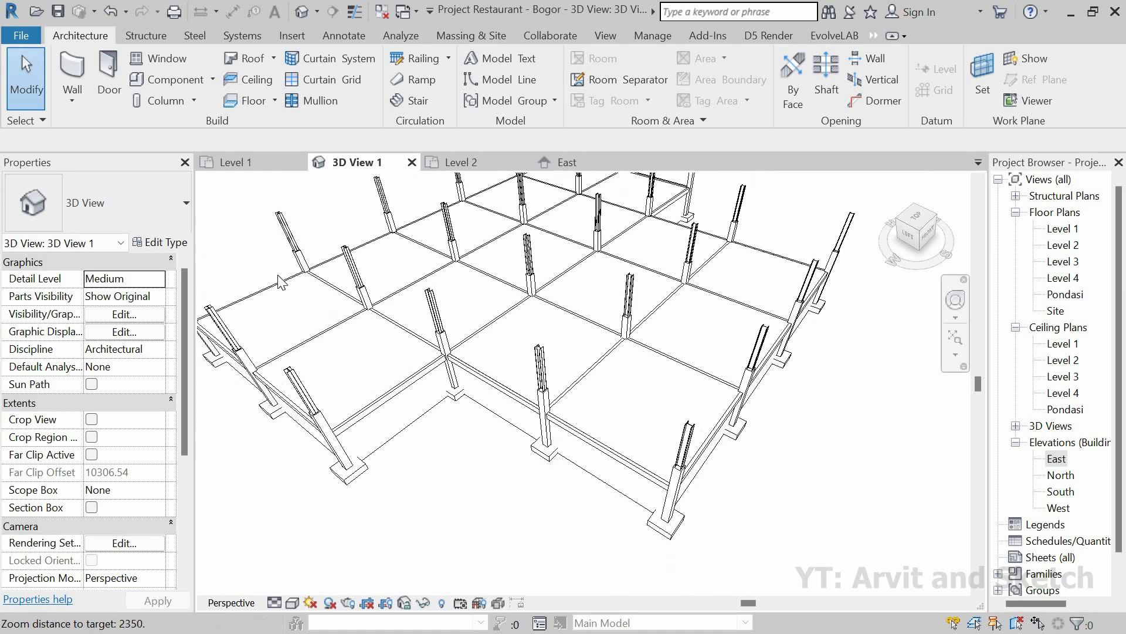
{"action": "left_click", "coordinate": [482, 434]}
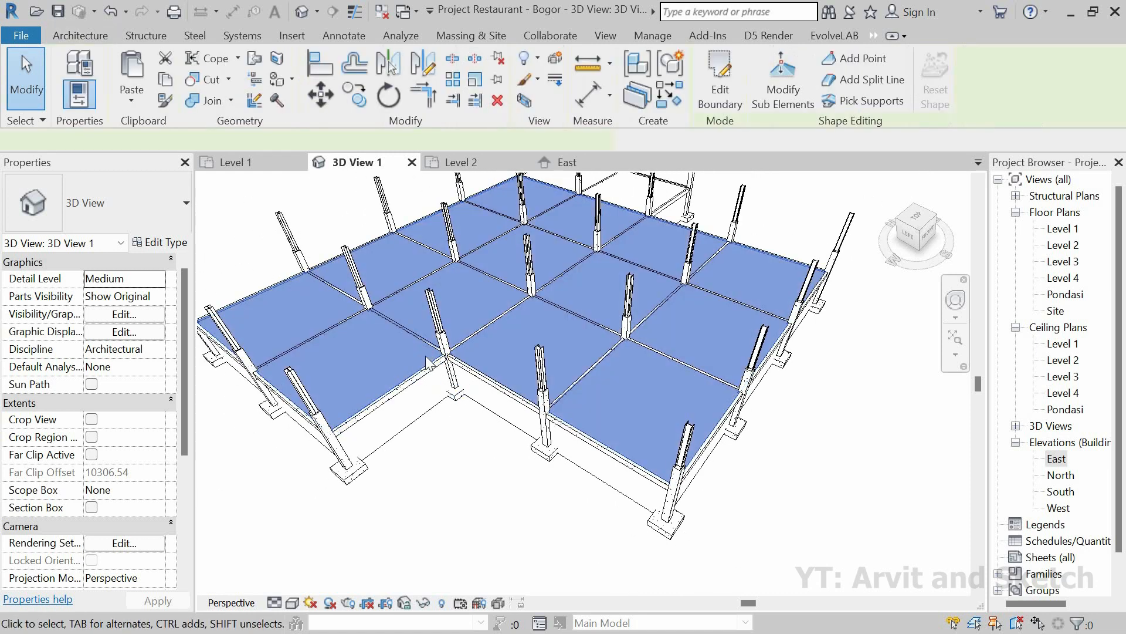
{"action": "scroll", "coordinate": [386, 336], "scroll_direction": "up", "scroll_amount": 5}
{"action": "middle_click_drag", "start_coordinate": [299, 315], "coordinate": [138, 311], "text": "shift"}
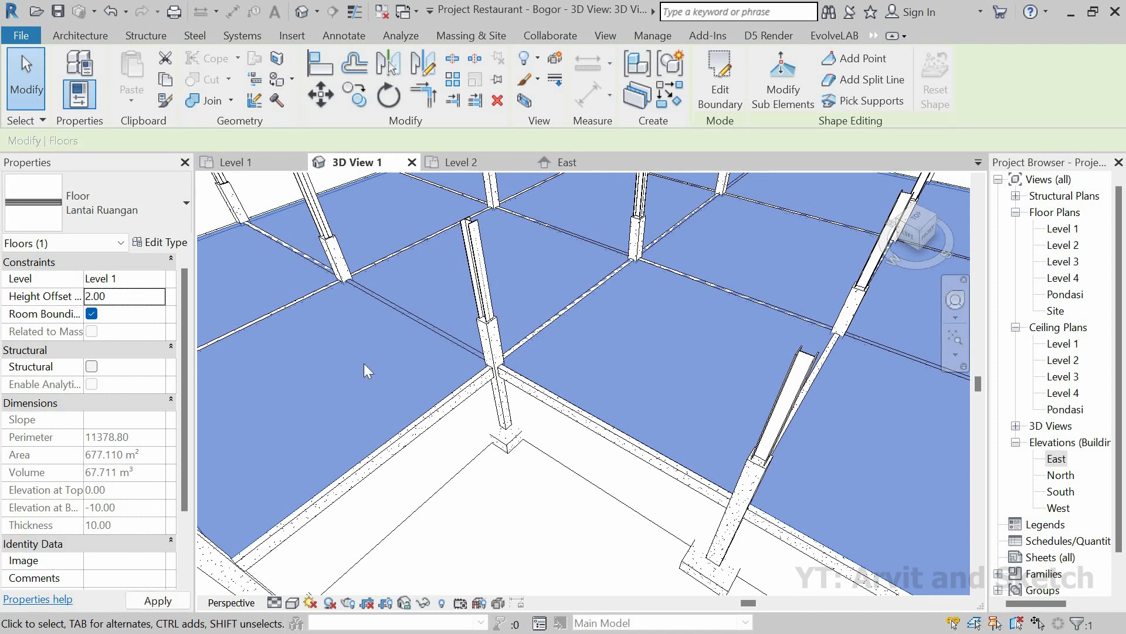
{"action": "key", "text": "Escape"}
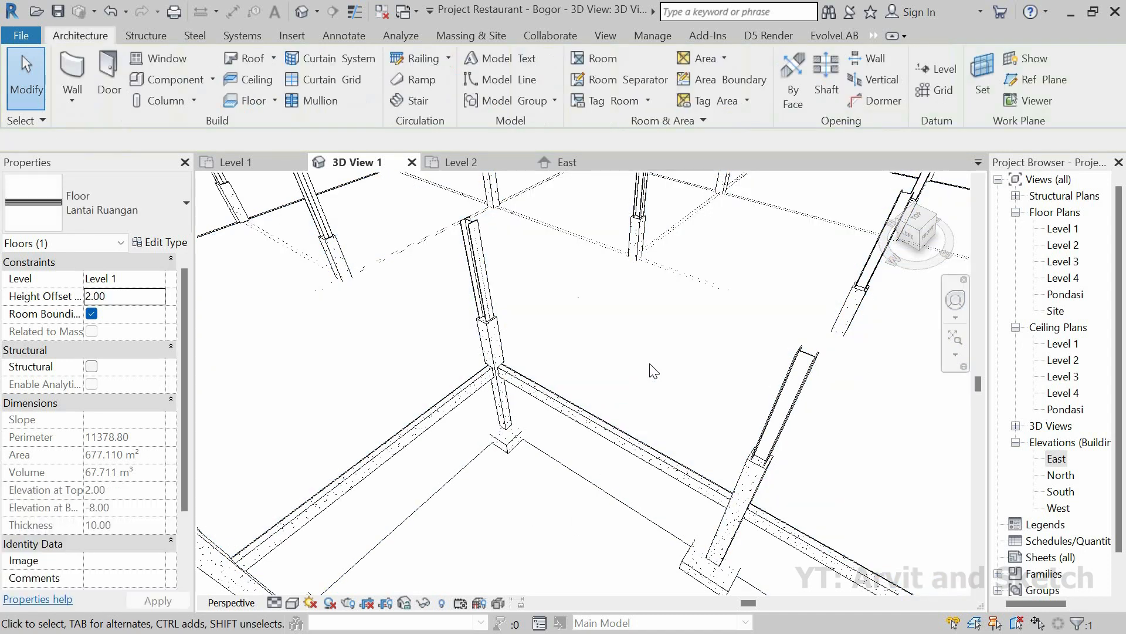
{"action": "scroll", "coordinate": [650, 367], "scroll_direction": "down", "scroll_amount": 1}
{"action": "scroll", "coordinate": [411, 367], "scroll_direction": "down", "scroll_amount": 2}
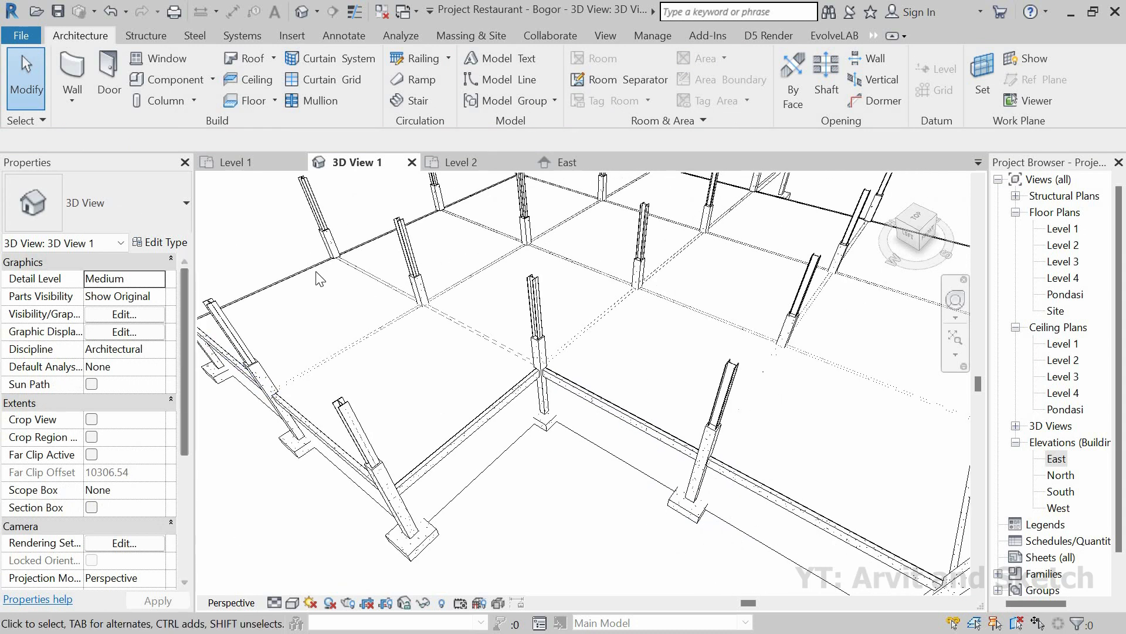
Raise the Lantai Ruangan floor's height offset from Level 1 to 5.00.
{"action": "scroll", "coordinate": [291, 300], "scroll_direction": "up", "scroll_amount": 1}
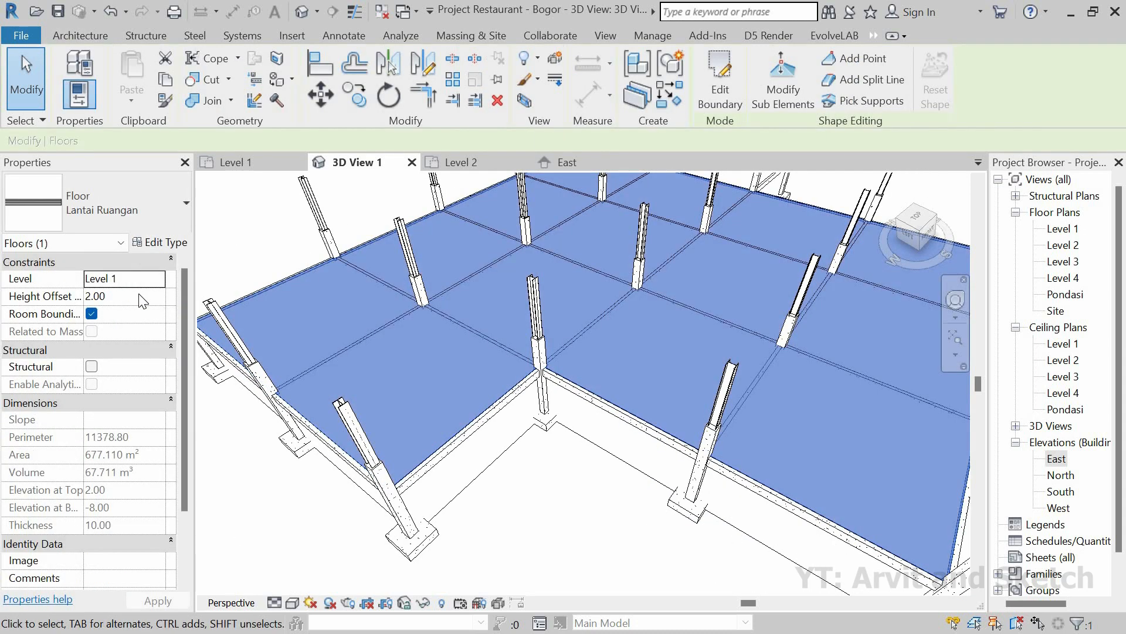
{"action": "key", "text": "Return"}
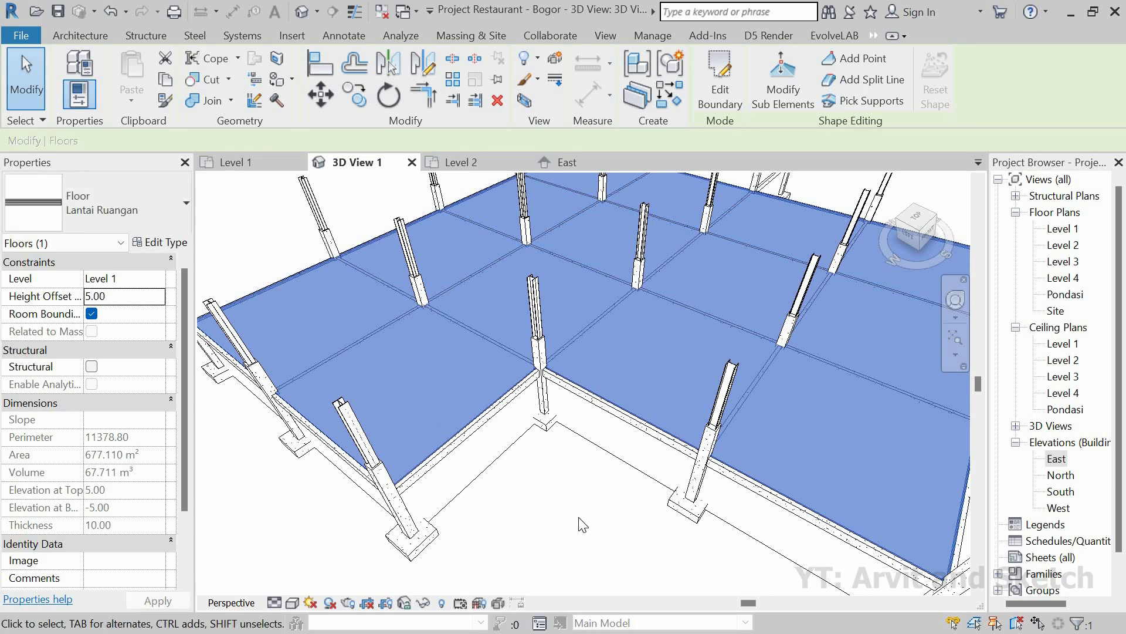
{"action": "left_click", "coordinate": [565, 508]}
{"action": "scroll", "coordinate": [621, 430], "scroll_direction": "down", "scroll_amount": 3}
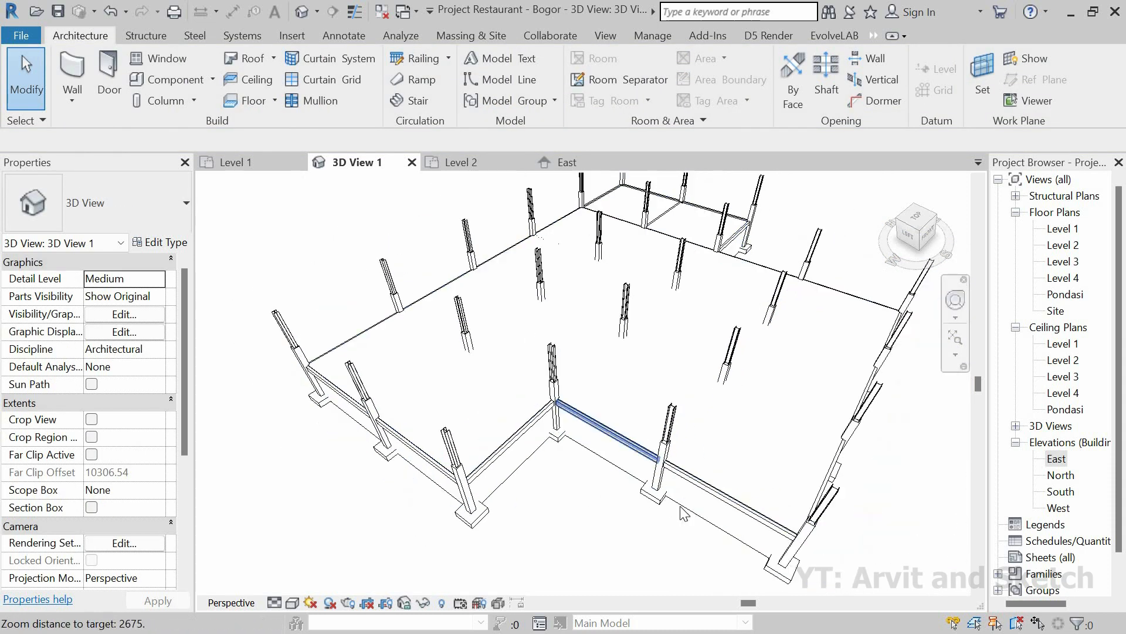
Examine how the raised floor's edge sits against the perimeter beams and the corner column.
{"action": "middle_click_drag", "start_coordinate": [689, 499], "coordinate": [744, 494], "text": "shift"}
{"action": "scroll", "coordinate": [744, 494], "scroll_direction": "up", "scroll_amount": 4}
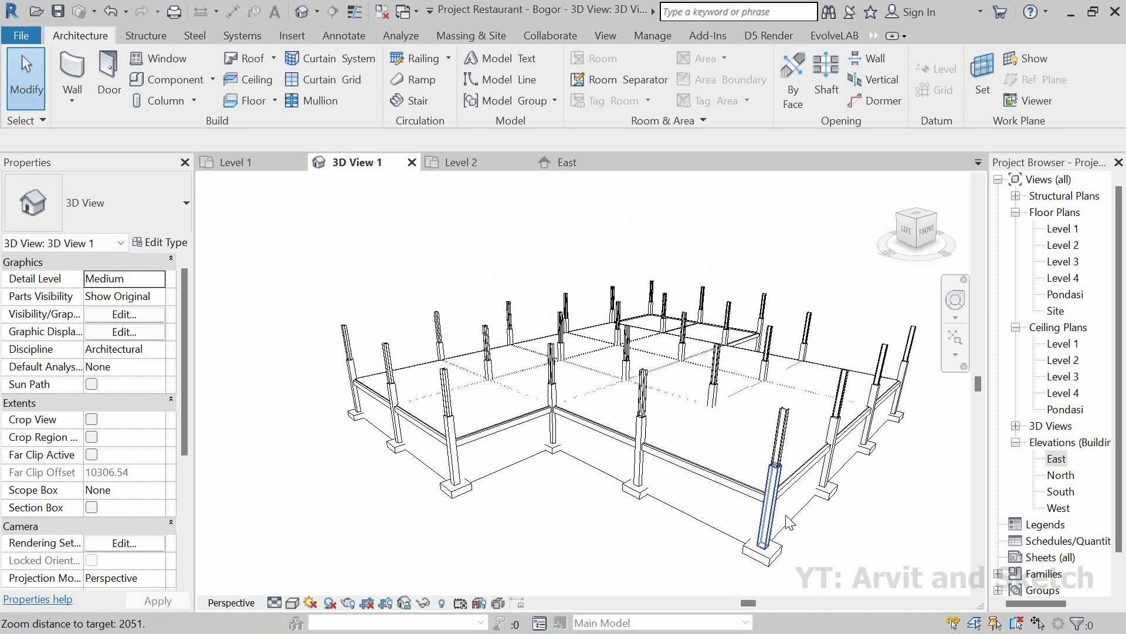
{"action": "scroll", "coordinate": [744, 494], "scroll_direction": "up", "scroll_amount": 5}
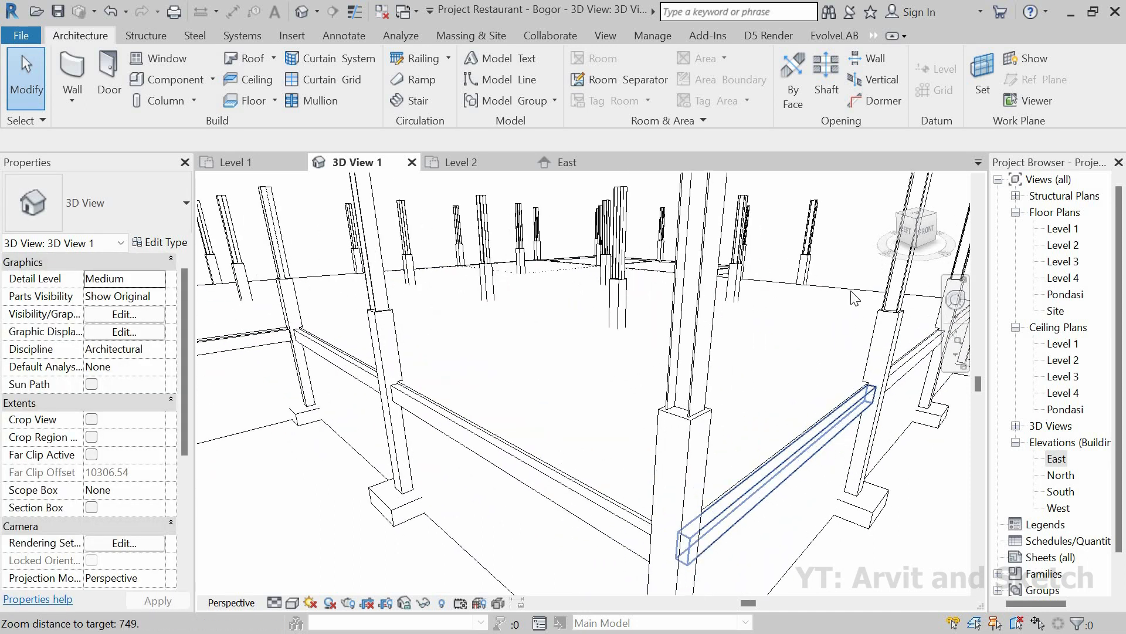
{"action": "left_click", "coordinate": [800, 440]}
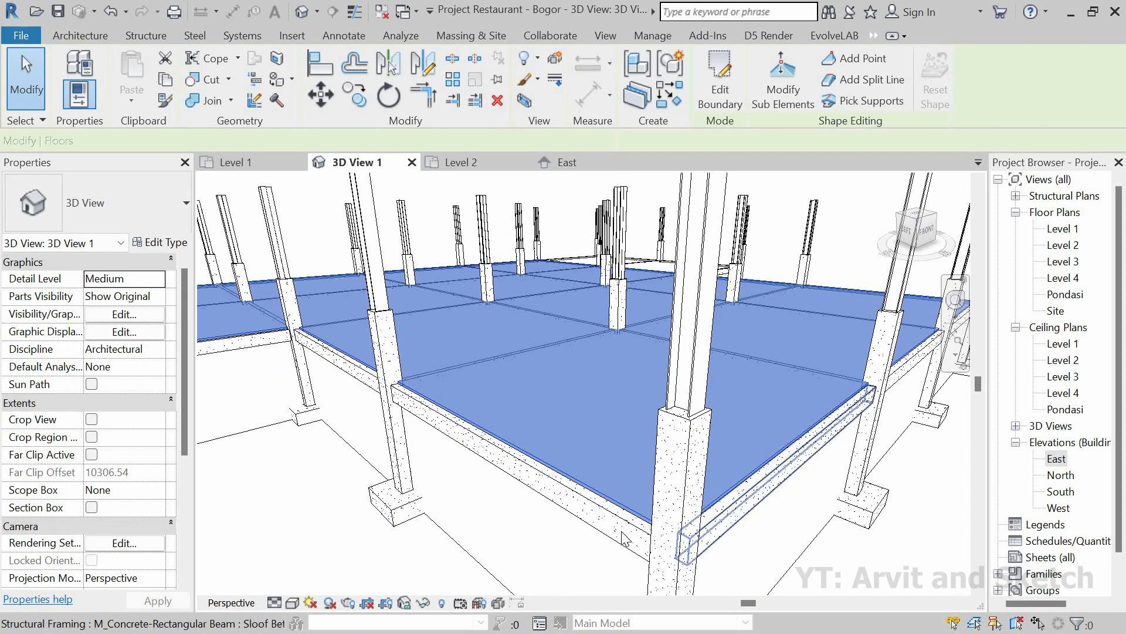
{"action": "scroll", "coordinate": [649, 547], "scroll_direction": "up", "scroll_amount": 3}
{"action": "middle_click_drag", "start_coordinate": [650, 547], "coordinate": [668, 546]}
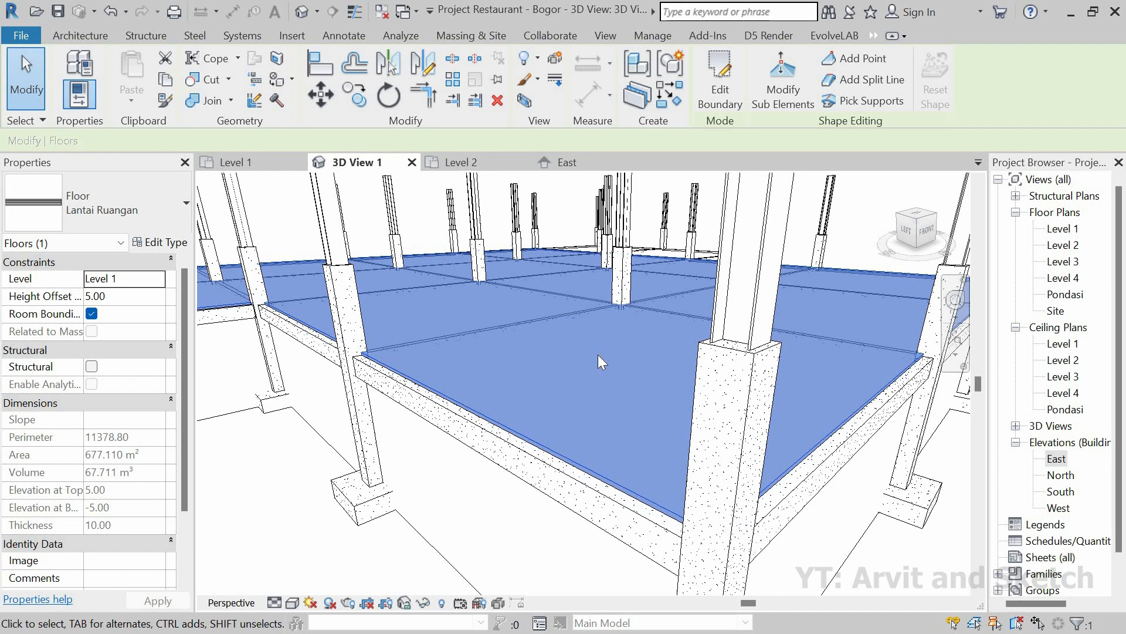
{"action": "scroll", "coordinate": [597, 354], "scroll_direction": "down", "scroll_amount": 2}
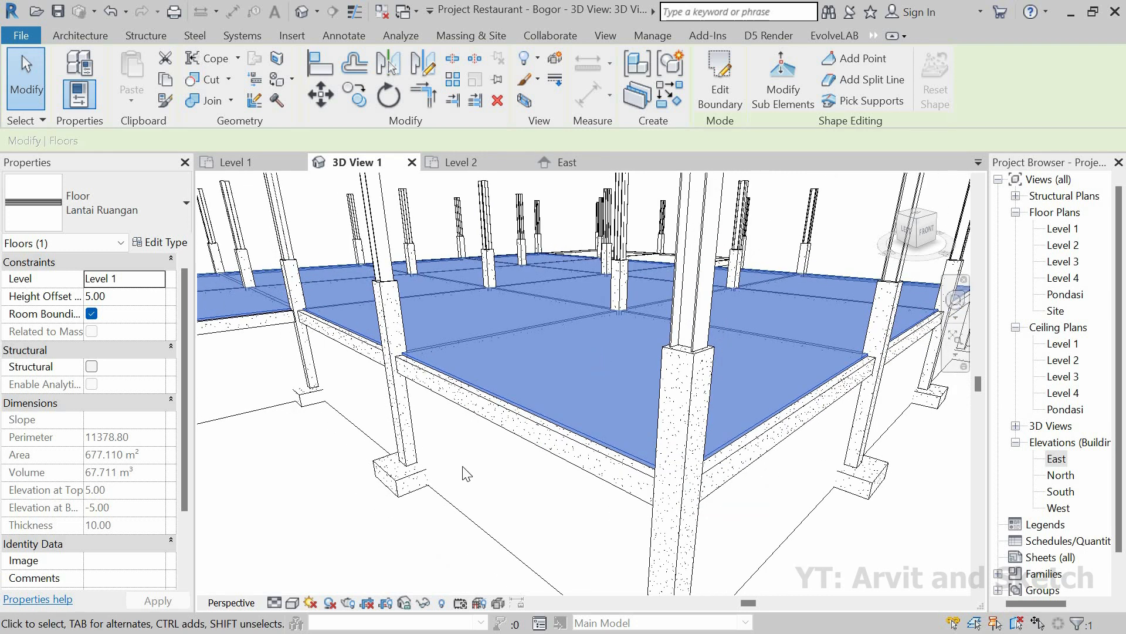
{"action": "left_click", "coordinate": [328, 496]}
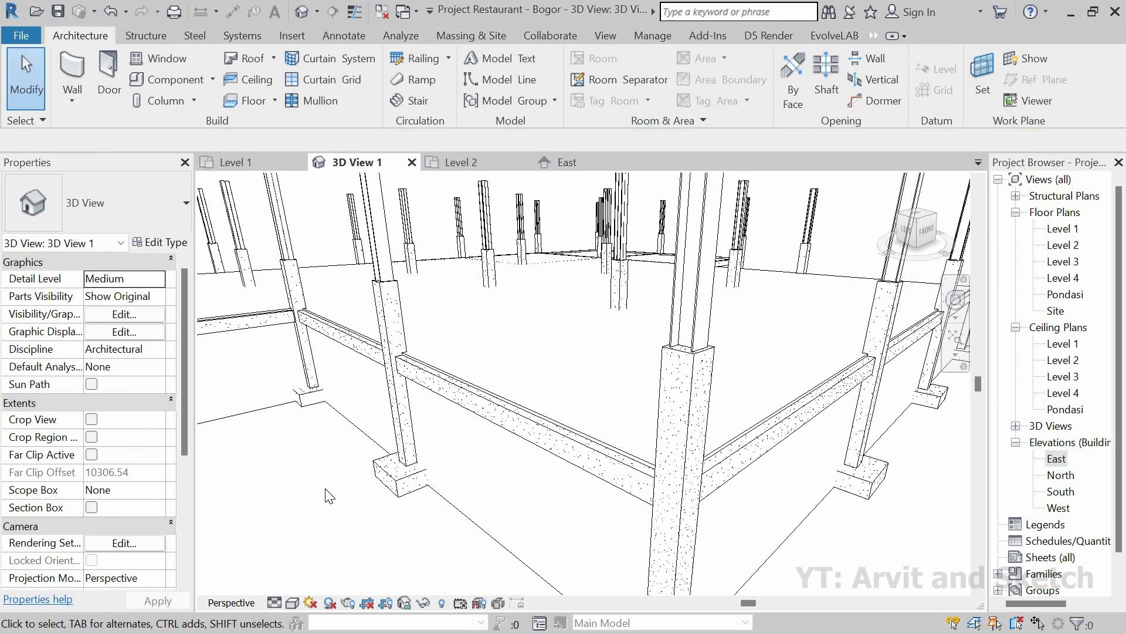
{"action": "middle_click_drag", "start_coordinate": [326, 489], "coordinate": [335, 466], "text": "shift"}
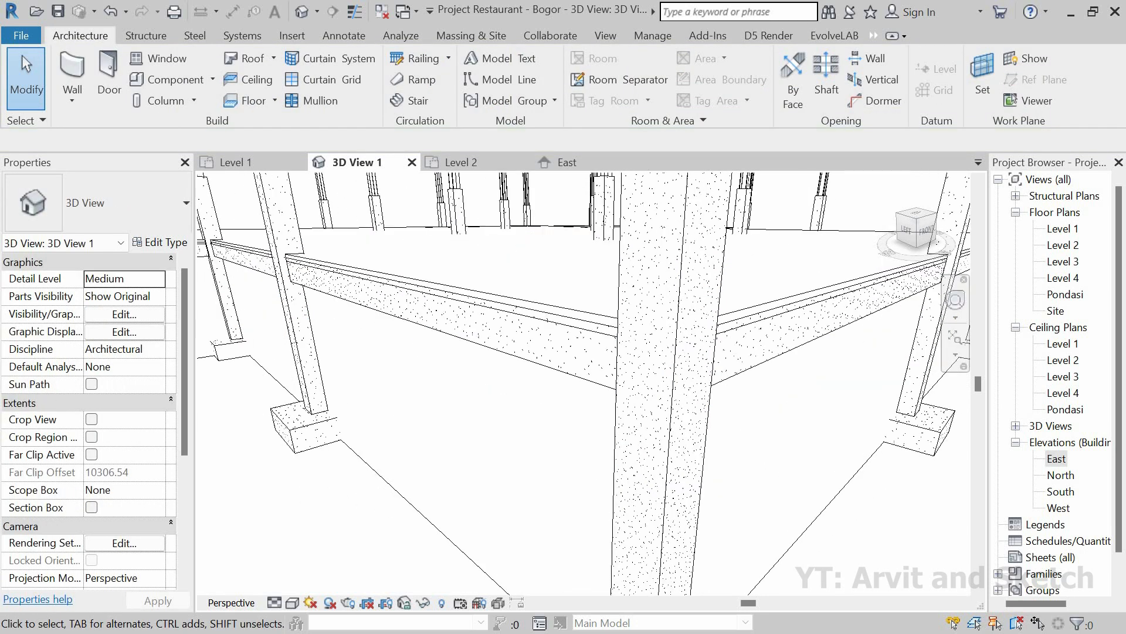
Review the floor's boundary sketch and the layer structure of its Lantai Ruangan type.
{"action": "left_click", "coordinate": [600, 308]}
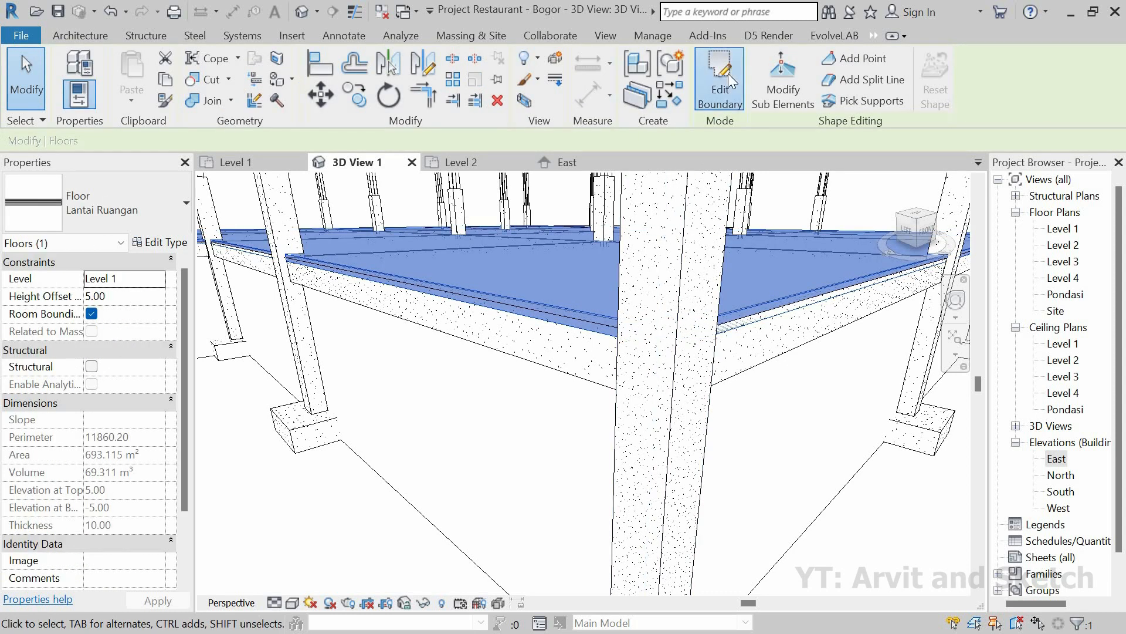
{"action": "left_click", "coordinate": [712, 65]}
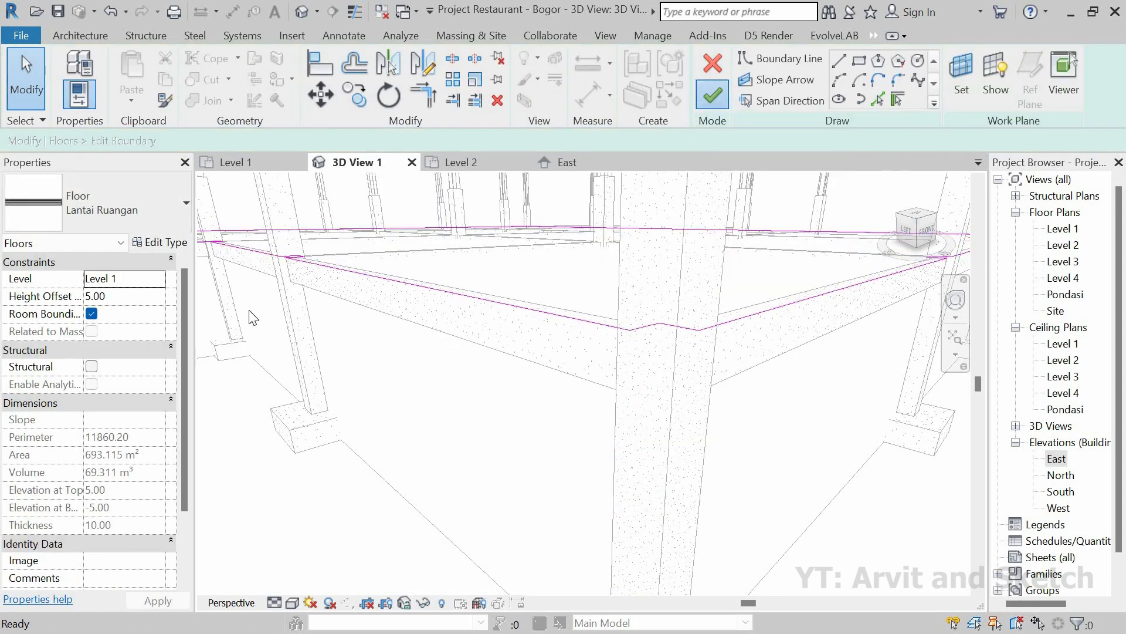
{"action": "left_click", "coordinate": [160, 243]}
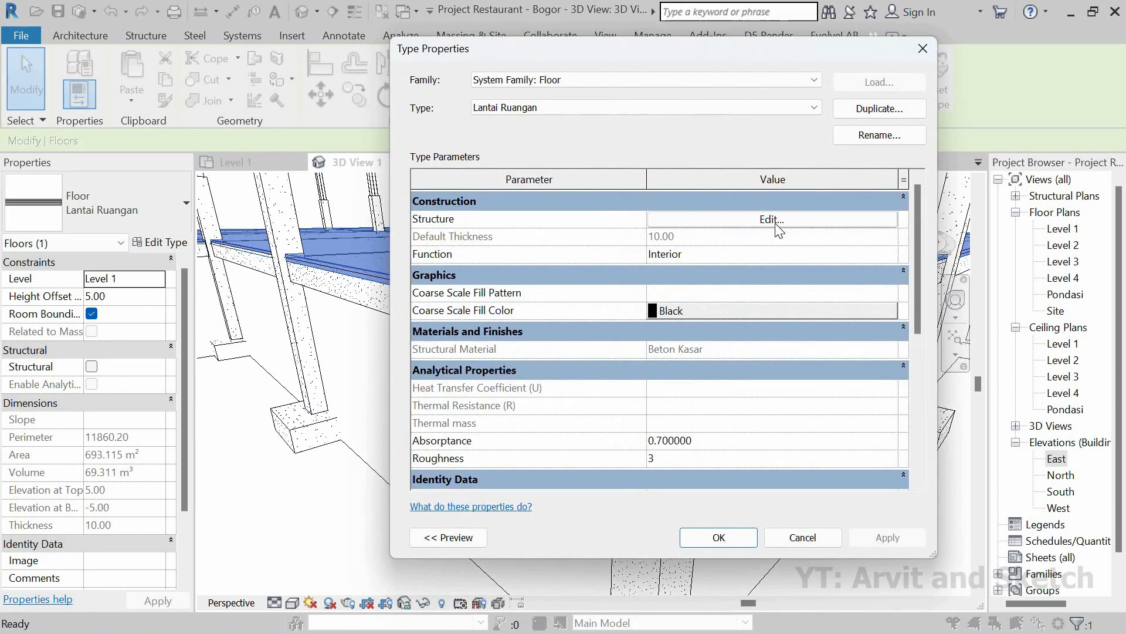
{"action": "left_click", "coordinate": [776, 227]}
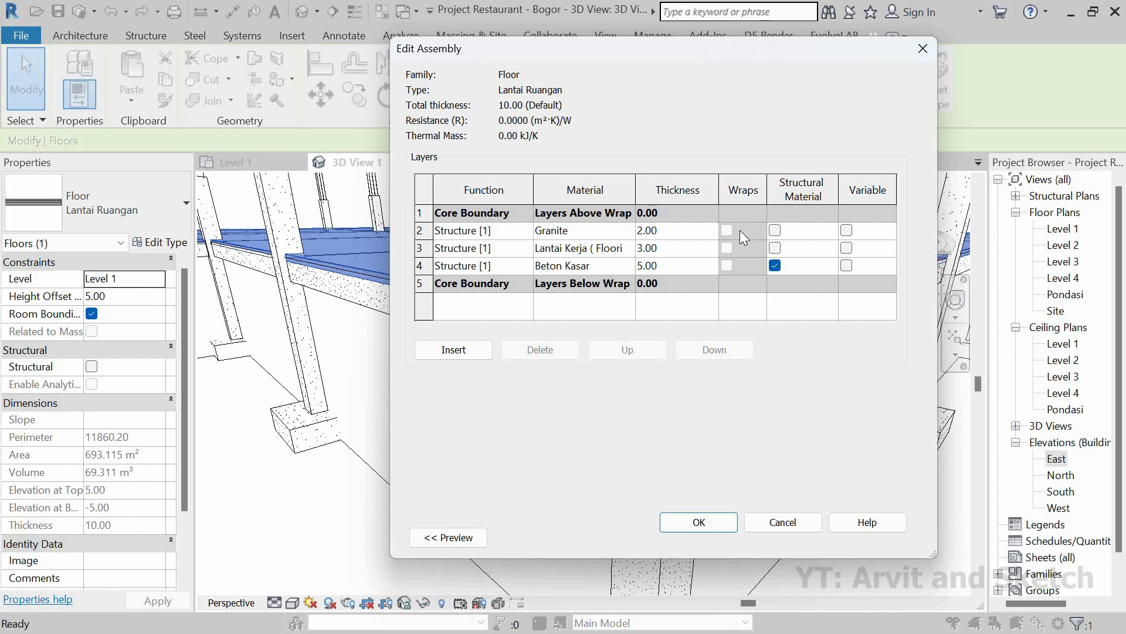
{"action": "left_click", "coordinate": [769, 518]}
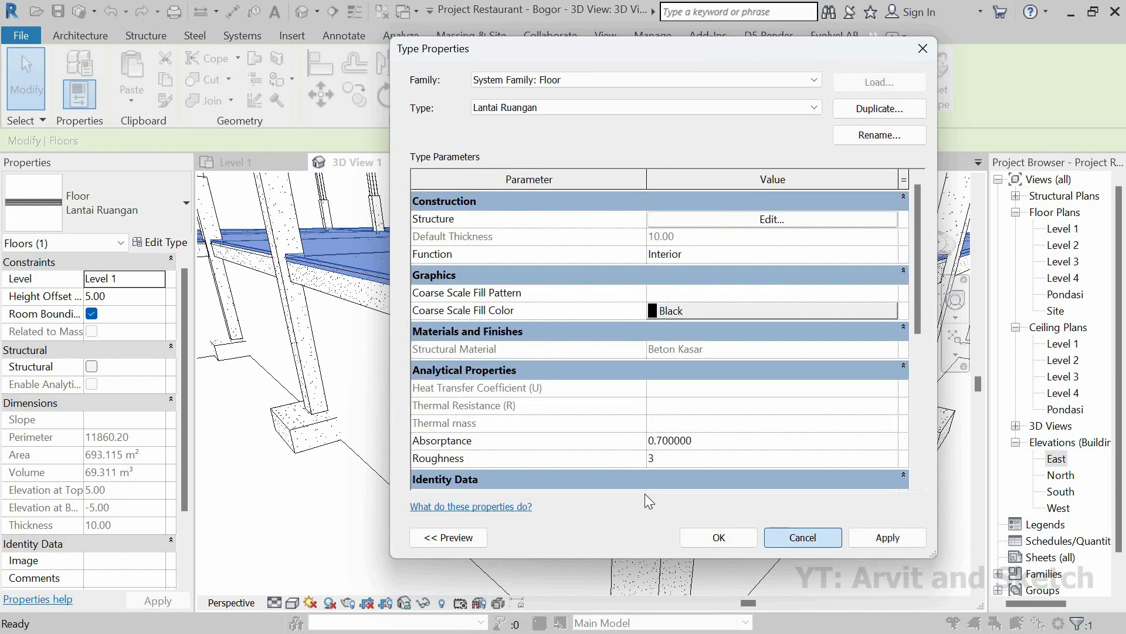
{"action": "left_click", "coordinate": [717, 536]}
{"action": "key", "text": "Return"}
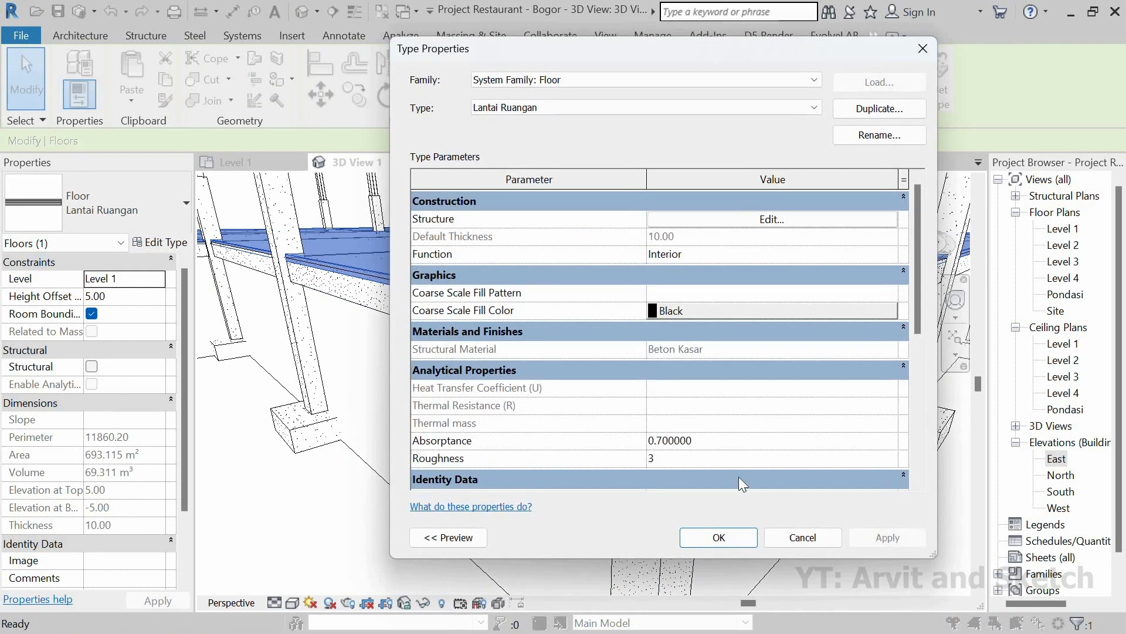
{"action": "key", "text": "Return"}
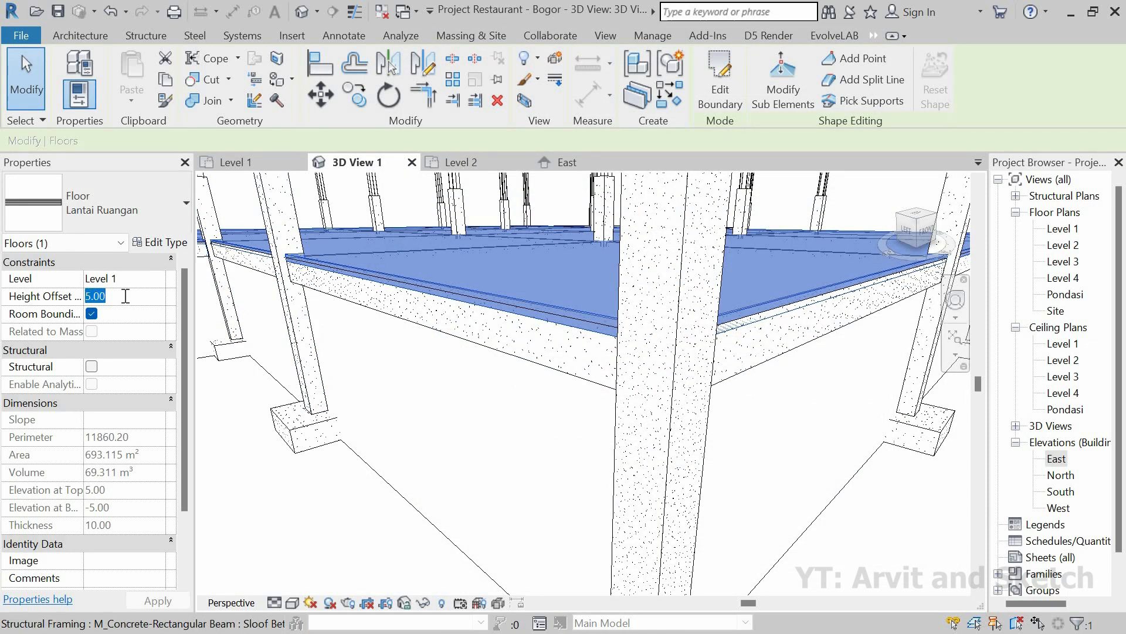
Set the Lantai Ruangan floor's height offset to 10.00 and check its edge above the corner beams.
{"action": "key", "text": "Return"}
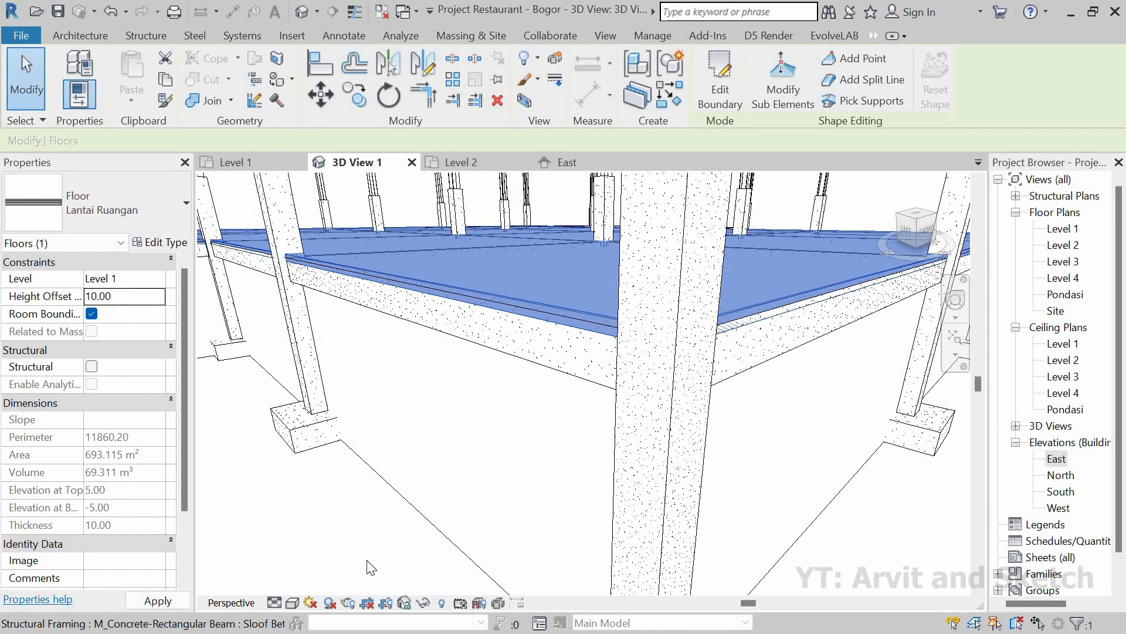
{"action": "middle_click_drag", "start_coordinate": [697, 313], "coordinate": [483, 322]}
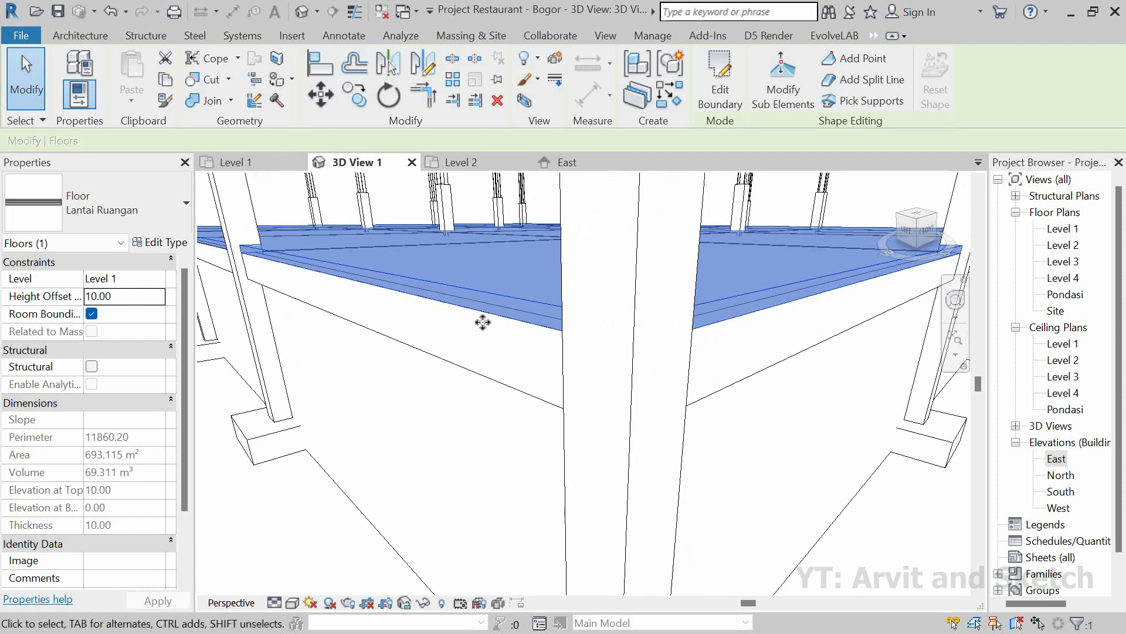
{"action": "scroll", "coordinate": [487, 364], "scroll_direction": "up", "scroll_amount": 1}
{"action": "scroll", "coordinate": [286, 507], "scroll_direction": "down", "scroll_amount": 3}
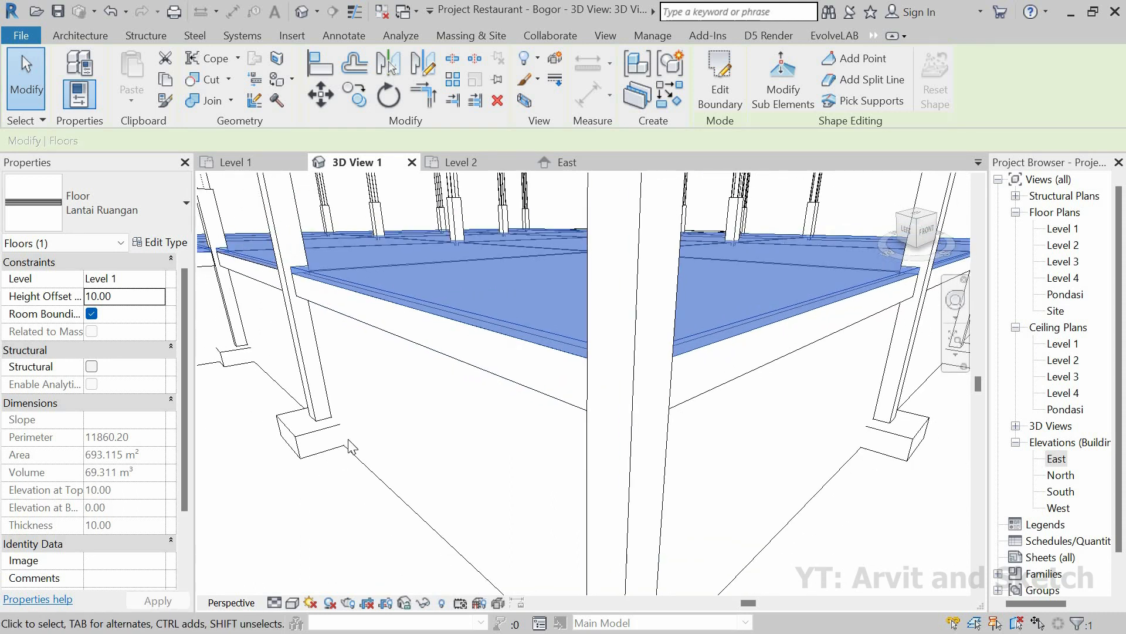
{"action": "key", "text": "Escape"}
{"action": "middle_click_drag", "start_coordinate": [428, 433], "coordinate": [533, 366], "text": "shift"}
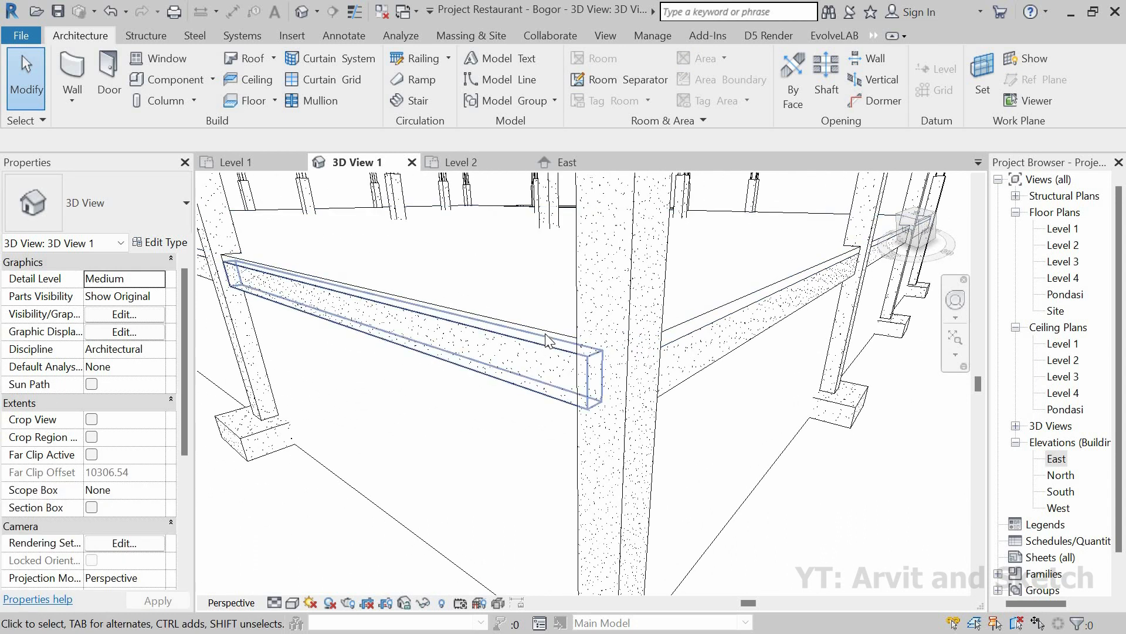
Set 3D View 1's detail level to Fine and switch its shadows on and off again.
{"action": "scroll", "coordinate": [545, 339], "scroll_direction": "down", "scroll_amount": 10}
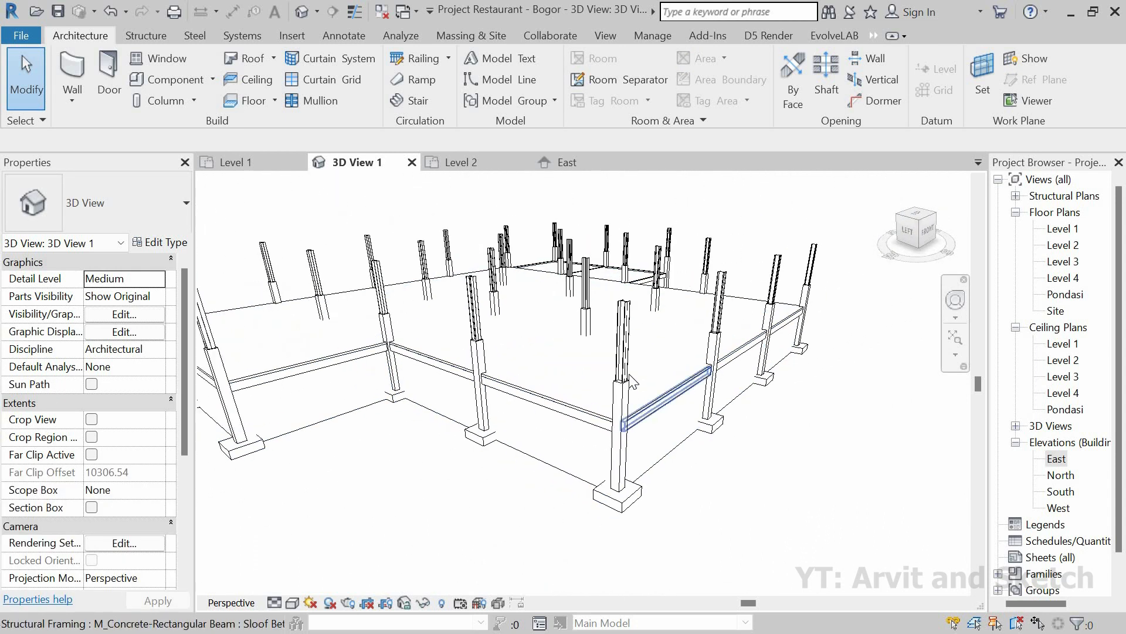
{"action": "scroll", "coordinate": [630, 381], "scroll_direction": "down", "scroll_amount": 4}
{"action": "middle_click_drag", "start_coordinate": [610, 337], "coordinate": [600, 417], "text": "shift"}
{"action": "scroll", "coordinate": [535, 239], "scroll_direction": "down", "scroll_amount": 2}
{"action": "scroll", "coordinate": [602, 382], "scroll_direction": "up", "scroll_amount": 2}
{"action": "middle_click_drag", "start_coordinate": [535, 238], "coordinate": [319, 515], "text": "shift"}
{"action": "left_click", "coordinate": [275, 603]}
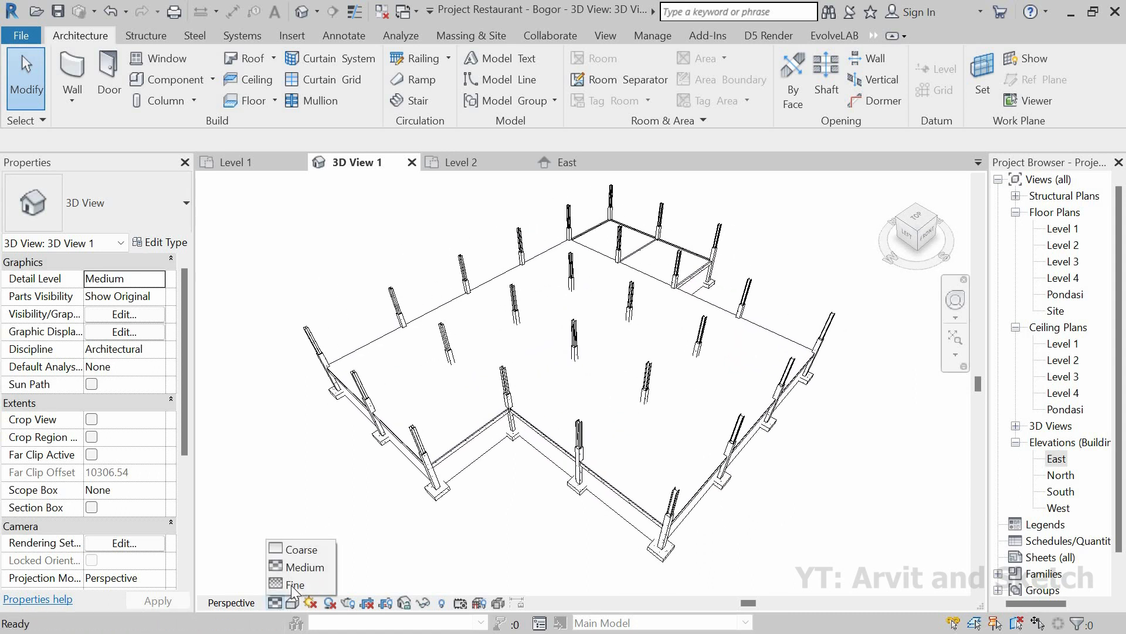
{"action": "left_click", "coordinate": [291, 585]}
{"action": "left_click", "coordinate": [548, 280]}
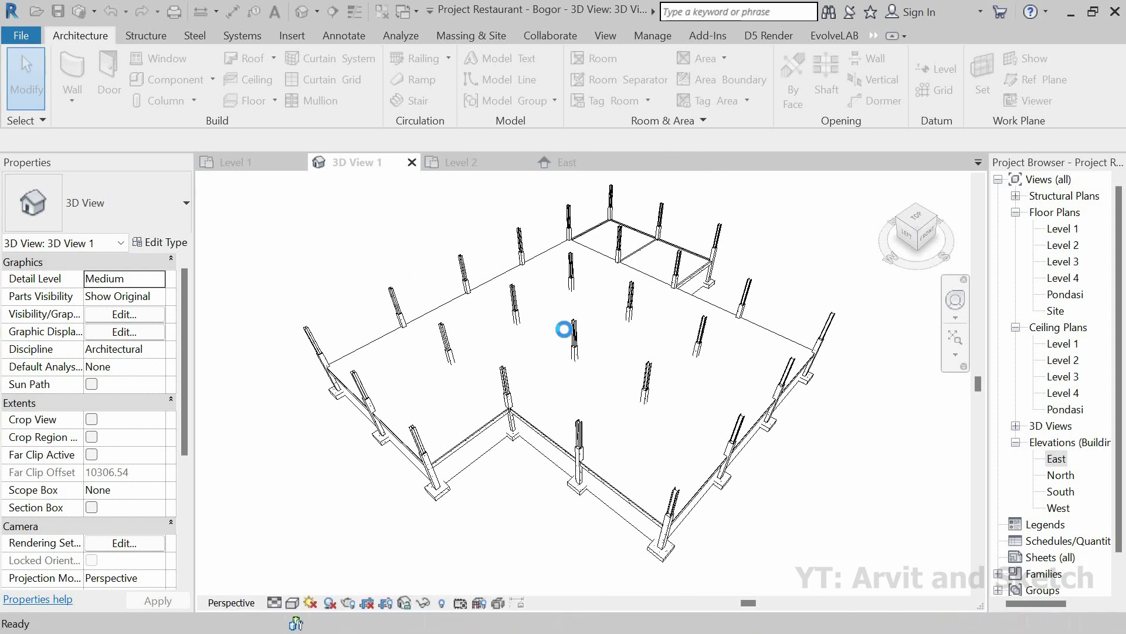
{"action": "left_click", "coordinate": [330, 602]}
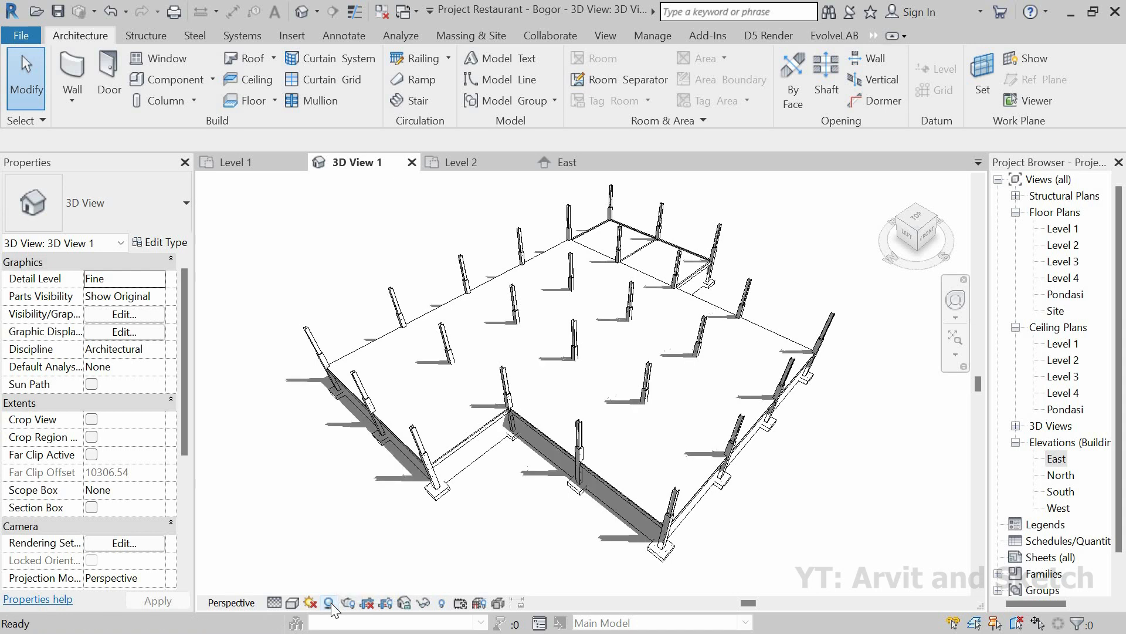
{"action": "left_click", "coordinate": [329, 603]}
In the Level 1 floor plan, start a wall and duplicate the Generic - 200mm type as Dinding Bata.
{"action": "left_click", "coordinate": [258, 168]}
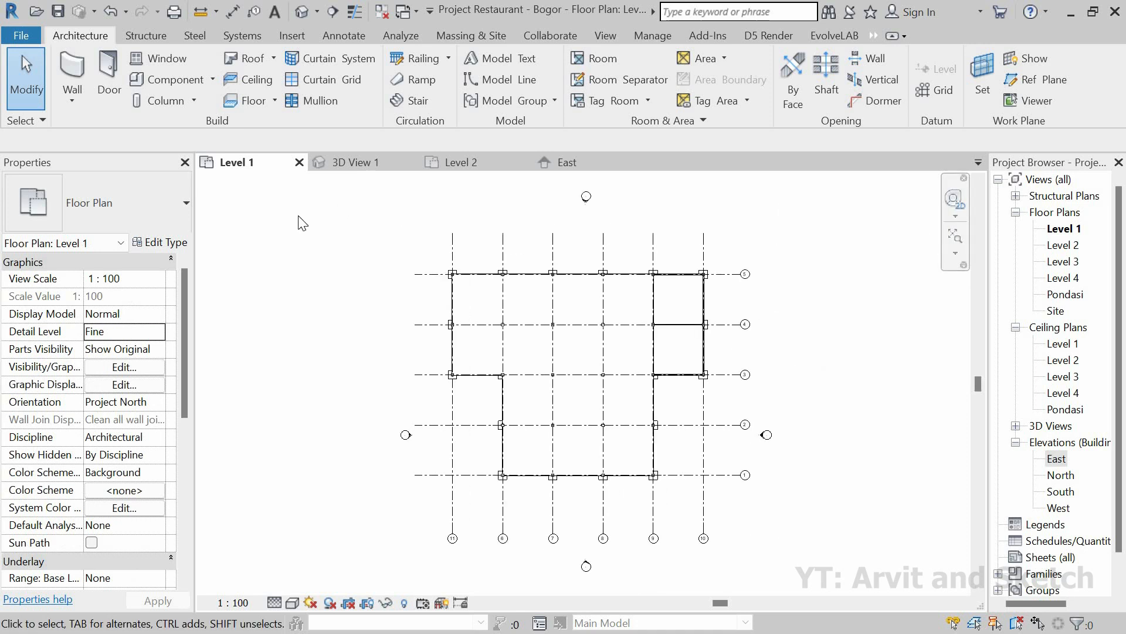
{"action": "key", "text": "w"}
{"action": "key", "text": "a"}
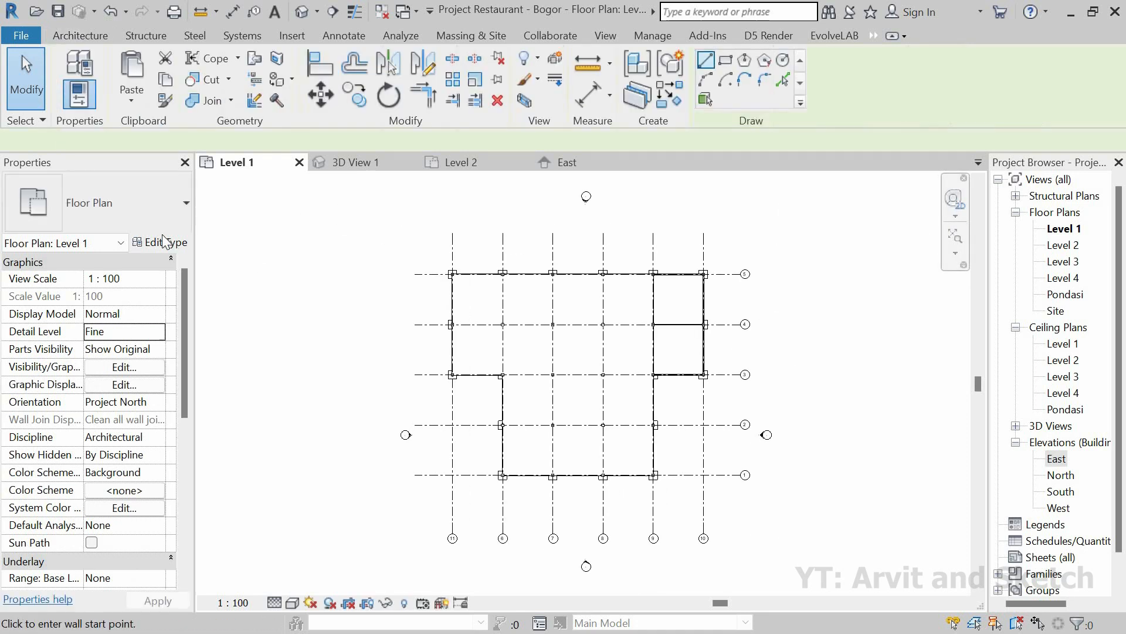
{"action": "left_click", "coordinate": [161, 241]}
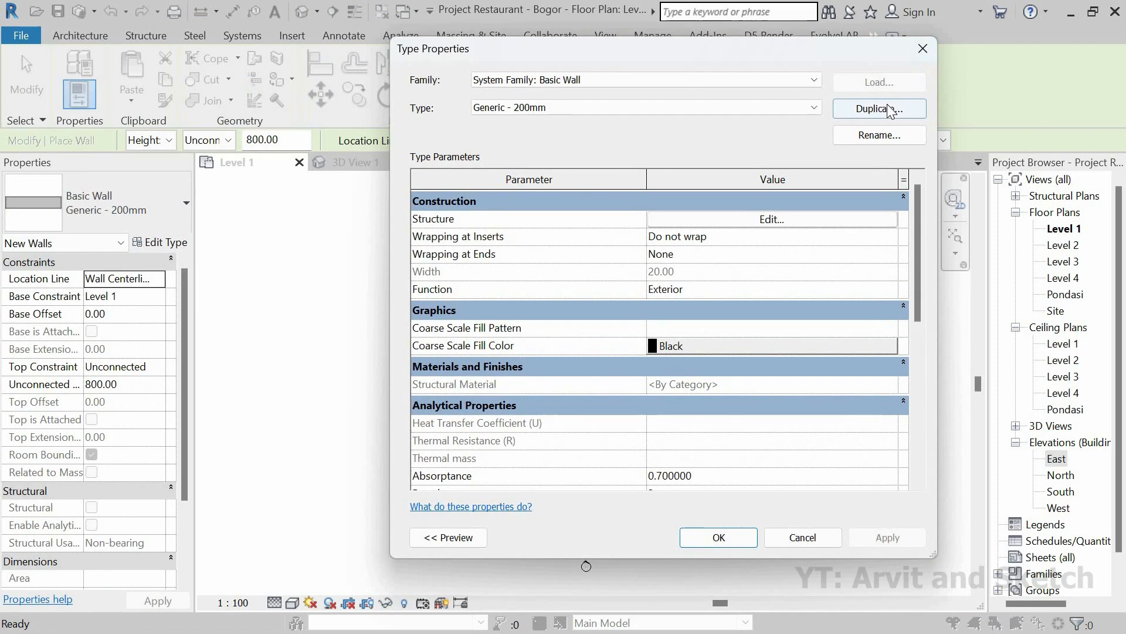
{"action": "left_click", "coordinate": [890, 112]}
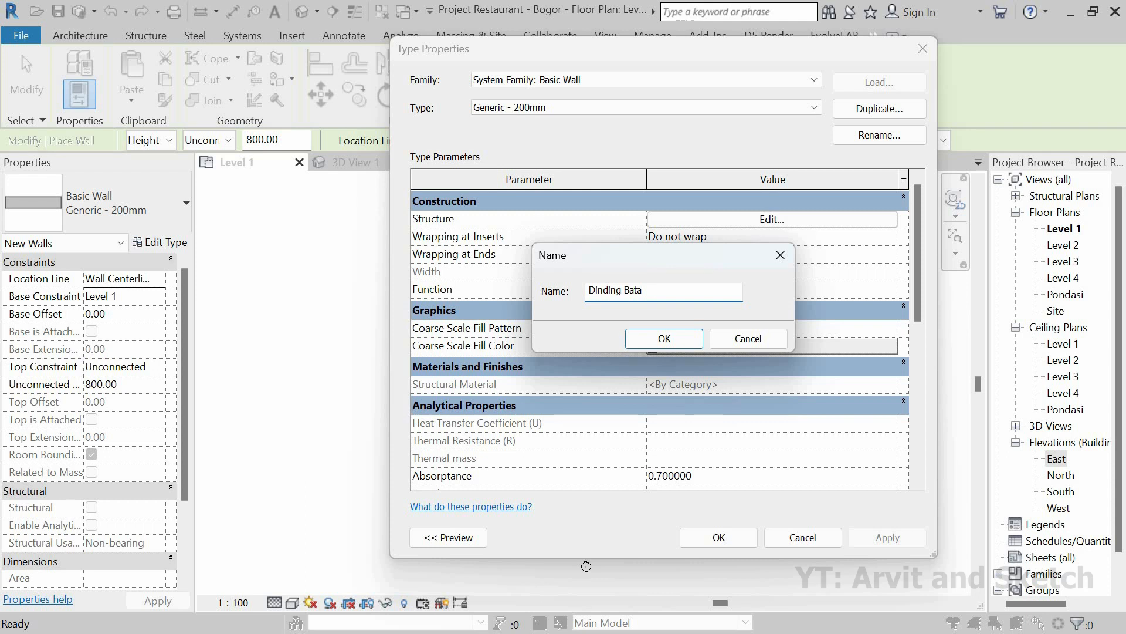
{"action": "key", "text": "Return"}
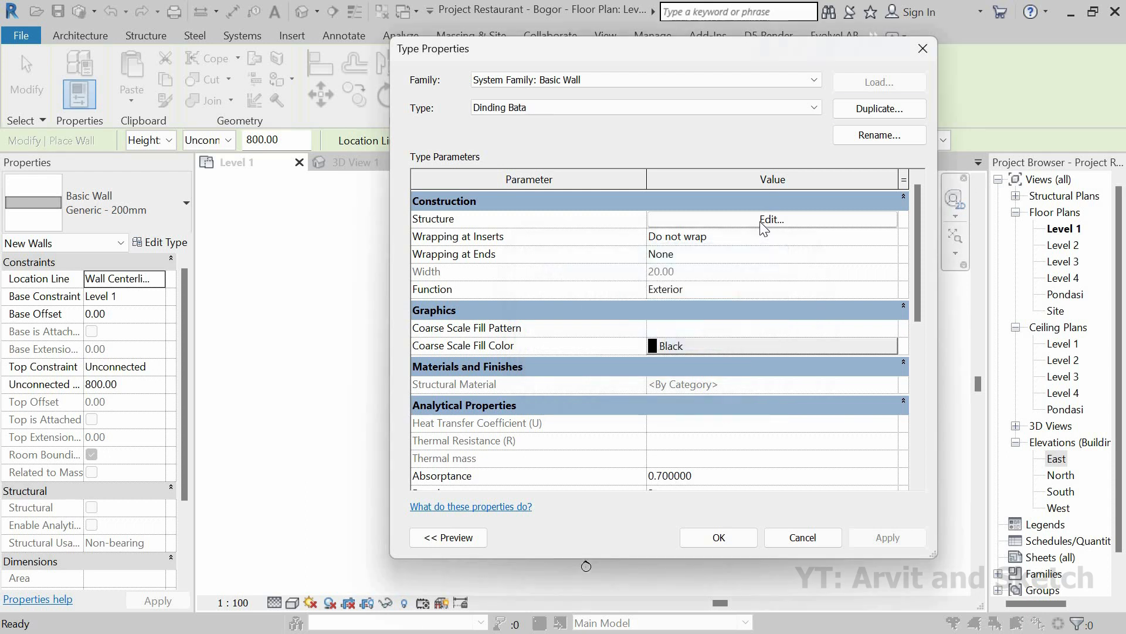
Insert two layers above the existing one in the Dinding Bata wall structure and set the middle layer's thickness to 10.00.
{"action": "left_click", "coordinate": [759, 220]}
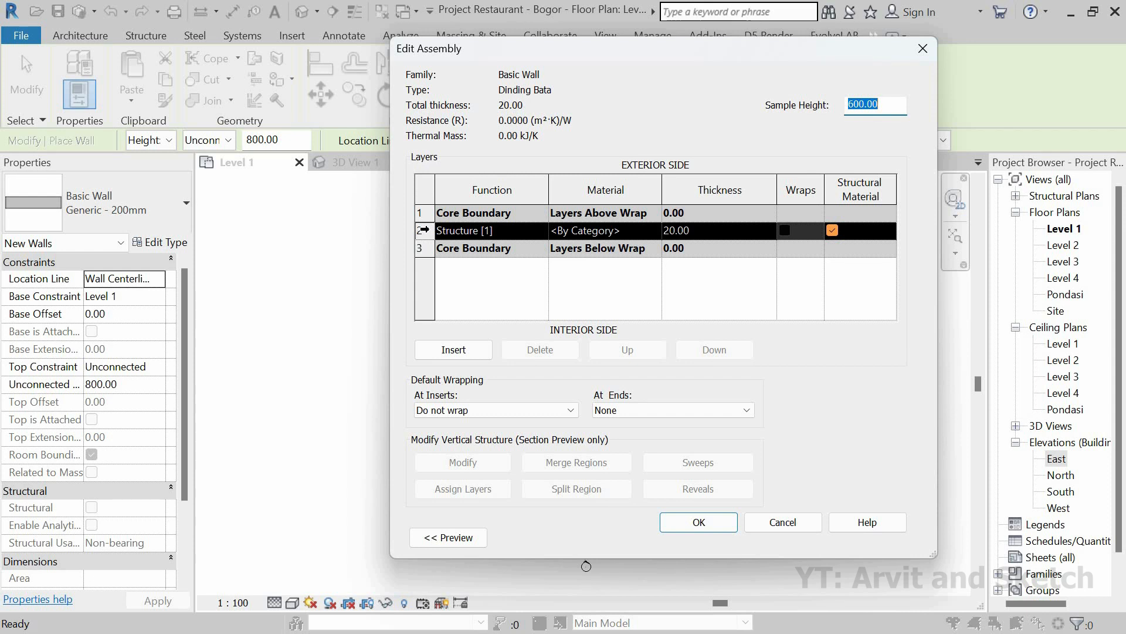
{"action": "left_click", "coordinate": [455, 350]}
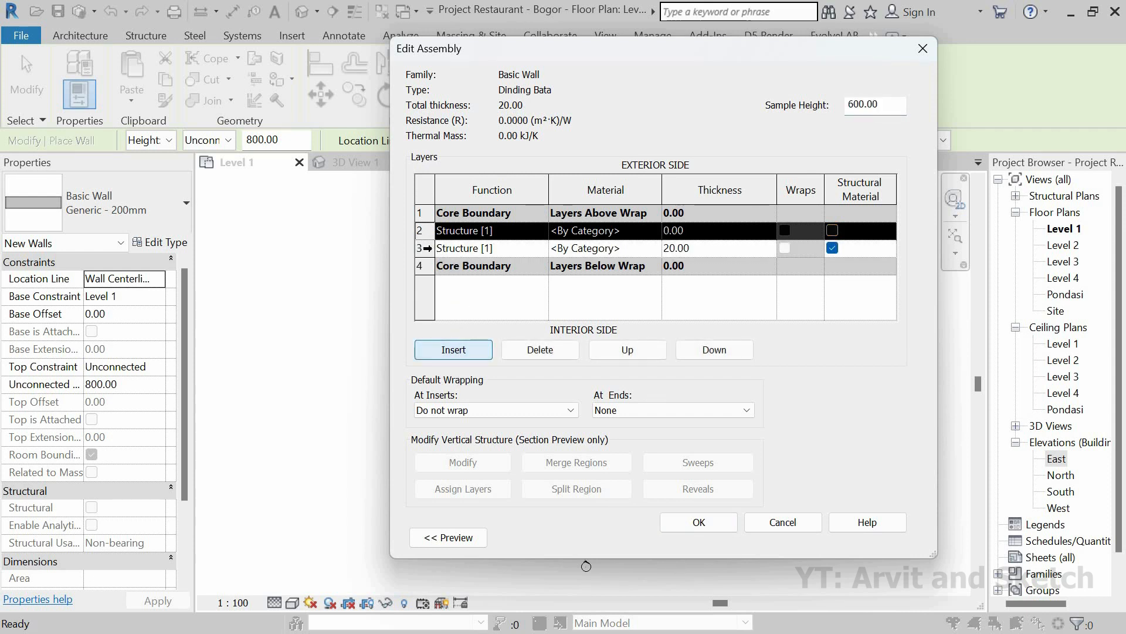
{"action": "left_click", "coordinate": [454, 352]}
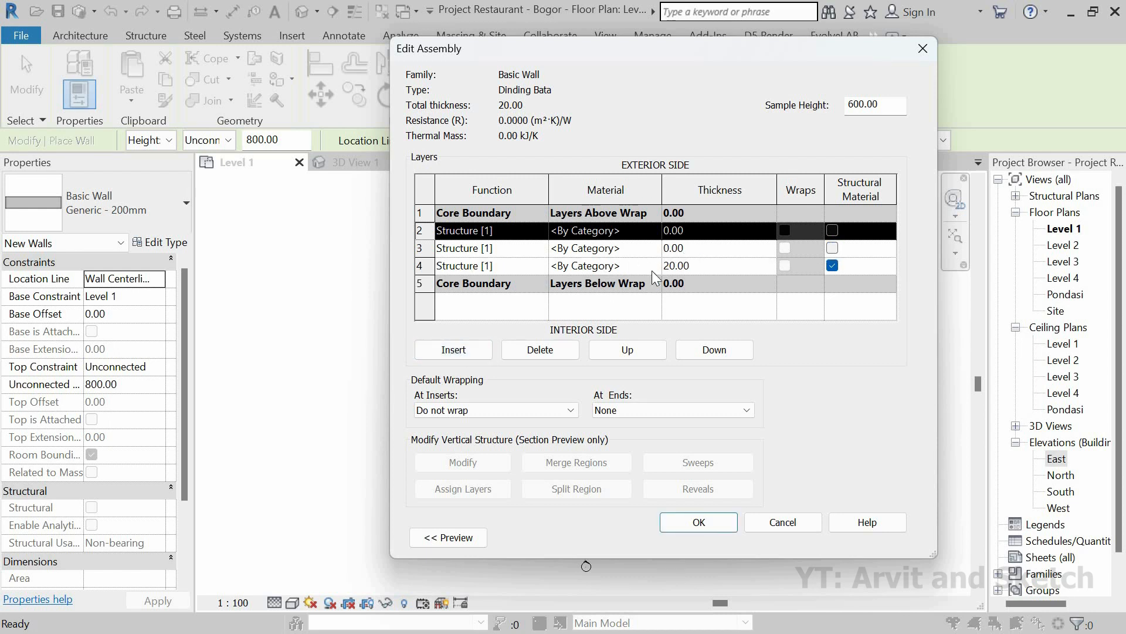
{"action": "left_click", "coordinate": [653, 270]}
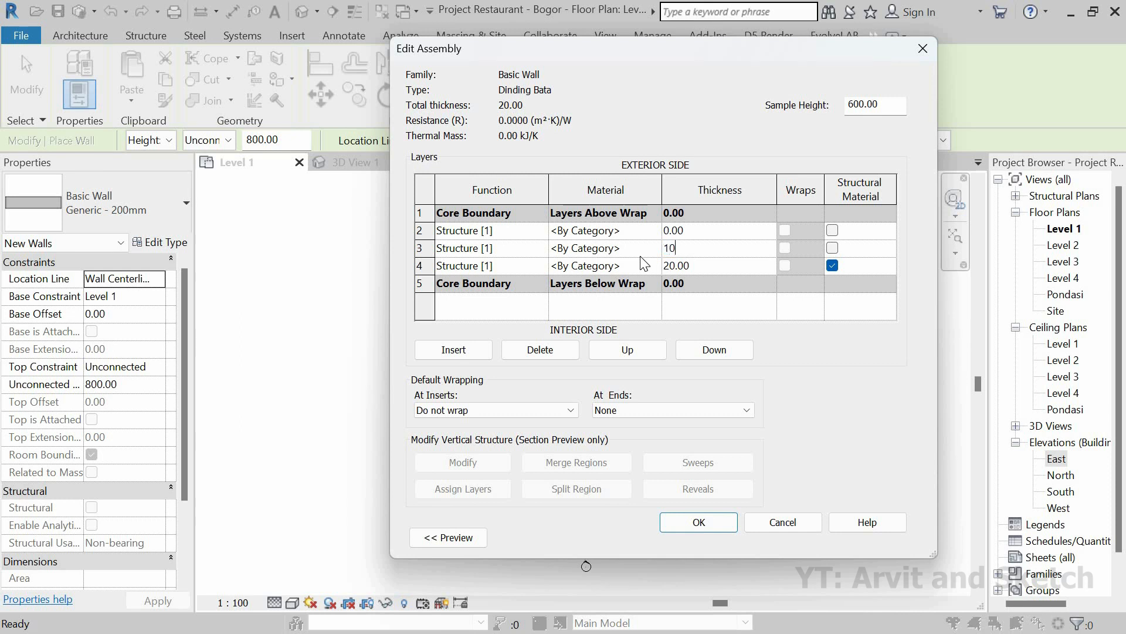
Create a new material named Bata Marah for the 10.00-thick middle layer.
{"action": "left_click", "coordinate": [654, 251]}
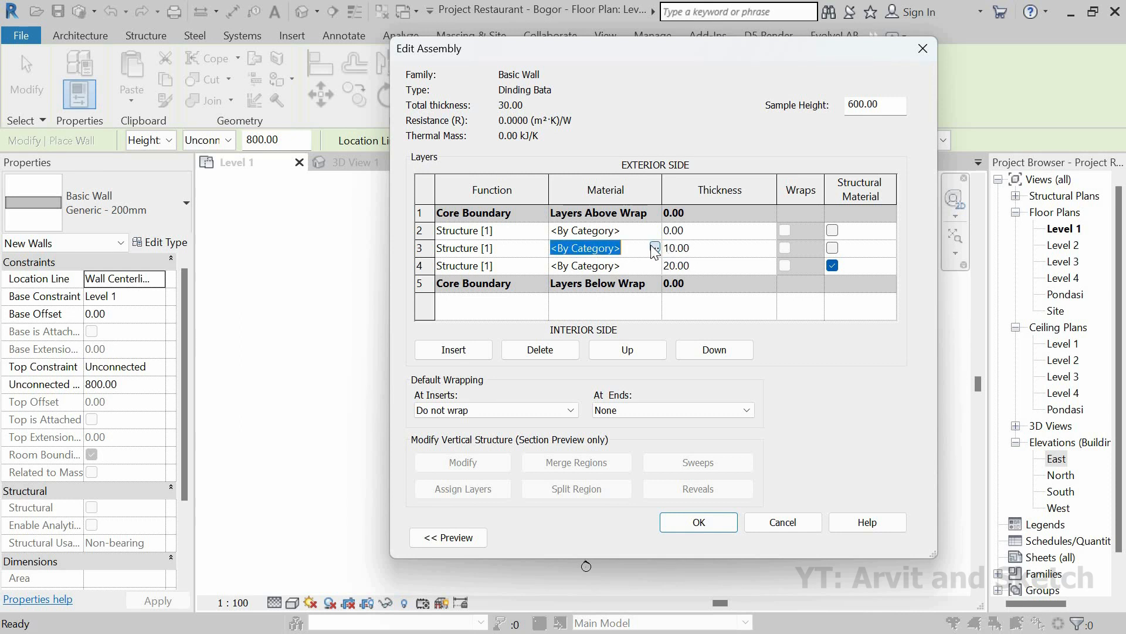
{"action": "left_click", "coordinate": [652, 246]}
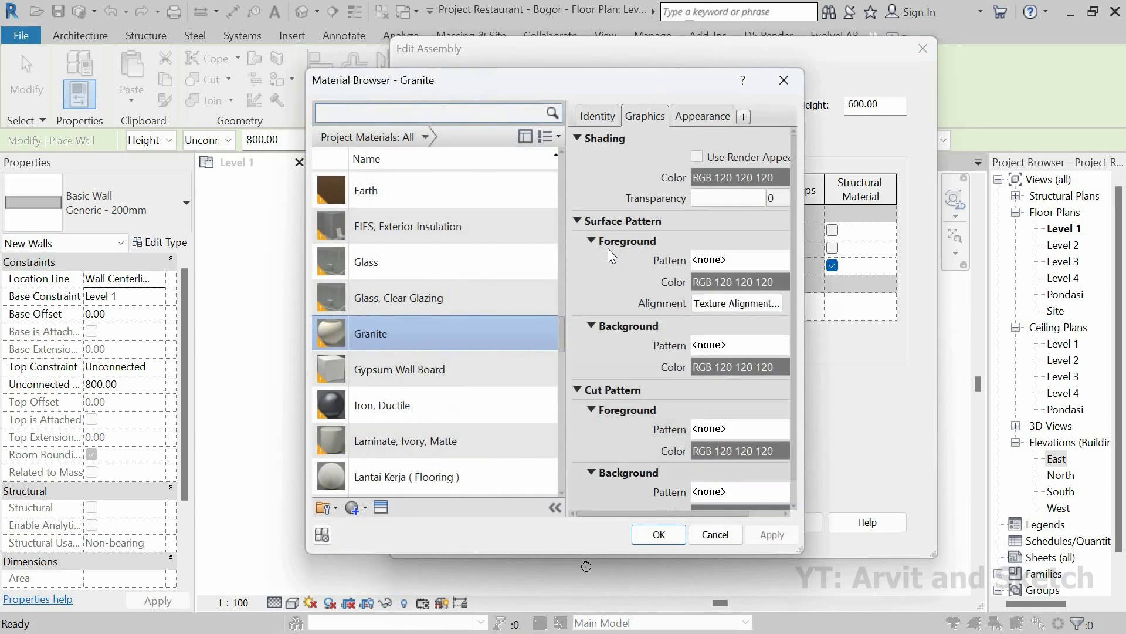
{"action": "left_click", "coordinate": [362, 510]}
{"action": "left_click", "coordinate": [378, 526]}
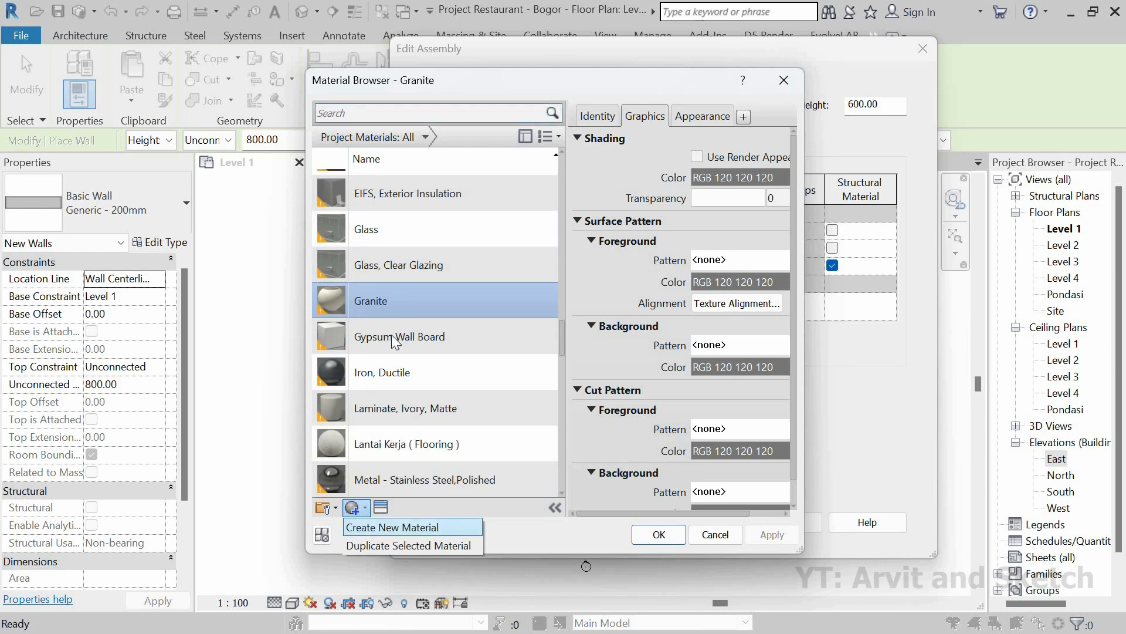
{"action": "right_click", "coordinate": [403, 336]}
{"action": "left_click", "coordinate": [423, 381]}
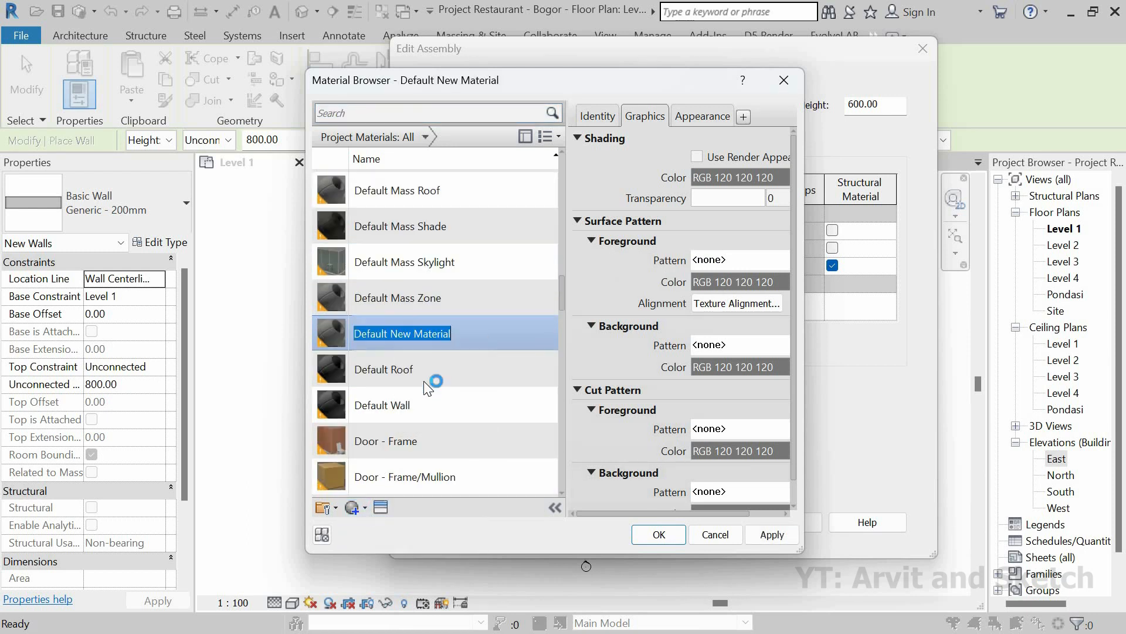
{"action": "type", "text": "Bata"}
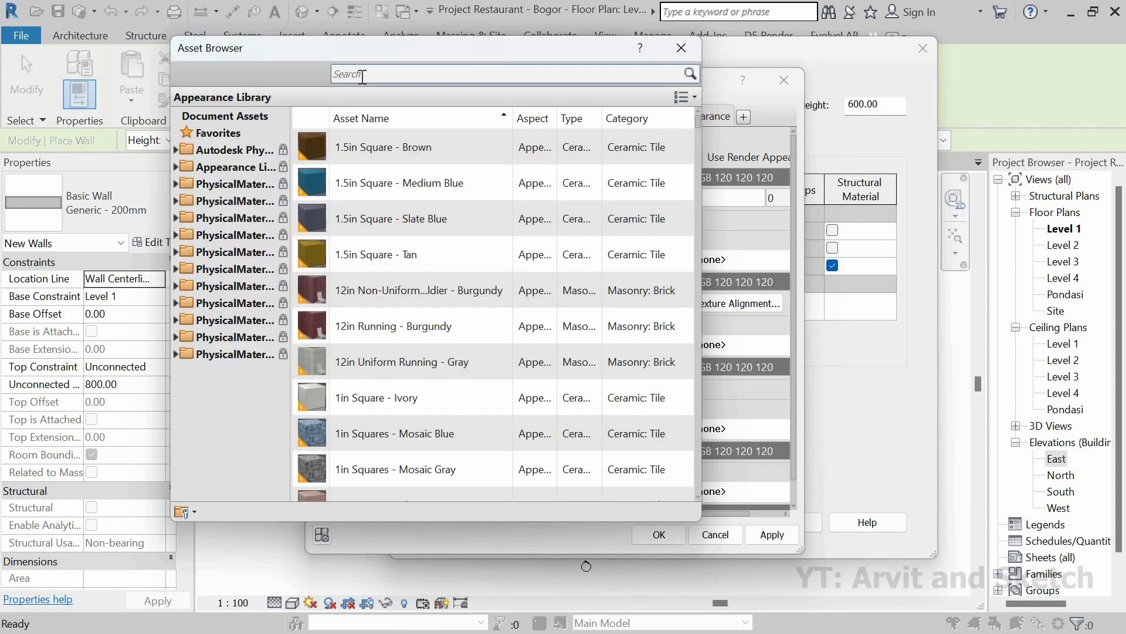
Search the appearance assets for Brick, give Bata Marah the Uniform Running - Orange masonry appearance and assign it to the middle layer.
{"action": "left_click", "coordinate": [362, 76]}
{"action": "type", "text": "Brick"}
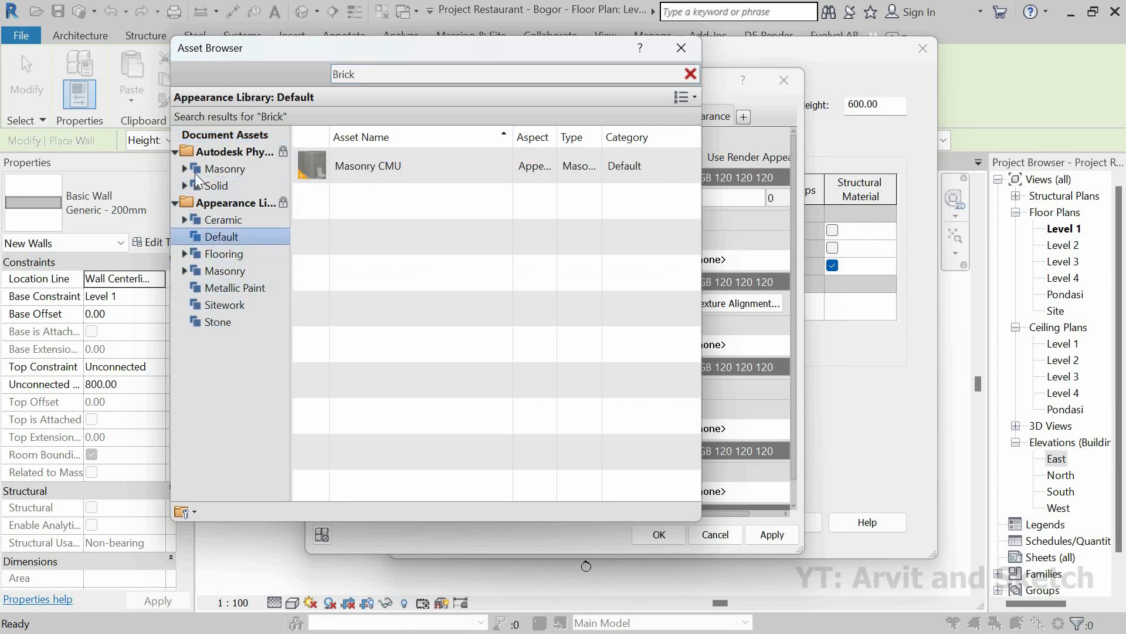
{"action": "left_click", "coordinate": [214, 186]}
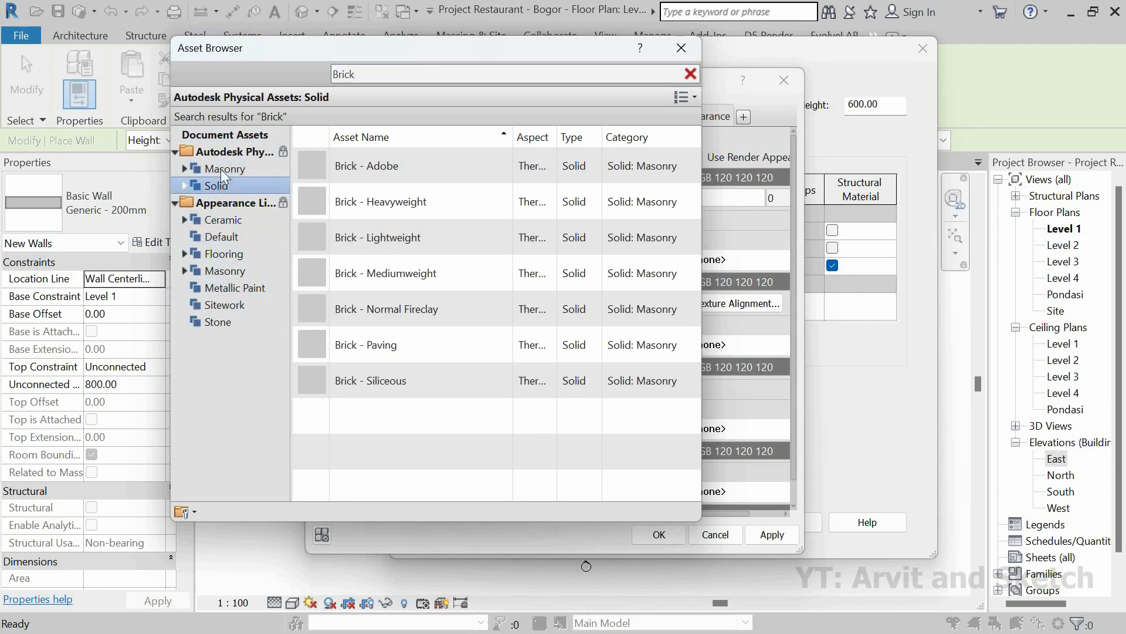
{"action": "left_click", "coordinate": [220, 169]}
{"action": "scroll", "coordinate": [455, 337], "scroll_direction": "down", "scroll_amount": 2}
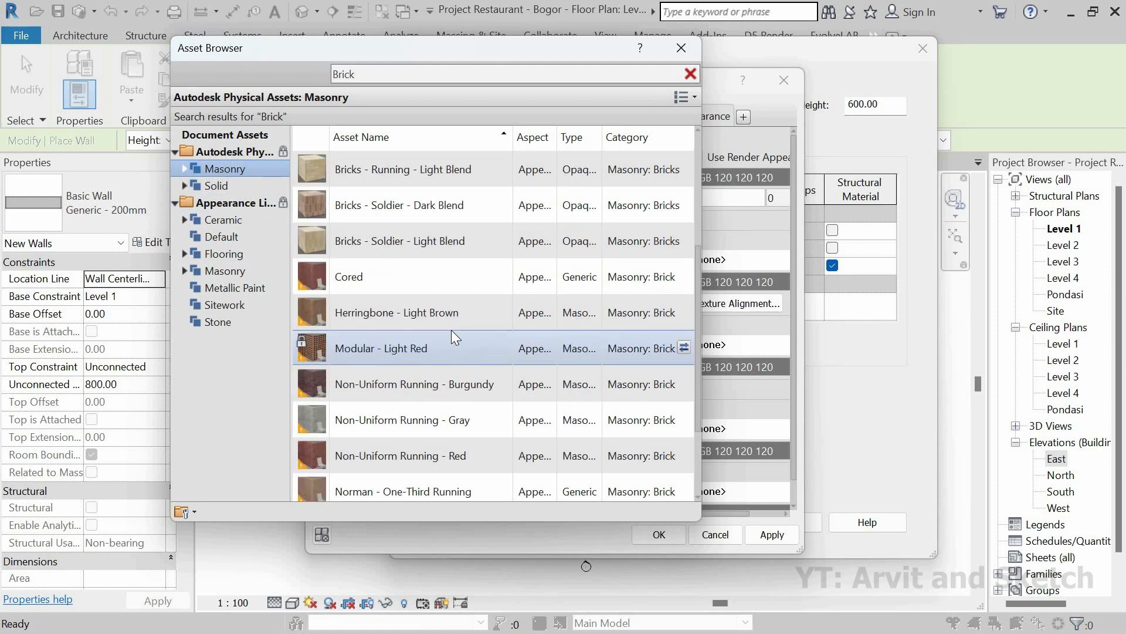
{"action": "scroll", "coordinate": [451, 330], "scroll_direction": "down", "scroll_amount": 1}
{"action": "double_click", "coordinate": [406, 452]}
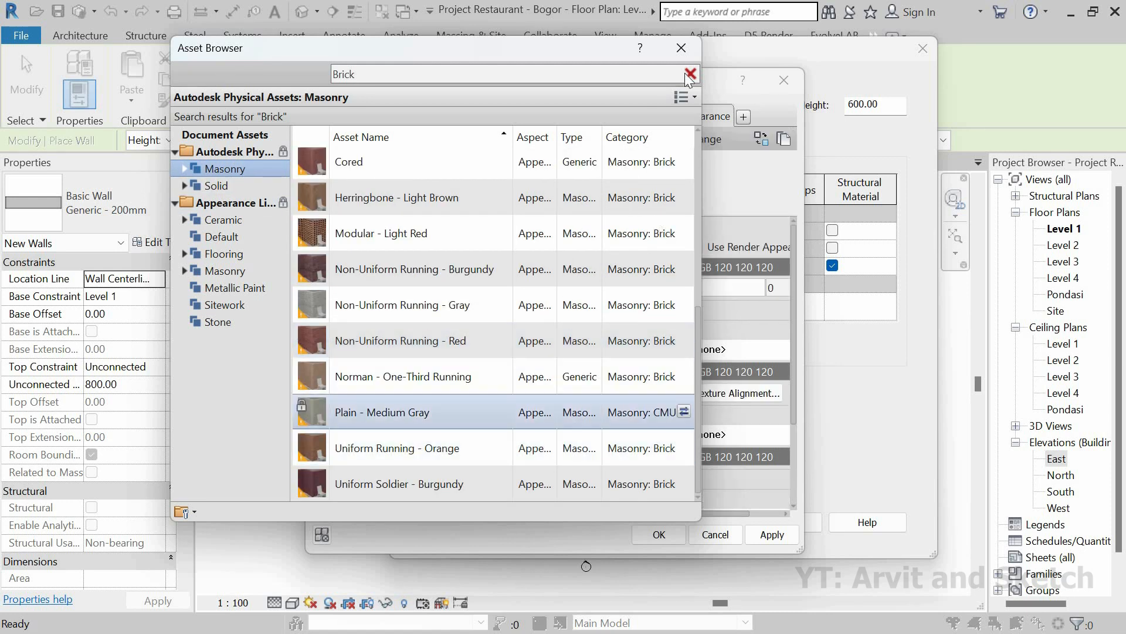
{"action": "left_click", "coordinate": [689, 73]}
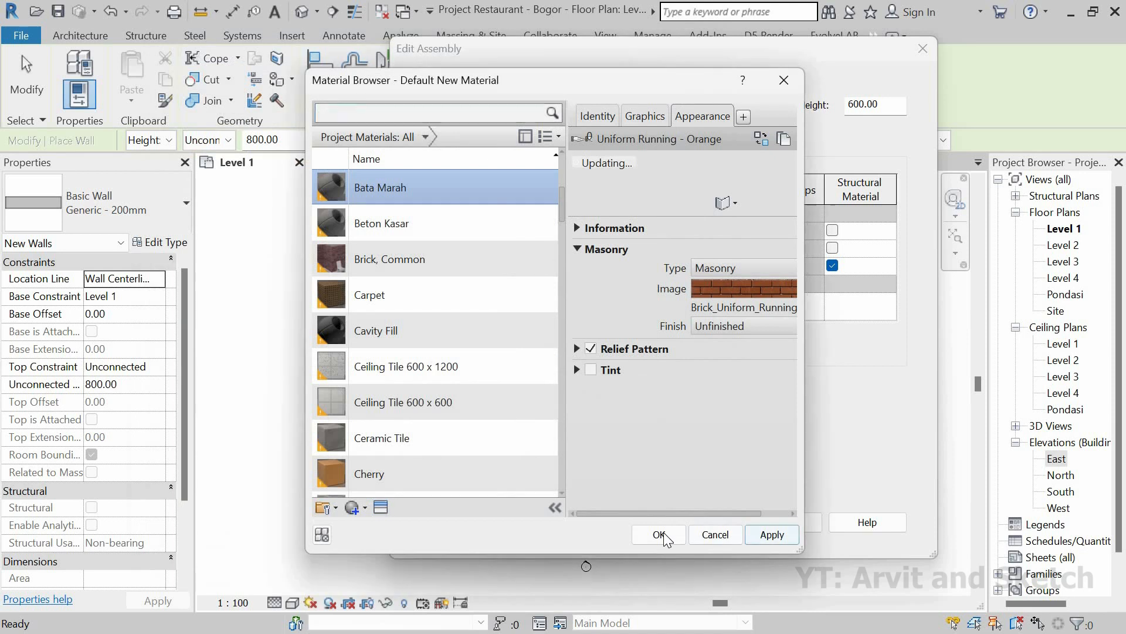
{"action": "left_click", "coordinate": [659, 534]}
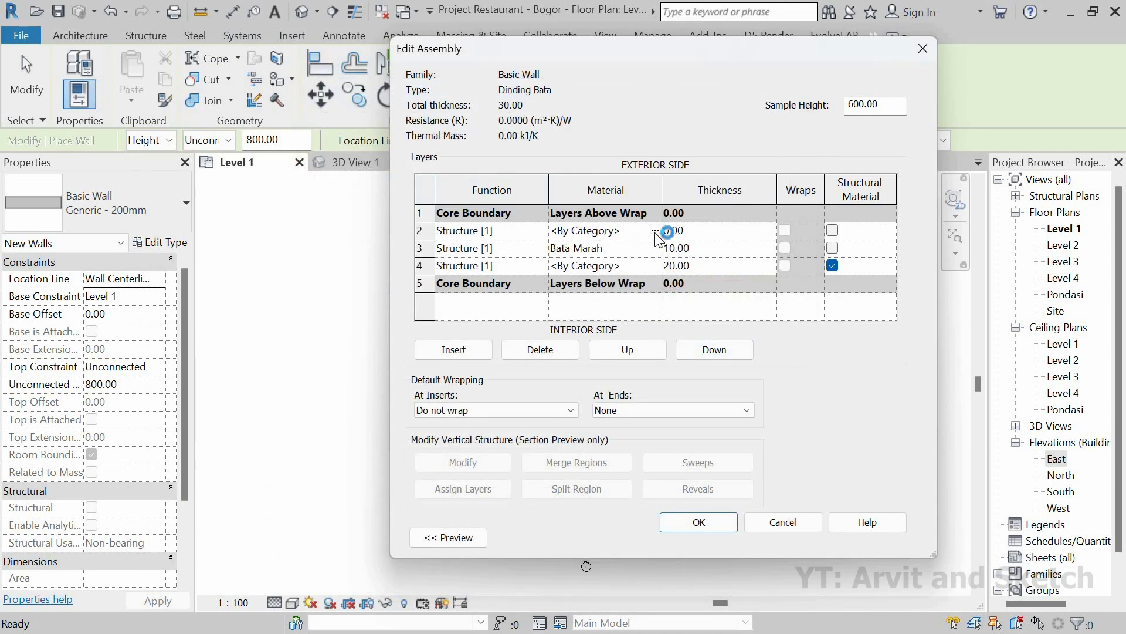
Create a new material named Plester + Aci + Cat for the wall's outermost layer.
{"action": "key", "text": "Up"}
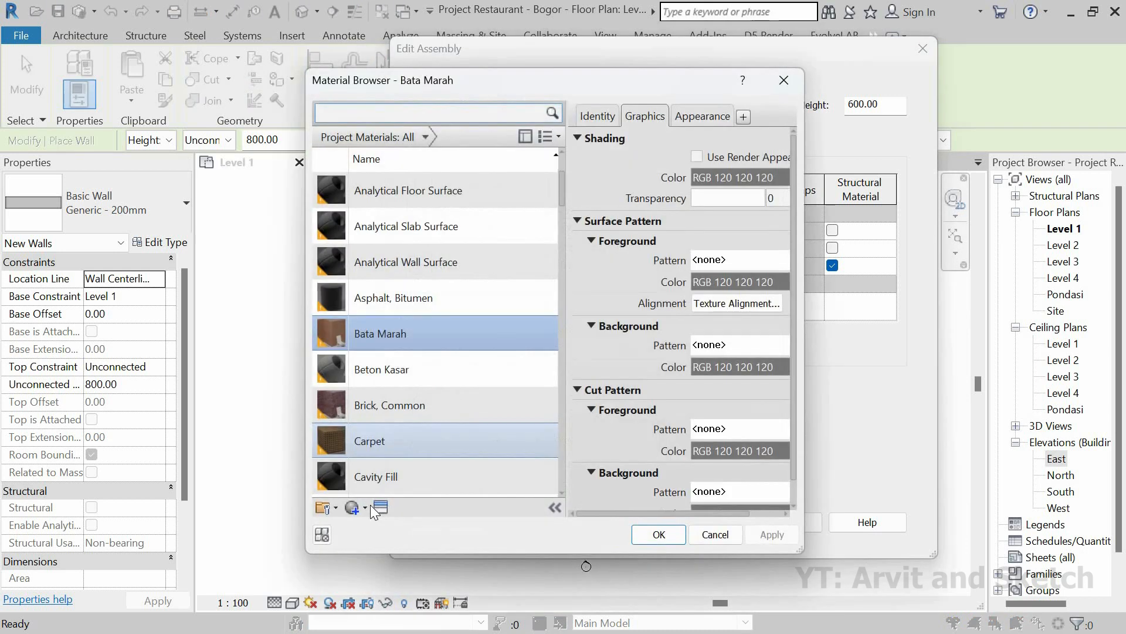
{"action": "left_click", "coordinate": [364, 505]}
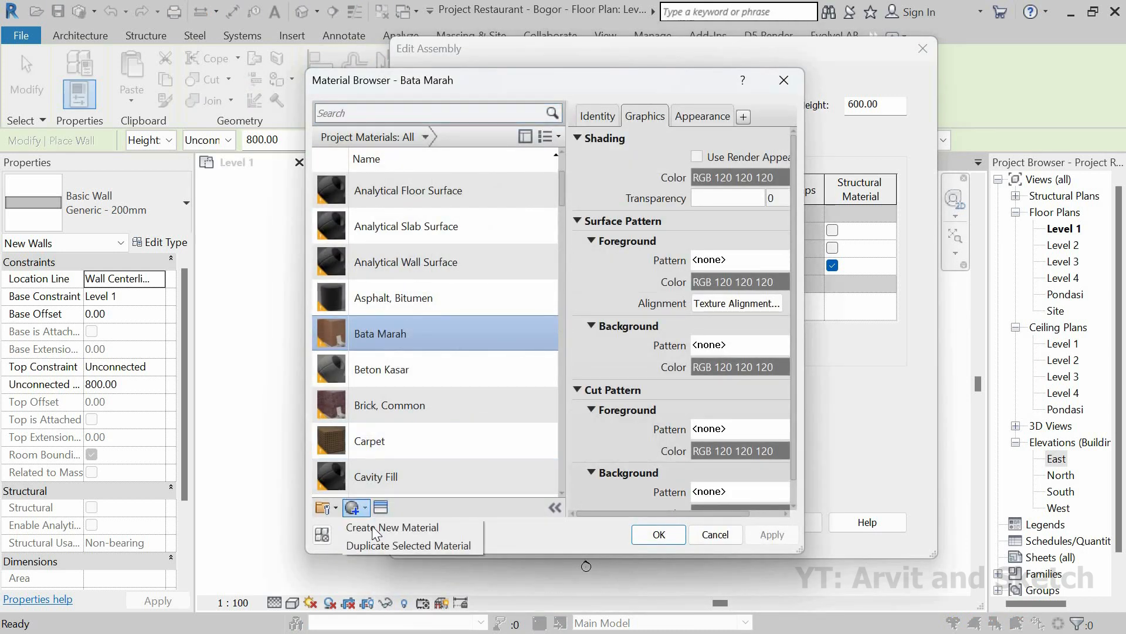
{"action": "left_click", "coordinate": [376, 528]}
{"action": "right_click", "coordinate": [403, 336]}
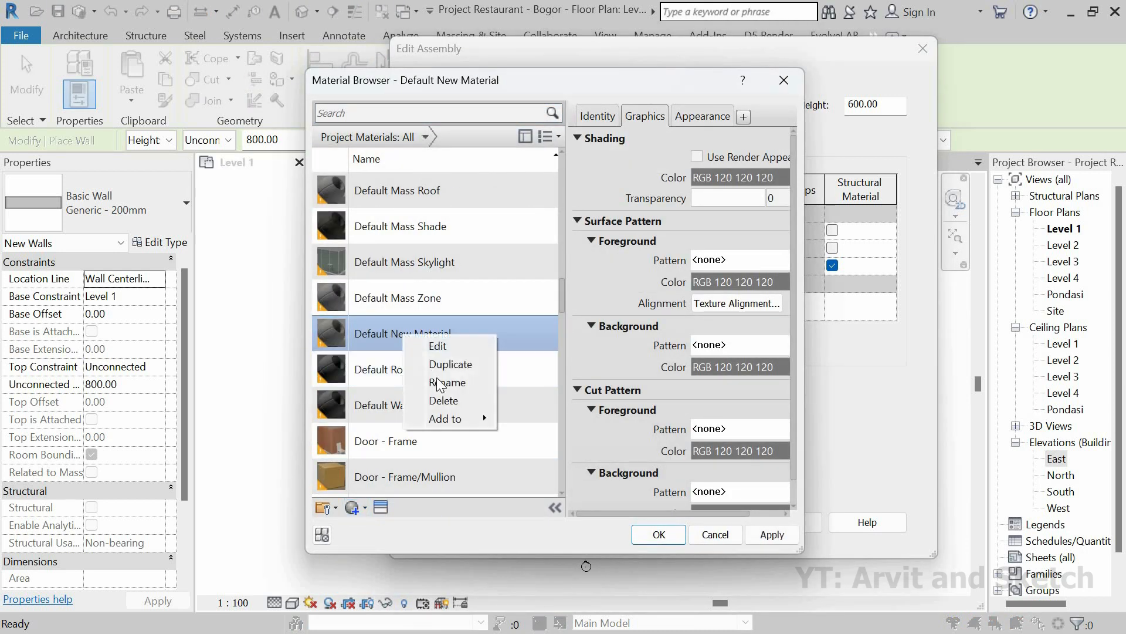
{"action": "left_click", "coordinate": [437, 381]}
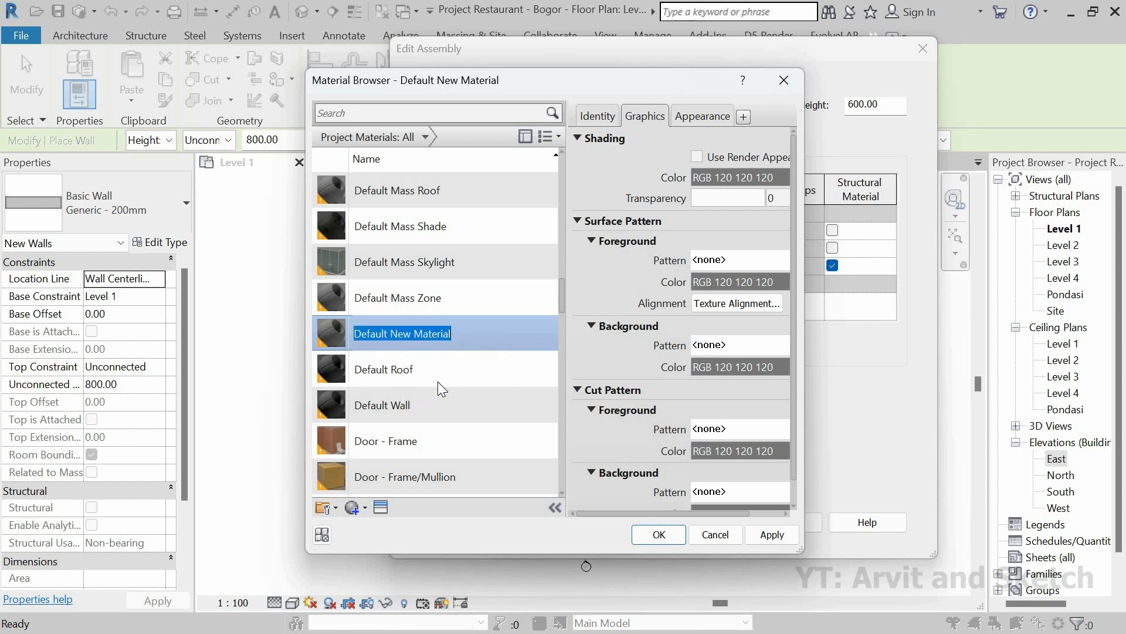
{"action": "type", "text": "Pla"}
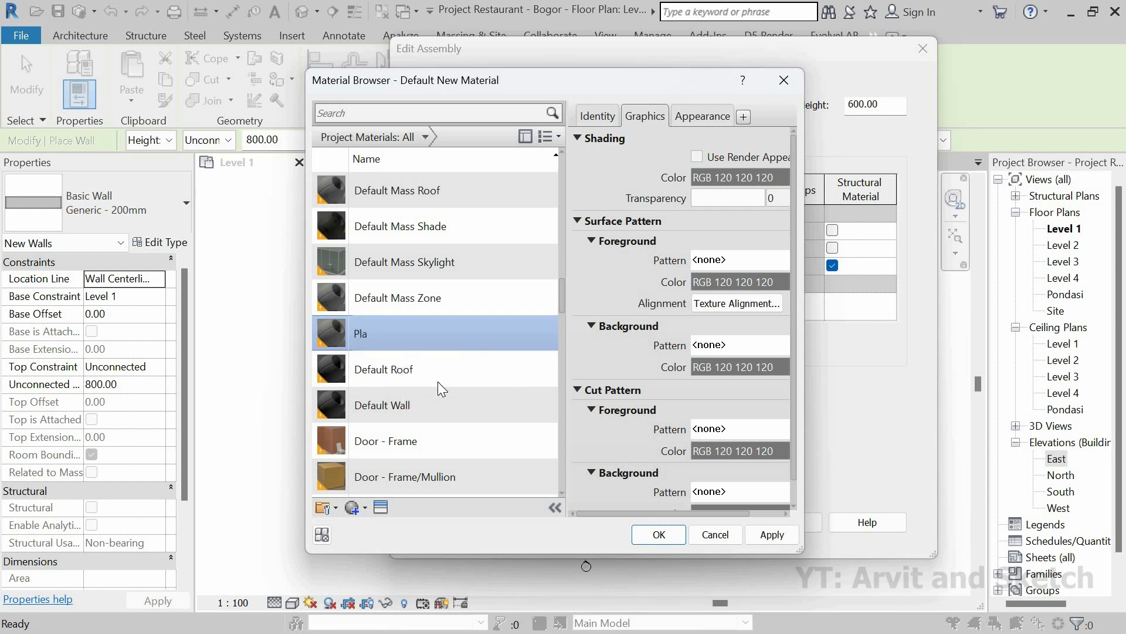
{"action": "key", "text": "BackSpace"}
{"action": "type", "text": "ester + Aci + Cat"}
Search the appearance assets for wall paint, give Plester + Aci + Cat the glossy Chestnut appearance and assign it to the outermost layer.
{"action": "left_click", "coordinate": [382, 508]}
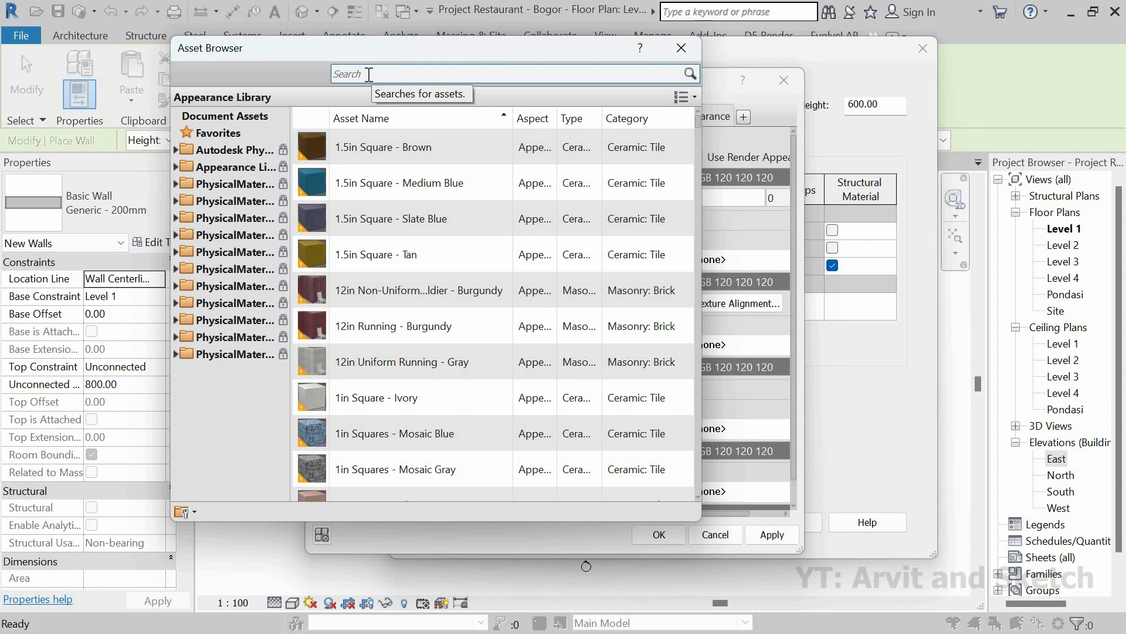
{"action": "left_click", "coordinate": [682, 48]}
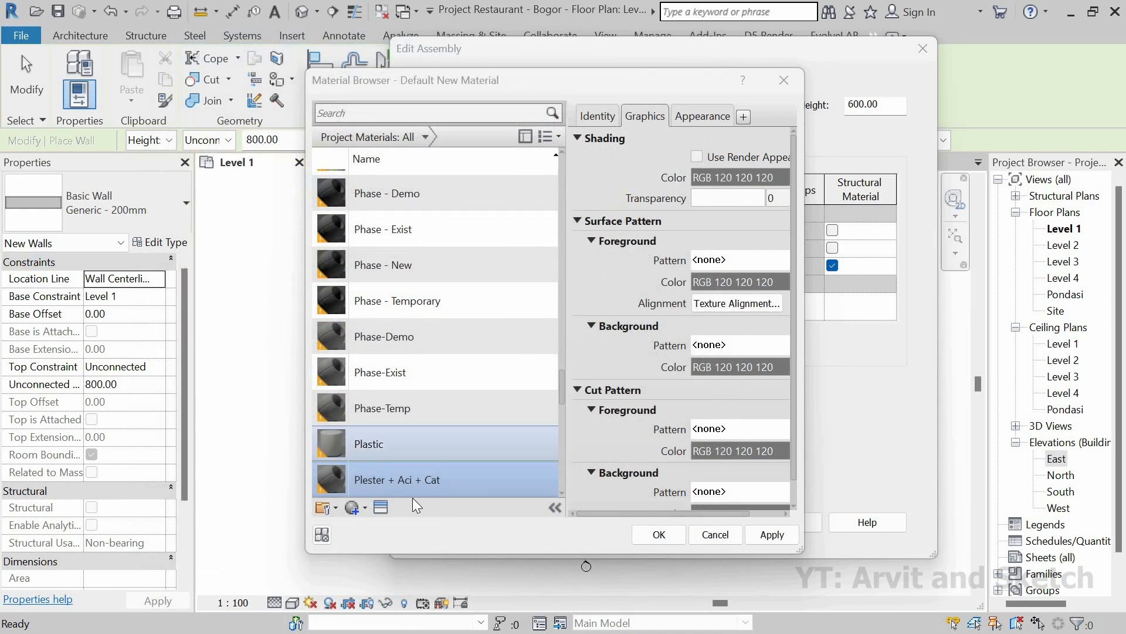
{"action": "left_click", "coordinate": [381, 508]}
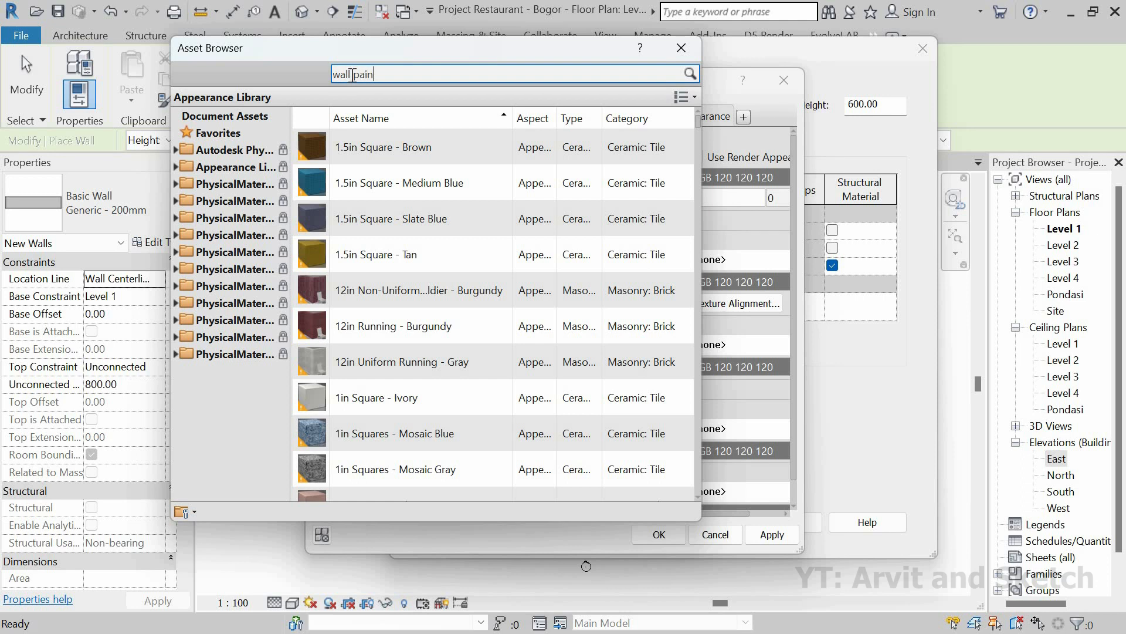
{"action": "key", "text": "Return"}
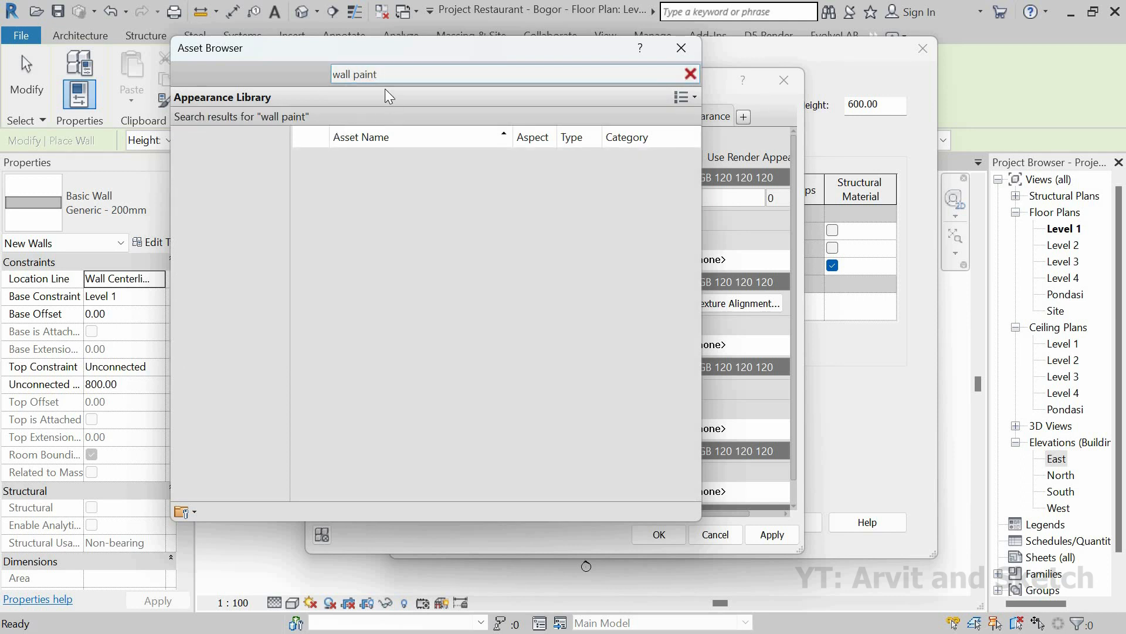
{"action": "left_click", "coordinate": [226, 202]}
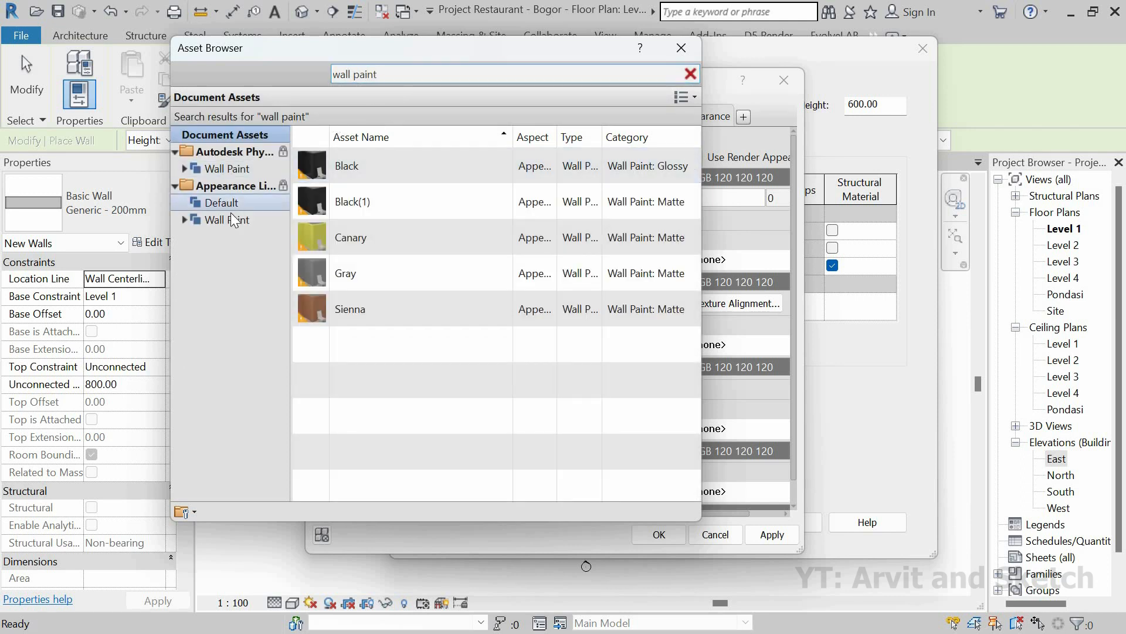
{"action": "left_click", "coordinate": [213, 219]}
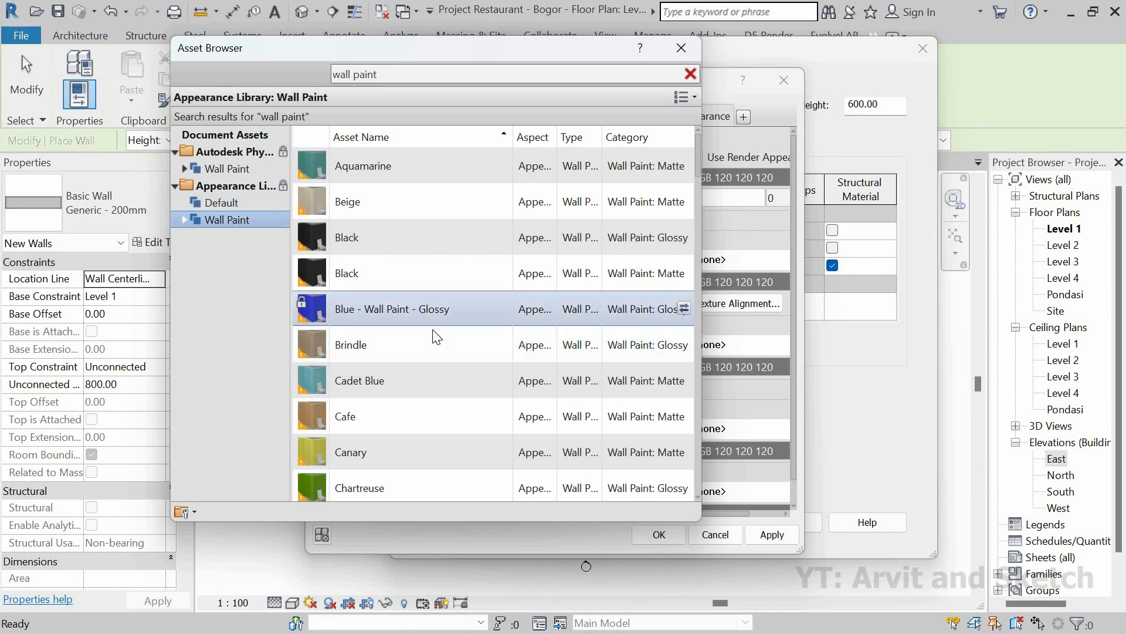
{"action": "scroll", "coordinate": [437, 337], "scroll_direction": "down", "scroll_amount": 2}
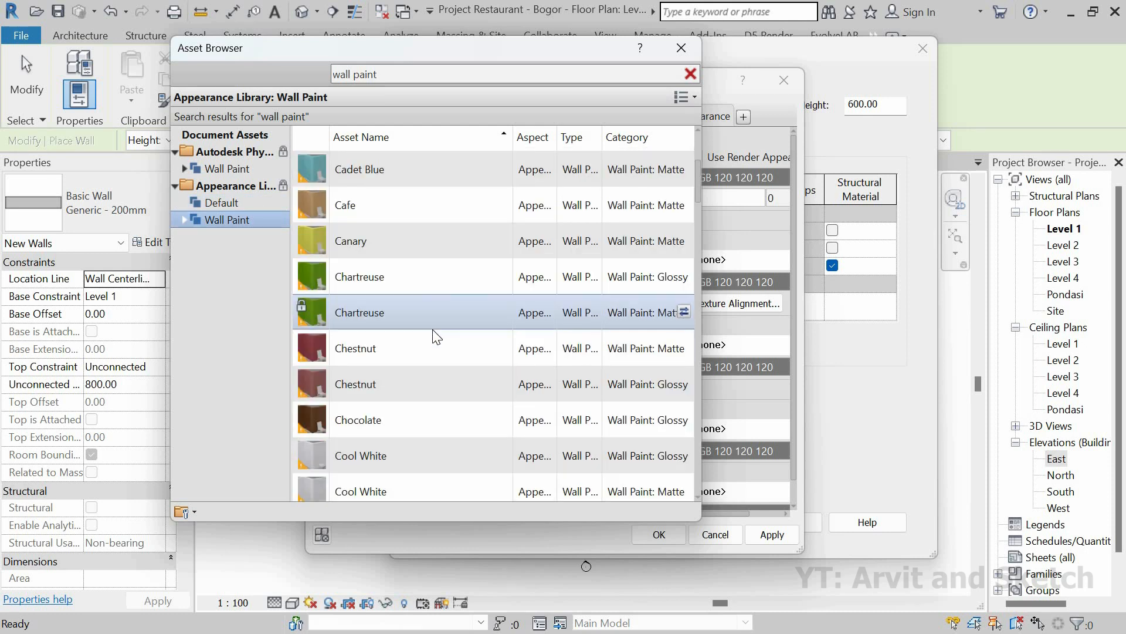
{"action": "double_click", "coordinate": [364, 391]}
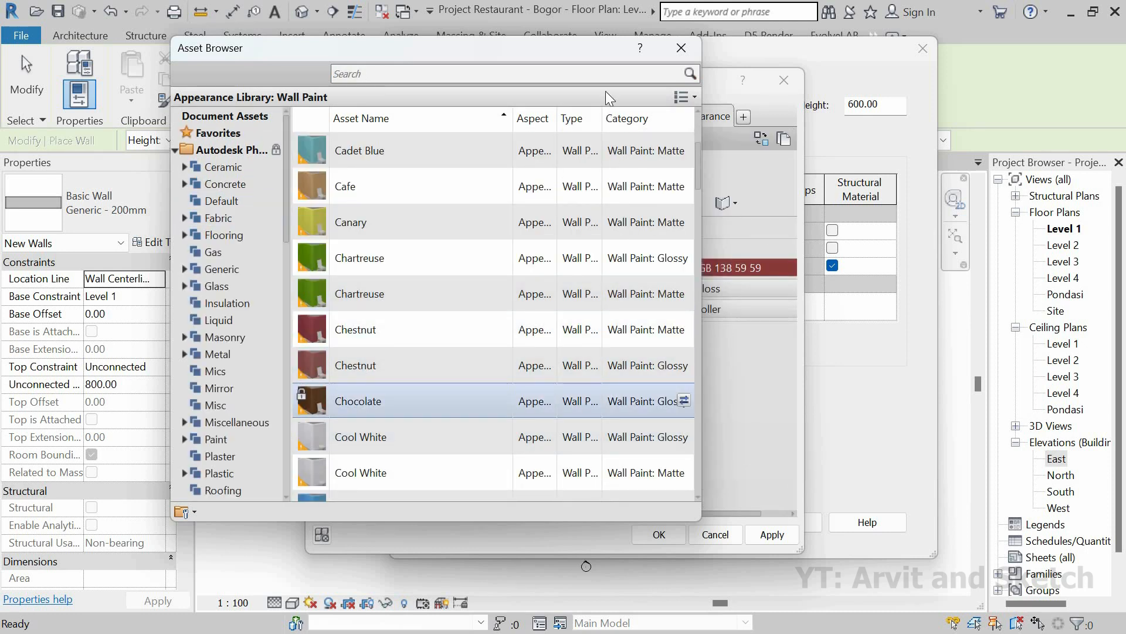
{"action": "left_click", "coordinate": [681, 47]}
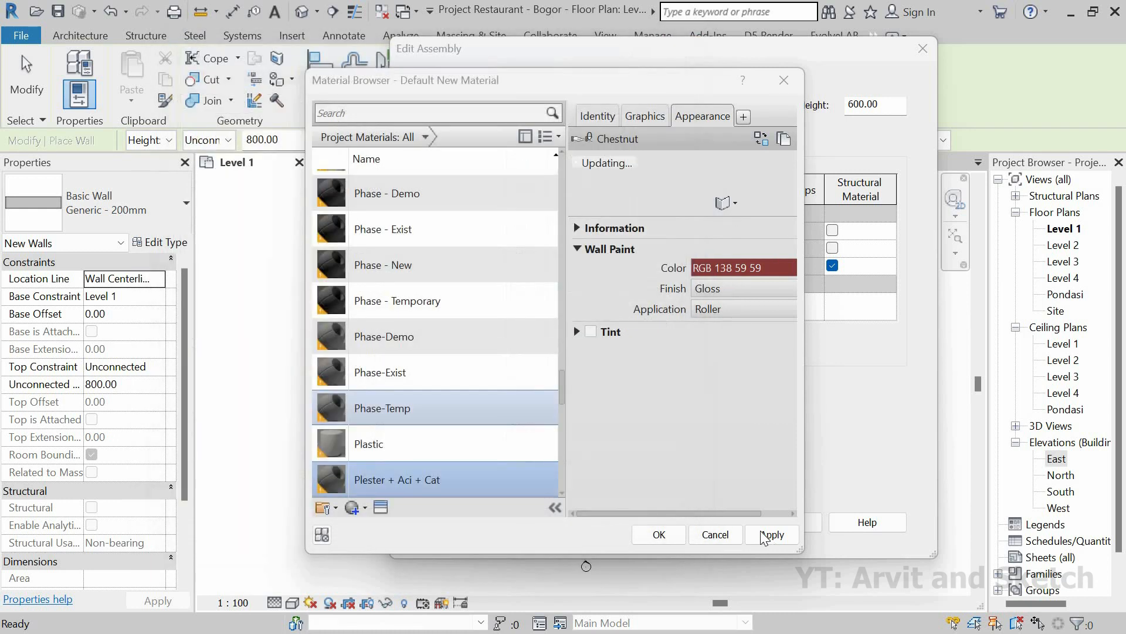
{"action": "left_click", "coordinate": [654, 540]}
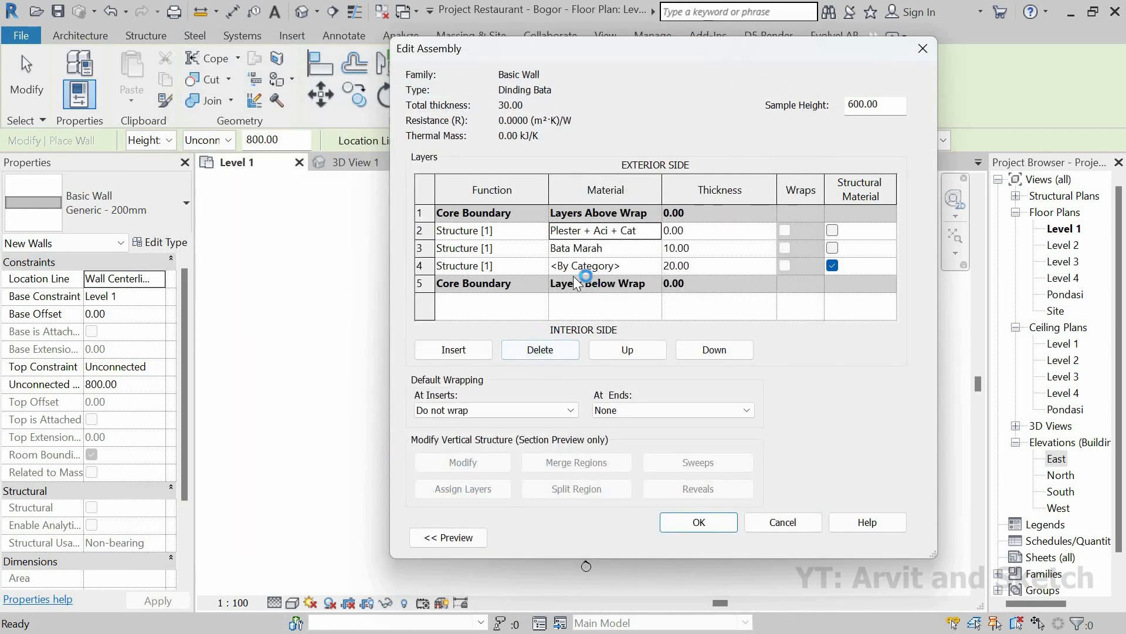
Set the function of the outermost Plester + Aci + Cat layer to Finish 1 [4].
{"action": "left_click", "coordinate": [540, 231]}
{"action": "left_click", "coordinate": [540, 231]}
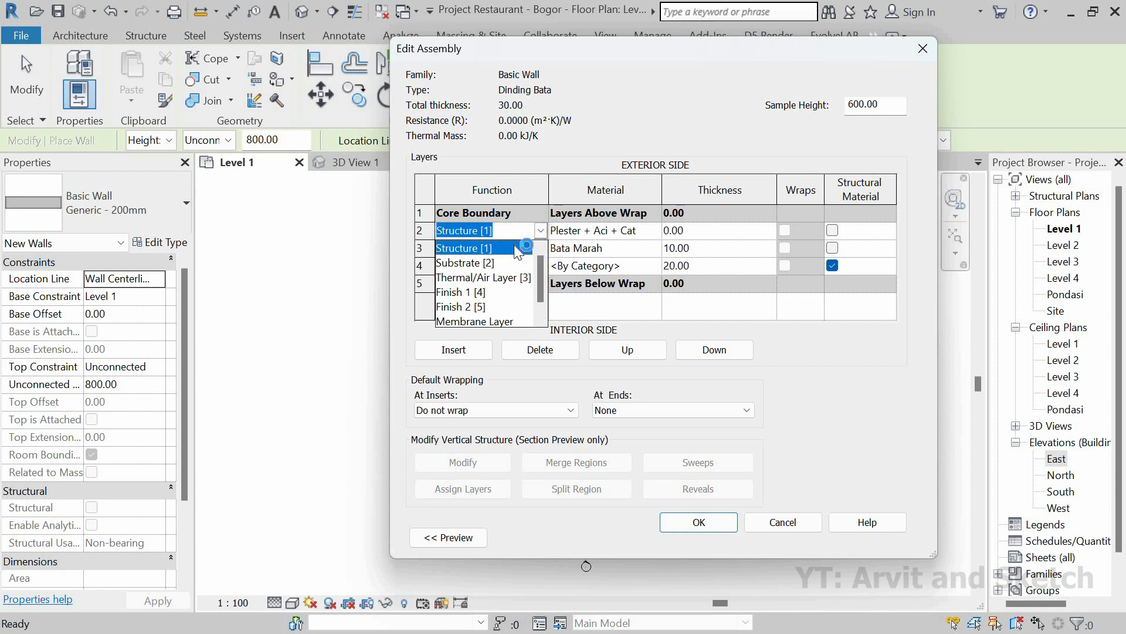
{"action": "left_click", "coordinate": [463, 292]}
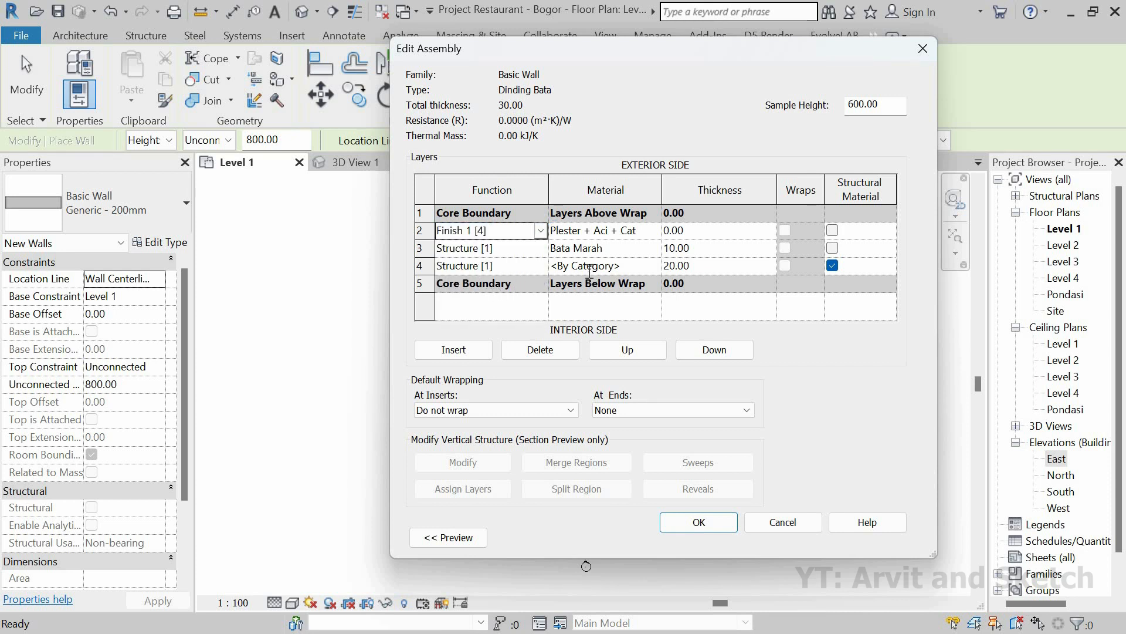
Assign the Plester + Aci + Cat material to the innermost wall layer and set its function to Finish 1 [4].
{"action": "left_click", "coordinate": [655, 262]}
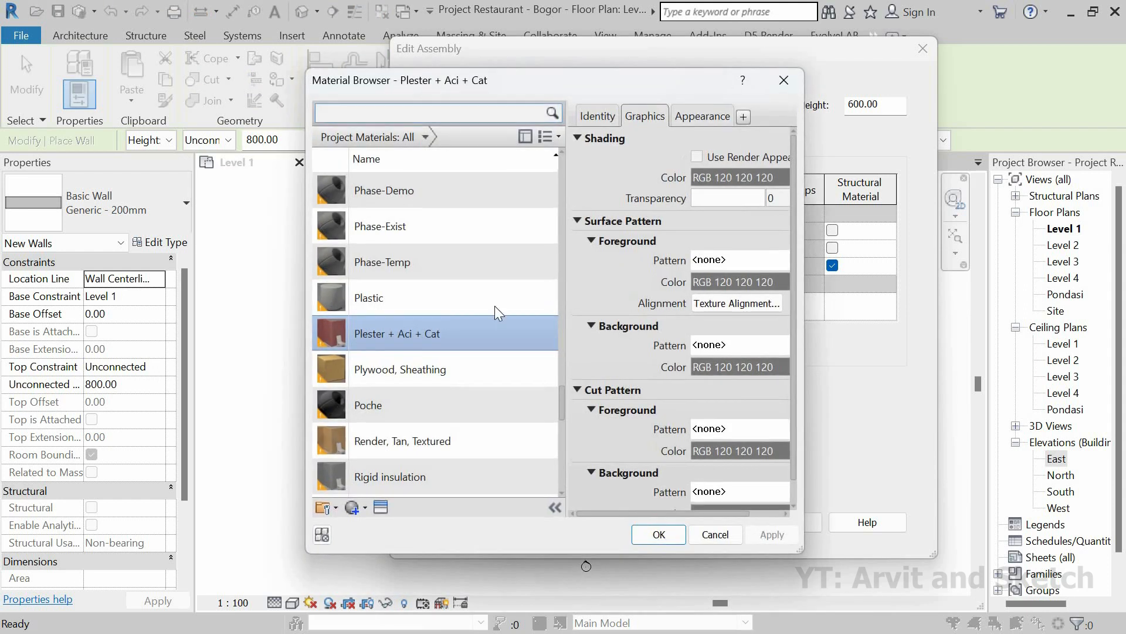
{"action": "double_click", "coordinate": [432, 332]}
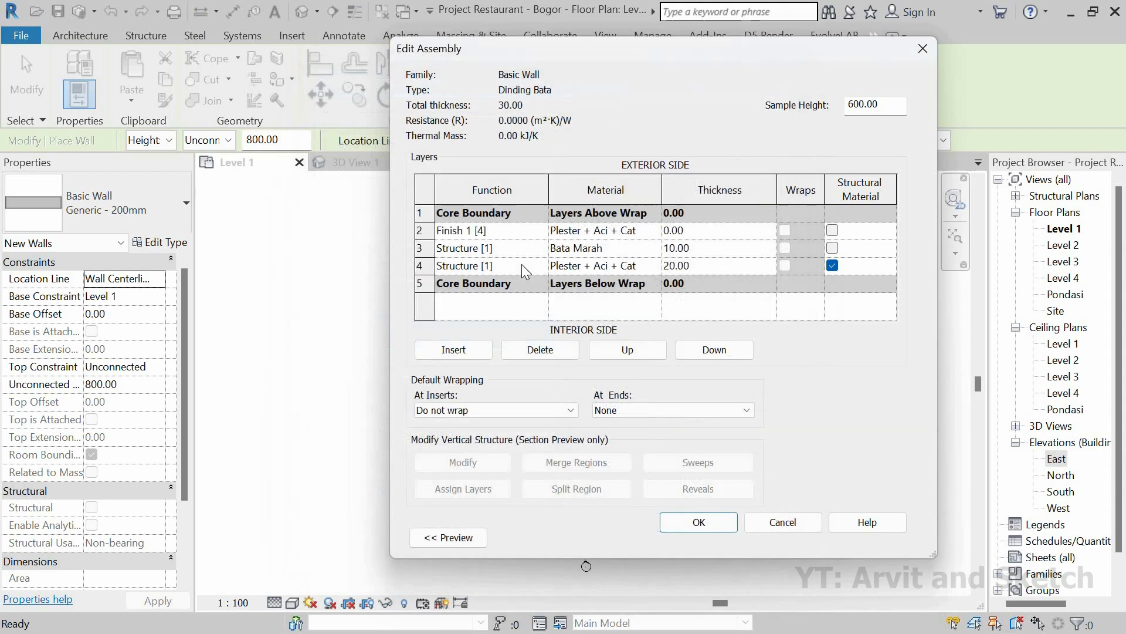
{"action": "left_click", "coordinate": [528, 266]}
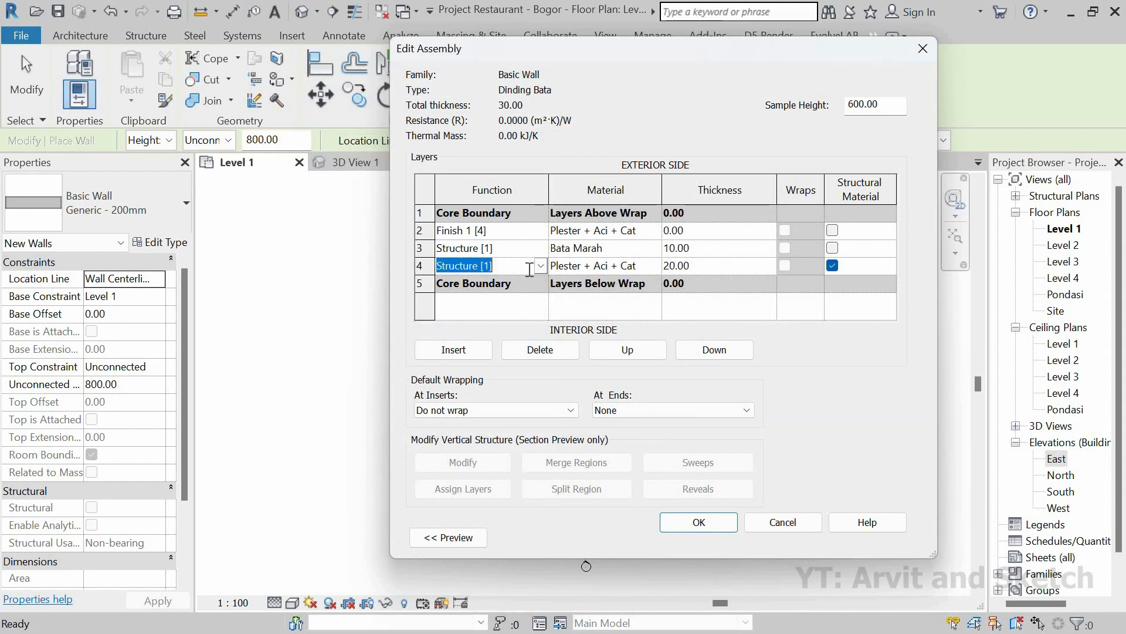
{"action": "left_click", "coordinate": [541, 265]}
{"action": "left_click", "coordinate": [485, 329]}
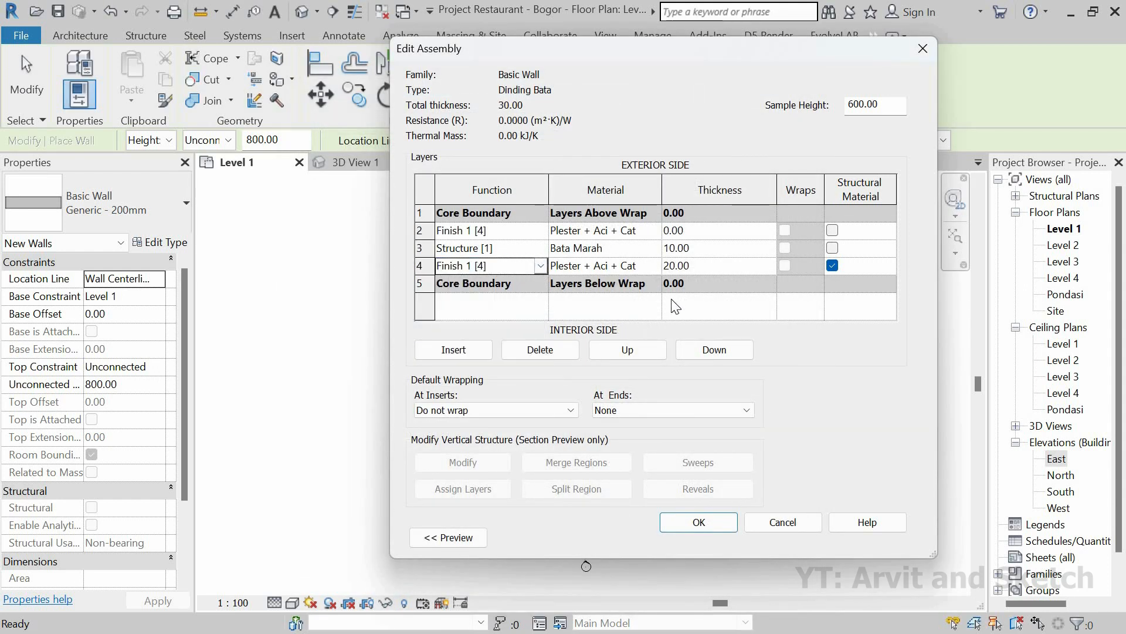
Set the thickness of both Plester + Aci + Cat layers to 2 and accept the Dinding Bata wall type.
{"action": "left_click", "coordinate": [696, 235]}
{"action": "type", "text": "2"}
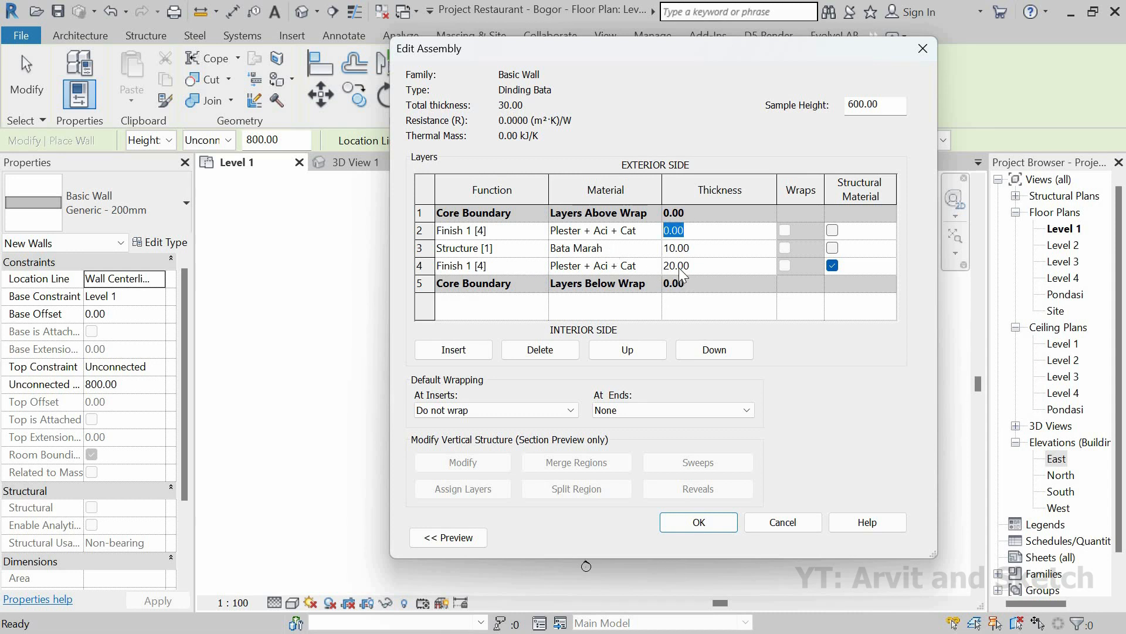
{"action": "left_click", "coordinate": [681, 265]}
{"action": "type", "text": "2"}
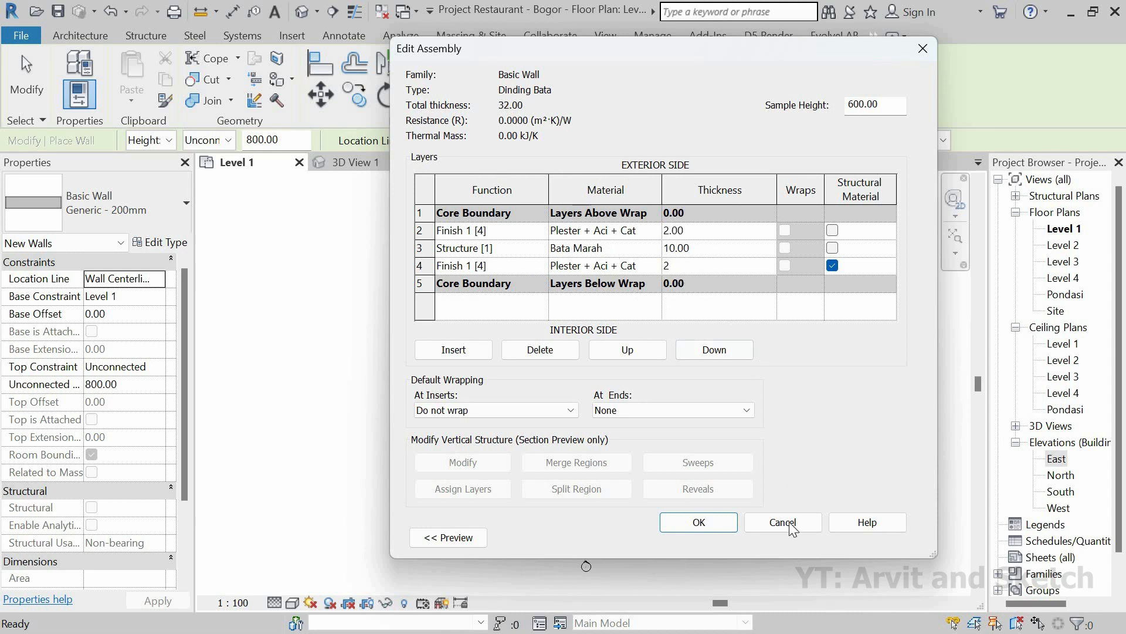
{"action": "left_click", "coordinate": [696, 525]}
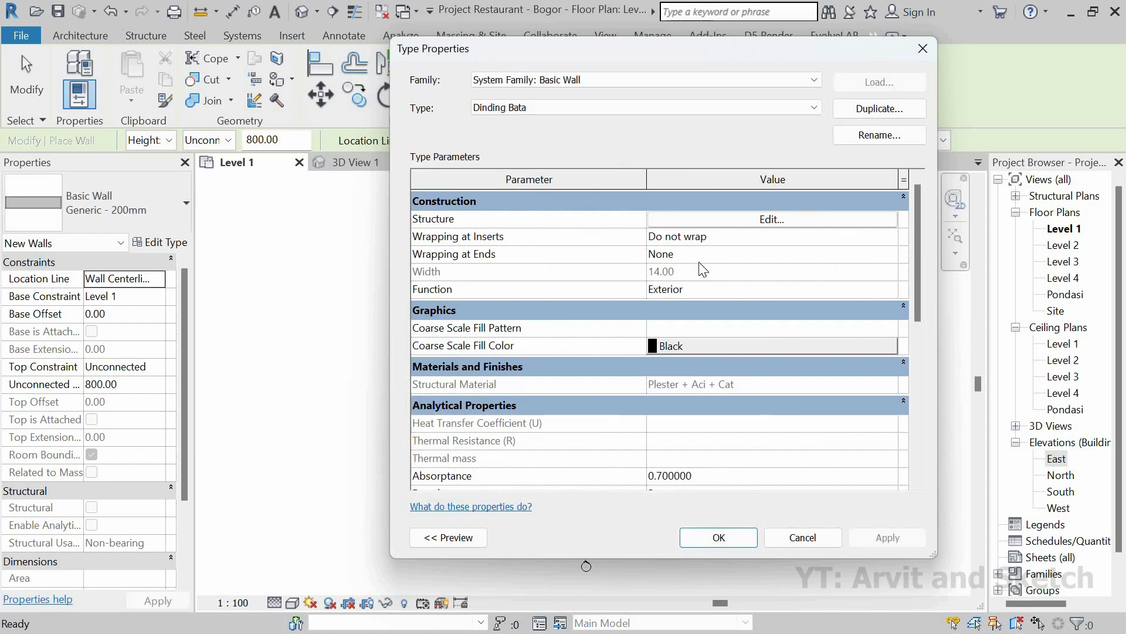
{"action": "left_click", "coordinate": [724, 288]}
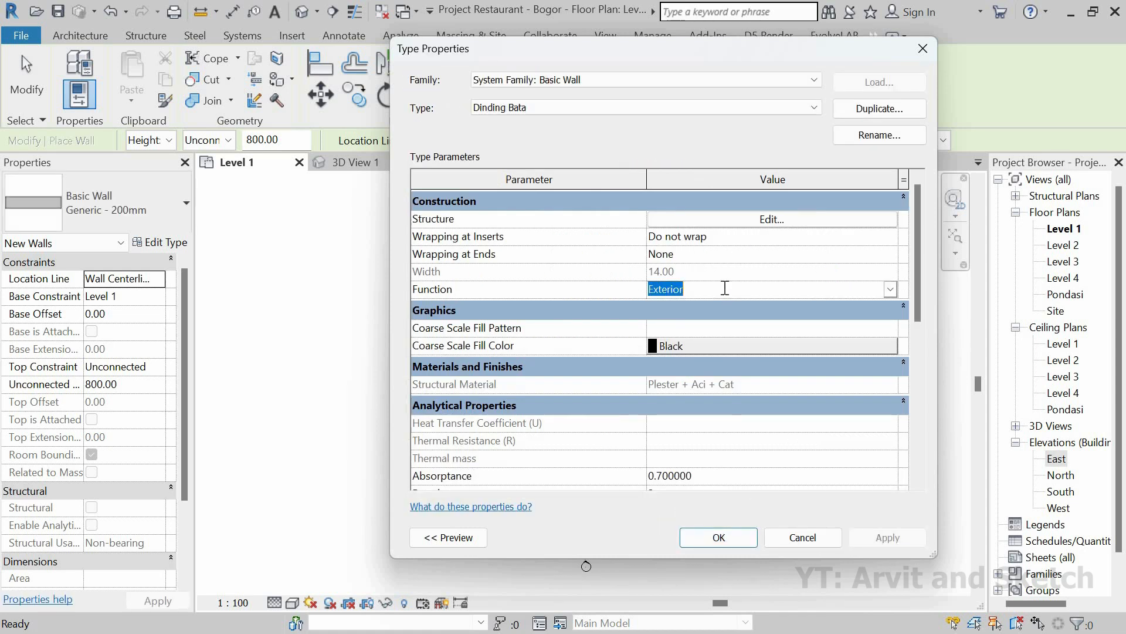
{"action": "left_click", "coordinate": [732, 532]}
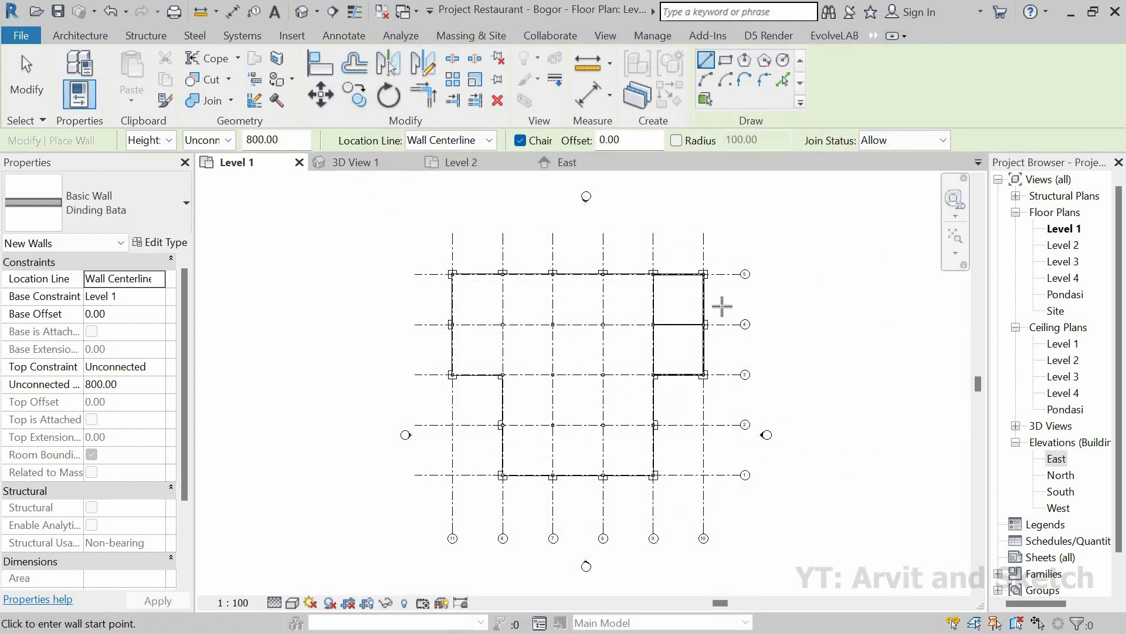
Set the unconnected height of the new Dinding Bata walls to 400.
{"action": "scroll", "coordinate": [534, 284], "scroll_direction": "up", "scroll_amount": 6}
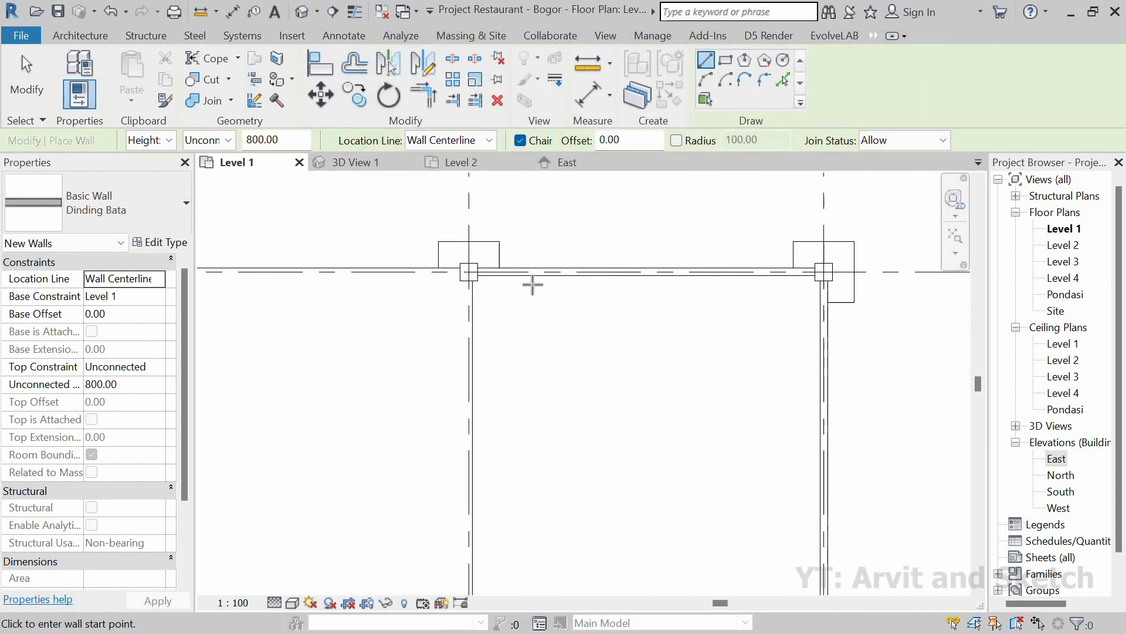
{"action": "left_click_drag", "start_coordinate": [288, 136], "coordinate": [220, 142]}
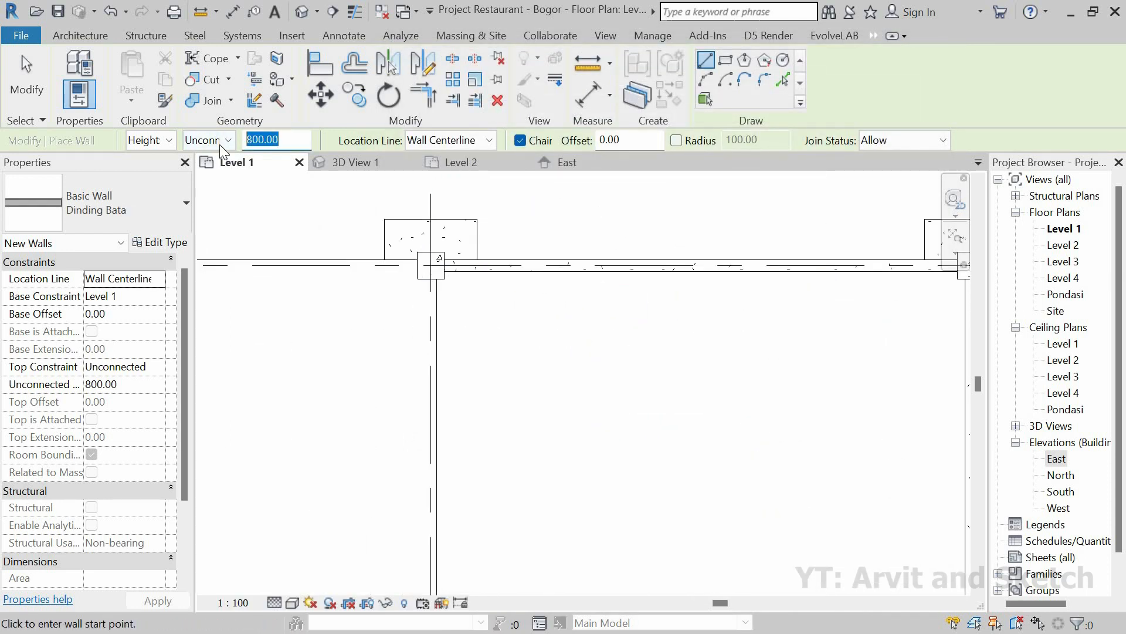
{"action": "type", "text": "400"}
{"action": "key", "text": "Return"}
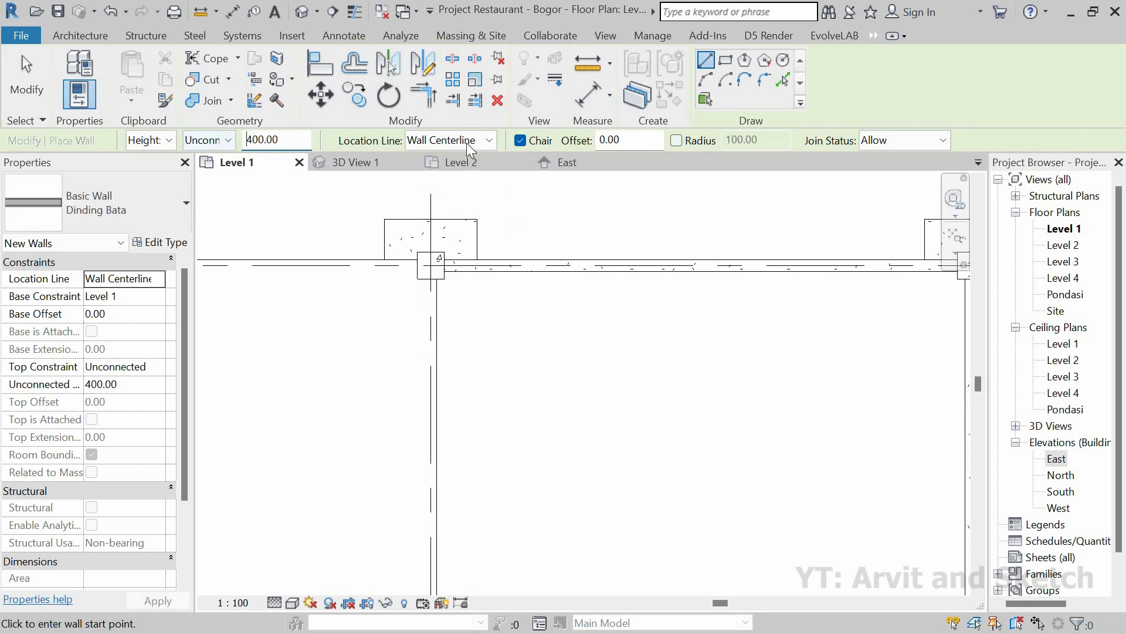
Draw Dinding Bata walls along grid 5 from the grid 9 column to grid 10, and along grid 10 to grid 3.
{"action": "scroll", "coordinate": [433, 251], "scroll_direction": "up", "scroll_amount": 3}
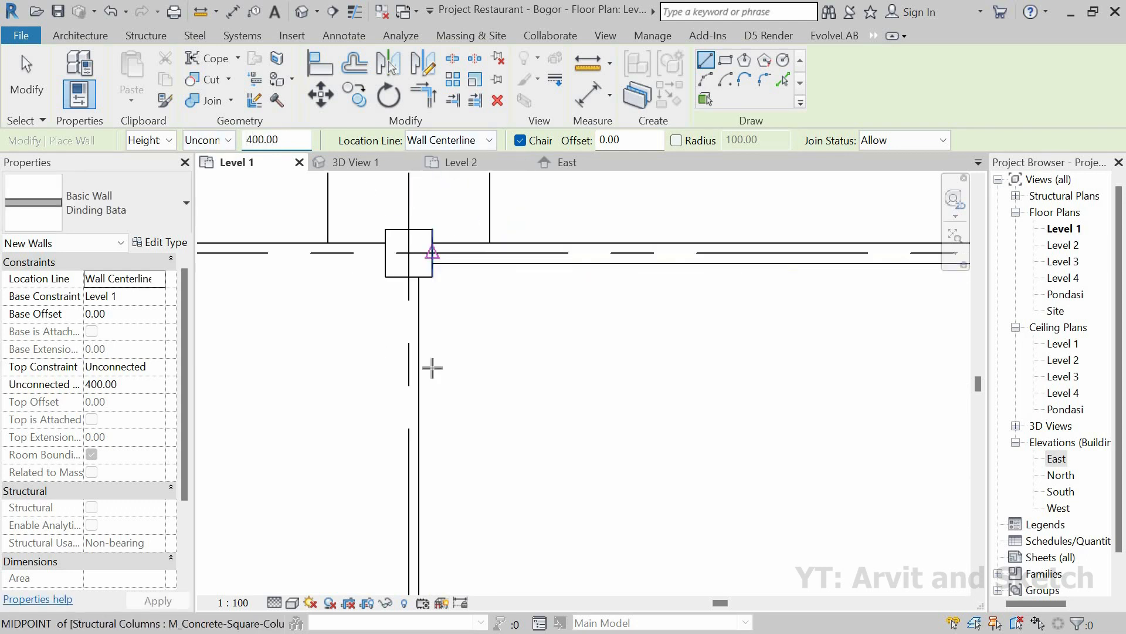
{"action": "left_click", "coordinate": [434, 253]}
{"action": "scroll", "coordinate": [486, 272], "scroll_direction": "down", "scroll_amount": 4}
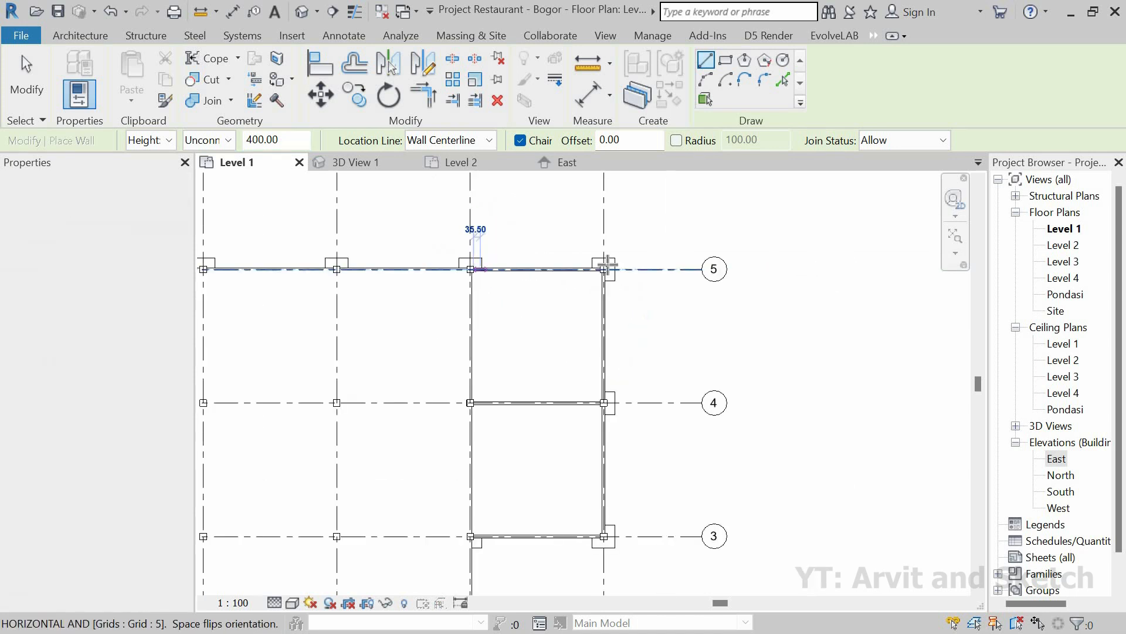
{"action": "scroll", "coordinate": [604, 269], "scroll_direction": "up", "scroll_amount": 5}
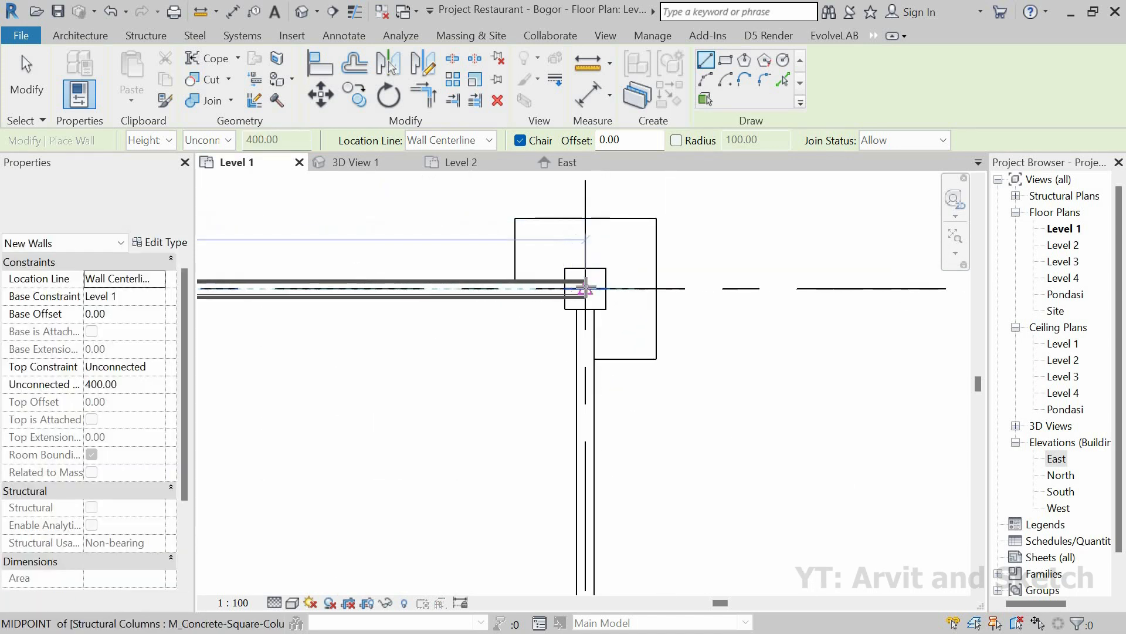
{"action": "left_click", "coordinate": [586, 288]}
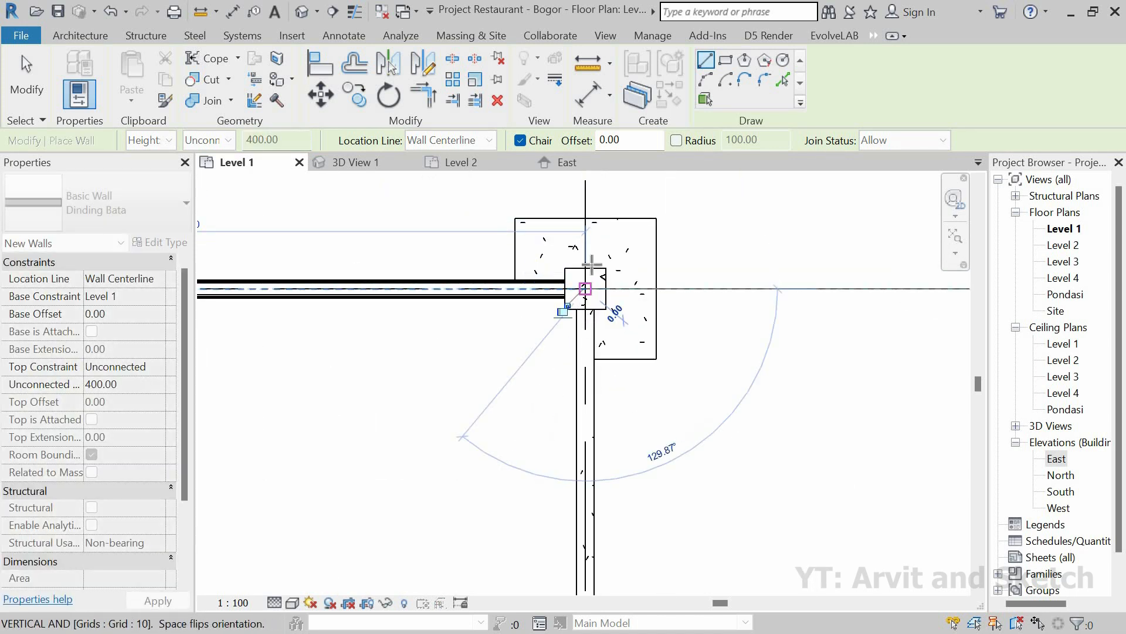
{"action": "scroll", "coordinate": [592, 261], "scroll_direction": "down", "scroll_amount": 4}
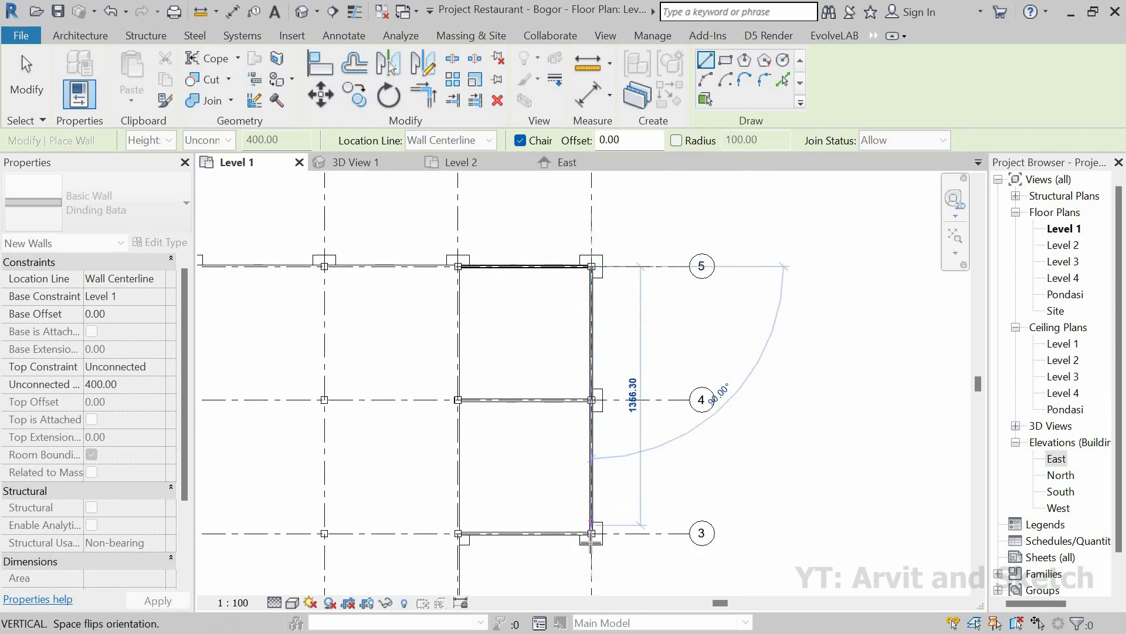
{"action": "scroll", "coordinate": [593, 521], "scroll_direction": "up", "scroll_amount": 3}
{"action": "scroll", "coordinate": [604, 469], "scroll_direction": "up", "scroll_amount": 4}
{"action": "left_click", "coordinate": [671, 453]}
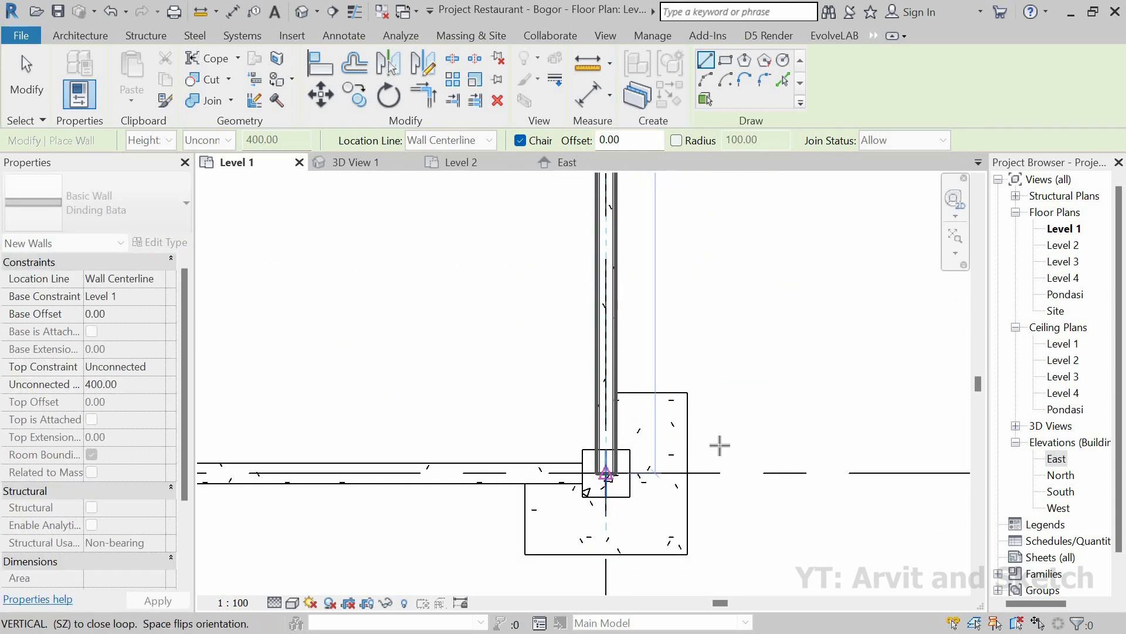
Continue the wall chain along grid 3 to grid 9, and close the loop along grid 9 at grid 5.
{"action": "scroll", "coordinate": [721, 443], "scroll_direction": "down", "scroll_amount": 1}
{"action": "scroll", "coordinate": [720, 443], "scroll_direction": "down", "scroll_amount": 4}
{"action": "scroll", "coordinate": [502, 469], "scroll_direction": "up", "scroll_amount": 5}
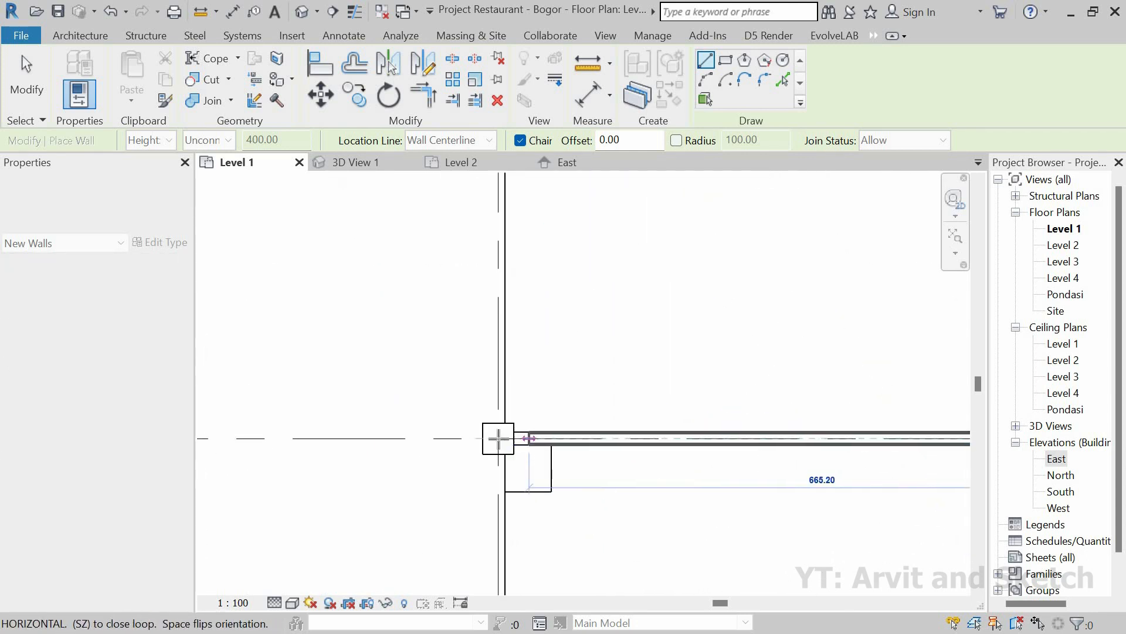
{"action": "left_click", "coordinate": [500, 475]}
{"action": "scroll", "coordinate": [516, 352], "scroll_direction": "down", "scroll_amount": 5}
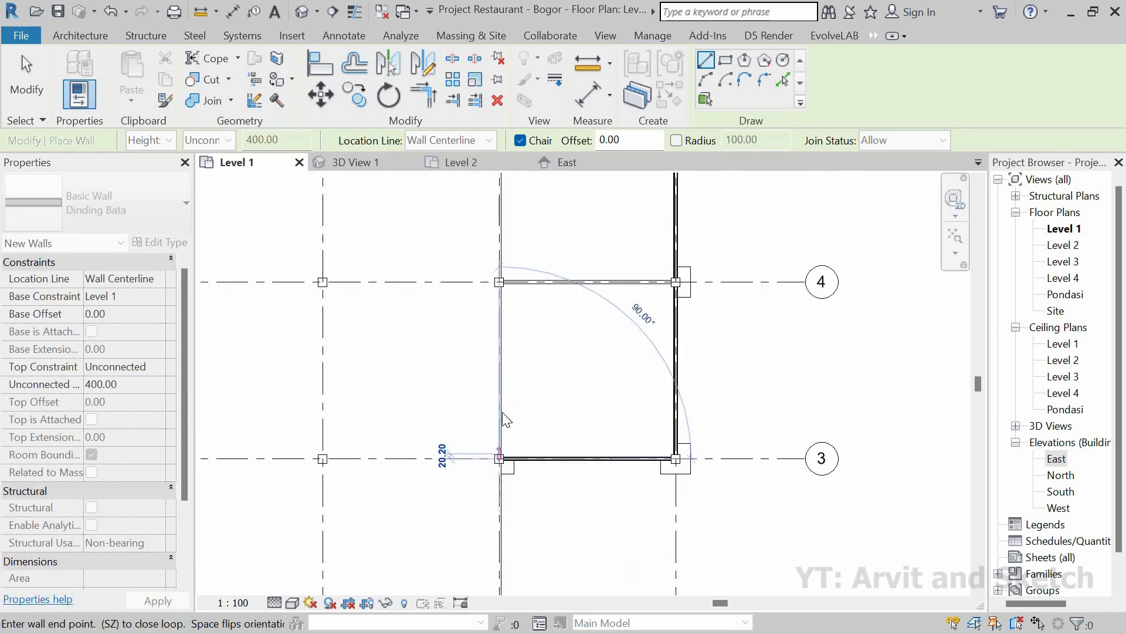
{"action": "scroll", "coordinate": [492, 236], "scroll_direction": "up", "scroll_amount": 4}
{"action": "left_click", "coordinate": [486, 229]}
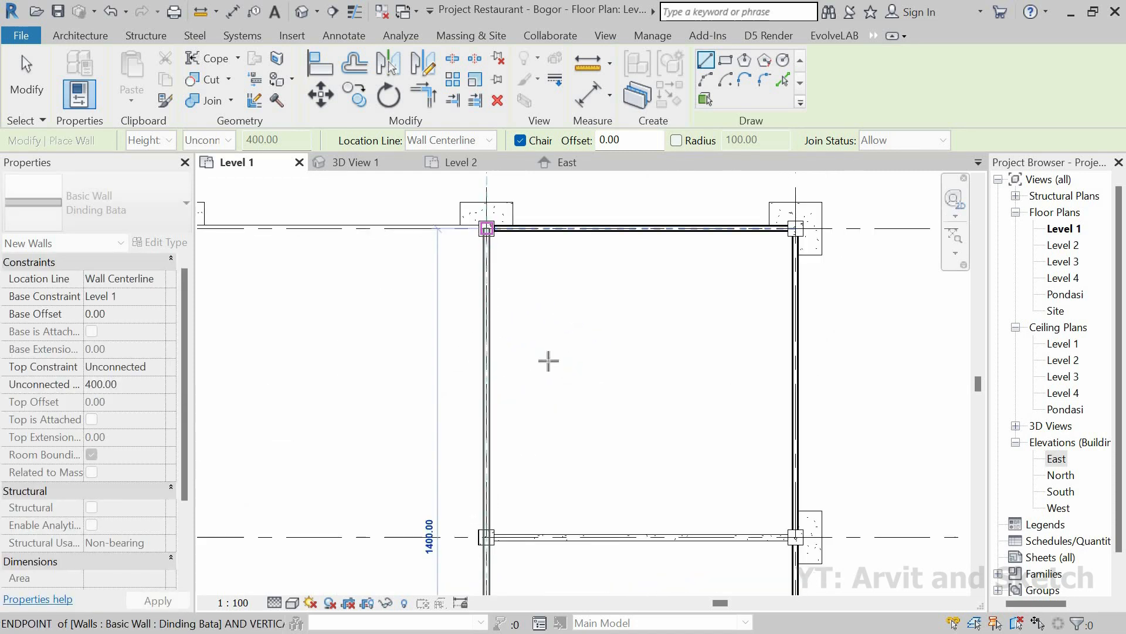
Draw a dividing Dinding Bata wall along grid 4 between grids 9 and 10.
{"action": "scroll", "coordinate": [496, 534], "scroll_direction": "up", "scroll_amount": 5}
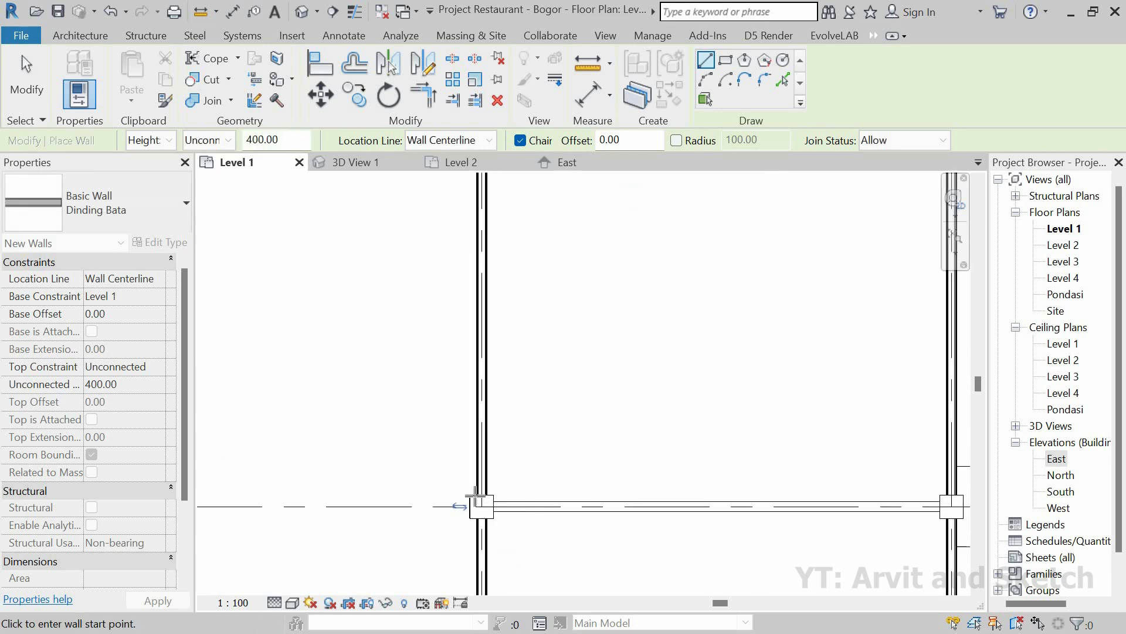
{"action": "left_click", "coordinate": [468, 489]}
{"action": "scroll", "coordinate": [434, 446], "scroll_direction": "down", "scroll_amount": 3}
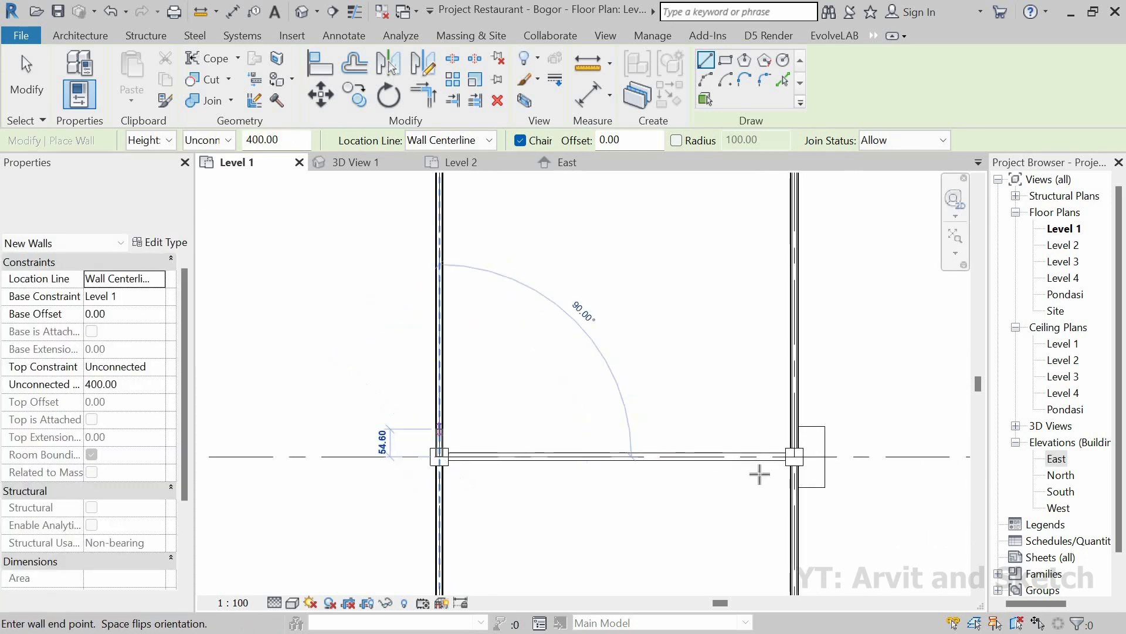
{"action": "scroll", "coordinate": [817, 443], "scroll_direction": "up", "scroll_amount": 3}
{"action": "left_click", "coordinate": [817, 443]}
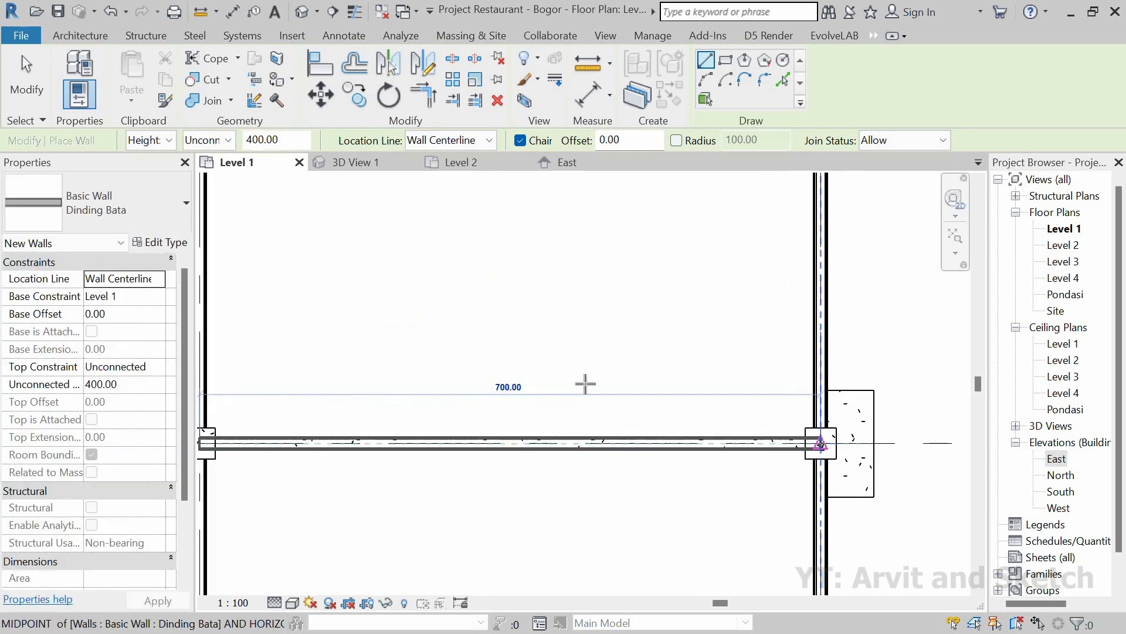
Examine the new brick walls around the two rooms from several angles in 3D View 1.
{"action": "left_click", "coordinate": [364, 166]}
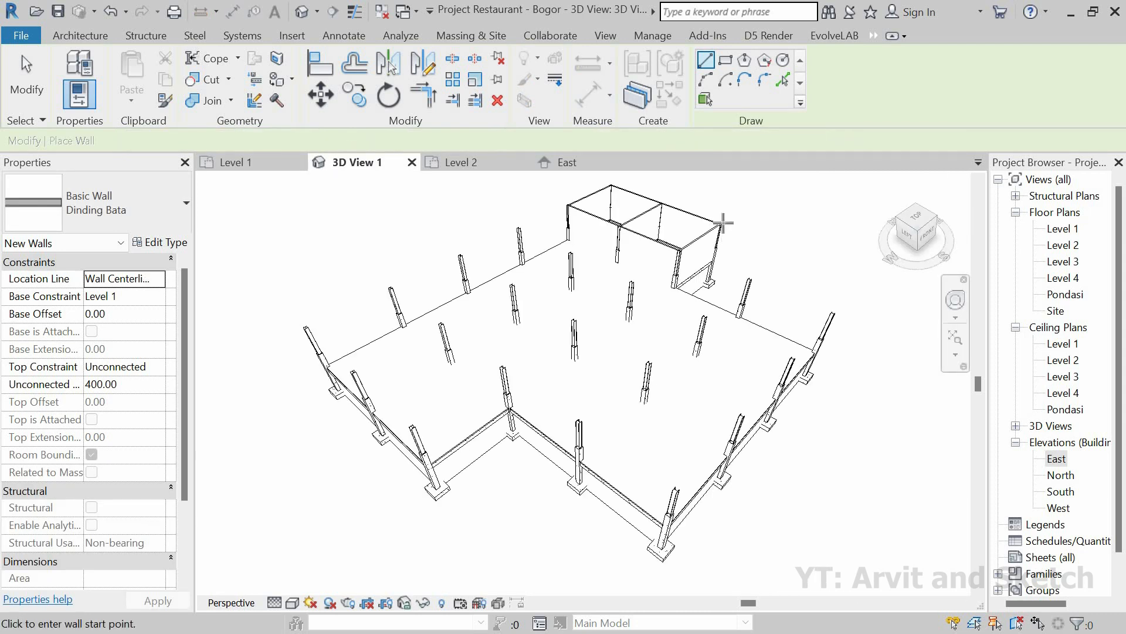
{"action": "scroll", "coordinate": [720, 232], "scroll_direction": "up", "scroll_amount": 1}
{"action": "scroll", "coordinate": [684, 350], "scroll_direction": "down", "scroll_amount": 1}
{"action": "middle_click_drag", "start_coordinate": [684, 350], "coordinate": [730, 402], "text": "shift"}
{"action": "scroll", "coordinate": [633, 381], "scroll_direction": "down", "scroll_amount": 2}
{"action": "middle_click_drag", "start_coordinate": [573, 380], "coordinate": [581, 347], "text": "shift"}
{"action": "middle_click_drag", "start_coordinate": [665, 429], "coordinate": [809, 521], "text": "shift"}
{"action": "scroll", "coordinate": [804, 516], "scroll_direction": "up", "scroll_amount": 3}
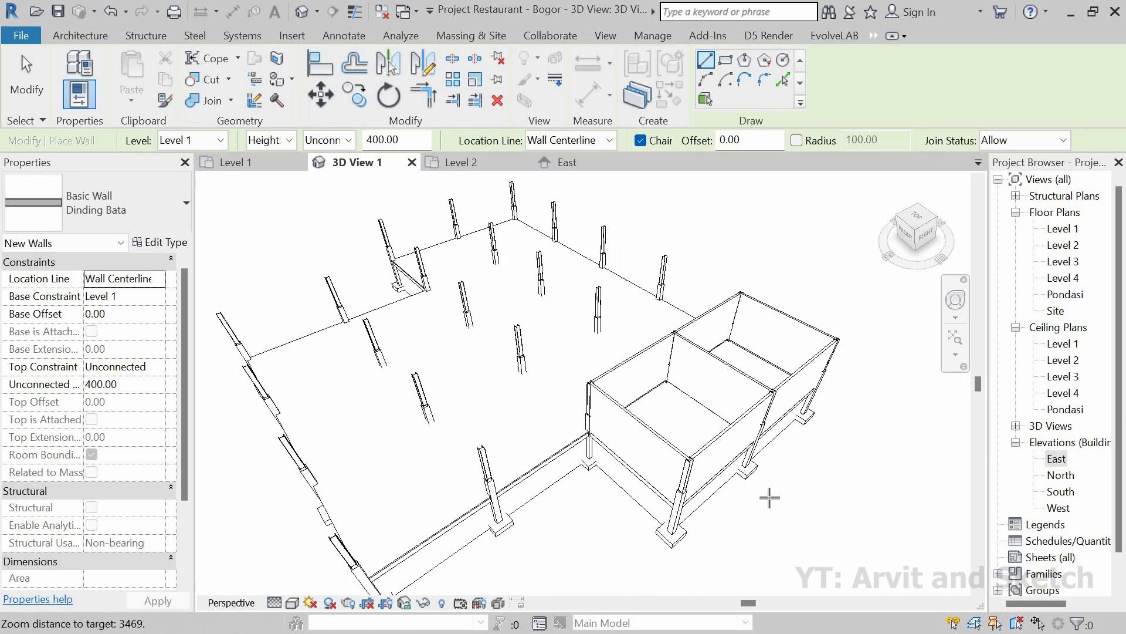
Turn on shadows in the 3D view and leave the wall placement command.
{"action": "scroll", "coordinate": [812, 450], "scroll_direction": "down", "scroll_amount": 2}
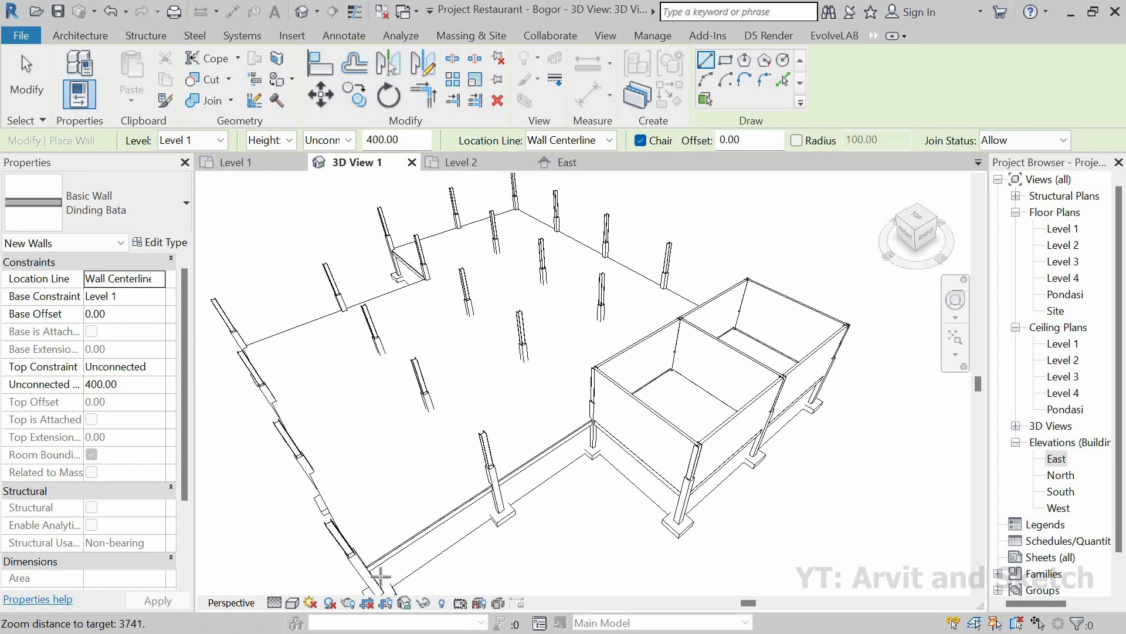
{"action": "left_click", "coordinate": [330, 603]}
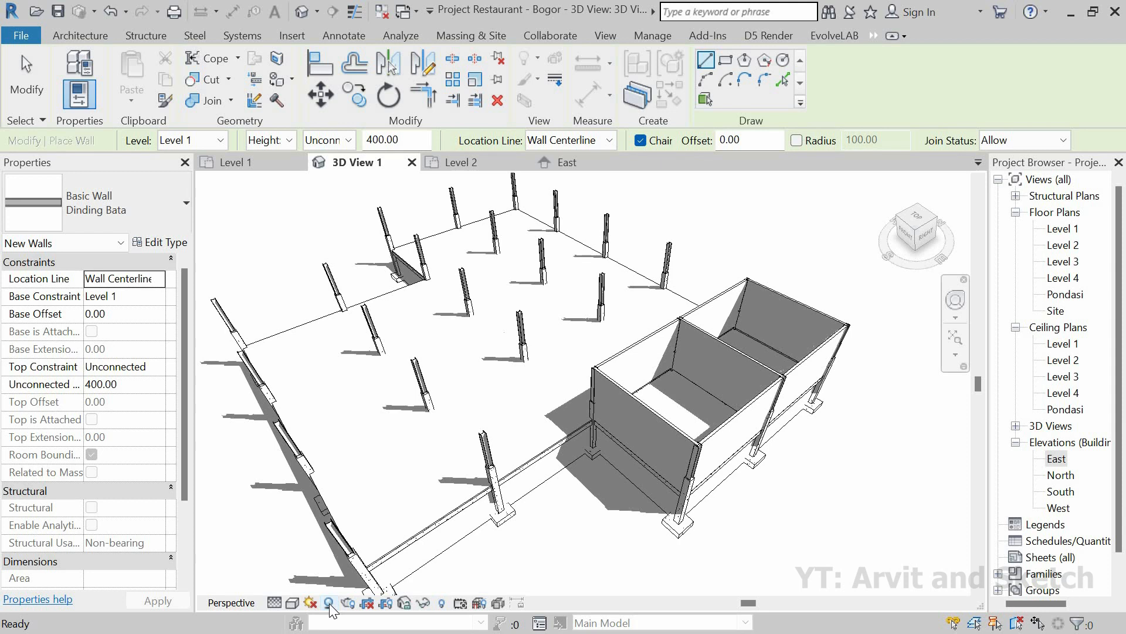
{"action": "mouse_move", "coordinate": [479, 516]}
{"action": "middle_mouse_down", "text": "shift"}
{"action": "mouse_move", "coordinate": [598, 448]}
{"action": "mouse_move", "coordinate": [479, 513]}
{"action": "middle_mouse_up", "text": "shift"}
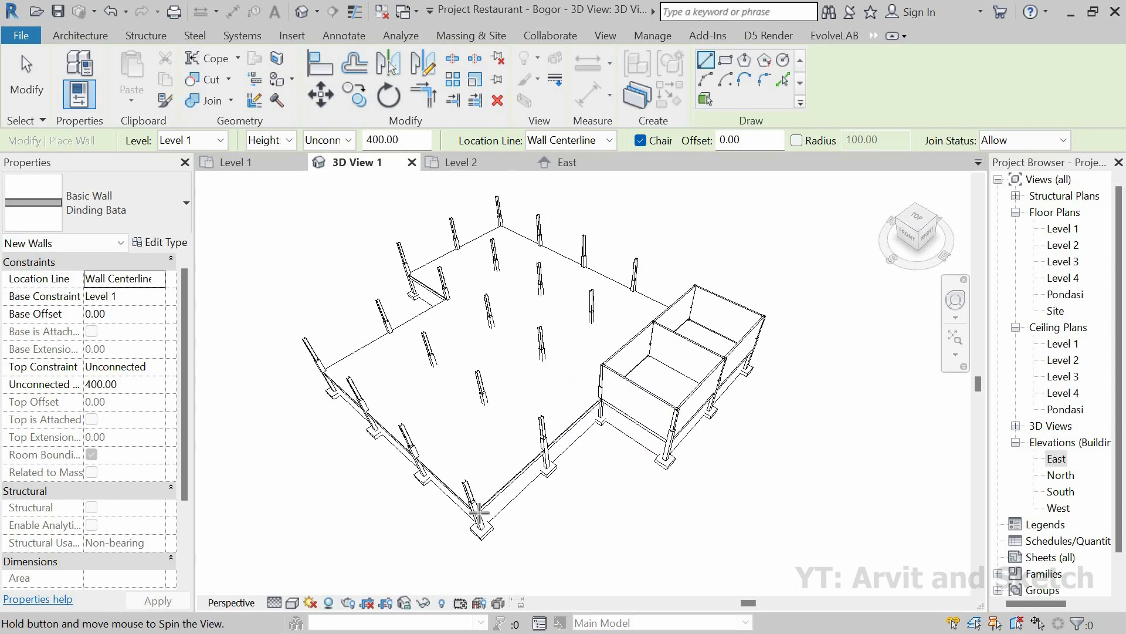
{"action": "left_click", "coordinate": [274, 603]}
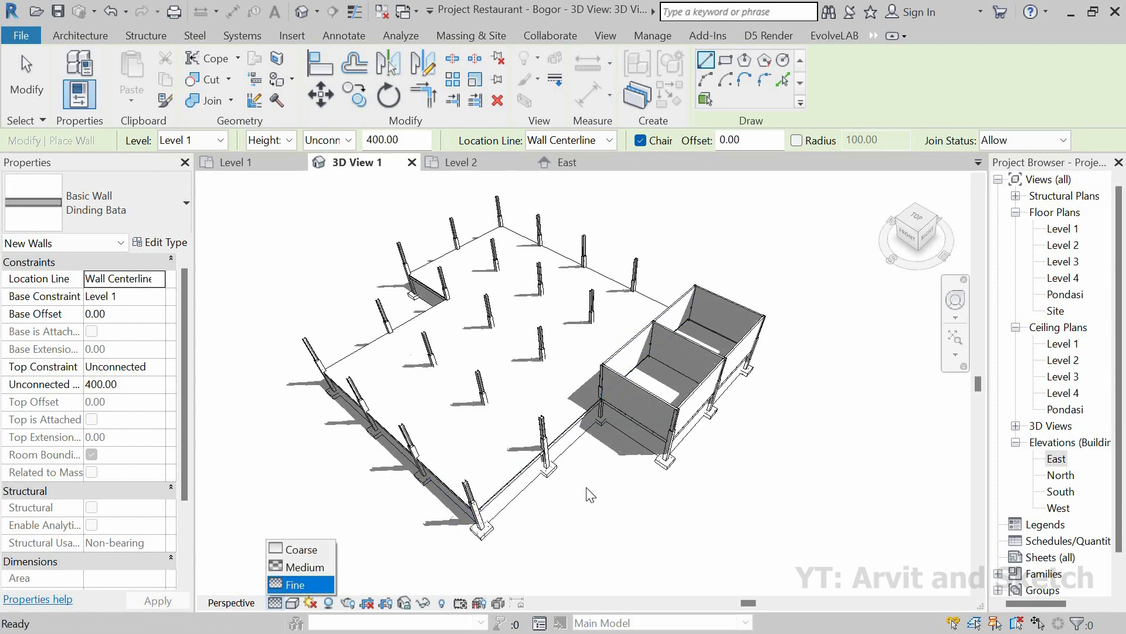
{"action": "left_click", "coordinate": [587, 488]}
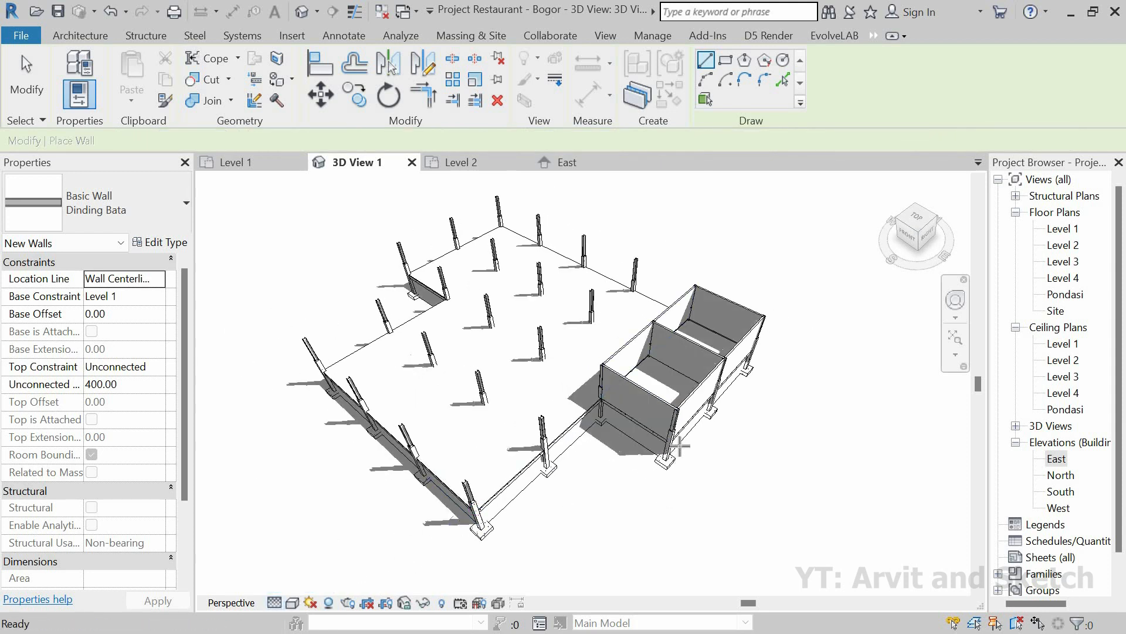
{"action": "key", "text": "Escape"}
{"action": "key", "text": "Escape"}
In the Dinding Bata wall structure on Level 1, rename the exterior finish material Plester + Aci + Cat to Plester Fin. Bata Tempel.
{"action": "left_click", "coordinate": [249, 166]}
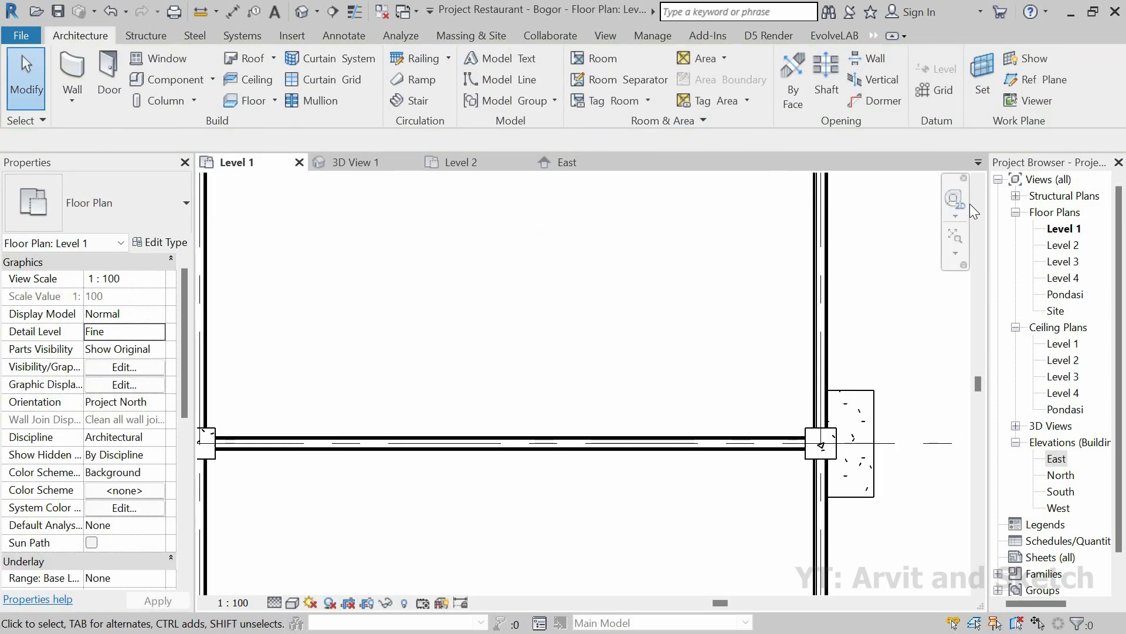
{"action": "left_click", "coordinate": [948, 237]}
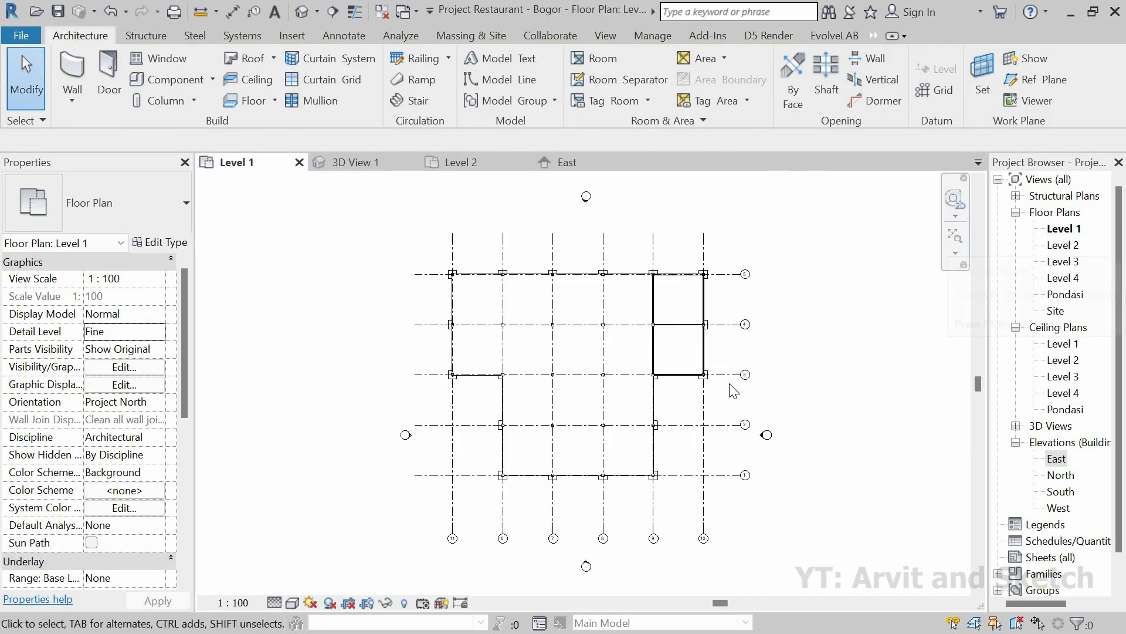
{"action": "left_click", "coordinate": [69, 73]}
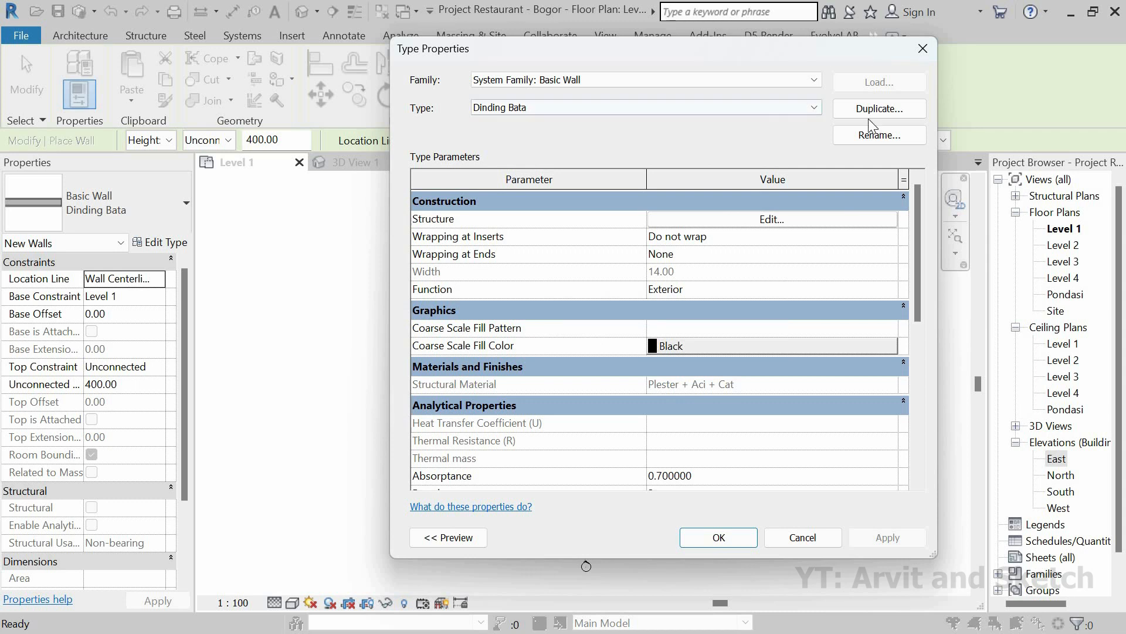
{"action": "left_click", "coordinate": [763, 223]}
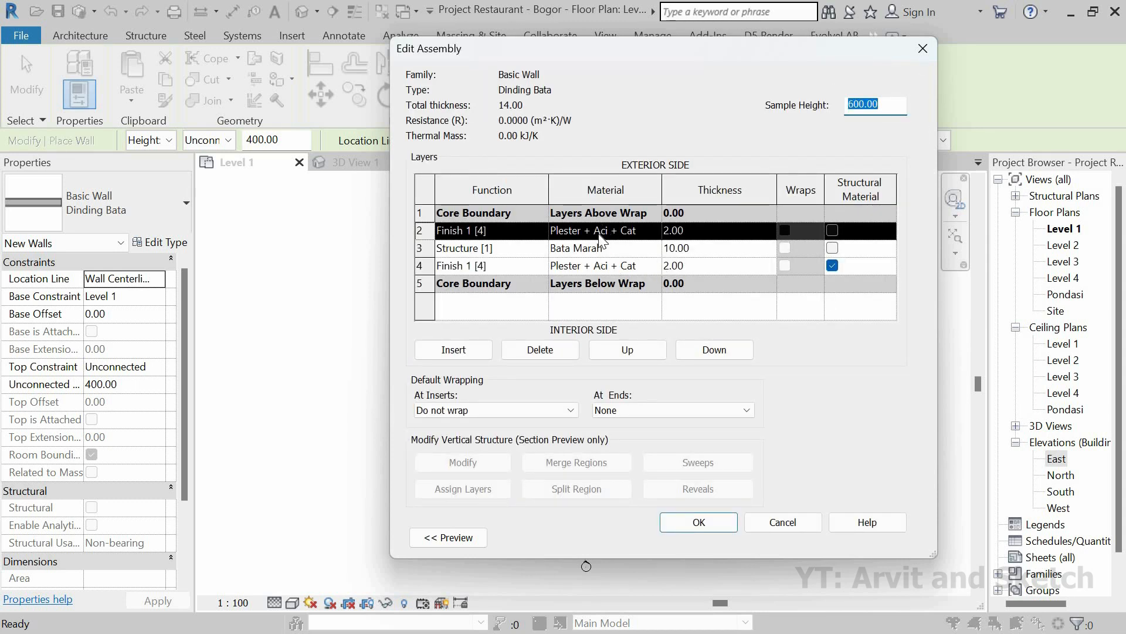
{"action": "left_click", "coordinate": [640, 231]}
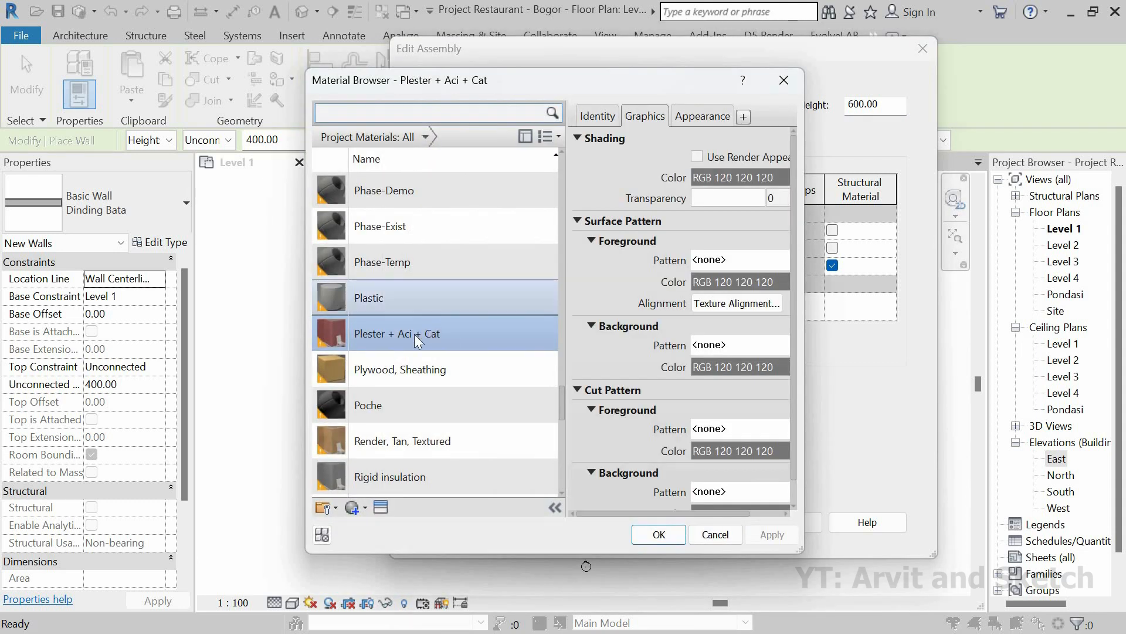
{"action": "scroll", "coordinate": [399, 297], "scroll_direction": "down", "scroll_amount": 1}
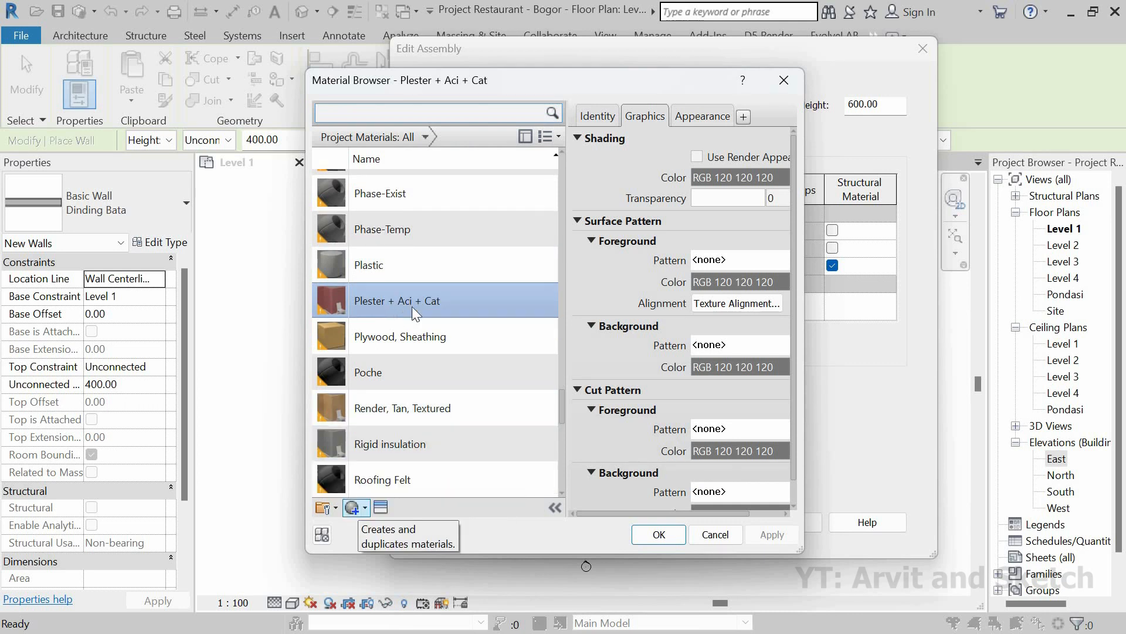
{"action": "right_click", "coordinate": [412, 306]}
{"action": "left_click", "coordinate": [442, 346]}
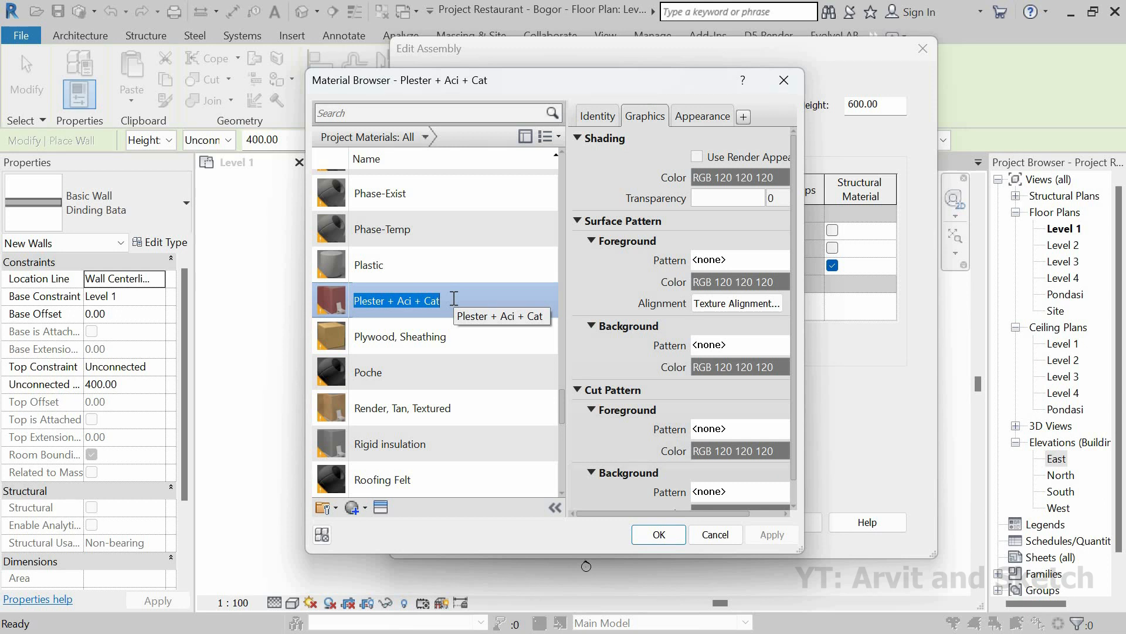
{"action": "key", "text": "Return"}
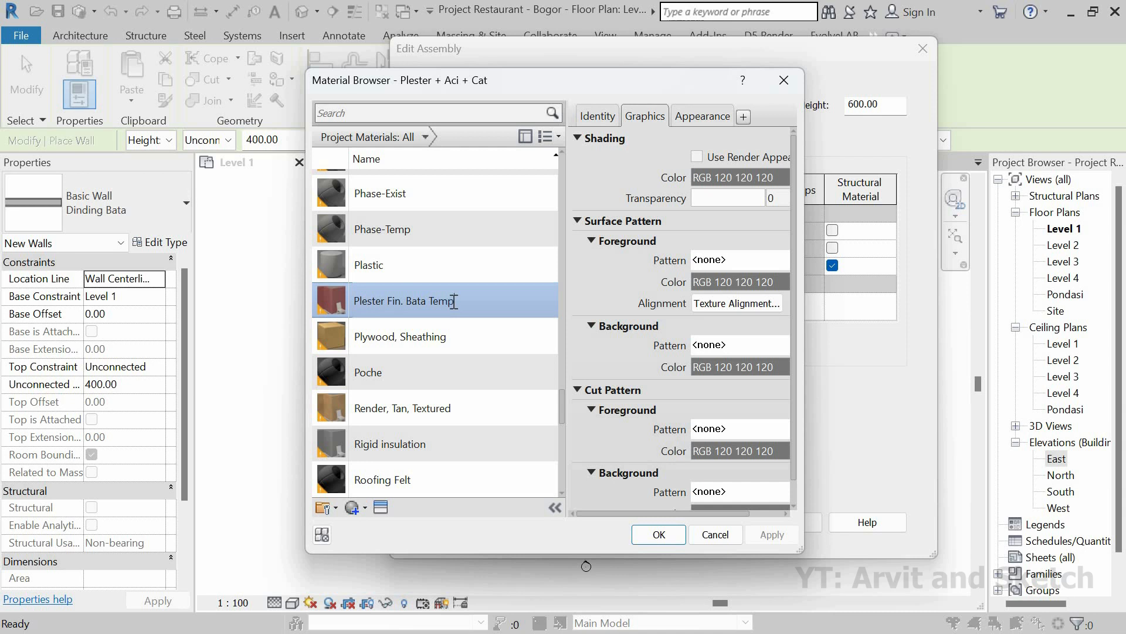
{"action": "left_click", "coordinate": [660, 534]}
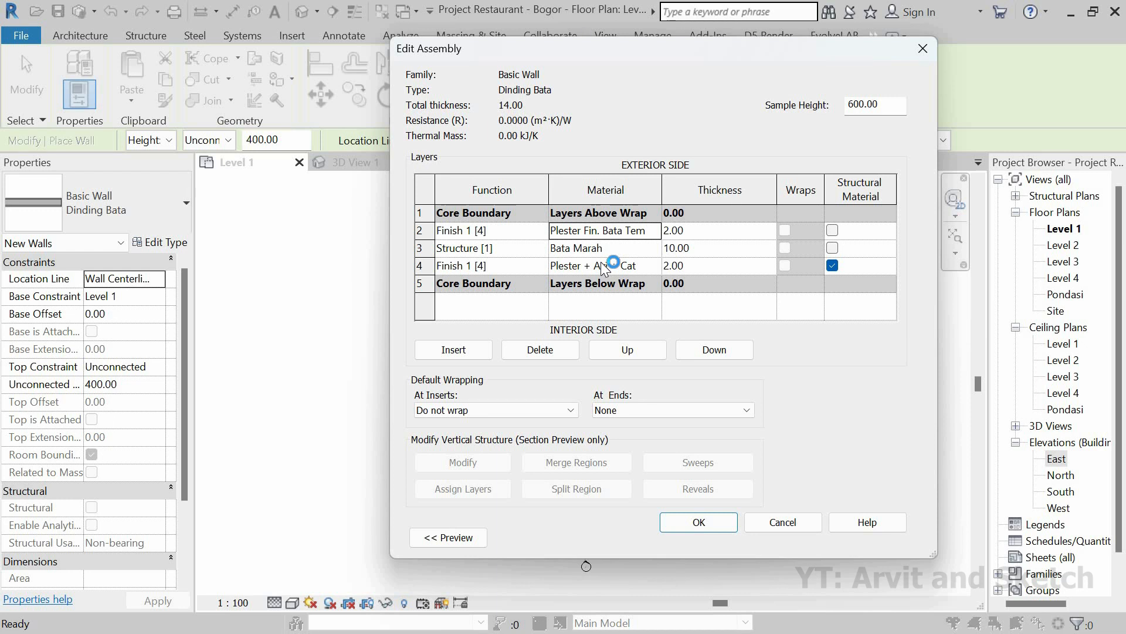
Replace the appearance of Plester Fin. Bata Tempel with the brick masonry asset Non-Uniform Running - Red.
{"action": "left_click", "coordinate": [658, 228]}
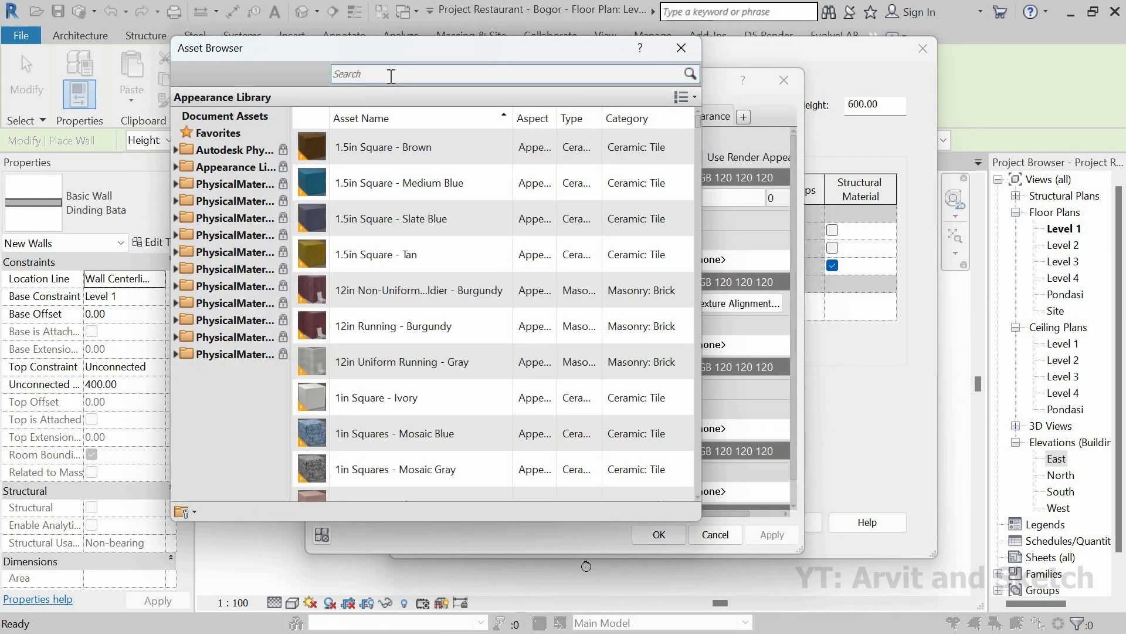
{"action": "left_click", "coordinate": [392, 75]}
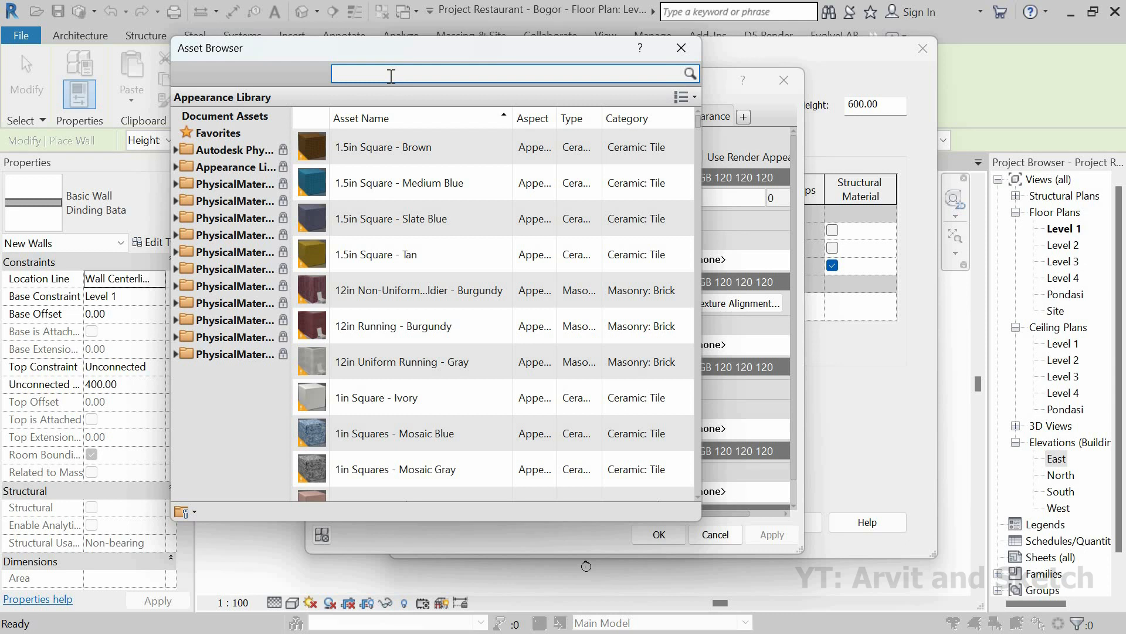
{"action": "key", "text": "Return"}
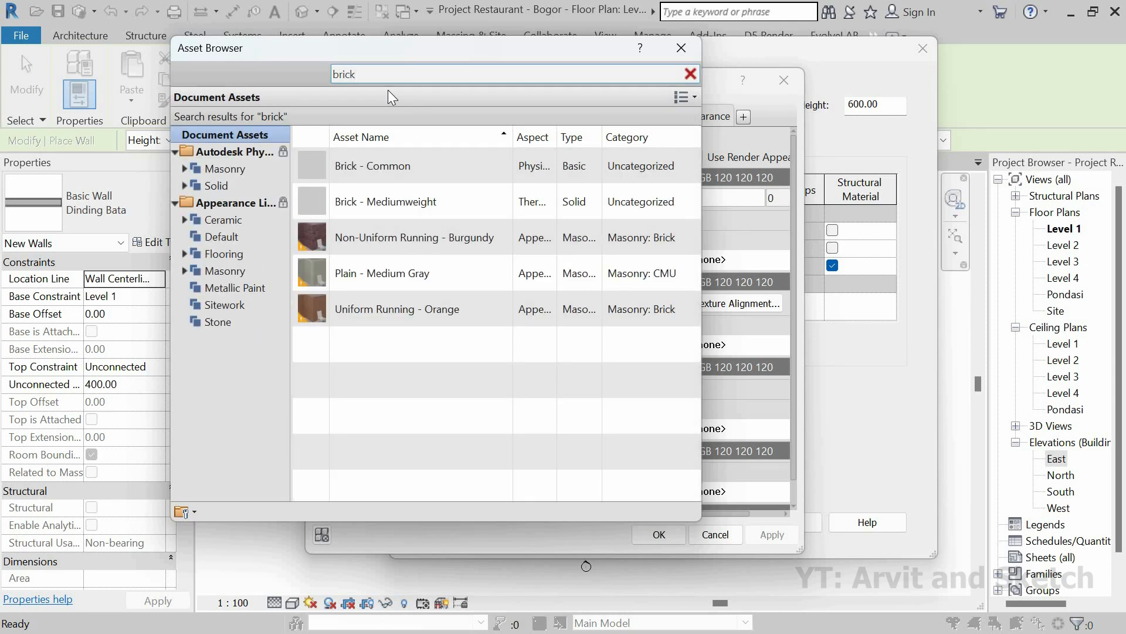
{"action": "left_click", "coordinate": [224, 187]}
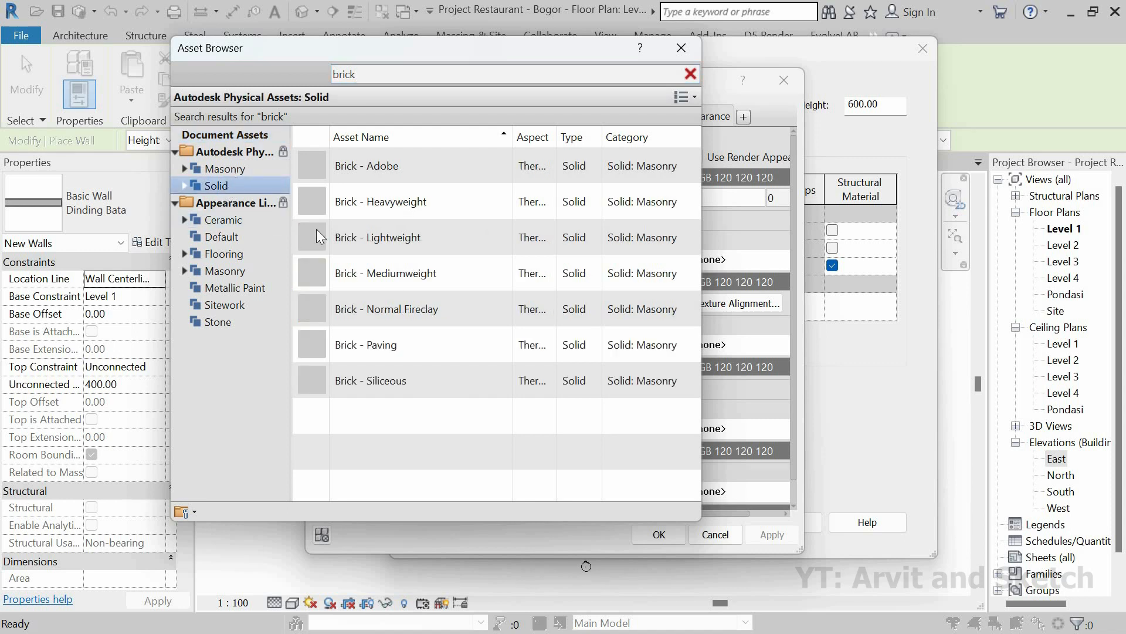
{"action": "left_click", "coordinate": [226, 169]}
{"action": "scroll", "coordinate": [416, 351], "scroll_direction": "down", "scroll_amount": 1}
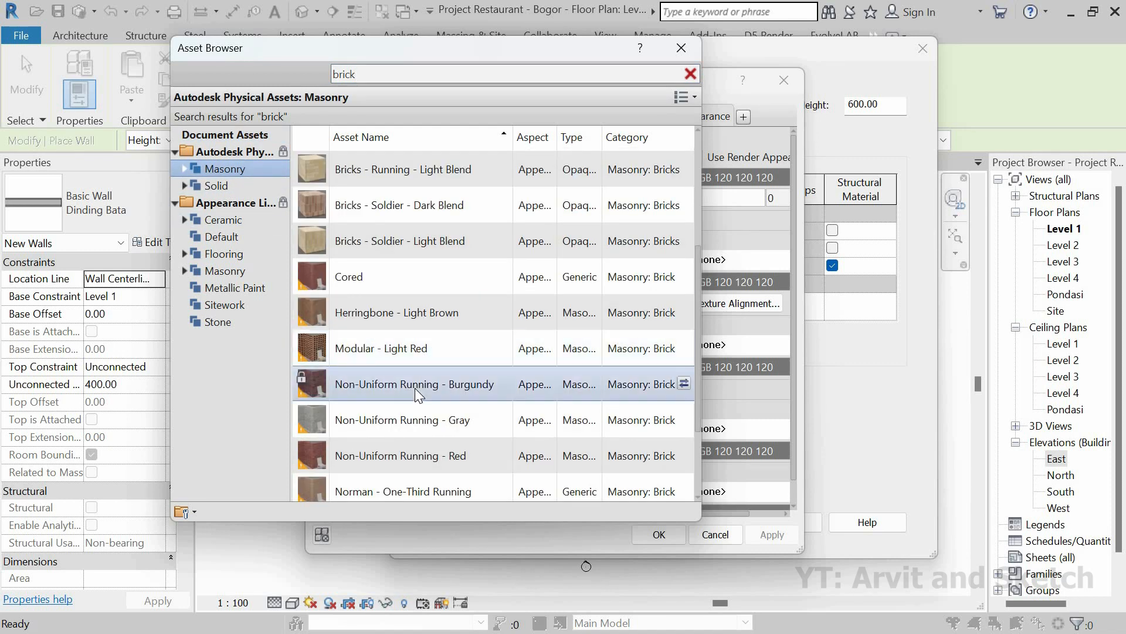
{"action": "double_click", "coordinate": [394, 450]}
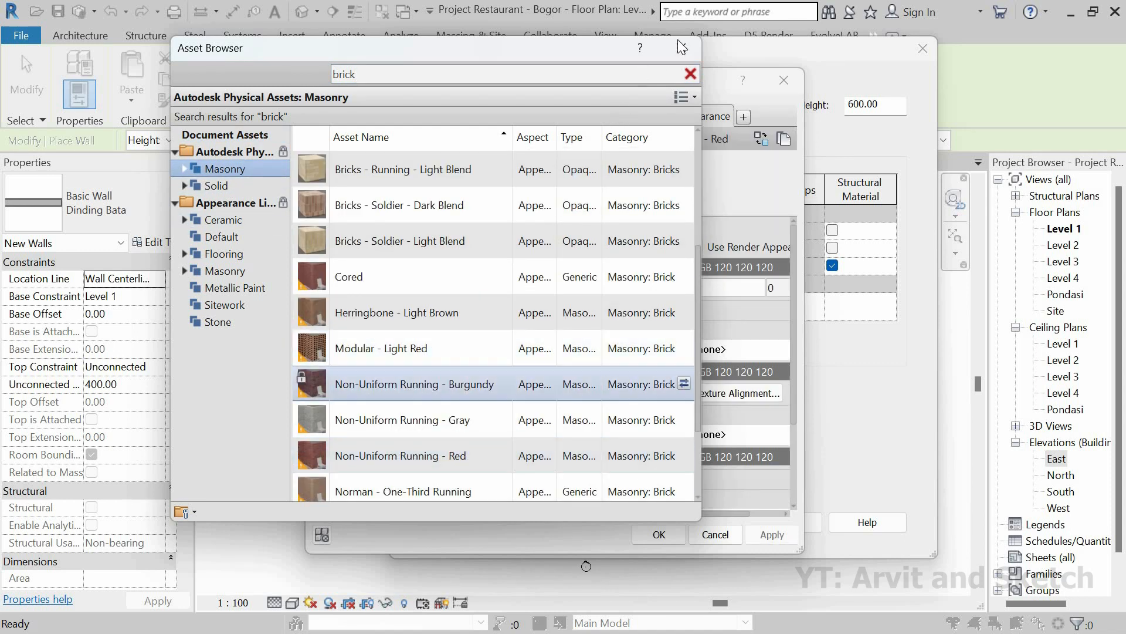
{"action": "left_click", "coordinate": [679, 45]}
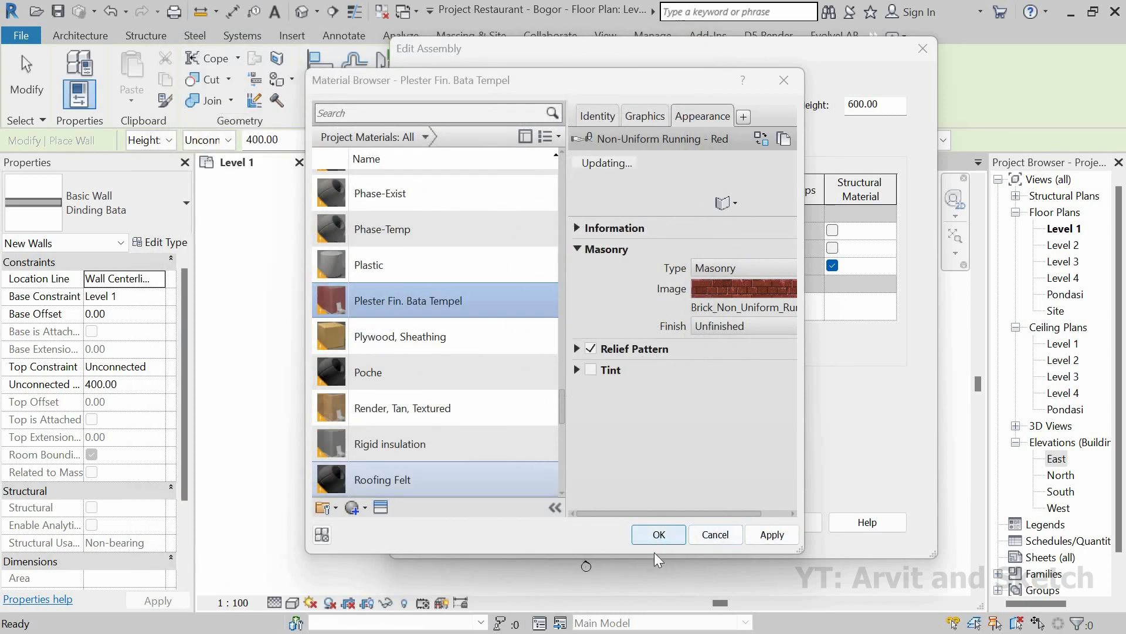
{"action": "left_click", "coordinate": [657, 534]}
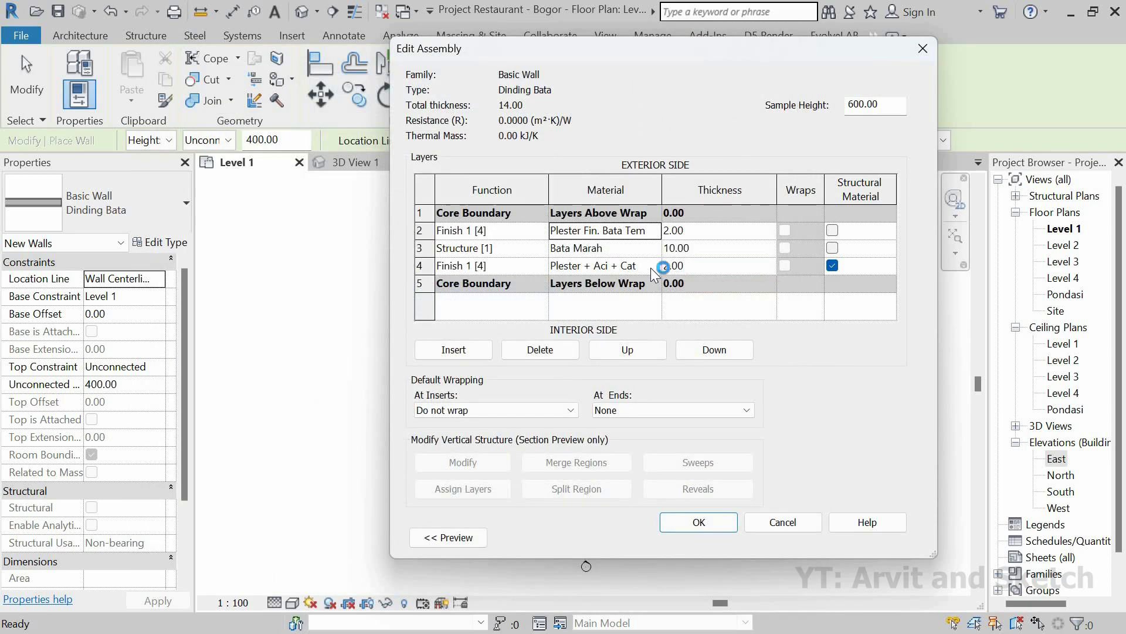
Assign Plester Fin. Bata Tempel to the interior-side finish layer and accept the Dinding Bata type changes.
{"action": "left_click", "coordinate": [650, 268]}
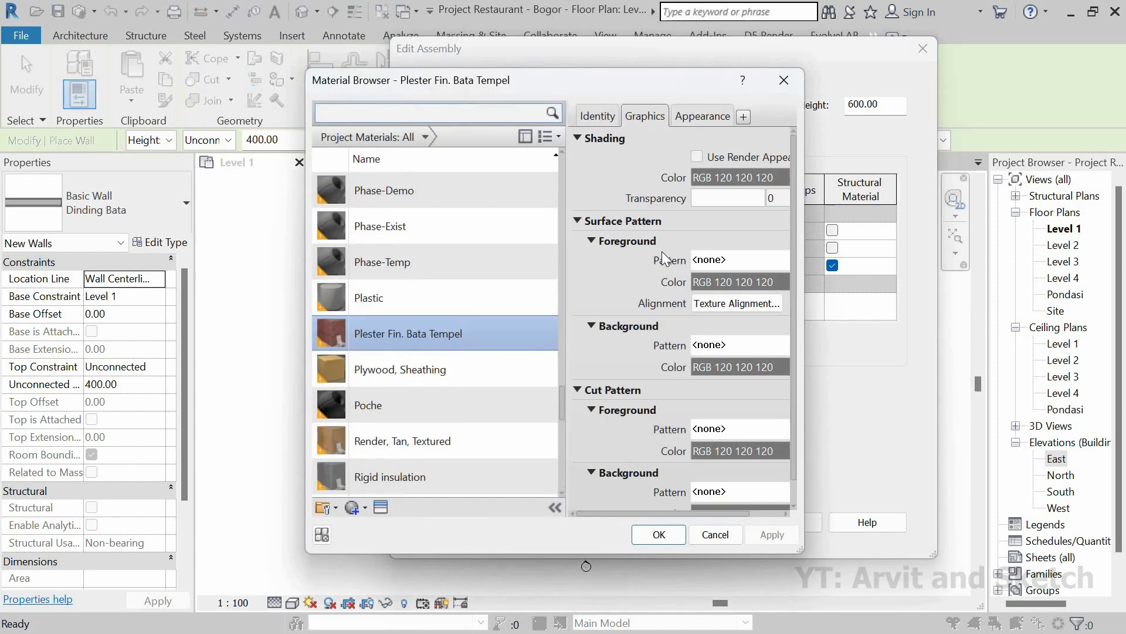
{"action": "double_click", "coordinate": [434, 330]}
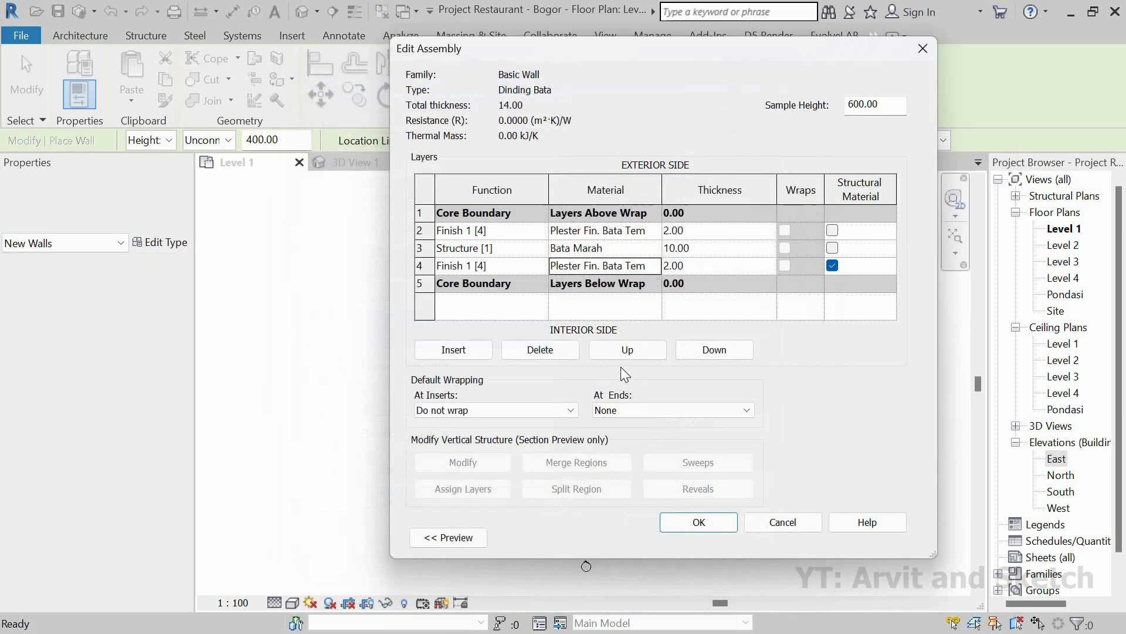
{"action": "left_click", "coordinate": [727, 525]}
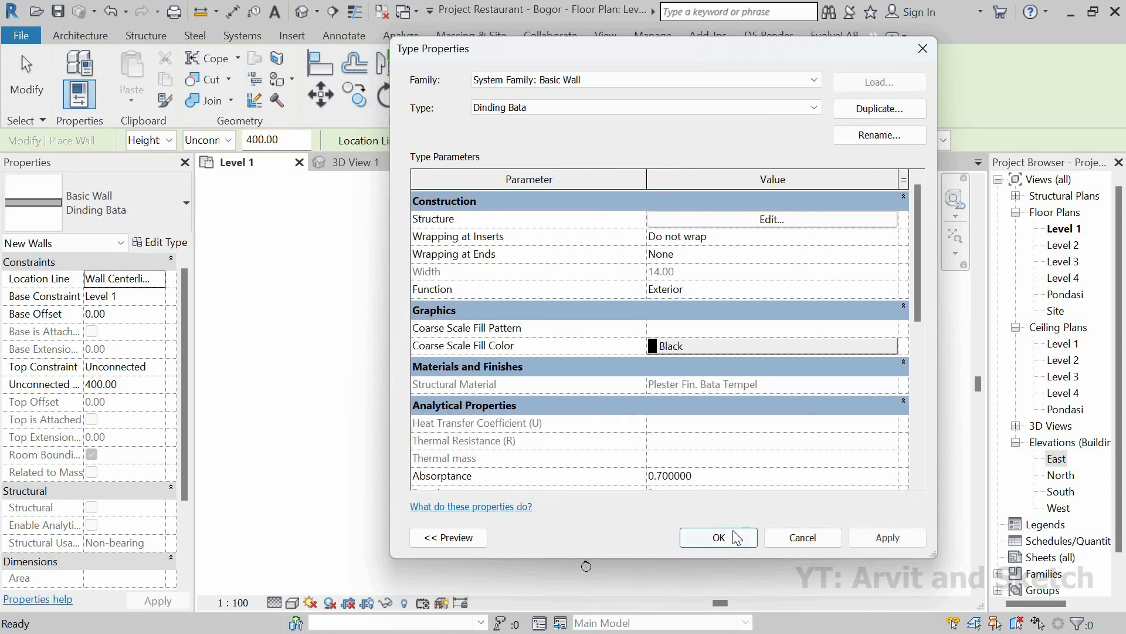
{"action": "left_click", "coordinate": [719, 536]}
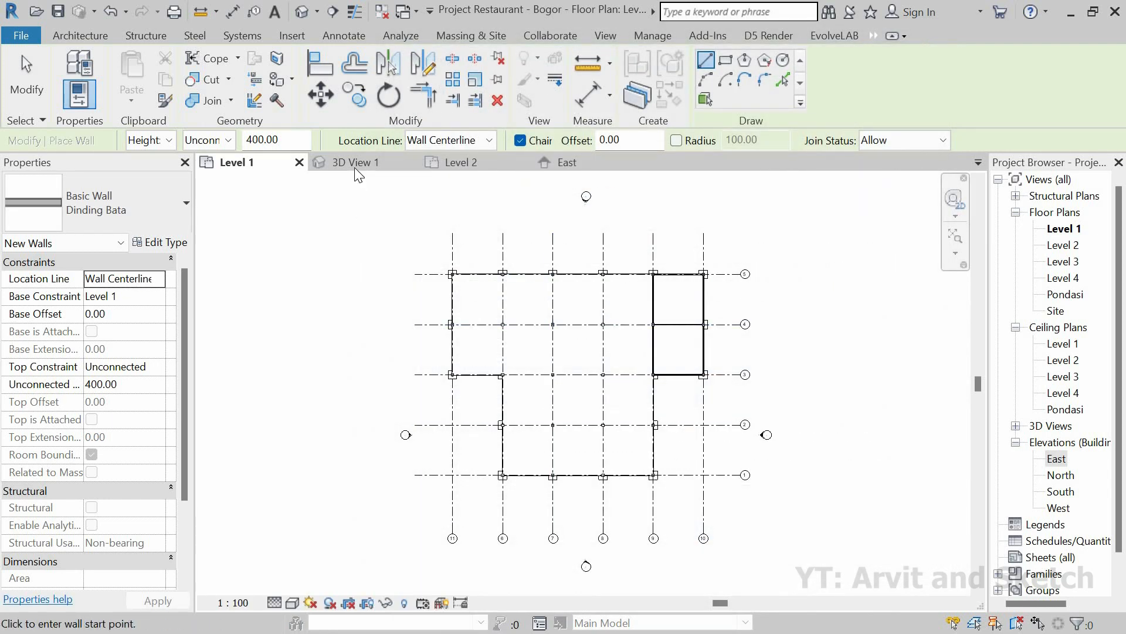
Show the 3D view in a visual style with material textures and inspect the brick walls.
{"action": "key", "text": "ctrl+Tab"}
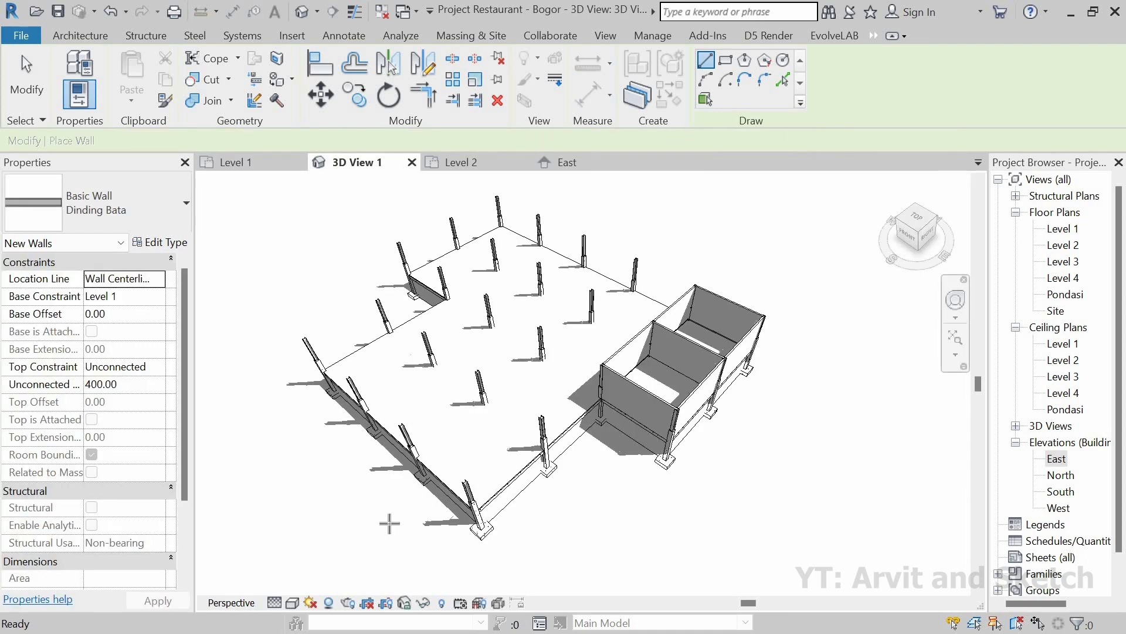
{"action": "left_click", "coordinate": [292, 602]}
{"action": "key", "text": "Up"}
{"action": "key", "text": "Return"}
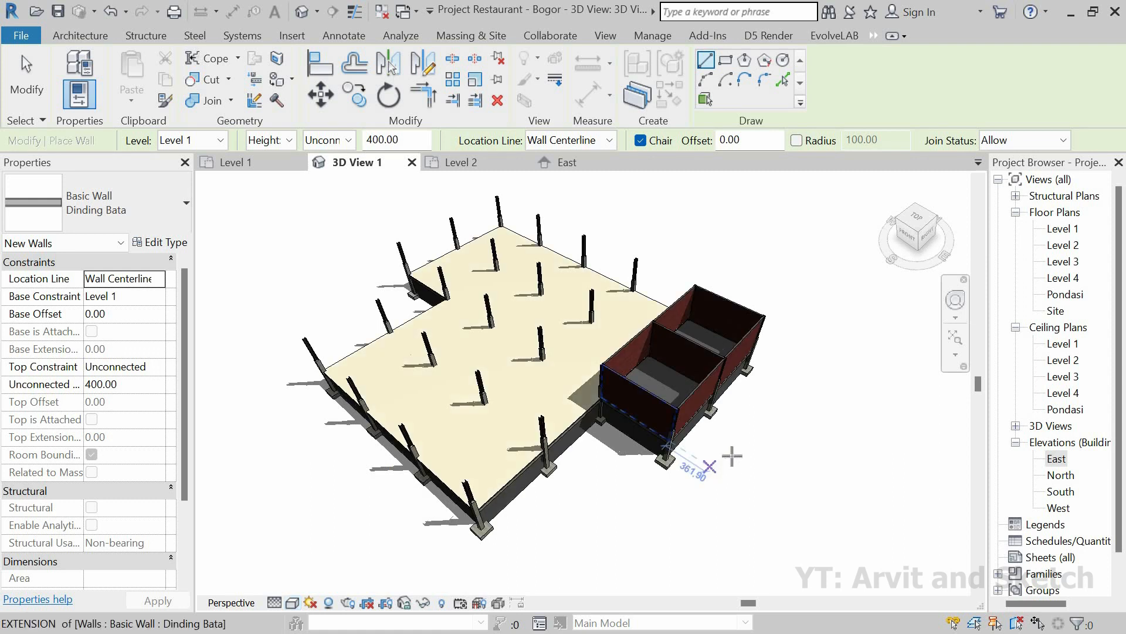
{"action": "scroll", "coordinate": [760, 473], "scroll_direction": "up", "scroll_amount": 6}
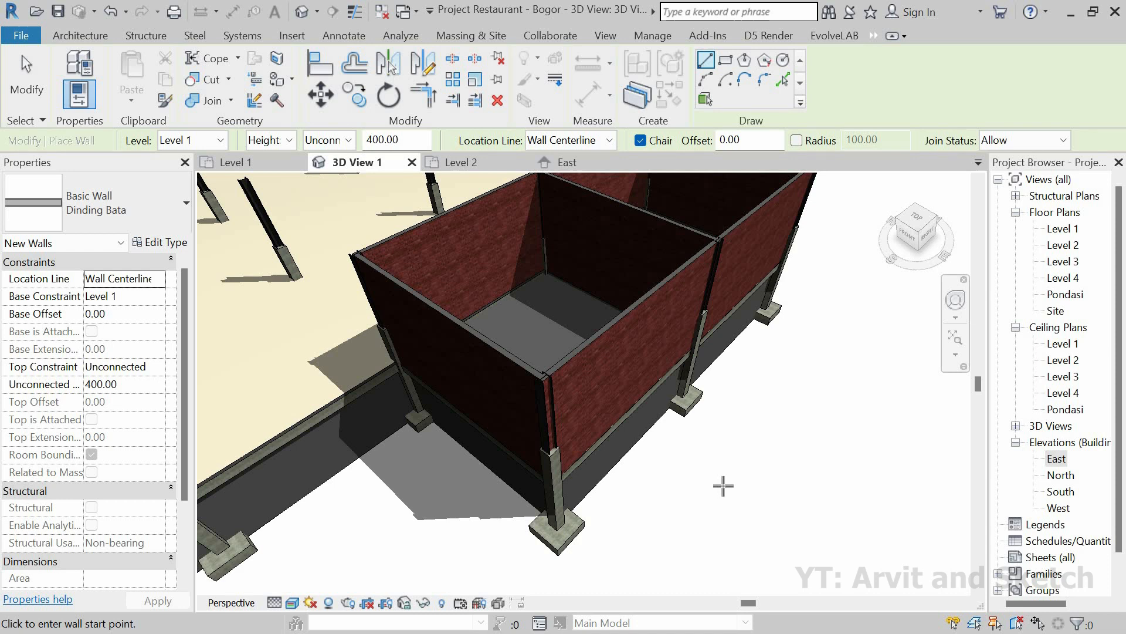
{"action": "scroll", "coordinate": [724, 486], "scroll_direction": "down", "scroll_amount": 4}
On the Level 1 plan, pull the horizontal wall's end at the corner column back to the column's face.
{"action": "left_click", "coordinate": [268, 166]}
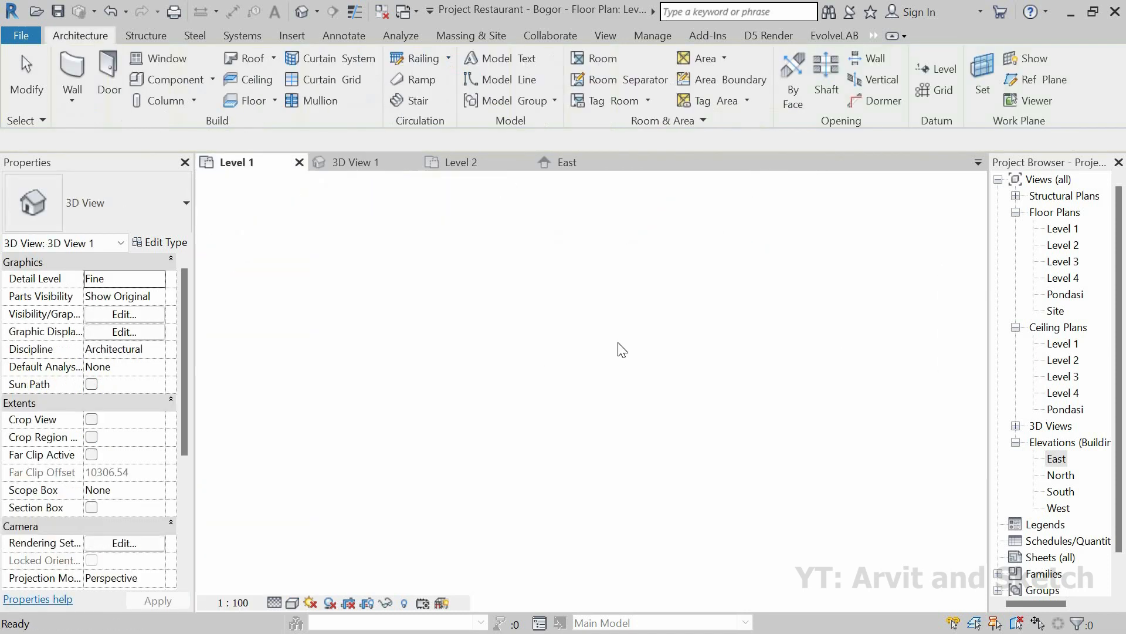
{"action": "scroll", "coordinate": [657, 261], "scroll_direction": "up", "scroll_amount": 5}
{"action": "scroll", "coordinate": [657, 261], "scroll_direction": "up", "scroll_amount": 5}
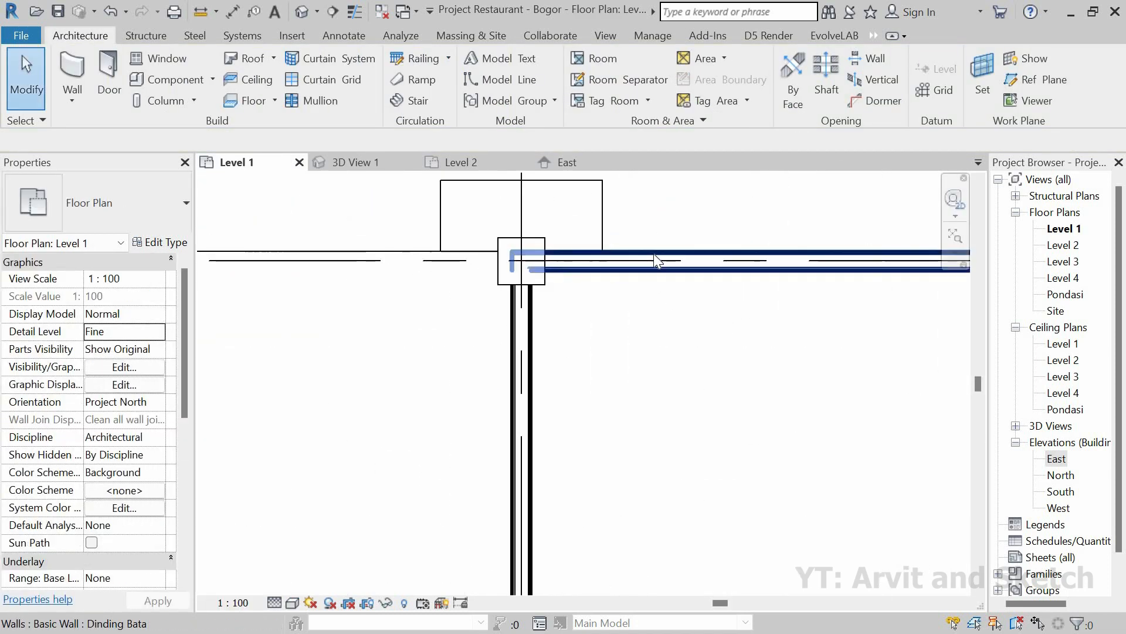
{"action": "left_click", "coordinate": [525, 265]}
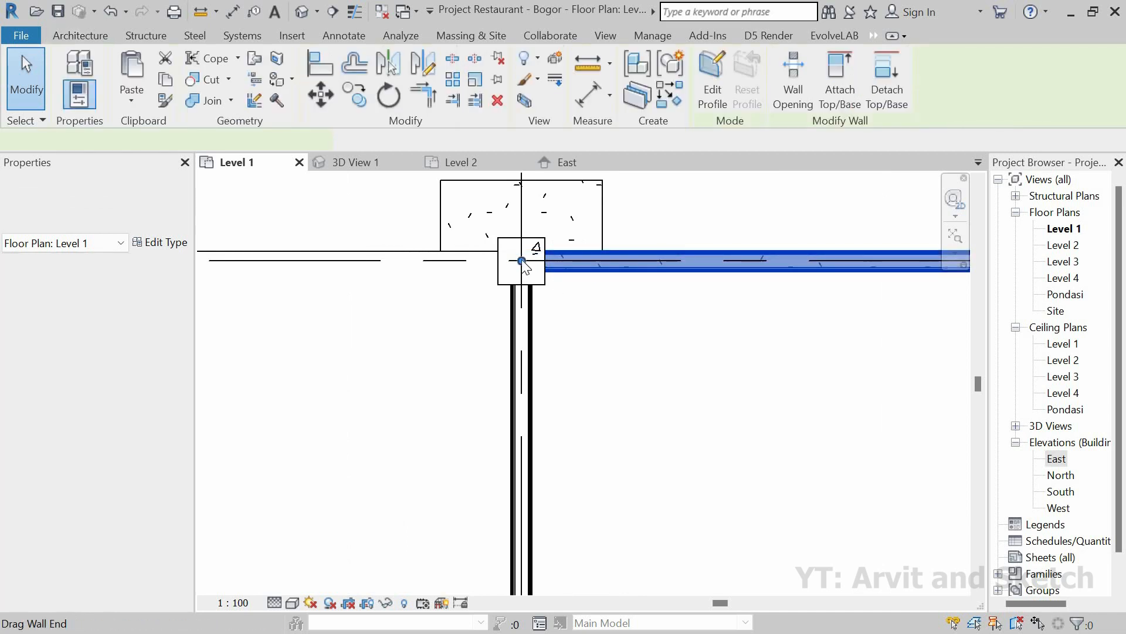
{"action": "left_click_drag", "start_coordinate": [521, 260], "coordinate": [531, 317]}
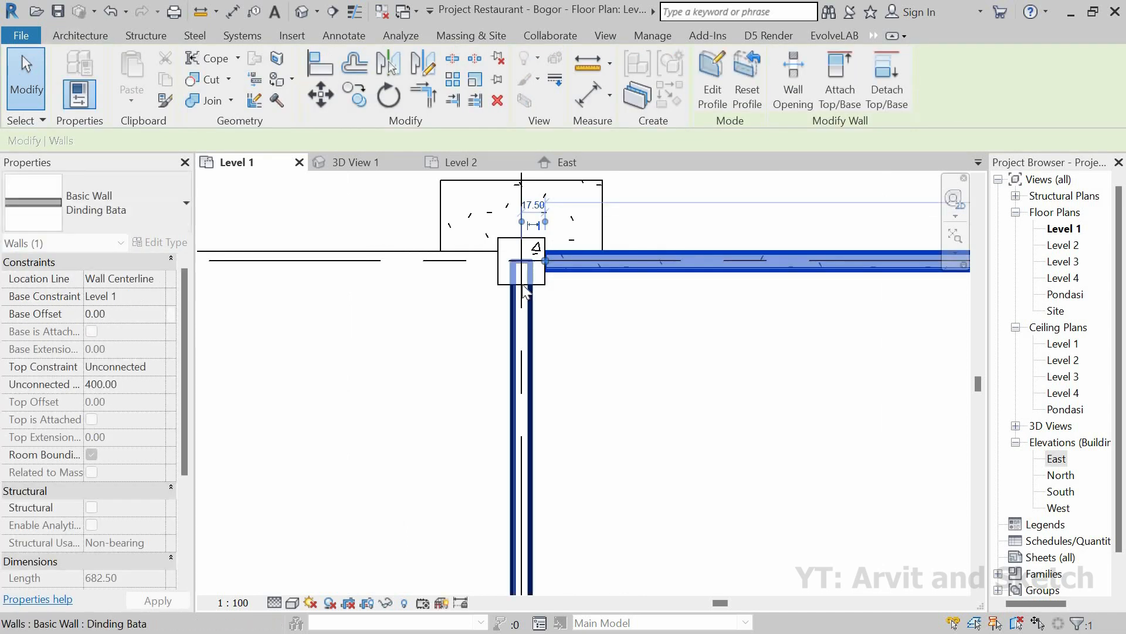
Pull the vertical wall's upper end back to the lower face of the same column and return to the 3D view.
{"action": "scroll", "coordinate": [522, 276], "scroll_direction": "up", "scroll_amount": 2}
{"action": "left_click", "coordinate": [521, 246]}
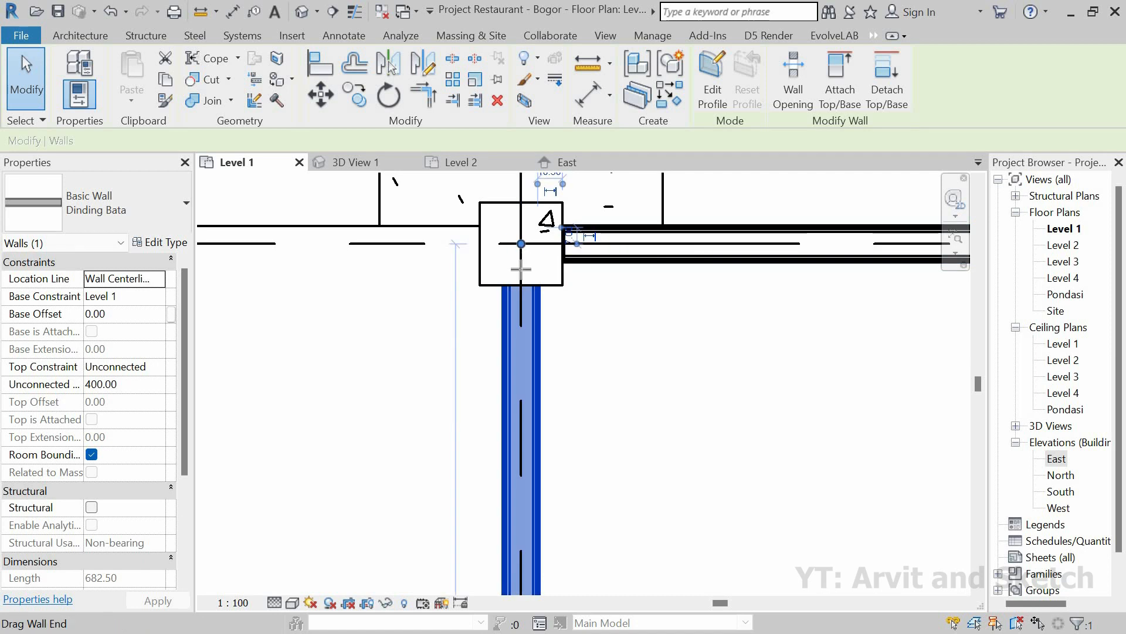
{"action": "left_click_drag", "start_coordinate": [521, 244], "coordinate": [521, 285]}
{"action": "left_click", "coordinate": [366, 160]}
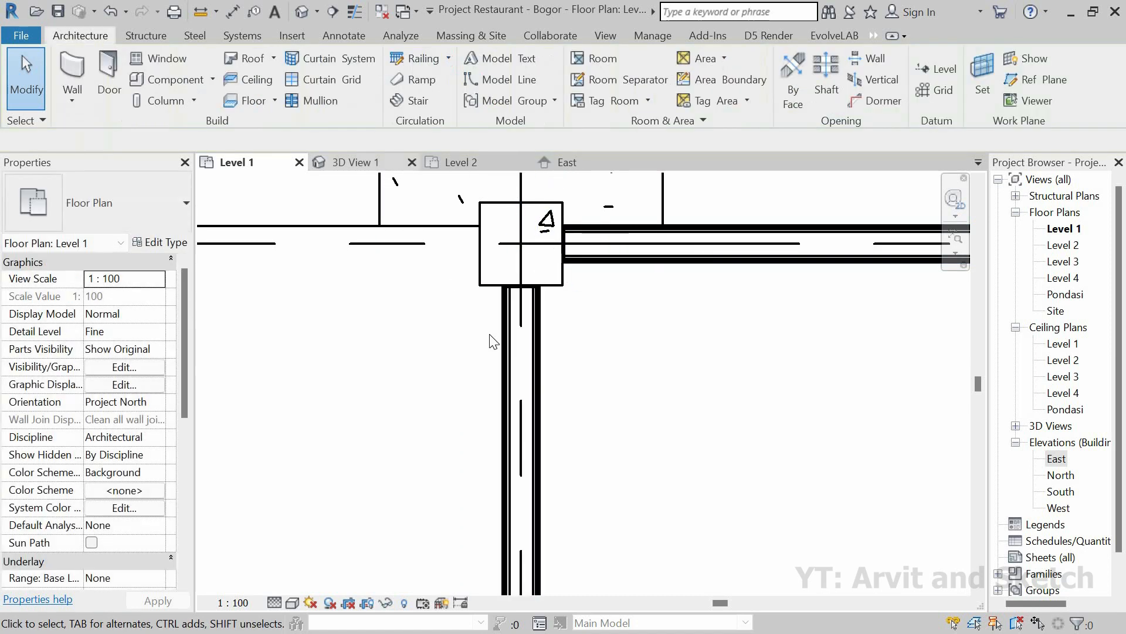
Orbit the 3D view around the two brick rooms and examine the wall ends at the corner columns.
{"action": "scroll", "coordinate": [667, 233], "scroll_direction": "down", "scroll_amount": 2}
{"action": "scroll", "coordinate": [684, 281], "scroll_direction": "up", "scroll_amount": 3}
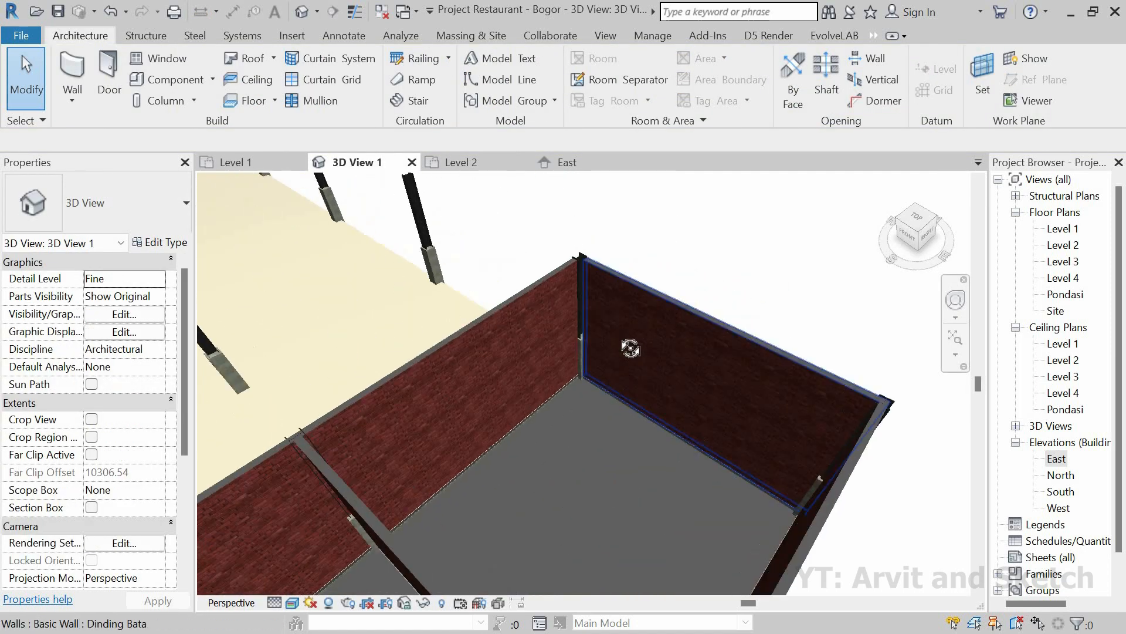
{"action": "middle_click_drag", "start_coordinate": [629, 347], "coordinate": [264, 352], "text": "shift"}
{"action": "middle_click_drag", "start_coordinate": [657, 490], "coordinate": [619, 459]}
{"action": "scroll", "coordinate": [618, 458], "scroll_direction": "up", "scroll_amount": 1}
{"action": "scroll", "coordinate": [618, 459], "scroll_direction": "down", "scroll_amount": 1}
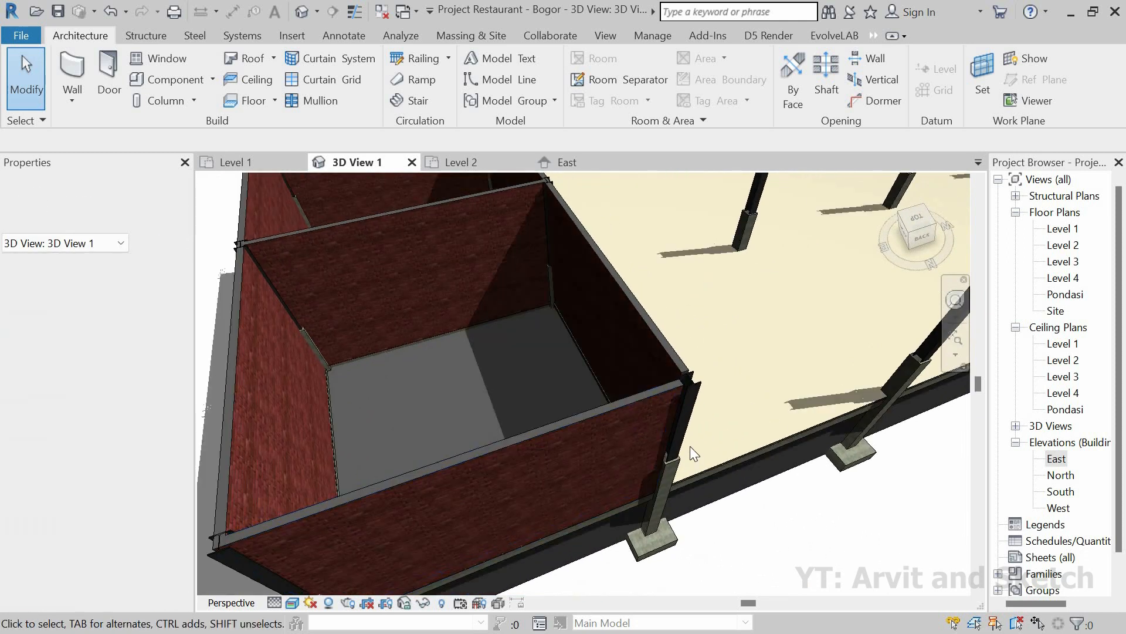
{"action": "scroll", "coordinate": [690, 447], "scroll_direction": "up", "scroll_amount": 1}
{"action": "middle_click_drag", "start_coordinate": [688, 447], "coordinate": [527, 223], "text": "shift"}
{"action": "scroll", "coordinate": [724, 371], "scroll_direction": "down", "scroll_amount": 4}
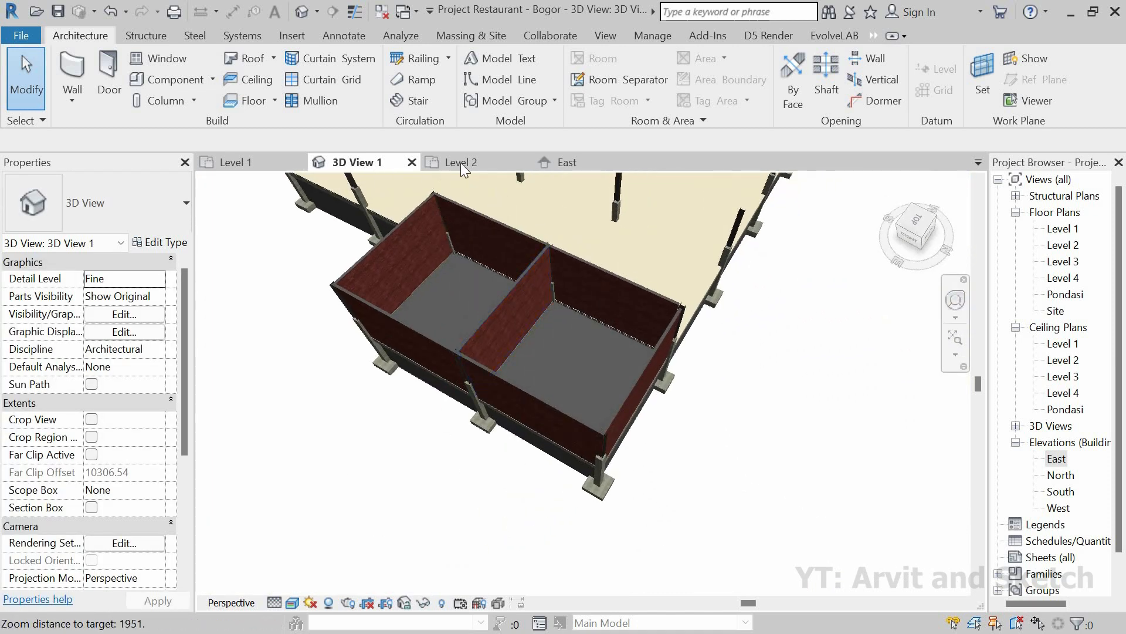
Compare the wall ends at the column faces on the Level 1 plan with the 3D view, finishing on the plan.
{"action": "left_click", "coordinate": [238, 163]}
{"action": "scroll", "coordinate": [502, 309], "scroll_direction": "down", "scroll_amount": 5}
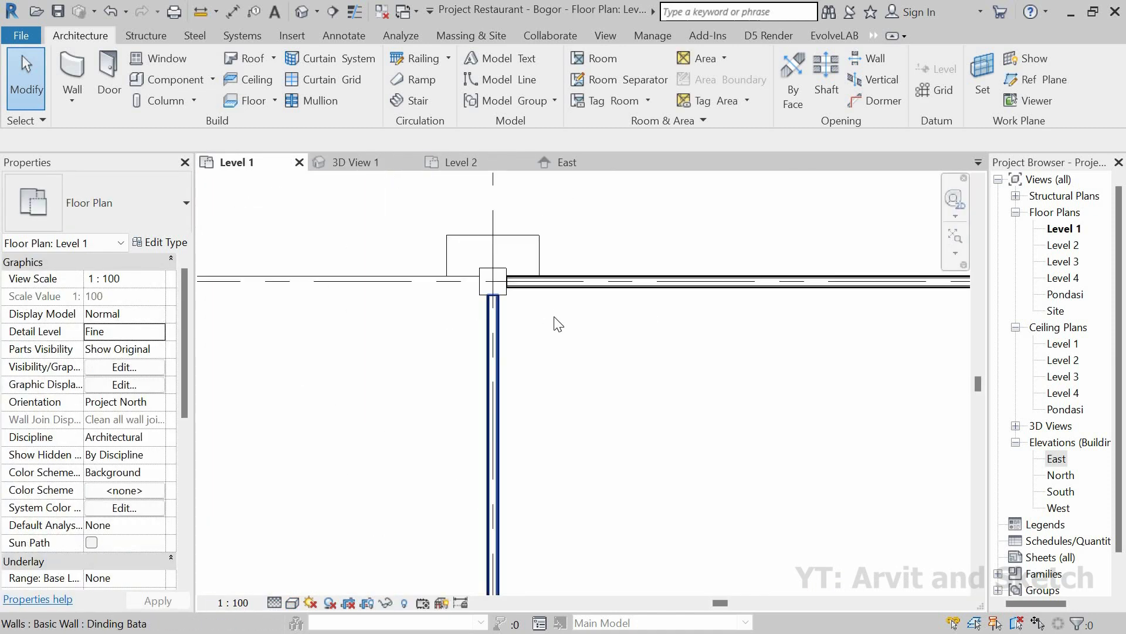
{"action": "middle_click_drag", "start_coordinate": [844, 295], "coordinate": [604, 287]}
{"action": "scroll", "coordinate": [598, 283], "scroll_direction": "up", "scroll_amount": 4}
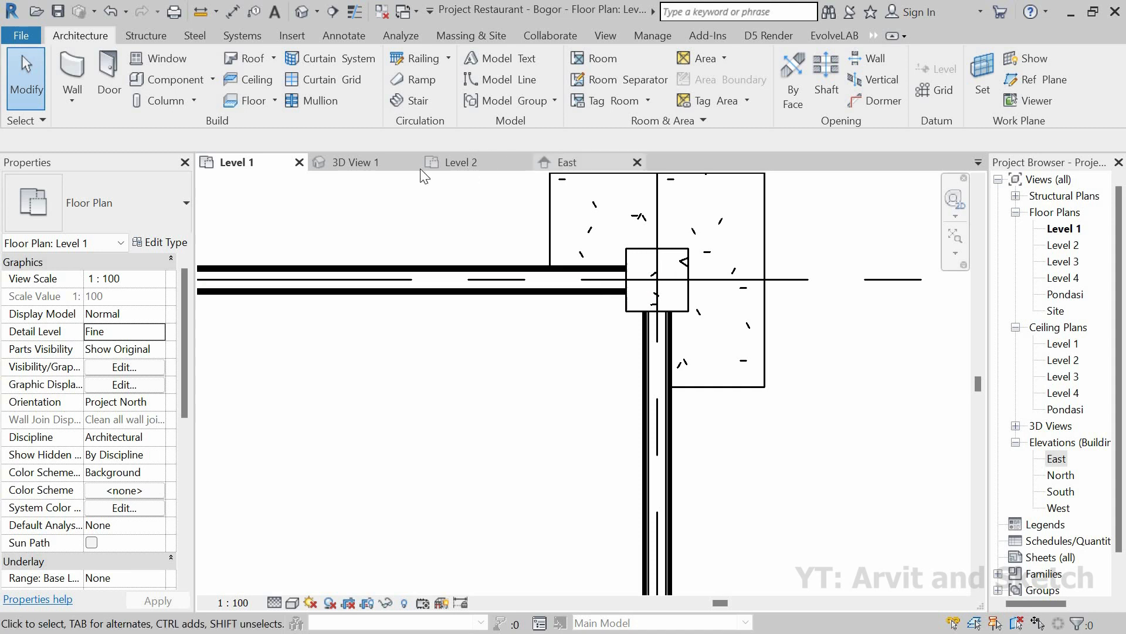
{"action": "left_click", "coordinate": [351, 162]}
{"action": "middle_click_drag", "start_coordinate": [530, 320], "coordinate": [498, 372], "text": "shift"}
{"action": "scroll", "coordinate": [571, 434], "scroll_direction": "up", "scroll_amount": 2}
{"action": "middle_click_drag", "start_coordinate": [569, 434], "coordinate": [535, 382], "text": "shift"}
{"action": "scroll", "coordinate": [535, 378], "scroll_direction": "down", "scroll_amount": 2}
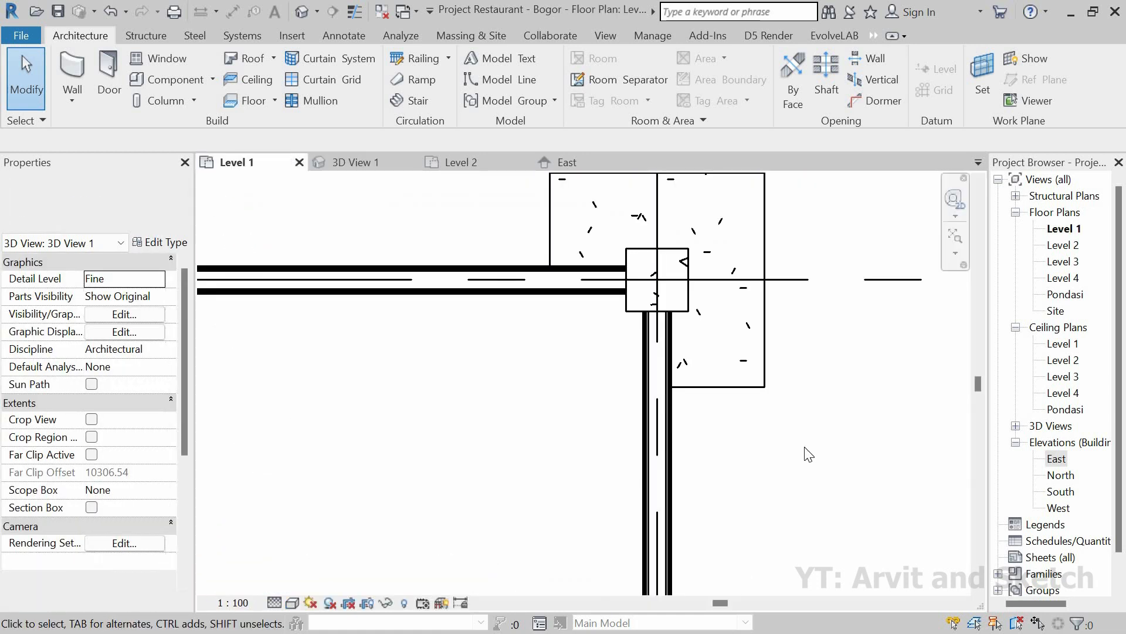
{"action": "scroll", "coordinate": [806, 448], "scroll_direction": "down", "scroll_amount": 5}
{"action": "scroll", "coordinate": [504, 433], "scroll_direction": "up", "scroll_amount": 2}
{"action": "scroll", "coordinate": [394, 412], "scroll_direction": "up", "scroll_amount": 2}
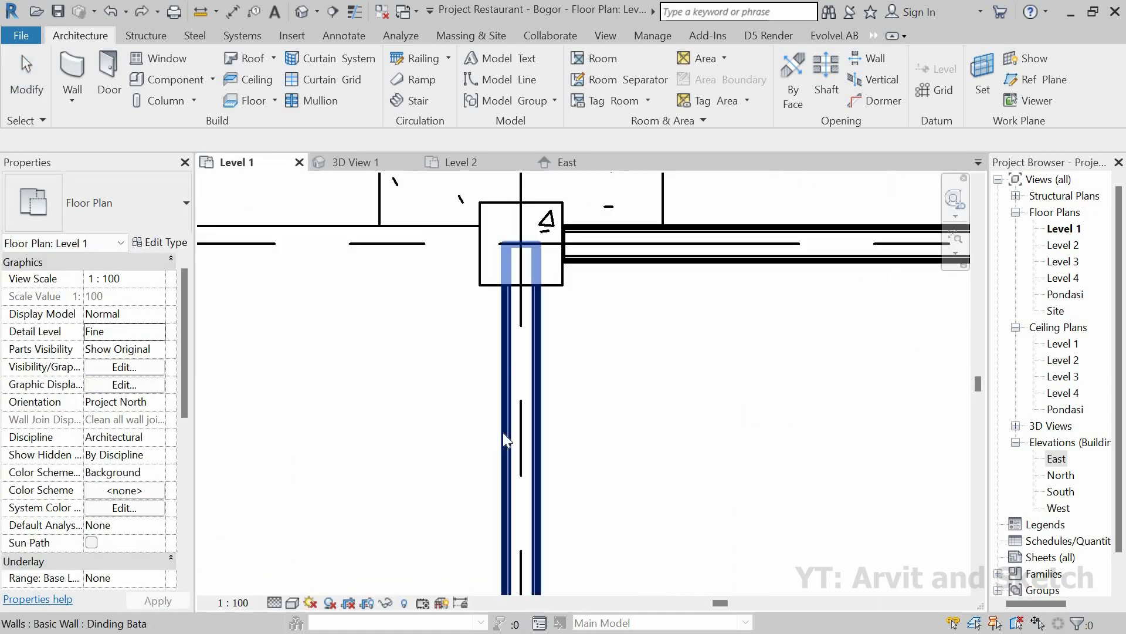
{"action": "scroll", "coordinate": [522, 284], "scroll_direction": "down", "scroll_amount": 1}
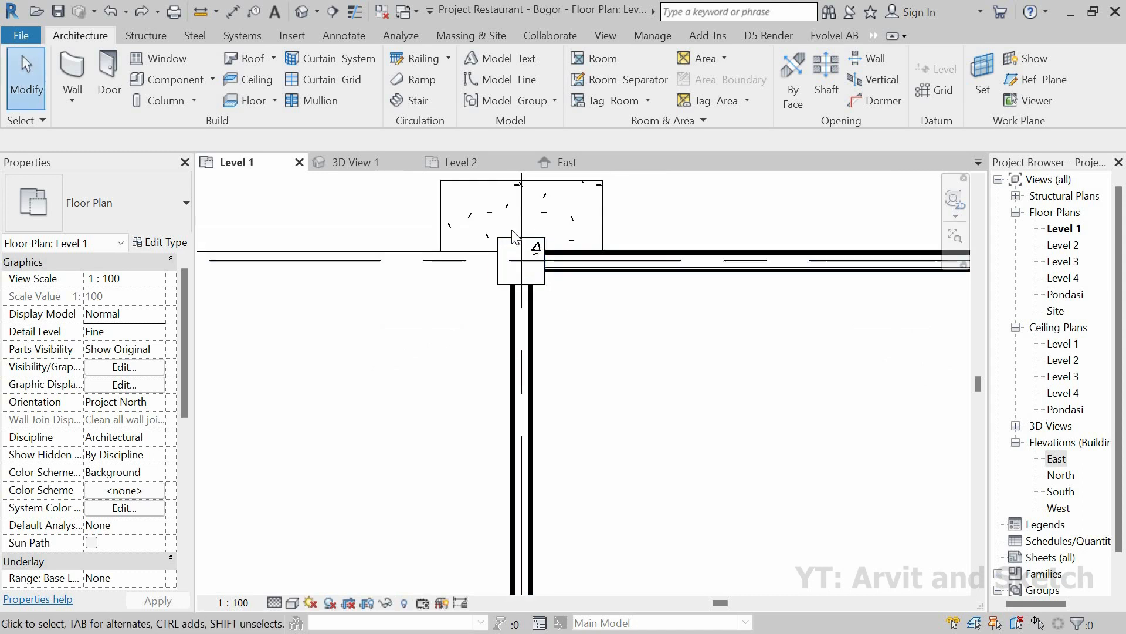
{"action": "scroll", "coordinate": [499, 253], "scroll_direction": "down", "scroll_amount": 5}
{"action": "middle_click", "coordinate": [782, 266]}
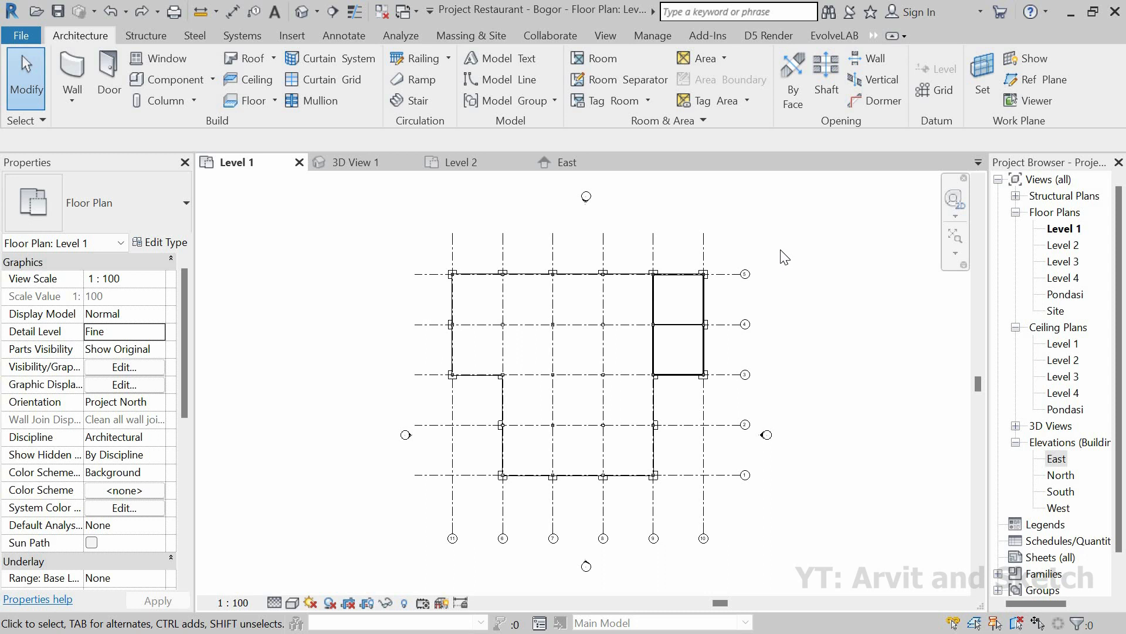
Copy the rooms' left vertical Dinding Bata wall about 200 inward and shorten the copy to end at the grid 4 wall.
{"action": "scroll", "coordinate": [658, 332], "scroll_direction": "up", "scroll_amount": 2}
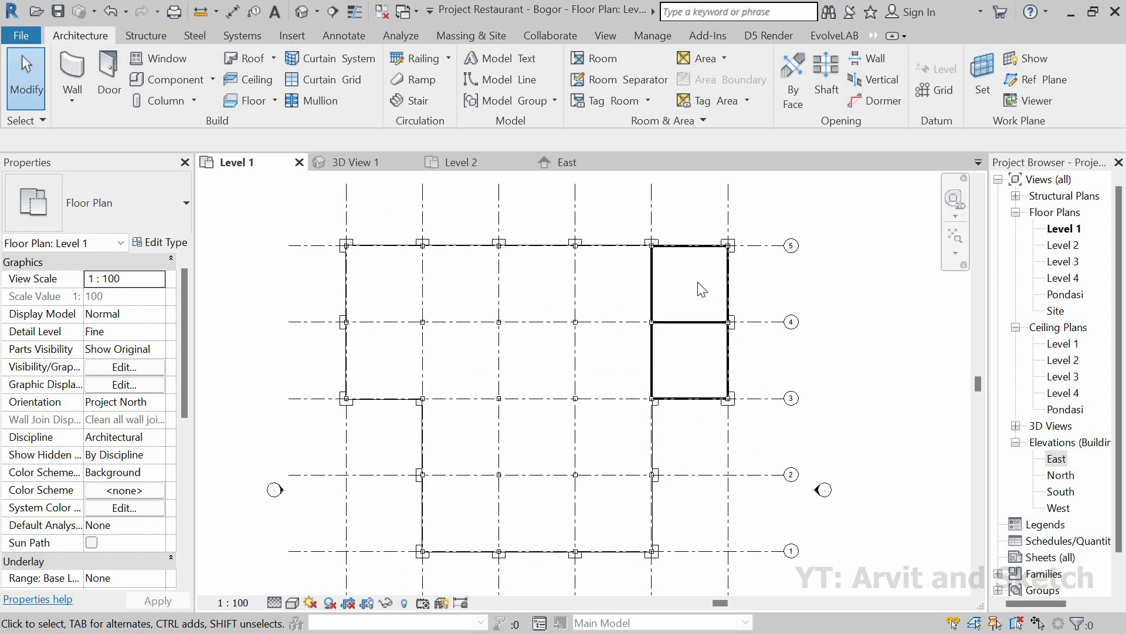
{"action": "scroll", "coordinate": [702, 289], "scroll_direction": "up", "scroll_amount": 2}
{"action": "scroll", "coordinate": [643, 276], "scroll_direction": "up", "scroll_amount": 1}
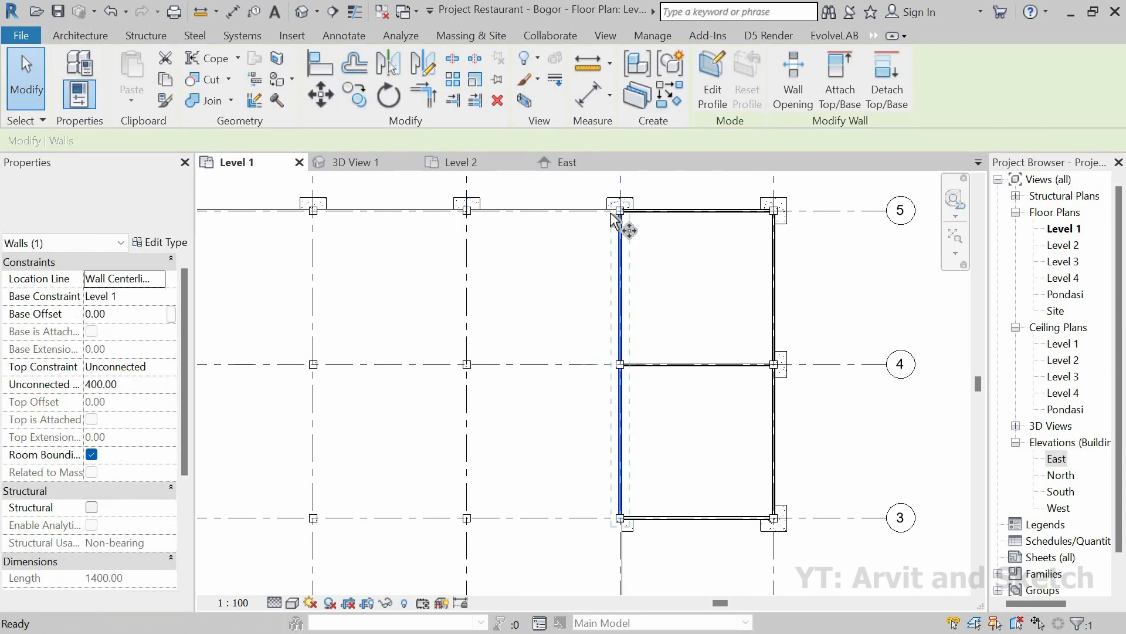
{"action": "key", "text": "c"}
{"action": "key", "text": "o"}
{"action": "left_click", "coordinate": [655, 210]}
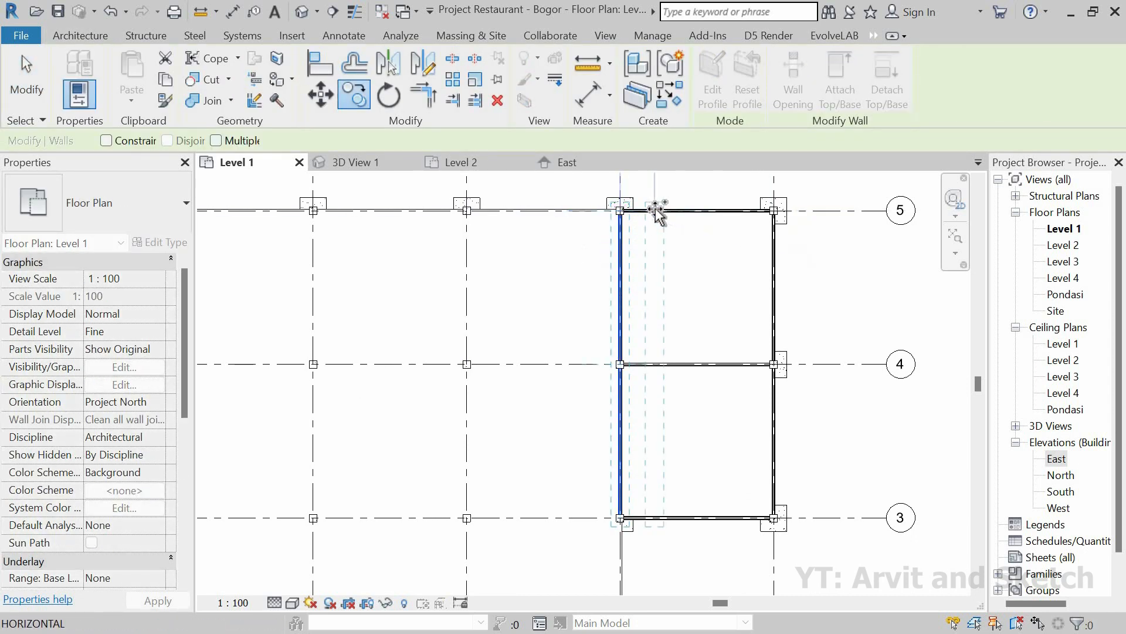
{"action": "left_click", "coordinate": [664, 211]}
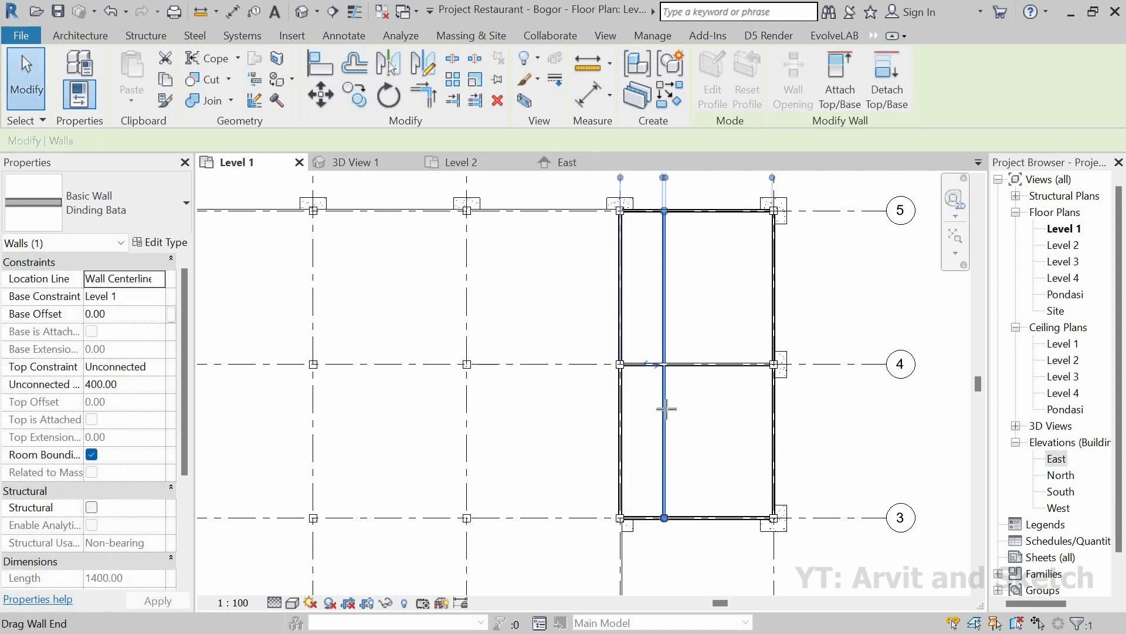
{"action": "left_click_drag", "start_coordinate": [666, 409], "coordinate": [664, 363]}
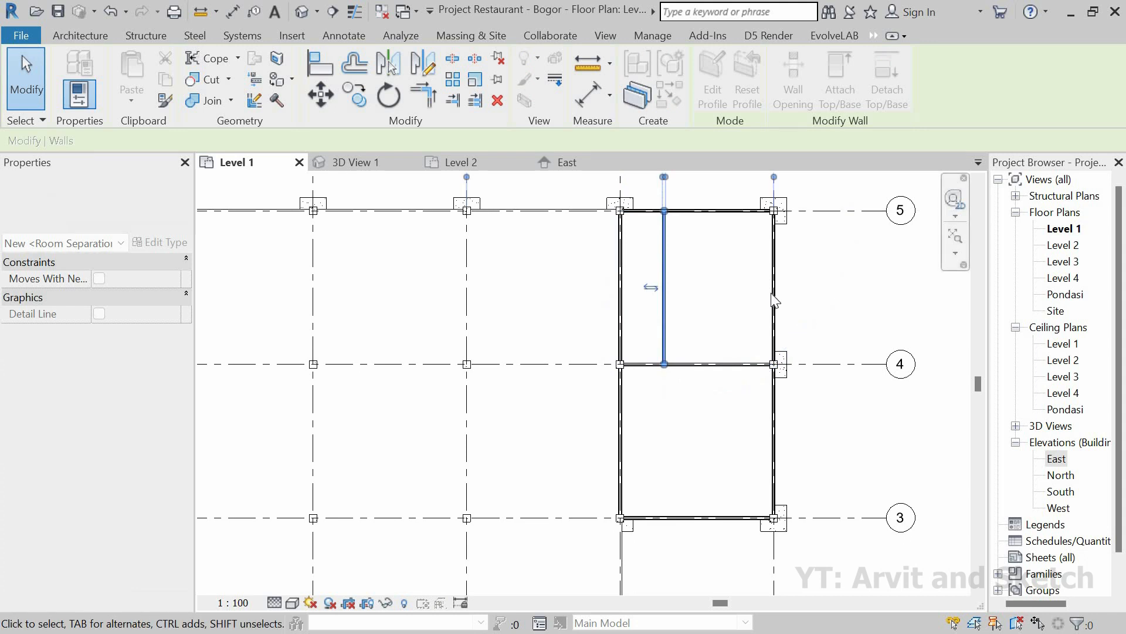
{"action": "key", "text": "Escape"}
Copy the rooms' right vertical wall 200 inward and shorten the copy to end at the grid 4 wall.
{"action": "middle_click_drag", "start_coordinate": [772, 293], "coordinate": [719, 374]}
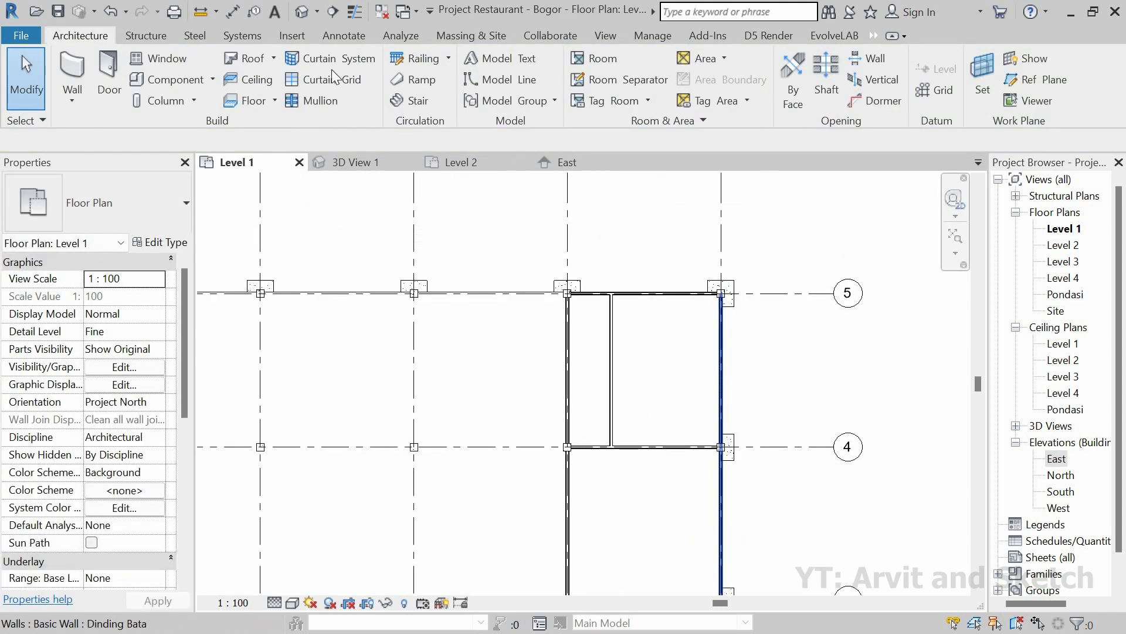
{"action": "key", "text": "c"}
{"action": "key", "text": "o"}
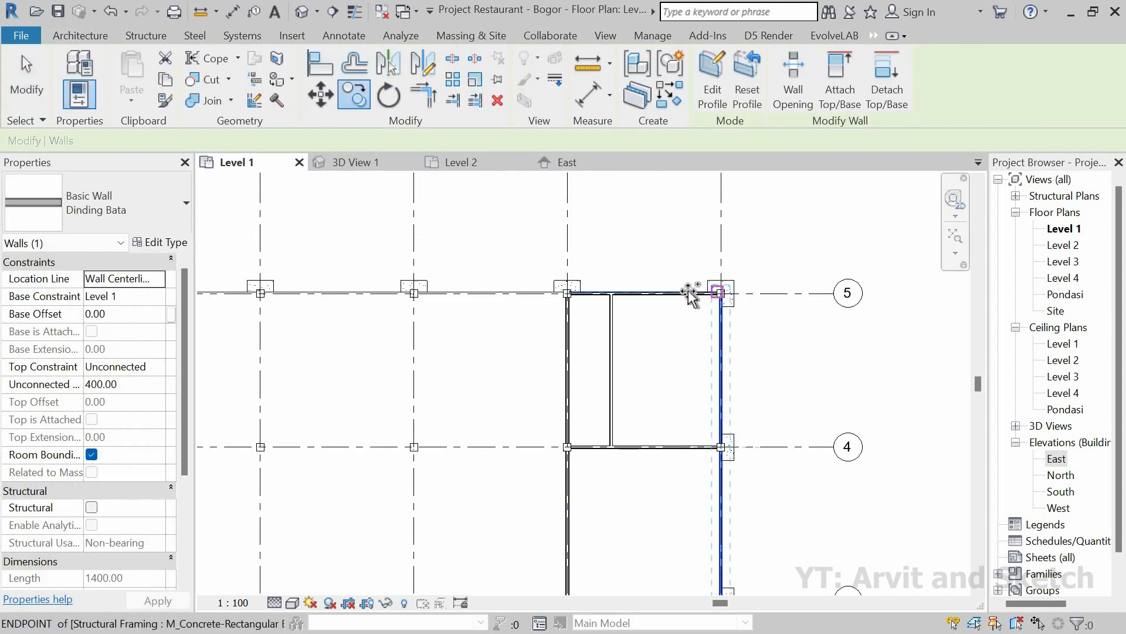
{"action": "left_click", "coordinate": [719, 293]}
{"action": "type", "text": "2"}
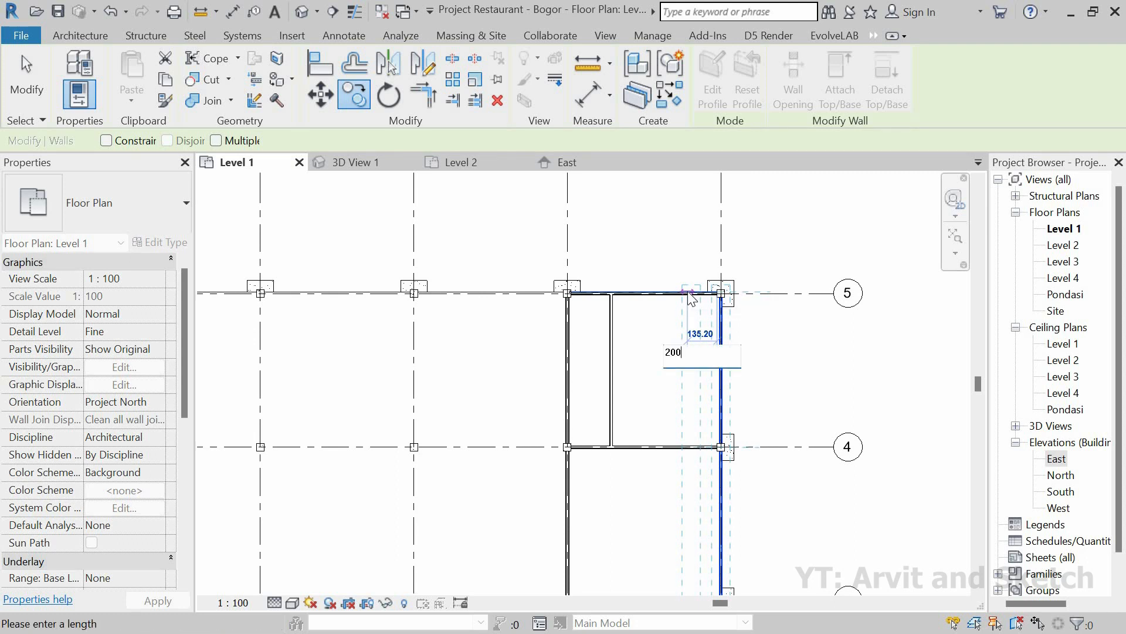
{"action": "type", "text": "00"}
{"action": "key", "text": "Return"}
{"action": "scroll", "coordinate": [690, 305], "scroll_direction": "down", "scroll_amount": 2}
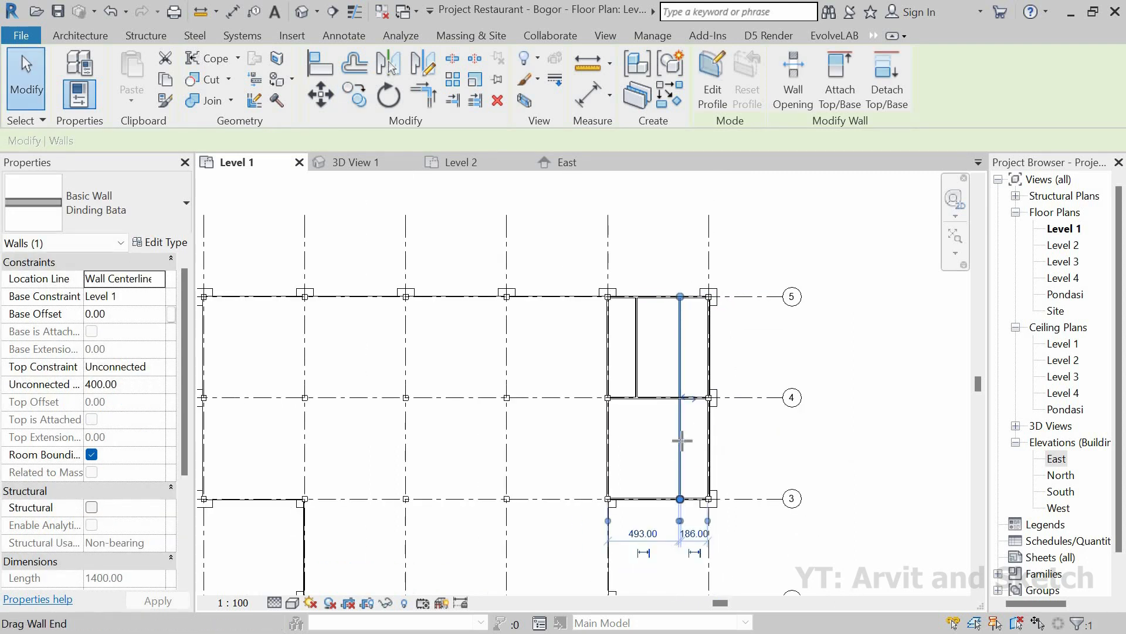
{"action": "left_click_drag", "start_coordinate": [682, 403], "coordinate": [697, 463]}
Check the spacing dimensions of both new partitions against the outer walls and each other.
{"action": "scroll", "coordinate": [695, 464], "scroll_direction": "up", "scroll_amount": 4}
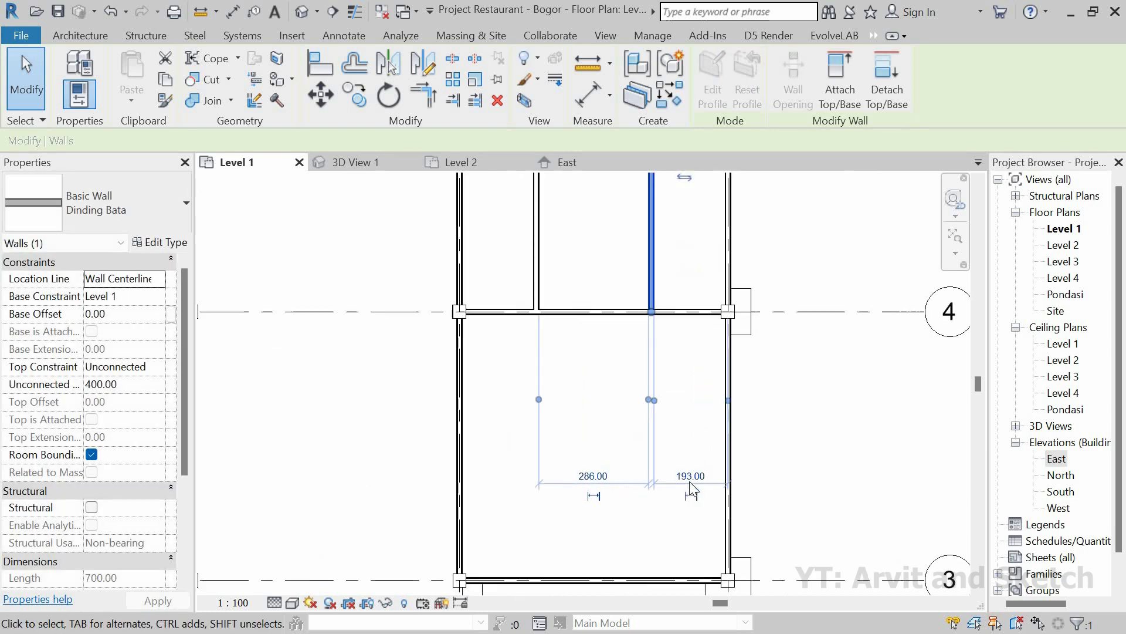
{"action": "scroll", "coordinate": [691, 488], "scroll_direction": "up", "scroll_amount": 1}
{"action": "left_click", "coordinate": [690, 476]}
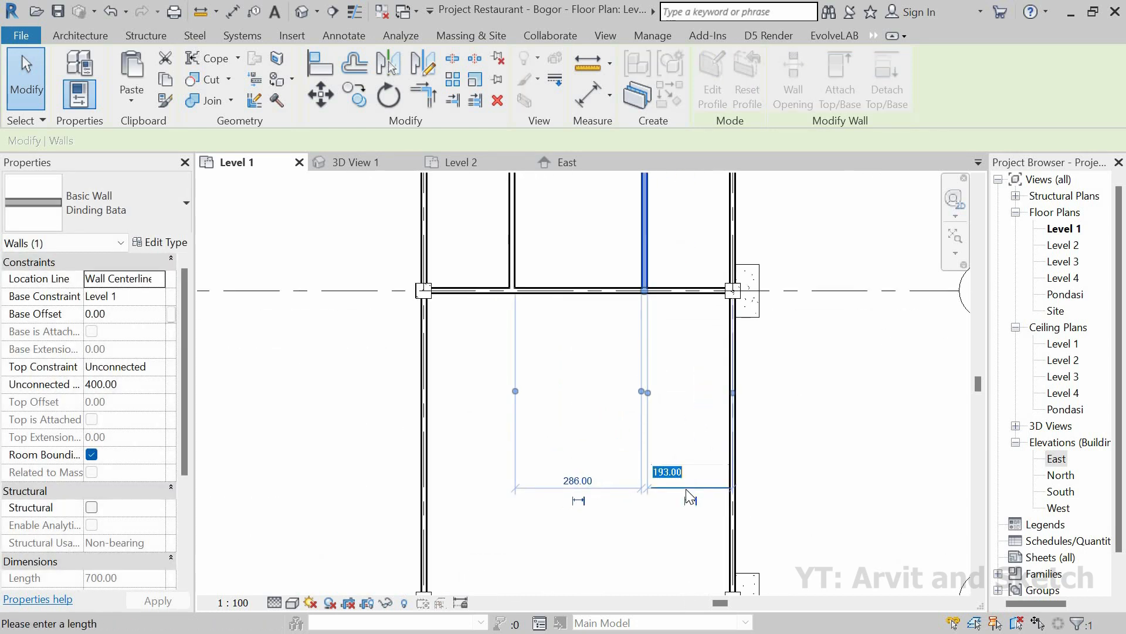
{"action": "left_click", "coordinate": [519, 257]}
{"action": "scroll", "coordinate": [519, 405], "scroll_direction": "down", "scroll_amount": 2}
{"action": "middle_click_drag", "start_coordinate": [551, 271], "coordinate": [576, 381]}
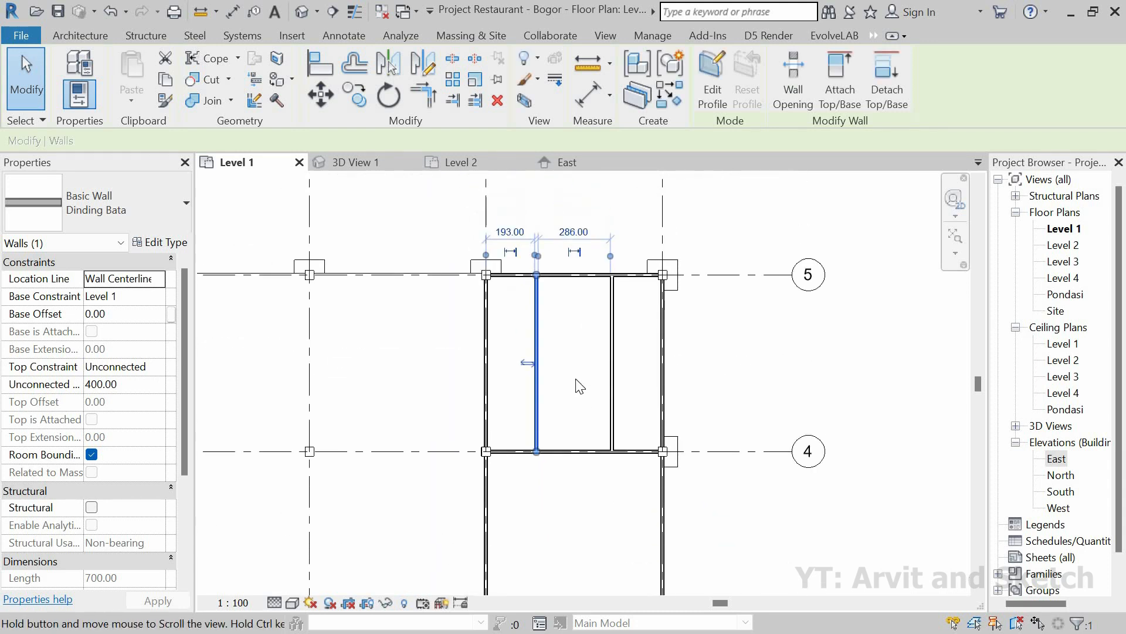
{"action": "left_click", "coordinate": [575, 375]}
{"action": "scroll", "coordinate": [571, 341], "scroll_direction": "up", "scroll_amount": 2}
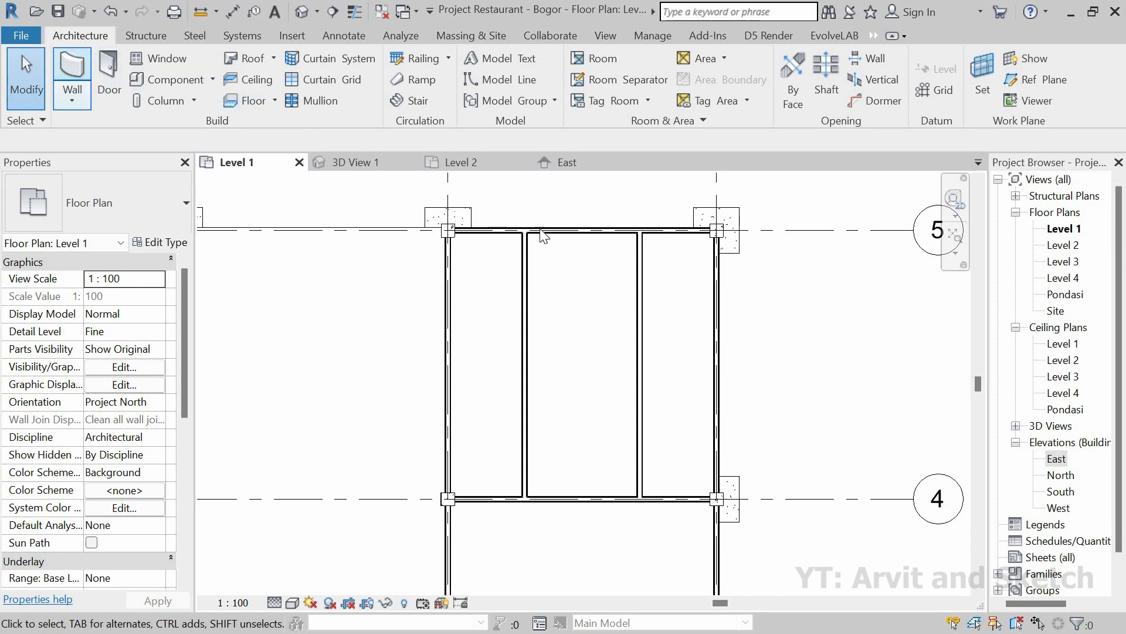
Draw a vertical Dinding Bata wall, 400 high, midway between the two partitions from the grid 5 wall to the grid 4 wall.
{"action": "key", "text": "w"}
{"action": "key", "text": "a"}
{"action": "left_click", "coordinate": [583, 231]}
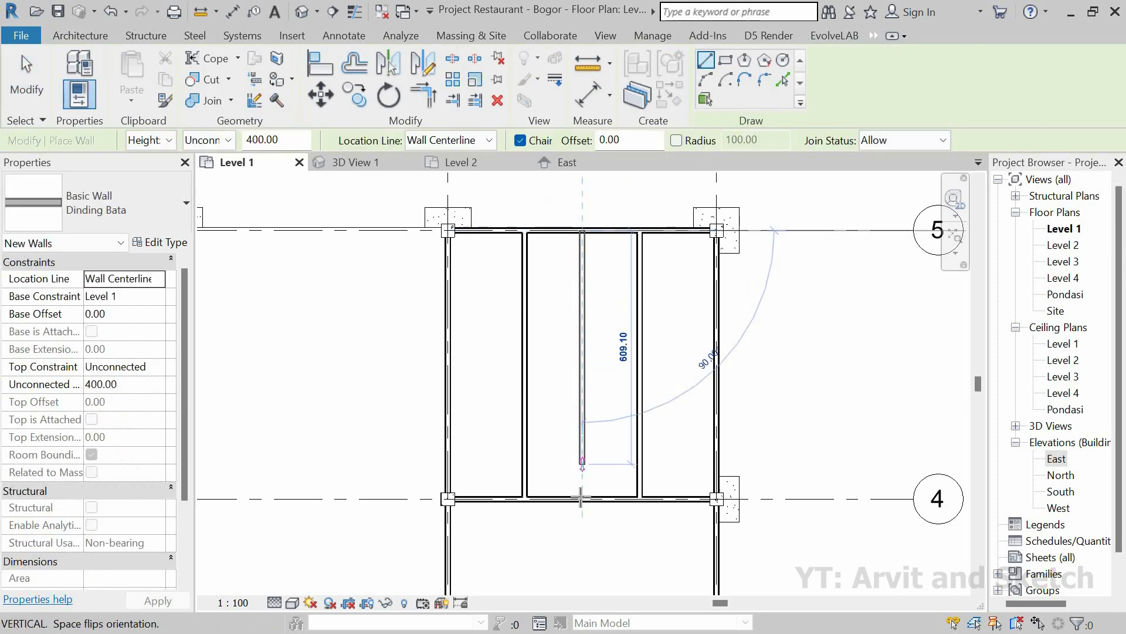
{"action": "left_click", "coordinate": [572, 375]}
{"action": "key", "text": "Escape"}
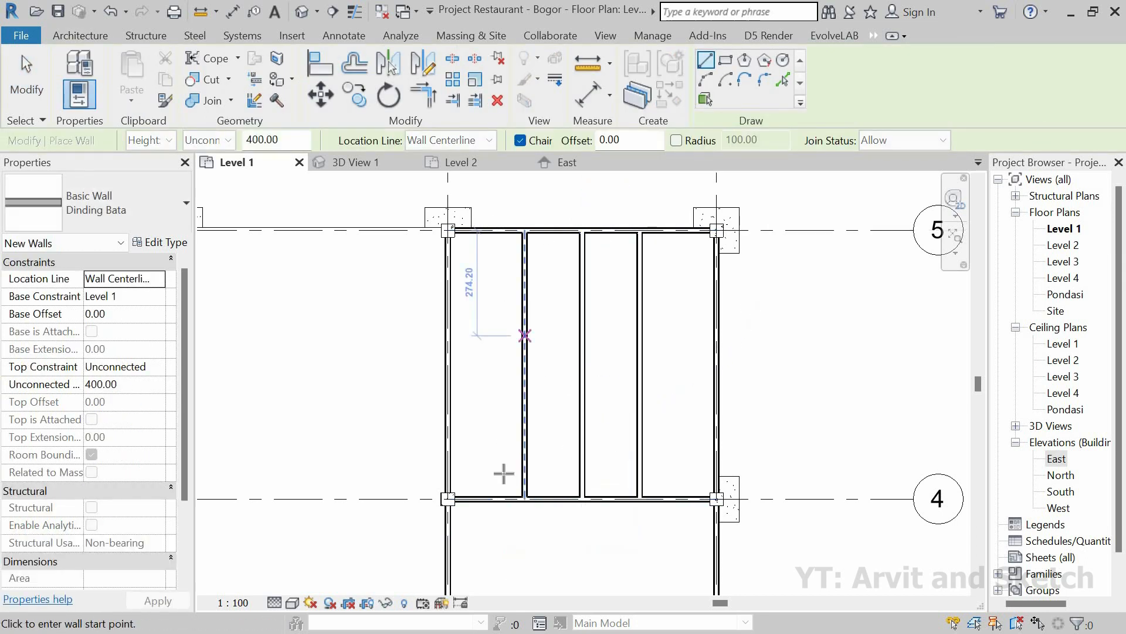
{"action": "key", "text": "Escape"}
Copy the horizontal wall on grid 4 about 200 upward into the partitioned room.
{"action": "left_click", "coordinate": [463, 499]}
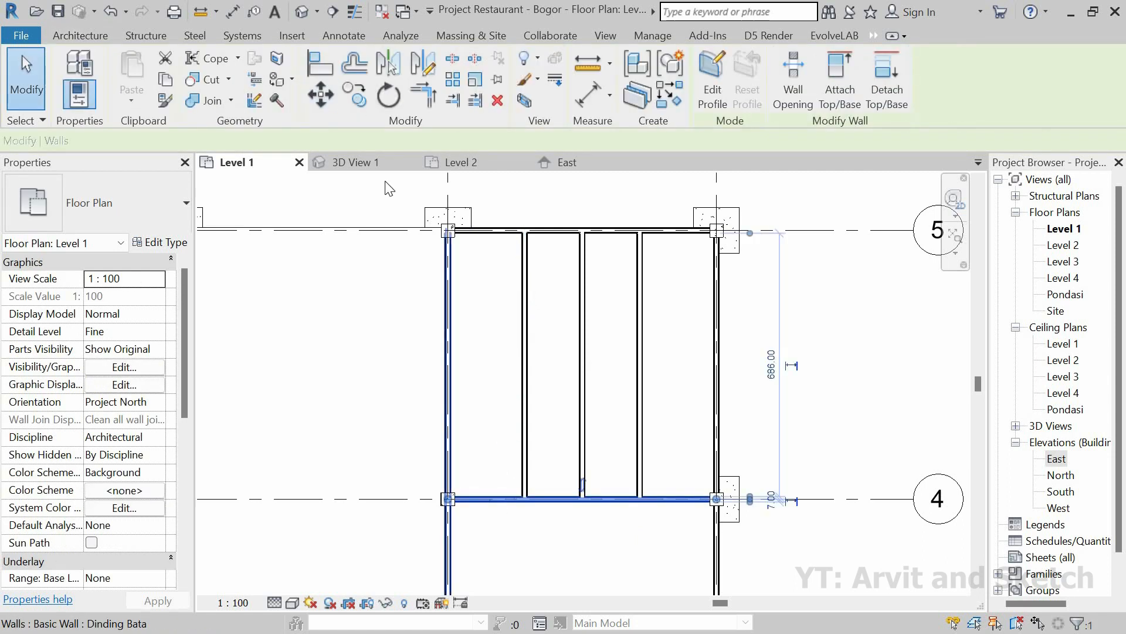
{"action": "key", "text": "c"}
{"action": "key", "text": "o"}
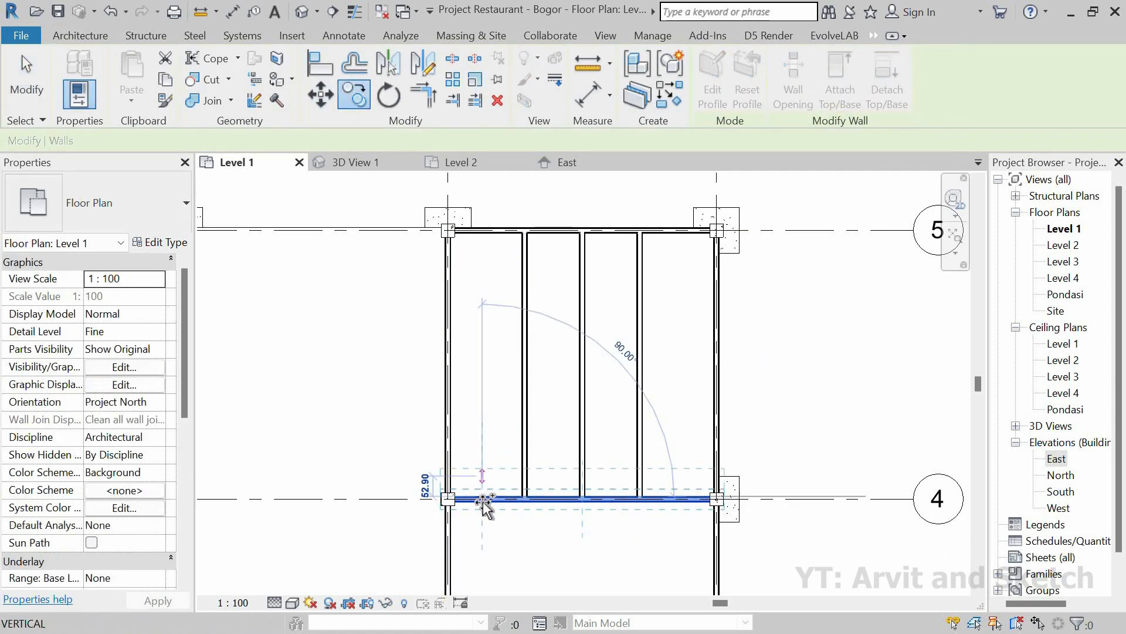
{"action": "scroll", "coordinate": [477, 503], "scroll_direction": "up", "scroll_amount": 2}
{"action": "scroll", "coordinate": [472, 501], "scroll_direction": "up", "scroll_amount": 3}
{"action": "key", "text": "Escape"}
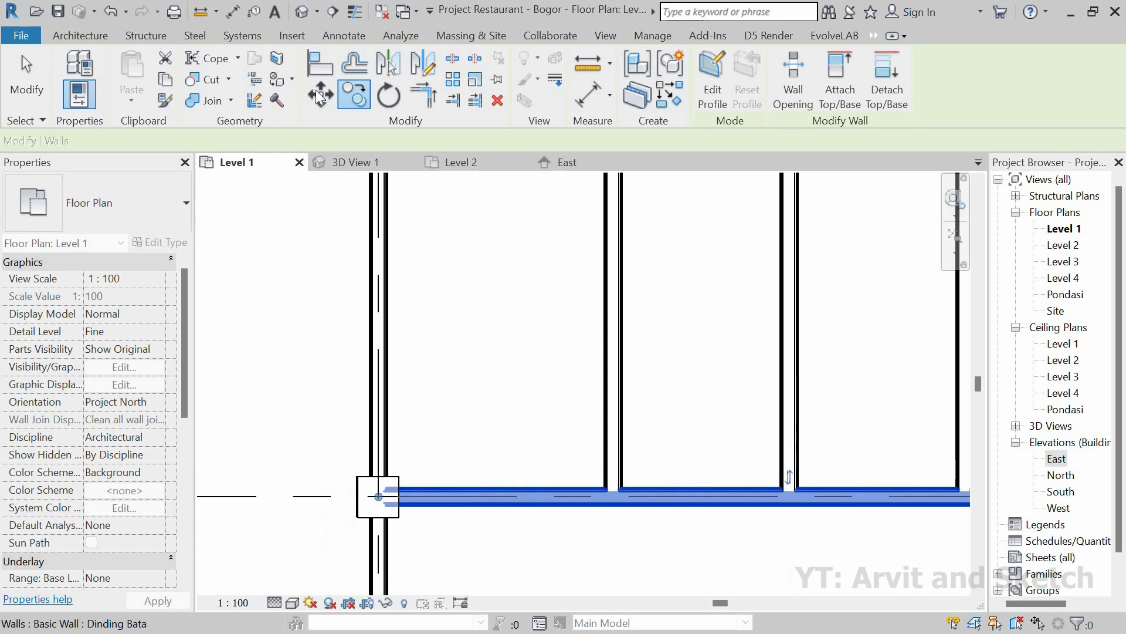
{"action": "left_click", "coordinate": [354, 94]}
{"action": "left_click", "coordinate": [463, 497]}
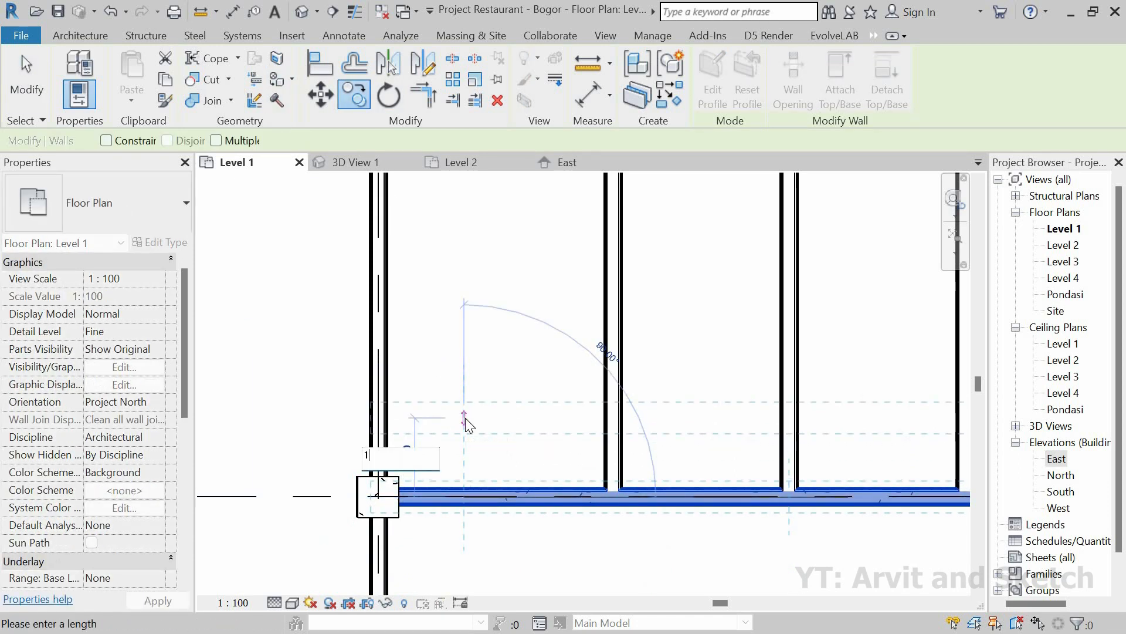
{"action": "type", "text": "1"}
{"action": "key", "text": "BackSpace"}
{"action": "type", "text": "2"}
{"action": "key", "text": "Return"}
{"action": "scroll", "coordinate": [468, 424], "scroll_direction": "down", "scroll_amount": 3}
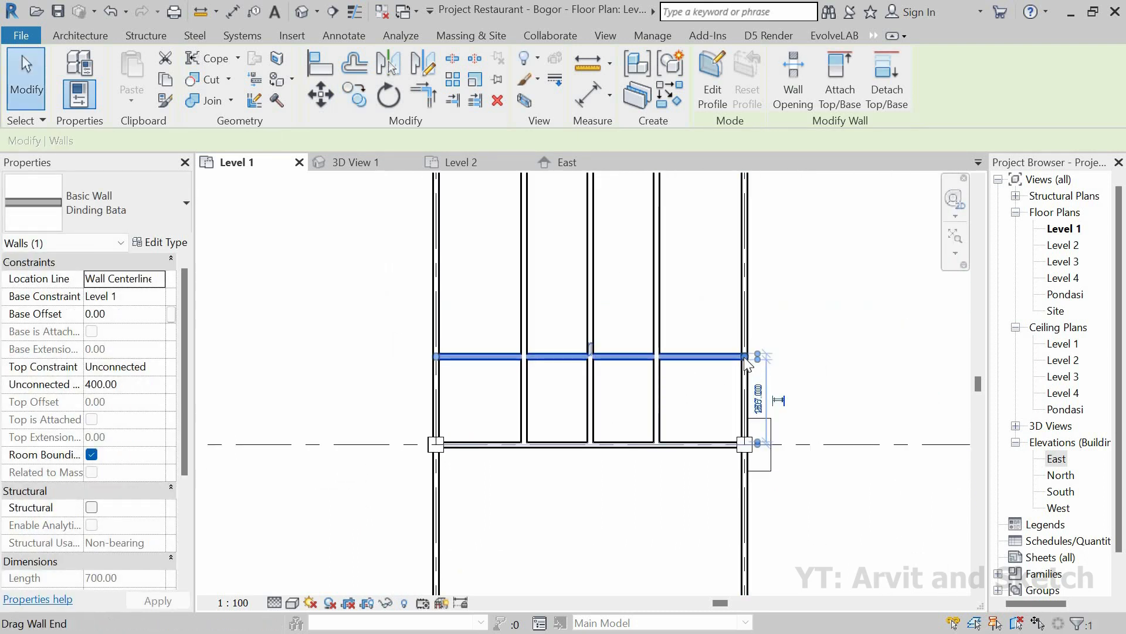
Pull the copied horizontal wall's right end back to the leftmost partition, leaving it 200 long.
{"action": "left_click_drag", "start_coordinate": [589, 346], "coordinate": [526, 357]}
{"action": "left_click", "coordinate": [633, 401]}
{"action": "scroll", "coordinate": [633, 404], "scroll_direction": "down", "scroll_amount": 1}
{"action": "middle_click_drag", "start_coordinate": [509, 365], "coordinate": [589, 465]}
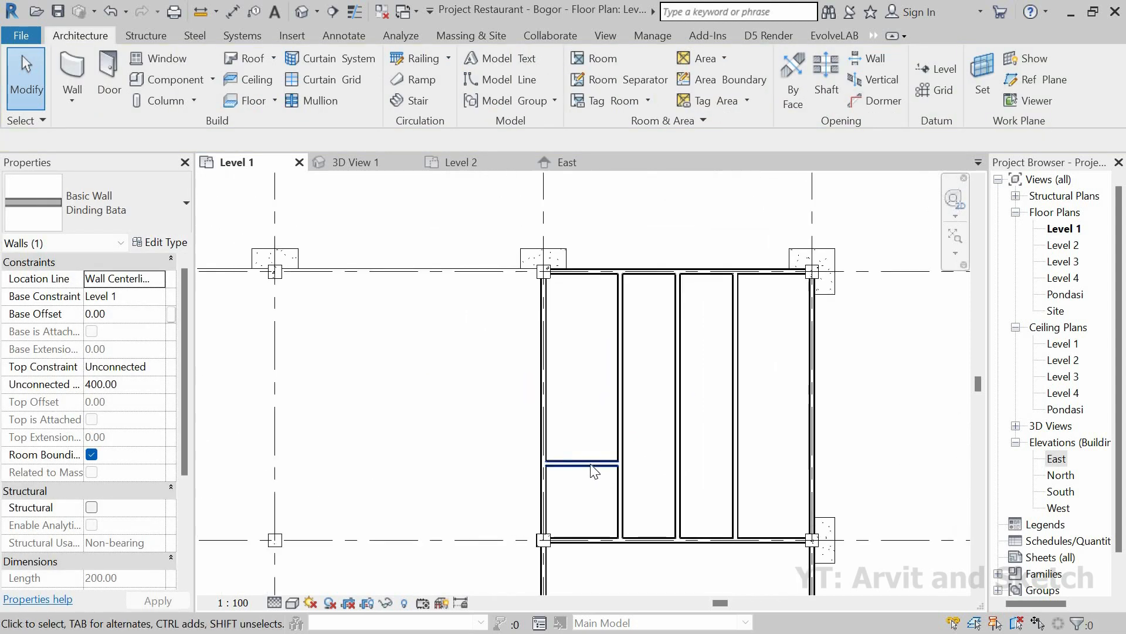
Copy the short horizontal wall 150 upward within the leftmost bay.
{"action": "left_click", "coordinate": [581, 463]}
{"action": "scroll", "coordinate": [578, 464], "scroll_direction": "up", "scroll_amount": 4}
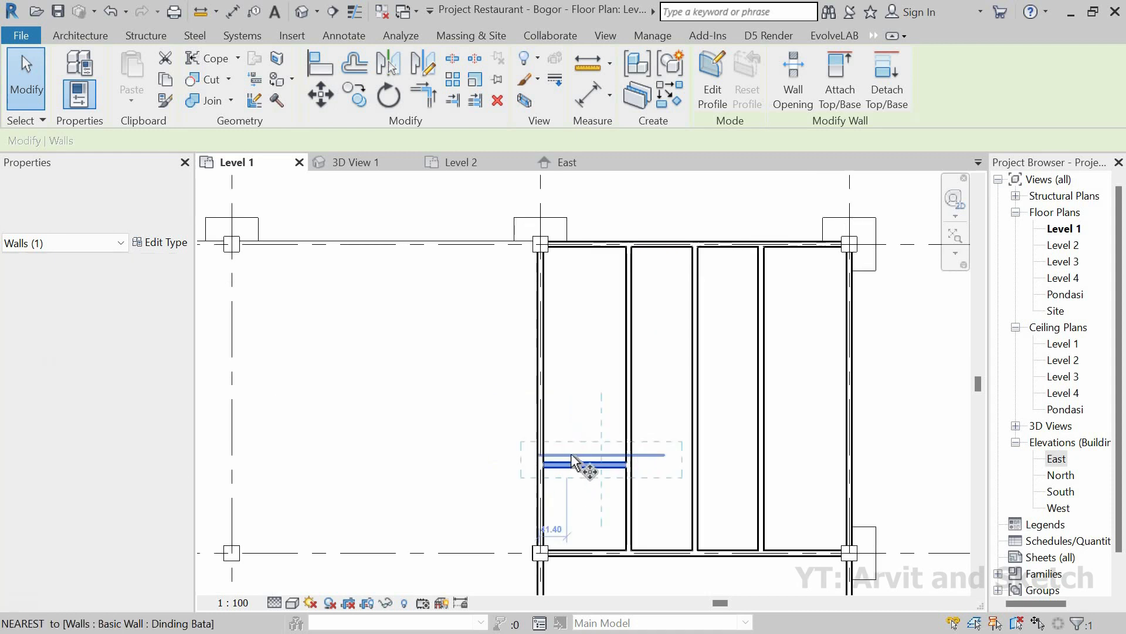
{"action": "key", "text": "r"}
{"action": "key", "text": "o"}
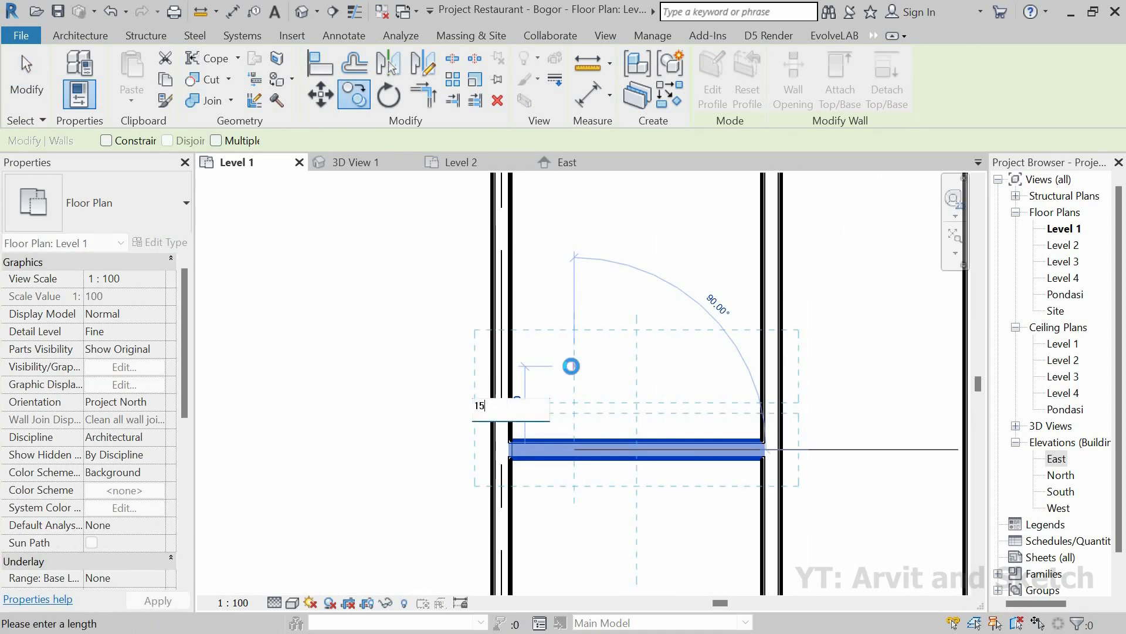
{"action": "key", "text": "Return"}
{"action": "scroll", "coordinate": [592, 380], "scroll_direction": "down", "scroll_amount": 2}
{"action": "middle_click_drag", "start_coordinate": [653, 410], "coordinate": [654, 516]}
Copy the upper short wall another 150 upward to form the next stall.
{"action": "left_click", "coordinate": [354, 95]}
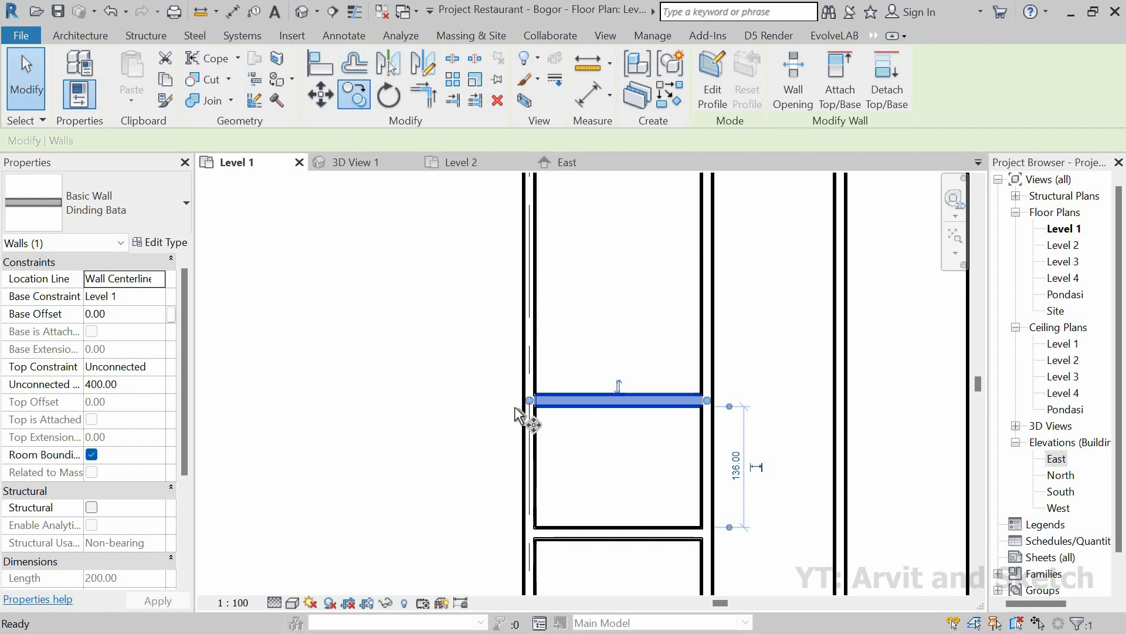
{"action": "left_click", "coordinate": [556, 400]}
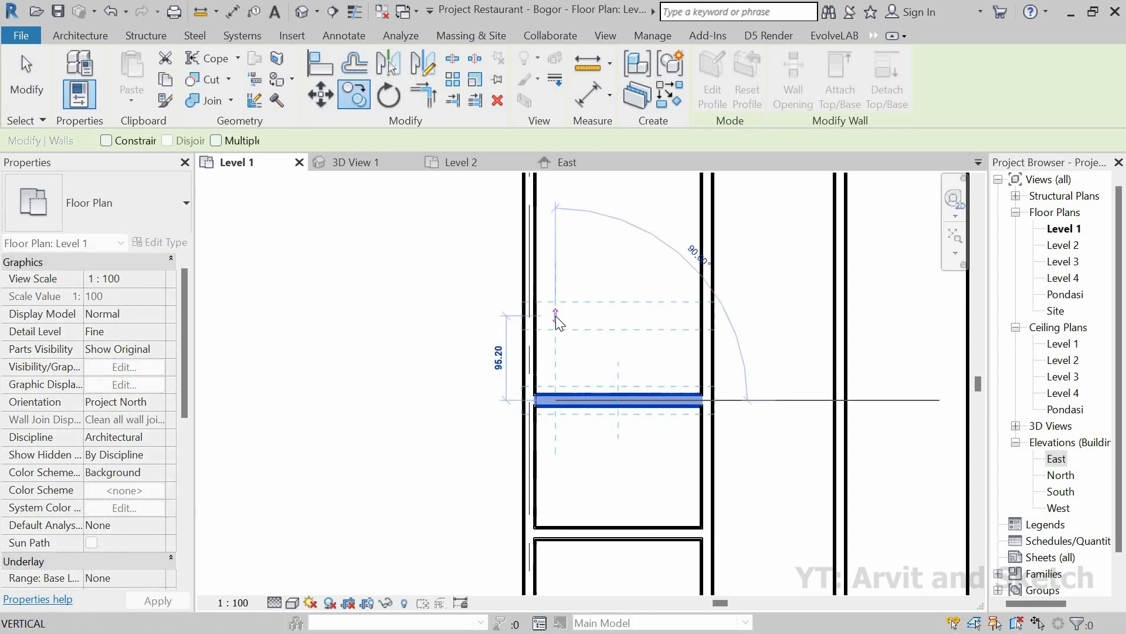
{"action": "key", "text": "Return"}
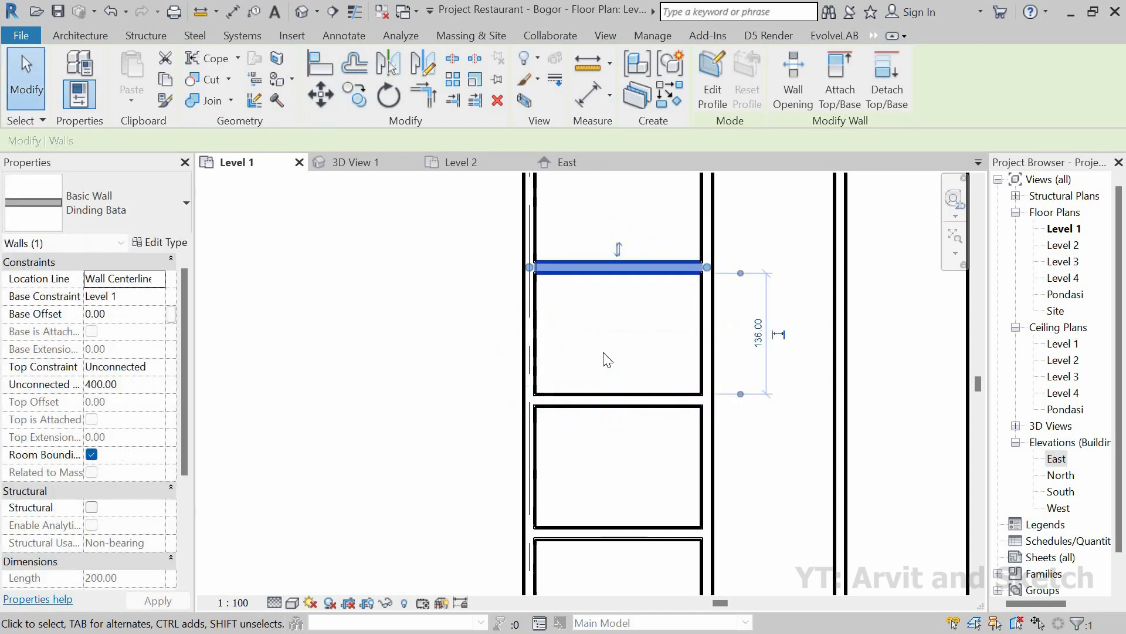
Copy the topmost short wall in the leftmost bay 150 upward, close to the room's upper wall.
{"action": "scroll", "coordinate": [603, 354], "scroll_direction": "down", "scroll_amount": 4}
{"action": "scroll", "coordinate": [621, 220], "scroll_direction": "up", "scroll_amount": 3}
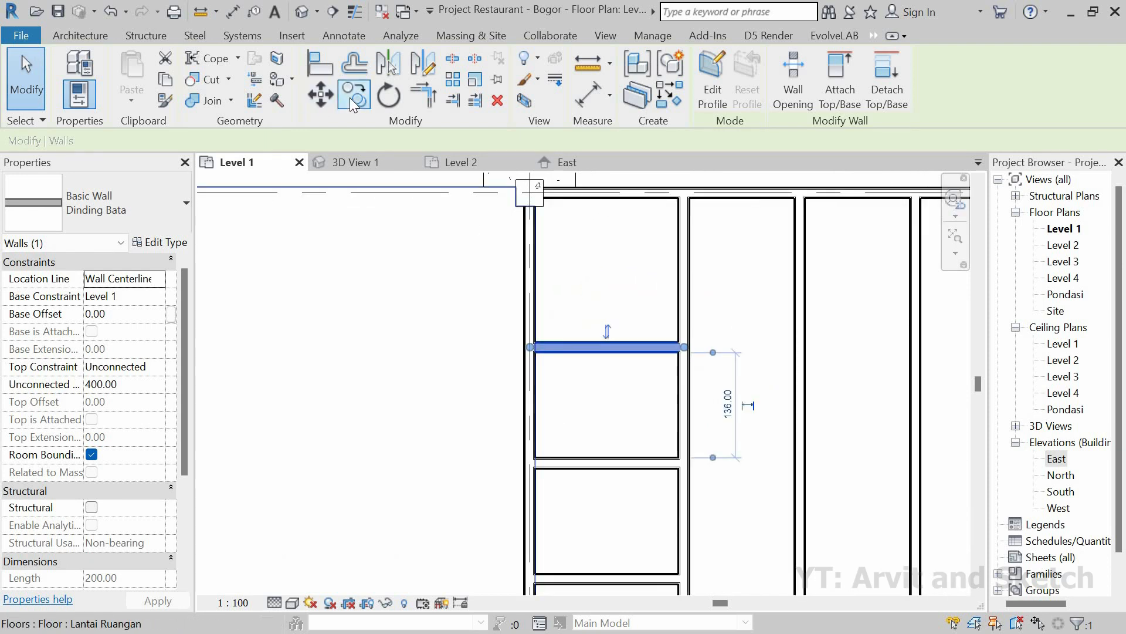
{"action": "left_click", "coordinate": [353, 99]}
{"action": "left_click", "coordinate": [557, 346]}
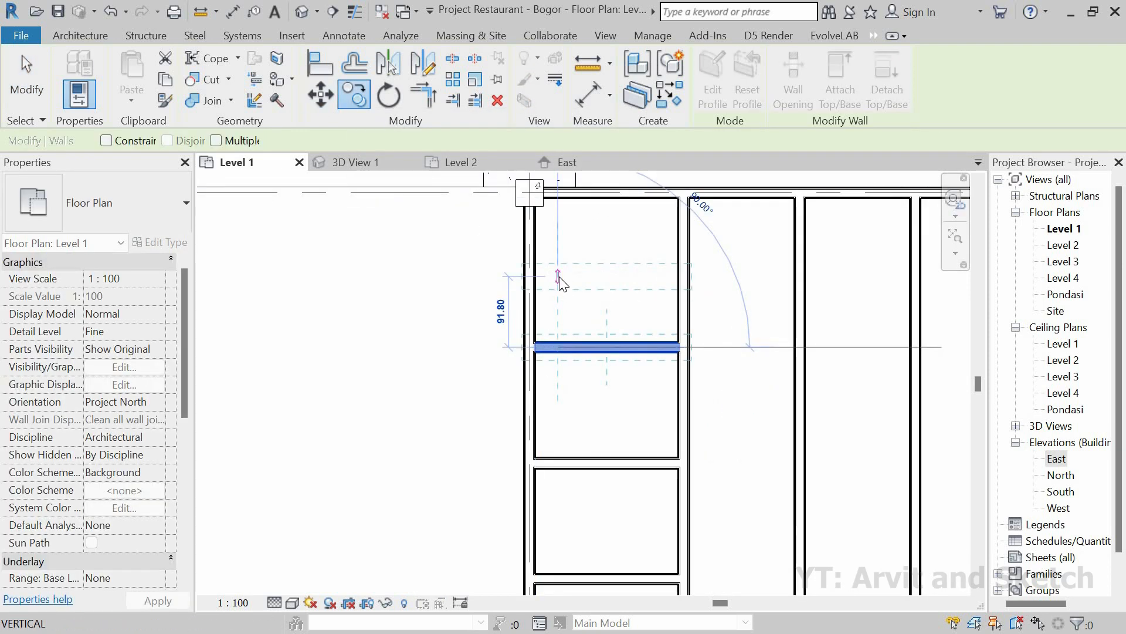
{"action": "type", "text": "150"}
{"action": "key", "text": "Return"}
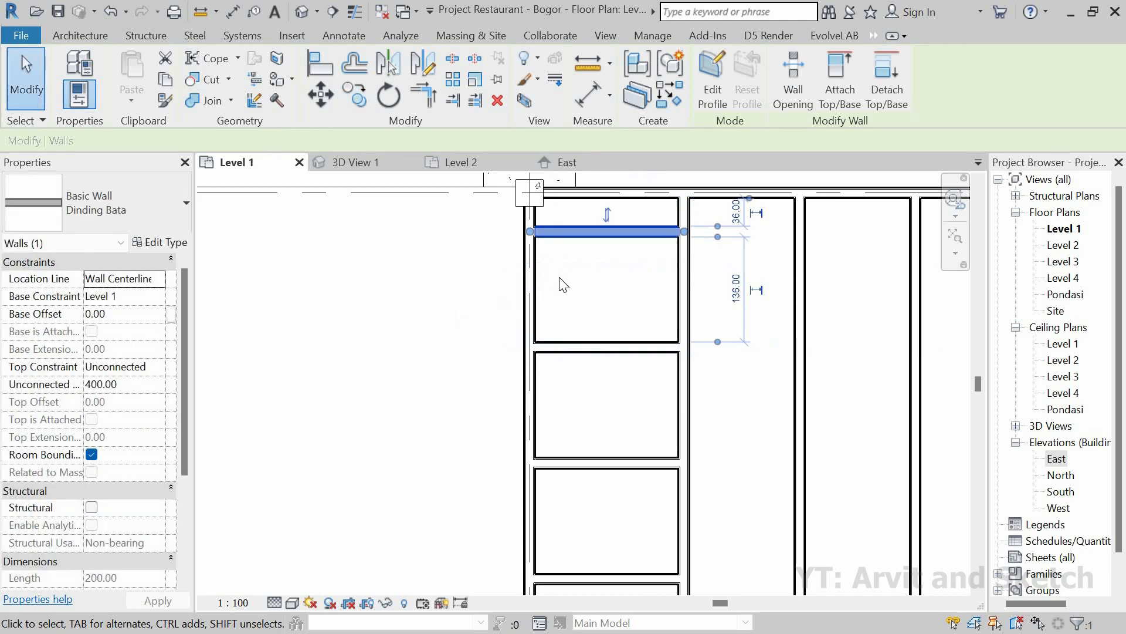
Delete the short wall nearest the room's upper wall in the leftmost bay.
{"action": "scroll", "coordinate": [563, 285], "scroll_direction": "down", "scroll_amount": 4}
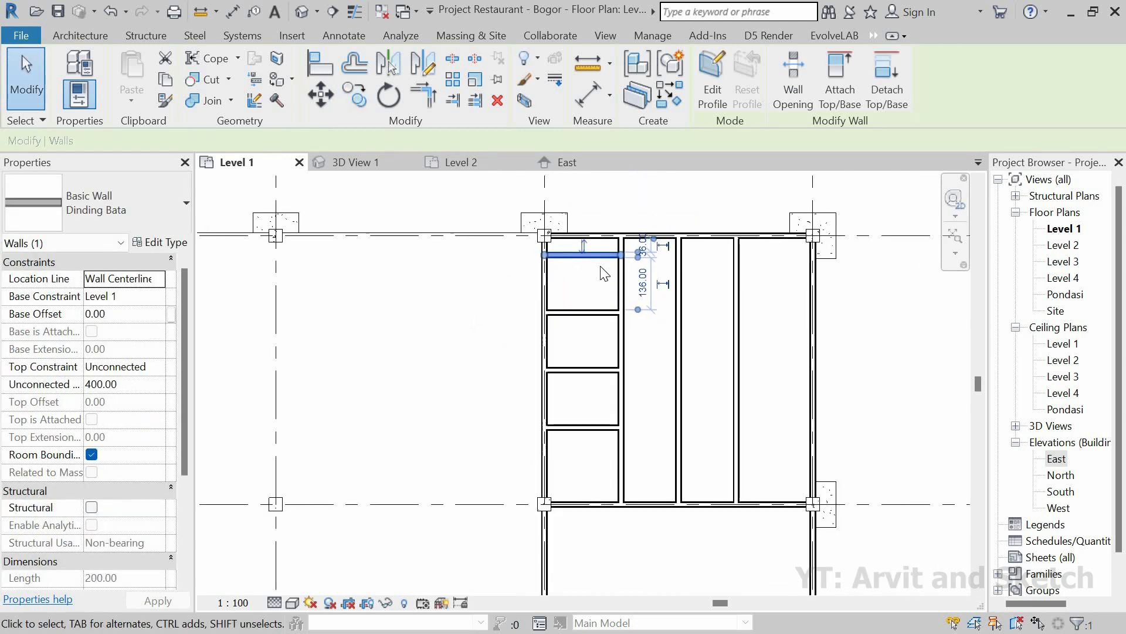
{"action": "scroll", "coordinate": [604, 273], "scroll_direction": "up", "scroll_amount": 2}
{"action": "scroll", "coordinate": [604, 274], "scroll_direction": "down", "scroll_amount": 1}
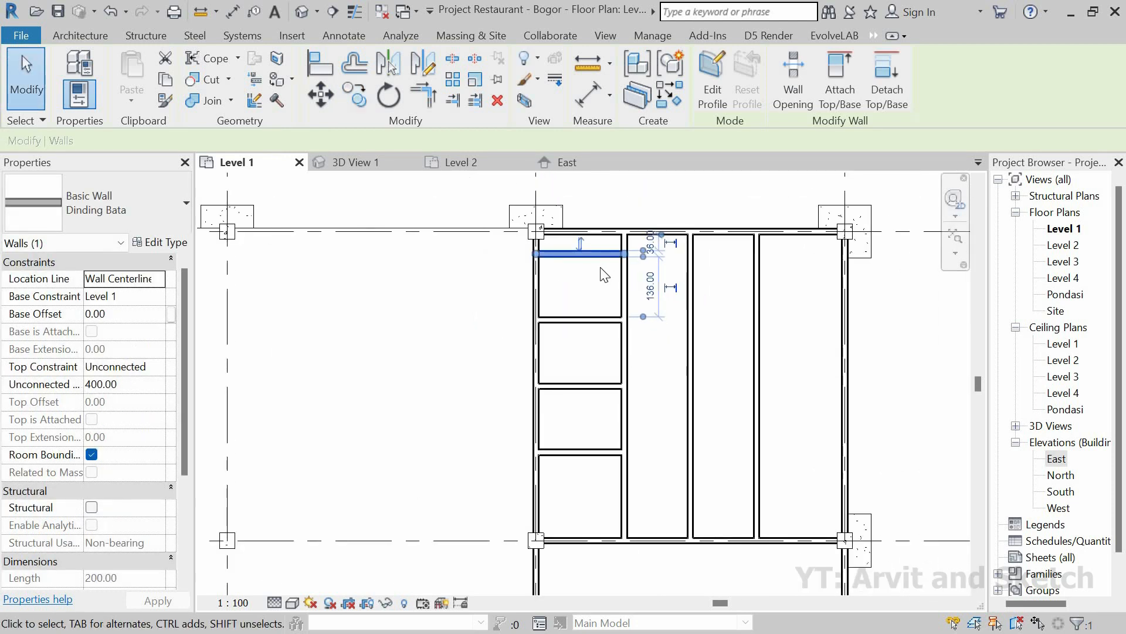
{"action": "key", "text": "Delete"}
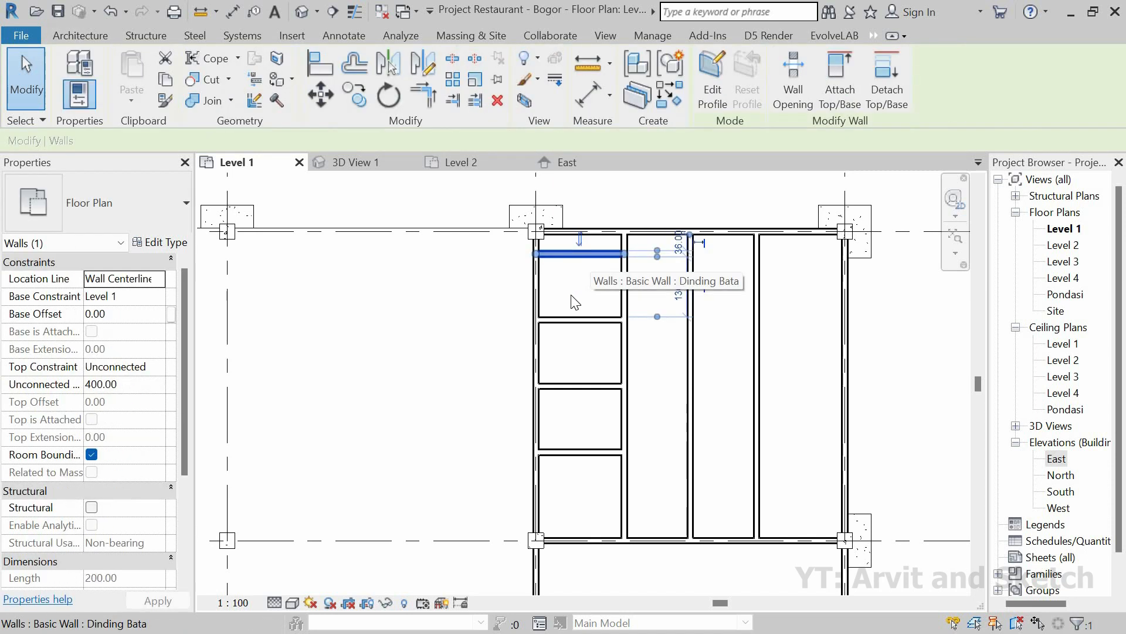
Set the clear distance between the topmost short wall and the room's upper wall to 150.
{"action": "left_click", "coordinate": [577, 320]}
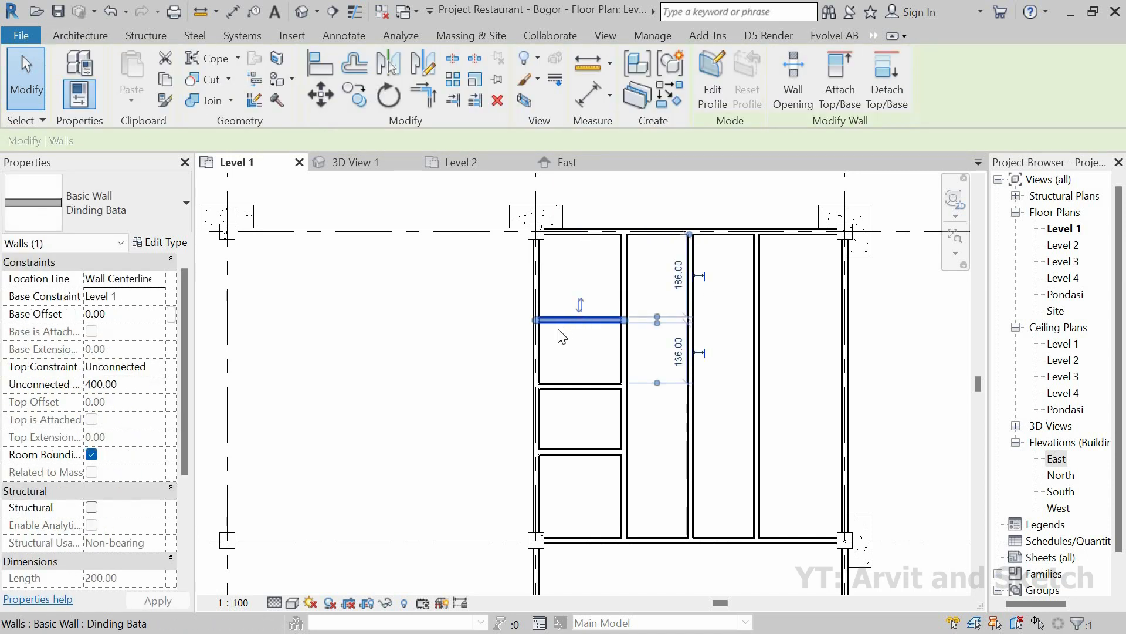
{"action": "key", "text": "Escape"}
{"action": "left_click", "coordinate": [589, 323]}
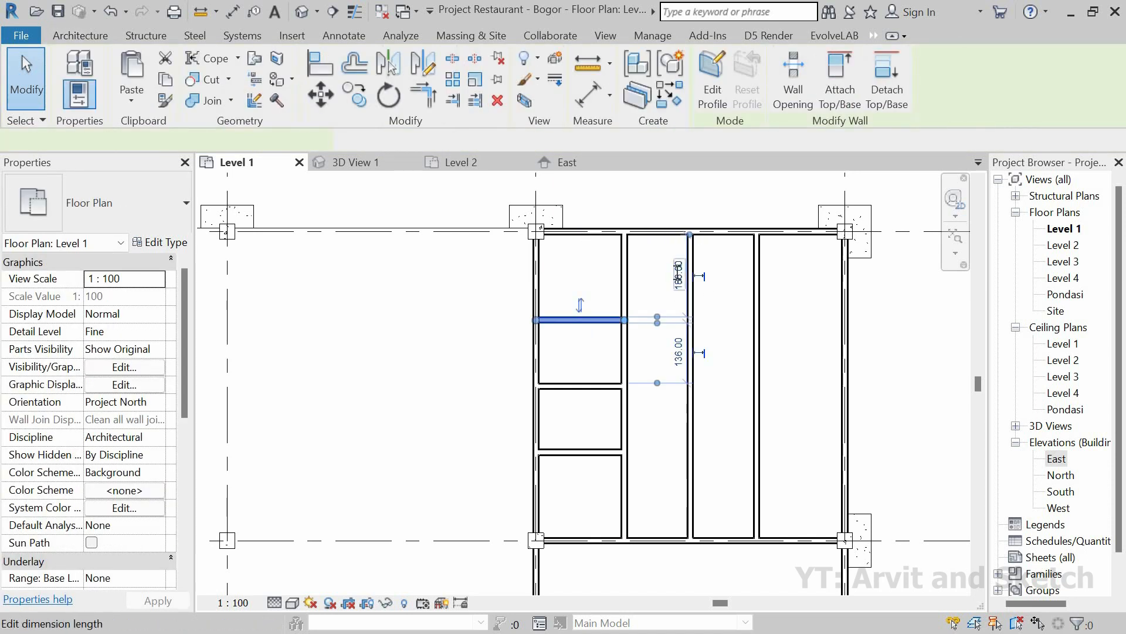
{"action": "left_click", "coordinate": [678, 275]}
{"action": "type", "text": "150"}
{"action": "key", "text": "Return"}
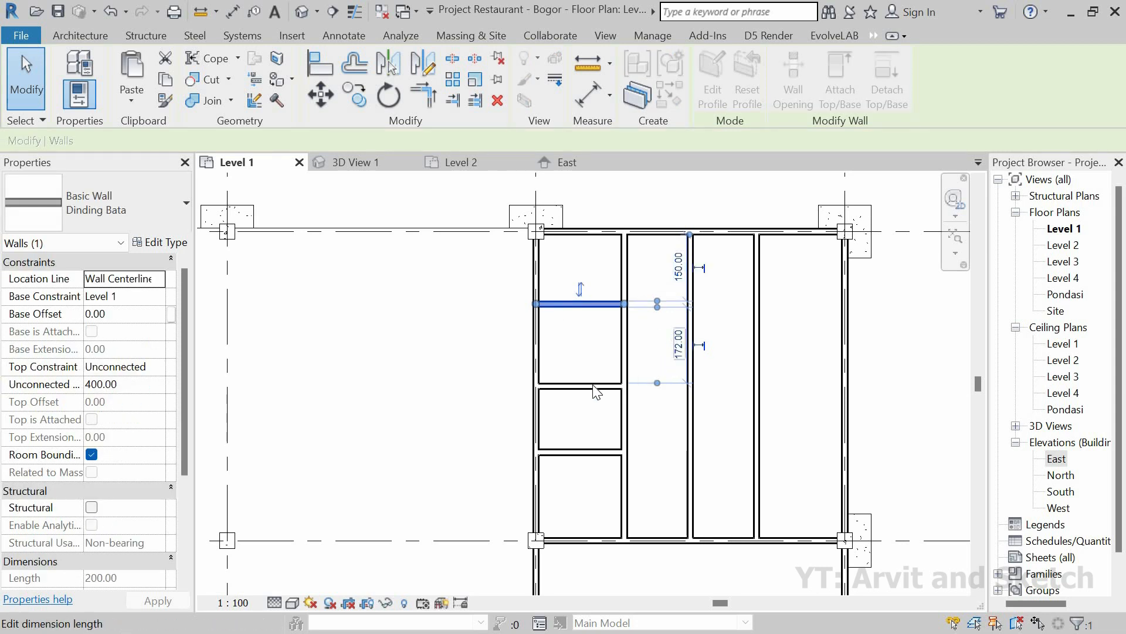
Reposition the two lower short walls in the leftmost bay so the second and third stalls are each 150 clear.
{"action": "left_click", "coordinate": [679, 344]}
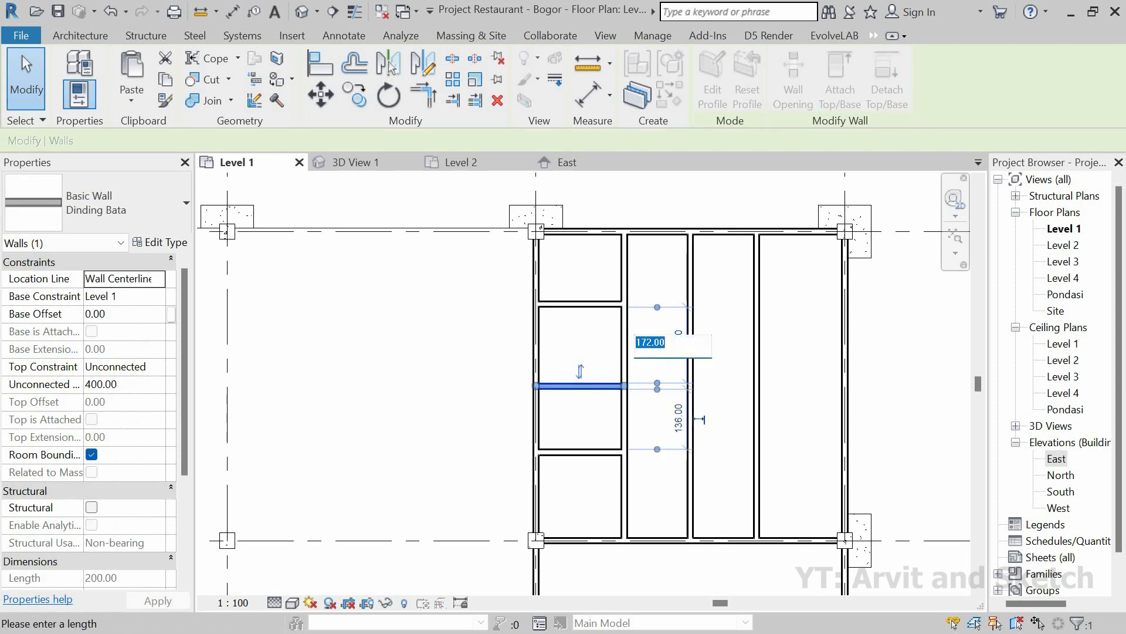
{"action": "key", "text": "Return"}
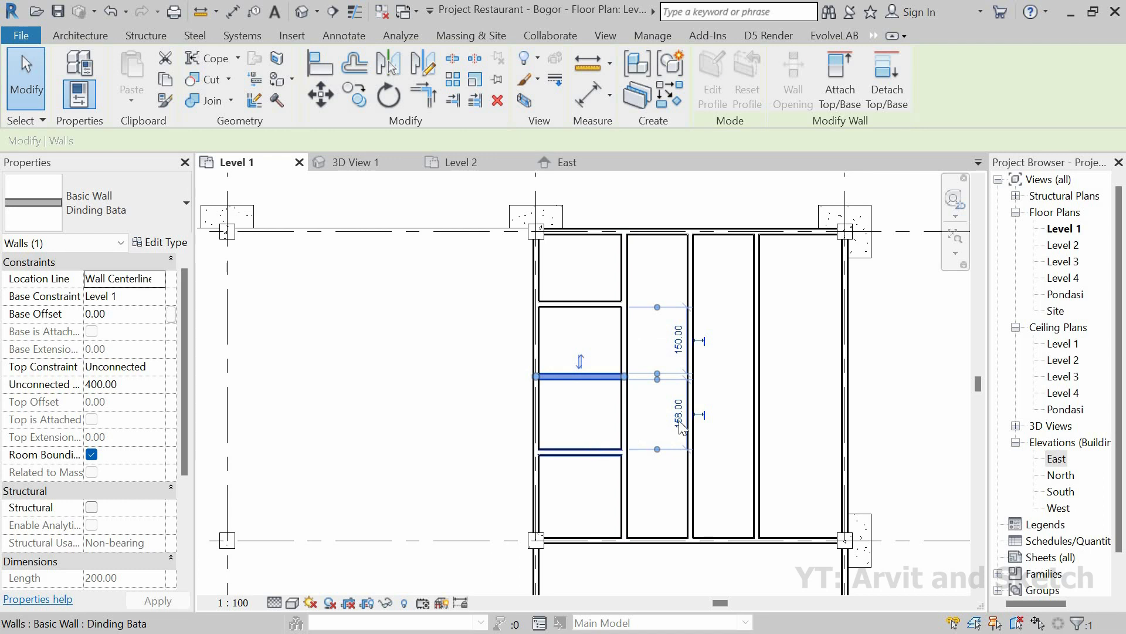
{"action": "type", "text": "150"}
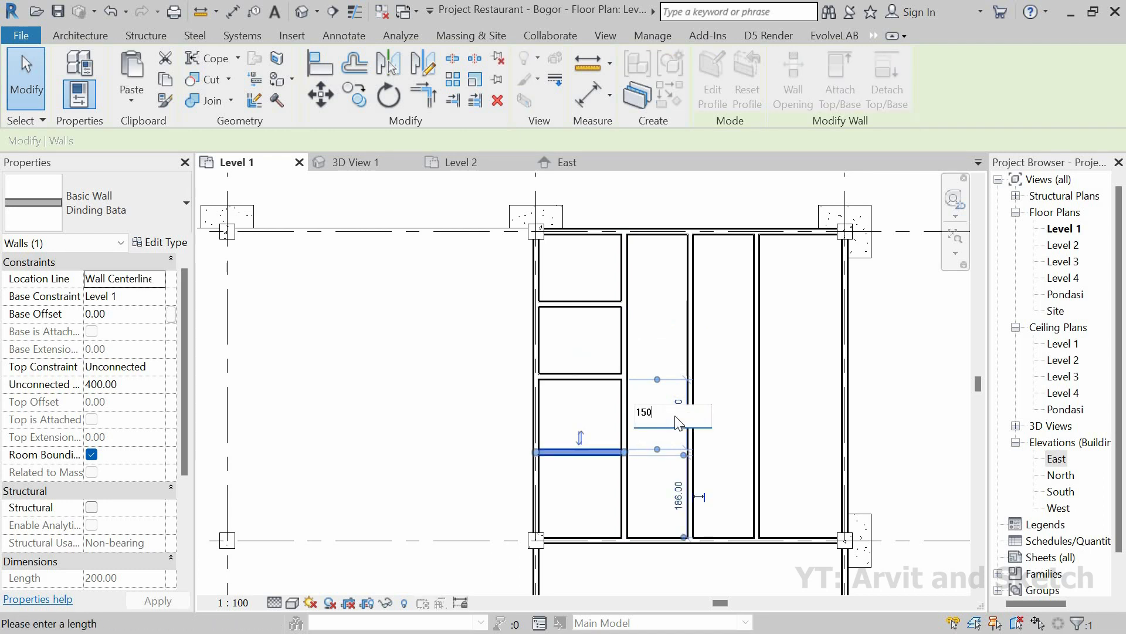
{"action": "key", "text": "Return"}
{"action": "left_click", "coordinate": [636, 359]}
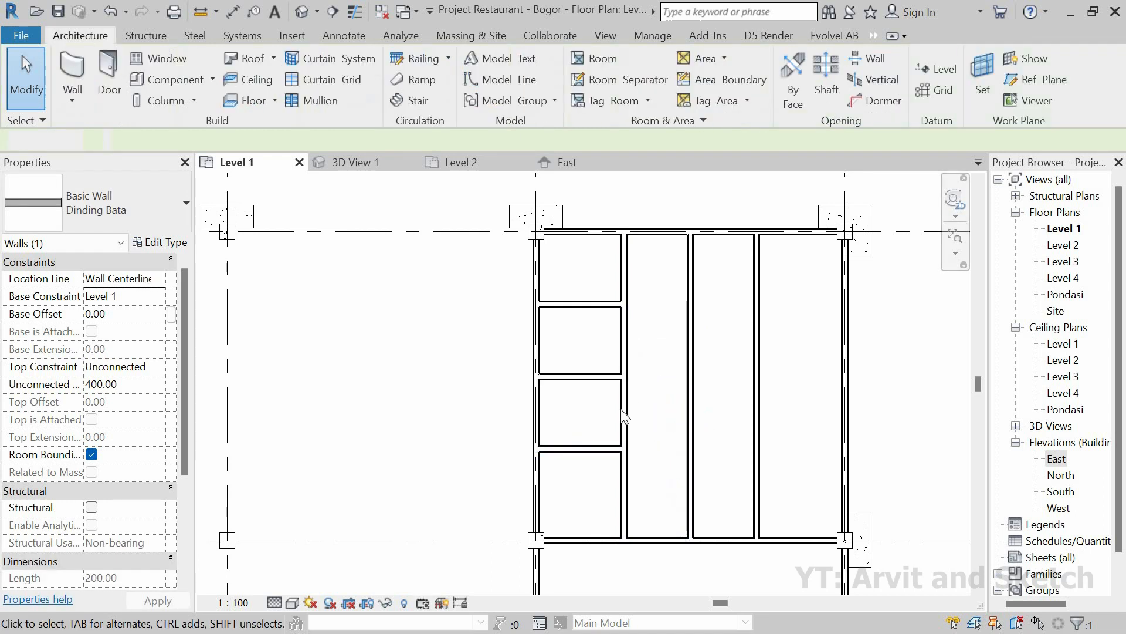
Mirror the three short stall walls about the middle vertical partition into the rightmost bay.
{"action": "scroll", "coordinate": [630, 376], "scroll_direction": "down", "scroll_amount": 2}
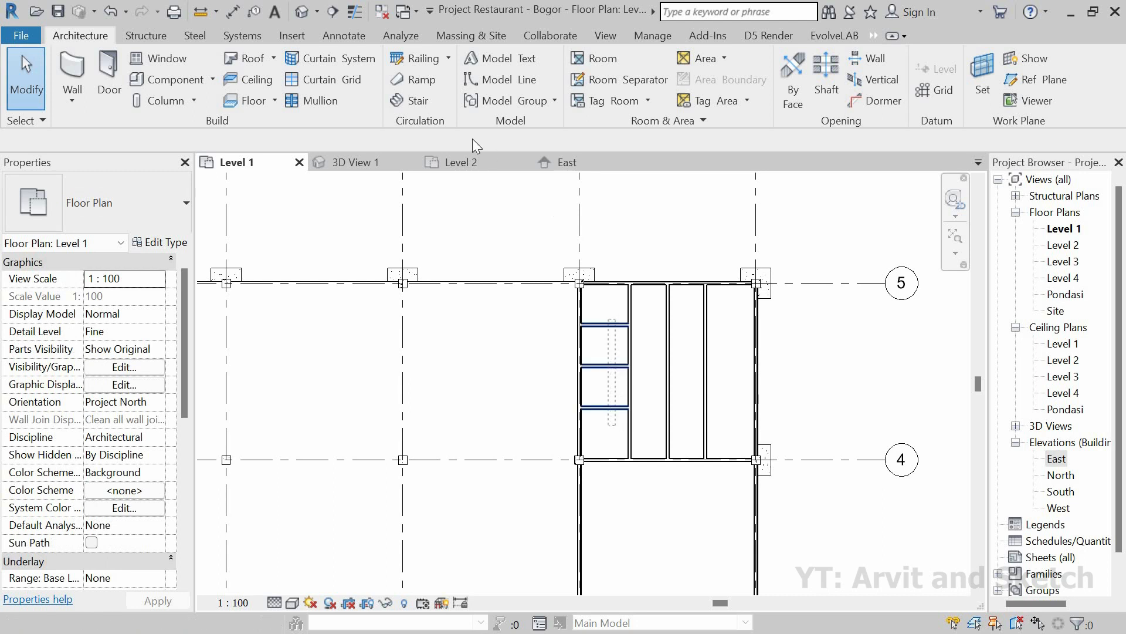
{"action": "left_click", "coordinate": [392, 66]}
{"action": "scroll", "coordinate": [667, 295], "scroll_direction": "up", "scroll_amount": 2}
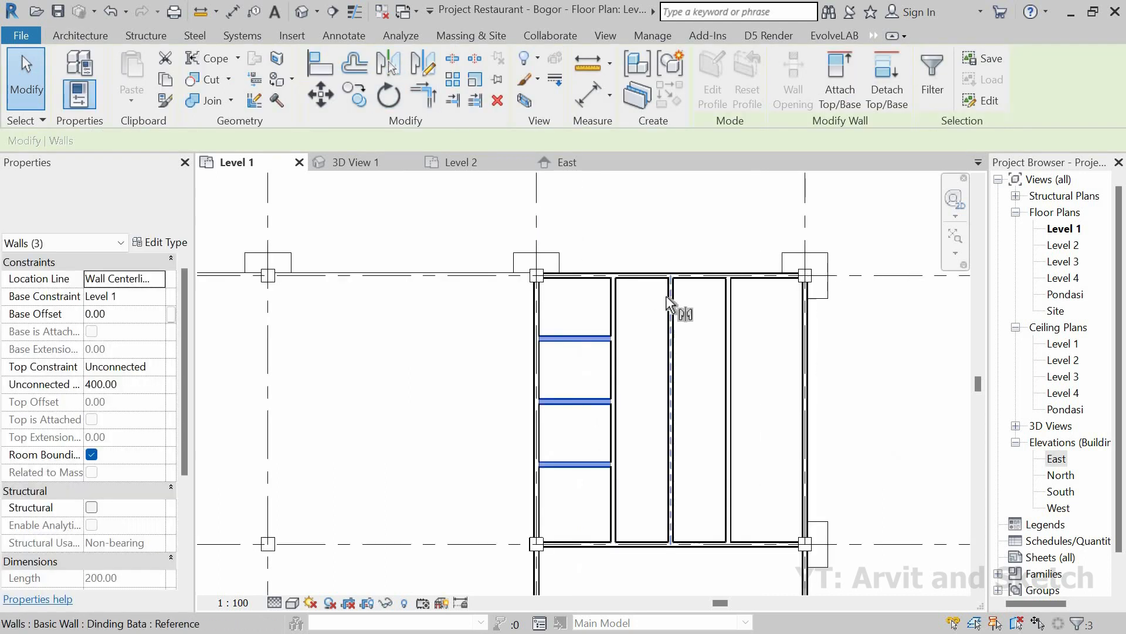
{"action": "scroll", "coordinate": [667, 296], "scroll_direction": "up", "scroll_amount": 3}
{"action": "left_click", "coordinate": [688, 343]}
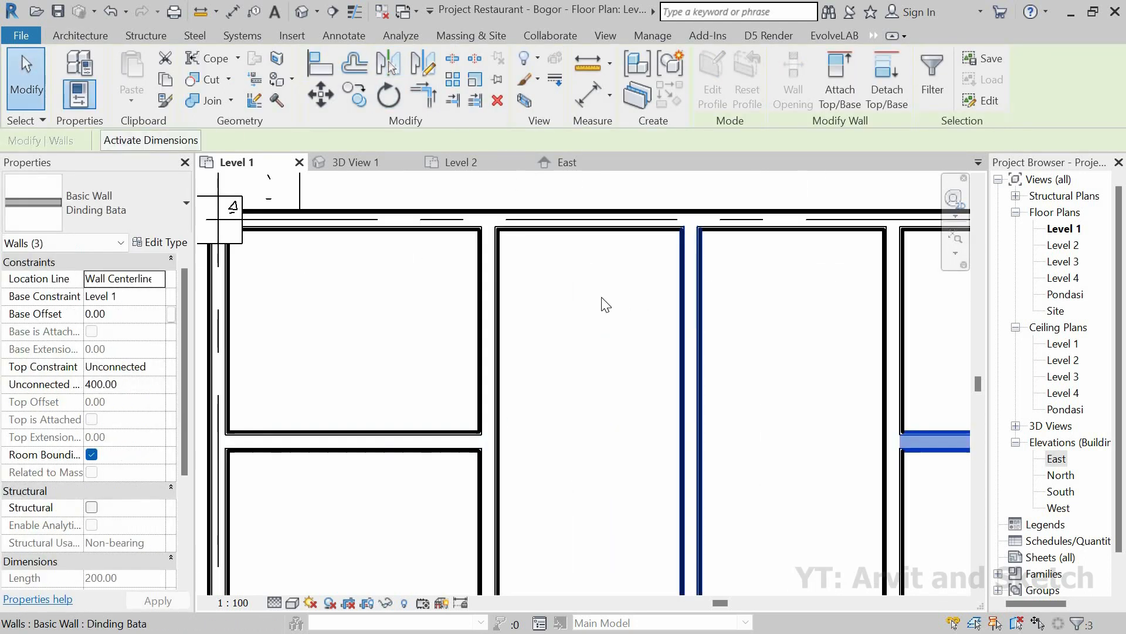
Shorten the rightmost vertical partition so its lower end meets the lowest mirrored stall wall.
{"action": "scroll", "coordinate": [692, 358], "scroll_direction": "down", "scroll_amount": 4}
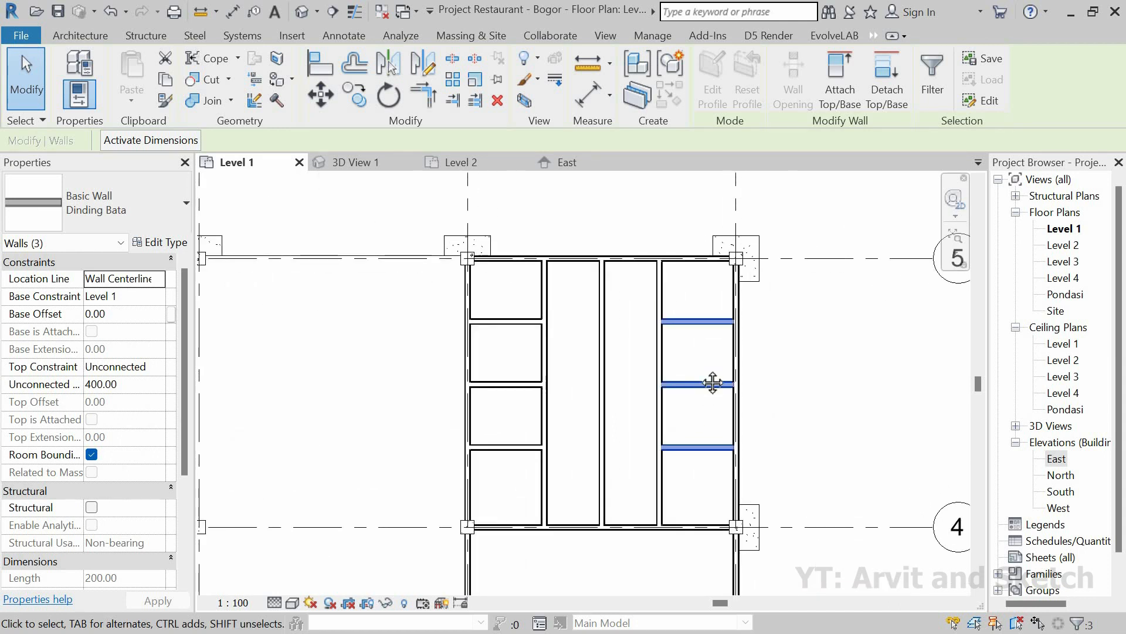
{"action": "middle_click_drag", "start_coordinate": [713, 383], "coordinate": [697, 325]}
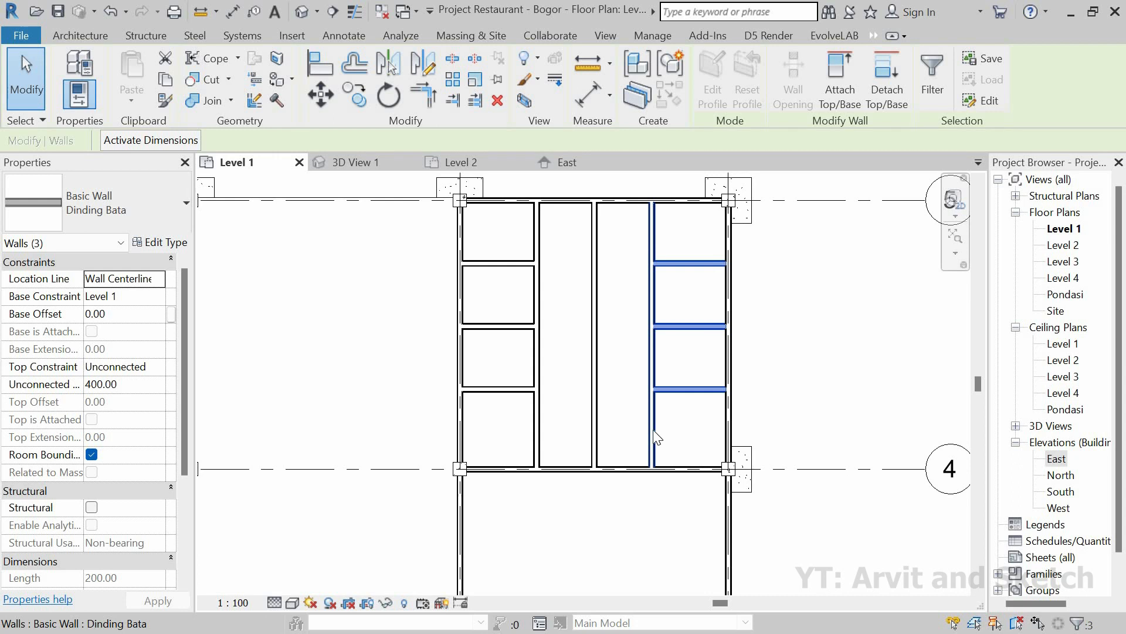
{"action": "left_click", "coordinate": [652, 466]}
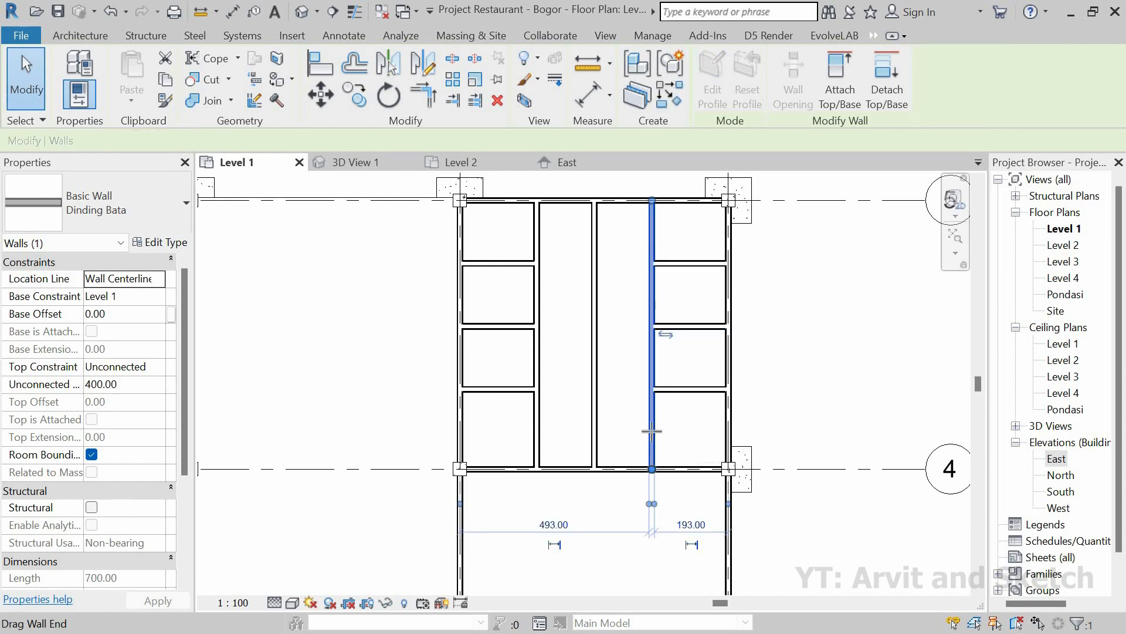
{"action": "left_click_drag", "start_coordinate": [652, 431], "coordinate": [652, 389]}
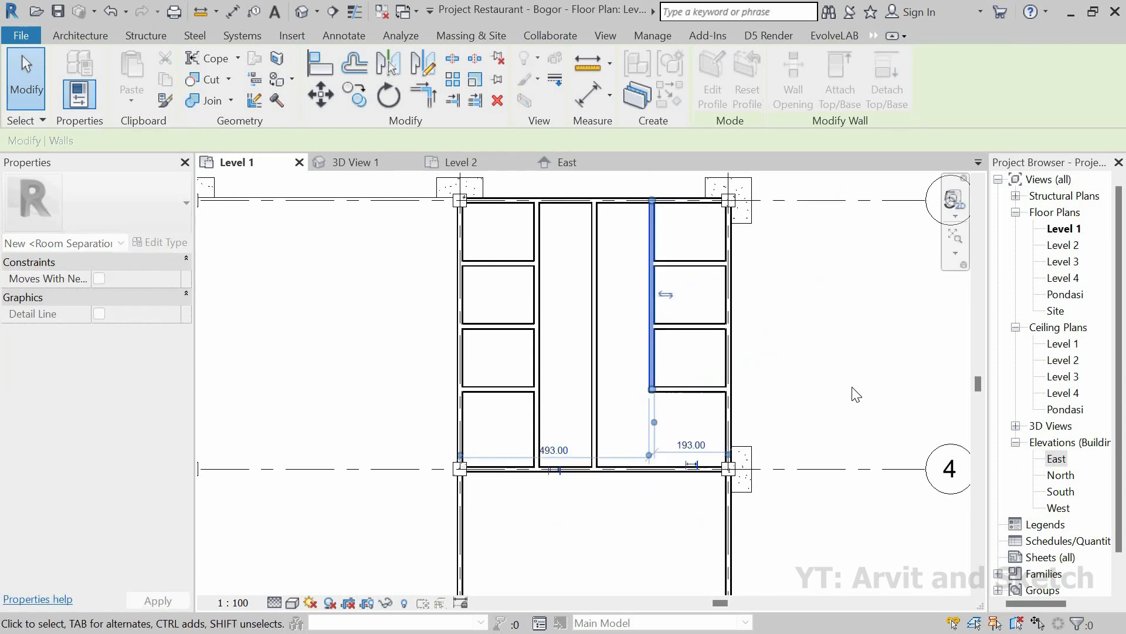
{"action": "left_click", "coordinate": [857, 394]}
Examine the partitioned stalls from above in 3D View 1, then return to the Level 1 plan.
{"action": "scroll", "coordinate": [671, 404], "scroll_direction": "down", "scroll_amount": 1}
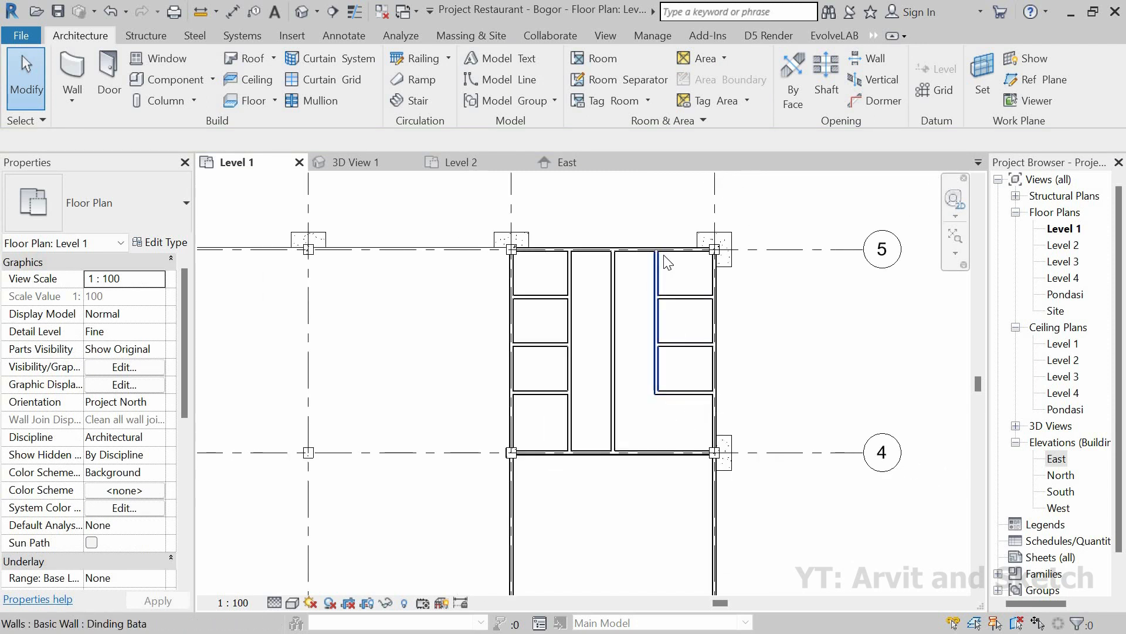
{"action": "scroll", "coordinate": [668, 263], "scroll_direction": "up", "scroll_amount": 2}
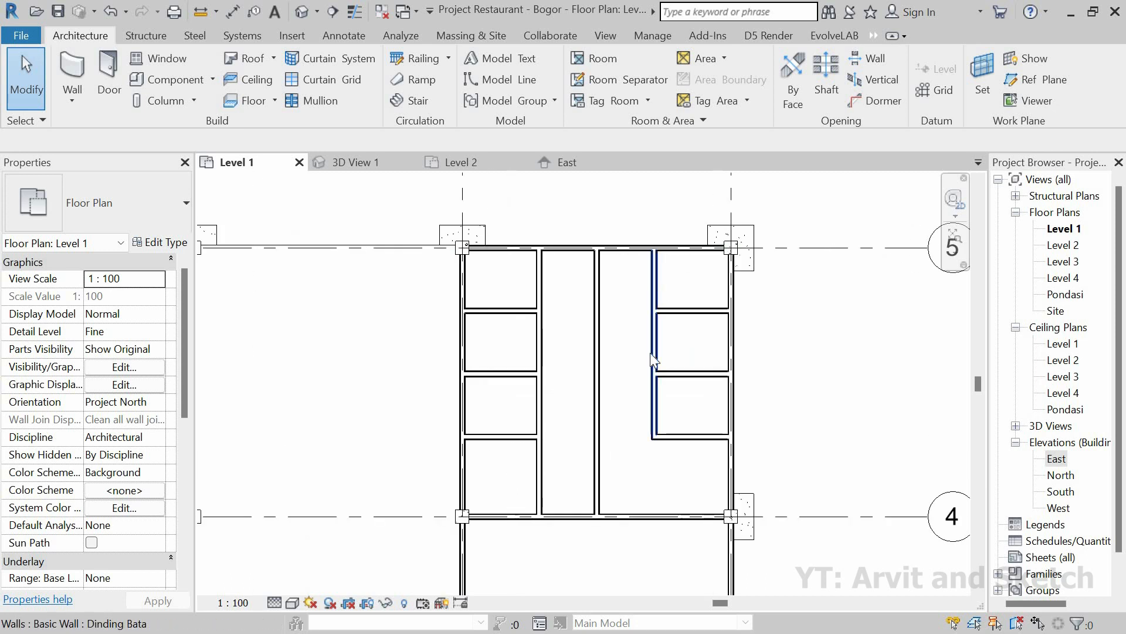
{"action": "scroll", "coordinate": [627, 403], "scroll_direction": "down", "scroll_amount": 1}
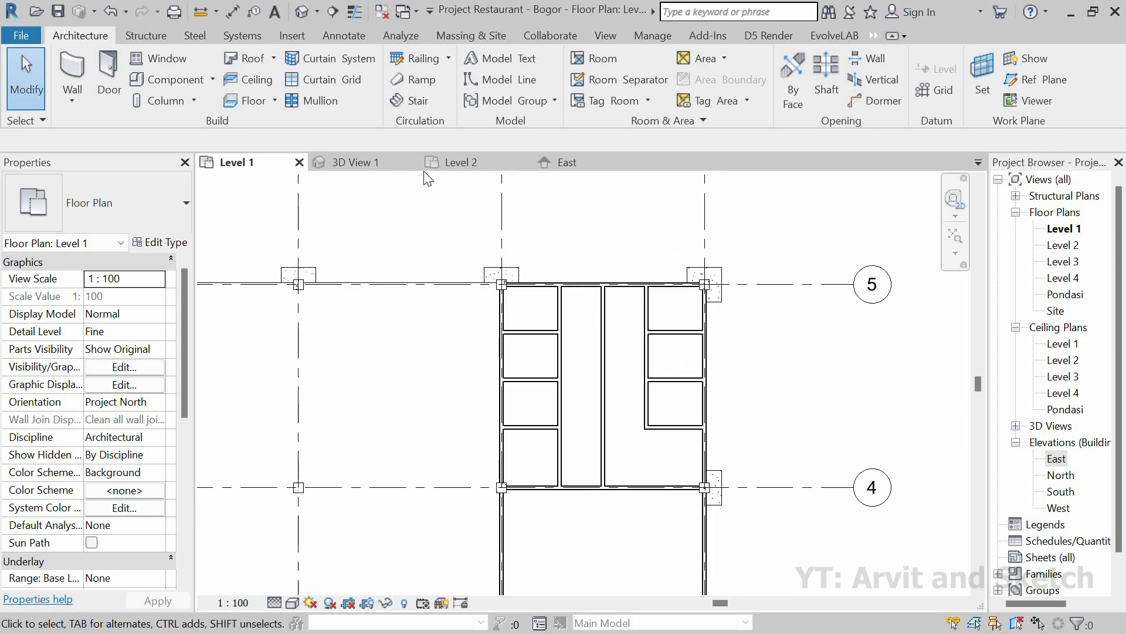
{"action": "left_click", "coordinate": [386, 164]}
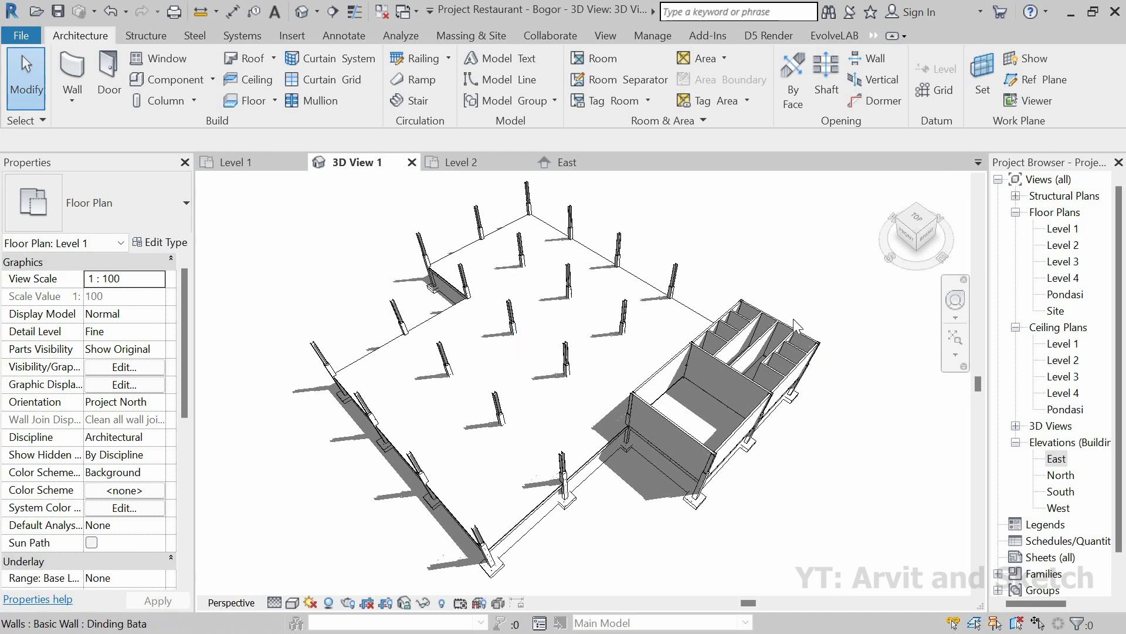
{"action": "scroll", "coordinate": [676, 379], "scroll_direction": "up", "scroll_amount": 3}
{"action": "mouse_move", "coordinate": [699, 446]}
{"action": "middle_mouse_down", "text": "shift"}
{"action": "mouse_move", "coordinate": [695, 474]}
{"action": "mouse_move", "coordinate": [751, 463]}
{"action": "mouse_move", "coordinate": [422, 414]}
{"action": "mouse_move", "coordinate": [472, 477]}
{"action": "mouse_move", "coordinate": [649, 493]}
{"action": "mouse_move", "coordinate": [642, 465]}
{"action": "mouse_move", "coordinate": [703, 482]}
{"action": "mouse_move", "coordinate": [649, 438]}
{"action": "middle_mouse_up", "text": "shift"}
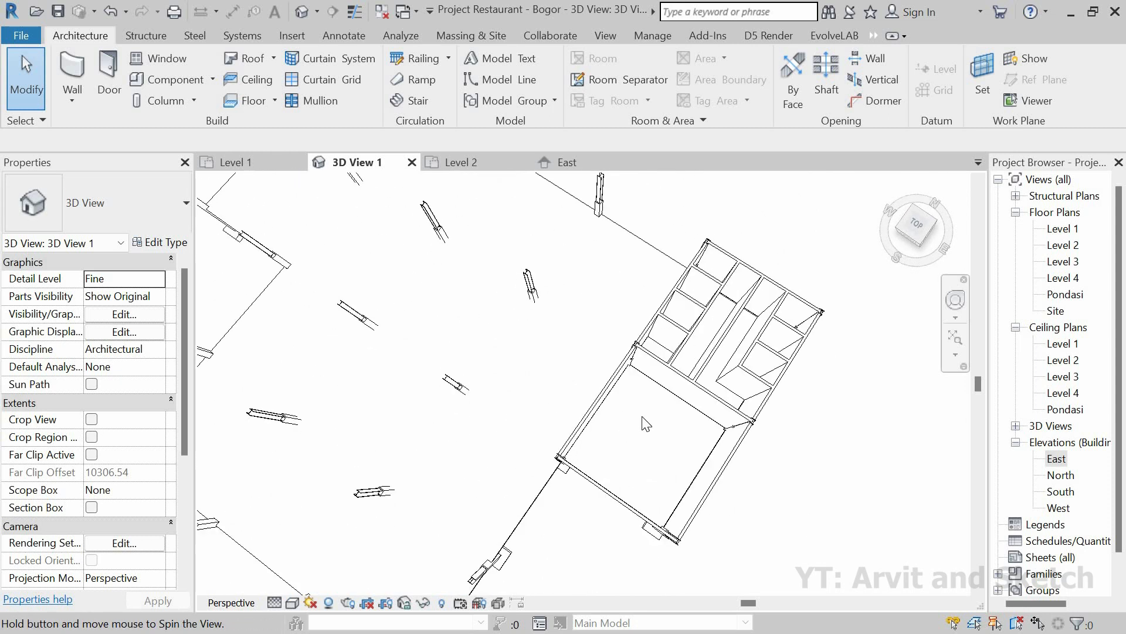
{"action": "left_click", "coordinate": [269, 164]}
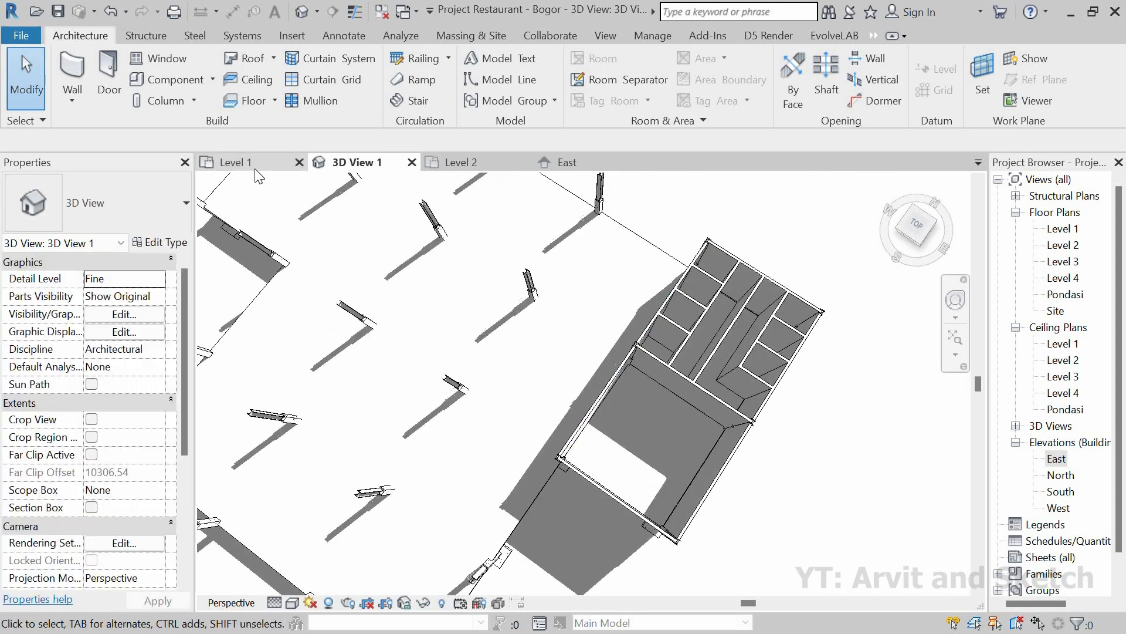
Copy the horizontal wall on grid 4 250 downward into the room between grids 3 and 4.
{"action": "left_click", "coordinate": [956, 239]}
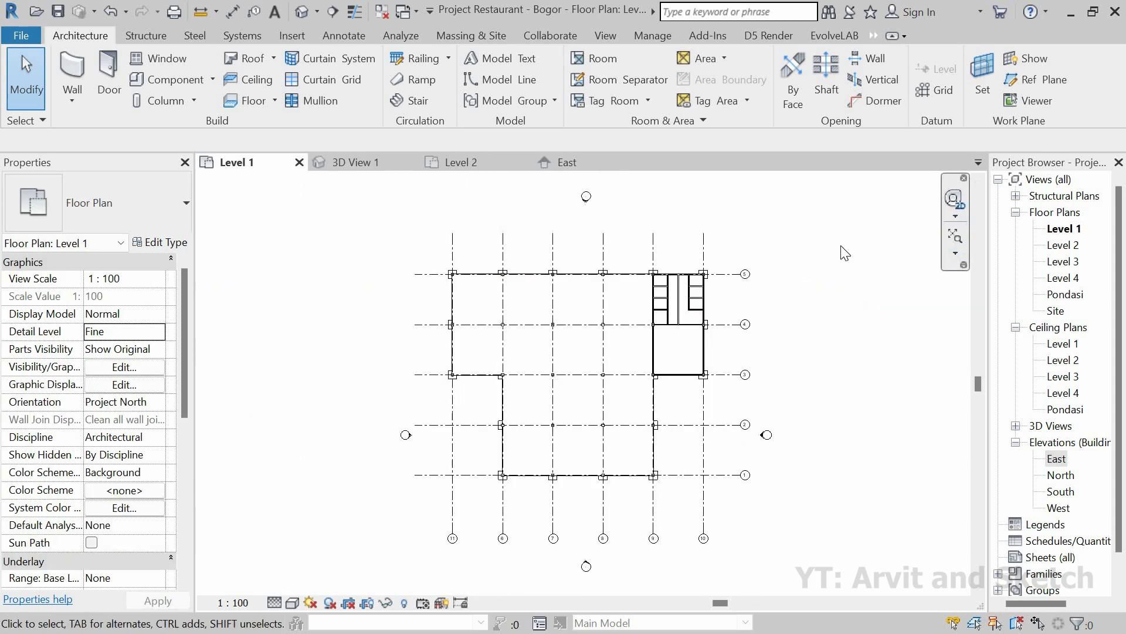
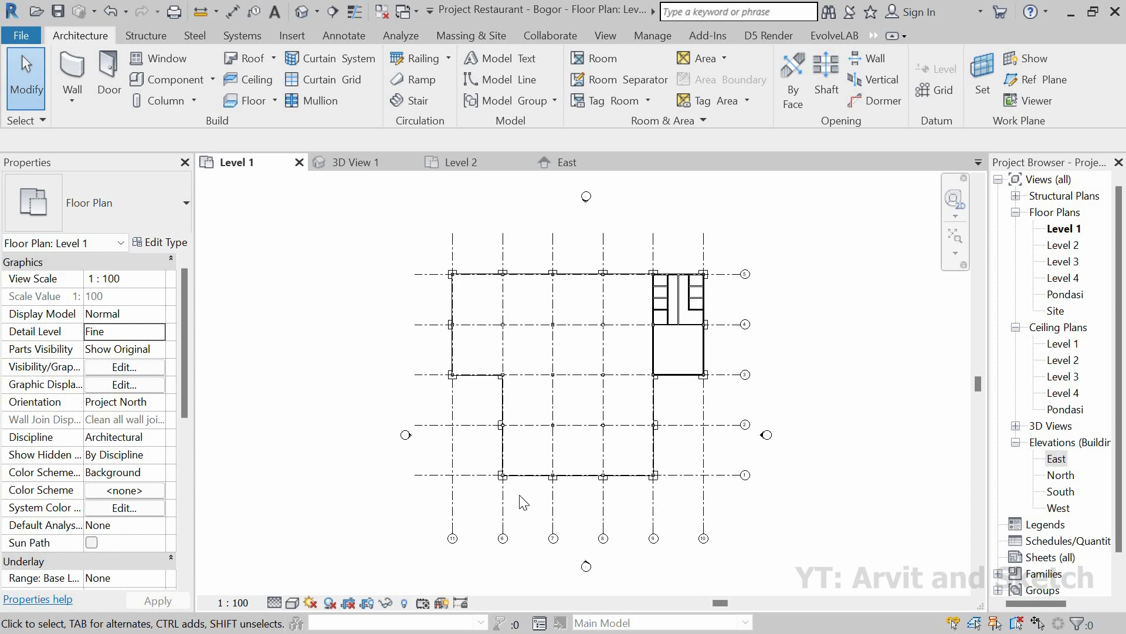
{"action": "scroll", "coordinate": [695, 349], "scroll_direction": "up", "scroll_amount": 5}
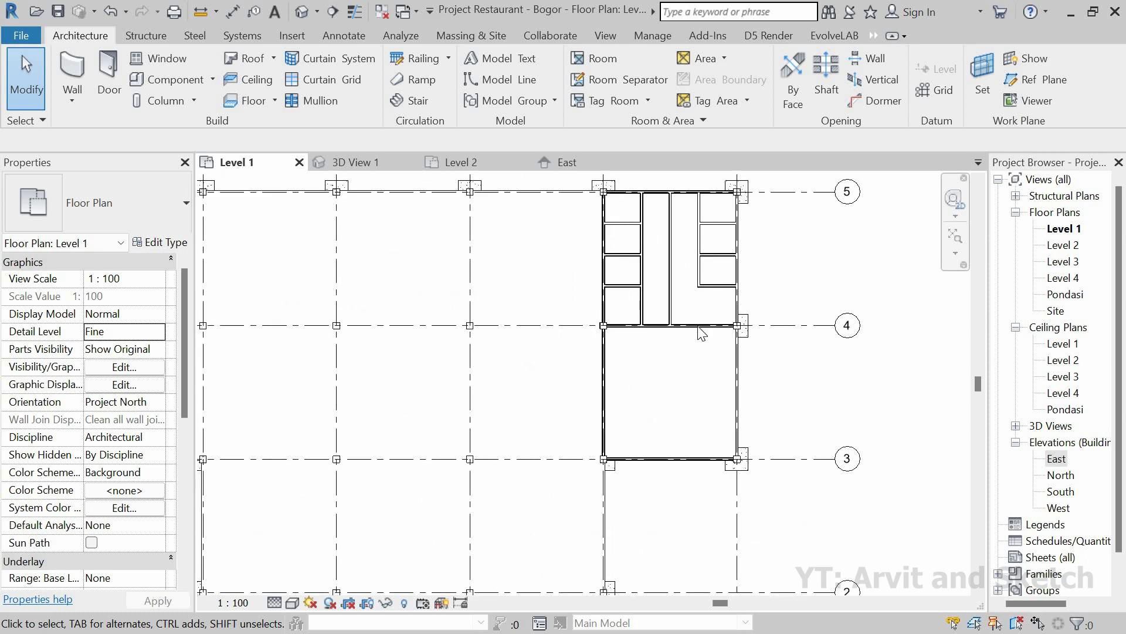
{"action": "scroll", "coordinate": [701, 332], "scroll_direction": "up", "scroll_amount": 2}
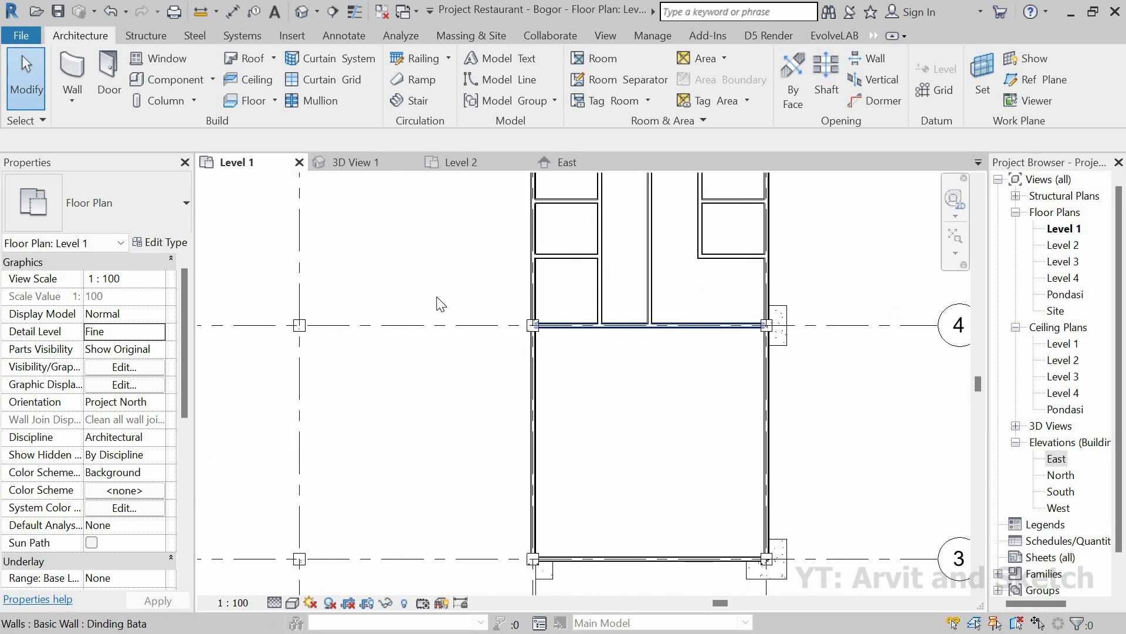
{"action": "left_click", "coordinate": [549, 325]}
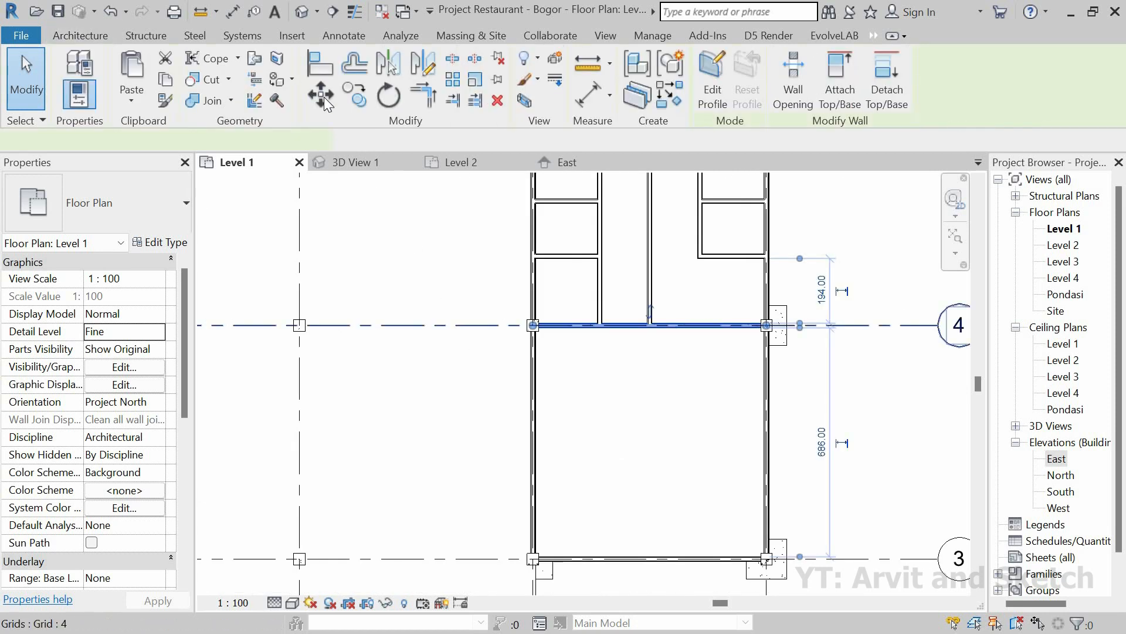
{"action": "key", "text": "c"}
{"action": "key", "text": "o"}
{"action": "scroll", "coordinate": [560, 318], "scroll_direction": "up", "scroll_amount": 6}
{"action": "left_click", "coordinate": [562, 317]}
{"action": "scroll", "coordinate": [562, 369], "scroll_direction": "down", "scroll_amount": 4}
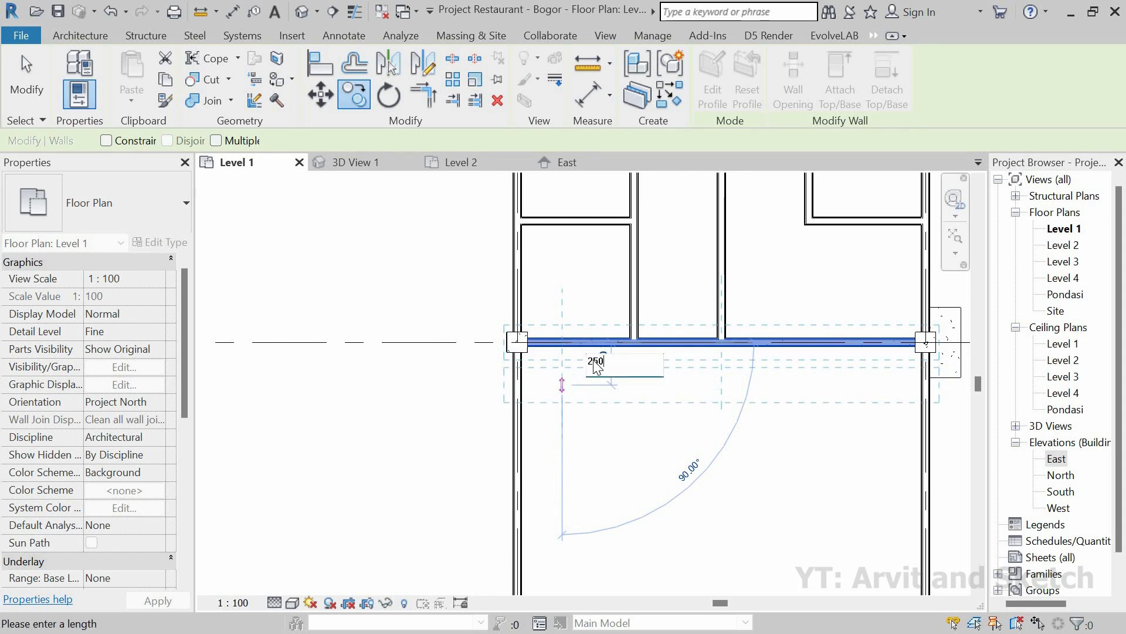
{"action": "key", "text": "Return"}
{"action": "scroll", "coordinate": [681, 440], "scroll_direction": "down", "scroll_amount": 2}
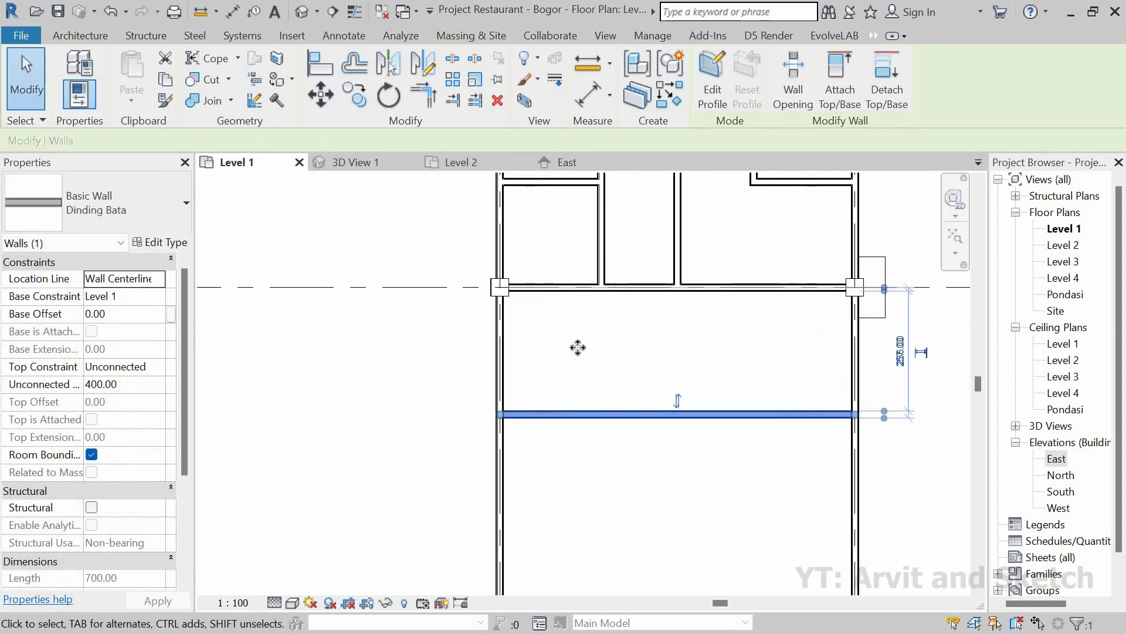
{"action": "scroll", "coordinate": [826, 411], "scroll_direction": "down", "scroll_amount": 2}
{"action": "key", "text": "Escape"}
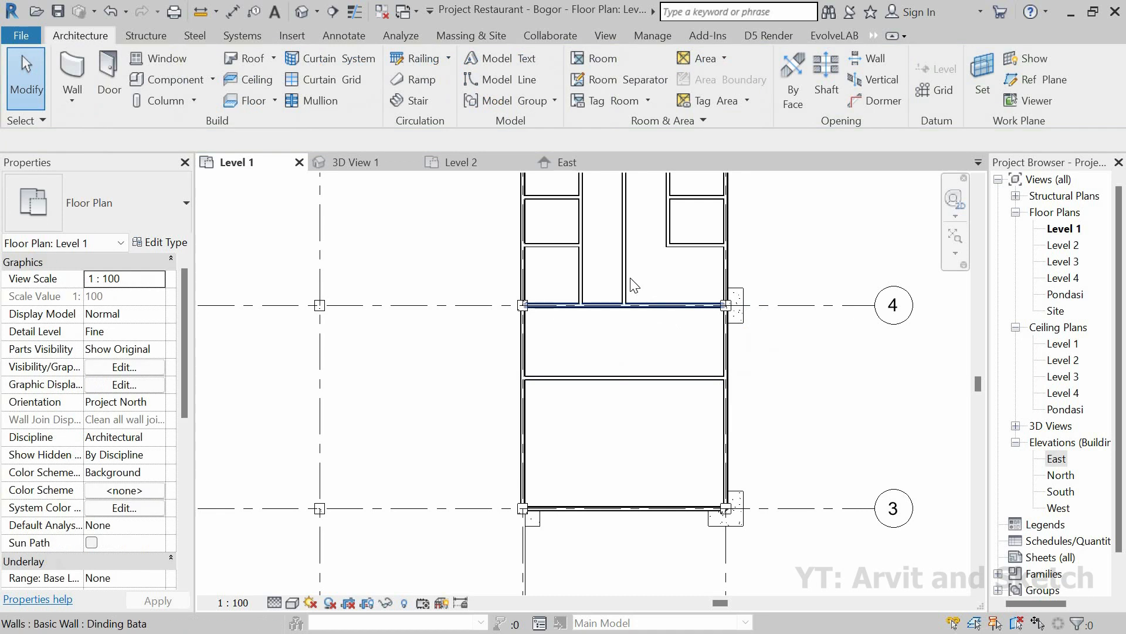
{"action": "scroll", "coordinate": [605, 359], "scroll_direction": "up", "scroll_amount": 2}
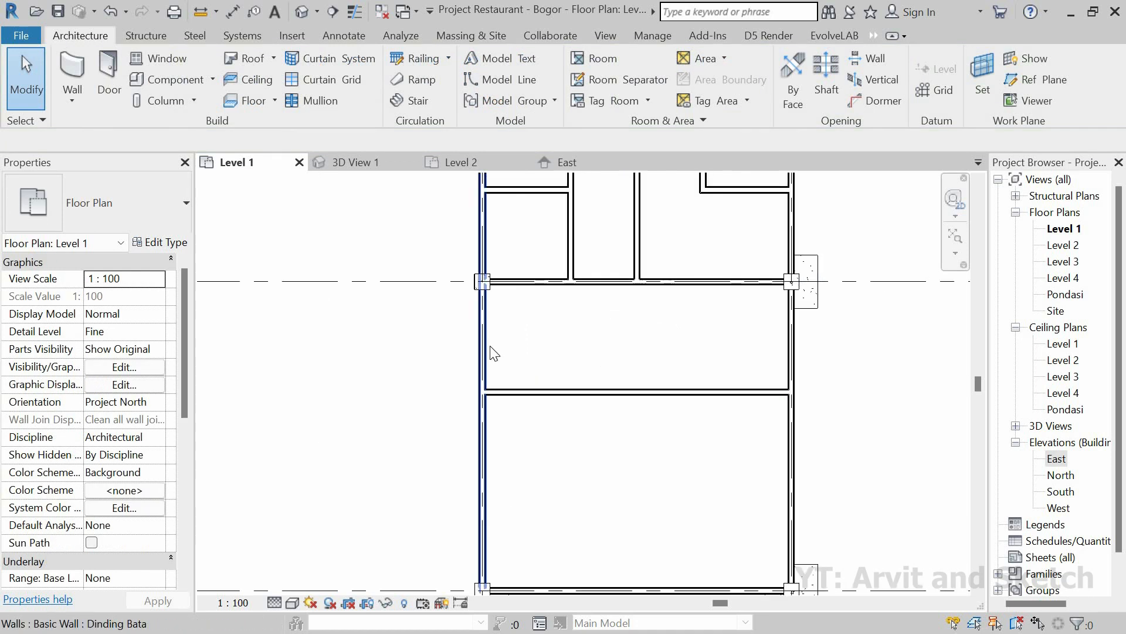
{"action": "left_click", "coordinate": [482, 352]}
{"action": "left_click", "coordinate": [354, 95]}
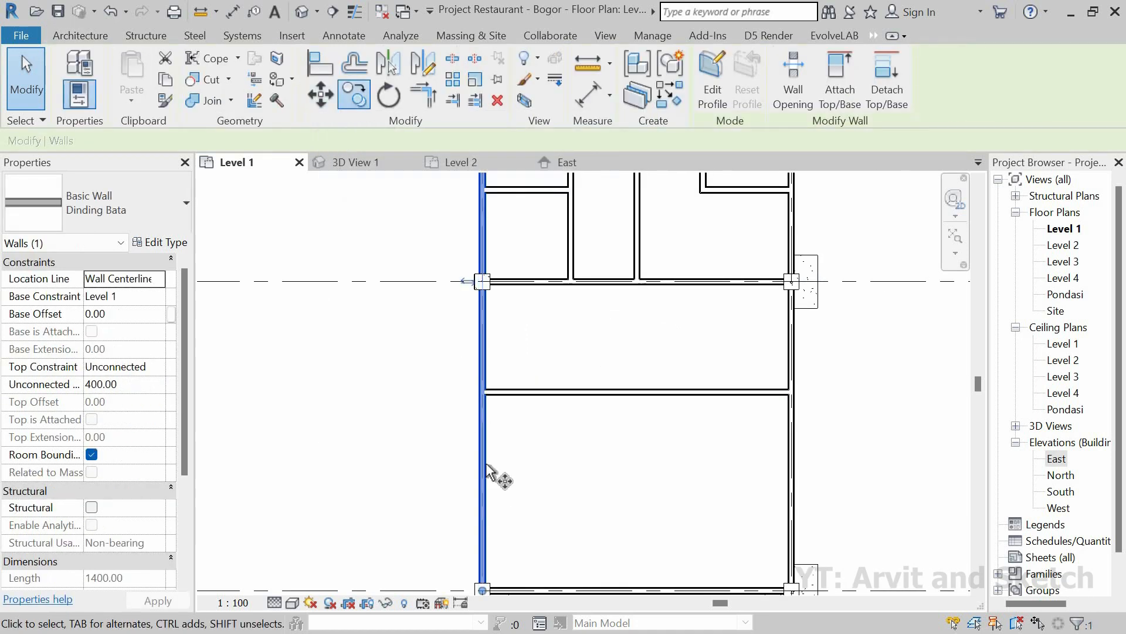
{"action": "key", "text": "Escape"}
{"action": "key", "text": "Escape"}
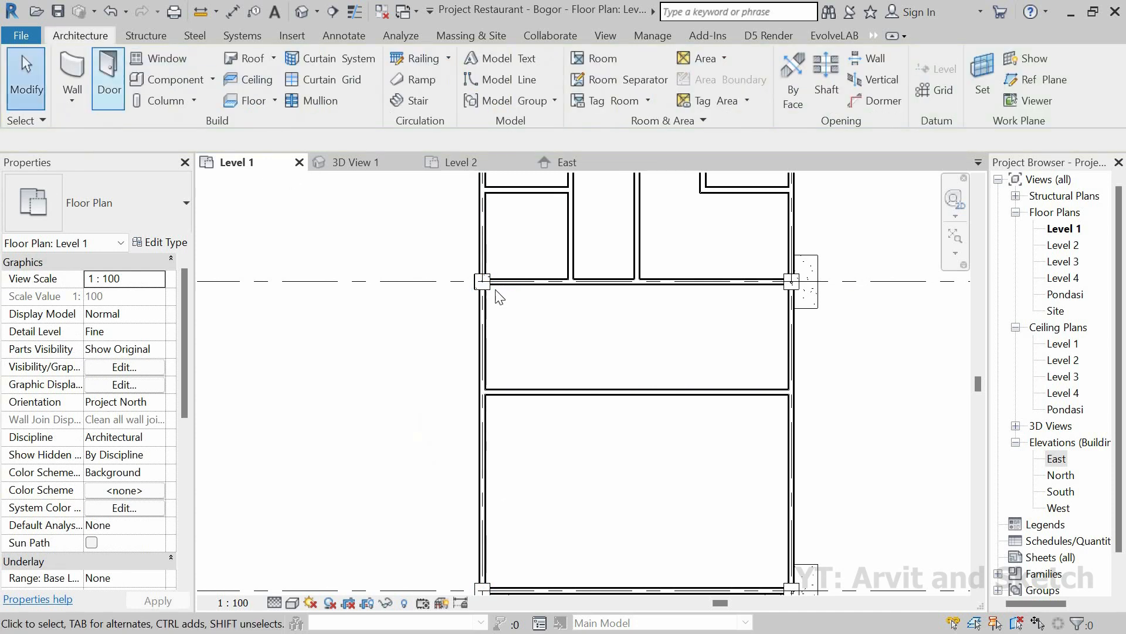
Draw a vertical Dinding Bata wall from the midpoint of the copied horizontal wall up to the grid 4 wall, halving the room.
{"action": "key", "text": "w"}
{"action": "key", "text": "a"}
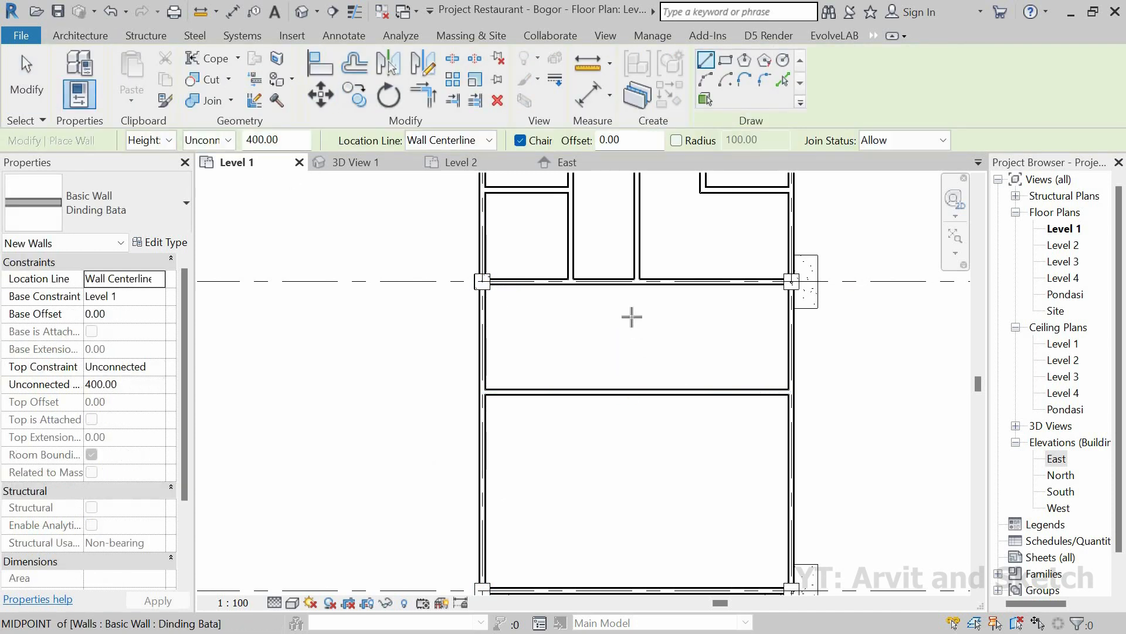
{"action": "scroll", "coordinate": [629, 314], "scroll_direction": "up", "scroll_amount": 1}
{"action": "left_click", "coordinate": [637, 389]}
{"action": "left_click", "coordinate": [639, 270]}
{"action": "key", "text": "Escape"}
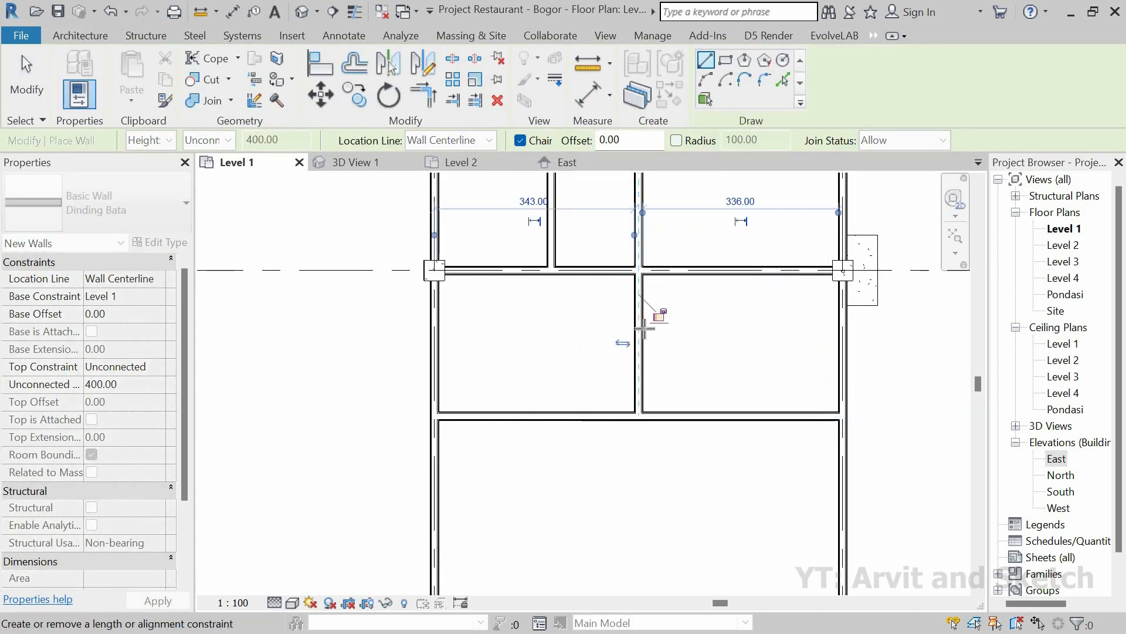
{"action": "scroll", "coordinate": [644, 409], "scroll_direction": "down", "scroll_amount": 1}
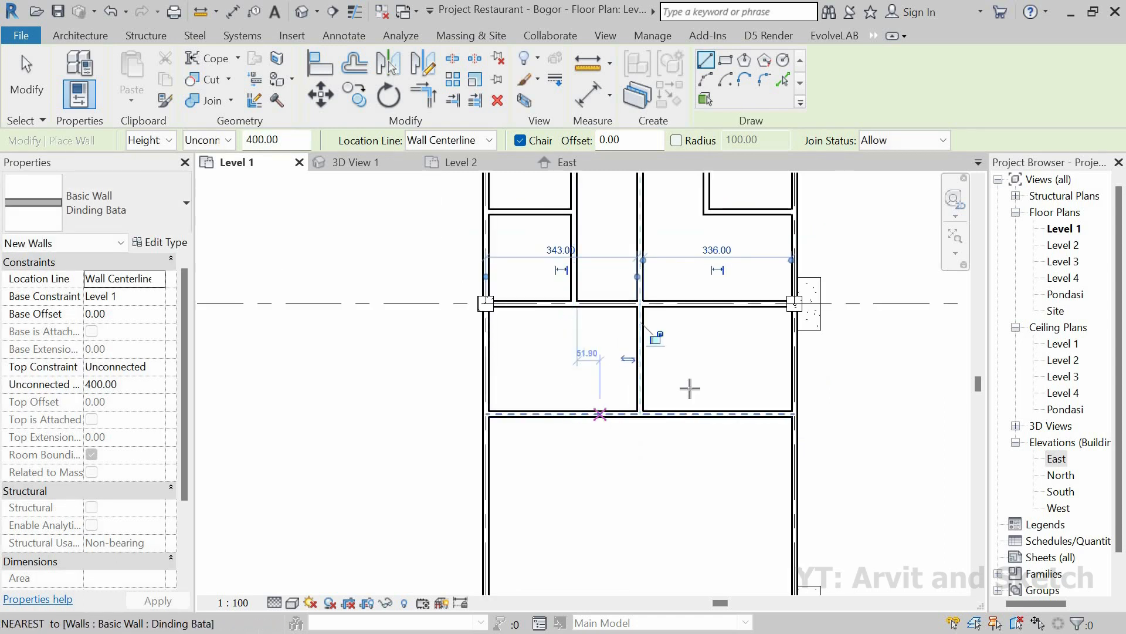
{"action": "scroll", "coordinate": [690, 388], "scroll_direction": "down", "scroll_amount": 1}
{"action": "scroll", "coordinate": [702, 486], "scroll_direction": "down", "scroll_amount": 1}
{"action": "middle_click_drag", "start_coordinate": [726, 485], "coordinate": [681, 414]}
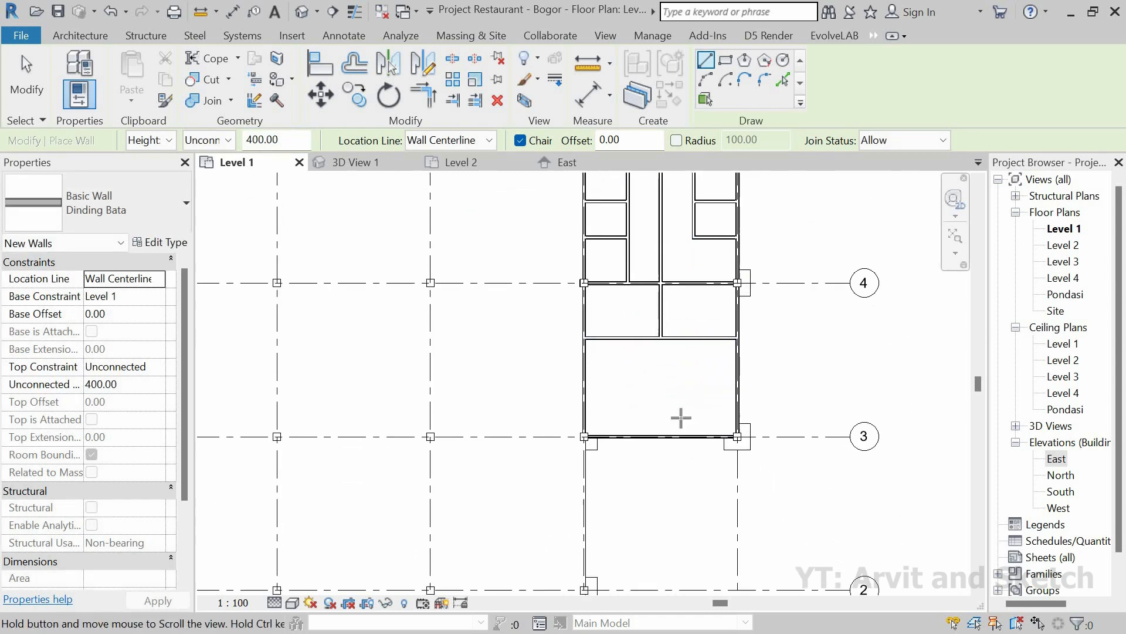
{"action": "scroll", "coordinate": [686, 390], "scroll_direction": "up", "scroll_amount": 1}
{"action": "key", "text": "Escape"}
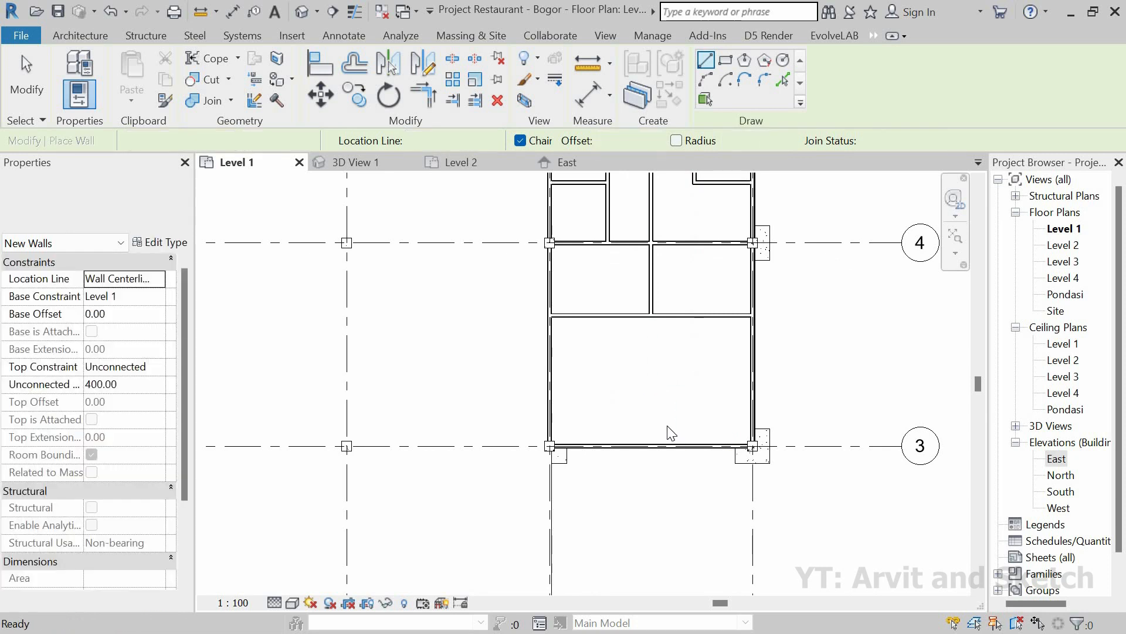
Examine the subdivided rooms within the whole building in 3D View 1, then return to the Level 1 plan.
{"action": "scroll", "coordinate": [615, 423], "scroll_direction": "down", "scroll_amount": 1}
{"action": "scroll", "coordinate": [694, 427], "scroll_direction": "down", "scroll_amount": 1}
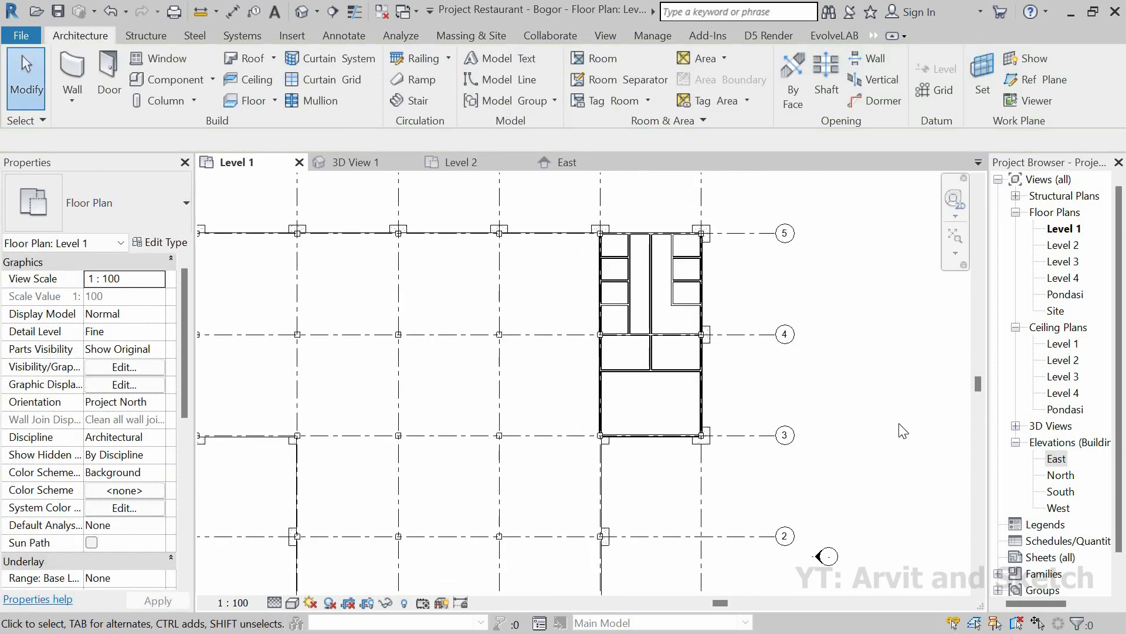
{"action": "left_click", "coordinate": [357, 162]}
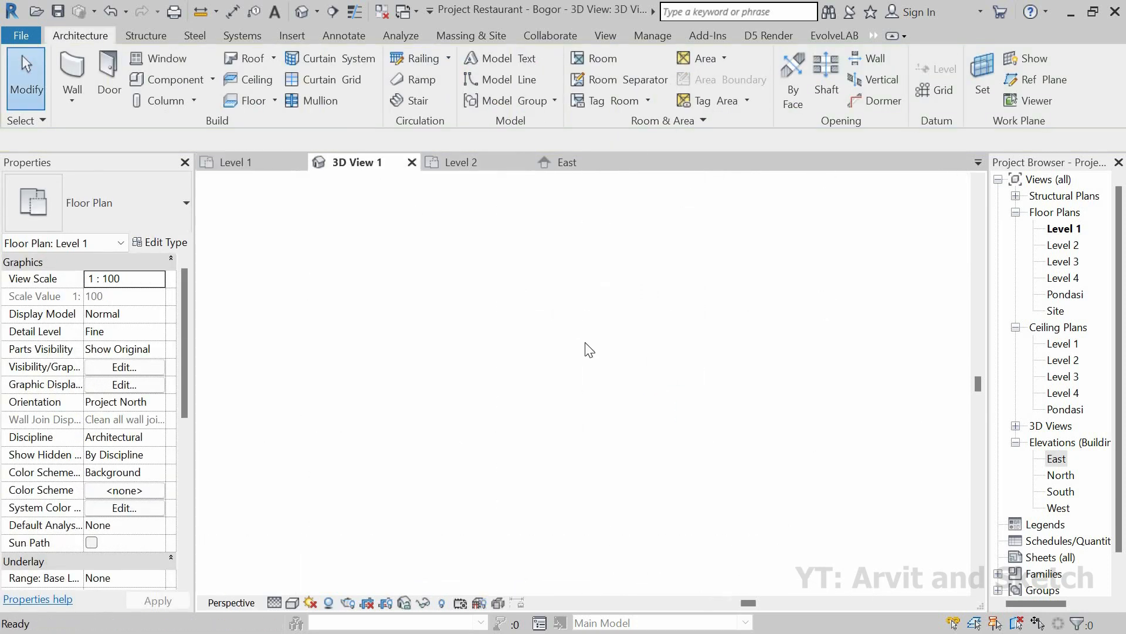
{"action": "middle_click_drag", "start_coordinate": [624, 361], "coordinate": [590, 420], "text": "shift"}
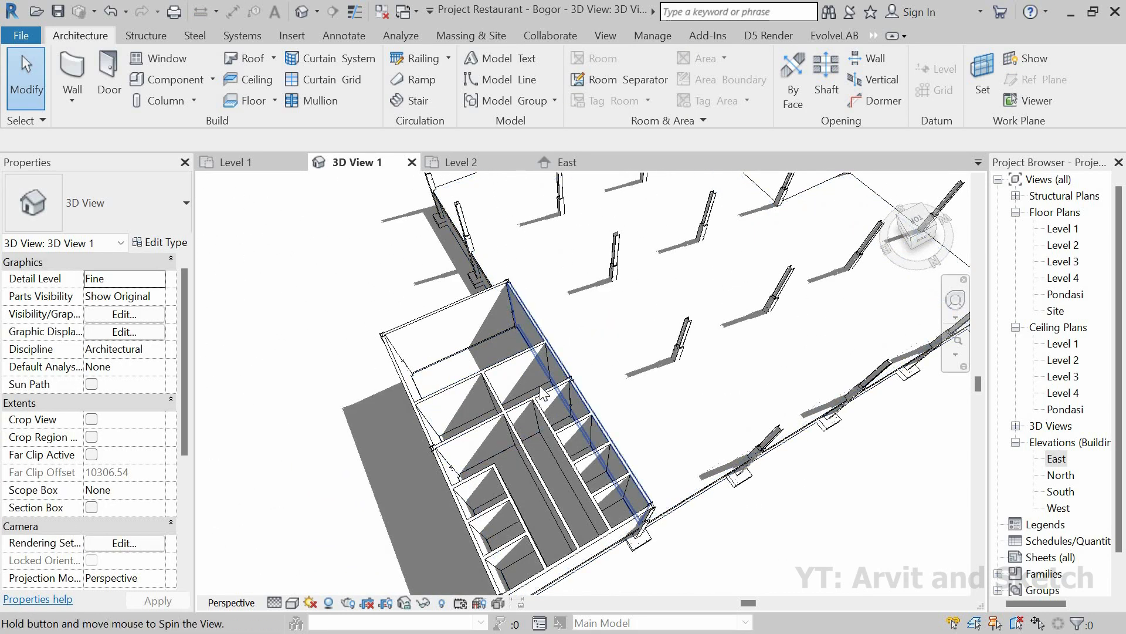
{"action": "scroll", "coordinate": [543, 393], "scroll_direction": "down", "scroll_amount": 6}
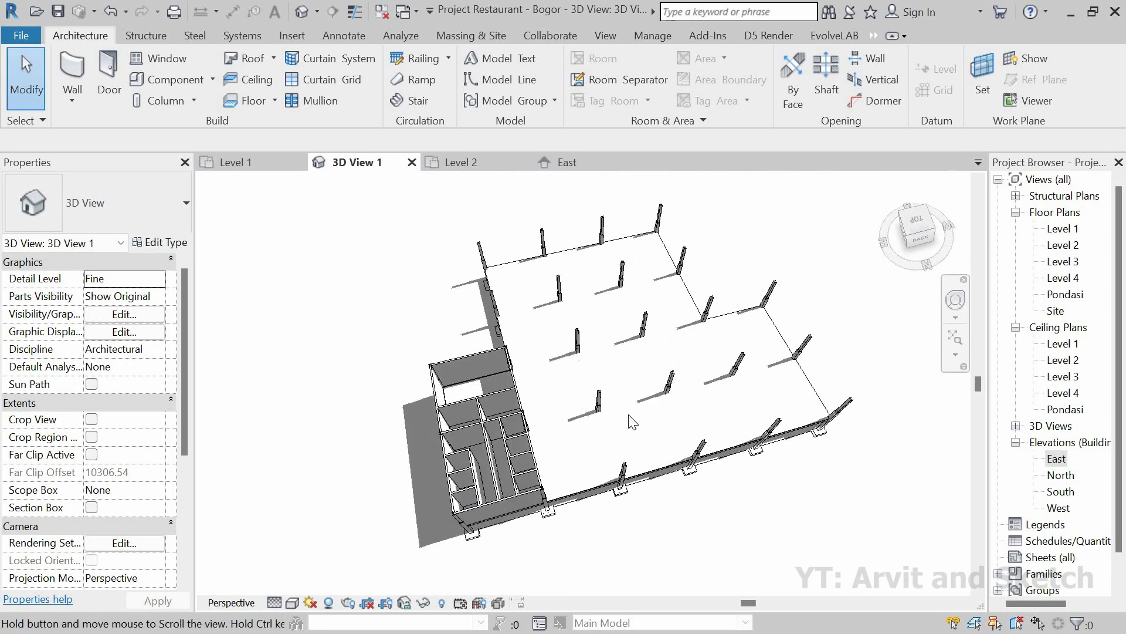
{"action": "left_click", "coordinate": [253, 162]}
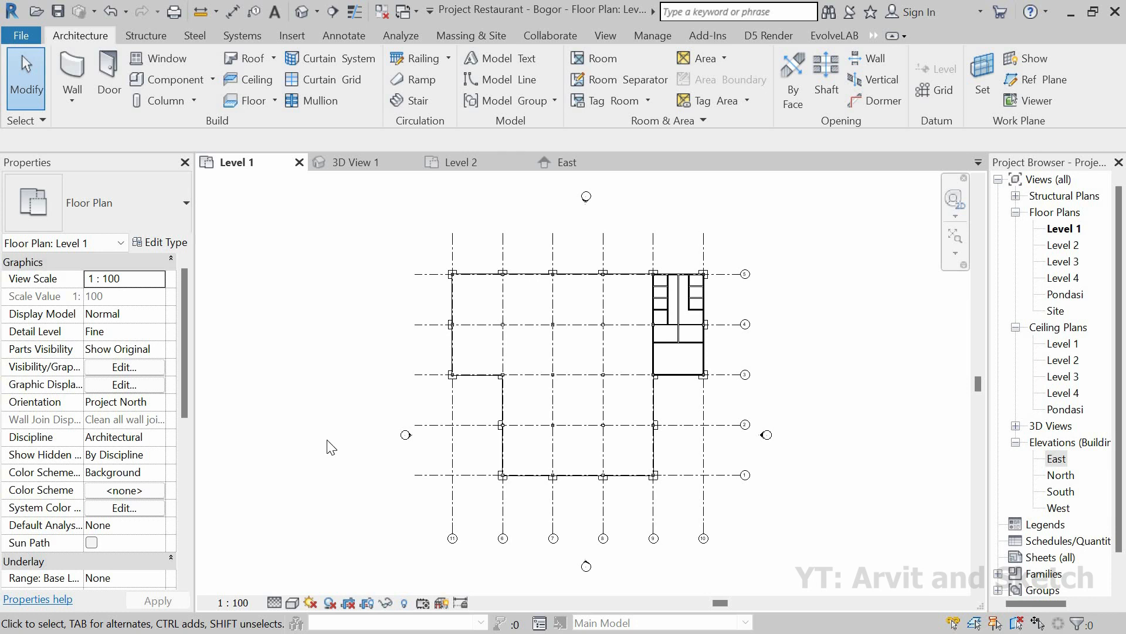
Create a rectangular Lantai Ruangan floor about 686 long in the narrow corridor between the stall wall and the middle partition above grid 4.
{"action": "left_click", "coordinate": [242, 108]}
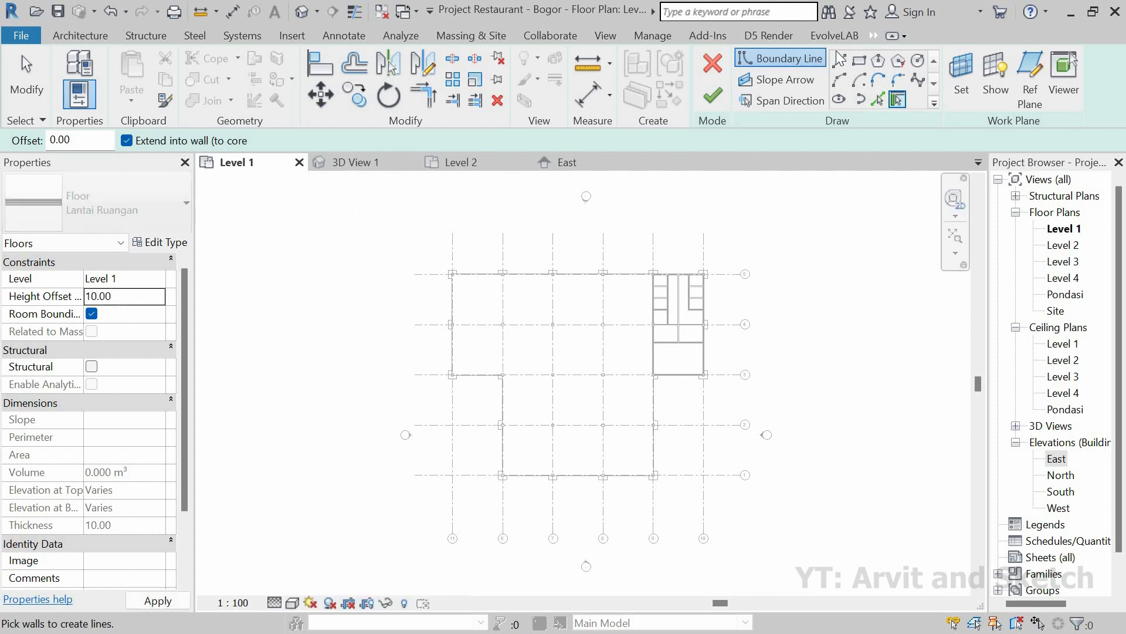
{"action": "scroll", "coordinate": [687, 246], "scroll_direction": "up", "scroll_amount": 8}
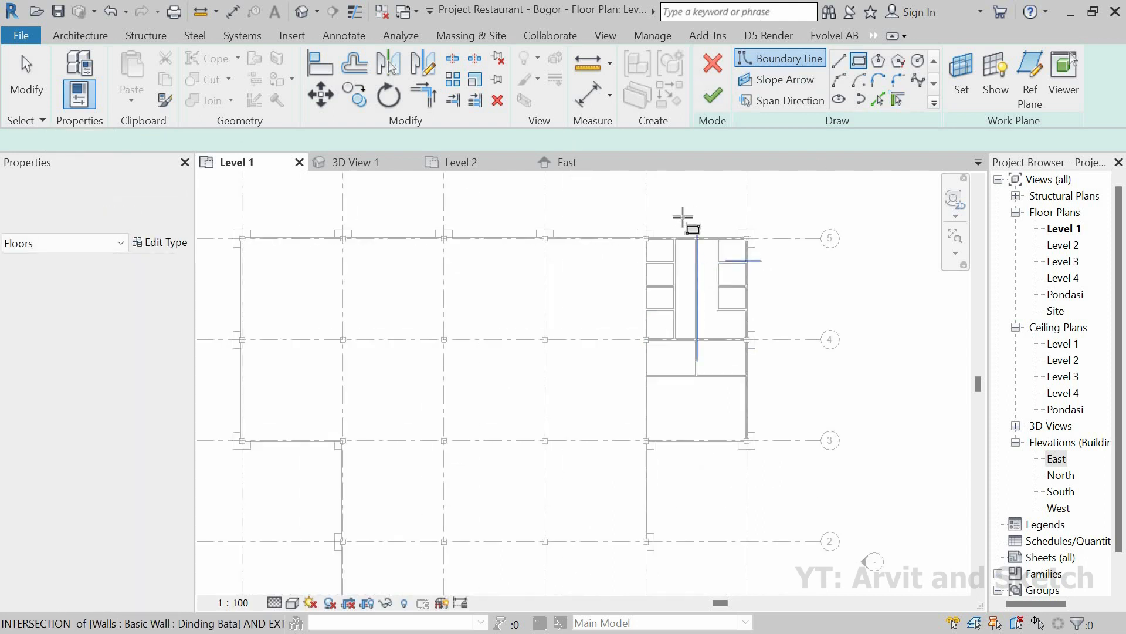
{"action": "scroll", "coordinate": [631, 210], "scroll_direction": "up", "scroll_amount": 2}
{"action": "scroll", "coordinate": [590, 193], "scroll_direction": "up", "scroll_amount": 1}
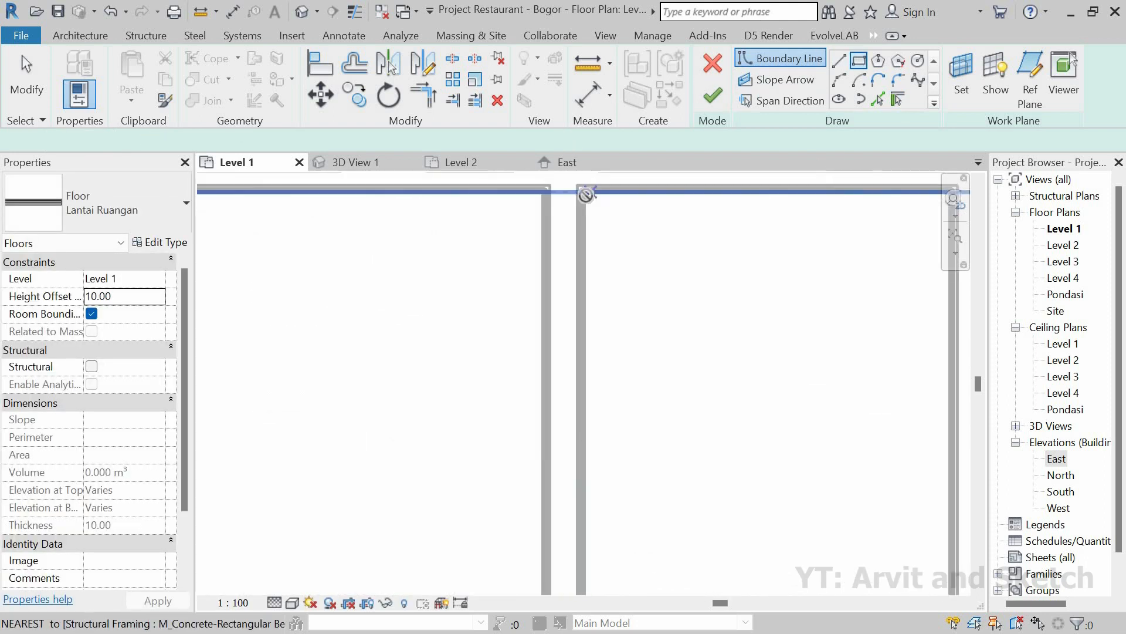
{"action": "left_click", "coordinate": [586, 194]}
{"action": "scroll", "coordinate": [600, 208], "scroll_direction": "down", "scroll_amount": 3}
{"action": "scroll", "coordinate": [610, 221], "scroll_direction": "down", "scroll_amount": 3}
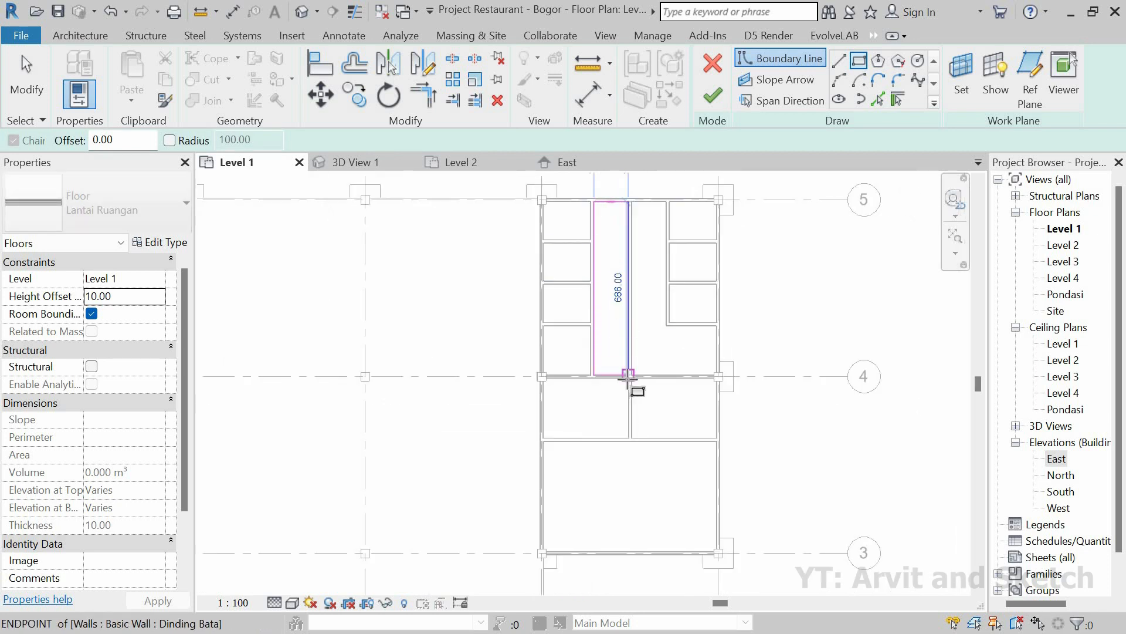
{"action": "scroll", "coordinate": [628, 379], "scroll_direction": "up", "scroll_amount": 5}
{"action": "left_click", "coordinate": [628, 376]}
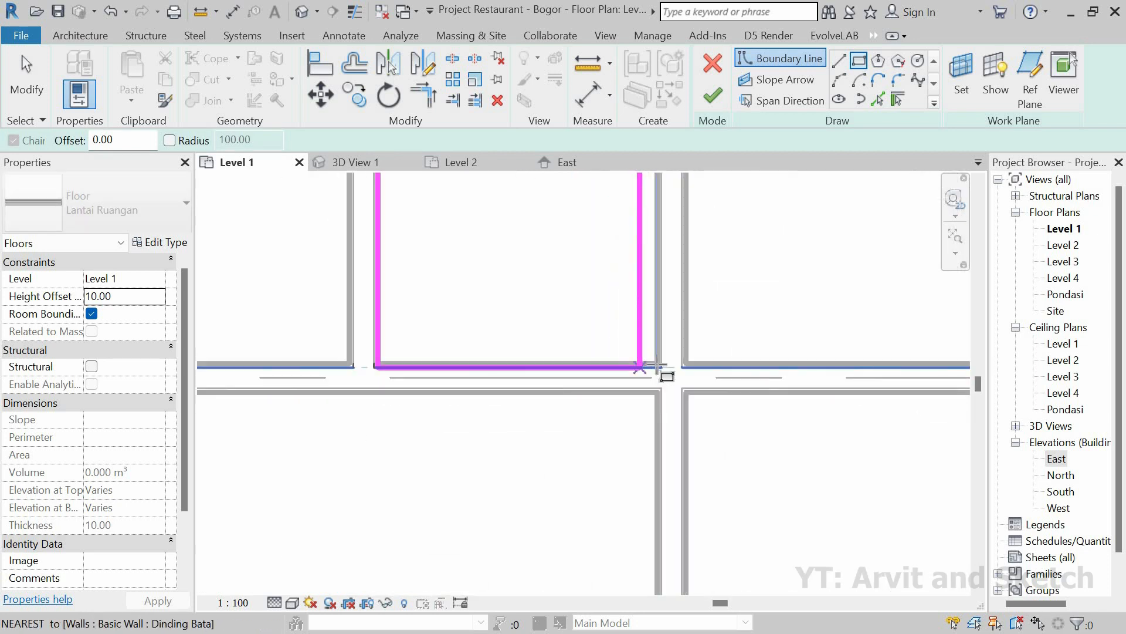
{"action": "left_click", "coordinate": [714, 100]}
{"action": "left_click", "coordinate": [596, 308]}
{"action": "scroll", "coordinate": [595, 317], "scroll_direction": "down", "scroll_amount": 4}
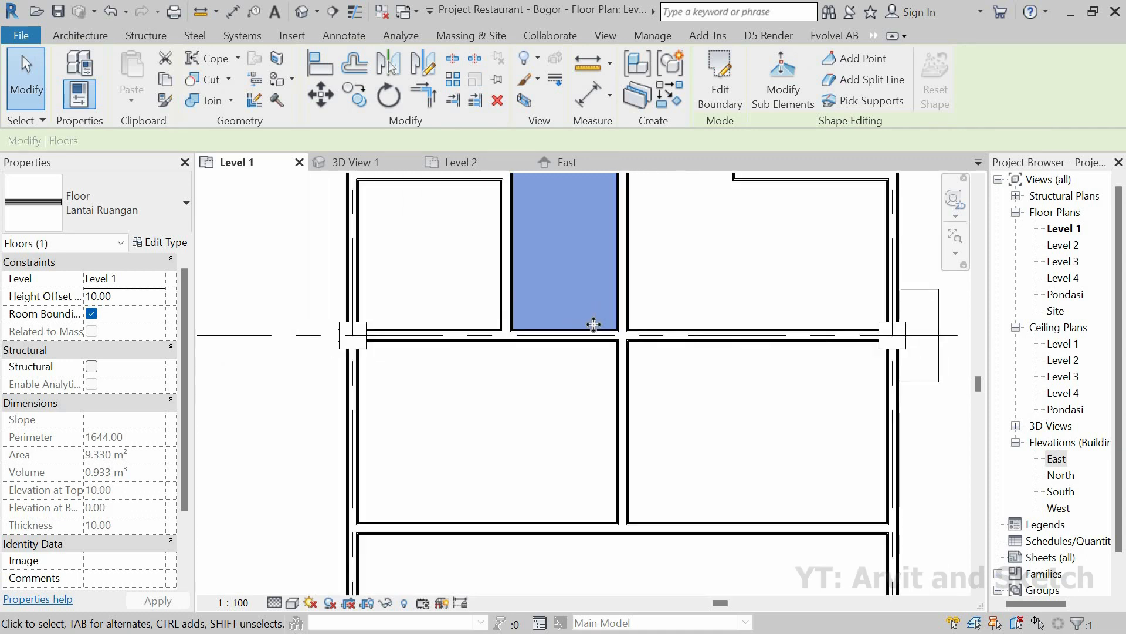
{"action": "scroll", "coordinate": [594, 325], "scroll_direction": "down", "scroll_amount": 3}
{"action": "key", "text": "Escape"}
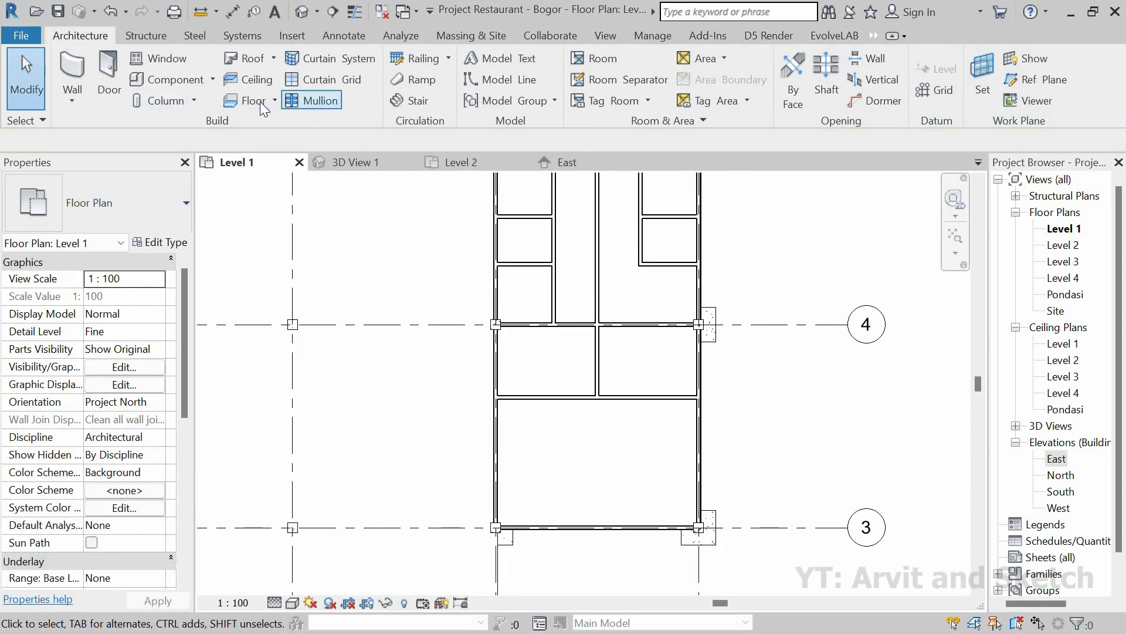
Start a Lantai Ruangan floor and sketch a 336 by 236 rectangular boundary in the left room just below grid 4.
{"action": "left_click", "coordinate": [259, 102]}
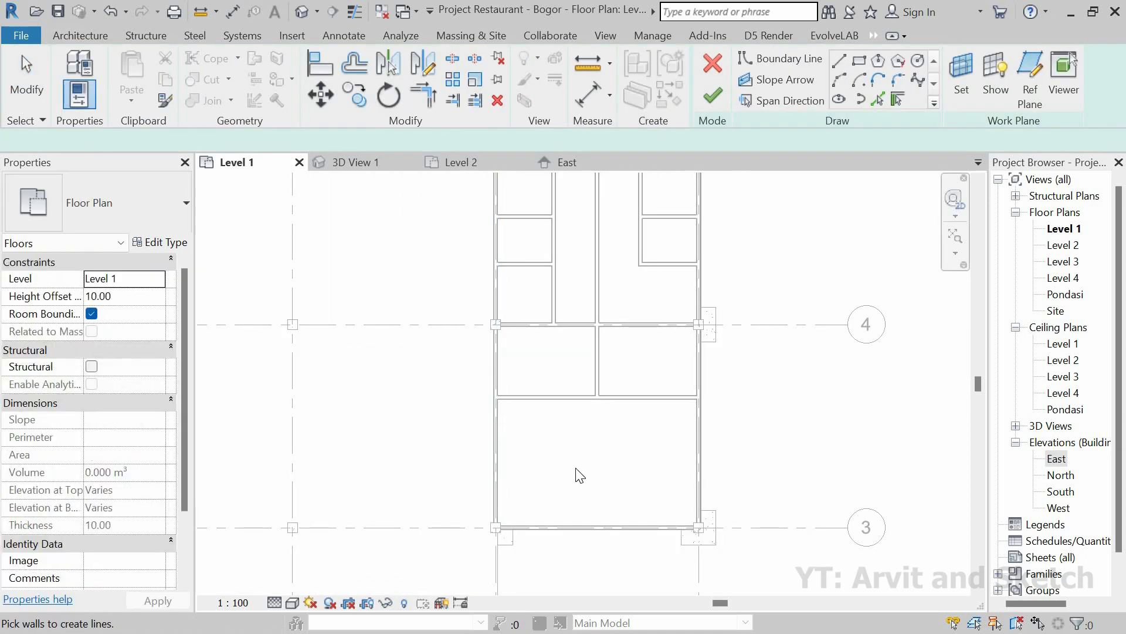
{"action": "scroll", "coordinate": [576, 469], "scroll_direction": "up", "scroll_amount": 2}
{"action": "scroll", "coordinate": [481, 287], "scroll_direction": "up", "scroll_amount": 3}
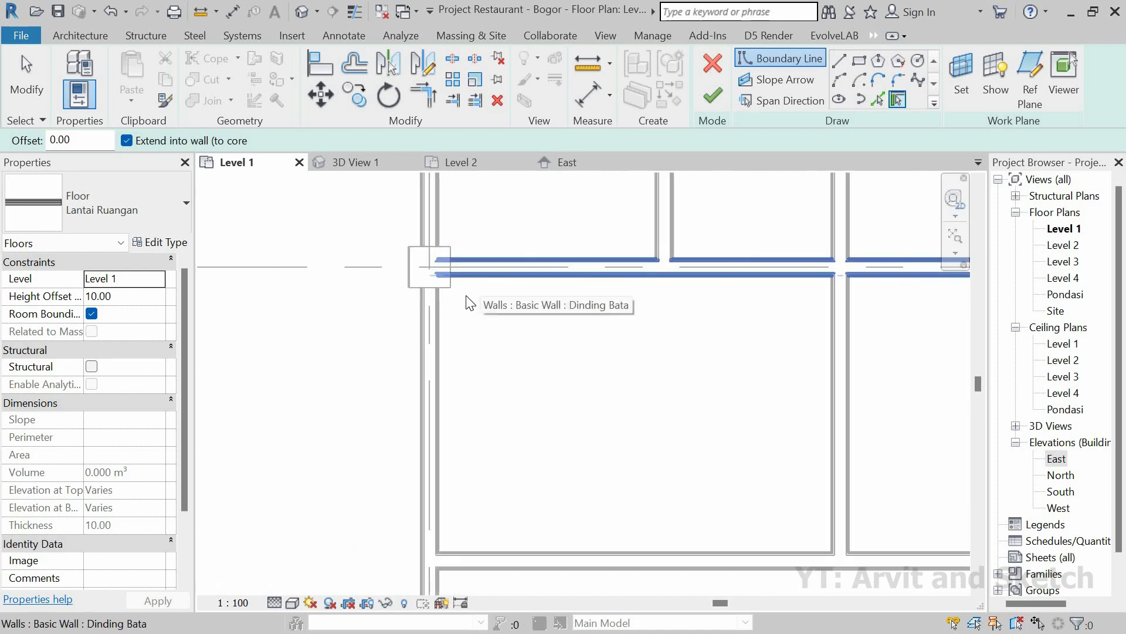
{"action": "left_click", "coordinate": [859, 60]}
{"action": "scroll", "coordinate": [699, 463], "scroll_direction": "up", "scroll_amount": 3}
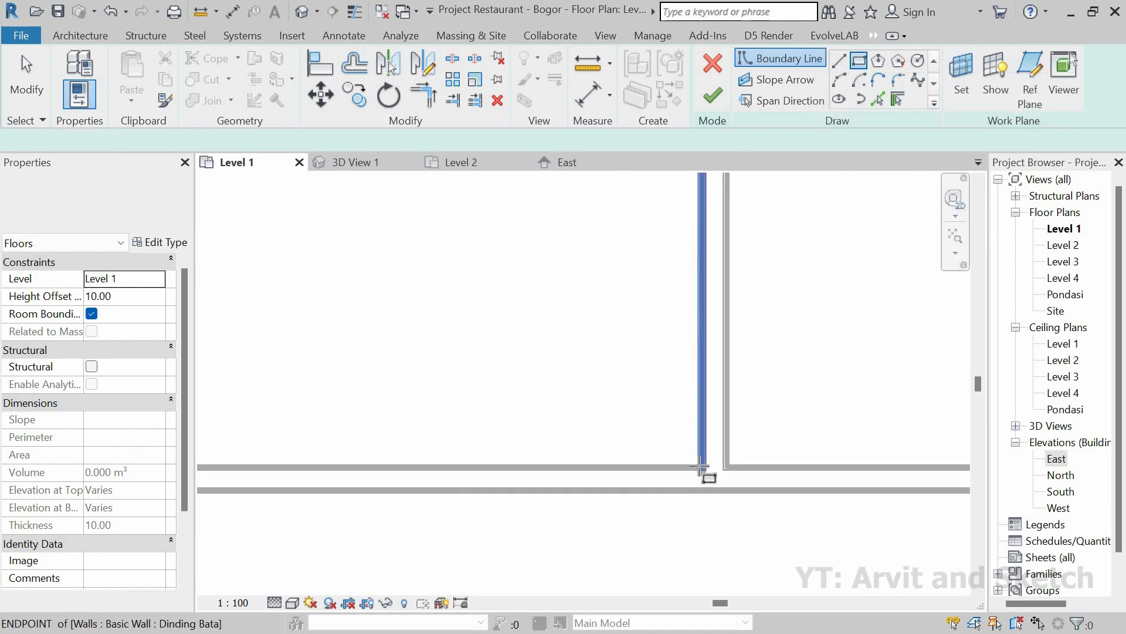
{"action": "left_click", "coordinate": [699, 466]}
{"action": "scroll", "coordinate": [686, 452], "scroll_direction": "down", "scroll_amount": 3}
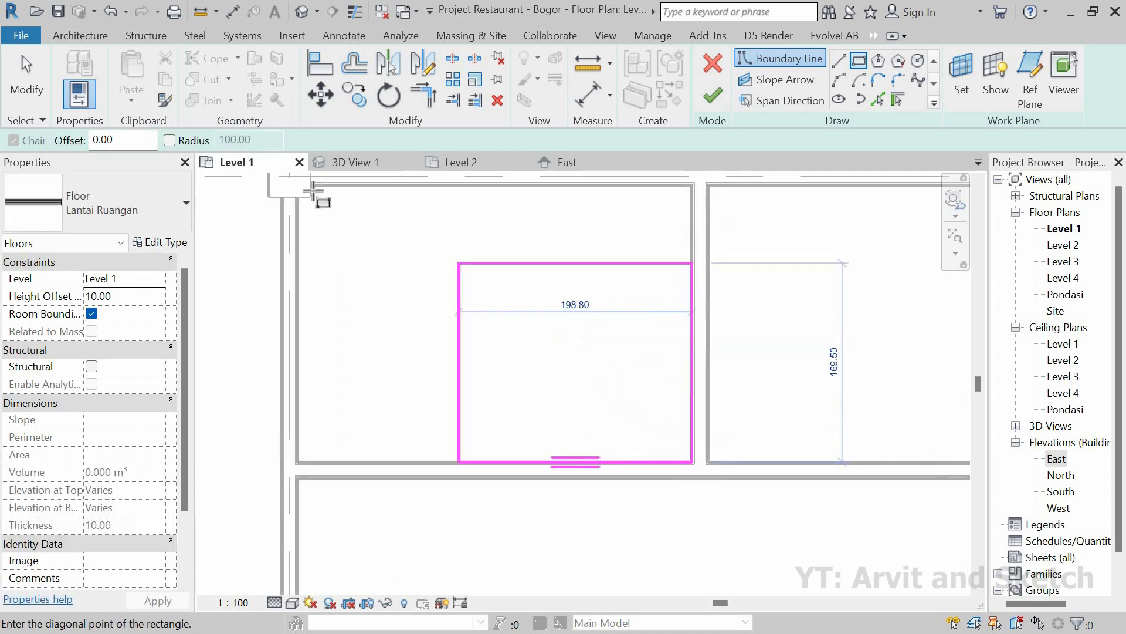
{"action": "left_click", "coordinate": [298, 185]}
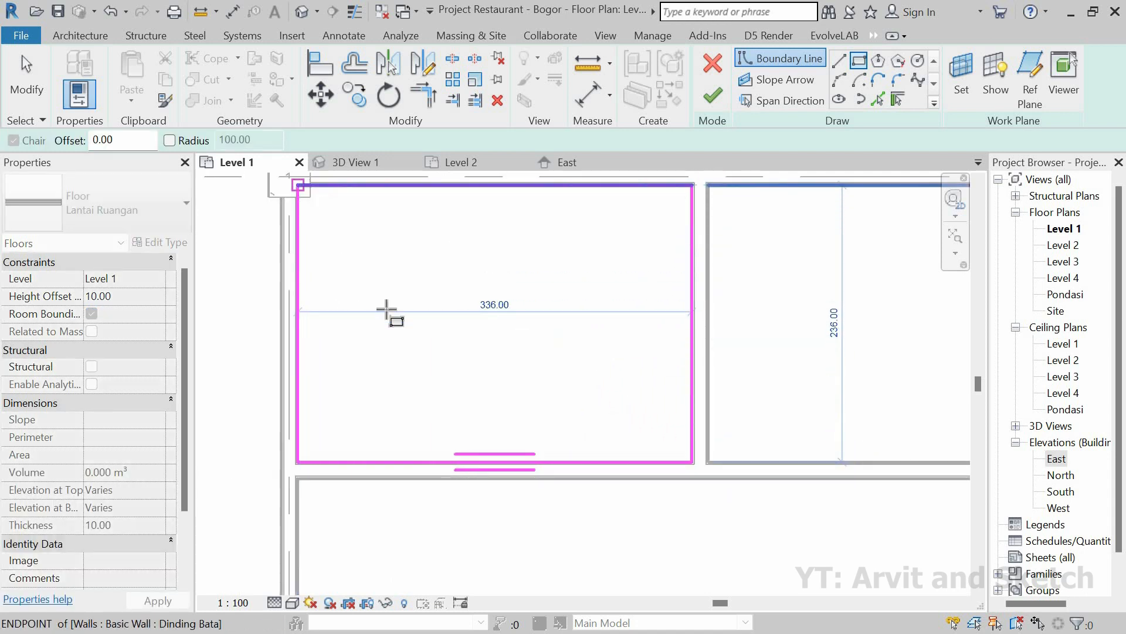
Add a second 336 by 236 boundary rectangle in the right room below grid 4 and finish the floor.
{"action": "middle_click_drag", "start_coordinate": [656, 346], "coordinate": [361, 367]}
{"action": "scroll", "coordinate": [362, 367], "scroll_direction": "down", "scroll_amount": 3}
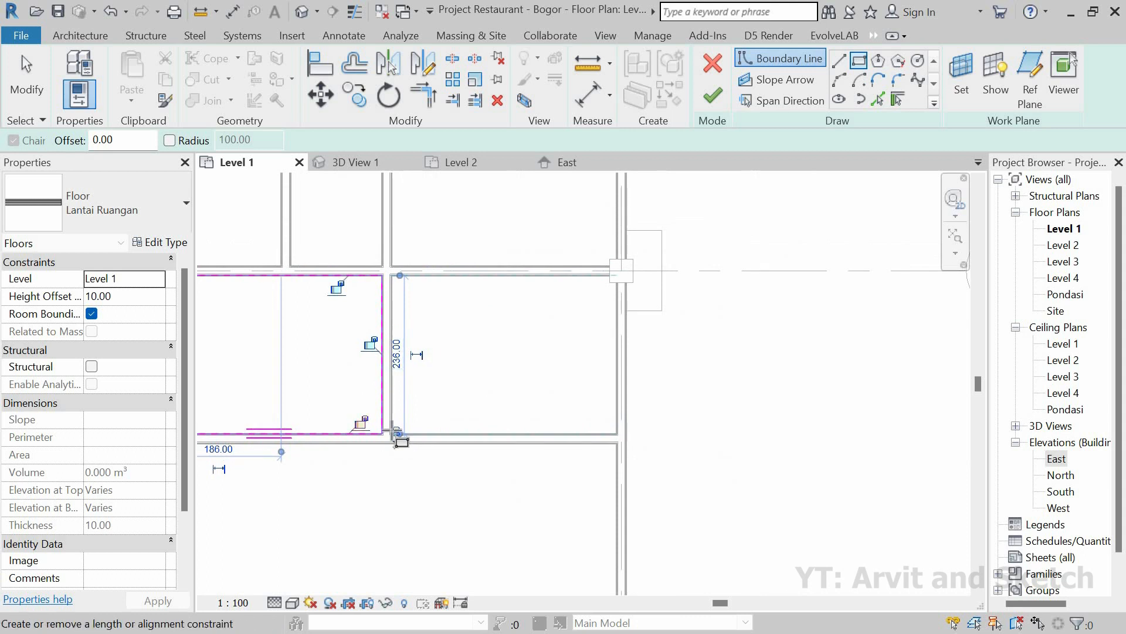
{"action": "scroll", "coordinate": [398, 437], "scroll_direction": "up", "scroll_amount": 4}
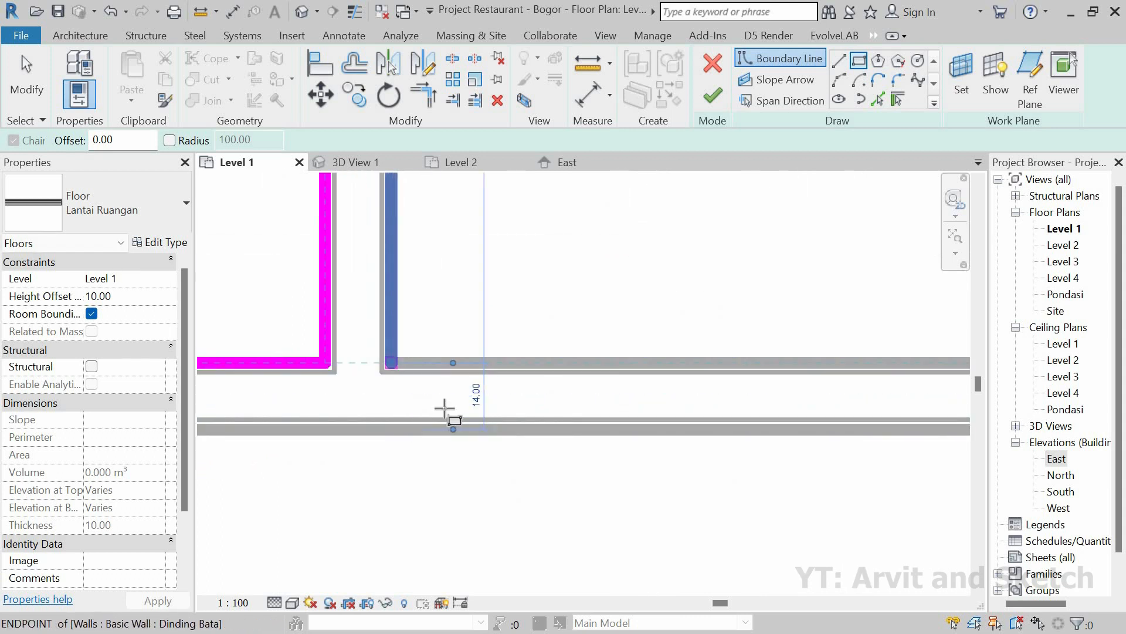
{"action": "left_click", "coordinate": [391, 363]}
{"action": "scroll", "coordinate": [464, 406], "scroll_direction": "down", "scroll_amount": 5}
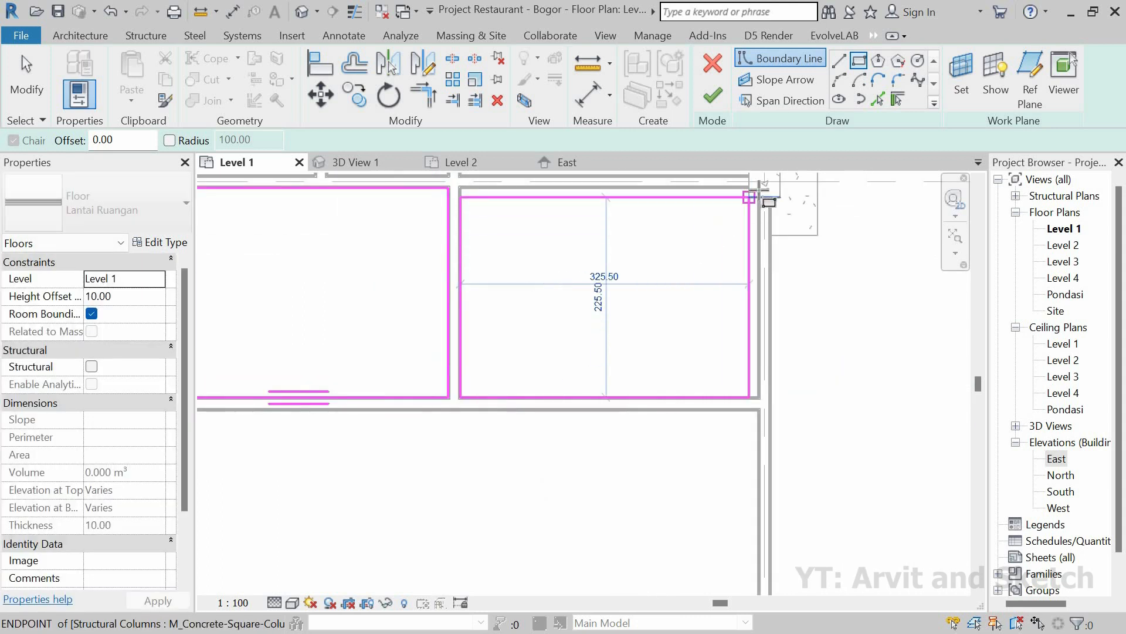
{"action": "left_click", "coordinate": [759, 188]}
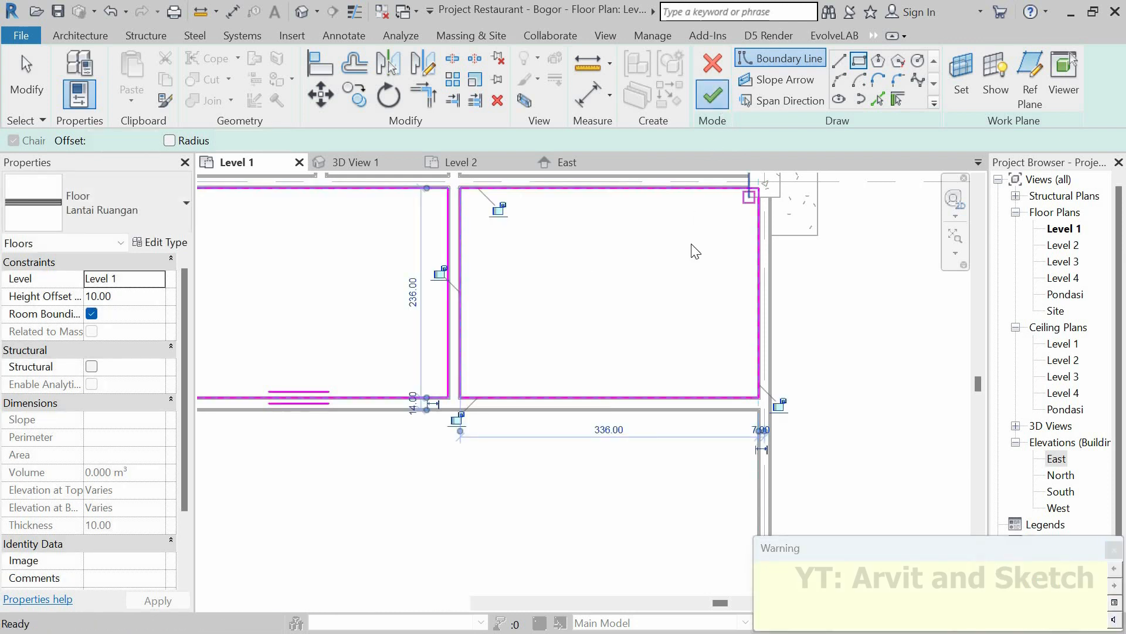
{"action": "scroll", "coordinate": [685, 326], "scroll_direction": "down", "scroll_amount": 3}
{"action": "middle_click_drag", "start_coordinate": [682, 326], "coordinate": [573, 333]}
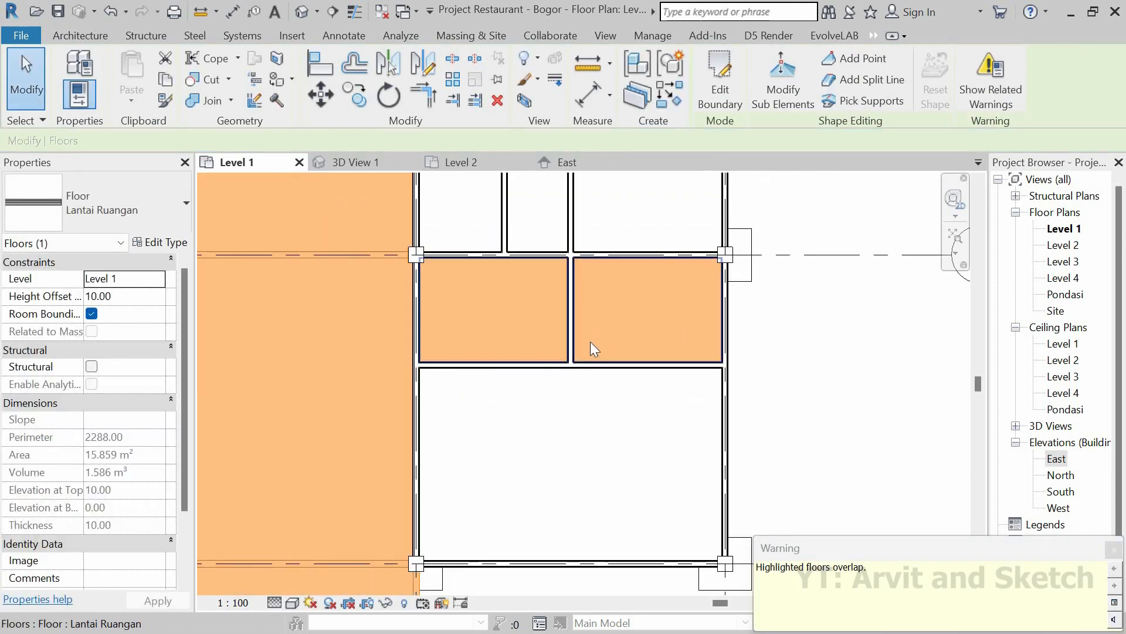
{"action": "left_click", "coordinate": [602, 312]}
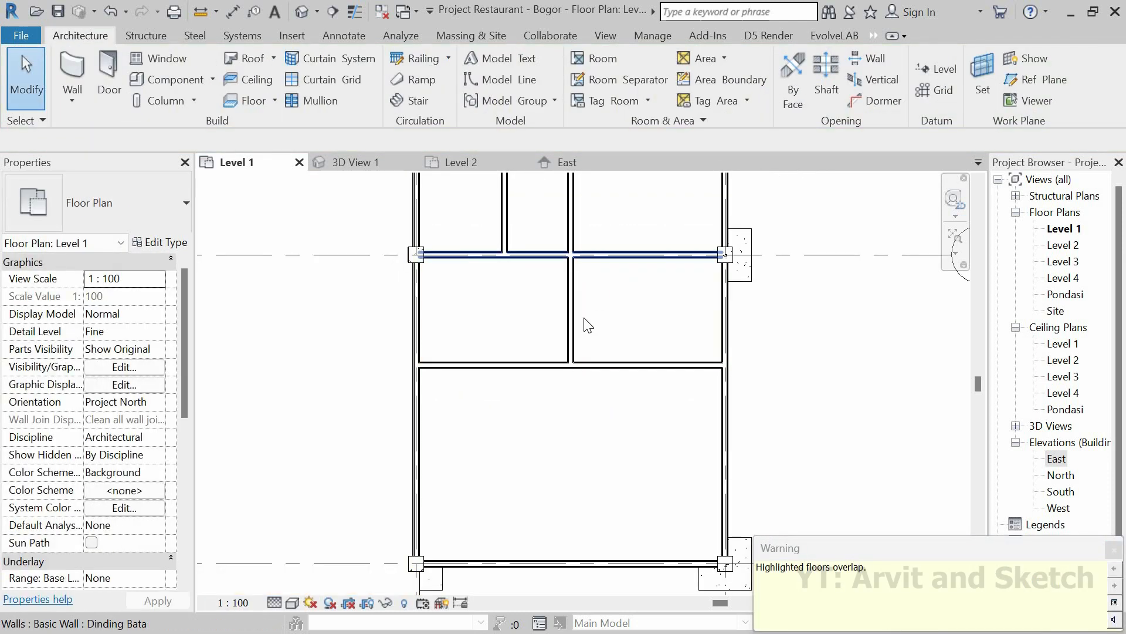
Examine the new floor in the two rooms below grid 4 up close in 3D View 1.
{"action": "left_click", "coordinate": [369, 165]}
{"action": "scroll", "coordinate": [539, 424], "scroll_direction": "up", "scroll_amount": 4}
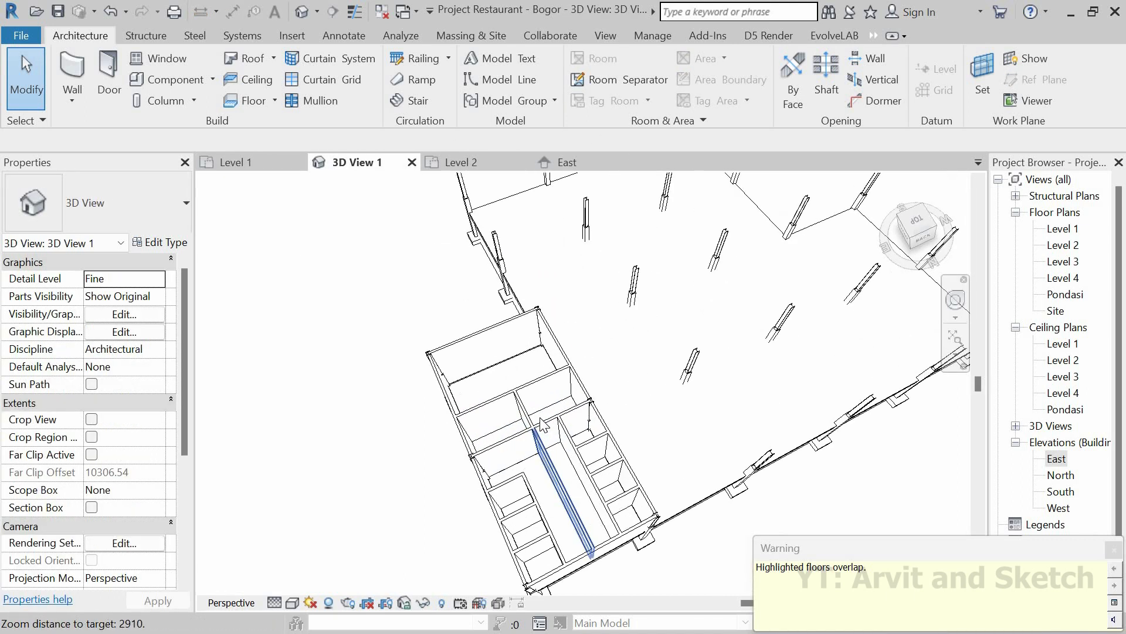
{"action": "scroll", "coordinate": [540, 423], "scroll_direction": "up", "scroll_amount": 6}
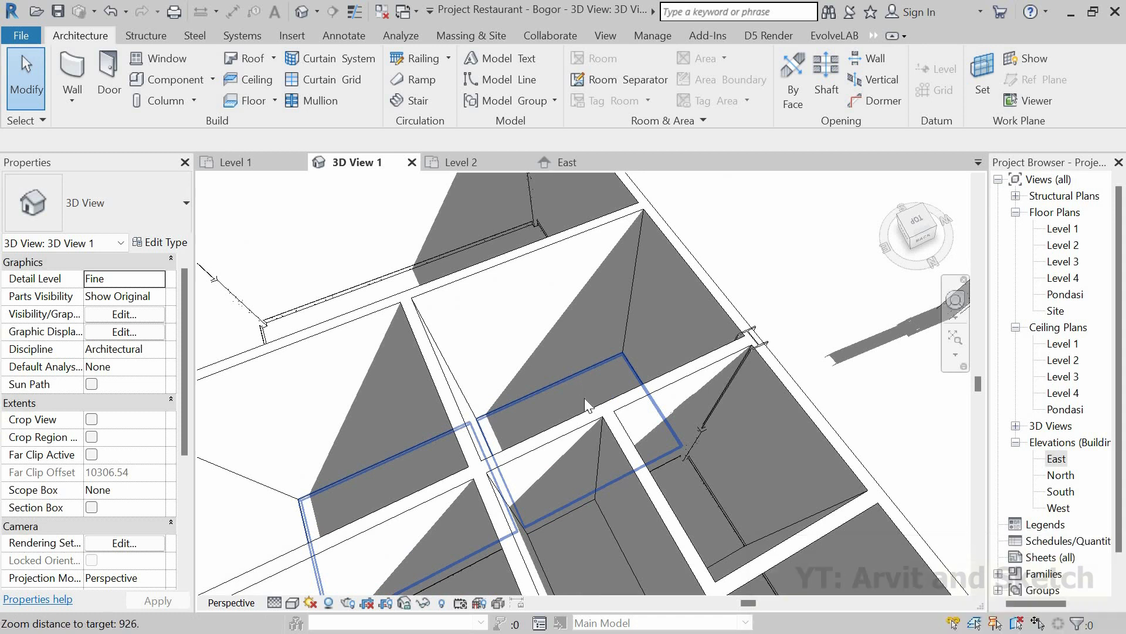
{"action": "left_click", "coordinate": [584, 398]}
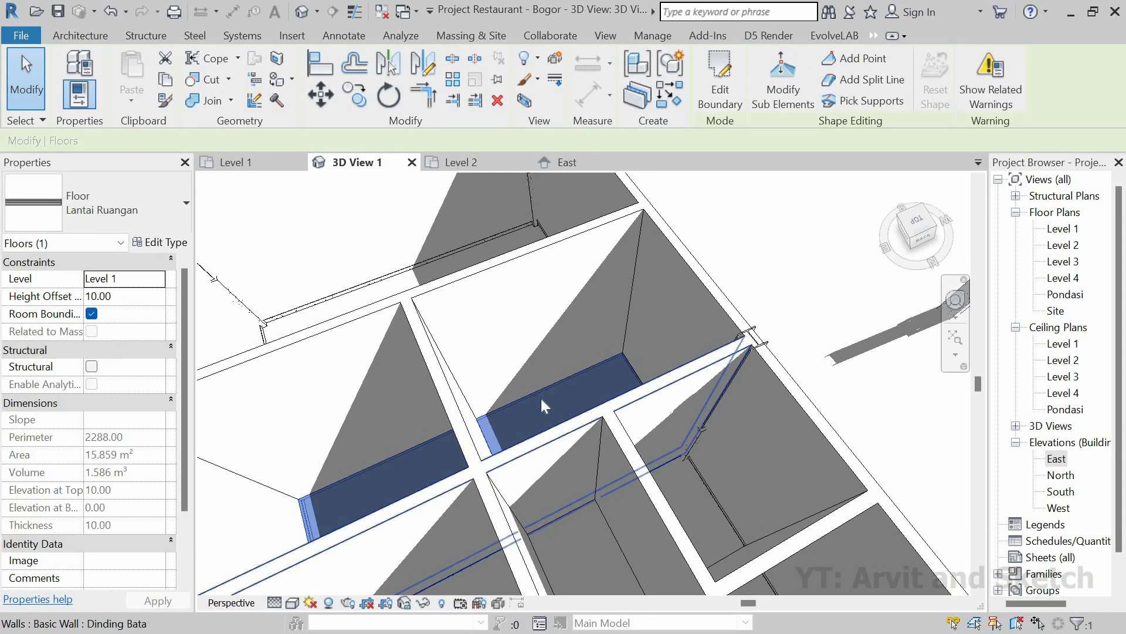
{"action": "scroll", "coordinate": [537, 333], "scroll_direction": "down", "scroll_amount": 3}
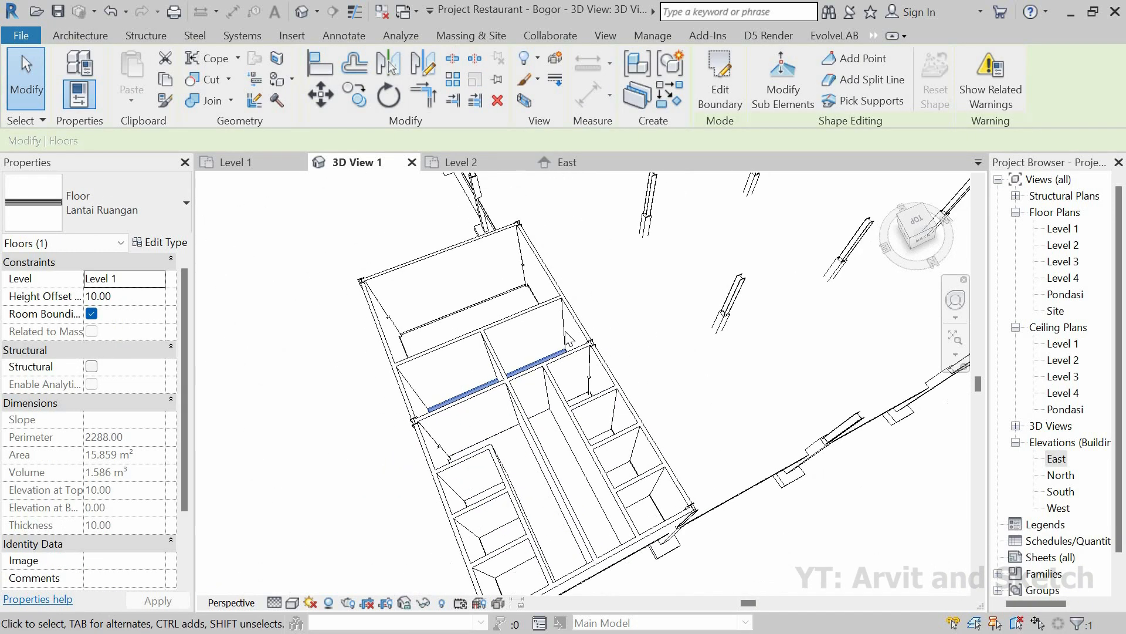
{"action": "left_click", "coordinate": [246, 169]}
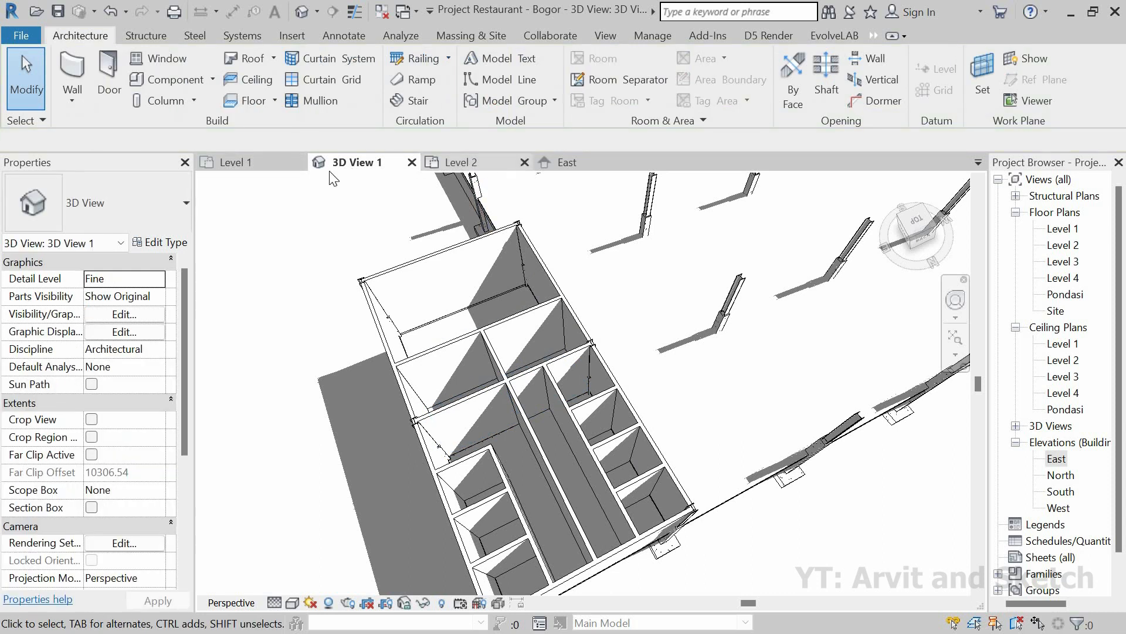
Start a Lantai Ruangan floor on Level 1 and sketch the upper boundary line across the large room above grid 3.
{"action": "left_click", "coordinate": [266, 162]}
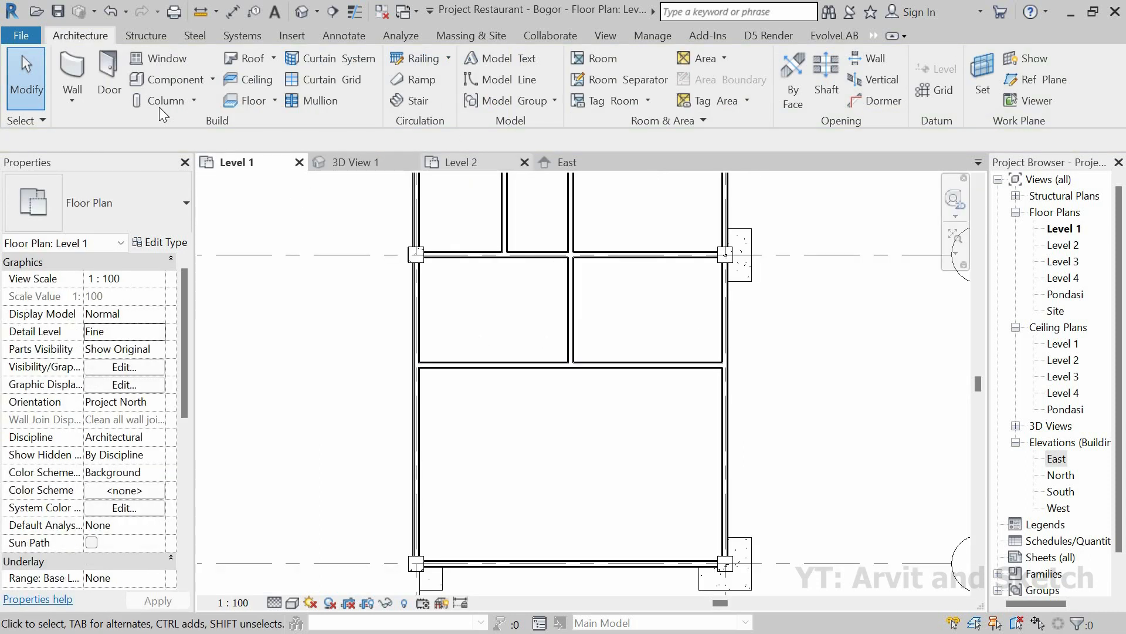
{"action": "left_click", "coordinate": [263, 101]}
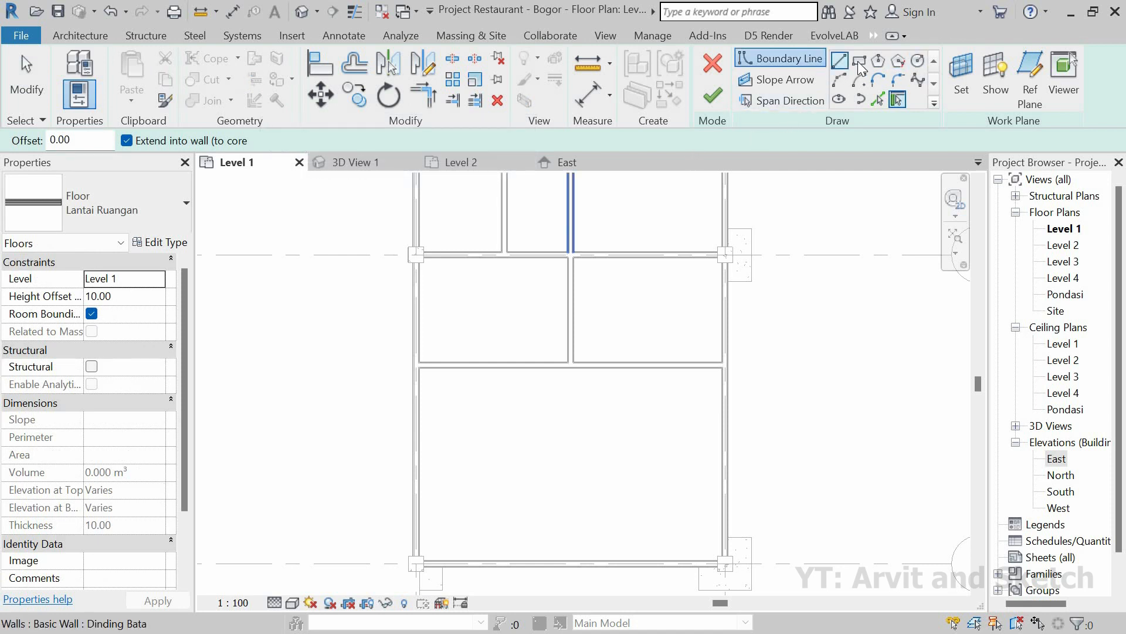
{"action": "left_click", "coordinate": [840, 60]}
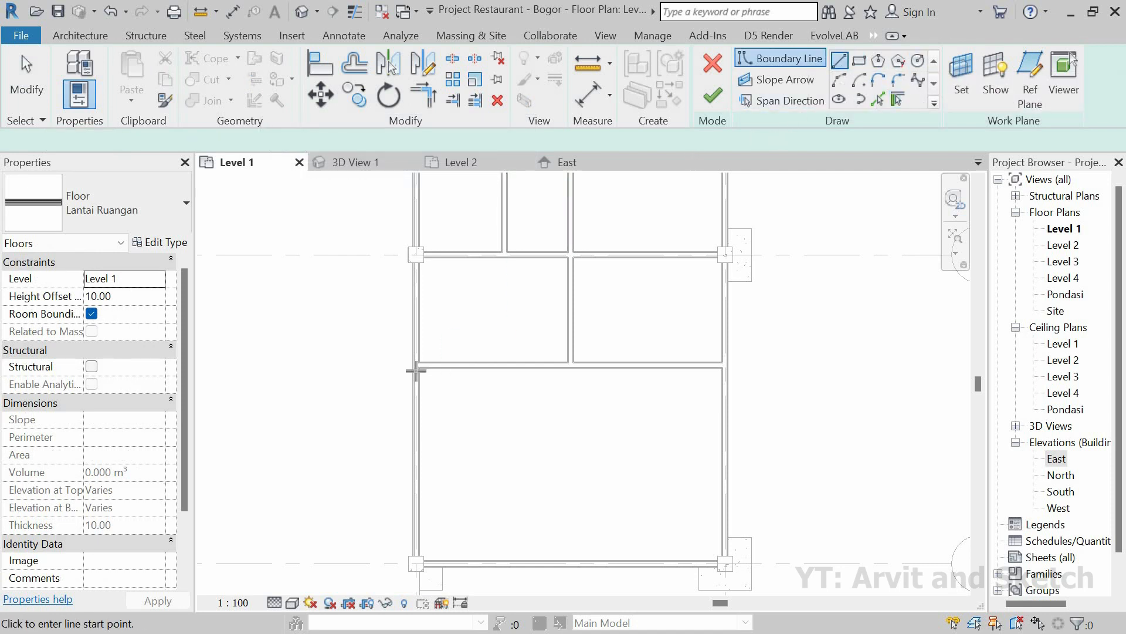
{"action": "scroll", "coordinate": [416, 370], "scroll_direction": "up", "scroll_amount": 6}
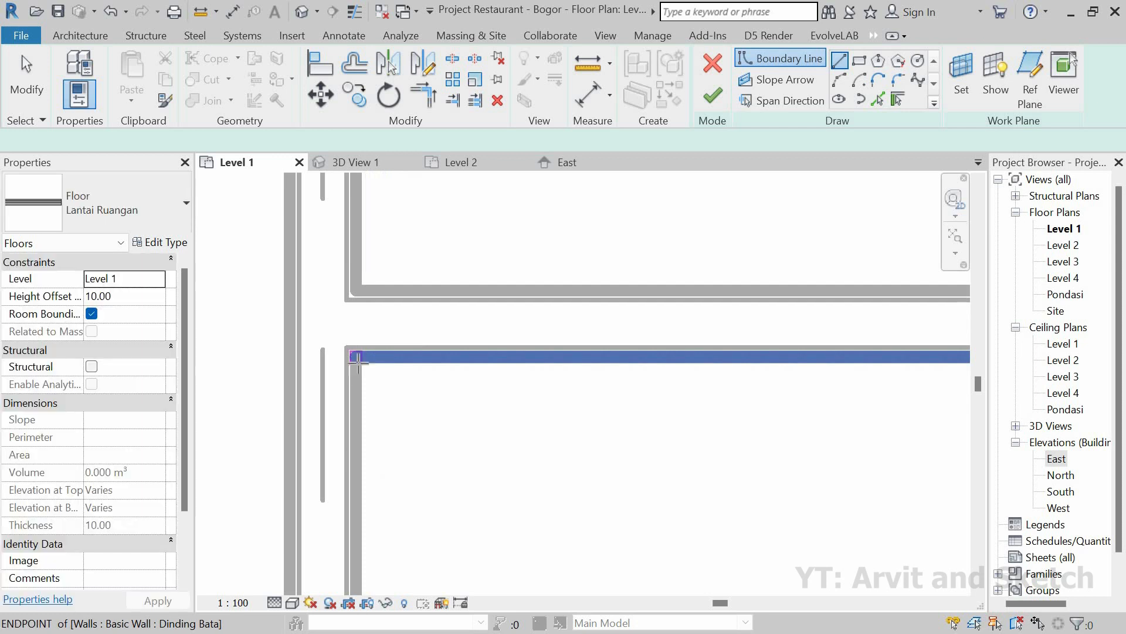
{"action": "left_click", "coordinate": [358, 359]}
{"action": "scroll", "coordinate": [568, 372], "scroll_direction": "down", "scroll_amount": 4}
{"action": "scroll", "coordinate": [645, 362], "scroll_direction": "up", "scroll_amount": 4}
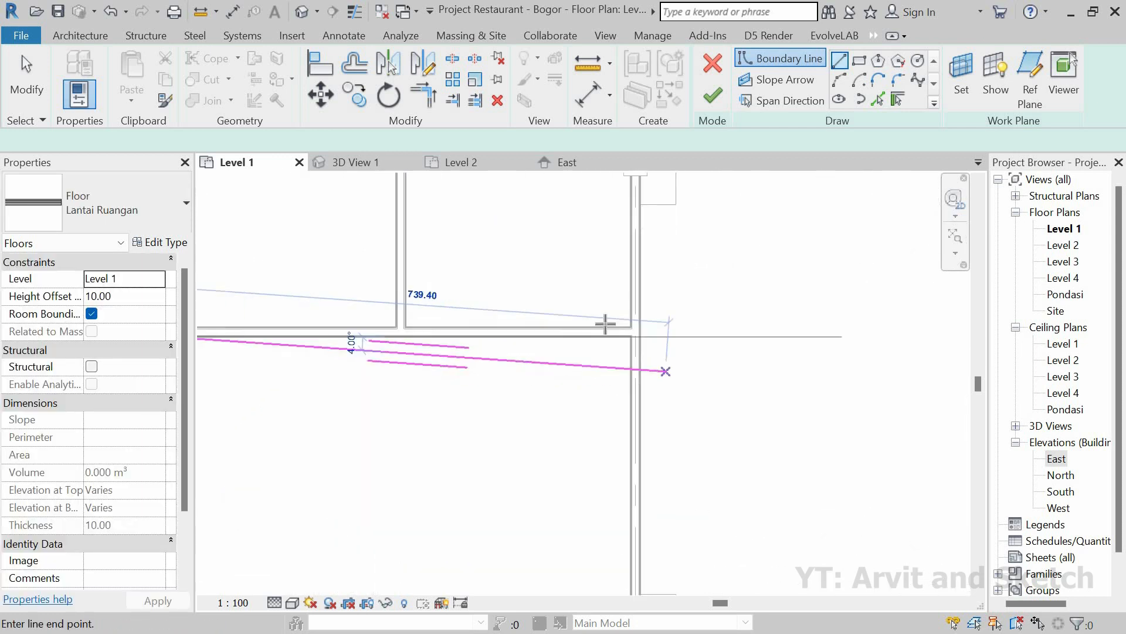
{"action": "scroll", "coordinate": [619, 328], "scroll_direction": "up", "scroll_amount": 4}
{"action": "left_click", "coordinate": [634, 283]}
{"action": "scroll", "coordinate": [684, 261], "scroll_direction": "down", "scroll_amount": 1}
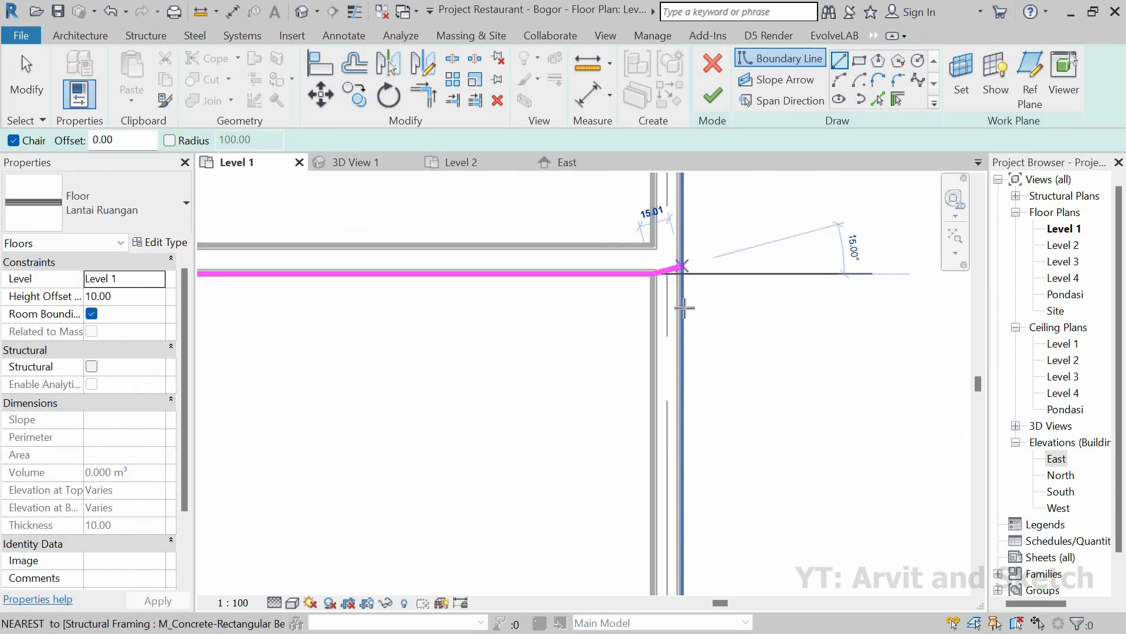
Continue the boundary down the large room's right wall and start stepping it around the right column at grid 3.
{"action": "scroll", "coordinate": [684, 307], "scroll_direction": "down", "scroll_amount": 6}
{"action": "scroll", "coordinate": [676, 514], "scroll_direction": "up", "scroll_amount": 7}
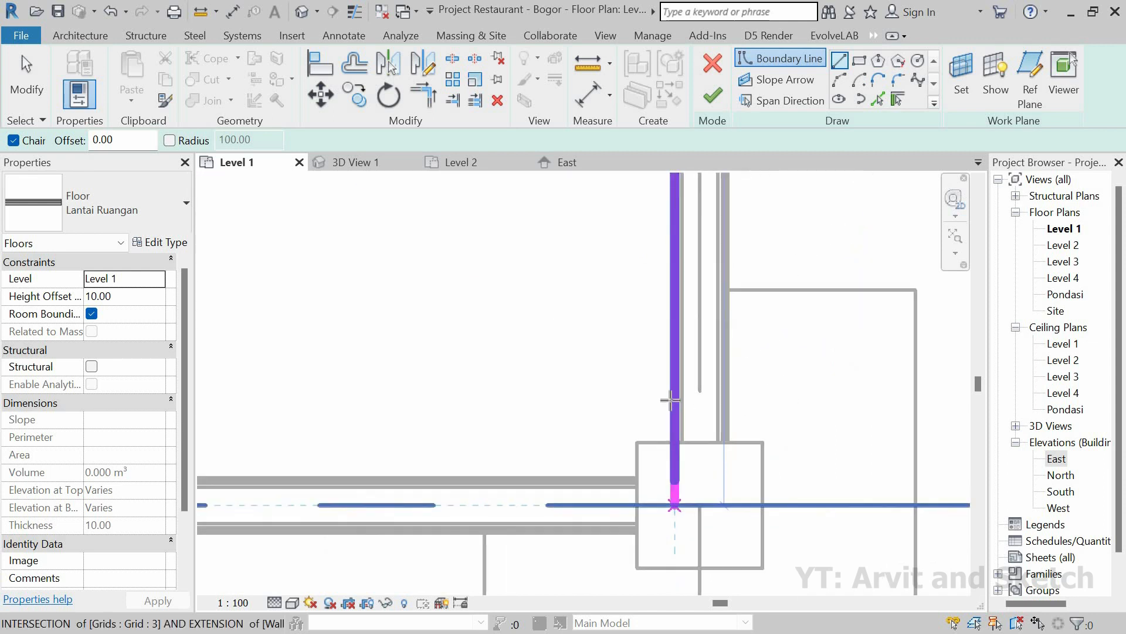
{"action": "scroll", "coordinate": [670, 400], "scroll_direction": "up", "scroll_amount": 3}
{"action": "left_click", "coordinate": [675, 441]}
{"action": "left_click", "coordinate": [636, 441]}
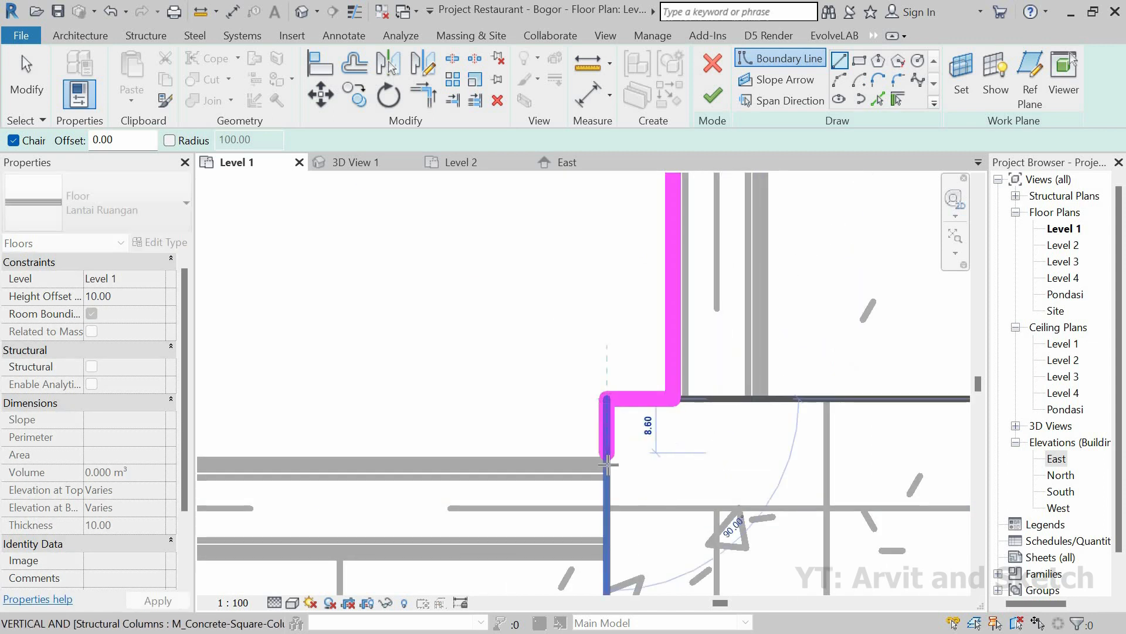
Sketch the boundary along the grid 3 wall and notch it about 10 up around the left column.
{"action": "scroll", "coordinate": [791, 440], "scroll_direction": "down", "scroll_amount": 5}
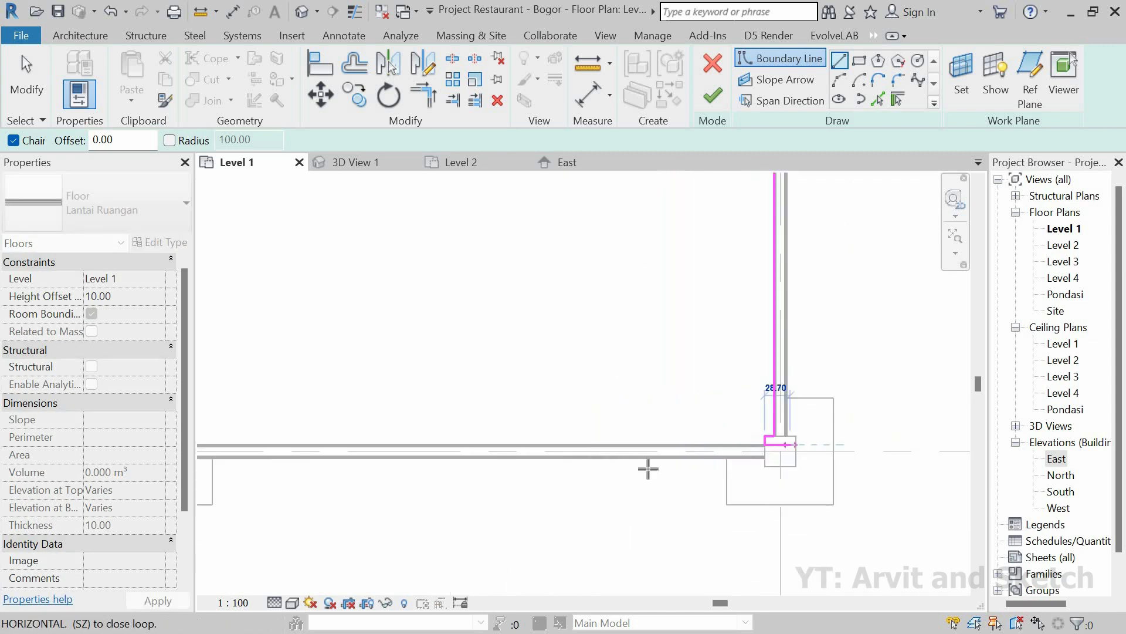
{"action": "scroll", "coordinate": [649, 468], "scroll_direction": "up", "scroll_amount": 4}
{"action": "scroll", "coordinate": [591, 474], "scroll_direction": "up", "scroll_amount": 8}
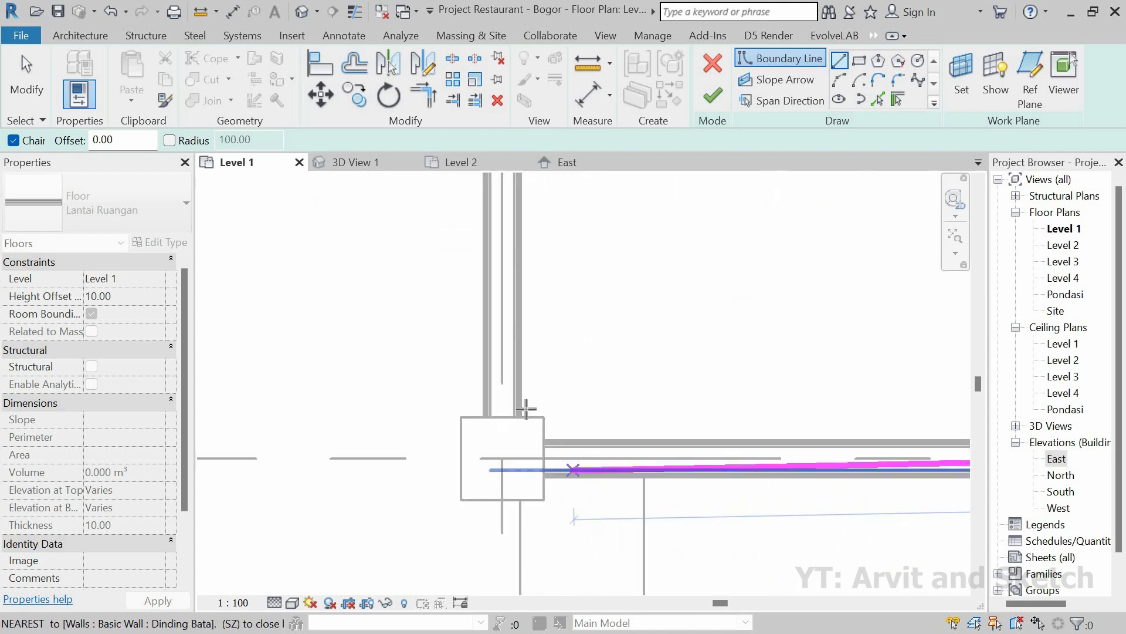
{"action": "left_click", "coordinate": [507, 296]}
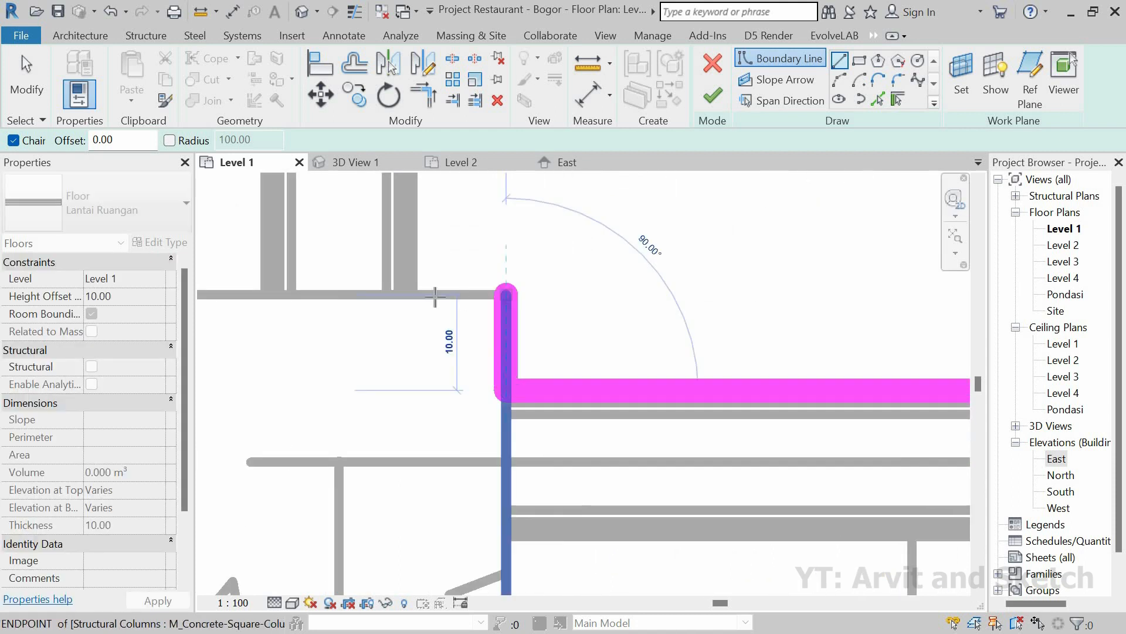
{"action": "left_click", "coordinate": [404, 294]}
Close the boundary at the large room's upper left corner, finish the floor and deselect it.
{"action": "scroll", "coordinate": [451, 519], "scroll_direction": "down", "scroll_amount": 8}
{"action": "middle_click_drag", "start_coordinate": [491, 384], "coordinate": [537, 565]}
{"action": "scroll", "coordinate": [494, 307], "scroll_direction": "up", "scroll_amount": 2}
{"action": "left_click", "coordinate": [491, 297]}
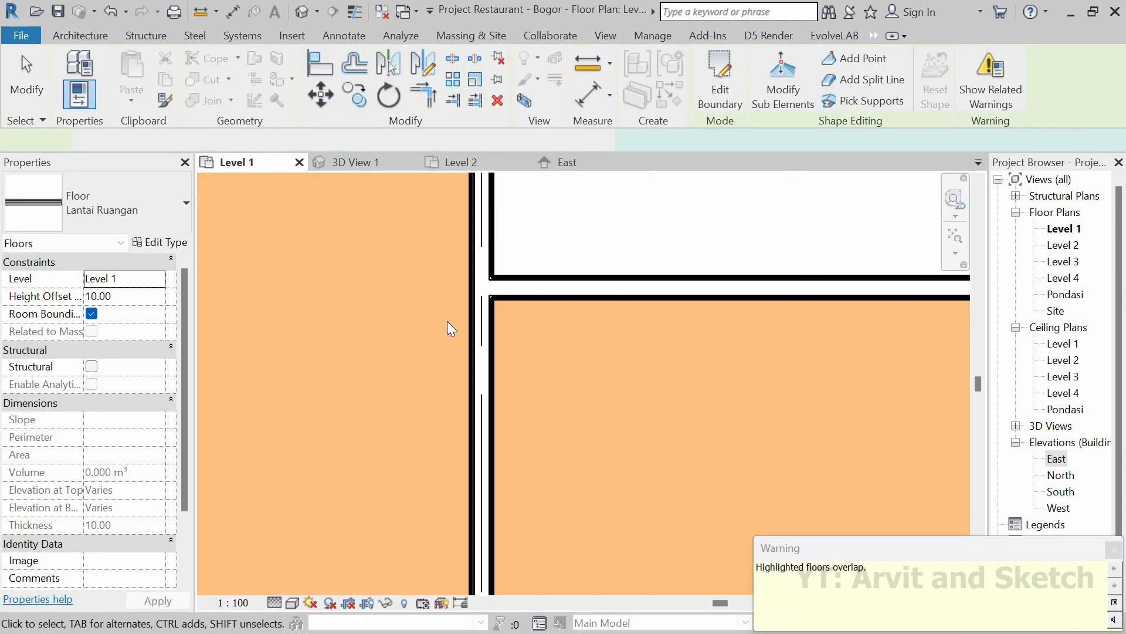
{"action": "scroll", "coordinate": [447, 322], "scroll_direction": "down", "scroll_amount": 4}
{"action": "scroll", "coordinate": [524, 318], "scroll_direction": "down", "scroll_amount": 2}
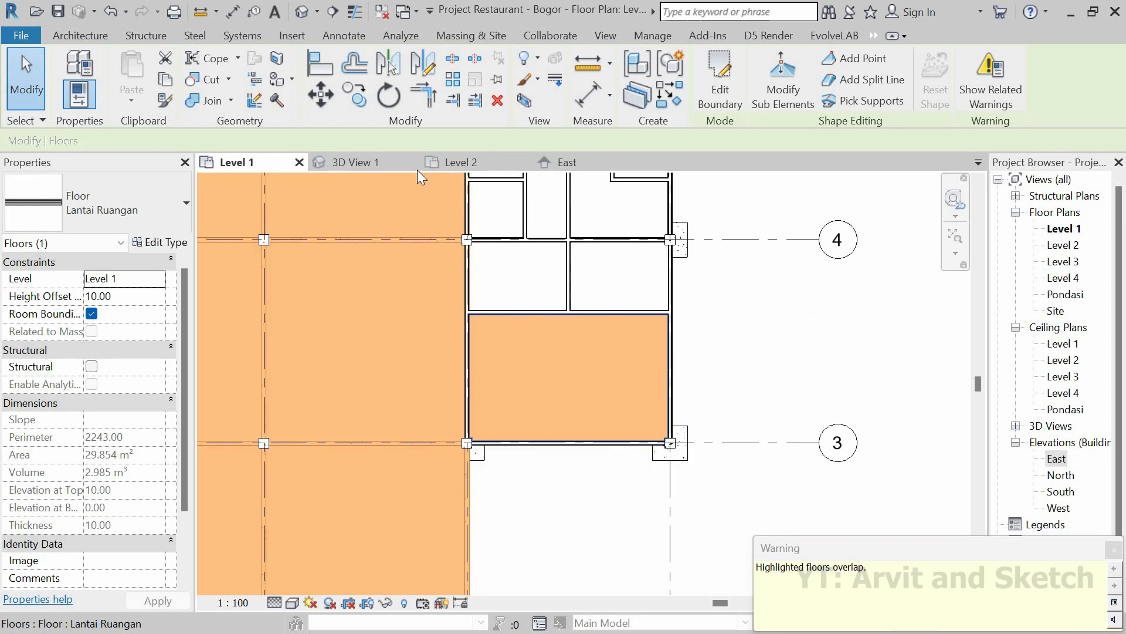
{"action": "key", "text": "Escape"}
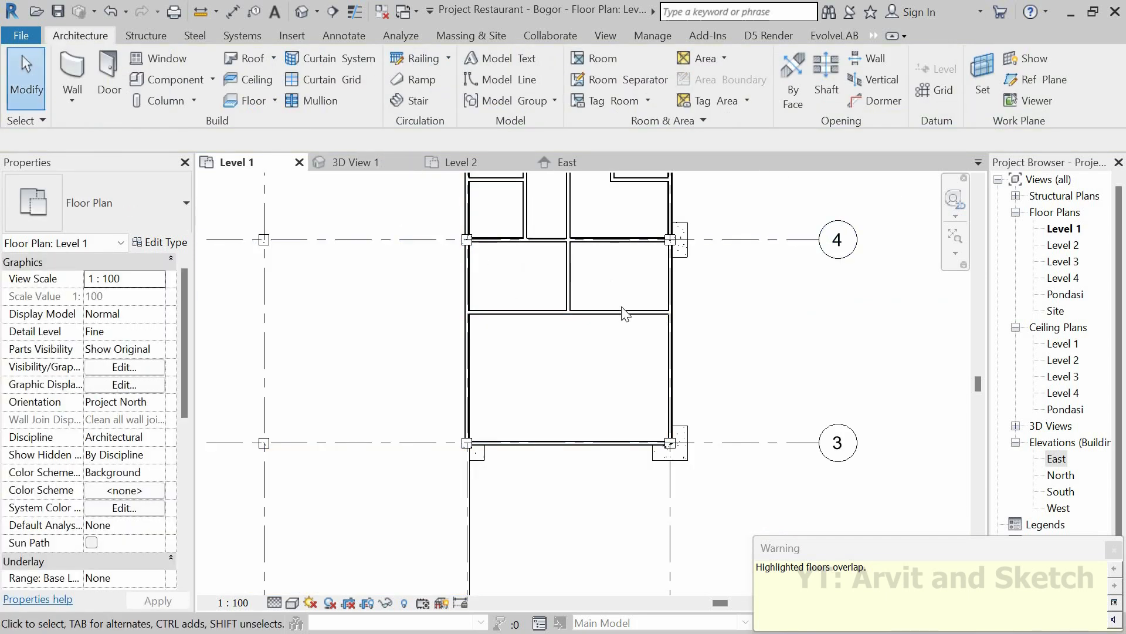
Examine the new floor in the large room above grid 3 up close in 3D View 1.
{"action": "left_click", "coordinate": [352, 162]}
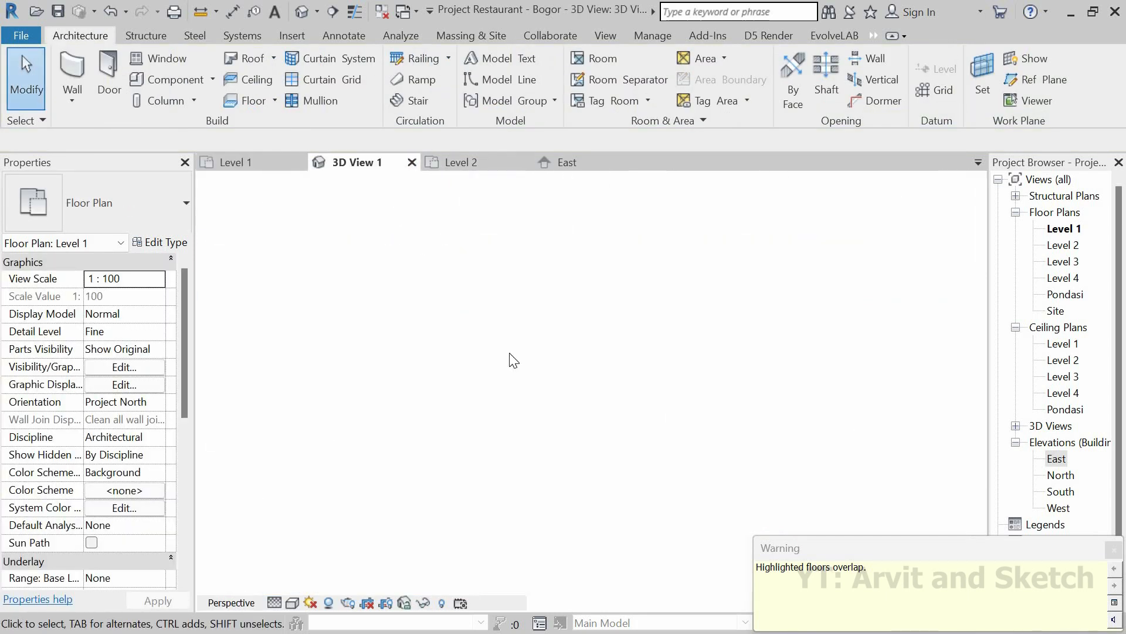
{"action": "left_click", "coordinate": [459, 306]}
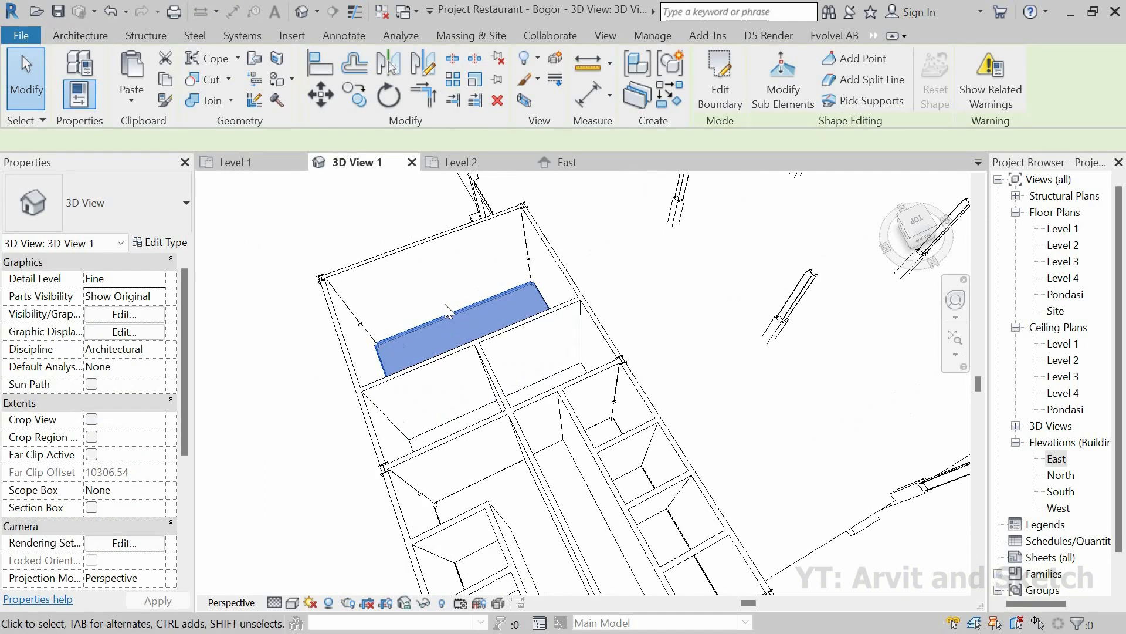
{"action": "scroll", "coordinate": [502, 329], "scroll_direction": "up", "scroll_amount": 5}
{"action": "scroll", "coordinate": [551, 311], "scroll_direction": "up", "scroll_amount": 3}
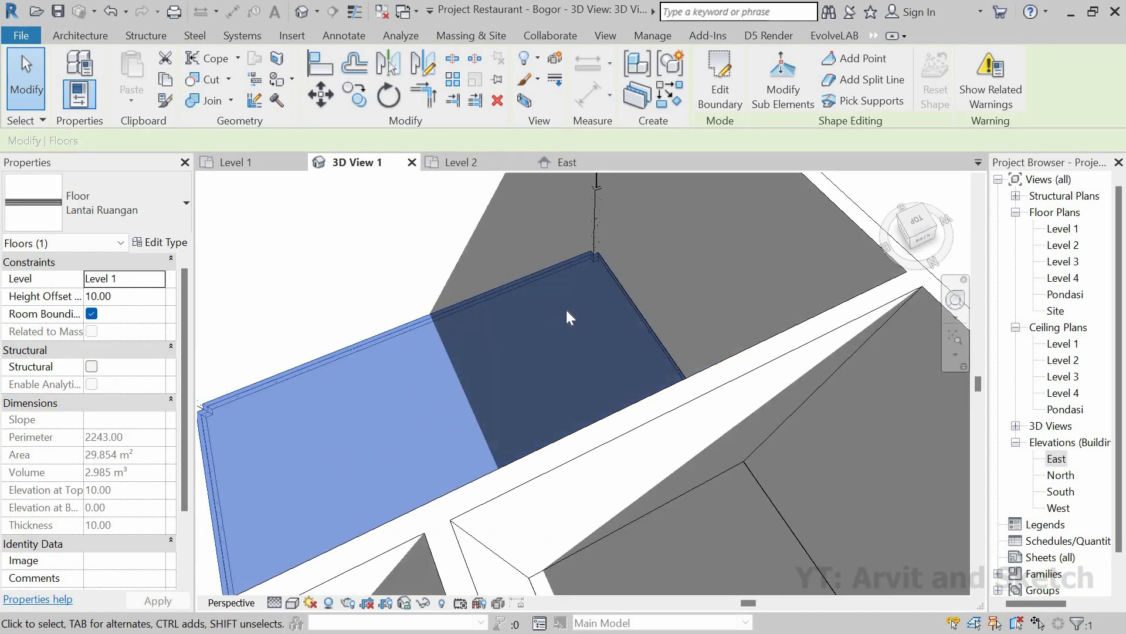
{"action": "key", "text": "Escape"}
{"action": "scroll", "coordinate": [575, 285], "scroll_direction": "up", "scroll_amount": 2}
{"action": "scroll", "coordinate": [578, 289], "scroll_direction": "up", "scroll_amount": 1}
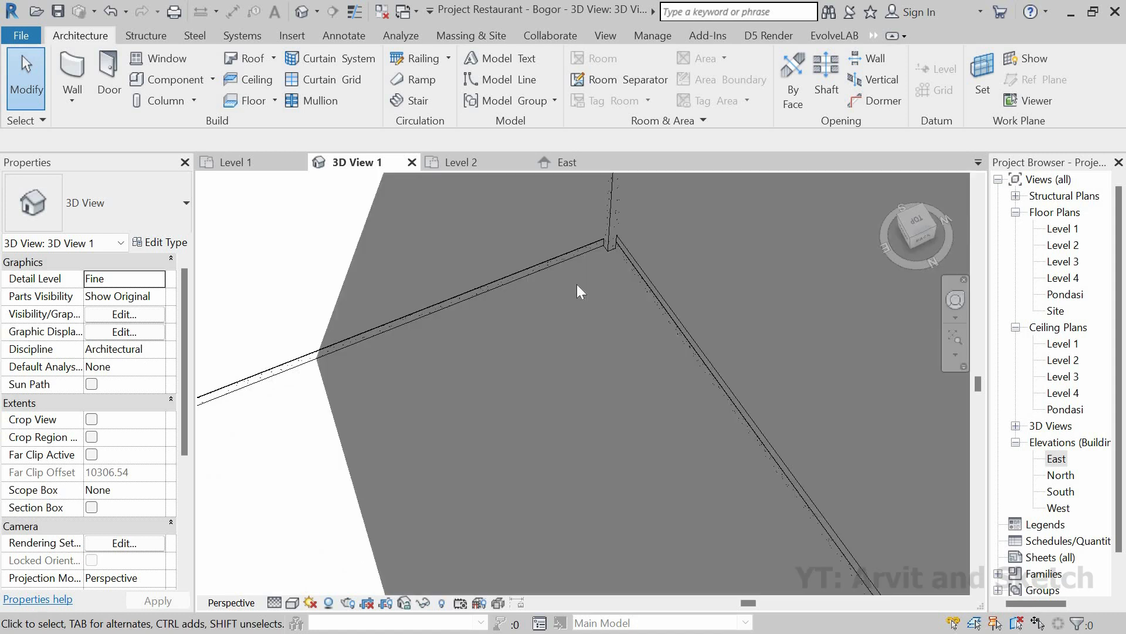
{"action": "scroll", "coordinate": [578, 290], "scroll_direction": "up", "scroll_amount": 1}
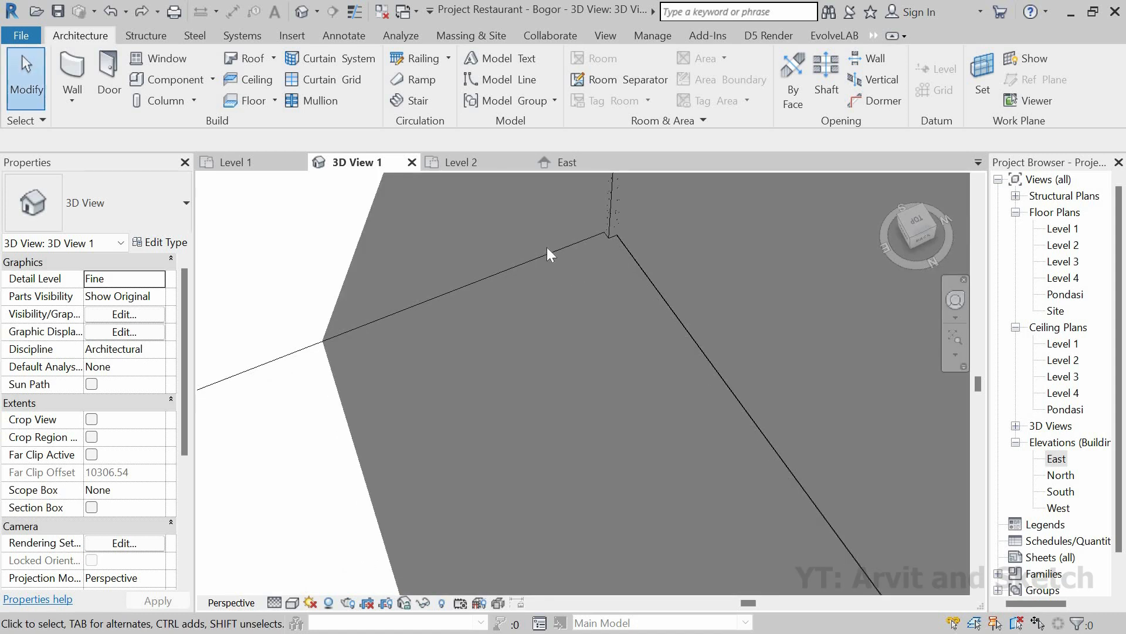
{"action": "scroll", "coordinate": [546, 247], "scroll_direction": "down", "scroll_amount": 5}
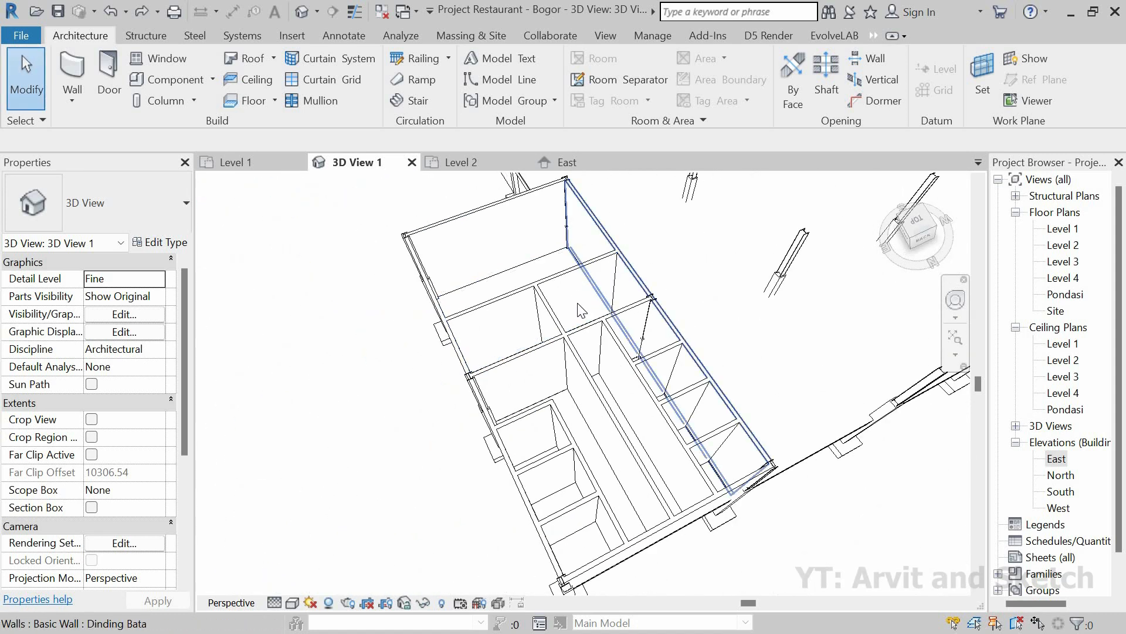
{"action": "scroll", "coordinate": [581, 311], "scroll_direction": "down", "scroll_amount": 2}
{"action": "middle_click_drag", "start_coordinate": [619, 409], "coordinate": [572, 470]}
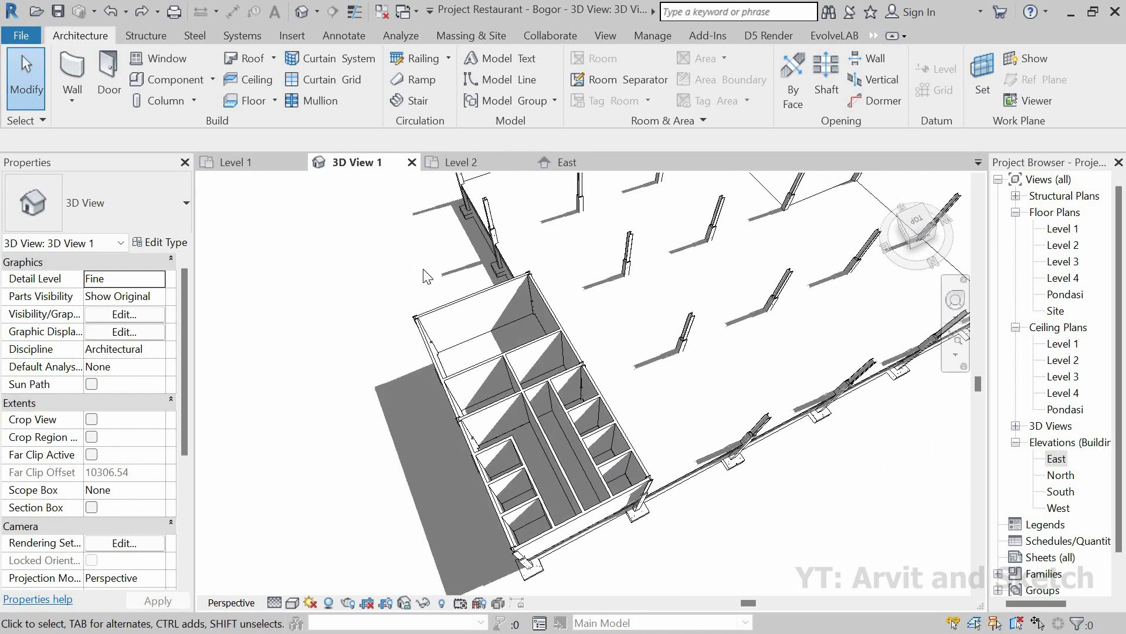
Start a Lantai Ruangan floor on Level 1 and sketch the boundary down the middle partition of the L-shaped room above grid 4.
{"action": "left_click", "coordinate": [252, 163]}
{"action": "scroll", "coordinate": [634, 390], "scroll_direction": "down", "scroll_amount": 2}
{"action": "middle_click_drag", "start_coordinate": [641, 419], "coordinate": [646, 530]}
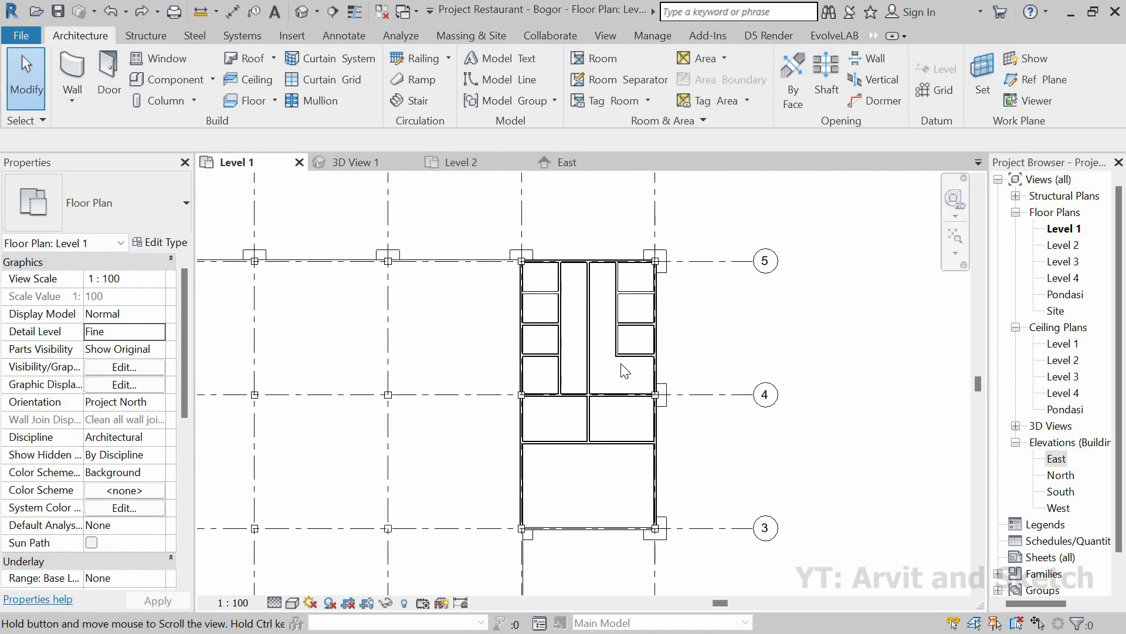
{"action": "scroll", "coordinate": [625, 371], "scroll_direction": "up", "scroll_amount": 2}
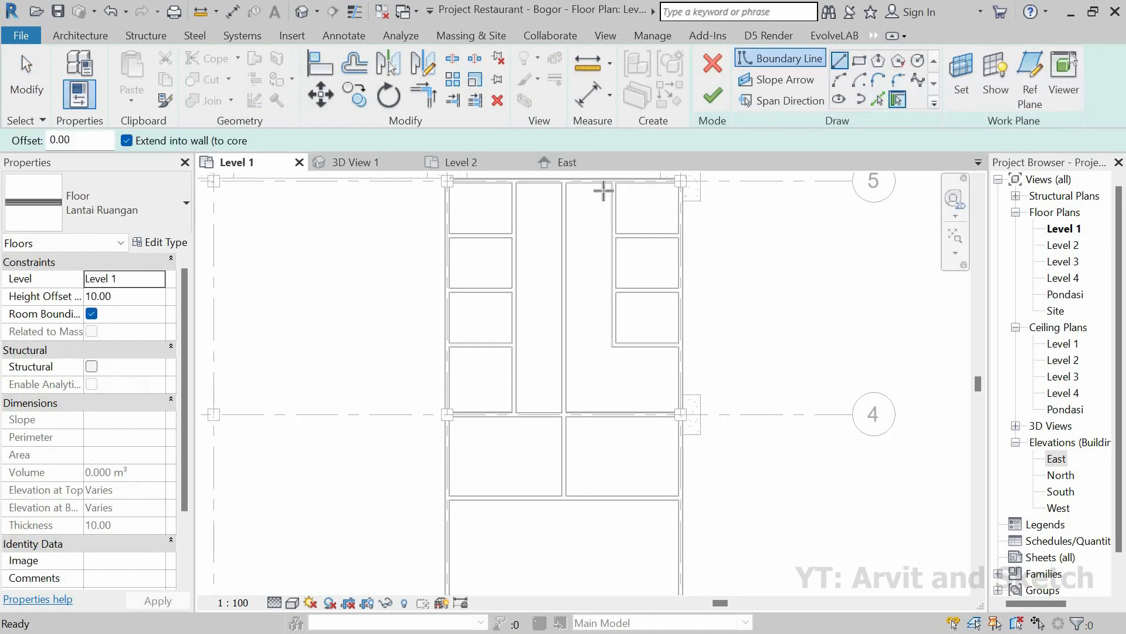
{"action": "scroll", "coordinate": [568, 297], "scroll_direction": "up", "scroll_amount": 5}
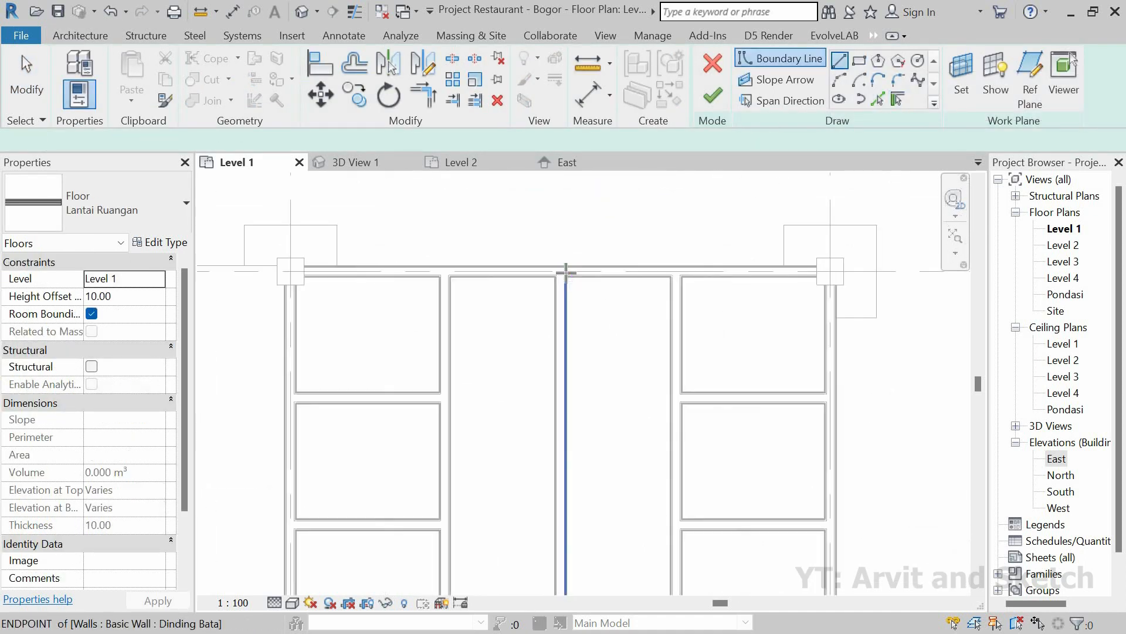
{"action": "scroll", "coordinate": [560, 226], "scroll_direction": "down", "scroll_amount": 2}
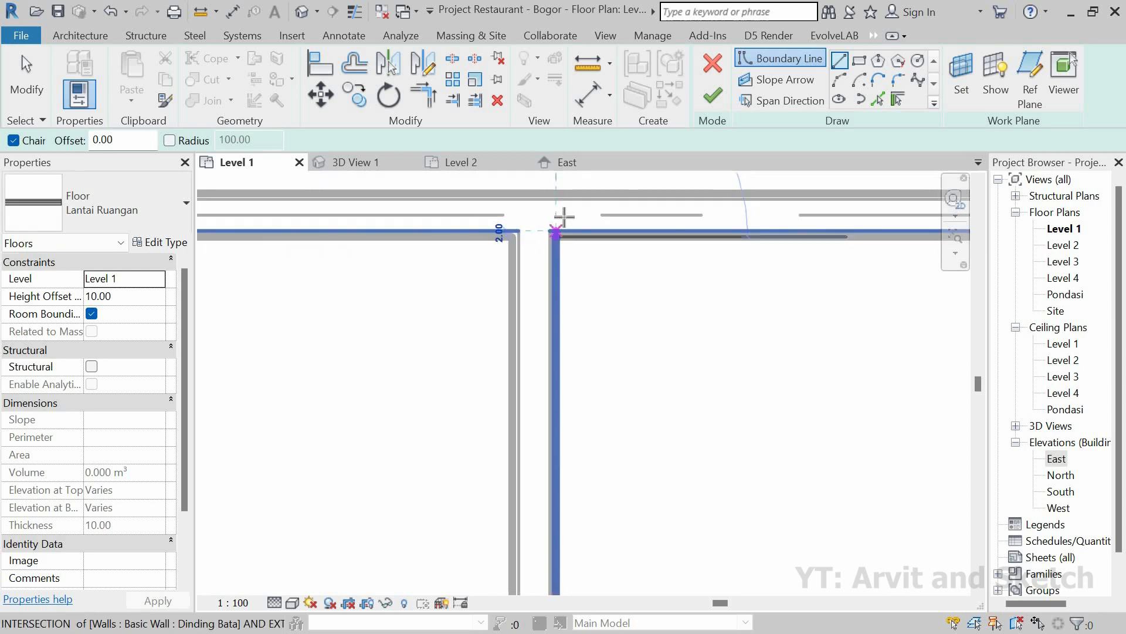
{"action": "left_click", "coordinate": [563, 218]}
{"action": "scroll", "coordinate": [563, 218], "scroll_direction": "down", "scroll_amount": 3}
{"action": "scroll", "coordinate": [558, 517], "scroll_direction": "up", "scroll_amount": 8}
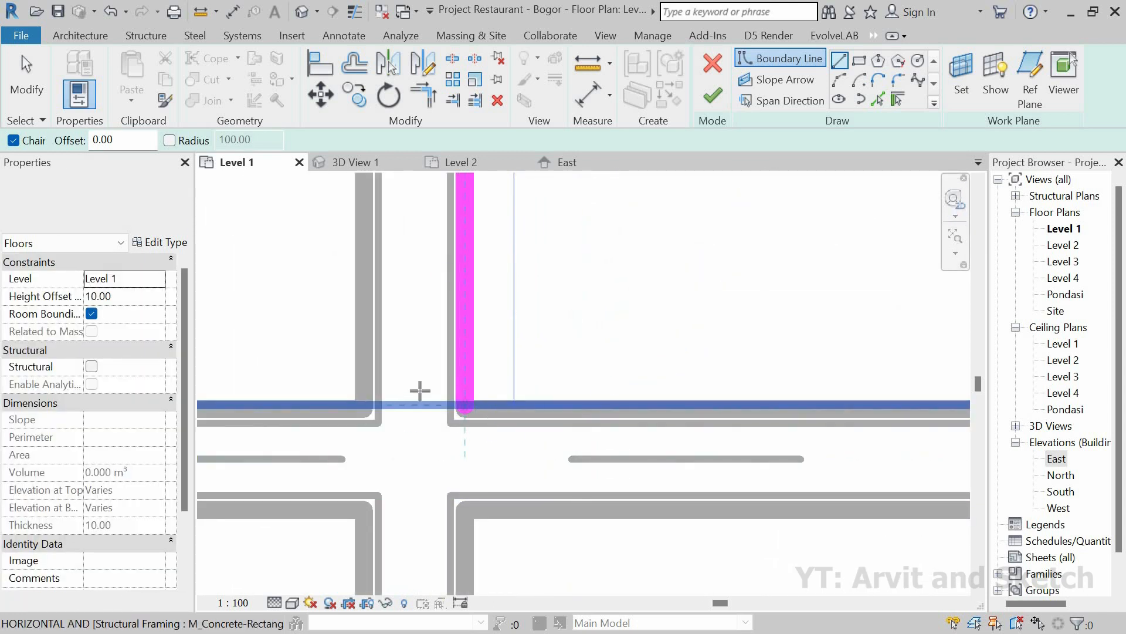
{"action": "left_click", "coordinate": [465, 405]}
Continue the boundary along the grid 4 wall and notch it 10 up around the right column.
{"action": "scroll", "coordinate": [470, 381], "scroll_direction": "down", "scroll_amount": 5}
{"action": "middle_click_drag", "start_coordinate": [867, 375], "coordinate": [525, 393]}
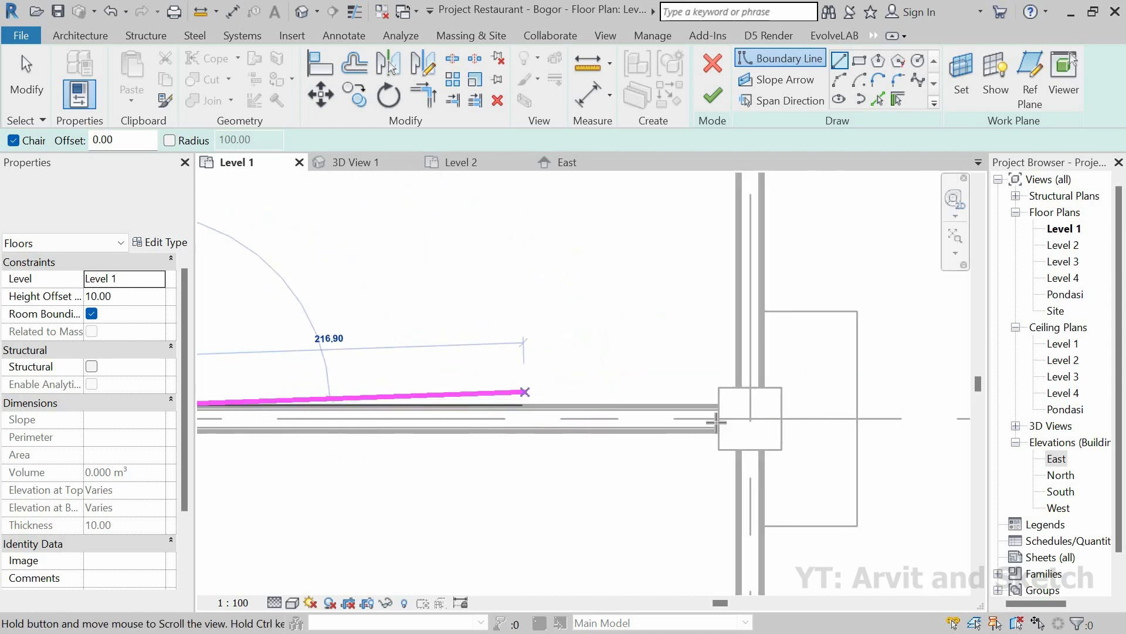
{"action": "scroll", "coordinate": [717, 413], "scroll_direction": "up", "scroll_amount": 3}
{"action": "left_click", "coordinate": [718, 405]}
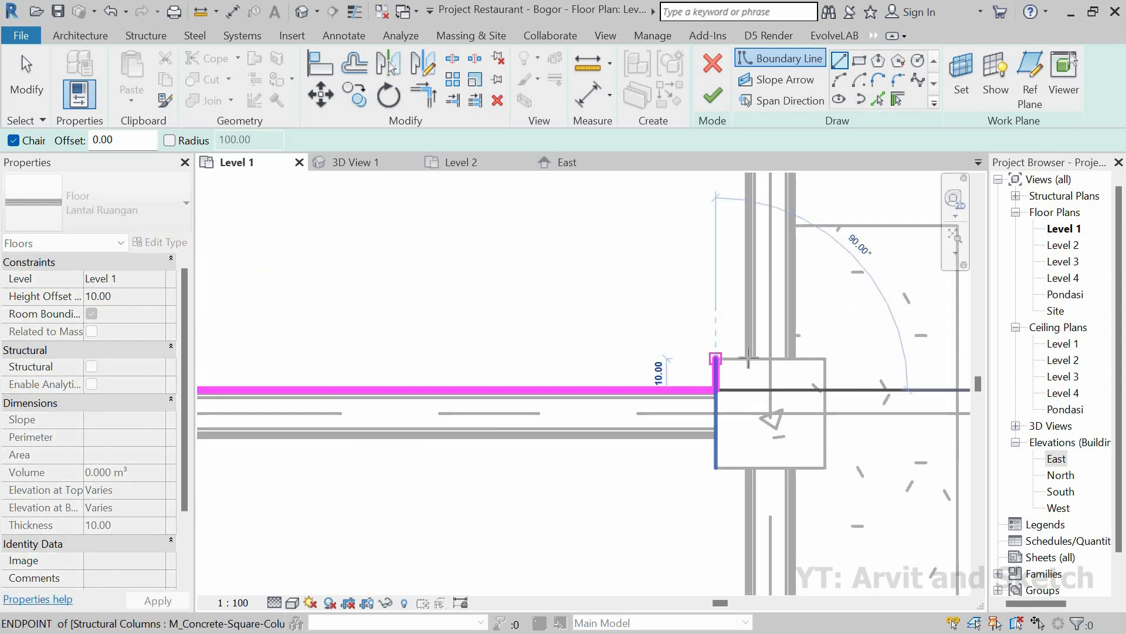
{"action": "left_click", "coordinate": [716, 358]}
{"action": "left_click", "coordinate": [748, 357]}
Continue the boundary up the right outer wall and along the underside of the lowest right-hand stall to its corner.
{"action": "scroll", "coordinate": [694, 427], "scroll_direction": "down", "scroll_amount": 4}
{"action": "middle_click_drag", "start_coordinate": [710, 300], "coordinate": [740, 411]}
{"action": "scroll", "coordinate": [742, 374], "scroll_direction": "up", "scroll_amount": 3}
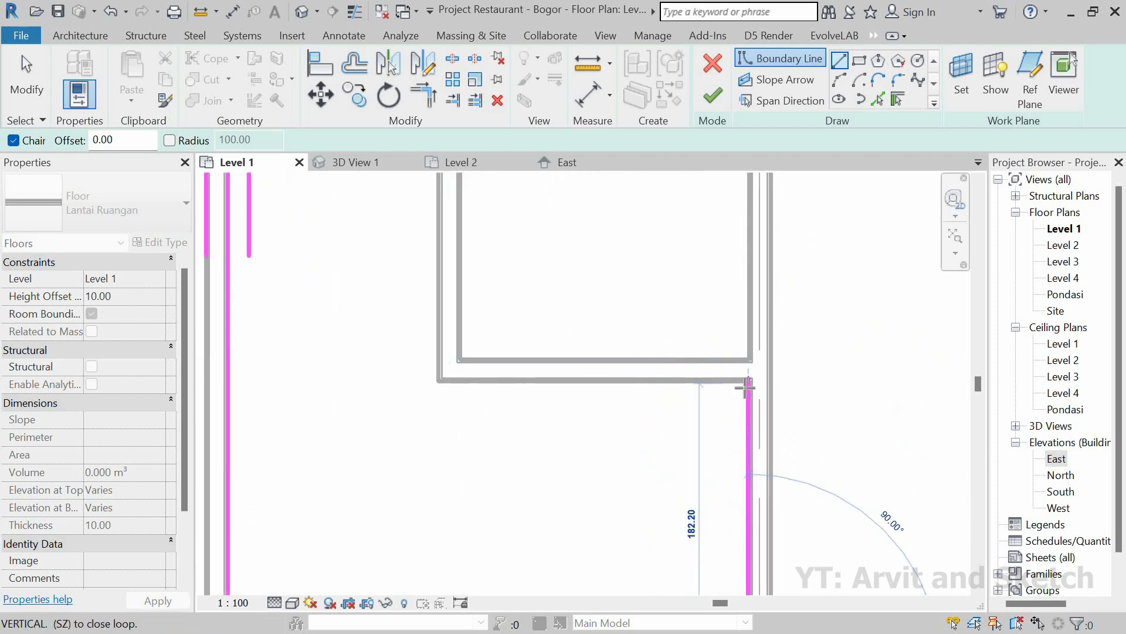
{"action": "scroll", "coordinate": [745, 390], "scroll_direction": "up", "scroll_amount": 1}
{"action": "scroll", "coordinate": [753, 399], "scroll_direction": "up", "scroll_amount": 2}
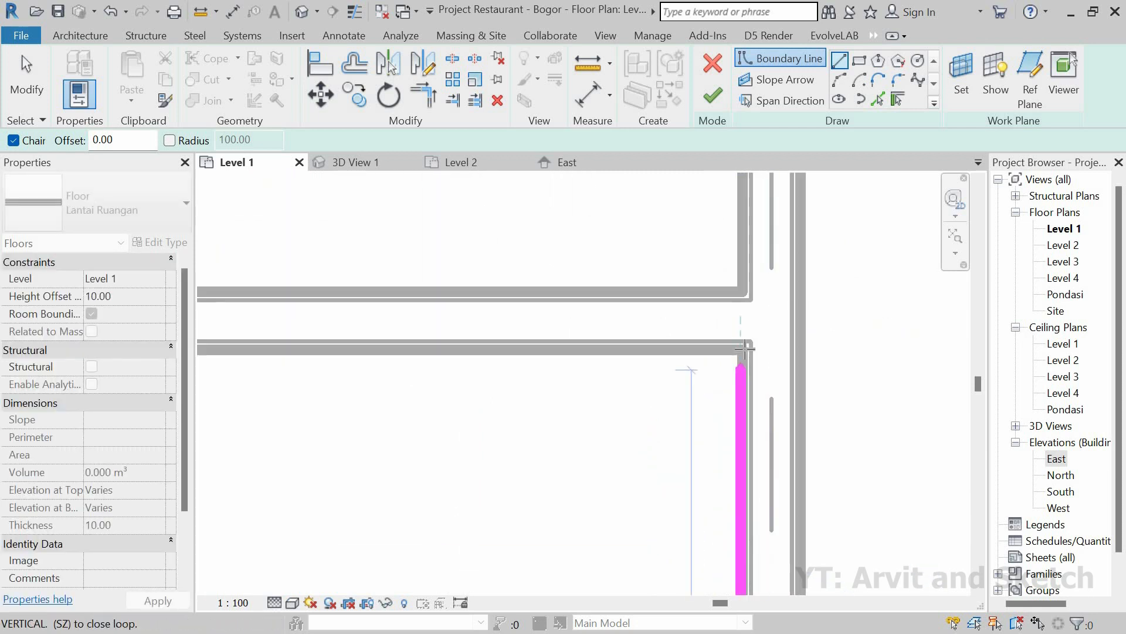
{"action": "scroll", "coordinate": [789, 390], "scroll_direction": "down", "scroll_amount": 3}
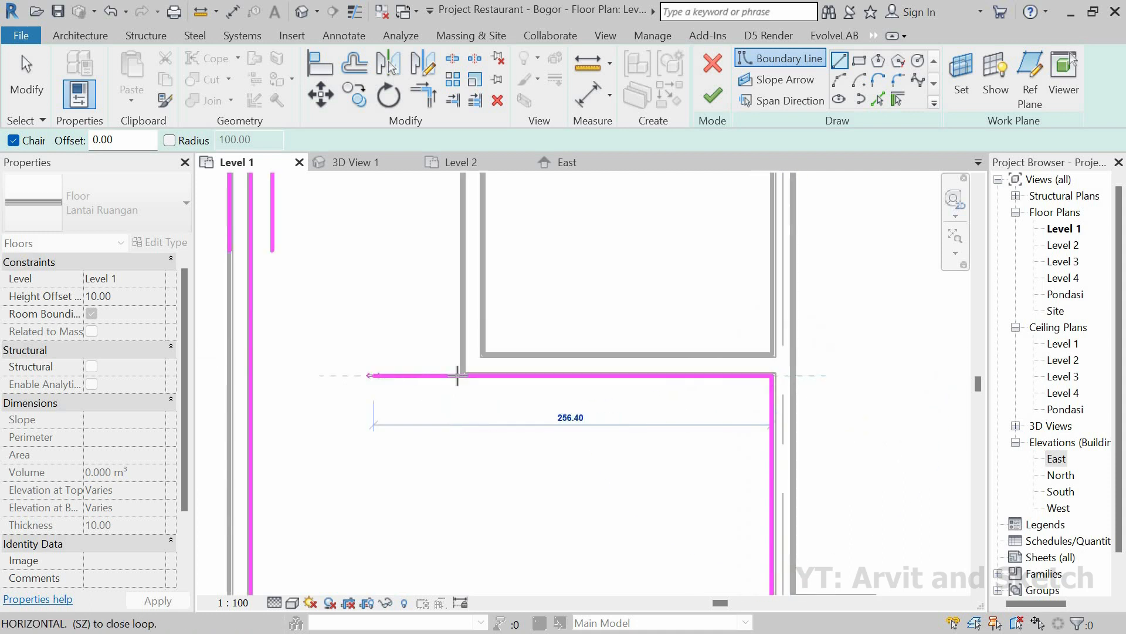
{"action": "scroll", "coordinate": [460, 375], "scroll_direction": "up", "scroll_amount": 3}
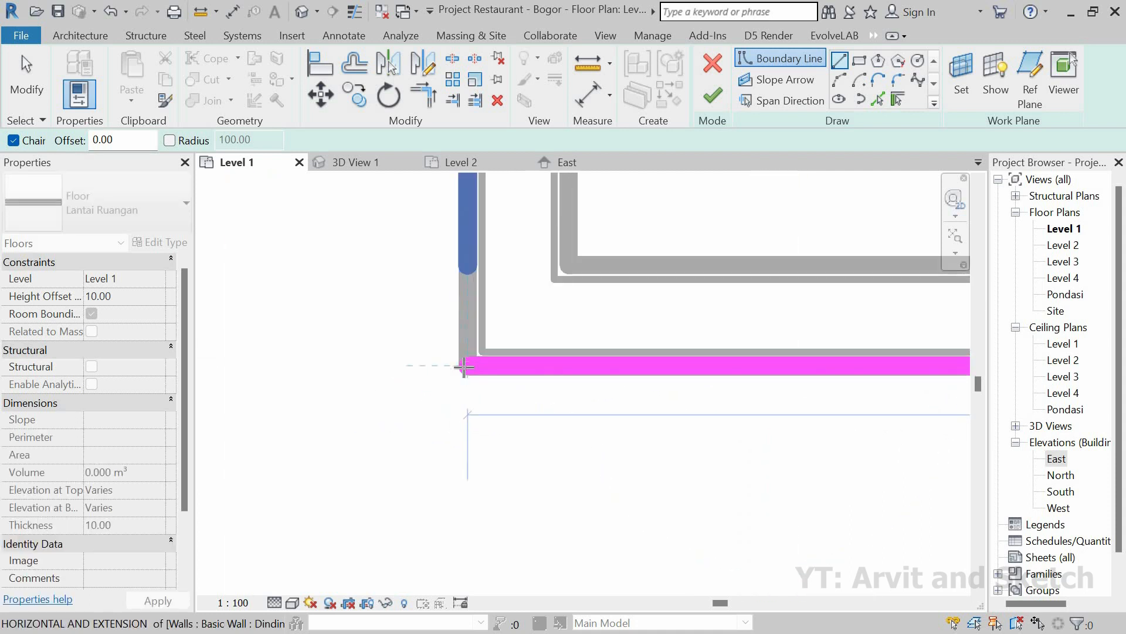
{"action": "scroll", "coordinate": [505, 445], "scroll_direction": "down", "scroll_amount": 6}
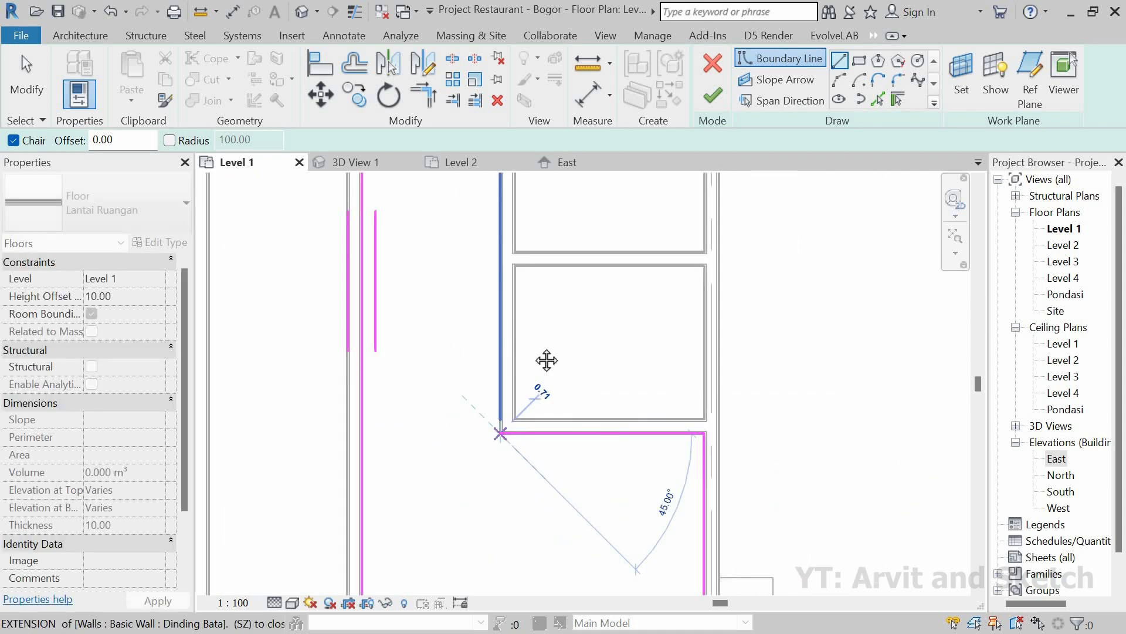
Close the boundary along the inner wall of the right-hand stalls and the top wall, and finish the L-shaped room's floor.
{"action": "middle_click_drag", "start_coordinate": [546, 359], "coordinate": [532, 409]}
{"action": "scroll", "coordinate": [531, 409], "scroll_direction": "down", "scroll_amount": 3}
{"action": "middle_click_drag", "start_coordinate": [521, 271], "coordinate": [528, 332]}
{"action": "scroll", "coordinate": [519, 329], "scroll_direction": "up", "scroll_amount": 1}
{"action": "scroll", "coordinate": [516, 332], "scroll_direction": "up", "scroll_amount": 5}
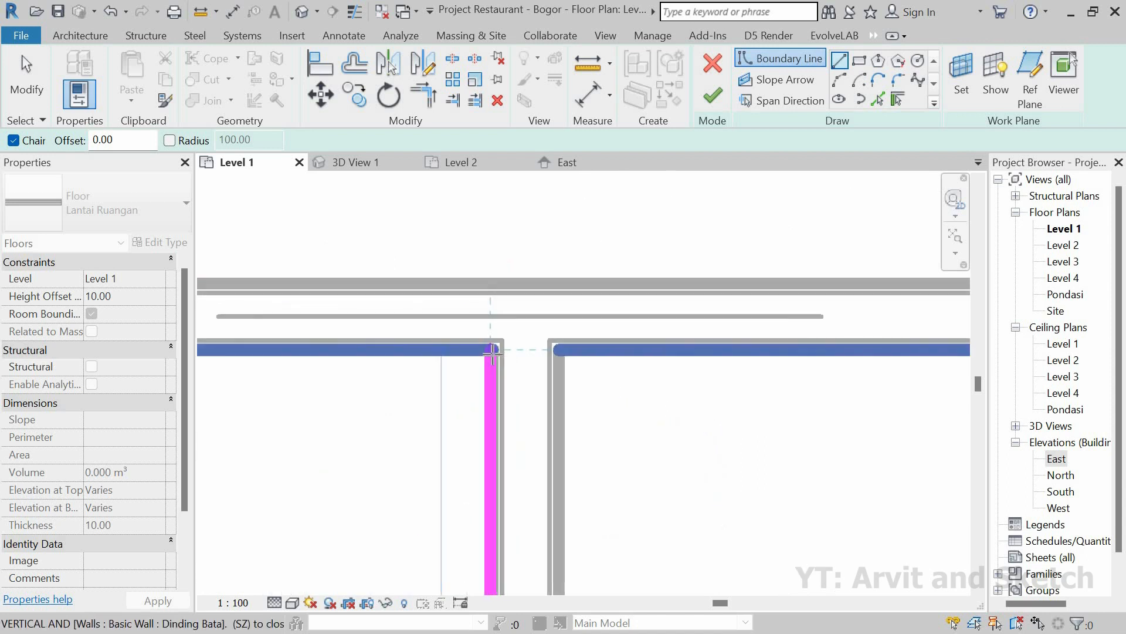
{"action": "left_click", "coordinate": [491, 351]}
{"action": "scroll", "coordinate": [611, 338], "scroll_direction": "down", "scroll_amount": 5}
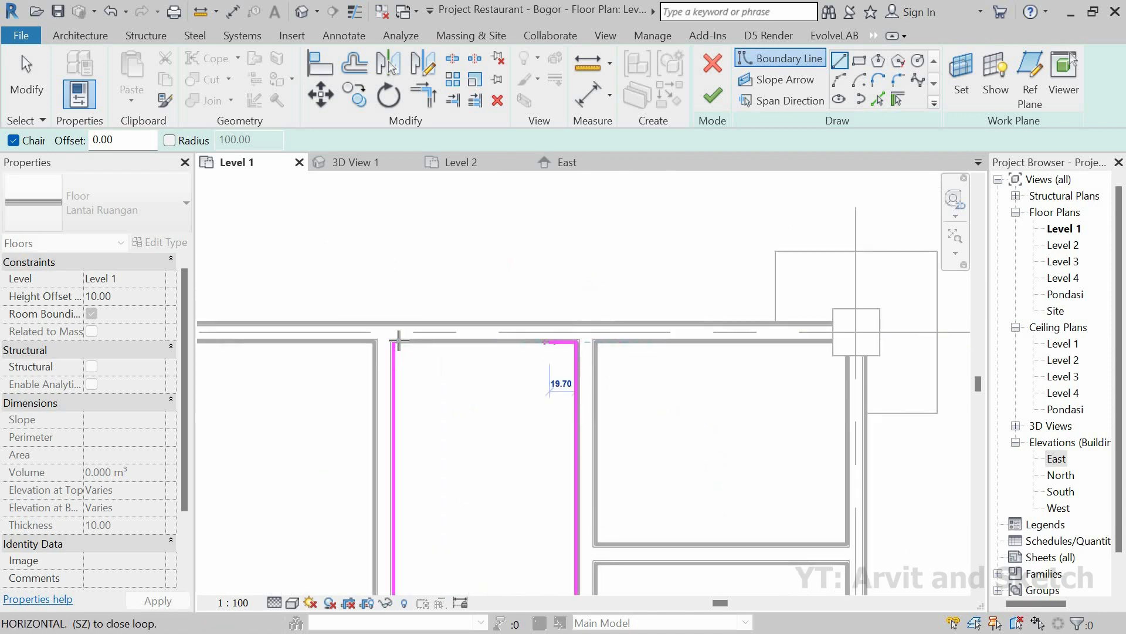
{"action": "left_click", "coordinate": [713, 96]}
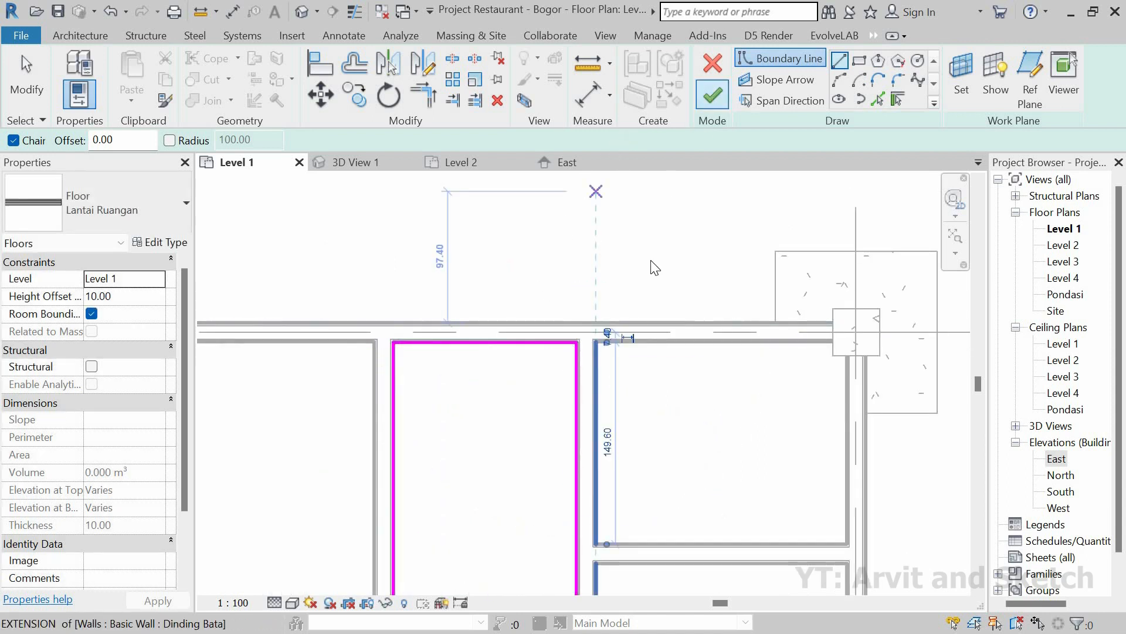
Set the visual style of 3D View 1 to Realistic.
{"action": "left_click", "coordinate": [372, 163]}
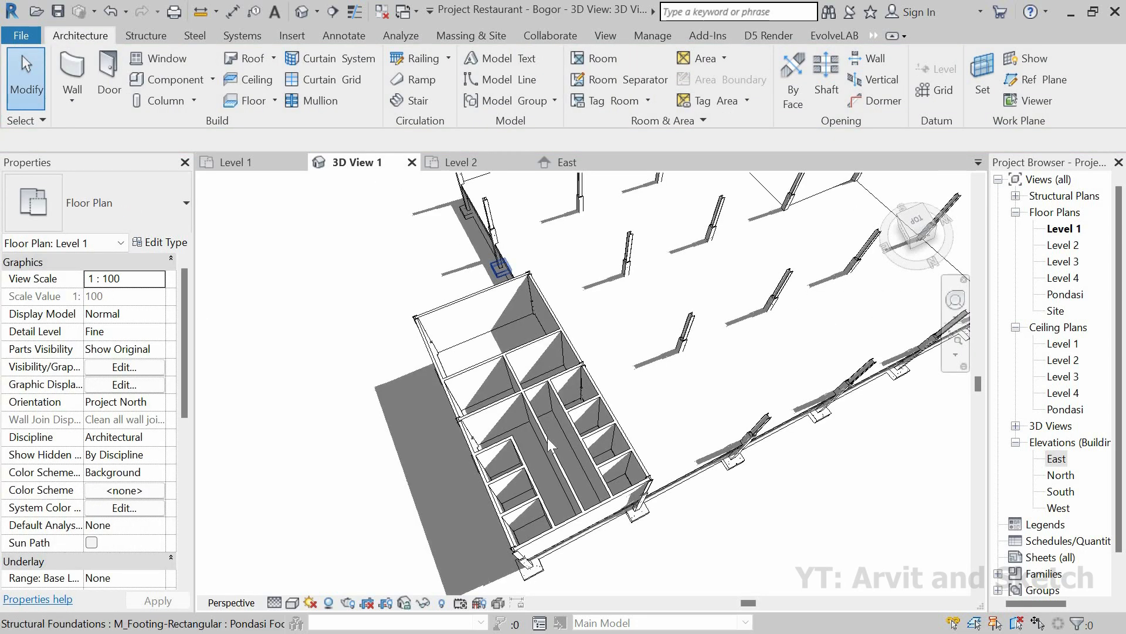
{"action": "middle_click_drag", "start_coordinate": [573, 517], "coordinate": [593, 516], "text": "shift"}
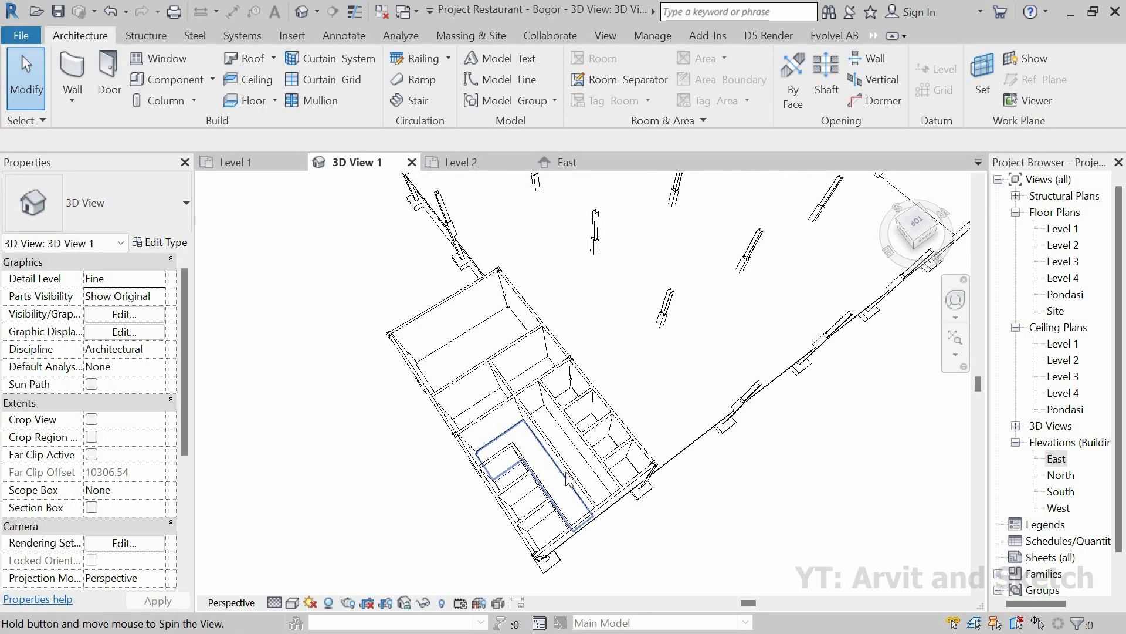
{"action": "scroll", "coordinate": [576, 434], "scroll_direction": "down", "scroll_amount": 3}
{"action": "scroll", "coordinate": [678, 312], "scroll_direction": "up", "scroll_amount": 1}
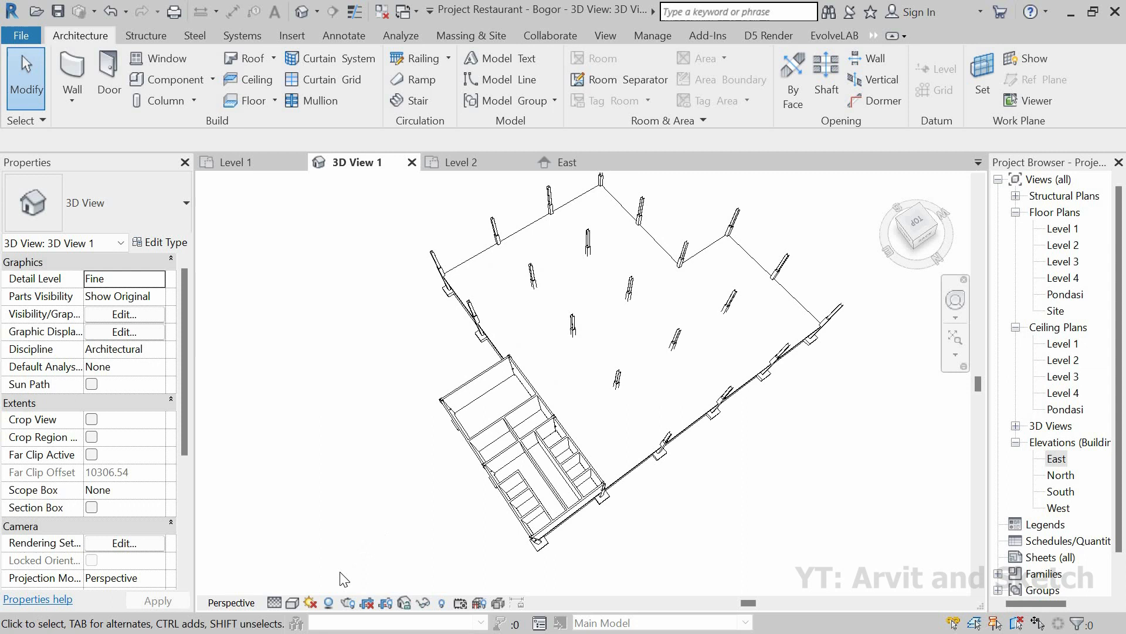
{"action": "left_click", "coordinate": [292, 602]}
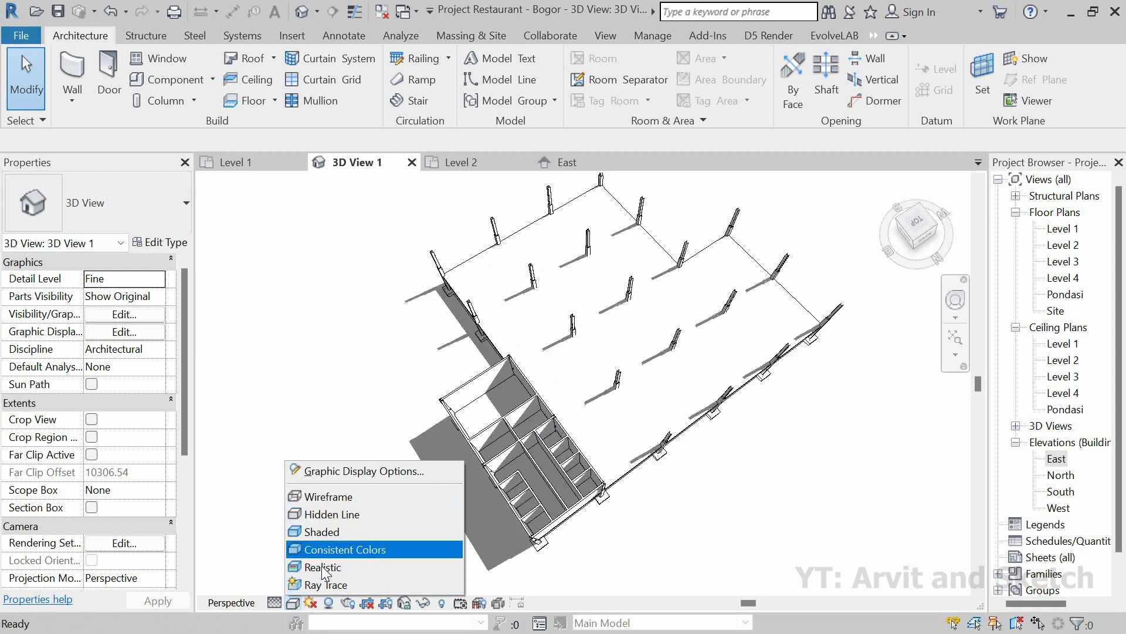
{"action": "scroll", "coordinate": [496, 498], "scroll_direction": "up", "scroll_amount": 5}
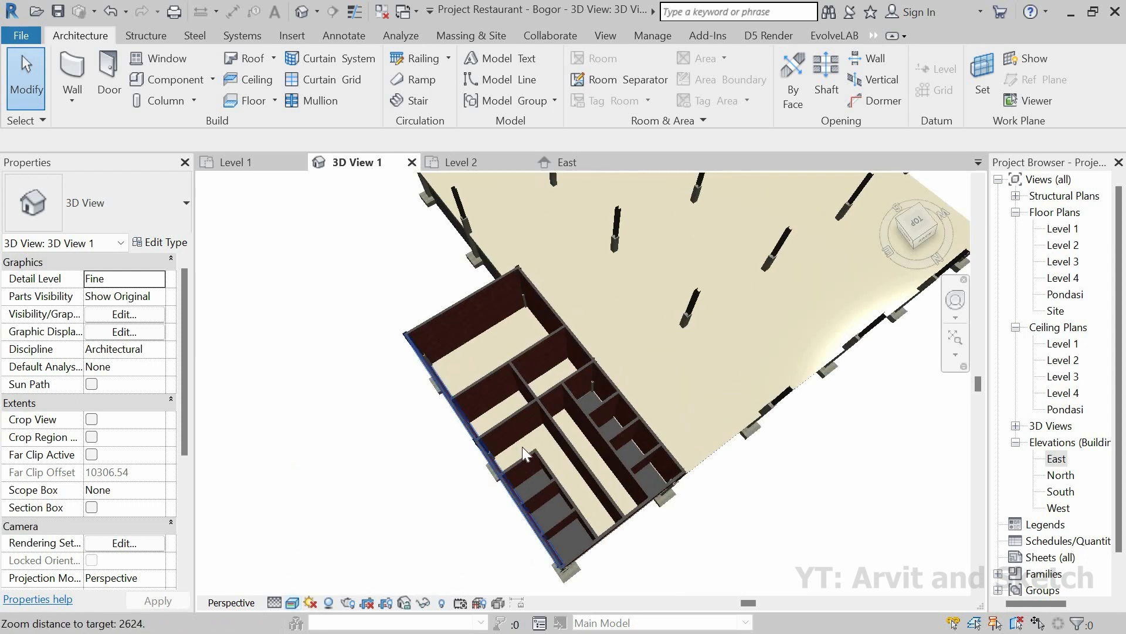
Examine the new floors inside the brick-walled rooms from several angles in 3D View 1.
{"action": "middle_click_drag", "start_coordinate": [519, 451], "coordinate": [562, 364], "text": "shift"}
{"action": "scroll", "coordinate": [523, 368], "scroll_direction": "up", "scroll_amount": 8}
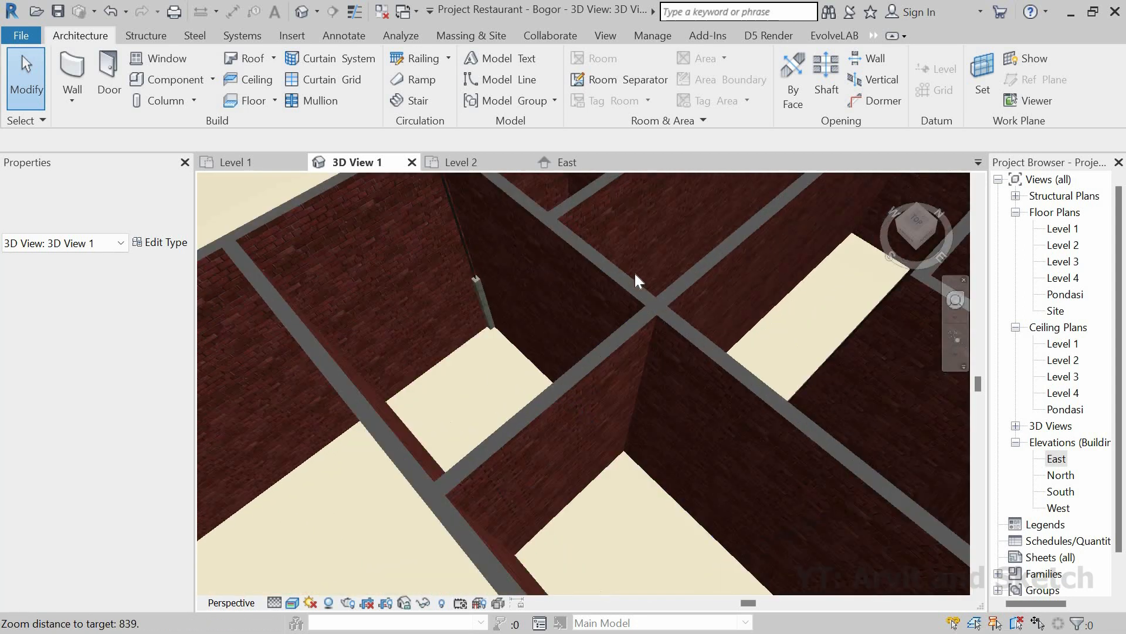
{"action": "scroll", "coordinate": [488, 379], "scroll_direction": "down", "scroll_amount": 6}
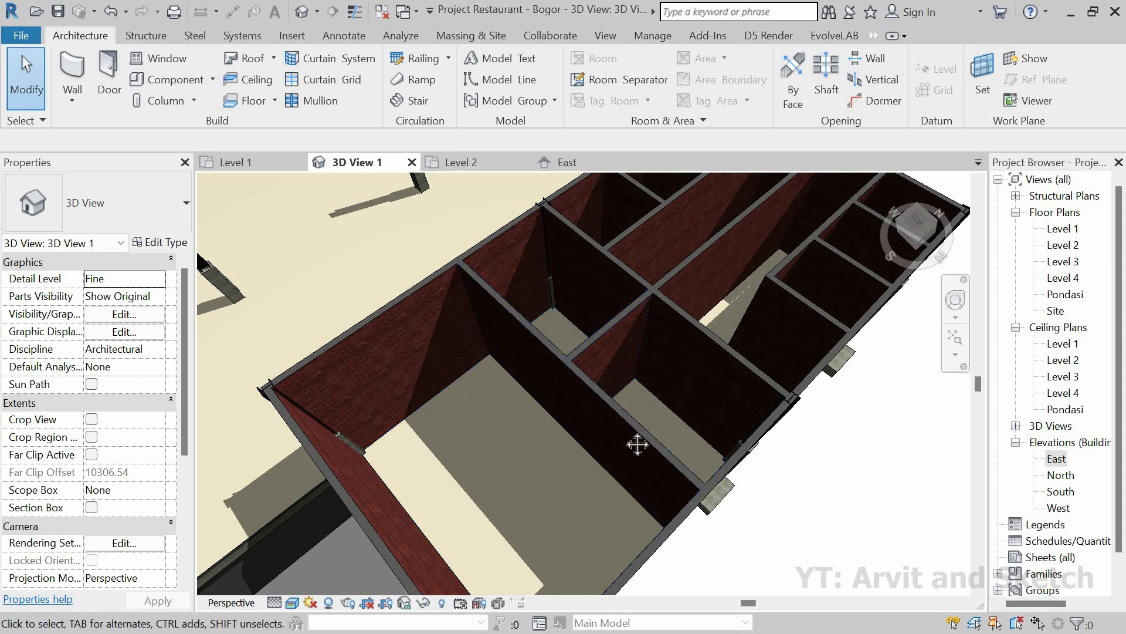
{"action": "middle_click_drag", "start_coordinate": [638, 442], "coordinate": [721, 498]}
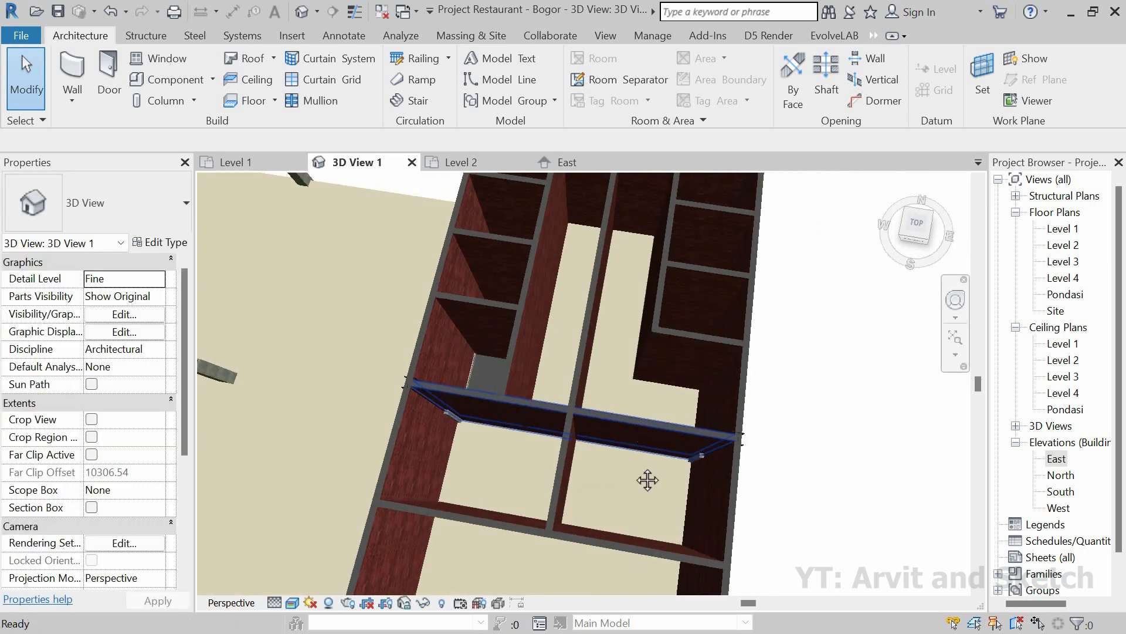
{"action": "middle_click_drag", "start_coordinate": [646, 481], "coordinate": [510, 348]}
{"action": "scroll", "coordinate": [596, 456], "scroll_direction": "down", "scroll_amount": 4}
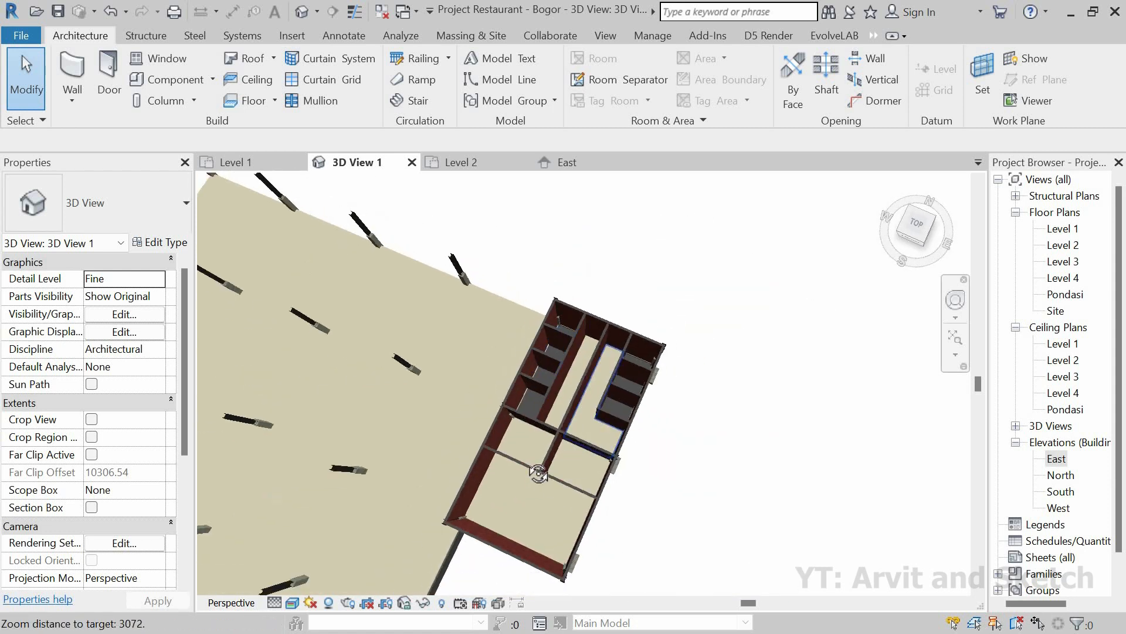
{"action": "middle_click_drag", "start_coordinate": [536, 468], "coordinate": [582, 402], "text": "shift"}
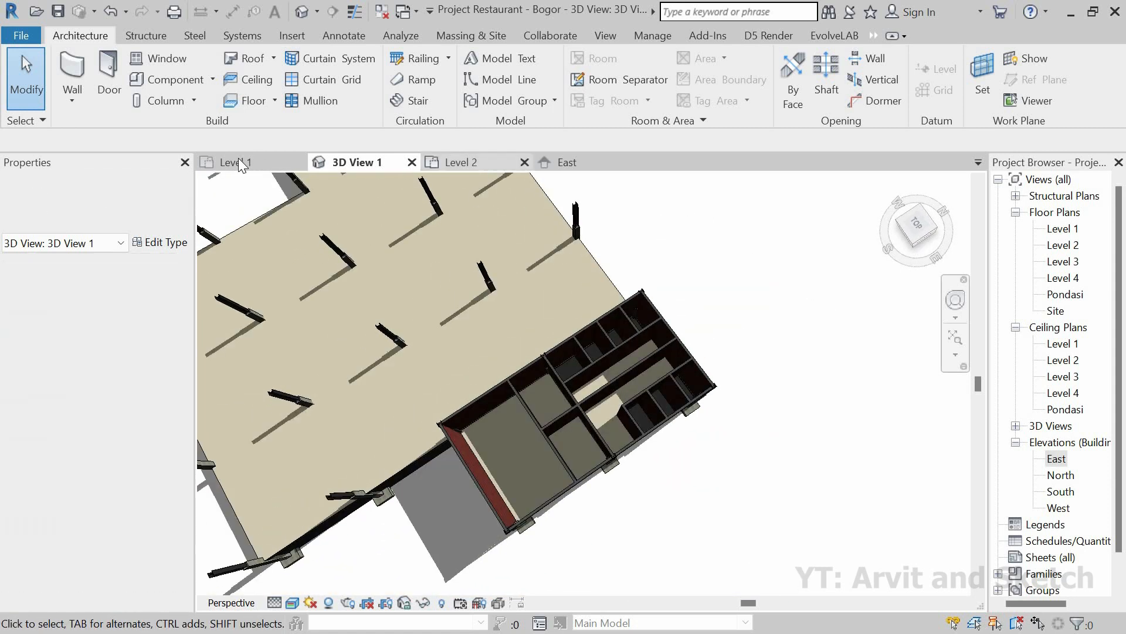
Start a floor on Level 1 and duplicate the Lantai Ruangan type as Lantai Kamar Mandi.
{"action": "left_click", "coordinate": [233, 161]}
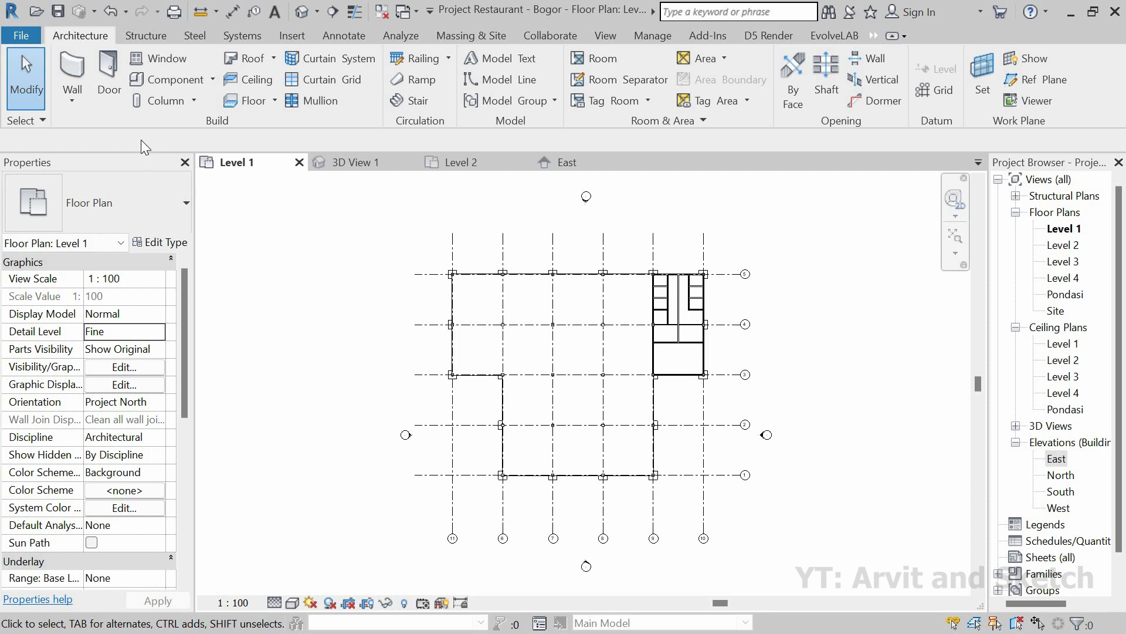
{"action": "left_click", "coordinate": [259, 105]}
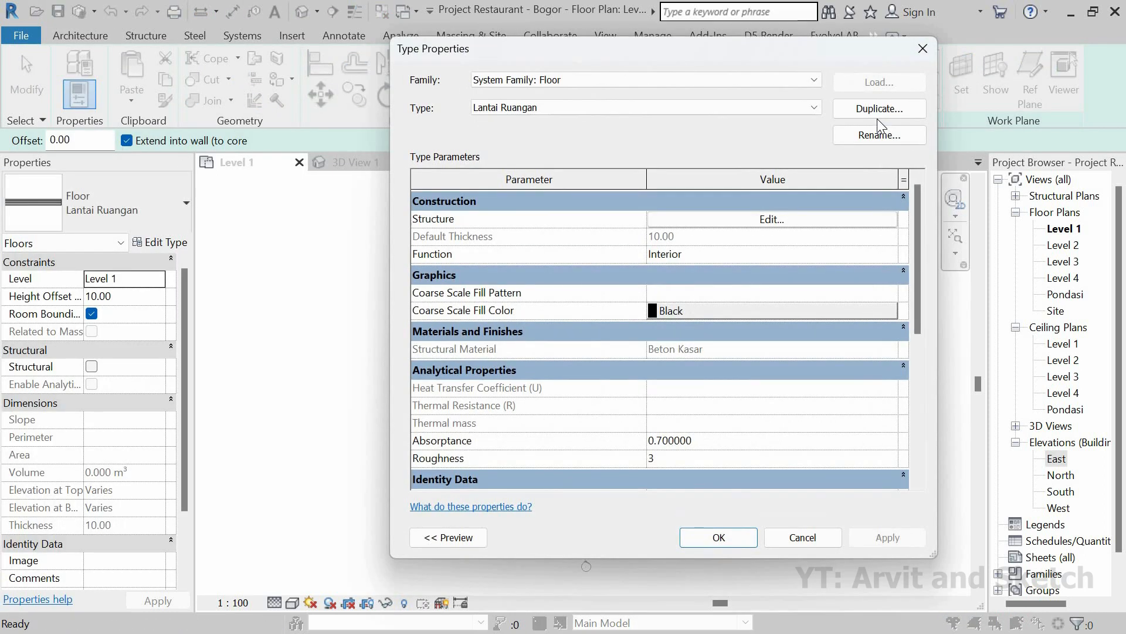
{"action": "left_click", "coordinate": [878, 109]}
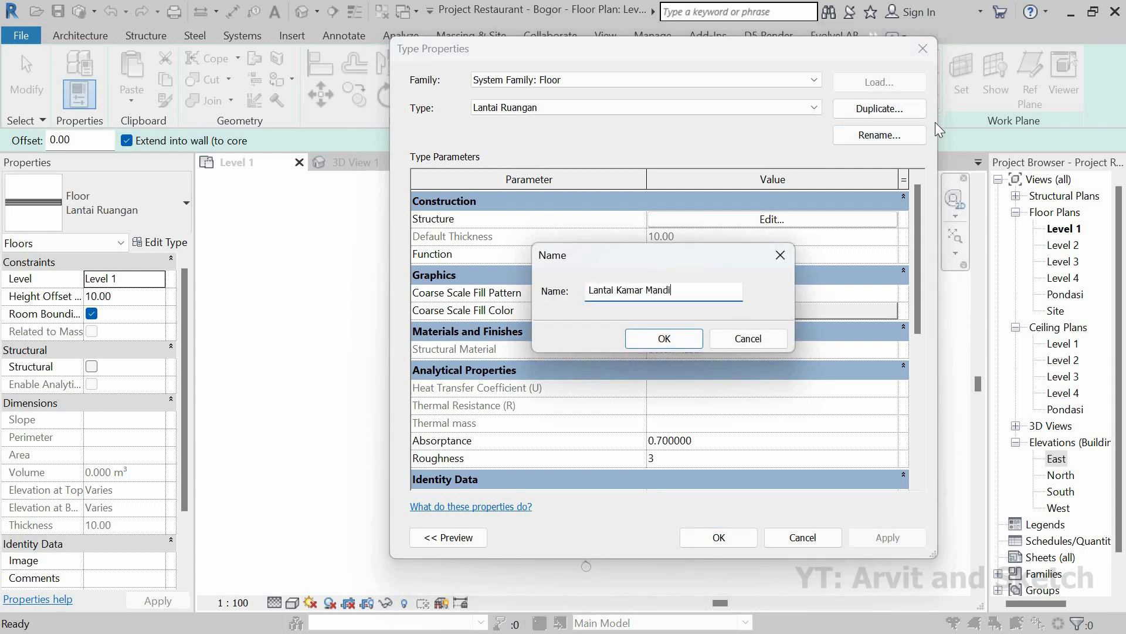
{"action": "type", "text": "Lantai Kamar Mandi"}
{"action": "left_click", "coordinate": [664, 338]}
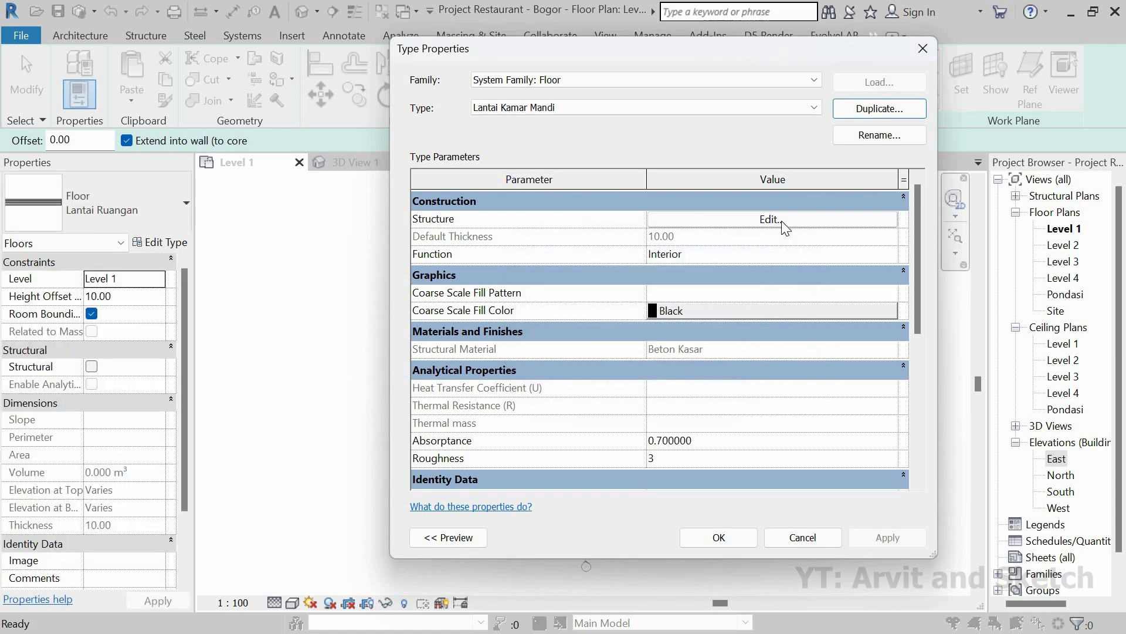
Set the thickness of the Beton Kasar layer in the Lantai Kamar Mandi structure to 3.
{"action": "left_click", "coordinate": [781, 219]}
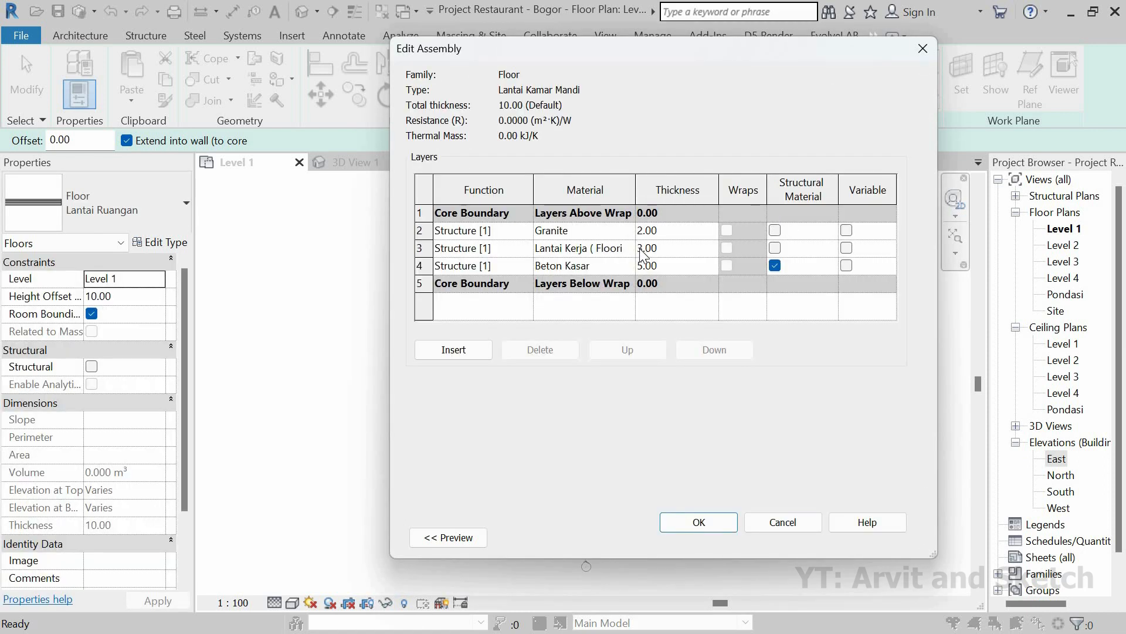
{"action": "left_click", "coordinate": [672, 266]}
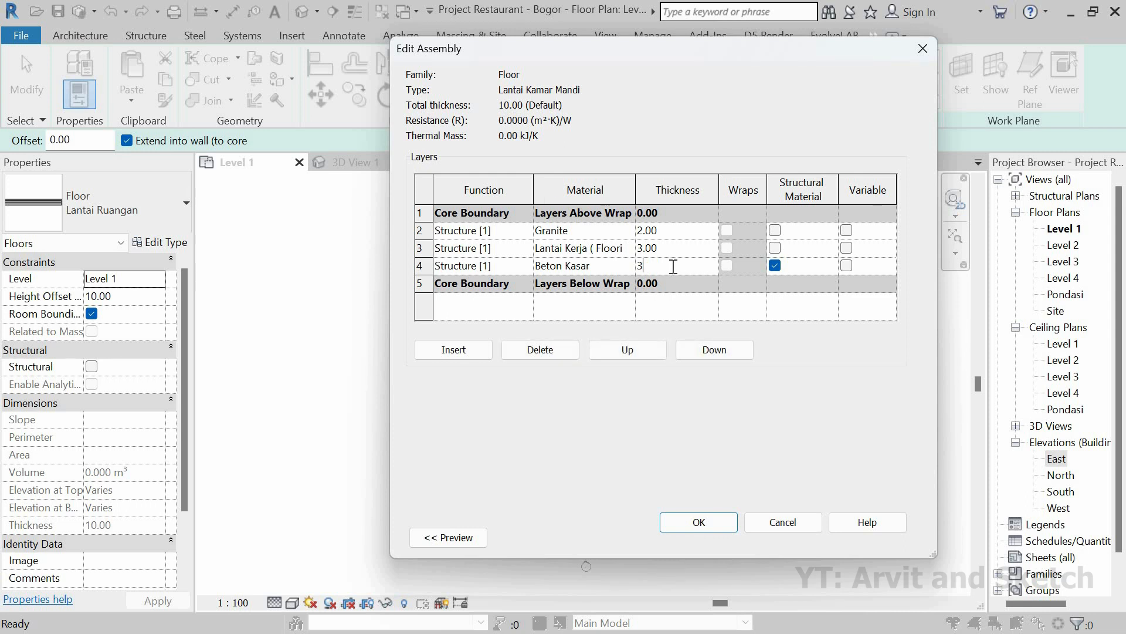
{"action": "left_click", "coordinate": [704, 523]}
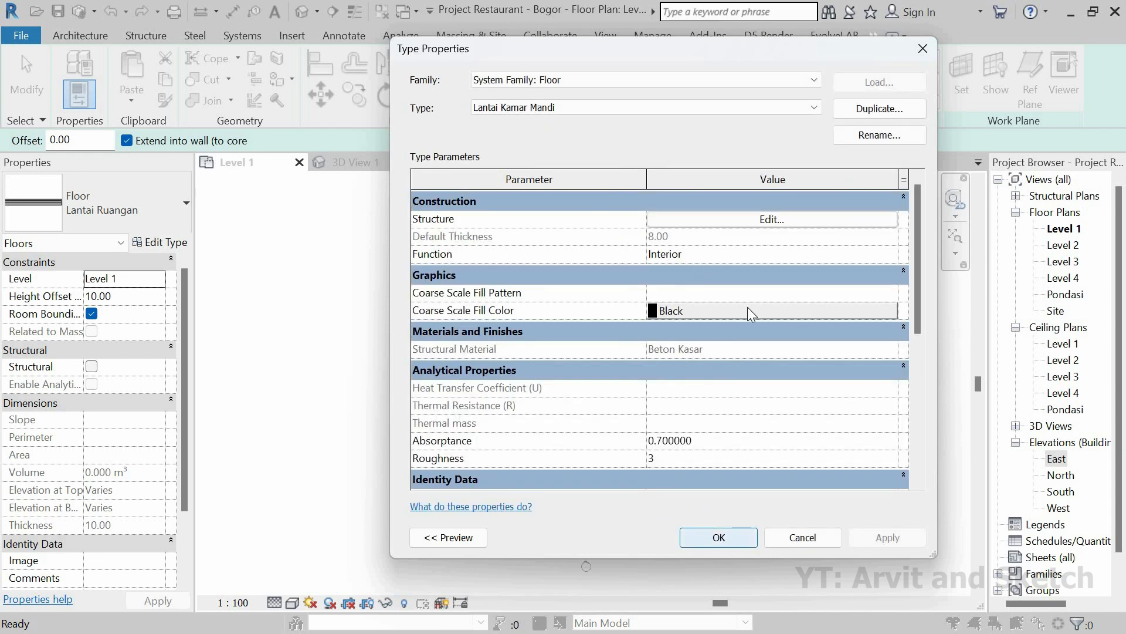
Create a new material named Ceramic for the top Granite layer of the Lantai Kamar Mandi structure.
{"action": "left_click", "coordinate": [778, 228]}
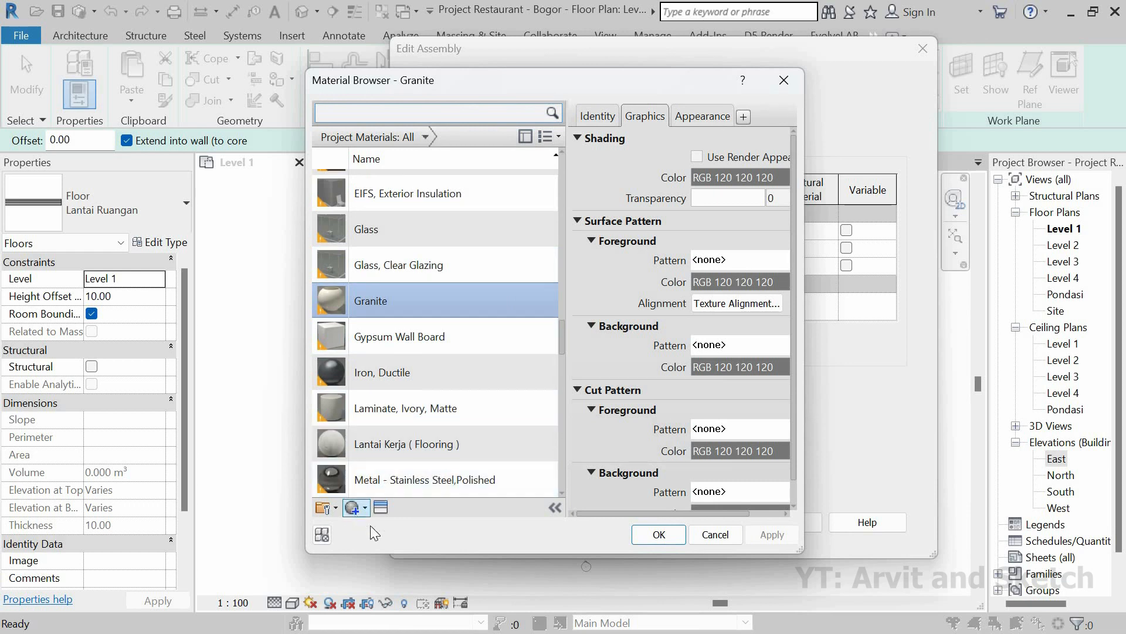
{"action": "left_click", "coordinate": [372, 527]}
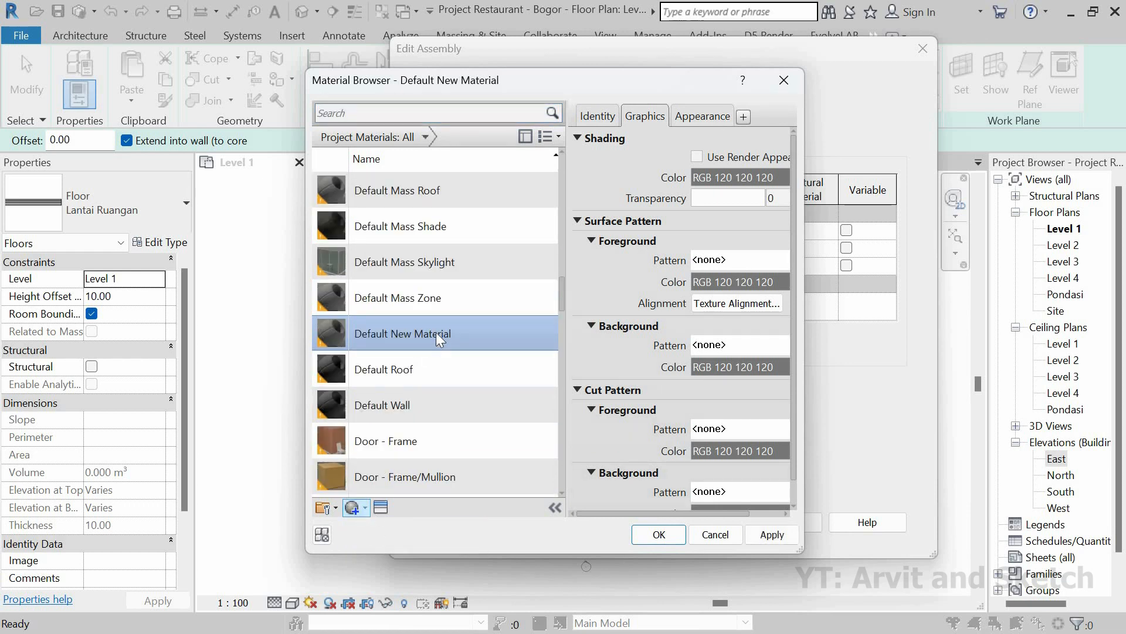
{"action": "right_click", "coordinate": [435, 332]}
{"action": "left_click", "coordinate": [473, 382]}
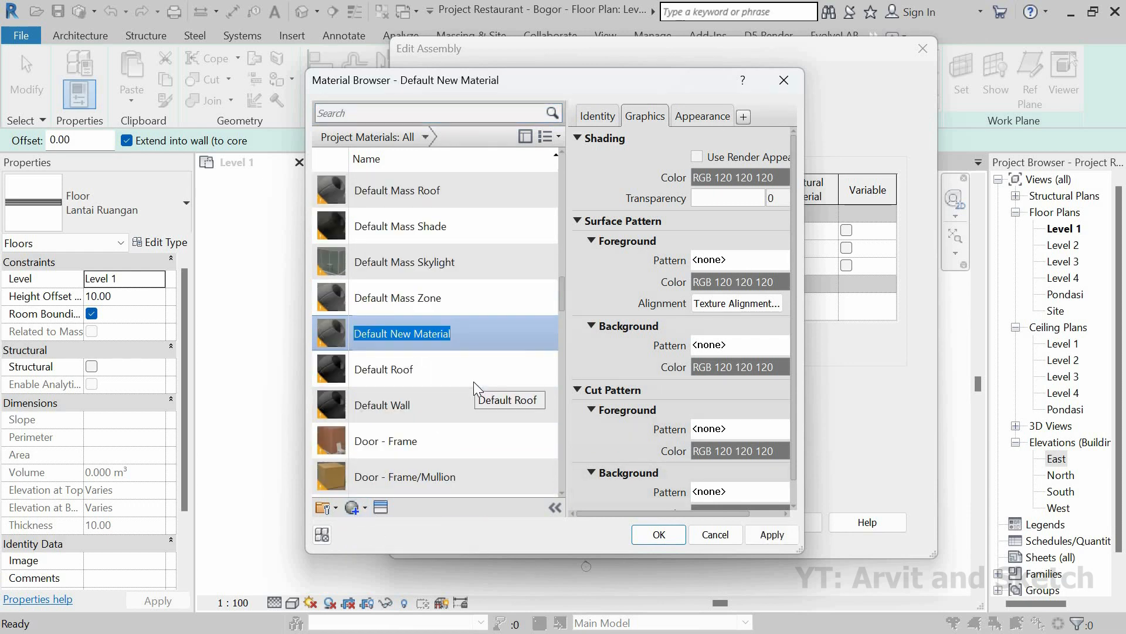
{"action": "type", "text": "Ceramic"}
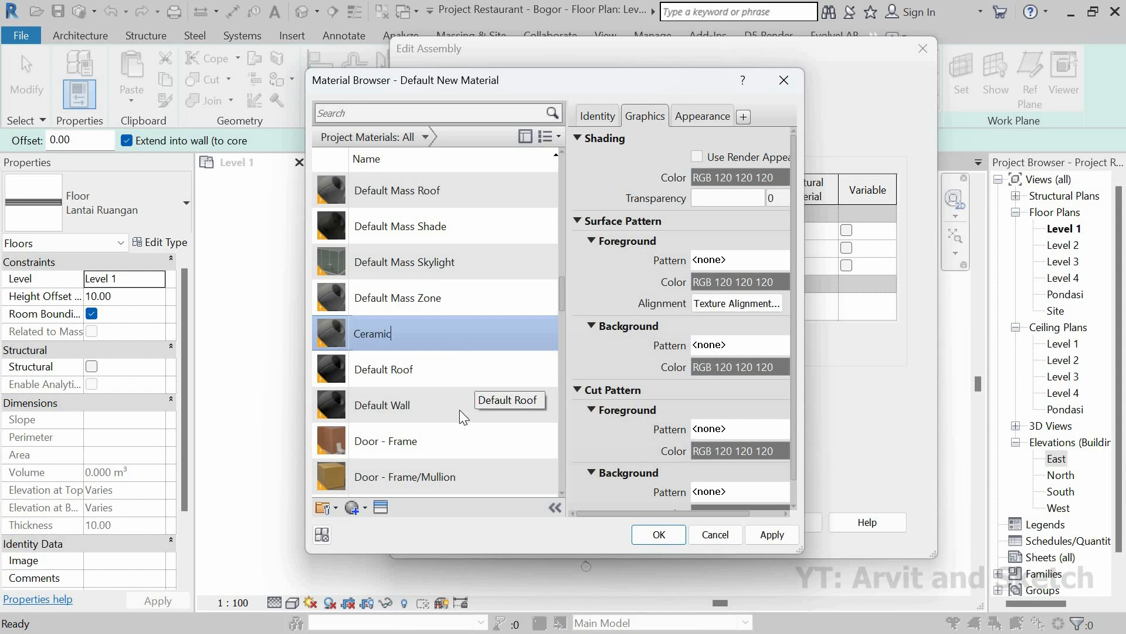
{"action": "key", "text": "Return"}
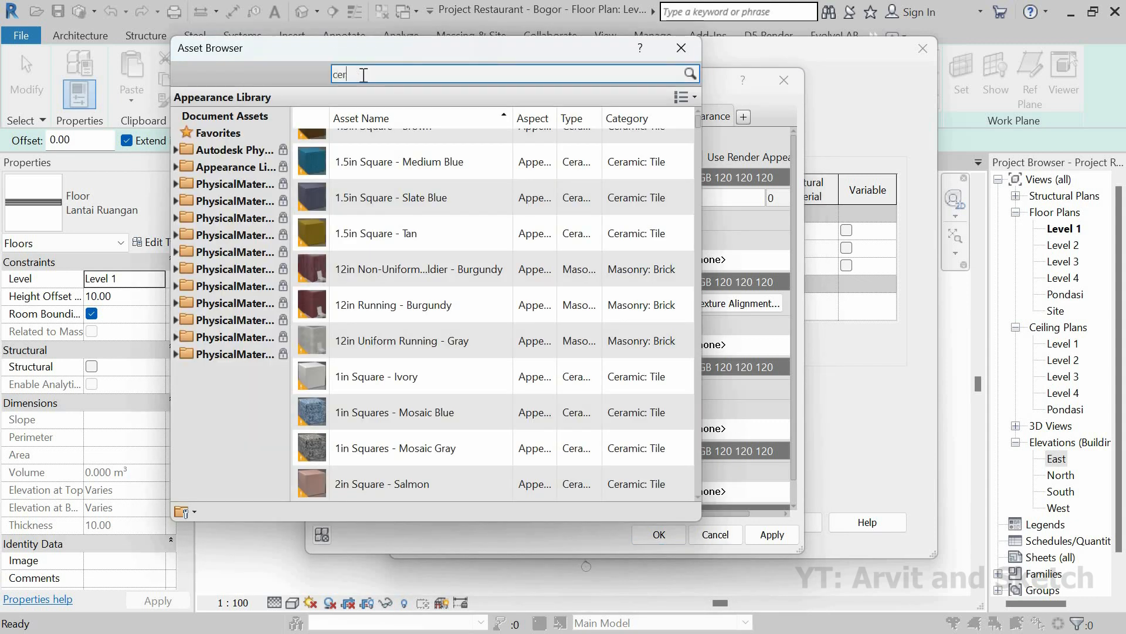
Give the Ceramic material the 1in Squares - Mosaic Blue appearance and assign it to the top layer of Lantai Kamar Mandi.
{"action": "key", "text": "Return"}
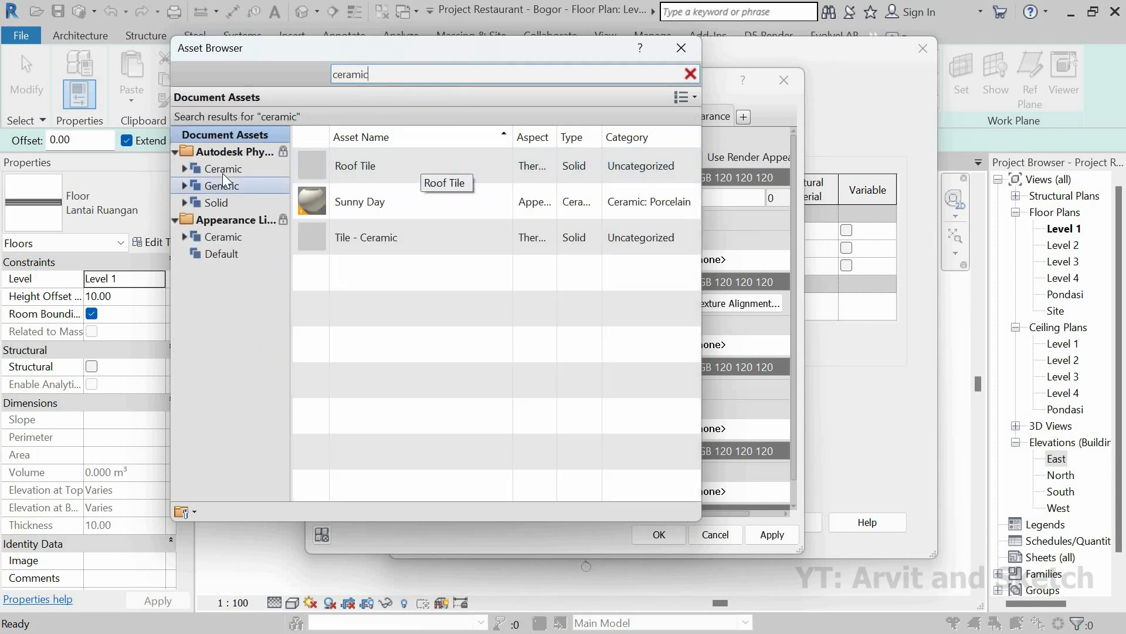
{"action": "left_click", "coordinate": [223, 170]}
{"action": "left_click", "coordinate": [220, 237]}
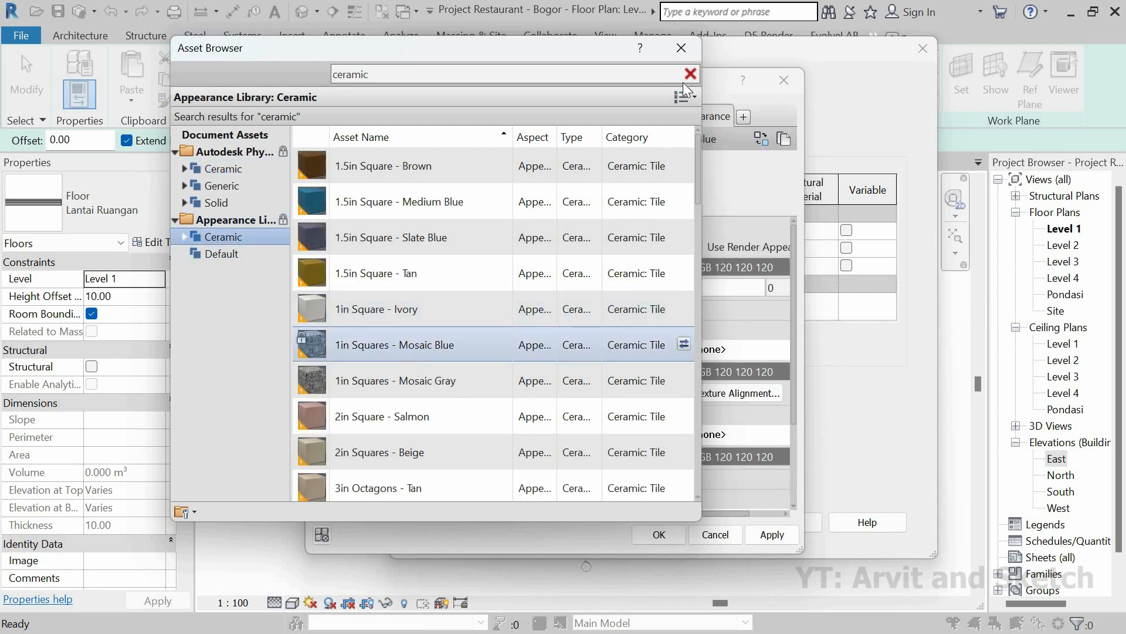
{"action": "left_click", "coordinate": [681, 49]}
{"action": "left_click", "coordinate": [764, 532]}
{"action": "left_click", "coordinate": [675, 535]}
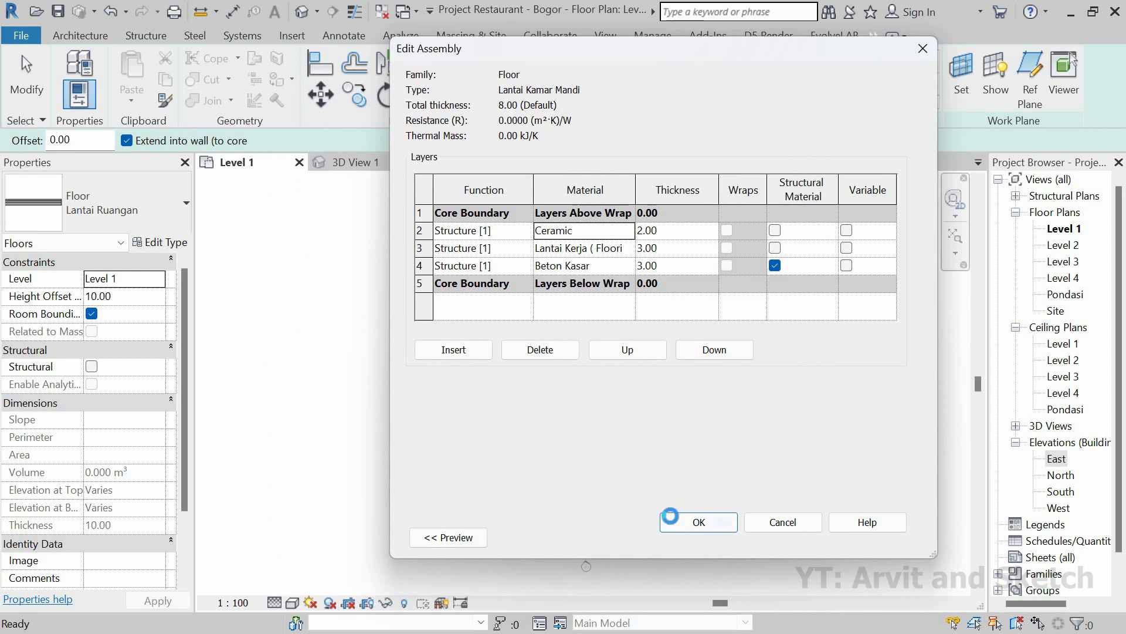
{"action": "left_click", "coordinate": [671, 521]}
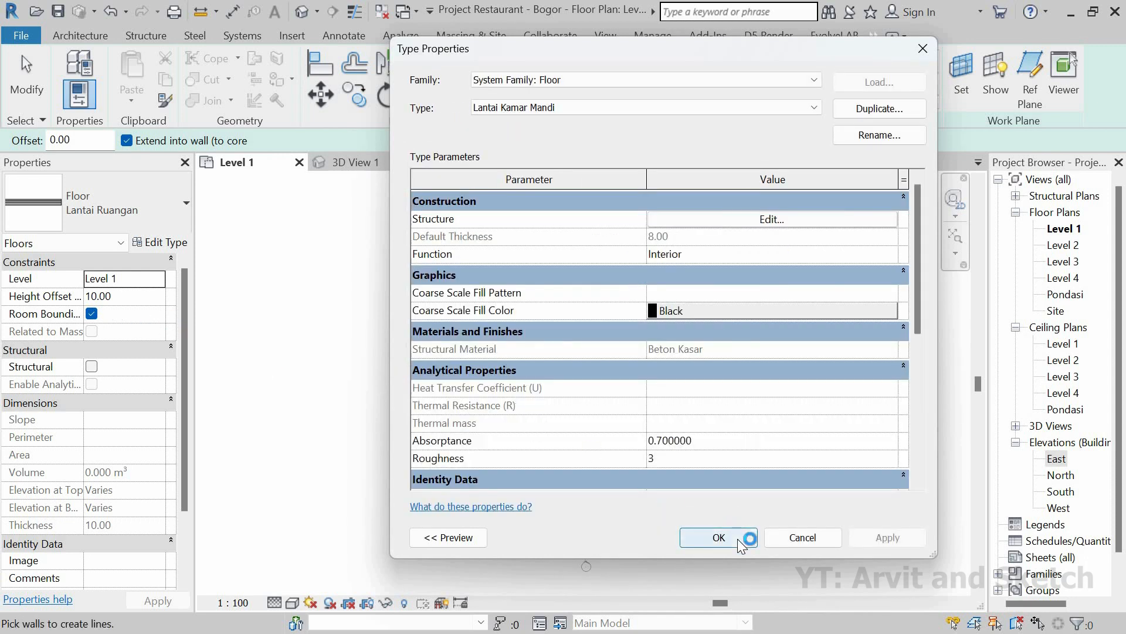
{"action": "left_click", "coordinate": [737, 539]}
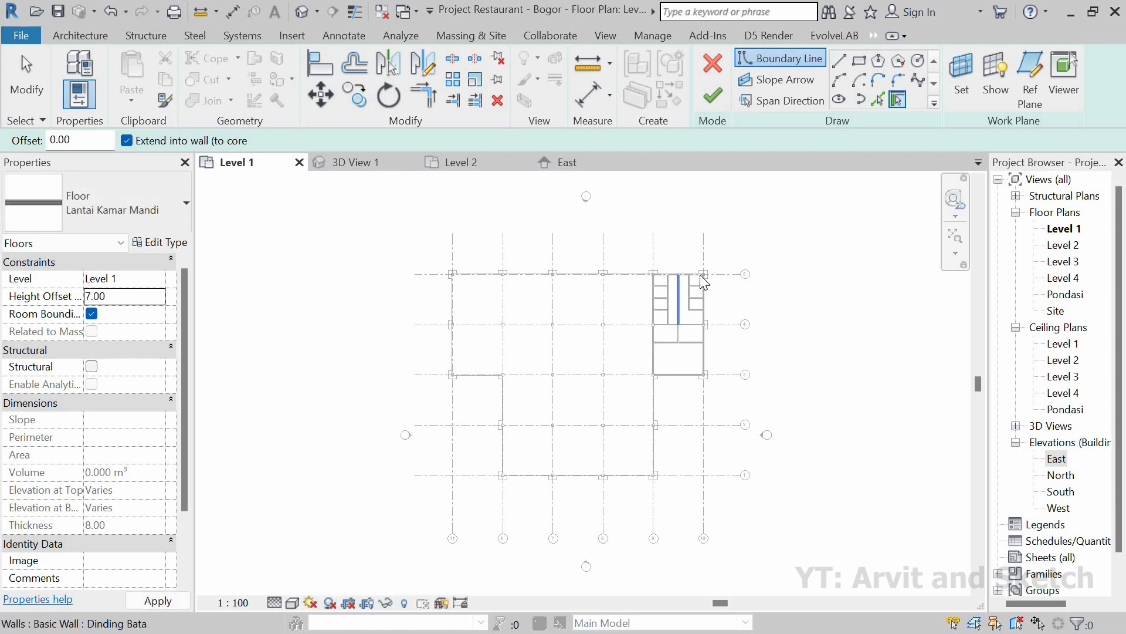
Set the floor's height offset to 7 and sketch a rectangular boundary of about 186 by 150 inside the uppermost left-hand stall.
{"action": "scroll", "coordinate": [700, 280], "scroll_direction": "up", "scroll_amount": 3}
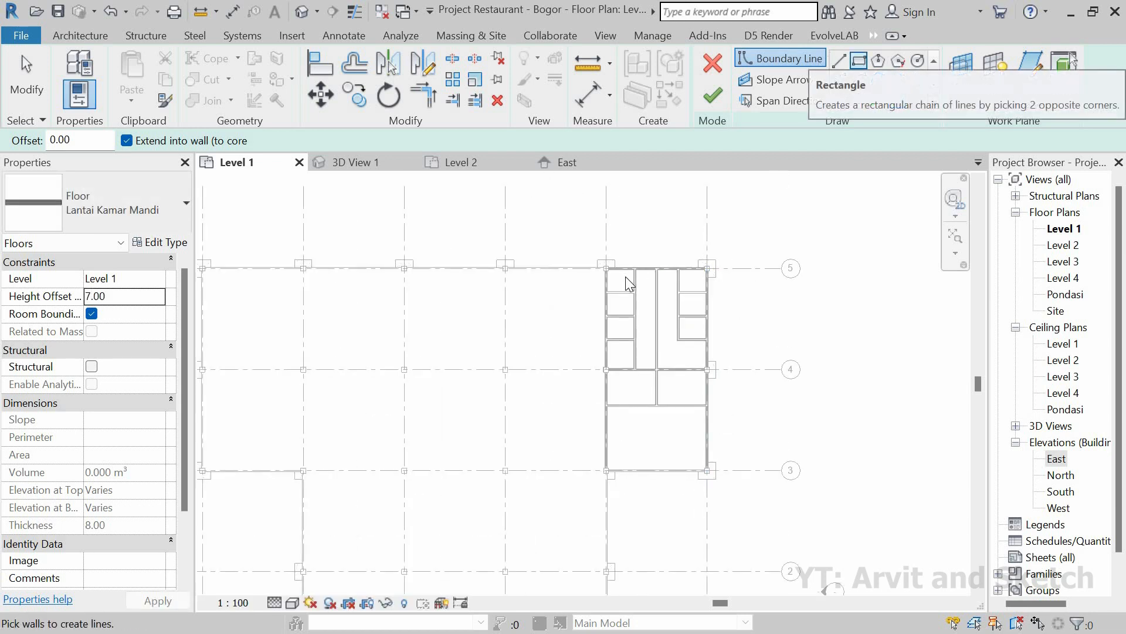
{"action": "scroll", "coordinate": [627, 290], "scroll_direction": "up", "scroll_amount": 3}
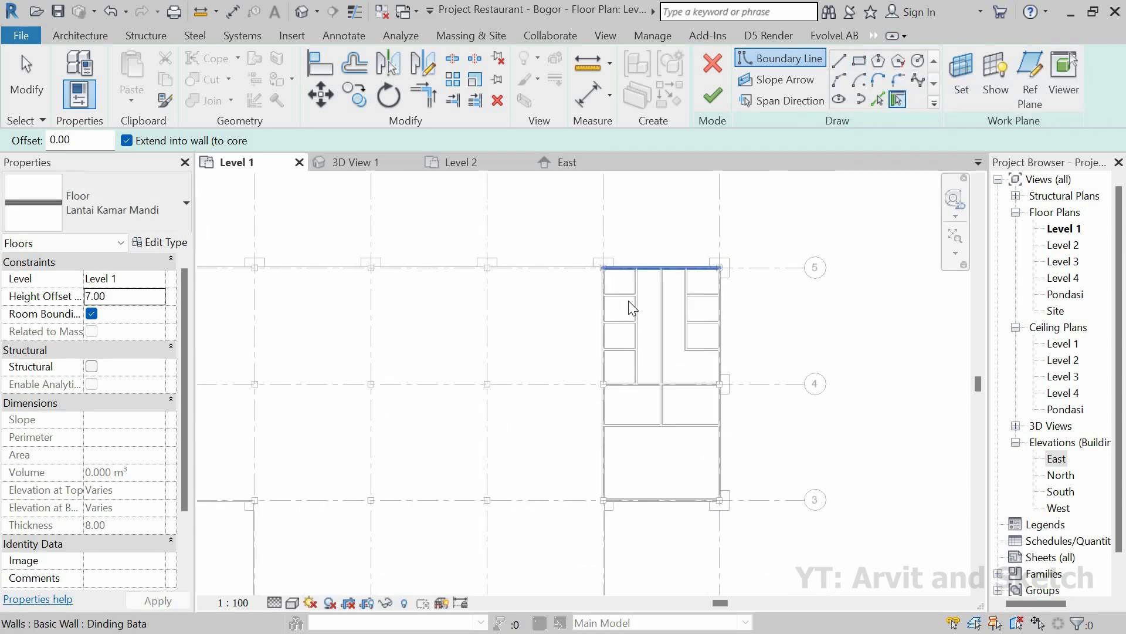
{"action": "left_click", "coordinate": [859, 60]}
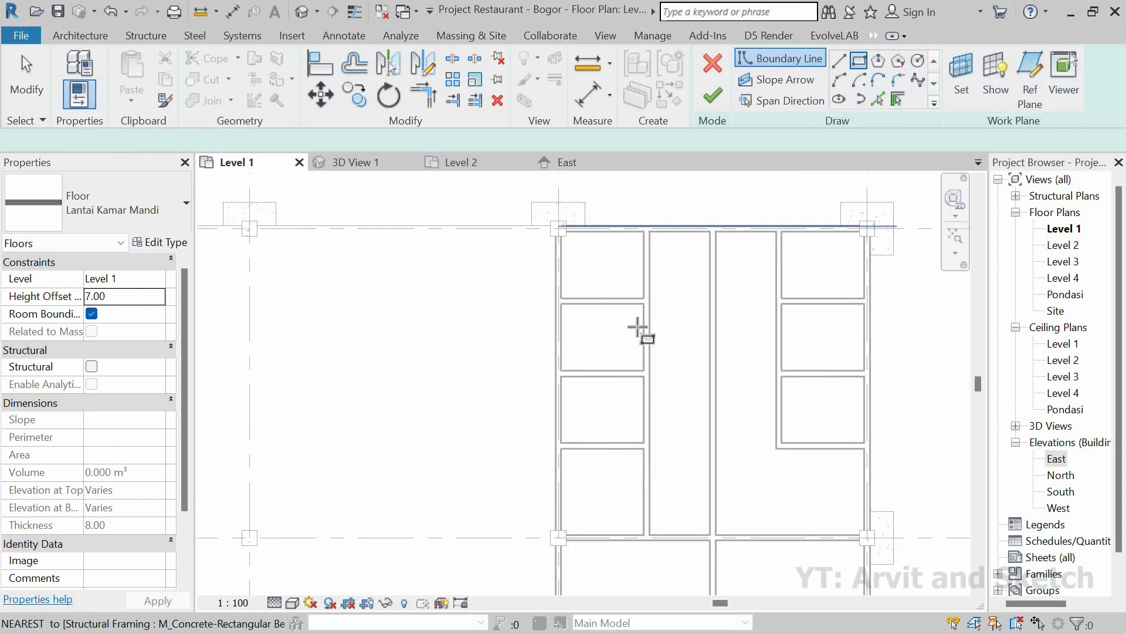
{"action": "scroll", "coordinate": [715, 435], "scroll_direction": "up", "scroll_amount": 5}
{"action": "left_click", "coordinate": [714, 435]}
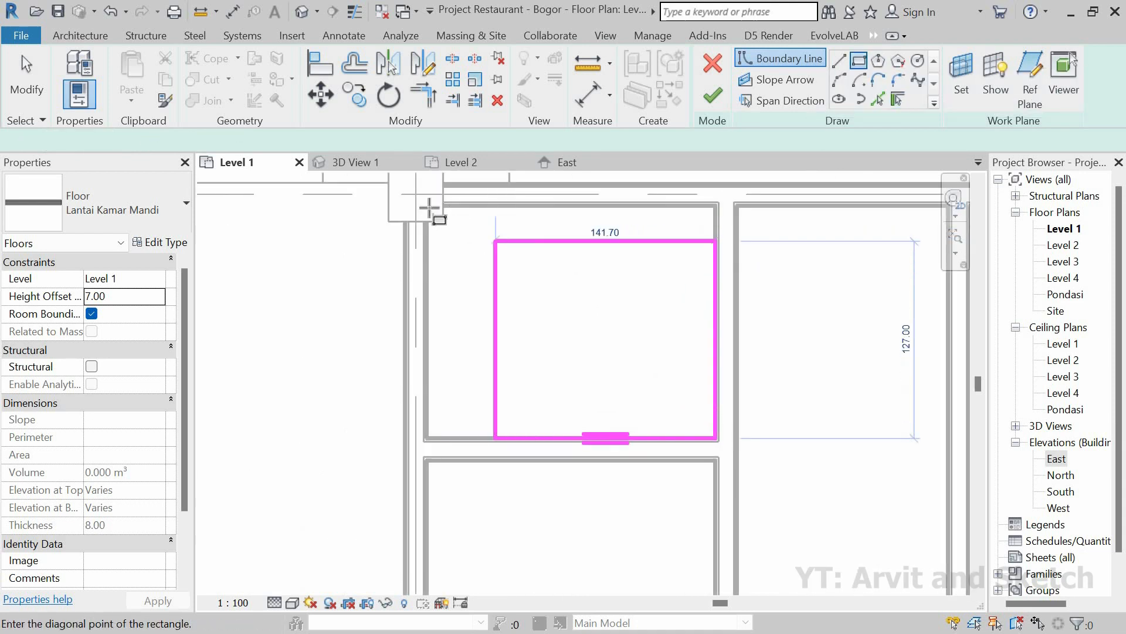
{"action": "left_click", "coordinate": [426, 205]}
{"action": "scroll", "coordinate": [574, 301], "scroll_direction": "down", "scroll_amount": 5}
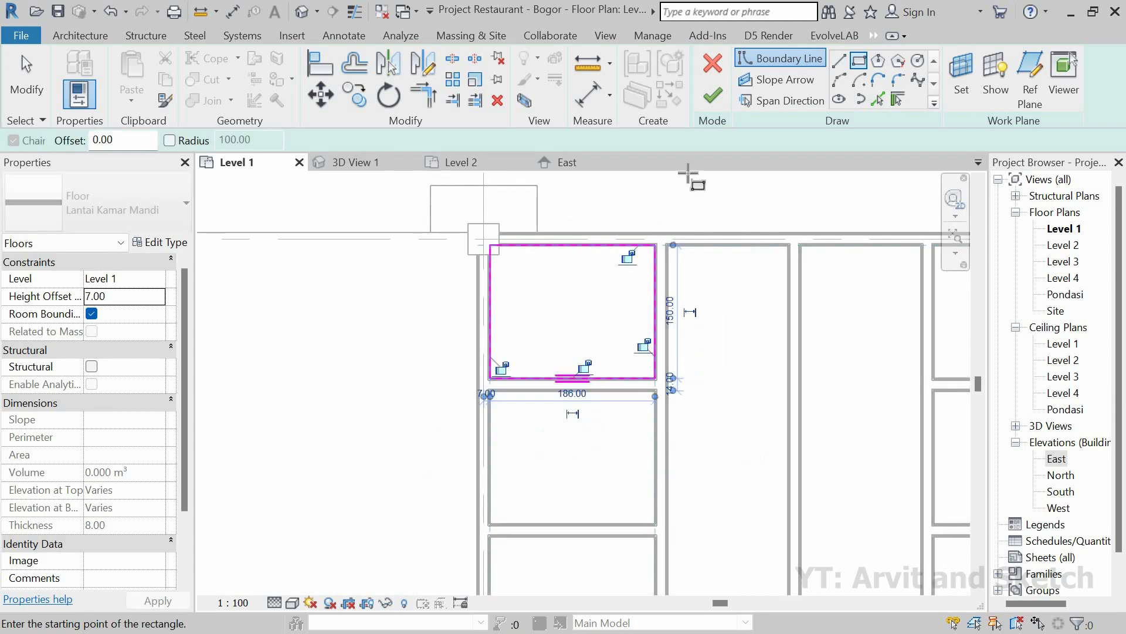
Finish the Lantai Kamar Mandi floor in the uppermost left-hand stall and inspect its blue mosaic surface in 3D.
{"action": "left_click", "coordinate": [713, 96]}
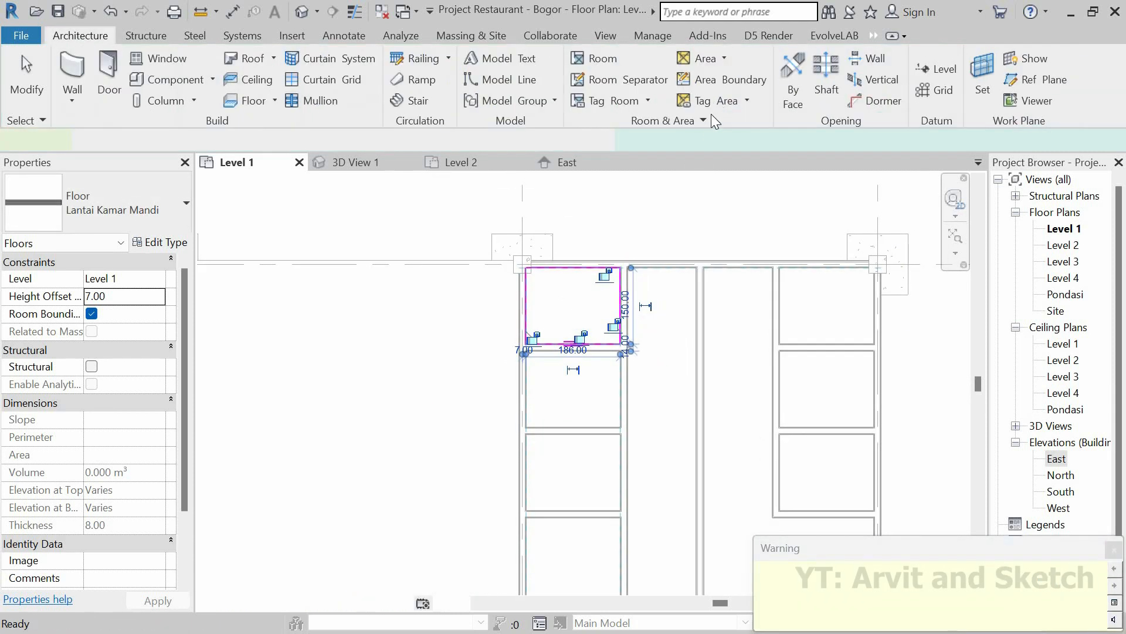
{"action": "left_click", "coordinate": [367, 161]}
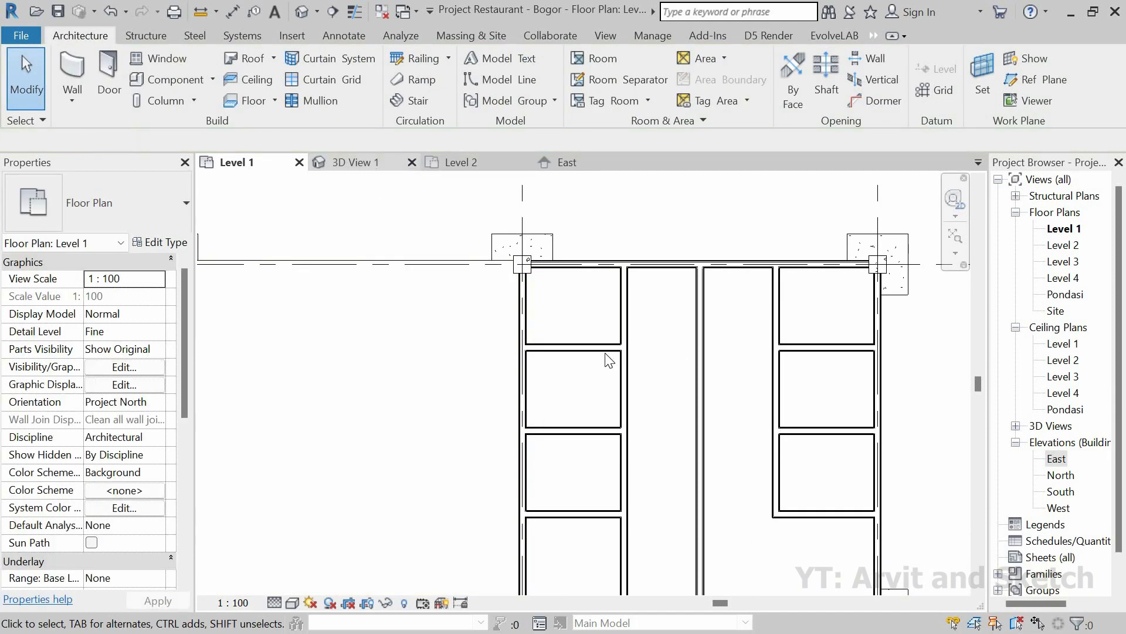
{"action": "scroll", "coordinate": [650, 307], "scroll_direction": "up", "scroll_amount": 10}
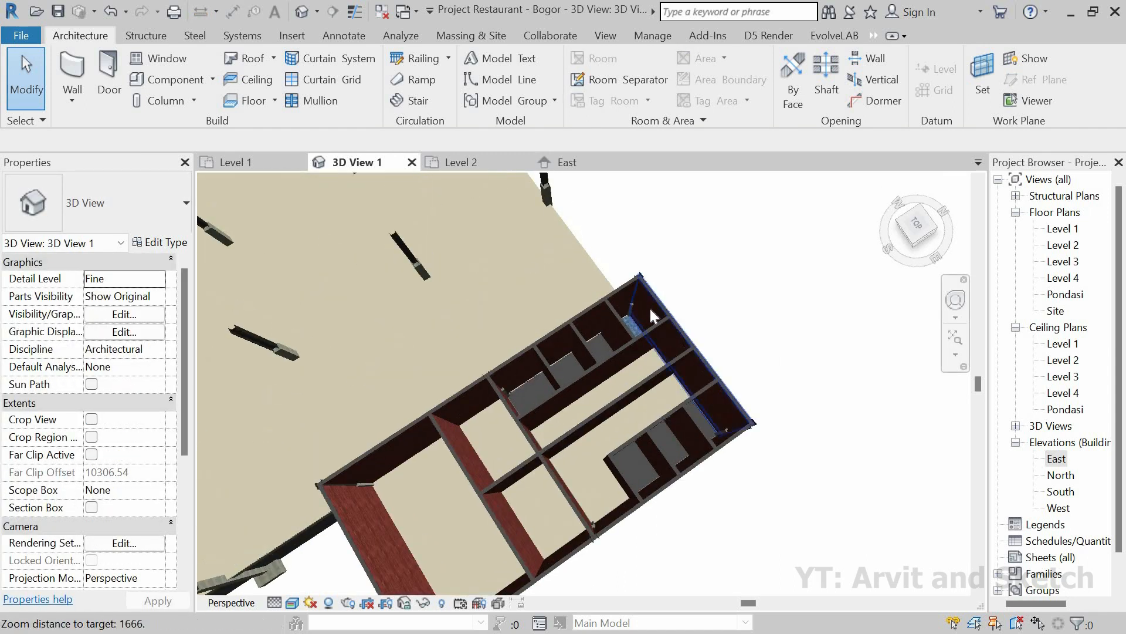
{"action": "scroll", "coordinate": [599, 366], "scroll_direction": "up", "scroll_amount": 5}
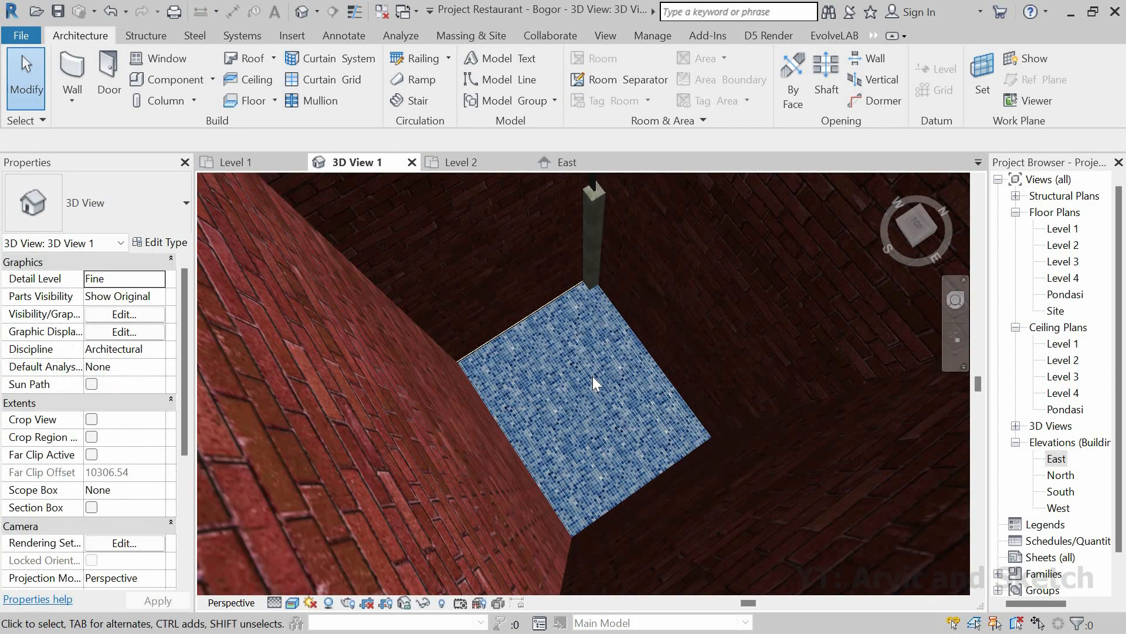
{"action": "middle_click_drag", "start_coordinate": [593, 376], "coordinate": [607, 280], "text": "shift"}
{"action": "scroll", "coordinate": [564, 306], "scroll_direction": "up", "scroll_amount": 1}
{"action": "scroll", "coordinate": [563, 306], "scroll_direction": "up", "scroll_amount": 3}
{"action": "scroll", "coordinate": [604, 305], "scroll_direction": "down", "scroll_amount": 6}
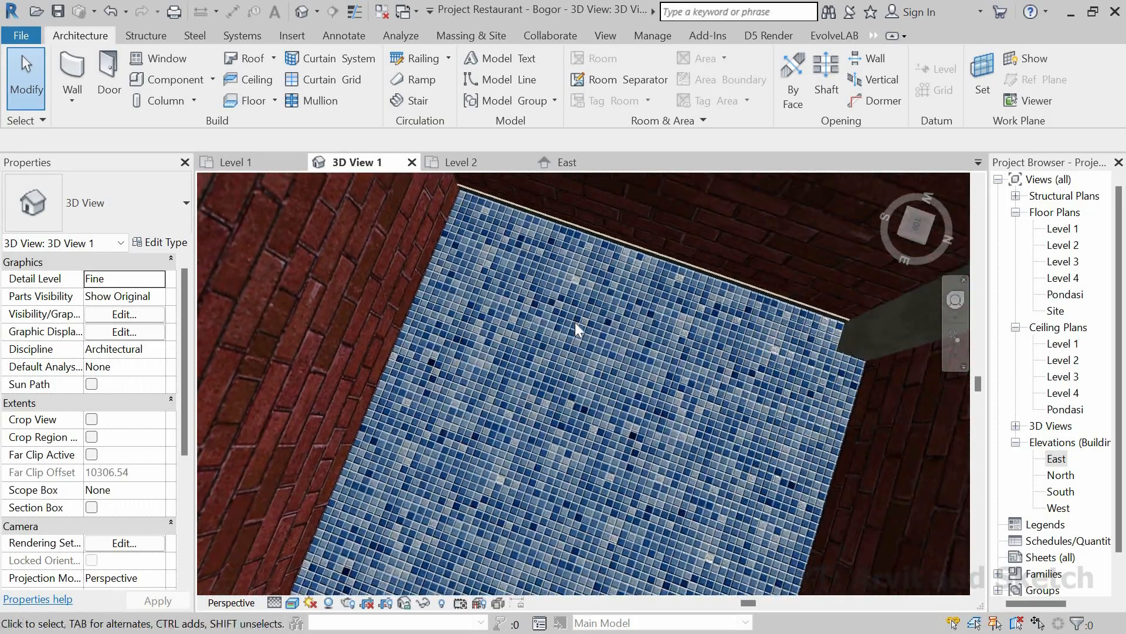
{"action": "scroll", "coordinate": [618, 351], "scroll_direction": "down", "scroll_amount": 8}
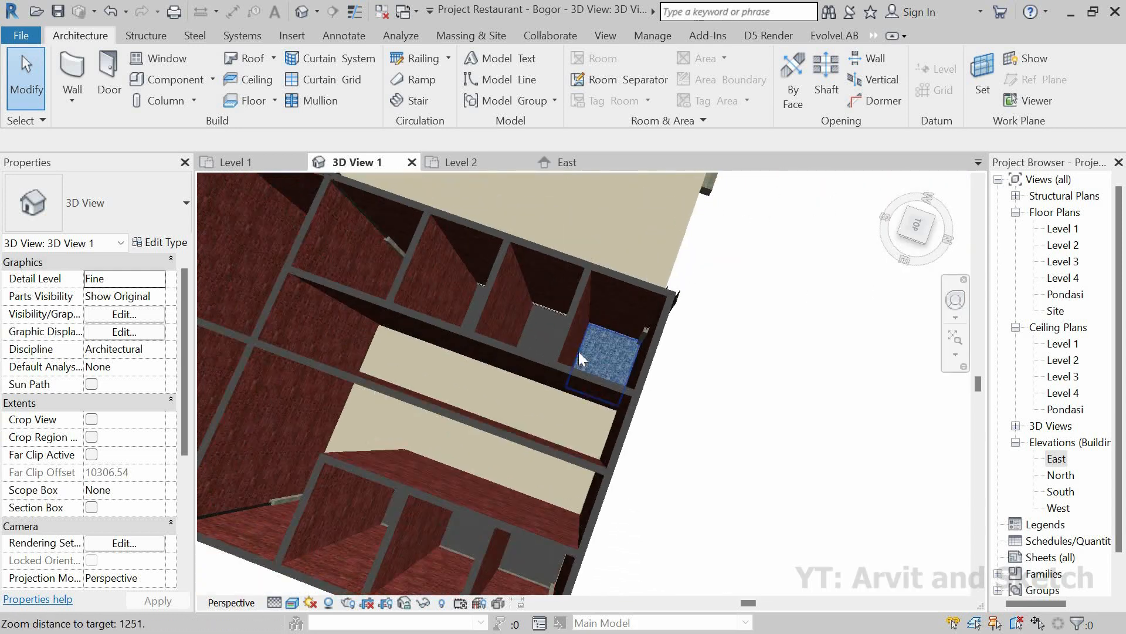
{"action": "middle_click_drag", "start_coordinate": [586, 380], "coordinate": [613, 407]}
On Level 1, sketch a rectangular Lantai Kamar Mandi floor boundary of about 186 by 150 inside the second left-hand stall.
{"action": "left_click", "coordinate": [262, 160]}
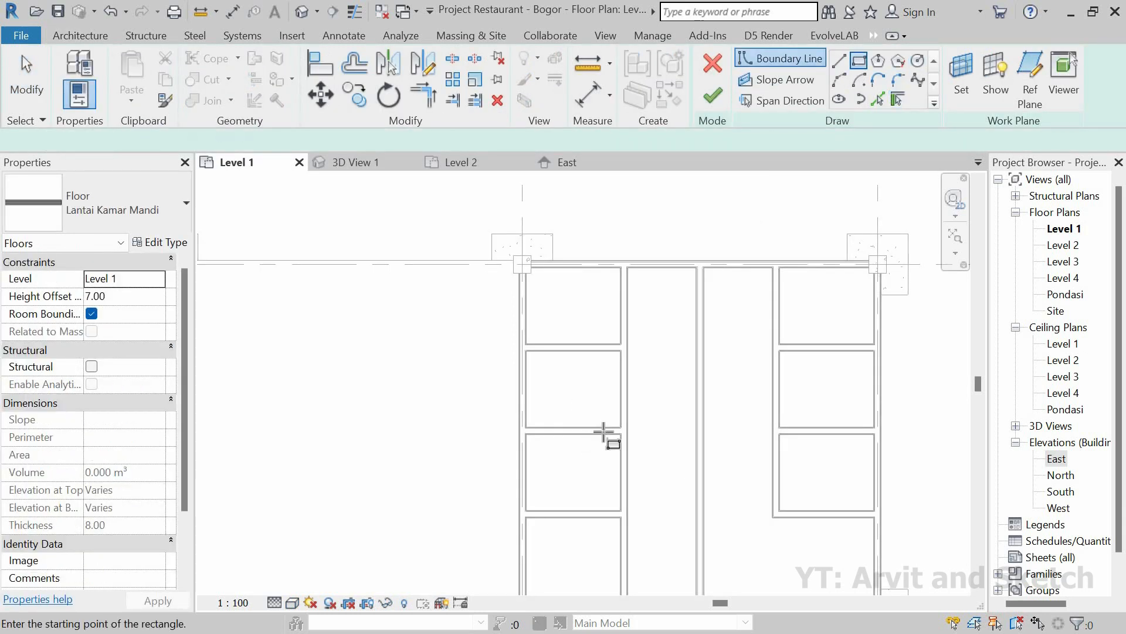
{"action": "scroll", "coordinate": [658, 403], "scroll_direction": "up", "scroll_amount": 5}
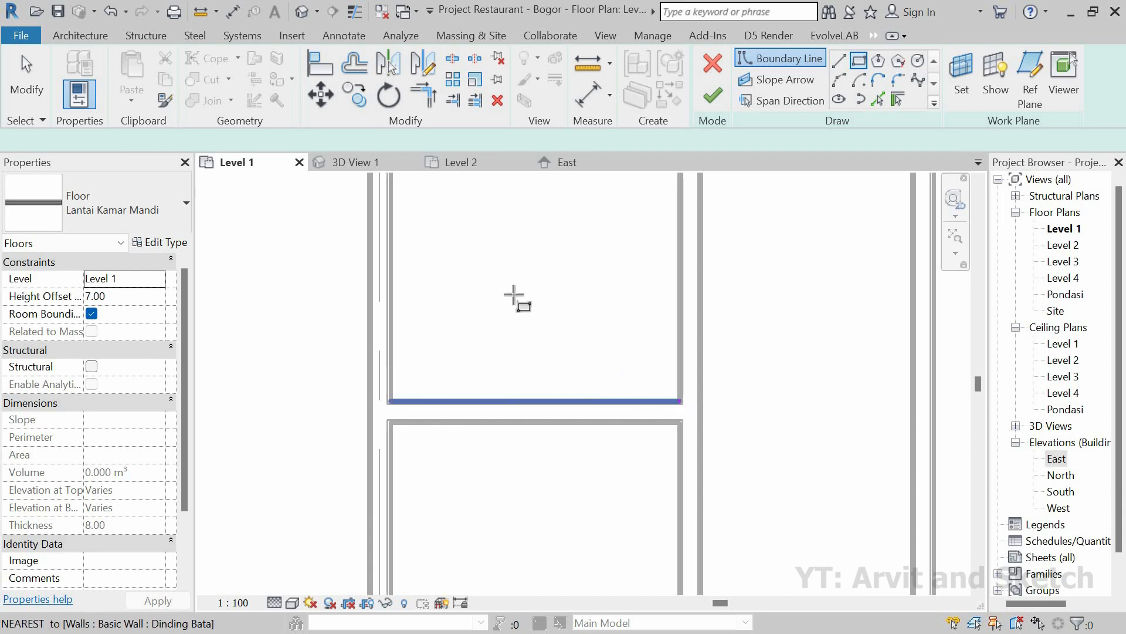
{"action": "scroll", "coordinate": [642, 398], "scroll_direction": "down", "scroll_amount": 2}
{"action": "left_click", "coordinate": [667, 400]}
{"action": "left_click", "coordinate": [477, 247]}
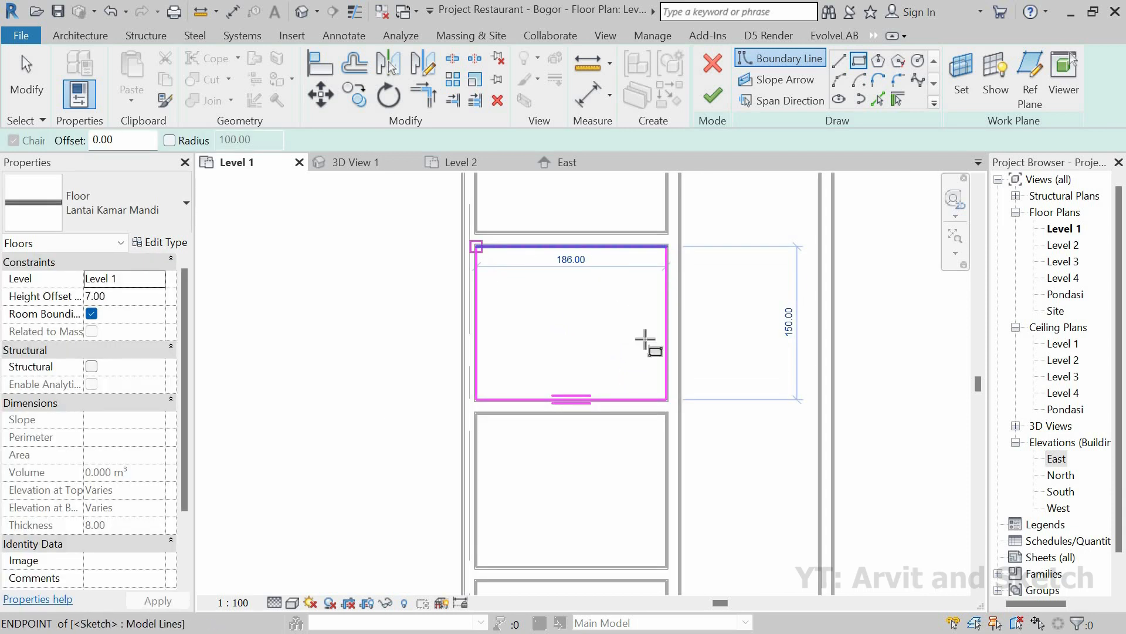
Add a rectangular boundary of about 186 by 150 inside the third left-hand stall and finish the floor.
{"action": "scroll", "coordinate": [645, 339], "scroll_direction": "down", "scroll_amount": 2}
{"action": "middle_click_drag", "start_coordinate": [653, 333], "coordinate": [638, 270]}
{"action": "middle_click_drag", "start_coordinate": [622, 383], "coordinate": [614, 336]}
{"action": "scroll", "coordinate": [623, 370], "scroll_direction": "down", "scroll_amount": 1}
{"action": "scroll", "coordinate": [633, 379], "scroll_direction": "up", "scroll_amount": 5}
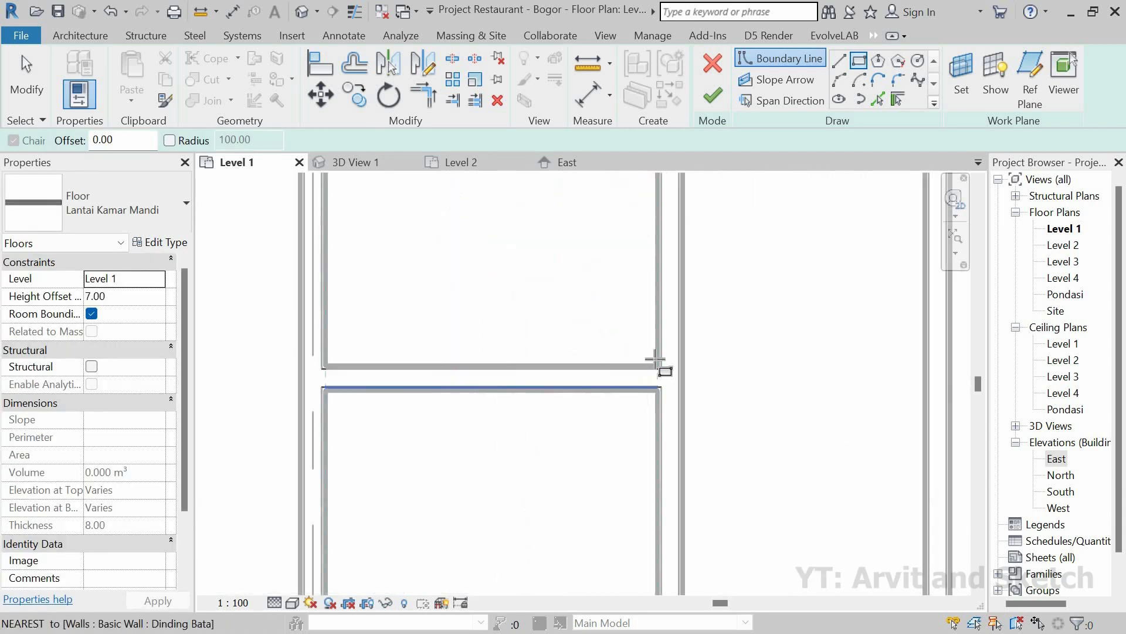
{"action": "scroll", "coordinate": [655, 359], "scroll_direction": "up", "scroll_amount": 2}
{"action": "left_click", "coordinate": [670, 360]}
{"action": "scroll", "coordinate": [631, 369], "scroll_direction": "down", "scroll_amount": 4}
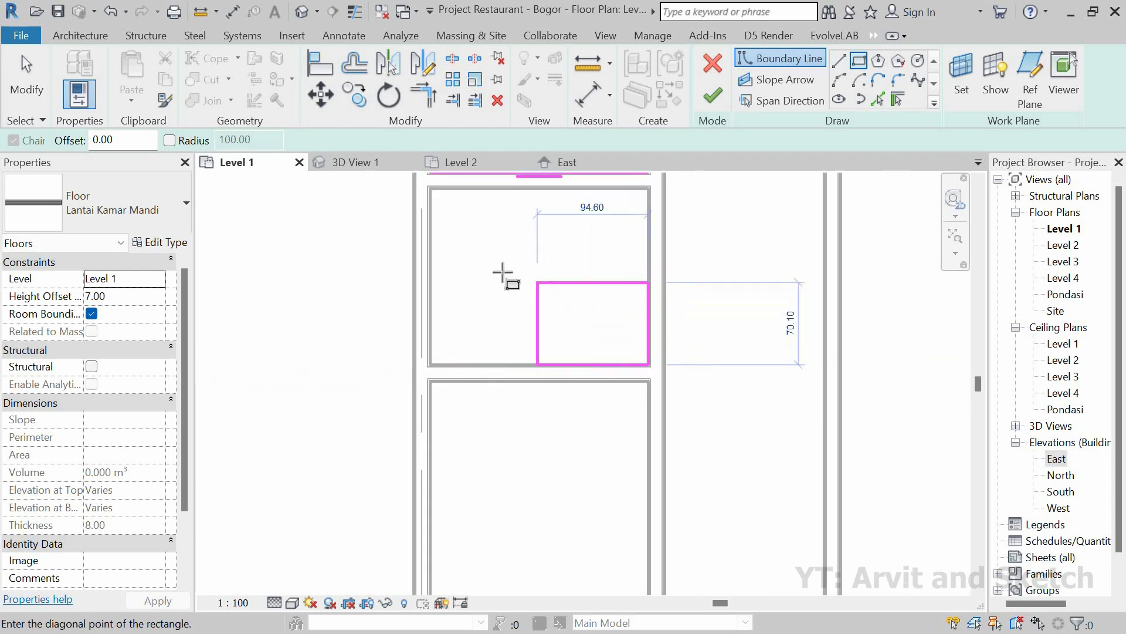
{"action": "middle_click_drag", "start_coordinate": [510, 273], "coordinate": [535, 302]}
{"action": "left_click", "coordinate": [455, 219]}
{"action": "left_click", "coordinate": [711, 97]}
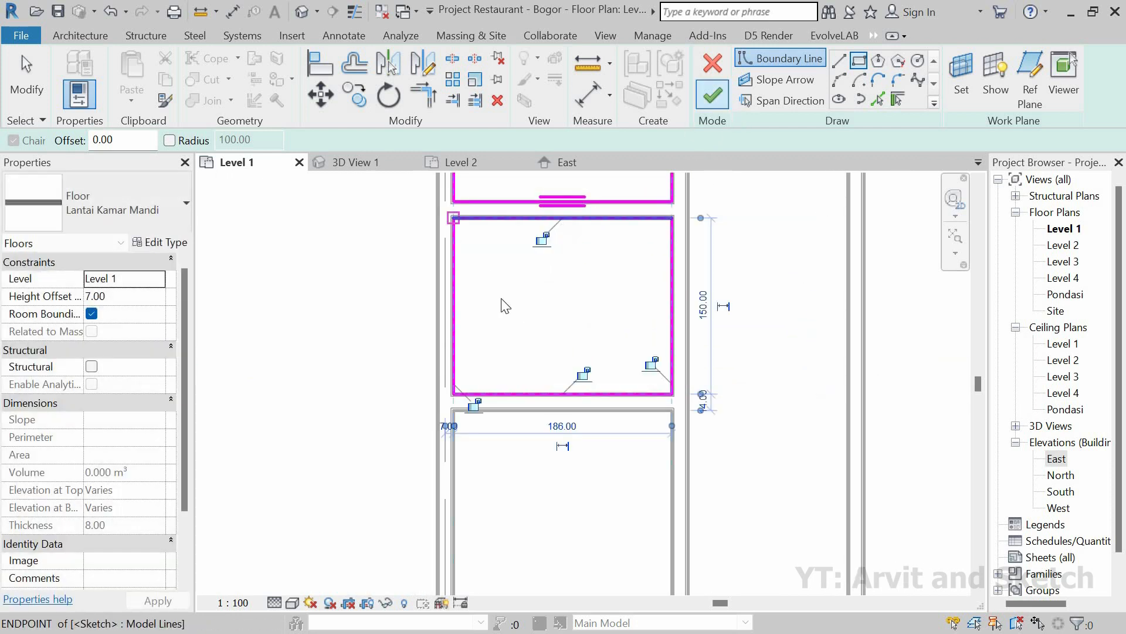
{"action": "scroll", "coordinate": [529, 272], "scroll_direction": "down", "scroll_amount": 5}
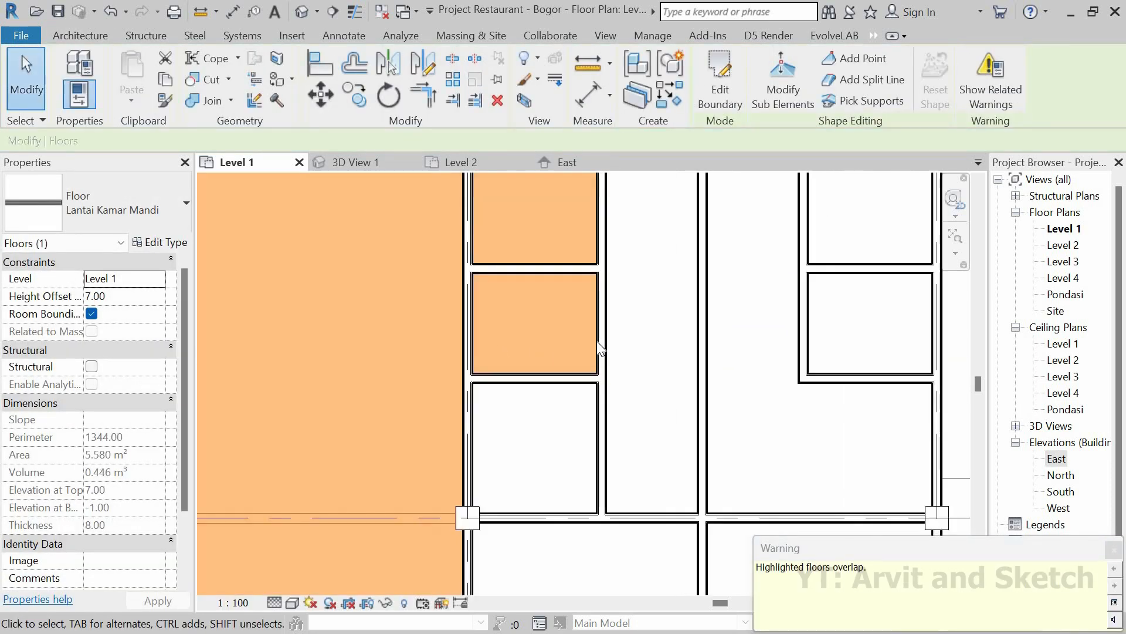
{"action": "key", "text": "Escape"}
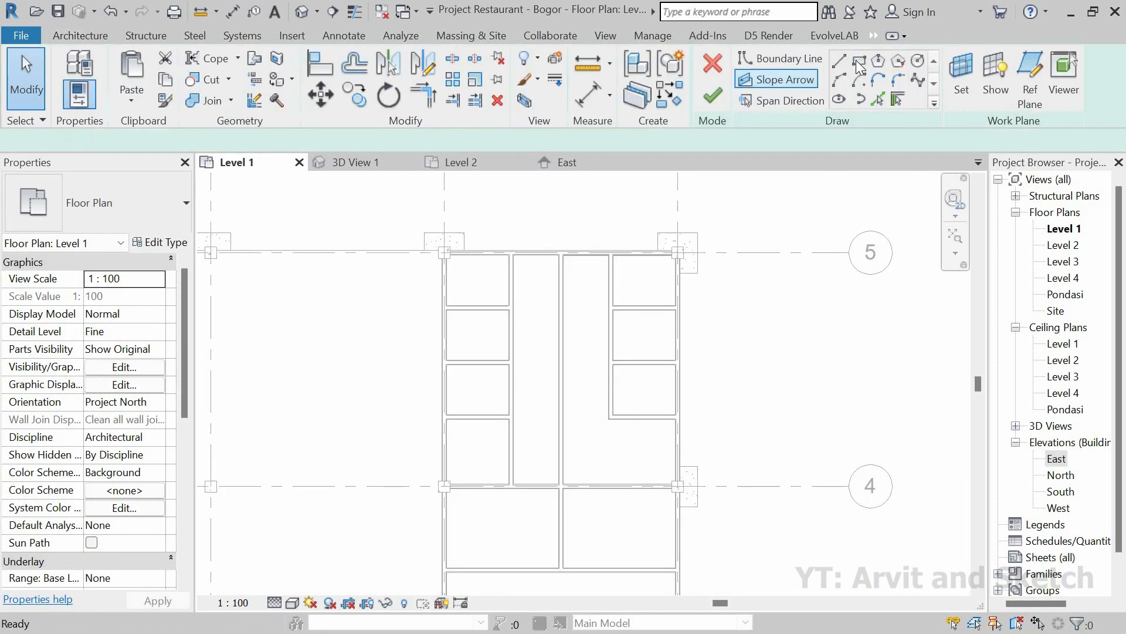
Start another Lantai Kamar Mandi floor with a rectangular boundary about 150 deep inside the uppermost right-hand stall.
{"action": "left_click", "coordinate": [859, 61]}
{"action": "scroll", "coordinate": [648, 258], "scroll_direction": "up", "scroll_amount": 6}
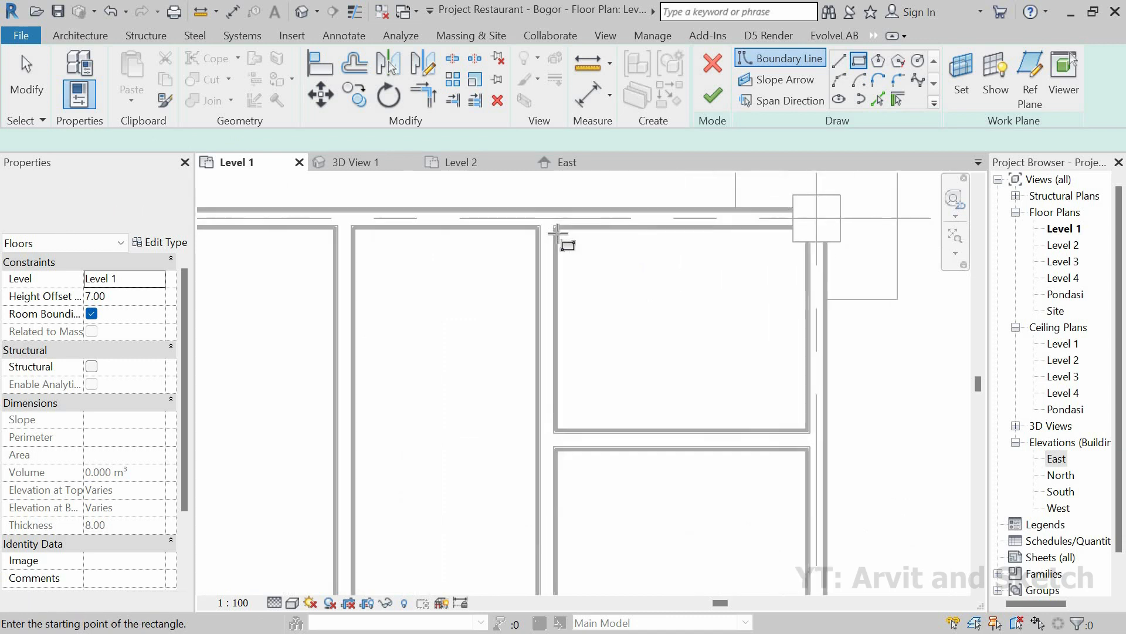
{"action": "scroll", "coordinate": [560, 232], "scroll_direction": "down", "scroll_amount": 3}
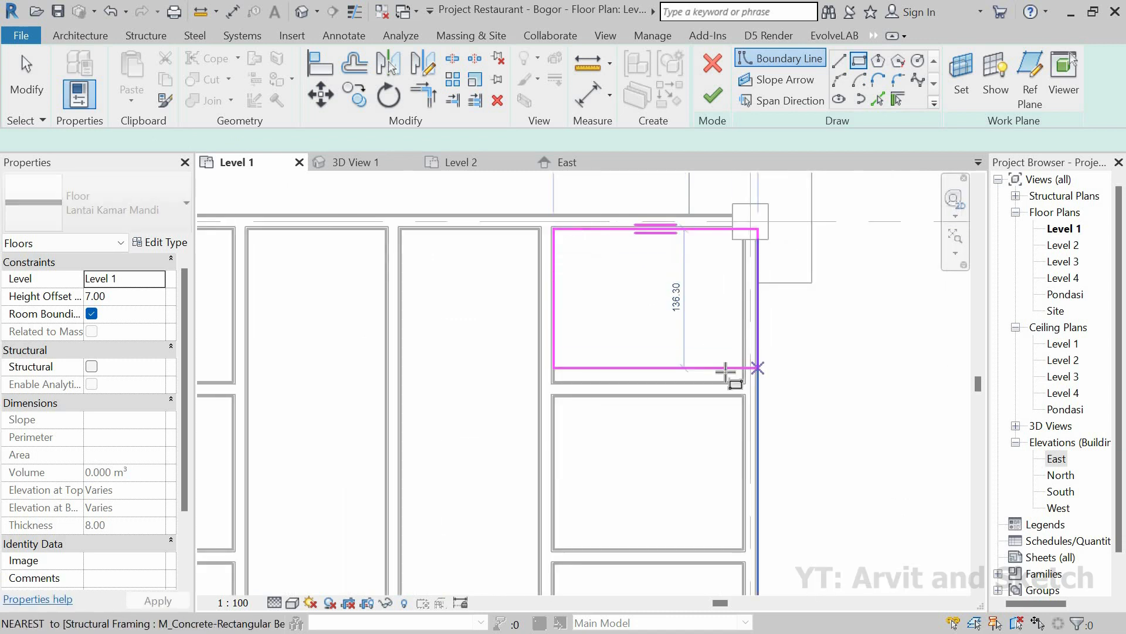
{"action": "scroll", "coordinate": [727, 372], "scroll_direction": "up", "scroll_amount": 4}
{"action": "left_click", "coordinate": [720, 397]}
{"action": "scroll", "coordinate": [640, 284], "scroll_direction": "down", "scroll_amount": 7}
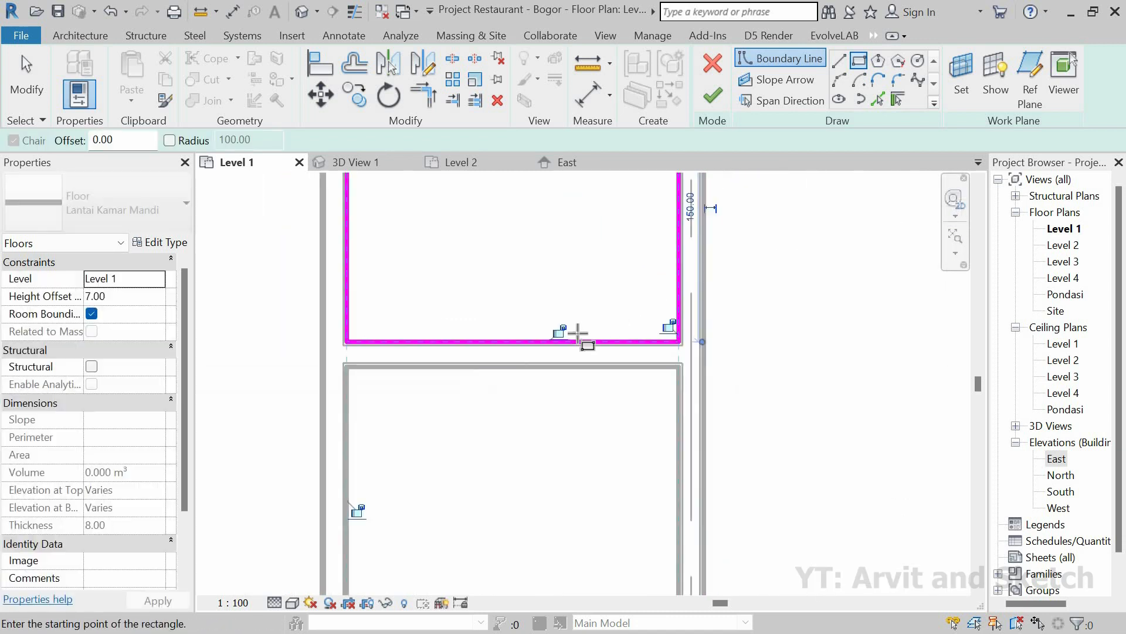
Add a rectangular boundary about 150 deep along the inner wall faces of the second right-hand stall.
{"action": "scroll", "coordinate": [511, 351], "scroll_direction": "up", "scroll_amount": 4}
{"action": "scroll", "coordinate": [524, 258], "scroll_direction": "up", "scroll_amount": 3}
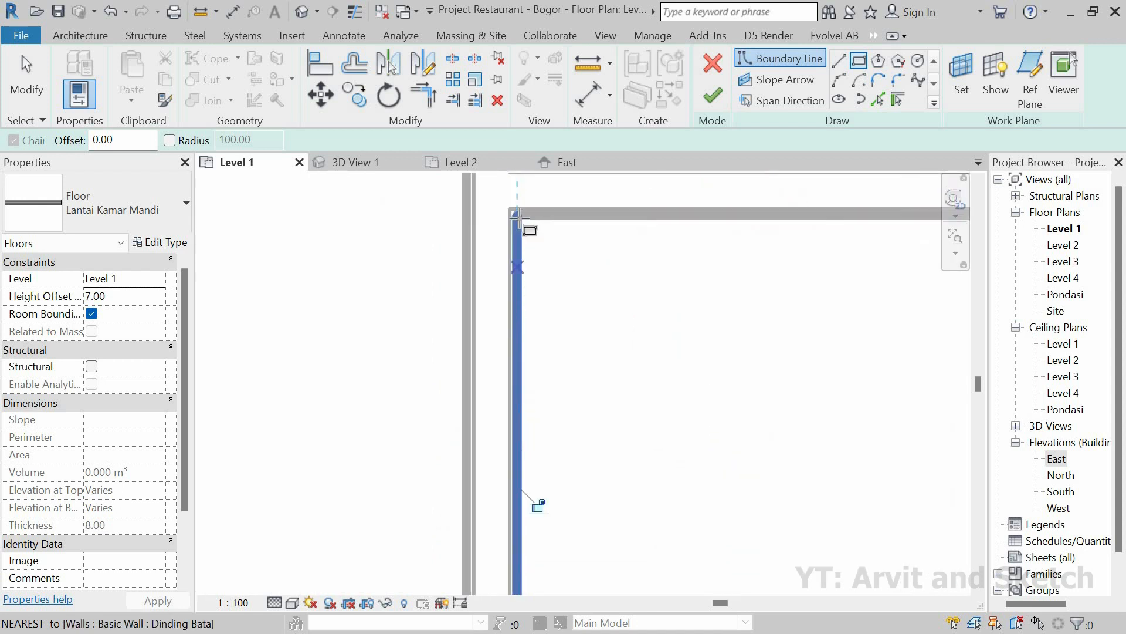
{"action": "left_click", "coordinate": [588, 276]}
{"action": "scroll", "coordinate": [674, 352], "scroll_direction": "down", "scroll_amount": 3}
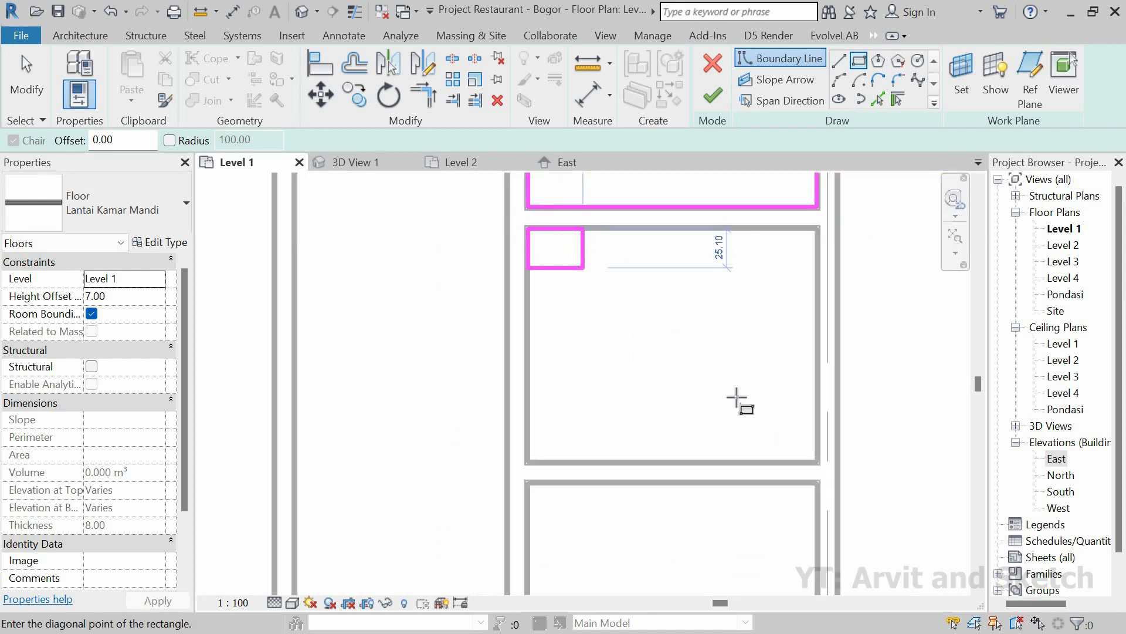
{"action": "scroll", "coordinate": [836, 469], "scroll_direction": "up", "scroll_amount": 4}
{"action": "left_click", "coordinate": [819, 456]}
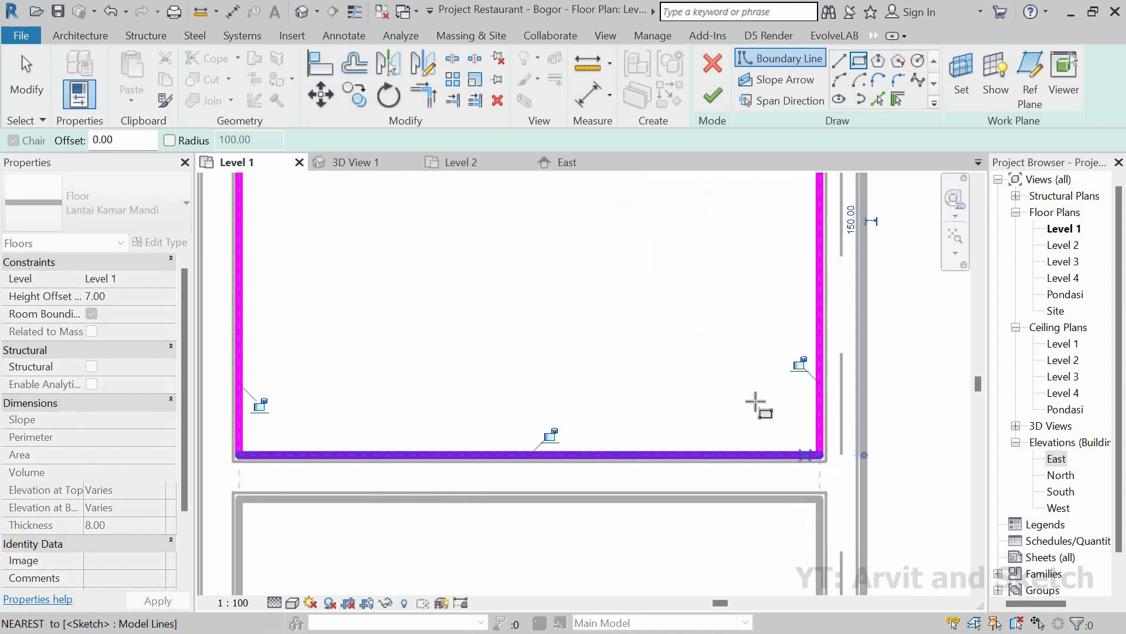
Add a rectangular boundary about 150 deep inside the third right-hand stall and finish the three-stall floor.
{"action": "scroll", "coordinate": [749, 378], "scroll_direction": "down", "scroll_amount": 3}
{"action": "scroll", "coordinate": [721, 440], "scroll_direction": "down", "scroll_amount": 2}
{"action": "scroll", "coordinate": [755, 480], "scroll_direction": "up", "scroll_amount": 1}
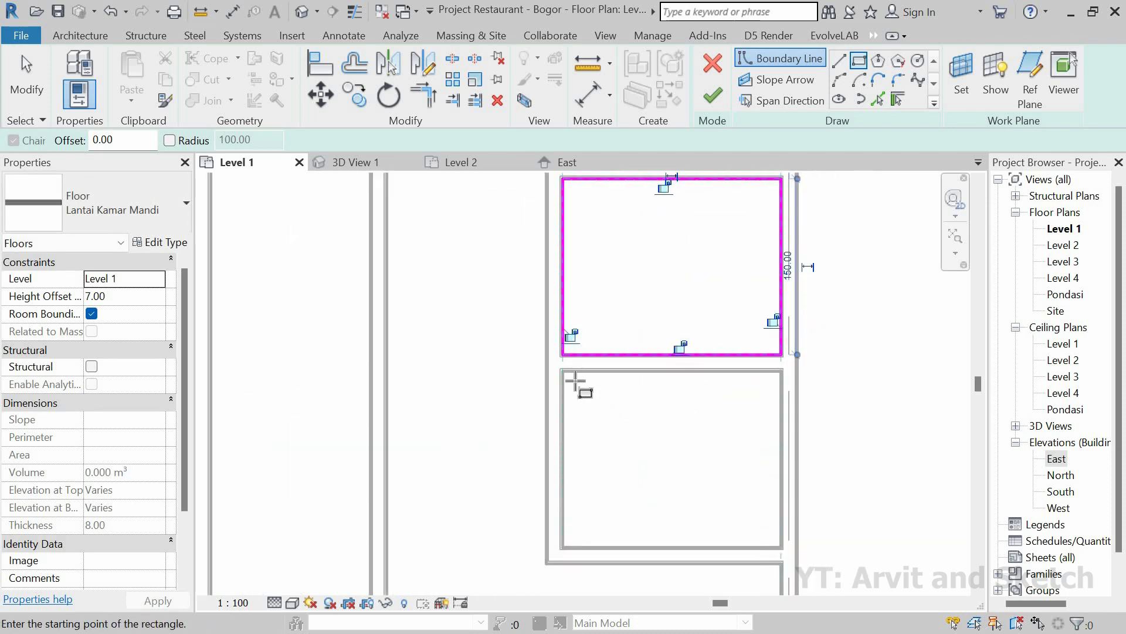
{"action": "scroll", "coordinate": [581, 384], "scroll_direction": "up", "scroll_amount": 2}
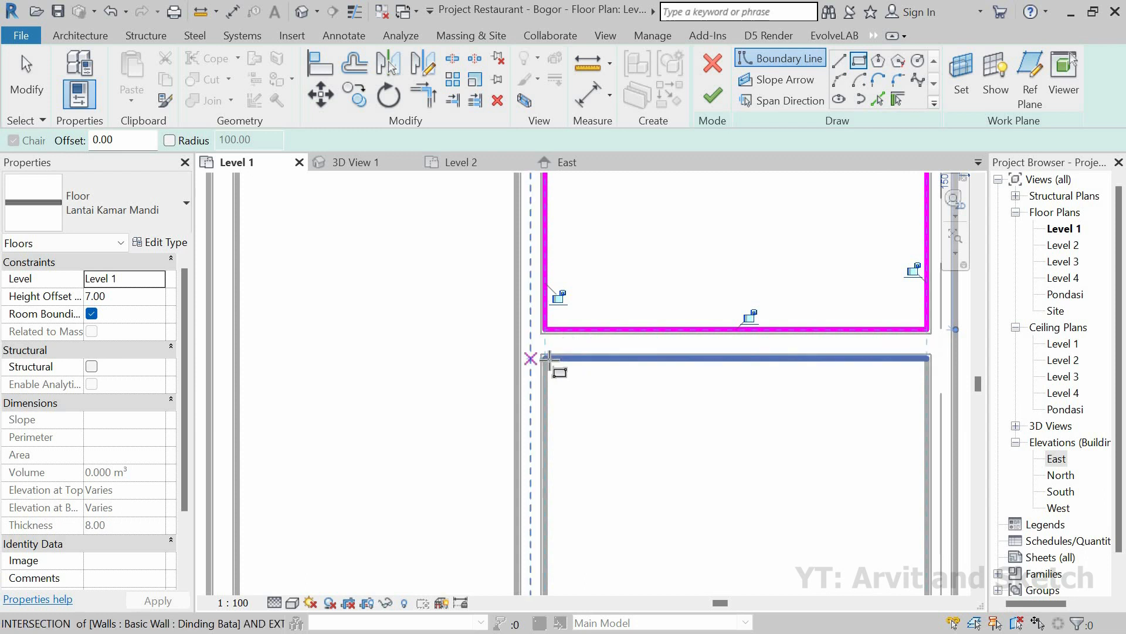
{"action": "left_click", "coordinate": [584, 315]}
{"action": "scroll", "coordinate": [709, 447], "scroll_direction": "down", "scroll_amount": 3}
{"action": "scroll", "coordinate": [710, 446], "scroll_direction": "up", "scroll_amount": 4}
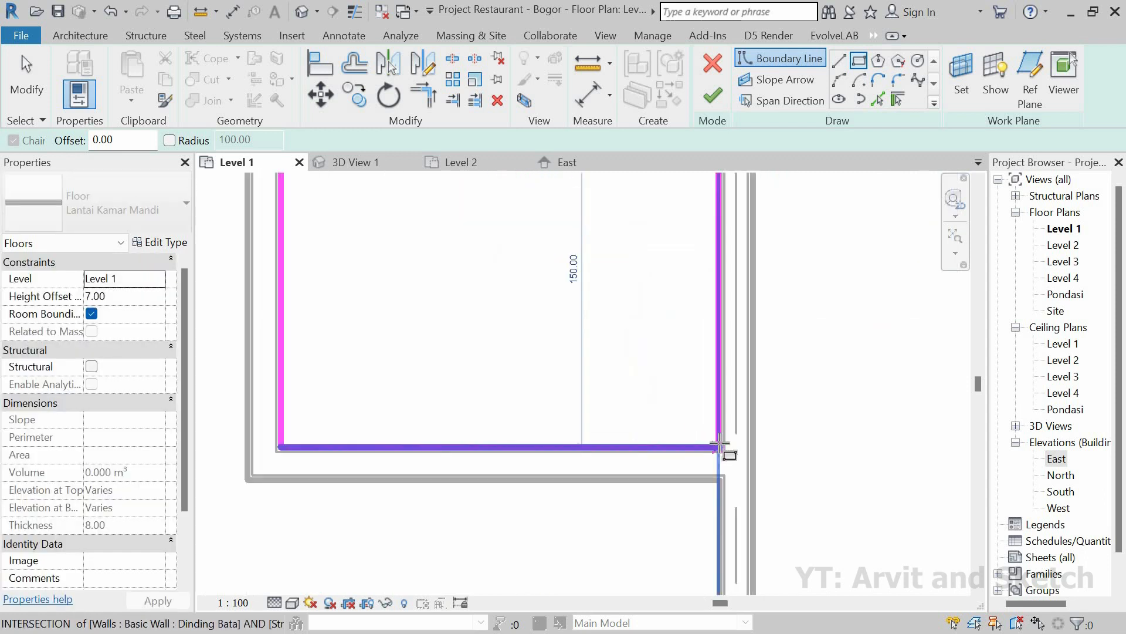
{"action": "left_click", "coordinate": [718, 418]}
{"action": "left_click", "coordinate": [712, 95]}
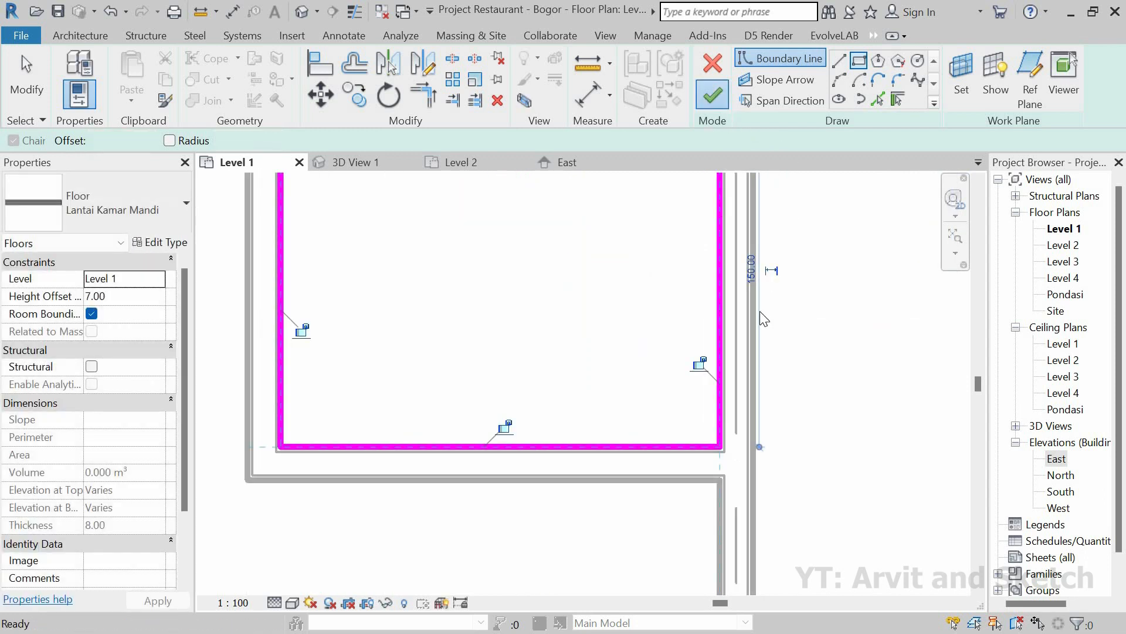
{"action": "scroll", "coordinate": [690, 419], "scroll_direction": "down", "scroll_amount": 5}
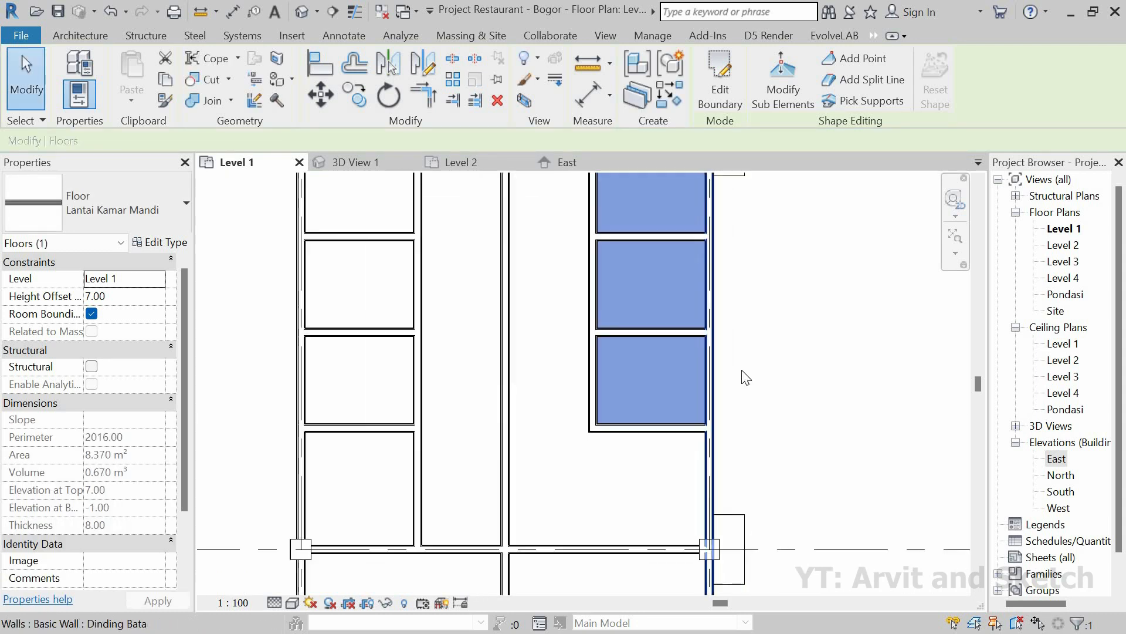
{"action": "key", "text": "Escape"}
Inspect the mosaic floors in both rows of toilet stalls in 3D from several angles.
{"action": "left_click", "coordinate": [353, 162]}
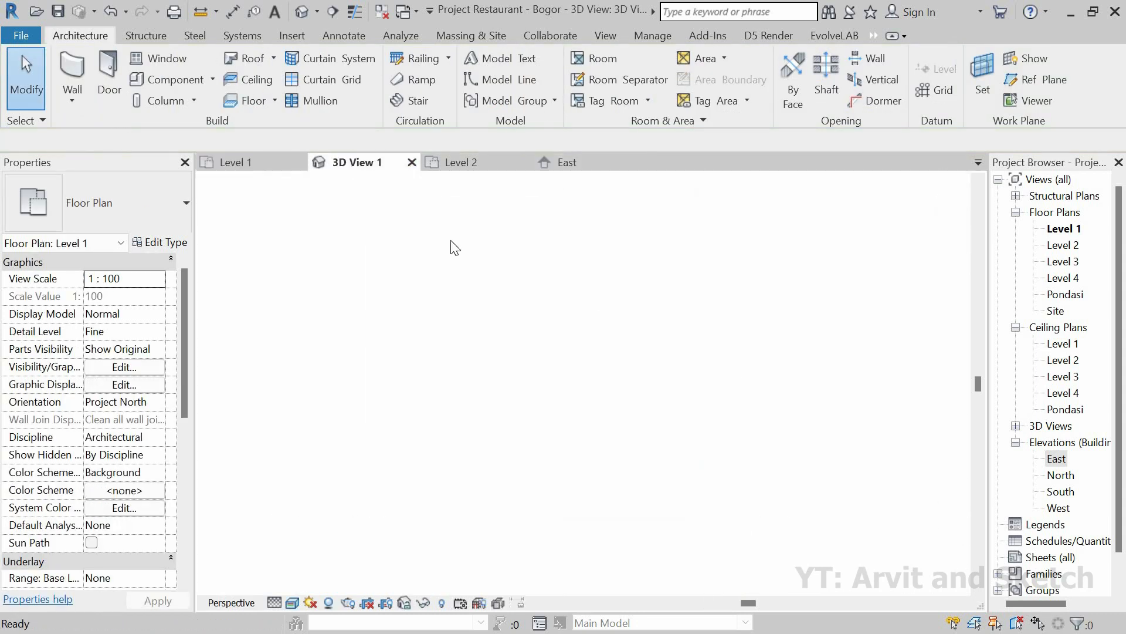
{"action": "scroll", "coordinate": [596, 443], "scroll_direction": "down", "scroll_amount": 5}
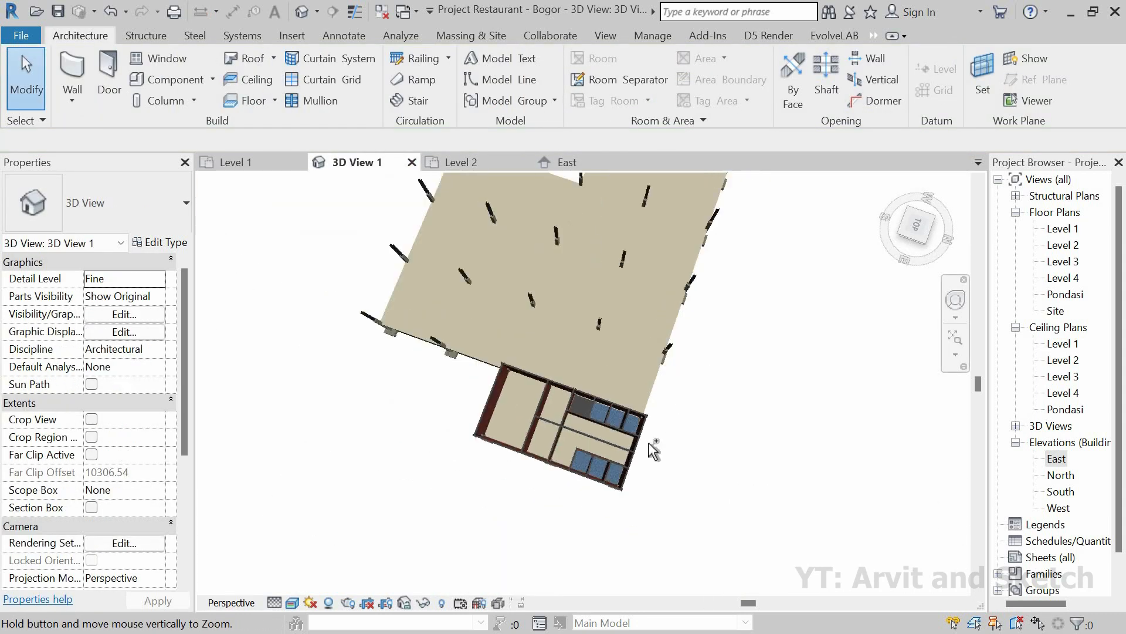
{"action": "scroll", "coordinate": [604, 439], "scroll_direction": "up", "scroll_amount": 8}
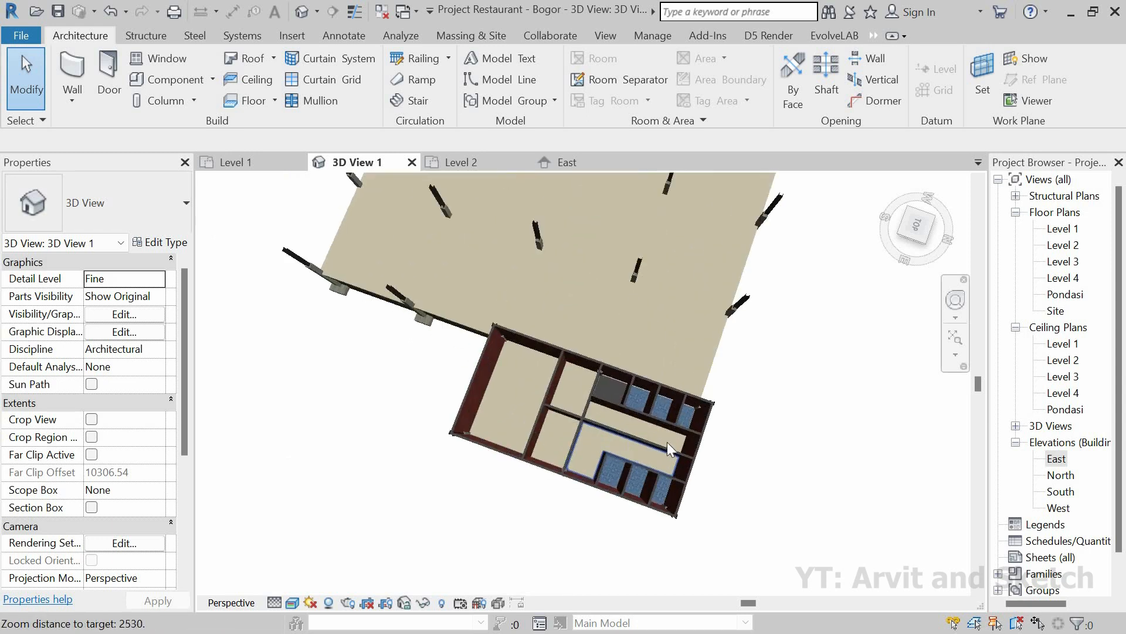
{"action": "middle_click_drag", "start_coordinate": [668, 480], "coordinate": [613, 460], "text": "shift"}
{"action": "scroll", "coordinate": [522, 399], "scroll_direction": "up", "scroll_amount": 5}
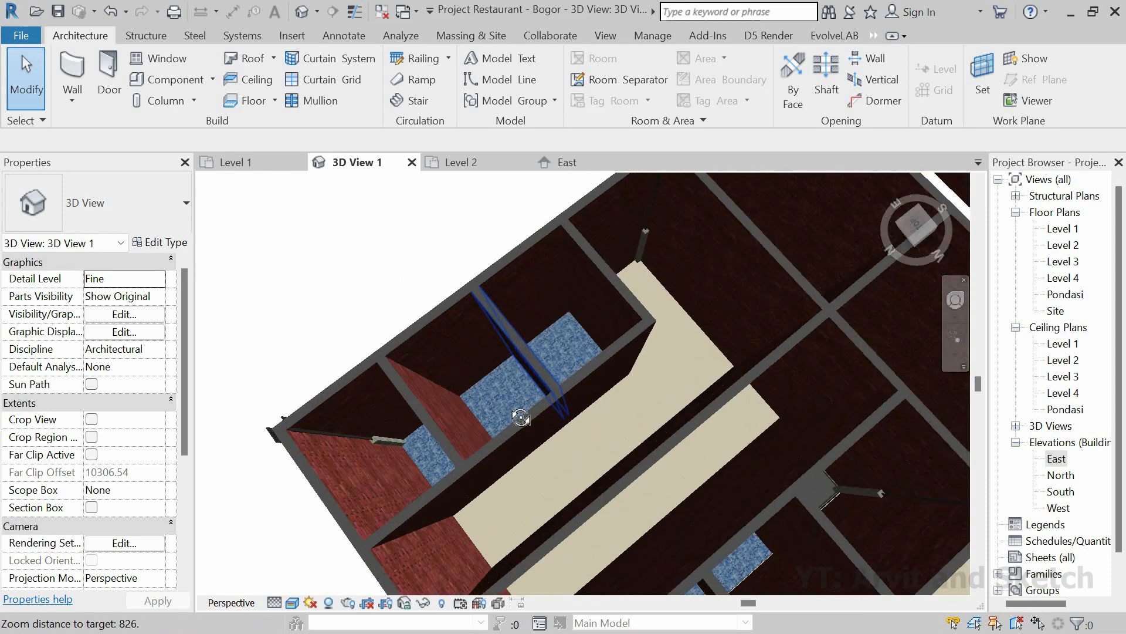
{"action": "middle_click_drag", "start_coordinate": [642, 406], "coordinate": [466, 373], "text": "shift"}
{"action": "scroll", "coordinate": [663, 413], "scroll_direction": "up", "scroll_amount": 5}
{"action": "scroll", "coordinate": [453, 370], "scroll_direction": "down", "scroll_amount": 10}
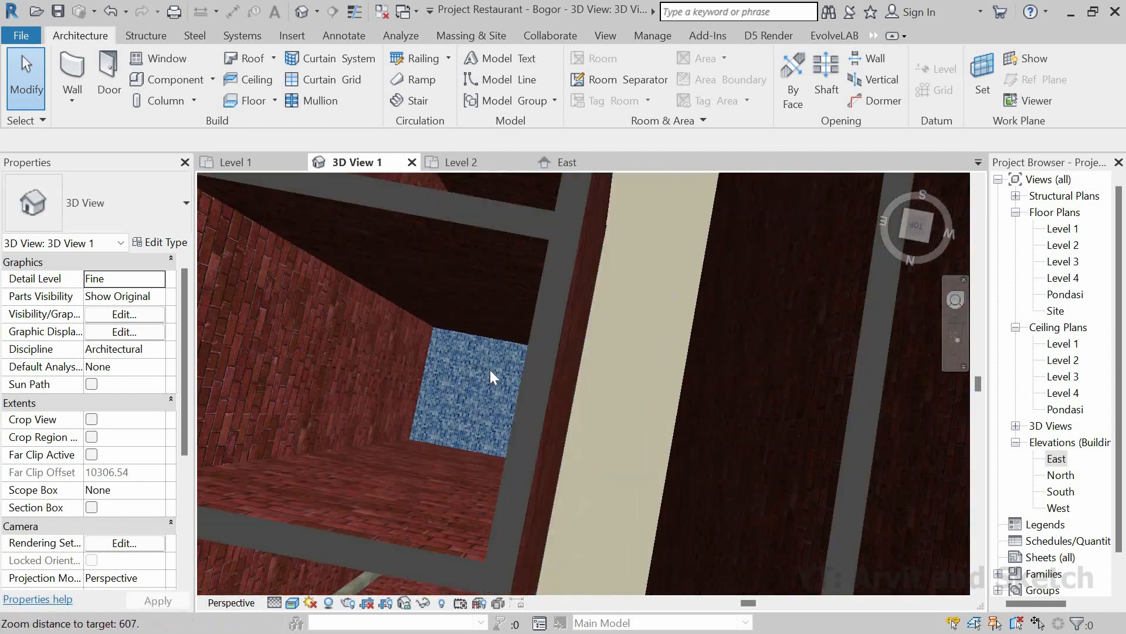
{"action": "middle_click_drag", "start_coordinate": [591, 405], "coordinate": [886, 410], "text": "shift"}
{"action": "scroll", "coordinate": [604, 389], "scroll_direction": "down", "scroll_amount": 2}
{"action": "middle_click_drag", "start_coordinate": [647, 439], "coordinate": [701, 460]}
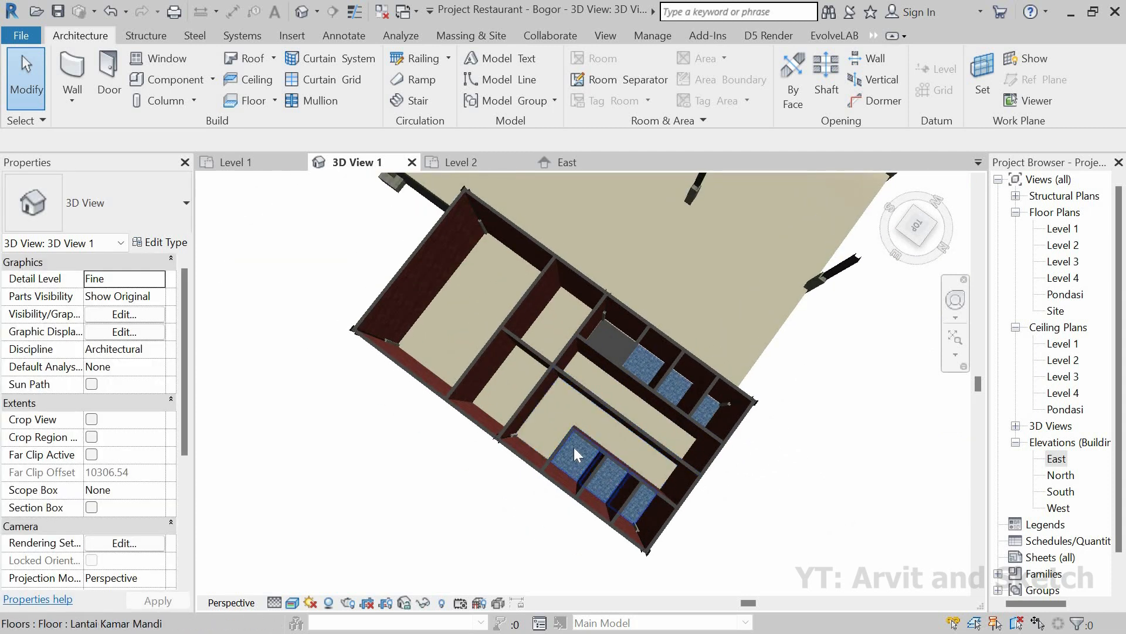
Check the extent of the right-hand stalls' floor in 3D and return to the whole Level 1 plan.
{"action": "scroll", "coordinate": [573, 447], "scroll_direction": "up", "scroll_amount": 2}
{"action": "left_click", "coordinate": [549, 450]}
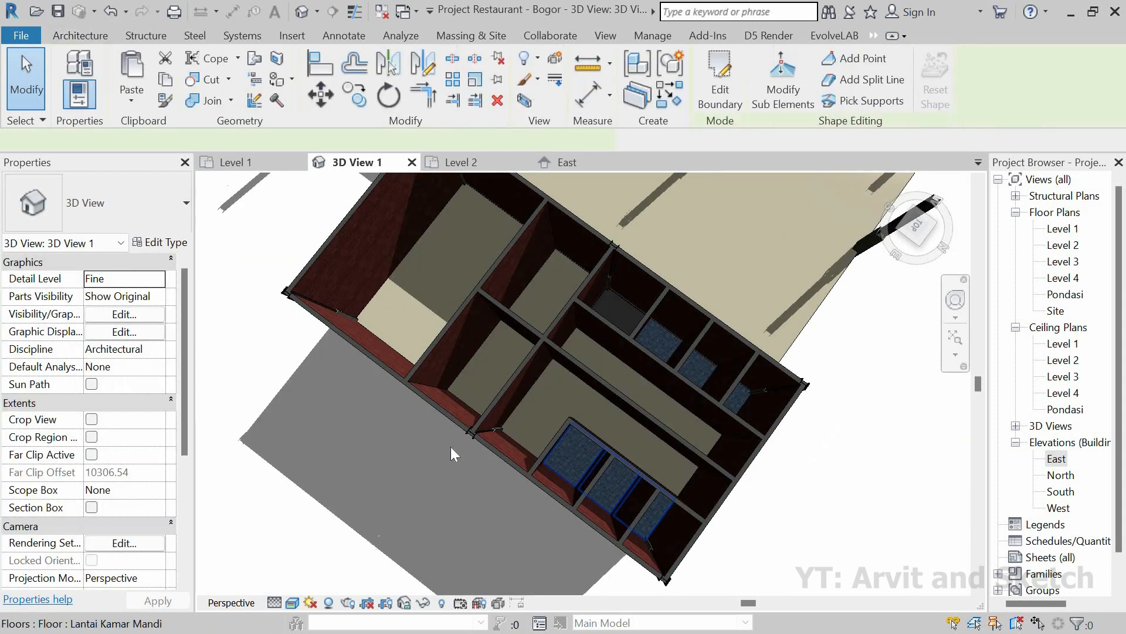
{"action": "left_click", "coordinate": [251, 373]}
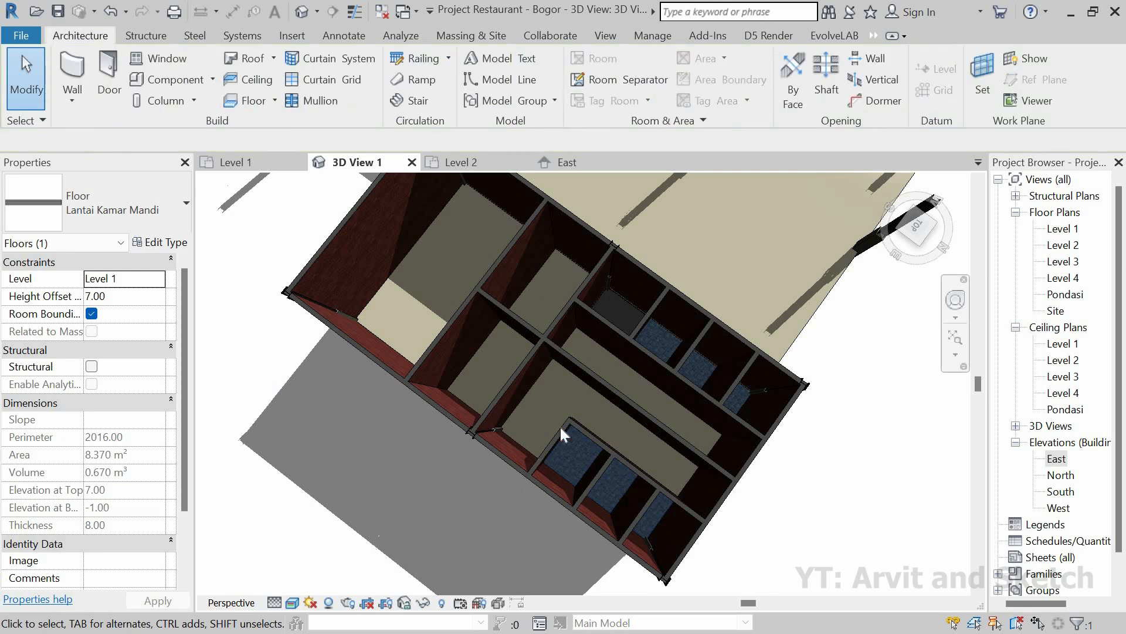
{"action": "scroll", "coordinate": [563, 433], "scroll_direction": "down", "scroll_amount": 2}
{"action": "middle_click_drag", "start_coordinate": [583, 397], "coordinate": [572, 353]}
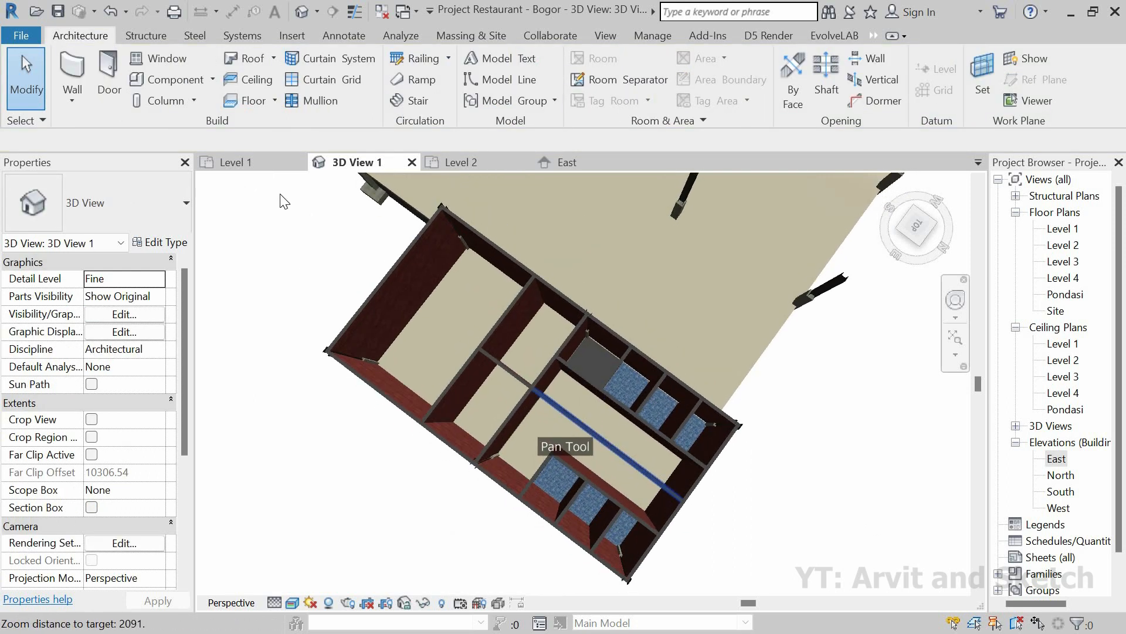
{"action": "left_click", "coordinate": [255, 165]}
{"action": "left_click", "coordinate": [954, 236]}
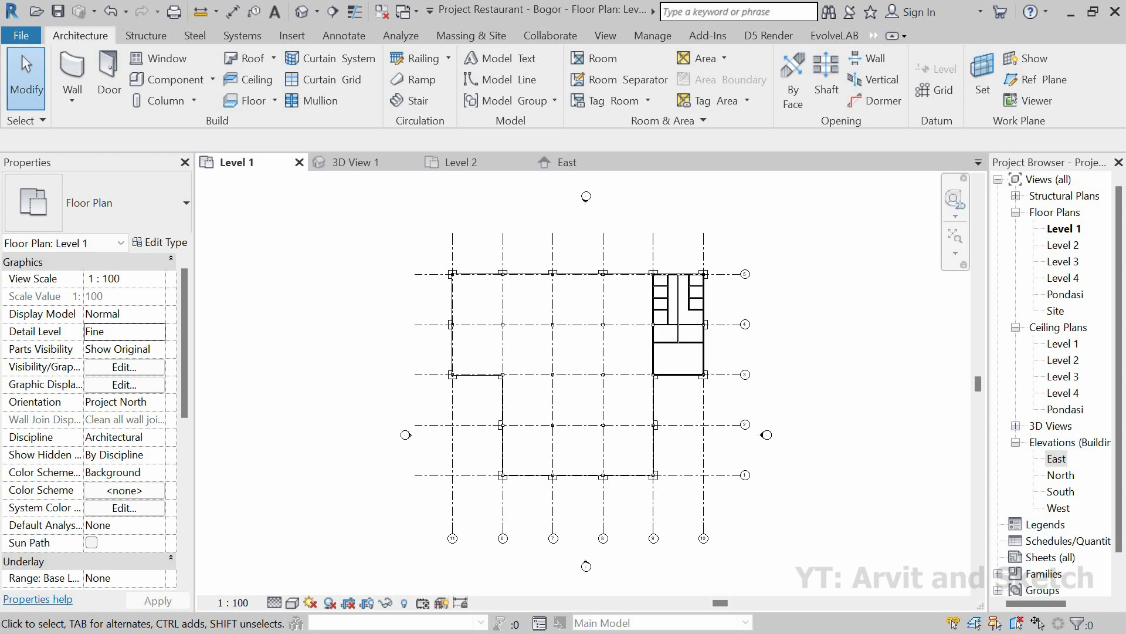
Start a new floor on Level 1 using the Lantai Ruangan type in the left row of toilet compartments.
{"action": "left_click", "coordinate": [249, 99]}
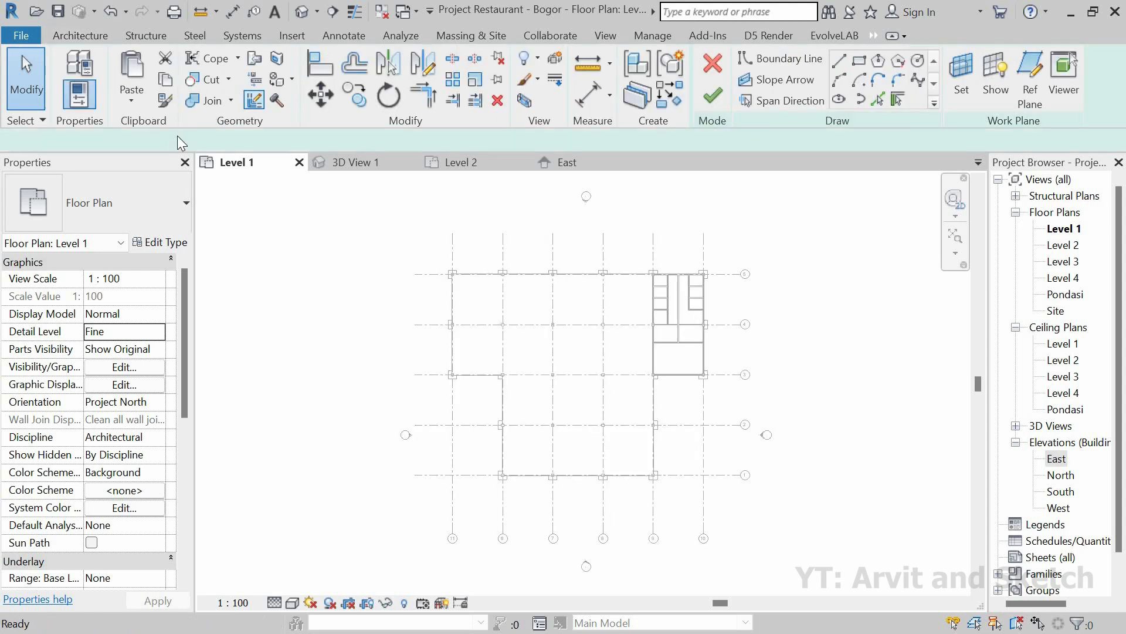
{"action": "left_click", "coordinate": [163, 197]}
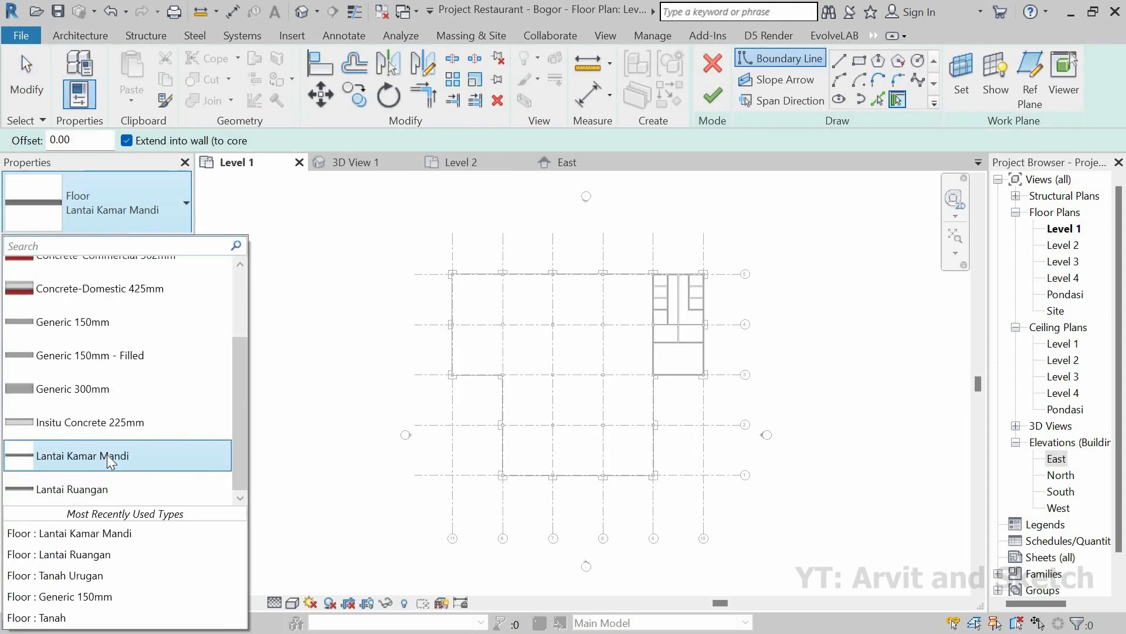
{"action": "left_click", "coordinate": [125, 496]}
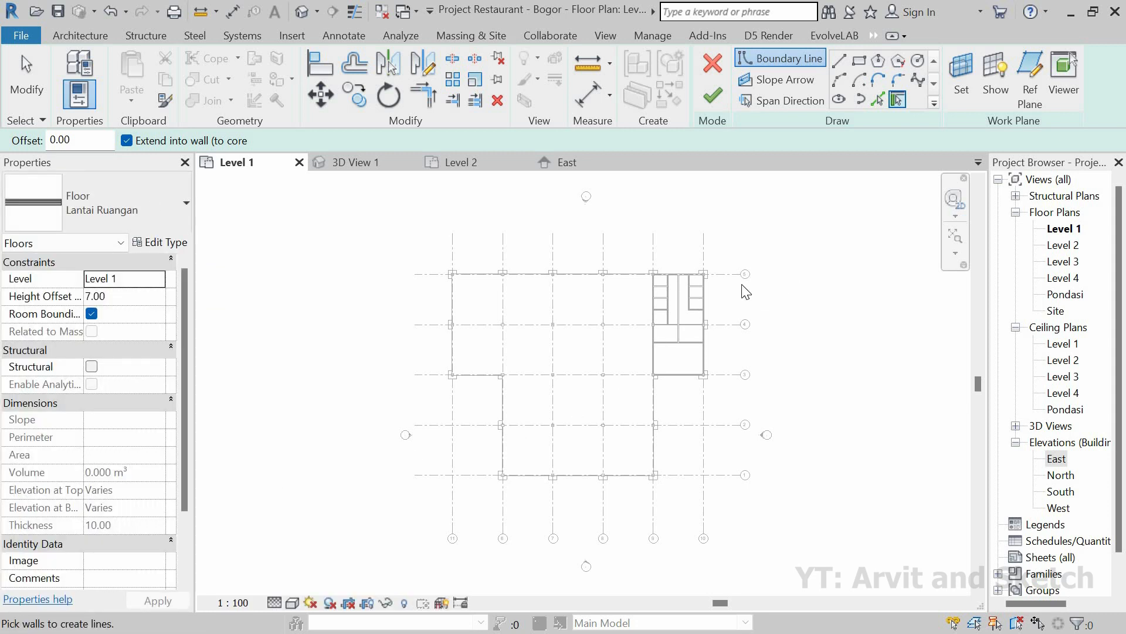
{"action": "scroll", "coordinate": [645, 330], "scroll_direction": "up", "scroll_amount": 8}
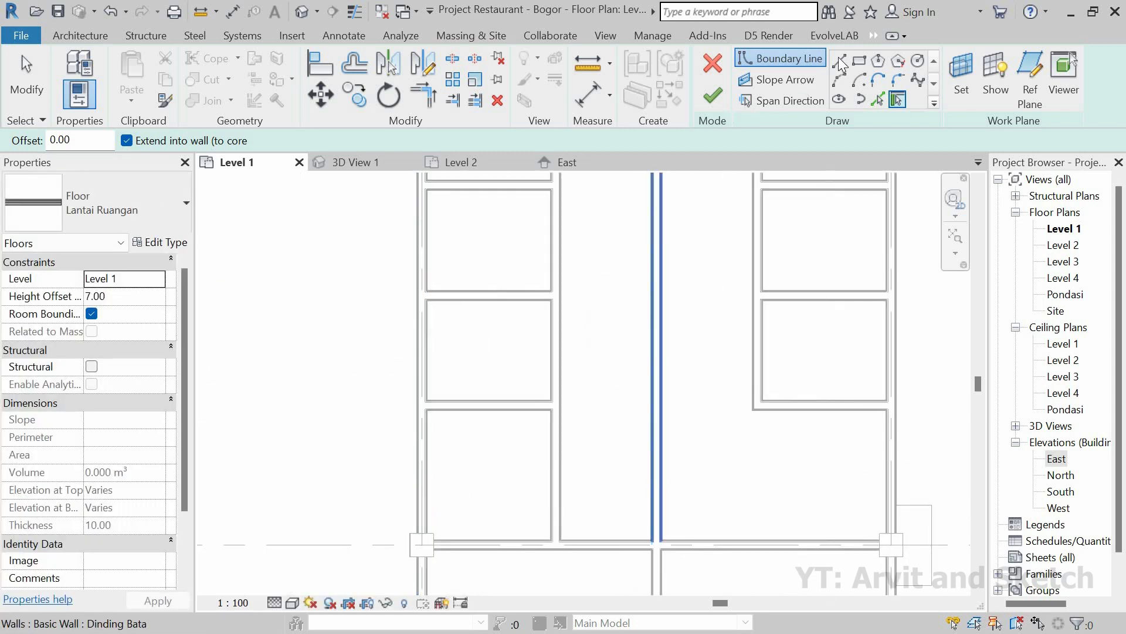
{"action": "scroll", "coordinate": [491, 543], "scroll_direction": "up", "scroll_amount": 4}
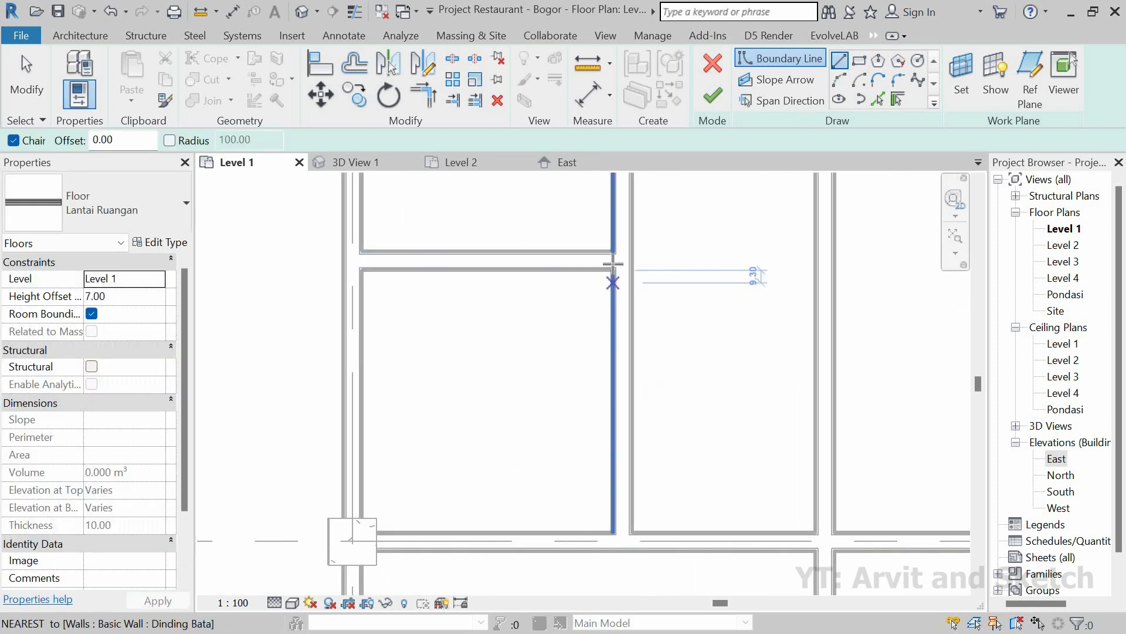
{"action": "scroll", "coordinate": [611, 282], "scroll_direction": "up", "scroll_amount": 3}
{"action": "left_click", "coordinate": [617, 258]}
{"action": "scroll", "coordinate": [694, 227], "scroll_direction": "down", "scroll_amount": 3}
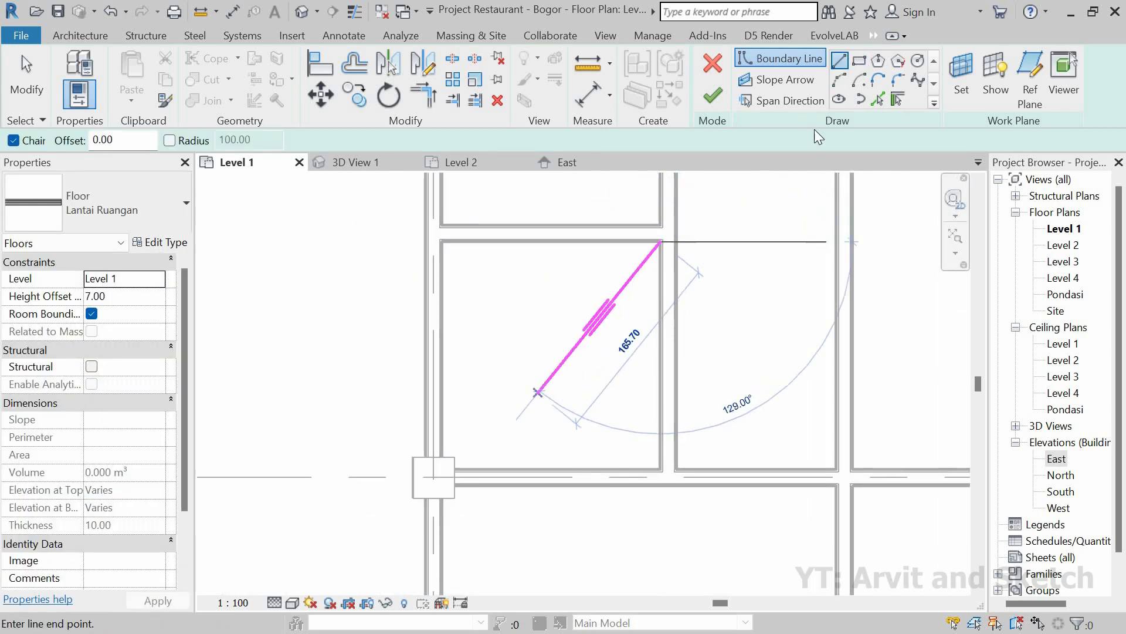
Draw a rectangular boundary about 194 deep along the inner wall faces of the lowest left-hand compartment and finish the floor.
{"action": "left_click", "coordinate": [859, 60]}
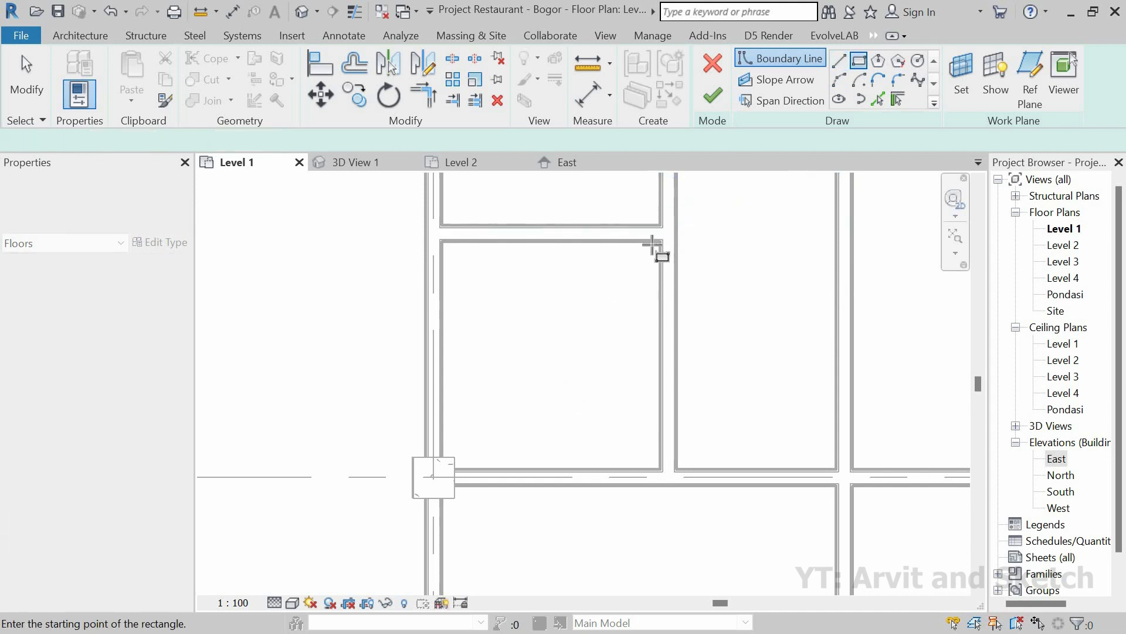
{"action": "scroll", "coordinate": [661, 238], "scroll_direction": "up", "scroll_amount": 2}
{"action": "left_click", "coordinate": [661, 238]}
{"action": "scroll", "coordinate": [498, 415], "scroll_direction": "down", "scroll_amount": 2}
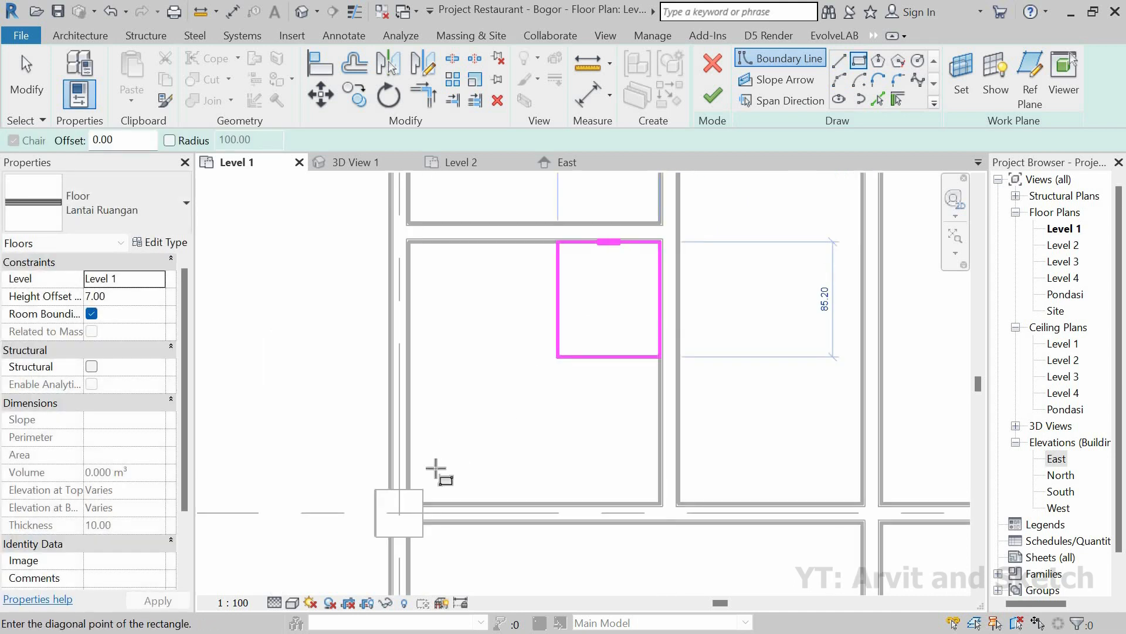
{"action": "left_click", "coordinate": [410, 503]}
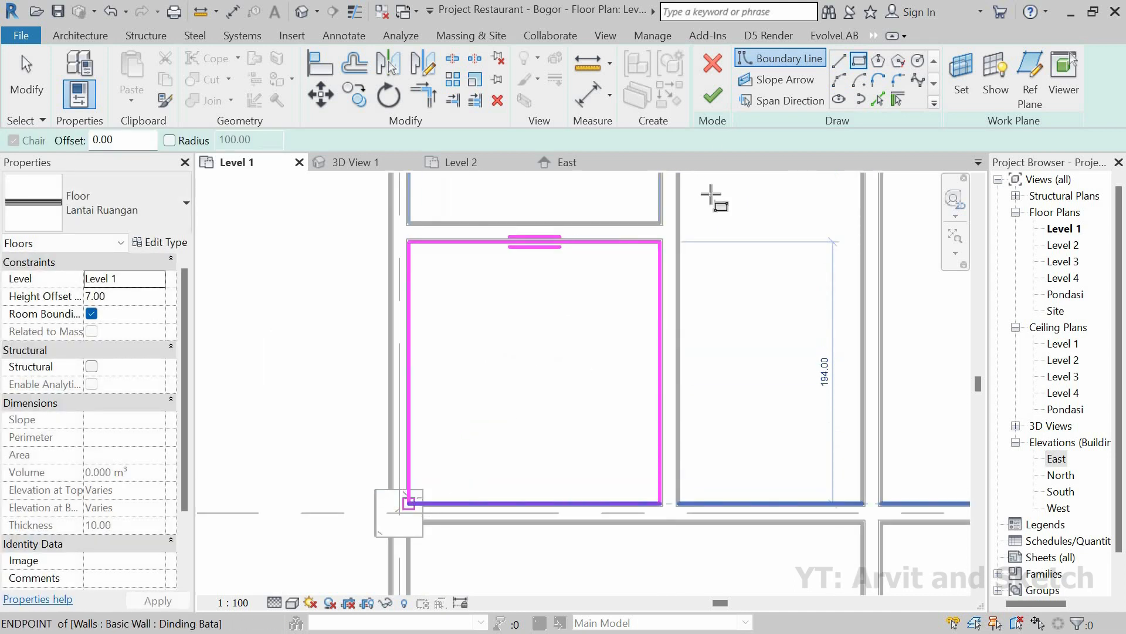
{"action": "left_click", "coordinate": [713, 96]}
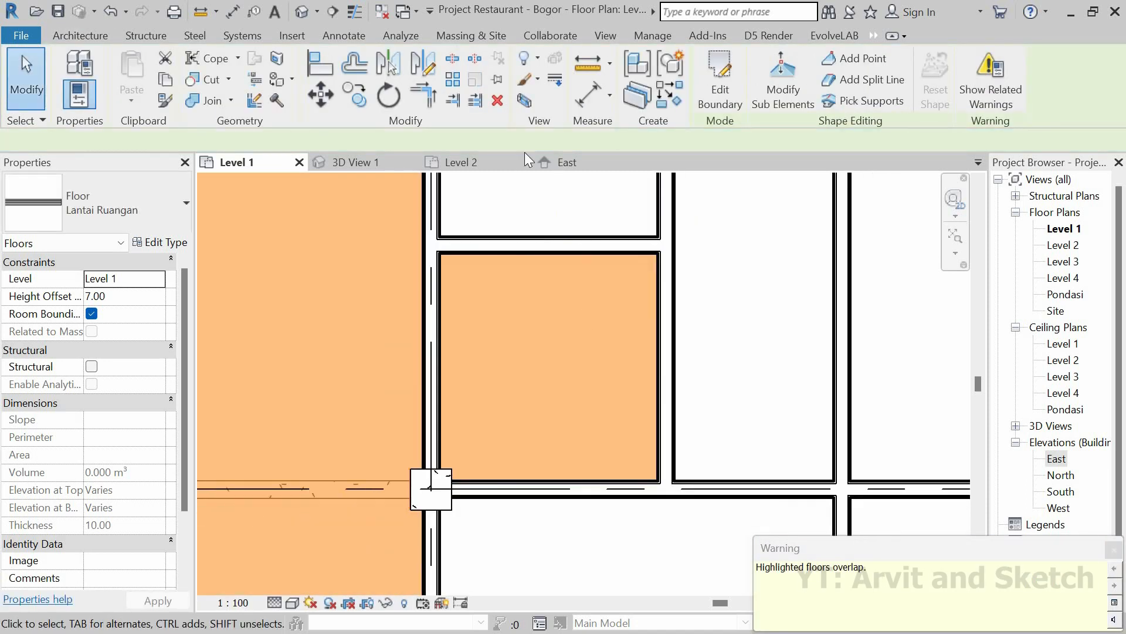
{"action": "key", "text": "Escape"}
Inspect the new compartment floor in 3D and set the 3D view's visual style to Hidden Line.
{"action": "left_click", "coordinate": [360, 167]}
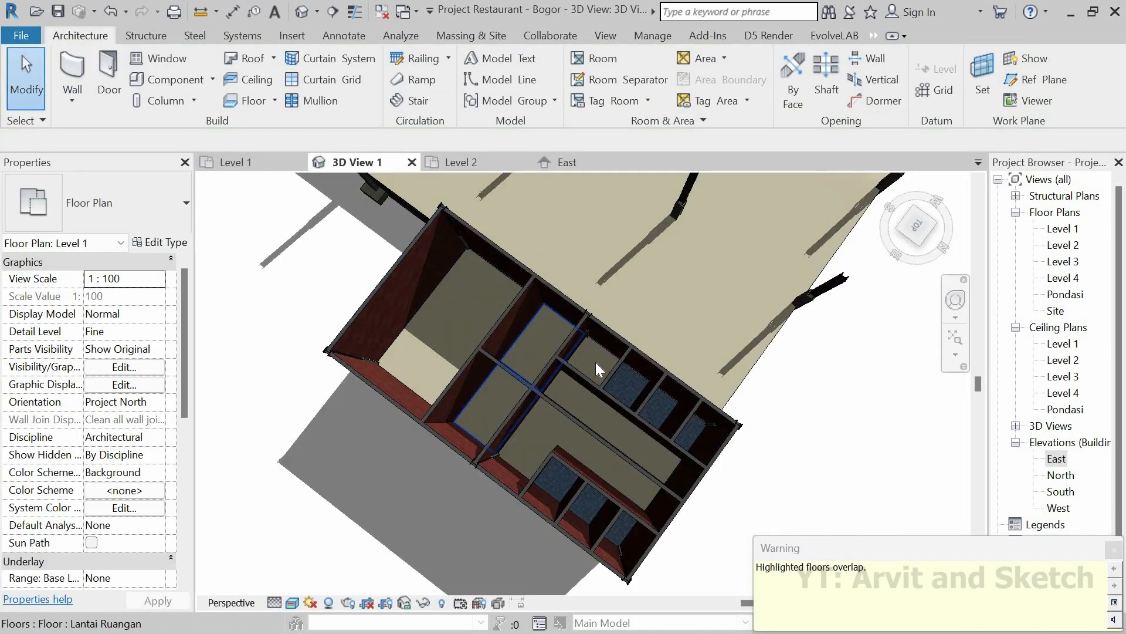
{"action": "scroll", "coordinate": [595, 362], "scroll_direction": "up", "scroll_amount": 8}
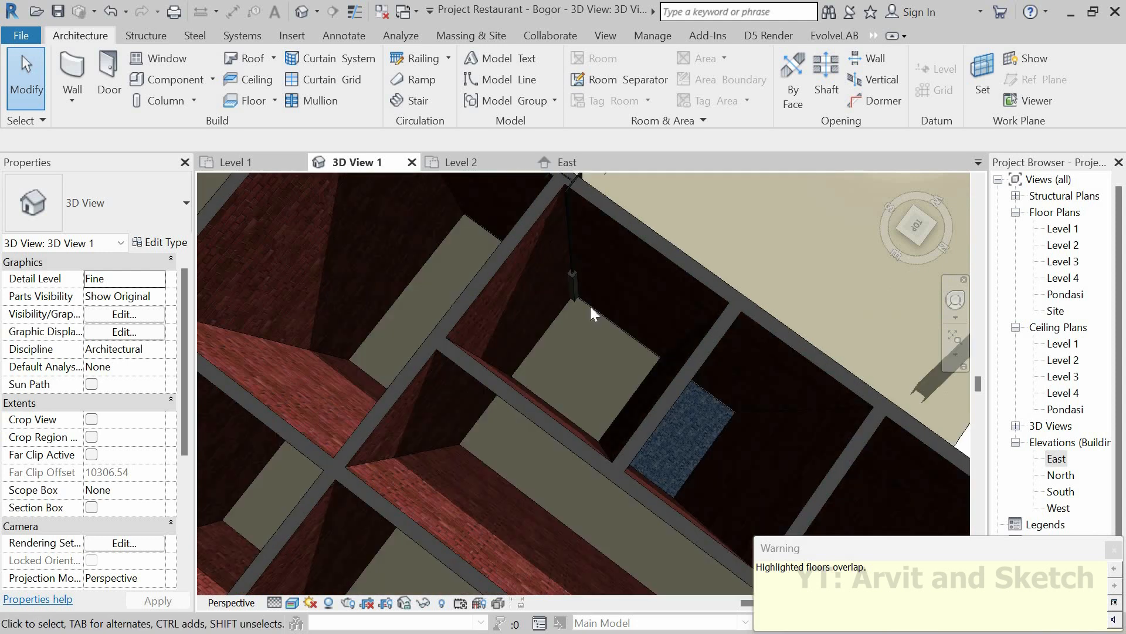
{"action": "scroll", "coordinate": [590, 306], "scroll_direction": "down", "scroll_amount": 10}
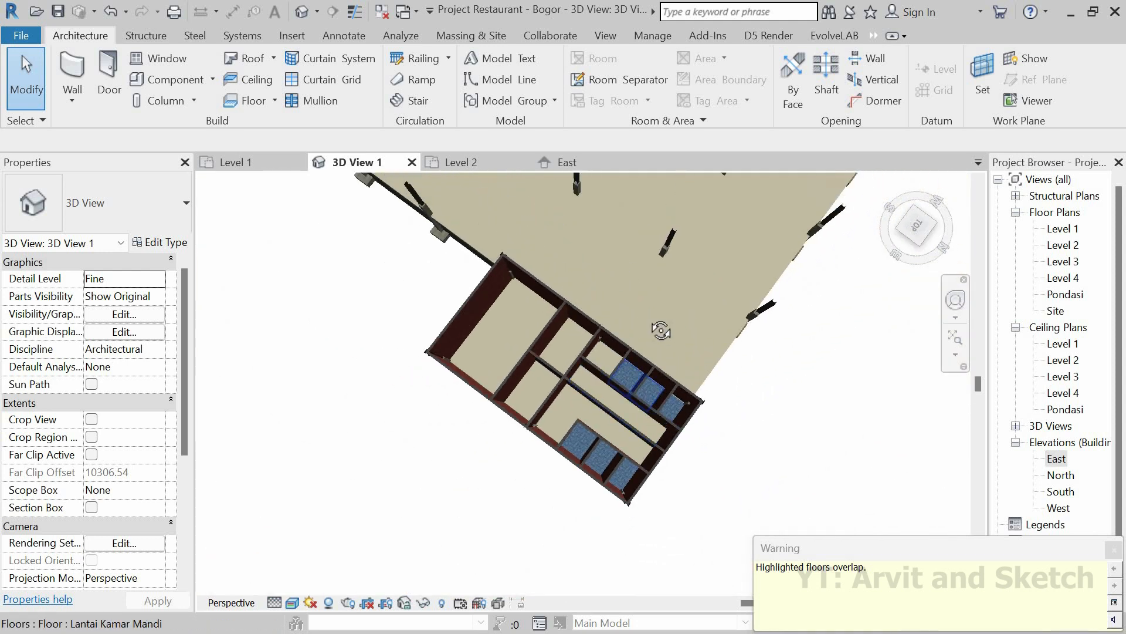
{"action": "scroll", "coordinate": [620, 388], "scroll_direction": "down", "scroll_amount": 3}
{"action": "middle_click_drag", "start_coordinate": [620, 389], "coordinate": [662, 223], "text": "shift"}
{"action": "scroll", "coordinate": [655, 227], "scroll_direction": "up", "scroll_amount": 5}
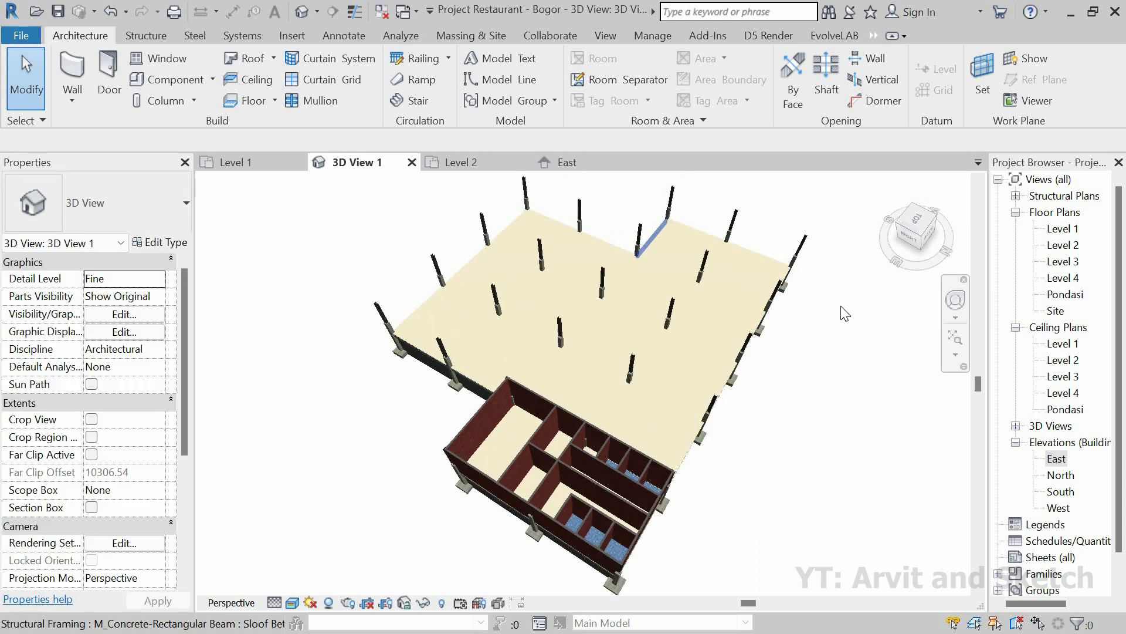
{"action": "left_click", "coordinate": [293, 603]}
{"action": "left_click", "coordinate": [326, 511]}
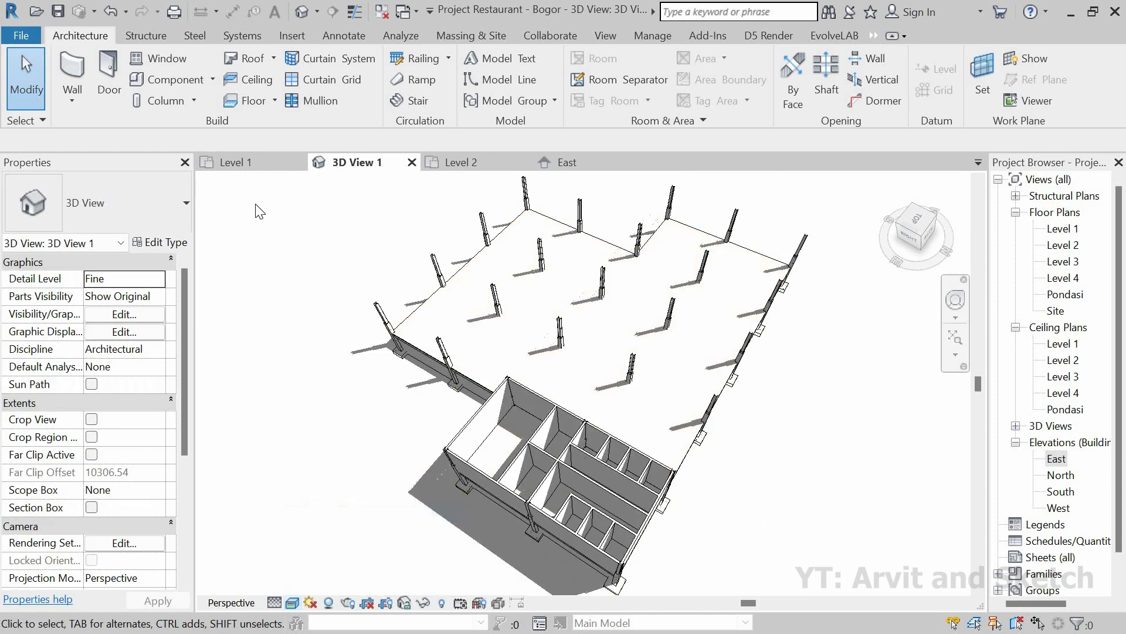
Set the Level 2 plan's view range to Unlimited for the top, bottom and view depth.
{"action": "left_click", "coordinate": [272, 164]}
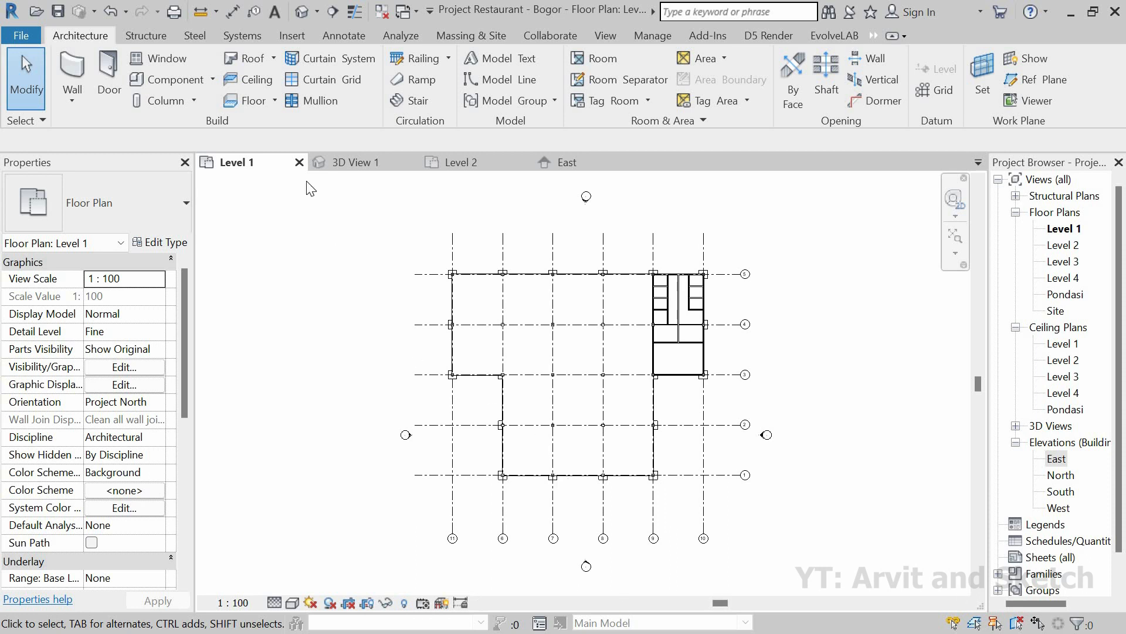
{"action": "left_click", "coordinate": [475, 163]}
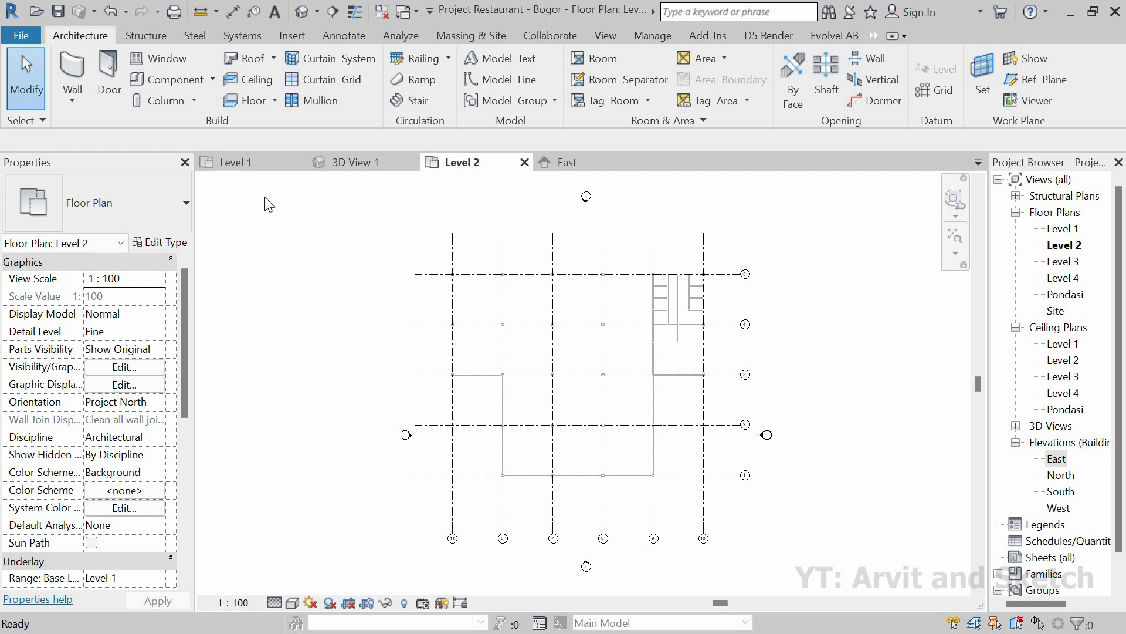
{"action": "scroll", "coordinate": [179, 459], "scroll_direction": "down", "scroll_amount": 3}
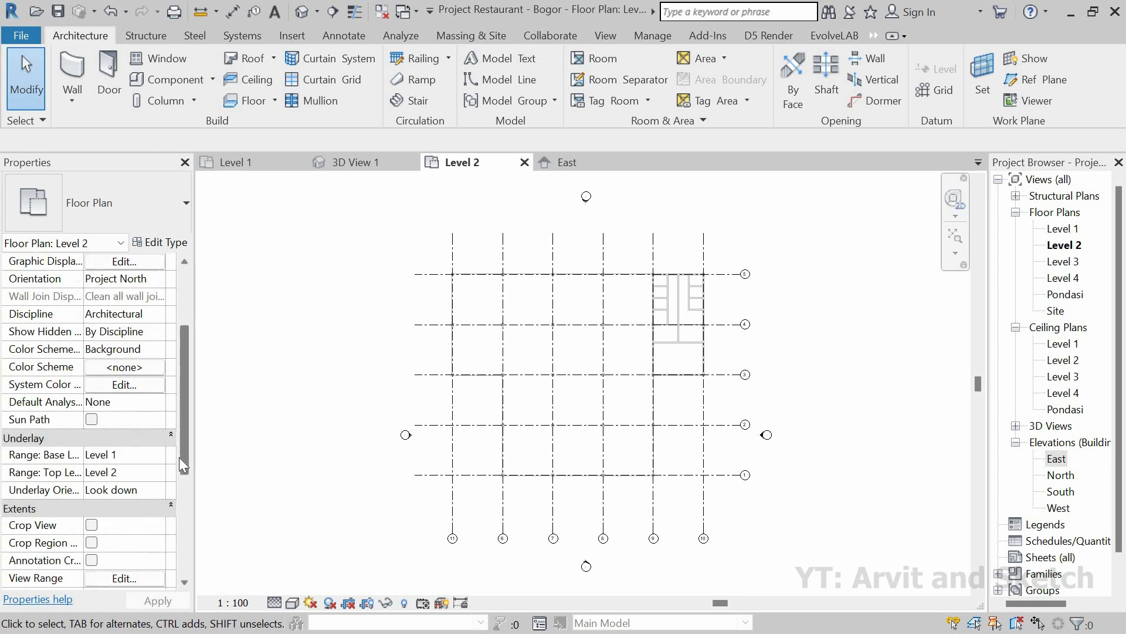
{"action": "left_click", "coordinate": [149, 580]}
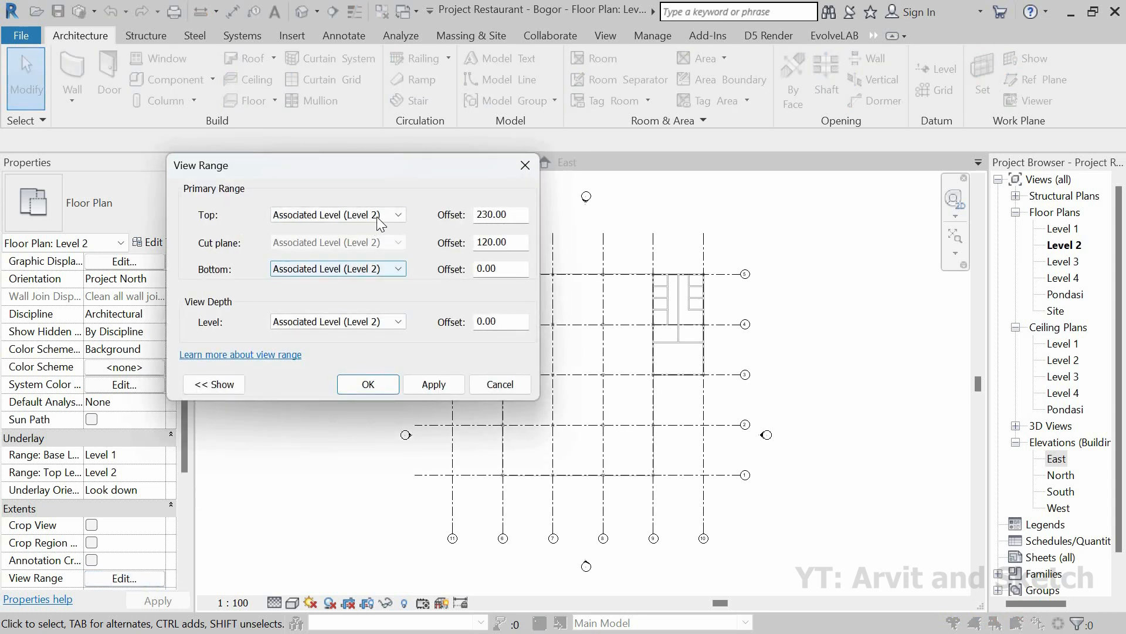
{"action": "left_click", "coordinate": [347, 261]}
{"action": "left_click", "coordinate": [347, 269]}
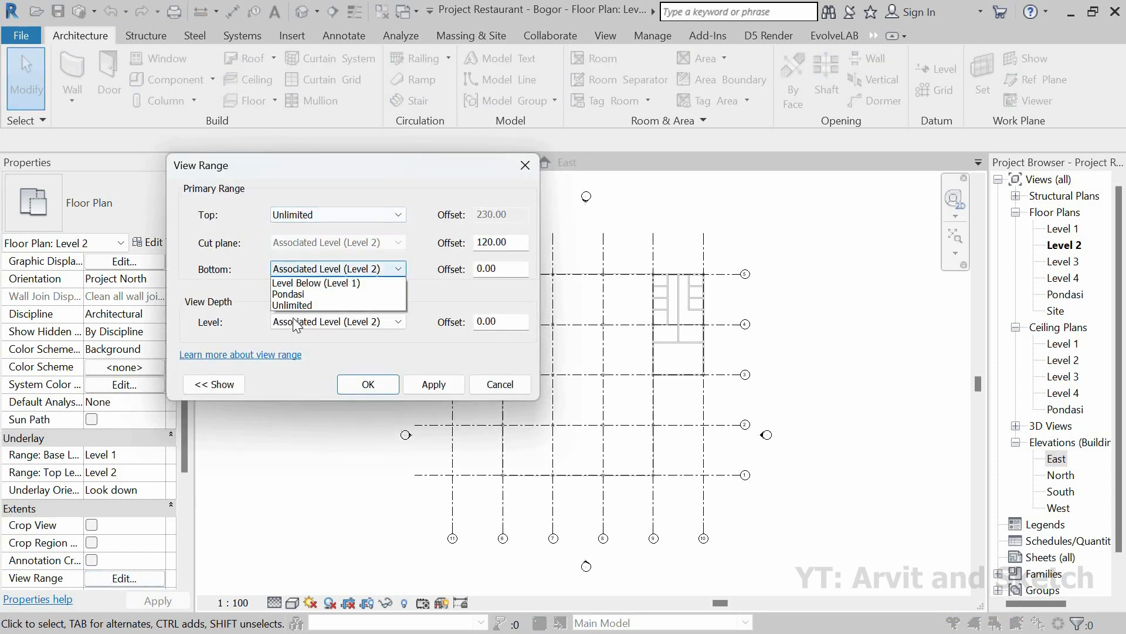
{"action": "left_click", "coordinate": [293, 317]}
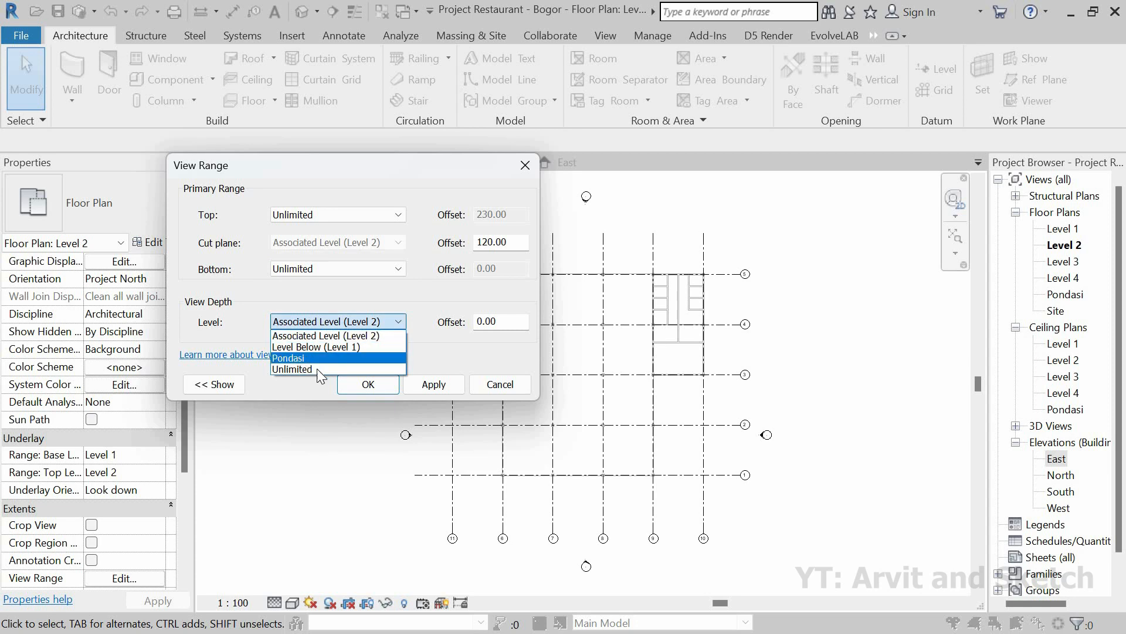
{"action": "left_click", "coordinate": [317, 368]}
{"action": "left_click", "coordinate": [368, 385]}
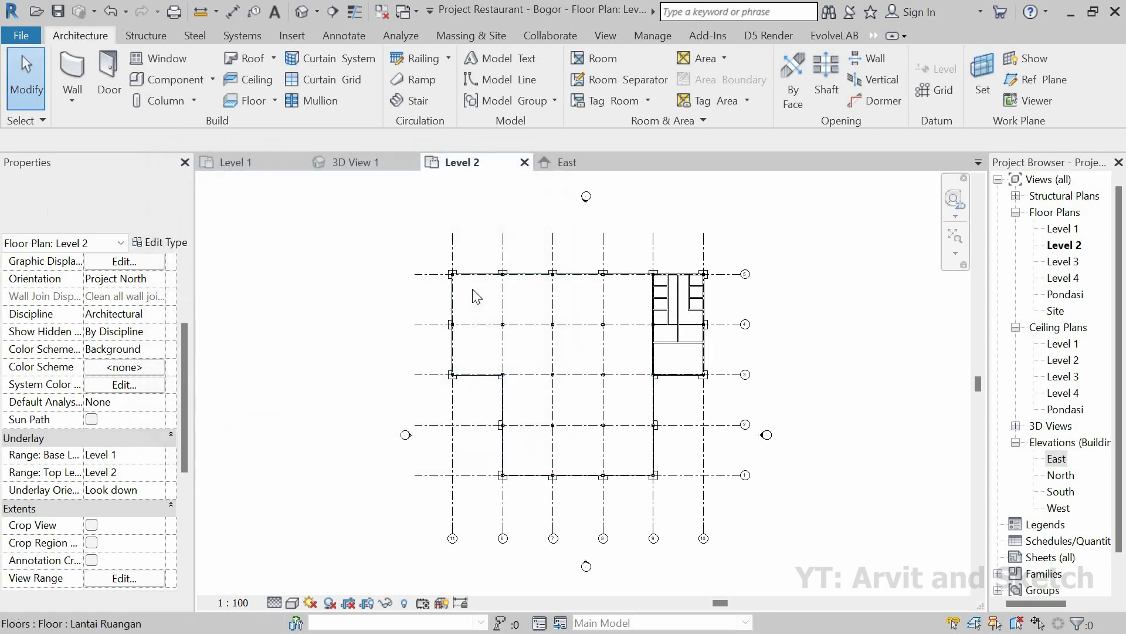
Start a structural beam on the Level 2 plan using the UB-Universal Beam 305x165x40UB type.
{"action": "scroll", "coordinate": [452, 267], "scroll_direction": "up", "scroll_amount": 4}
{"action": "scroll", "coordinate": [452, 267], "scroll_direction": "up", "scroll_amount": 4}
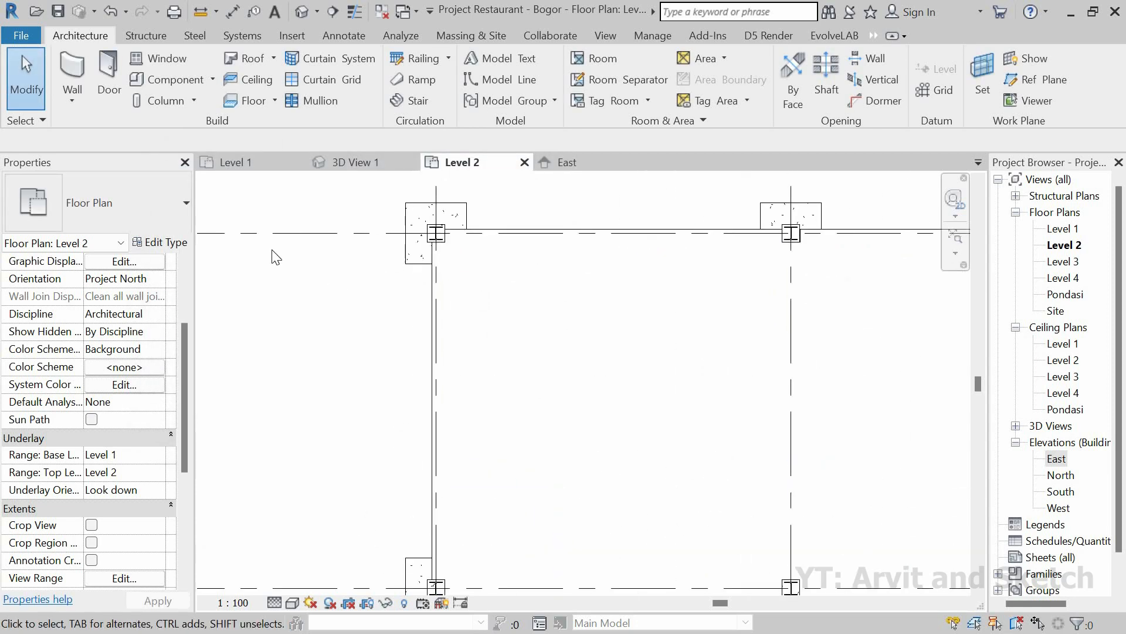
{"action": "left_click", "coordinate": [146, 35]}
{"action": "left_click", "coordinate": [79, 66]}
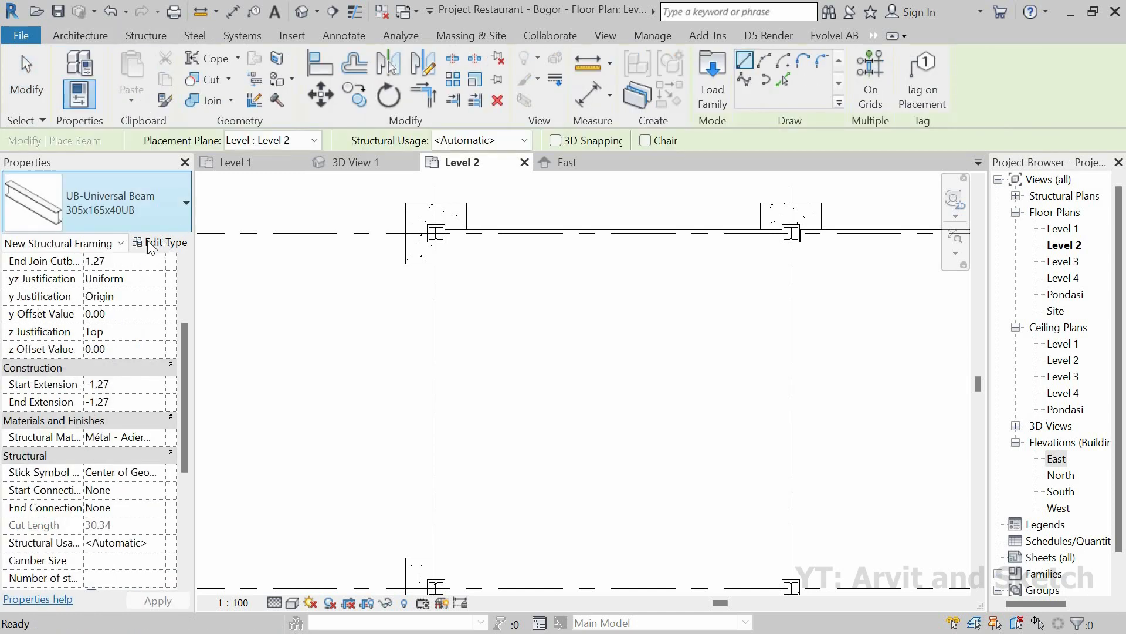
{"action": "left_click", "coordinate": [128, 206]}
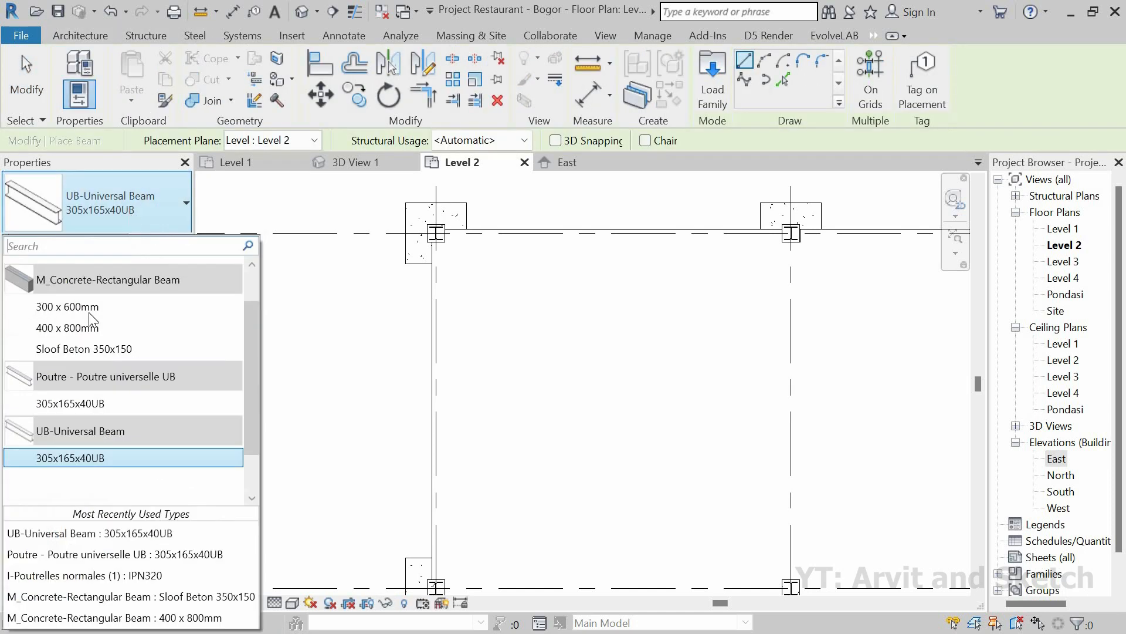
{"action": "left_click", "coordinate": [75, 462]}
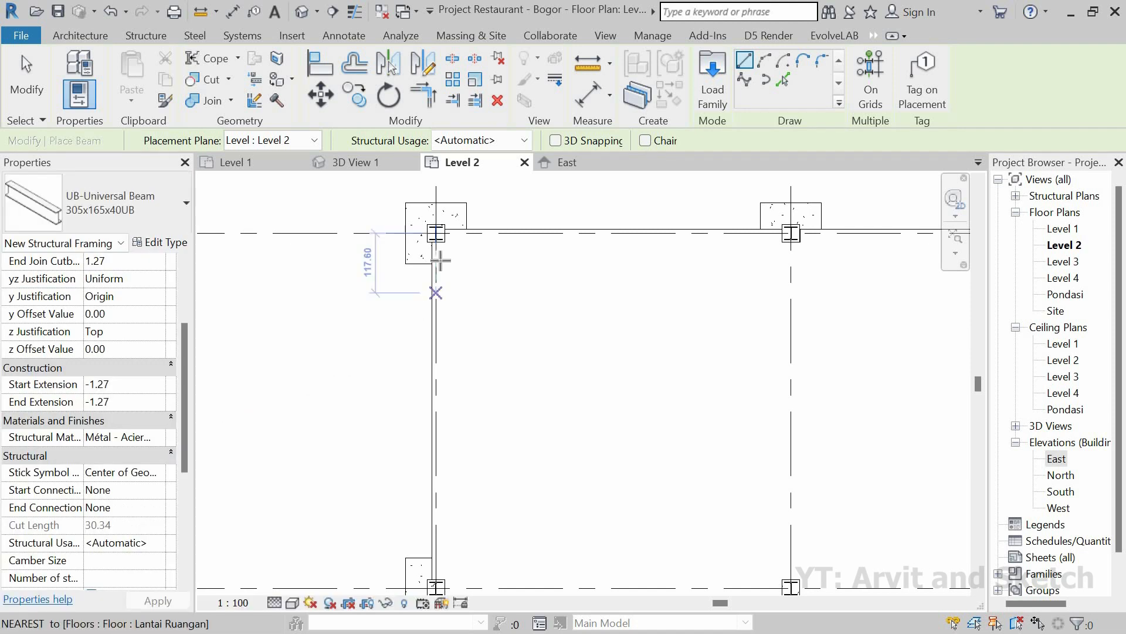
Place a beam along grid 11 between the columns at grids 5 and 4 and check it in 3D.
{"action": "scroll", "coordinate": [437, 267], "scroll_direction": "up", "scroll_amount": 2}
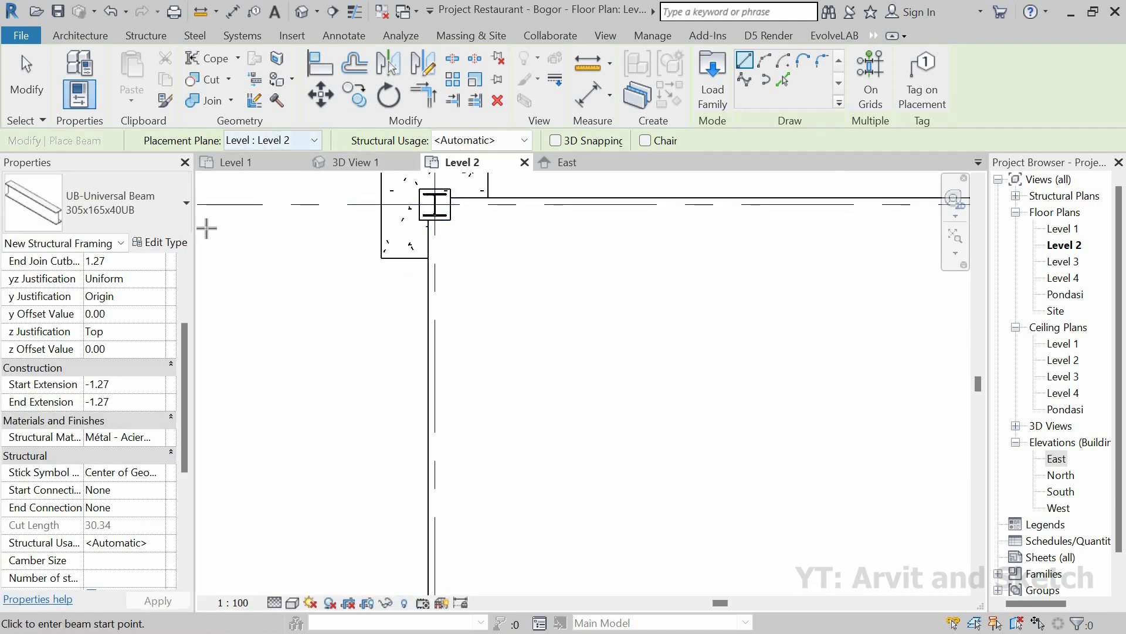
{"action": "scroll", "coordinate": [188, 311], "scroll_direction": "up", "scroll_amount": 3}
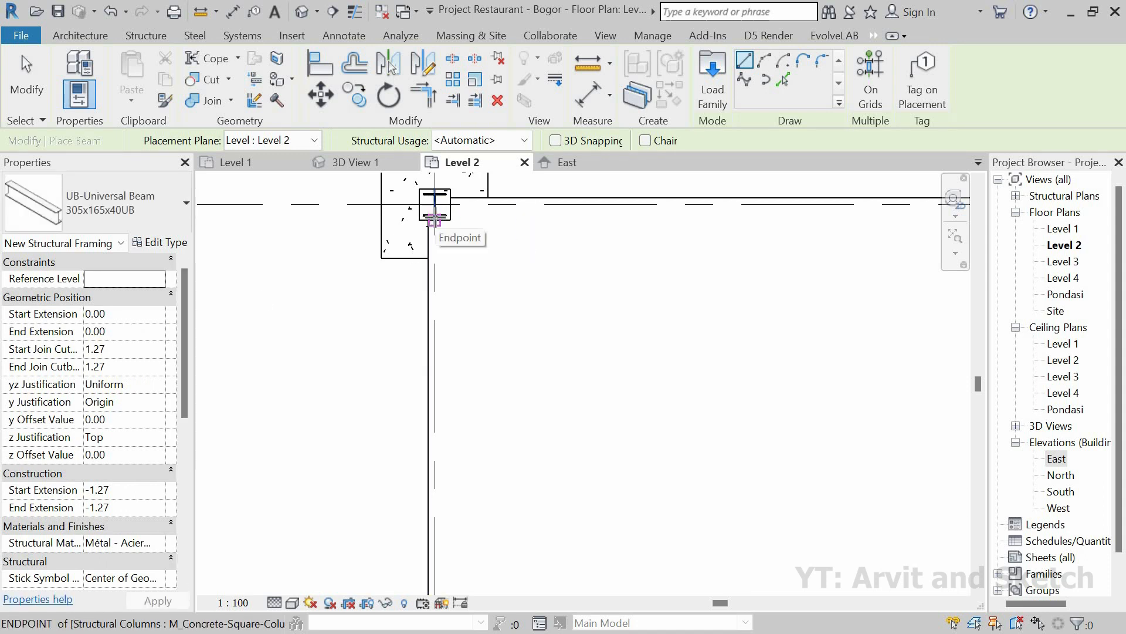
{"action": "left_click", "coordinate": [418, 289]}
{"action": "scroll", "coordinate": [433, 523], "scroll_direction": "down", "scroll_amount": 3}
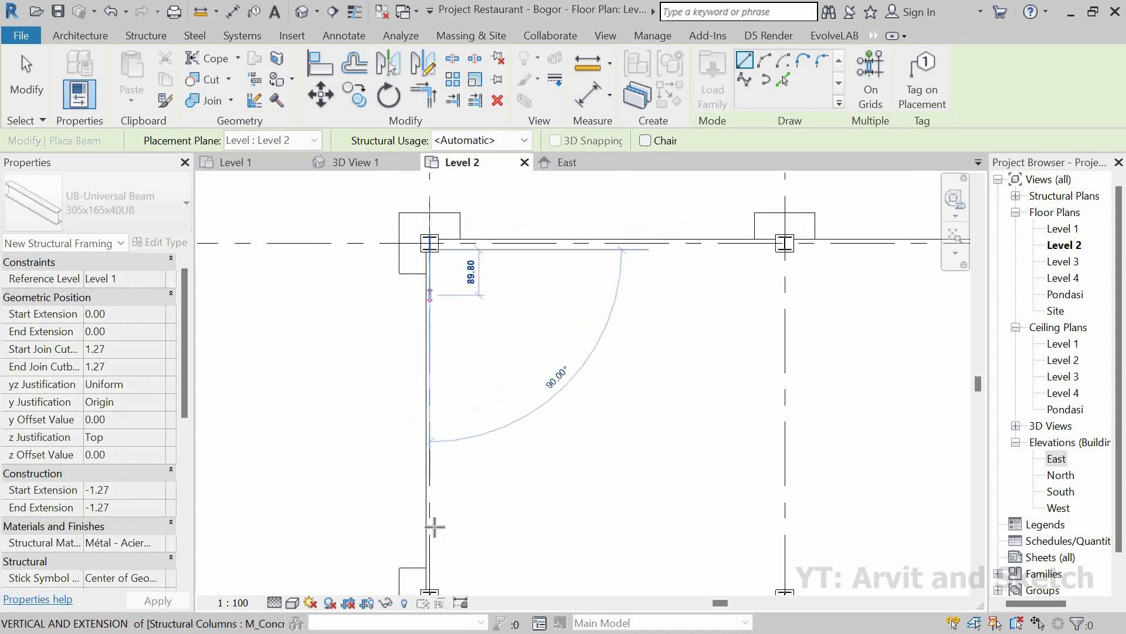
{"action": "scroll", "coordinate": [418, 424], "scroll_direction": "up", "scroll_amount": 4}
{"action": "scroll", "coordinate": [417, 423], "scroll_direction": "up", "scroll_amount": 2}
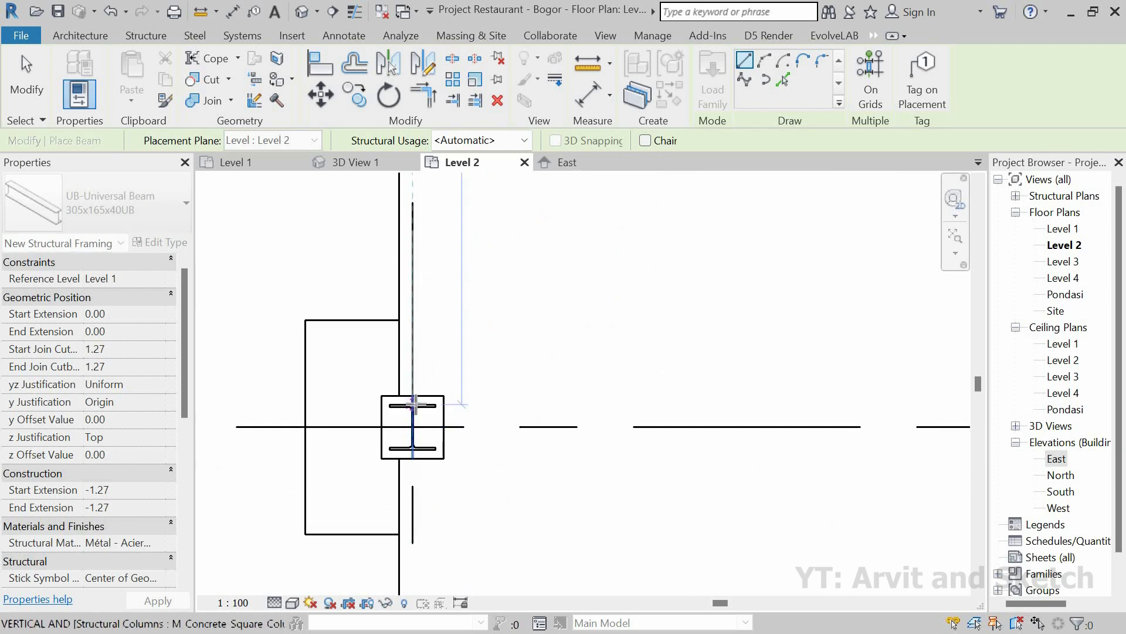
{"action": "left_click", "coordinate": [412, 405]}
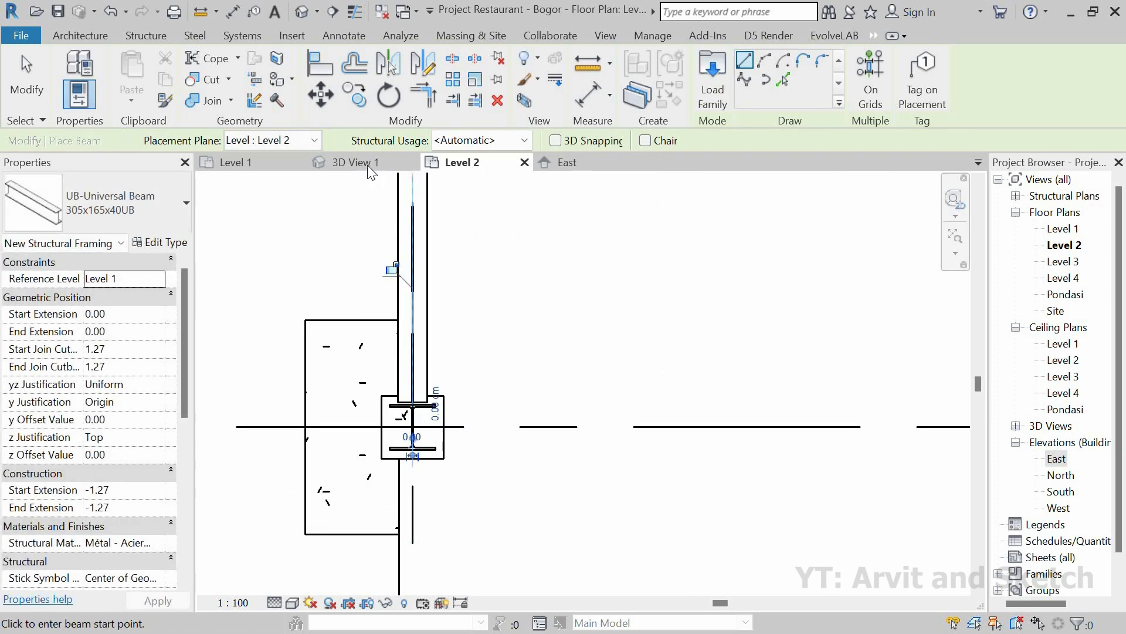
{"action": "left_click", "coordinate": [367, 164]}
{"action": "scroll", "coordinate": [765, 286], "scroll_direction": "up", "scroll_amount": 5}
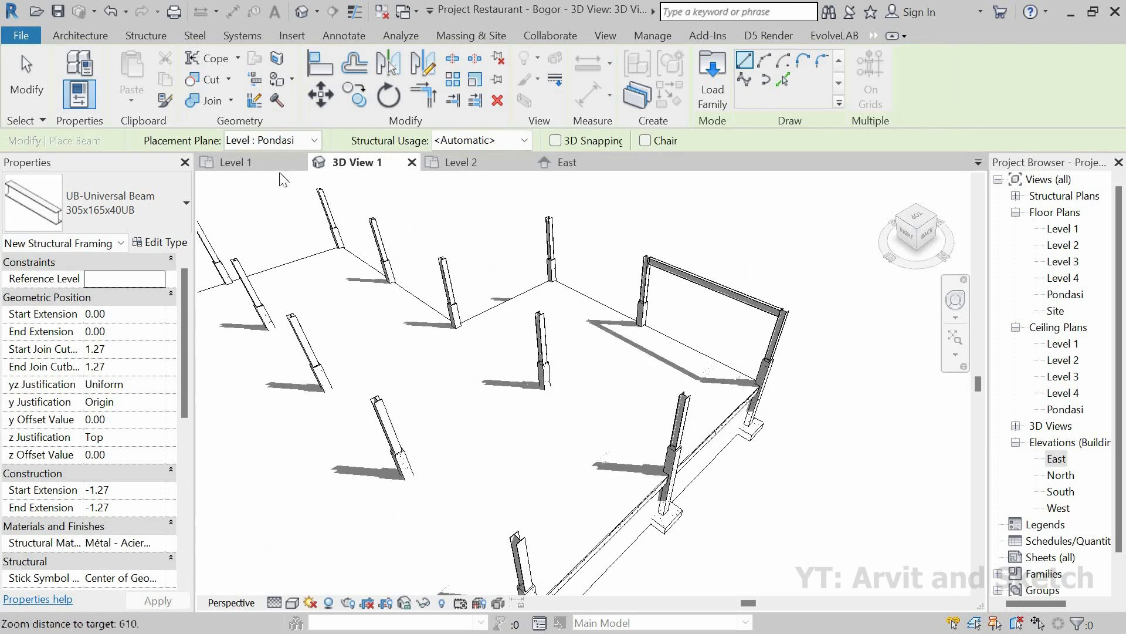
Place a beam on the Level 2 plan along grid 11 between the columns at grids 4 and 3.
{"action": "left_click", "coordinate": [451, 165]}
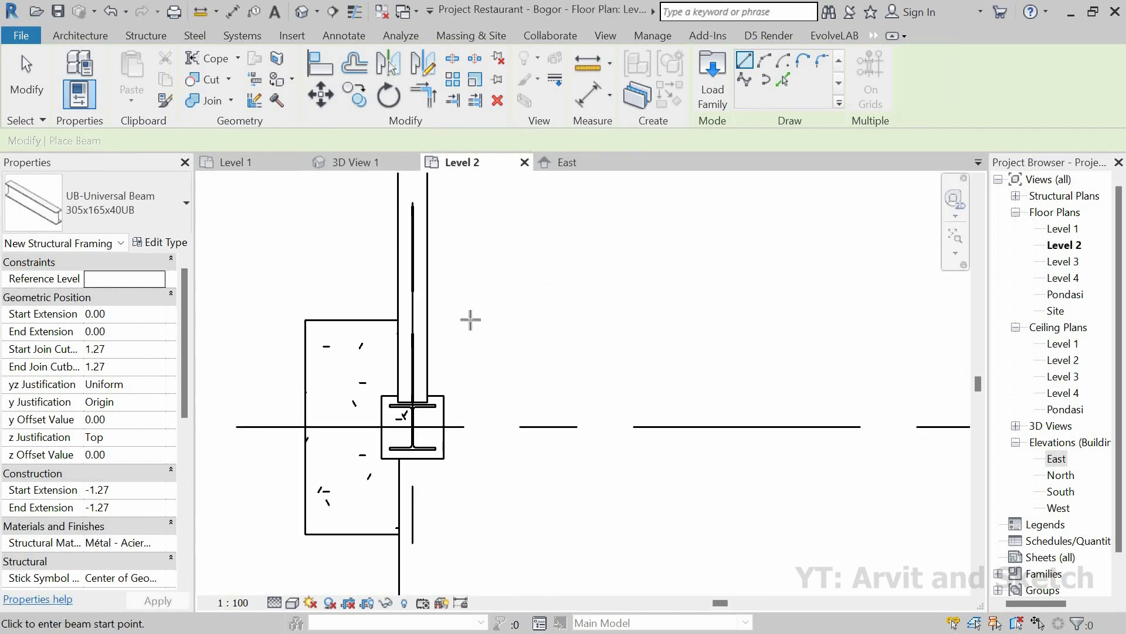
{"action": "scroll", "coordinate": [459, 352], "scroll_direction": "up", "scroll_amount": 4}
{"action": "scroll", "coordinate": [461, 347], "scroll_direction": "up", "scroll_amount": 5}
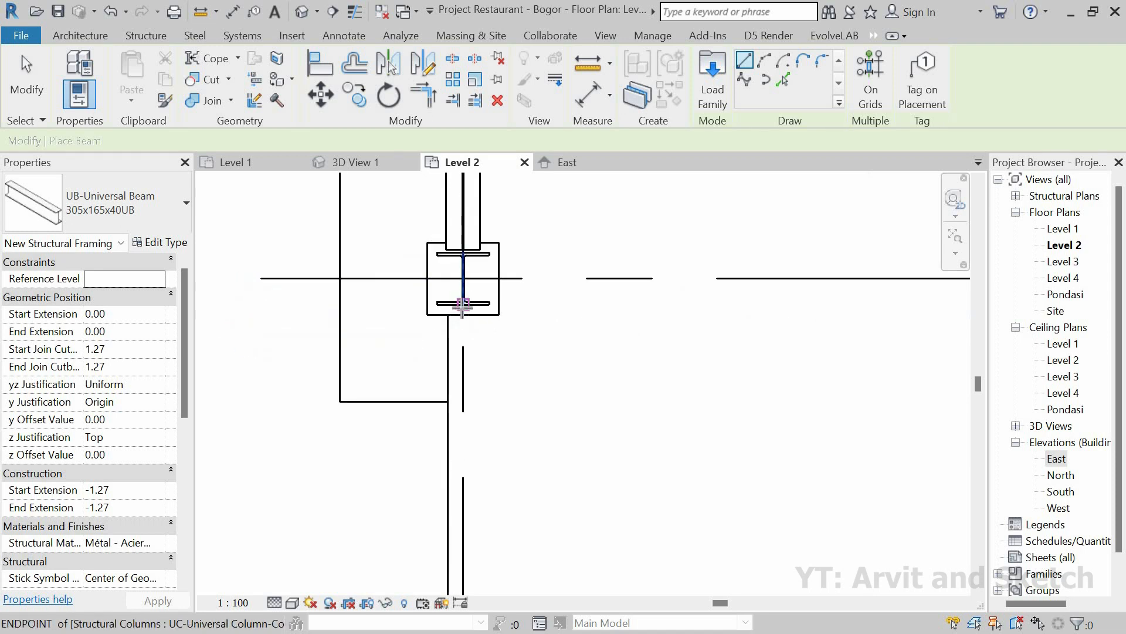
{"action": "left_click", "coordinate": [464, 278]}
{"action": "scroll", "coordinate": [470, 288], "scroll_direction": "down", "scroll_amount": 6}
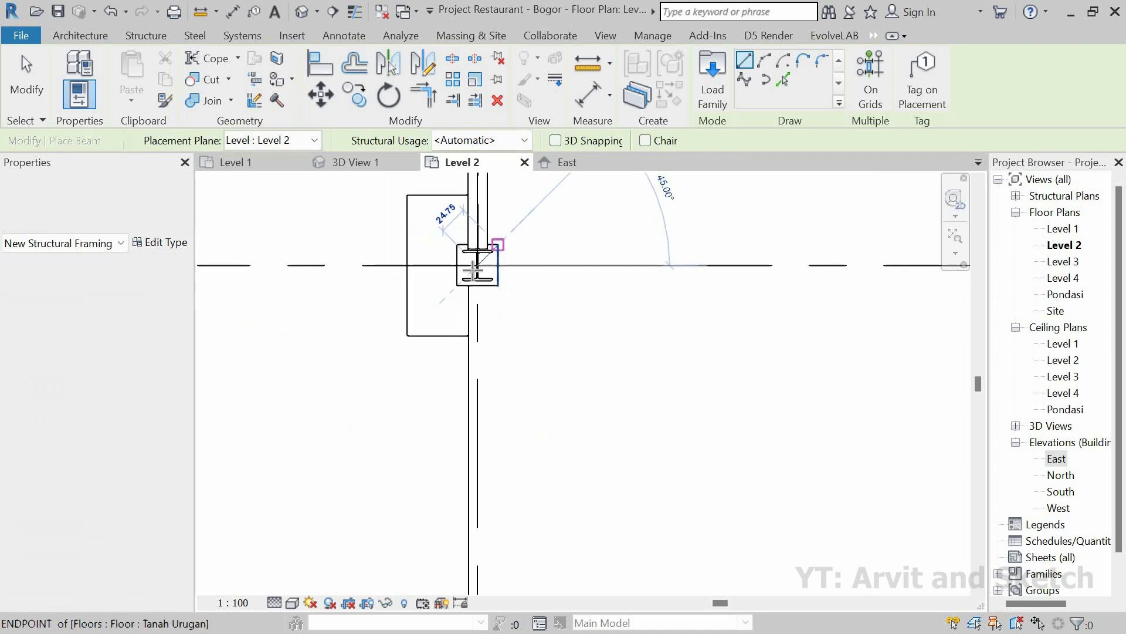
{"action": "scroll", "coordinate": [481, 428], "scroll_direction": "up", "scroll_amount": 5}
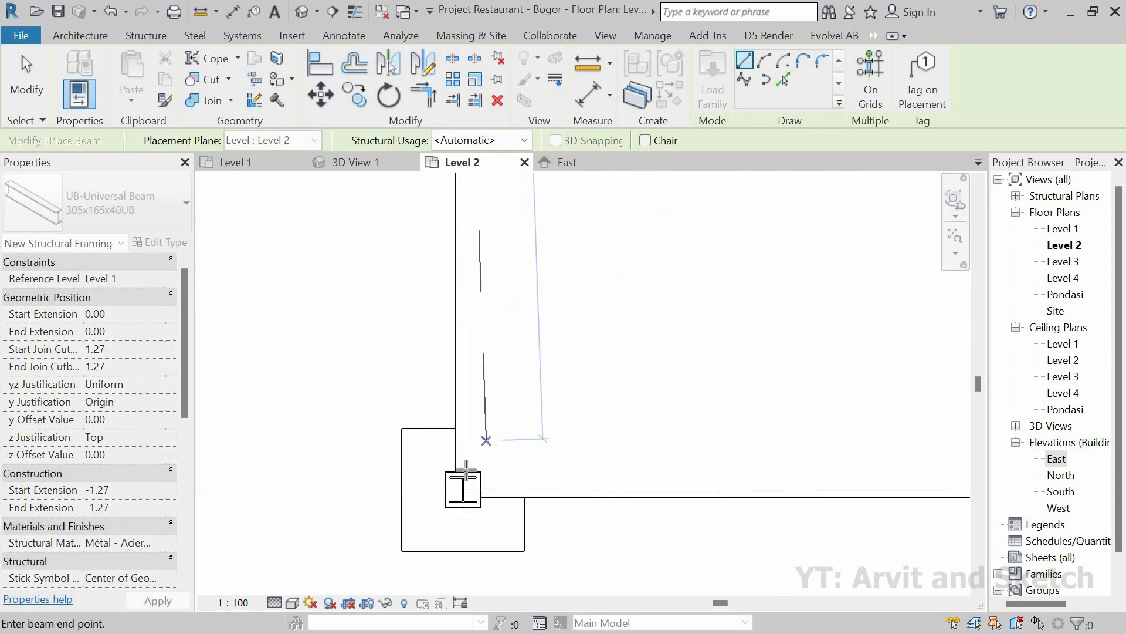
{"action": "left_click", "coordinate": [400, 466]}
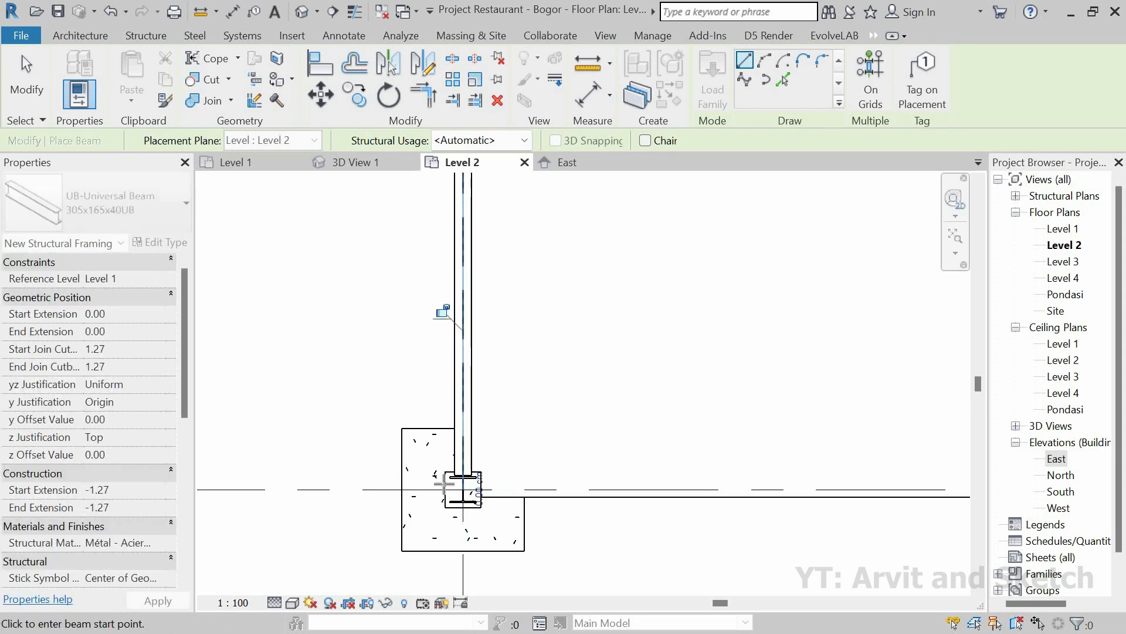
Place a beam along grid 5 from the grid 11 corner column to the adjacent column and check it in 3D.
{"action": "scroll", "coordinate": [422, 381], "scroll_direction": "down", "scroll_amount": 6}
{"action": "scroll", "coordinate": [508, 376], "scroll_direction": "down", "scroll_amount": 6}
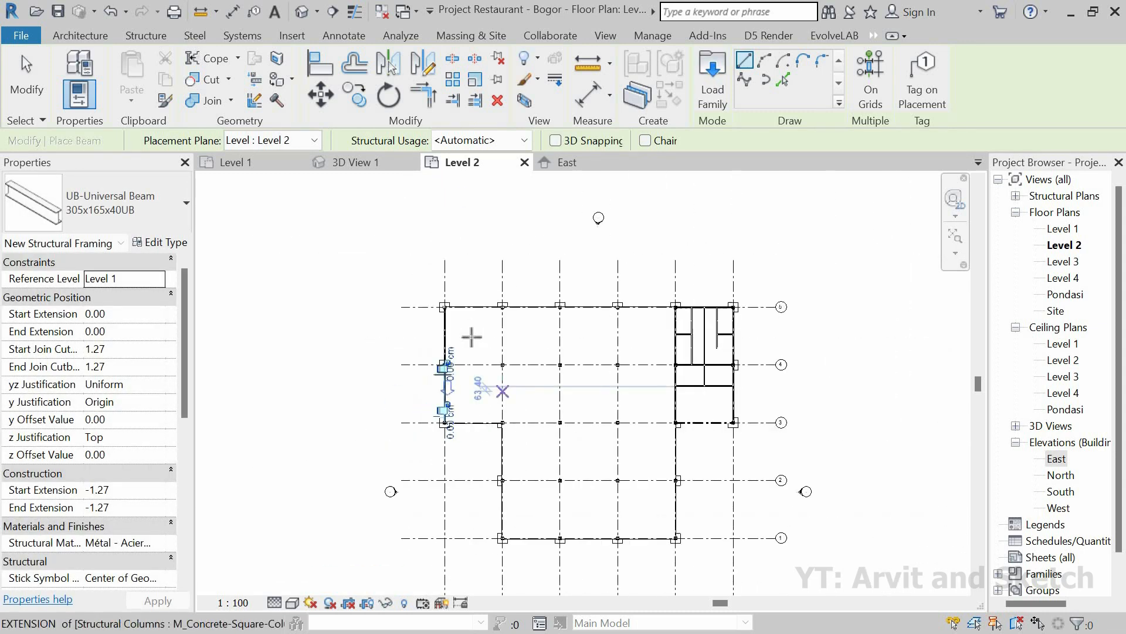
{"action": "scroll", "coordinate": [457, 308], "scroll_direction": "up", "scroll_amount": 4}
{"action": "scroll", "coordinate": [452, 312], "scroll_direction": "up", "scroll_amount": 5}
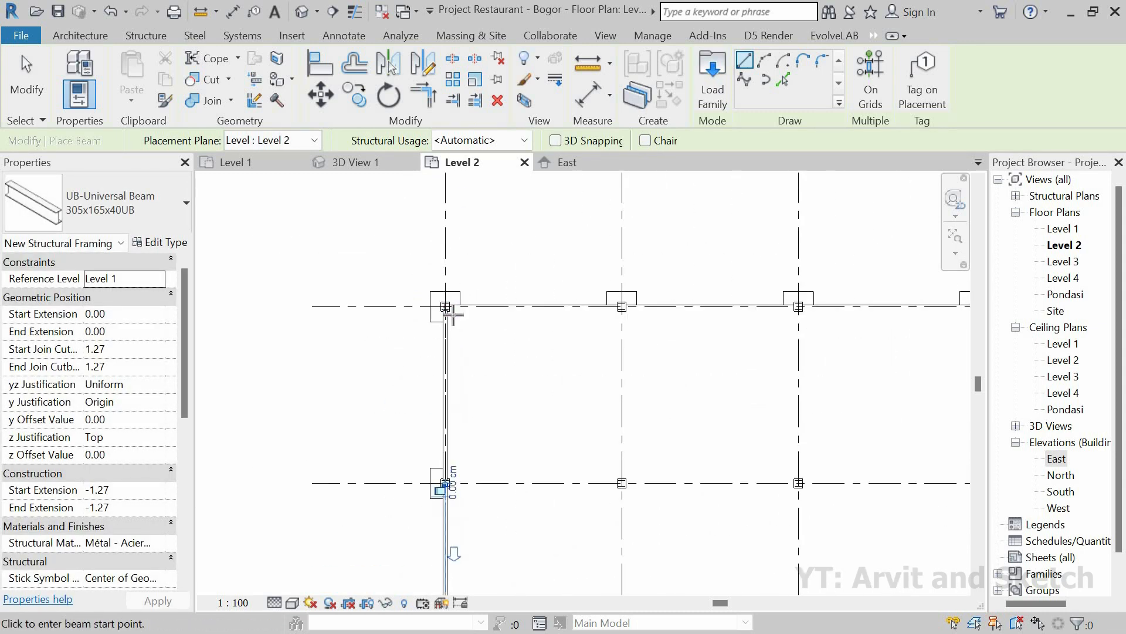
{"action": "scroll", "coordinate": [759, 307], "scroll_direction": "down", "scroll_amount": 6}
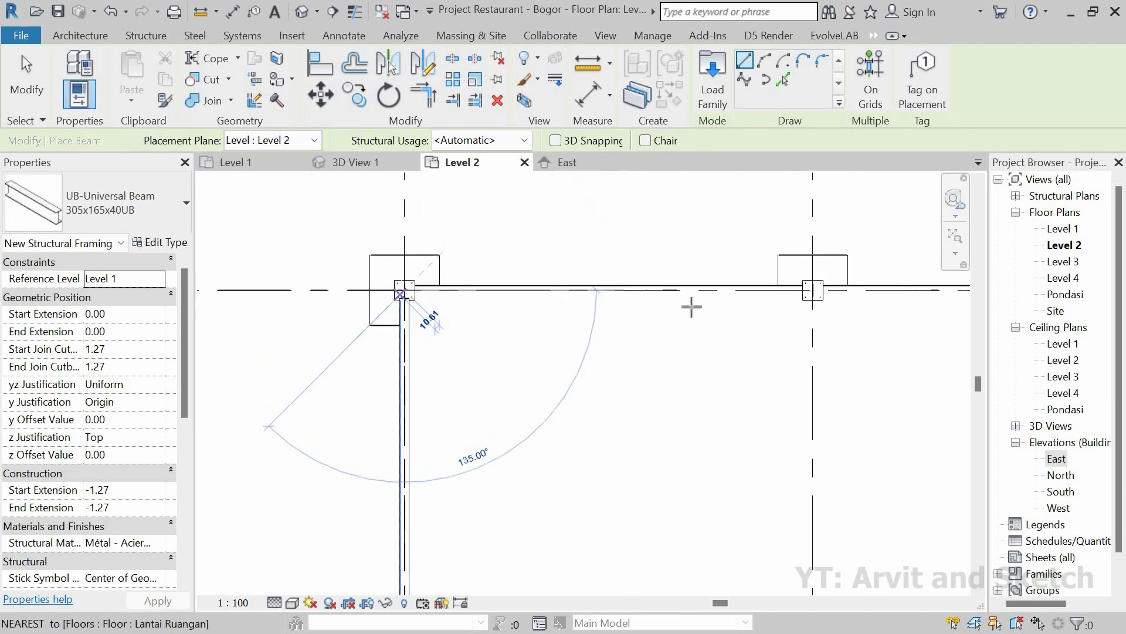
{"action": "scroll", "coordinate": [667, 289], "scroll_direction": "up", "scroll_amount": 7}
{"action": "left_click", "coordinate": [641, 277]}
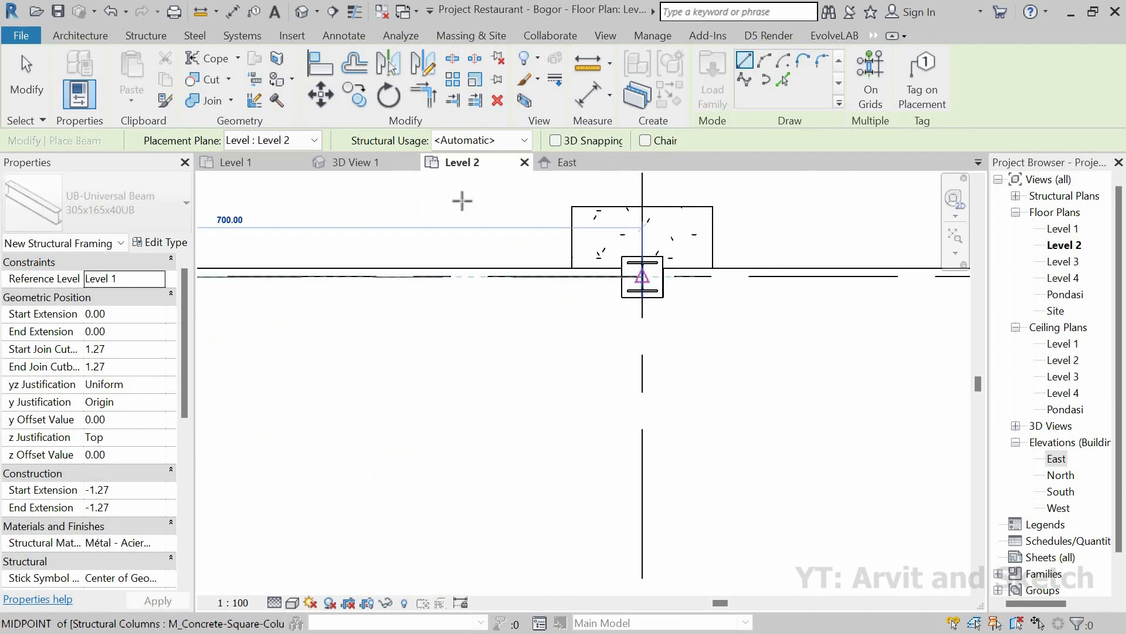
{"action": "left_click", "coordinate": [377, 163]}
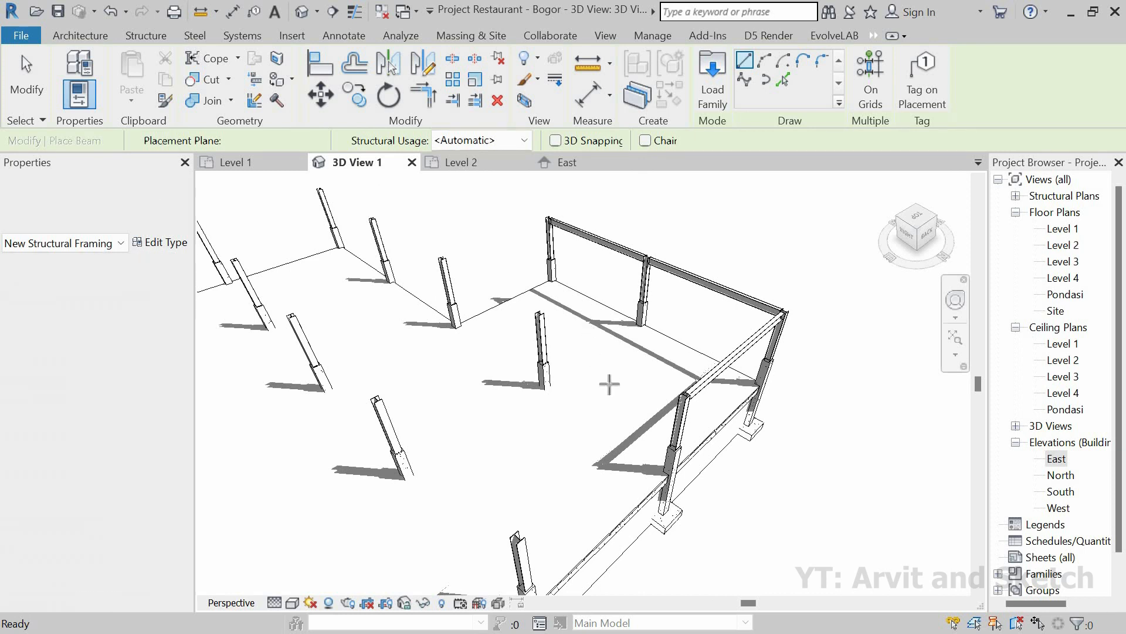
{"action": "middle_click_drag", "start_coordinate": [685, 420], "coordinate": [659, 413]}
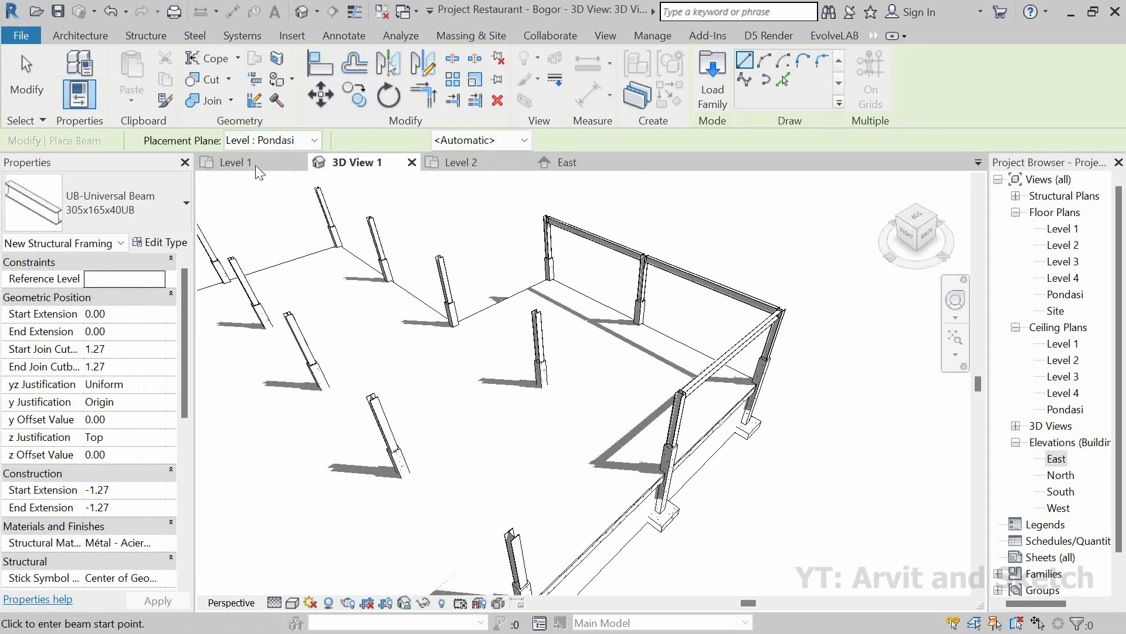
On the Level 2 plan, place beams along grid 5 across the second and third column bays counted from grid 11.
{"action": "left_click", "coordinate": [480, 164]}
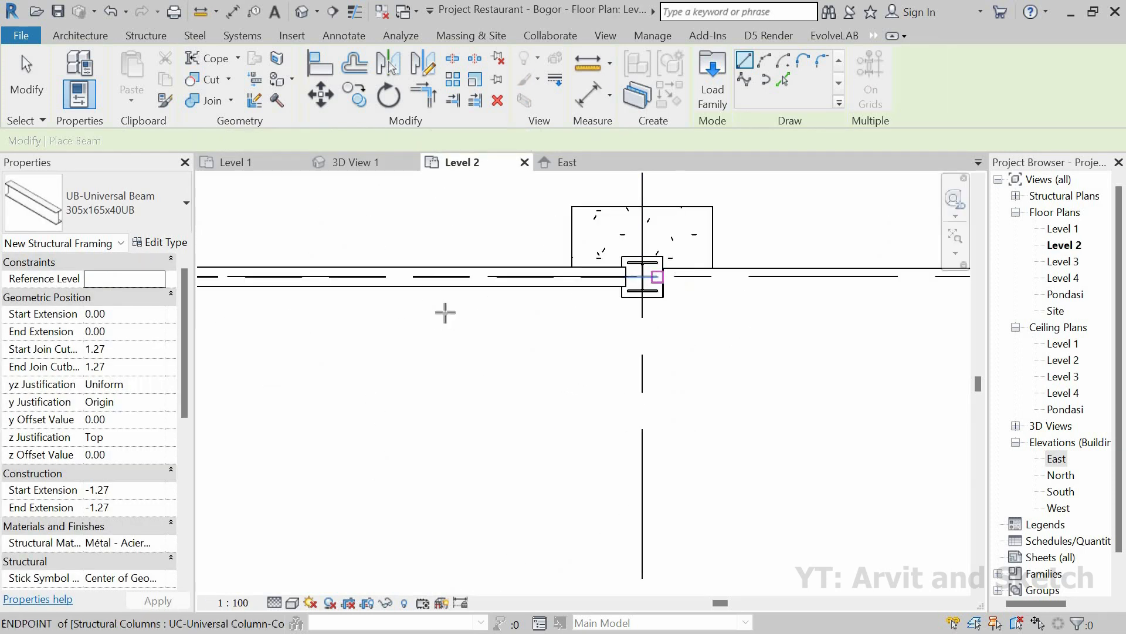
{"action": "scroll", "coordinate": [392, 311], "scroll_direction": "down", "scroll_amount": 5}
{"action": "scroll", "coordinate": [576, 330], "scroll_direction": "up", "scroll_amount": 2}
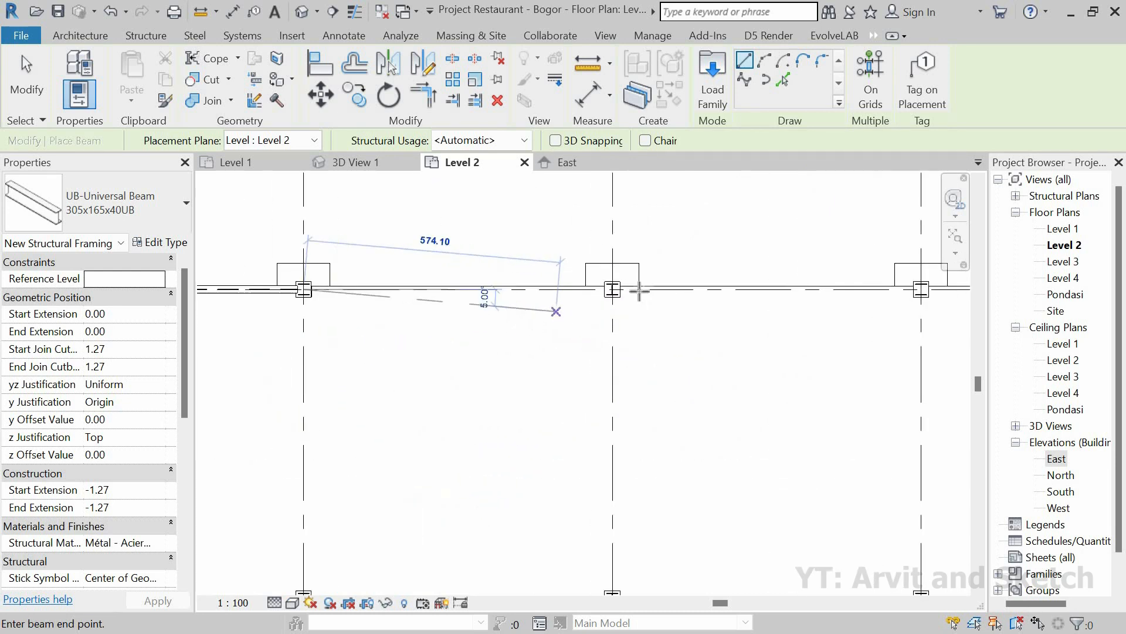
{"action": "scroll", "coordinate": [640, 290], "scroll_direction": "up", "scroll_amount": 3}
{"action": "left_click", "coordinate": [625, 275]}
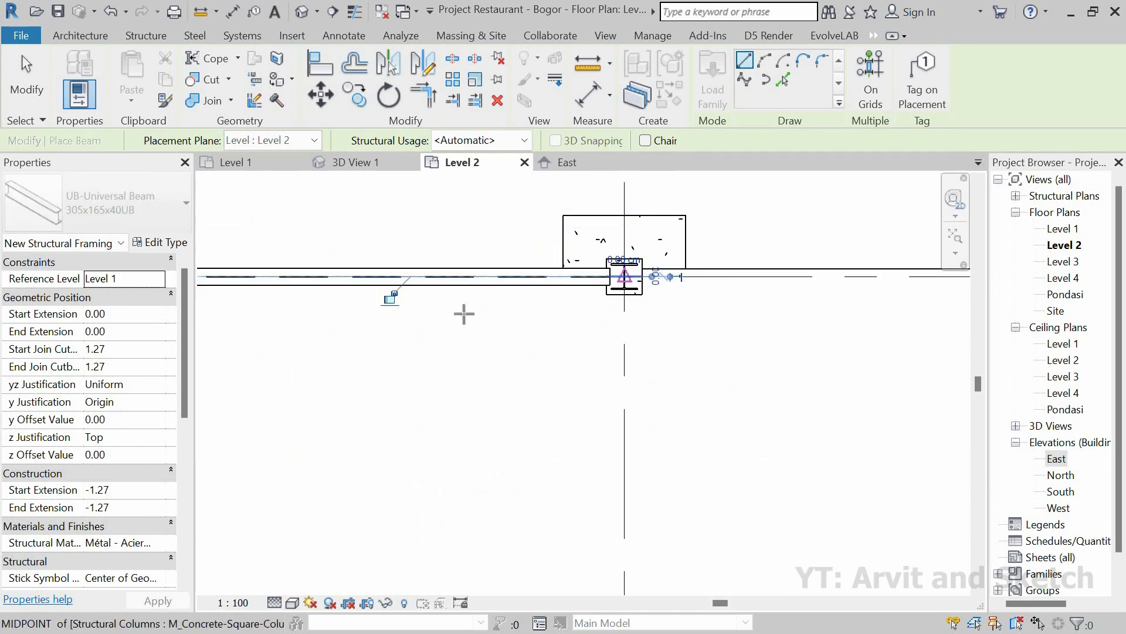
{"action": "scroll", "coordinate": [468, 314], "scroll_direction": "down", "scroll_amount": 5}
{"action": "scroll", "coordinate": [648, 312], "scroll_direction": "up", "scroll_amount": 3}
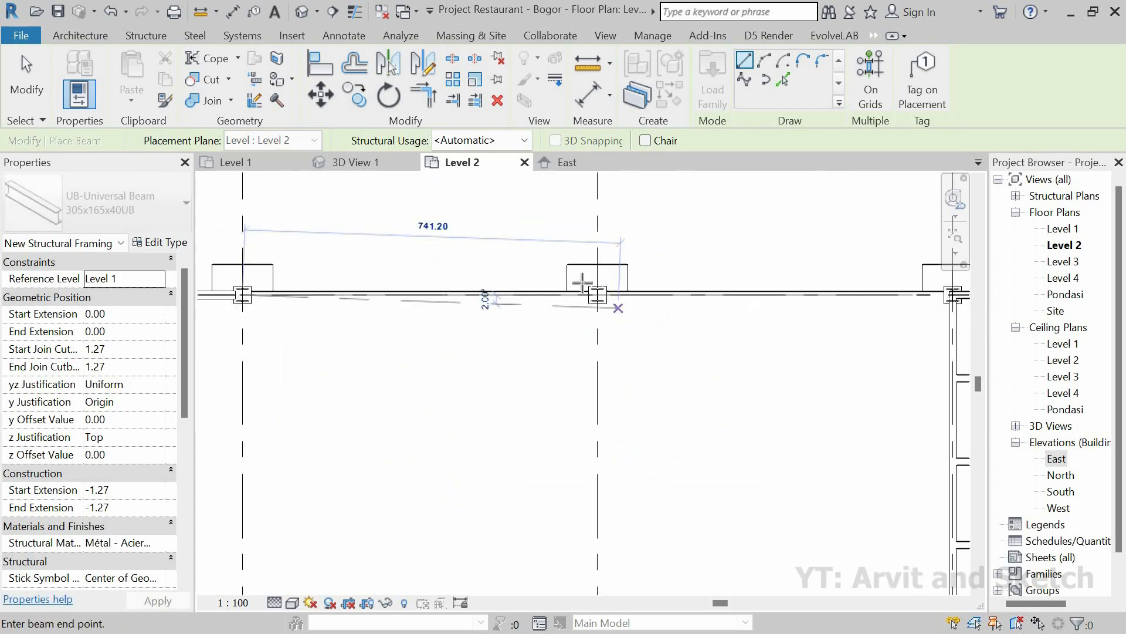
{"action": "scroll", "coordinate": [584, 286], "scroll_direction": "up", "scroll_amount": 2}
{"action": "left_click", "coordinate": [589, 288]}
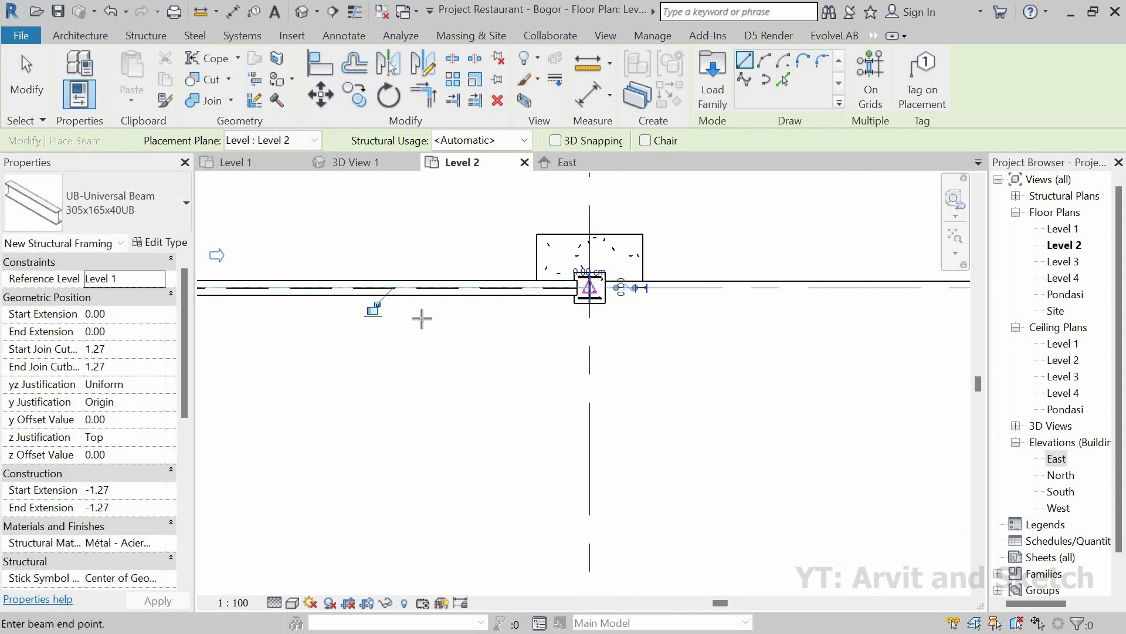
Place beams along grid 5 across the fourth bay and the toilet bay, ending at the far corner column.
{"action": "scroll", "coordinate": [421, 318], "scroll_direction": "down", "scroll_amount": 3}
{"action": "scroll", "coordinate": [581, 320], "scroll_direction": "up", "scroll_amount": 4}
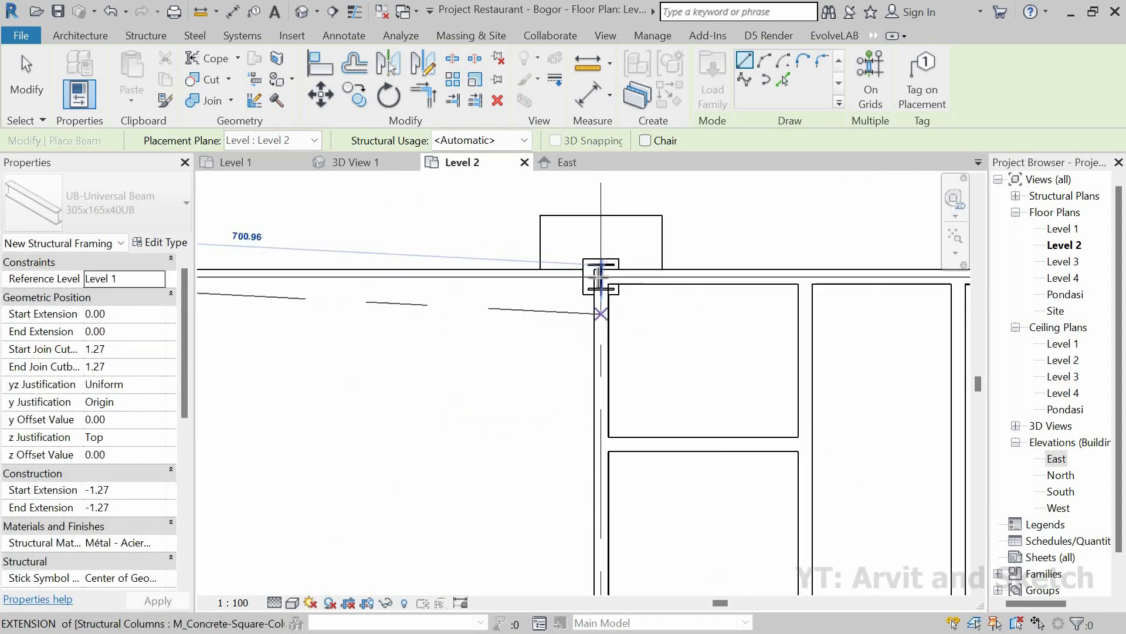
{"action": "left_click", "coordinate": [599, 276]}
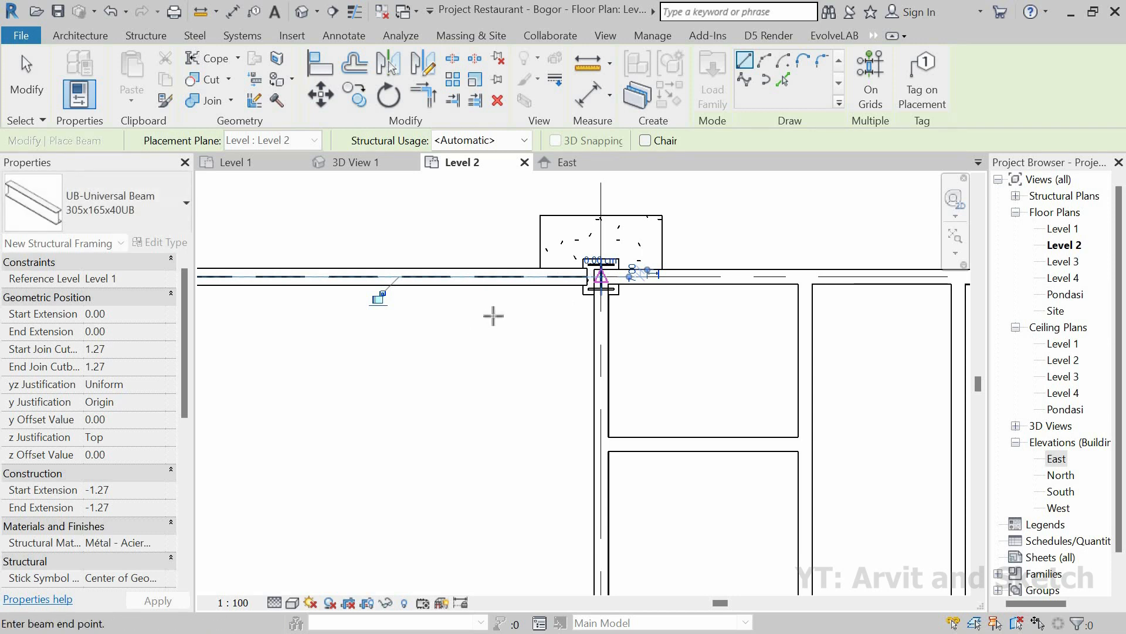
{"action": "scroll", "coordinate": [754, 322], "scroll_direction": "down", "scroll_amount": 3}
{"action": "scroll", "coordinate": [754, 314], "scroll_direction": "up", "scroll_amount": 5}
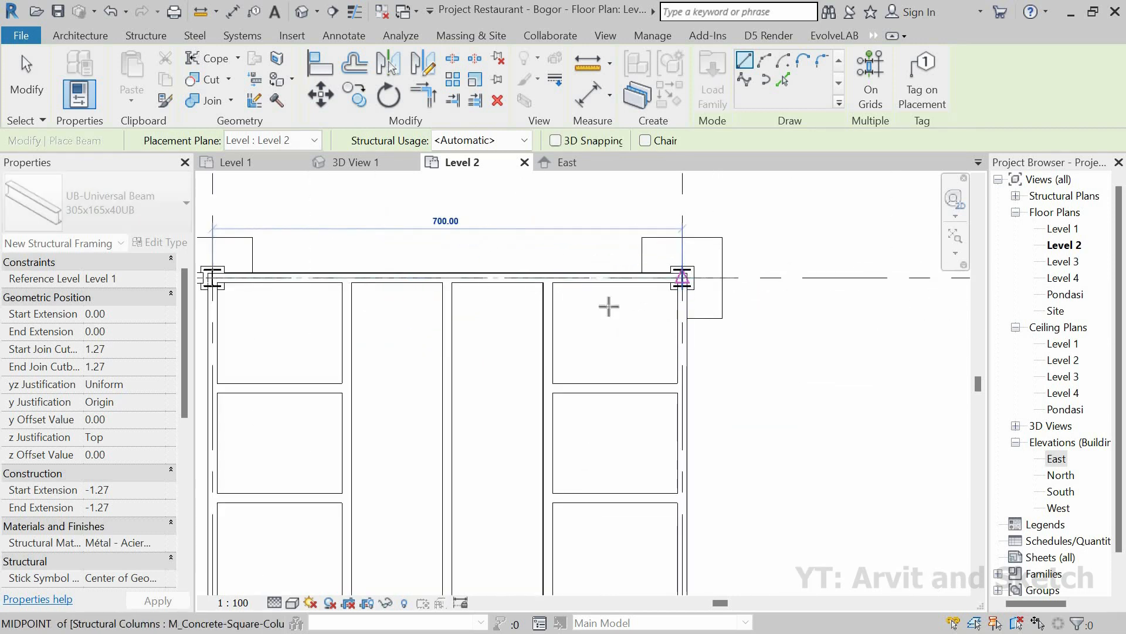
{"action": "left_click", "coordinate": [682, 277]}
Place beams along grid 4 across the first two column bays, starting from the column on grid 11.
{"action": "scroll", "coordinate": [717, 295], "scroll_direction": "down", "scroll_amount": 4}
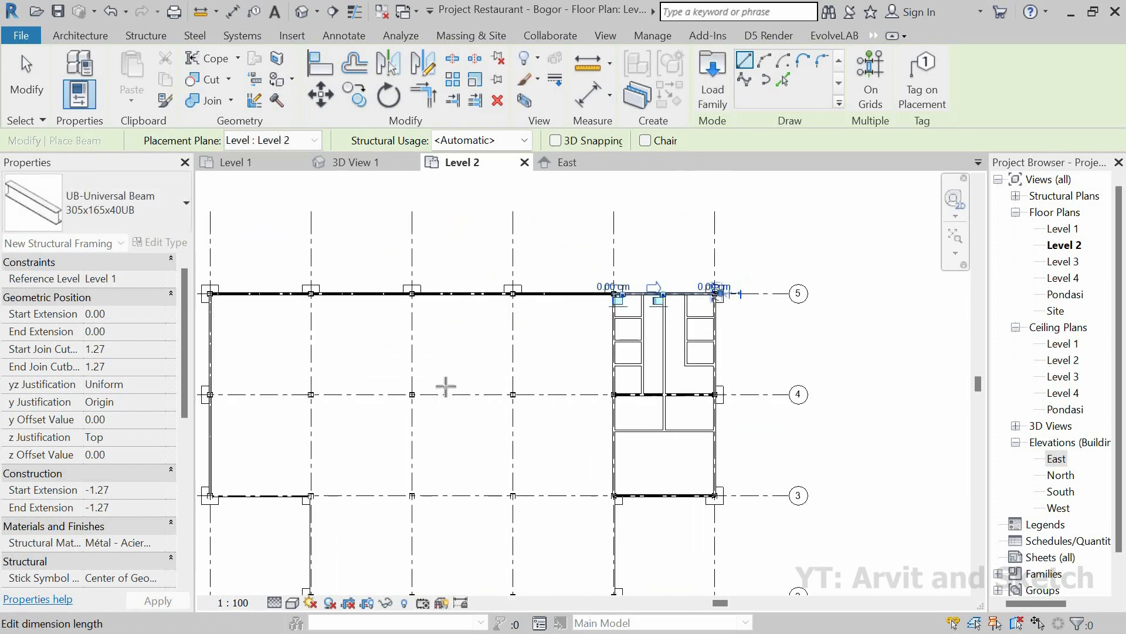
{"action": "scroll", "coordinate": [329, 371], "scroll_direction": "up", "scroll_amount": 5}
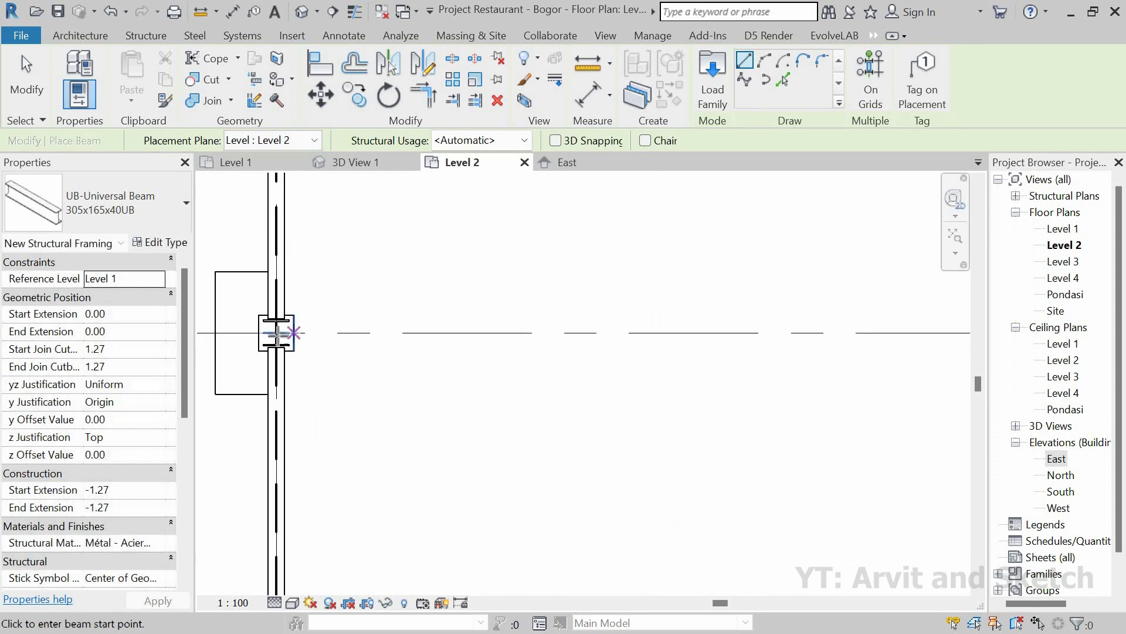
{"action": "scroll", "coordinate": [316, 355], "scroll_direction": "down", "scroll_amount": 3}
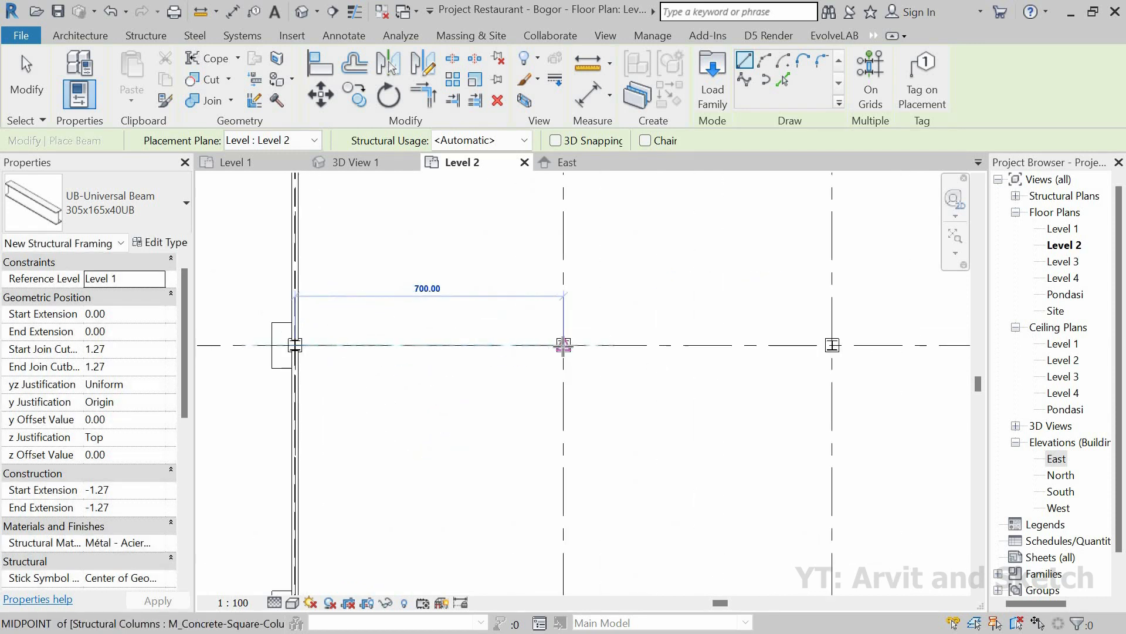
{"action": "left_click", "coordinate": [563, 346]}
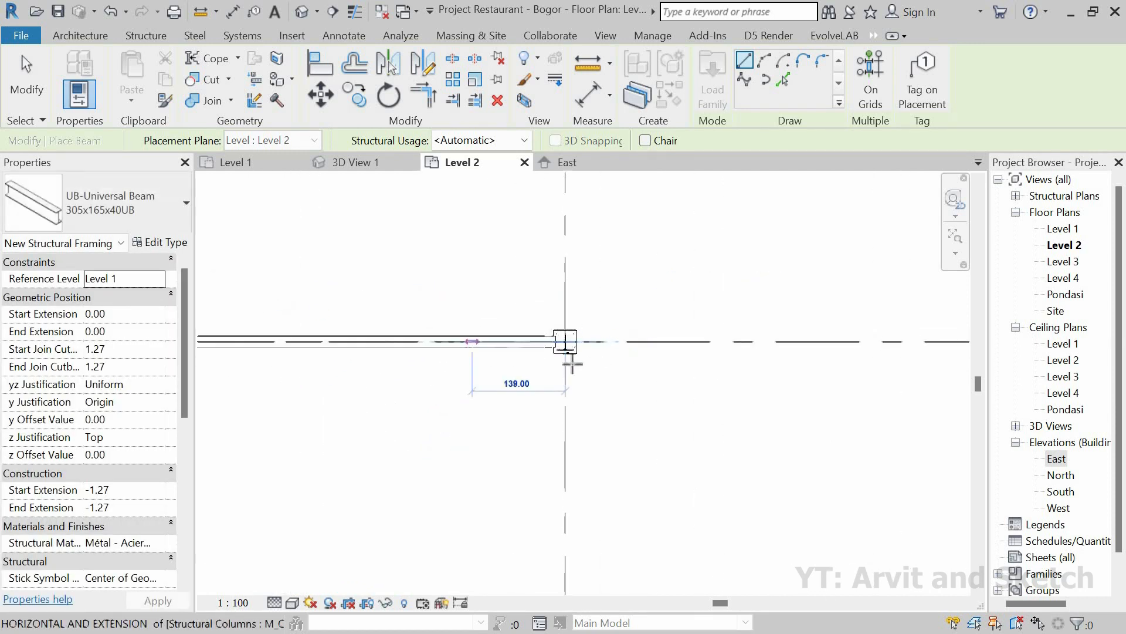
{"action": "left_click", "coordinate": [566, 345]}
{"action": "scroll", "coordinate": [558, 352], "scroll_direction": "down", "scroll_amount": 3}
{"action": "middle_click_drag", "start_coordinate": [634, 361], "coordinate": [455, 385]}
{"action": "scroll", "coordinate": [566, 367], "scroll_direction": "up", "scroll_amount": 5}
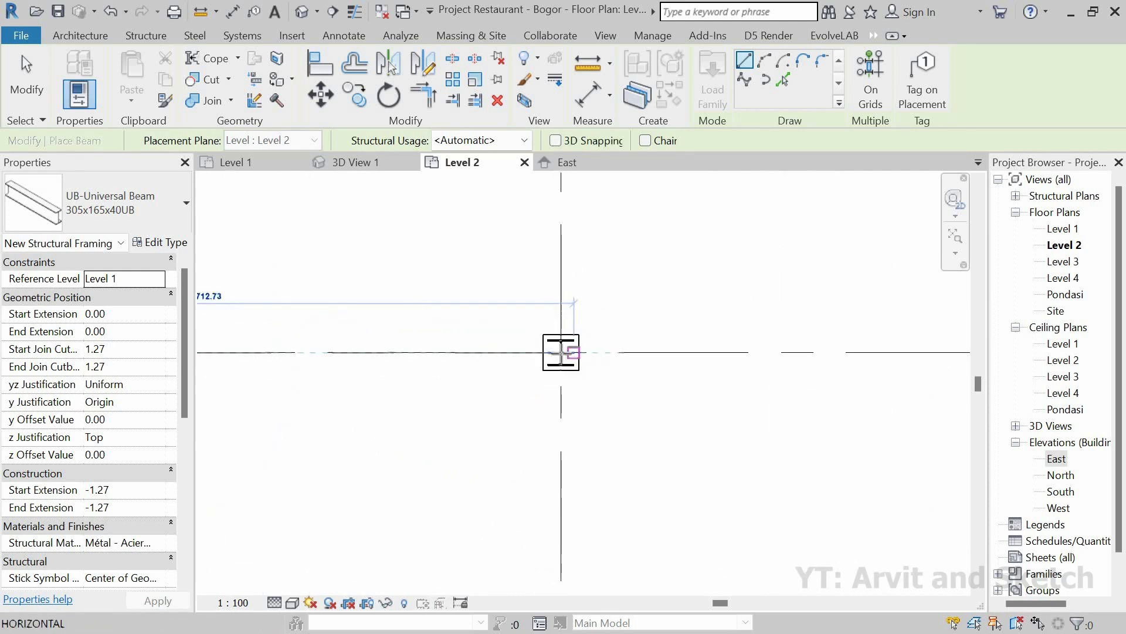
{"action": "left_click", "coordinate": [560, 352]}
Place beams along grid 4 across the third and fourth bays, ending at the column on the toilet block wall.
{"action": "scroll", "coordinate": [573, 359], "scroll_direction": "down", "scroll_amount": 4}
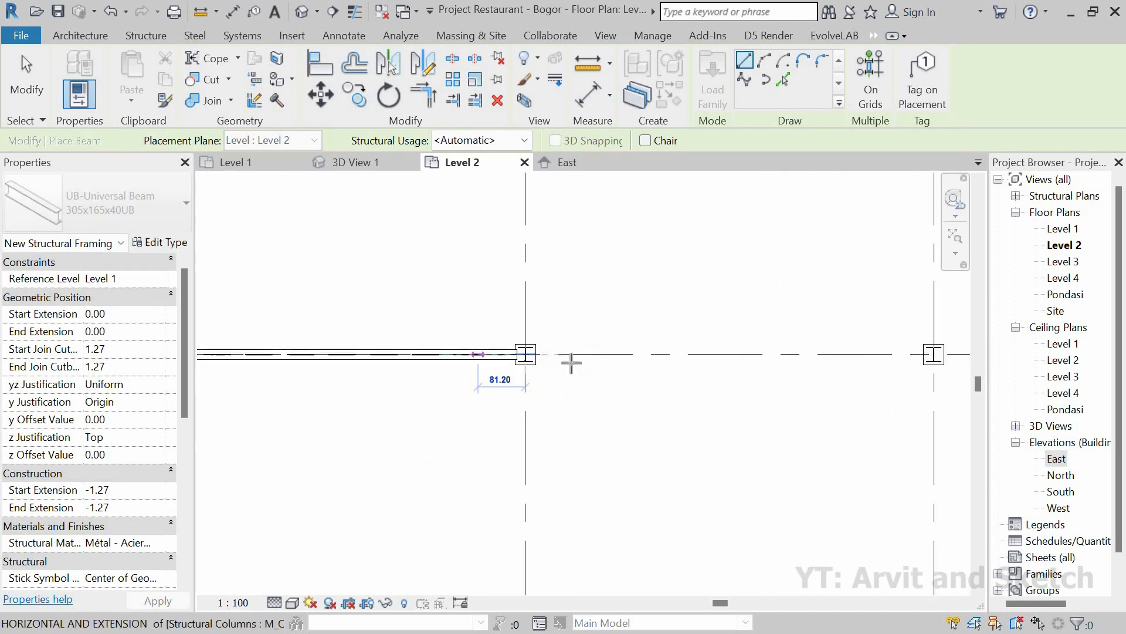
{"action": "scroll", "coordinate": [624, 364], "scroll_direction": "up", "scroll_amount": 3}
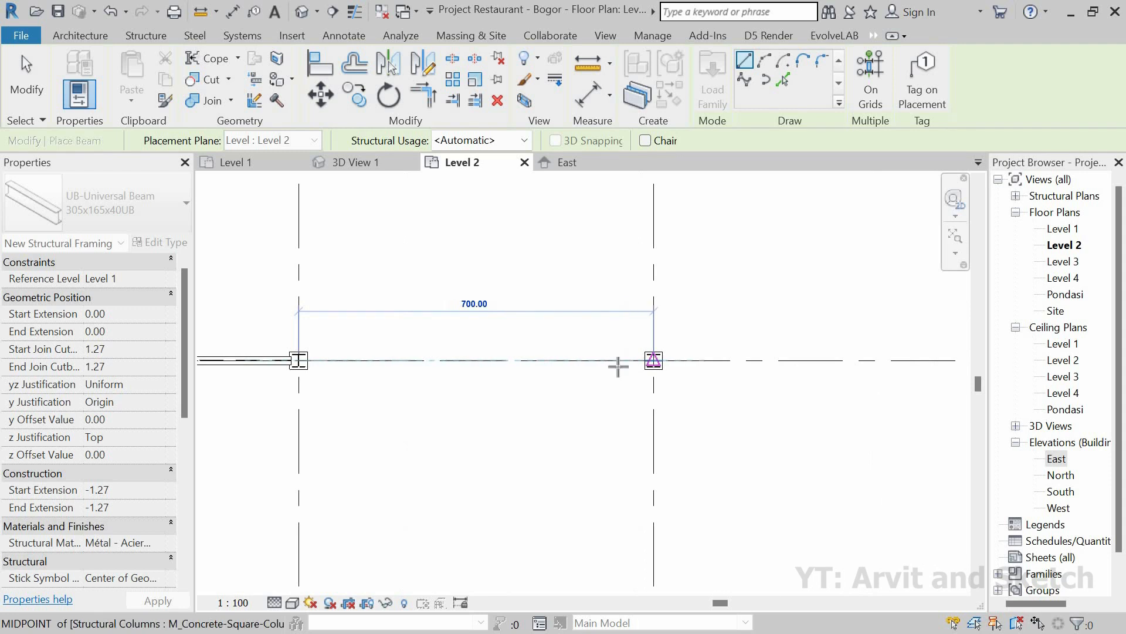
{"action": "left_click", "coordinate": [673, 370]}
{"action": "scroll", "coordinate": [673, 370], "scroll_direction": "up", "scroll_amount": 2}
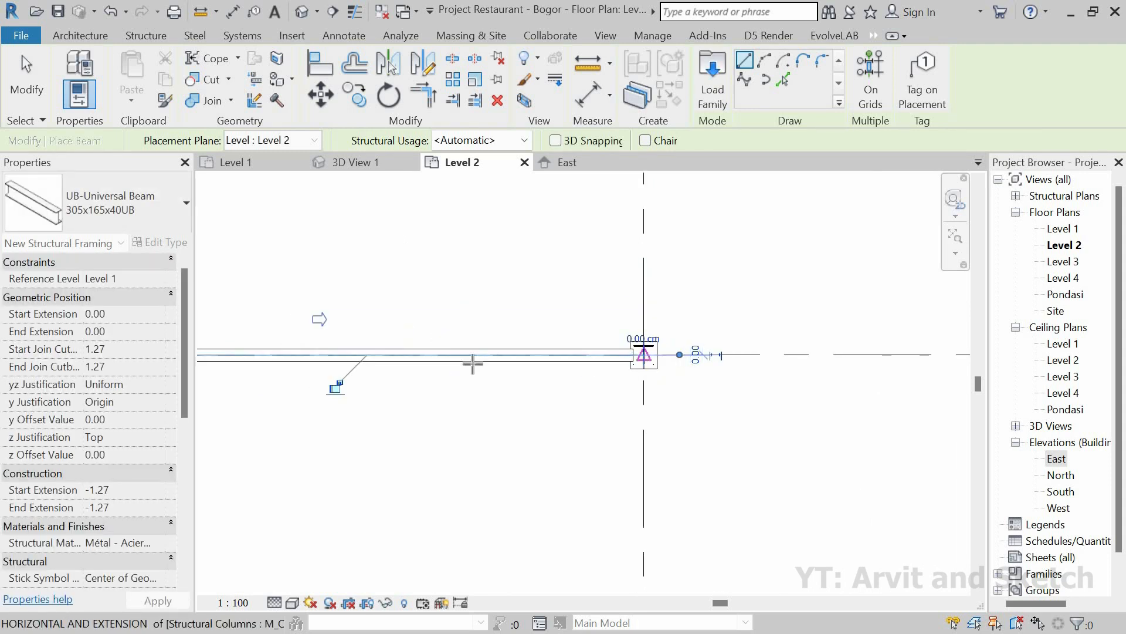
{"action": "left_click", "coordinate": [643, 354]}
{"action": "scroll", "coordinate": [473, 364], "scroll_direction": "down", "scroll_amount": 6}
{"action": "scroll", "coordinate": [605, 363], "scroll_direction": "up", "scroll_amount": 7}
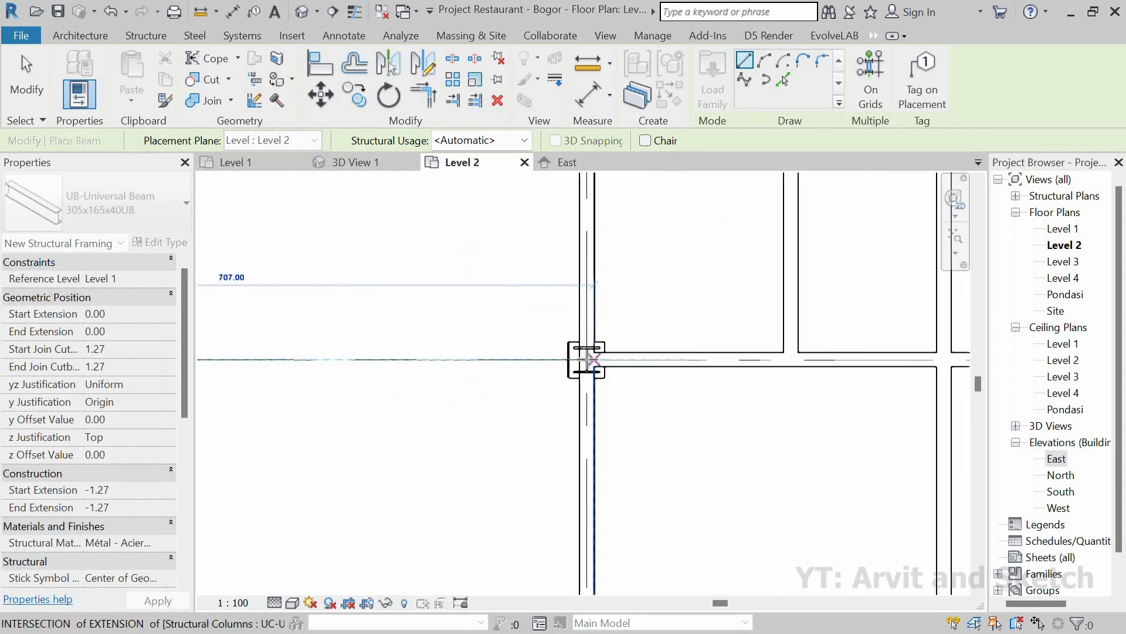
{"action": "scroll", "coordinate": [583, 359], "scroll_direction": "up", "scroll_amount": 1}
{"action": "left_click", "coordinate": [505, 374]}
Place a beam along grid 4 across the toilet block, between its two outer columns.
{"action": "scroll", "coordinate": [505, 374], "scroll_direction": "down", "scroll_amount": 4}
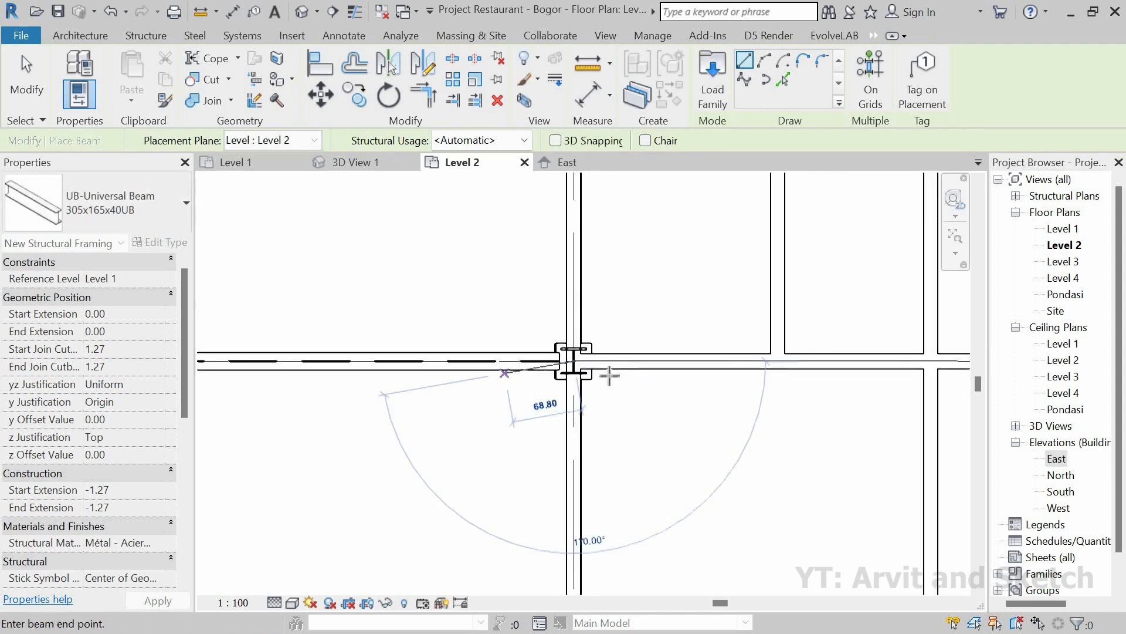
{"action": "scroll", "coordinate": [803, 364], "scroll_direction": "up", "scroll_amount": 2}
{"action": "left_click", "coordinate": [808, 362]}
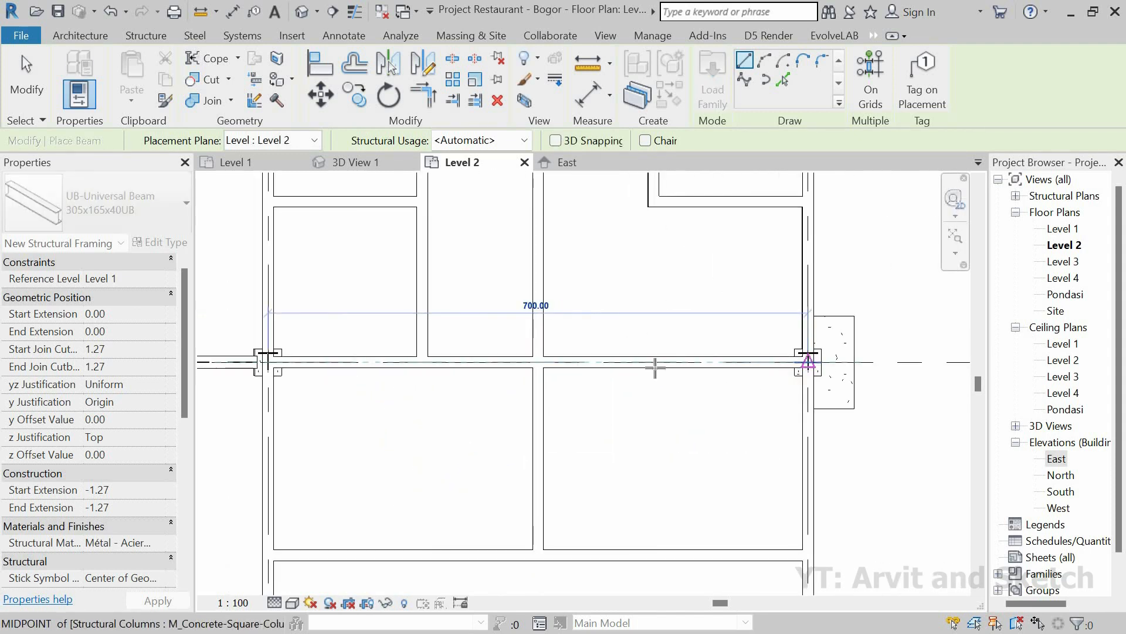
Place a beam along grid 3 from the corner column on grid 11 to the adjacent column at the building's inner corner.
{"action": "scroll", "coordinate": [666, 361], "scroll_direction": "down", "scroll_amount": 5}
{"action": "scroll", "coordinate": [410, 423], "scroll_direction": "down", "scroll_amount": 2}
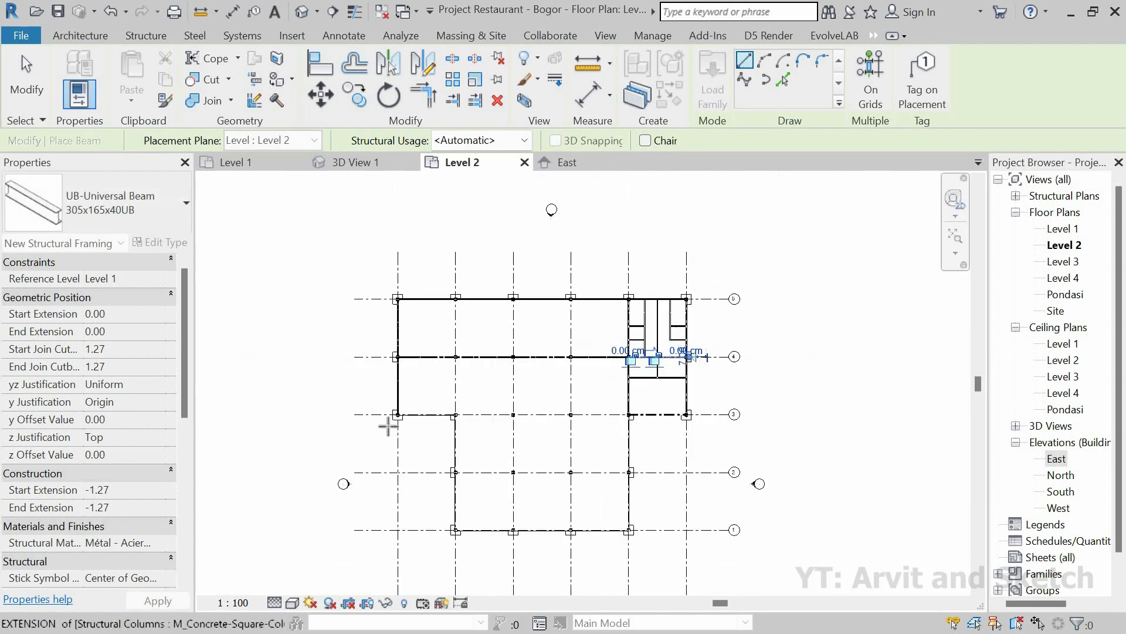
{"action": "scroll", "coordinate": [305, 405], "scroll_direction": "up", "scroll_amount": 5}
{"action": "scroll", "coordinate": [241, 328], "scroll_direction": "up", "scroll_amount": 2}
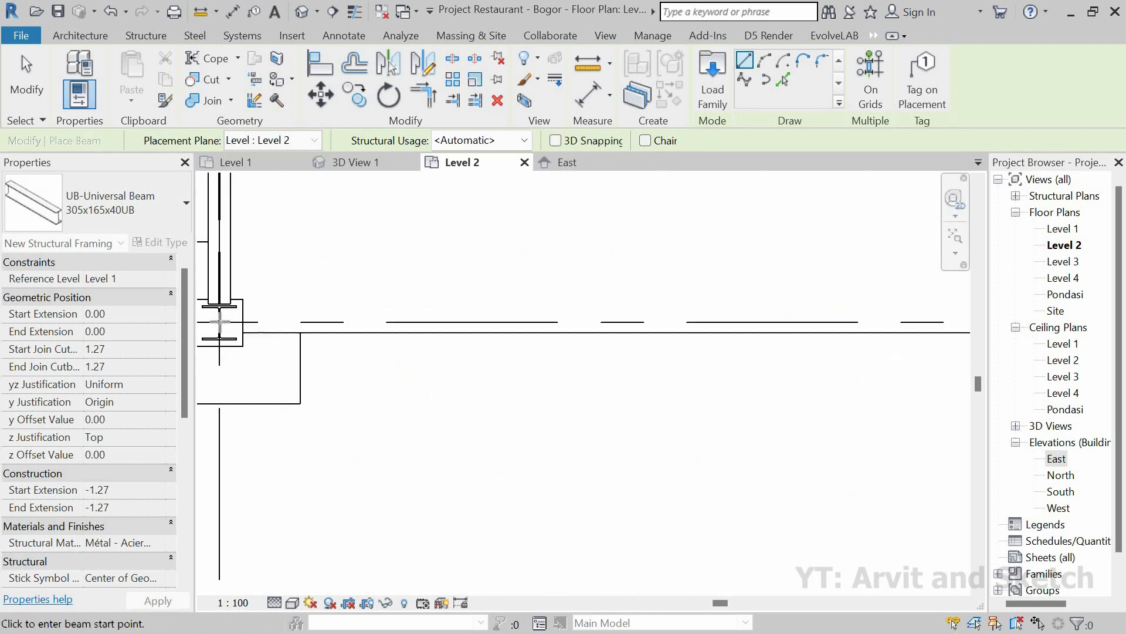
{"action": "left_click", "coordinate": [451, 384]}
{"action": "scroll", "coordinate": [481, 382], "scroll_direction": "down", "scroll_amount": 3}
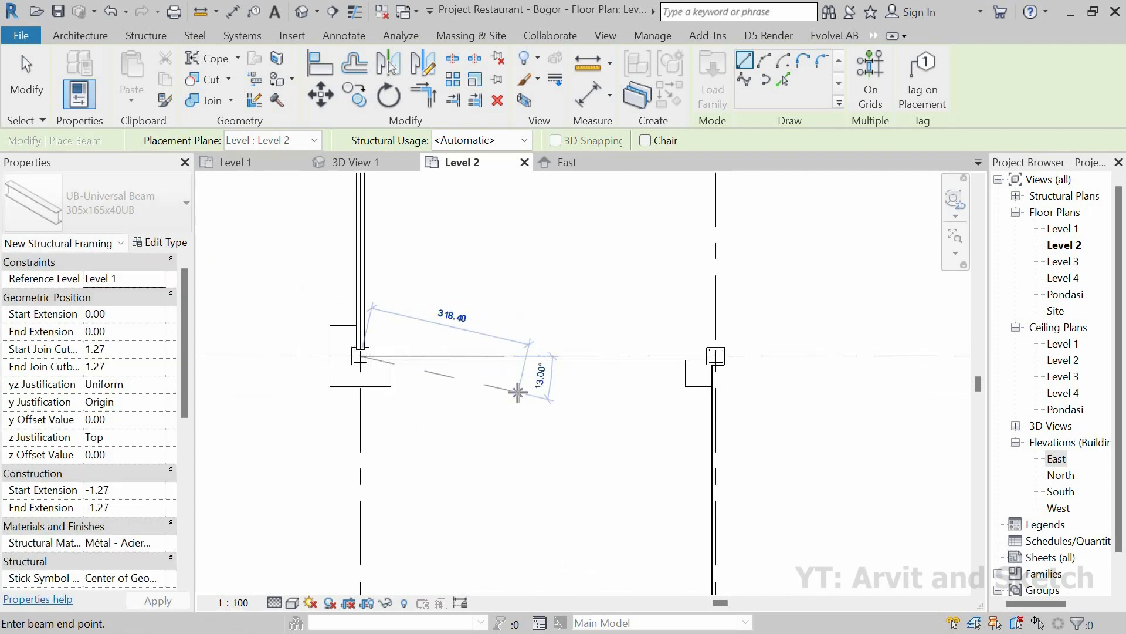
{"action": "scroll", "coordinate": [691, 332], "scroll_direction": "up", "scroll_amount": 3}
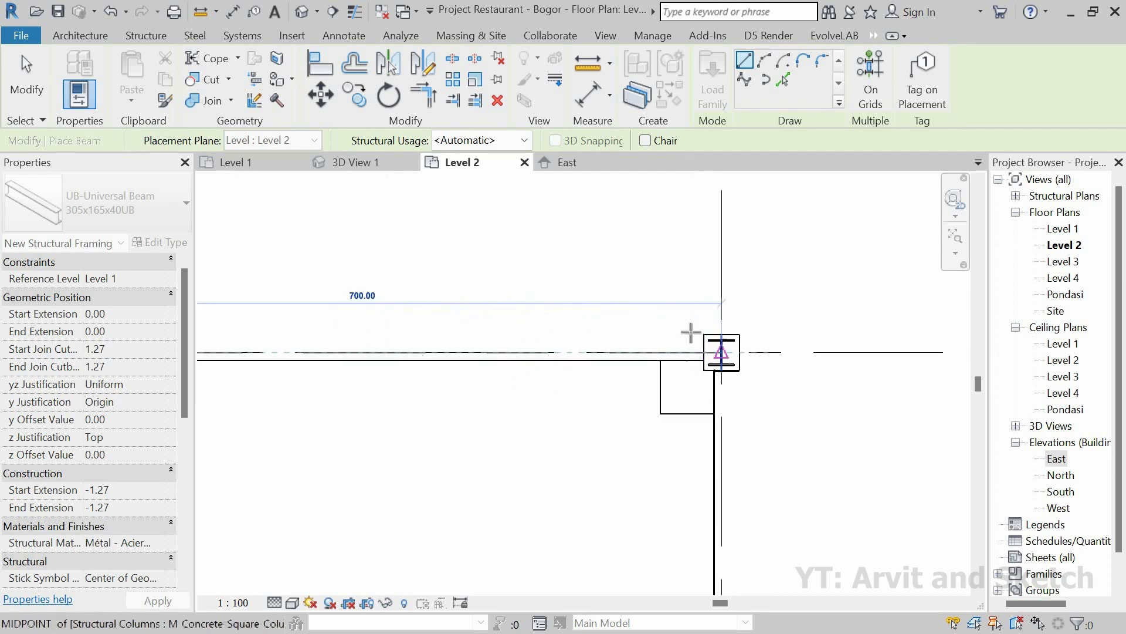
{"action": "scroll", "coordinate": [593, 345], "scroll_direction": "down", "scroll_amount": 4}
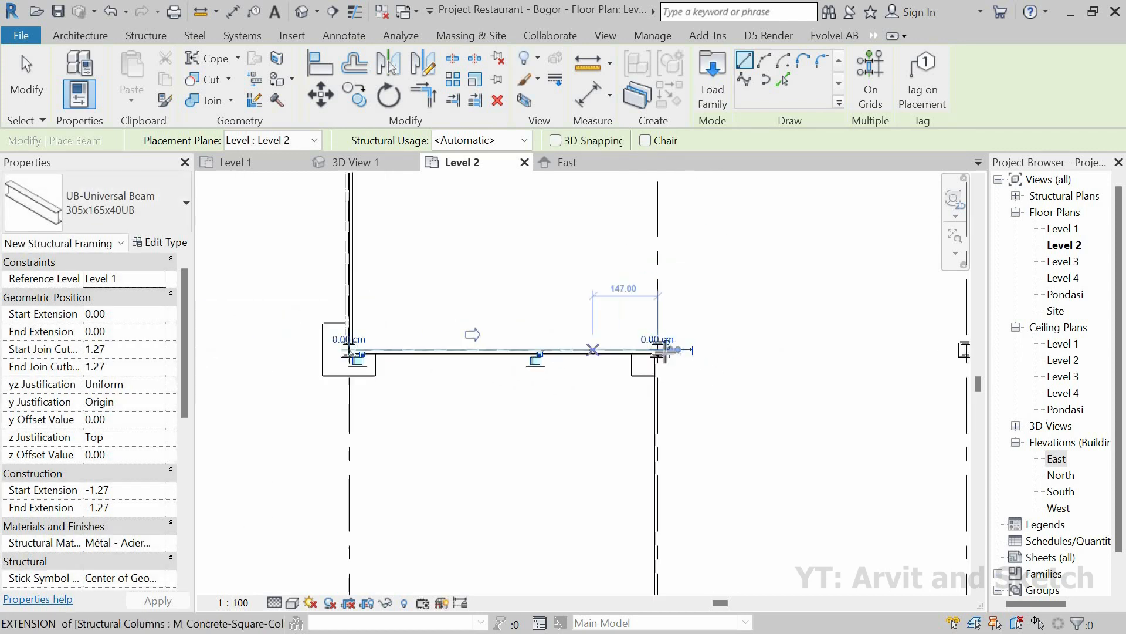
Place beams along grid 3 across the three bays between the columns on grids 6 and 9.
{"action": "scroll", "coordinate": [535, 336], "scroll_direction": "up", "scroll_amount": 3}
{"action": "left_click", "coordinate": [524, 350]}
{"action": "scroll", "coordinate": [530, 358], "scroll_direction": "down", "scroll_amount": 3}
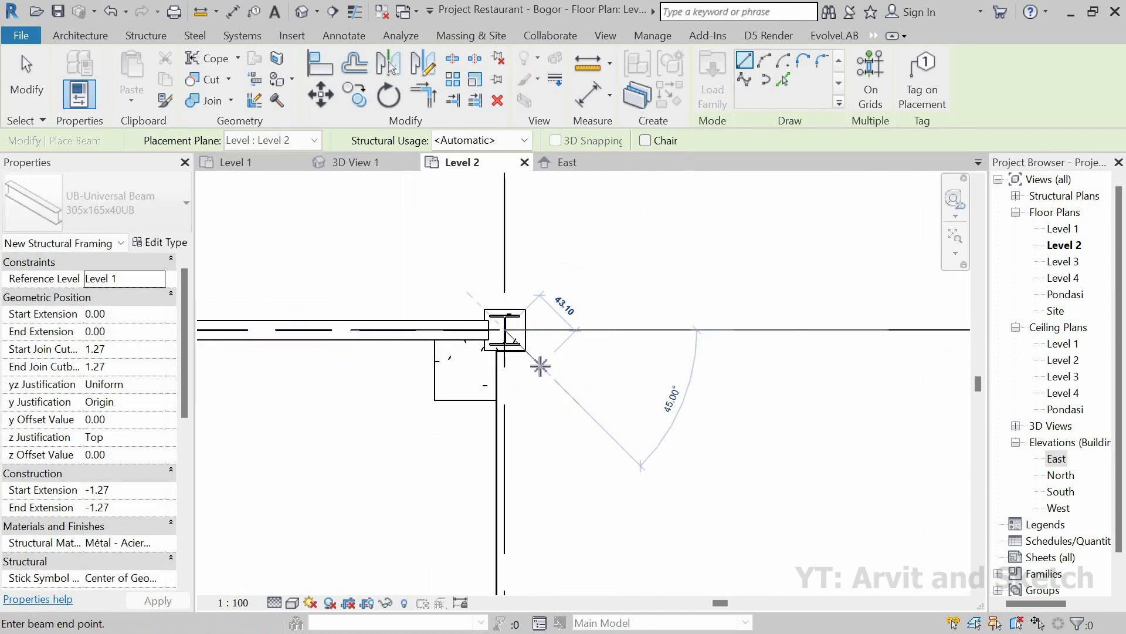
{"action": "scroll", "coordinate": [511, 373], "scroll_direction": "down", "scroll_amount": 3}
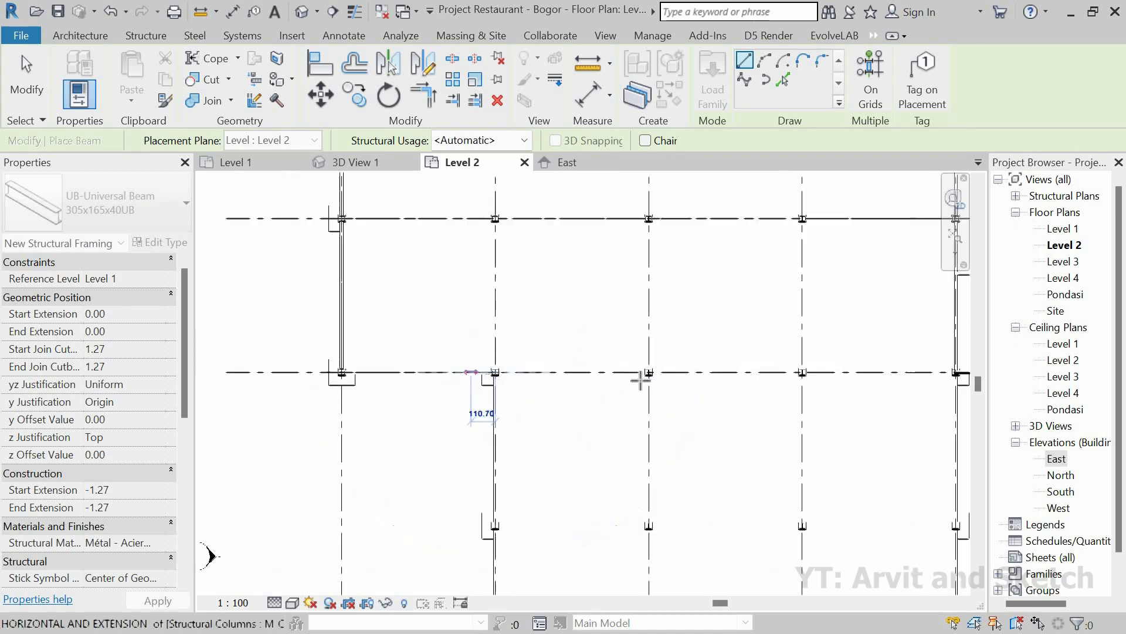
{"action": "scroll", "coordinate": [594, 356], "scroll_direction": "up", "scroll_amount": 3}
{"action": "scroll", "coordinate": [593, 355], "scroll_direction": "down", "scroll_amount": 3}
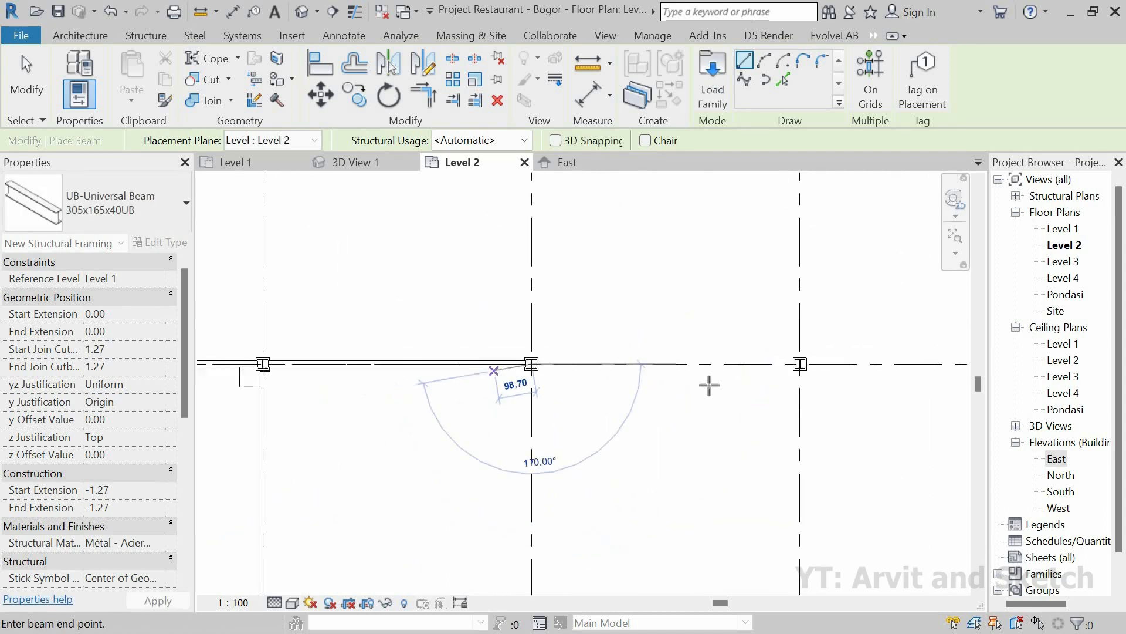
{"action": "left_click", "coordinate": [553, 358]}
{"action": "scroll", "coordinate": [684, 354], "scroll_direction": "down", "scroll_amount": 3}
{"action": "scroll", "coordinate": [684, 355], "scroll_direction": "up", "scroll_amount": 4}
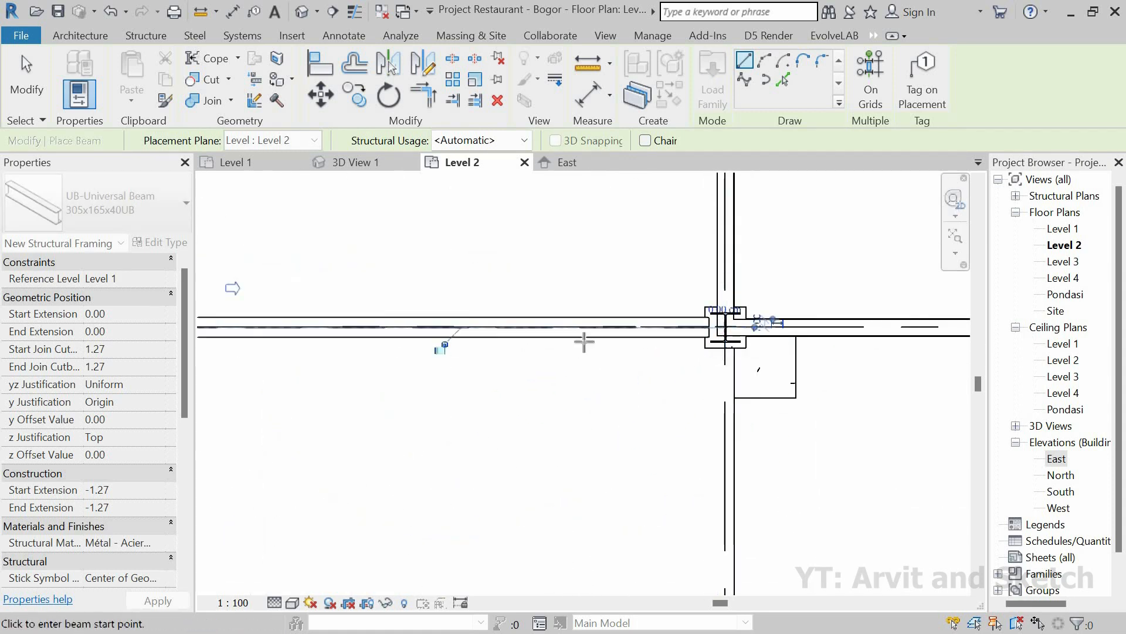
Place a beam along grid 3 across the toilet block, from the column on grid 9 to the corner column on grid 10.
{"action": "left_click", "coordinate": [726, 327]}
{"action": "scroll", "coordinate": [546, 344], "scroll_direction": "down", "scroll_amount": 4}
{"action": "scroll", "coordinate": [747, 353], "scroll_direction": "up", "scroll_amount": 4}
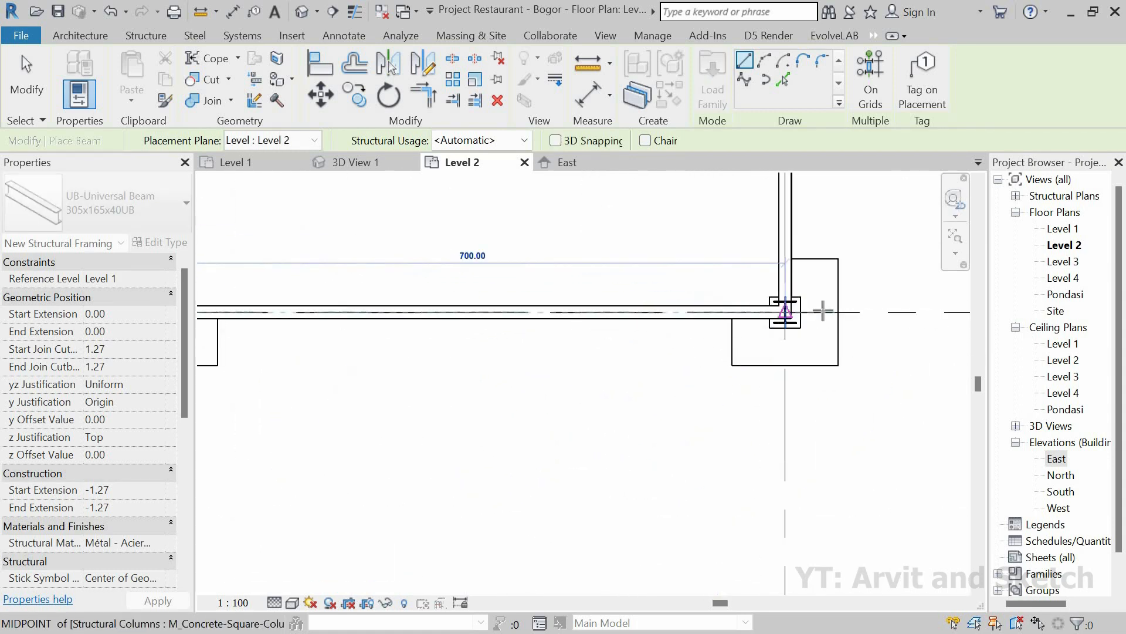
{"action": "left_click", "coordinate": [822, 311]}
{"action": "scroll", "coordinate": [634, 369], "scroll_direction": "down", "scroll_amount": 5}
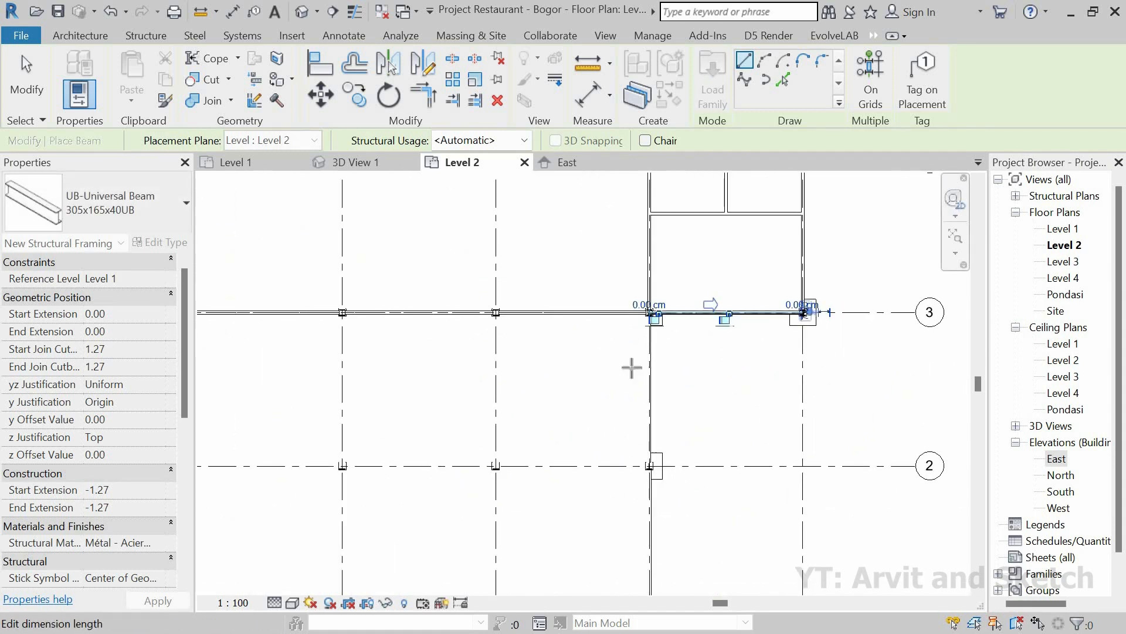
Place a beam along grid 2 from the column on grid 6 to the column on grid 7.
{"action": "scroll", "coordinate": [539, 355], "scroll_direction": "up", "scroll_amount": 6}
{"action": "left_click", "coordinate": [536, 354]}
{"action": "scroll", "coordinate": [645, 354], "scroll_direction": "down", "scroll_amount": 3}
{"action": "scroll", "coordinate": [689, 348], "scroll_direction": "up", "scroll_amount": 2}
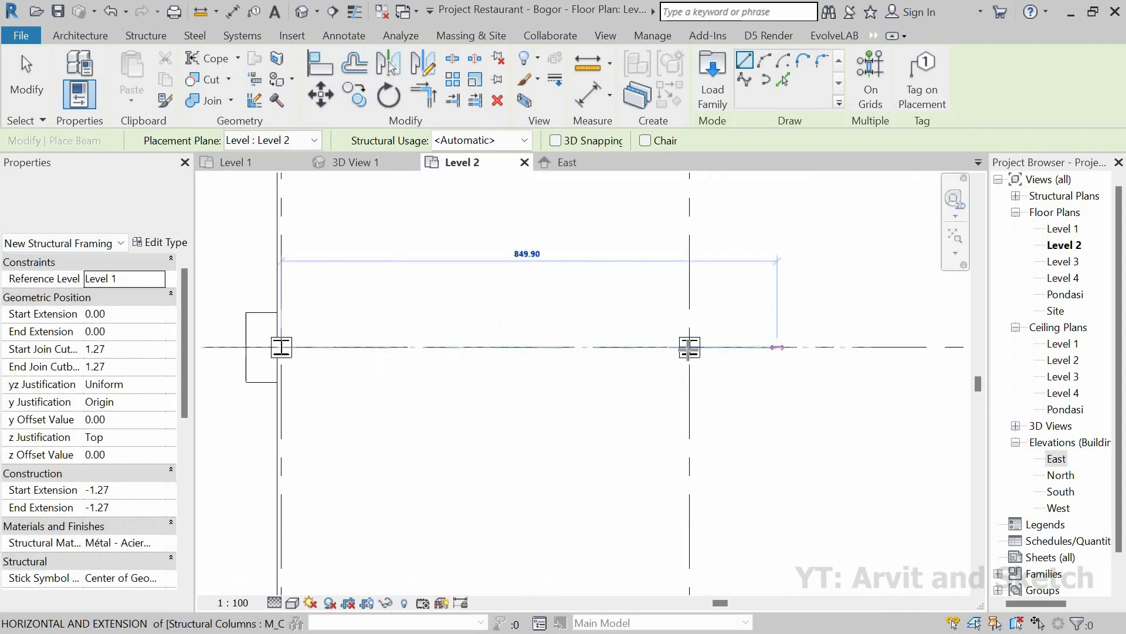
{"action": "left_click", "coordinate": [689, 348]}
{"action": "middle_click_drag", "start_coordinate": [556, 396], "coordinate": [410, 395]}
{"action": "scroll", "coordinate": [410, 395], "scroll_direction": "down", "scroll_amount": 2}
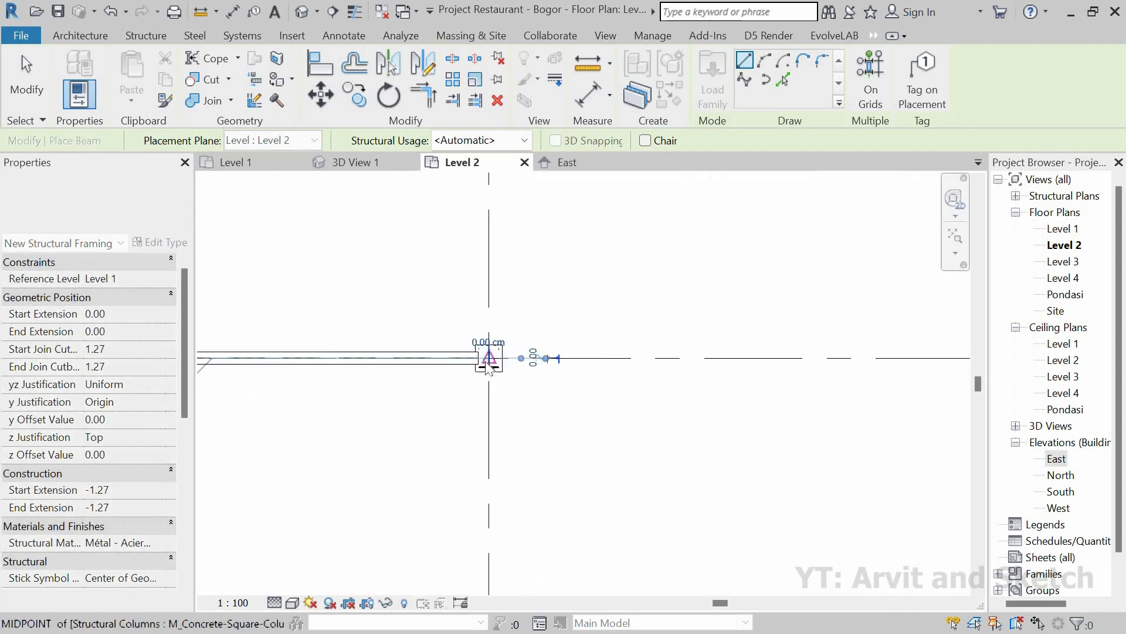
Place beams along grid 2 across the remaining two bays, from the column on grid 7 to the column on grid 9.
{"action": "left_click", "coordinate": [489, 358]}
{"action": "scroll", "coordinate": [431, 373], "scroll_direction": "down", "scroll_amount": 2}
{"action": "middle_click_drag", "start_coordinate": [816, 372], "coordinate": [687, 371]}
{"action": "scroll", "coordinate": [675, 370], "scroll_direction": "up", "scroll_amount": 4}
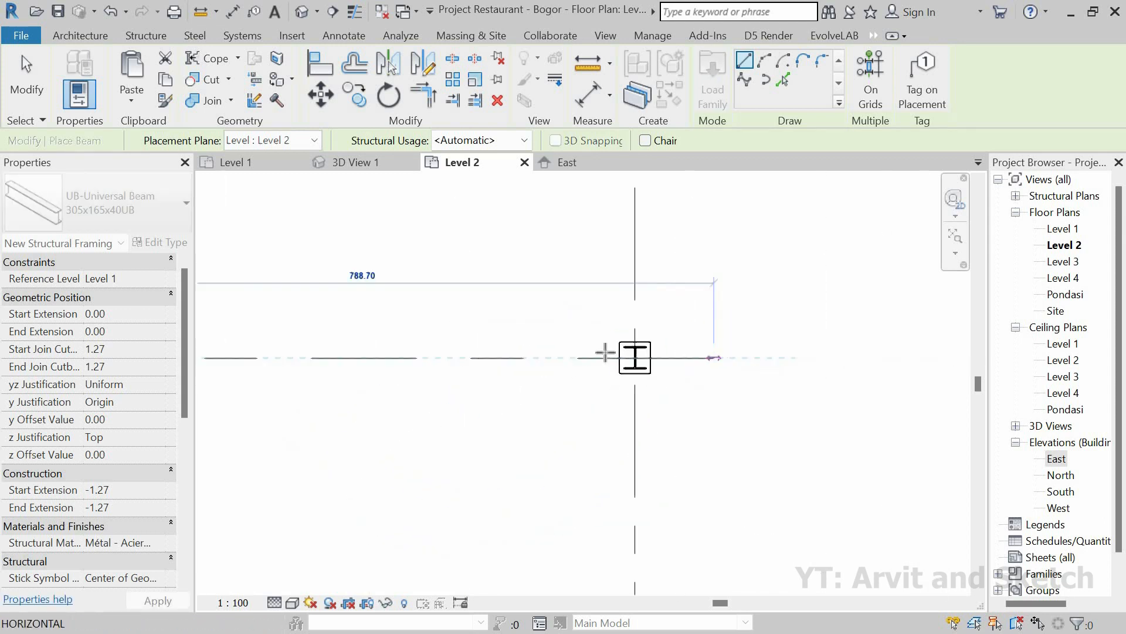
{"action": "left_click", "coordinate": [612, 353]}
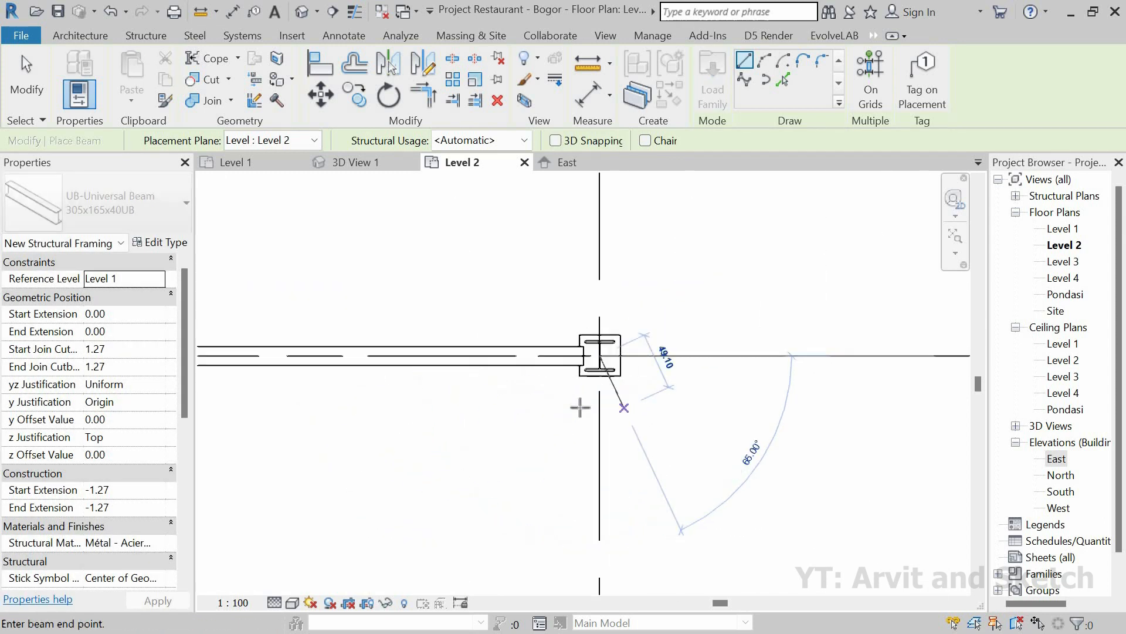
{"action": "scroll", "coordinate": [775, 403], "scroll_direction": "down", "scroll_amount": 3}
{"action": "scroll", "coordinate": [777, 401], "scroll_direction": "up", "scroll_amount": 4}
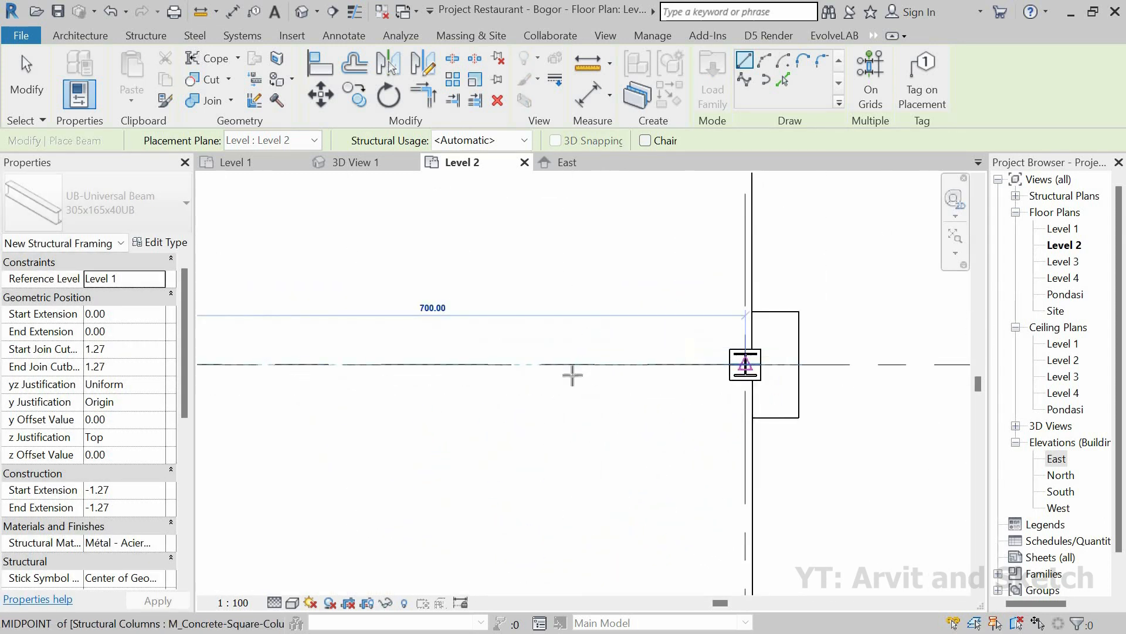
{"action": "left_click", "coordinate": [694, 371]}
{"action": "scroll", "coordinate": [689, 370], "scroll_direction": "down", "scroll_amount": 1}
{"action": "scroll", "coordinate": [542, 393], "scroll_direction": "down", "scroll_amount": 4}
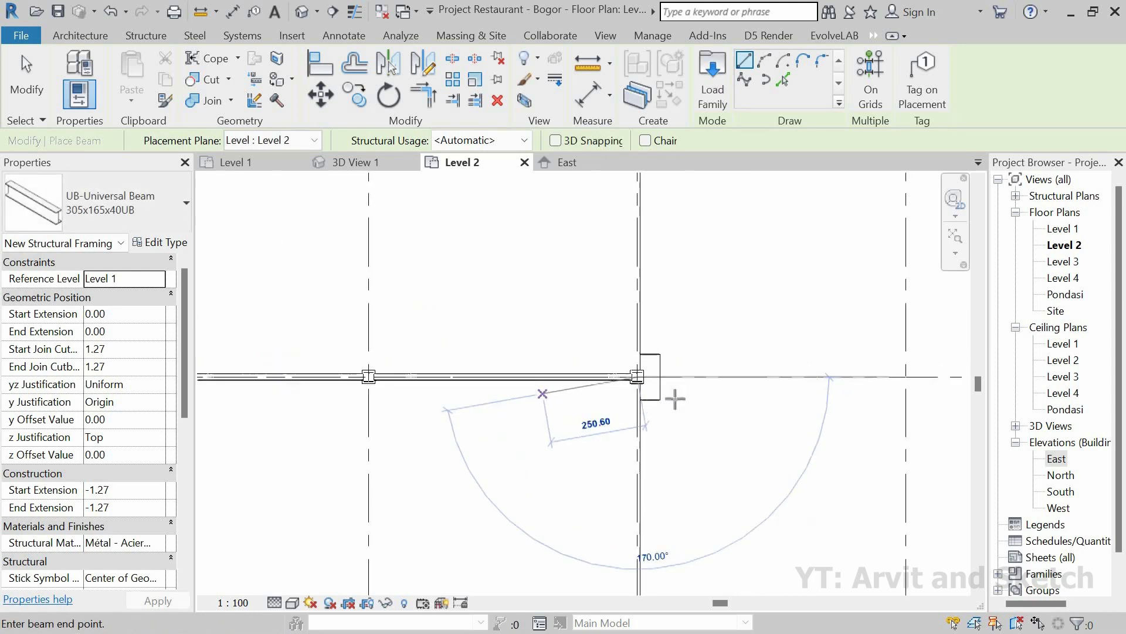
{"action": "scroll", "coordinate": [641, 396], "scroll_direction": "down", "scroll_amount": 4}
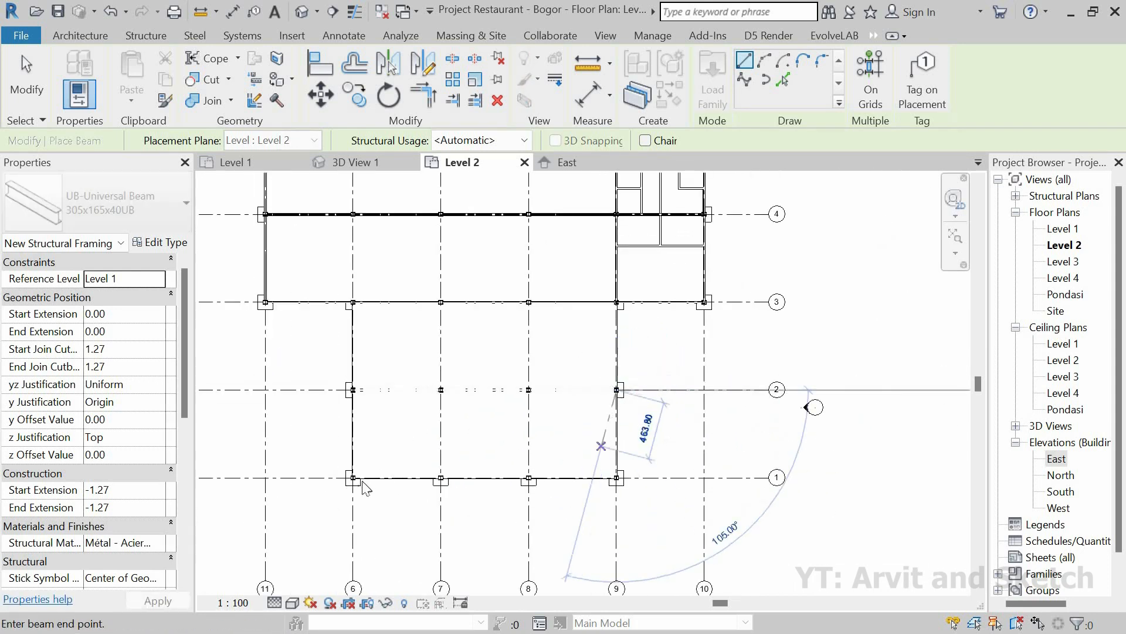
{"action": "key", "text": "Escape"}
Place beams along grid 1 across the first two bays, from the corner column on grid 6 to the column on grid 8.
{"action": "scroll", "coordinate": [353, 484], "scroll_direction": "up", "scroll_amount": 4}
{"action": "left_click", "coordinate": [354, 460]}
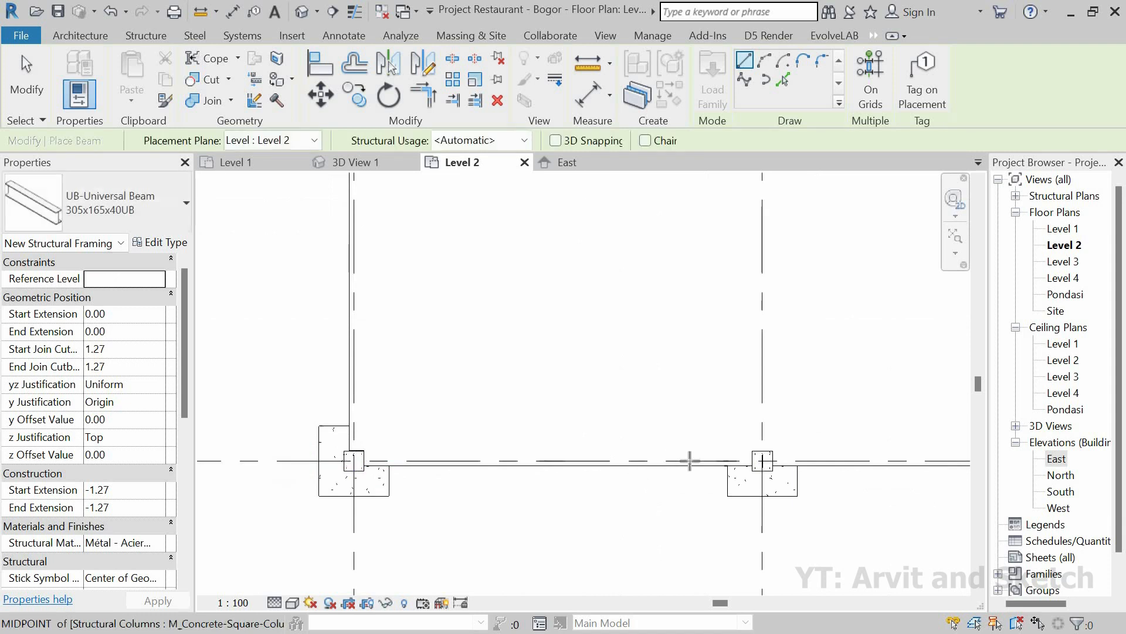
{"action": "left_click", "coordinate": [763, 460]}
{"action": "scroll", "coordinate": [625, 483], "scroll_direction": "down", "scroll_amount": 3}
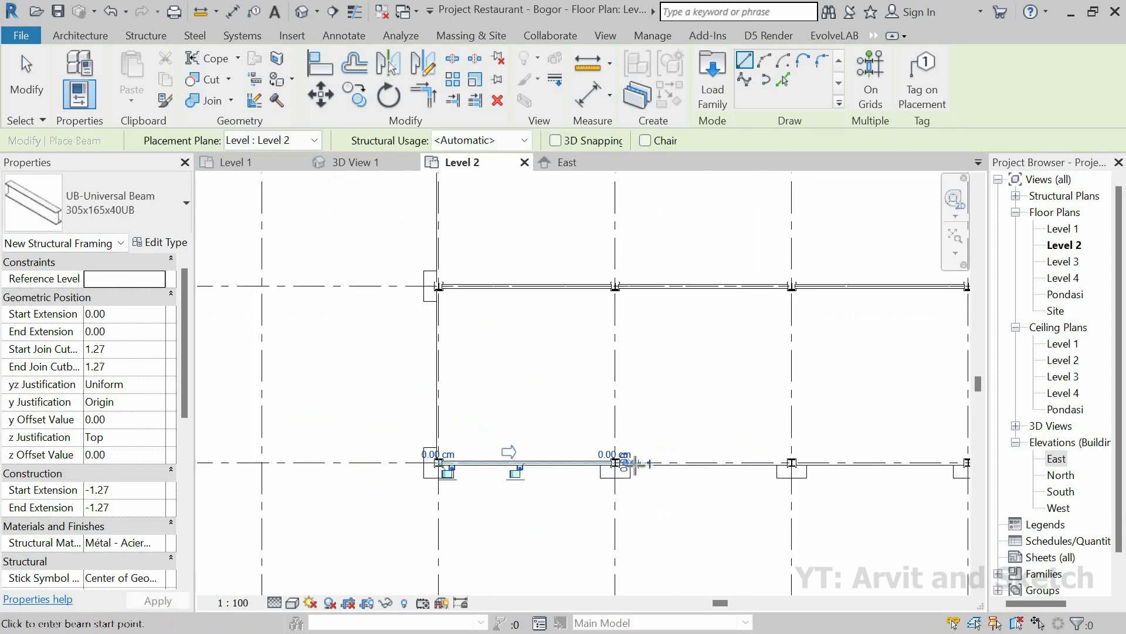
{"action": "scroll", "coordinate": [638, 465], "scroll_direction": "up", "scroll_amount": 5}
{"action": "left_click", "coordinate": [443, 431]}
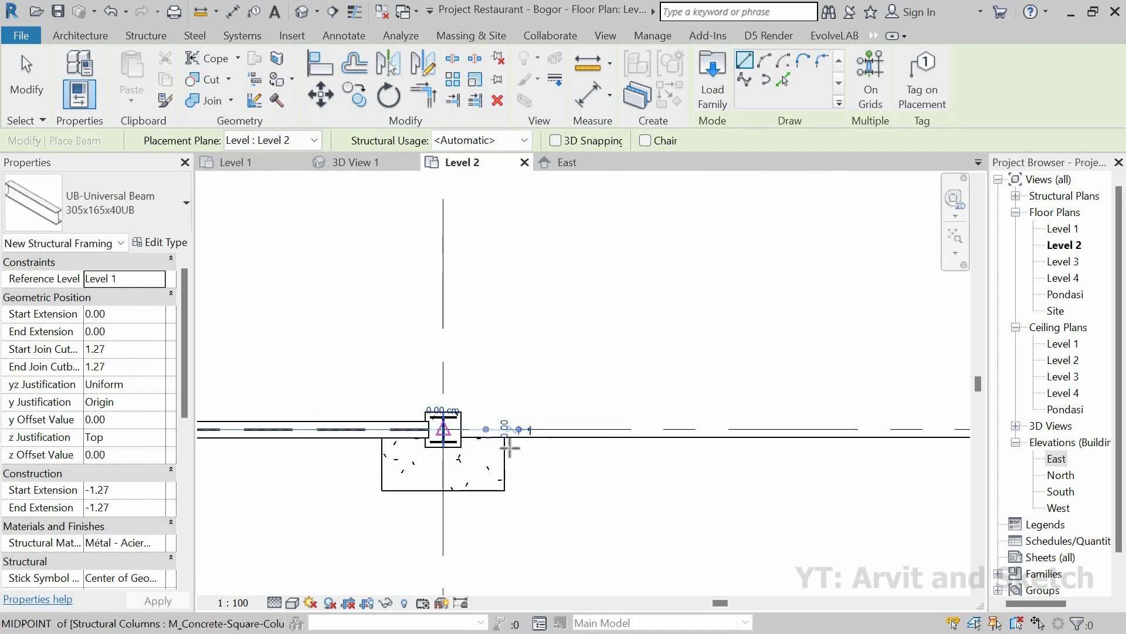
{"action": "scroll", "coordinate": [499, 444], "scroll_direction": "down", "scroll_amount": 5}
{"action": "scroll", "coordinate": [780, 435], "scroll_direction": "up", "scroll_amount": 1}
{"action": "left_click", "coordinate": [764, 432]}
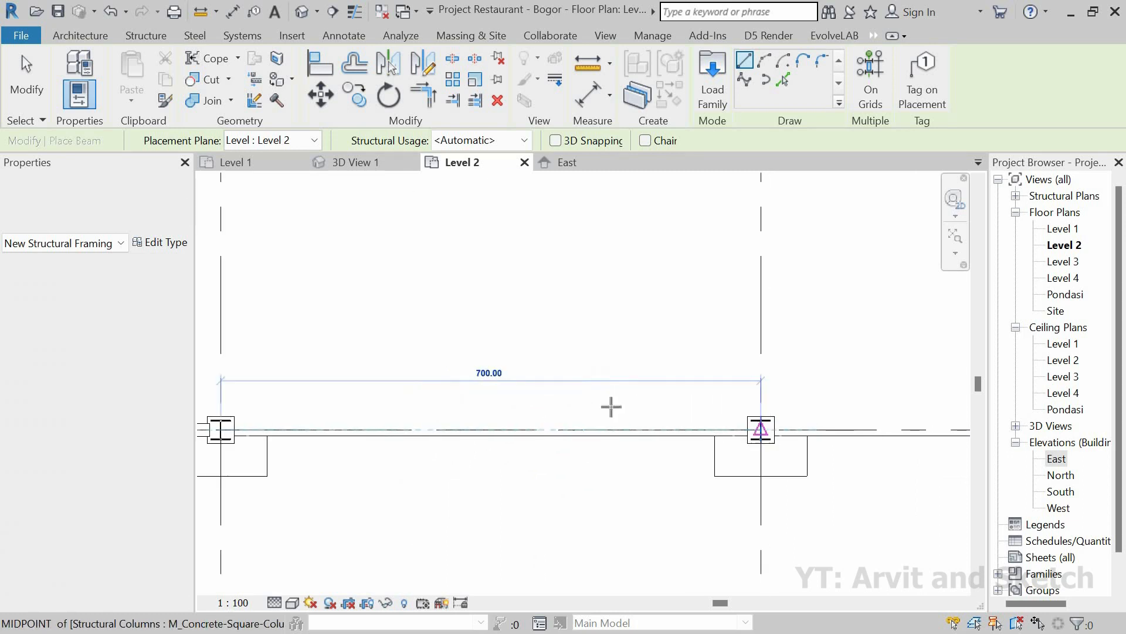
{"action": "scroll", "coordinate": [710, 440], "scroll_direction": "down", "scroll_amount": 4}
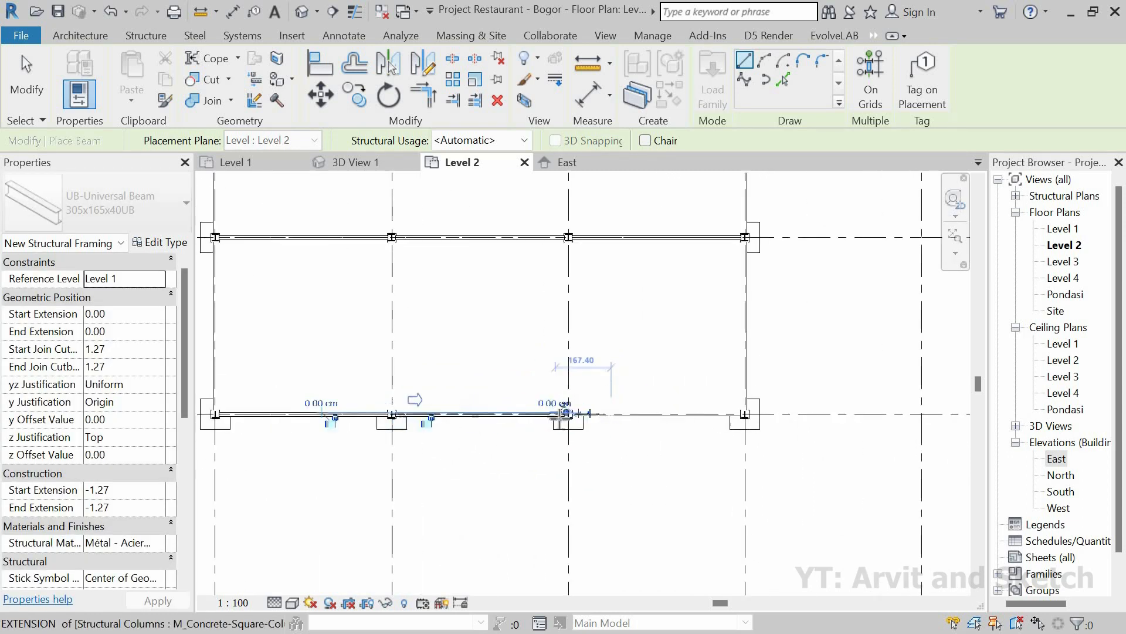
Place a beam along grid 1 from the column on grid 8 to the corner column on grid 9.
{"action": "scroll", "coordinate": [581, 415], "scroll_direction": "up", "scroll_amount": 4}
{"action": "left_click", "coordinate": [522, 407]}
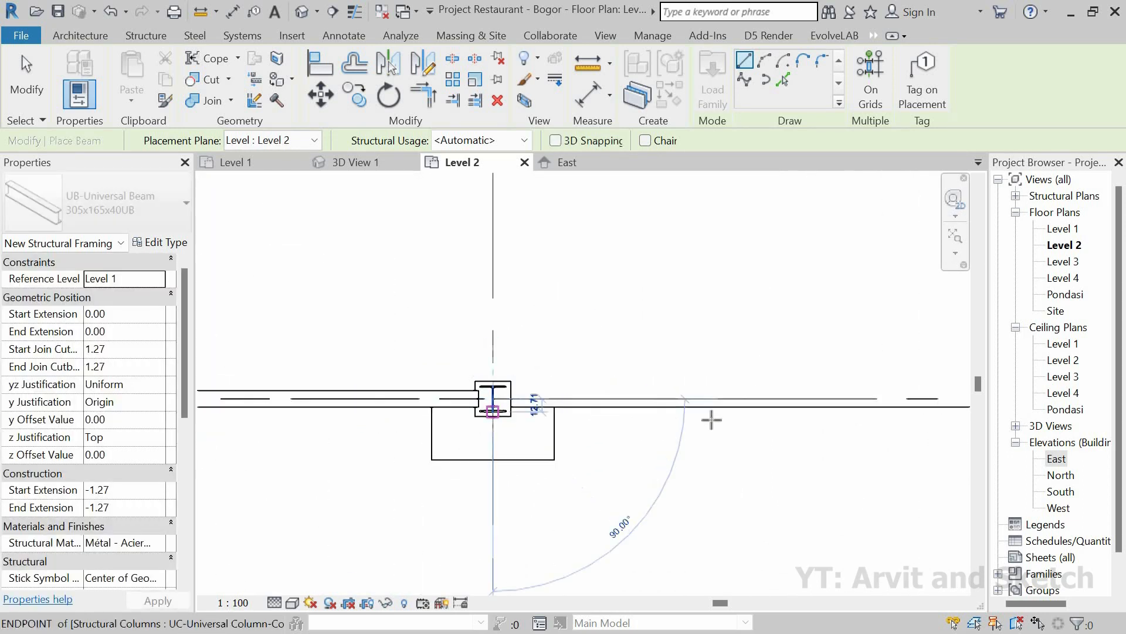
{"action": "scroll", "coordinate": [710, 421], "scroll_direction": "down", "scroll_amount": 3}
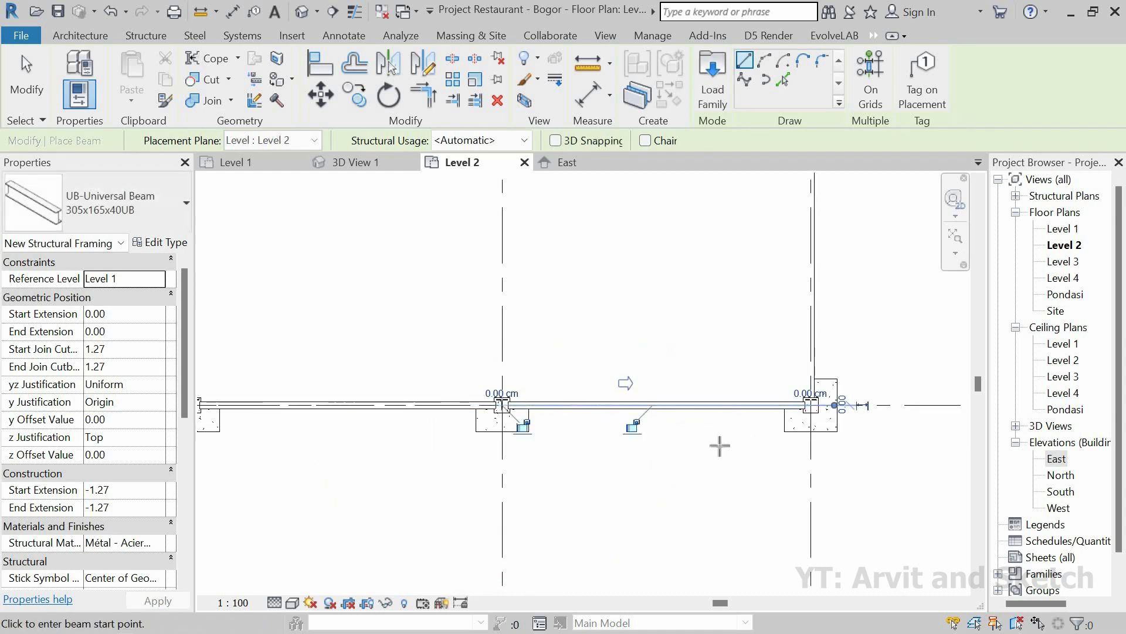
{"action": "scroll", "coordinate": [720, 445], "scroll_direction": "down", "scroll_amount": 5}
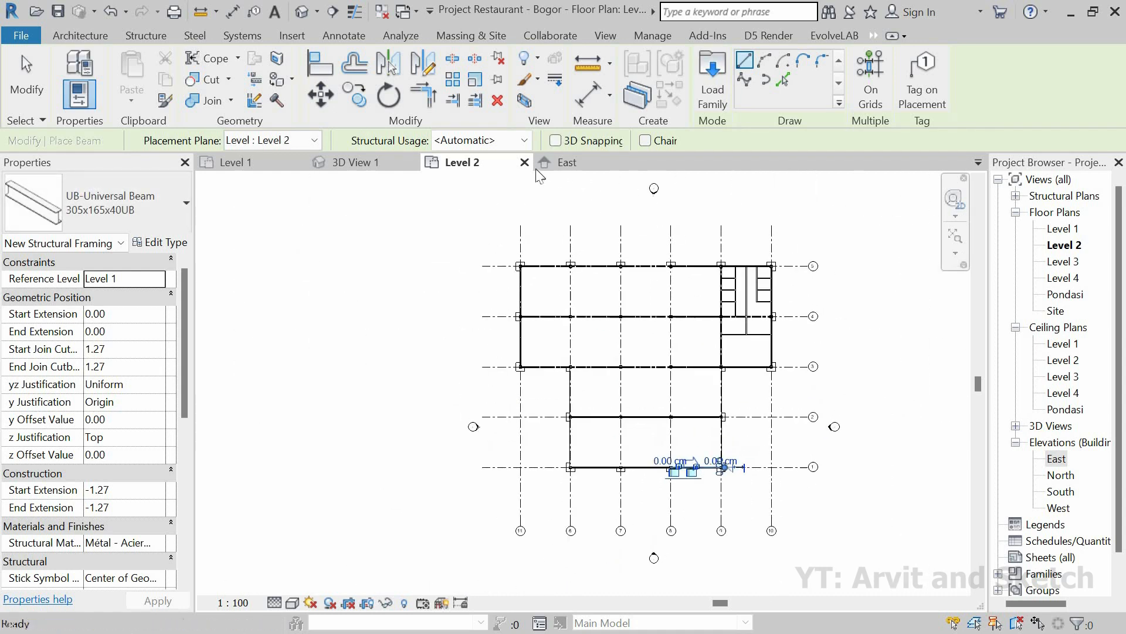
Inspect the placed beam framing of the whole building in 3D View 1.
{"action": "left_click", "coordinate": [377, 163]}
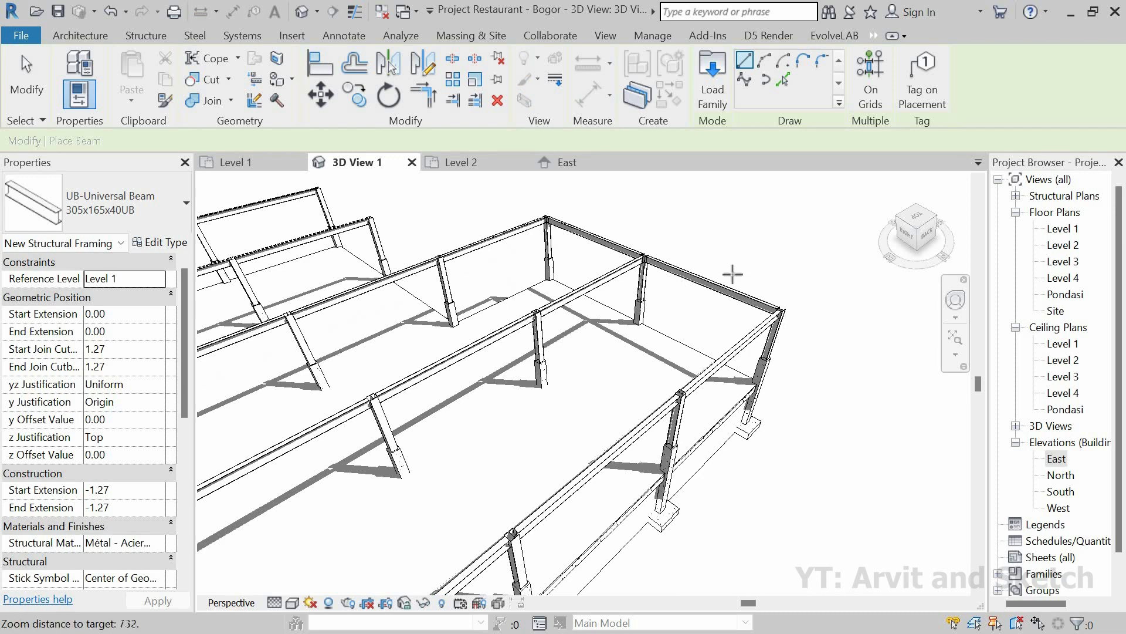
{"action": "scroll", "coordinate": [732, 274], "scroll_direction": "down", "scroll_amount": 6}
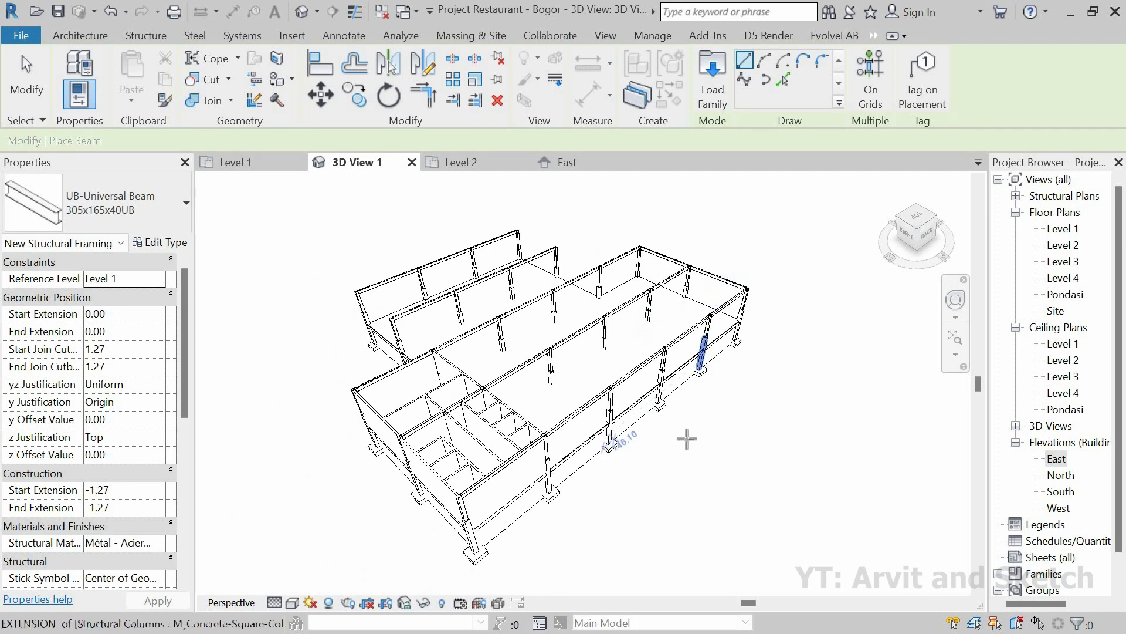
{"action": "scroll", "coordinate": [687, 439], "scroll_direction": "up", "scroll_amount": 1}
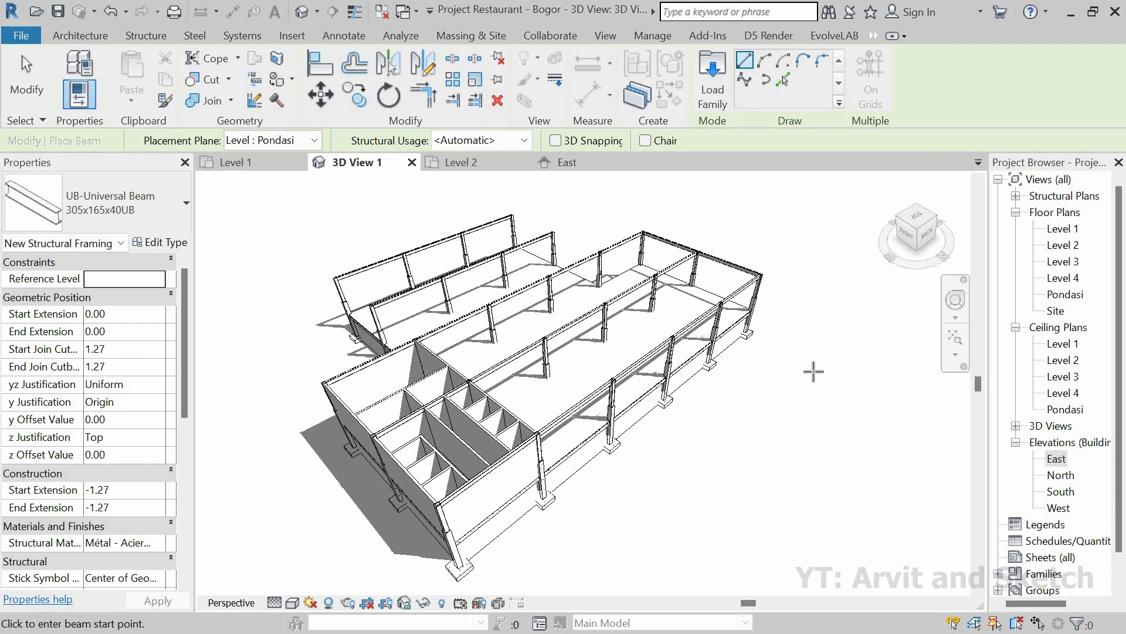
On the Level 2 plan, place beams along grid 6 across the two bays from grid 5 to grid 3.
{"action": "left_click", "coordinate": [461, 162]}
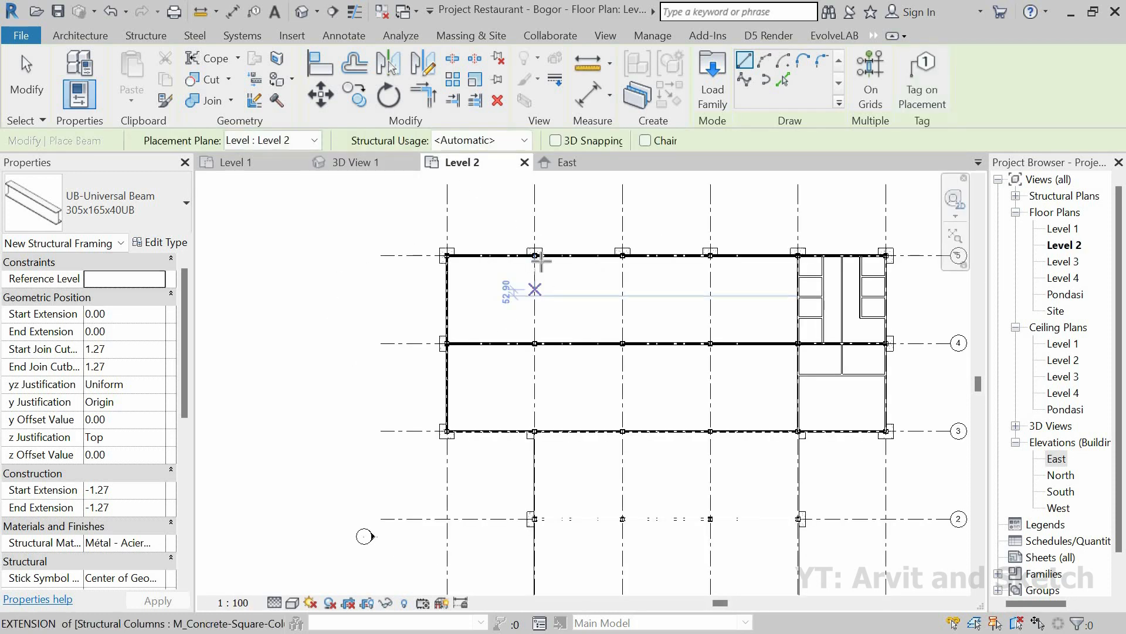
{"action": "left_click", "coordinate": [528, 237]}
{"action": "scroll", "coordinate": [526, 311], "scroll_direction": "down", "scroll_amount": 2}
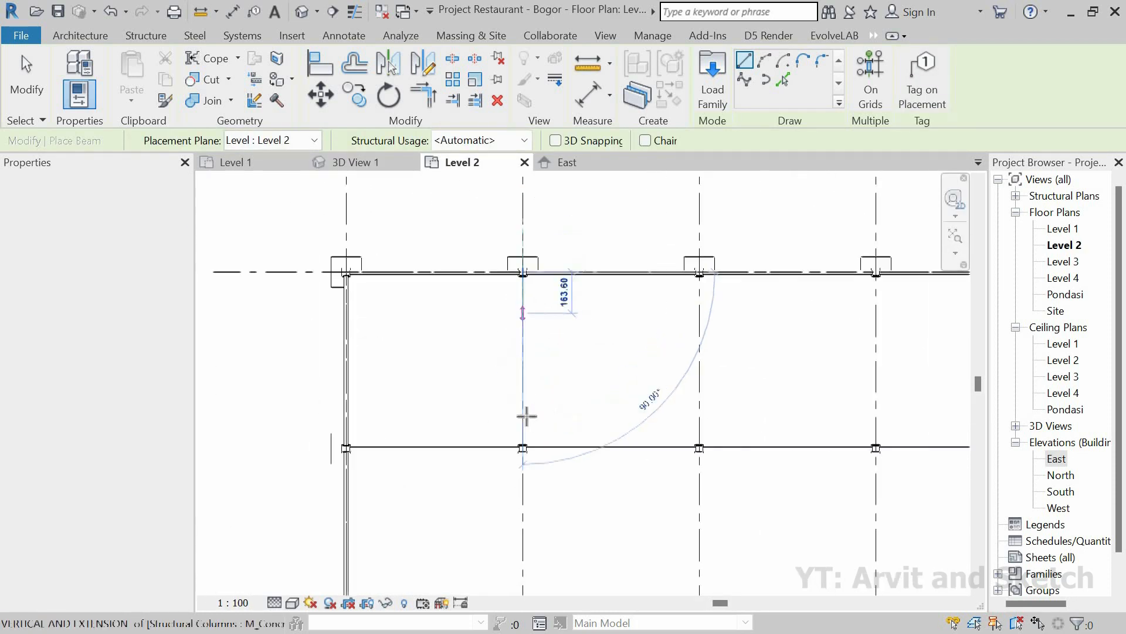
{"action": "scroll", "coordinate": [526, 401], "scroll_direction": "up", "scroll_amount": 4}
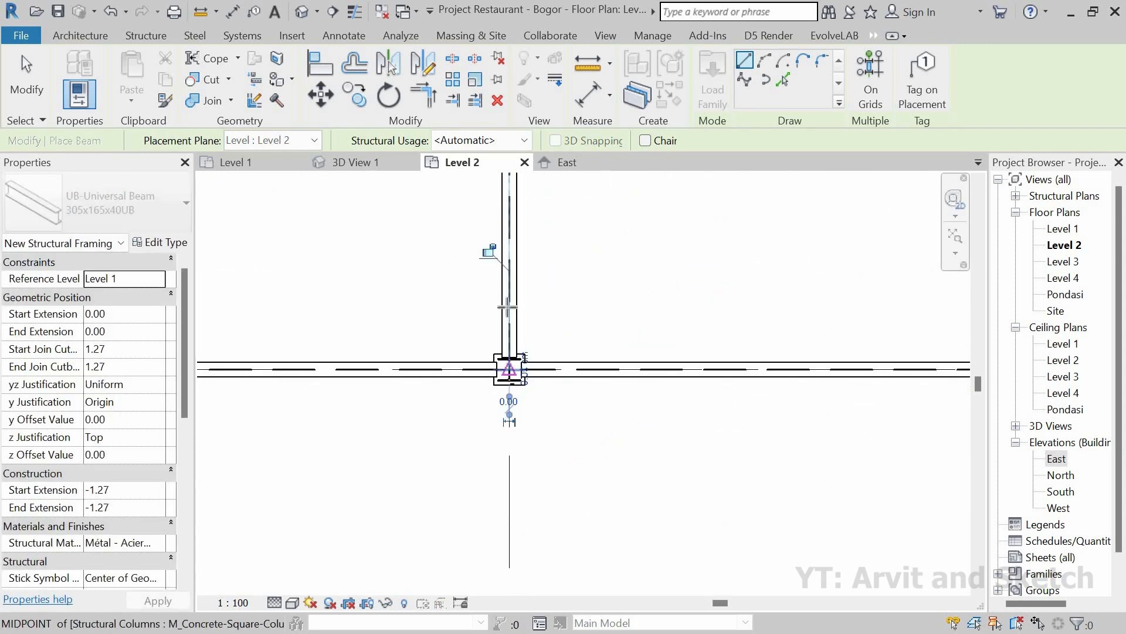
{"action": "scroll", "coordinate": [510, 298], "scroll_direction": "down", "scroll_amount": 5}
{"action": "scroll", "coordinate": [510, 500], "scroll_direction": "up", "scroll_amount": 6}
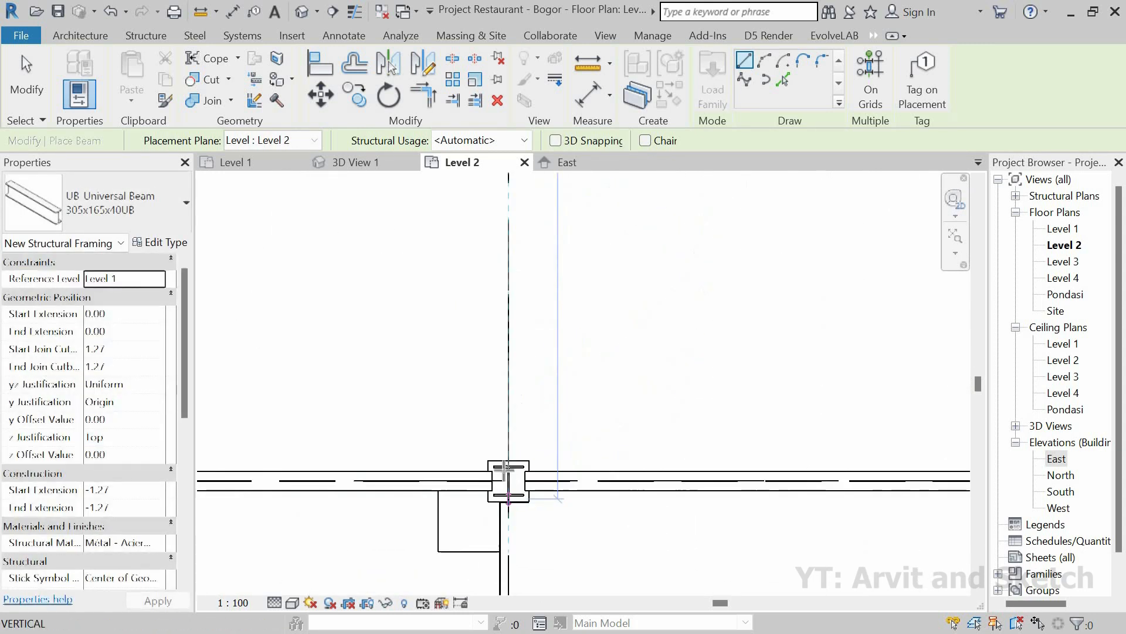
{"action": "left_click", "coordinate": [505, 469]}
Place beams along grid 6 across the two bays from the inner-corner column on grid 3 to the corner column on grid 1.
{"action": "left_click", "coordinate": [506, 468]}
{"action": "scroll", "coordinate": [519, 329], "scroll_direction": "down", "scroll_amount": 3}
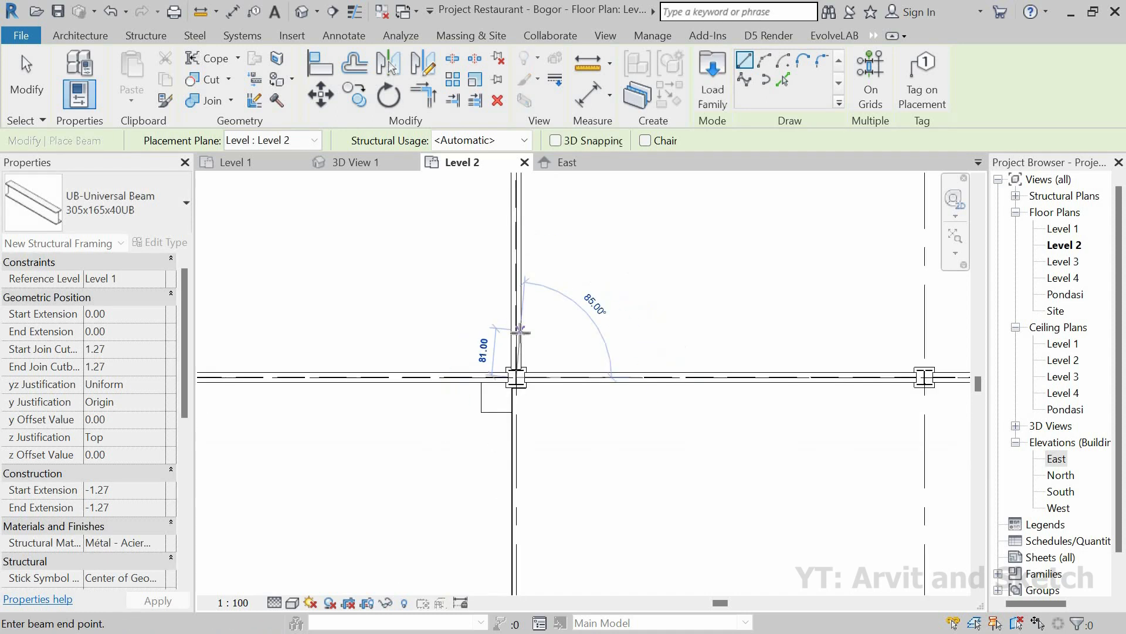
{"action": "scroll", "coordinate": [520, 332], "scroll_direction": "down", "scroll_amount": 3}
{"action": "scroll", "coordinate": [499, 410], "scroll_direction": "up", "scroll_amount": 6}
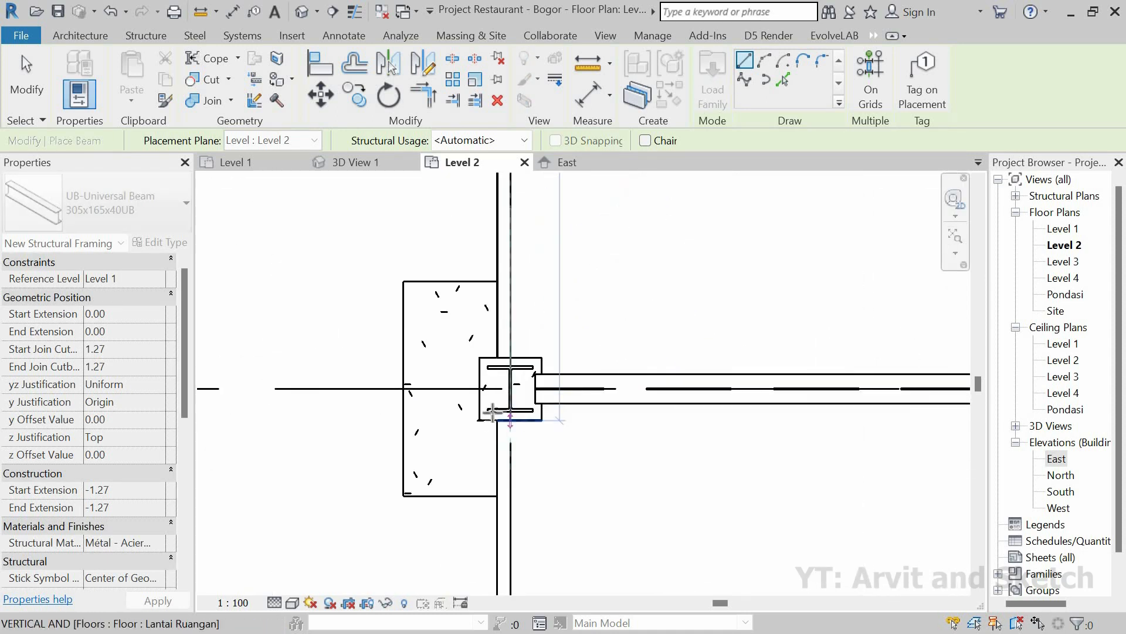
{"action": "left_click", "coordinate": [484, 382]}
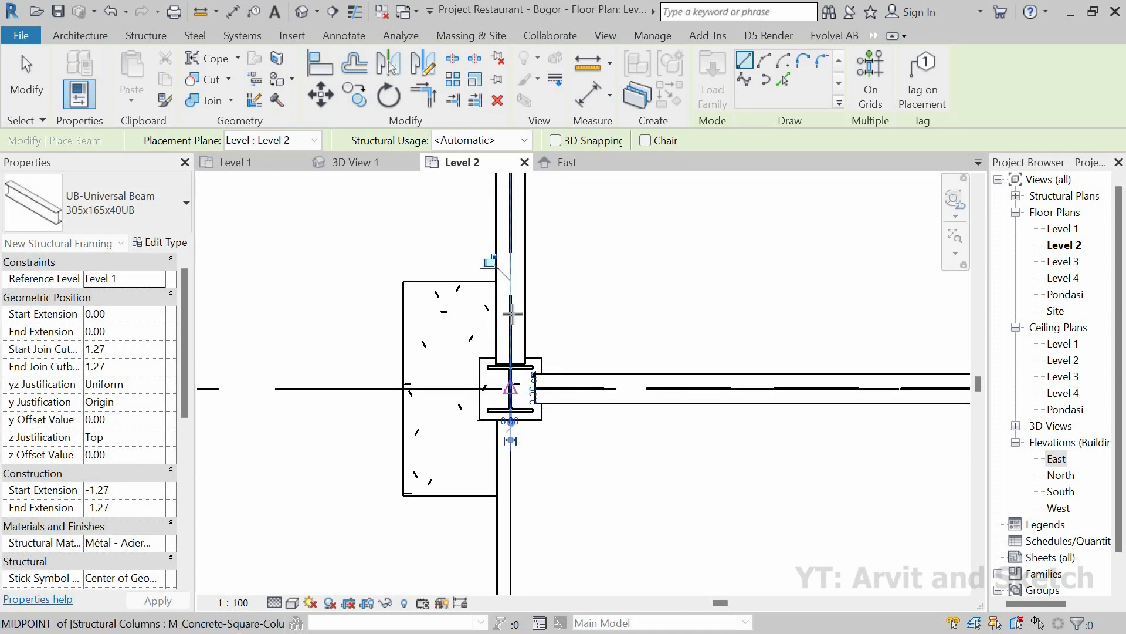
{"action": "scroll", "coordinate": [512, 314], "scroll_direction": "down", "scroll_amount": 5}
{"action": "scroll", "coordinate": [516, 516], "scroll_direction": "up", "scroll_amount": 5}
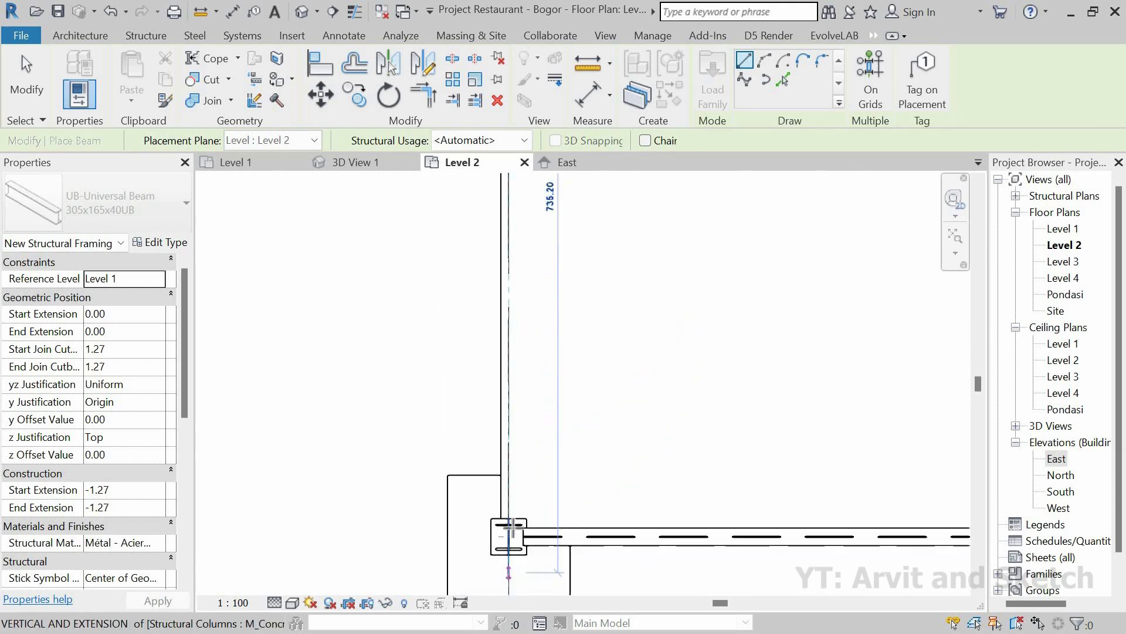
{"action": "left_click", "coordinate": [509, 535]}
{"action": "scroll", "coordinate": [528, 504], "scroll_direction": "down", "scroll_amount": 4}
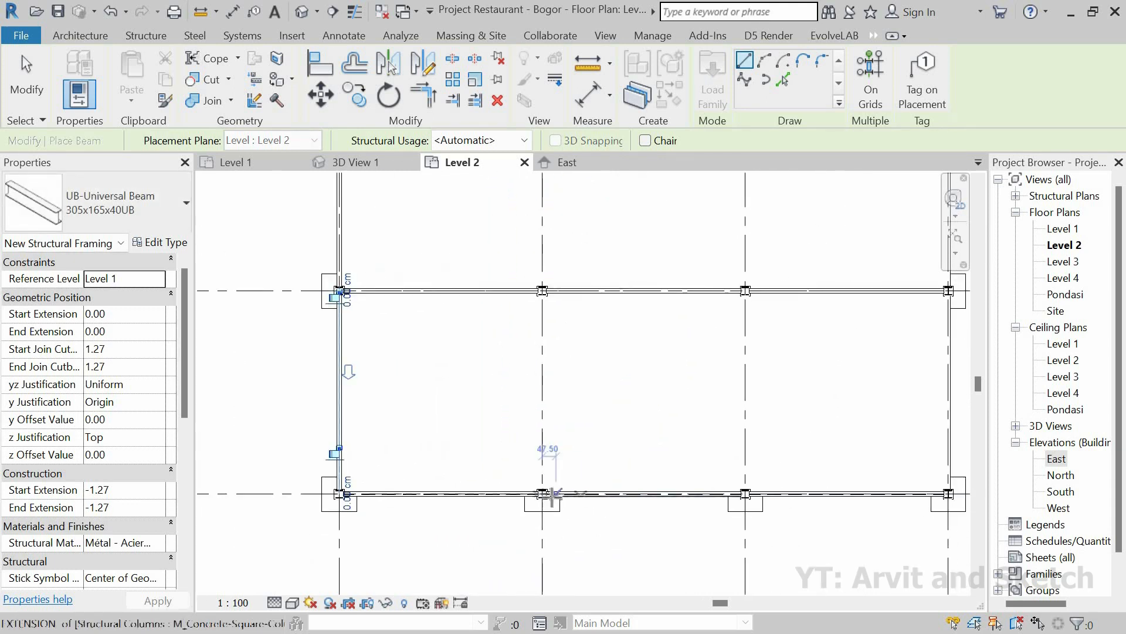
Place beams along grid 7 across the two bays from the column on grid 1 to the column on grid 3.
{"action": "scroll", "coordinate": [552, 497], "scroll_direction": "up", "scroll_amount": 5}
{"action": "left_click", "coordinate": [551, 502]}
{"action": "scroll", "coordinate": [563, 247], "scroll_direction": "down", "scroll_amount": 3}
{"action": "middle_click_drag", "start_coordinate": [563, 242], "coordinate": [563, 526]}
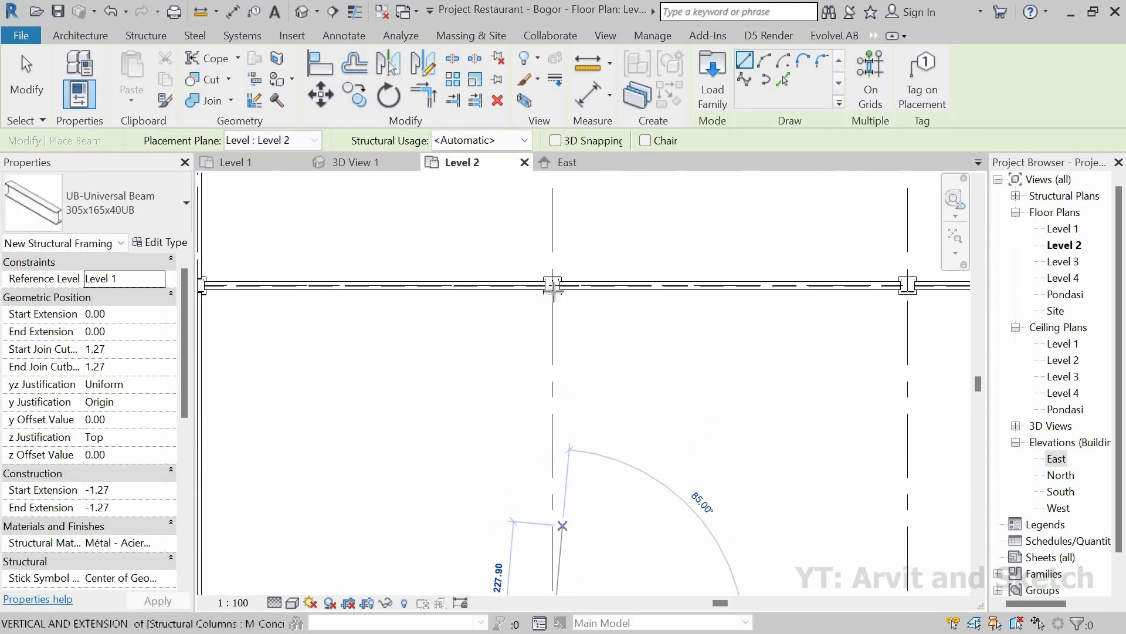
{"action": "scroll", "coordinate": [553, 287], "scroll_direction": "up", "scroll_amount": 3}
{"action": "left_click", "coordinate": [552, 285]}
{"action": "scroll", "coordinate": [555, 283], "scroll_direction": "down", "scroll_amount": 2}
{"action": "middle_click_drag", "start_coordinate": [565, 282], "coordinate": [568, 540]}
{"action": "scroll", "coordinate": [566, 537], "scroll_direction": "down", "scroll_amount": 3}
{"action": "scroll", "coordinate": [558, 409], "scroll_direction": "up", "scroll_amount": 4}
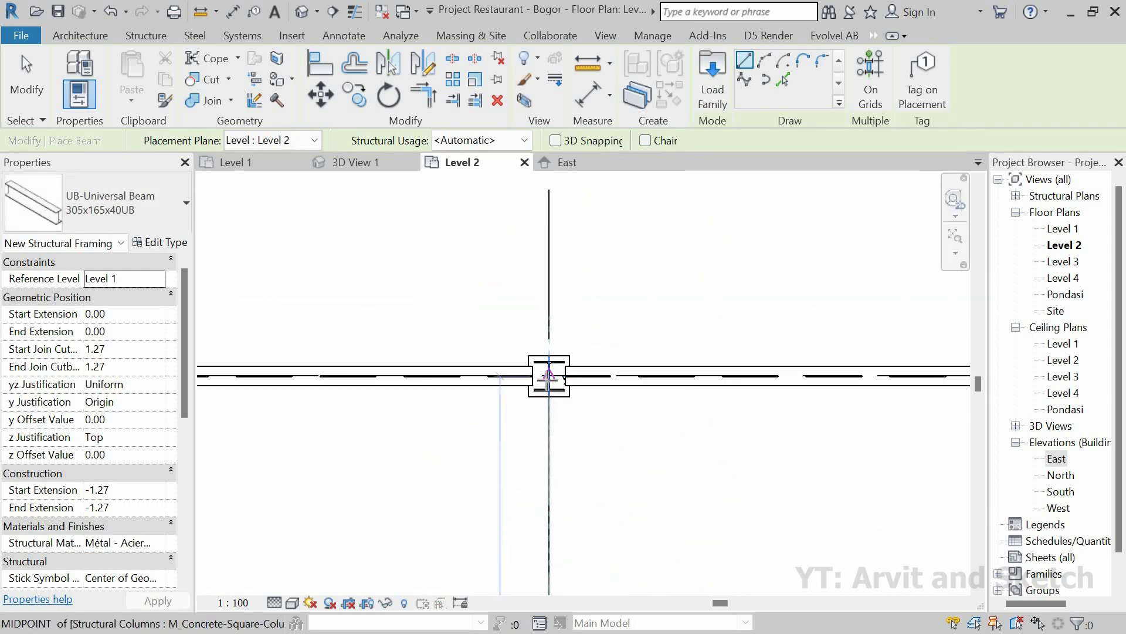
{"action": "left_click", "coordinate": [550, 375]}
Place a beam along grid 7 from the column on grid 3 to the column on grid 4.
{"action": "scroll", "coordinate": [550, 320], "scroll_direction": "down", "scroll_amount": 3}
{"action": "middle_click_drag", "start_coordinate": [557, 259], "coordinate": [565, 508]}
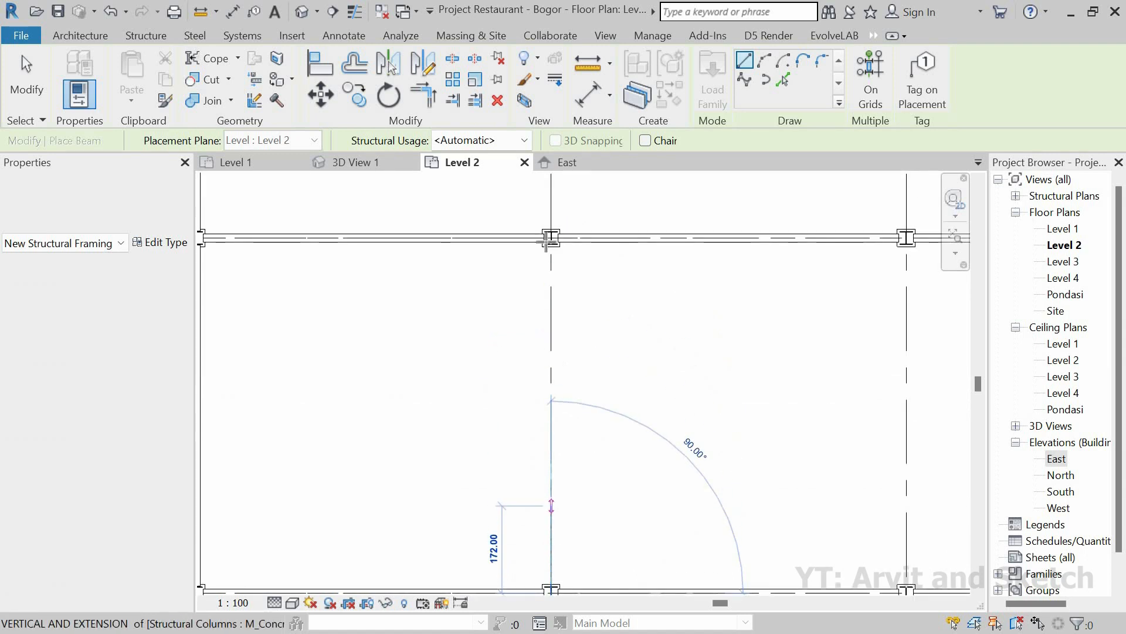
{"action": "scroll", "coordinate": [548, 230], "scroll_direction": "up", "scroll_amount": 2}
{"action": "scroll", "coordinate": [550, 365], "scroll_direction": "down", "scroll_amount": 3}
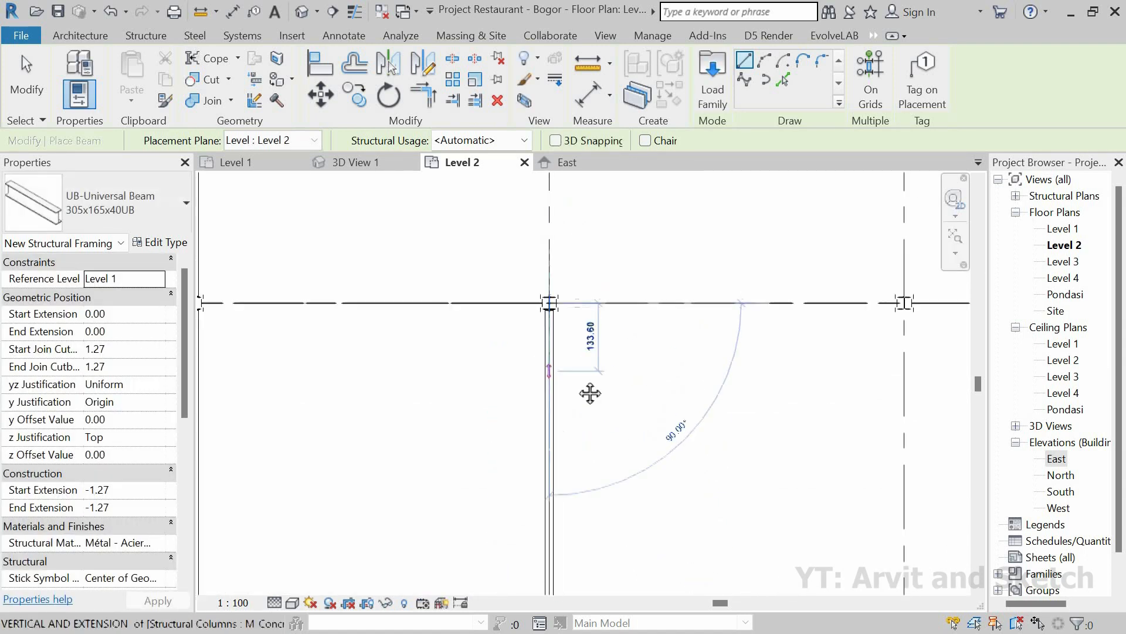
Finish the 305x165x40UB beam on grid 7 of Level 2, running it from grid 4 to the grid 5 column.
{"action": "middle_click_drag", "start_coordinate": [580, 317], "coordinate": [575, 474]}
{"action": "scroll", "coordinate": [543, 258], "scroll_direction": "up", "scroll_amount": 3}
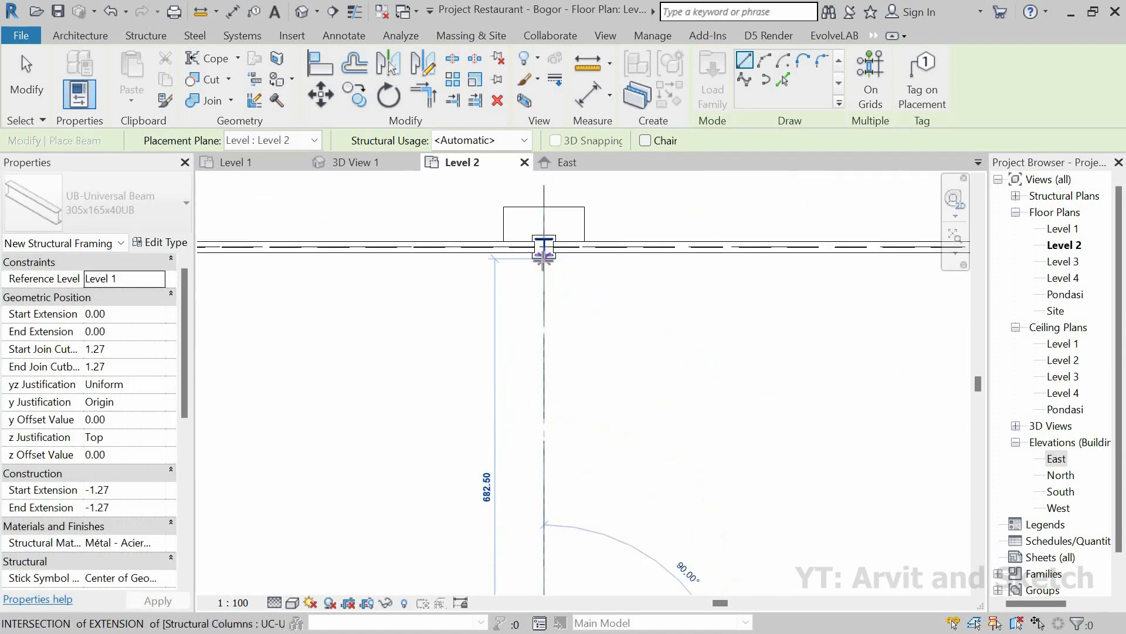
{"action": "left_click", "coordinate": [556, 252]}
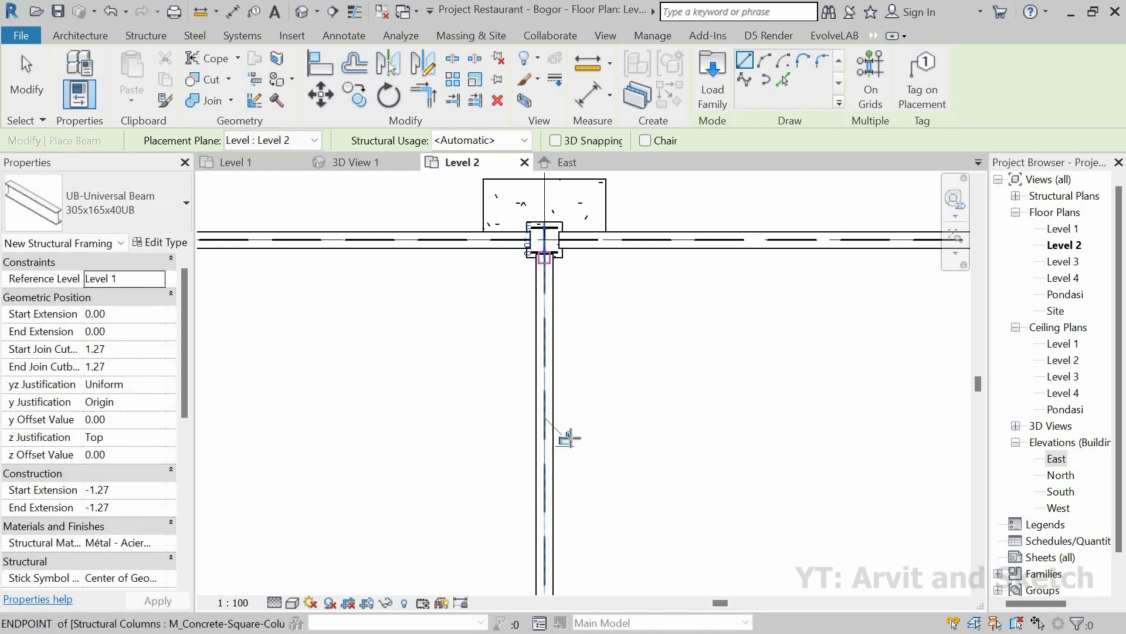
Place 305x165x40UB beams between the columns along grid 8, from grid 5 through grid 4 to grid 3.
{"action": "scroll", "coordinate": [570, 438], "scroll_direction": "down", "scroll_amount": 2}
{"action": "scroll", "coordinate": [563, 439], "scroll_direction": "down", "scroll_amount": 3}
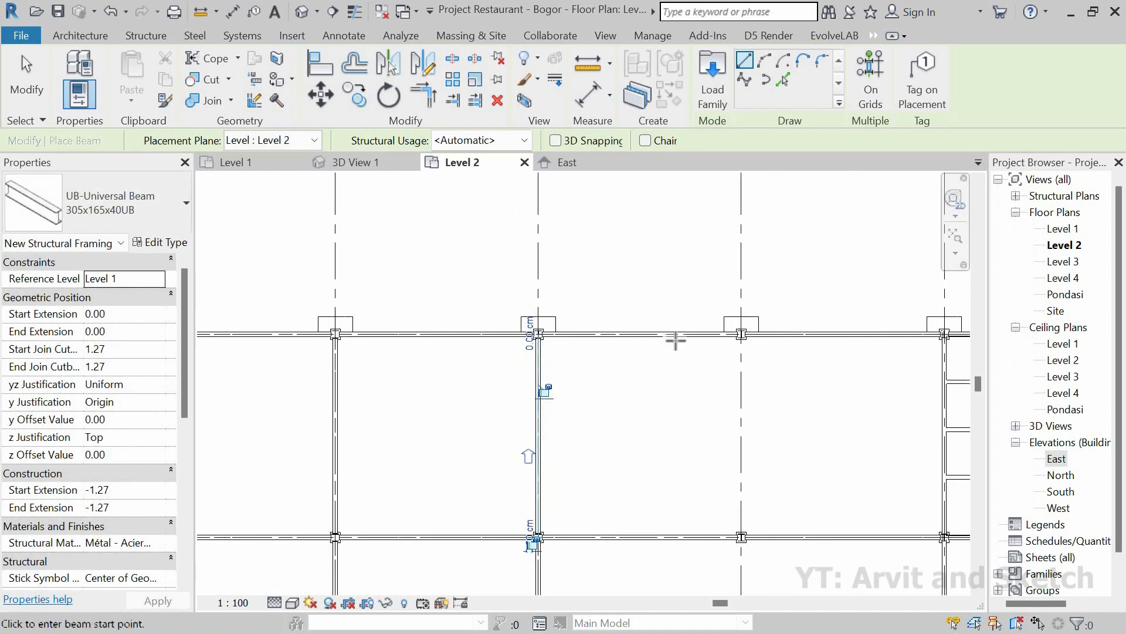
{"action": "scroll", "coordinate": [639, 306], "scroll_direction": "up", "scroll_amount": 3}
{"action": "scroll", "coordinate": [636, 302], "scroll_direction": "up", "scroll_amount": 2}
{"action": "left_click", "coordinate": [636, 299]}
{"action": "scroll", "coordinate": [624, 264], "scroll_direction": "down", "scroll_amount": 4}
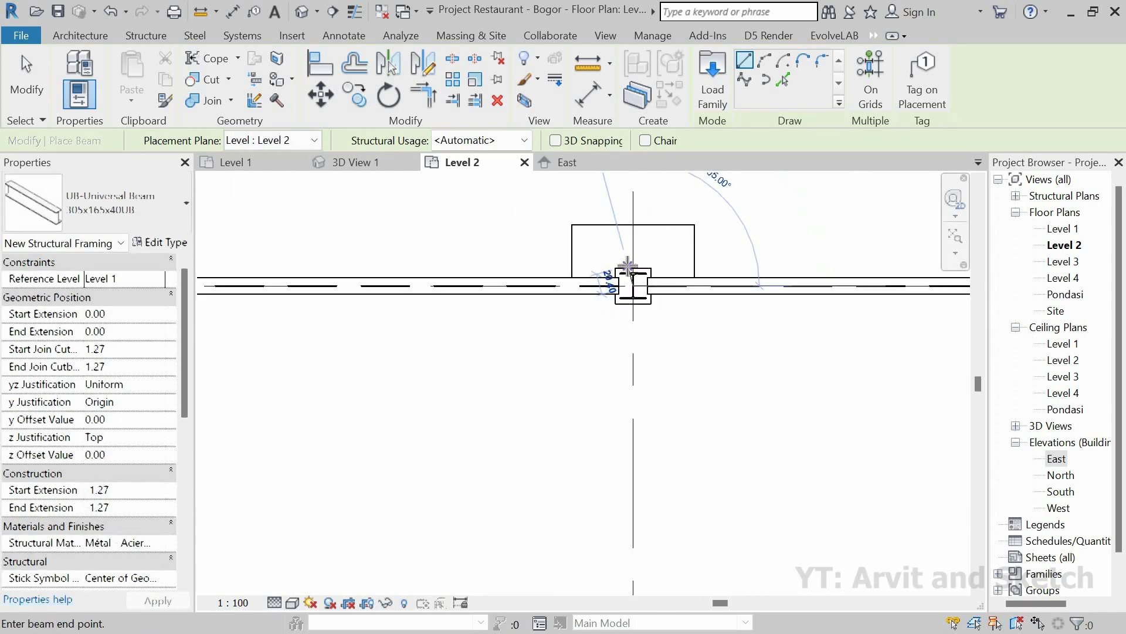
{"action": "middle_click_drag", "start_coordinate": [626, 410], "coordinate": [611, 285]}
{"action": "scroll", "coordinate": [610, 464], "scroll_direction": "up", "scroll_amount": 4}
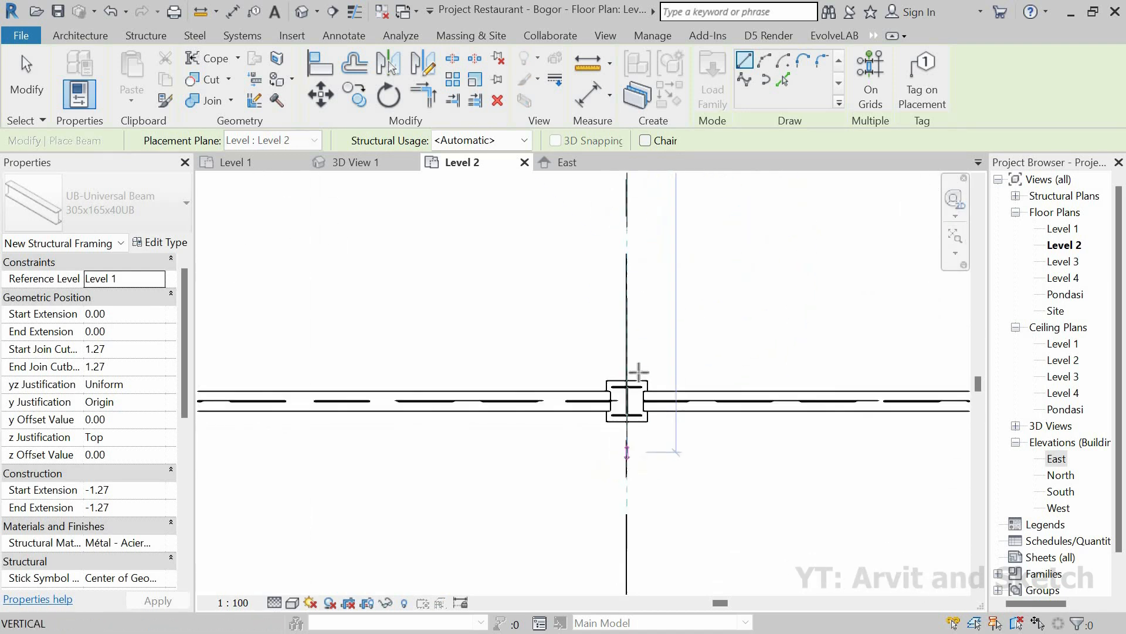
{"action": "scroll", "coordinate": [634, 365], "scroll_direction": "down", "scroll_amount": 5}
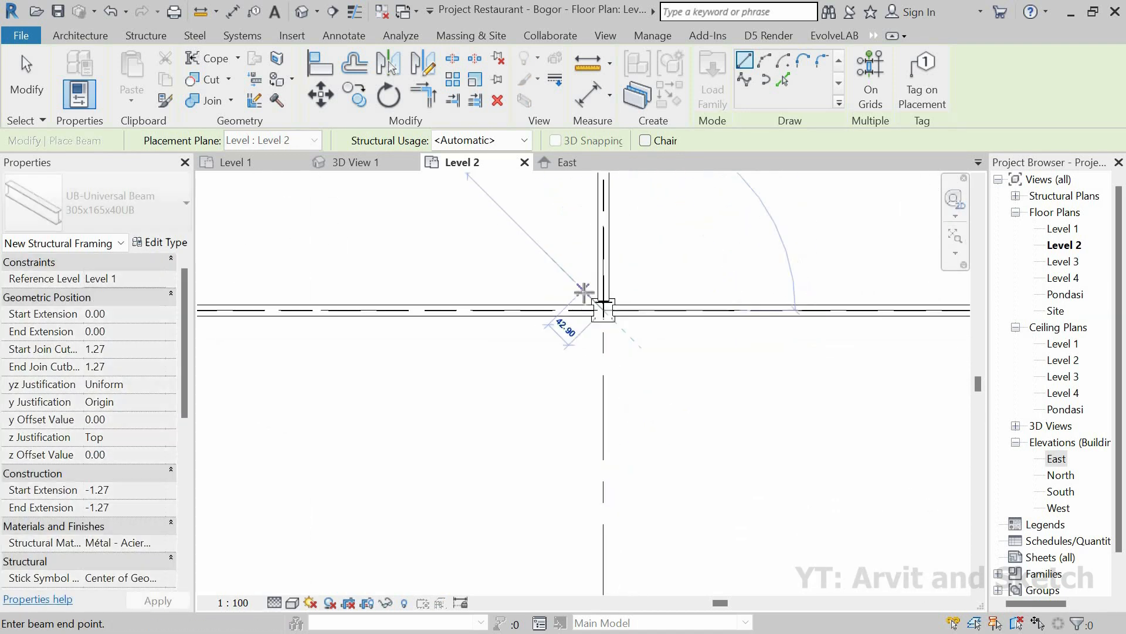
{"action": "scroll", "coordinate": [589, 393], "scroll_direction": "up", "scroll_amount": 5}
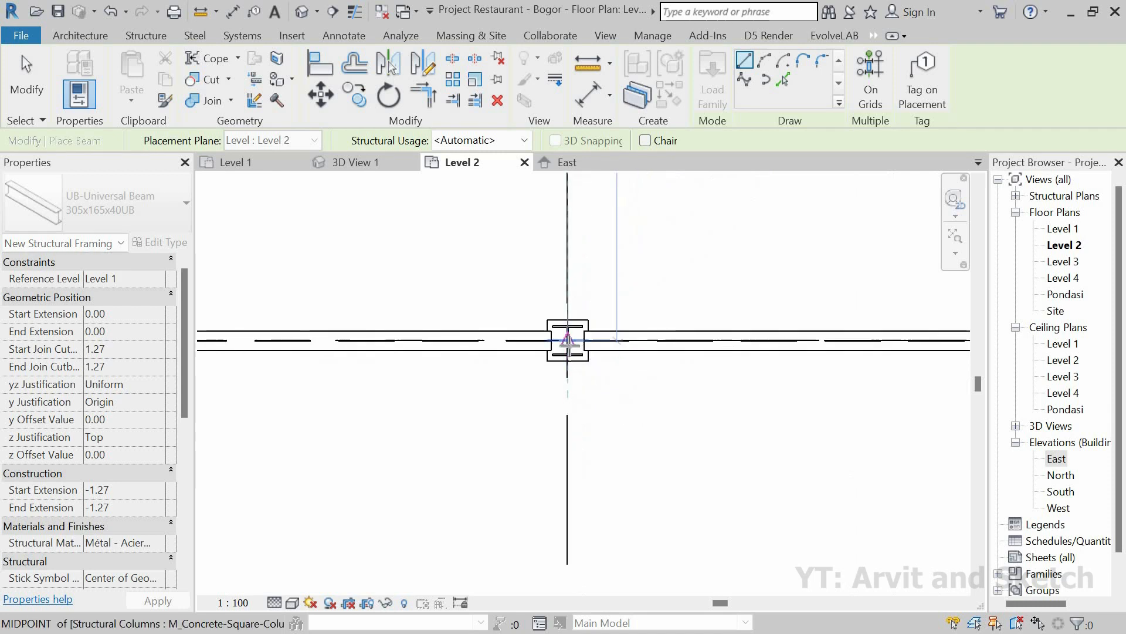
Continue the 305x165x40UB beams along grid 8 between the columns from grid 3 through grid 2 to grid 1.
{"action": "scroll", "coordinate": [574, 325], "scroll_direction": "down", "scroll_amount": 4}
{"action": "scroll", "coordinate": [592, 487], "scroll_direction": "up", "scroll_amount": 3}
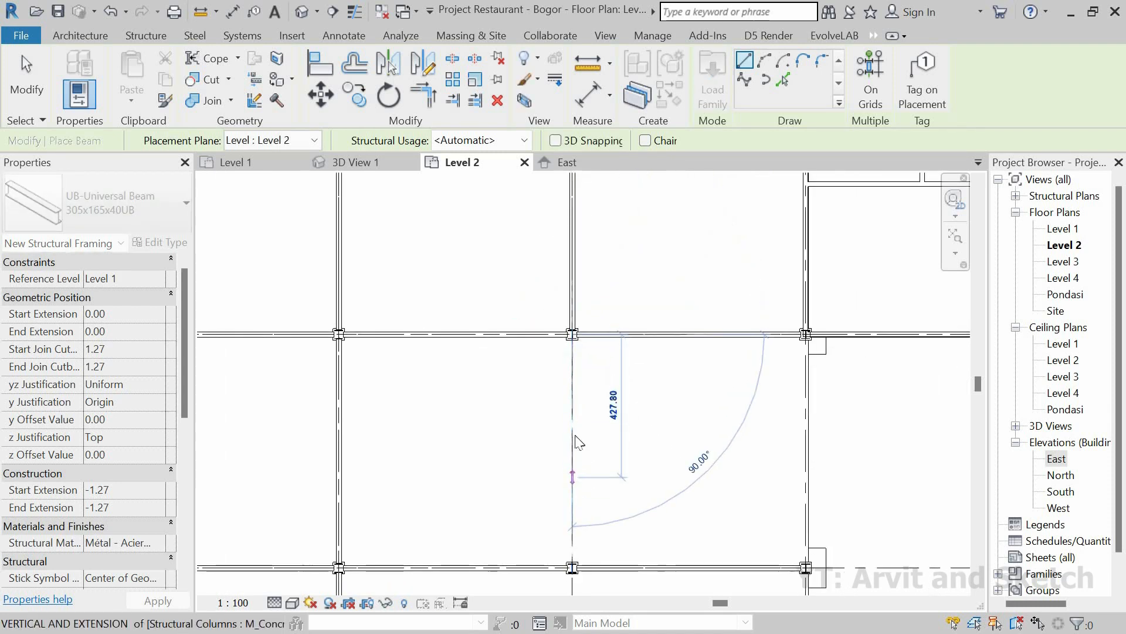
{"action": "scroll", "coordinate": [594, 495], "scroll_direction": "up", "scroll_amount": 2}
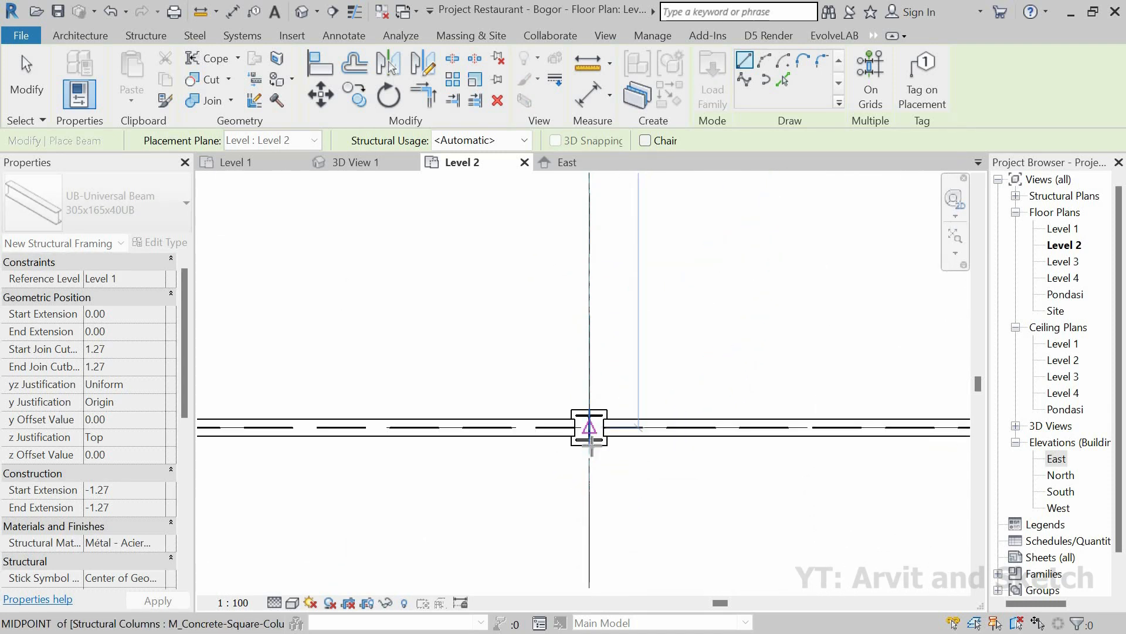
{"action": "left_click", "coordinate": [562, 355]}
{"action": "scroll", "coordinate": [562, 355], "scroll_direction": "down", "scroll_amount": 4}
{"action": "scroll", "coordinate": [563, 293], "scroll_direction": "up", "scroll_amount": 4}
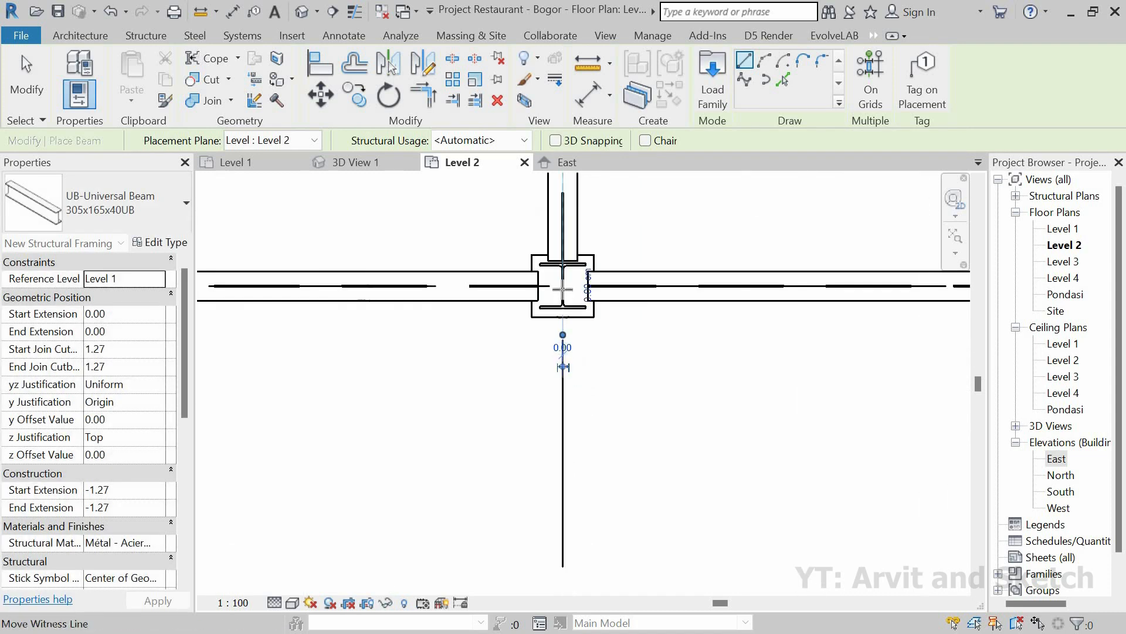
{"action": "scroll", "coordinate": [551, 463], "scroll_direction": "down", "scroll_amount": 4}
{"action": "scroll", "coordinate": [549, 473], "scroll_direction": "up", "scroll_amount": 4}
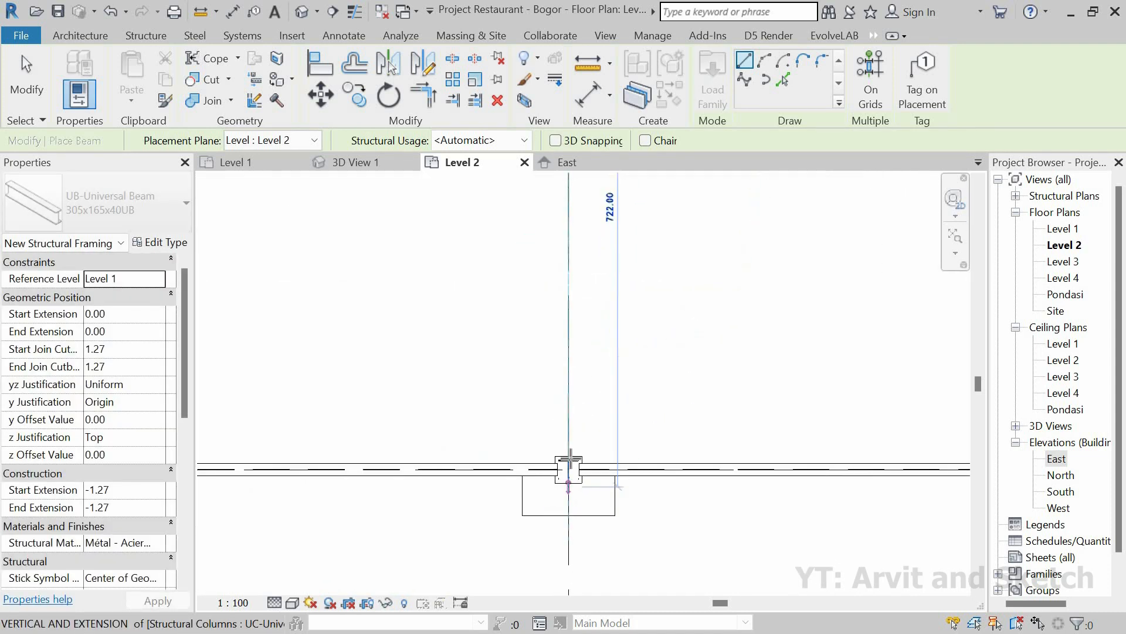
{"action": "left_click", "coordinate": [474, 480]}
Place a 305x165x40UB beam on grid 9 from the column at grid 1 to the column at grid 2.
{"action": "scroll", "coordinate": [455, 489], "scroll_direction": "down", "scroll_amount": 4}
{"action": "scroll", "coordinate": [538, 484], "scroll_direction": "up", "scroll_amount": 4}
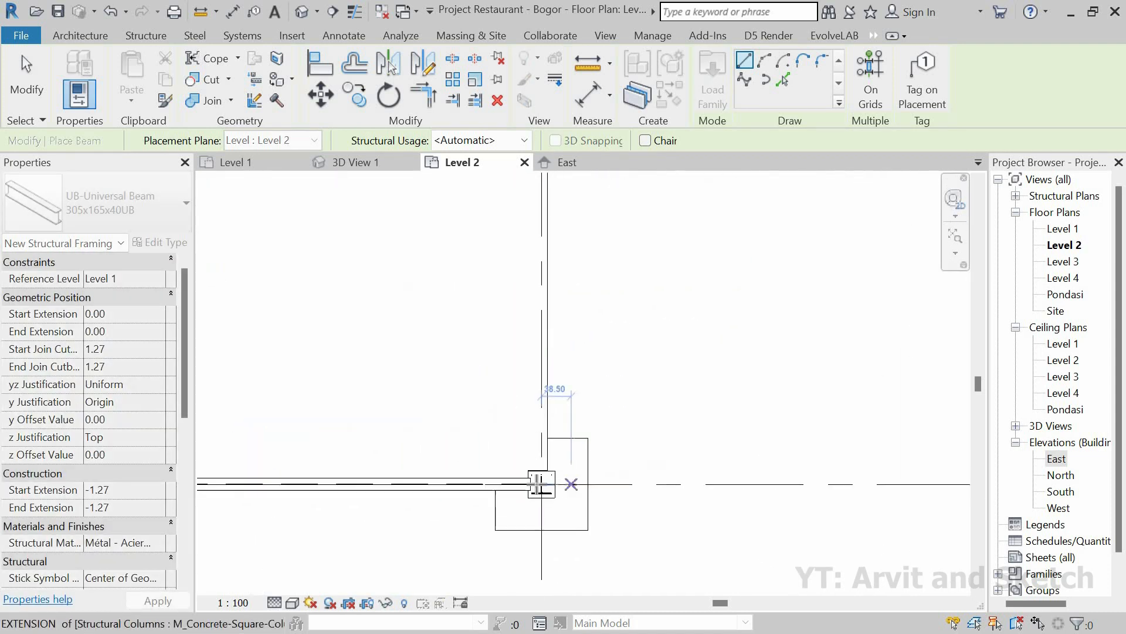
{"action": "scroll", "coordinate": [573, 399], "scroll_direction": "down", "scroll_amount": 3}
{"action": "middle_click_drag", "start_coordinate": [573, 395], "coordinate": [602, 590]}
{"action": "scroll", "coordinate": [576, 354], "scroll_direction": "up", "scroll_amount": 3}
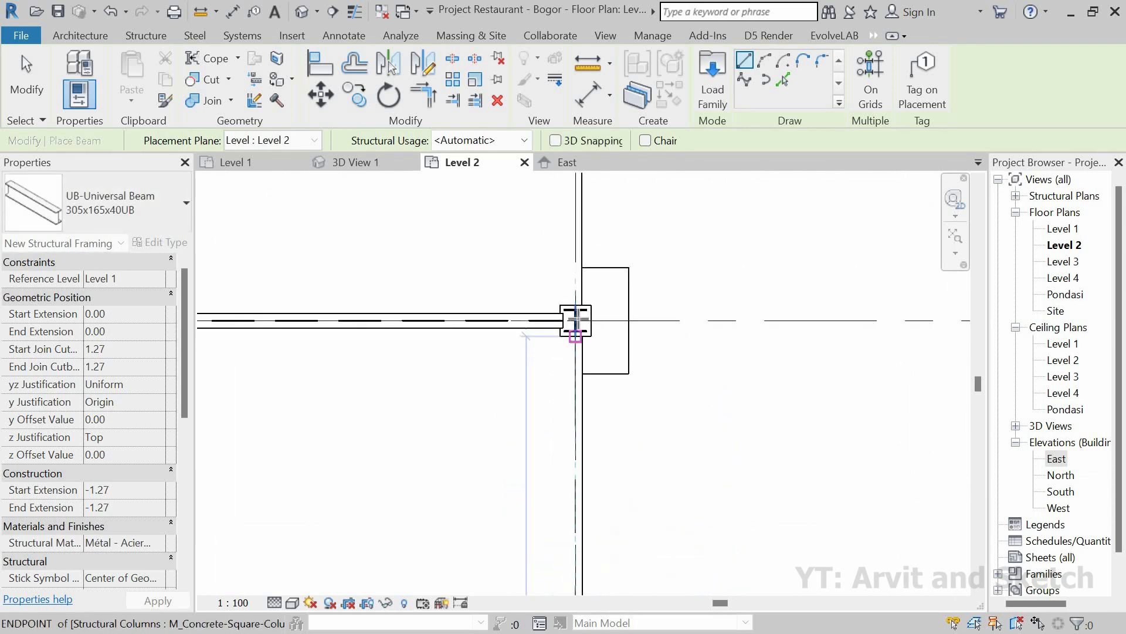
{"action": "left_click", "coordinate": [578, 321]}
{"action": "left_click", "coordinate": [578, 321]}
Add a 305x165x40UB beam on grid 9 between the columns at grids 2 and 3.
{"action": "scroll", "coordinate": [573, 432], "scroll_direction": "down", "scroll_amount": 3}
{"action": "middle_click_drag", "start_coordinate": [599, 397], "coordinate": [589, 606]}
{"action": "scroll", "coordinate": [571, 474], "scroll_direction": "up", "scroll_amount": 4}
{"action": "scroll", "coordinate": [536, 468], "scroll_direction": "down", "scroll_amount": 3}
{"action": "scroll", "coordinate": [578, 405], "scroll_direction": "up", "scroll_amount": 3}
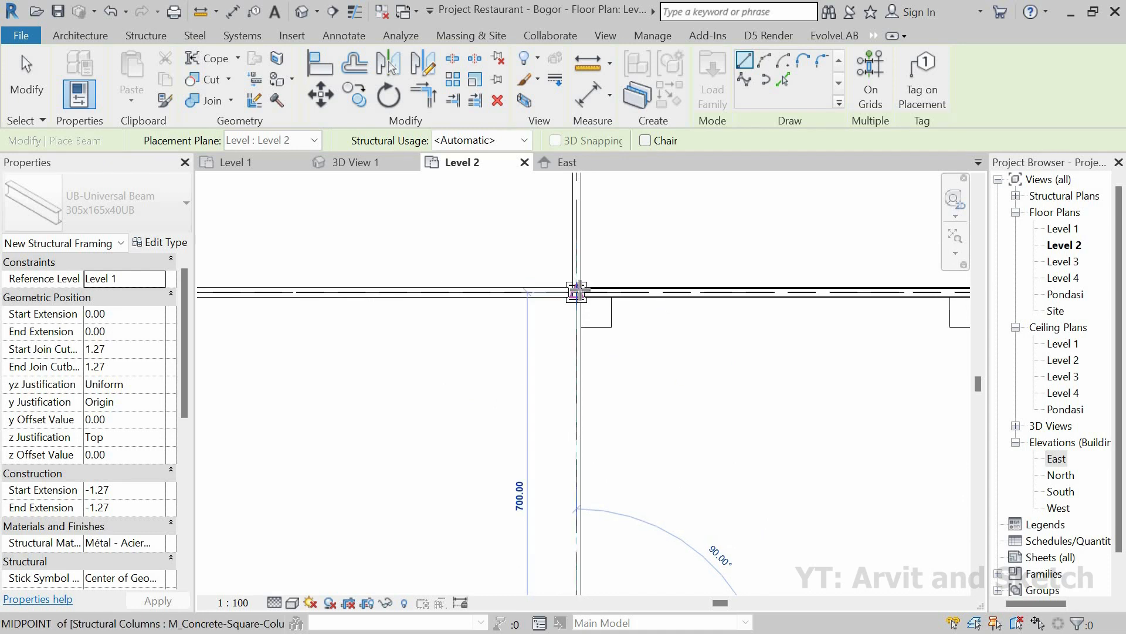
{"action": "left_click", "coordinate": [579, 290]}
{"action": "left_click", "coordinate": [577, 291]}
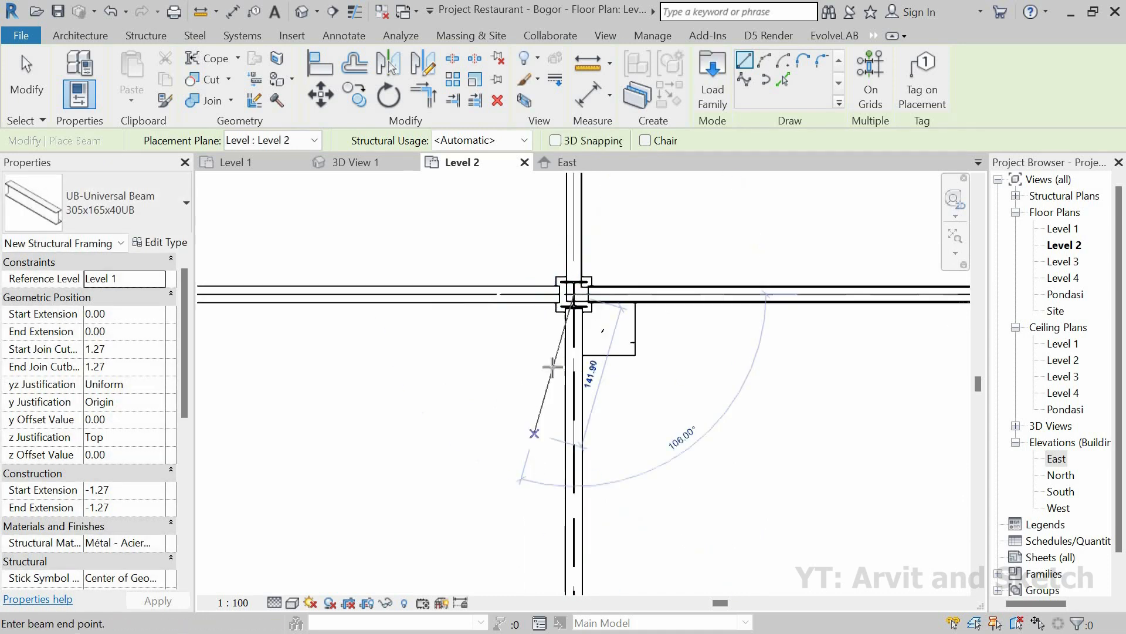
Extend the grid 9 beam line with a 305x165x40UB beam from the grid 3 column to the grid 4 column.
{"action": "scroll", "coordinate": [553, 364], "scroll_direction": "down", "scroll_amount": 3}
{"action": "middle_click_drag", "start_coordinate": [571, 283], "coordinate": [553, 484]}
{"action": "scroll", "coordinate": [551, 379], "scroll_direction": "up", "scroll_amount": 4}
{"action": "left_click", "coordinate": [539, 274]}
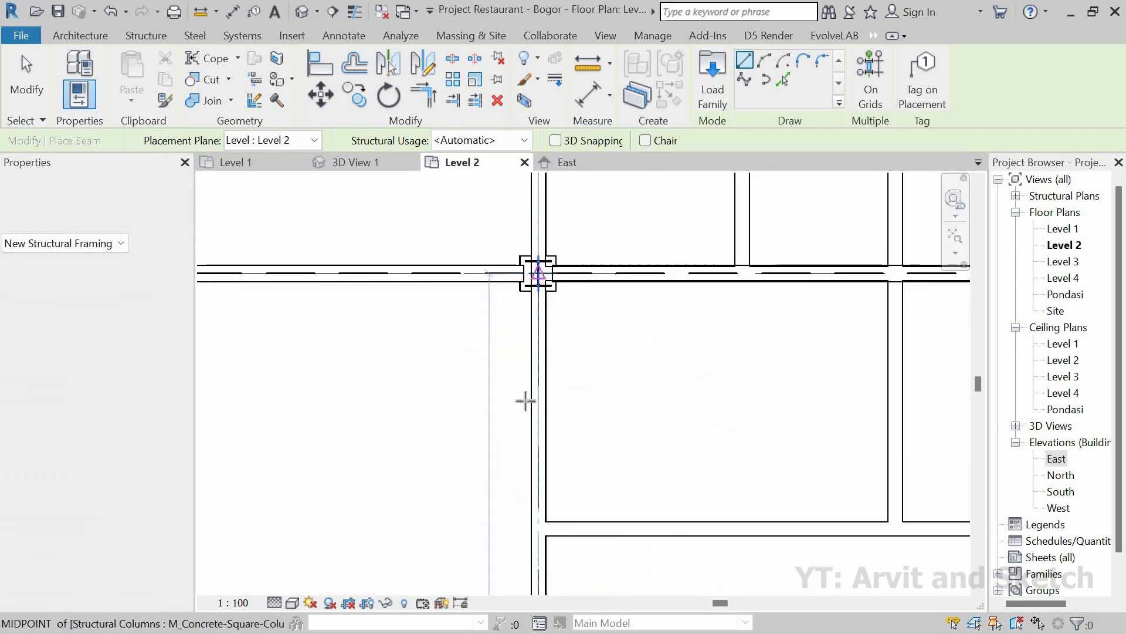
Complete the grid 9 beam line with a 305x165x40UB beam from the grid 4 column to the grid 5 column.
{"action": "scroll", "coordinate": [554, 561], "scroll_direction": "down", "scroll_amount": 2}
{"action": "middle_click_drag", "start_coordinate": [554, 562], "coordinate": [540, 502]}
{"action": "left_click", "coordinate": [540, 502]}
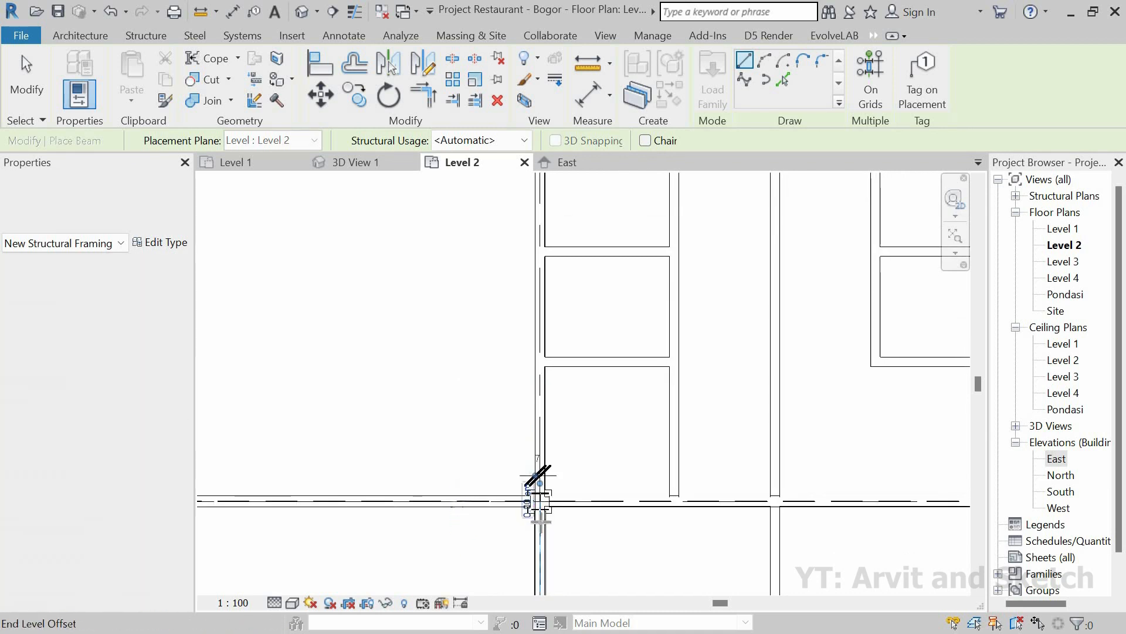
{"action": "scroll", "coordinate": [540, 503], "scroll_direction": "up", "scroll_amount": 2}
{"action": "left_click", "coordinate": [532, 470]}
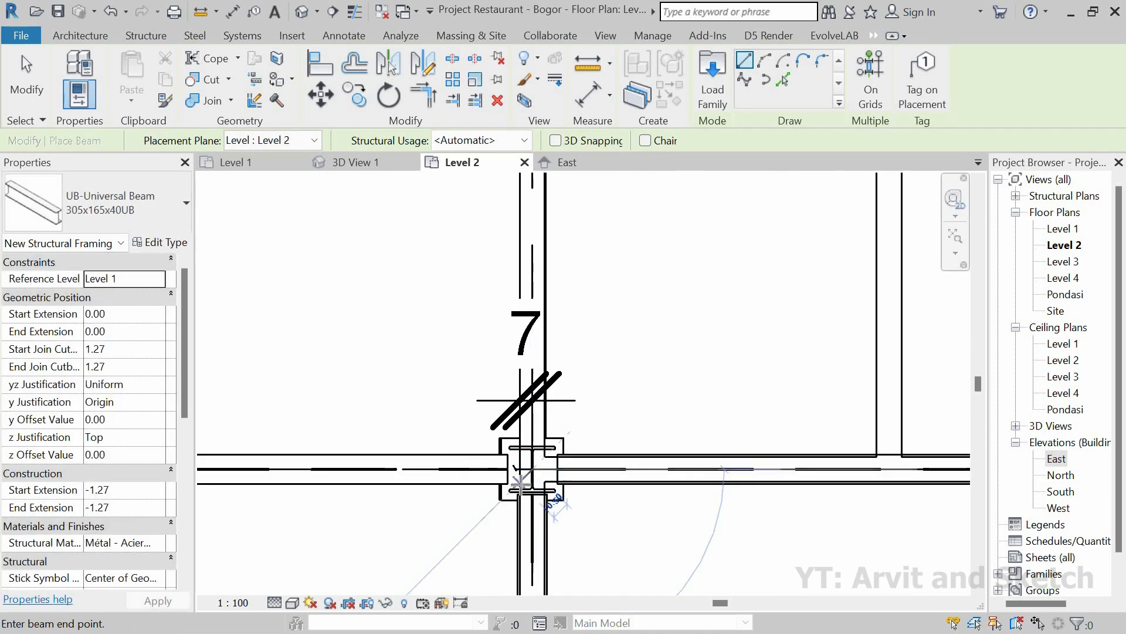
{"action": "scroll", "coordinate": [527, 484], "scroll_direction": "down", "scroll_amount": 5}
{"action": "middle_click_drag", "start_coordinate": [540, 396], "coordinate": [545, 544]}
{"action": "scroll", "coordinate": [540, 286], "scroll_direction": "up", "scroll_amount": 1}
{"action": "left_click", "coordinate": [540, 285]}
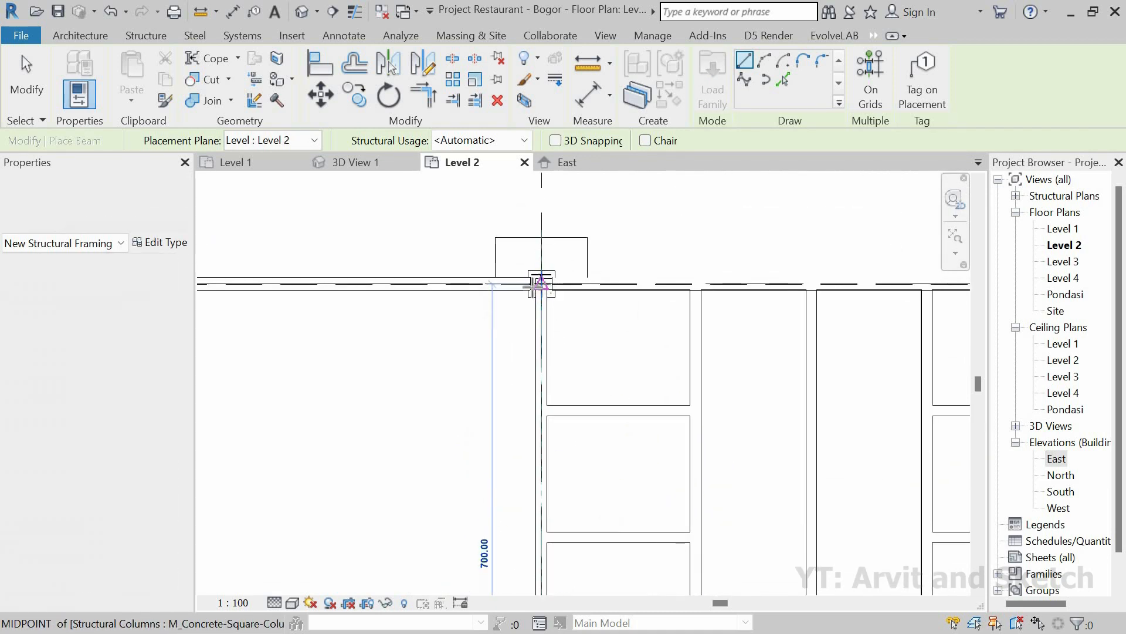
Place a 305x165x40UB beam on grid 10 from the corner column at grid 5 to the column at grid 4.
{"action": "scroll", "coordinate": [613, 311], "scroll_direction": "down", "scroll_amount": 2}
{"action": "middle_click_drag", "start_coordinate": [750, 286], "coordinate": [629, 271]}
{"action": "scroll", "coordinate": [623, 274], "scroll_direction": "up", "scroll_amount": 3}
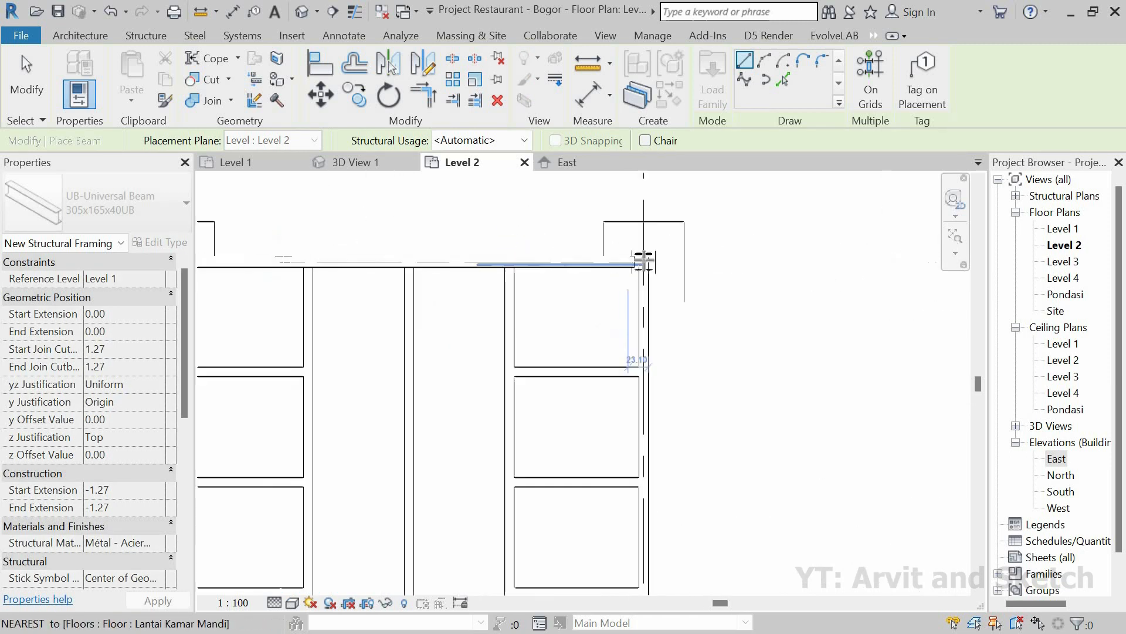
{"action": "left_click", "coordinate": [647, 259]}
{"action": "scroll", "coordinate": [624, 242], "scroll_direction": "down", "scroll_amount": 4}
{"action": "scroll", "coordinate": [626, 430], "scroll_direction": "up", "scroll_amount": 4}
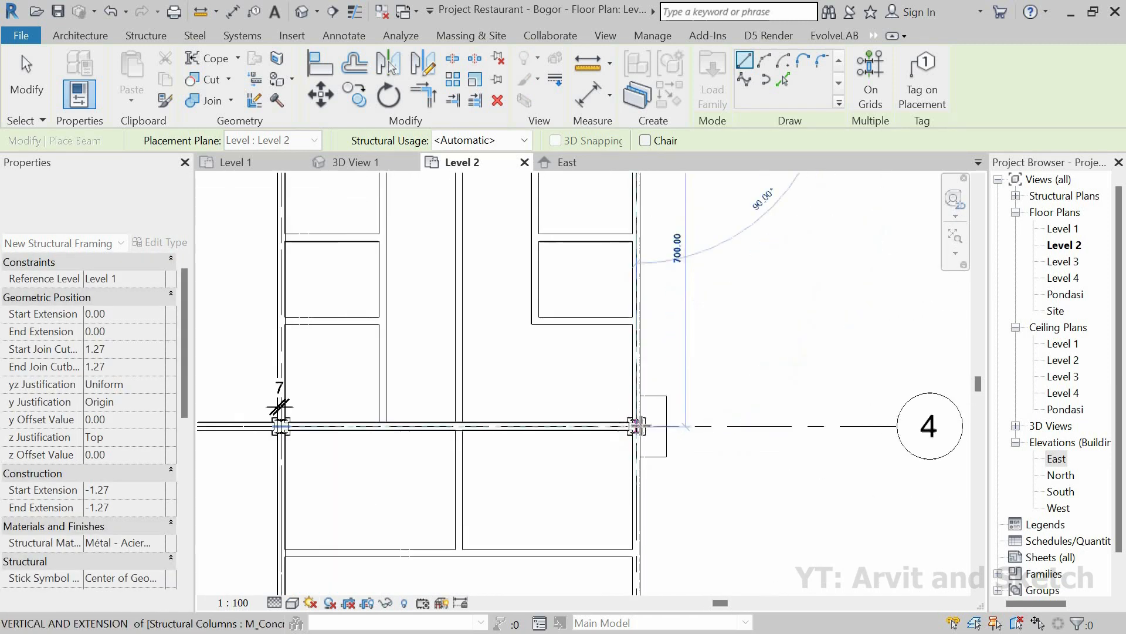
Place the last 305x165x40UB beam on grid 10 from grid 4 to grid 3 and end beam placement.
{"action": "scroll", "coordinate": [611, 306], "scroll_direction": "down", "scroll_amount": 4}
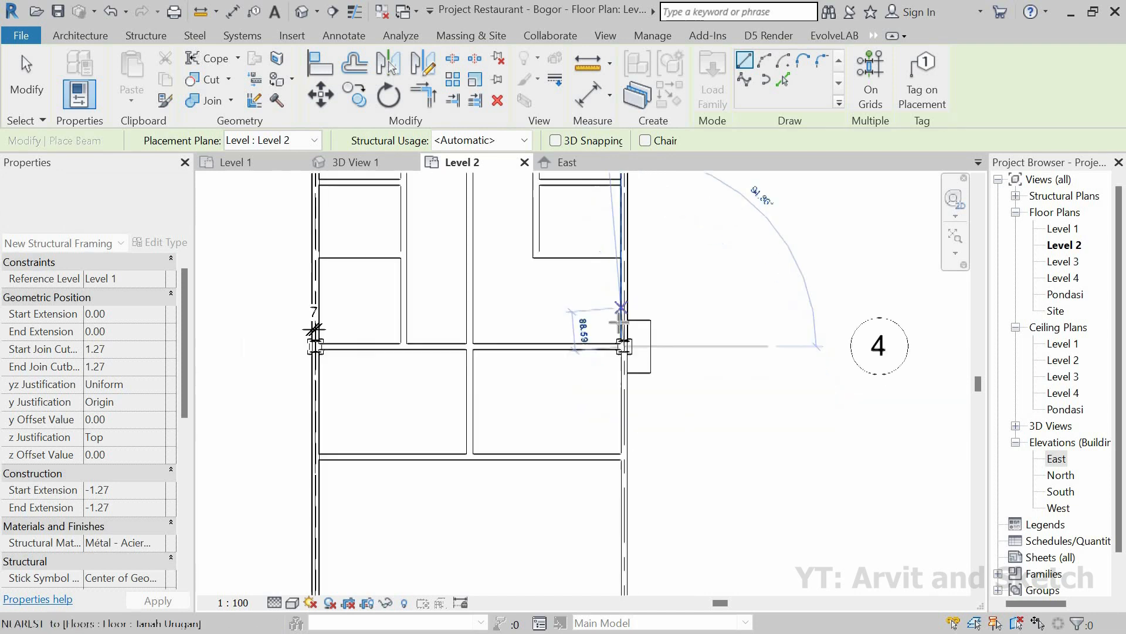
{"action": "scroll", "coordinate": [607, 453], "scroll_direction": "up", "scroll_amount": 4}
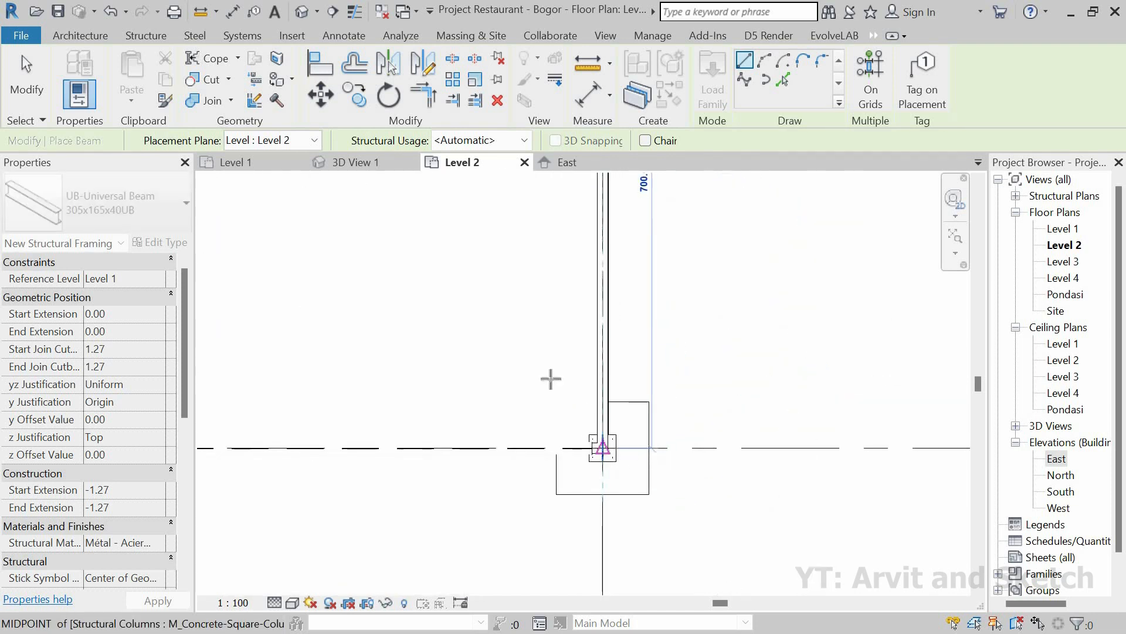
{"action": "scroll", "coordinate": [551, 379], "scroll_direction": "down", "scroll_amount": 3}
{"action": "middle_click_drag", "start_coordinate": [369, 192], "coordinate": [571, 390]}
{"action": "scroll", "coordinate": [577, 394], "scroll_direction": "up", "scroll_amount": 5}
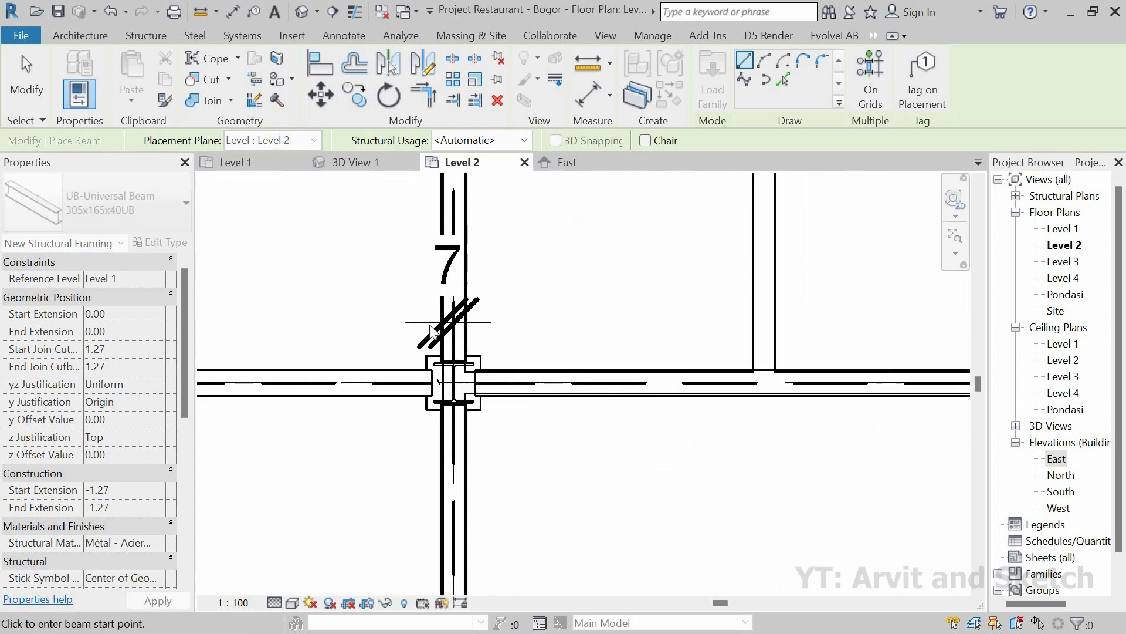
{"action": "key", "text": "Escape"}
{"action": "key", "text": "Escape"}
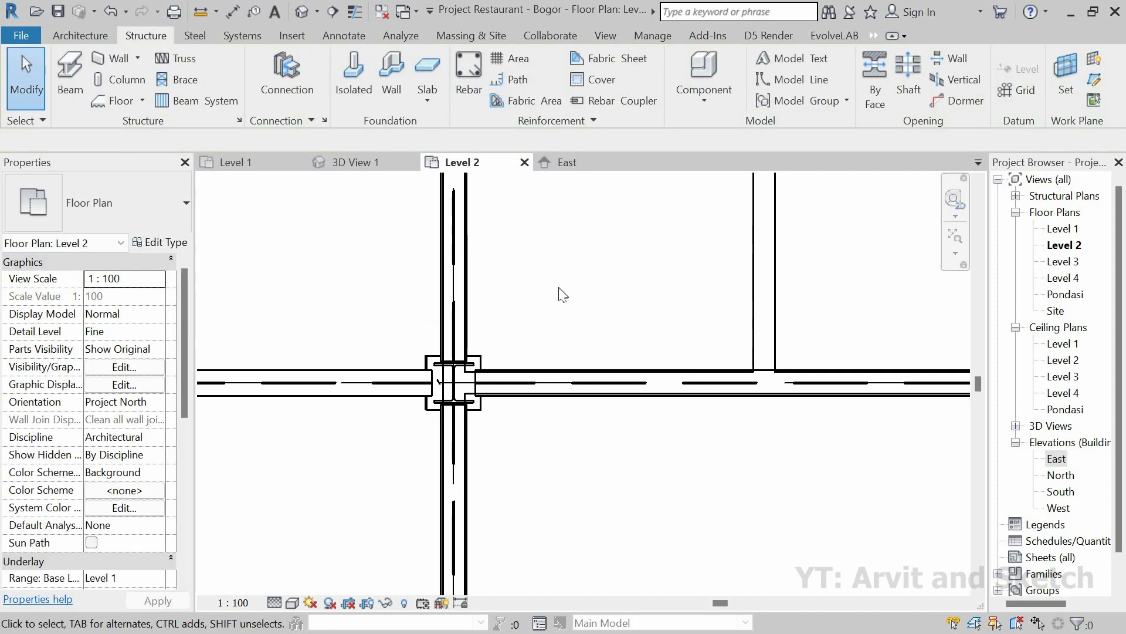
Examine the beam layout over the columns in 3D View 1.
{"action": "scroll", "coordinate": [562, 294], "scroll_direction": "down", "scroll_amount": 2}
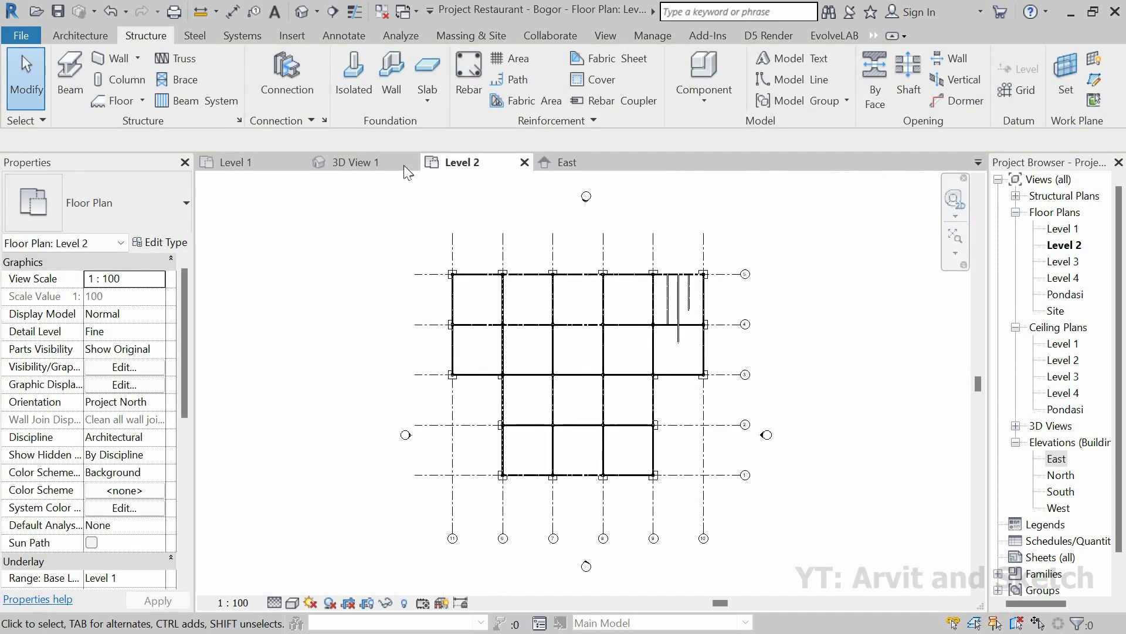
{"action": "left_click", "coordinate": [373, 165]}
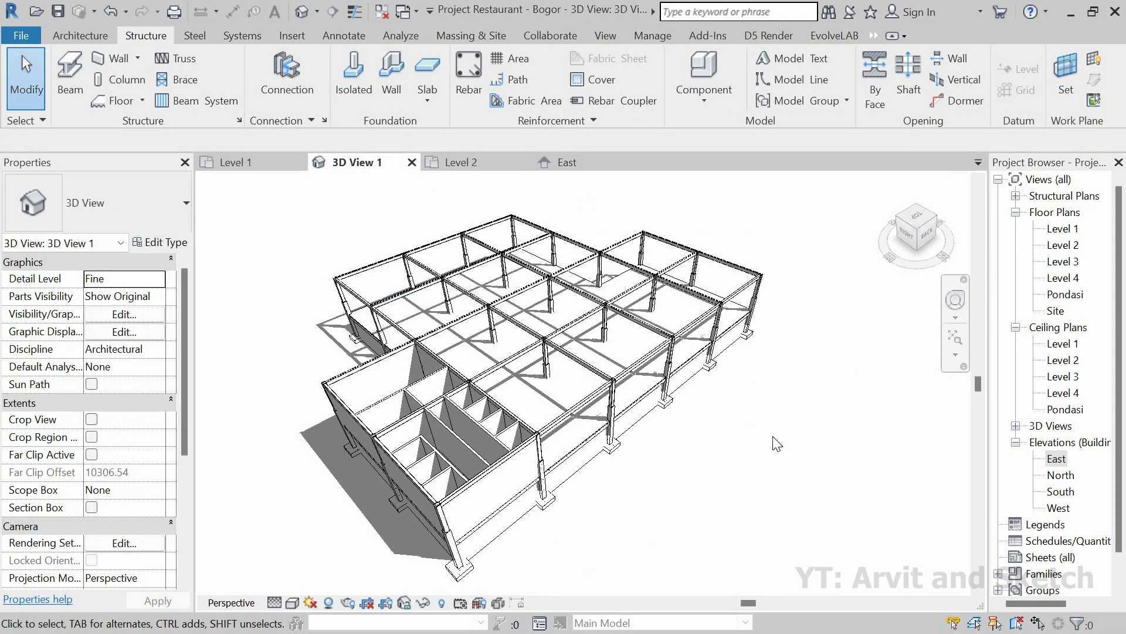
{"action": "middle_click_drag", "start_coordinate": [577, 432], "coordinate": [587, 476], "text": "shift"}
{"action": "scroll", "coordinate": [570, 381], "scroll_direction": "up", "scroll_amount": 1}
{"action": "scroll", "coordinate": [574, 389], "scroll_direction": "up", "scroll_amount": 1}
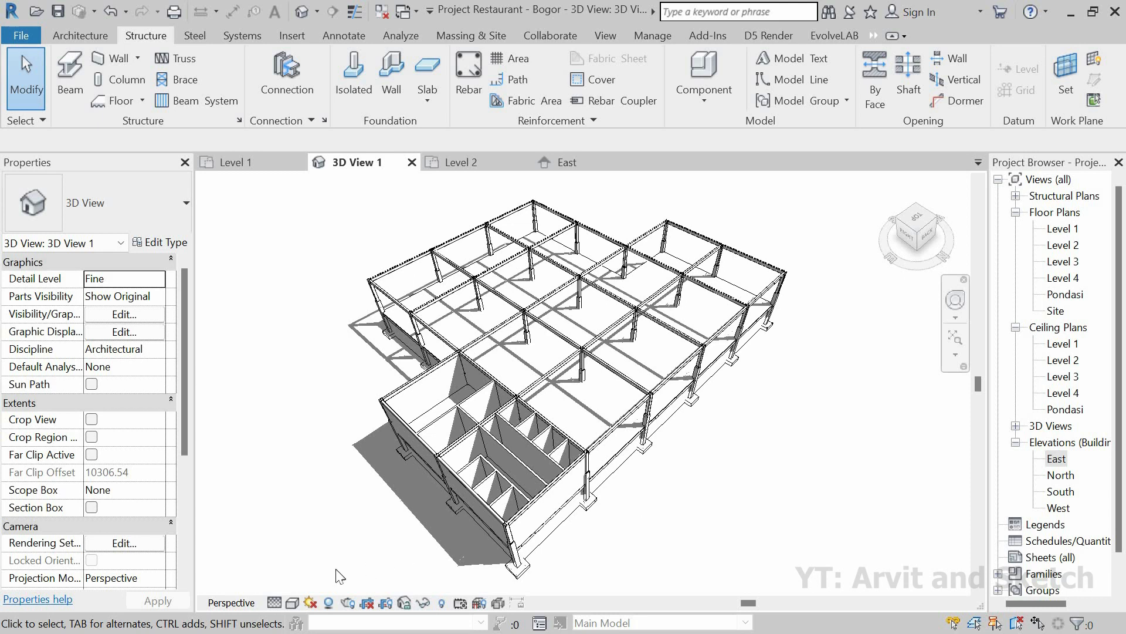
Preview 3D View 1 in the Realistic visual style and restore it to Hidden Line.
{"action": "left_click", "coordinate": [292, 603]}
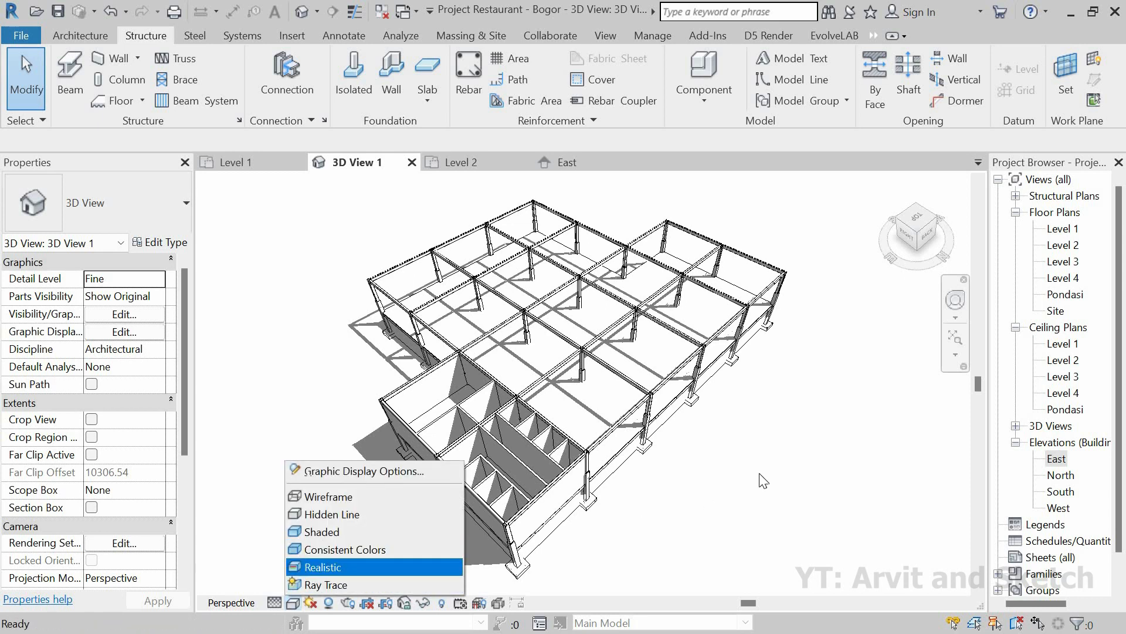
{"action": "left_click", "coordinate": [352, 566]}
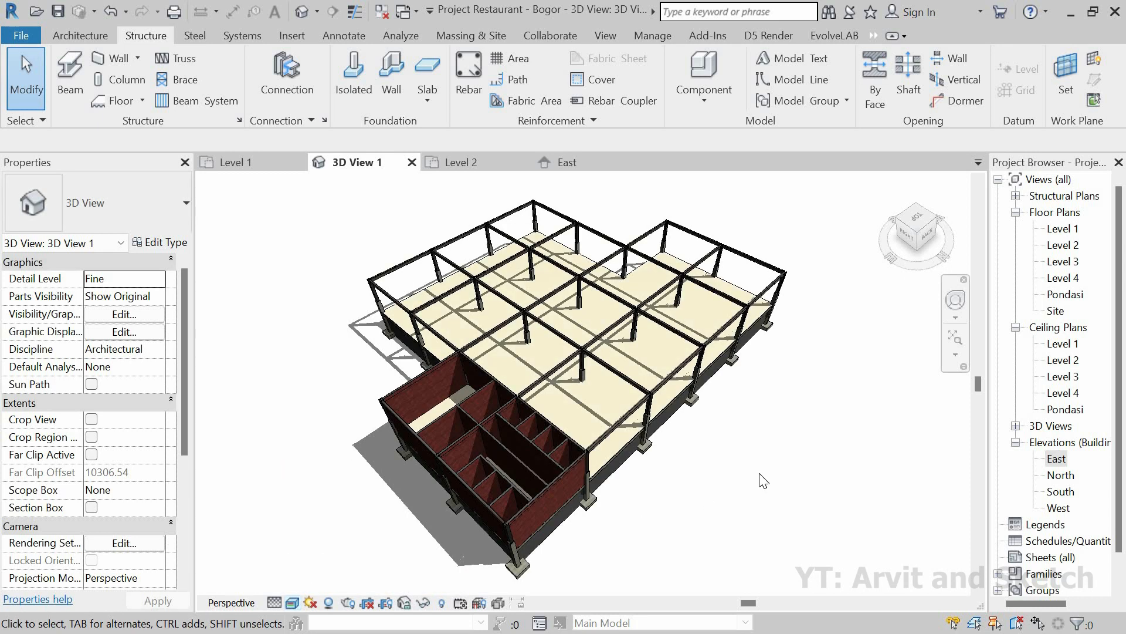
{"action": "left_click", "coordinate": [293, 601]}
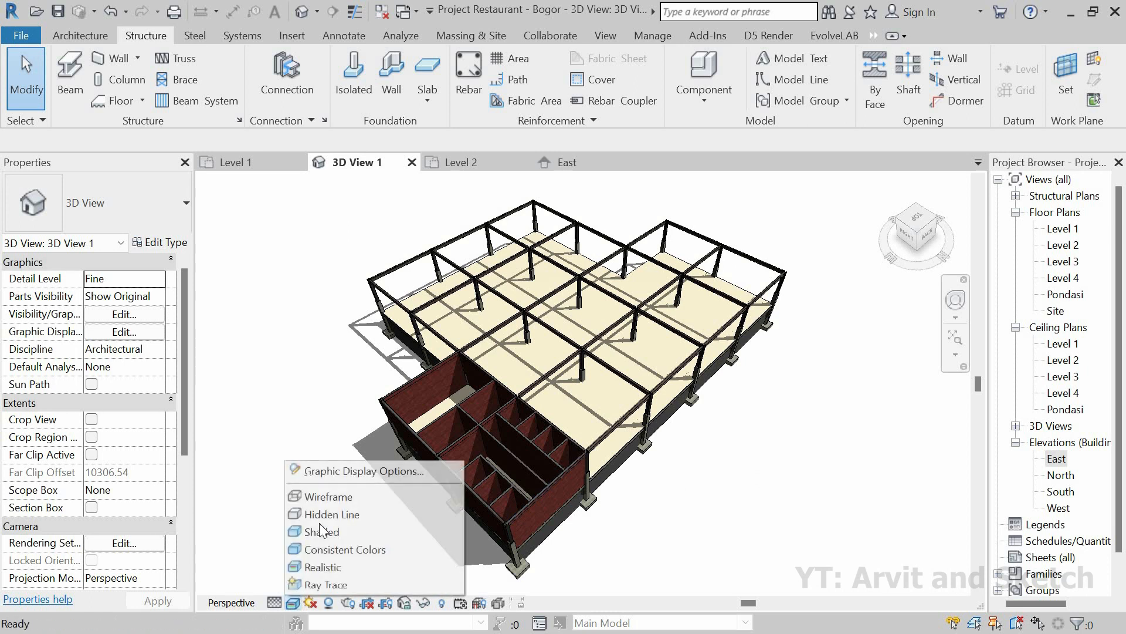
{"action": "left_click", "coordinate": [346, 510]}
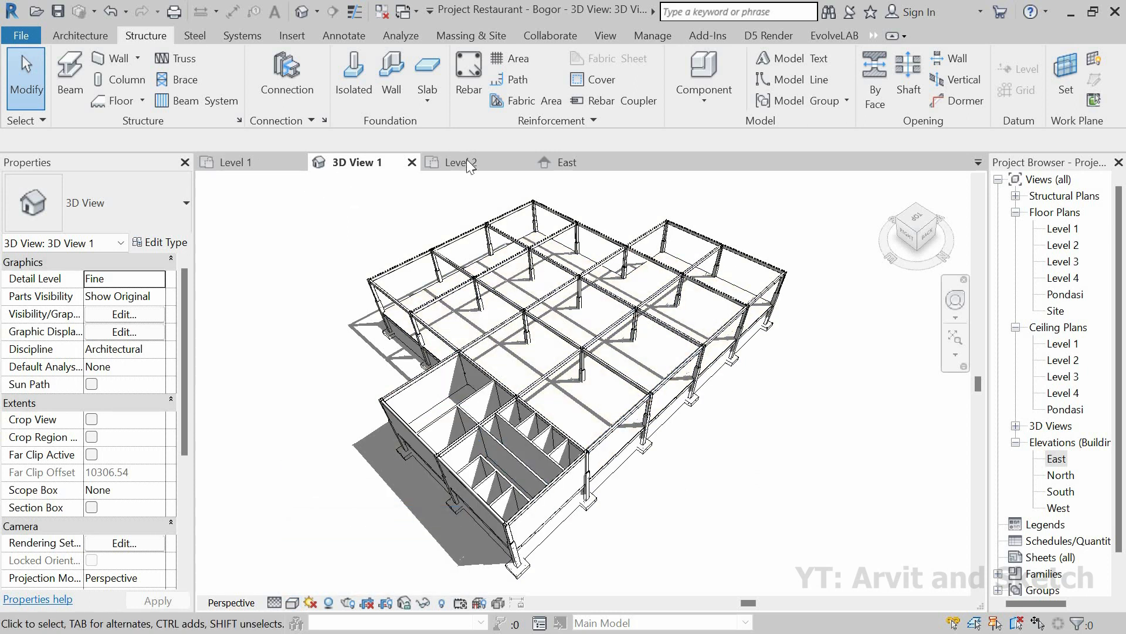
Return to the Level 2 floor plan.
{"action": "left_click", "coordinate": [467, 160]}
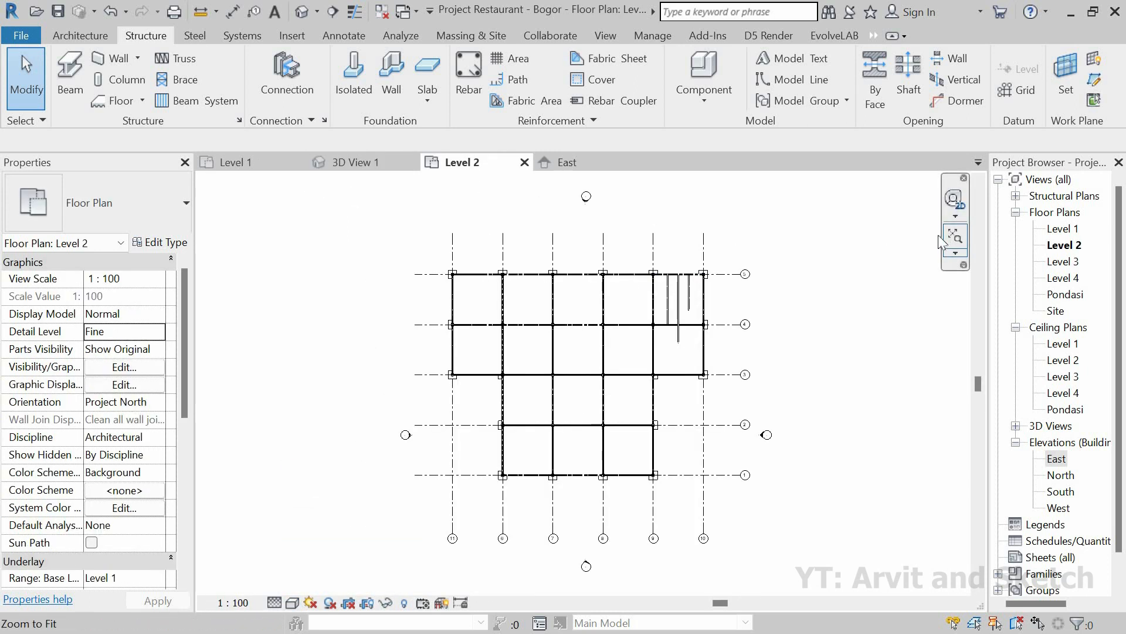
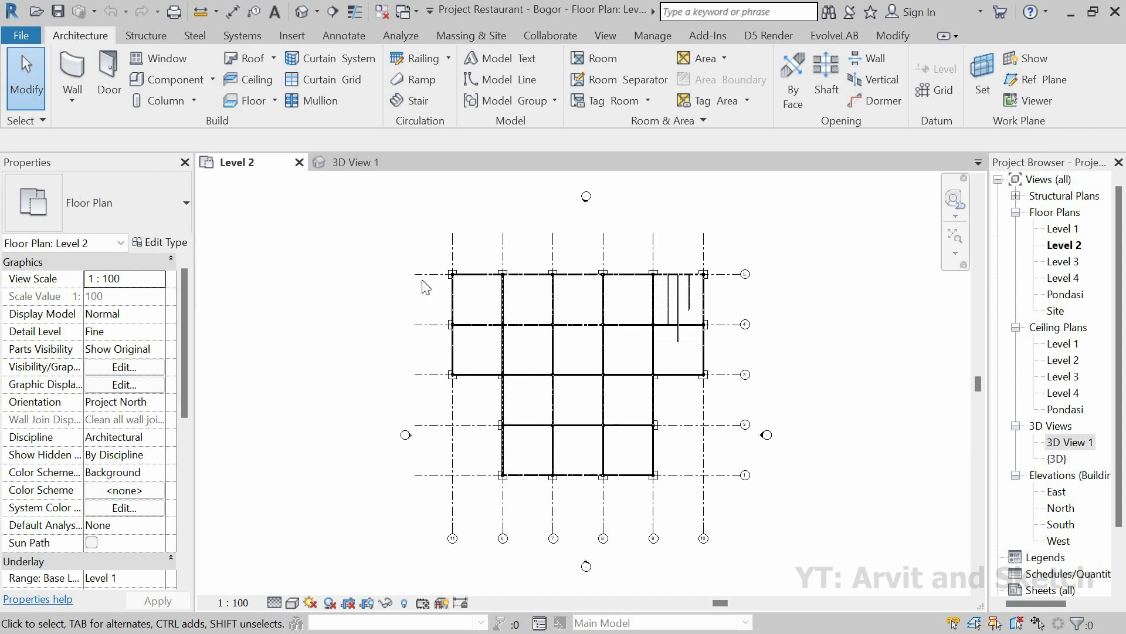
{"action": "scroll", "coordinate": [440, 284], "scroll_direction": "up", "scroll_amount": 3}
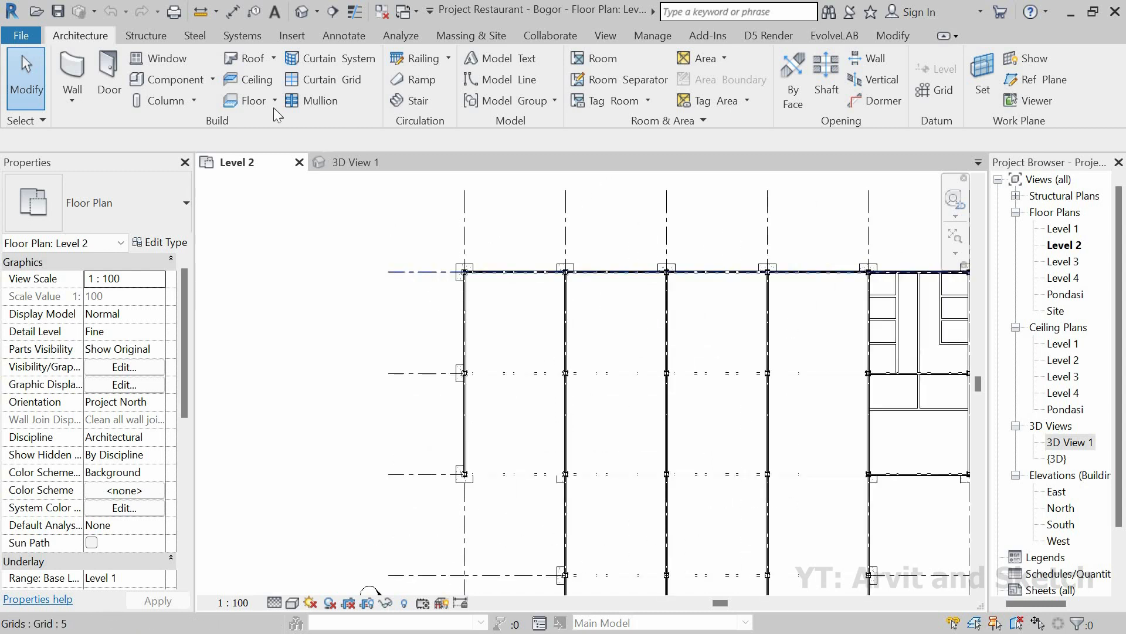
Copy grid 5 downward to add a grid line midway between grids 5 and 4.
{"action": "left_click", "coordinate": [421, 270]}
{"action": "left_click", "coordinate": [360, 100]}
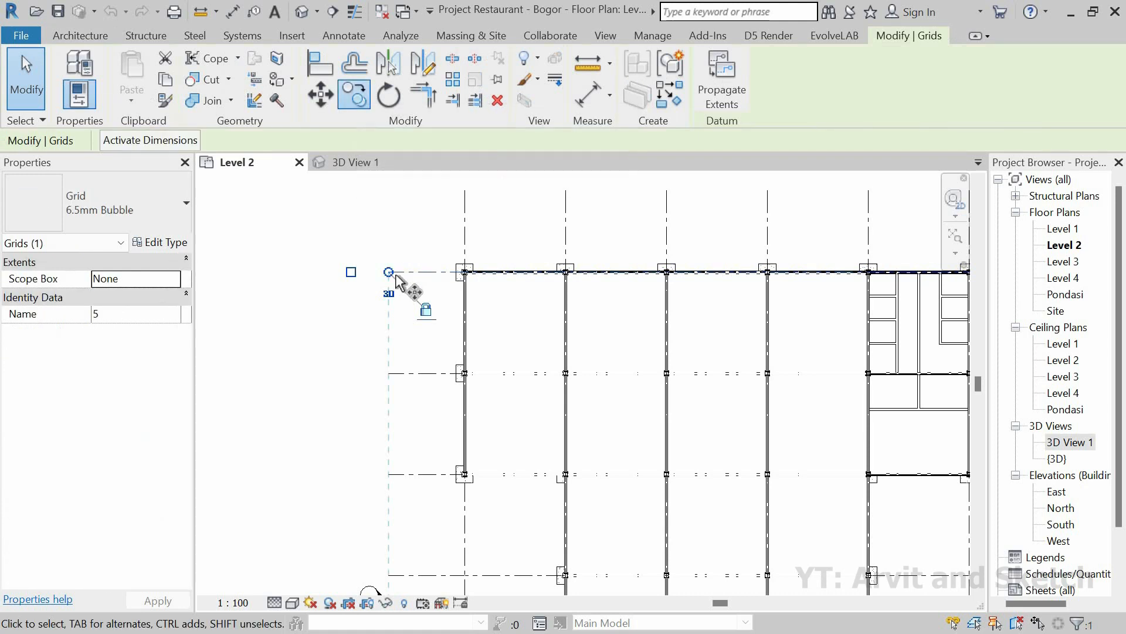
{"action": "left_click", "coordinate": [394, 271]}
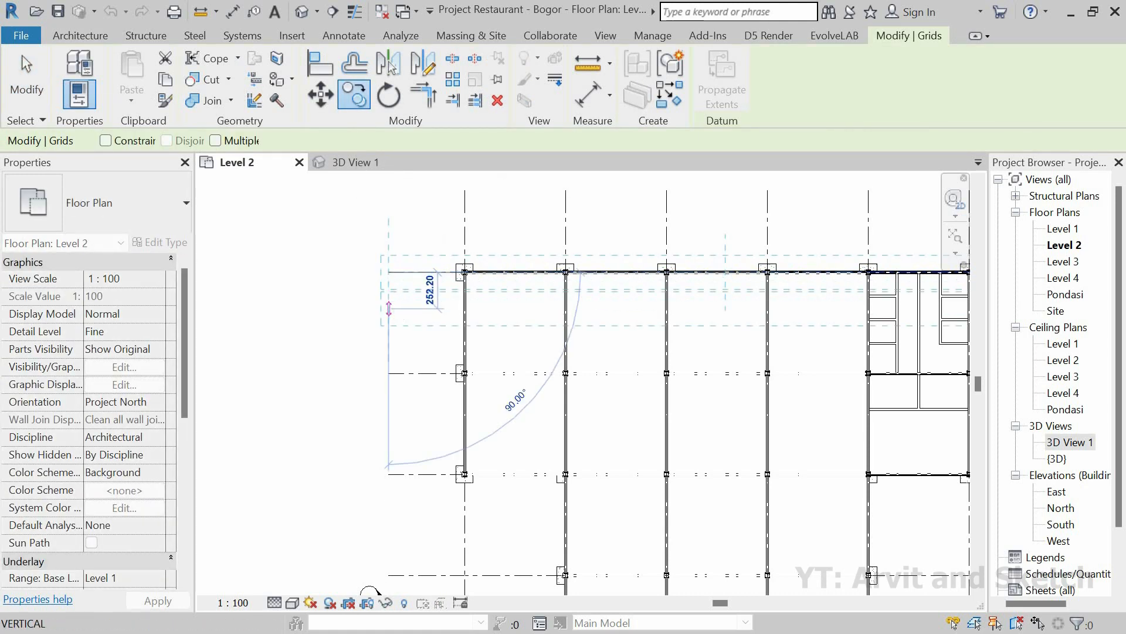
{"action": "key", "text": "Return"}
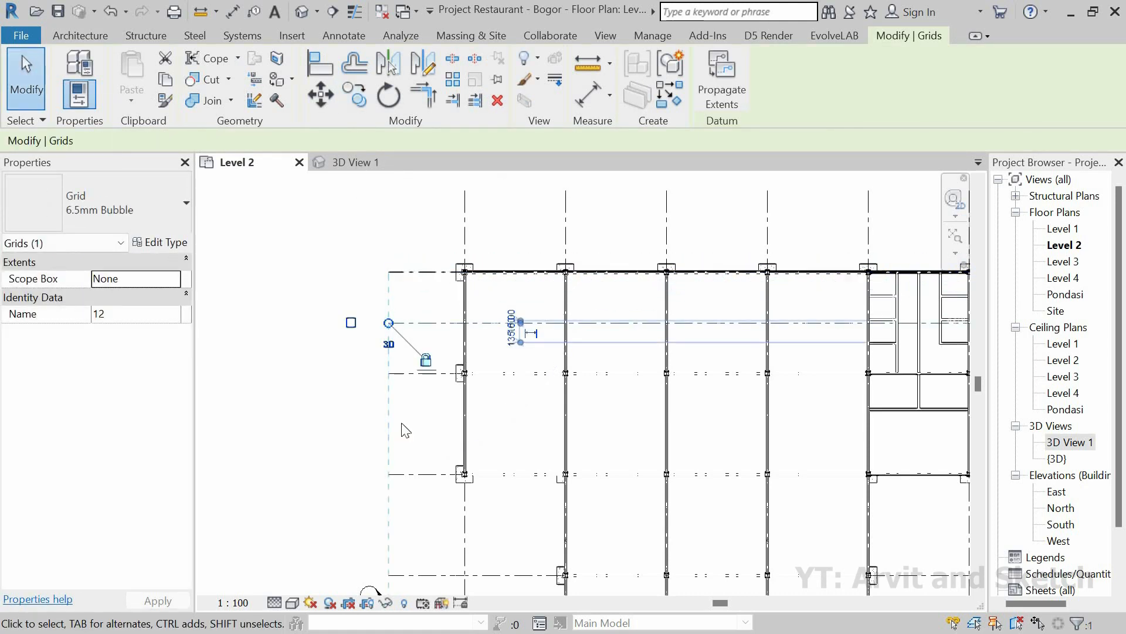
Copy grid 4 by 350 toward grid 3 to add an intermediate grid line.
{"action": "middle_click_drag", "start_coordinate": [401, 423], "coordinate": [398, 363]}
{"action": "left_click", "coordinate": [397, 316]}
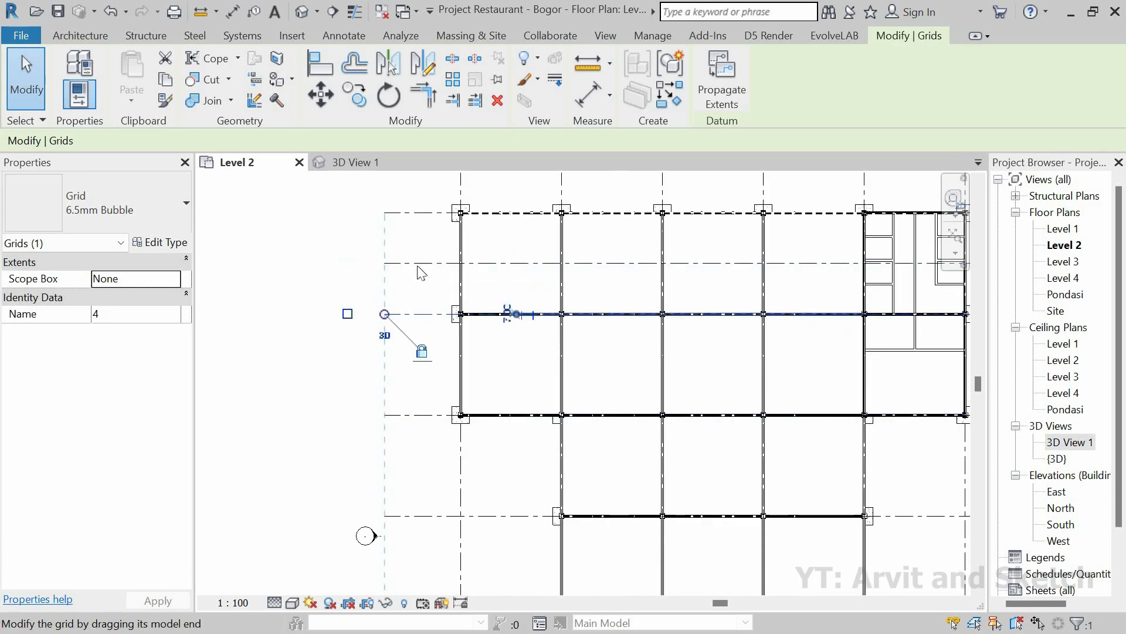
{"action": "key", "text": "m"}
{"action": "key", "text": "v"}
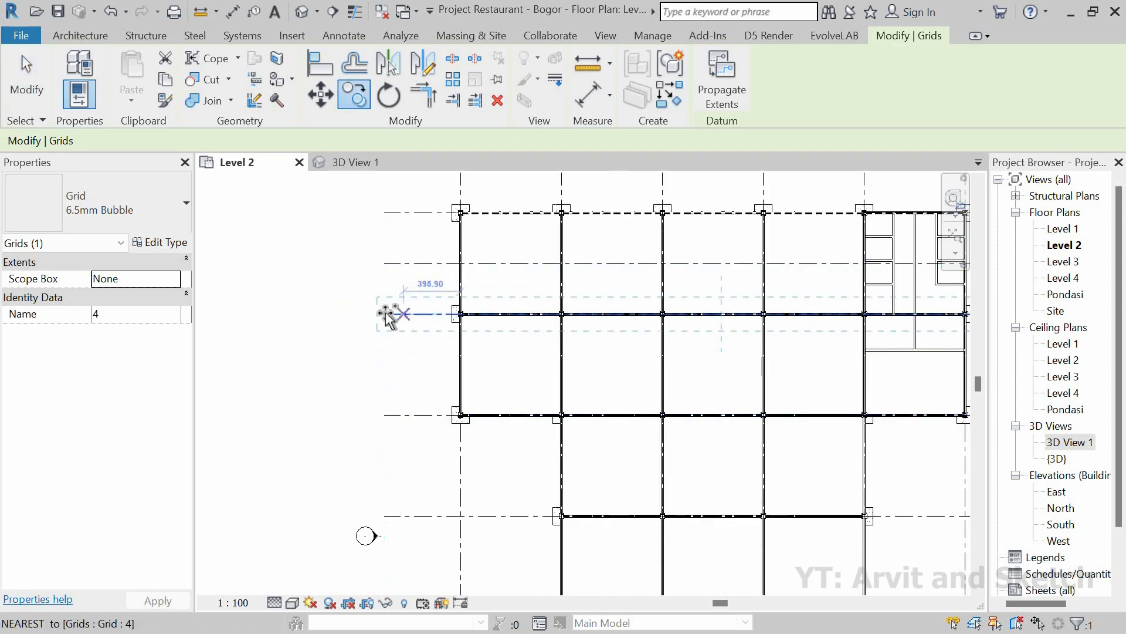
{"action": "left_click", "coordinate": [385, 315]}
{"action": "type", "text": "350"}
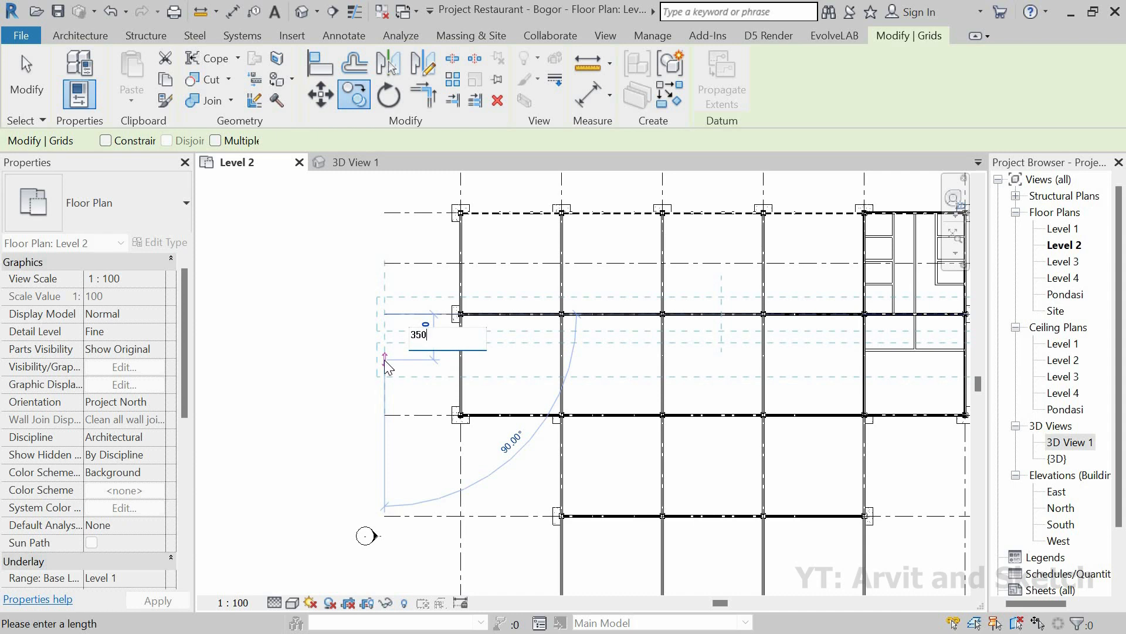
{"action": "key", "text": "Return"}
Copy grid 3 by 350 toward grid 2 to add an intermediate grid line.
{"action": "scroll", "coordinate": [434, 324], "scroll_direction": "down", "scroll_amount": 4}
{"action": "middle_click_drag", "start_coordinate": [432, 415], "coordinate": [431, 403]}
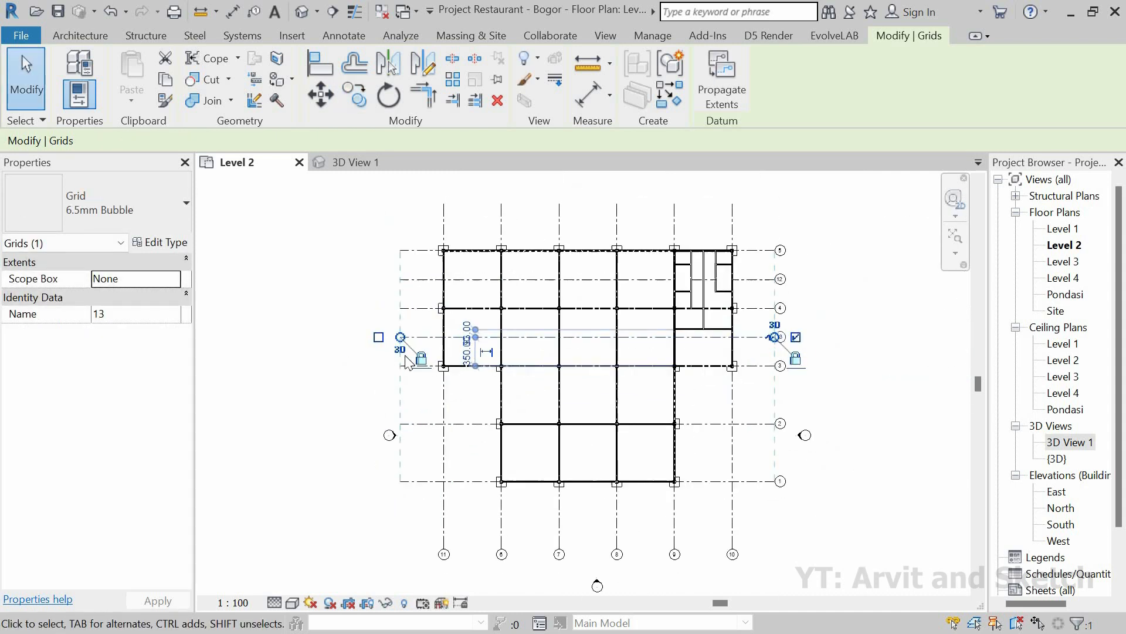
{"action": "scroll", "coordinate": [431, 405], "scroll_direction": "up", "scroll_amount": 5}
{"action": "left_click", "coordinate": [388, 324]}
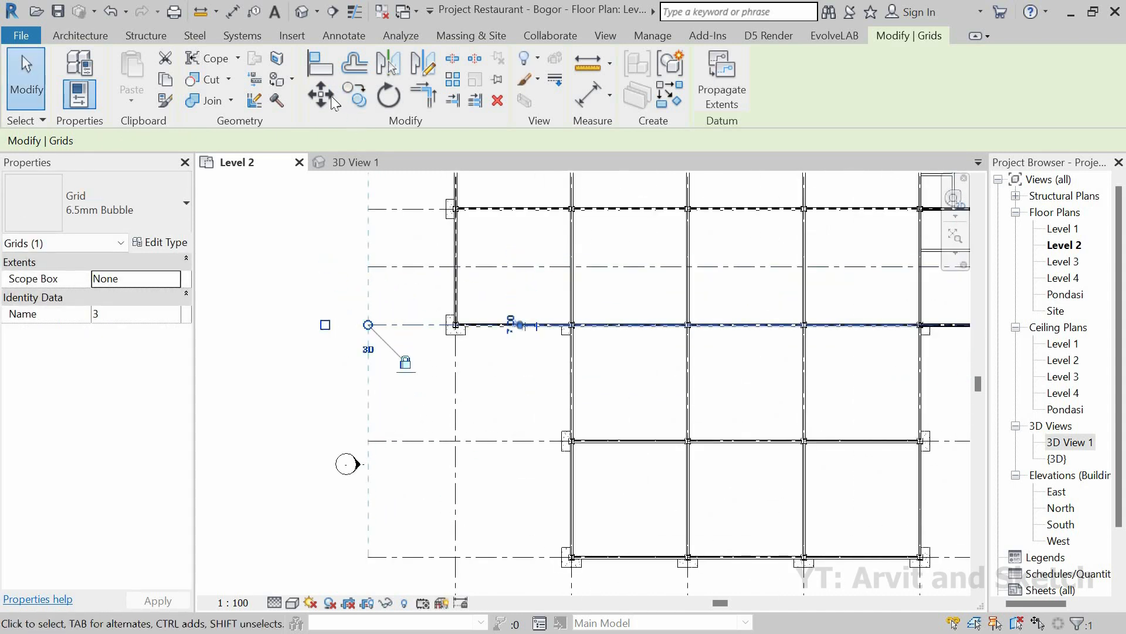
{"action": "key", "text": "r"}
{"action": "key", "text": "o"}
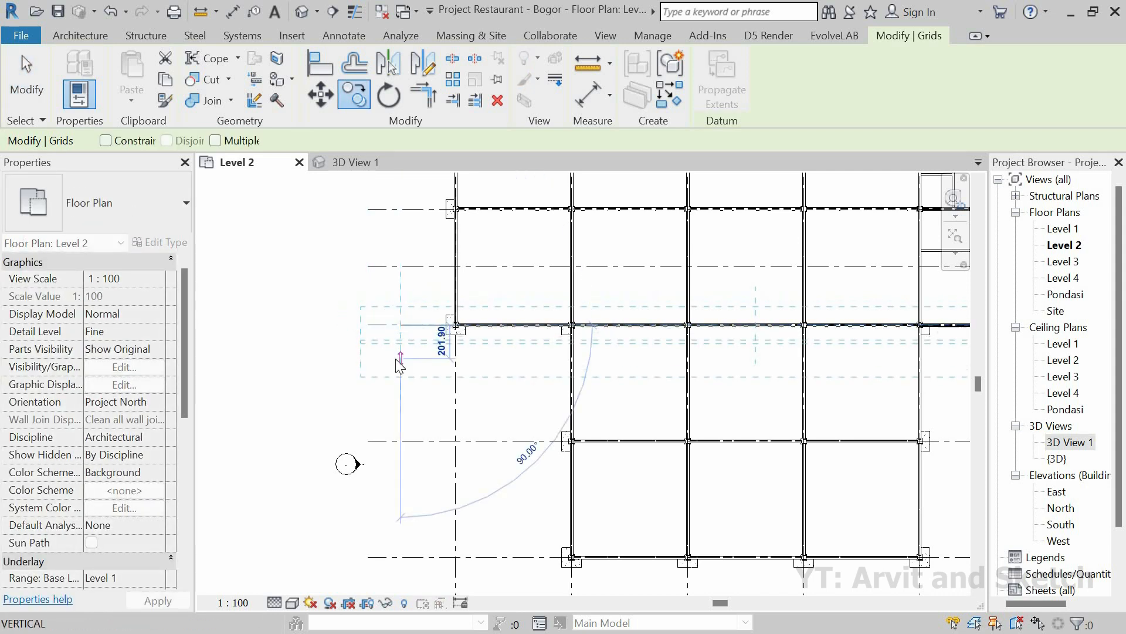
{"action": "type", "text": "350"}
{"action": "key", "text": "Return"}
Copy grid 2 by 350 toward grid 1 and clear the selection.
{"action": "scroll", "coordinate": [481, 377], "scroll_direction": "up", "scroll_amount": 2}
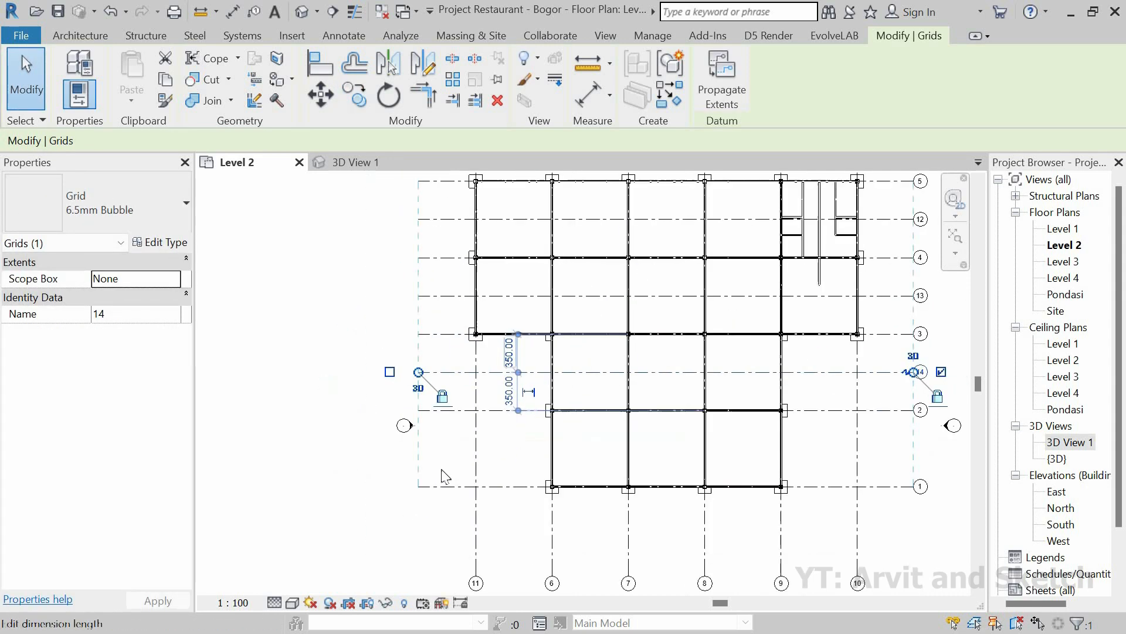
{"action": "left_click", "coordinate": [431, 385]}
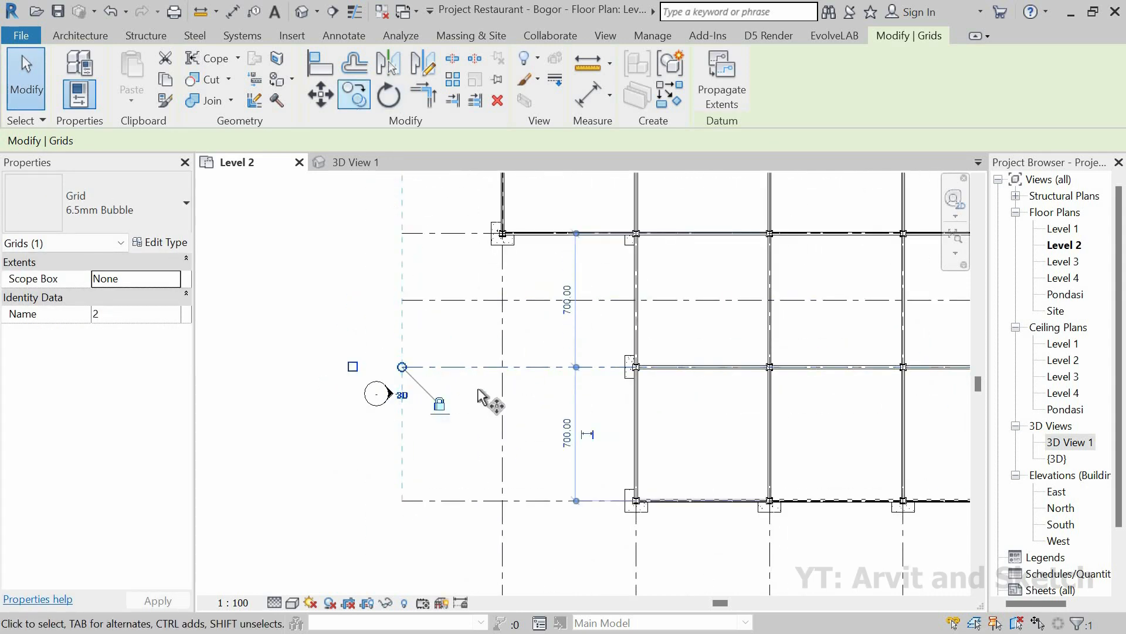
{"action": "left_click", "coordinate": [455, 366]}
{"action": "type", "text": "35"}
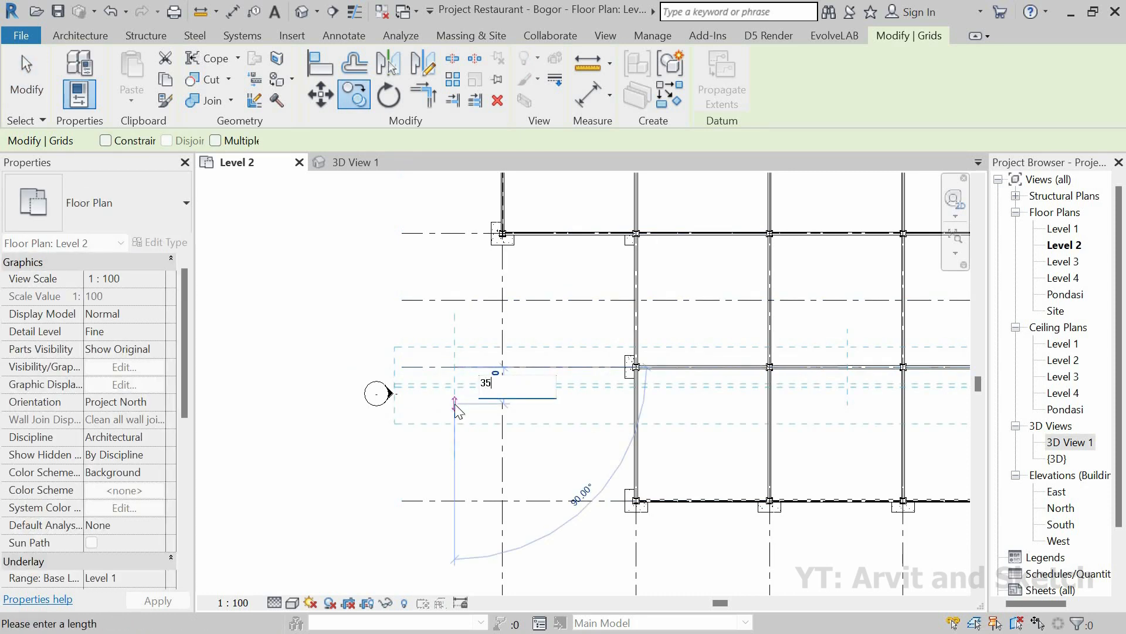
{"action": "type", "text": "0"}
{"action": "key", "text": "Return"}
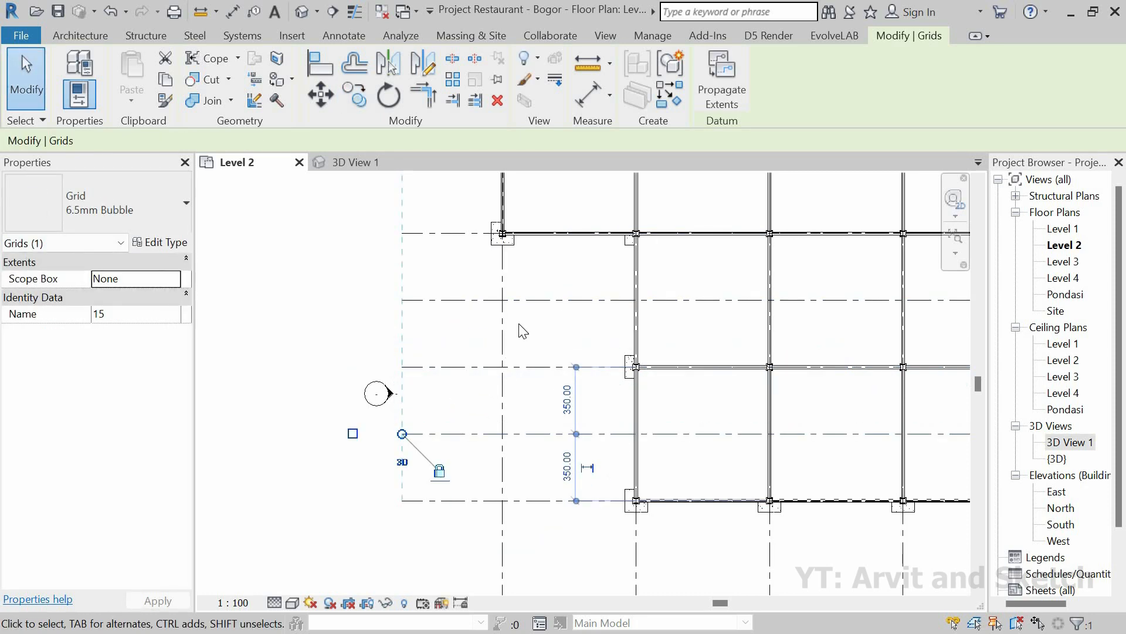
{"action": "scroll", "coordinate": [523, 331], "scroll_direction": "down", "scroll_amount": 3}
{"action": "key", "text": "Escape"}
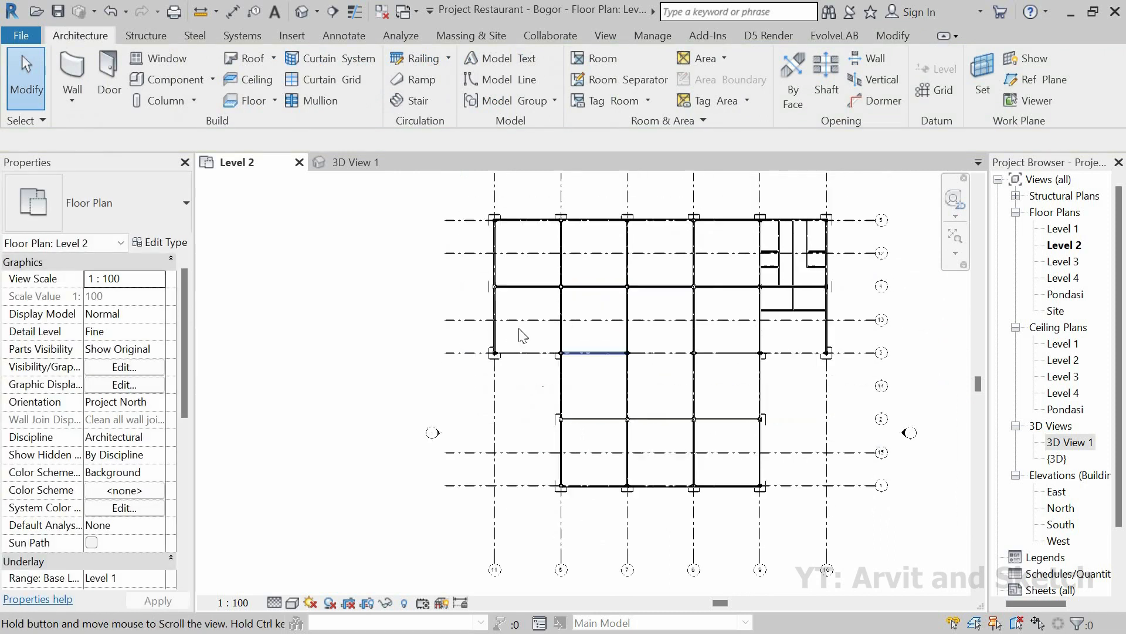
Copy vertical grid 11 by 350 toward grid 6.
{"action": "scroll", "coordinate": [523, 335], "scroll_direction": "up", "scroll_amount": 3}
{"action": "left_click", "coordinate": [471, 273]}
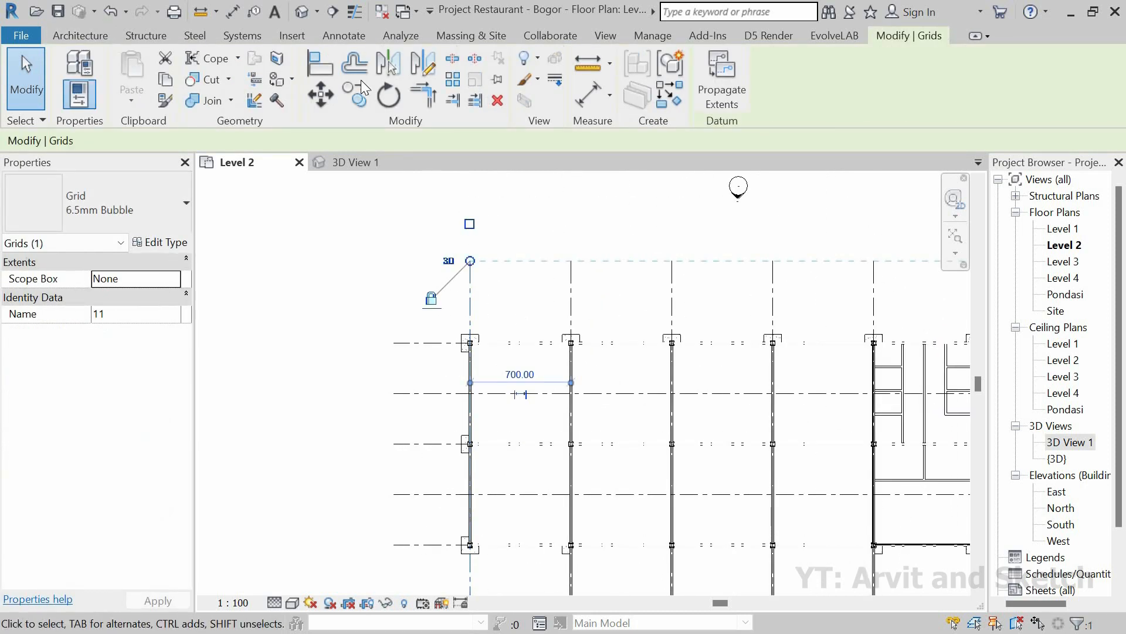
{"action": "left_click", "coordinate": [355, 94]}
{"action": "left_click", "coordinate": [470, 280]}
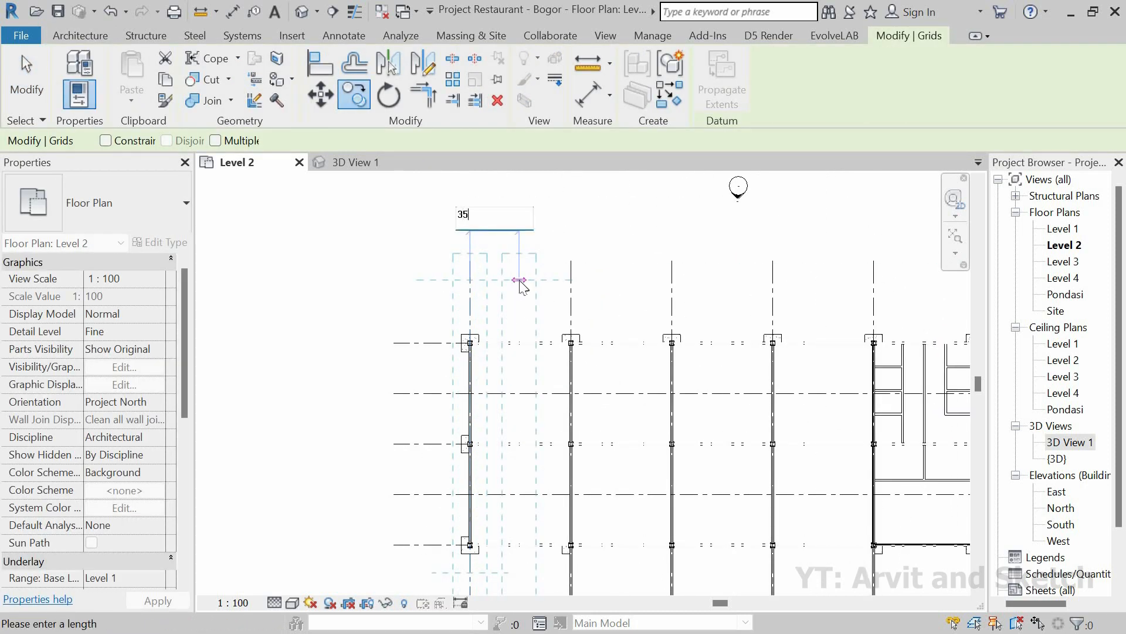
{"action": "key", "text": "Return"}
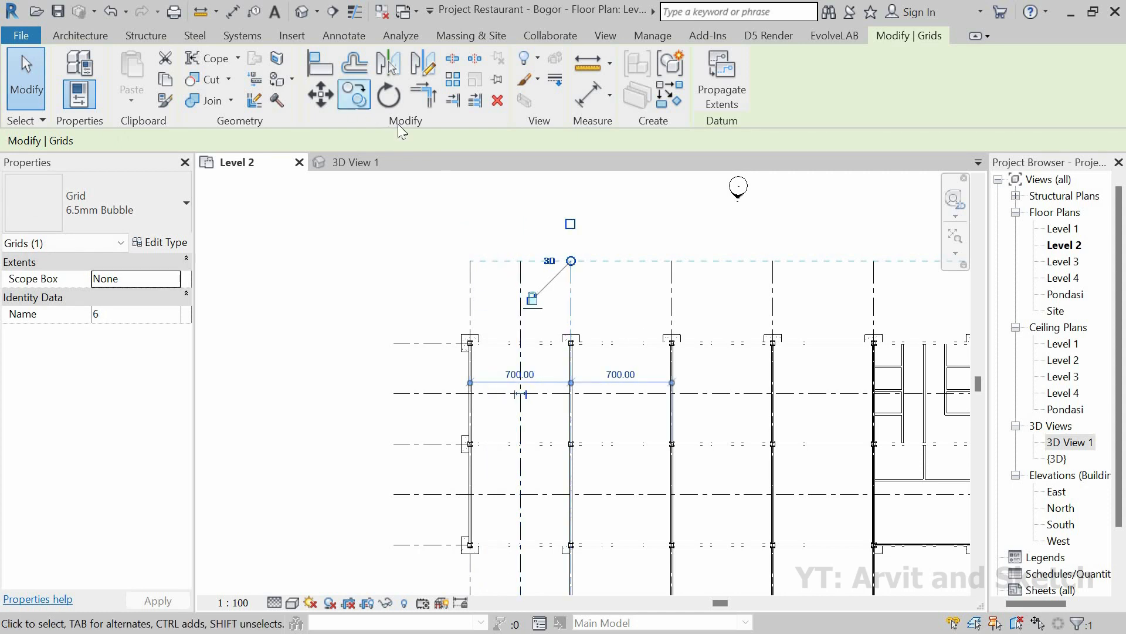
Copy vertical grid 6 by 350 toward grid 7.
{"action": "key", "text": "c"}
{"action": "key", "text": "o"}
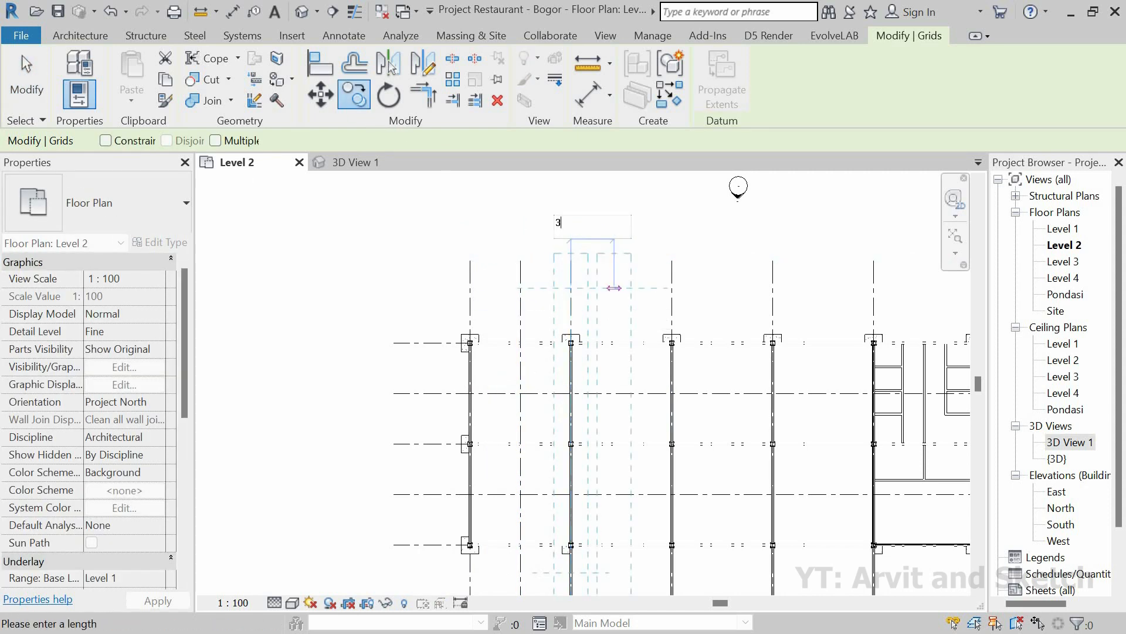
{"action": "type", "text": "350"}
{"action": "key", "text": "Return"}
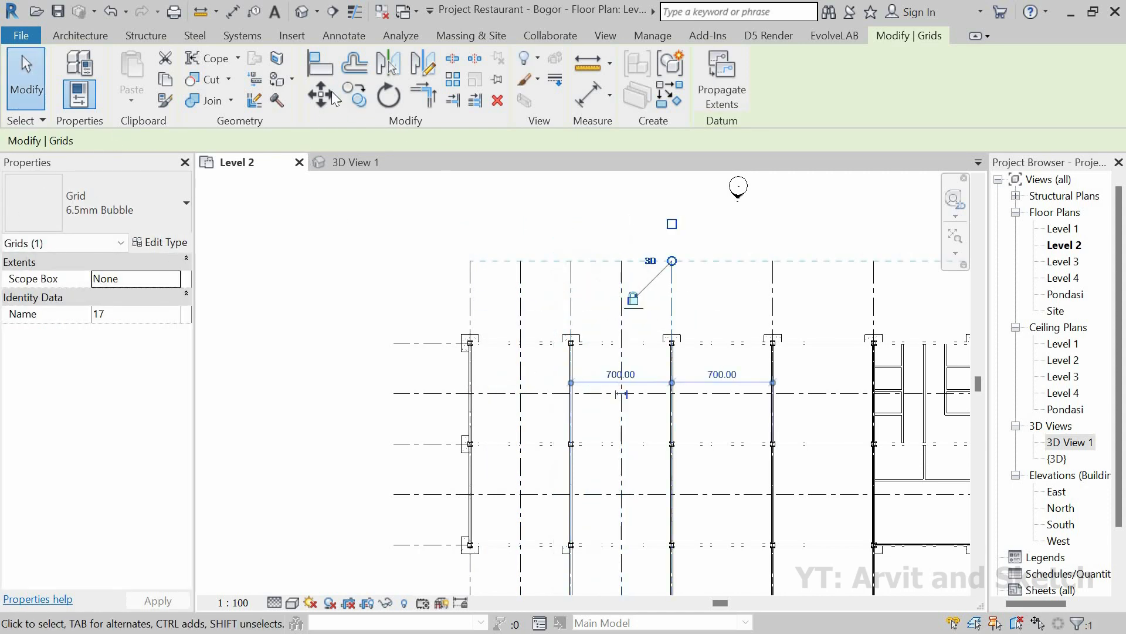
Copy vertical grid 7 by 350 toward grid 8.
{"action": "left_click", "coordinate": [351, 94]}
{"action": "left_click", "coordinate": [674, 261]}
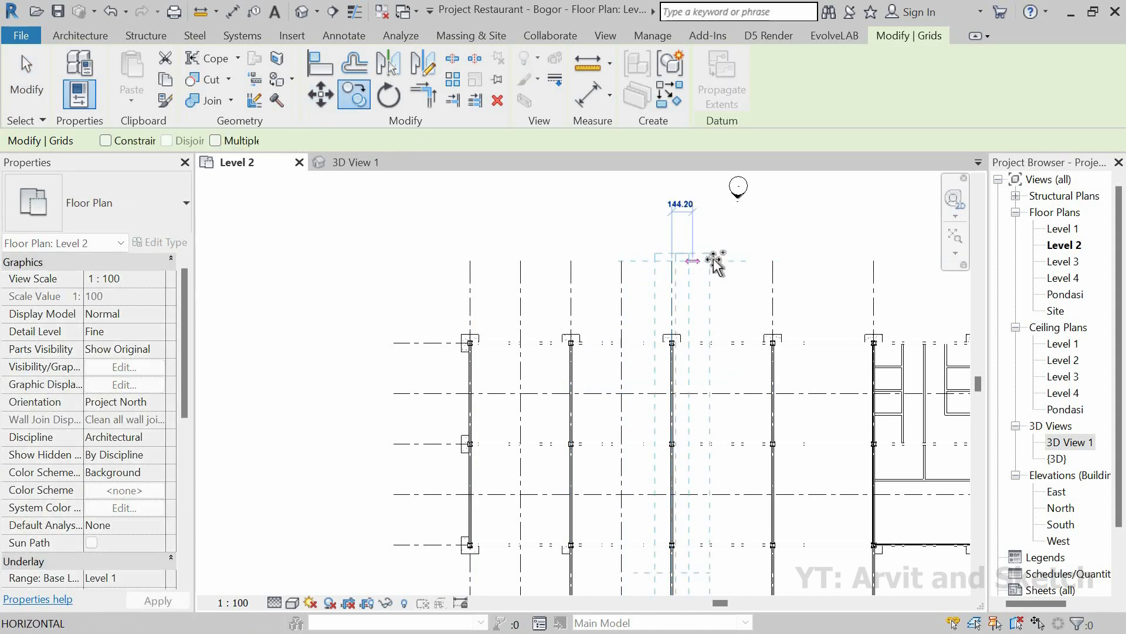
{"action": "key", "text": "Return"}
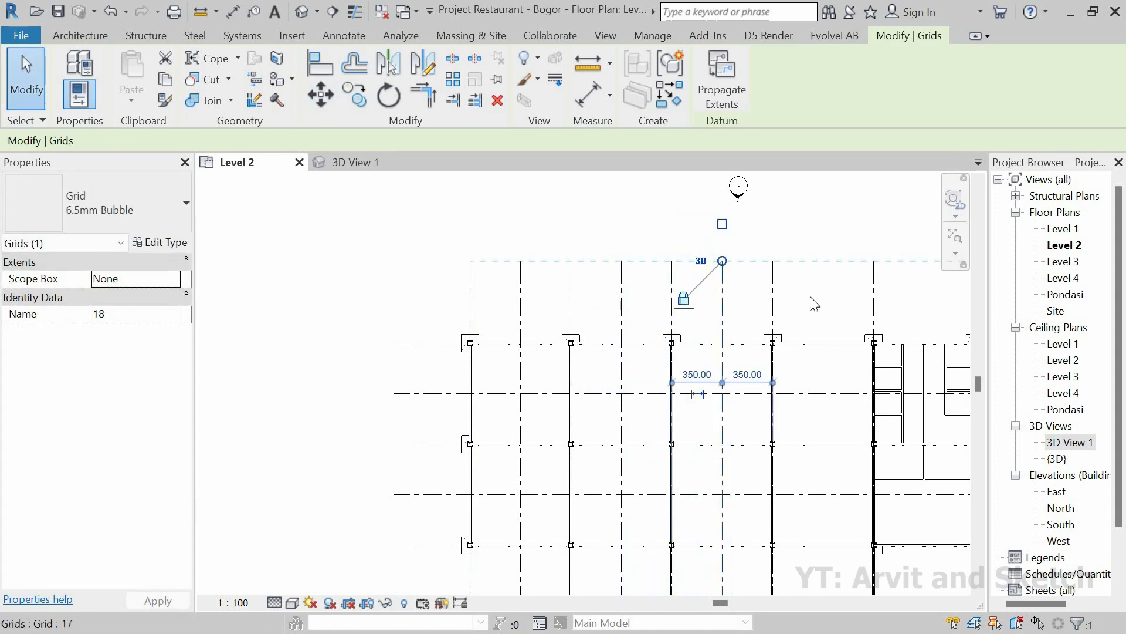
Copy vertical grid 8 by 350 toward grid 9.
{"action": "scroll", "coordinate": [797, 300], "scroll_direction": "down", "scroll_amount": 1}
{"action": "middle_click_drag", "start_coordinate": [777, 291], "coordinate": [665, 294]}
{"action": "scroll", "coordinate": [665, 293], "scroll_direction": "up", "scroll_amount": 1}
{"action": "left_click", "coordinate": [658, 286]}
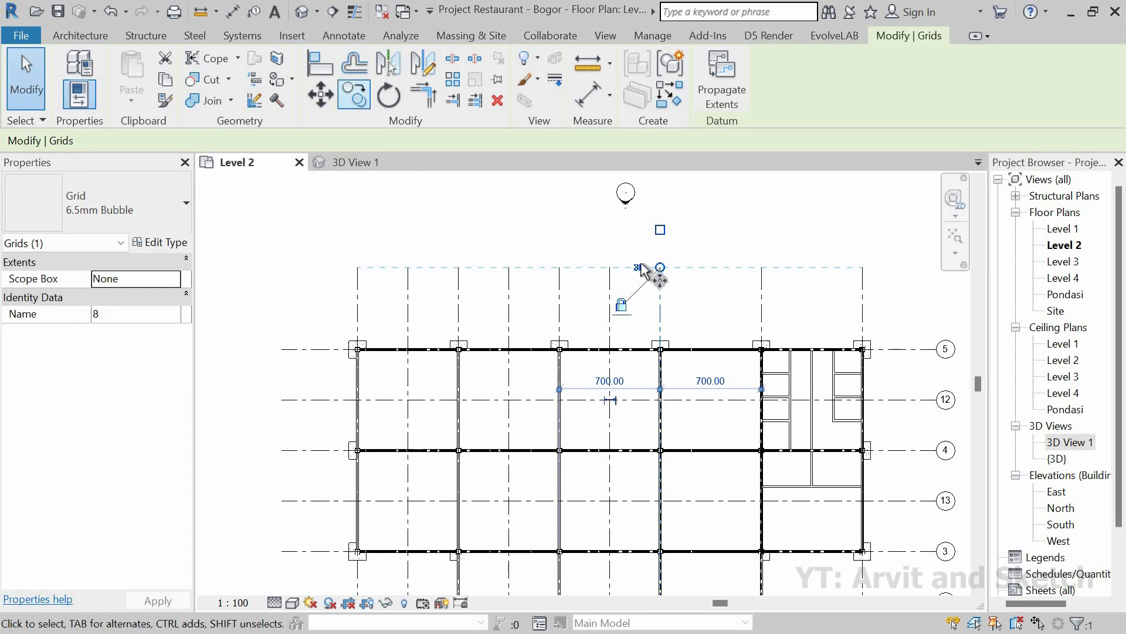
{"action": "key", "text": "m"}
{"action": "key", "text": "v"}
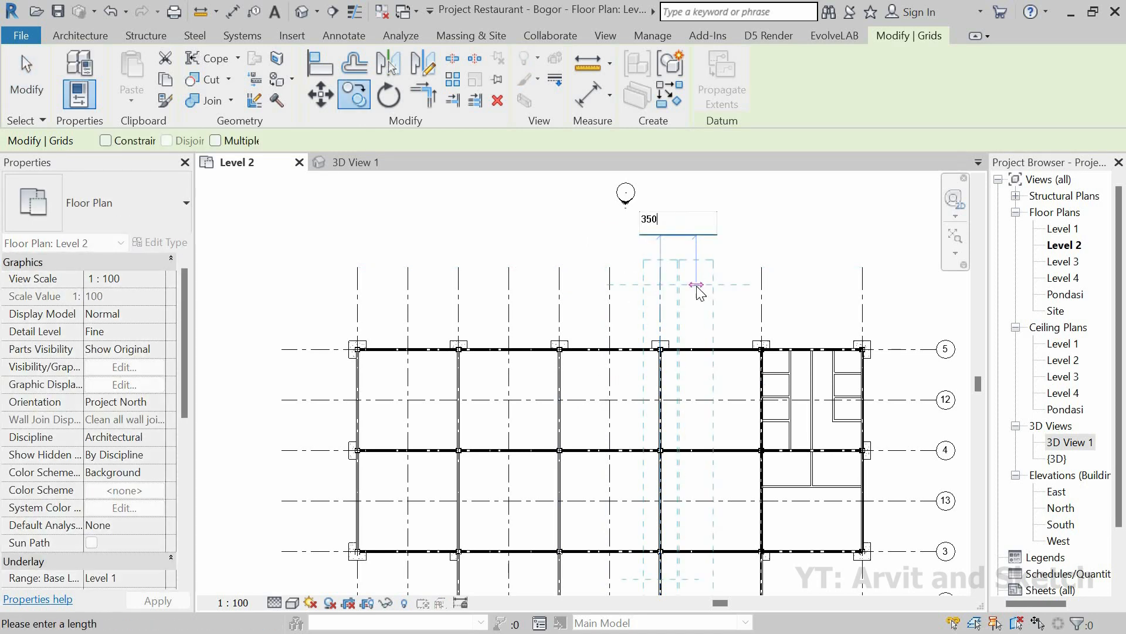
{"action": "key", "text": "Return"}
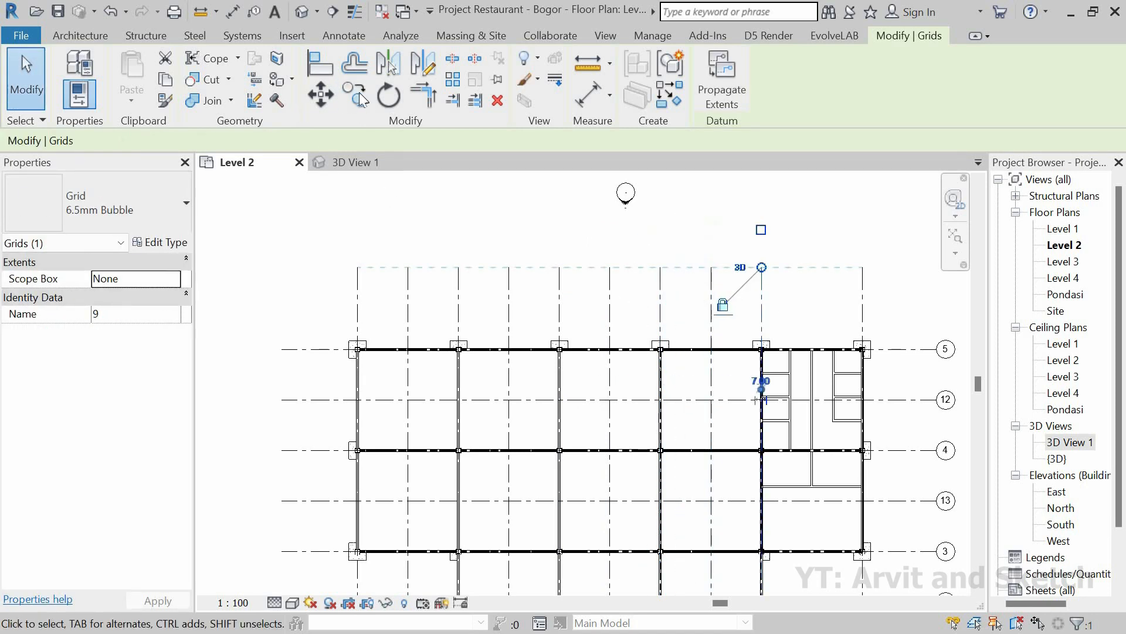
Copy vertical grid 9 to midway between grids 9 and 10 and clear the selection.
{"action": "key", "text": "c"}
{"action": "key", "text": "o"}
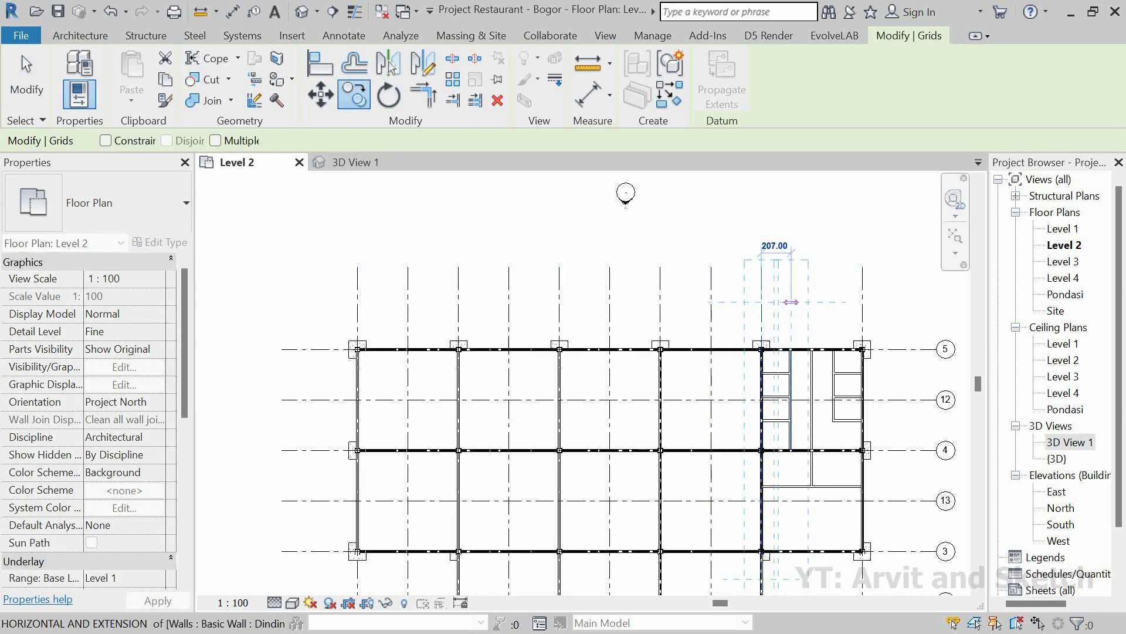
{"action": "key", "text": "Return"}
{"action": "left_click", "coordinate": [553, 244]}
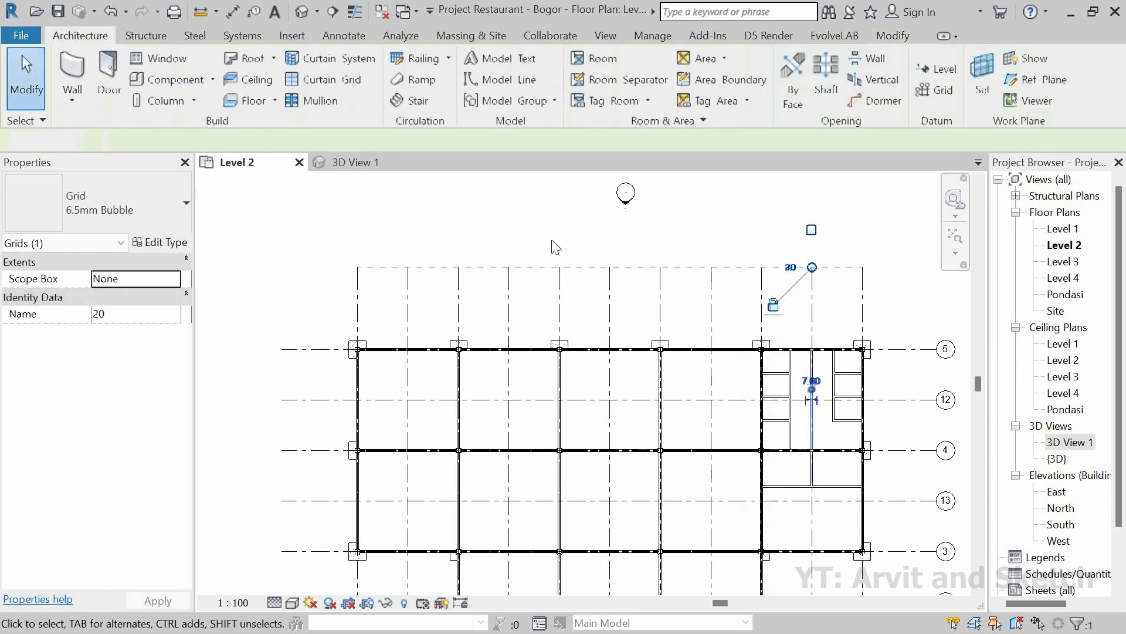
Copy grid 5 down onto the centre of the first horizontal partition wall in the bay between grids 9 and 10.
{"action": "scroll", "coordinate": [553, 244], "scroll_direction": "down", "scroll_amount": 3}
{"action": "scroll", "coordinate": [778, 404], "scroll_direction": "up", "scroll_amount": 1}
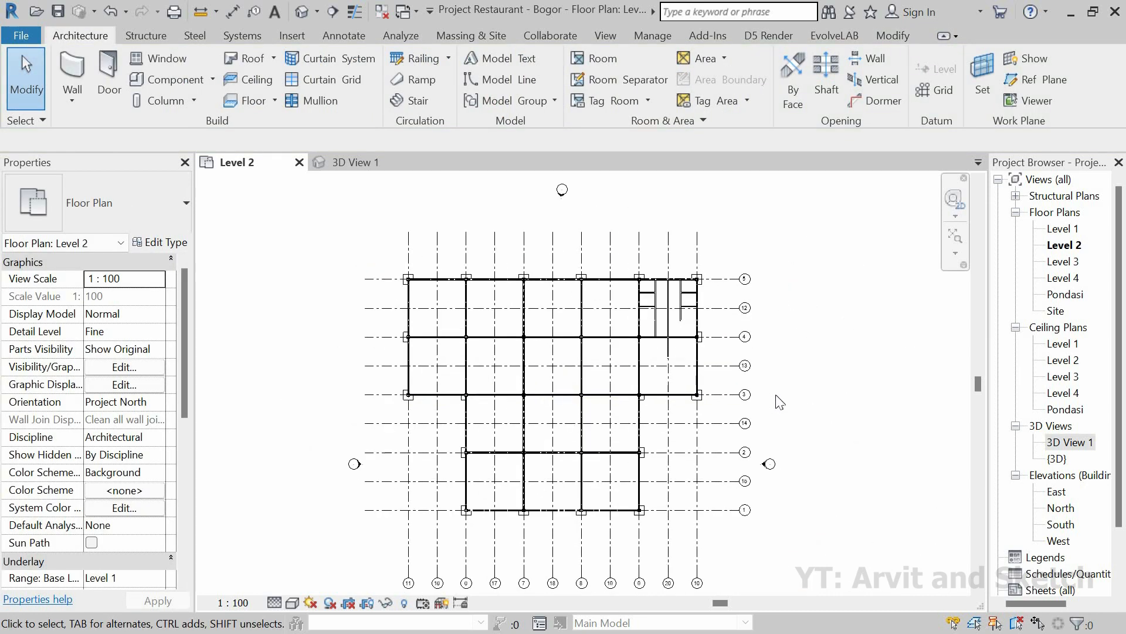
{"action": "scroll", "coordinate": [760, 290], "scroll_direction": "up", "scroll_amount": 2}
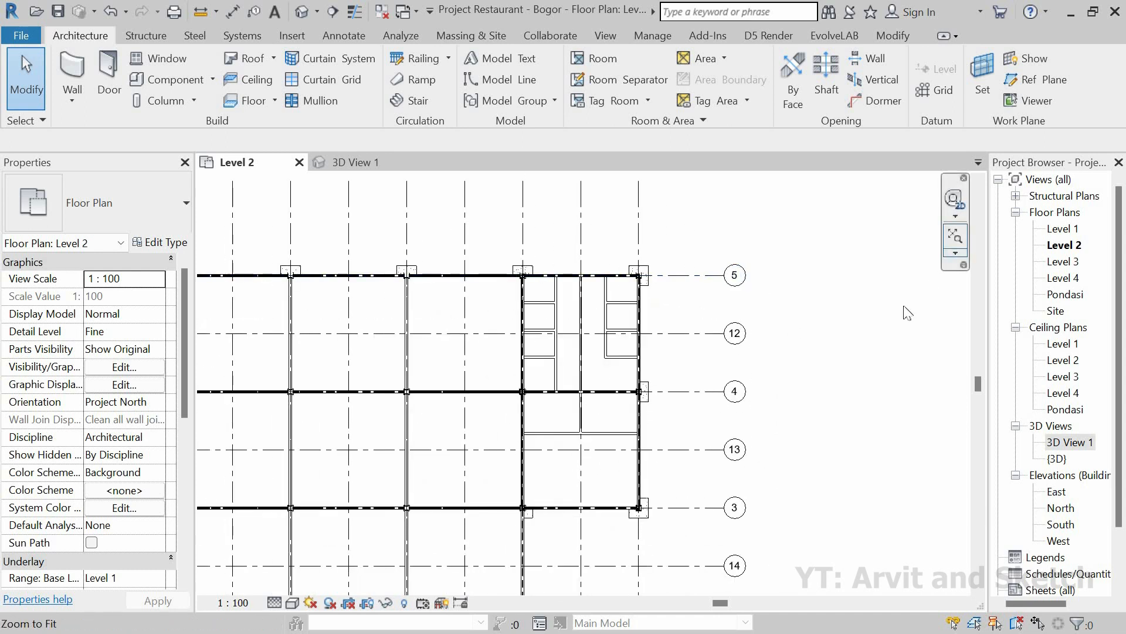
{"action": "key", "text": "z"}
{"action": "key", "text": "f"}
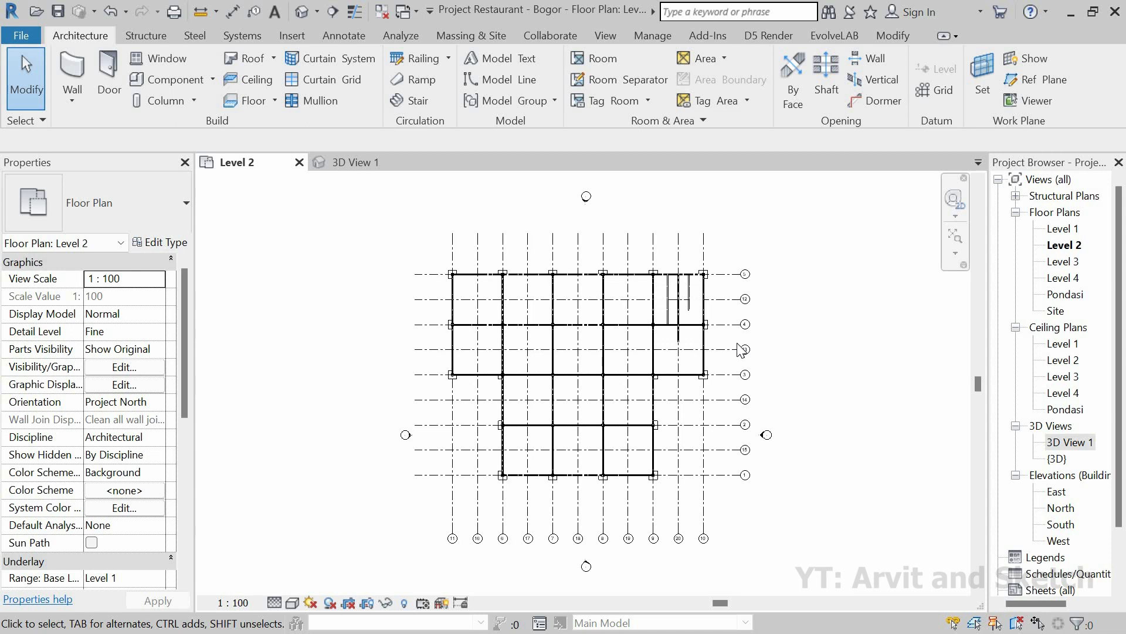
{"action": "scroll", "coordinate": [735, 290], "scroll_direction": "up", "scroll_amount": 3}
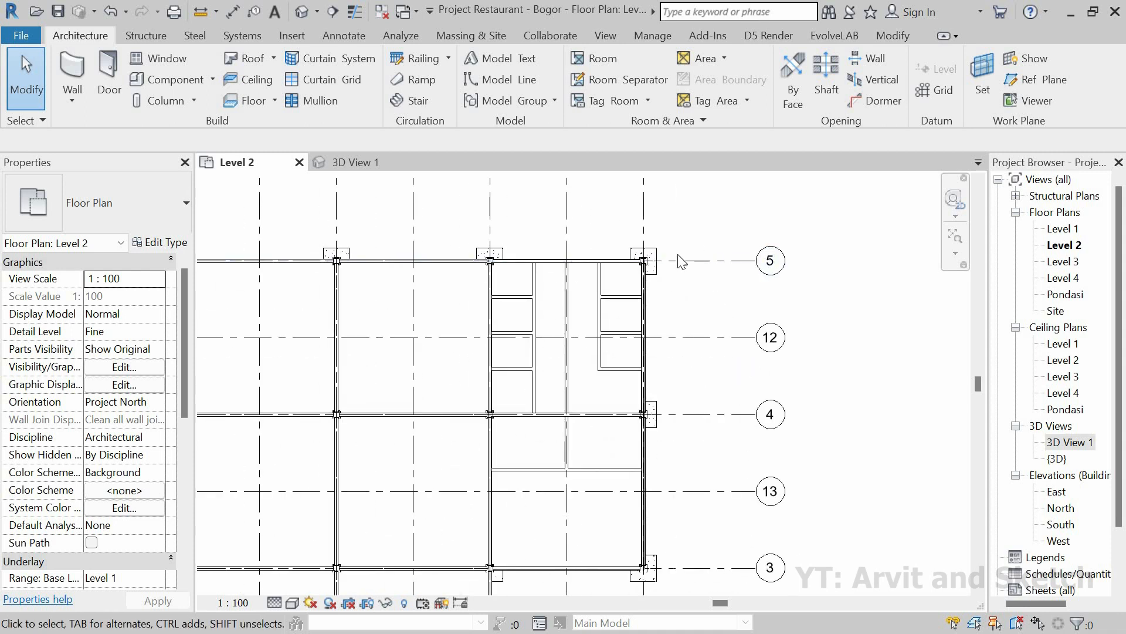
{"action": "left_click", "coordinate": [680, 261]}
{"action": "key", "text": "c"}
{"action": "key", "text": "o"}
{"action": "scroll", "coordinate": [612, 218], "scroll_direction": "up", "scroll_amount": 3}
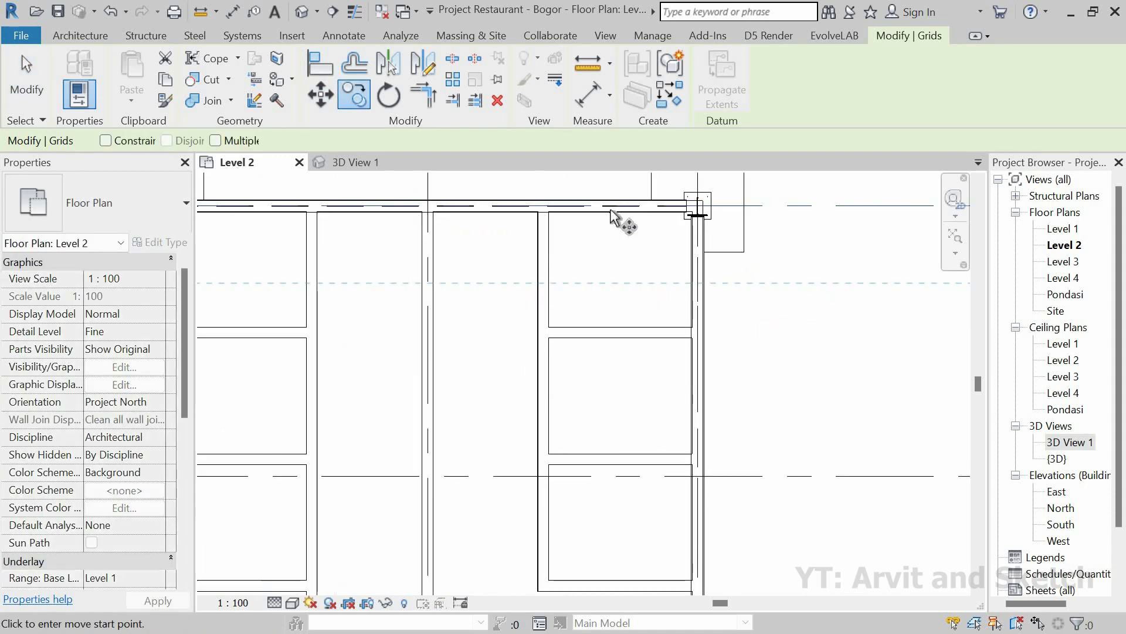
{"action": "left_click", "coordinate": [611, 211]}
{"action": "left_click", "coordinate": [616, 201]}
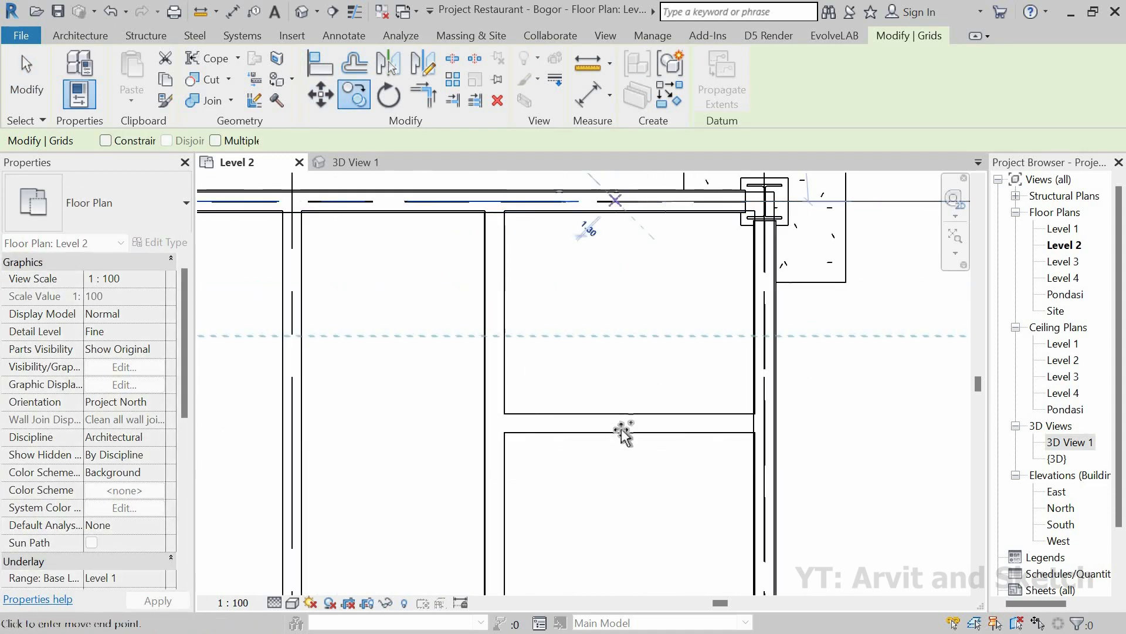
{"action": "left_click", "coordinate": [616, 423]}
{"action": "scroll", "coordinate": [650, 258], "scroll_direction": "down", "scroll_amount": 4}
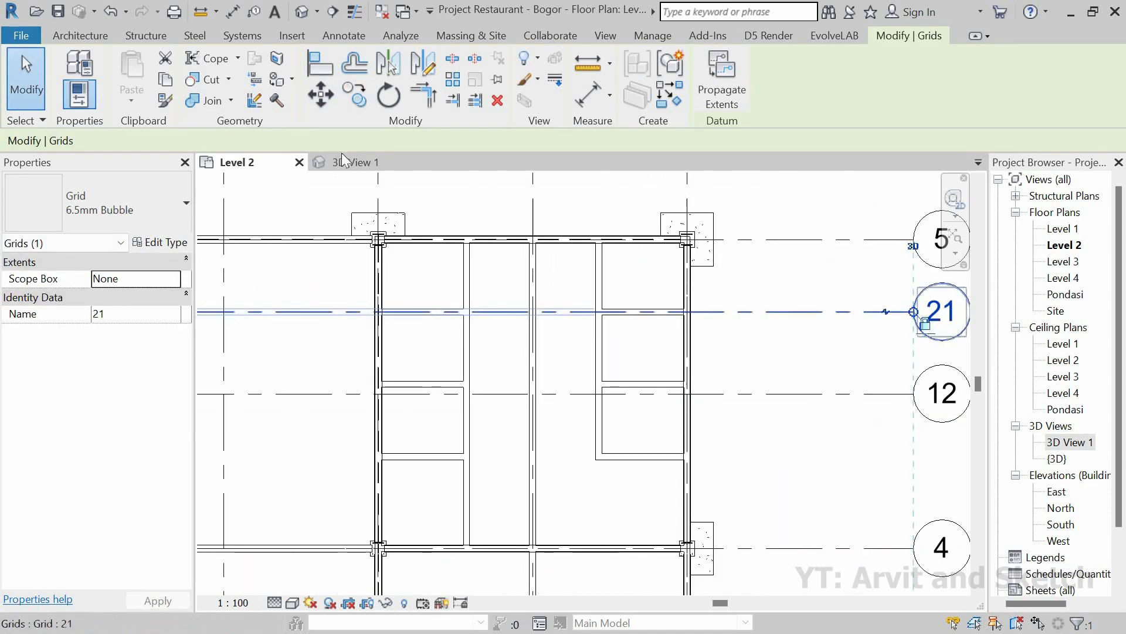
{"action": "left_click", "coordinate": [781, 352]}
Copy grid 21 down onto the centre of the second horizontal partition wall in the bay between grids 9 and 10.
{"action": "left_click", "coordinate": [780, 312]}
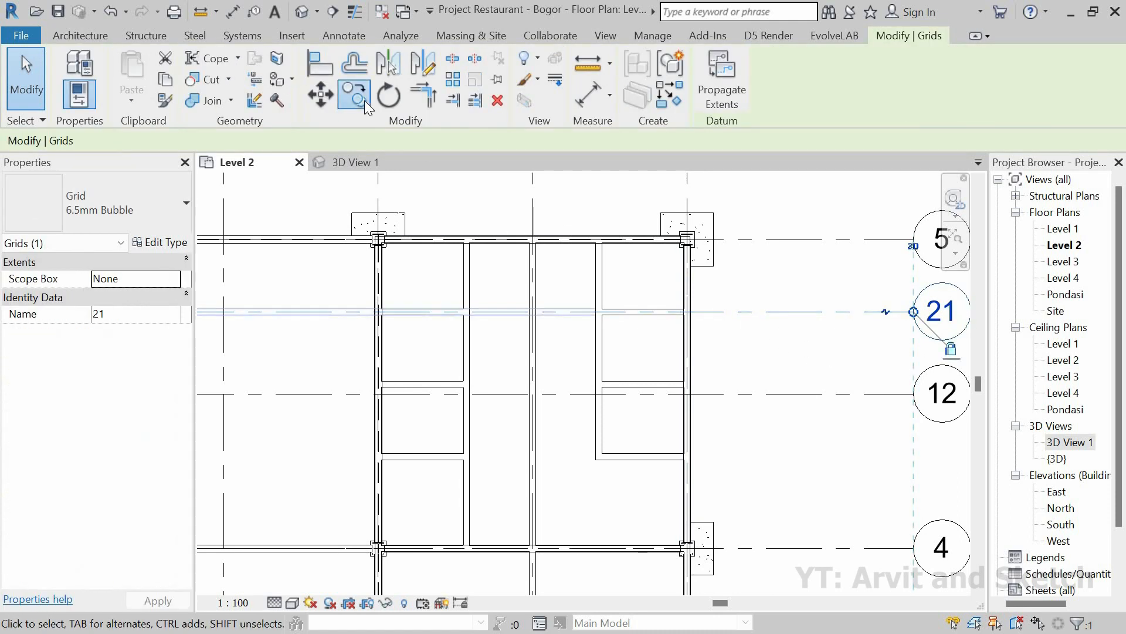
{"action": "left_click", "coordinate": [354, 94]}
{"action": "scroll", "coordinate": [645, 273], "scroll_direction": "up", "scroll_amount": 3}
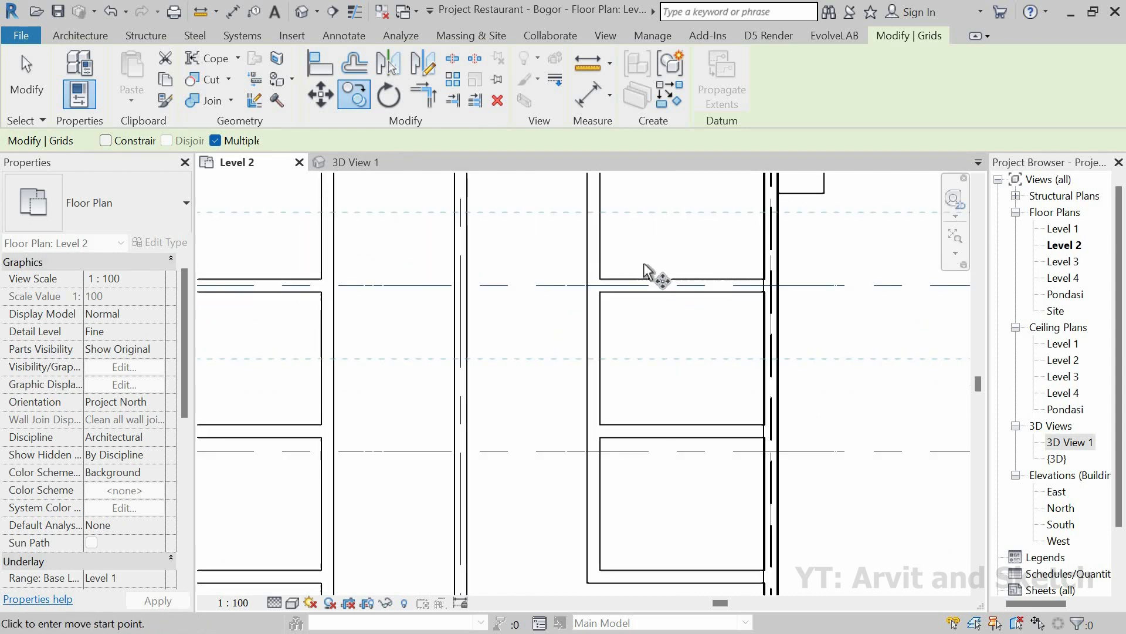
{"action": "scroll", "coordinate": [635, 321], "scroll_direction": "up", "scroll_amount": 3}
{"action": "left_click", "coordinate": [644, 264]}
{"action": "left_click", "coordinate": [644, 485]}
Place another copy of grid 21 on the centre of the third horizontal partition wall and end the copying.
{"action": "scroll", "coordinate": [670, 310], "scroll_direction": "down", "scroll_amount": 1}
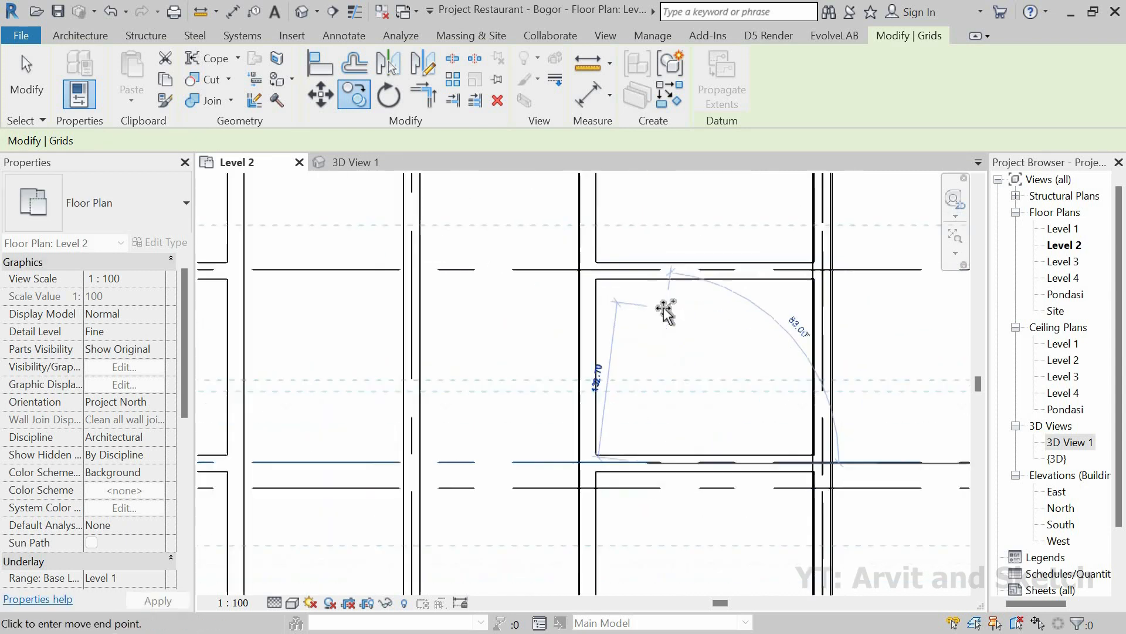
{"action": "scroll", "coordinate": [666, 311], "scroll_direction": "down", "scroll_amount": 2}
{"action": "scroll", "coordinate": [729, 473], "scroll_direction": "up", "scroll_amount": 4}
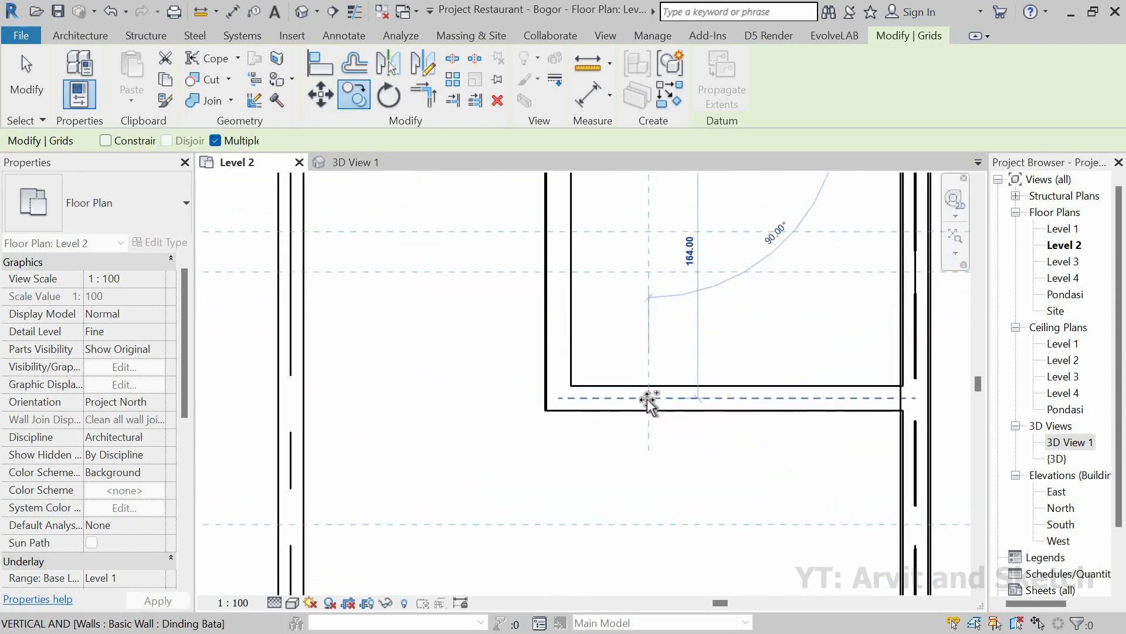
{"action": "left_click", "coordinate": [648, 401]}
{"action": "scroll", "coordinate": [648, 401], "scroll_direction": "down", "scroll_amount": 4}
{"action": "scroll", "coordinate": [617, 405], "scroll_direction": "down", "scroll_amount": 4}
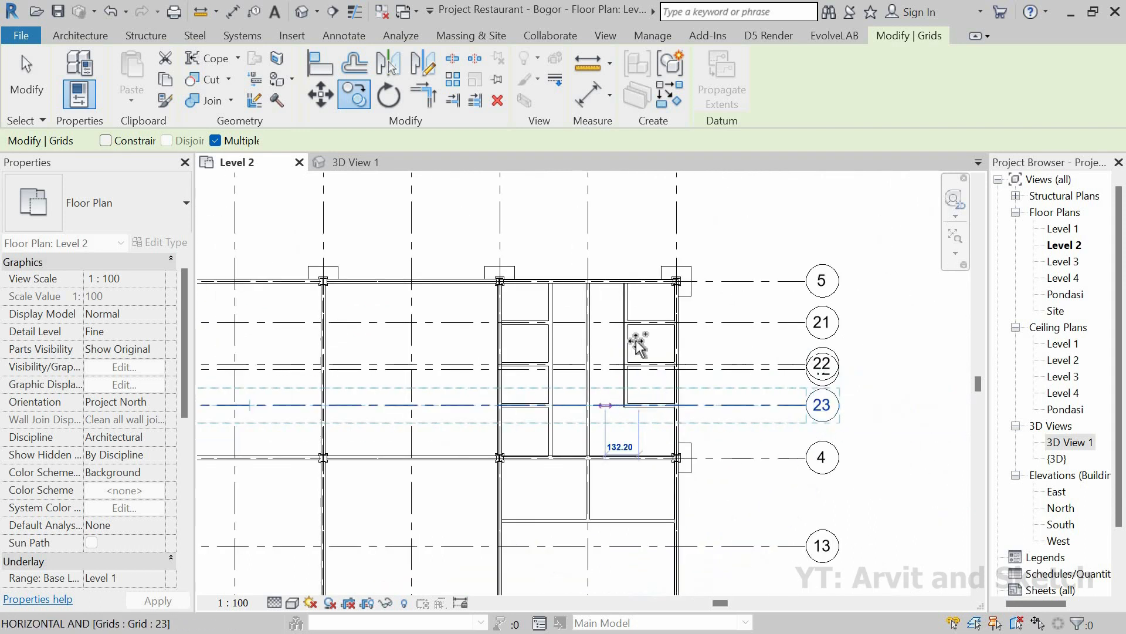
{"action": "key", "text": "Escape"}
Copy vertical grid 9 onto the centre of the first vertical partition wall toward grid 10.
{"action": "scroll", "coordinate": [515, 228], "scroll_direction": "up", "scroll_amount": 2}
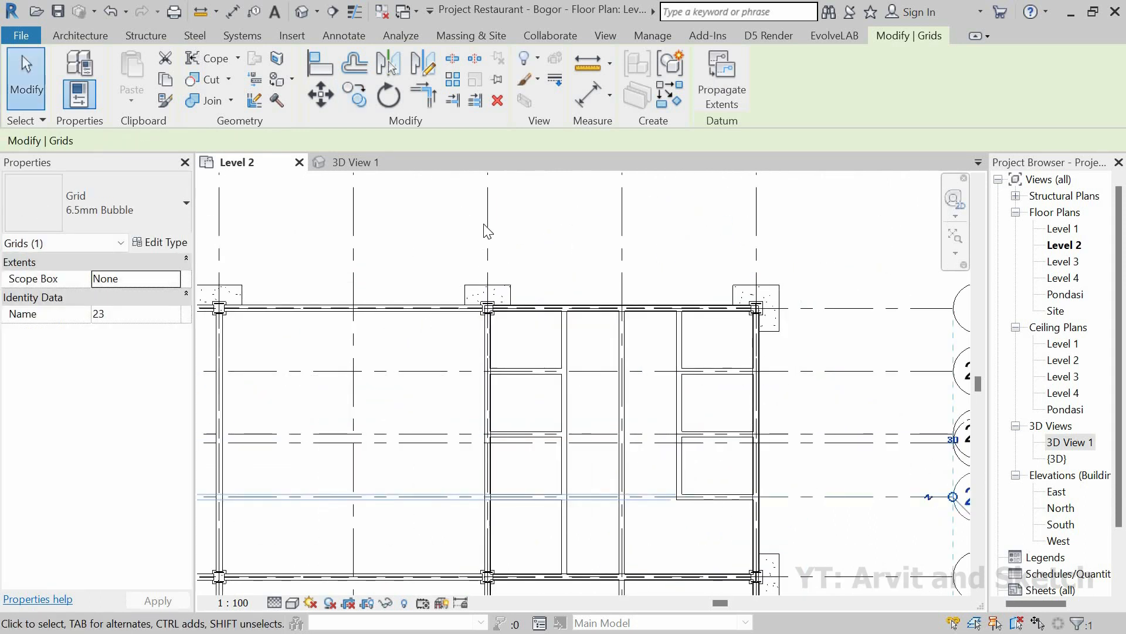
{"action": "left_click", "coordinate": [512, 314]}
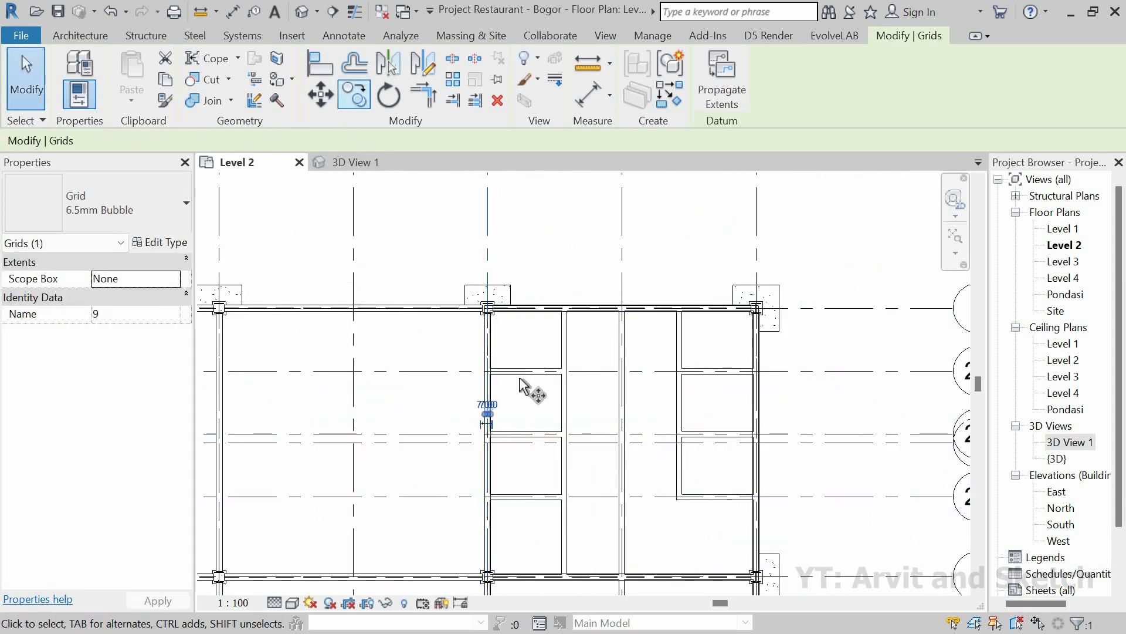
{"action": "scroll", "coordinate": [504, 375], "scroll_direction": "up", "scroll_amount": 4}
{"action": "left_click", "coordinate": [452, 299]}
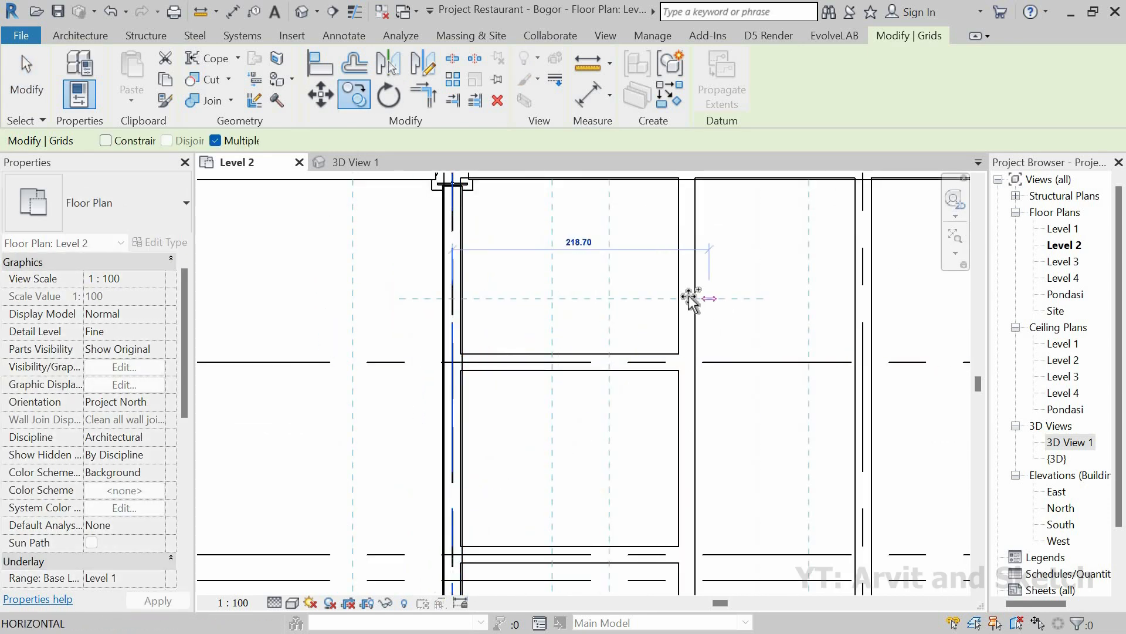
{"action": "scroll", "coordinate": [537, 322], "scroll_direction": "down", "scroll_amount": 2}
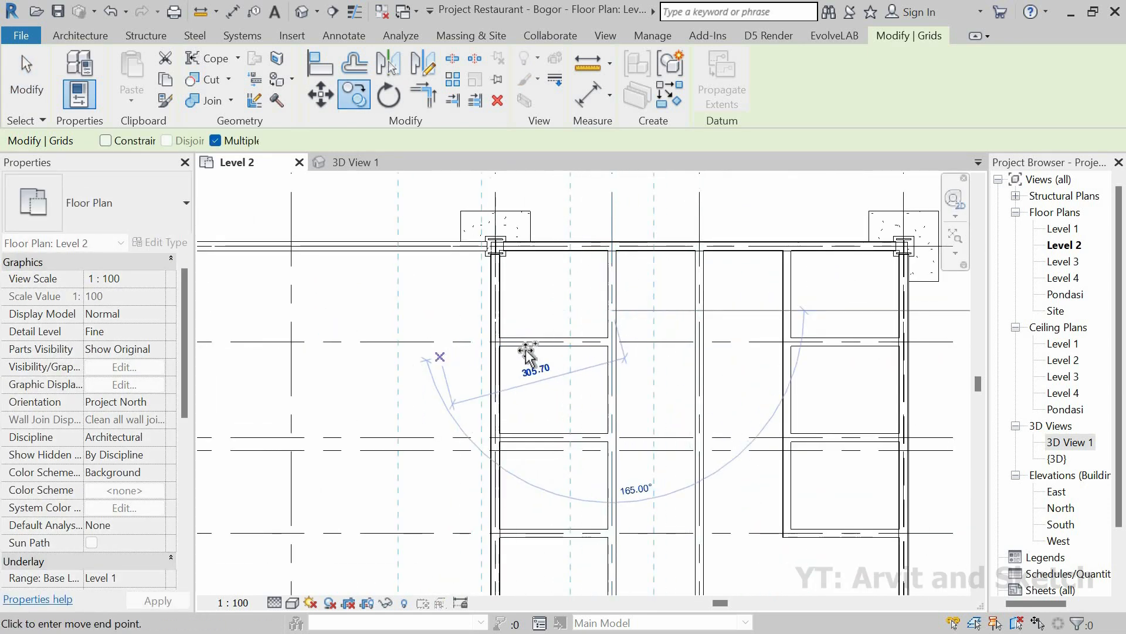
Place another vertical grid copy on the centre of the partition wall nearest grid 10, 300 from the previous copy, and clear the selection.
{"action": "scroll", "coordinate": [528, 352], "scroll_direction": "down", "scroll_amount": 2}
{"action": "scroll", "coordinate": [611, 339], "scroll_direction": "up", "scroll_amount": 2}
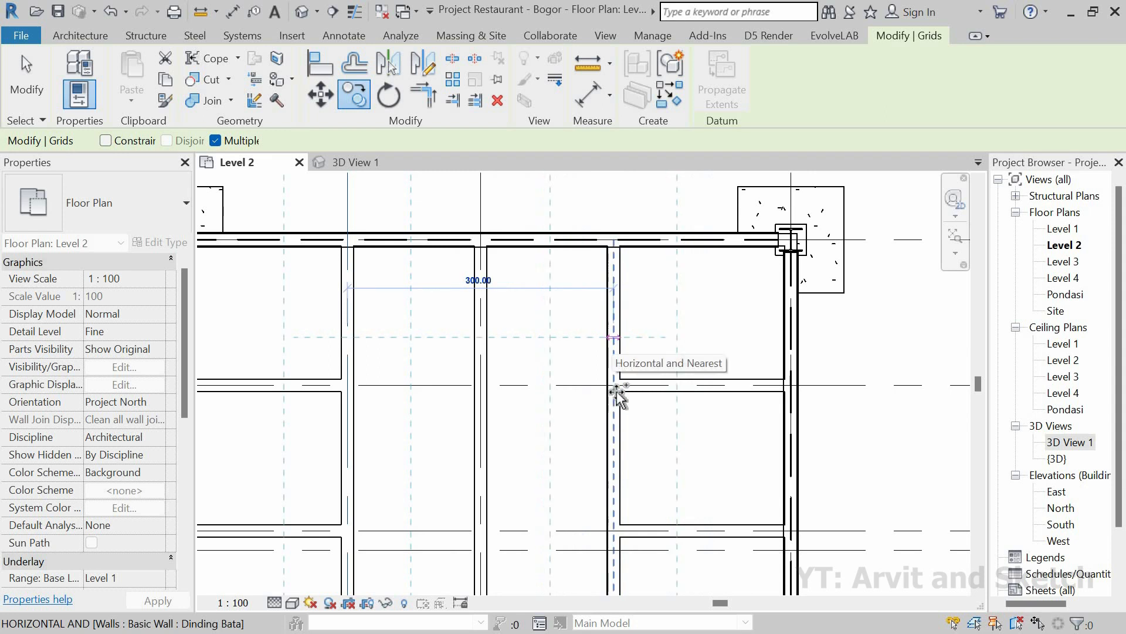
{"action": "left_click", "coordinate": [616, 392]}
{"action": "scroll", "coordinate": [608, 326], "scroll_direction": "down", "scroll_amount": 5}
{"action": "key", "text": "Escape"}
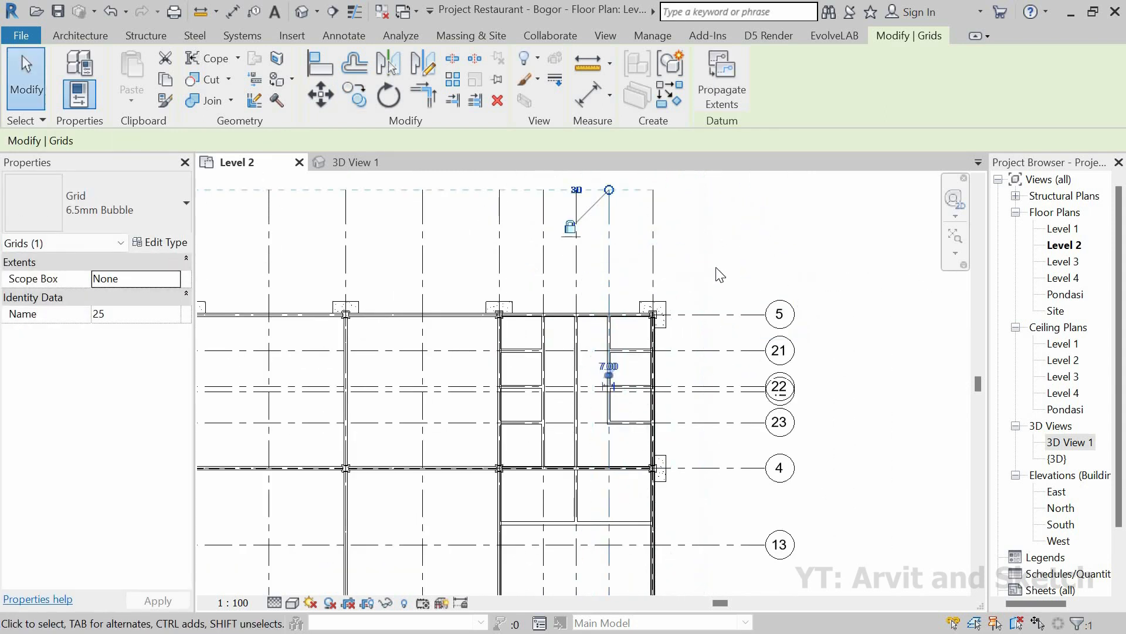
{"action": "scroll", "coordinate": [717, 268], "scroll_direction": "down", "scroll_amount": 2}
{"action": "left_click", "coordinate": [754, 268]}
{"action": "scroll", "coordinate": [754, 267], "scroll_direction": "down", "scroll_amount": 1}
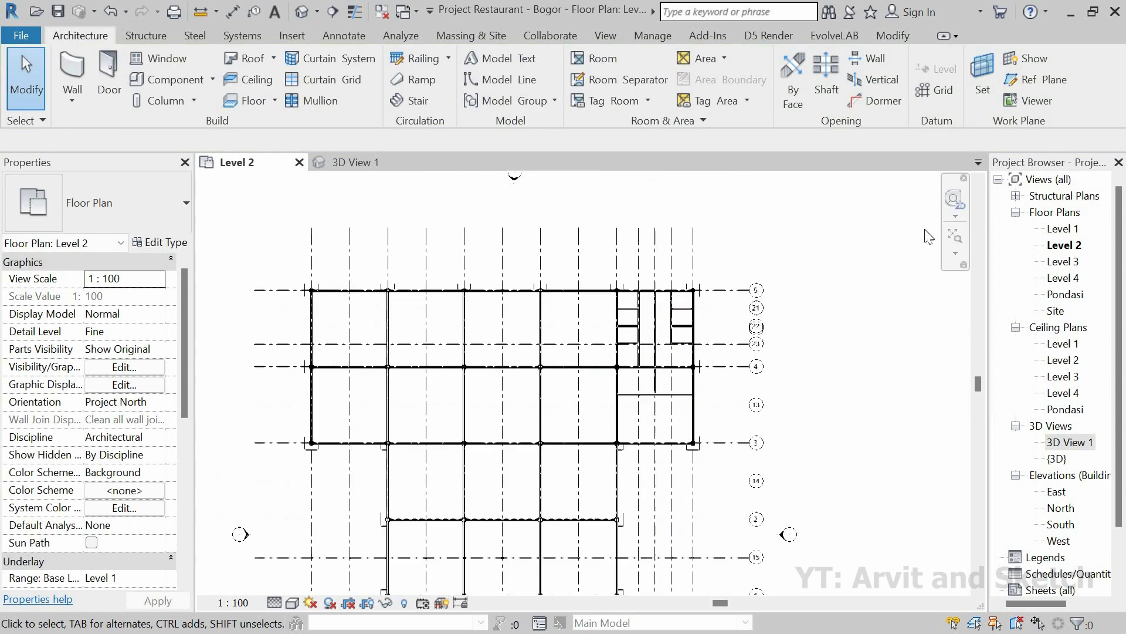
{"action": "left_click", "coordinate": [955, 240]}
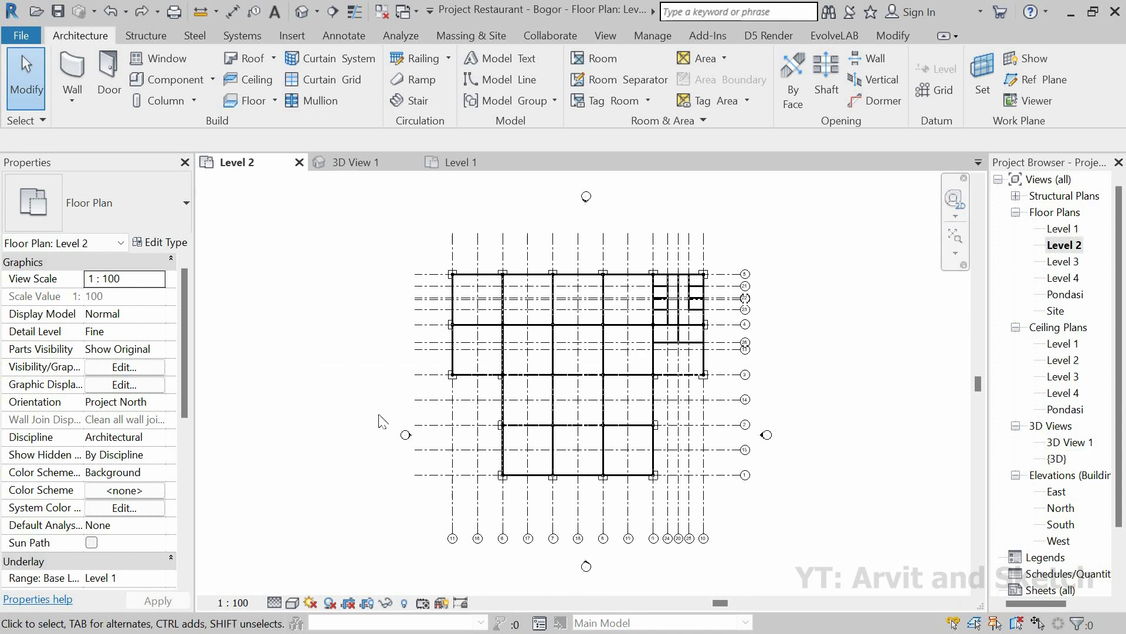
Place a UB-Universal Beam 305x165x40UB on Level 2 along horizontal grid 12, from grid 11 to grid 6.
{"action": "left_click", "coordinate": [147, 35]}
{"action": "left_click", "coordinate": [69, 62]}
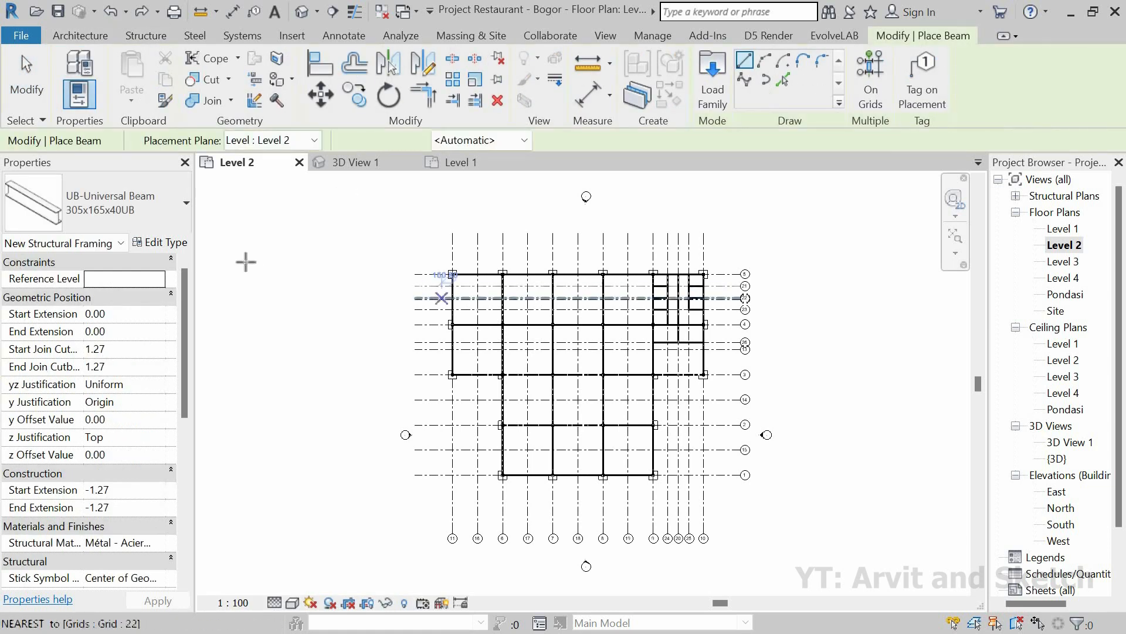
{"action": "left_click", "coordinate": [142, 212]}
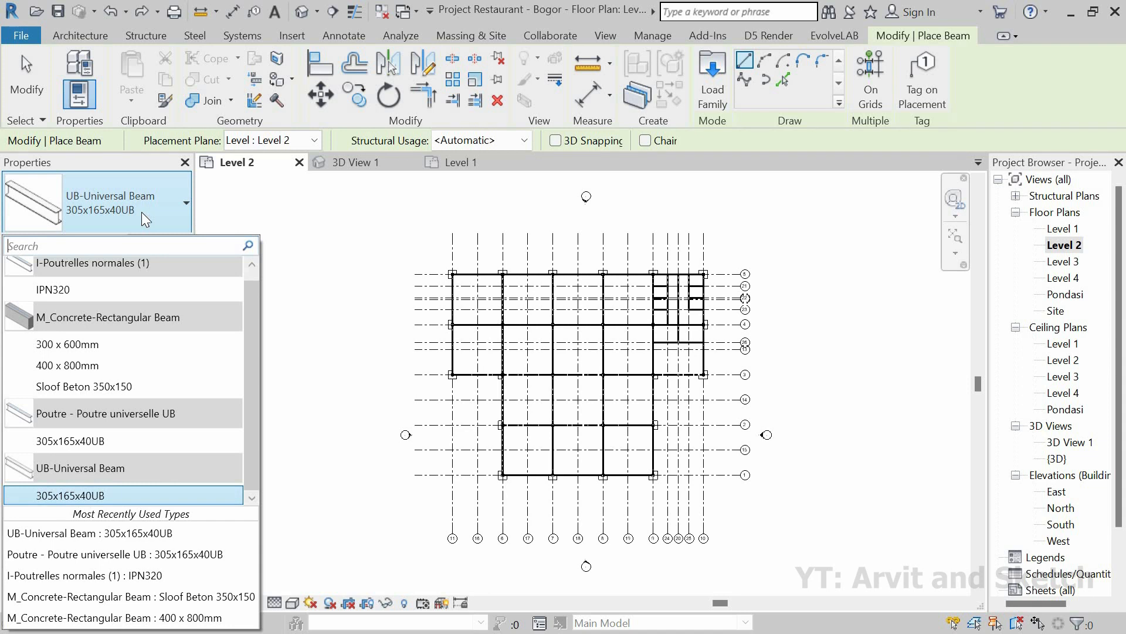
{"action": "scroll", "coordinate": [489, 273], "scroll_direction": "up", "scroll_amount": 3}
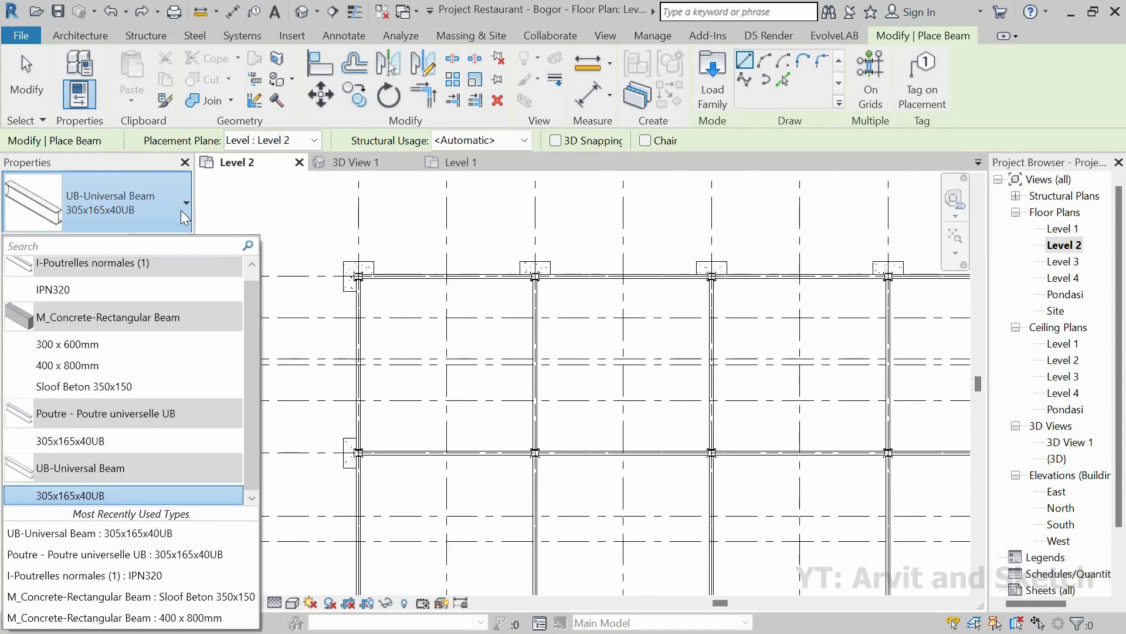
{"action": "scroll", "coordinate": [390, 370], "scroll_direction": "up", "scroll_amount": 3}
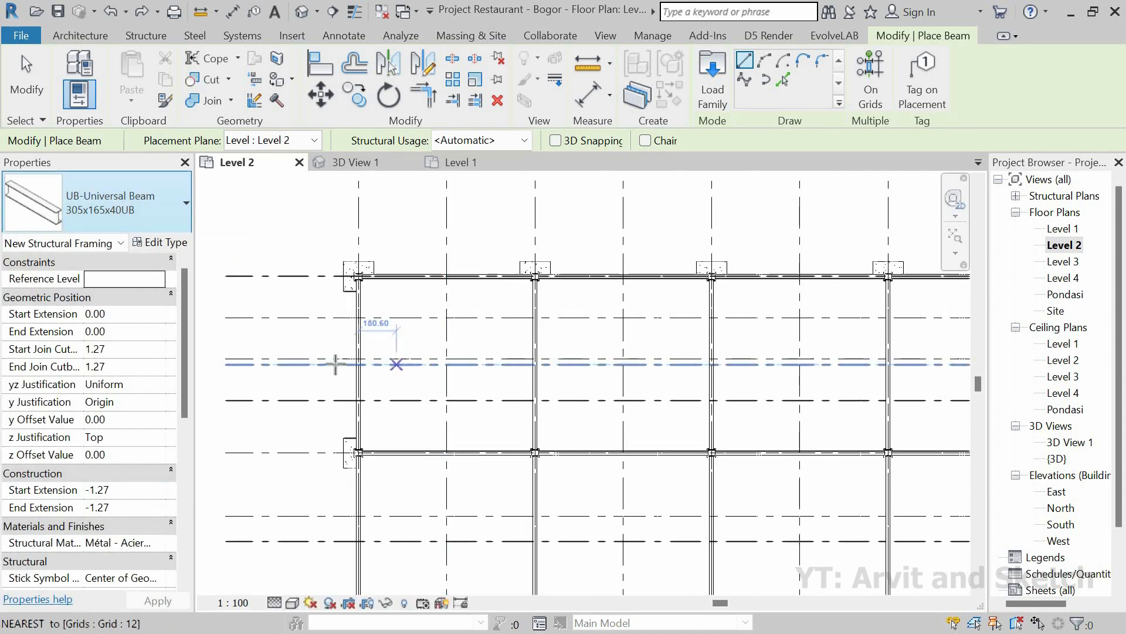
{"action": "left_click", "coordinate": [334, 358]}
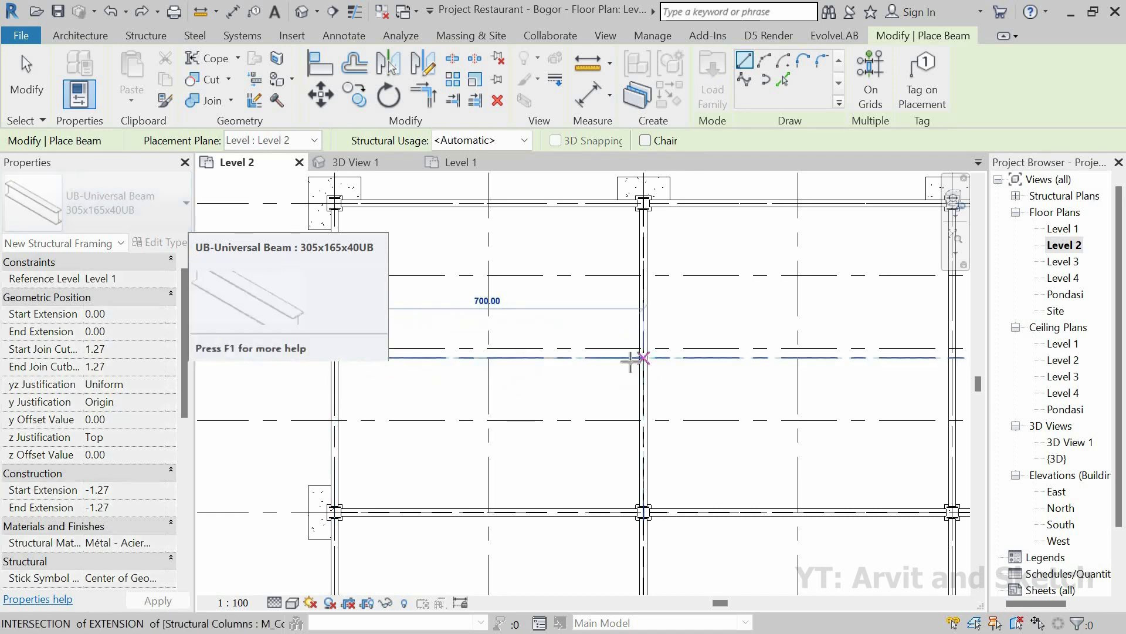
{"action": "left_click", "coordinate": [633, 360]}
{"action": "scroll", "coordinate": [597, 365], "scroll_direction": "up", "scroll_amount": 4}
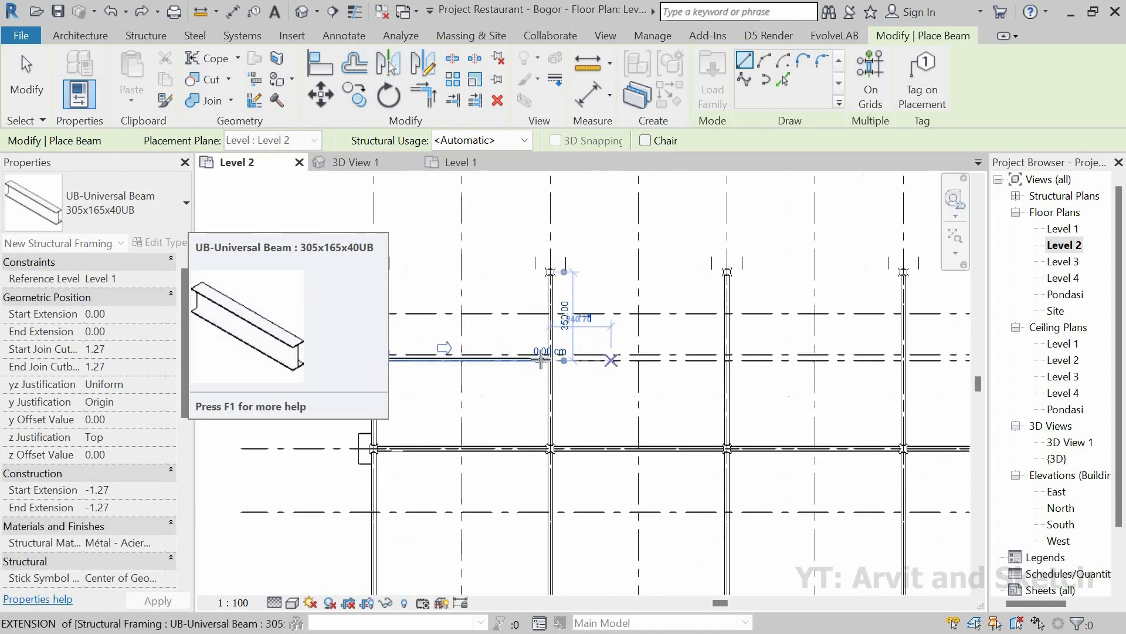
Continue the 305x165x40UB beams along grid 12 through the next two bays, from grid 6 to 7 and from 7 to 8.
{"action": "left_click", "coordinate": [483, 346]}
{"action": "scroll", "coordinate": [575, 375], "scroll_direction": "down", "scroll_amount": 5}
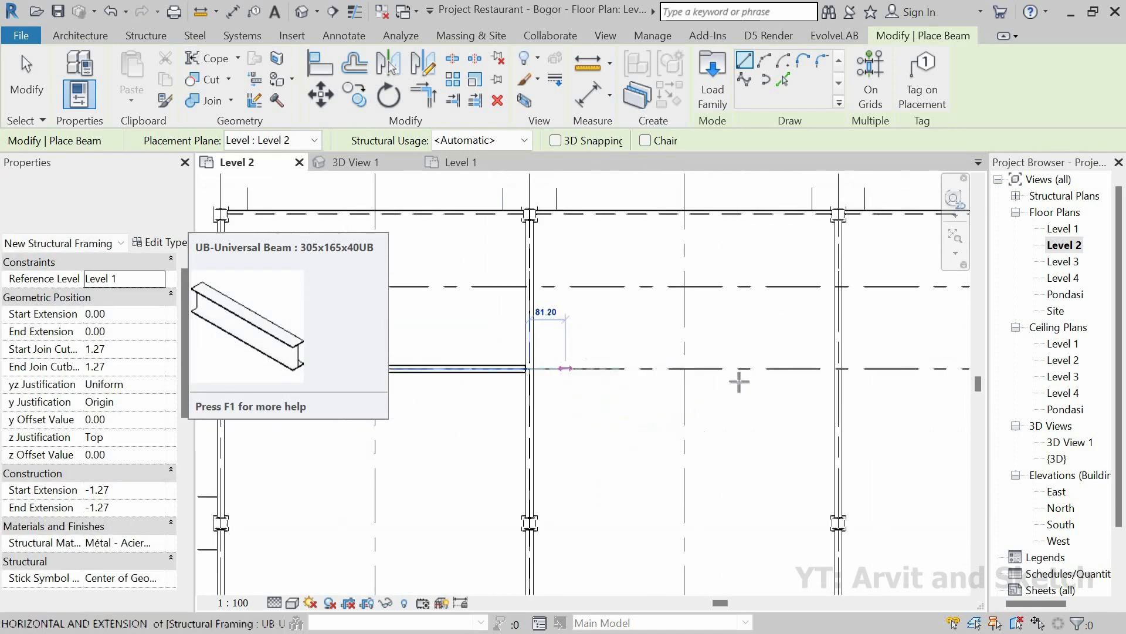
{"action": "scroll", "coordinate": [726, 377], "scroll_direction": "up", "scroll_amount": 4}
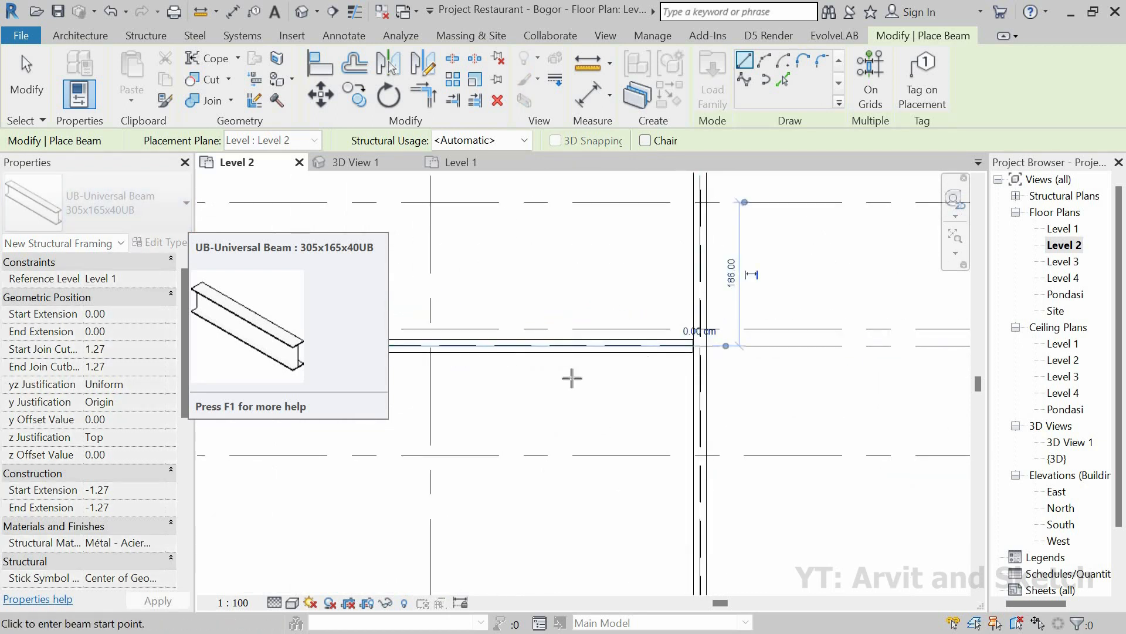
{"action": "scroll", "coordinate": [645, 358], "scroll_direction": "down", "scroll_amount": 2}
{"action": "scroll", "coordinate": [656, 358], "scroll_direction": "up", "scroll_amount": 3}
{"action": "left_click", "coordinate": [633, 347]}
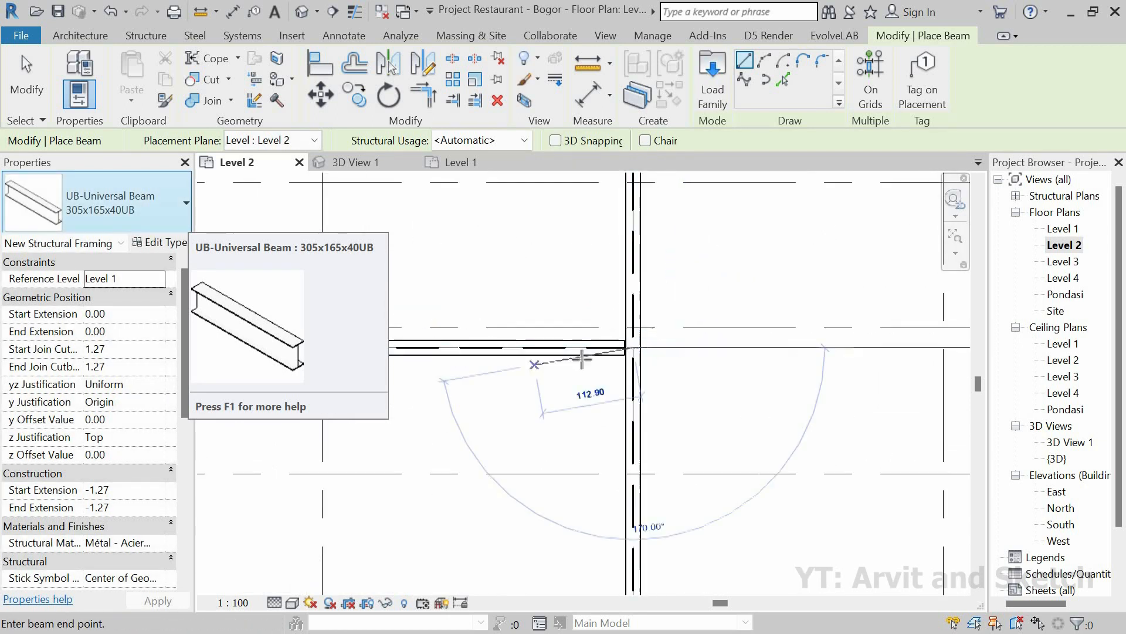
{"action": "scroll", "coordinate": [534, 370], "scroll_direction": "down", "scroll_amount": 5}
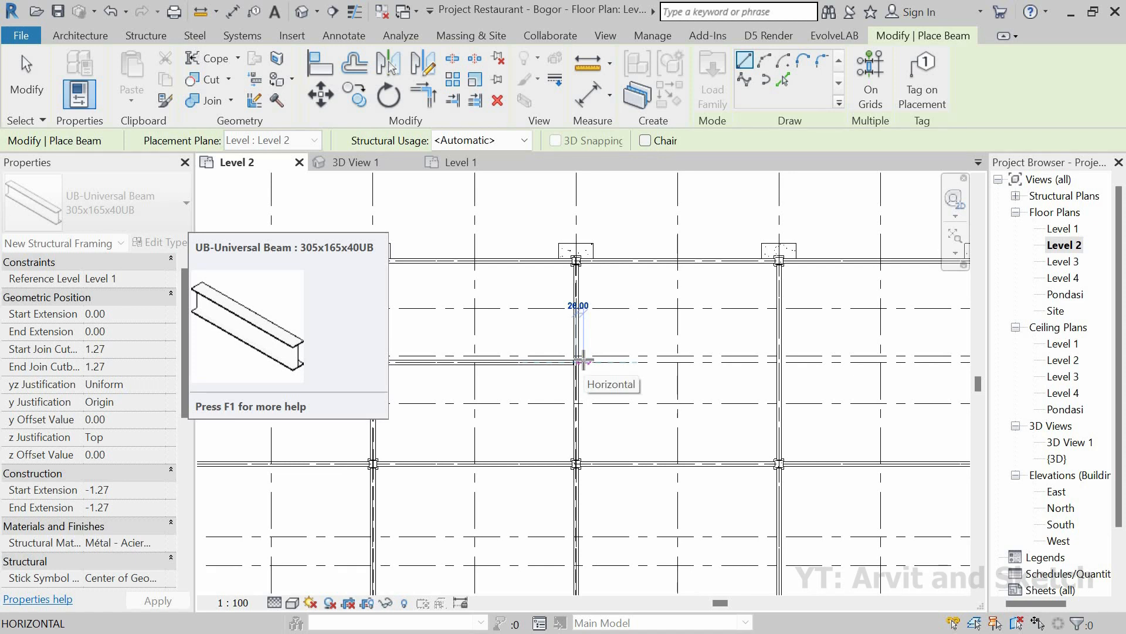
{"action": "scroll", "coordinate": [704, 351], "scroll_direction": "up", "scroll_amount": 3}
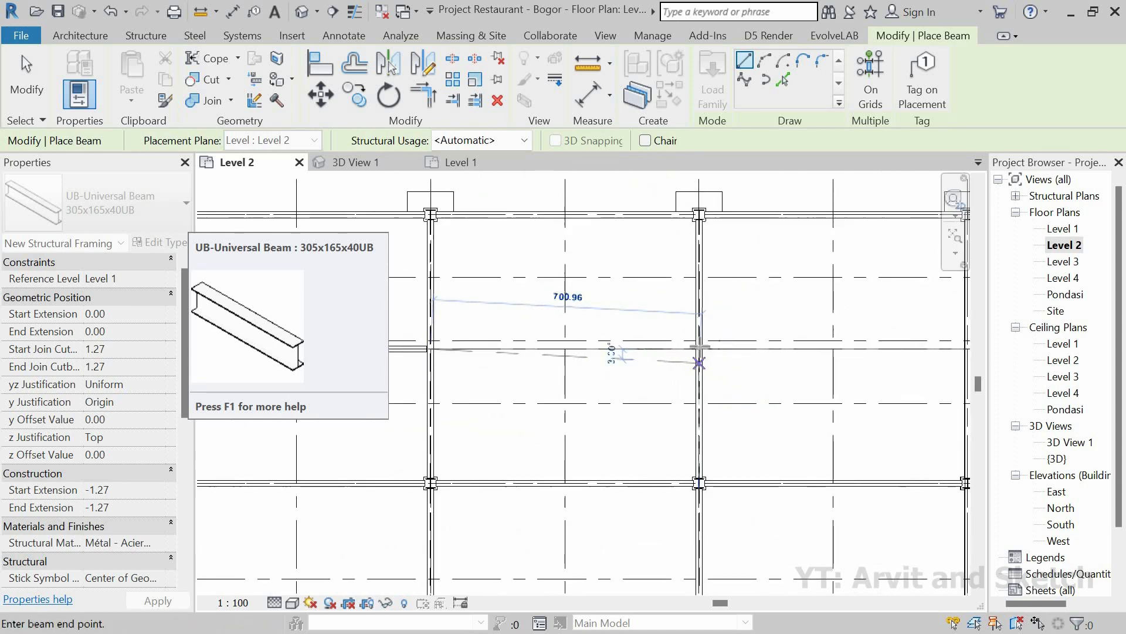
{"action": "left_click", "coordinate": [696, 340]}
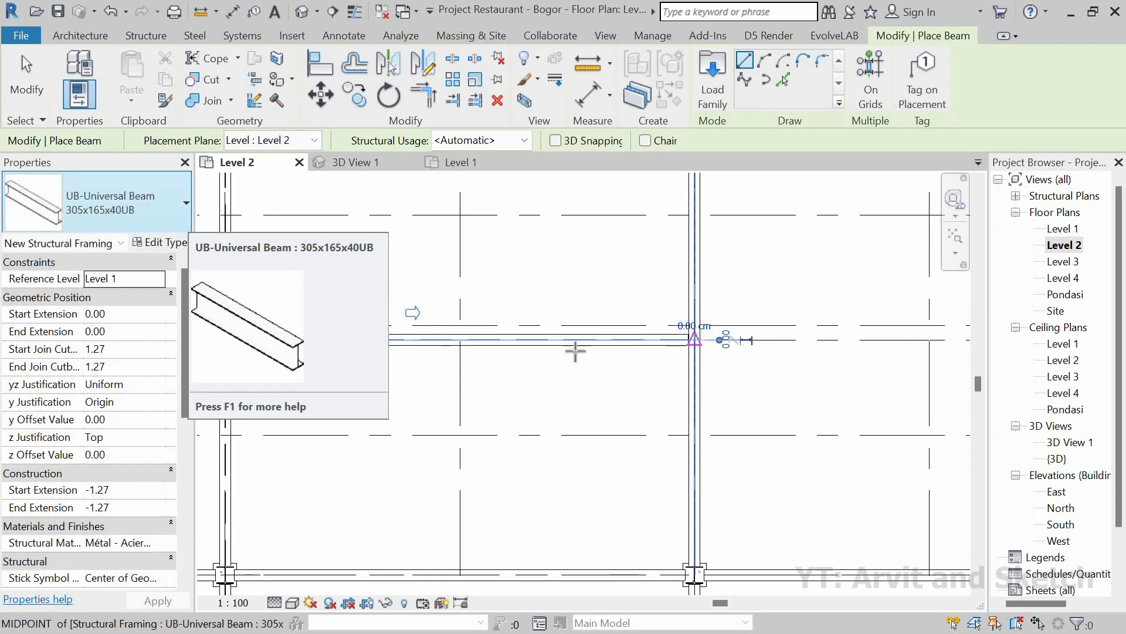
Add the beam along grid 12 from grid 8 to grid 9 and finish beam placement.
{"action": "left_click", "coordinate": [695, 340]}
{"action": "scroll", "coordinate": [733, 352], "scroll_direction": "down", "scroll_amount": 3}
{"action": "scroll", "coordinate": [822, 324], "scroll_direction": "up", "scroll_amount": 3}
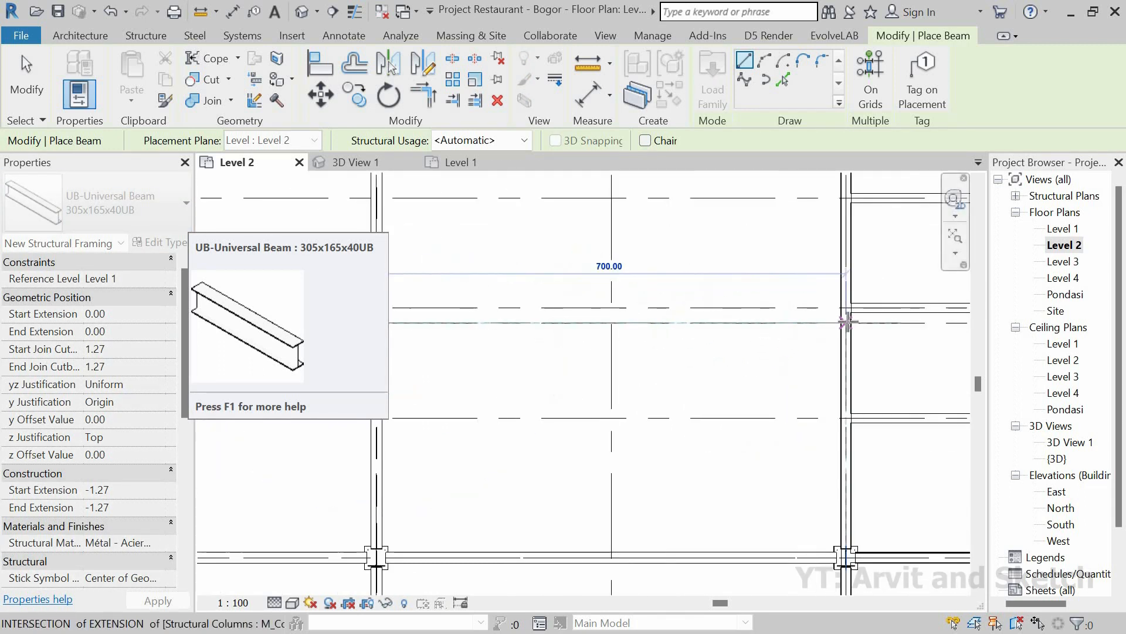
{"action": "left_click", "coordinate": [845, 323]}
{"action": "scroll", "coordinate": [786, 322], "scroll_direction": "down", "scroll_amount": 4}
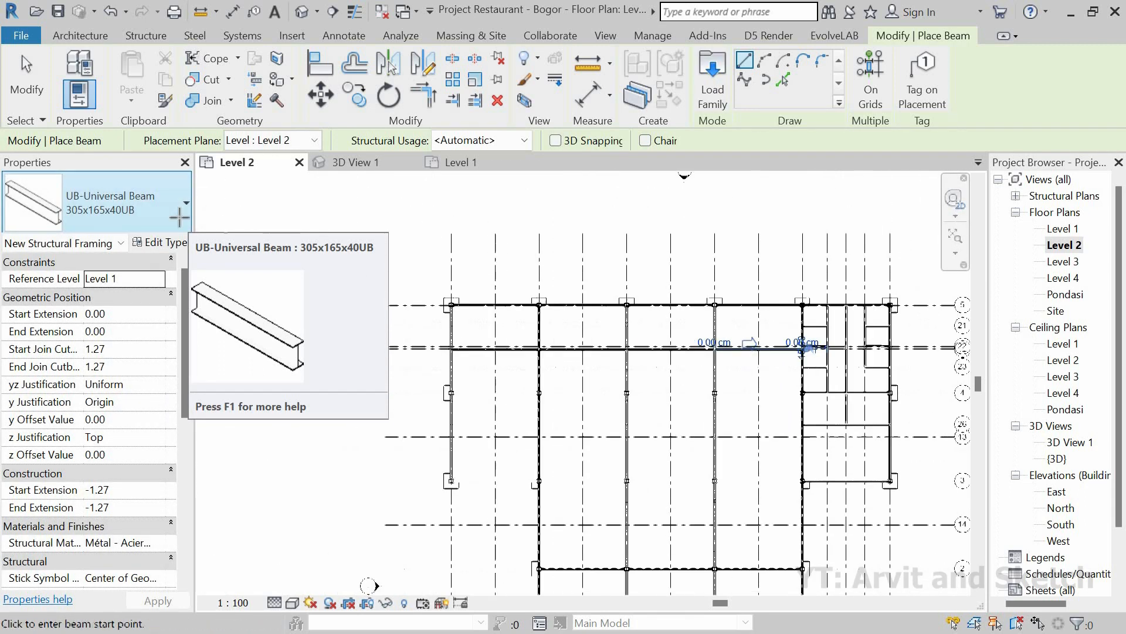
{"action": "key", "text": "Escape"}
{"action": "key", "text": "Escape"}
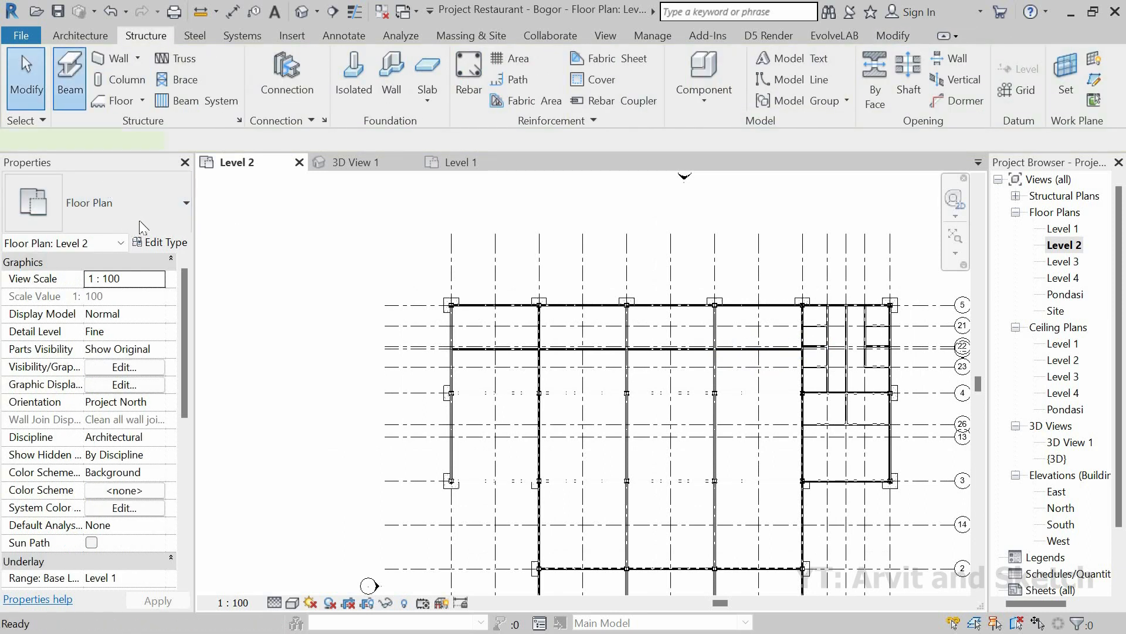
Place a 305x165x40UB beam along horizontal grid 13, midway between grids 4 and 3, from grid 11 to grid 6.
{"action": "scroll", "coordinate": [466, 420], "scroll_direction": "up", "scroll_amount": 3}
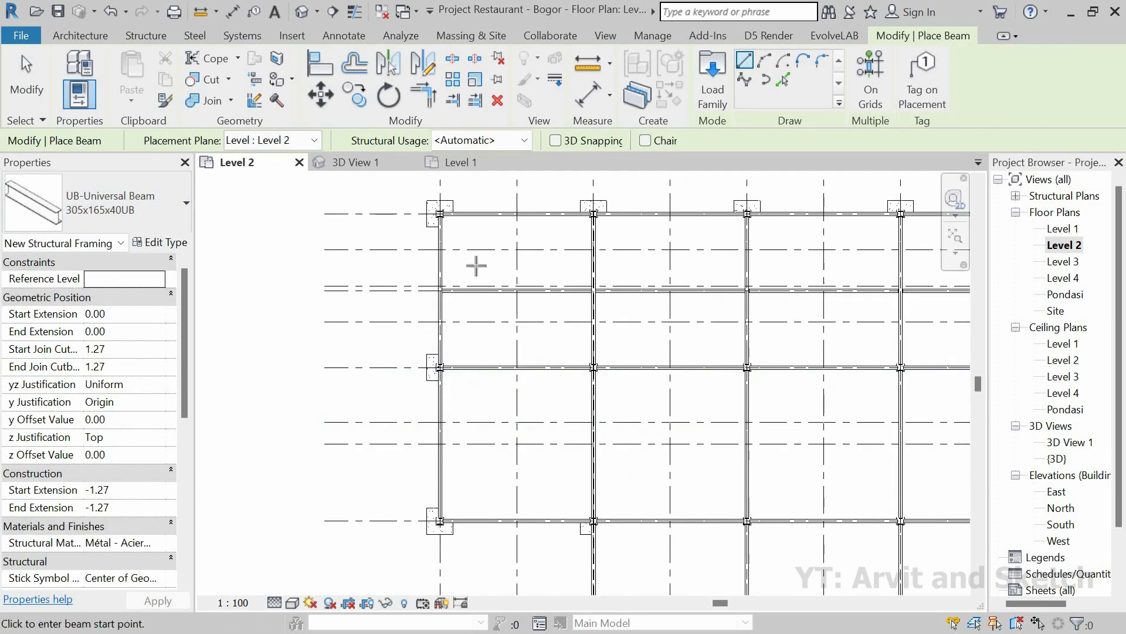
{"action": "scroll", "coordinate": [512, 235], "scroll_direction": "up", "scroll_amount": 1}
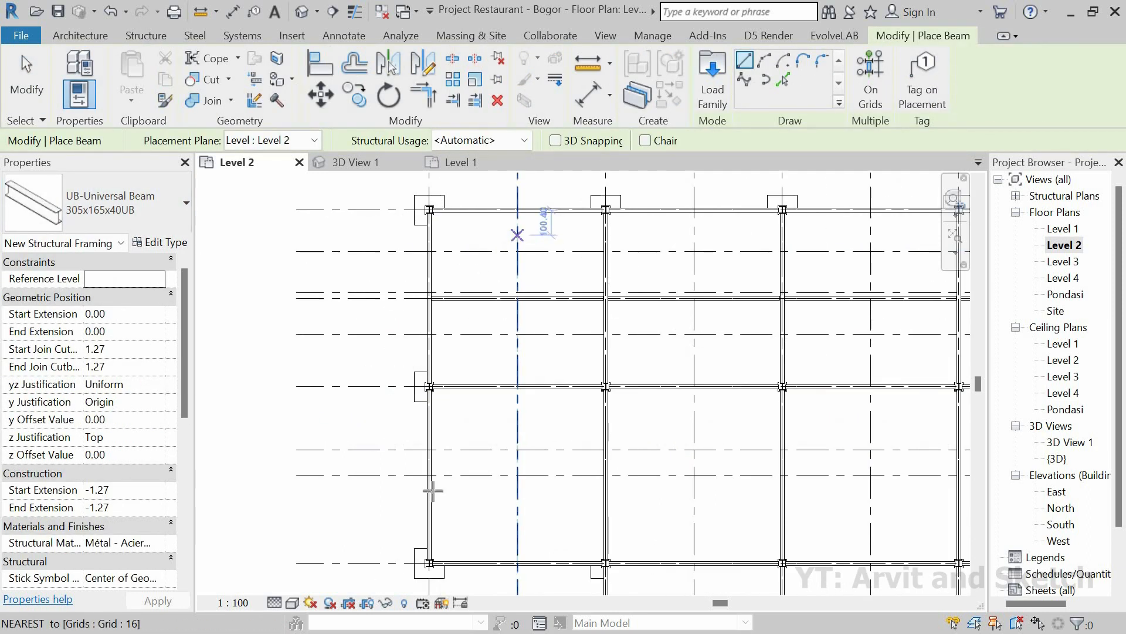
{"action": "scroll", "coordinate": [436, 525], "scroll_direction": "down", "scroll_amount": 2}
{"action": "middle_click_drag", "start_coordinate": [435, 526], "coordinate": [434, 454]}
{"action": "scroll", "coordinate": [434, 454], "scroll_direction": "up", "scroll_amount": 2}
{"action": "left_click", "coordinate": [428, 404]}
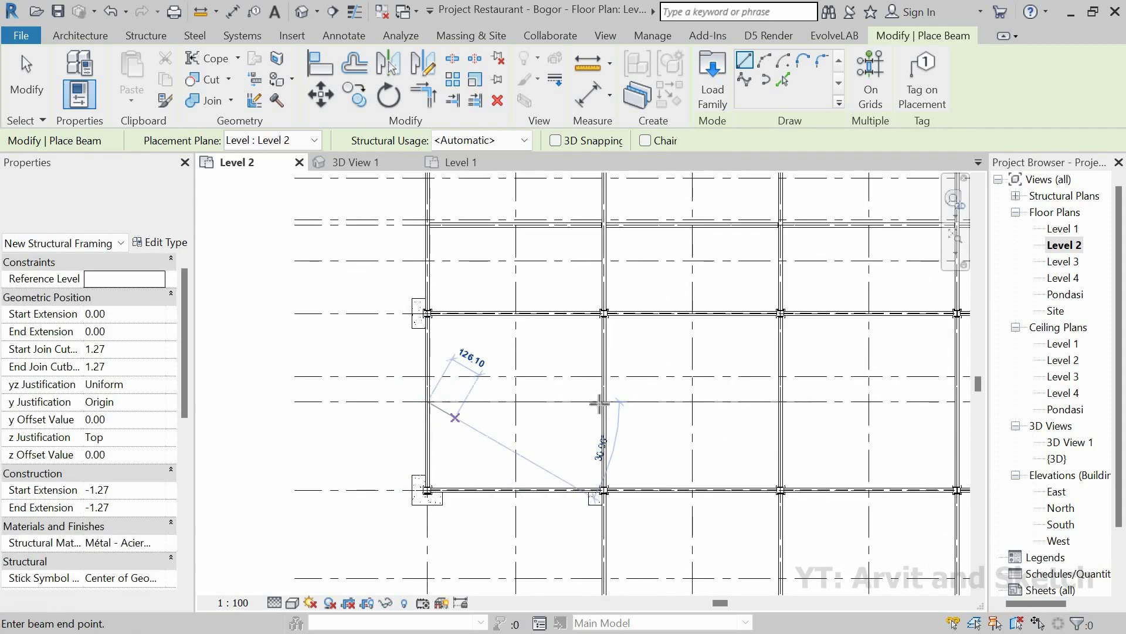
{"action": "left_click", "coordinate": [603, 402]}
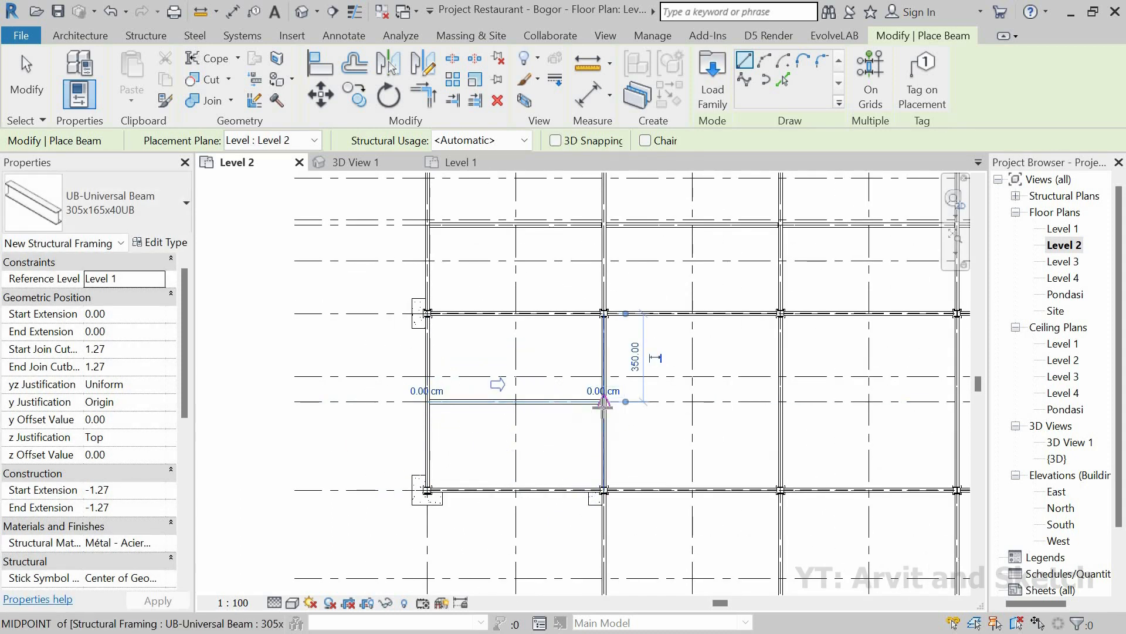
Continue the beams along grid 13 through the next two bays, from grid 6 to 7 and from 7 to 8.
{"action": "left_click", "coordinate": [603, 402]}
{"action": "left_click", "coordinate": [781, 402]}
{"action": "scroll", "coordinate": [586, 407], "scroll_direction": "down", "scroll_amount": 1}
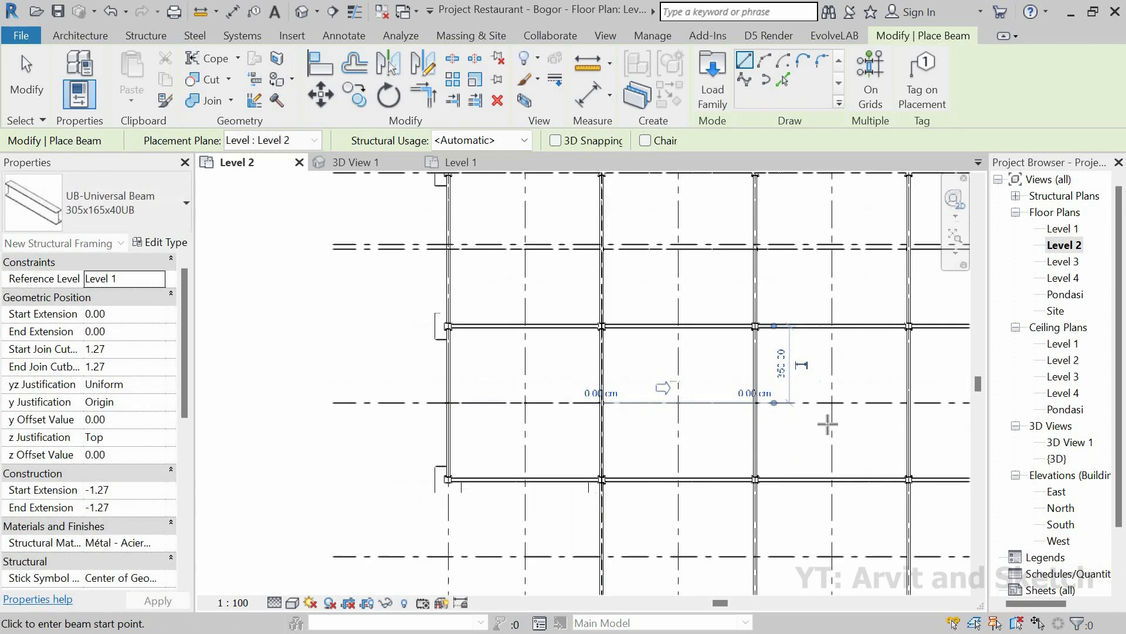
{"action": "middle_click_drag", "start_coordinate": [800, 398], "coordinate": [569, 379]}
{"action": "scroll", "coordinate": [570, 379], "scroll_direction": "up", "scroll_amount": 2}
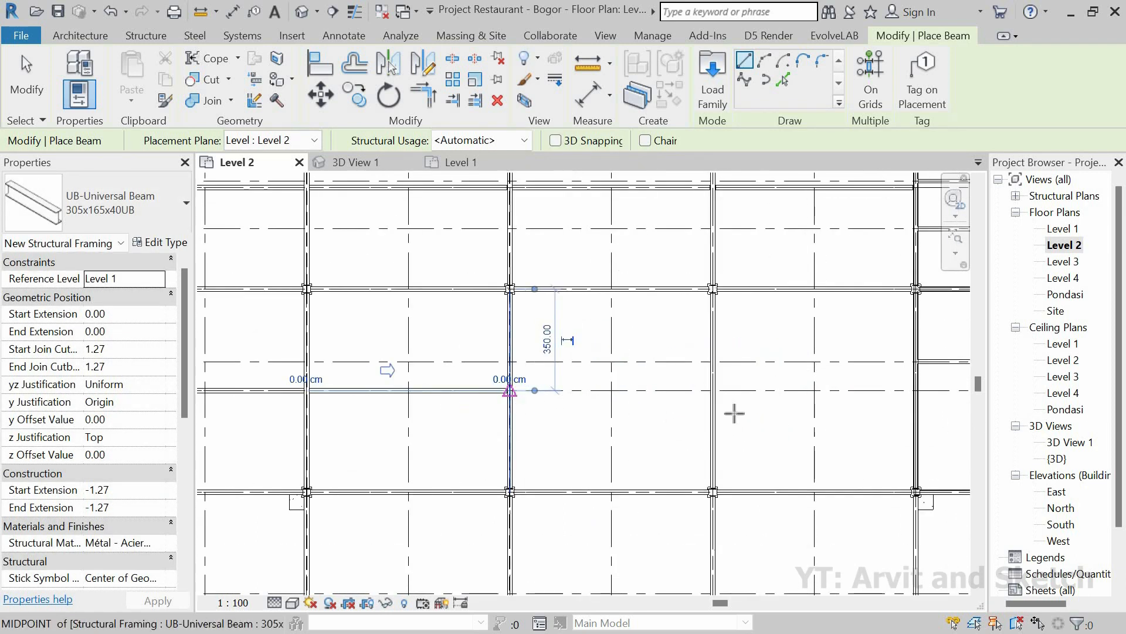
{"action": "left_click", "coordinate": [510, 390]}
{"action": "left_click", "coordinate": [713, 390]}
{"action": "scroll", "coordinate": [615, 410], "scroll_direction": "down", "scroll_amount": 3}
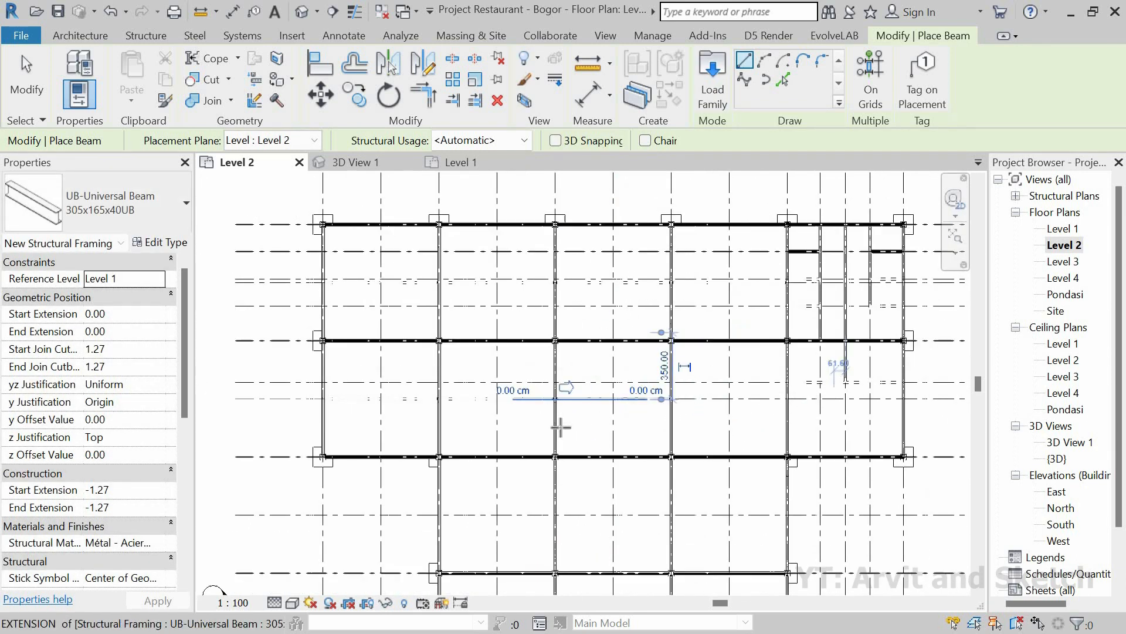
Complete the grid 13 beams with the grid 8 to 9 bay and place a 305x165x40UB beam on grid 14 from grid 6 to 7.
{"action": "scroll", "coordinate": [564, 393], "scroll_direction": "up", "scroll_amount": 4}
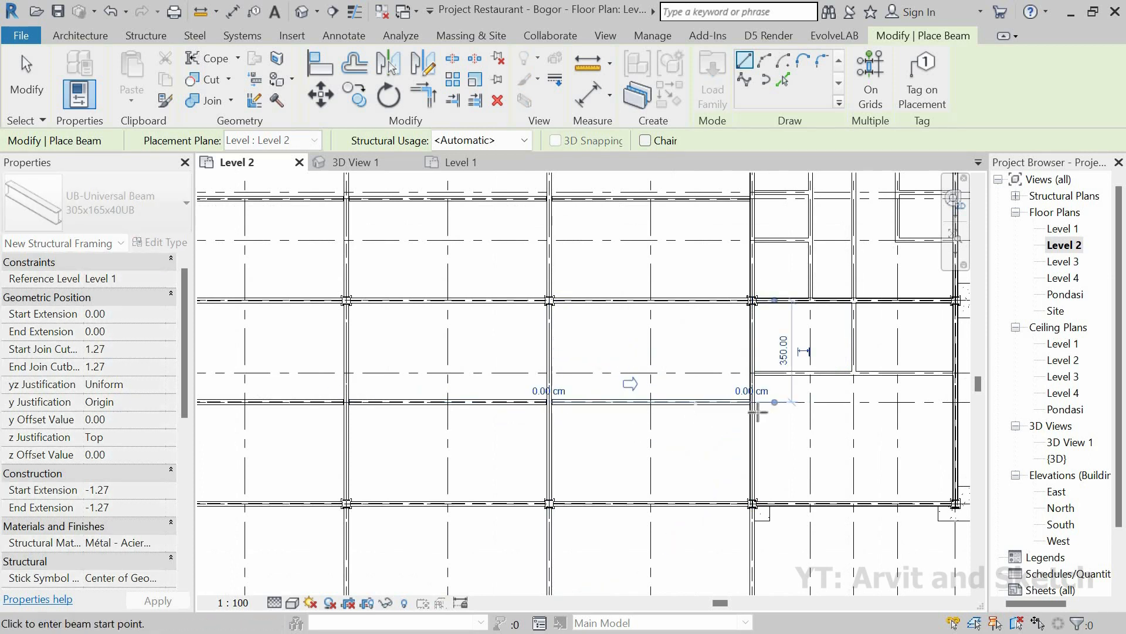
{"action": "scroll", "coordinate": [758, 413], "scroll_direction": "down", "scroll_amount": 5}
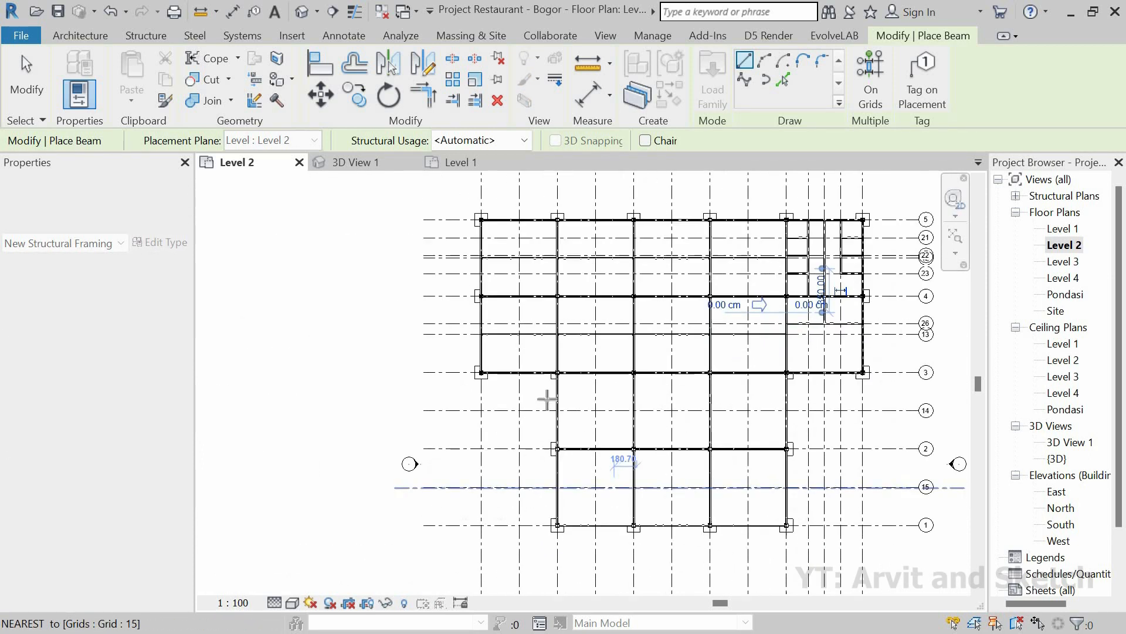
{"action": "scroll", "coordinate": [552, 405], "scroll_direction": "up", "scroll_amount": 8}
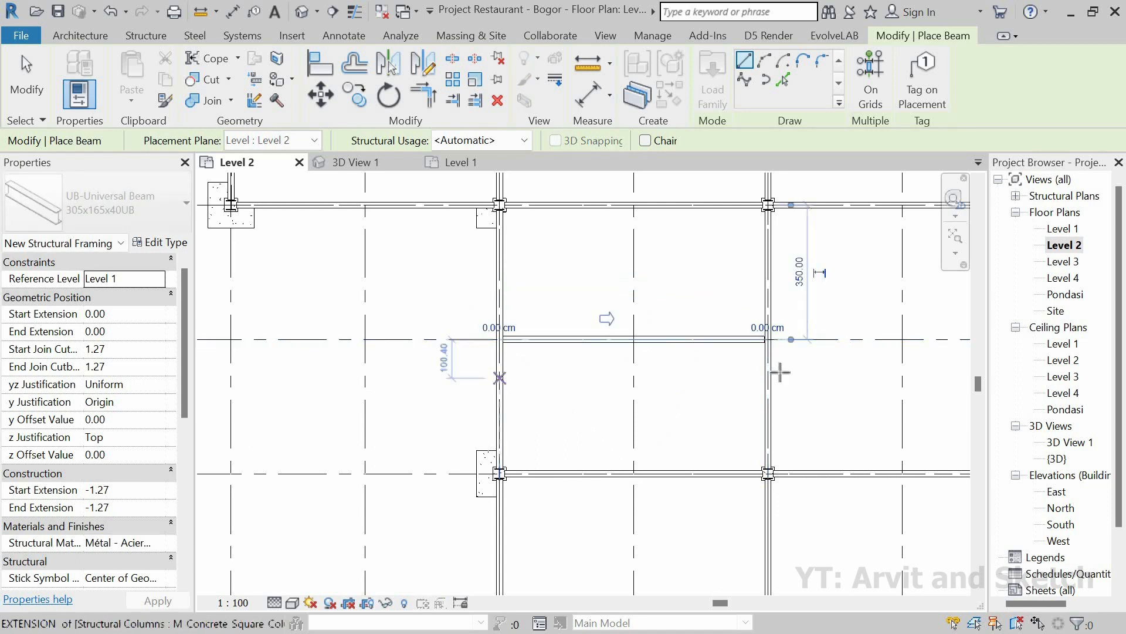
{"action": "scroll", "coordinate": [491, 375], "scroll_direction": "down", "scroll_amount": 5}
{"action": "scroll", "coordinate": [794, 363], "scroll_direction": "up", "scroll_amount": 4}
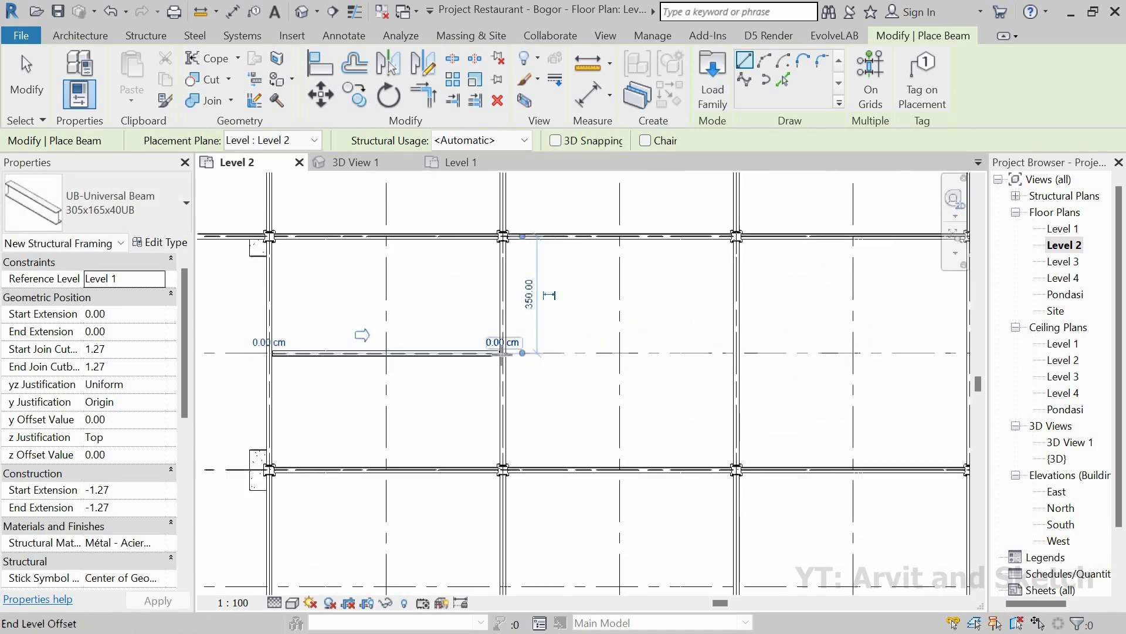
Continue the 305x165x40UB beams along grid 14 through the next two bays, from grid 7 to 8 and from 8 to 9.
{"action": "scroll", "coordinate": [503, 354], "scroll_direction": "up", "scroll_amount": 3}
{"action": "left_click", "coordinate": [503, 353]}
{"action": "left_click", "coordinate": [858, 353]}
{"action": "scroll", "coordinate": [576, 414], "scroll_direction": "down", "scroll_amount": 4}
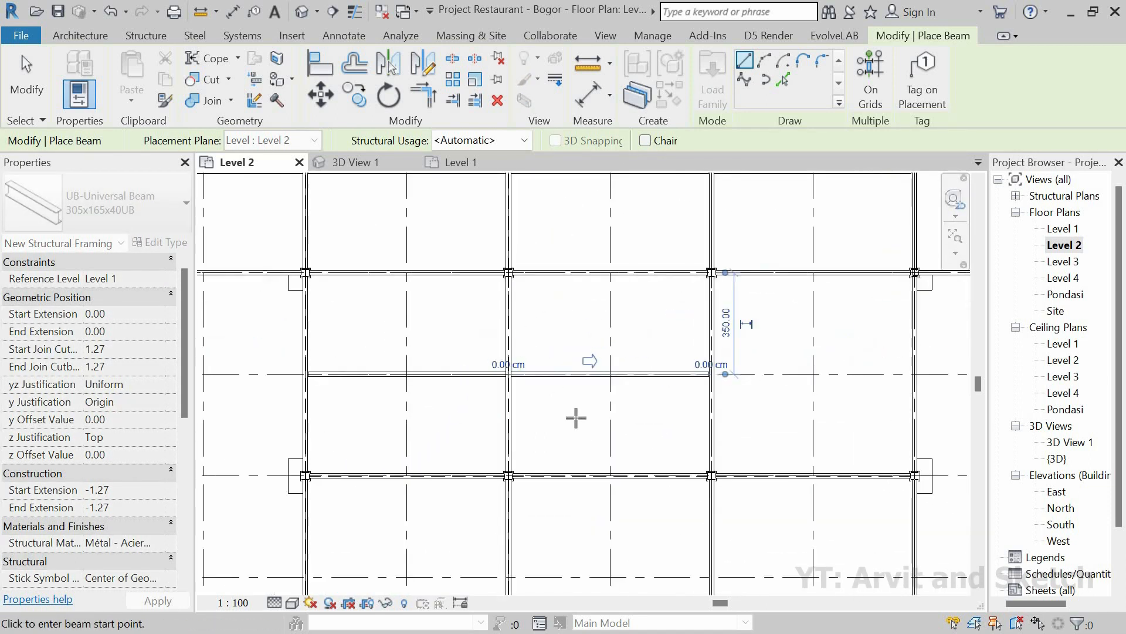
{"action": "scroll", "coordinate": [868, 384], "scroll_direction": "up", "scroll_amount": 4}
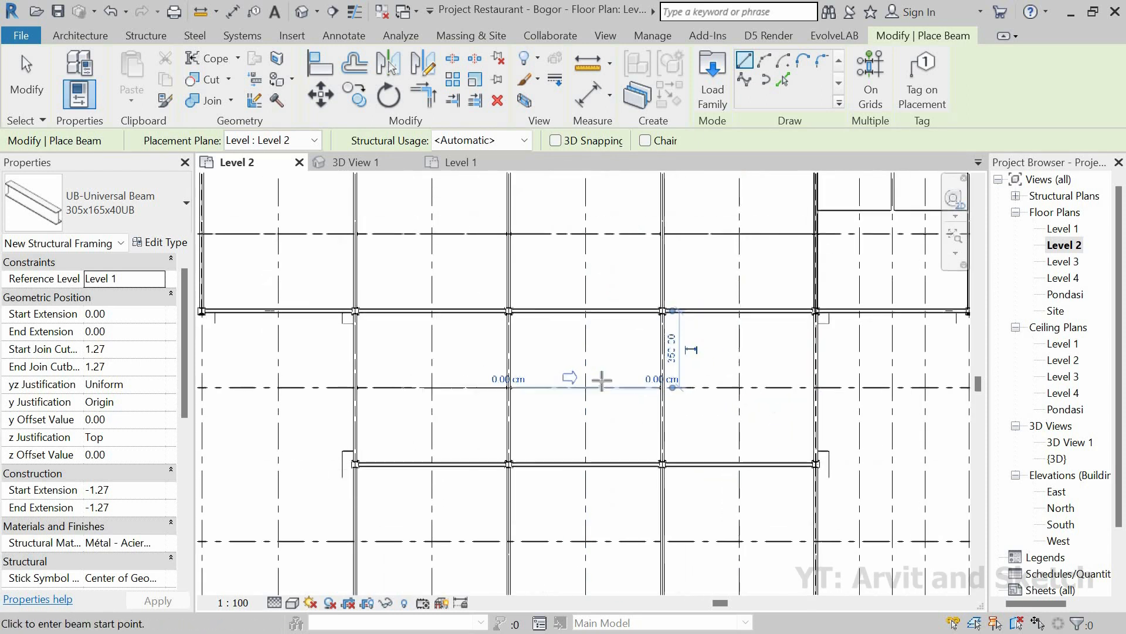
{"action": "left_click", "coordinate": [499, 383]}
{"action": "scroll", "coordinate": [747, 382], "scroll_direction": "down", "scroll_amount": 3}
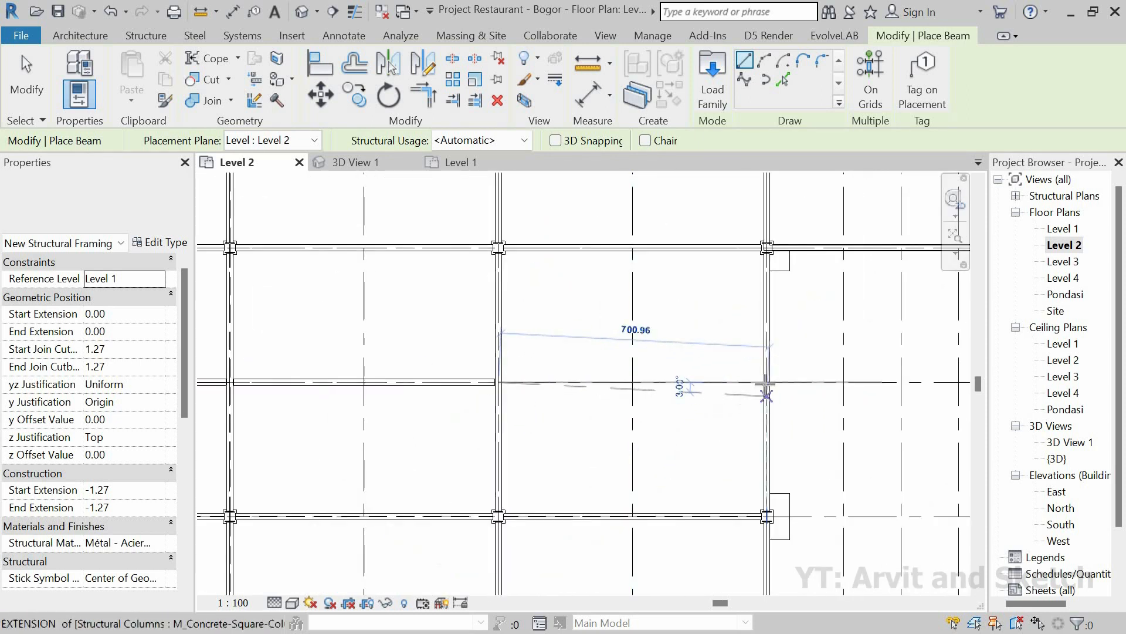
{"action": "left_click", "coordinate": [746, 375]}
Place a 305x165x40UB beam along horizontal grid 15, midway between grids 2 and 1, from grid 6 to grid 7.
{"action": "scroll", "coordinate": [805, 346], "scroll_direction": "down", "scroll_amount": 2}
{"action": "scroll", "coordinate": [573, 433], "scroll_direction": "down", "scroll_amount": 2}
{"action": "scroll", "coordinate": [529, 365], "scroll_direction": "up", "scroll_amount": 12}
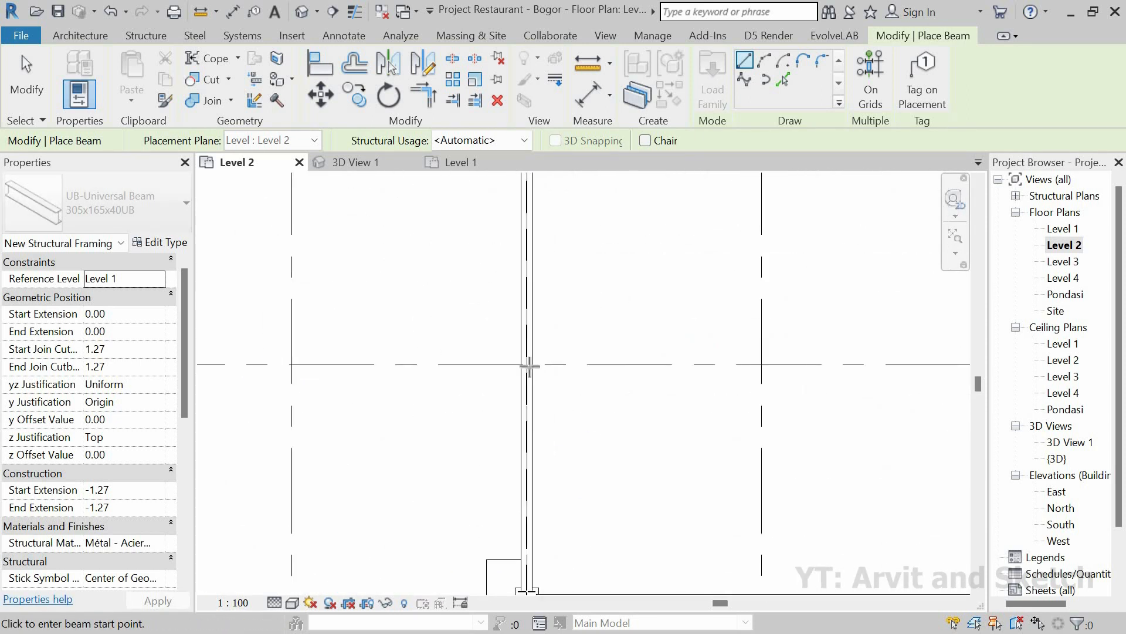
{"action": "left_click", "coordinate": [526, 366]}
{"action": "scroll", "coordinate": [483, 382], "scroll_direction": "down", "scroll_amount": 2}
{"action": "scroll", "coordinate": [776, 374], "scroll_direction": "up", "scroll_amount": 2}
{"action": "left_click", "coordinate": [774, 371]}
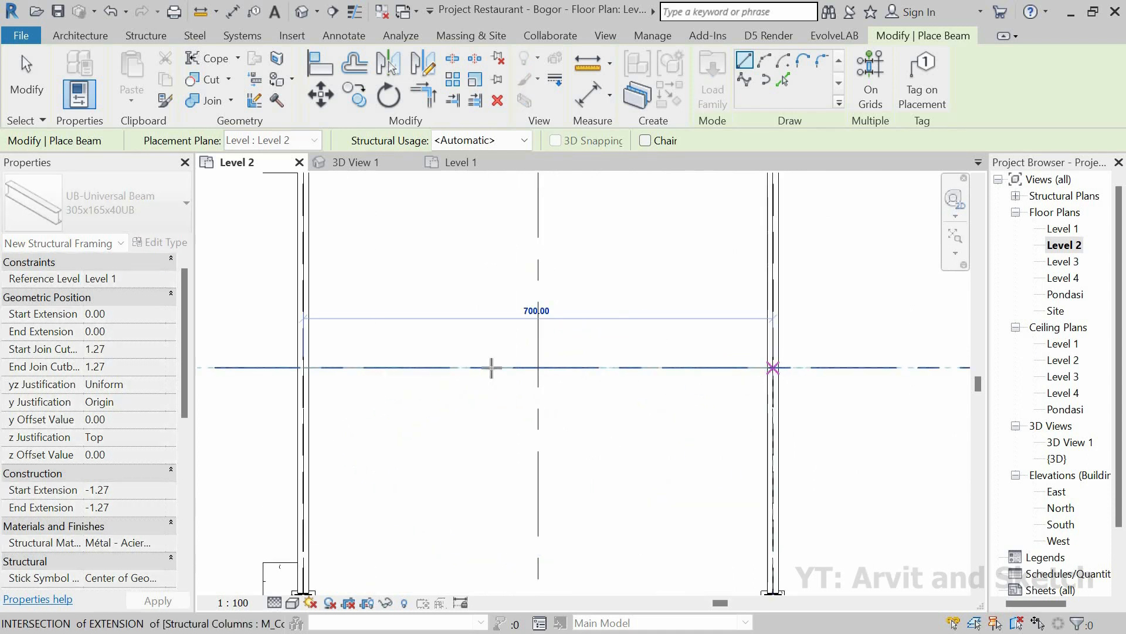
Continue the beams along grid 15 through the next two bays, from grid 7 to 8 and from 8 to 9.
{"action": "scroll", "coordinate": [491, 368], "scroll_direction": "down", "scroll_amount": 2}
{"action": "scroll", "coordinate": [731, 372], "scroll_direction": "up", "scroll_amount": 1}
{"action": "middle_click_drag", "start_coordinate": [732, 372], "coordinate": [449, 368]}
{"action": "scroll", "coordinate": [338, 369], "scroll_direction": "up", "scroll_amount": 3}
{"action": "left_click", "coordinate": [370, 360]}
{"action": "scroll", "coordinate": [365, 365], "scroll_direction": "down", "scroll_amount": 3}
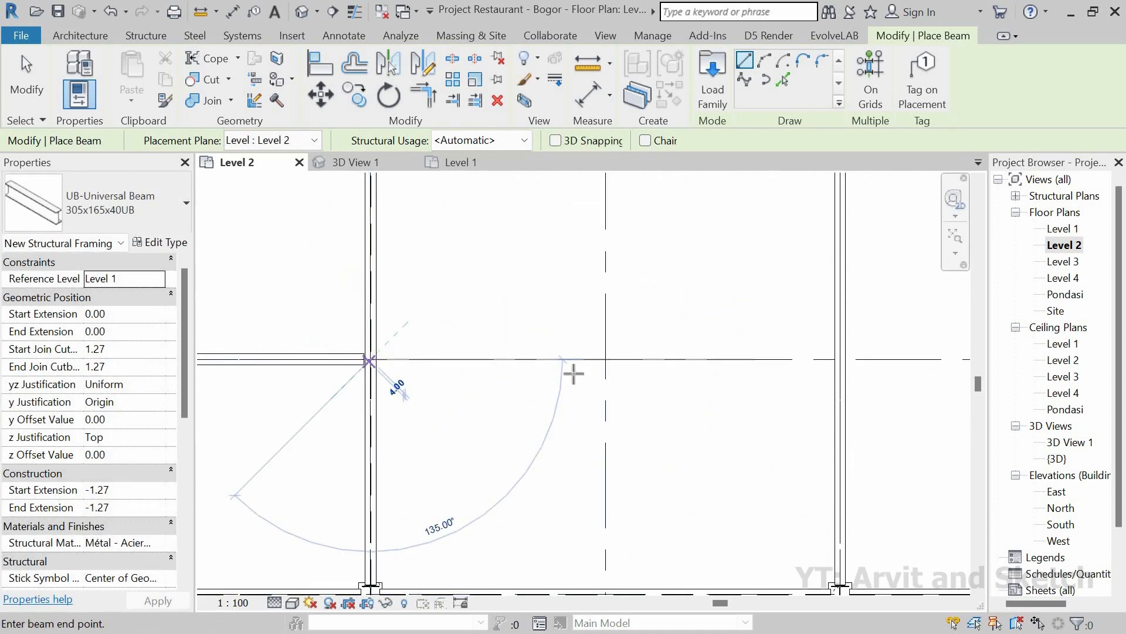
{"action": "left_click", "coordinate": [637, 362]}
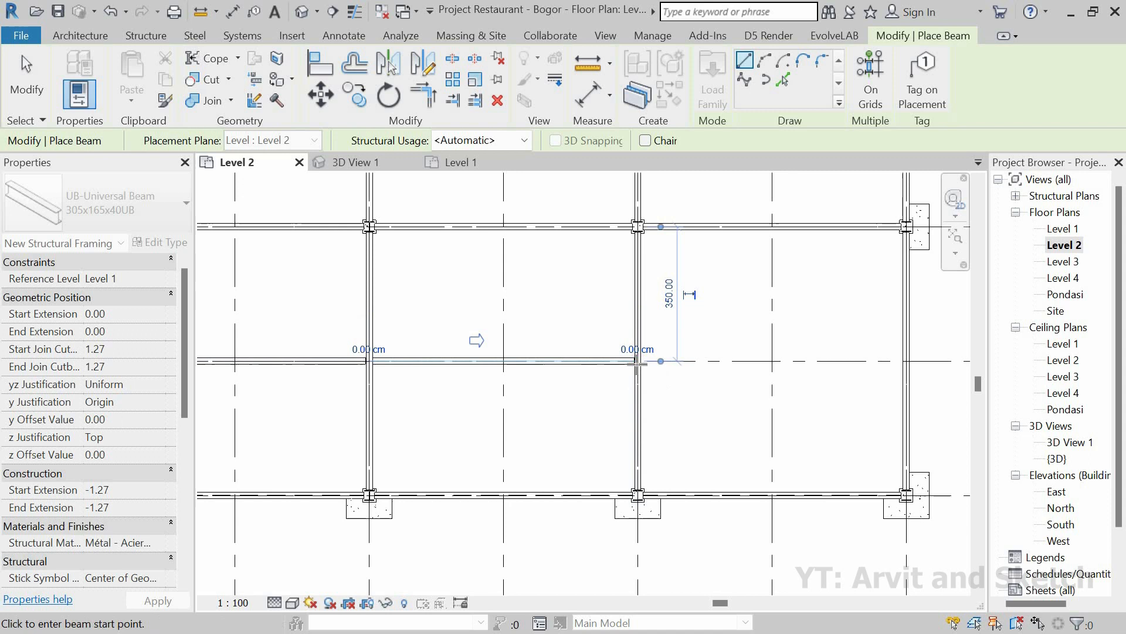
{"action": "left_click", "coordinate": [895, 375]}
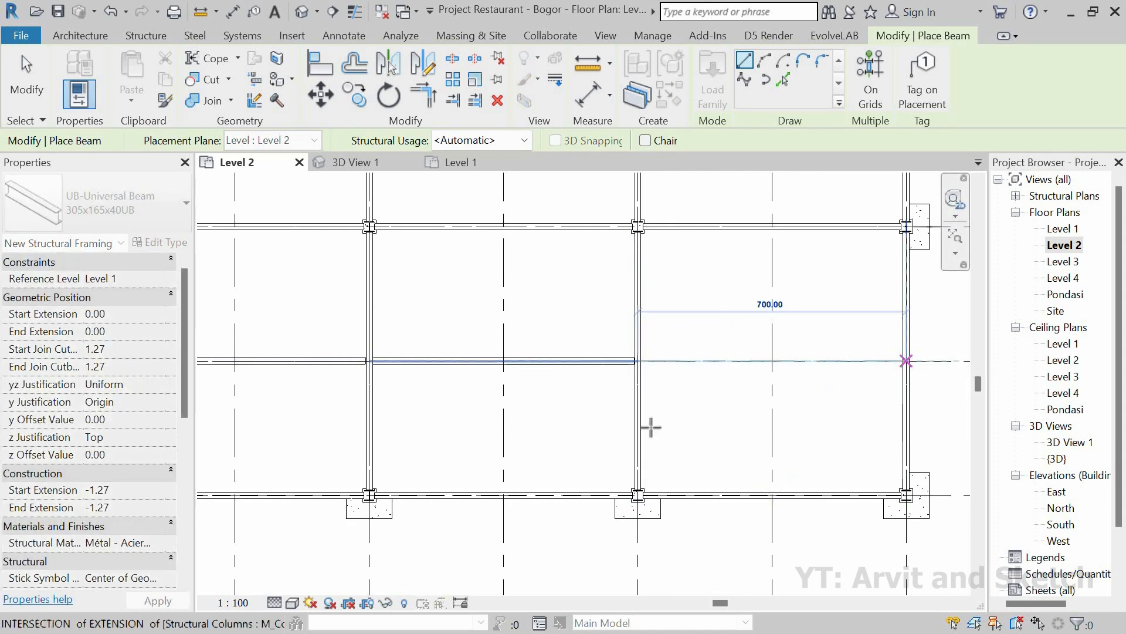
{"action": "scroll", "coordinate": [616, 422], "scroll_direction": "down", "scroll_amount": 5}
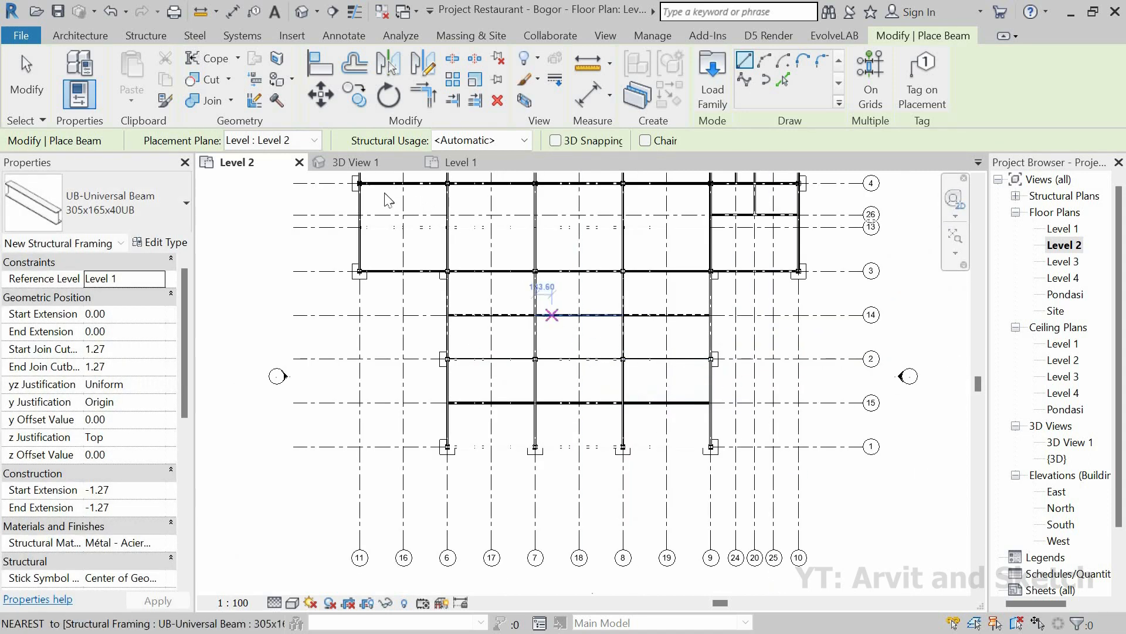
Inspect the placed secondary beams in 3D View 1 from several angles and return to the Level 2 plan.
{"action": "left_click", "coordinate": [370, 163]}
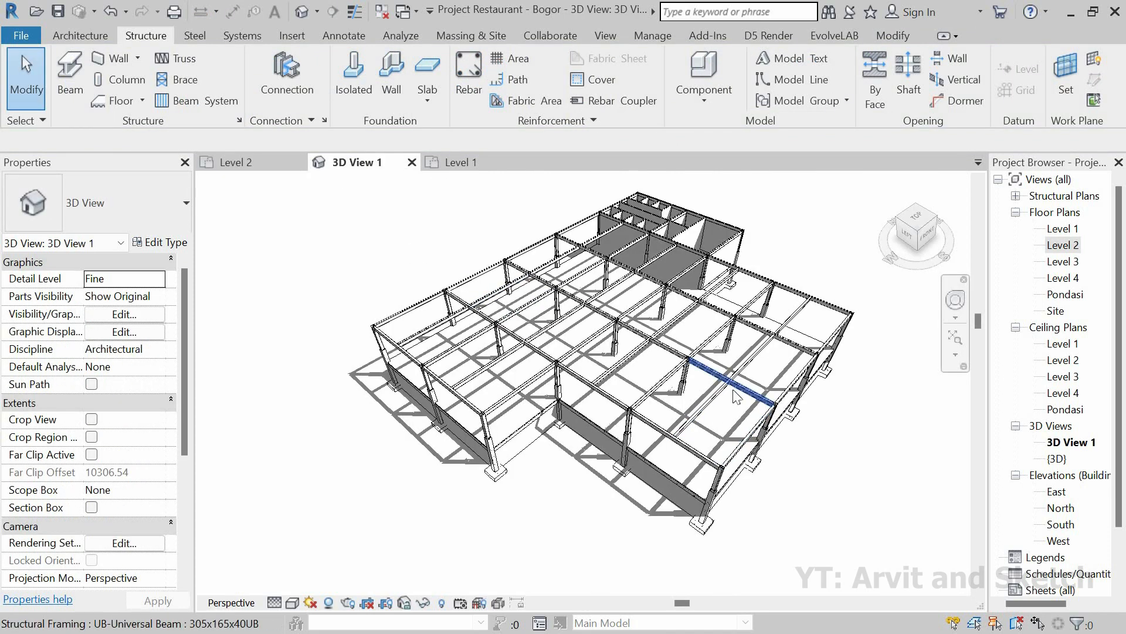
{"action": "scroll", "coordinate": [727, 217], "scroll_direction": "up", "scroll_amount": 5}
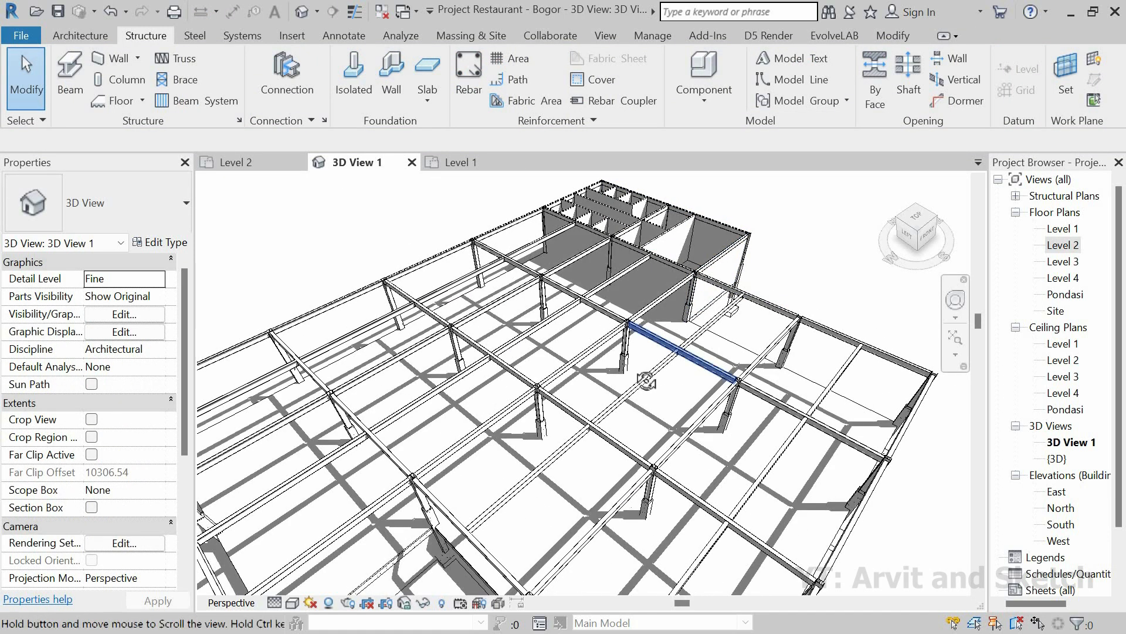
{"action": "middle_click_drag", "start_coordinate": [648, 377], "coordinate": [620, 396], "text": "shift"}
{"action": "scroll", "coordinate": [620, 396], "scroll_direction": "down", "scroll_amount": 6}
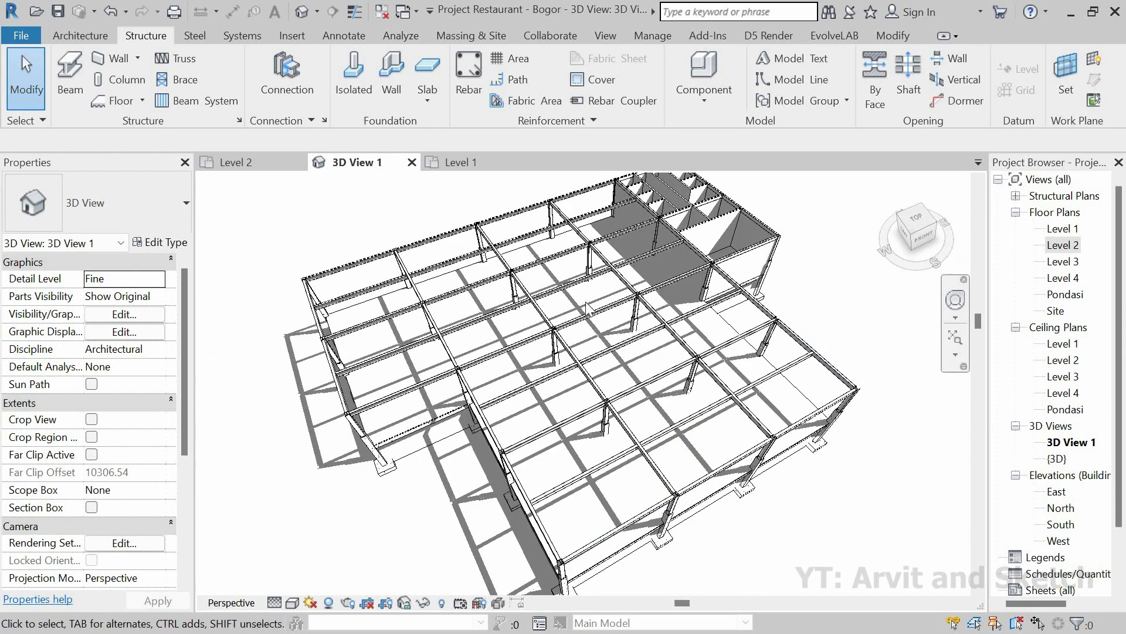
{"action": "scroll", "coordinate": [588, 307], "scroll_direction": "down", "scroll_amount": 2}
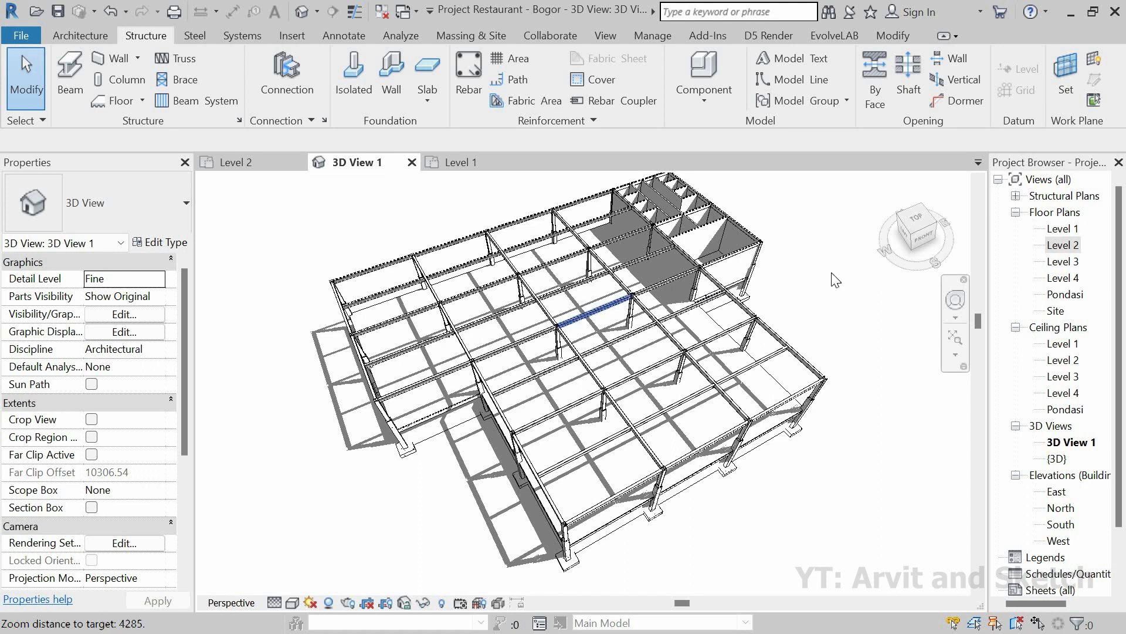
{"action": "left_click", "coordinate": [246, 162]}
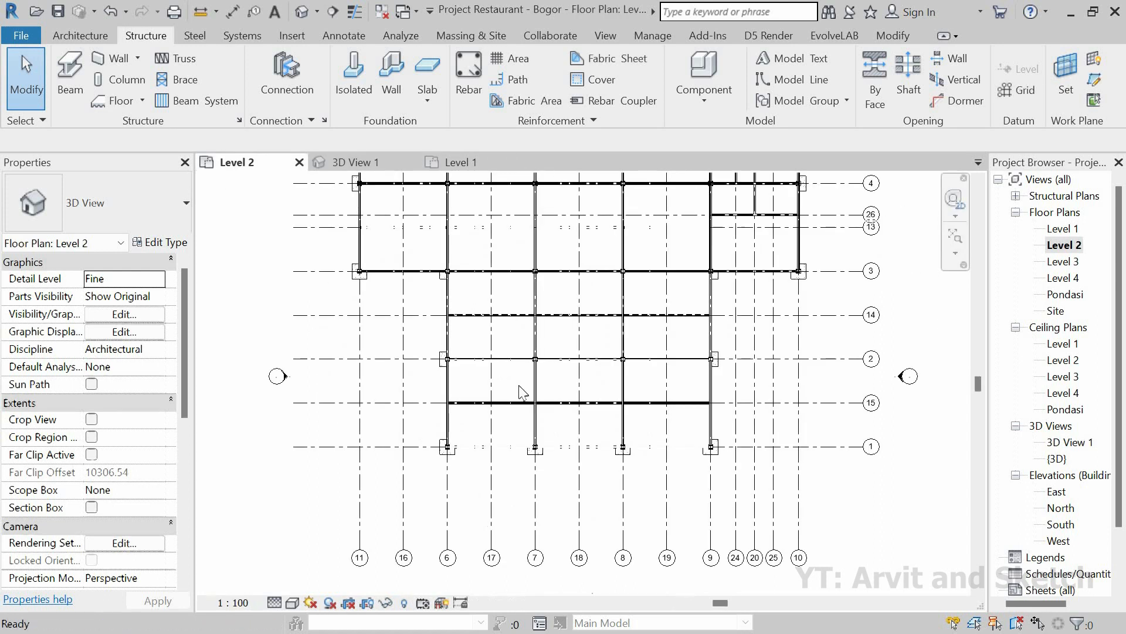
{"action": "scroll", "coordinate": [475, 270], "scroll_direction": "down", "scroll_amount": 4}
{"action": "left_click", "coordinate": [953, 233]}
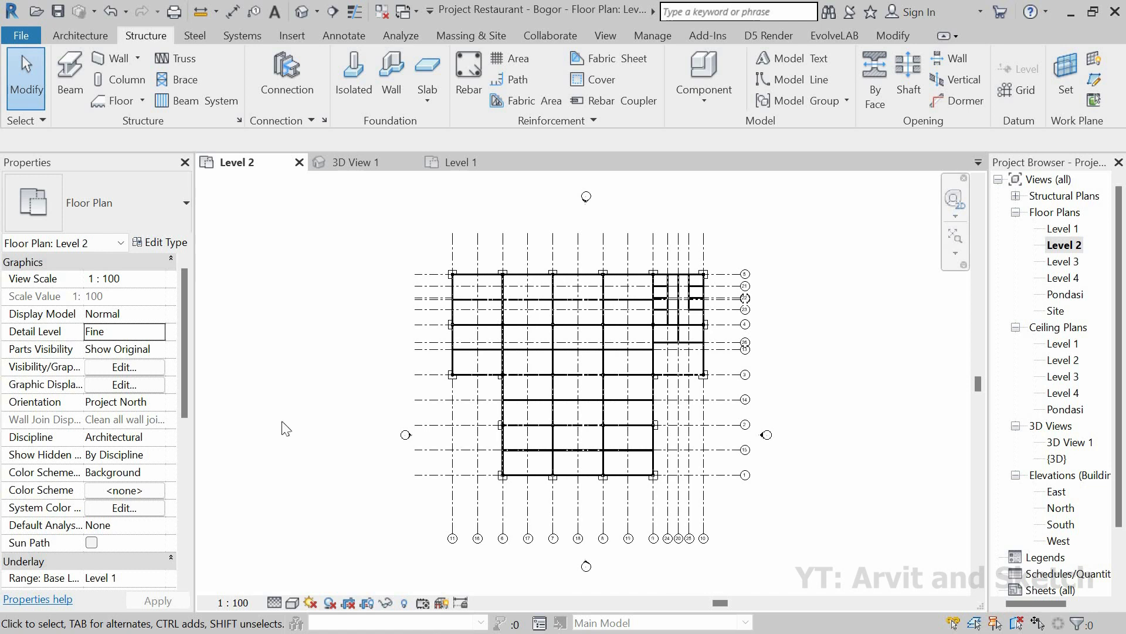
Extend the grid 12 beam line over the partition rooms with a 305x165x40UB beam from grid 9 to grid 10.
{"action": "left_click", "coordinate": [66, 69]}
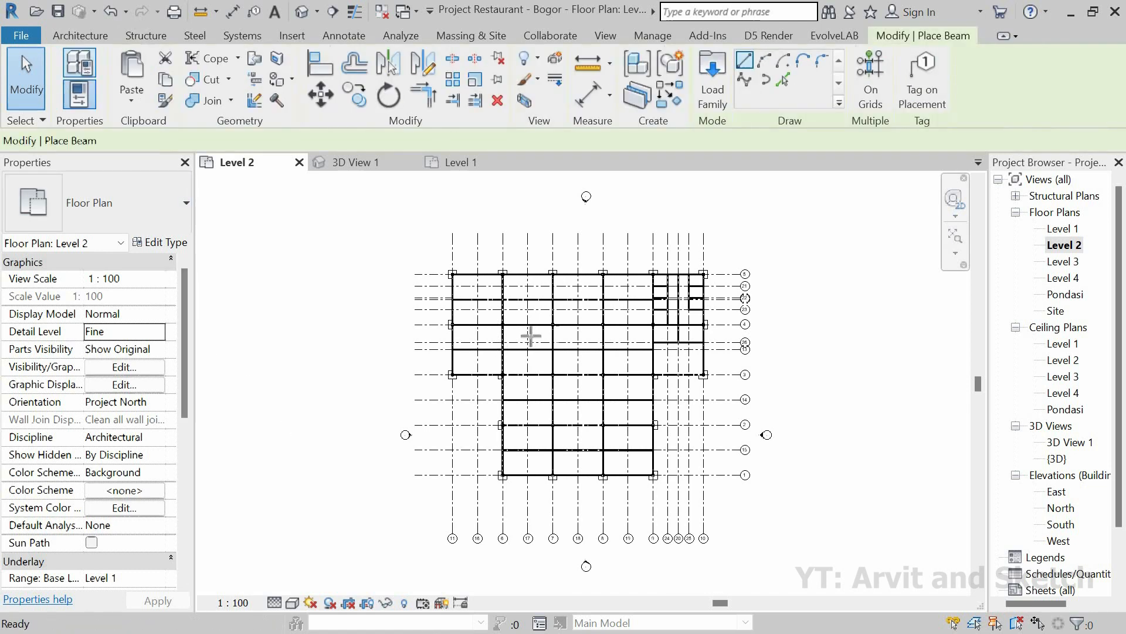
{"action": "scroll", "coordinate": [636, 306], "scroll_direction": "up", "scroll_amount": 1}
{"action": "scroll", "coordinate": [715, 296], "scroll_direction": "up", "scroll_amount": 5}
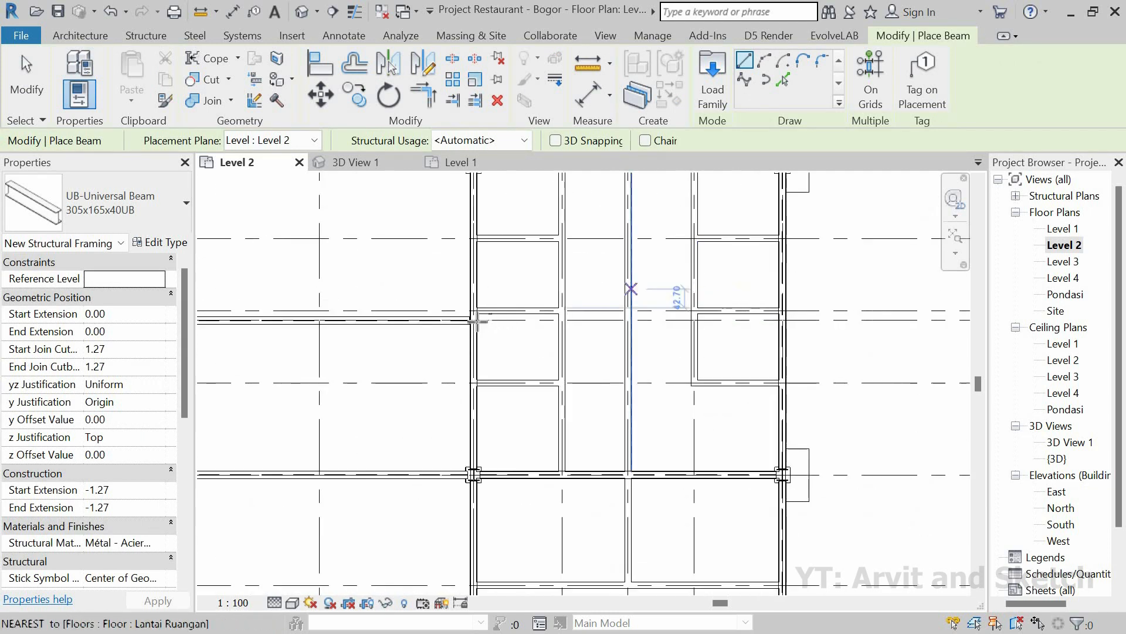
{"action": "left_click", "coordinate": [474, 320]}
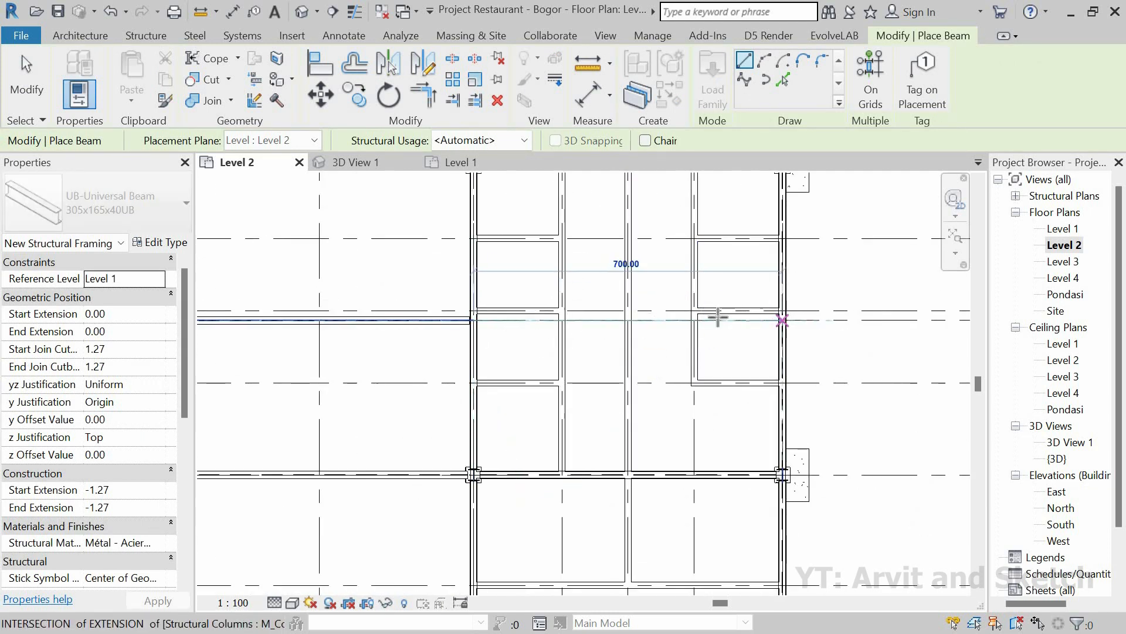
{"action": "left_click", "coordinate": [782, 317]}
Place a 305x165x40UB beam along grid 13 from grid 9 to grid 10.
{"action": "scroll", "coordinate": [662, 313], "scroll_direction": "down", "scroll_amount": 7}
{"action": "scroll", "coordinate": [626, 445], "scroll_direction": "up", "scroll_amount": 4}
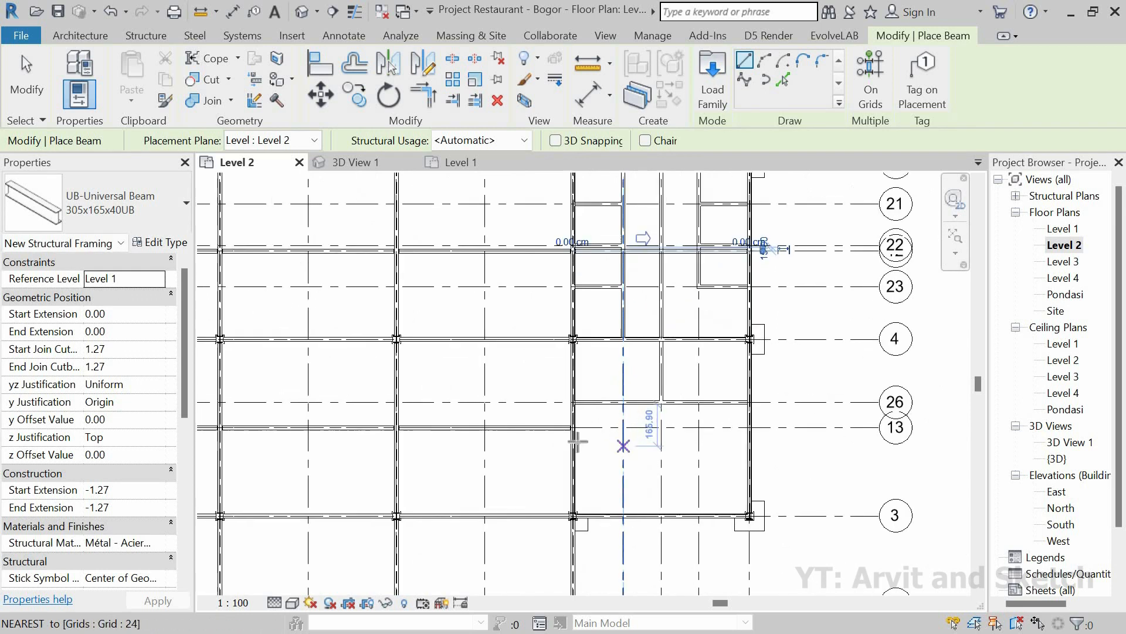
{"action": "scroll", "coordinate": [565, 411], "scroll_direction": "up", "scroll_amount": 2}
{"action": "left_click", "coordinate": [865, 416]}
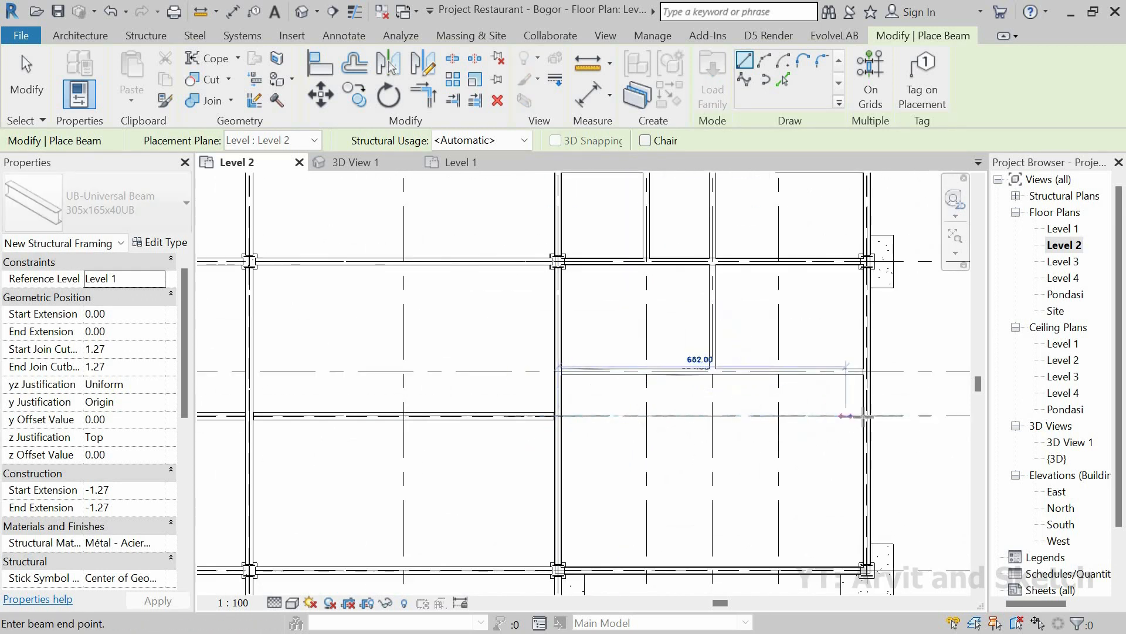
In 3D View 1, lower the top of the Dinding Bata wall on grid 3 between grids 9 and 10 to about 371 cm high.
{"action": "left_click", "coordinate": [352, 163]}
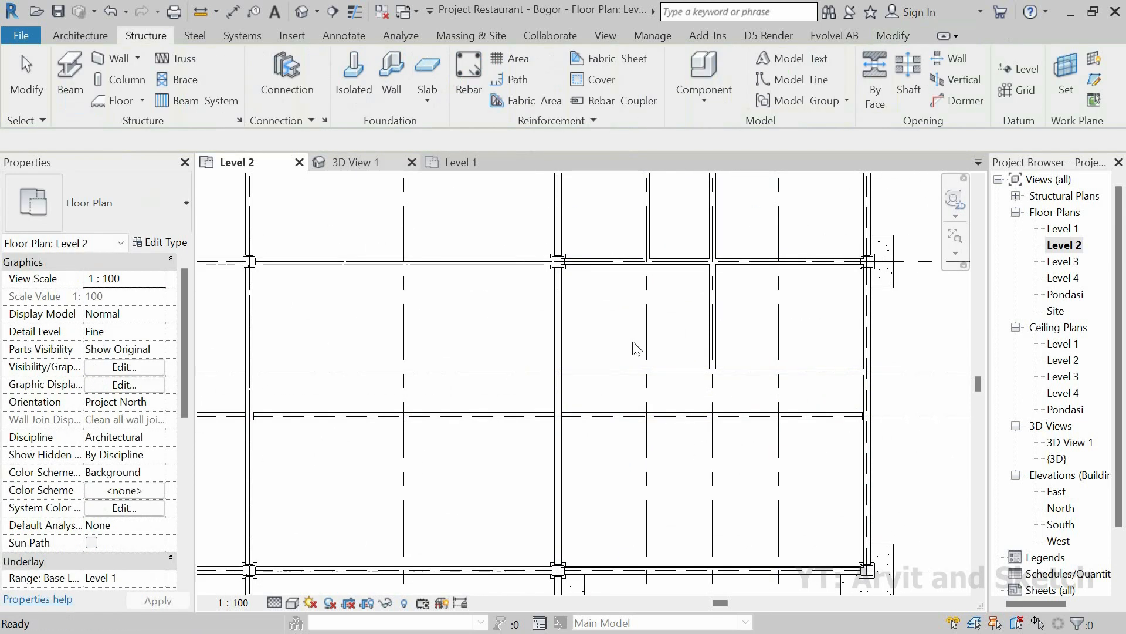
{"action": "scroll", "coordinate": [703, 250], "scroll_direction": "up", "scroll_amount": 3}
{"action": "scroll", "coordinate": [704, 251], "scroll_direction": "up", "scroll_amount": 3}
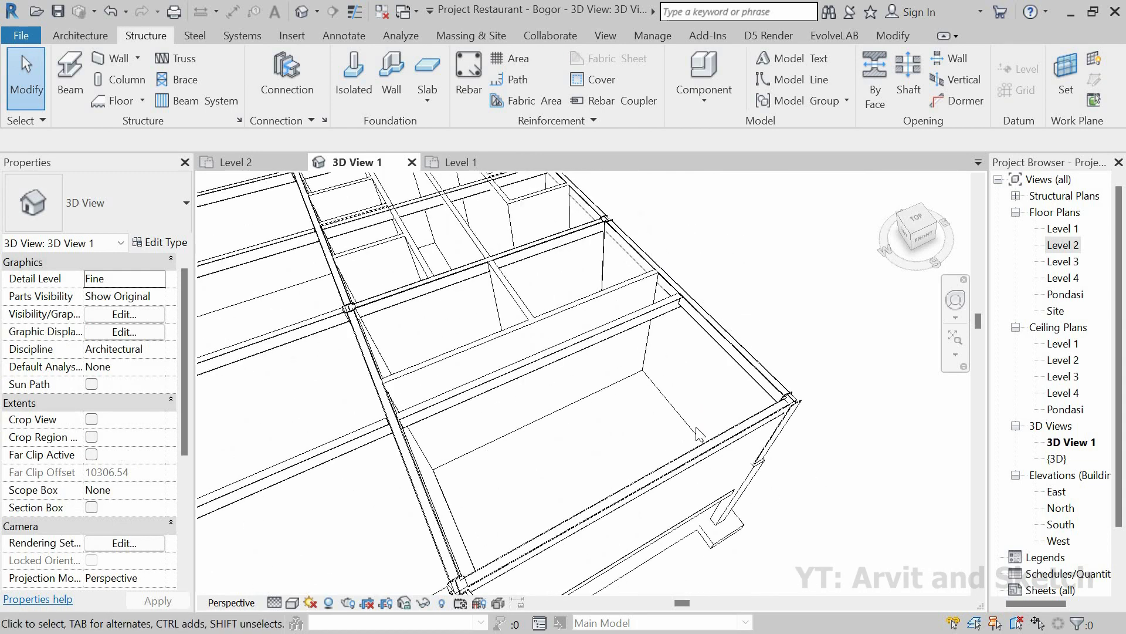
{"action": "scroll", "coordinate": [641, 316], "scroll_direction": "down", "scroll_amount": 3}
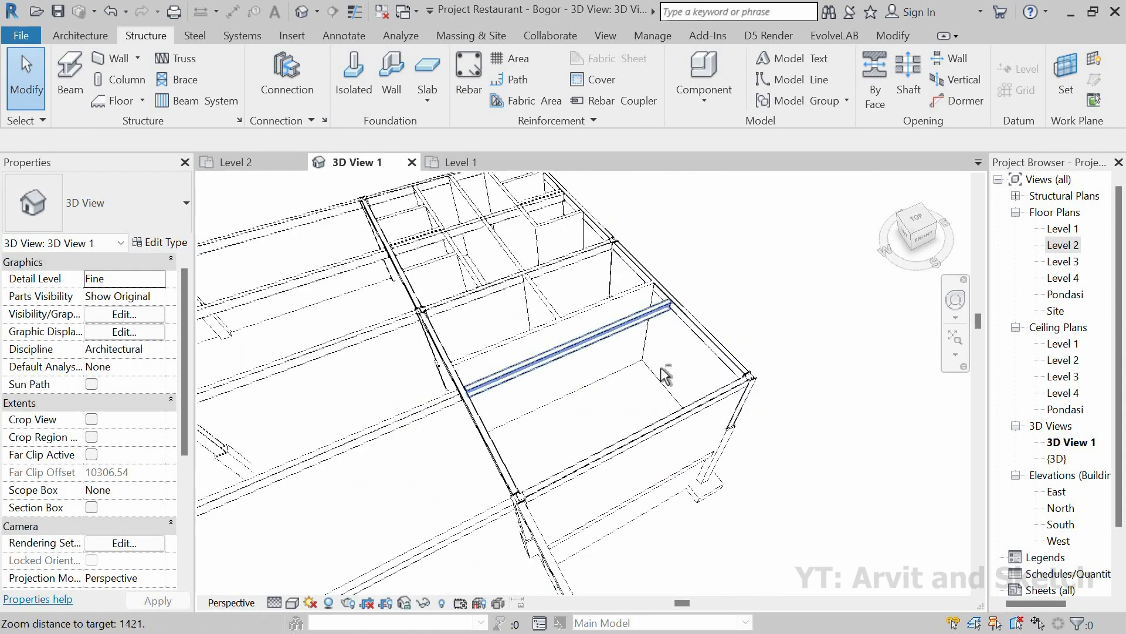
{"action": "middle_click_drag", "start_coordinate": [666, 377], "coordinate": [466, 301], "text": "shift"}
{"action": "scroll", "coordinate": [466, 300], "scroll_direction": "up", "scroll_amount": 1}
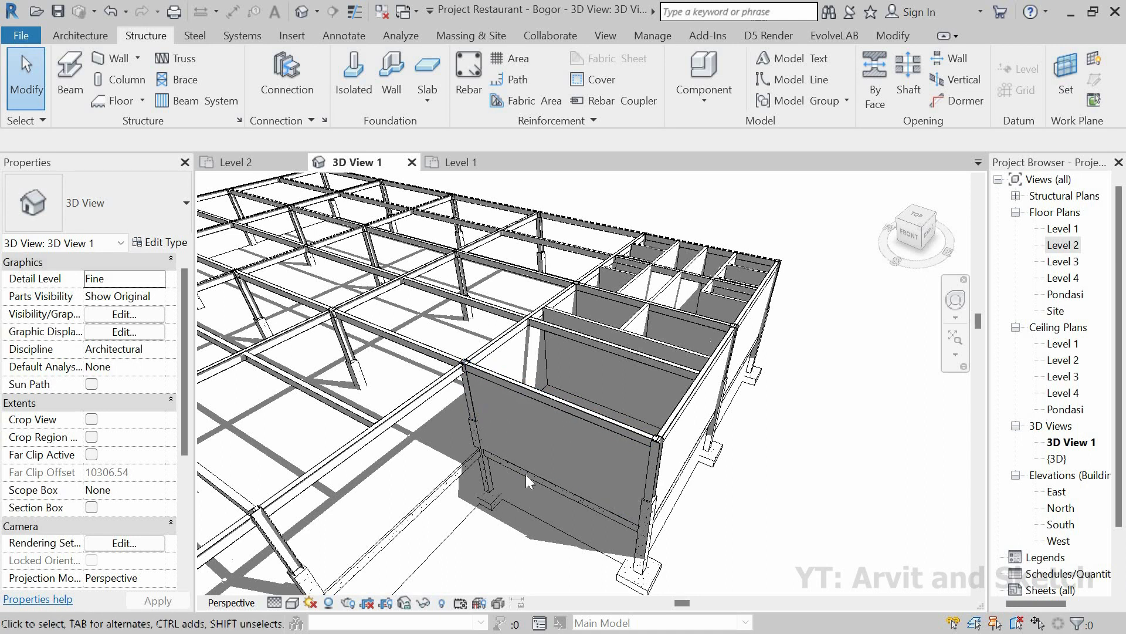
{"action": "left_click", "coordinate": [565, 449]}
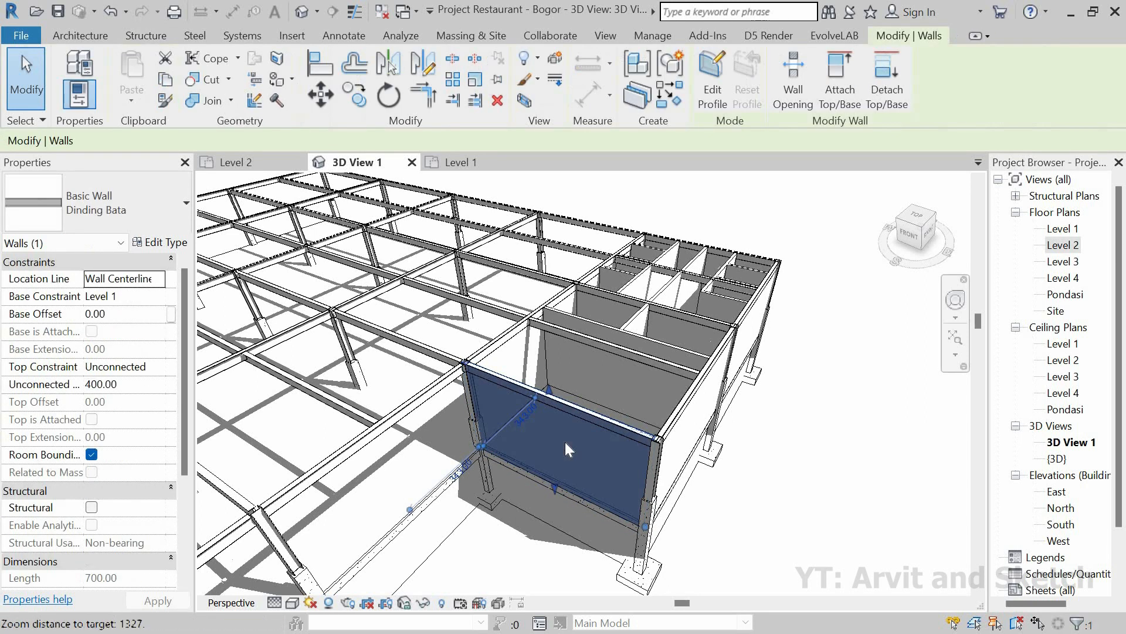
{"action": "middle_click_drag", "start_coordinate": [564, 449], "coordinate": [526, 438], "text": "shift"}
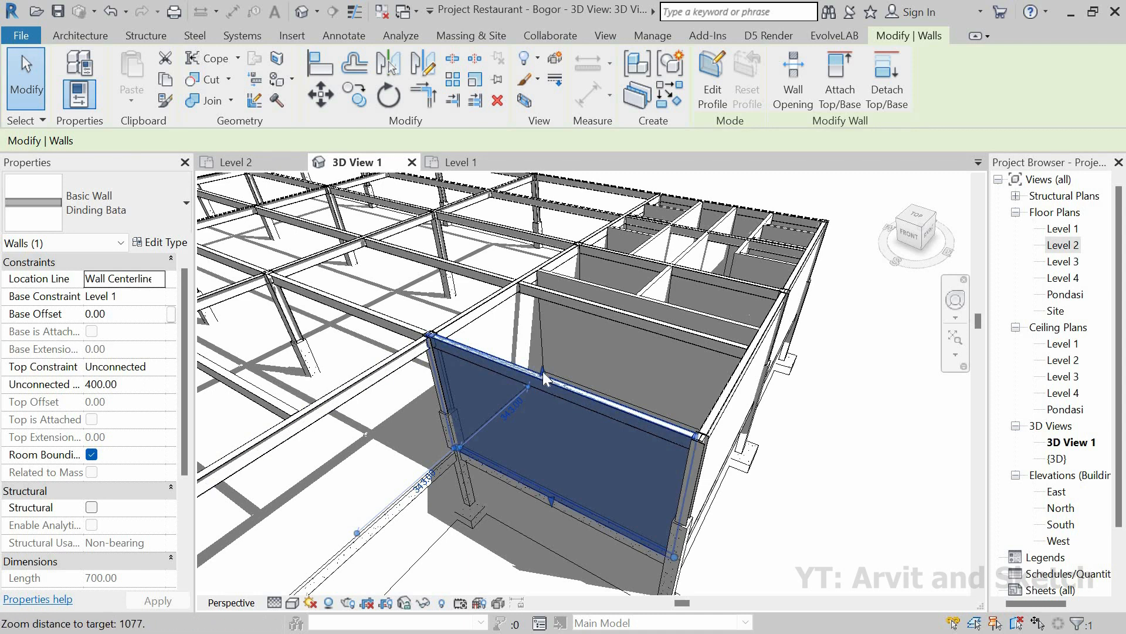
{"action": "left_click_drag", "start_coordinate": [543, 372], "coordinate": [570, 457]}
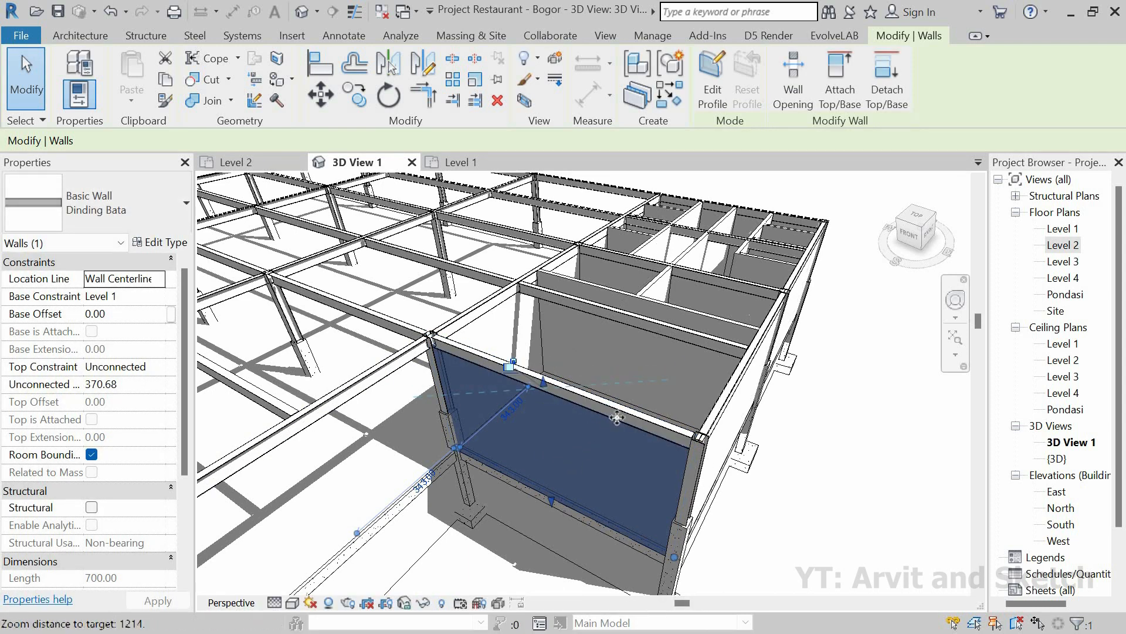
{"action": "scroll", "coordinate": [616, 417], "scroll_direction": "down", "scroll_amount": 2}
Set the unconnected height of the Dinding Bata walls along grids 10 and 9 and the grid 5 wall between them to 370.
{"action": "left_click", "coordinate": [678, 429]}
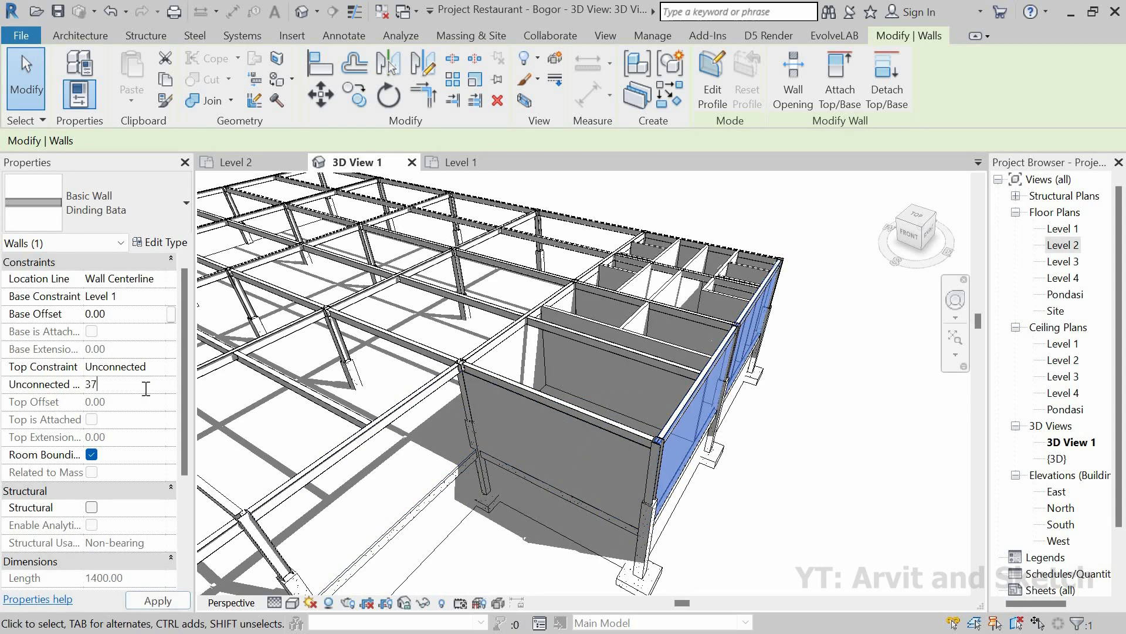
{"action": "key", "text": "Return"}
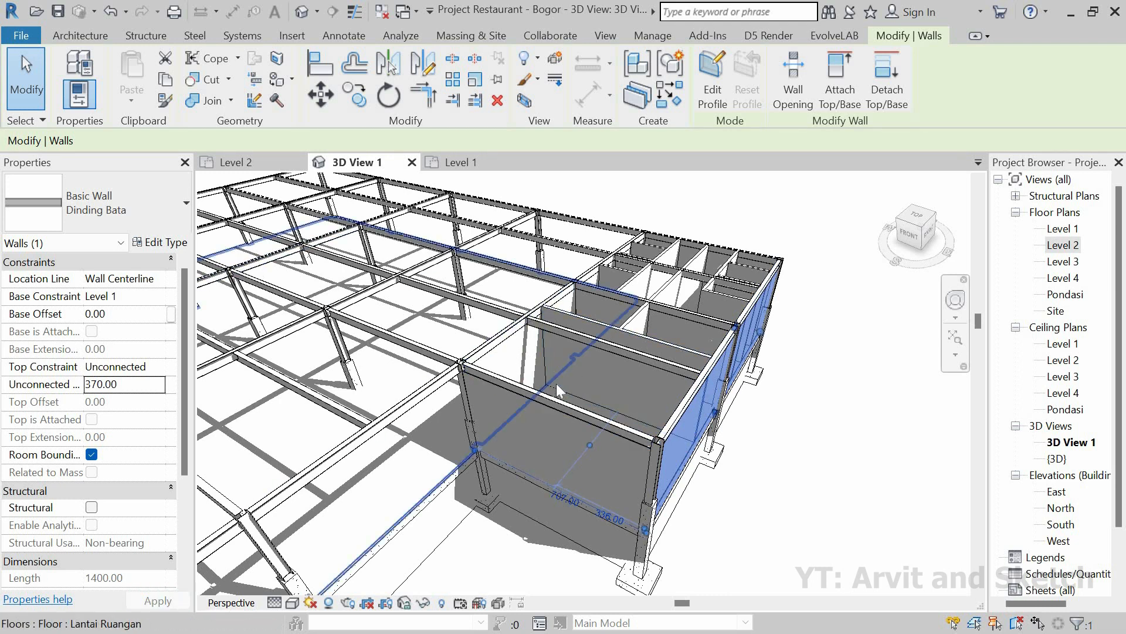
{"action": "middle_click_drag", "start_coordinate": [557, 382], "coordinate": [571, 332], "text": "shift"}
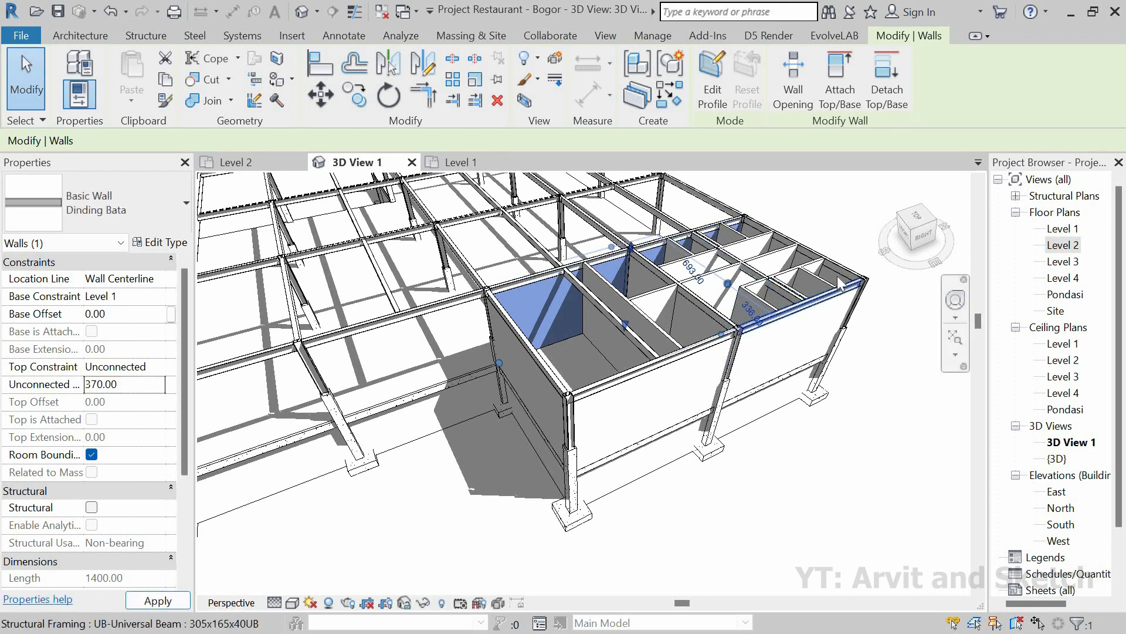
{"action": "scroll", "coordinate": [437, 368], "scroll_direction": "down", "scroll_amount": 3}
{"action": "middle_click_drag", "start_coordinate": [437, 369], "coordinate": [645, 399], "text": "shift"}
{"action": "scroll", "coordinate": [647, 398], "scroll_direction": "up", "scroll_amount": 5}
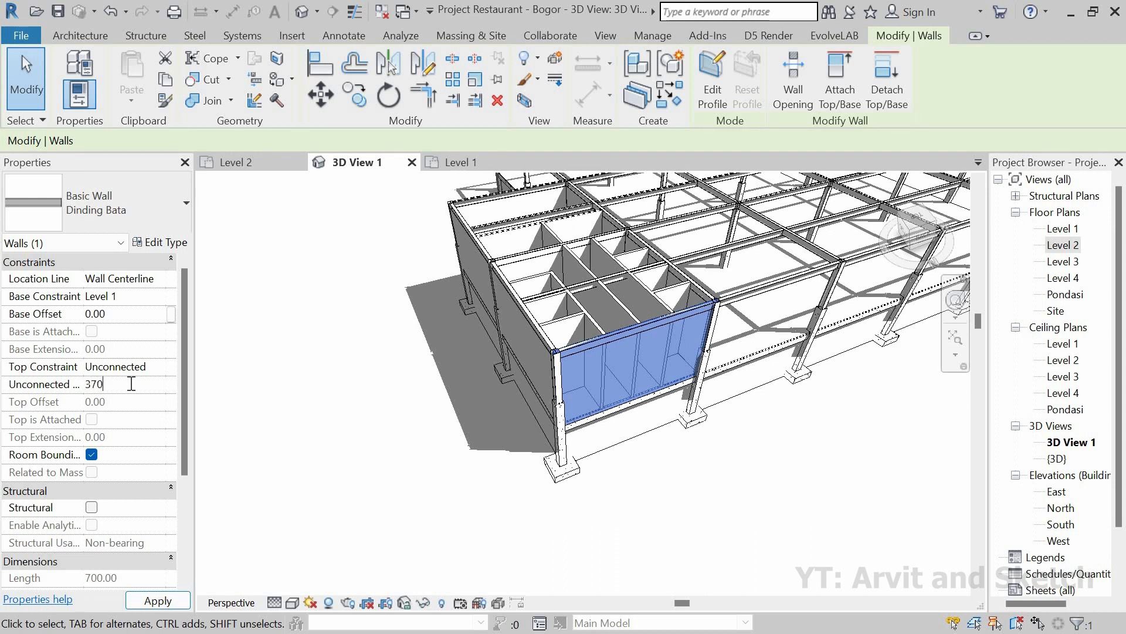
{"action": "left_click", "coordinate": [656, 483]}
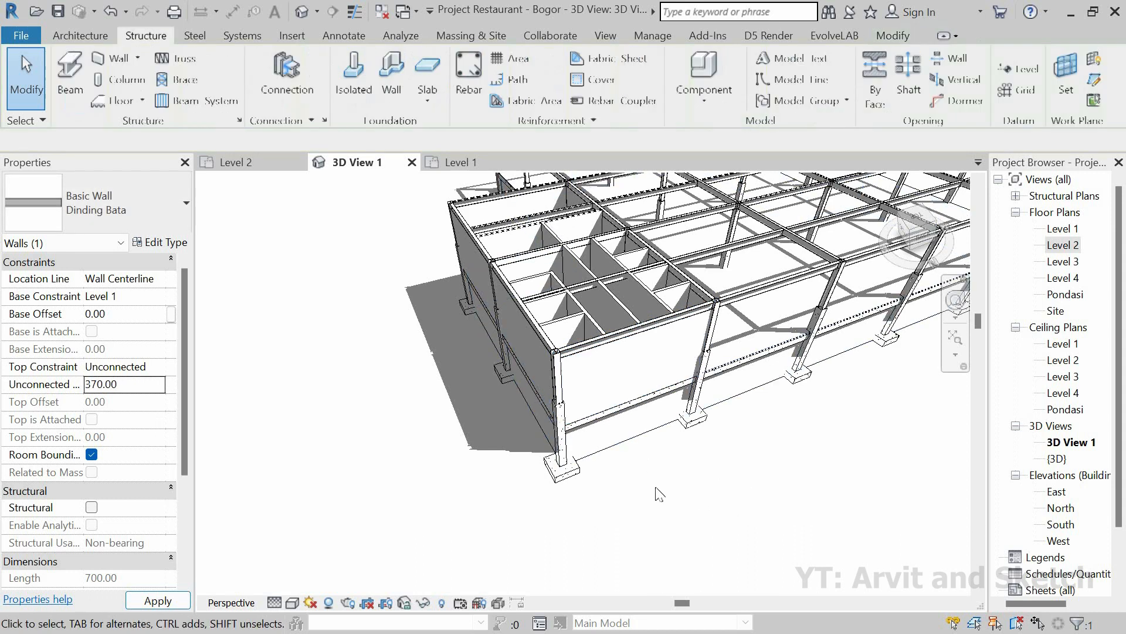
Set the unconnected height of the two 200 cm long partition walls beneath the grid 12 beam to 370.
{"action": "scroll", "coordinate": [638, 444], "scroll_direction": "down", "scroll_amount": 1}
{"action": "scroll", "coordinate": [627, 373], "scroll_direction": "up", "scroll_amount": 6}
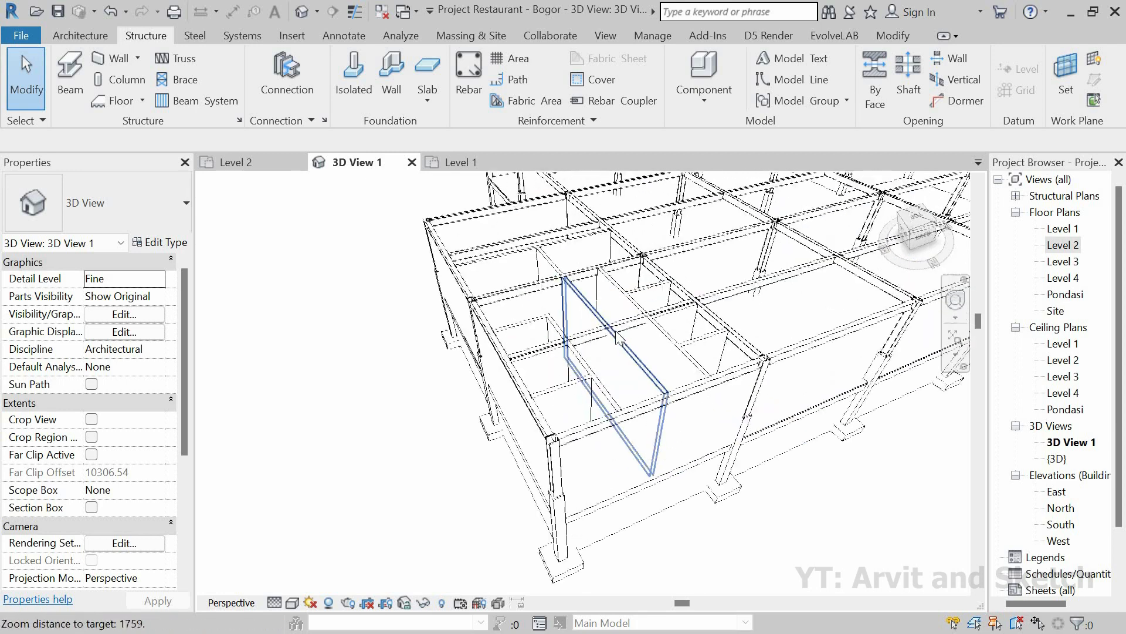
{"action": "scroll", "coordinate": [533, 396], "scroll_direction": "down", "scroll_amount": 1}
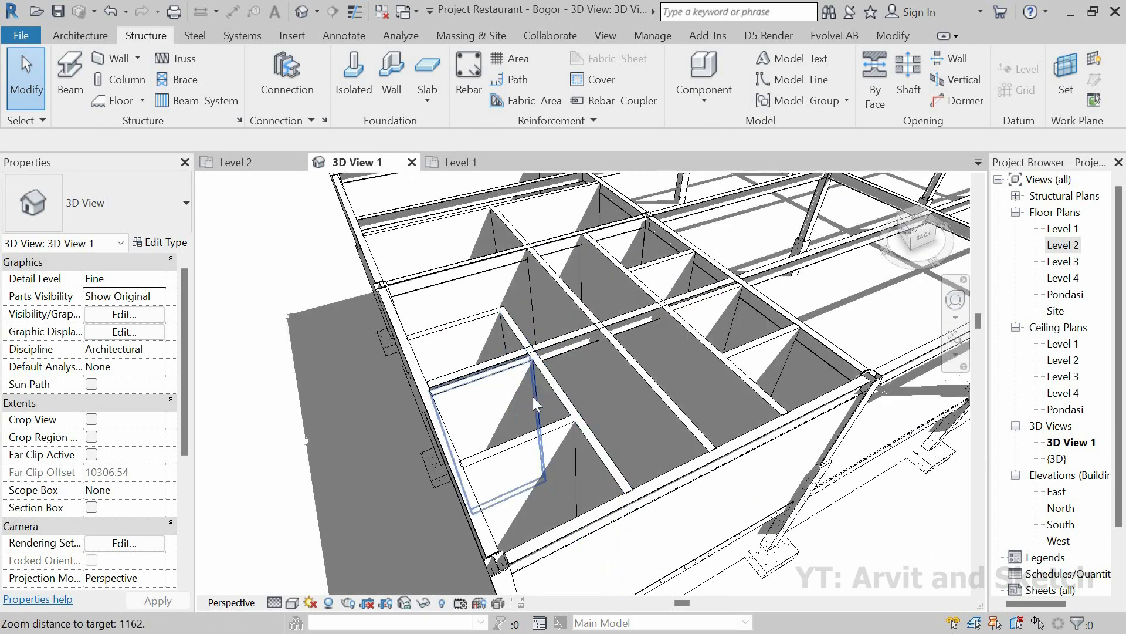
{"action": "left_click", "coordinate": [532, 397]}
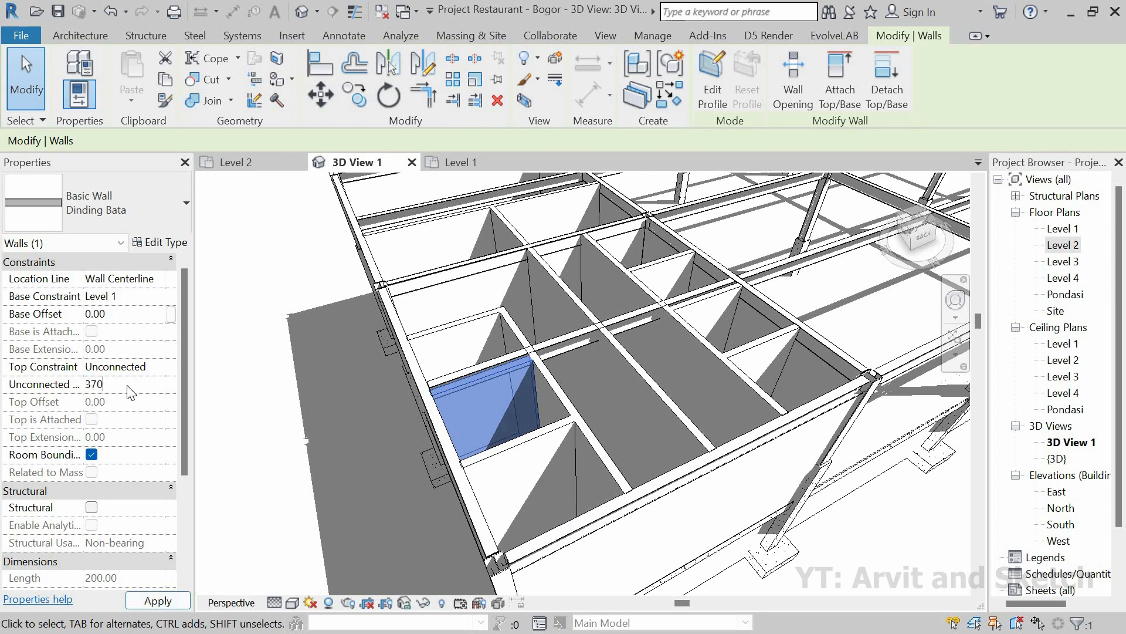
{"action": "key", "text": "Return"}
{"action": "left_click", "coordinate": [732, 313]}
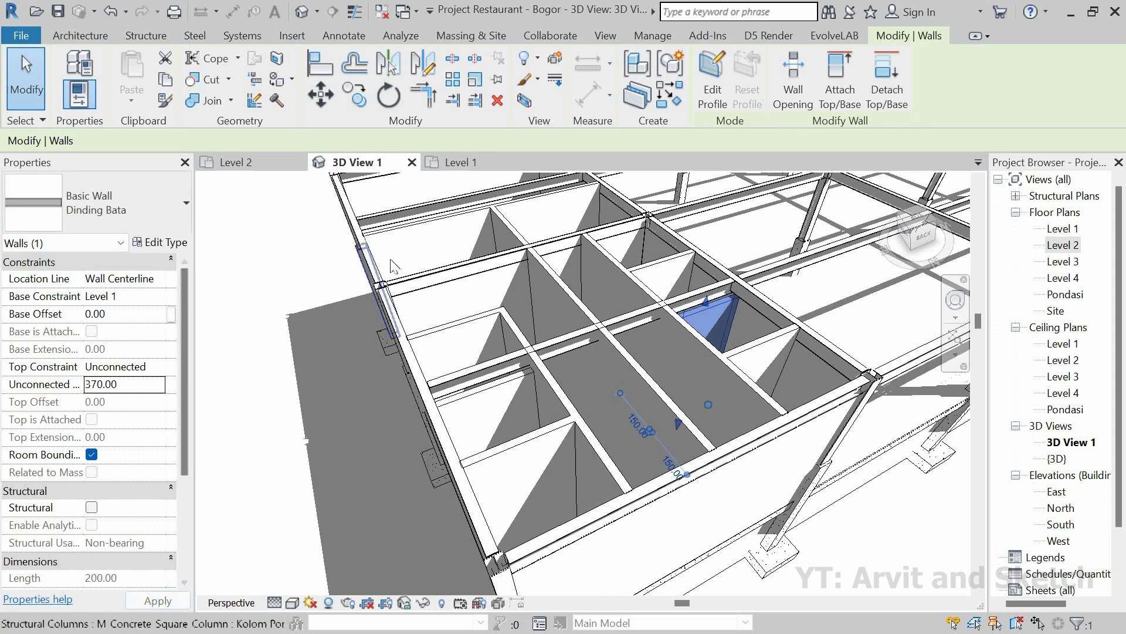
{"action": "scroll", "coordinate": [547, 503], "scroll_direction": "down", "scroll_amount": 5}
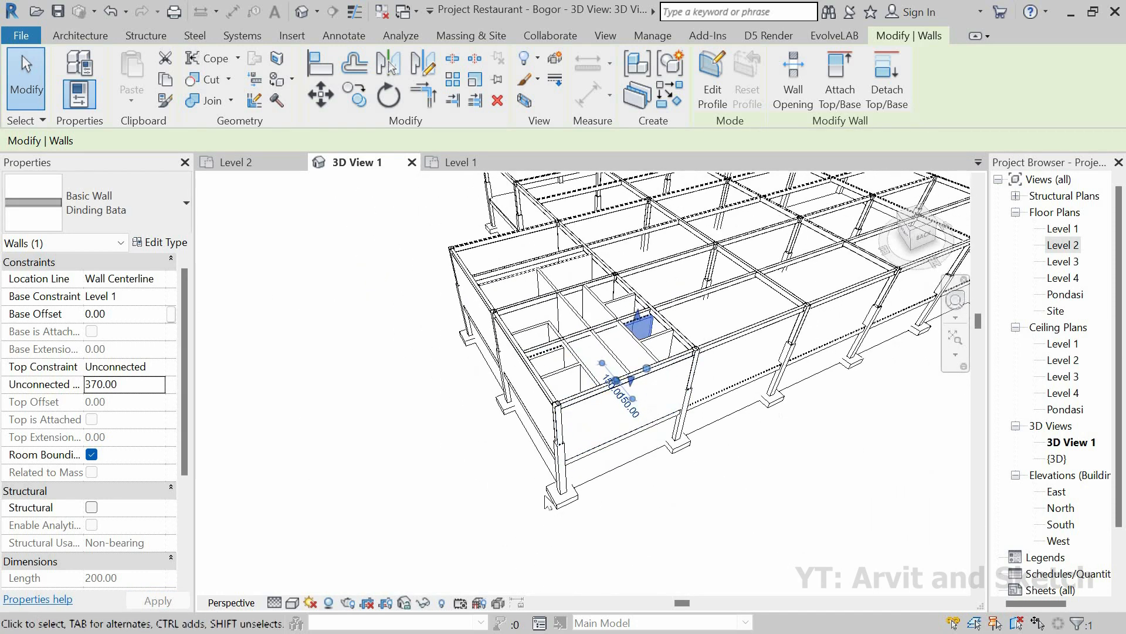
{"action": "key", "text": "Escape"}
{"action": "scroll", "coordinate": [546, 497], "scroll_direction": "down", "scroll_amount": 3}
{"action": "scroll", "coordinate": [727, 289], "scroll_direction": "up", "scroll_amount": 1}
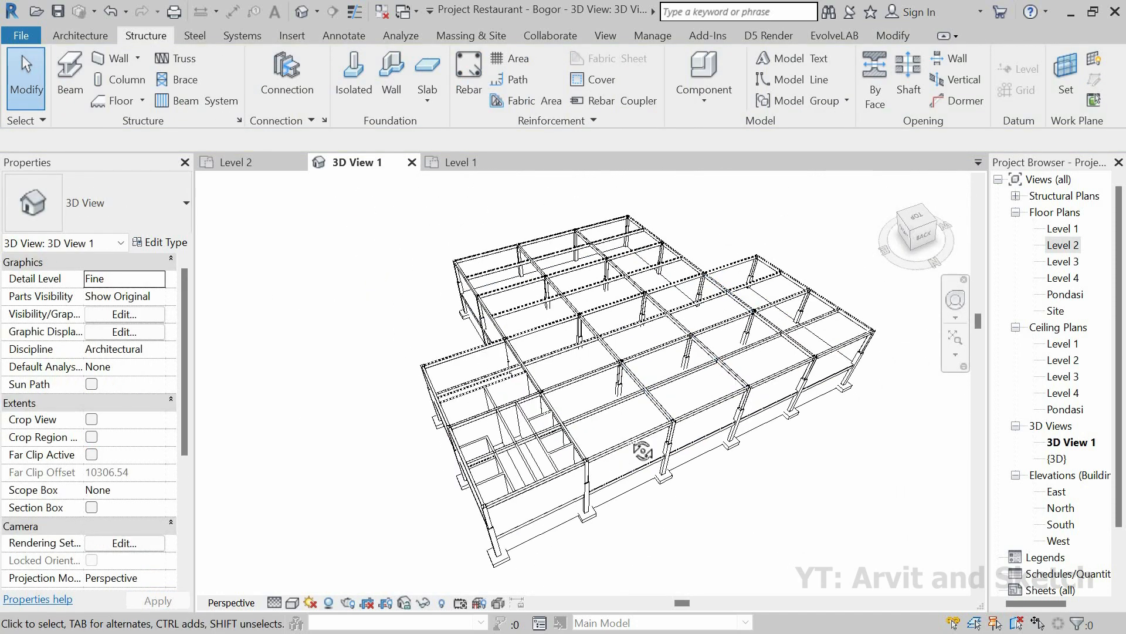
{"action": "middle_click_drag", "start_coordinate": [643, 451], "coordinate": [786, 513], "text": "shift"}
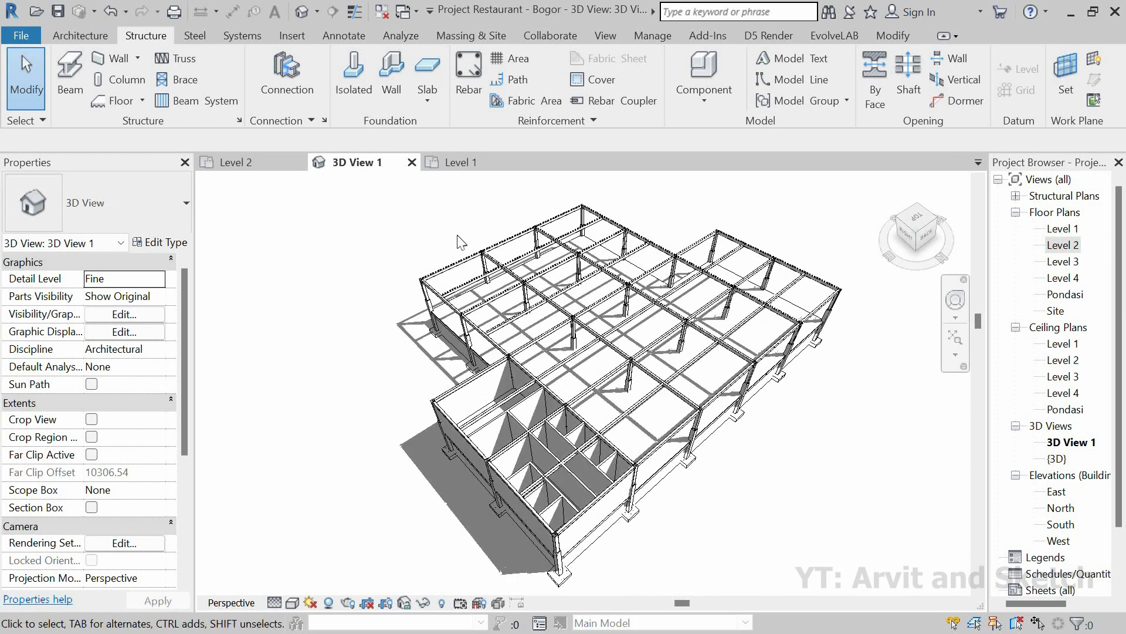
In the Level 2 plan, place 305x165x40UB beams midway between grids 11 and 6, from grid 5 to 12 and from 12 to 4.
{"action": "left_click", "coordinate": [254, 160]}
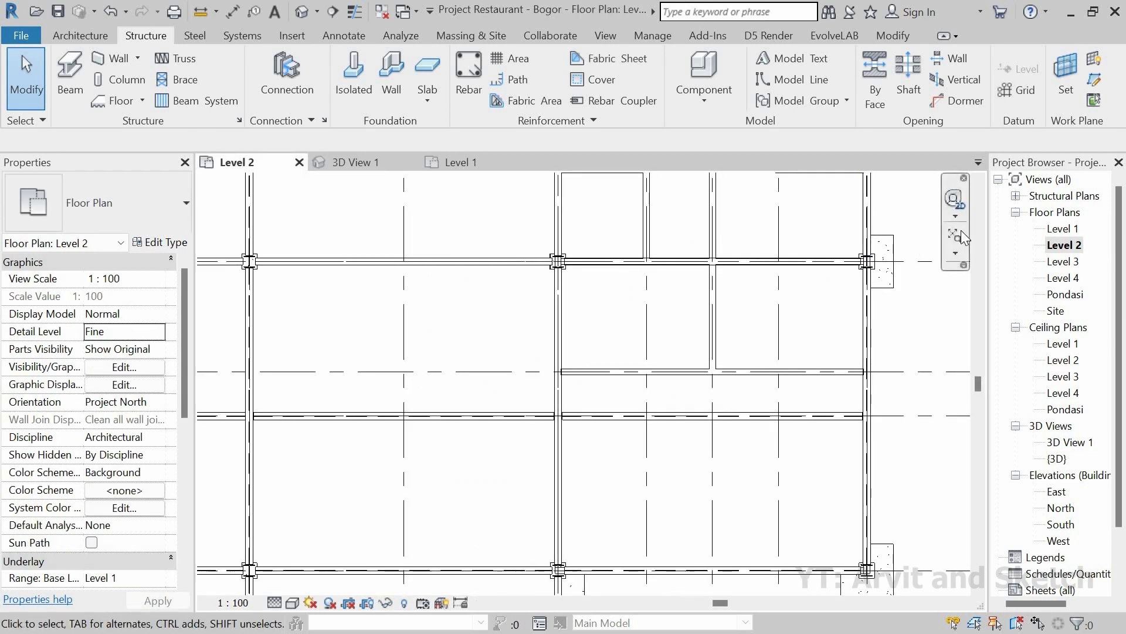
{"action": "left_click", "coordinate": [962, 238]}
{"action": "left_click", "coordinate": [65, 37]}
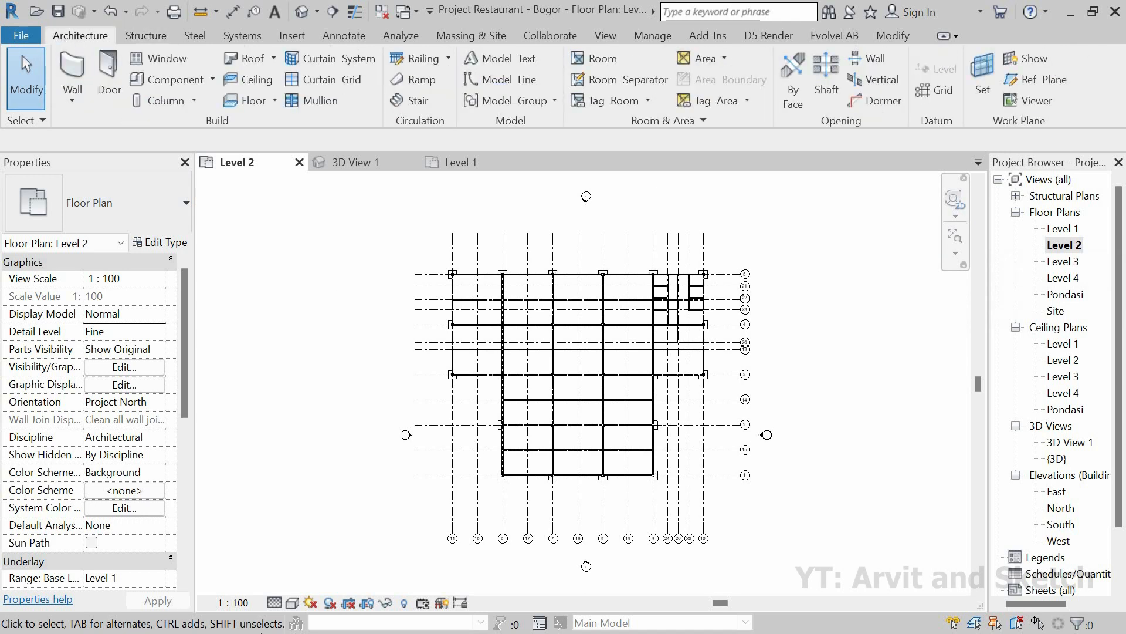
{"action": "left_click", "coordinate": [159, 35]}
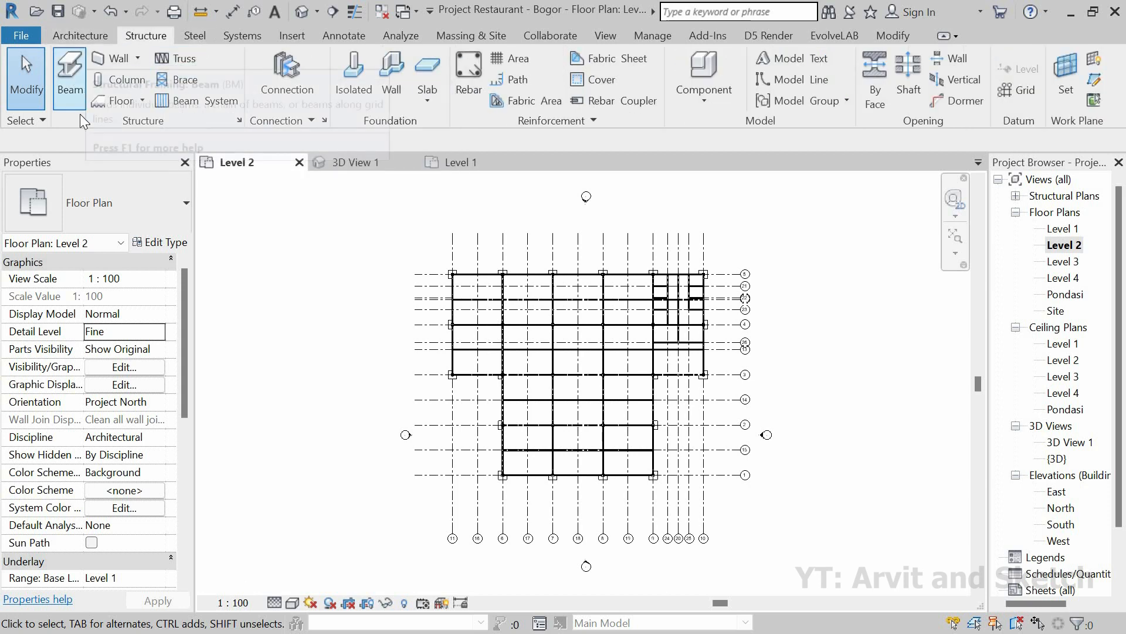
{"action": "left_click", "coordinate": [72, 64]}
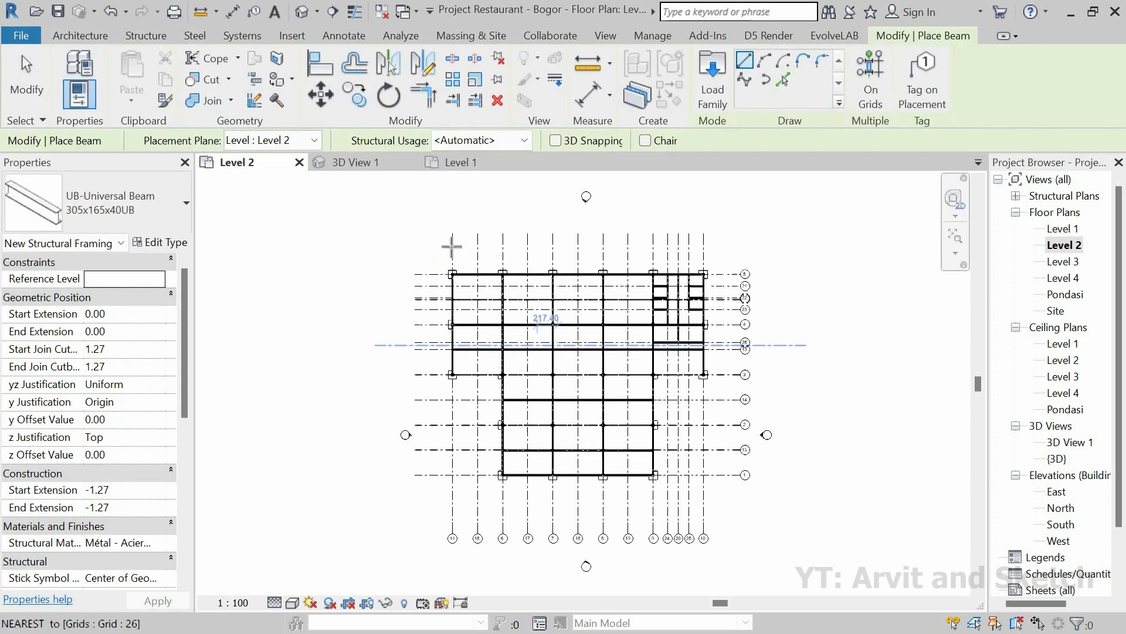
{"action": "scroll", "coordinate": [453, 244], "scroll_direction": "up", "scroll_amount": 5}
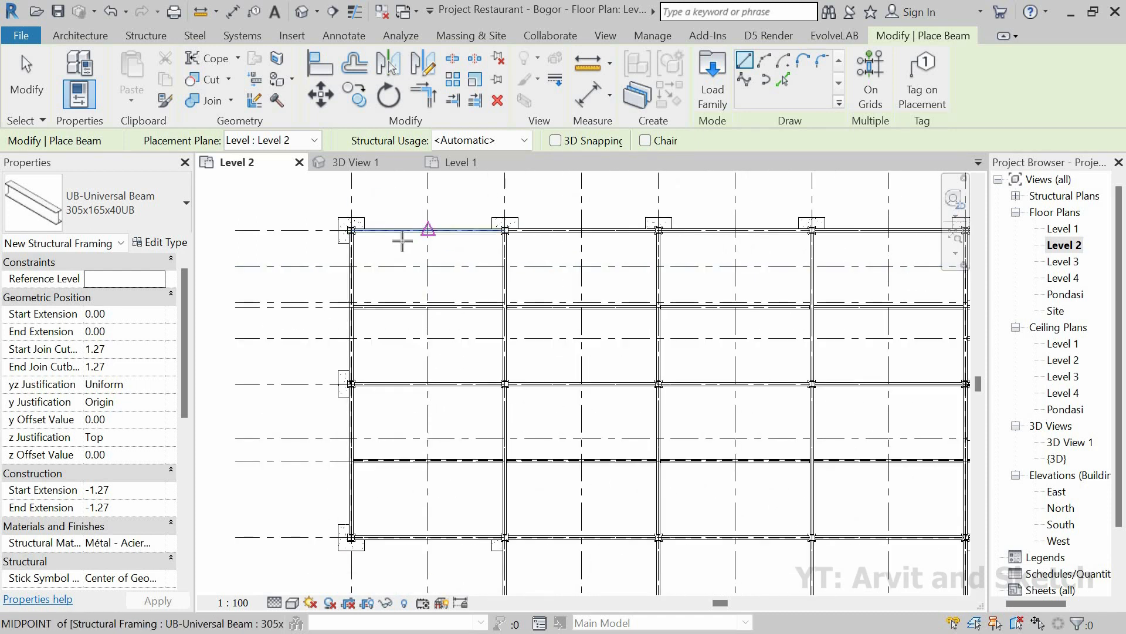
{"action": "left_click", "coordinate": [402, 241]}
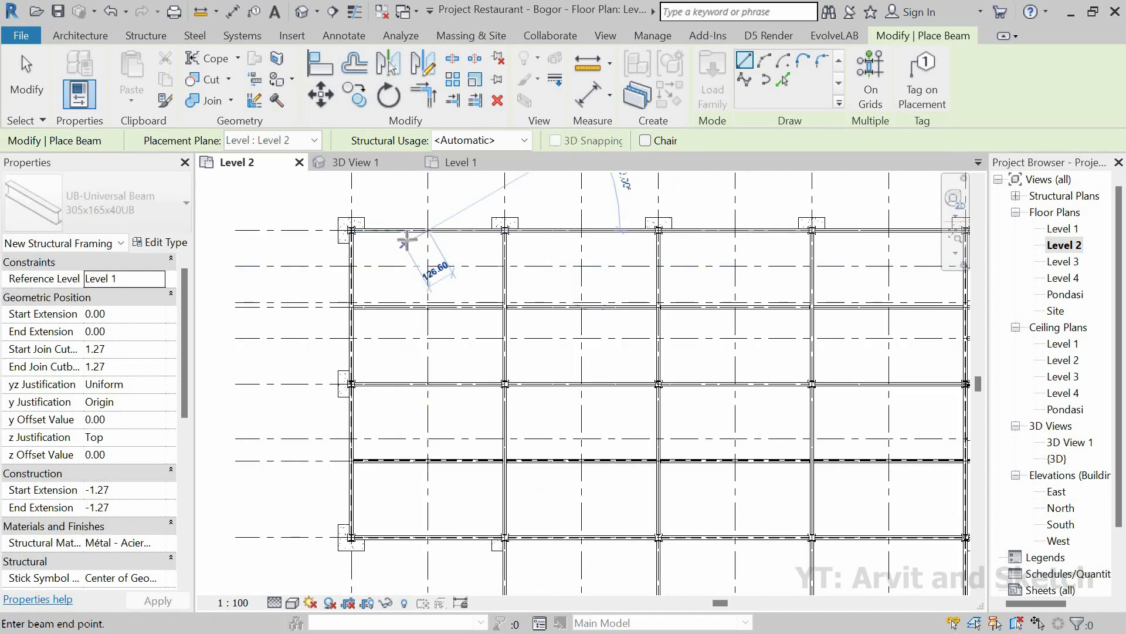
{"action": "left_click", "coordinate": [429, 306]}
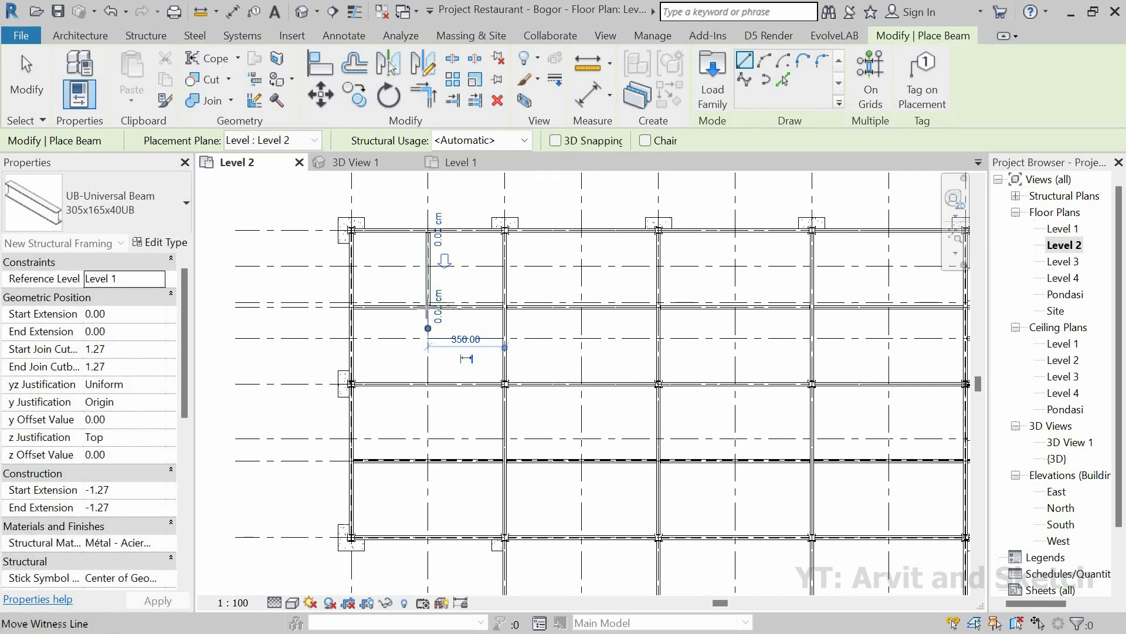
{"action": "scroll", "coordinate": [429, 304], "scroll_direction": "up", "scroll_amount": 4}
{"action": "left_click", "coordinate": [428, 504]}
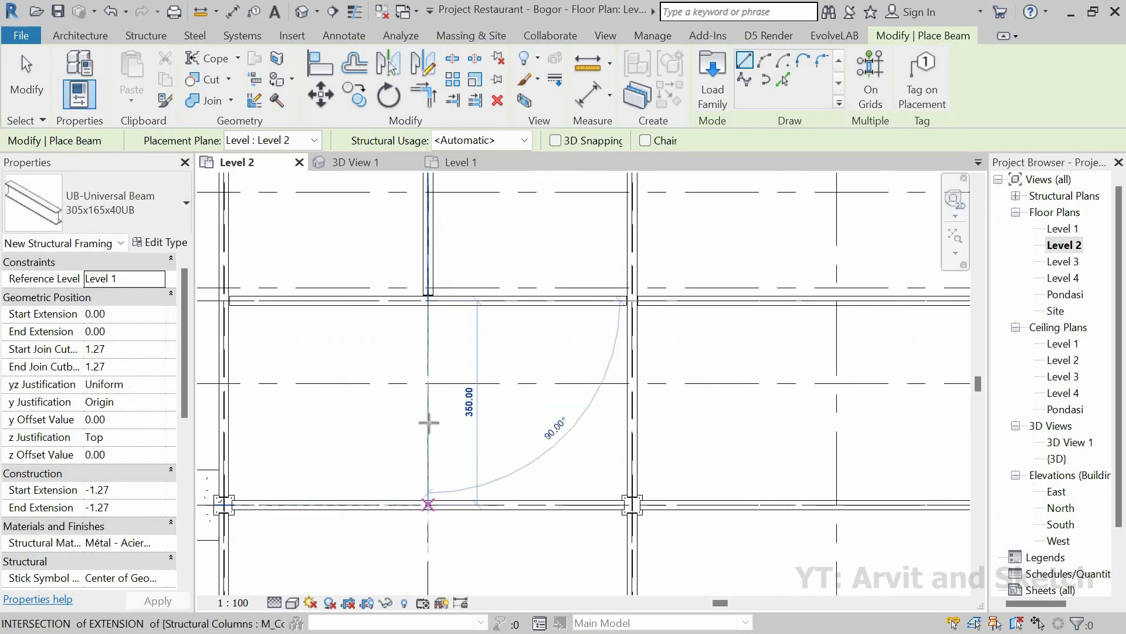
Continue the beam line midway between grids 11 and 6 with 305x165x40UB beams from grid 4 to 13 and from 13 to 3.
{"action": "scroll", "coordinate": [473, 288], "scroll_direction": "down", "scroll_amount": 5}
{"action": "scroll", "coordinate": [455, 367], "scroll_direction": "up", "scroll_amount": 6}
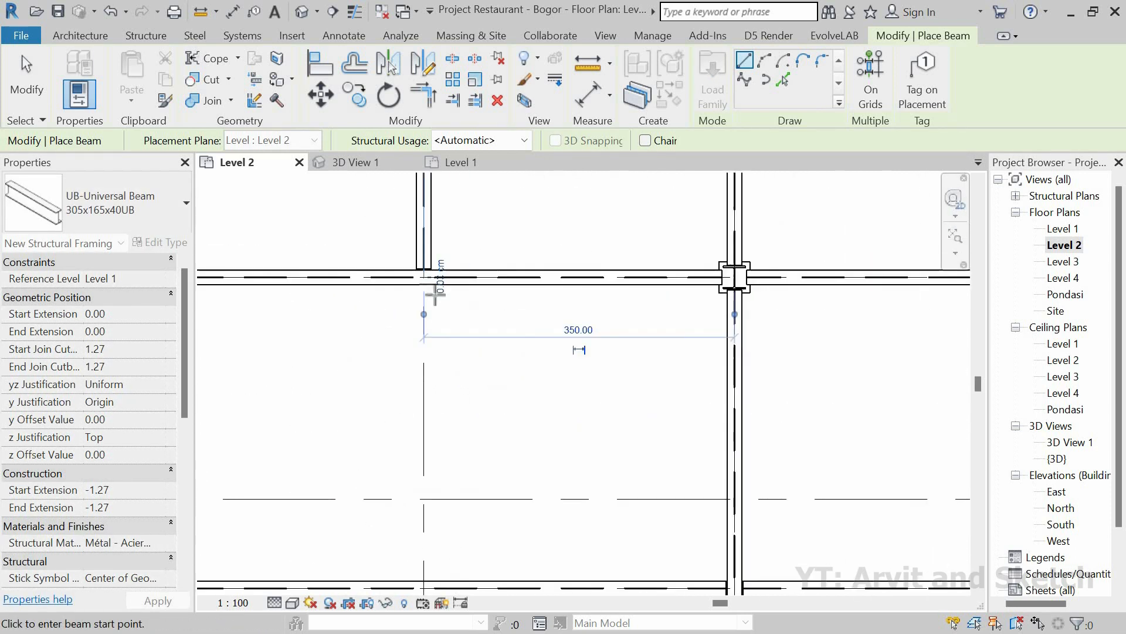
{"action": "left_click", "coordinate": [440, 252]}
{"action": "scroll", "coordinate": [440, 397], "scroll_direction": "down", "scroll_amount": 5}
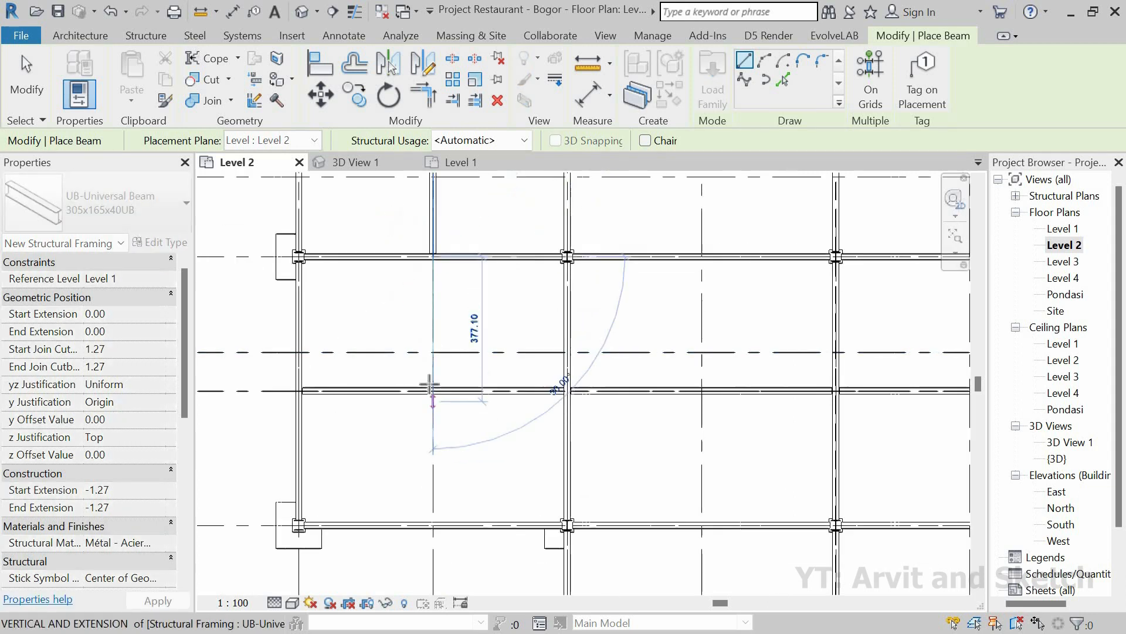
{"action": "scroll", "coordinate": [427, 390], "scroll_direction": "up", "scroll_amount": 6}
{"action": "left_click", "coordinate": [426, 382]}
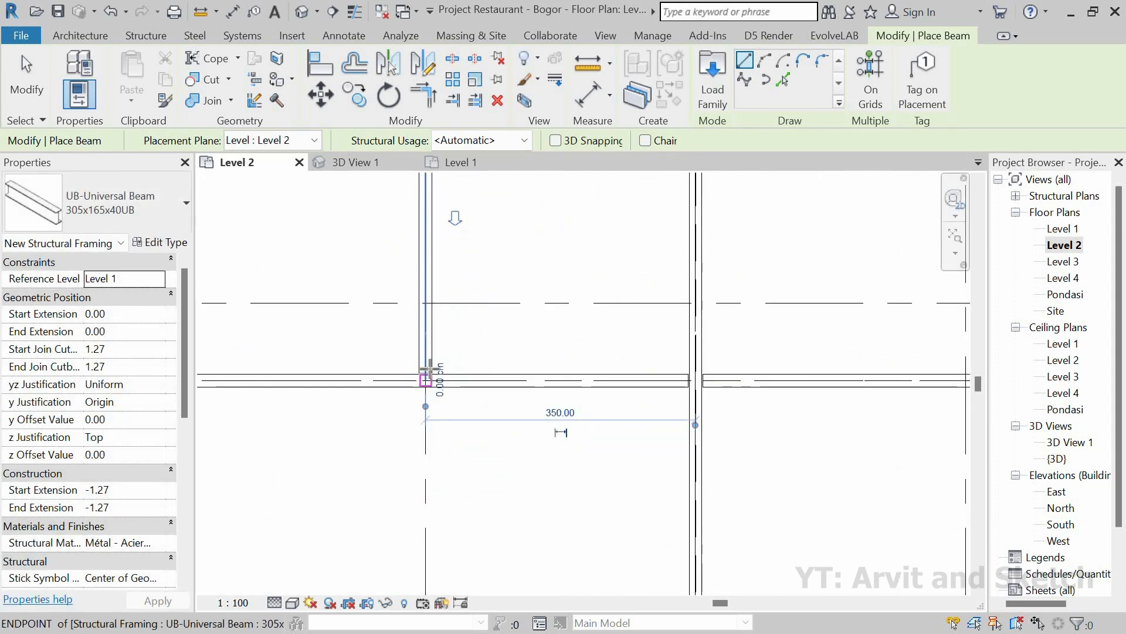
{"action": "left_click", "coordinate": [429, 370]}
{"action": "scroll", "coordinate": [429, 373], "scroll_direction": "down", "scroll_amount": 3}
{"action": "left_click", "coordinate": [428, 483]}
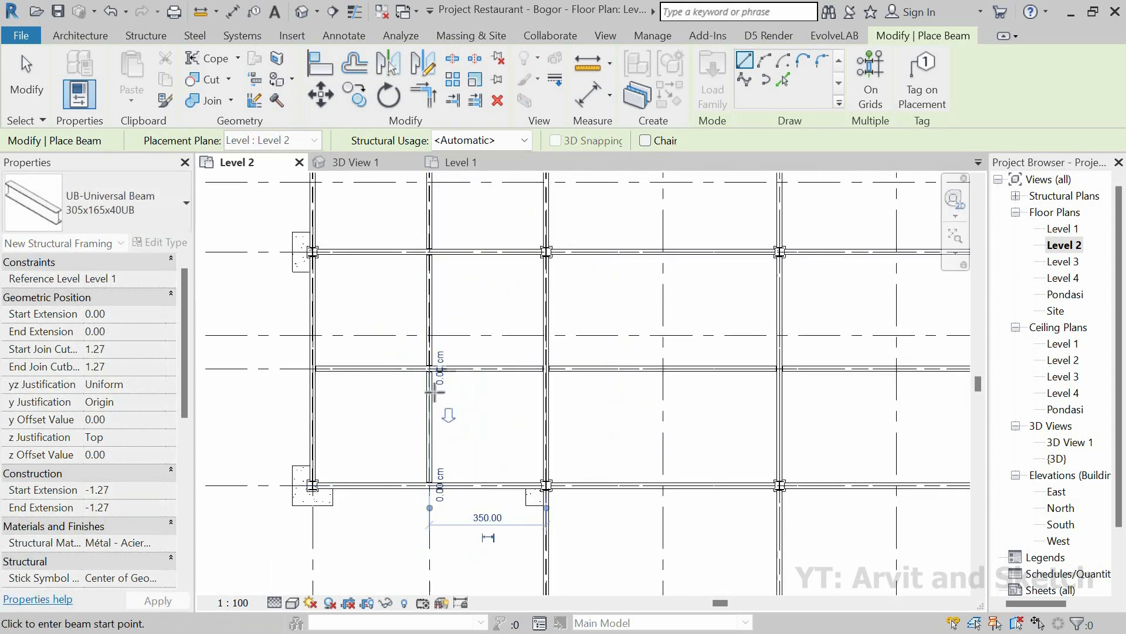
{"action": "scroll", "coordinate": [420, 425], "scroll_direction": "down", "scroll_amount": 6}
{"action": "scroll", "coordinate": [517, 311], "scroll_direction": "up", "scroll_amount": 1}
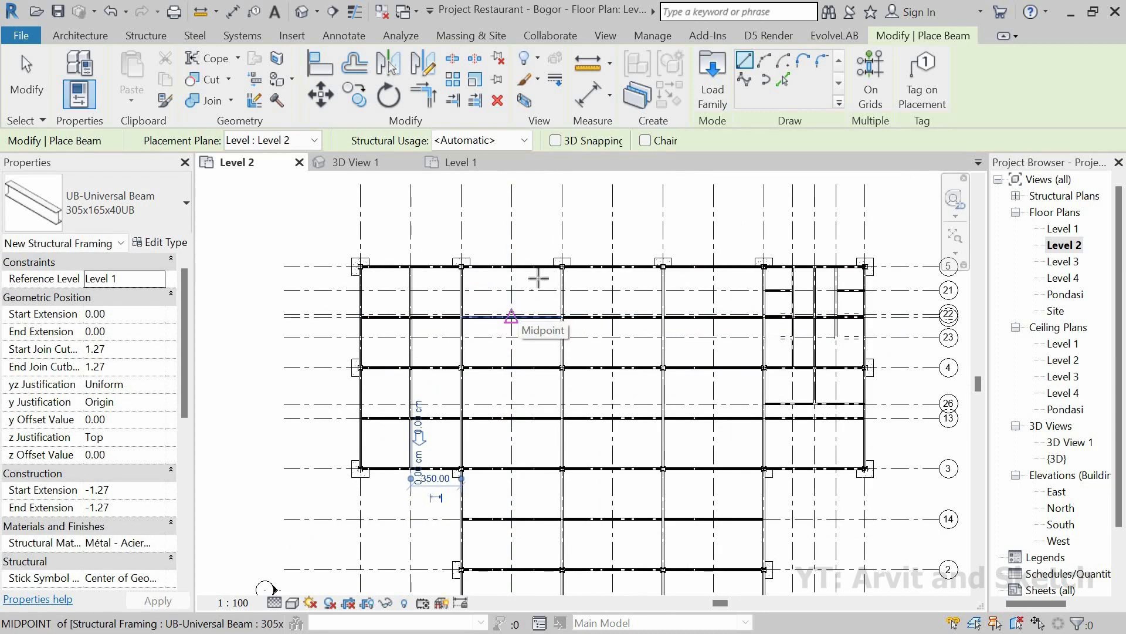
Place 305x165x40UB beams along grid 17 from grid 5 to grid 12 and from grid 12 to grid 4.
{"action": "scroll", "coordinate": [514, 278], "scroll_direction": "up", "scroll_amount": 3}
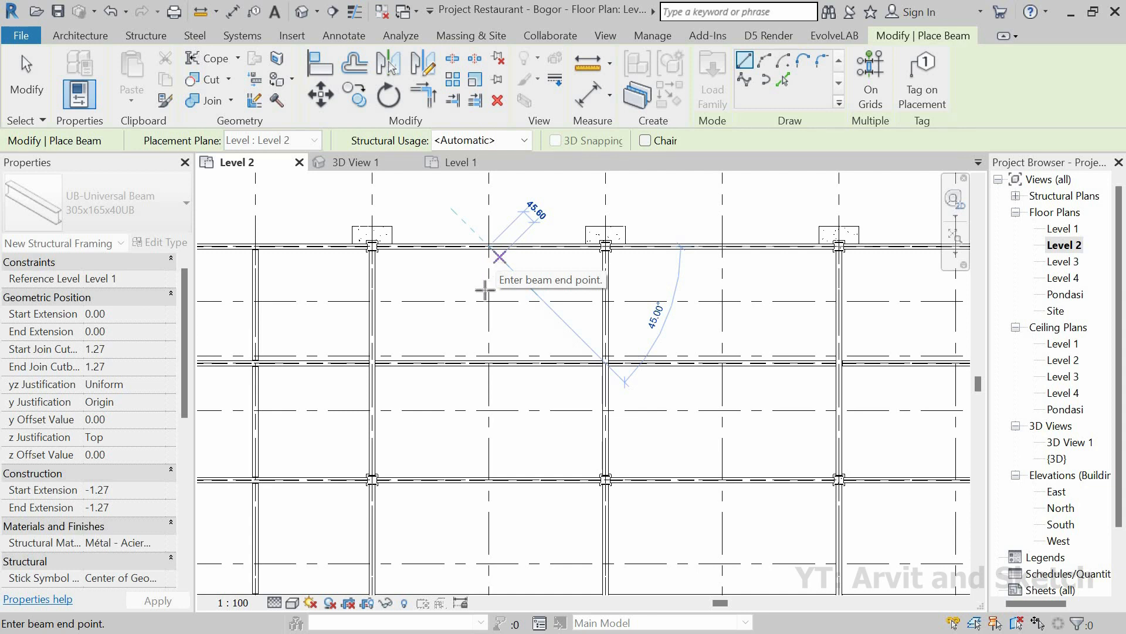
{"action": "scroll", "coordinate": [490, 364], "scroll_direction": "up", "scroll_amount": 3}
{"action": "left_click", "coordinate": [489, 363]}
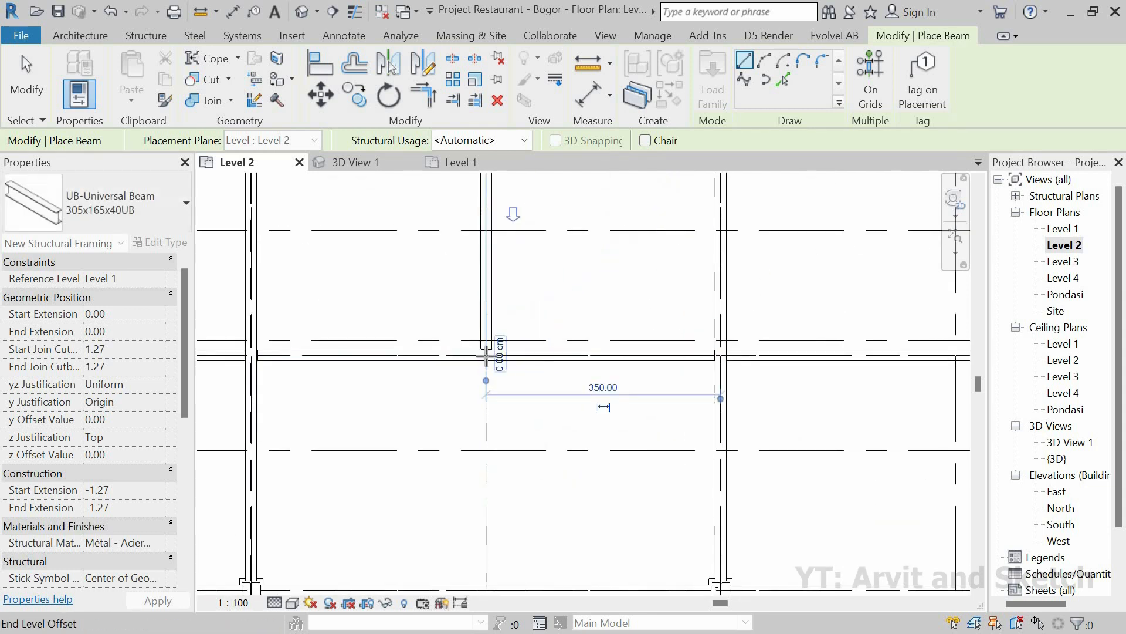
{"action": "left_click", "coordinate": [486, 356]}
{"action": "scroll", "coordinate": [491, 288], "scroll_direction": "down", "scroll_amount": 2}
{"action": "scroll", "coordinate": [486, 475], "scroll_direction": "up", "scroll_amount": 2}
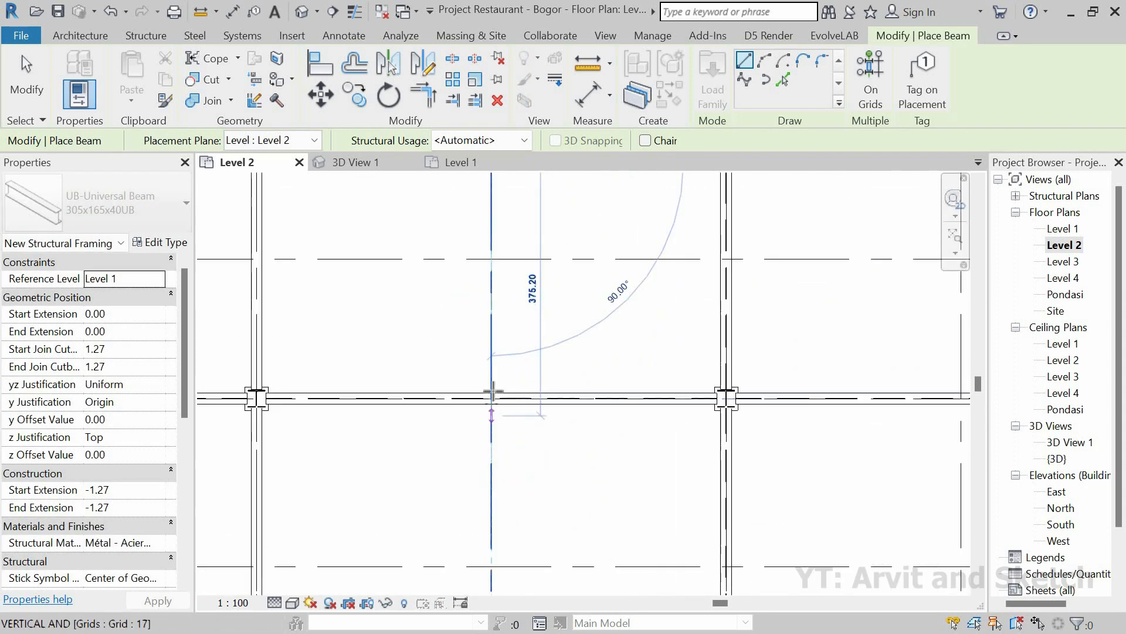
{"action": "left_click", "coordinate": [492, 390]}
Extend the grid 17 beam line with 305x165x40UB beams from grid 4 to grid 13 and from grid 13 to grid 3.
{"action": "scroll", "coordinate": [496, 340], "scroll_direction": "down", "scroll_amount": 2}
{"action": "scroll", "coordinate": [505, 320], "scroll_direction": "up", "scroll_amount": 2}
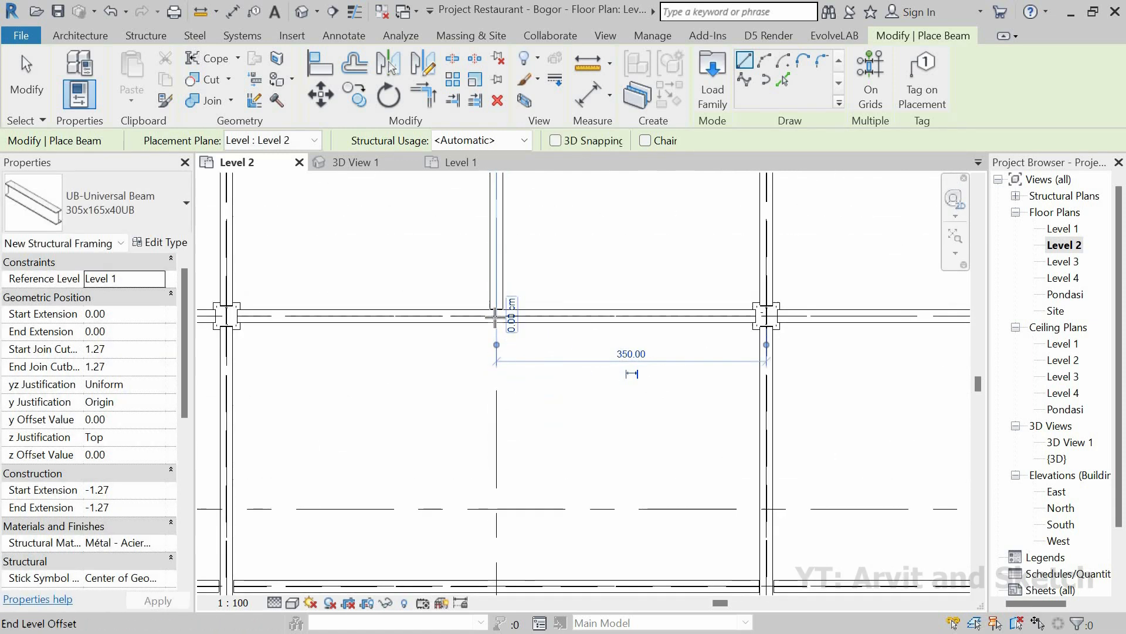
{"action": "left_click", "coordinate": [495, 317]}
{"action": "scroll", "coordinate": [487, 393], "scroll_direction": "down", "scroll_amount": 2}
{"action": "scroll", "coordinate": [498, 403], "scroll_direction": "up", "scroll_amount": 3}
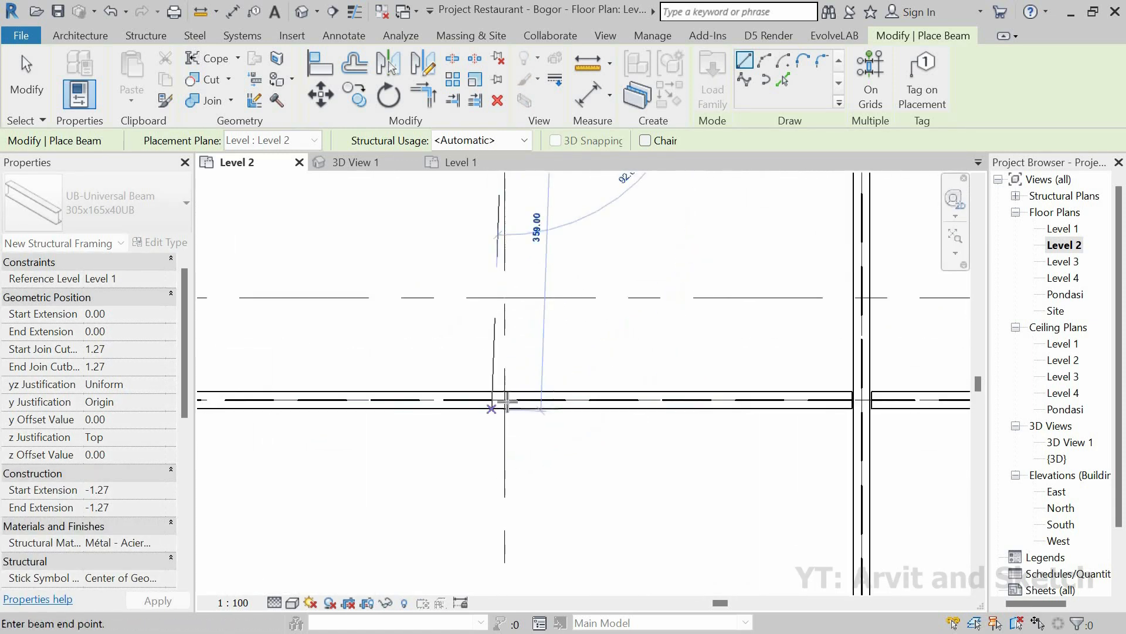
{"action": "left_click", "coordinate": [503, 403]}
{"action": "scroll", "coordinate": [503, 390], "scroll_direction": "down", "scroll_amount": 2}
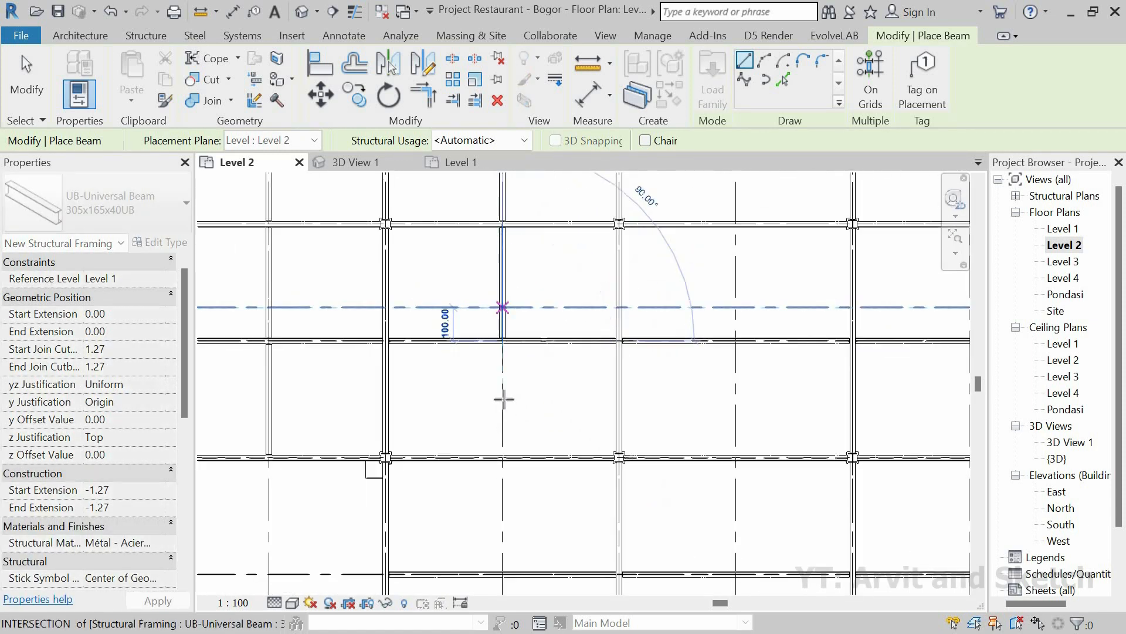
{"action": "scroll", "coordinate": [498, 375], "scroll_direction": "up", "scroll_amount": 2}
{"action": "scroll", "coordinate": [496, 346], "scroll_direction": "up", "scroll_amount": 2}
{"action": "left_click", "coordinate": [494, 339]}
Add 305x165x40UB beams along grid 17 from grid 3 to grid 14 and from grid 14 to grid 2.
{"action": "left_click", "coordinate": [494, 340]}
{"action": "middle_click_drag", "start_coordinate": [479, 517], "coordinate": [473, 381]}
{"action": "left_click", "coordinate": [481, 404]}
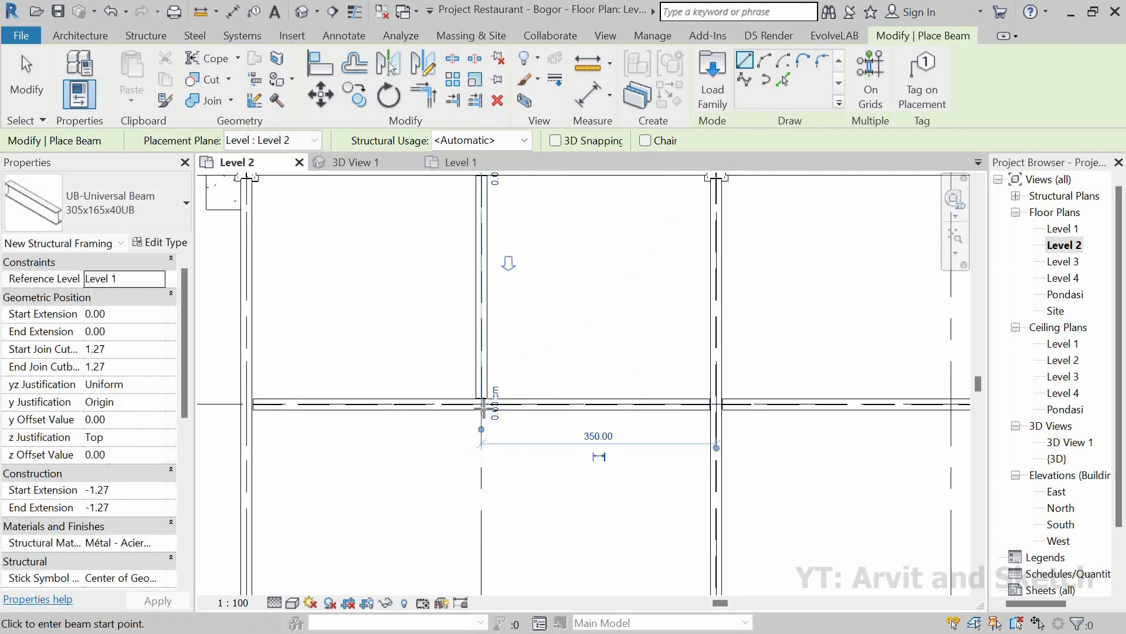
{"action": "left_click", "coordinate": [481, 404]}
{"action": "scroll", "coordinate": [508, 371], "scroll_direction": "down", "scroll_amount": 1}
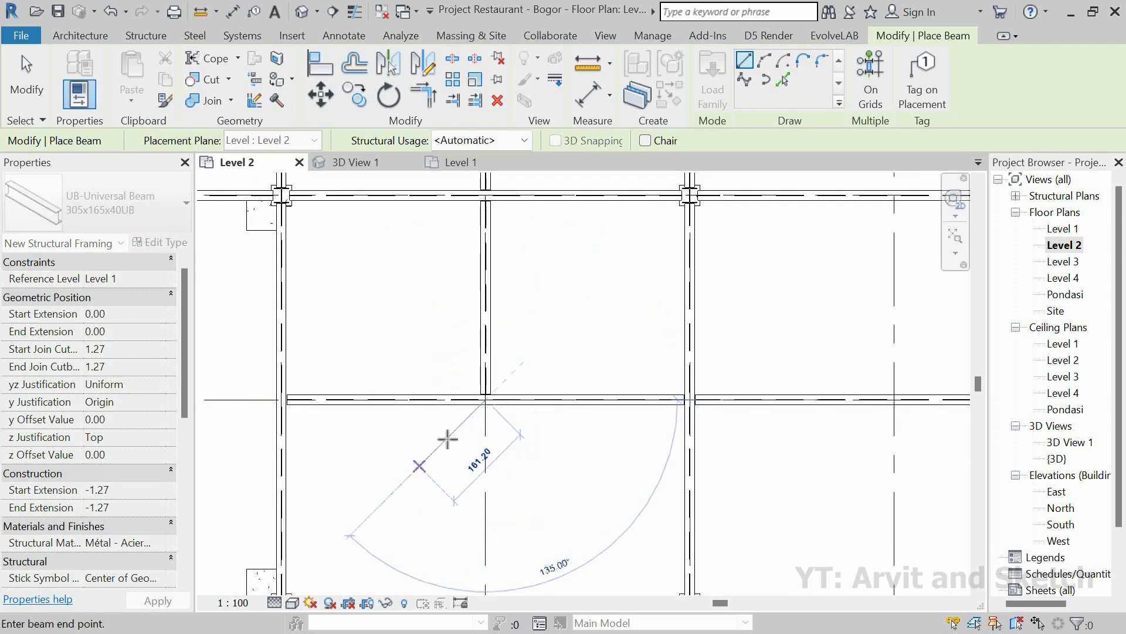
{"action": "scroll", "coordinate": [437, 444], "scroll_direction": "down", "scroll_amount": 2}
{"action": "middle_click_drag", "start_coordinate": [461, 433], "coordinate": [481, 339]}
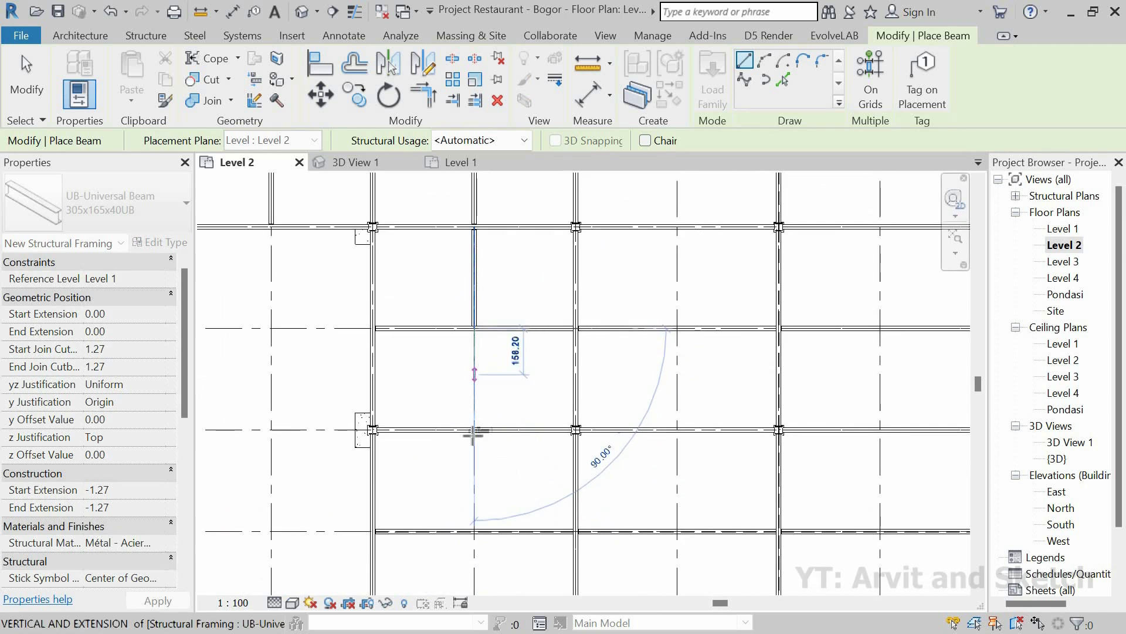
{"action": "scroll", "coordinate": [473, 433], "scroll_direction": "up", "scroll_amount": 2}
{"action": "scroll", "coordinate": [485, 448], "scroll_direction": "down", "scroll_amount": 2}
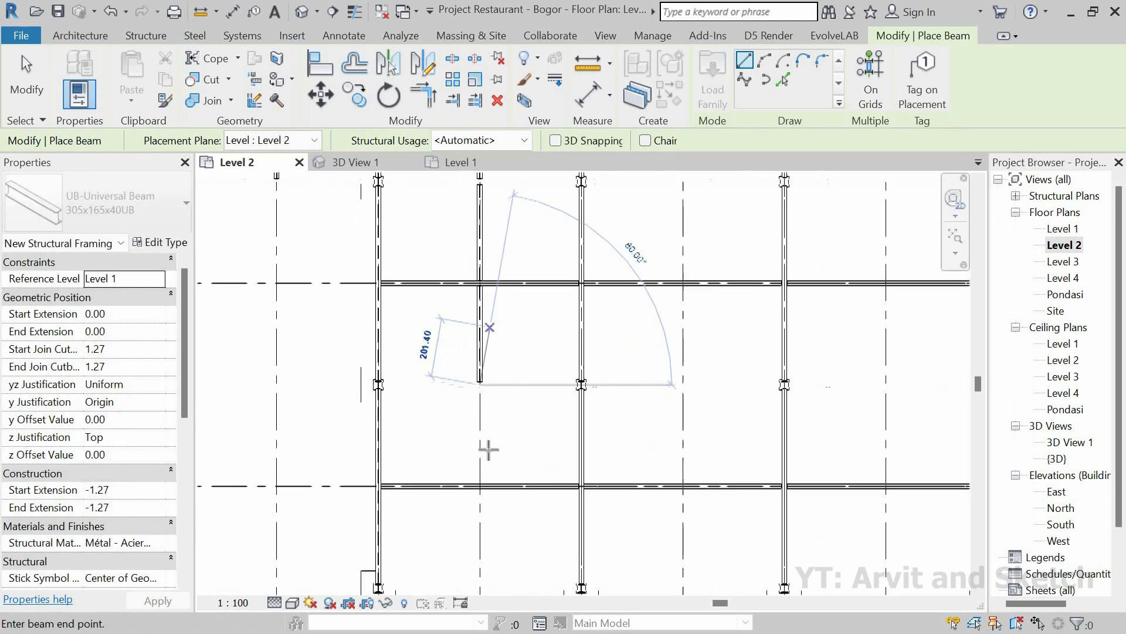
Finish the grid 17 beam line with 305x165x40UB beams from grid 2 to grid 15 and from grid 15 to grid 1.
{"action": "scroll", "coordinate": [470, 432], "scroll_direction": "up", "scroll_amount": 3}
{"action": "left_click", "coordinate": [494, 352]}
{"action": "scroll", "coordinate": [495, 511], "scroll_direction": "down", "scroll_amount": 4}
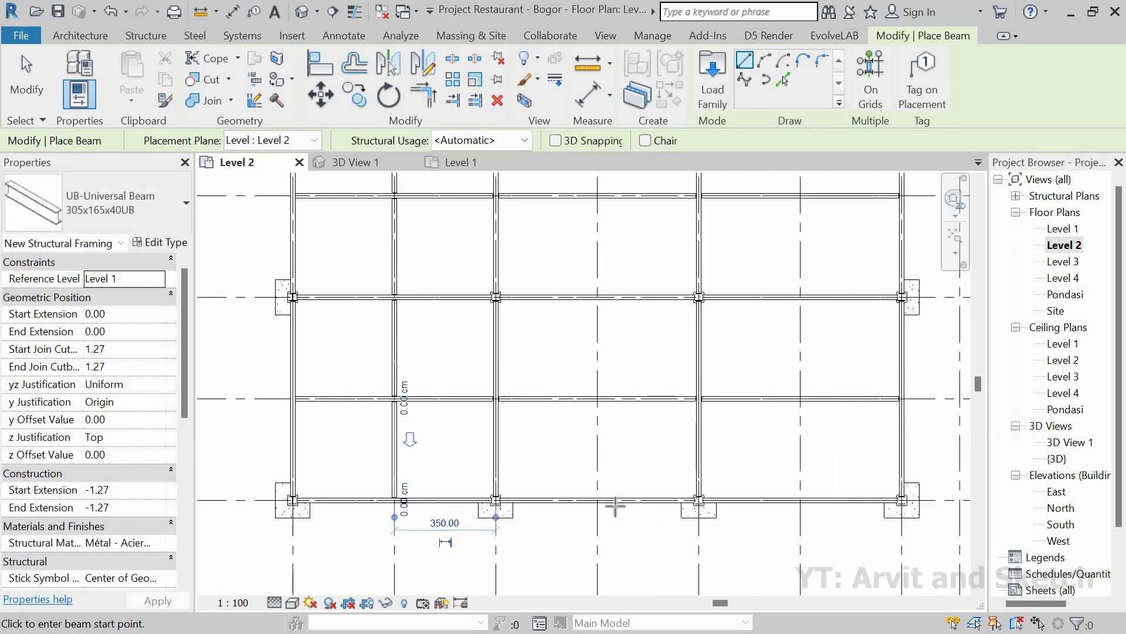
Place 305x165x40UB beams along grid 18 from grid 1 to grid 15 and from grid 15 to grid 2.
{"action": "scroll", "coordinate": [643, 512], "scroll_direction": "up", "scroll_amount": 2}
{"action": "left_click", "coordinate": [584, 497]}
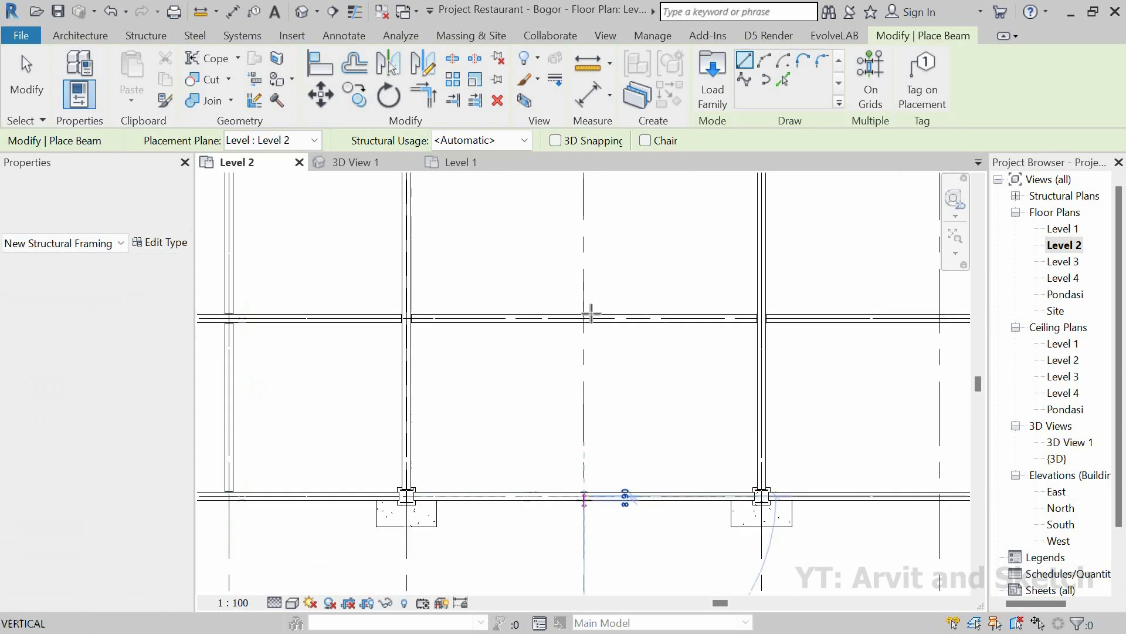
{"action": "left_click", "coordinate": [583, 320]}
{"action": "scroll", "coordinate": [596, 417], "scroll_direction": "down", "scroll_amount": 2}
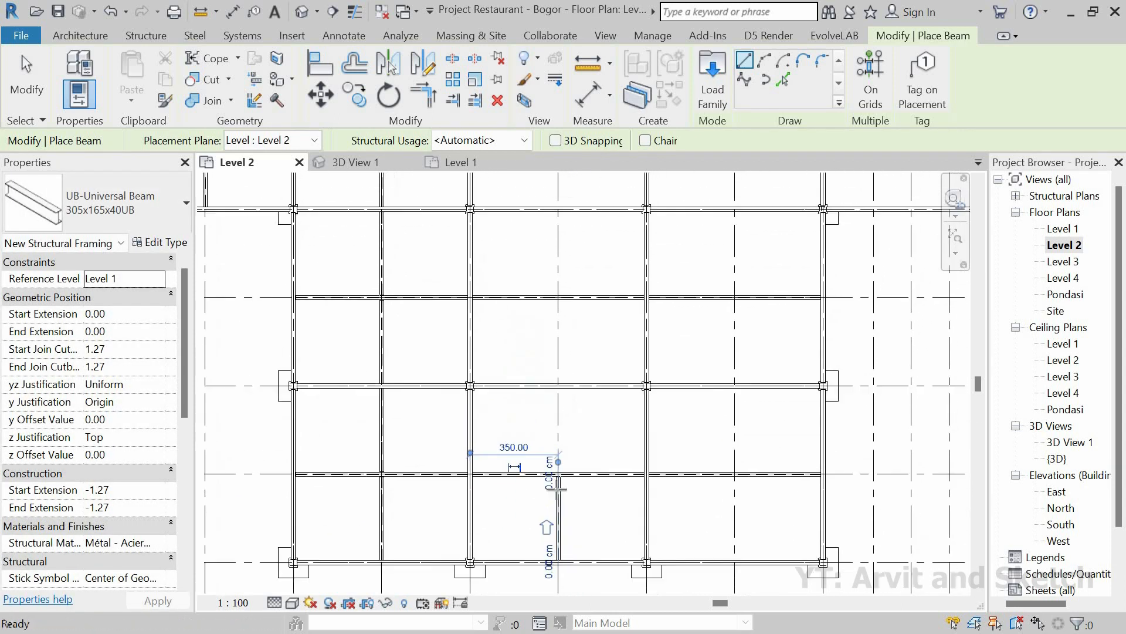
{"action": "scroll", "coordinate": [592, 419], "scroll_direction": "up", "scroll_amount": 3}
{"action": "scroll", "coordinate": [557, 414], "scroll_direction": "down", "scroll_amount": 3}
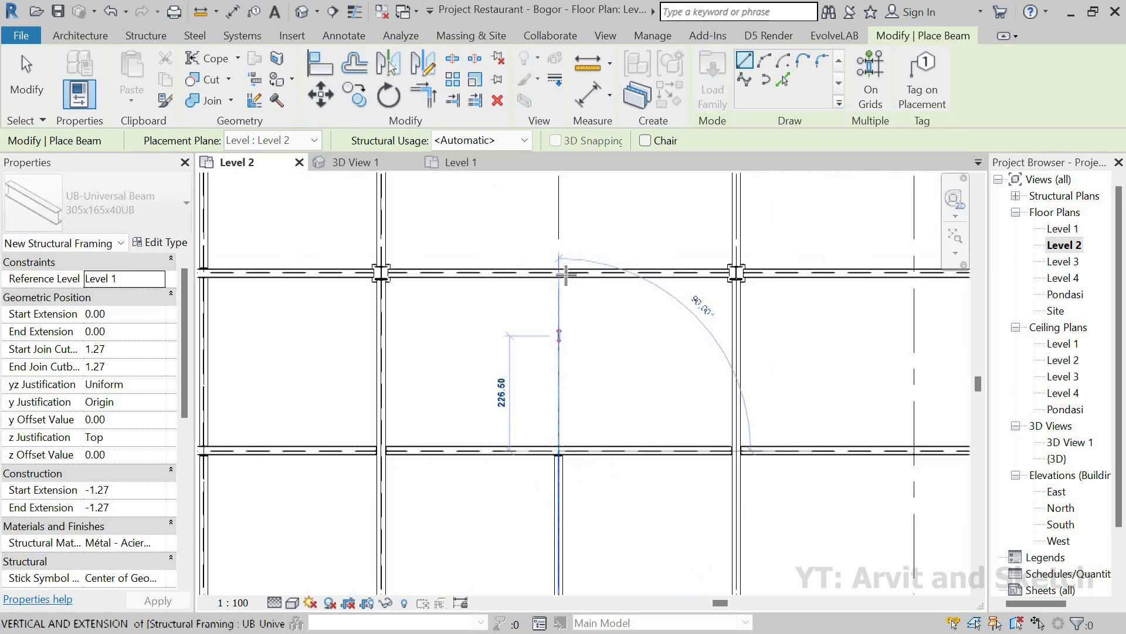
Extend the grid 18 beam line with 305x165x40UB beams from grid 2 to grid 14 and from grid 14 to grid 3.
{"action": "middle_click_drag", "start_coordinate": [551, 270], "coordinate": [551, 411]}
{"action": "scroll", "coordinate": [550, 410], "scroll_direction": "up", "scroll_amount": 3}
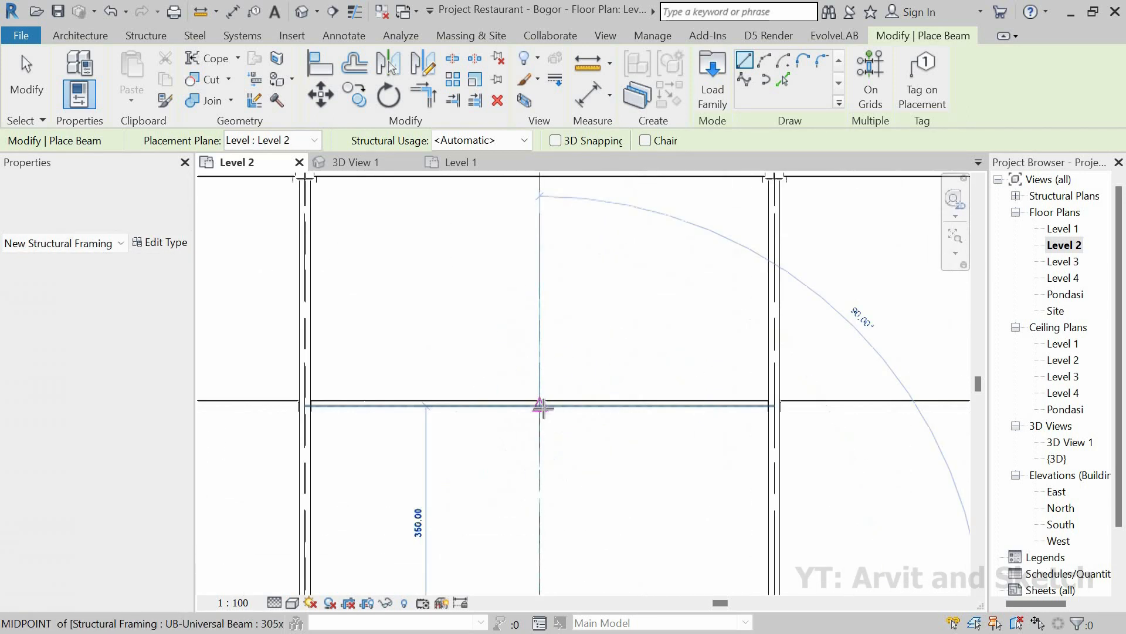
{"action": "left_click", "coordinate": [541, 406]}
{"action": "left_click", "coordinate": [541, 405]}
{"action": "scroll", "coordinate": [546, 287], "scroll_direction": "down", "scroll_amount": 2}
{"action": "left_click", "coordinate": [542, 289]}
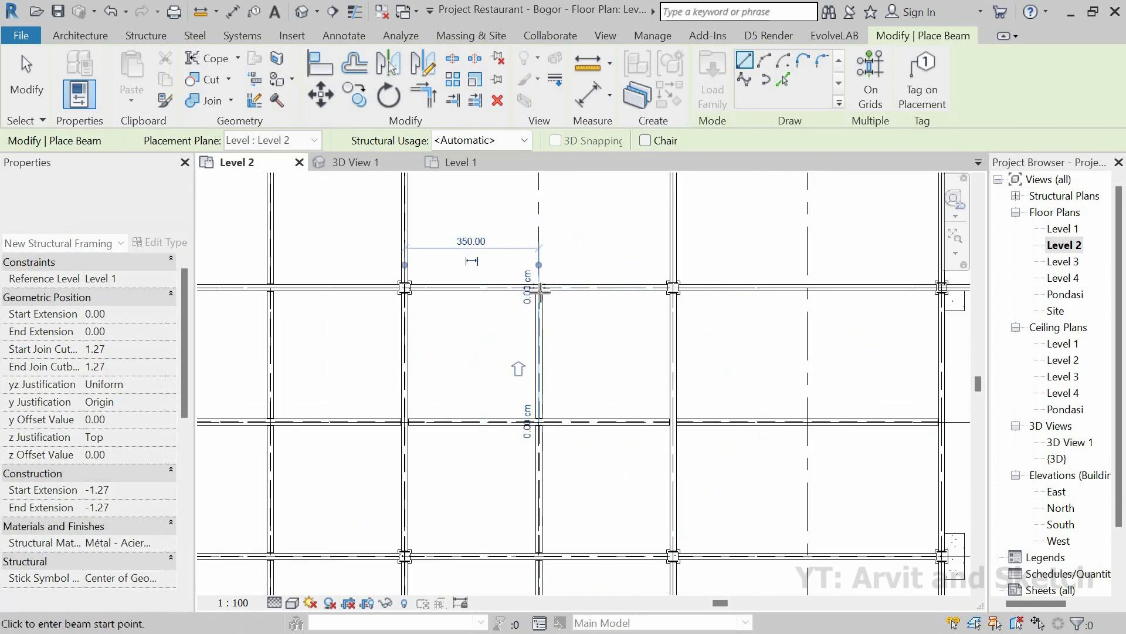
Continue along grid 18 with 305x165x40UB beams from grid 3 to grid 13 and from grid 13 to grid 4.
{"action": "scroll", "coordinate": [544, 288], "scroll_direction": "up", "scroll_amount": 3}
{"action": "scroll", "coordinate": [533, 300], "scroll_direction": "up", "scroll_amount": 3}
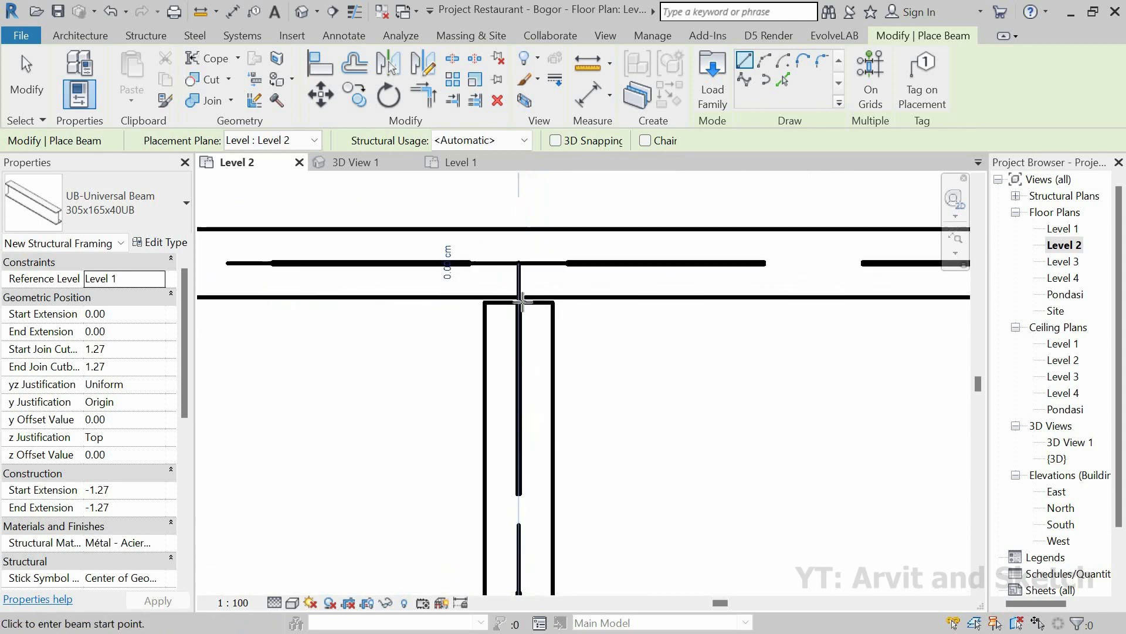
{"action": "scroll", "coordinate": [522, 284], "scroll_direction": "down", "scroll_amount": 5}
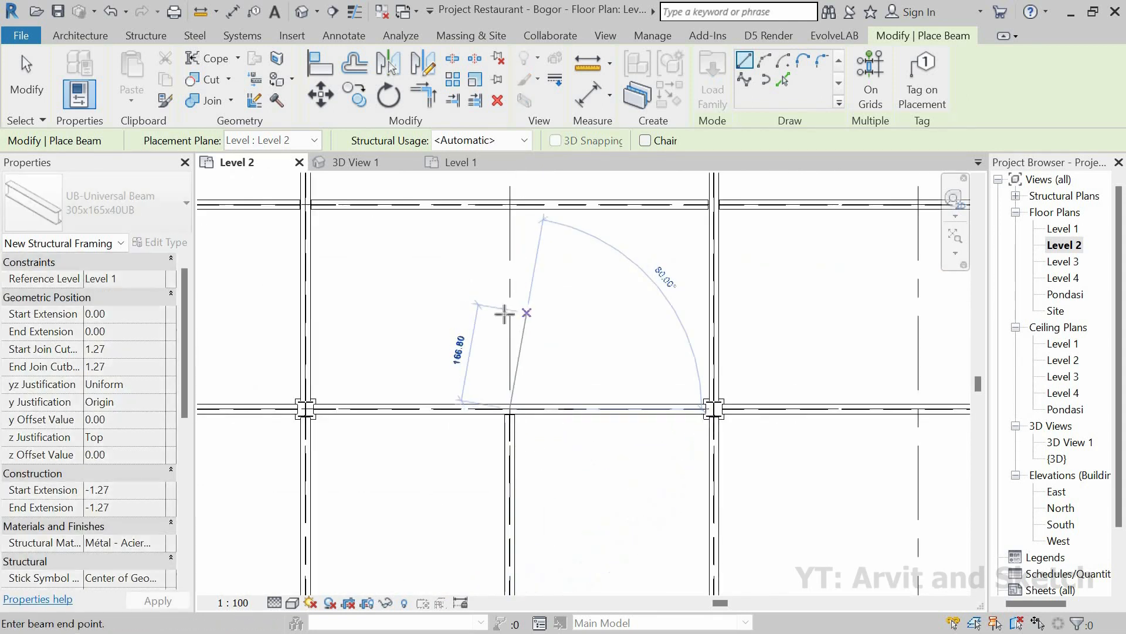
{"action": "scroll", "coordinate": [508, 296], "scroll_direction": "up", "scroll_amount": 2}
{"action": "left_click", "coordinate": [509, 291]}
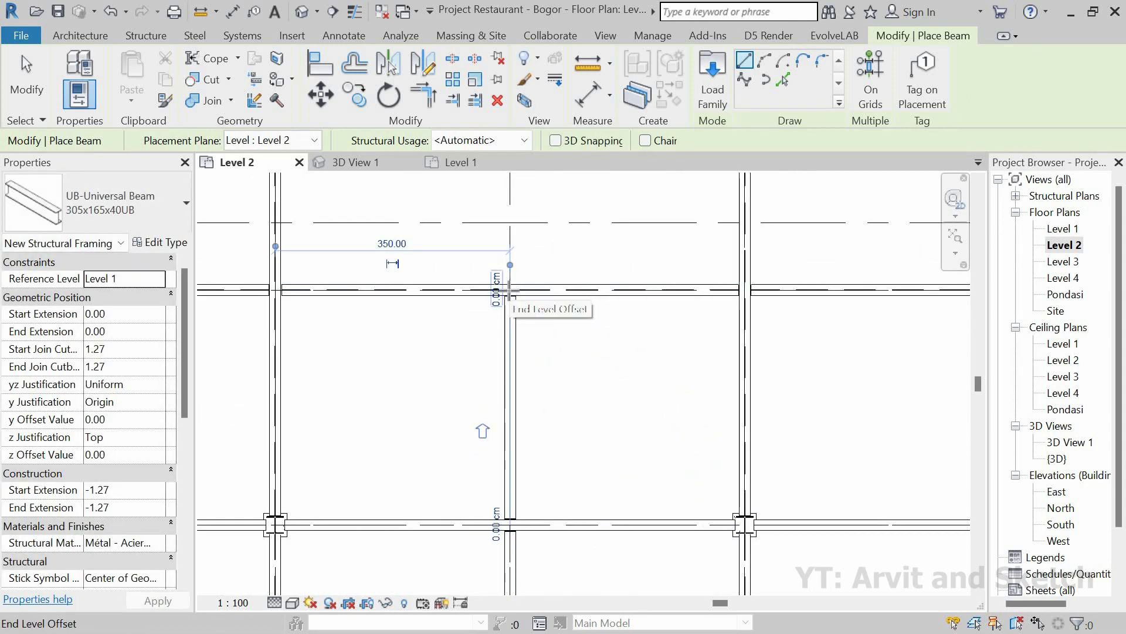
{"action": "scroll", "coordinate": [510, 289], "scroll_direction": "up", "scroll_amount": 2}
{"action": "scroll", "coordinate": [511, 291], "scroll_direction": "down", "scroll_amount": 4}
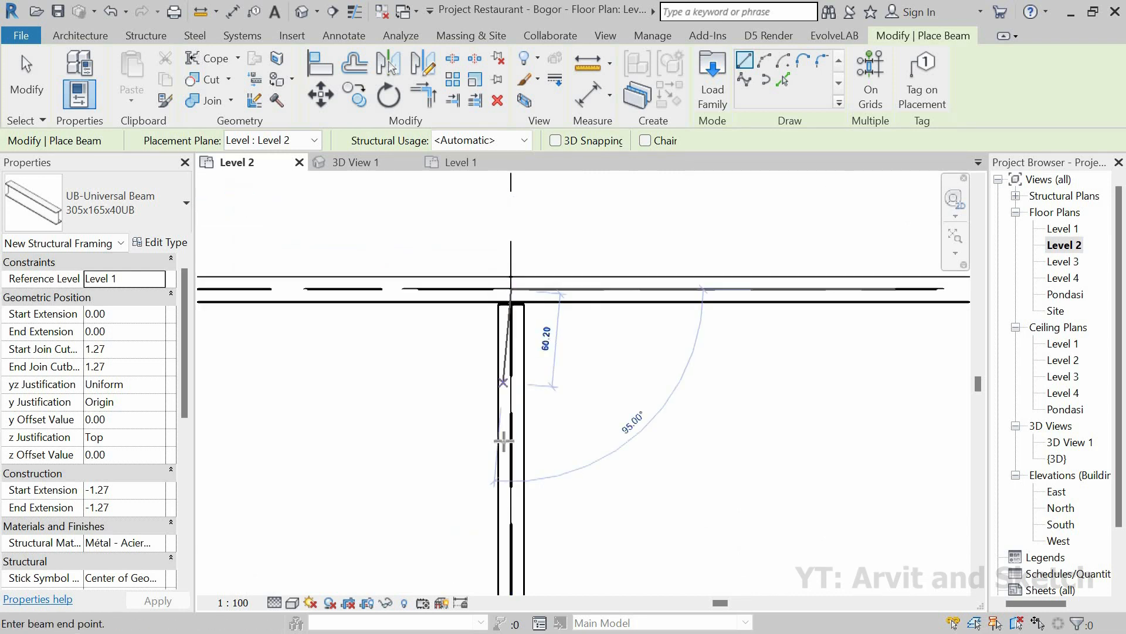
{"action": "scroll", "coordinate": [484, 282], "scroll_direction": "up", "scroll_amount": 2}
{"action": "scroll", "coordinate": [485, 282], "scroll_direction": "up", "scroll_amount": 2}
{"action": "left_click", "coordinate": [488, 279]}
Complete the grid 18 beam line with 305x165x40UB beams from grid 4 to grid 12 and from grid 12 to grid 5.
{"action": "left_click", "coordinate": [488, 280]}
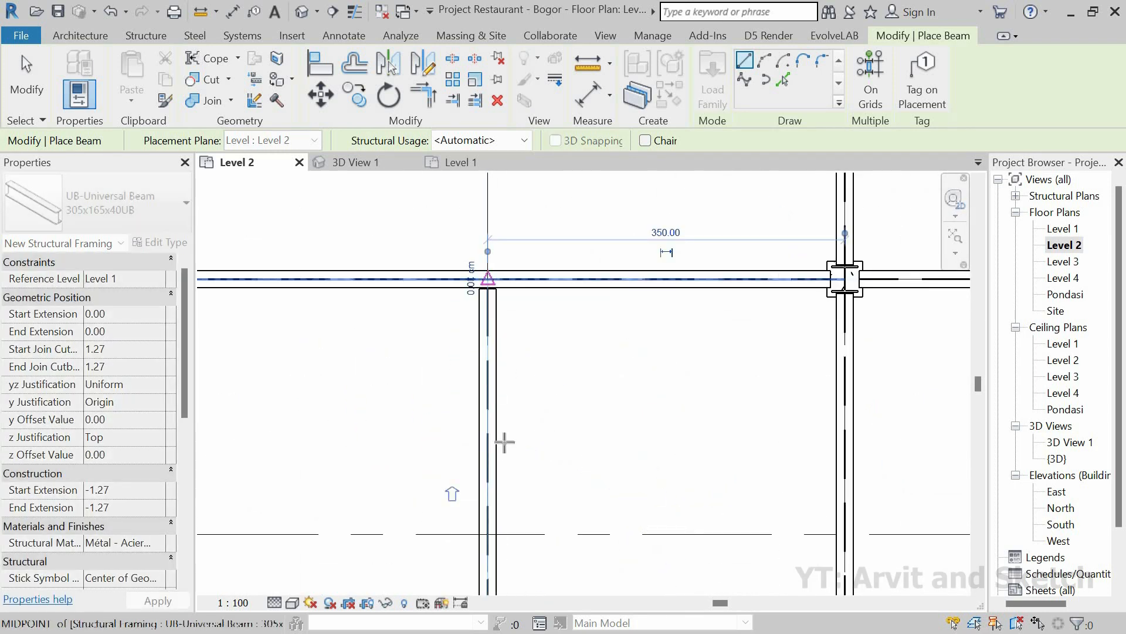
{"action": "scroll", "coordinate": [503, 442], "scroll_direction": "down", "scroll_amount": 4}
{"action": "middle_click_drag", "start_coordinate": [495, 252], "coordinate": [485, 425]}
{"action": "scroll", "coordinate": [485, 426], "scroll_direction": "up", "scroll_amount": 3}
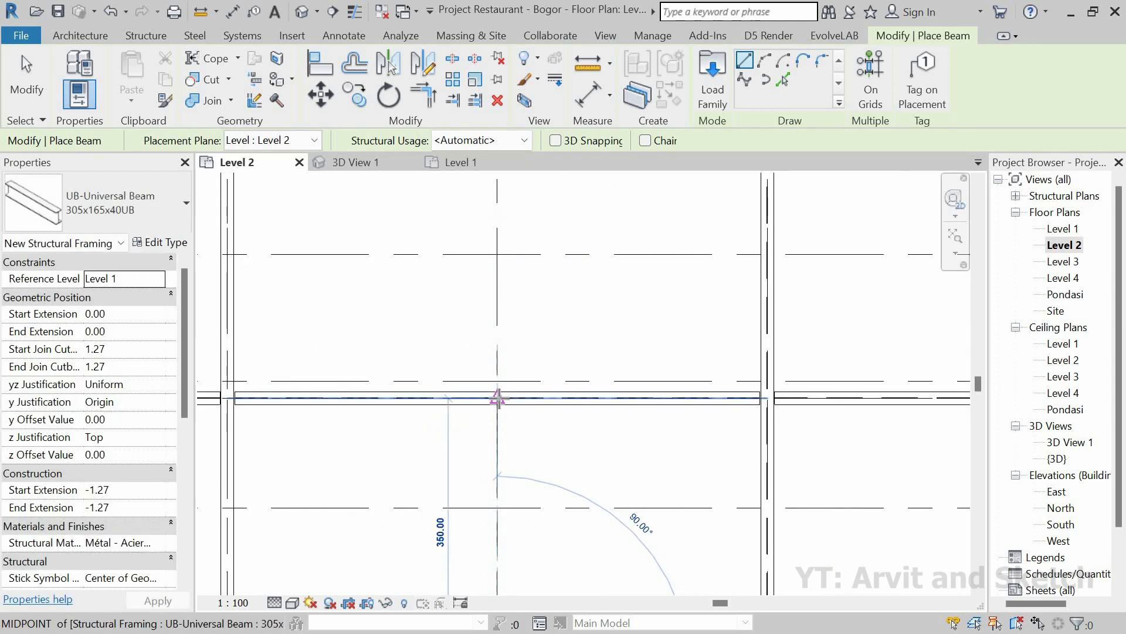
{"action": "key", "text": "Escape"}
{"action": "left_click", "coordinate": [496, 396]}
{"action": "scroll", "coordinate": [497, 397], "scroll_direction": "down", "scroll_amount": 3}
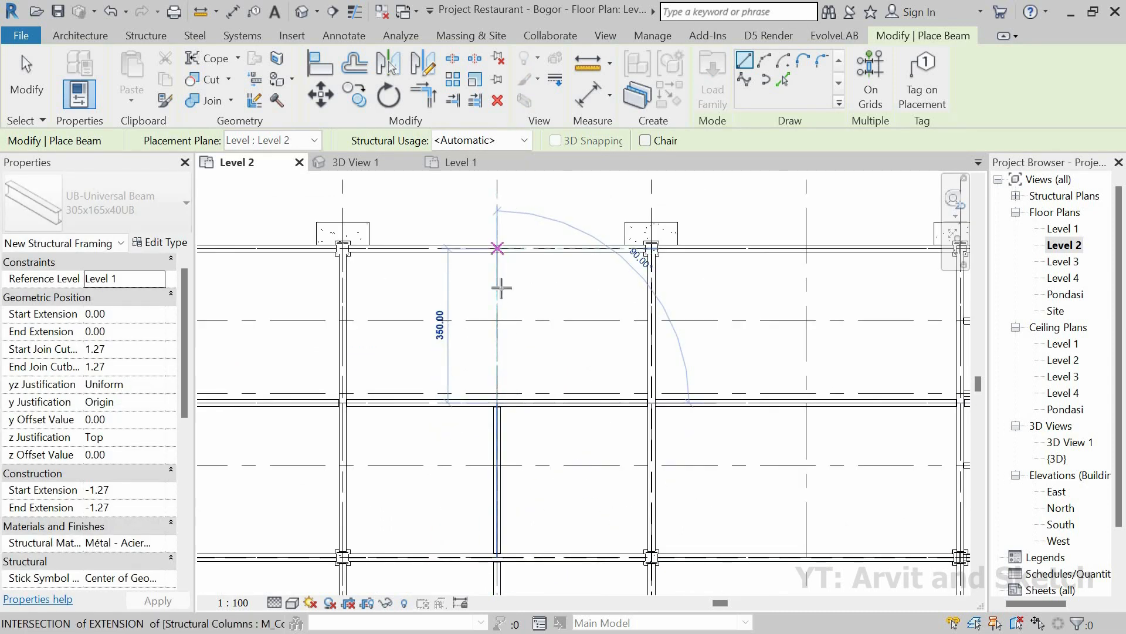
{"action": "left_click", "coordinate": [498, 249]}
Place 305x165x40UB beams along grid 19 from grid 5 to grid 12 and from grid 12 to grid 4.
{"action": "scroll", "coordinate": [502, 288], "scroll_direction": "down", "scroll_amount": 2}
{"action": "middle_click_drag", "start_coordinate": [707, 309], "coordinate": [660, 304]}
{"action": "scroll", "coordinate": [626, 259], "scroll_direction": "up", "scroll_amount": 3}
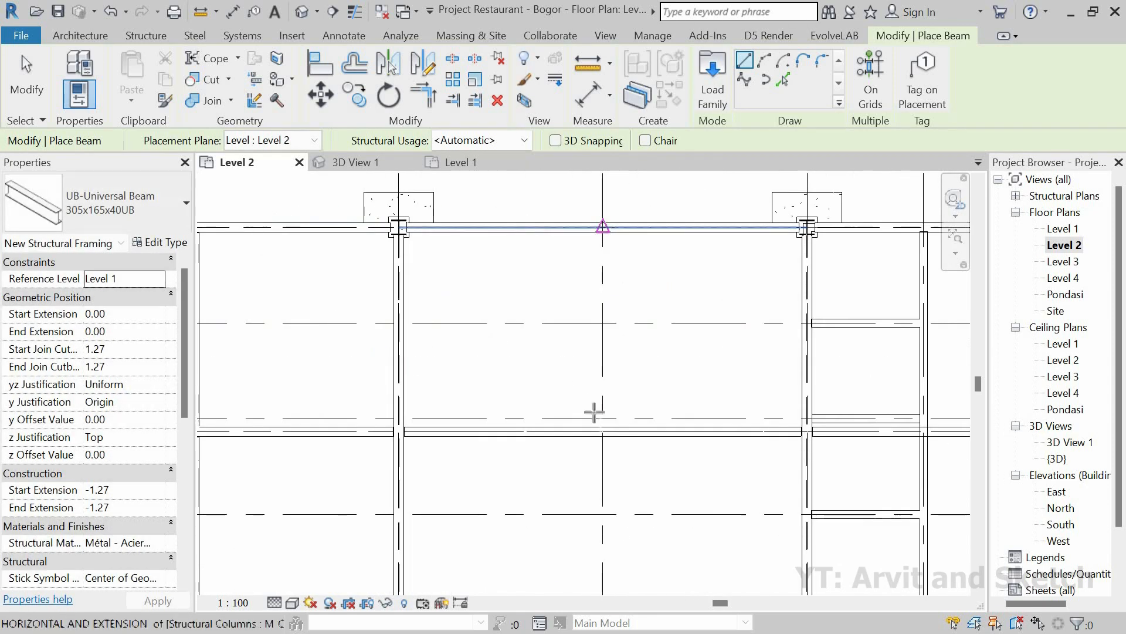
{"action": "left_click", "coordinate": [602, 430]}
{"action": "scroll", "coordinate": [540, 329], "scroll_direction": "down", "scroll_amount": 1}
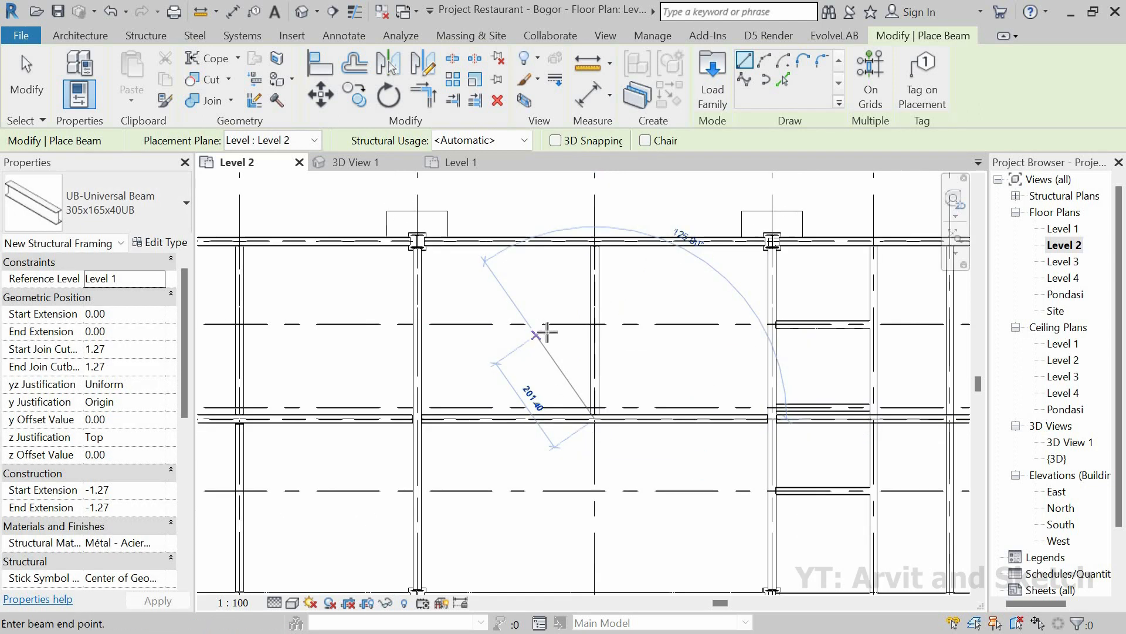
{"action": "scroll", "coordinate": [548, 332], "scroll_direction": "down", "scroll_amount": 4}
{"action": "scroll", "coordinate": [564, 422], "scroll_direction": "up", "scroll_amount": 5}
{"action": "left_click", "coordinate": [545, 413]}
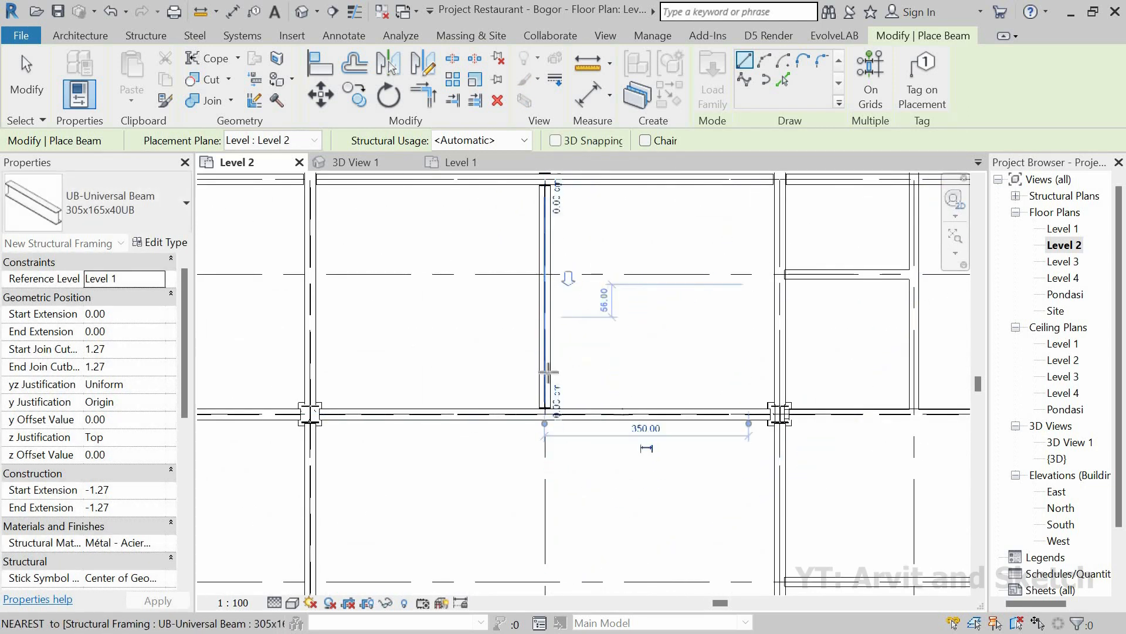
Extend the grid 19 beam line with 305x165x40UB beams from grid 4 to grid 13 and from grid 13 to grid 3.
{"action": "scroll", "coordinate": [548, 372], "scroll_direction": "down", "scroll_amount": 4}
{"action": "scroll", "coordinate": [534, 311], "scroll_direction": "up", "scroll_amount": 5}
{"action": "left_click", "coordinate": [534, 309]}
{"action": "scroll", "coordinate": [537, 316], "scroll_direction": "down", "scroll_amount": 3}
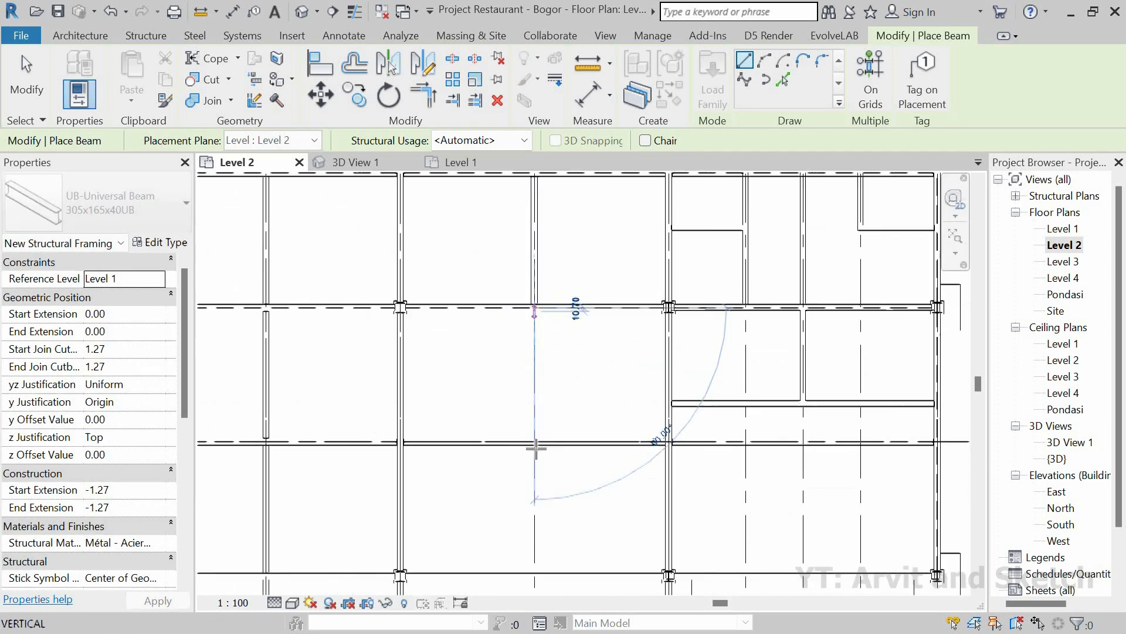
{"action": "scroll", "coordinate": [534, 431], "scroll_direction": "up", "scroll_amount": 5}
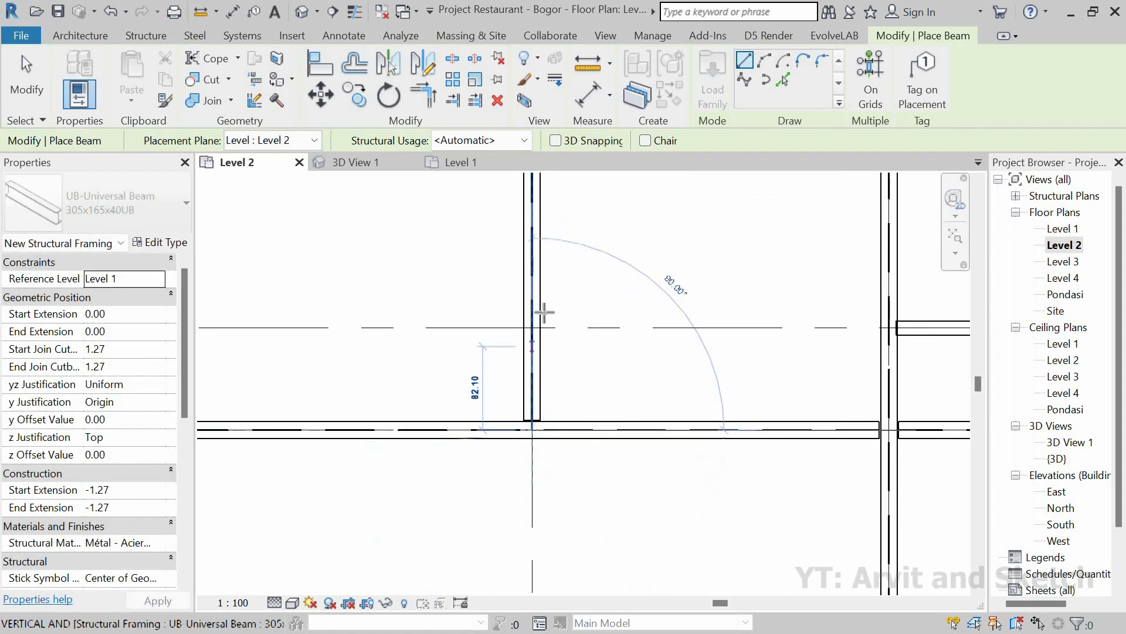
{"action": "scroll", "coordinate": [541, 314], "scroll_direction": "down", "scroll_amount": 4}
{"action": "scroll", "coordinate": [540, 427], "scroll_direction": "up", "scroll_amount": 5}
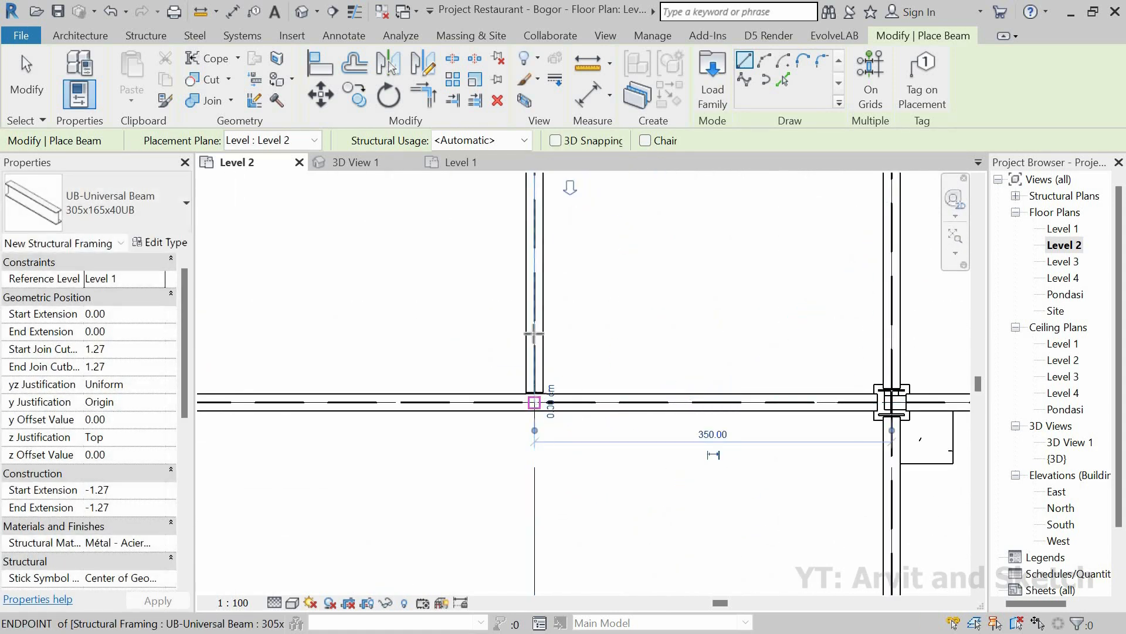
Add a 305x165x40UB beam along grid 19 from grid 3 to grid 14.
{"action": "scroll", "coordinate": [536, 405], "scroll_direction": "down", "scroll_amount": 3}
{"action": "scroll", "coordinate": [524, 453], "scroll_direction": "down", "scroll_amount": 2}
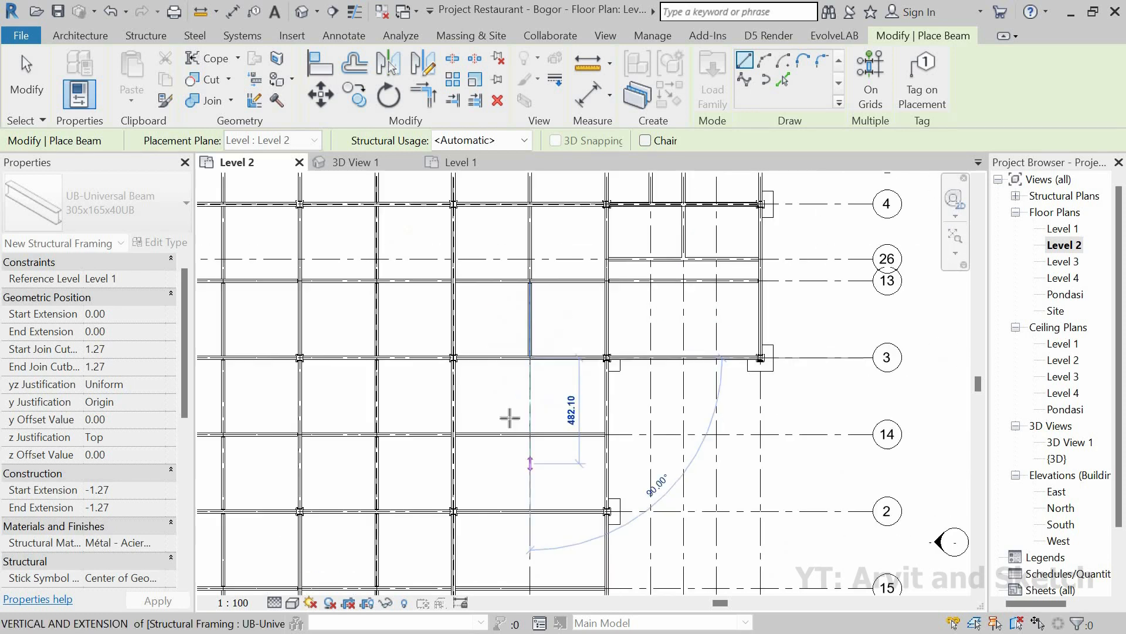
{"action": "scroll", "coordinate": [507, 416], "scroll_direction": "up", "scroll_amount": 5}
{"action": "left_click", "coordinate": [523, 378]}
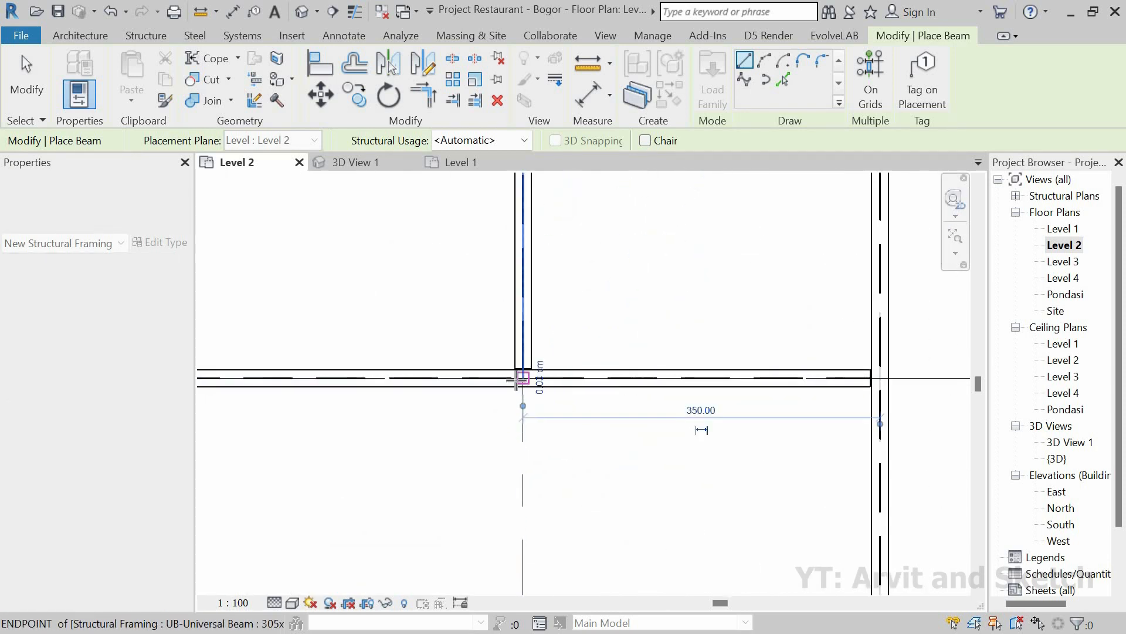
{"action": "scroll", "coordinate": [528, 329], "scroll_direction": "down", "scroll_amount": 3}
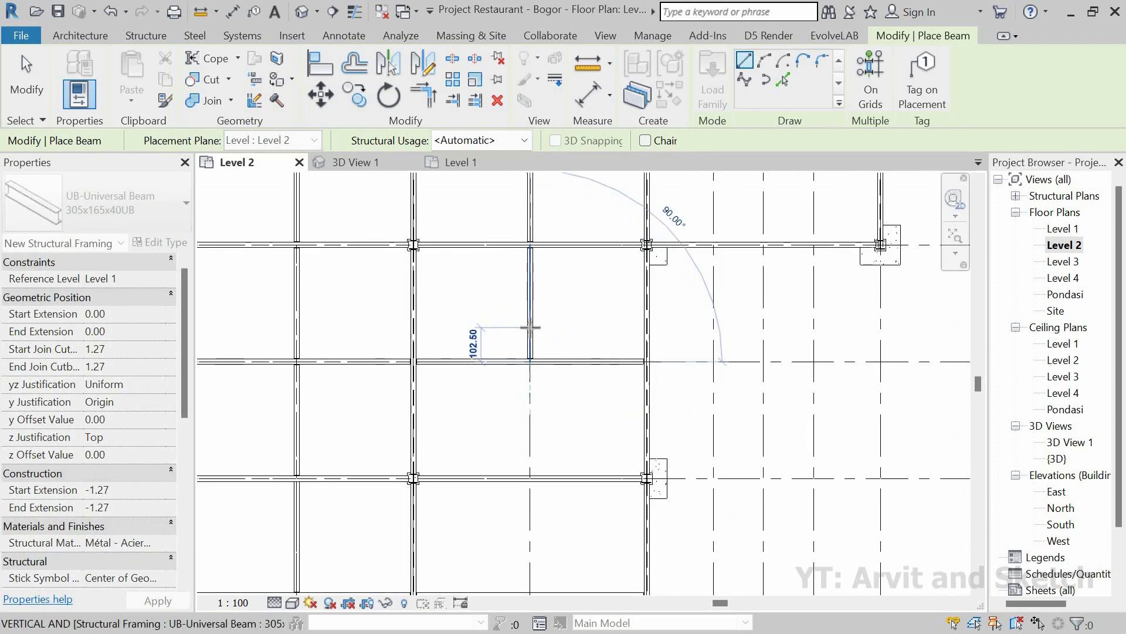
Continue the 305x165x40UB beam line along grid 19 from grid 14 past grid 2 to grid 15.
{"action": "scroll", "coordinate": [521, 491], "scroll_direction": "up", "scroll_amount": 4}
{"action": "left_click", "coordinate": [538, 460]}
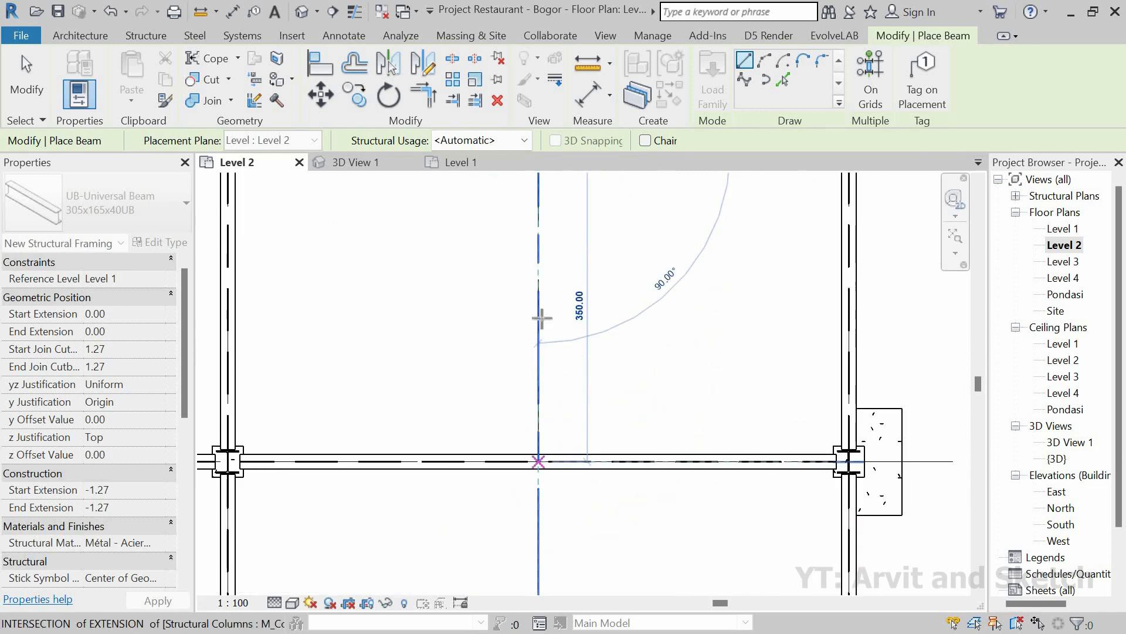
{"action": "scroll", "coordinate": [541, 338], "scroll_direction": "down", "scroll_amount": 5}
{"action": "scroll", "coordinate": [546, 365], "scroll_direction": "up", "scroll_amount": 6}
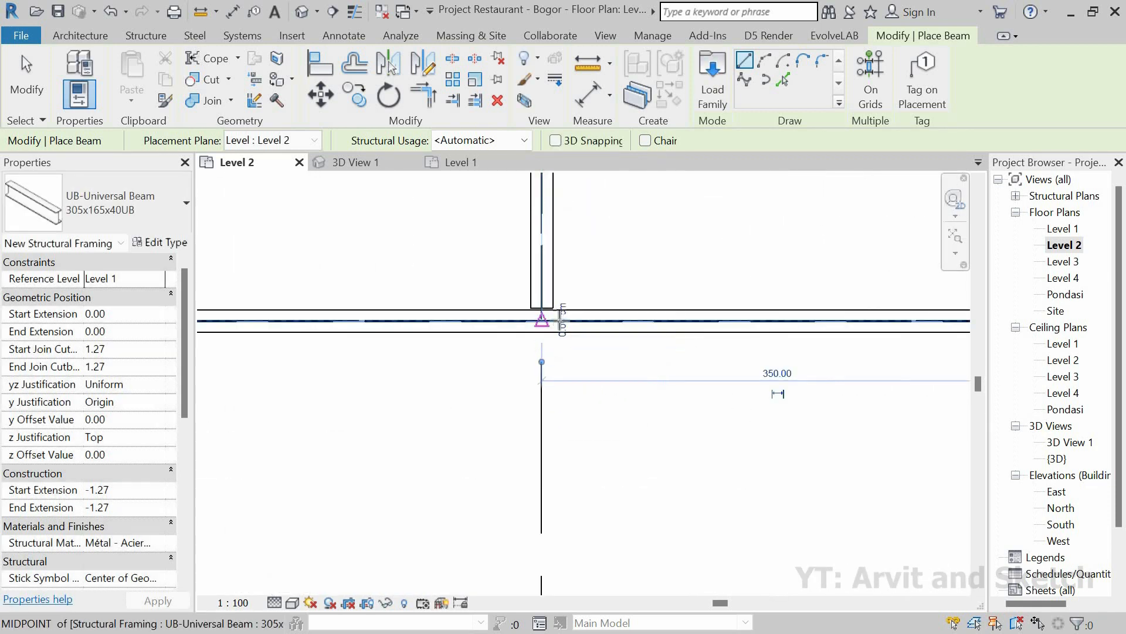
{"action": "left_click", "coordinate": [543, 320]}
{"action": "scroll", "coordinate": [552, 318], "scroll_direction": "down", "scroll_amount": 2}
{"action": "left_click", "coordinate": [544, 416]}
{"action": "scroll", "coordinate": [540, 470], "scroll_direction": "down", "scroll_amount": 5}
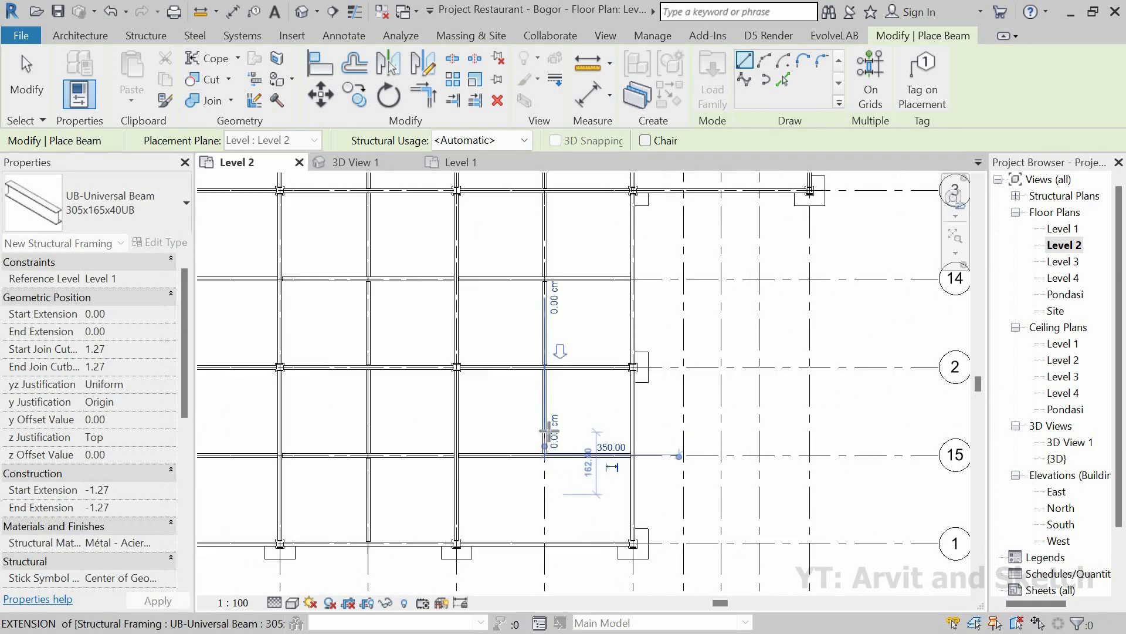
Close the grid 19 beam line with a 305x165x40UB beam from grid 15 to grid 1.
{"action": "scroll", "coordinate": [531, 352], "scroll_direction": "up", "scroll_amount": 5}
{"action": "left_click", "coordinate": [531, 349]}
{"action": "scroll", "coordinate": [534, 411], "scroll_direction": "down", "scroll_amount": 3}
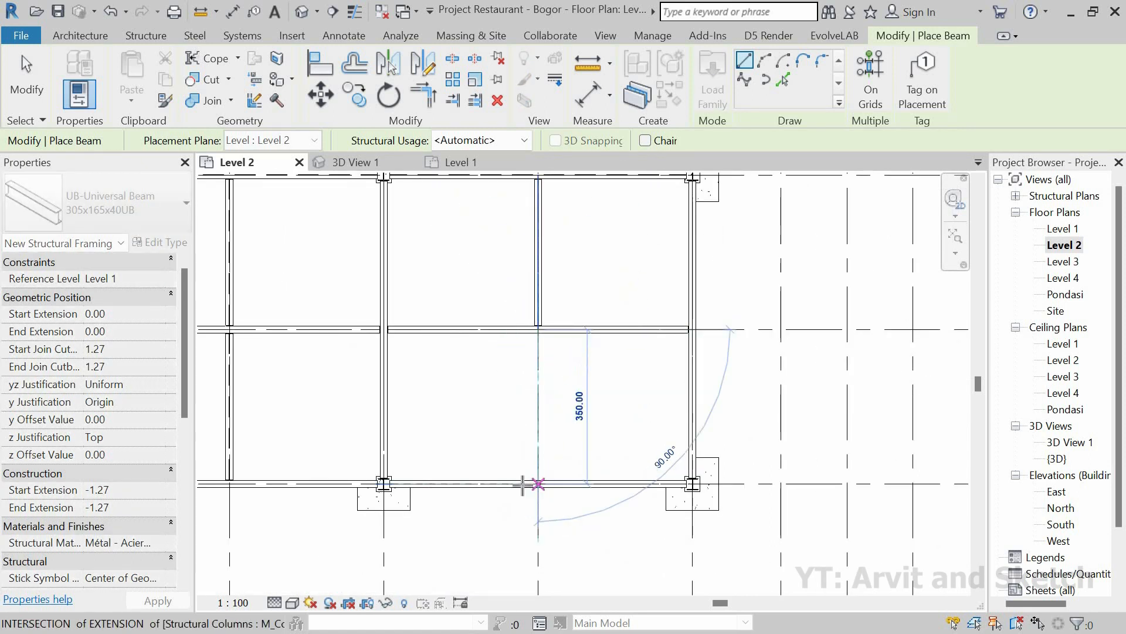
{"action": "scroll", "coordinate": [533, 485], "scroll_direction": "down", "scroll_amount": 4}
{"action": "scroll", "coordinate": [640, 317], "scroll_direction": "down", "scroll_amount": 4}
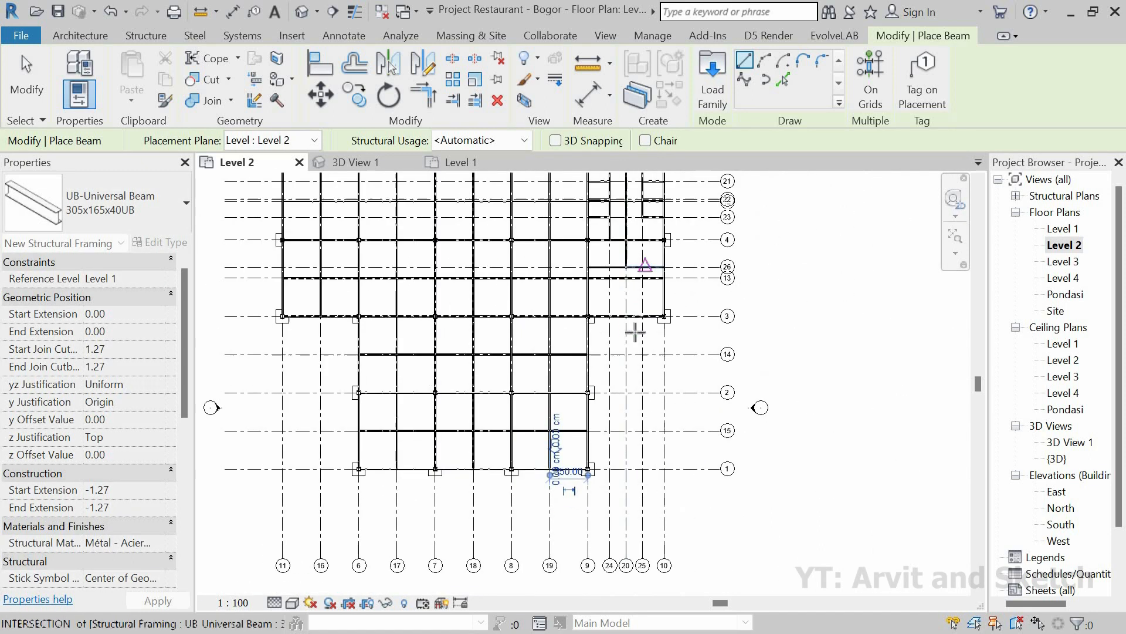
Place 305x165x40UB beams along grid 20 from grid 5 to grid 12 and from grid 12 to grid 4.
{"action": "scroll", "coordinate": [651, 246], "scroll_direction": "up", "scroll_amount": 6}
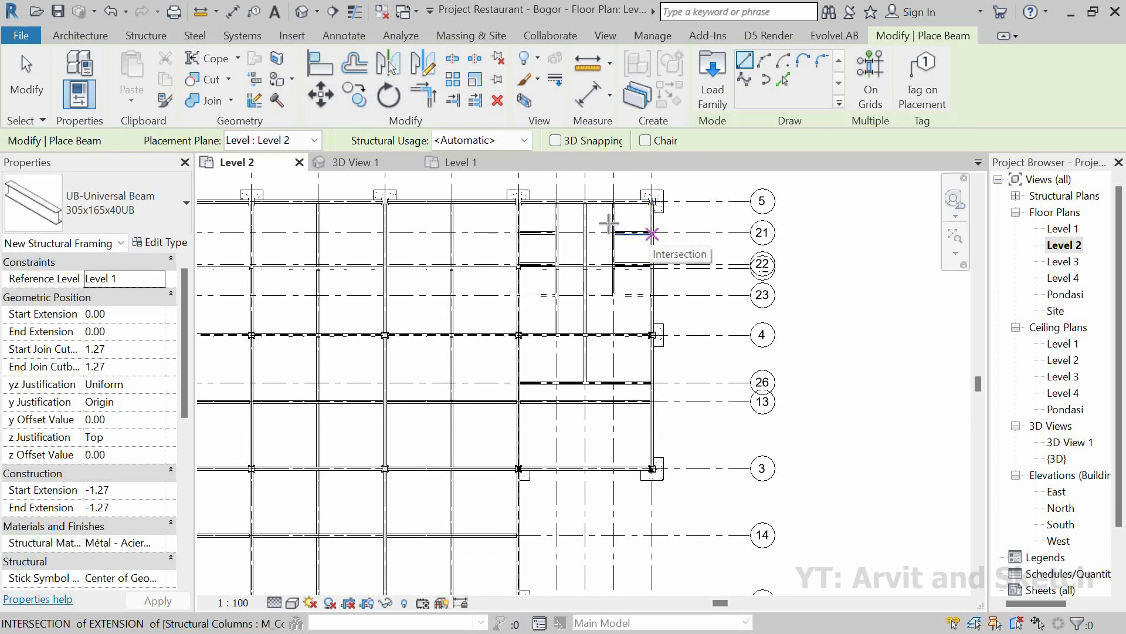
{"action": "scroll", "coordinate": [608, 226], "scroll_direction": "up", "scroll_amount": 2}
{"action": "middle_click_drag", "start_coordinate": [616, 277], "coordinate": [626, 363]}
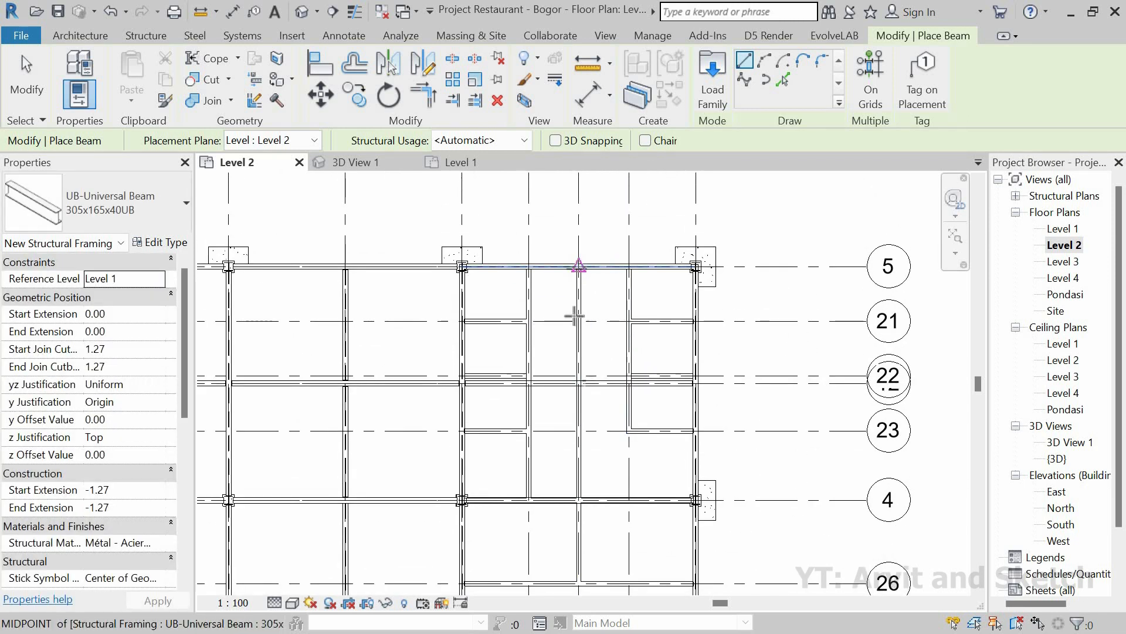
{"action": "left_click", "coordinate": [575, 316]}
{"action": "scroll", "coordinate": [581, 352], "scroll_direction": "up", "scroll_amount": 3}
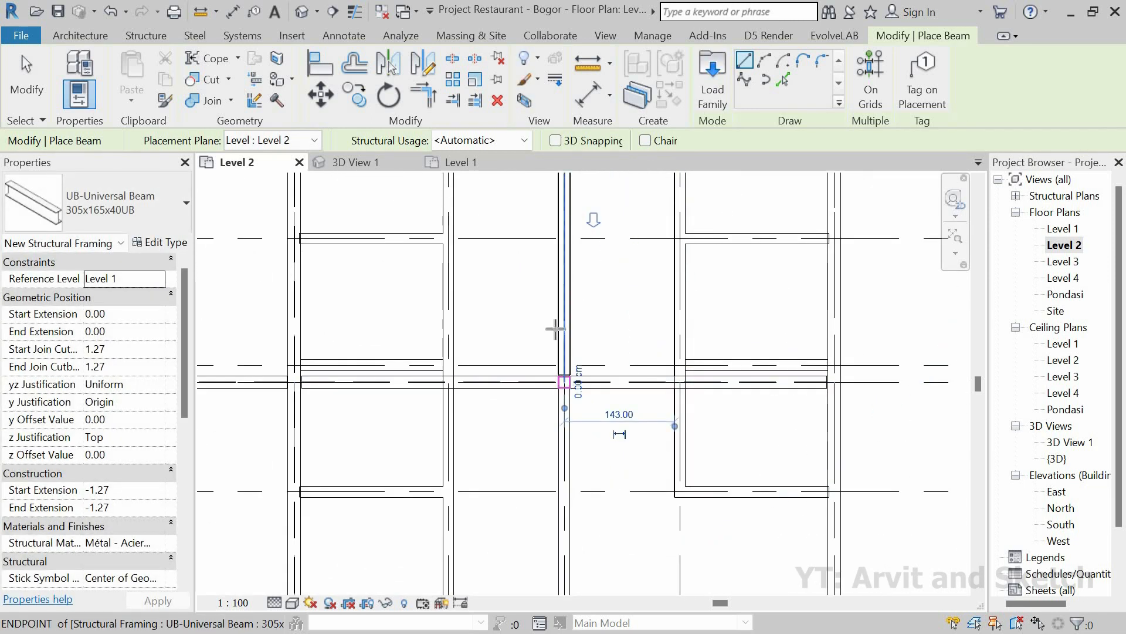
{"action": "left_click", "coordinate": [564, 382]}
{"action": "scroll", "coordinate": [555, 329], "scroll_direction": "down", "scroll_amount": 4}
{"action": "scroll", "coordinate": [559, 499], "scroll_direction": "up", "scroll_amount": 5}
{"action": "left_click", "coordinate": [556, 478]}
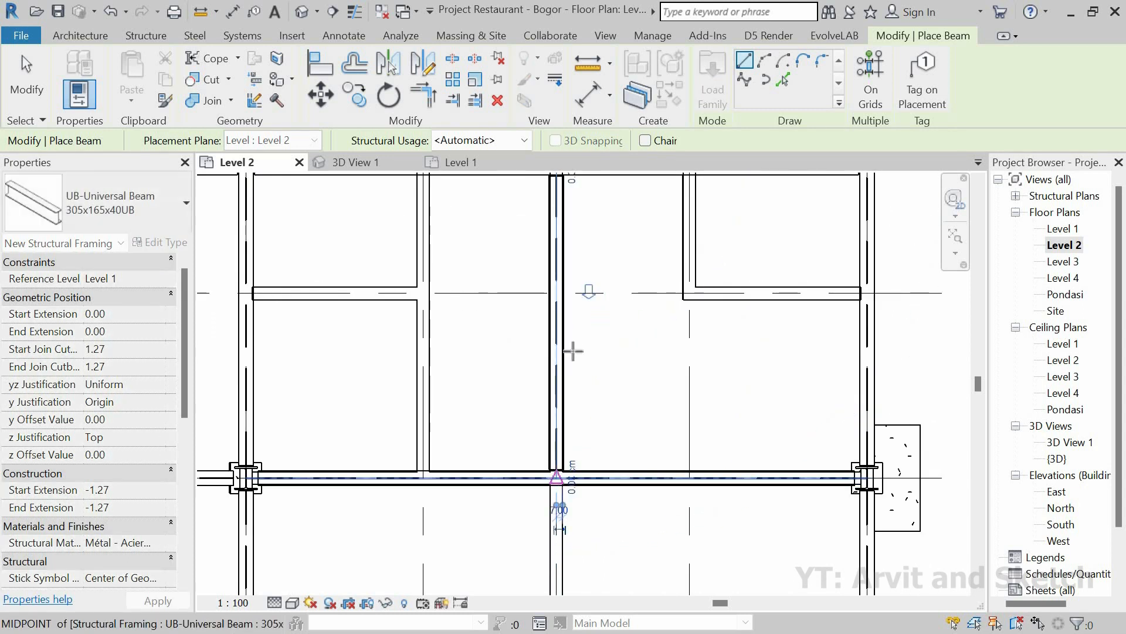
Extend the grid 20 line with 305x165x40UB beams from grid 4 to 13 and from 13 to 3, and open 3D View 1.
{"action": "left_click", "coordinate": [556, 478]}
{"action": "scroll", "coordinate": [572, 349], "scroll_direction": "down", "scroll_amount": 5}
{"action": "scroll", "coordinate": [570, 528], "scroll_direction": "up", "scroll_amount": 2}
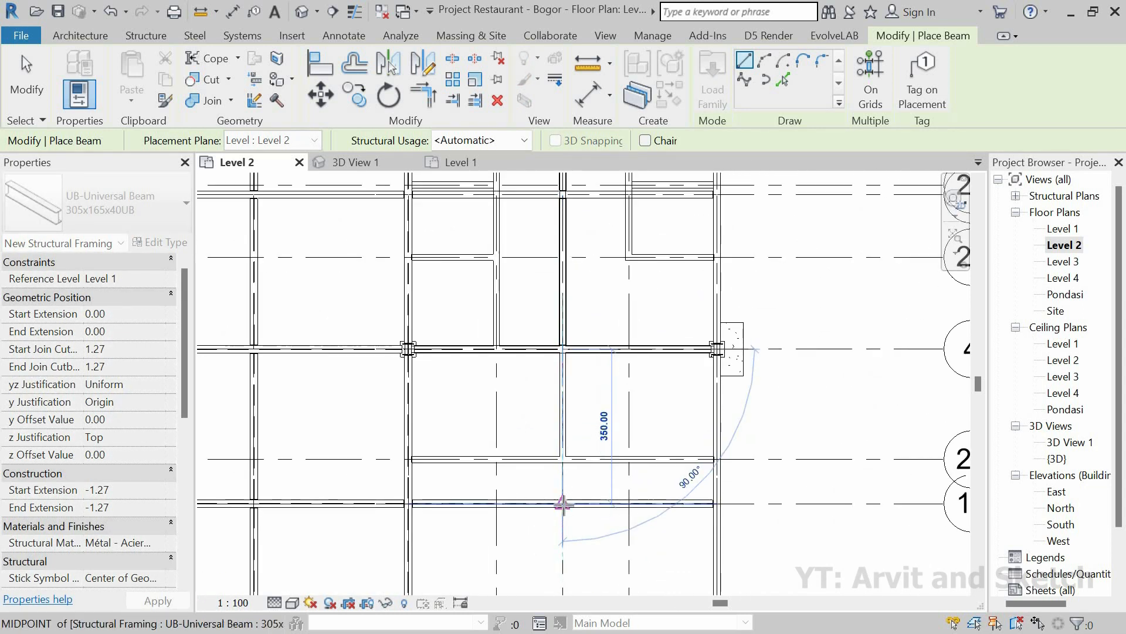
{"action": "left_click", "coordinate": [563, 503]}
{"action": "scroll", "coordinate": [573, 527], "scroll_direction": "down", "scroll_amount": 3}
{"action": "scroll", "coordinate": [566, 498], "scroll_direction": "up", "scroll_amount": 4}
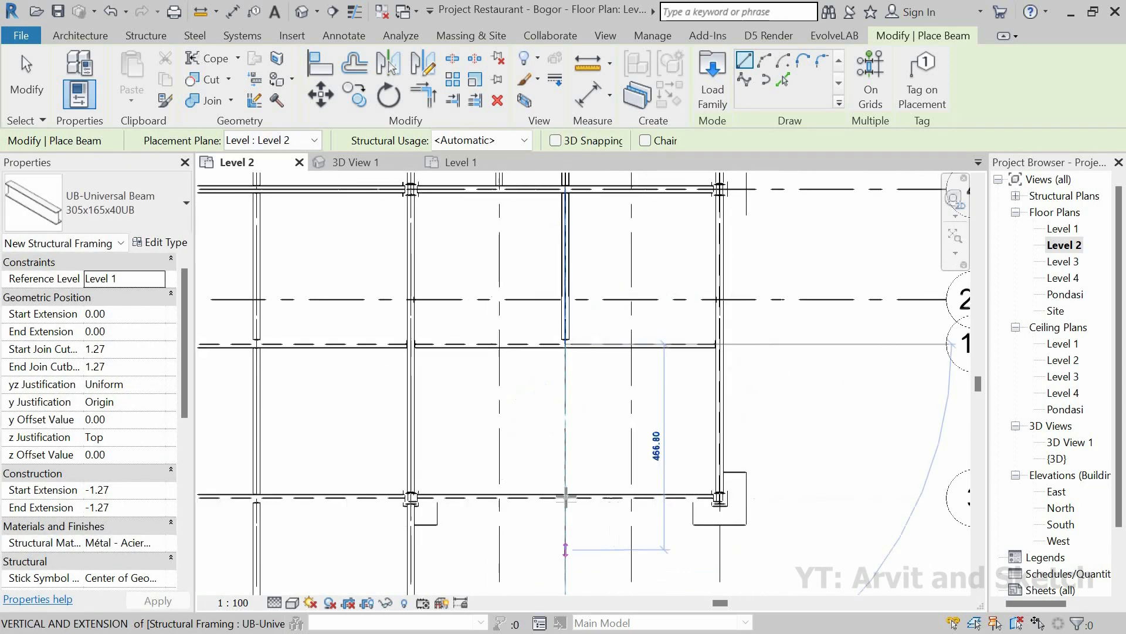
{"action": "left_click", "coordinate": [565, 490]}
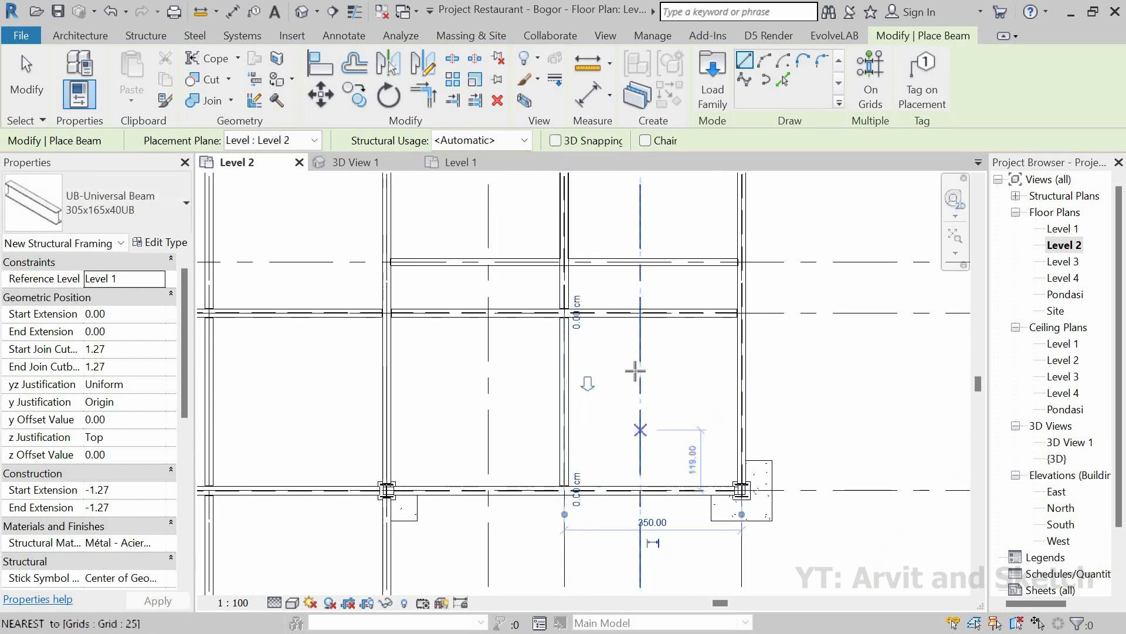
{"action": "left_click", "coordinate": [341, 164]}
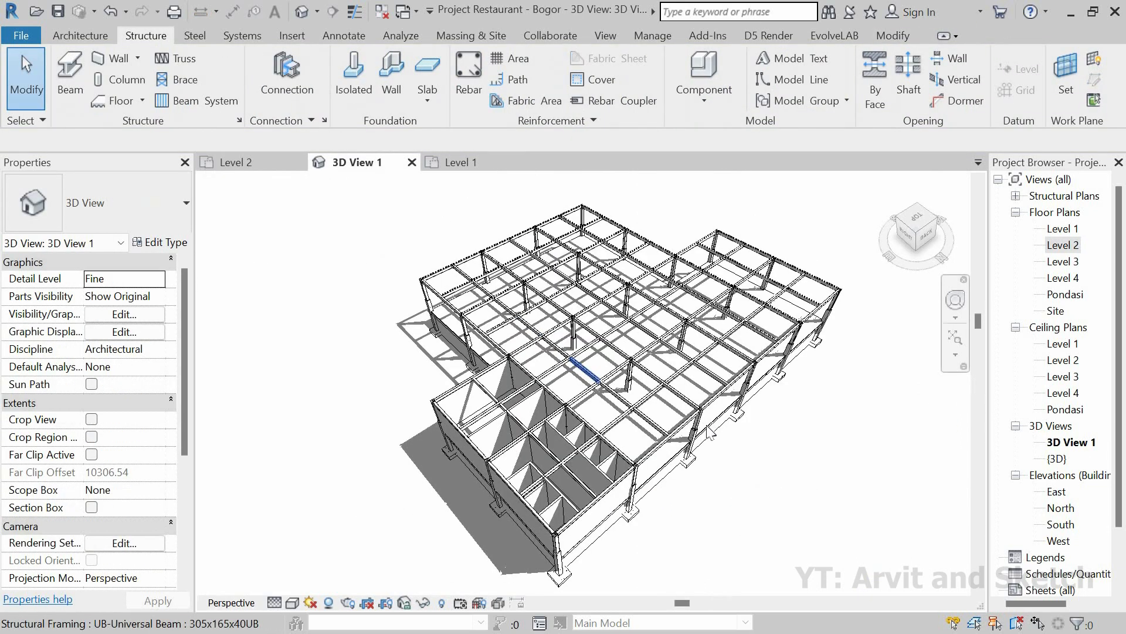
Set the unconnected height of the 700 long Dinding Bata partition wall in the small-rooms block to 370.
{"action": "middle_click_drag", "start_coordinate": [613, 451], "coordinate": [821, 469], "text": "shift"}
{"action": "scroll", "coordinate": [744, 265], "scroll_direction": "up", "scroll_amount": 5}
{"action": "scroll", "coordinate": [744, 265], "scroll_direction": "up", "scroll_amount": 3}
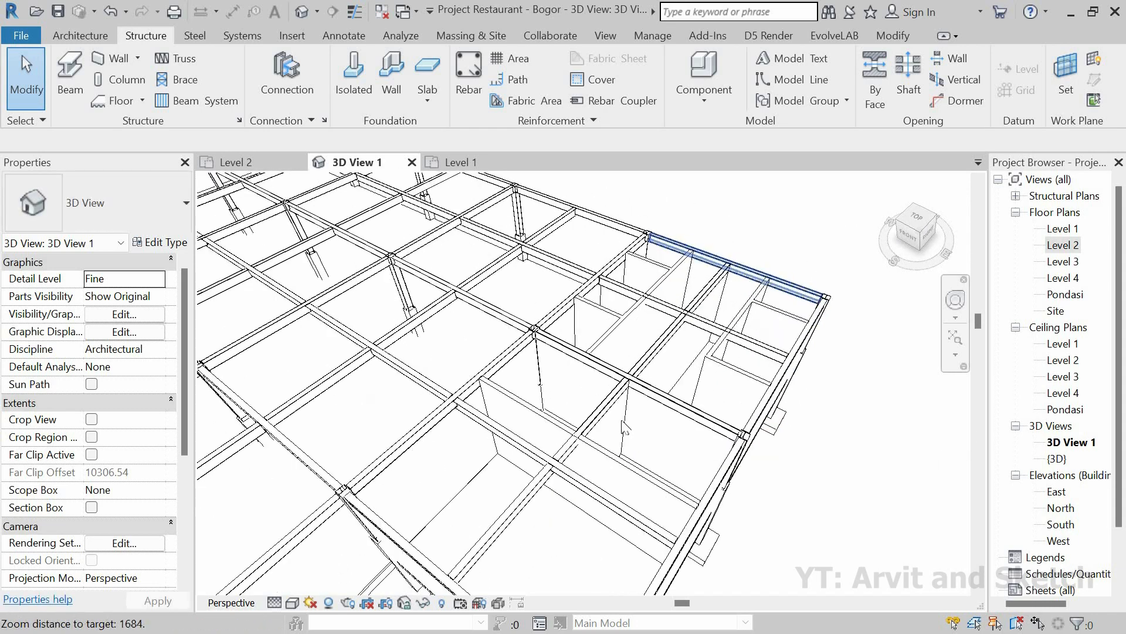
{"action": "left_click", "coordinate": [650, 424]}
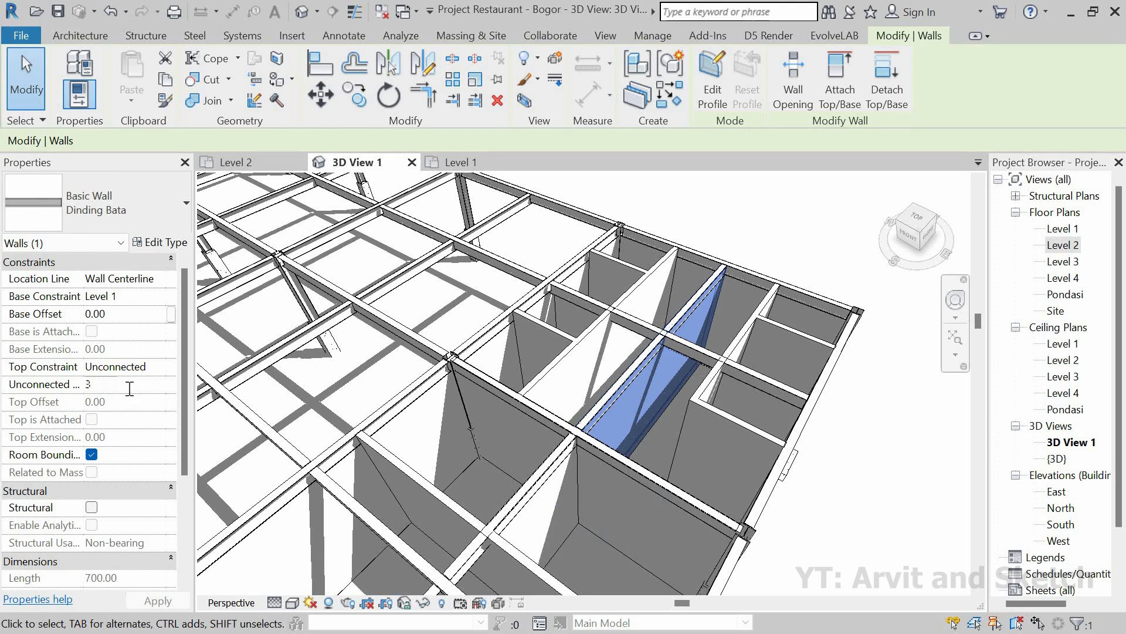
{"action": "left_click", "coordinate": [130, 389]}
{"action": "type", "text": "370"}
{"action": "key", "text": "Return"}
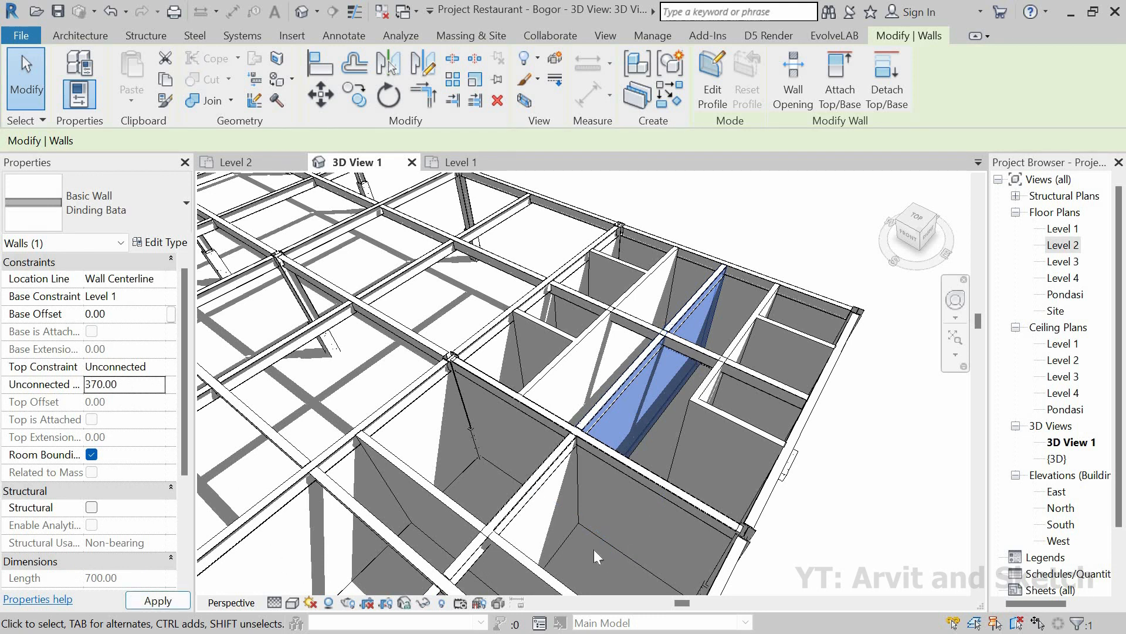
Set the unconnected height of the adjoining 250 long Dinding Bata partition wall to 370.
{"action": "left_click", "coordinate": [556, 540]}
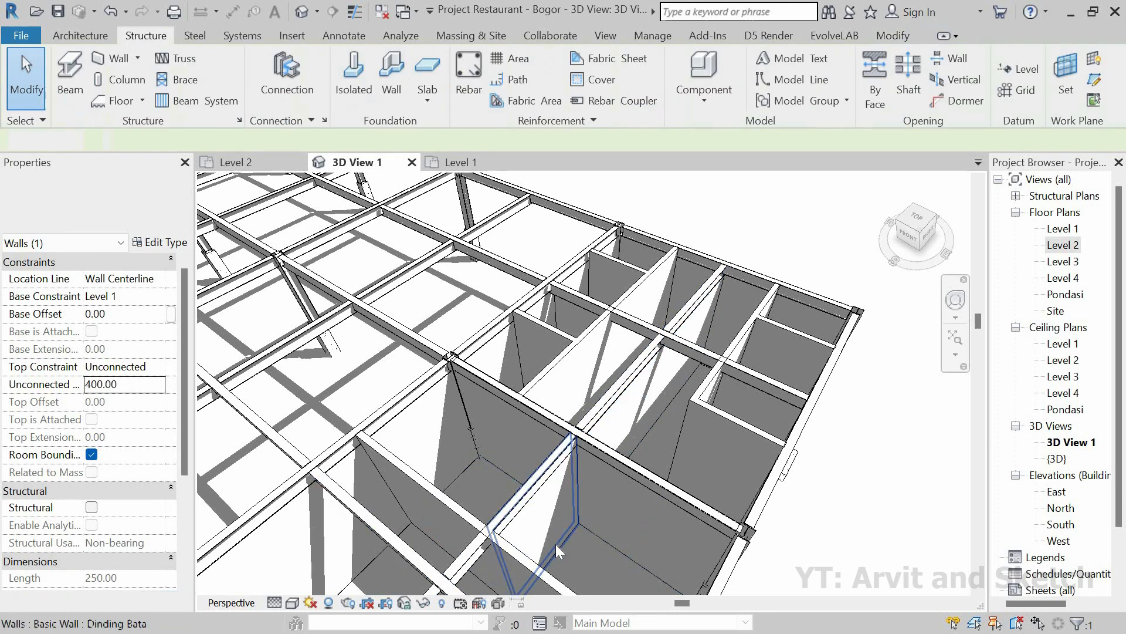
{"action": "left_click", "coordinate": [554, 543]}
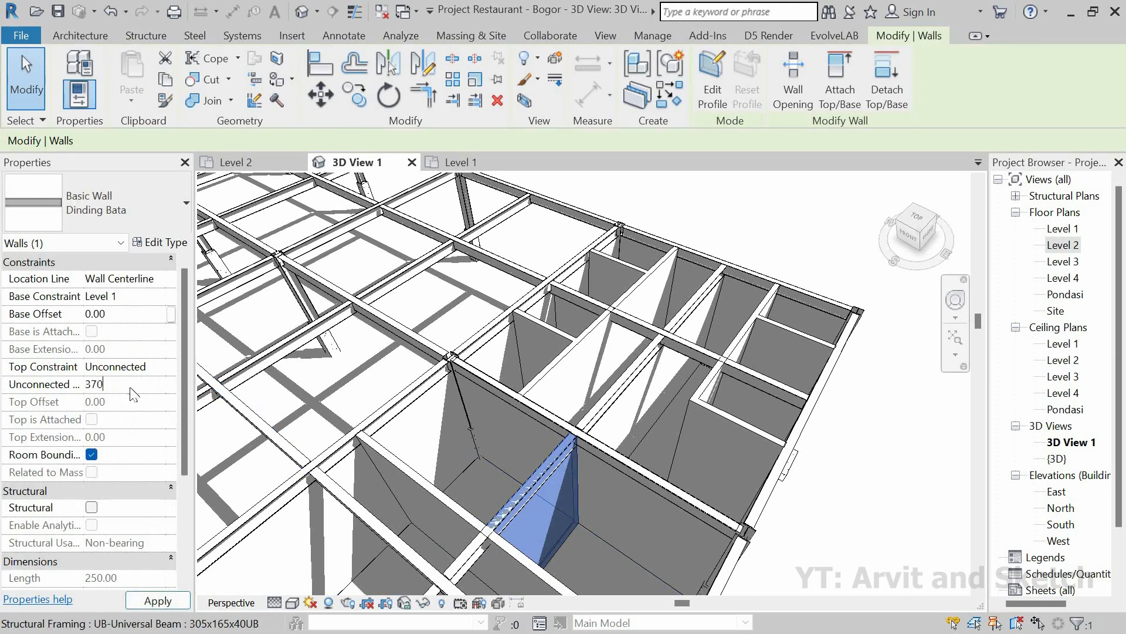
{"action": "scroll", "coordinate": [579, 318], "scroll_direction": "down", "scroll_amount": 4}
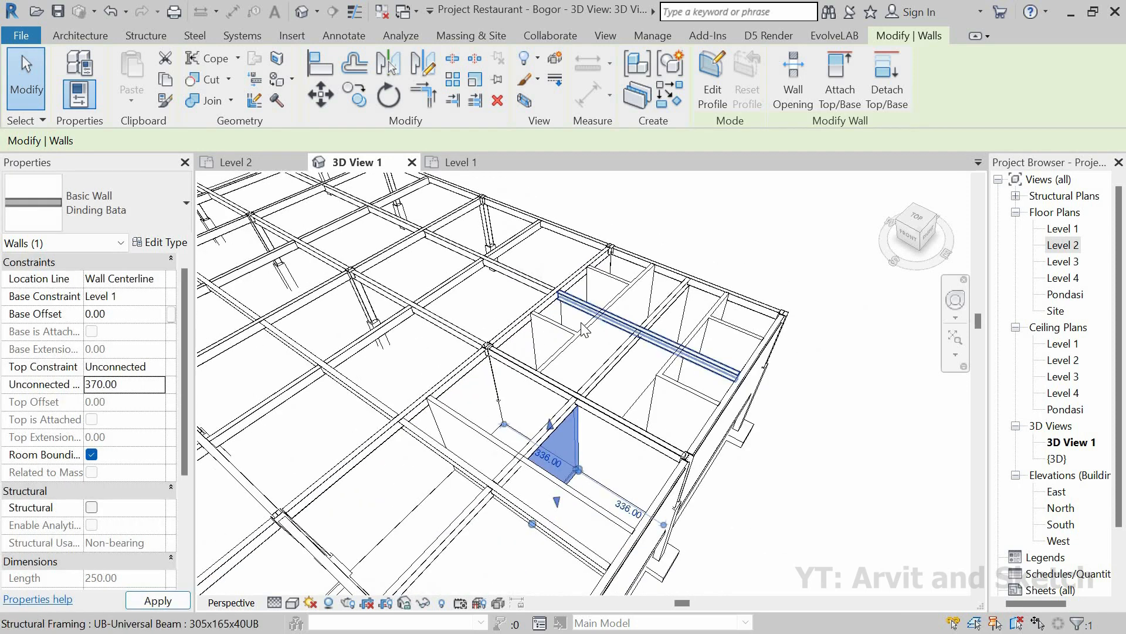
{"action": "left_click", "coordinate": [825, 440]}
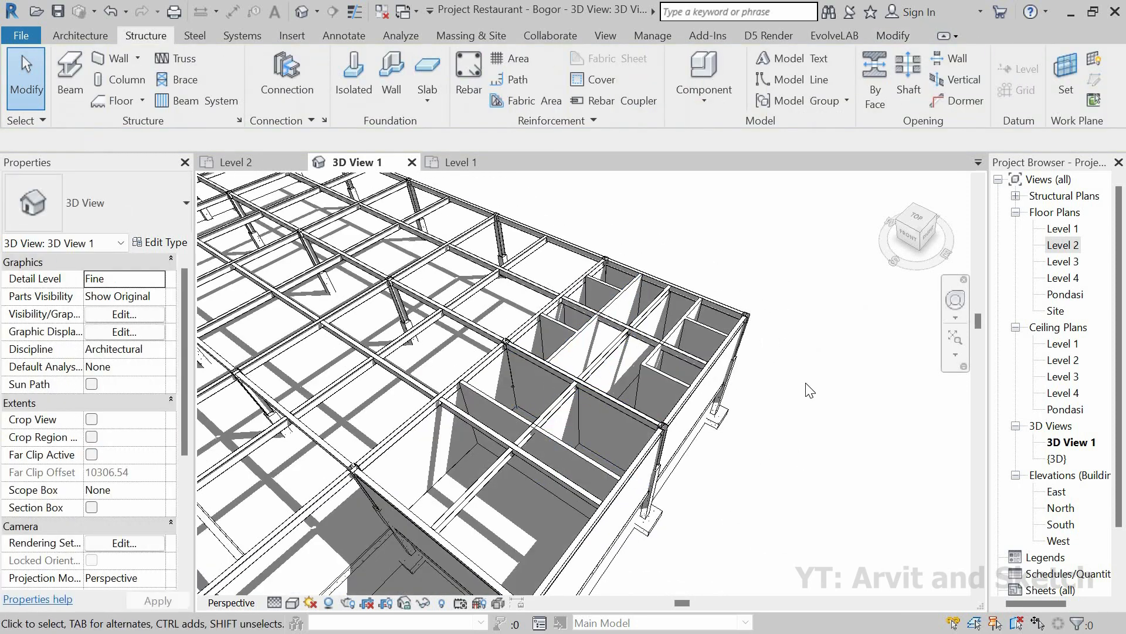
Inspect the whole steel framing in 3D View 1 with the Realistic visual style, and restore Hidden Line.
{"action": "scroll", "coordinate": [804, 389], "scroll_direction": "down", "scroll_amount": 3}
{"action": "middle_click_drag", "start_coordinate": [811, 385], "coordinate": [700, 326], "text": "shift"}
{"action": "scroll", "coordinate": [674, 329], "scroll_direction": "down", "scroll_amount": 3}
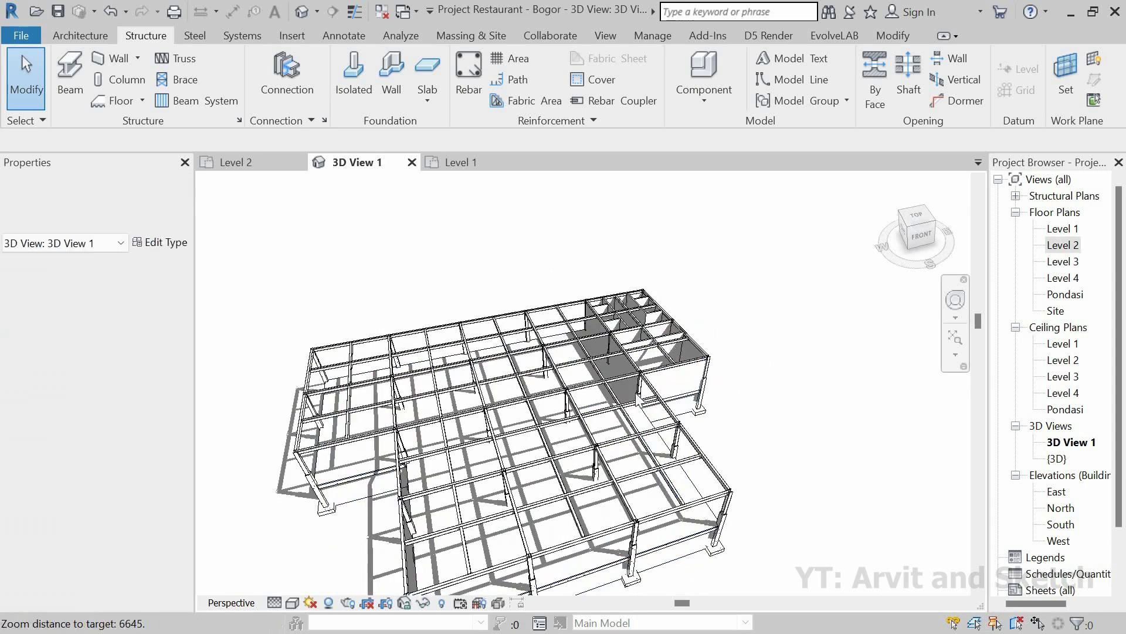
{"action": "middle_click_drag", "start_coordinate": [678, 449], "coordinate": [652, 413], "text": "shift"}
{"action": "scroll", "coordinate": [655, 418], "scroll_direction": "up", "scroll_amount": 2}
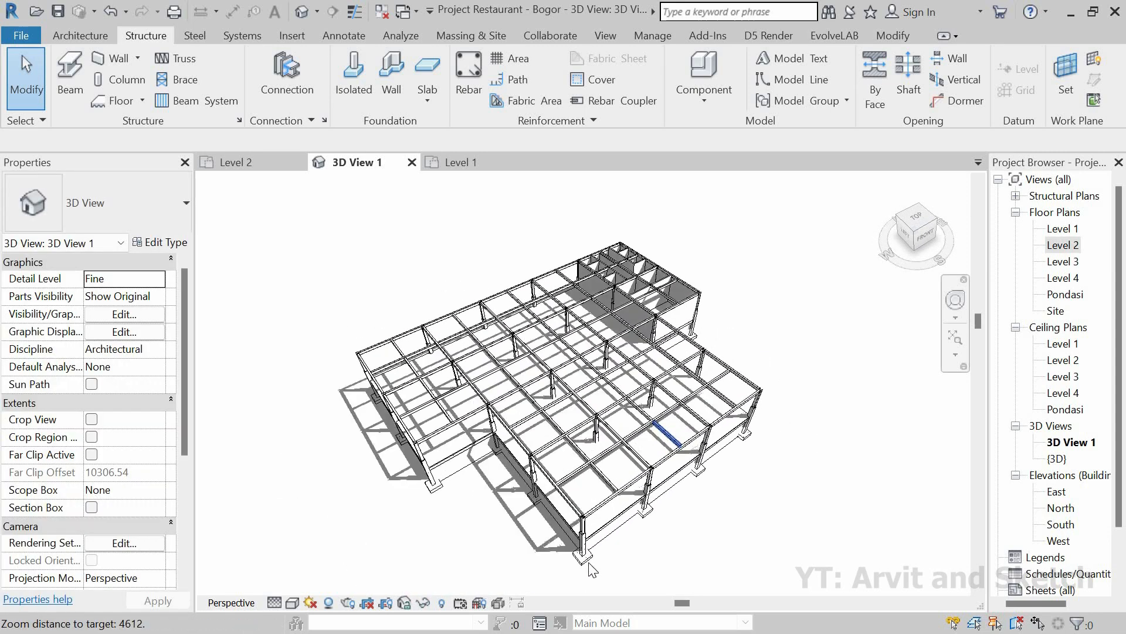
{"action": "scroll", "coordinate": [607, 561], "scroll_direction": "up", "scroll_amount": 1}
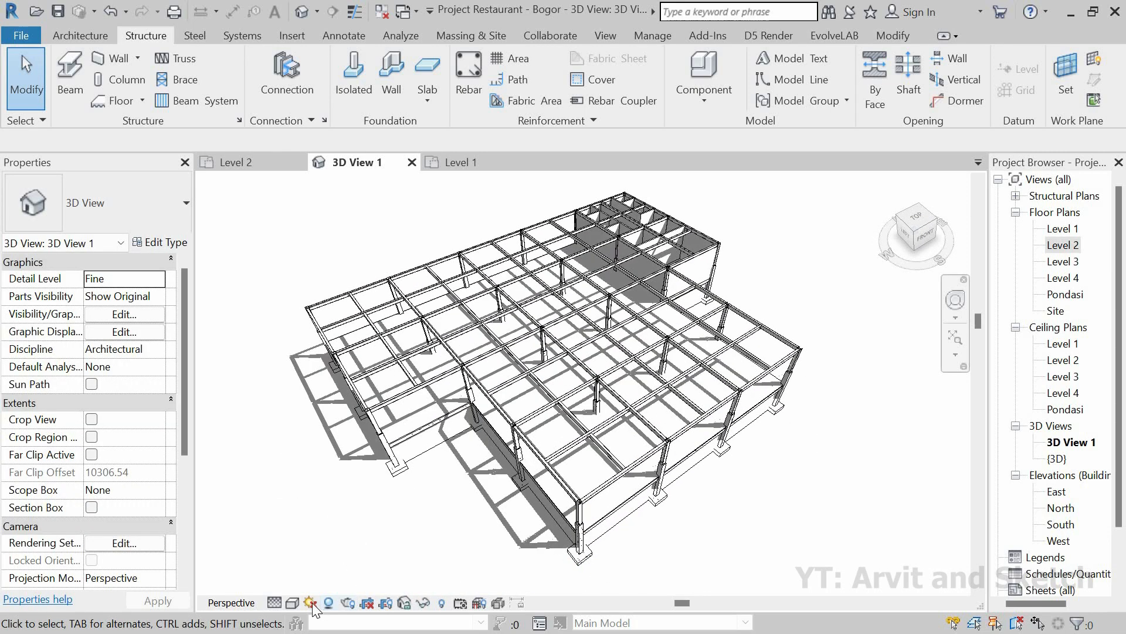
{"action": "left_click", "coordinate": [288, 604]}
{"action": "left_click", "coordinate": [270, 605]}
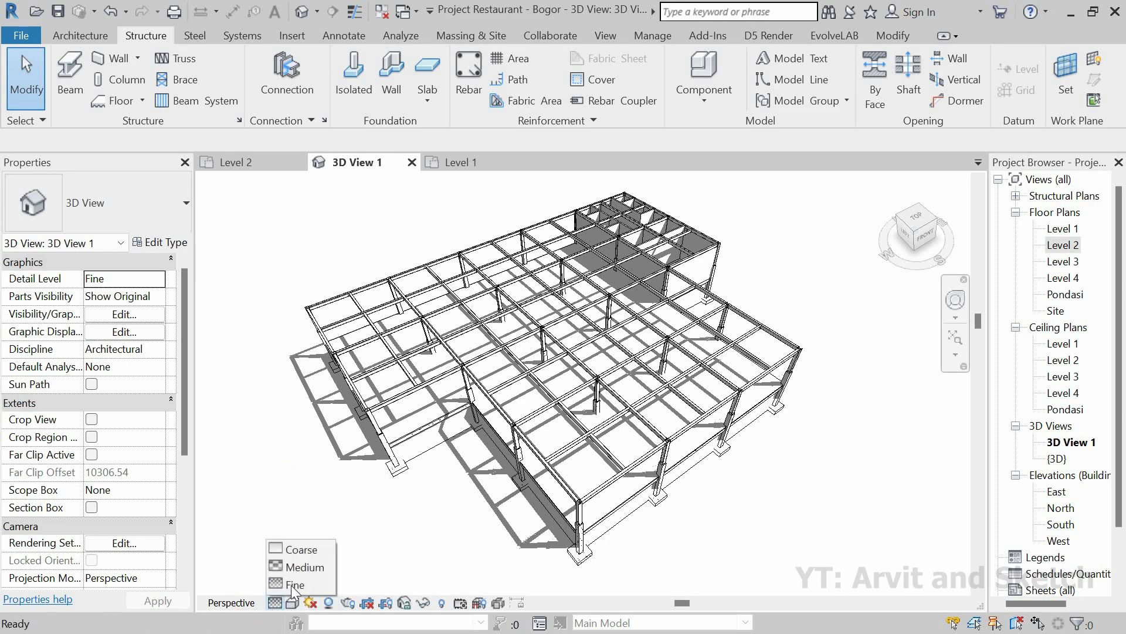
{"action": "left_click", "coordinate": [292, 606]}
{"action": "left_click", "coordinate": [293, 601]}
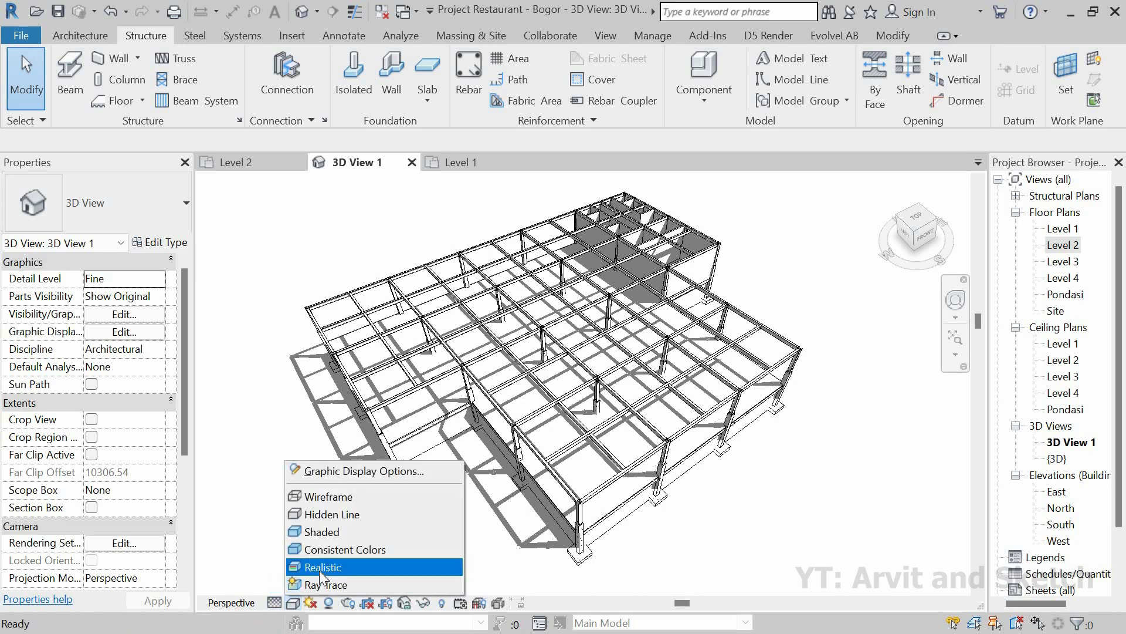
{"action": "left_click", "coordinate": [319, 566]}
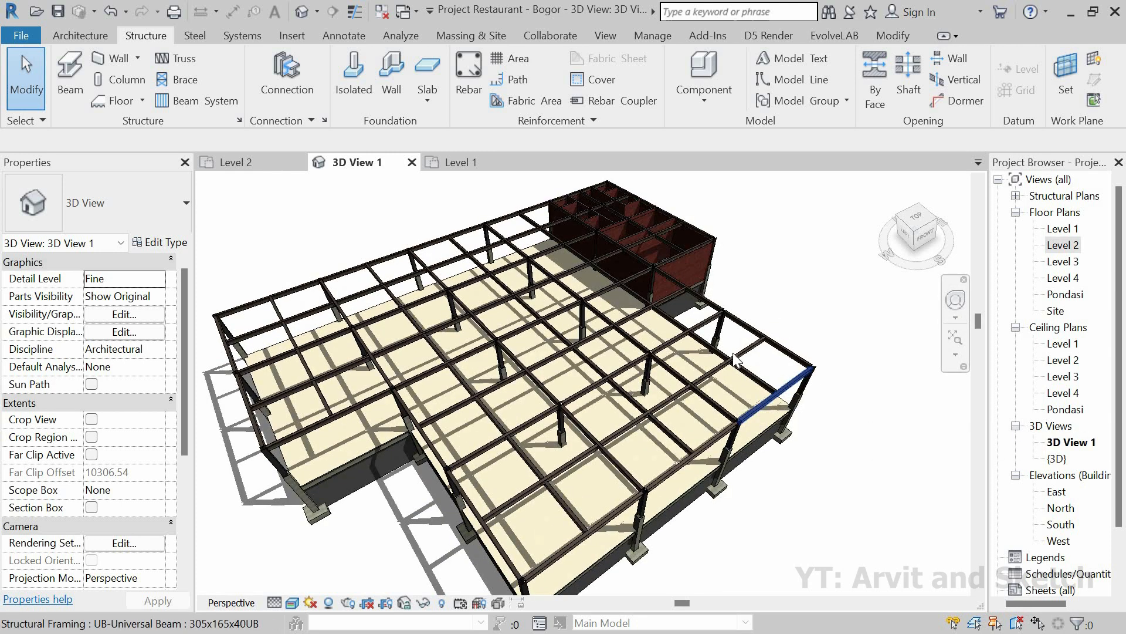
{"action": "scroll", "coordinate": [738, 370], "scroll_direction": "down", "scroll_amount": 1}
{"action": "middle_click_drag", "start_coordinate": [780, 521], "coordinate": [773, 506], "text": "shift"}
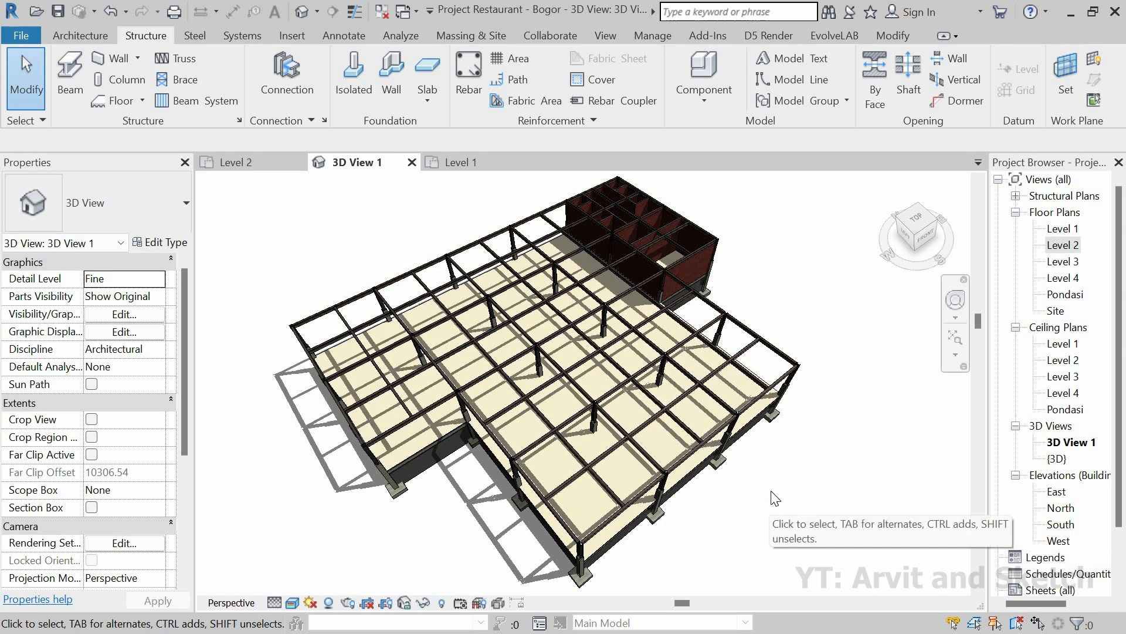
{"action": "left_click", "coordinate": [292, 602]}
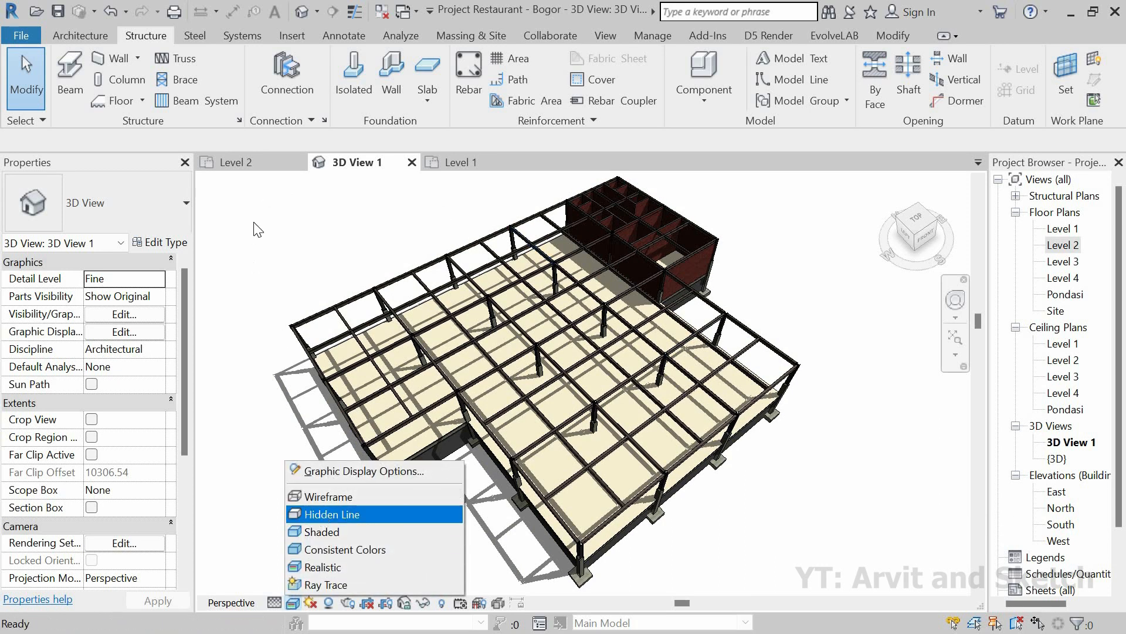
{"action": "left_click", "coordinate": [322, 514]}
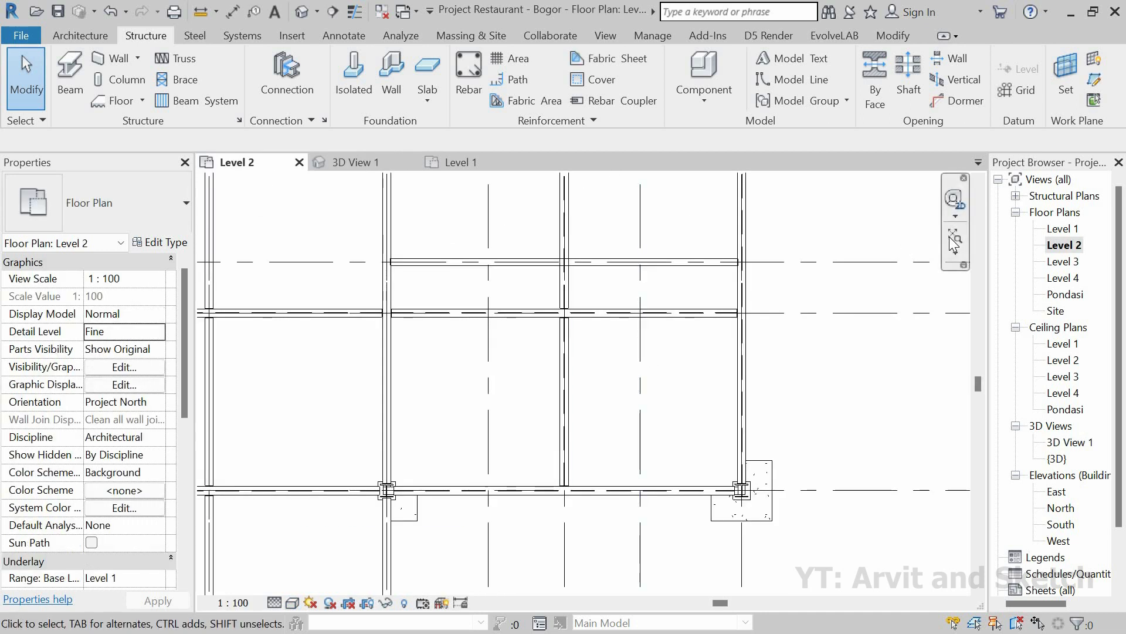
Start a structural floor on the Level 2 plan and duplicate the Lantai Ruangan floor type as Plat Beton Lt.2.
{"action": "left_click", "coordinate": [58, 40]}
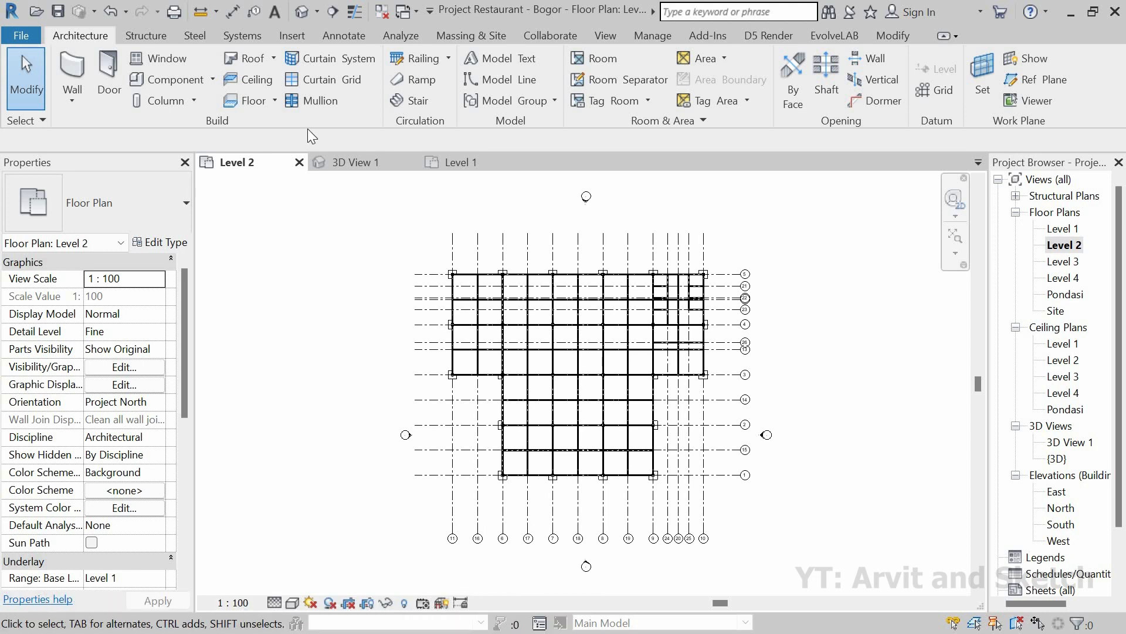
{"action": "left_click", "coordinate": [273, 100]}
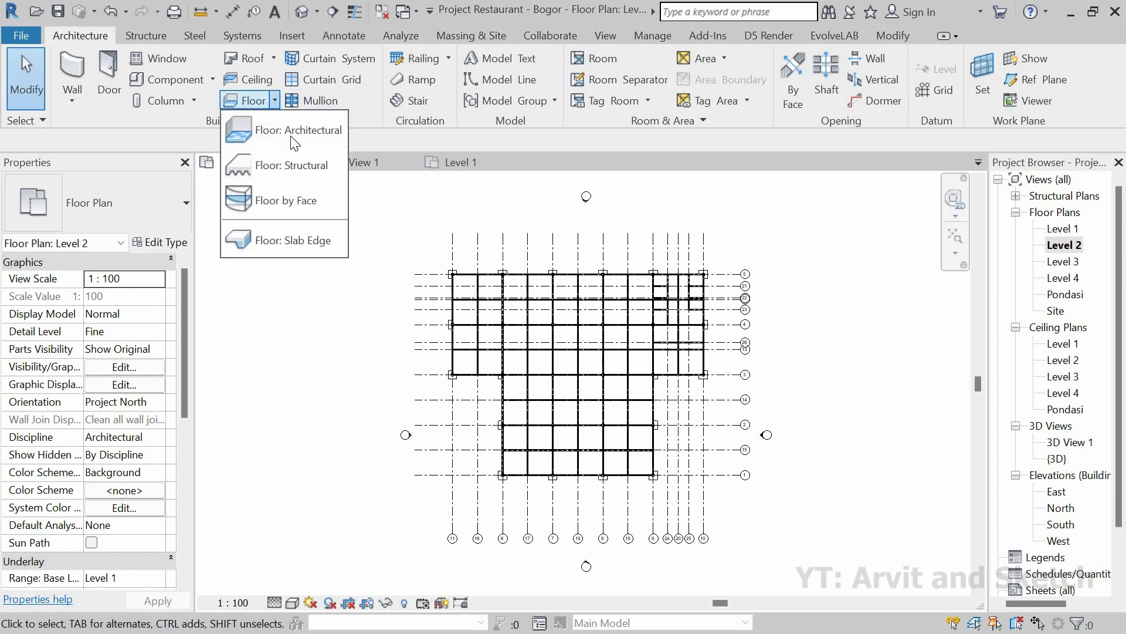
{"action": "left_click", "coordinate": [299, 166]}
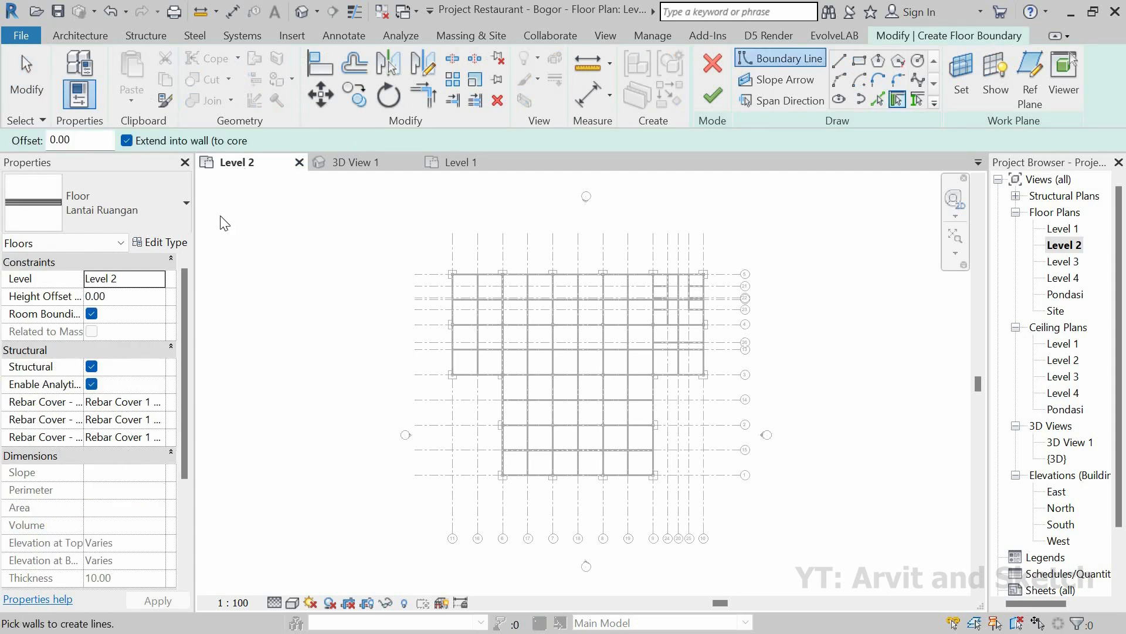
{"action": "left_click", "coordinate": [182, 244]}
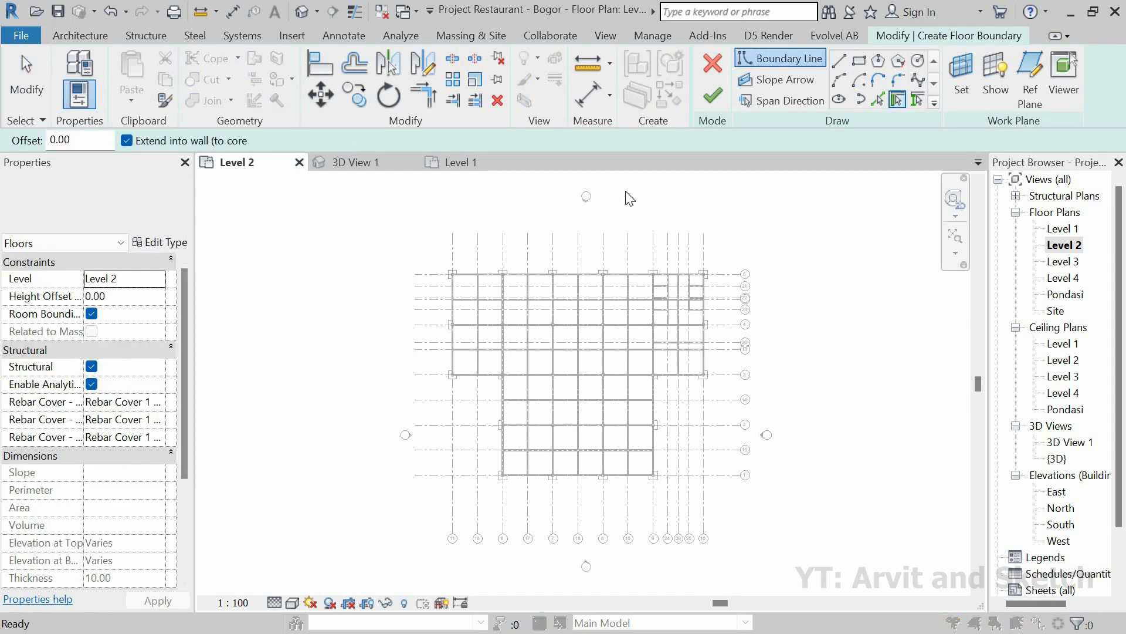
{"action": "left_click", "coordinate": [895, 111]}
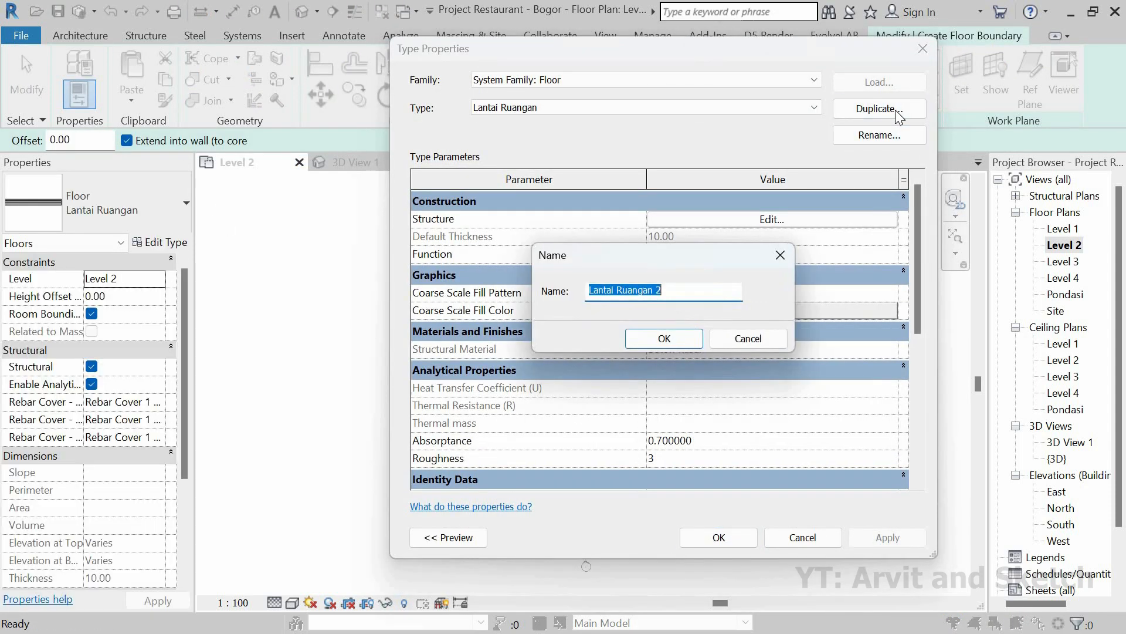
{"action": "type", "text": "Plat Beton Lt.2"}
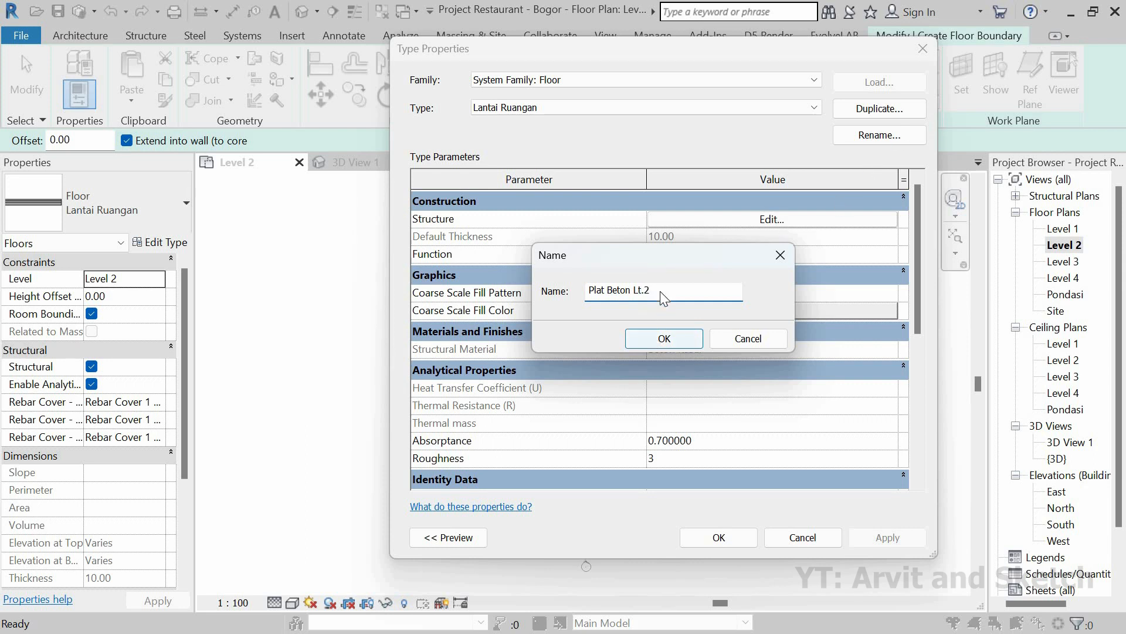
{"action": "left_click", "coordinate": [656, 340]}
Create a new material named Plat Beton Lt.2 for the Beton Kasar layer of the floor structure.
{"action": "left_click", "coordinate": [767, 222]}
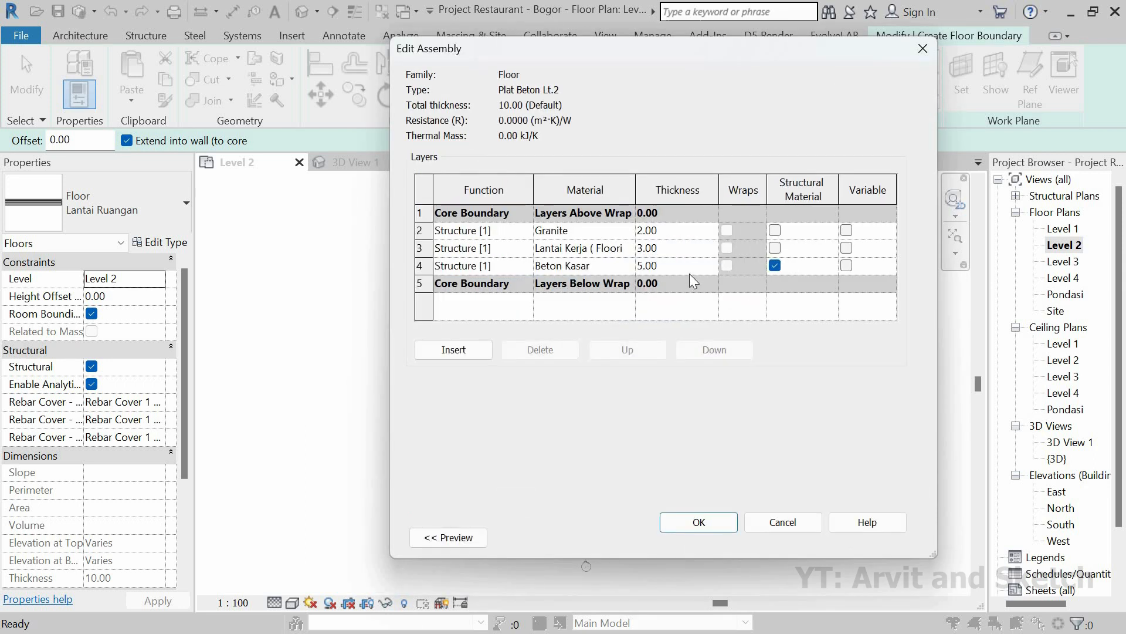
{"action": "left_click", "coordinate": [599, 265]}
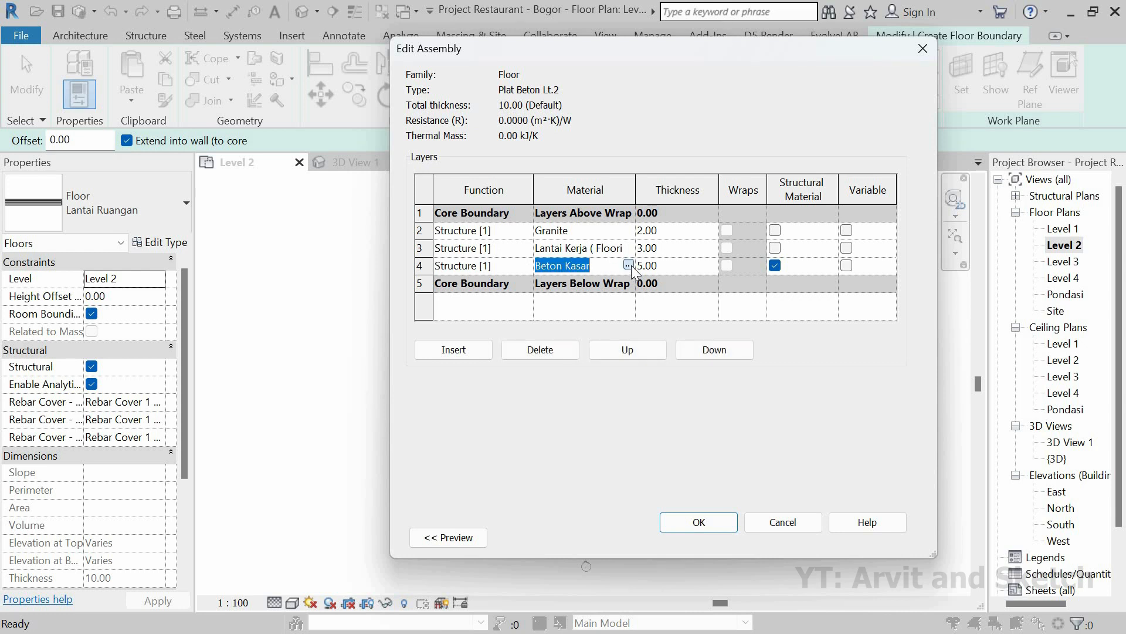
{"action": "left_click", "coordinate": [628, 265]}
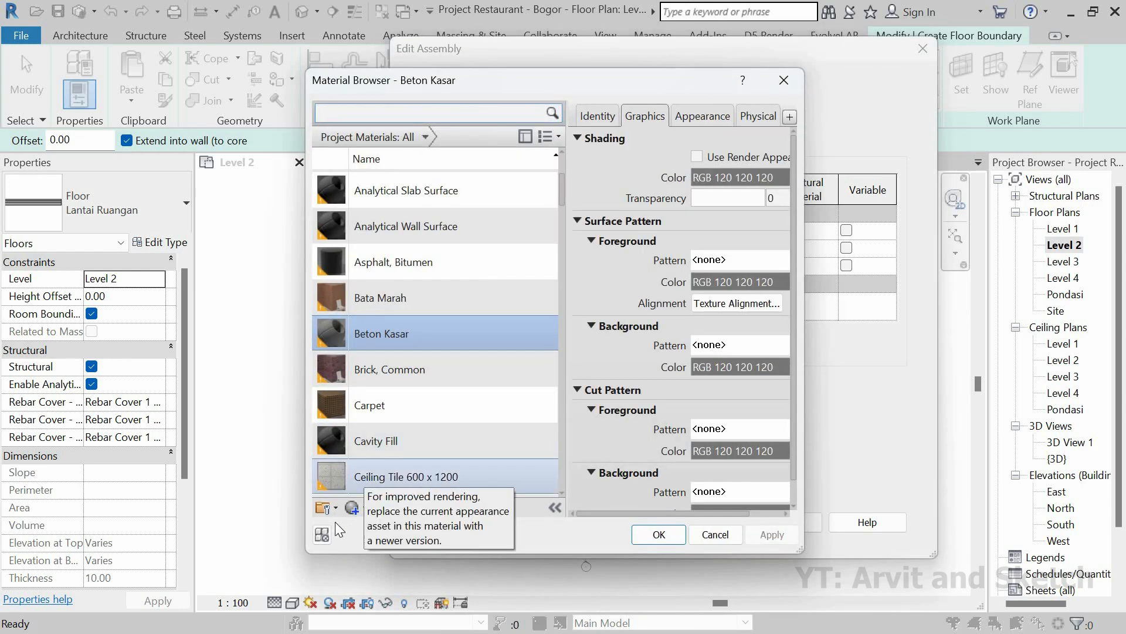
{"action": "left_click", "coordinate": [352, 510]}
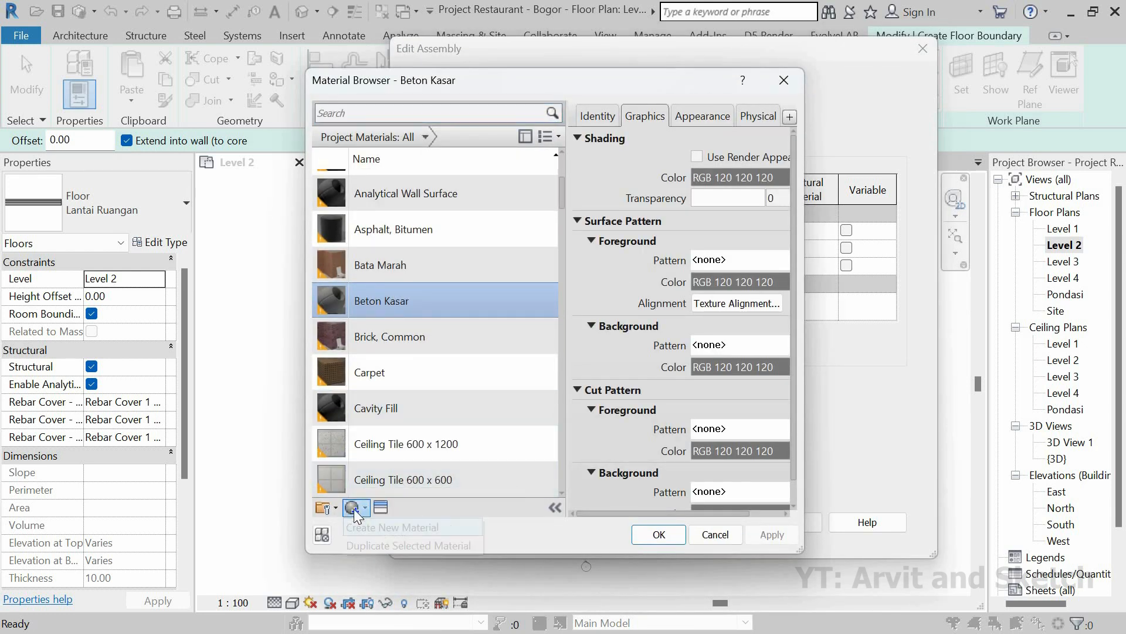
{"action": "left_click", "coordinate": [365, 530]}
{"action": "right_click", "coordinate": [438, 332]}
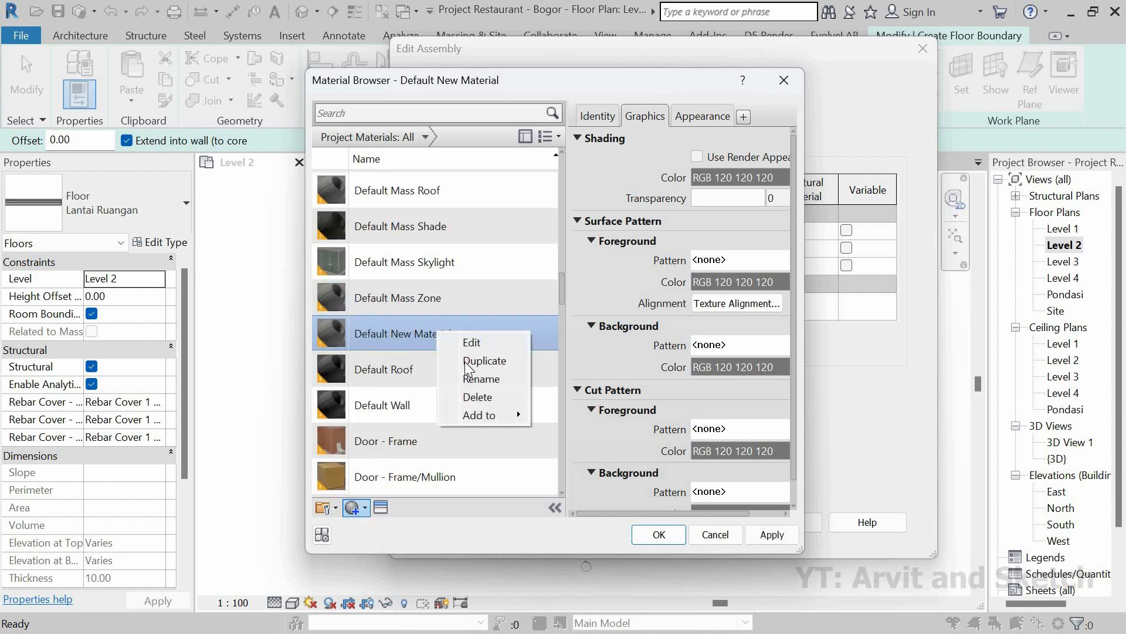
{"action": "left_click", "coordinate": [468, 378]}
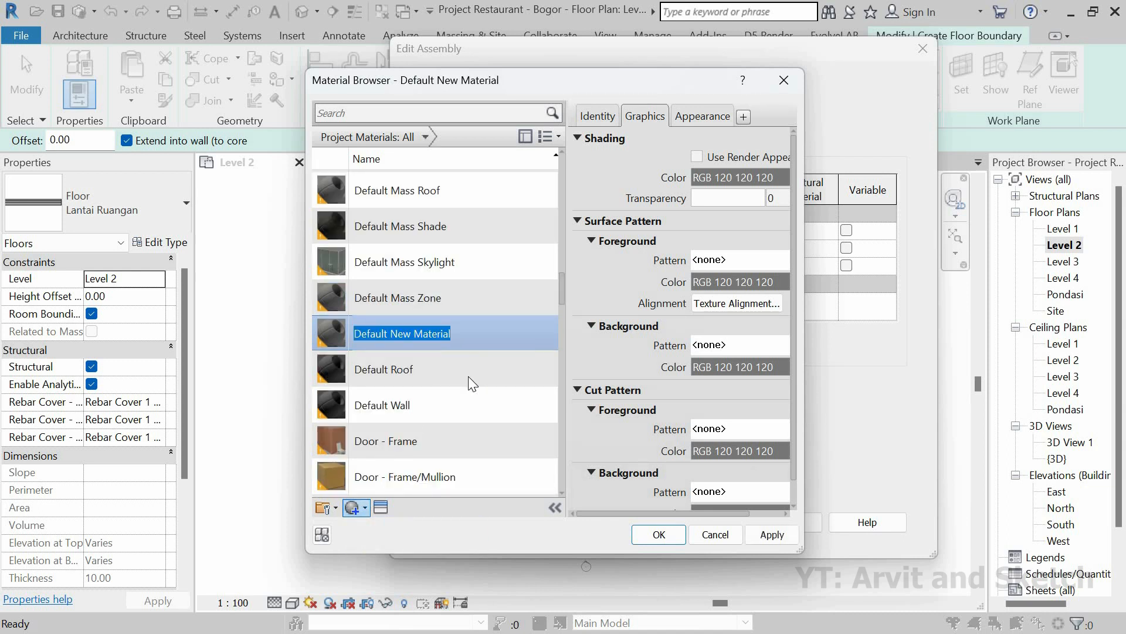
{"action": "type", "text": "Plat Beton"}
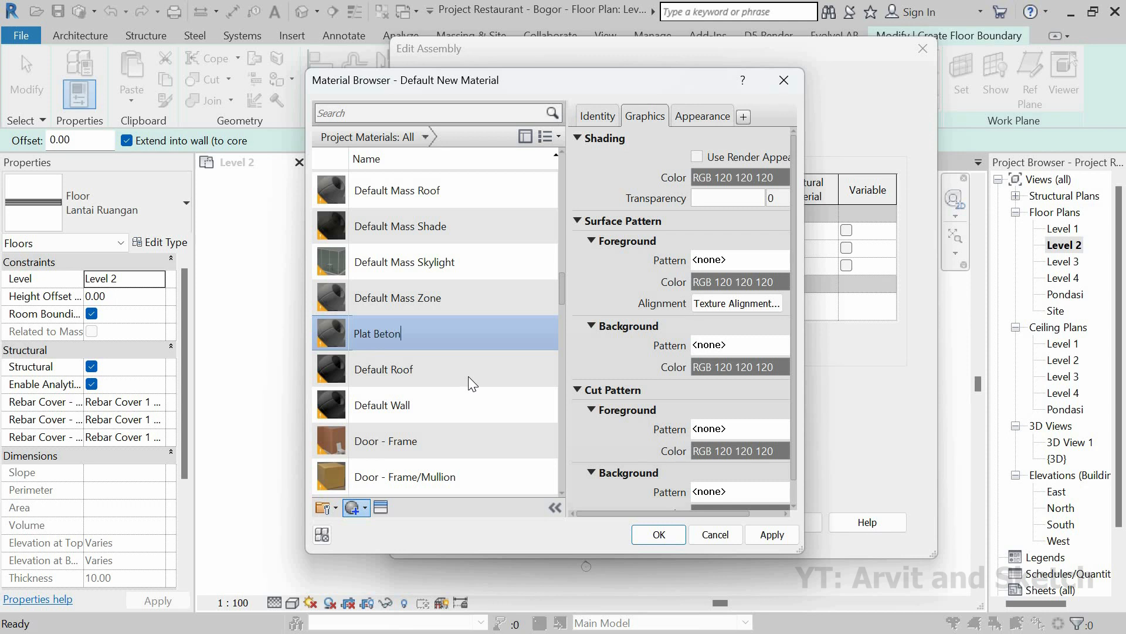
{"action": "type", "text": " Lt.2"}
Search the asset library for concrete and add the C25/30 physical asset to the Plat Beton Lt.2 material.
{"action": "left_click", "coordinate": [380, 507]}
{"action": "left_click", "coordinate": [374, 75]}
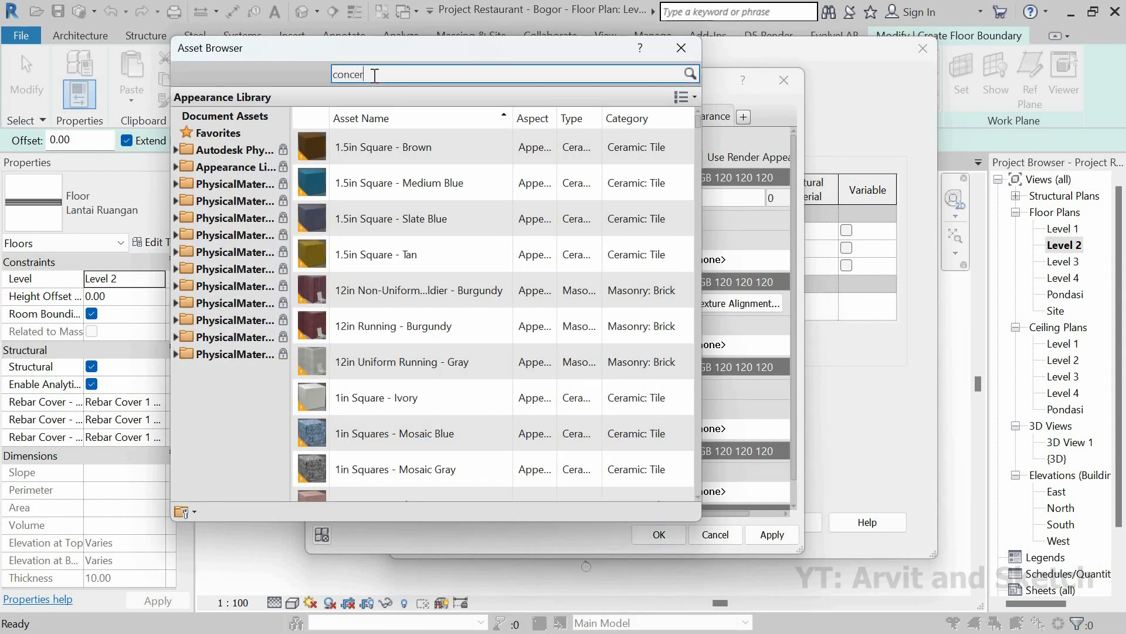
{"action": "type", "text": "concer"}
{"action": "key", "text": "BackSpace"}
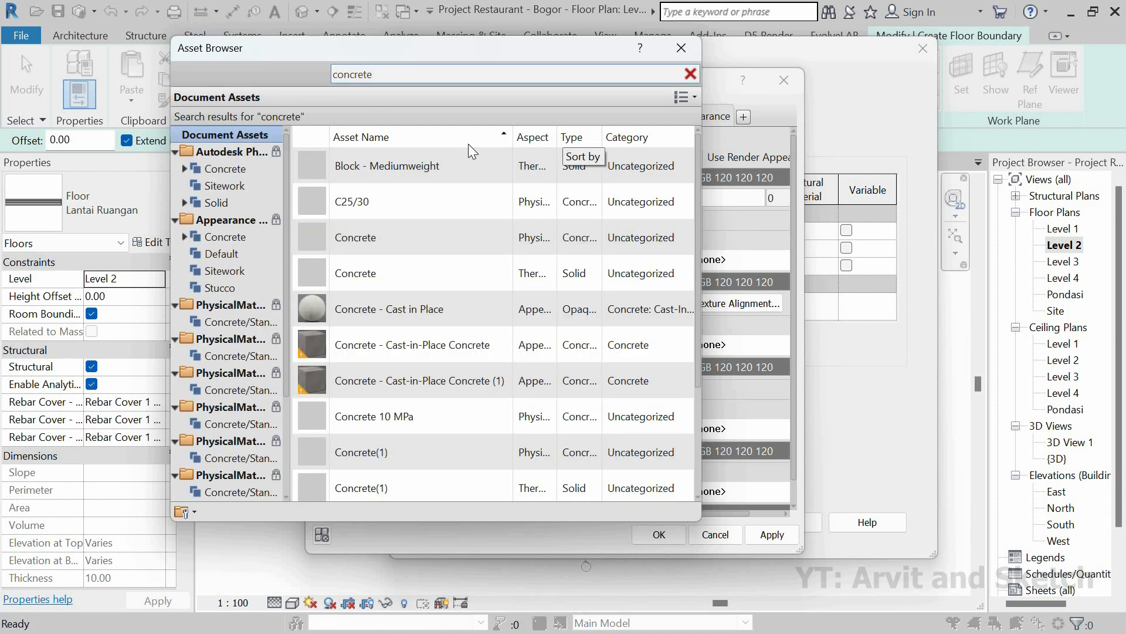
{"action": "left_click", "coordinate": [224, 169]}
{"action": "left_click", "coordinate": [355, 252]}
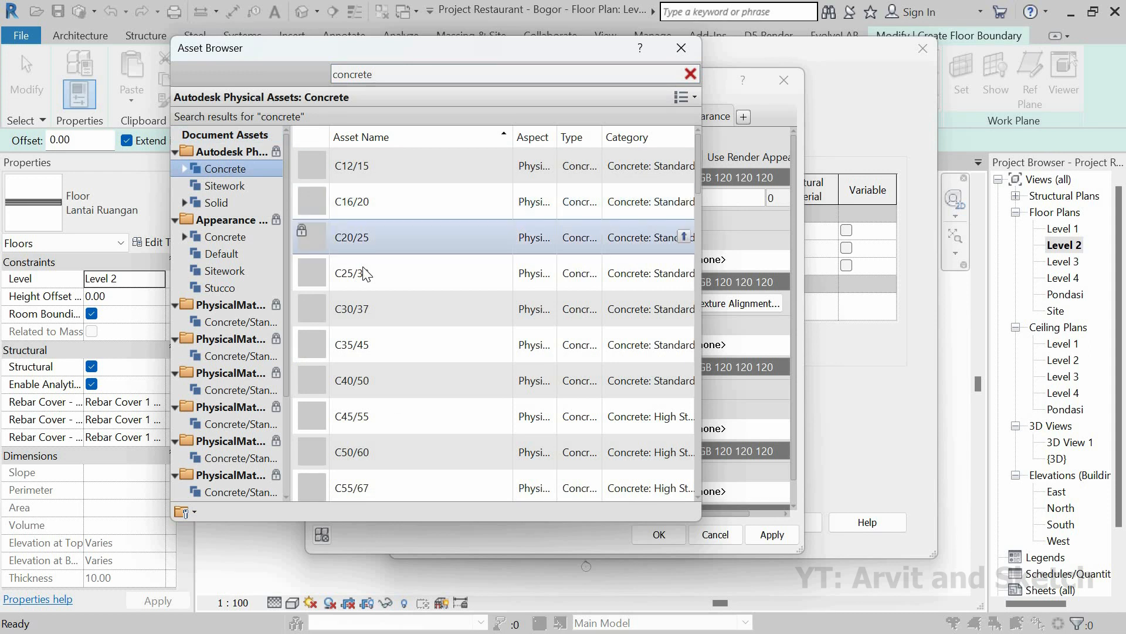
{"action": "left_click", "coordinate": [682, 48]}
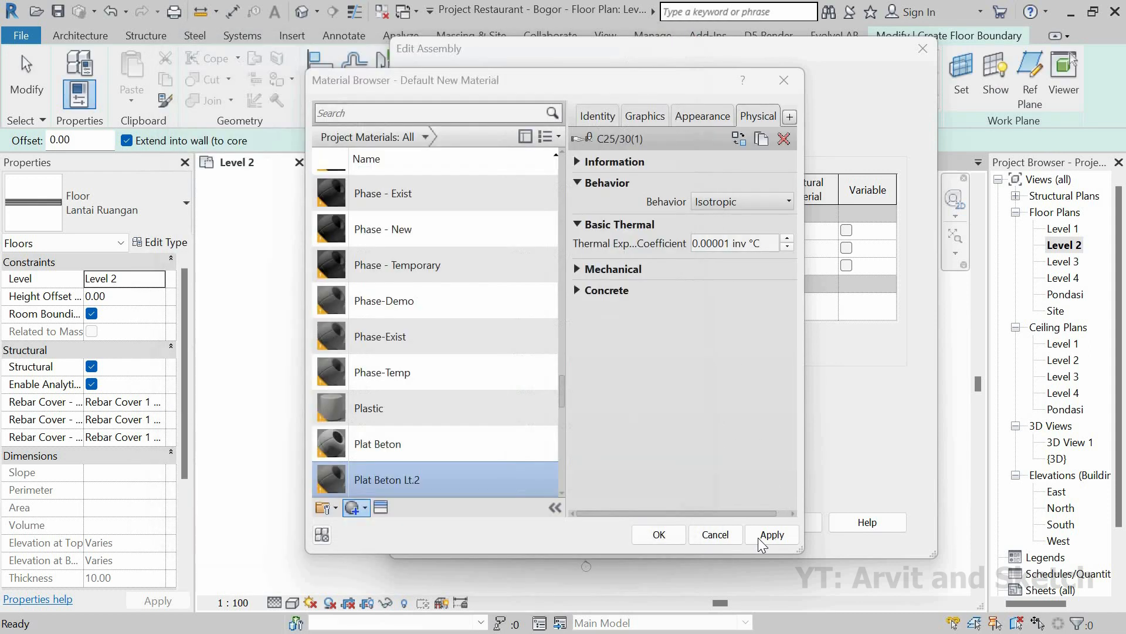
Assign the Plat Beton Lt.2 material to the lowest structure layer and set that layer's thickness to 12.
{"action": "left_click", "coordinate": [671, 537]}
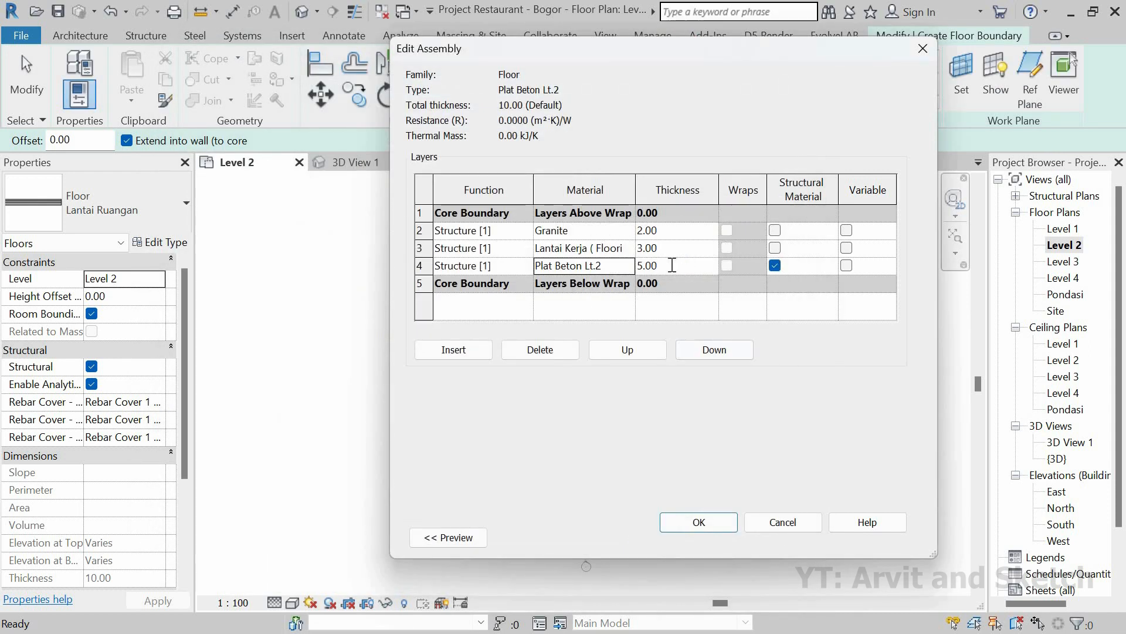
{"action": "left_click", "coordinate": [672, 265]}
{"action": "type", "text": "12"}
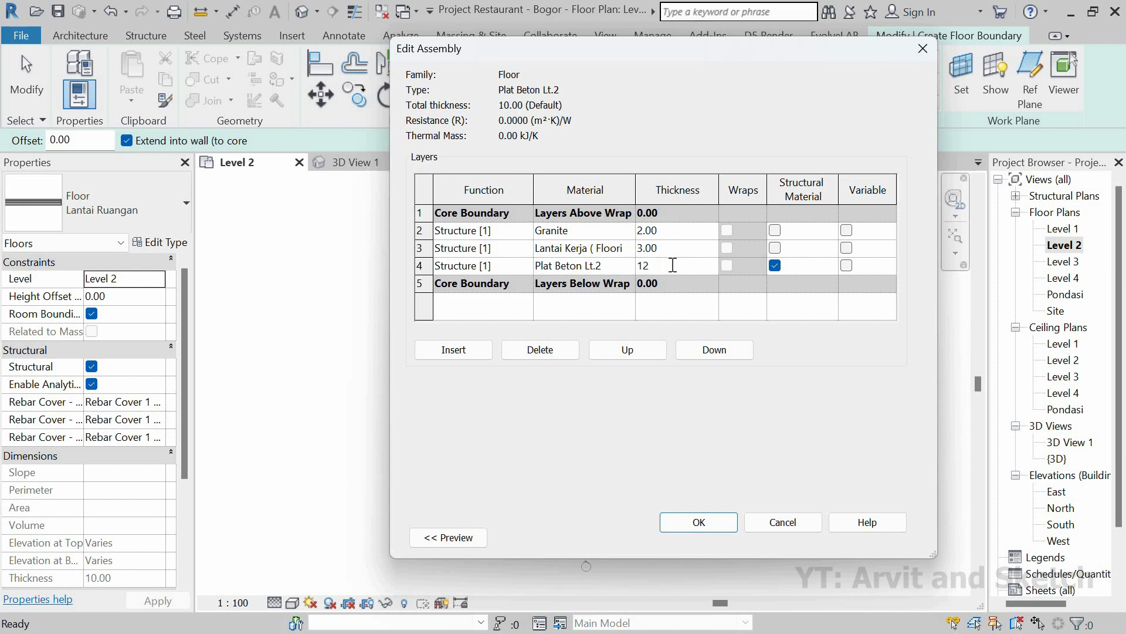
Set the thickness of the Lantai Kerja layer in the floor structure to 2.
{"action": "left_click", "coordinate": [620, 248]}
{"action": "left_click", "coordinate": [628, 247]}
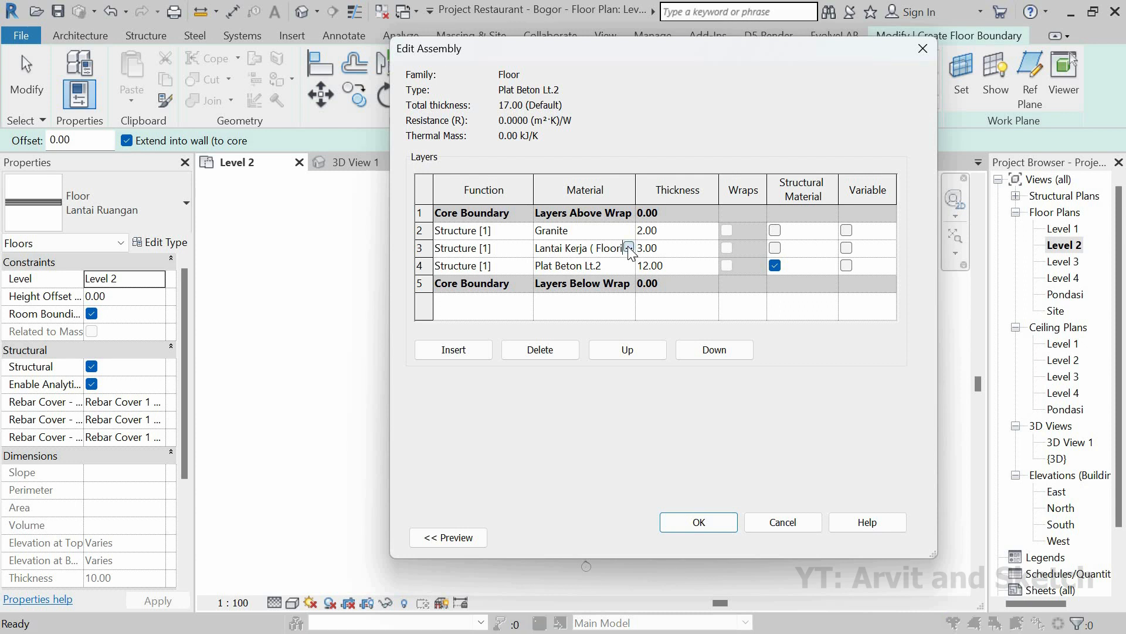
{"action": "key", "text": "Return"}
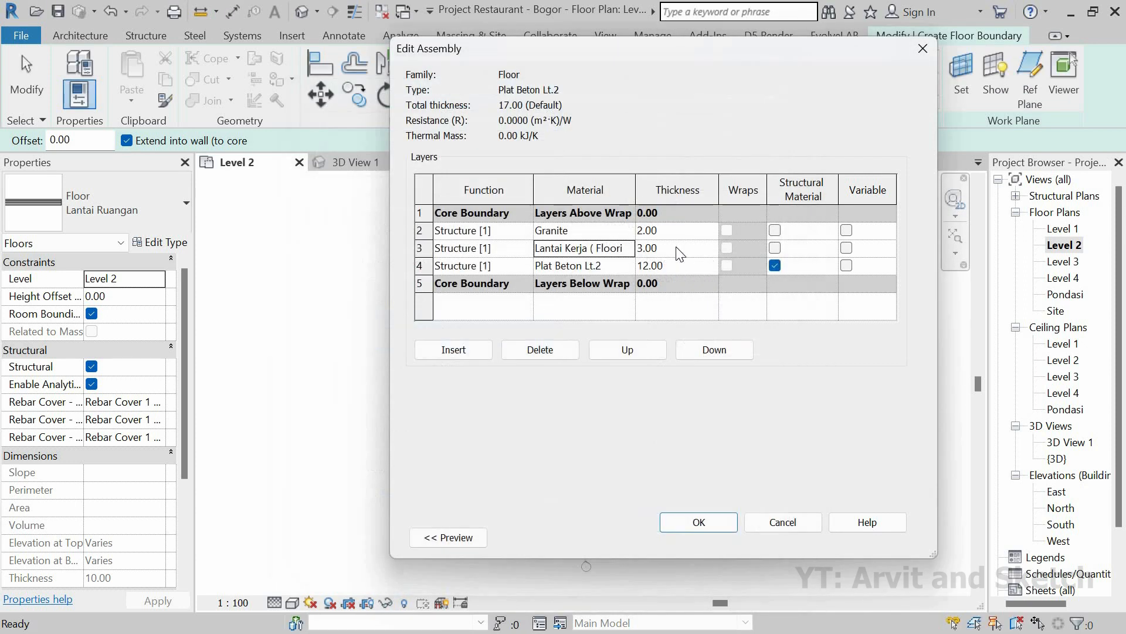
{"action": "left_click", "coordinate": [684, 247]}
{"action": "type", "text": "2"}
Create a new material for the Granite layer of the floor structure.
{"action": "left_click", "coordinate": [628, 233]}
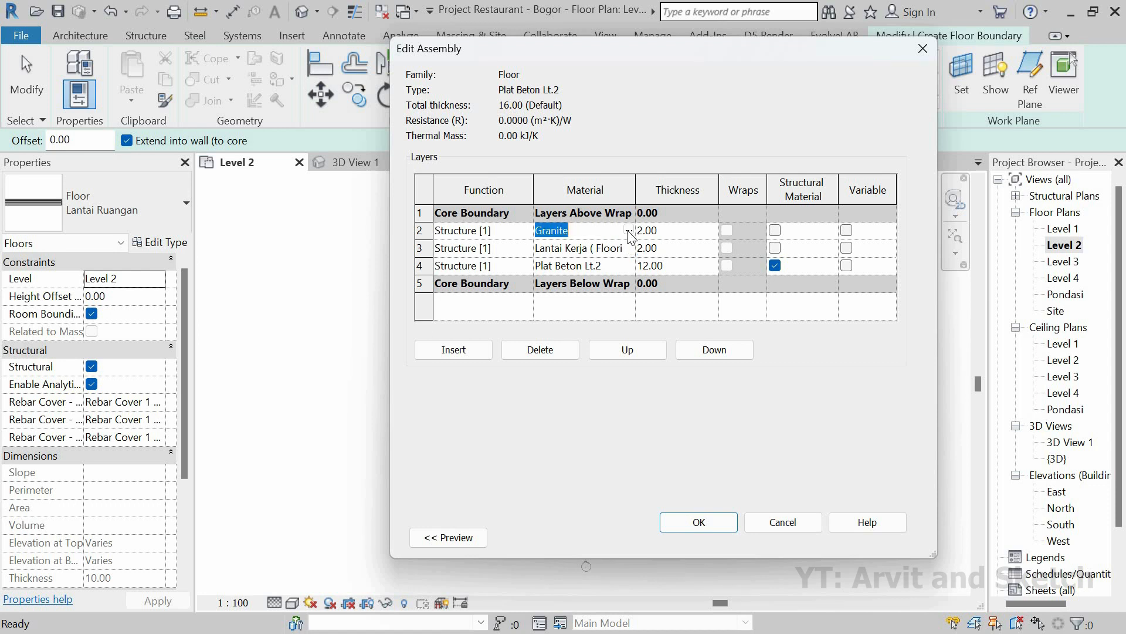
{"action": "left_click", "coordinate": [628, 231]}
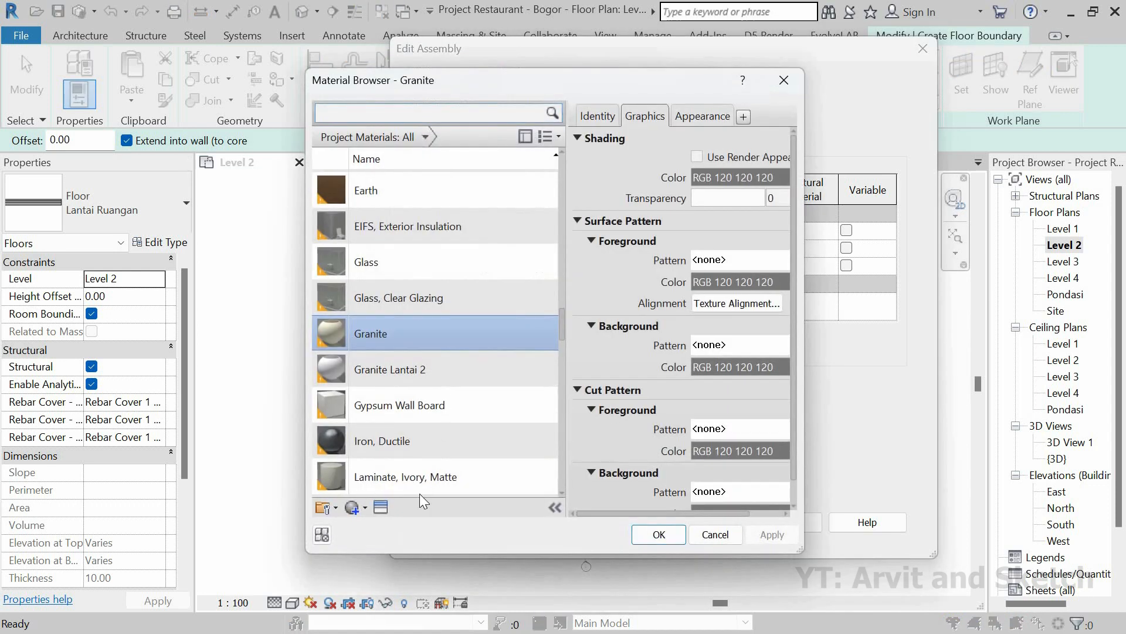
{"action": "left_click", "coordinate": [352, 509]}
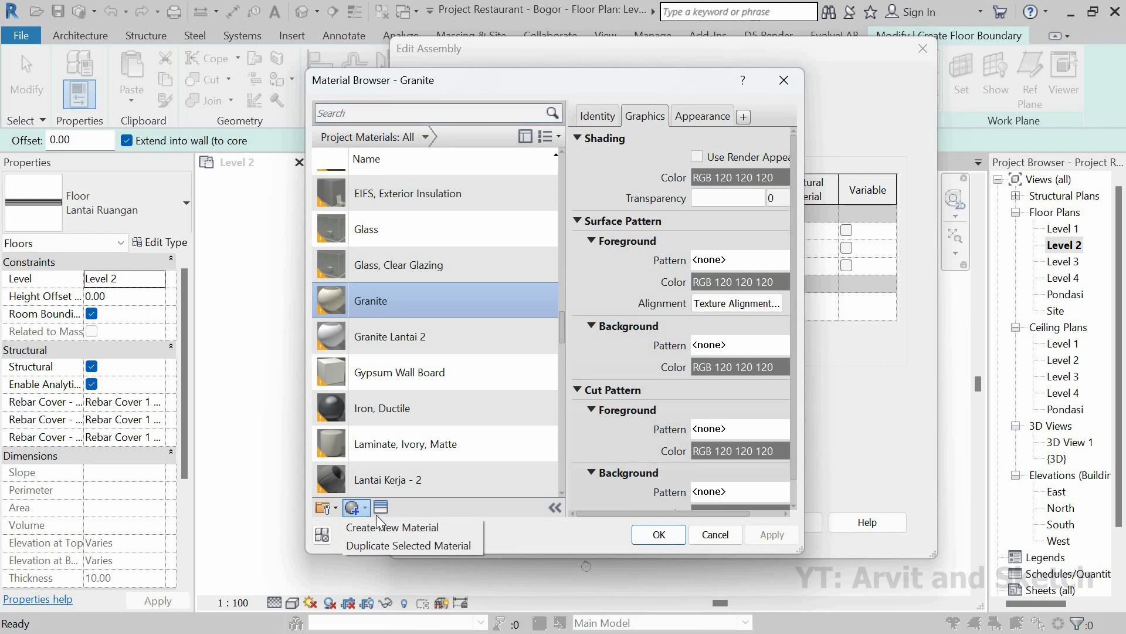
{"action": "left_click", "coordinate": [434, 526]}
Try to rename the new material as Ceramic.
{"action": "right_click", "coordinate": [409, 324]}
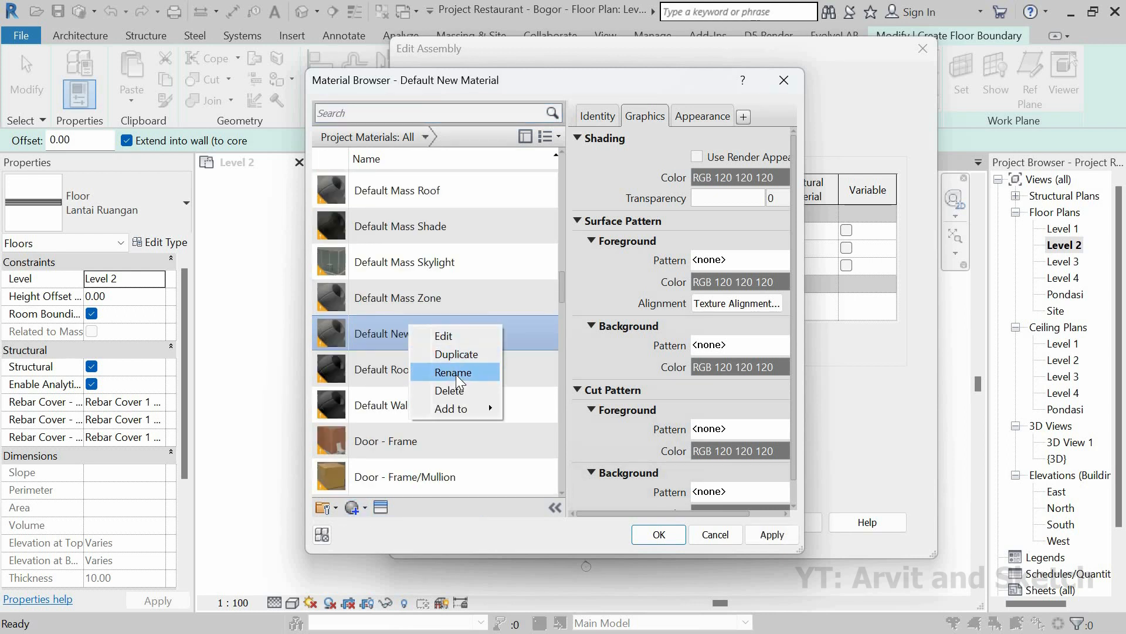
{"action": "left_click", "coordinate": [456, 375]}
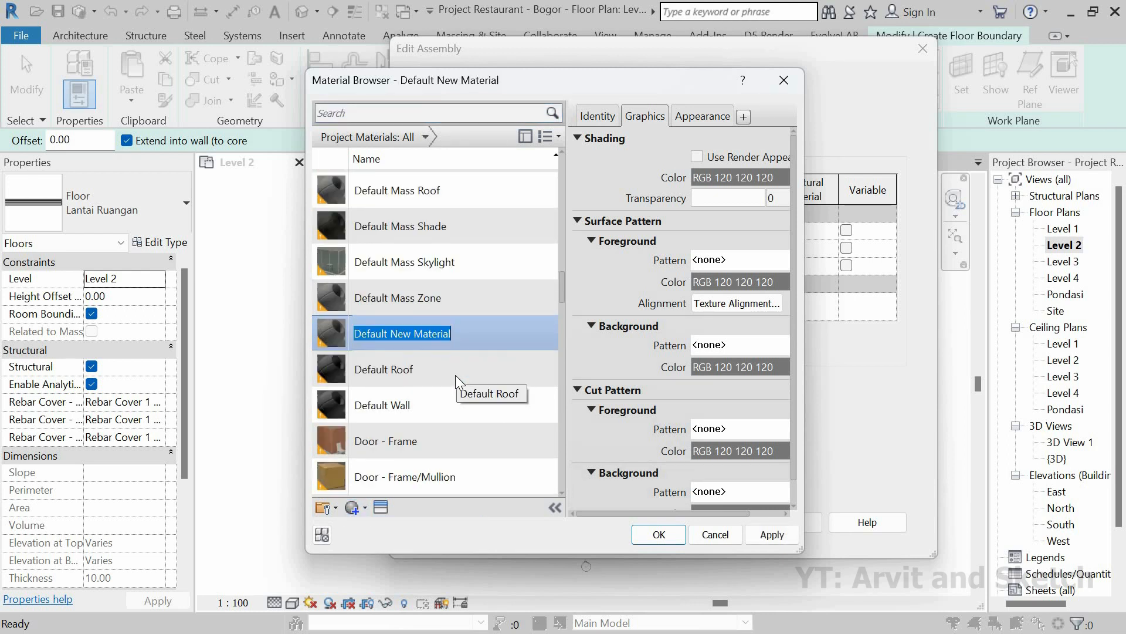
{"action": "type", "text": "Ceramic"}
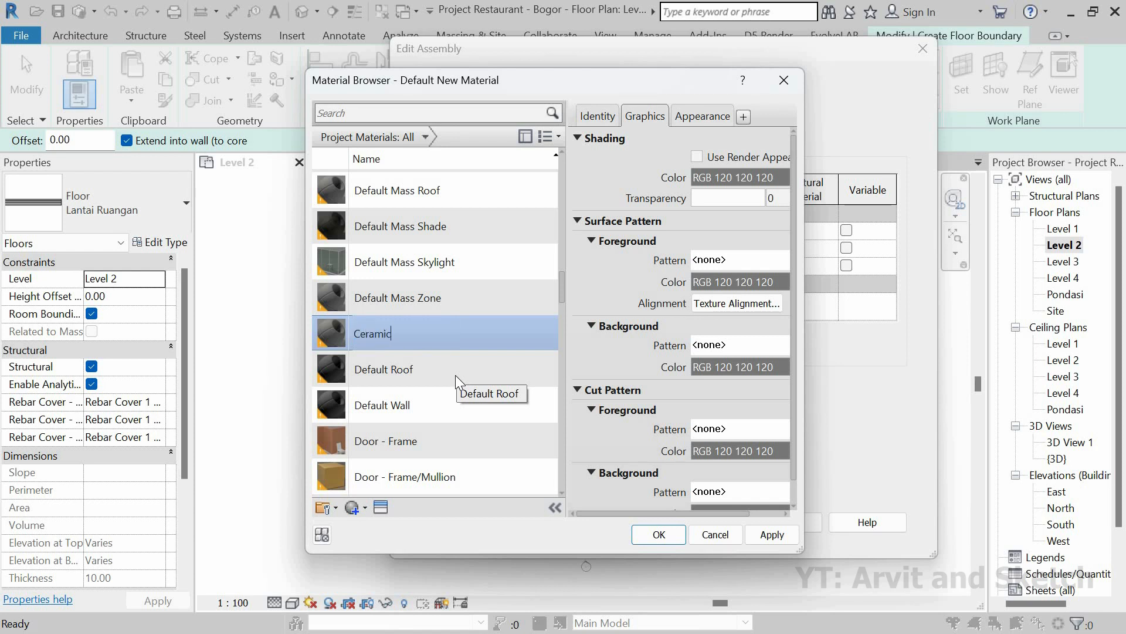
{"action": "key", "text": "Return"}
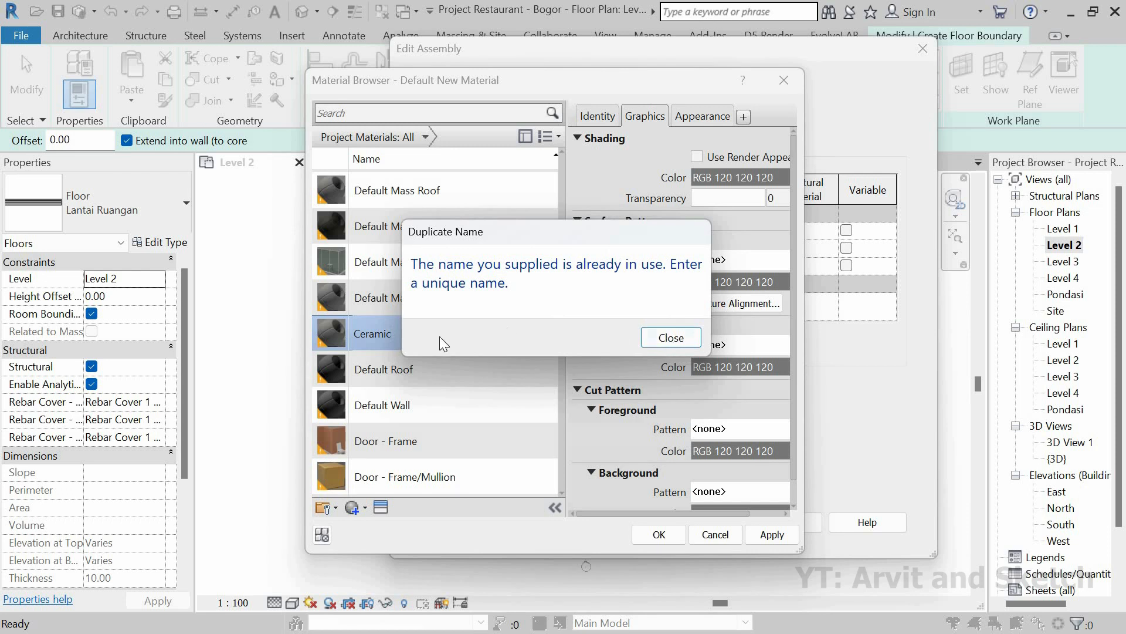
{"action": "key", "text": "Return"}
Try to rename the new material as Granite Lantai 2.
{"action": "right_click", "coordinate": [417, 333]}
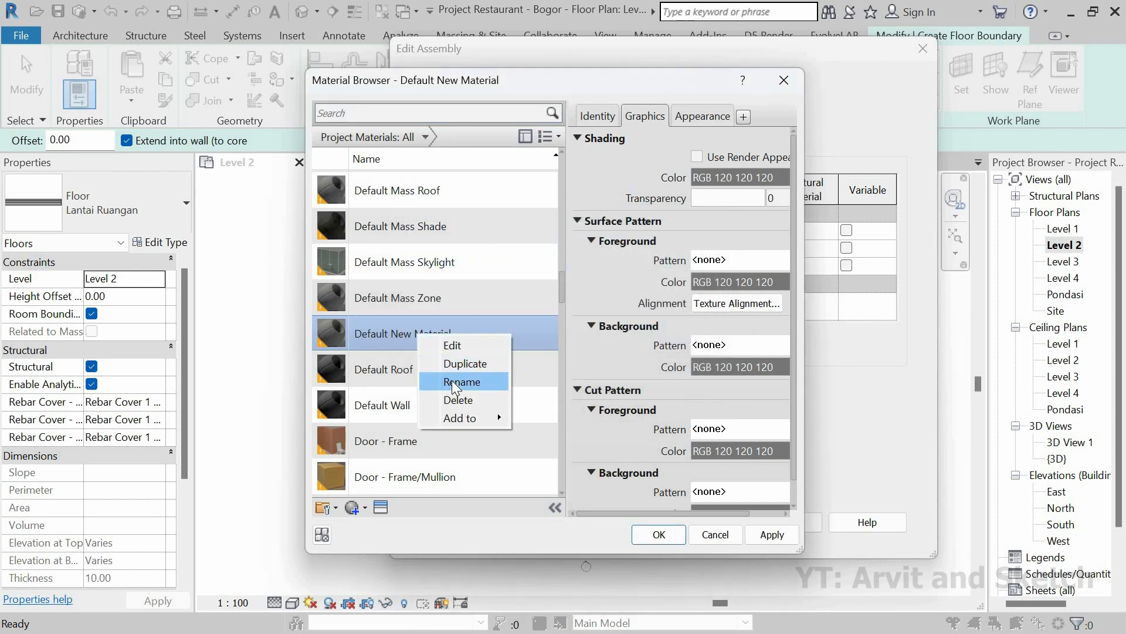
{"action": "left_click", "coordinate": [453, 382]}
{"action": "type", "text": "Grav"}
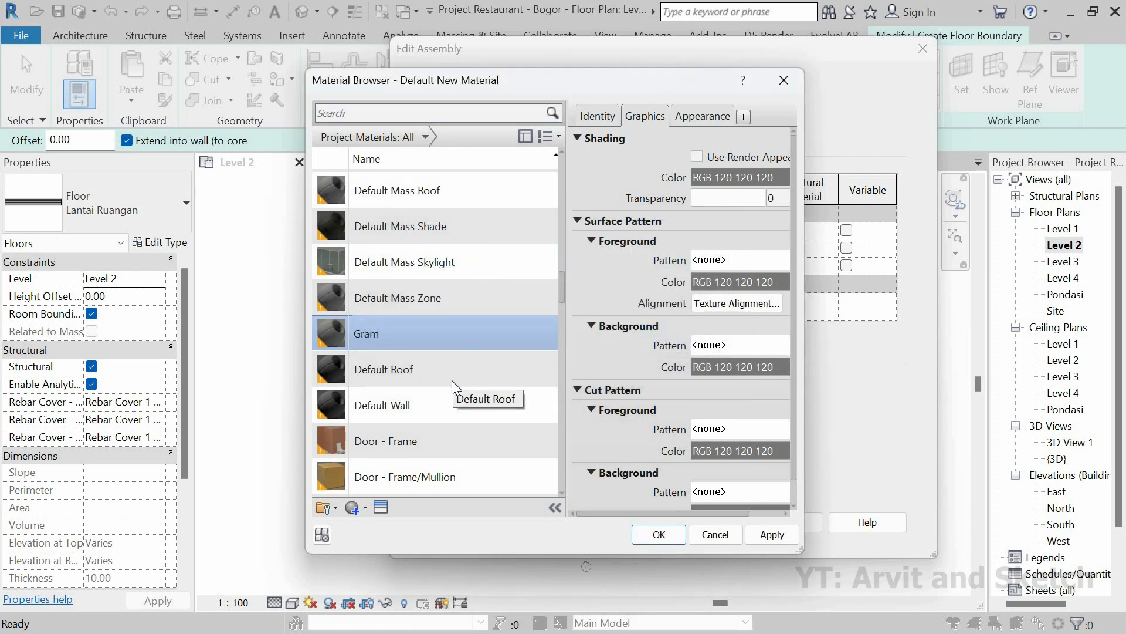
{"action": "key", "text": "BackSpace"}
{"action": "type", "text": "nite Lantai 2"}
{"action": "key", "text": "Return"}
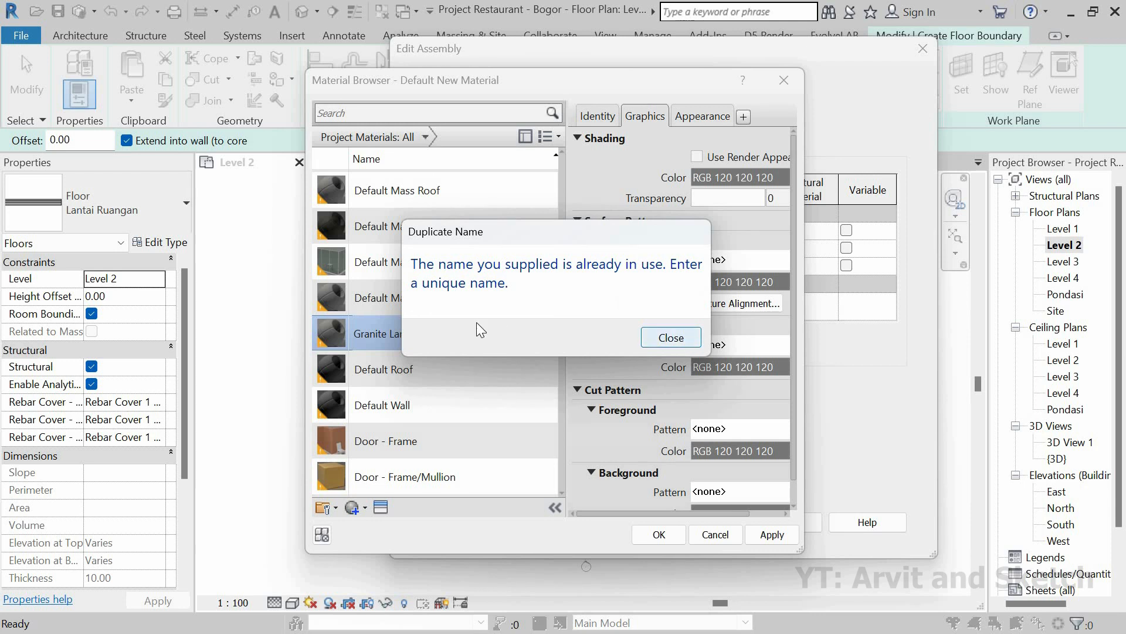
{"action": "key", "text": "Return"}
Rename the new material as Granite Lt. 2.
{"action": "right_click", "coordinate": [409, 333]}
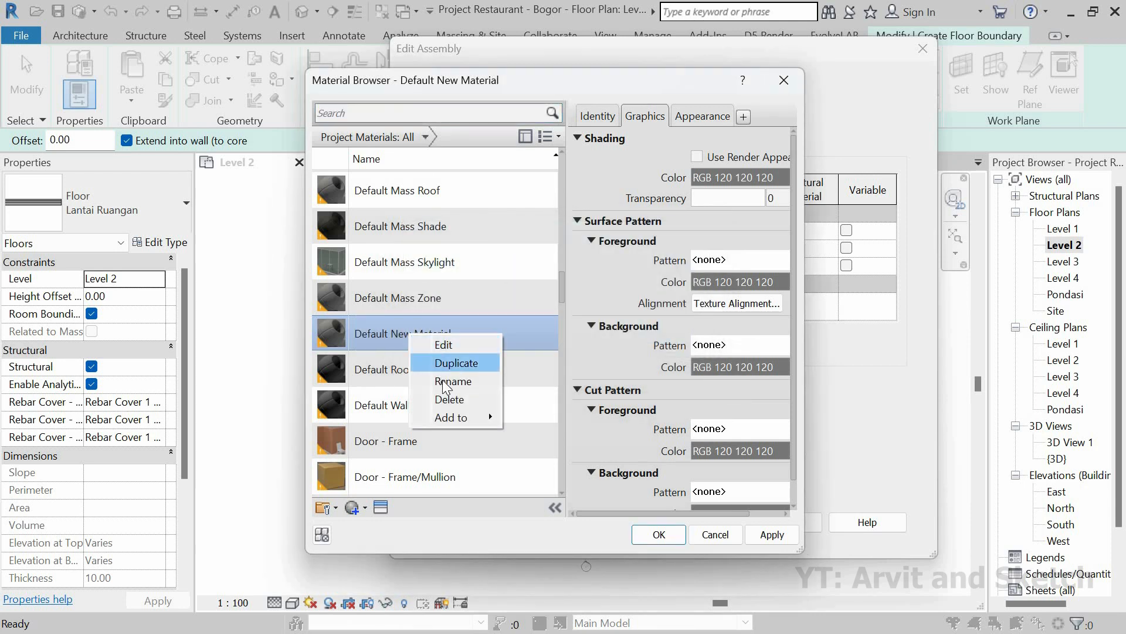
{"action": "left_click", "coordinate": [442, 381]}
{"action": "type", "text": "Gran"}
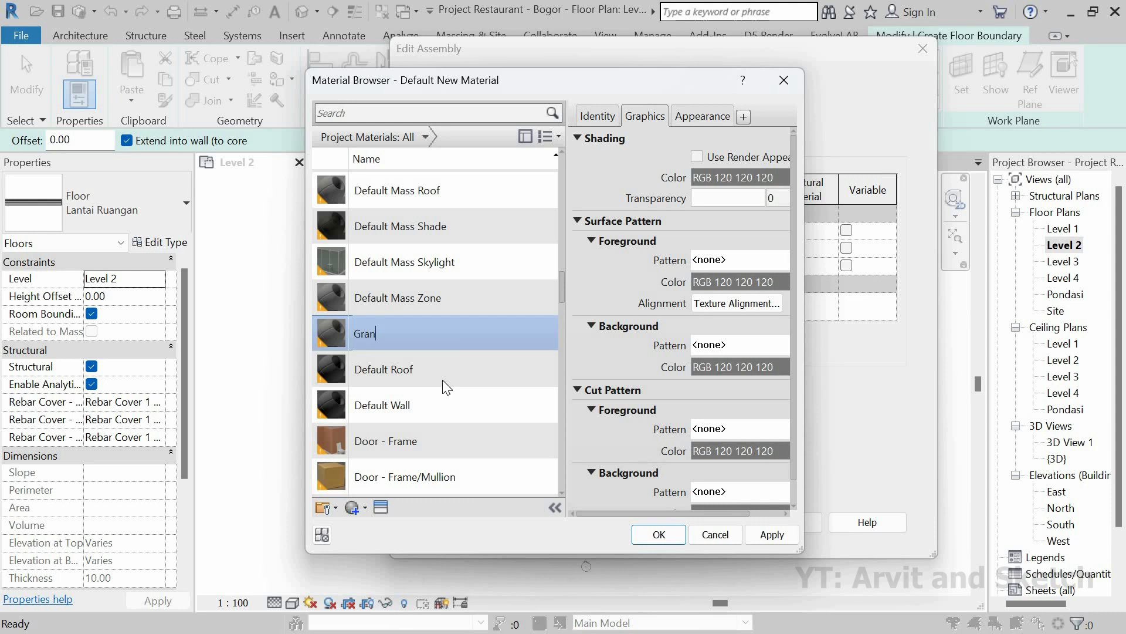
{"action": "type", "text": "ite Lt. 2"}
{"action": "key", "text": "Return"}
Search the asset library for porcelain, apply the Ice White appearance to Granite Lt. 2 and assign the material to the top layer.
{"action": "left_click", "coordinate": [371, 75]}
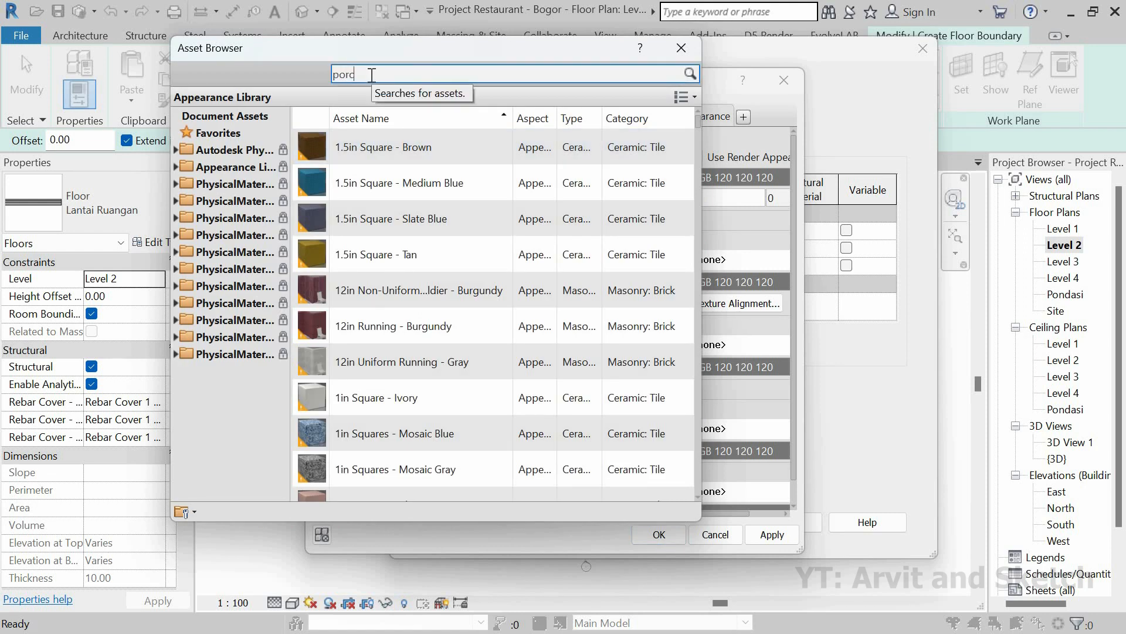
{"action": "type", "text": "porcelain"}
{"action": "key", "text": "Return"}
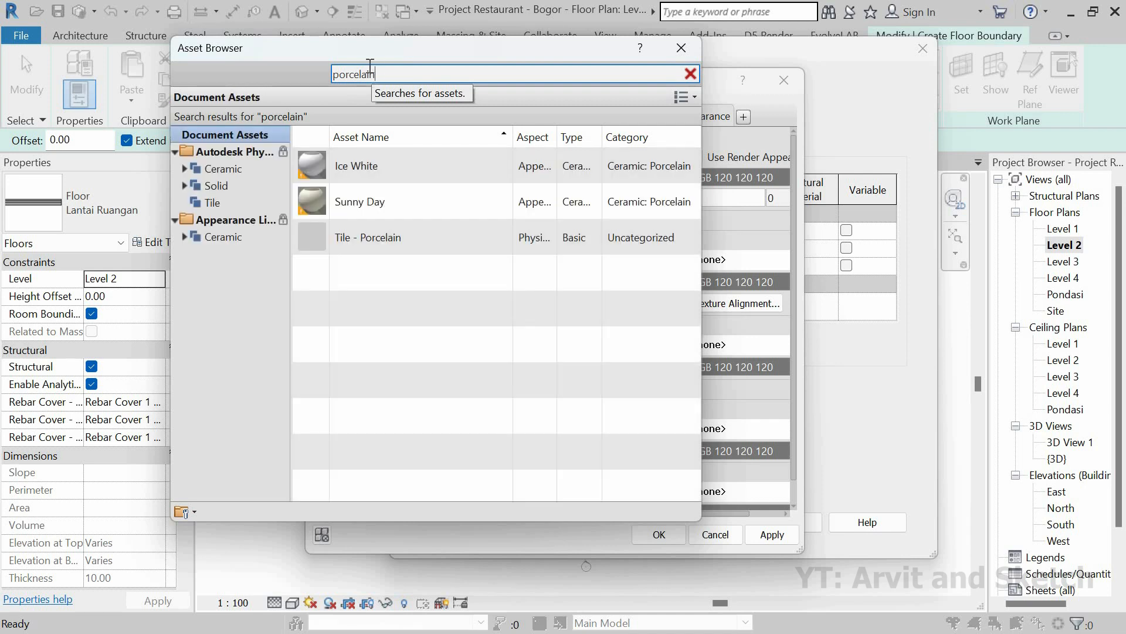
{"action": "left_click", "coordinate": [686, 166]}
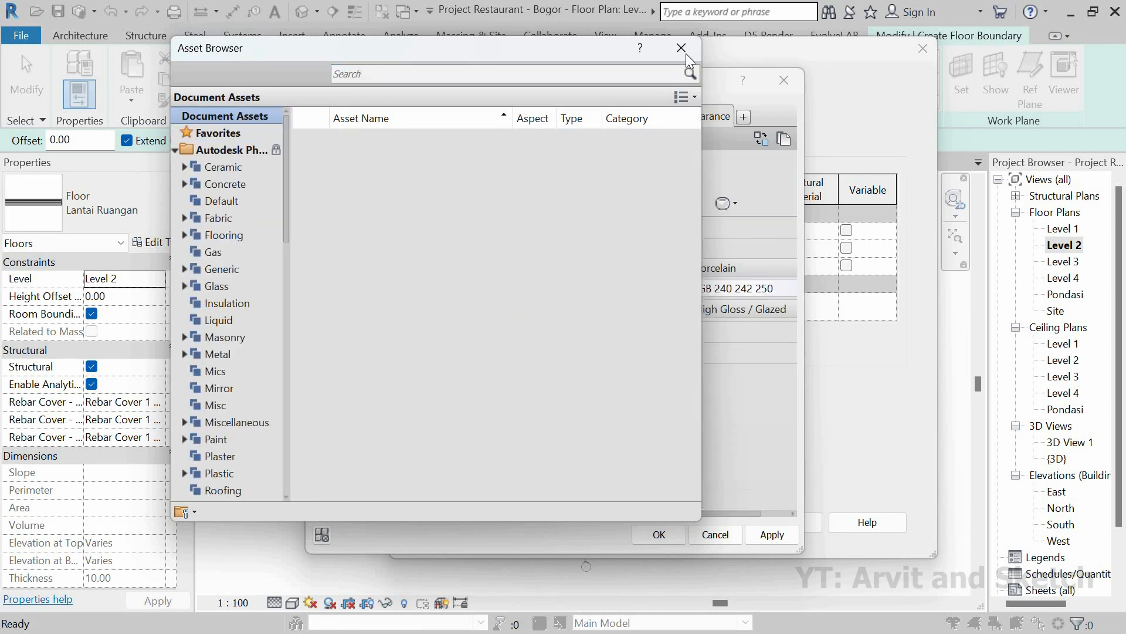
{"action": "left_click", "coordinate": [681, 47]}
{"action": "left_click", "coordinate": [659, 533]}
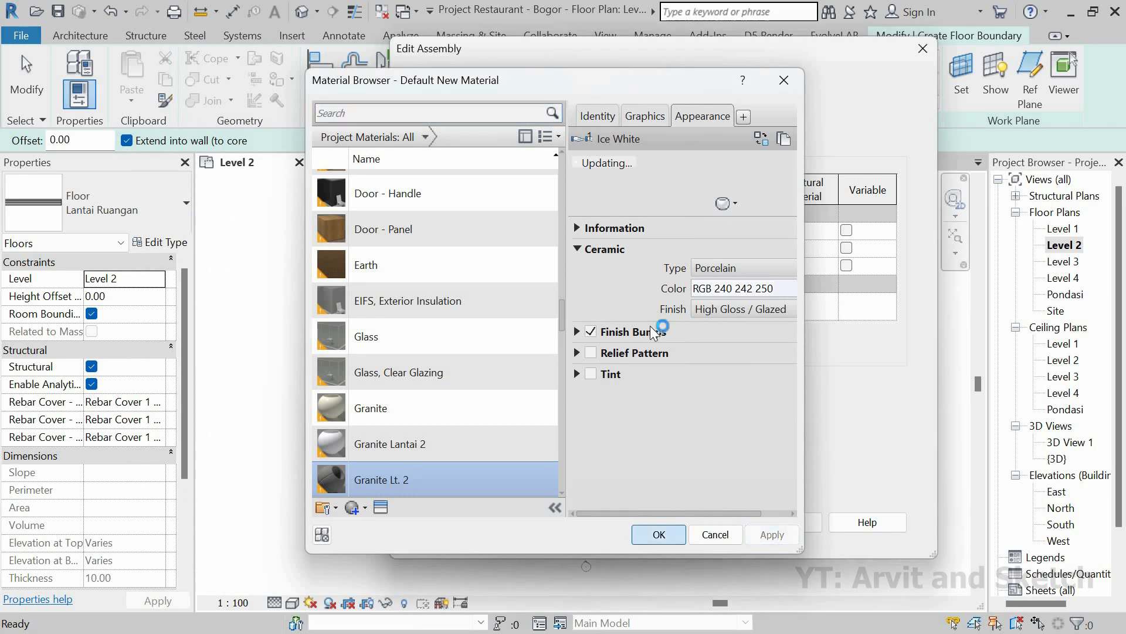
Set the Granite Lt. 2 layer's thickness to 1 and accept the Plat Beton Lt.2 type settings.
{"action": "left_click", "coordinate": [673, 230]}
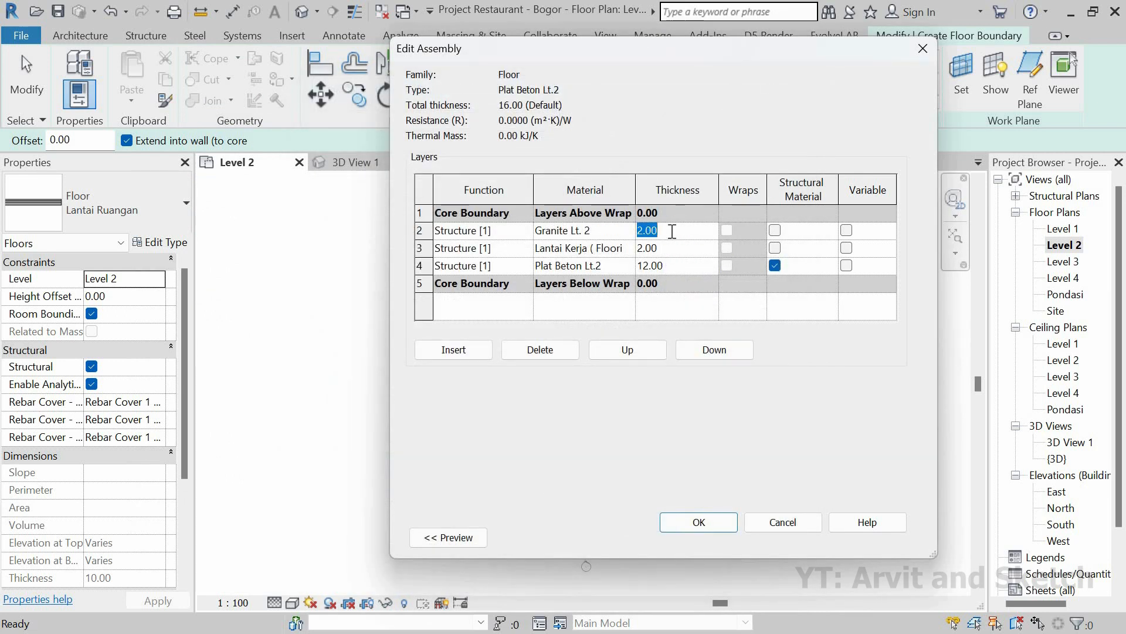
{"action": "type", "text": "1"}
{"action": "left_click", "coordinate": [685, 248]}
{"action": "left_click", "coordinate": [724, 518]}
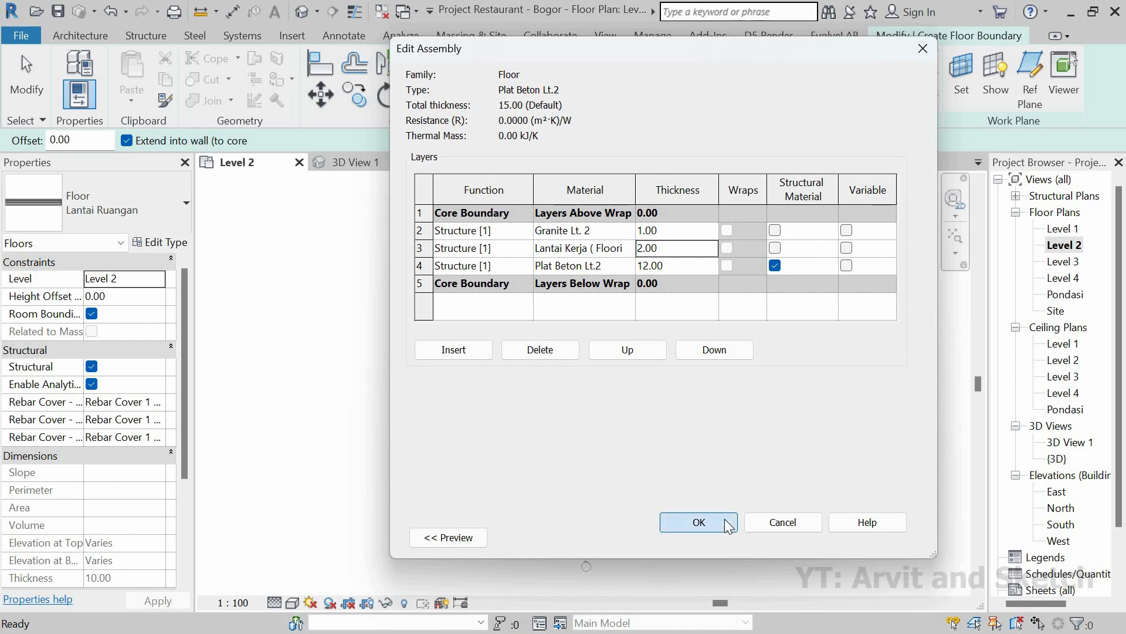
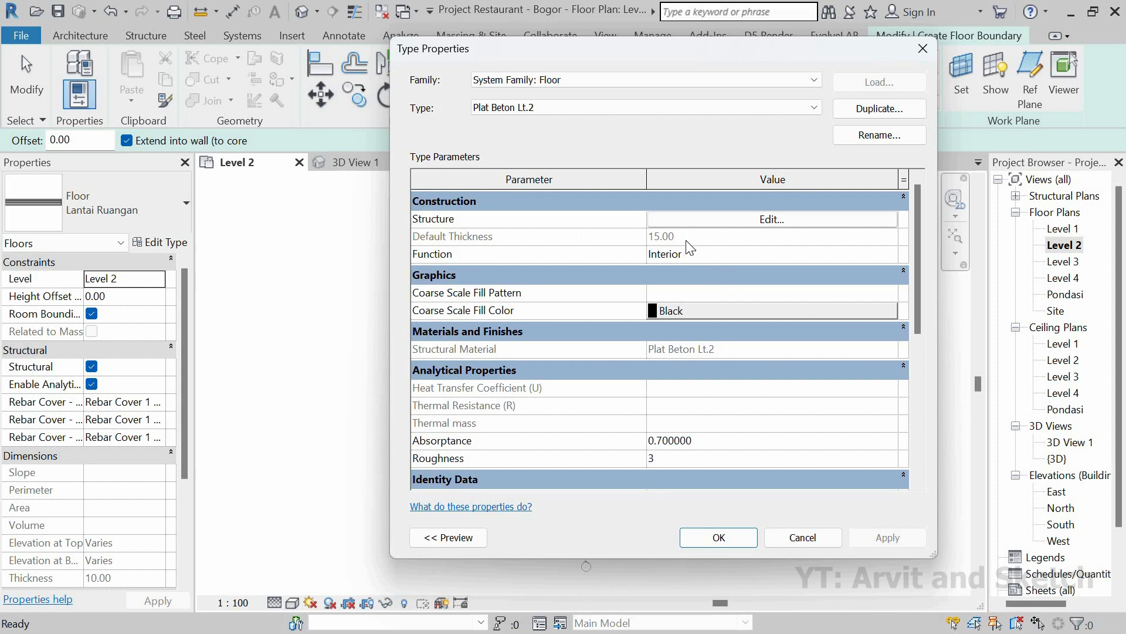
{"action": "key", "text": "Return"}
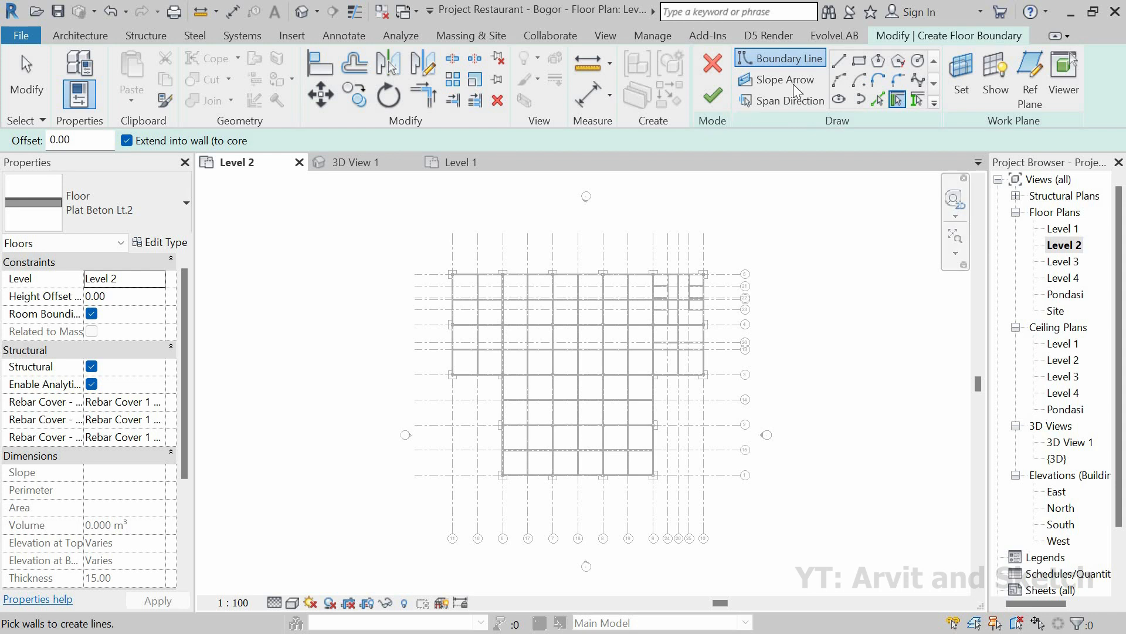
Set the new floor's height offset from Level 2 to 5.
{"action": "left_click", "coordinate": [859, 60]}
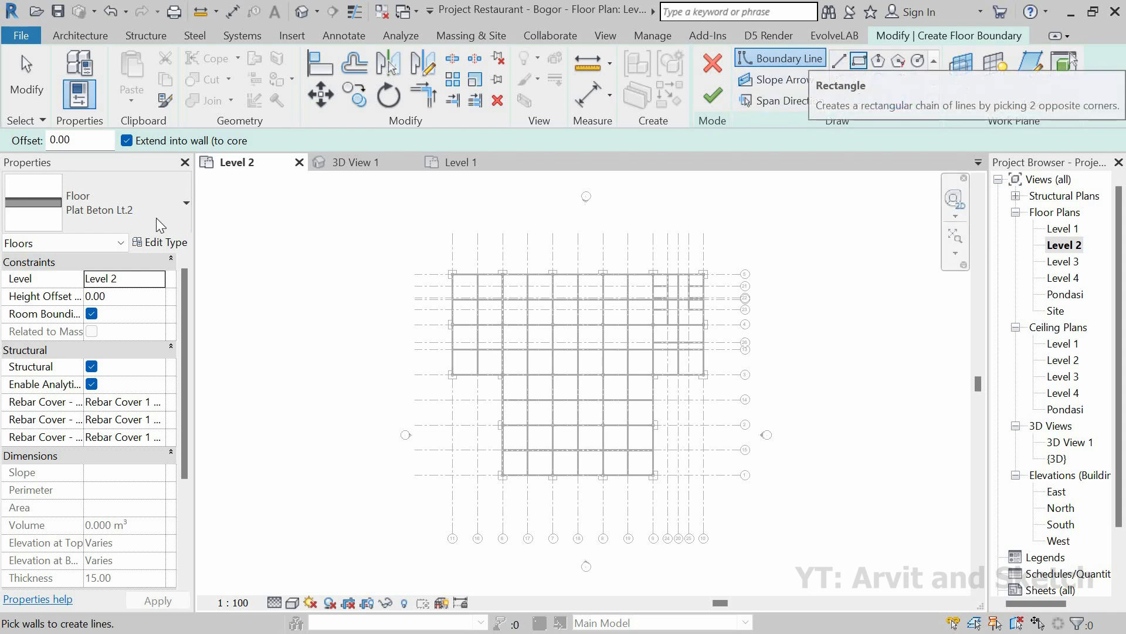
{"action": "left_click", "coordinate": [59, 298]}
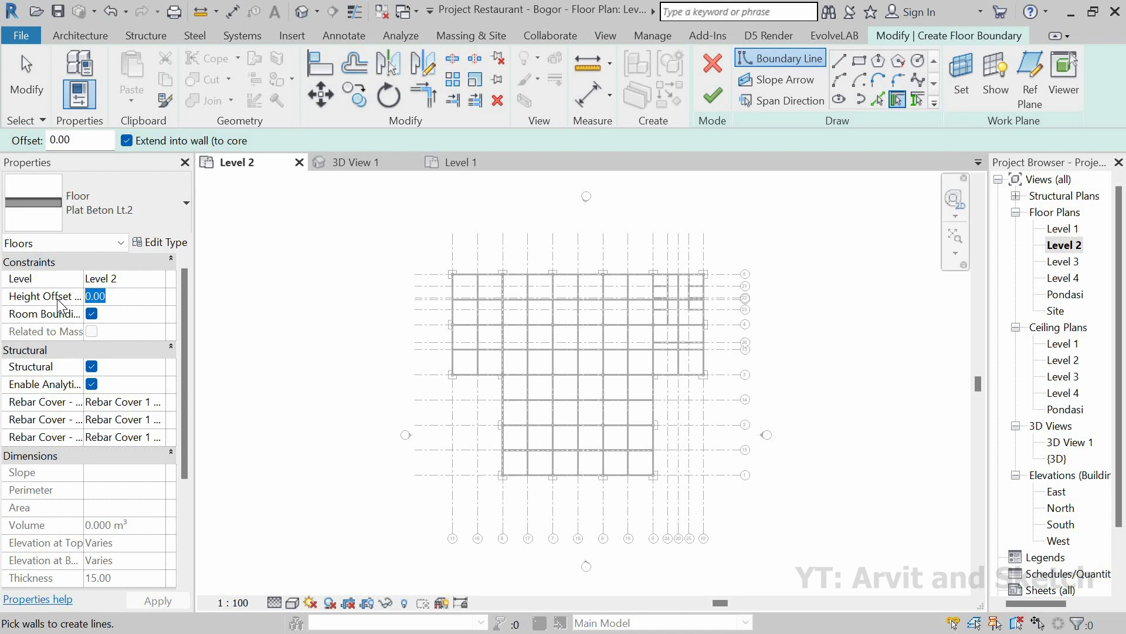
{"action": "type", "text": "5"}
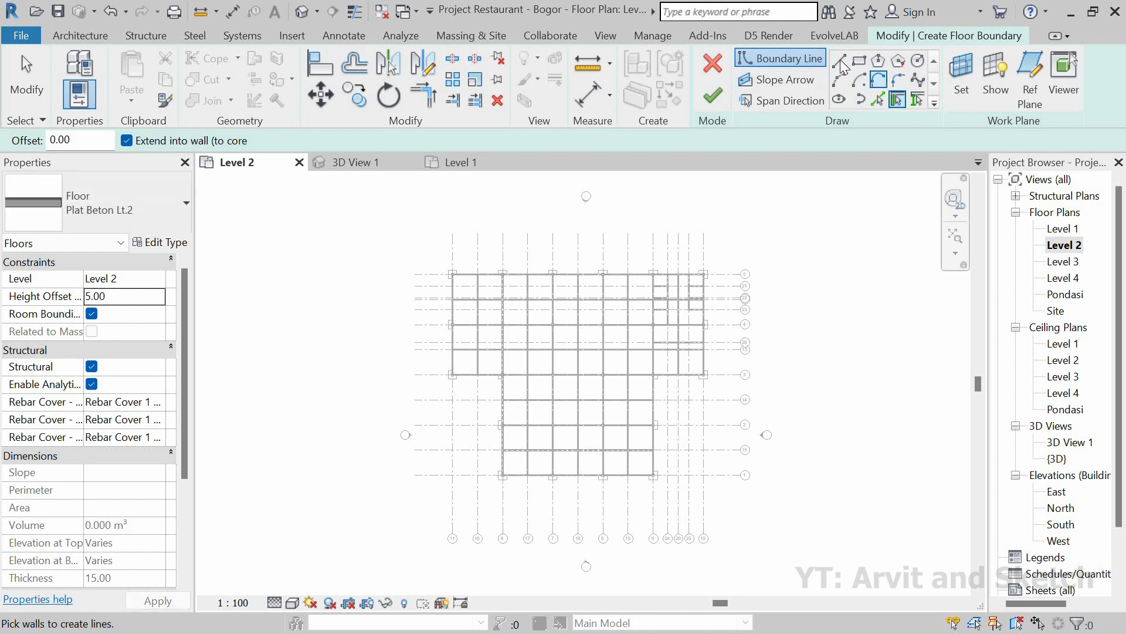
Sketch floor boundary lines from the upper-left column along grid 5 to the upper-right column, and down the right edge to grid 3.
{"action": "type", "text": "li"}
{"action": "scroll", "coordinate": [440, 287], "scroll_direction": "up", "scroll_amount": 10}
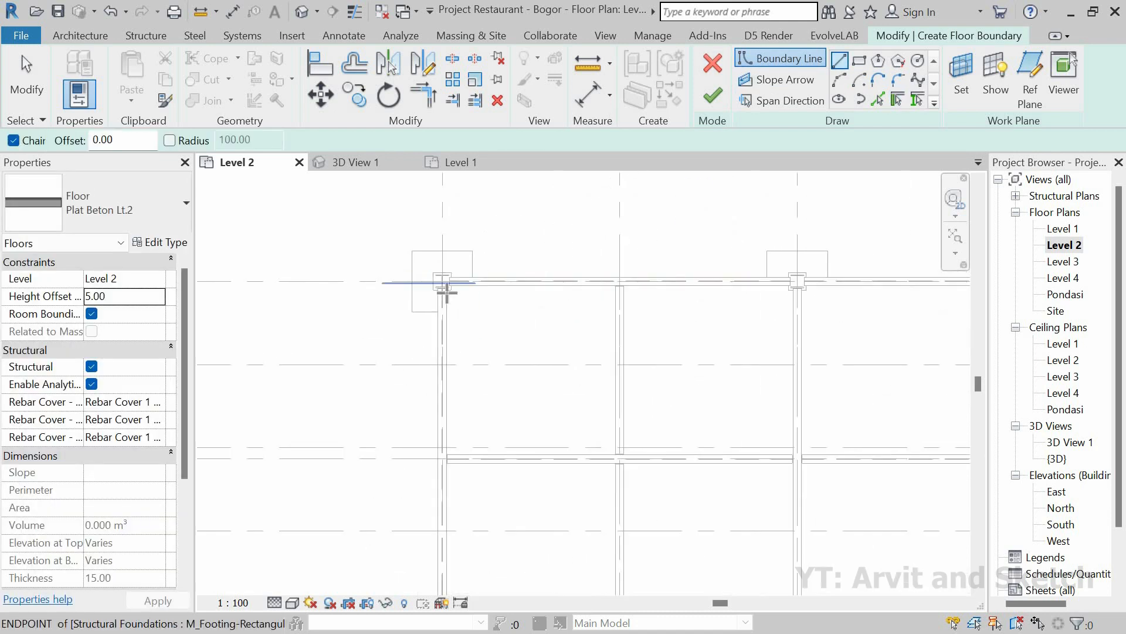
{"action": "scroll", "coordinate": [445, 289], "scroll_direction": "up", "scroll_amount": 3}
{"action": "left_click", "coordinate": [373, 265]}
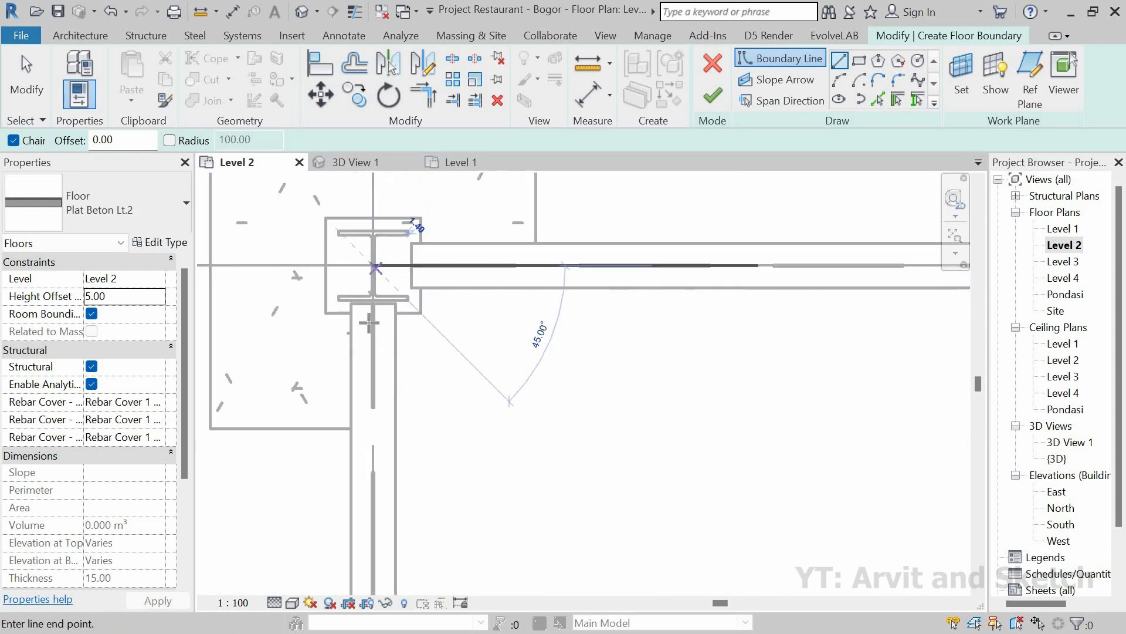
{"action": "scroll", "coordinate": [373, 320], "scroll_direction": "down", "scroll_amount": 8}
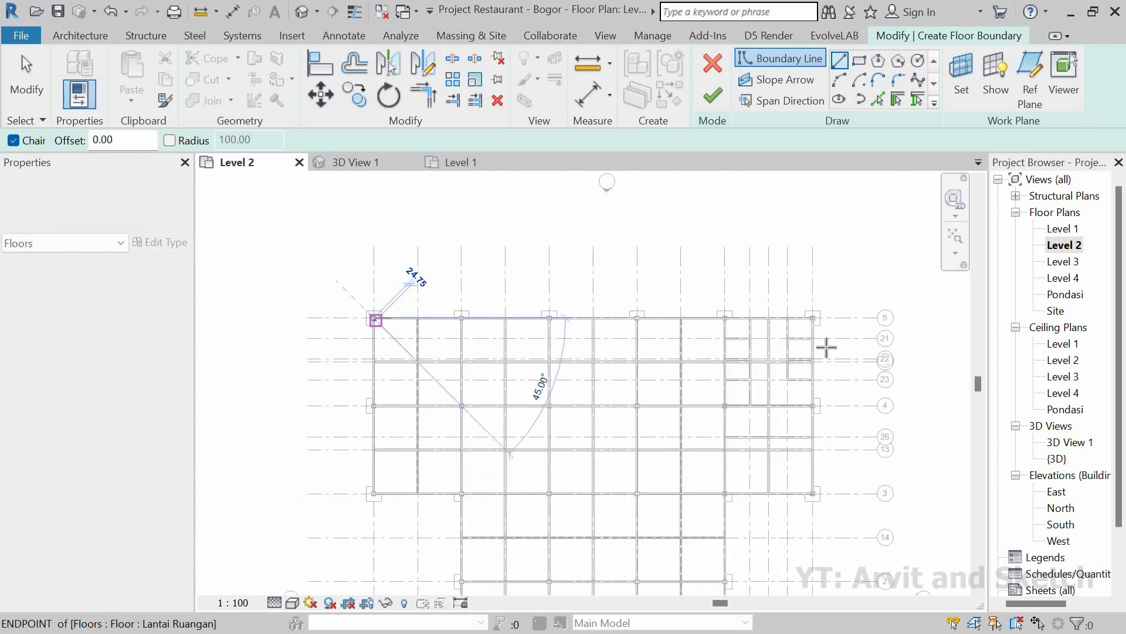
{"action": "scroll", "coordinate": [809, 317], "scroll_direction": "up", "scroll_amount": 6}
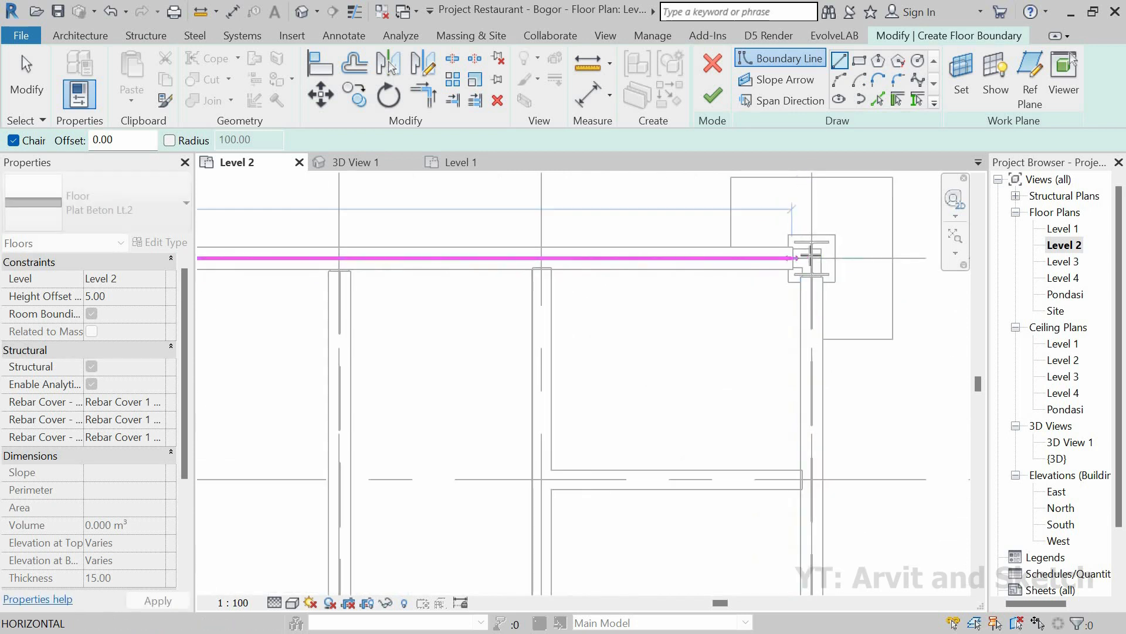
{"action": "left_click", "coordinate": [812, 258]}
{"action": "scroll", "coordinate": [752, 239], "scroll_direction": "down", "scroll_amount": 8}
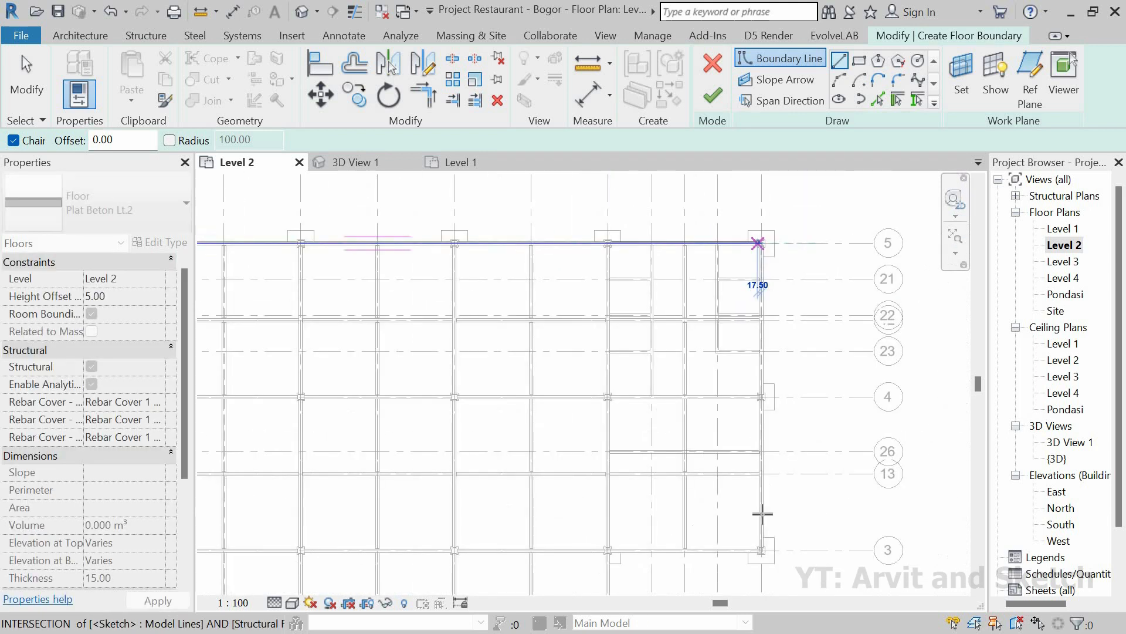
{"action": "scroll", "coordinate": [745, 528], "scroll_direction": "up", "scroll_amount": 5}
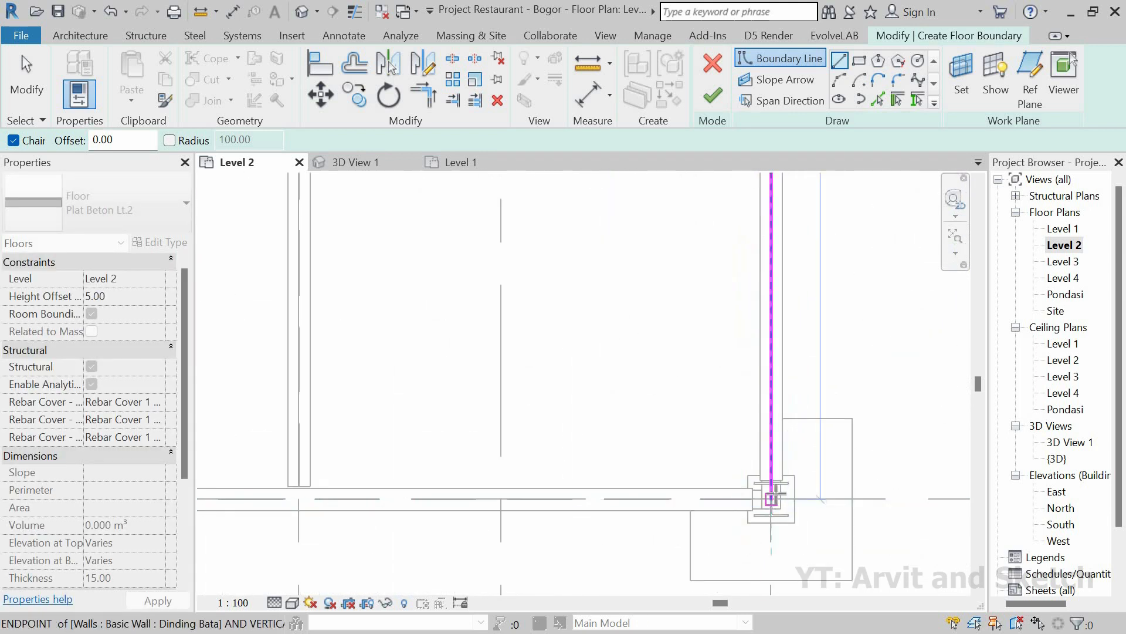
{"action": "left_click", "coordinate": [771, 499]}
Continue the floor boundary along grid 3 to the column on grid 9 and down grid 9 to grid 1.
{"action": "scroll", "coordinate": [710, 312], "scroll_direction": "down", "scroll_amount": 6}
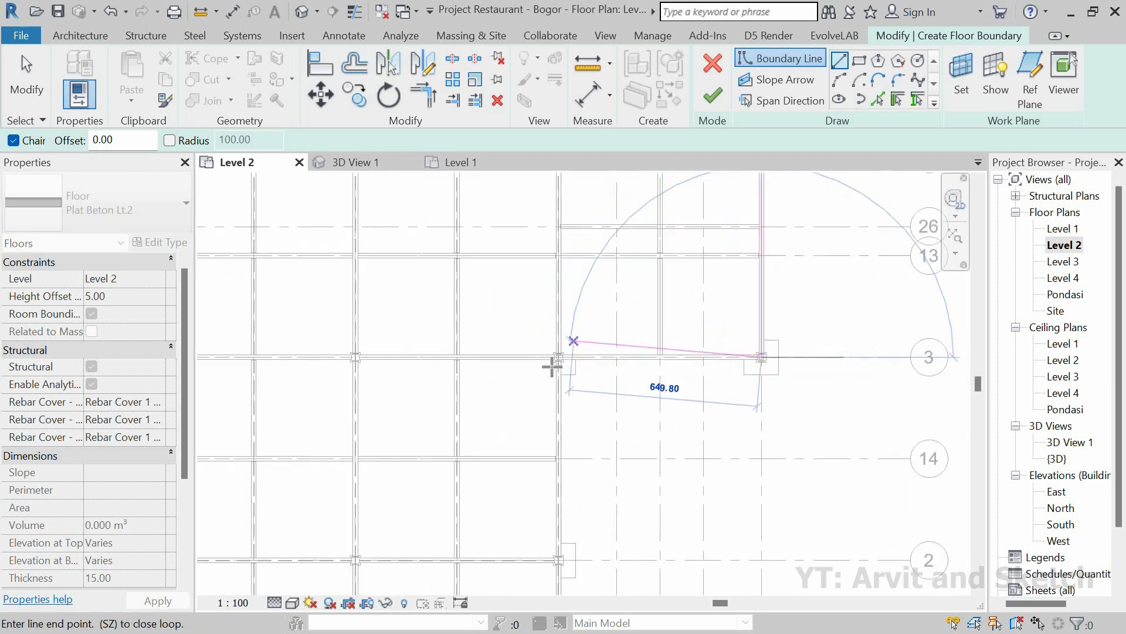
{"action": "scroll", "coordinate": [555, 367], "scroll_direction": "up", "scroll_amount": 6}
{"action": "left_click", "coordinate": [545, 366]}
{"action": "scroll", "coordinate": [669, 270], "scroll_direction": "down", "scroll_amount": 4}
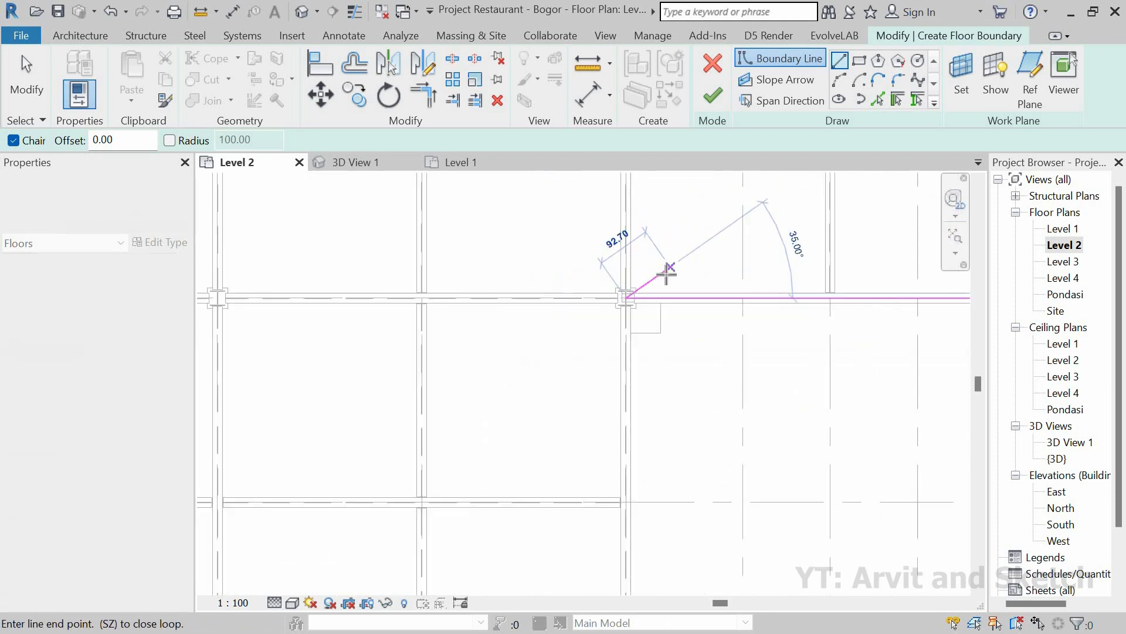
{"action": "scroll", "coordinate": [661, 448], "scroll_direction": "down", "scroll_amount": 3}
{"action": "scroll", "coordinate": [660, 447], "scroll_direction": "up", "scroll_amount": 6}
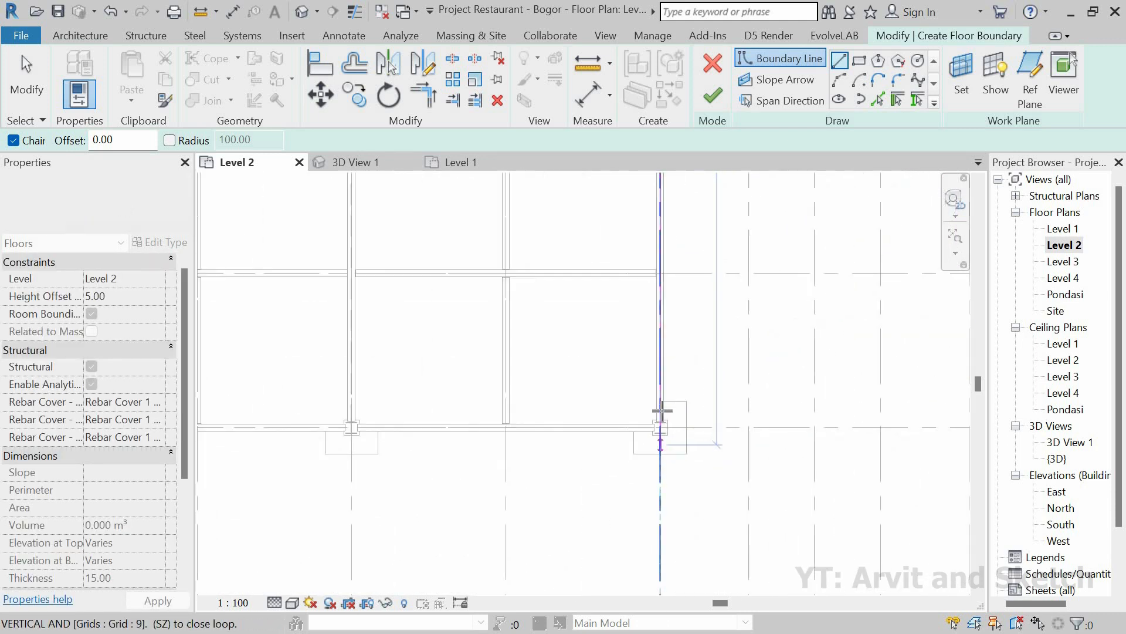
{"action": "left_click", "coordinate": [727, 412]}
{"action": "scroll", "coordinate": [756, 408], "scroll_direction": "down", "scroll_amount": 5}
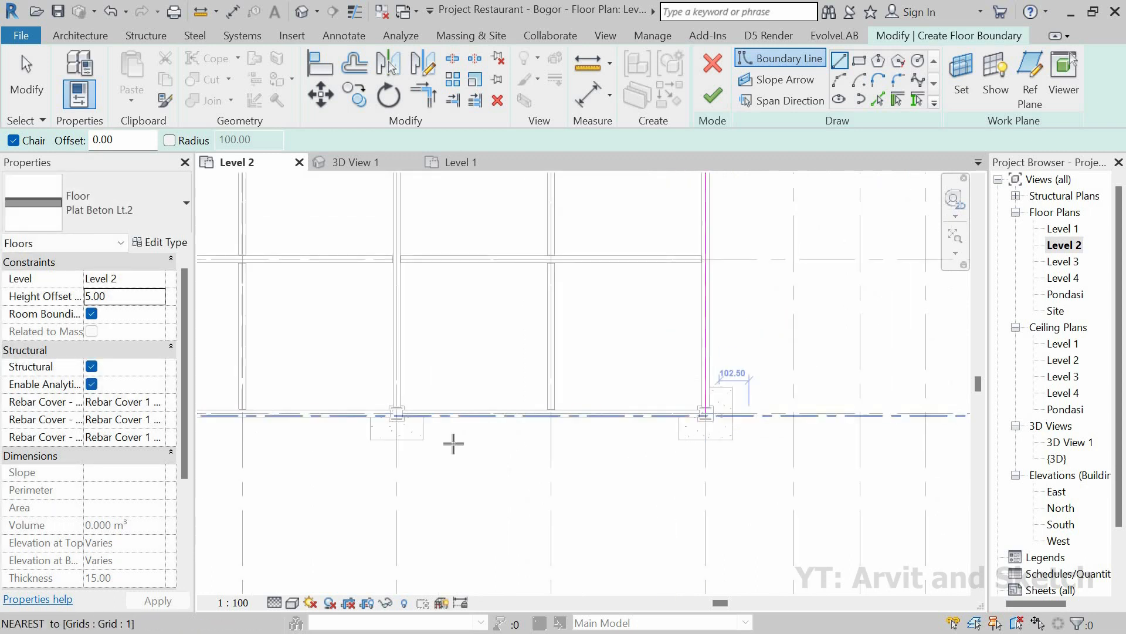
Sketch a floor boundary line up grid 6 from the column on grid 1 to the column on grid 3.
{"action": "scroll", "coordinate": [402, 423], "scroll_direction": "up", "scroll_amount": 5}
{"action": "left_click", "coordinate": [470, 397]}
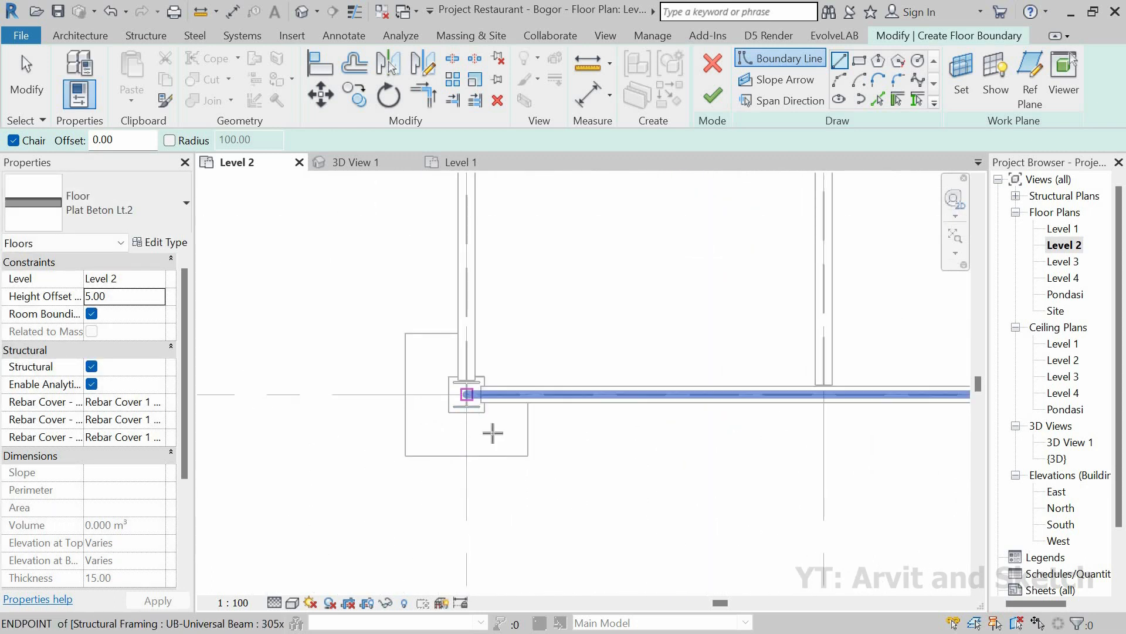
{"action": "scroll", "coordinate": [505, 476], "scroll_direction": "down", "scroll_amount": 6}
{"action": "middle_click_drag", "start_coordinate": [503, 306], "coordinate": [520, 467]}
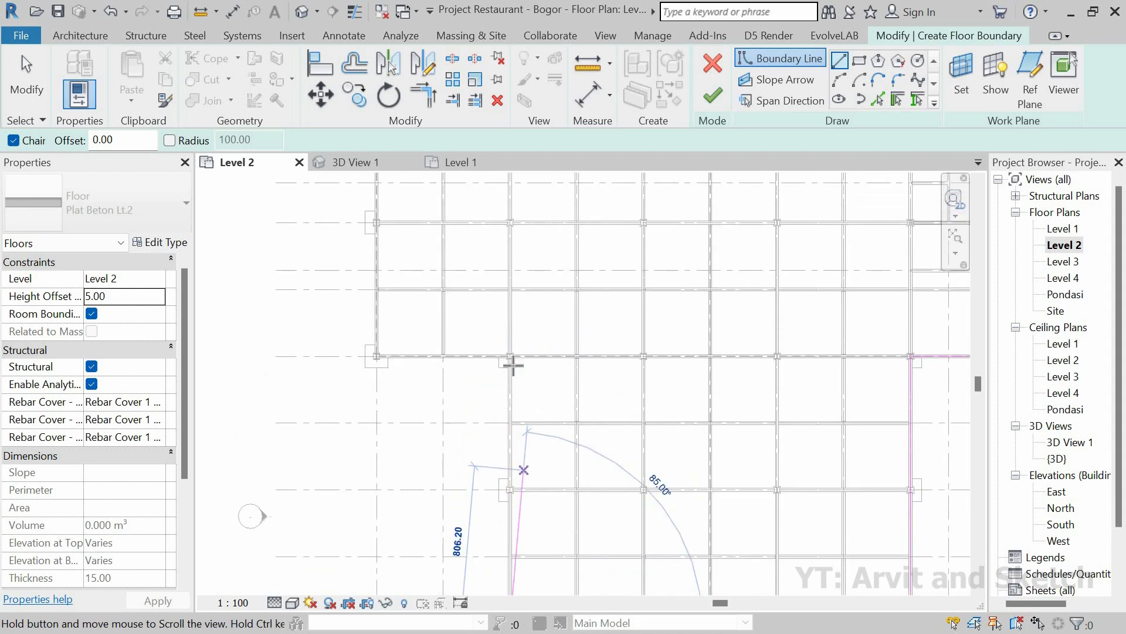
{"action": "scroll", "coordinate": [513, 366], "scroll_direction": "up", "scroll_amount": 3}
{"action": "scroll", "coordinate": [511, 339], "scroll_direction": "up", "scroll_amount": 2}
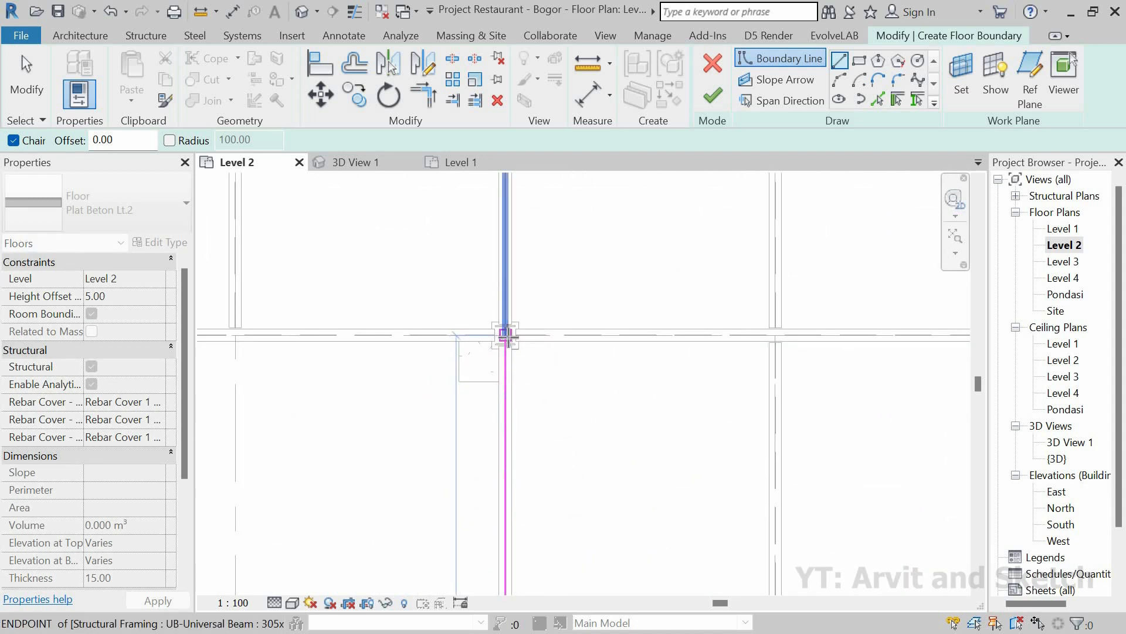
{"action": "left_click", "coordinate": [508, 337]}
{"action": "scroll", "coordinate": [623, 393], "scroll_direction": "down", "scroll_amount": 6}
Continue the floor boundary along grid 3 to the column on grid 11 and up grid 11 to the corner on grid 5.
{"action": "scroll", "coordinate": [406, 380], "scroll_direction": "up", "scroll_amount": 6}
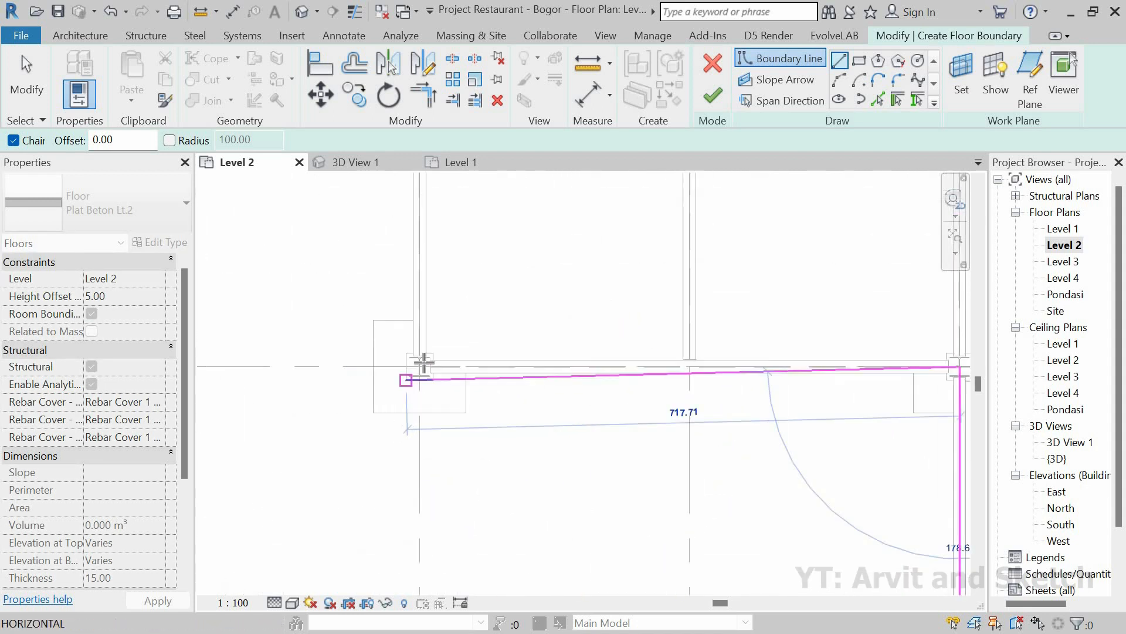
{"action": "scroll", "coordinate": [424, 362], "scroll_direction": "up", "scroll_amount": 2}
{"action": "left_click", "coordinate": [420, 367]}
{"action": "scroll", "coordinate": [520, 438], "scroll_direction": "down", "scroll_amount": 4}
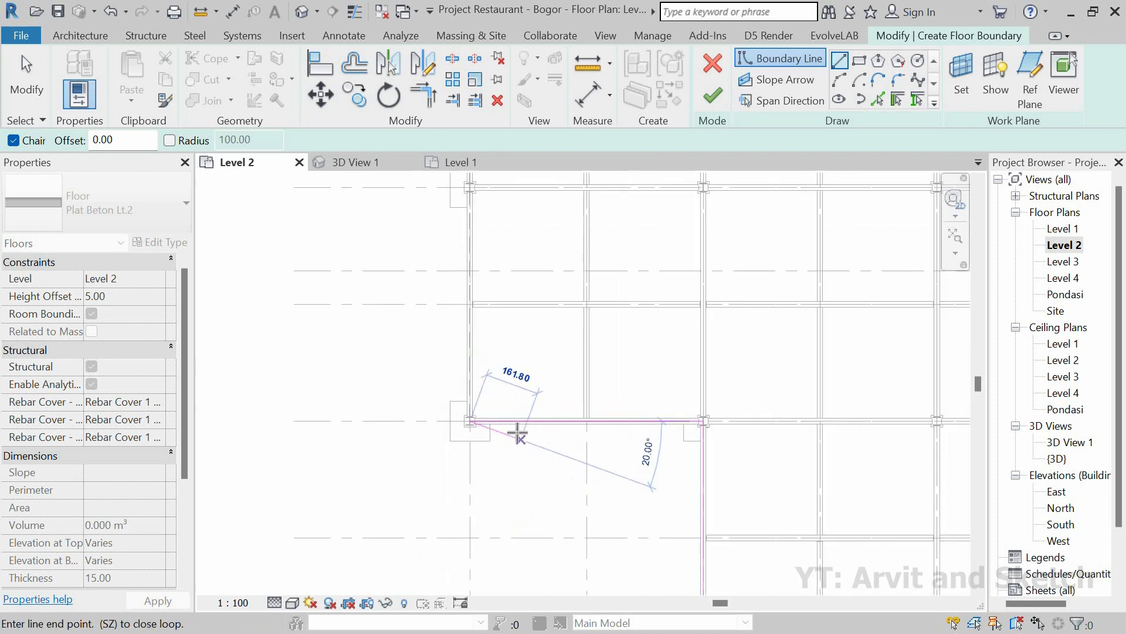
{"action": "scroll", "coordinate": [513, 405], "scroll_direction": "down", "scroll_amount": 4}
{"action": "scroll", "coordinate": [510, 275], "scroll_direction": "up", "scroll_amount": 3}
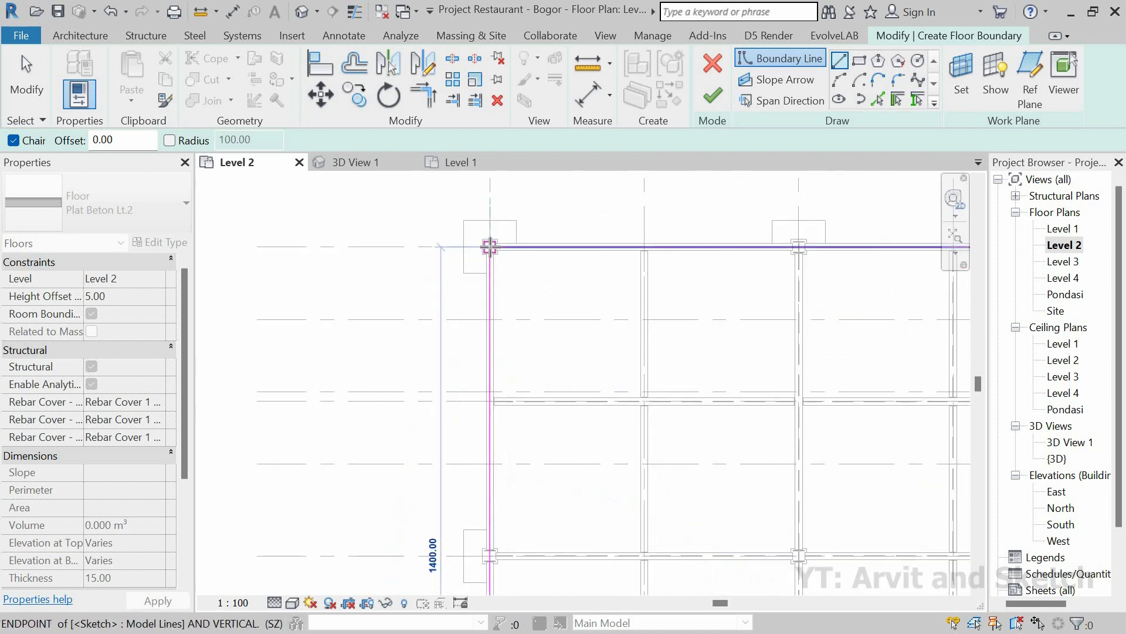
{"action": "left_click", "coordinate": [490, 247]}
Try to finish the floor boundary sketch.
{"action": "left_click", "coordinate": [719, 91]}
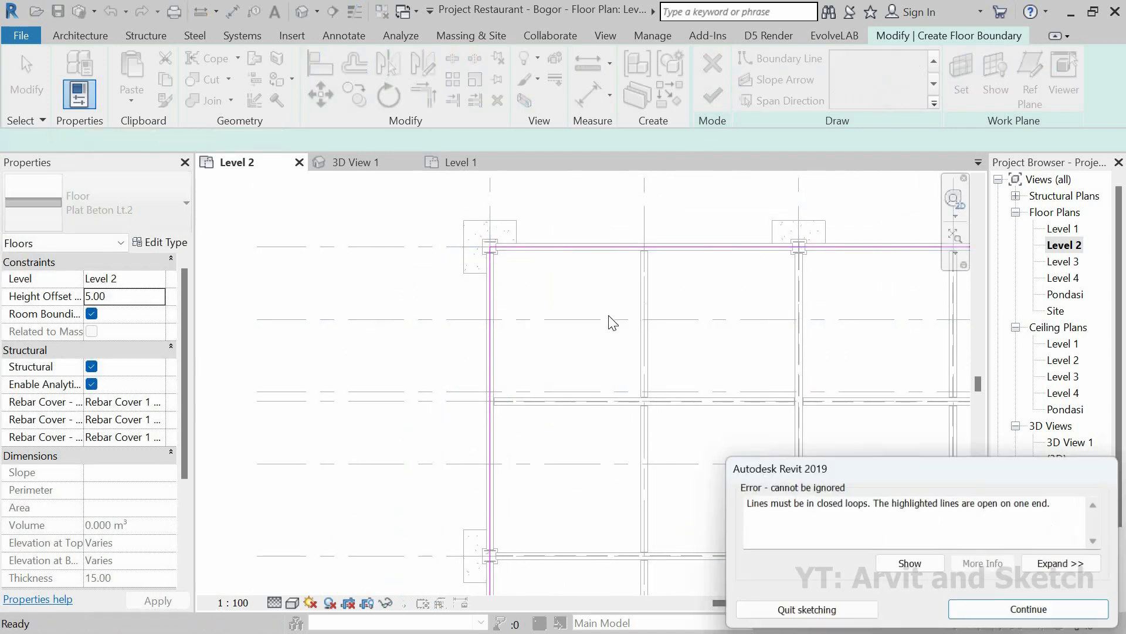
{"action": "scroll", "coordinate": [420, 316], "scroll_direction": "down", "scroll_amount": 2}
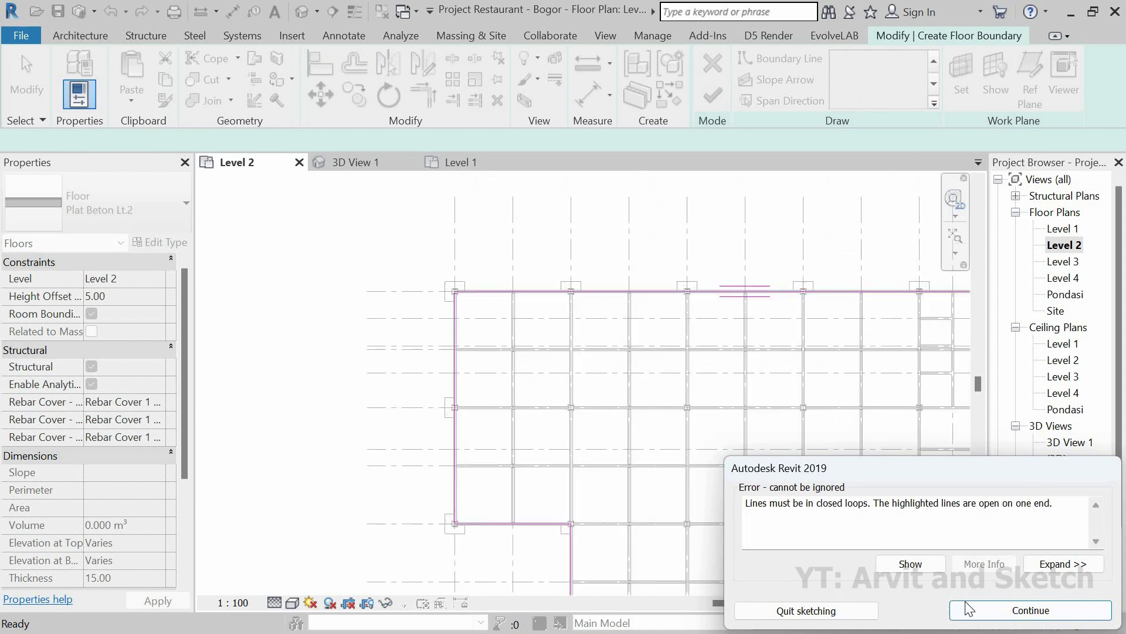
{"action": "key", "text": "Return"}
Sketch the missing boundary line along grid 1 from the column on grid 6 to grid 9, and finish the floor.
{"action": "scroll", "coordinate": [498, 301], "scroll_direction": "down", "scroll_amount": 3}
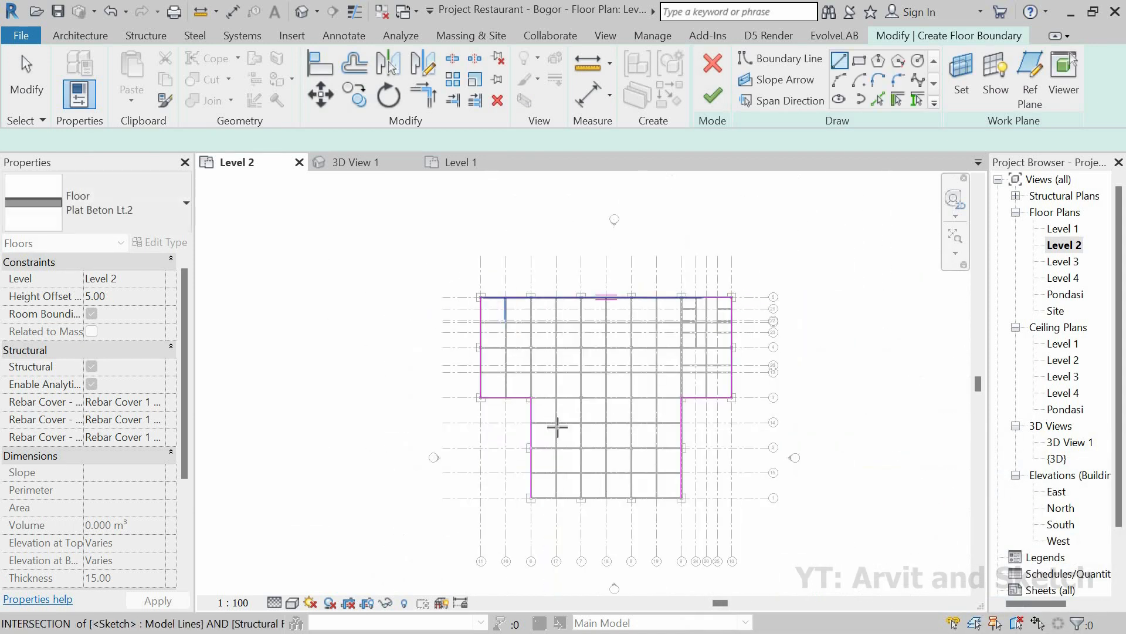
{"action": "scroll", "coordinate": [440, 490], "scroll_direction": "up", "scroll_amount": 8}
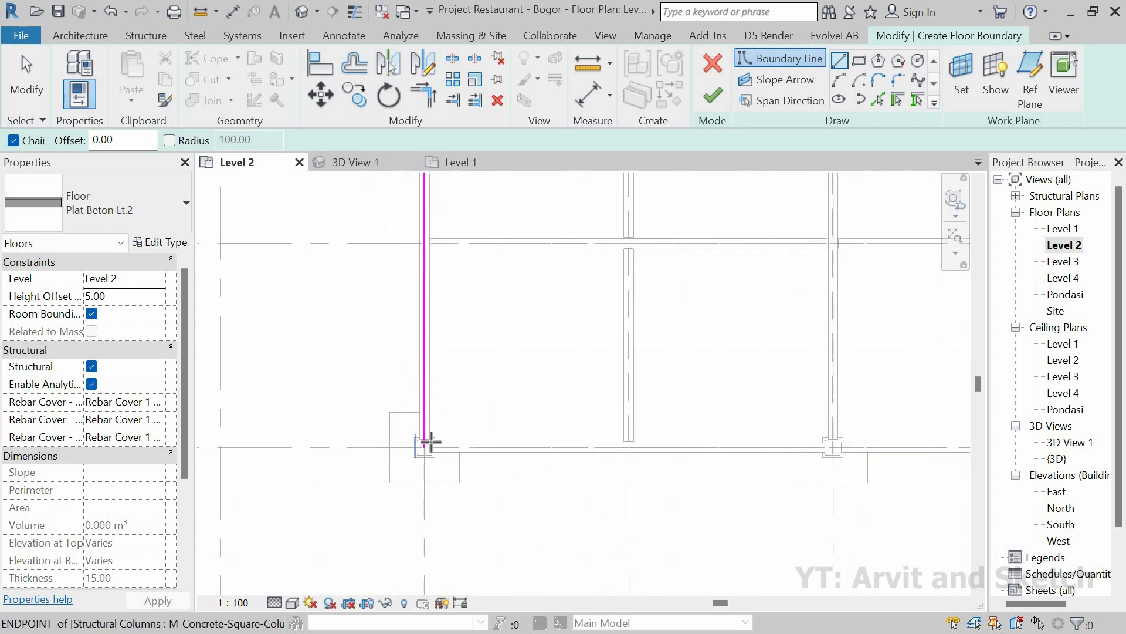
{"action": "left_click", "coordinate": [406, 423]}
{"action": "scroll", "coordinate": [390, 415], "scroll_direction": "down", "scroll_amount": 5}
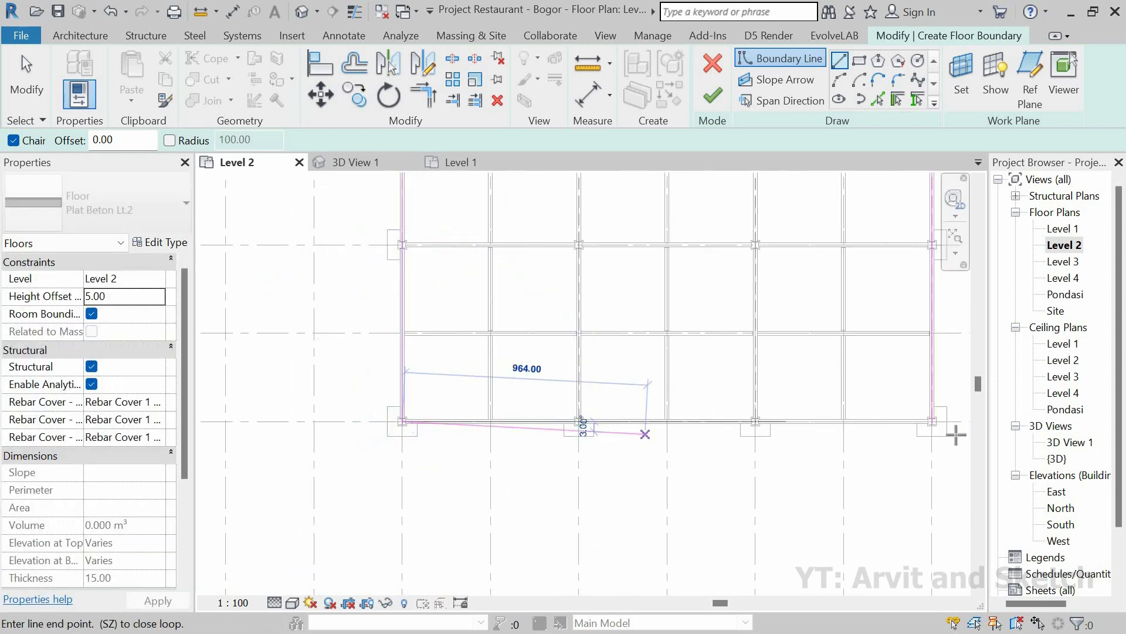
{"action": "scroll", "coordinate": [915, 411], "scroll_direction": "up", "scroll_amount": 5}
{"action": "left_click", "coordinate": [885, 395]}
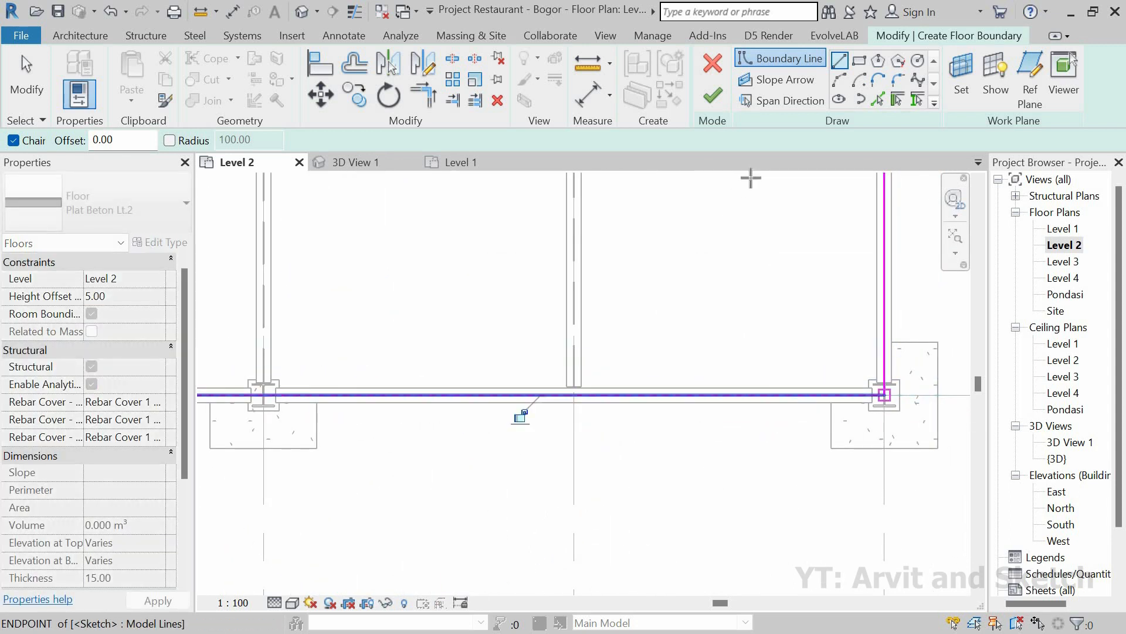
{"action": "left_click", "coordinate": [713, 96]}
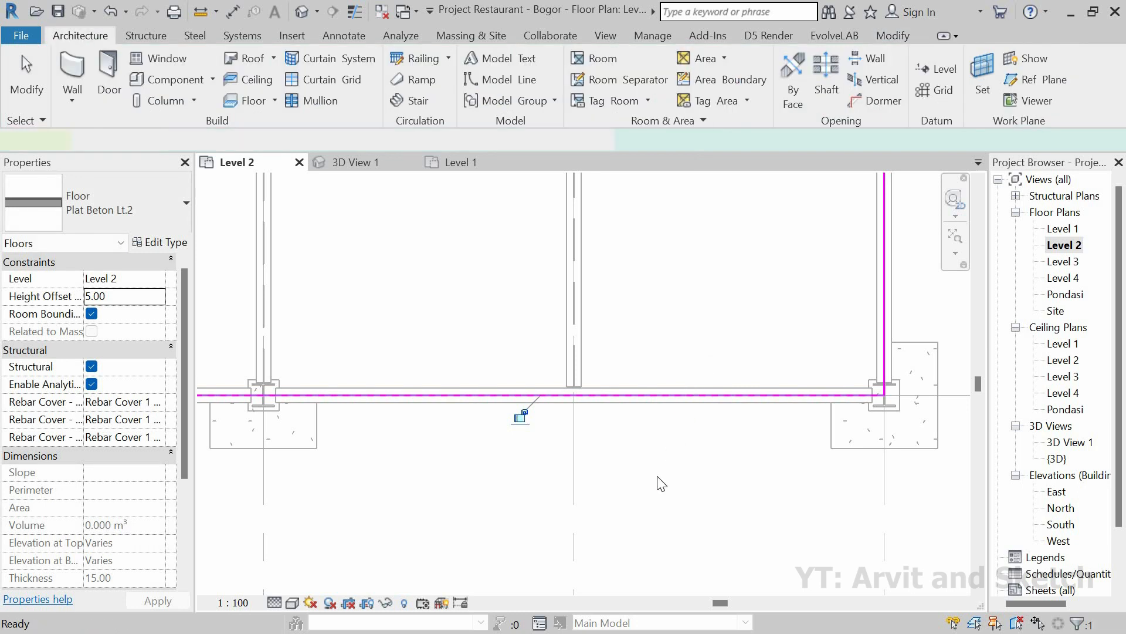
{"action": "scroll", "coordinate": [657, 501], "scroll_direction": "down", "scroll_amount": 8}
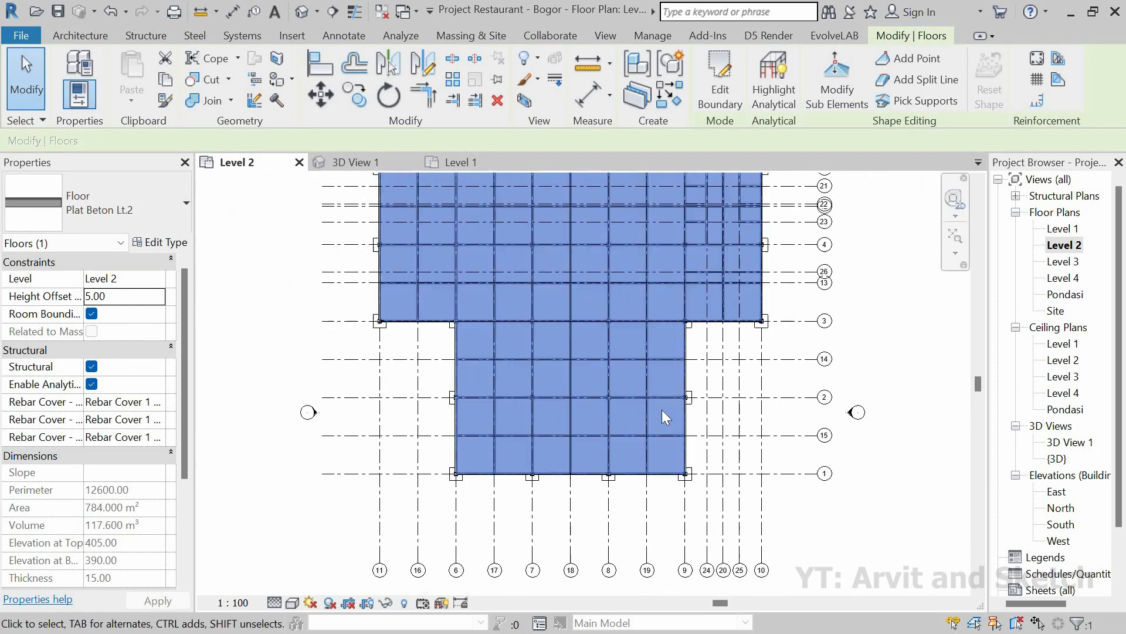
{"action": "left_click", "coordinate": [409, 197]}
Open 3D View 1 and set the concrete floor's height offset from Level 2 to 3.
{"action": "left_click", "coordinate": [359, 163]}
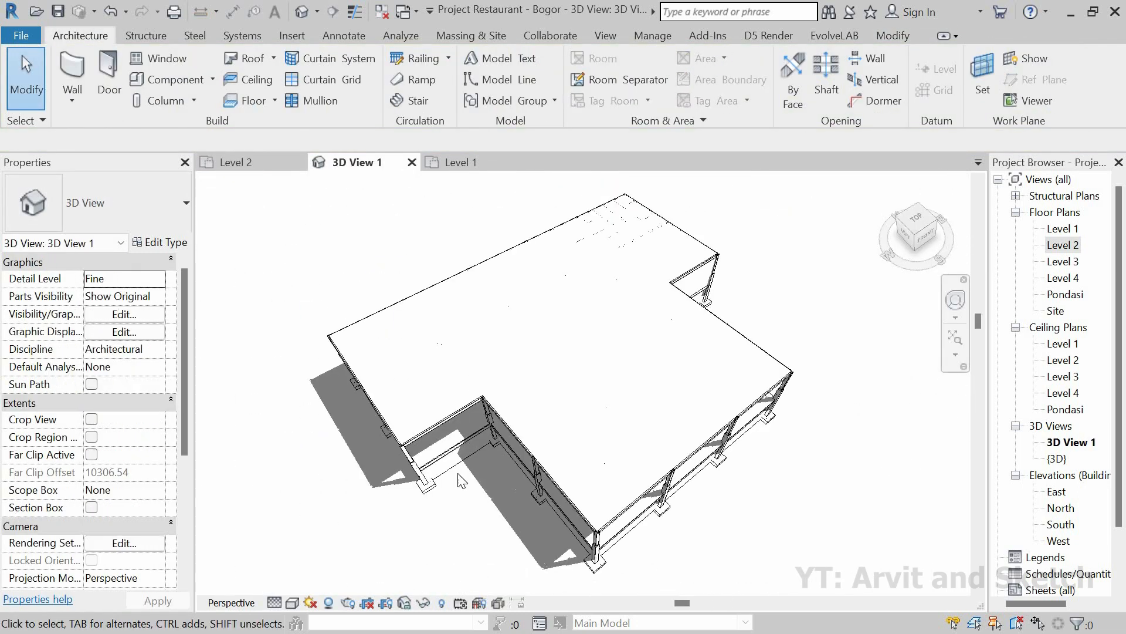
{"action": "middle_click_drag", "start_coordinate": [499, 405], "coordinate": [475, 329], "text": "shift"}
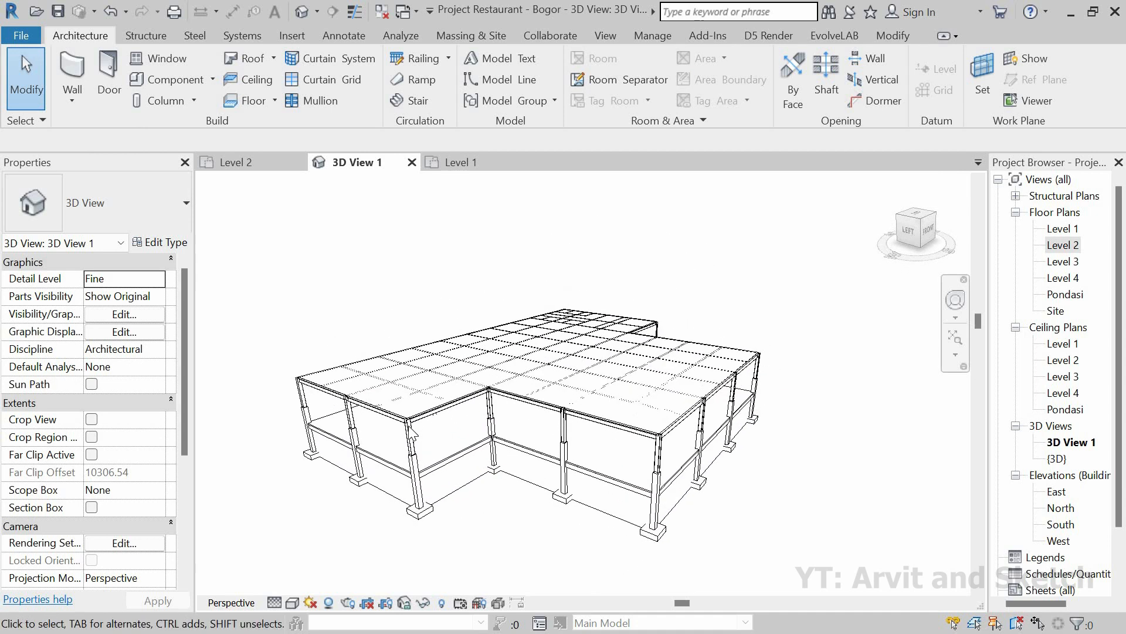
{"action": "scroll", "coordinate": [399, 405], "scroll_direction": "up", "scroll_amount": 4}
{"action": "scroll", "coordinate": [399, 405], "scroll_direction": "up", "scroll_amount": 4}
{"action": "mouse_move", "coordinate": [440, 407]}
{"action": "middle_mouse_down", "text": "shift"}
{"action": "mouse_move", "coordinate": [516, 301]}
{"action": "mouse_move", "coordinate": [596, 254]}
{"action": "mouse_move", "coordinate": [517, 345]}
{"action": "mouse_move", "coordinate": [450, 395]}
{"action": "mouse_move", "coordinate": [428, 368]}
{"action": "middle_mouse_up", "text": "shift"}
{"action": "scroll", "coordinate": [428, 368], "scroll_direction": "up", "scroll_amount": 1}
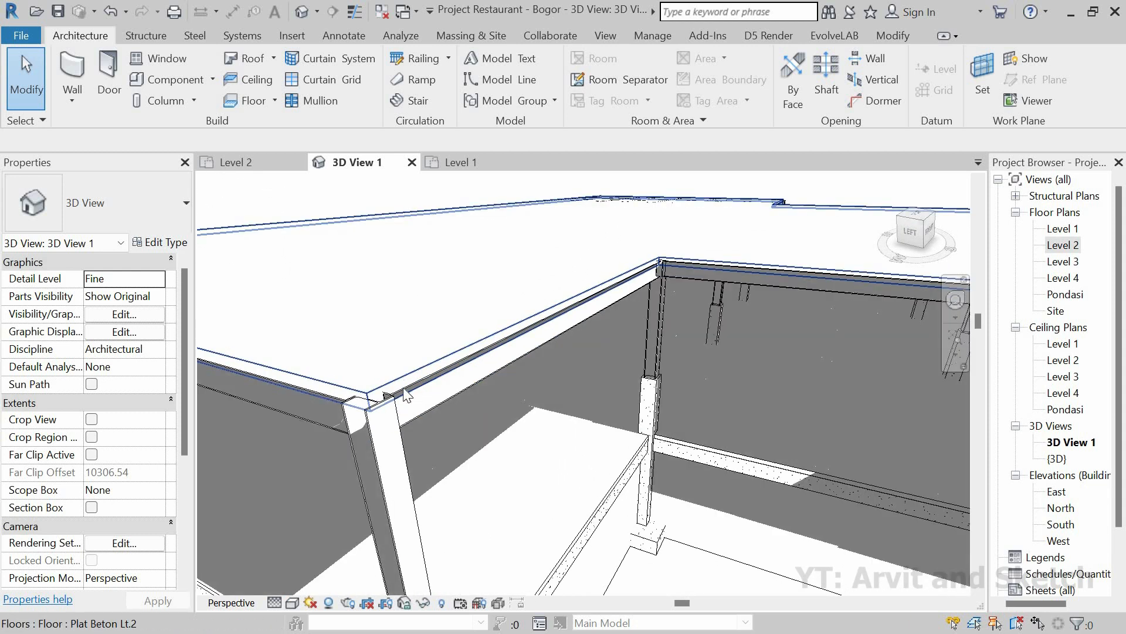
{"action": "left_click", "coordinate": [453, 386]}
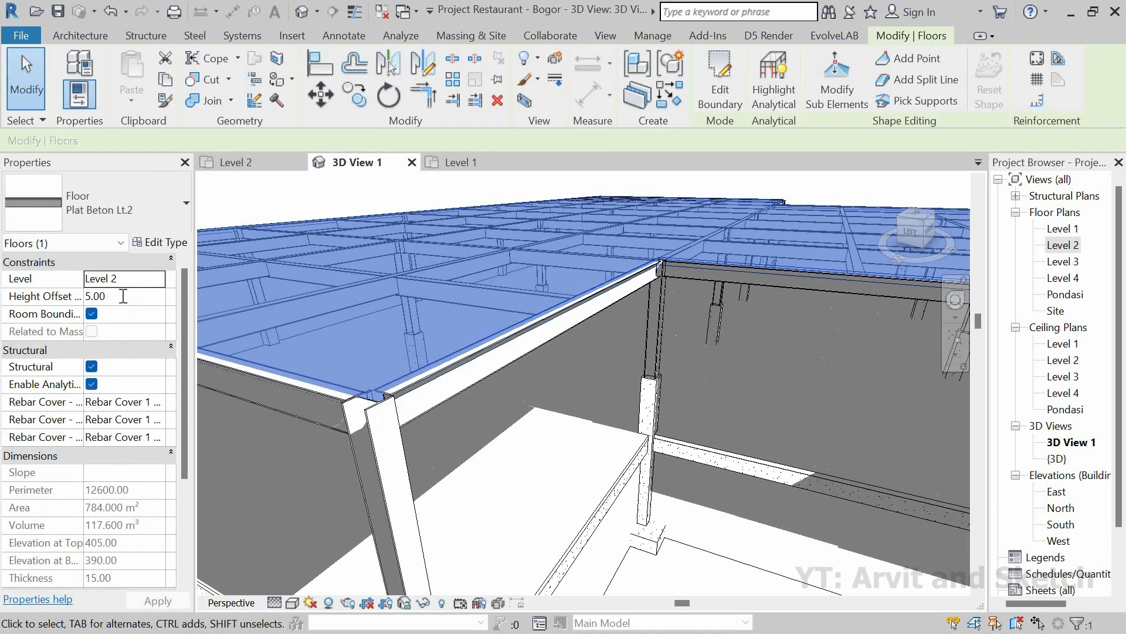
{"action": "left_click", "coordinate": [123, 297]}
{"action": "type", "text": "3.00"}
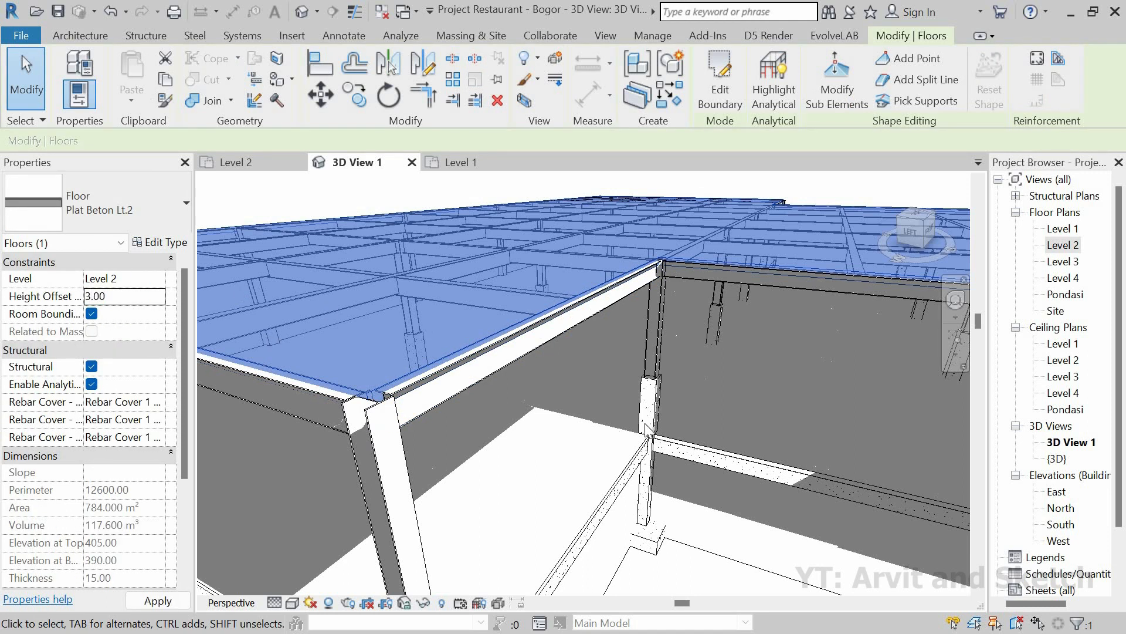
{"action": "scroll", "coordinate": [516, 434], "scroll_direction": "down", "scroll_amount": 5}
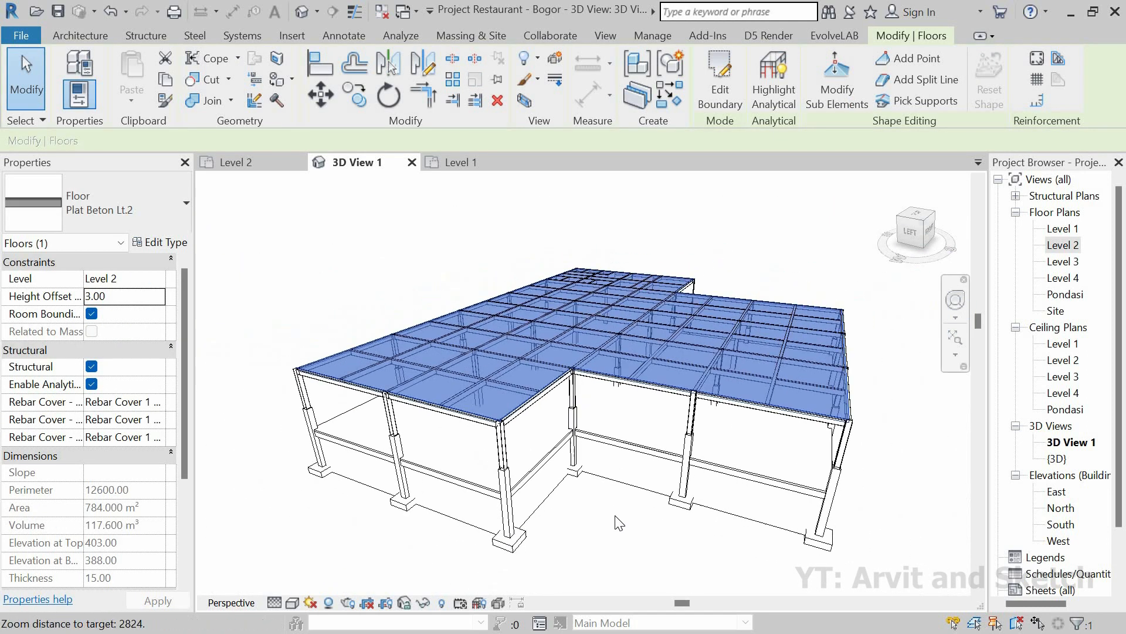
{"action": "left_click", "coordinate": [604, 492]}
Set the concrete floor's height offset from Level 2 back to 5 and deselect the floor.
{"action": "middle_click_drag", "start_coordinate": [634, 452], "coordinate": [522, 431], "text": "shift"}
{"action": "scroll", "coordinate": [522, 431], "scroll_direction": "up", "scroll_amount": 2}
{"action": "scroll", "coordinate": [522, 431], "scroll_direction": "up", "scroll_amount": 3}
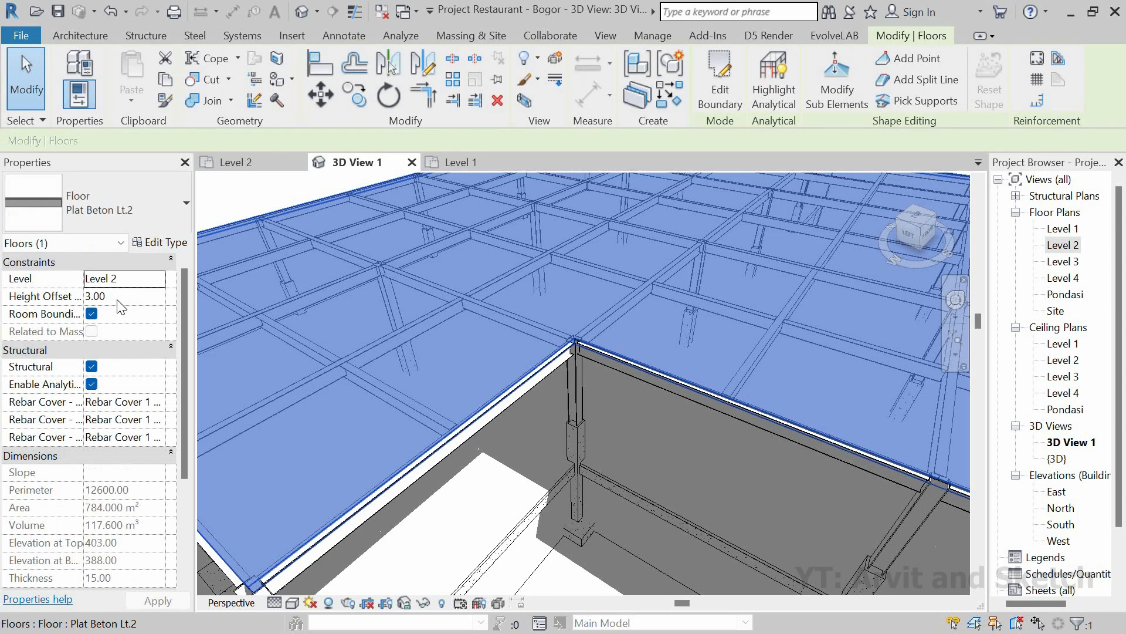
{"action": "left_click", "coordinate": [118, 299]}
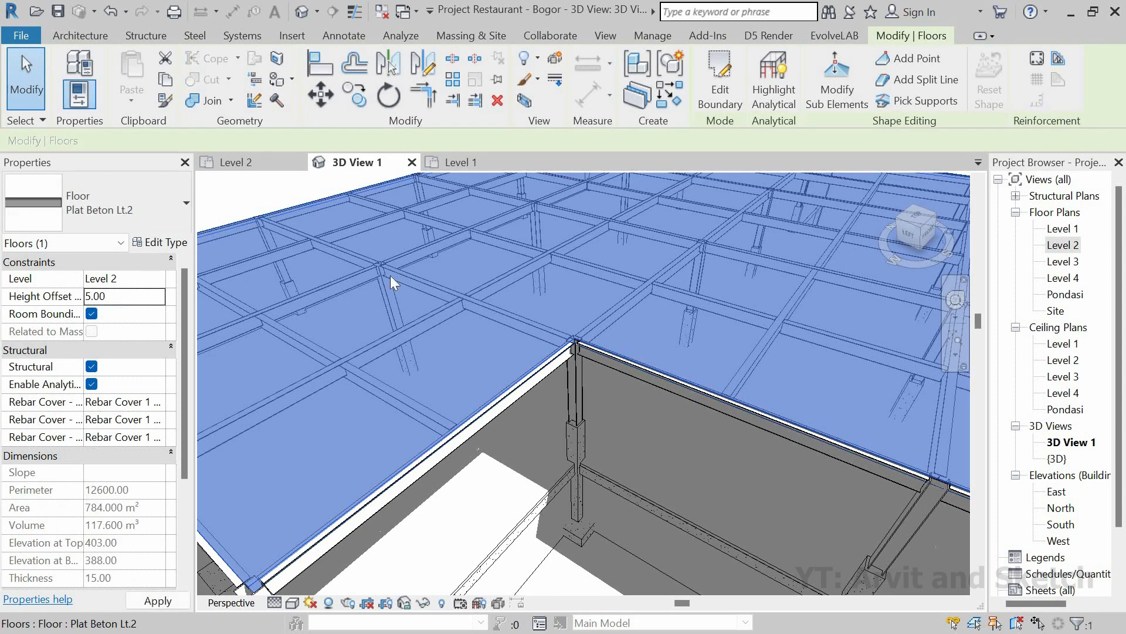
{"action": "scroll", "coordinate": [531, 308], "scroll_direction": "down", "scroll_amount": 4}
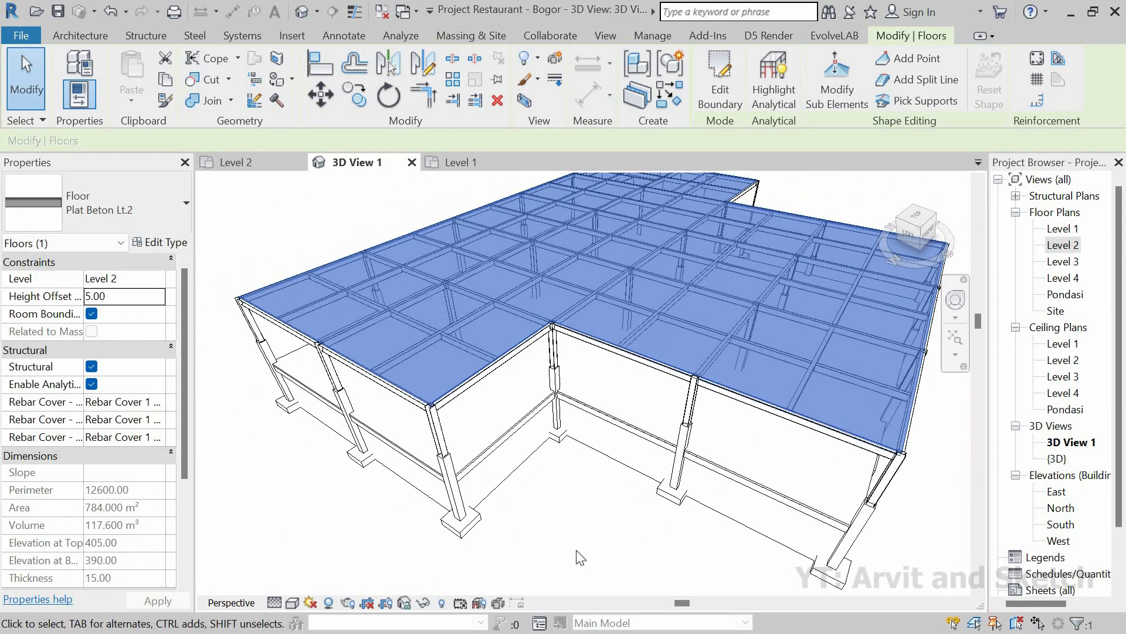
{"action": "left_click", "coordinate": [577, 554]}
Examine the Level 2 slab and its steel framing from below and above in the 3D view at Fine detail level.
{"action": "scroll", "coordinate": [597, 455], "scroll_direction": "down", "scroll_amount": 4}
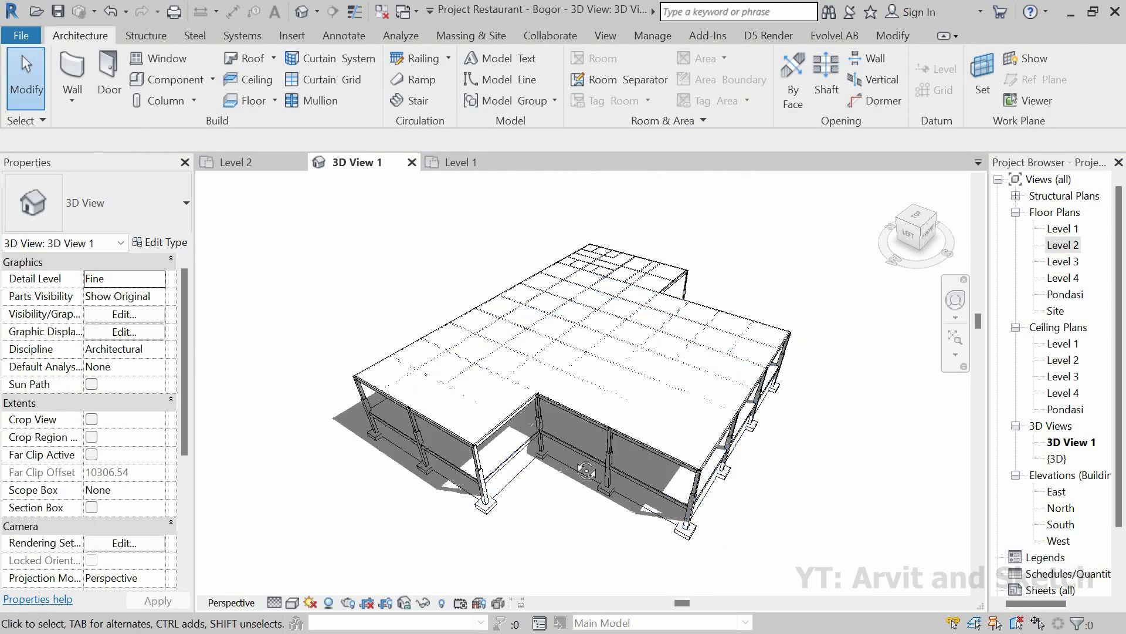
{"action": "middle_click_drag", "start_coordinate": [585, 456], "coordinate": [606, 419], "text": "shift"}
{"action": "scroll", "coordinate": [606, 414], "scroll_direction": "up", "scroll_amount": 5}
{"action": "middle_click_drag", "start_coordinate": [608, 365], "coordinate": [668, 356], "text": "shift"}
{"action": "scroll", "coordinate": [669, 360], "scroll_direction": "down", "scroll_amount": 6}
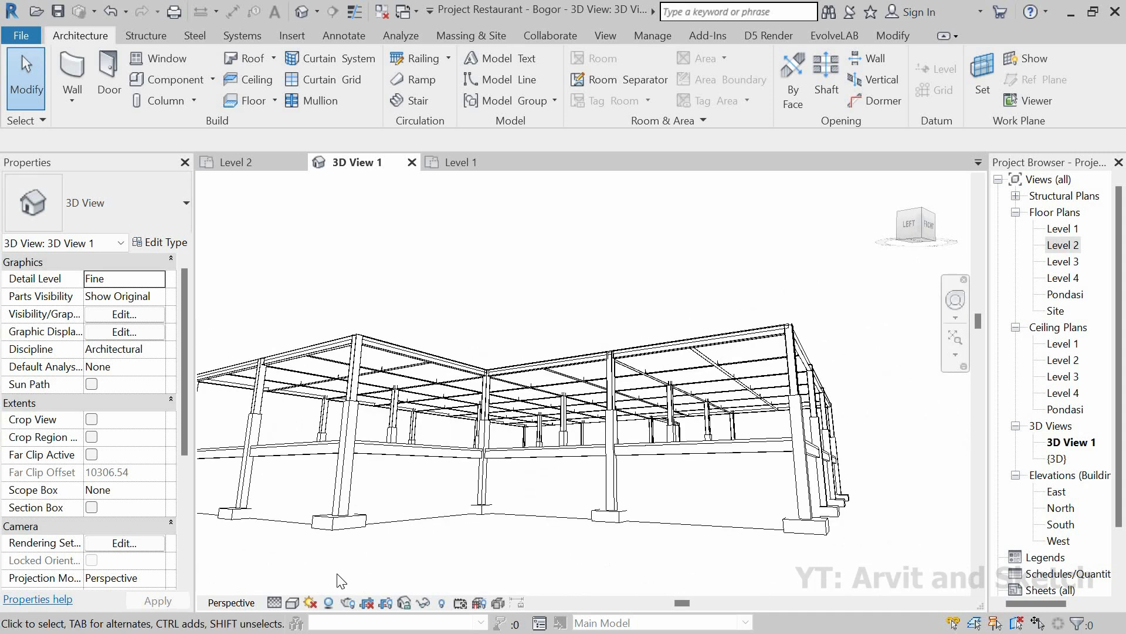
{"action": "left_click", "coordinate": [274, 603]}
{"action": "left_click", "coordinate": [303, 584]}
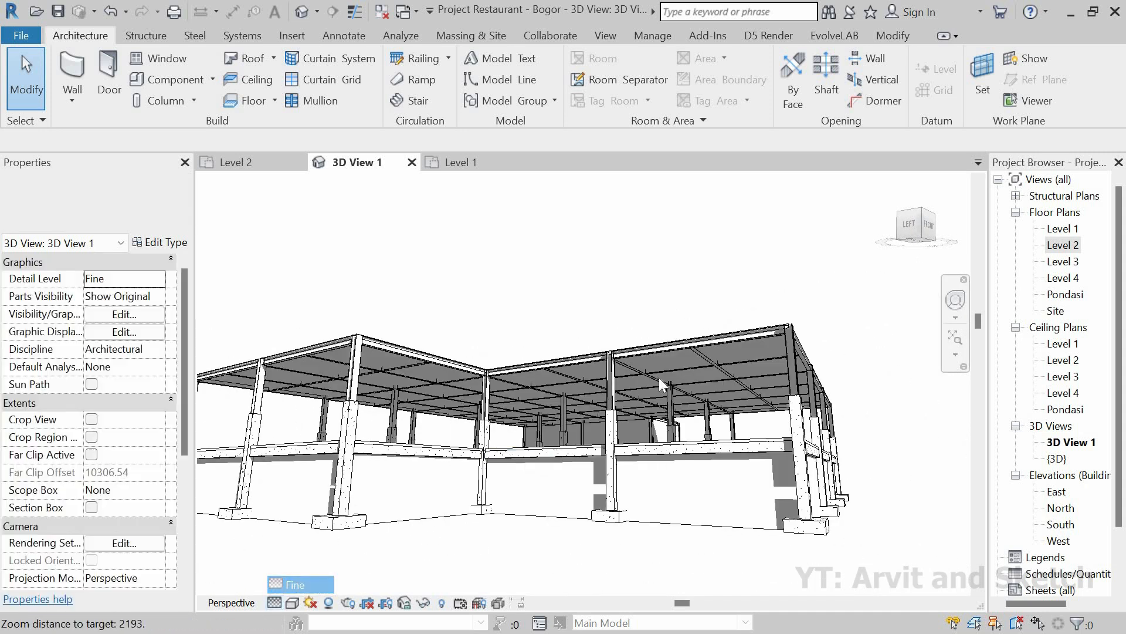
{"action": "middle_click_drag", "start_coordinate": [666, 410], "coordinate": [585, 341], "text": "shift"}
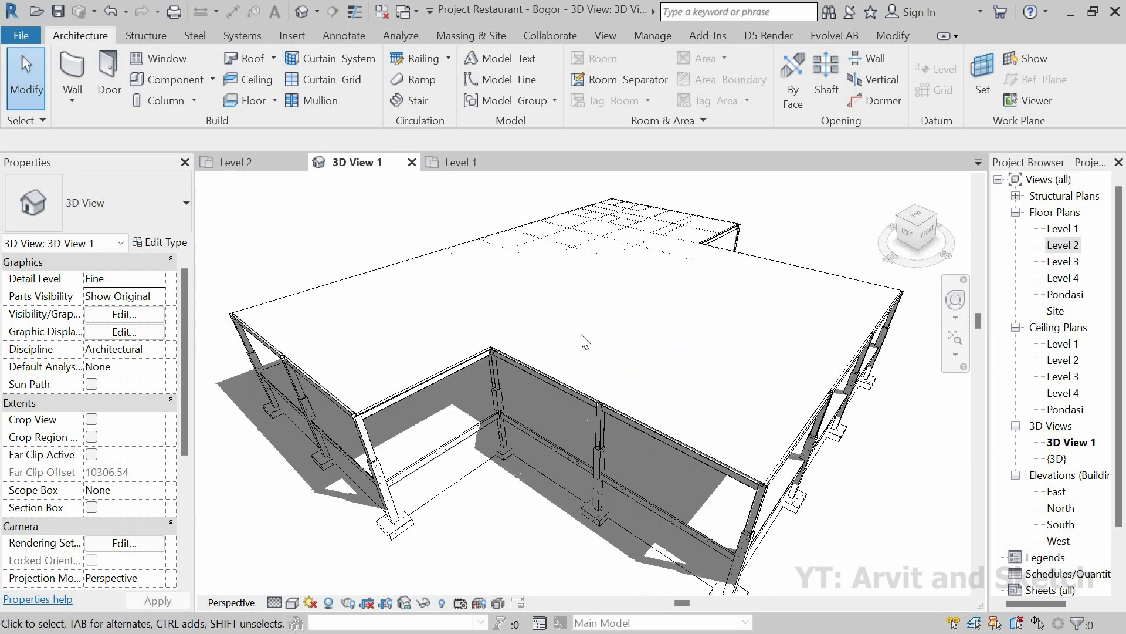
{"action": "scroll", "coordinate": [607, 320], "scroll_direction": "down", "scroll_amount": 3}
{"action": "middle_click_drag", "start_coordinate": [614, 419], "coordinate": [625, 460], "text": "shift"}
{"action": "scroll", "coordinate": [634, 363], "scroll_direction": "down", "scroll_amount": 2}
{"action": "middle_click_drag", "start_coordinate": [636, 341], "coordinate": [644, 299]}
{"action": "scroll", "coordinate": [626, 347], "scroll_direction": "down", "scroll_amount": 2}
{"action": "scroll", "coordinate": [619, 357], "scroll_direction": "down", "scroll_amount": 1}
{"action": "scroll", "coordinate": [619, 357], "scroll_direction": "up", "scroll_amount": 2}
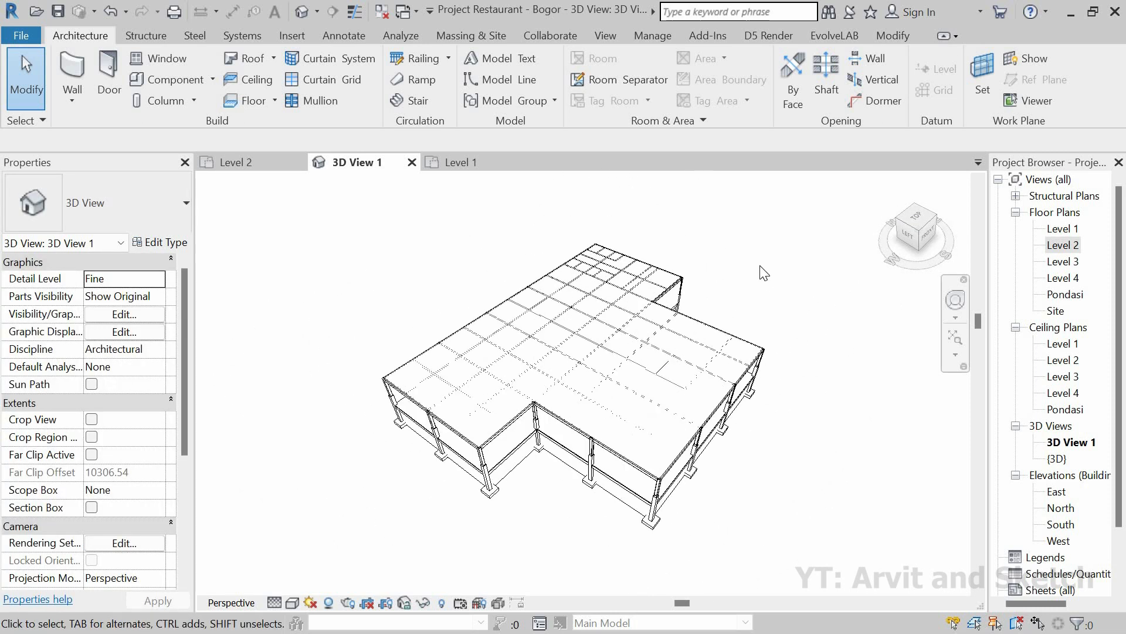
{"action": "scroll", "coordinate": [762, 270], "scroll_direction": "up", "scroll_amount": 1}
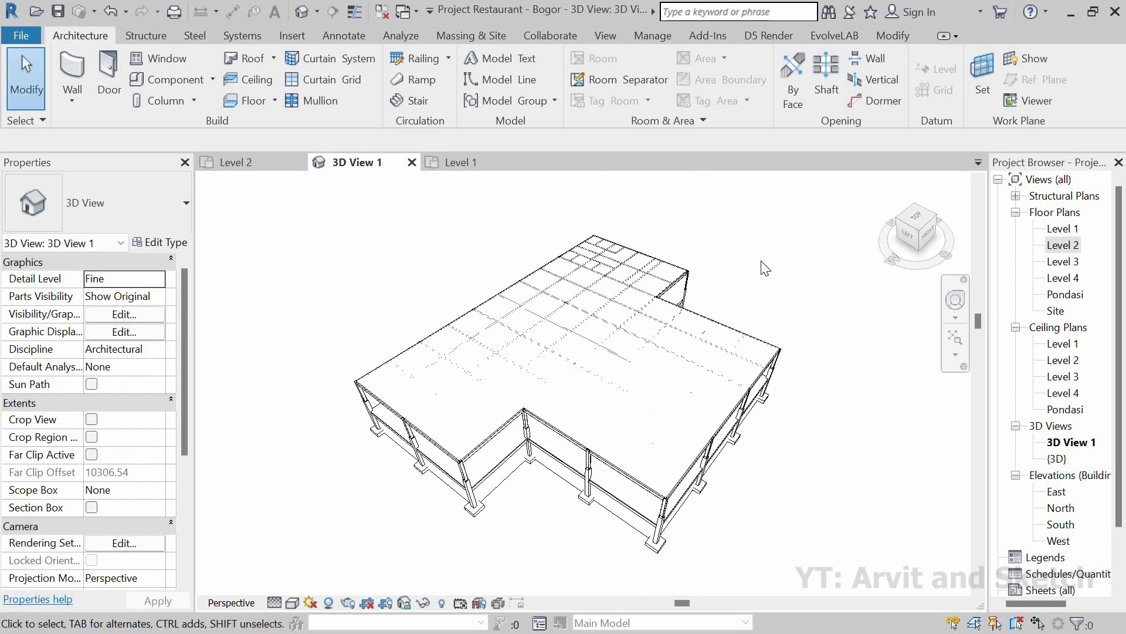
Switch to the Level 2 floor plan and open the Level 3 floor plan.
{"action": "left_click", "coordinate": [244, 160]}
{"action": "left_click", "coordinate": [955, 235]}
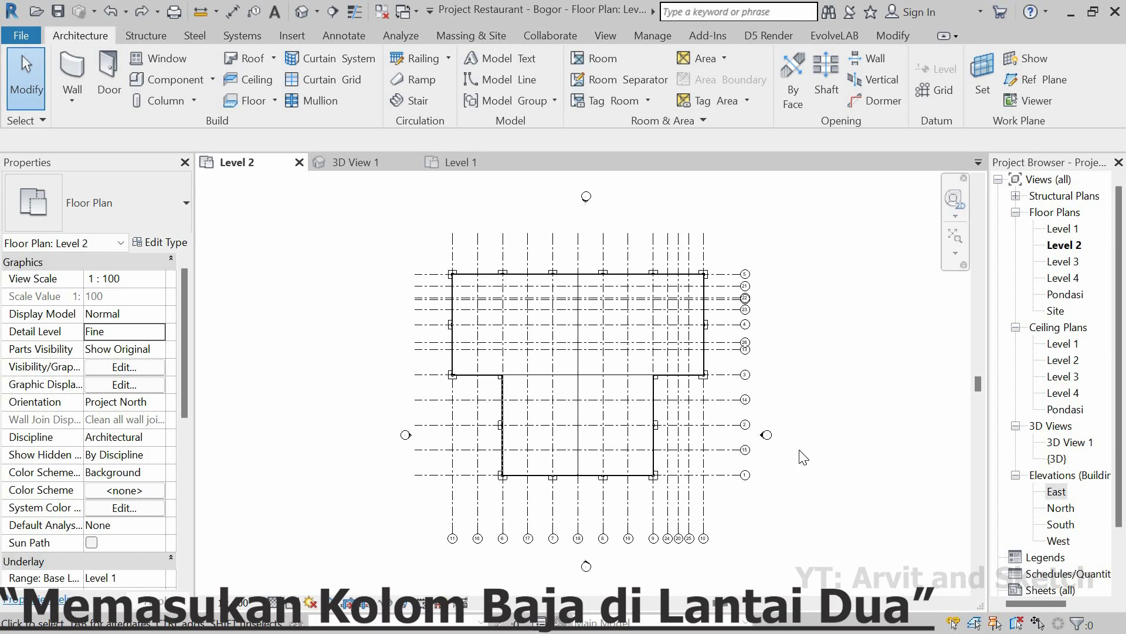
{"action": "double_click", "coordinate": [1069, 269]}
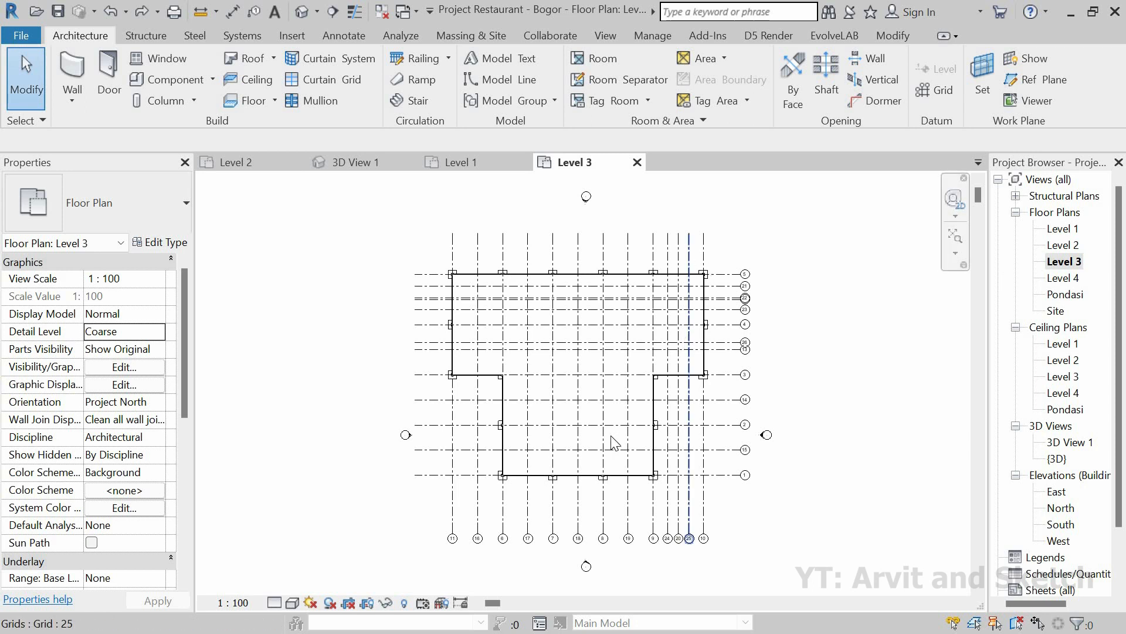
Place a vertical 254x254x73UC structural column, with its depth down to Level 2, at the intersection of grids 7 and 1.
{"action": "left_click", "coordinate": [144, 34]}
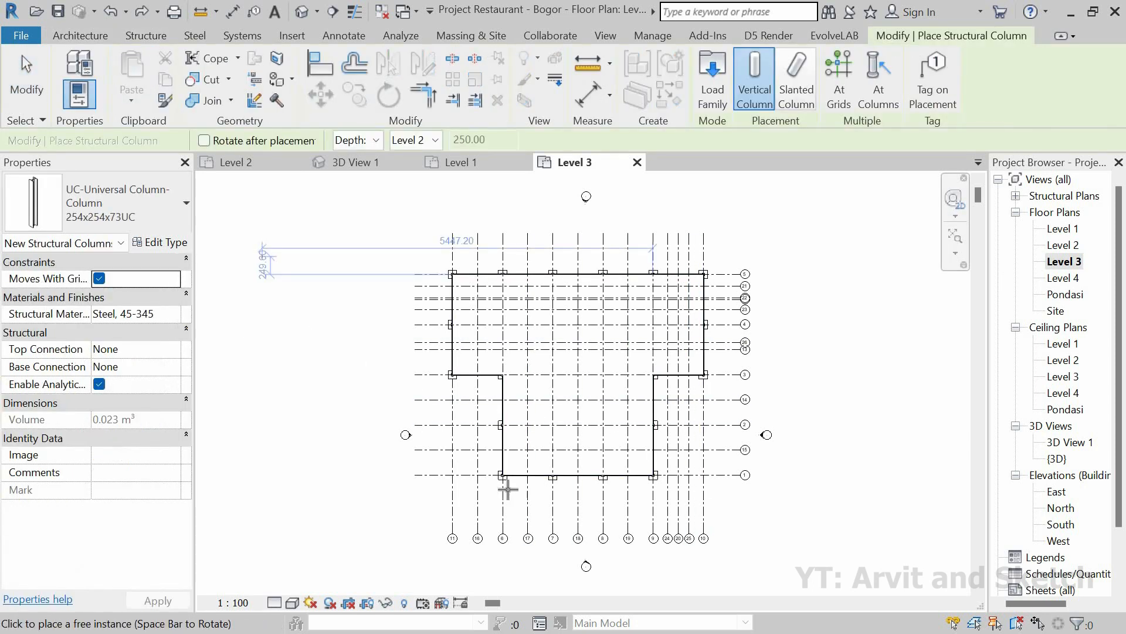
{"action": "left_click", "coordinate": [88, 200]}
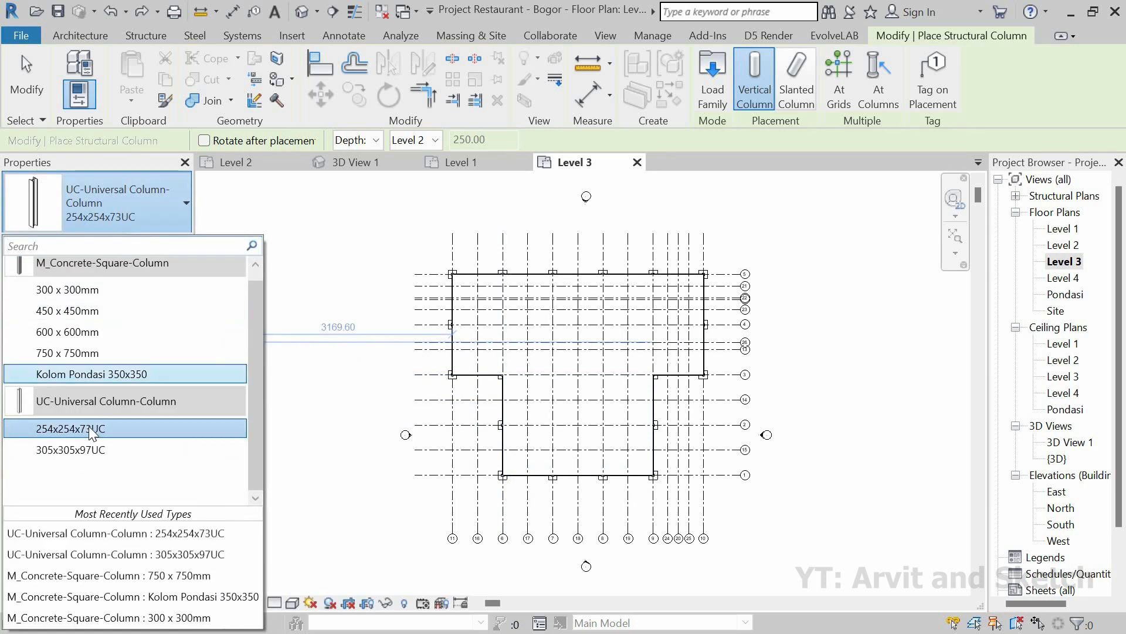
{"action": "left_click", "coordinate": [89, 426]}
{"action": "scroll", "coordinate": [629, 469], "scroll_direction": "up", "scroll_amount": 4}
{"action": "scroll", "coordinate": [646, 466], "scroll_direction": "up", "scroll_amount": 4}
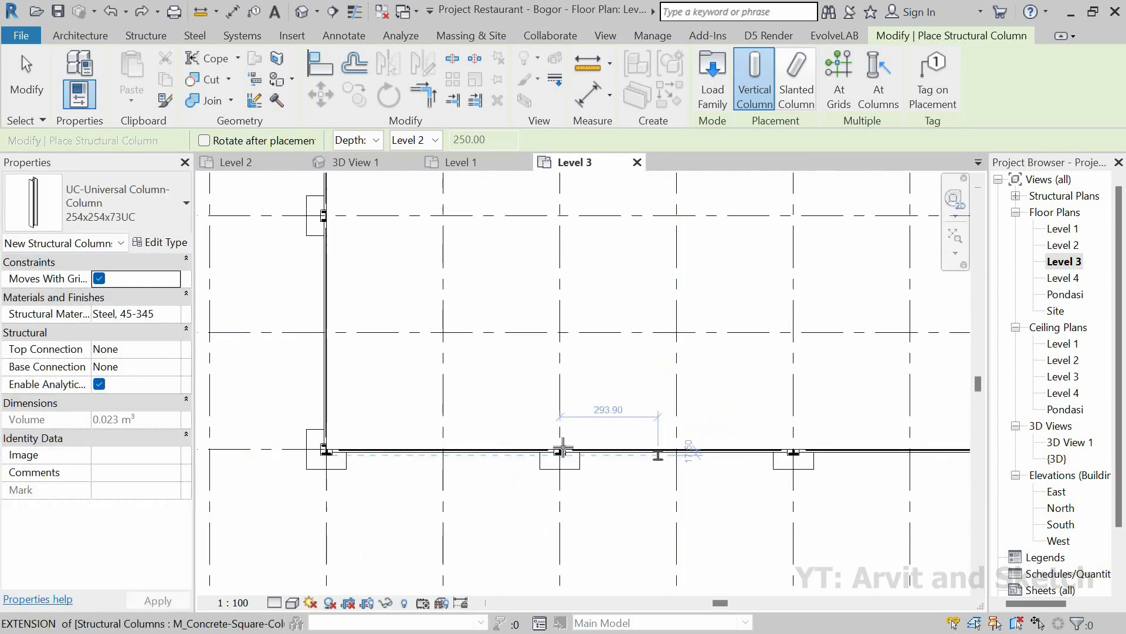
{"action": "left_click", "coordinate": [513, 437]}
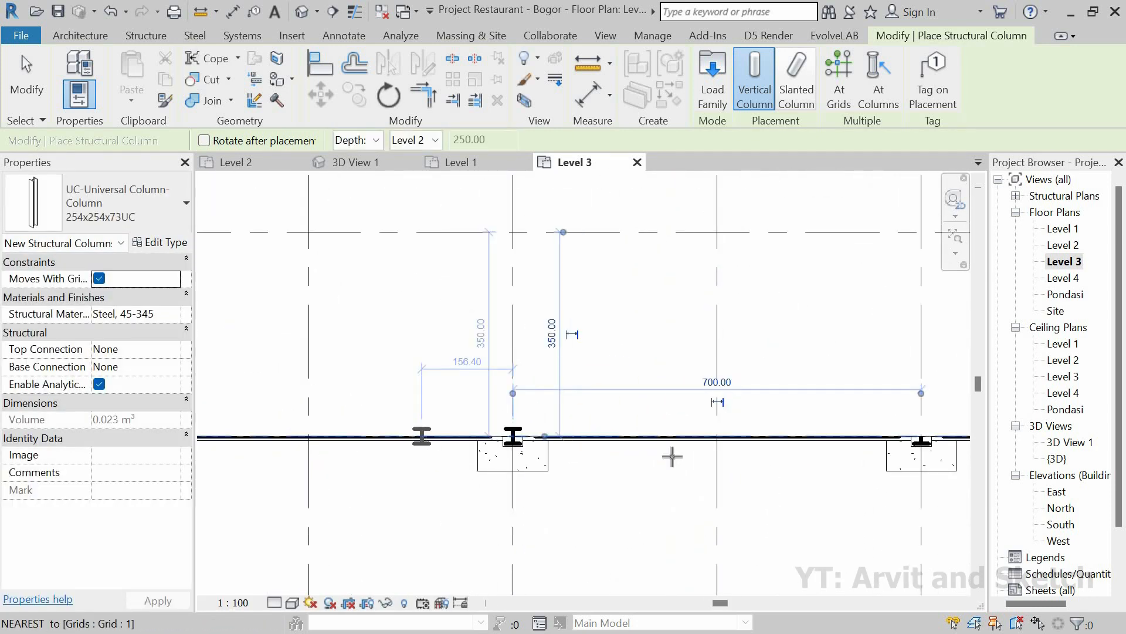
Place 254x254x73UC columns where grid 1 meets grids 8 and 9, with their depth down to Level 2.
{"action": "scroll", "coordinate": [422, 437], "scroll_direction": "down", "scroll_amount": 4}
{"action": "scroll", "coordinate": [703, 445], "scroll_direction": "up", "scroll_amount": 7}
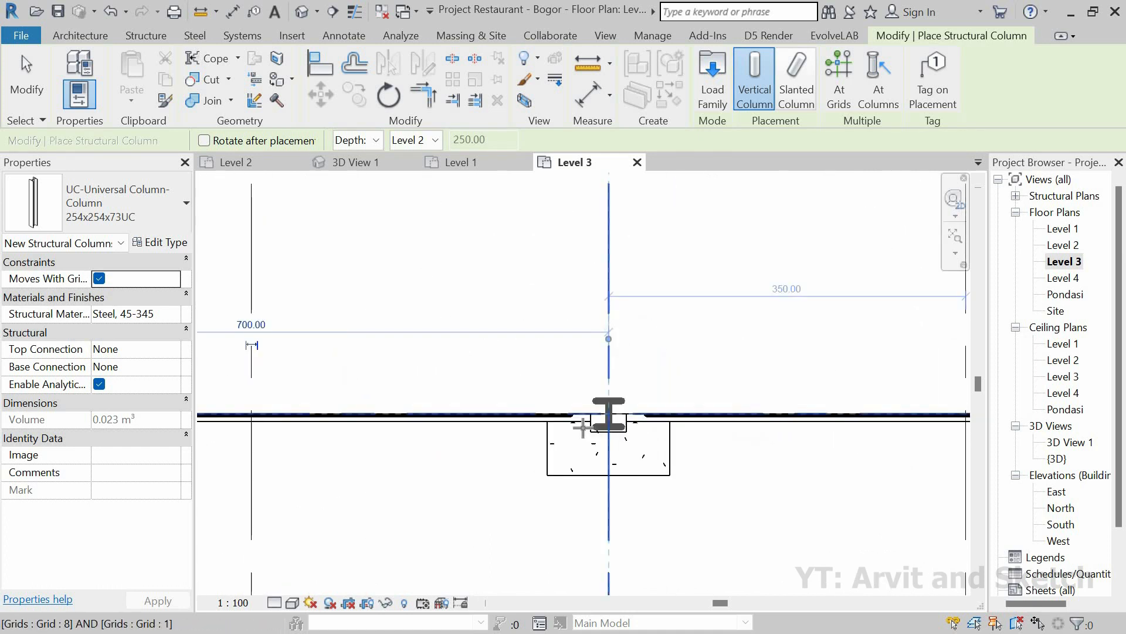
{"action": "left_click", "coordinate": [588, 432]}
{"action": "scroll", "coordinate": [590, 431], "scroll_direction": "down", "scroll_amount": 6}
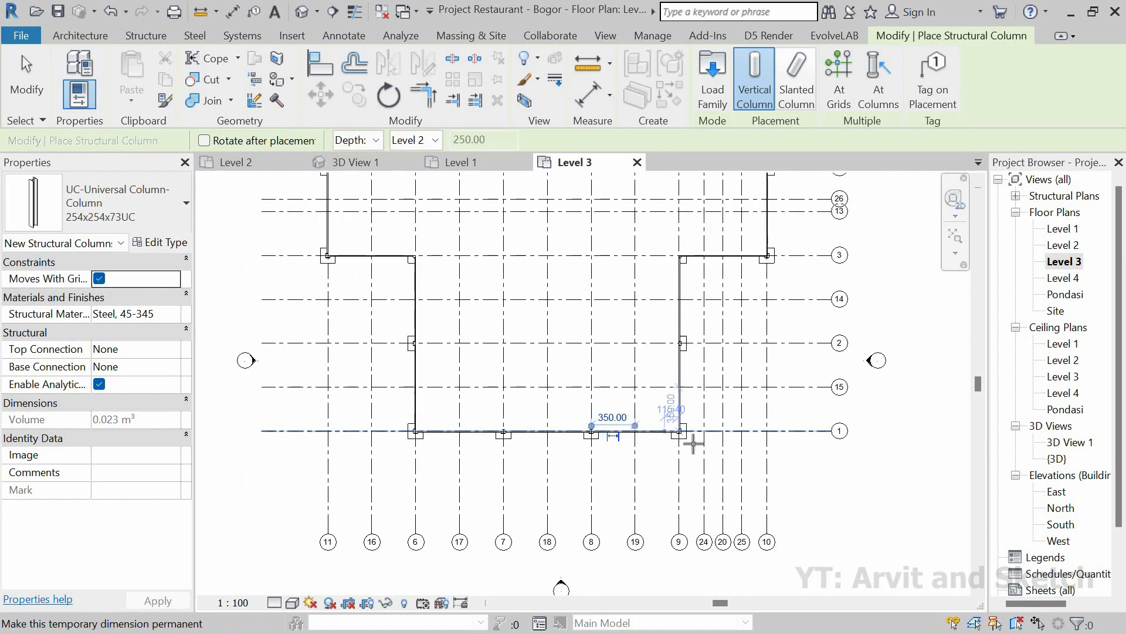
{"action": "scroll", "coordinate": [675, 426], "scroll_direction": "up", "scroll_amount": 5}
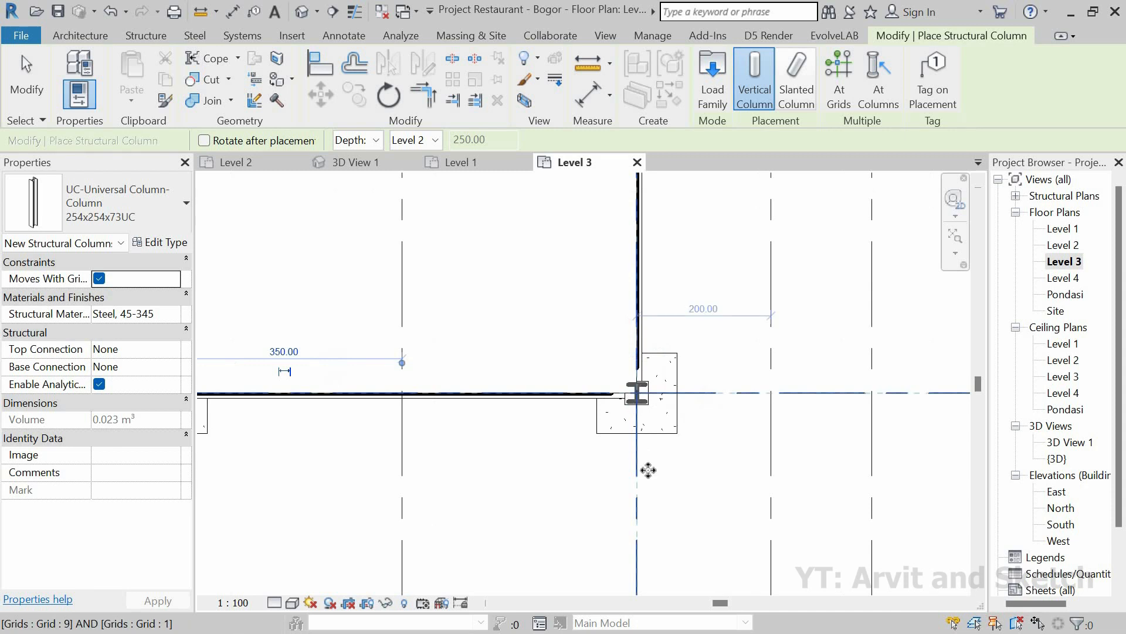
{"action": "scroll", "coordinate": [649, 469], "scroll_direction": "down", "scroll_amount": 6}
Place 254x254x73UC columns where grid 2 meets grids 9, 7 and 8.
{"action": "scroll", "coordinate": [651, 352], "scroll_direction": "up", "scroll_amount": 5}
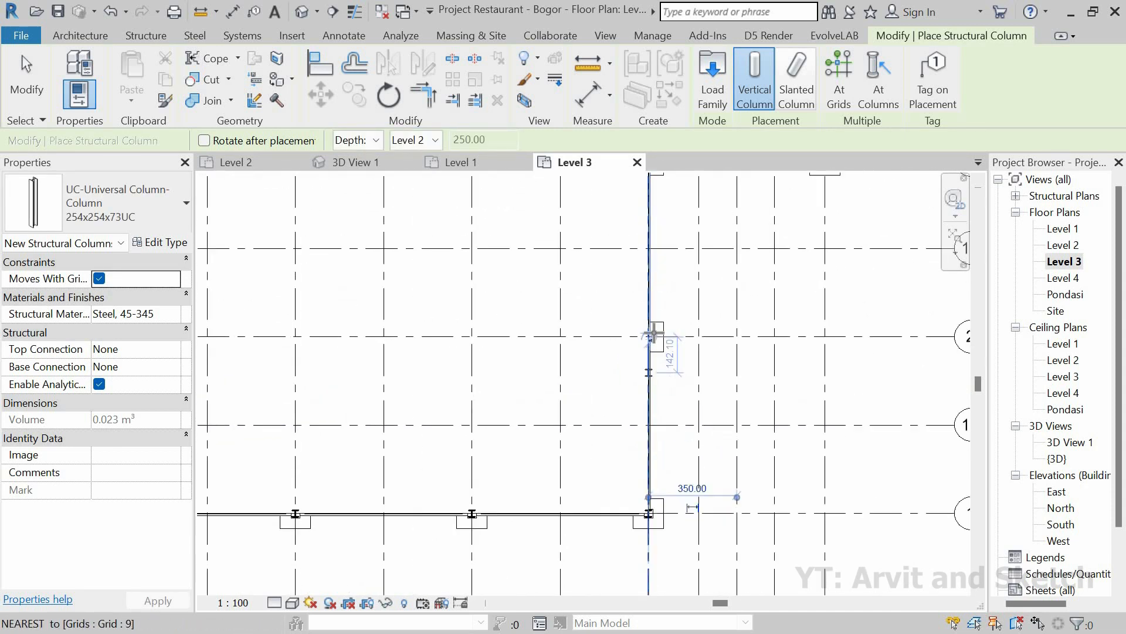
{"action": "scroll", "coordinate": [655, 320], "scroll_direction": "up", "scroll_amount": 1}
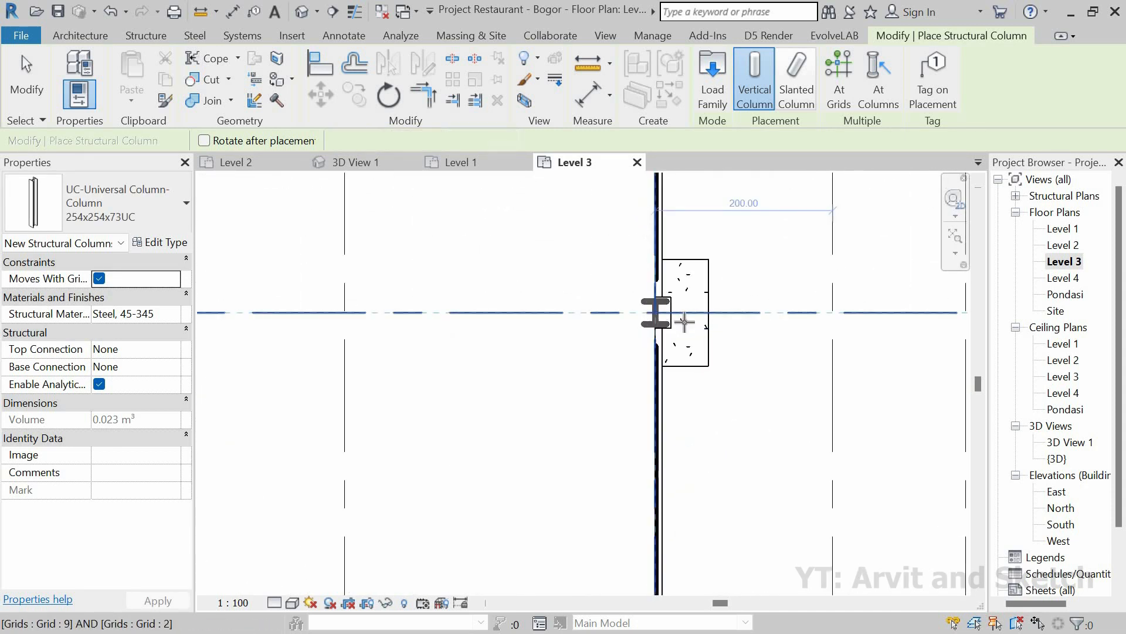
{"action": "scroll", "coordinate": [685, 322], "scroll_direction": "down", "scroll_amount": 3}
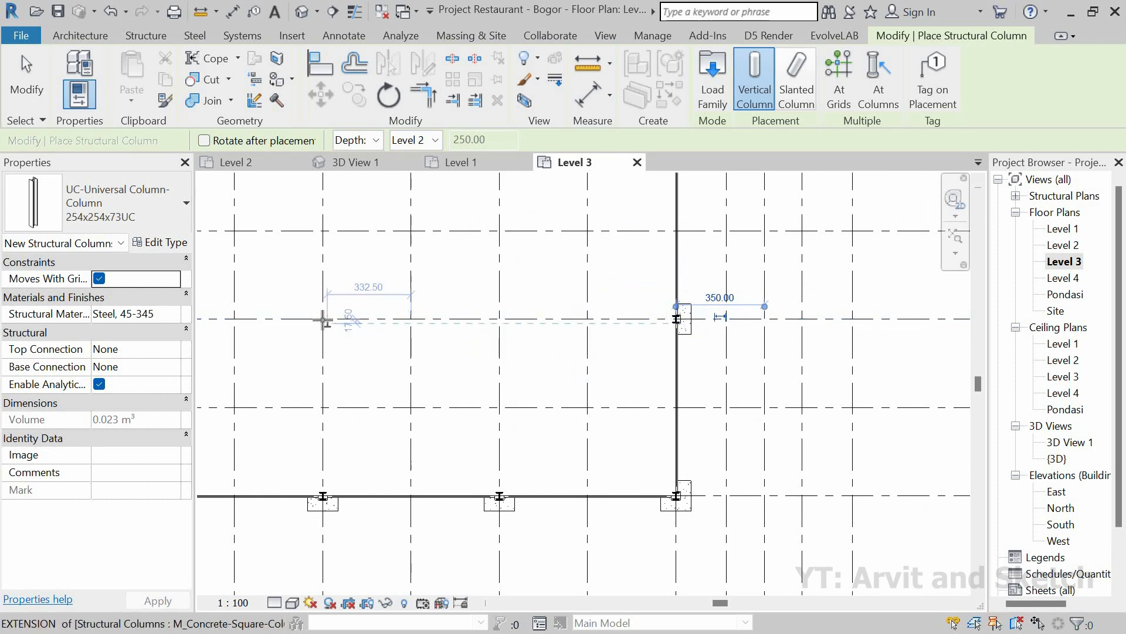
{"action": "left_click", "coordinate": [502, 320]}
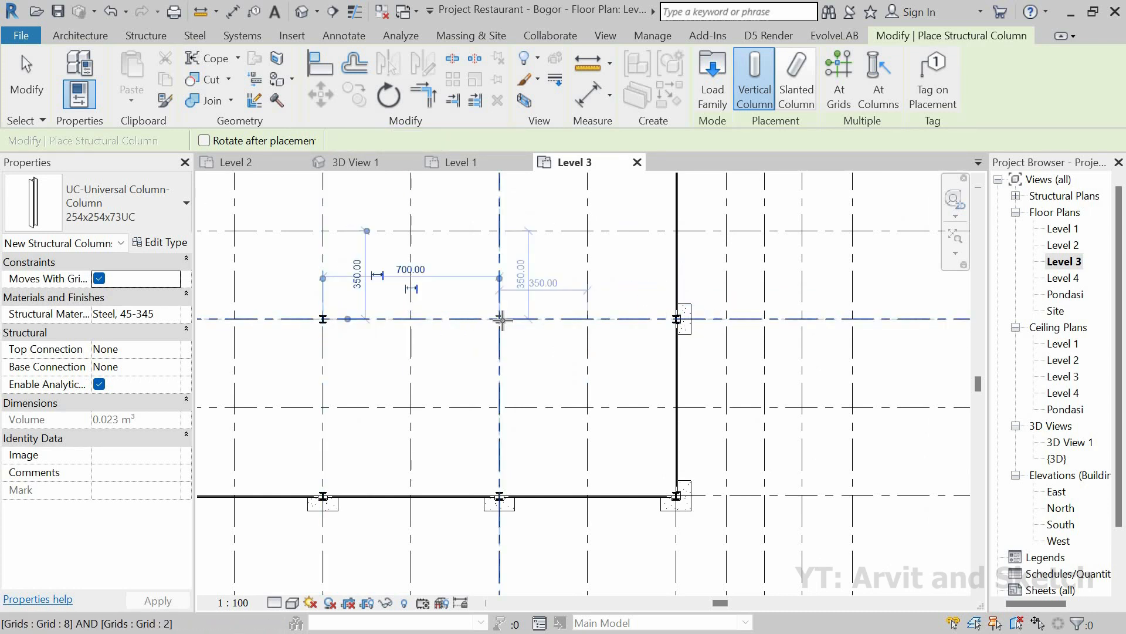
Place 254x254x73UC columns where grid 3 meets grids 9, 8 and 7.
{"action": "scroll", "coordinate": [531, 422], "scroll_direction": "down", "scroll_amount": 4}
{"action": "middle_click_drag", "start_coordinate": [620, 267], "coordinate": [650, 358]}
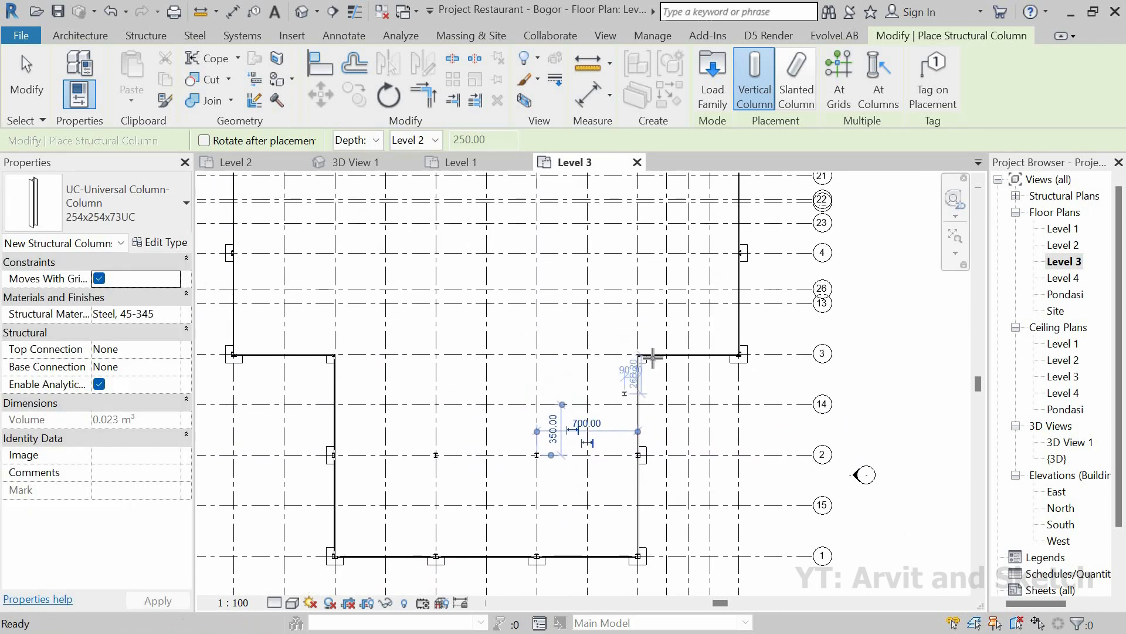
{"action": "scroll", "coordinate": [645, 356], "scroll_direction": "up", "scroll_amount": 3}
{"action": "scroll", "coordinate": [646, 356], "scroll_direction": "up", "scroll_amount": 3}
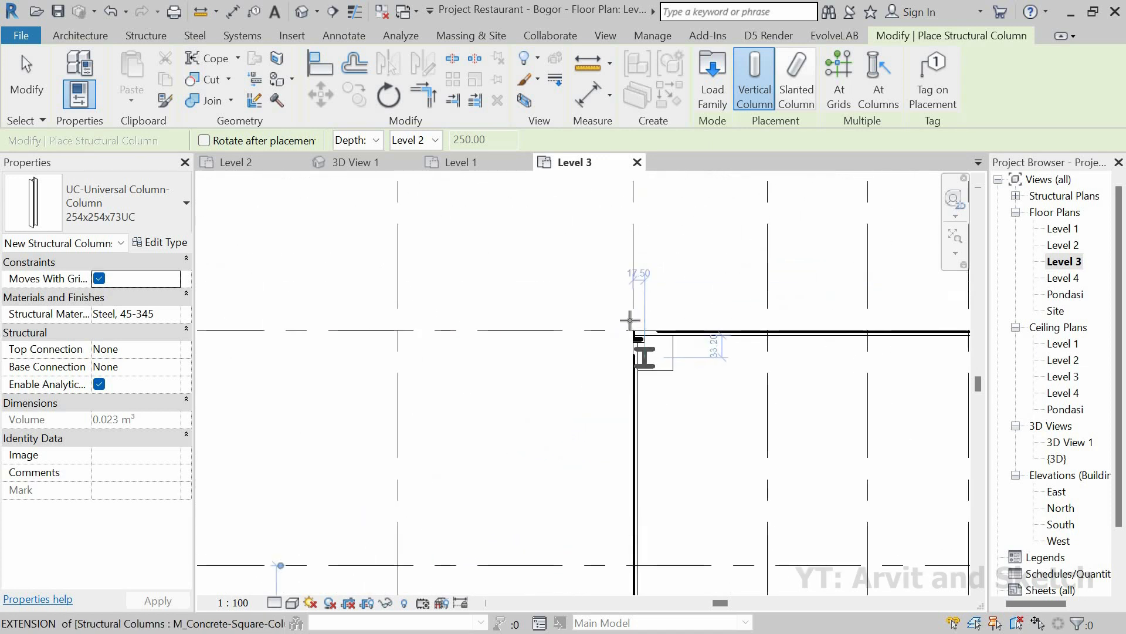
{"action": "left_click", "coordinate": [684, 336]}
{"action": "scroll", "coordinate": [645, 334], "scroll_direction": "down", "scroll_amount": 3}
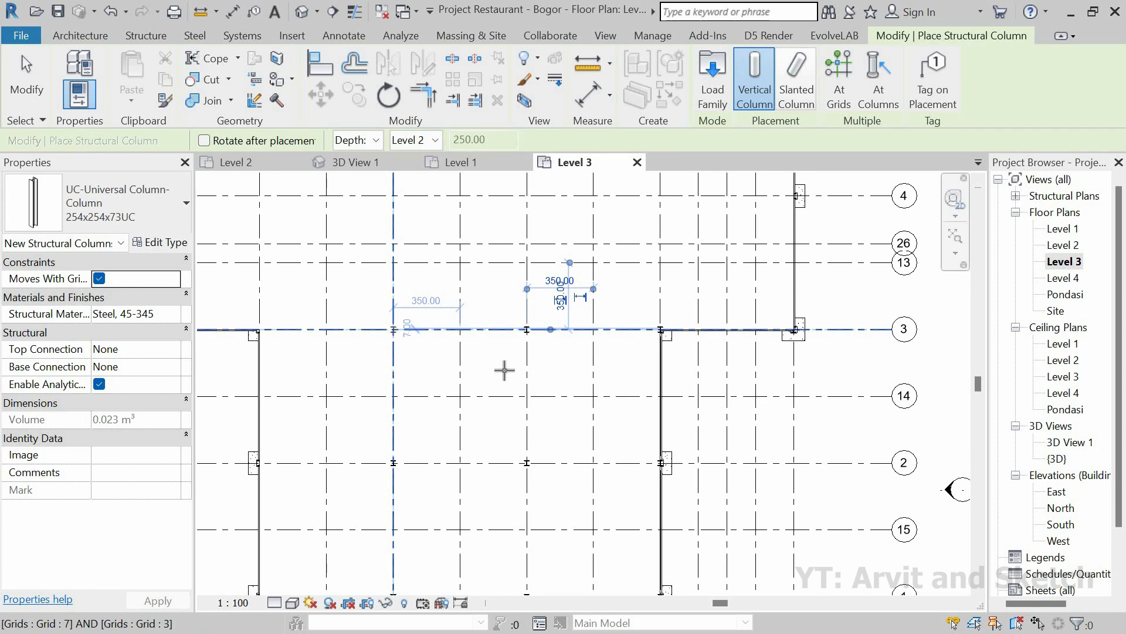
Place 254x254x73UC columns where grid 4 meets grids 9, 8 and 7.
{"action": "scroll", "coordinate": [516, 397], "scroll_direction": "down", "scroll_amount": 2}
{"action": "scroll", "coordinate": [538, 350], "scroll_direction": "up", "scroll_amount": 1}
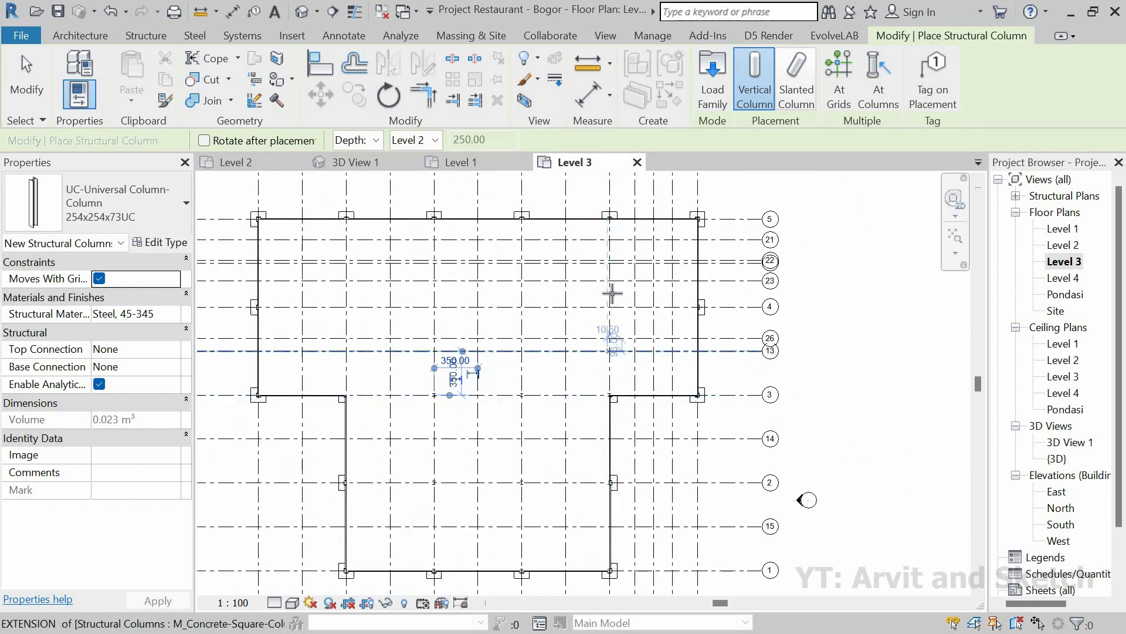
{"action": "scroll", "coordinate": [610, 293], "scroll_direction": "up", "scroll_amount": 1}
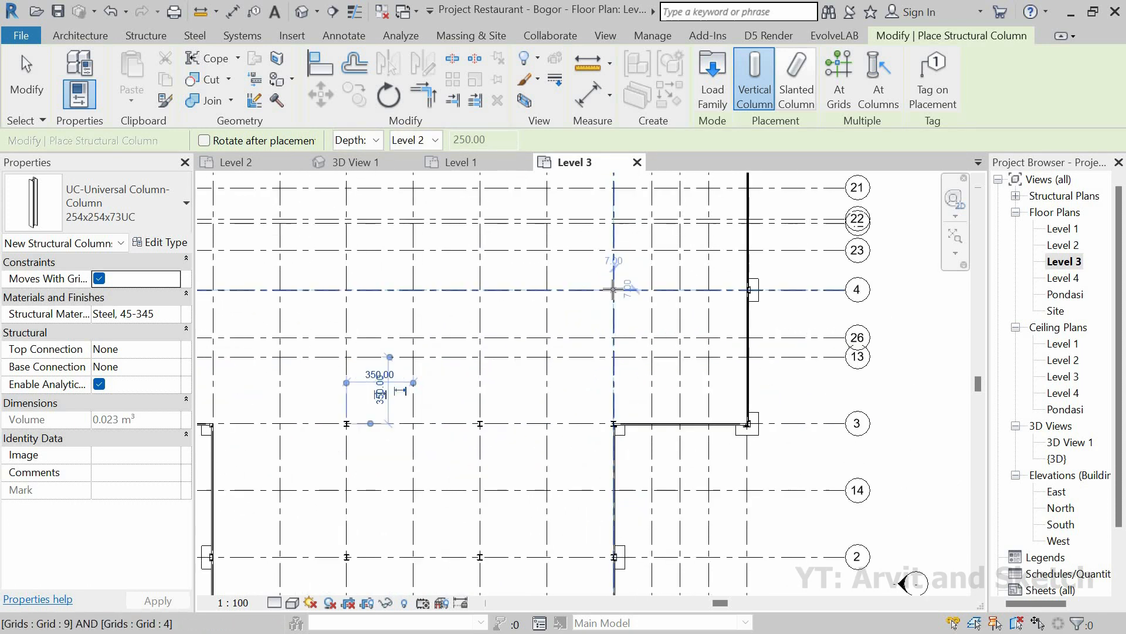
{"action": "left_click", "coordinate": [479, 289]}
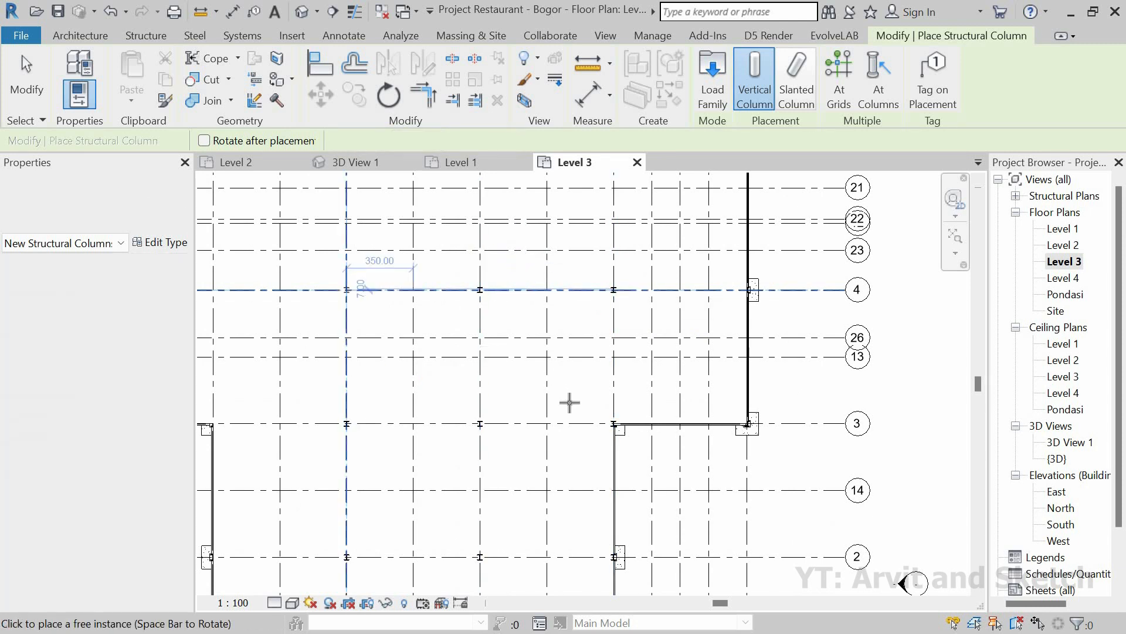
Place steel columns on grid 5 at grids 9, 8 and 7, and on grid 10 at grids 5, 4 and 3.
{"action": "scroll", "coordinate": [580, 307], "scroll_direction": "down", "scroll_amount": 2}
{"action": "scroll", "coordinate": [591, 294], "scroll_direction": "up", "scroll_amount": 3}
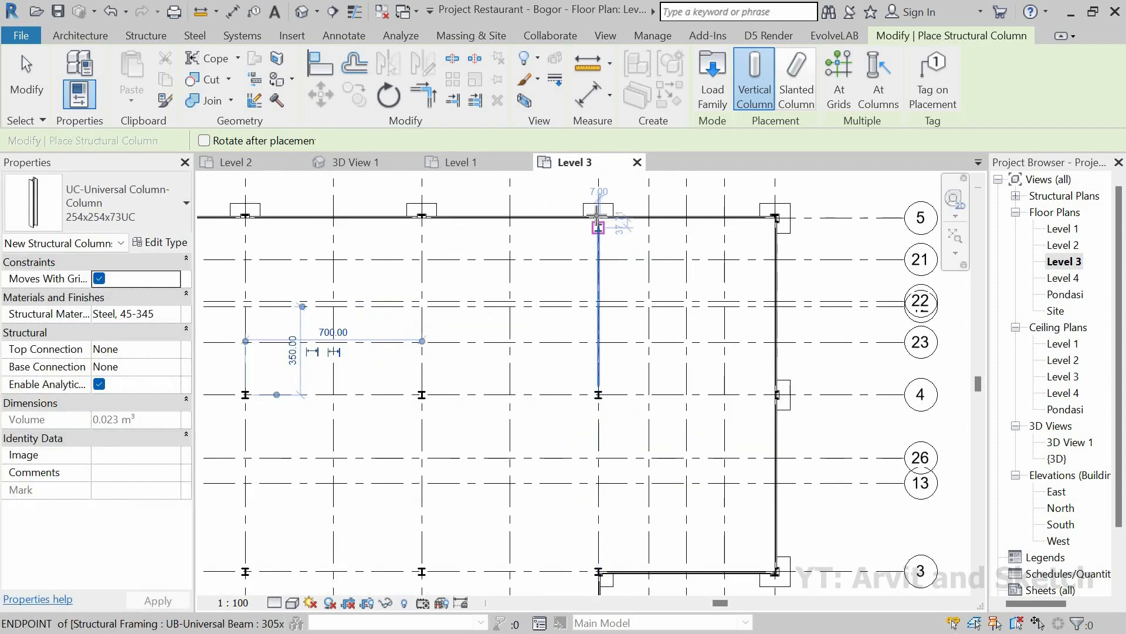
{"action": "left_click", "coordinate": [423, 217]}
{"action": "left_click", "coordinate": [246, 217]}
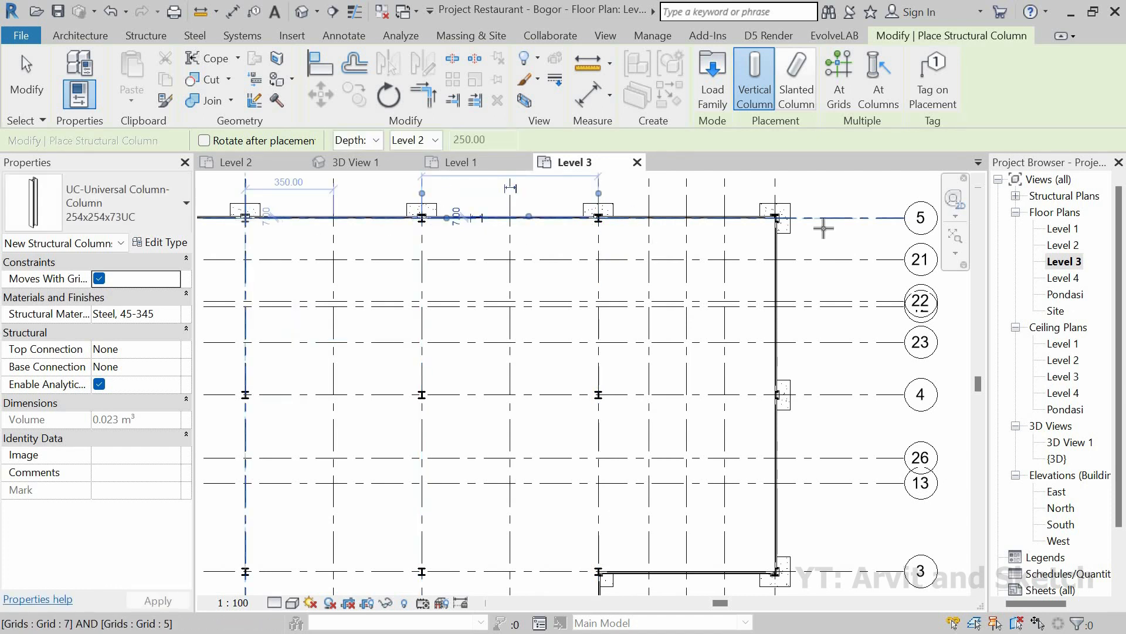
{"action": "left_click", "coordinate": [776, 217]}
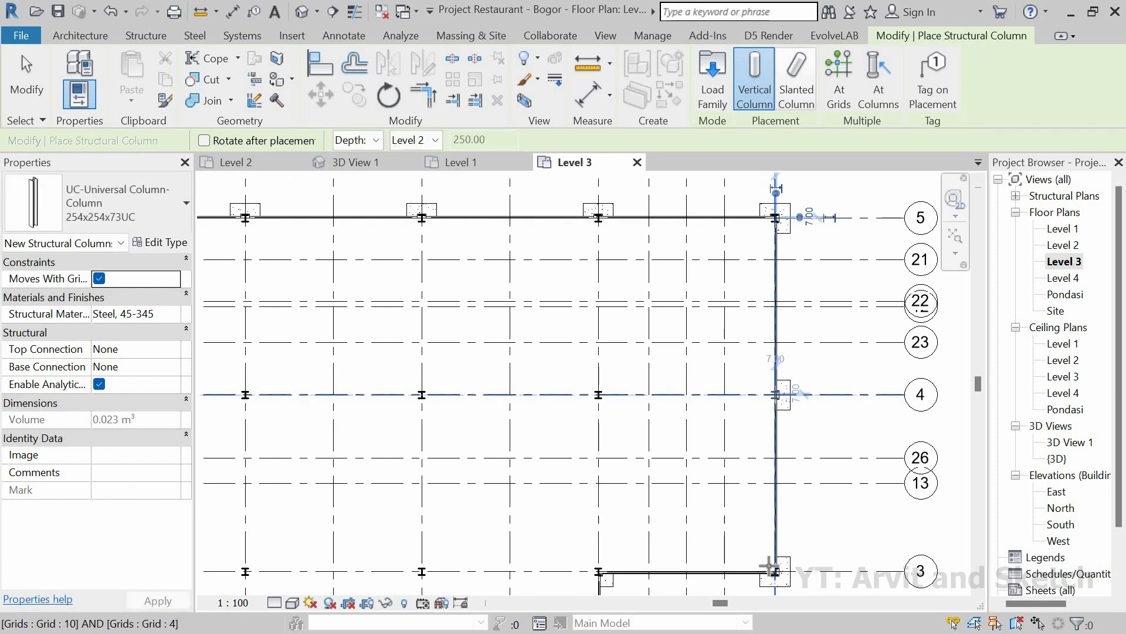
{"action": "left_click", "coordinate": [774, 570]}
Place steel columns on grids 6 and 11 at their intersections with grids 3, 4 and 5.
{"action": "scroll", "coordinate": [843, 458], "scroll_direction": "down", "scroll_amount": 1}
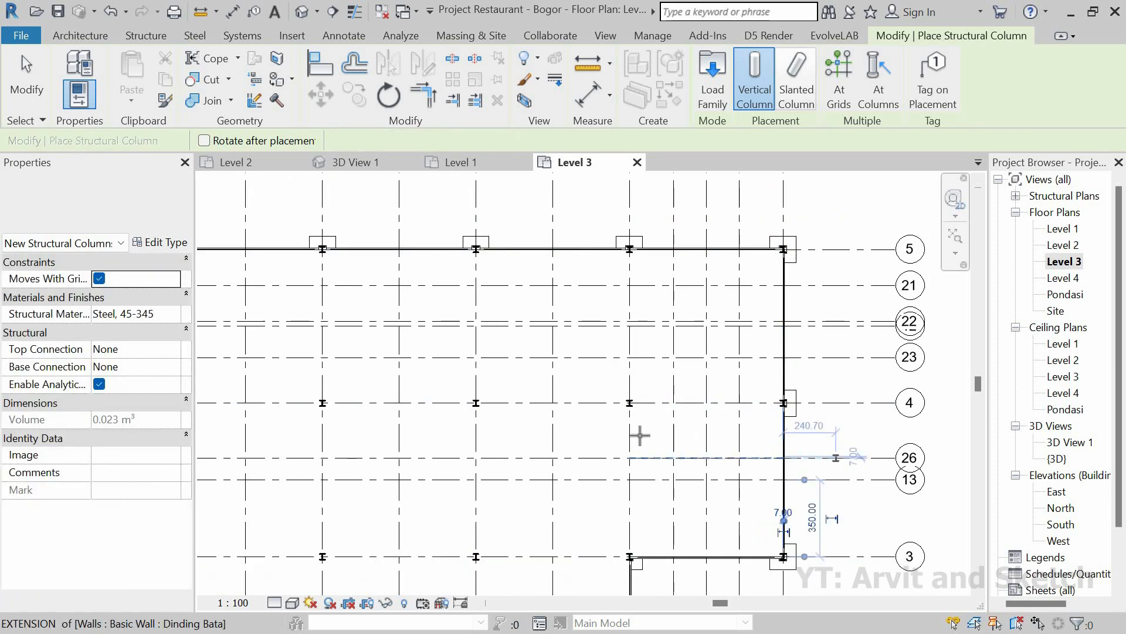
{"action": "scroll", "coordinate": [503, 496], "scroll_direction": "down", "scroll_amount": 3}
{"action": "scroll", "coordinate": [493, 499], "scroll_direction": "up", "scroll_amount": 3}
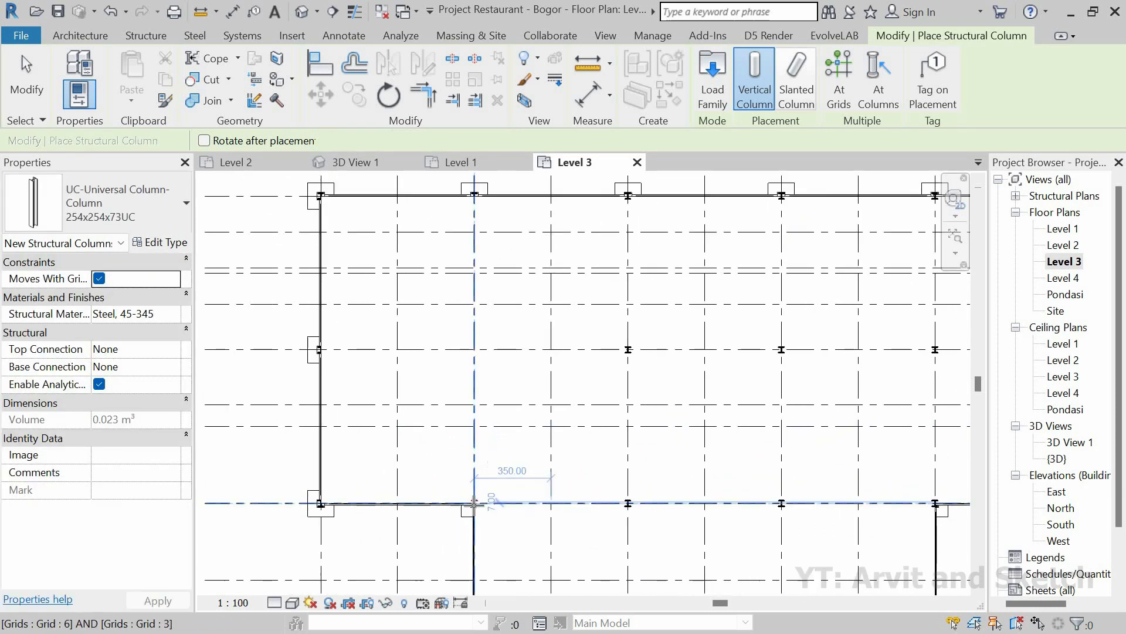
{"action": "left_click", "coordinate": [474, 355]}
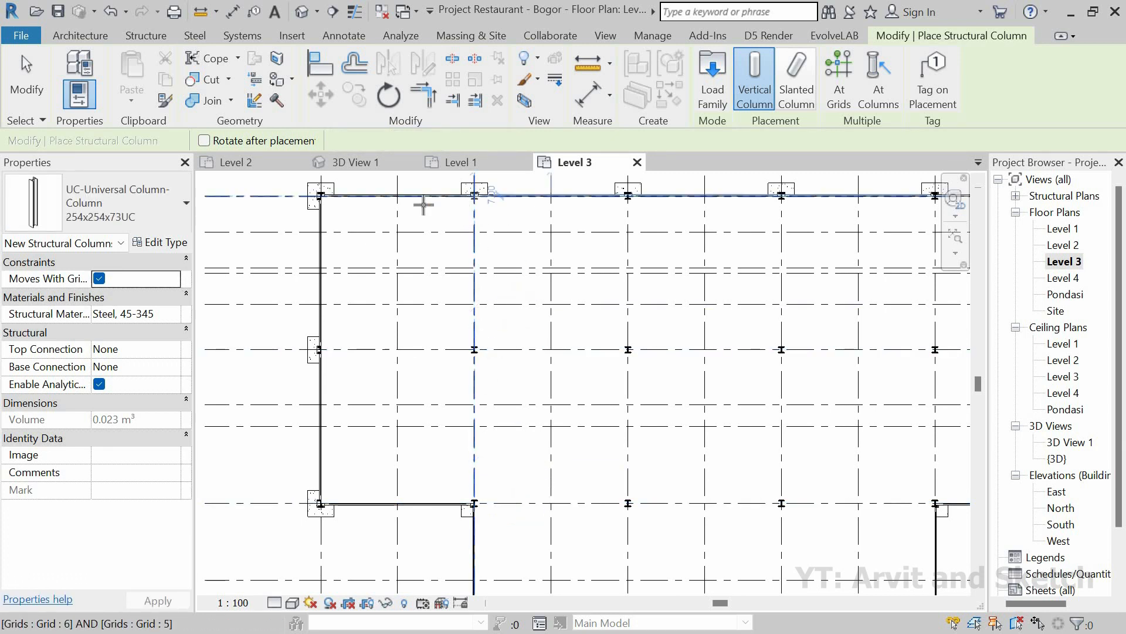
{"action": "left_click", "coordinate": [474, 196]}
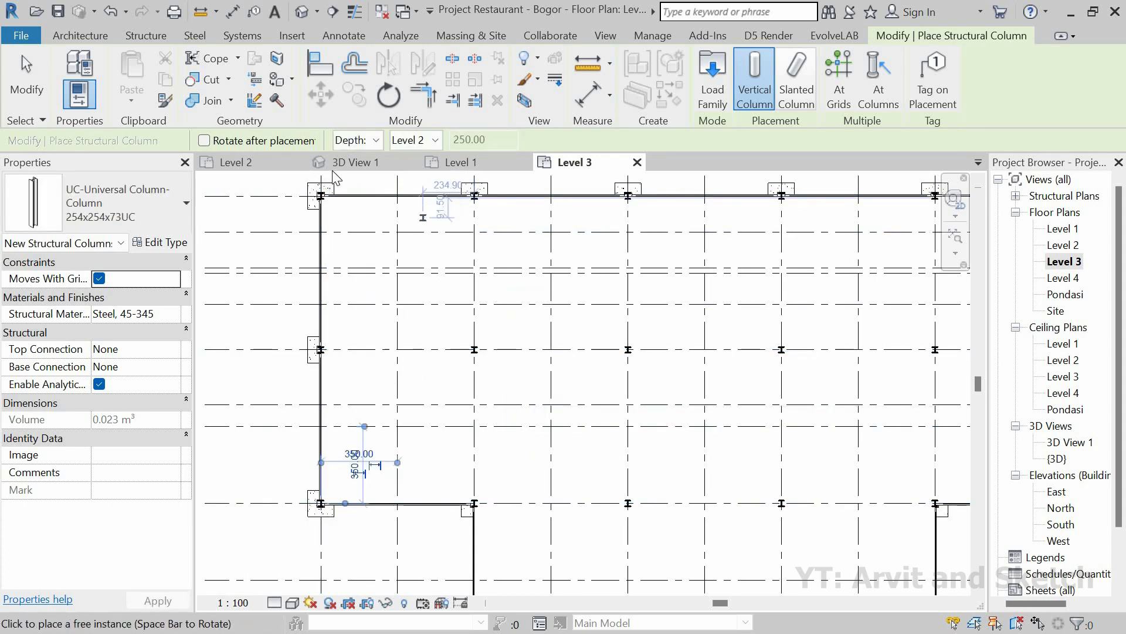
Examine the second-floor columns from several sides in 3D View 1 using the Realistic visual style, and restore Hidden Line.
{"action": "left_click", "coordinate": [347, 163]}
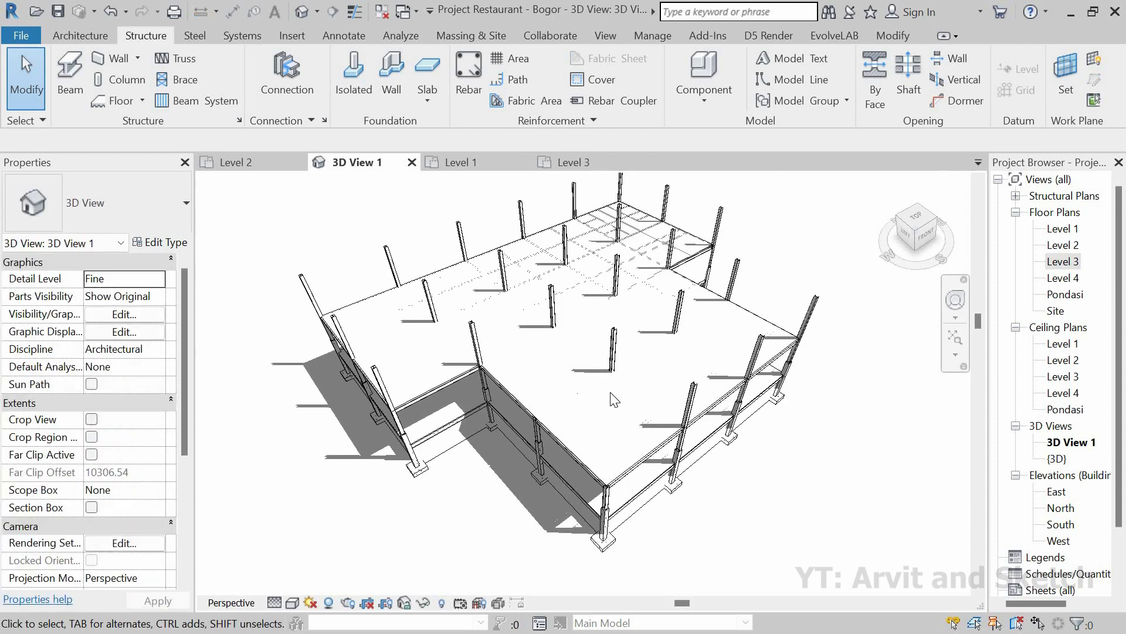
{"action": "middle_click_drag", "start_coordinate": [641, 377], "coordinate": [607, 359], "text": "shift"}
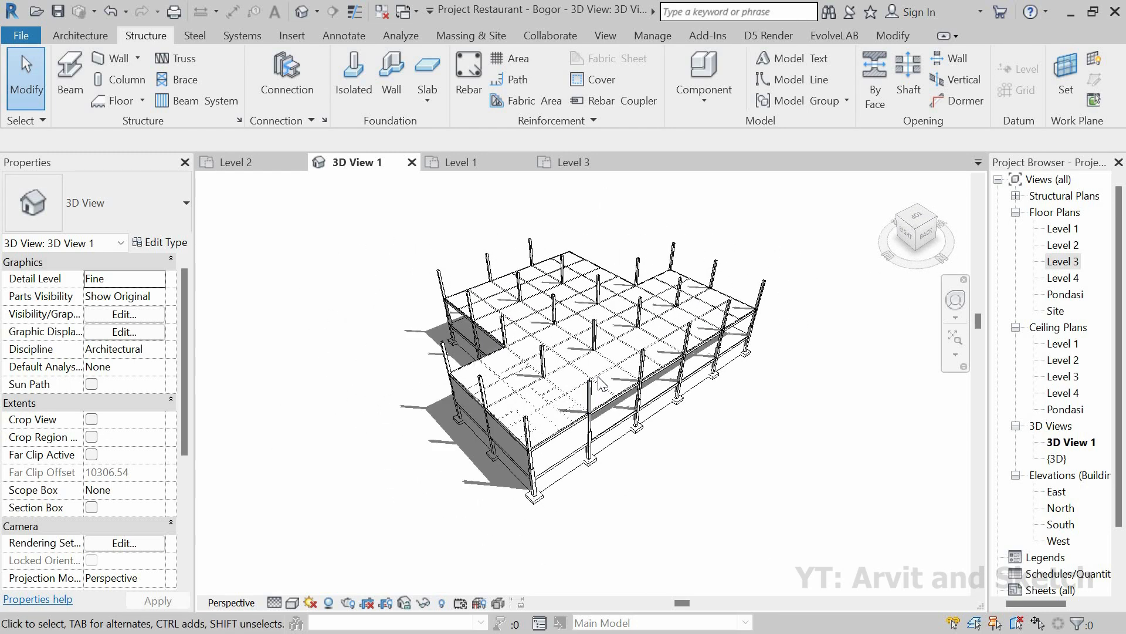
{"action": "left_click", "coordinate": [275, 603]}
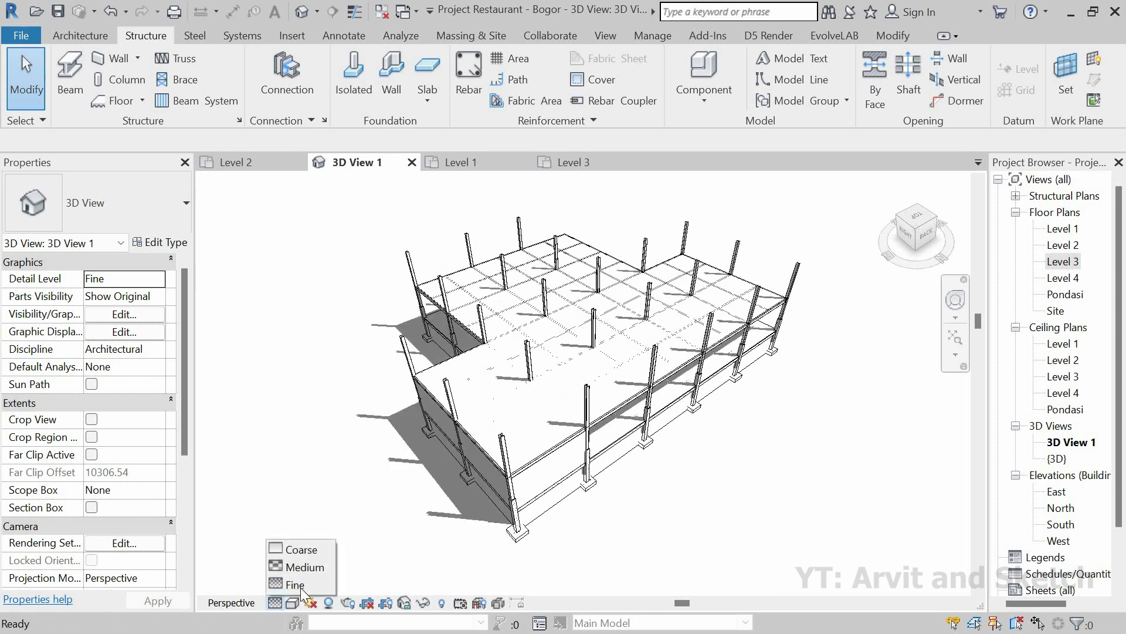
{"action": "left_click", "coordinate": [299, 584]}
{"action": "left_click", "coordinate": [292, 603]}
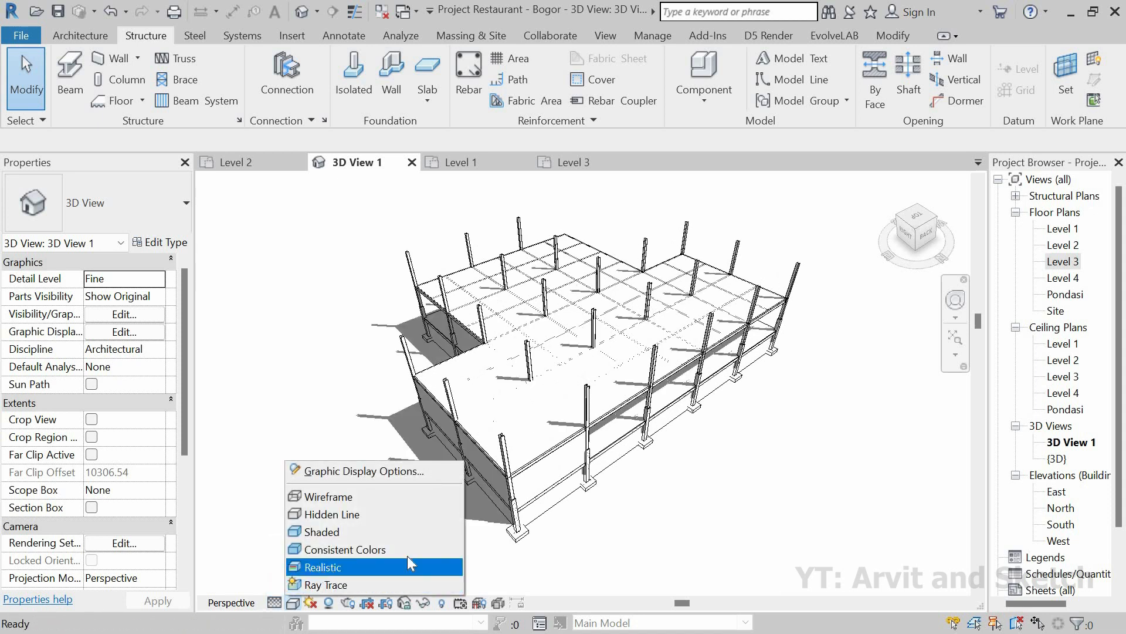
{"action": "left_click", "coordinate": [325, 565]}
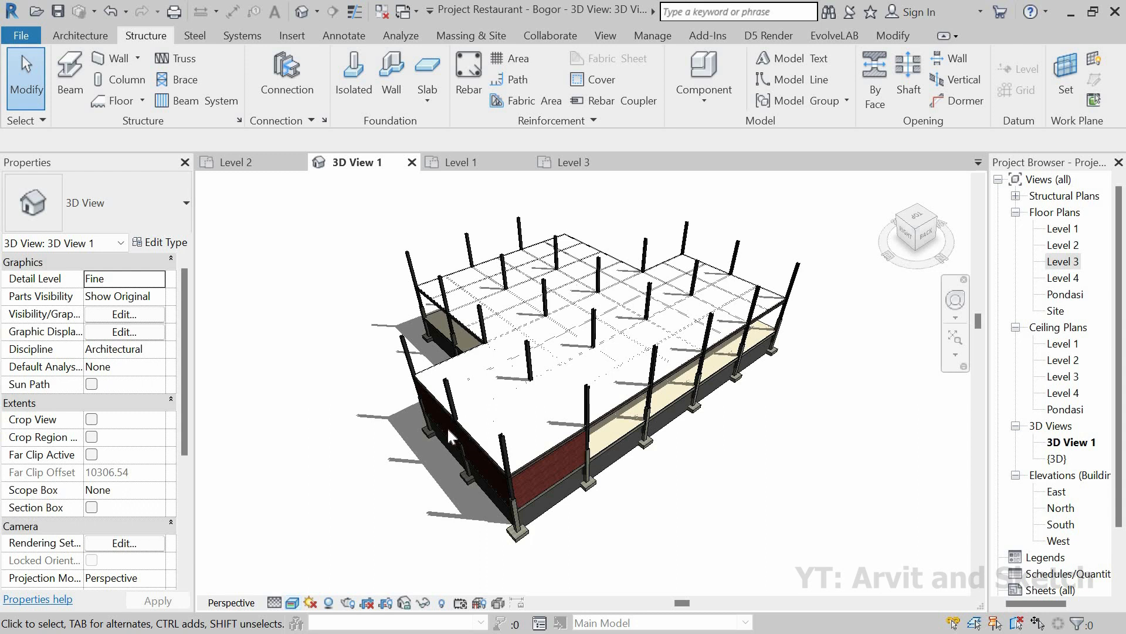
{"action": "middle_click_drag", "start_coordinate": [557, 450], "coordinate": [646, 375], "text": "shift"}
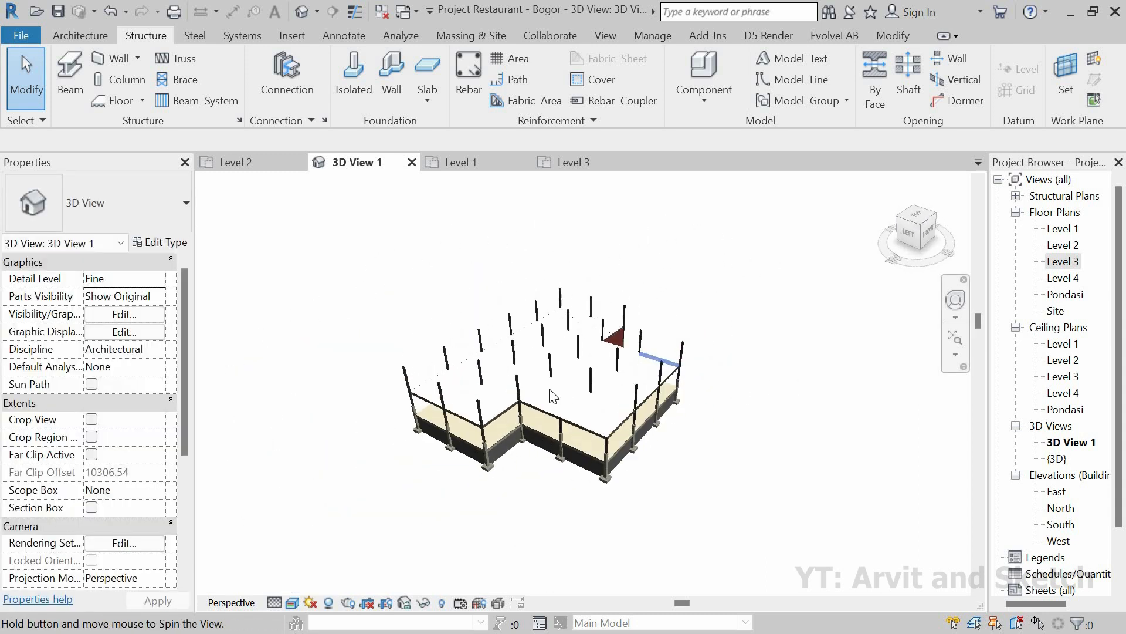
{"action": "scroll", "coordinate": [561, 401], "scroll_direction": "up", "scroll_amount": 3}
{"action": "middle_click_drag", "start_coordinate": [535, 425], "coordinate": [807, 492], "text": "shift"}
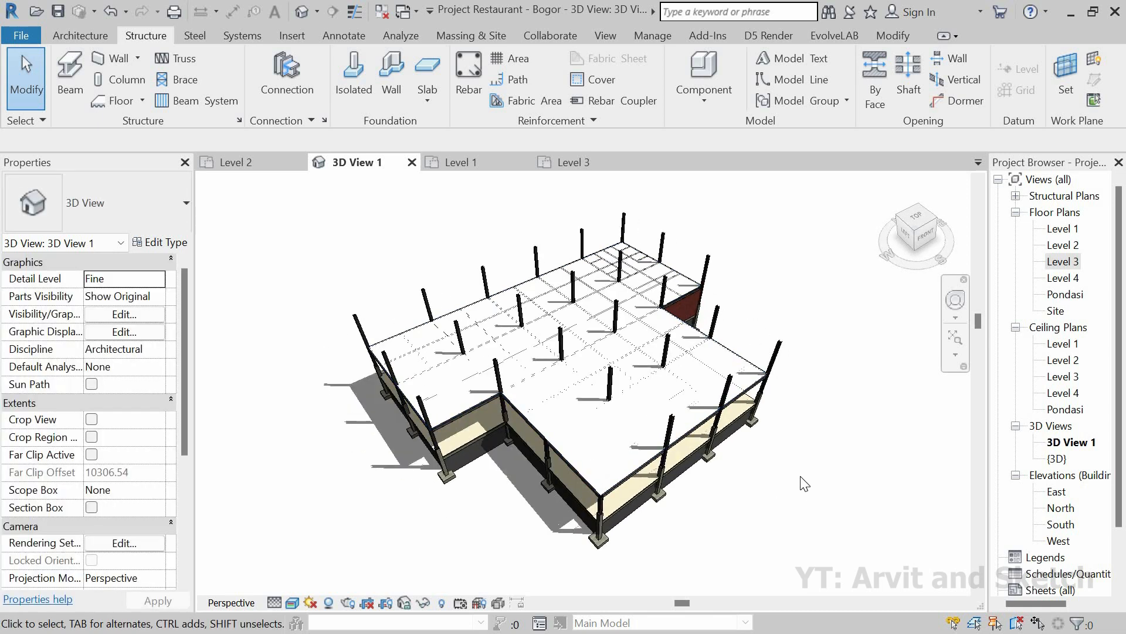
{"action": "left_click", "coordinate": [292, 602]}
{"action": "left_click", "coordinate": [334, 514]}
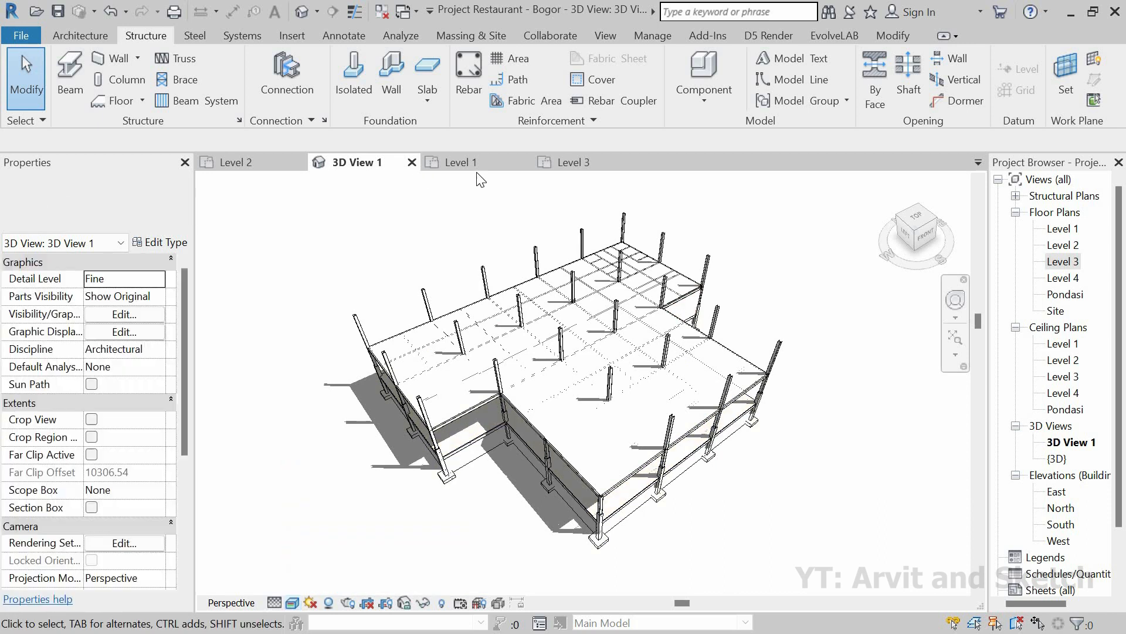
Close the Level 1 floor plan and return to the Level 3 floor plan with the whole plan in view.
{"action": "left_click", "coordinate": [593, 163]}
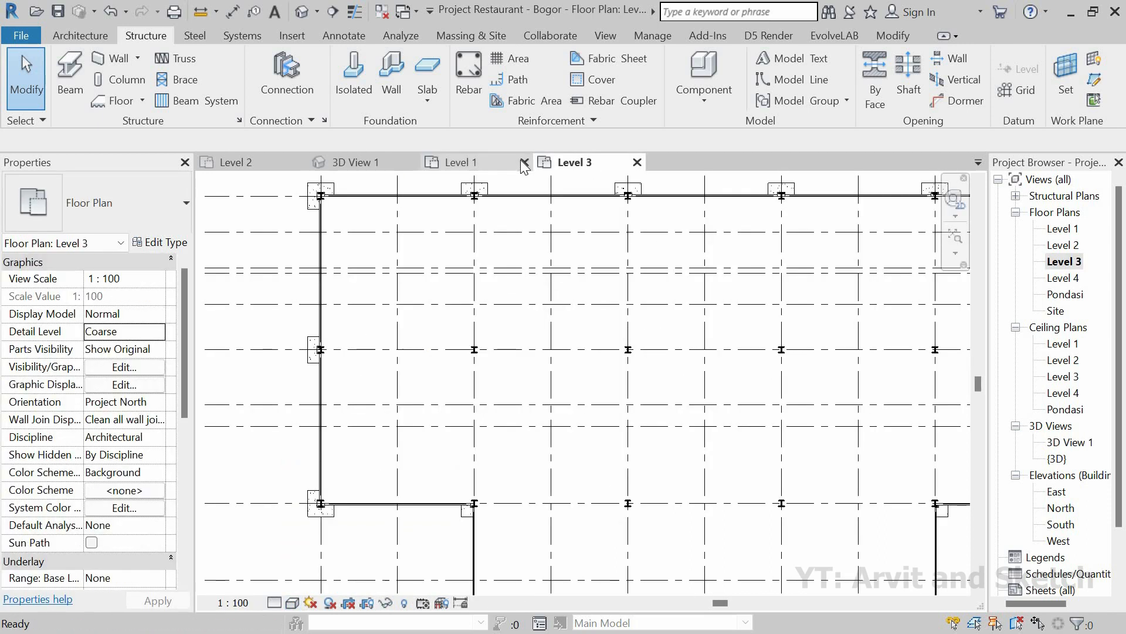
{"action": "left_click", "coordinate": [78, 30]}
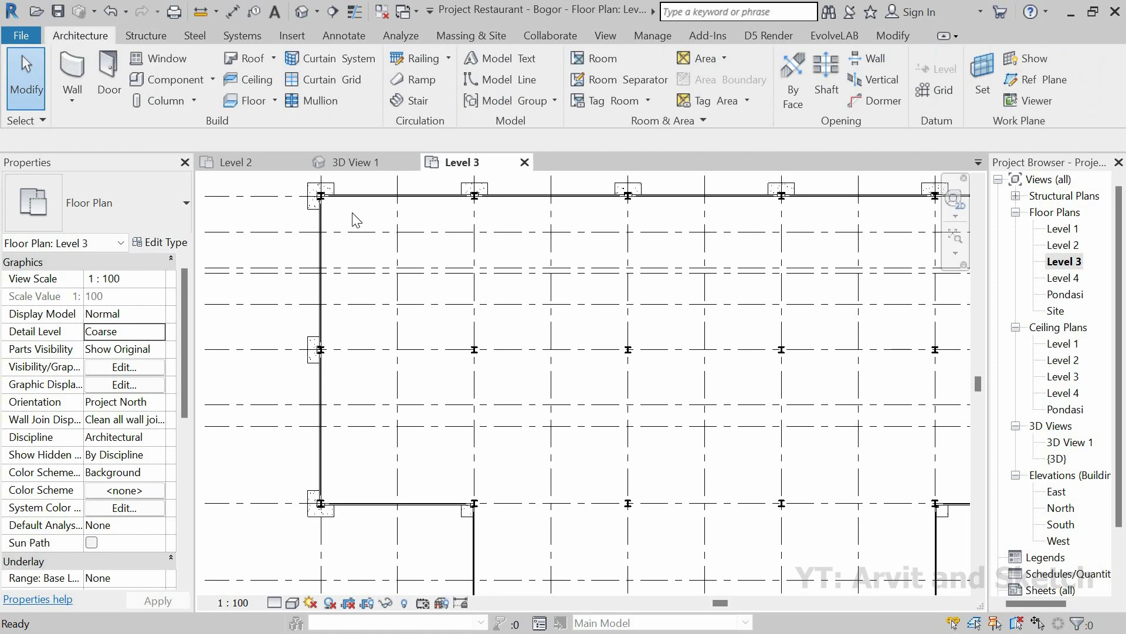
{"action": "left_click", "coordinate": [368, 162]}
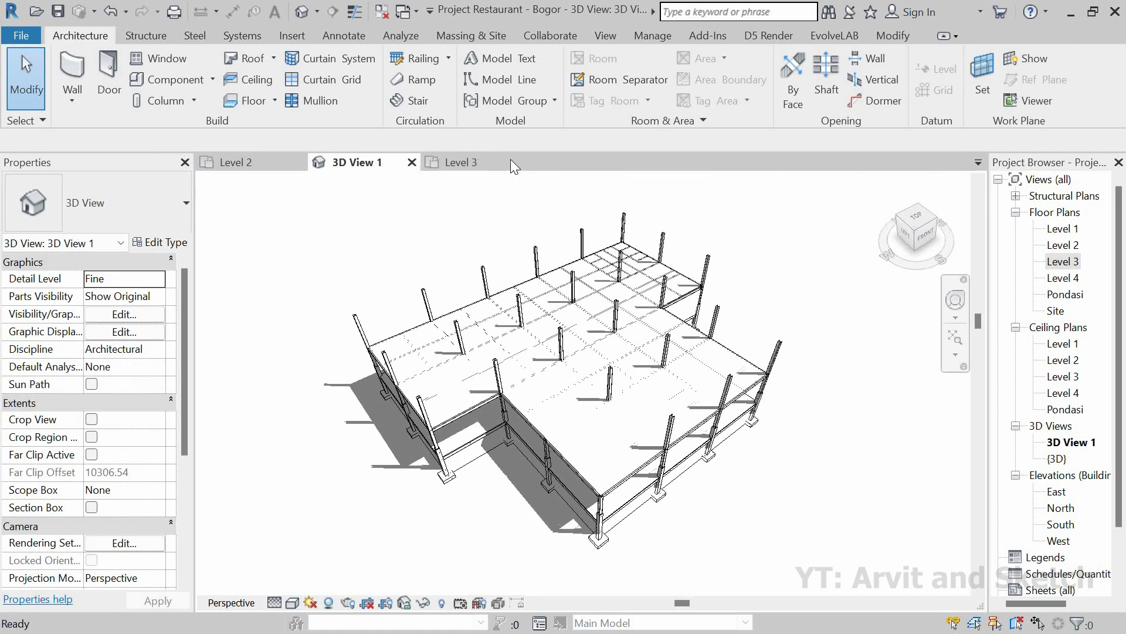
{"action": "left_click", "coordinate": [367, 165]}
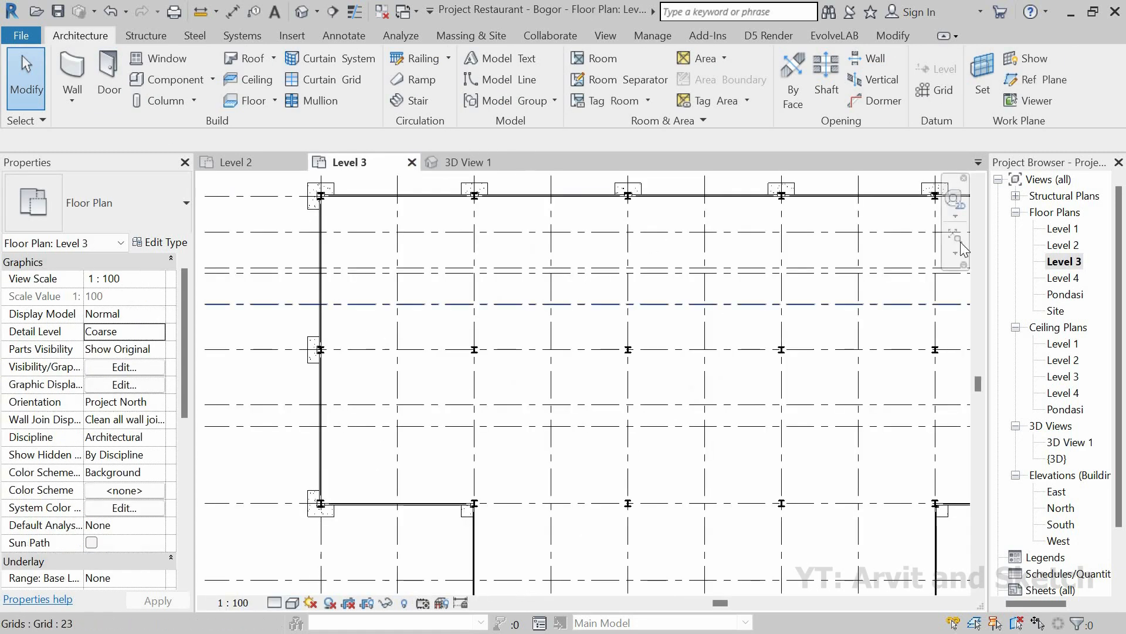
{"action": "middle_click", "coordinate": [764, 293]}
{"action": "middle_click", "coordinate": [765, 293]}
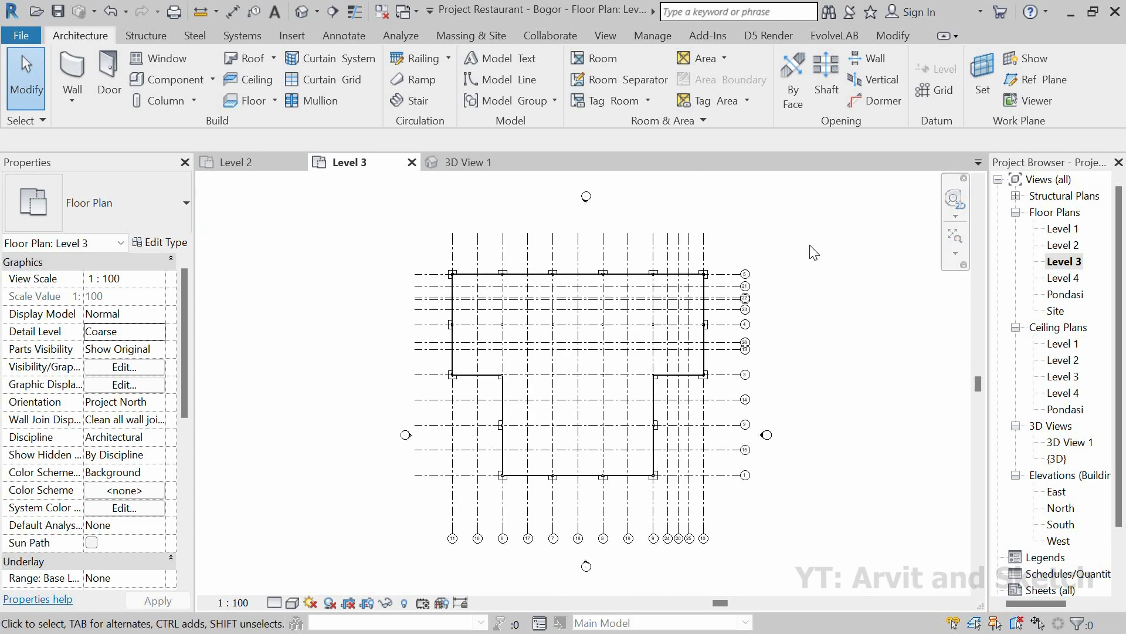
Start a structural beam on the Level 3 placement plane using the UB-Universal Beam 305x165x40UB type.
{"action": "left_click", "coordinate": [148, 36]}
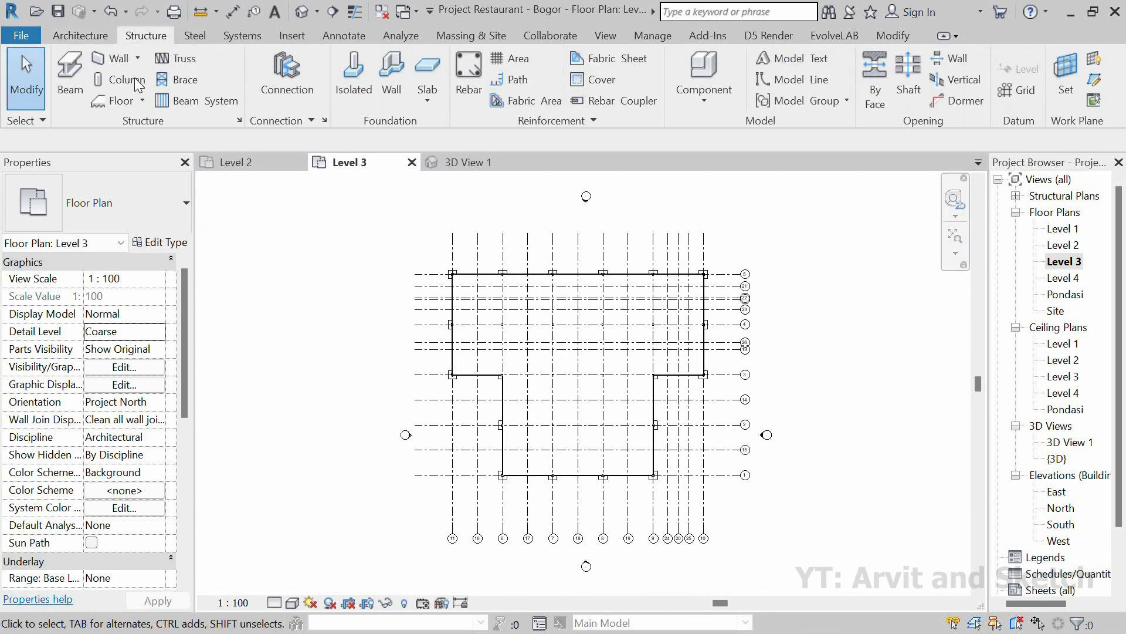
{"action": "left_click", "coordinate": [69, 68]}
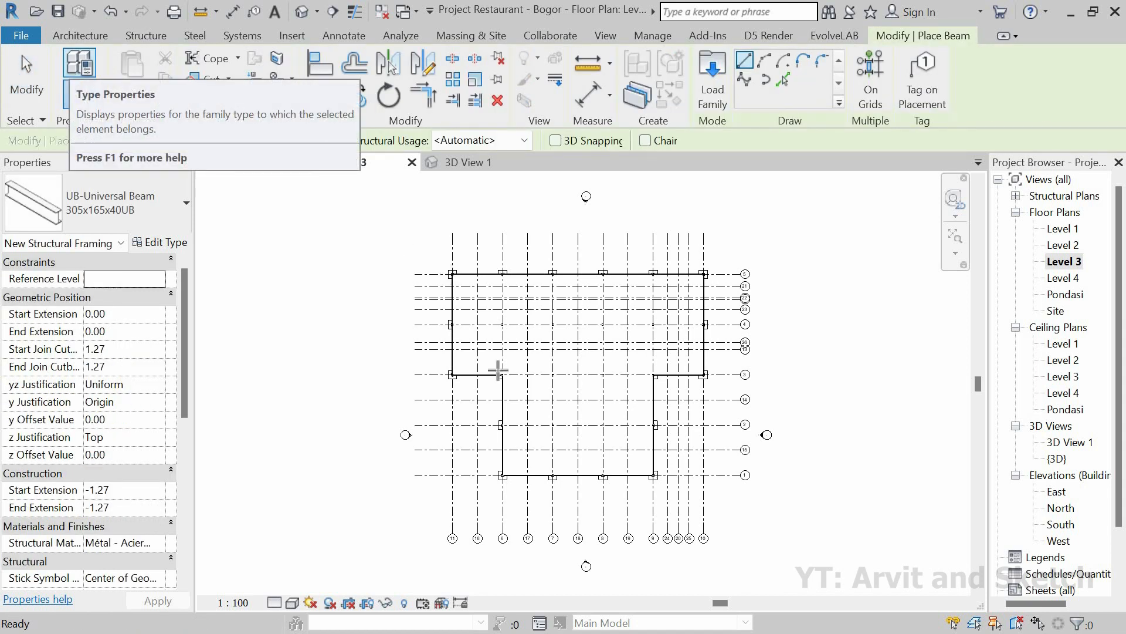
{"action": "left_click", "coordinate": [162, 214]}
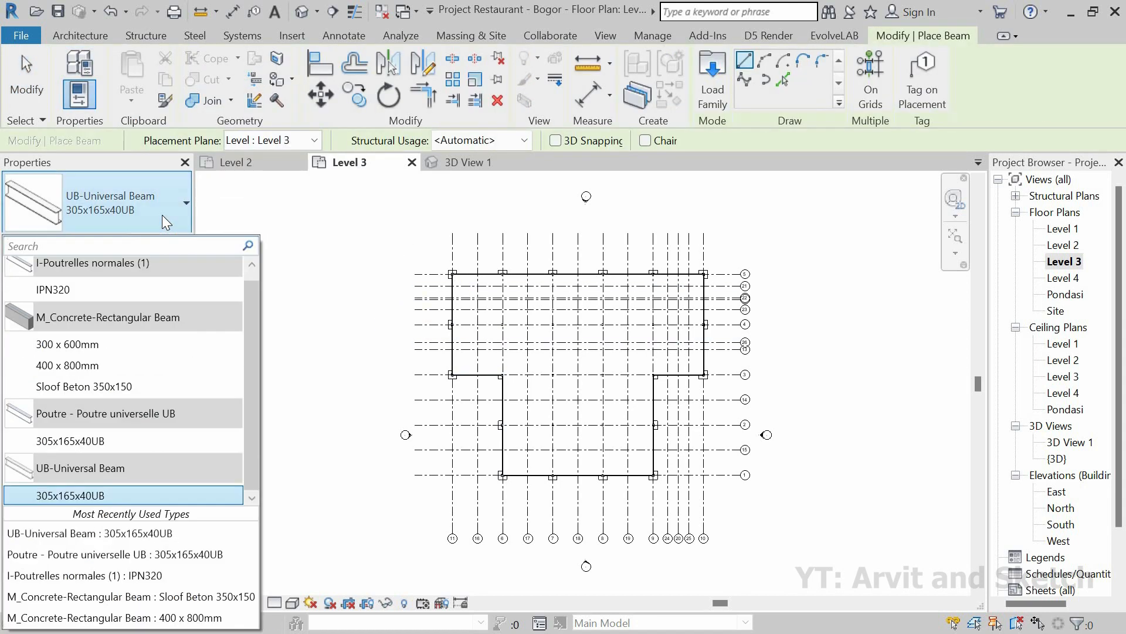
{"action": "scroll", "coordinate": [558, 467], "scroll_direction": "up", "scroll_amount": 3}
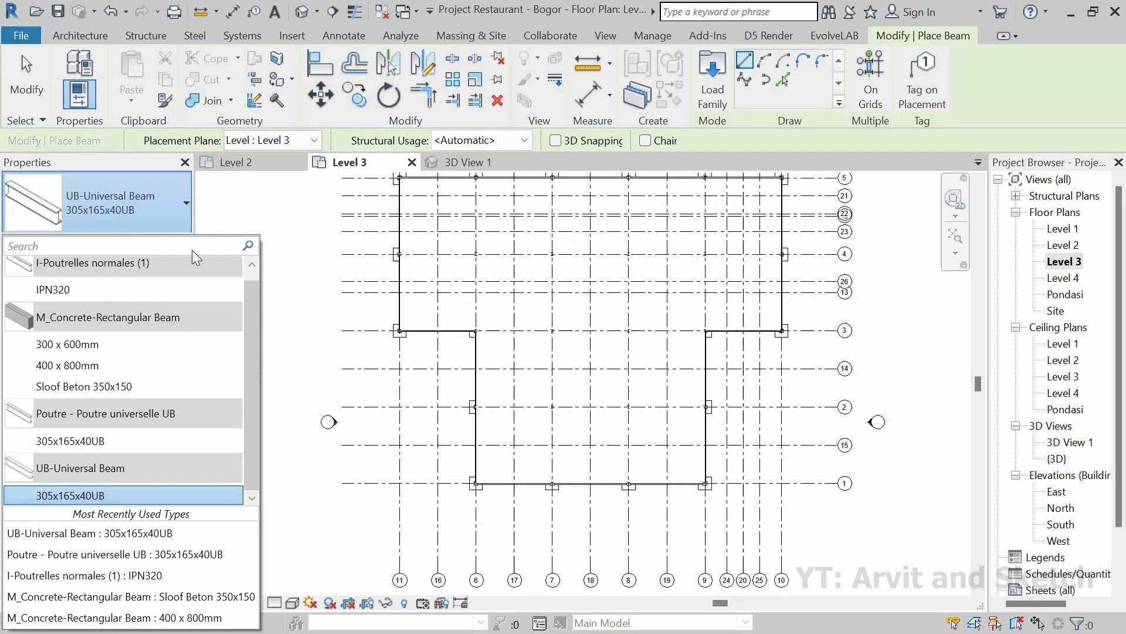
{"action": "left_click", "coordinate": [133, 206]}
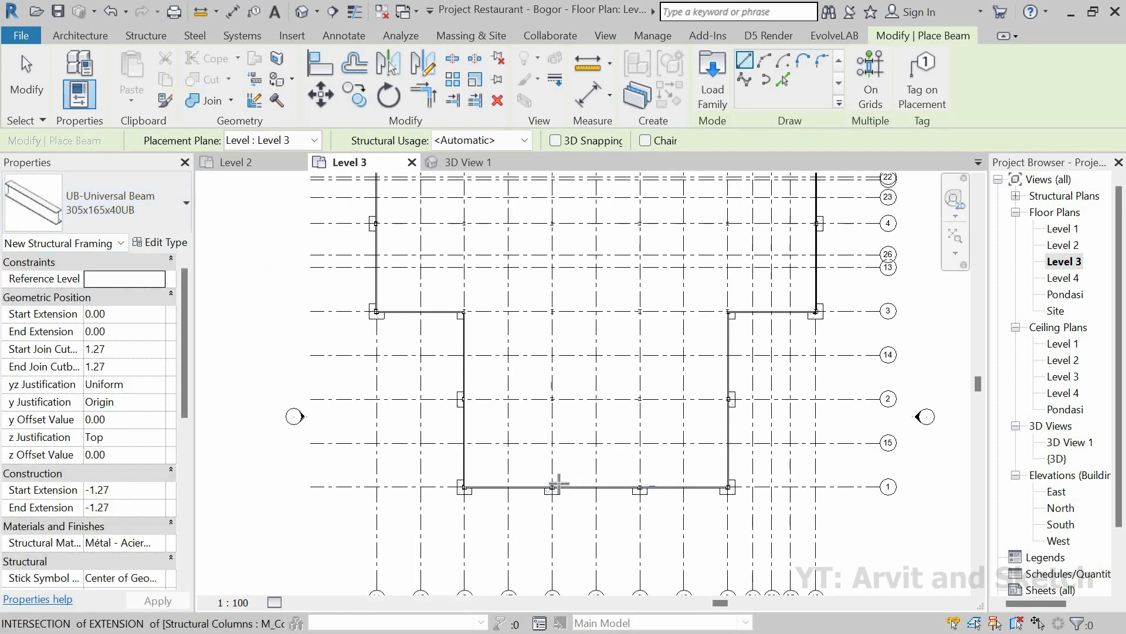
Draw a 305x165x40UB beam 700 cm long along the left interior column line from grid 1 to grid 2.
{"action": "scroll", "coordinate": [554, 488], "scroll_direction": "up", "scroll_amount": 5}
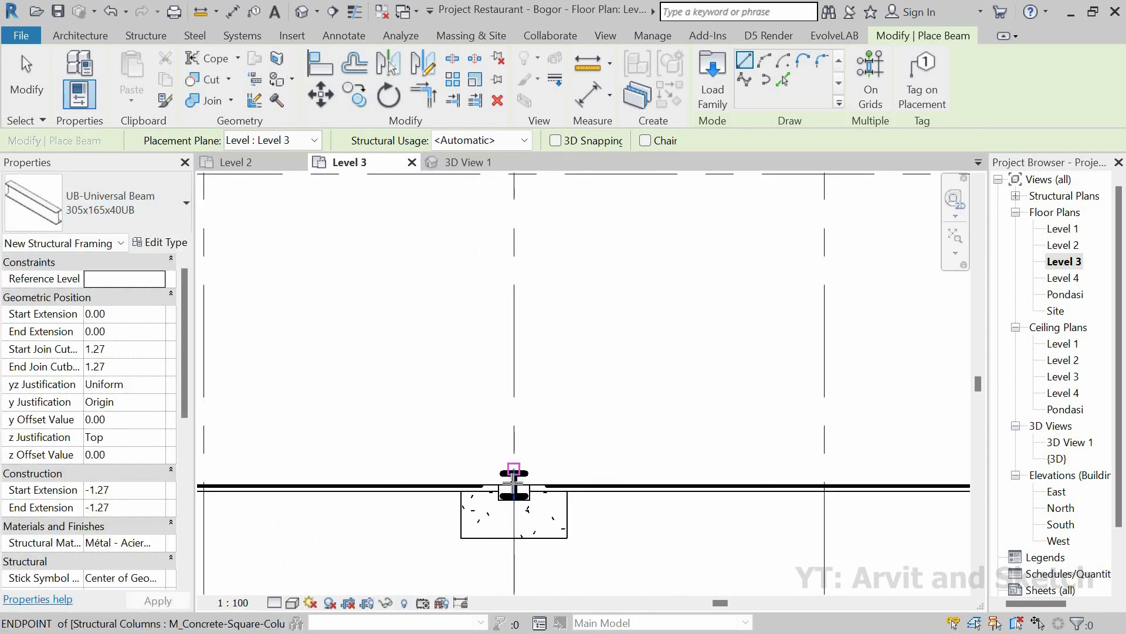
{"action": "left_click", "coordinate": [556, 503]}
{"action": "scroll", "coordinate": [554, 498], "scroll_direction": "down", "scroll_amount": 4}
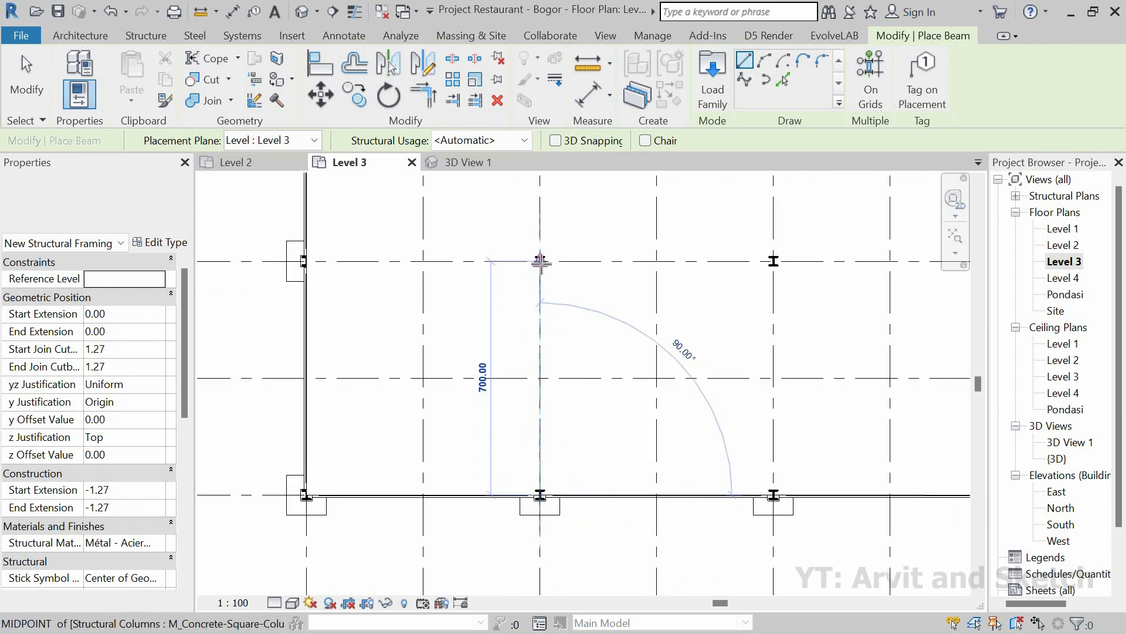
{"action": "left_click", "coordinate": [539, 259]}
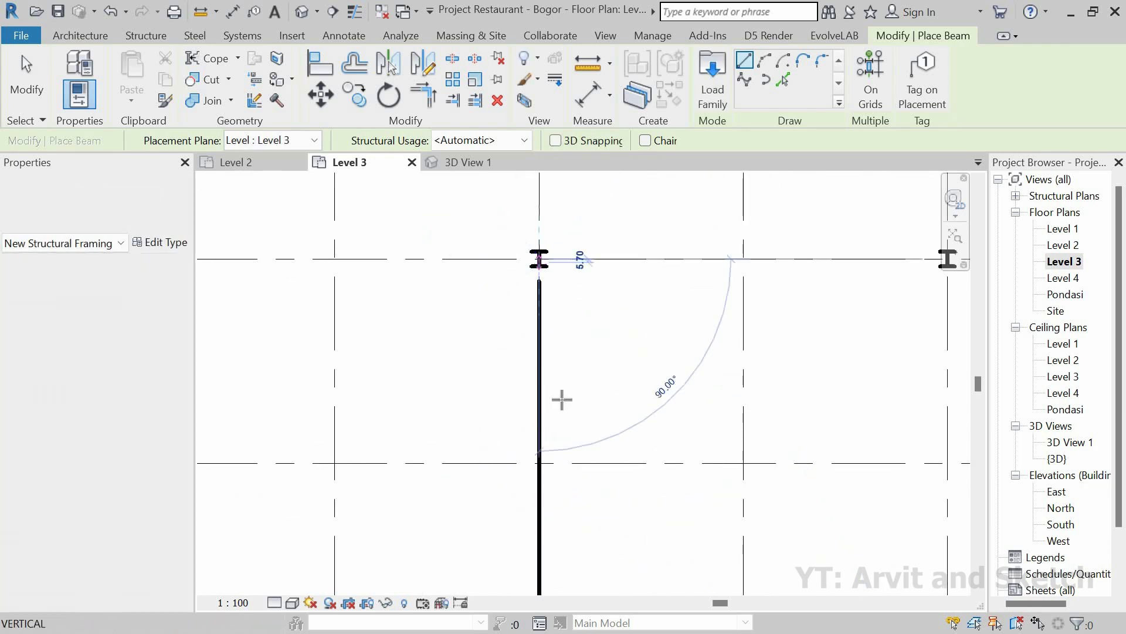
Add a beam along the left interior column line from the grid 2 column to the grid 3 column.
{"action": "scroll", "coordinate": [562, 399], "scroll_direction": "down", "scroll_amount": 2}
{"action": "scroll", "coordinate": [563, 399], "scroll_direction": "down", "scroll_amount": 3}
{"action": "middle_click_drag", "start_coordinate": [577, 409], "coordinate": [562, 478]}
{"action": "scroll", "coordinate": [546, 317], "scroll_direction": "up", "scroll_amount": 4}
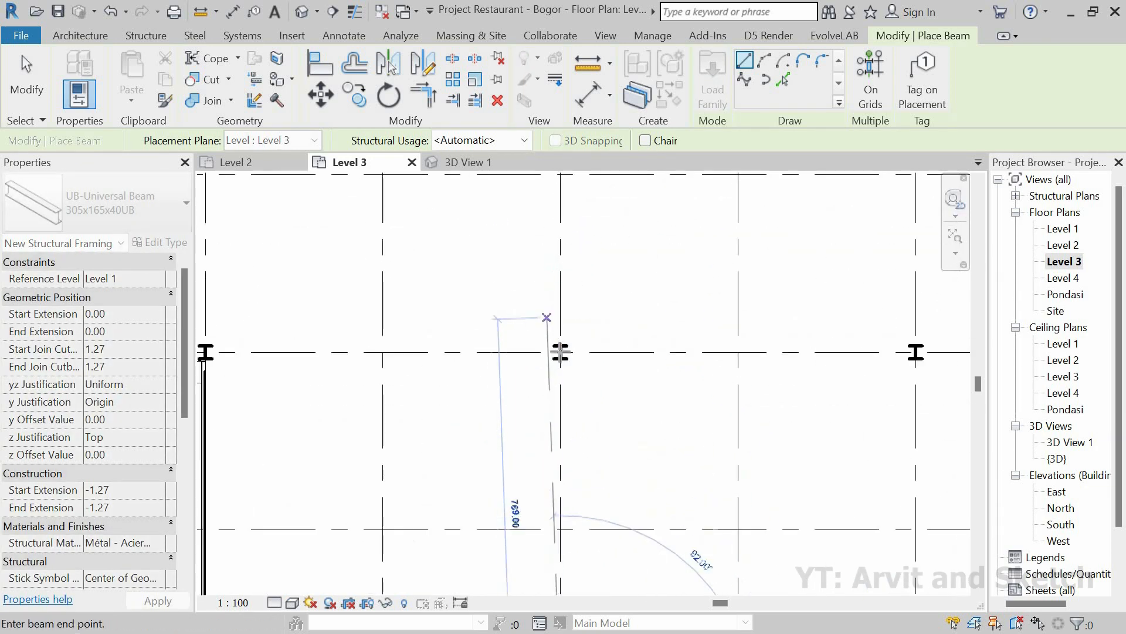
{"action": "left_click", "coordinate": [561, 351]}
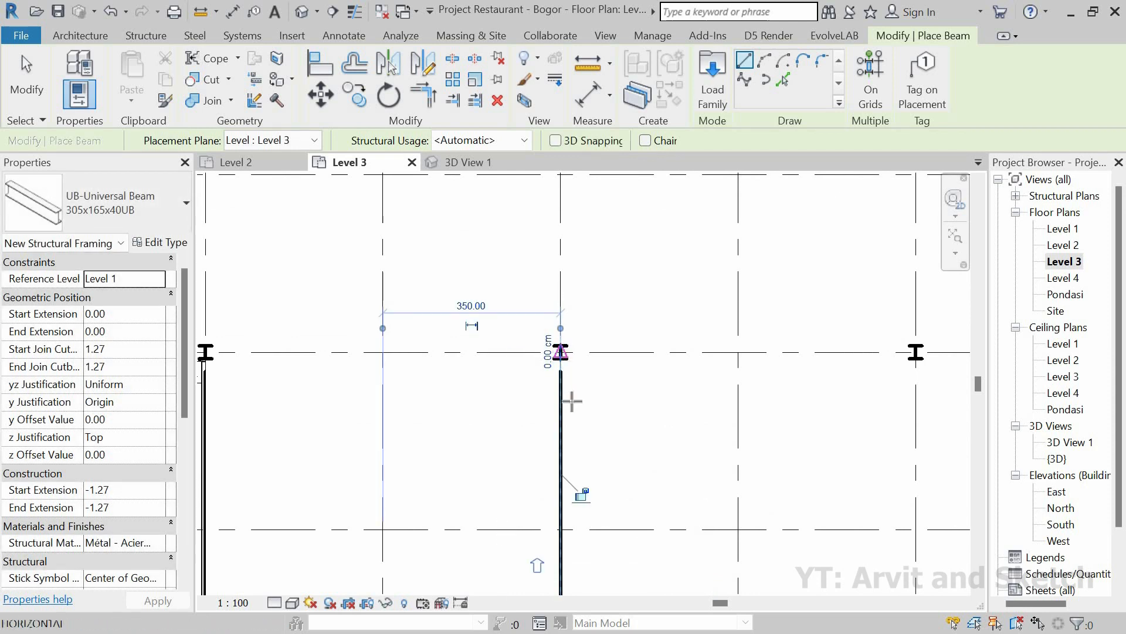
Continue the left interior column line with a beam from the grid 3 column to the grid 4 column.
{"action": "left_click", "coordinate": [561, 352]}
{"action": "scroll", "coordinate": [577, 407], "scroll_direction": "down", "scroll_amount": 2}
{"action": "middle_click_drag", "start_coordinate": [603, 418], "coordinate": [599, 487]}
{"action": "scroll", "coordinate": [599, 470], "scroll_direction": "down", "scroll_amount": 1}
{"action": "middle_click_drag", "start_coordinate": [574, 367], "coordinate": [572, 438]}
{"action": "scroll", "coordinate": [551, 318], "scroll_direction": "up", "scroll_amount": 4}
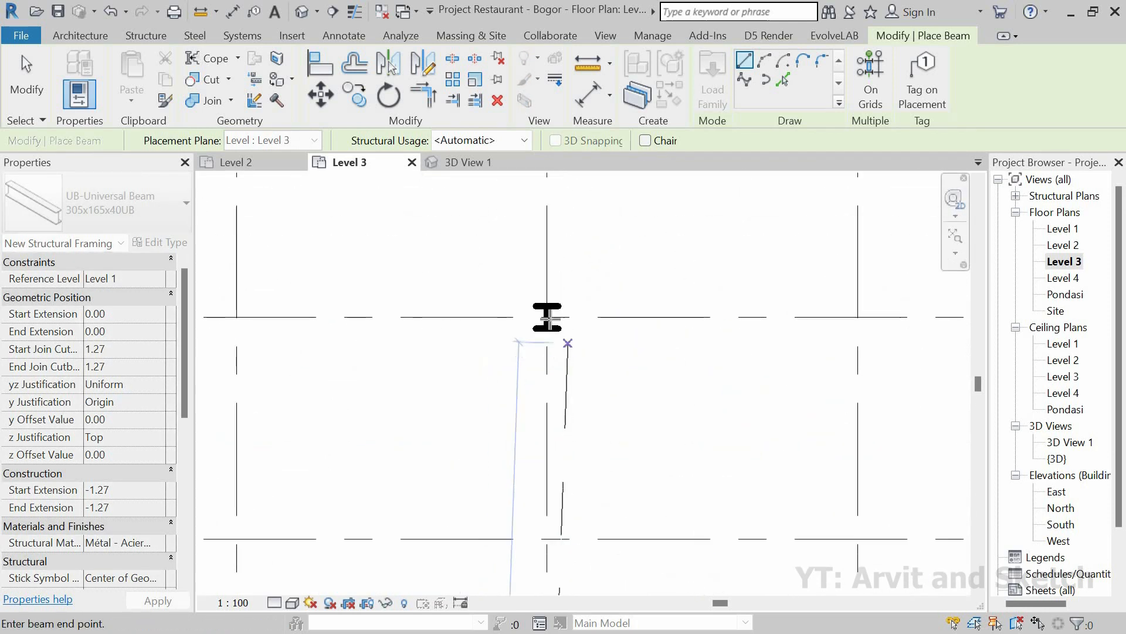
{"action": "left_click", "coordinate": [547, 317]}
Complete the left interior line with a beam from the grid 4 column to the grid 5 edge column.
{"action": "scroll", "coordinate": [607, 347], "scroll_direction": "down", "scroll_amount": 1}
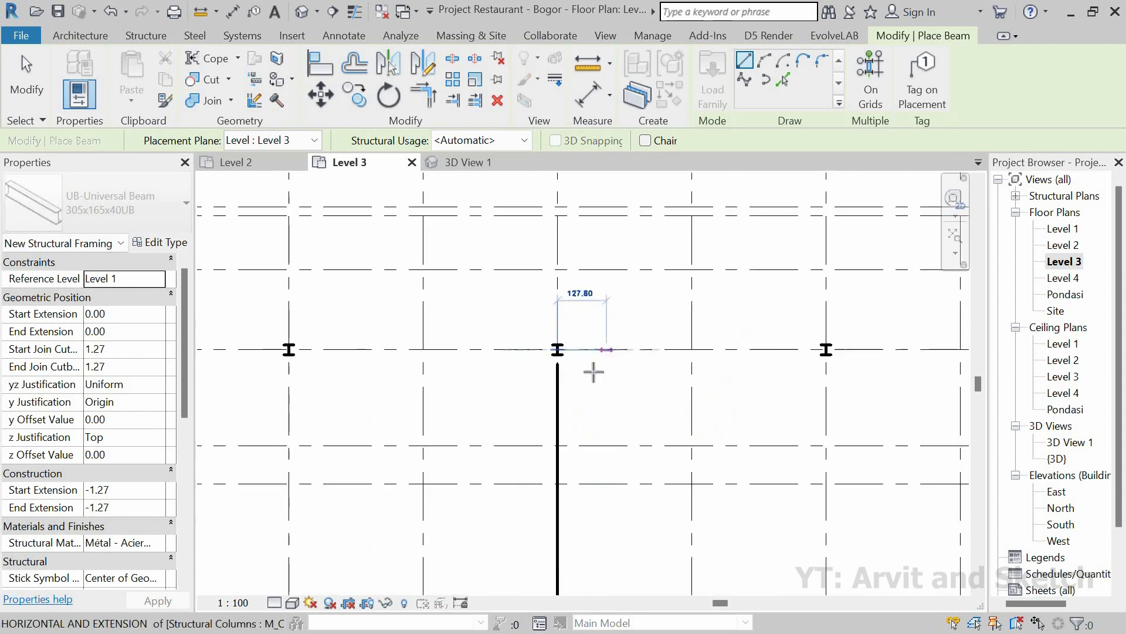
{"action": "middle_click_drag", "start_coordinate": [610, 405], "coordinate": [607, 498]}
{"action": "scroll", "coordinate": [597, 363], "scroll_direction": "down", "scroll_amount": 2}
{"action": "middle_click_drag", "start_coordinate": [577, 296], "coordinate": [574, 347]}
{"action": "scroll", "coordinate": [573, 346], "scroll_direction": "up", "scroll_amount": 5}
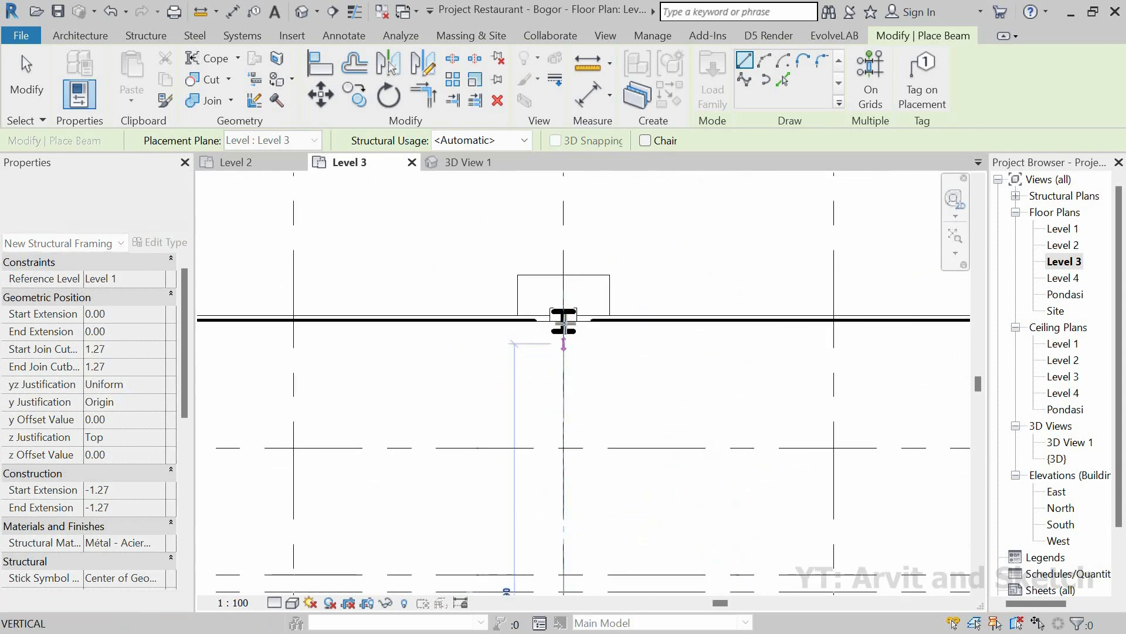
{"action": "left_click", "coordinate": [564, 320]}
Draw three beams column to column along grid 5, from the left interior line to the right corner column.
{"action": "scroll", "coordinate": [516, 333], "scroll_direction": "down", "scroll_amount": 5}
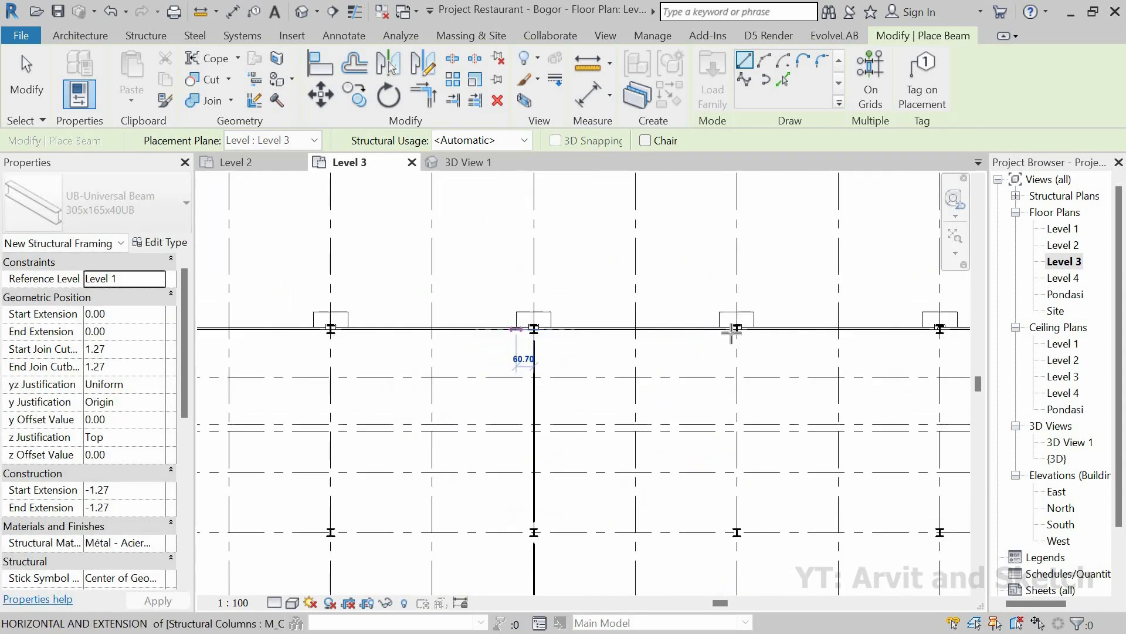
{"action": "scroll", "coordinate": [731, 333], "scroll_direction": "up", "scroll_amount": 6}
{"action": "left_click", "coordinate": [740, 320]}
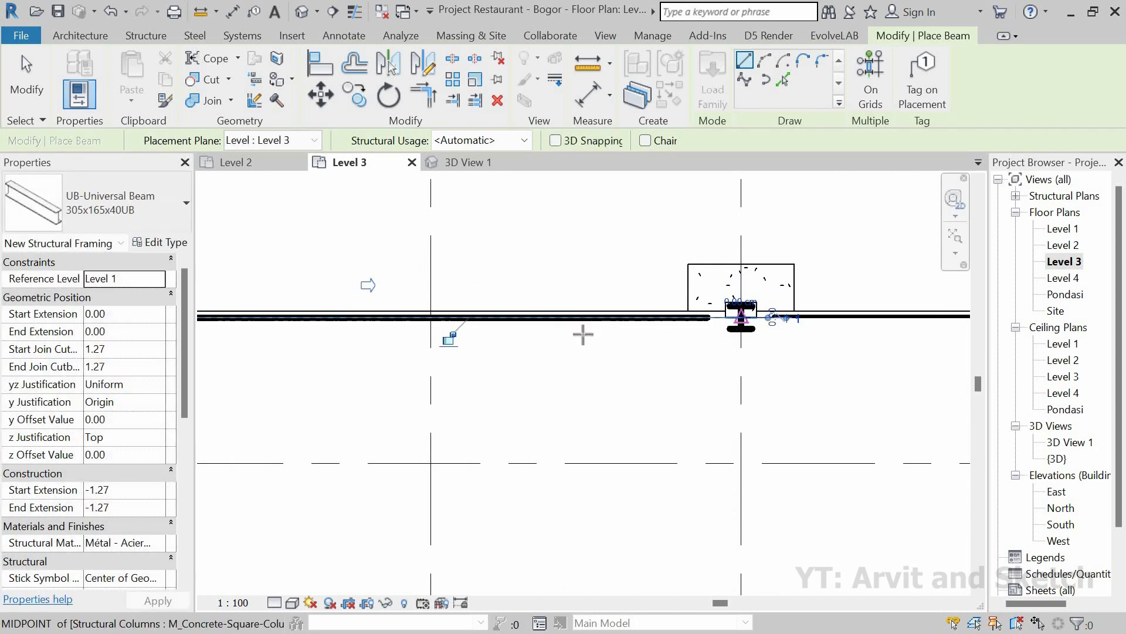
{"action": "scroll", "coordinate": [583, 332], "scroll_direction": "down", "scroll_amount": 5}
{"action": "scroll", "coordinate": [773, 333], "scroll_direction": "up", "scroll_amount": 4}
{"action": "scroll", "coordinate": [775, 320], "scroll_direction": "up", "scroll_amount": 3}
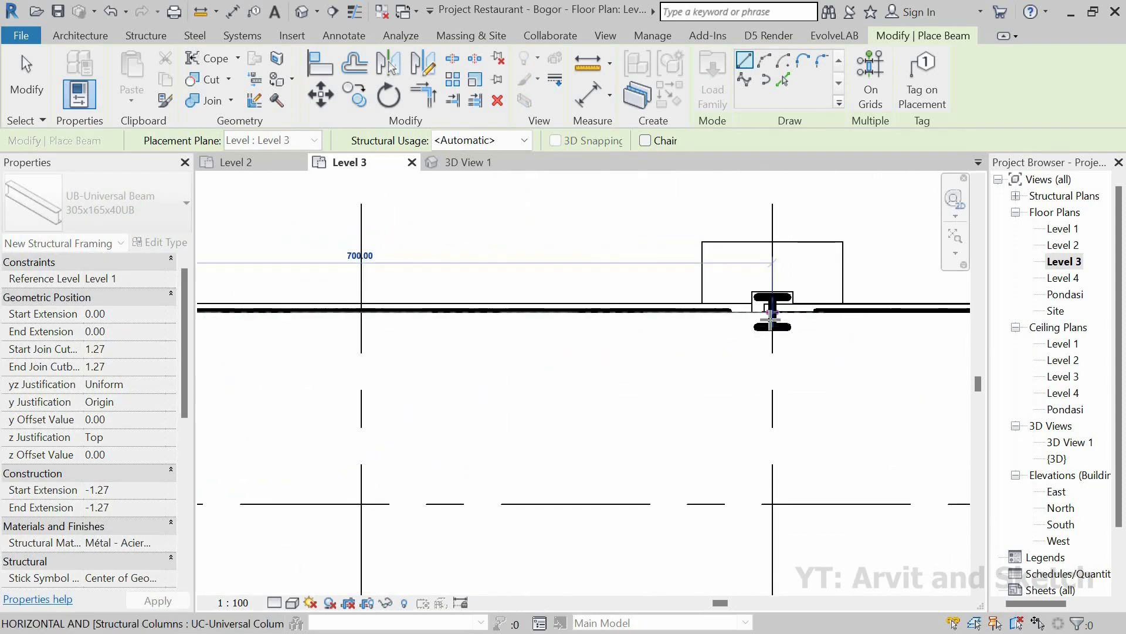
{"action": "left_click", "coordinate": [791, 316]}
{"action": "scroll", "coordinate": [756, 319], "scroll_direction": "down", "scroll_amount": 4}
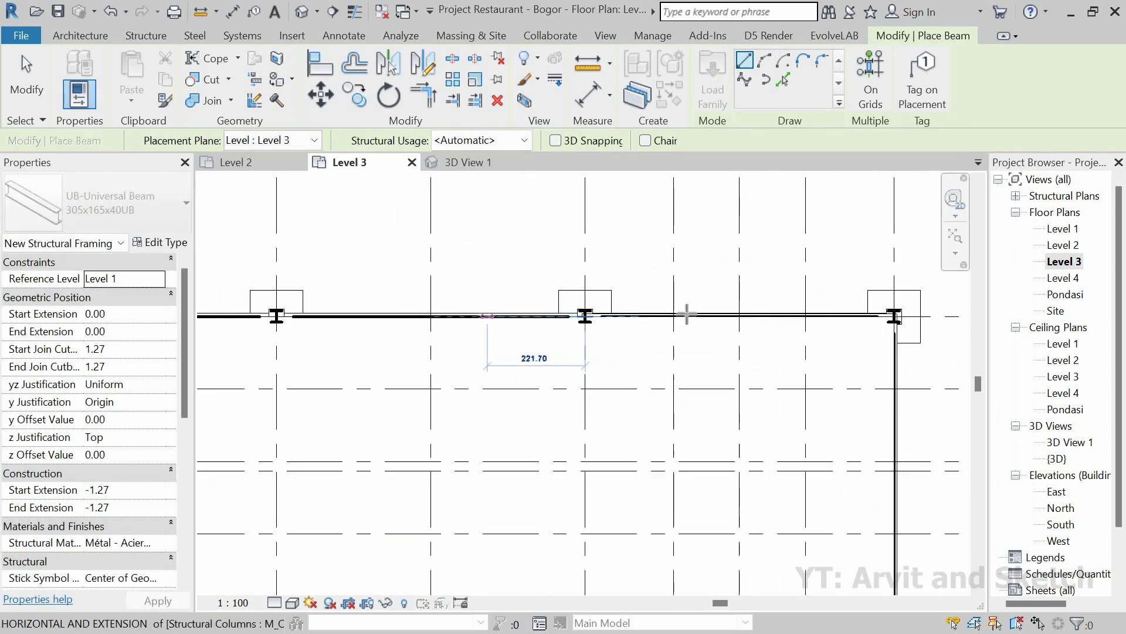
{"action": "scroll", "coordinate": [762, 325], "scroll_direction": "up", "scroll_amount": 5}
{"action": "left_click", "coordinate": [722, 296]}
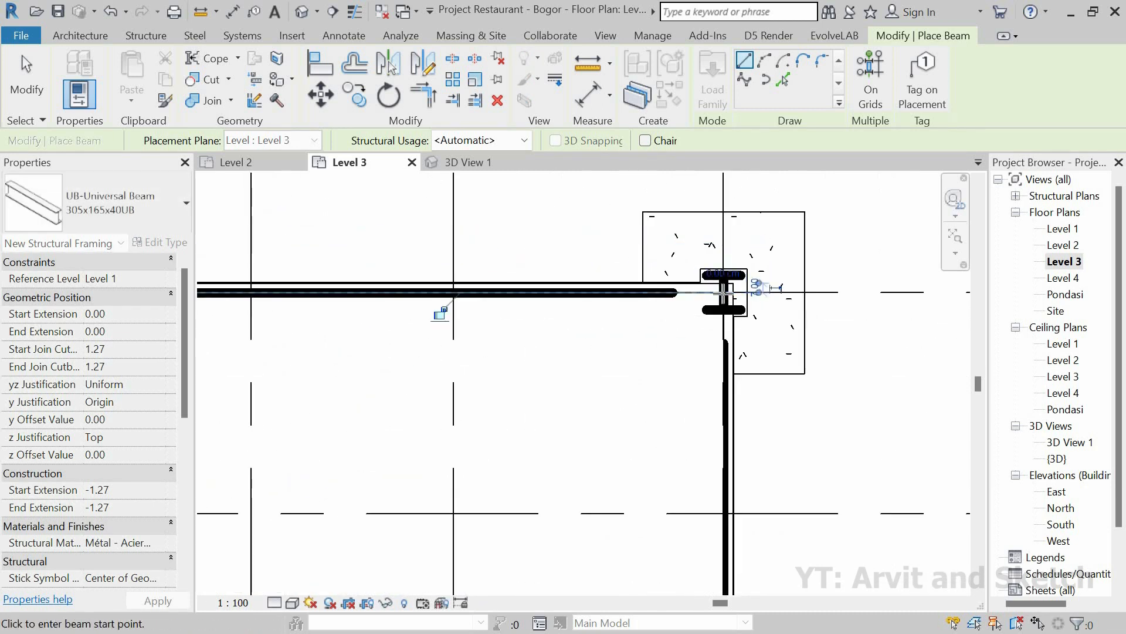
Draw two beams down the building's outer right edge, from grid 5 to grid 4 and on to grid 3.
{"action": "scroll", "coordinate": [723, 291], "scroll_direction": "down", "scroll_amount": 5}
{"action": "scroll", "coordinate": [725, 466], "scroll_direction": "up", "scroll_amount": 4}
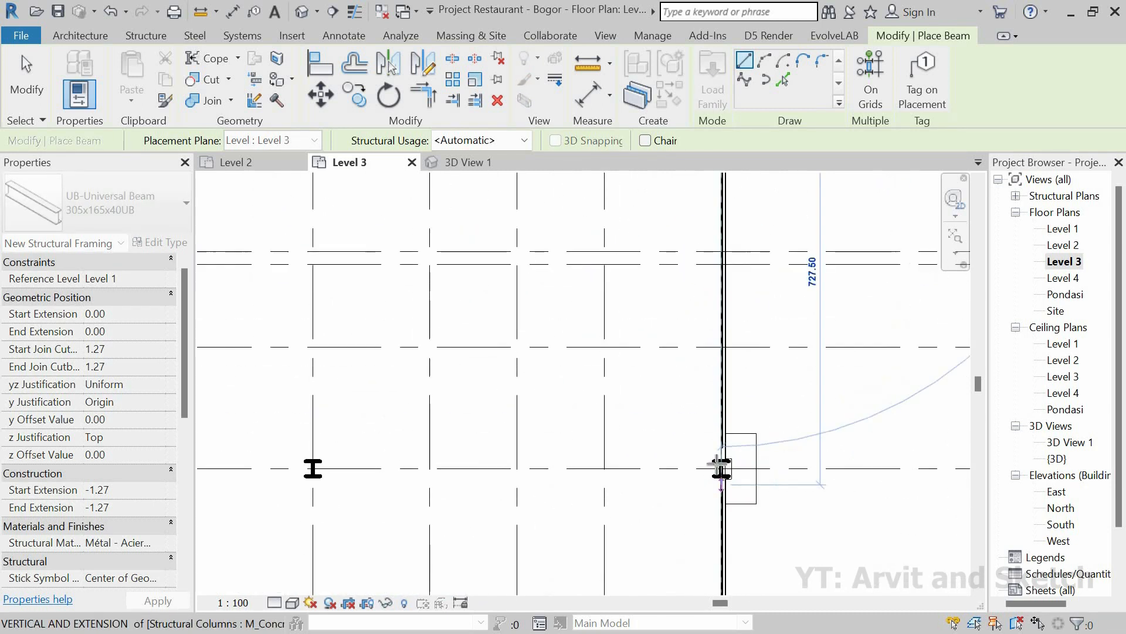
{"action": "left_click", "coordinate": [726, 453]}
{"action": "left_click", "coordinate": [726, 453]}
{"action": "scroll", "coordinate": [694, 311], "scroll_direction": "down", "scroll_amount": 6}
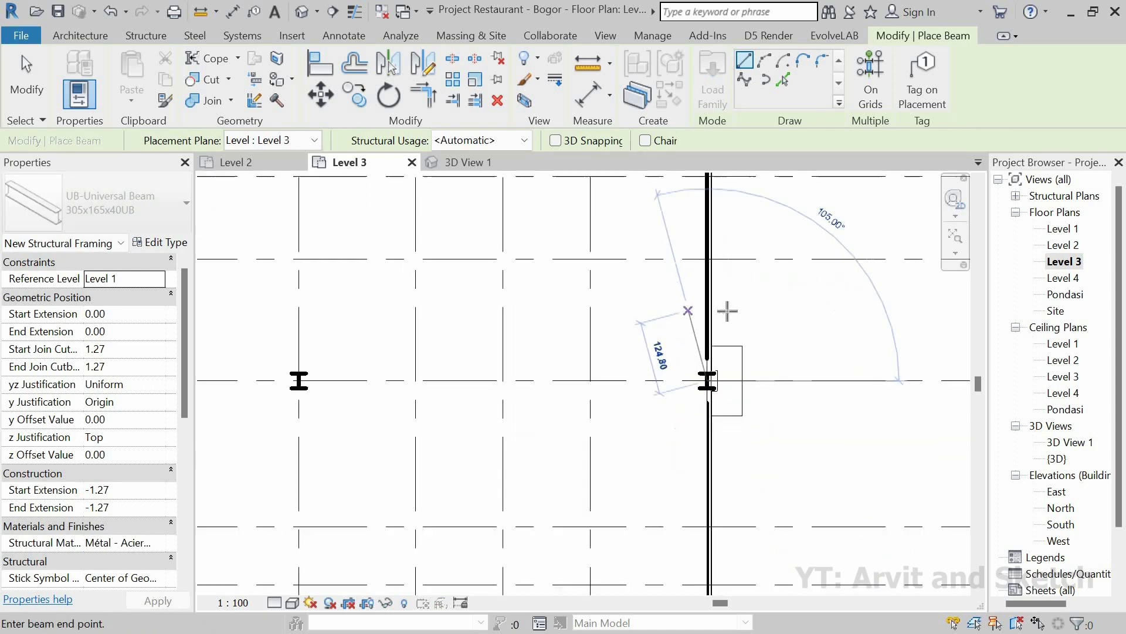
{"action": "scroll", "coordinate": [717, 478], "scroll_direction": "up", "scroll_amount": 2}
{"action": "scroll", "coordinate": [742, 439], "scroll_direction": "up", "scroll_amount": 3}
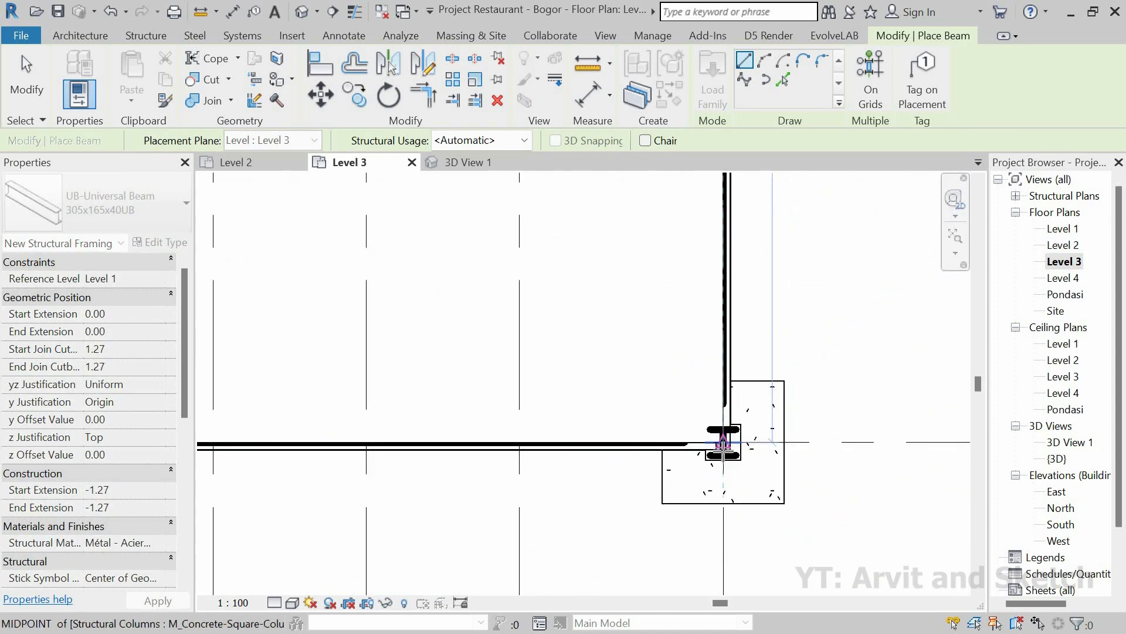
{"action": "left_click", "coordinate": [751, 449]}
Draw a beam along grid 3 from the outer right corner column to the right inner-corner column.
{"action": "scroll", "coordinate": [744, 449], "scroll_direction": "down", "scroll_amount": 4}
{"action": "scroll", "coordinate": [499, 446], "scroll_direction": "up", "scroll_amount": 2}
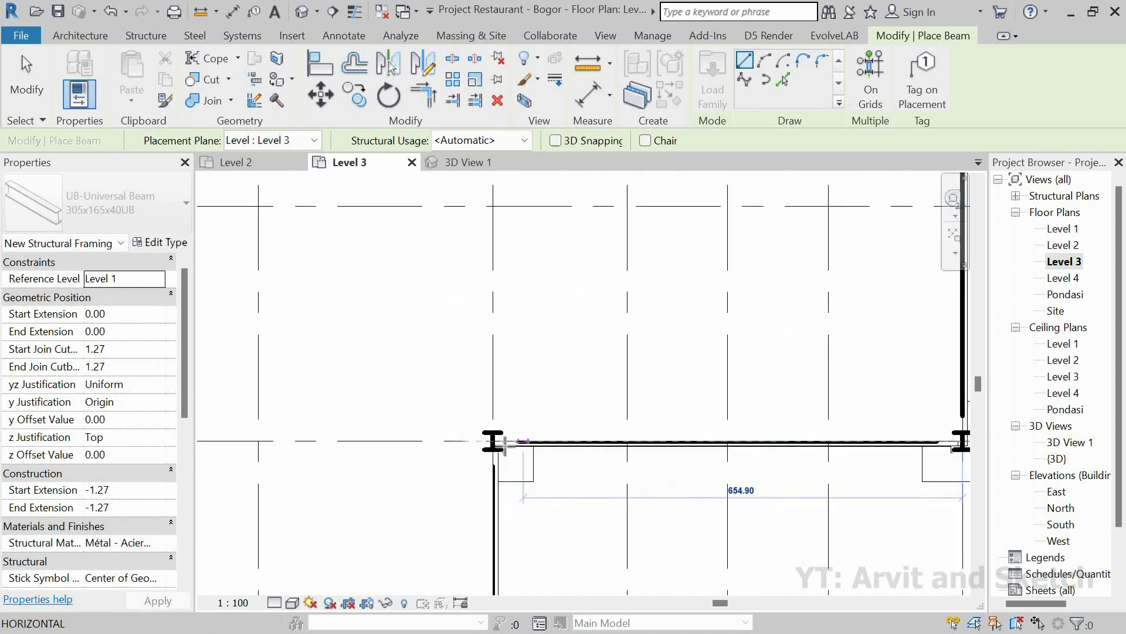
{"action": "left_click", "coordinate": [493, 444]}
{"action": "left_click", "coordinate": [493, 445]}
Draw two beams down the lower wing's right edge, from grid 3 to grid 2 and on to grid 1.
{"action": "scroll", "coordinate": [641, 362], "scroll_direction": "down", "scroll_amount": 5}
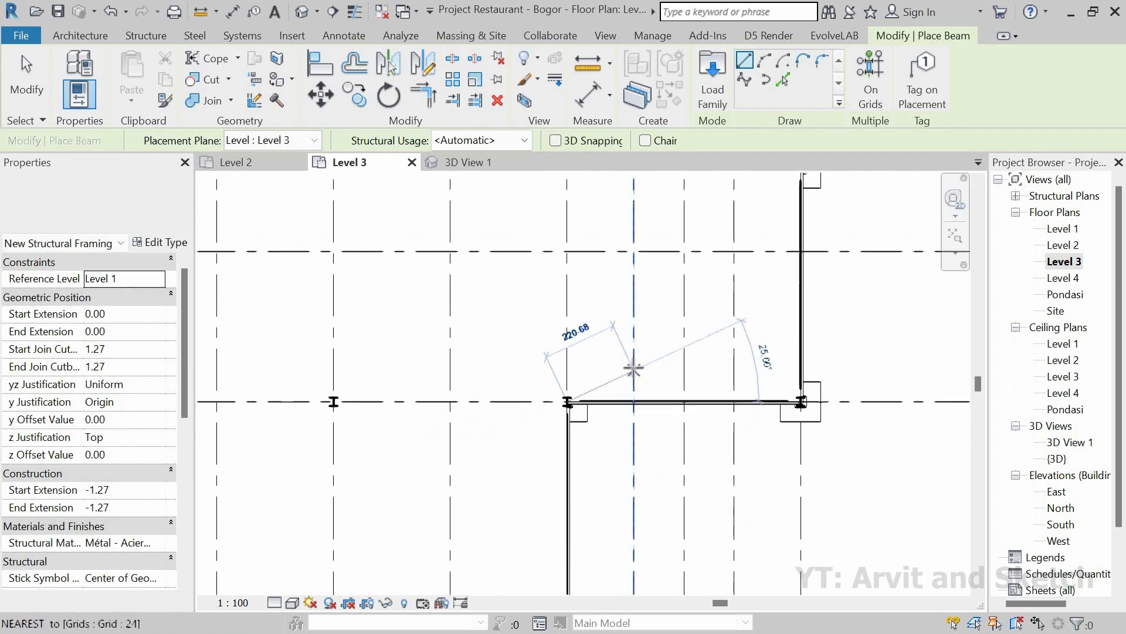
{"action": "scroll", "coordinate": [614, 473], "scroll_direction": "up", "scroll_amount": 4}
{"action": "scroll", "coordinate": [586, 423], "scroll_direction": "up", "scroll_amount": 2}
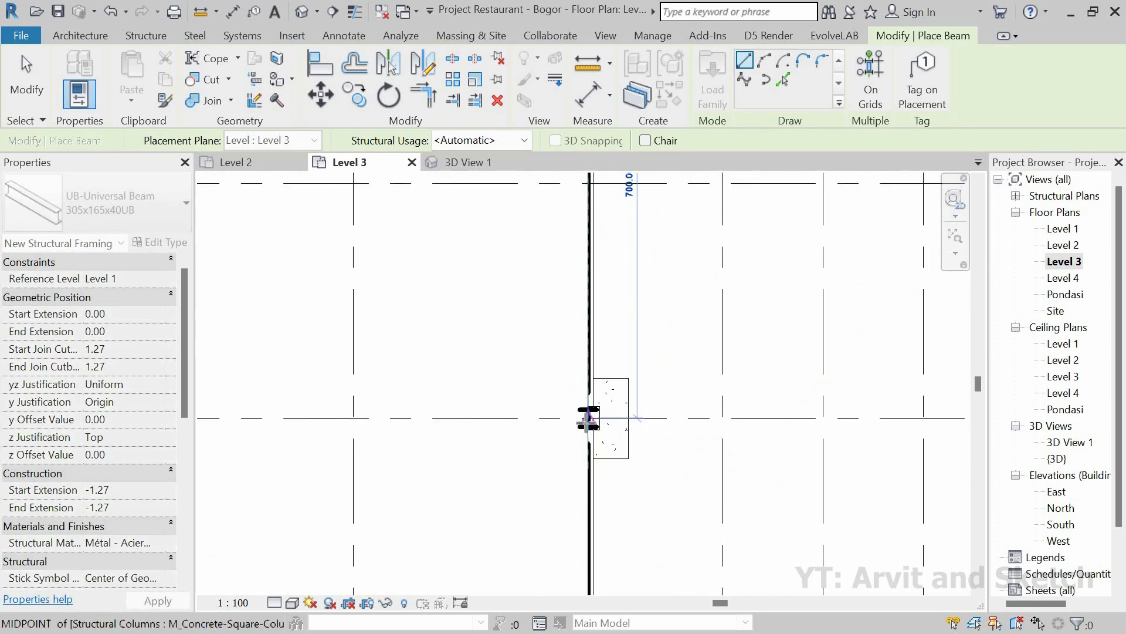
{"action": "left_click", "coordinate": [589, 419]}
{"action": "scroll", "coordinate": [613, 449], "scroll_direction": "down", "scroll_amount": 4}
{"action": "scroll", "coordinate": [640, 498], "scroll_direction": "up", "scroll_amount": 3}
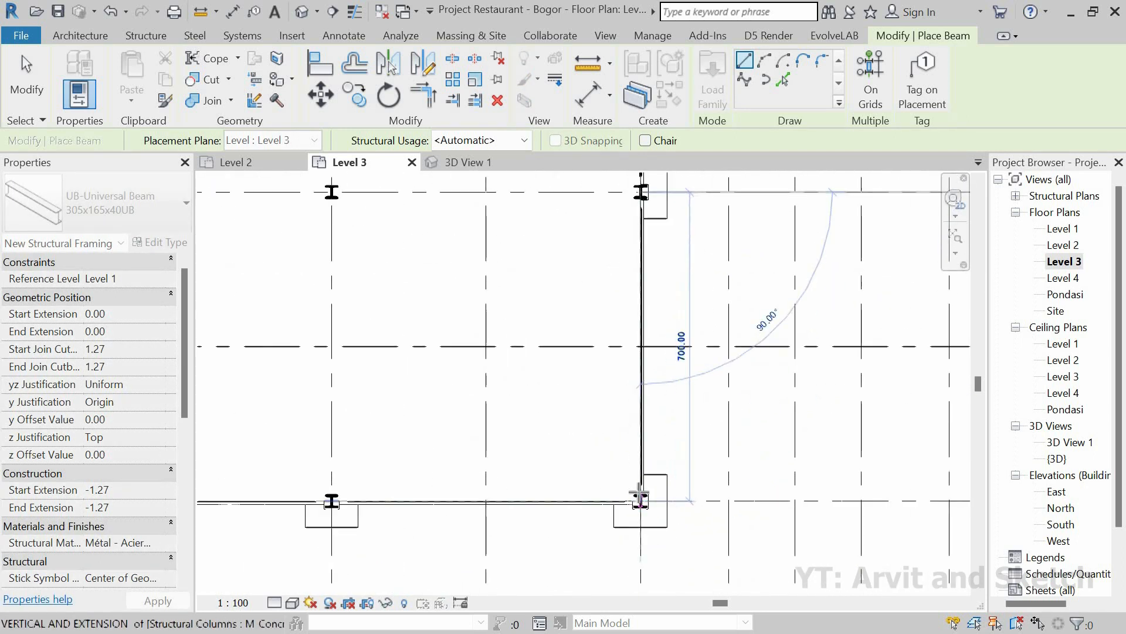
{"action": "scroll", "coordinate": [641, 500], "scroll_direction": "up", "scroll_amount": 3}
{"action": "left_click", "coordinate": [634, 493]}
{"action": "left_click", "coordinate": [634, 494]}
Draw two beams along grid 1 from the right corner column through the right interior column to the left interior column.
{"action": "scroll", "coordinate": [740, 480], "scroll_direction": "down", "scroll_amount": 5}
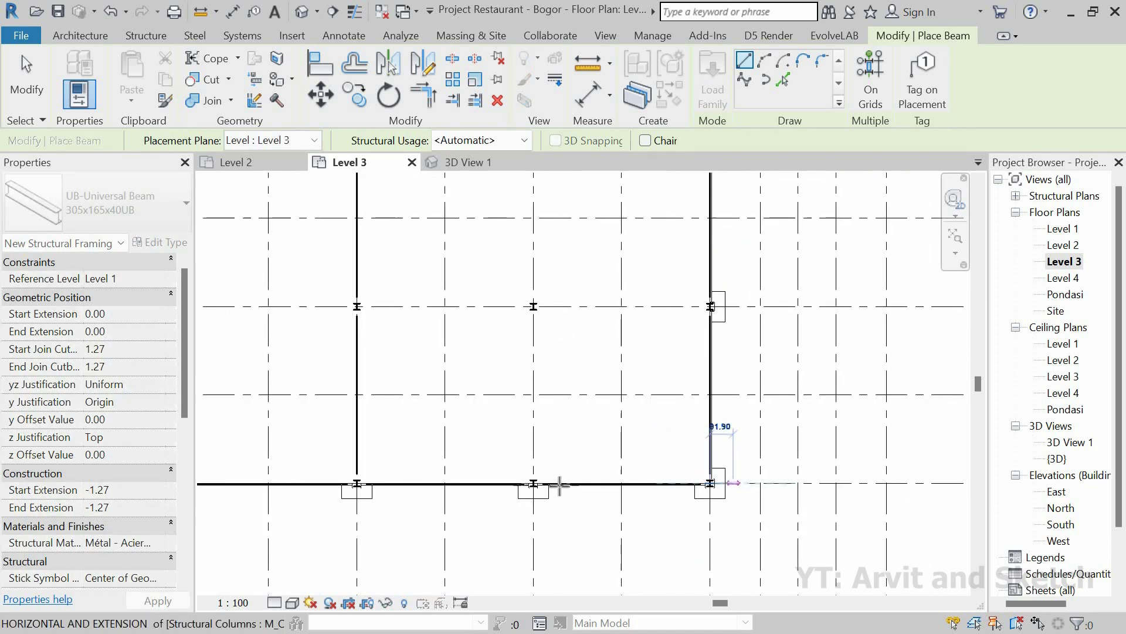
{"action": "scroll", "coordinate": [560, 485], "scroll_direction": "up", "scroll_amount": 3}
{"action": "left_click", "coordinate": [478, 480]}
{"action": "left_click", "coordinate": [478, 479]}
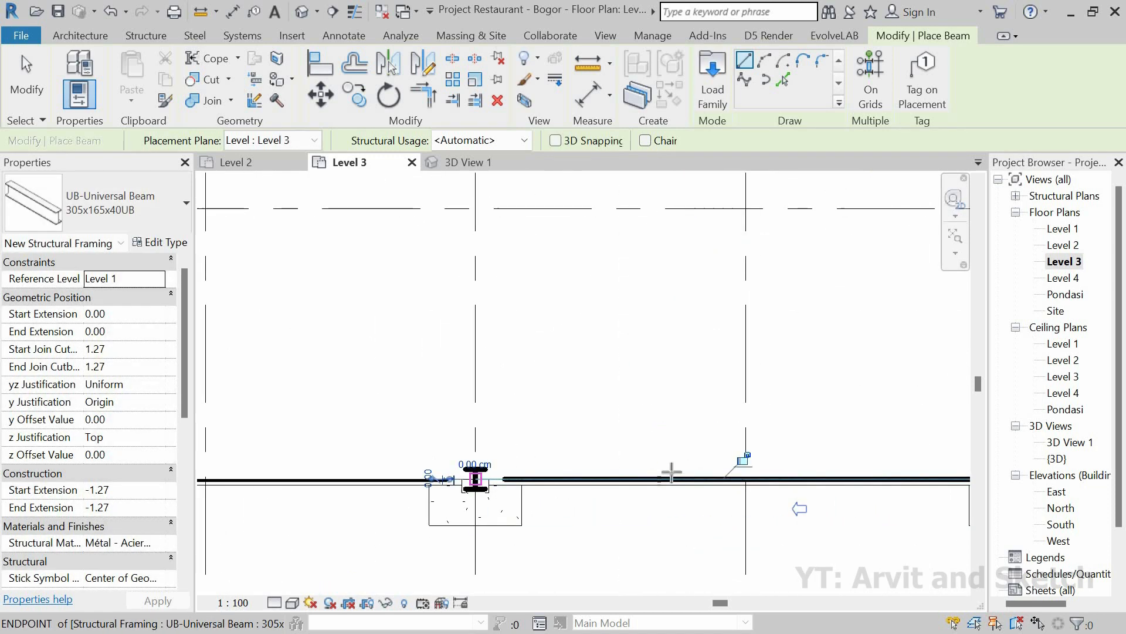
{"action": "scroll", "coordinate": [672, 474], "scroll_direction": "down", "scroll_amount": 2}
{"action": "scroll", "coordinate": [534, 486], "scroll_direction": "up", "scroll_amount": 3}
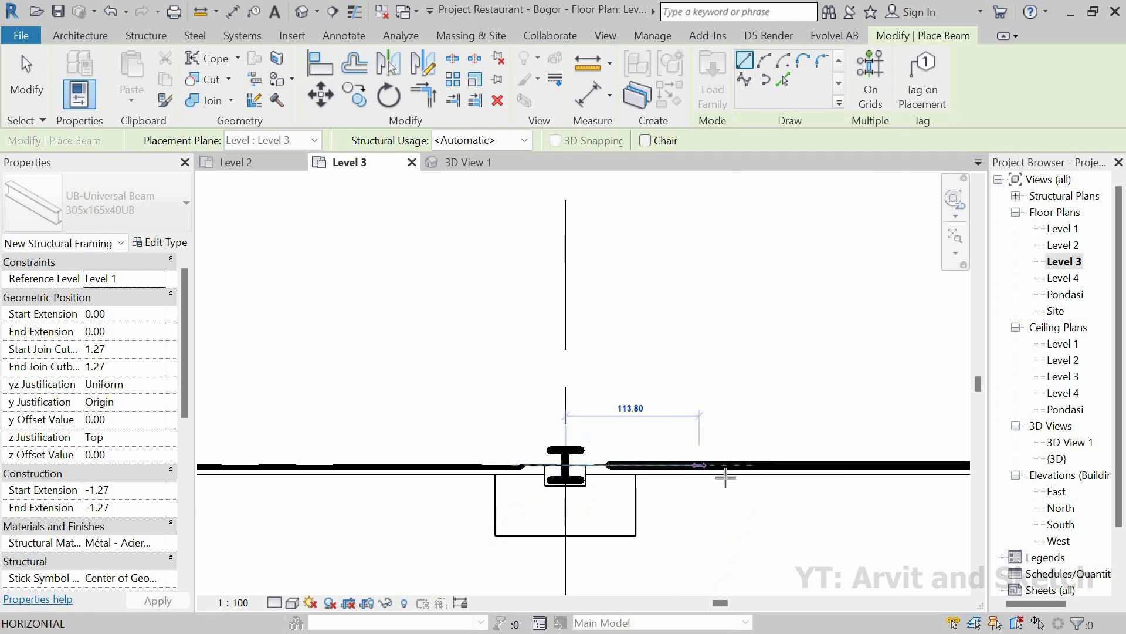
{"action": "scroll", "coordinate": [725, 478], "scroll_direction": "down", "scroll_amount": 2}
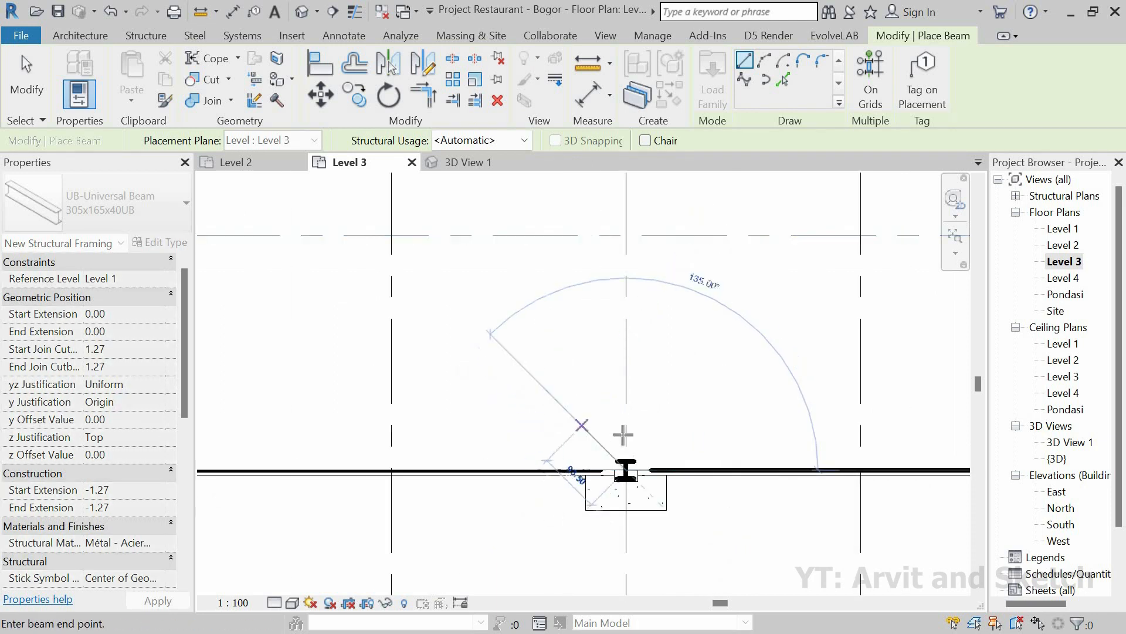
{"action": "scroll", "coordinate": [651, 456], "scroll_direction": "down", "scroll_amount": 4}
{"action": "scroll", "coordinate": [308, 474], "scroll_direction": "up", "scroll_amount": 6}
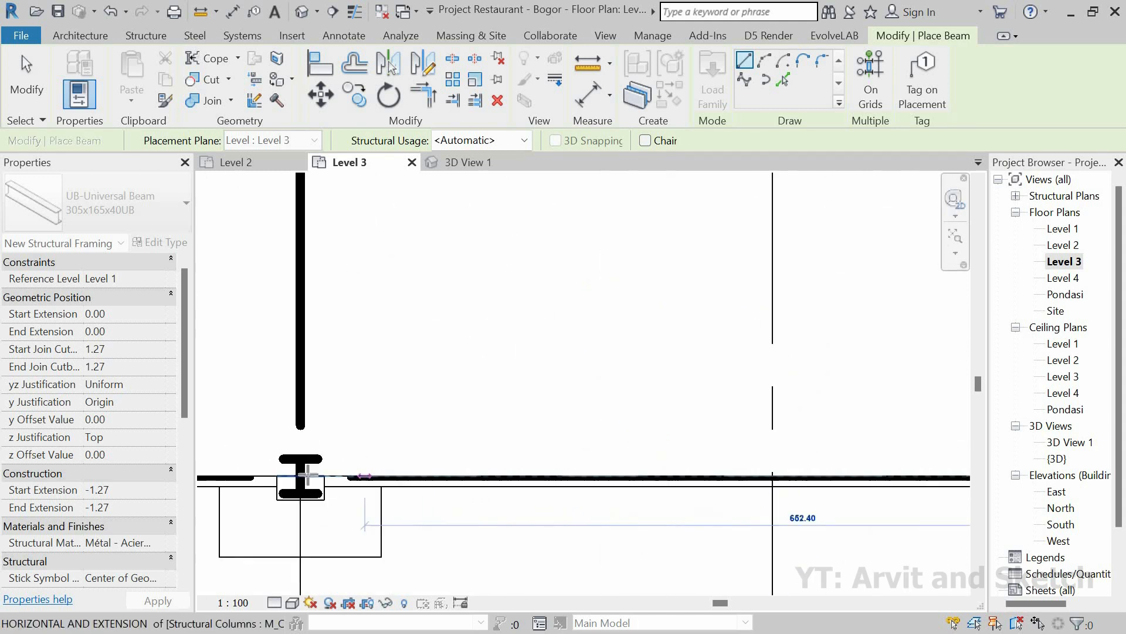
{"action": "left_click", "coordinate": [354, 508]}
Draw a beam along the right interior column line from the grid 1 column to the grid 2 column.
{"action": "scroll", "coordinate": [656, 512], "scroll_direction": "down", "scroll_amount": 4}
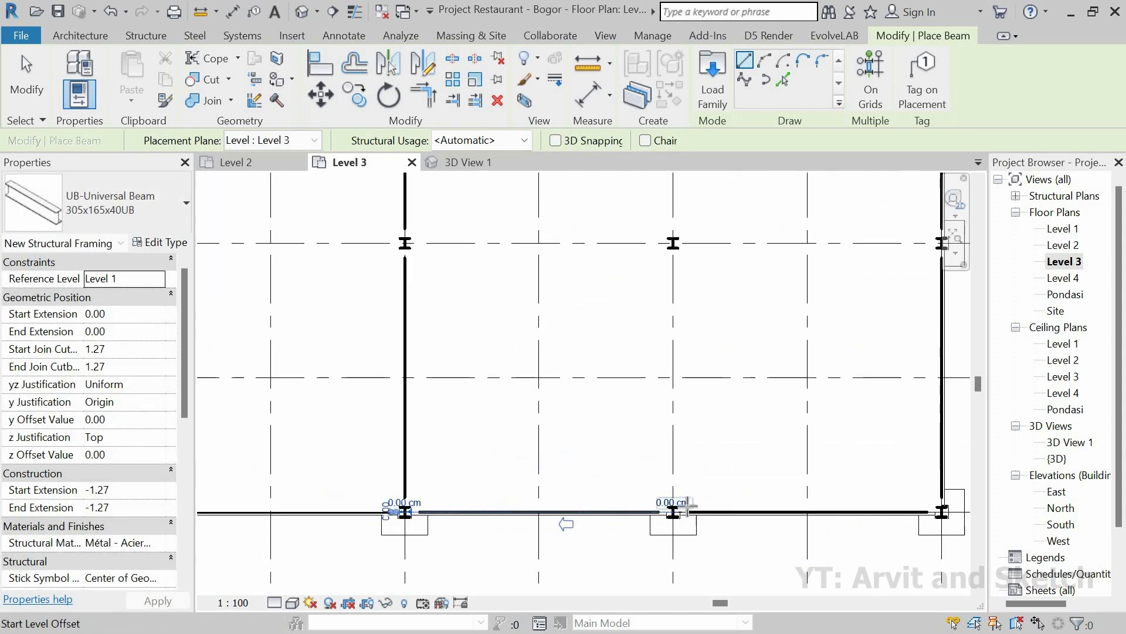
{"action": "scroll", "coordinate": [647, 505], "scroll_direction": "up", "scroll_amount": 5}
{"action": "left_click", "coordinate": [647, 506]}
{"action": "scroll", "coordinate": [649, 465], "scroll_direction": "down", "scroll_amount": 3}
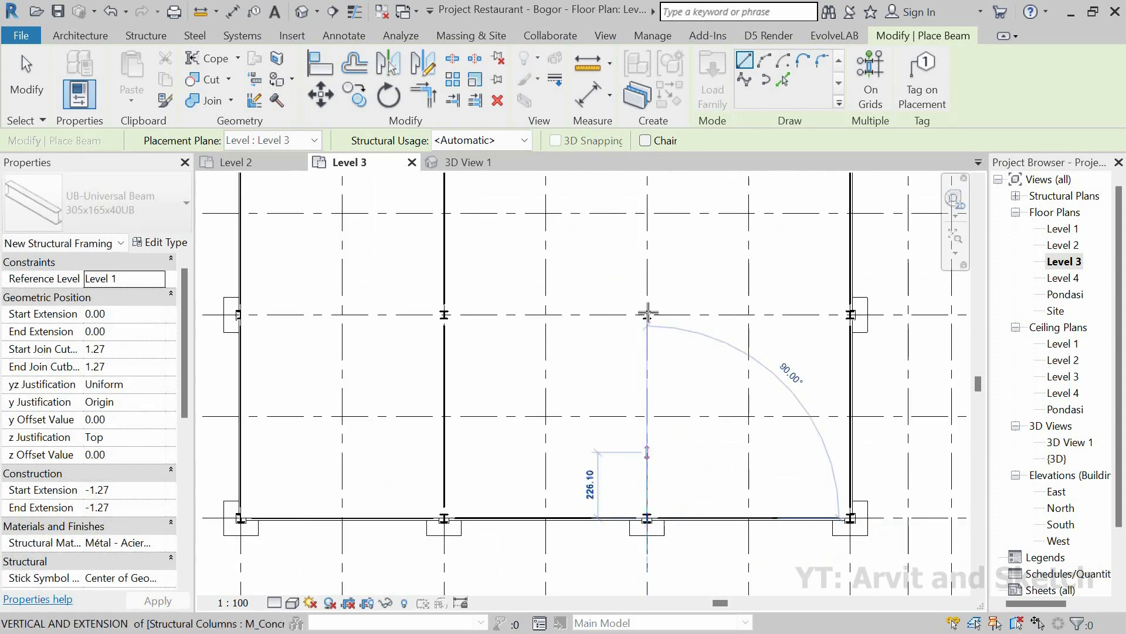
{"action": "left_click", "coordinate": [647, 317]}
Extend the right interior line with a beam from the grid 2 column to the grid 3 column.
{"action": "scroll", "coordinate": [626, 425], "scroll_direction": "down", "scroll_amount": 3}
{"action": "left_click", "coordinate": [632, 385]}
{"action": "middle_click_drag", "start_coordinate": [639, 405], "coordinate": [644, 535]}
{"action": "scroll", "coordinate": [634, 369], "scroll_direction": "up", "scroll_amount": 2}
{"action": "left_click", "coordinate": [612, 369]}
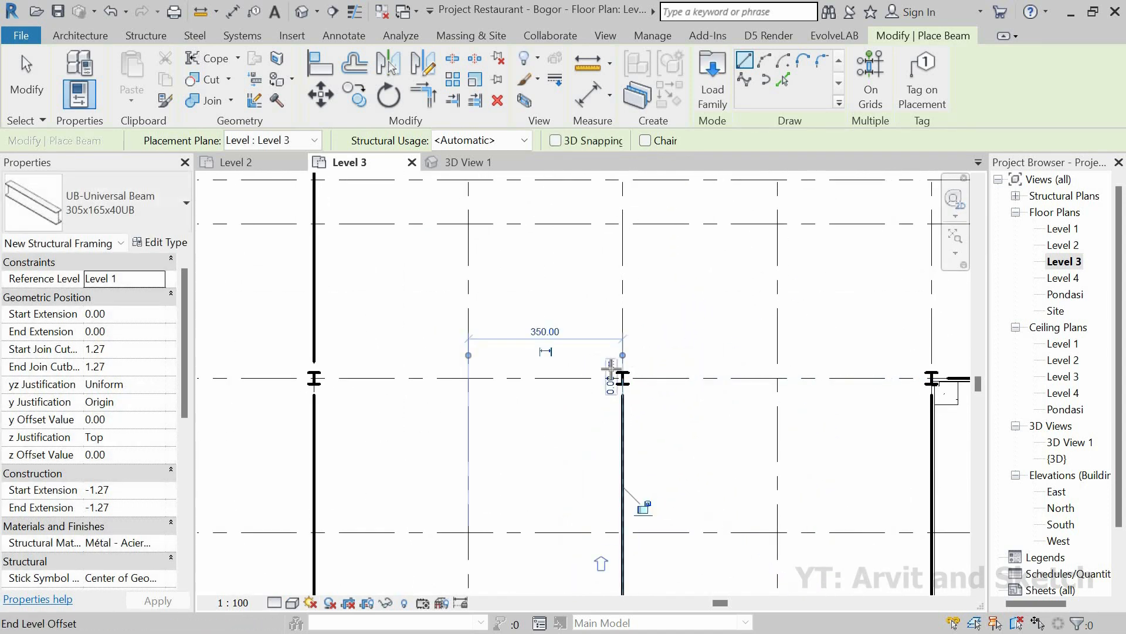
Add a beam between the grid 3 and grid 4 columns on the right interior column line.
{"action": "scroll", "coordinate": [605, 418], "scroll_direction": "down", "scroll_amount": 2}
{"action": "middle_click_drag", "start_coordinate": [603, 418], "coordinate": [601, 612]}
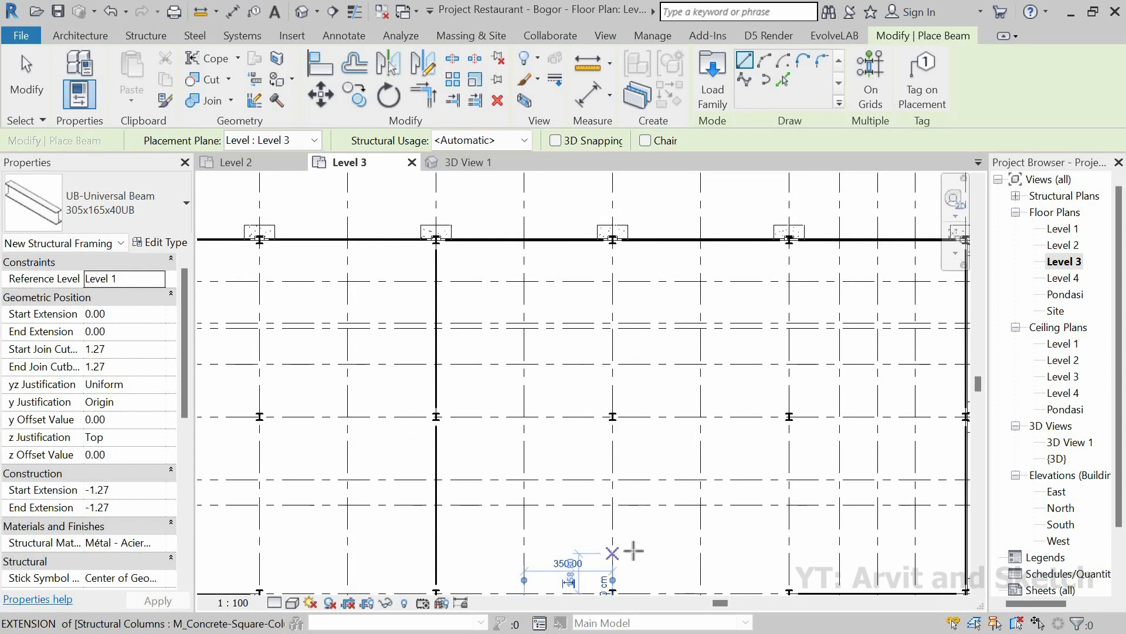
{"action": "scroll", "coordinate": [606, 546], "scroll_direction": "up", "scroll_amount": 3}
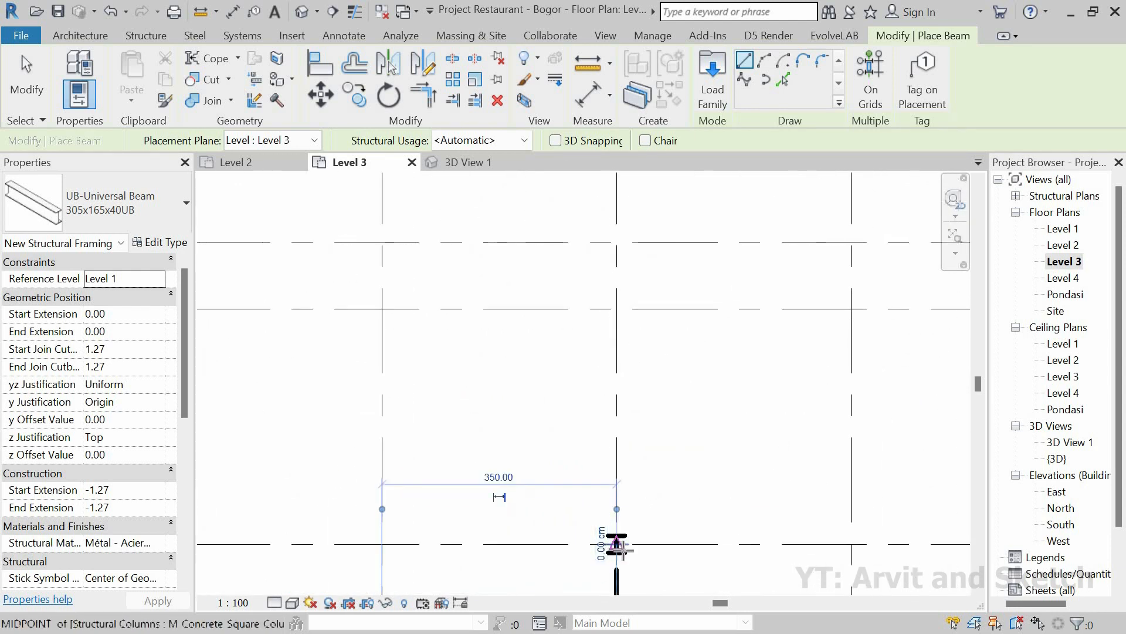
{"action": "left_click", "coordinate": [616, 549]}
{"action": "scroll", "coordinate": [606, 469], "scroll_direction": "down", "scroll_amount": 3}
{"action": "middle_click_drag", "start_coordinate": [603, 343], "coordinate": [599, 490]}
{"action": "scroll", "coordinate": [627, 394], "scroll_direction": "up", "scroll_amount": 4}
{"action": "left_click", "coordinate": [612, 355]}
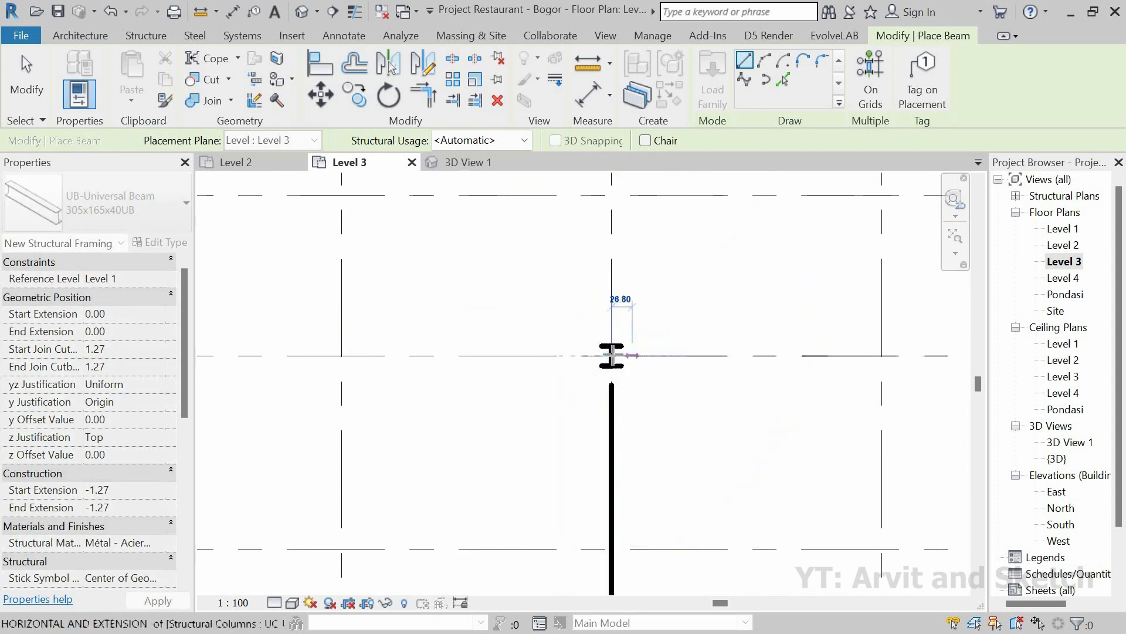
Complete the right interior line with a beam from the grid 4 column to the grid 5 edge column.
{"action": "left_click", "coordinate": [612, 355]}
{"action": "scroll", "coordinate": [642, 319], "scroll_direction": "down", "scroll_amount": 5}
{"action": "middle_click_drag", "start_coordinate": [638, 267], "coordinate": [638, 486]}
{"action": "scroll", "coordinate": [639, 481], "scroll_direction": "up", "scroll_amount": 1}
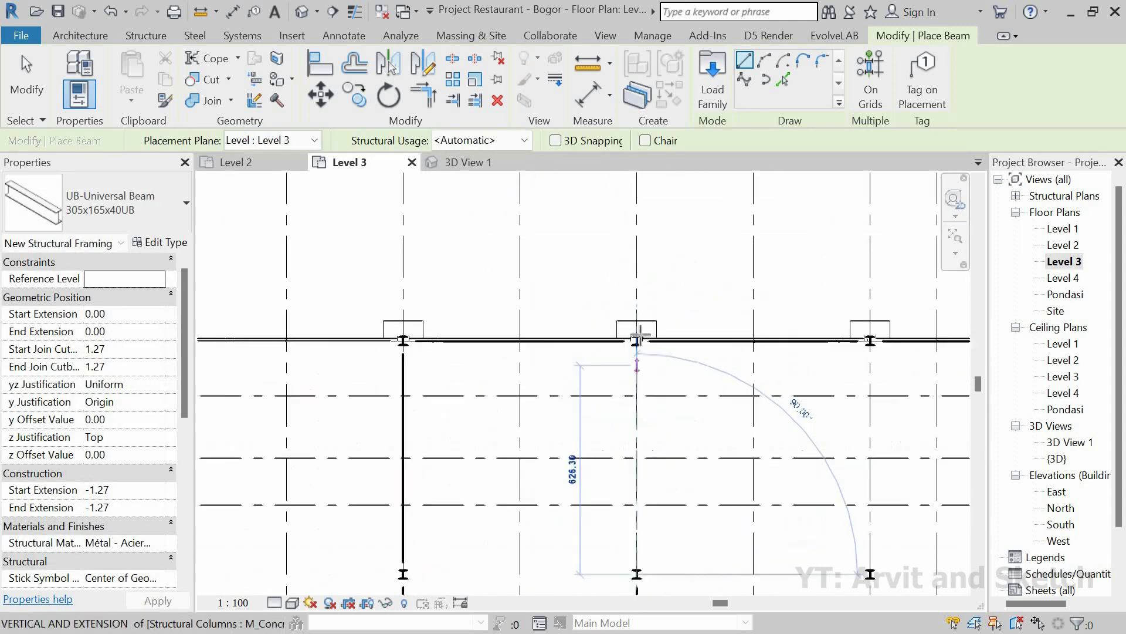
{"action": "scroll", "coordinate": [639, 340], "scroll_direction": "up", "scroll_amount": 1}
{"action": "left_click", "coordinate": [640, 328]}
Draw a beam along grid line 9 from the inner corner column on grid 3 to the grid 4 column.
{"action": "scroll", "coordinate": [591, 311], "scroll_direction": "down", "scroll_amount": 3}
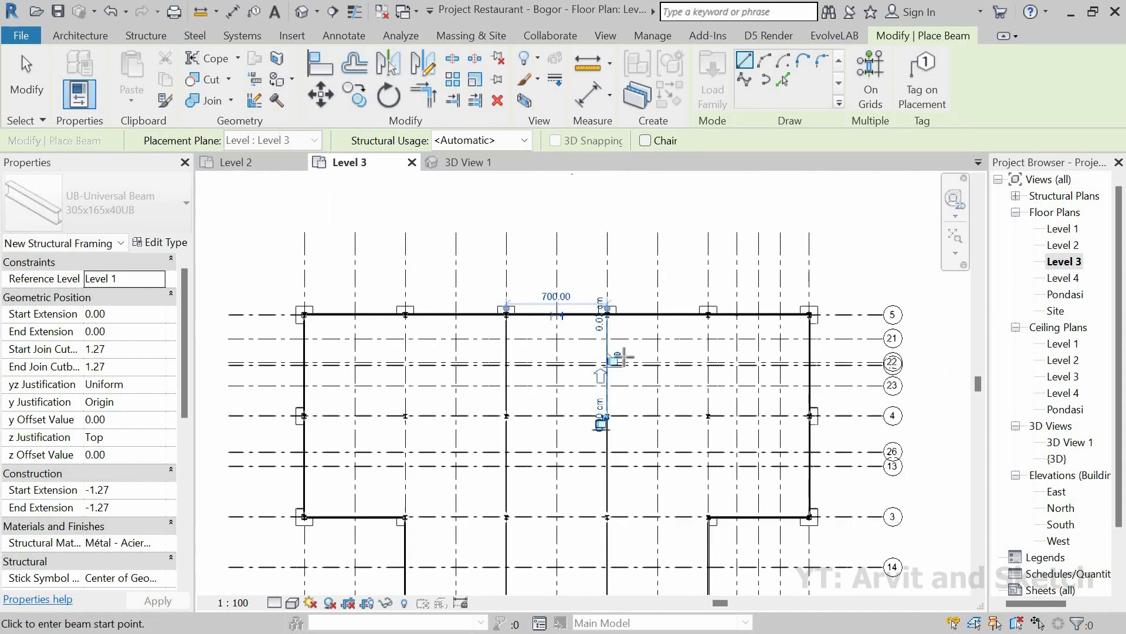
{"action": "scroll", "coordinate": [623, 356], "scroll_direction": "down", "scroll_amount": 1}
{"action": "scroll", "coordinate": [619, 355], "scroll_direction": "up", "scroll_amount": 1}
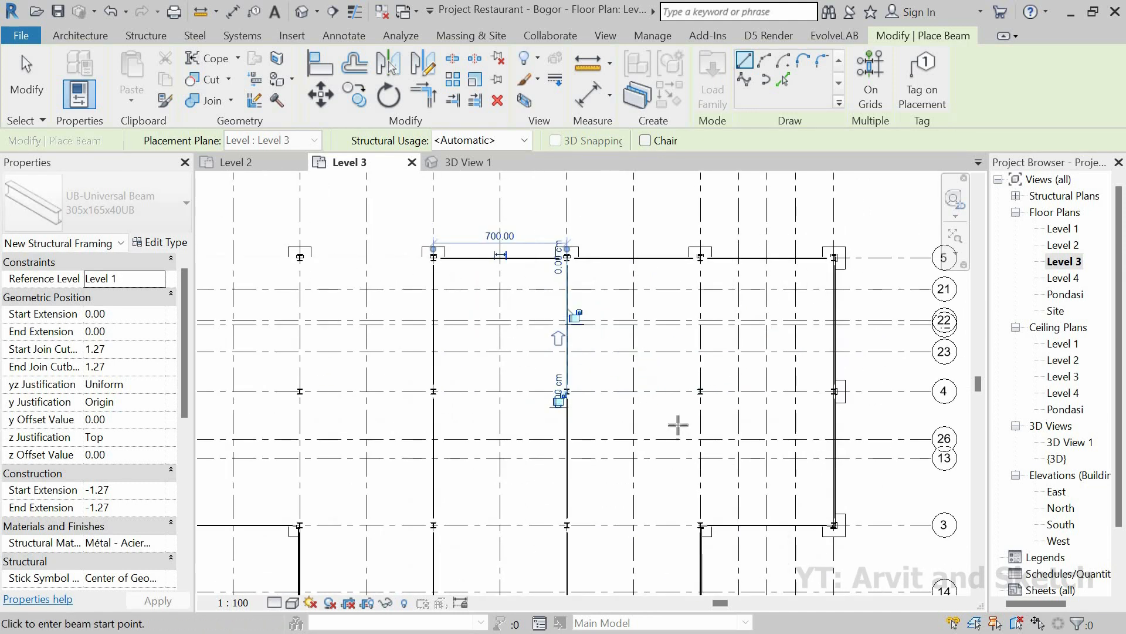
{"action": "scroll", "coordinate": [702, 519], "scroll_direction": "up", "scroll_amount": 1}
{"action": "scroll", "coordinate": [702, 520], "scroll_direction": "up", "scroll_amount": 2}
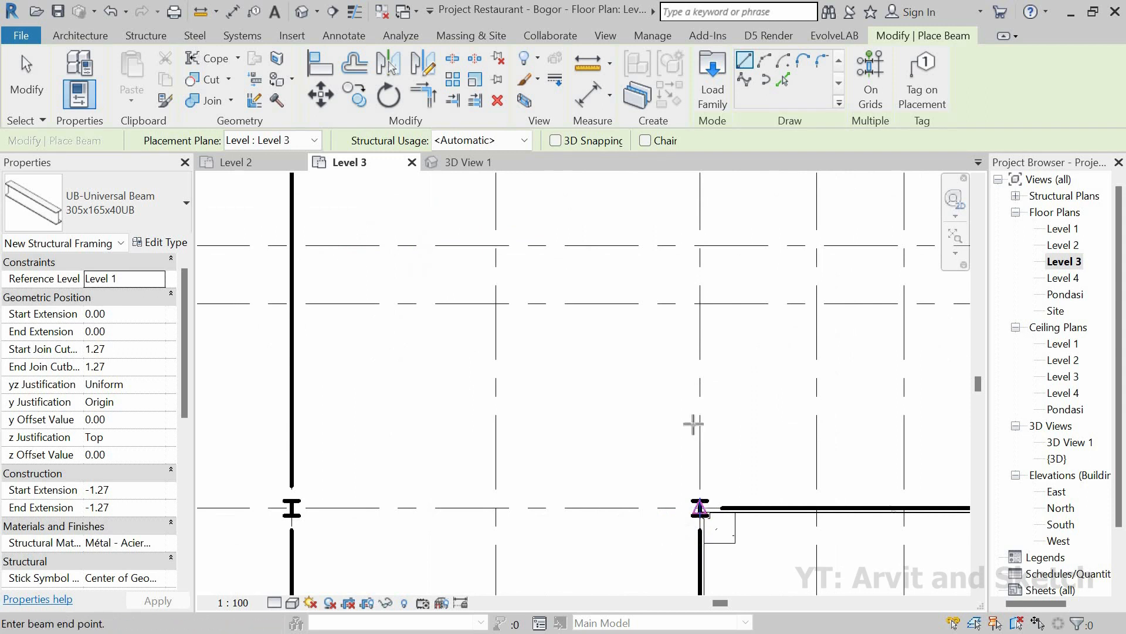
{"action": "scroll", "coordinate": [693, 424], "scroll_direction": "down", "scroll_amount": 2}
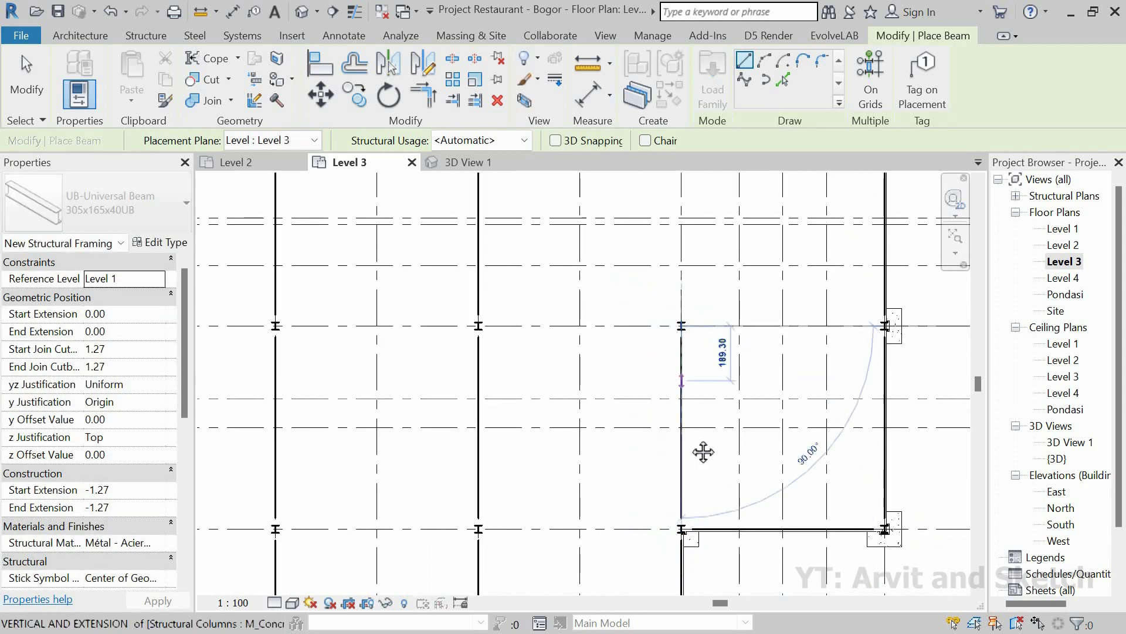
Continue the grid line 9 beams from the grid 4 column to the grid 5 edge column.
{"action": "scroll", "coordinate": [704, 452], "scroll_direction": "down", "scroll_amount": 1}
{"action": "scroll", "coordinate": [754, 447], "scroll_direction": "up", "scroll_amount": 2}
{"action": "left_click", "coordinate": [679, 293]}
{"action": "scroll", "coordinate": [756, 352], "scroll_direction": "down", "scroll_amount": 1}
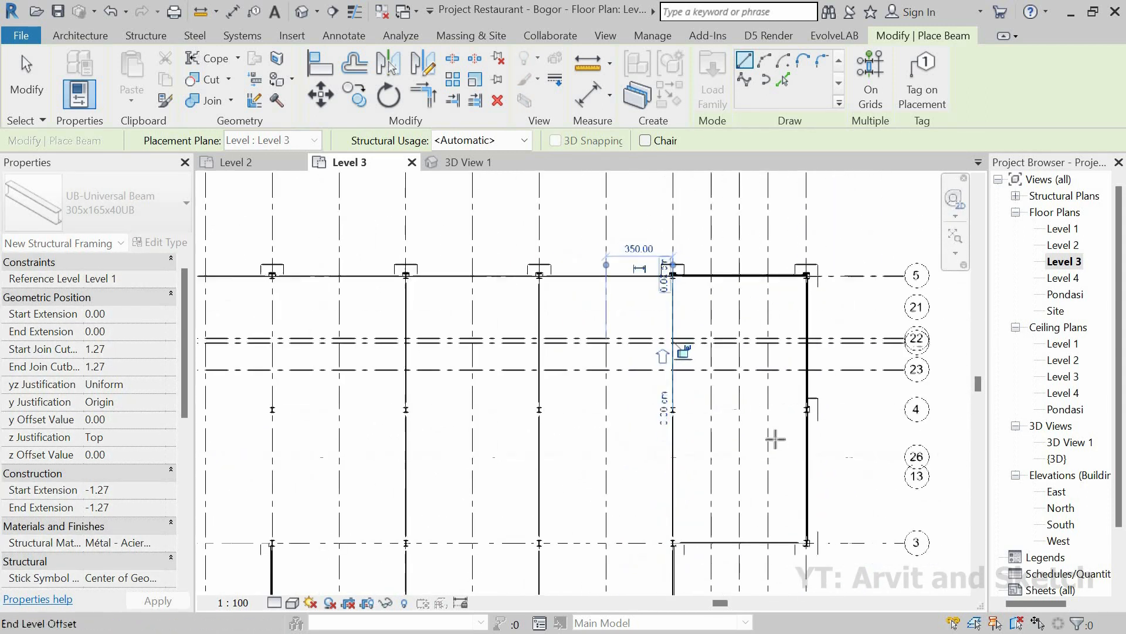
Draw a beam along grid line 4 from the right edge column on grid 10 to the grid 9 column.
{"action": "scroll", "coordinate": [815, 396], "scroll_direction": "up", "scroll_amount": 1}
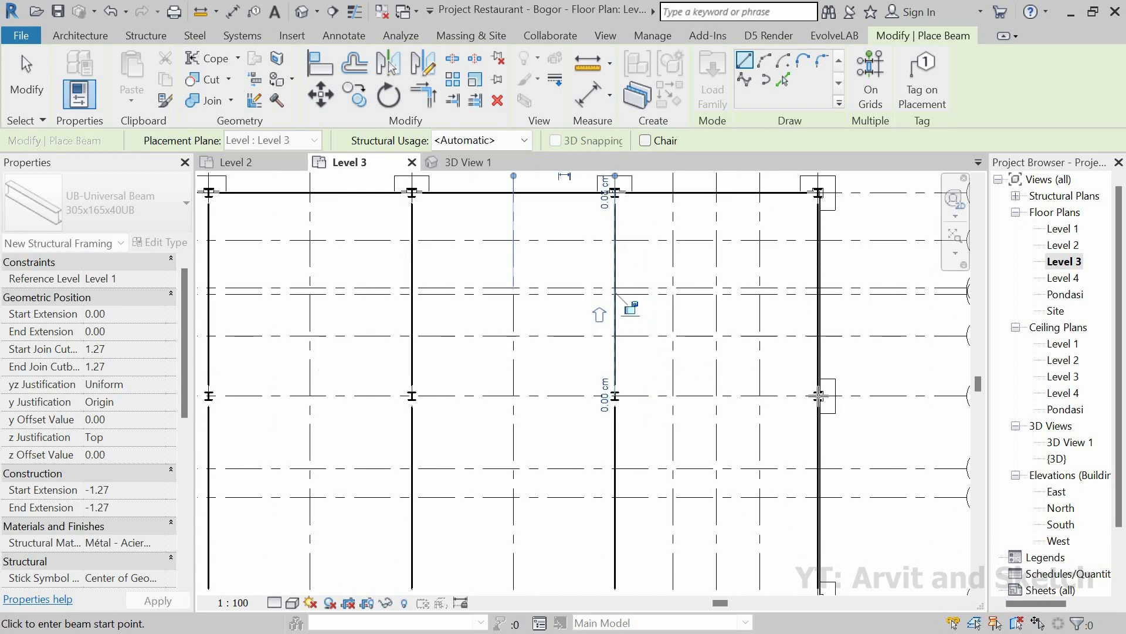
{"action": "scroll", "coordinate": [625, 398], "scroll_direction": "up", "scroll_amount": 2}
{"action": "left_click", "coordinate": [608, 394]}
{"action": "scroll", "coordinate": [522, 431], "scroll_direction": "down", "scroll_amount": 3}
Extend the grid line 4 beams from the grid 9 column to the grid 8 column.
{"action": "middle_click_drag", "start_coordinate": [515, 437], "coordinate": [795, 443]}
{"action": "scroll", "coordinate": [637, 435], "scroll_direction": "up", "scroll_amount": 3}
{"action": "left_click", "coordinate": [682, 398]}
{"action": "scroll", "coordinate": [644, 349], "scroll_direction": "down", "scroll_amount": 3}
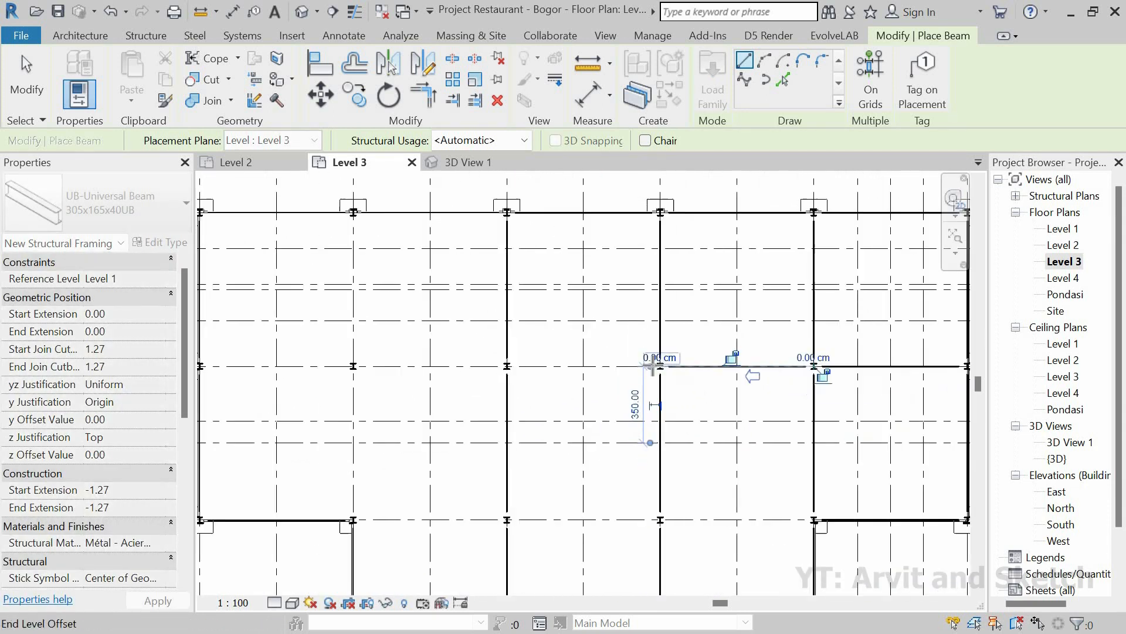
Add a beam along grid line 4 between the grid 8 and grid 7 columns.
{"action": "scroll", "coordinate": [651, 367], "scroll_direction": "up", "scroll_amount": 5}
{"action": "left_click", "coordinate": [681, 367]}
{"action": "scroll", "coordinate": [720, 384], "scroll_direction": "down", "scroll_amount": 2}
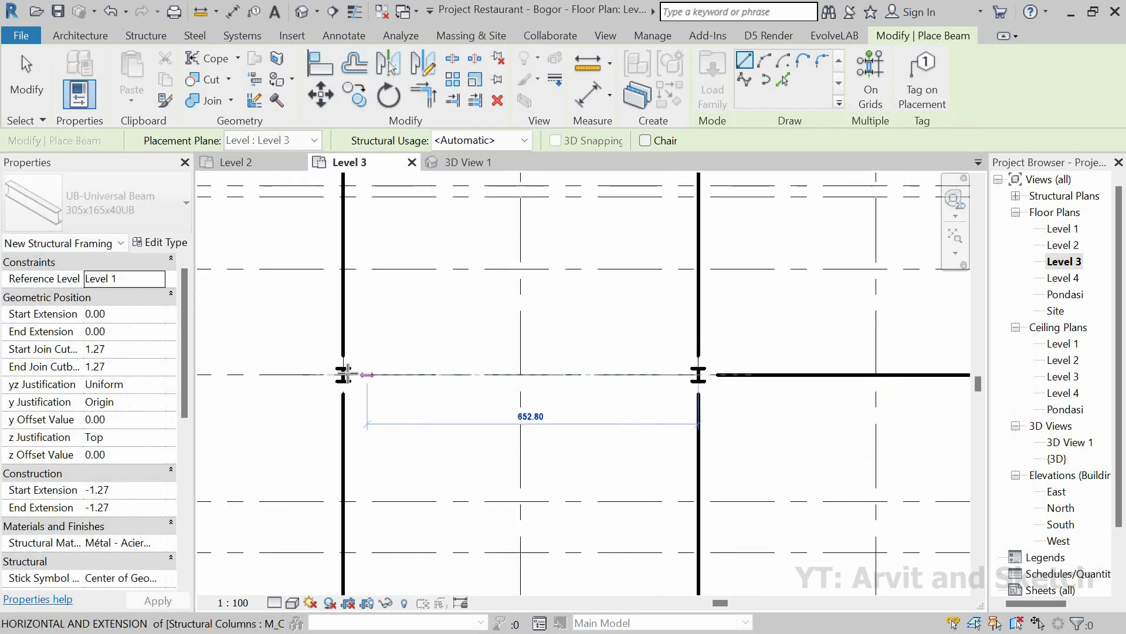
{"action": "left_click", "coordinate": [501, 323]}
{"action": "scroll", "coordinate": [603, 433], "scroll_direction": "down", "scroll_amount": 4}
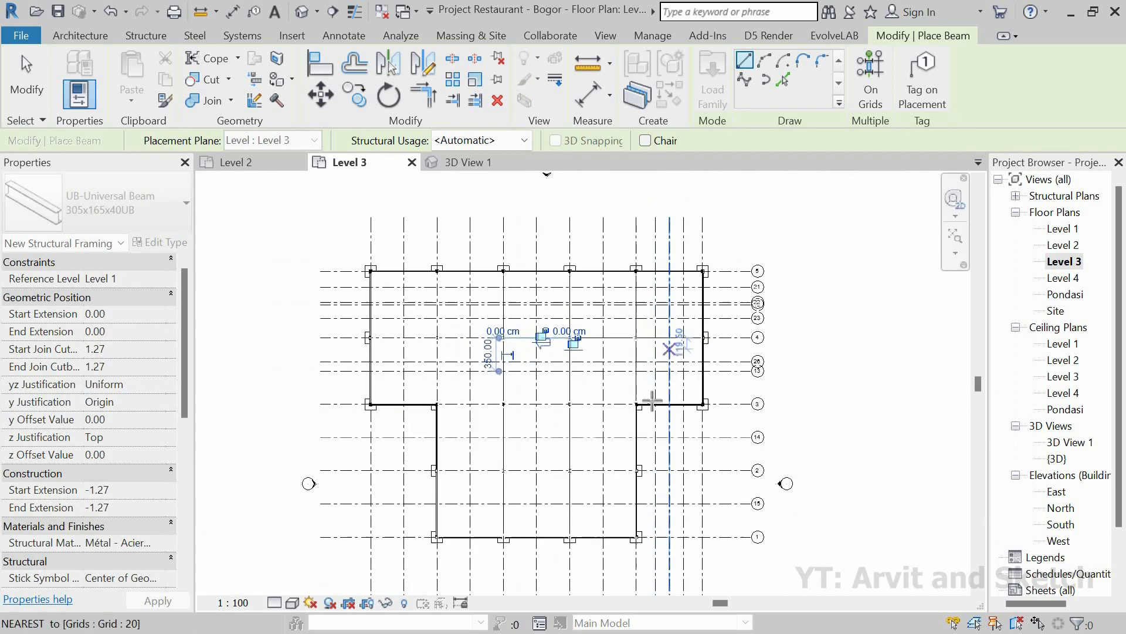
Draw a beam along grid line 3 from the inner corner column on grid 9 to the grid 8 column.
{"action": "scroll", "coordinate": [681, 354], "scroll_direction": "up", "scroll_amount": 3}
{"action": "scroll", "coordinate": [669, 378], "scroll_direction": "up", "scroll_amount": 3}
{"action": "left_click", "coordinate": [673, 338]}
{"action": "scroll", "coordinate": [739, 399], "scroll_direction": "down", "scroll_amount": 2}
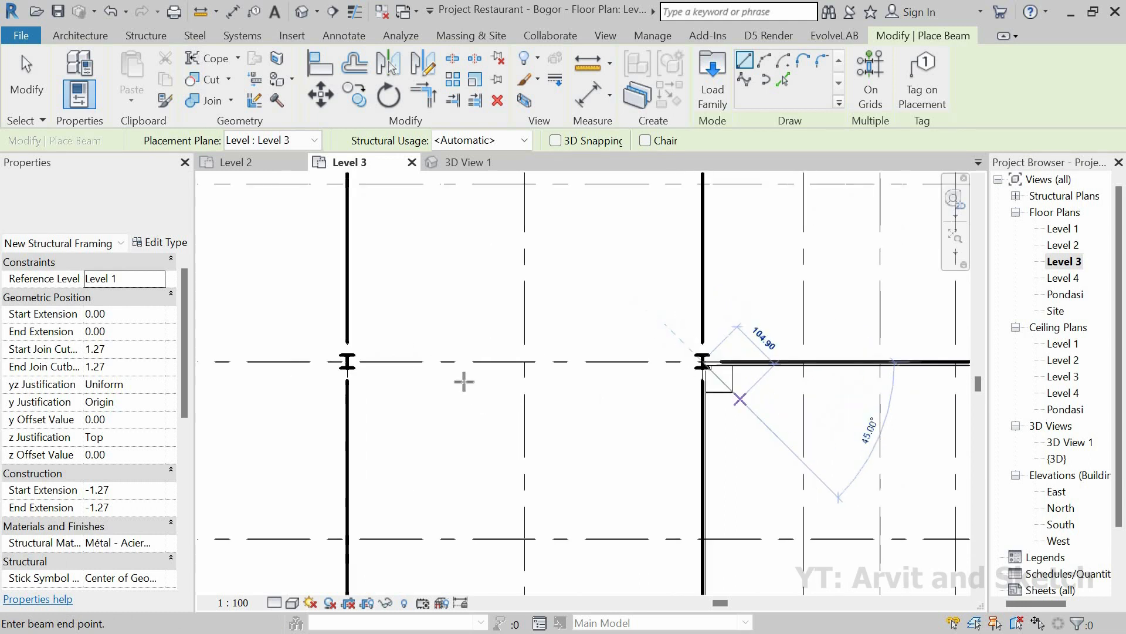
{"action": "left_click", "coordinate": [444, 370]}
{"action": "scroll", "coordinate": [629, 393], "scroll_direction": "down", "scroll_amount": 2}
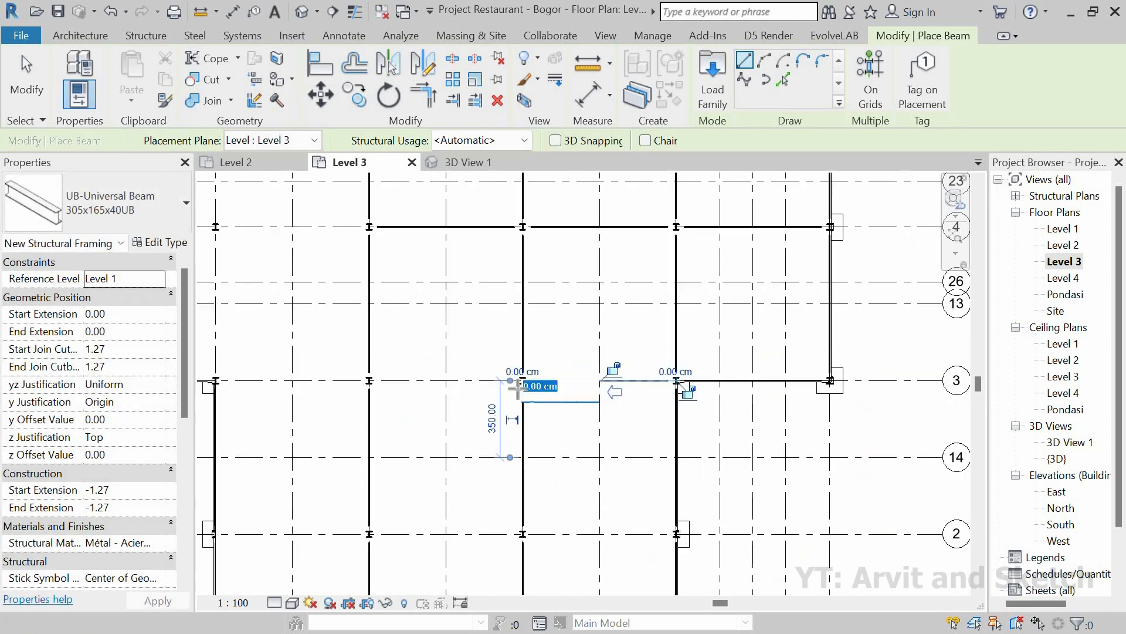
Extend the grid line 3 beams from the grid 8 column to the grid 7 column.
{"action": "scroll", "coordinate": [521, 383], "scroll_direction": "up", "scroll_amount": 4}
{"action": "left_click", "coordinate": [535, 375]}
{"action": "scroll", "coordinate": [743, 419], "scroll_direction": "down", "scroll_amount": 4}
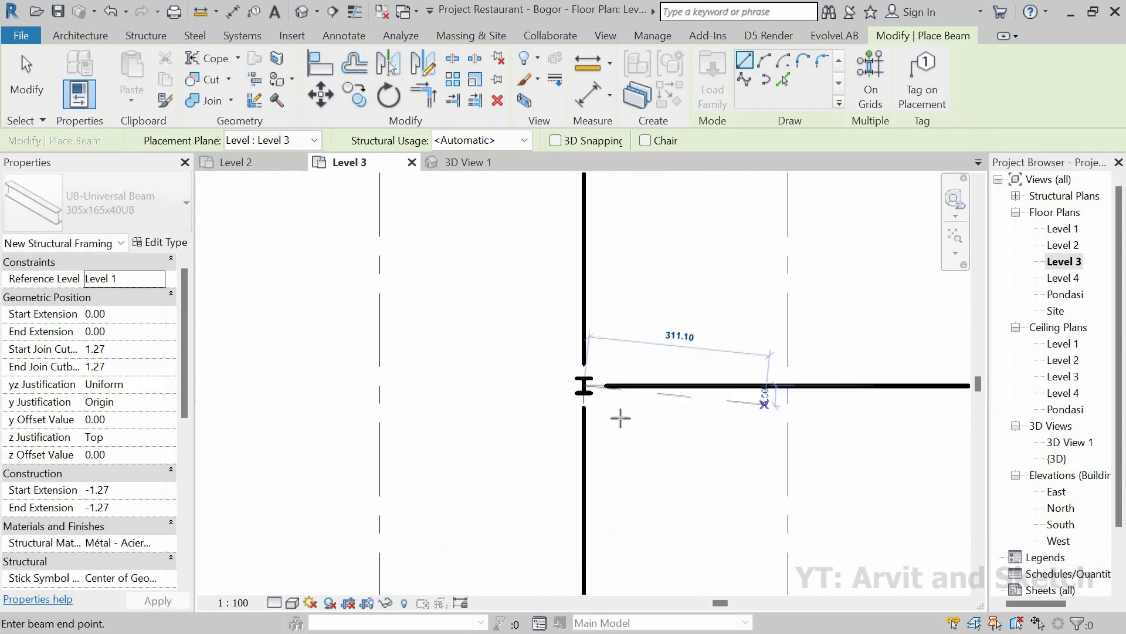
{"action": "scroll", "coordinate": [544, 402], "scroll_direction": "up", "scroll_amount": 4}
{"action": "left_click", "coordinate": [538, 399]}
{"action": "scroll", "coordinate": [563, 342], "scroll_direction": "down", "scroll_amount": 4}
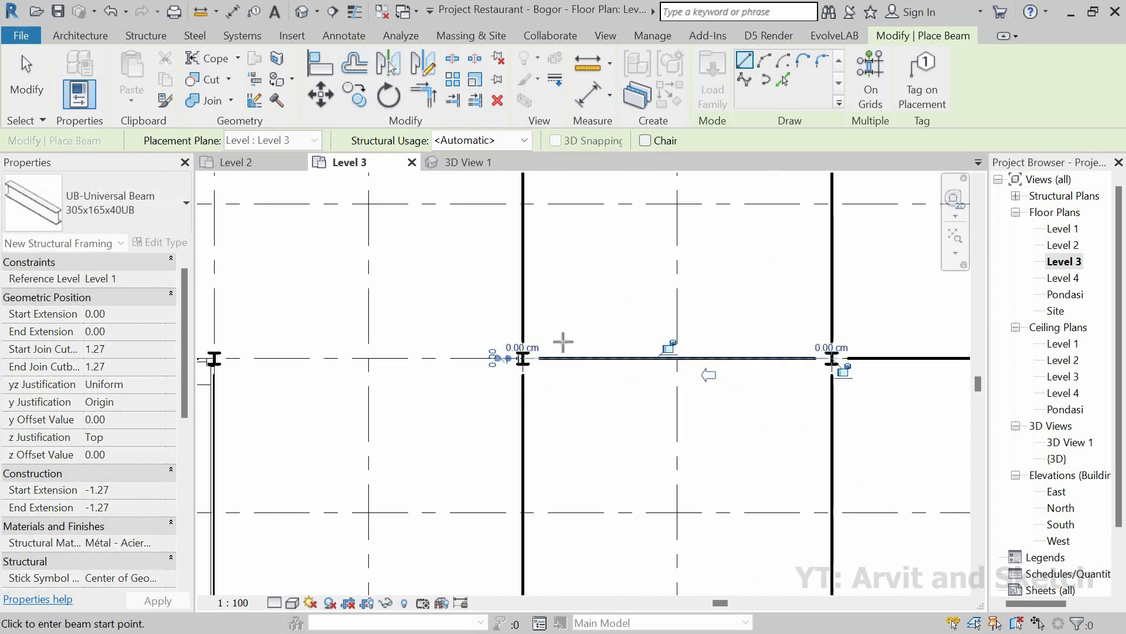
Draw a beam along grid line 2 from the edge column on grid 9 to the grid 8 column.
{"action": "scroll", "coordinate": [756, 446], "scroll_direction": "up", "scroll_amount": 4}
{"action": "left_click", "coordinate": [729, 422]}
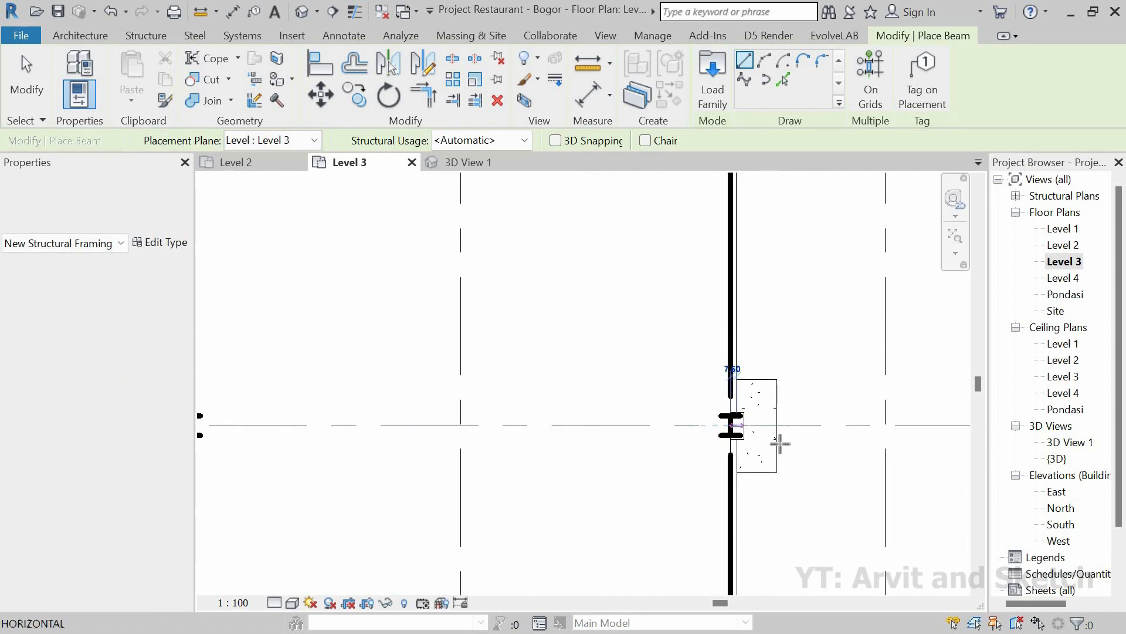
{"action": "scroll", "coordinate": [780, 442], "scroll_direction": "down", "scroll_amount": 3}
{"action": "scroll", "coordinate": [529, 445], "scroll_direction": "up", "scroll_amount": 4}
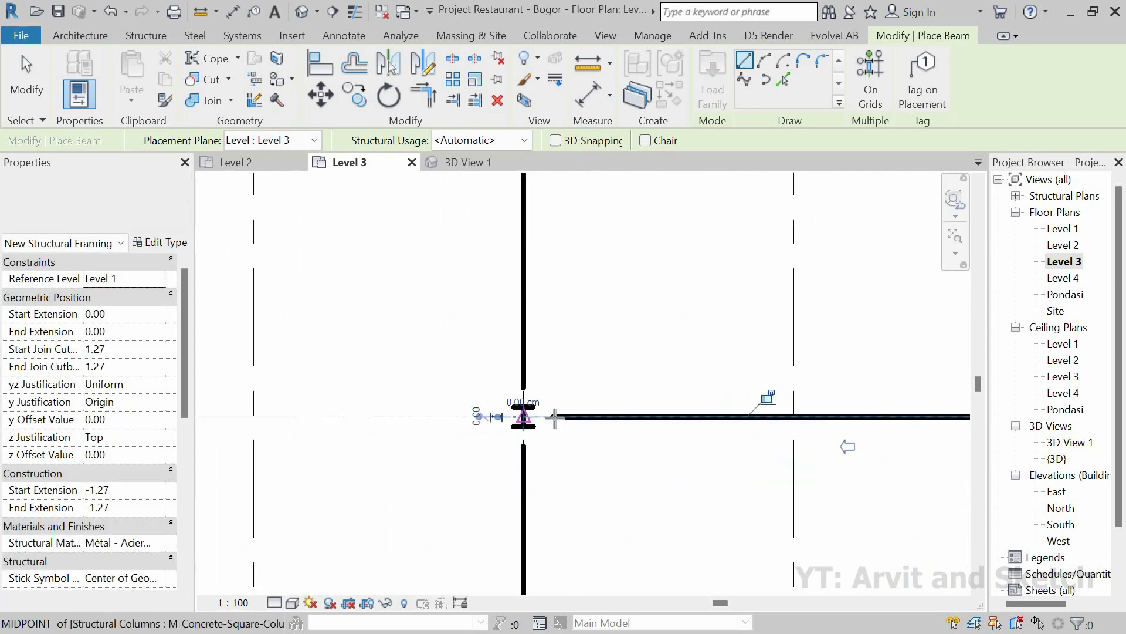
Extend the grid line 2 beams from the grid 8 column to the grid 7 column.
{"action": "scroll", "coordinate": [723, 438], "scroll_direction": "down", "scroll_amount": 5}
{"action": "scroll", "coordinate": [340, 429], "scroll_direction": "up", "scroll_amount": 5}
{"action": "left_click", "coordinate": [370, 424]}
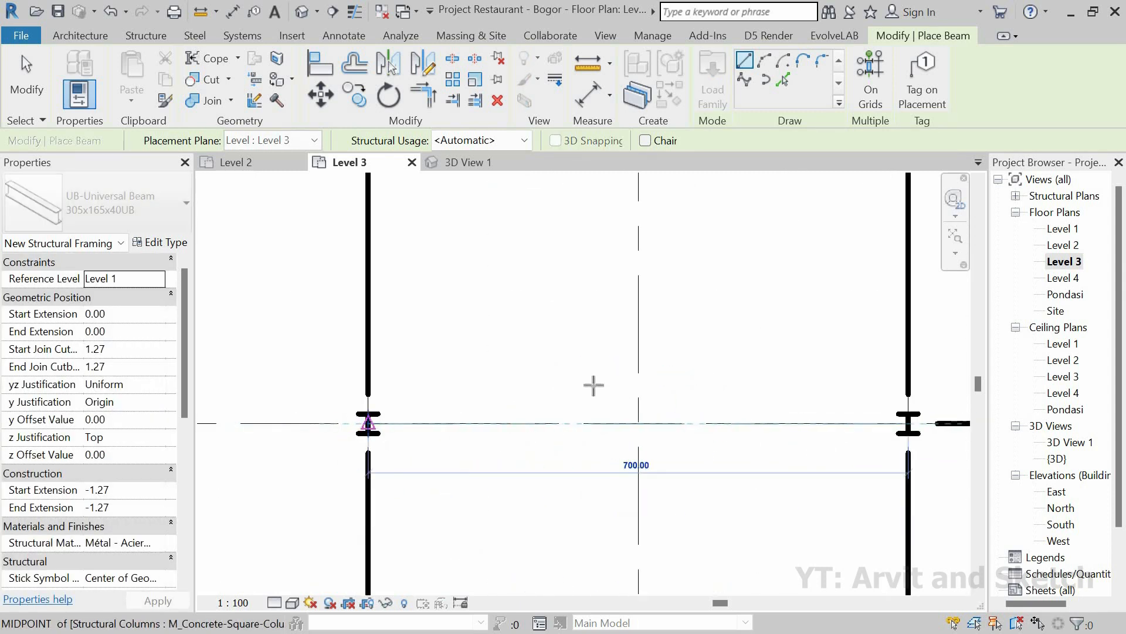
{"action": "scroll", "coordinate": [594, 384], "scroll_direction": "down", "scroll_amount": 3}
{"action": "scroll", "coordinate": [707, 432], "scroll_direction": "down", "scroll_amount": 7}
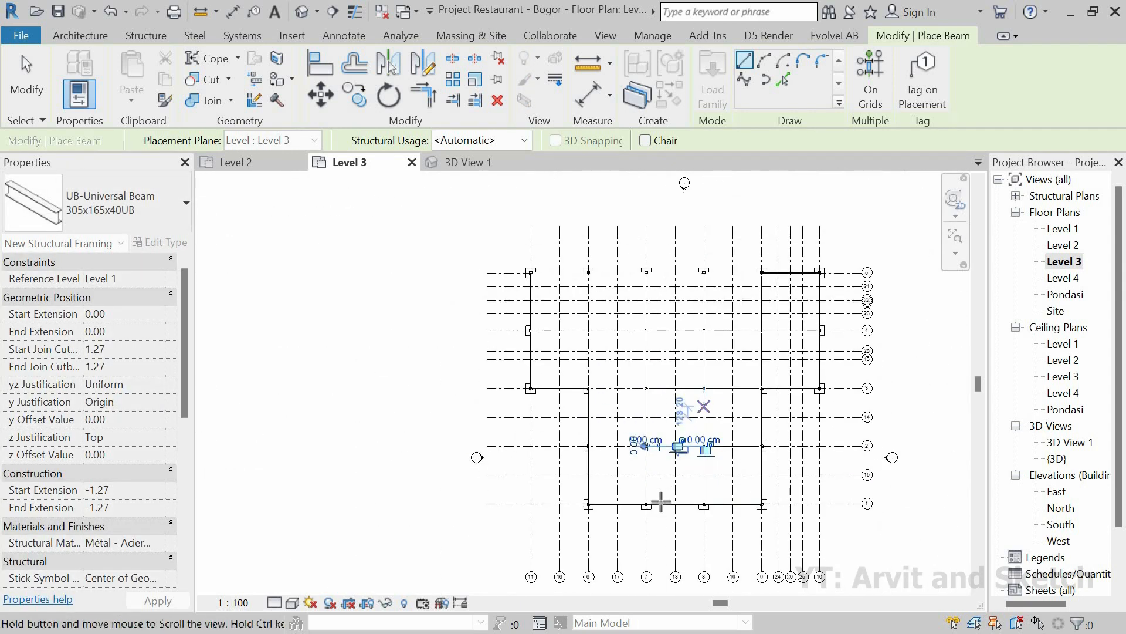
End beam placement and set the Level 3 plan's detail level to Fine.
{"action": "scroll", "coordinate": [664, 499], "scroll_direction": "up", "scroll_amount": 2}
{"action": "key", "text": "Escape"}
{"action": "key", "text": "Escape"}
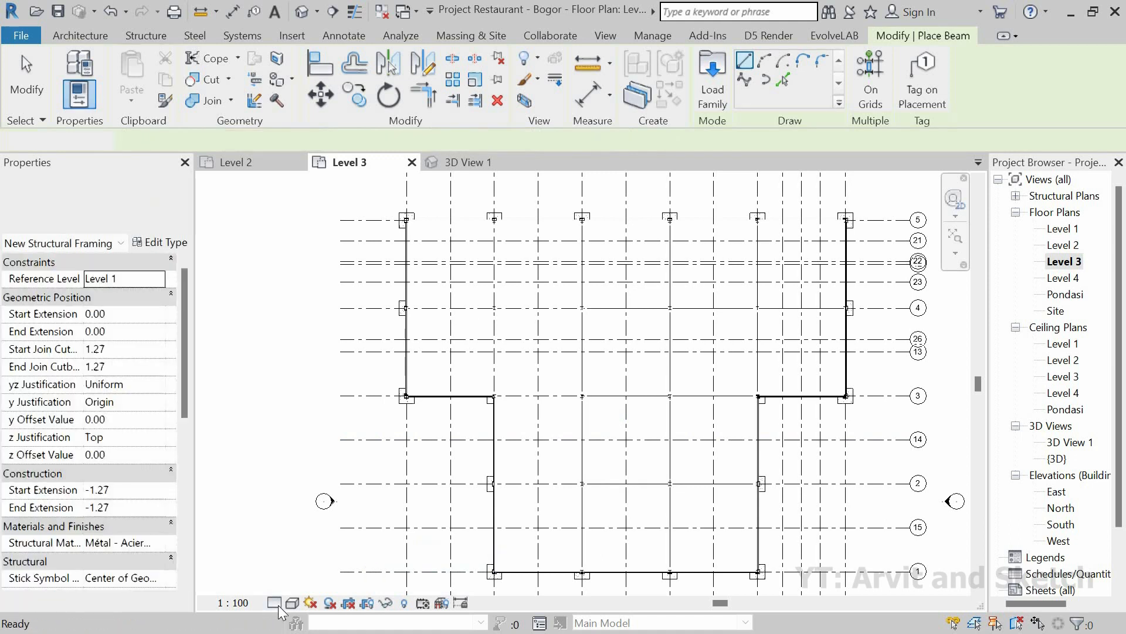
{"action": "left_click", "coordinate": [274, 602]}
{"action": "left_click", "coordinate": [292, 584]}
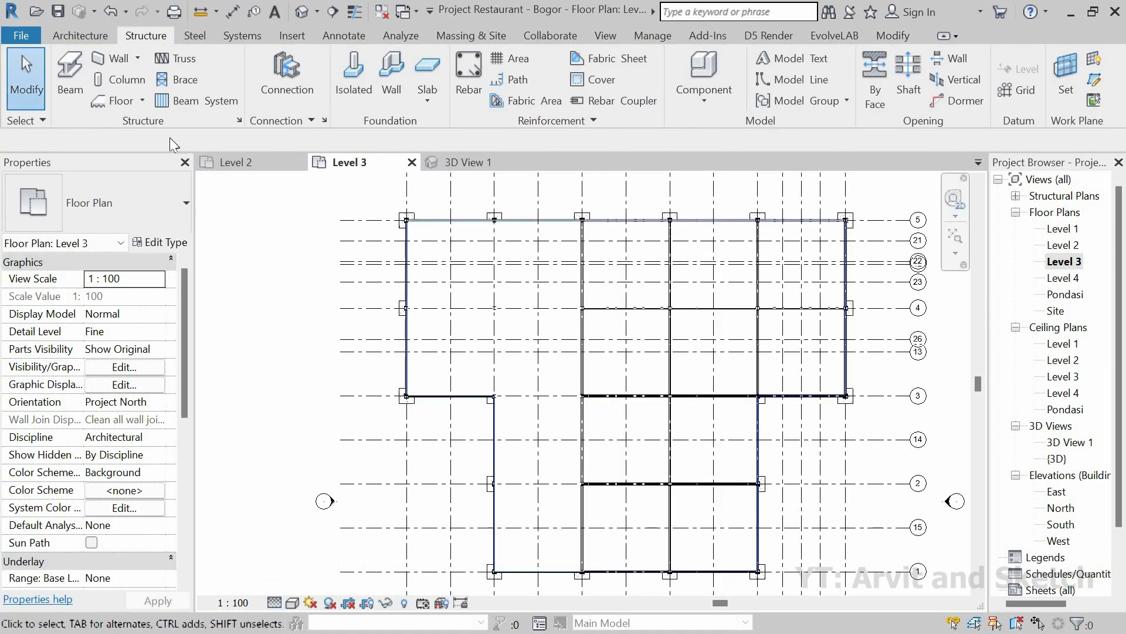
Restart the Beam tool and draw a beam along grid line 6 from the grid 5 column to the grid 4 column.
{"action": "scroll", "coordinate": [493, 219], "scroll_direction": "up", "scroll_amount": 5}
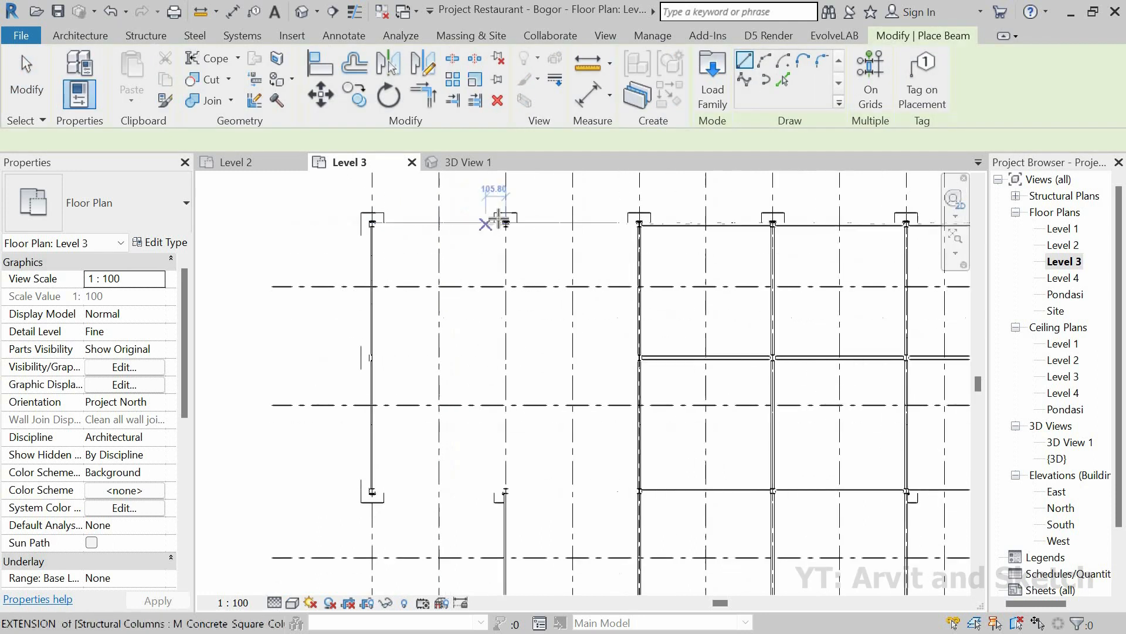
{"action": "scroll", "coordinate": [530, 236], "scroll_direction": "down", "scroll_amount": 5}
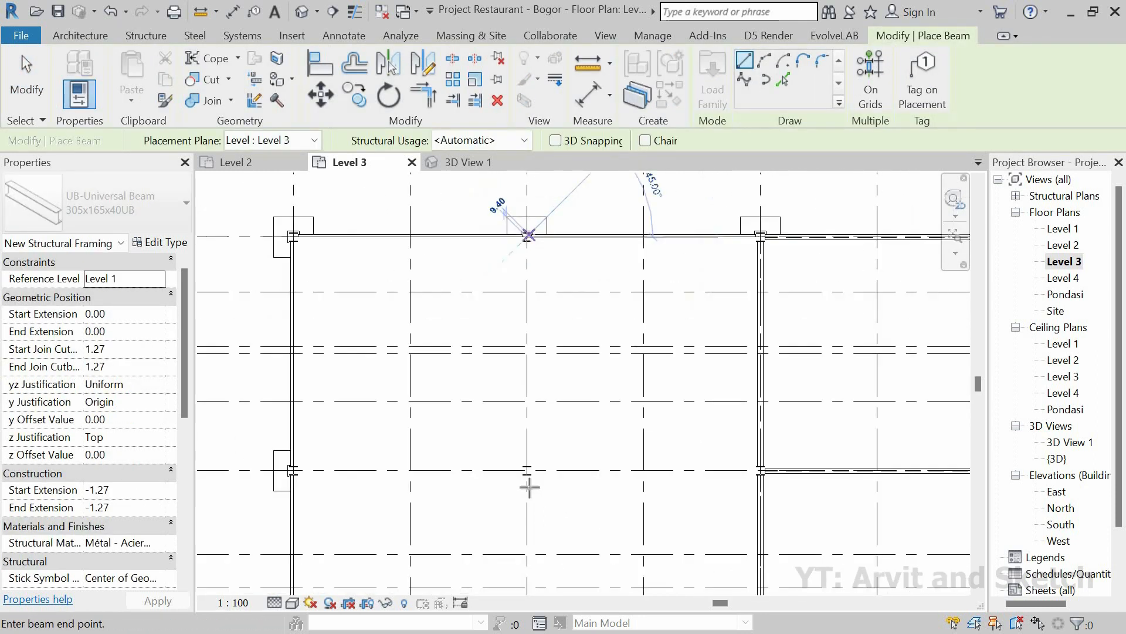
{"action": "scroll", "coordinate": [529, 486], "scroll_direction": "up", "scroll_amount": 5}
{"action": "left_click", "coordinate": [525, 453]}
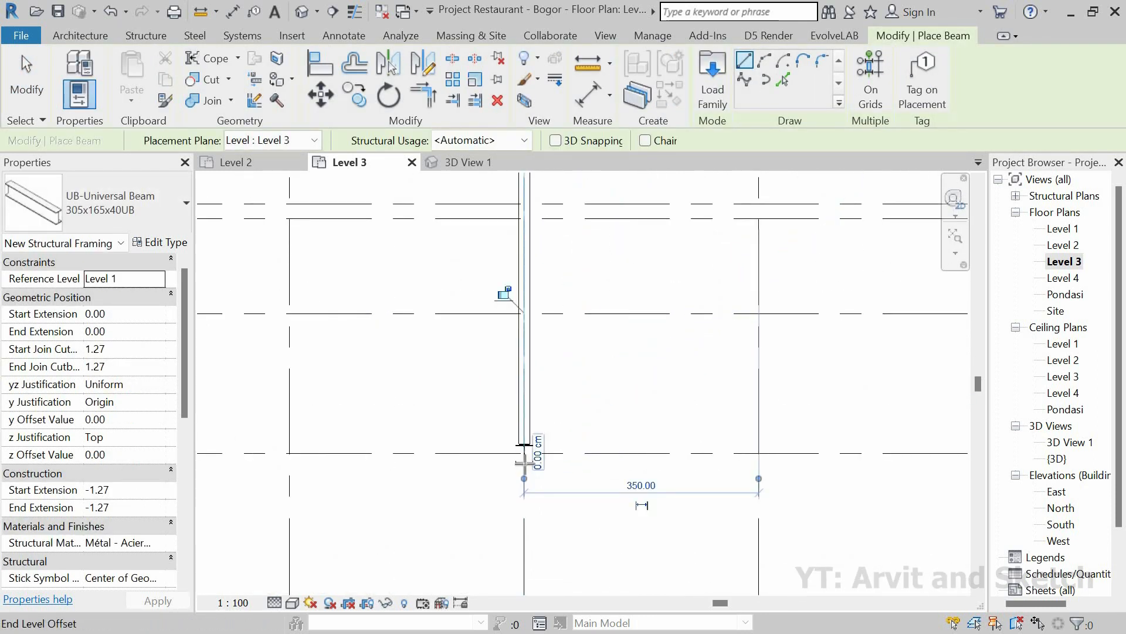
Extend the grid line 6 beams from the grid 4 column to the inner corner column on grid 3.
{"action": "scroll", "coordinate": [525, 452], "scroll_direction": "up", "scroll_amount": 2}
{"action": "left_click", "coordinate": [525, 444]}
{"action": "scroll", "coordinate": [558, 380], "scroll_direction": "down", "scroll_amount": 4}
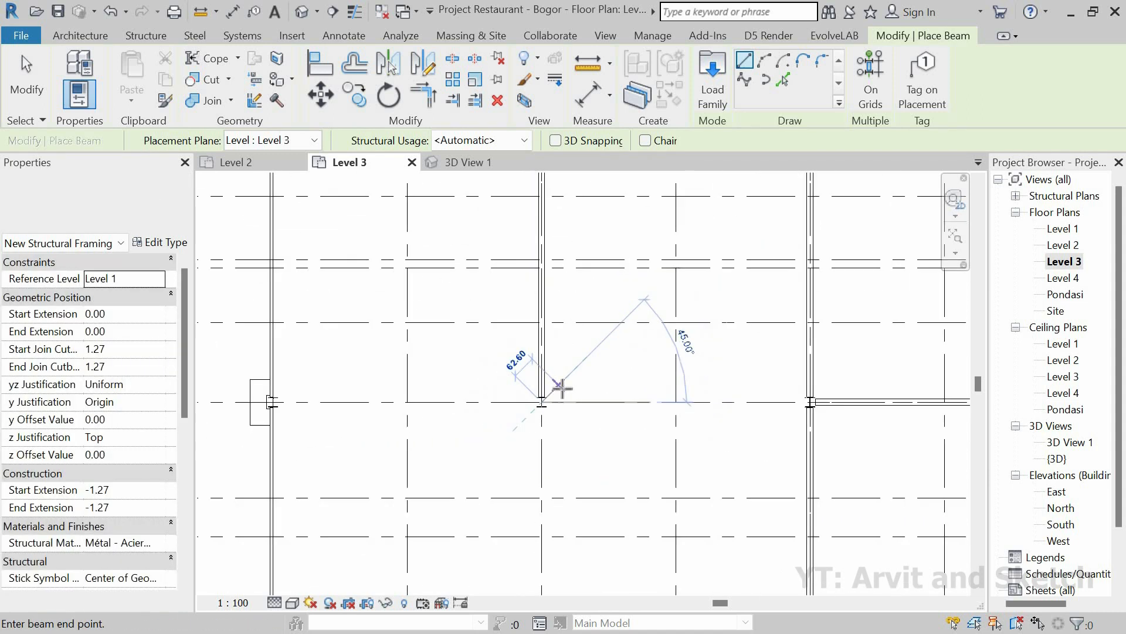
{"action": "scroll", "coordinate": [572, 488], "scroll_direction": "up", "scroll_amount": 1}
{"action": "scroll", "coordinate": [574, 488], "scroll_direction": "up", "scroll_amount": 2}
{"action": "left_click", "coordinate": [580, 487]}
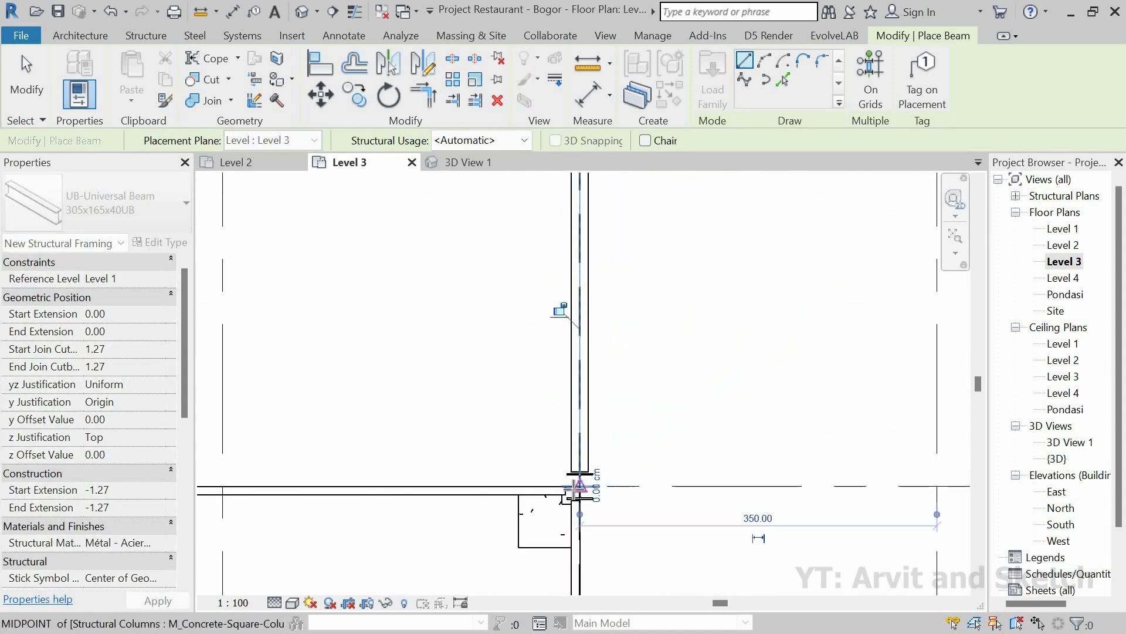
Draw a beam along grid line 3 from the grid 6 column to the left corner column on grid 11.
{"action": "scroll", "coordinate": [706, 498], "scroll_direction": "down", "scroll_amount": 2}
{"action": "scroll", "coordinate": [370, 491], "scroll_direction": "up", "scroll_amount": 2}
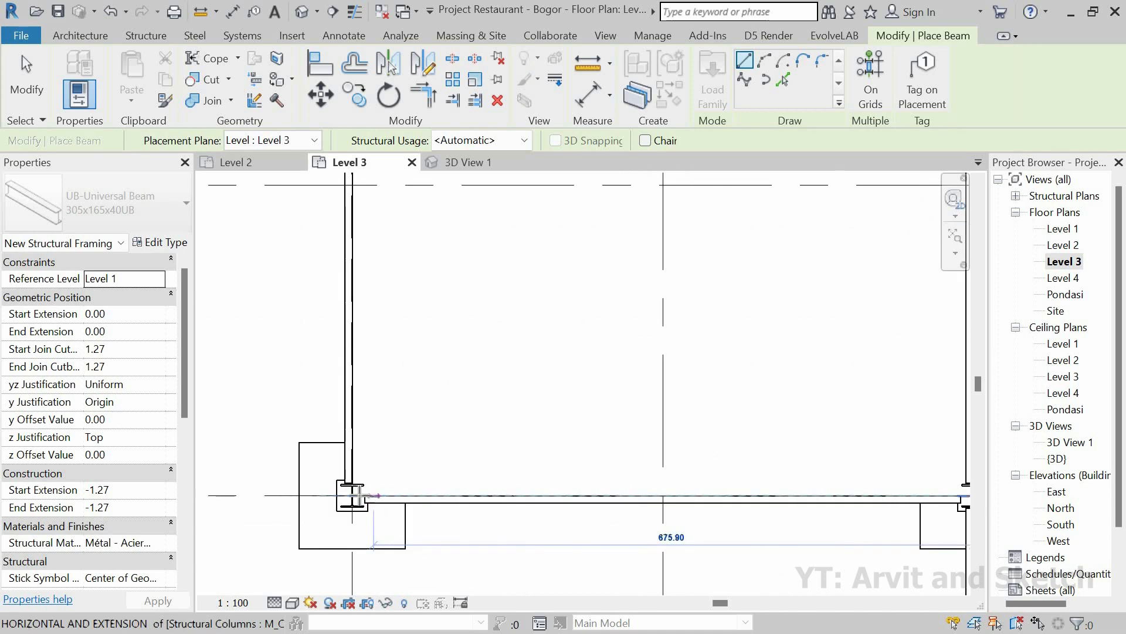
{"action": "left_click", "coordinate": [351, 495]}
Draw a beam along the left edge on grid line 11 from the grid 3 corner column to the grid 4 column.
{"action": "left_click", "coordinate": [354, 497]}
{"action": "scroll", "coordinate": [503, 524], "scroll_direction": "down", "scroll_amount": 3}
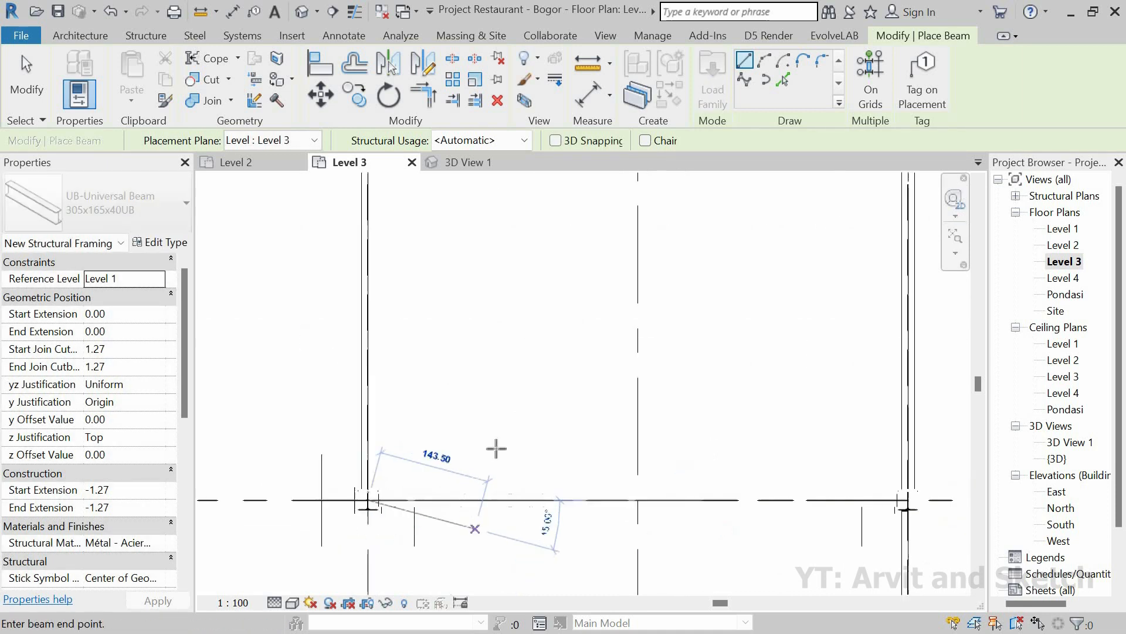
{"action": "middle_click_drag", "start_coordinate": [481, 374], "coordinate": [498, 495]}
{"action": "scroll", "coordinate": [468, 405], "scroll_direction": "up", "scroll_amount": 3}
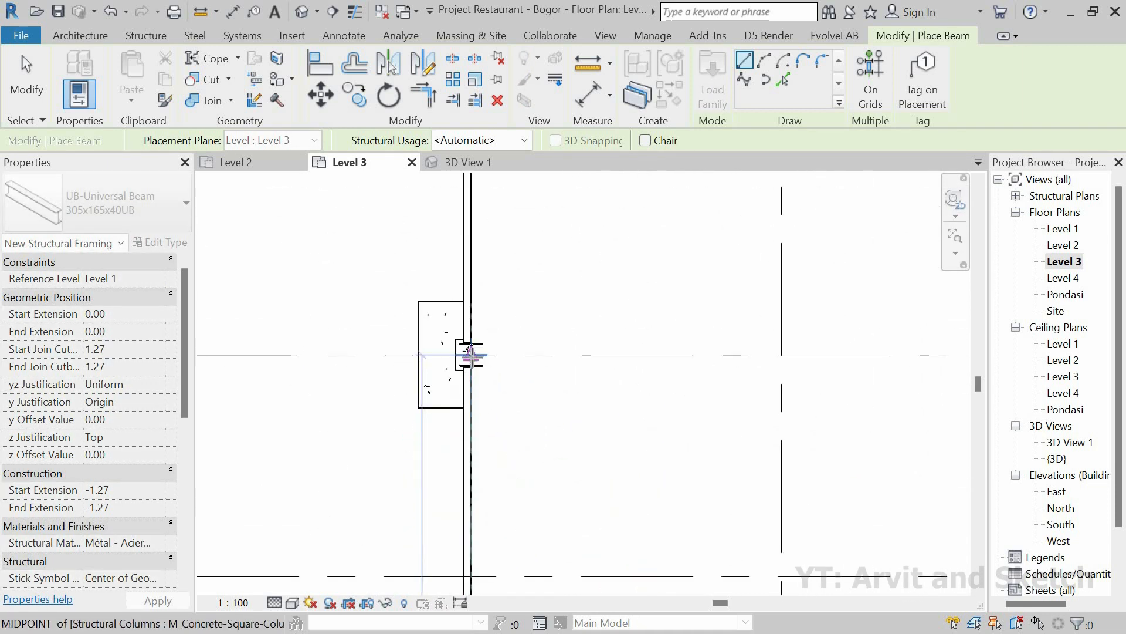
{"action": "left_click", "coordinate": [471, 353]}
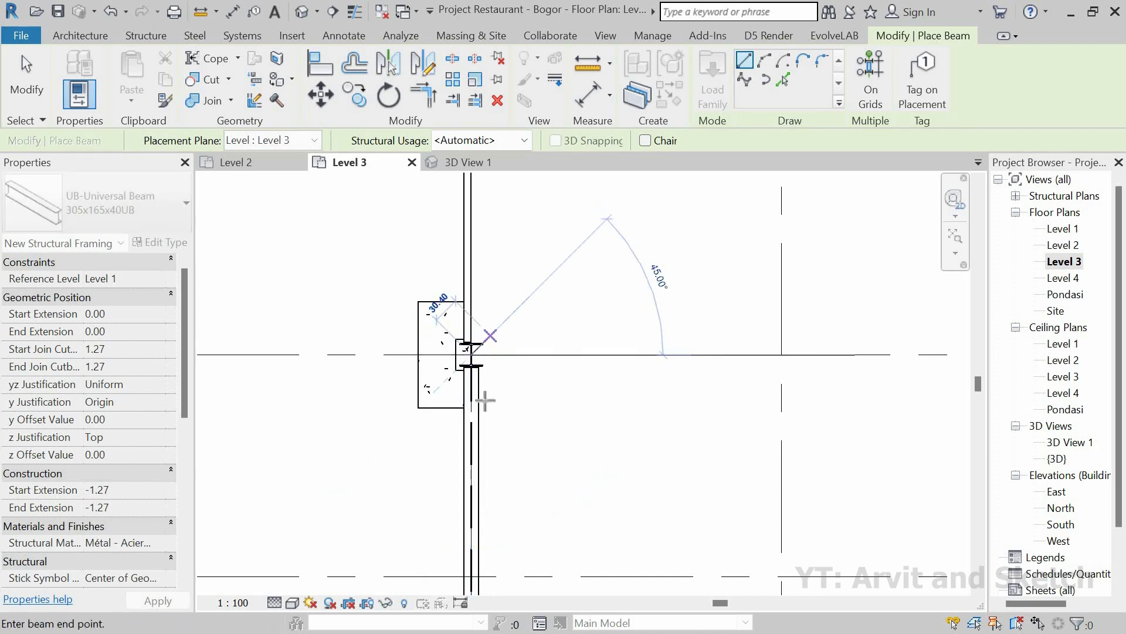
Add beams along grid line 11 from grid 4 to grid 5 and along grid line 5 from grid 11 to grid 6.
{"action": "scroll", "coordinate": [507, 454], "scroll_direction": "down", "scroll_amount": 2}
{"action": "middle_click_drag", "start_coordinate": [507, 368], "coordinate": [505, 582]}
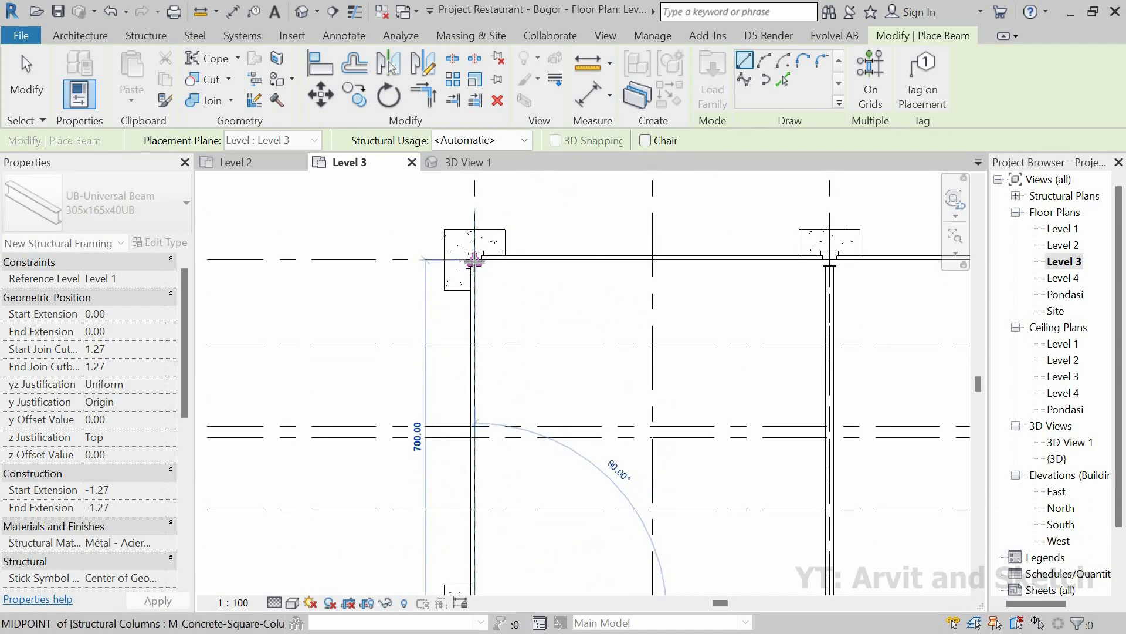
{"action": "left_click", "coordinate": [474, 260]}
{"action": "scroll", "coordinate": [850, 251], "scroll_direction": "up", "scroll_amount": 1}
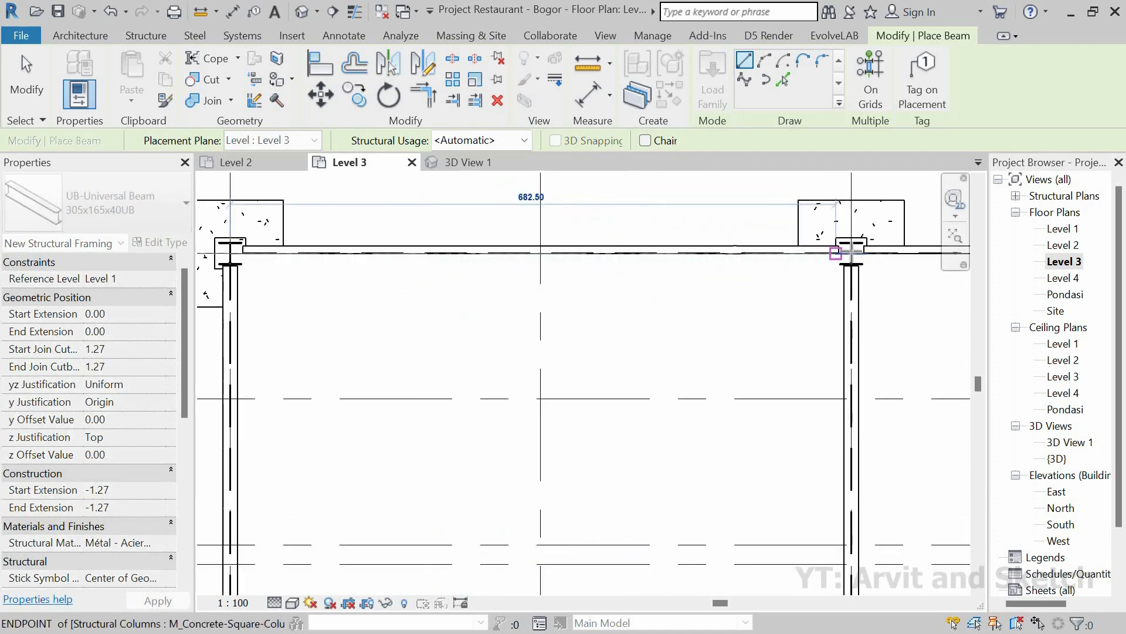
{"action": "scroll", "coordinate": [630, 252], "scroll_direction": "down", "scroll_amount": 5}
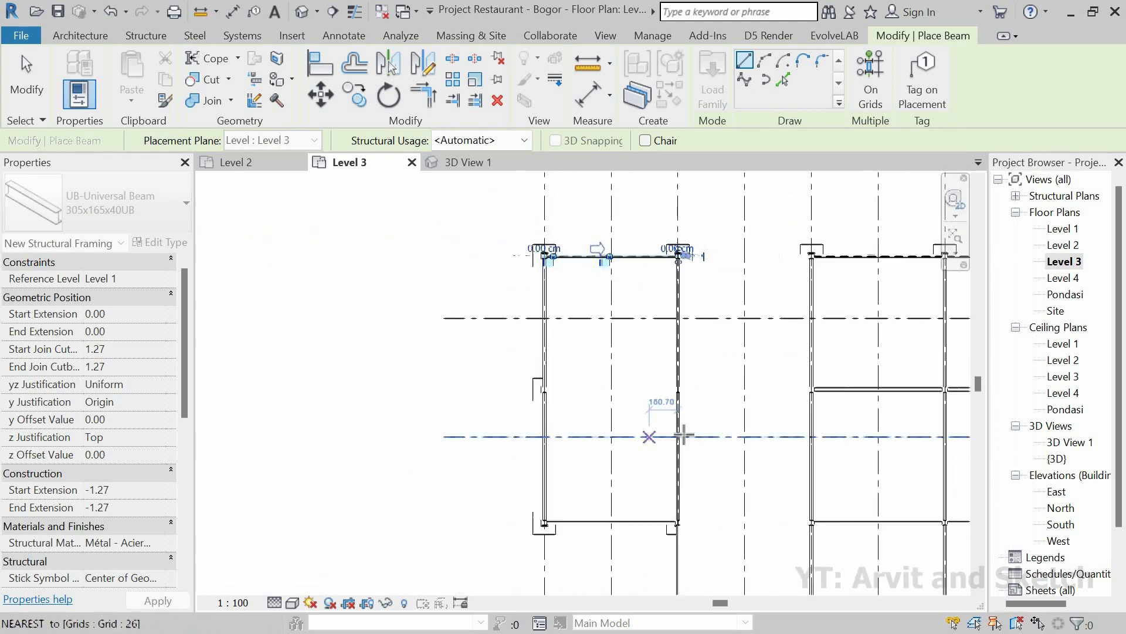
Draw a beam along grid line 4 from the grid 6 column to the left edge column on grid 11.
{"action": "scroll", "coordinate": [683, 428], "scroll_direction": "up", "scroll_amount": 2}
{"action": "scroll", "coordinate": [666, 361], "scroll_direction": "up", "scroll_amount": 2}
{"action": "left_click", "coordinate": [669, 362]}
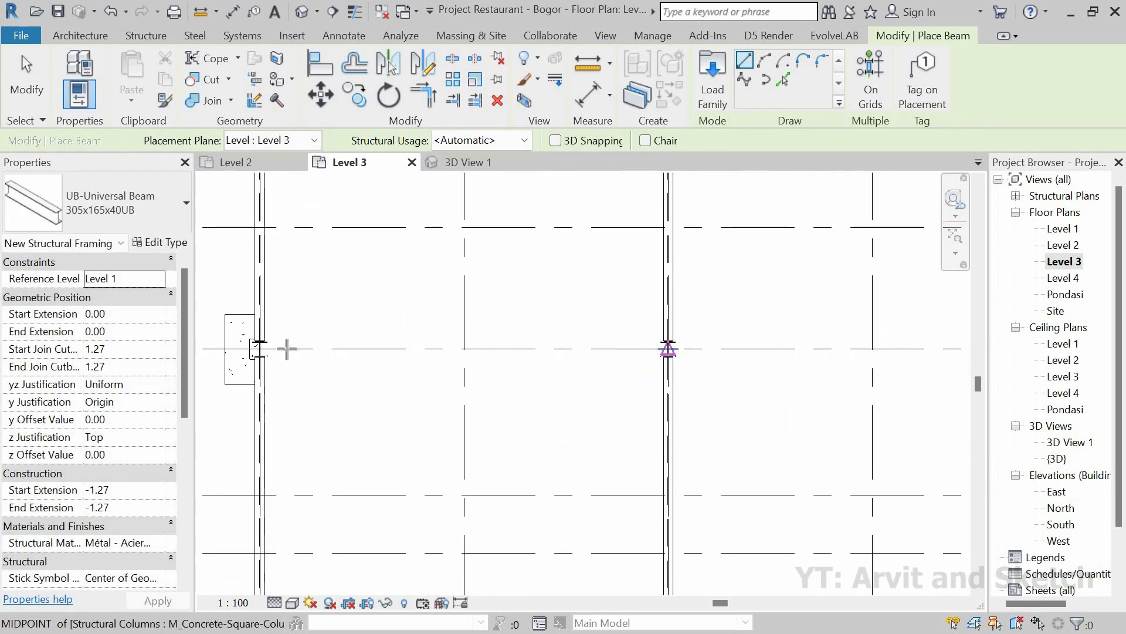
{"action": "left_click", "coordinate": [259, 349]}
{"action": "scroll", "coordinate": [504, 346], "scroll_direction": "down", "scroll_amount": 3}
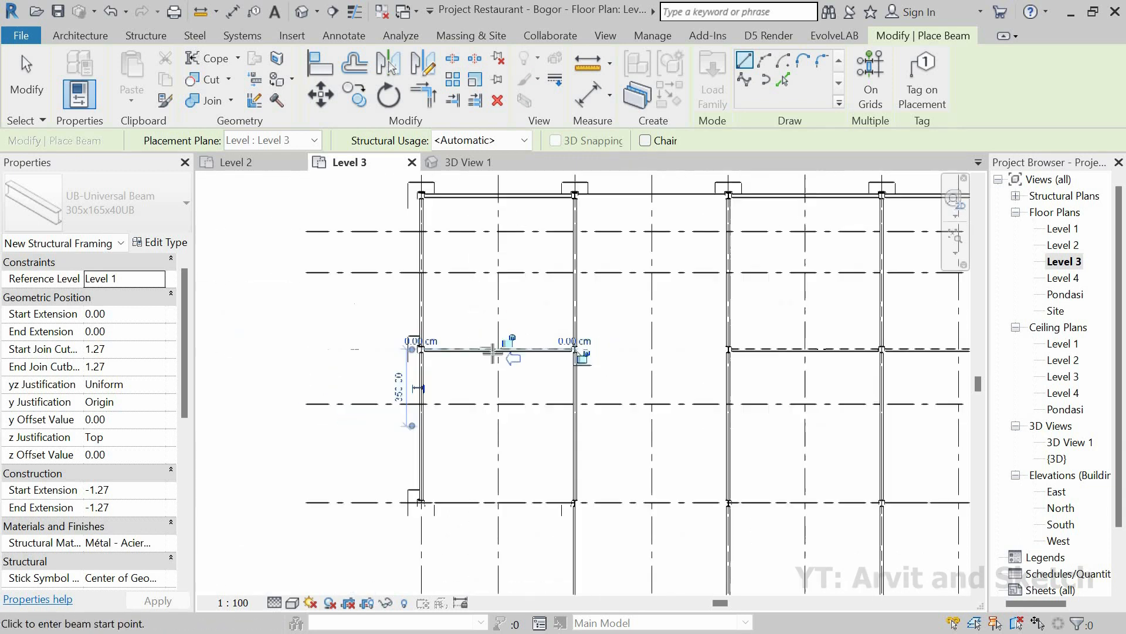
{"action": "scroll", "coordinate": [558, 440], "scroll_direction": "down", "scroll_amount": 3}
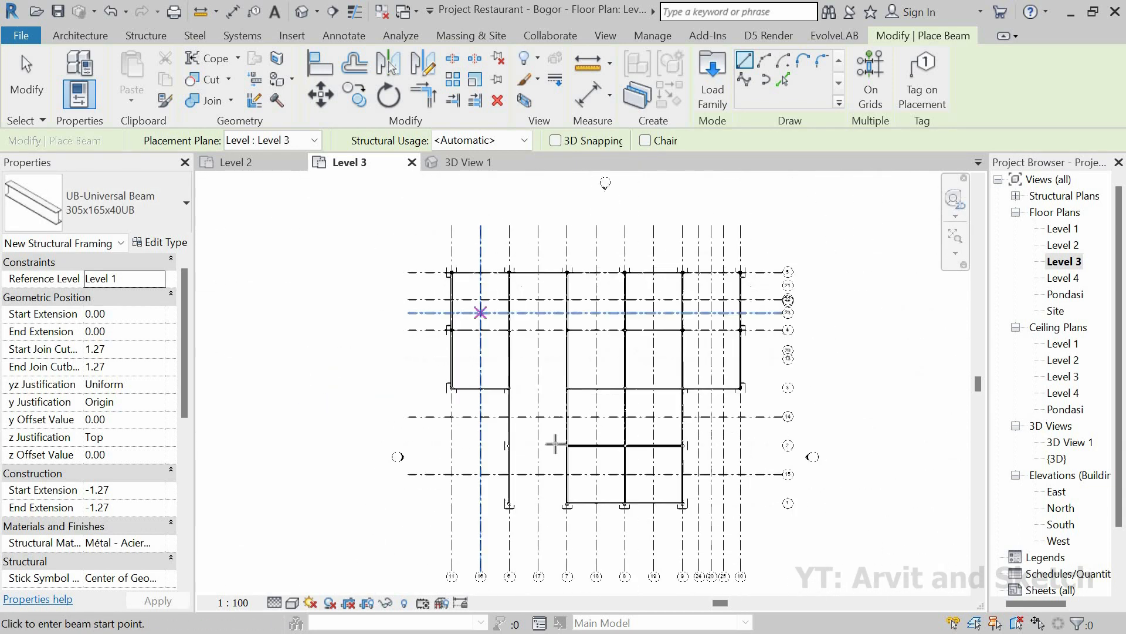
{"action": "scroll", "coordinate": [497, 514], "scroll_direction": "up", "scroll_amount": 2}
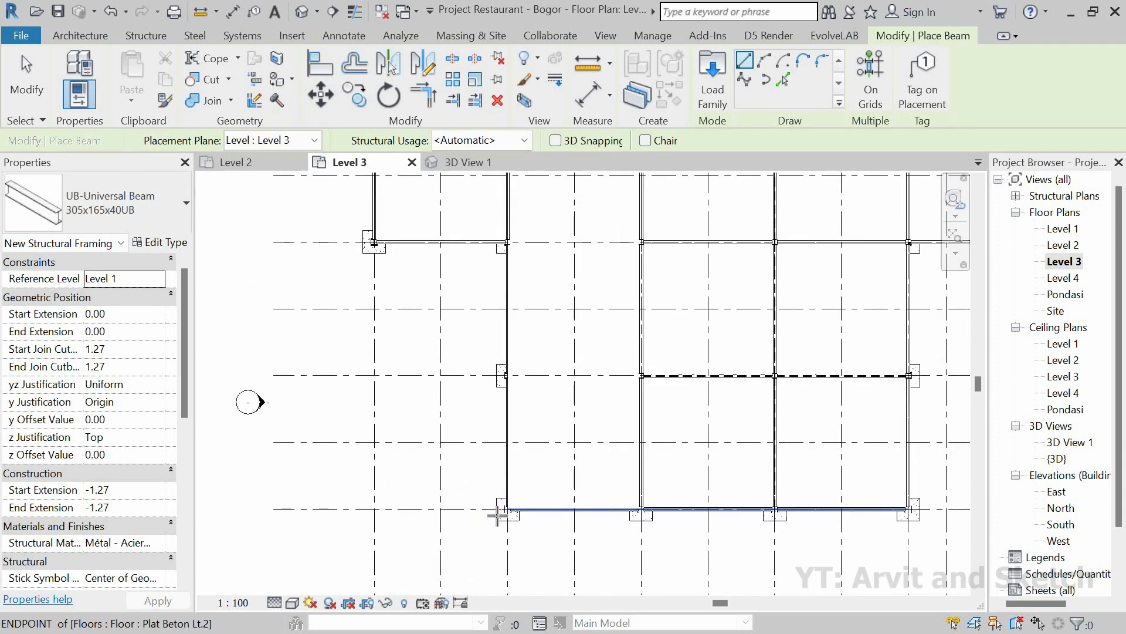
Examine the beams placed on Level 3 in the 3D view and check them against the Level 3 plan.
{"action": "scroll", "coordinate": [497, 514], "scroll_direction": "down", "scroll_amount": 3}
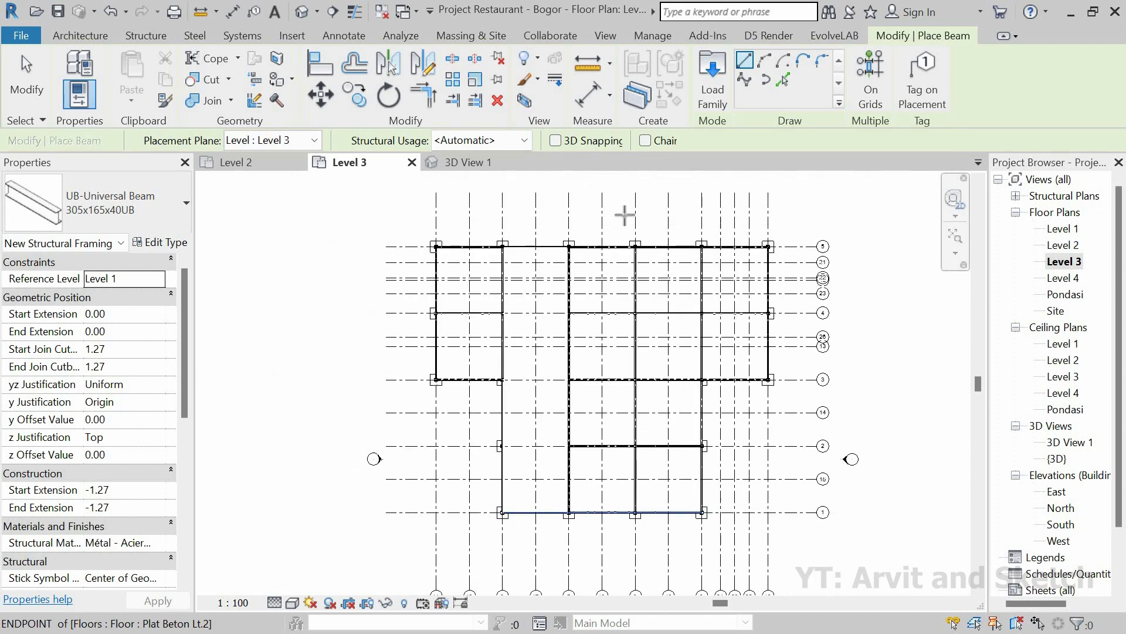
{"action": "left_click", "coordinate": [469, 162]}
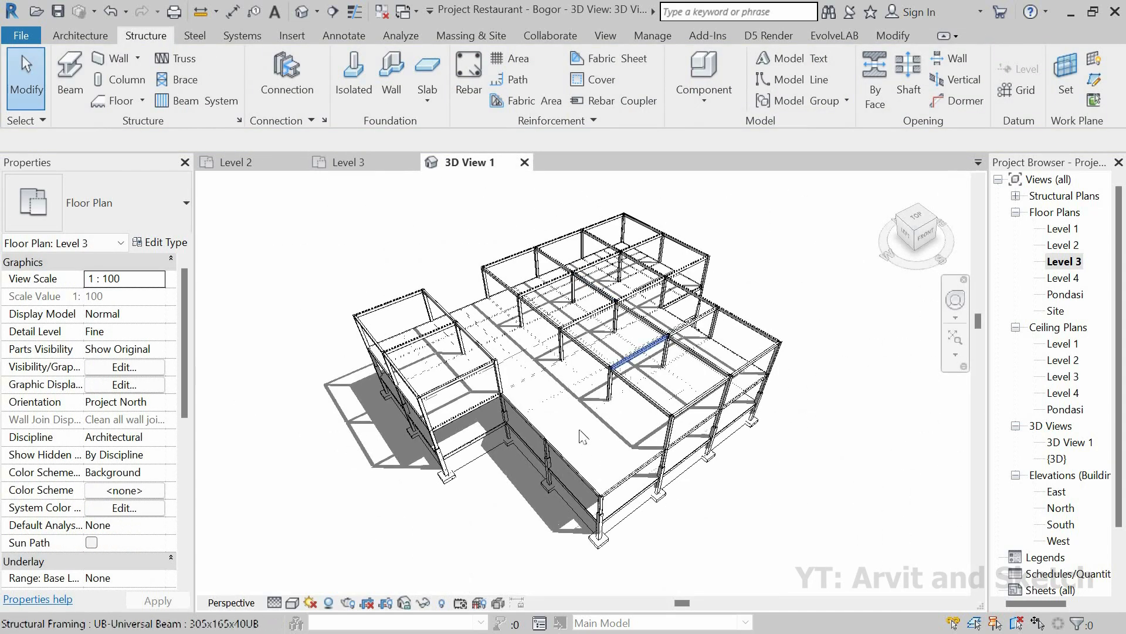
{"action": "middle_click_drag", "start_coordinate": [599, 439], "coordinate": [573, 421], "text": "shift"}
{"action": "scroll", "coordinate": [552, 403], "scroll_direction": "down", "scroll_amount": 1}
{"action": "scroll", "coordinate": [610, 410], "scroll_direction": "up", "scroll_amount": 2}
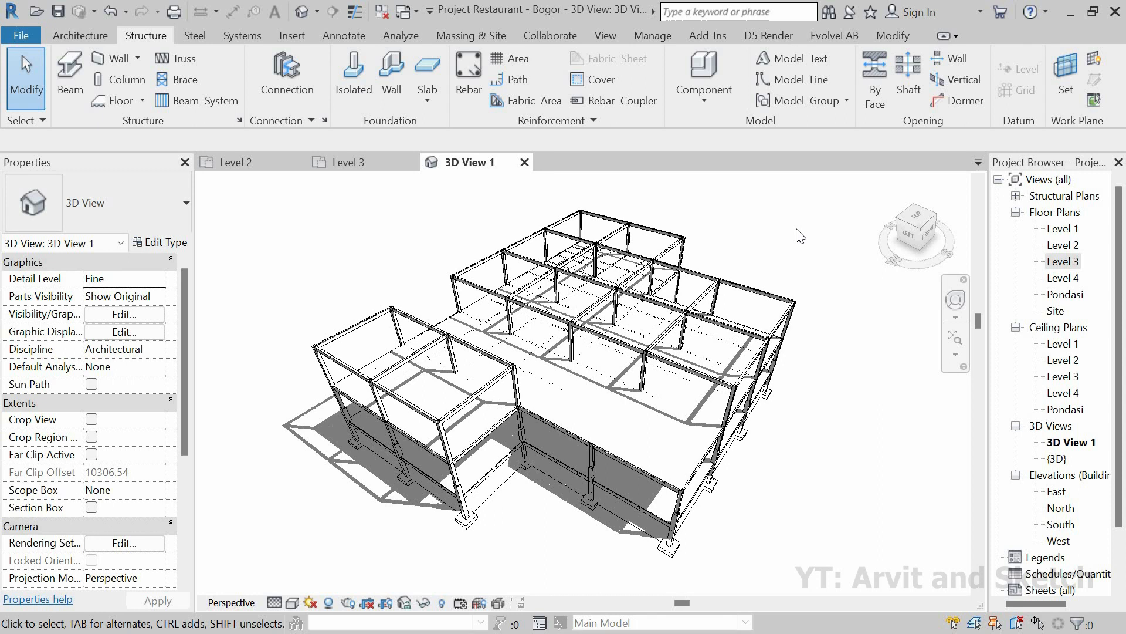
{"action": "left_click", "coordinate": [368, 162]}
{"action": "left_click", "coordinate": [81, 36]}
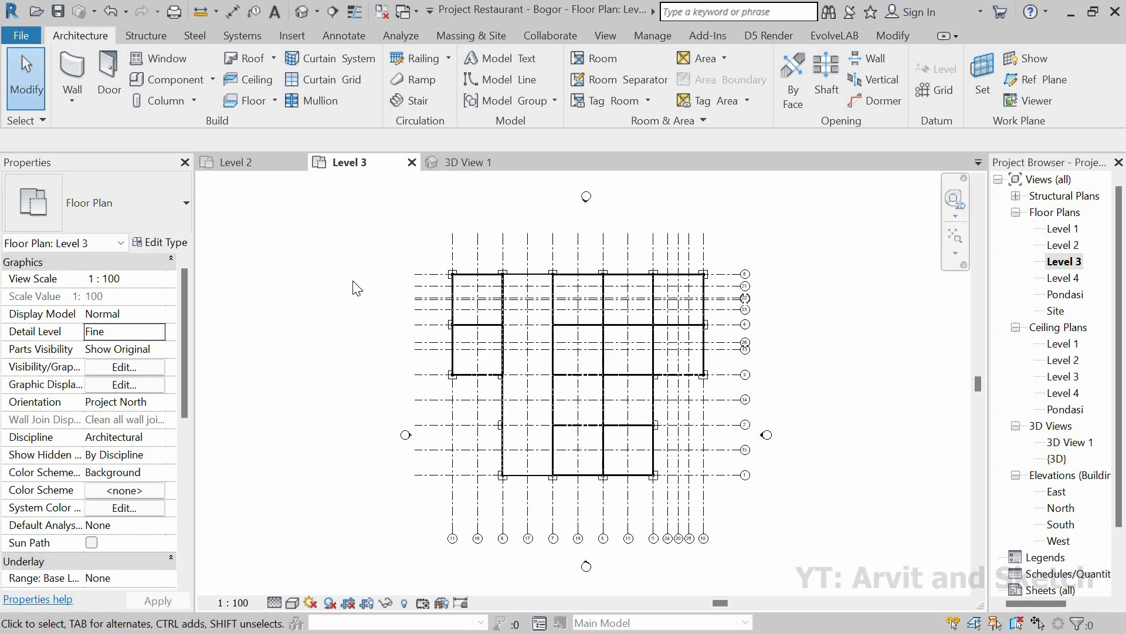
{"action": "left_click", "coordinate": [482, 163]}
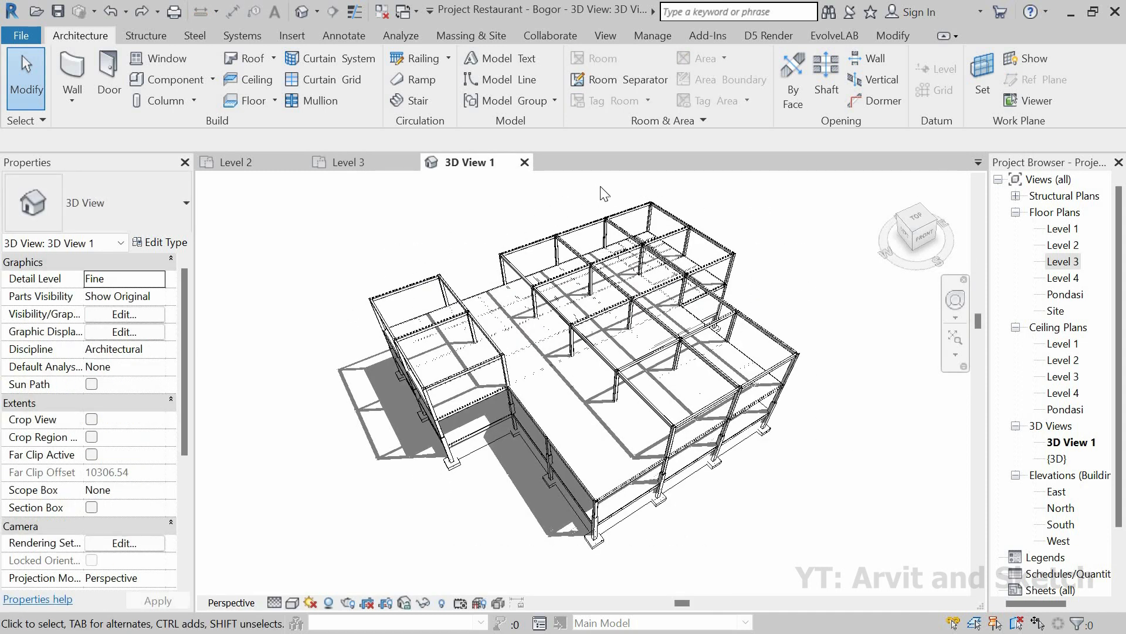
Set the top offset of the three Level 2 columns along grid line 5, from grid 7 through grid 9, to 150.
{"action": "scroll", "coordinate": [554, 199], "scroll_direction": "up", "scroll_amount": 4}
{"action": "scroll", "coordinate": [558, 203], "scroll_direction": "up", "scroll_amount": 5}
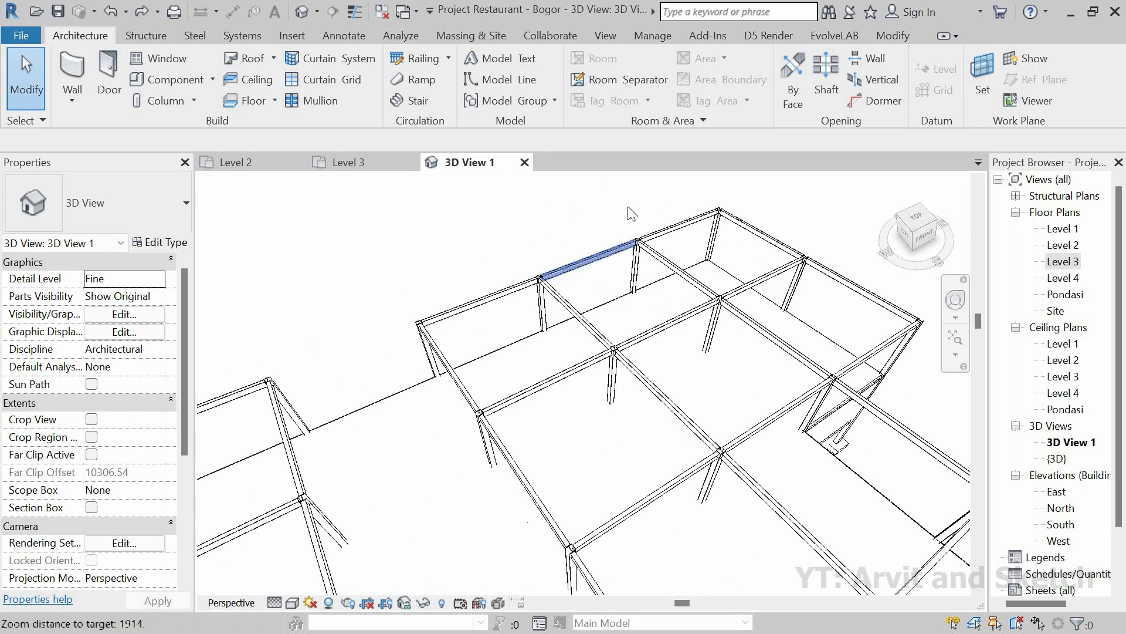
{"action": "left_click", "coordinate": [636, 276]}
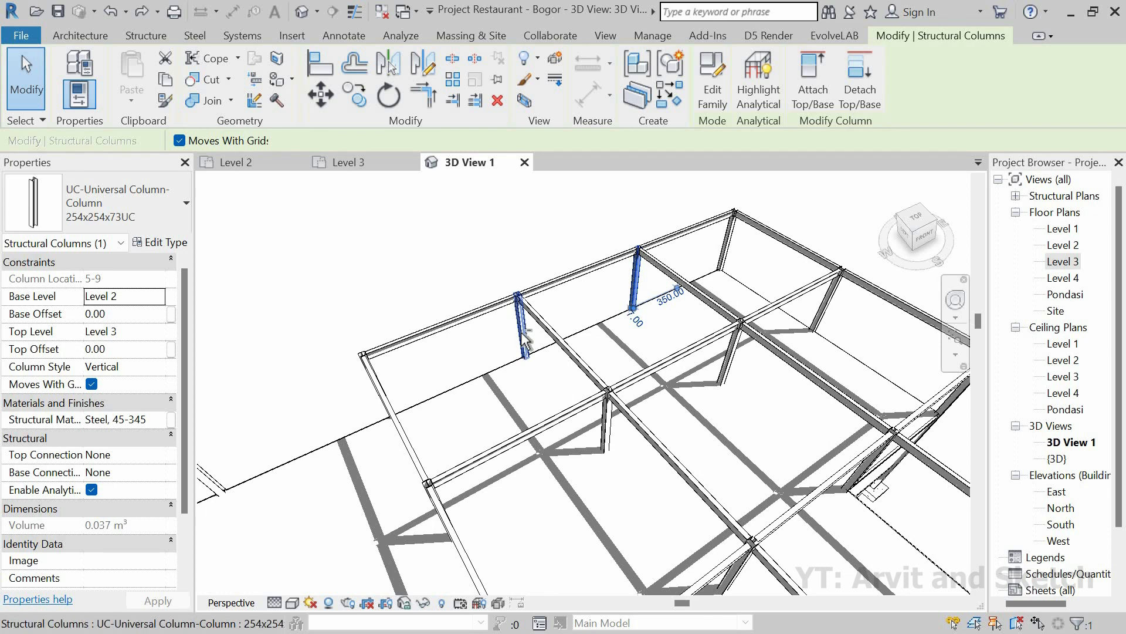
{"action": "scroll", "coordinate": [419, 407], "scroll_direction": "down", "scroll_amount": 2}
{"action": "left_click", "coordinate": [415, 395], "text": "ctrl"}
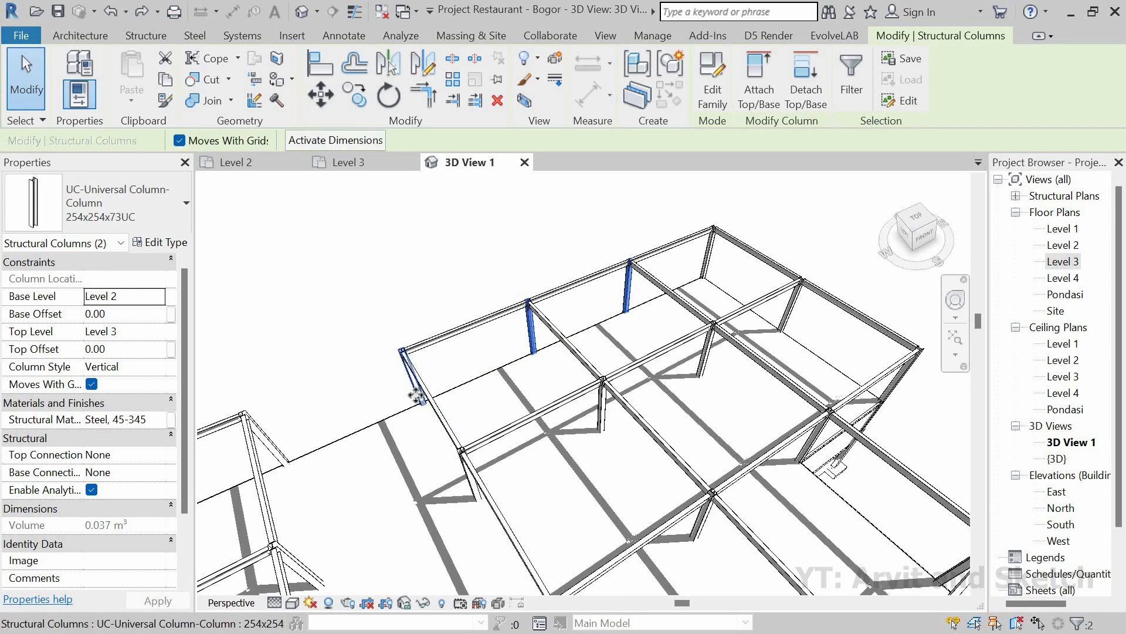
{"action": "left_click", "coordinate": [416, 396], "text": "ctrl"}
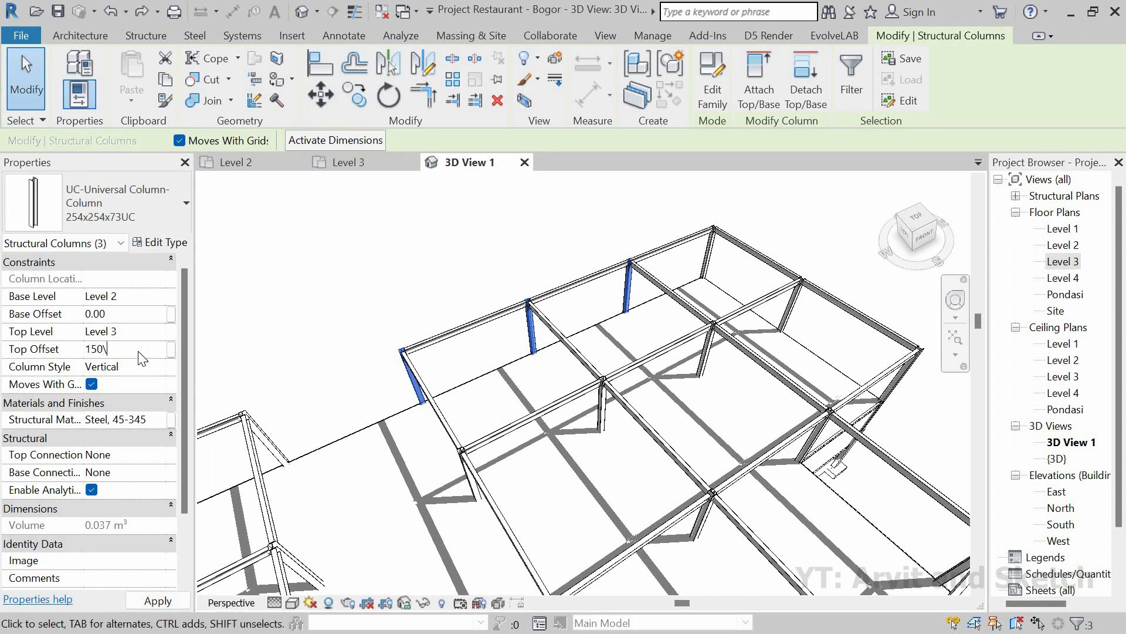
{"action": "key", "text": "Return"}
{"action": "left_click", "coordinate": [704, 243]}
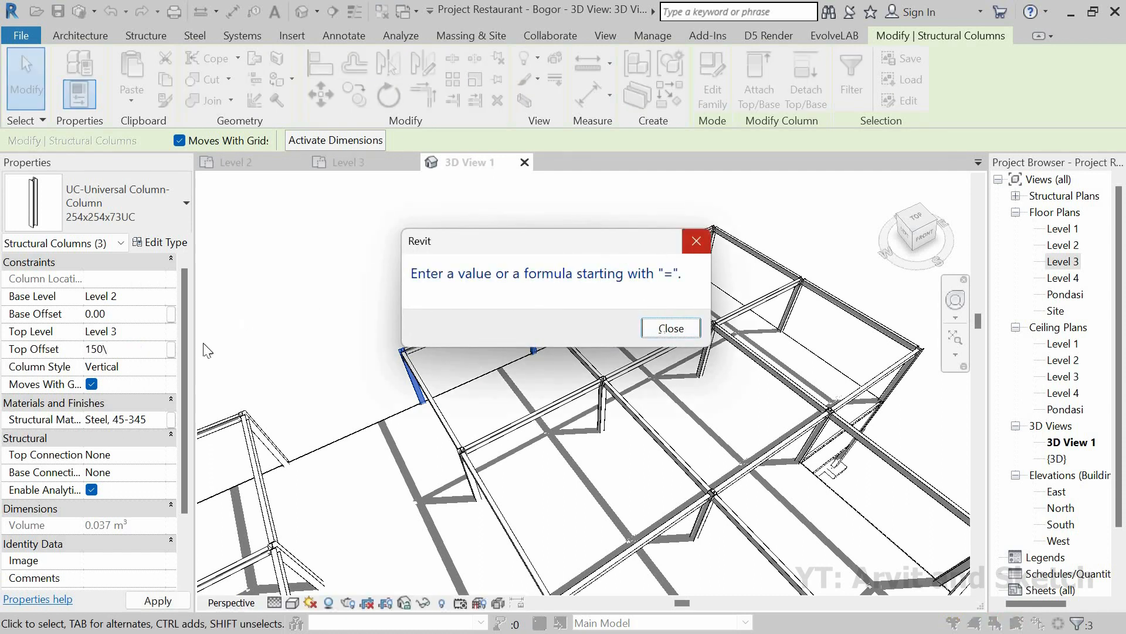
{"action": "left_click", "coordinate": [143, 350]}
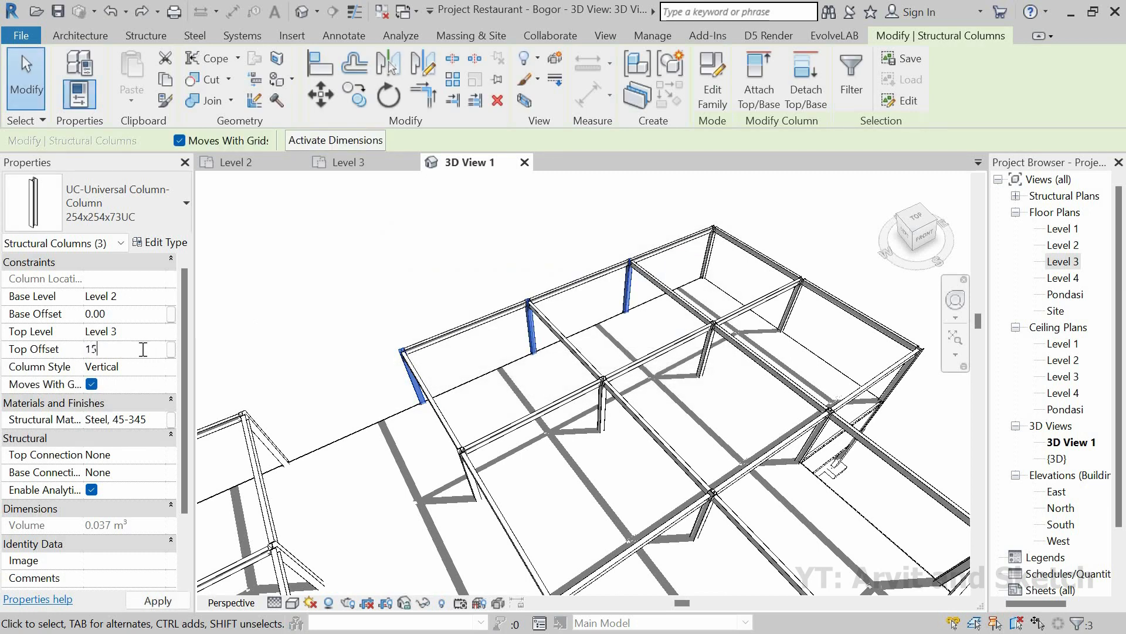
Set the start and end level offsets of the two beams between the raised columns on grid line 5 to 150.
{"action": "left_click", "coordinate": [596, 276]}
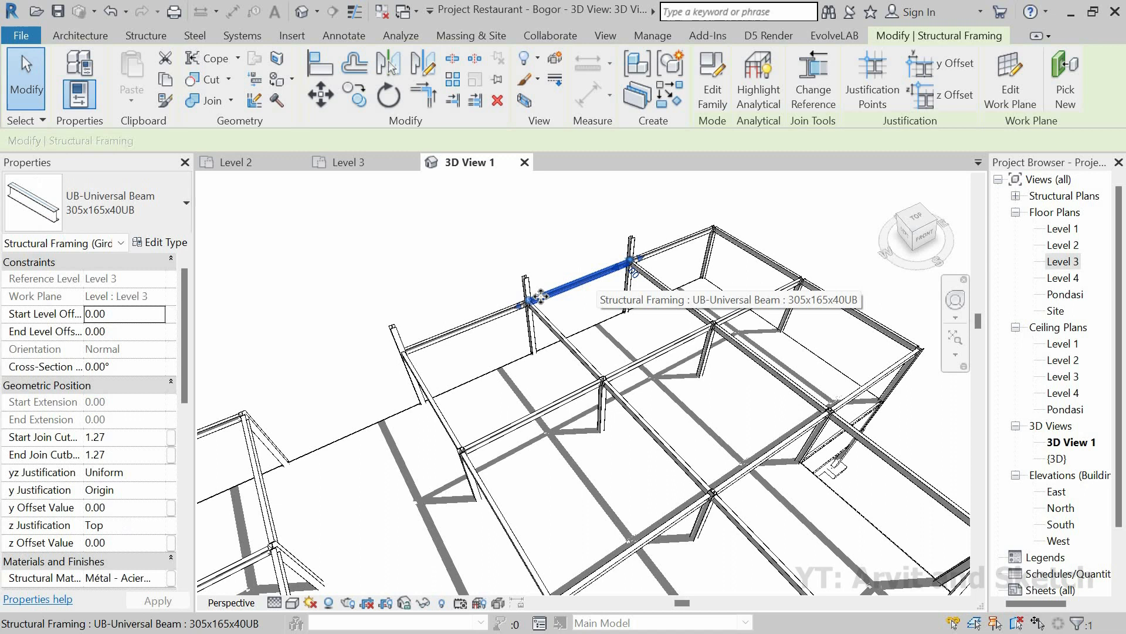
{"action": "left_click", "coordinate": [500, 315], "text": "ctrl"}
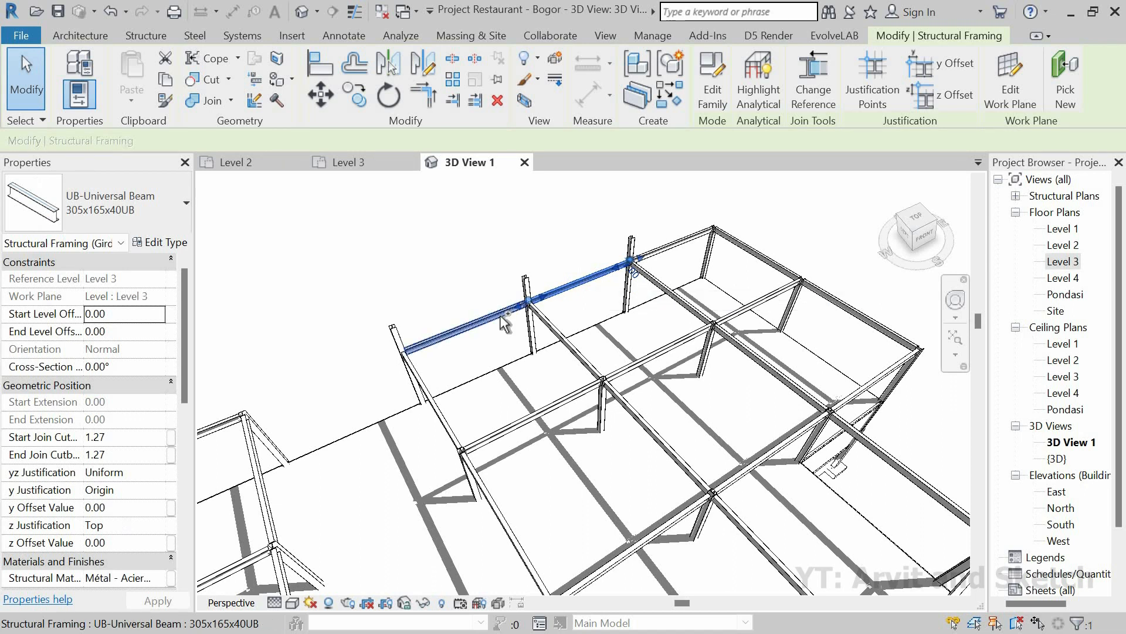
{"action": "left_click", "coordinate": [129, 331]}
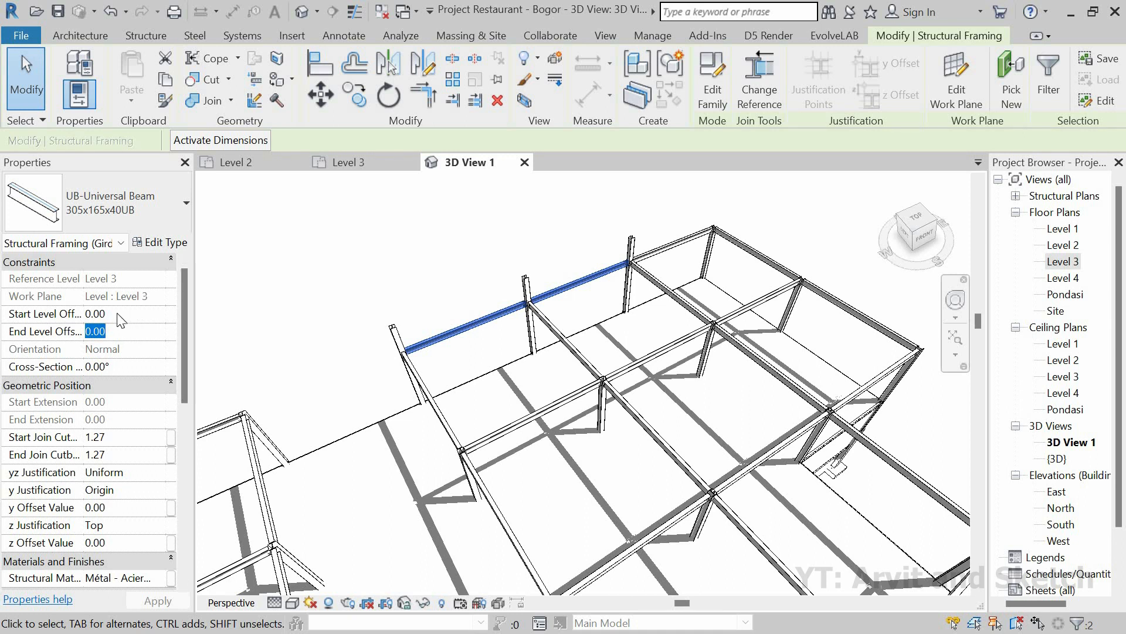
{"action": "type", "text": "150"}
{"action": "key", "text": "Return"}
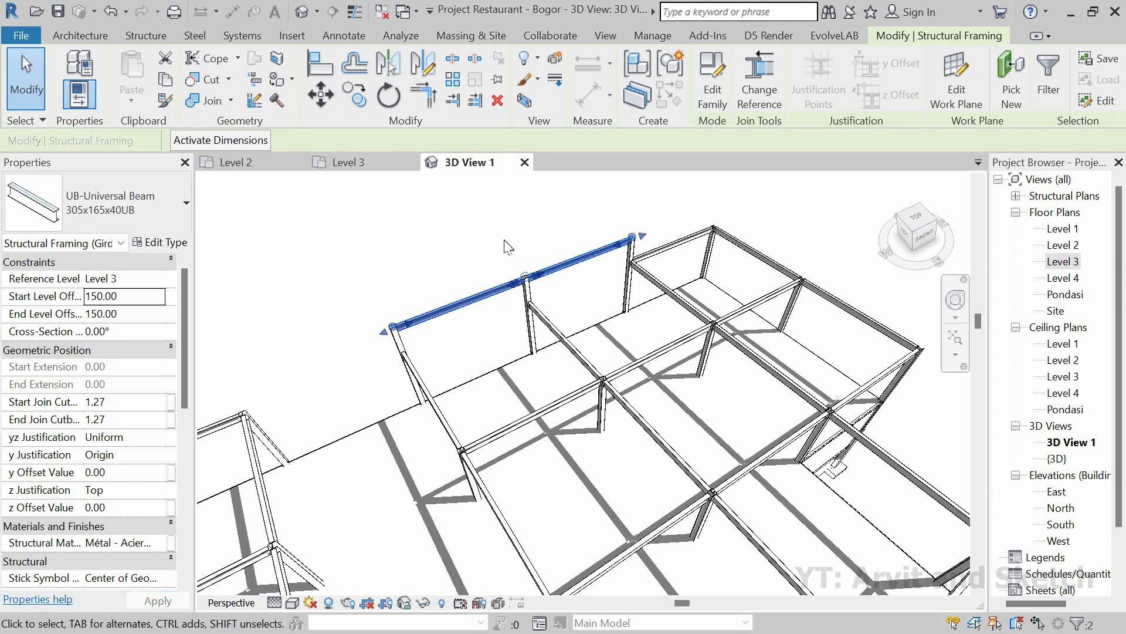
{"action": "left_click", "coordinate": [525, 262]}
Set the top offset to 150 for twelve Level 2 columns, three each on grid lines 4, 3, 2 and 1 of the main block.
{"action": "scroll", "coordinate": [525, 263], "scroll_direction": "down", "scroll_amount": 5}
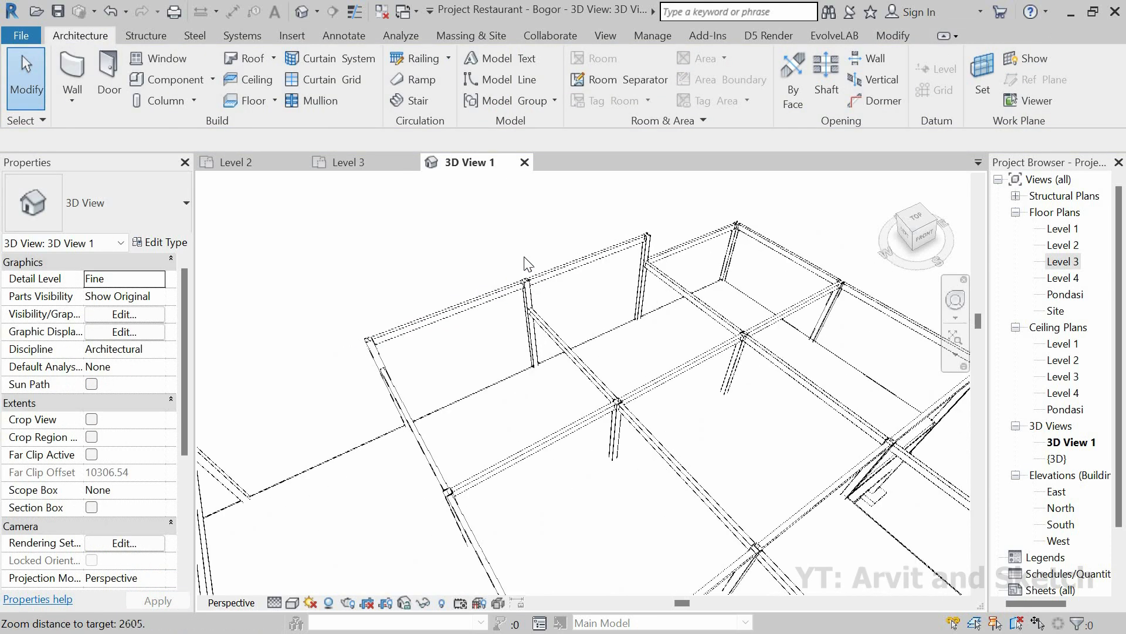
{"action": "scroll", "coordinate": [525, 262], "scroll_direction": "down", "scroll_amount": 3}
{"action": "scroll", "coordinate": [639, 315], "scroll_direction": "up", "scroll_amount": 2}
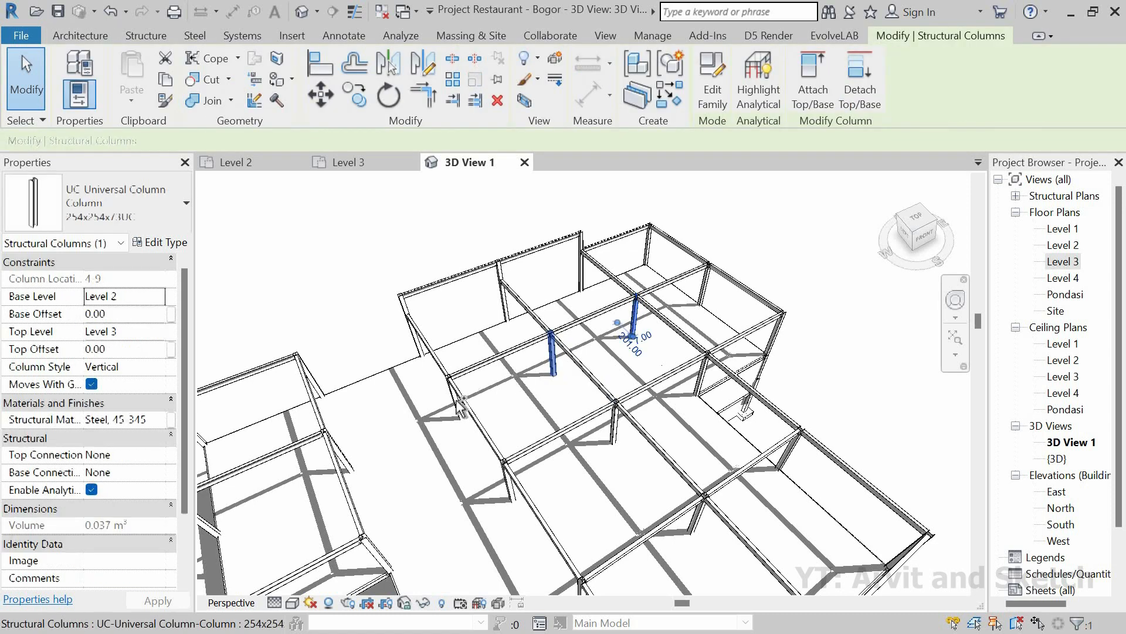
{"action": "left_click", "coordinate": [554, 362], "text": "ctrl"}
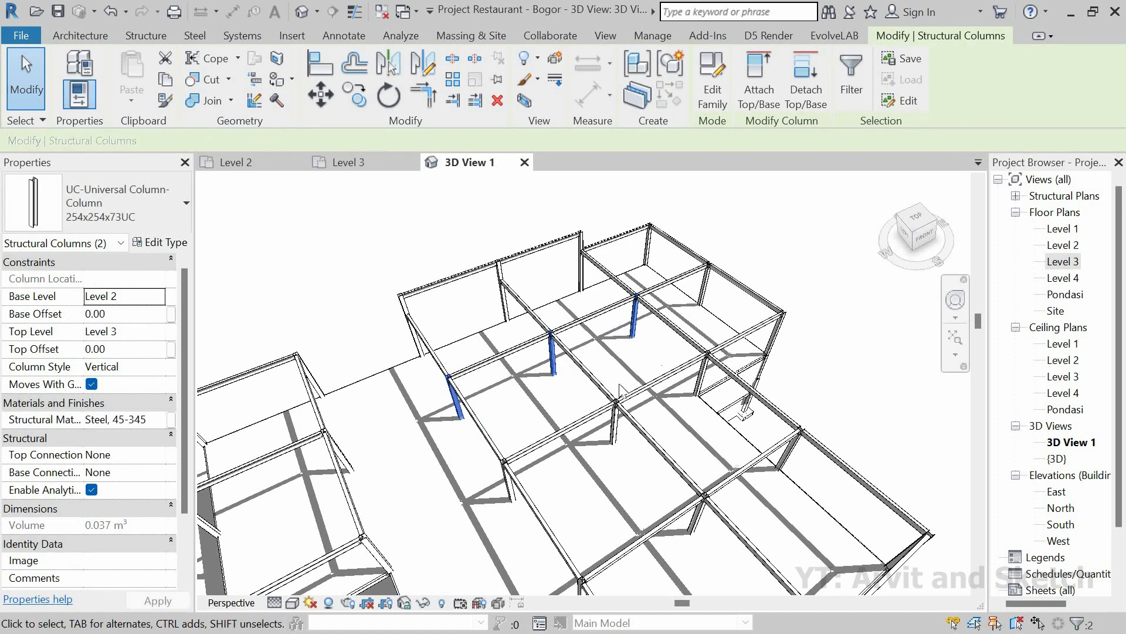
{"action": "scroll", "coordinate": [621, 387], "scroll_direction": "down", "scroll_amount": 2}
{"action": "left_click", "coordinate": [664, 348], "text": "ctrl"}
{"action": "left_click", "coordinate": [659, 344], "text": "ctrl"}
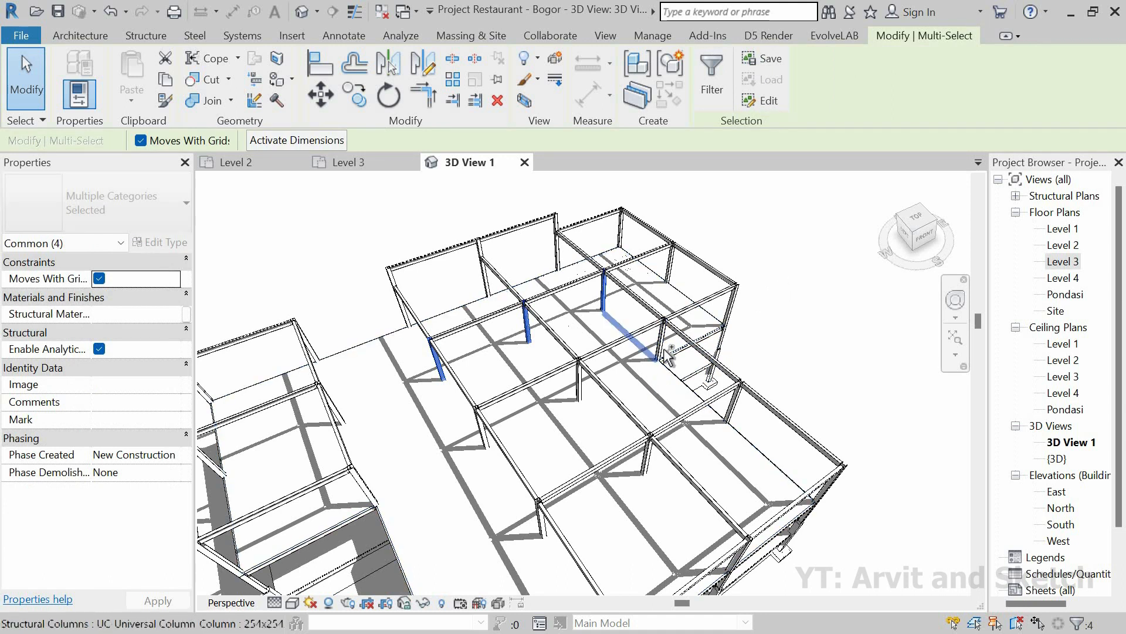
{"action": "left_click", "coordinate": [580, 387], "text": "ctrl"}
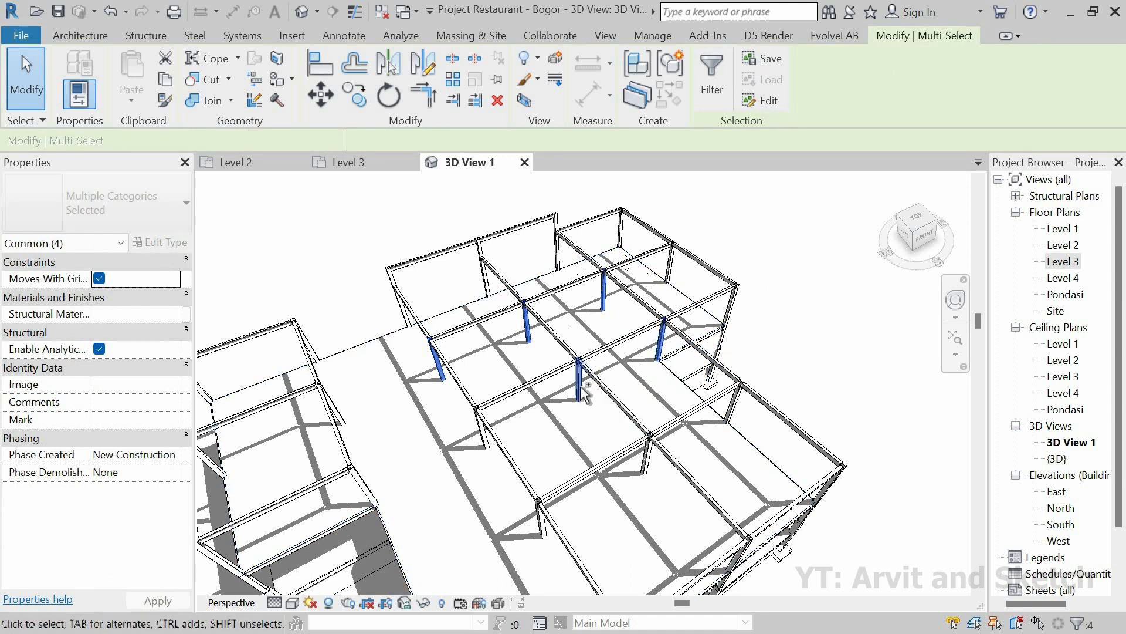
{"action": "left_click", "coordinate": [483, 436], "text": "ctrl"}
{"action": "scroll", "coordinate": [483, 434], "scroll_direction": "down", "scroll_amount": 3}
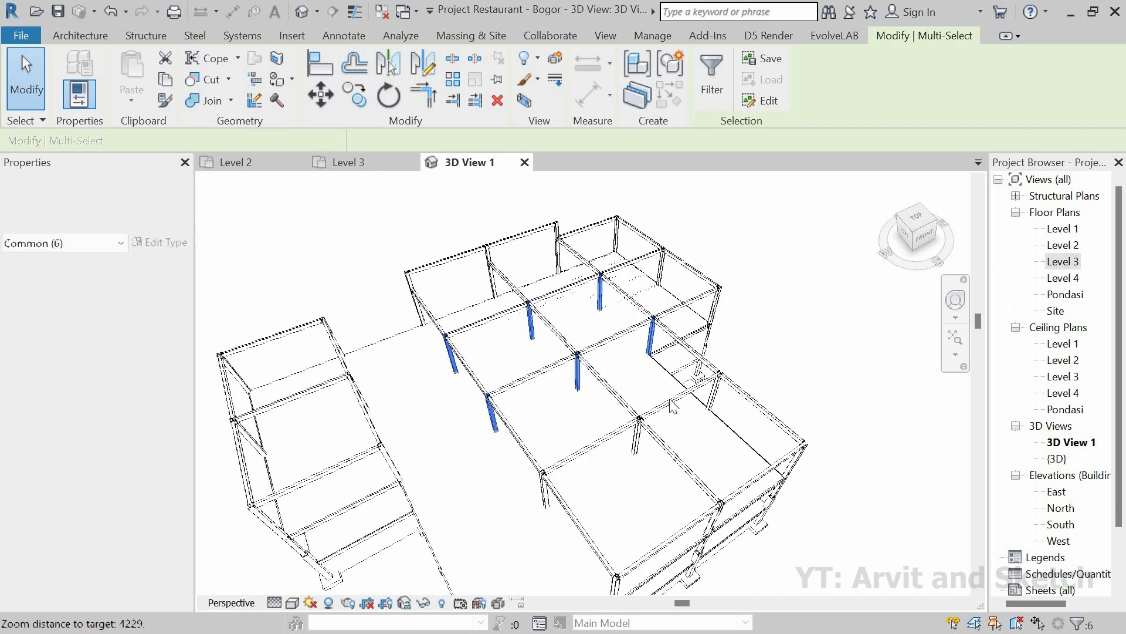
{"action": "scroll", "coordinate": [658, 353], "scroll_direction": "up", "scroll_amount": 2}
{"action": "left_click", "coordinate": [660, 352], "text": "ctrl"}
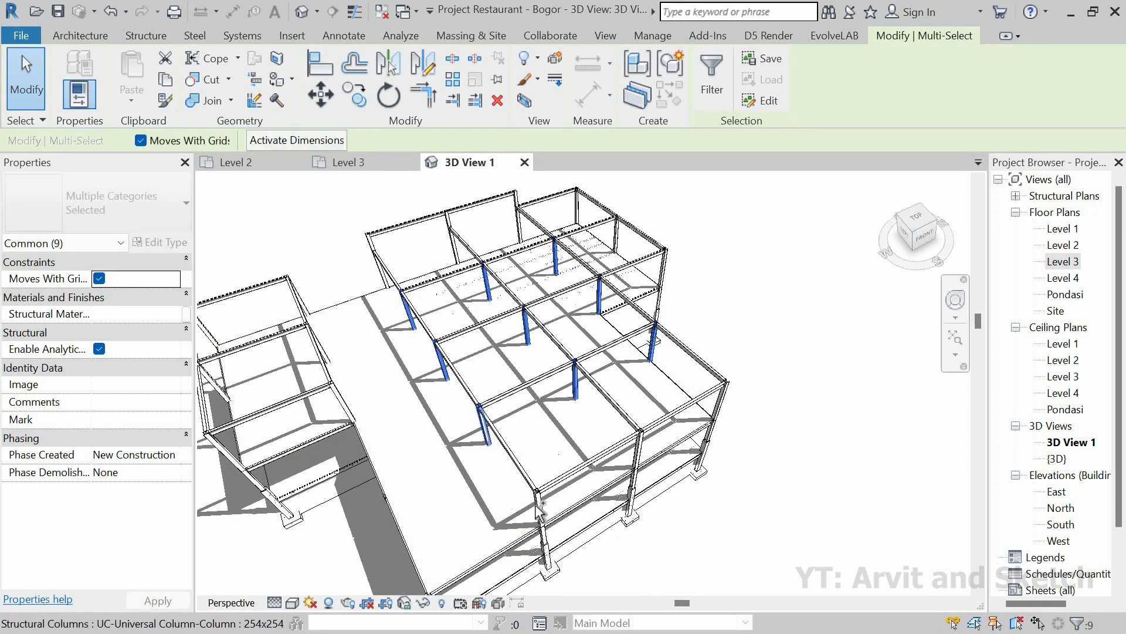
{"action": "left_click", "coordinate": [635, 462], "text": "ctrl"}
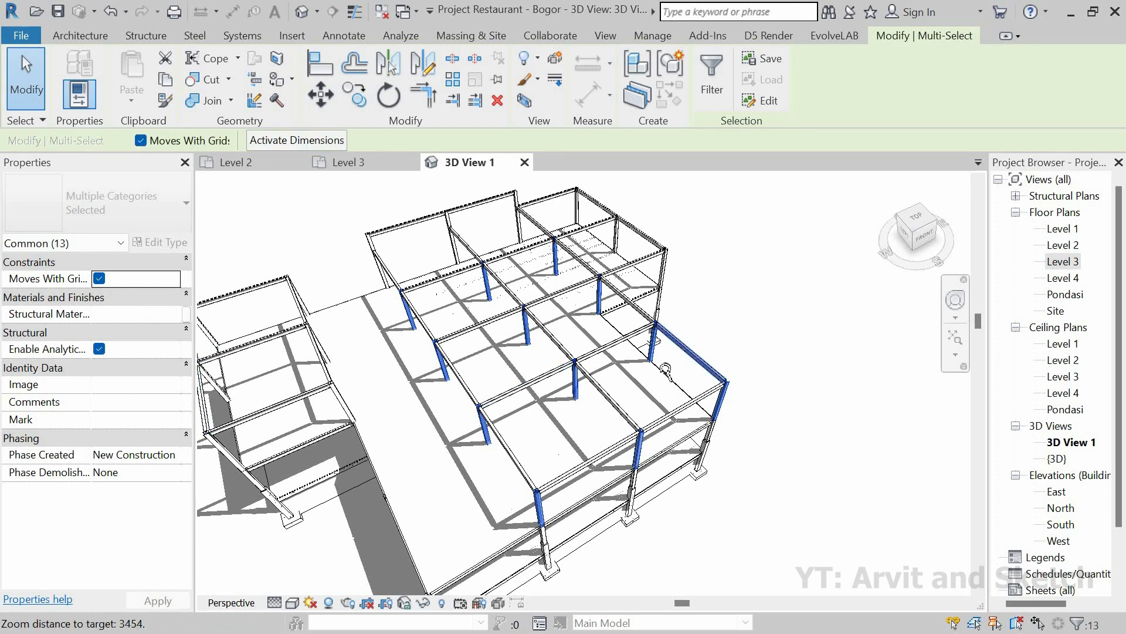
{"action": "scroll", "coordinate": [666, 370], "scroll_direction": "down", "scroll_amount": 6}
{"action": "scroll", "coordinate": [663, 381], "scroll_direction": "up", "scroll_amount": 2}
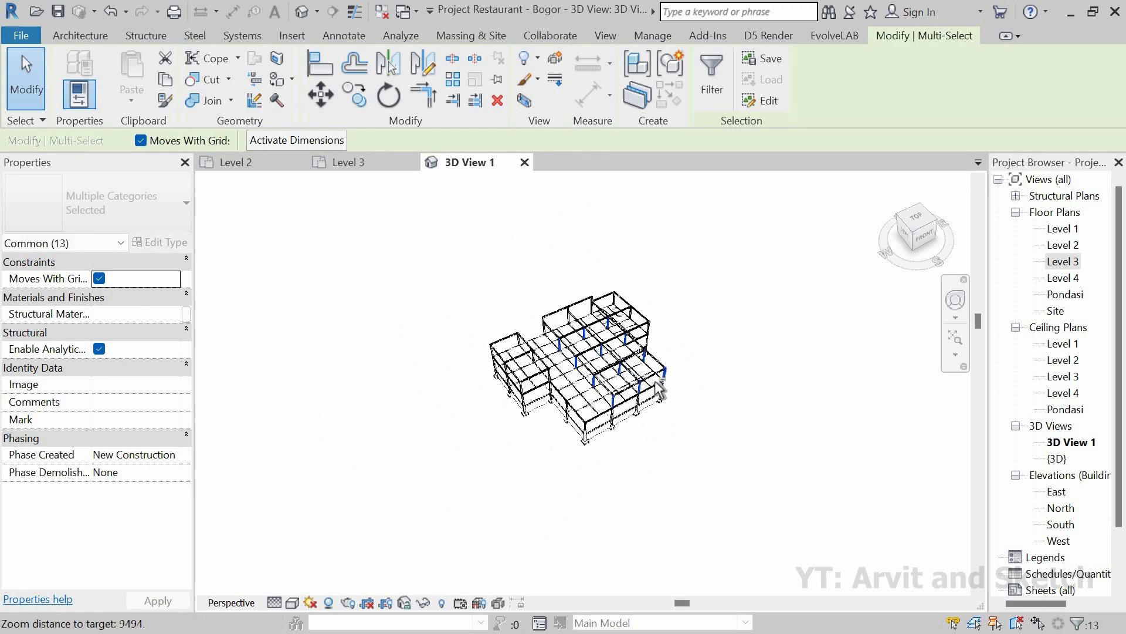
{"action": "middle_click_drag", "start_coordinate": [661, 388], "coordinate": [614, 408], "text": "shift"}
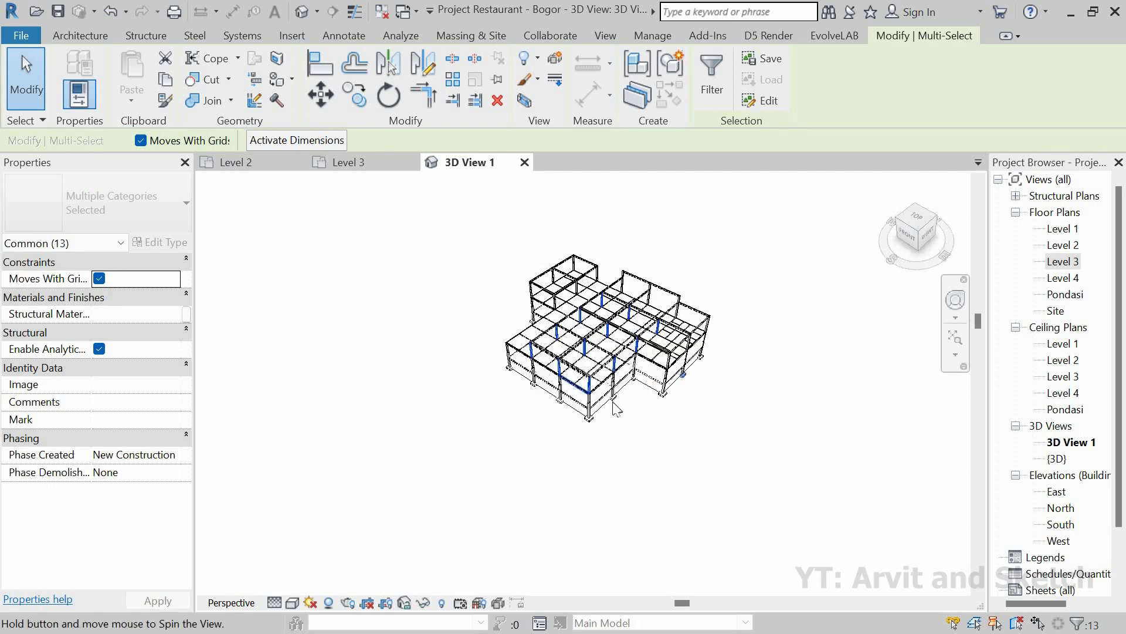
{"action": "scroll", "coordinate": [675, 396], "scroll_direction": "up", "scroll_amount": 5}
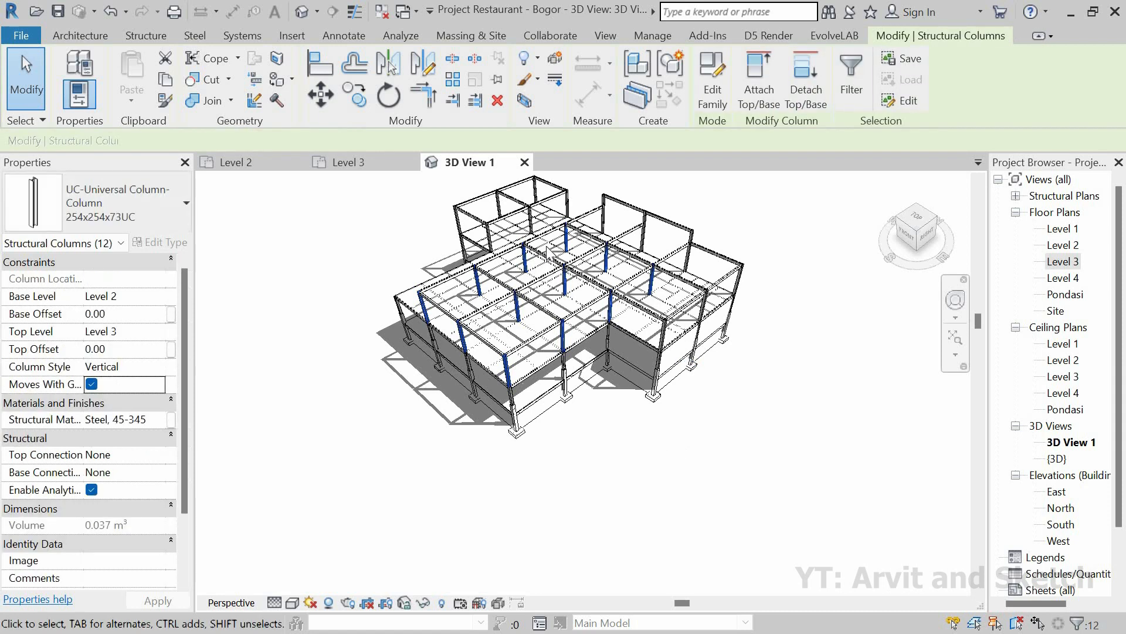
{"action": "scroll", "coordinate": [548, 247], "scroll_direction": "up", "scroll_amount": 2}
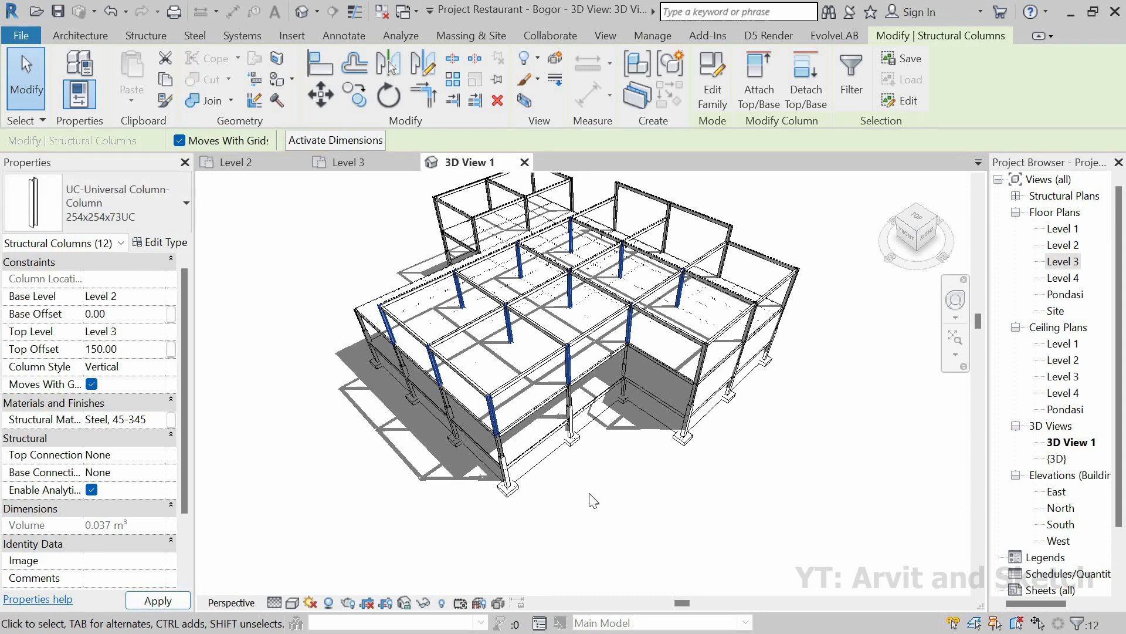
{"action": "scroll", "coordinate": [633, 518], "scroll_direction": "down", "scroll_amount": 2}
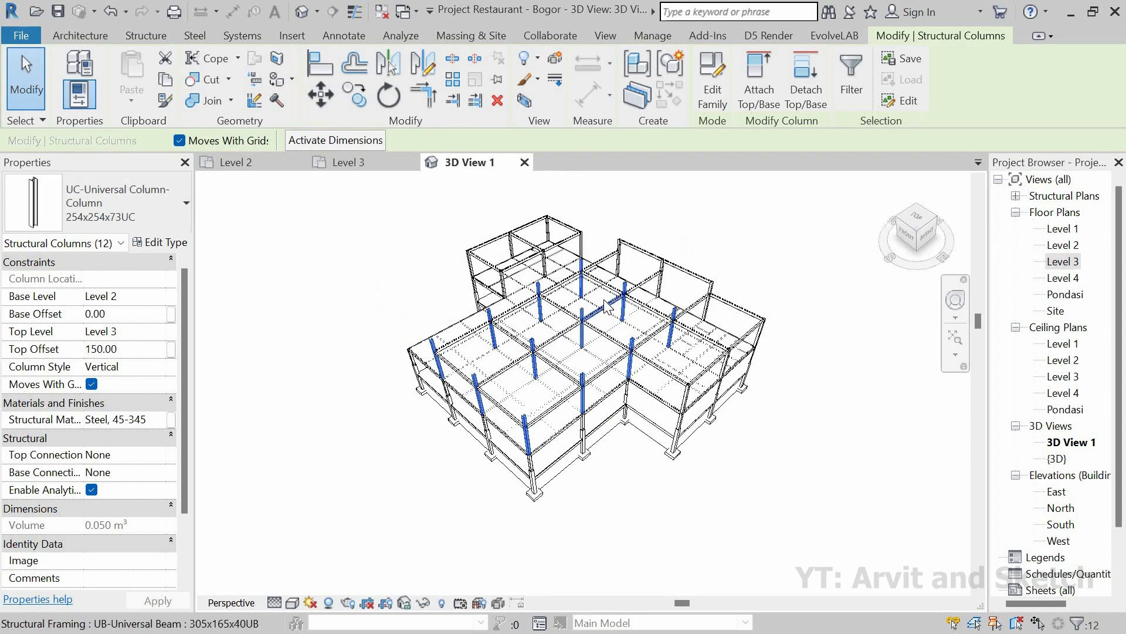
{"action": "scroll", "coordinate": [608, 308], "scroll_direction": "up", "scroll_amount": 2}
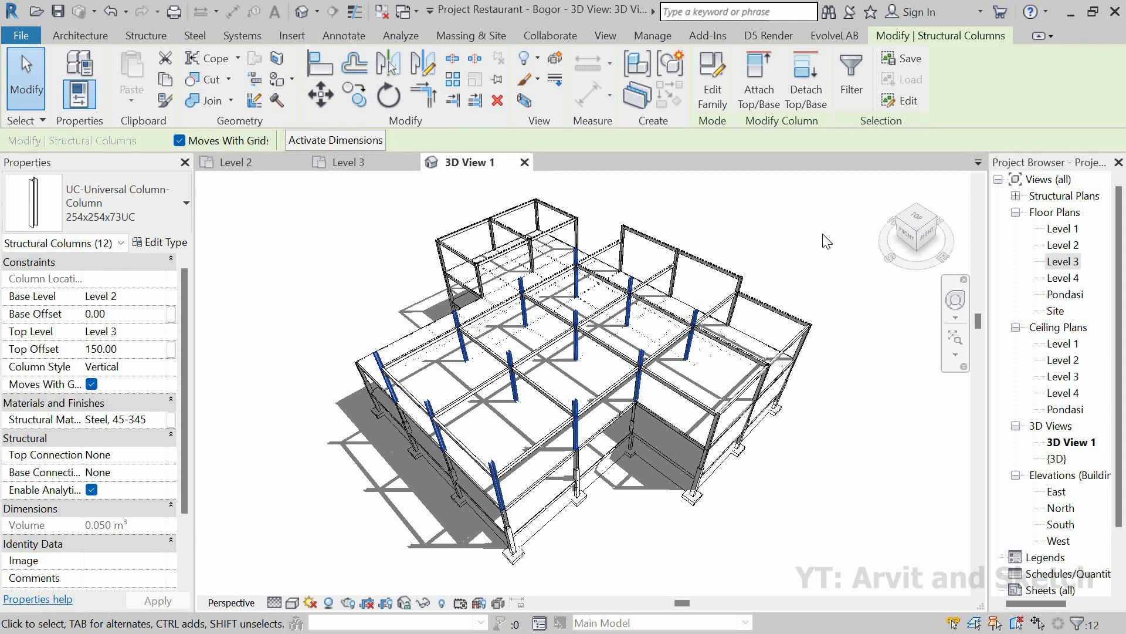
{"action": "key", "text": "Escape"}
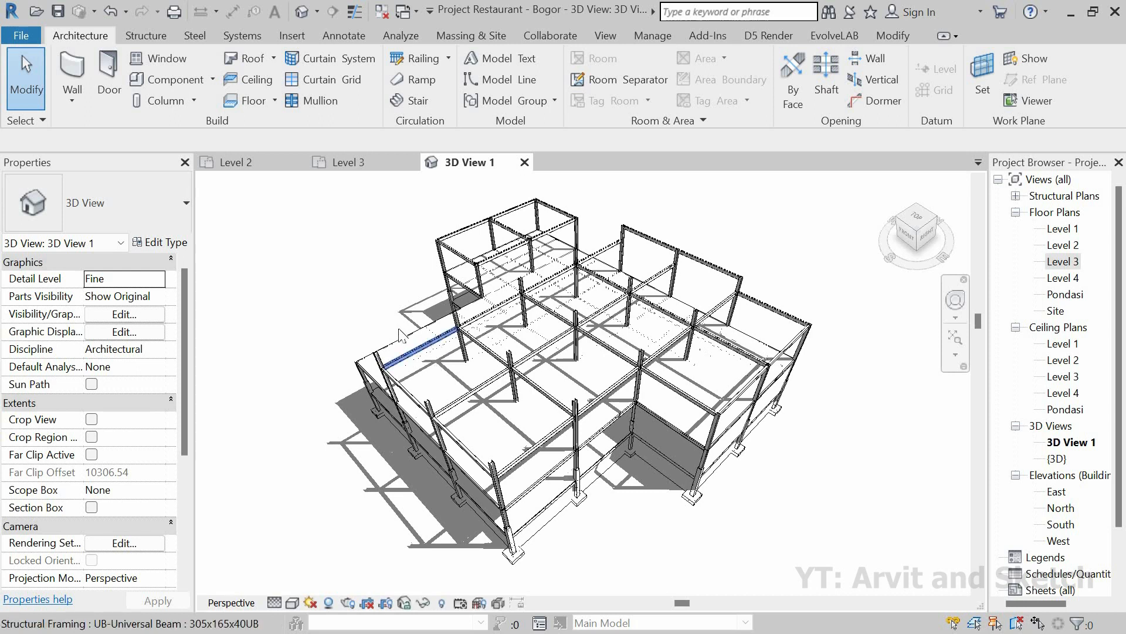
Set the start and end level offsets of the four Level 3 beams along grid line 7 of the main block to 150.
{"action": "left_click", "coordinate": [485, 323]}
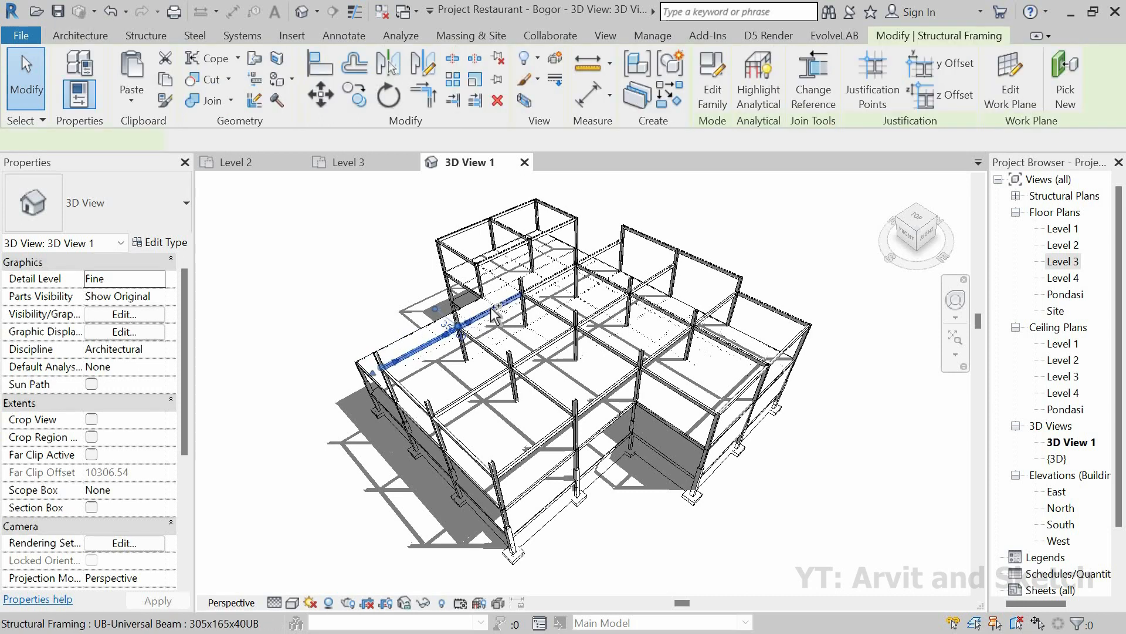
{"action": "left_click", "coordinate": [551, 287], "text": "ctrl"}
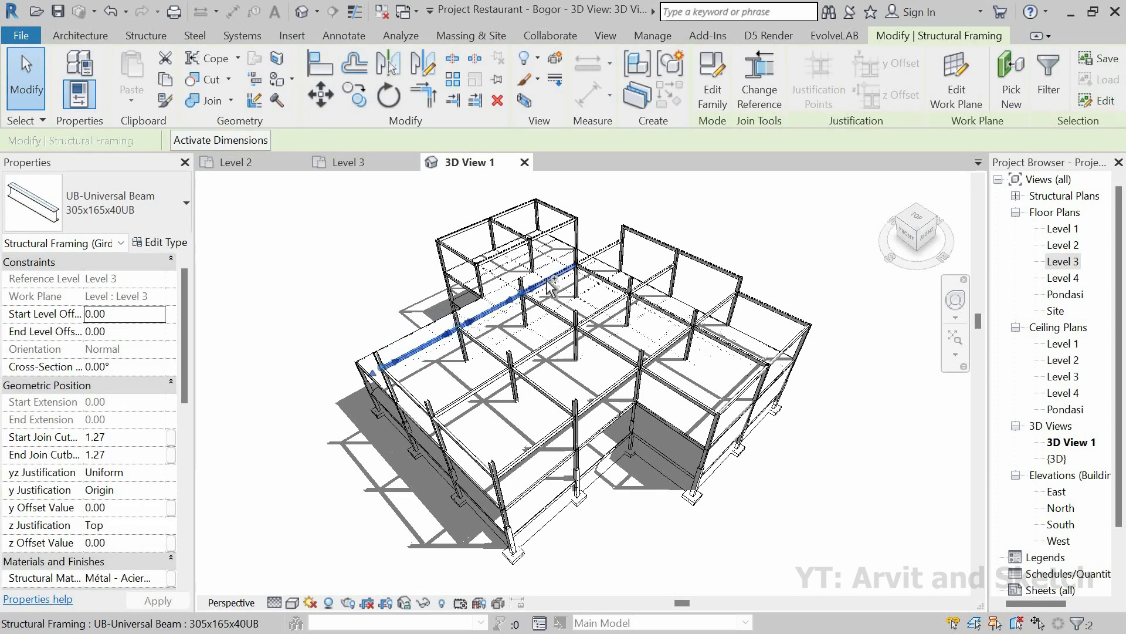
{"action": "left_click", "coordinate": [605, 251], "text": "ctrl"}
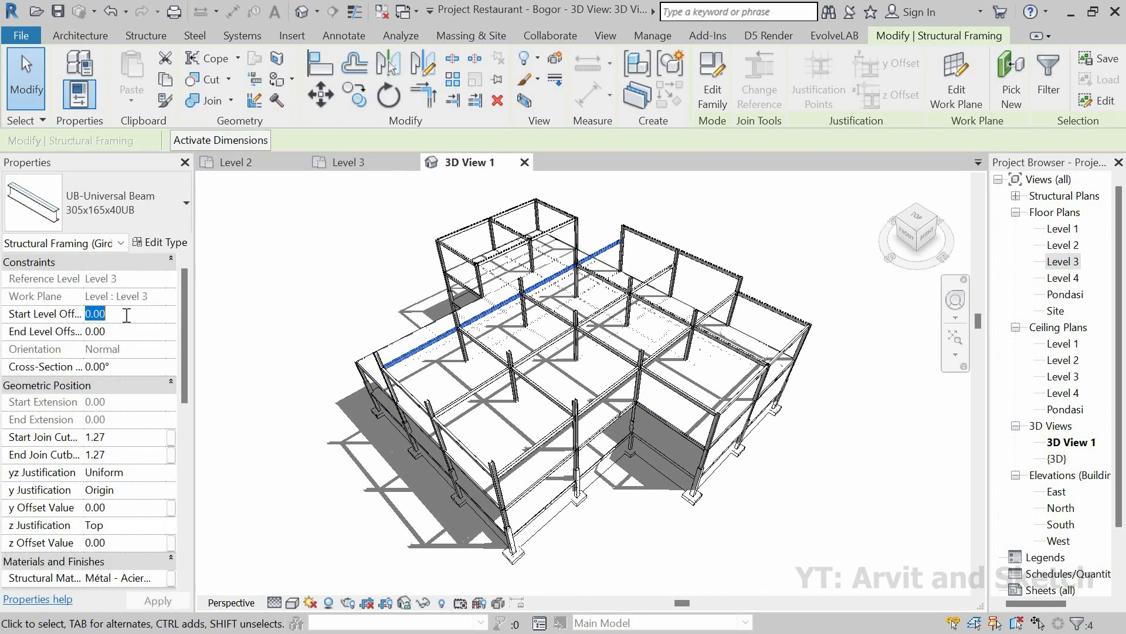
{"action": "type", "text": "150"}
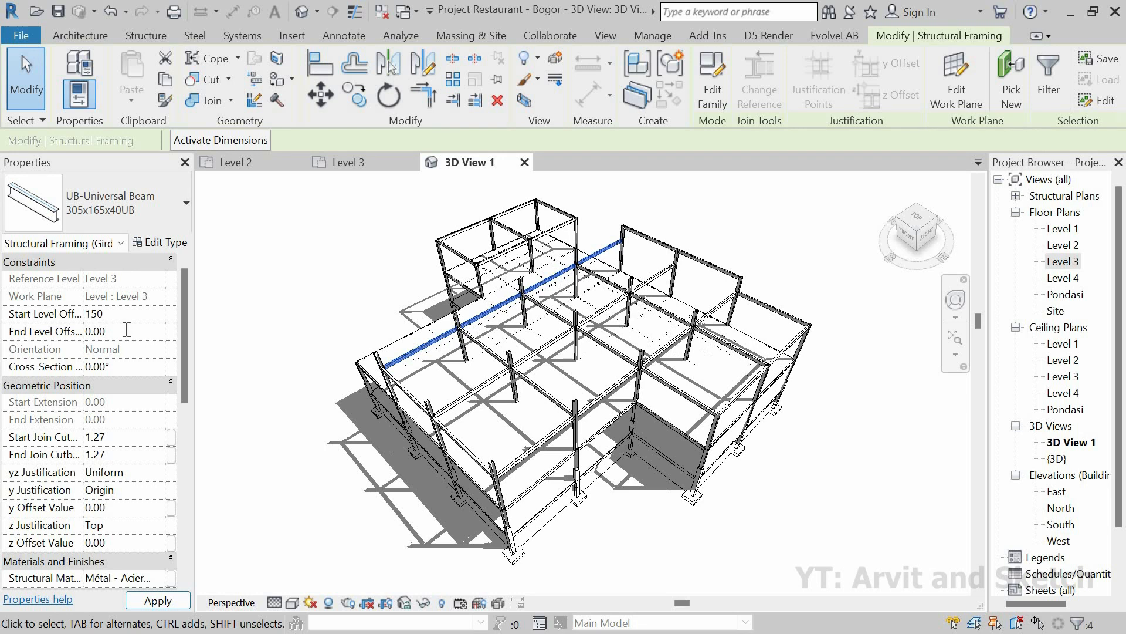
{"action": "left_click", "coordinate": [127, 330]}
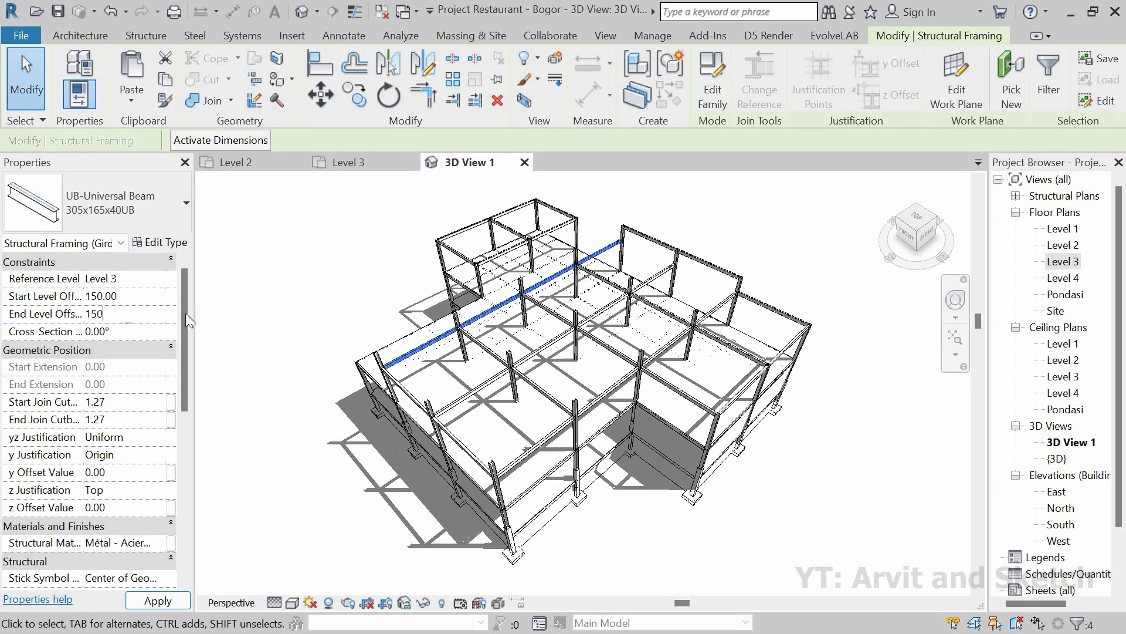
{"action": "key", "text": "Return"}
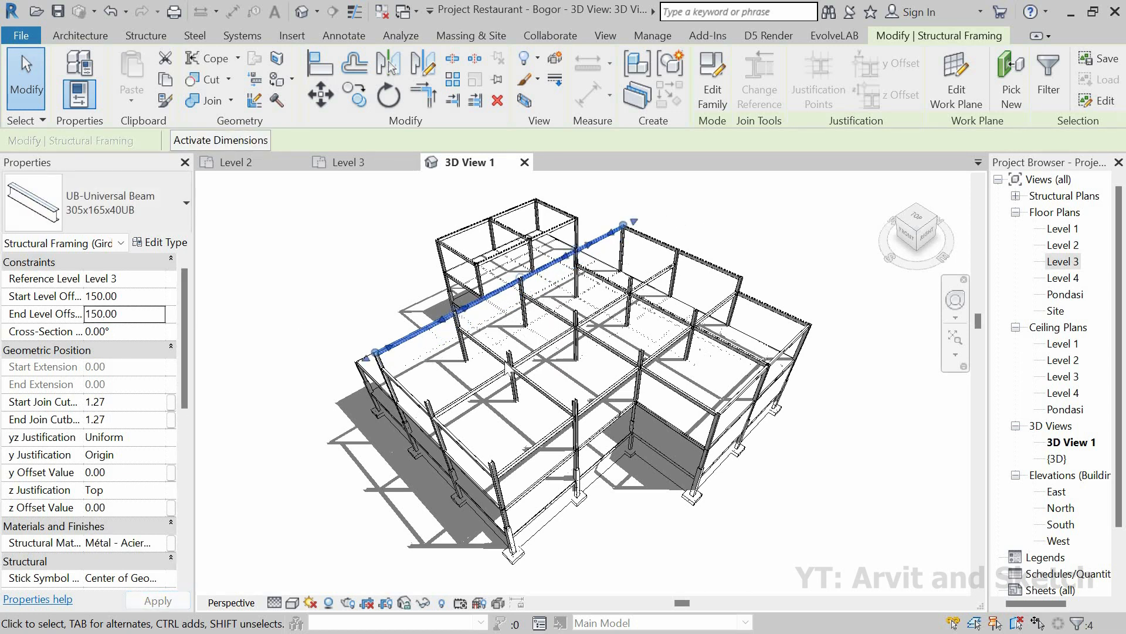
Try to set the level offsets to 150 for the beams along grid line 8 and the cross beams between grid lines 7 and 8.
{"action": "left_click", "coordinate": [489, 390]}
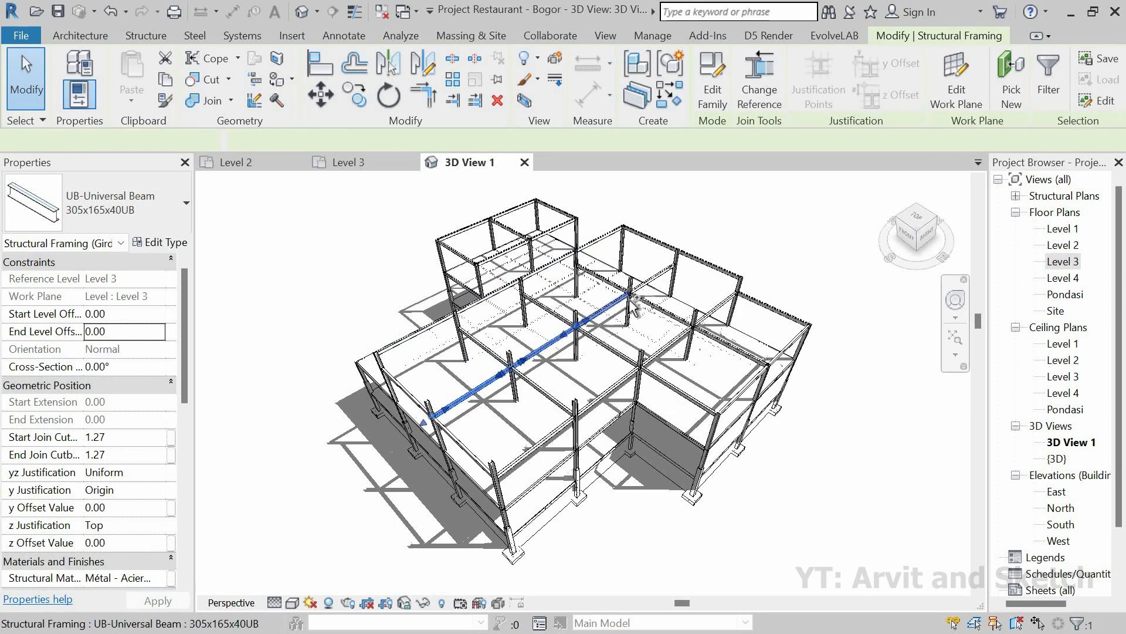
{"action": "left_click", "coordinate": [602, 311], "text": "ctrl"}
{"action": "left_click", "coordinate": [655, 278], "text": "ctrl"}
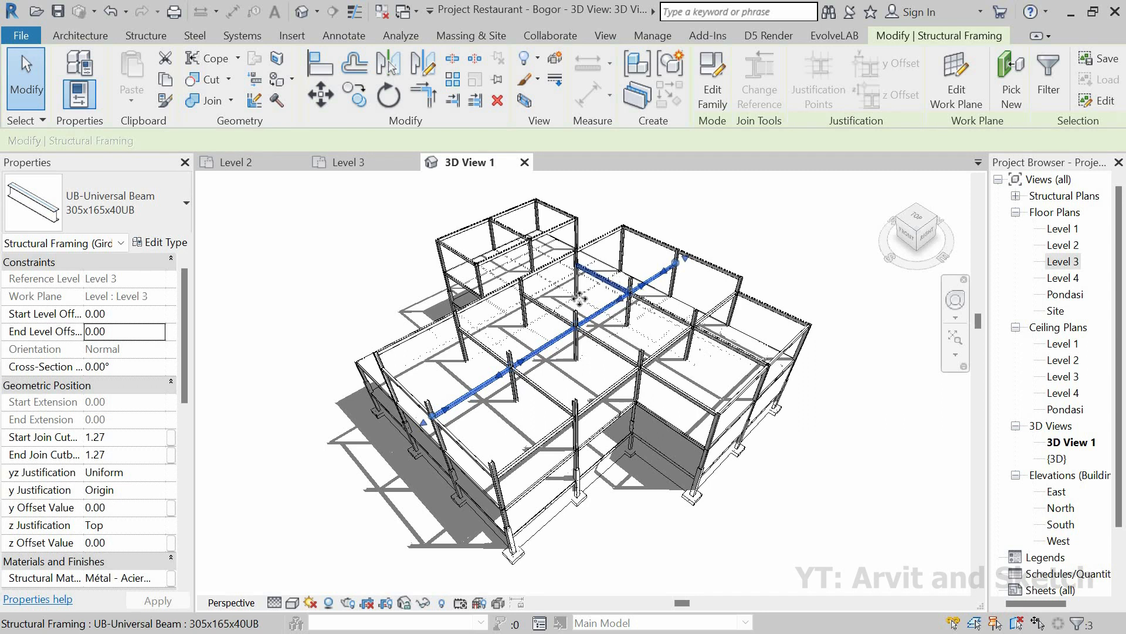
{"action": "left_click", "coordinate": [551, 309], "text": "ctrl"}
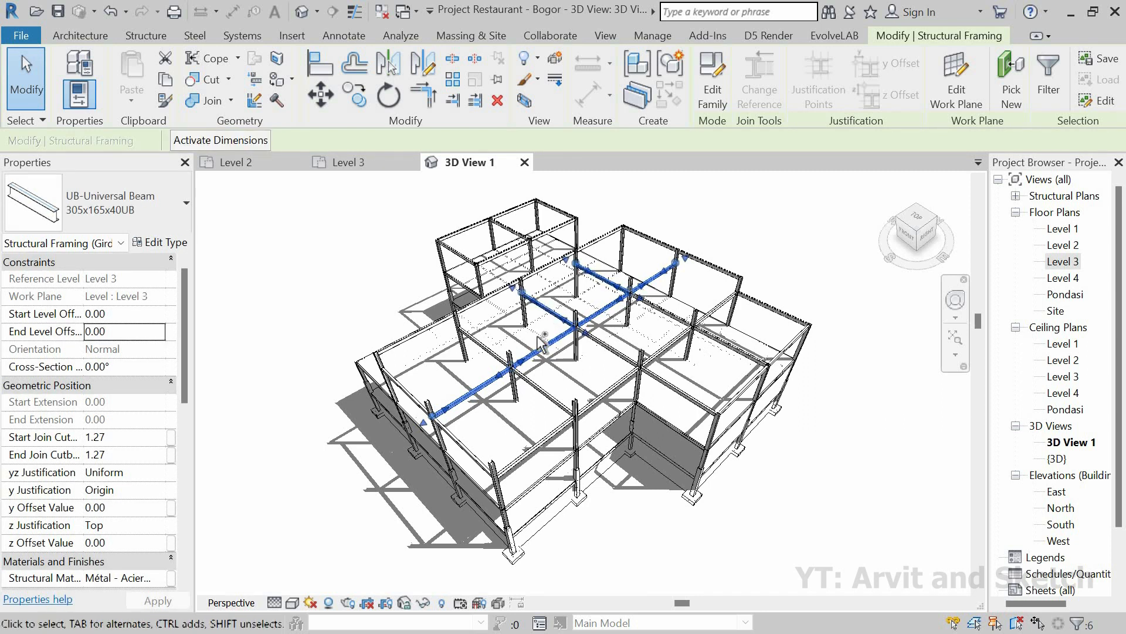
{"action": "left_click", "coordinate": [487, 346], "text": "ctrl"}
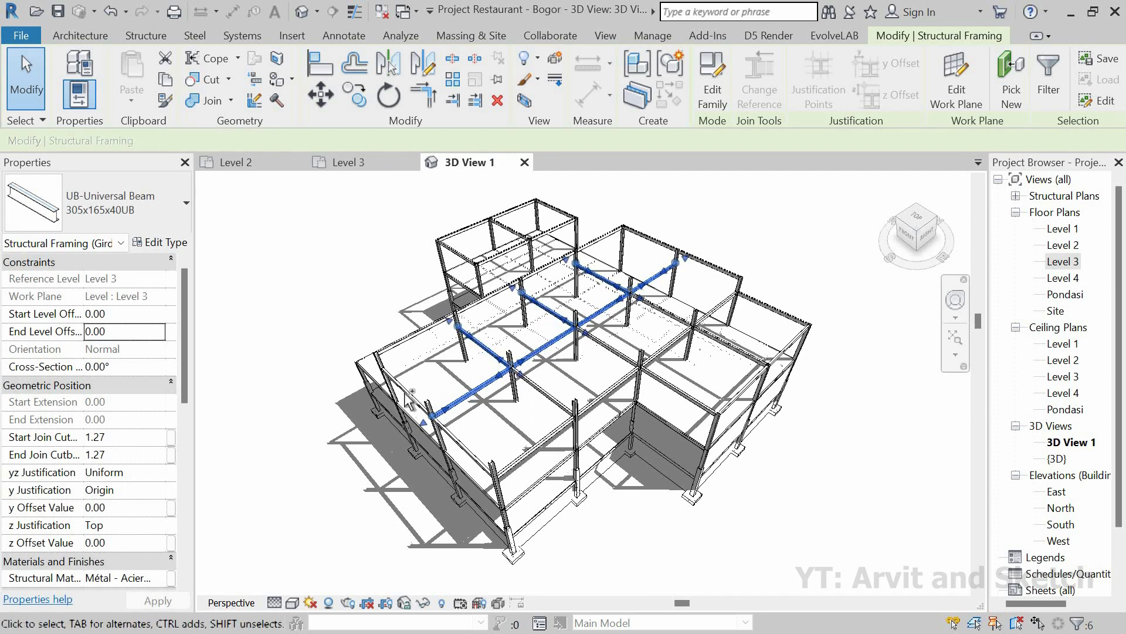
{"action": "left_click", "coordinate": [121, 329]}
{"action": "type", "text": "150"}
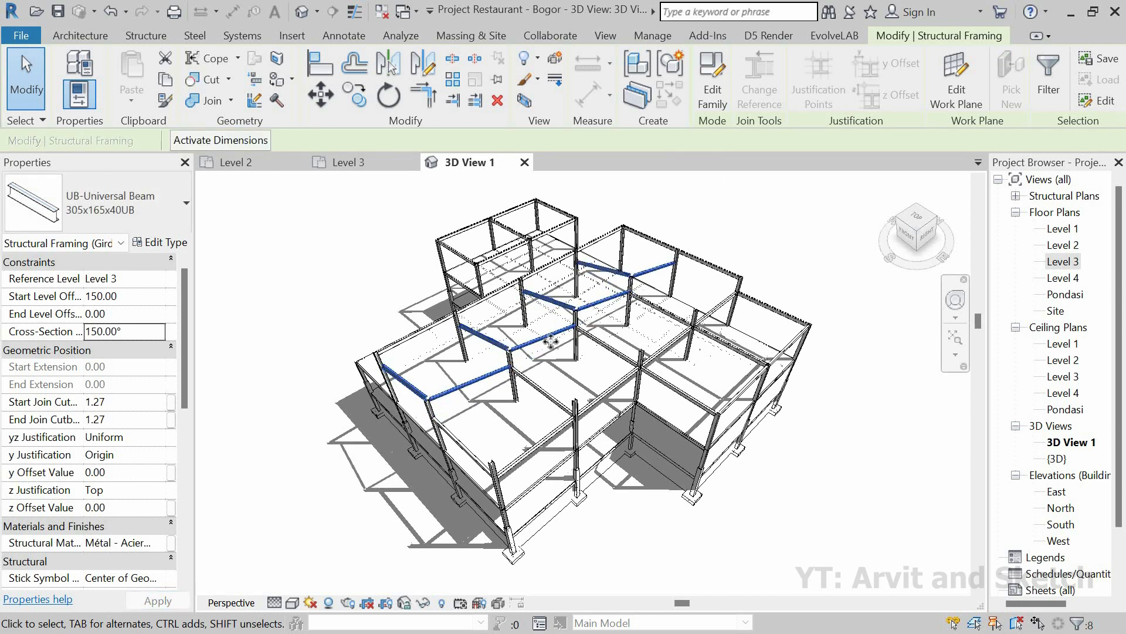
{"action": "scroll", "coordinate": [510, 369], "scroll_direction": "up", "scroll_amount": 4}
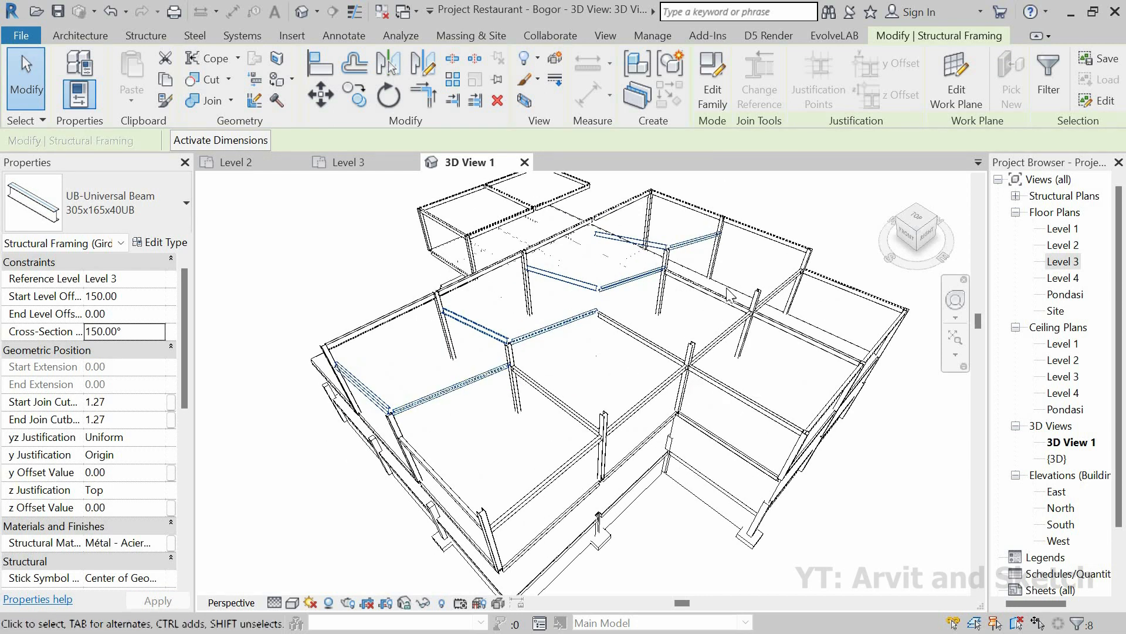
{"action": "left_click", "coordinate": [836, 233]}
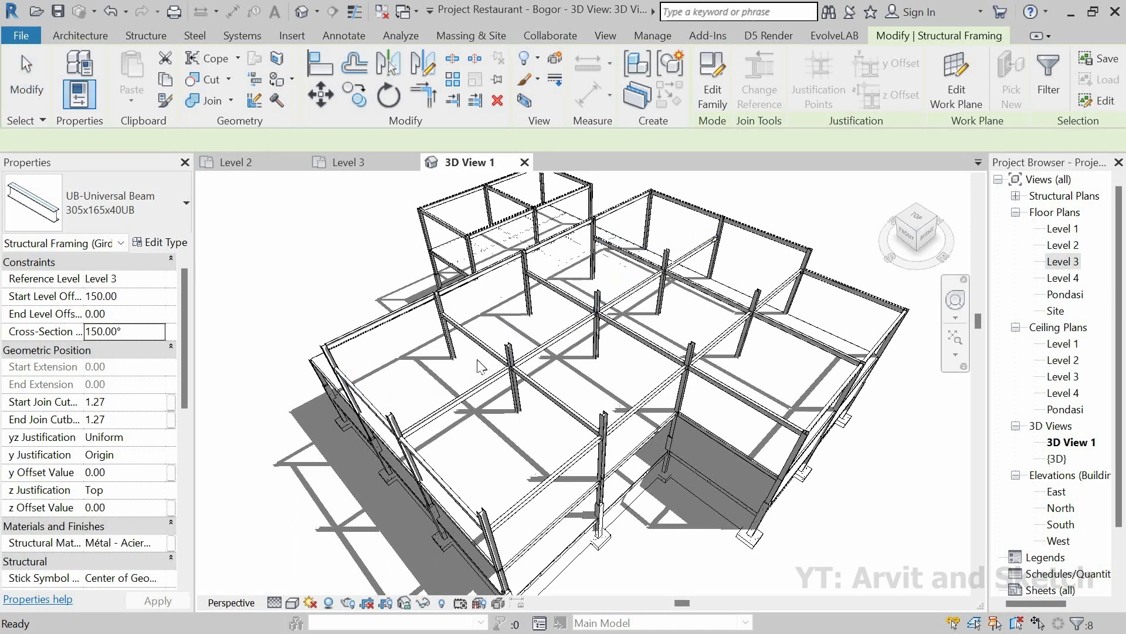
Set the start and end level offsets to 150 for eight main block beams, four each along grid lines 8 and 9.
{"action": "left_click", "coordinate": [450, 416]}
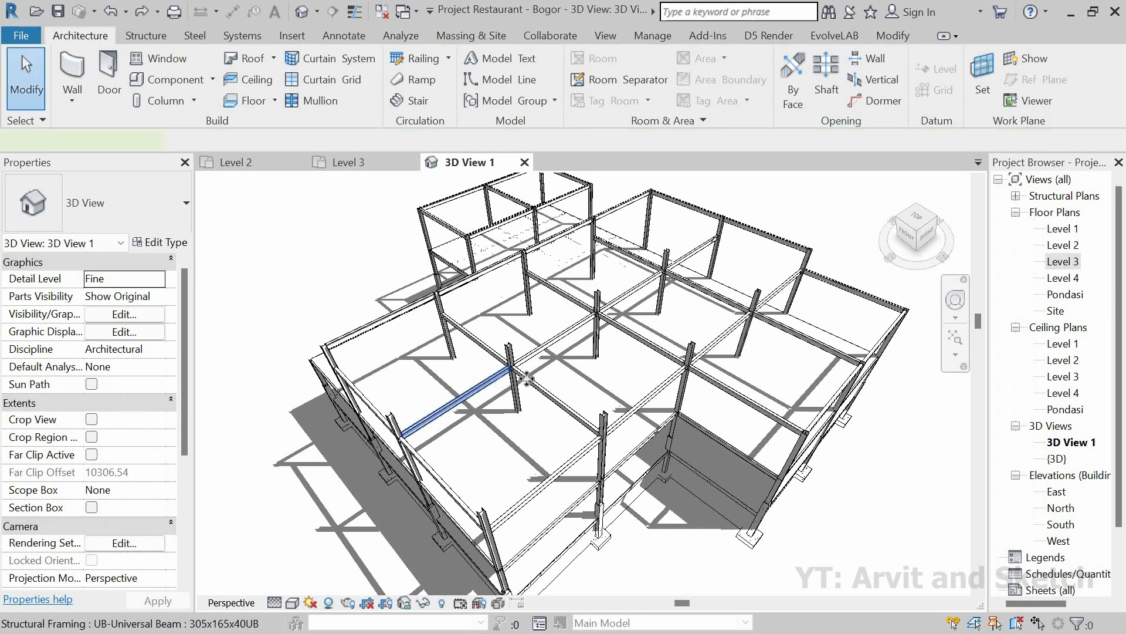
{"action": "left_click", "coordinate": [569, 330], "text": "ctrl"}
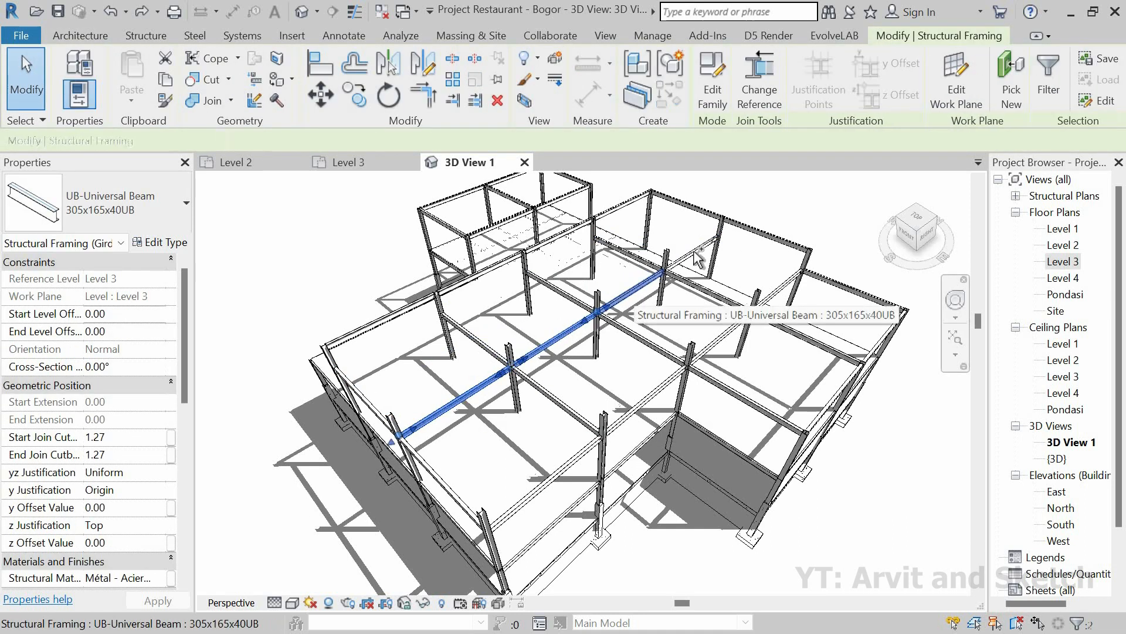
{"action": "left_click", "coordinate": [638, 289], "text": "ctrl"}
{"action": "left_click", "coordinate": [784, 286], "text": "ctrl"}
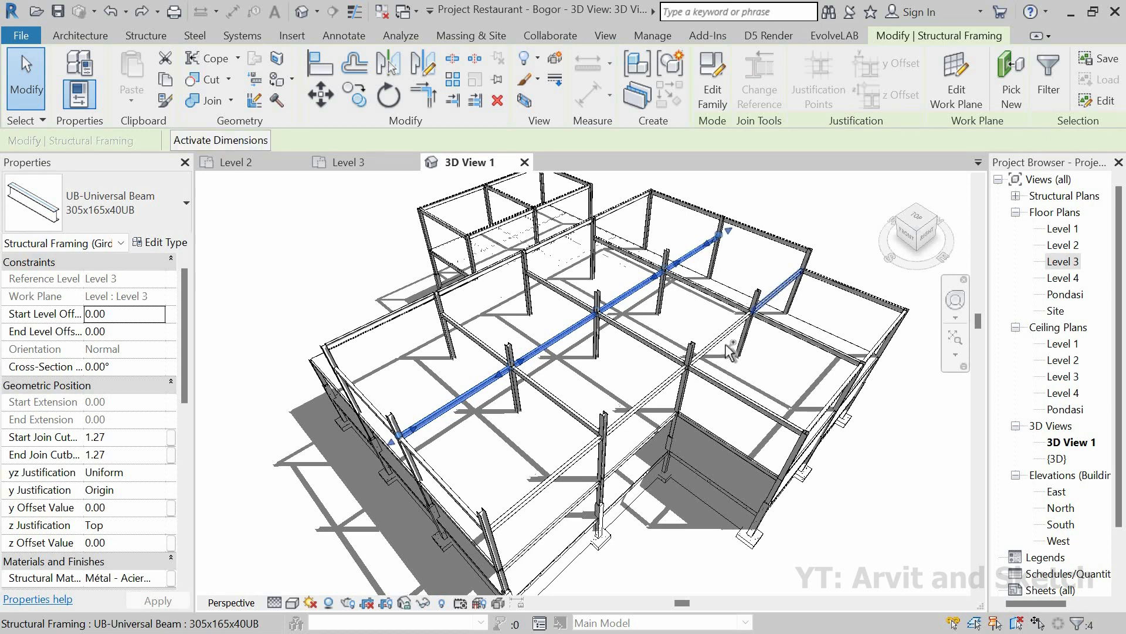
{"action": "left_click", "coordinate": [701, 354], "text": "ctrl"}
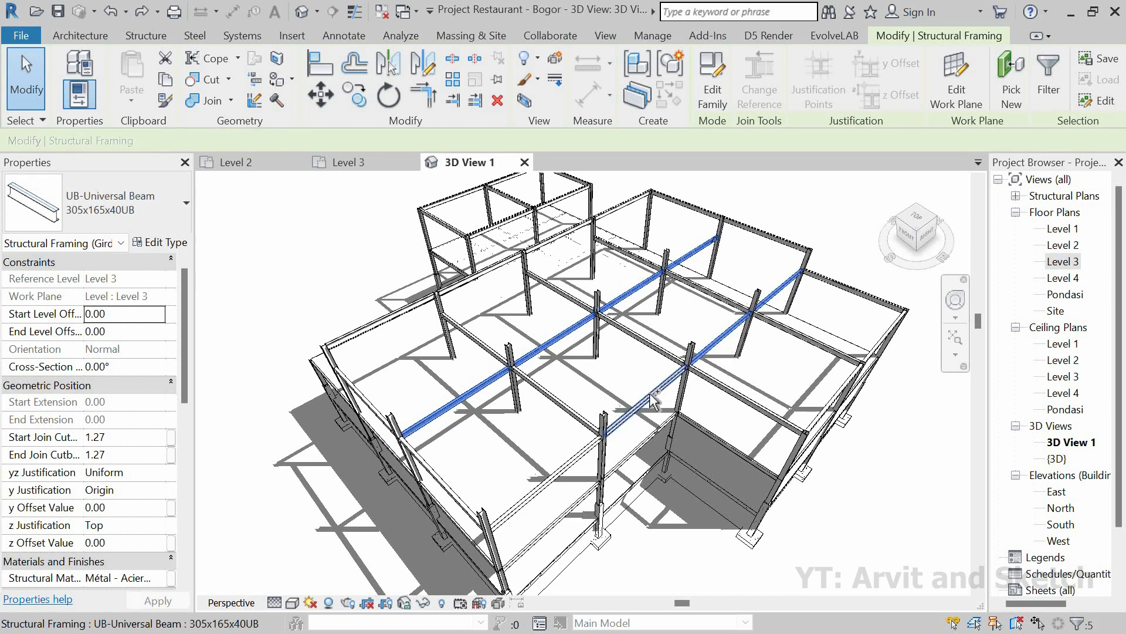
{"action": "left_click", "coordinate": [582, 453], "text": "ctrl"}
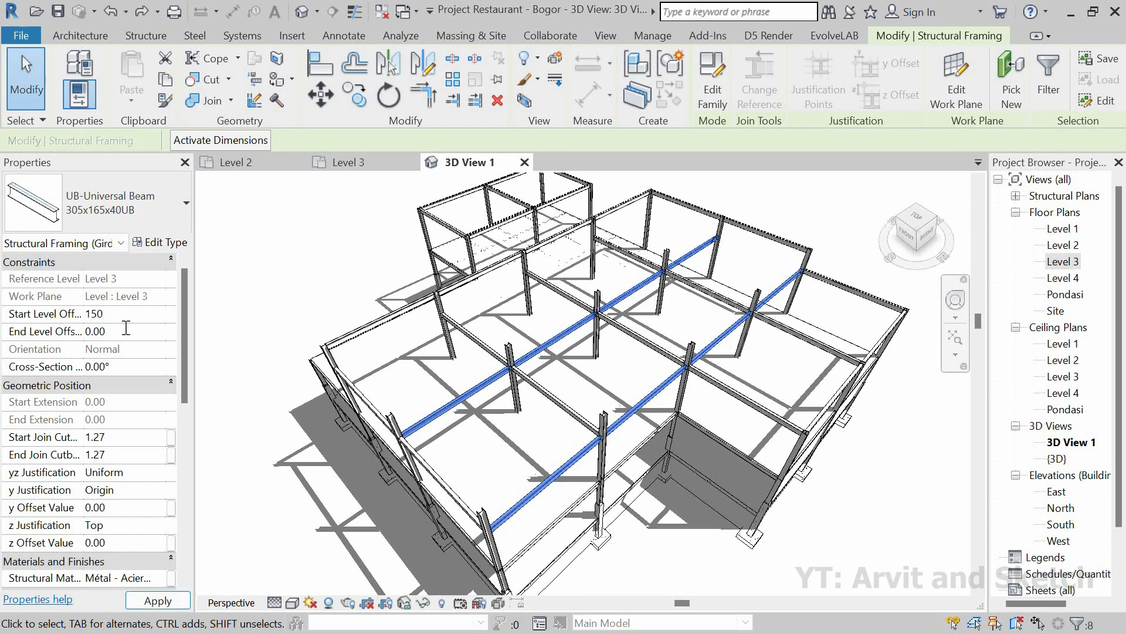
{"action": "type", "text": "150"}
{"action": "left_click", "coordinate": [126, 328]}
{"action": "left_click", "coordinate": [126, 316]}
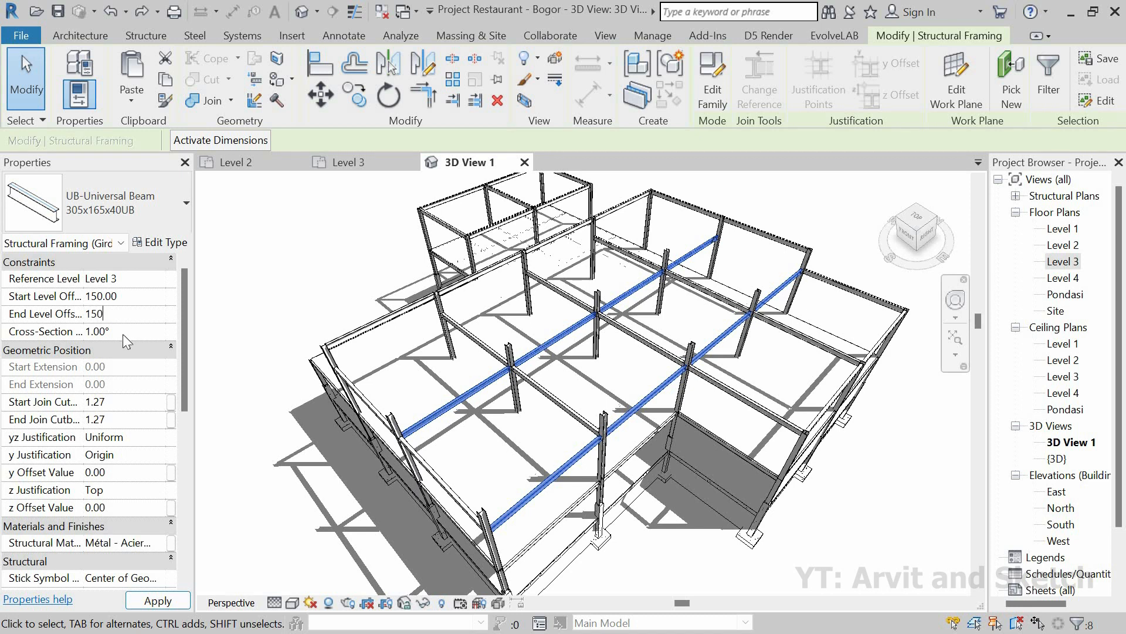
{"action": "left_click", "coordinate": [241, 273]}
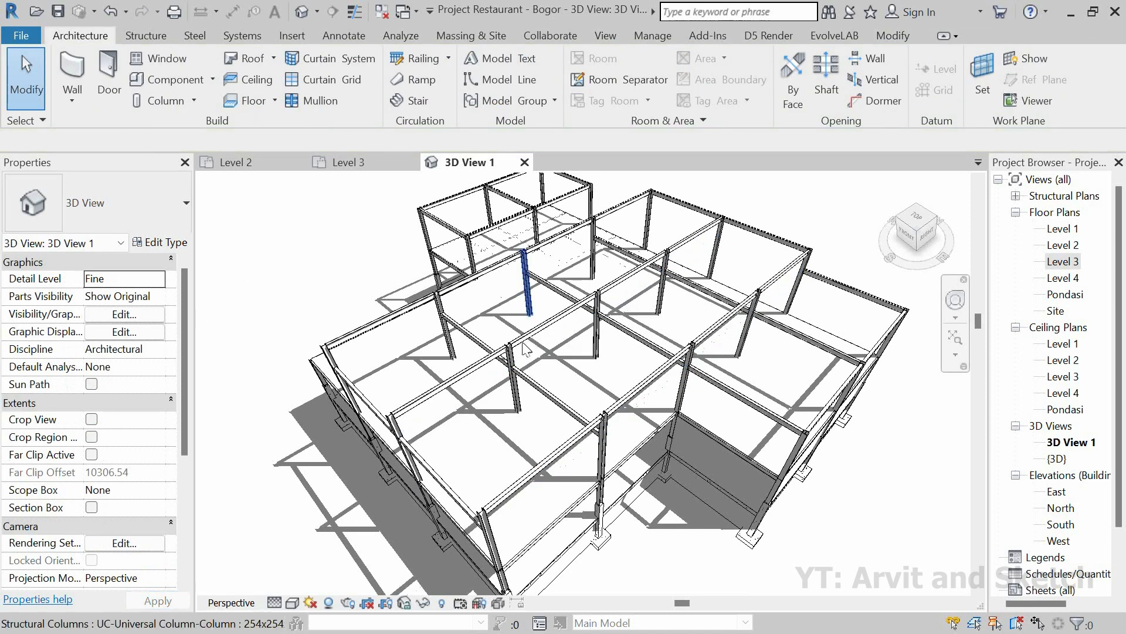
Set the start and end level offsets to 150 for the eight cross beams between grid lines 7 and 9 on grid lines 4, 3, 2 and 1.
{"action": "middle_click_drag", "start_coordinate": [469, 418], "coordinate": [540, 258], "text": "shift"}
{"action": "left_click", "coordinate": [539, 255]}
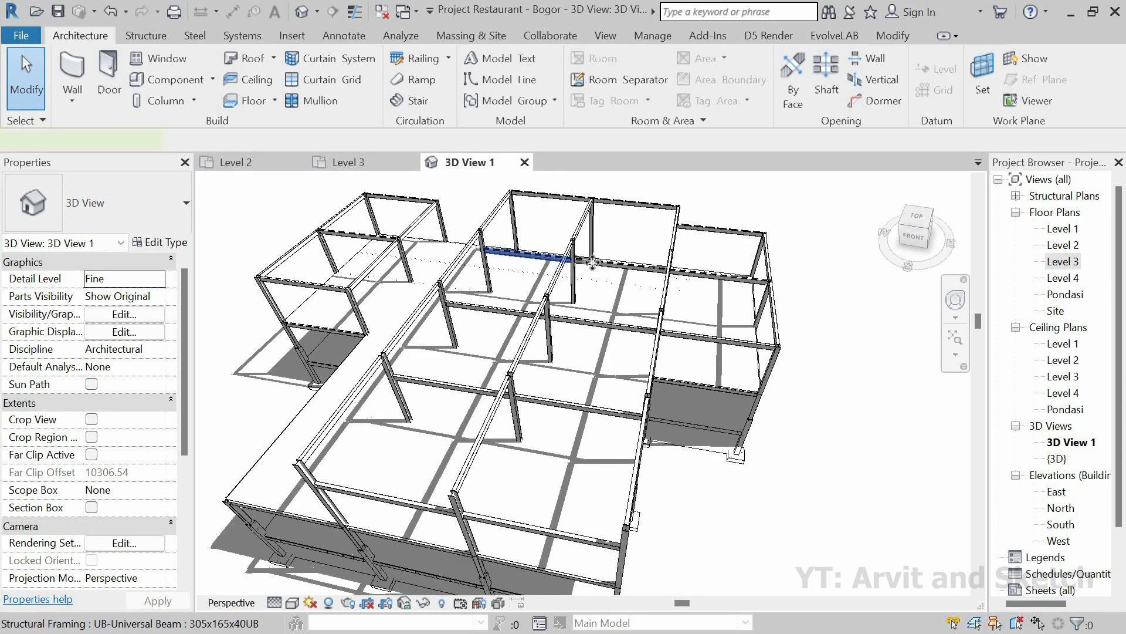
{"action": "left_click", "coordinate": [587, 267], "text": "ctrl"}
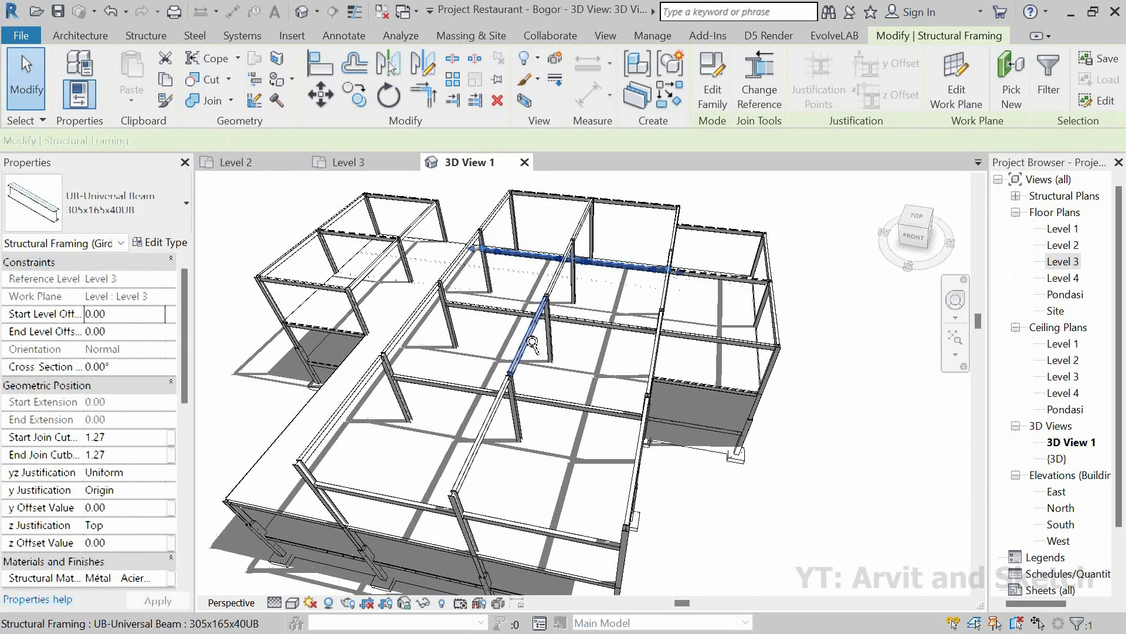
{"action": "scroll", "coordinate": [533, 332], "scroll_direction": "up", "scroll_amount": 5}
{"action": "scroll", "coordinate": [534, 331], "scroll_direction": "down", "scroll_amount": 1}
{"action": "scroll", "coordinate": [558, 287], "scroll_direction": "down", "scroll_amount": 8}
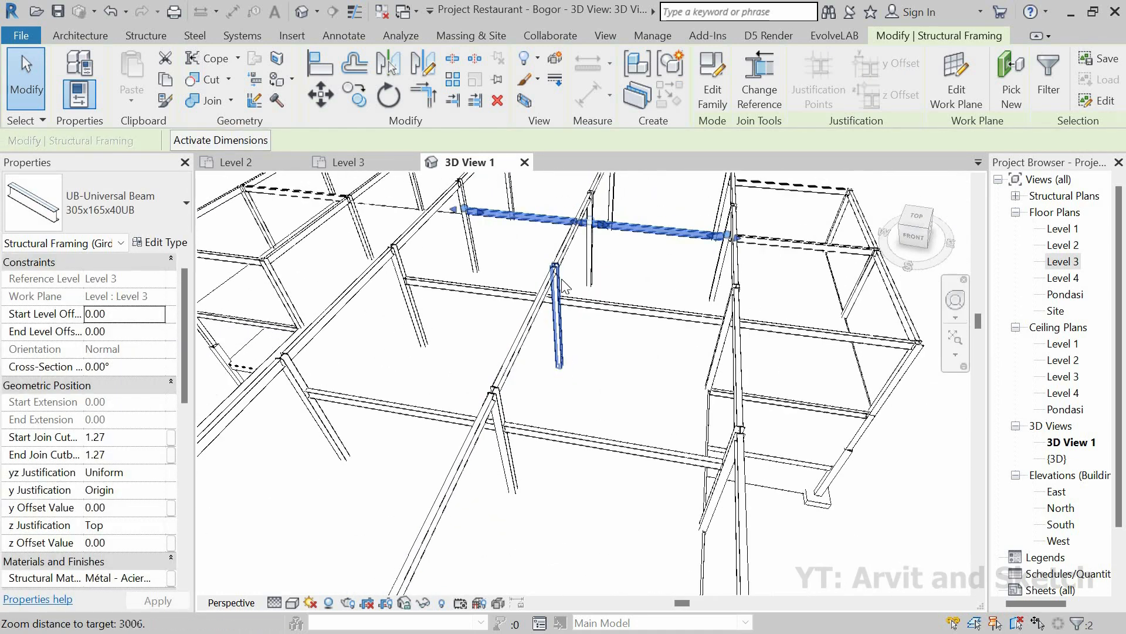
{"action": "middle_click_drag", "start_coordinate": [556, 299], "coordinate": [516, 296], "text": "shift"}
{"action": "scroll", "coordinate": [516, 296], "scroll_direction": "up", "scroll_amount": 2}
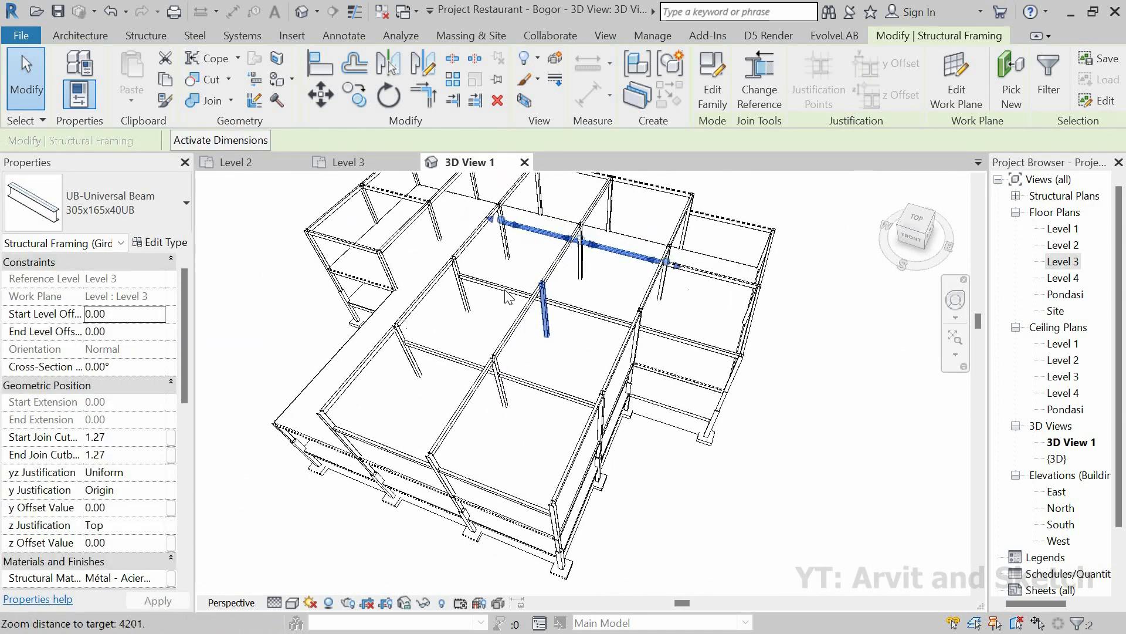
{"action": "left_click", "coordinate": [589, 311], "text": "ctrl"}
{"action": "left_click", "coordinate": [451, 358], "text": "ctrl"}
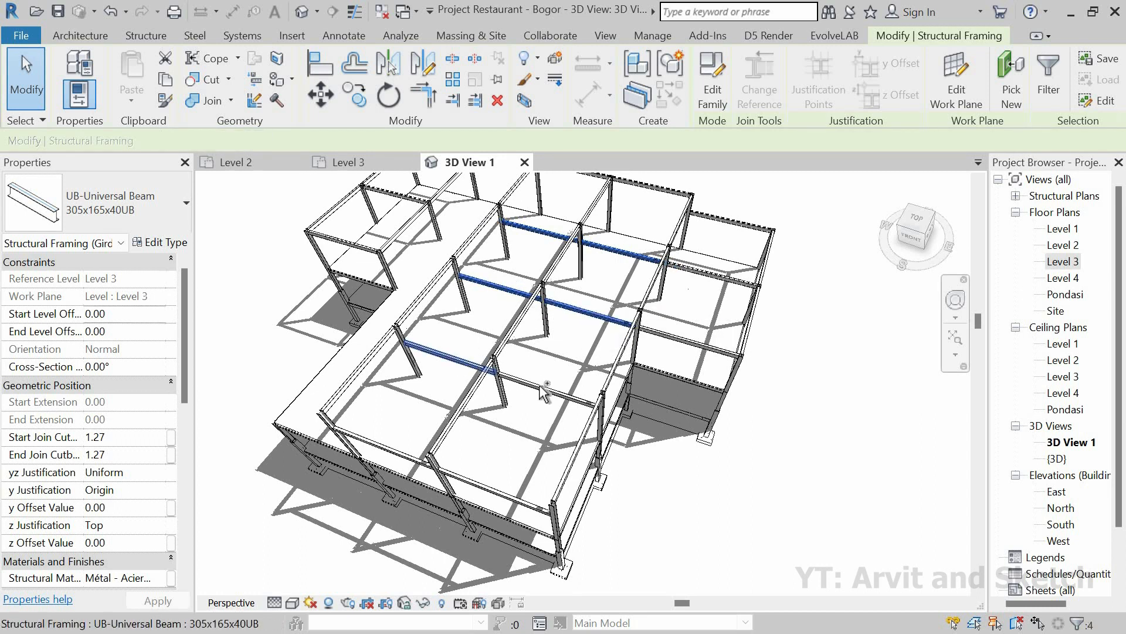
{"action": "left_click", "coordinate": [543, 390], "text": "ctrl"}
{"action": "left_click", "coordinate": [487, 486], "text": "ctrl"}
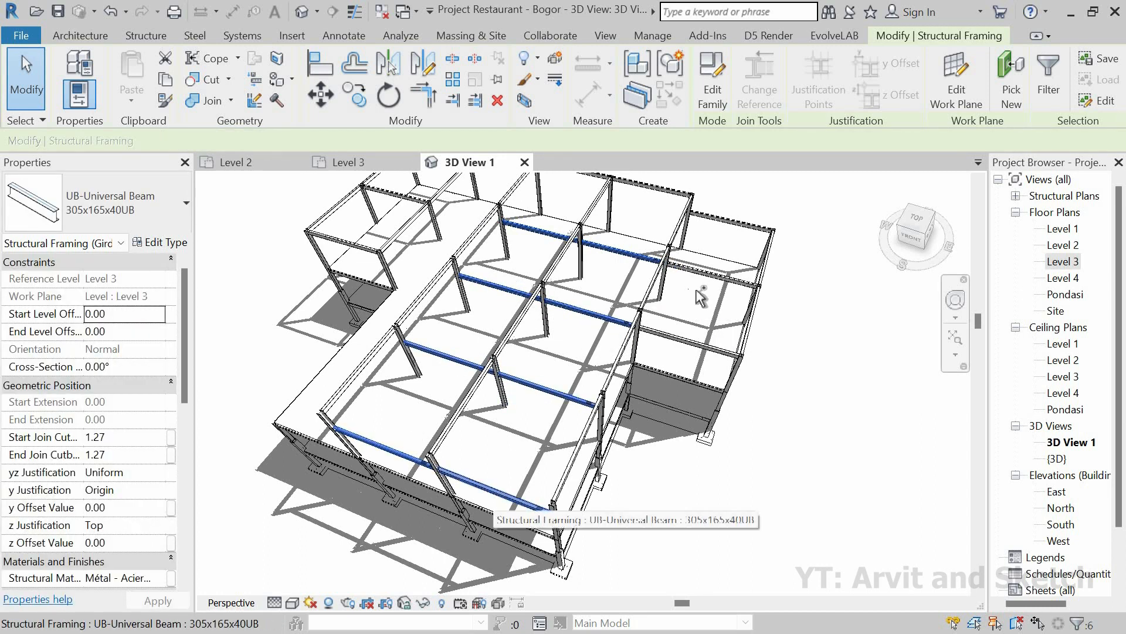
{"action": "left_click", "coordinate": [717, 281], "text": "ctrl"}
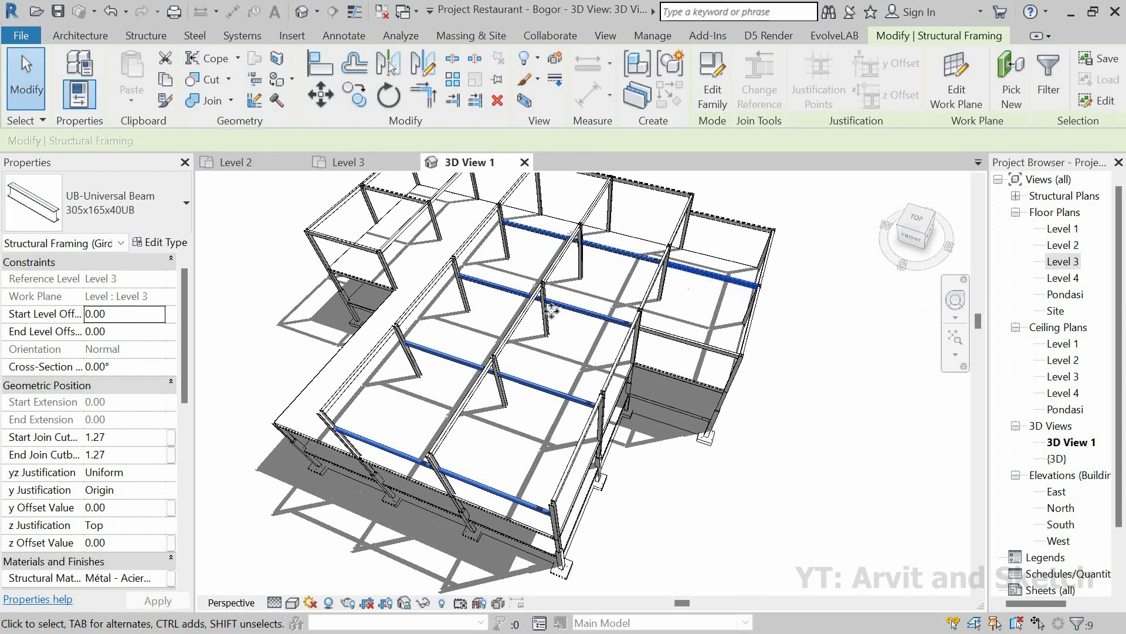
{"action": "left_click", "coordinate": [126, 327]}
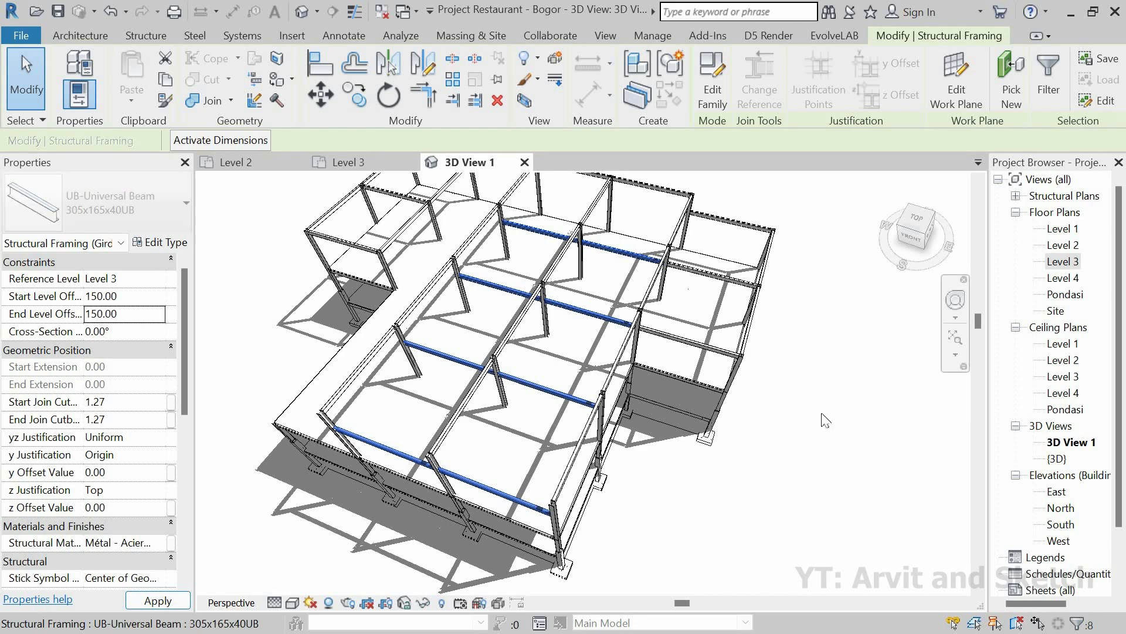
{"action": "left_click", "coordinate": [822, 378]}
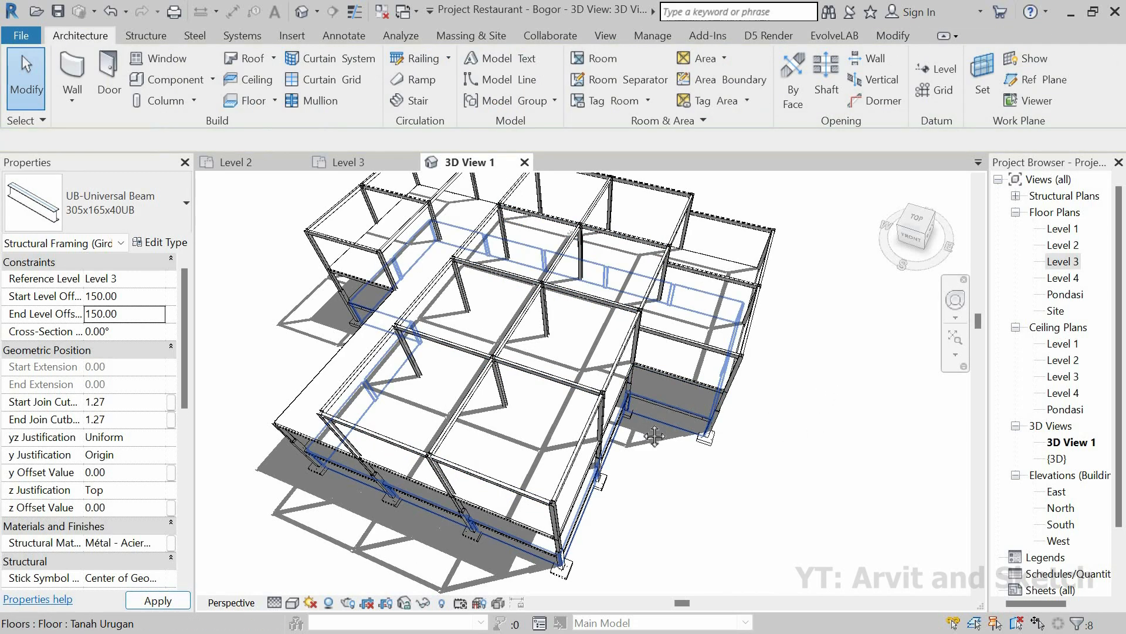
Examine the raised main block frame from several sides in the 3D view and open the Level 3 floor plan.
{"action": "middle_click_drag", "start_coordinate": [650, 421], "coordinate": [597, 380], "text": "shift"}
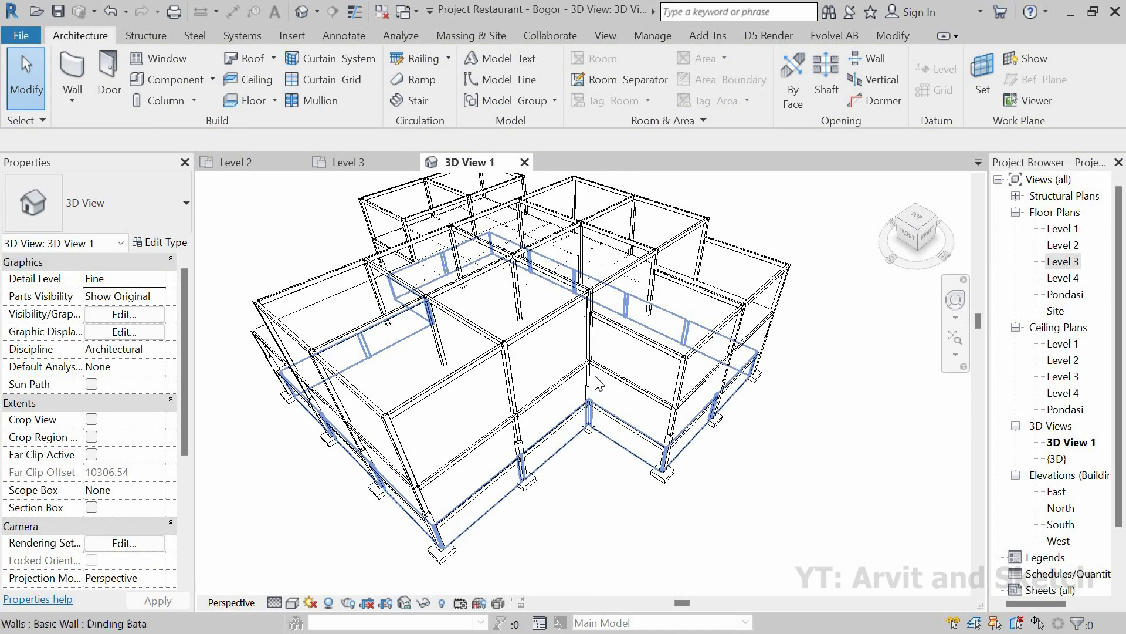
{"action": "scroll", "coordinate": [639, 352], "scroll_direction": "down", "scroll_amount": 3}
{"action": "mouse_move", "coordinate": [638, 342]}
{"action": "middle_mouse_down", "text": "shift"}
{"action": "mouse_move", "coordinate": [709, 348]}
{"action": "mouse_move", "coordinate": [730, 317]}
{"action": "middle_mouse_up", "text": "shift"}
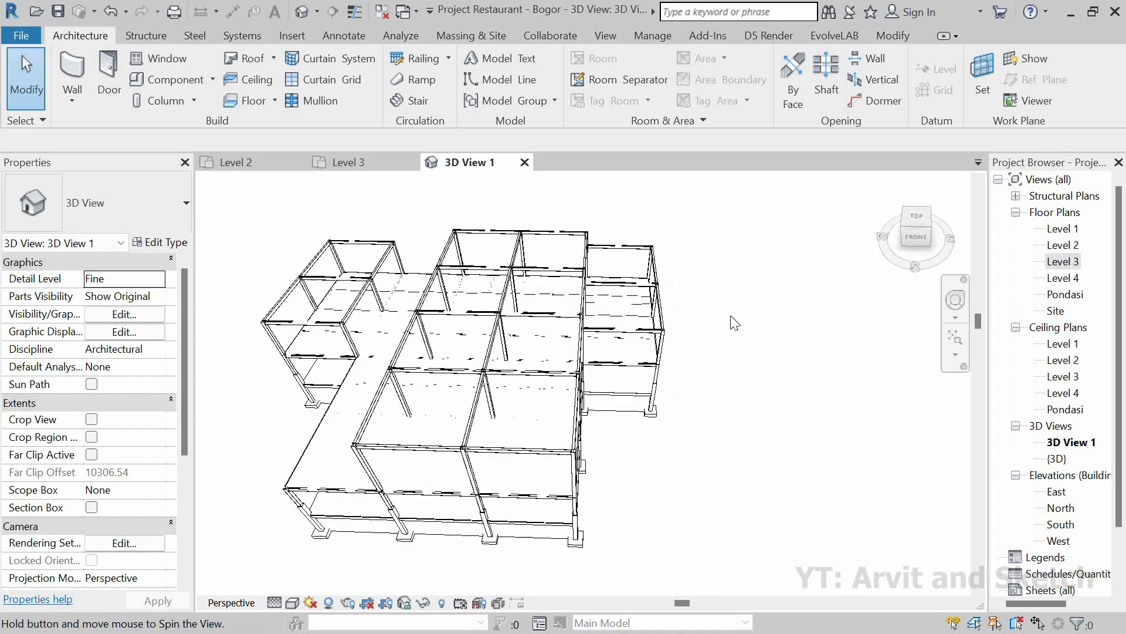
{"action": "scroll", "coordinate": [528, 355], "scroll_direction": "down", "scroll_amount": 2}
{"action": "middle_click_drag", "start_coordinate": [528, 355], "coordinate": [664, 335]}
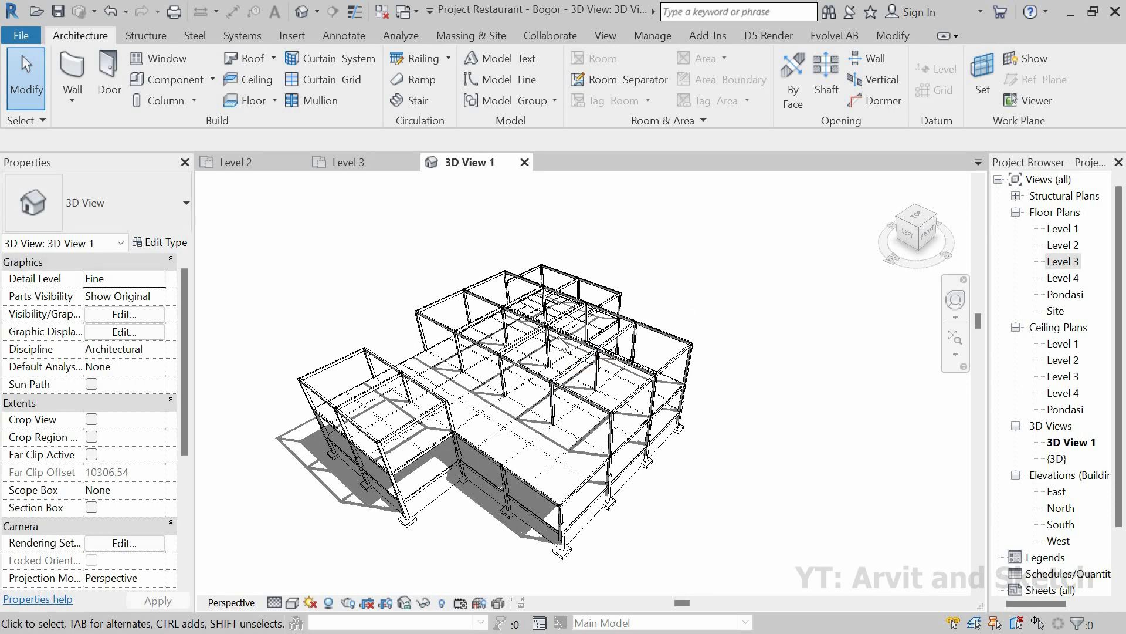
{"action": "scroll", "coordinate": [578, 367], "scroll_direction": "up", "scroll_amount": 5}
{"action": "middle_click_drag", "start_coordinate": [581, 364], "coordinate": [568, 306], "text": "shift"}
{"action": "scroll", "coordinate": [569, 311], "scroll_direction": "down", "scroll_amount": 3}
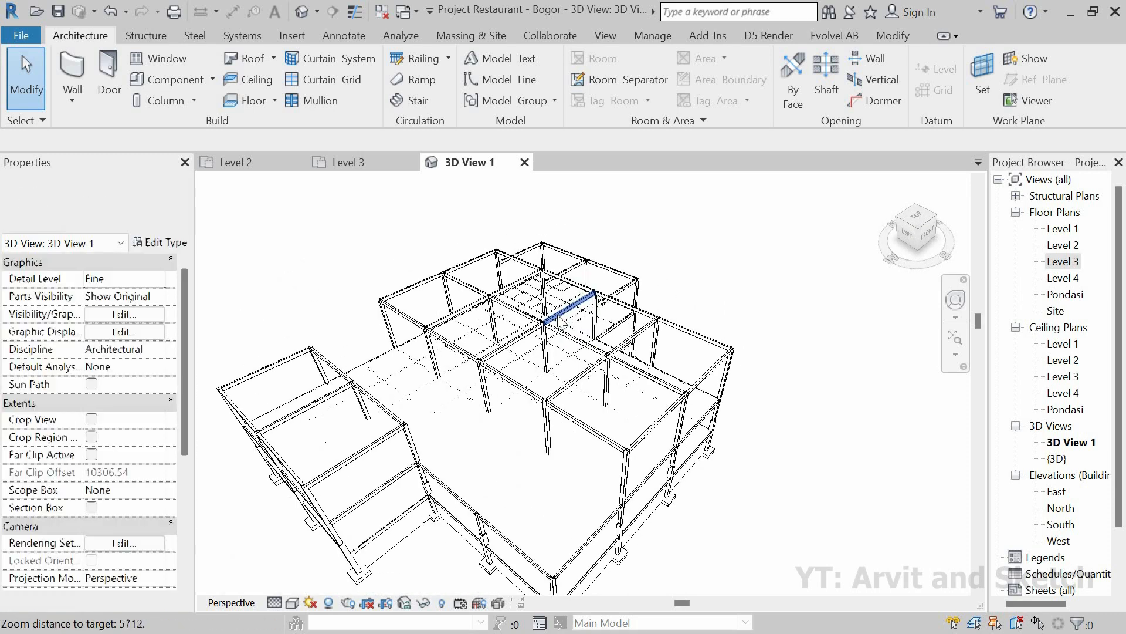
{"action": "scroll", "coordinate": [641, 345], "scroll_direction": "up", "scroll_amount": 3}
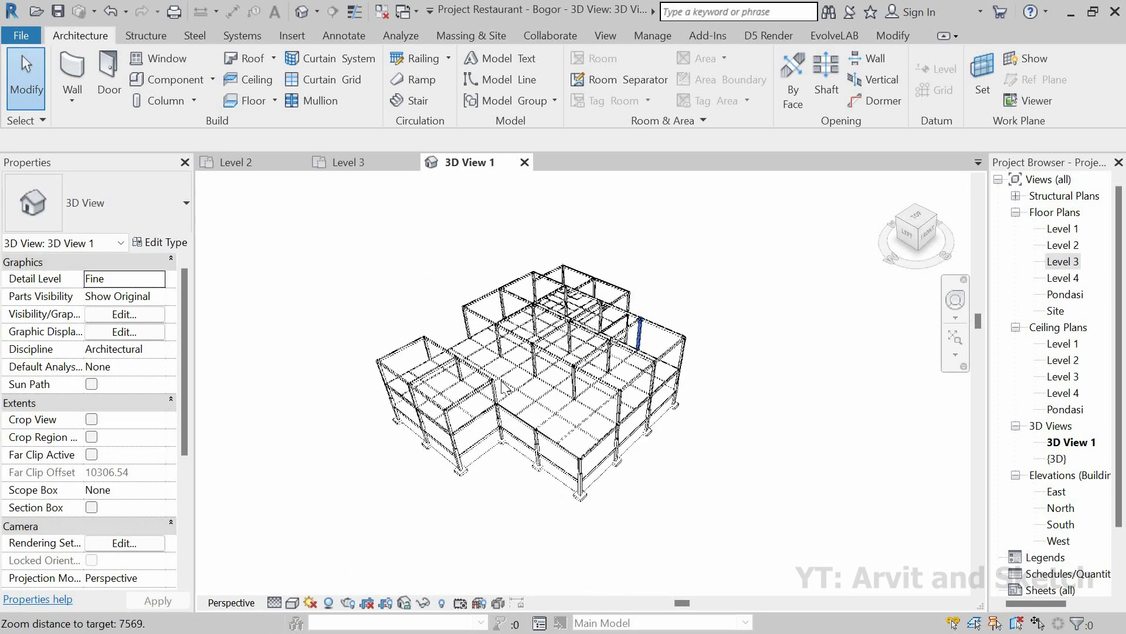
{"action": "left_click", "coordinate": [379, 165]}
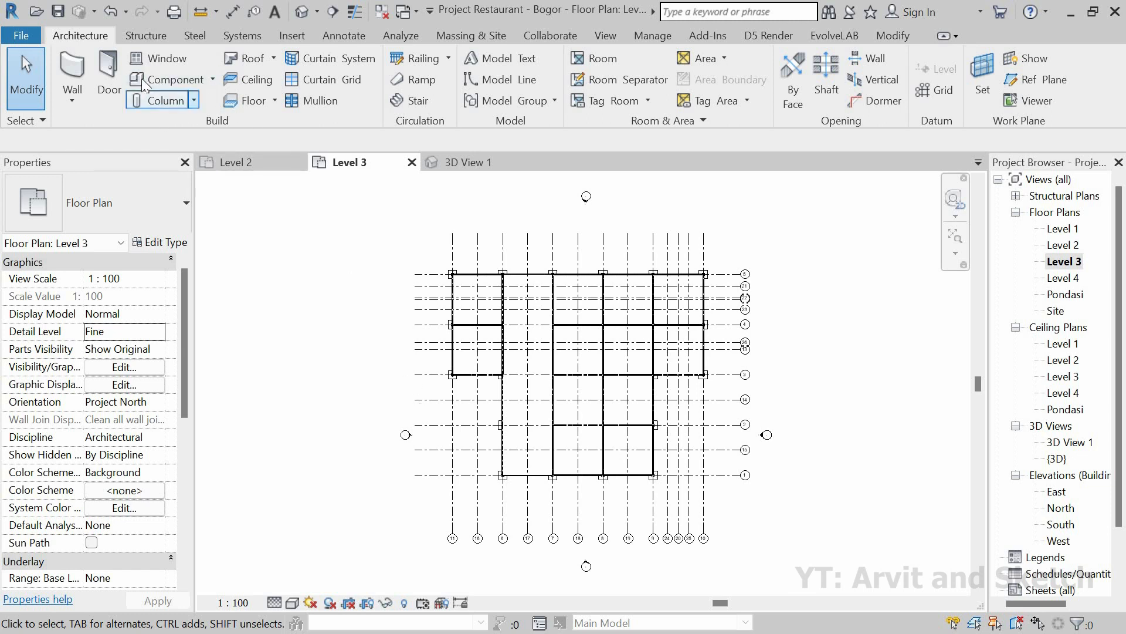
Place a 305x165x40UB beam on Level 3 along grid line 9 between grid lines 5 and 4.
{"action": "left_click", "coordinate": [131, 37]}
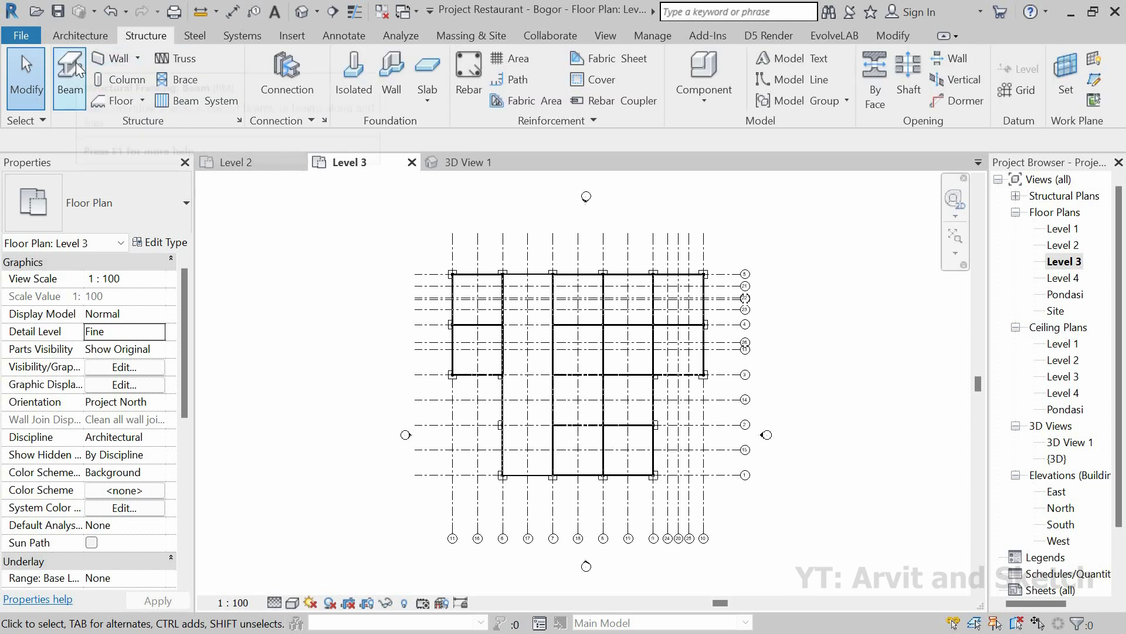
{"action": "left_click", "coordinate": [76, 62]}
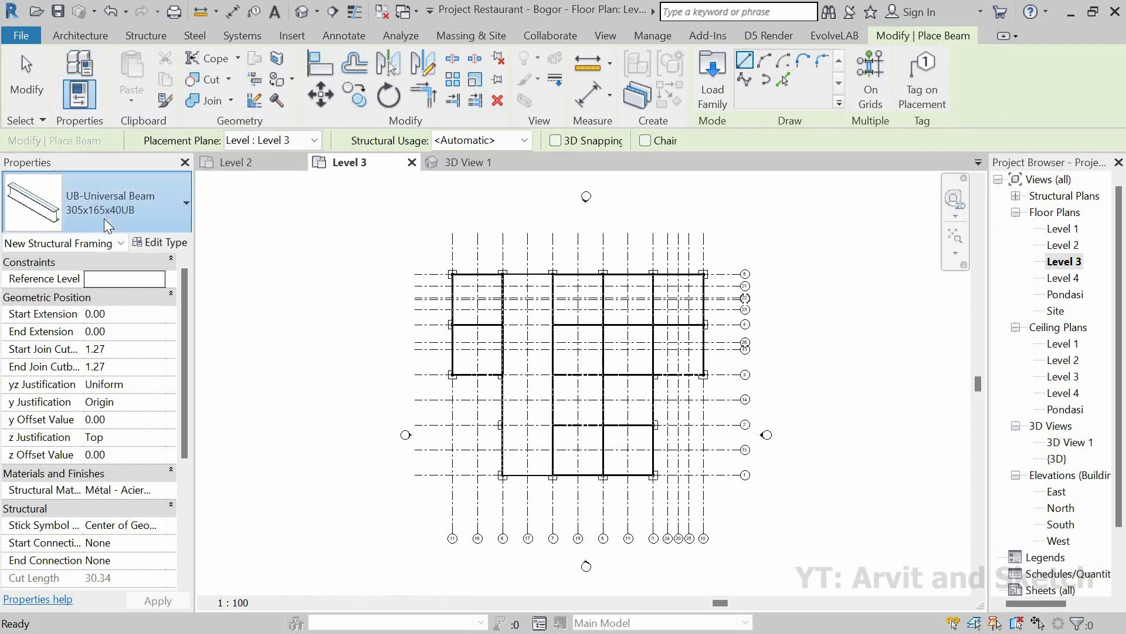
{"action": "left_click", "coordinate": [104, 219]}
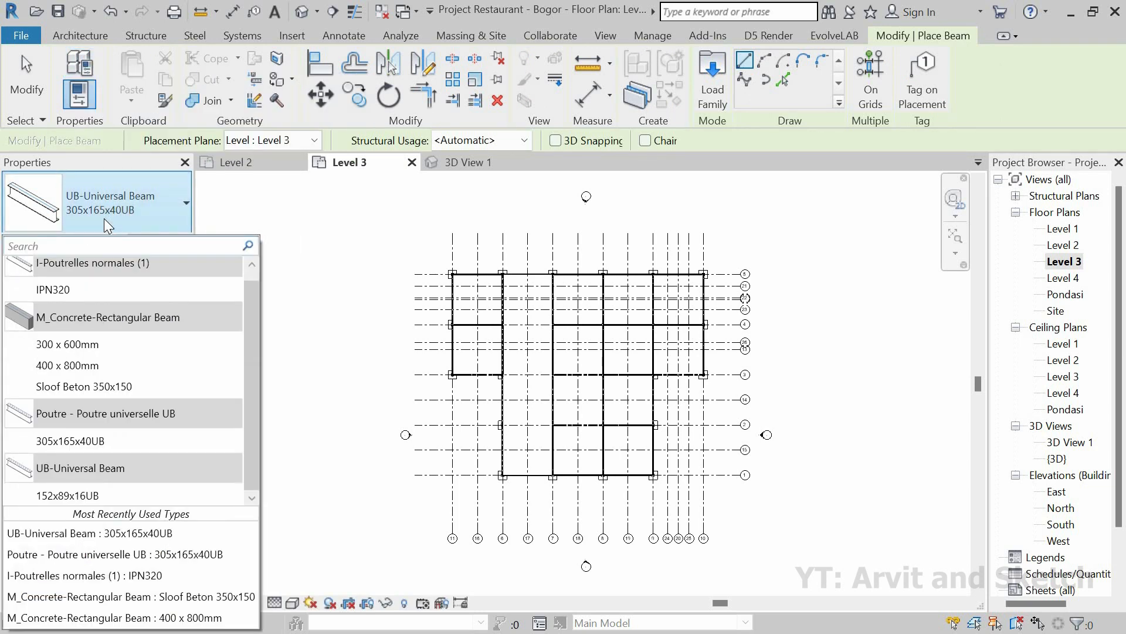
{"action": "scroll", "coordinate": [679, 310], "scroll_direction": "up", "scroll_amount": 2}
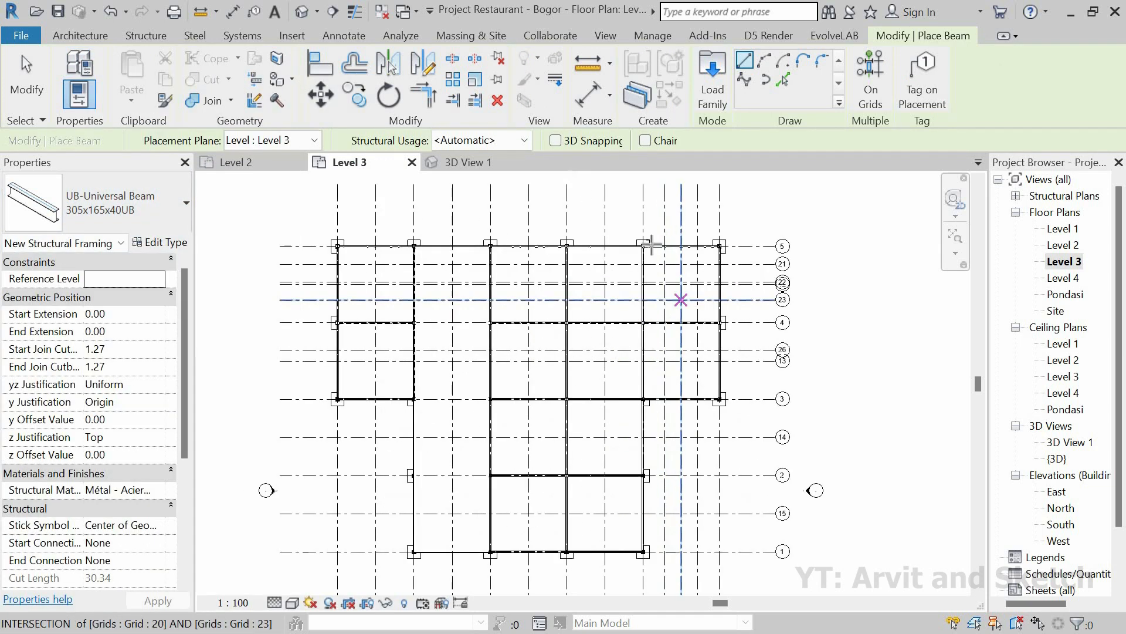
{"action": "scroll", "coordinate": [651, 246], "scroll_direction": "up", "scroll_amount": 4}
{"action": "left_click", "coordinate": [595, 300]}
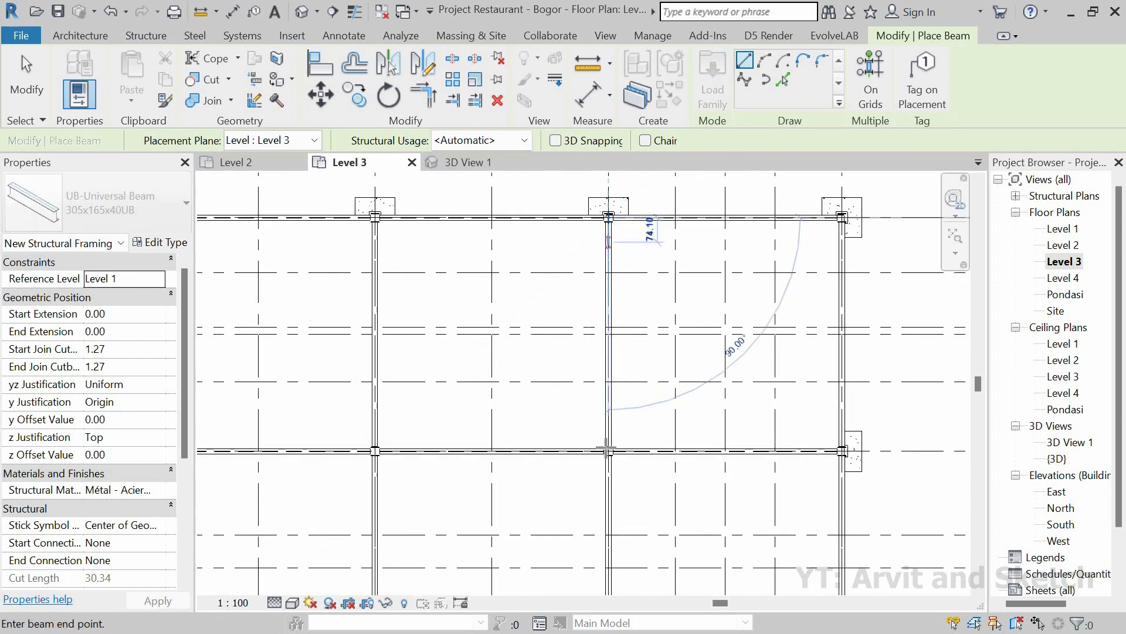
{"action": "scroll", "coordinate": [603, 273], "scroll_direction": "down", "scroll_amount": 4}
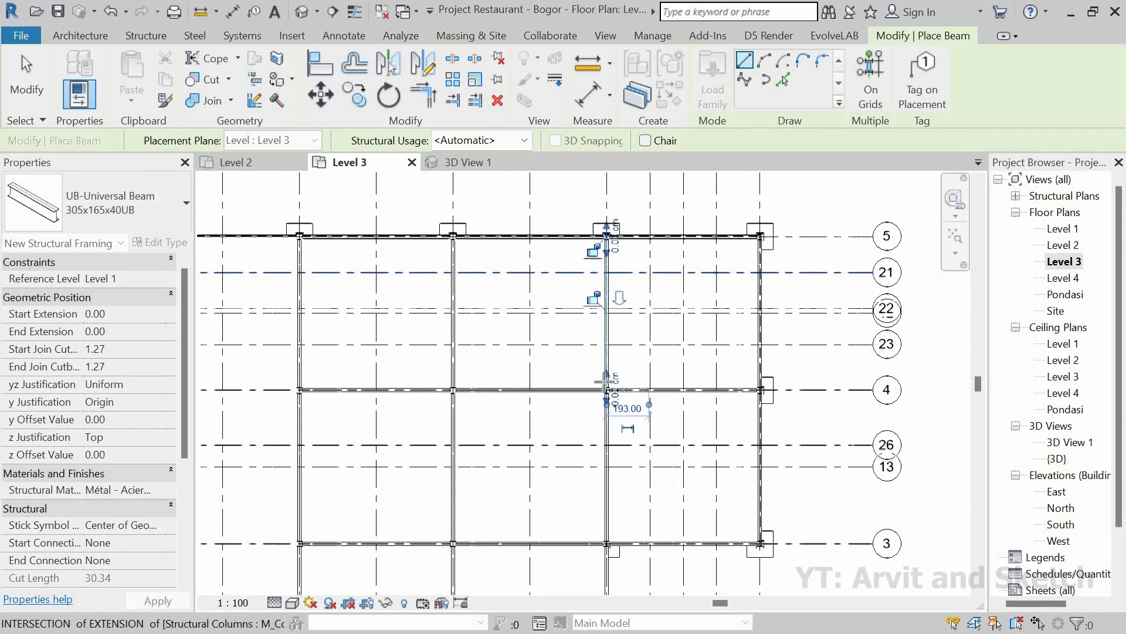
{"action": "key", "text": "Escape"}
Continue the 305x165x40UB beams along grid line 9 with one between grid lines 4 and 3.
{"action": "scroll", "coordinate": [606, 381], "scroll_direction": "up", "scroll_amount": 12}
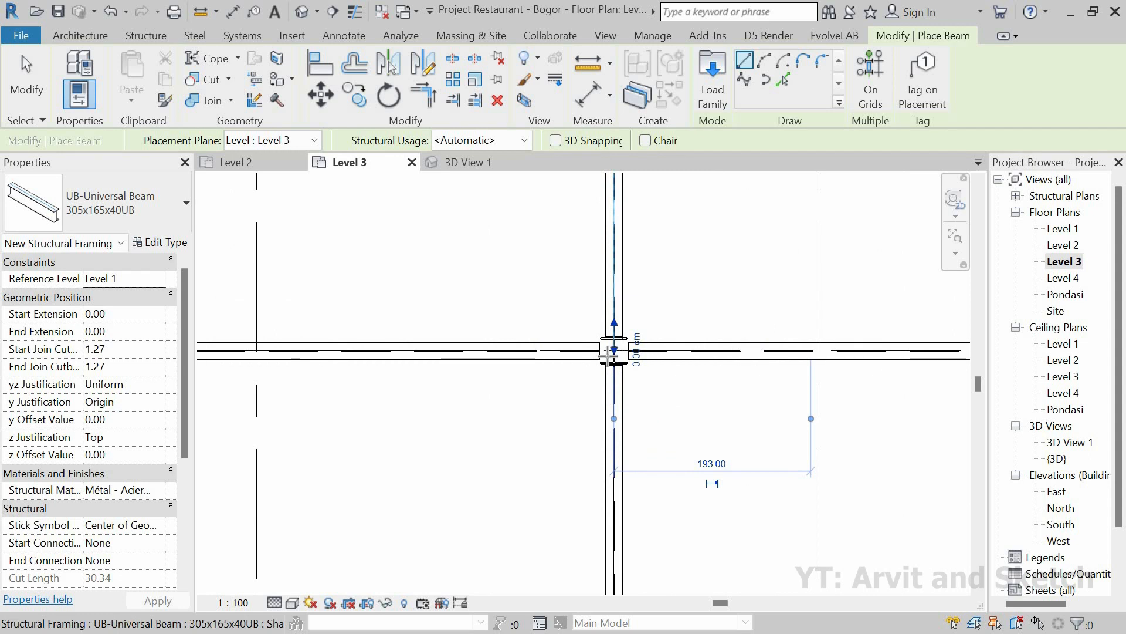
{"action": "scroll", "coordinate": [609, 355], "scroll_direction": "down", "scroll_amount": 3}
{"action": "scroll", "coordinate": [610, 354], "scroll_direction": "up", "scroll_amount": 3}
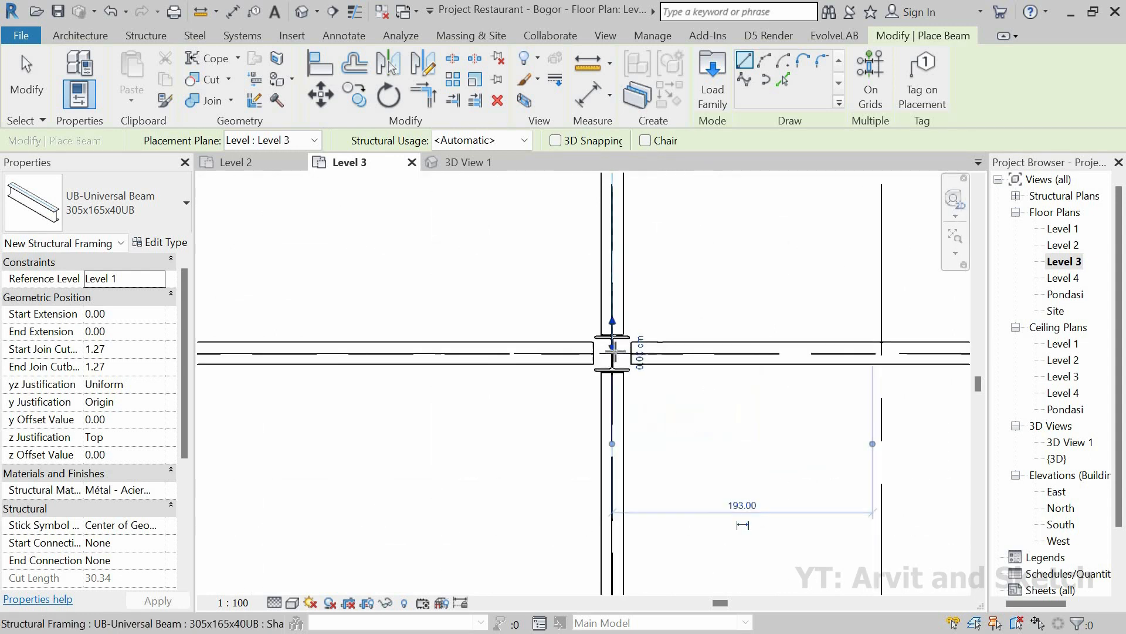
{"action": "left_click", "coordinate": [610, 353]}
{"action": "scroll", "coordinate": [614, 312], "scroll_direction": "down", "scroll_amount": 3}
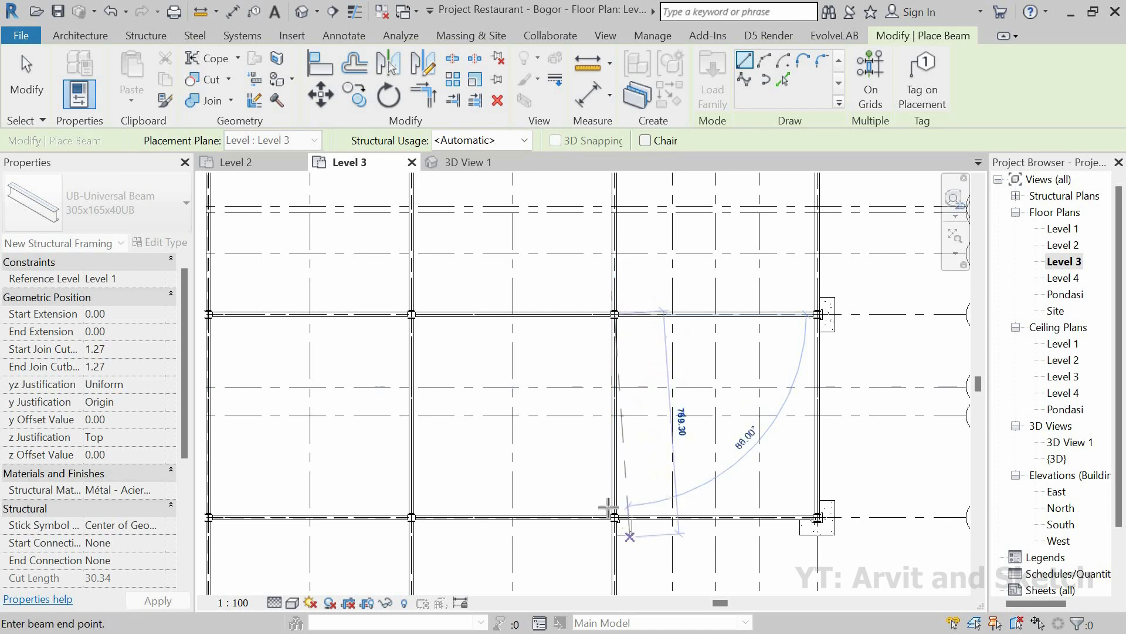
{"action": "scroll", "coordinate": [616, 517], "scroll_direction": "up", "scroll_amount": 4}
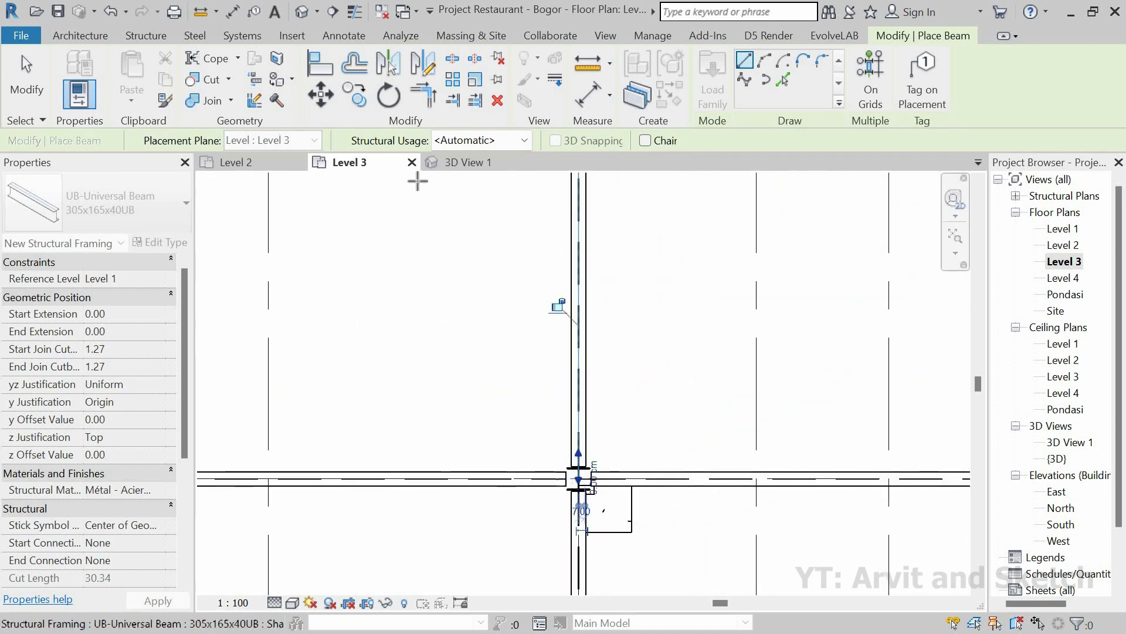
Examine the steel frame around the new grid line 9 beams from several sides in the 3D view.
{"action": "left_click", "coordinate": [459, 160]}
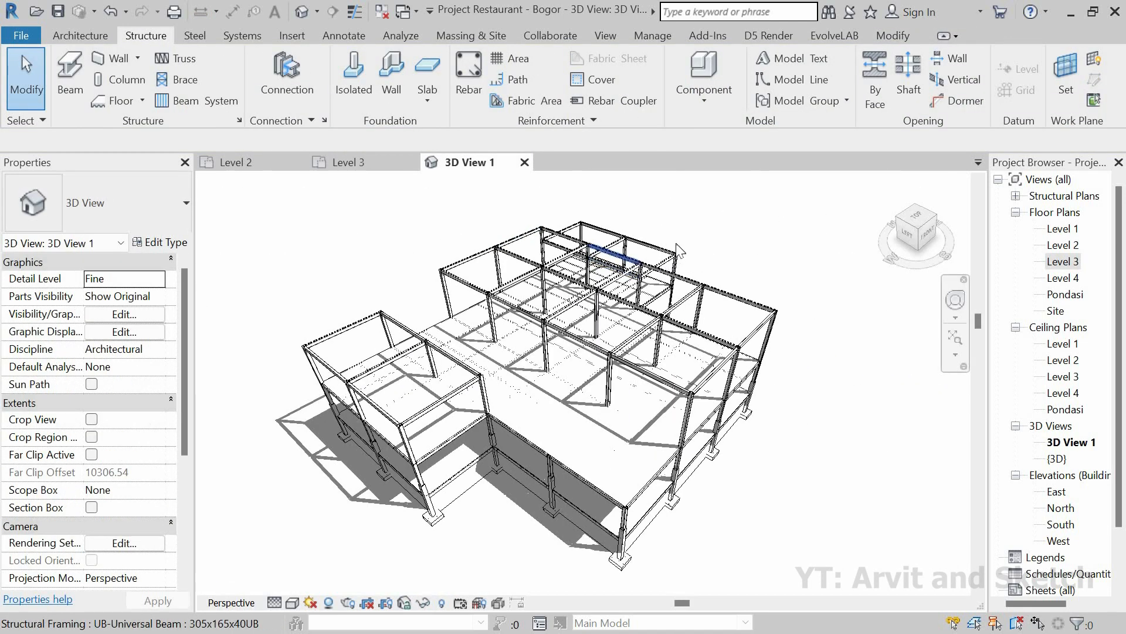
{"action": "scroll", "coordinate": [645, 294], "scroll_direction": "up", "scroll_amount": 3}
{"action": "scroll", "coordinate": [644, 294], "scroll_direction": "down", "scroll_amount": 3}
{"action": "middle_click_drag", "start_coordinate": [644, 294], "coordinate": [663, 365], "text": "shift"}
{"action": "scroll", "coordinate": [737, 311], "scroll_direction": "up", "scroll_amount": 3}
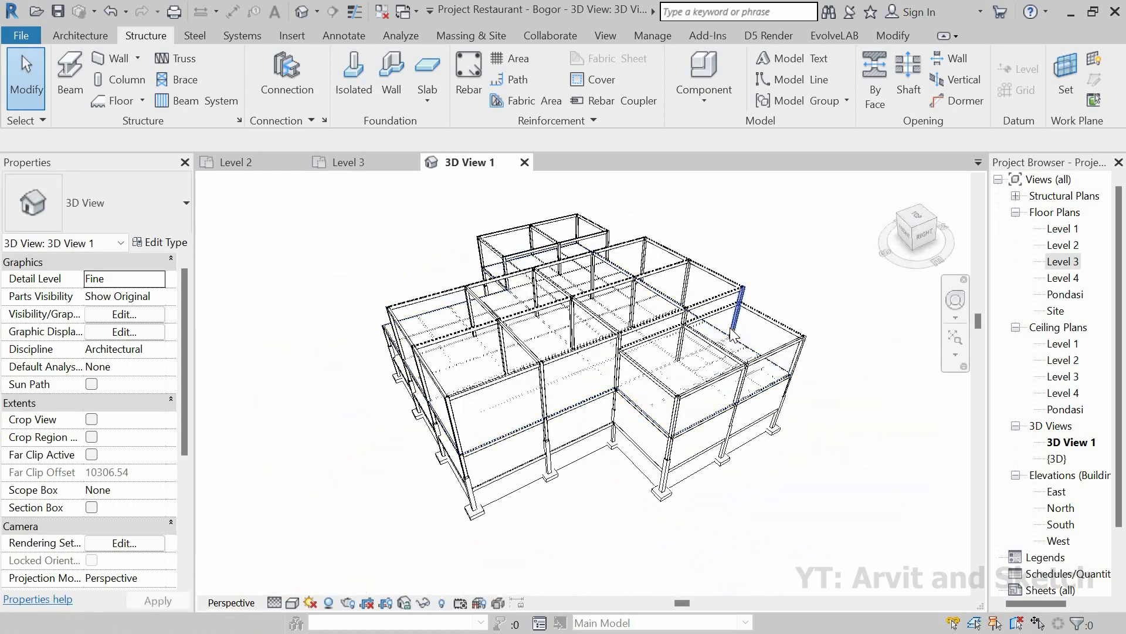
{"action": "scroll", "coordinate": [835, 246], "scroll_direction": "up", "scroll_amount": 2}
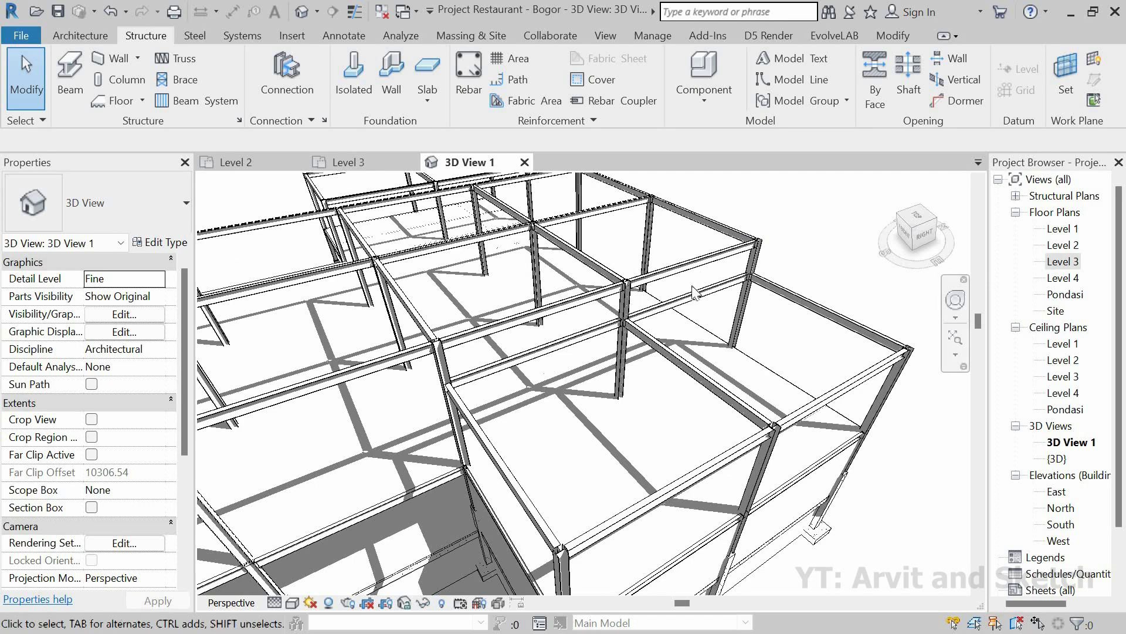
{"action": "scroll", "coordinate": [694, 291], "scroll_direction": "down", "scroll_amount": 5}
{"action": "middle_click_drag", "start_coordinate": [712, 372], "coordinate": [811, 446], "text": "shift"}
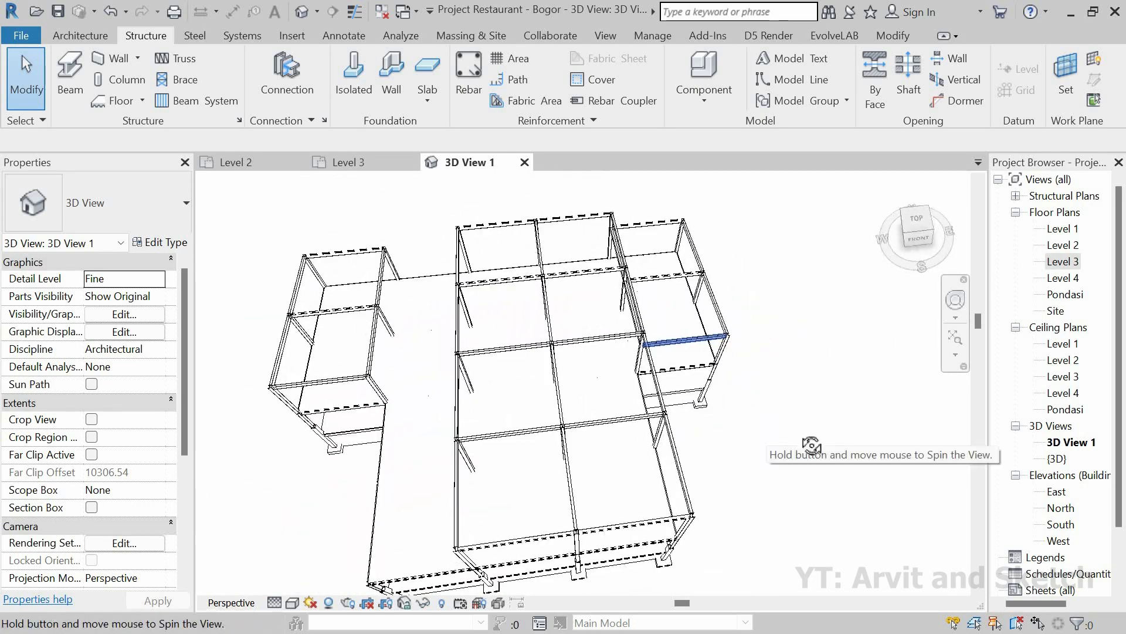
On the Level 3 plan, place a 305x165x40UB beam along grid line 20 between grid lines 4 and 3.
{"action": "left_click", "coordinate": [346, 162]}
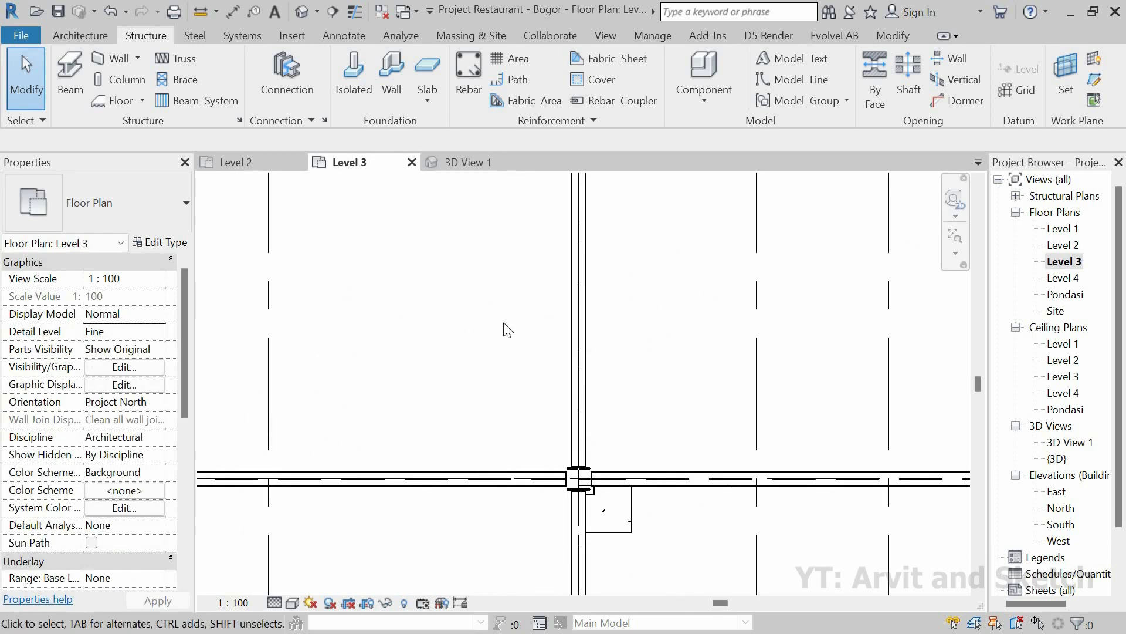
{"action": "scroll", "coordinate": [589, 325], "scroll_direction": "down", "scroll_amount": 5}
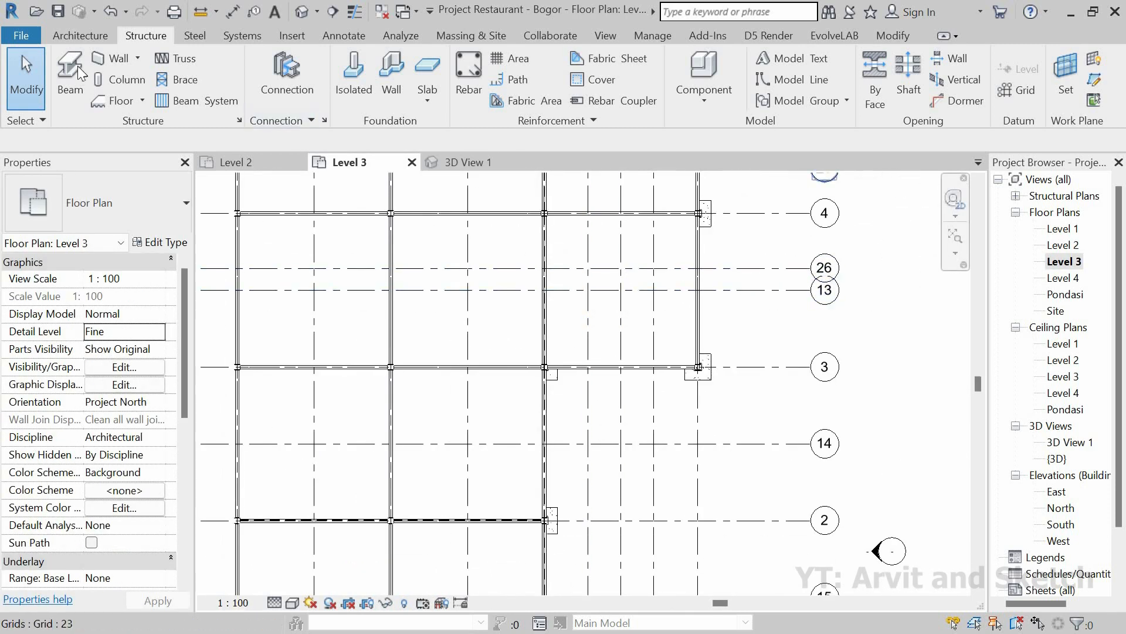
{"action": "scroll", "coordinate": [630, 281], "scroll_direction": "up", "scroll_amount": 2}
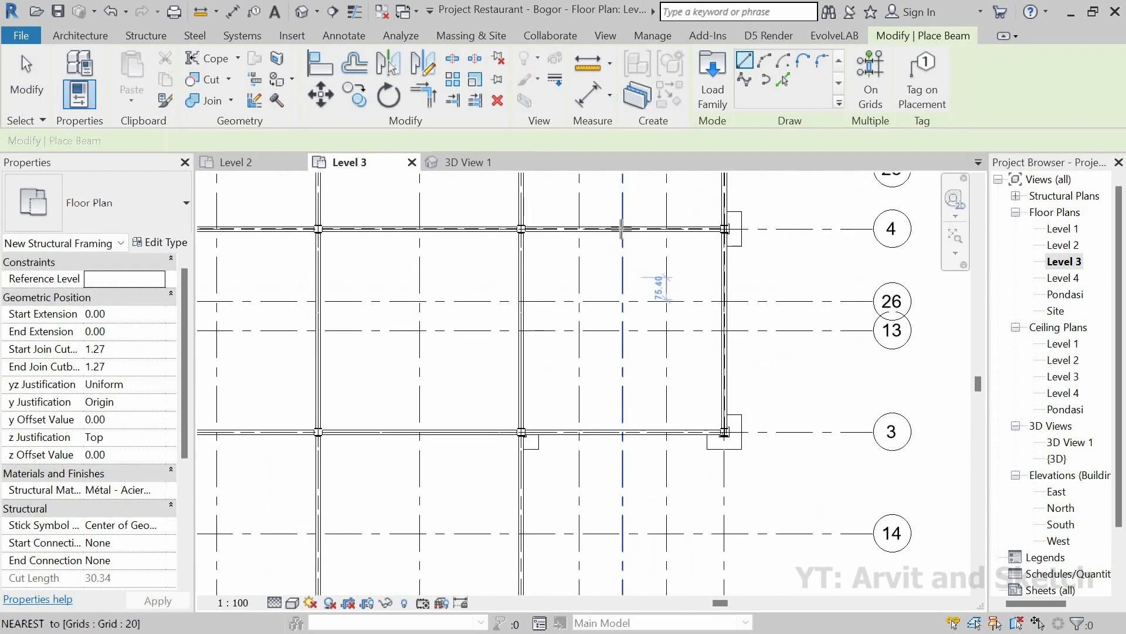
{"action": "left_click", "coordinate": [621, 229]}
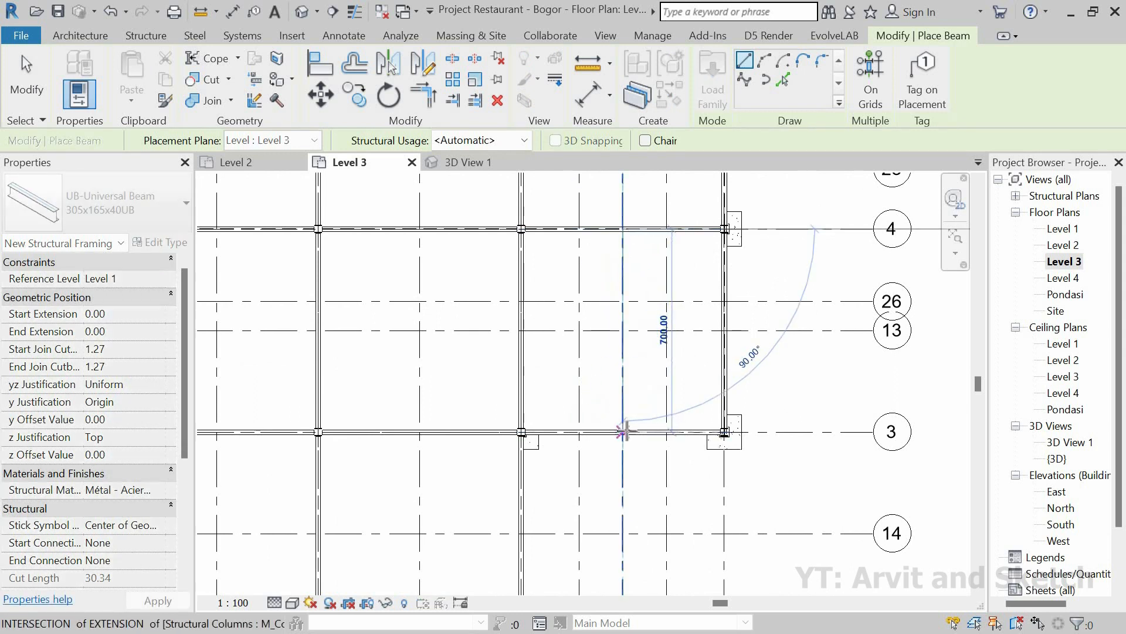
{"action": "left_click", "coordinate": [623, 433]}
Place a second 305x165x40UB beam along grid line 20 between grid lines 4 and 5.
{"action": "middle_click_drag", "start_coordinate": [656, 301], "coordinate": [624, 448]}
{"action": "scroll", "coordinate": [619, 377], "scroll_direction": "up", "scroll_amount": 4}
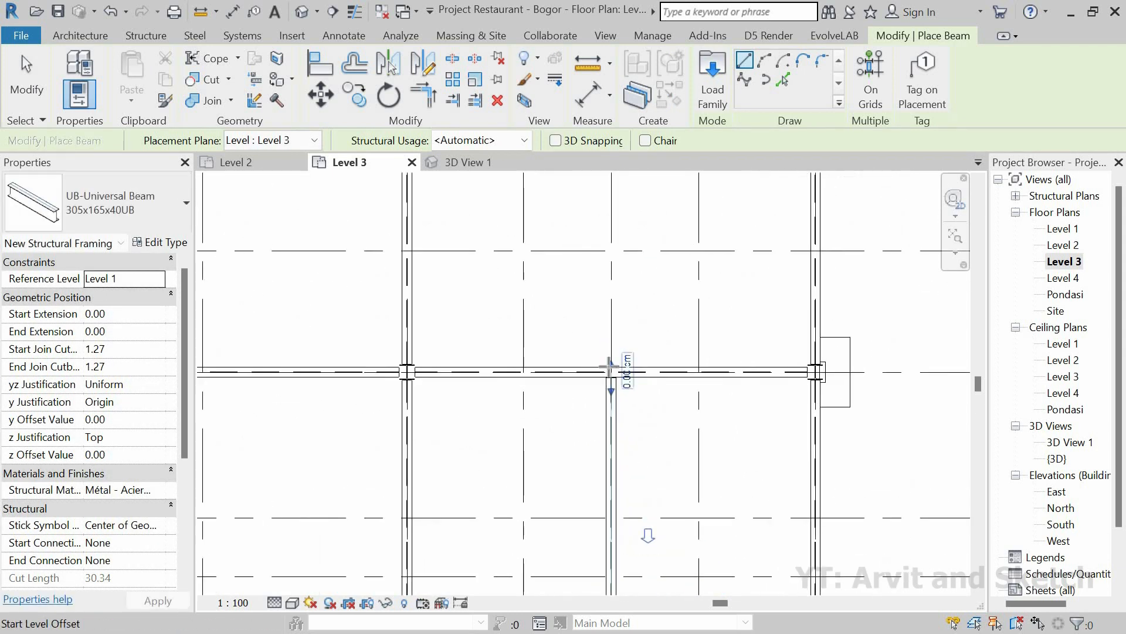
{"action": "scroll", "coordinate": [606, 364], "scroll_direction": "up", "scroll_amount": 3}
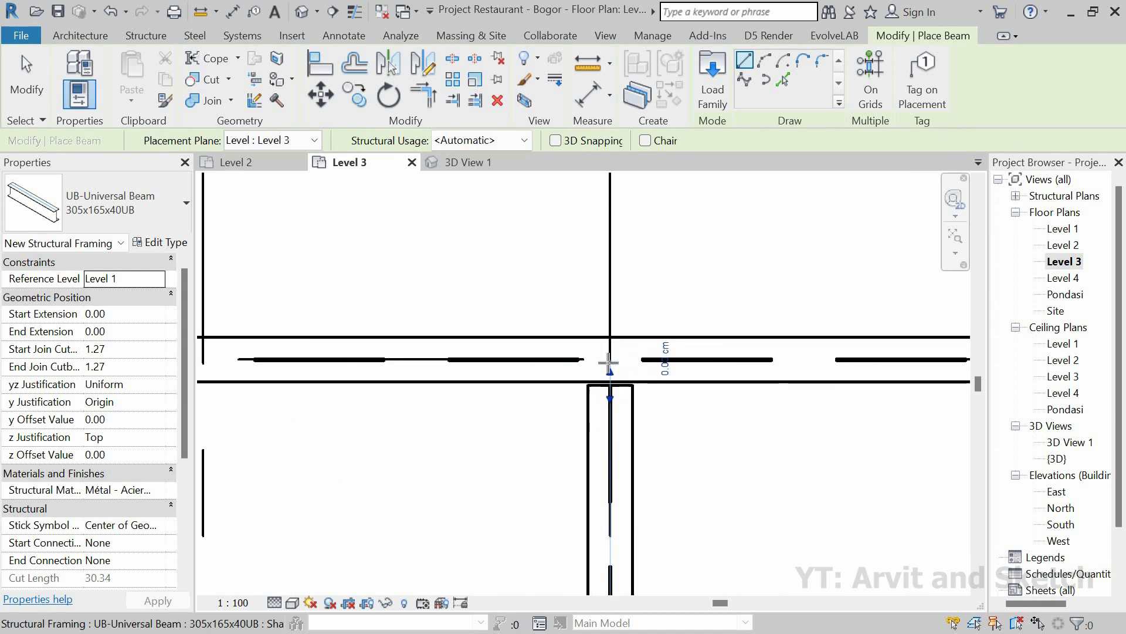
{"action": "scroll", "coordinate": [610, 364], "scroll_direction": "down", "scroll_amount": 2}
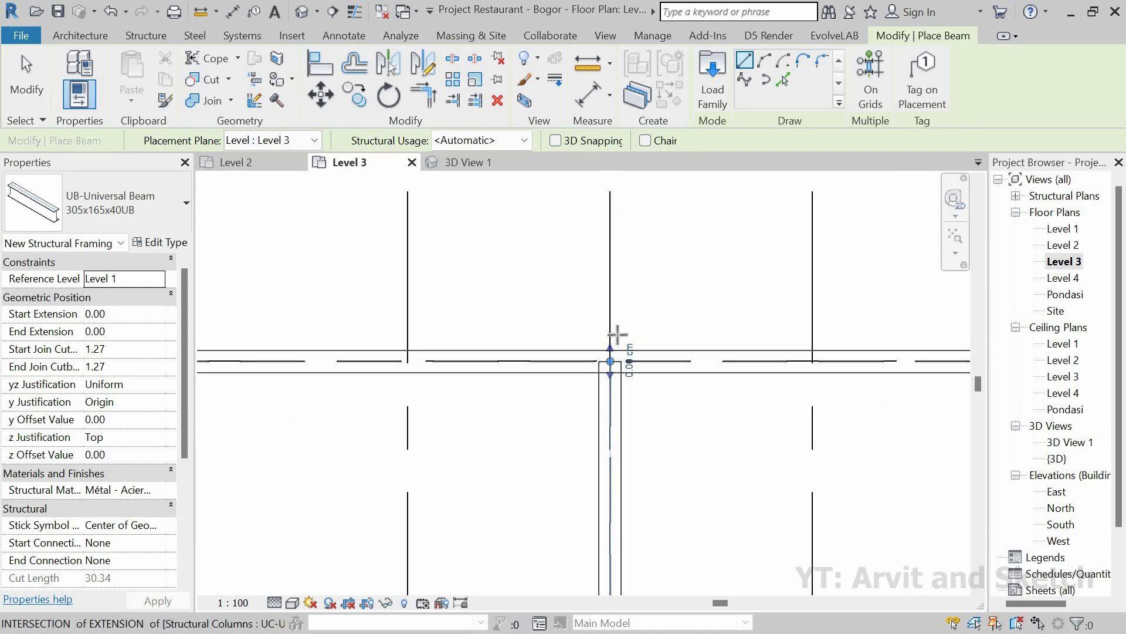
{"action": "left_click", "coordinate": [597, 406]}
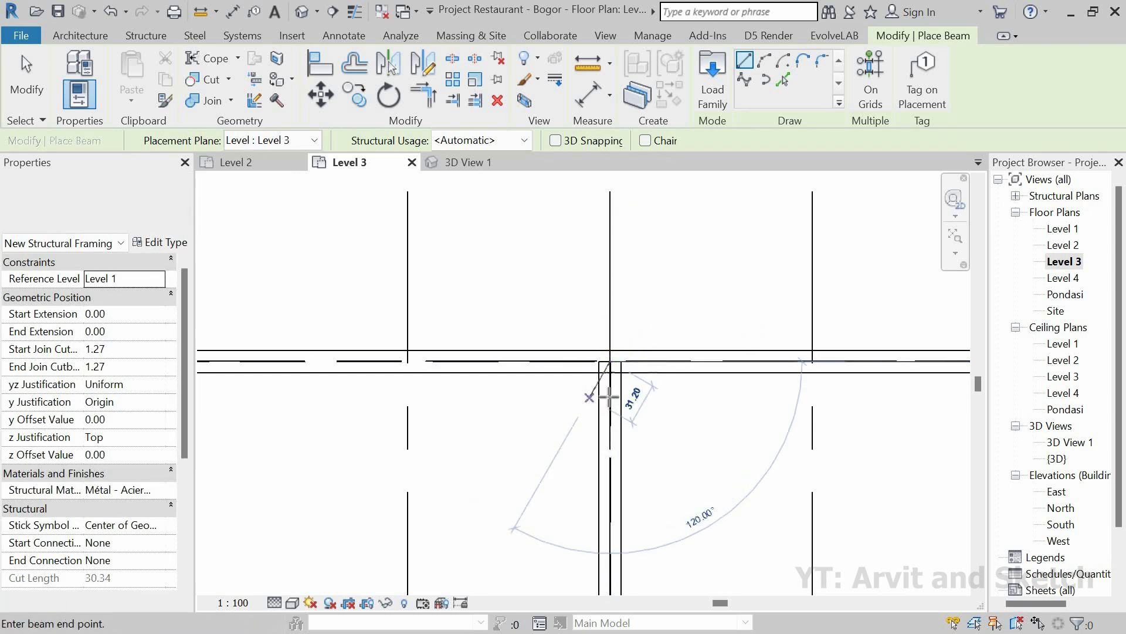
{"action": "scroll", "coordinate": [611, 393], "scroll_direction": "down", "scroll_amount": 3}
{"action": "middle_click_drag", "start_coordinate": [625, 224], "coordinate": [632, 258]}
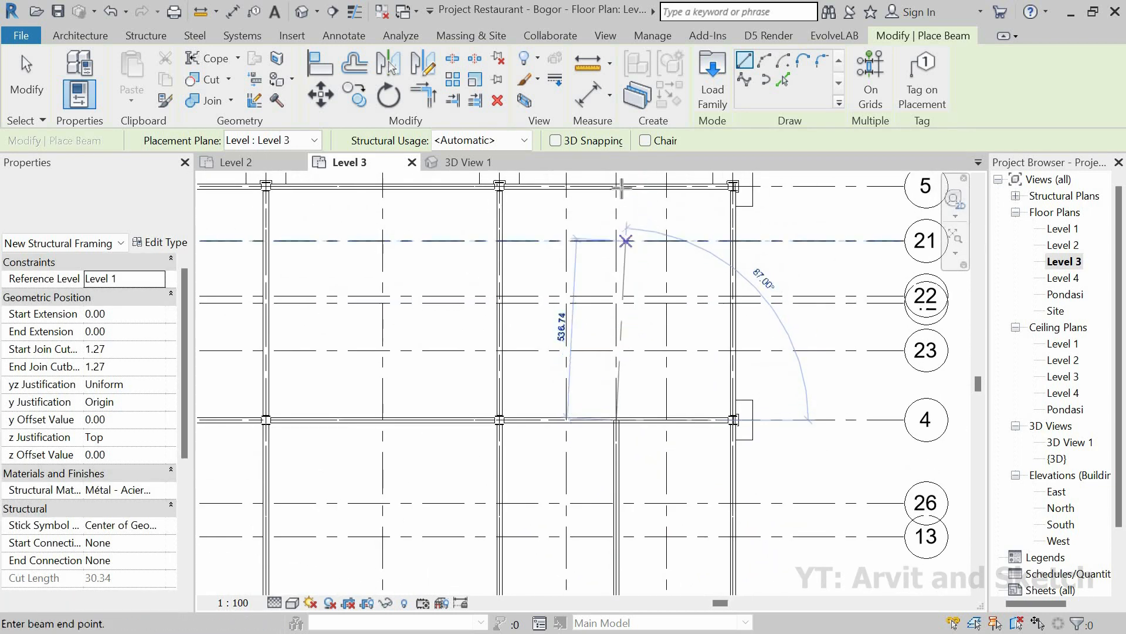
{"action": "left_click", "coordinate": [616, 186]}
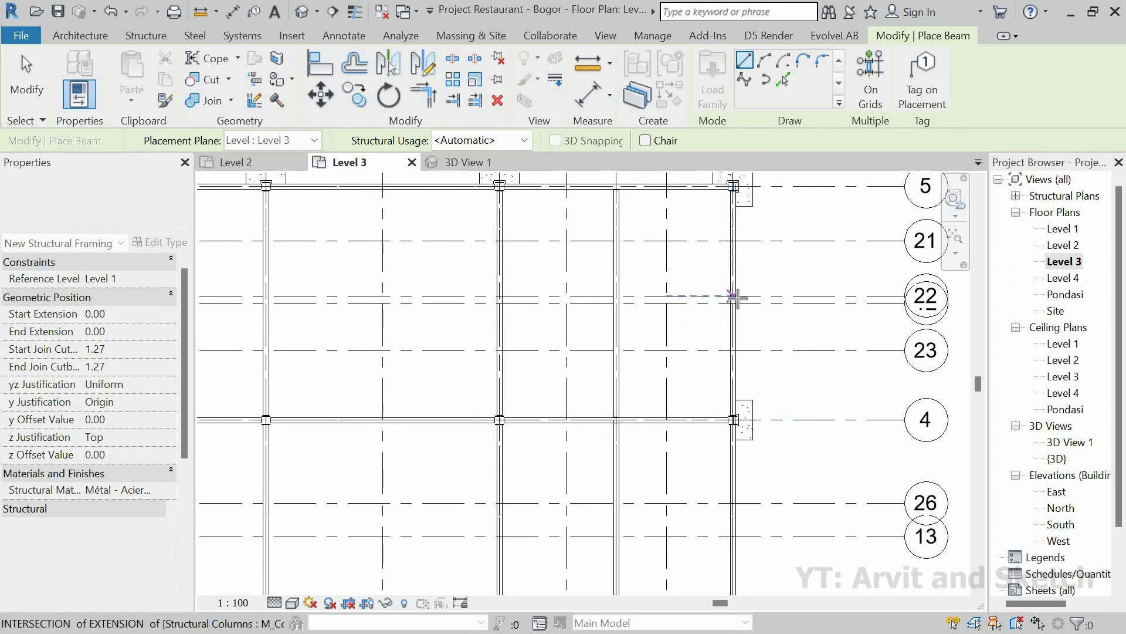
Place two cross beams midway between grid lines 4 and 5, from grid line 10 to 20 and from 20 to 9.
{"action": "scroll", "coordinate": [666, 331], "scroll_direction": "down", "scroll_amount": 3}
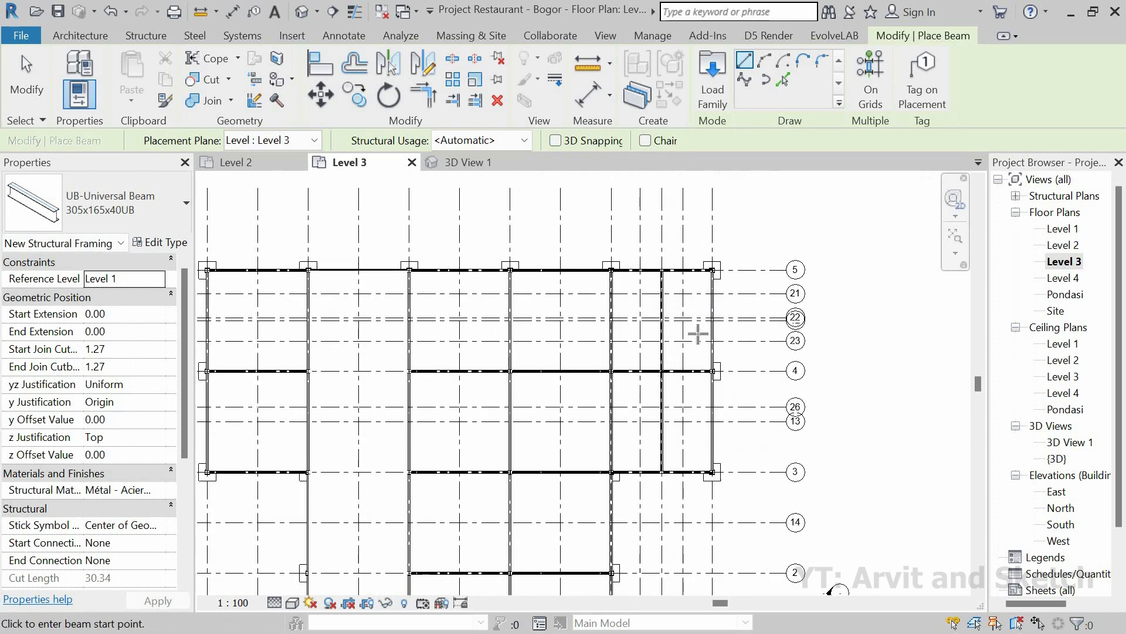
{"action": "scroll", "coordinate": [697, 337], "scroll_direction": "up", "scroll_amount": 3}
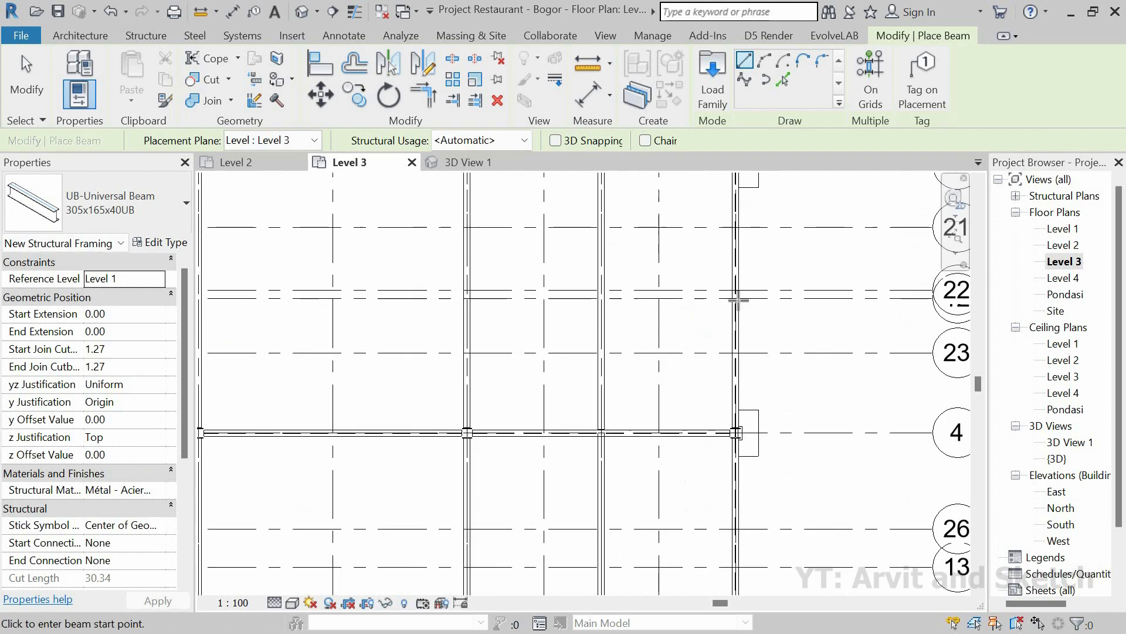
{"action": "left_click", "coordinate": [684, 323]}
{"action": "left_click", "coordinate": [603, 303]}
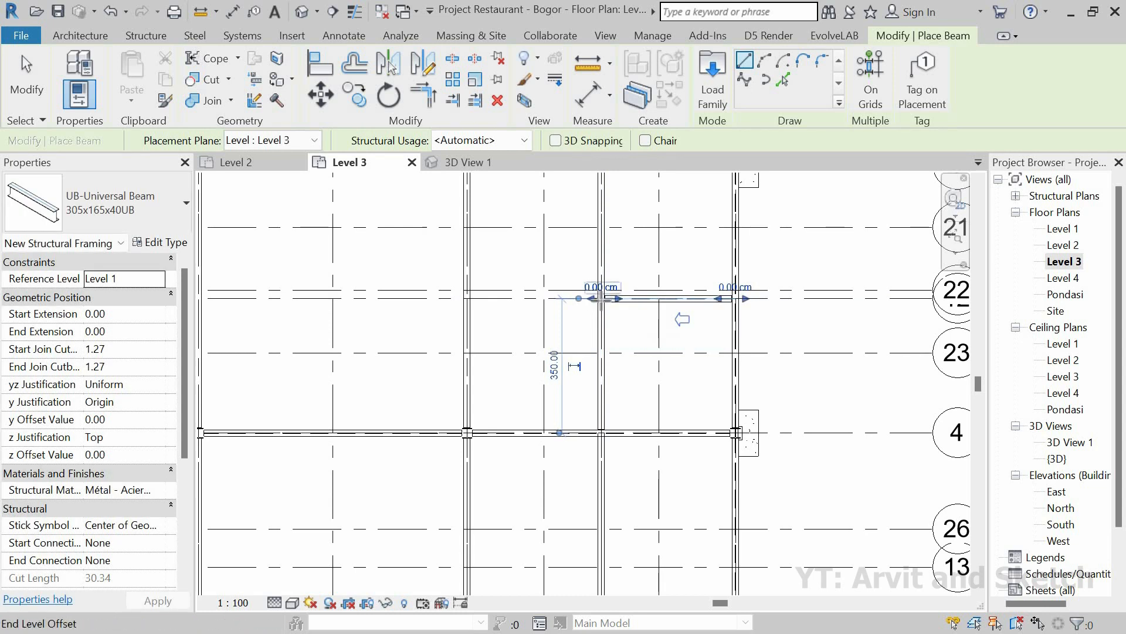
{"action": "left_click", "coordinate": [601, 298]}
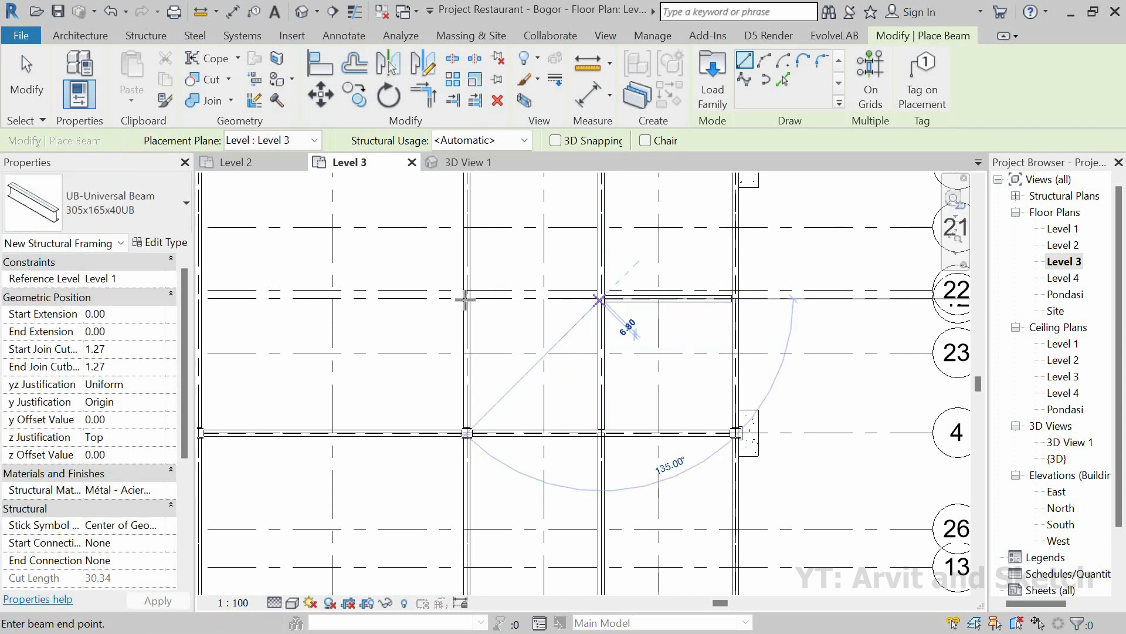
{"action": "left_click", "coordinate": [467, 298]}
Place two cross beams on grid line 13, from grid line 10 to 20 and from 20 to 9.
{"action": "scroll", "coordinate": [596, 257], "scroll_direction": "down", "scroll_amount": 1}
{"action": "scroll", "coordinate": [625, 450], "scroll_direction": "down", "scroll_amount": 2}
{"action": "middle_click_drag", "start_coordinate": [633, 469], "coordinate": [648, 364]}
{"action": "scroll", "coordinate": [649, 364], "scroll_direction": "up", "scroll_amount": 4}
{"action": "scroll", "coordinate": [652, 366], "scroll_direction": "down", "scroll_amount": 2}
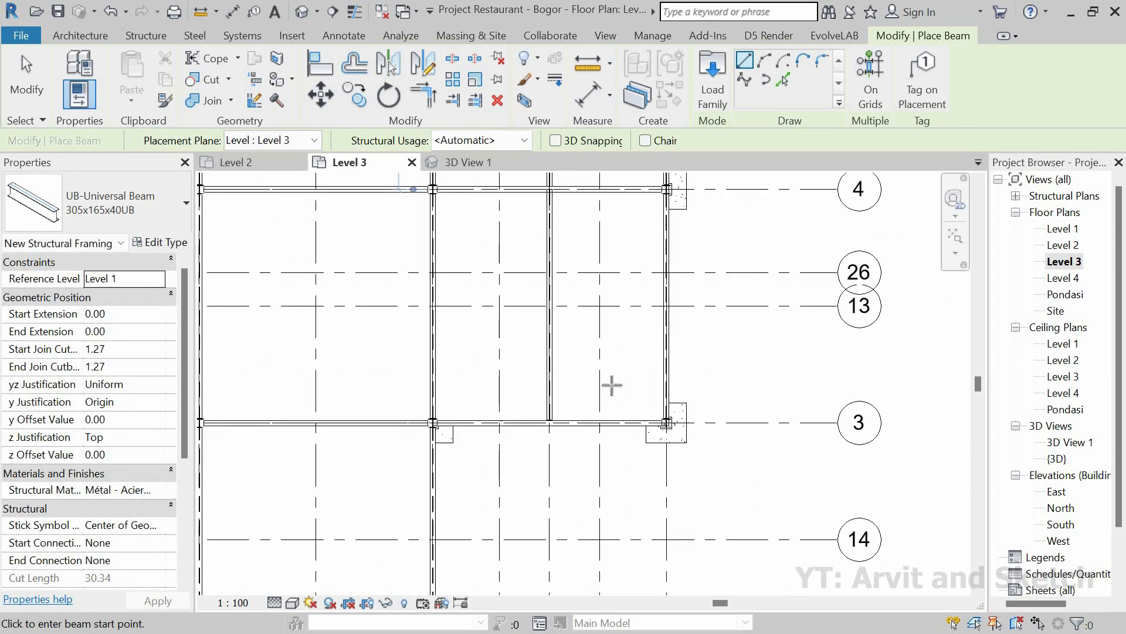
{"action": "left_click", "coordinate": [666, 306]}
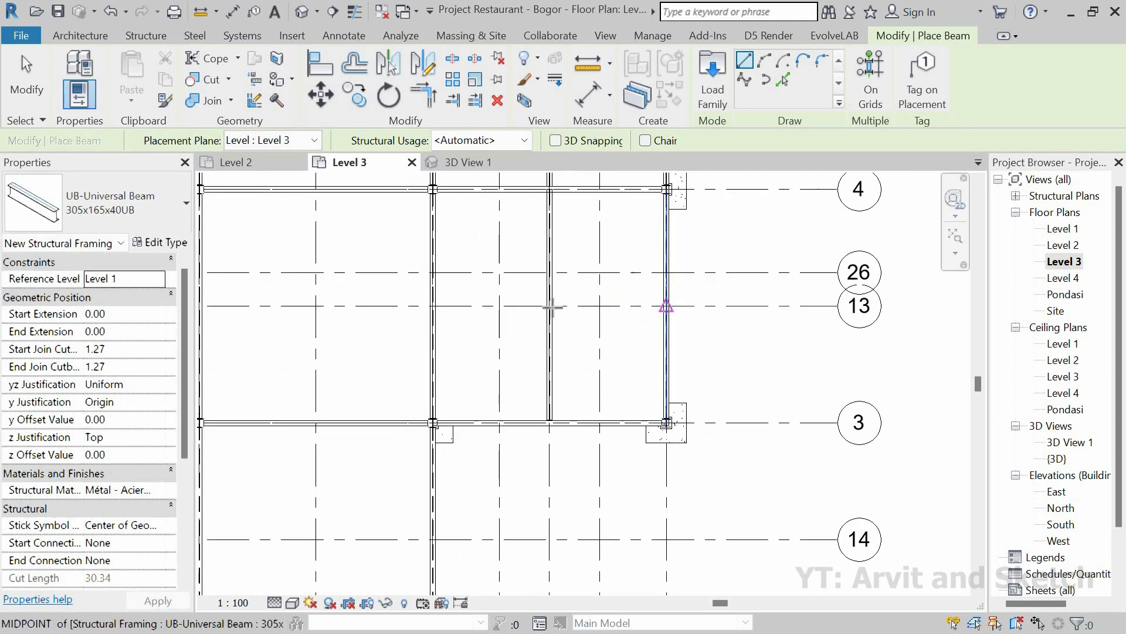
{"action": "left_click", "coordinate": [550, 306]}
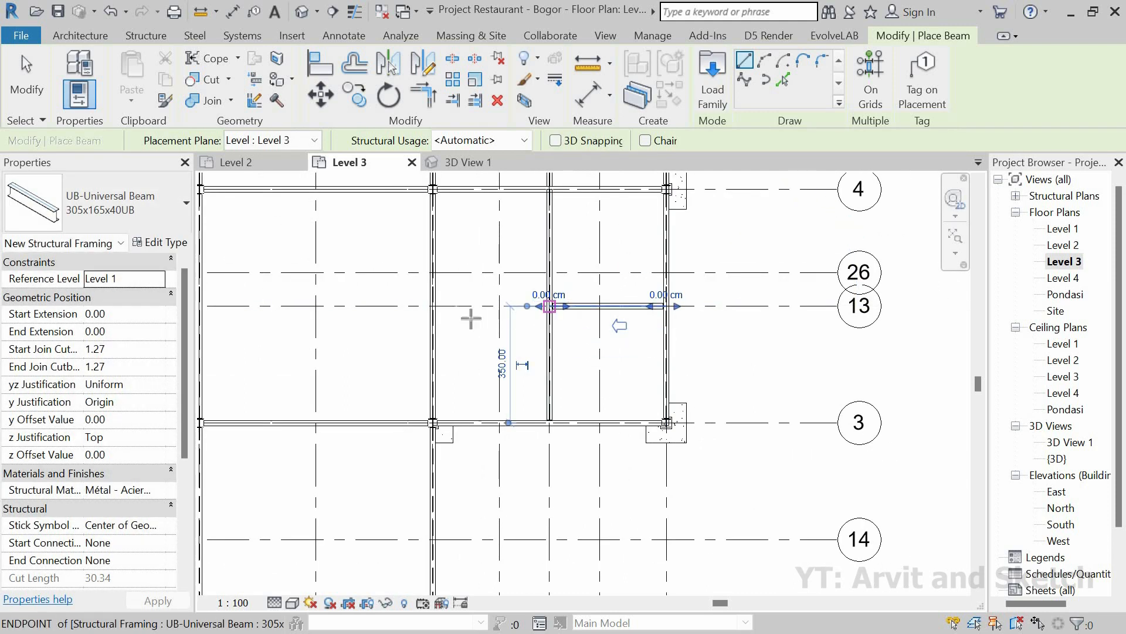
{"action": "left_click", "coordinate": [550, 305]}
{"action": "left_click", "coordinate": [433, 305]}
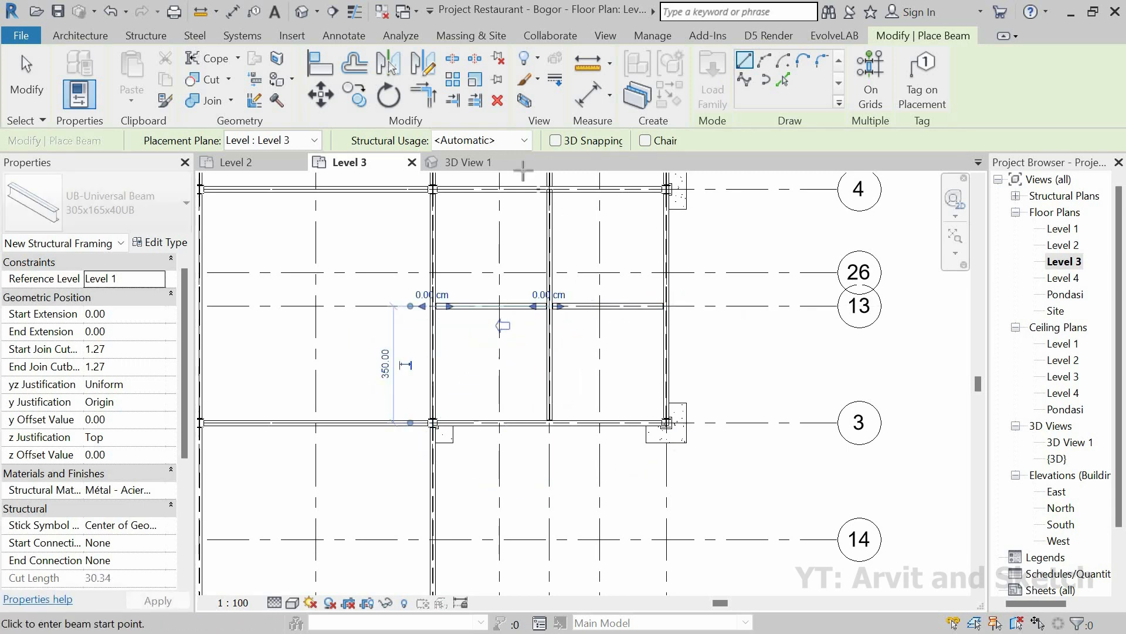
Examine the added intermediate beams between grid lines 9 and 10 in the 3D view.
{"action": "left_click", "coordinate": [469, 162]}
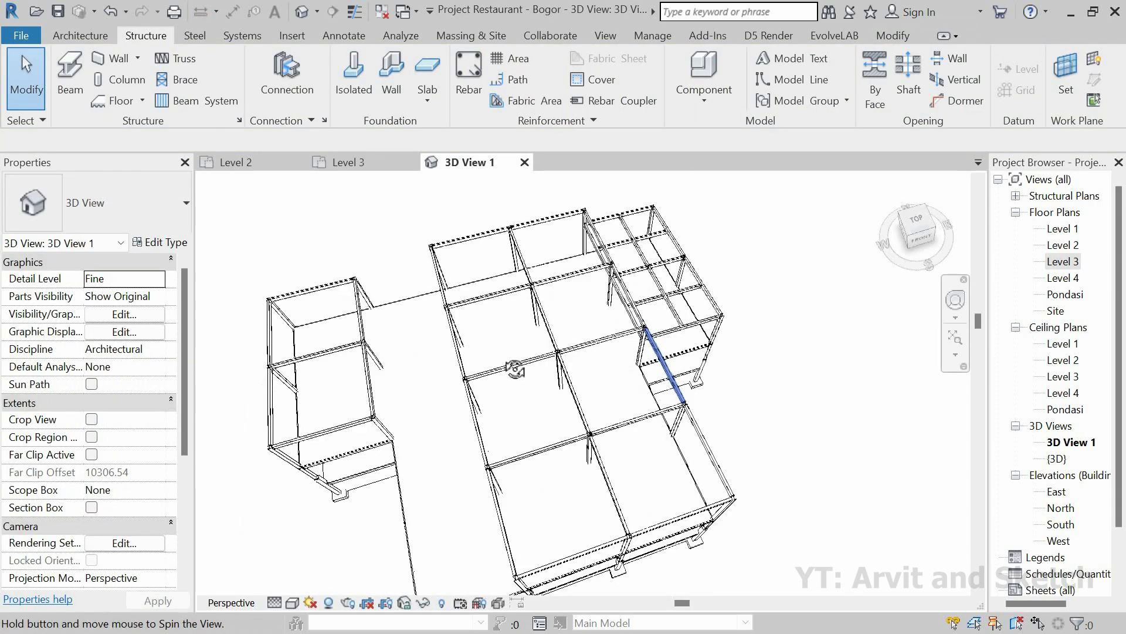
{"action": "middle_click_drag", "start_coordinate": [515, 370], "coordinate": [674, 385], "text": "shift"}
{"action": "scroll", "coordinate": [680, 384], "scroll_direction": "up", "scroll_amount": 6}
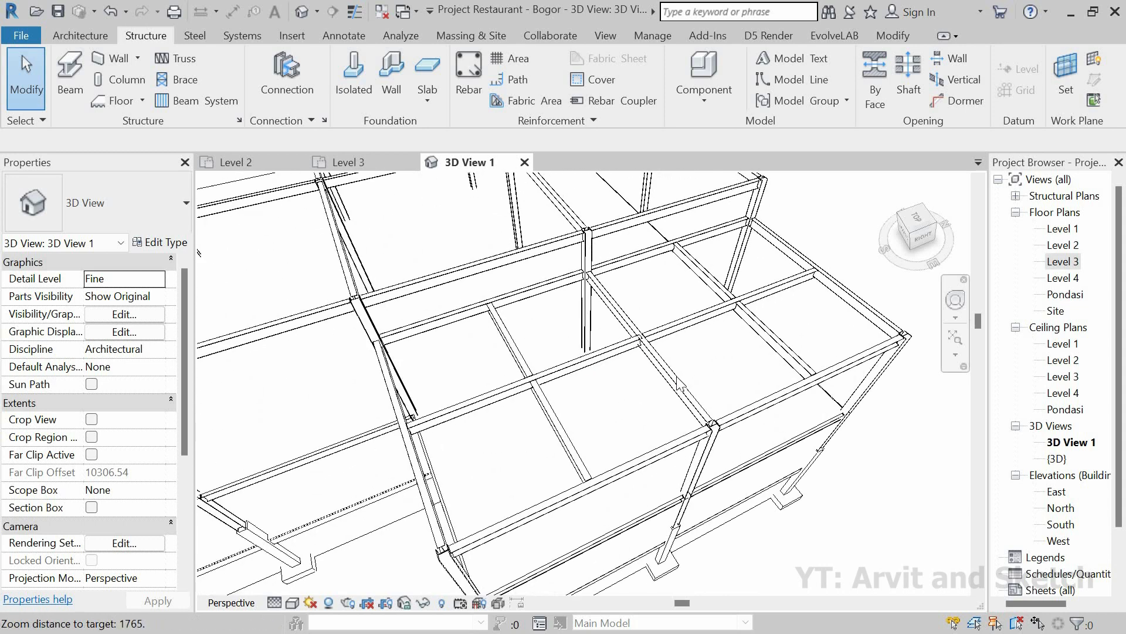
{"action": "scroll", "coordinate": [675, 385], "scroll_direction": "down", "scroll_amount": 5}
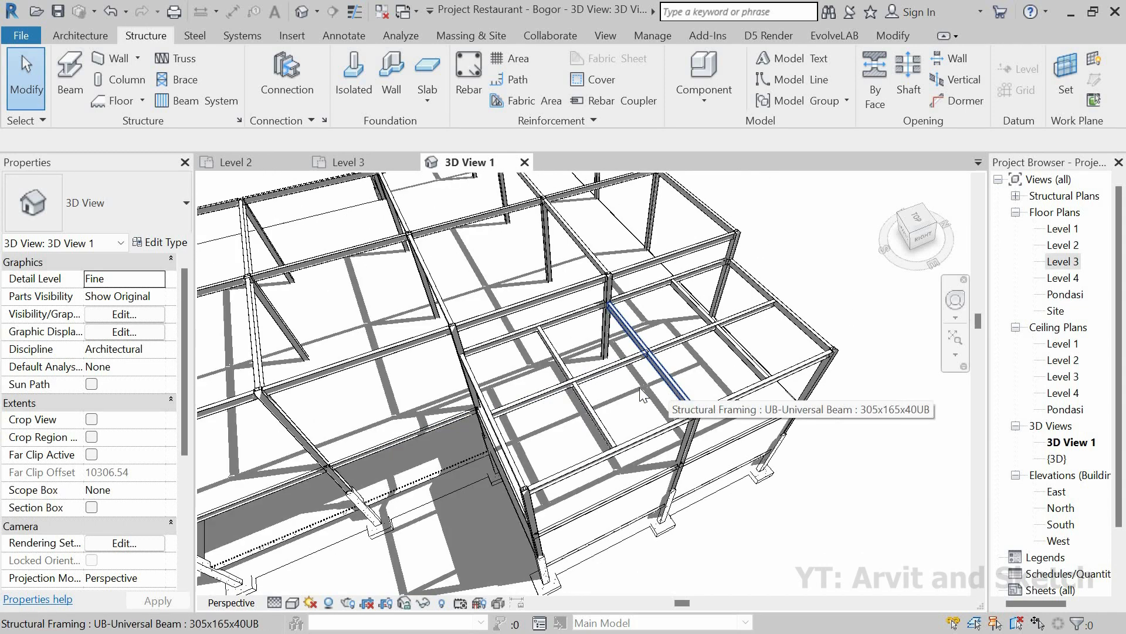
Examine the whole steel frame in the 3D view with a coloured visual style, and return the display to Hidden Line.
{"action": "scroll", "coordinate": [643, 393], "scroll_direction": "down", "scroll_amount": 3}
{"action": "scroll", "coordinate": [650, 413], "scroll_direction": "down", "scroll_amount": 2}
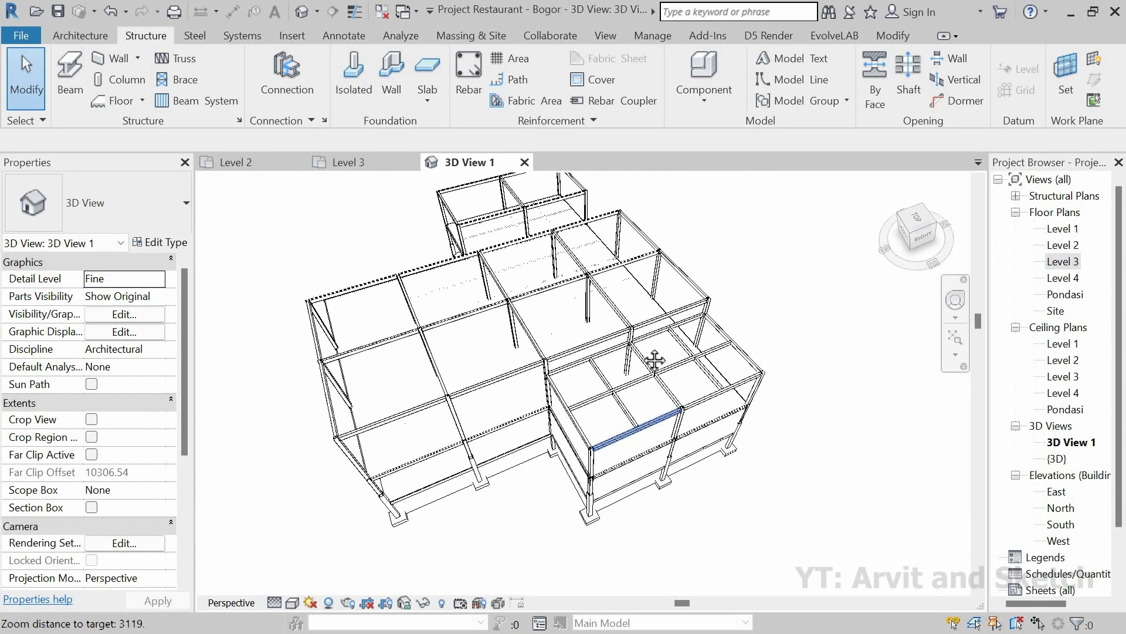
{"action": "scroll", "coordinate": [660, 387], "scroll_direction": "up", "scroll_amount": 2}
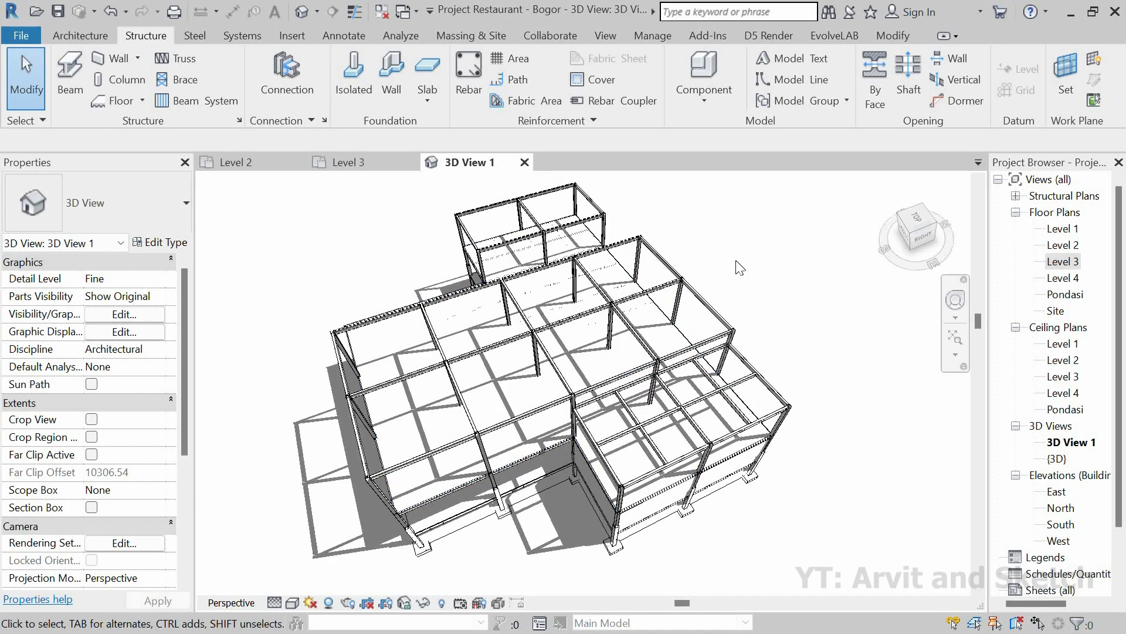
{"action": "middle_click_drag", "start_coordinate": [622, 352], "coordinate": [639, 373], "text": "shift"}
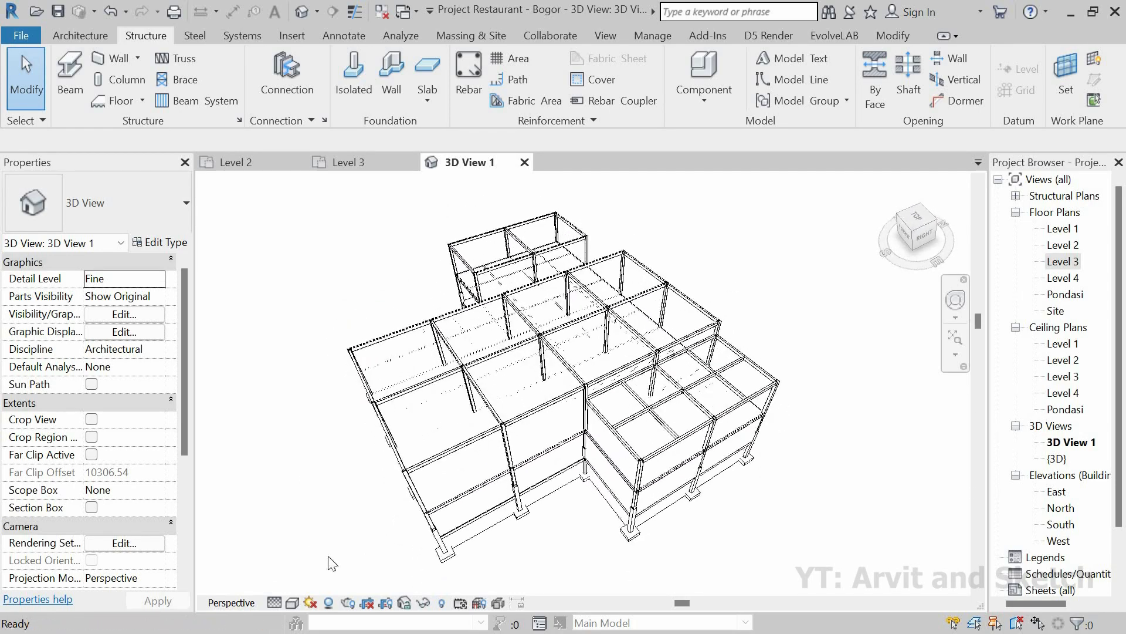
{"action": "left_click", "coordinate": [275, 602]}
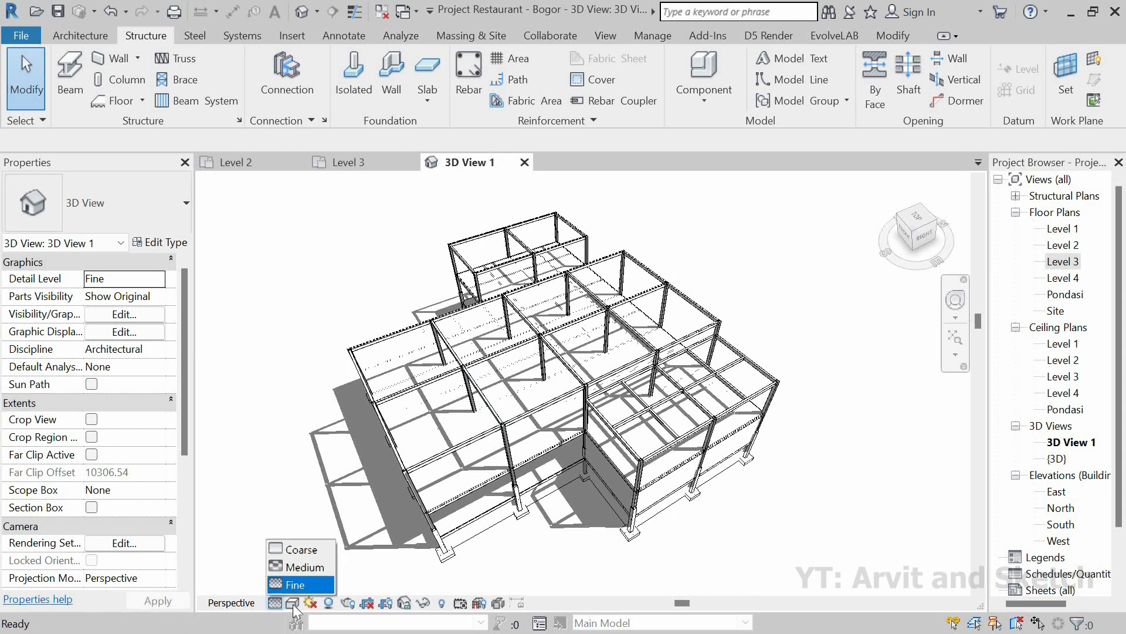
{"action": "left_click", "coordinate": [292, 603]}
{"action": "left_click", "coordinate": [292, 603]}
{"action": "left_click", "coordinate": [427, 566]}
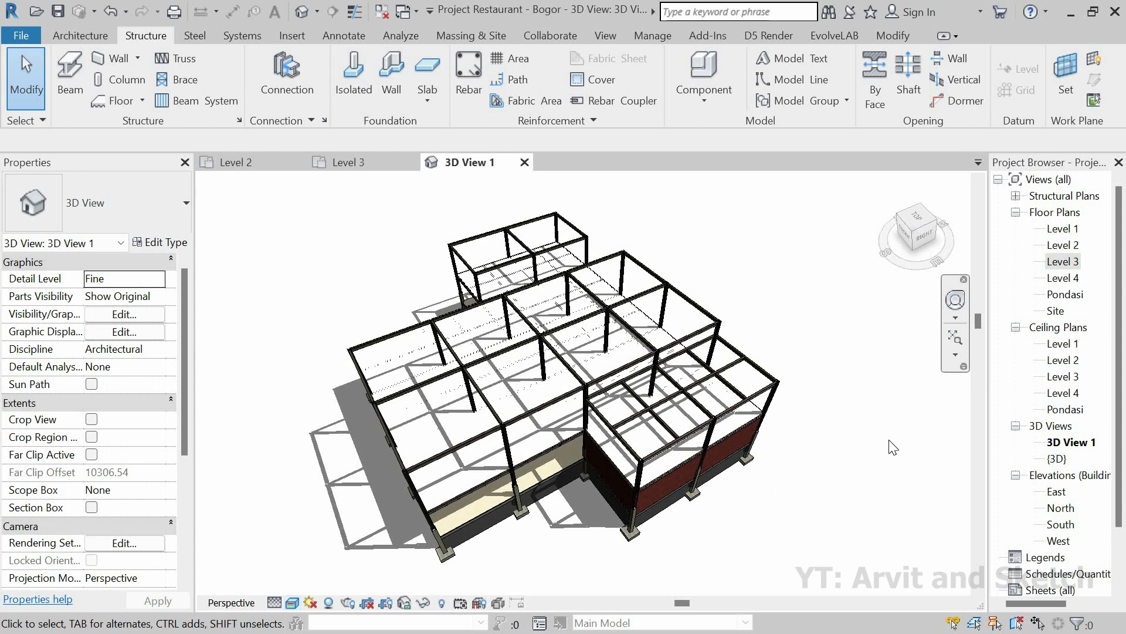
{"action": "scroll", "coordinate": [592, 437], "scroll_direction": "up", "scroll_amount": 4}
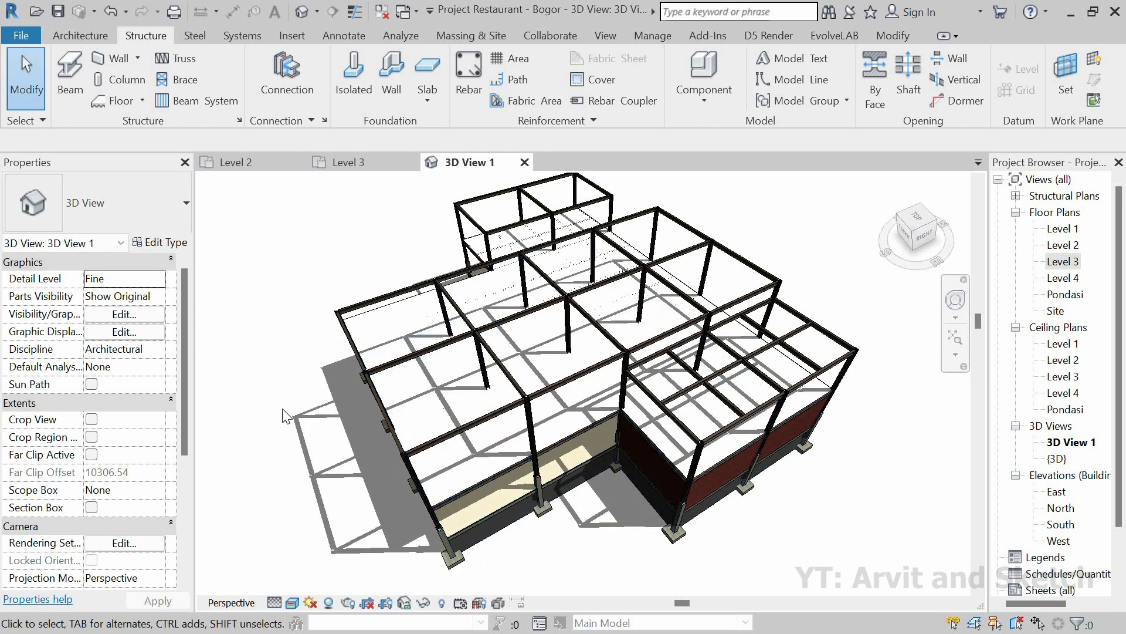
{"action": "left_click", "coordinate": [293, 603]}
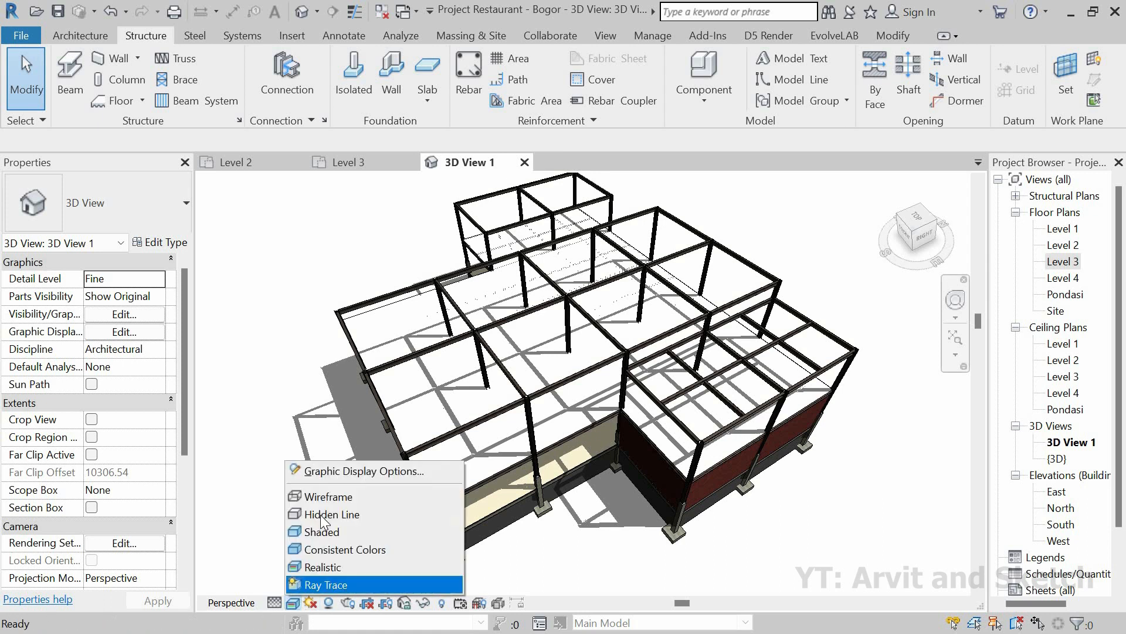
{"action": "left_click", "coordinate": [382, 442]}
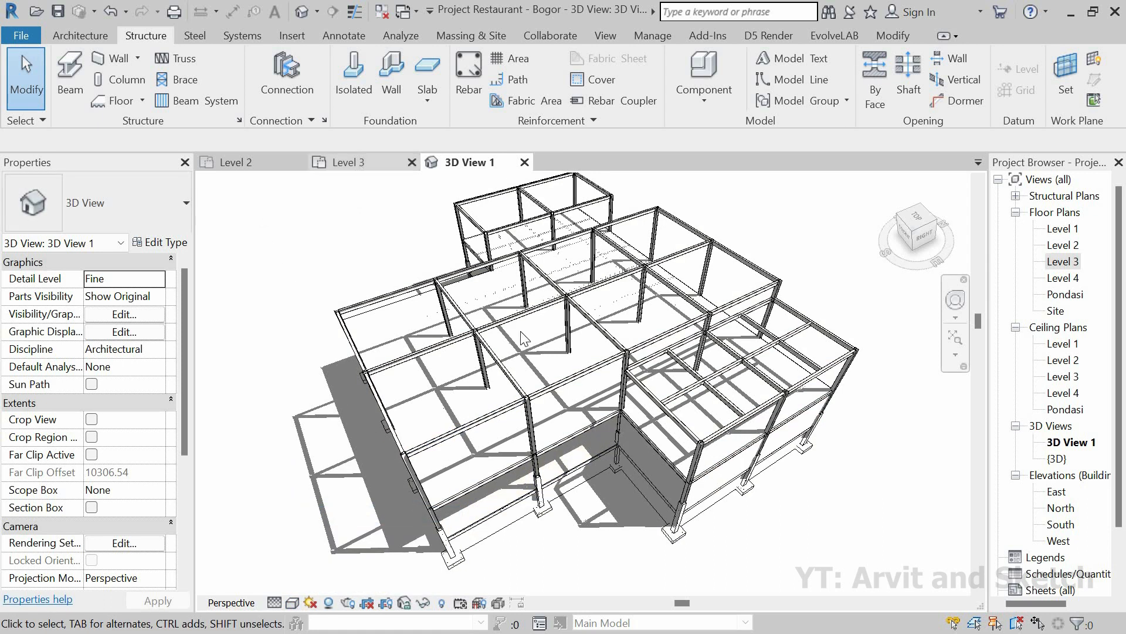
Start a floor on the Level 3 plan and duplicate the Plat Beton Lt.2 floor type as Dak Beton.
{"action": "left_click", "coordinate": [359, 166]}
{"action": "left_click", "coordinate": [64, 33]}
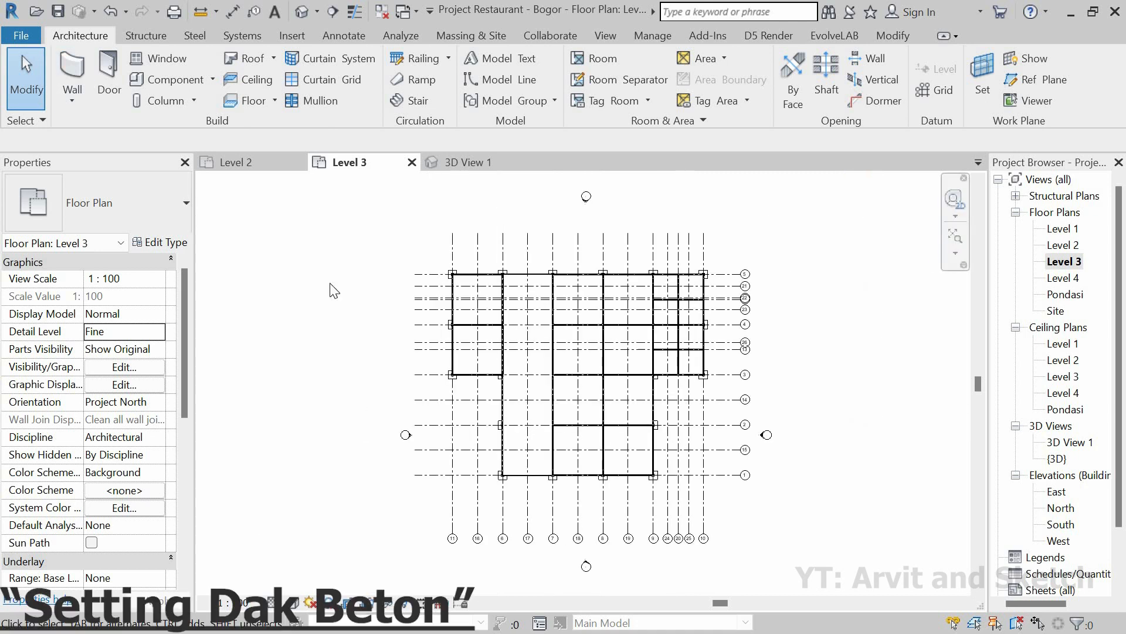
{"action": "left_click", "coordinate": [274, 103]}
{"action": "left_click", "coordinate": [279, 165]}
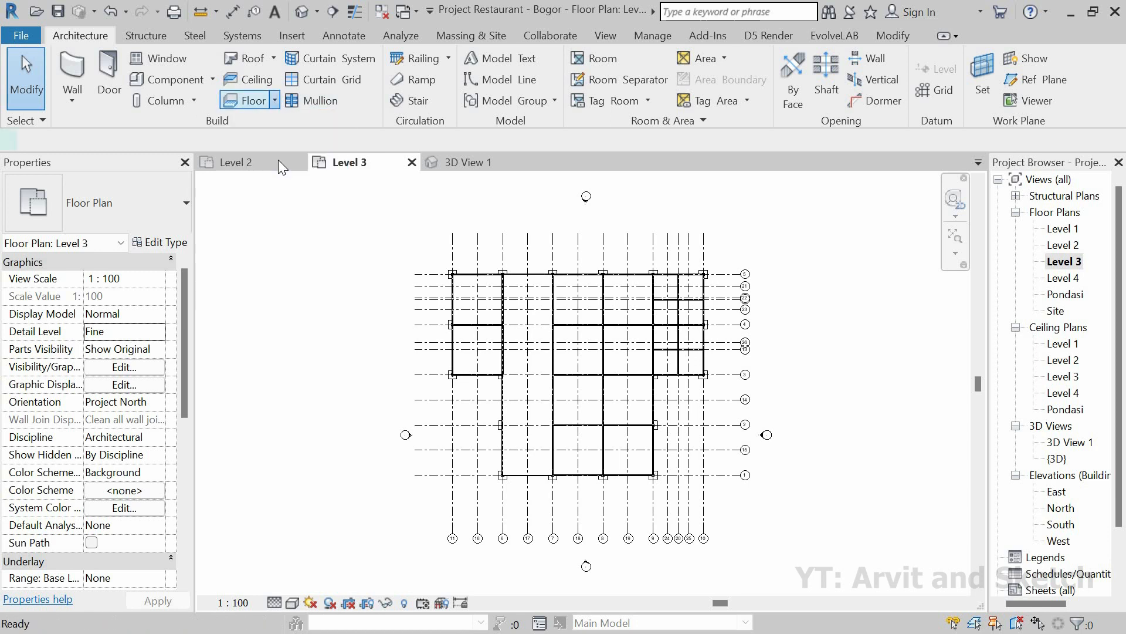
{"action": "left_click", "coordinate": [182, 241]}
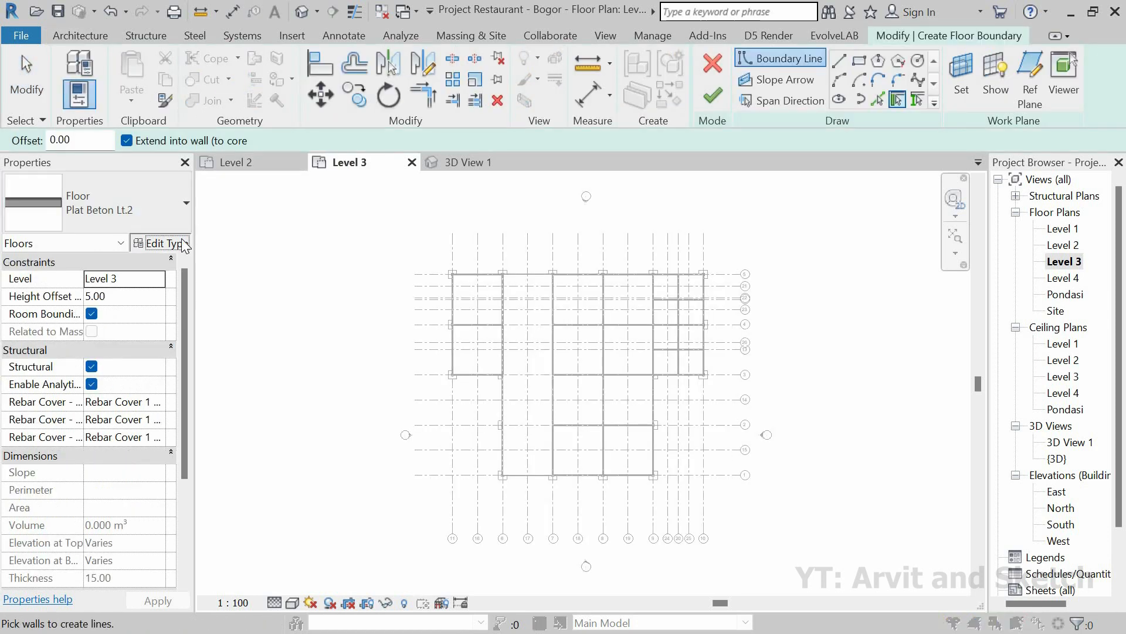
{"action": "left_click", "coordinate": [888, 112]}
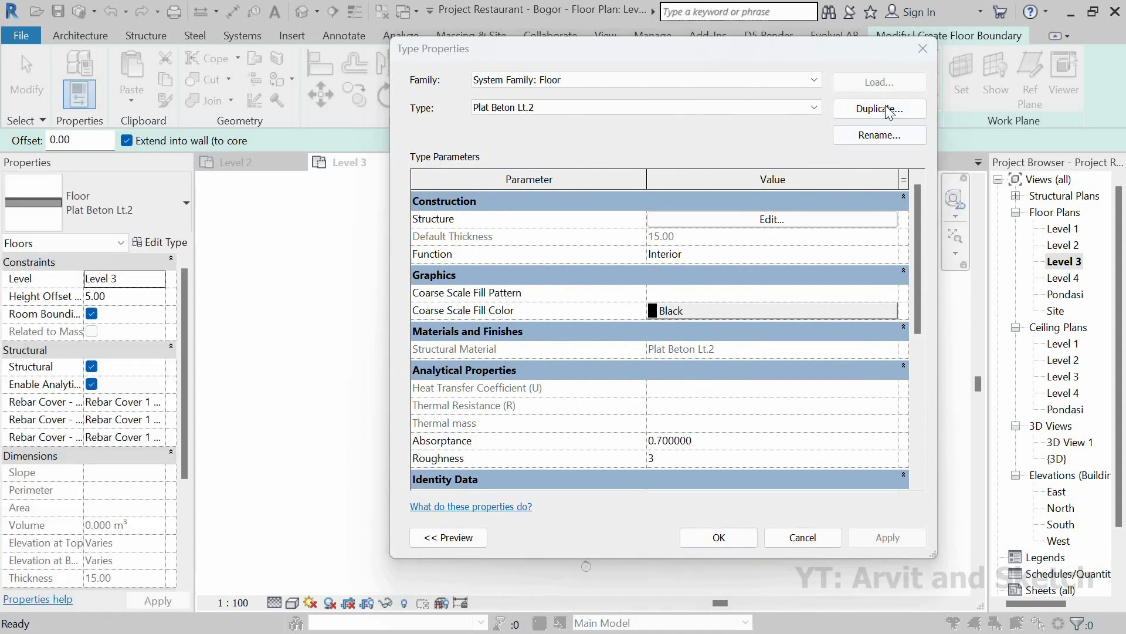
{"action": "type", "text": "Da"}
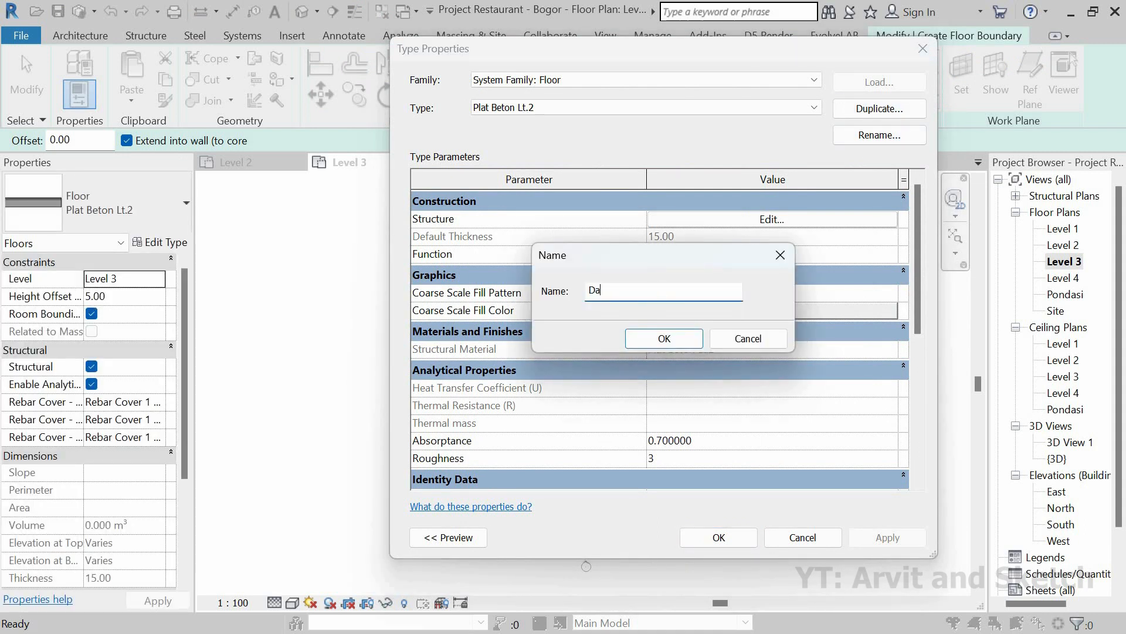
{"action": "type", "text": "k Beton"}
{"action": "left_click", "coordinate": [655, 340]}
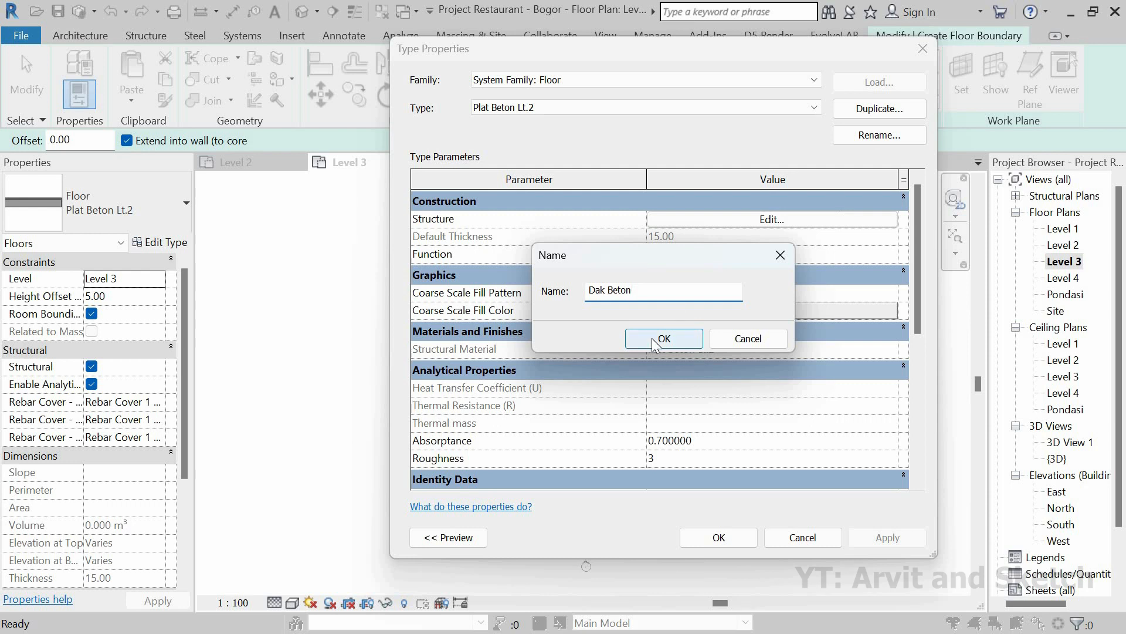
Delete the Granite Lt. 2 layer from the Dak Beton floor structure.
{"action": "left_click", "coordinate": [775, 220]}
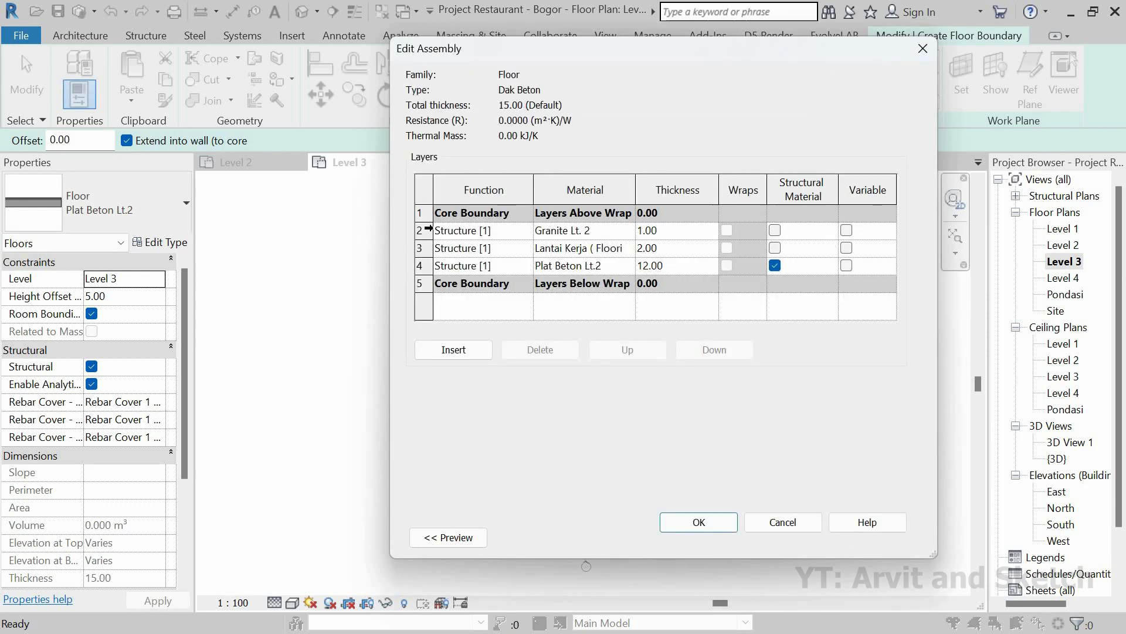
{"action": "left_click", "coordinate": [420, 230]}
{"action": "left_click", "coordinate": [538, 350]}
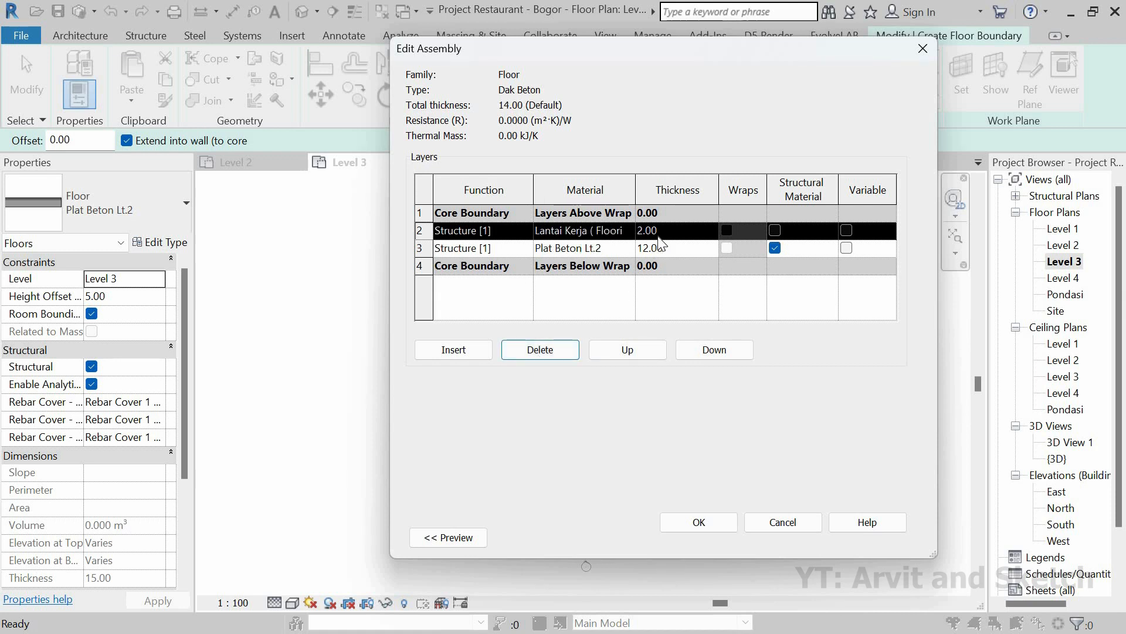
Create a new material named Dak Beton for the 12.00 thick structural layer.
{"action": "left_click", "coordinate": [628, 248]}
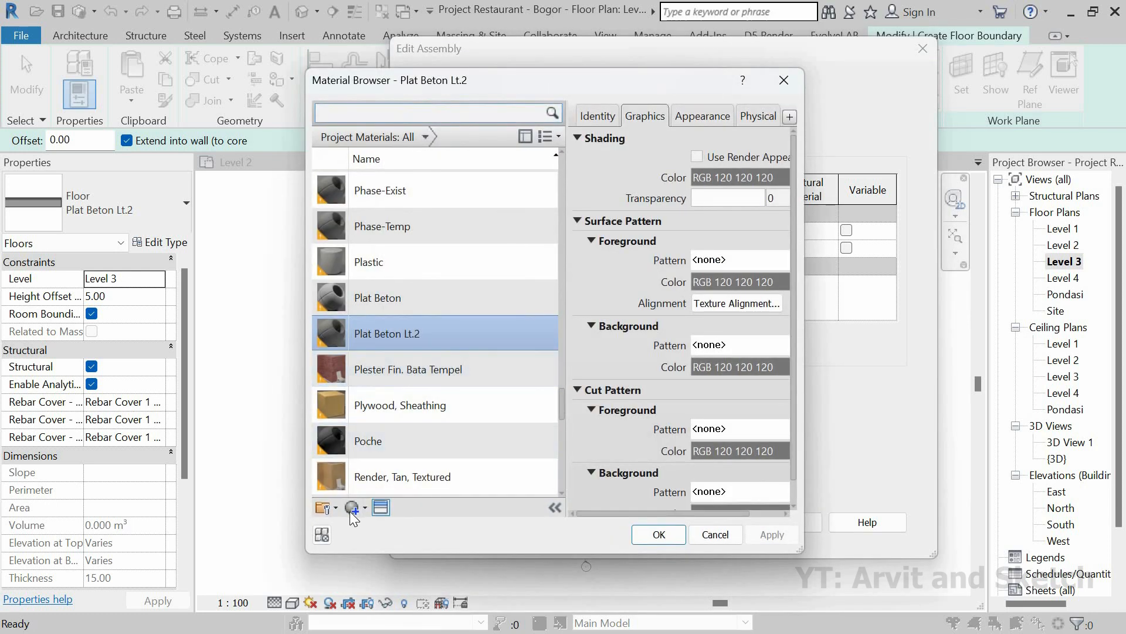
{"action": "left_click", "coordinate": [364, 507]}
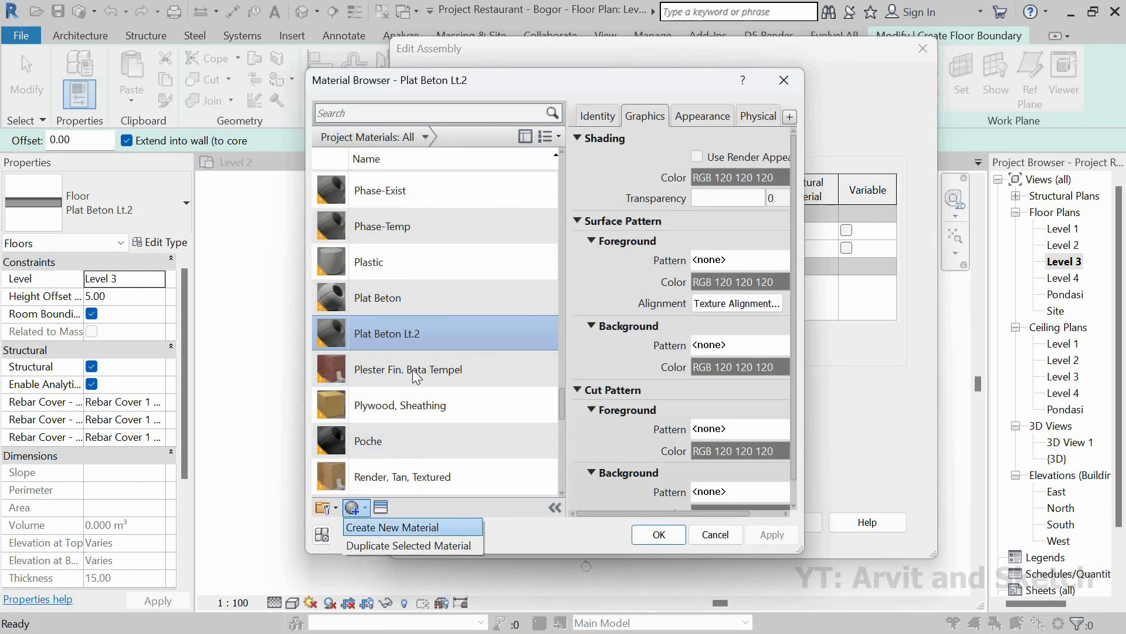
{"action": "left_click", "coordinate": [376, 527]}
{"action": "right_click", "coordinate": [418, 301]}
{"action": "left_click", "coordinate": [444, 336]}
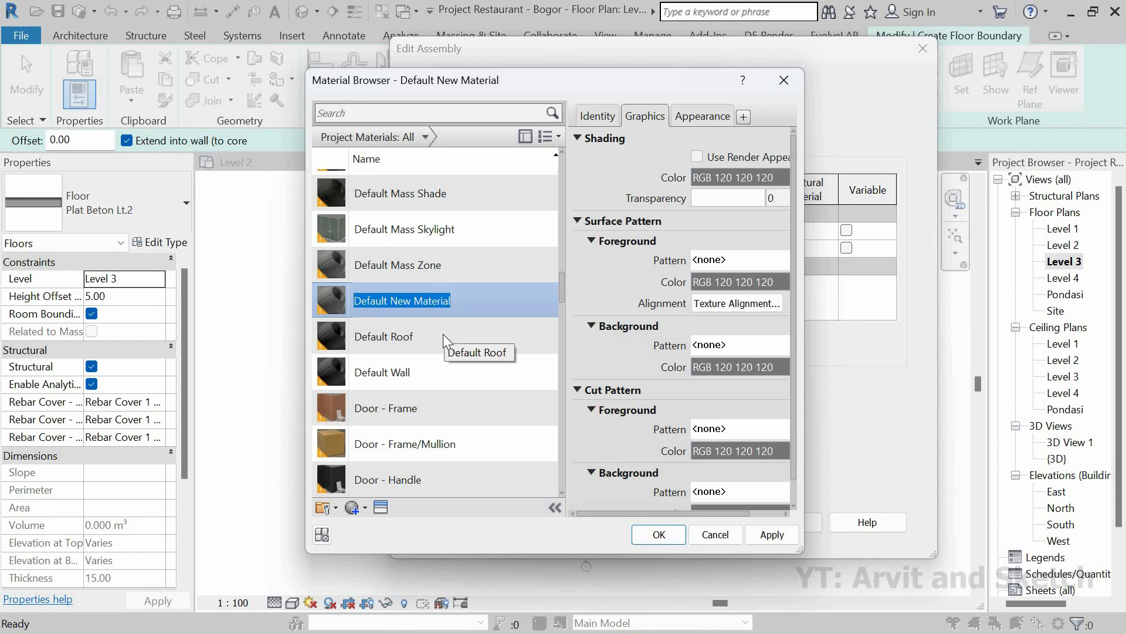
{"action": "type", "text": "Dak B"}
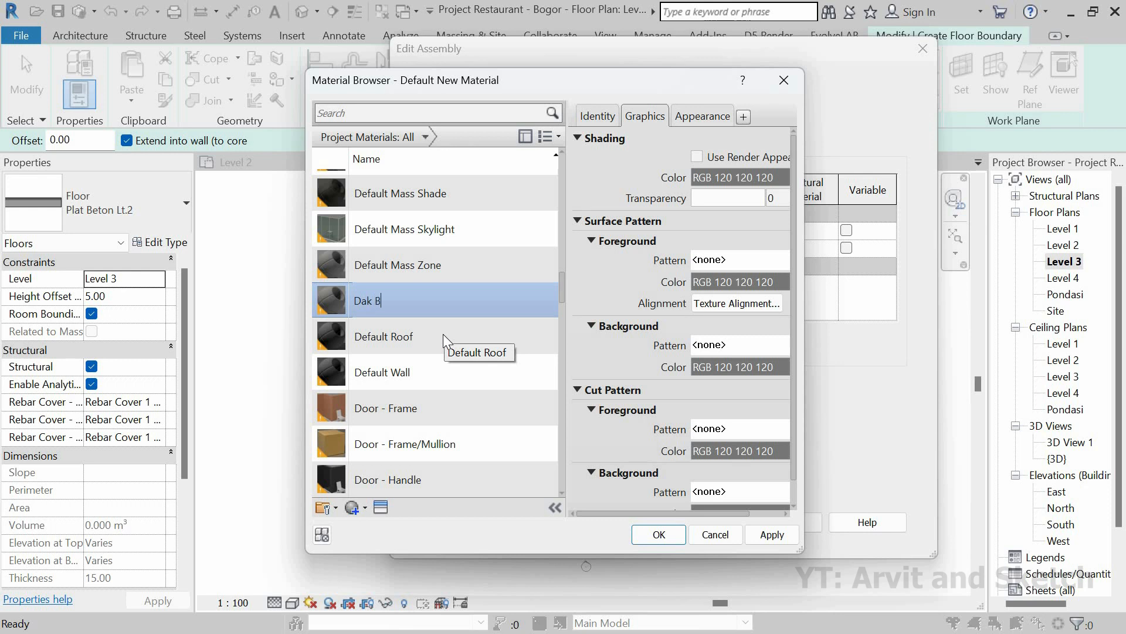
{"action": "type", "text": "eton"}
Add the C20/25 concrete physical asset to the Dak Beton material and assign the material to the structural layer.
{"action": "left_click", "coordinate": [380, 507]}
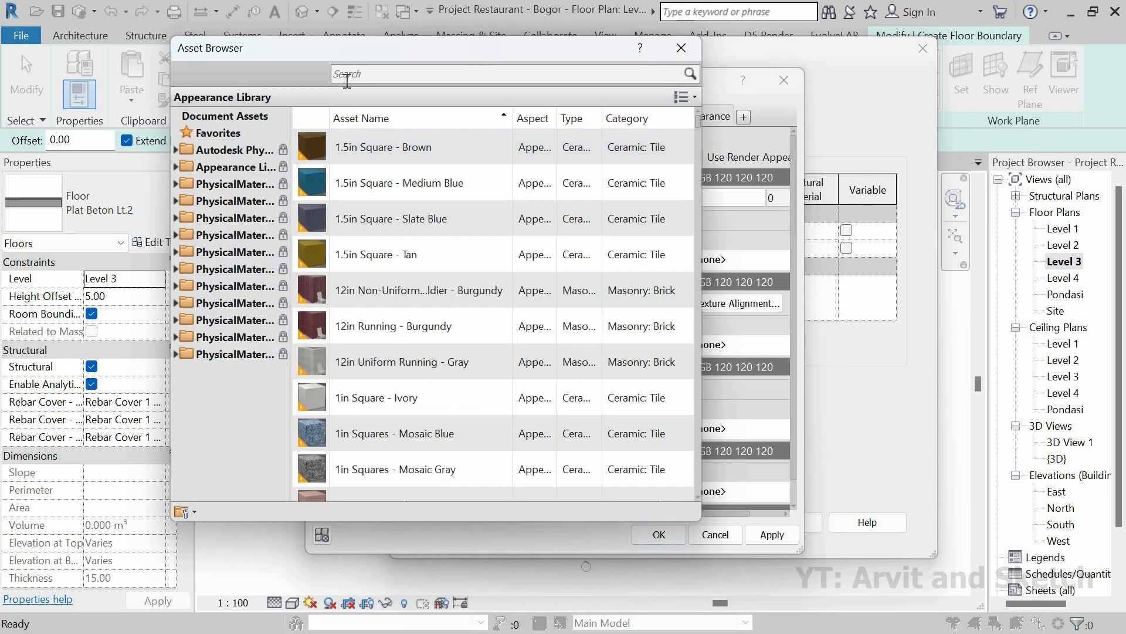
{"action": "left_click", "coordinate": [348, 76]}
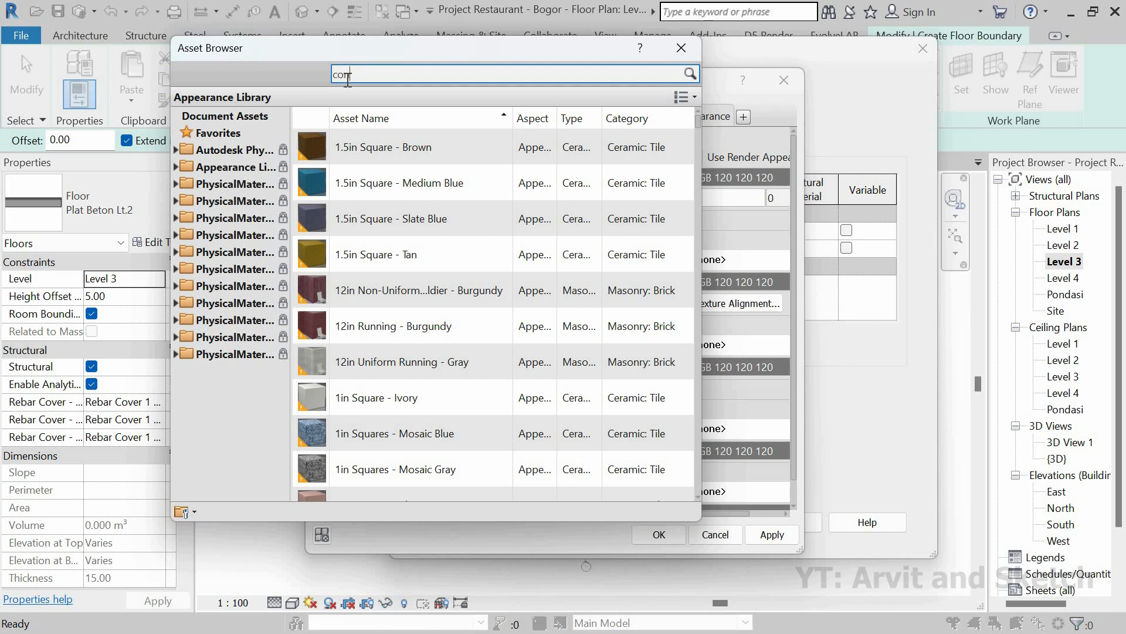
{"action": "key", "text": "Return"}
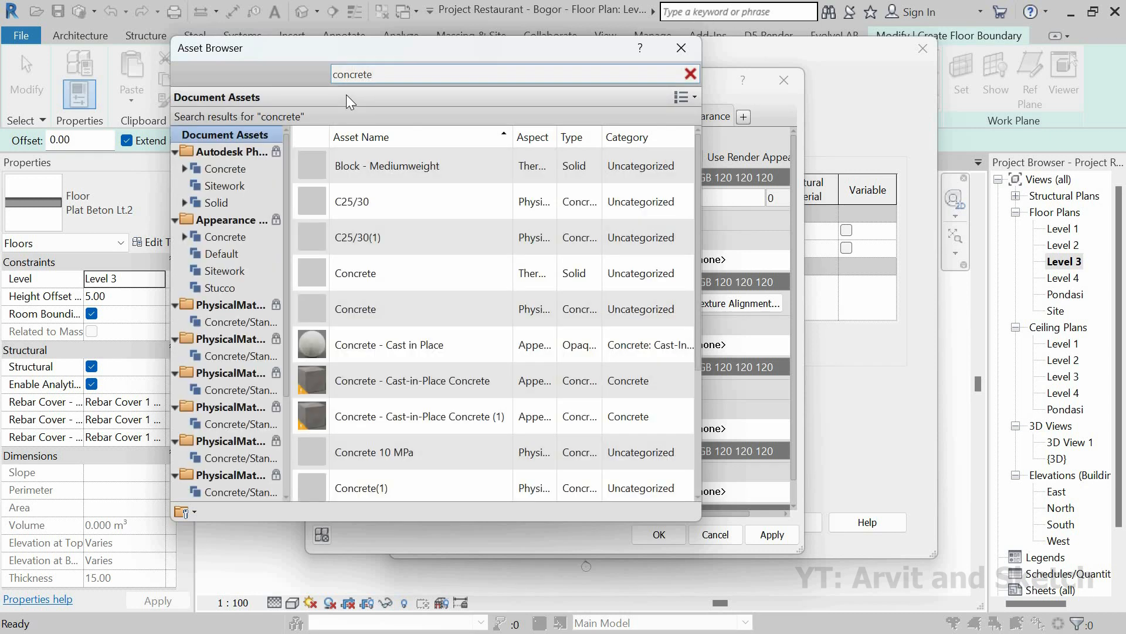
{"action": "left_click", "coordinate": [226, 169]}
{"action": "double_click", "coordinate": [364, 240]}
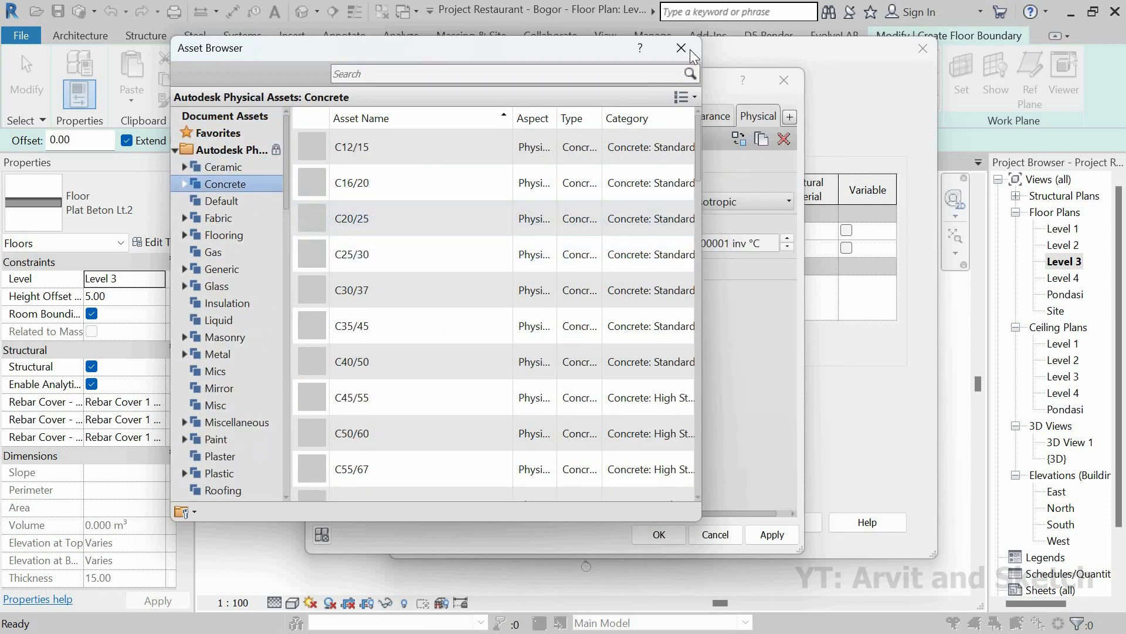
{"action": "left_click", "coordinate": [681, 47]}
{"action": "left_click", "coordinate": [770, 535]}
{"action": "left_click", "coordinate": [657, 535]}
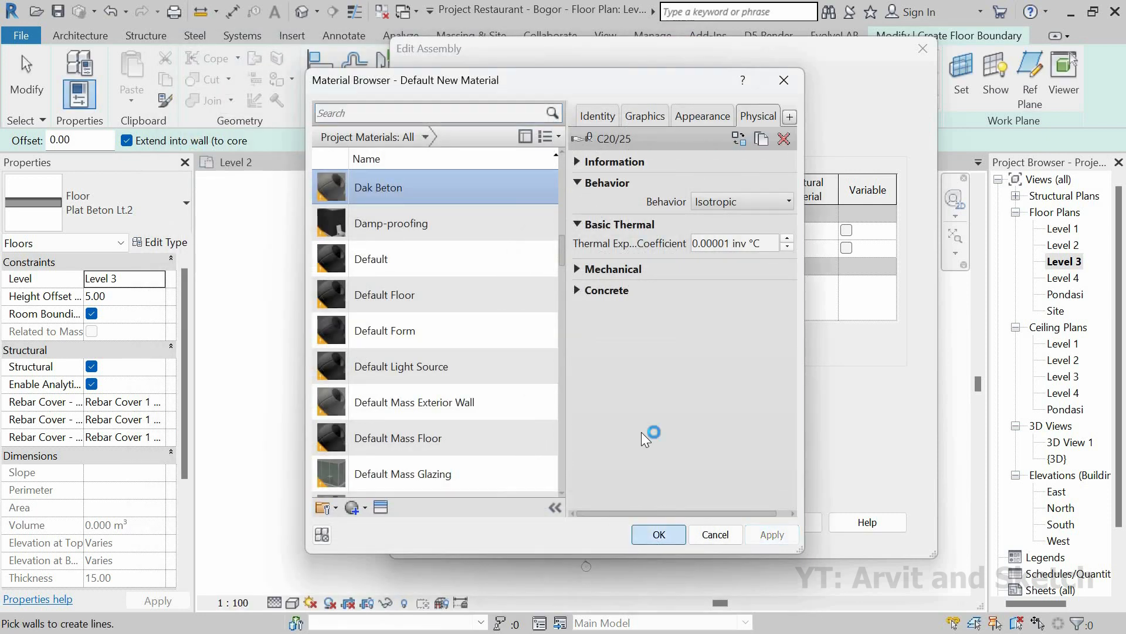
Create a new material named Lantai Kerja +Waterproofing for the 2.00 thick top layer.
{"action": "left_click", "coordinate": [584, 232]}
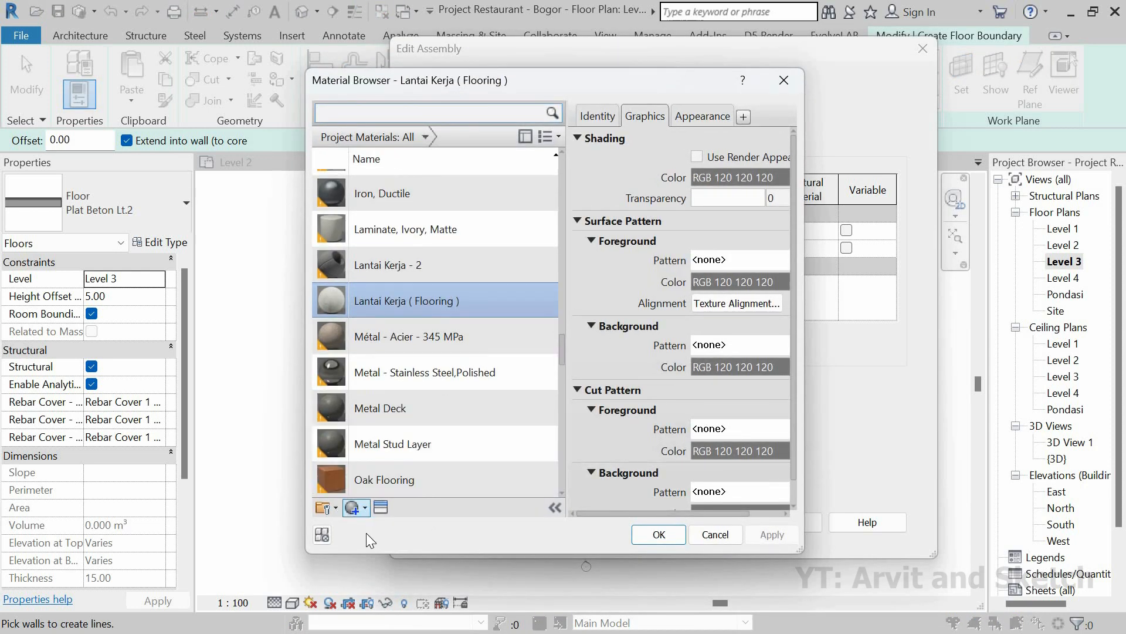
{"action": "left_click", "coordinate": [365, 508]}
{"action": "left_click", "coordinate": [410, 526]}
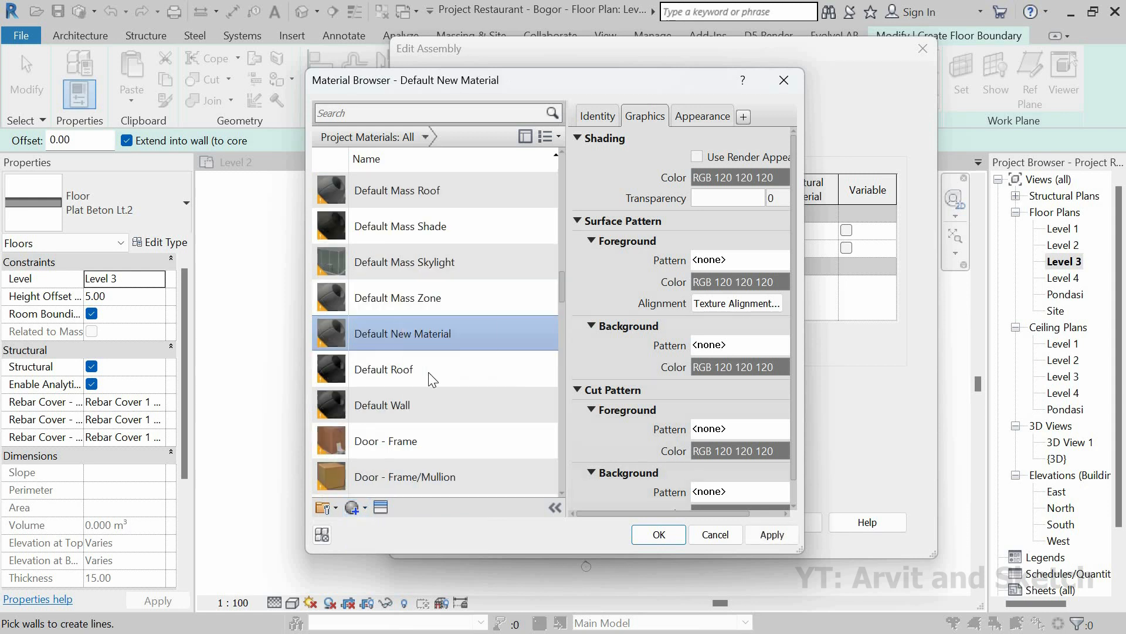
{"action": "right_click", "coordinate": [402, 324]}
{"action": "left_click", "coordinate": [435, 368]}
{"action": "type", "text": "Lantai Kerja +Waterproofing"}
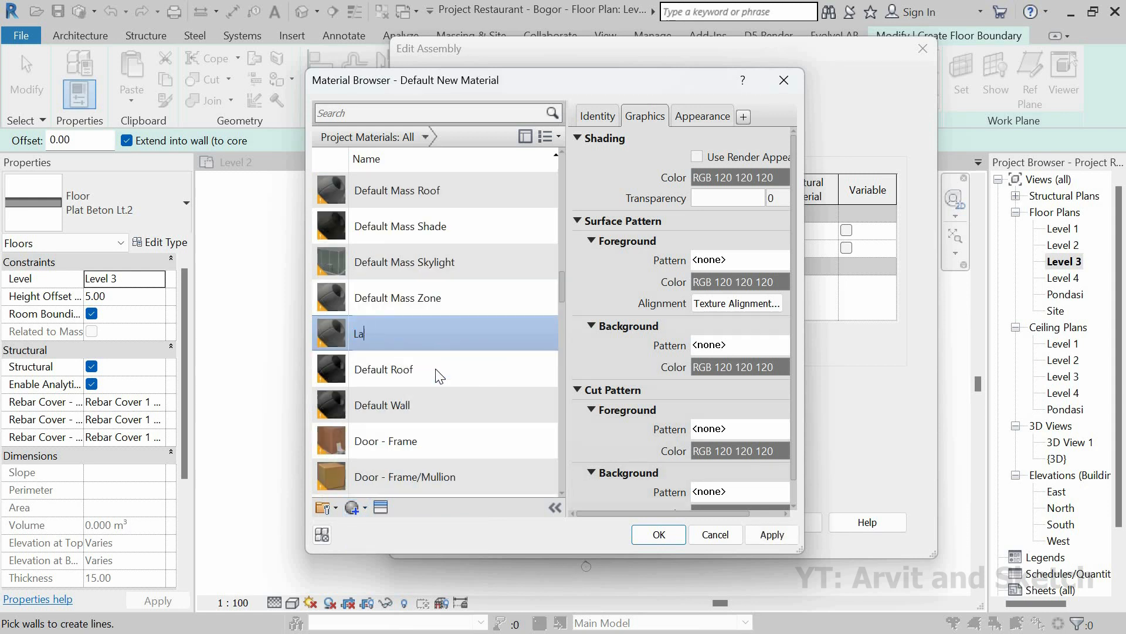
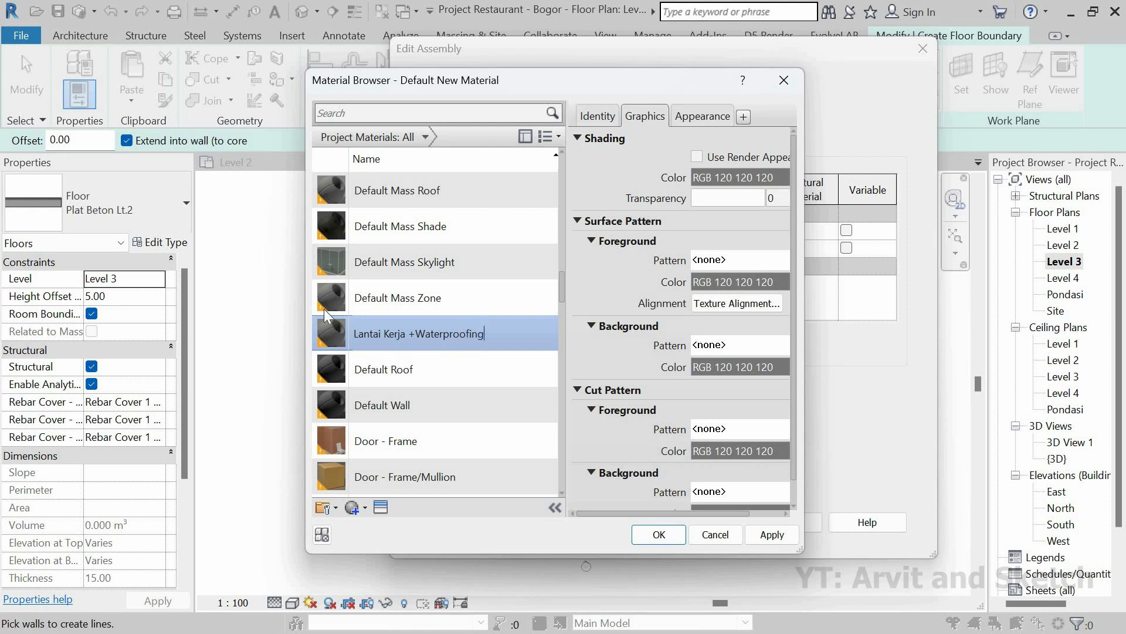
Add the Plaster physical asset to the Lantai Kerja +Waterproofing material and assign the material to the top layer.
{"action": "left_click", "coordinate": [380, 507]}
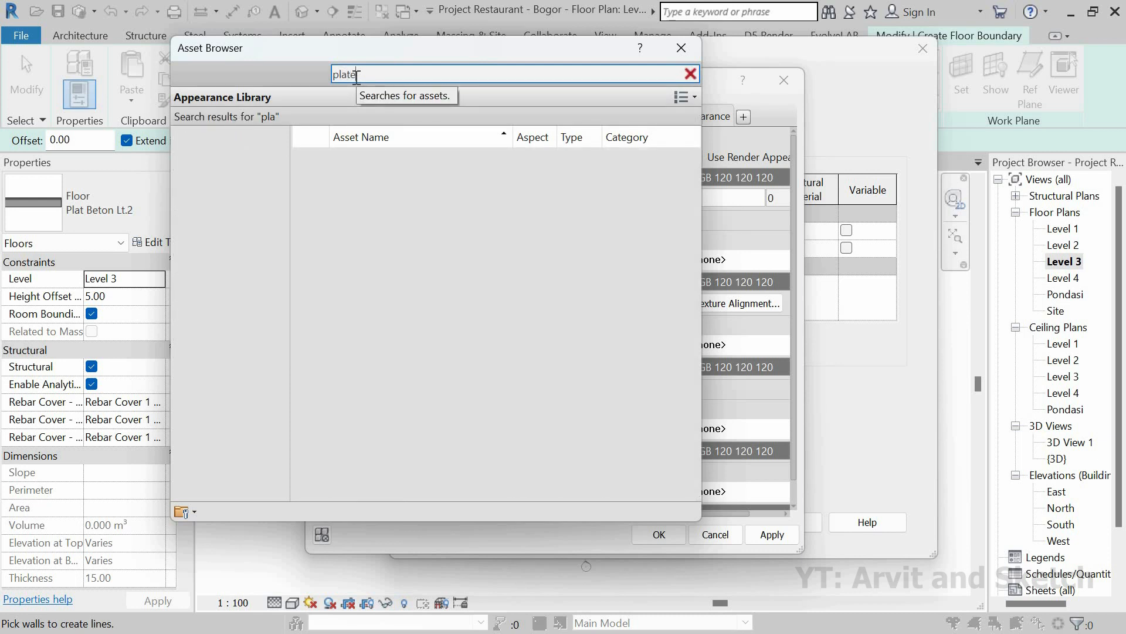
{"action": "left_click", "coordinate": [348, 75]}
{"action": "type", "text": "s"}
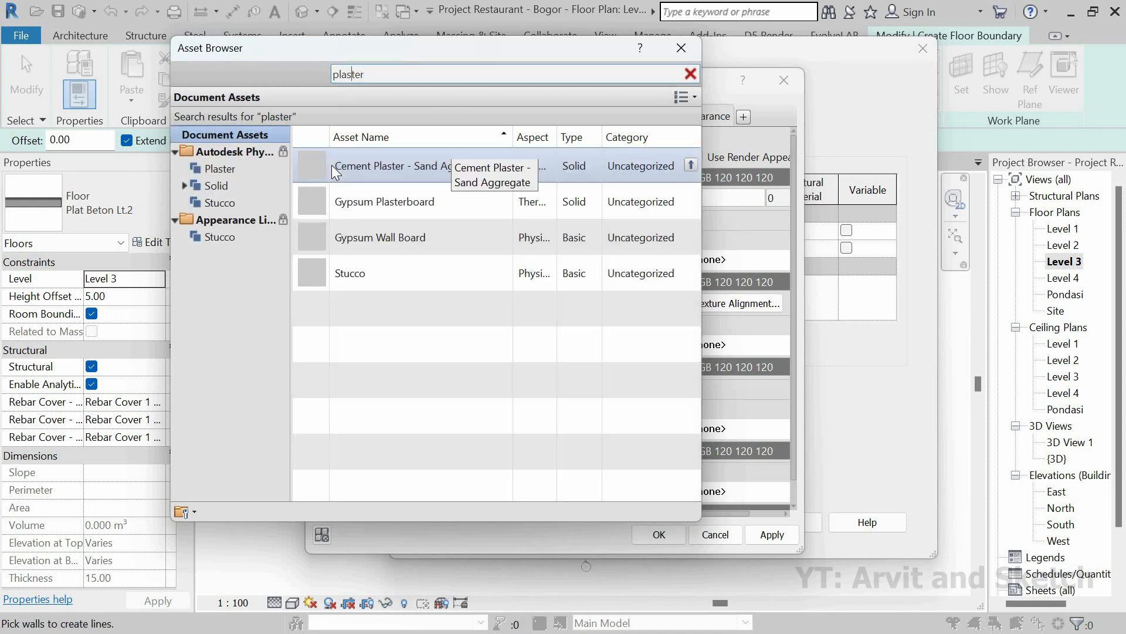
{"action": "left_click", "coordinate": [221, 170]}
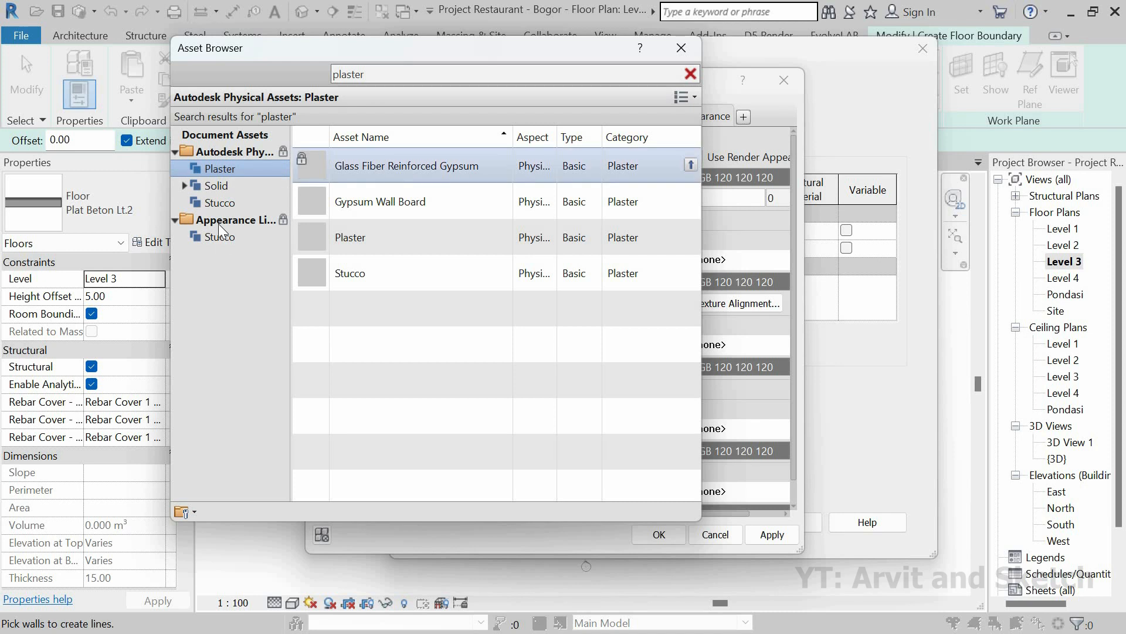
{"action": "left_click", "coordinate": [220, 236]}
{"action": "left_click", "coordinate": [227, 170]}
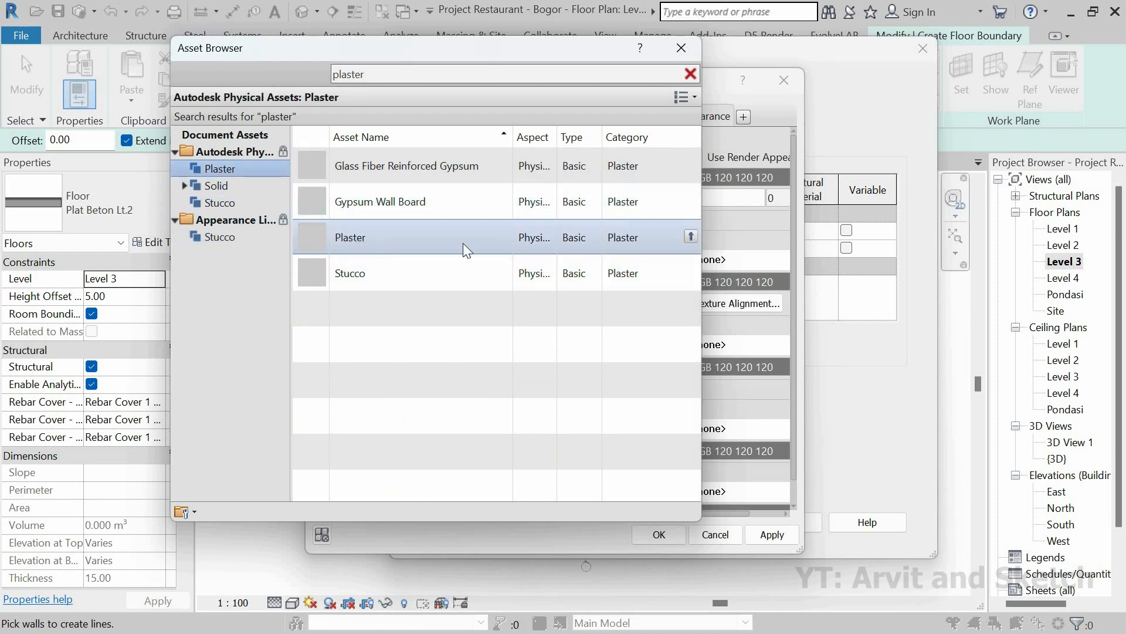
{"action": "left_click", "coordinate": [689, 73]}
{"action": "left_click", "coordinate": [682, 48]}
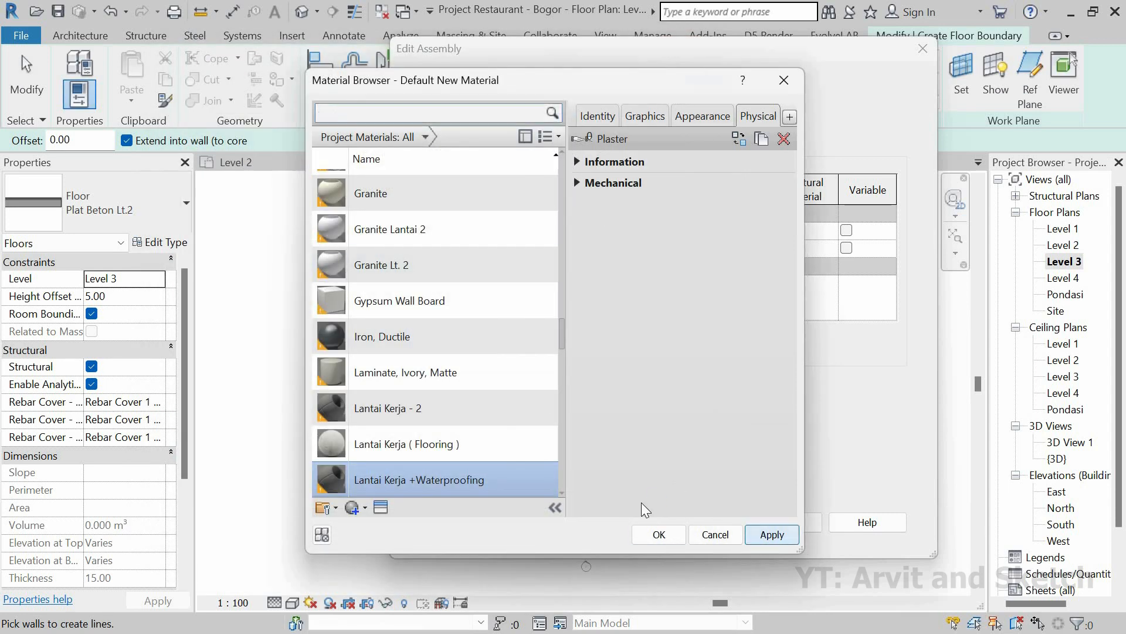
{"action": "left_click", "coordinate": [660, 534]}
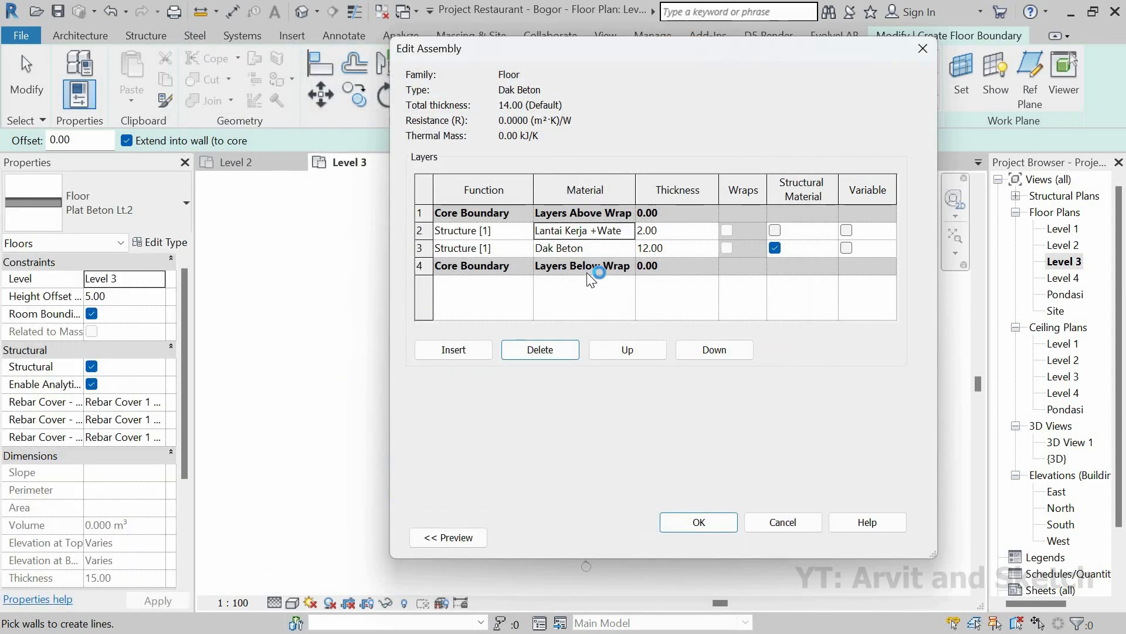
Keep the Dak Beton floor type's two-layer structure, set its function to Exterior and apply the type to the floor.
{"action": "left_click", "coordinate": [681, 232]}
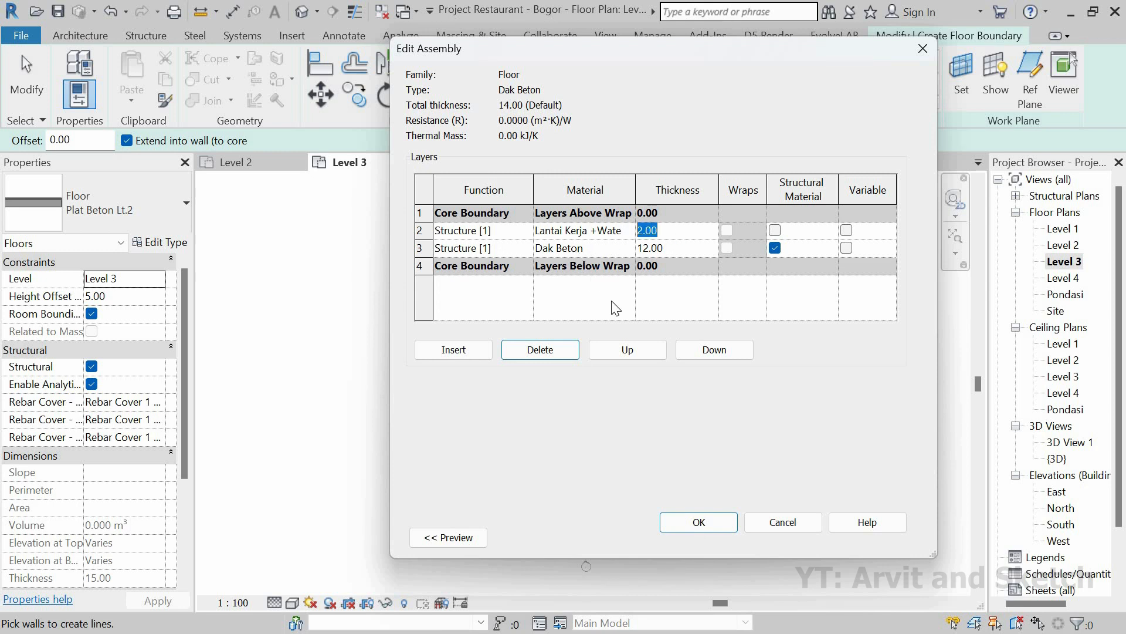
{"action": "type", "text": "1"}
{"action": "left_click", "coordinate": [704, 521]}
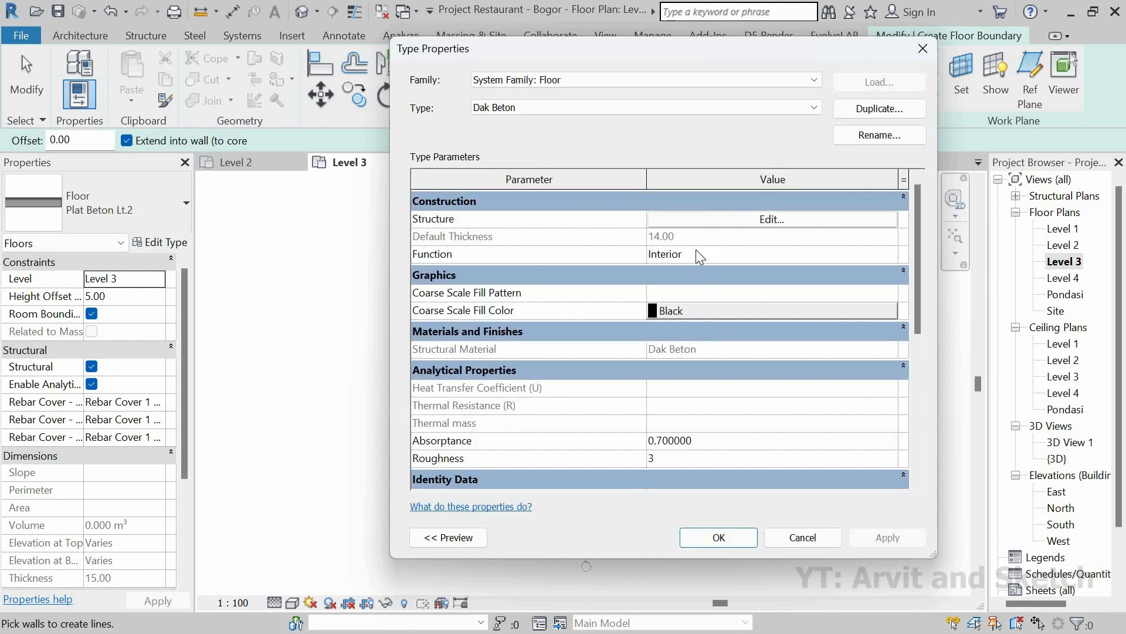
{"action": "left_click", "coordinate": [880, 254]}
{"action": "left_click", "coordinate": [891, 254]}
{"action": "left_click", "coordinate": [704, 287]}
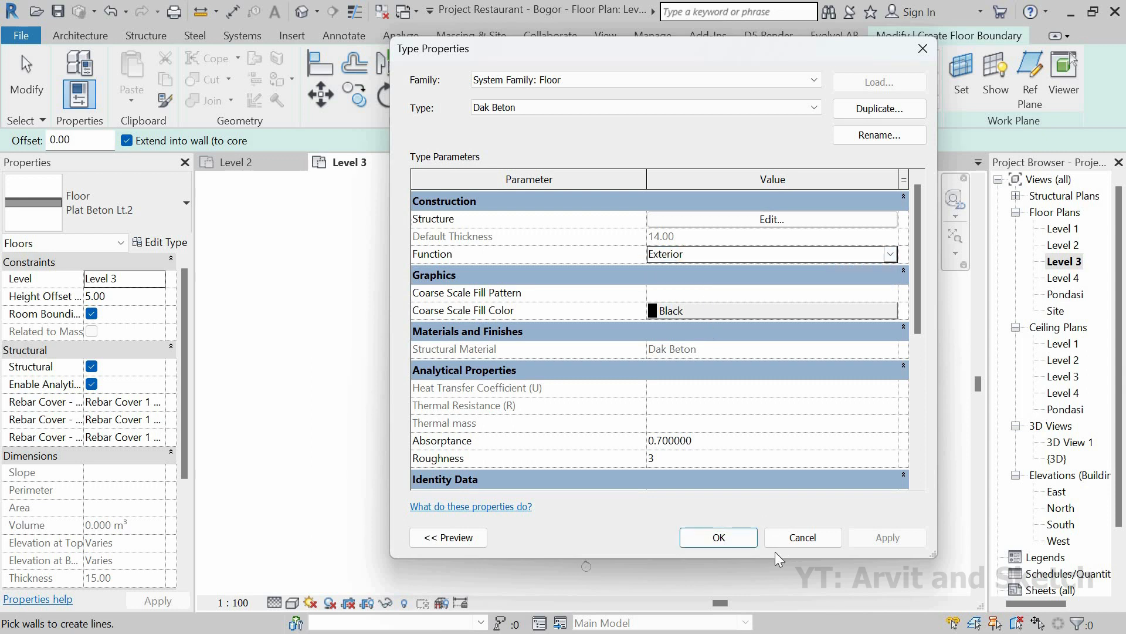
{"action": "left_click", "coordinate": [719, 537]}
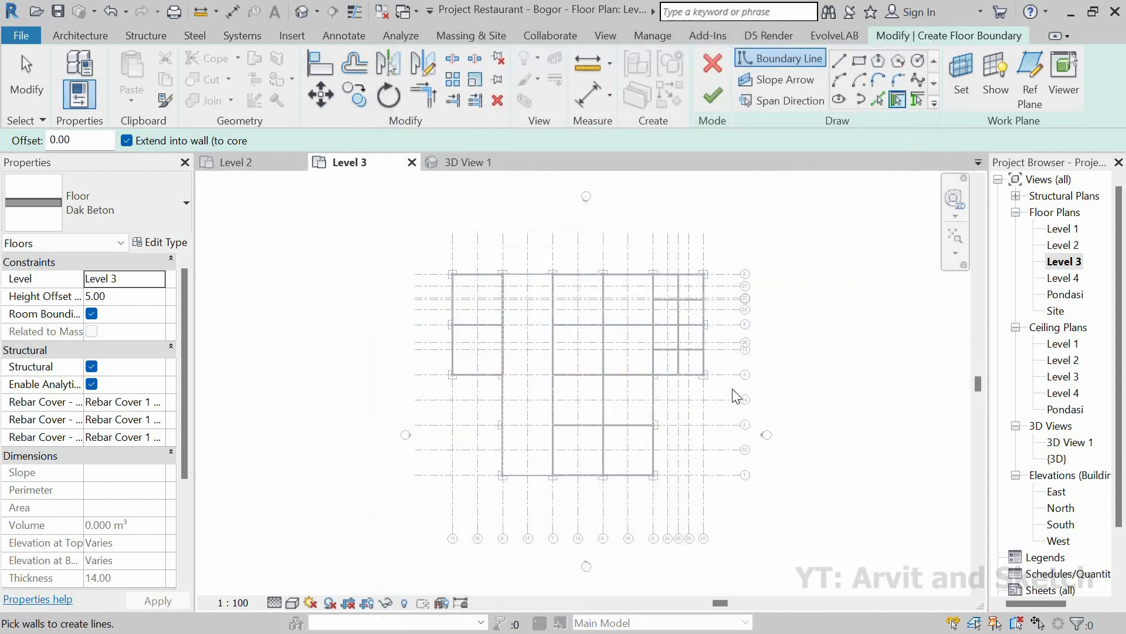
Sketch the first straight floor boundary line along grid 5 between the columns on grids 9 and 10.
{"action": "left_click", "coordinate": [840, 61]}
{"action": "scroll", "coordinate": [639, 275], "scroll_direction": "up", "scroll_amount": 6}
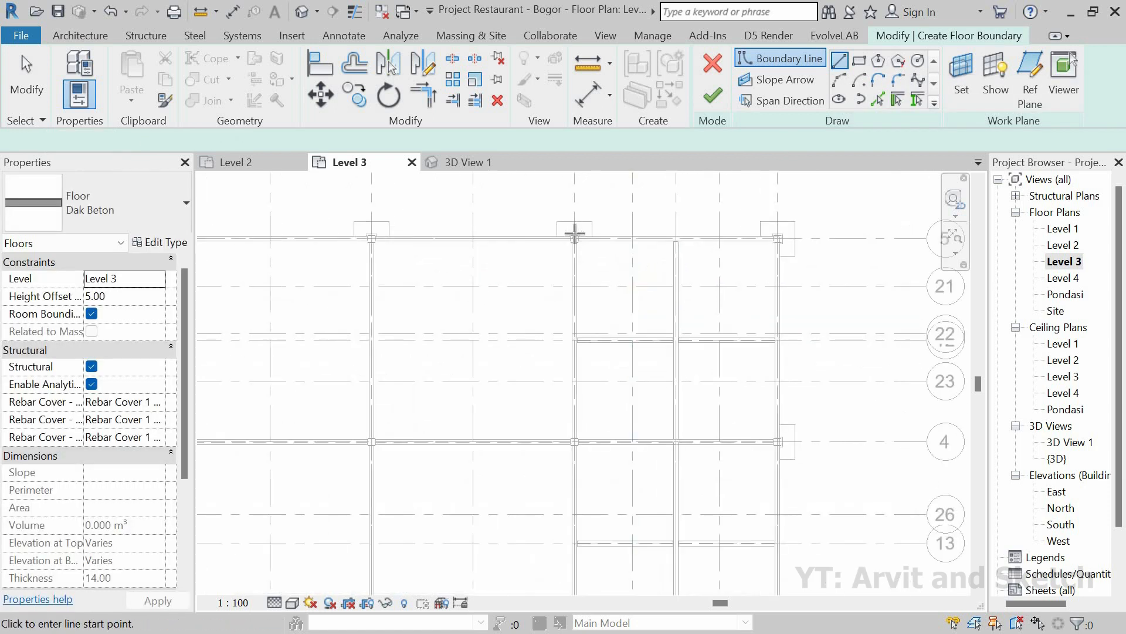
{"action": "left_click", "coordinate": [518, 199]}
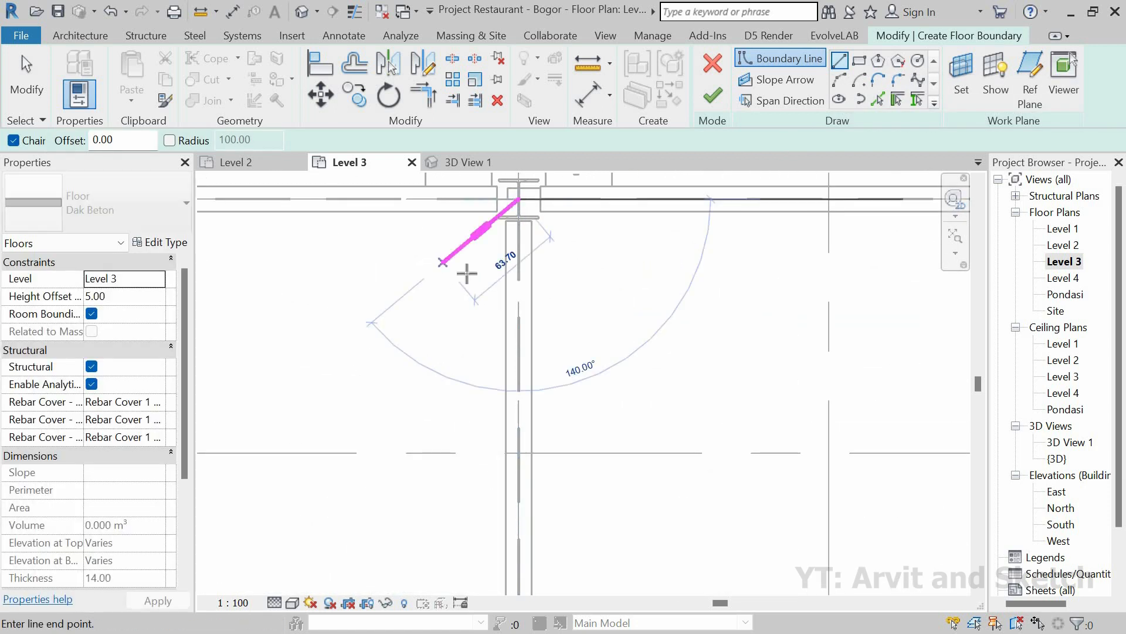
{"action": "scroll", "coordinate": [465, 274], "scroll_direction": "down", "scroll_amount": 5}
{"action": "left_click", "coordinate": [836, 251]}
{"action": "scroll", "coordinate": [839, 246], "scroll_direction": "up", "scroll_amount": 3}
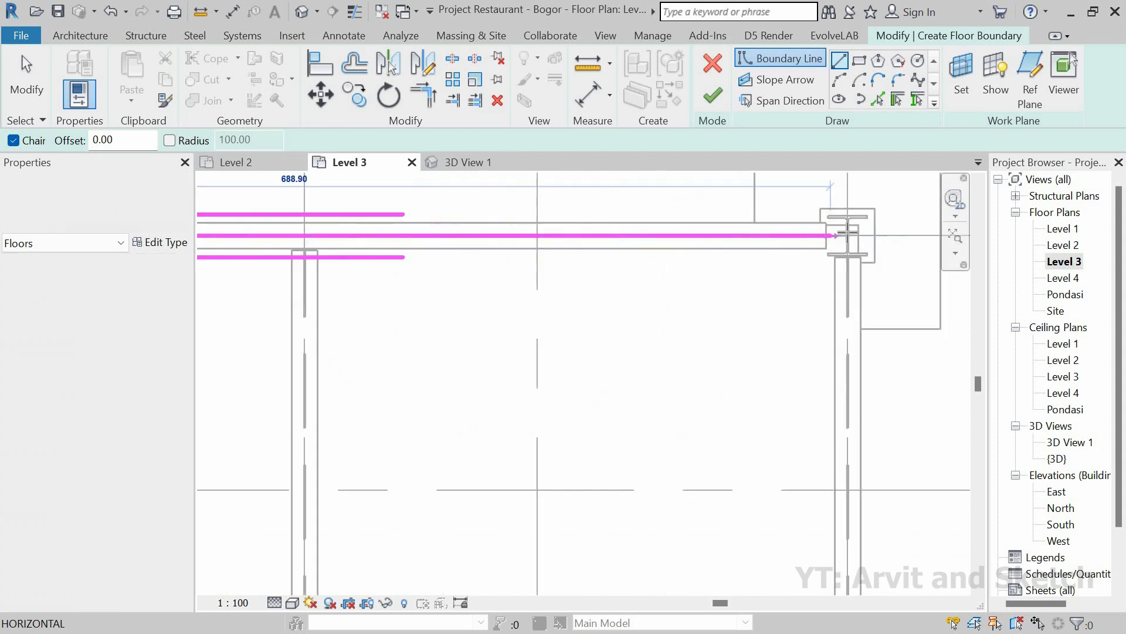
{"action": "scroll", "coordinate": [694, 213], "scroll_direction": "down", "scroll_amount": 5}
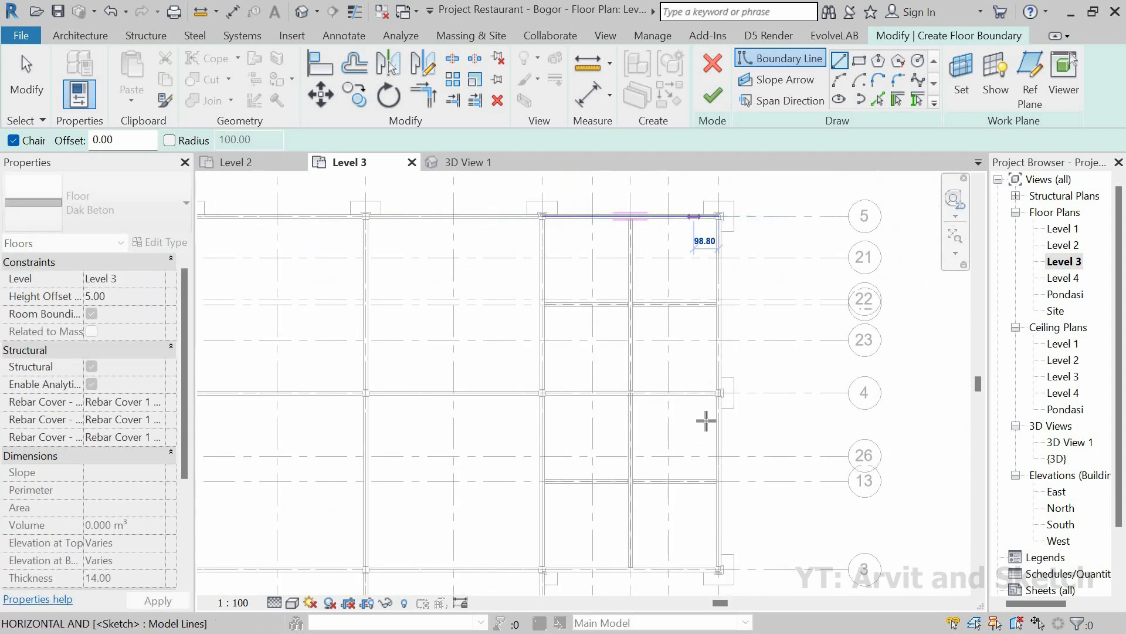
Close the rectangular boundary along grid 10, grid 3 and grid 9 through the column centres, and finish the floor.
{"action": "scroll", "coordinate": [710, 411], "scroll_direction": "up", "scroll_amount": 6}
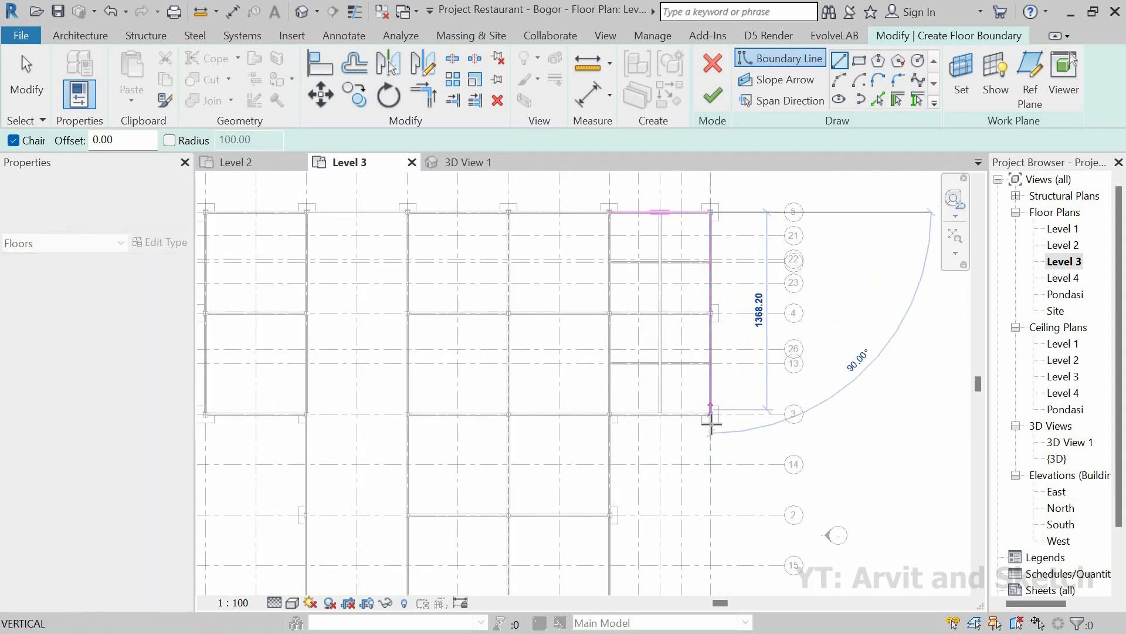
{"action": "left_click", "coordinate": [706, 390]}
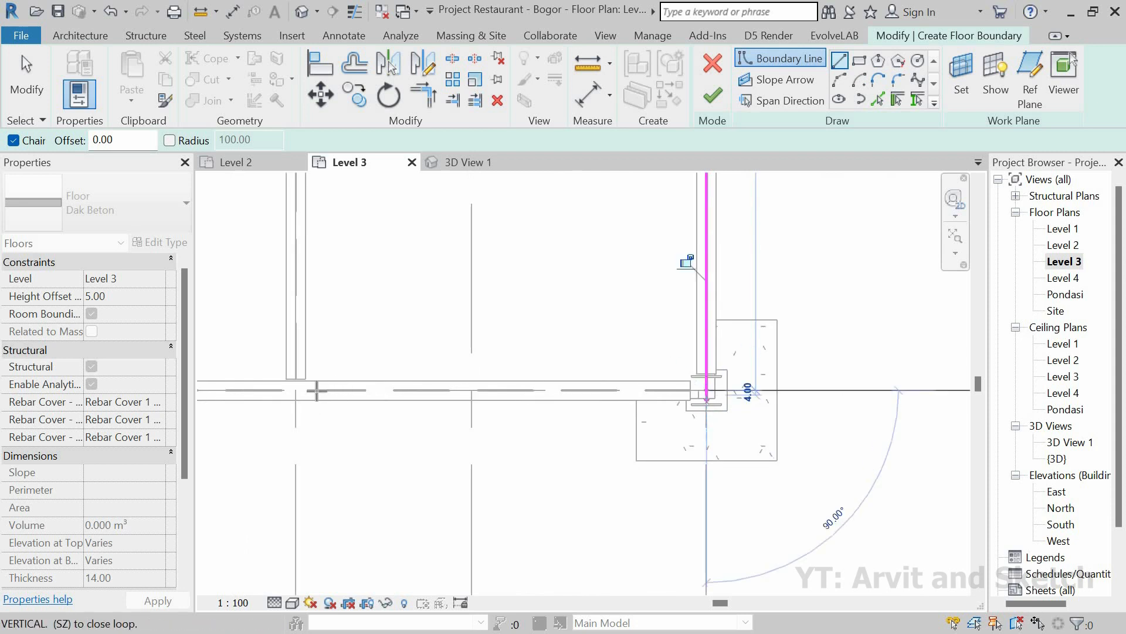
{"action": "scroll", "coordinate": [419, 410], "scroll_direction": "down", "scroll_amount": 3}
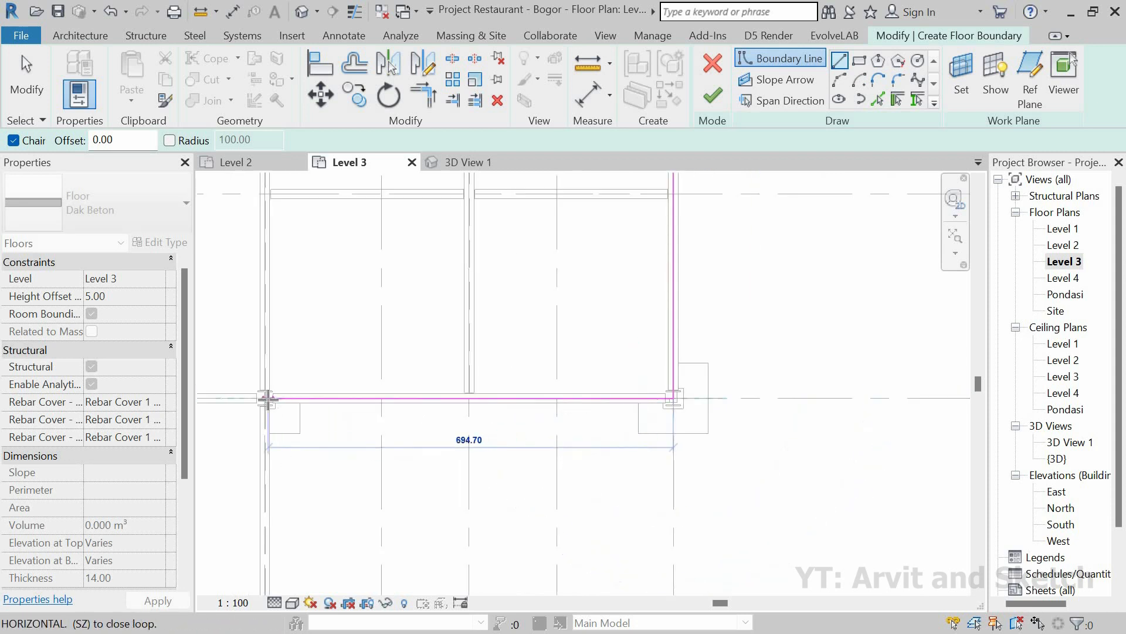
{"action": "left_click", "coordinate": [266, 397]}
{"action": "scroll", "coordinate": [433, 303], "scroll_direction": "down", "scroll_amount": 3}
{"action": "middle_click_drag", "start_coordinate": [449, 317], "coordinate": [510, 483]}
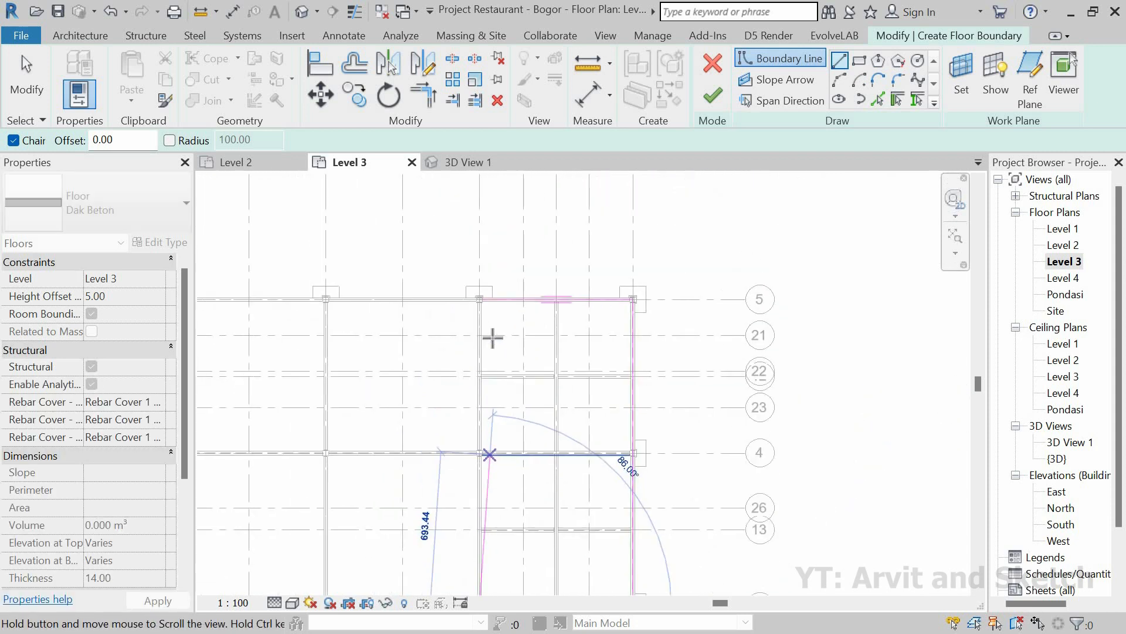
{"action": "scroll", "coordinate": [482, 302], "scroll_direction": "up", "scroll_amount": 4}
{"action": "left_click", "coordinate": [475, 261]}
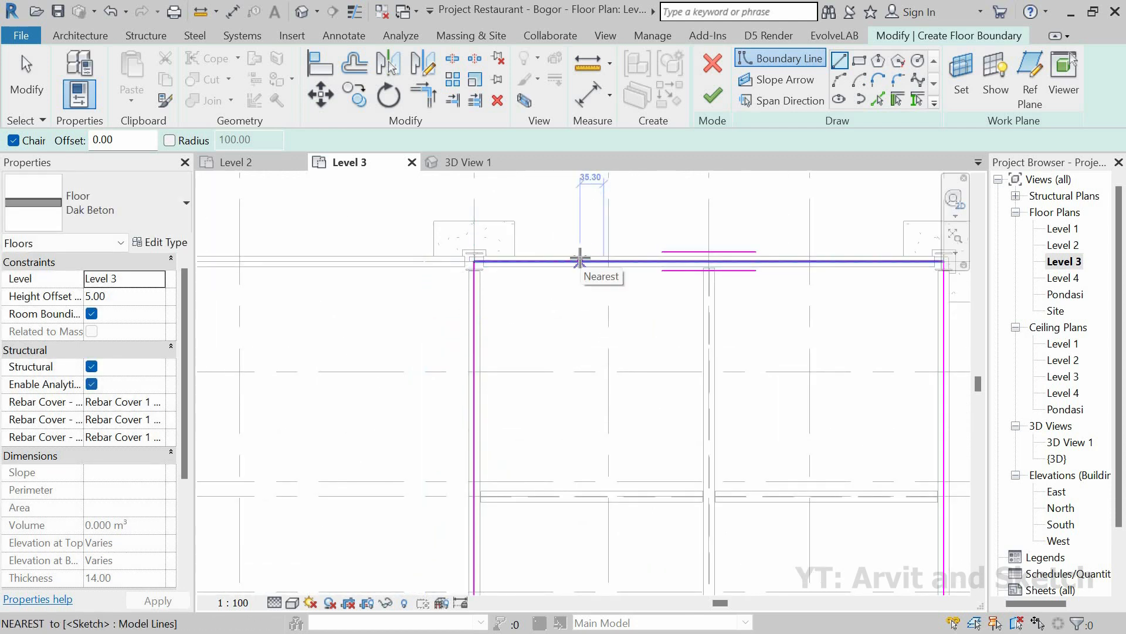
{"action": "left_click", "coordinate": [713, 95]}
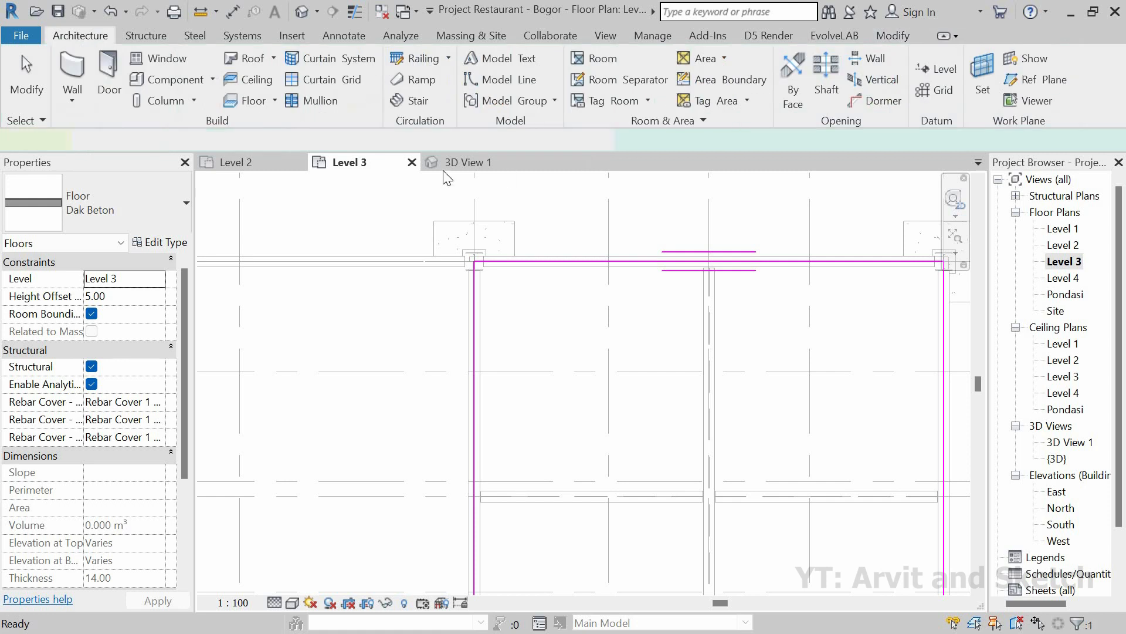
In 3D View 1, set the new Dak Beton slab's height offset from Level 3 to 3.00.
{"action": "left_click", "coordinate": [463, 162]}
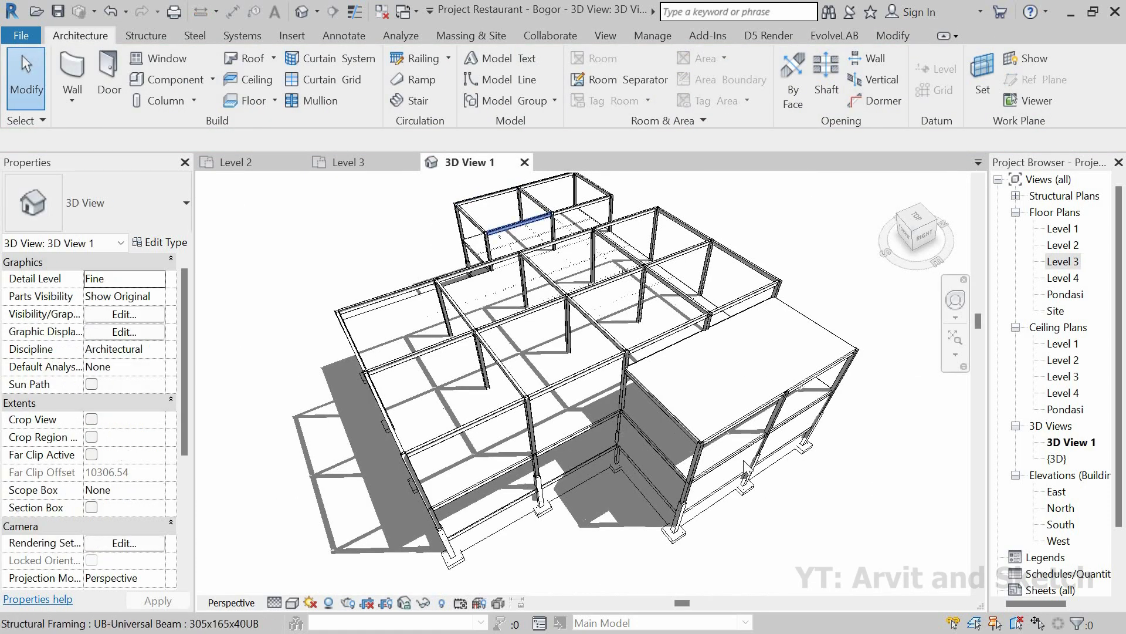
{"action": "scroll", "coordinate": [747, 440], "scroll_direction": "up", "scroll_amount": 5}
{"action": "middle_click_drag", "start_coordinate": [678, 430], "coordinate": [641, 345], "text": "shift"}
{"action": "scroll", "coordinate": [641, 347], "scroll_direction": "up", "scroll_amount": 2}
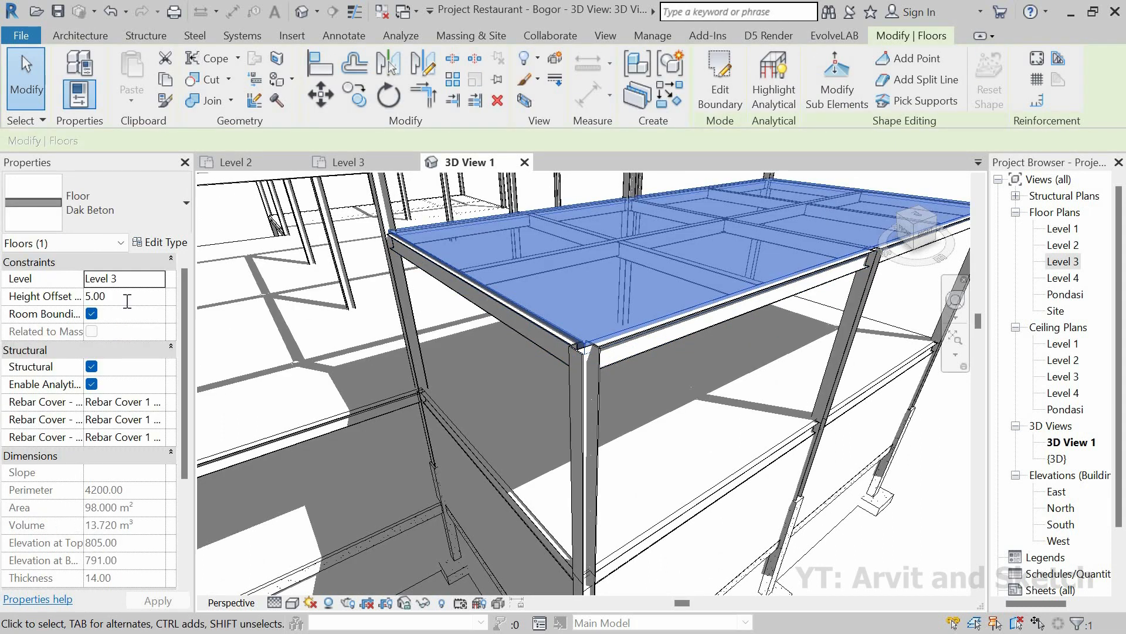
{"action": "left_click", "coordinate": [128, 297]}
{"action": "key", "text": "Return"}
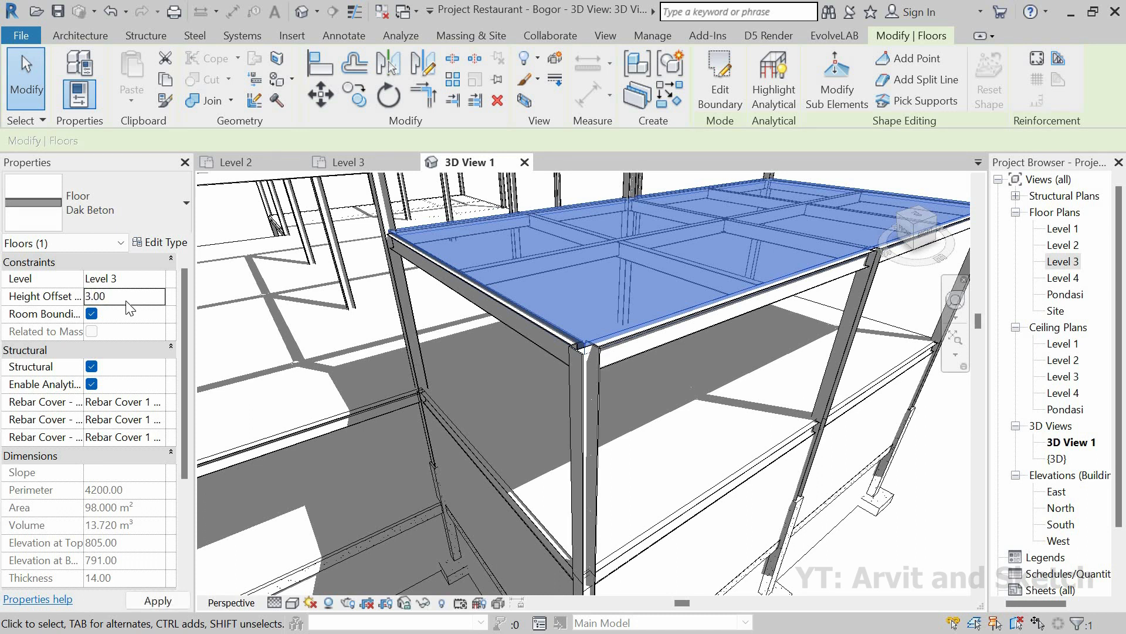
{"action": "scroll", "coordinate": [529, 387], "scroll_direction": "down", "scroll_amount": 2}
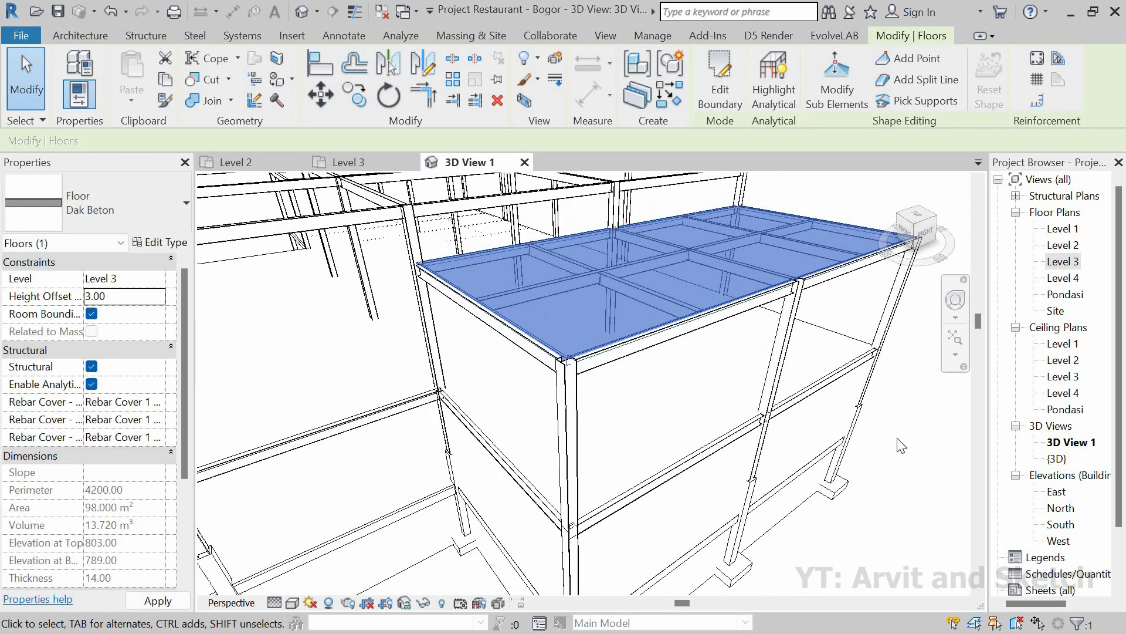
{"action": "left_click", "coordinate": [898, 445]}
Inspect the roof slab and frame from several sides in a coloured visual style, and return the view to Hidden Line.
{"action": "scroll", "coordinate": [674, 363], "scroll_direction": "down", "scroll_amount": 5}
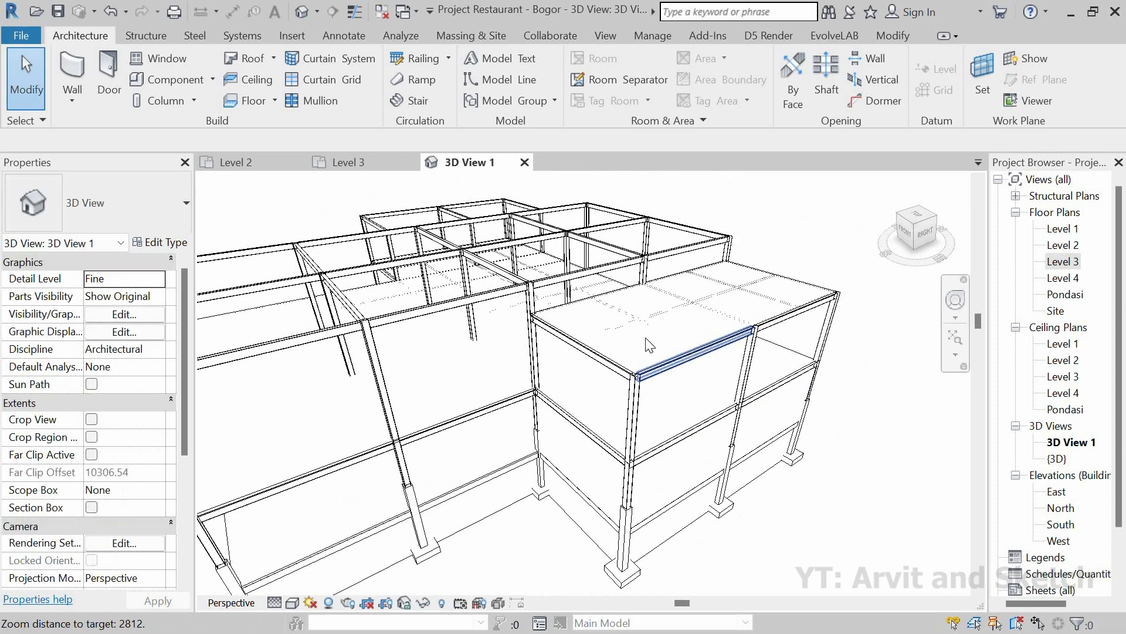
{"action": "middle_click_drag", "start_coordinate": [681, 404], "coordinate": [633, 405], "text": "shift"}
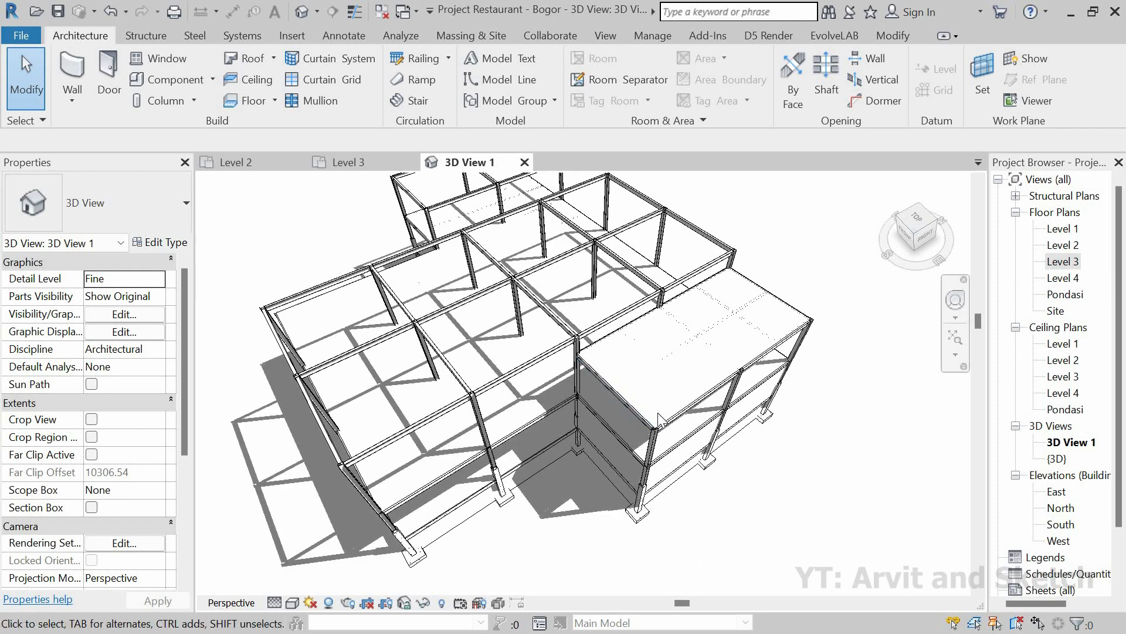
{"action": "scroll", "coordinate": [629, 403], "scroll_direction": "down", "scroll_amount": 4}
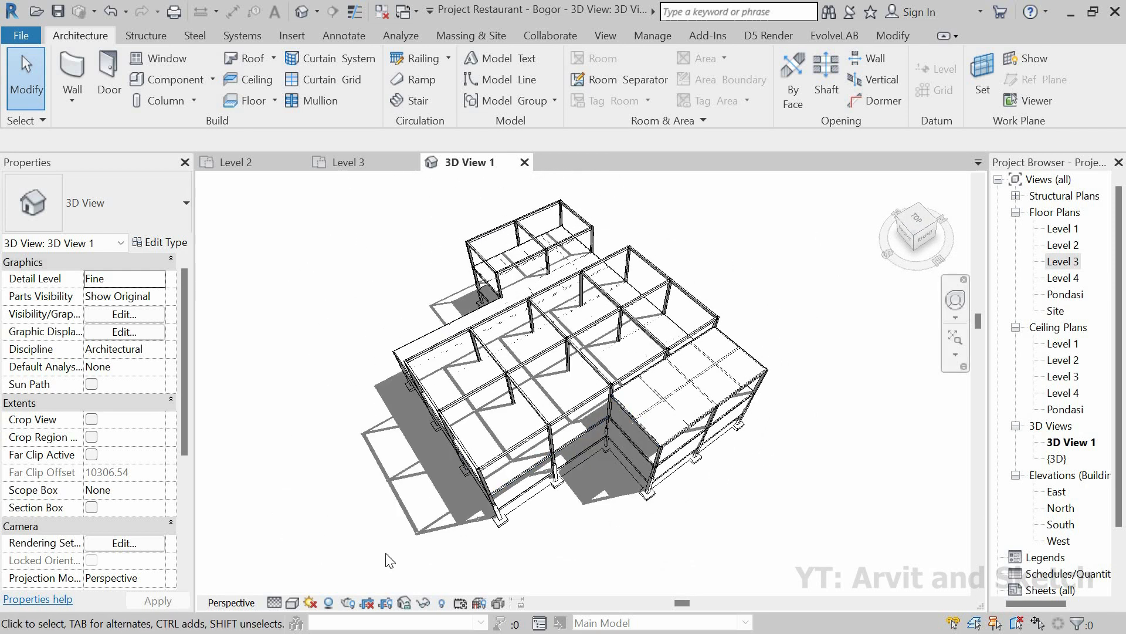
{"action": "left_click", "coordinate": [293, 603]}
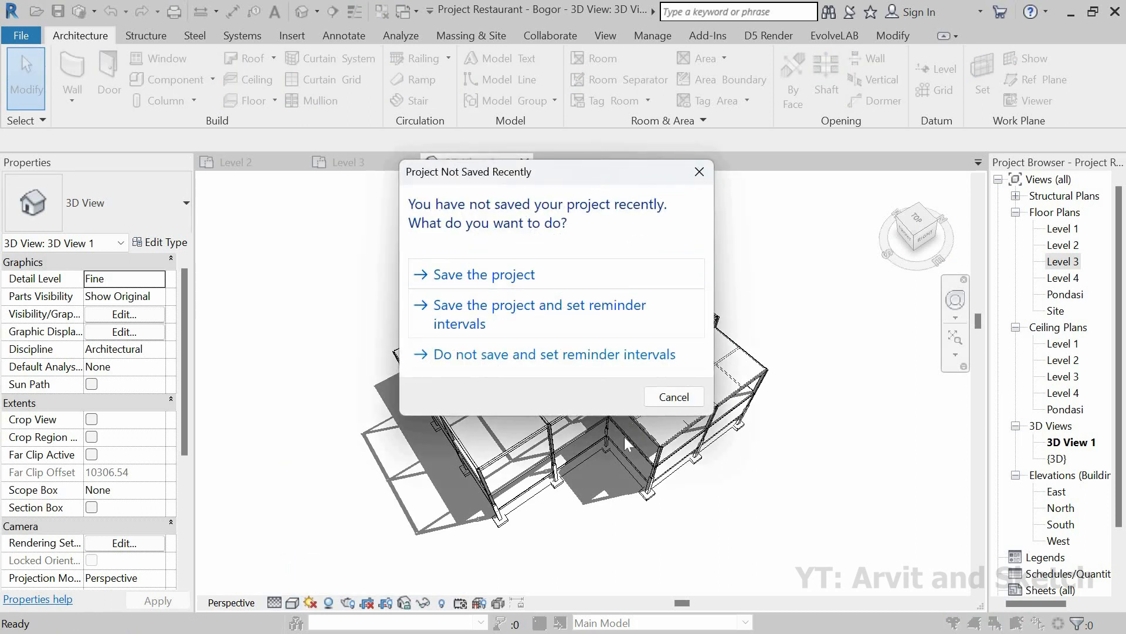
{"action": "key", "text": "Escape"}
{"action": "scroll", "coordinate": [677, 402], "scroll_direction": "up", "scroll_amount": 1}
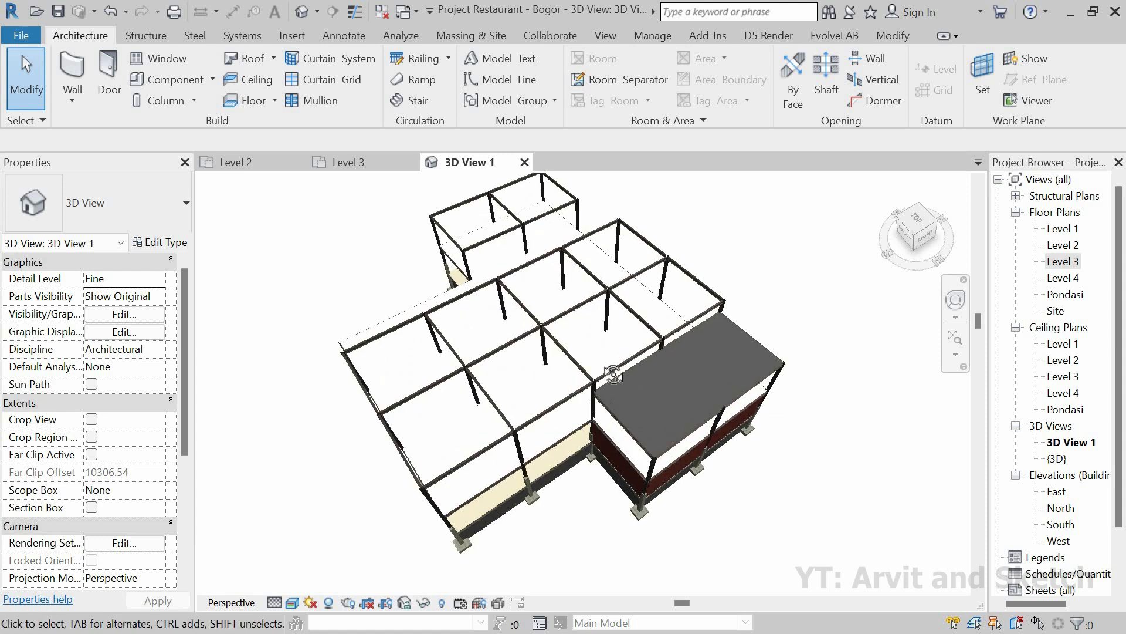
{"action": "middle_click_drag", "start_coordinate": [613, 375], "coordinate": [440, 320], "text": "shift"}
{"action": "scroll", "coordinate": [675, 416], "scroll_direction": "down", "scroll_amount": 1}
{"action": "scroll", "coordinate": [675, 411], "scroll_direction": "down", "scroll_amount": 1}
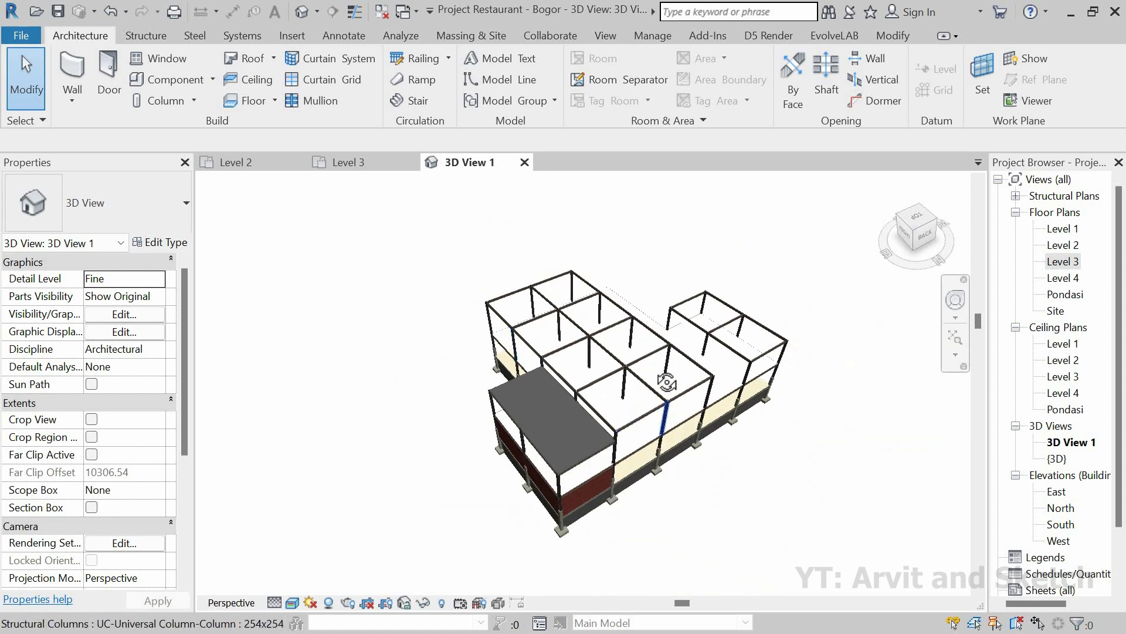
{"action": "middle_click_drag", "start_coordinate": [668, 381], "coordinate": [559, 296], "text": "shift"}
{"action": "scroll", "coordinate": [543, 414], "scroll_direction": "down", "scroll_amount": 2}
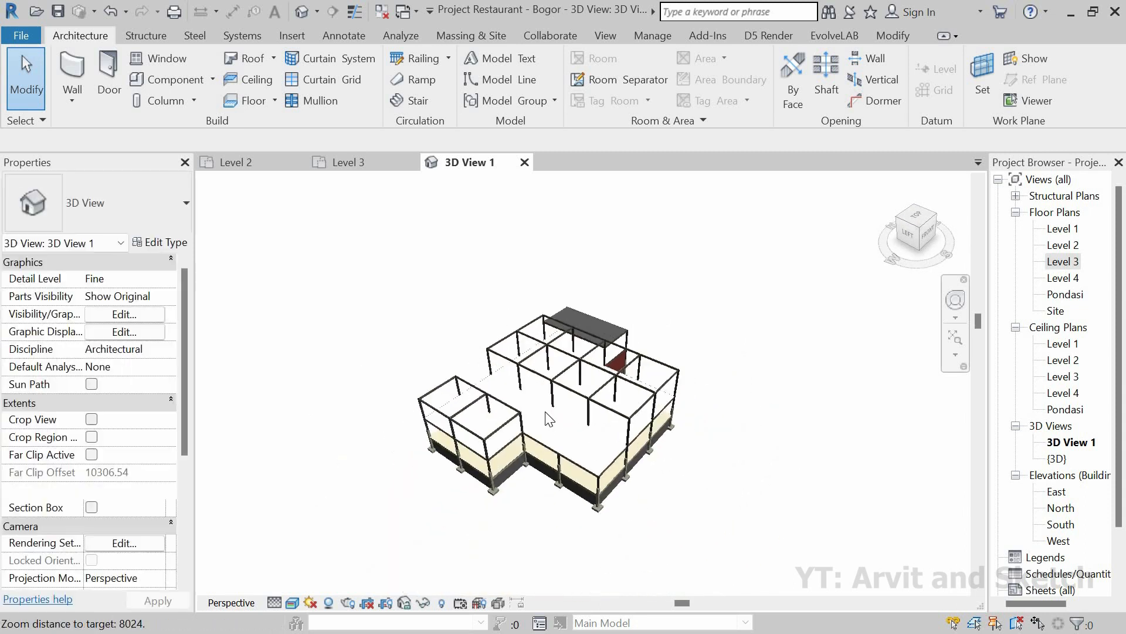
{"action": "middle_click_drag", "start_coordinate": [544, 415], "coordinate": [563, 428], "text": "shift"}
{"action": "scroll", "coordinate": [719, 374], "scroll_direction": "up", "scroll_amount": 3}
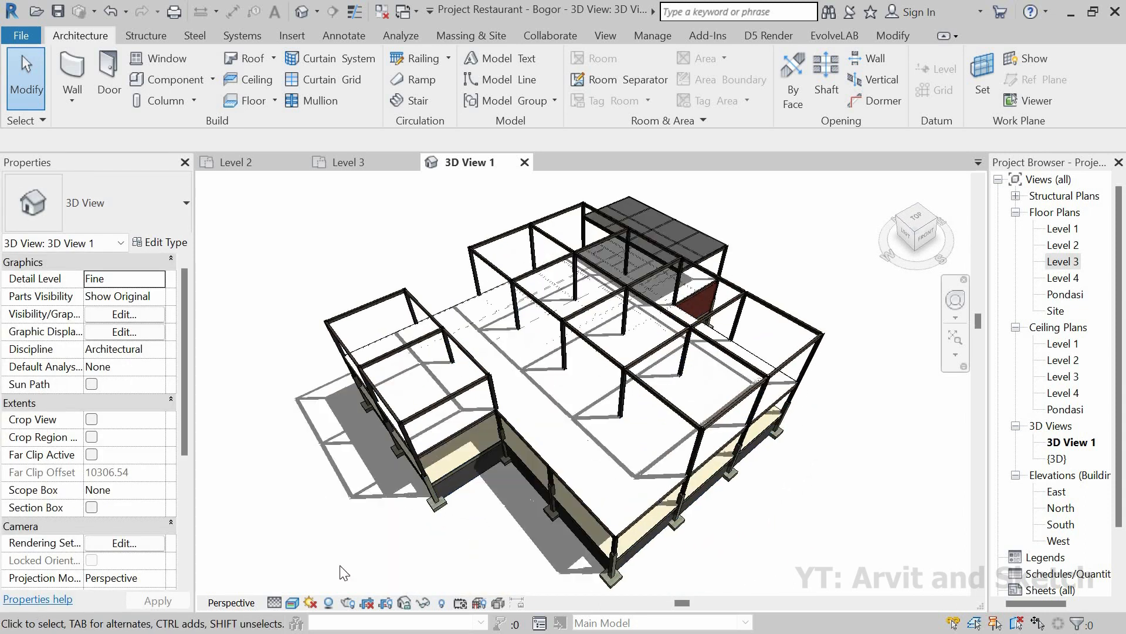
{"action": "left_click", "coordinate": [292, 602]}
{"action": "left_click", "coordinate": [352, 513]}
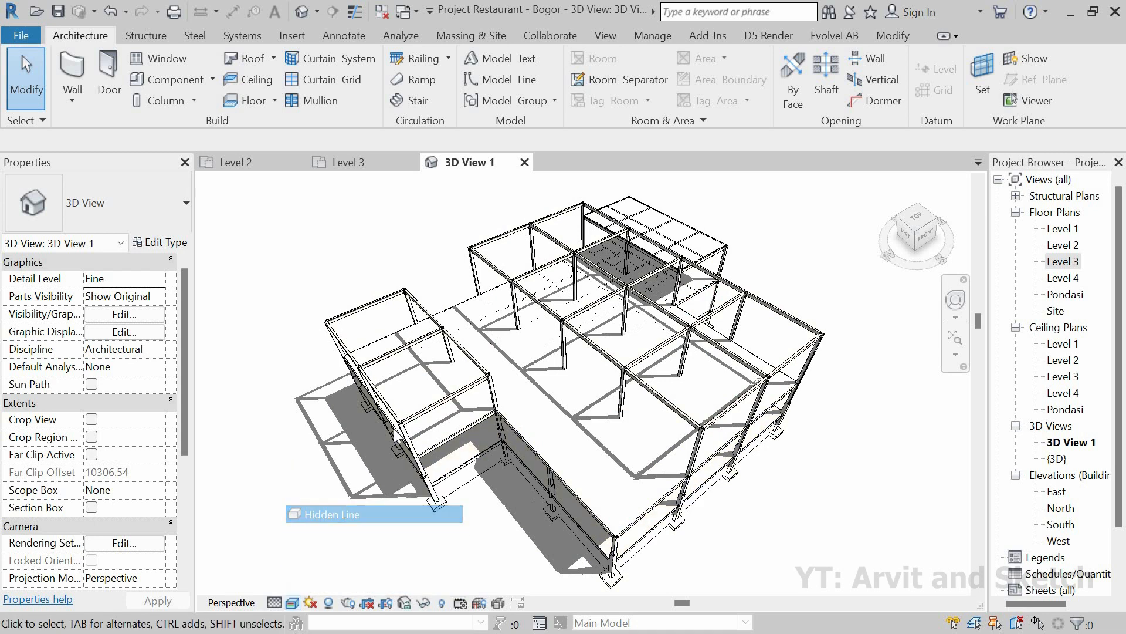
On the Level 2 plan, draw a Dinding Bata wall with unconnected height 370 along grid 4 from the grid 10 column to the grid 9 column.
{"action": "left_click", "coordinate": [346, 163]}
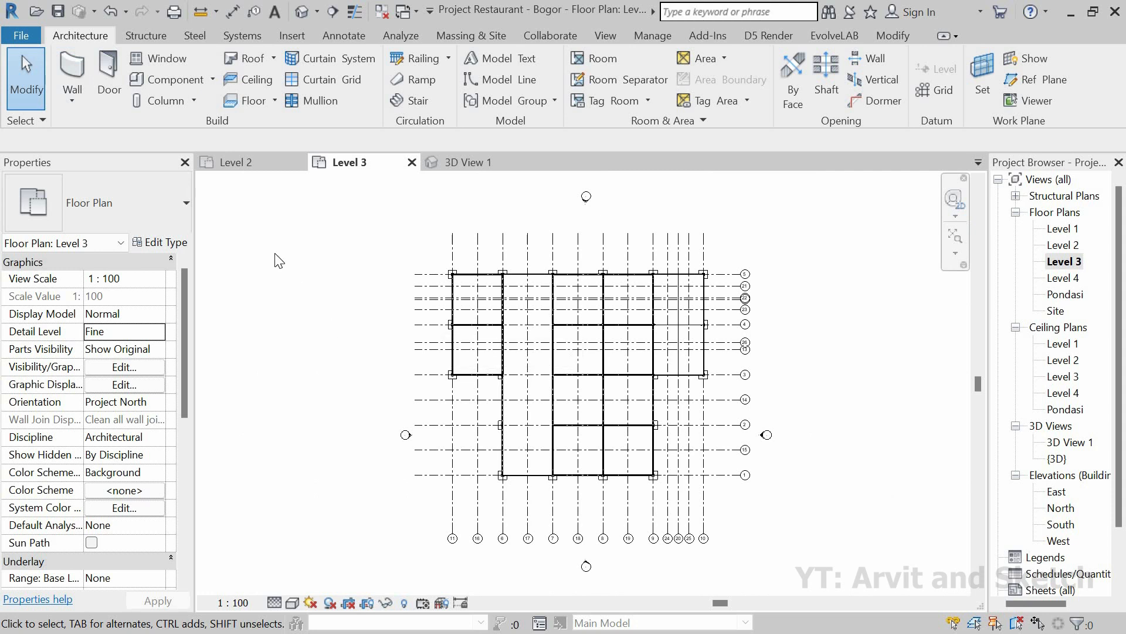
{"action": "scroll", "coordinate": [88, 410], "scroll_direction": "down", "scroll_amount": 1}
{"action": "left_click", "coordinate": [287, 163]}
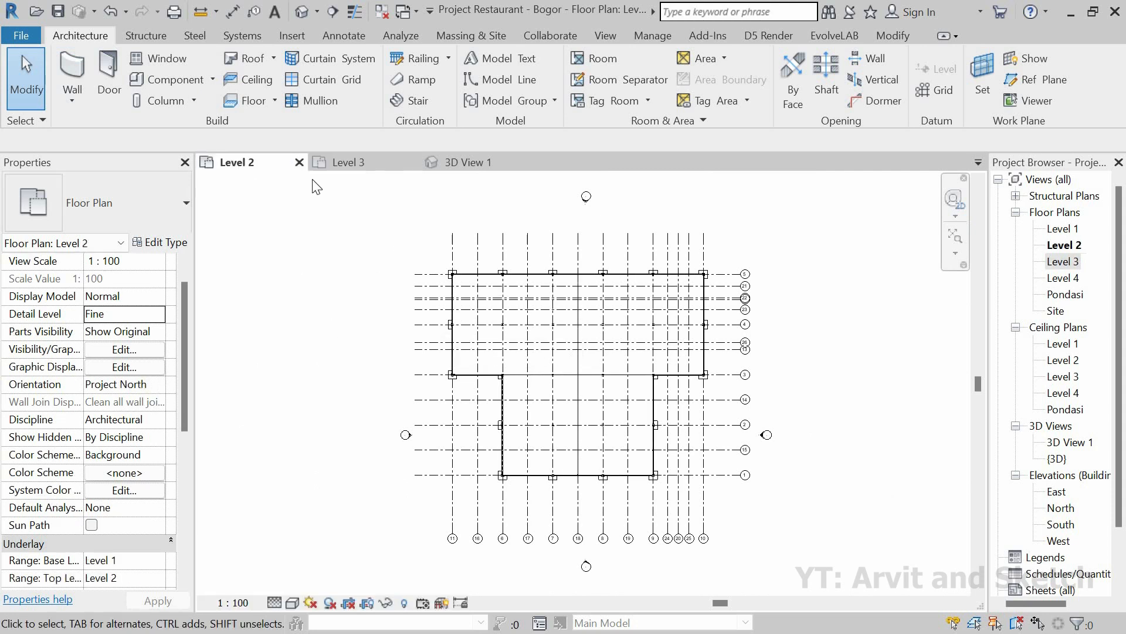
{"action": "left_click", "coordinate": [72, 69]}
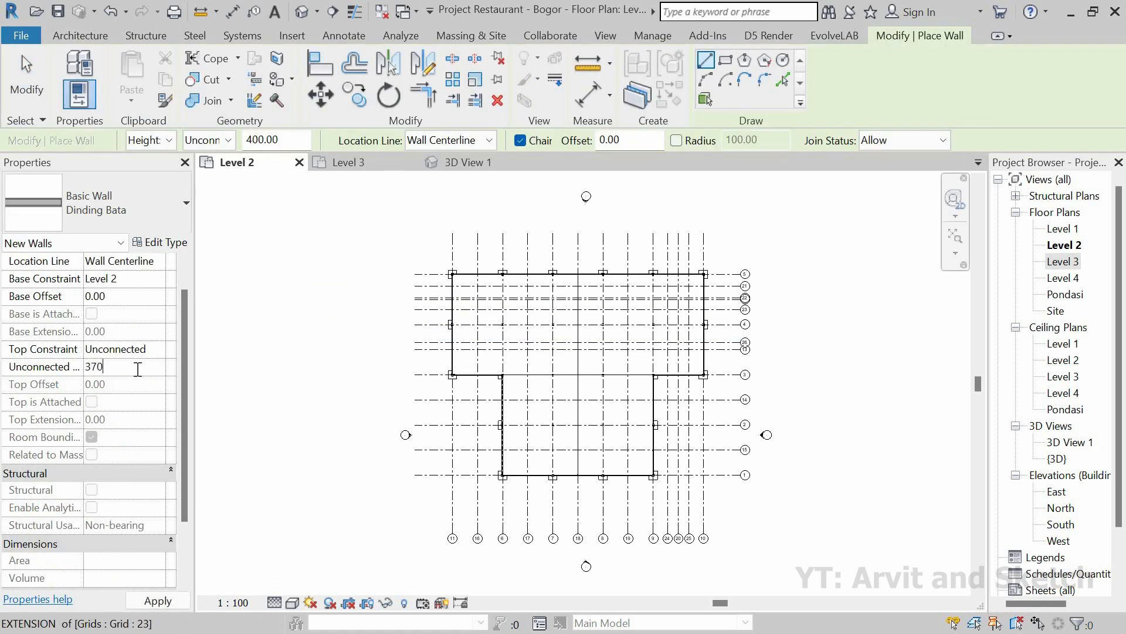
{"action": "scroll", "coordinate": [581, 381], "scroll_direction": "up", "scroll_amount": 4}
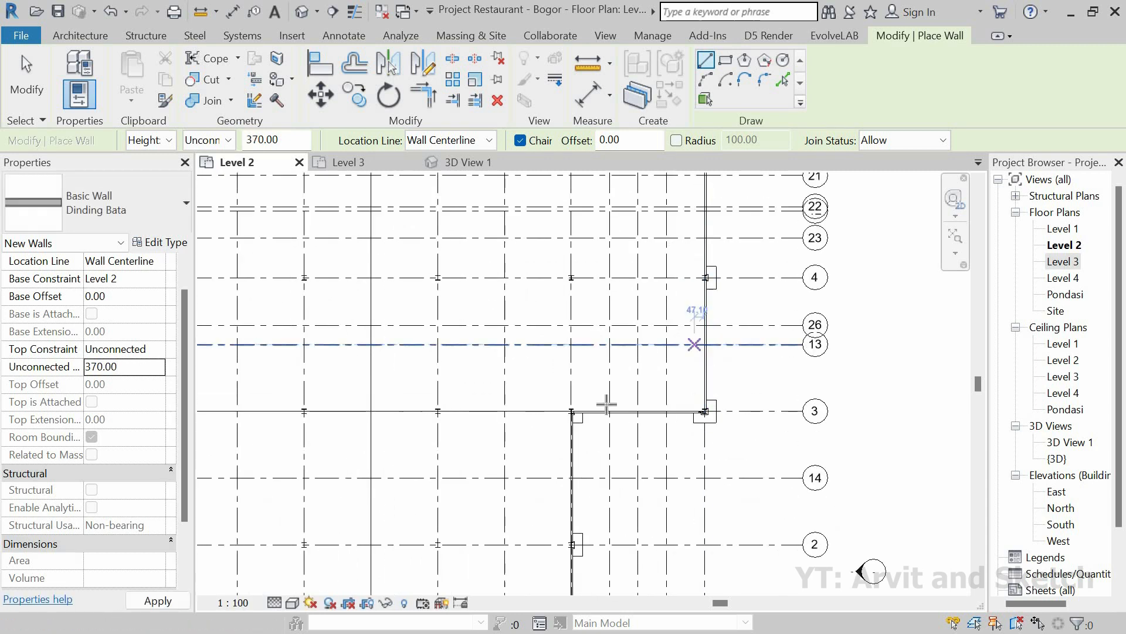
{"action": "scroll", "coordinate": [584, 413], "scroll_direction": "up", "scroll_amount": 3}
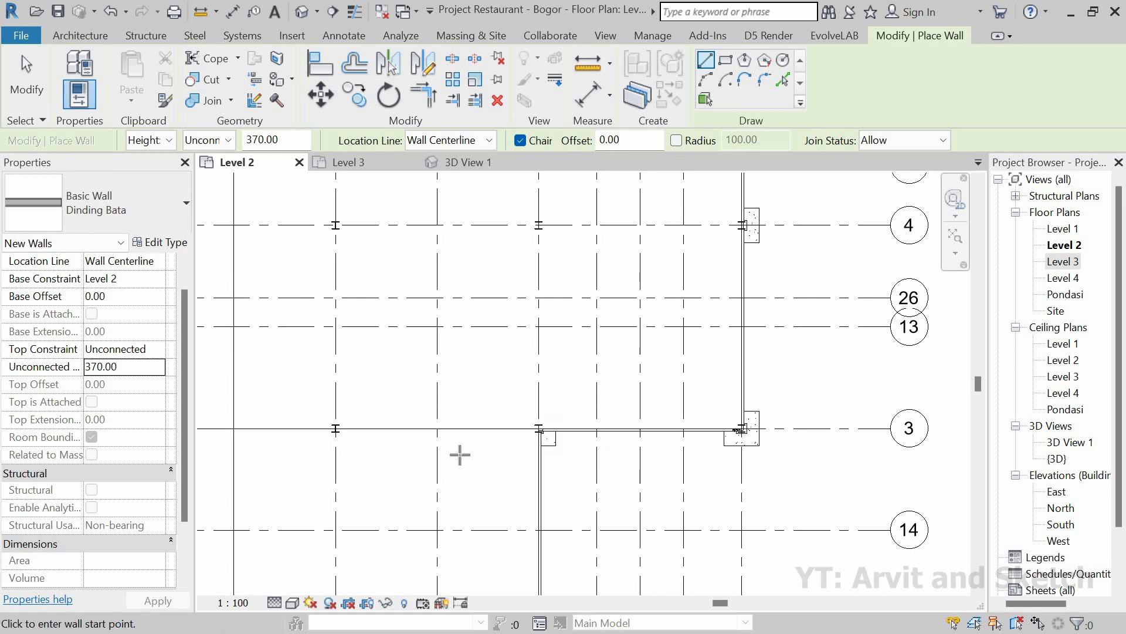
{"action": "scroll", "coordinate": [555, 459], "scroll_direction": "down", "scroll_amount": 3}
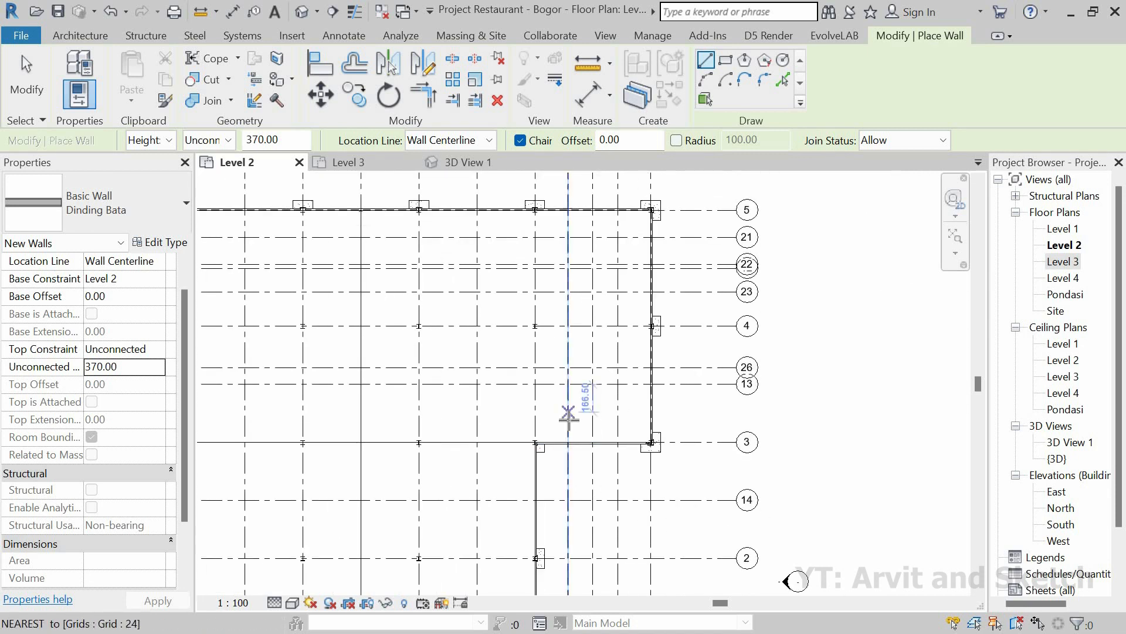
{"action": "scroll", "coordinate": [686, 325], "scroll_direction": "up", "scroll_amount": 4}
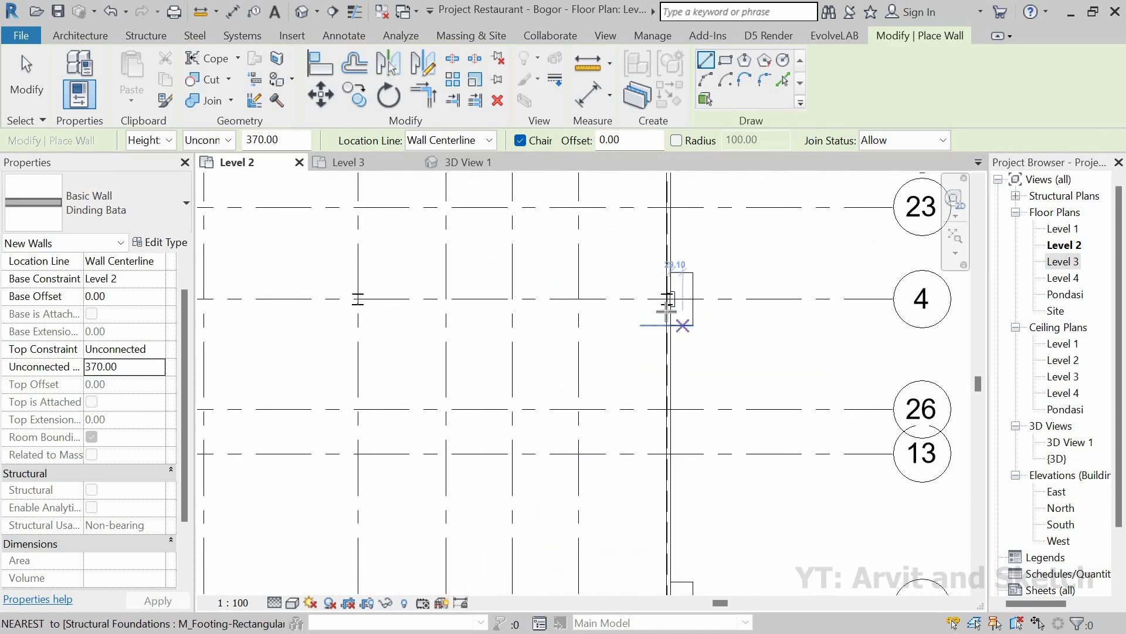
{"action": "scroll", "coordinate": [653, 376], "scroll_direction": "down", "scroll_amount": 2}
{"action": "scroll", "coordinate": [673, 304], "scroll_direction": "up", "scroll_amount": 4}
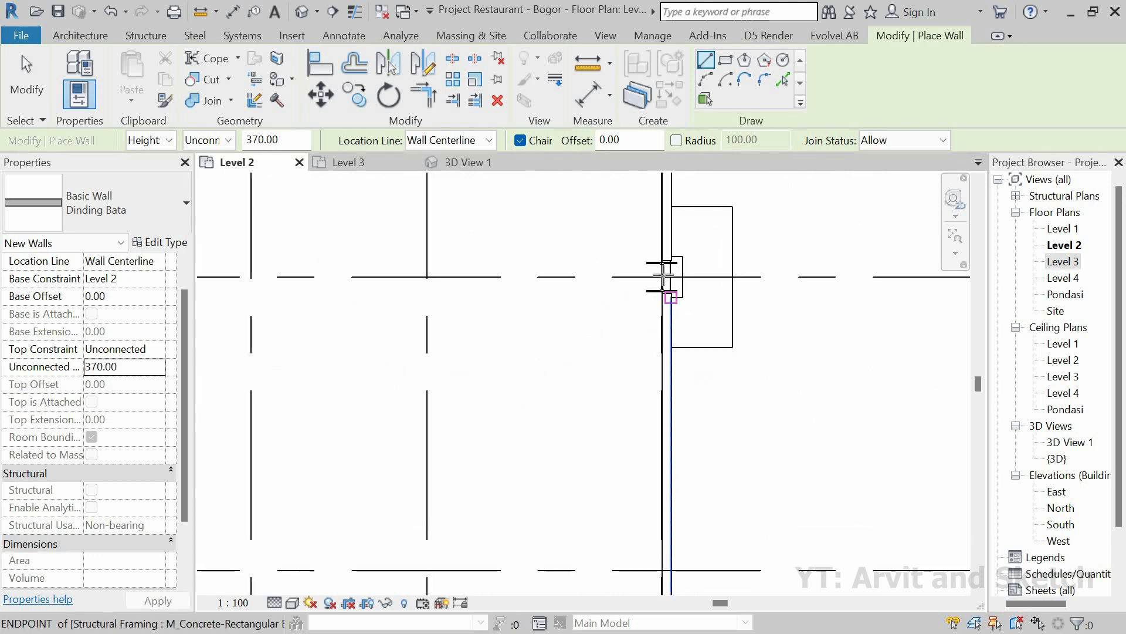
{"action": "left_click", "coordinate": [661, 276]}
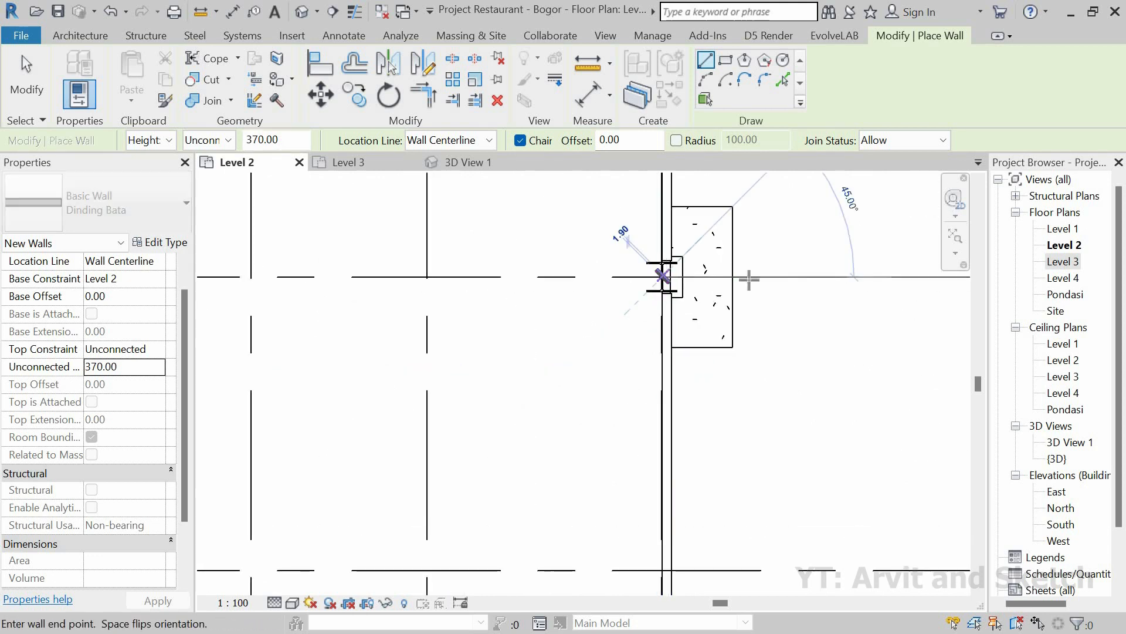
{"action": "scroll", "coordinate": [751, 278], "scroll_direction": "down", "scroll_amount": 2}
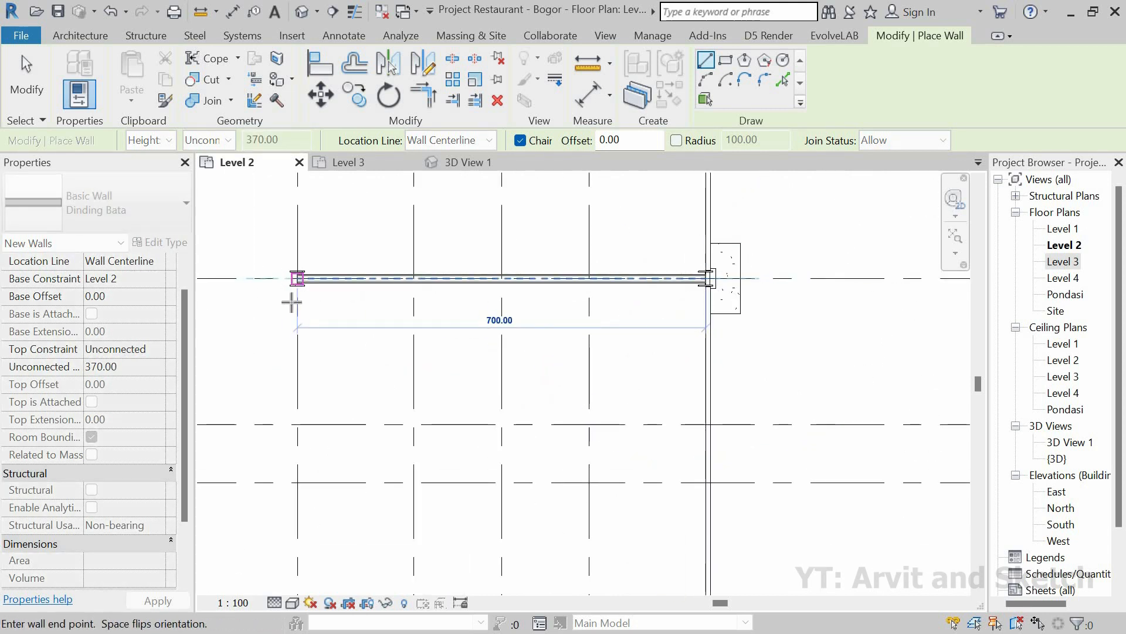
{"action": "left_click", "coordinate": [292, 302]}
Continue the chained wall along grid 9 to grid 3, along grid 3 to grid 10, and back along grid 10 to grid 4.
{"action": "scroll", "coordinate": [371, 440], "scroll_direction": "down", "scroll_amount": 3}
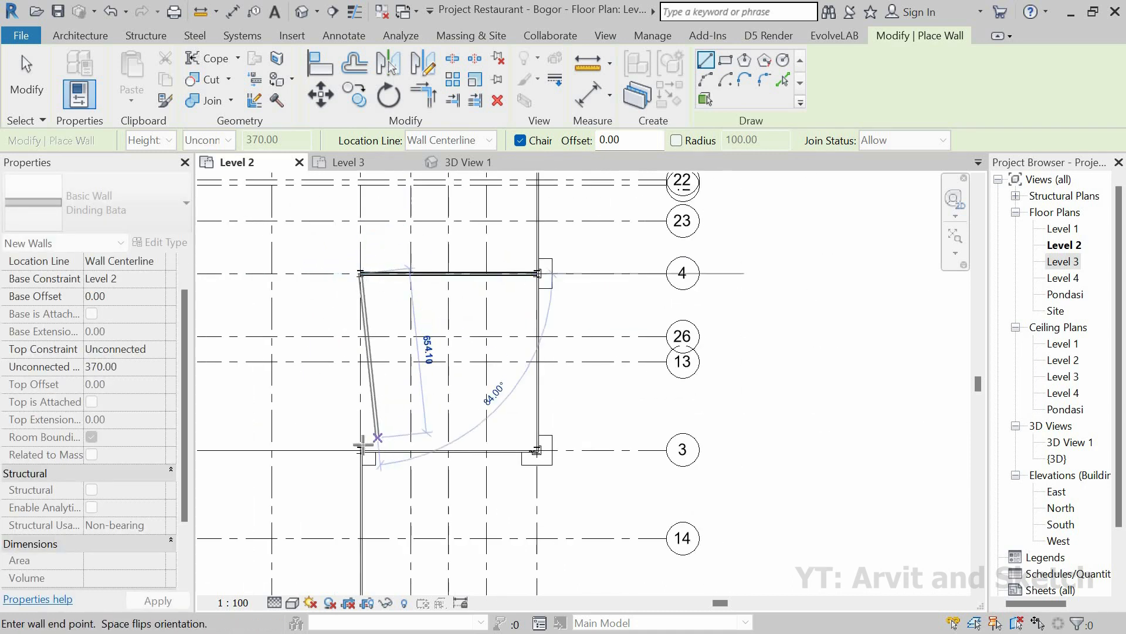
{"action": "scroll", "coordinate": [362, 446], "scroll_direction": "up", "scroll_amount": 5}
{"action": "left_click", "coordinate": [362, 450]}
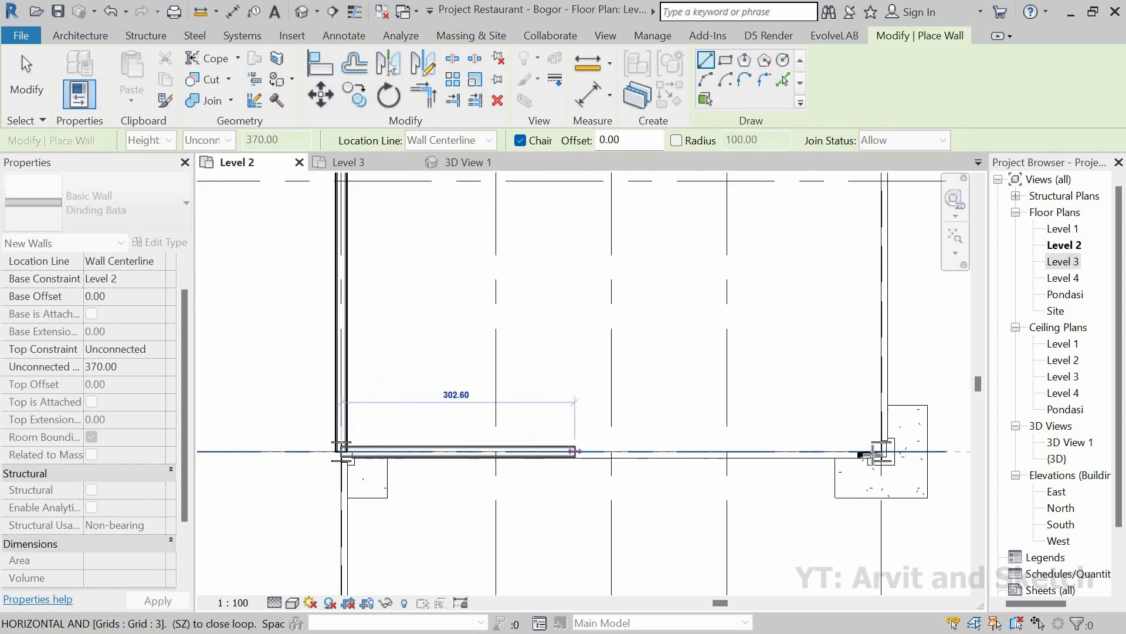
{"action": "left_click", "coordinate": [881, 451]}
{"action": "scroll", "coordinate": [728, 432], "scroll_direction": "down", "scroll_amount": 2}
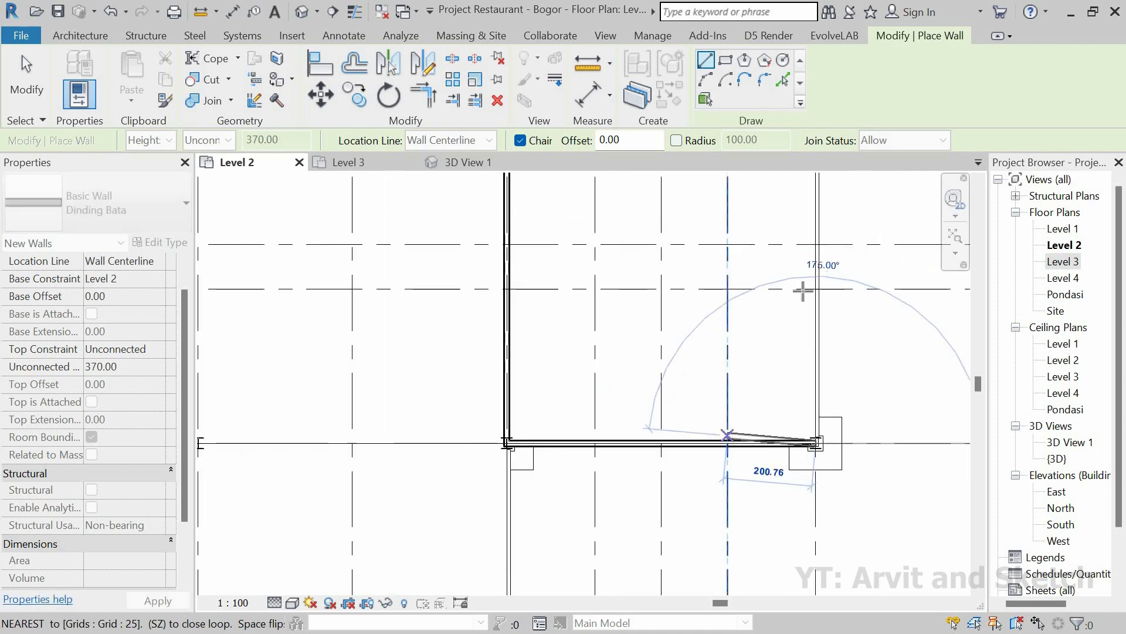
{"action": "middle_click_drag", "start_coordinate": [788, 340], "coordinate": [744, 395]}
{"action": "scroll", "coordinate": [743, 393], "scroll_direction": "down", "scroll_amount": 1}
{"action": "middle_click_drag", "start_coordinate": [762, 345], "coordinate": [734, 394]}
{"action": "scroll", "coordinate": [759, 345], "scroll_direction": "up", "scroll_amount": 2}
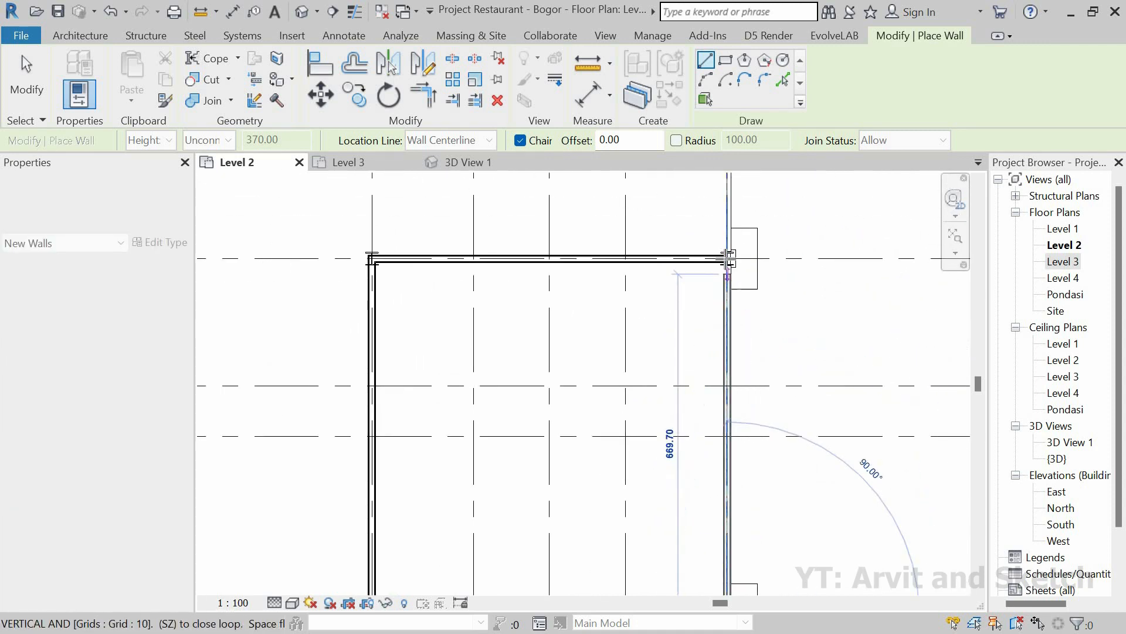
{"action": "left_click", "coordinate": [728, 258]}
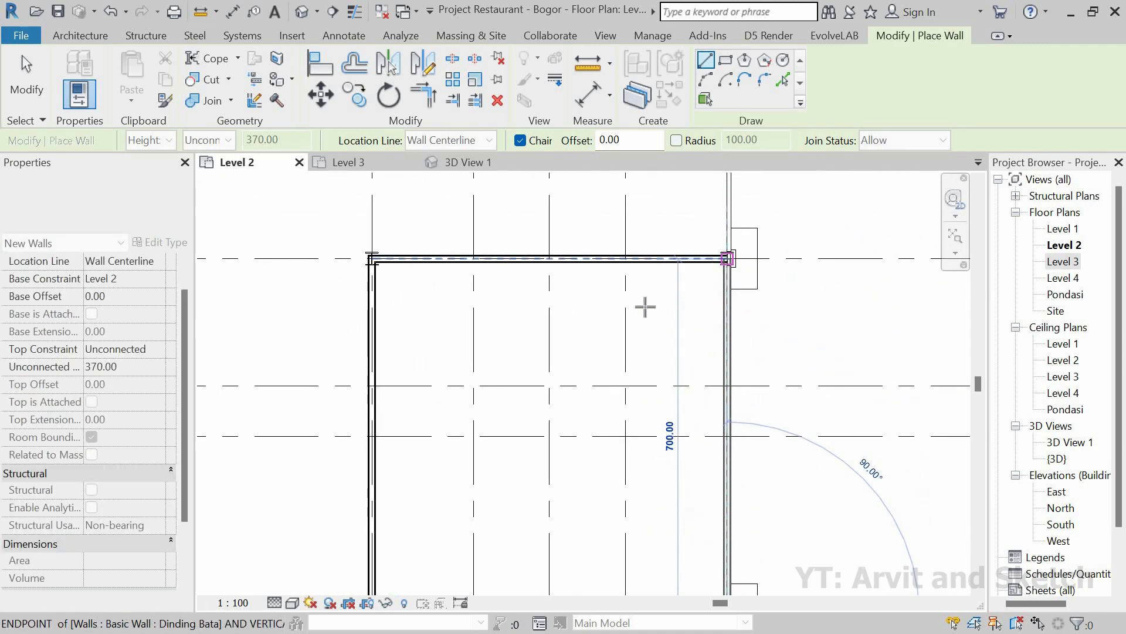
Inspect the new Level 2 walls beneath the roof slab from several sides in 3D View 1.
{"action": "left_click", "coordinate": [461, 163]}
{"action": "scroll", "coordinate": [757, 254], "scroll_direction": "up", "scroll_amount": 1}
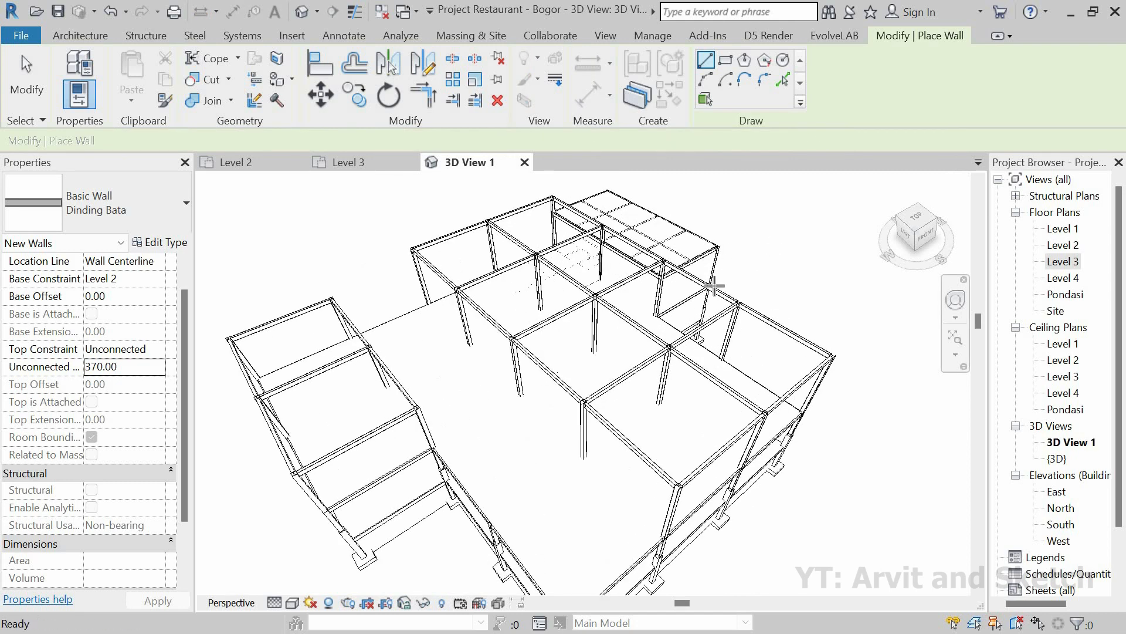
{"action": "scroll", "coordinate": [714, 283], "scroll_direction": "up", "scroll_amount": 2}
{"action": "middle_click_drag", "start_coordinate": [634, 286], "coordinate": [590, 282], "text": "shift"}
{"action": "scroll", "coordinate": [673, 333], "scroll_direction": "down", "scroll_amount": 1}
{"action": "scroll", "coordinate": [672, 333], "scroll_direction": "down", "scroll_amount": 3}
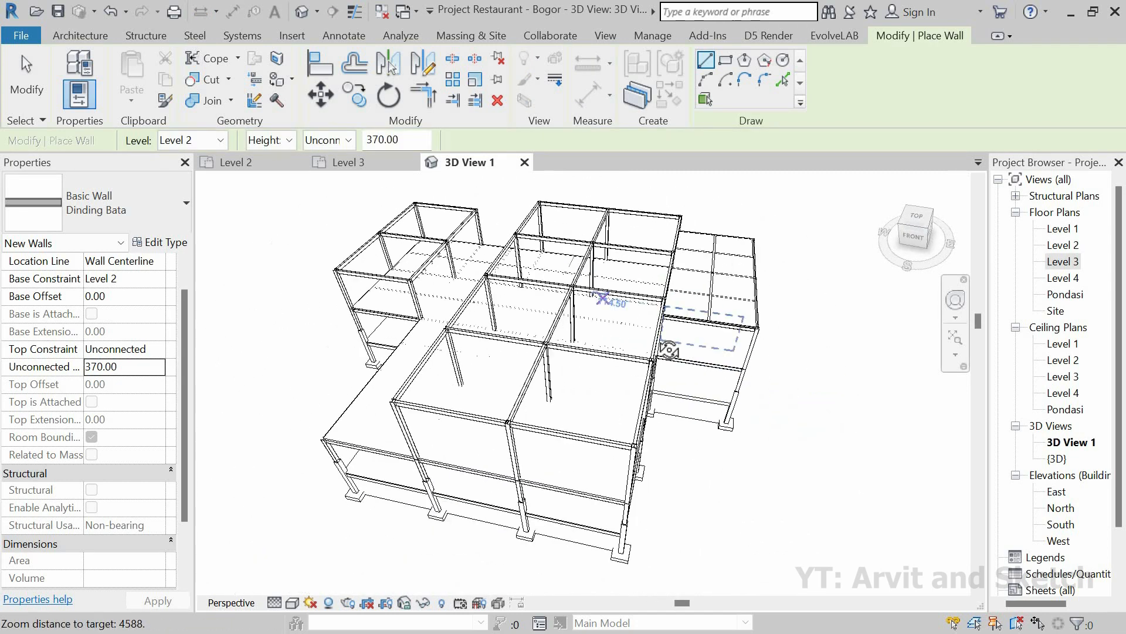
{"action": "middle_click_drag", "start_coordinate": [674, 335], "coordinate": [729, 344], "text": "shift"}
{"action": "scroll", "coordinate": [706, 368], "scroll_direction": "up", "scroll_amount": 2}
{"action": "scroll", "coordinate": [597, 345], "scroll_direction": "up", "scroll_amount": 2}
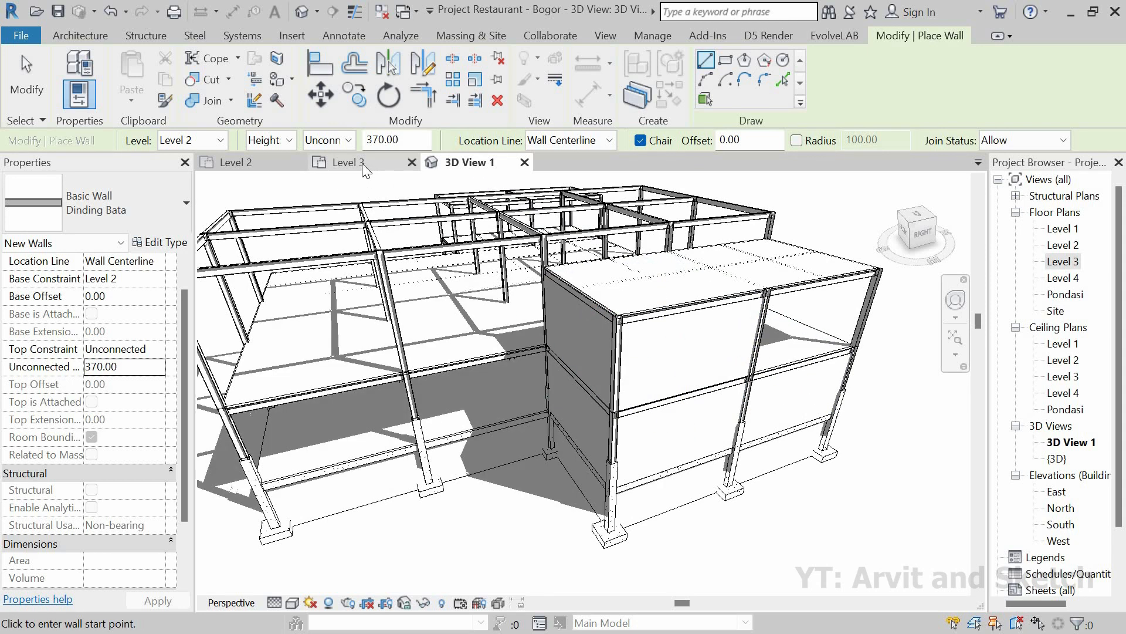
On the Level 2 plan, draw a Dinding Bata wall along grid 9 from grid 4 to the grid 5 column.
{"action": "left_click", "coordinate": [352, 163]}
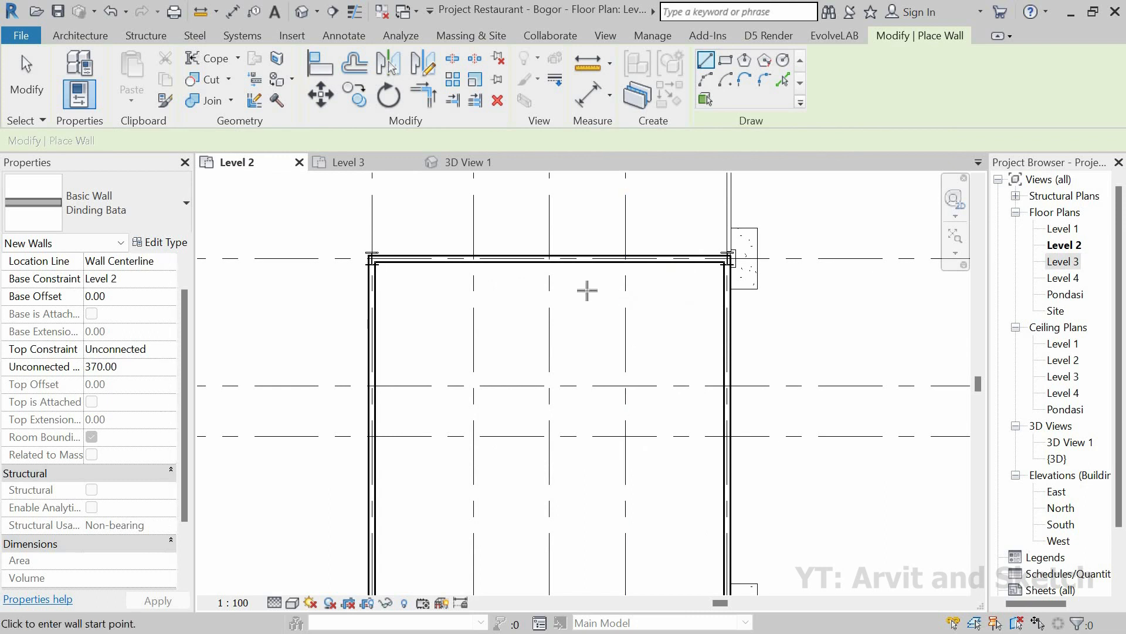
{"action": "scroll", "coordinate": [591, 297], "scroll_direction": "down", "scroll_amount": 3}
{"action": "middle_click_drag", "start_coordinate": [603, 308], "coordinate": [608, 428]}
{"action": "scroll", "coordinate": [549, 308], "scroll_direction": "up", "scroll_amount": 1}
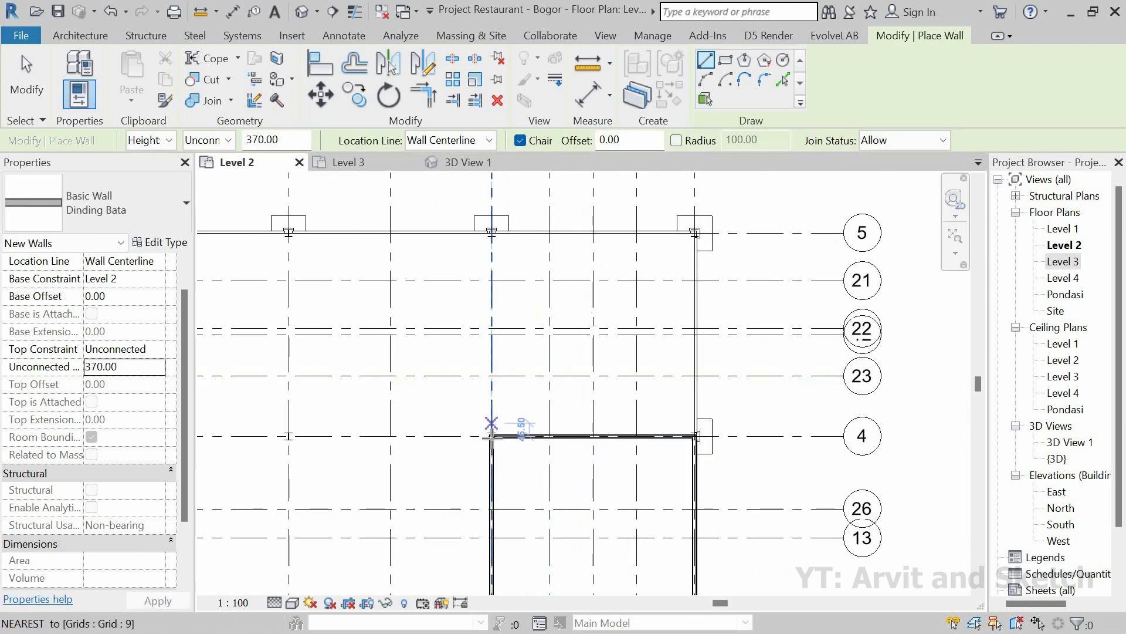
{"action": "scroll", "coordinate": [491, 438], "scroll_direction": "up", "scroll_amount": 2}
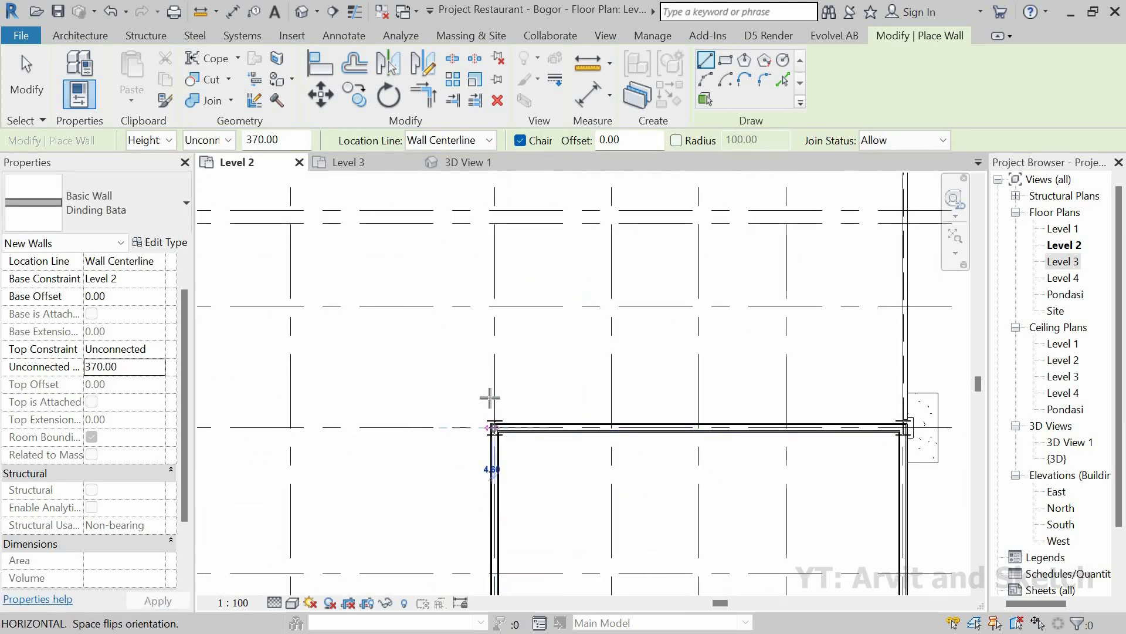
{"action": "scroll", "coordinate": [490, 398], "scroll_direction": "down", "scroll_amount": 2}
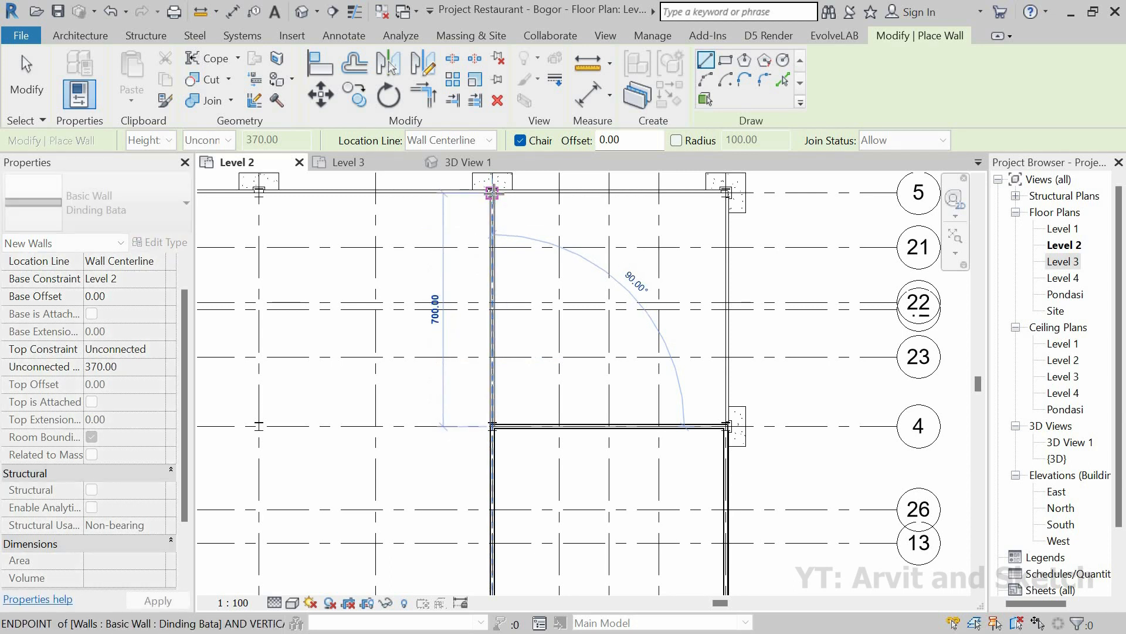
{"action": "scroll", "coordinate": [492, 193], "scroll_direction": "up", "scroll_amount": 2}
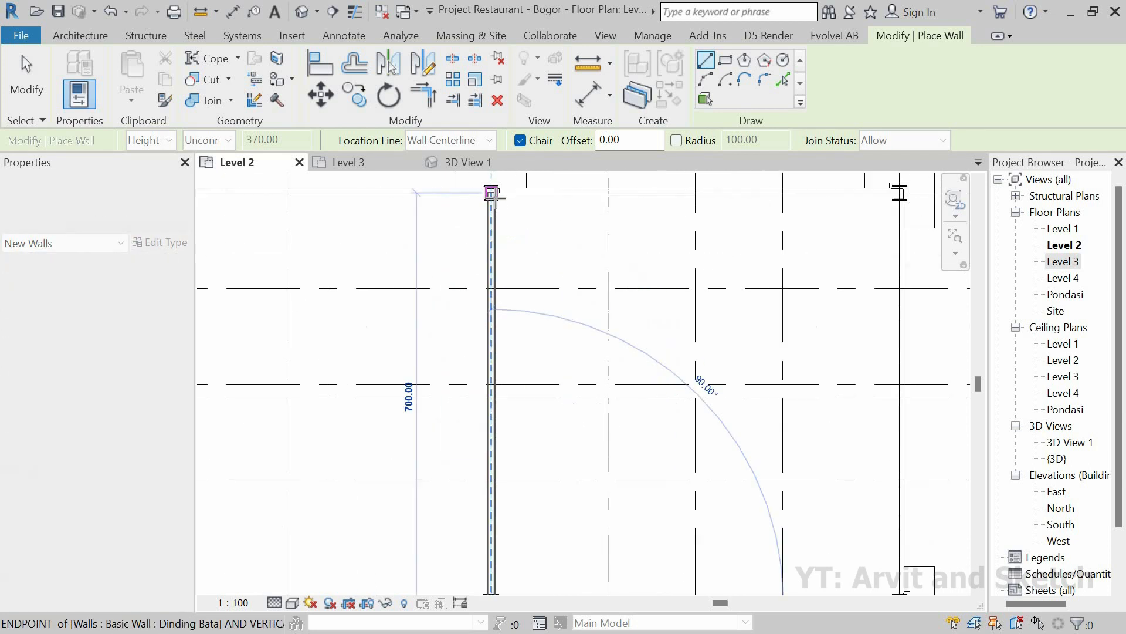
{"action": "left_click", "coordinate": [522, 203]}
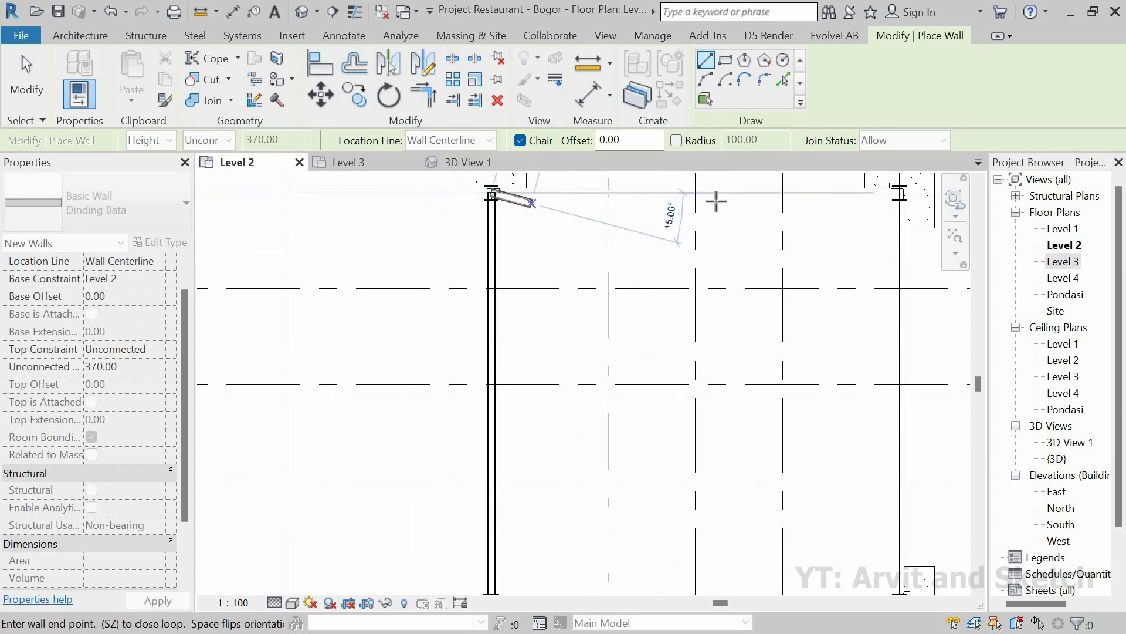
Continue the wall along grid 5 to the grid 10 column and along grid 10 to the existing grid 4 wall.
{"action": "scroll", "coordinate": [713, 201], "scroll_direction": "down", "scroll_amount": 2}
{"action": "scroll", "coordinate": [733, 196], "scroll_direction": "up", "scroll_amount": 2}
{"action": "left_click", "coordinate": [737, 199]}
{"action": "scroll", "coordinate": [737, 198], "scroll_direction": "down", "scroll_amount": 2}
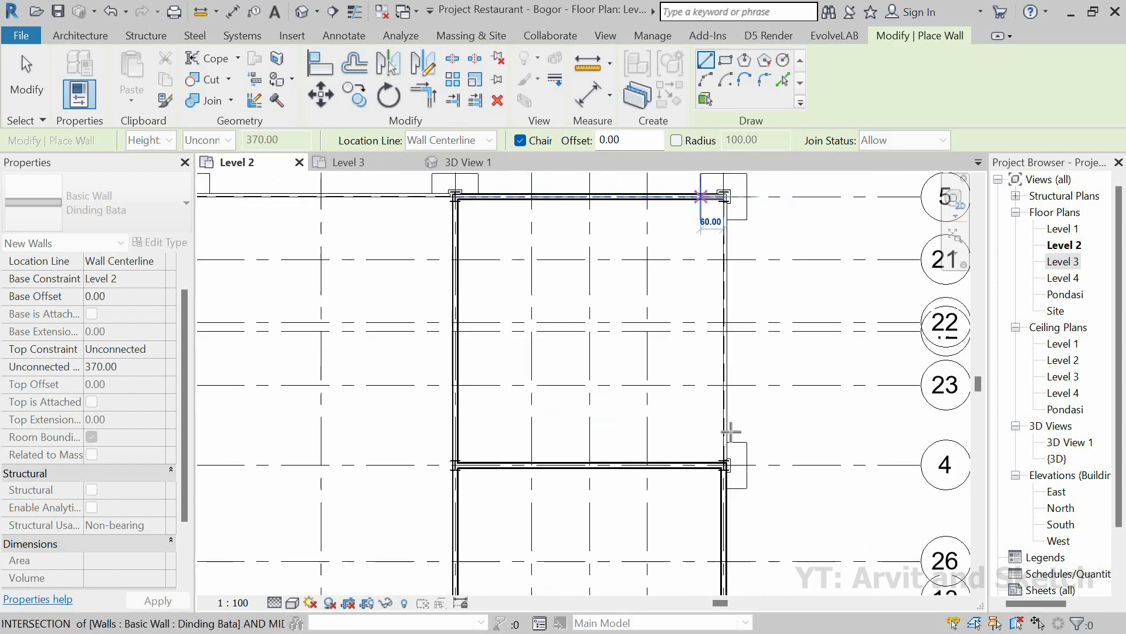
{"action": "scroll", "coordinate": [716, 419], "scroll_direction": "up", "scroll_amount": 2}
{"action": "left_click", "coordinate": [640, 417]}
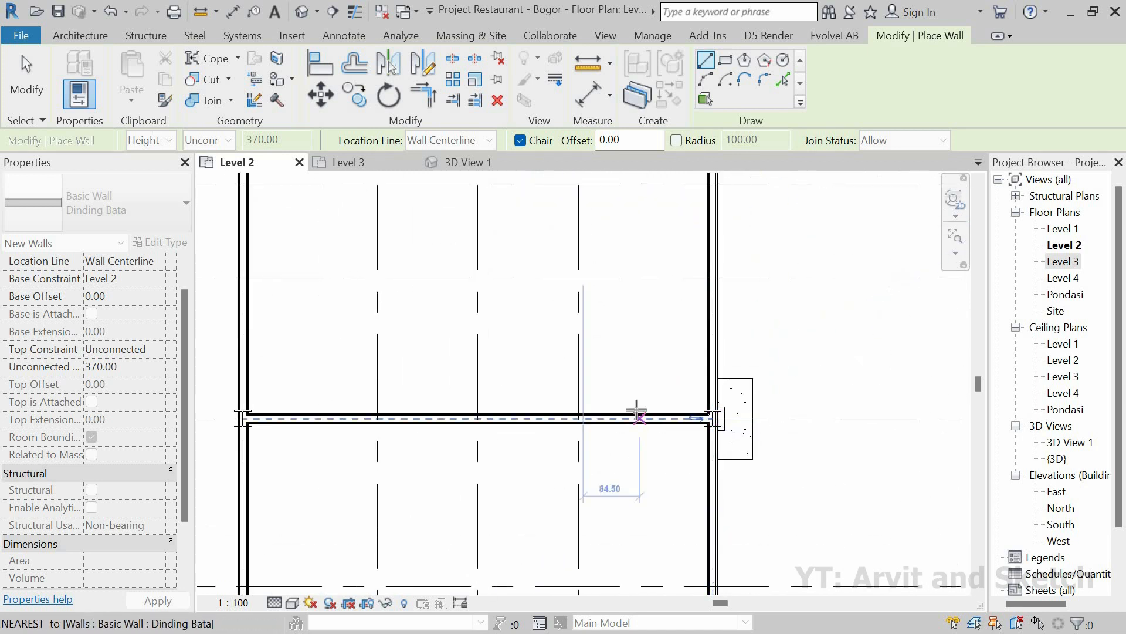
Divide the room between grids 4 and 5 with three full-length Dinding Bata walls along grids 24, 20 and 25.
{"action": "scroll", "coordinate": [642, 416], "scroll_direction": "down", "scroll_amount": 2}
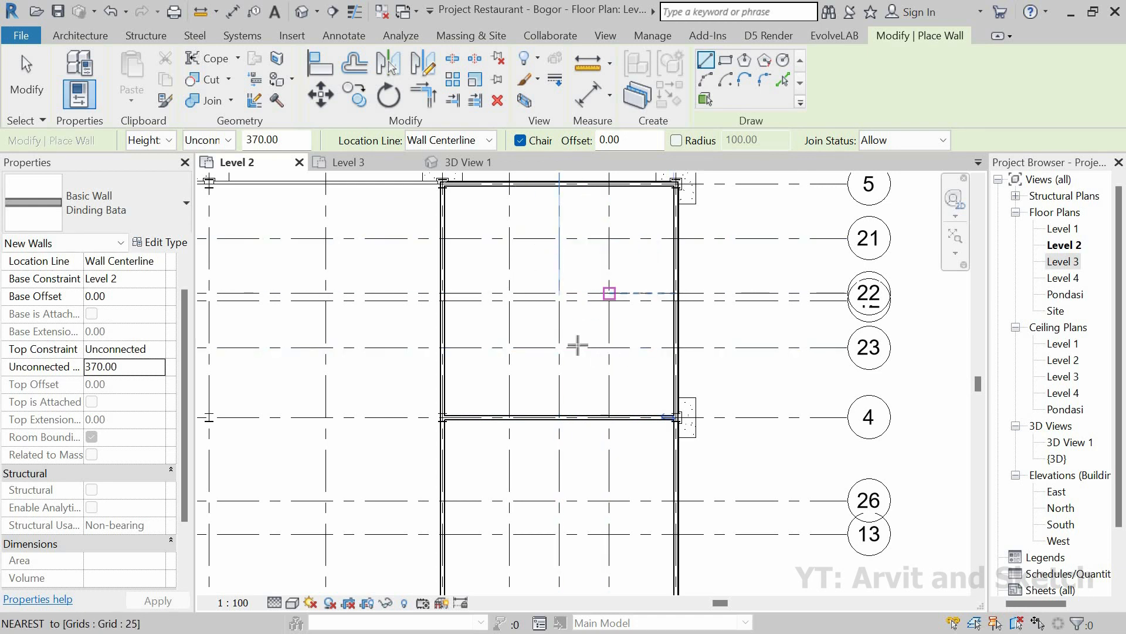
{"action": "scroll", "coordinate": [572, 340], "scroll_direction": "down", "scroll_amount": 2}
{"action": "scroll", "coordinate": [563, 294], "scroll_direction": "up", "scroll_amount": 1}
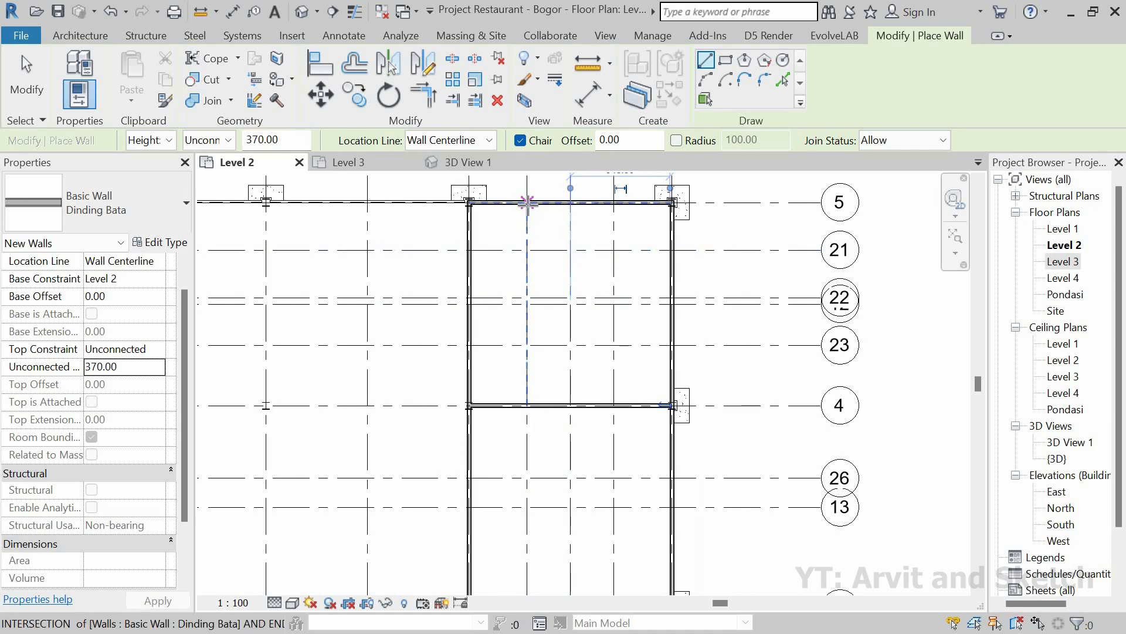
{"action": "scroll", "coordinate": [571, 264], "scroll_direction": "down", "scroll_amount": 2}
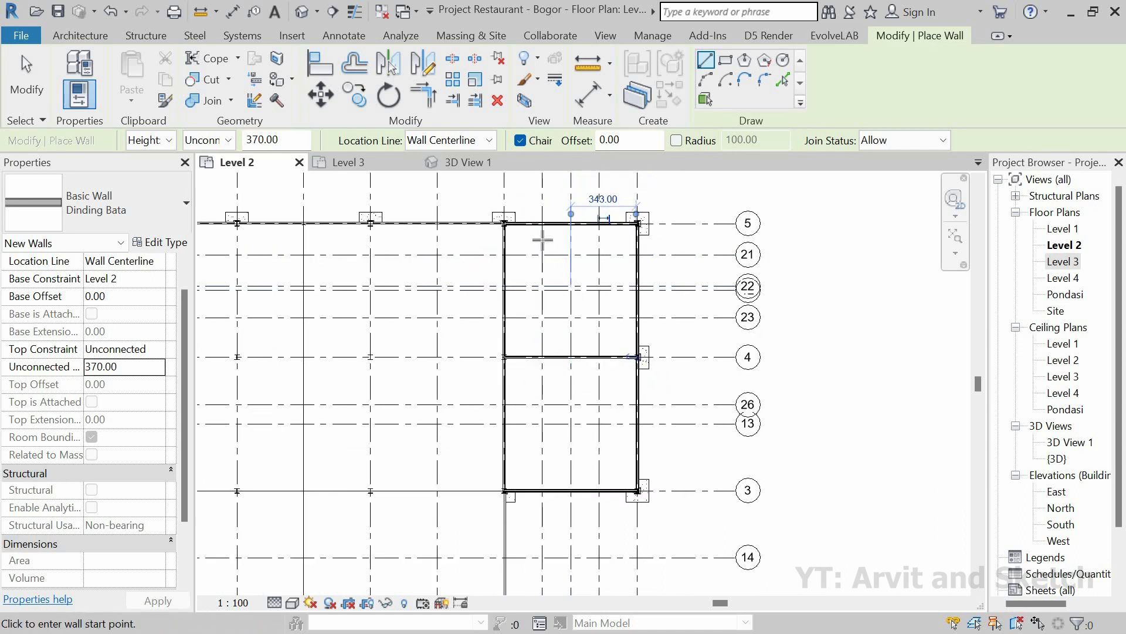
{"action": "scroll", "coordinate": [542, 240], "scroll_direction": "up", "scroll_amount": 1}
{"action": "scroll", "coordinate": [542, 240], "scroll_direction": "up", "scroll_amount": 1}
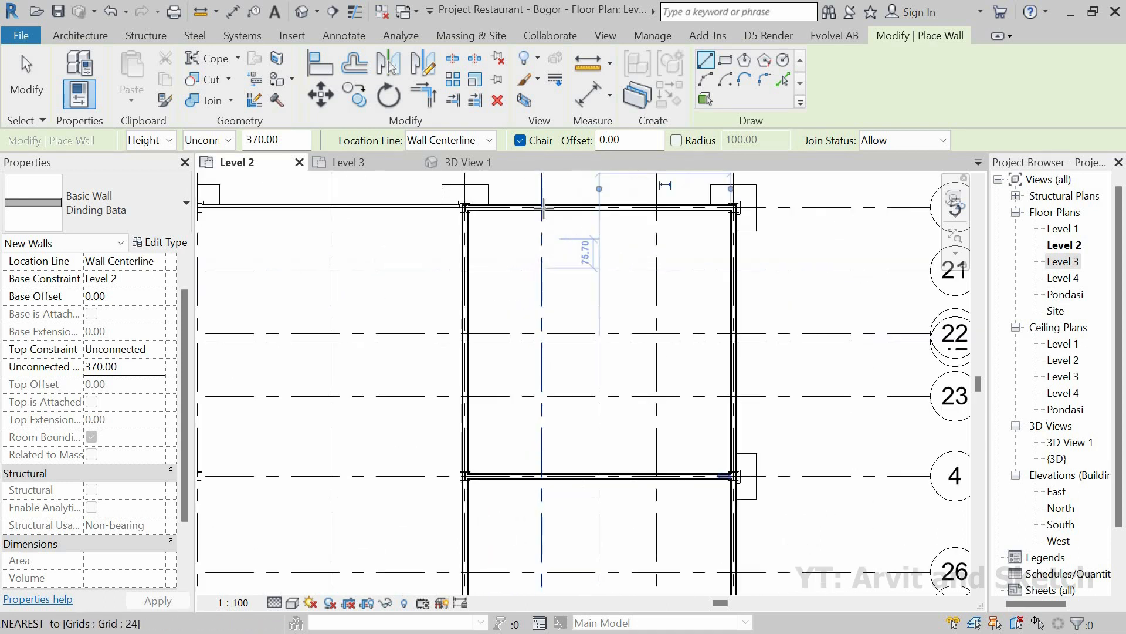
{"action": "left_click", "coordinate": [543, 269]}
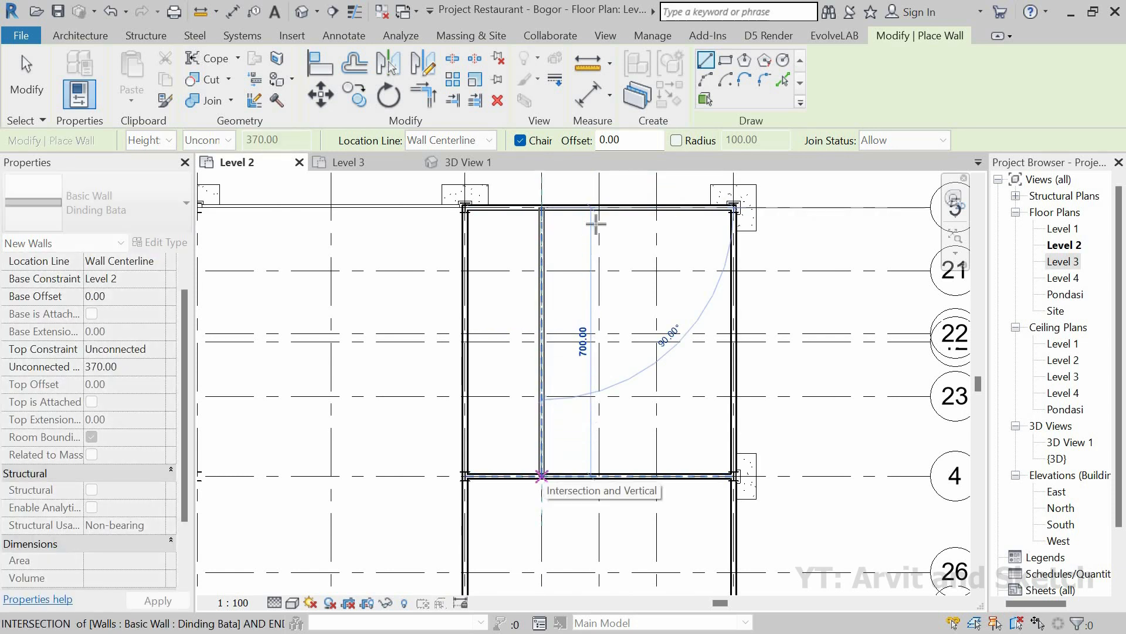
{"action": "left_click", "coordinate": [542, 475]}
{"action": "left_click", "coordinate": [602, 336]}
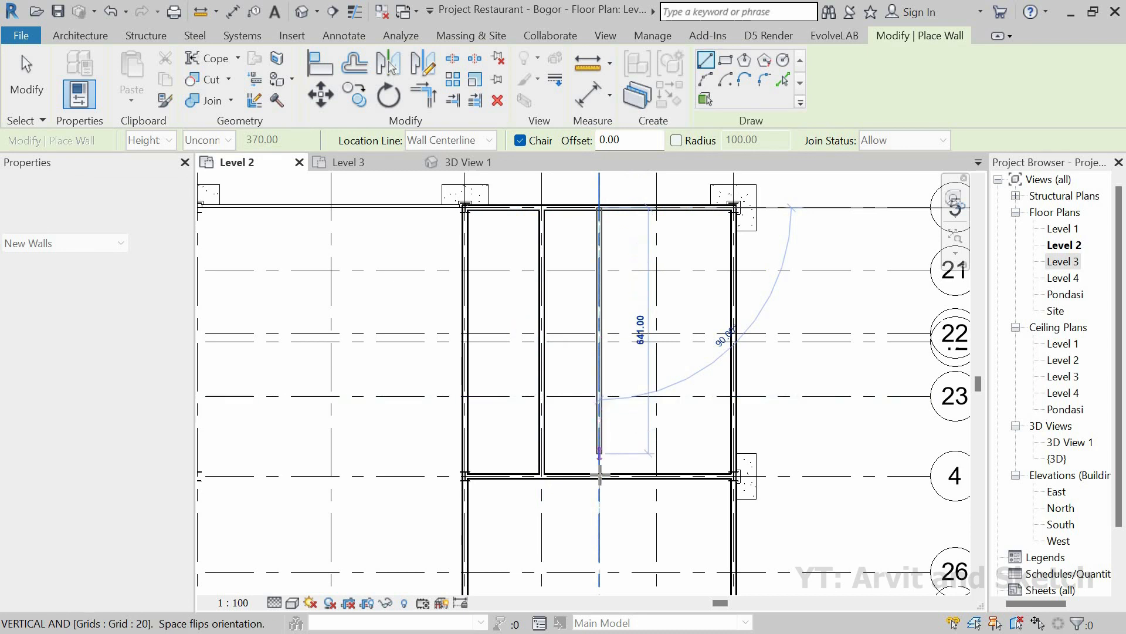
{"action": "left_click", "coordinate": [599, 474]}
{"action": "left_click", "coordinate": [657, 411]}
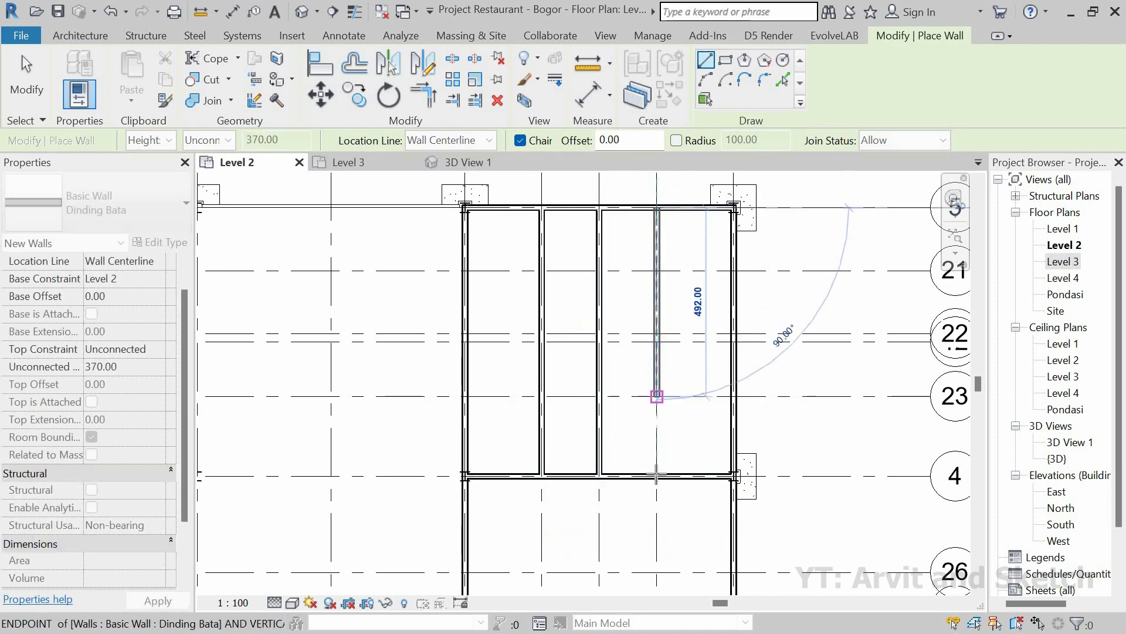
{"action": "left_click", "coordinate": [565, 375]}
Draw three Dinding Bata cross walls between grids 9 and 24, along grids 21, 22 and 23.
{"action": "scroll", "coordinate": [520, 316], "scroll_direction": "down", "scroll_amount": 1}
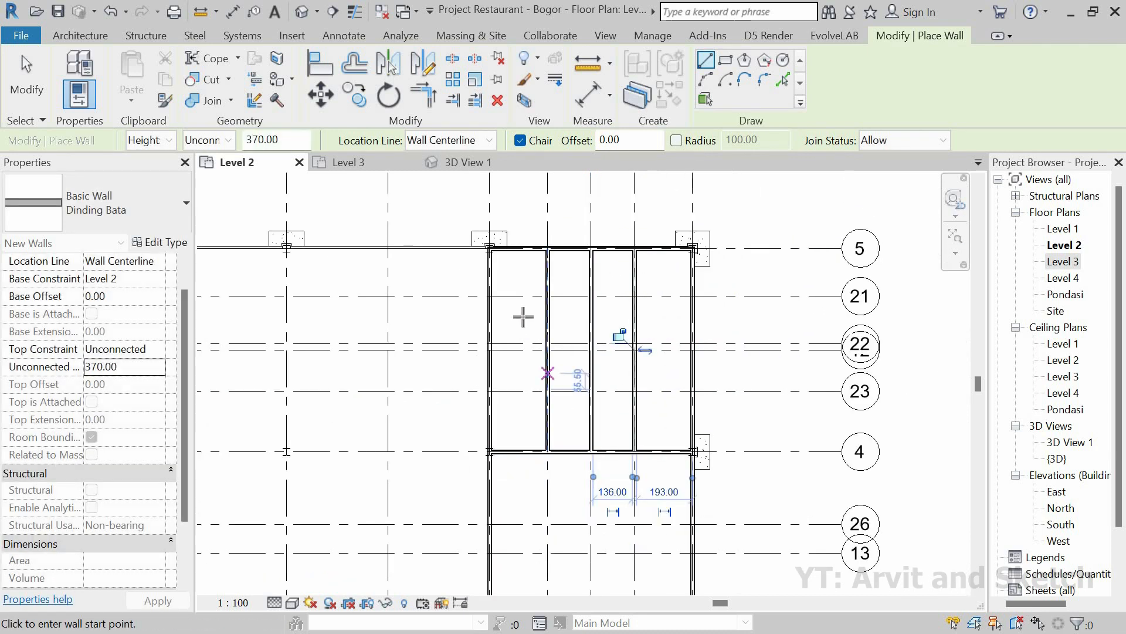
{"action": "scroll", "coordinate": [475, 288], "scroll_direction": "up", "scroll_amount": 2}
{"action": "left_click", "coordinate": [488, 290]}
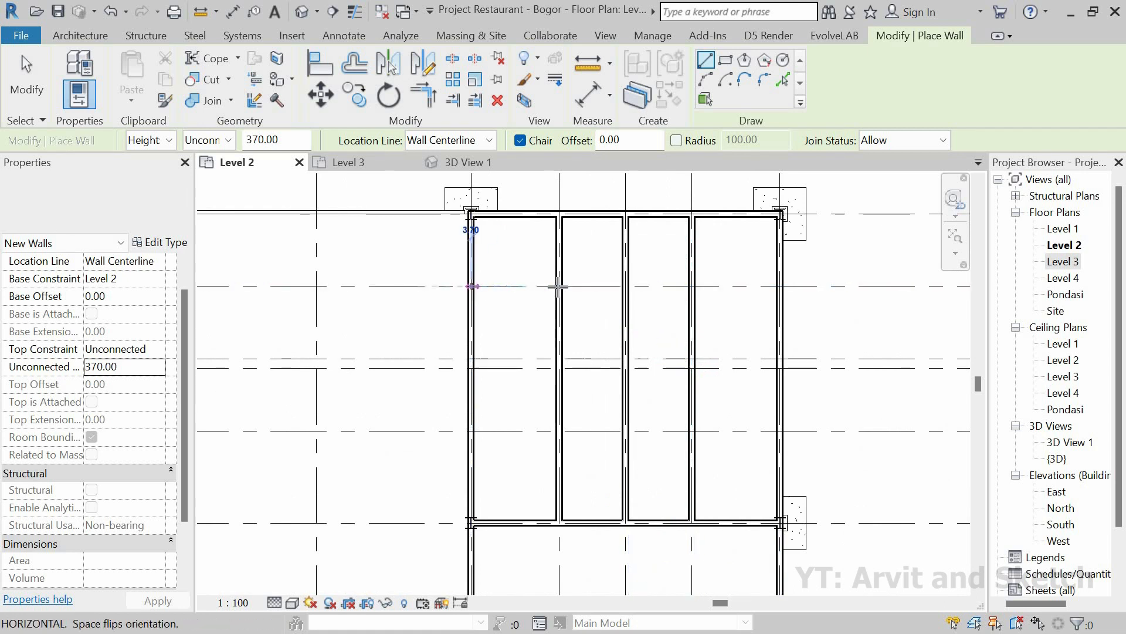
{"action": "left_click", "coordinate": [559, 287]}
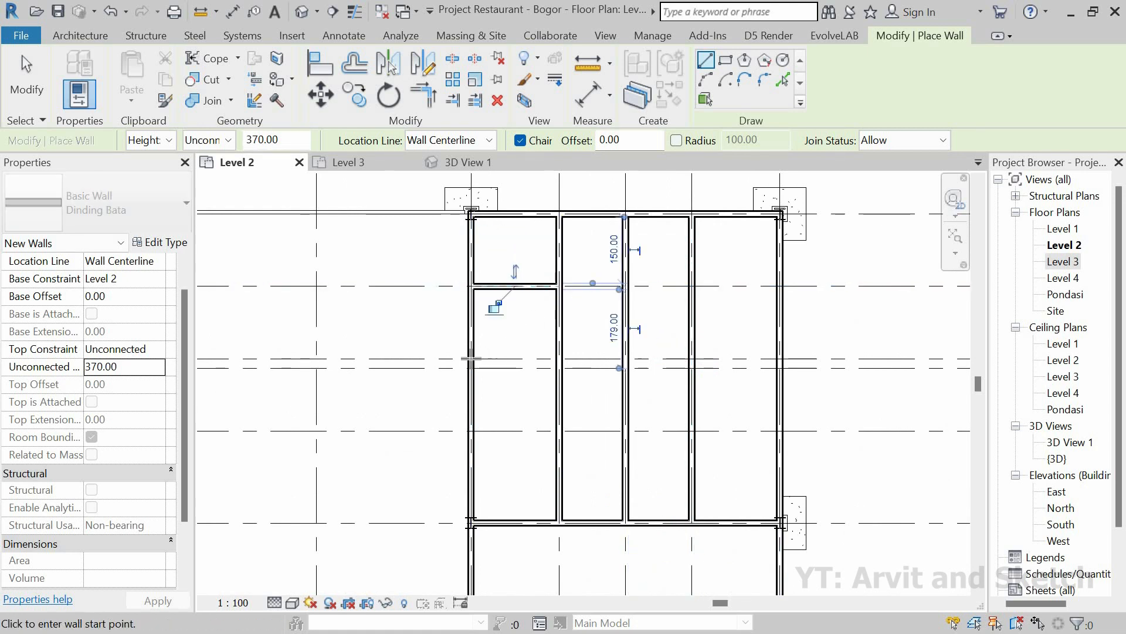
{"action": "left_click", "coordinate": [560, 358]}
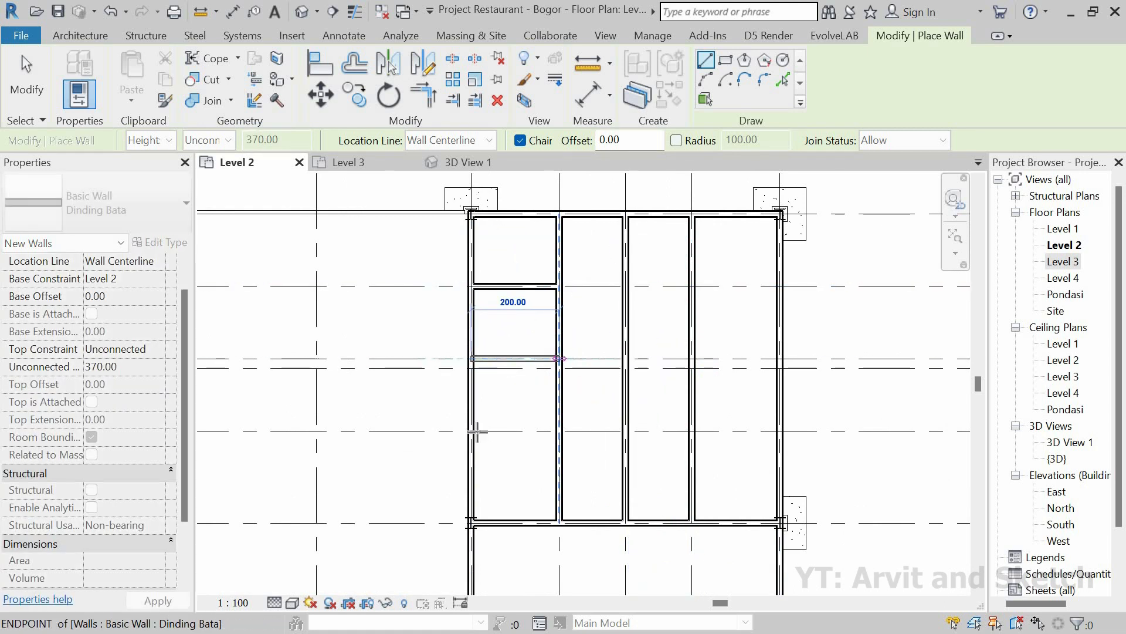
{"action": "left_click", "coordinate": [472, 432]}
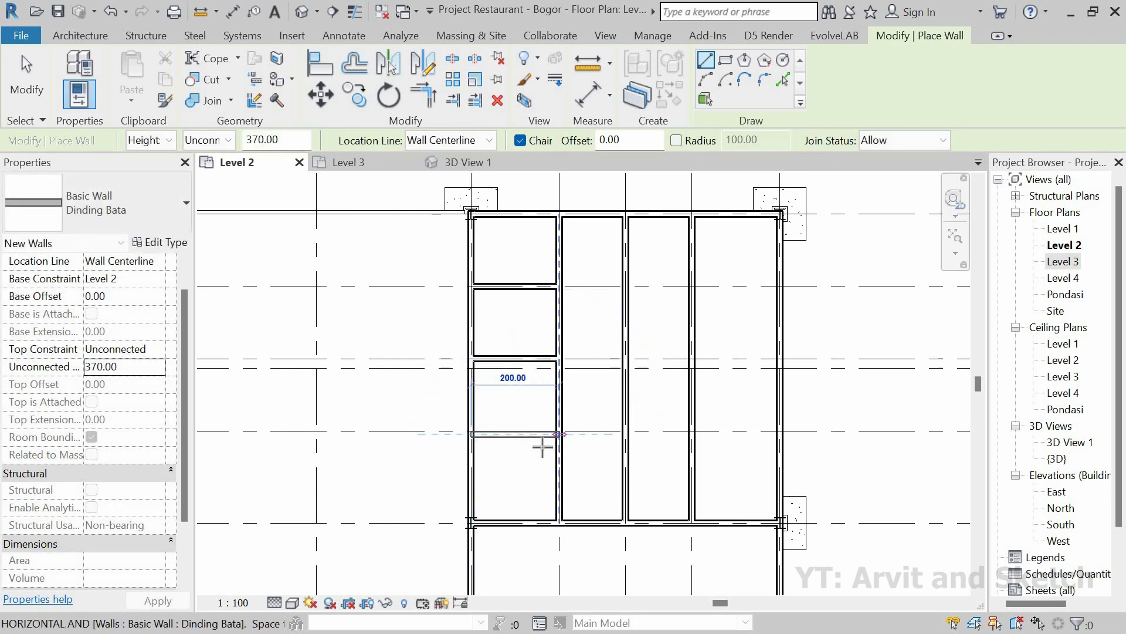
{"action": "left_click", "coordinate": [542, 448]}
{"action": "scroll", "coordinate": [460, 415], "scroll_direction": "up", "scroll_amount": 4}
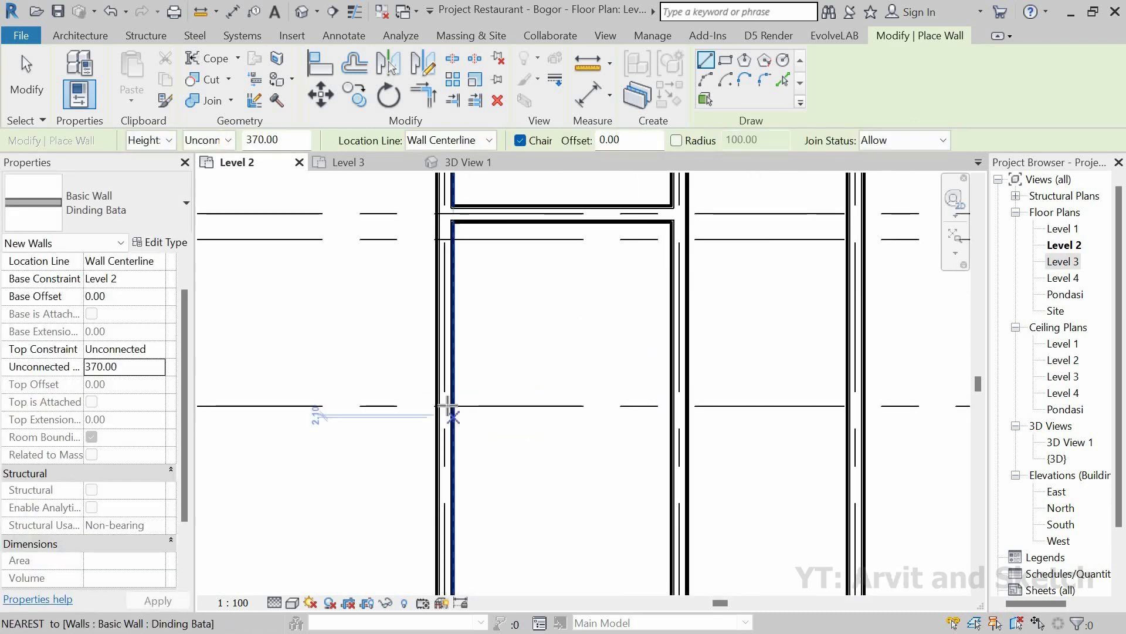
{"action": "left_click", "coordinate": [449, 405]}
{"action": "left_click", "coordinate": [659, 405]}
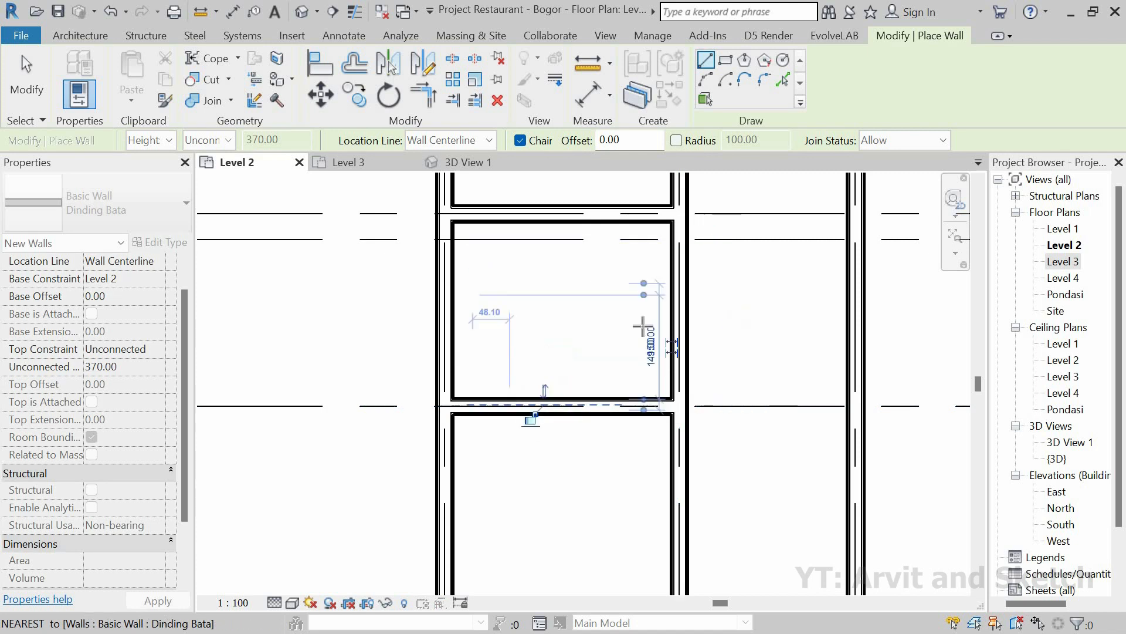
Add matching Dinding Bata cross walls between grids 25 and 10, along grids 21, 22 and 23.
{"action": "scroll", "coordinate": [541, 389], "scroll_direction": "down", "scroll_amount": 5}
{"action": "scroll", "coordinate": [746, 265], "scroll_direction": "up", "scroll_amount": 5}
{"action": "left_click", "coordinate": [723, 341]}
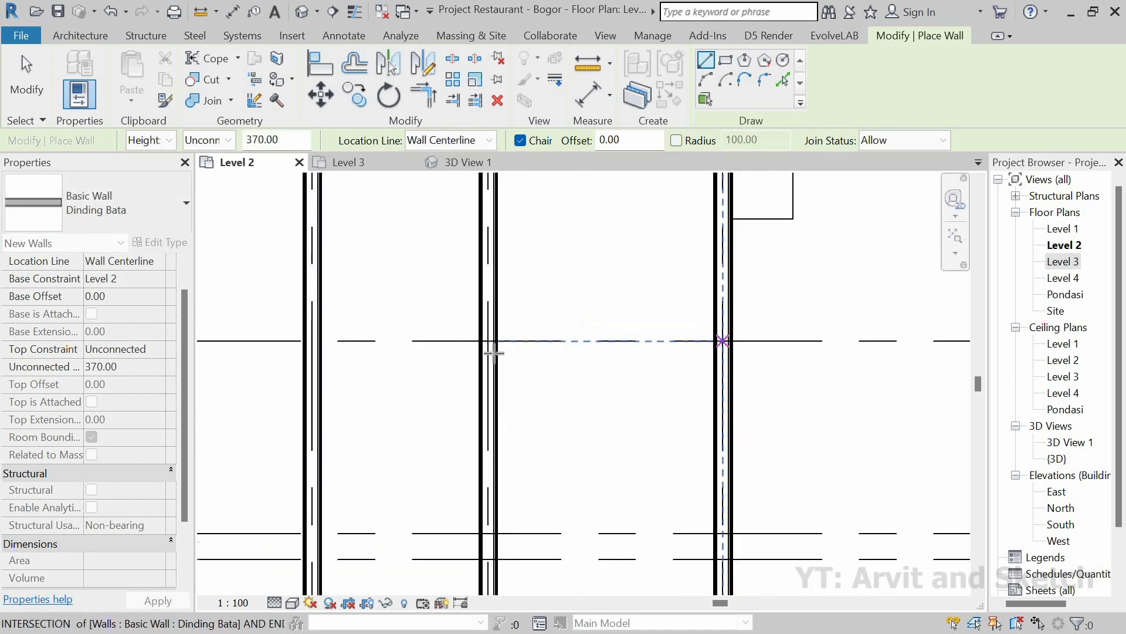
{"action": "left_click", "coordinate": [488, 341]}
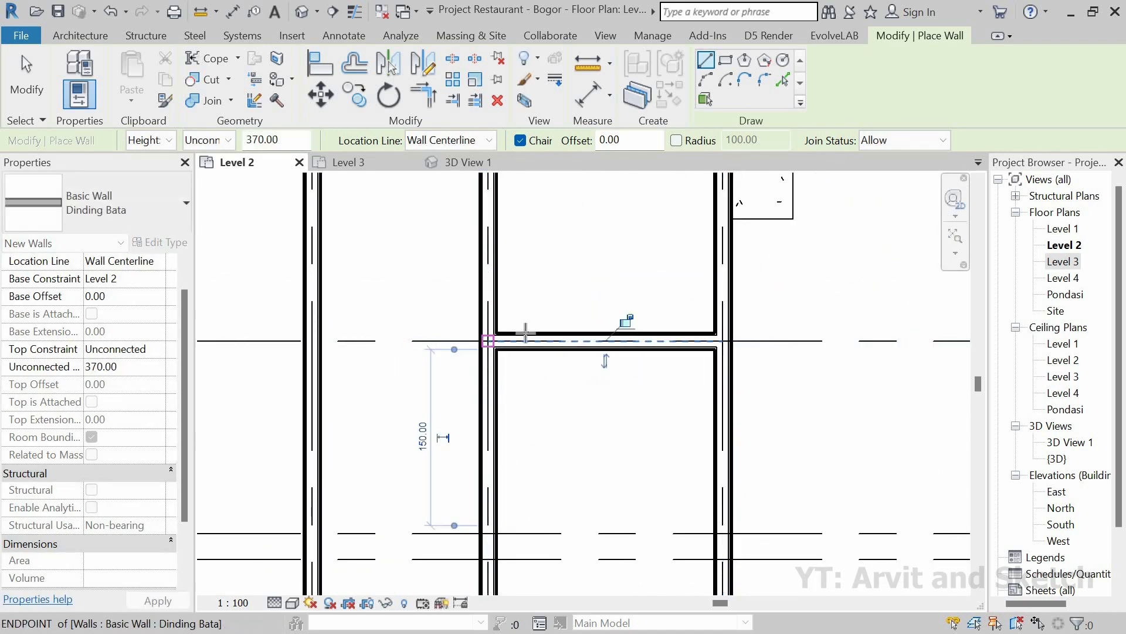
{"action": "scroll", "coordinate": [593, 442], "scroll_direction": "down", "scroll_amount": 4}
{"action": "scroll", "coordinate": [627, 399], "scroll_direction": "up", "scroll_amount": 3}
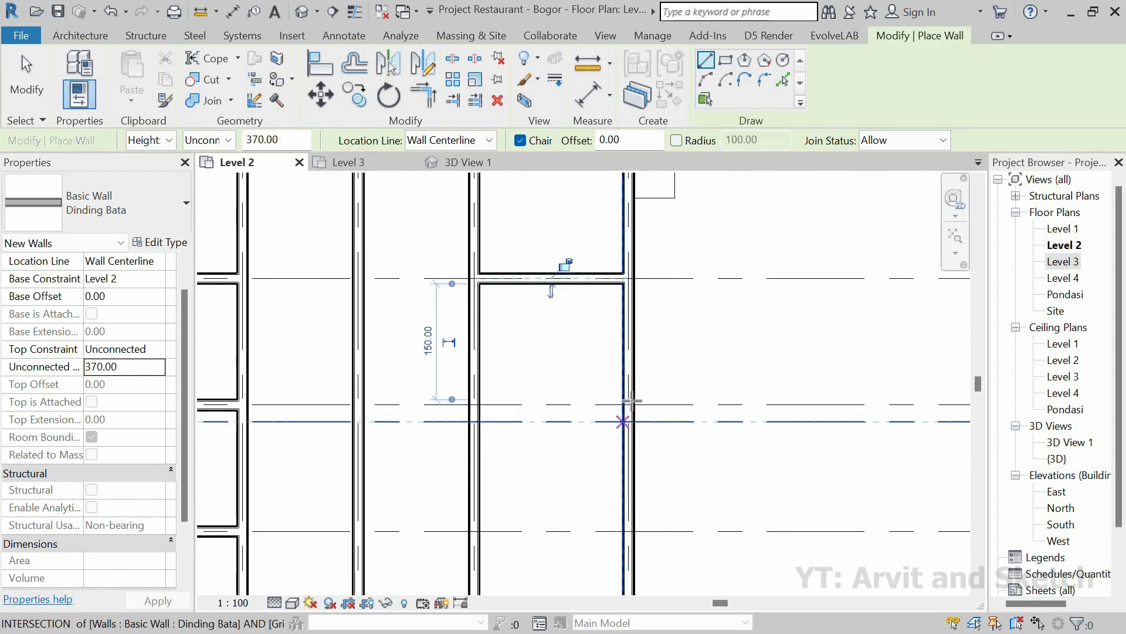
{"action": "left_click", "coordinate": [628, 405]}
{"action": "left_click", "coordinate": [475, 405]}
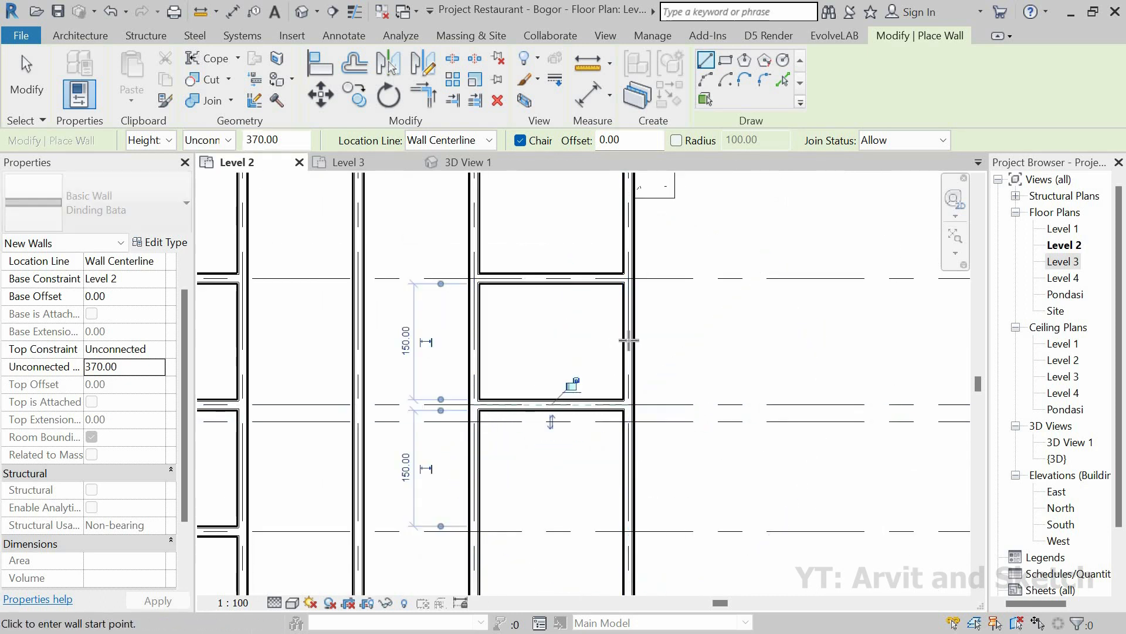
{"action": "scroll", "coordinate": [627, 338], "scroll_direction": "down", "scroll_amount": 3}
{"action": "scroll", "coordinate": [599, 459], "scroll_direction": "up", "scroll_amount": 2}
{"action": "left_click", "coordinate": [650, 415]}
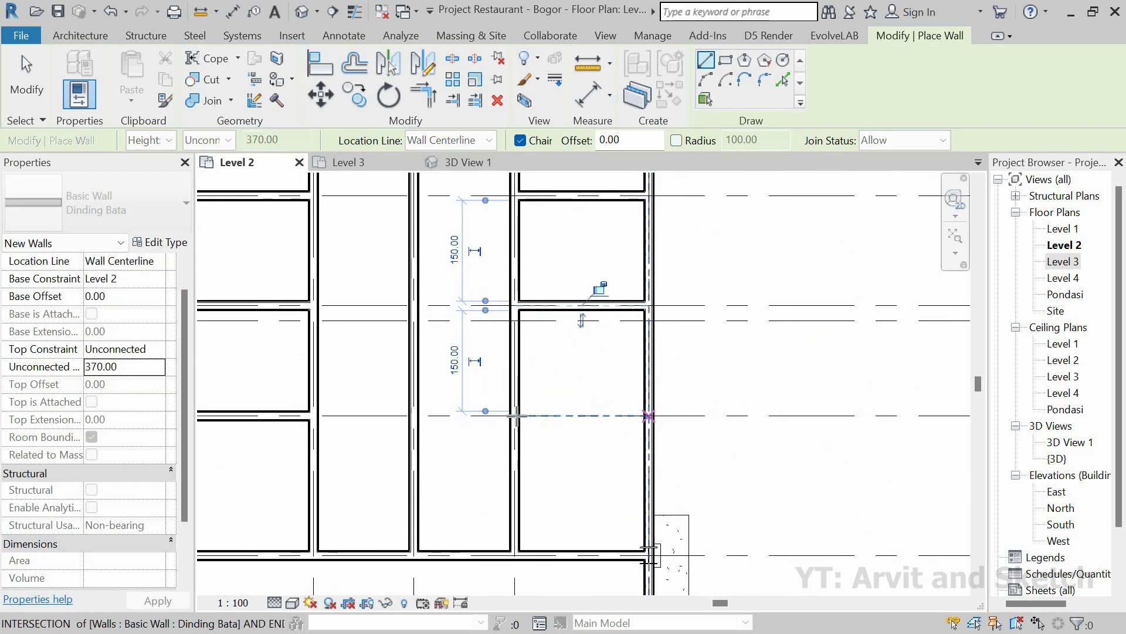
{"action": "left_click", "coordinate": [516, 415]}
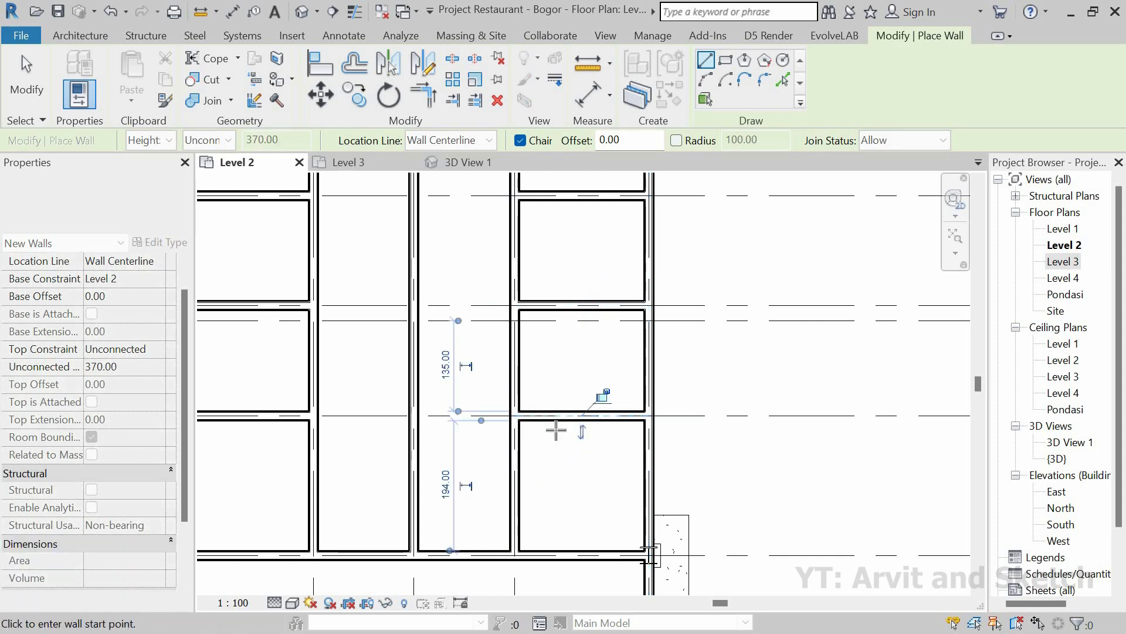
Shorten the grid 25 wall so it runs from grid 5 and ends at the grid 23 cross wall.
{"action": "scroll", "coordinate": [557, 433], "scroll_direction": "down", "scroll_amount": 3}
{"action": "key", "text": "Escape"}
{"action": "key", "text": "Escape"}
{"action": "left_click", "coordinate": [549, 475]}
{"action": "left_click_drag", "start_coordinate": [548, 475], "coordinate": [615, 403]}
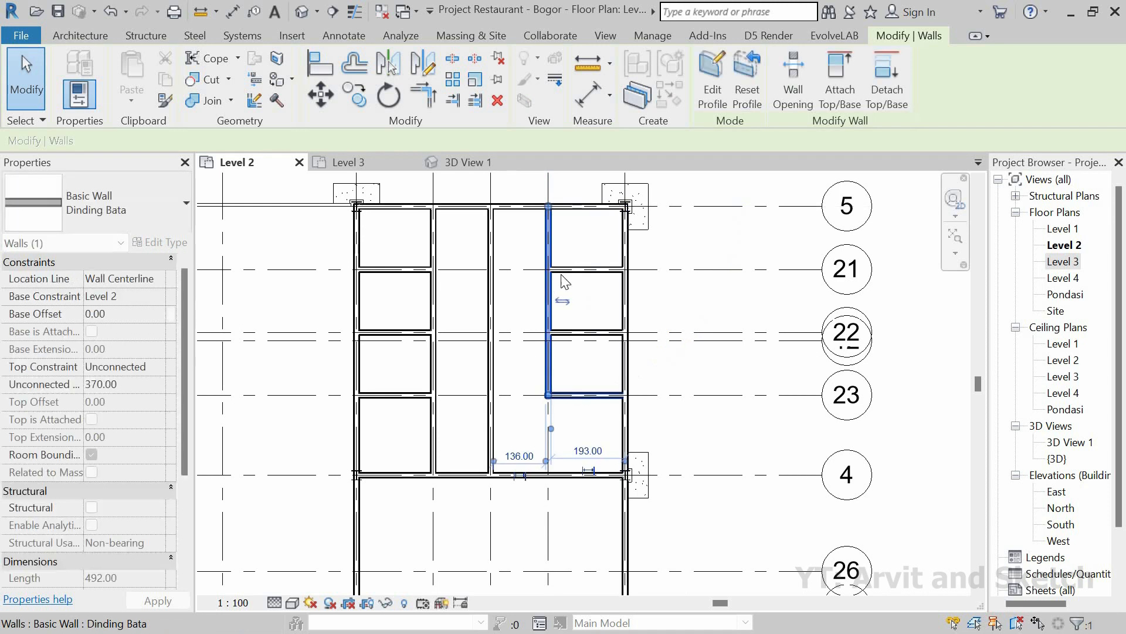
{"action": "key", "text": "Escape"}
Draw a 370-high Dinding Bata wall along grid 26 from the grid 9 wall to the grid 10 wall.
{"action": "scroll", "coordinate": [563, 284], "scroll_direction": "down", "scroll_amount": 2}
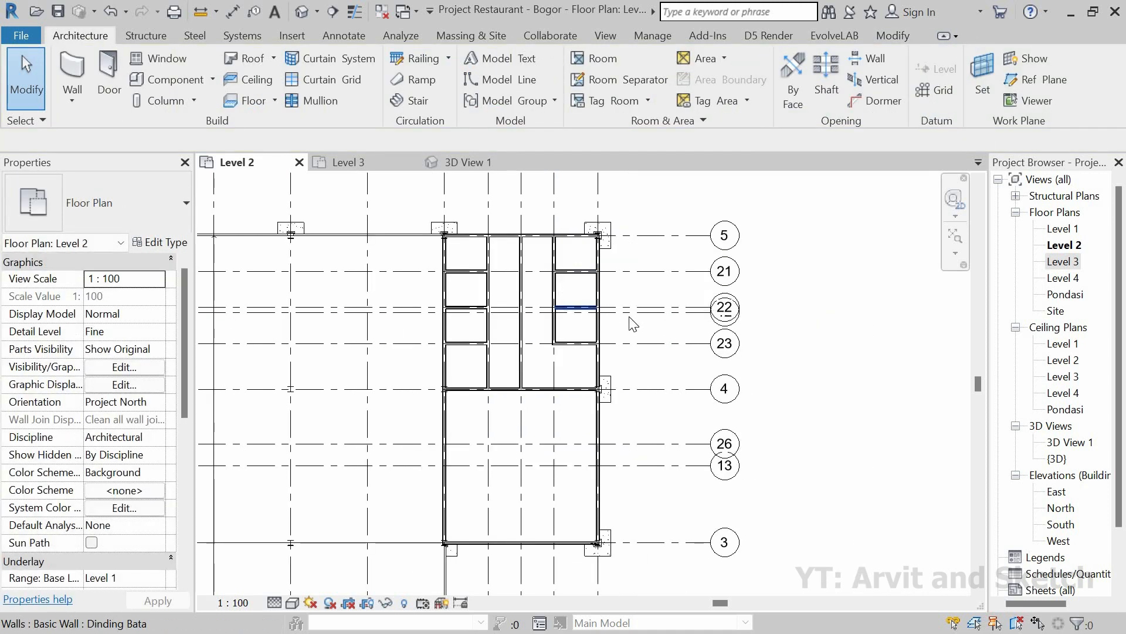
{"action": "scroll", "coordinate": [633, 323], "scroll_direction": "down", "scroll_amount": 2}
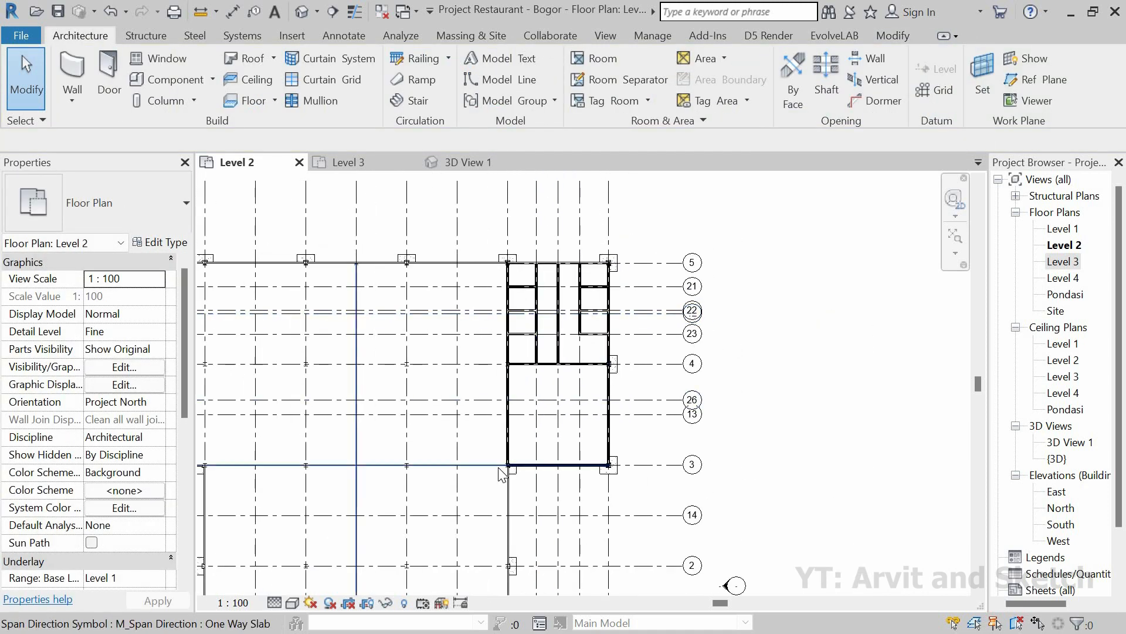
{"action": "scroll", "coordinate": [500, 467], "scroll_direction": "up", "scroll_amount": 3}
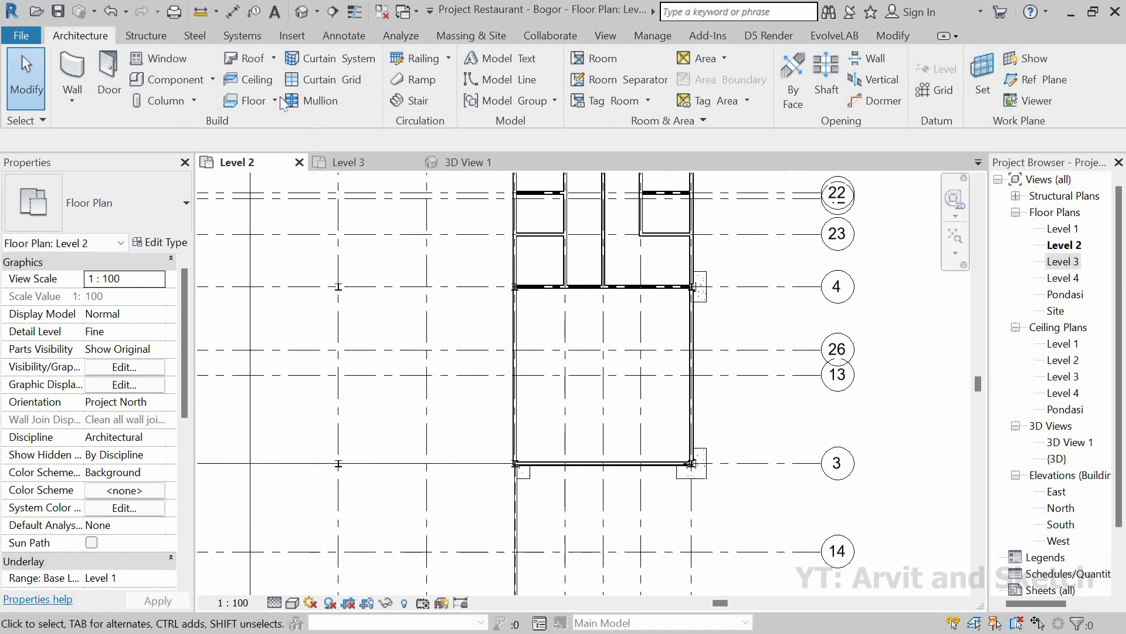
{"action": "left_click", "coordinate": [73, 65]}
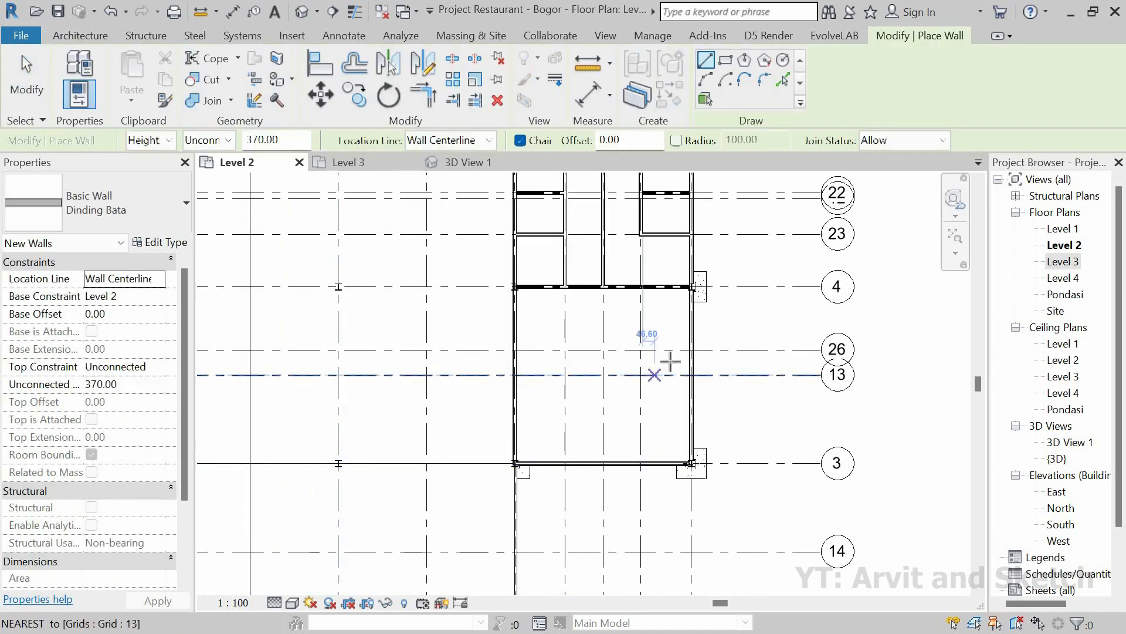
{"action": "scroll", "coordinate": [670, 361], "scroll_direction": "up", "scroll_amount": 1}
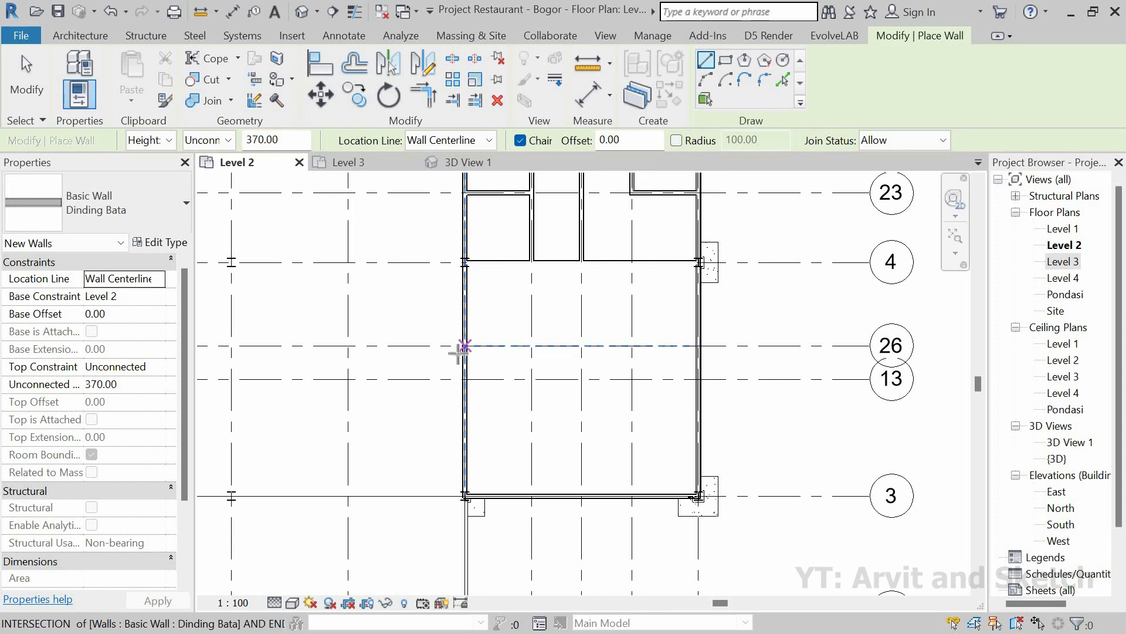
{"action": "scroll", "coordinate": [464, 347], "scroll_direction": "up", "scroll_amount": 2}
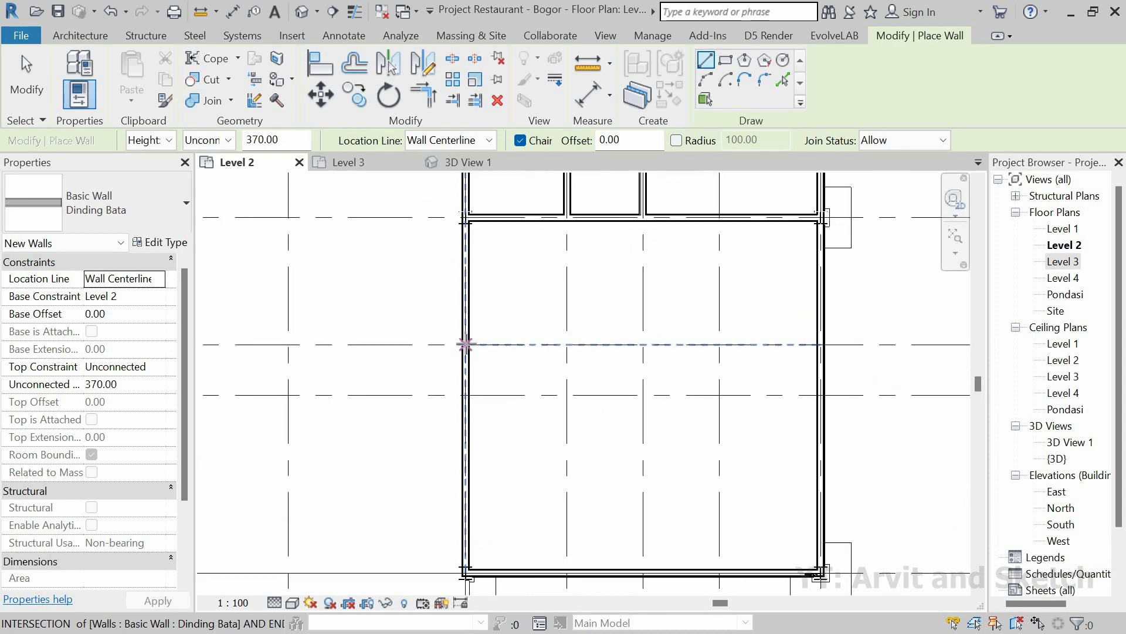
{"action": "left_click", "coordinate": [822, 344]}
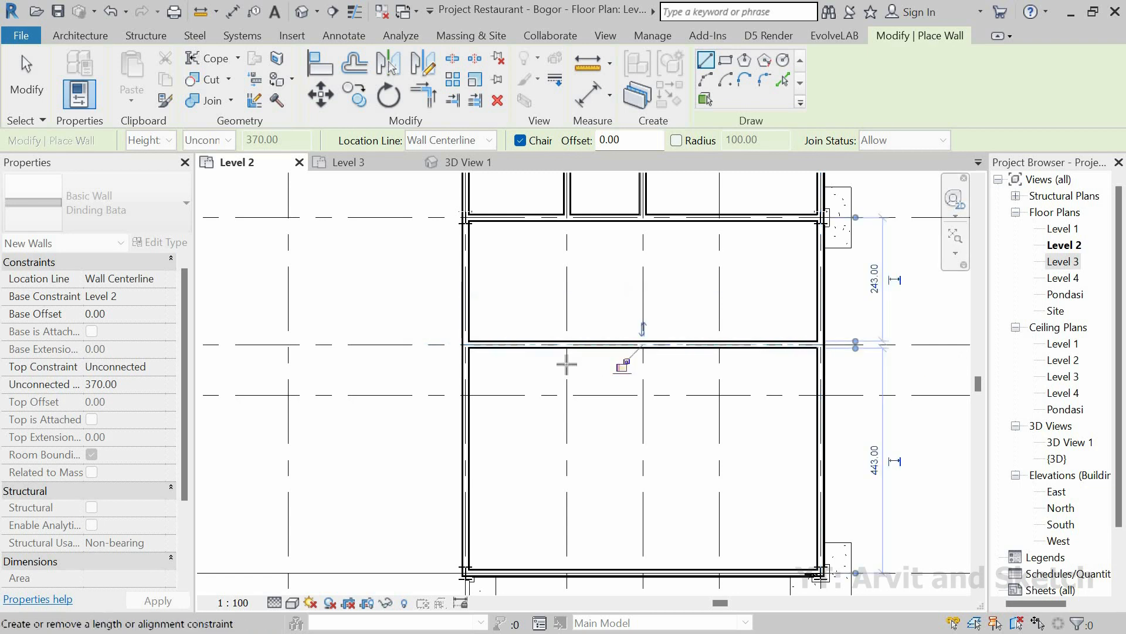
Add a Dinding Bata partition along grid 25 between the grid 4 and grid 26 walls.
{"action": "scroll", "coordinate": [687, 309], "scroll_direction": "down", "scroll_amount": 2}
{"action": "scroll", "coordinate": [686, 294], "scroll_direction": "up", "scroll_amount": 1}
{"action": "left_click", "coordinate": [660, 253]}
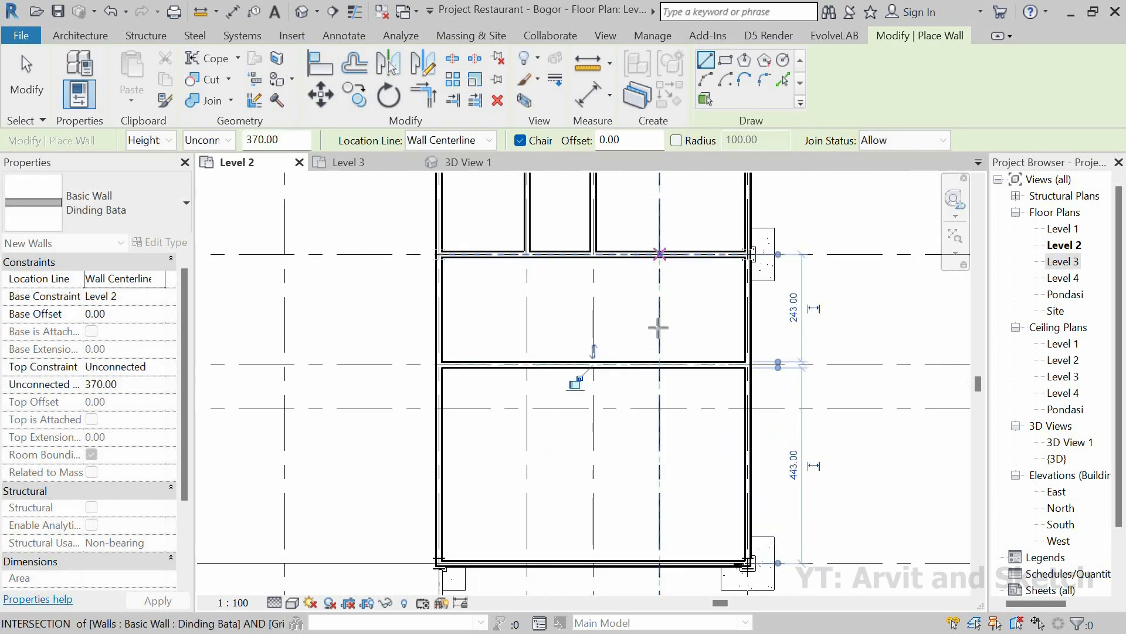
{"action": "left_click", "coordinate": [659, 364]}
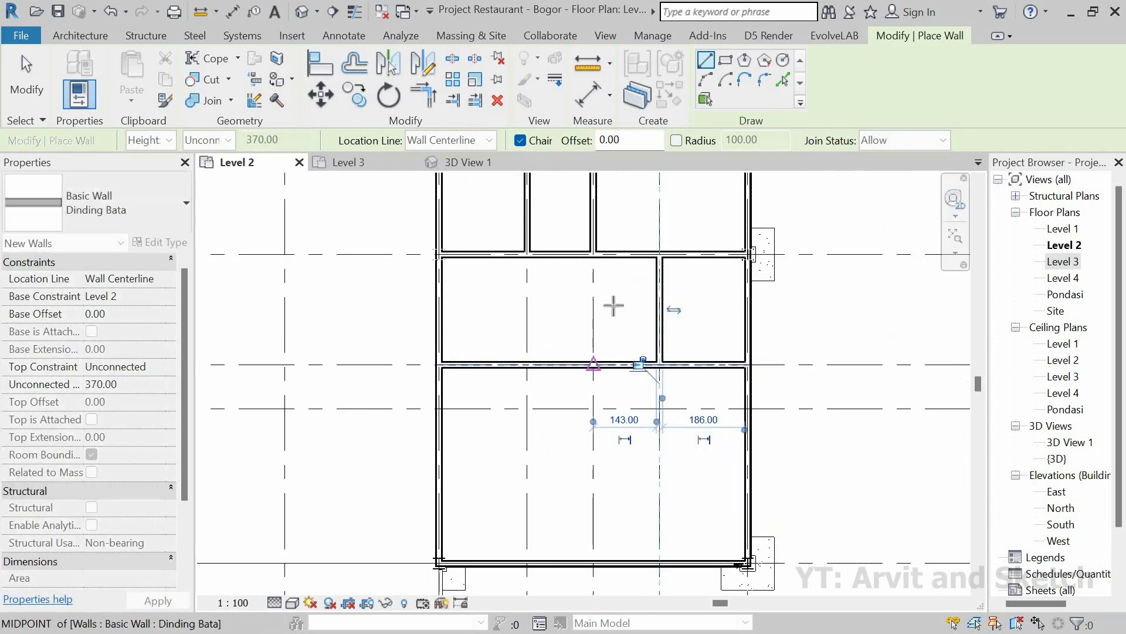
{"action": "scroll", "coordinate": [774, 370], "scroll_direction": "down", "scroll_amount": 3}
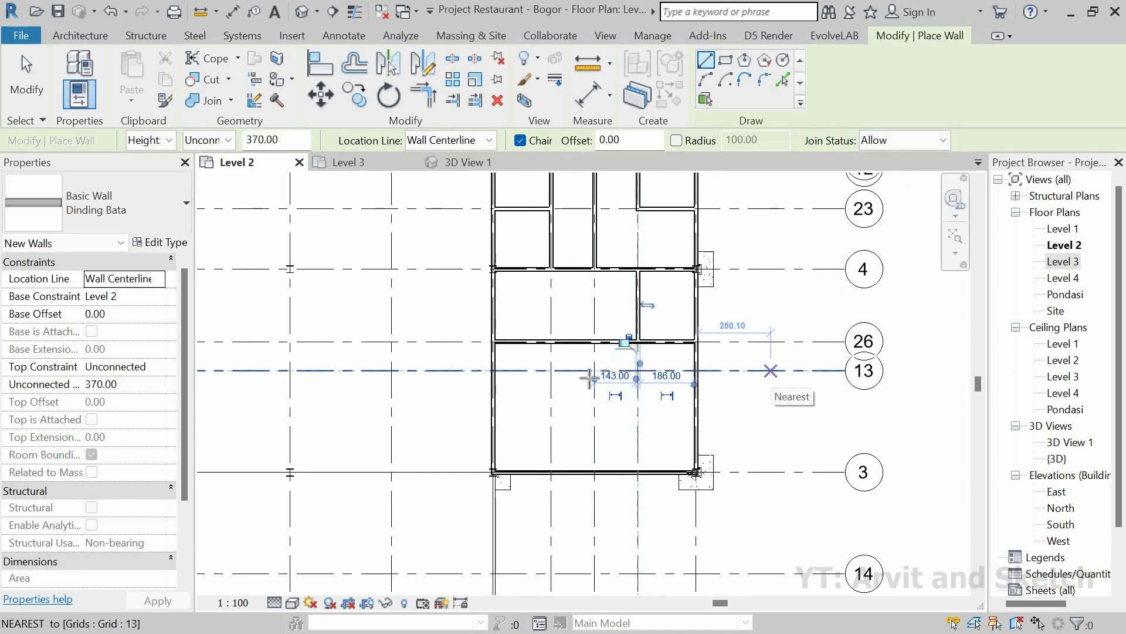
{"action": "key", "text": "Escape"}
{"action": "key", "text": "Escape"}
{"action": "scroll", "coordinate": [640, 370], "scroll_direction": "down", "scroll_amount": 5}
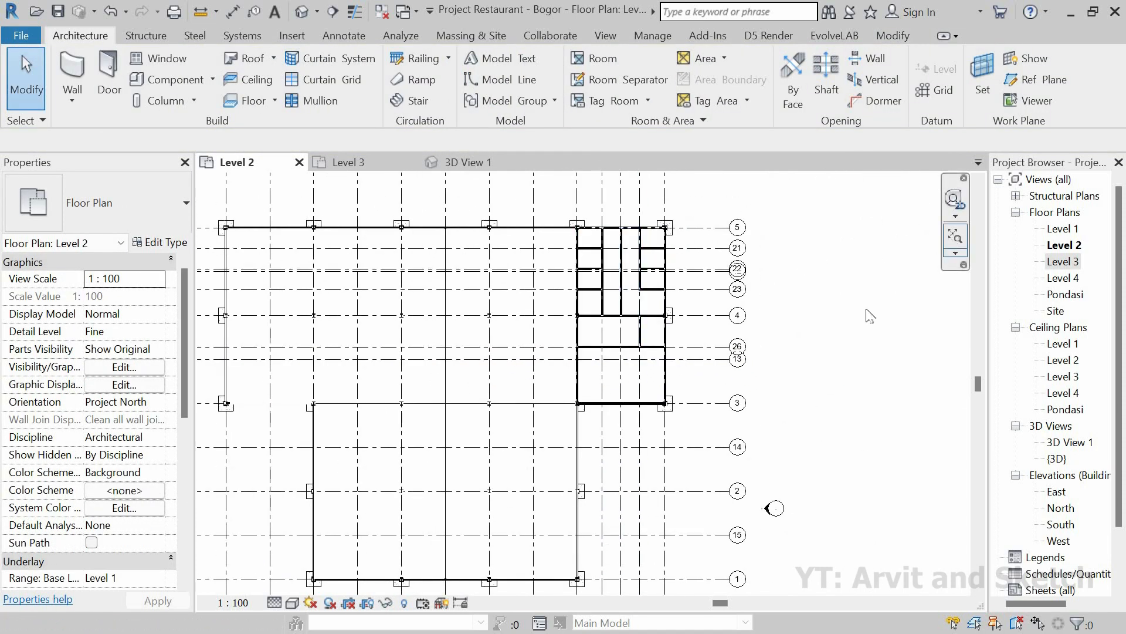
Examine the walled block and the surrounding steel frame from several sides in 3D View 1.
{"action": "left_click", "coordinate": [480, 161]}
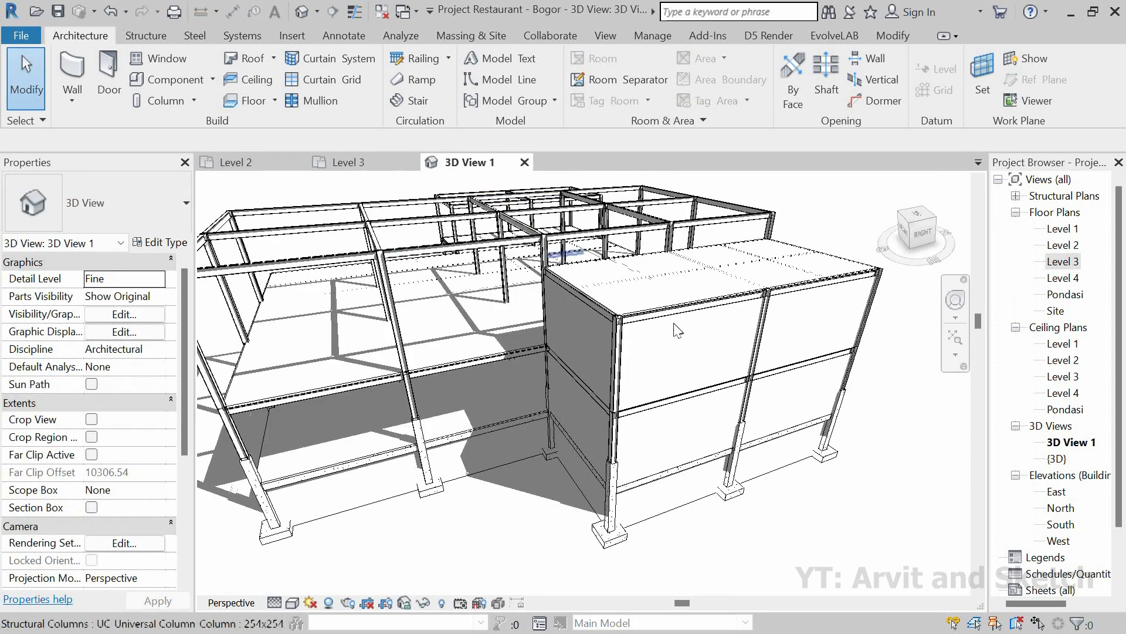
{"action": "middle_click_drag", "start_coordinate": [572, 437], "coordinate": [722, 334], "text": "shift"}
{"action": "scroll", "coordinate": [720, 343], "scroll_direction": "down", "scroll_amount": 3}
{"action": "scroll", "coordinate": [574, 314], "scroll_direction": "up", "scroll_amount": 6}
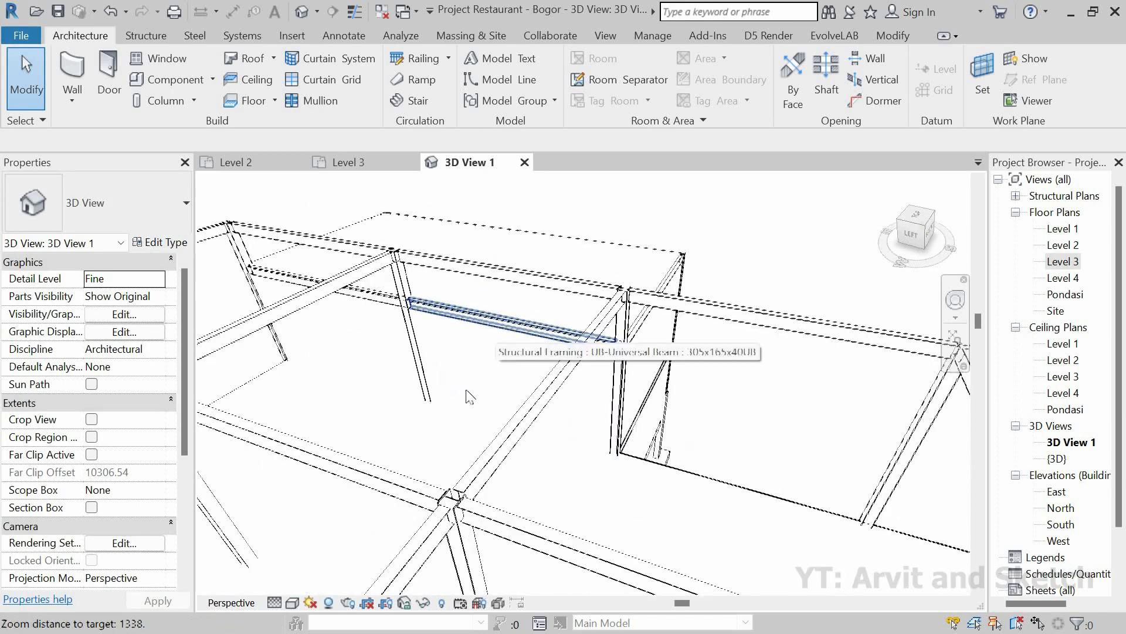
{"action": "scroll", "coordinate": [638, 405], "scroll_direction": "down", "scroll_amount": 3}
{"action": "middle_click_drag", "start_coordinate": [616, 411], "coordinate": [636, 384], "text": "shift"}
{"action": "scroll", "coordinate": [684, 357], "scroll_direction": "down", "scroll_amount": 6}
{"action": "scroll", "coordinate": [660, 394], "scroll_direction": "down", "scroll_amount": 1}
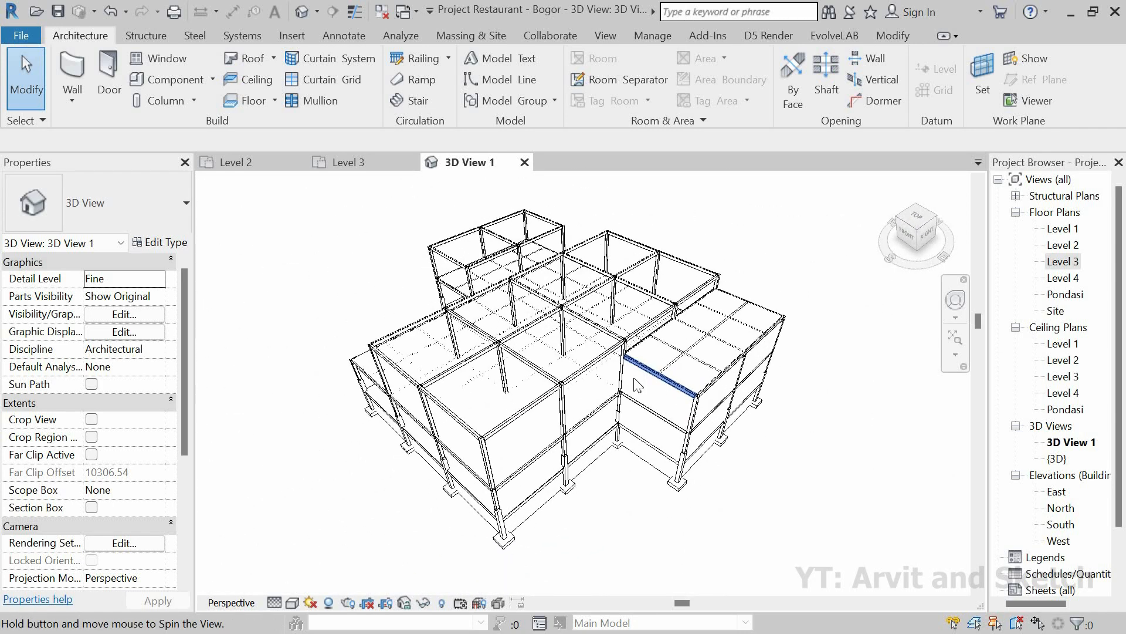
Preview 3D View 1 in a visual style that shows the material appearances, and change the visual style again.
{"action": "left_click", "coordinate": [311, 603]}
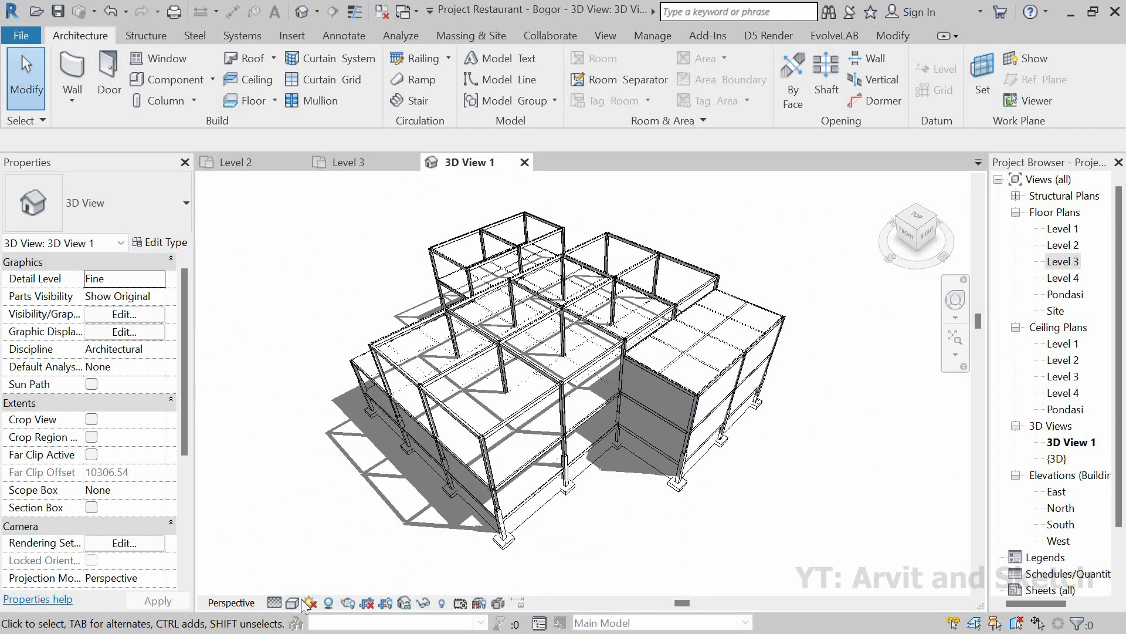
{"action": "left_click", "coordinate": [292, 602]}
{"action": "left_click", "coordinate": [328, 561]}
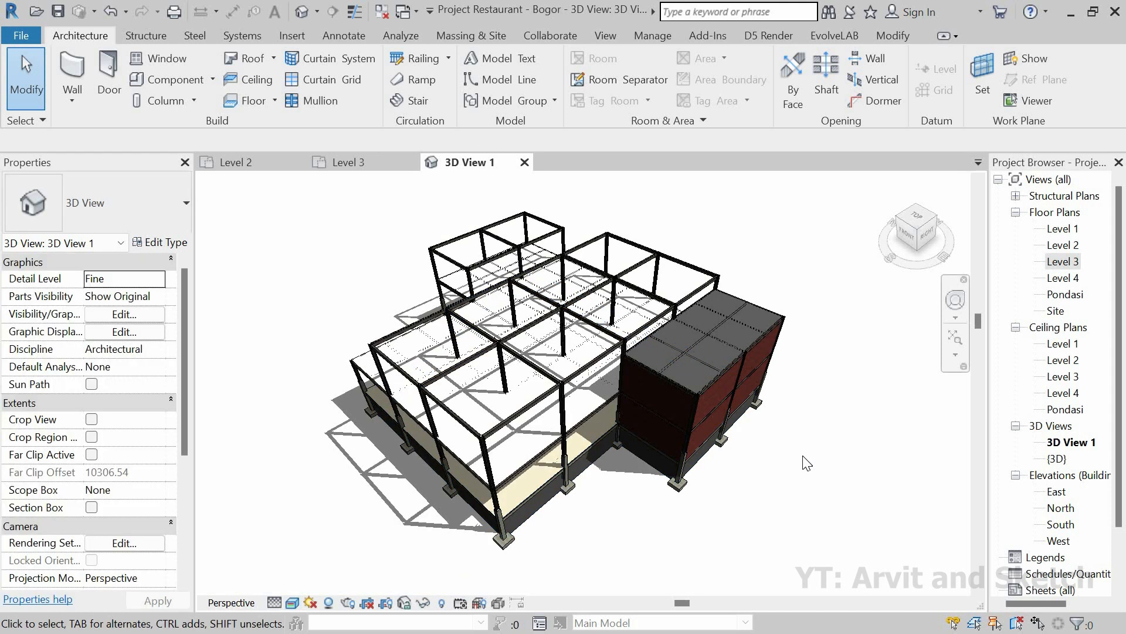
{"action": "left_click", "coordinate": [291, 603]}
{"action": "left_click", "coordinate": [340, 514]}
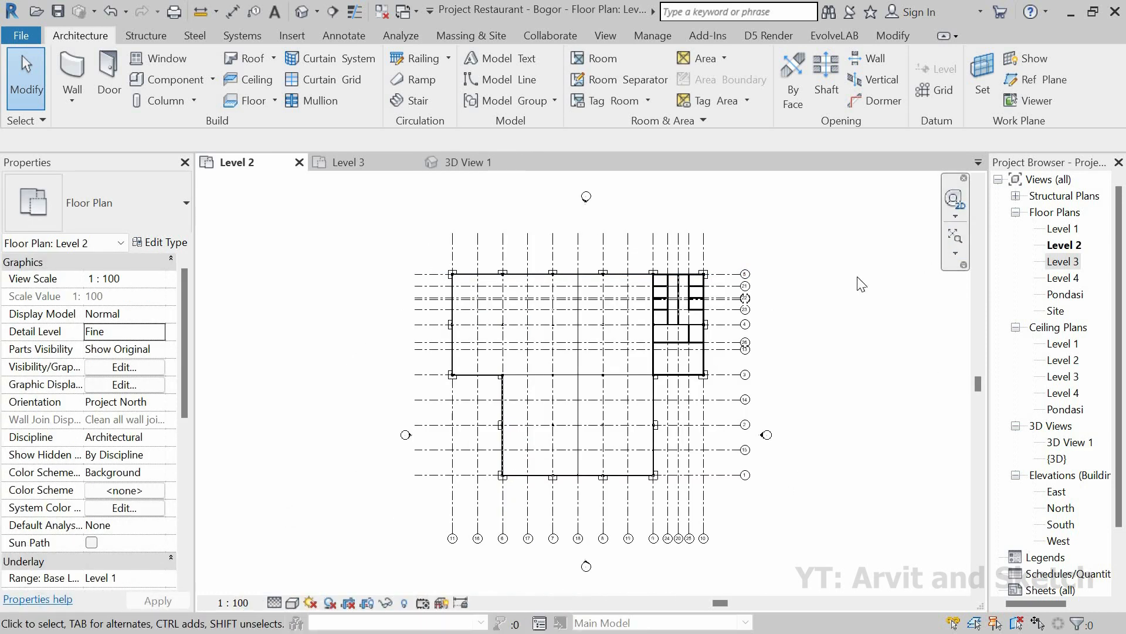
Start truss placement on the Level 3 plan and review the M_Pratt Gabled Truss-6 Panel type's framing types for chords and webs.
{"action": "left_click", "coordinate": [343, 162]}
{"action": "left_click", "coordinate": [147, 36]}
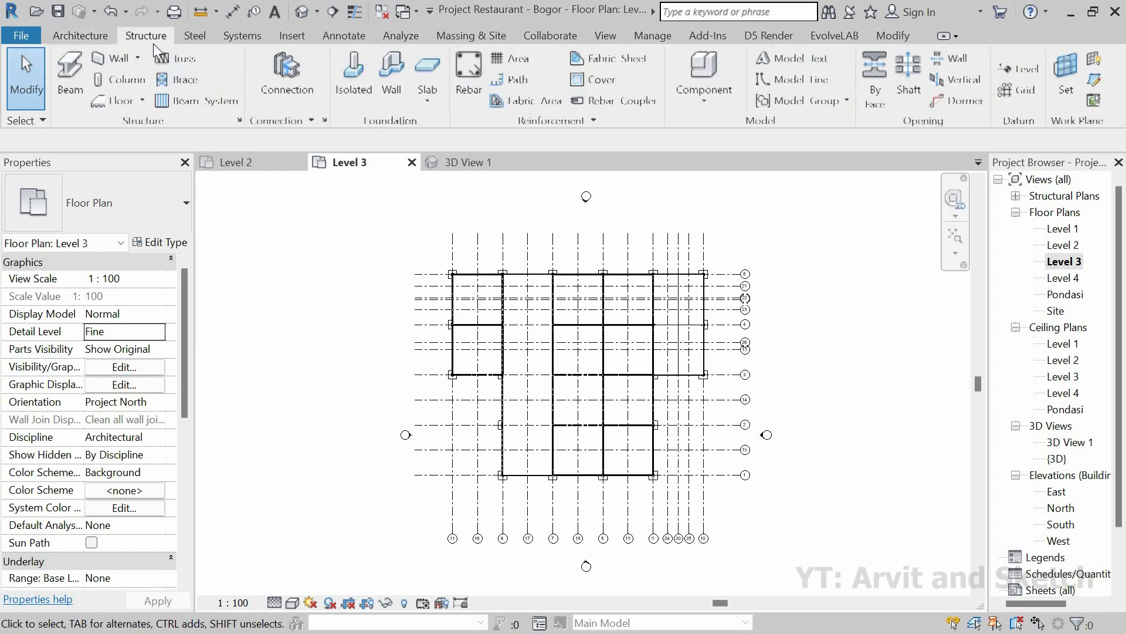
{"action": "left_click", "coordinate": [173, 59]}
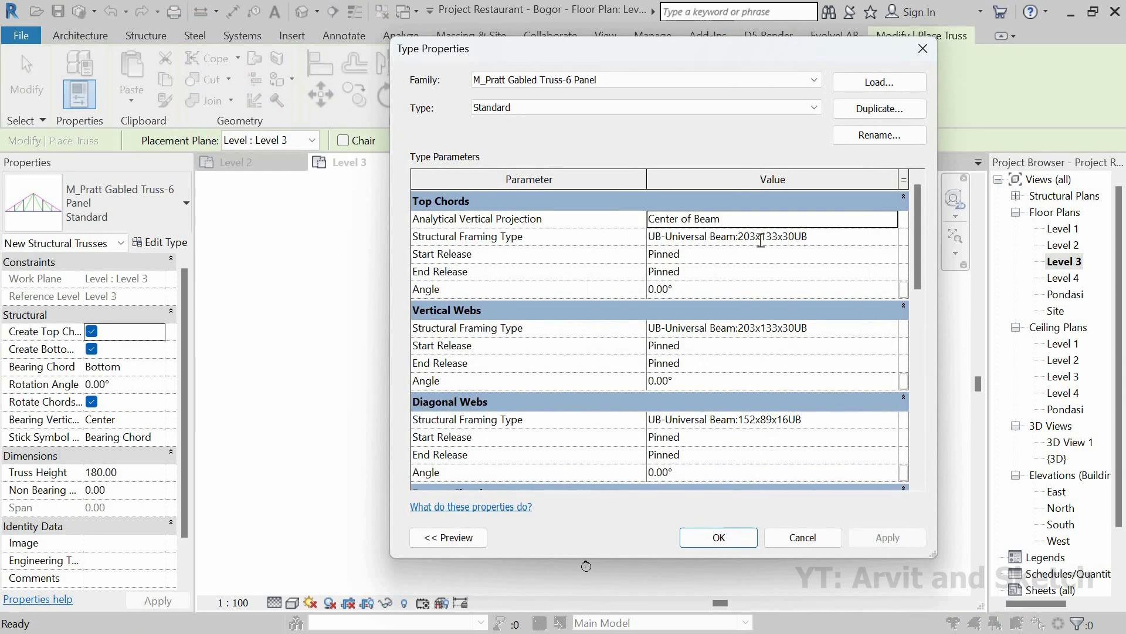
{"action": "left_click", "coordinate": [891, 237]}
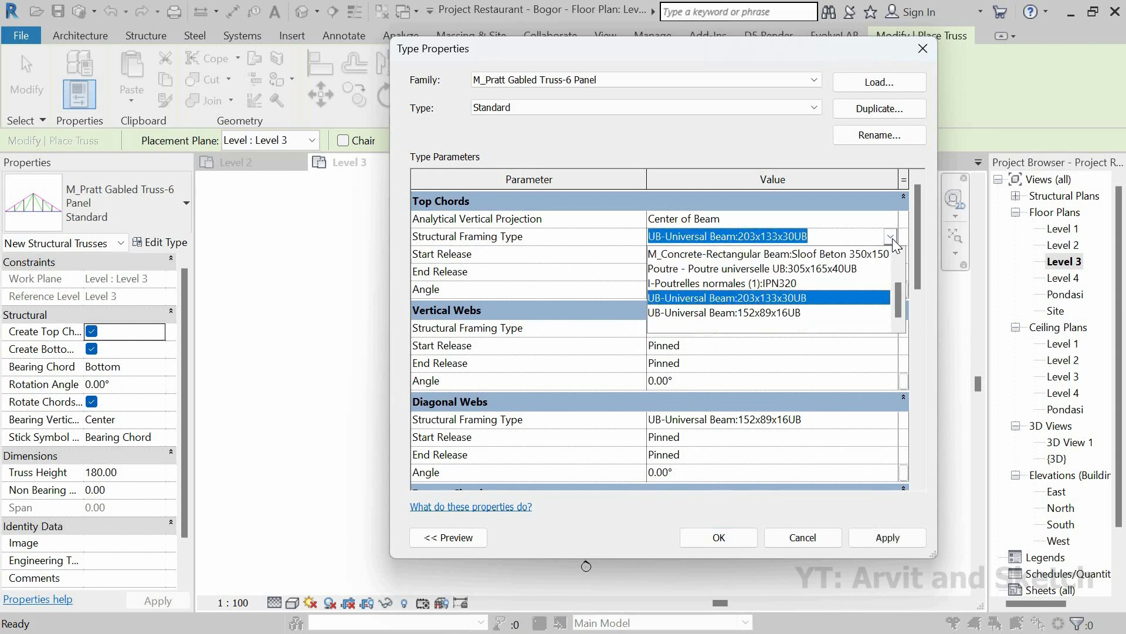
{"action": "left_click", "coordinate": [879, 350]}
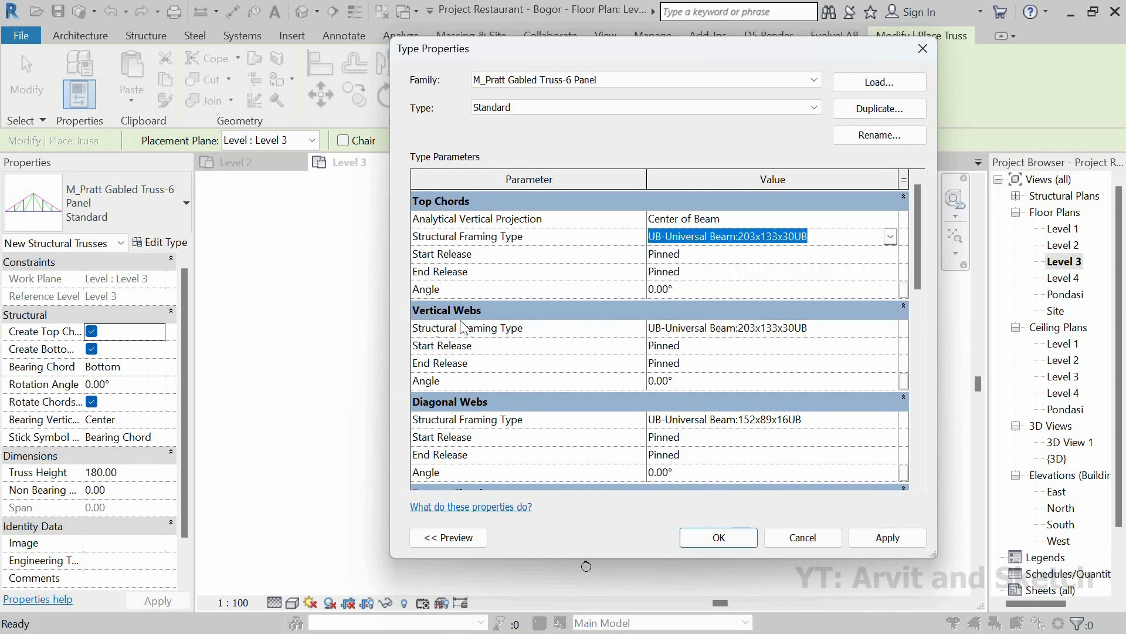
{"action": "left_click", "coordinate": [887, 330]}
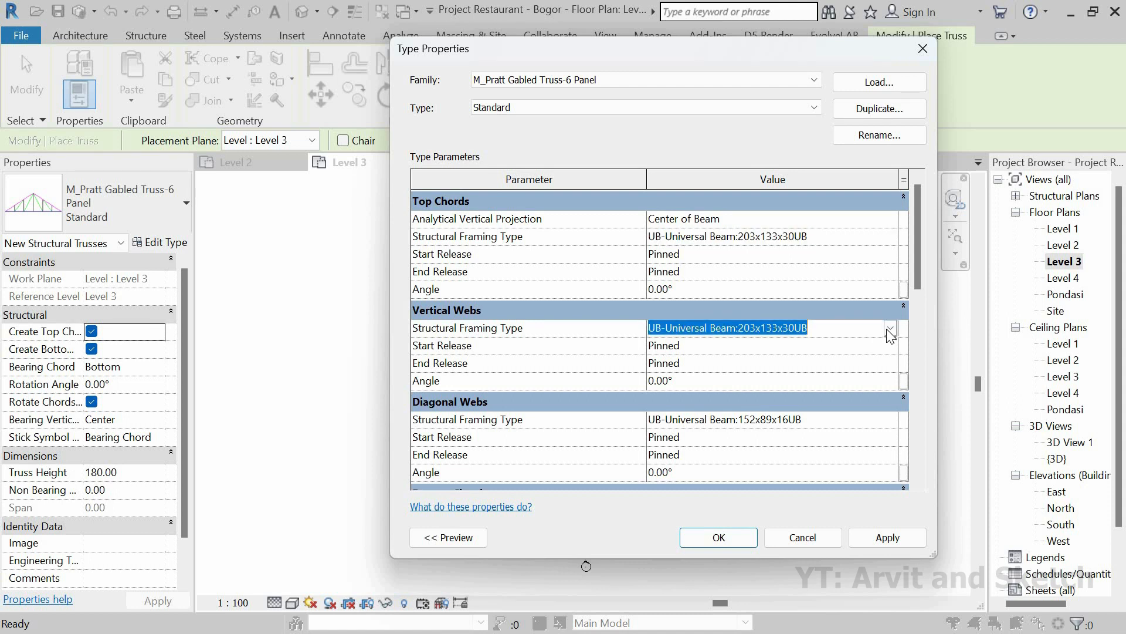
{"action": "left_click", "coordinate": [887, 331]}
{"action": "left_click", "coordinate": [889, 401]}
{"action": "left_click", "coordinate": [890, 420]}
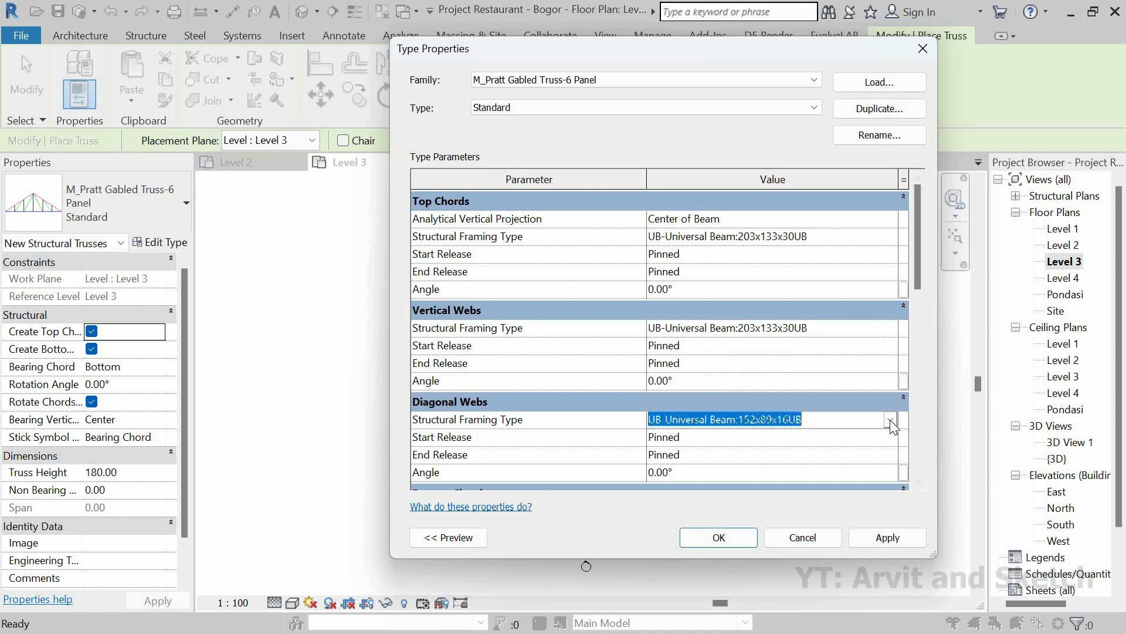
{"action": "left_click", "coordinate": [889, 420]}
{"action": "left_click", "coordinate": [919, 328]}
{"action": "scroll", "coordinate": [920, 352], "scroll_direction": "down", "scroll_amount": 6}
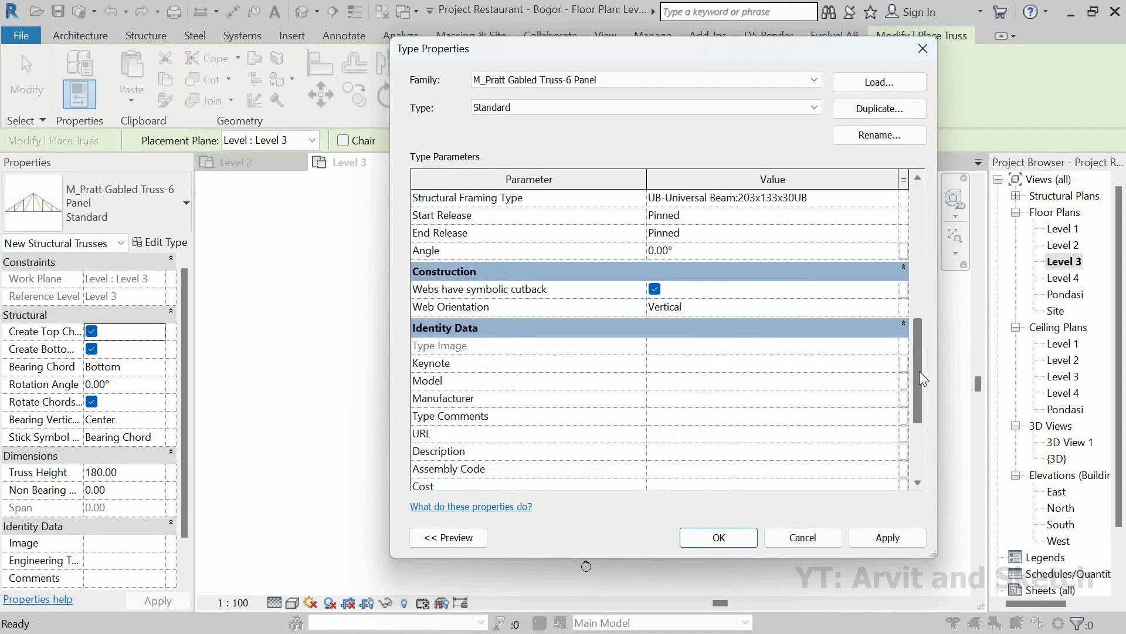
{"action": "scroll", "coordinate": [917, 340], "scroll_direction": "up", "scroll_amount": 2}
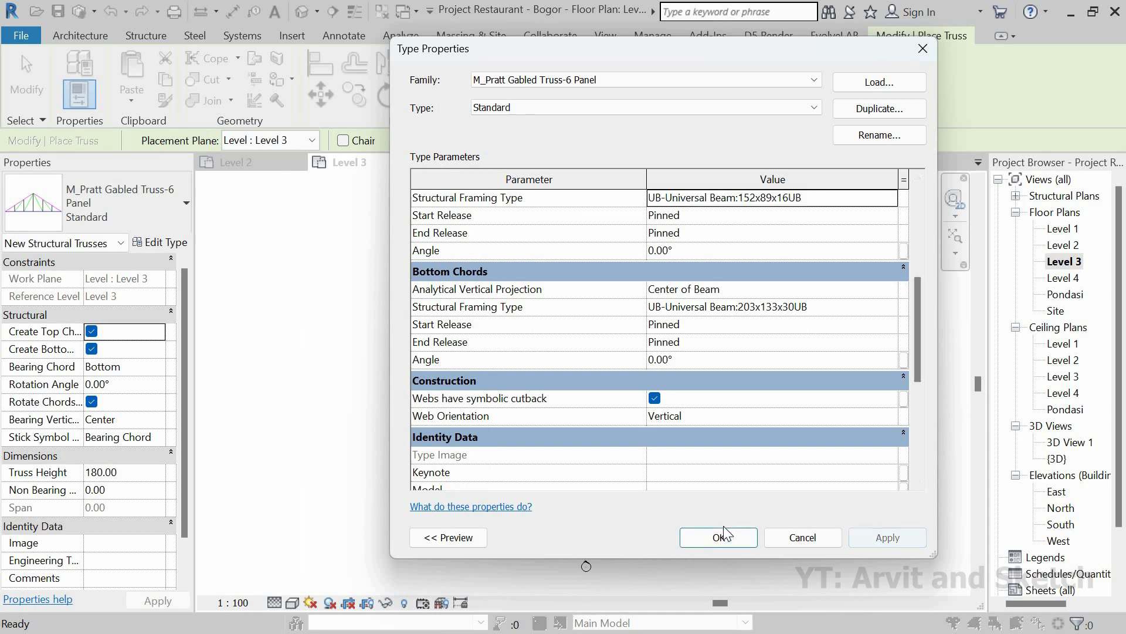
{"action": "left_click", "coordinate": [719, 536]}
Place a gabled truss with a height of 200 along the north edge beam of Level 3, across the two bays ending at grid 9.
{"action": "scroll", "coordinate": [527, 236], "scroll_direction": "up", "scroll_amount": 3}
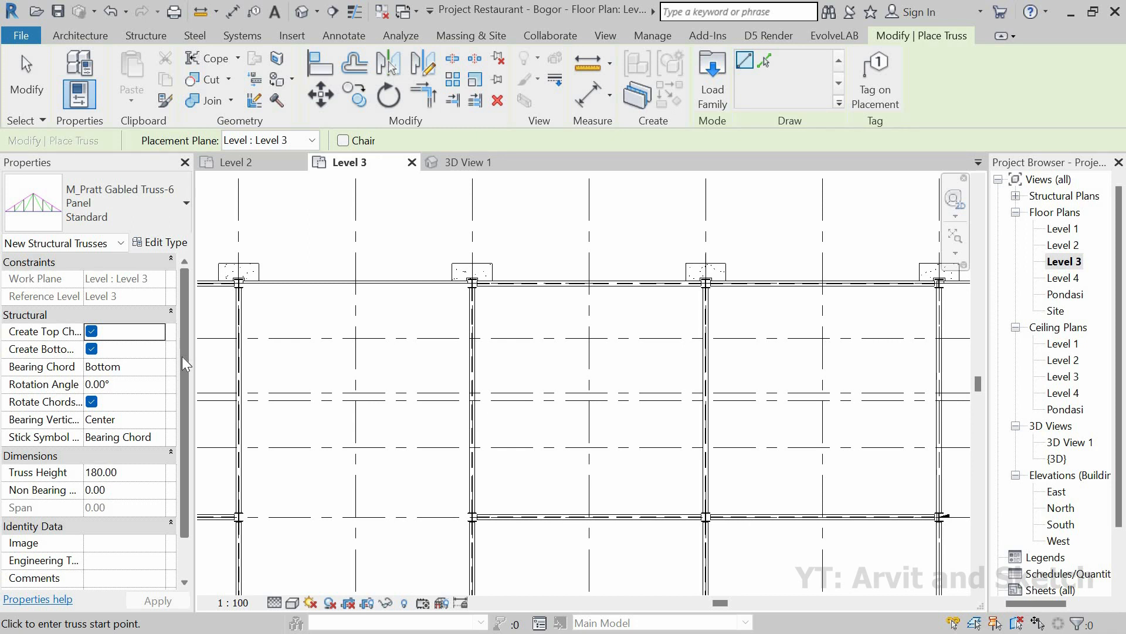
{"action": "left_click_drag", "start_coordinate": [185, 349], "coordinate": [182, 442]}
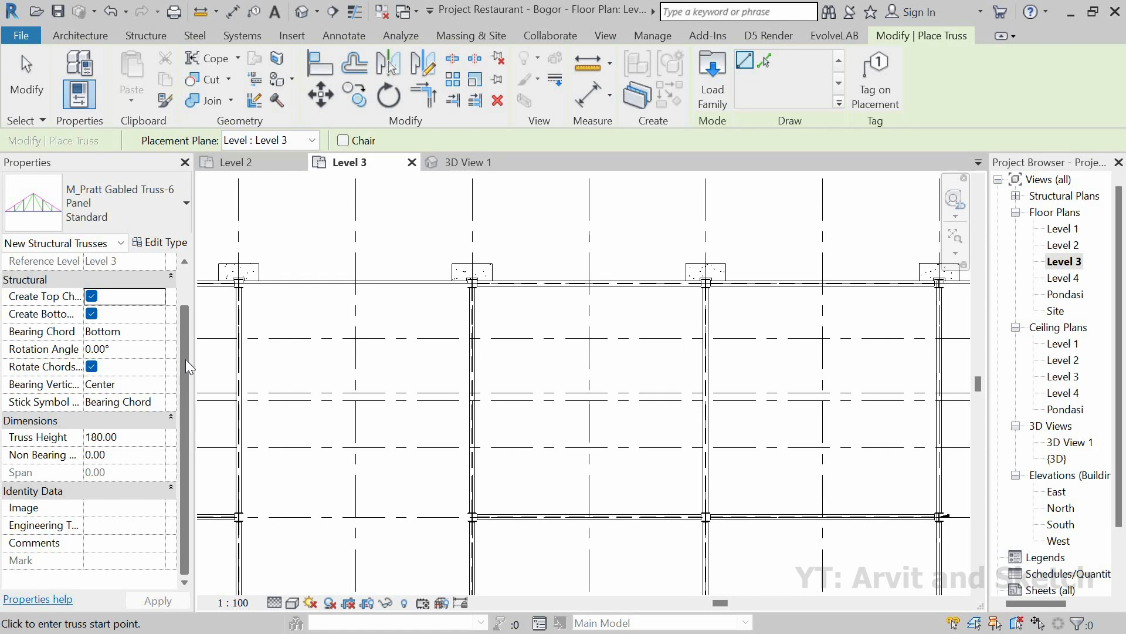
{"action": "scroll", "coordinate": [185, 346], "scroll_direction": "up", "scroll_amount": 2}
{"action": "left_click", "coordinate": [143, 478]}
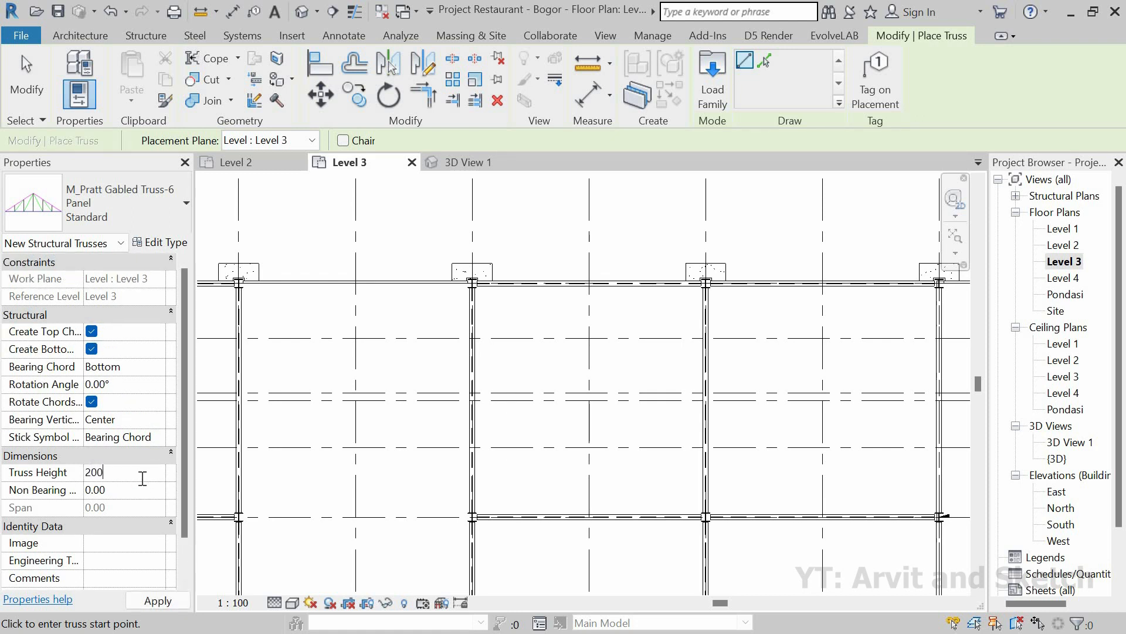
{"action": "scroll", "coordinate": [473, 285], "scroll_direction": "up", "scroll_amount": 3}
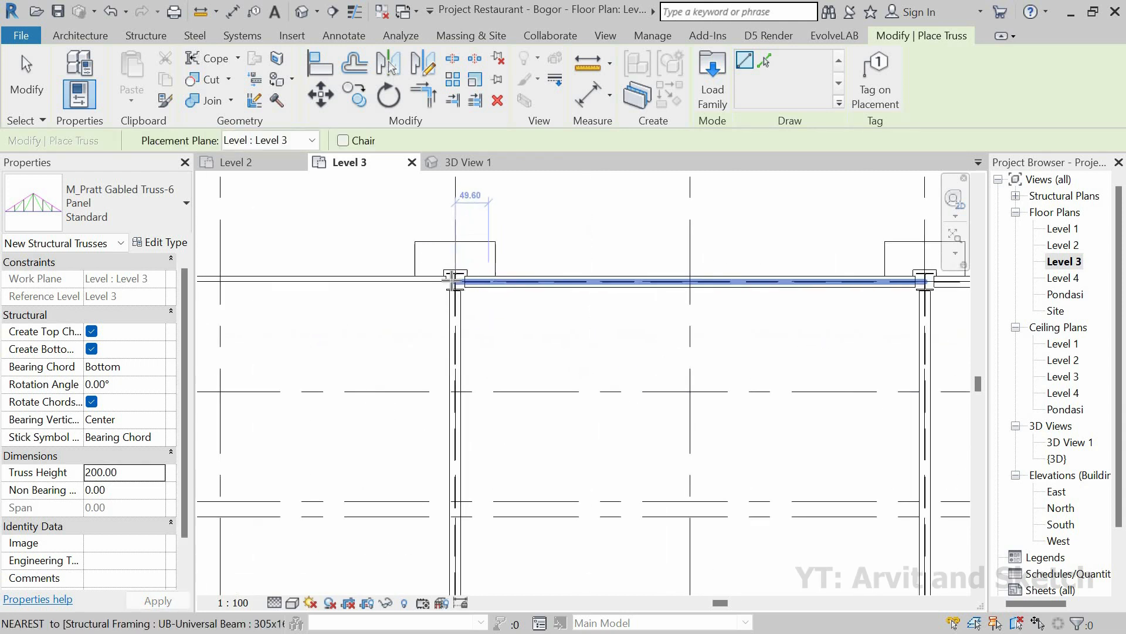
{"action": "left_click", "coordinate": [452, 288]}
{"action": "scroll", "coordinate": [410, 316], "scroll_direction": "down", "scroll_amount": 4}
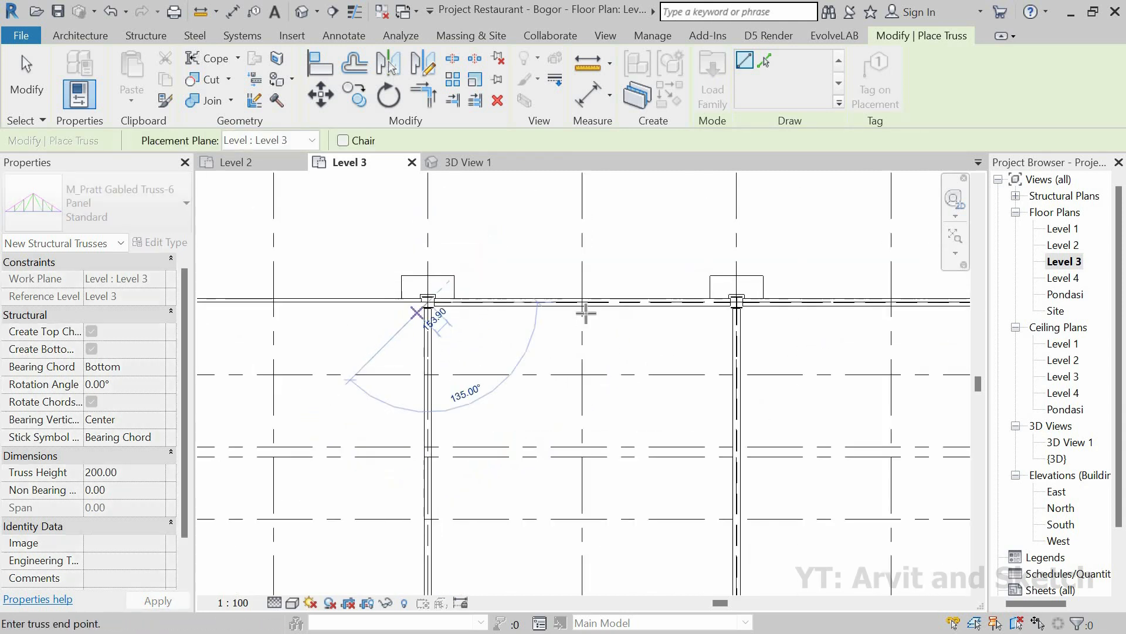
{"action": "scroll", "coordinate": [828, 306], "scroll_direction": "up", "scroll_amount": 3}
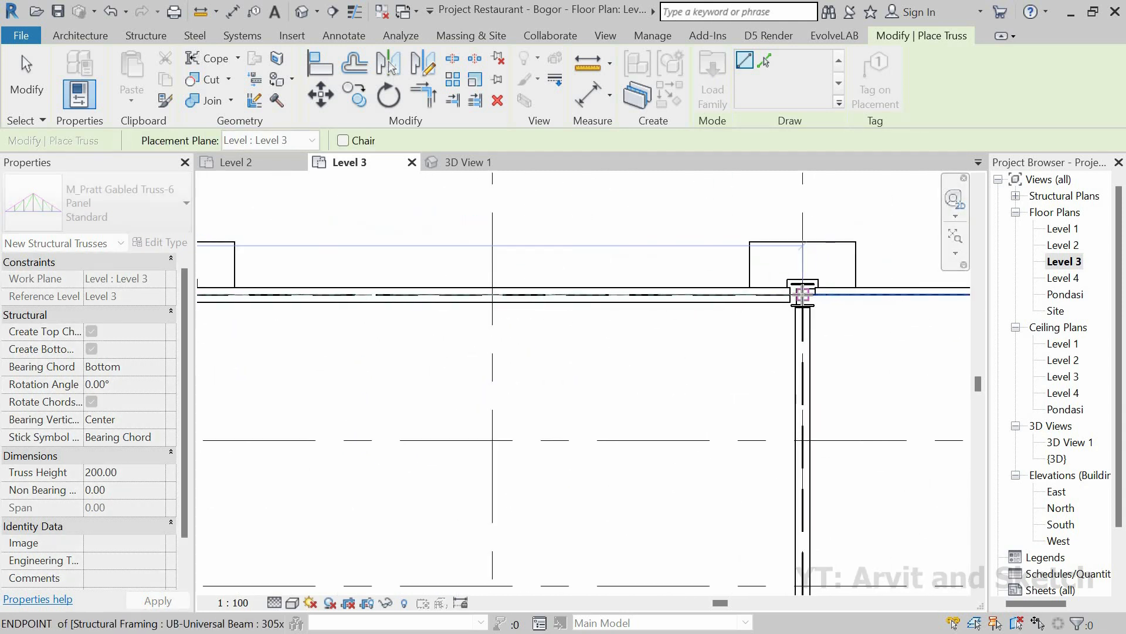
{"action": "scroll", "coordinate": [802, 293], "scroll_direction": "down", "scroll_amount": 2}
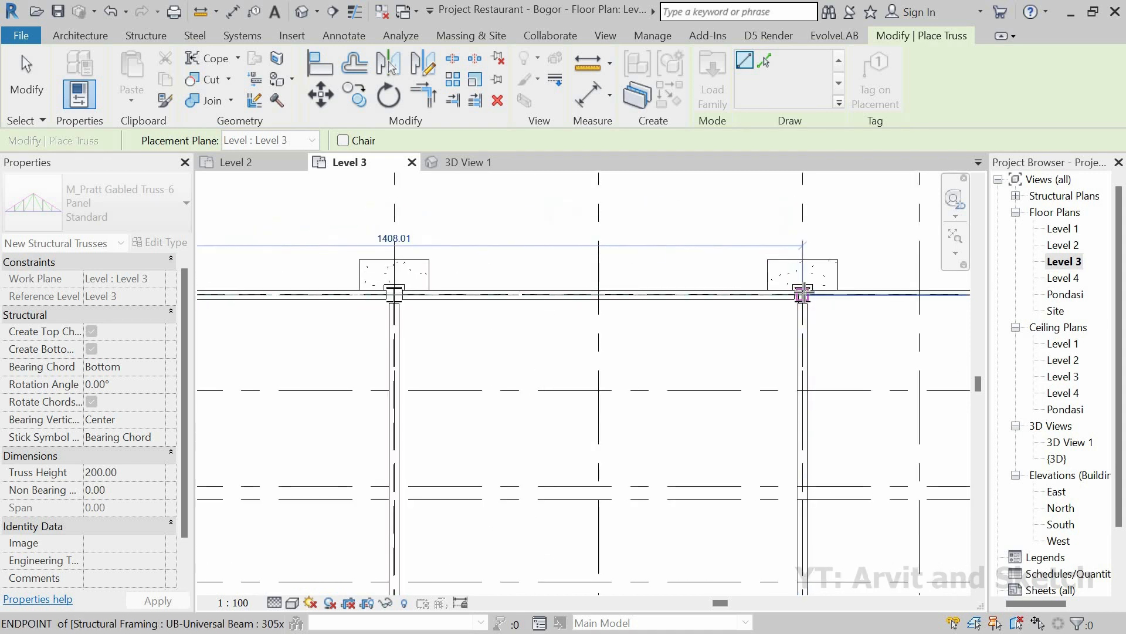
{"action": "left_click", "coordinate": [741, 343]}
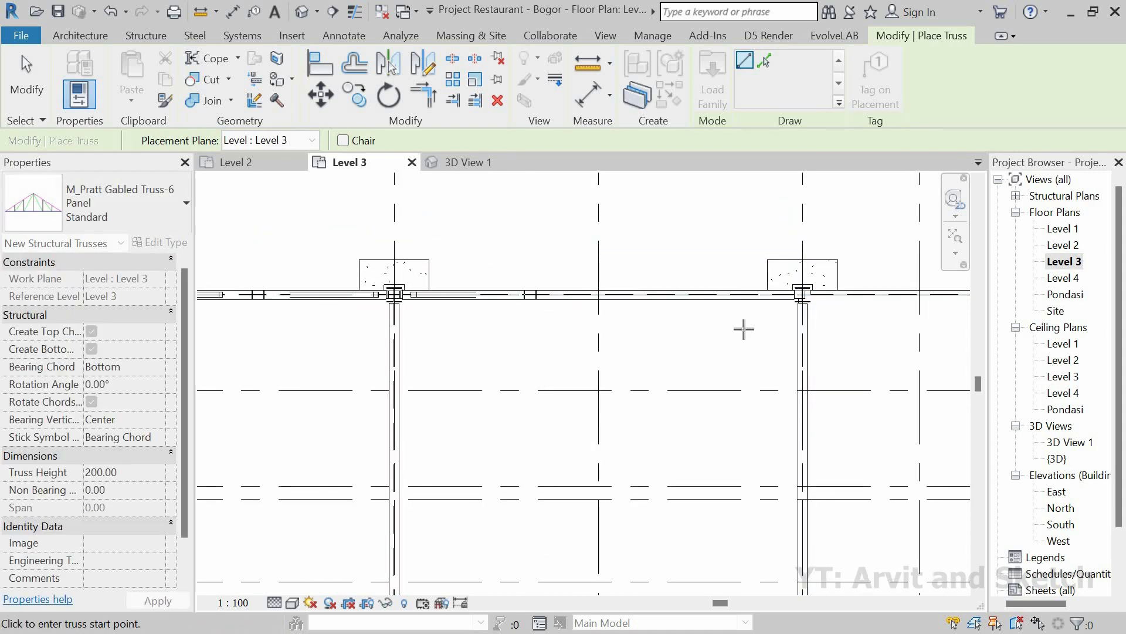
{"action": "scroll", "coordinate": [742, 327], "scroll_direction": "down", "scroll_amount": 2}
Set the new truss's start and end level offsets to 150 in 3D View 1.
{"action": "left_click", "coordinate": [462, 163]}
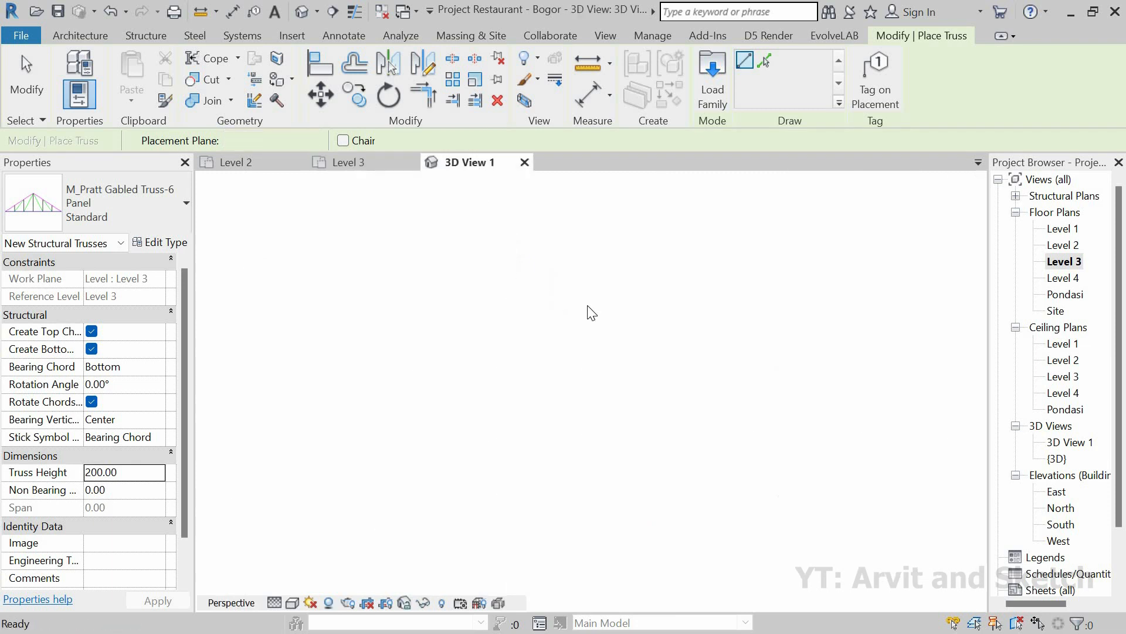
{"action": "middle_click_drag", "start_coordinate": [727, 264], "coordinate": [605, 264], "text": "shift"}
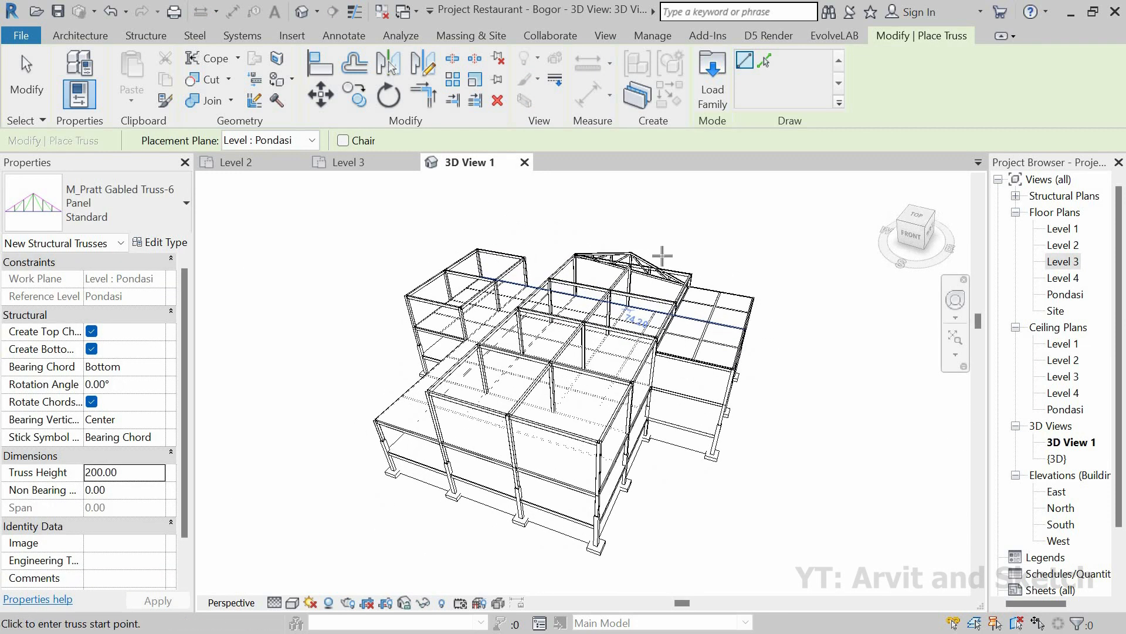
{"action": "scroll", "coordinate": [605, 263], "scroll_direction": "up", "scroll_amount": 5}
{"action": "key", "text": "Escape"}
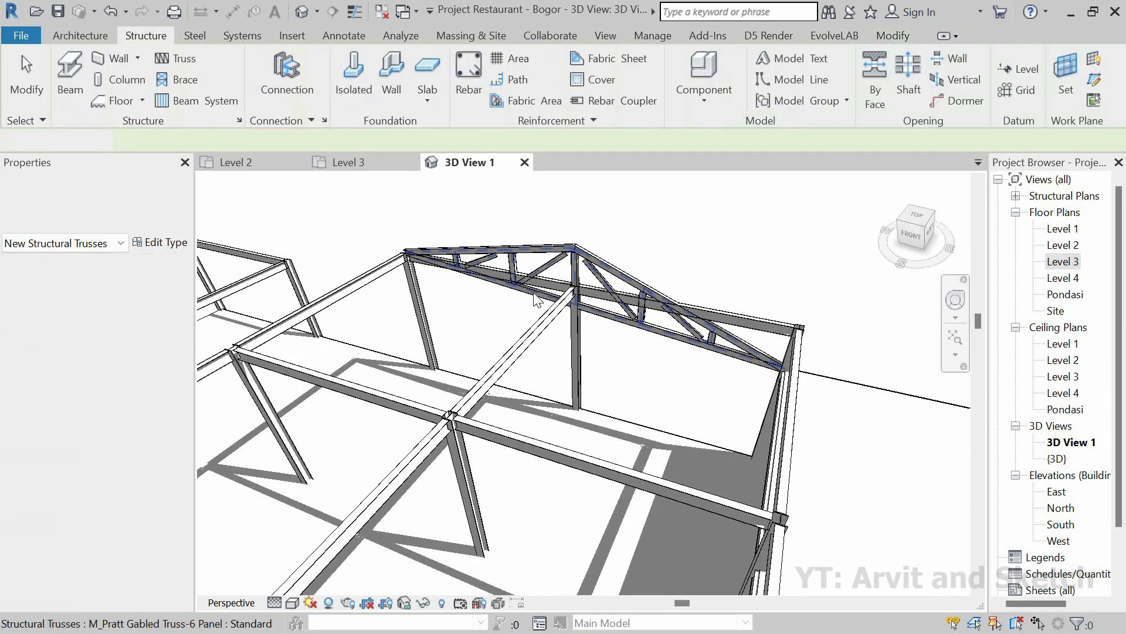
{"action": "left_click", "coordinate": [534, 290]}
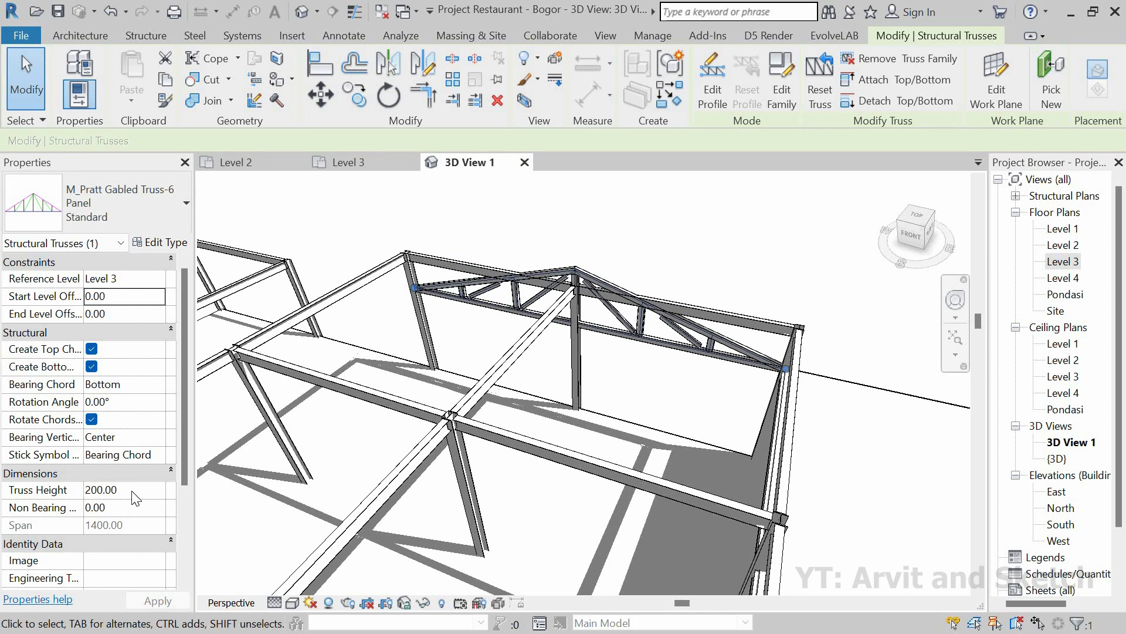
{"action": "type", "text": "50"}
{"action": "left_click", "coordinate": [128, 315]}
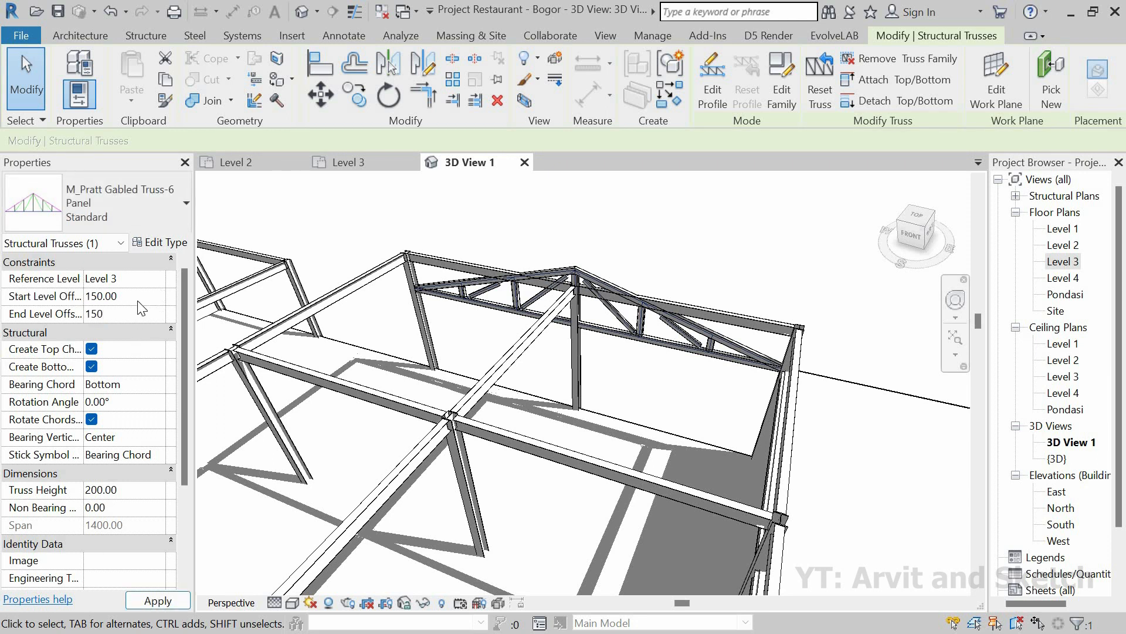
{"action": "left_click", "coordinate": [139, 298]}
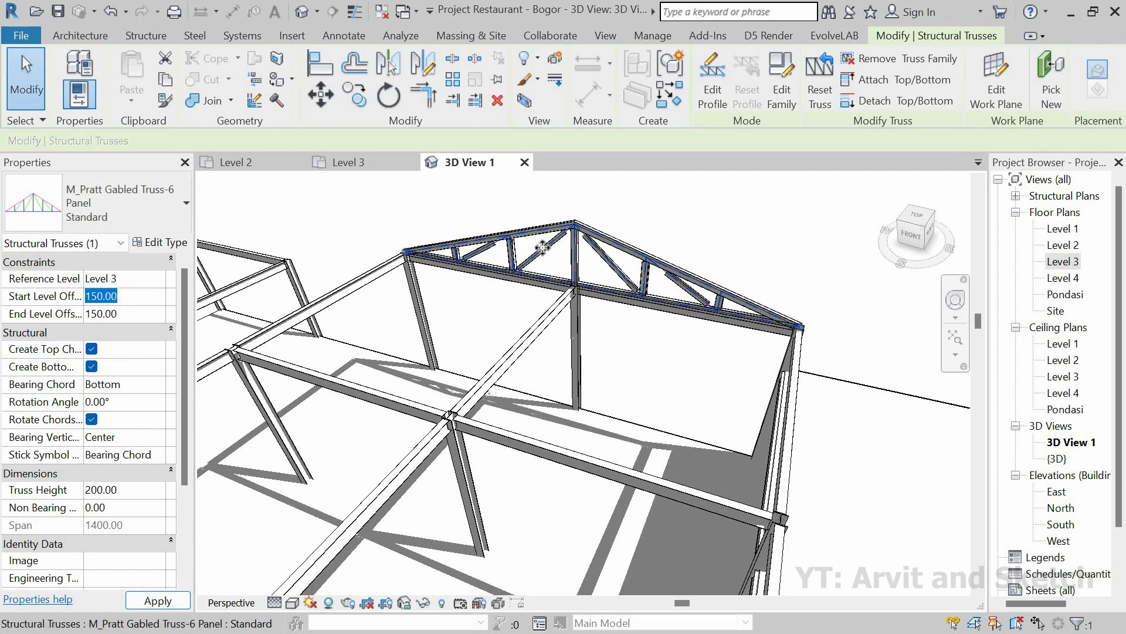
Examine how the raised truss sits on the edge beam and corner columns from several angles.
{"action": "scroll", "coordinate": [536, 301], "scroll_direction": "up", "scroll_amount": 2}
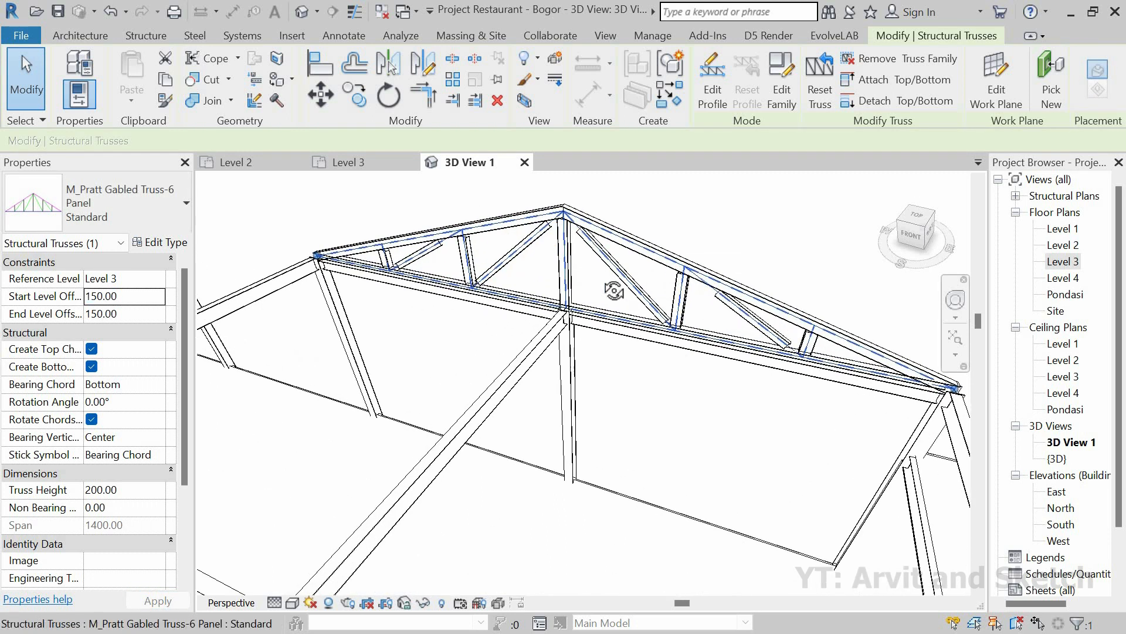
{"action": "middle_click_drag", "start_coordinate": [614, 290], "coordinate": [687, 268], "text": "shift"}
{"action": "scroll", "coordinate": [688, 270], "scroll_direction": "down", "scroll_amount": 2}
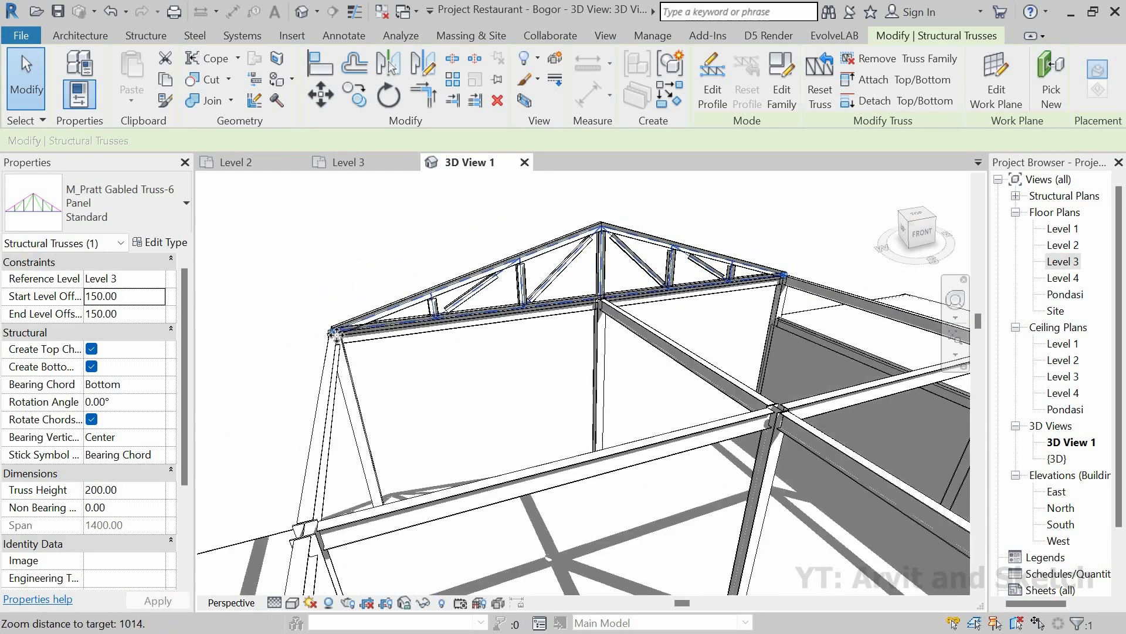
{"action": "scroll", "coordinate": [334, 334], "scroll_direction": "up", "scroll_amount": 5}
{"action": "middle_click_drag", "start_coordinate": [359, 276], "coordinate": [326, 364], "text": "shift"}
{"action": "scroll", "coordinate": [326, 364], "scroll_direction": "down", "scroll_amount": 5}
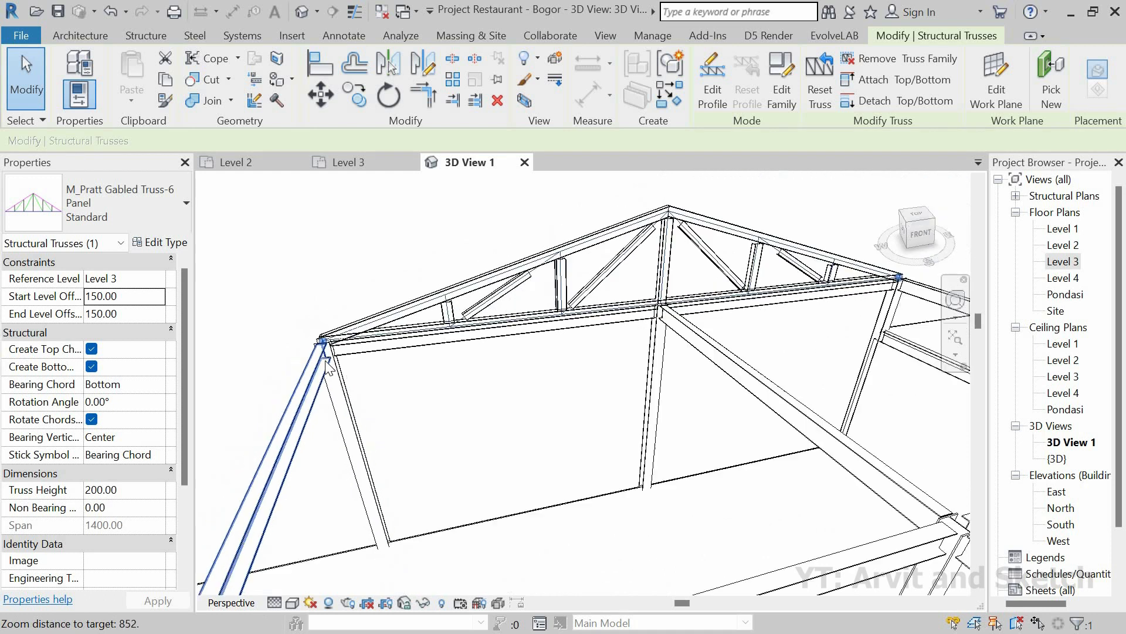
{"action": "scroll", "coordinate": [326, 364], "scroll_direction": "down", "scroll_amount": 3}
{"action": "middle_click_drag", "start_coordinate": [629, 390], "coordinate": [610, 363], "text": "shift"}
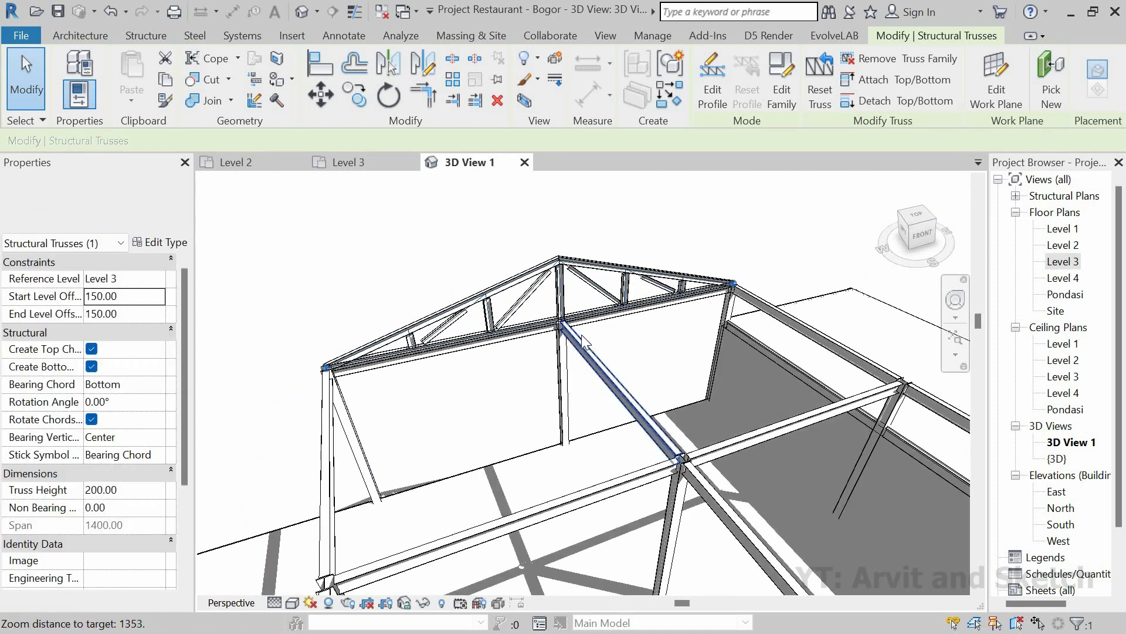
{"action": "scroll", "coordinate": [581, 334], "scroll_direction": "up", "scroll_amount": 2}
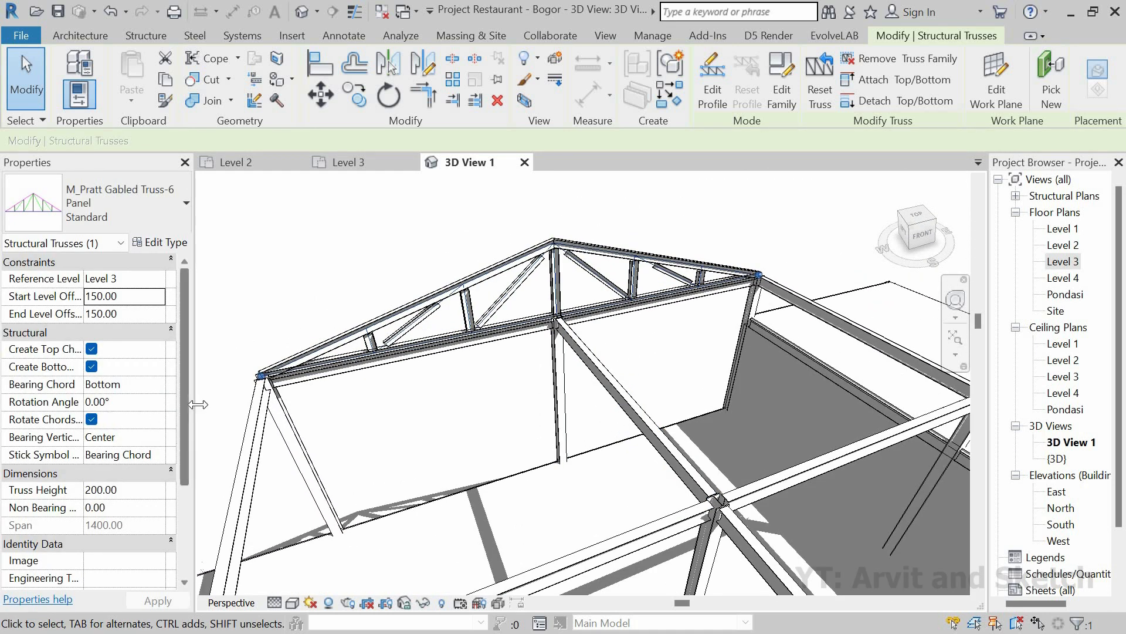
Set the truss height of the gabled truss to 250.
{"action": "left_click", "coordinate": [488, 256]}
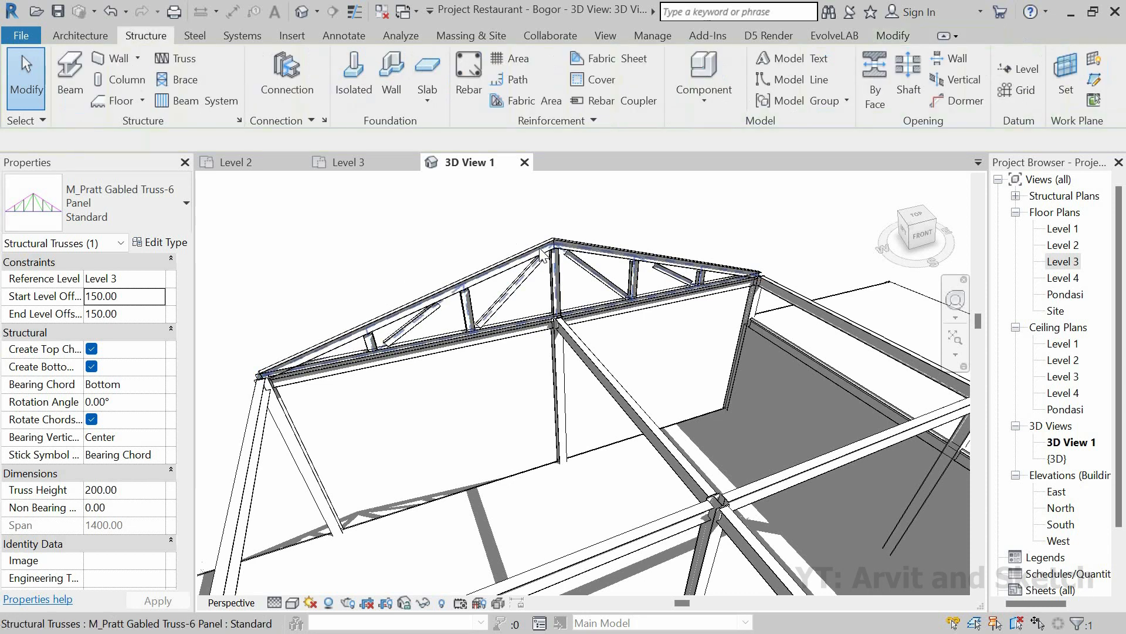
{"action": "left_click", "coordinate": [485, 271]}
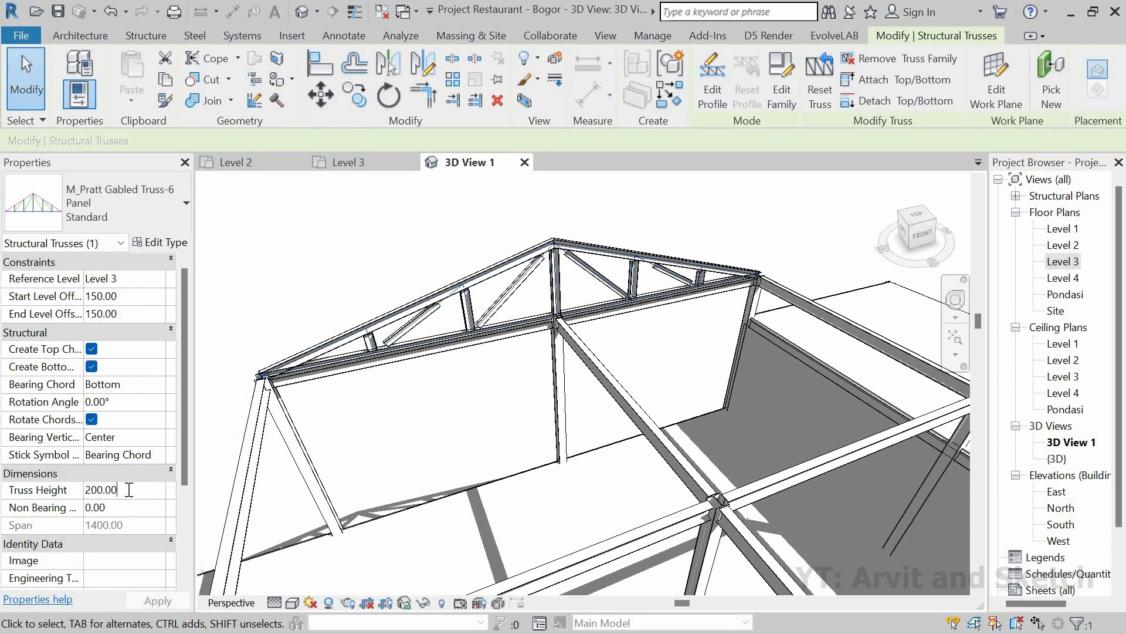
{"action": "double_click", "coordinate": [129, 489]}
{"action": "type", "text": "250"}
{"action": "left_click", "coordinate": [499, 241]}
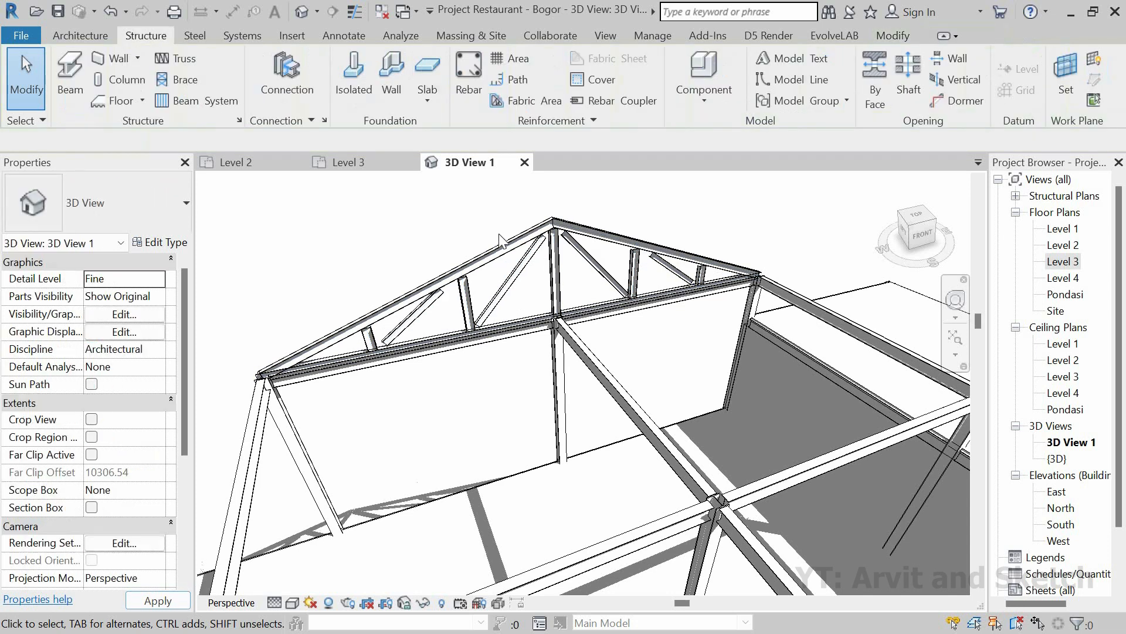
Inspect the gabled truss from the opposite side of the frame and review its instance properties.
{"action": "scroll", "coordinate": [498, 281], "scroll_direction": "down", "scroll_amount": 5}
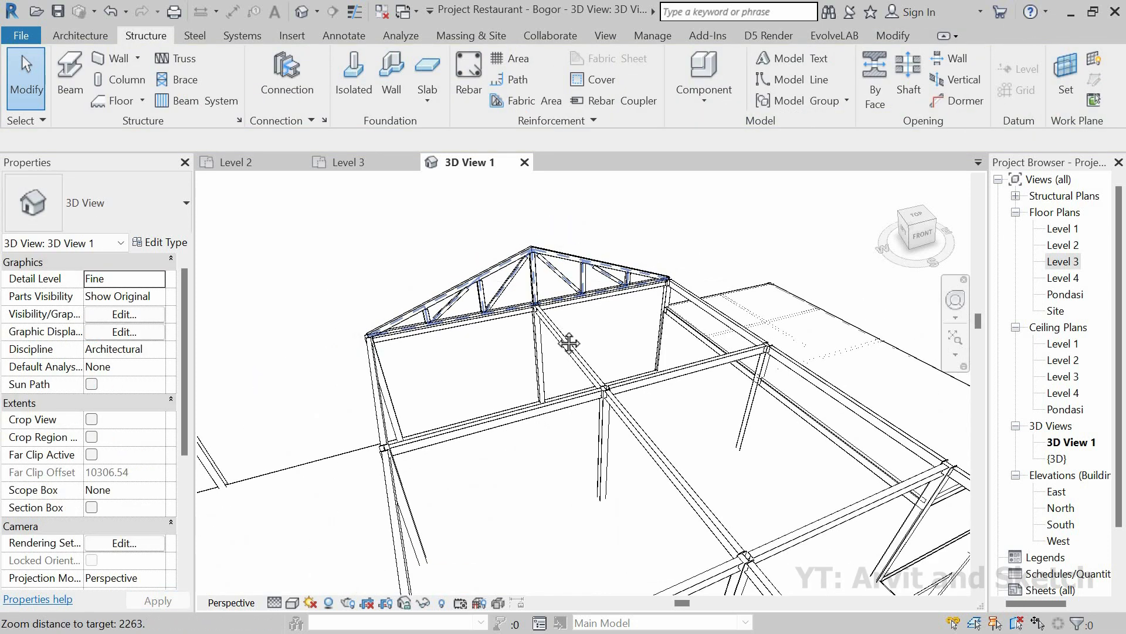
{"action": "middle_click_drag", "start_coordinate": [508, 324], "coordinate": [581, 264], "text": "shift"}
{"action": "scroll", "coordinate": [581, 264], "scroll_direction": "up", "scroll_amount": 5}
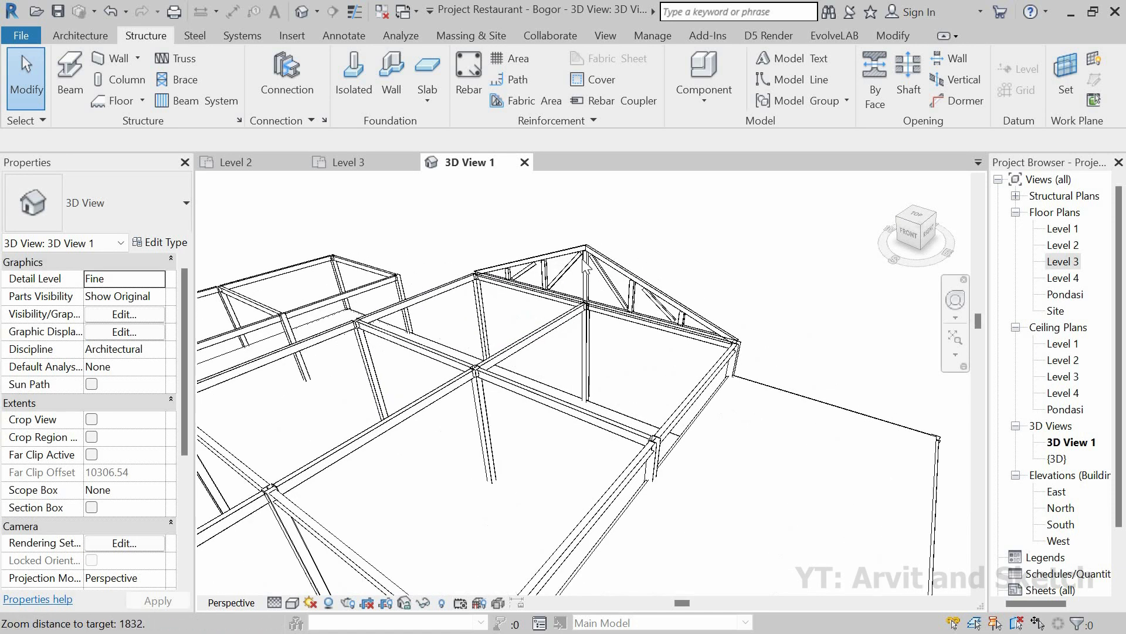
{"action": "left_click", "coordinate": [583, 262]}
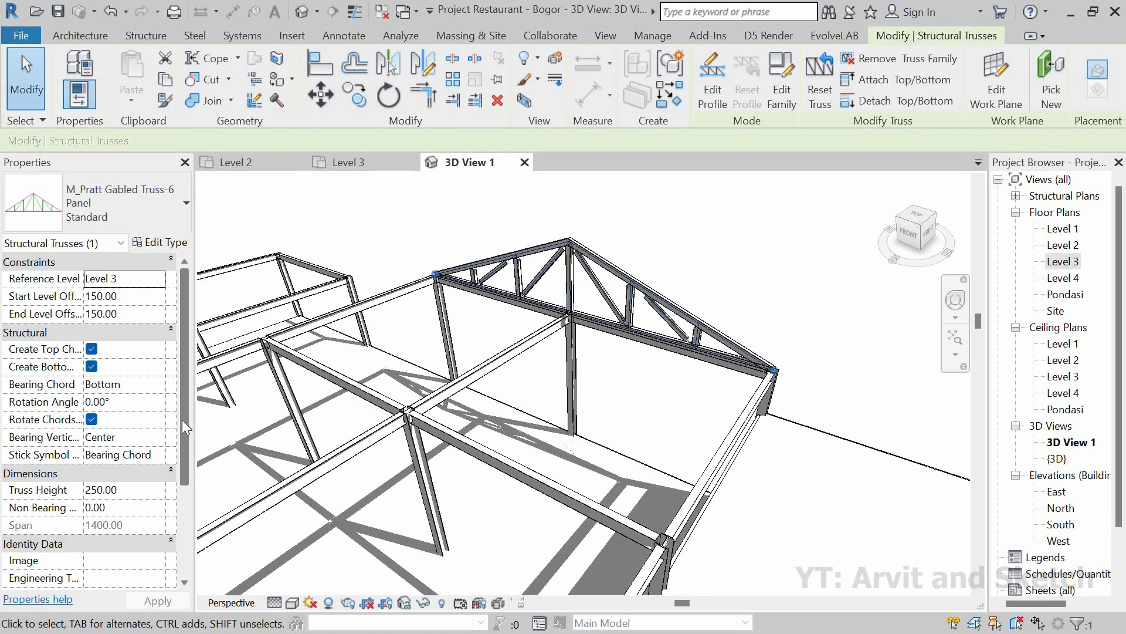
{"action": "left_click_drag", "start_coordinate": [183, 421], "coordinate": [190, 383]}
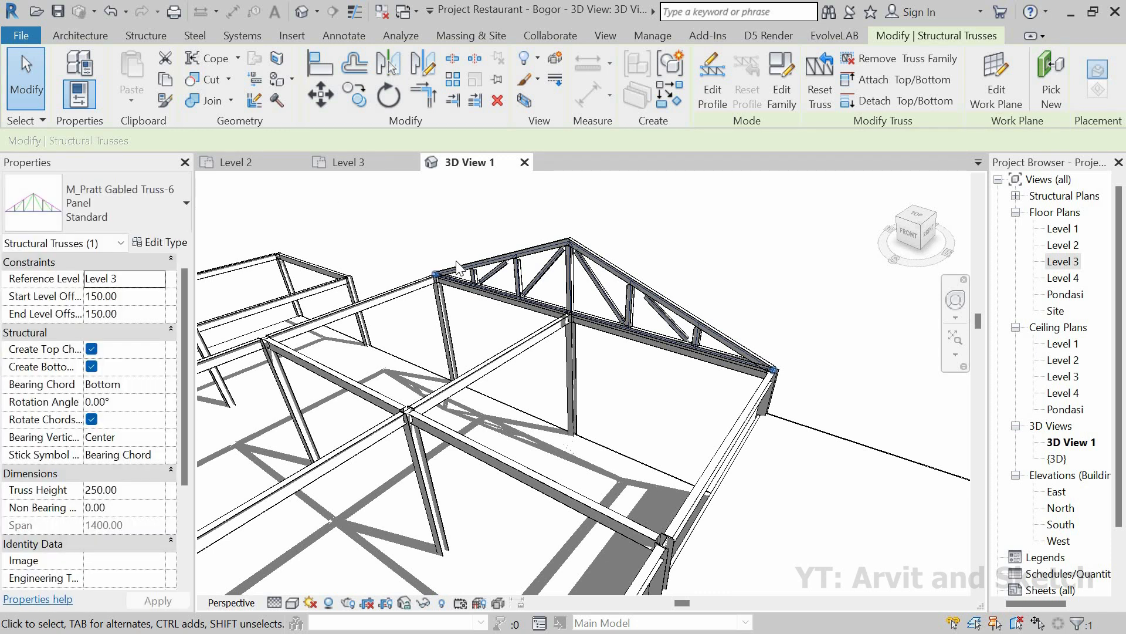
{"action": "key", "text": "Escape"}
{"action": "scroll", "coordinate": [723, 266], "scroll_direction": "down", "scroll_amount": 4}
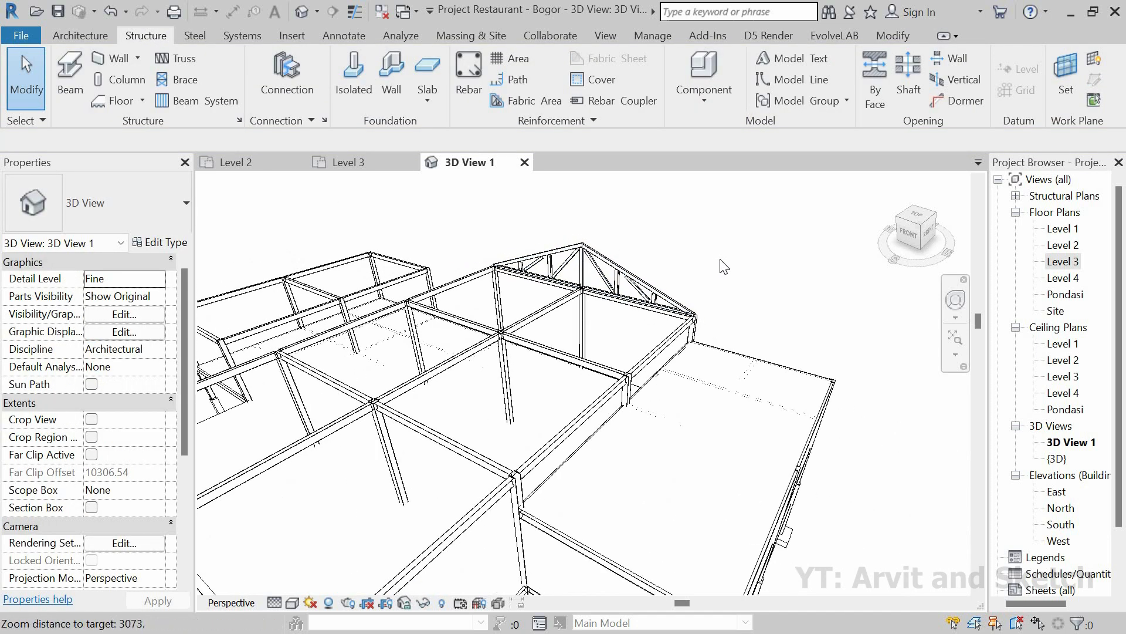
Set the height of the existing gabled truss at the end of the frame to 300 in 3D View 1.
{"action": "scroll", "coordinate": [723, 266], "scroll_direction": "down", "scroll_amount": 3}
{"action": "scroll", "coordinate": [604, 321], "scroll_direction": "down", "scroll_amount": 2}
{"action": "middle_click_drag", "start_coordinate": [604, 320], "coordinate": [813, 330], "text": "shift"}
{"action": "scroll", "coordinate": [650, 324], "scroll_direction": "up", "scroll_amount": 3}
{"action": "middle_click_drag", "start_coordinate": [679, 304], "coordinate": [655, 294], "text": "shift"}
{"action": "scroll", "coordinate": [661, 264], "scroll_direction": "down", "scroll_amount": 2}
{"action": "middle_click_drag", "start_coordinate": [639, 336], "coordinate": [624, 375], "text": "shift"}
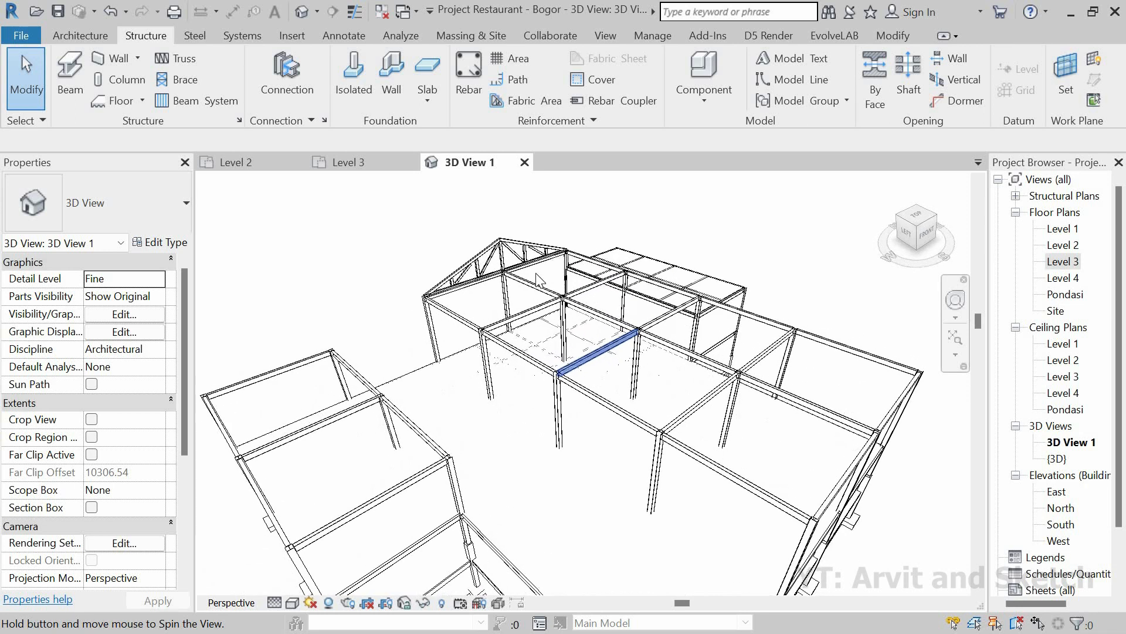
{"action": "scroll", "coordinate": [540, 281], "scroll_direction": "up", "scroll_amount": 4}
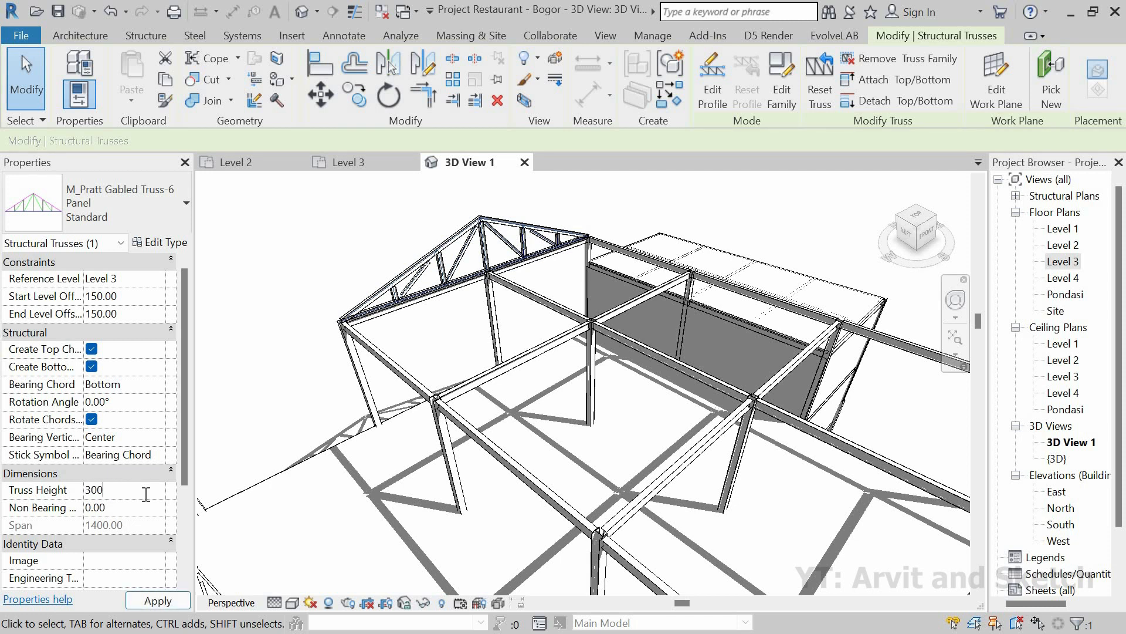
{"action": "left_click", "coordinate": [397, 239]}
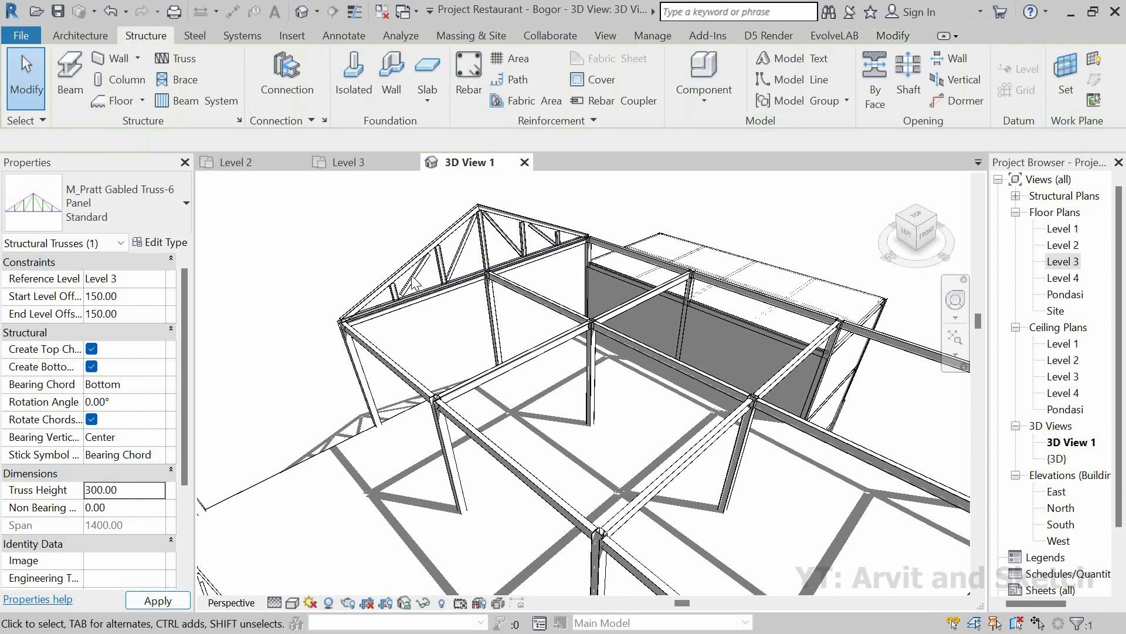
Return to the Level 3 floor plan and start a new M_Pratt Gabled Truss-6 Panel with a truss height of 300.
{"action": "scroll", "coordinate": [433, 293], "scroll_direction": "down", "scroll_amount": 3}
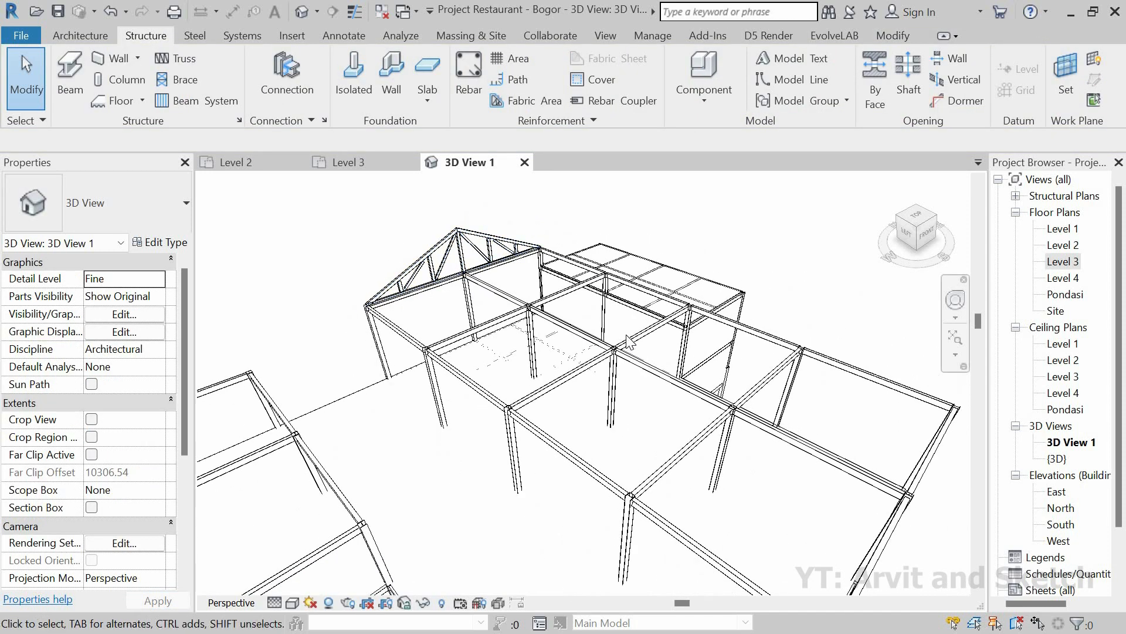
{"action": "left_click", "coordinate": [675, 315]}
{"action": "middle_click_drag", "start_coordinate": [678, 311], "coordinate": [549, 304], "text": "shift"}
{"action": "scroll", "coordinate": [552, 327], "scroll_direction": "down", "scroll_amount": 2}
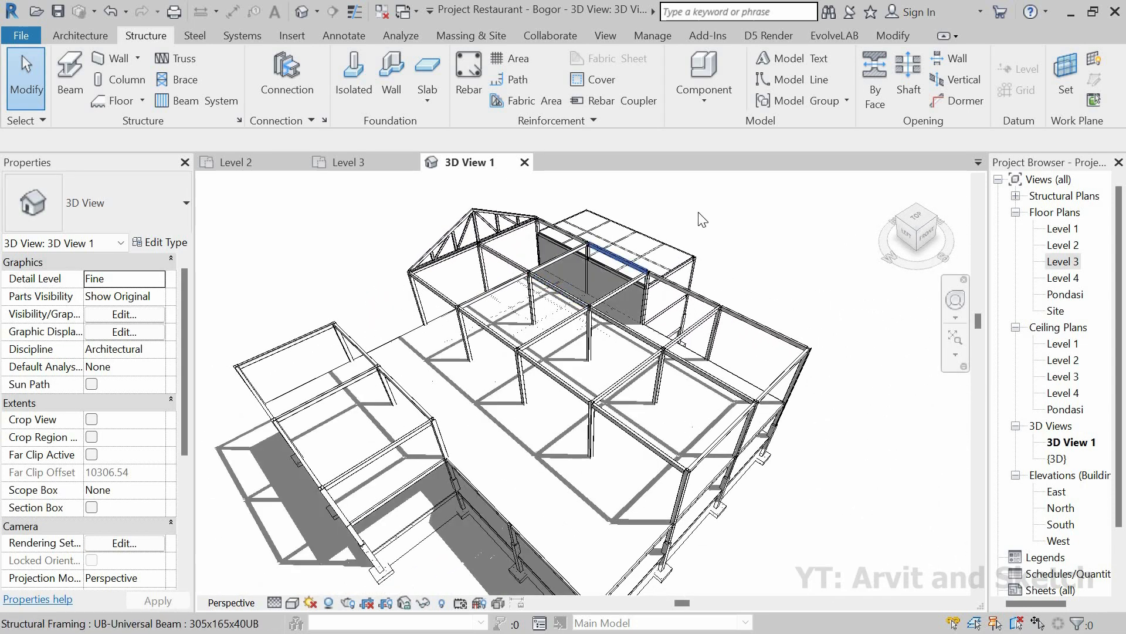
{"action": "left_click", "coordinate": [369, 166]}
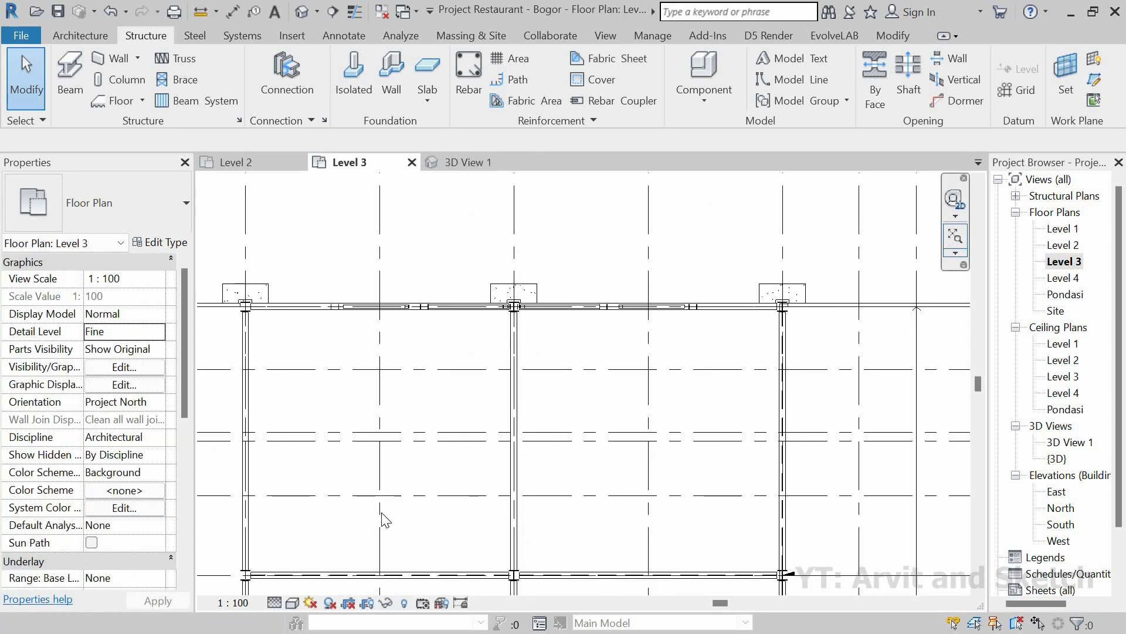
{"action": "left_click", "coordinate": [276, 602]}
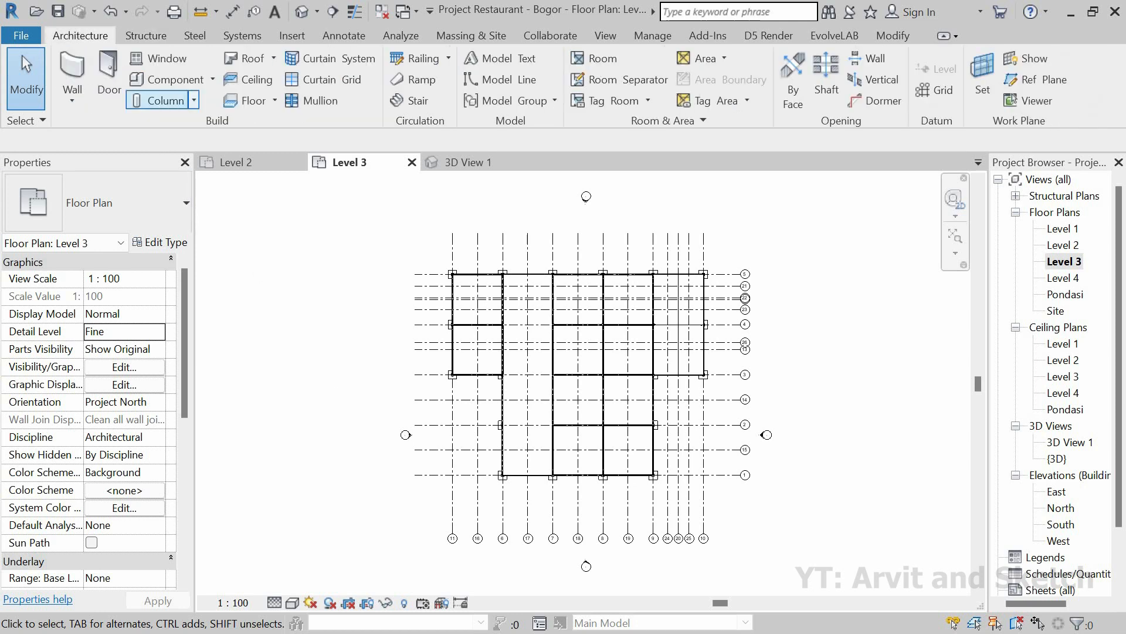
{"action": "scroll", "coordinate": [191, 70], "scroll_direction": "down", "scroll_amount": 1}
{"action": "left_click", "coordinate": [189, 59]}
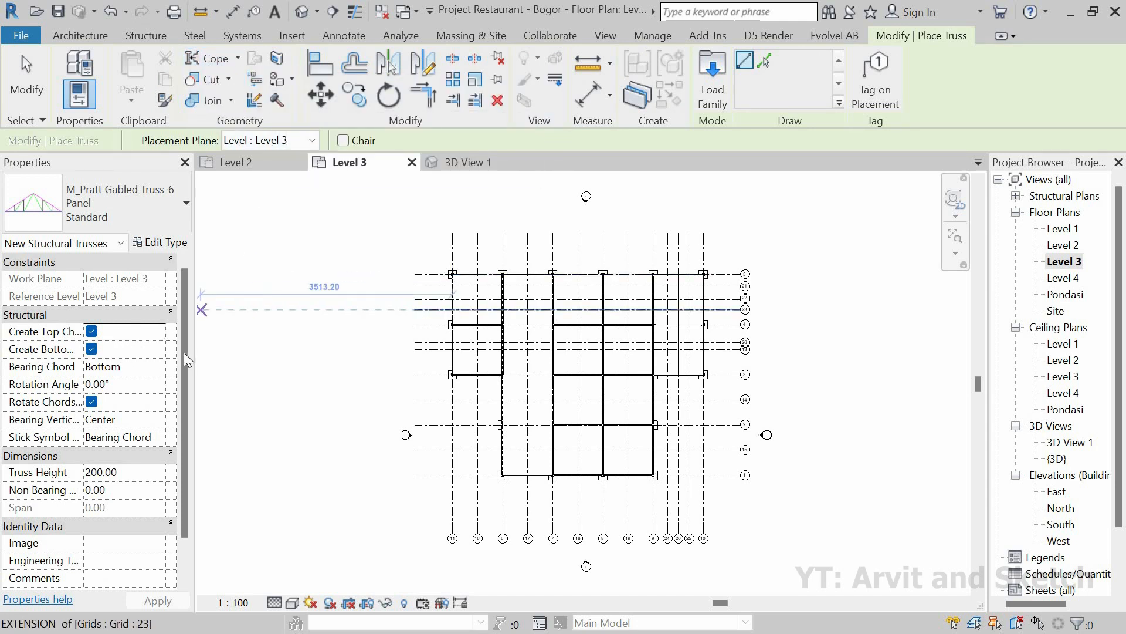
{"action": "left_click", "coordinate": [132, 473]}
{"action": "double_click", "coordinate": [131, 474]}
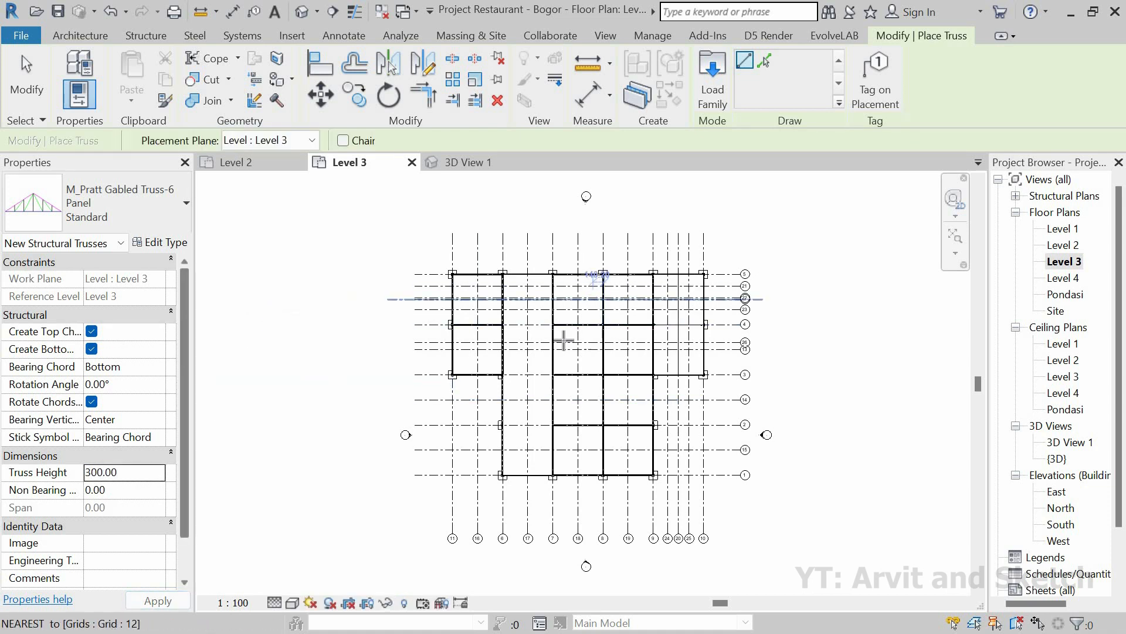
Place the gabled truss along the beam line on grid 4, spanning the two central bays from column to column.
{"action": "scroll", "coordinate": [580, 323], "scroll_direction": "up", "scroll_amount": 3}
{"action": "scroll", "coordinate": [505, 341], "scroll_direction": "up", "scroll_amount": 5}
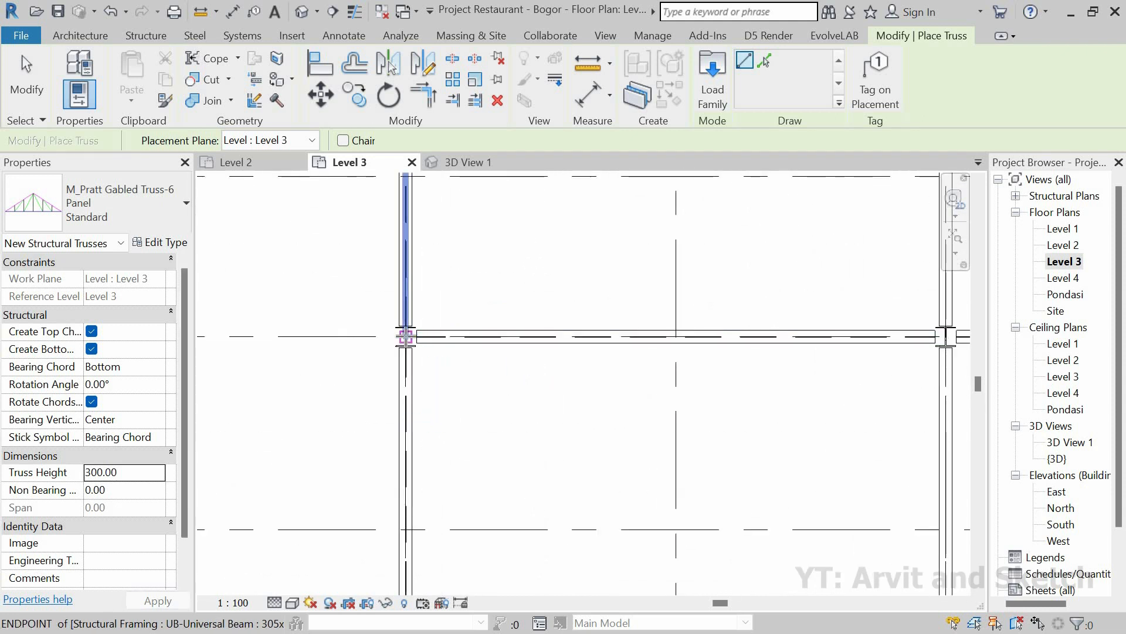
{"action": "left_click", "coordinate": [403, 354]}
{"action": "scroll", "coordinate": [749, 344], "scroll_direction": "down", "scroll_amount": 4}
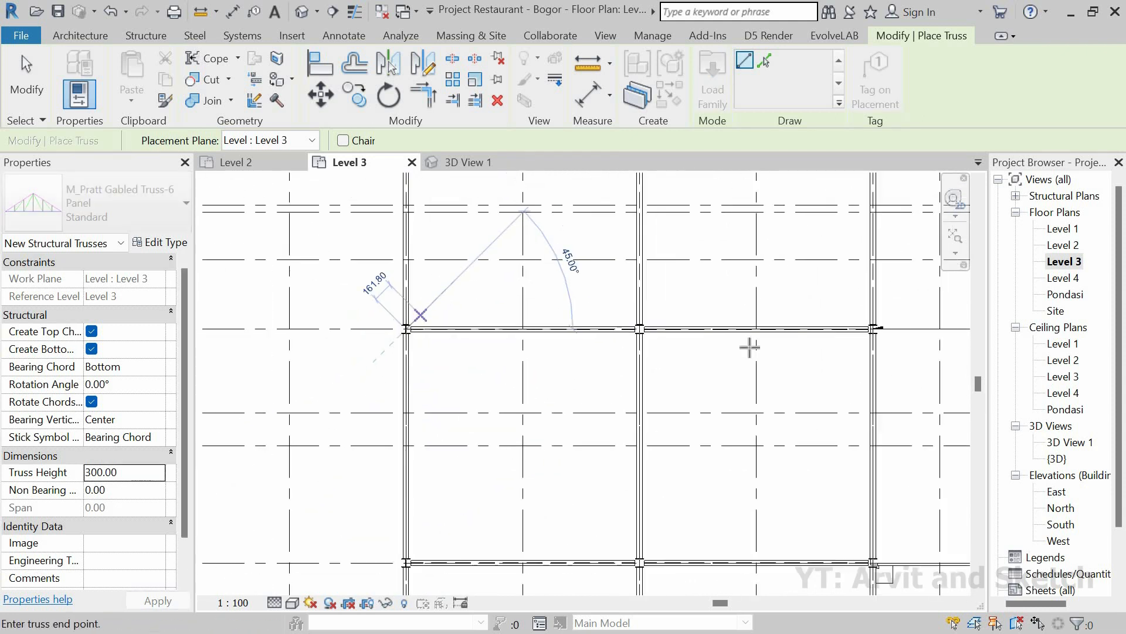
{"action": "scroll", "coordinate": [760, 317], "scroll_direction": "up", "scroll_amount": 3}
{"action": "scroll", "coordinate": [760, 317], "scroll_direction": "up", "scroll_amount": 4}
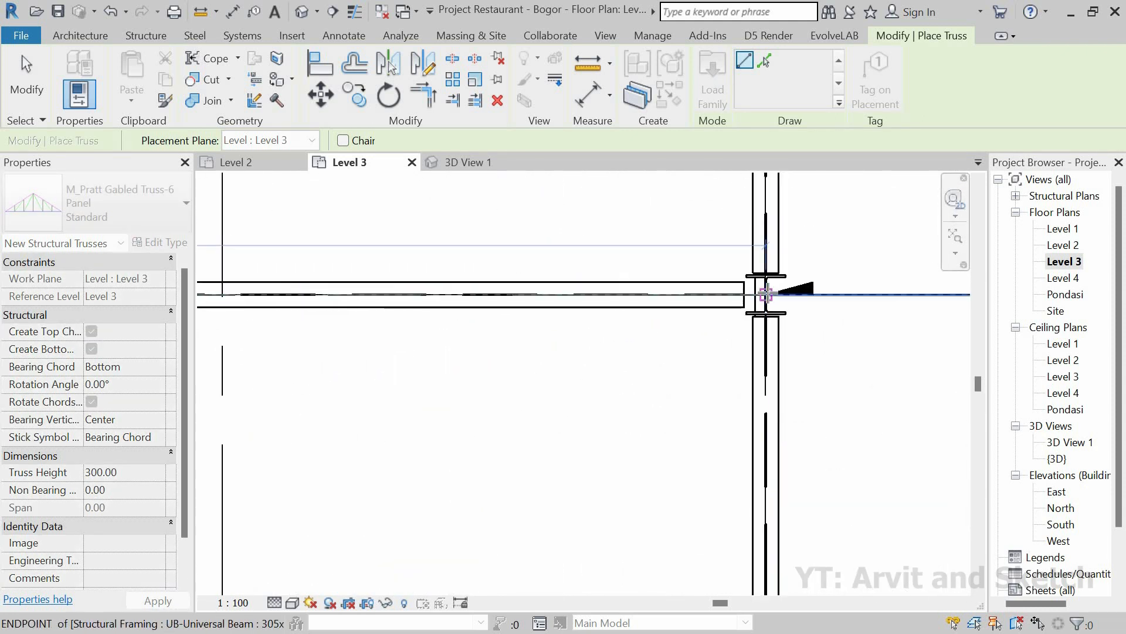
{"action": "left_click", "coordinate": [751, 296]}
{"action": "scroll", "coordinate": [767, 258], "scroll_direction": "down", "scroll_amount": 6}
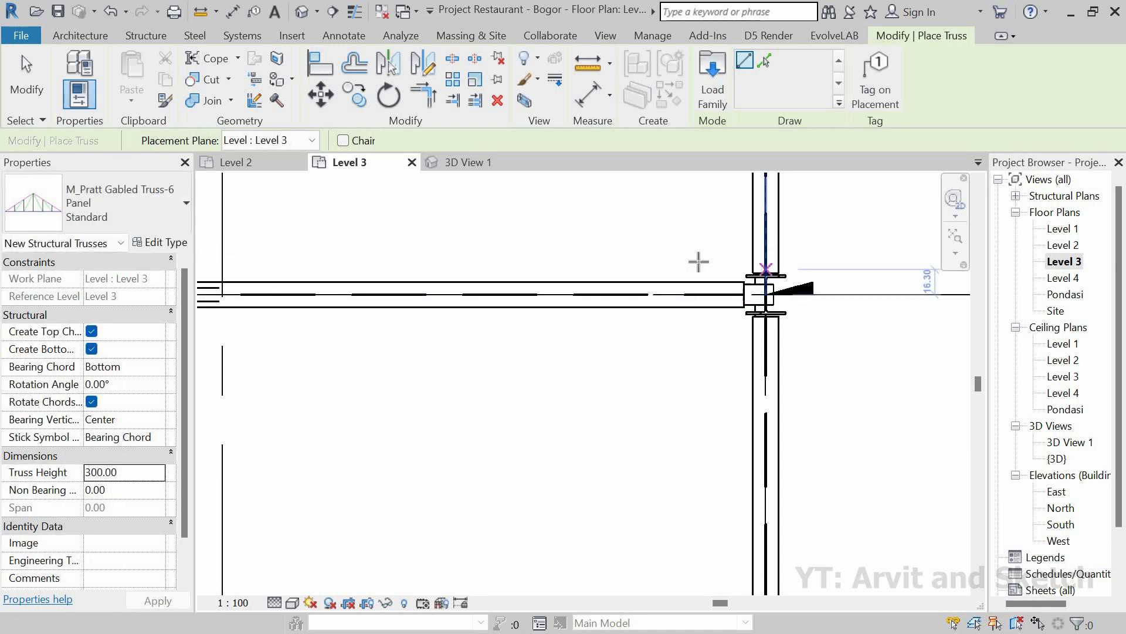
Place another gabled truss along the beam line on grid 3, across the same two bays between the outer columns.
{"action": "scroll", "coordinate": [296, 455], "scroll_direction": "up", "scroll_amount": 5}
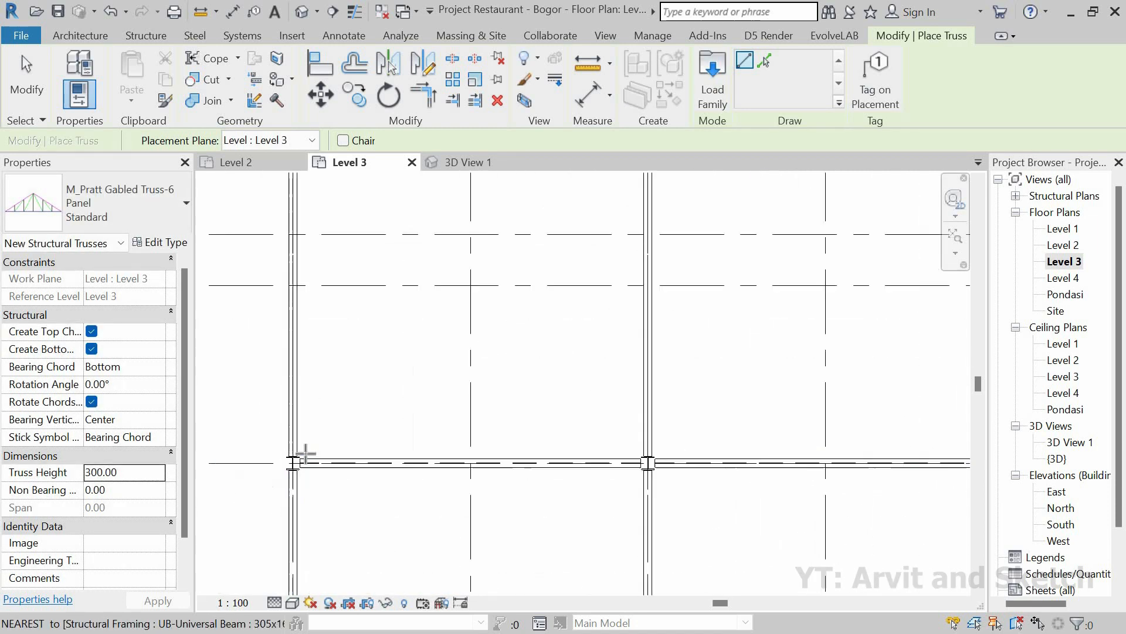
{"action": "left_click", "coordinate": [314, 444]}
{"action": "scroll", "coordinate": [390, 352], "scroll_direction": "down", "scroll_amount": 3}
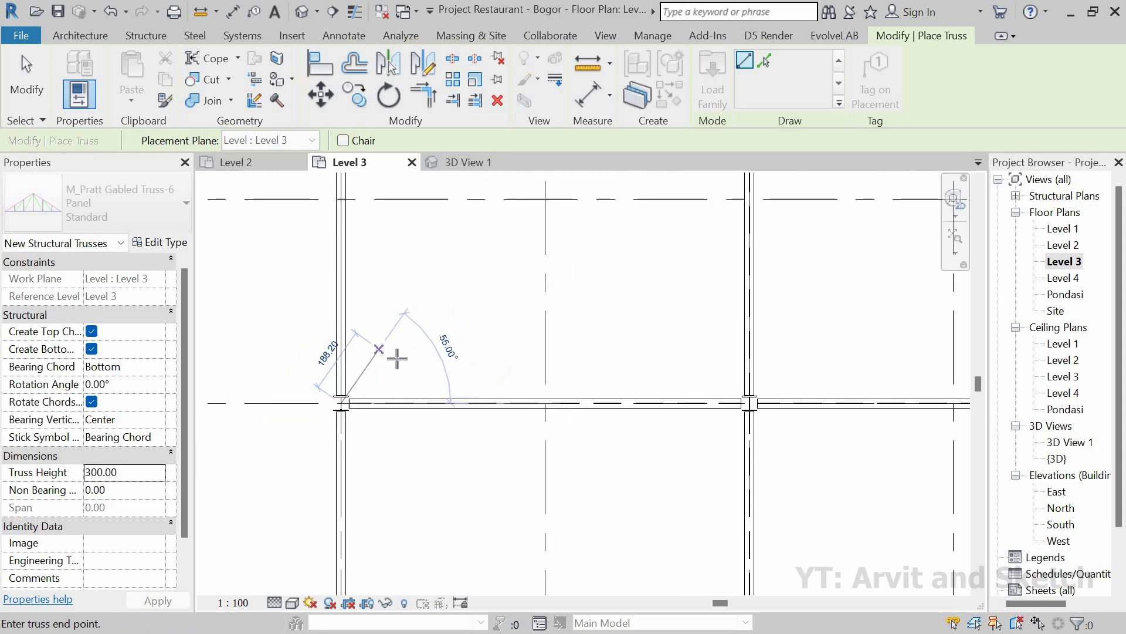
{"action": "scroll", "coordinate": [893, 378], "scroll_direction": "up", "scroll_amount": 3}
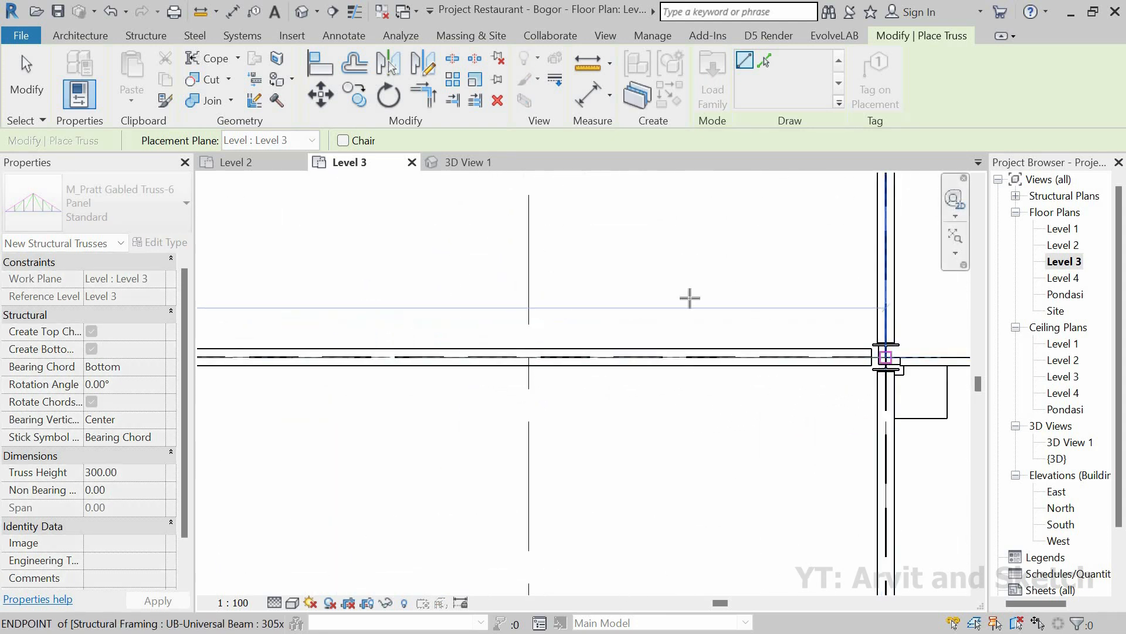
{"action": "left_click", "coordinate": [685, 296]}
{"action": "scroll", "coordinate": [553, 292], "scroll_direction": "down", "scroll_amount": 5}
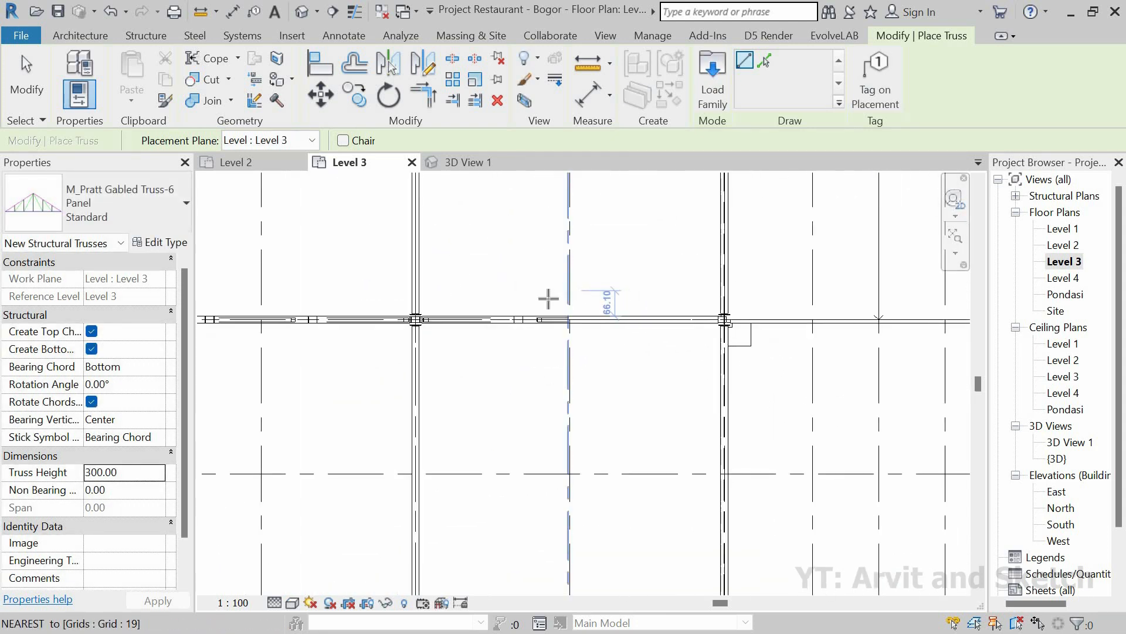
Place a further gabled truss along the beam line on grid 2, spanning the same two bays.
{"action": "scroll", "coordinate": [380, 437], "scroll_direction": "down", "scroll_amount": 2}
{"action": "scroll", "coordinate": [387, 388], "scroll_direction": "up", "scroll_amount": 6}
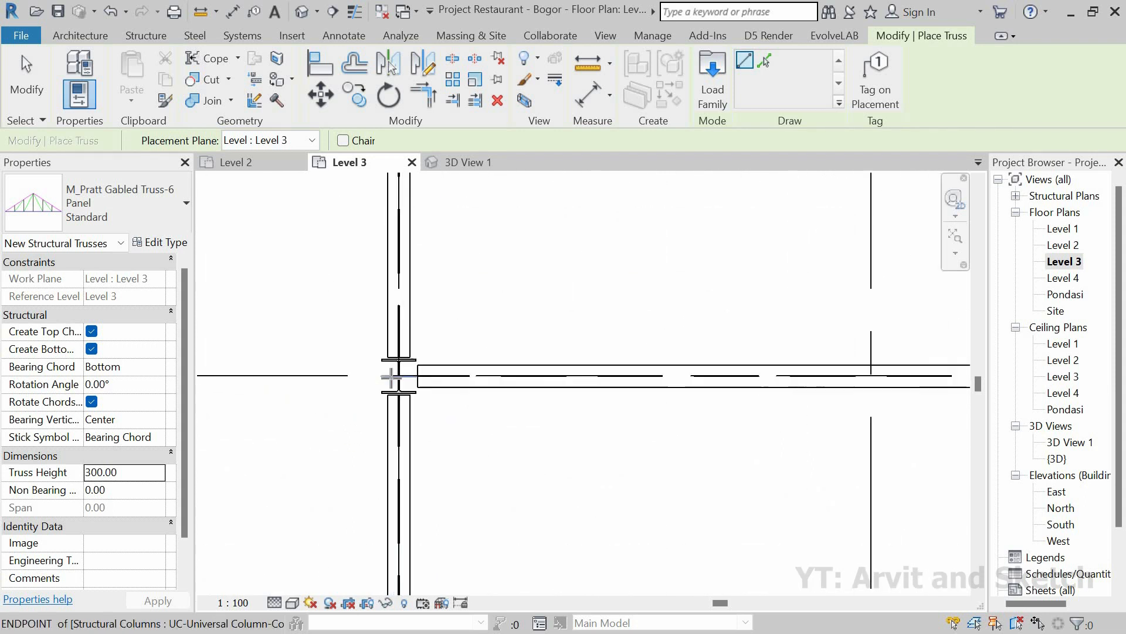
{"action": "left_click", "coordinate": [374, 367]}
{"action": "scroll", "coordinate": [616, 377], "scroll_direction": "down", "scroll_amount": 5}
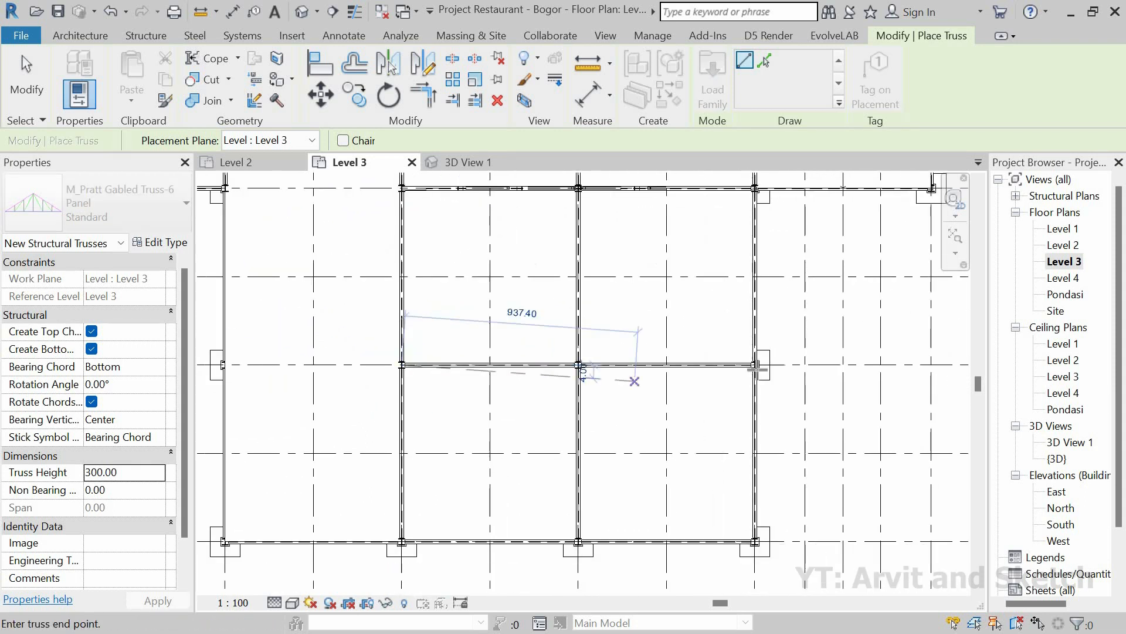
{"action": "scroll", "coordinate": [753, 362], "scroll_direction": "up", "scroll_amount": 4}
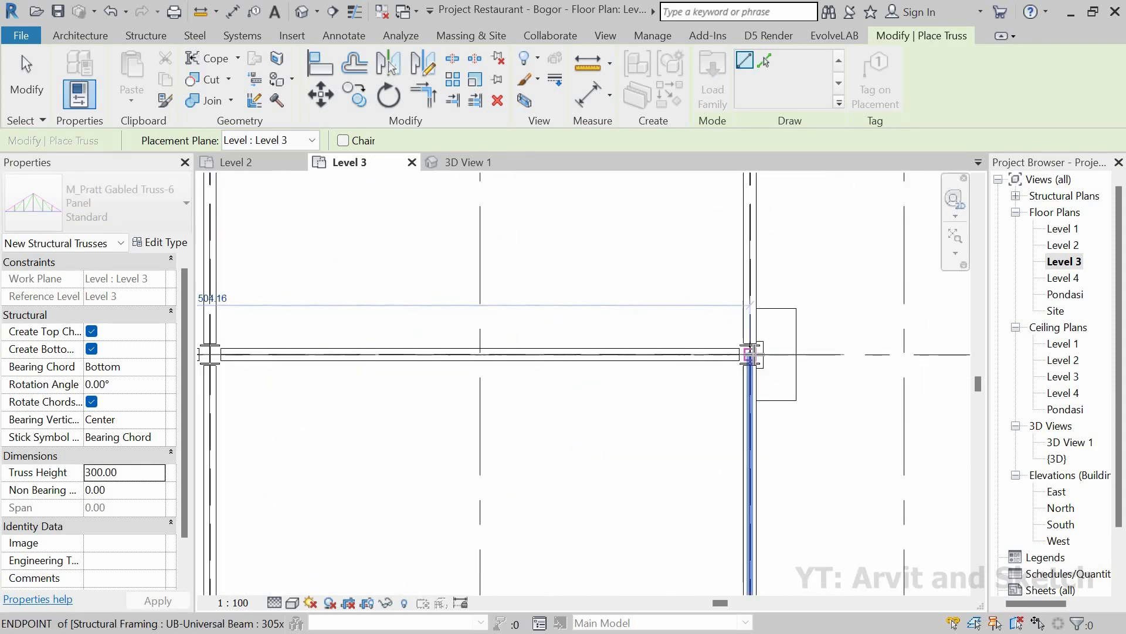
Finish the Pratt gabled truss on the second-to-last beam line and place another along the front beam line on Level 3.
{"action": "left_click", "coordinate": [725, 390]}
{"action": "scroll", "coordinate": [686, 293], "scroll_direction": "down", "scroll_amount": 5}
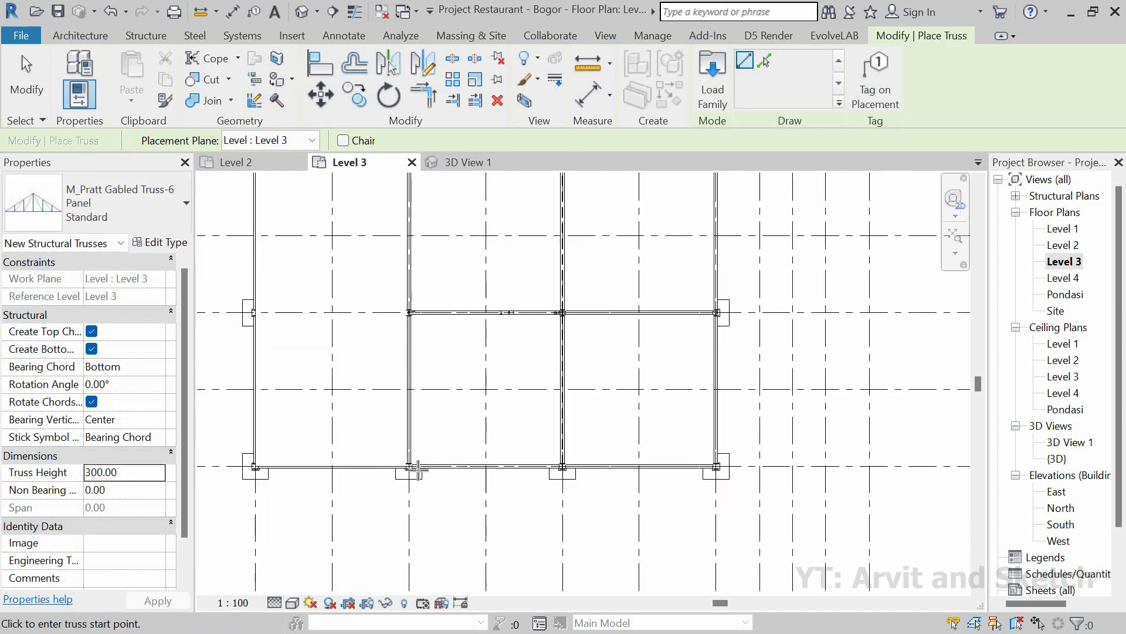
{"action": "scroll", "coordinate": [393, 467], "scroll_direction": "up", "scroll_amount": 5}
{"action": "left_click", "coordinate": [409, 467]}
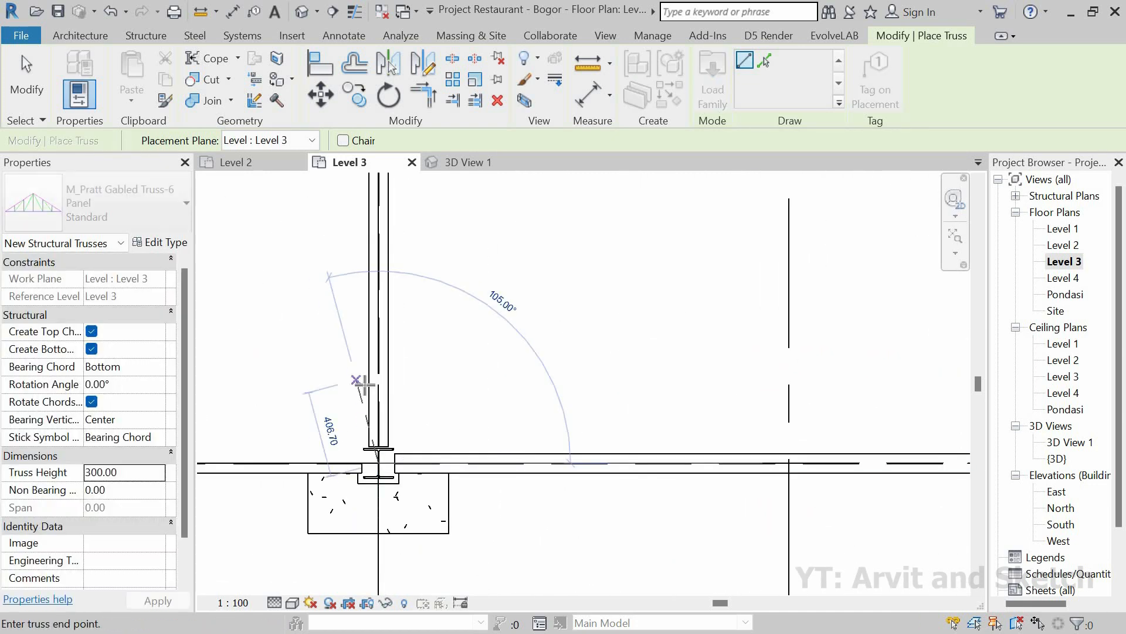
{"action": "scroll", "coordinate": [363, 358], "scroll_direction": "down", "scroll_amount": 3}
{"action": "scroll", "coordinate": [926, 425], "scroll_direction": "up", "scroll_amount": 3}
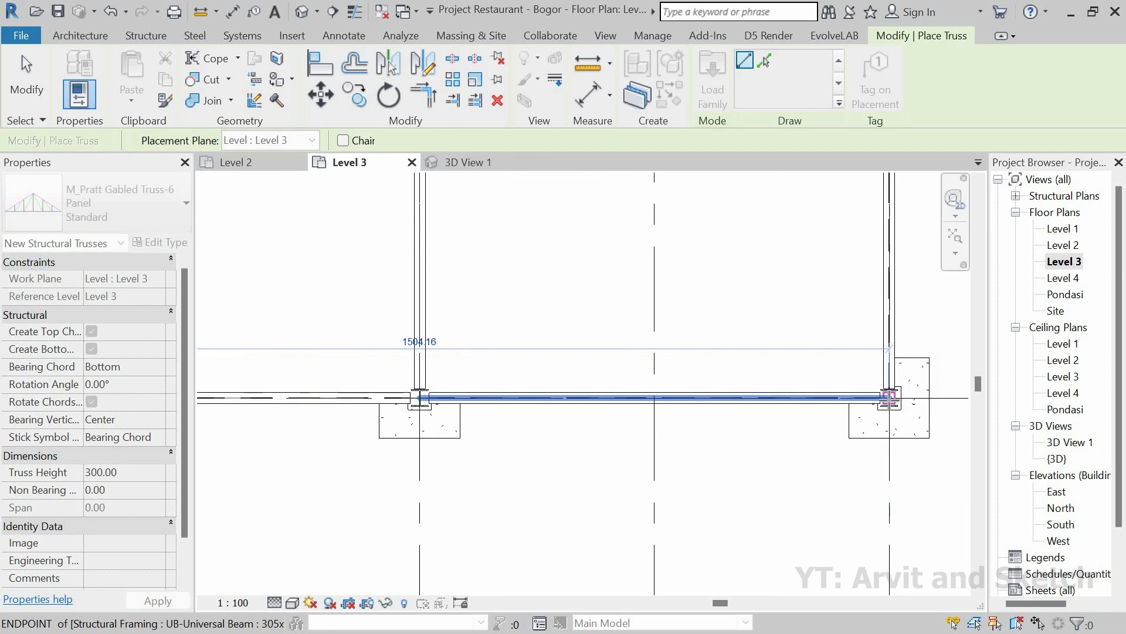
{"action": "left_click", "coordinate": [606, 328]}
In 3D View 1, set the End Level Offset of the second and third trusses from the back to 150.
{"action": "left_click", "coordinate": [465, 161]}
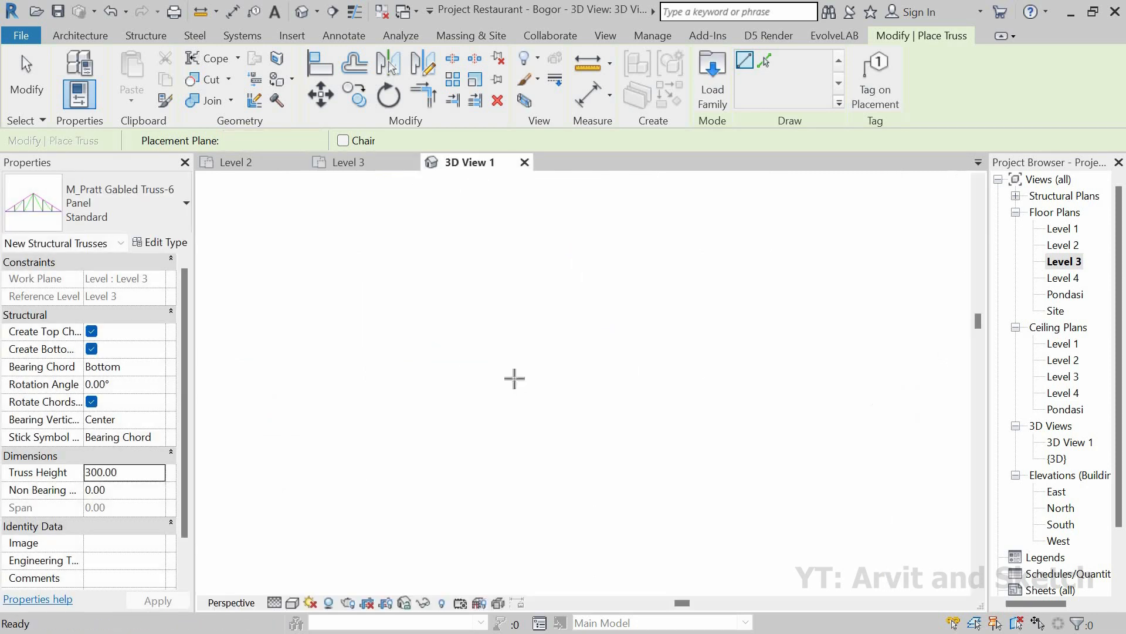
{"action": "middle_click_drag", "start_coordinate": [653, 357], "coordinate": [600, 333], "text": "shift"}
{"action": "key", "text": "Escape"}
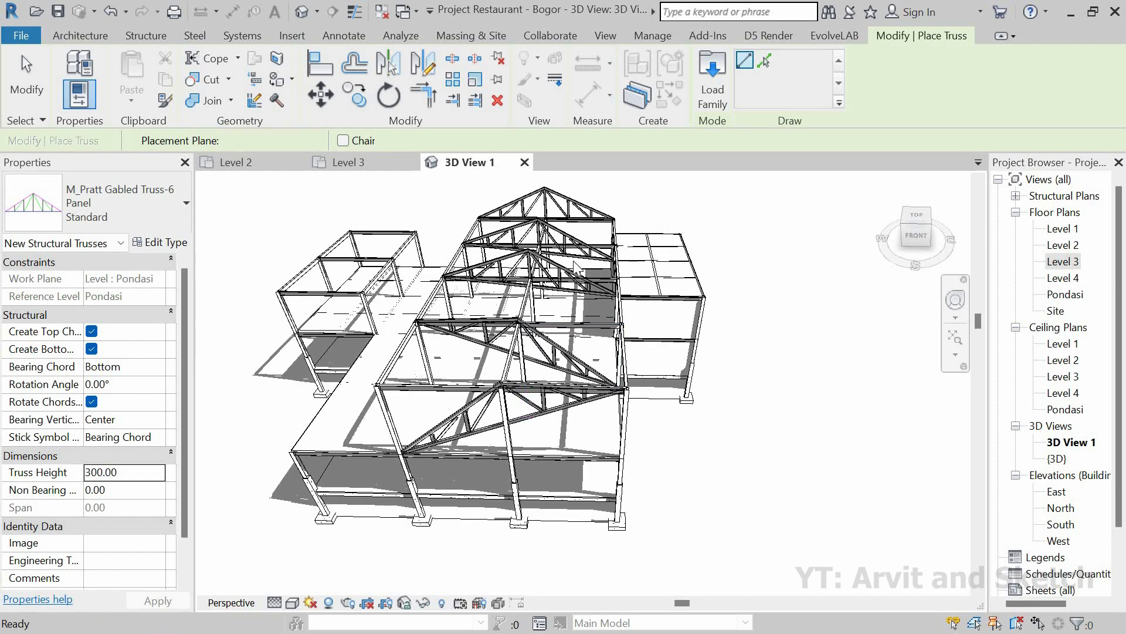
{"action": "left_click", "coordinate": [572, 245]}
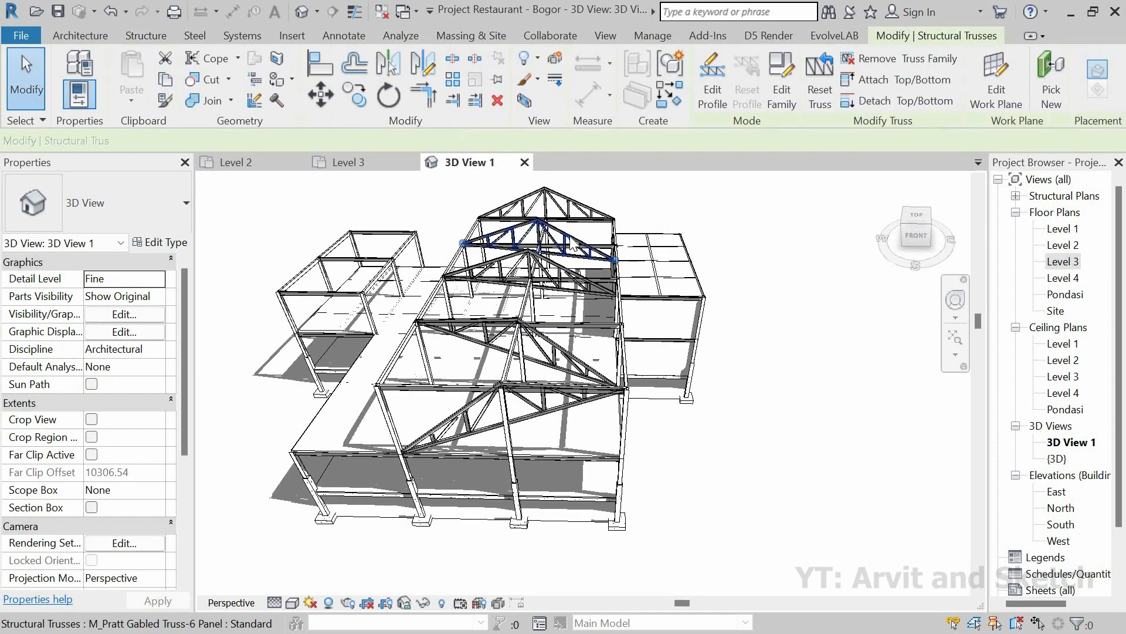
{"action": "left_click", "coordinate": [561, 265], "text": "ctrl"}
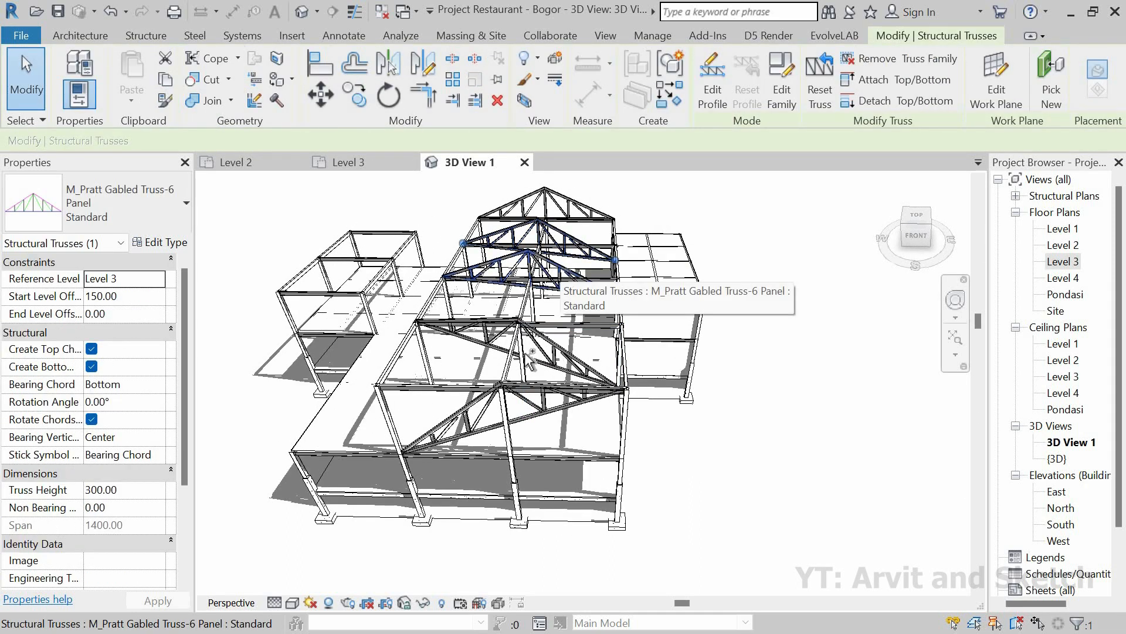
{"action": "left_click", "coordinate": [494, 351], "text": "ctrl"}
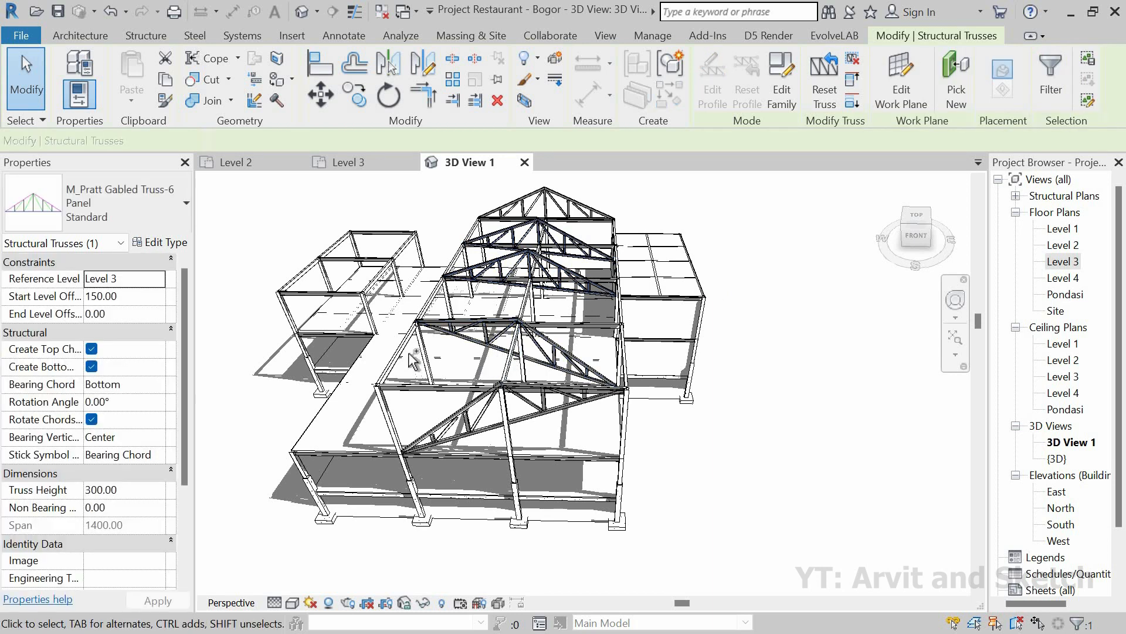
{"action": "left_click", "coordinate": [128, 314]}
{"action": "type", "text": "1"}
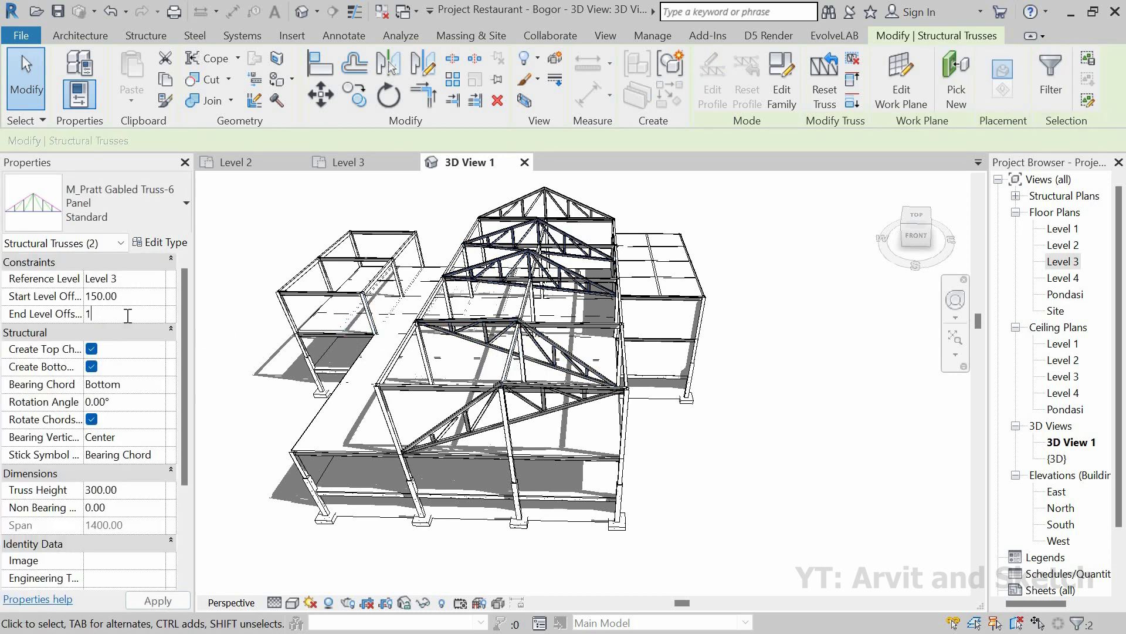
{"action": "type", "text": "50.00"}
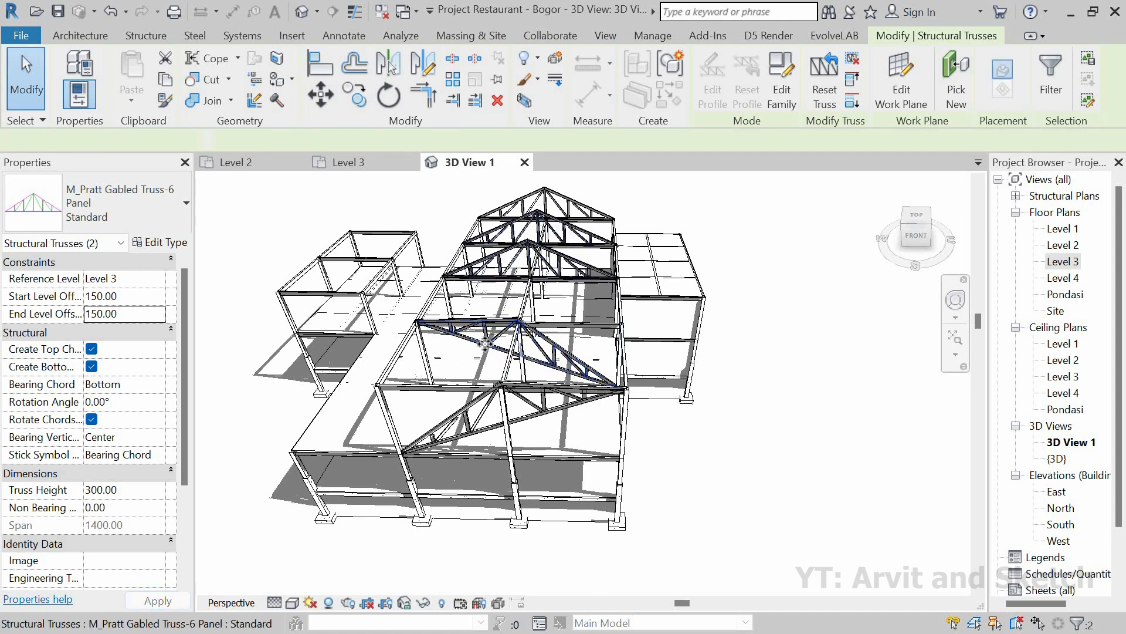
Set the fourth truss's End Level Offset to 150 and the front truss's Start Level Offset to 140.
{"action": "left_click", "coordinate": [550, 409]}
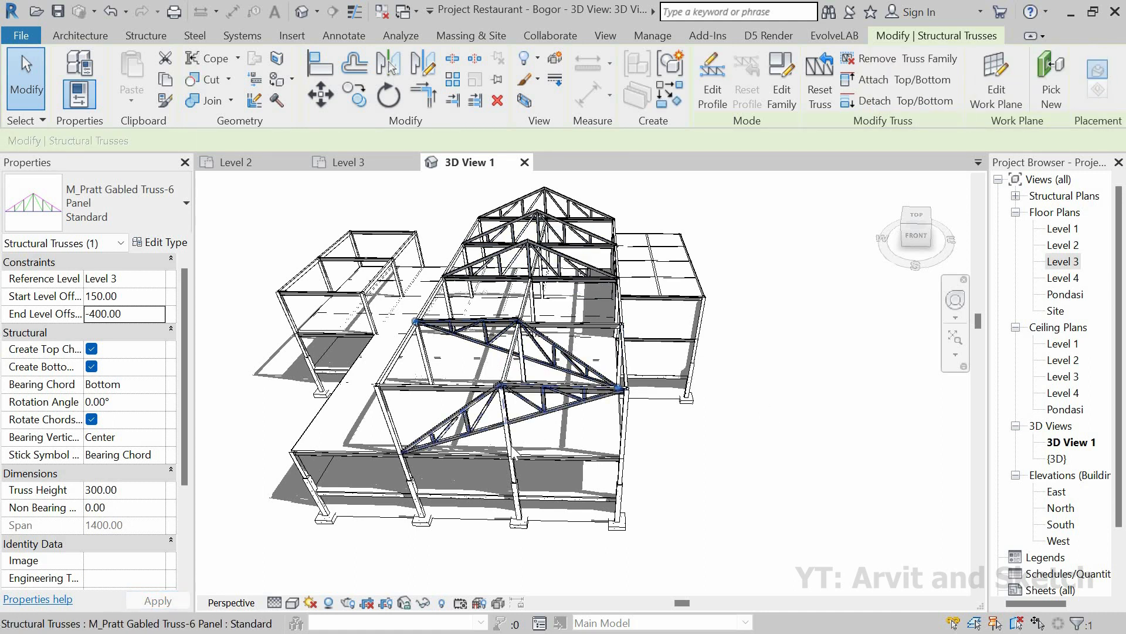
{"action": "left_click", "coordinate": [446, 424], "text": "ctrl"}
{"action": "left_click", "coordinate": [590, 358]}
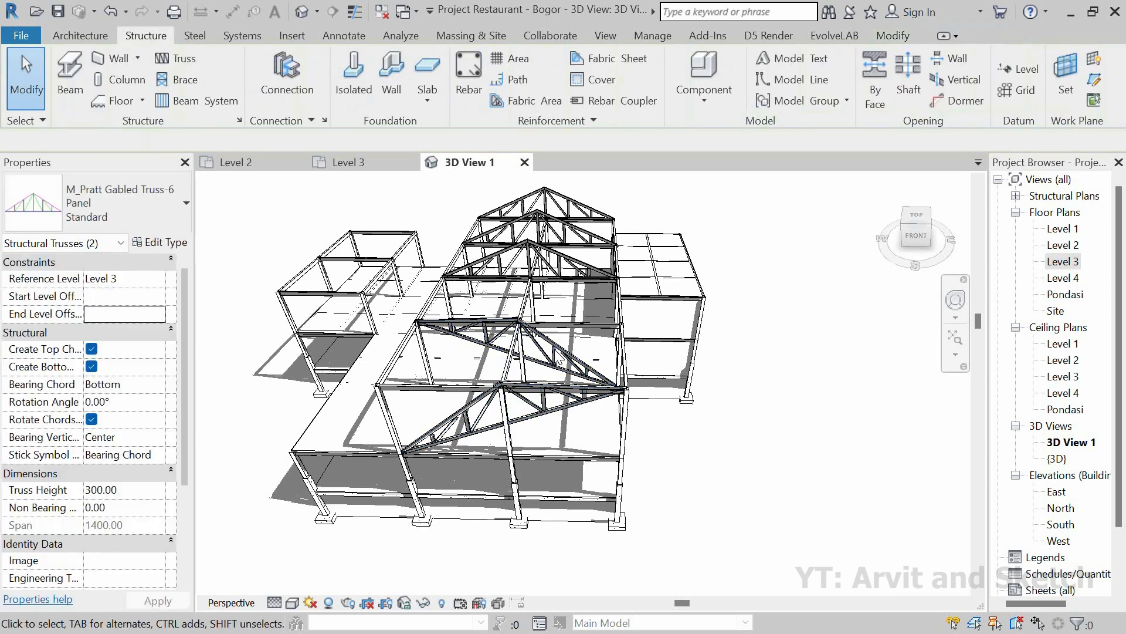
{"action": "left_click", "coordinate": [146, 315]}
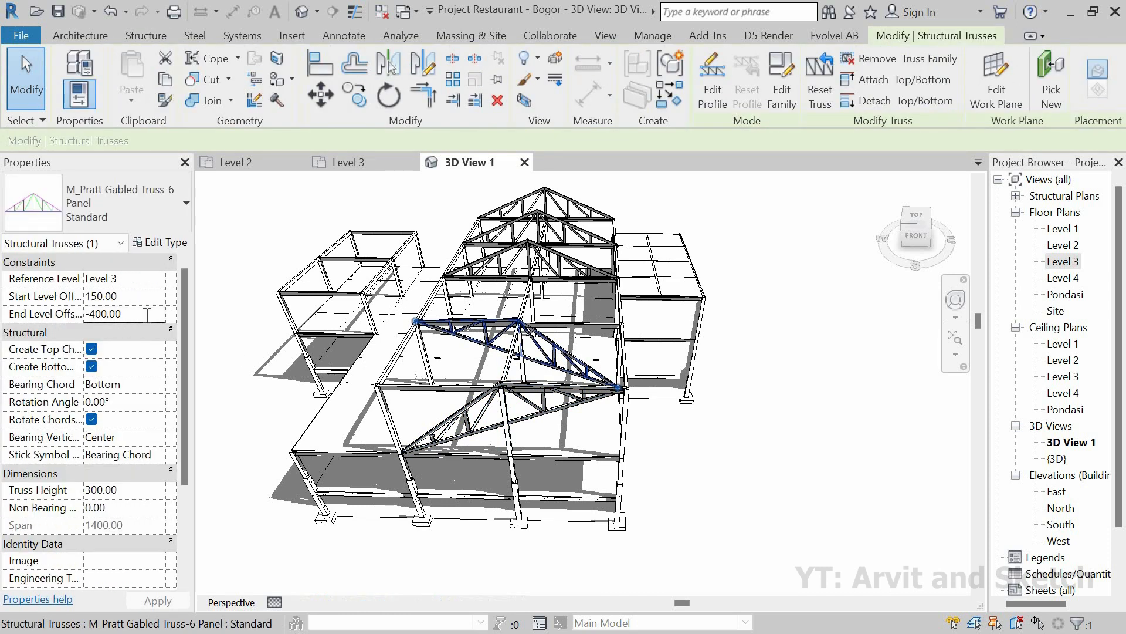
{"action": "type", "text": "150"}
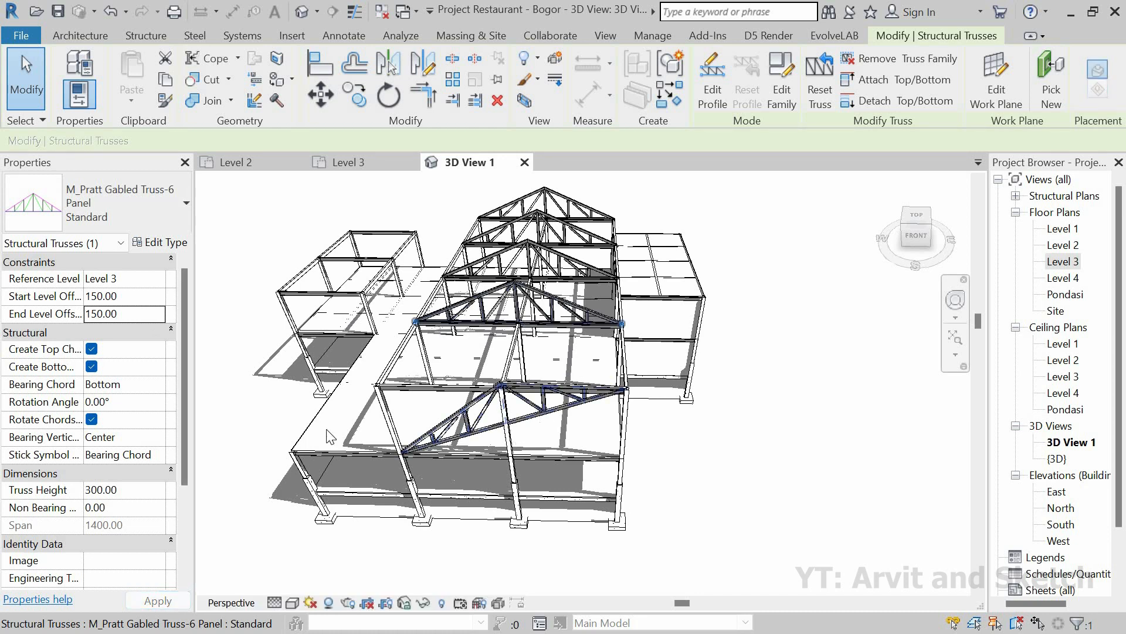
{"action": "left_click", "coordinate": [133, 298]}
{"action": "type", "text": "140"}
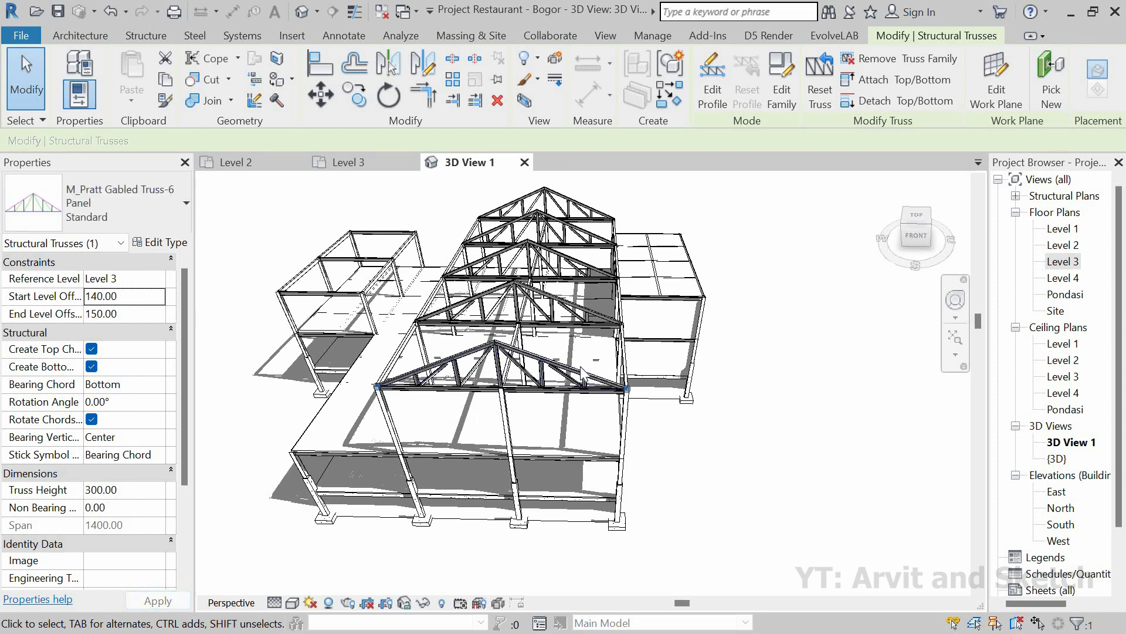
Examine how the end of the front truss sits on the beam and corner column.
{"action": "left_click", "coordinate": [799, 451]}
{"action": "mouse_move", "coordinate": [657, 382]}
{"action": "middle_mouse_down", "text": "shift"}
{"action": "mouse_move", "coordinate": [664, 360]}
{"action": "mouse_move", "coordinate": [715, 362]}
{"action": "mouse_move", "coordinate": [710, 319]}
{"action": "mouse_move", "coordinate": [637, 263]}
{"action": "mouse_move", "coordinate": [590, 422]}
{"action": "middle_mouse_up", "text": "shift"}
{"action": "scroll", "coordinate": [671, 328], "scroll_direction": "up", "scroll_amount": 5}
{"action": "scroll", "coordinate": [715, 359], "scroll_direction": "down", "scroll_amount": 3}
{"action": "scroll", "coordinate": [657, 288], "scroll_direction": "up", "scroll_amount": 3}
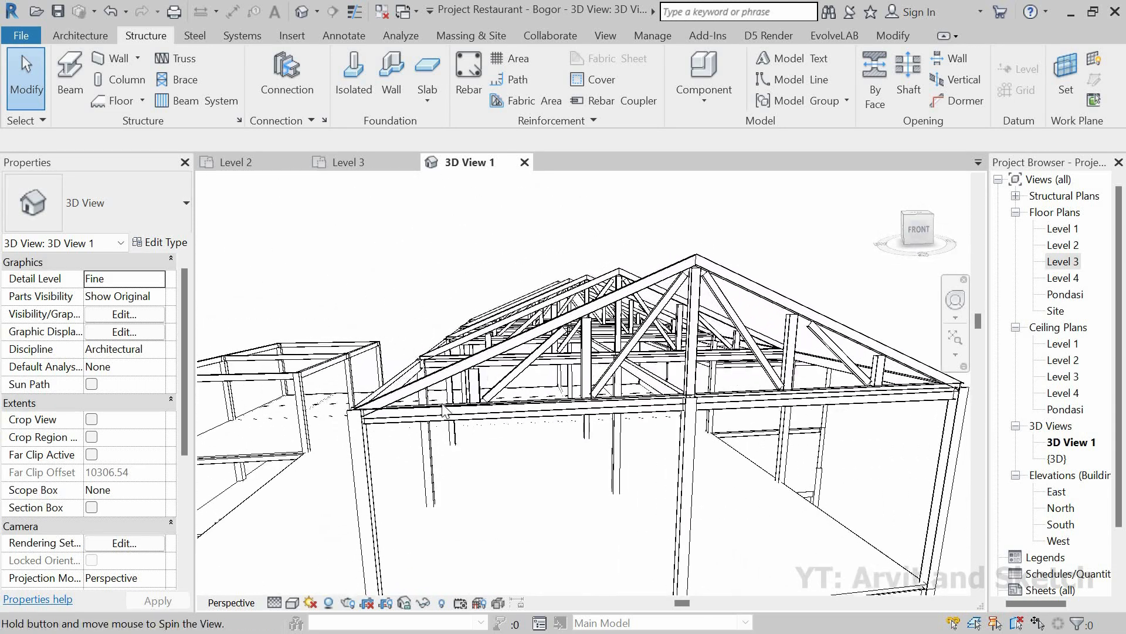
{"action": "scroll", "coordinate": [482, 408], "scroll_direction": "up", "scroll_amount": 6}
{"action": "scroll", "coordinate": [482, 409], "scroll_direction": "down", "scroll_amount": 5}
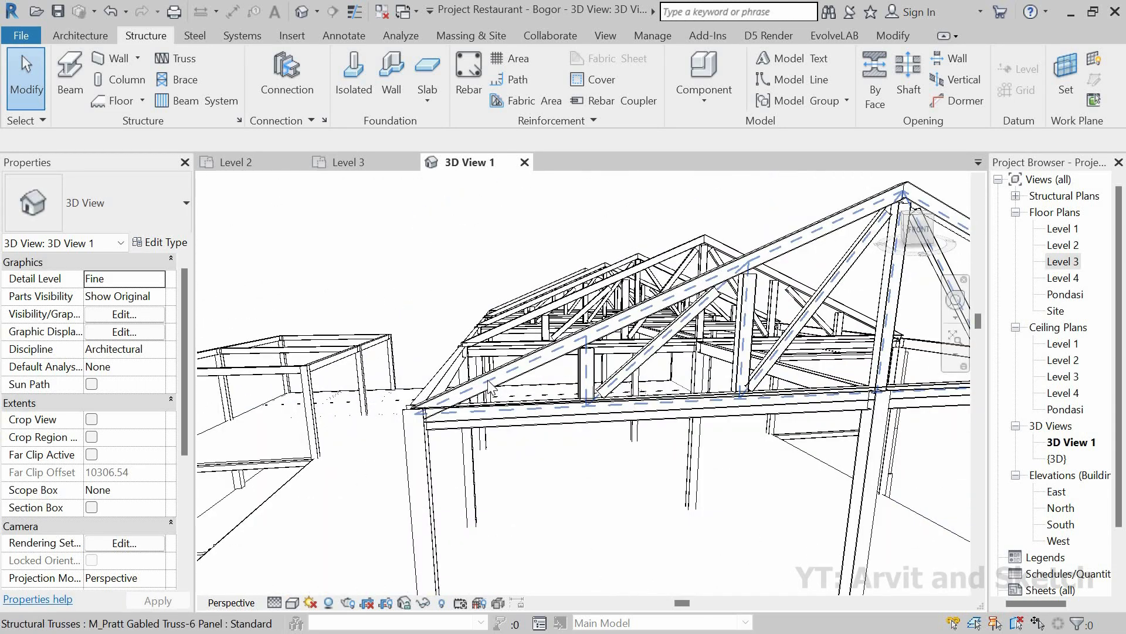
{"action": "scroll", "coordinate": [490, 387], "scroll_direction": "up", "scroll_amount": 3}
{"action": "scroll", "coordinate": [444, 419], "scroll_direction": "up", "scroll_amount": 5}
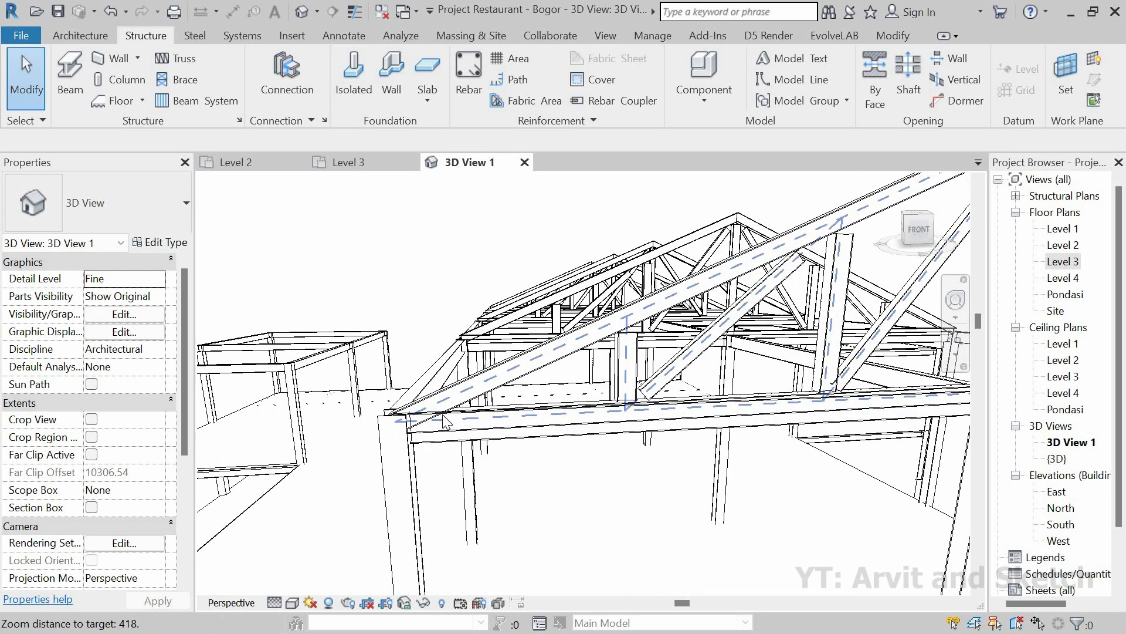
{"action": "middle_click_drag", "start_coordinate": [494, 382], "coordinate": [512, 356], "text": "shift"}
Set the front truss's Start Level Offset and End Level Offset to 160.
{"action": "left_click", "coordinate": [512, 373]}
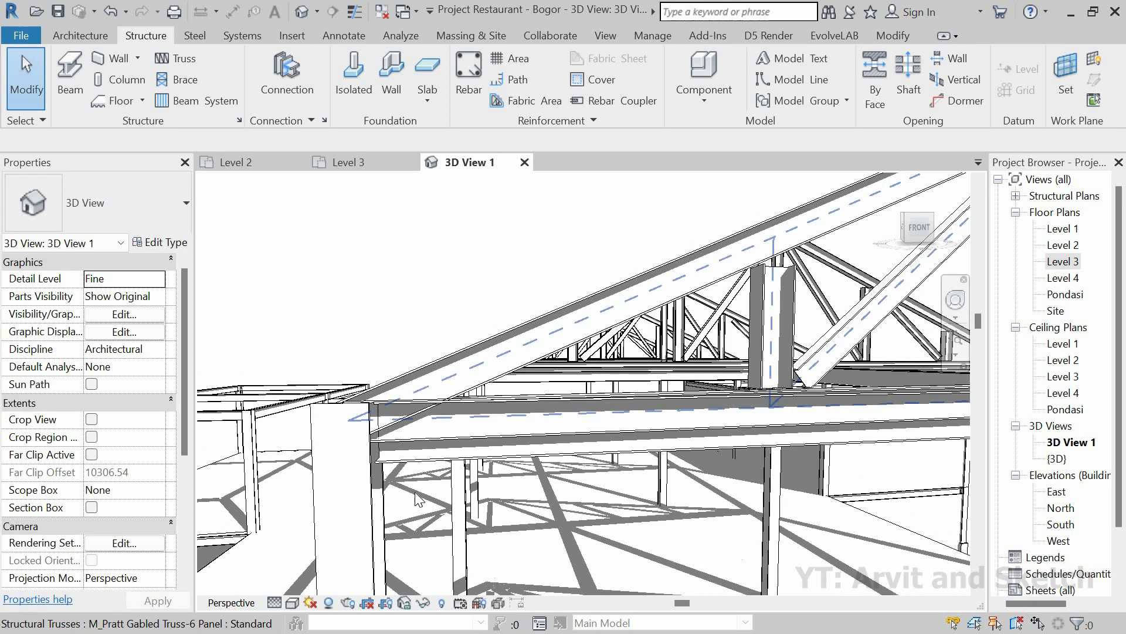
{"action": "left_click", "coordinate": [415, 517]}
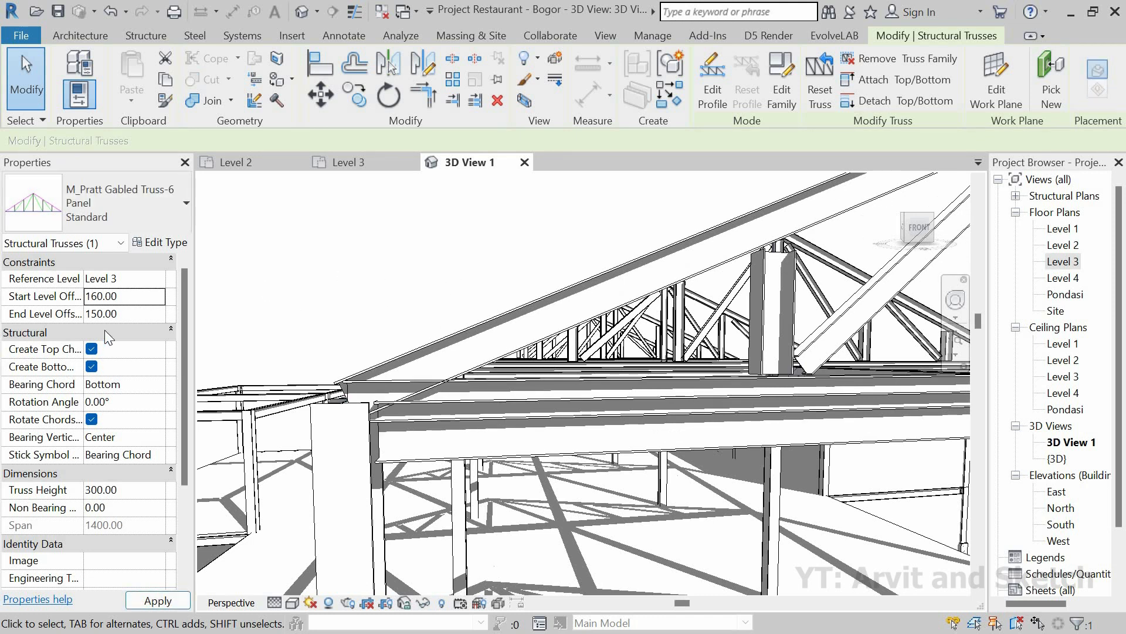
{"action": "left_click", "coordinate": [138, 315]}
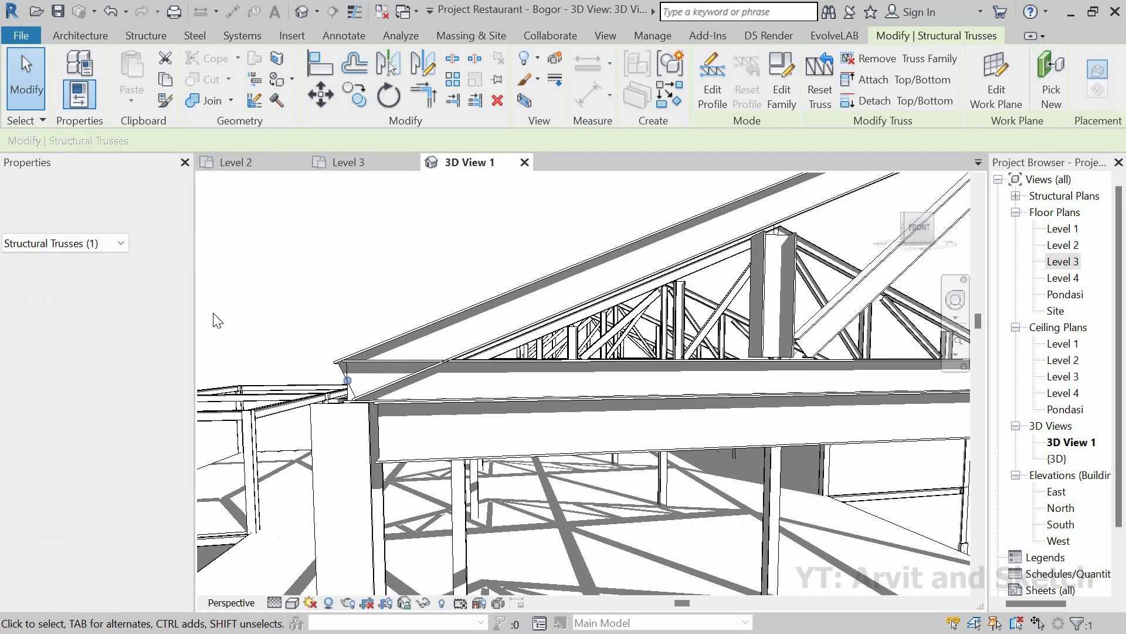
{"action": "scroll", "coordinate": [346, 447], "scroll_direction": "up", "scroll_amount": 3}
{"action": "scroll", "coordinate": [346, 447], "scroll_direction": "down", "scroll_amount": 6}
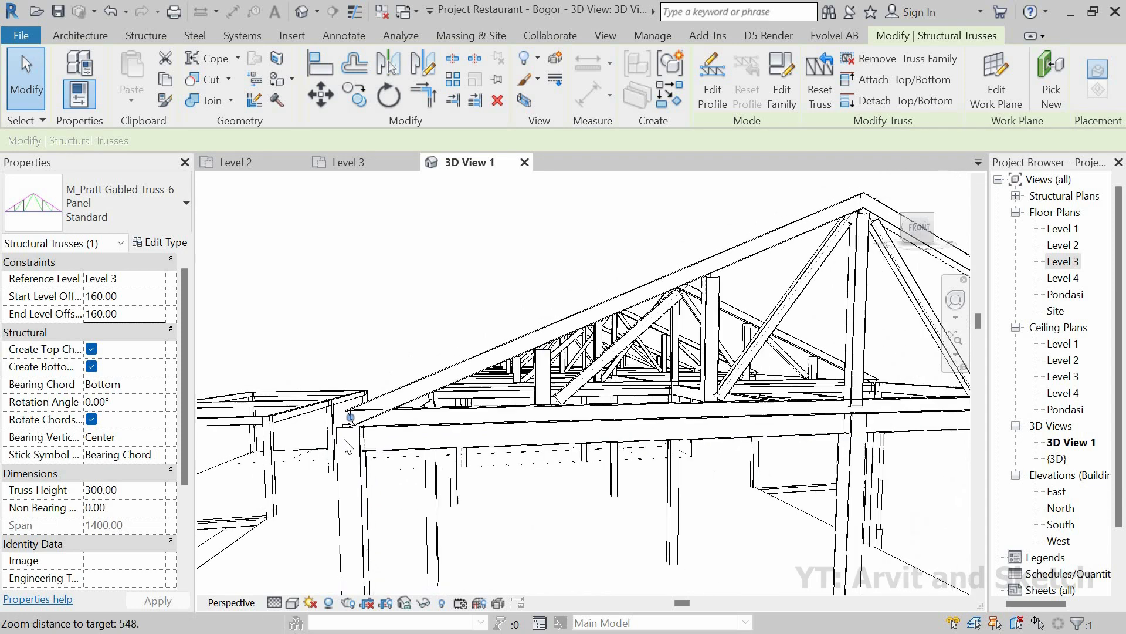
{"action": "key", "text": "Escape"}
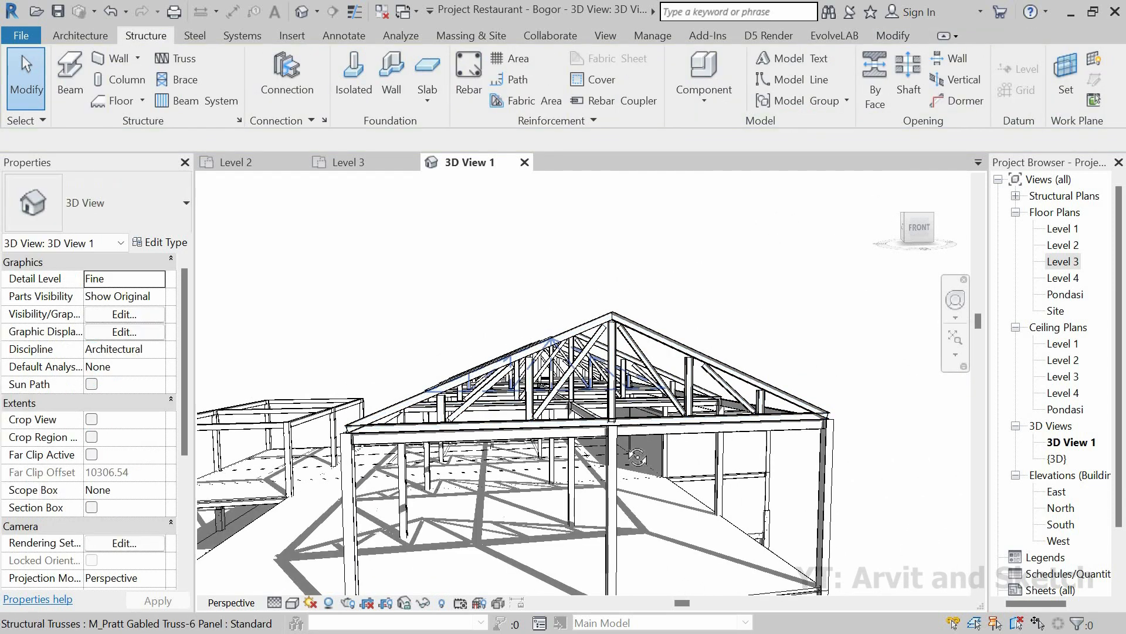
Set the Start and End Level Offsets of the four trusses behind the front one to 160.
{"action": "middle_click_drag", "start_coordinate": [614, 406], "coordinate": [680, 449], "text": "shift"}
{"action": "left_click", "coordinate": [497, 289]}
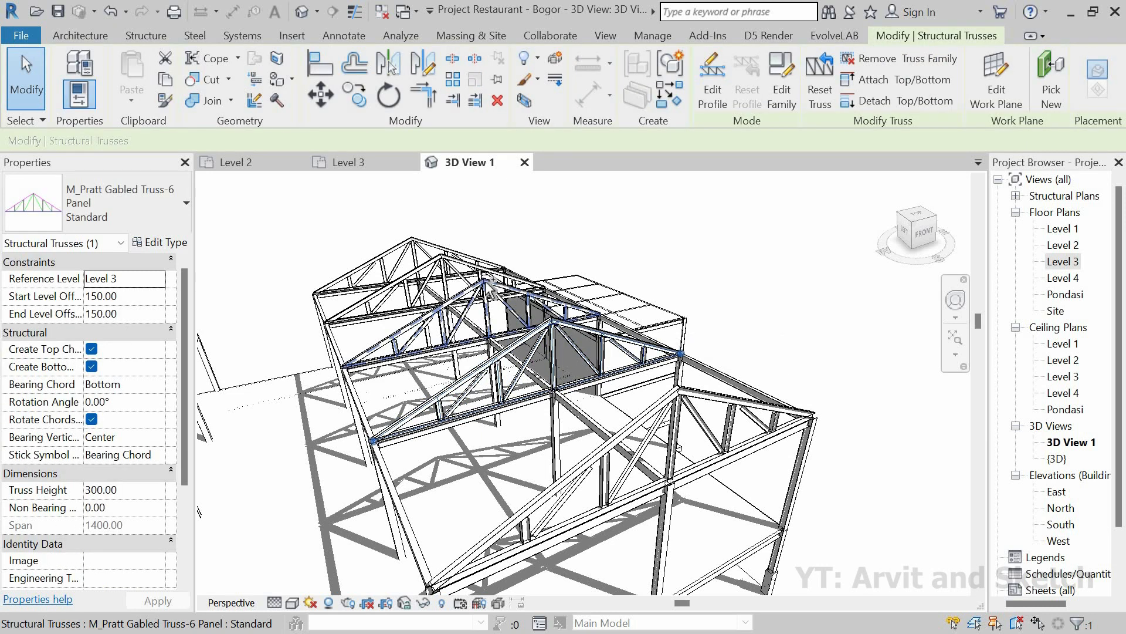
{"action": "left_click", "coordinate": [446, 261]}
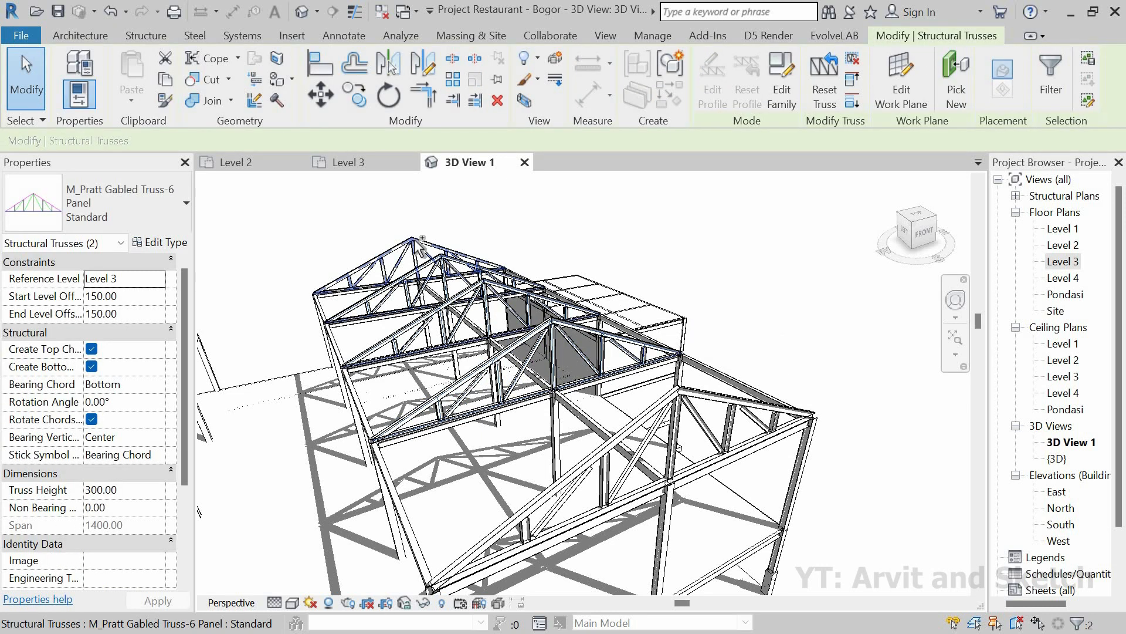
{"action": "left_click", "coordinate": [376, 254], "text": "ctrl"}
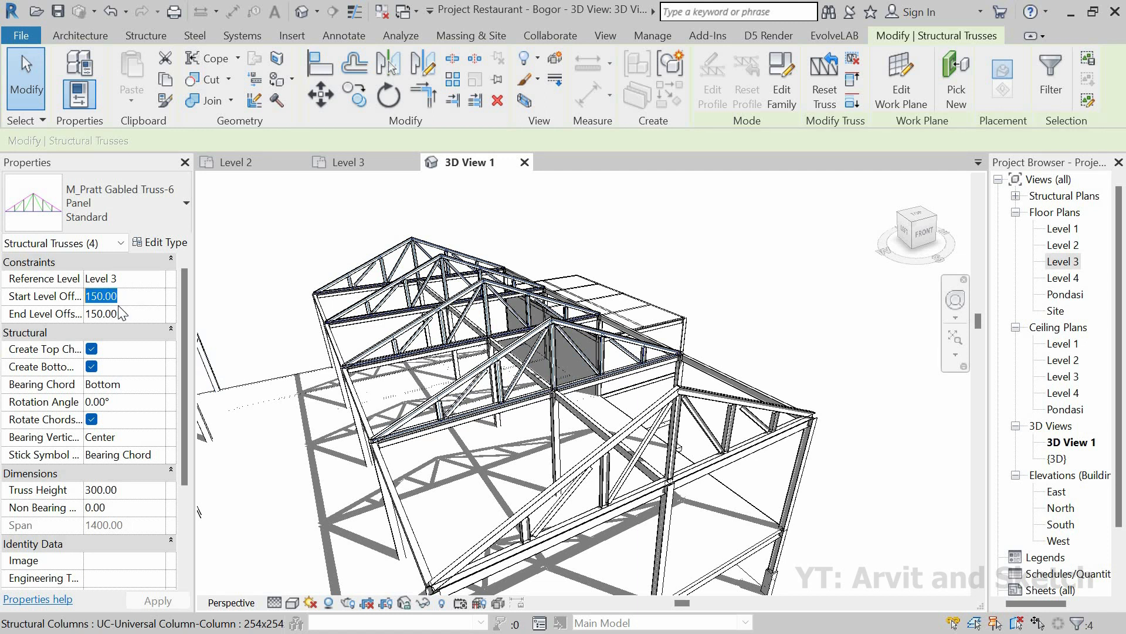
{"action": "key", "text": "Tab"}
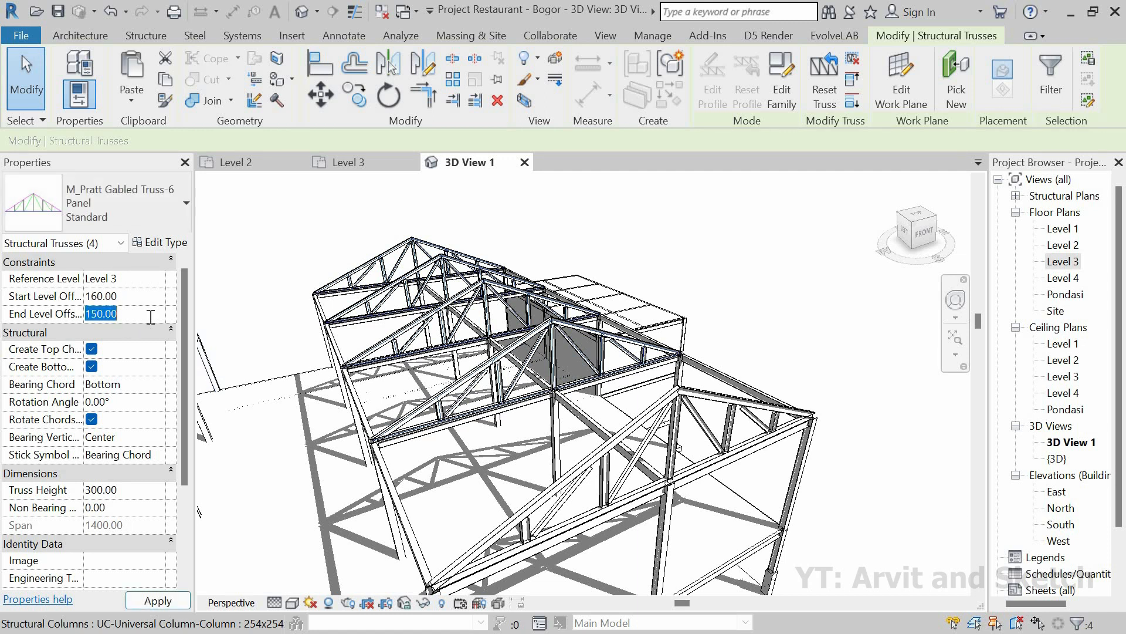
{"action": "type", "text": "160.00"}
{"action": "left_click", "coordinate": [420, 375]}
Inspect the truss bearings on the beams up close and the whole structure from above.
{"action": "middle_click_drag", "start_coordinate": [516, 369], "coordinate": [522, 341], "text": "shift"}
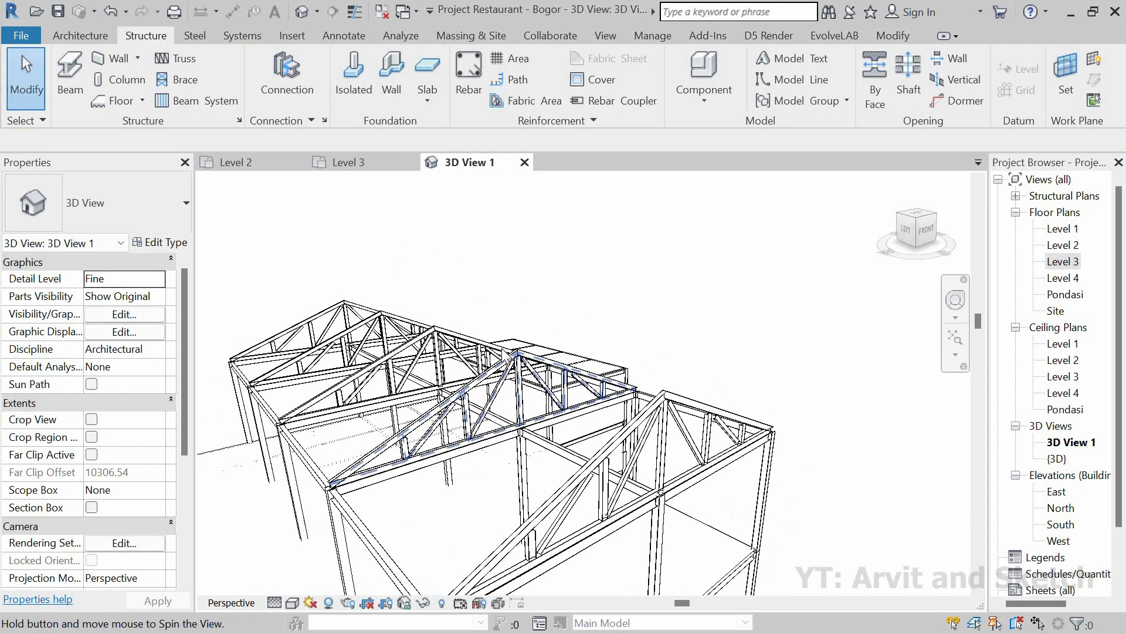
{"action": "scroll", "coordinate": [418, 441], "scroll_direction": "up", "scroll_amount": 5}
{"action": "mouse_move", "coordinate": [422, 443]}
{"action": "middle_mouse_down", "text": "shift"}
{"action": "mouse_move", "coordinate": [587, 408]}
{"action": "mouse_move", "coordinate": [404, 449]}
{"action": "middle_mouse_up", "text": "shift"}
{"action": "scroll", "coordinate": [405, 448], "scroll_direction": "down", "scroll_amount": 3}
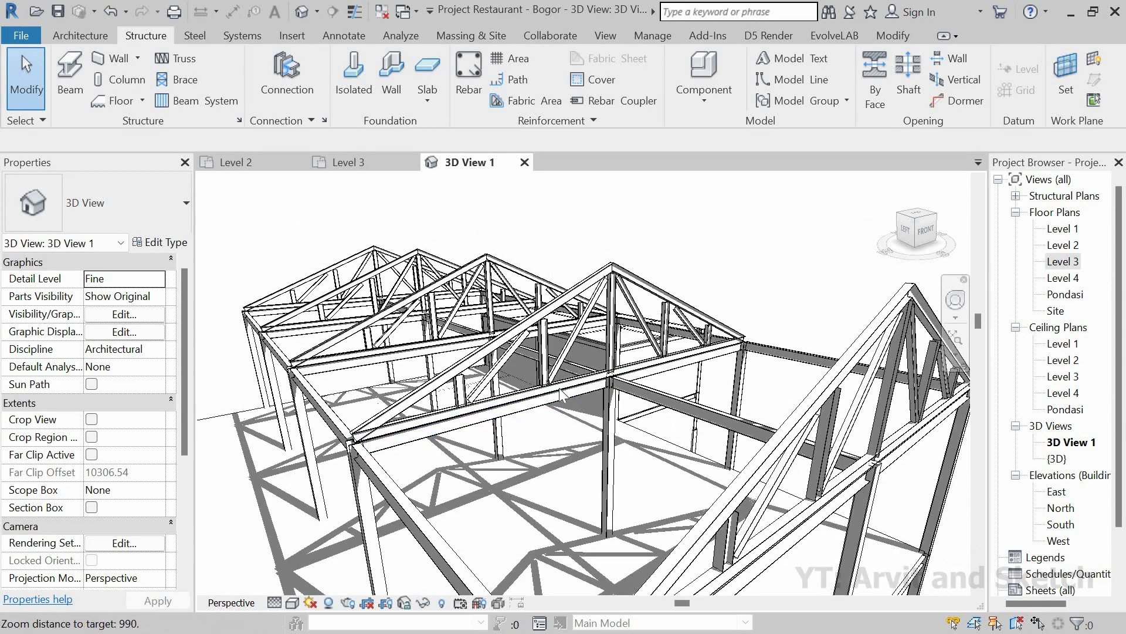
{"action": "scroll", "coordinate": [560, 394], "scroll_direction": "down", "scroll_amount": 5}
{"action": "middle_click_drag", "start_coordinate": [591, 395], "coordinate": [557, 323], "text": "shift"}
{"action": "scroll", "coordinate": [568, 481], "scroll_direction": "down", "scroll_amount": 2}
{"action": "scroll", "coordinate": [569, 480], "scroll_direction": "down", "scroll_amount": 2}
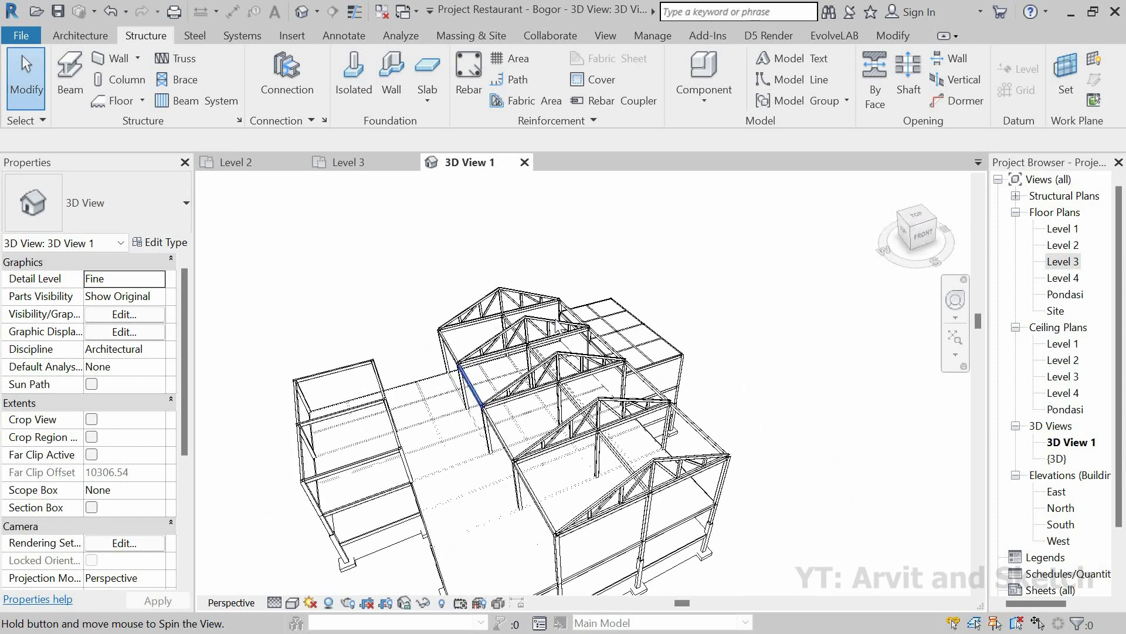
{"action": "scroll", "coordinate": [558, 326], "scroll_direction": "down", "scroll_amount": 3}
{"action": "middle_click_drag", "start_coordinate": [410, 466], "coordinate": [457, 469], "text": "shift"}
{"action": "scroll", "coordinate": [456, 470], "scroll_direction": "up", "scroll_amount": 1}
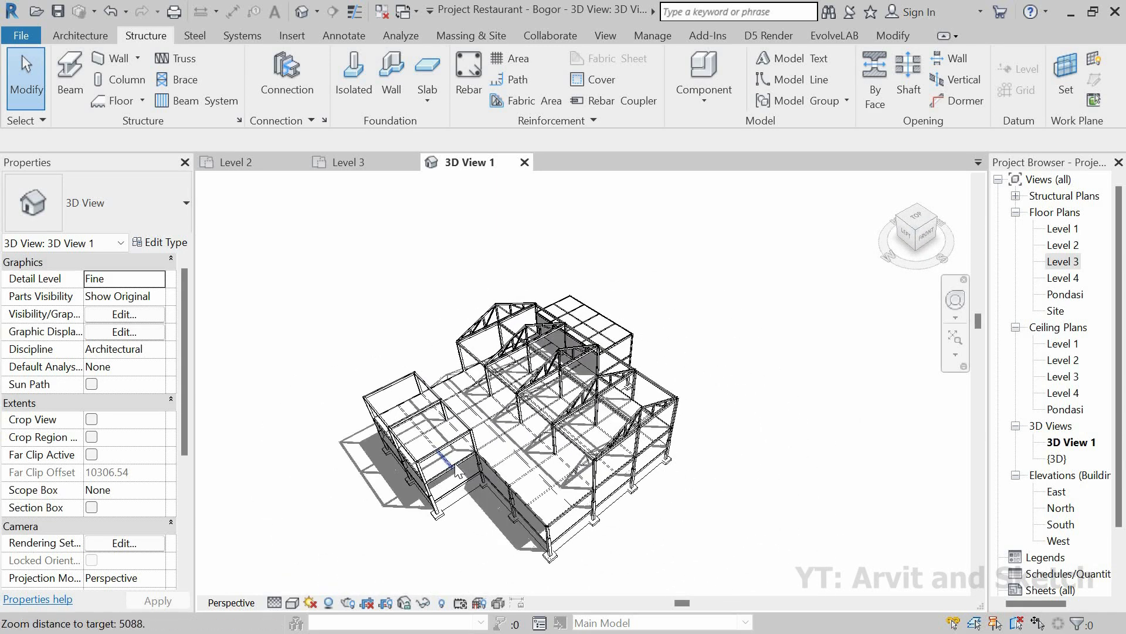
{"action": "scroll", "coordinate": [455, 469], "scroll_direction": "up", "scroll_amount": 2}
{"action": "scroll", "coordinate": [503, 512], "scroll_direction": "up", "scroll_amount": 1}
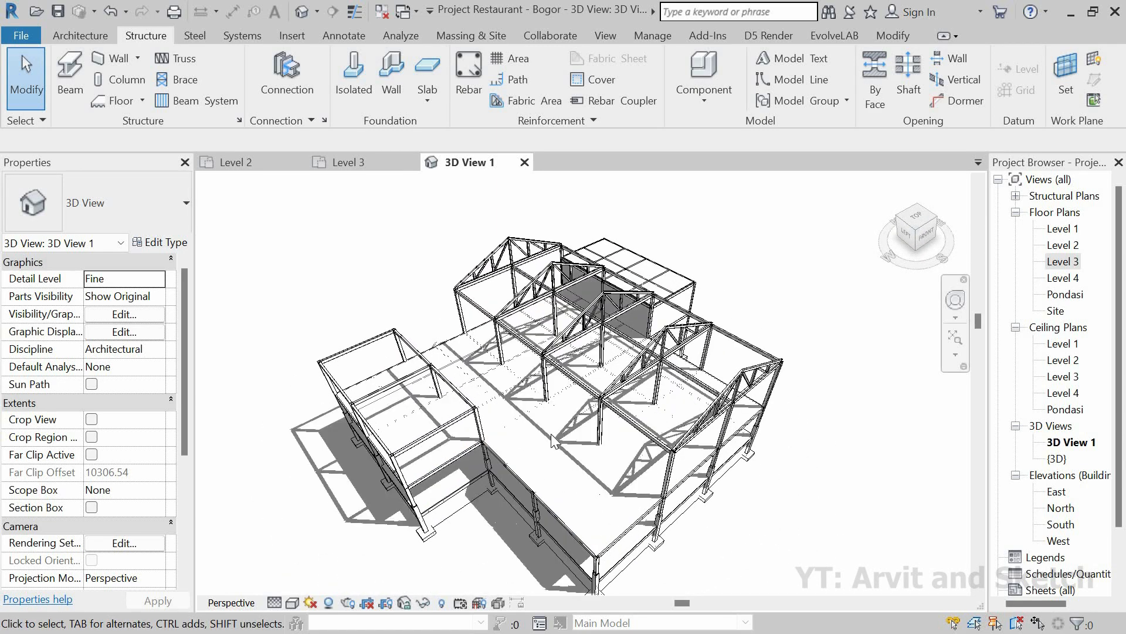
{"action": "scroll", "coordinate": [592, 358], "scroll_direction": "down", "scroll_amount": 1}
{"action": "scroll", "coordinate": [547, 439], "scroll_direction": "up", "scroll_amount": 1}
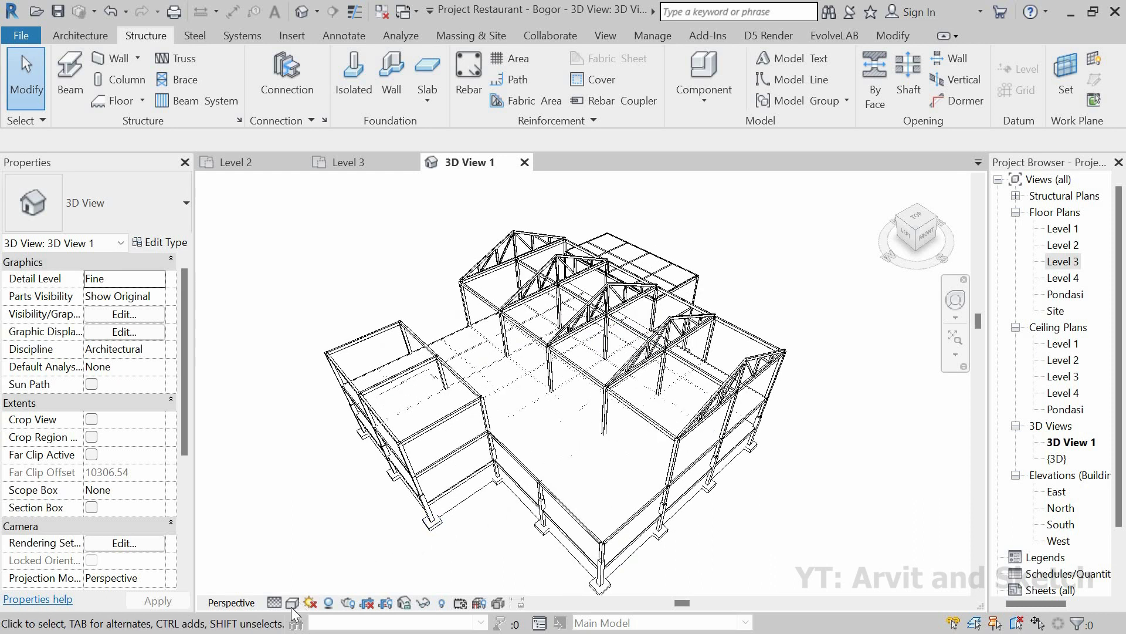
Preview the whole structure in the Realistic visual style and return the 3D view to Hidden Line.
{"action": "left_click", "coordinate": [292, 606]}
{"action": "left_click", "coordinate": [330, 566]}
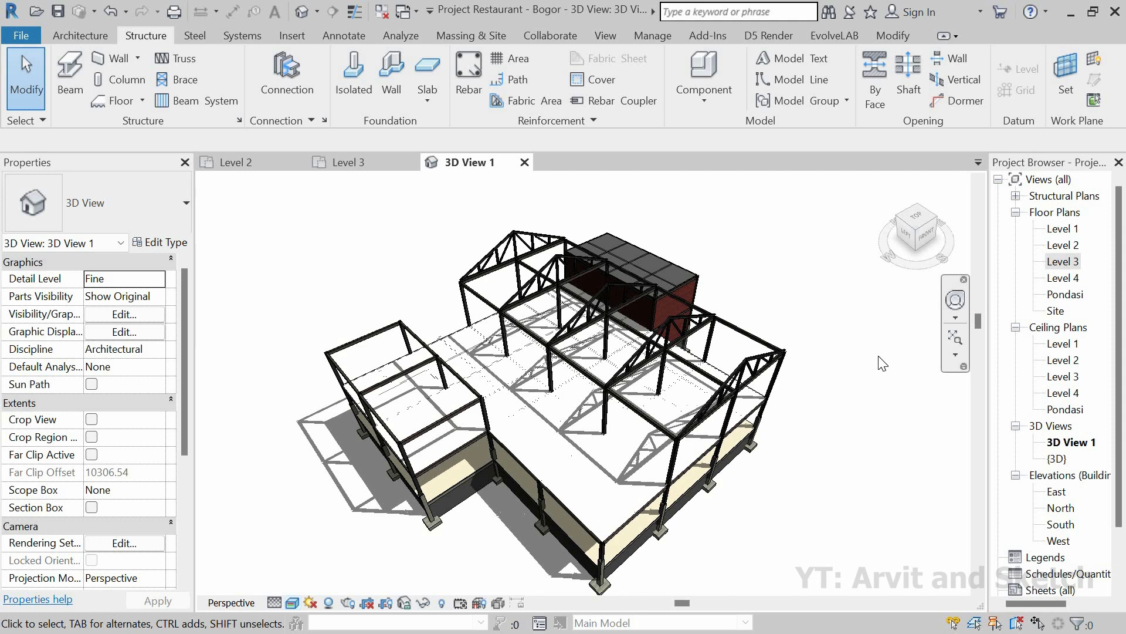
{"action": "left_click", "coordinate": [292, 603]}
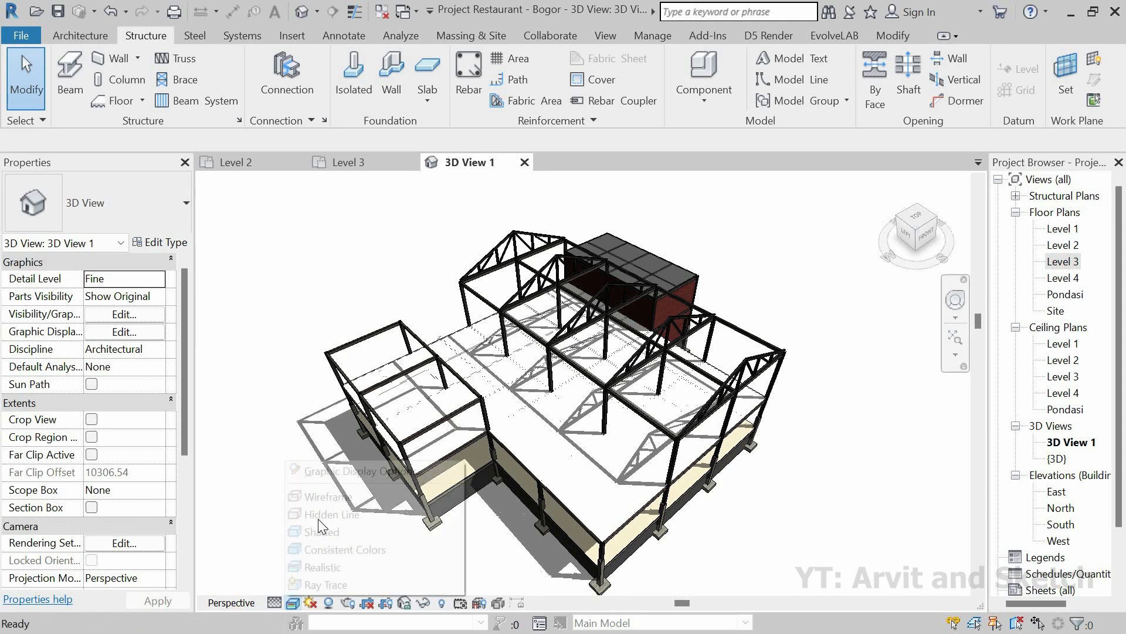
{"action": "left_click", "coordinate": [329, 514]}
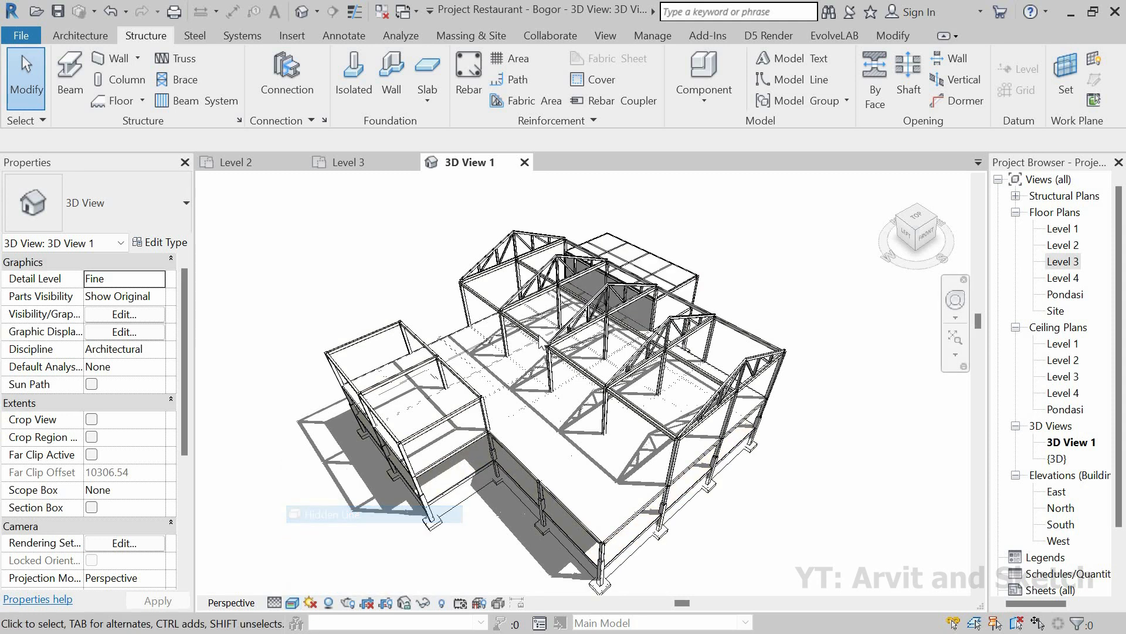
Place an M_Pratt Gabled Truss-6 Panel in the Level 3 plan along the small wing's grid 5 beam, from column to column.
{"action": "left_click", "coordinate": [369, 164]}
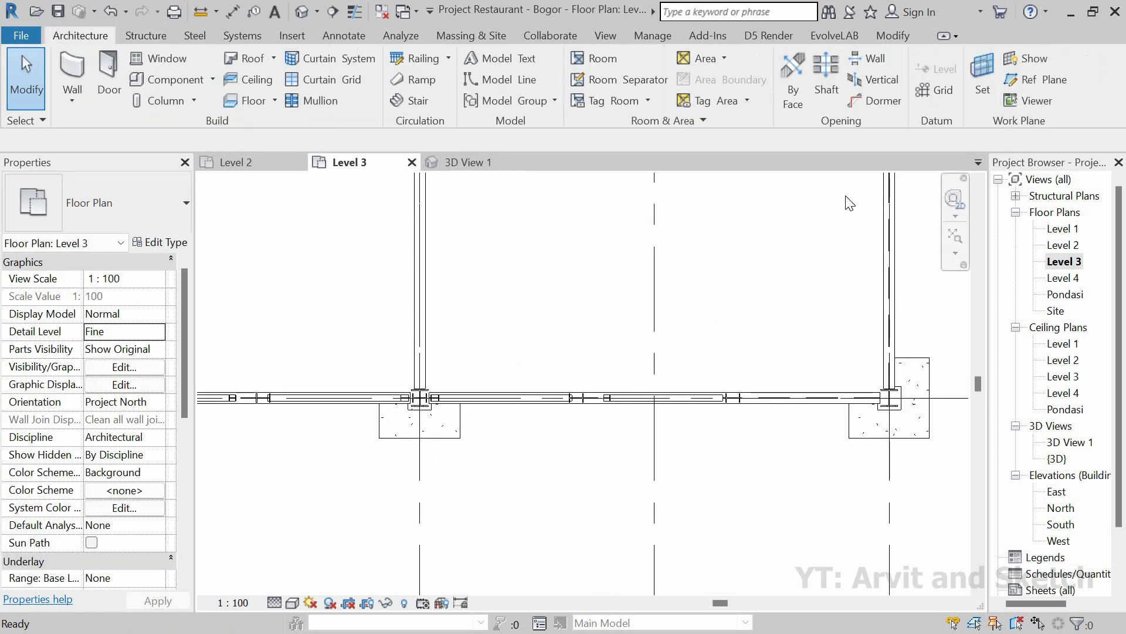
{"action": "left_click", "coordinate": [956, 236]}
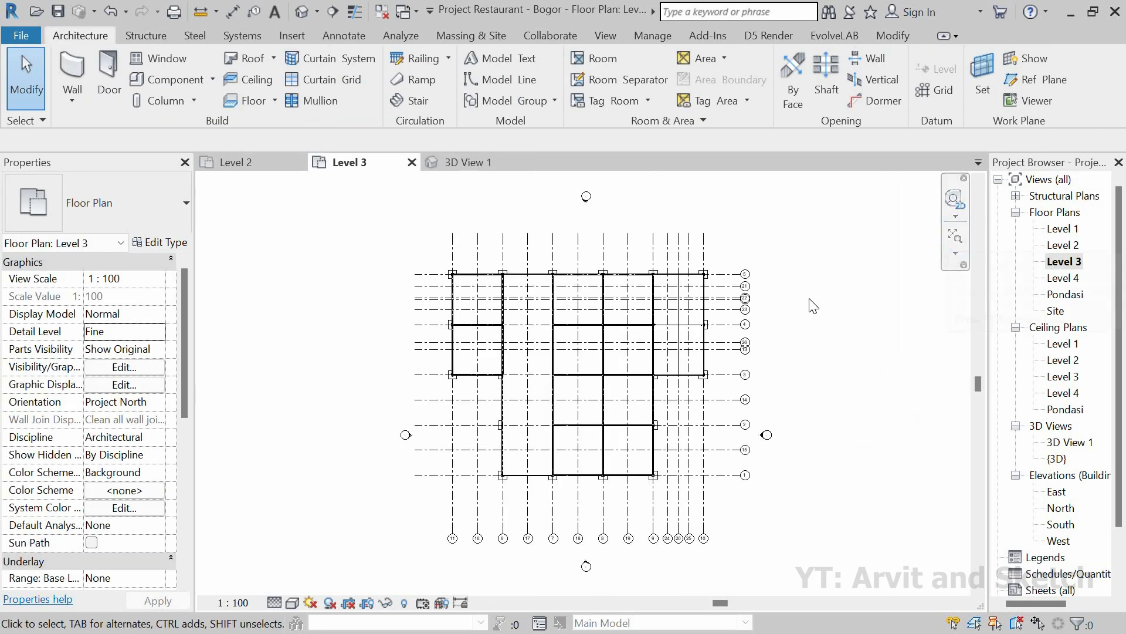
{"action": "left_click", "coordinate": [160, 38]}
{"action": "left_click", "coordinate": [171, 59]}
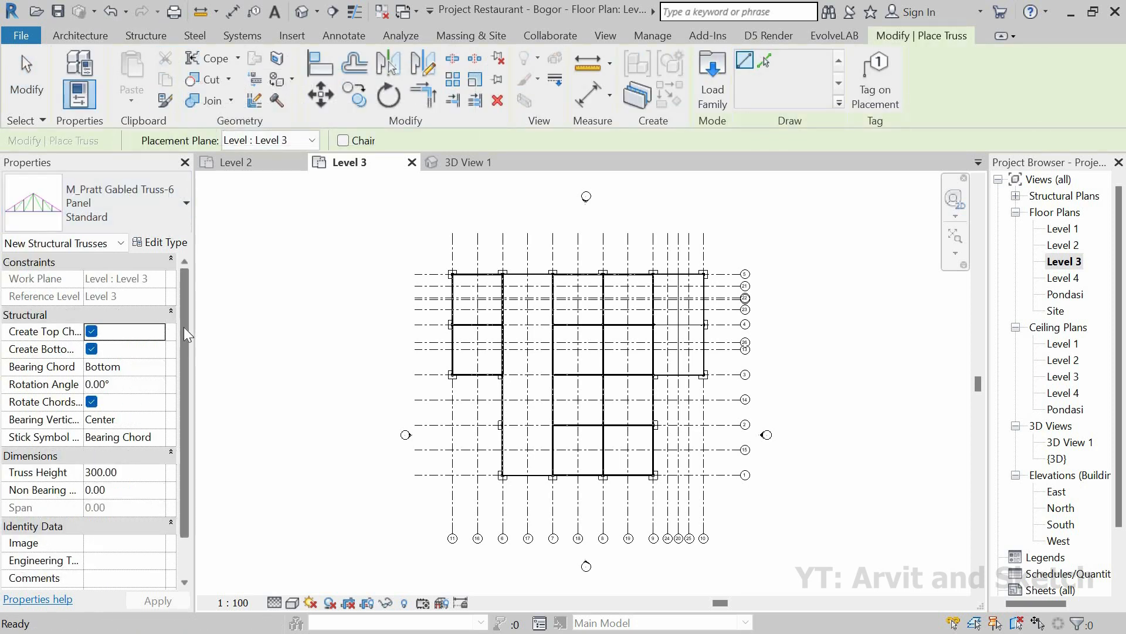
{"action": "left_click_drag", "start_coordinate": [185, 339], "coordinate": [185, 308]}
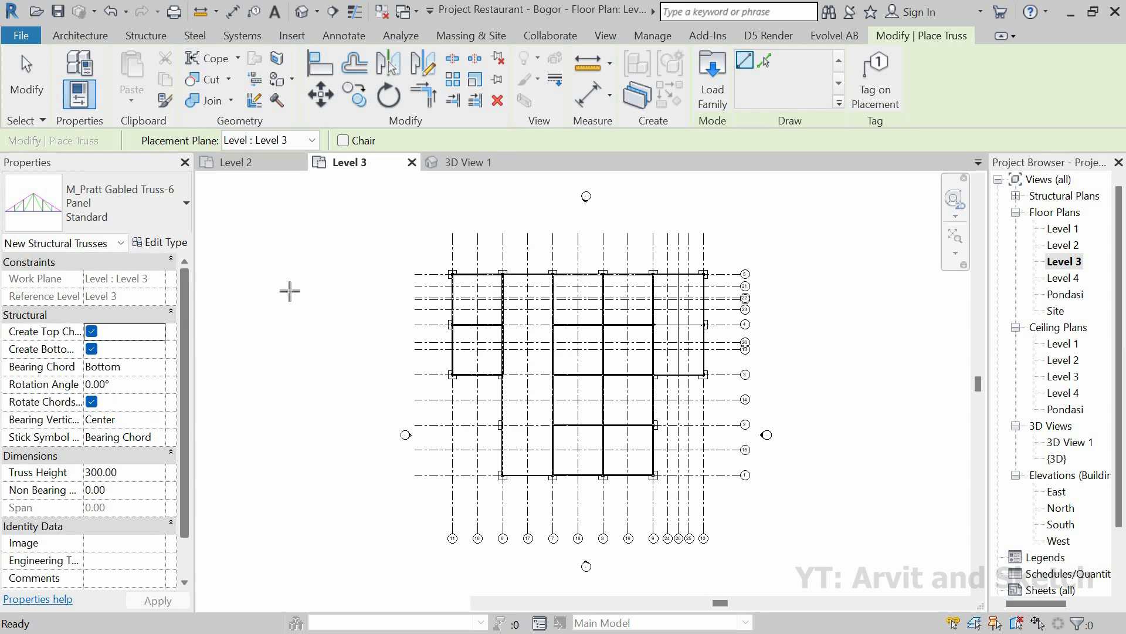
{"action": "left_click", "coordinate": [170, 259]}
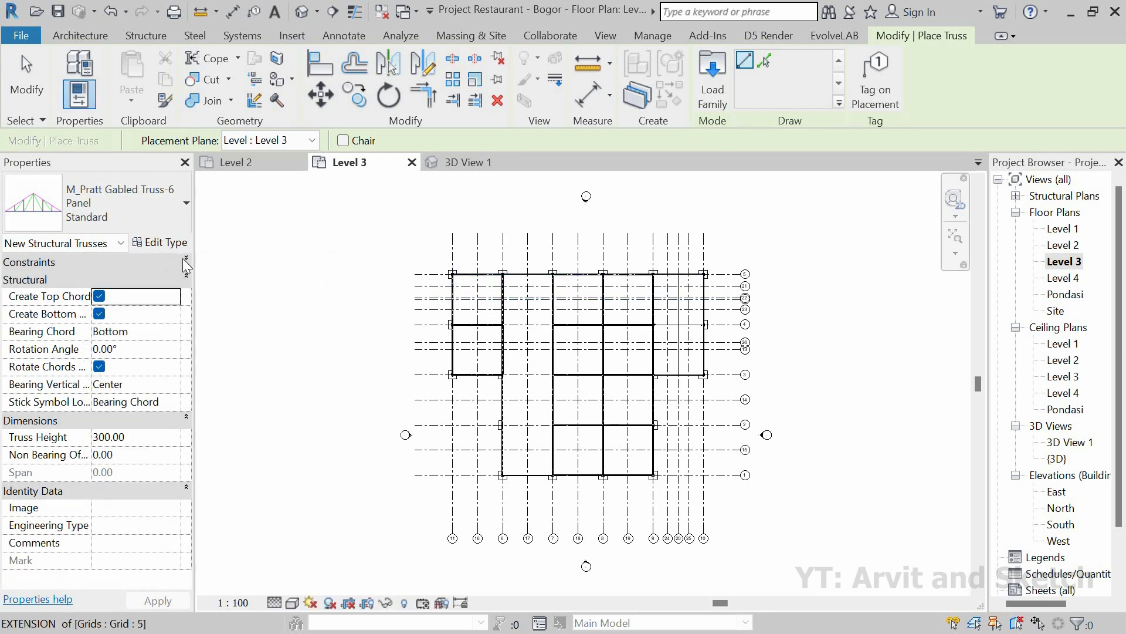
{"action": "left_click", "coordinate": [186, 258]}
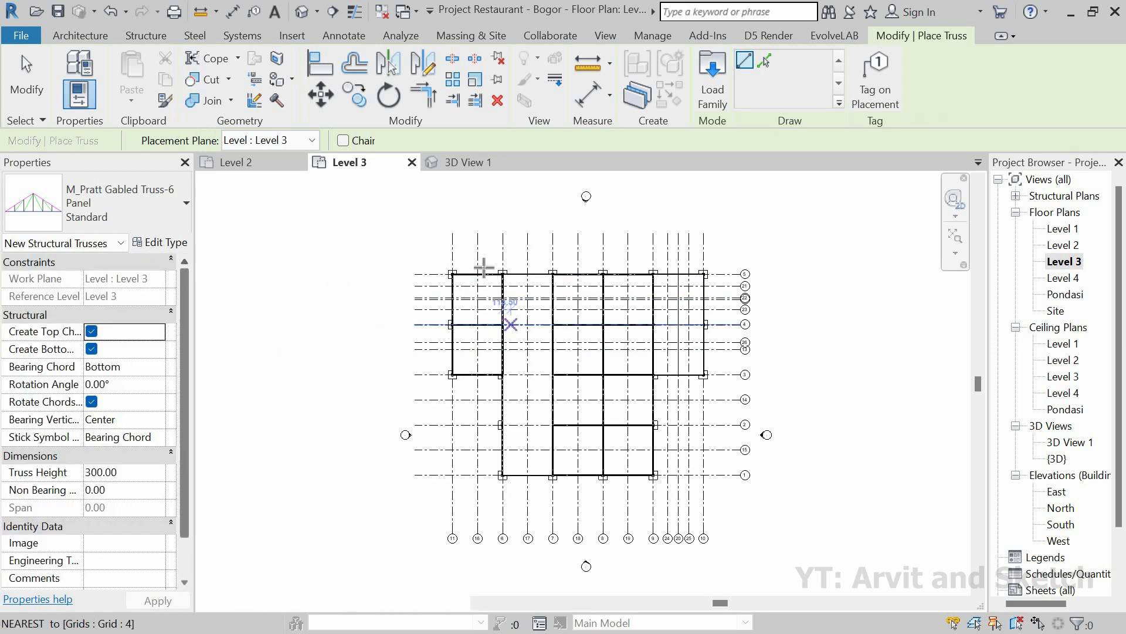
{"action": "scroll", "coordinate": [492, 285], "scroll_direction": "up", "scroll_amount": 1}
{"action": "scroll", "coordinate": [432, 263], "scroll_direction": "up", "scroll_amount": 8}
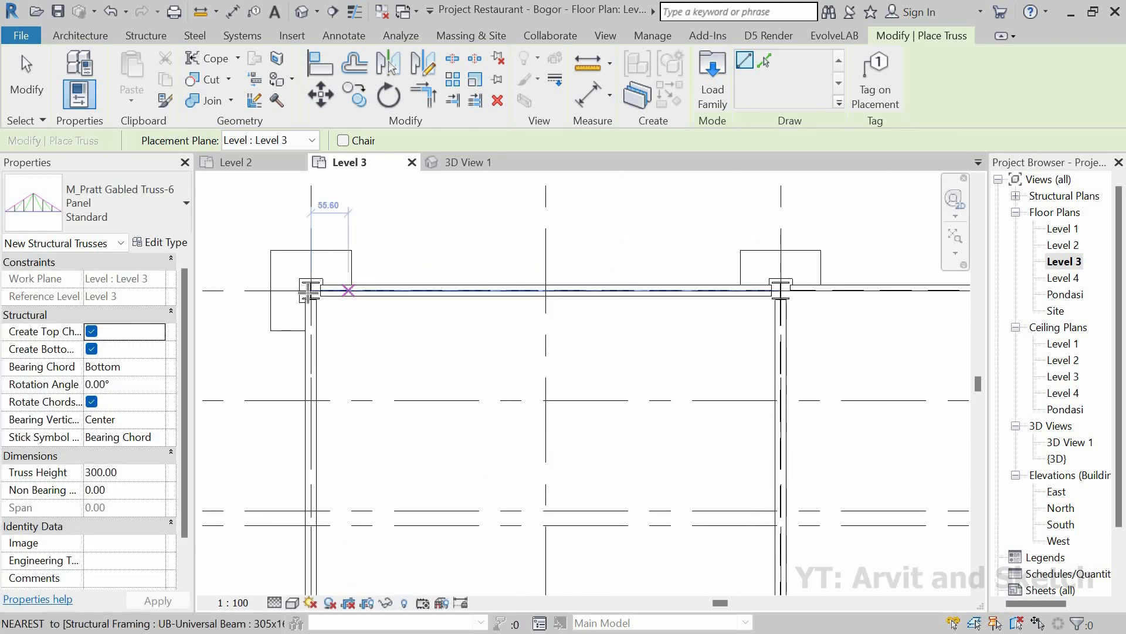
{"action": "left_click", "coordinate": [311, 289]}
{"action": "left_click", "coordinate": [780, 289]}
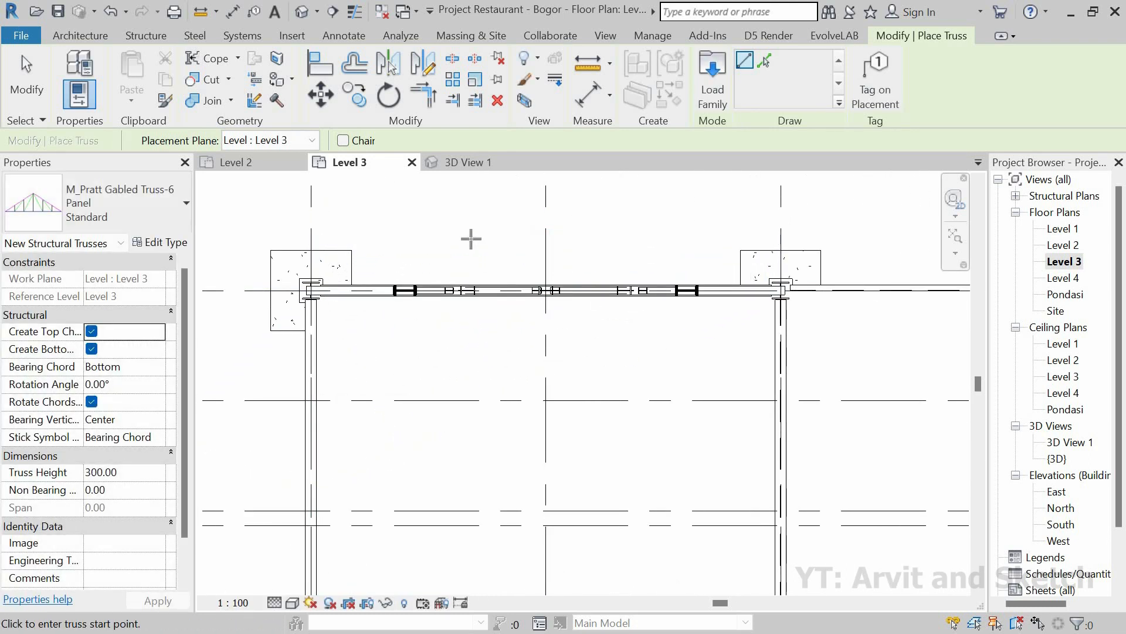
Place a second Pratt gabled truss along the small wing's middle beam on grid 4, between its two column lines.
{"action": "scroll", "coordinate": [470, 239], "scroll_direction": "down", "scroll_amount": 4}
{"action": "scroll", "coordinate": [452, 422], "scroll_direction": "up", "scroll_amount": 2}
{"action": "scroll", "coordinate": [390, 408], "scroll_direction": "up", "scroll_amount": 4}
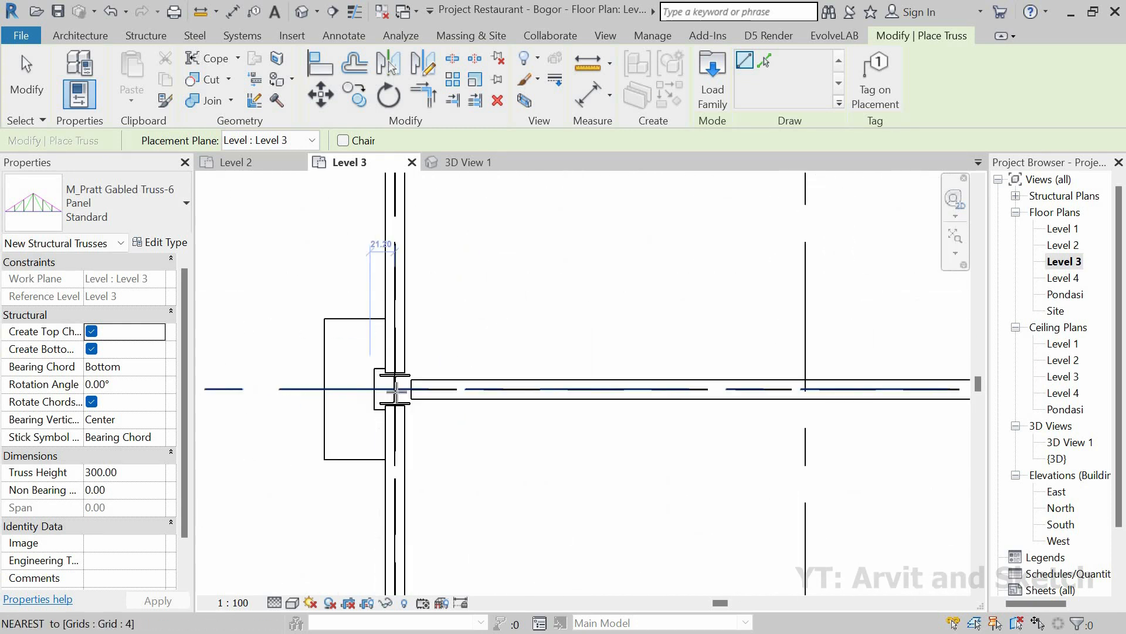
{"action": "left_click", "coordinate": [394, 387]}
{"action": "scroll", "coordinate": [367, 332], "scroll_direction": "down", "scroll_amount": 3}
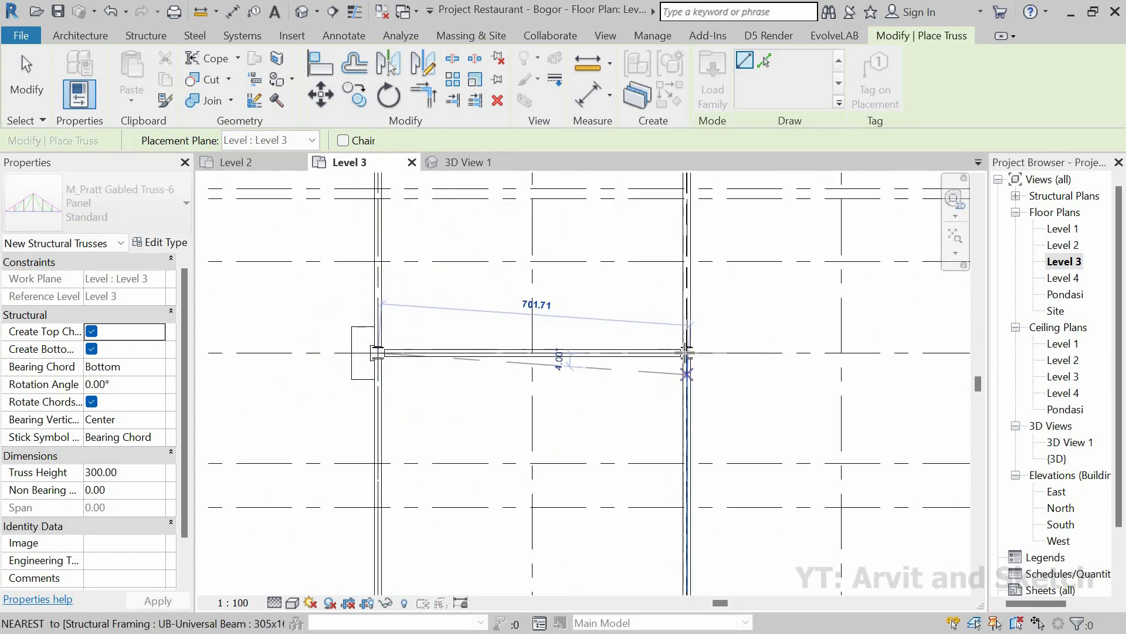
{"action": "scroll", "coordinate": [683, 366], "scroll_direction": "up", "scroll_amount": 4}
{"action": "left_click", "coordinate": [652, 297]}
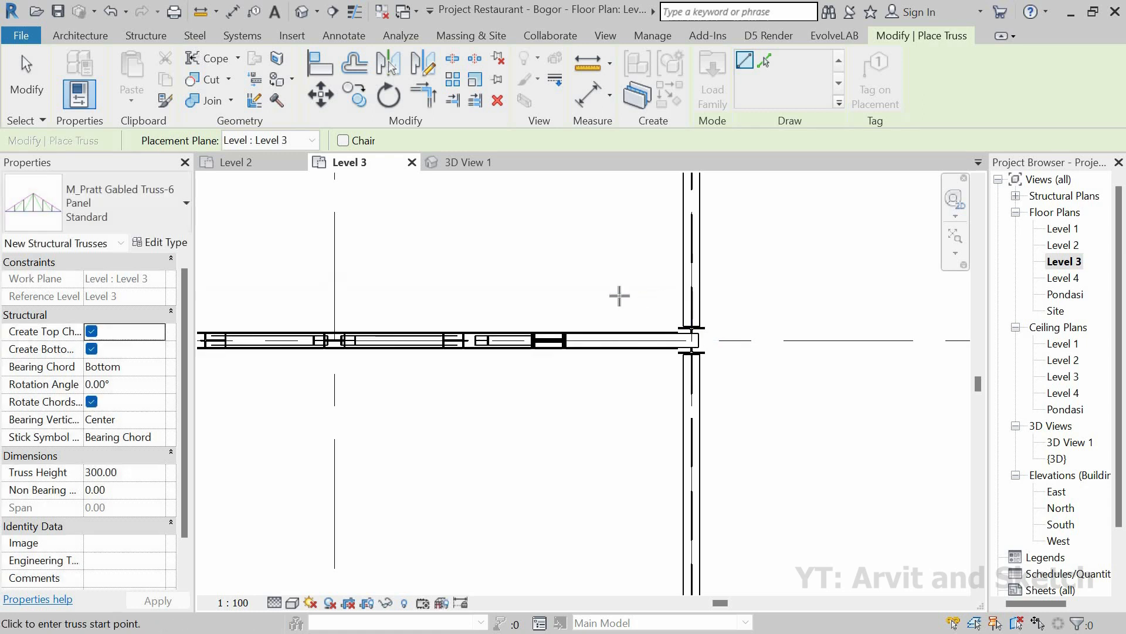
Place a third Pratt gabled truss along the small wing's grid 3 beam, from the corner column to the opposite column.
{"action": "scroll", "coordinate": [543, 291], "scroll_direction": "down", "scroll_amount": 4}
{"action": "scroll", "coordinate": [419, 483], "scroll_direction": "up", "scroll_amount": 5}
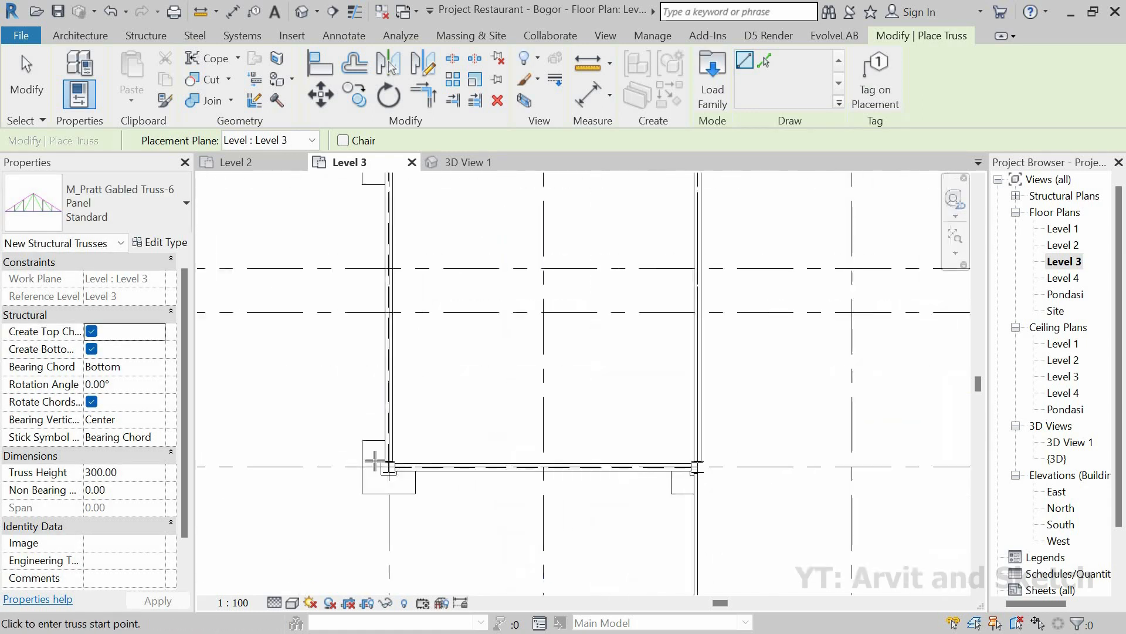
{"action": "left_click", "coordinate": [324, 433]}
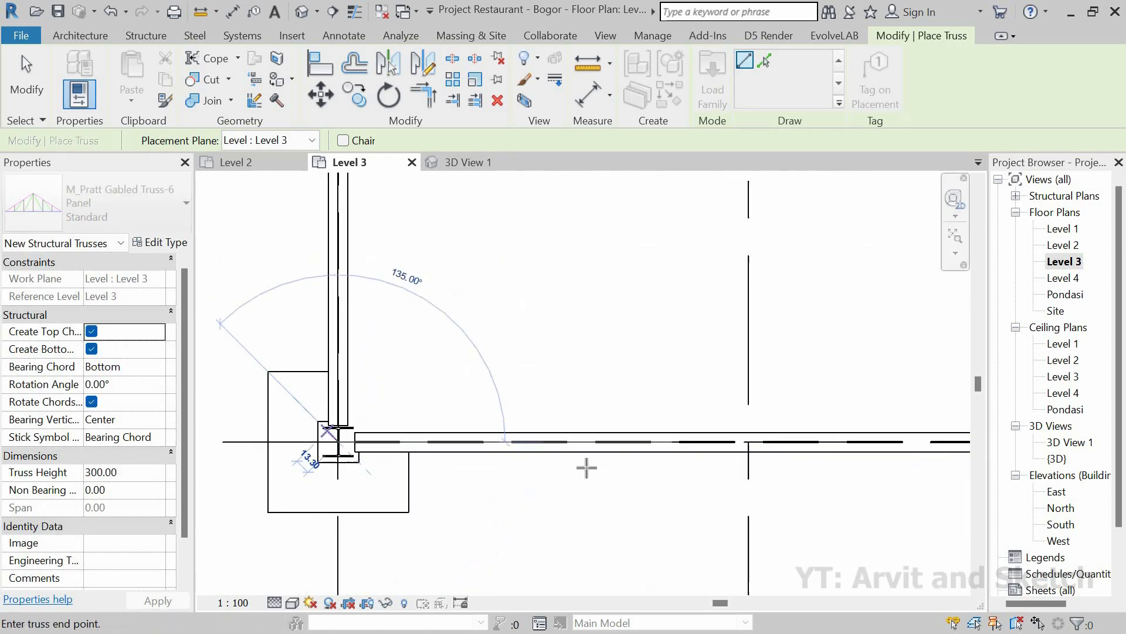
{"action": "scroll", "coordinate": [528, 464], "scroll_direction": "down", "scroll_amount": 4}
{"action": "scroll", "coordinate": [787, 486], "scroll_direction": "up", "scroll_amount": 4}
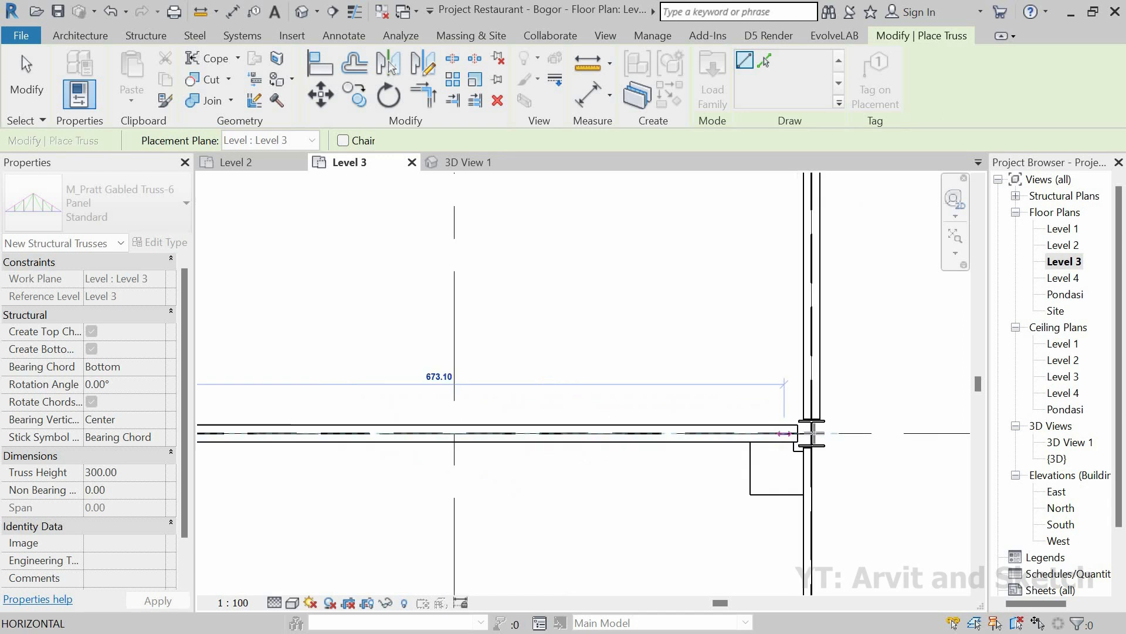
{"action": "left_click", "coordinate": [764, 512]}
Leave truss placement and examine in 3D View 1 how the small wing's front truss sits on its beam and columns.
{"action": "left_click", "coordinate": [470, 163]}
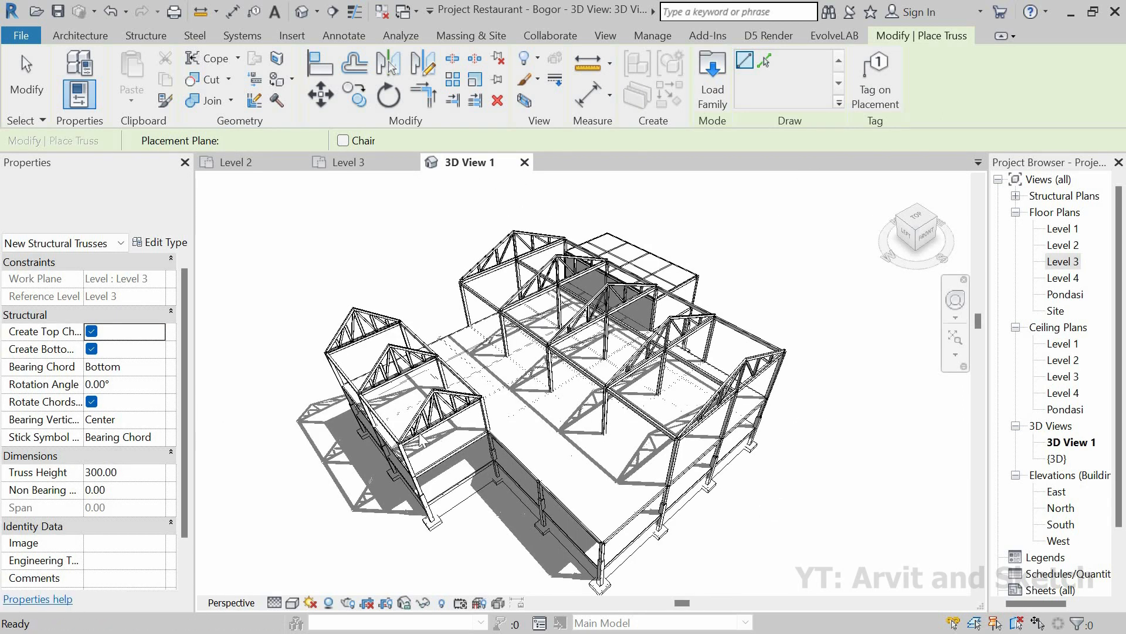
{"action": "middle_click_drag", "start_coordinate": [393, 333], "coordinate": [378, 298], "text": "shift"}
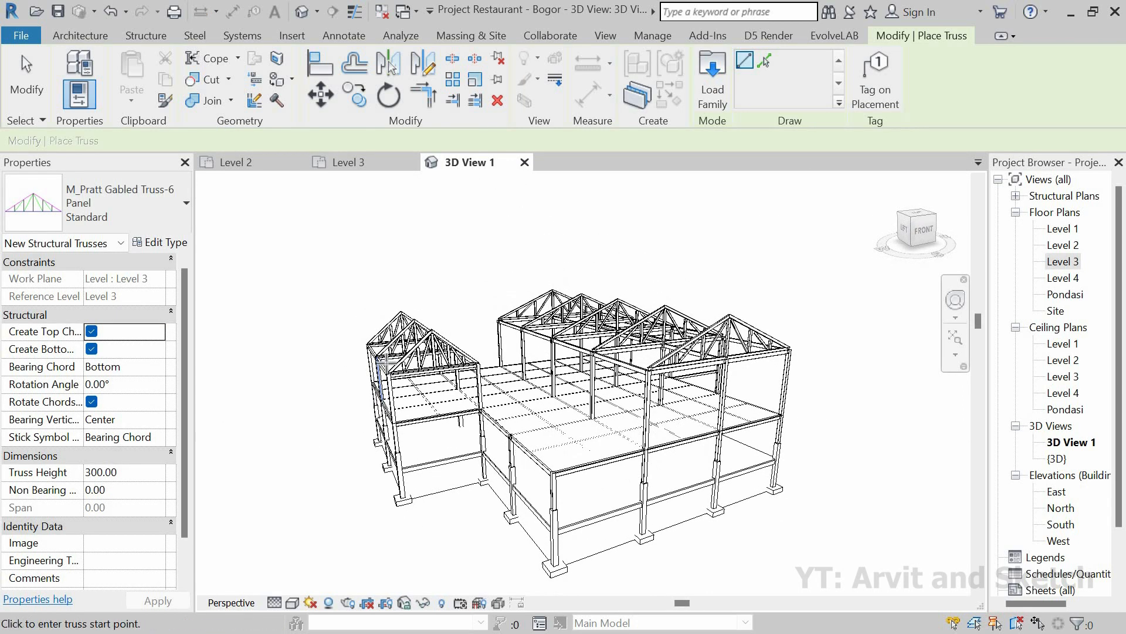
{"action": "scroll", "coordinate": [405, 369], "scroll_direction": "up", "scroll_amount": 6}
{"action": "key", "text": "Escape"}
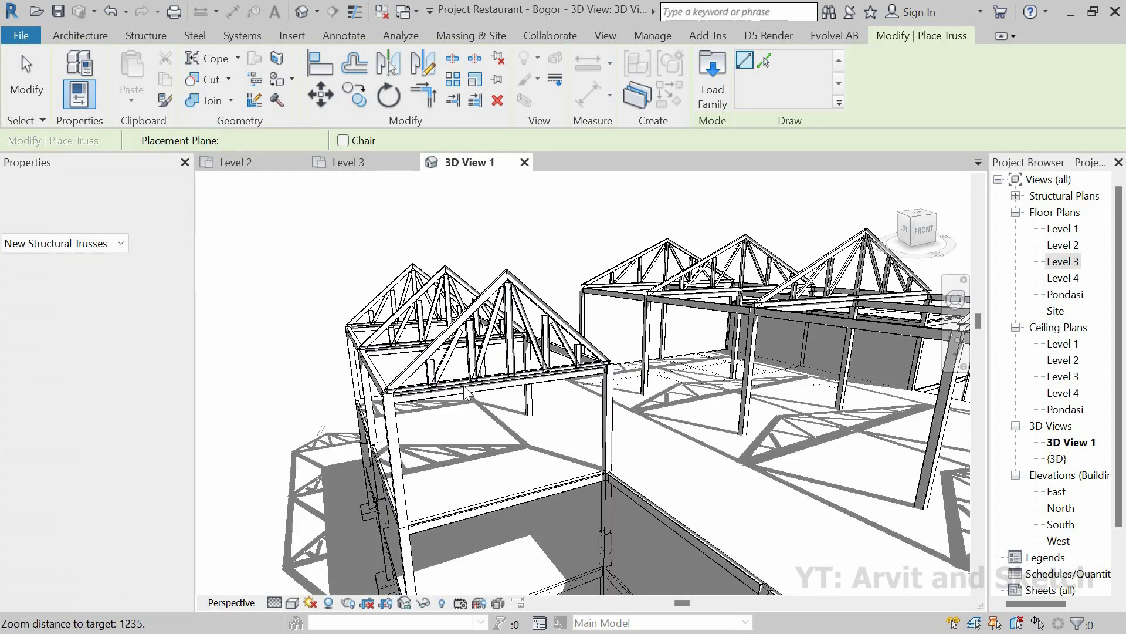
{"action": "scroll", "coordinate": [471, 404], "scroll_direction": "up", "scroll_amount": 3}
{"action": "mouse_move", "coordinate": [472, 408]}
{"action": "middle_mouse_down", "text": "shift"}
{"action": "mouse_move", "coordinate": [489, 427]}
{"action": "mouse_move", "coordinate": [380, 413]}
{"action": "mouse_move", "coordinate": [387, 395]}
{"action": "mouse_move", "coordinate": [372, 399]}
{"action": "middle_mouse_up", "text": "shift"}
{"action": "scroll", "coordinate": [384, 408], "scroll_direction": "up", "scroll_amount": 5}
{"action": "scroll", "coordinate": [391, 396], "scroll_direction": "down", "scroll_amount": 1}
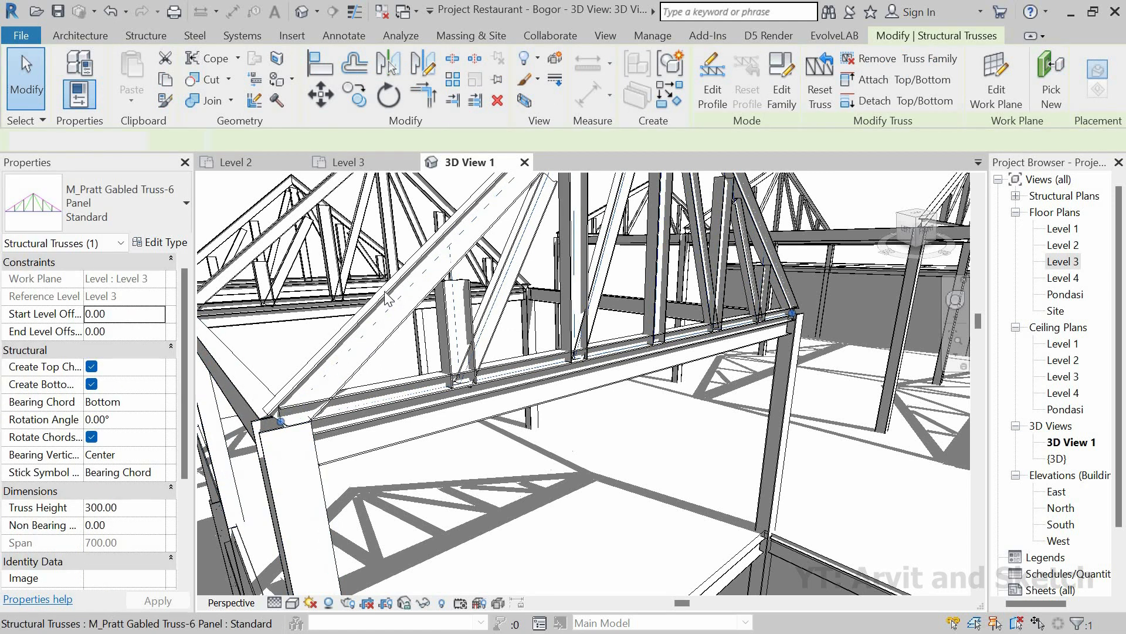
Set the small wing front truss's Start Level Offset and End Level Offset to 10.
{"action": "key", "text": "Escape"}
{"action": "left_click", "coordinate": [315, 403]}
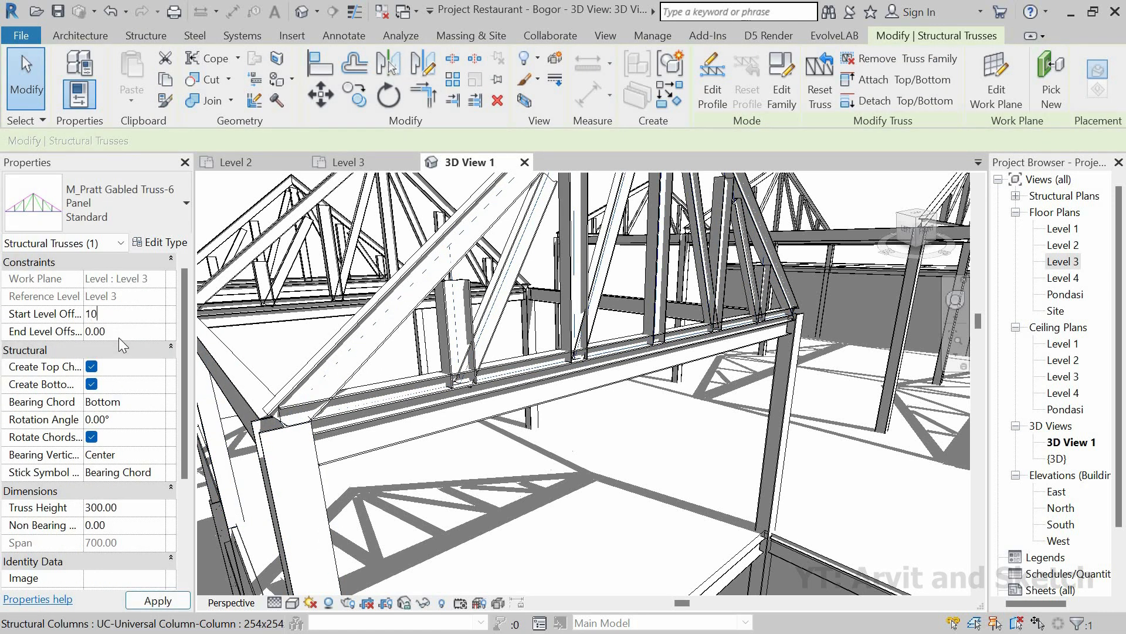
{"action": "type", "text": "10"}
{"action": "left_click", "coordinate": [118, 332]}
{"action": "left_click", "coordinate": [116, 315]}
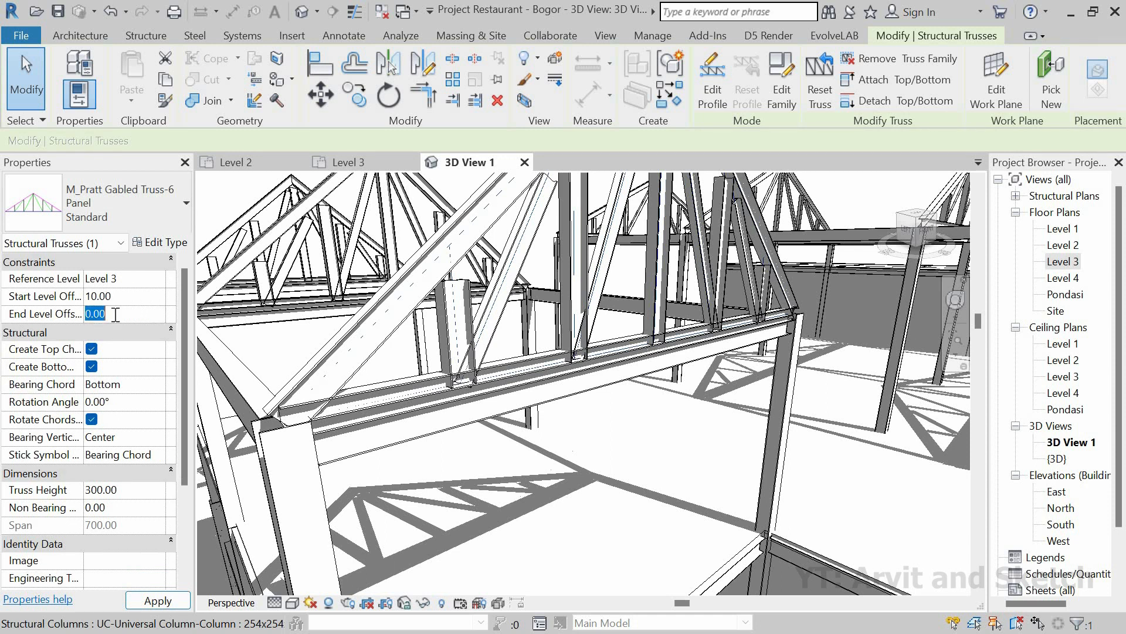
{"action": "left_click", "coordinate": [134, 295]}
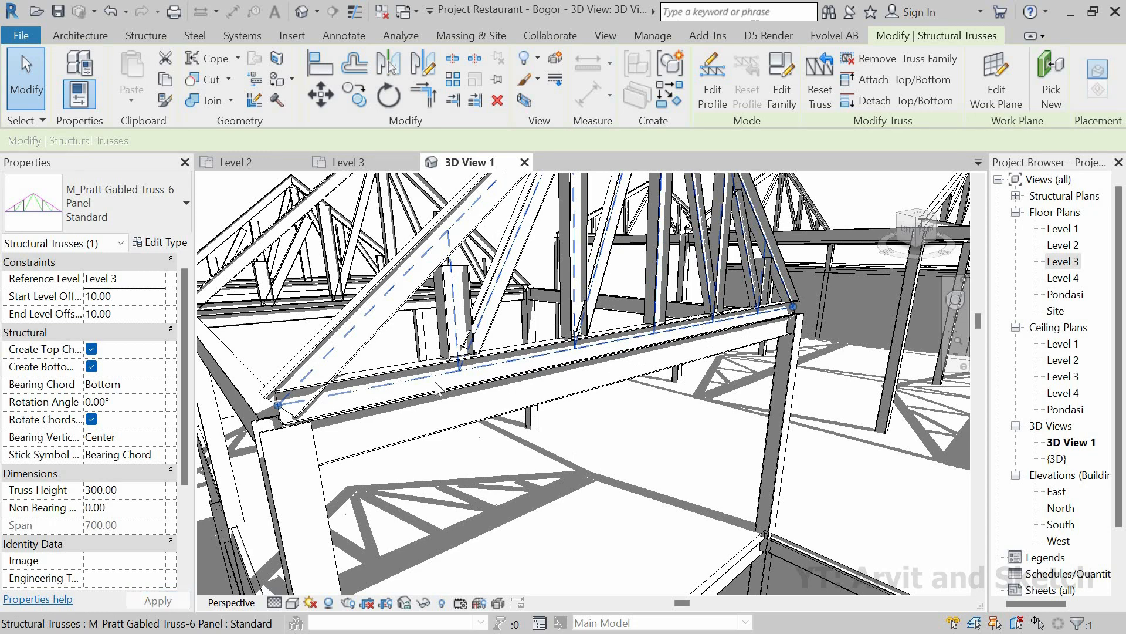
Set the Start and End Level Offsets of the two trusses behind the small wing's front truss to 10.
{"action": "scroll", "coordinate": [435, 388], "scroll_direction": "down", "scroll_amount": 3}
{"action": "middle_click_drag", "start_coordinate": [435, 387], "coordinate": [428, 430], "text": "shift"}
{"action": "scroll", "coordinate": [434, 431], "scroll_direction": "up", "scroll_amount": 3}
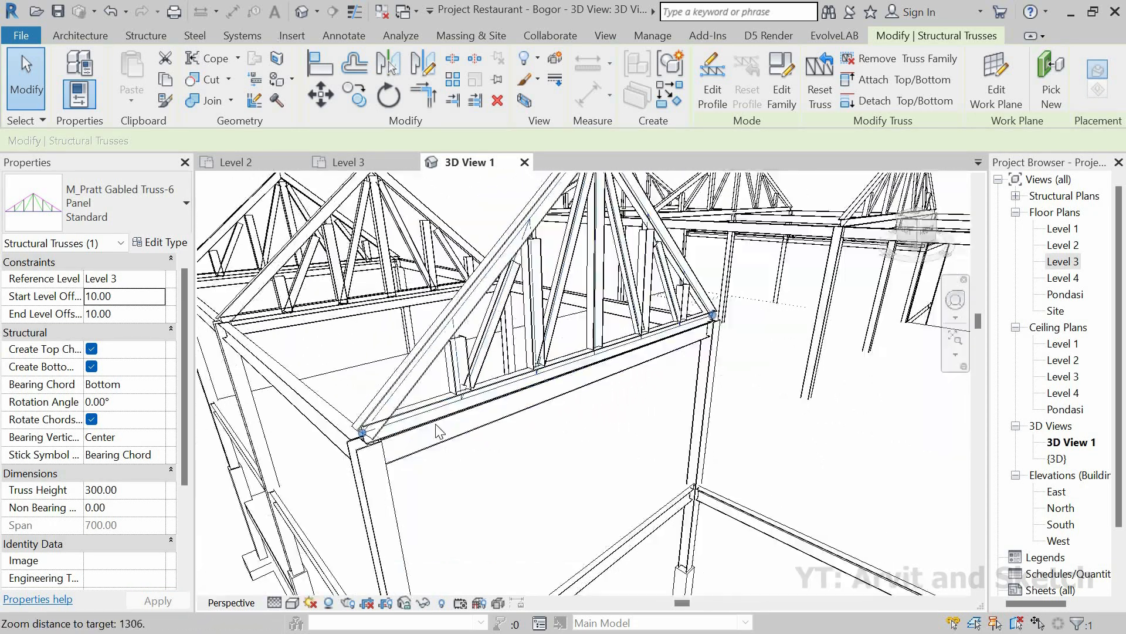
{"action": "scroll", "coordinate": [439, 432], "scroll_direction": "down", "scroll_amount": 3}
{"action": "left_click", "coordinate": [350, 284]}
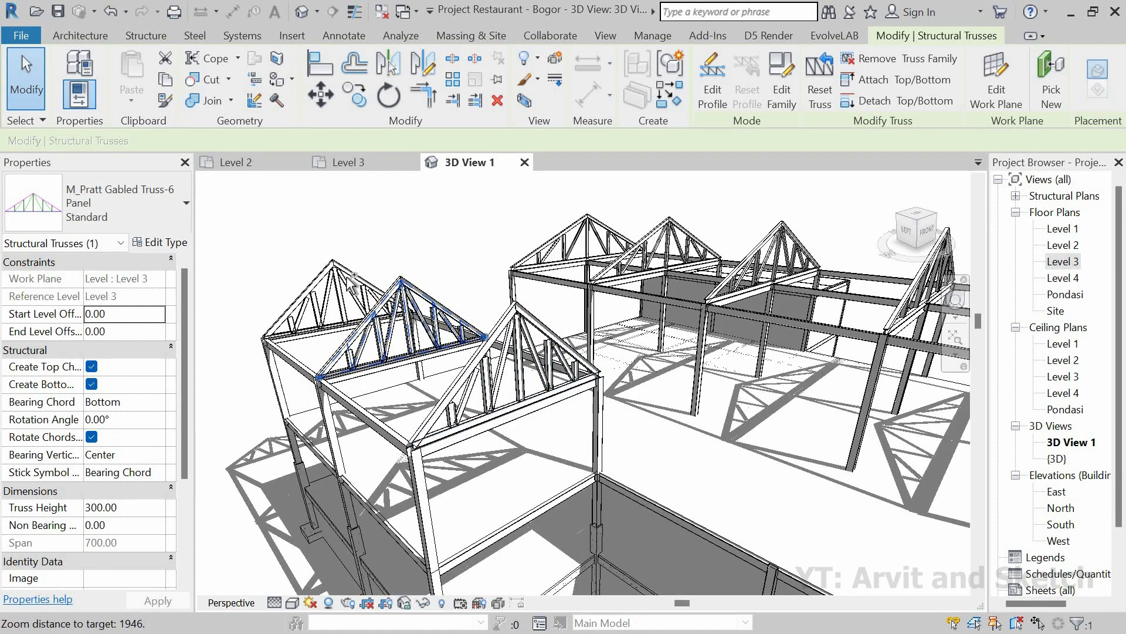
{"action": "left_click", "coordinate": [346, 274], "text": "ctrl"}
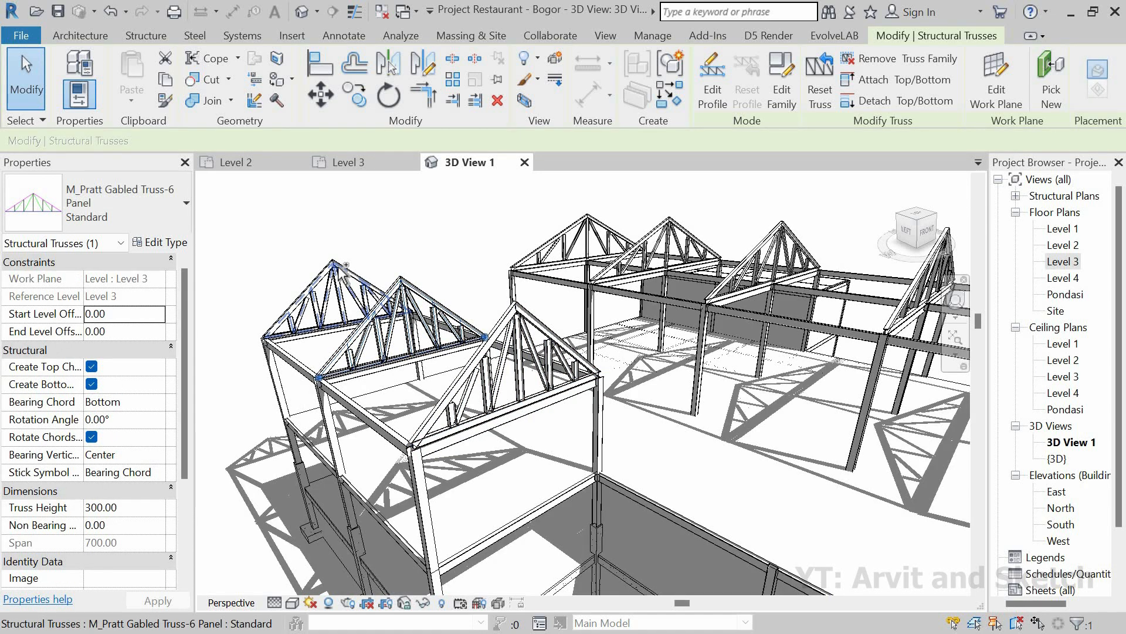
{"action": "type", "text": "10"}
{"action": "left_click", "coordinate": [122, 332]}
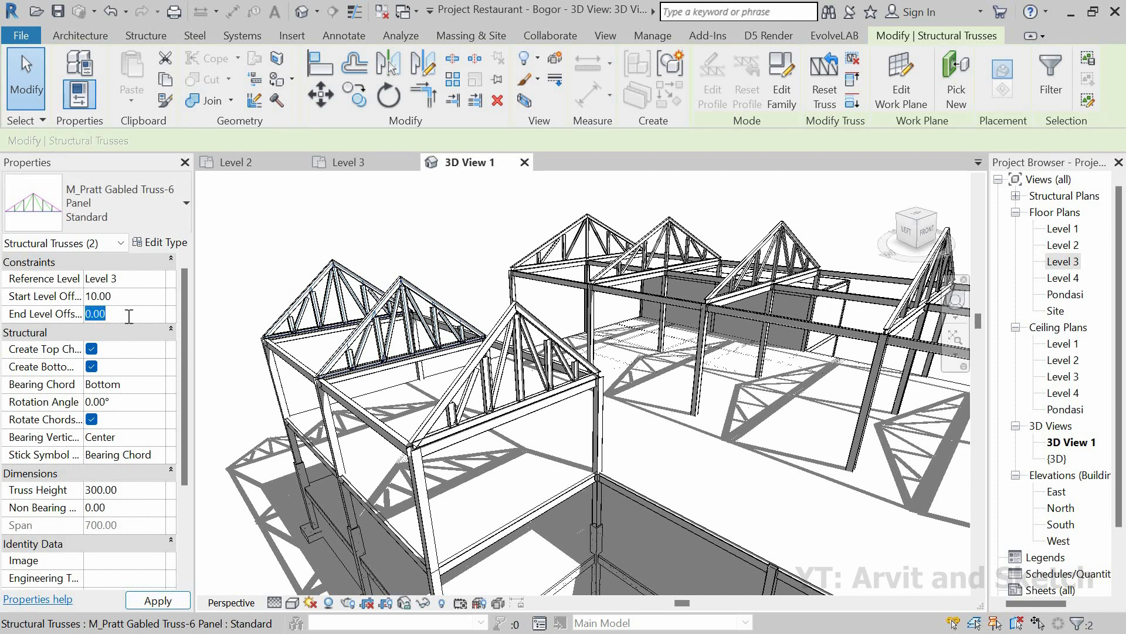
{"action": "left_click", "coordinate": [410, 234]}
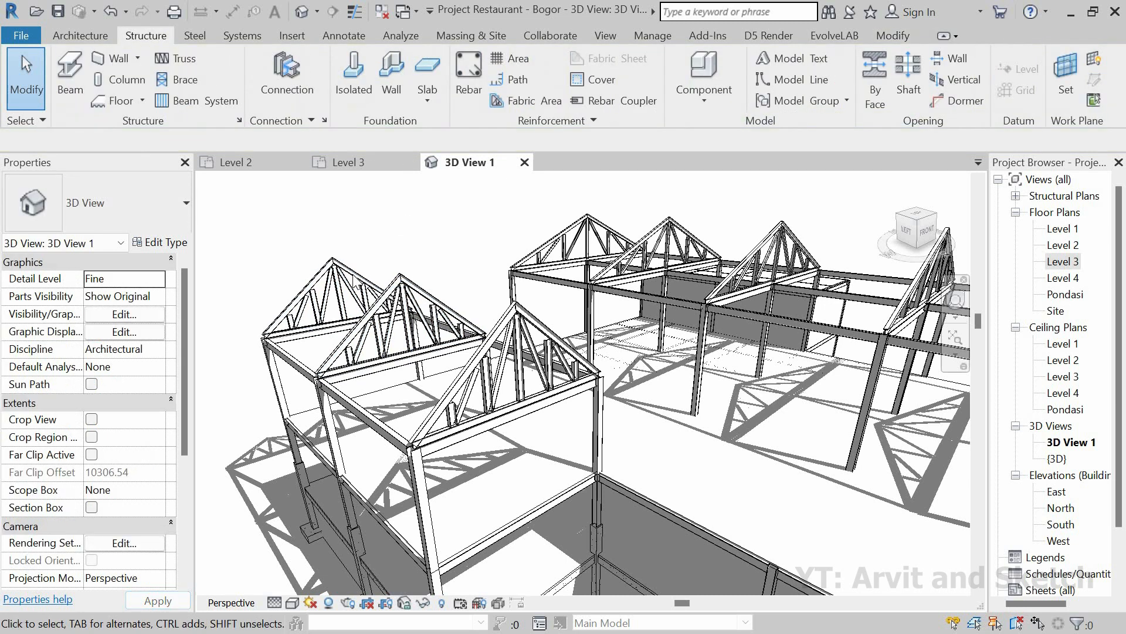
Set the Truss Height of all three small wing trusses to 200.
{"action": "left_click", "coordinate": [397, 275]}
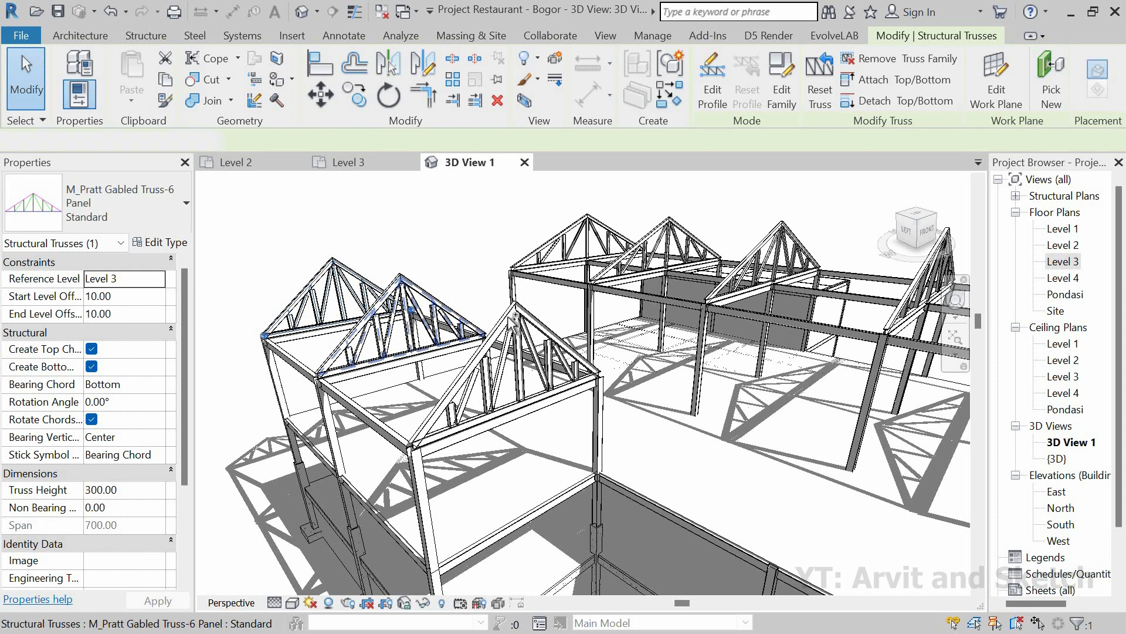
{"action": "left_click", "coordinate": [507, 315], "text": "ctrl"}
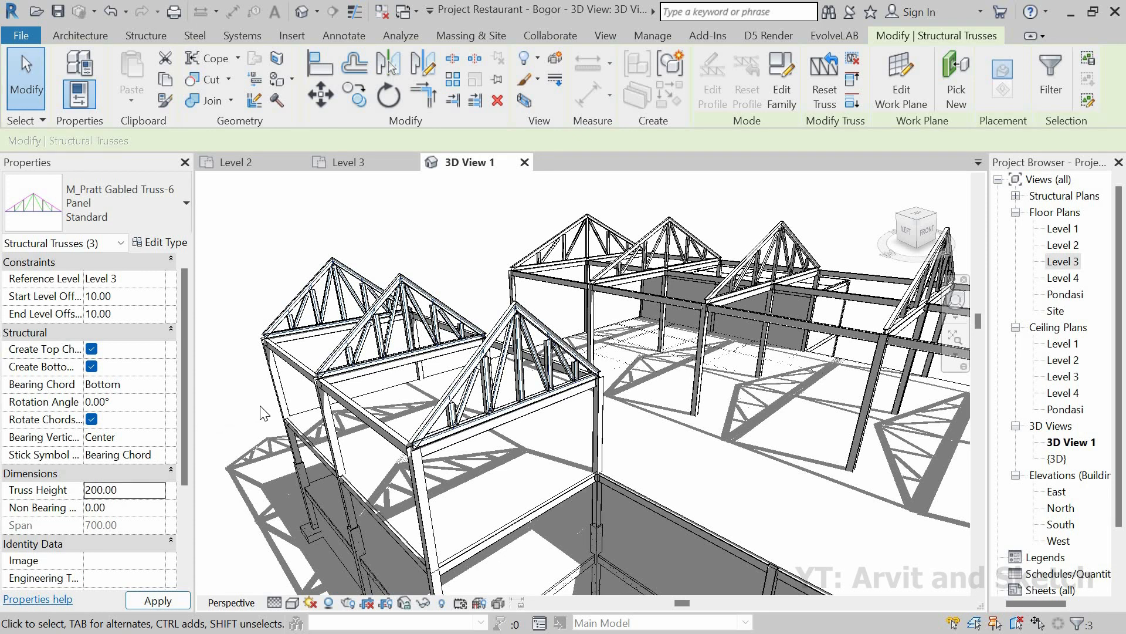
{"action": "left_click", "coordinate": [306, 253]}
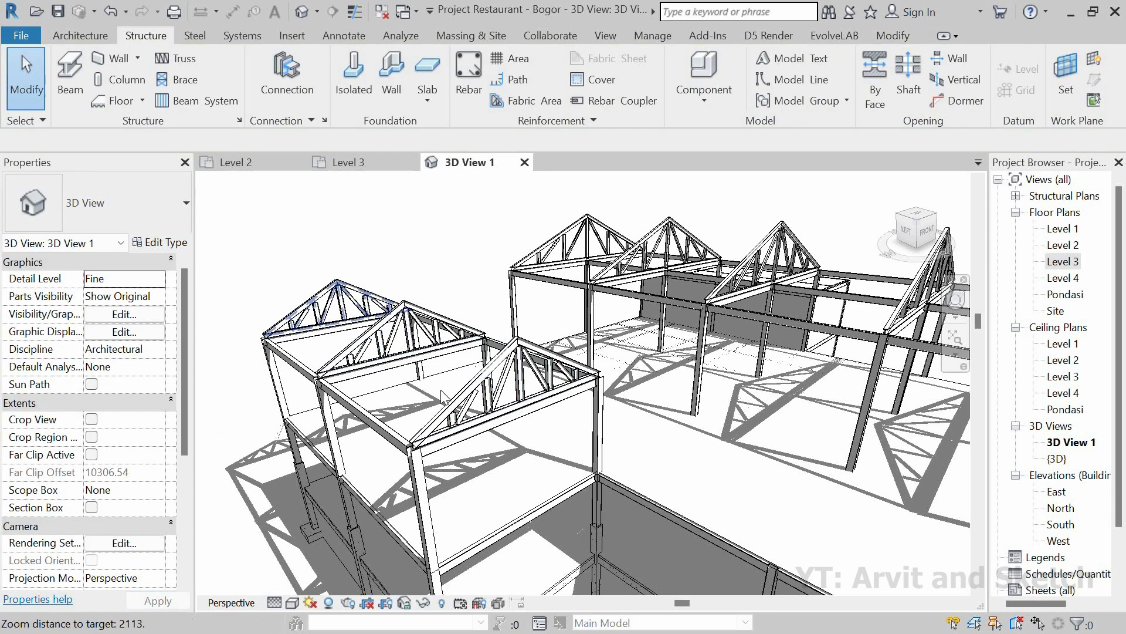
Examine the roof trusses of both wings from above across the whole structure.
{"action": "scroll", "coordinate": [445, 398], "scroll_direction": "down", "scroll_amount": 3}
{"action": "mouse_move", "coordinate": [460, 452]}
{"action": "middle_mouse_down", "text": "shift"}
{"action": "mouse_move", "coordinate": [508, 487]}
{"action": "mouse_move", "coordinate": [458, 466]}
{"action": "middle_mouse_up", "text": "shift"}
{"action": "scroll", "coordinate": [405, 368], "scroll_direction": "up", "scroll_amount": 1}
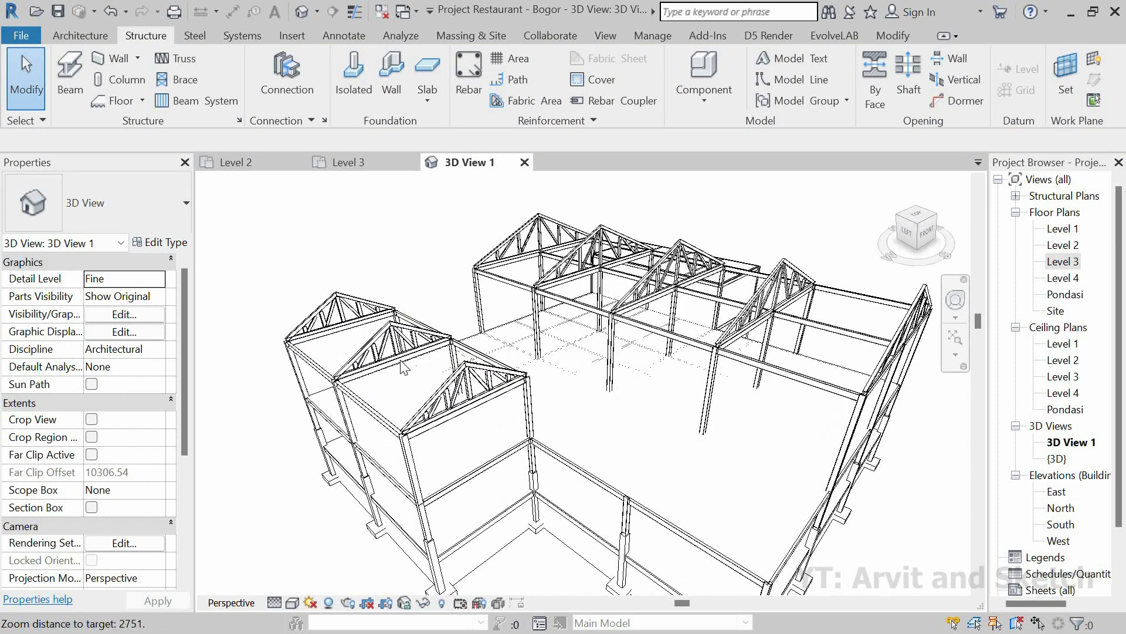
{"action": "scroll", "coordinate": [405, 368], "scroll_direction": "down", "scroll_amount": 2}
{"action": "middle_click_drag", "start_coordinate": [611, 427], "coordinate": [622, 461], "text": "shift"}
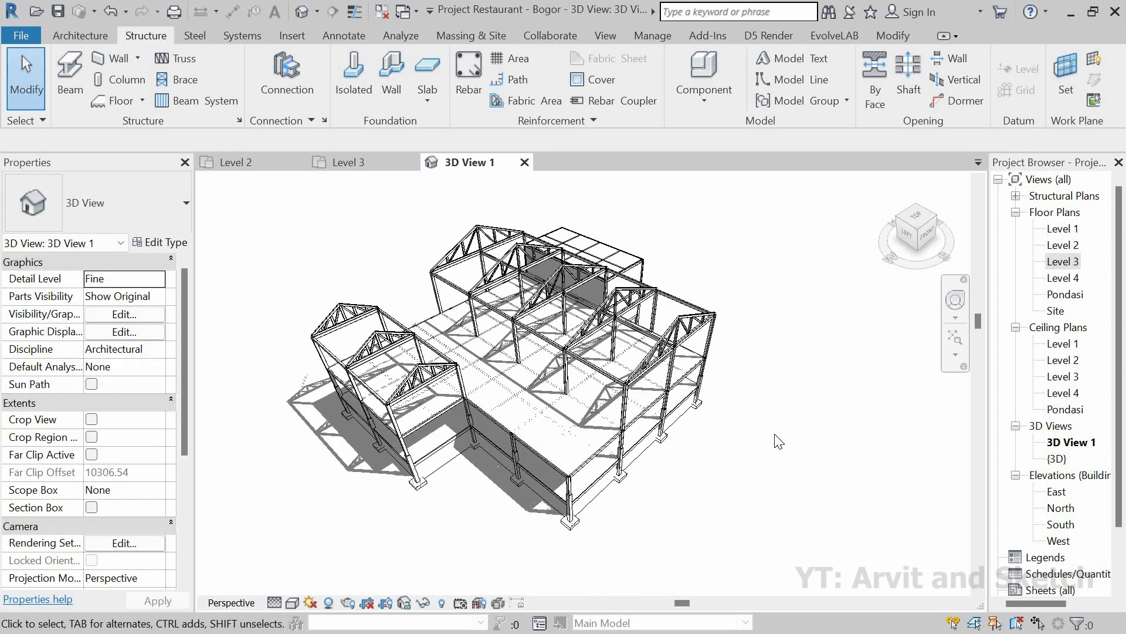
{"action": "scroll", "coordinate": [266, 311], "scroll_direction": "up", "scroll_amount": 1}
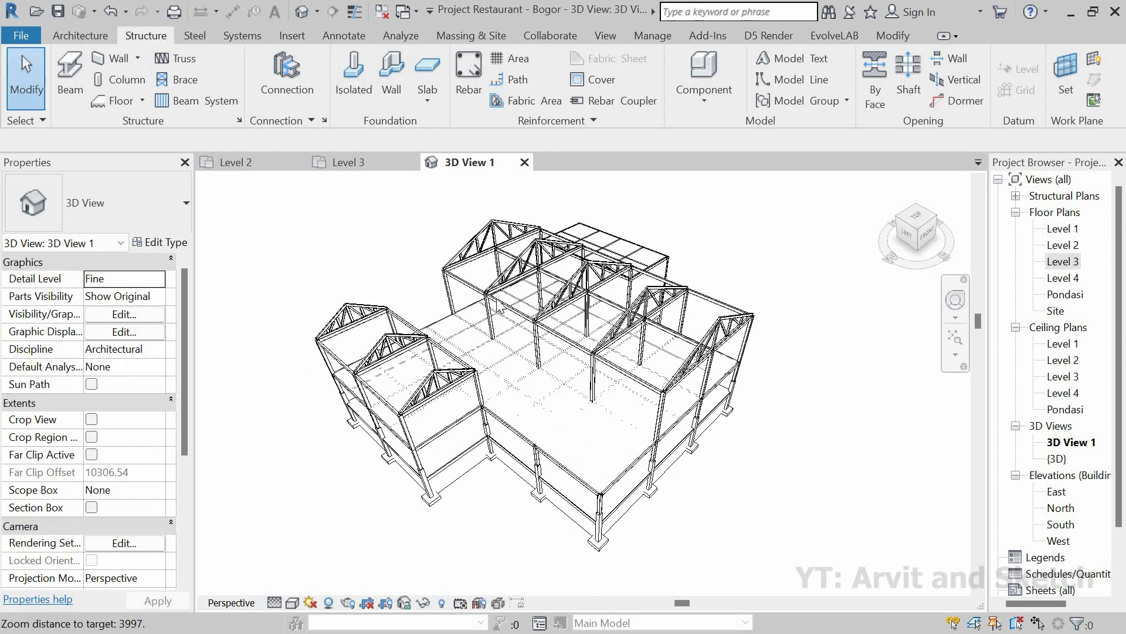
In the East elevation, add a level line at the top of the roof trusses, ending flush with the existing level heads.
{"action": "left_click", "coordinate": [385, 163]}
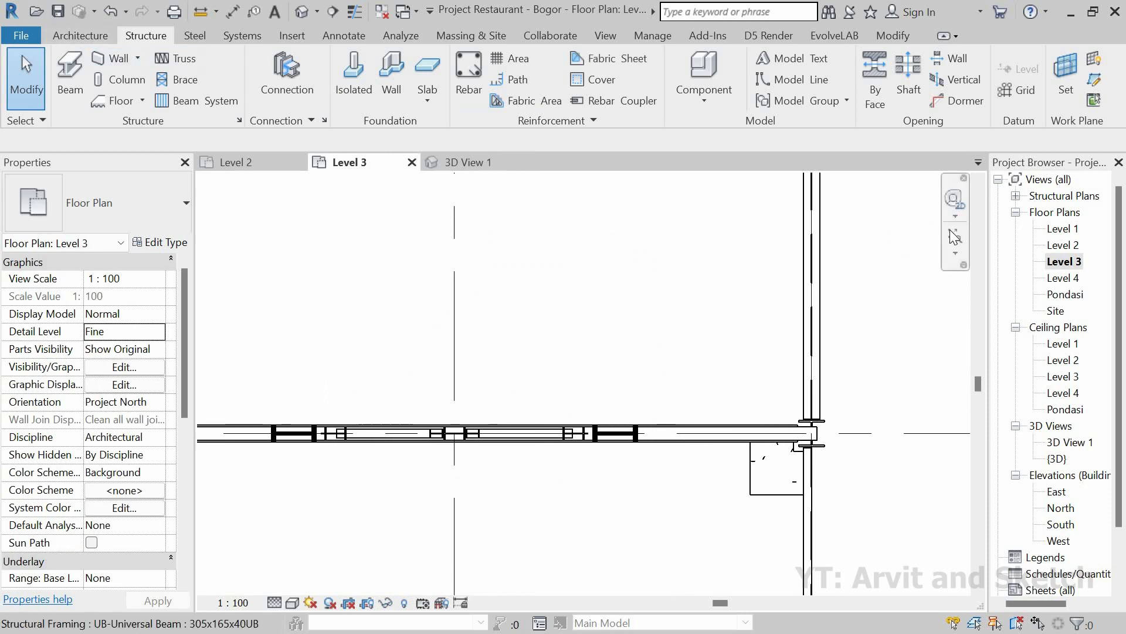
{"action": "left_click", "coordinate": [80, 38]}
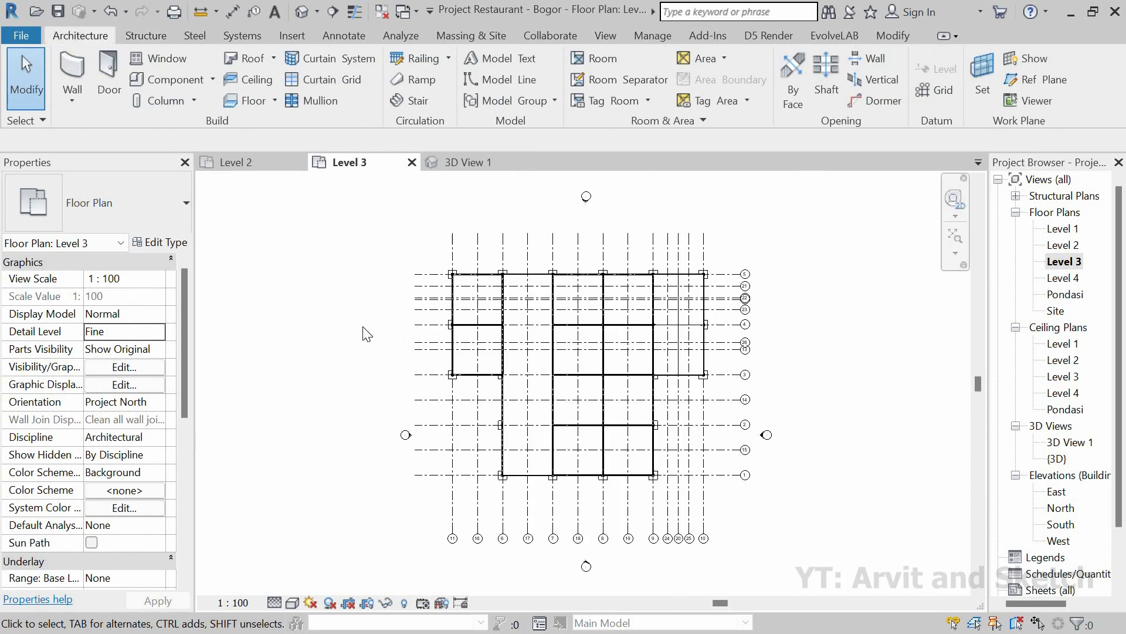
{"action": "double_click", "coordinate": [1056, 492]}
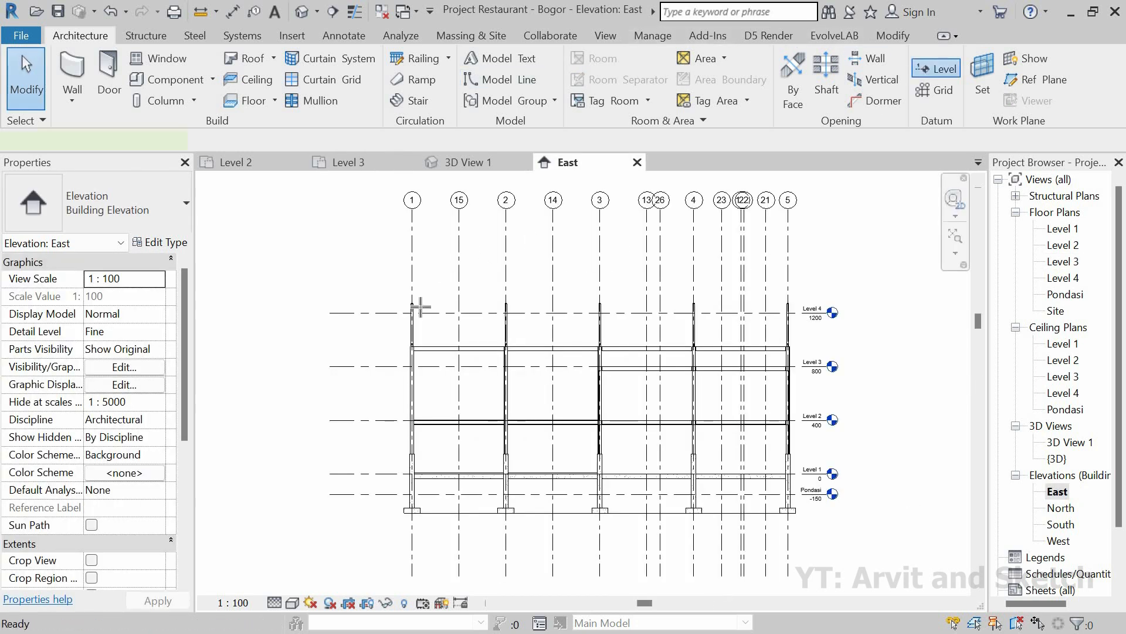
{"action": "key", "text": "l"}
{"action": "key", "text": "l"}
{"action": "scroll", "coordinate": [359, 327], "scroll_direction": "up", "scroll_amount": 6}
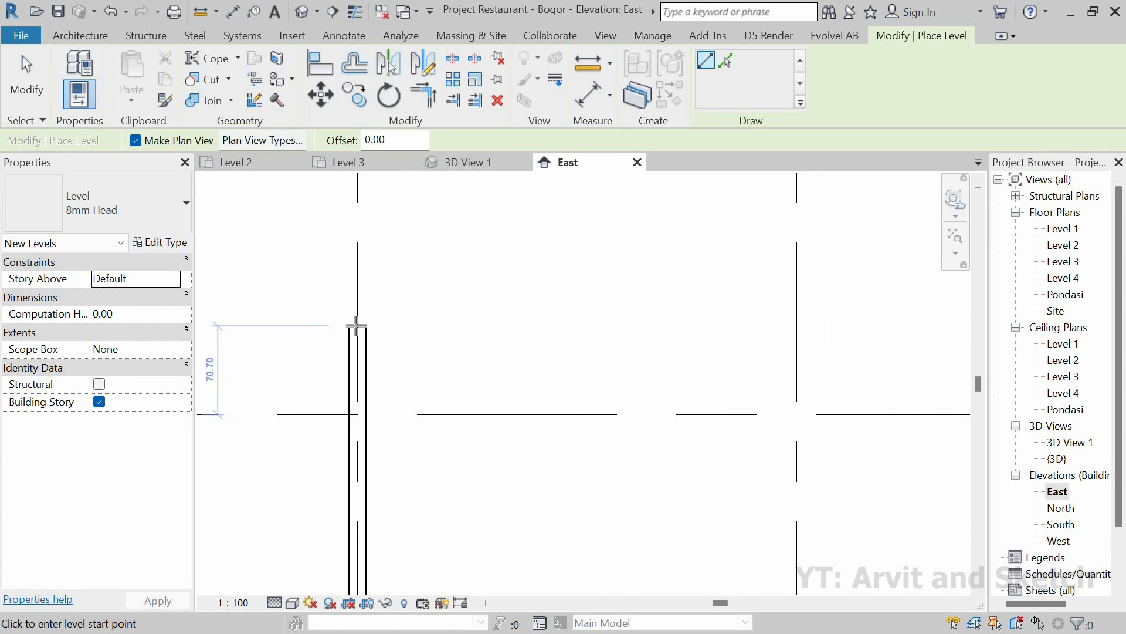
{"action": "scroll", "coordinate": [358, 324], "scroll_direction": "up", "scroll_amount": 3}
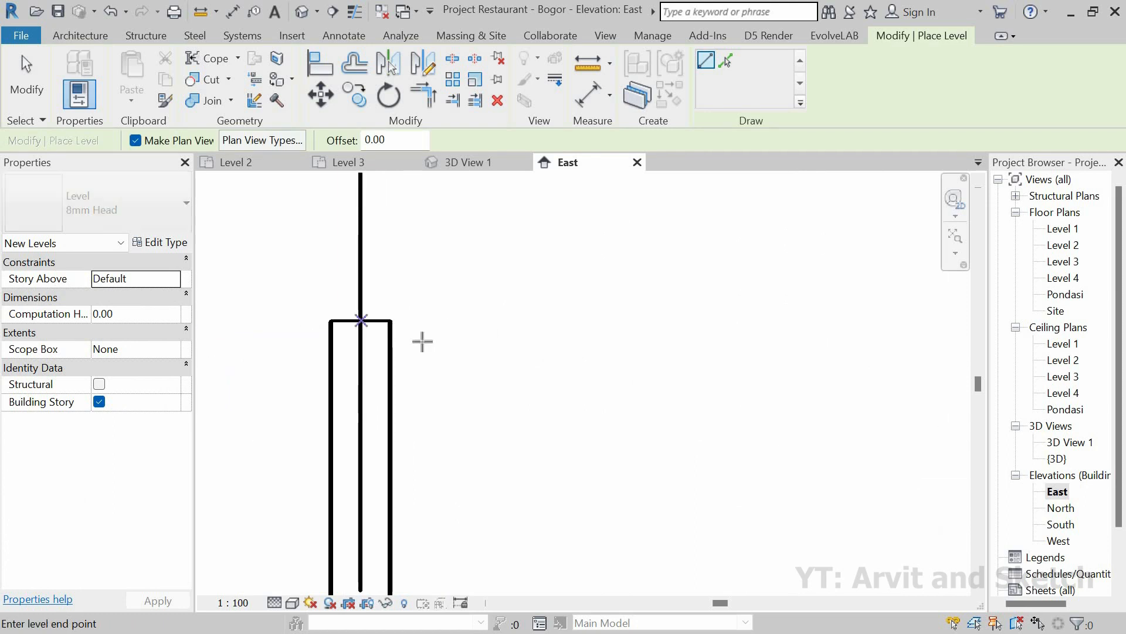
{"action": "scroll", "coordinate": [371, 320], "scroll_direction": "down", "scroll_amount": 7}
{"action": "scroll", "coordinate": [373, 321], "scroll_direction": "down", "scroll_amount": 5}
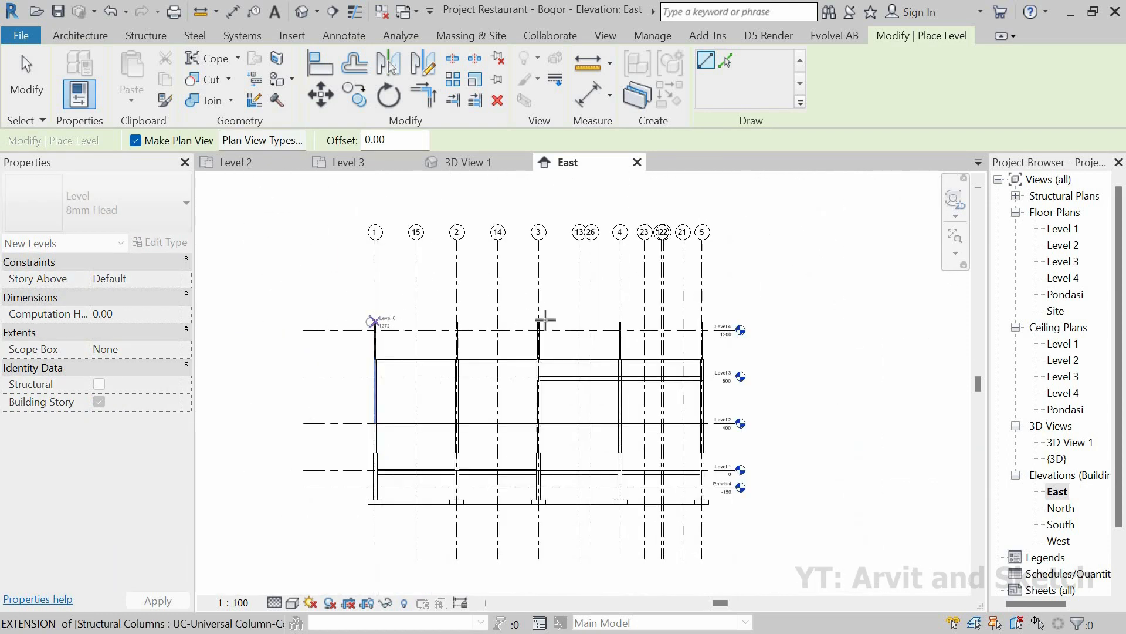
{"action": "scroll", "coordinate": [611, 322], "scroll_direction": "up", "scroll_amount": 6}
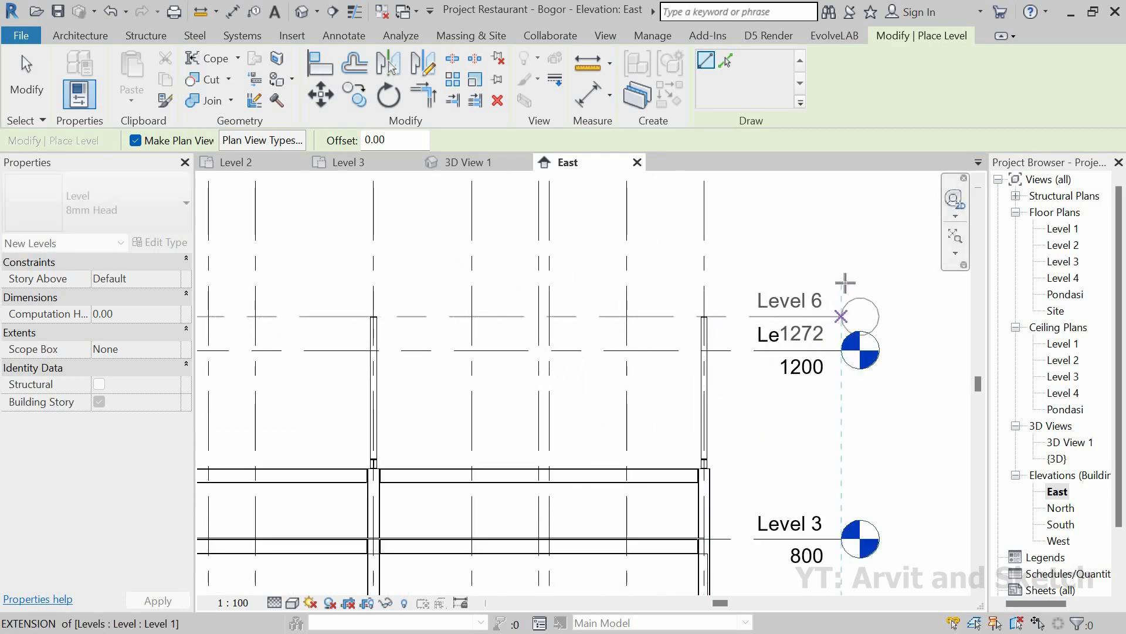
{"action": "left_click", "coordinate": [841, 317]}
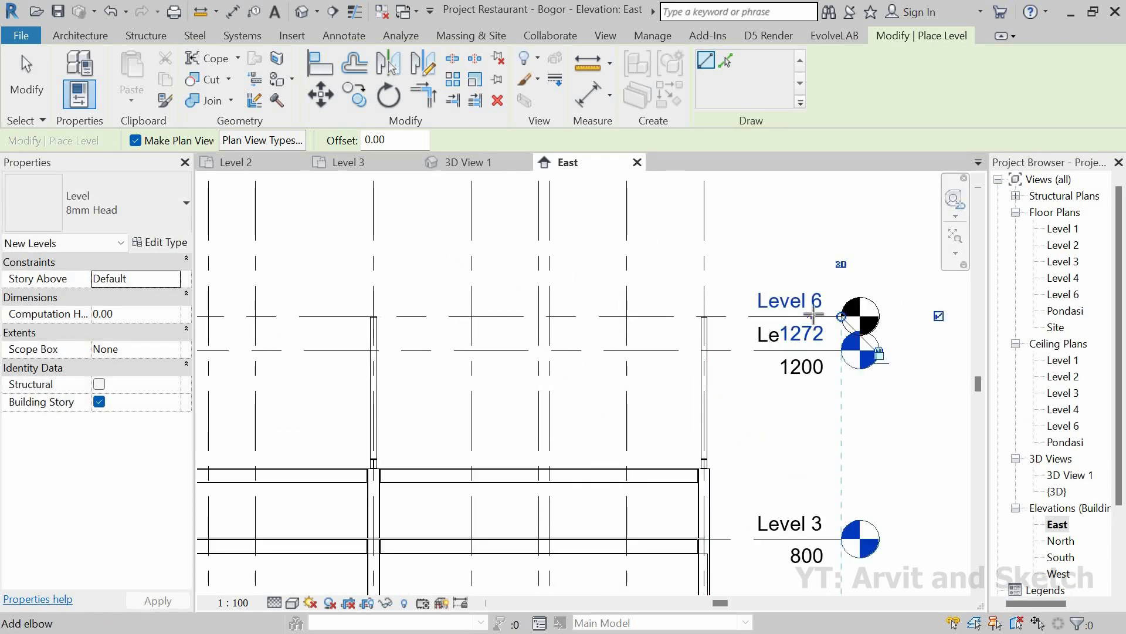
Add an elbow to the new level's line, move its head clear above Level 4's head, and rename the level Level 5.
{"action": "left_click", "coordinate": [813, 318]}
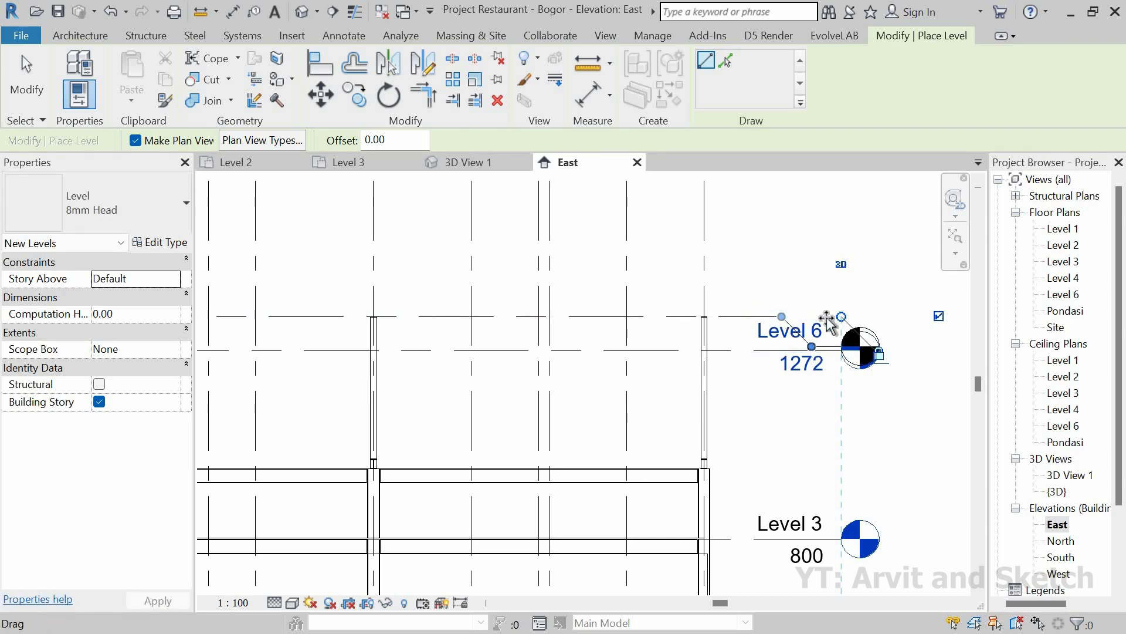
{"action": "left_click_drag", "start_coordinate": [827, 321], "coordinate": [878, 274]}
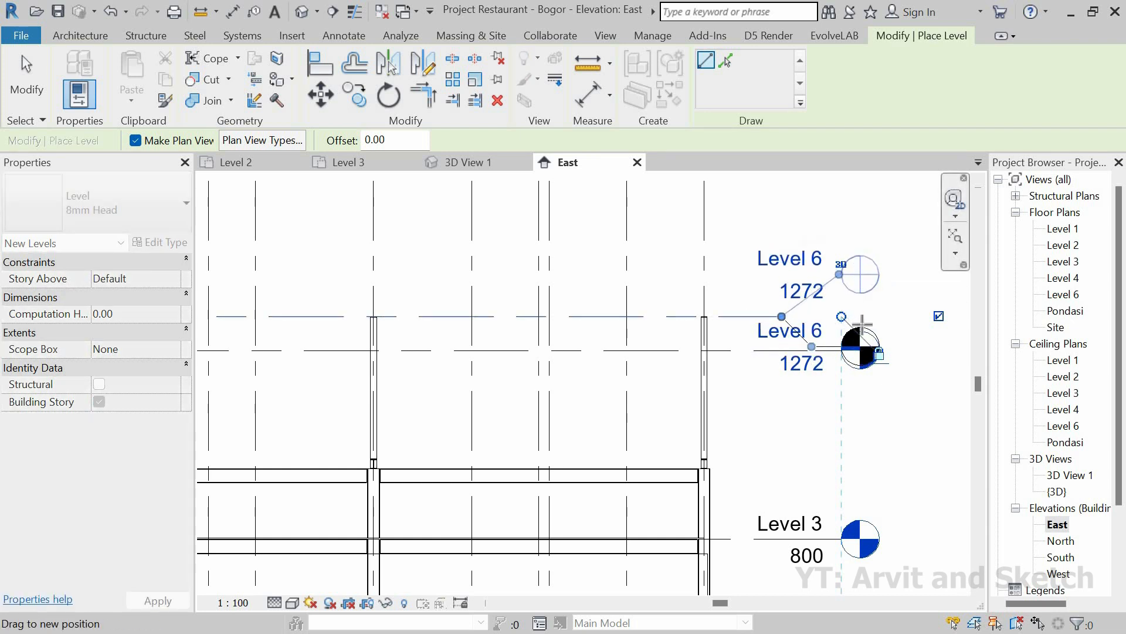
{"action": "left_click_drag", "start_coordinate": [861, 323], "coordinate": [860, 274]}
{"action": "key", "text": "Escape"}
{"action": "key", "text": "Escape"}
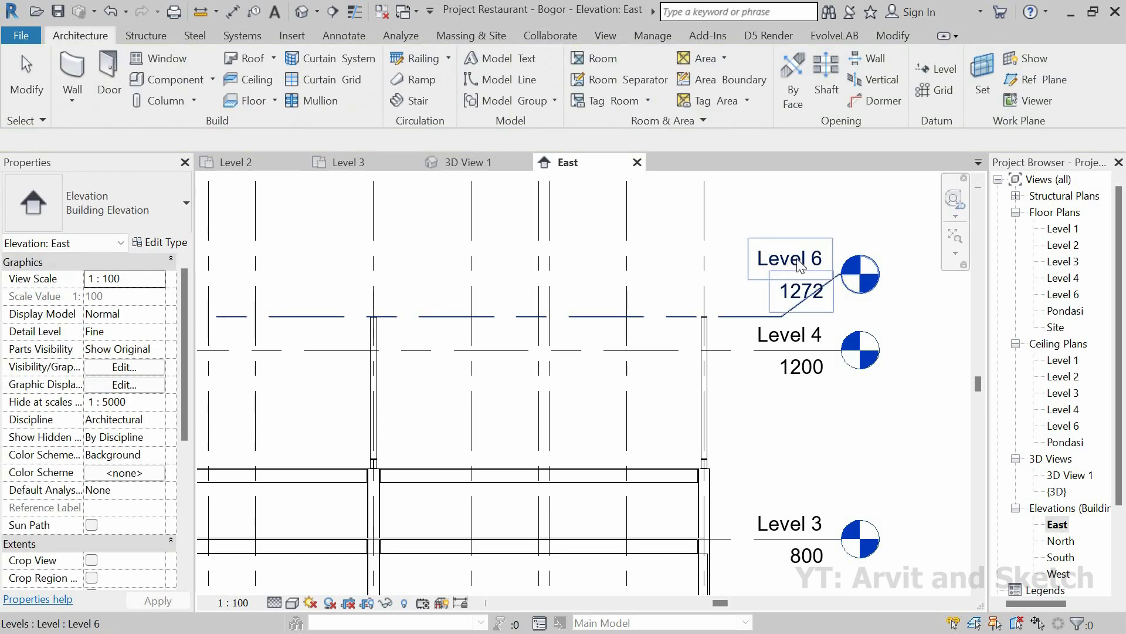
{"action": "double_click", "coordinate": [800, 266]}
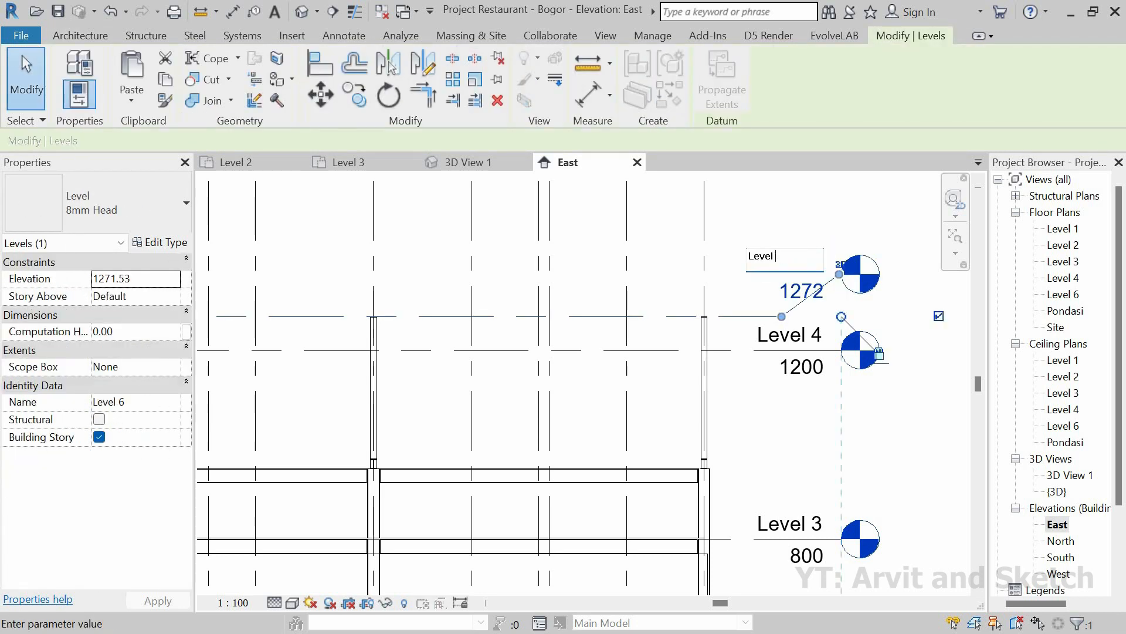
{"action": "key", "text": "Return"}
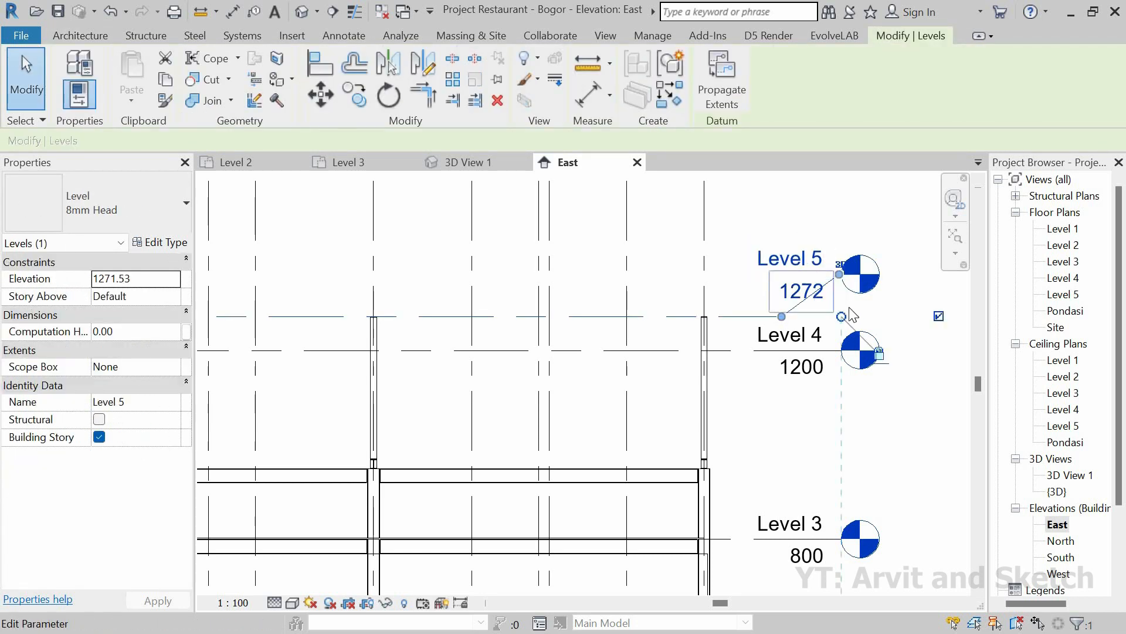
Extend the headless end of the Level 5 line until it aligns with the ends of the other level lines.
{"action": "scroll", "coordinate": [850, 307], "scroll_direction": "down", "scroll_amount": 8}
{"action": "scroll", "coordinate": [354, 307], "scroll_direction": "up", "scroll_amount": 4}
{"action": "middle_click_drag", "start_coordinate": [364, 312], "coordinate": [777, 341]}
{"action": "left_click_drag", "start_coordinate": [457, 316], "coordinate": [434, 316]}
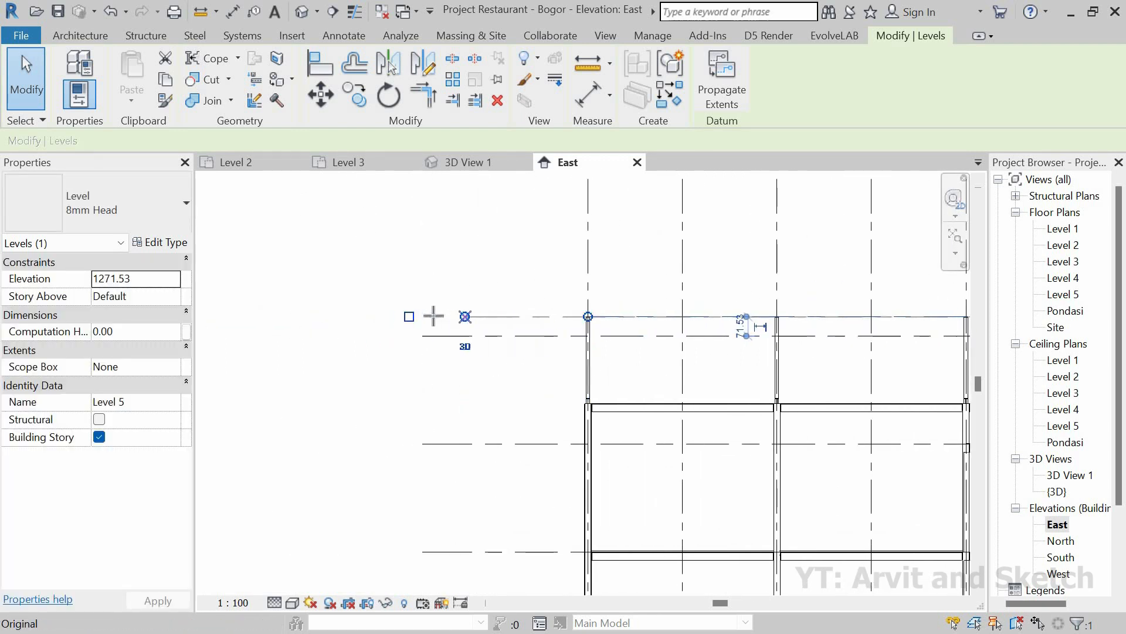
{"action": "left_click", "coordinate": [359, 285]}
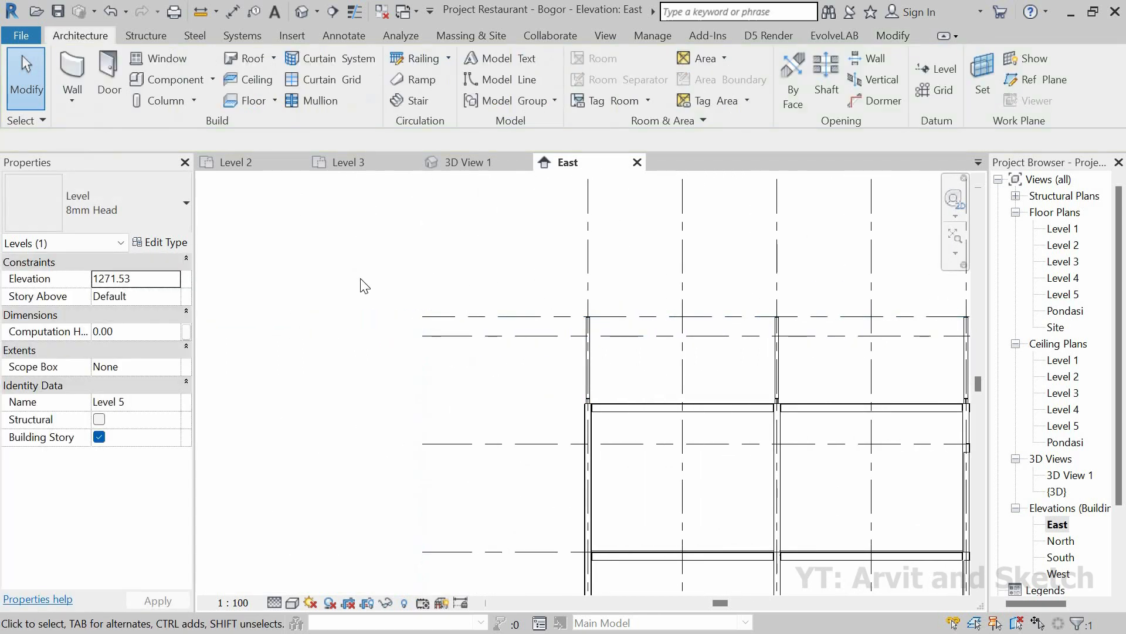
{"action": "scroll", "coordinate": [369, 288], "scroll_direction": "down", "scroll_amount": 3}
{"action": "left_click", "coordinate": [956, 235]}
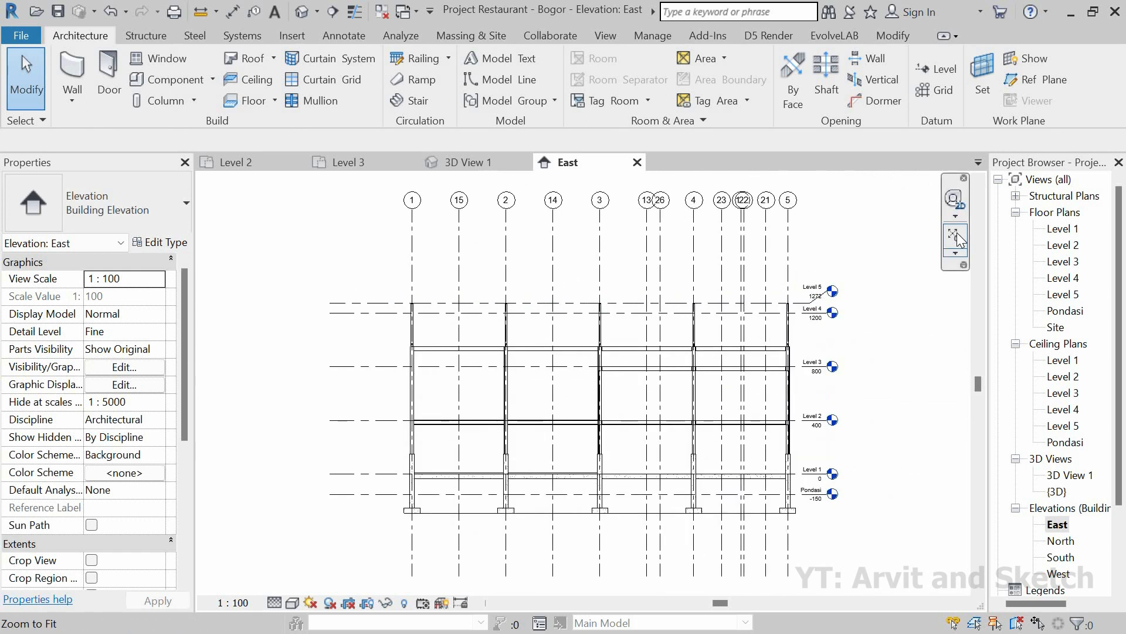
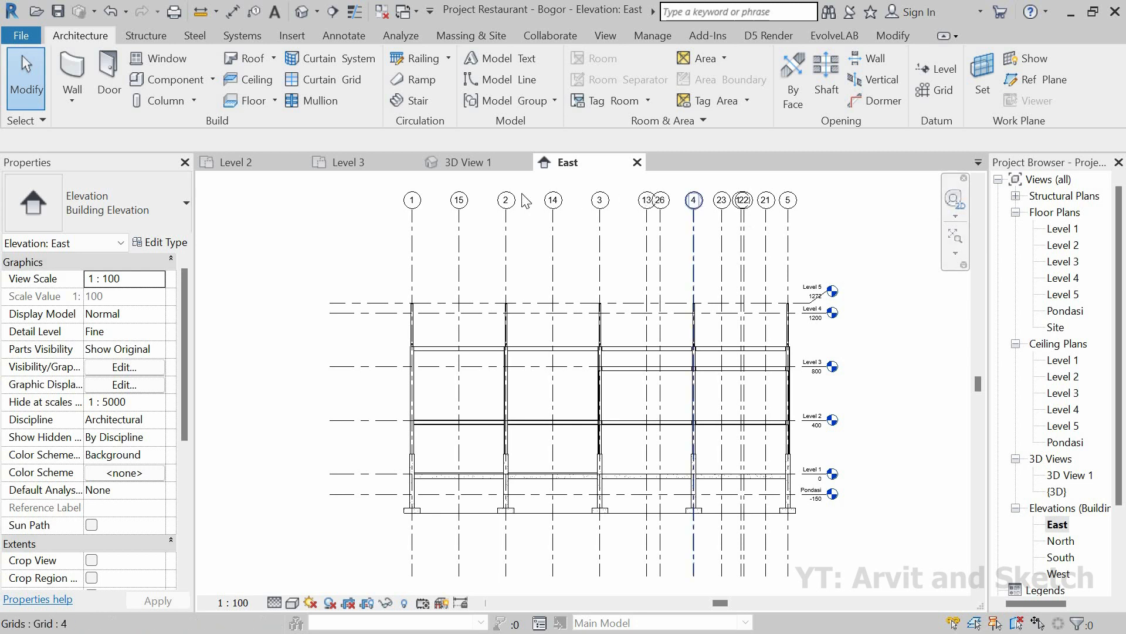
Return to 3D View 1 and check which categories the selected main wing end trusses contain in the selection filter.
{"action": "left_click", "coordinate": [354, 167]}
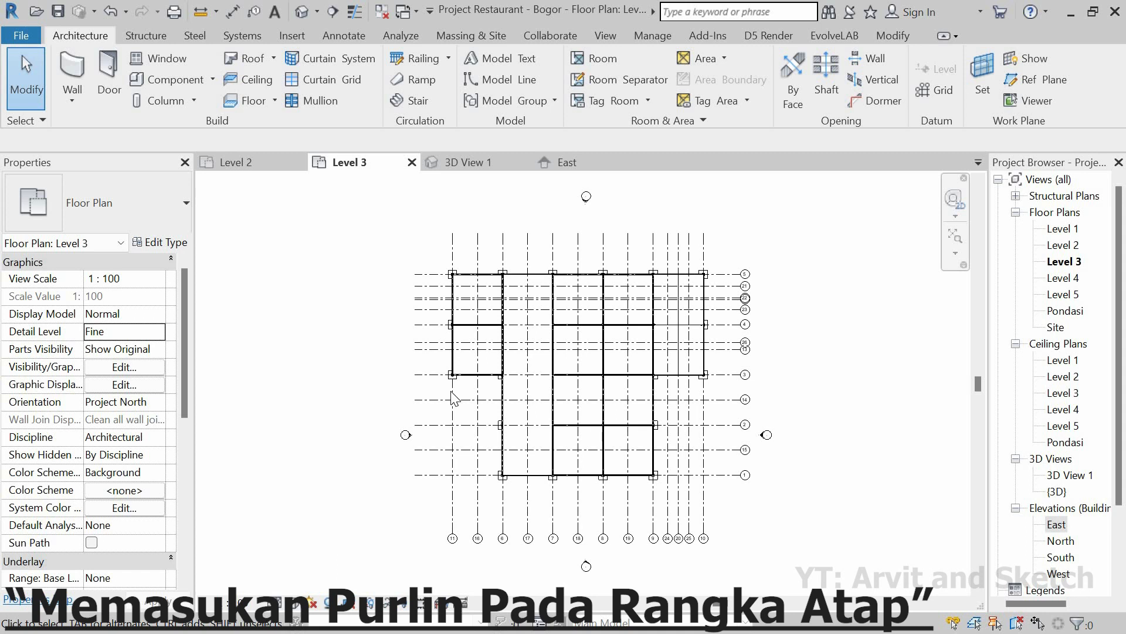
{"action": "left_click", "coordinate": [455, 167]}
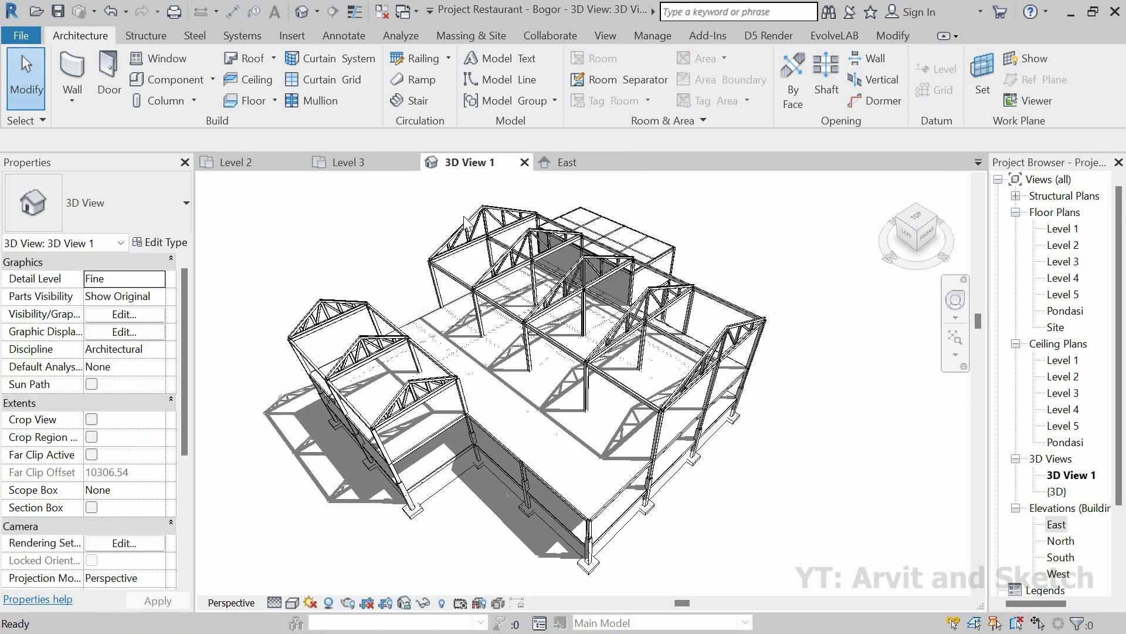
{"action": "left_click", "coordinate": [472, 232]}
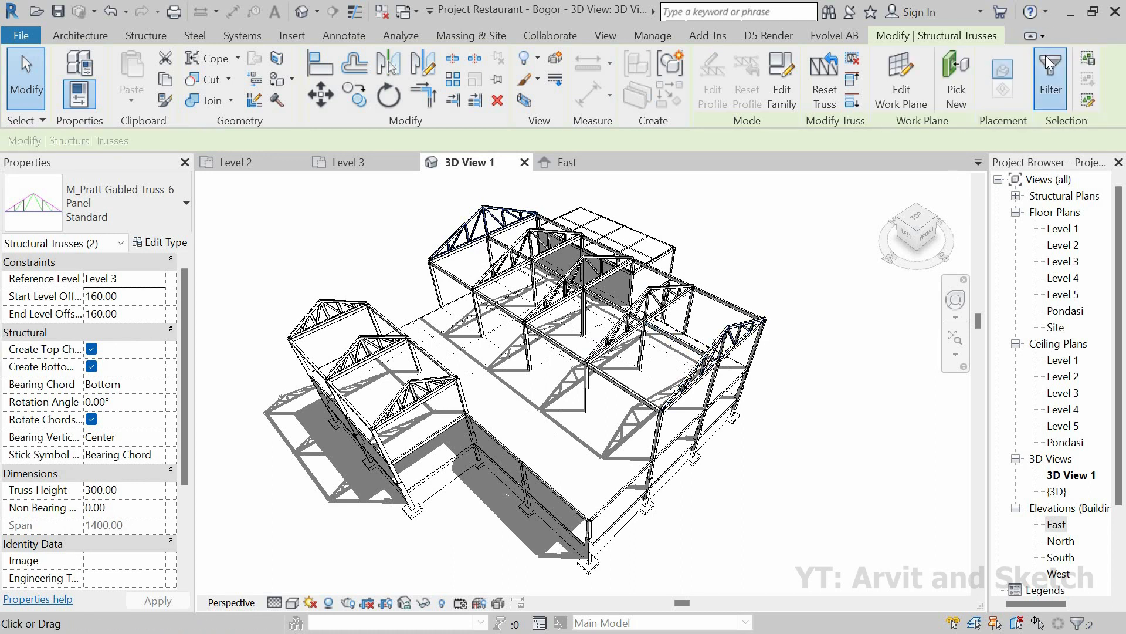
{"action": "left_click", "coordinate": [1053, 82]}
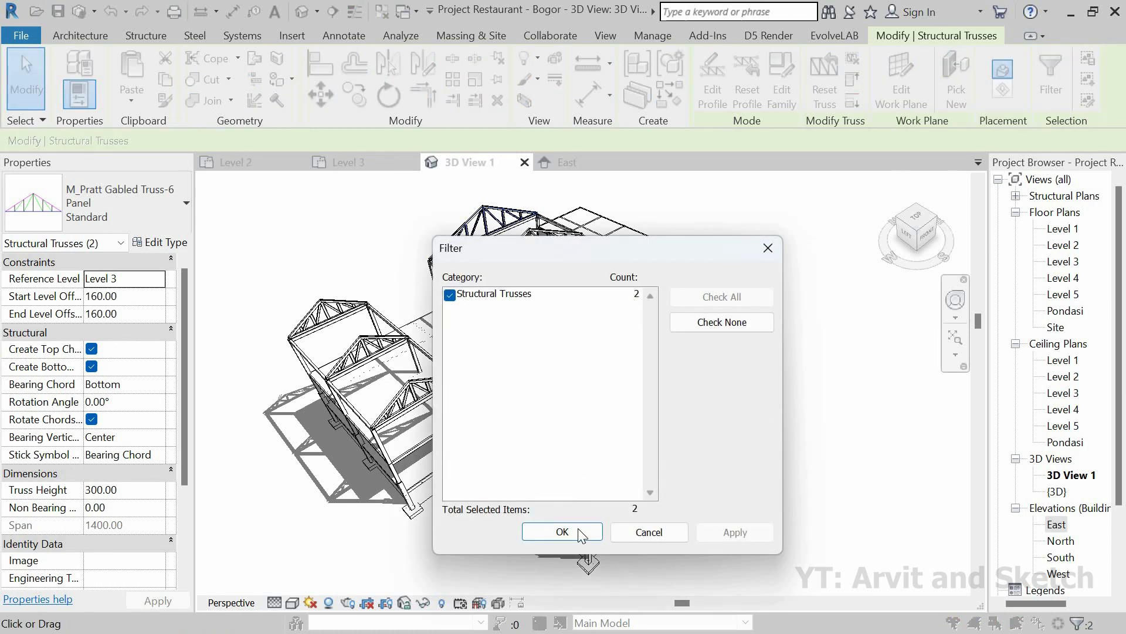
{"action": "key", "text": "Return"}
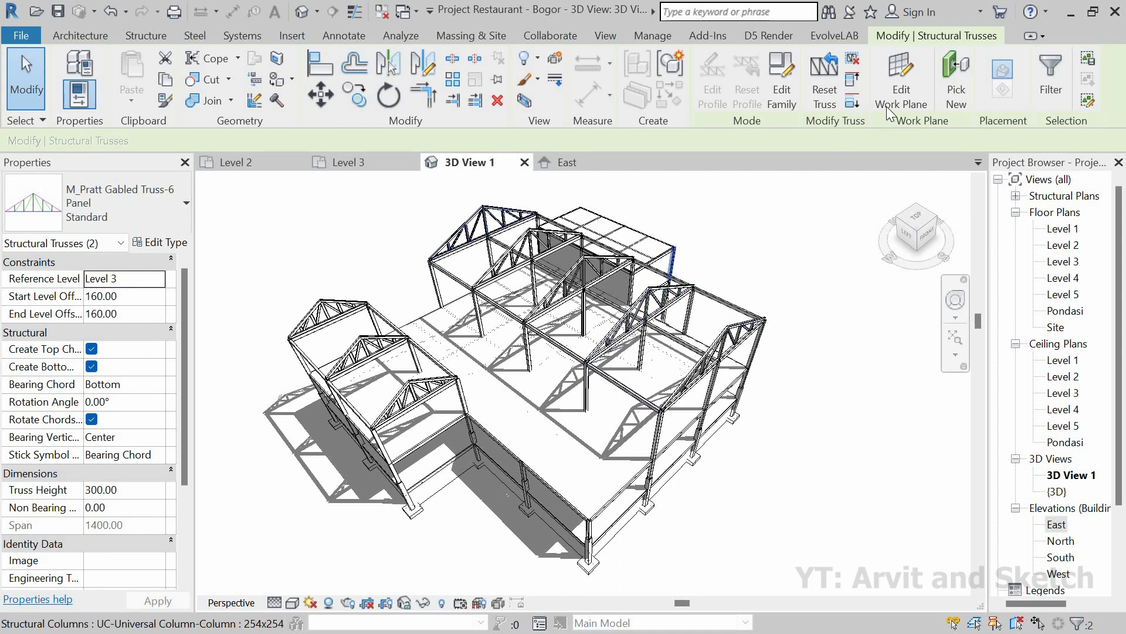
Start a Beam System sketch and pick the sloping top chord of the main wing's far end truss as its work plane.
{"action": "left_click", "coordinate": [144, 36]}
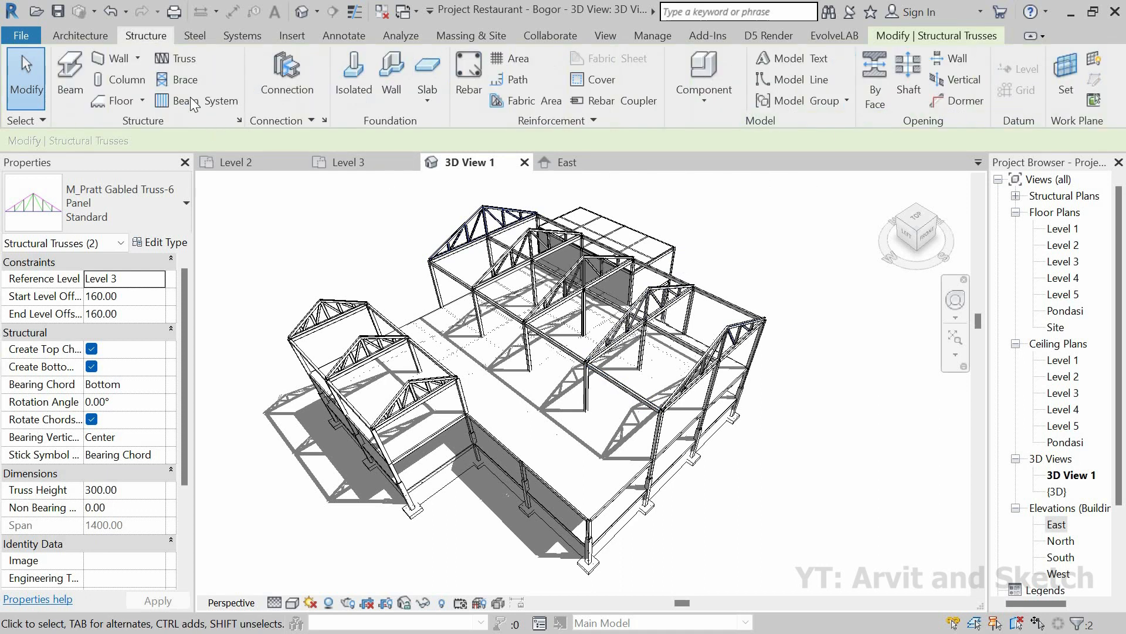
{"action": "left_click", "coordinate": [194, 100]}
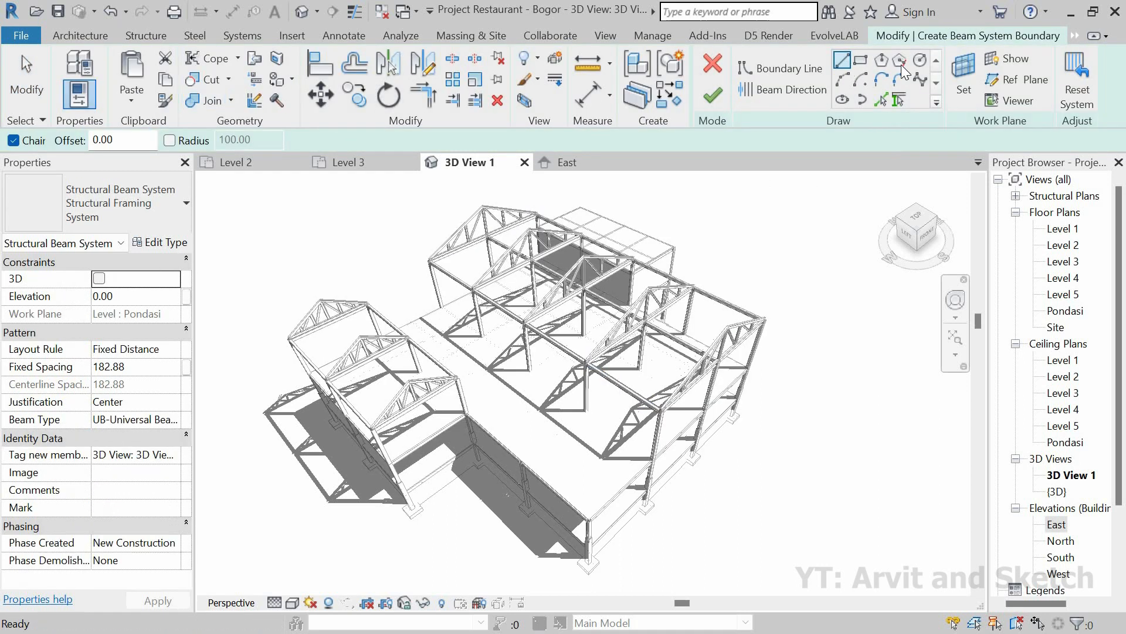
{"action": "left_click", "coordinate": [977, 69]}
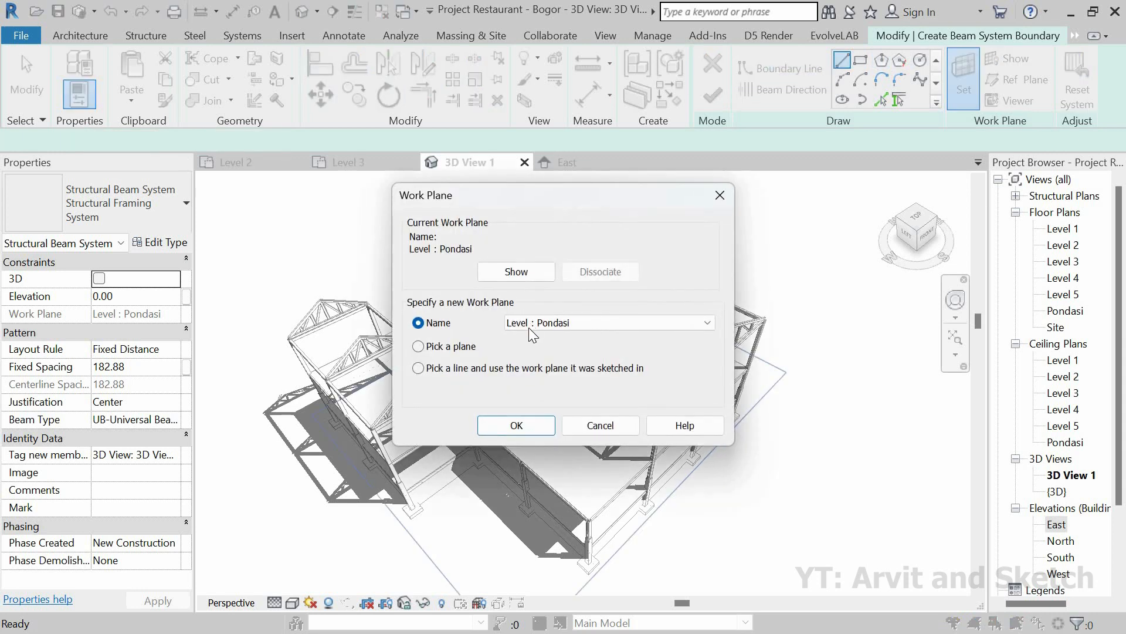
{"action": "left_click", "coordinate": [542, 323]}
{"action": "scroll", "coordinate": [546, 323], "scroll_direction": "down", "scroll_amount": 1}
{"action": "left_click", "coordinate": [546, 319]}
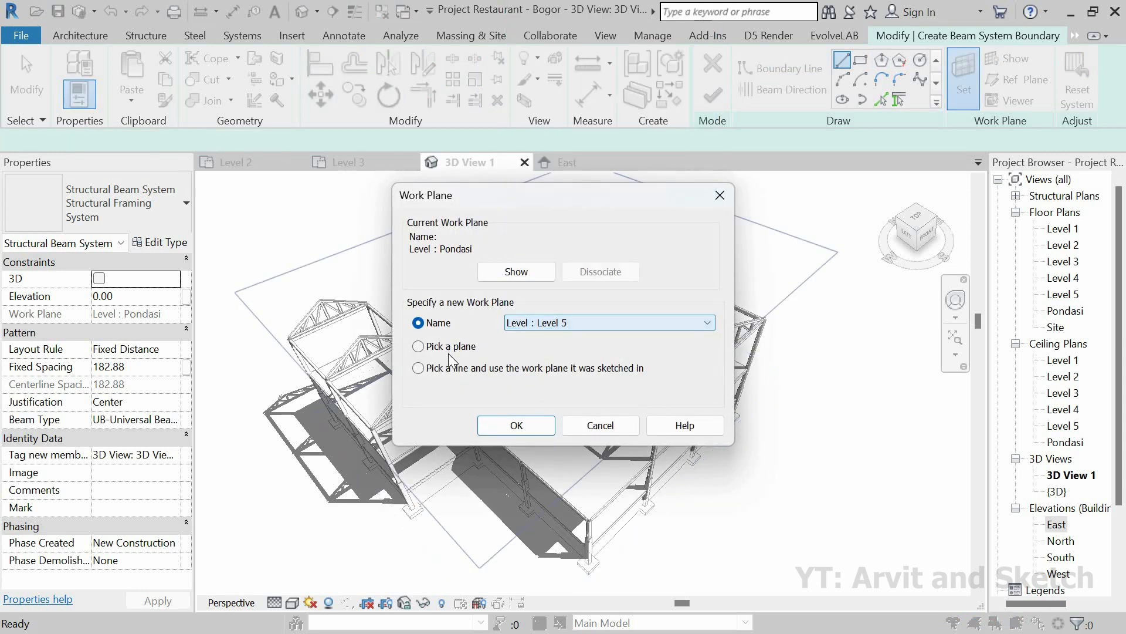
{"action": "left_click", "coordinate": [508, 424]}
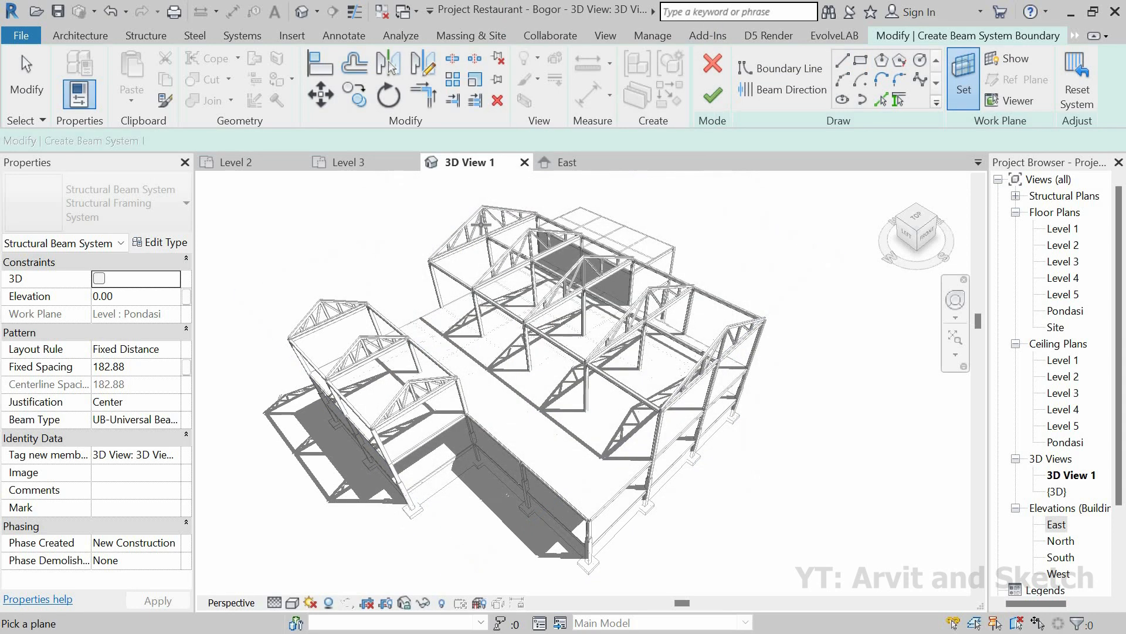
{"action": "scroll", "coordinate": [469, 216], "scroll_direction": "up", "scroll_amount": 5}
{"action": "left_click", "coordinate": [470, 216]}
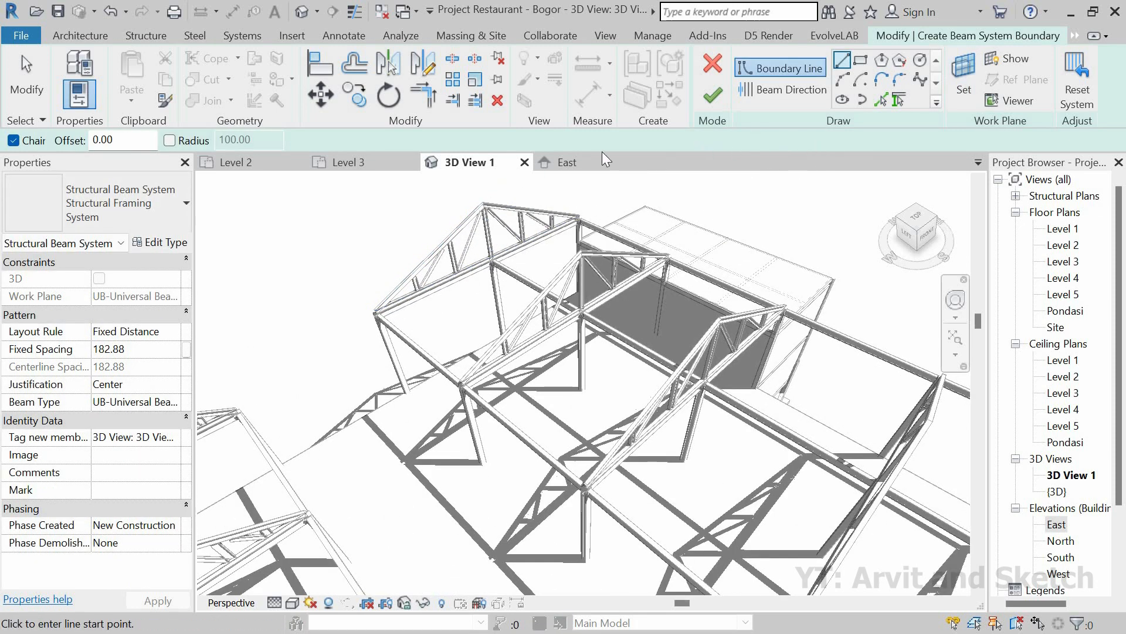
Create two beam system boundary lines by picking the matching sloped top chords of the main wing's two end trusses.
{"action": "left_click", "coordinate": [901, 99]}
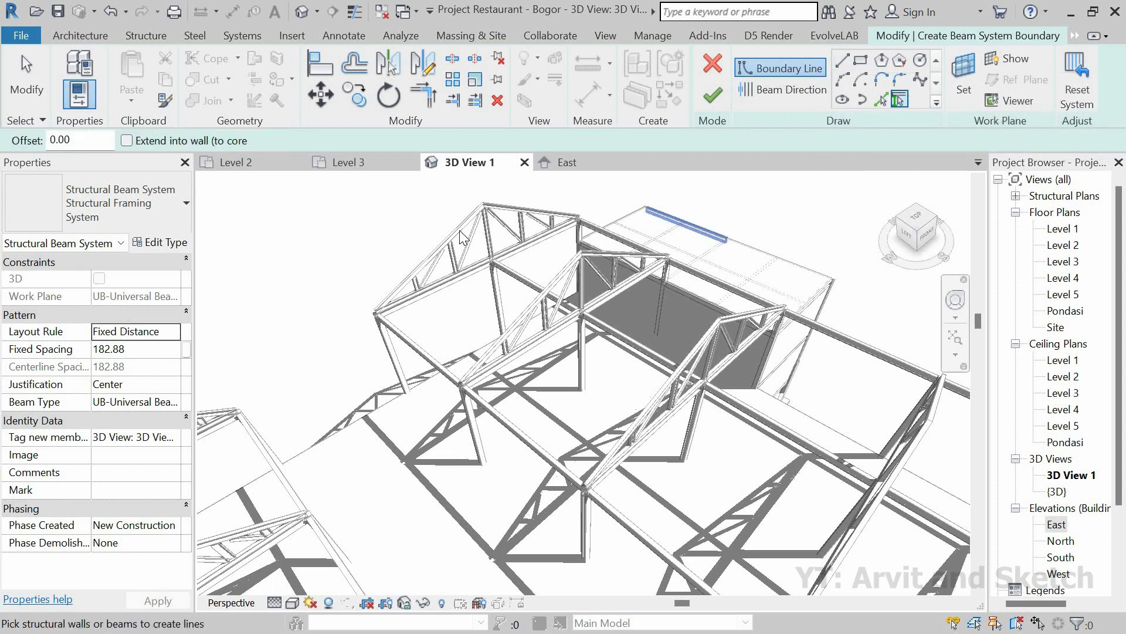
{"action": "left_click", "coordinate": [514, 300]}
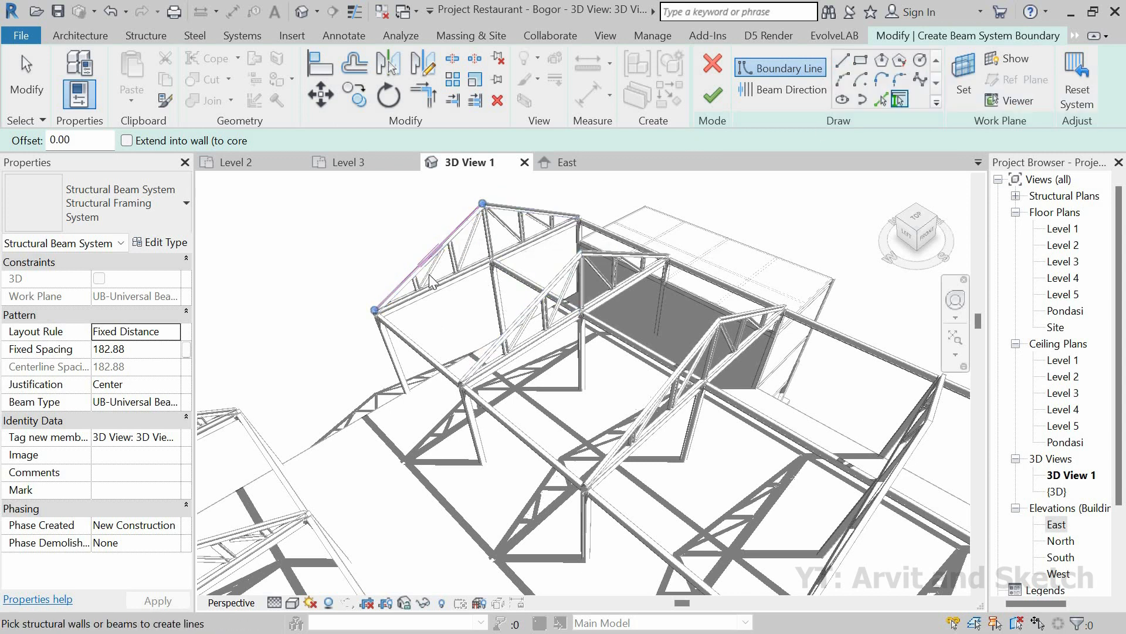
{"action": "scroll", "coordinate": [603, 368], "scroll_direction": "down", "scroll_amount": 3}
{"action": "left_click", "coordinate": [758, 463]}
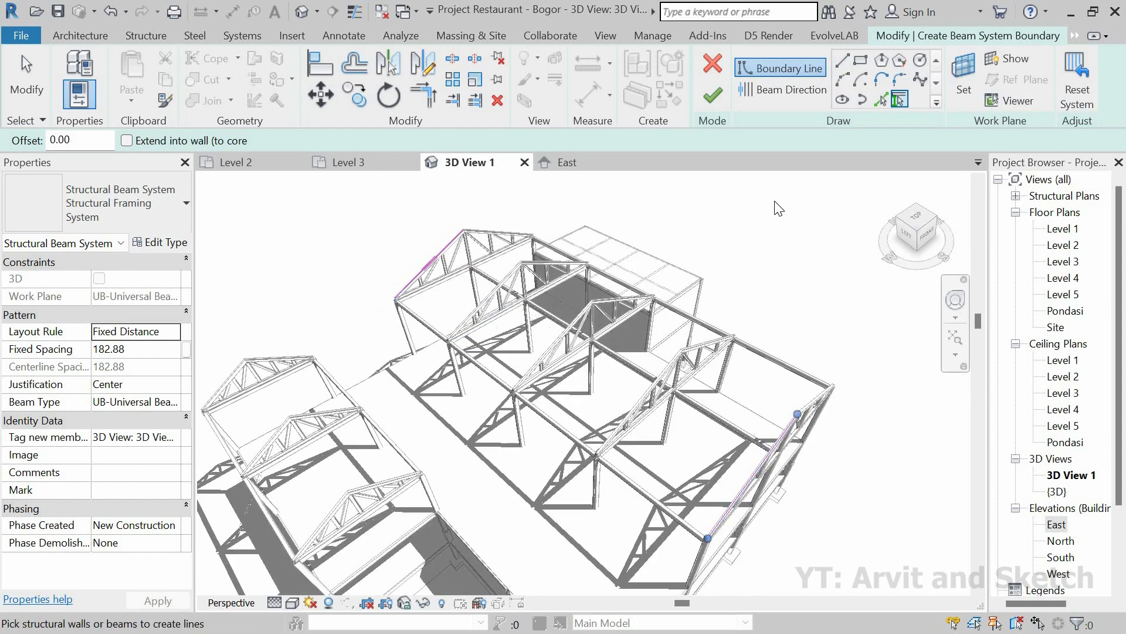
Draw a straight ridge boundary line about 2800 long between the apexes of the main wing's two end trusses.
{"action": "left_click", "coordinate": [842, 60]}
{"action": "scroll", "coordinate": [456, 226], "scroll_direction": "up", "scroll_amount": 3}
{"action": "scroll", "coordinate": [452, 227], "scroll_direction": "up", "scroll_amount": 4}
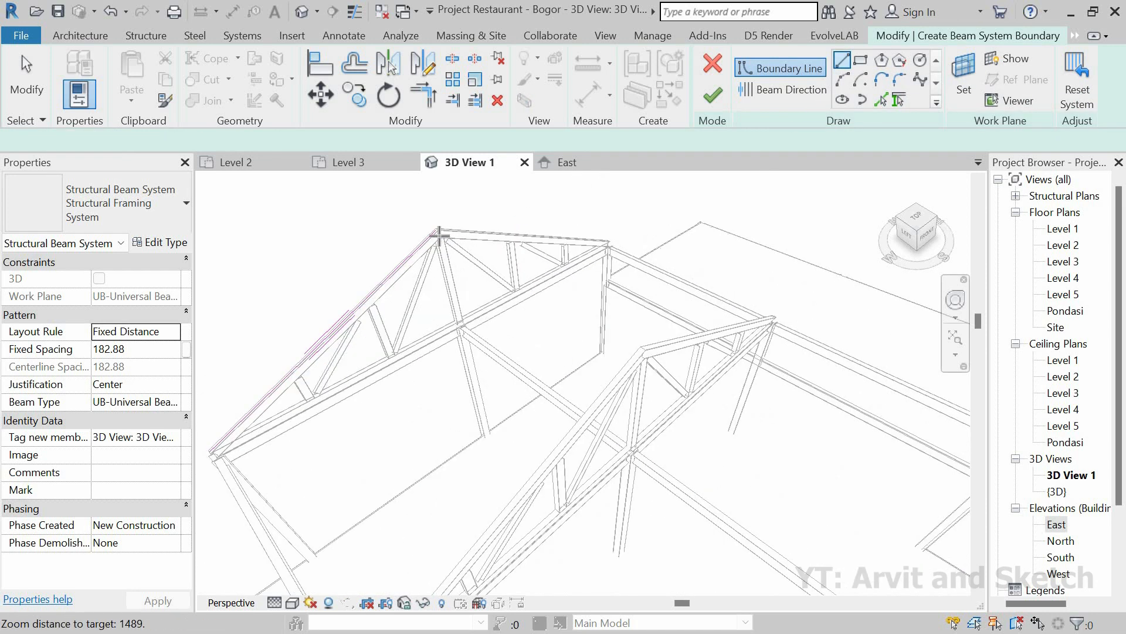
{"action": "left_click", "coordinate": [429, 229]}
{"action": "scroll", "coordinate": [434, 230], "scroll_direction": "down", "scroll_amount": 5}
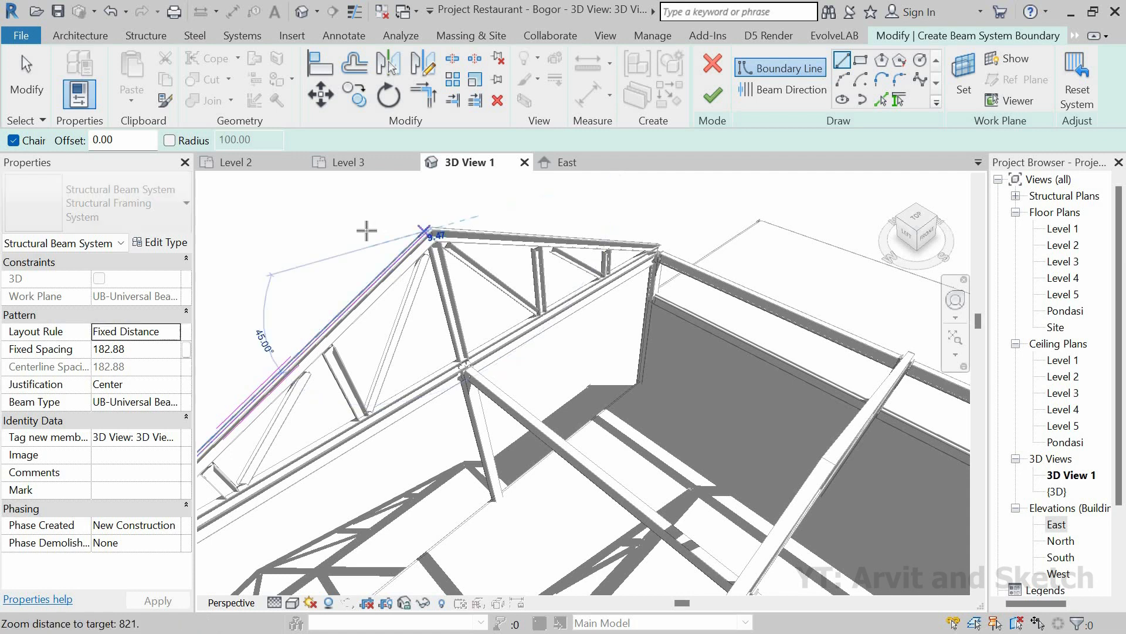
{"action": "scroll", "coordinate": [444, 214], "scroll_direction": "down", "scroll_amount": 2}
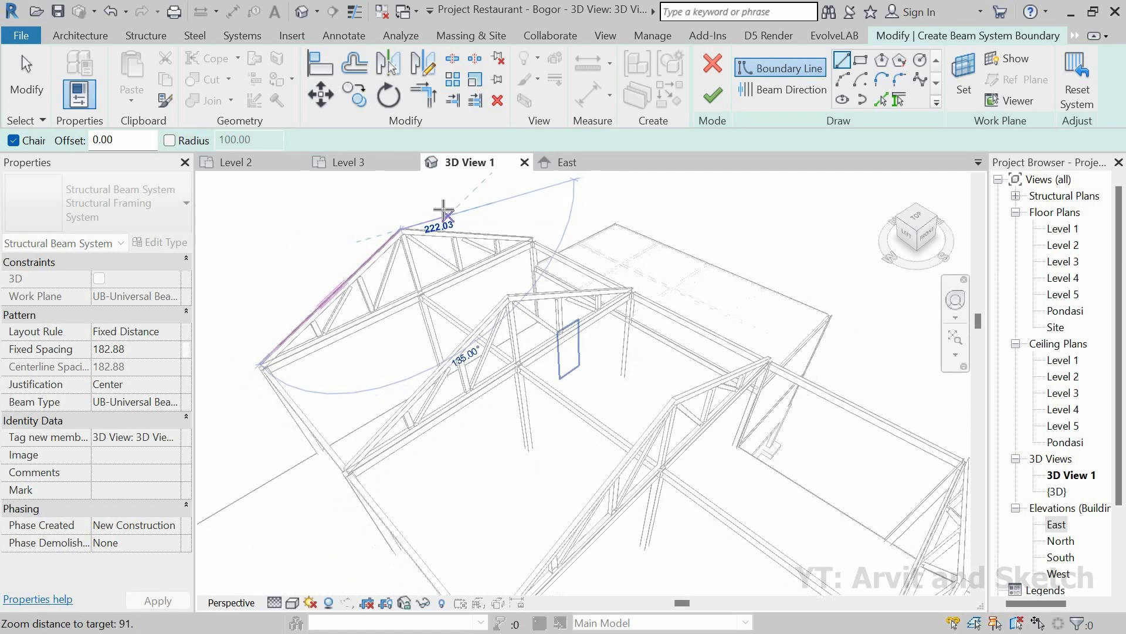
{"action": "scroll", "coordinate": [456, 227], "scroll_direction": "down", "scroll_amount": 2}
{"action": "scroll", "coordinate": [446, 238], "scroll_direction": "down", "scroll_amount": 4}
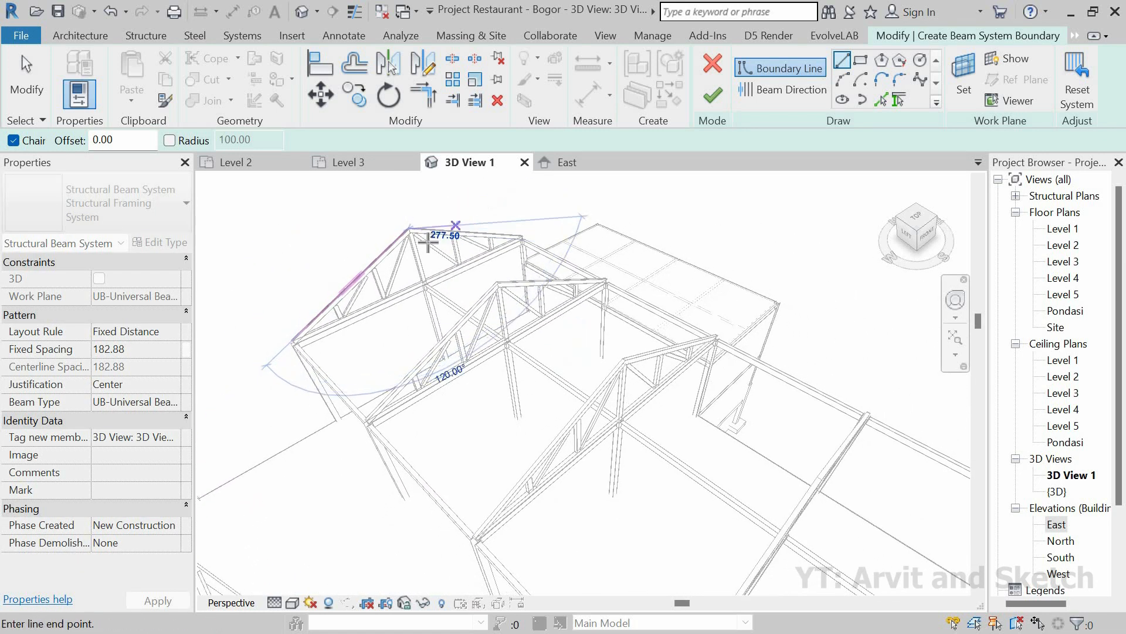
{"action": "scroll", "coordinate": [455, 250], "scroll_direction": "down", "scroll_amount": 4}
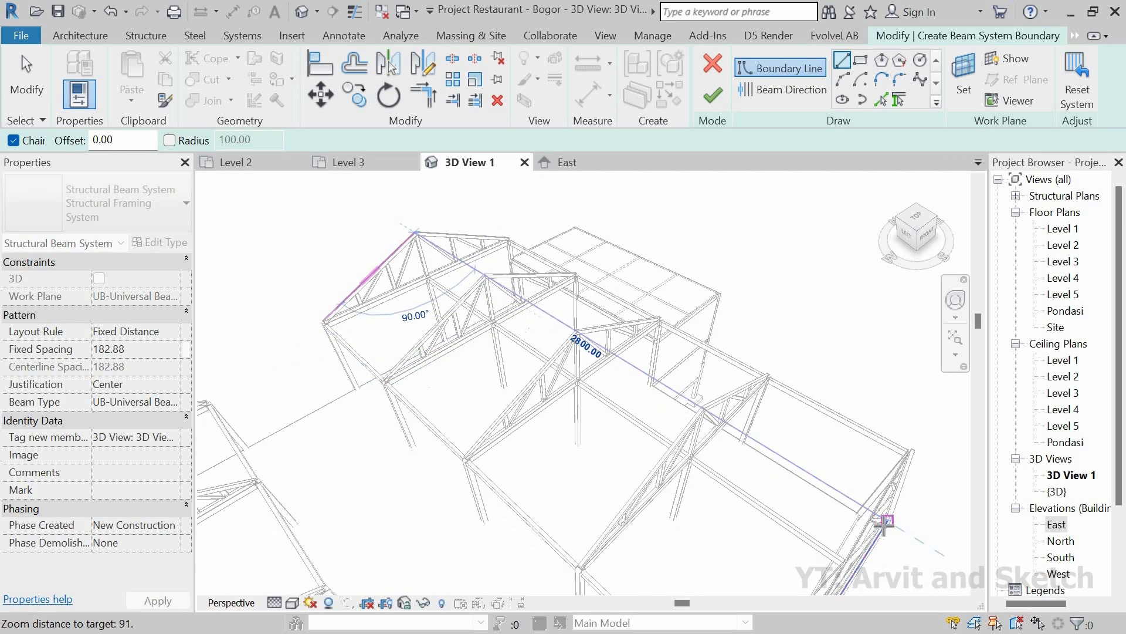
{"action": "left_click", "coordinate": [884, 524]}
{"action": "key", "text": "Escape"}
Close the beam system boundary with a straight eave line between the lower ends of the two end trusses' sloped chords.
{"action": "scroll", "coordinate": [594, 278], "scroll_direction": "down", "scroll_amount": 5}
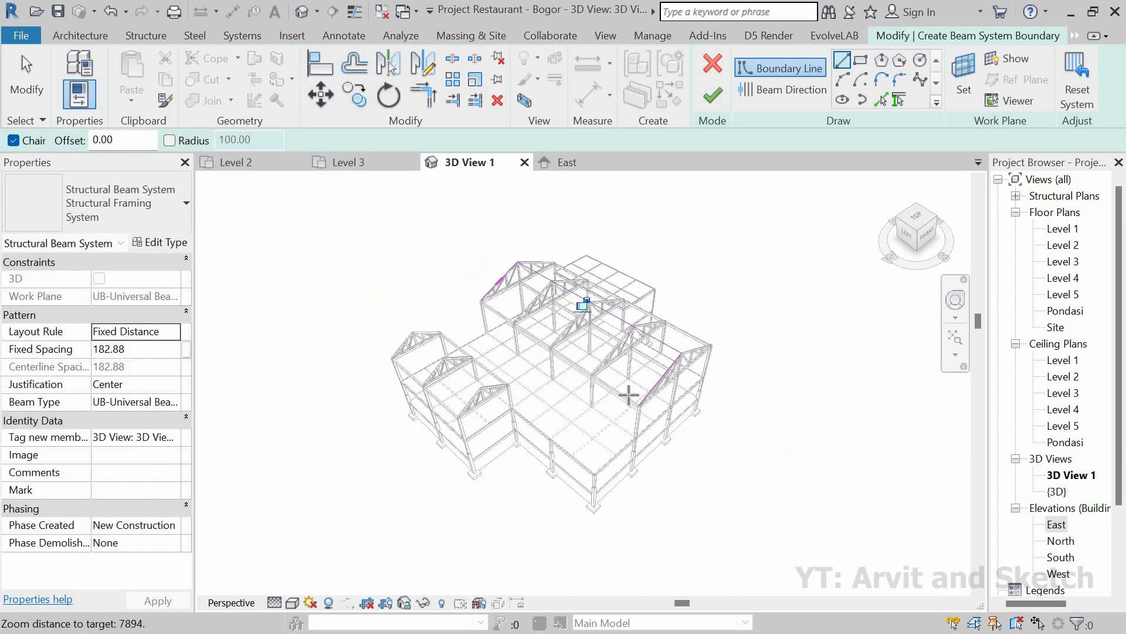
{"action": "scroll", "coordinate": [633, 367], "scroll_direction": "up", "scroll_amount": 7}
{"action": "scroll", "coordinate": [633, 383], "scroll_direction": "up", "scroll_amount": 3}
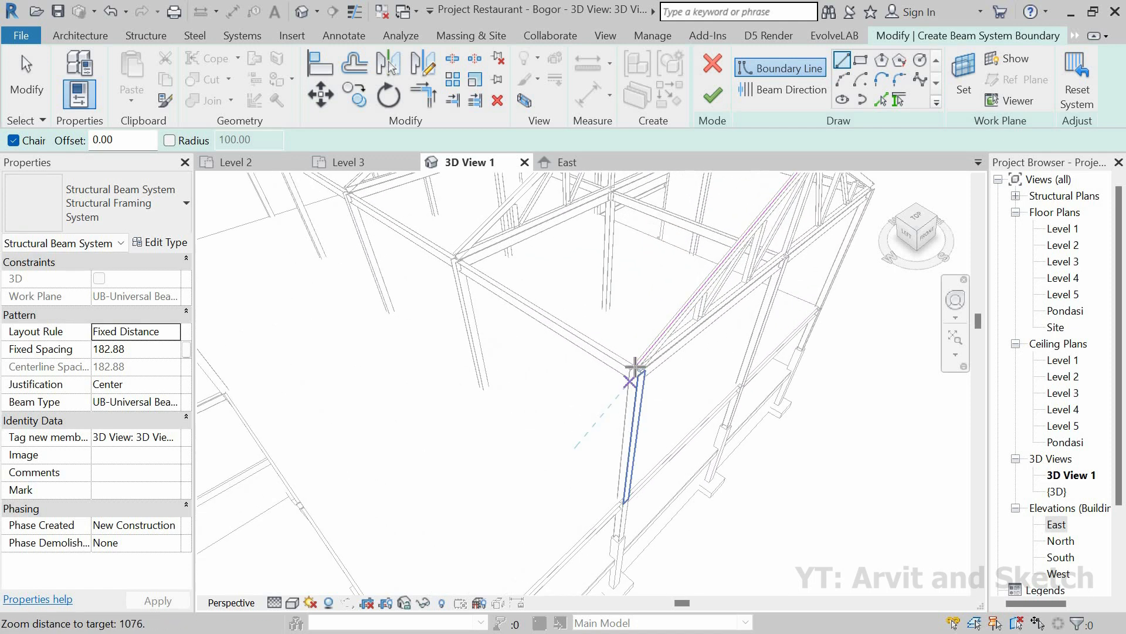
{"action": "scroll", "coordinate": [685, 470], "scroll_direction": "down", "scroll_amount": 5}
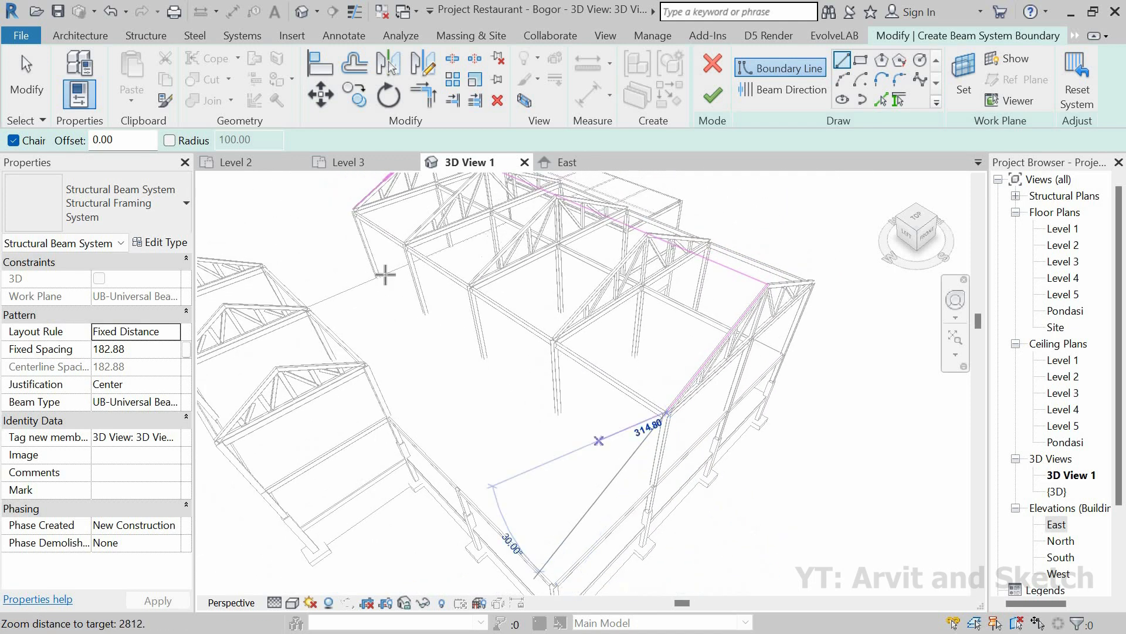
{"action": "scroll", "coordinate": [430, 280], "scroll_direction": "up", "scroll_amount": 5}
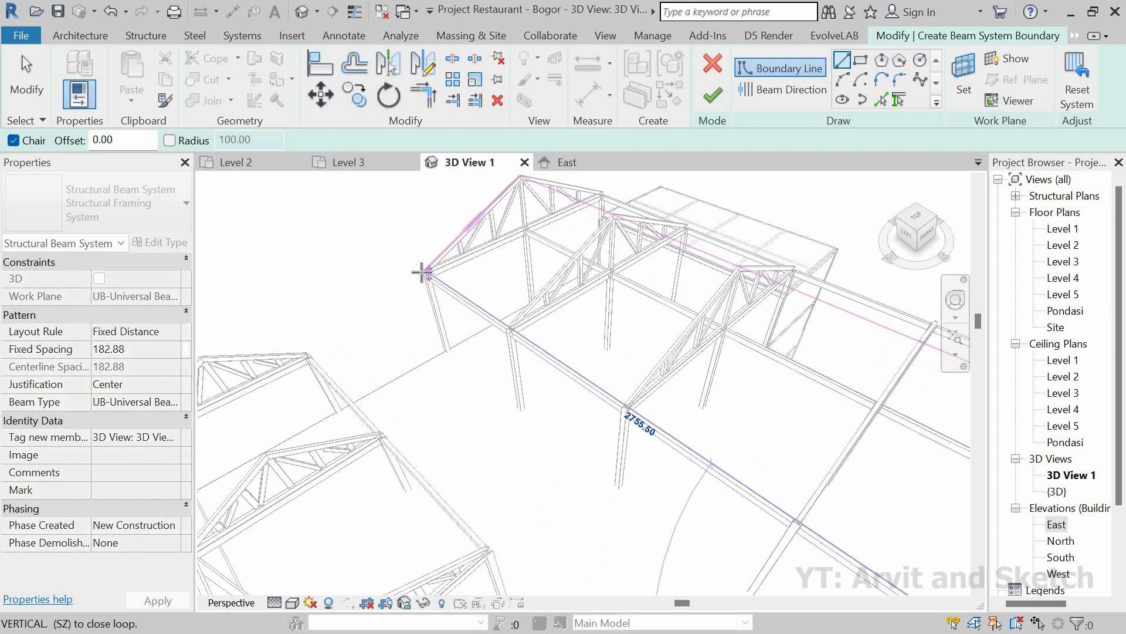
{"action": "scroll", "coordinate": [419, 271], "scroll_direction": "up", "scroll_amount": 2}
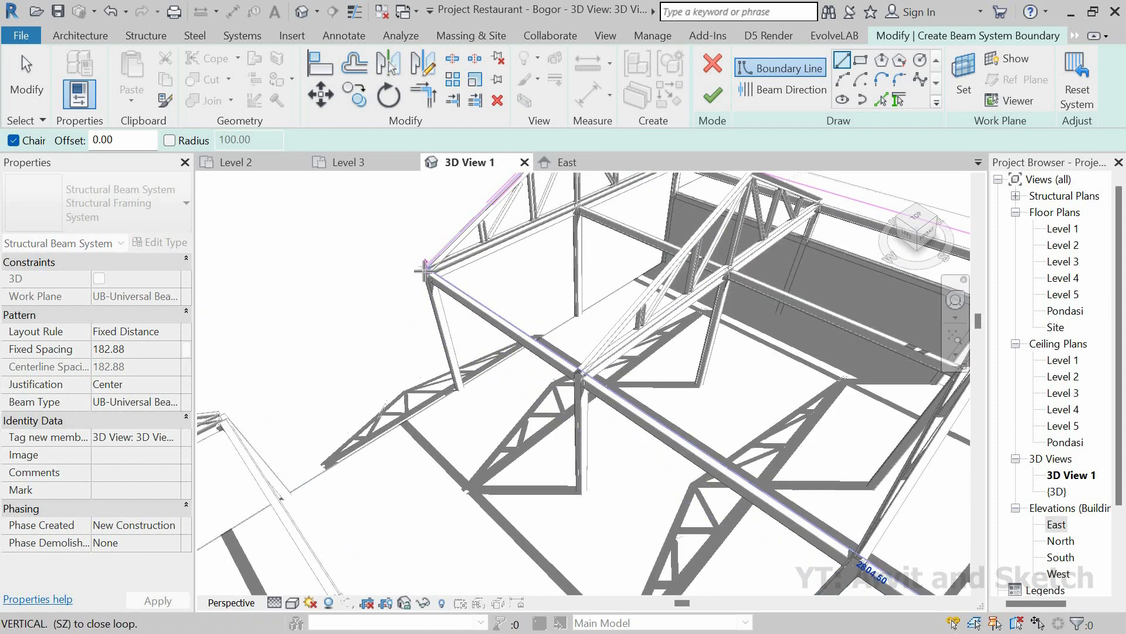
{"action": "scroll", "coordinate": [411, 266], "scroll_direction": "up", "scroll_amount": 3}
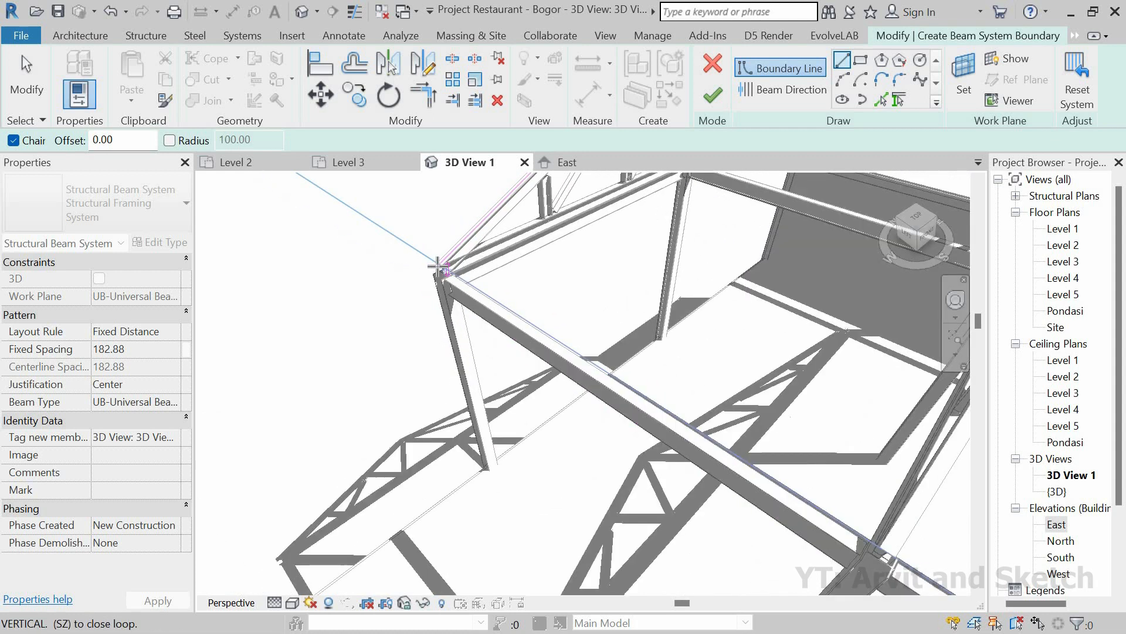
{"action": "scroll", "coordinate": [416, 255], "scroll_direction": "up", "scroll_amount": 2}
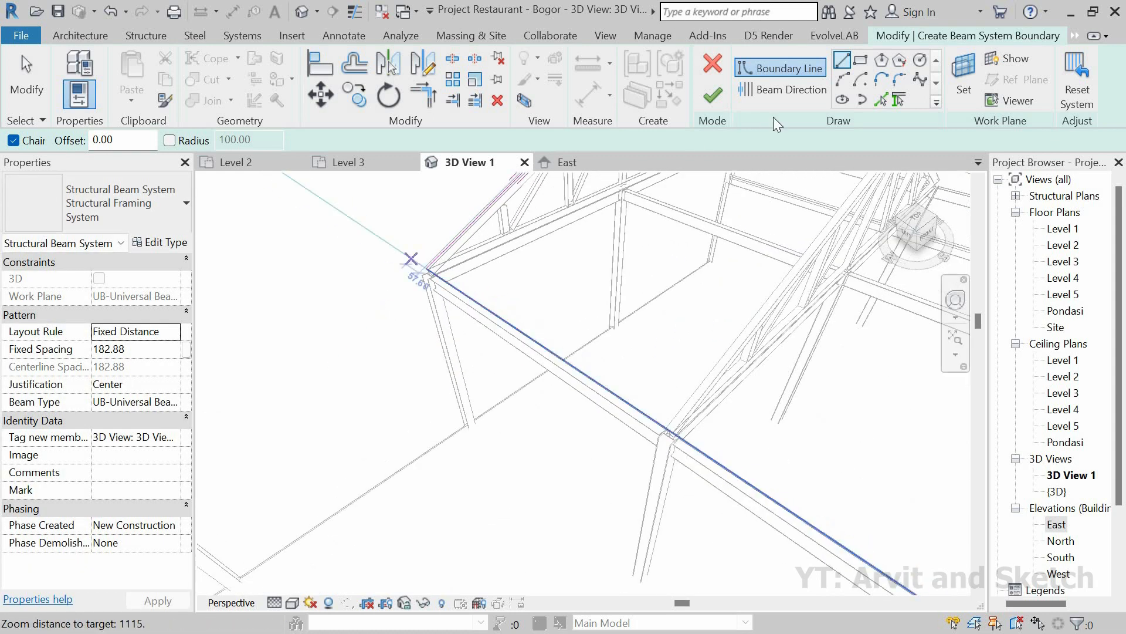
Set the beam direction parallel to the ridge boundary line and finish the beam system sketch.
{"action": "left_click", "coordinate": [797, 94]}
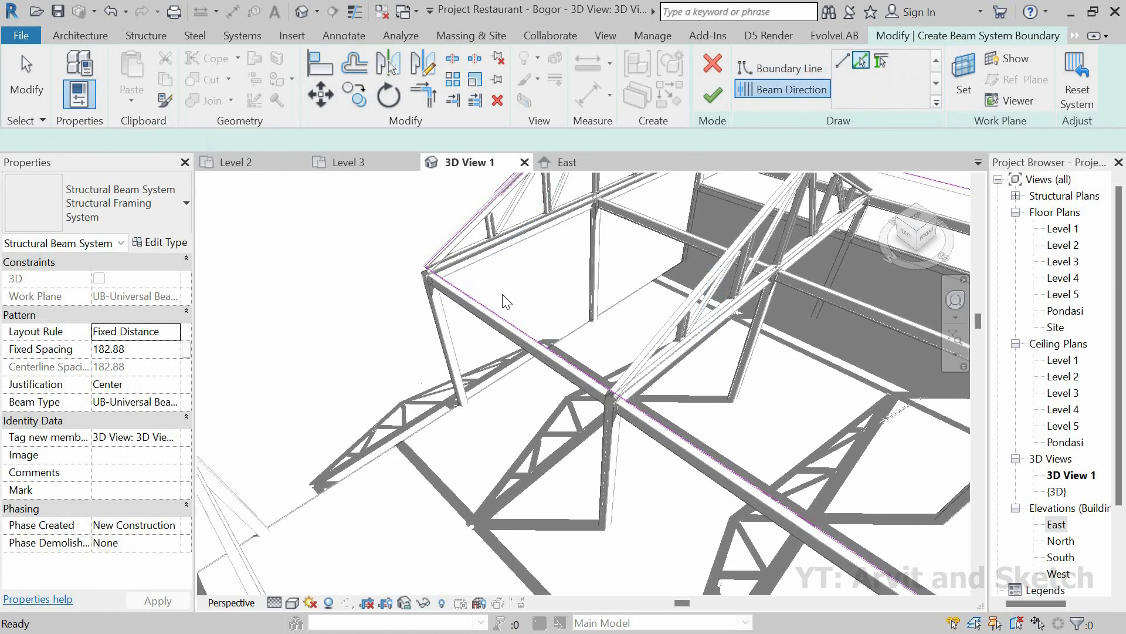
{"action": "middle_click_drag", "start_coordinate": [509, 312], "coordinate": [636, 300], "text": "shift"}
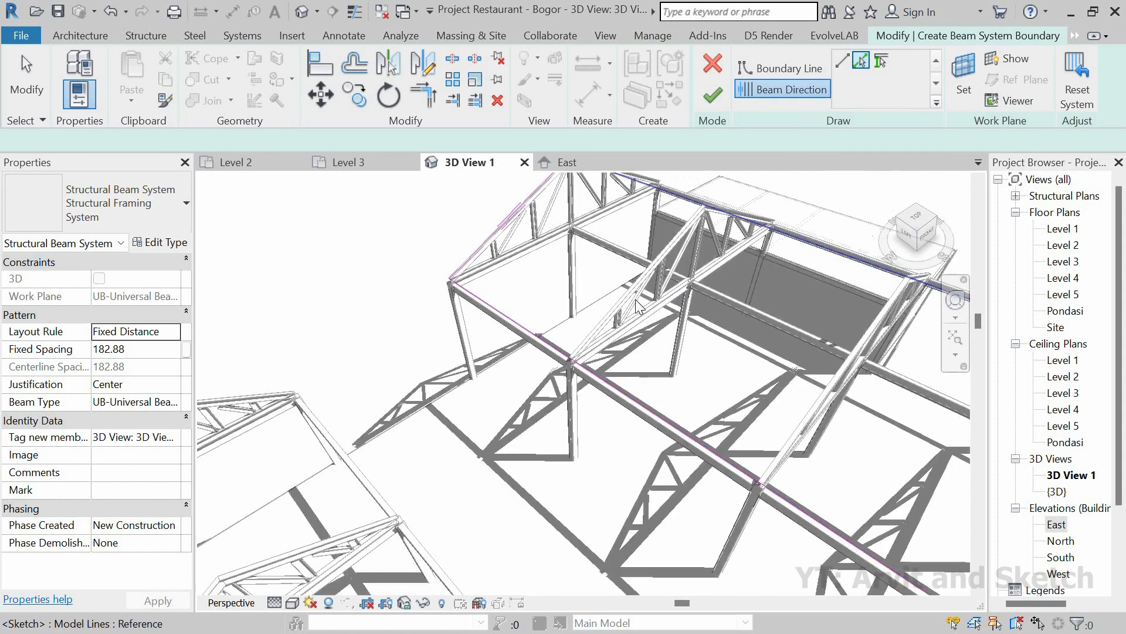
{"action": "scroll", "coordinate": [572, 307], "scroll_direction": "down", "scroll_amount": 5}
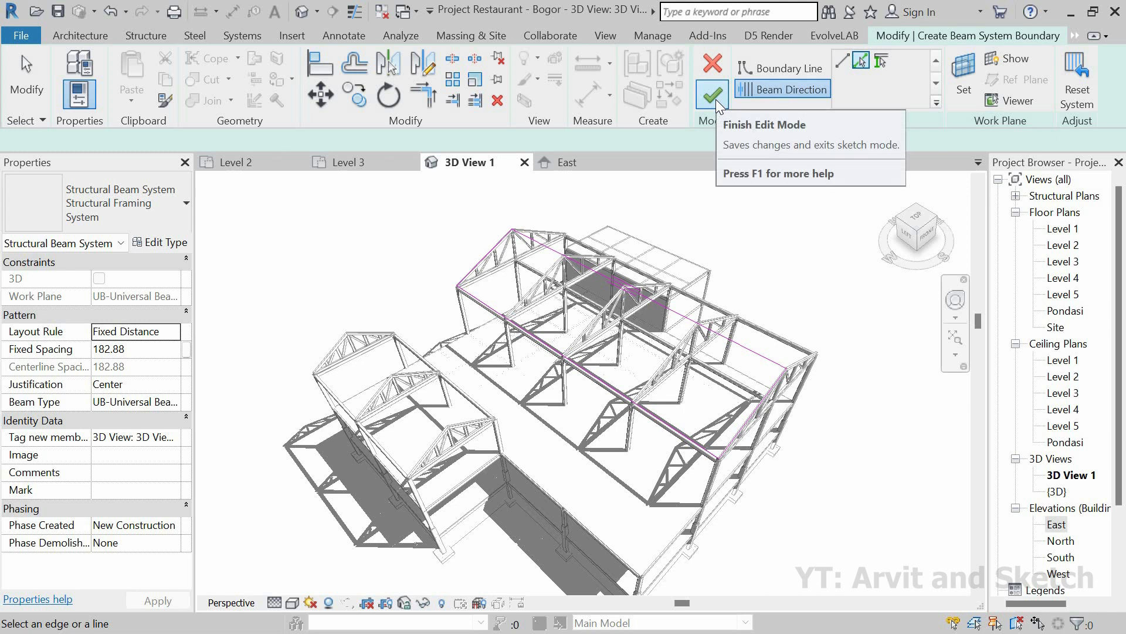
{"action": "left_click", "coordinate": [714, 97]}
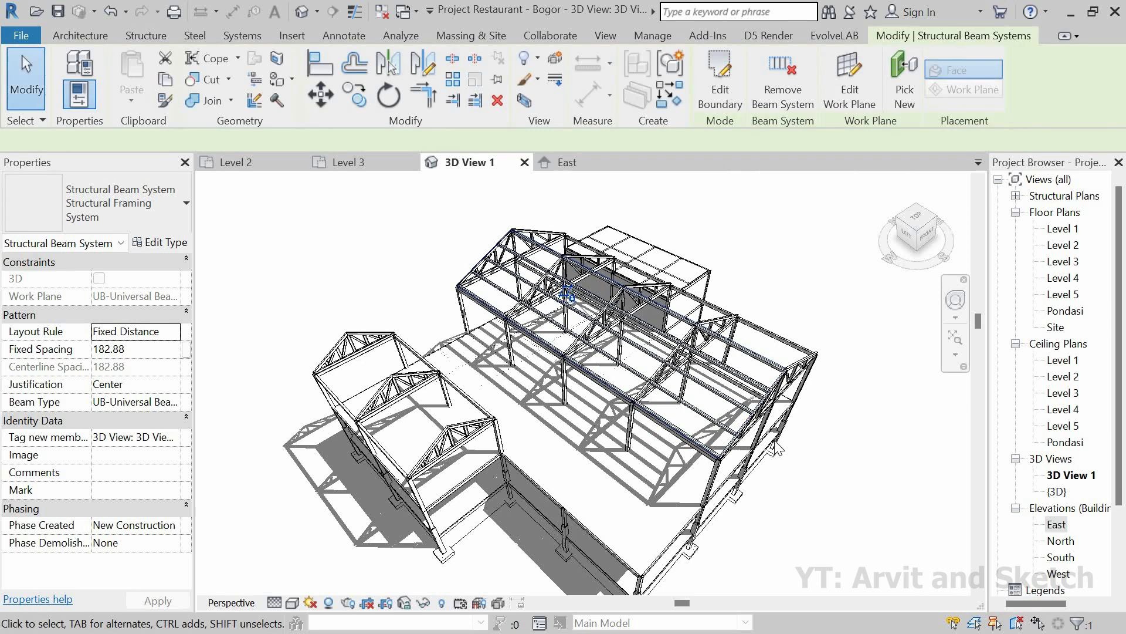
{"action": "middle_click_drag", "start_coordinate": [710, 434], "coordinate": [708, 452], "text": "shift"}
{"action": "scroll", "coordinate": [709, 451], "scroll_direction": "up", "scroll_amount": 3}
{"action": "scroll", "coordinate": [663, 486], "scroll_direction": "up", "scroll_amount": 2}
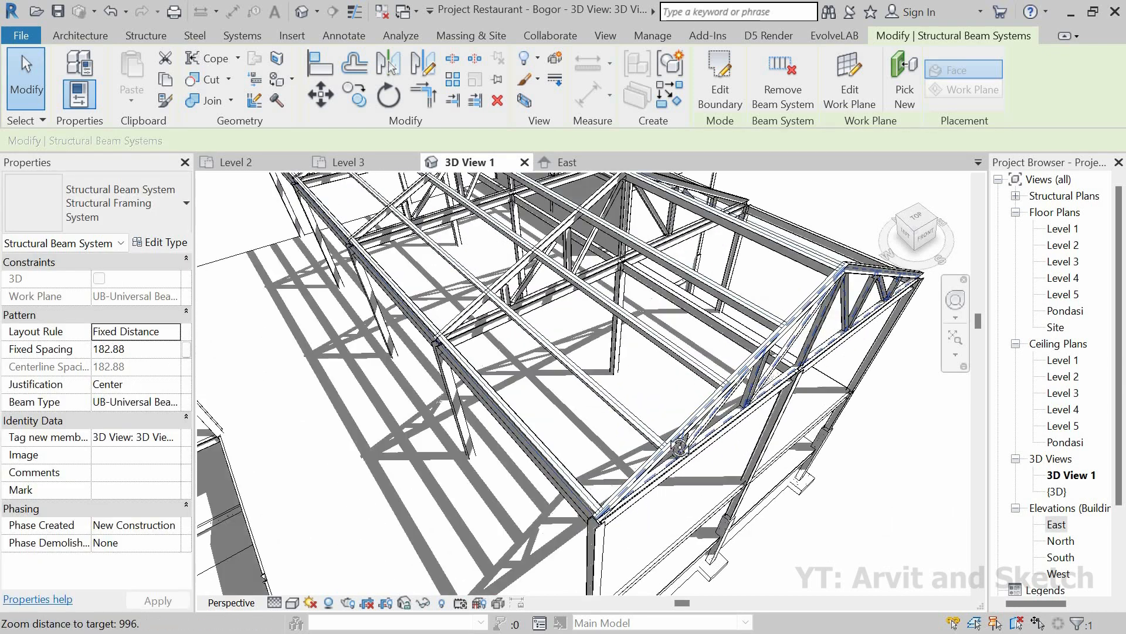
{"action": "middle_click_drag", "start_coordinate": [663, 486], "coordinate": [669, 435], "text": "shift"}
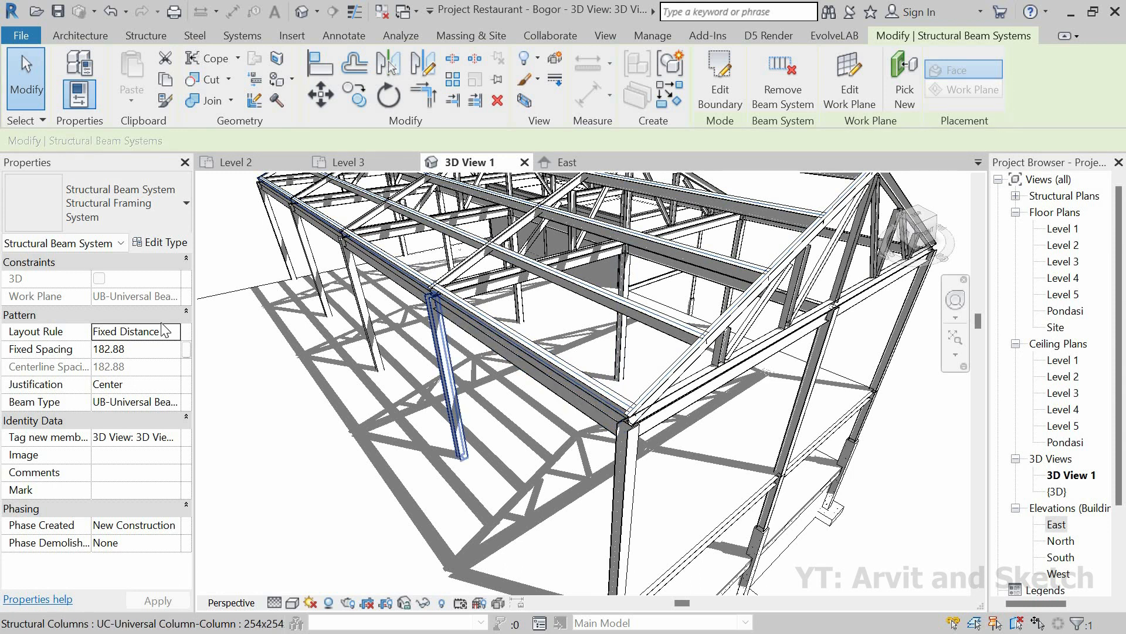
{"action": "left_click", "coordinate": [152, 202]}
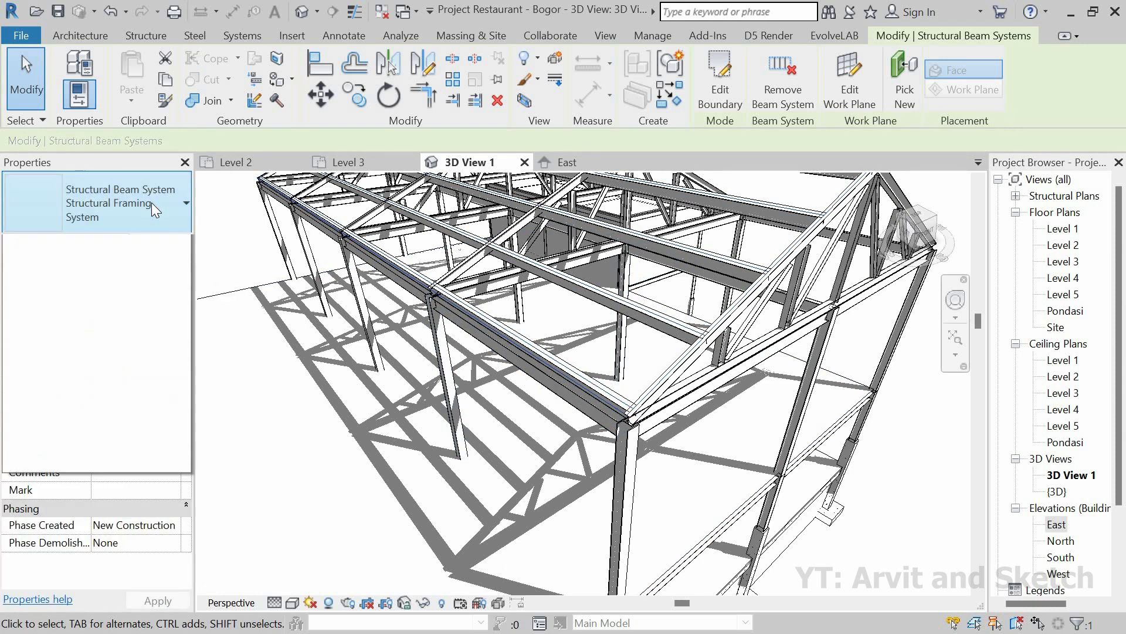
{"action": "left_click", "coordinate": [859, 394]}
{"action": "left_click", "coordinate": [929, 416]}
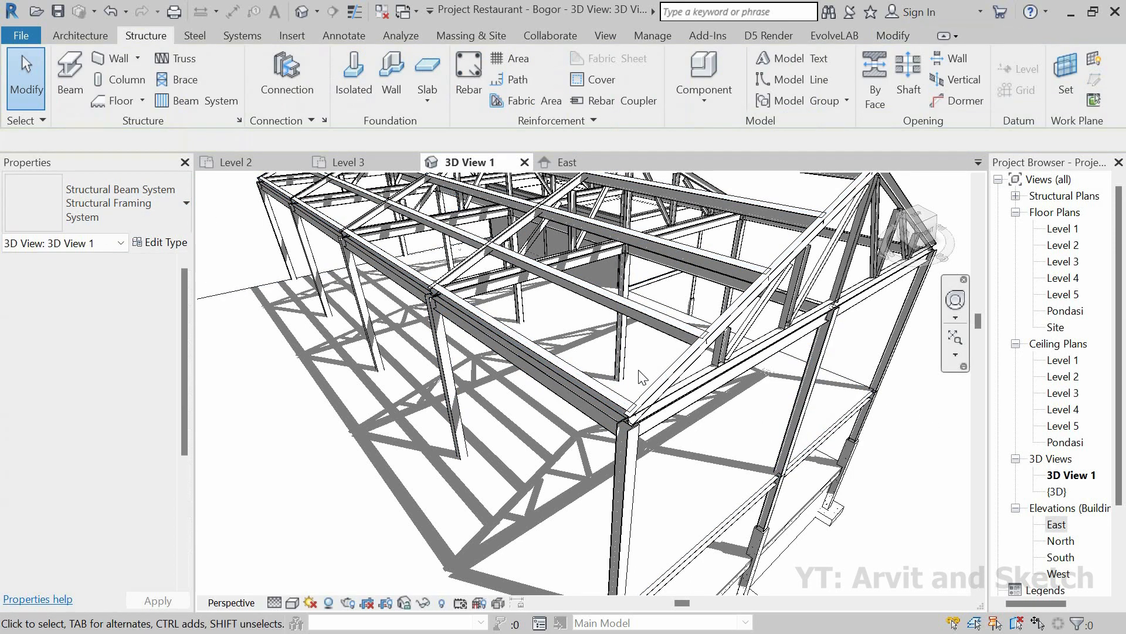
Select all five purlins of the new beam system and change their type to UB-Universal Beam 152x89x16UB.
{"action": "left_click", "coordinate": [610, 394]}
{"action": "left_click", "coordinate": [697, 334], "text": "ctrl"}
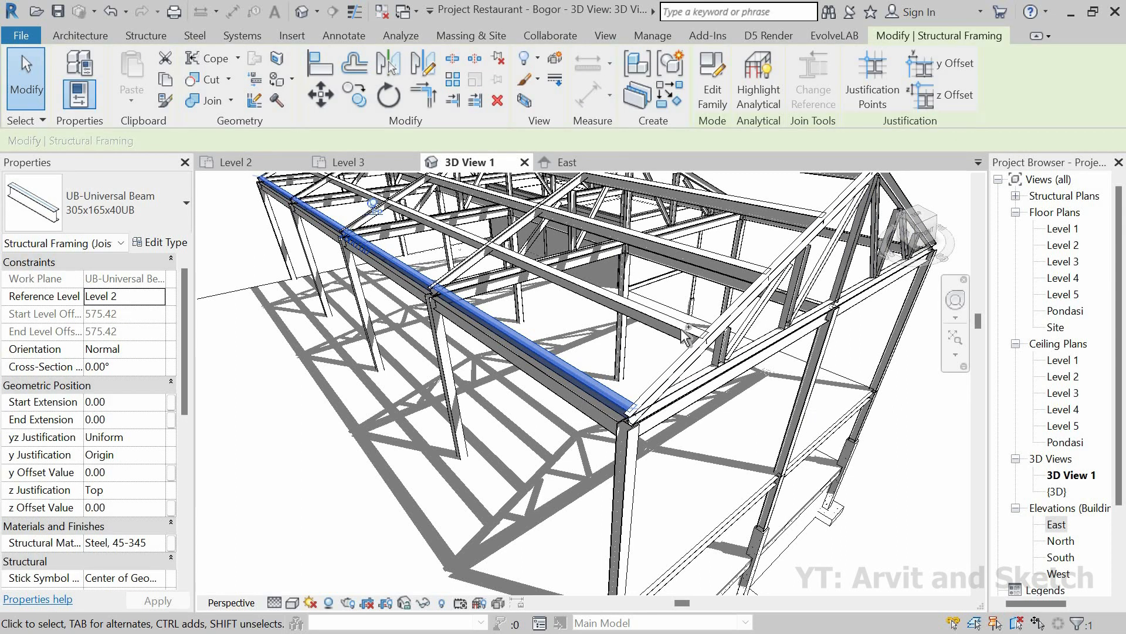
{"action": "left_click", "coordinate": [742, 267], "text": "ctrl"}
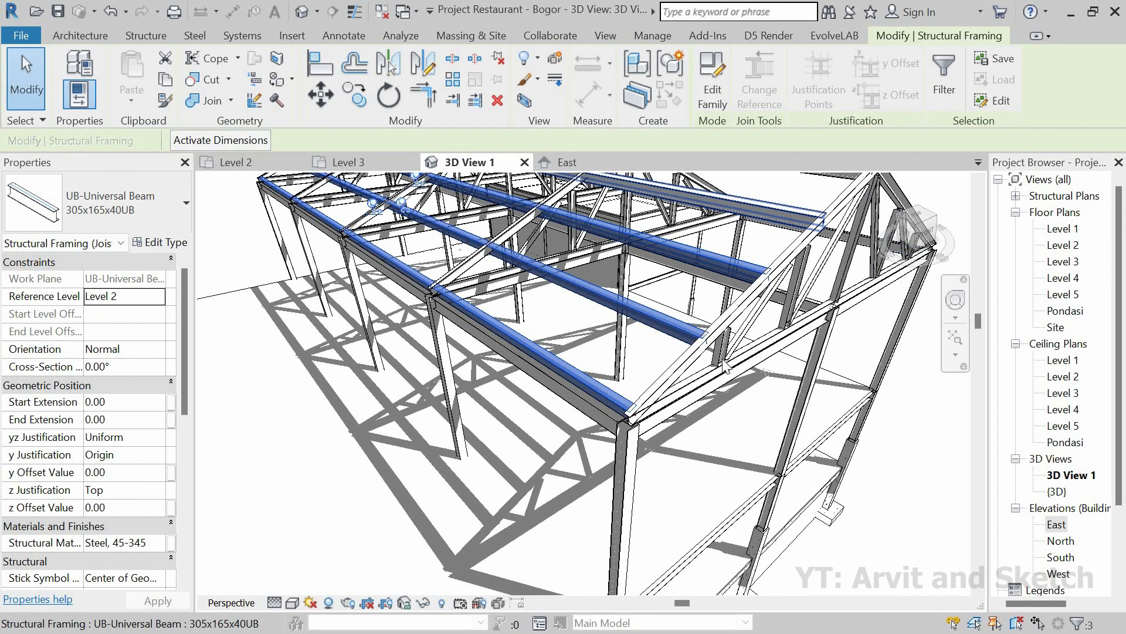
{"action": "scroll", "coordinate": [761, 271], "scroll_direction": "down", "scroll_amount": 2}
{"action": "scroll", "coordinate": [805, 228], "scroll_direction": "up", "scroll_amount": 1}
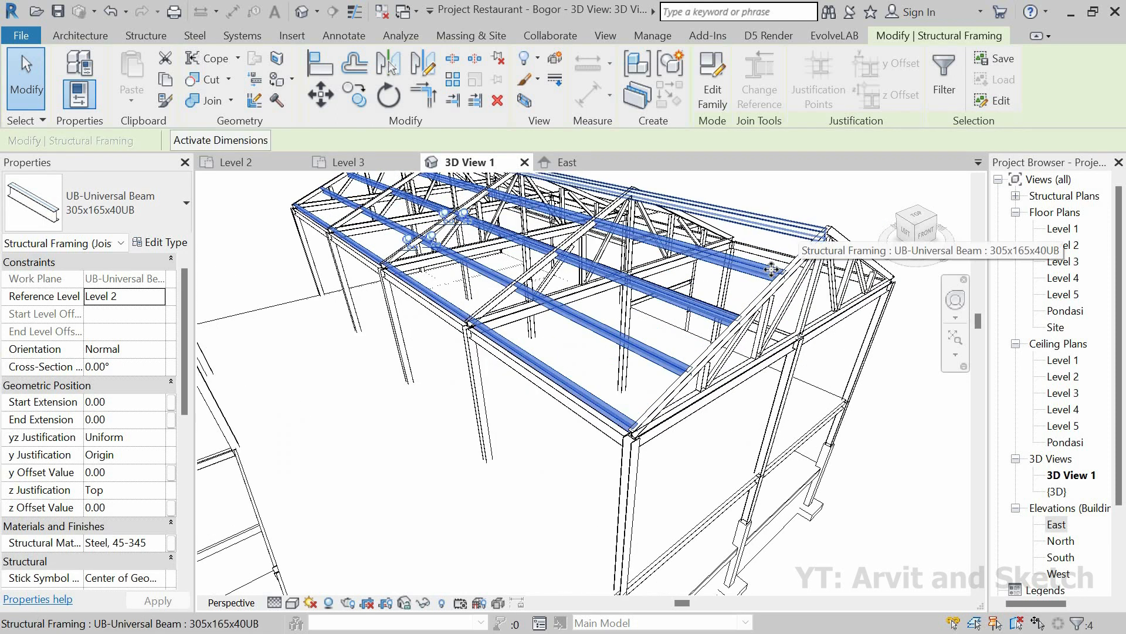
{"action": "left_click", "coordinate": [800, 225], "text": "ctrl"}
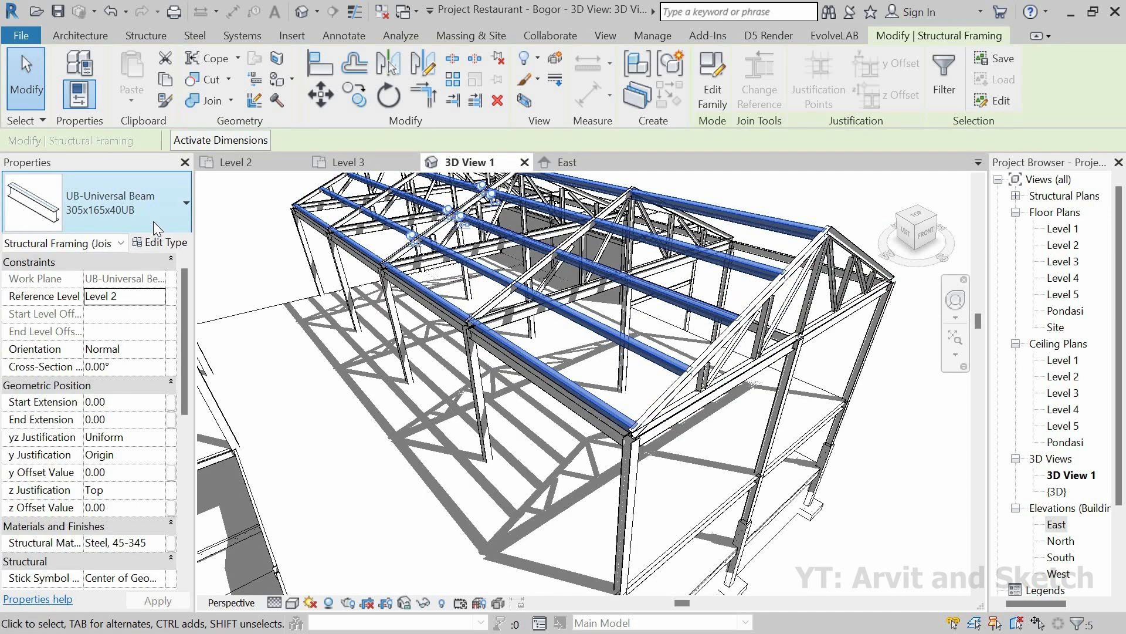
{"action": "left_click", "coordinate": [153, 221]}
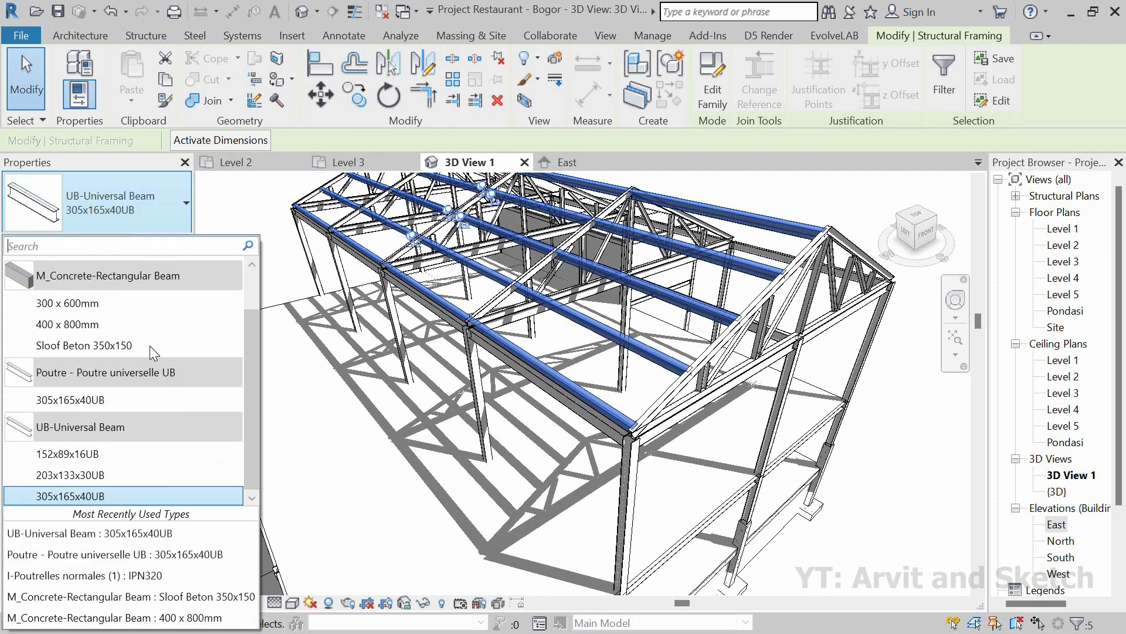
{"action": "left_click", "coordinate": [93, 454]}
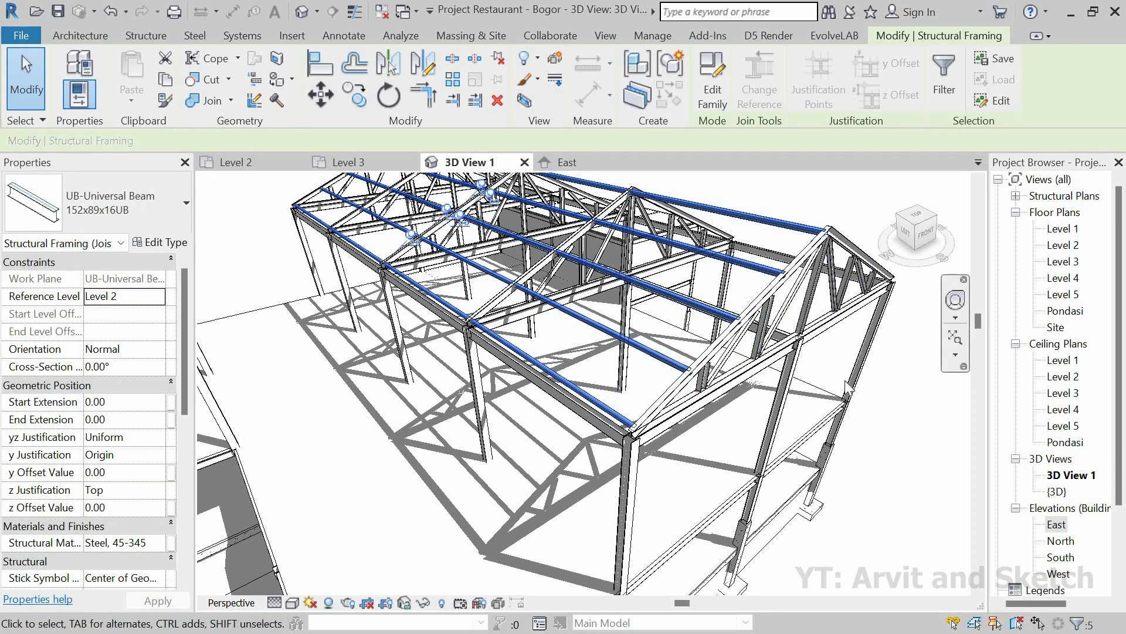
{"action": "key", "text": "Escape"}
Inspect the resized purlins on the main wing roof and look over the Level 3 floor plan.
{"action": "scroll", "coordinate": [823, 240], "scroll_direction": "up", "scroll_amount": 3}
{"action": "middle_click_drag", "start_coordinate": [746, 319], "coordinate": [661, 352], "text": "shift"}
{"action": "scroll", "coordinate": [660, 351], "scroll_direction": "up", "scroll_amount": 5}
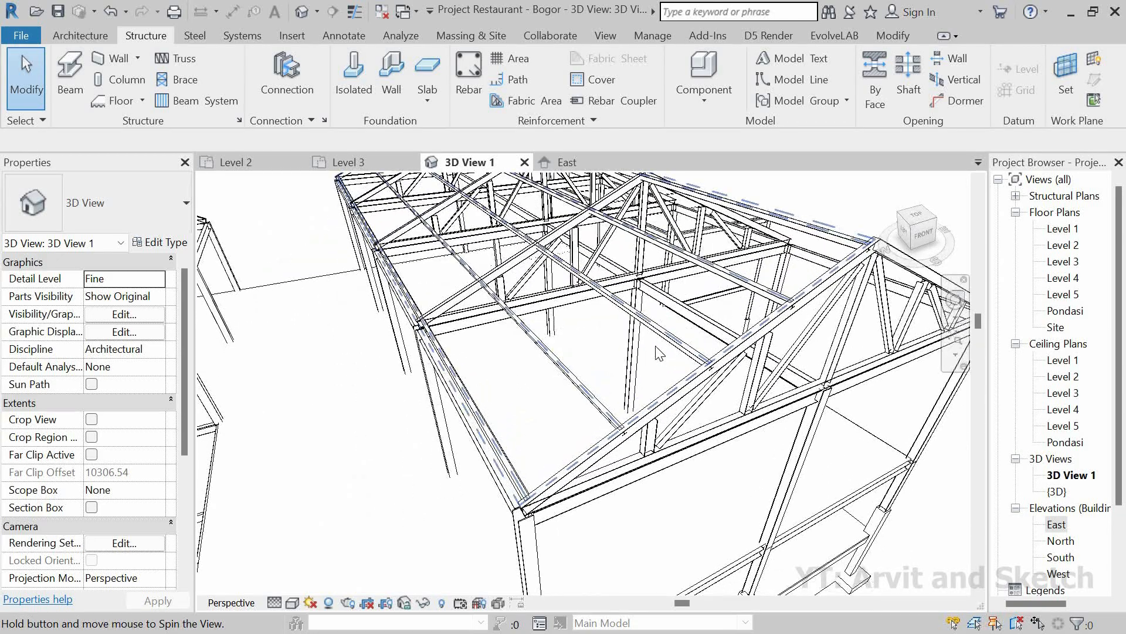
{"action": "scroll", "coordinate": [661, 352], "scroll_direction": "down", "scroll_amount": 6}
{"action": "middle_click_drag", "start_coordinate": [661, 352], "coordinate": [698, 457], "text": "shift"}
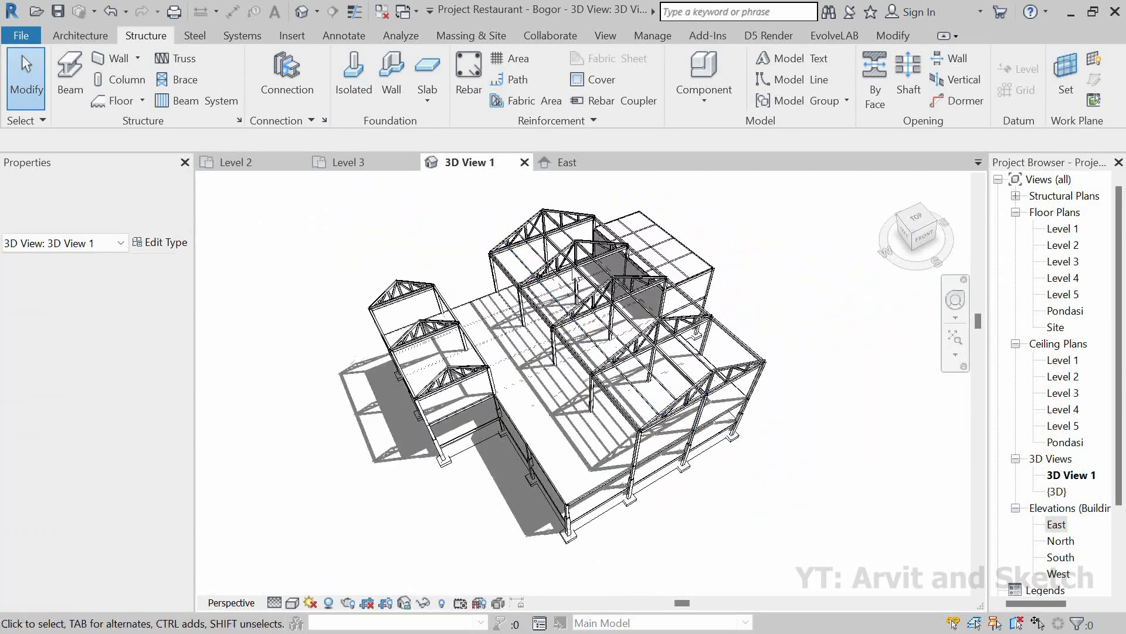
{"action": "left_click", "coordinate": [346, 169]}
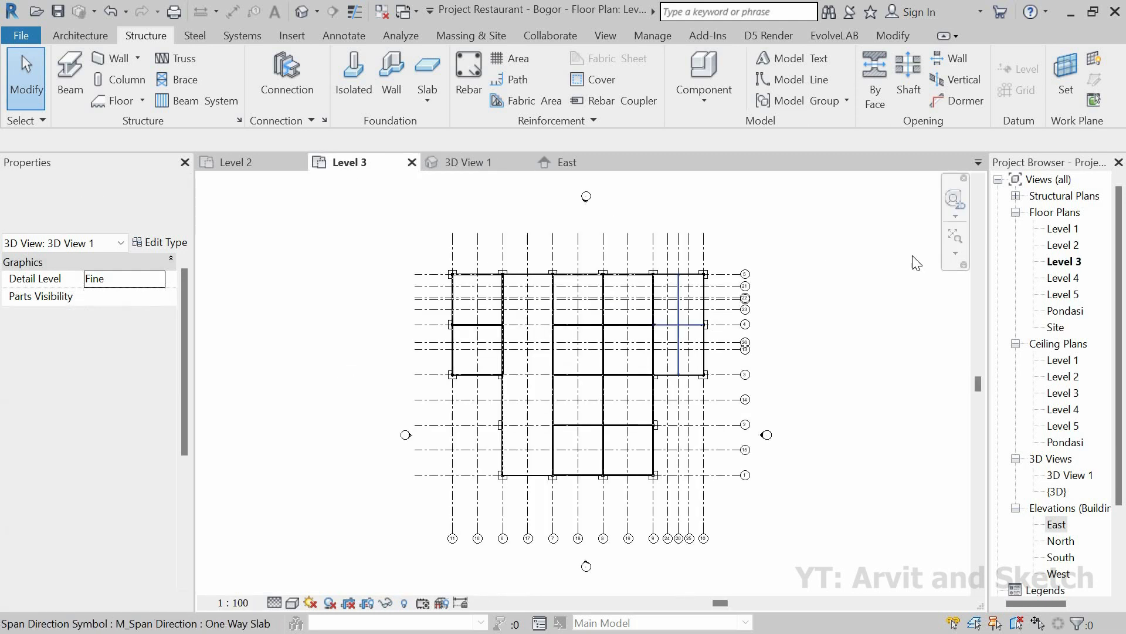
{"action": "left_click", "coordinate": [65, 34]}
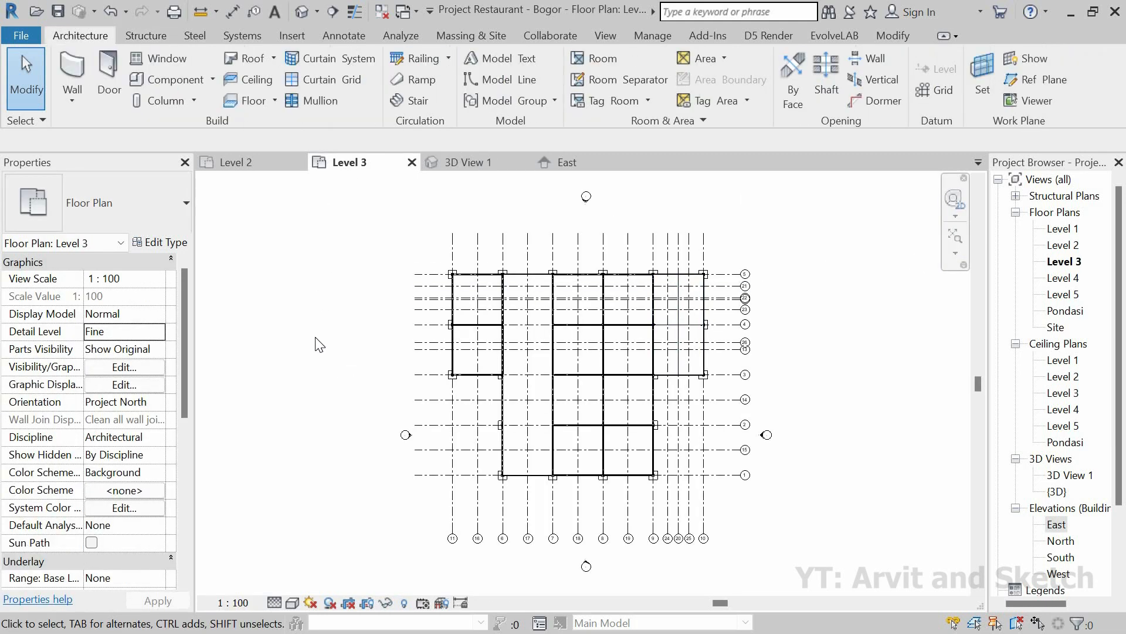
{"action": "left_click", "coordinate": [471, 164]}
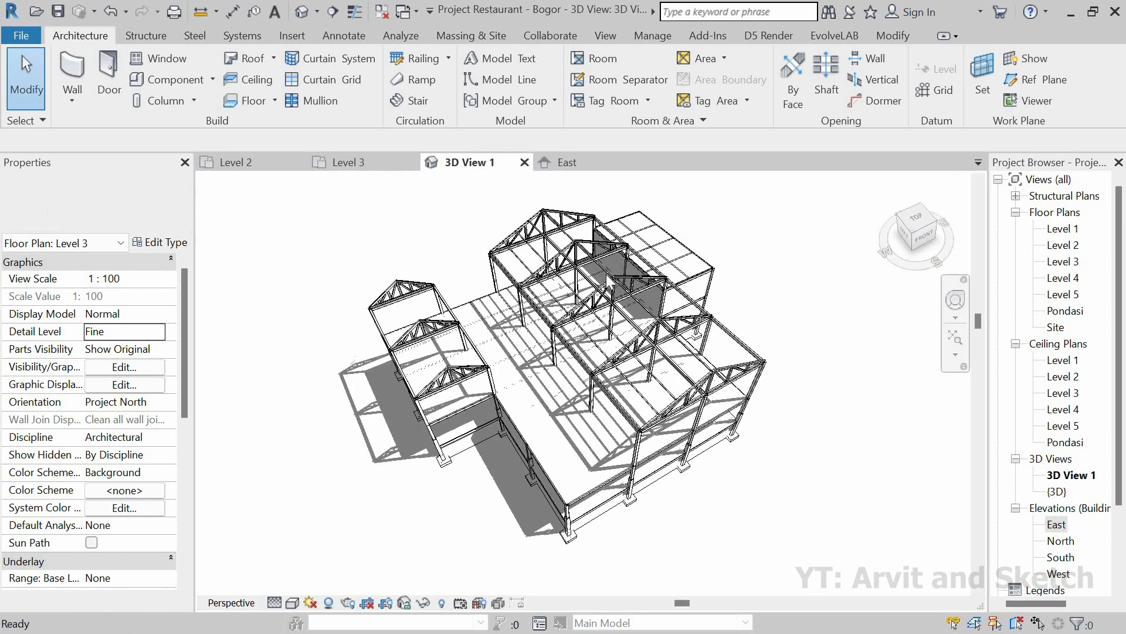
Inspect the main wing's uncovered roof slope and check the selection of its two end trusses by category.
{"action": "scroll", "coordinate": [579, 216], "scroll_direction": "up", "scroll_amount": 5}
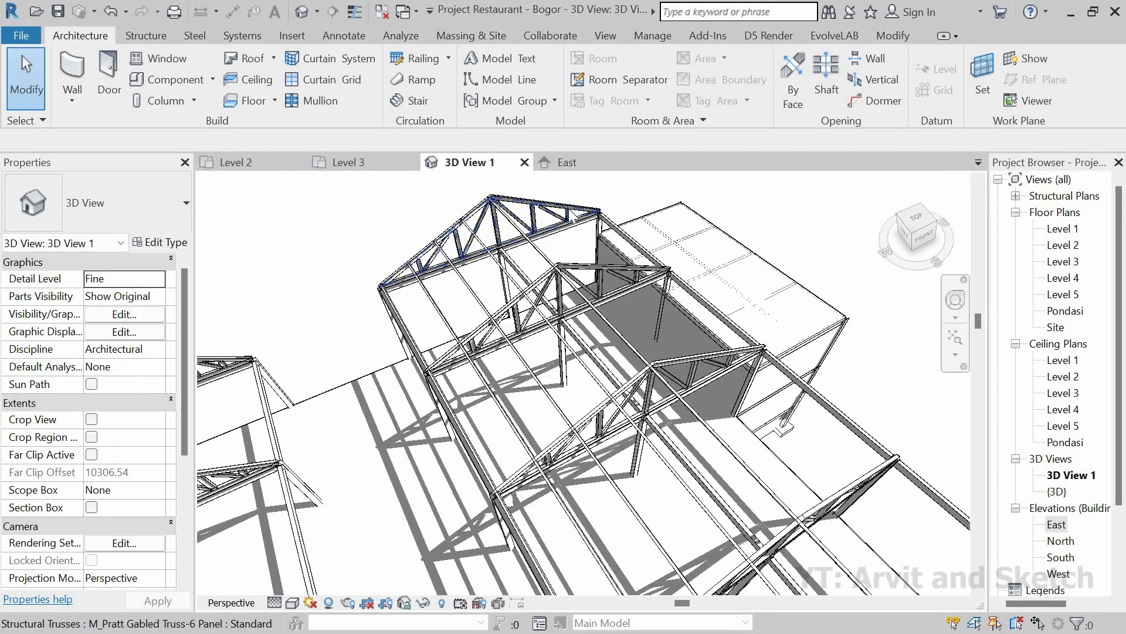
{"action": "scroll", "coordinate": [645, 325], "scroll_direction": "down", "scroll_amount": 3}
{"action": "middle_click_drag", "start_coordinate": [645, 326], "coordinate": [405, 320], "text": "shift"}
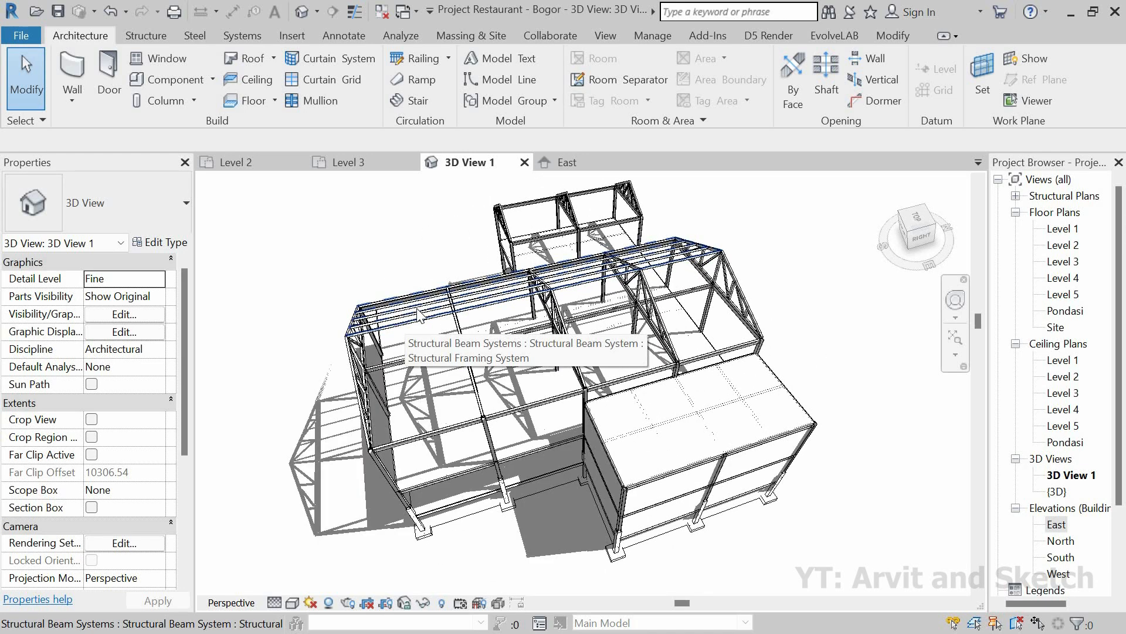
{"action": "middle_click_drag", "start_coordinate": [423, 317], "coordinate": [449, 303], "text": "shift"}
{"action": "scroll", "coordinate": [527, 312], "scroll_direction": "up", "scroll_amount": 2}
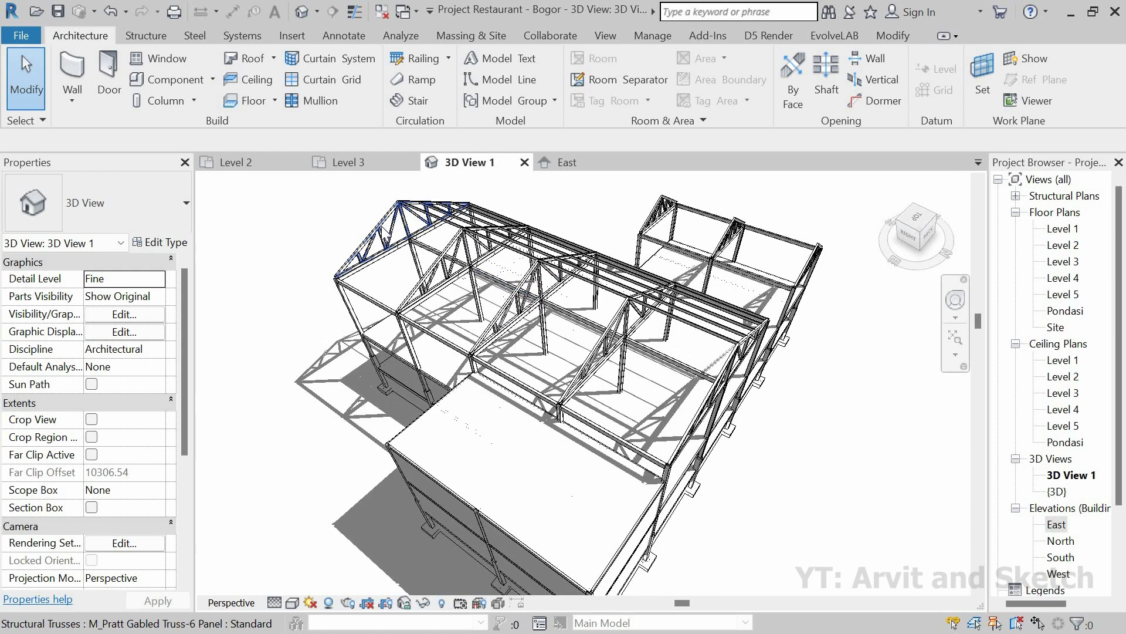
{"action": "left_click", "coordinate": [386, 233]}
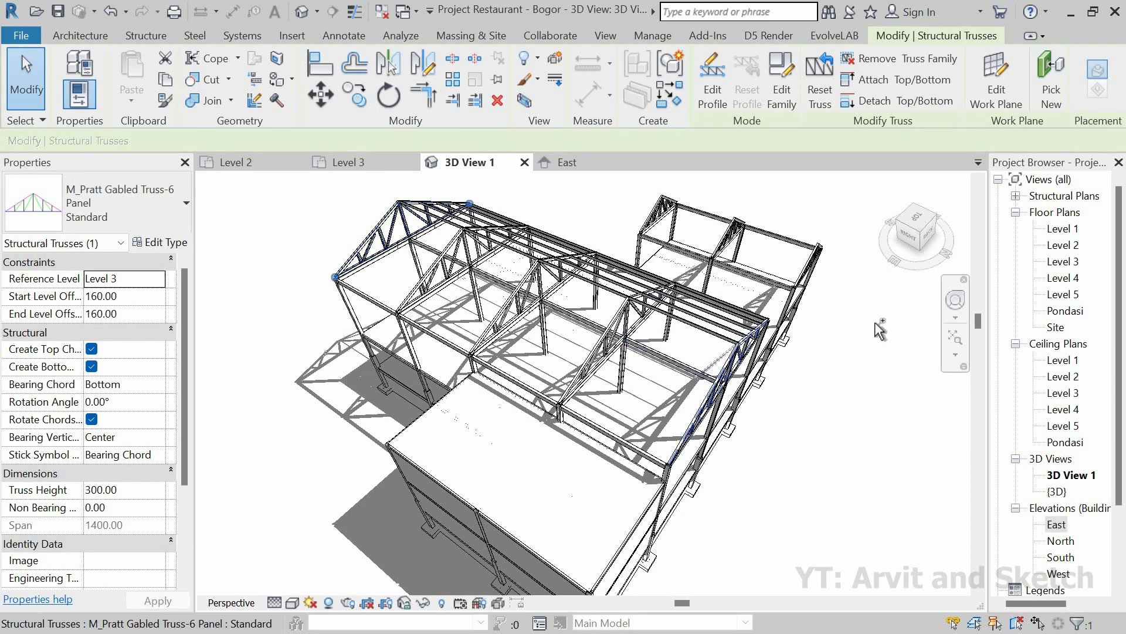
{"action": "left_click", "coordinate": [1060, 86]}
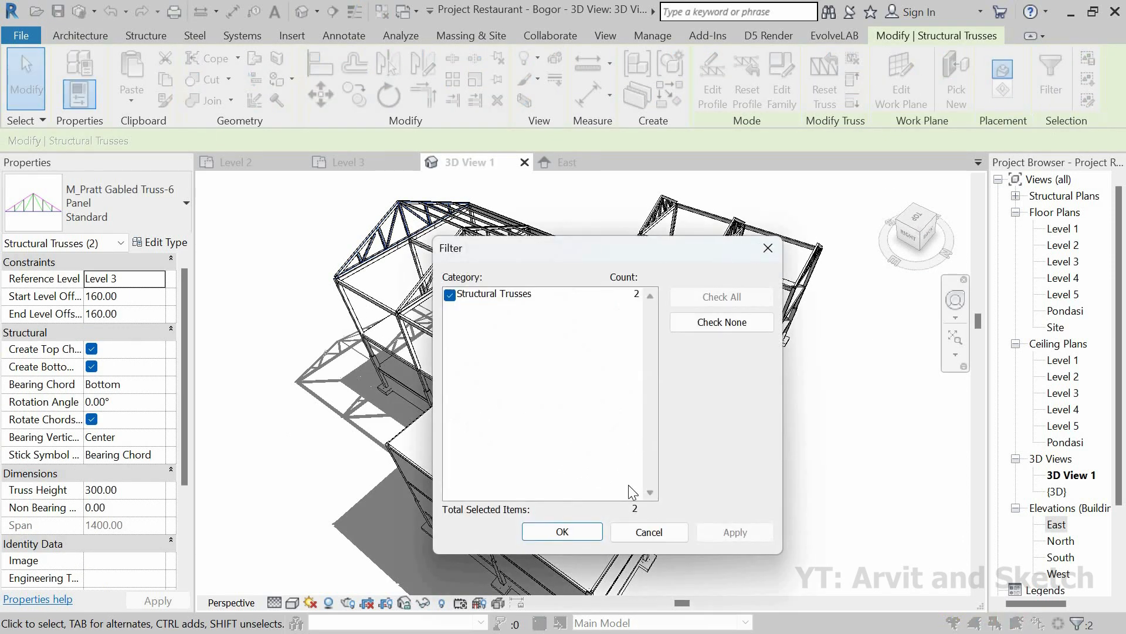
{"action": "left_click", "coordinate": [554, 531]}
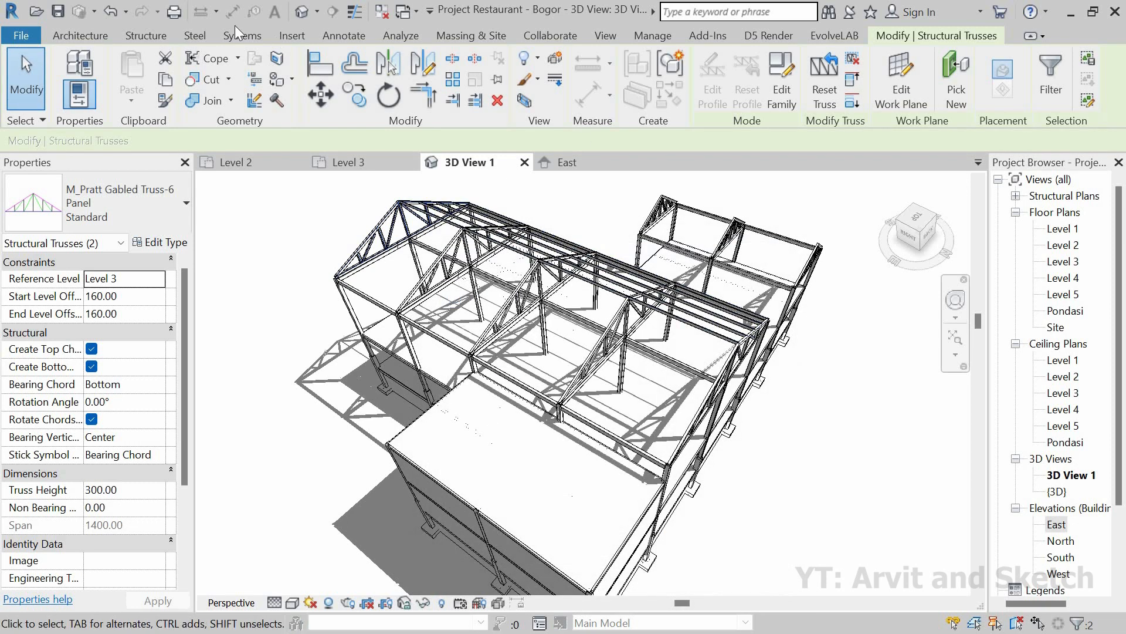
Start a beam system sketch and set its work plane by picking the end truss's sloped top chord on the uncovered slope.
{"action": "left_click", "coordinate": [148, 36]}
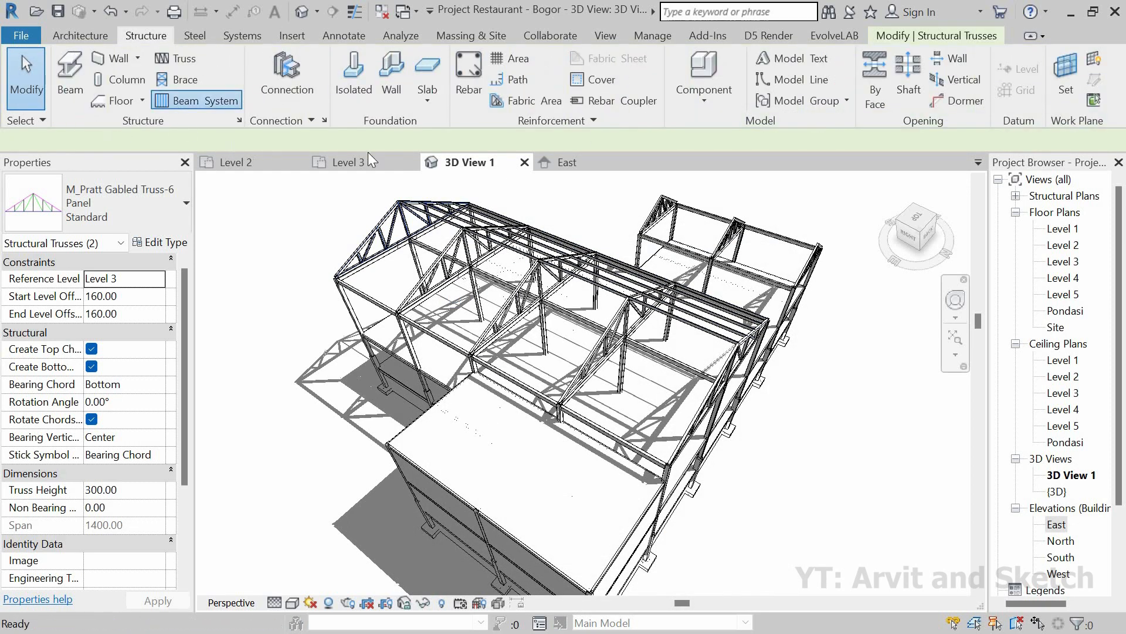
{"action": "left_click", "coordinate": [196, 100]}
{"action": "left_click", "coordinate": [962, 68]}
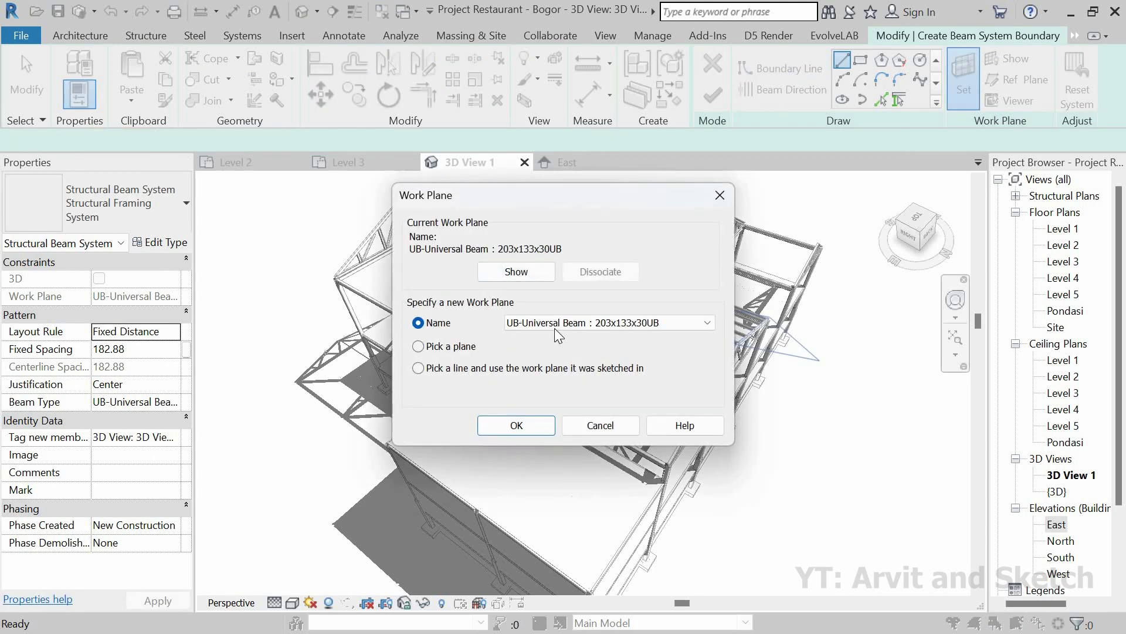
{"action": "left_click", "coordinate": [551, 325]}
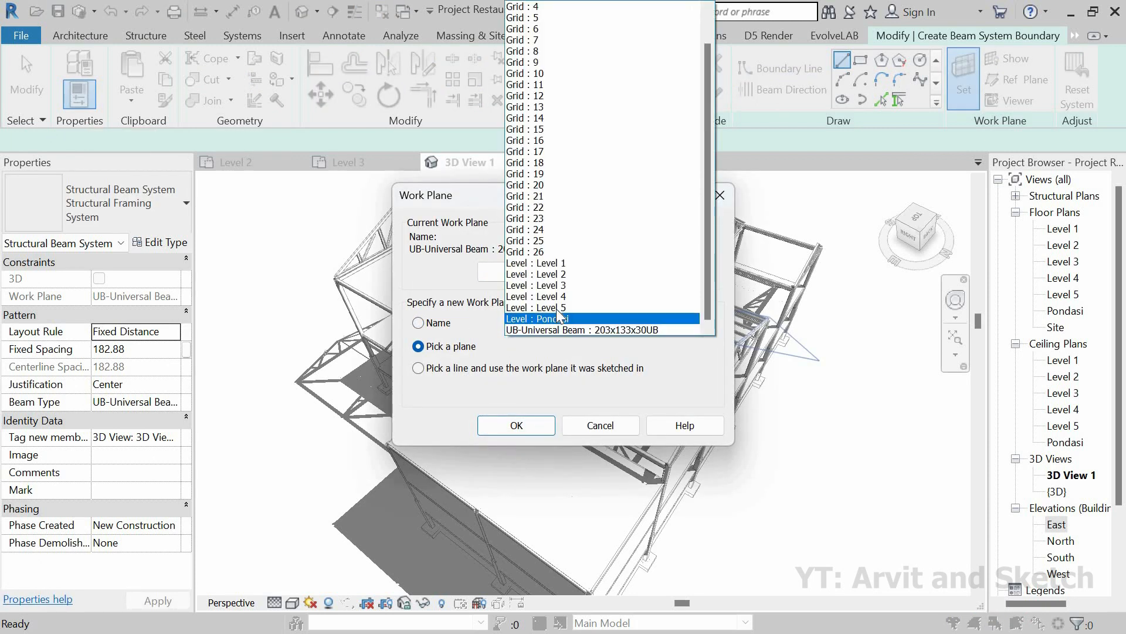
{"action": "key", "text": "Return"}
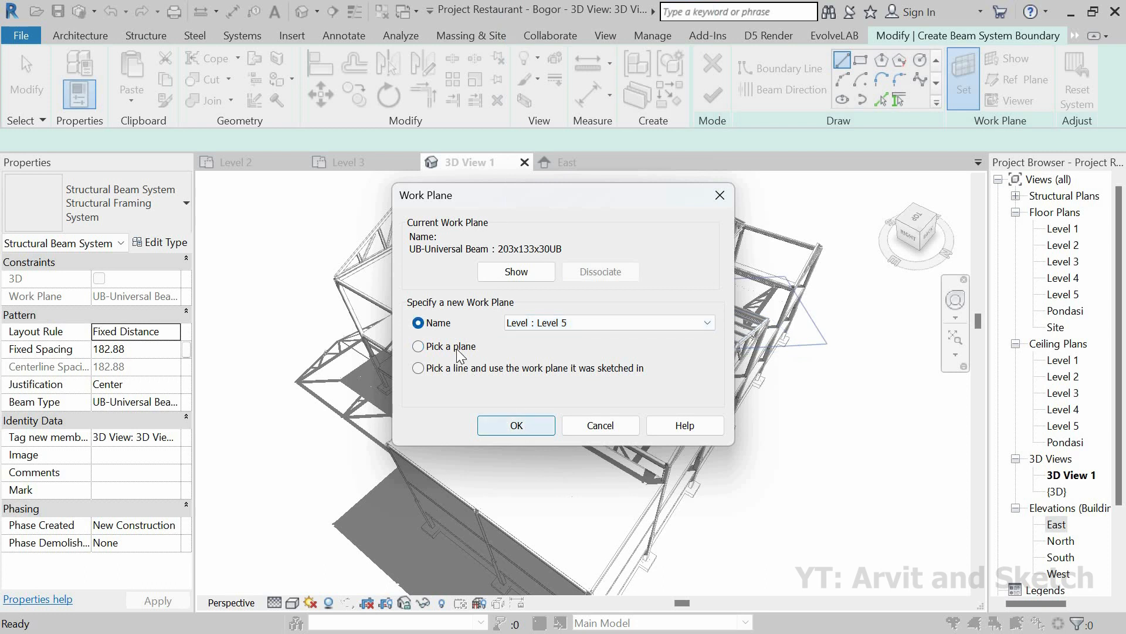
{"action": "key", "text": "alt+p"}
{"action": "left_click", "coordinate": [529, 427]}
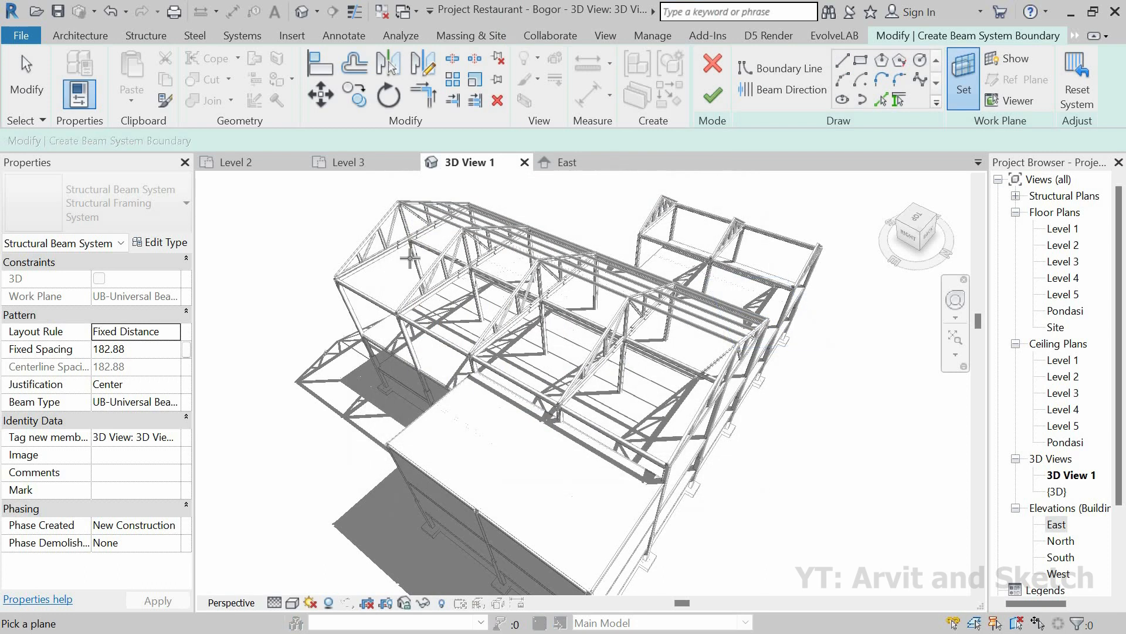
{"action": "scroll", "coordinate": [385, 218], "scroll_direction": "up", "scroll_amount": 2}
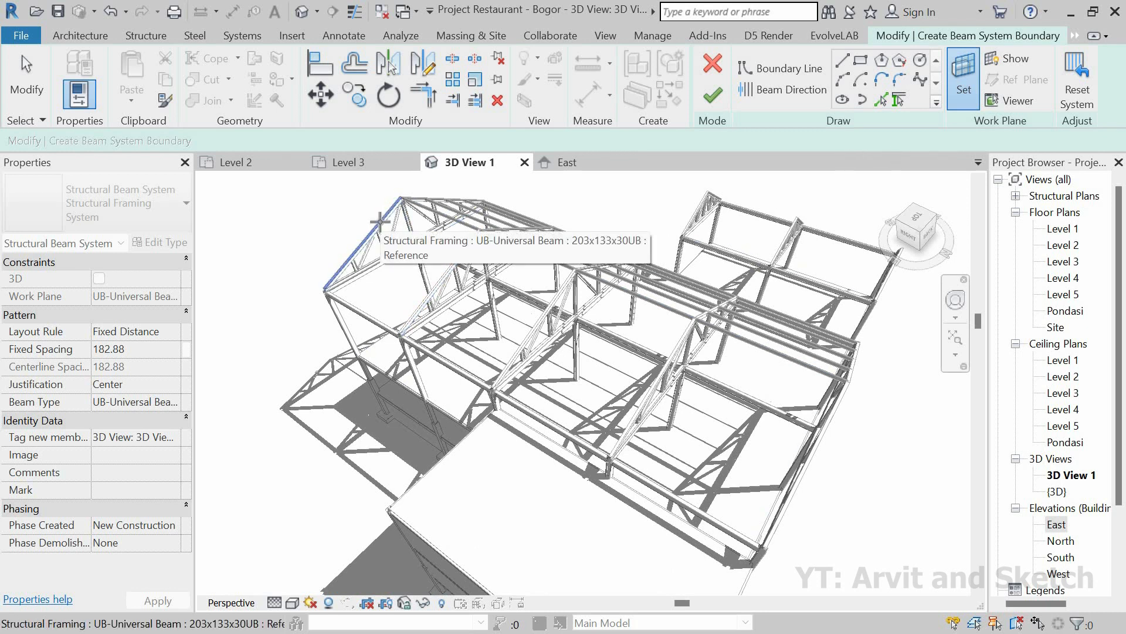
Create beam system boundary lines from the sloped top chords of the two end trusses as supports.
{"action": "left_click", "coordinate": [899, 100]}
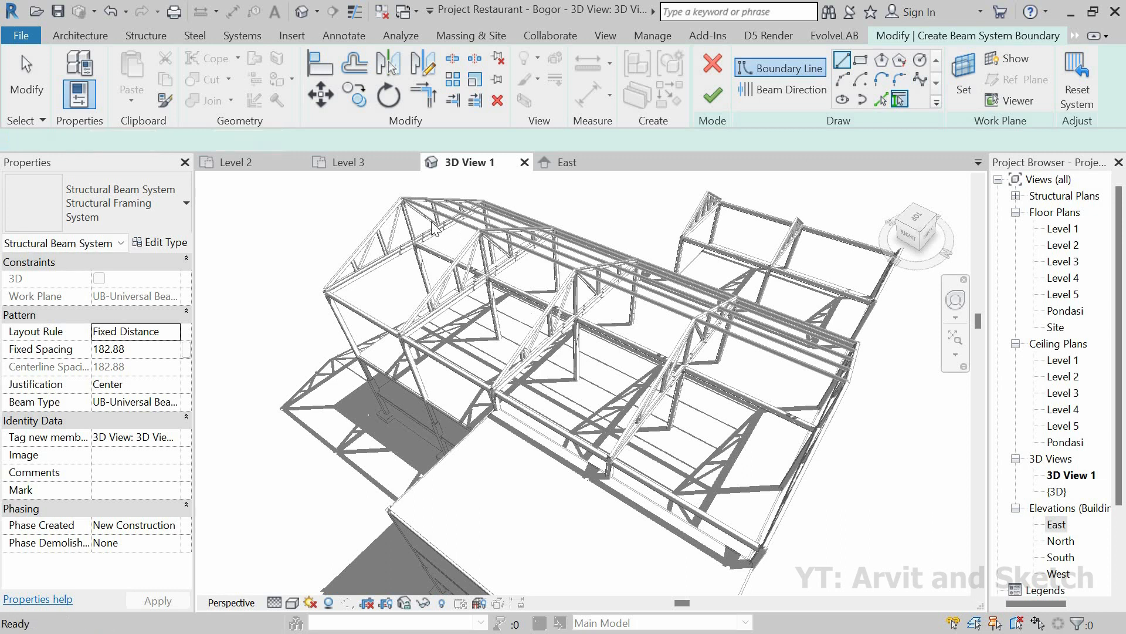
{"action": "left_click", "coordinate": [385, 214]}
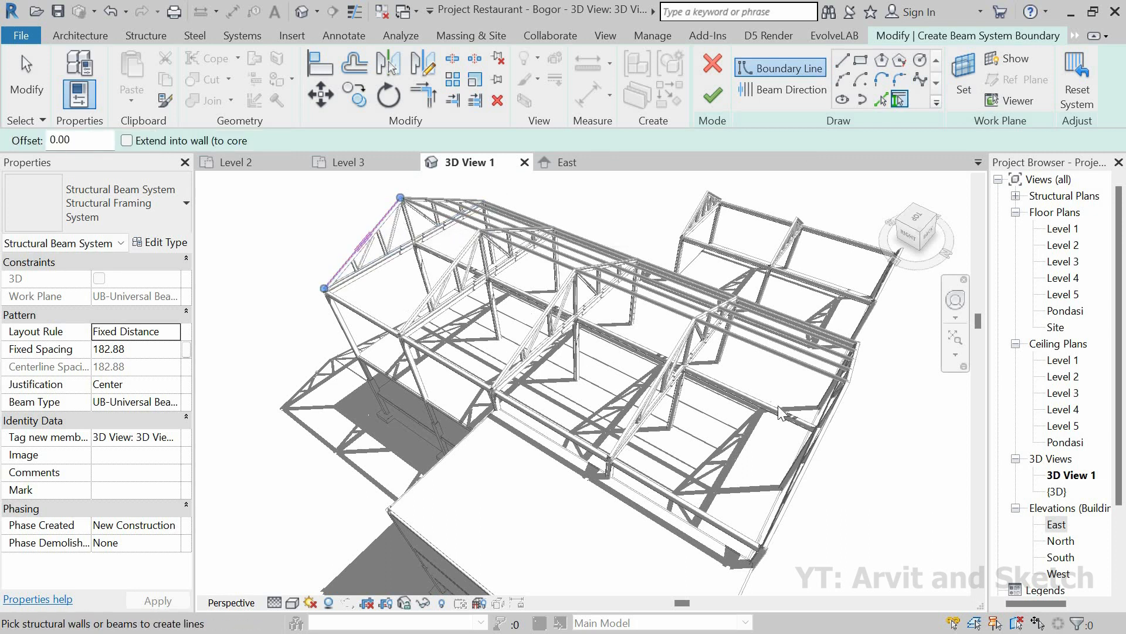
{"action": "left_click", "coordinate": [830, 437]}
Draw a straight ridge boundary line between the upper ends of the two end trusses' sloped chords.
{"action": "key", "text": "l"}
{"action": "key", "text": "i"}
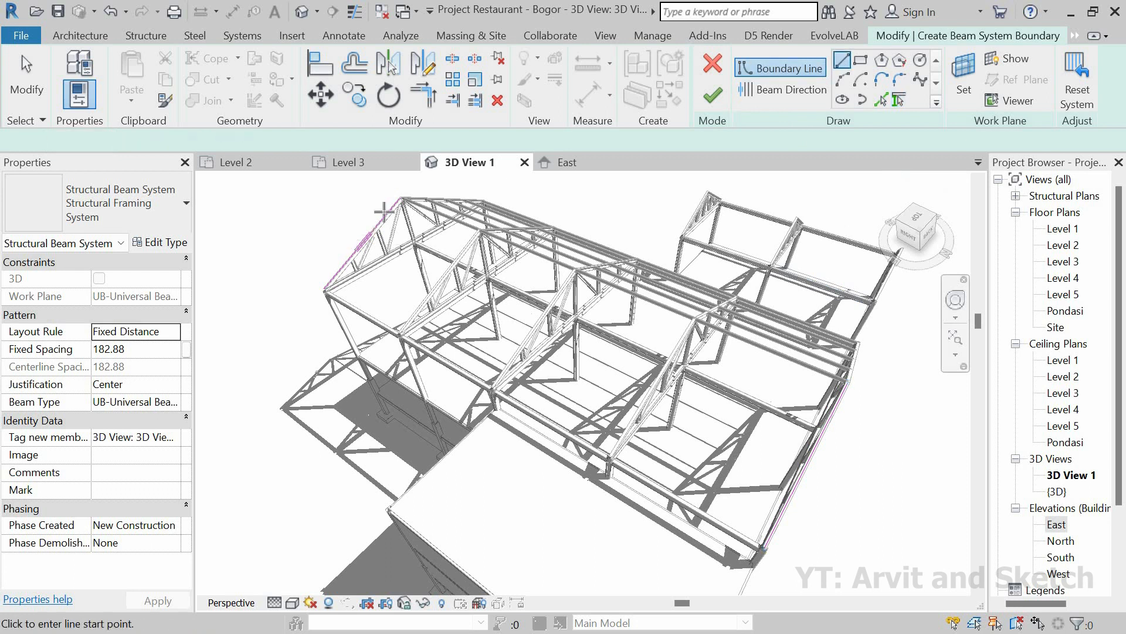
{"action": "scroll", "coordinate": [413, 189], "scroll_direction": "up", "scroll_amount": 5}
{"action": "scroll", "coordinate": [411, 190], "scroll_direction": "up", "scroll_amount": 4}
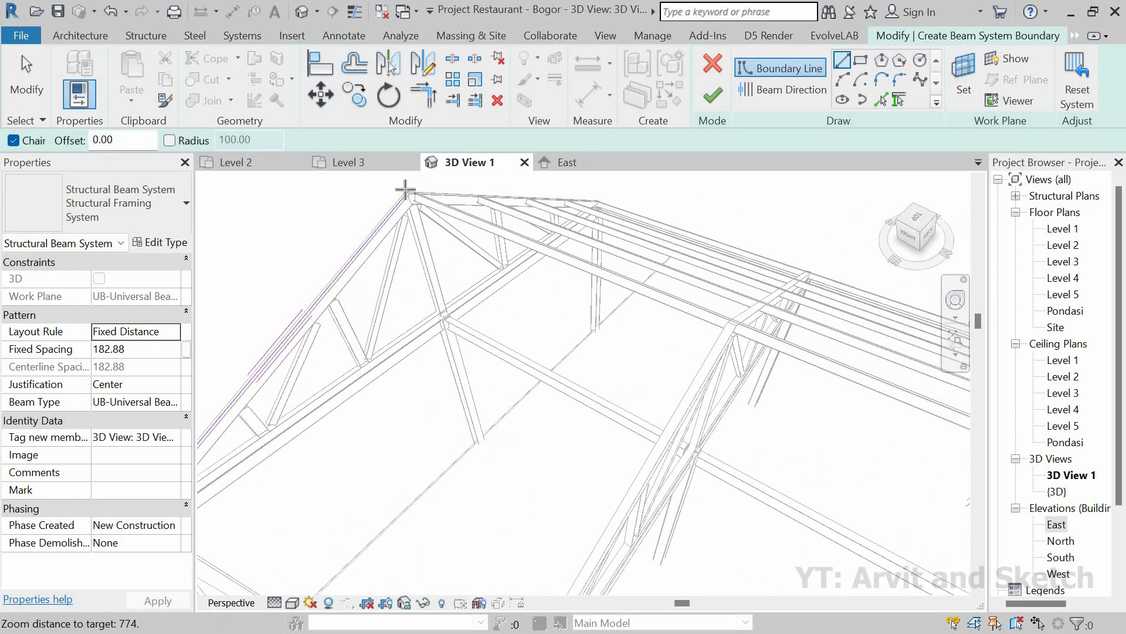
{"action": "left_click", "coordinate": [403, 196]}
{"action": "scroll", "coordinate": [355, 210], "scroll_direction": "down", "scroll_amount": 5}
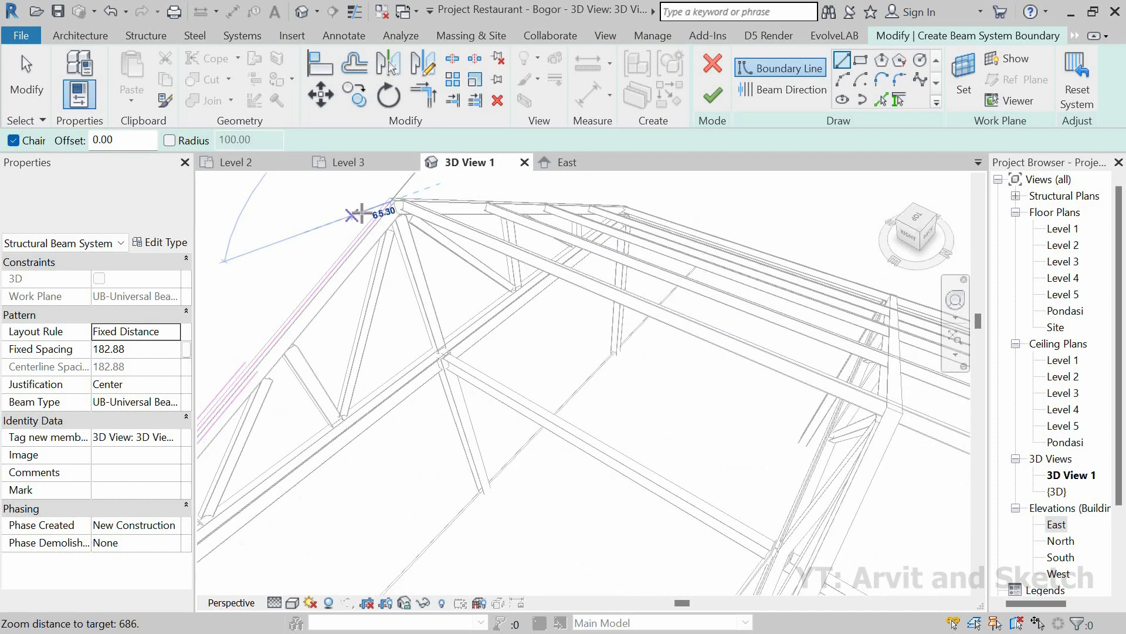
{"action": "scroll", "coordinate": [359, 229], "scroll_direction": "down", "scroll_amount": 5}
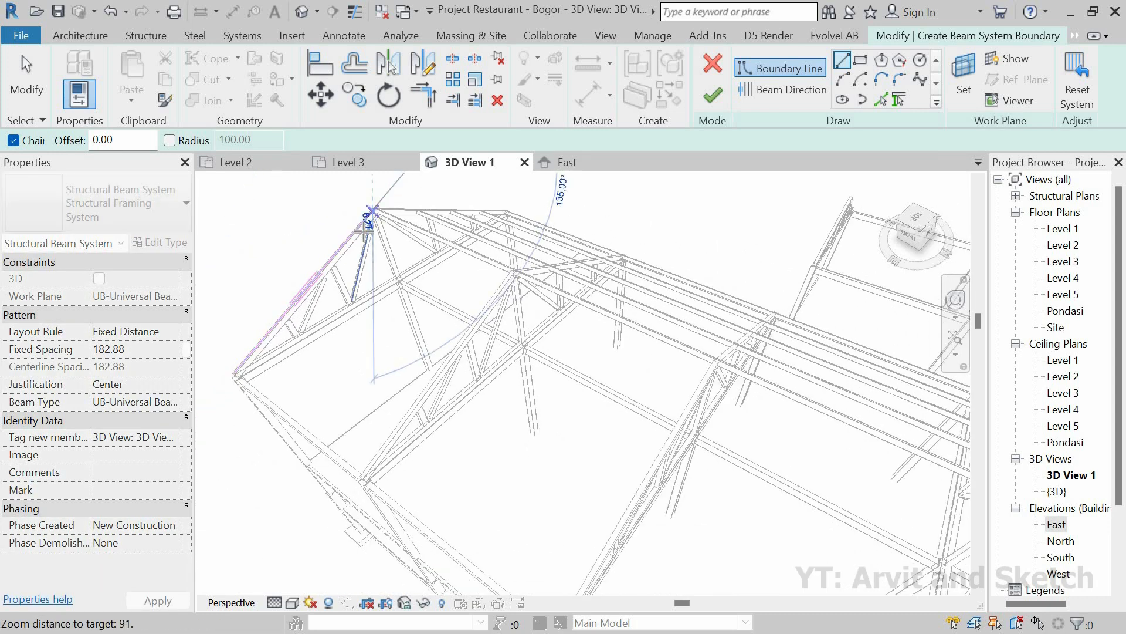
{"action": "scroll", "coordinate": [511, 258], "scroll_direction": "down", "scroll_amount": 5}
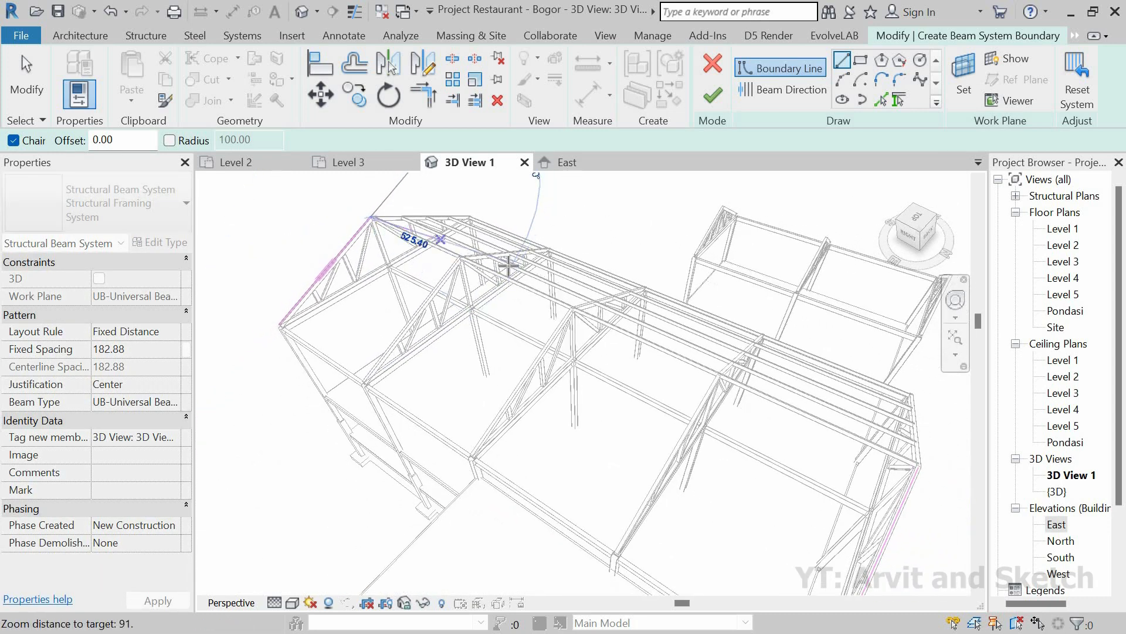
{"action": "scroll", "coordinate": [697, 369], "scroll_direction": "up", "scroll_amount": 6}
{"action": "scroll", "coordinate": [698, 357], "scroll_direction": "up", "scroll_amount": 5}
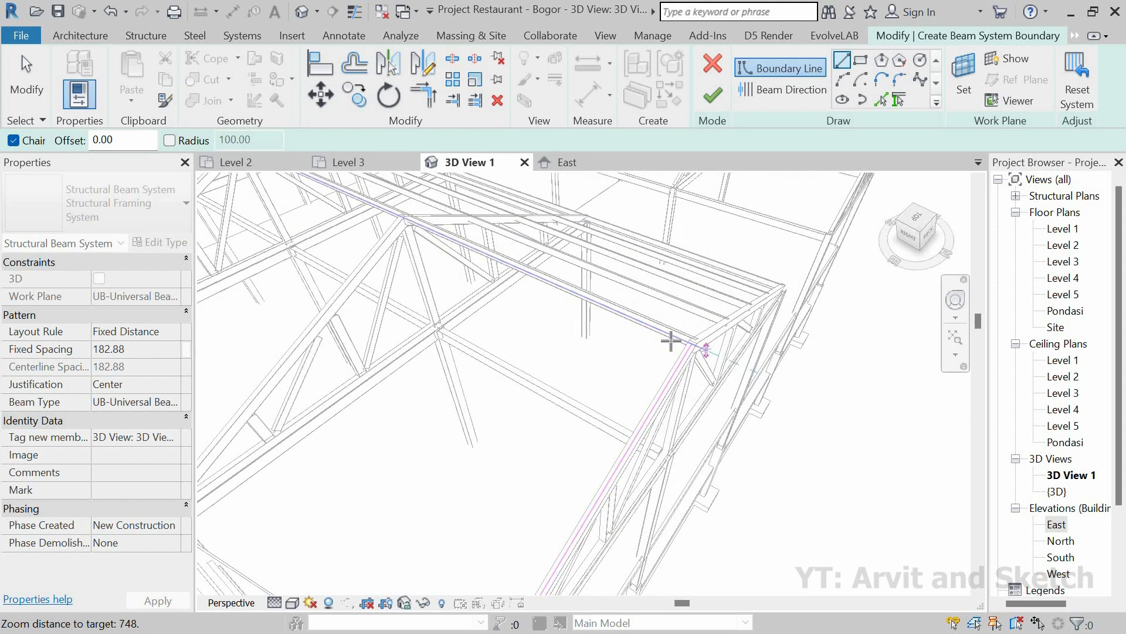
{"action": "left_click", "coordinate": [720, 340]}
Close the boundary with a straight eave line between the lower ends of the sloped chords on this roof side.
{"action": "scroll", "coordinate": [654, 327], "scroll_direction": "down", "scroll_amount": 6}
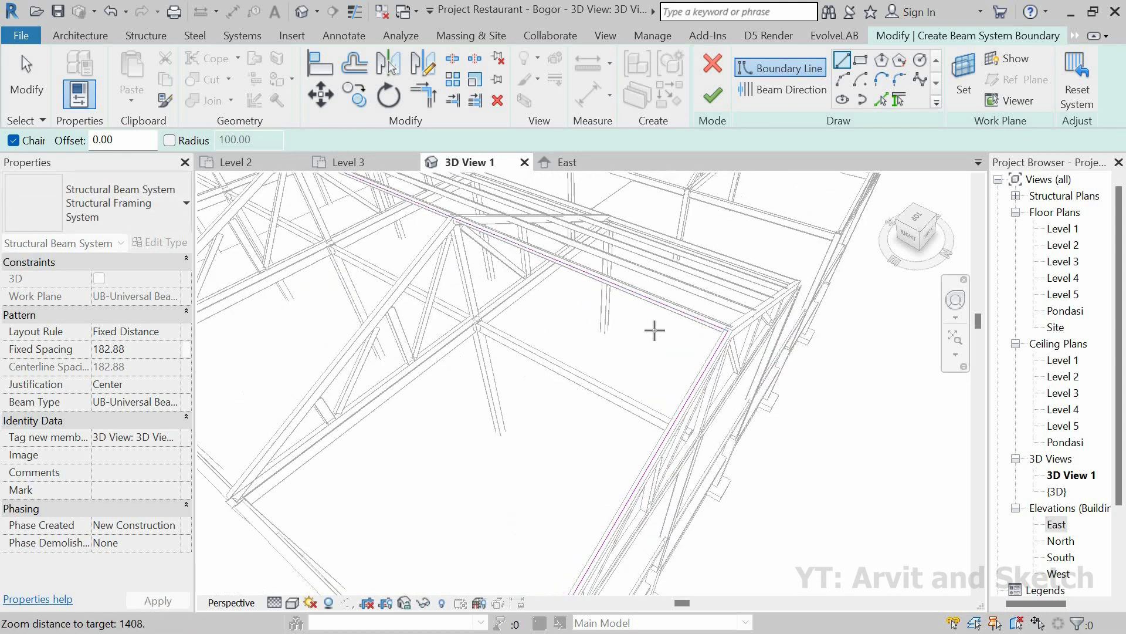
{"action": "scroll", "coordinate": [629, 410], "scroll_direction": "up", "scroll_amount": 5}
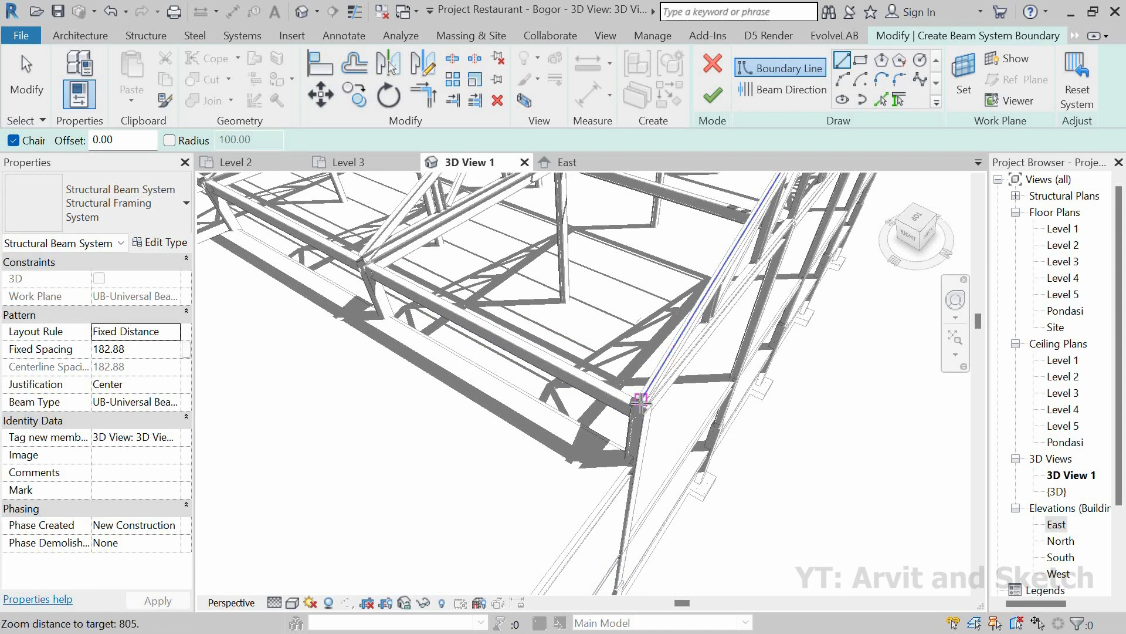
{"action": "scroll", "coordinate": [614, 450], "scroll_direction": "down", "scroll_amount": 3}
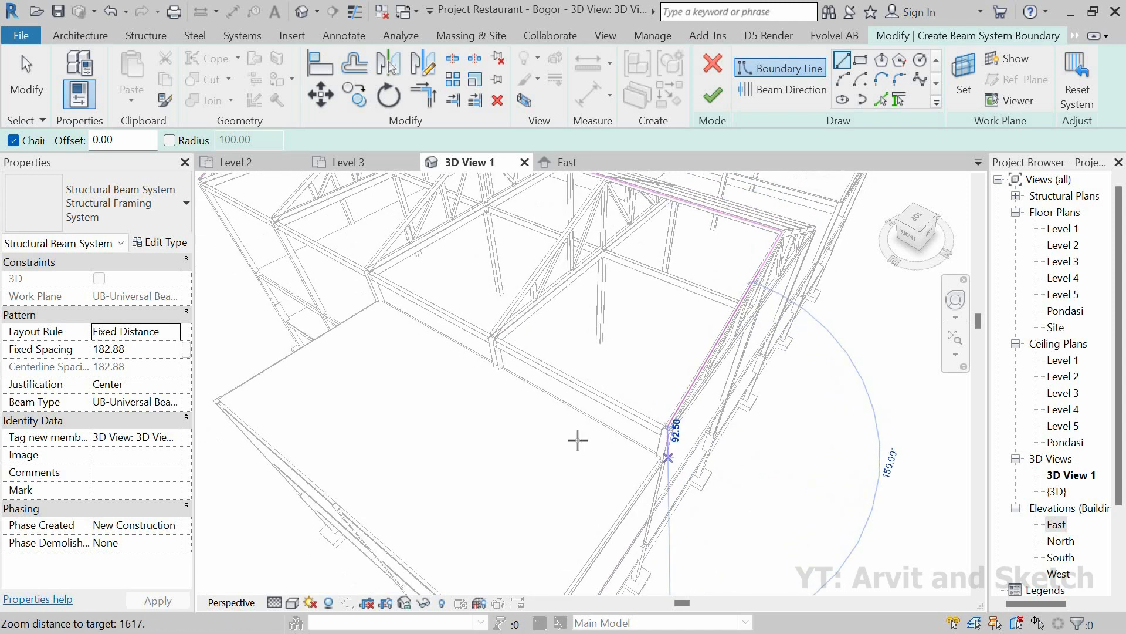
{"action": "scroll", "coordinate": [293, 248], "scroll_direction": "up", "scroll_amount": 3}
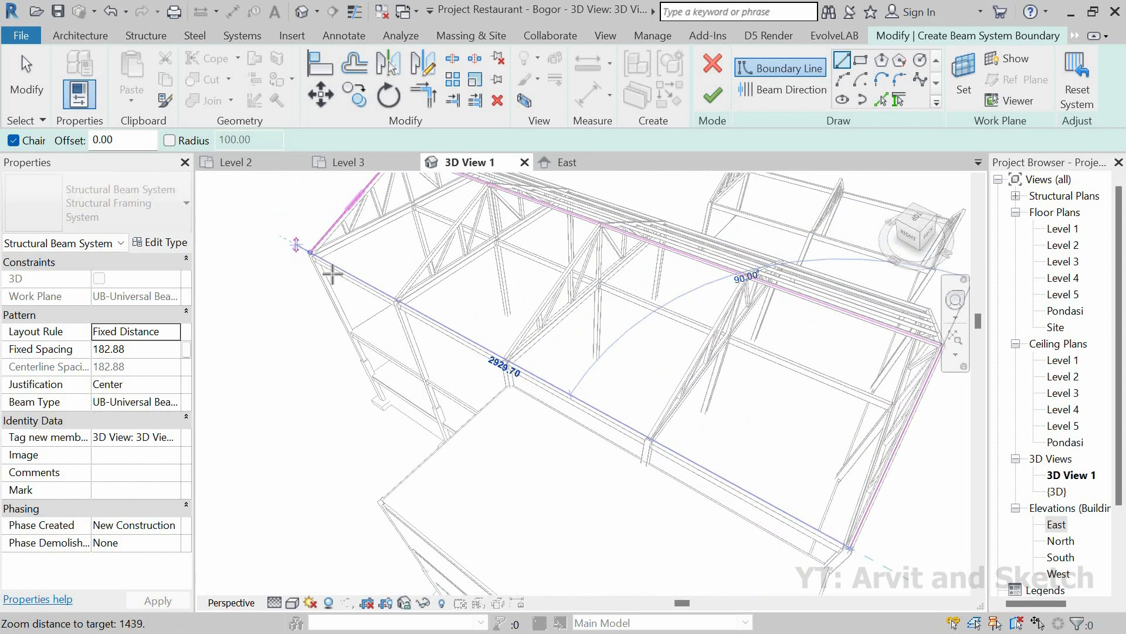
{"action": "scroll", "coordinate": [306, 255], "scroll_direction": "up", "scroll_amount": 4}
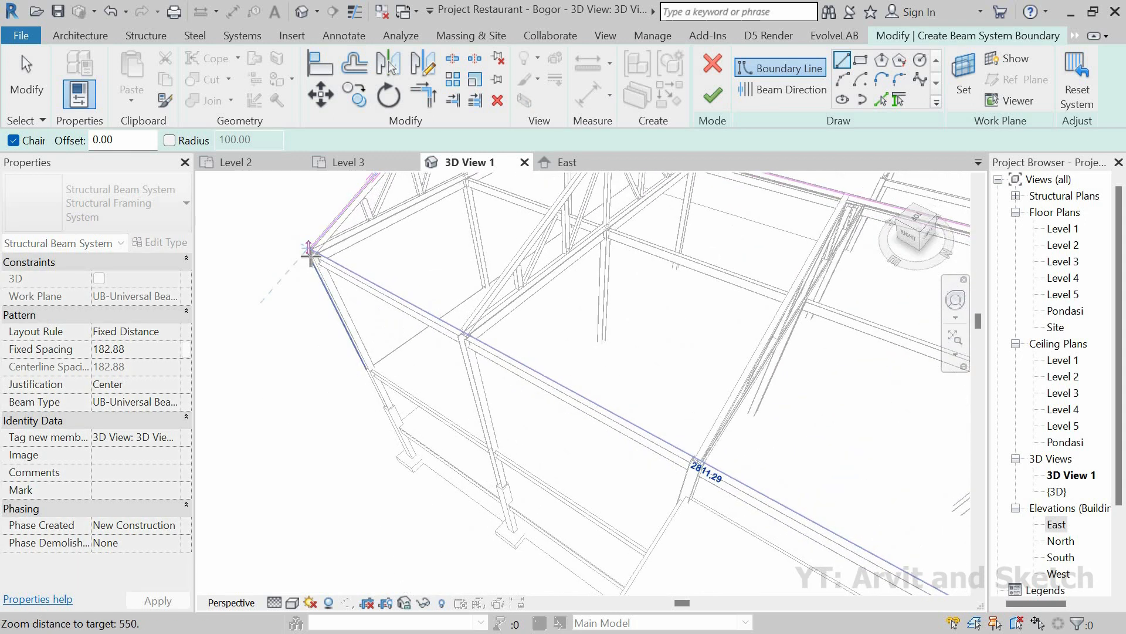
{"action": "scroll", "coordinate": [310, 250], "scroll_direction": "up", "scroll_amount": 2}
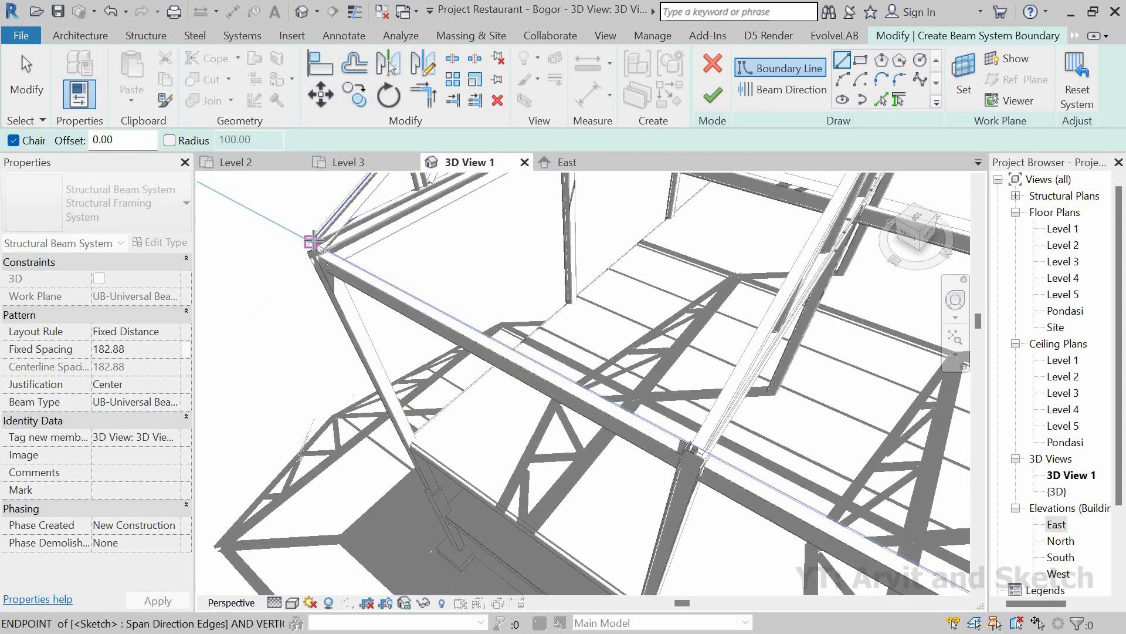
{"action": "left_click", "coordinate": [311, 242]}
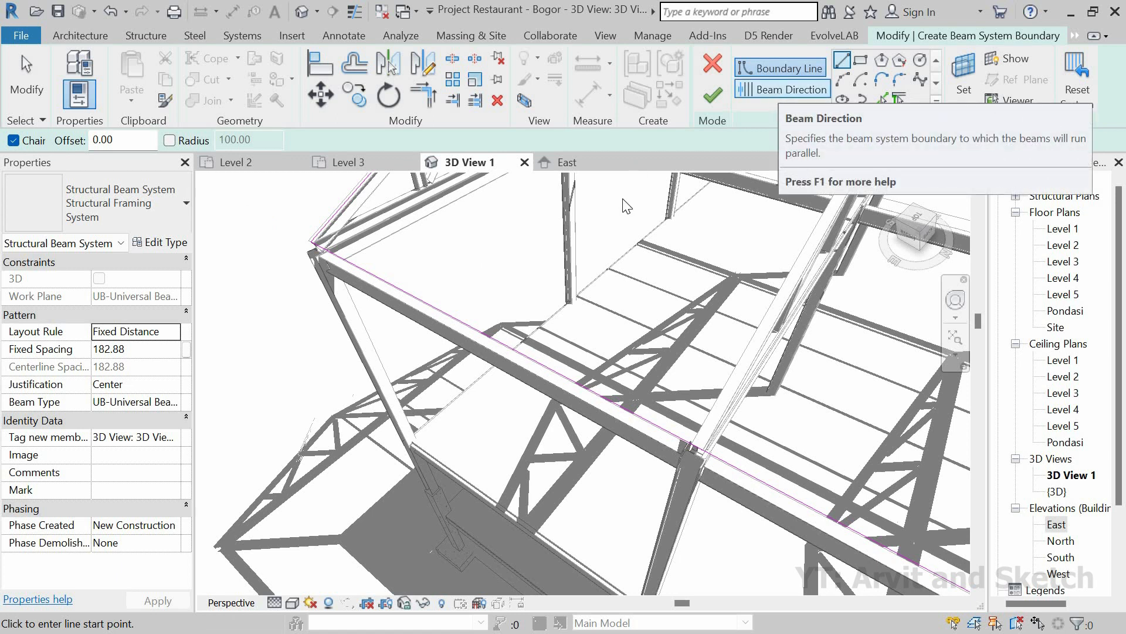
Set the beams to run parallel to the ridge line on this slope and finish the beam system sketch.
{"action": "left_click", "coordinate": [776, 91]}
{"action": "scroll", "coordinate": [530, 312], "scroll_direction": "down", "scroll_amount": 5}
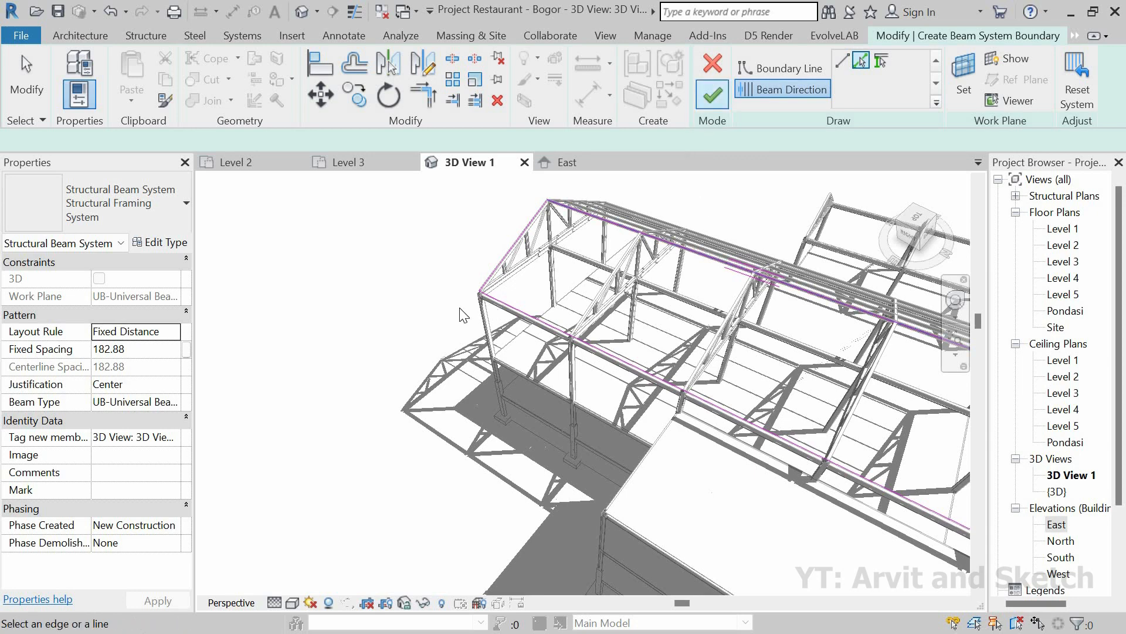
{"action": "scroll", "coordinate": [380, 279], "scroll_direction": "down", "scroll_amount": 4}
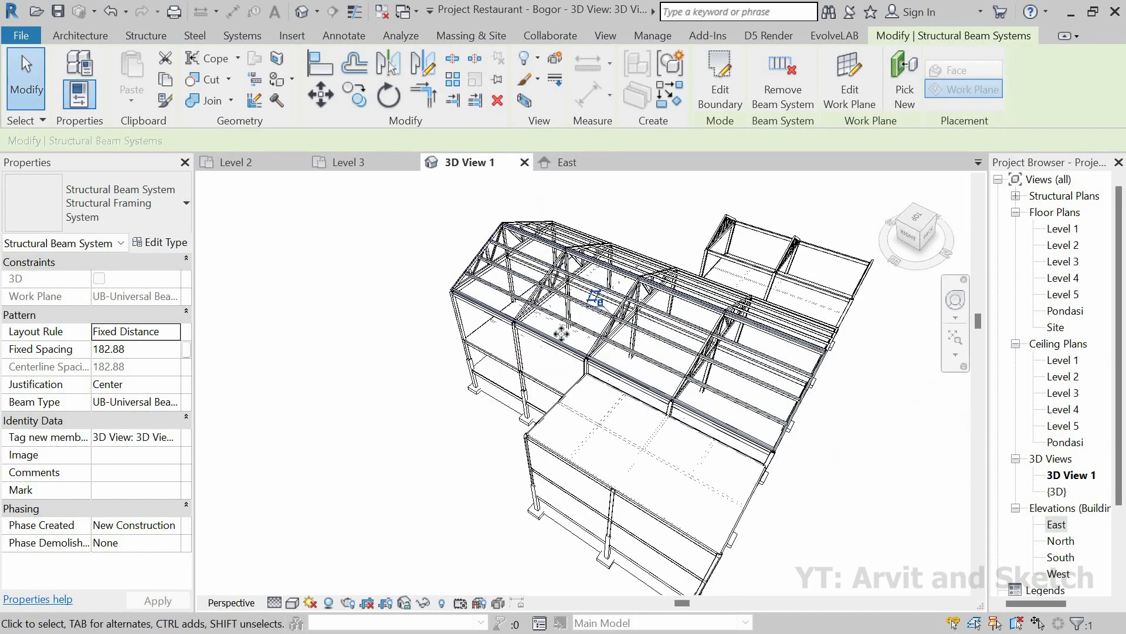
Select the five purlins on the second roof slope and change their type to UB-Universal Beam 152x89x16UB.
{"action": "scroll", "coordinate": [738, 389], "scroll_direction": "up", "scroll_amount": 5}
{"action": "mouse_move", "coordinate": [757, 438]}
{"action": "middle_mouse_down", "text": "shift"}
{"action": "mouse_move", "coordinate": [806, 444]}
{"action": "mouse_move", "coordinate": [841, 481]}
{"action": "middle_mouse_up", "text": "shift"}
{"action": "left_click", "coordinate": [433, 441]}
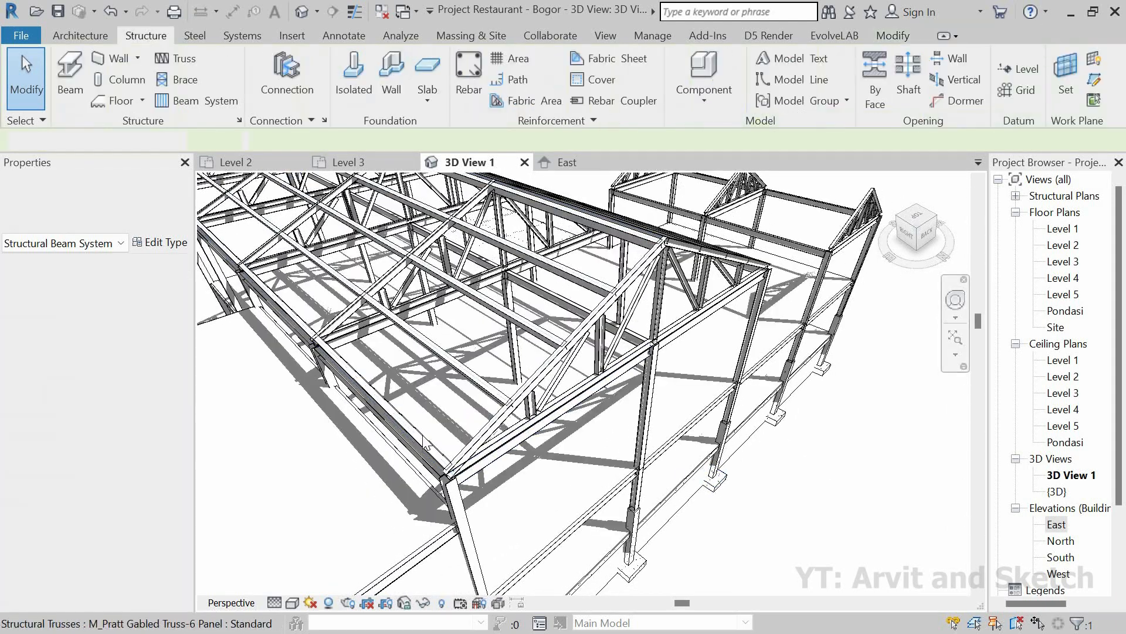
{"action": "left_click", "coordinate": [426, 446]}
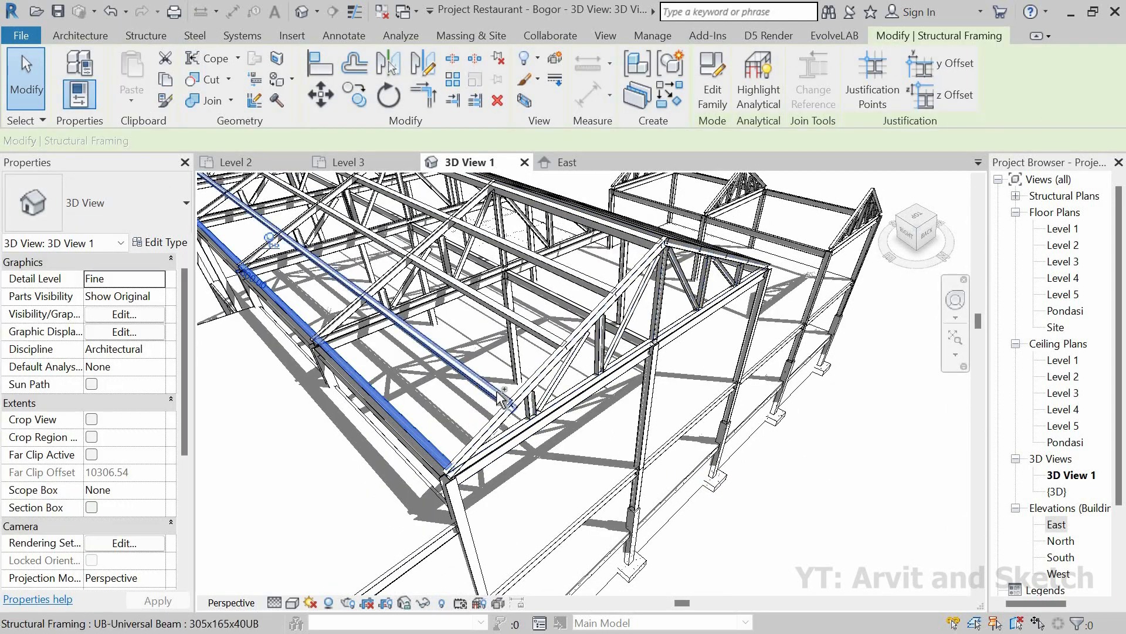
{"action": "left_click", "coordinate": [553, 336], "text": "ctrl"}
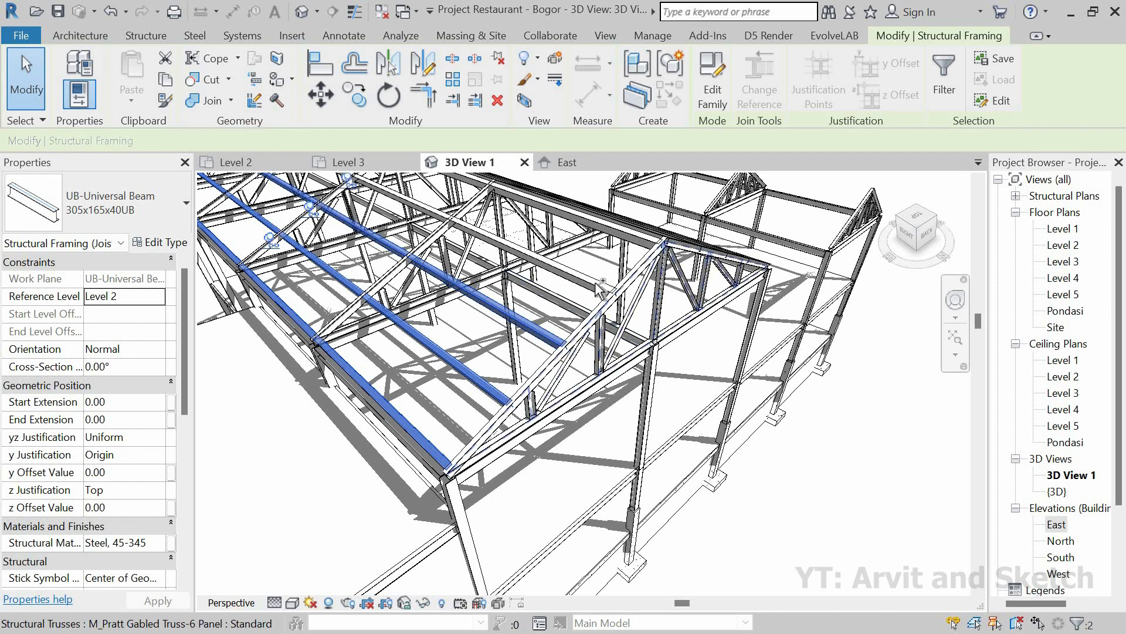
{"action": "left_click", "coordinate": [605, 288], "text": "ctrl"}
{"action": "left_click", "coordinate": [634, 237], "text": "ctrl"}
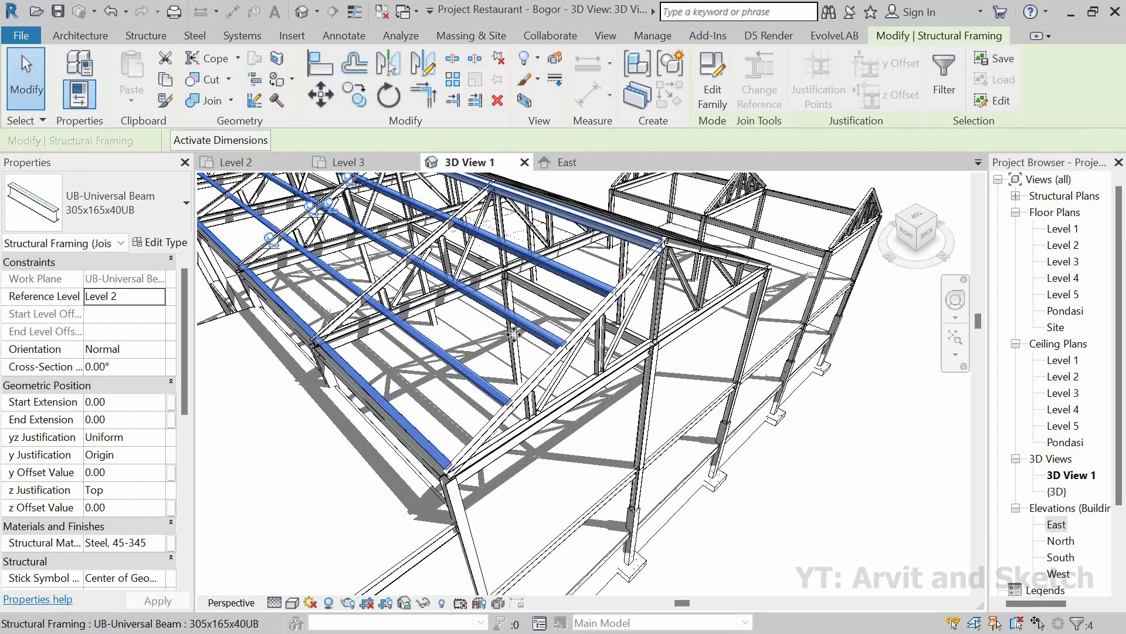
{"action": "left_click", "coordinate": [581, 212], "text": "ctrl"}
{"action": "left_click", "coordinate": [177, 213]}
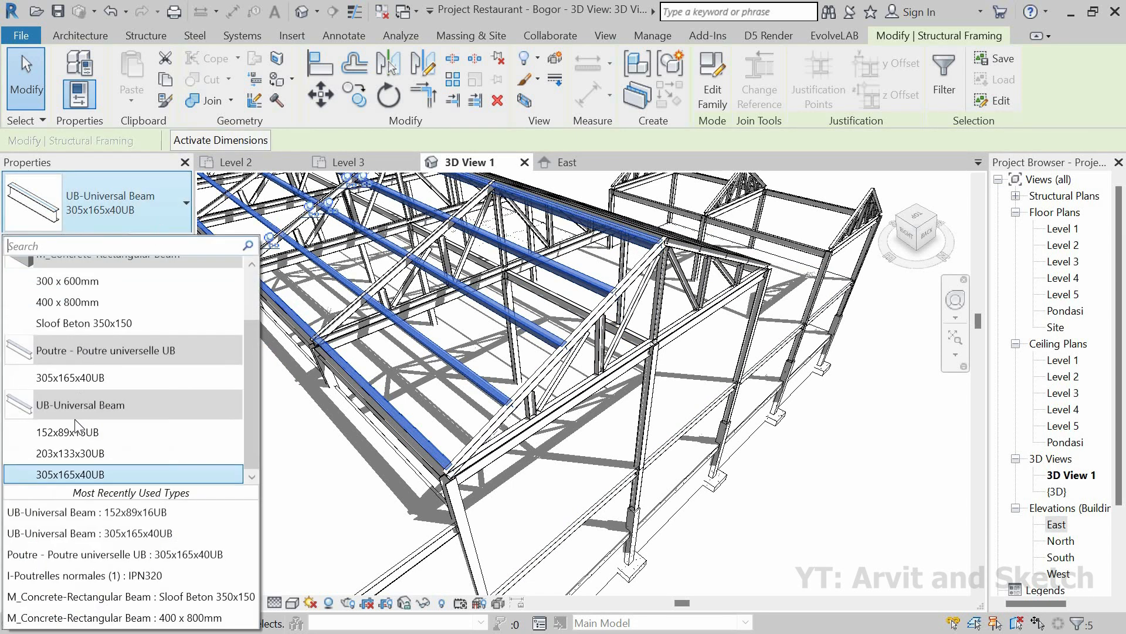
{"action": "left_click", "coordinate": [67, 433]}
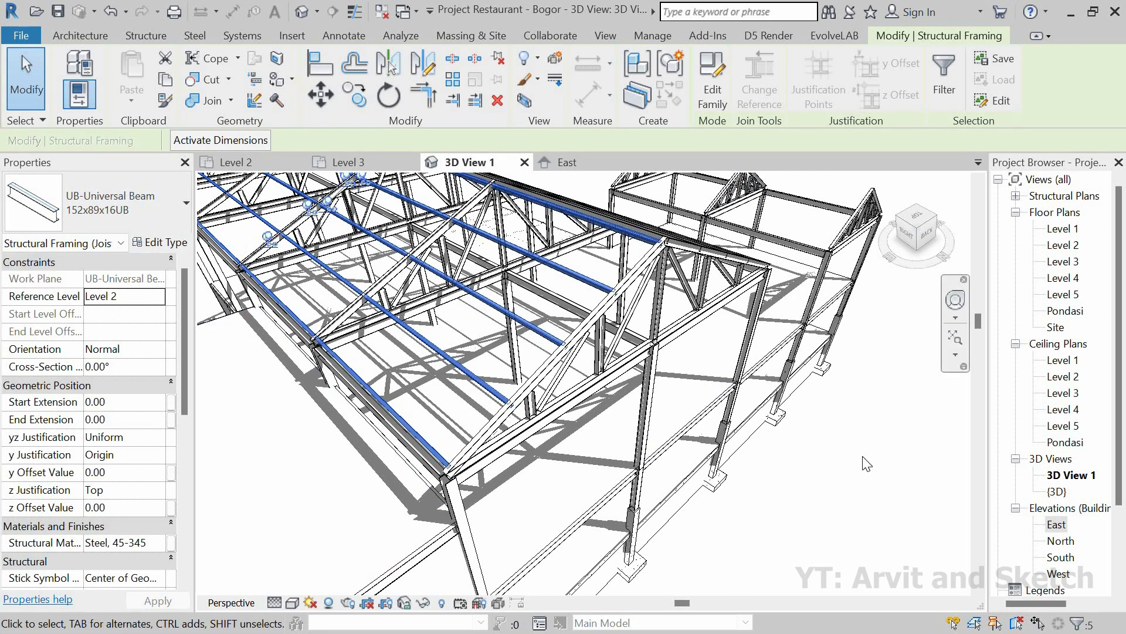
Review the completed main-wing roof framing from several angles in the Realistic visual style and return the view to Hidden Line.
{"action": "key", "text": "Escape"}
{"action": "scroll", "coordinate": [675, 359], "scroll_direction": "down", "scroll_amount": 5}
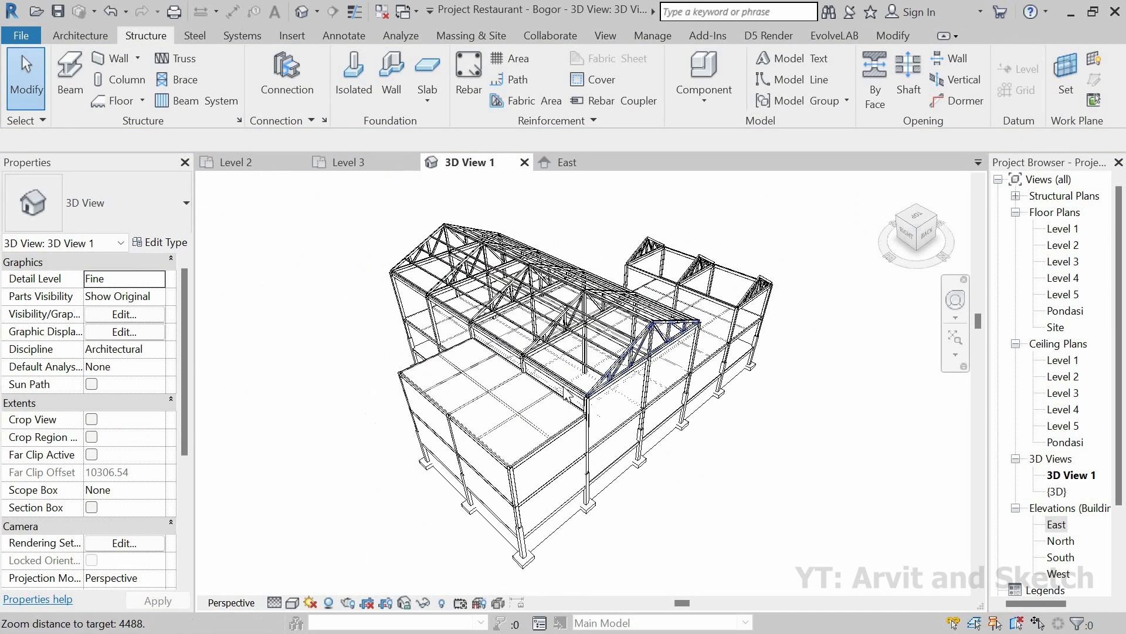
{"action": "middle_click_drag", "start_coordinate": [683, 417], "coordinate": [614, 435], "text": "shift"}
{"action": "scroll", "coordinate": [681, 378], "scroll_direction": "down", "scroll_amount": 3}
{"action": "scroll", "coordinate": [711, 376], "scroll_direction": "up", "scroll_amount": 3}
{"action": "scroll", "coordinate": [597, 430], "scroll_direction": "down", "scroll_amount": 2}
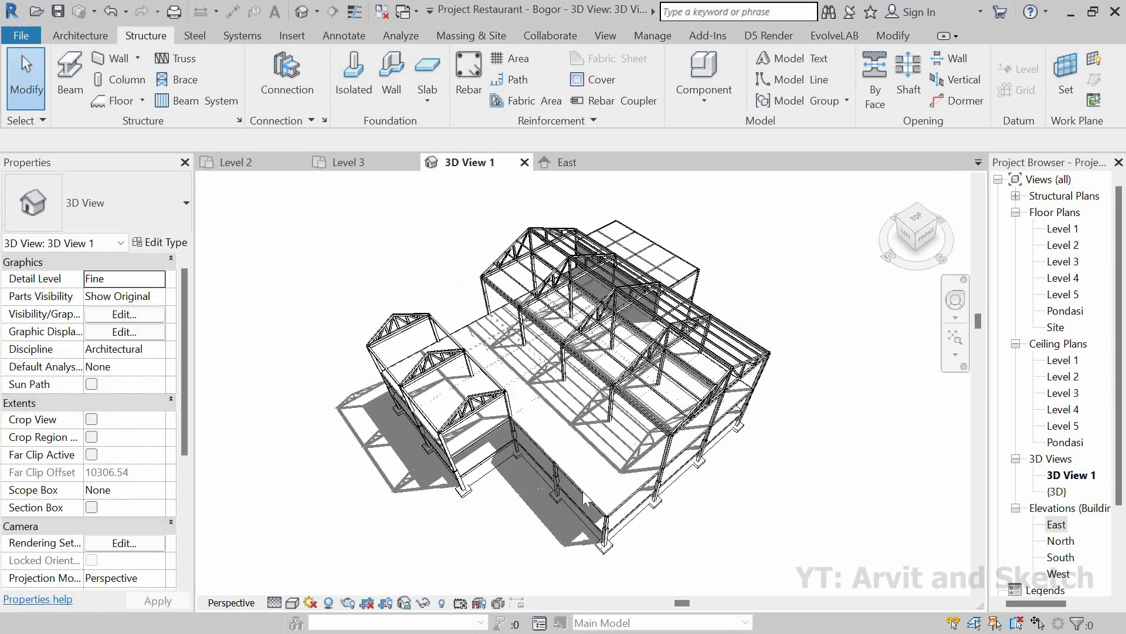
{"action": "scroll", "coordinate": [555, 494], "scroll_direction": "up", "scroll_amount": 1}
{"action": "left_click", "coordinate": [311, 603]}
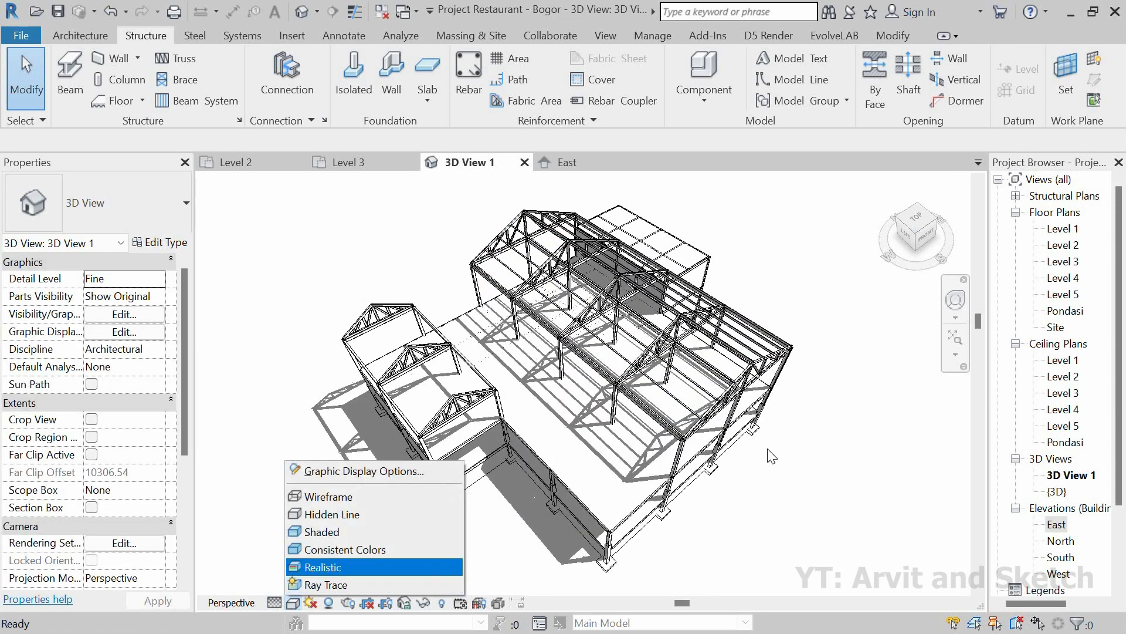
{"action": "left_click", "coordinate": [376, 566]}
{"action": "middle_click_drag", "start_coordinate": [765, 363], "coordinate": [634, 462], "text": "shift"}
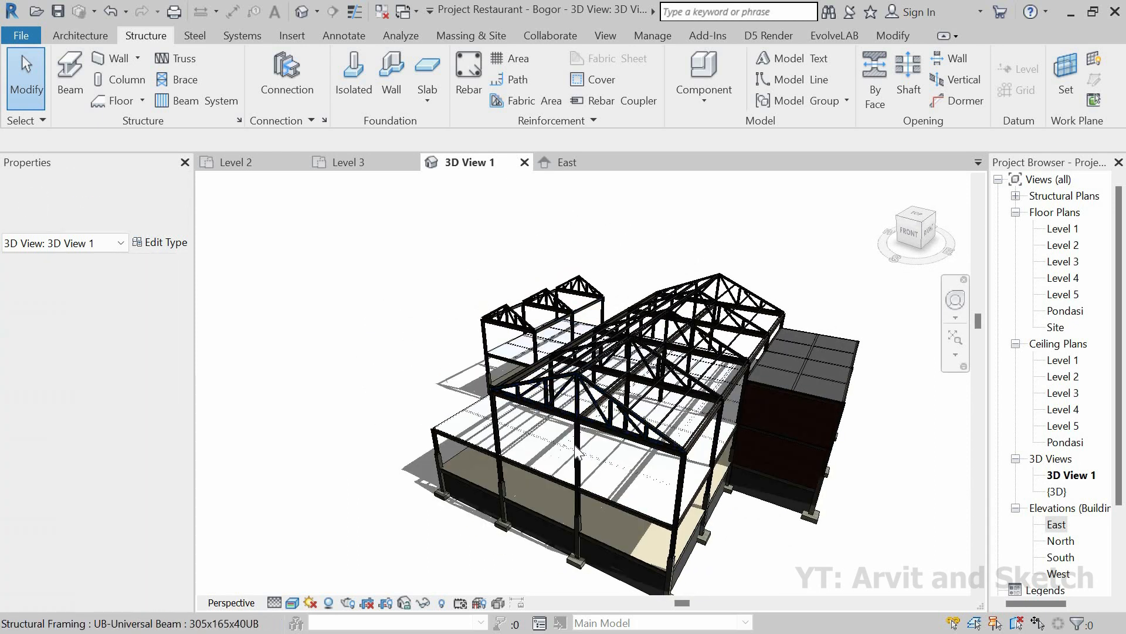
{"action": "middle_click_drag", "start_coordinate": [665, 413], "coordinate": [622, 493], "text": "shift"}
{"action": "scroll", "coordinate": [619, 494], "scroll_direction": "up", "scroll_amount": 1}
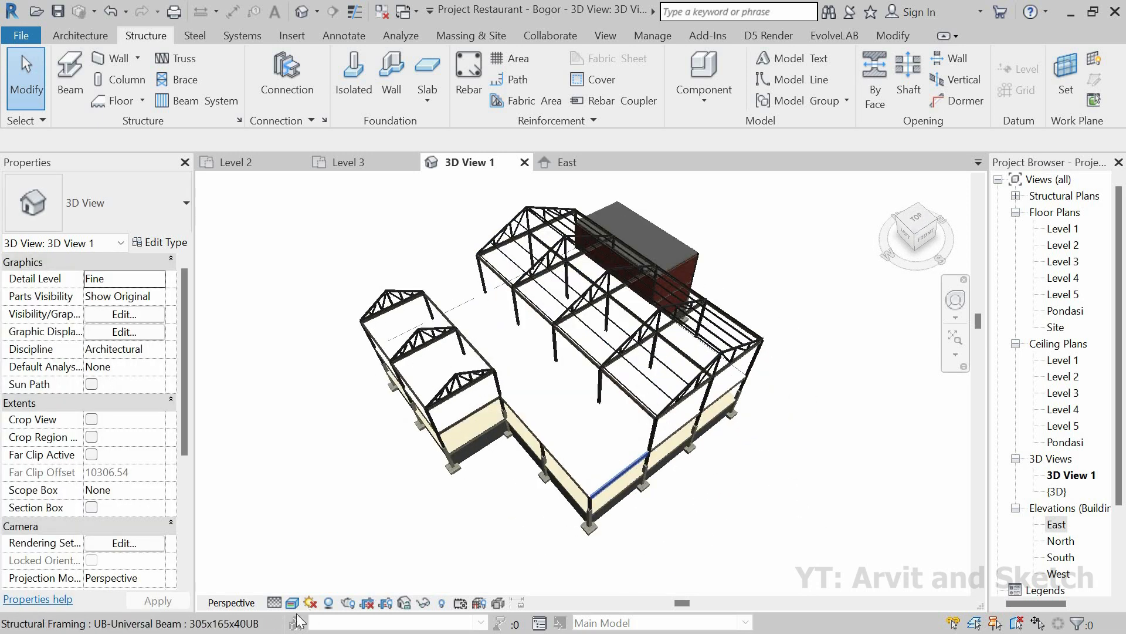
{"action": "left_click", "coordinate": [292, 602]}
{"action": "left_click", "coordinate": [328, 514]}
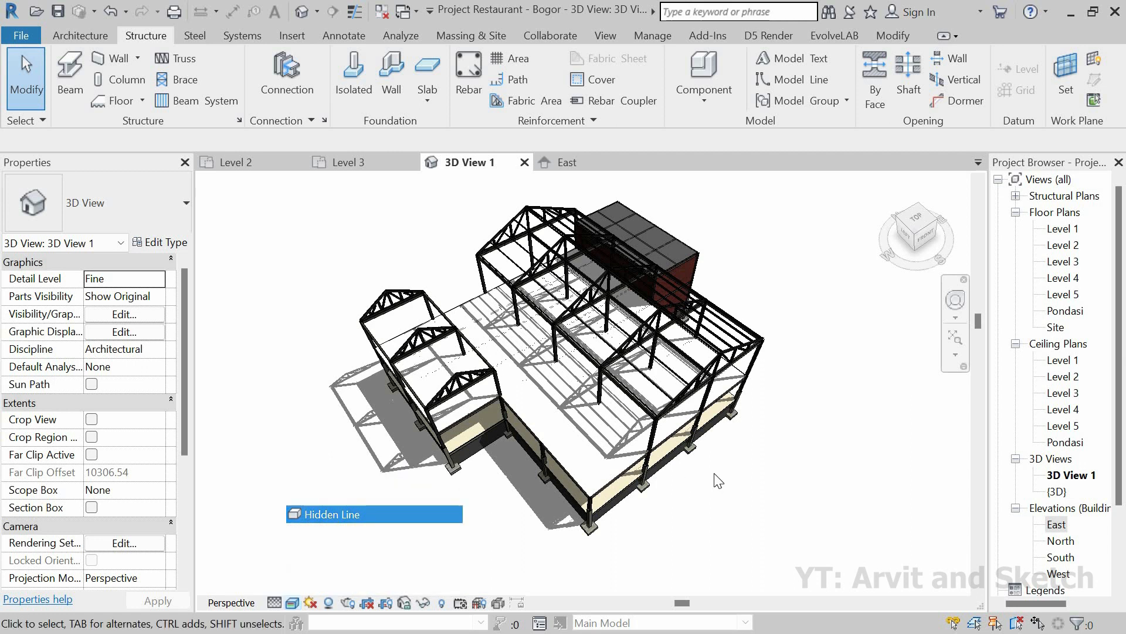
Check the Level 3 plan and inspect the smaller wing's two end trusses by filtering the selection by category.
{"action": "left_click", "coordinate": [358, 162]}
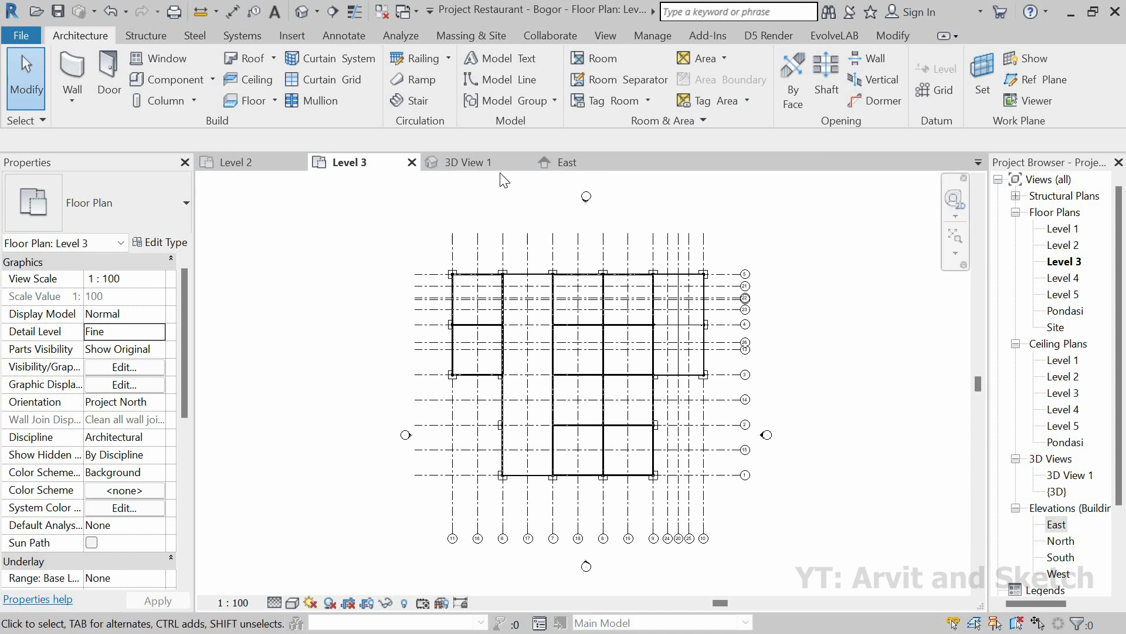
{"action": "left_click", "coordinate": [485, 162]}
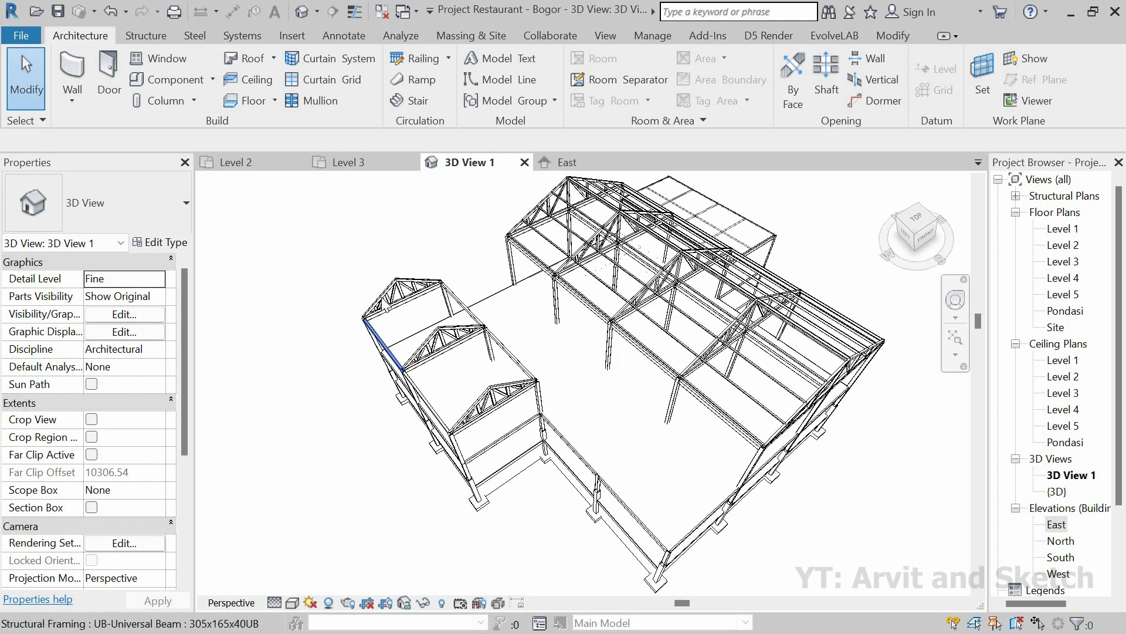
{"action": "left_click", "coordinate": [404, 297]}
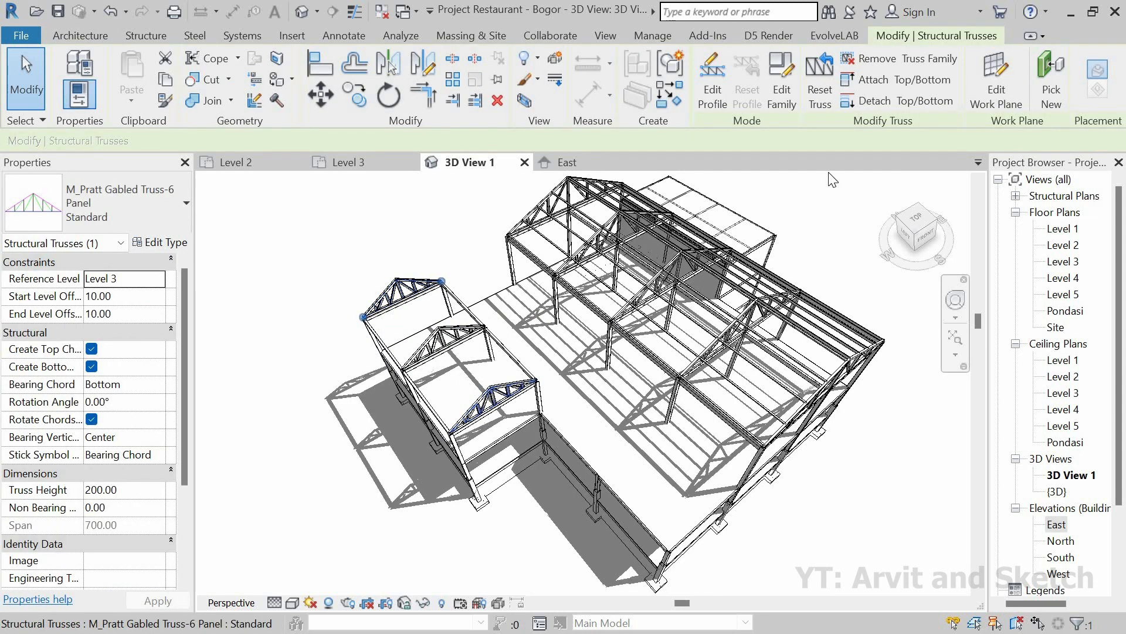
{"action": "left_click", "coordinate": [1059, 81]}
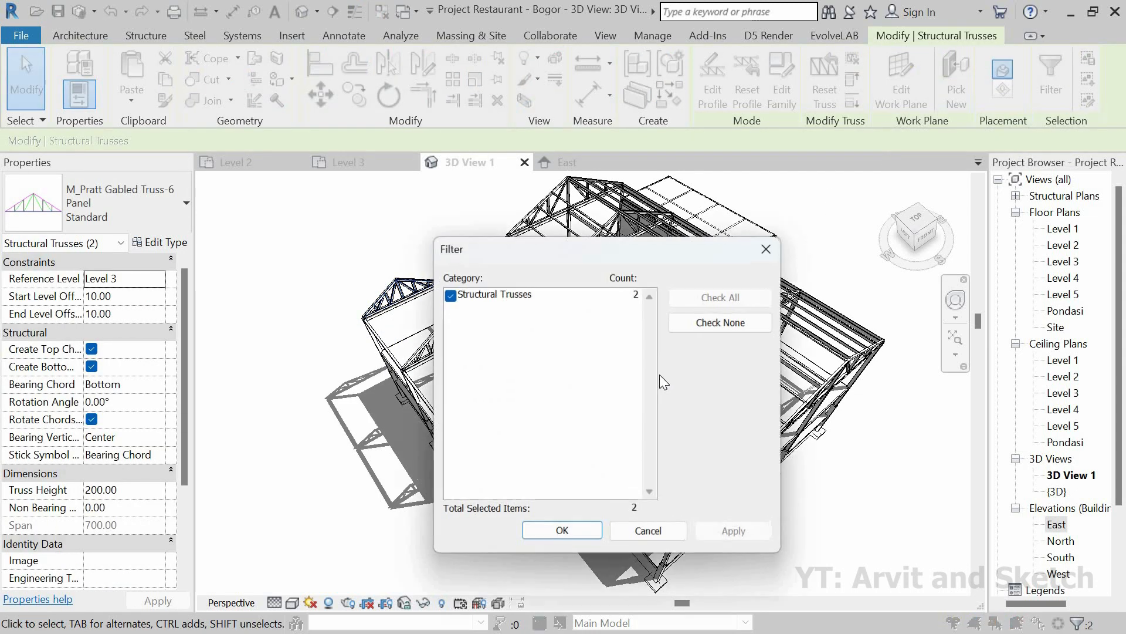
{"action": "left_click", "coordinate": [562, 531]}
Start a beam system for the smaller wing and set its work plane by picking the sloped plane of the truss.
{"action": "scroll", "coordinate": [328, 252], "scroll_direction": "up", "scroll_amount": 5}
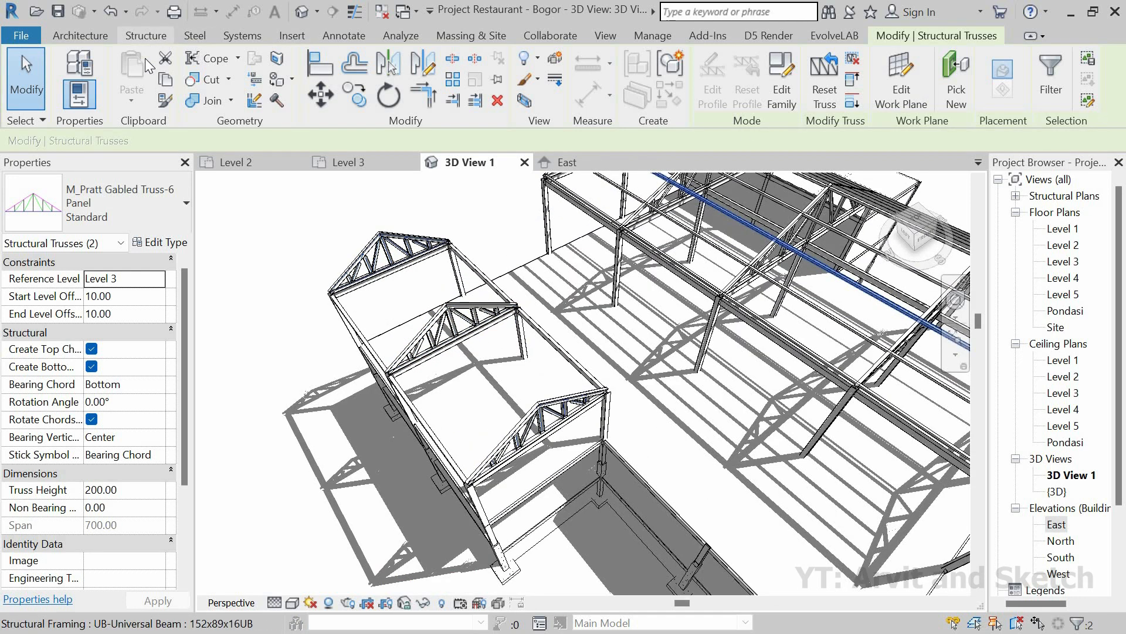
{"action": "left_click", "coordinate": [146, 35]}
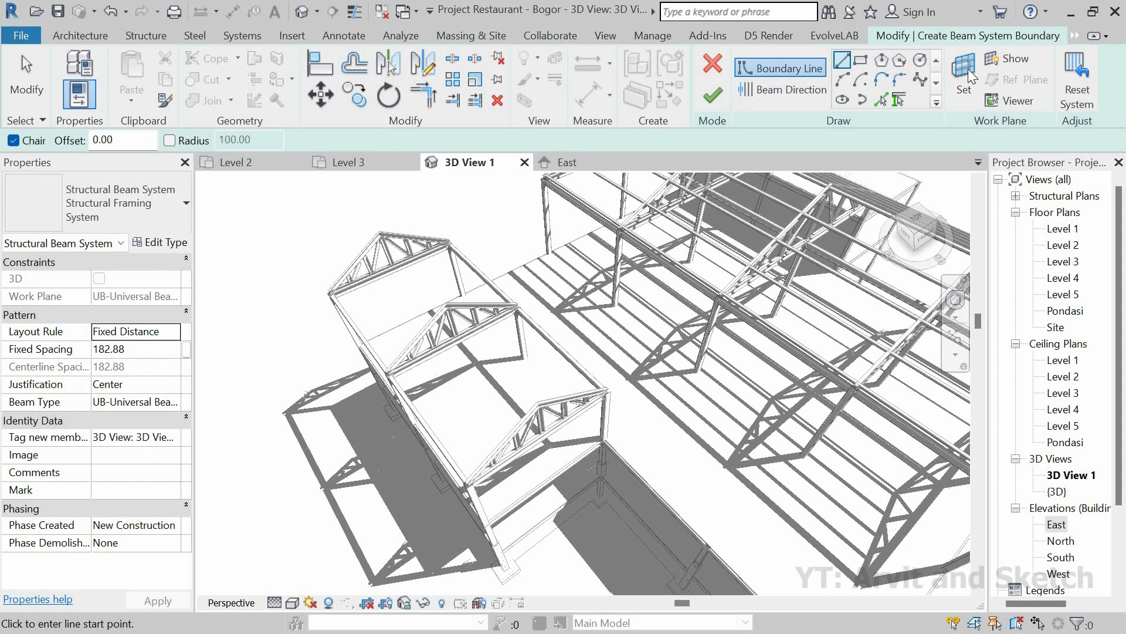
{"action": "left_click", "coordinate": [965, 71]}
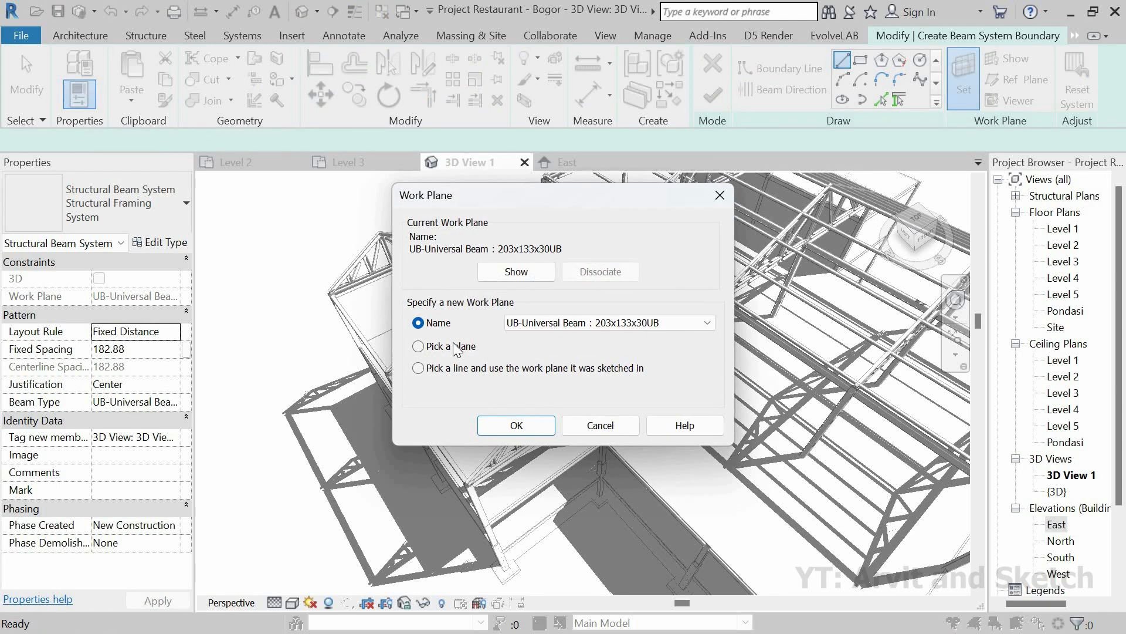
{"action": "left_click", "coordinate": [524, 323]}
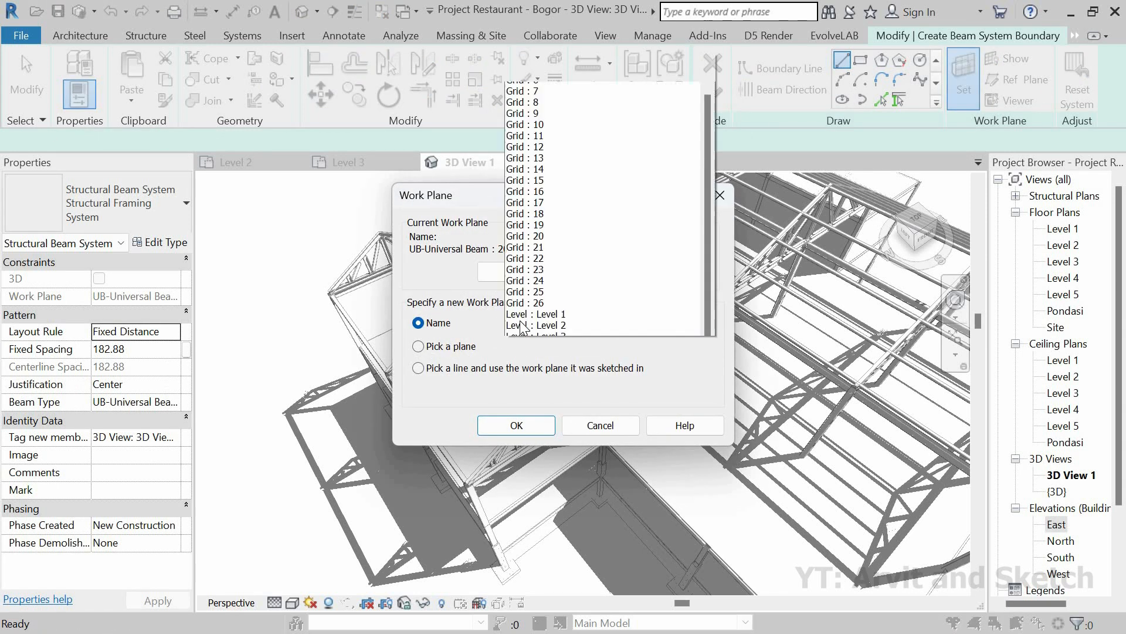
{"action": "left_click", "coordinate": [581, 259]}
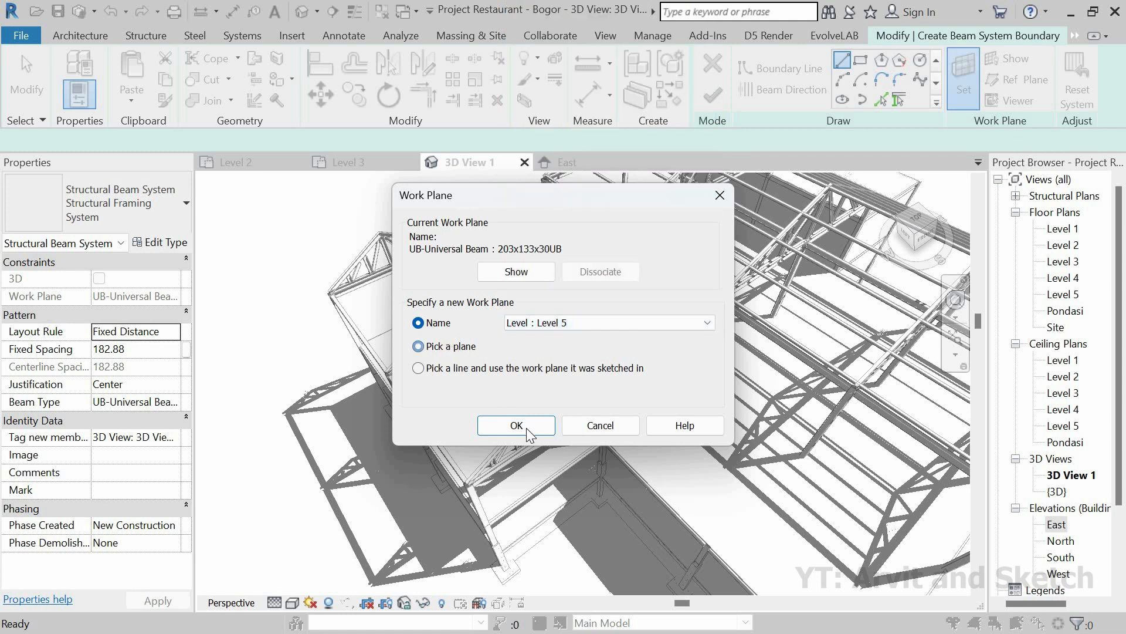
{"action": "left_click", "coordinate": [553, 424]}
{"action": "scroll", "coordinate": [365, 302], "scroll_direction": "up", "scroll_amount": 5}
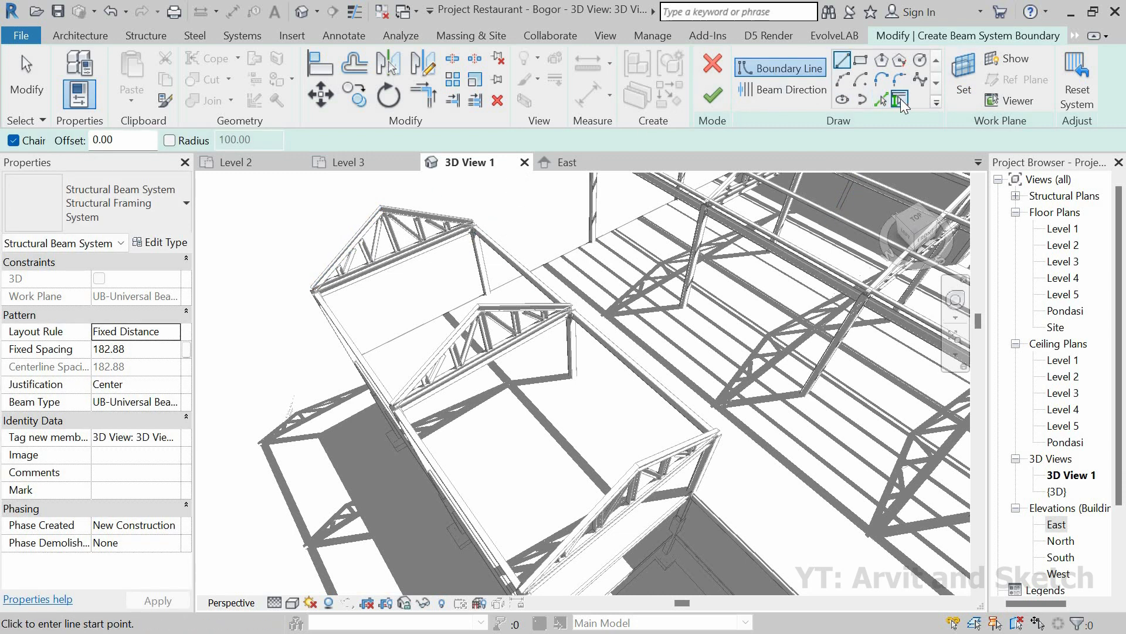
Pick the sloped top chords of the smaller wing's two end trusses as supporting boundary lines on the outer slope.
{"action": "left_click", "coordinate": [899, 98]}
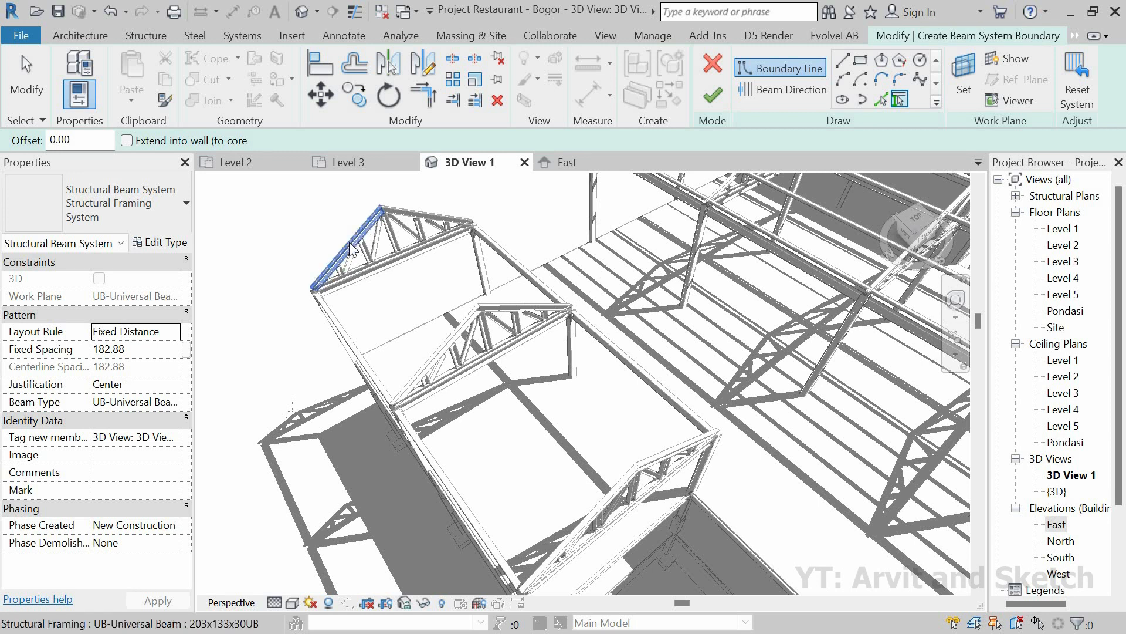
{"action": "scroll", "coordinate": [484, 399], "scroll_direction": "down", "scroll_amount": 2}
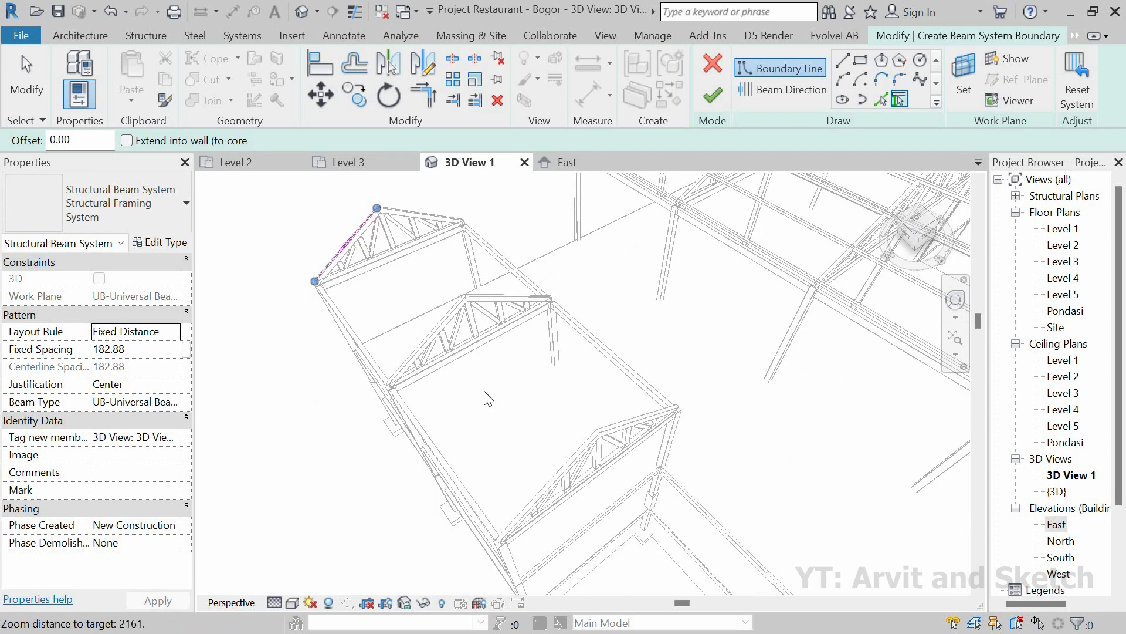
{"action": "left_click", "coordinate": [571, 468]}
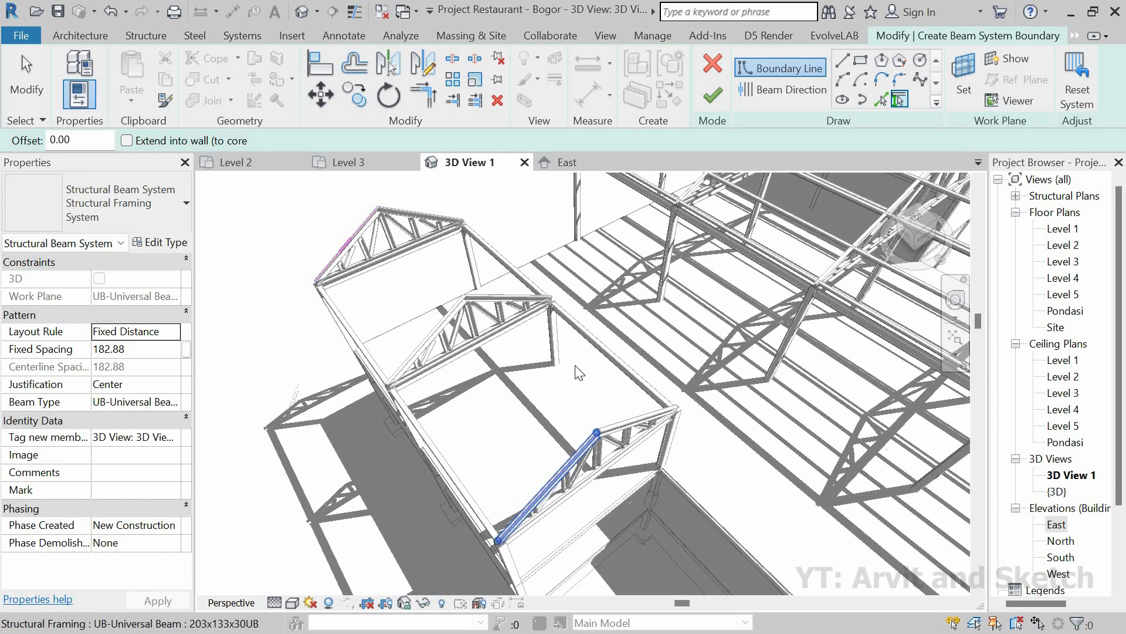
Draw a straight ridge boundary line between the upper ends of the two picked chords on the smaller wing.
{"action": "left_click", "coordinate": [843, 66]}
{"action": "scroll", "coordinate": [372, 211], "scroll_direction": "up", "scroll_amount": 4}
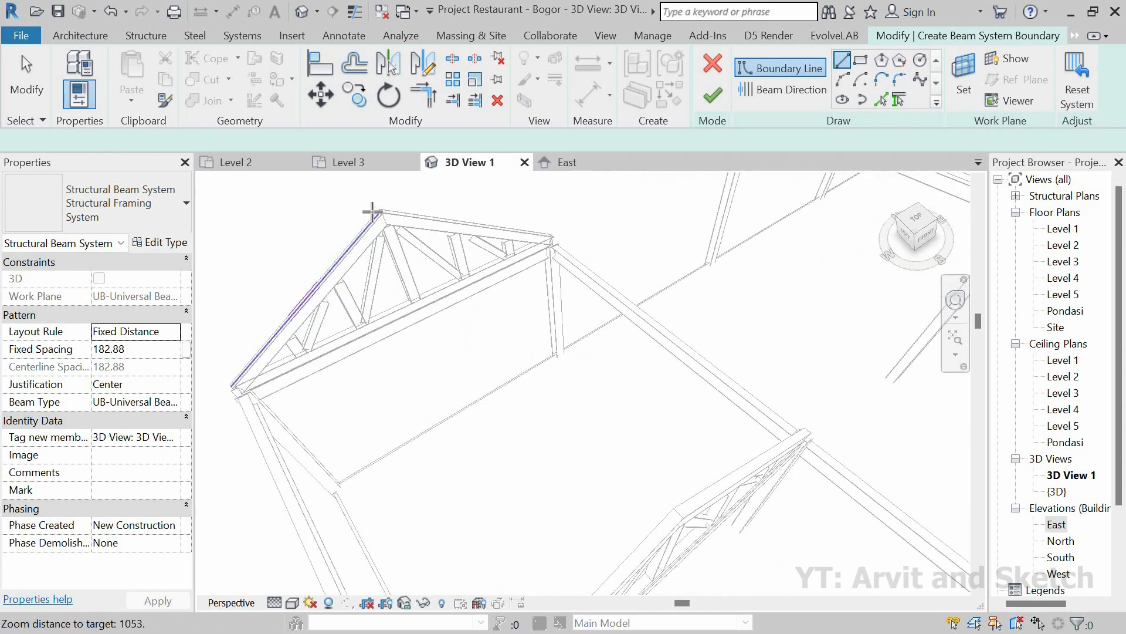
{"action": "scroll", "coordinate": [372, 211], "scroll_direction": "up", "scroll_amount": 2}
{"action": "scroll", "coordinate": [372, 216], "scroll_direction": "down", "scroll_amount": 2}
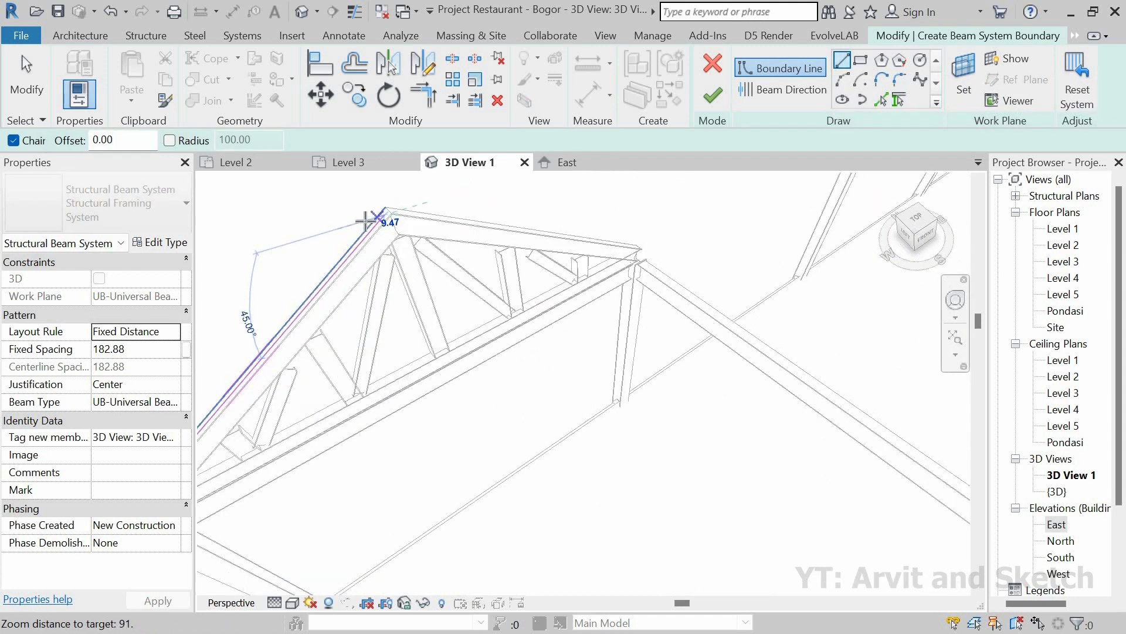
{"action": "left_click", "coordinate": [384, 217]}
{"action": "scroll", "coordinate": [431, 232], "scroll_direction": "down", "scroll_amount": 3}
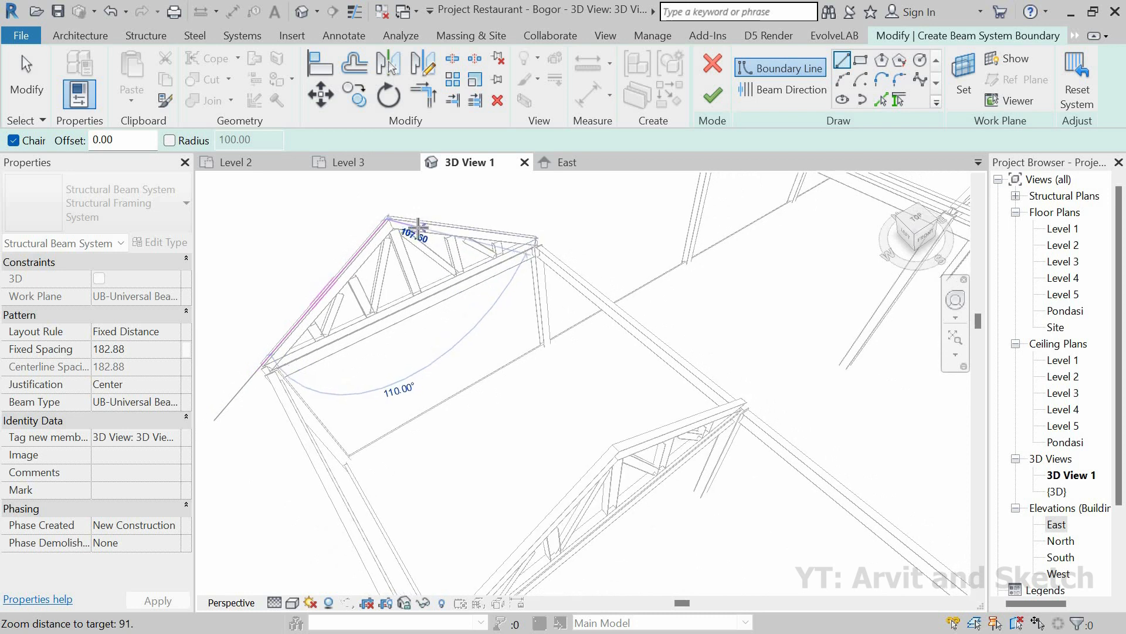
{"action": "scroll", "coordinate": [452, 257], "scroll_direction": "down", "scroll_amount": 4}
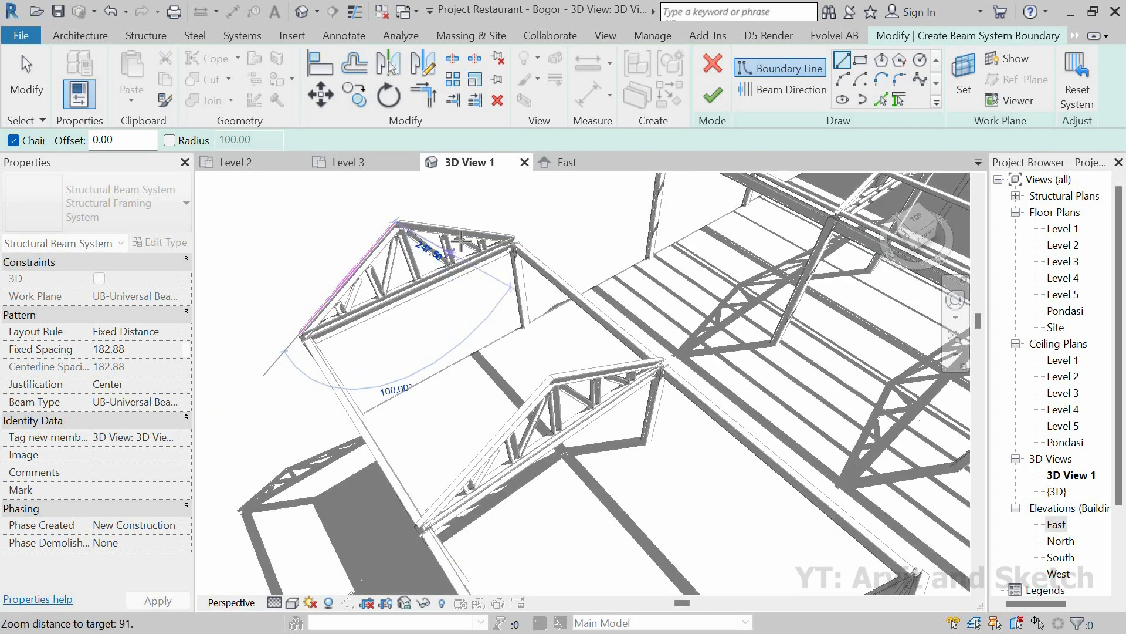
{"action": "scroll", "coordinate": [638, 457], "scroll_direction": "up", "scroll_amount": 5}
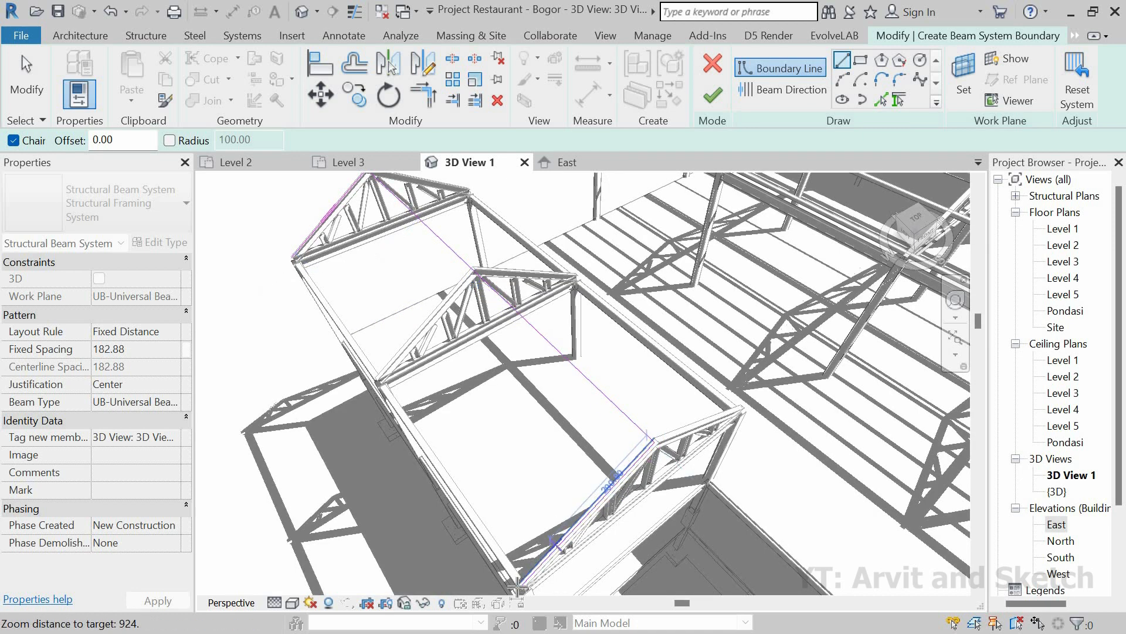
Close the boundary with a straight eave line between the lower ends of the two picked chords.
{"action": "left_click", "coordinate": [518, 586]}
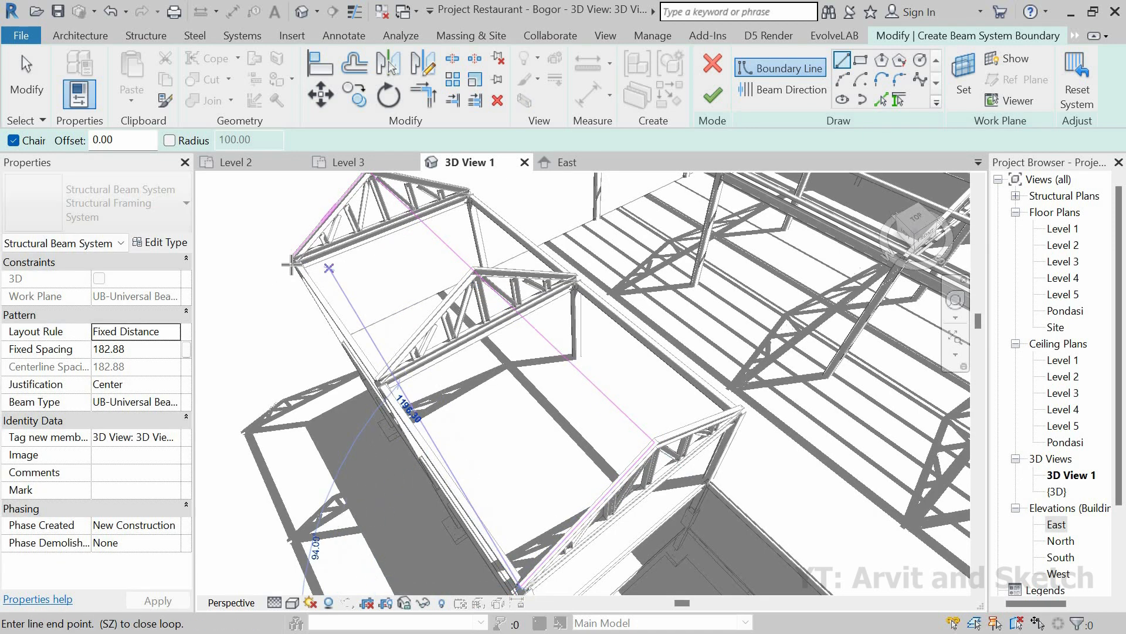
{"action": "scroll", "coordinate": [292, 264], "scroll_direction": "up", "scroll_amount": 3}
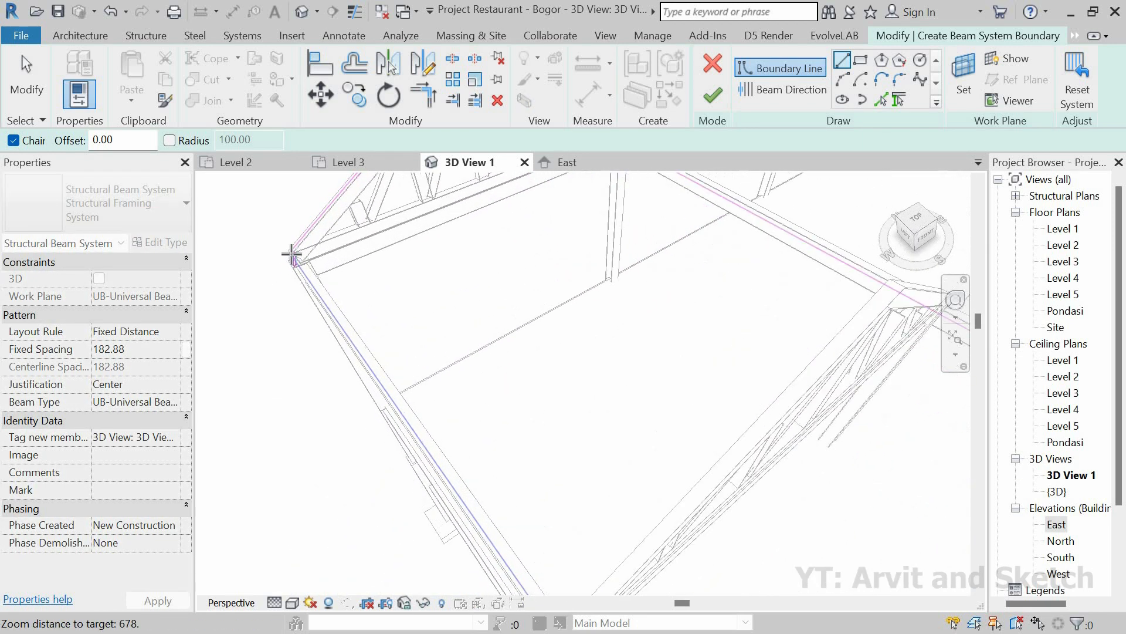
{"action": "scroll", "coordinate": [290, 254], "scroll_direction": "up", "scroll_amount": 1}
{"action": "left_click", "coordinate": [324, 306]}
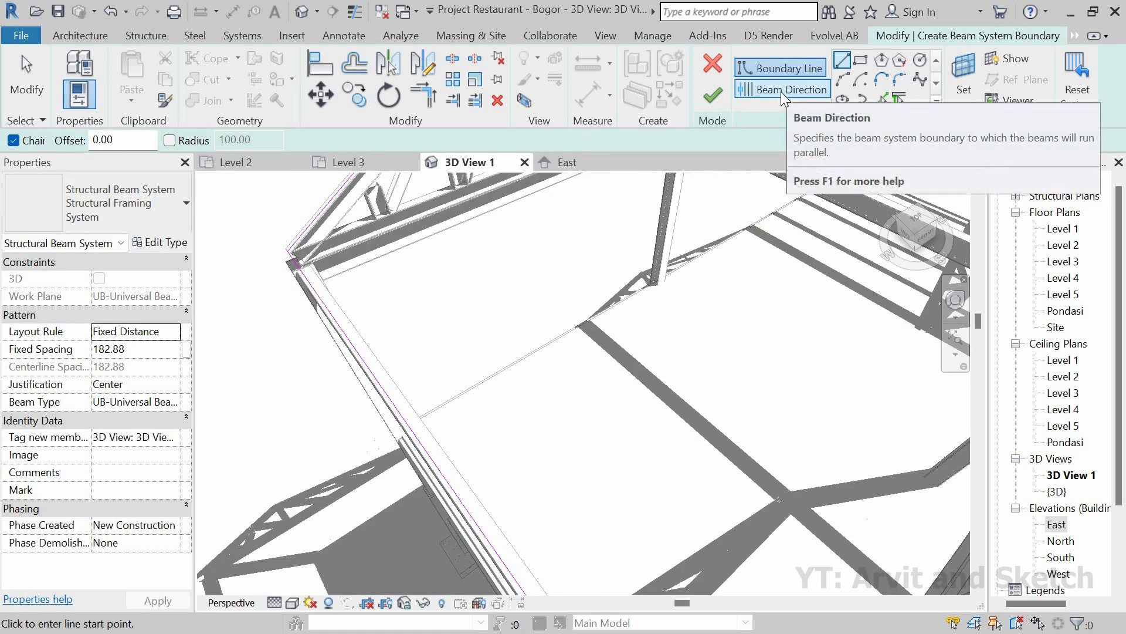
Set the beam direction parallel to the smaller wing's ridge line and finish the beam system sketch.
{"action": "left_click", "coordinate": [781, 91]}
{"action": "scroll", "coordinate": [485, 322], "scroll_direction": "down", "scroll_amount": 2}
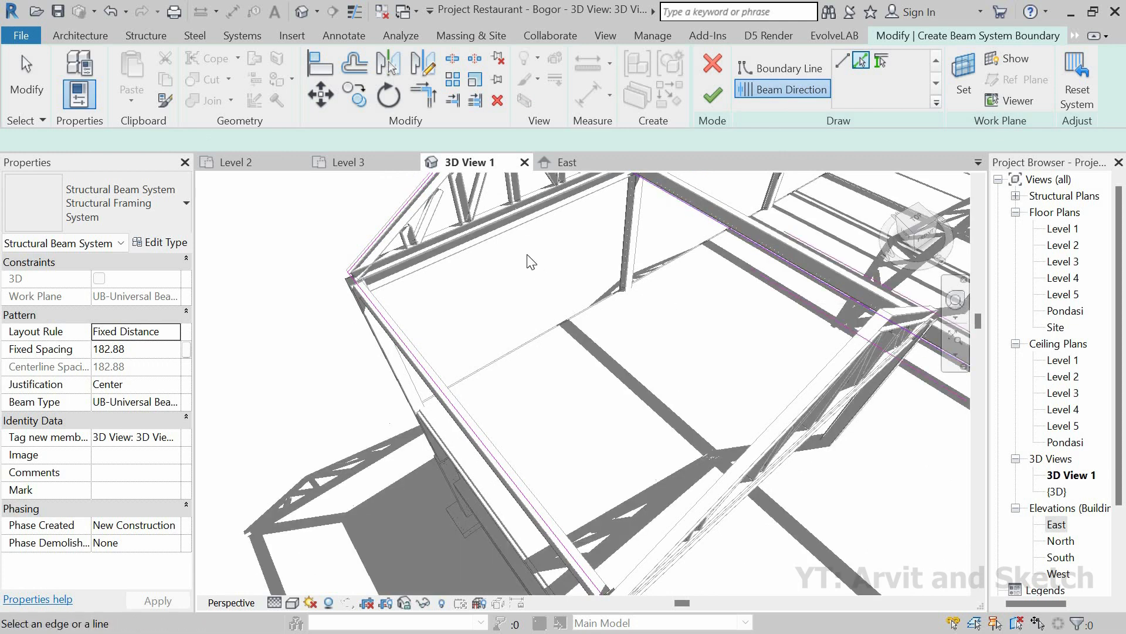
{"action": "scroll", "coordinate": [530, 261], "scroll_direction": "down", "scroll_amount": 5}
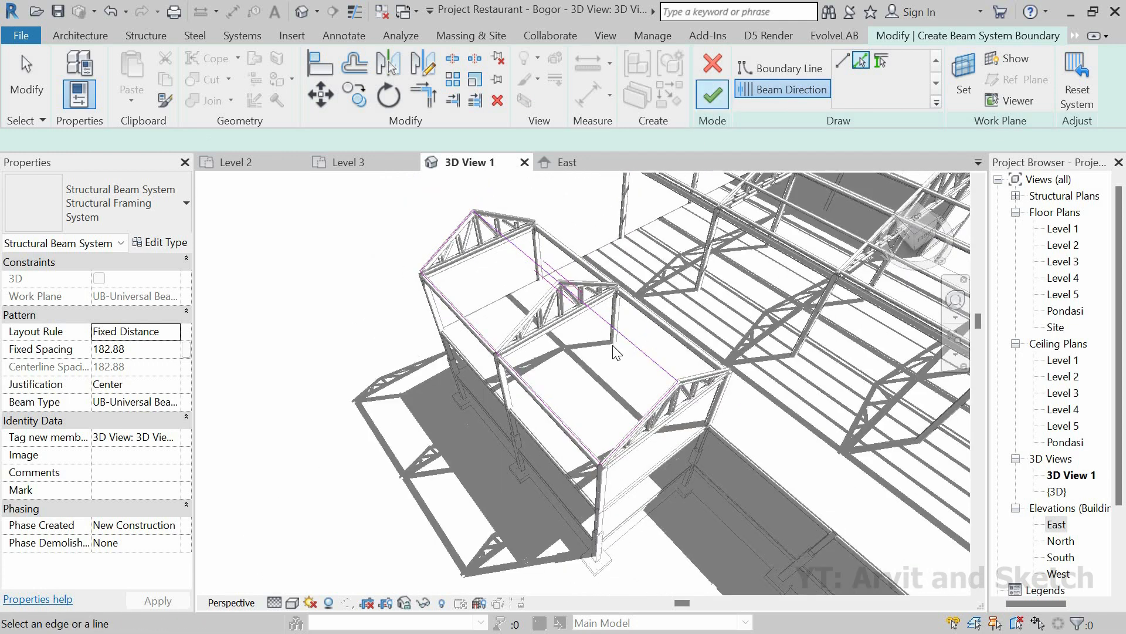
{"action": "left_click", "coordinate": [713, 94]}
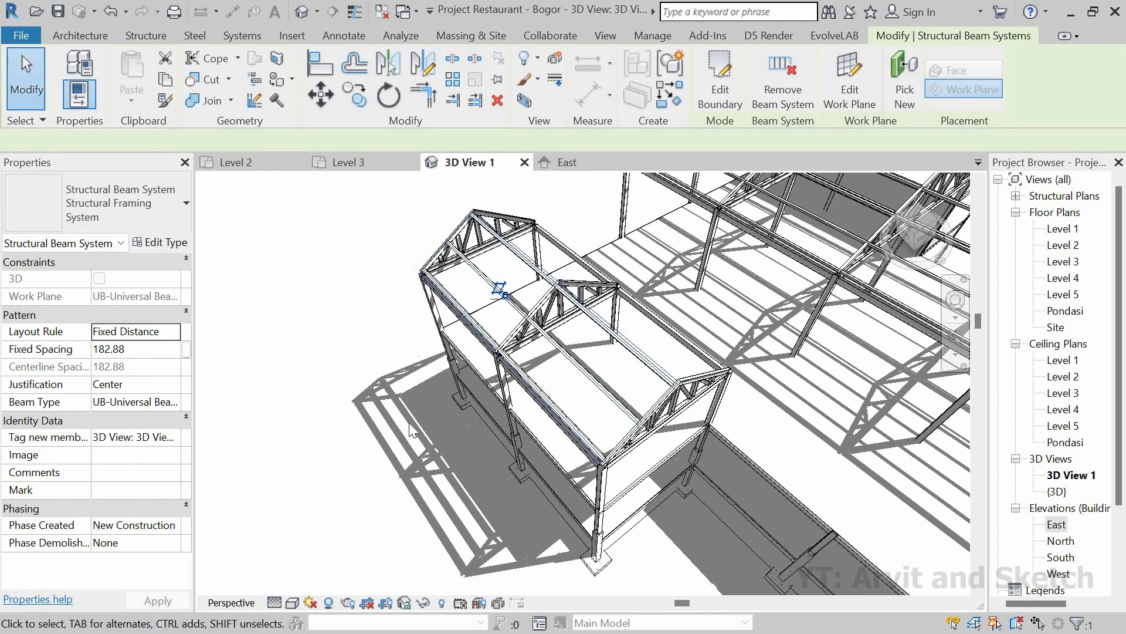
Select the three purlins on the smaller wing's outer slope and change their type to UB-Universal Beam 152x89x16UB.
{"action": "middle_click_drag", "start_coordinate": [440, 427], "coordinate": [371, 406], "text": "shift"}
{"action": "left_click", "coordinate": [467, 355]}
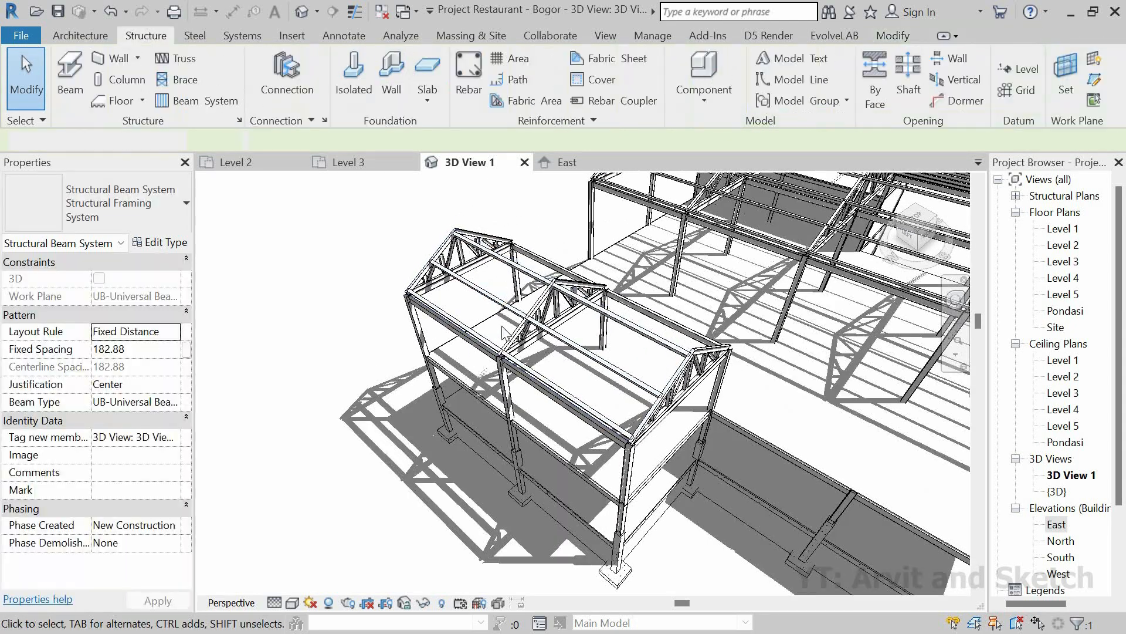
{"action": "scroll", "coordinate": [476, 361], "scroll_direction": "up", "scroll_amount": 3}
{"action": "scroll", "coordinate": [477, 362], "scroll_direction": "up", "scroll_amount": 2}
{"action": "left_click", "coordinate": [470, 357]}
{"action": "scroll", "coordinate": [471, 353], "scroll_direction": "down", "scroll_amount": 1}
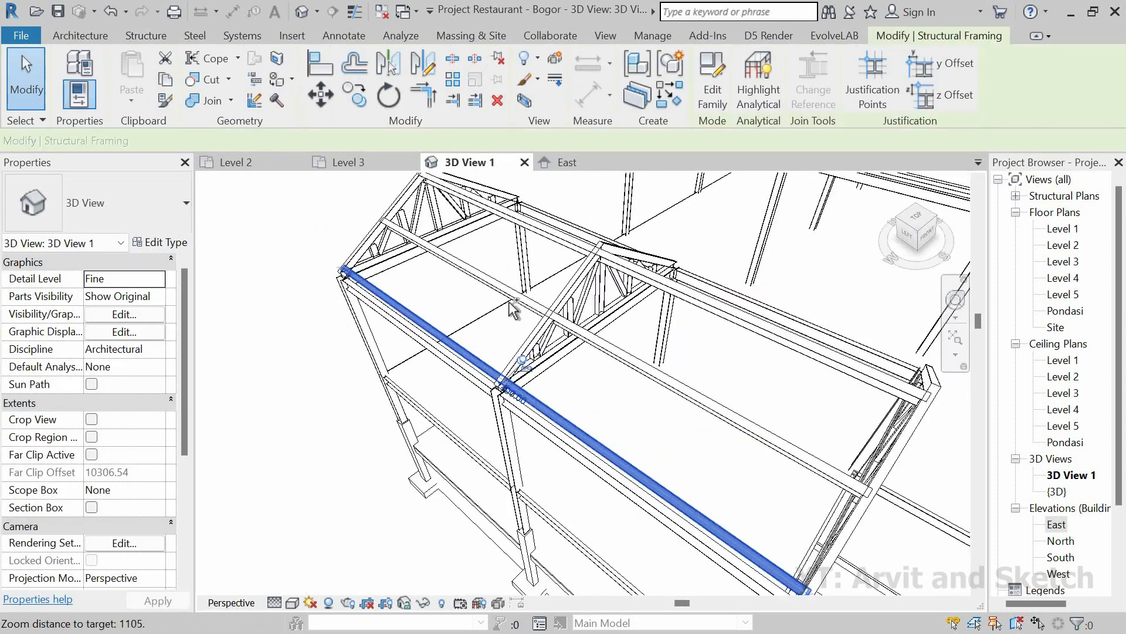
{"action": "left_click", "coordinate": [516, 290], "text": "ctrl"}
{"action": "left_click", "coordinate": [551, 230], "text": "ctrl"}
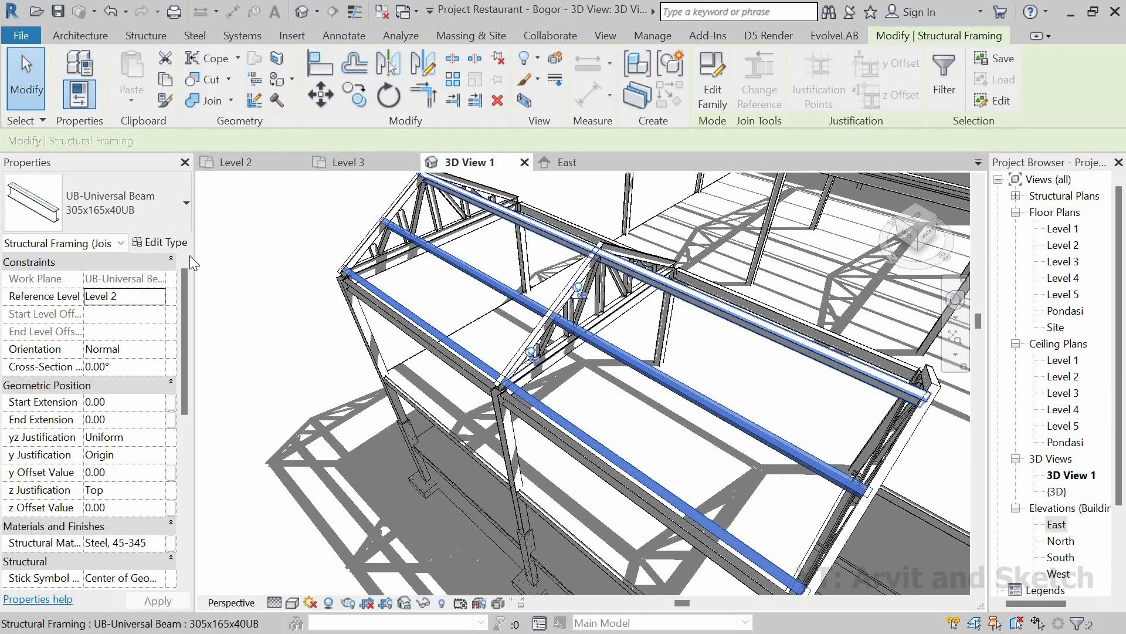
{"action": "left_click", "coordinate": [166, 220]}
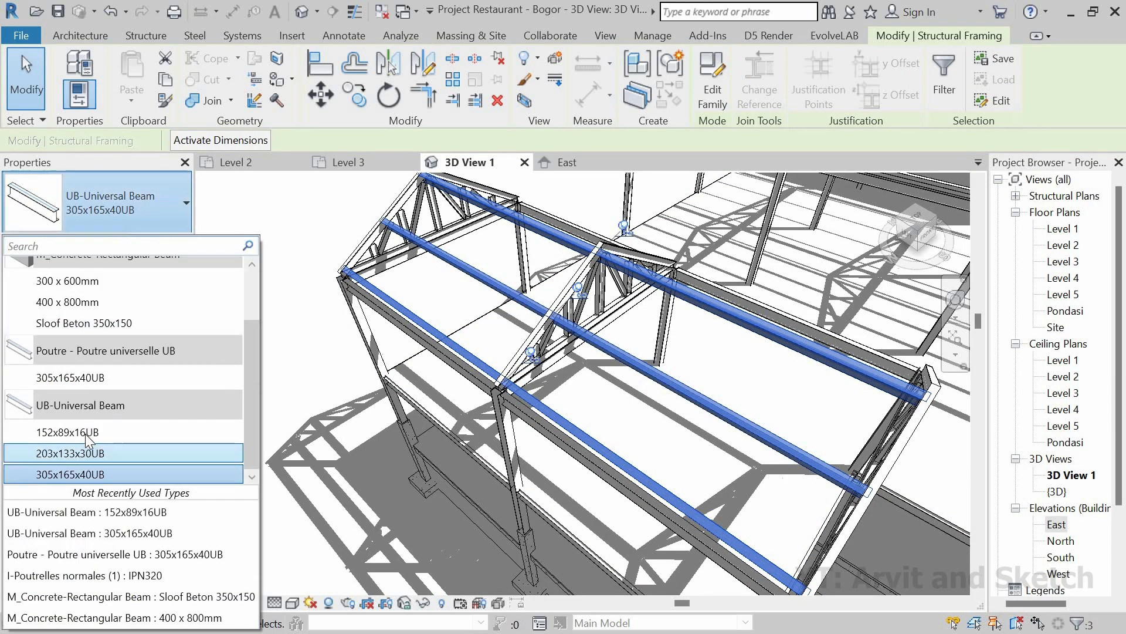
{"action": "left_click", "coordinate": [105, 437]}
{"action": "left_click", "coordinate": [249, 381]}
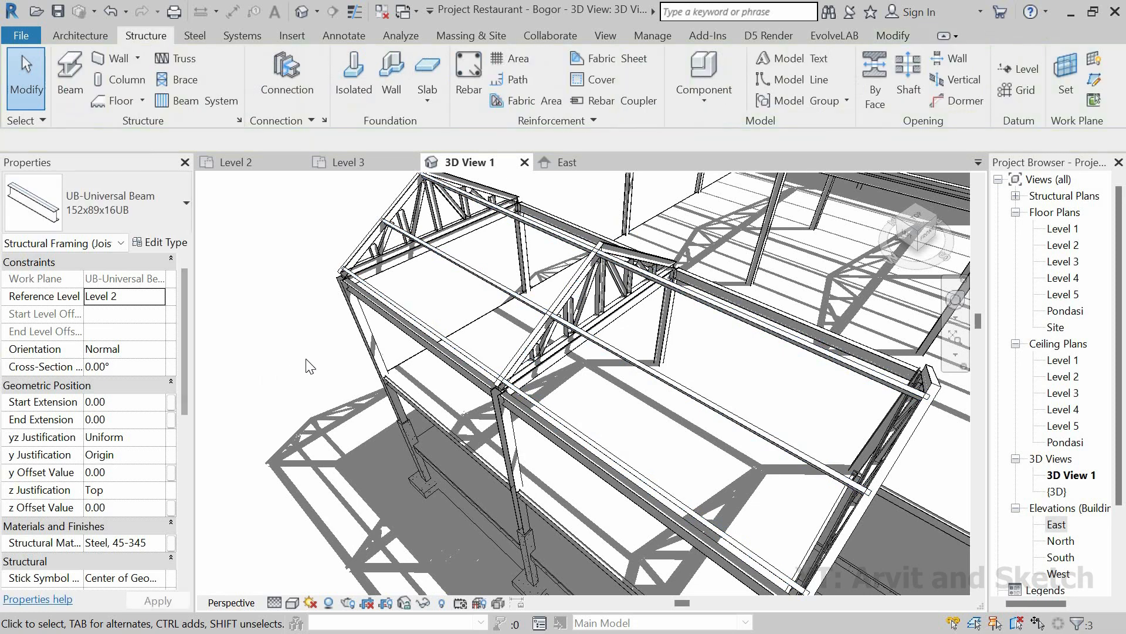
Select the smaller wing's two end trusses and check the selection by category.
{"action": "scroll", "coordinate": [311, 364], "scroll_direction": "down", "scroll_amount": 2}
{"action": "scroll", "coordinate": [436, 398], "scroll_direction": "down", "scroll_amount": 2}
{"action": "middle_click_drag", "start_coordinate": [516, 428], "coordinate": [347, 446], "text": "shift"}
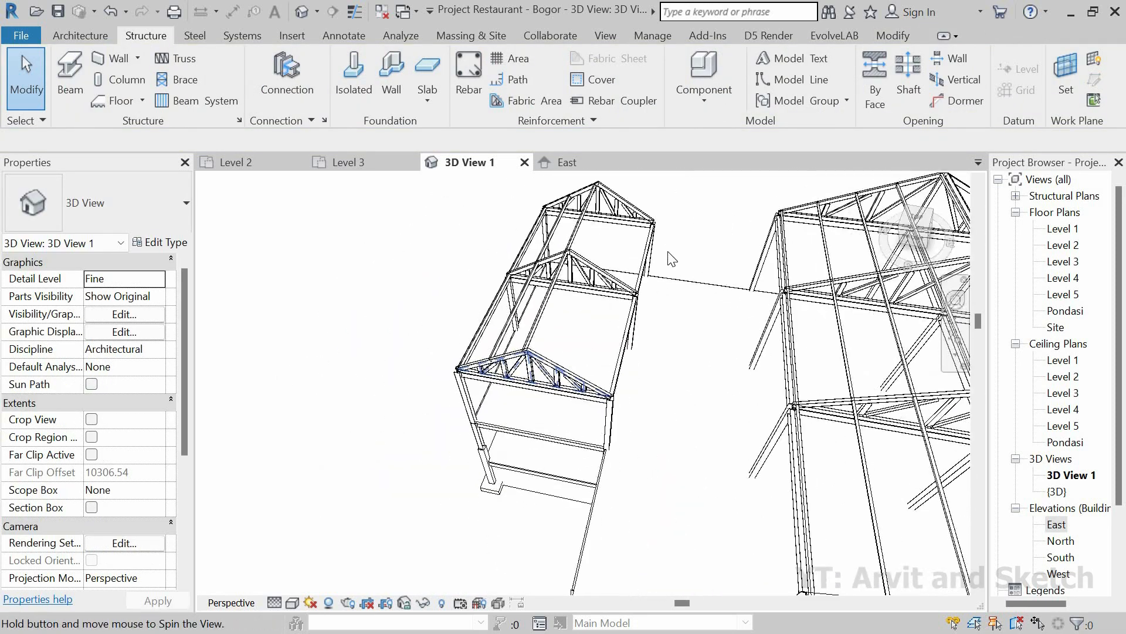
{"action": "scroll", "coordinate": [709, 239], "scroll_direction": "up", "scroll_amount": 2}
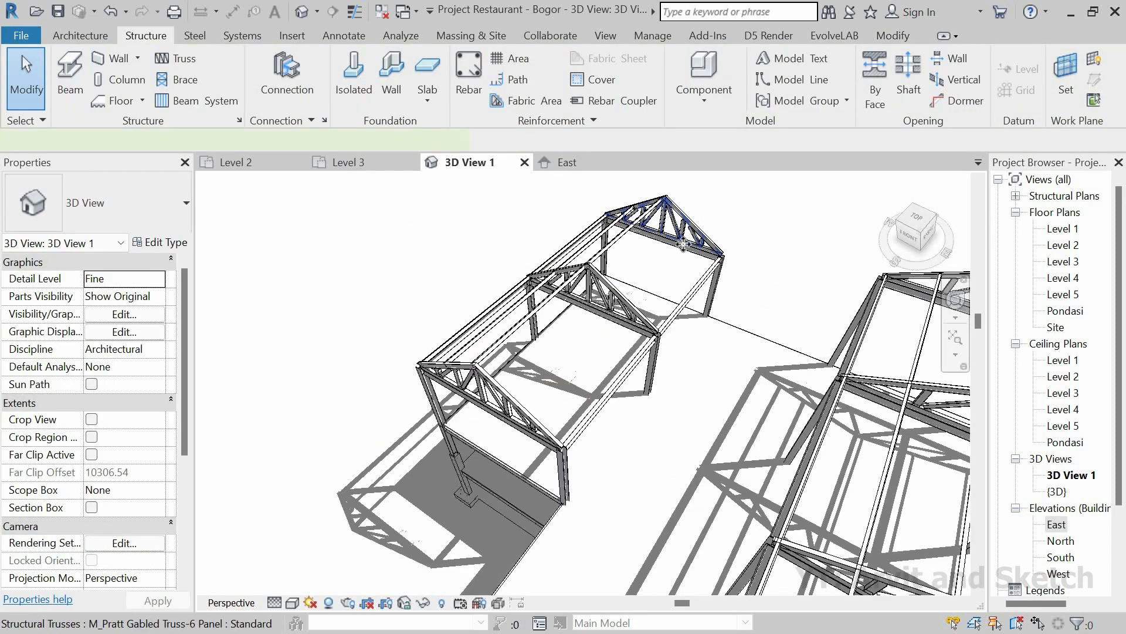
{"action": "left_click", "coordinate": [683, 244]}
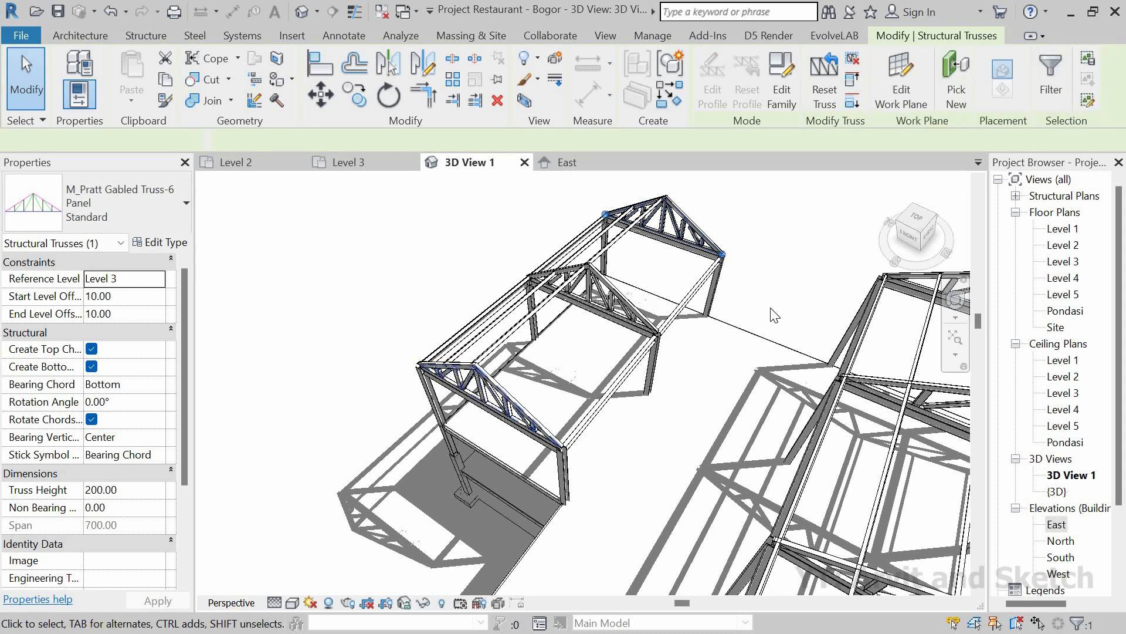
{"action": "left_click", "coordinate": [1050, 82]}
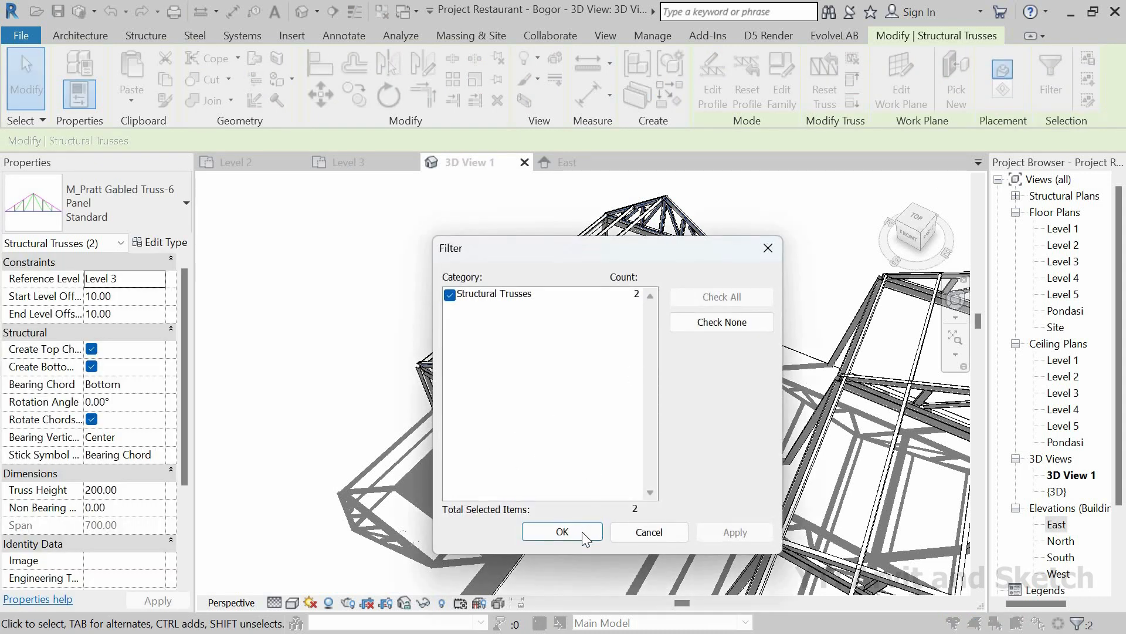
{"action": "key", "text": "Return"}
Start a beam system for the smaller wing's inner slope and set its work plane by picking a plane.
{"action": "left_click", "coordinate": [145, 35]}
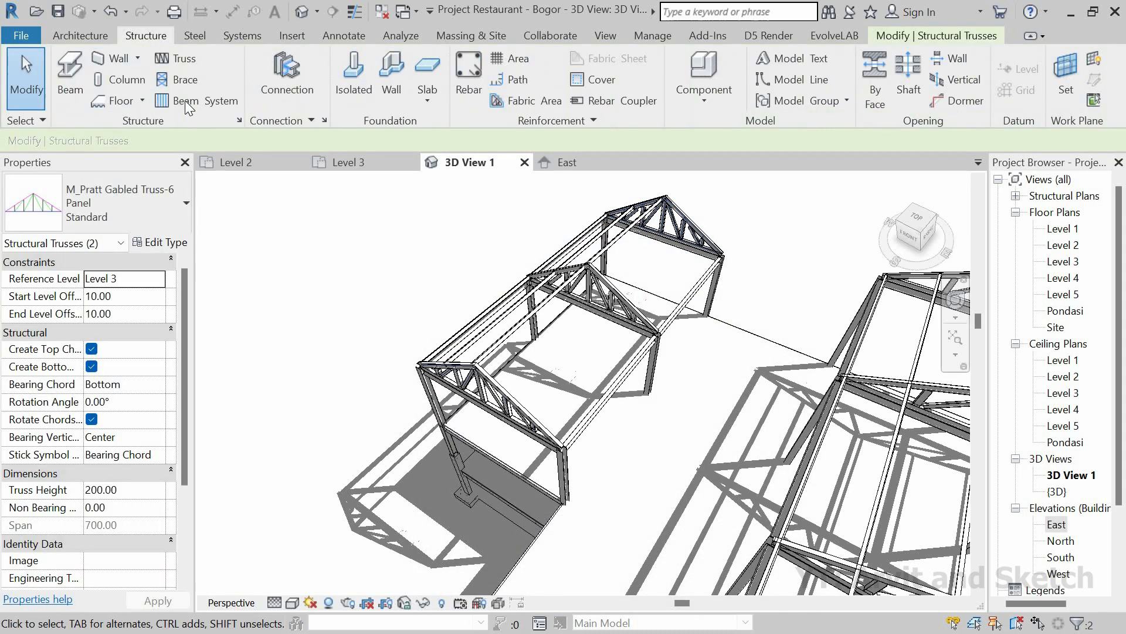
{"action": "left_click", "coordinate": [185, 101]}
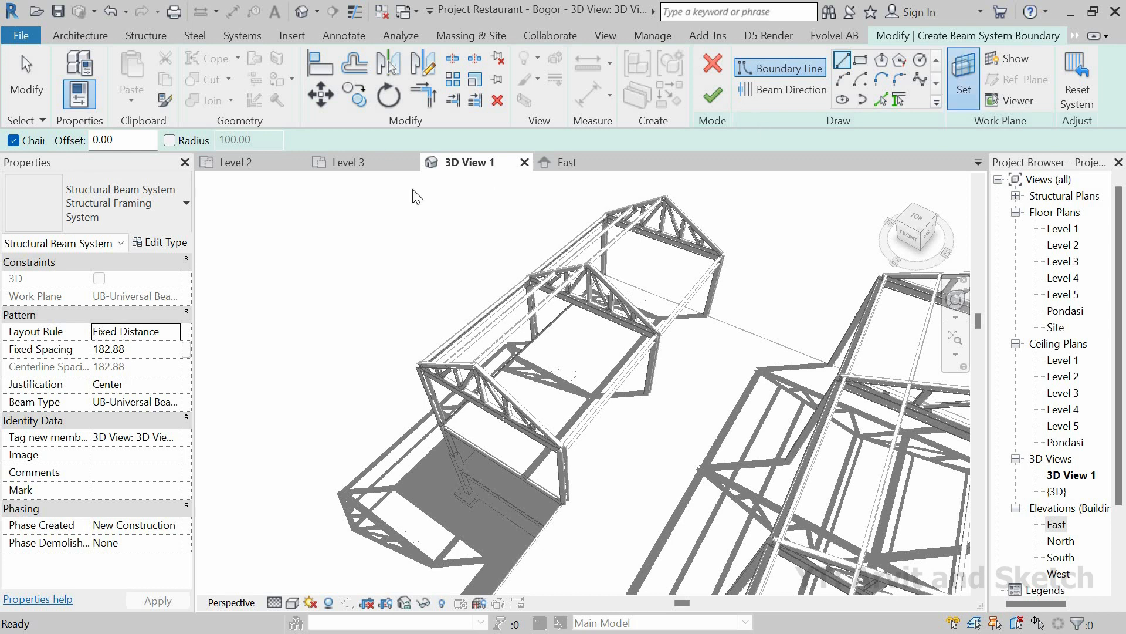
{"action": "left_click", "coordinate": [562, 323]}
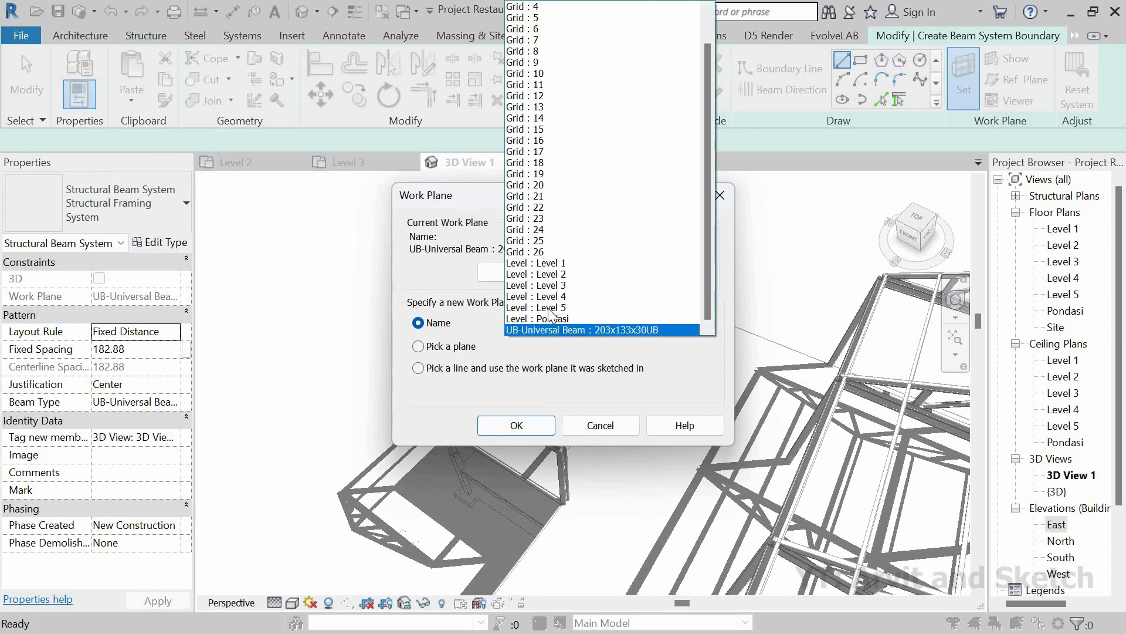
{"action": "left_click", "coordinate": [551, 309]}
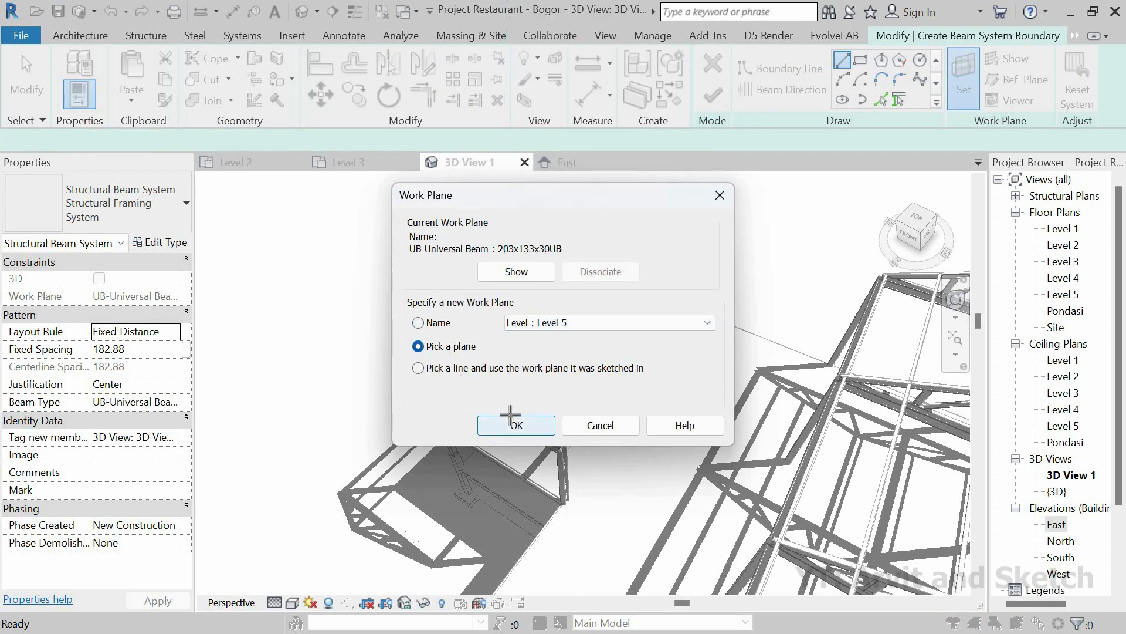
{"action": "left_click", "coordinate": [510, 416]}
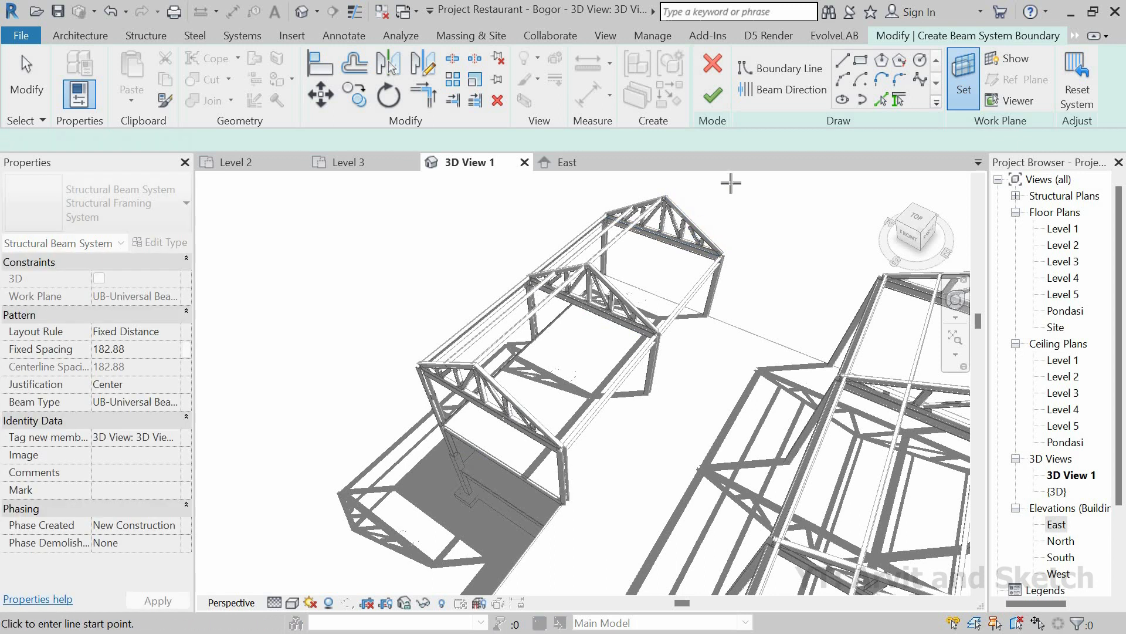
Pick the end trusses' inner top chords as supports and draw a ridge boundary line between their upper ends.
{"action": "left_click", "coordinate": [901, 100]}
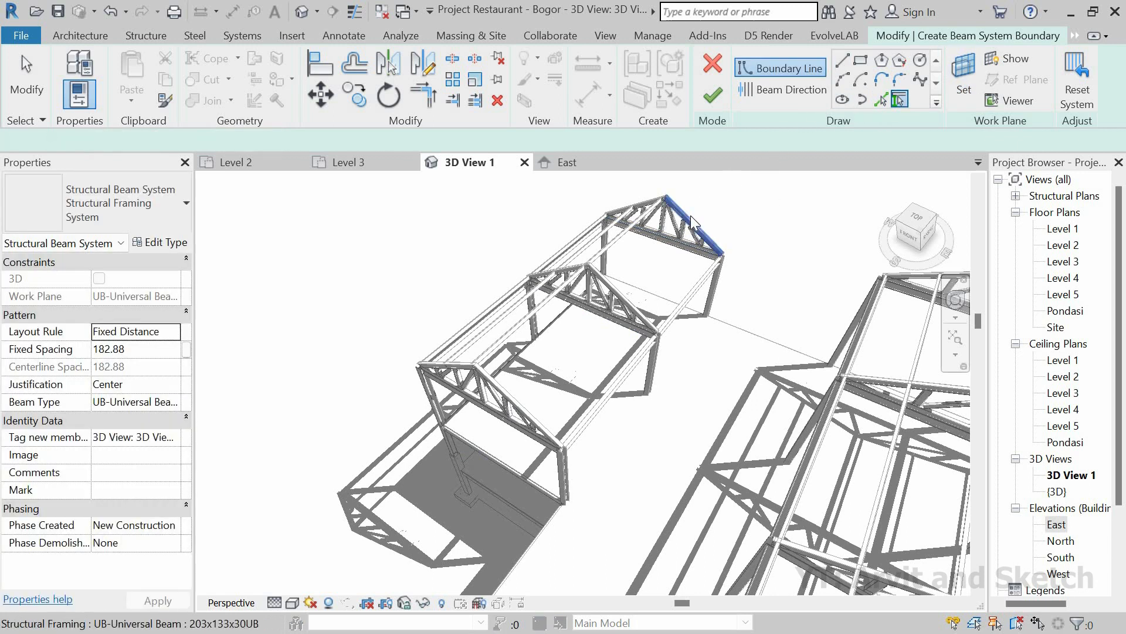
{"action": "left_click", "coordinate": [691, 216]}
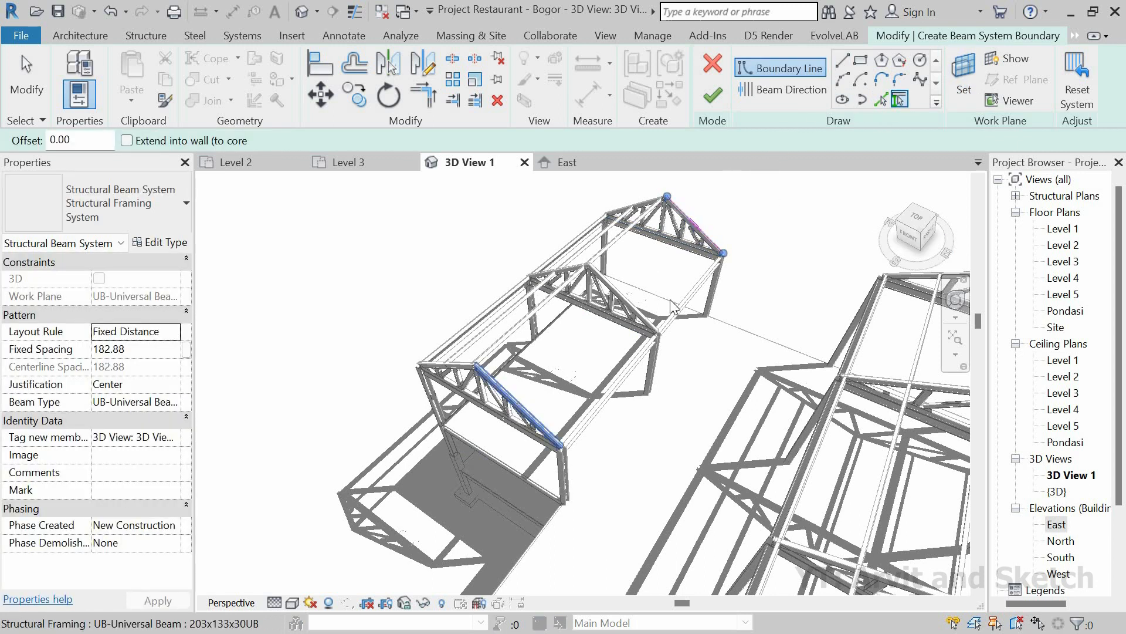
{"action": "left_click", "coordinate": [840, 63]}
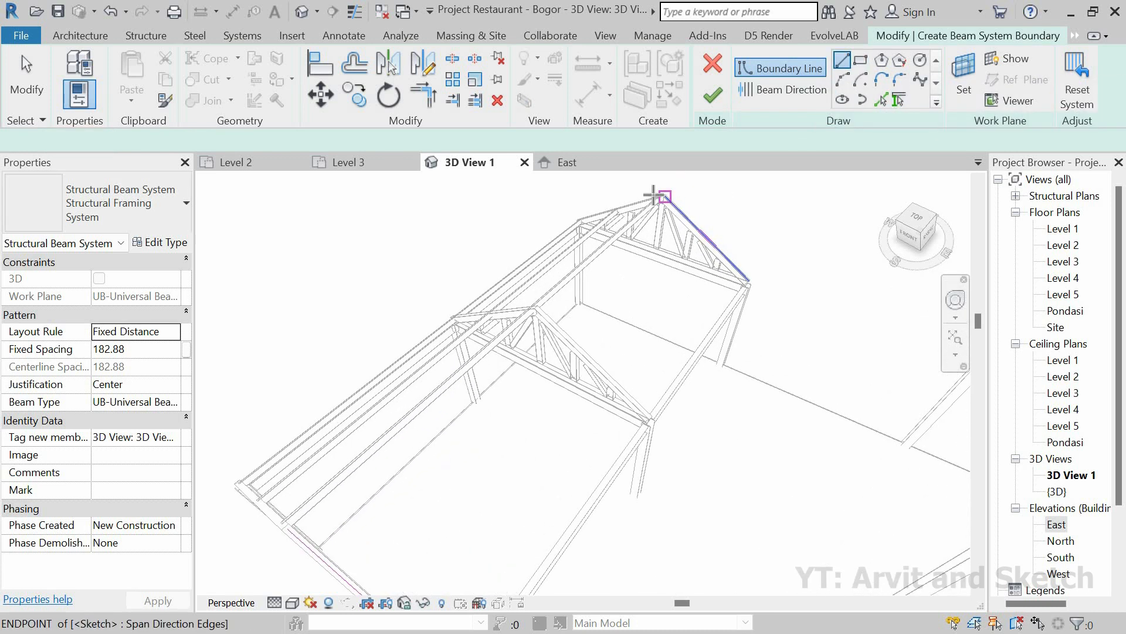
{"action": "scroll", "coordinate": [669, 194], "scroll_direction": "up", "scroll_amount": 5}
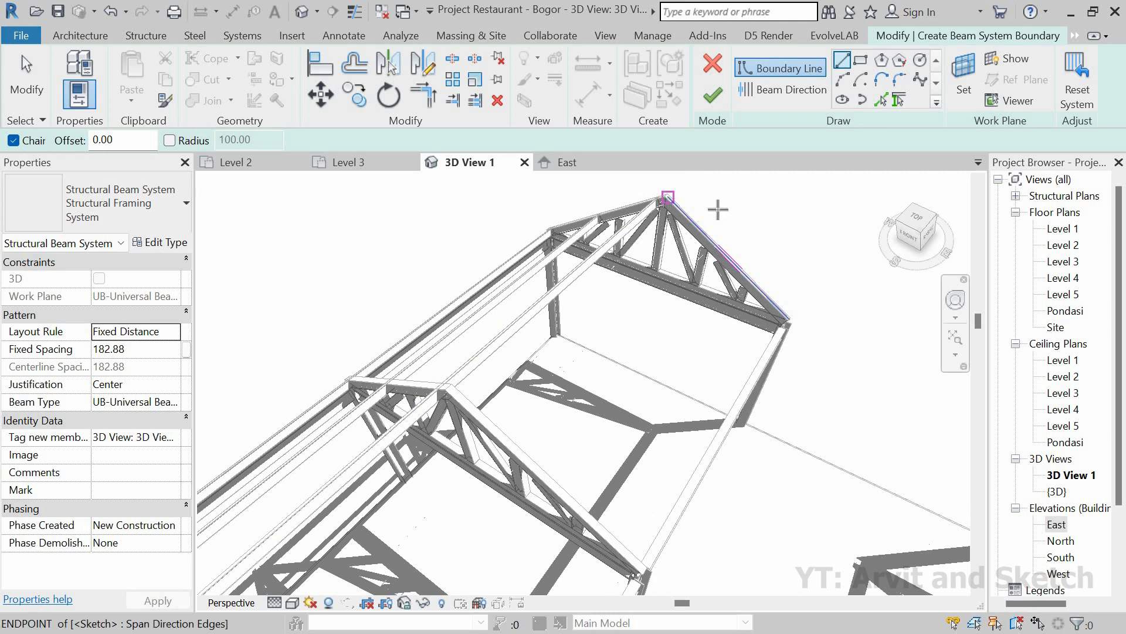
{"action": "left_click", "coordinate": [668, 198]}
{"action": "scroll", "coordinate": [709, 218], "scroll_direction": "down", "scroll_amount": 4}
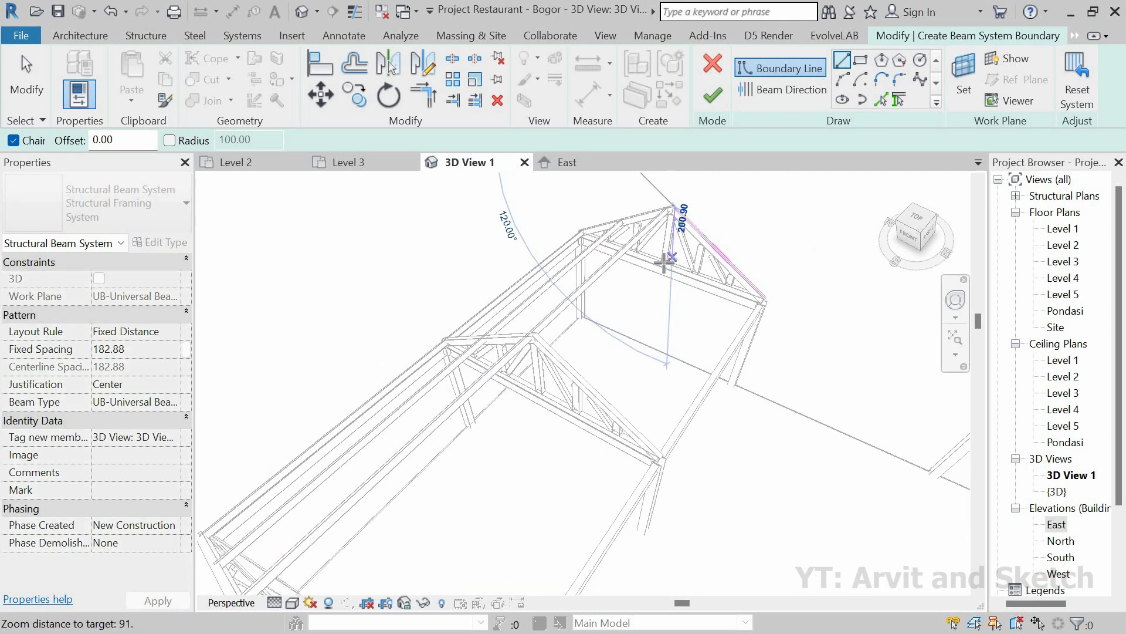
{"action": "scroll", "coordinate": [663, 262], "scroll_direction": "down", "scroll_amount": 3}
{"action": "scroll", "coordinate": [422, 480], "scroll_direction": "up", "scroll_amount": 5}
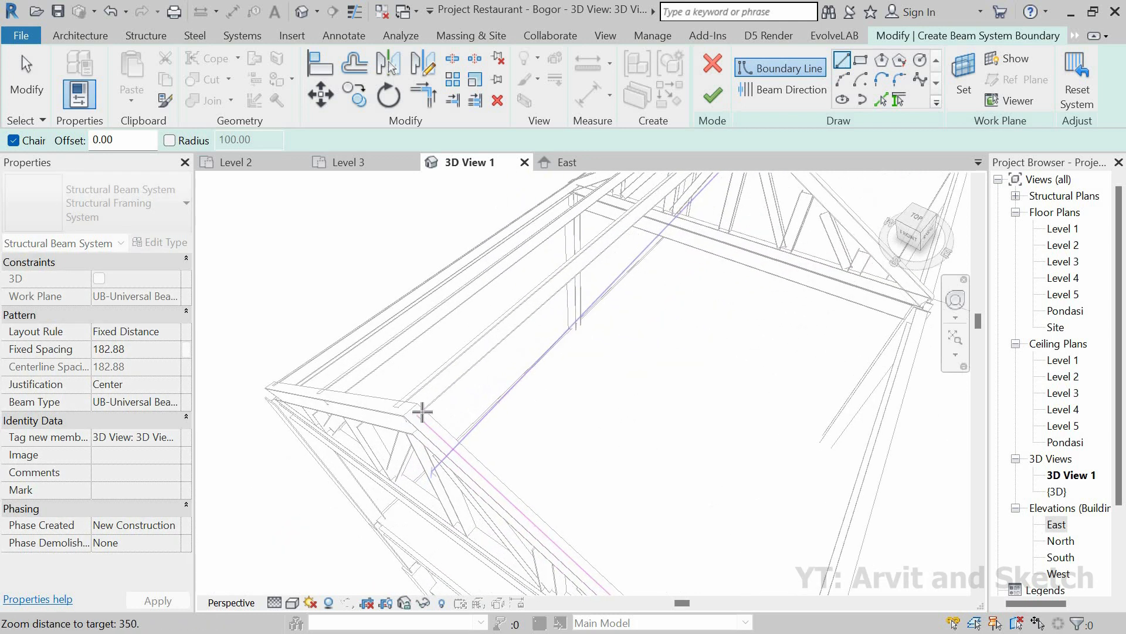
{"action": "left_click", "coordinate": [417, 414]}
Close the inner slope's boundary with a straight eave line between the lower ends of the two chords.
{"action": "scroll", "coordinate": [420, 411], "scroll_direction": "down", "scroll_amount": 3}
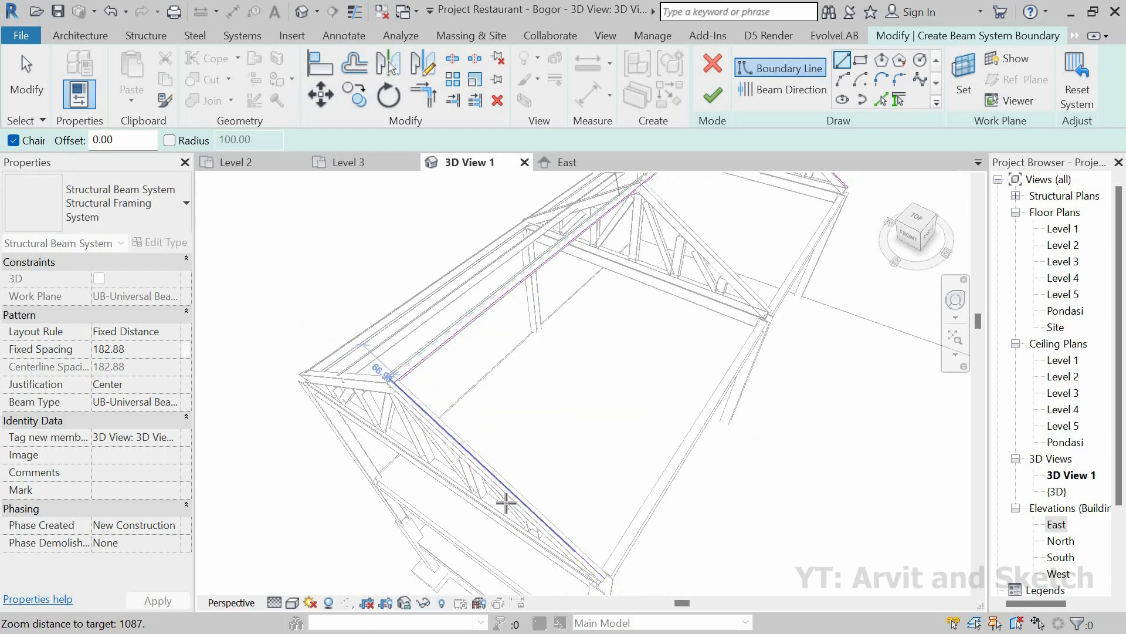
{"action": "scroll", "coordinate": [553, 523], "scroll_direction": "up", "scroll_amount": 2}
{"action": "left_click", "coordinate": [547, 516]}
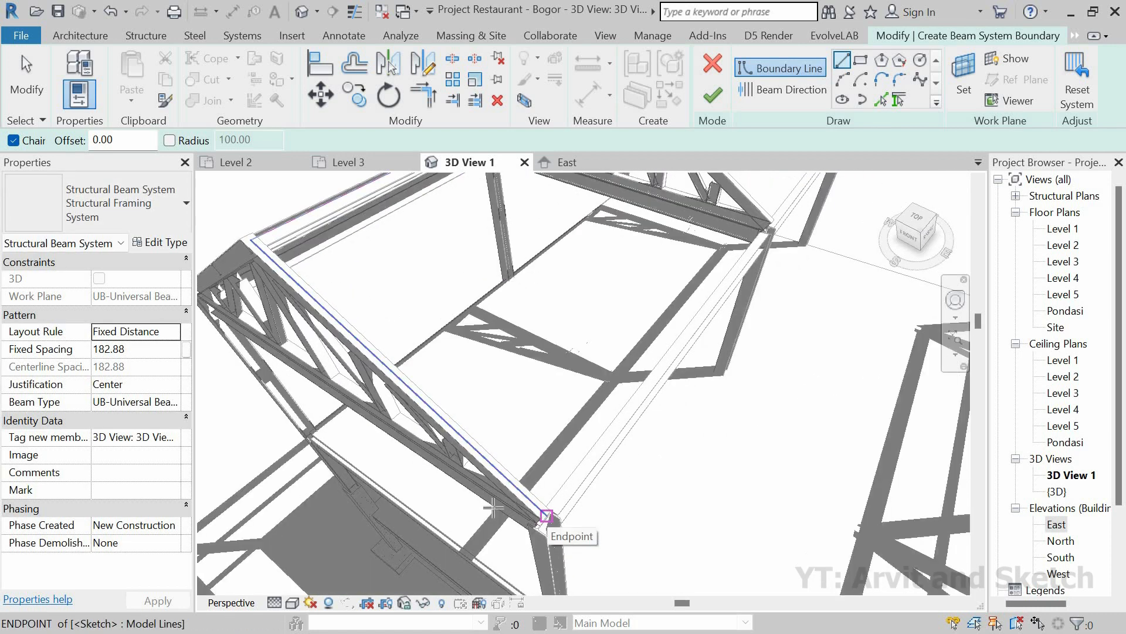
{"action": "scroll", "coordinate": [496, 509], "scroll_direction": "down", "scroll_amount": 1}
{"action": "scroll", "coordinate": [572, 457], "scroll_direction": "down", "scroll_amount": 3}
{"action": "scroll", "coordinate": [772, 211], "scroll_direction": "up", "scroll_amount": 2}
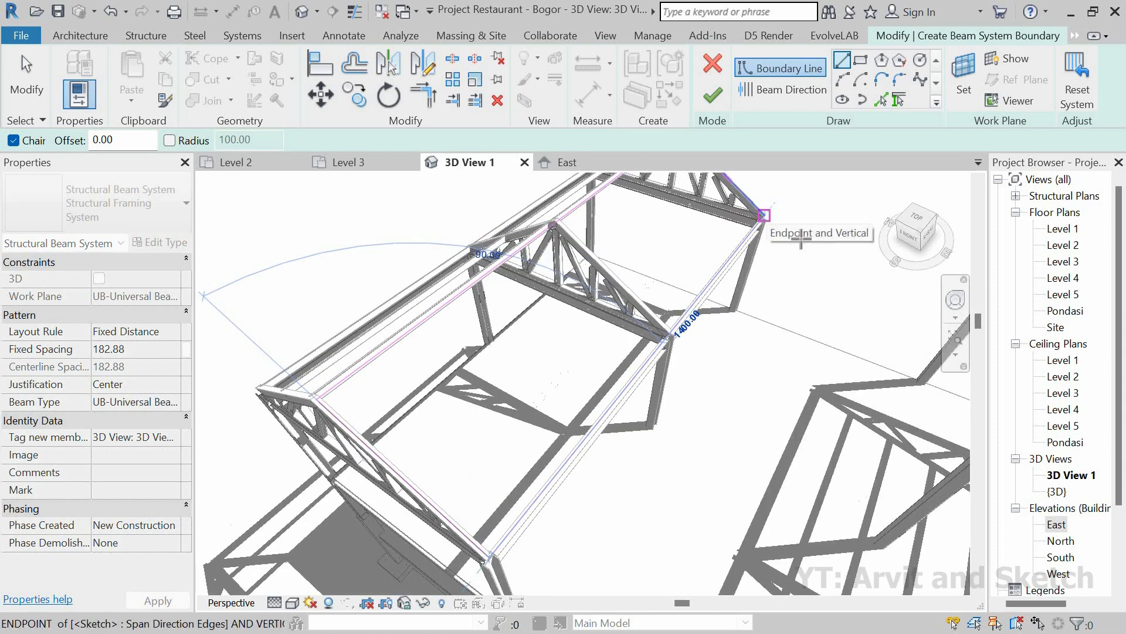
{"action": "scroll", "coordinate": [721, 285], "scroll_direction": "down", "scroll_amount": 2}
Set the inner slope's beam direction parallel to the ridge line and finish the beam system sketch.
{"action": "left_click", "coordinate": [780, 90]}
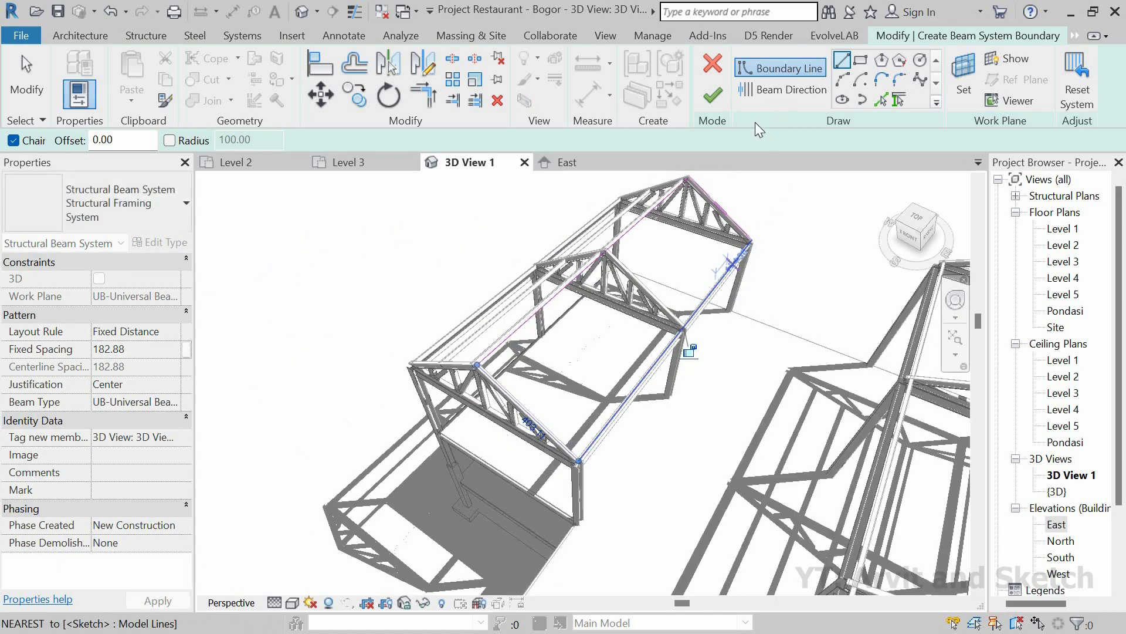
{"action": "left_click", "coordinate": [712, 92]}
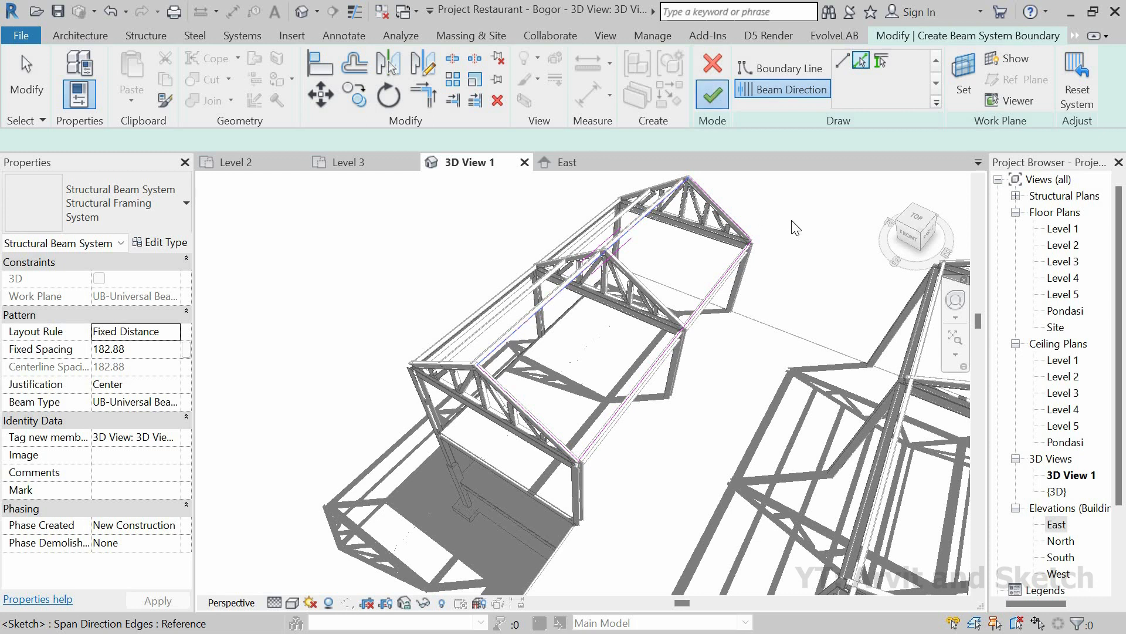
{"action": "key", "text": "Escape"}
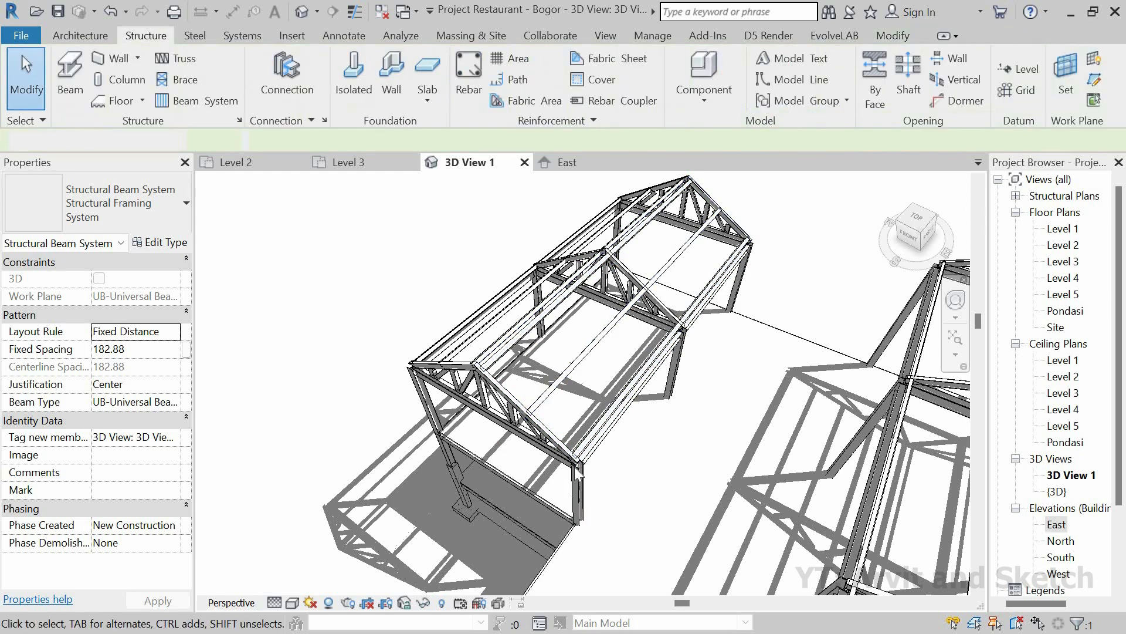
Select the three purlins on the smaller wing's inner slope and change their type to UB-Universal Beam 152x89x16UB.
{"action": "scroll", "coordinate": [584, 448], "scroll_direction": "up", "scroll_amount": 3}
{"action": "left_click", "coordinate": [581, 447]}
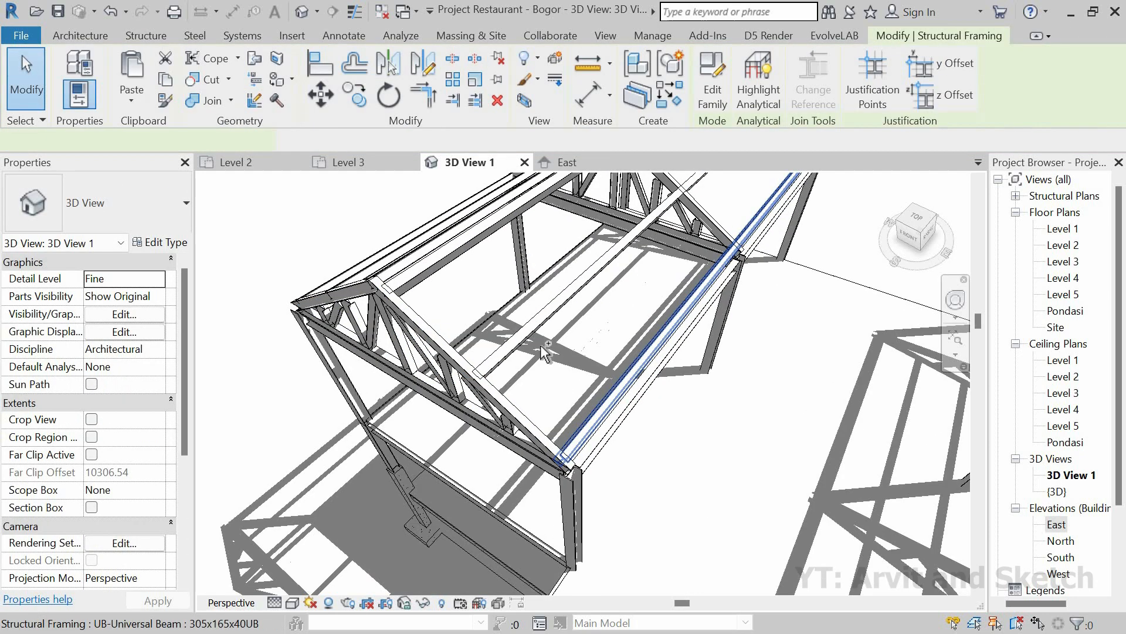
{"action": "left_click", "coordinate": [544, 320], "text": "ctrl"}
{"action": "left_click", "coordinate": [446, 252], "text": "ctrl"}
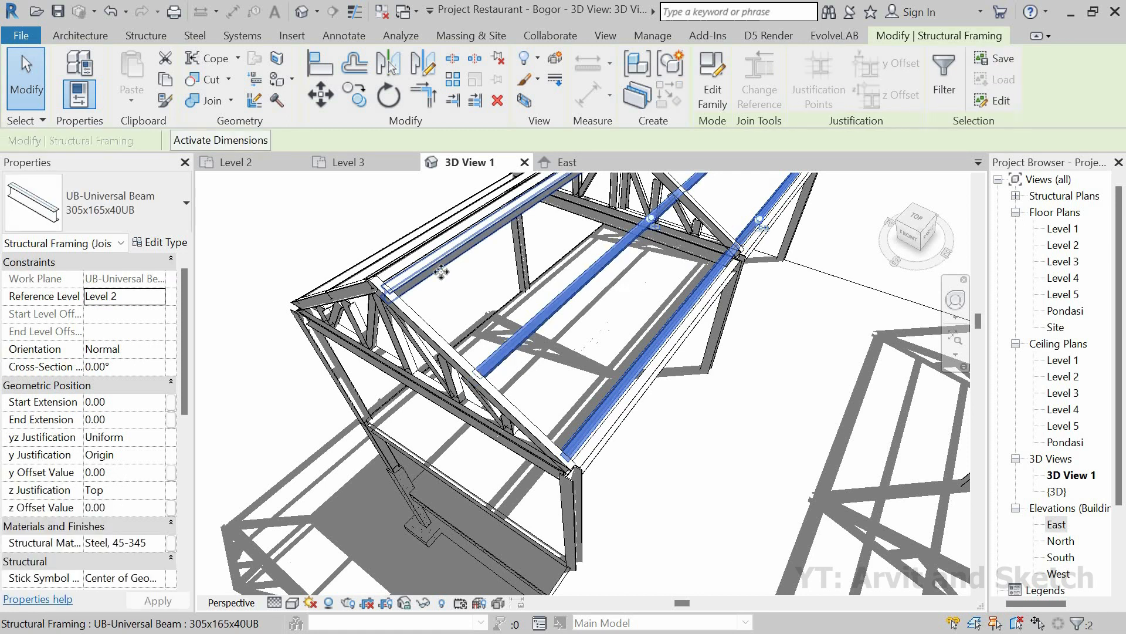
{"action": "left_click", "coordinate": [149, 213]}
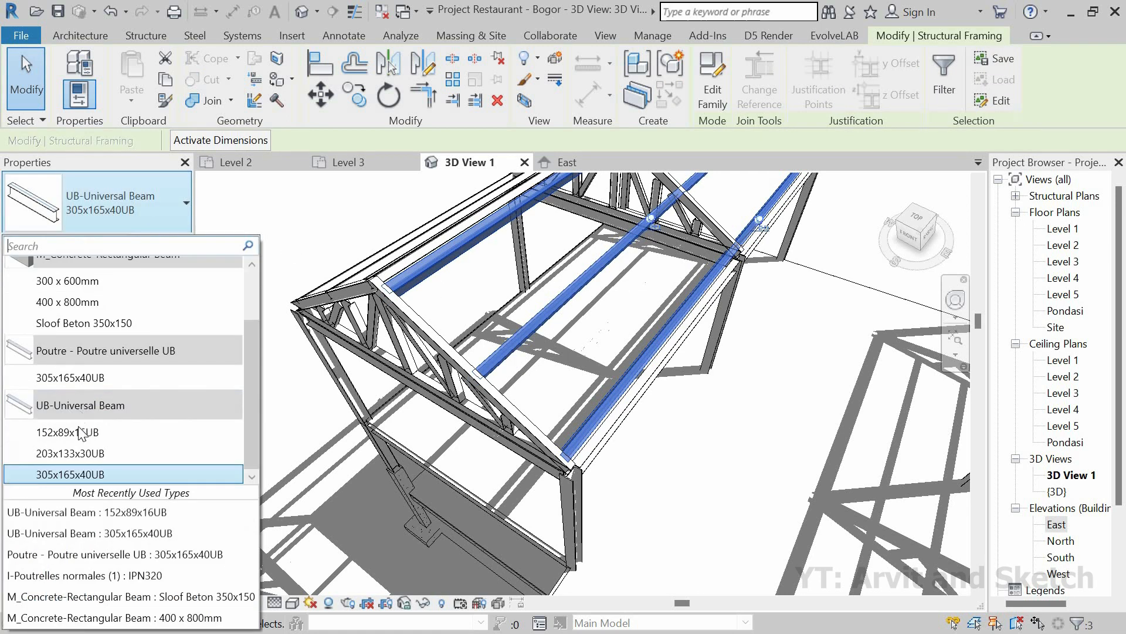
{"action": "left_click", "coordinate": [118, 427]}
{"action": "scroll", "coordinate": [733, 216], "scroll_direction": "down", "scroll_amount": 4}
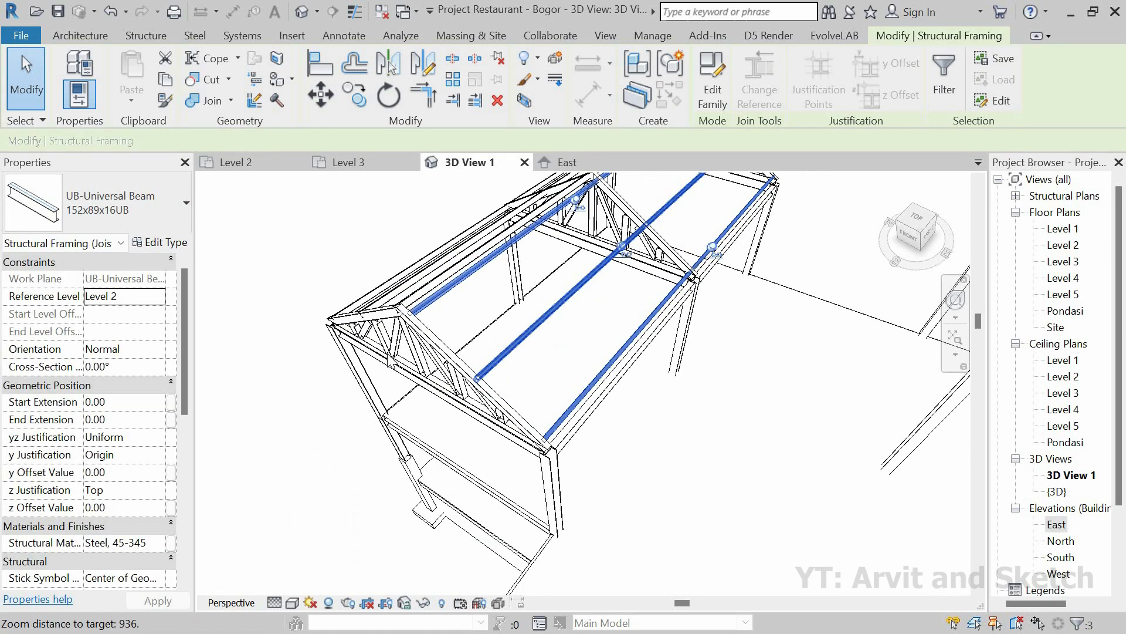
{"action": "scroll", "coordinate": [735, 216], "scroll_direction": "down", "scroll_amount": 1}
{"action": "left_click", "coordinate": [657, 352]}
Examine the trusses and purlins on both wings from several angles and view the whole structural frame.
{"action": "scroll", "coordinate": [503, 369], "scroll_direction": "down", "scroll_amount": 5}
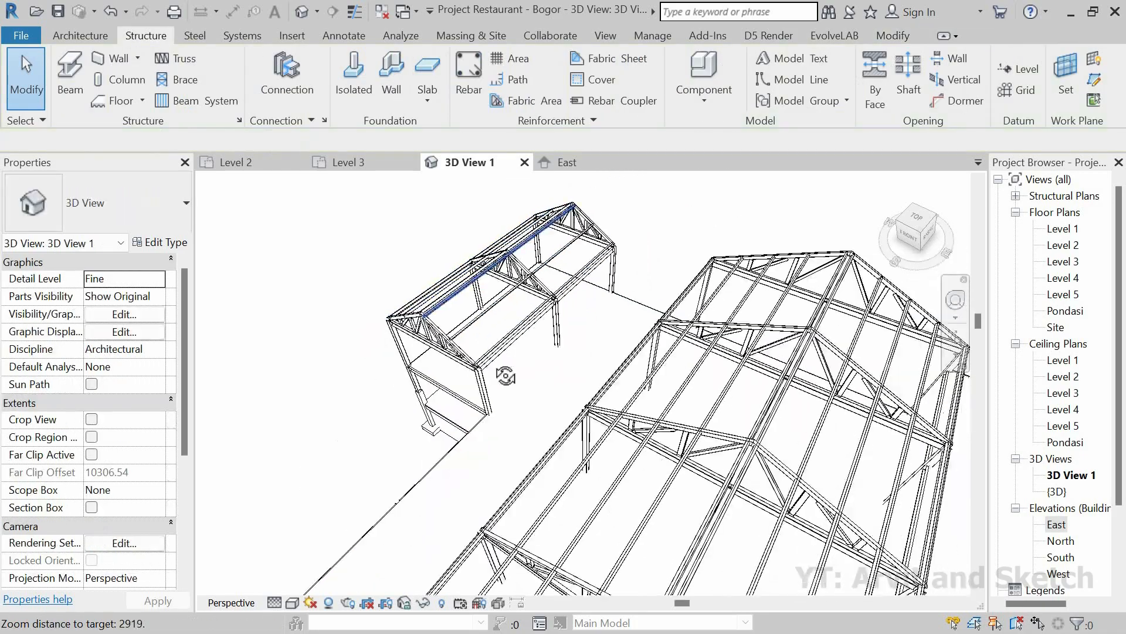
{"action": "middle_click_drag", "start_coordinate": [503, 374], "coordinate": [582, 392], "text": "shift"}
{"action": "scroll", "coordinate": [474, 421], "scroll_direction": "up", "scroll_amount": 8}
{"action": "scroll", "coordinate": [474, 421], "scroll_direction": "down", "scroll_amount": 3}
{"action": "scroll", "coordinate": [583, 392], "scroll_direction": "down", "scroll_amount": 5}
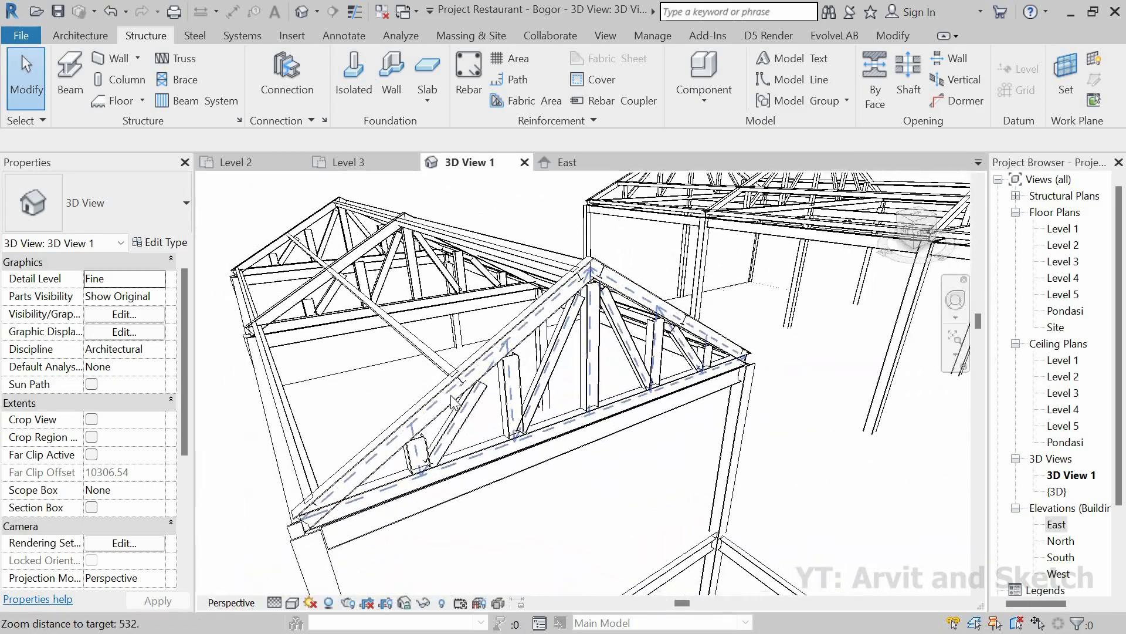
{"action": "scroll", "coordinate": [585, 397], "scroll_direction": "down", "scroll_amount": 3}
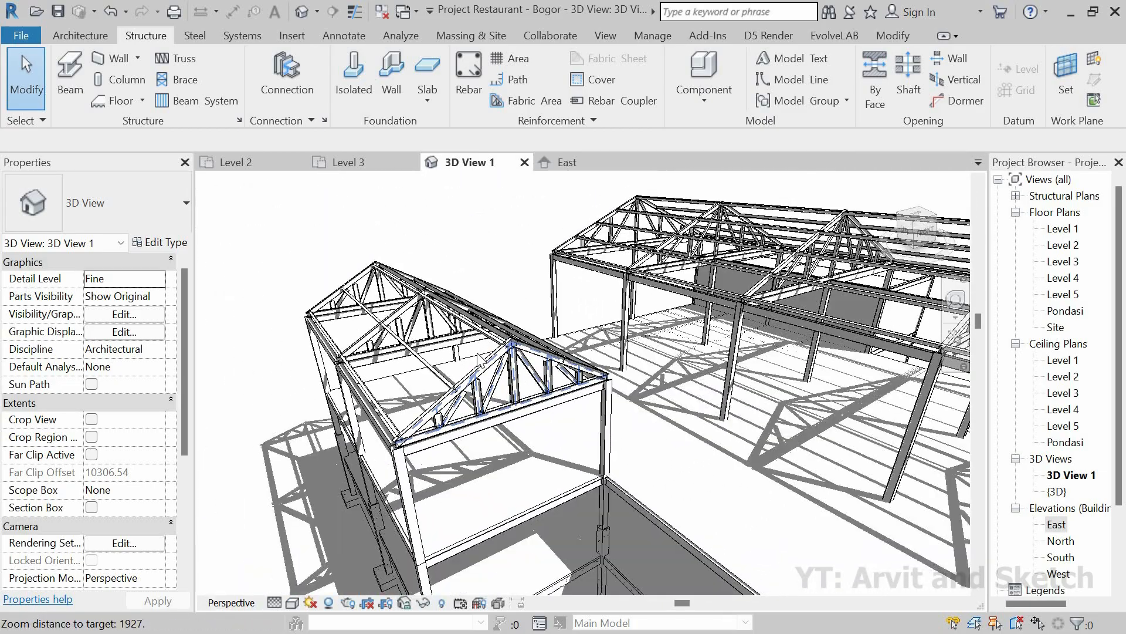
{"action": "scroll", "coordinate": [478, 358], "scroll_direction": "down", "scroll_amount": 5}
{"action": "middle_click_drag", "start_coordinate": [645, 422], "coordinate": [691, 438], "text": "shift"}
{"action": "middle_click_drag", "start_coordinate": [694, 429], "coordinate": [832, 302], "text": "shift"}
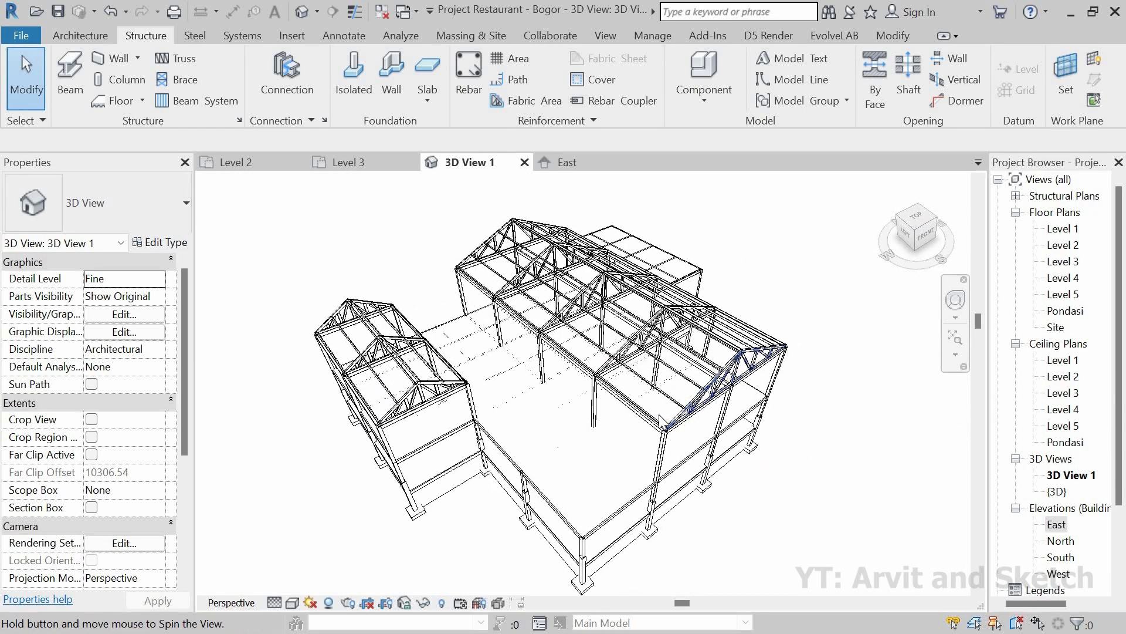
{"action": "scroll", "coordinate": [832, 302], "scroll_direction": "down", "scroll_amount": 2}
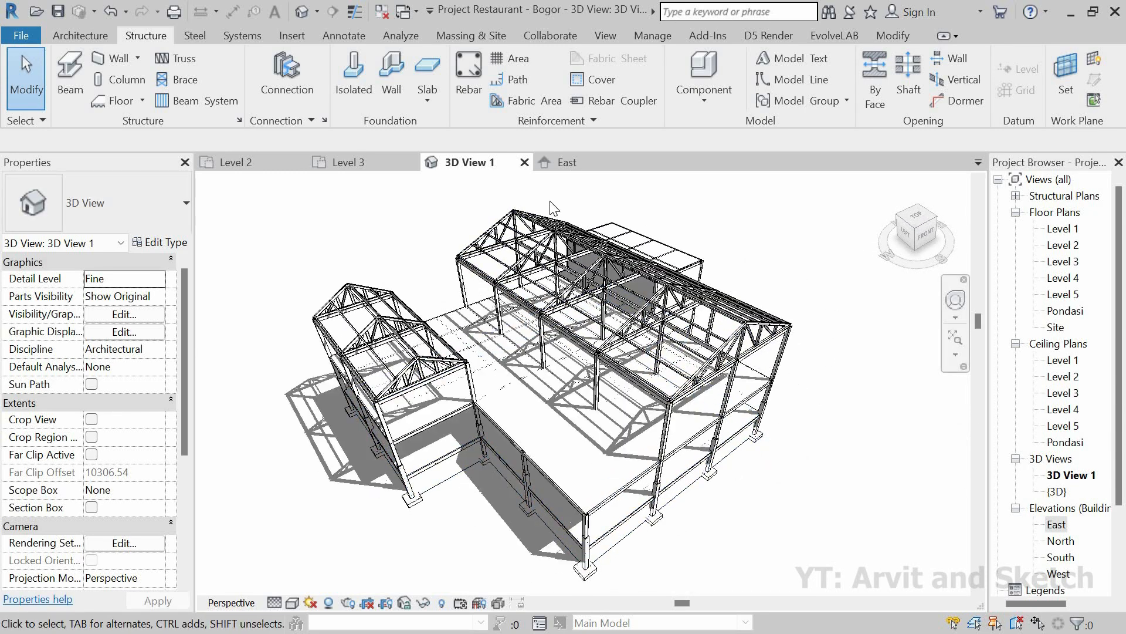
Switch from the 3D view to the Level 4 floor plan.
{"action": "left_click", "coordinate": [353, 164]}
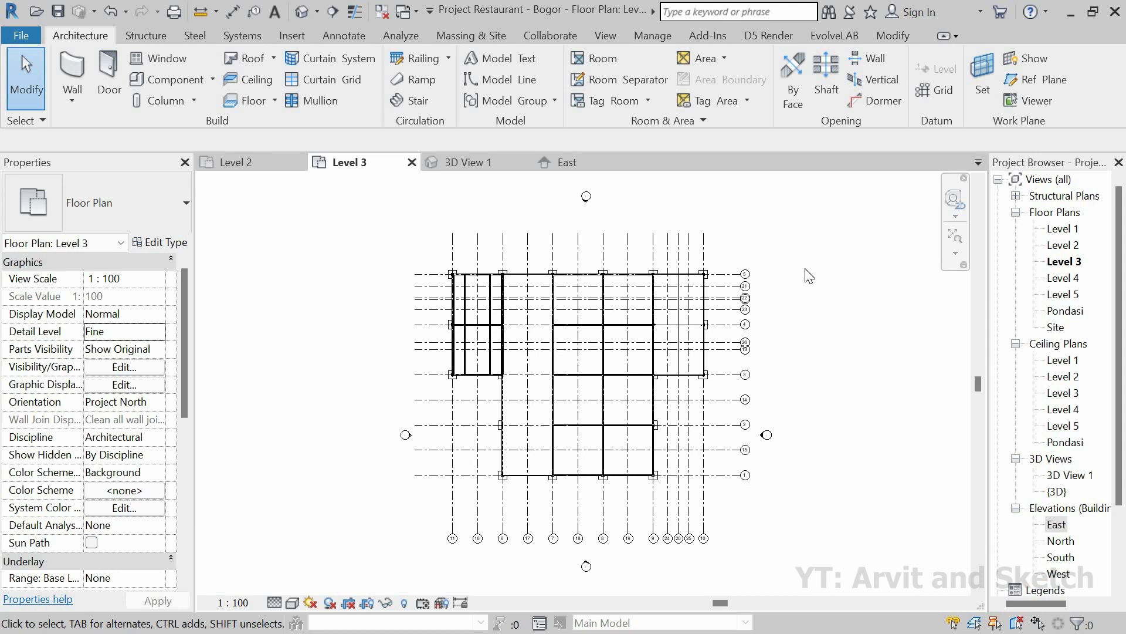
{"action": "left_click", "coordinate": [1063, 277]}
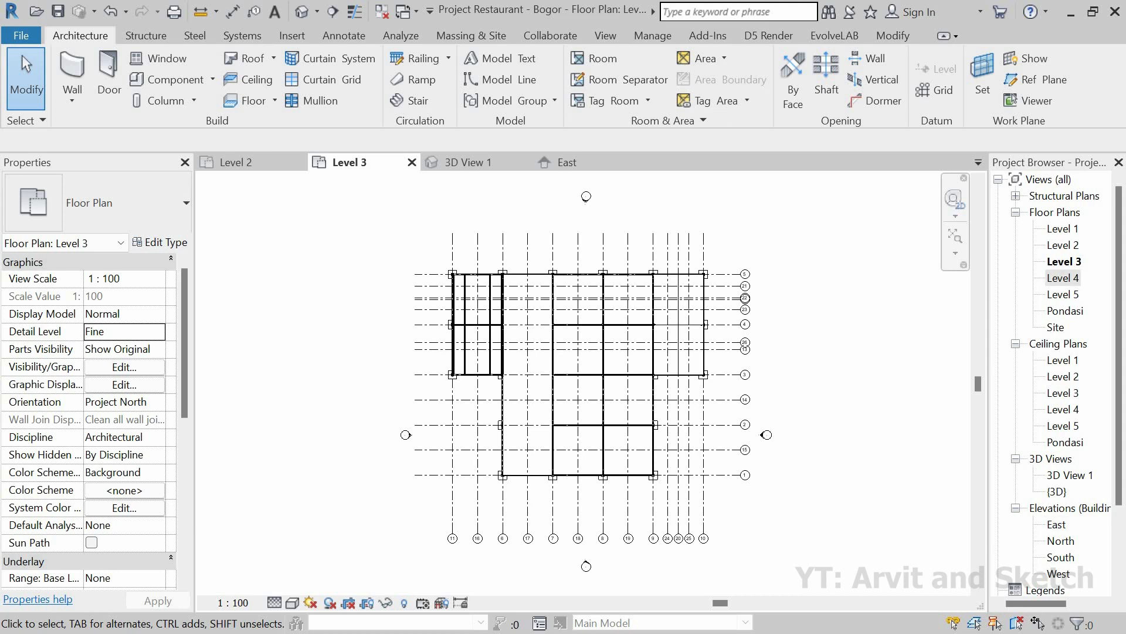
{"action": "double_click", "coordinate": [1078, 280]}
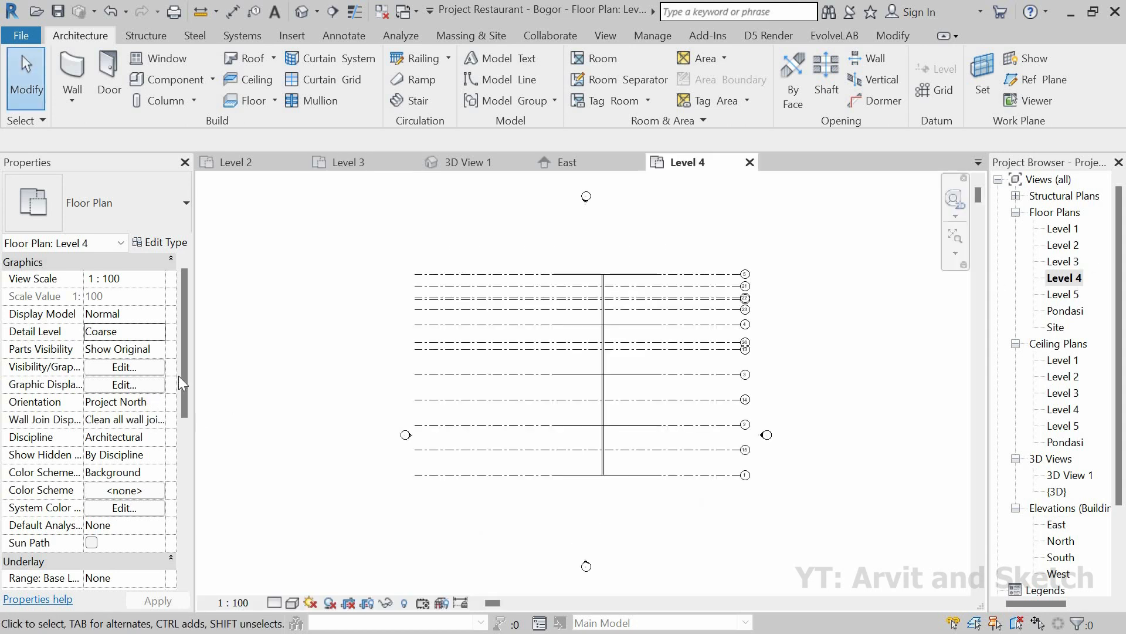
Set the Level 4 plan's view range to Unlimited for the top, bottom and view depth.
{"action": "scroll", "coordinate": [181, 499], "scroll_direction": "down", "scroll_amount": 6}
{"action": "scroll", "coordinate": [136, 405], "scroll_direction": "up", "scroll_amount": 1}
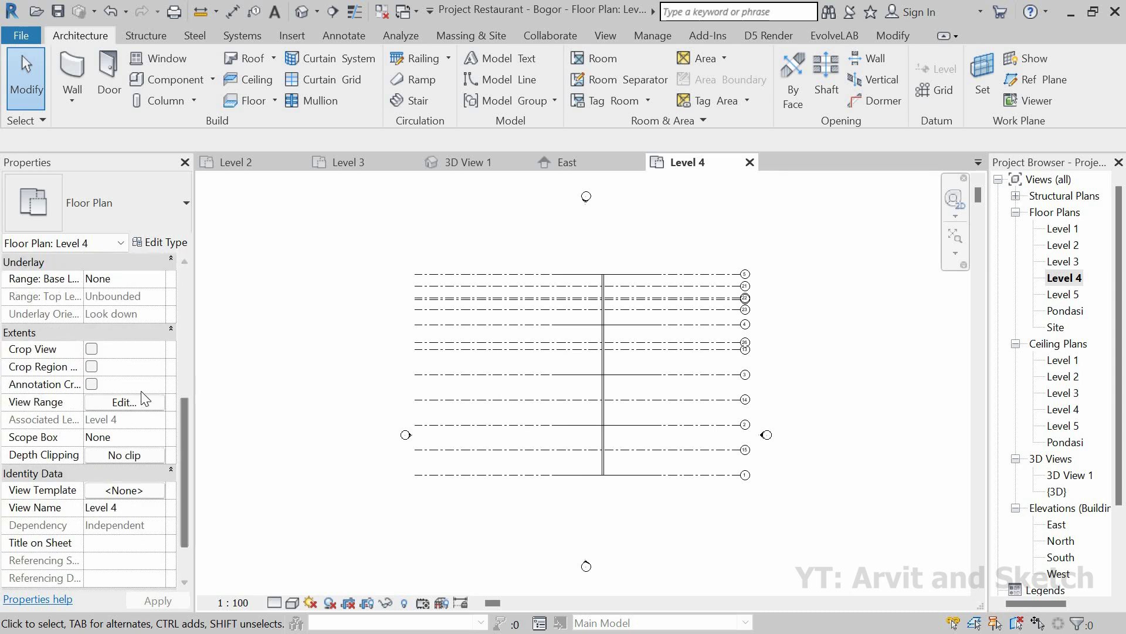
{"action": "left_click", "coordinate": [138, 401]}
{"action": "left_click", "coordinate": [340, 215]}
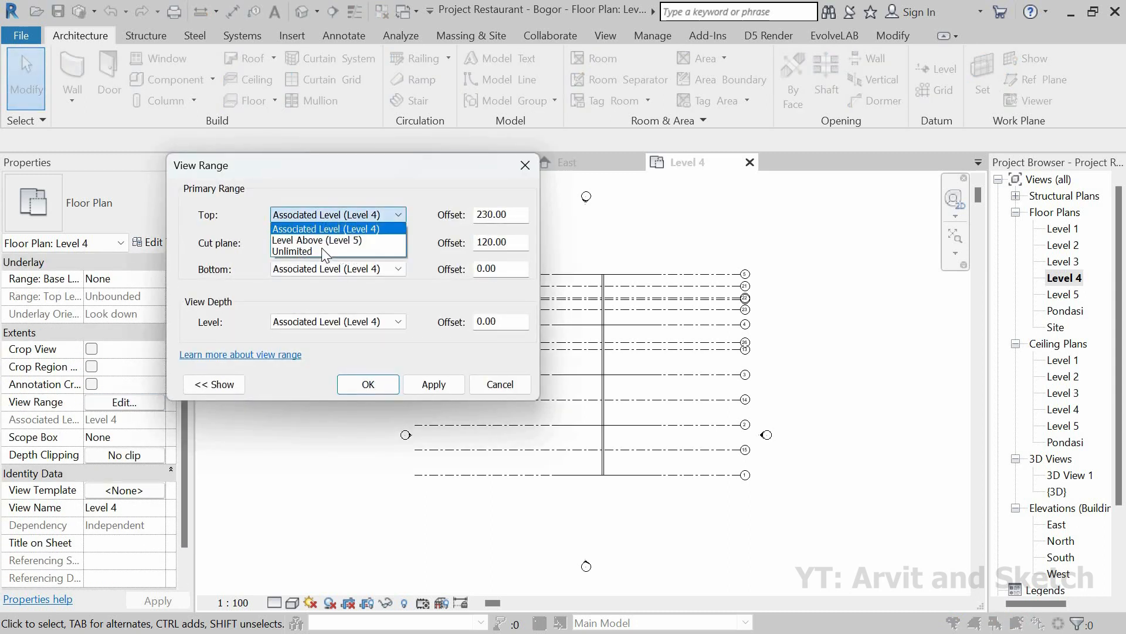
{"action": "left_click", "coordinate": [293, 254]}
{"action": "left_click", "coordinate": [329, 268]}
{"action": "left_click", "coordinate": [306, 338]}
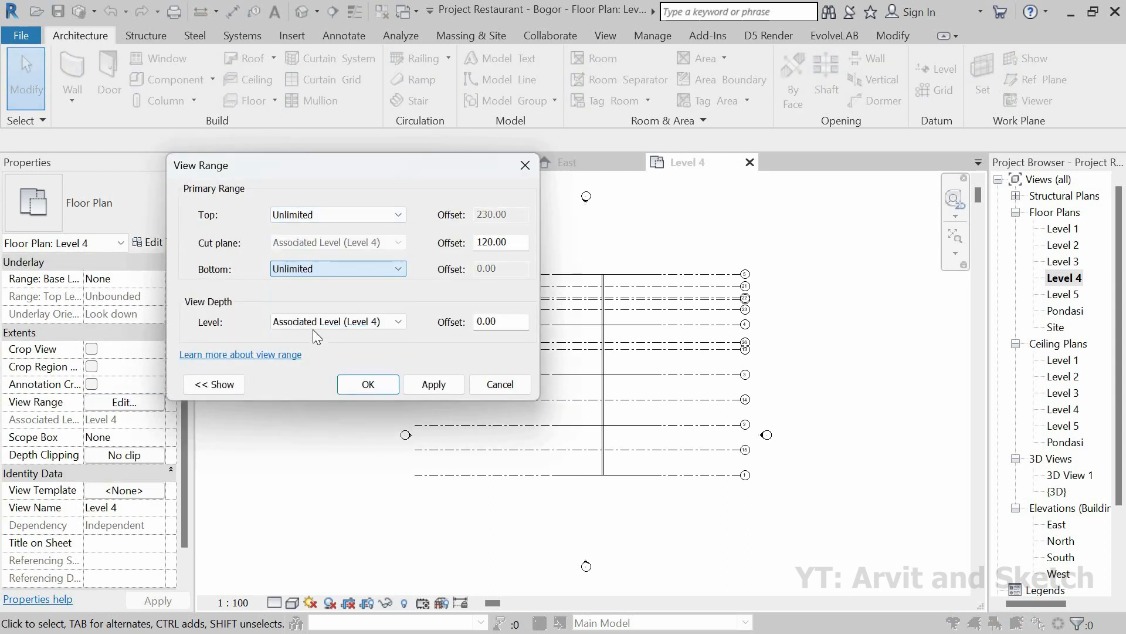
{"action": "left_click", "coordinate": [314, 322]}
{"action": "left_click", "coordinate": [305, 390]}
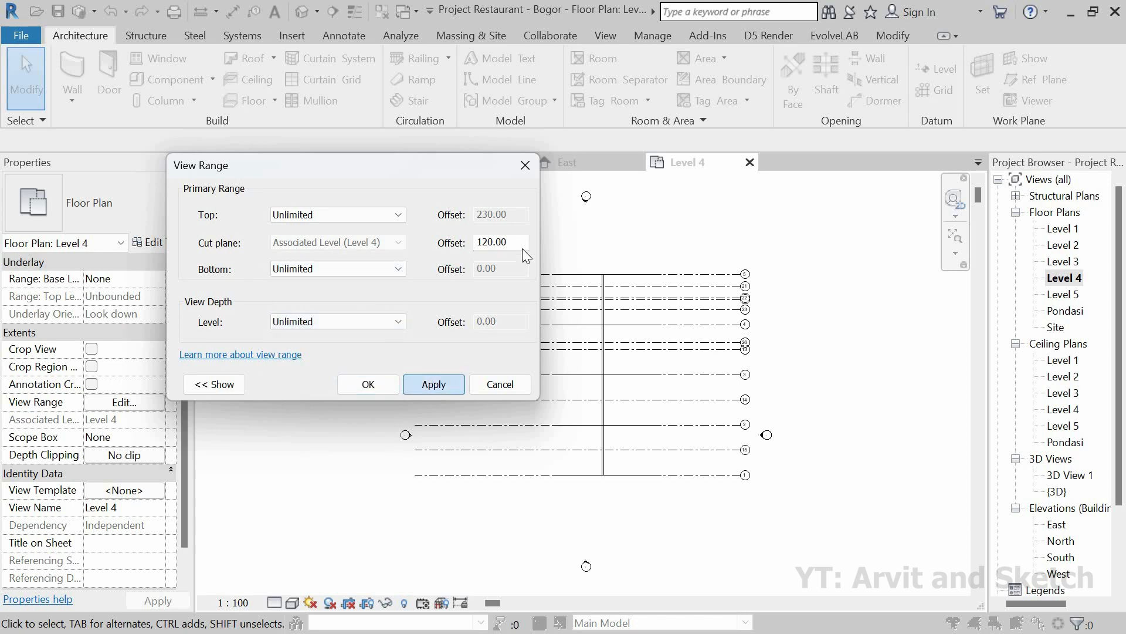
{"action": "left_click", "coordinate": [387, 385]}
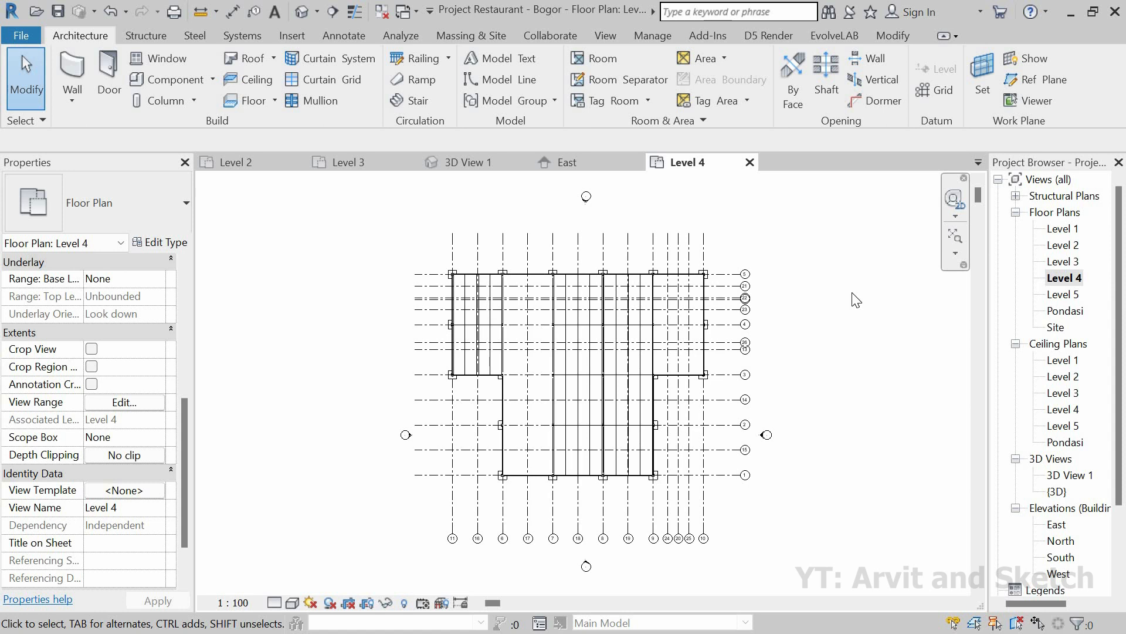
Start a roof by footprint and duplicate the Generic - 400mm roof type under the name Atap.
{"action": "left_click", "coordinate": [255, 64]}
{"action": "left_click", "coordinate": [160, 242]}
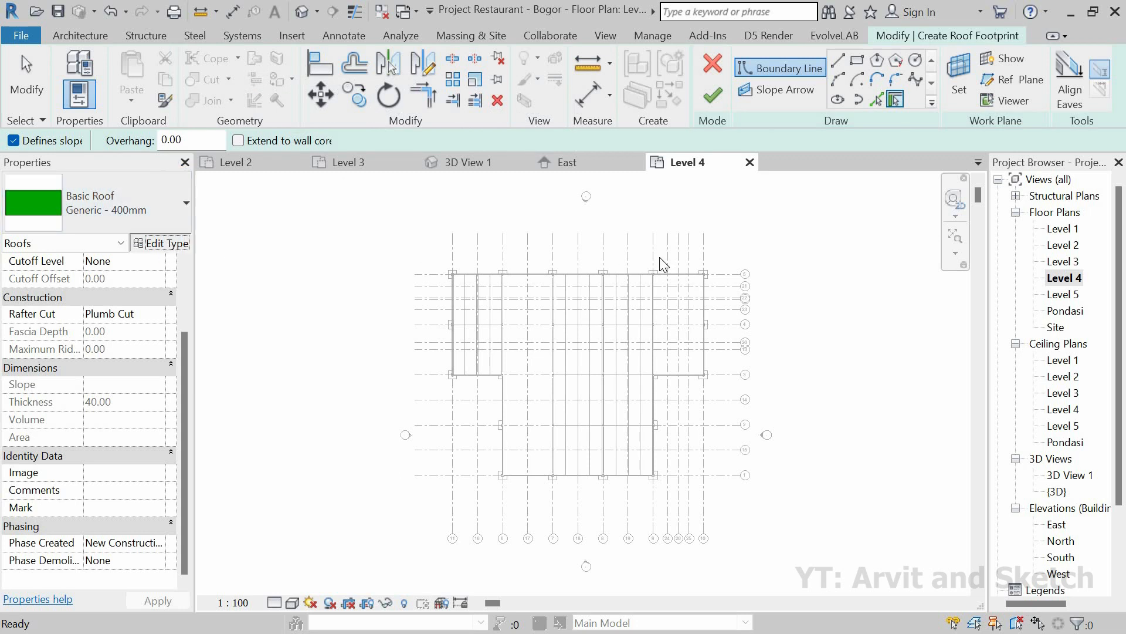
{"action": "left_click", "coordinate": [886, 110]}
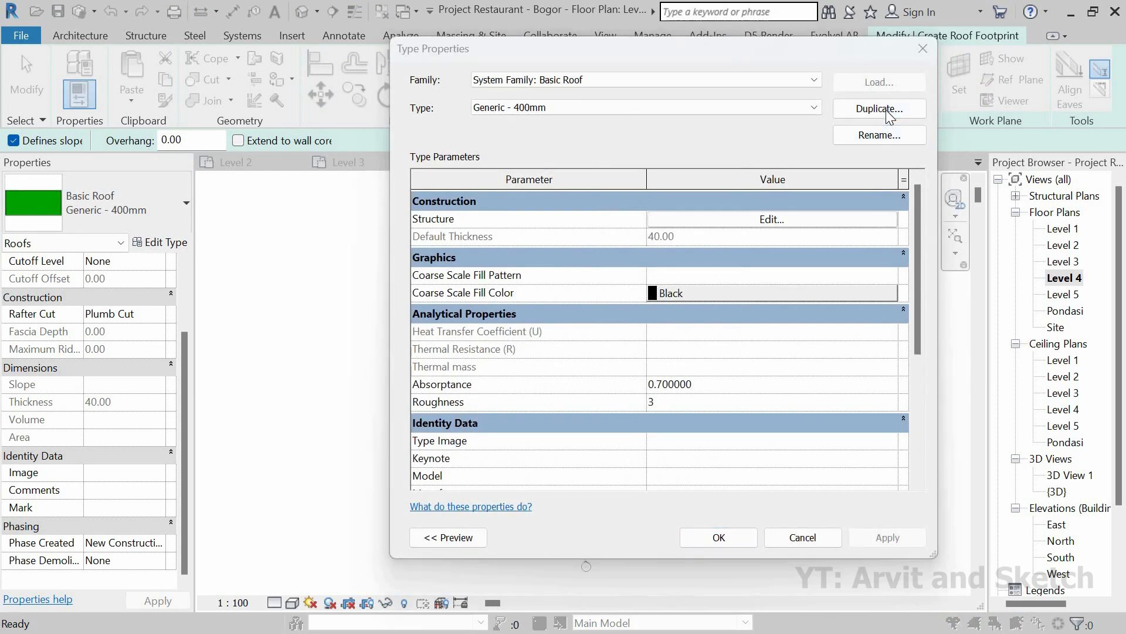
{"action": "type", "text": "Atap"}
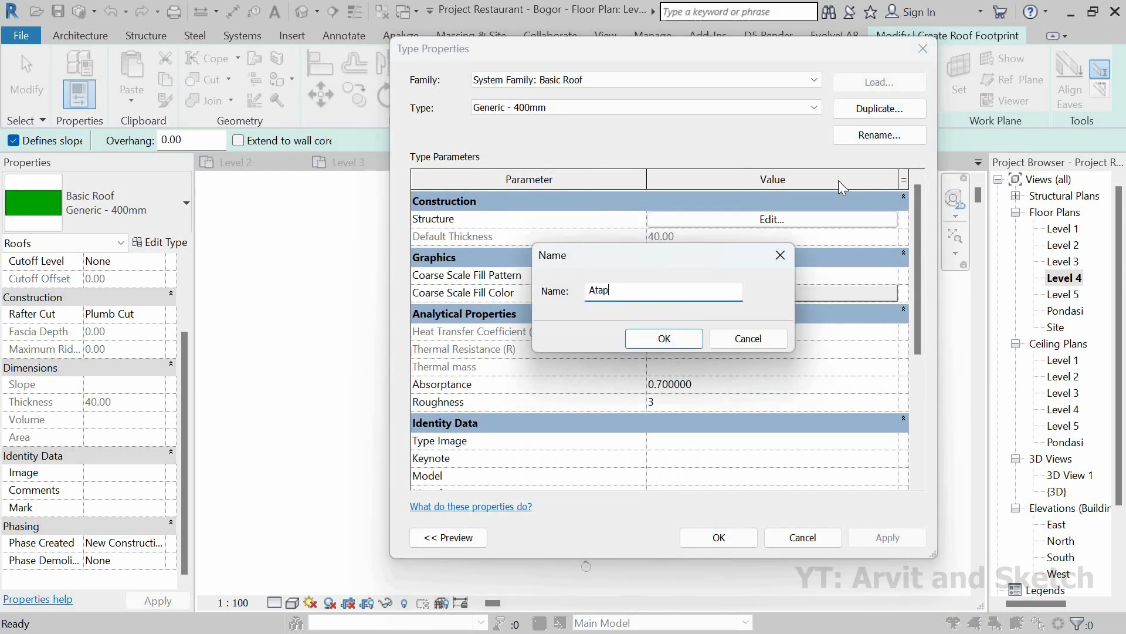
{"action": "left_click", "coordinate": [692, 335]}
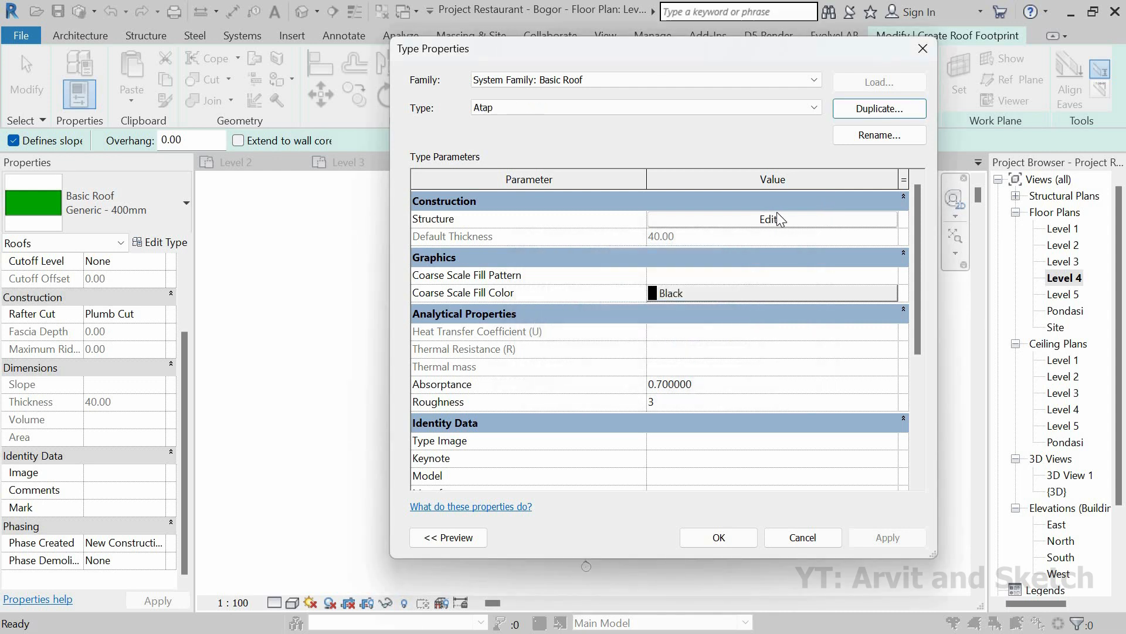
Create a new material named Atap for the structure layer of the Atap roof type.
{"action": "left_click", "coordinate": [776, 217]}
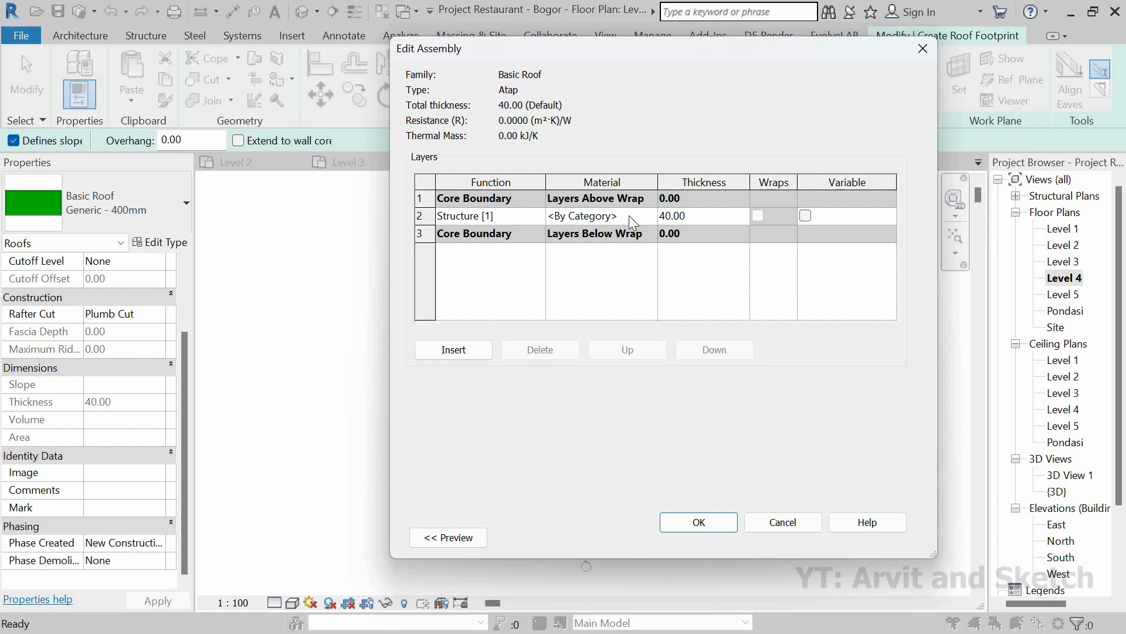
{"action": "left_click", "coordinate": [646, 215]}
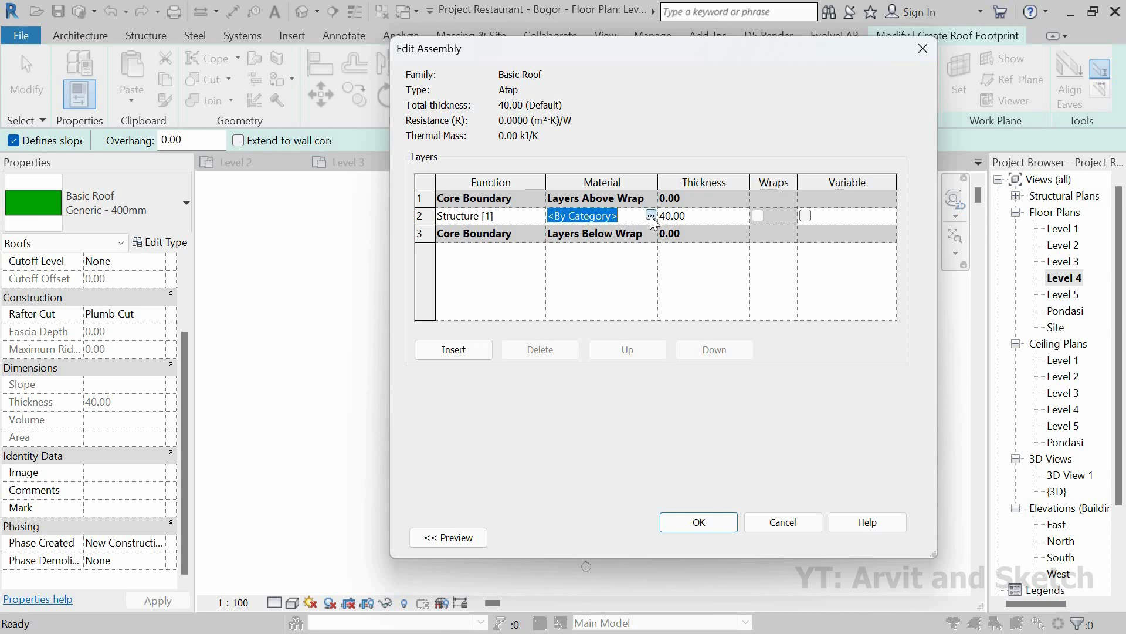
{"action": "left_click", "coordinate": [649, 216]}
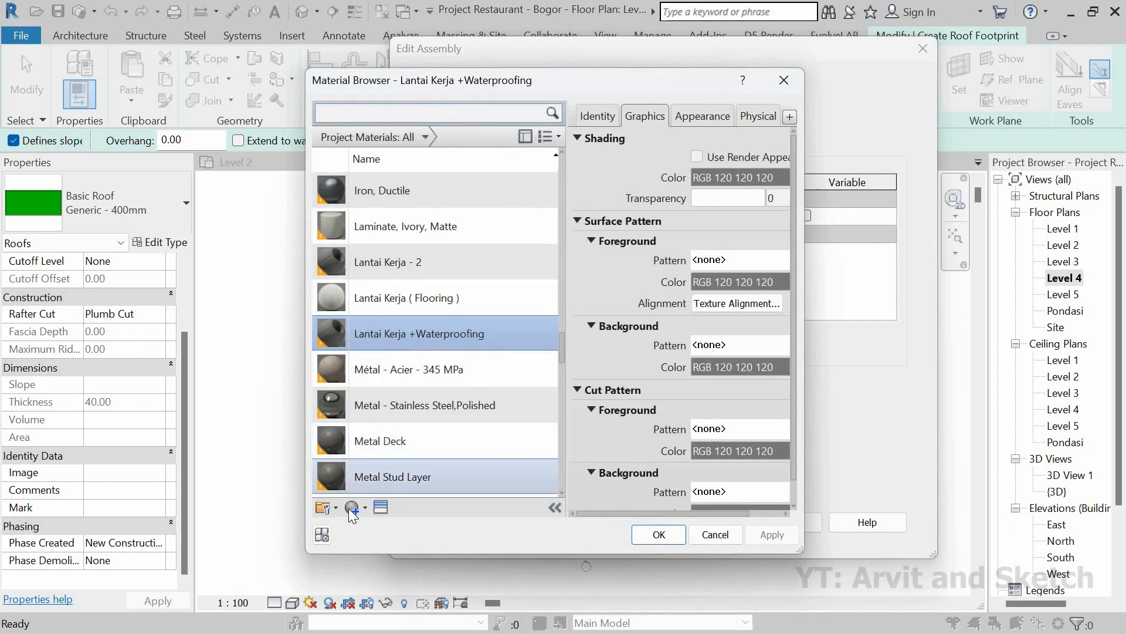
{"action": "left_click", "coordinate": [365, 507]}
{"action": "left_click", "coordinate": [362, 531]}
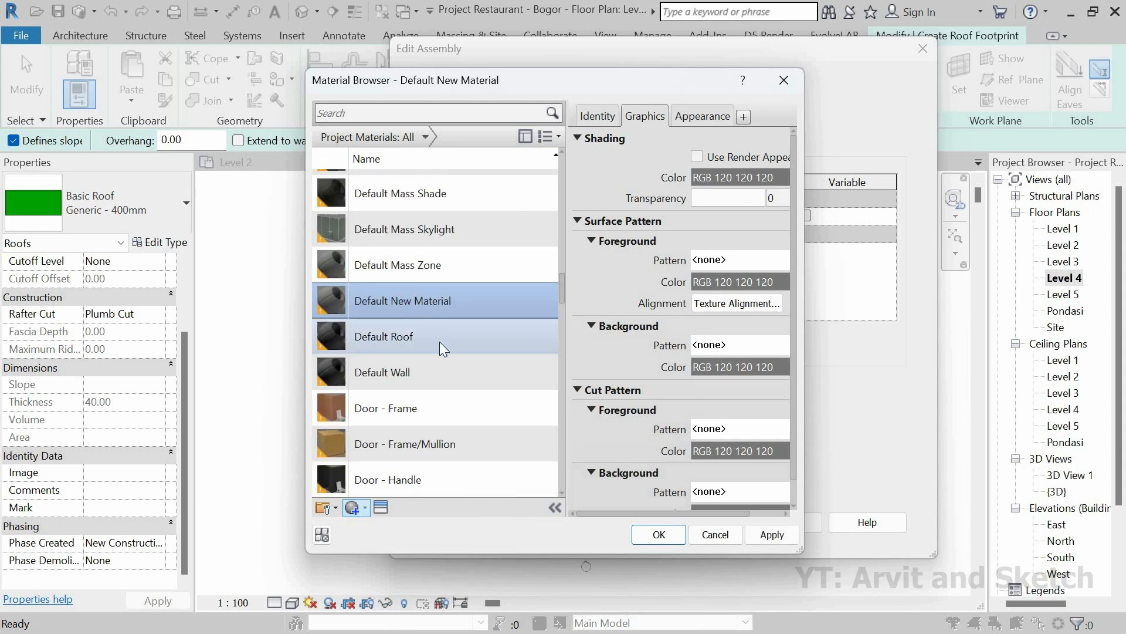
{"action": "right_click", "coordinate": [431, 301]}
{"action": "left_click", "coordinate": [449, 345]}
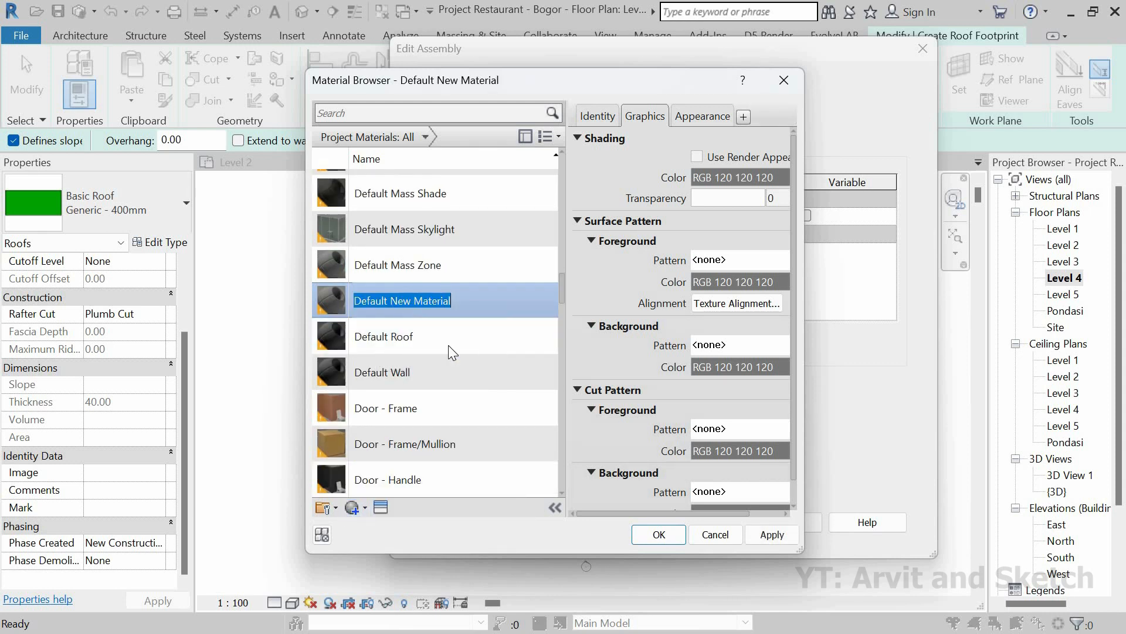
{"action": "type", "text": "Atap"}
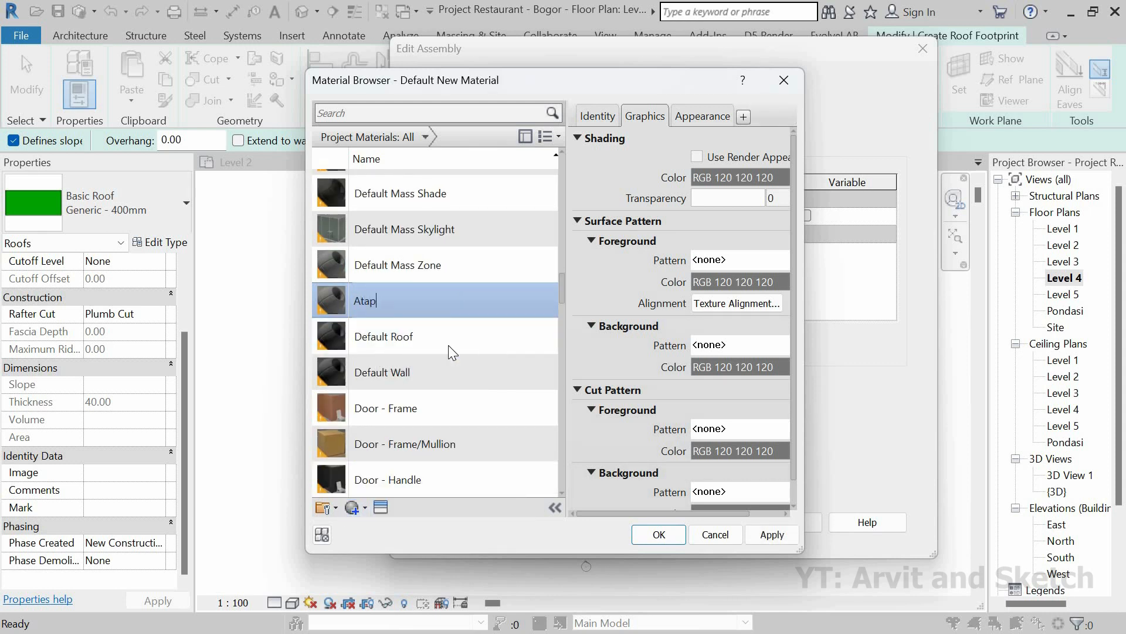
Search the assets for asphalt, give the Atap material the Asphalt Shingles - Standard - Medium Brown appearance and assign it to the structure layer.
{"action": "left_click", "coordinate": [381, 508]}
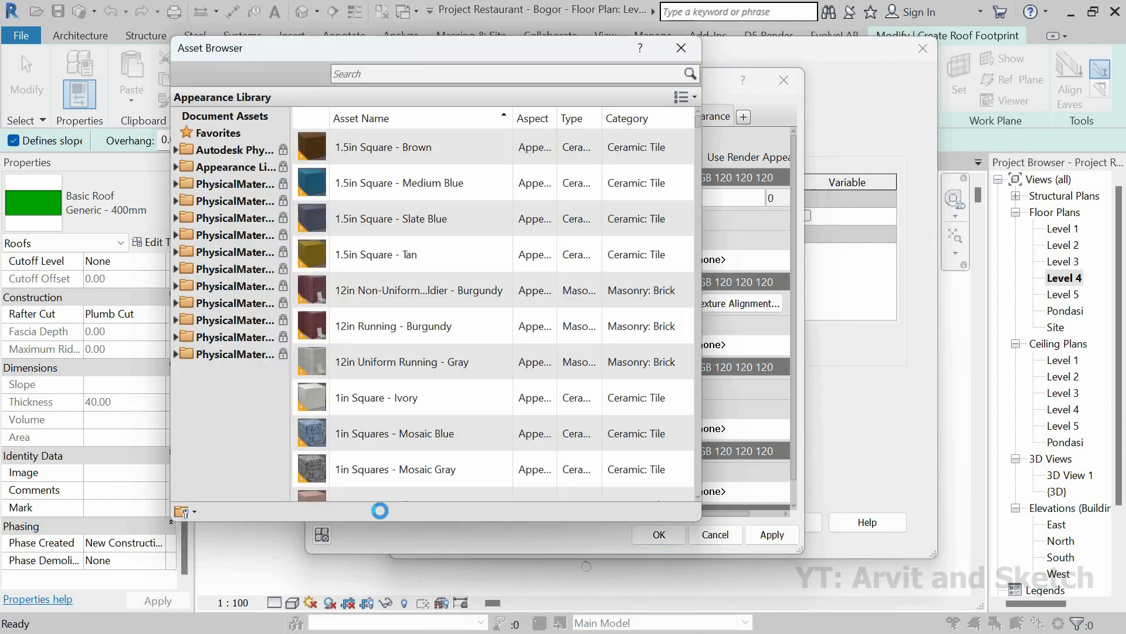
{"action": "scroll", "coordinate": [417, 153], "scroll_direction": "down", "scroll_amount": 1}
{"action": "scroll", "coordinate": [417, 153], "scroll_direction": "up", "scroll_amount": 1}
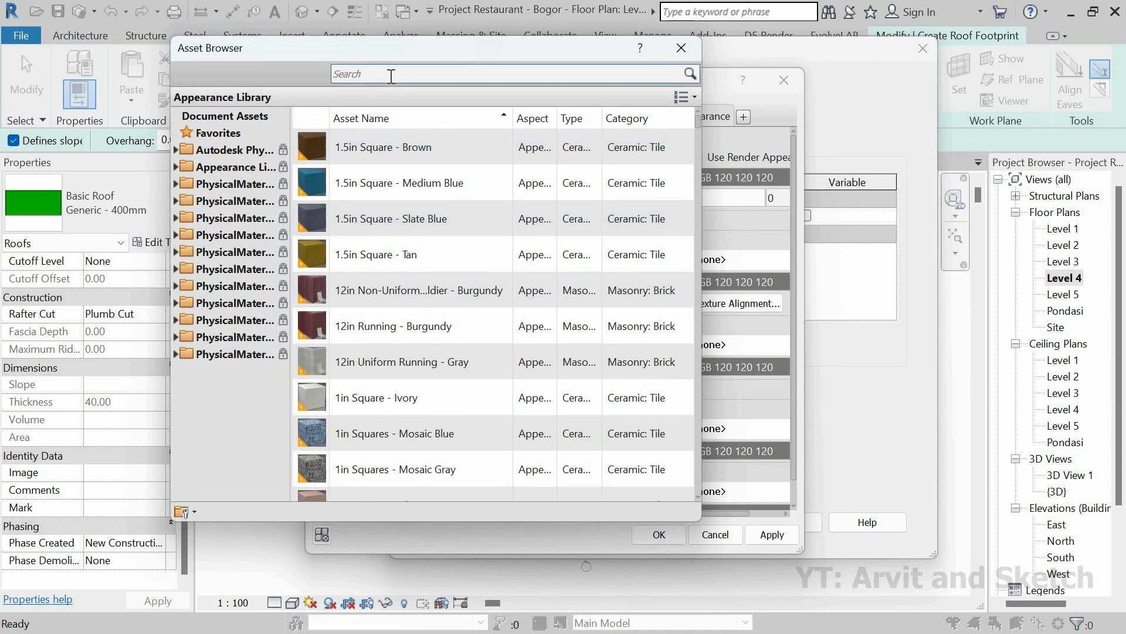
{"action": "left_click", "coordinate": [391, 75]}
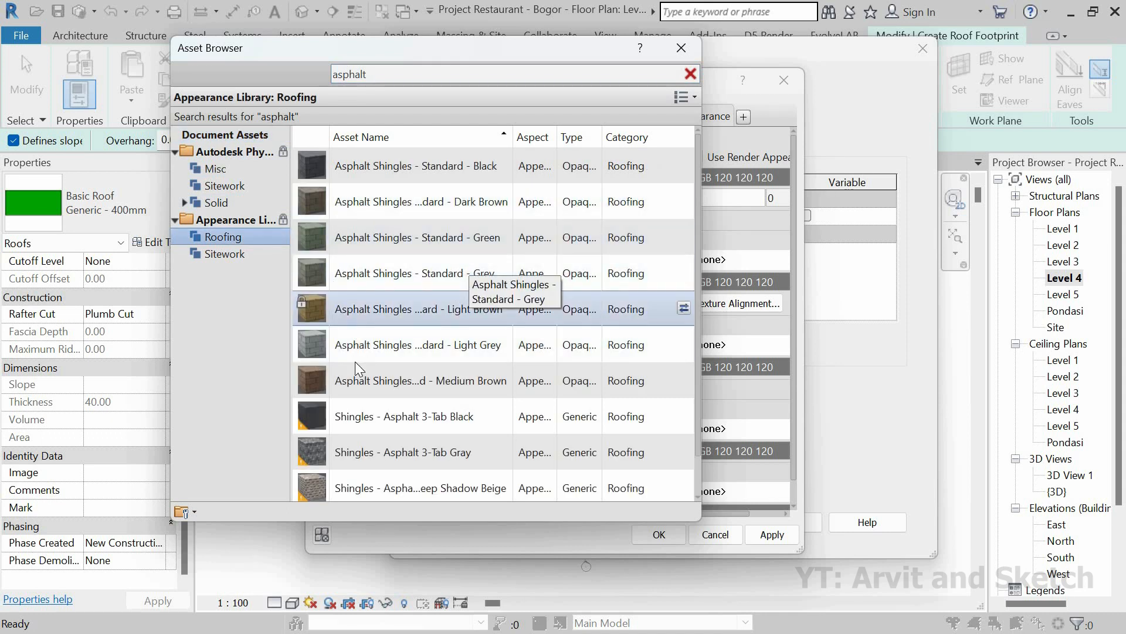
{"action": "left_click", "coordinate": [684, 380]}
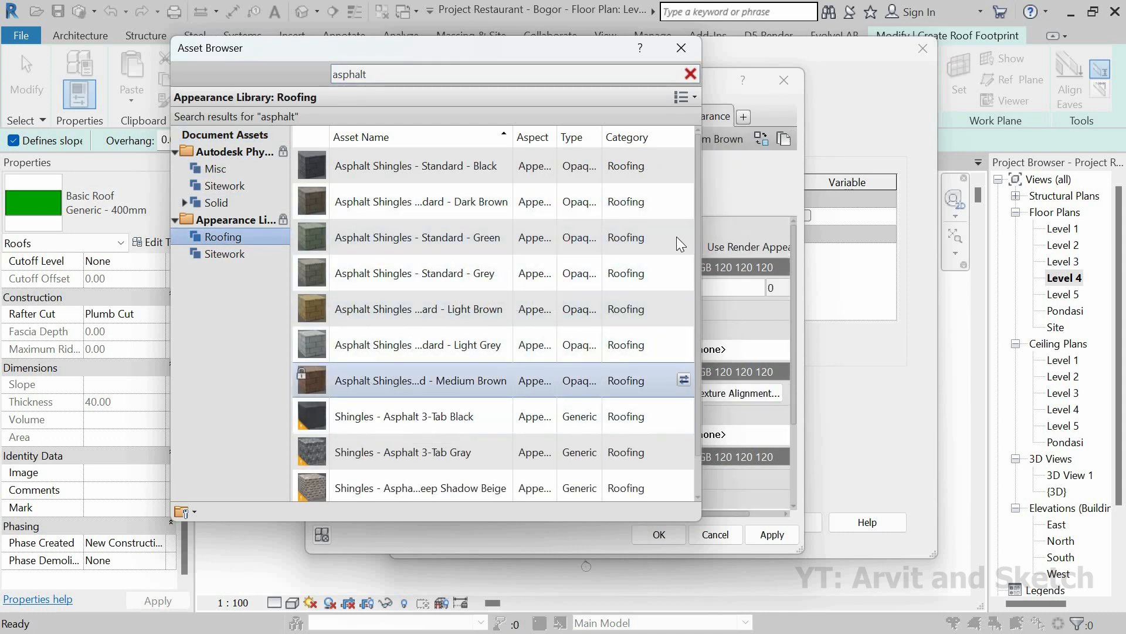
{"action": "left_click", "coordinate": [690, 74]}
{"action": "left_click", "coordinate": [683, 48]}
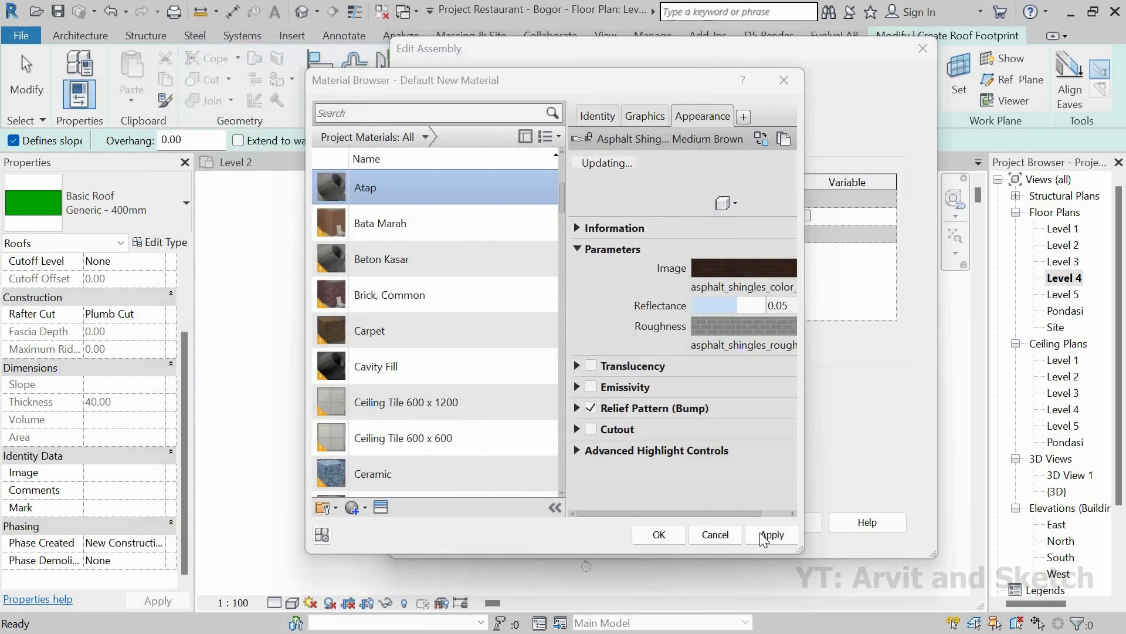
{"action": "left_click", "coordinate": [659, 533]}
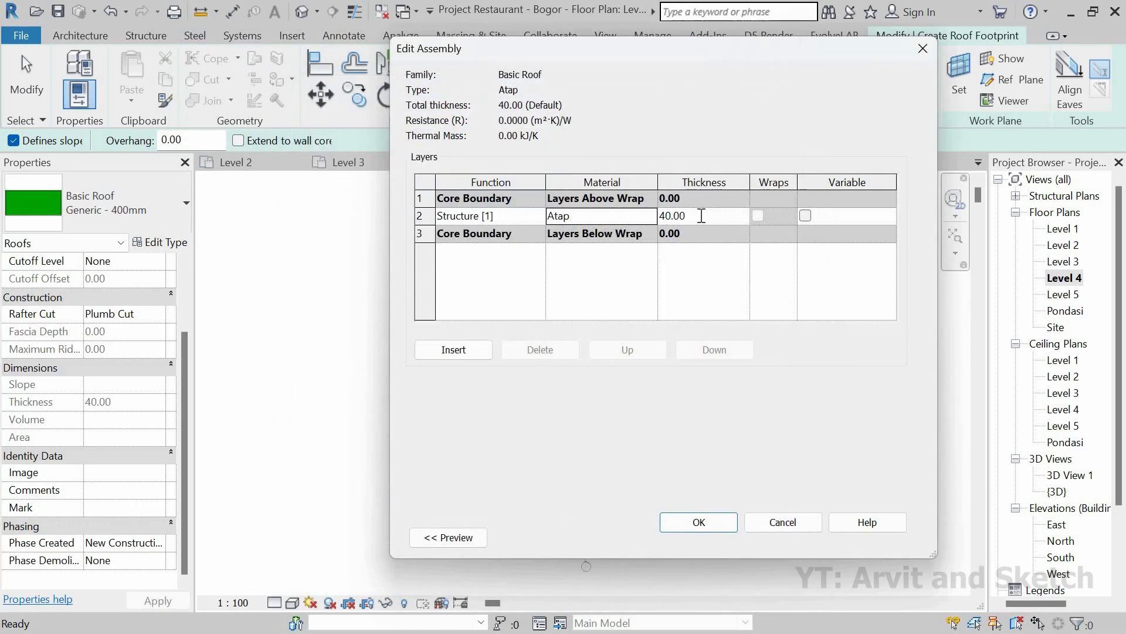
Set the roof's structure layer thickness to 12 and accept the Atap type settings.
{"action": "left_click", "coordinate": [699, 215]}
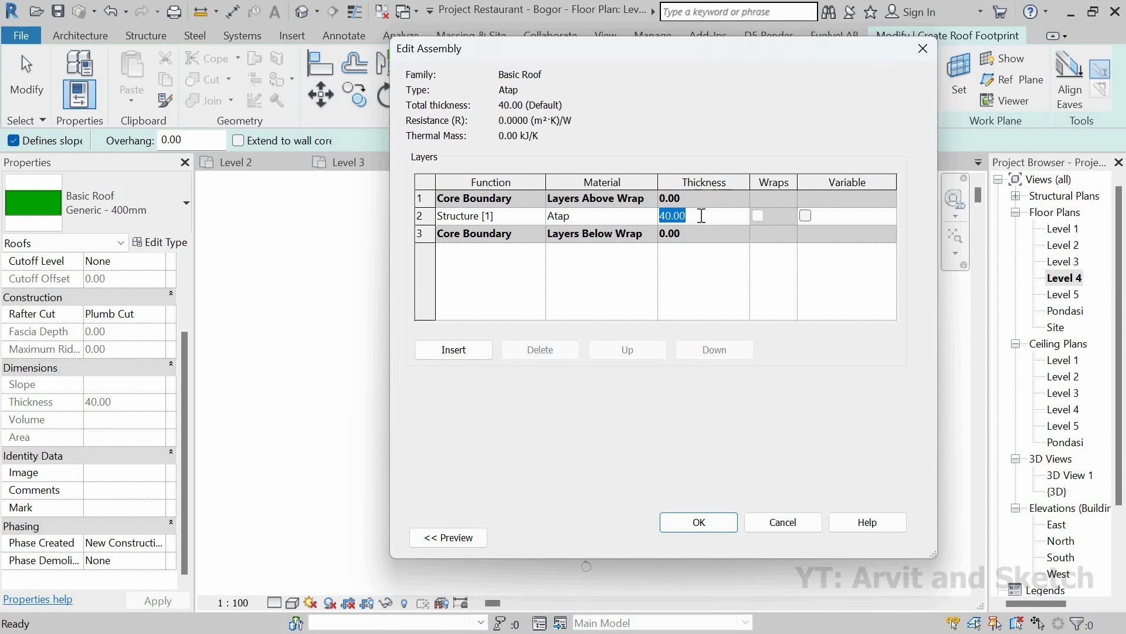
{"action": "type", "text": "12"}
{"action": "left_click", "coordinate": [725, 526]}
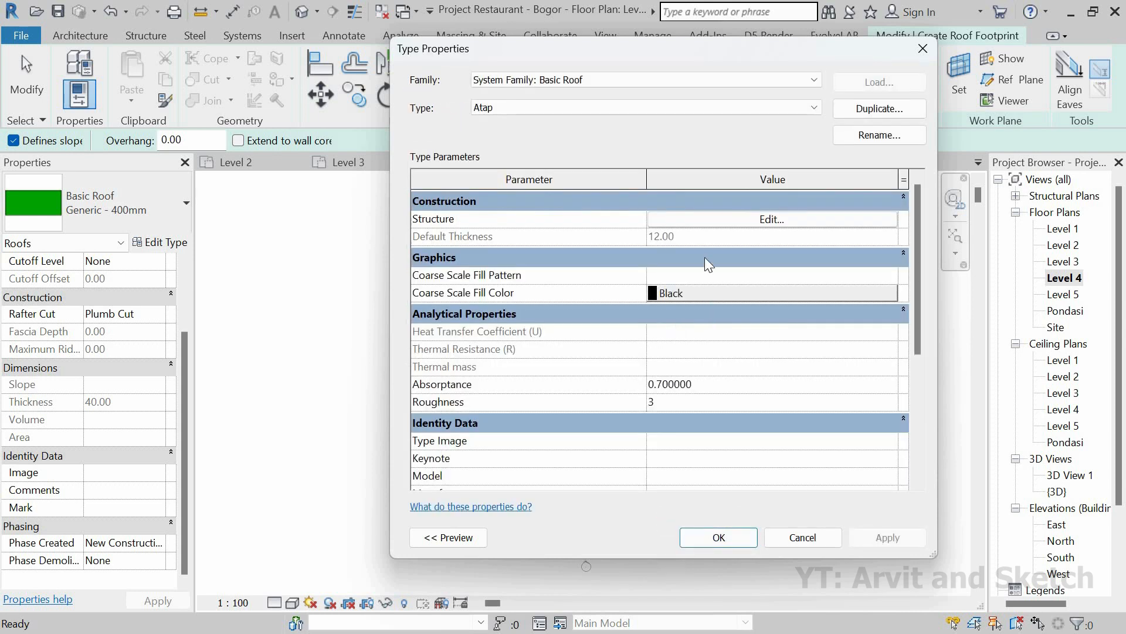
{"action": "left_click", "coordinate": [720, 537]}
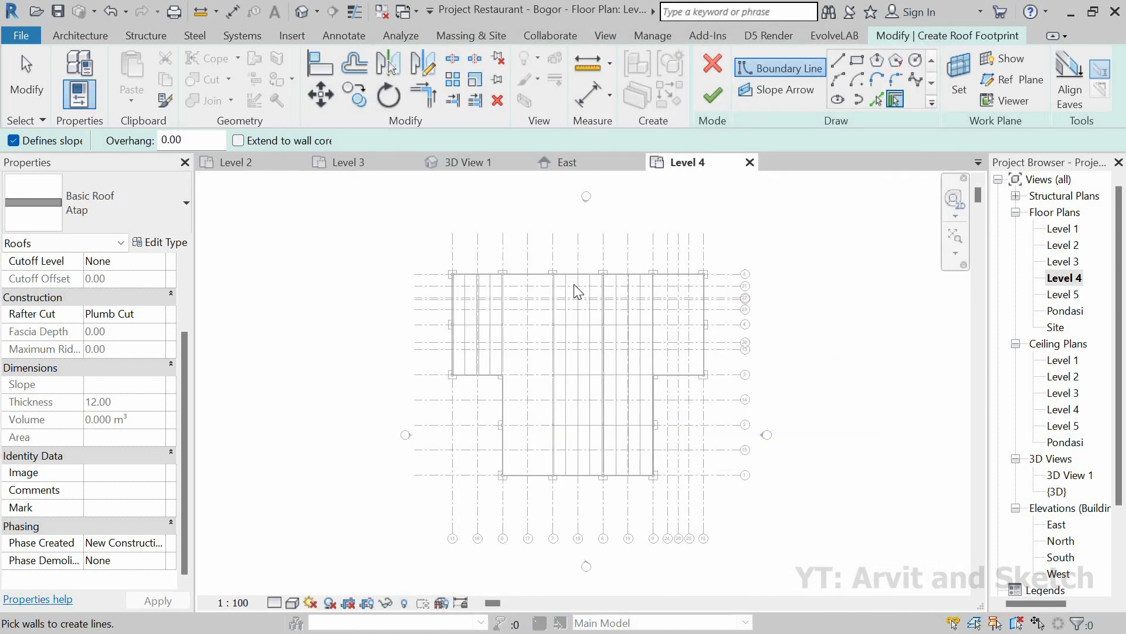
Sketch a rectangular roof boundary over the larger wing, from grid intersection 7/5 to grid intersection 9/1.
{"action": "scroll", "coordinate": [567, 286], "scroll_direction": "up", "scroll_amount": 6}
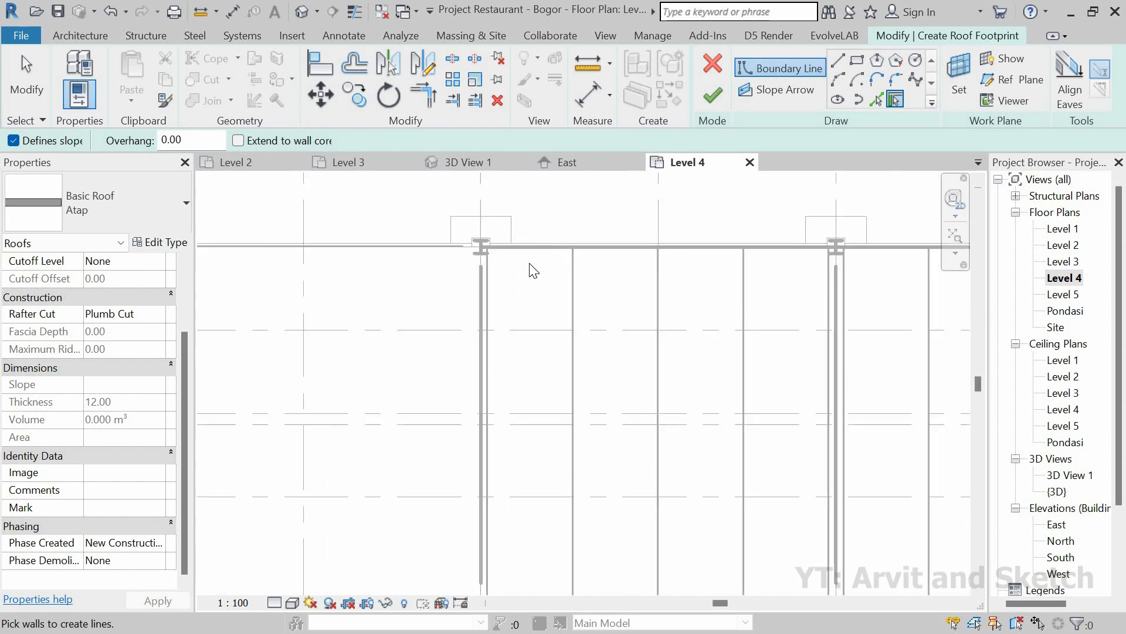
{"action": "left_click", "coordinate": [857, 60]}
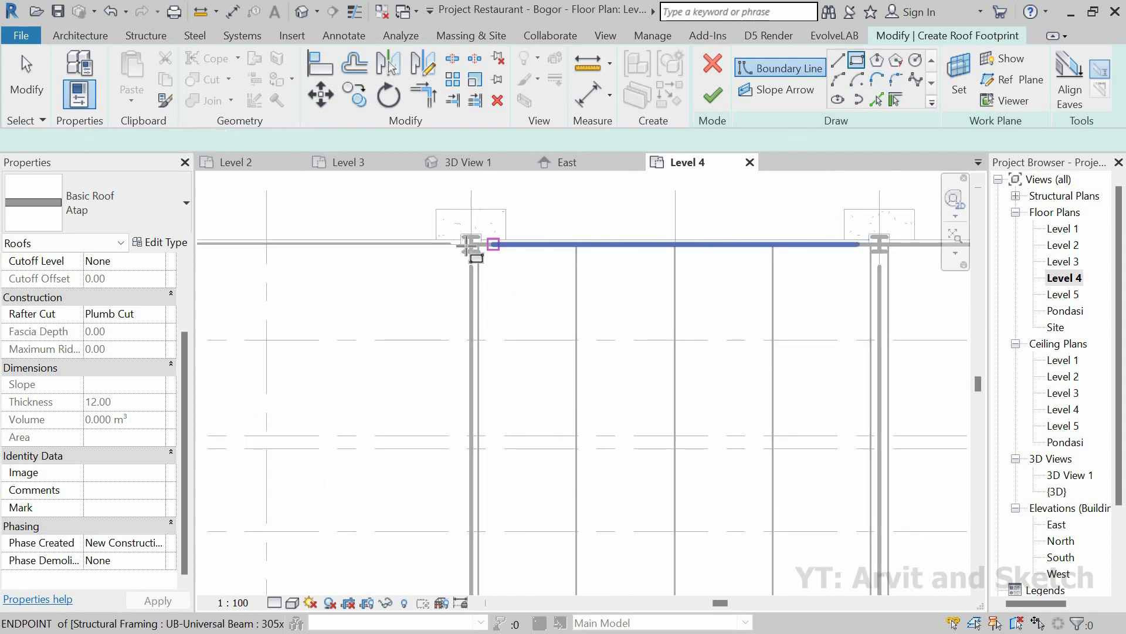
{"action": "left_click", "coordinate": [471, 245]}
{"action": "scroll", "coordinate": [476, 234], "scroll_direction": "down", "scroll_amount": 6}
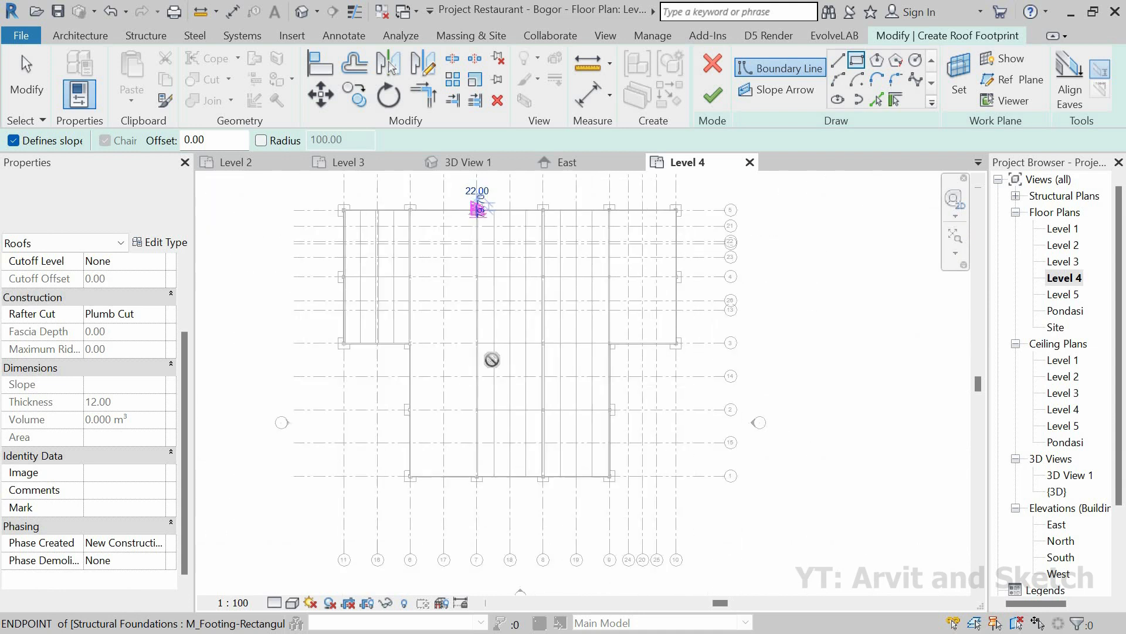
{"action": "left_click", "coordinate": [563, 440]}
{"action": "scroll", "coordinate": [630, 446], "scroll_direction": "up", "scroll_amount": 6}
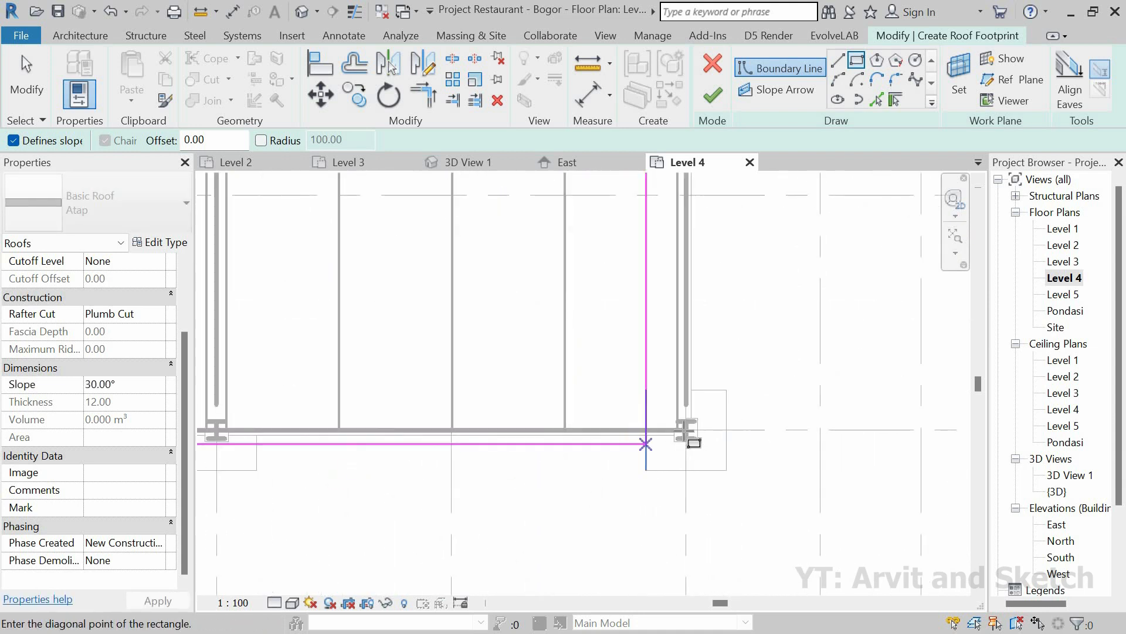
{"action": "scroll", "coordinate": [613, 468], "scroll_direction": "down", "scroll_amount": 5}
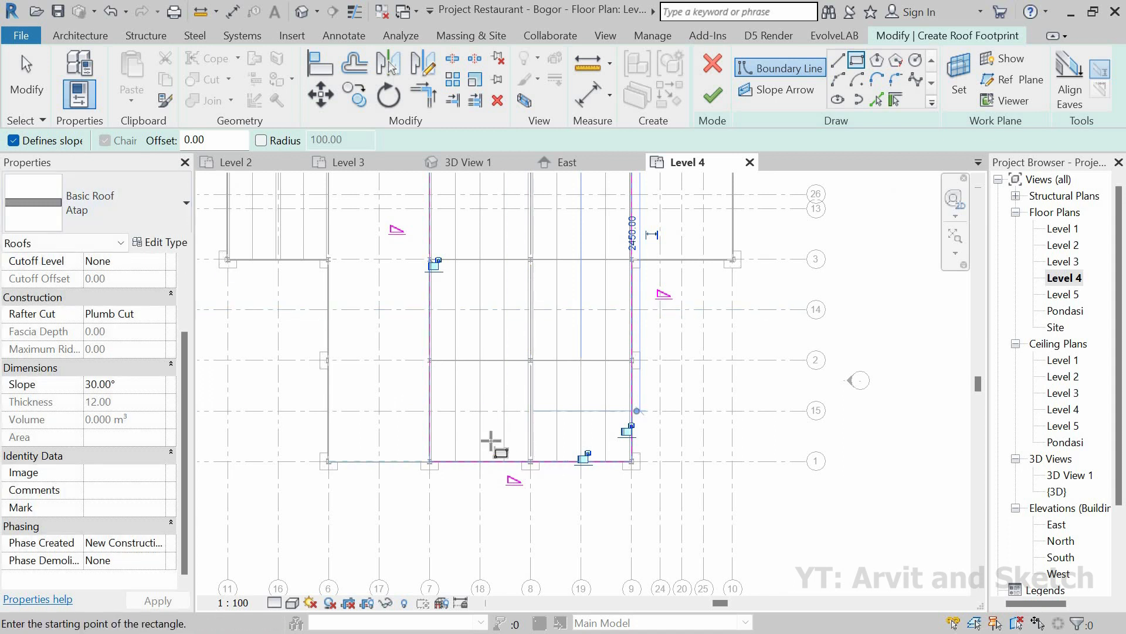
{"action": "key", "text": "Escape"}
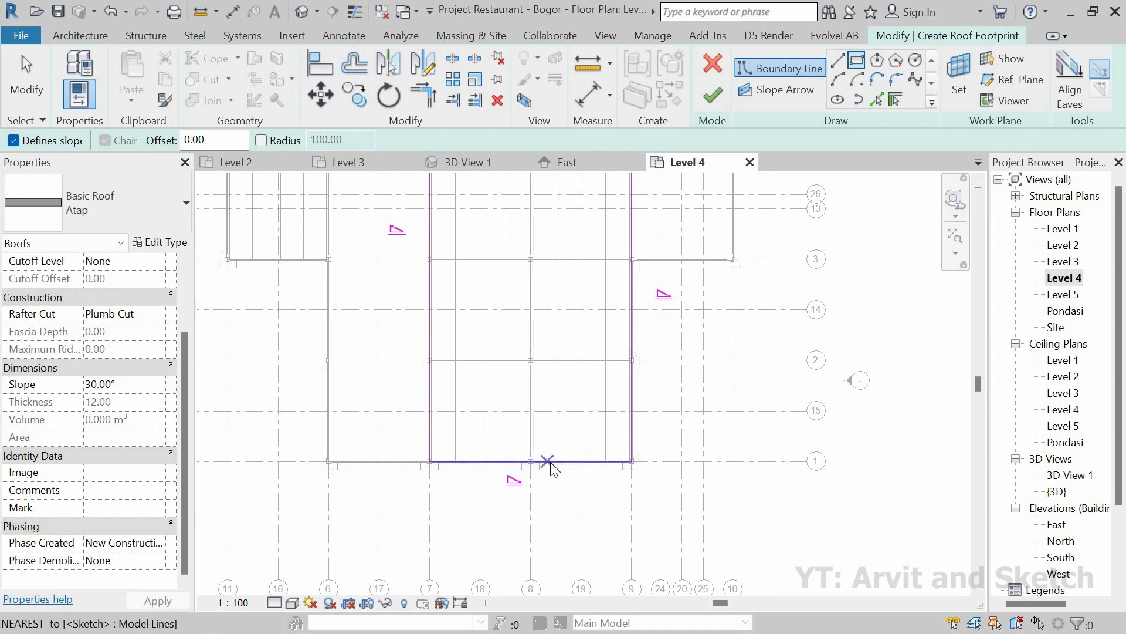
{"action": "key", "text": "Escape"}
Remove the slope definition from the footprint's two short edges on grids 1 and 5, and finish the gable roof.
{"action": "left_click", "coordinate": [551, 463]}
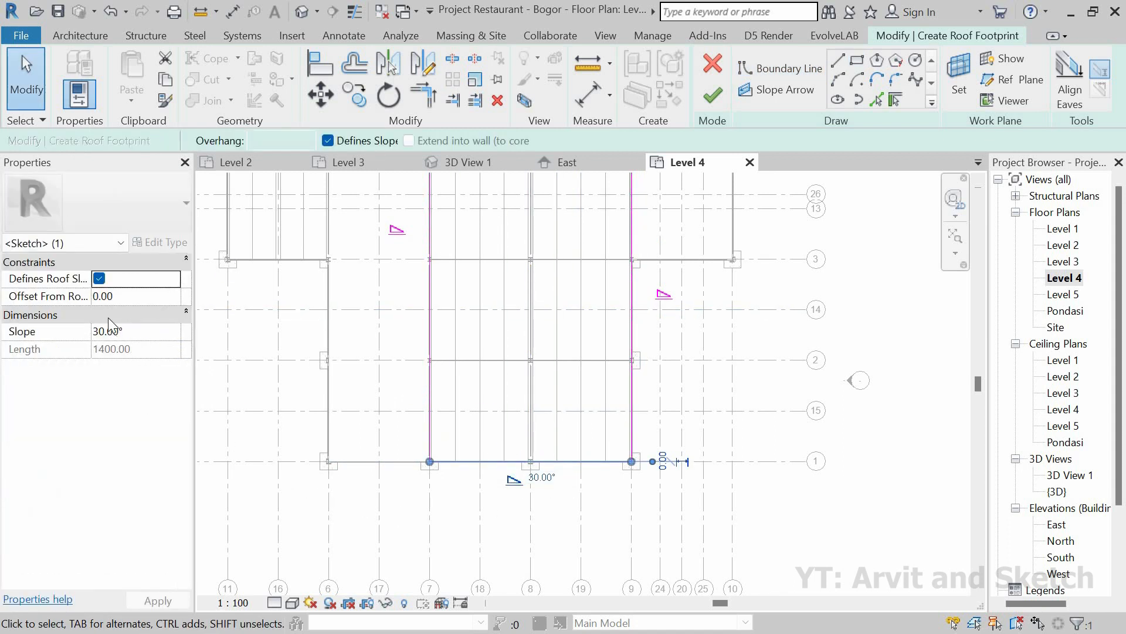
{"action": "scroll", "coordinate": [513, 496], "scroll_direction": "down", "scroll_amount": 5}
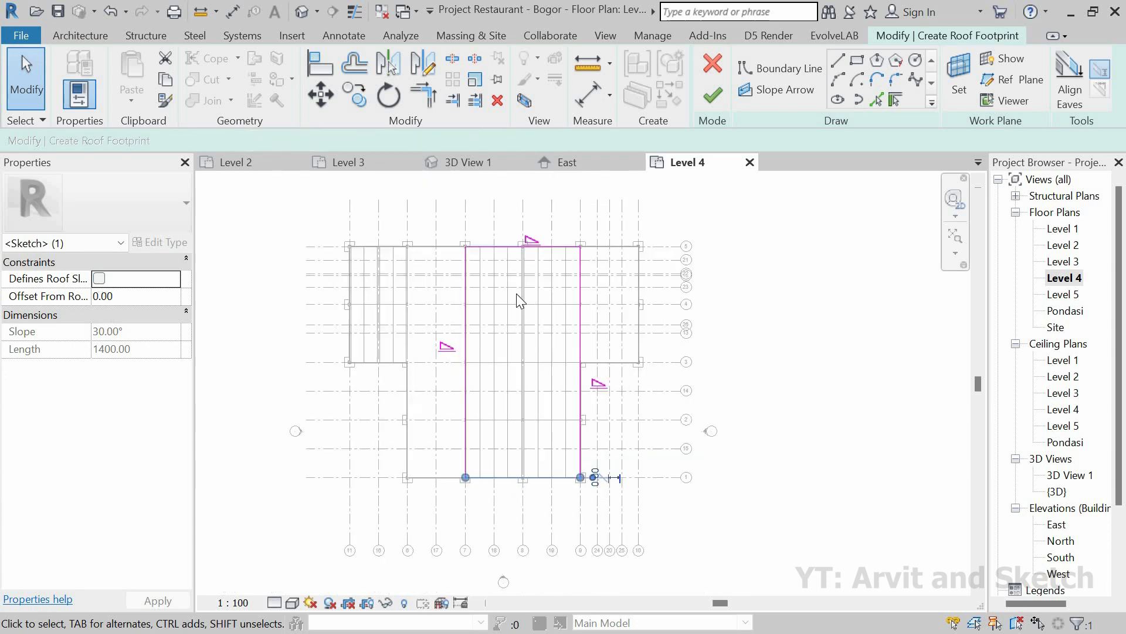
{"action": "scroll", "coordinate": [509, 301], "scroll_direction": "up", "scroll_amount": 4}
{"action": "scroll", "coordinate": [501, 315], "scroll_direction": "up", "scroll_amount": 1}
{"action": "left_click", "coordinate": [501, 315]}
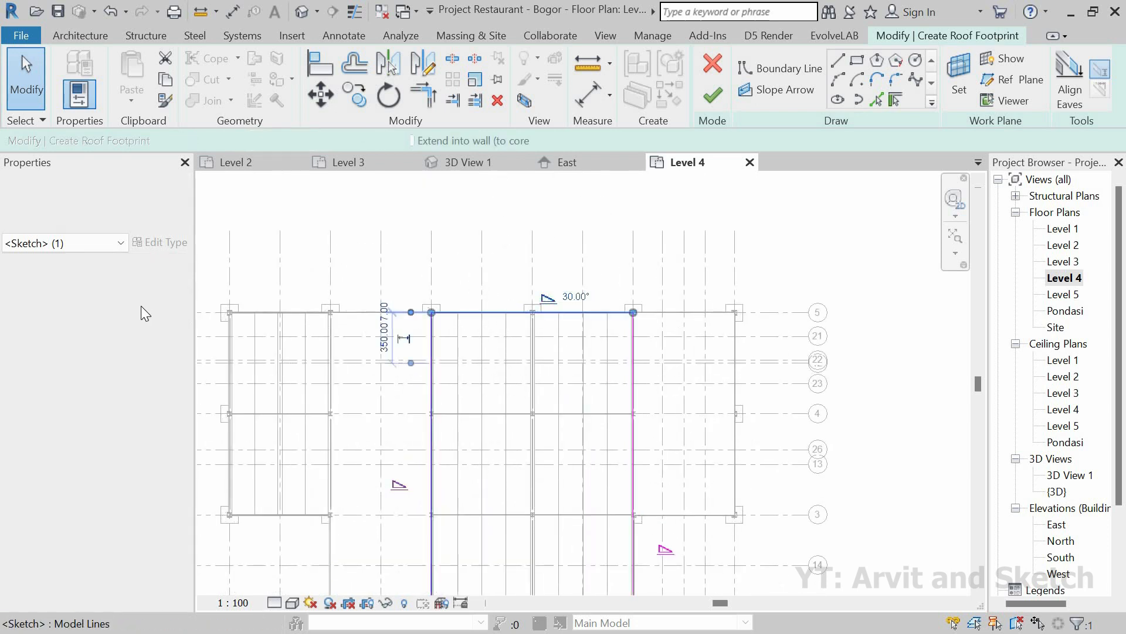
{"action": "left_click", "coordinate": [714, 100]}
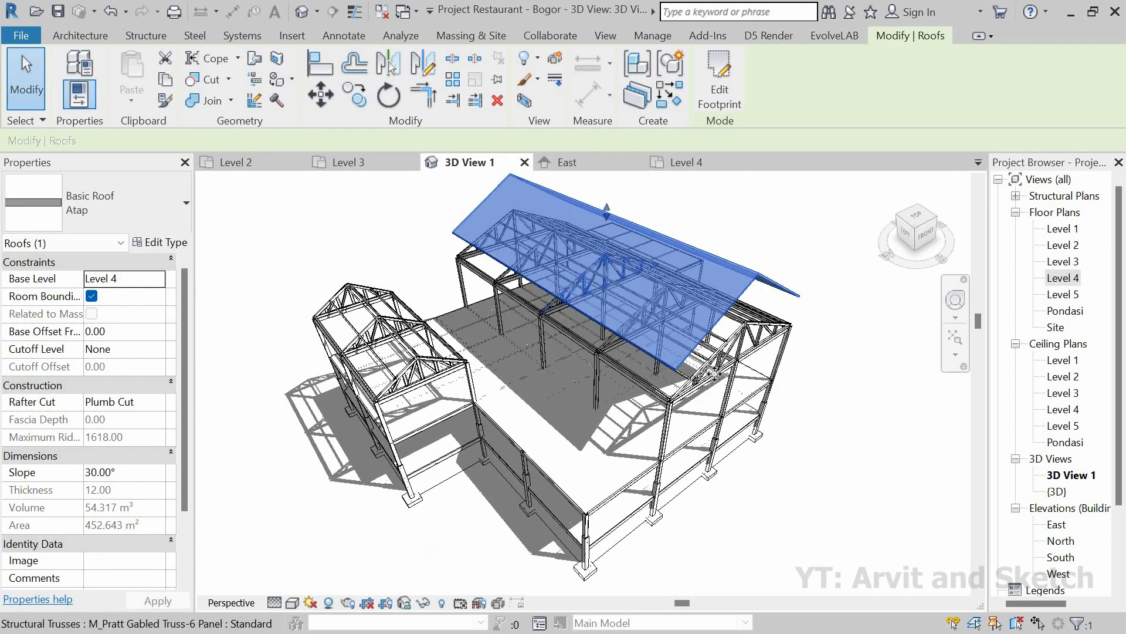
{"action": "middle_click_drag", "start_coordinate": [804, 456], "coordinate": [806, 255], "text": "shift"}
{"action": "scroll", "coordinate": [806, 255], "scroll_direction": "up", "scroll_amount": 1}
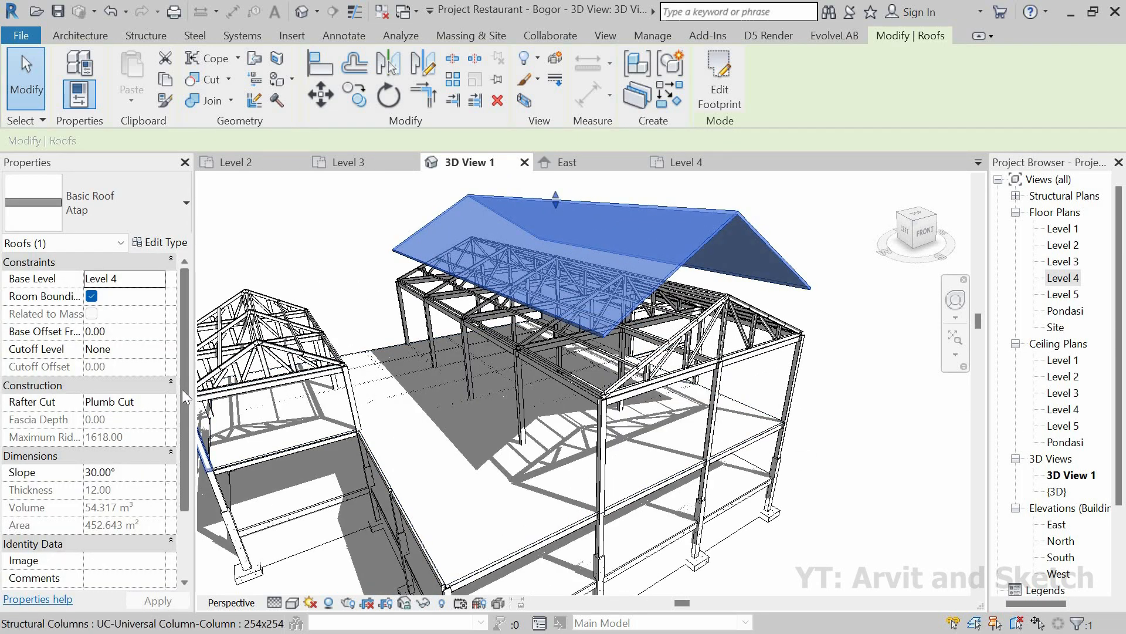
Lower the larger wing's roof by trying base offsets of -100 and -300 from Level 4.
{"action": "scroll", "coordinate": [177, 466], "scroll_direction": "down", "scroll_amount": 1}
{"action": "scroll", "coordinate": [179, 434], "scroll_direction": "down", "scroll_amount": 4}
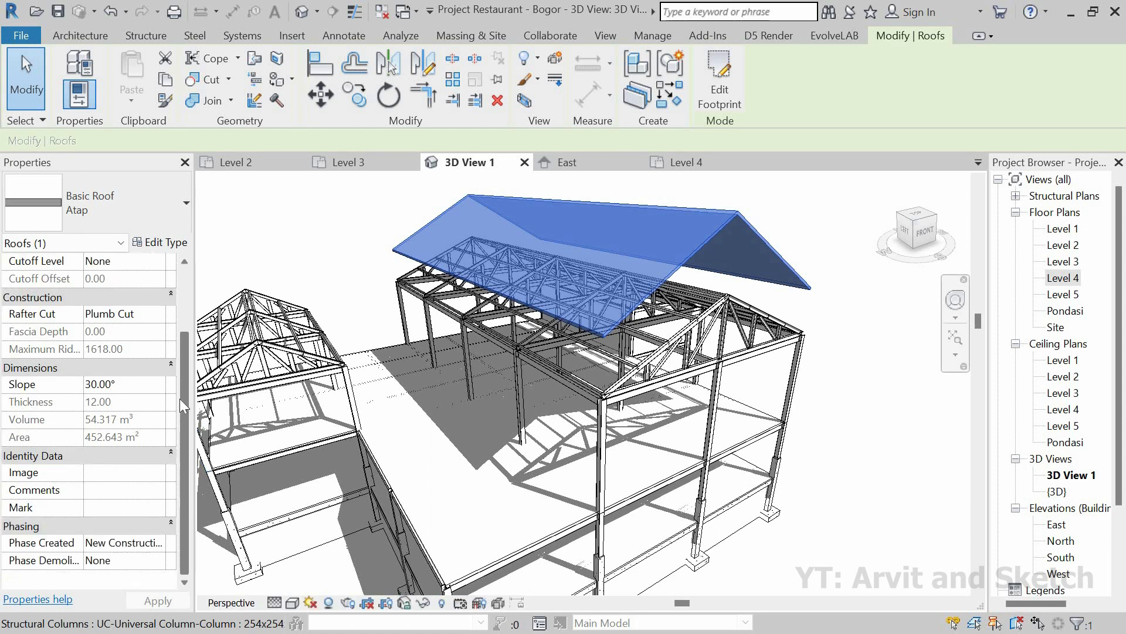
{"action": "scroll", "coordinate": [178, 390], "scroll_direction": "up", "scroll_amount": 5}
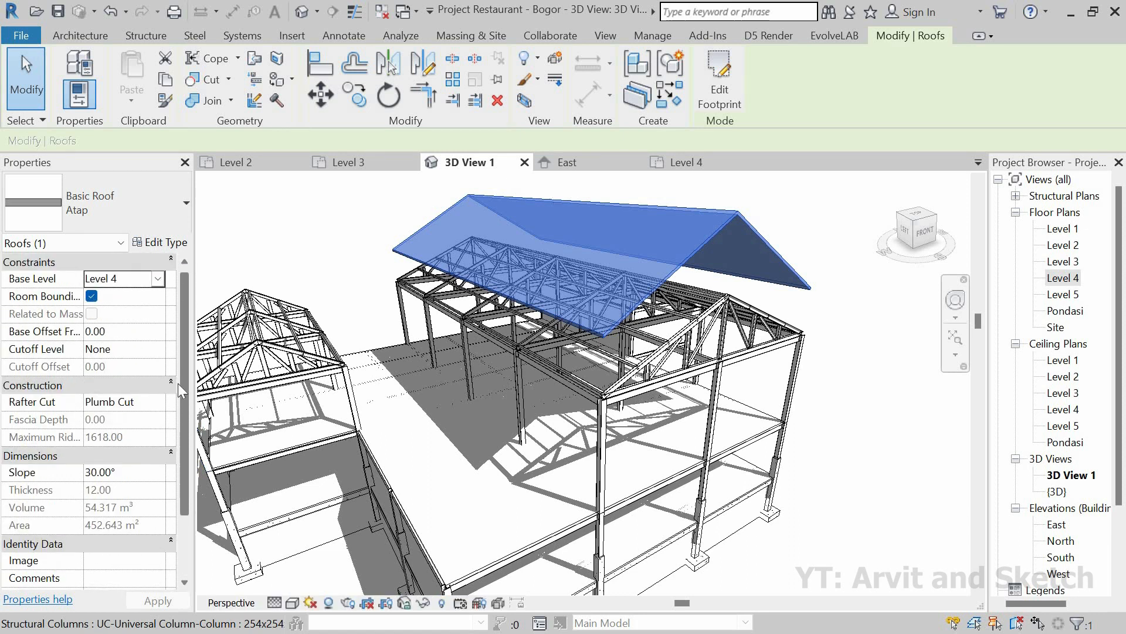
{"action": "left_click", "coordinate": [143, 335]}
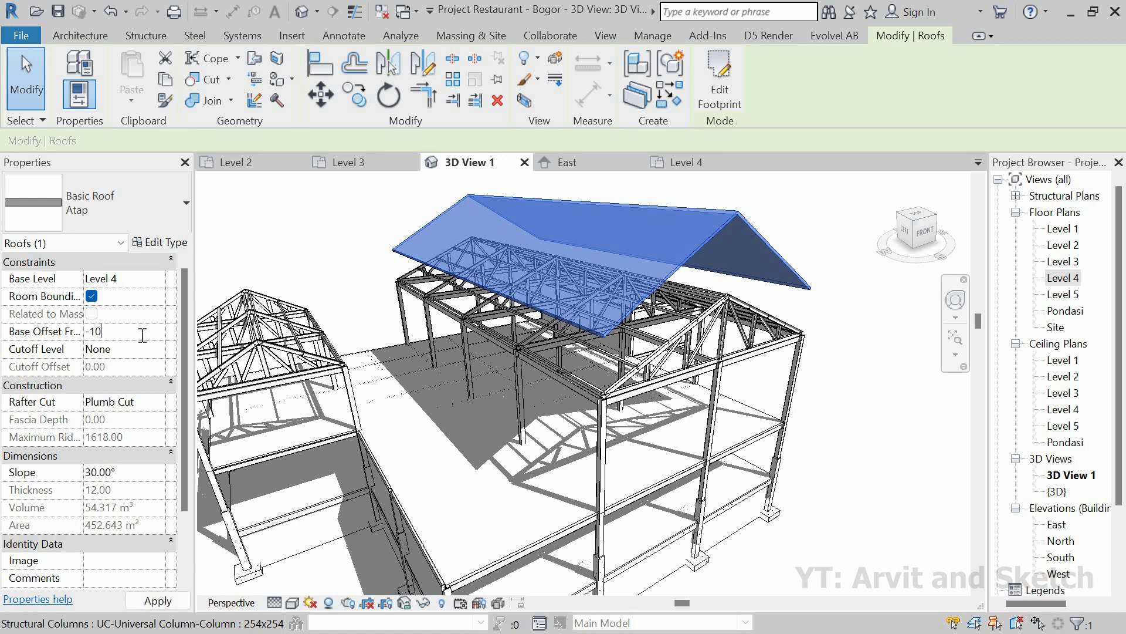
{"action": "key", "text": "Return"}
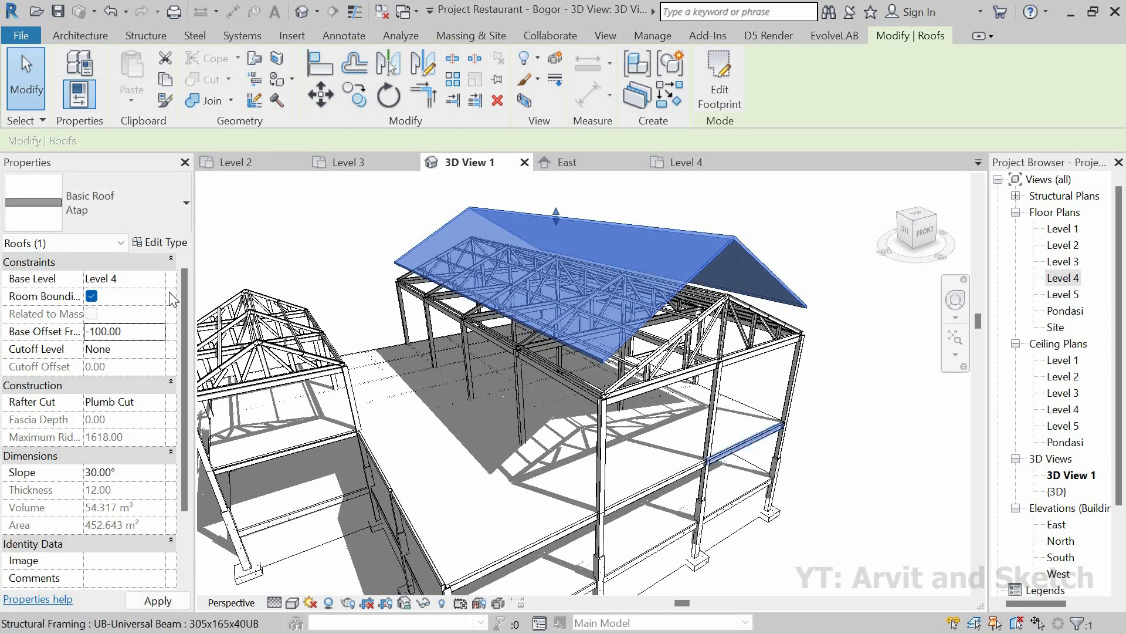
{"action": "left_click", "coordinate": [149, 333]}
{"action": "type", "text": "-300"}
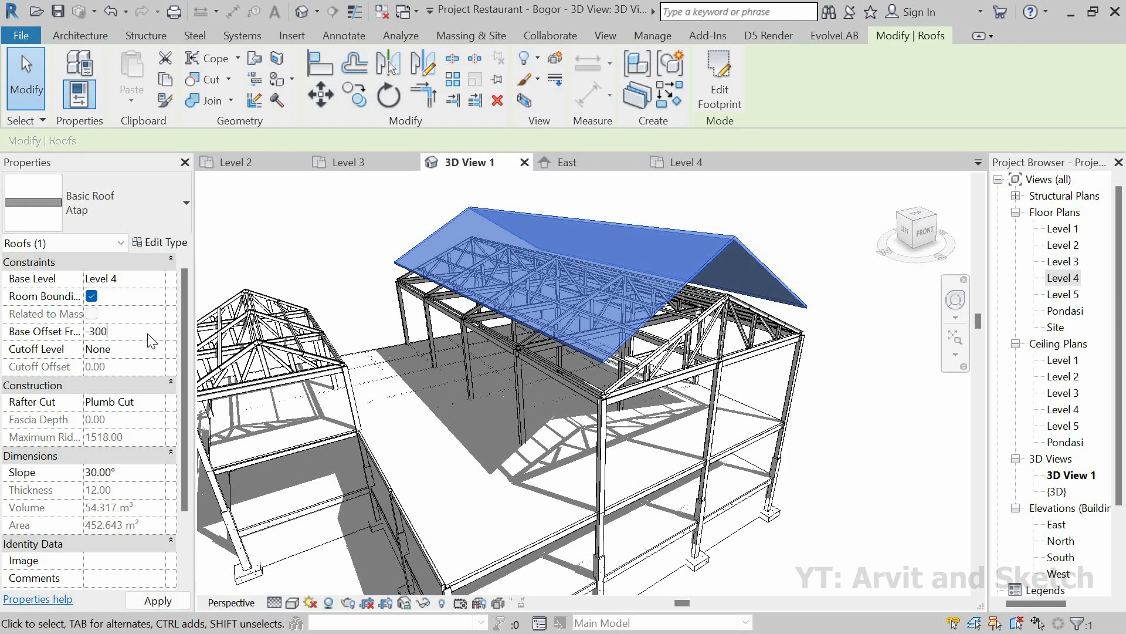
{"action": "key", "text": "Return"}
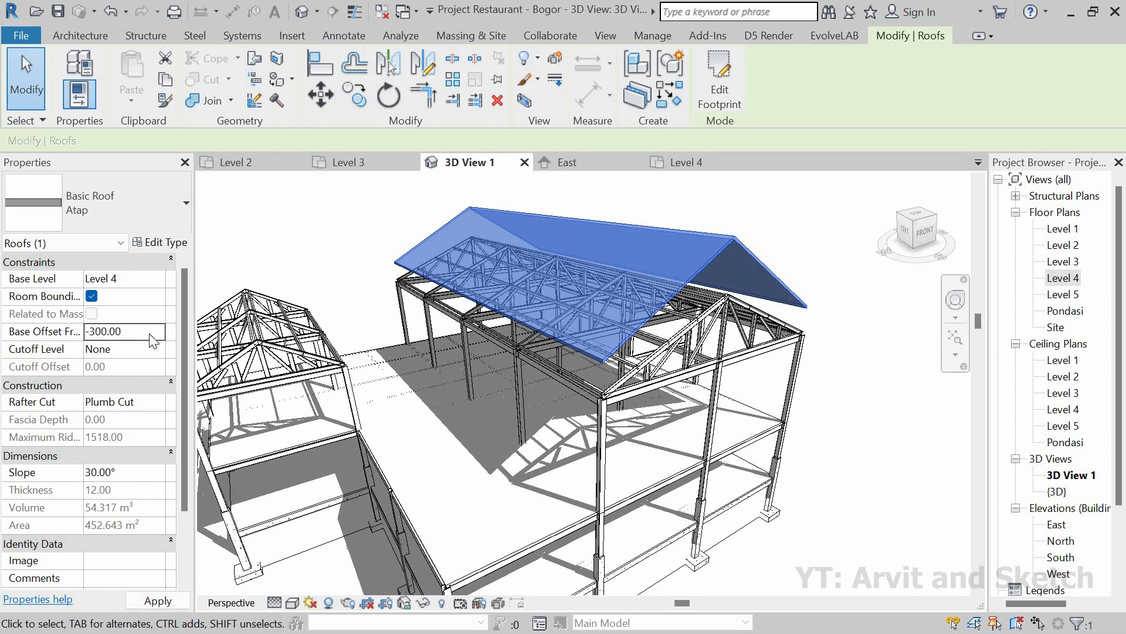
Try a 40° slope on the larger wing's roof and return it to 30°.
{"action": "scroll", "coordinate": [763, 313], "scroll_direction": "up", "scroll_amount": 3}
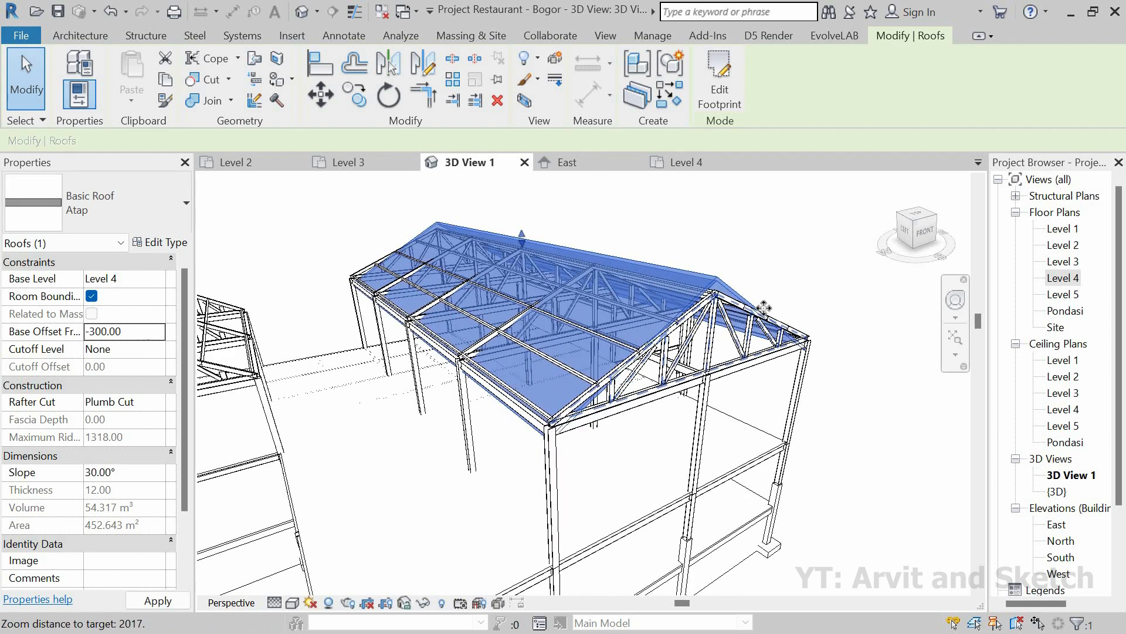
{"action": "middle_click_drag", "start_coordinate": [767, 311], "coordinate": [804, 323], "text": "shift"}
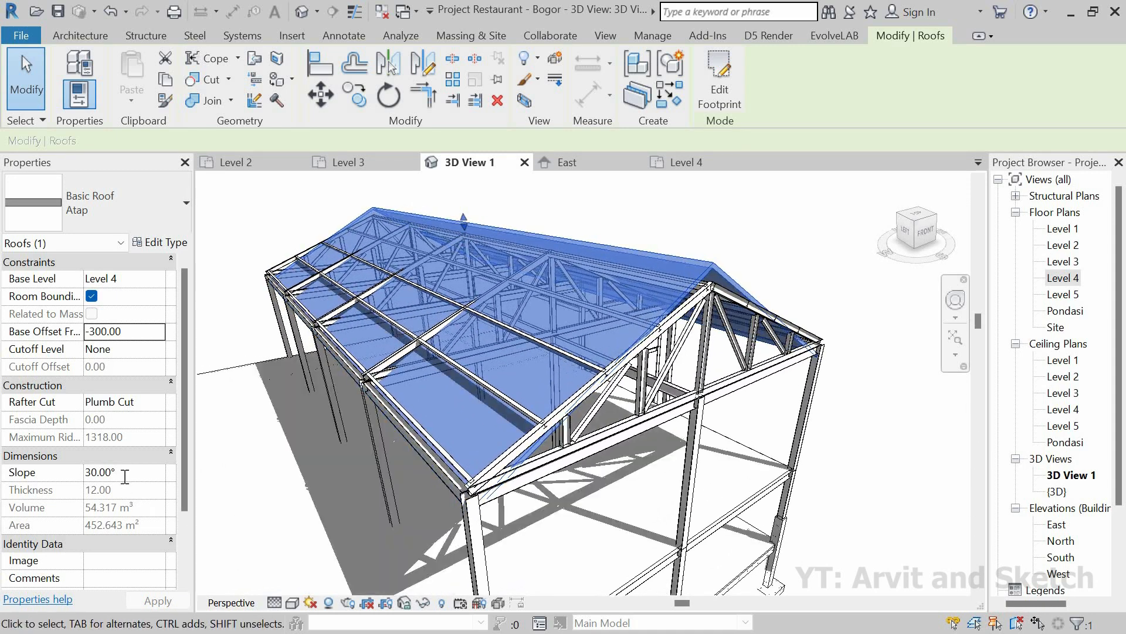
{"action": "left_click", "coordinate": [128, 477]}
{"action": "left_click_drag", "start_coordinate": [127, 476], "coordinate": [60, 482]}
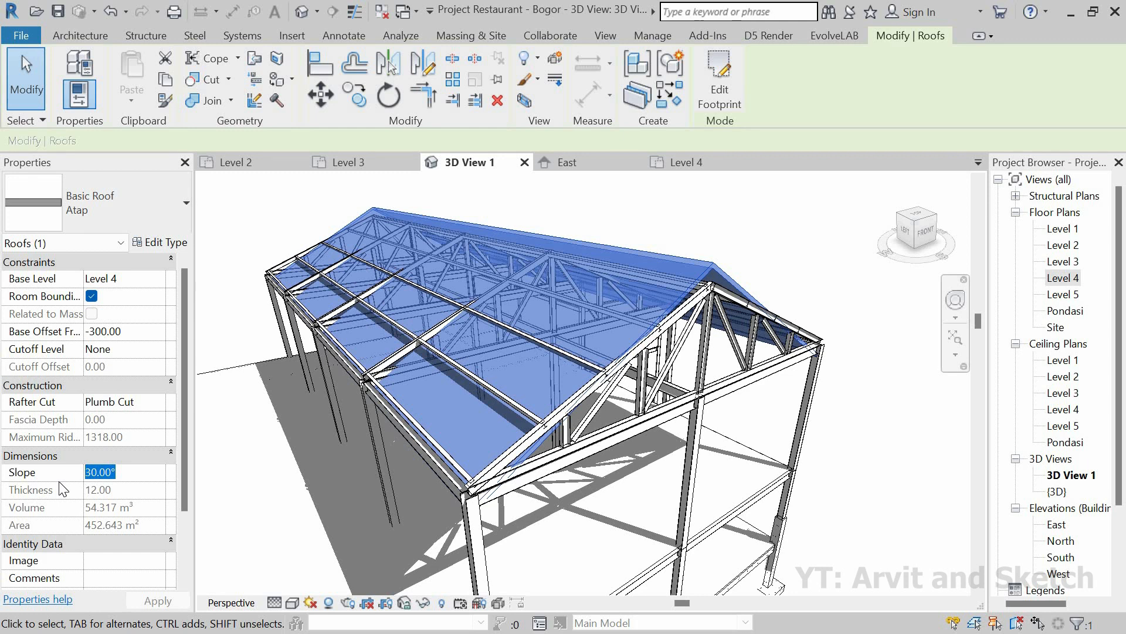
{"action": "type", "text": "40"}
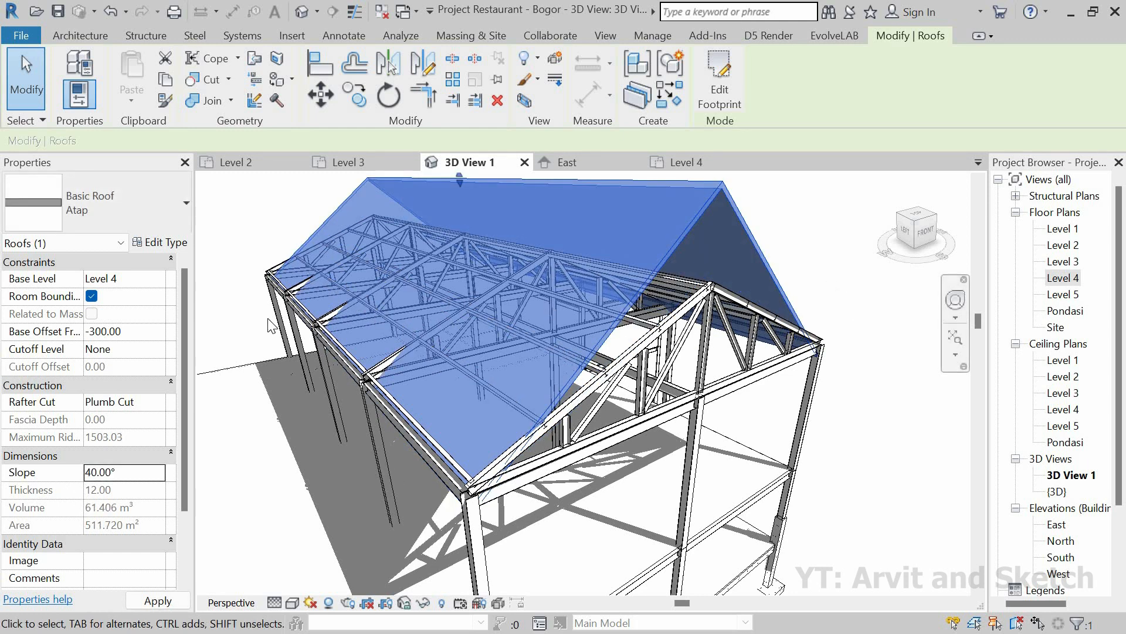
{"action": "left_click", "coordinate": [144, 473]}
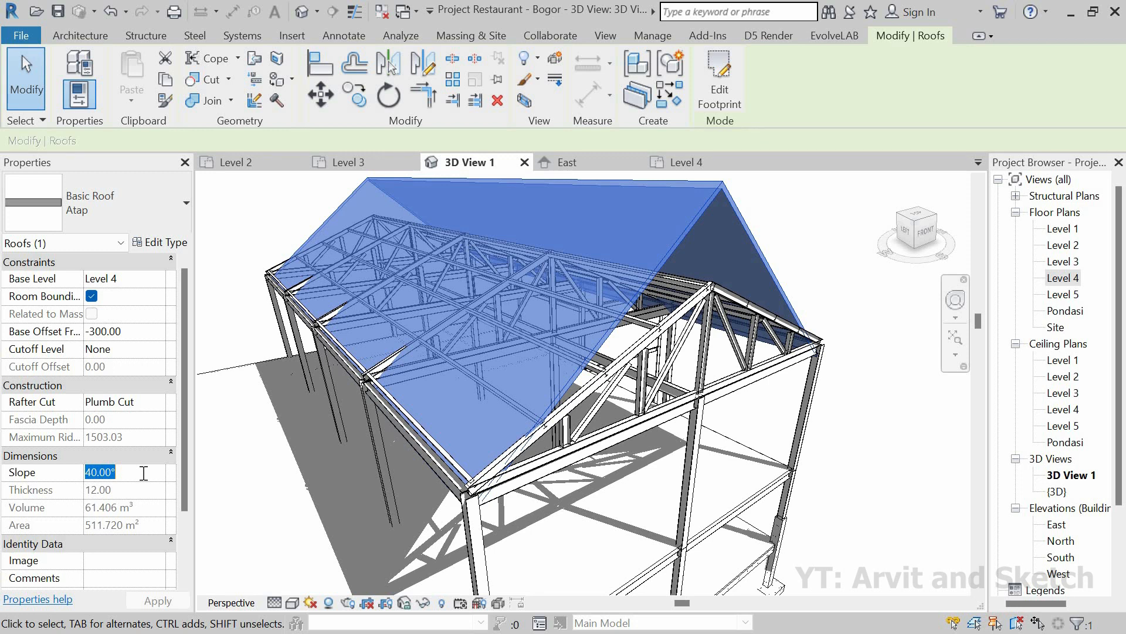
{"action": "type", "text": "30"}
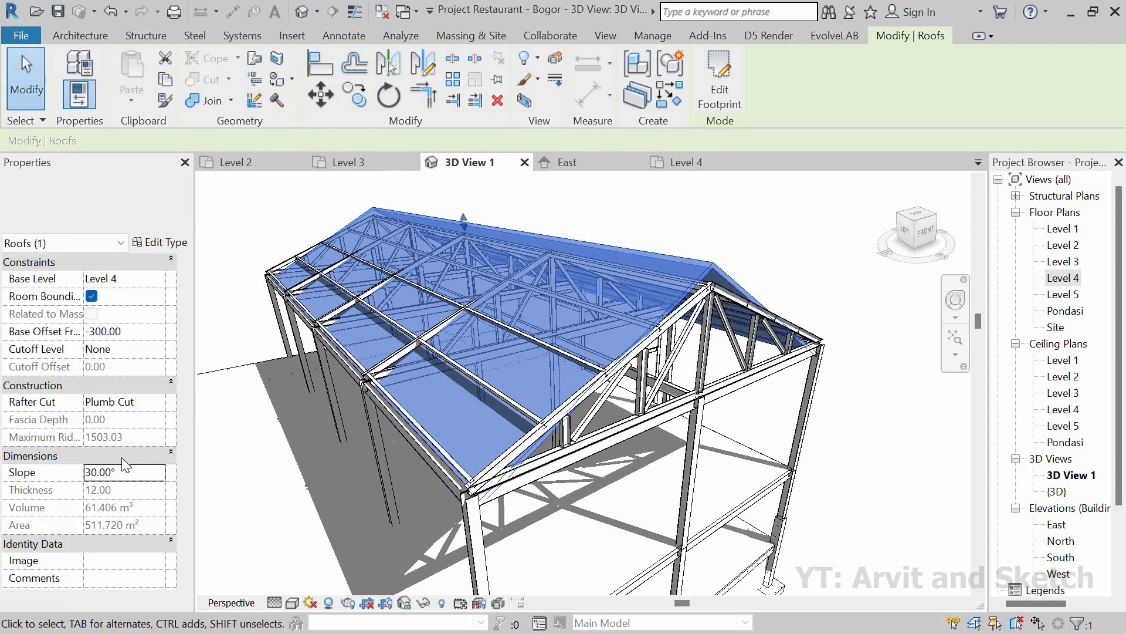
Set the roof's slope to 25° and its base offset from Level 4 to -250.
{"action": "left_click", "coordinate": [136, 475]}
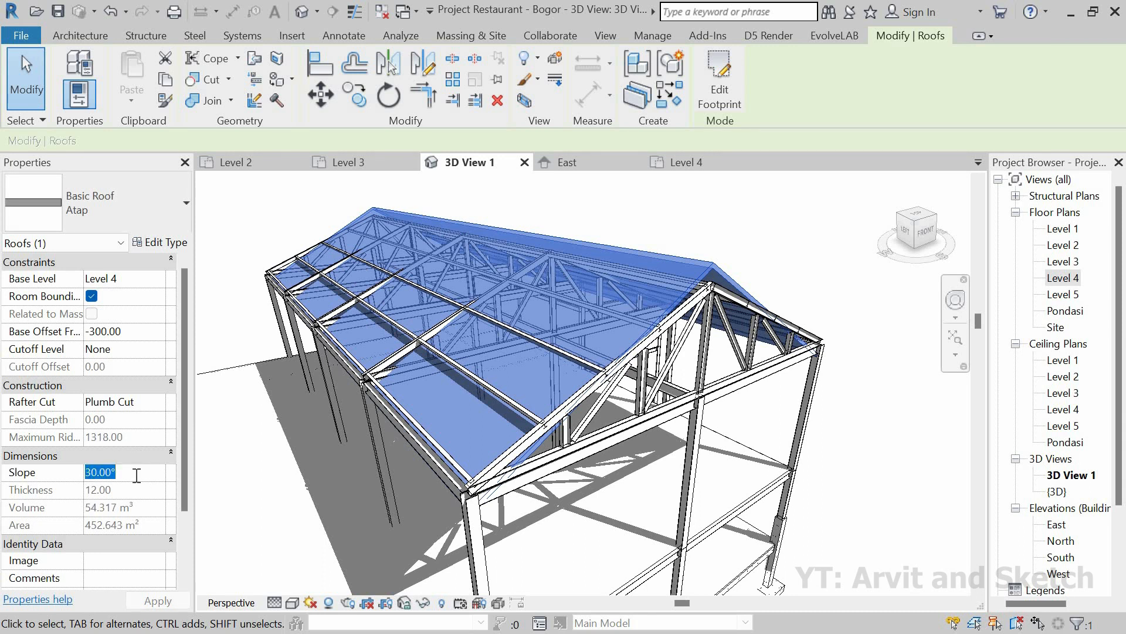
{"action": "type", "text": "25"}
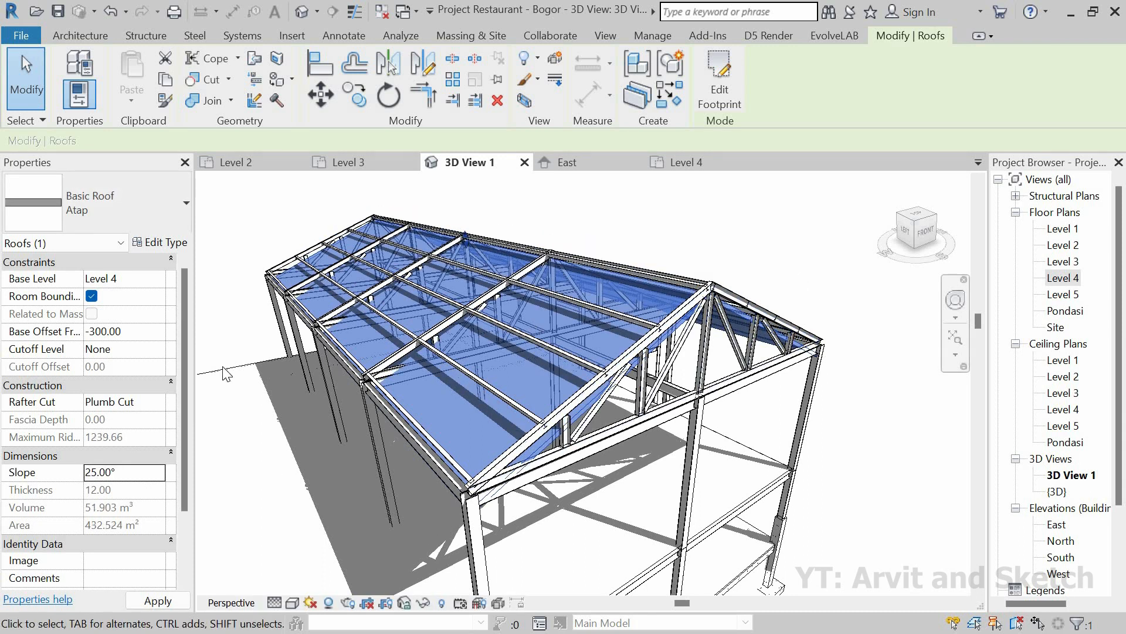
{"action": "left_click", "coordinate": [143, 331]}
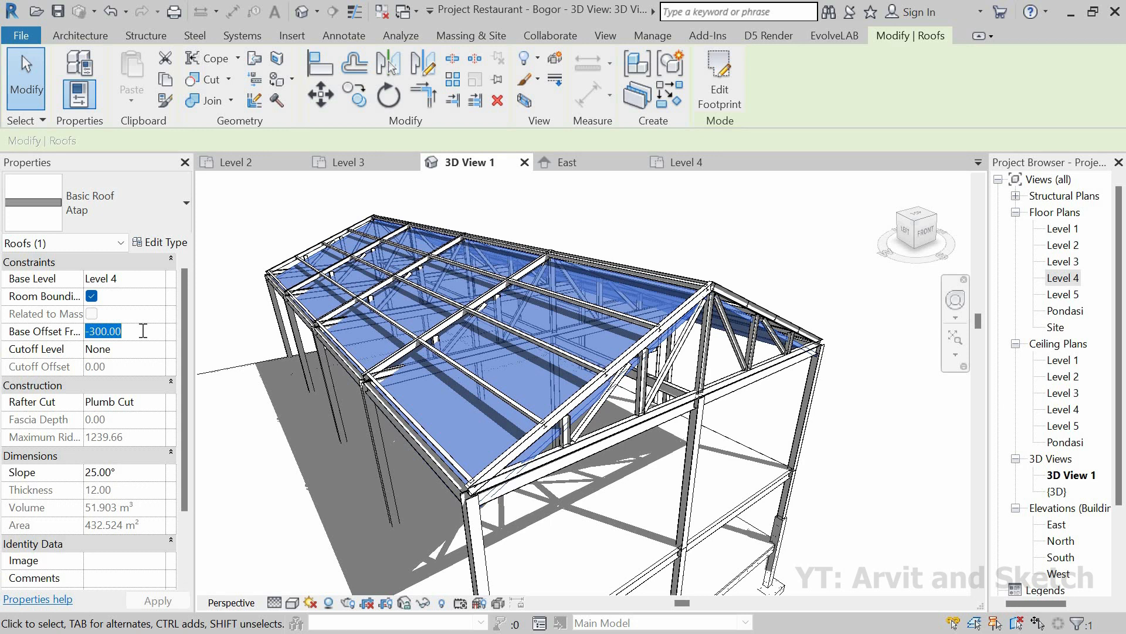
{"action": "type", "text": "-250"}
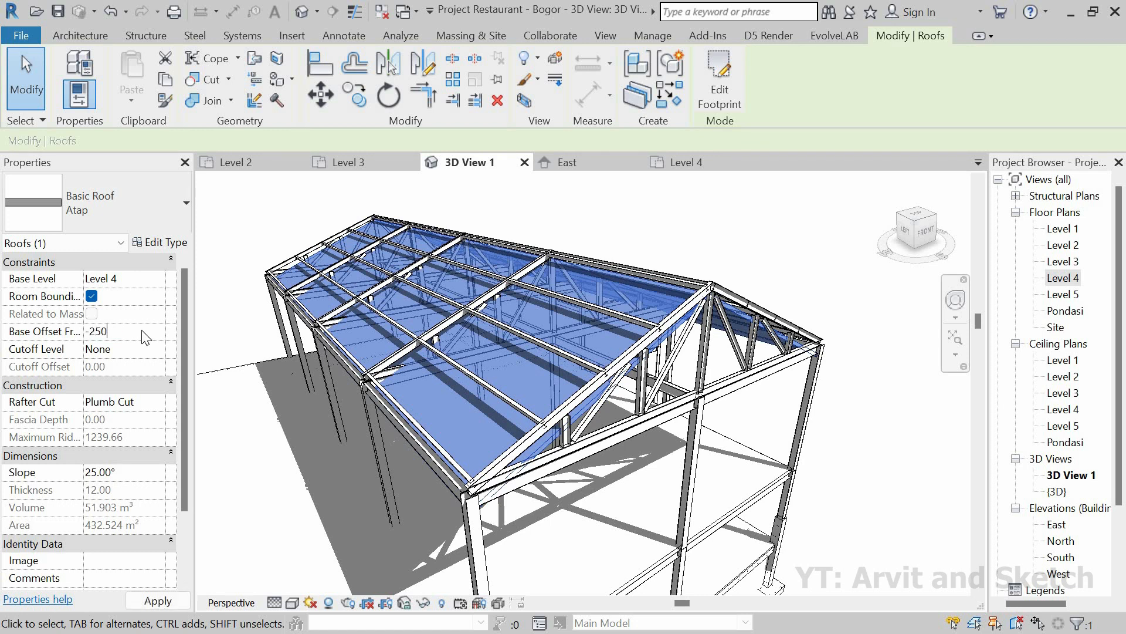
{"action": "key", "text": "Return"}
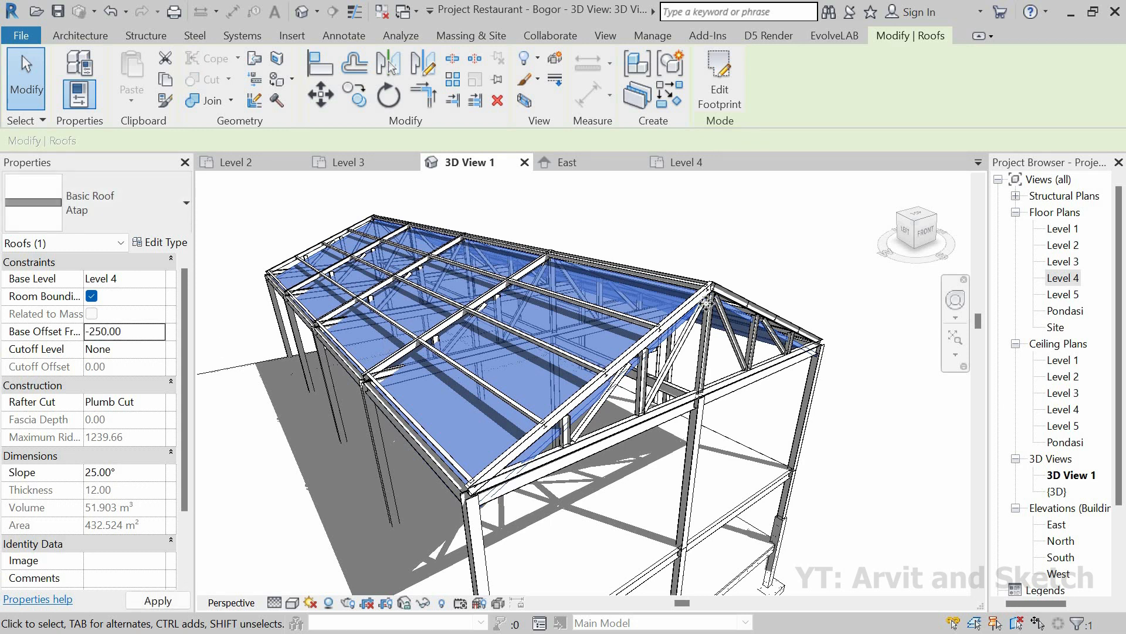
Try a 20° slope with a base offset of -200 on the larger wing's roof.
{"action": "middle_click_drag", "start_coordinate": [701, 370], "coordinate": [662, 307], "text": "shift"}
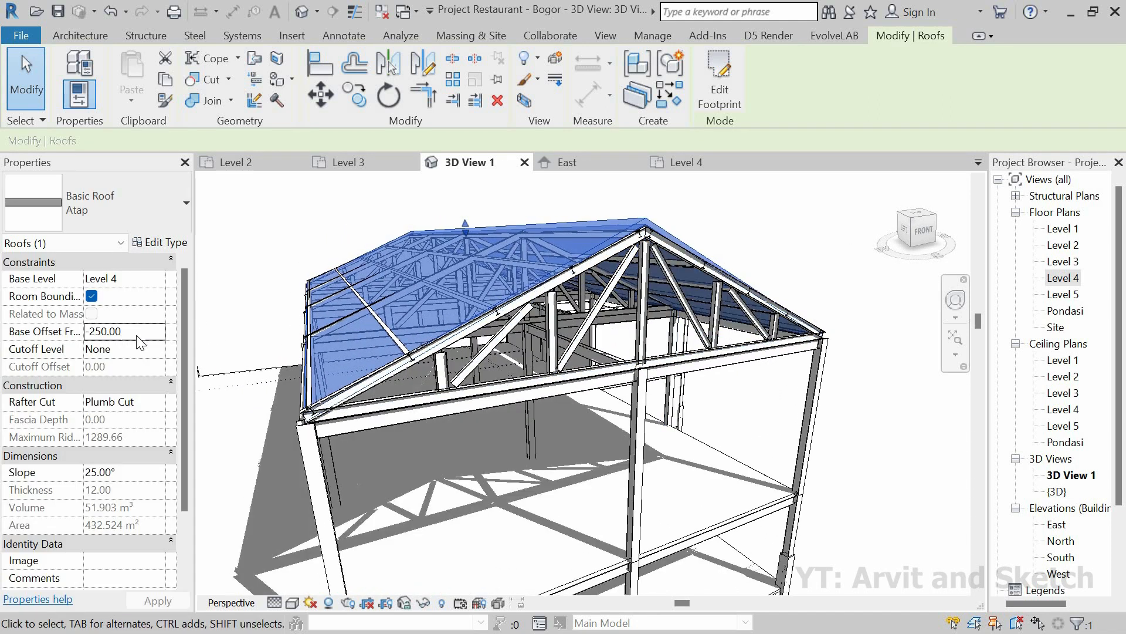
{"action": "left_click", "coordinate": [134, 476]}
{"action": "type", "text": "20"}
{"action": "key", "text": "Return"}
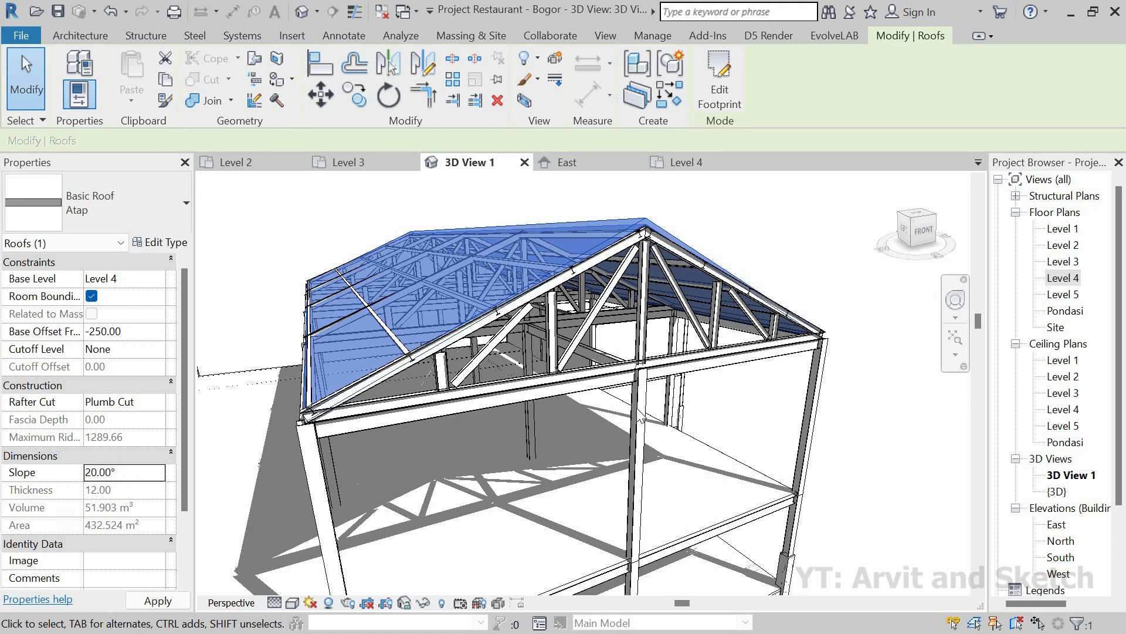
{"action": "left_click", "coordinate": [136, 333]}
{"action": "type", "text": "-"}
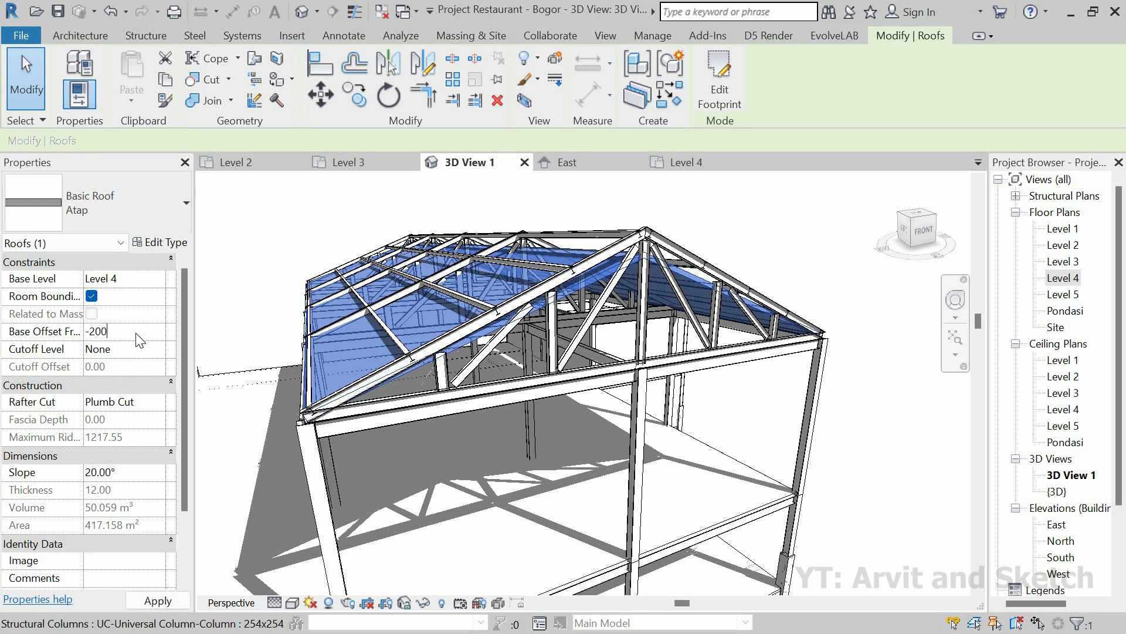
{"action": "type", "text": "200"}
{"action": "key", "text": "Return"}
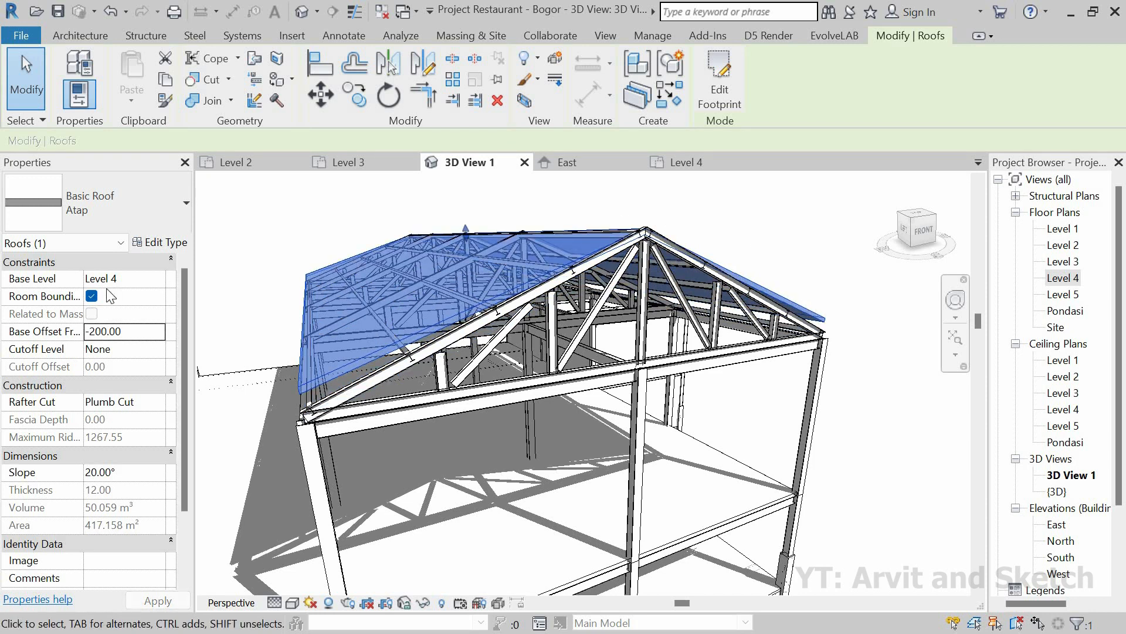
Return the roof to a 25° slope with a base offset of -250.
{"action": "left_click", "coordinate": [130, 474]}
{"action": "type", "text": "25"}
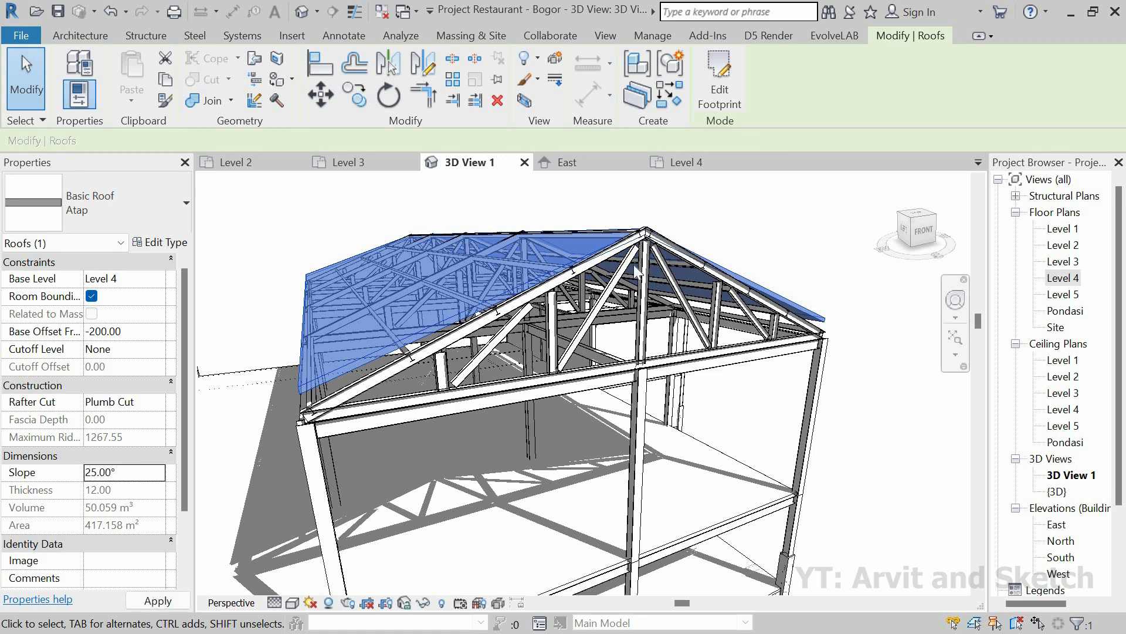
{"action": "left_click", "coordinate": [148, 334]}
{"action": "type", "text": "-250"}
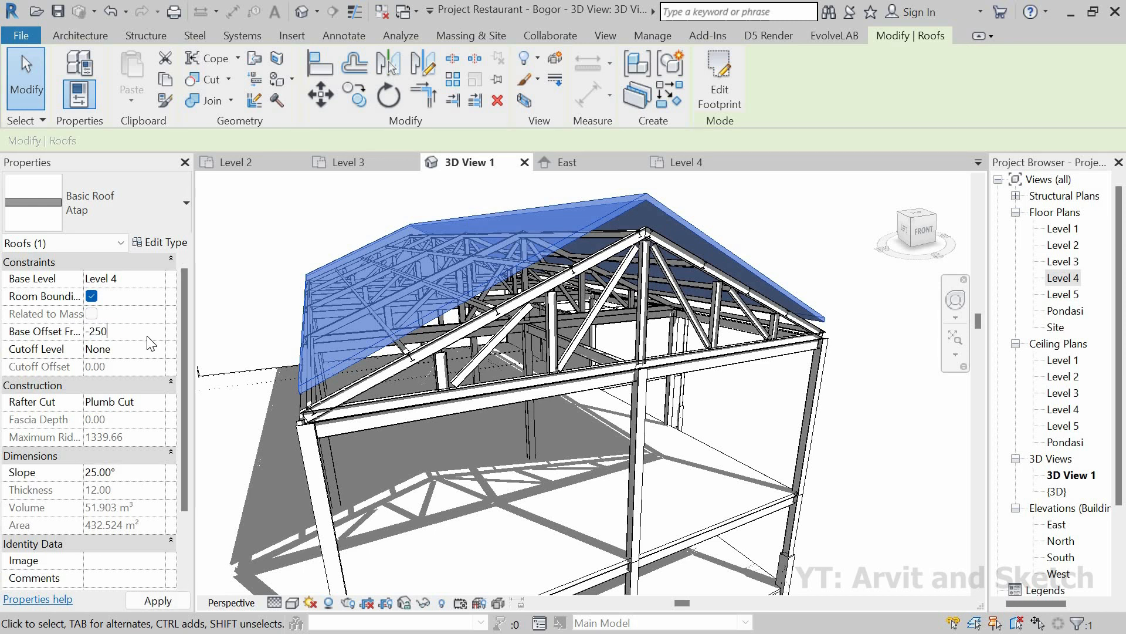
{"action": "key", "text": "Return"}
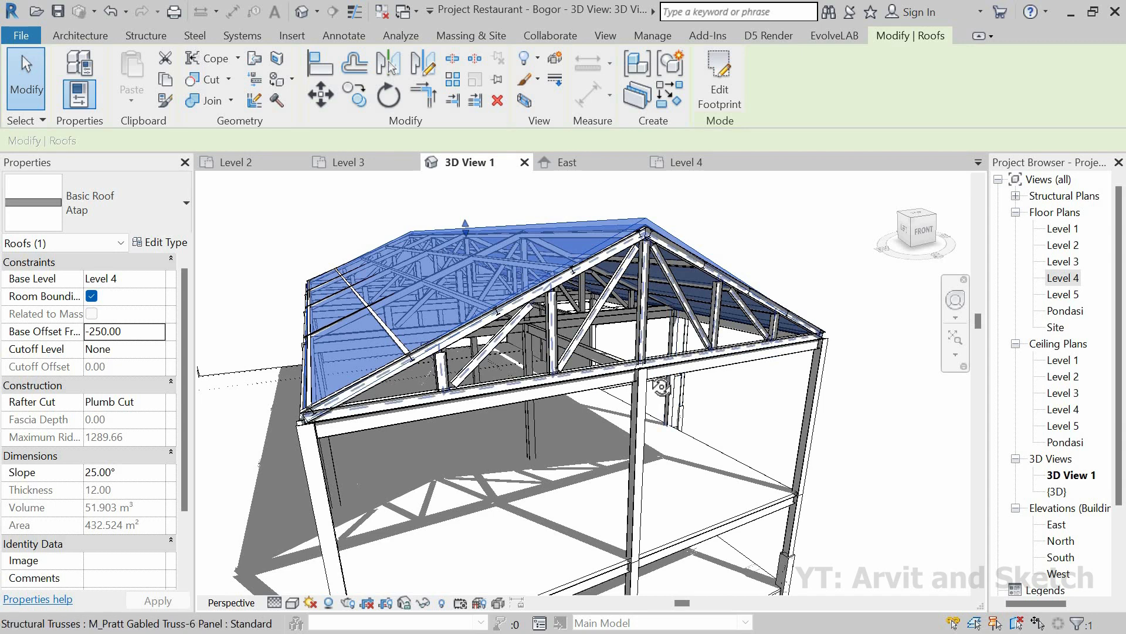
Set the slope of the larger wing's roof to 23° to match the trusses.
{"action": "middle_click_drag", "start_coordinate": [661, 387], "coordinate": [160, 372], "text": "shift"}
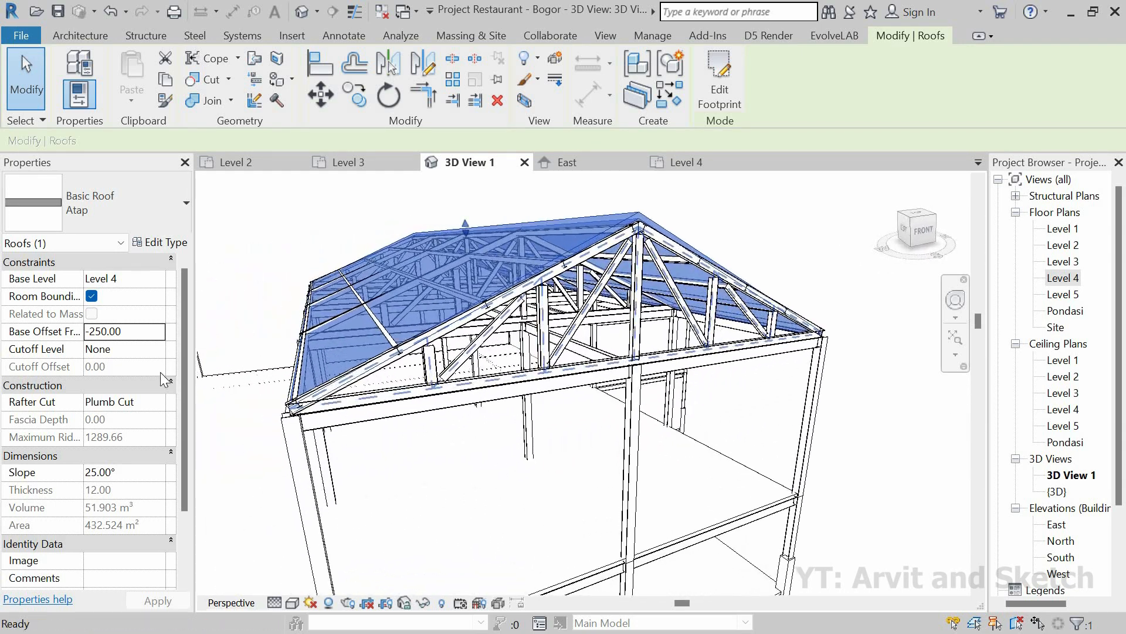
{"action": "left_click", "coordinate": [144, 473]}
{"action": "type", "text": "2"}
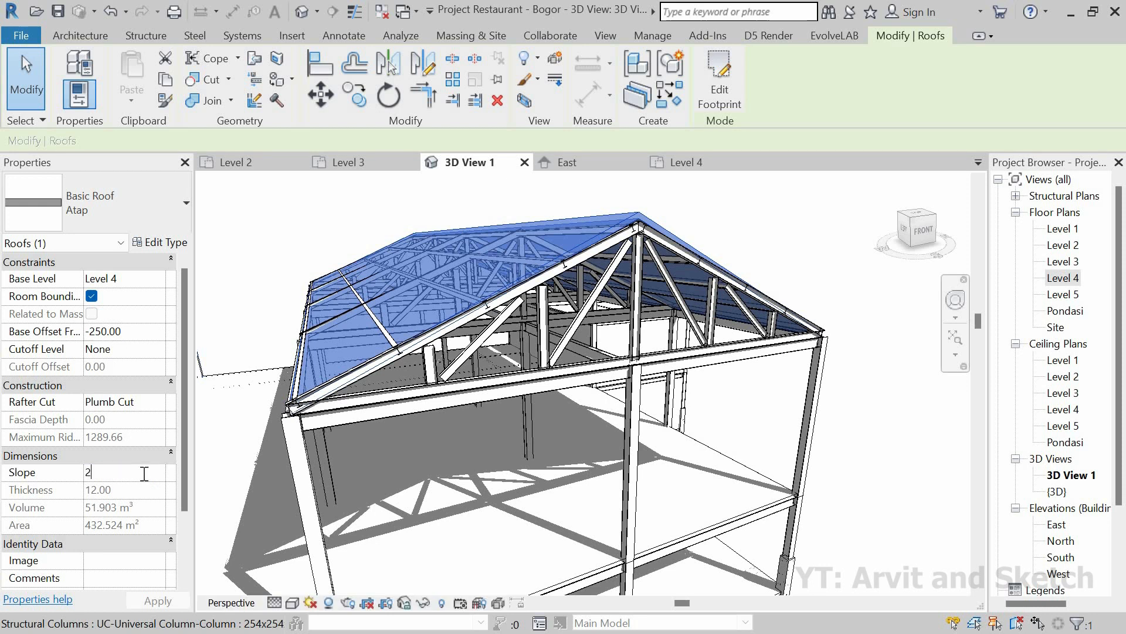
{"action": "type", "text": "3"}
{"action": "key", "text": "Return"}
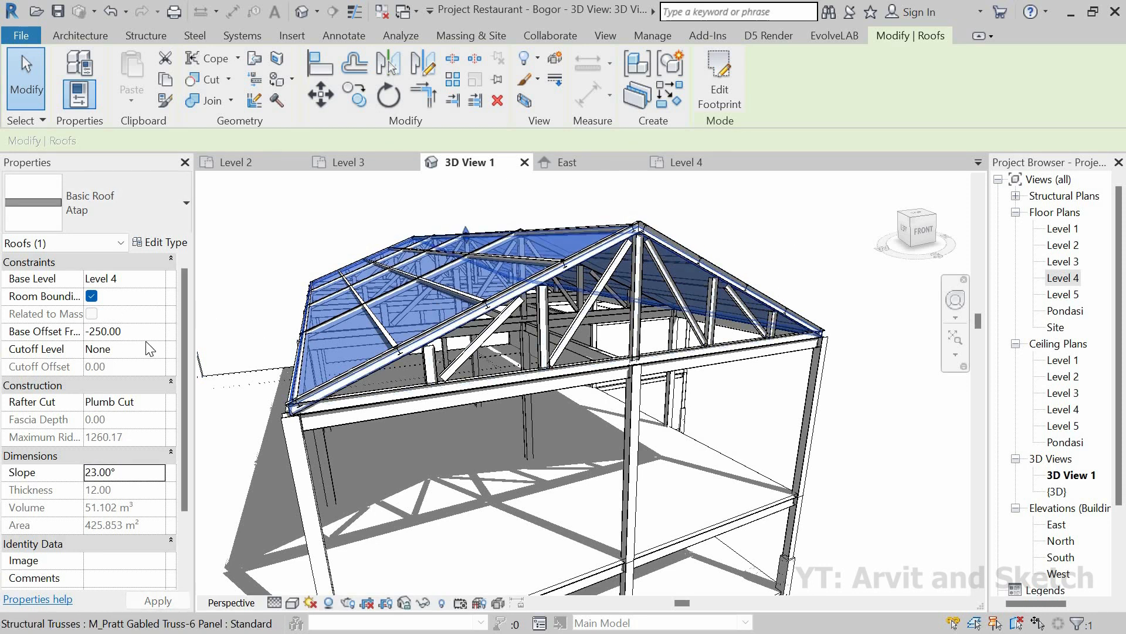
Raise the roof's base offset to -240 and finally to -230, and deselect the roof.
{"action": "left_click", "coordinate": [149, 335]}
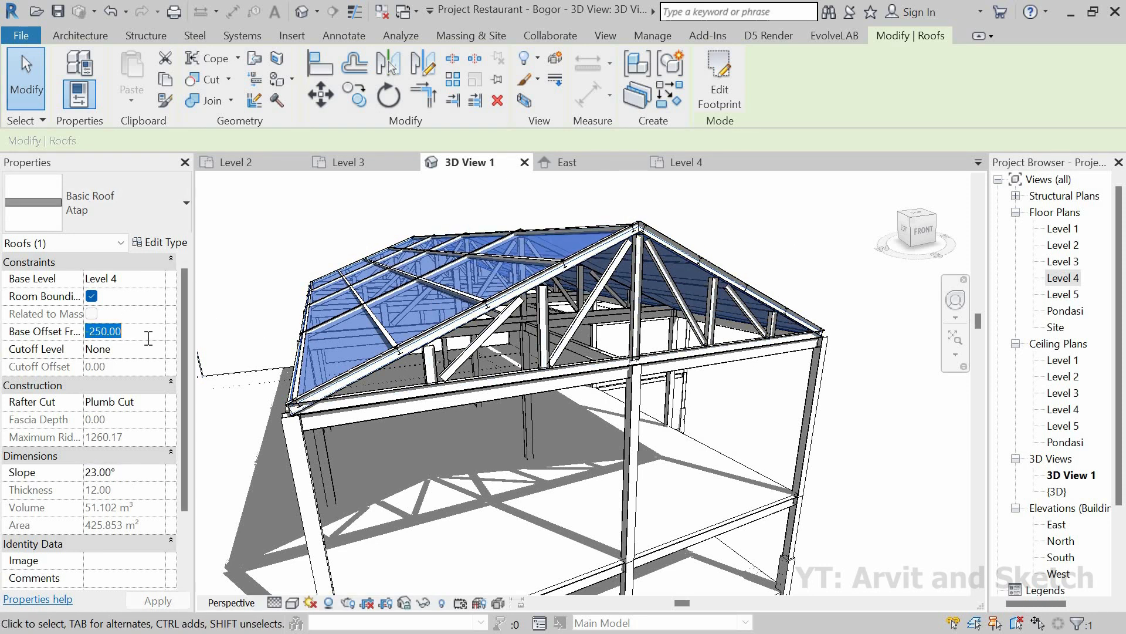
{"action": "type", "text": "-240"}
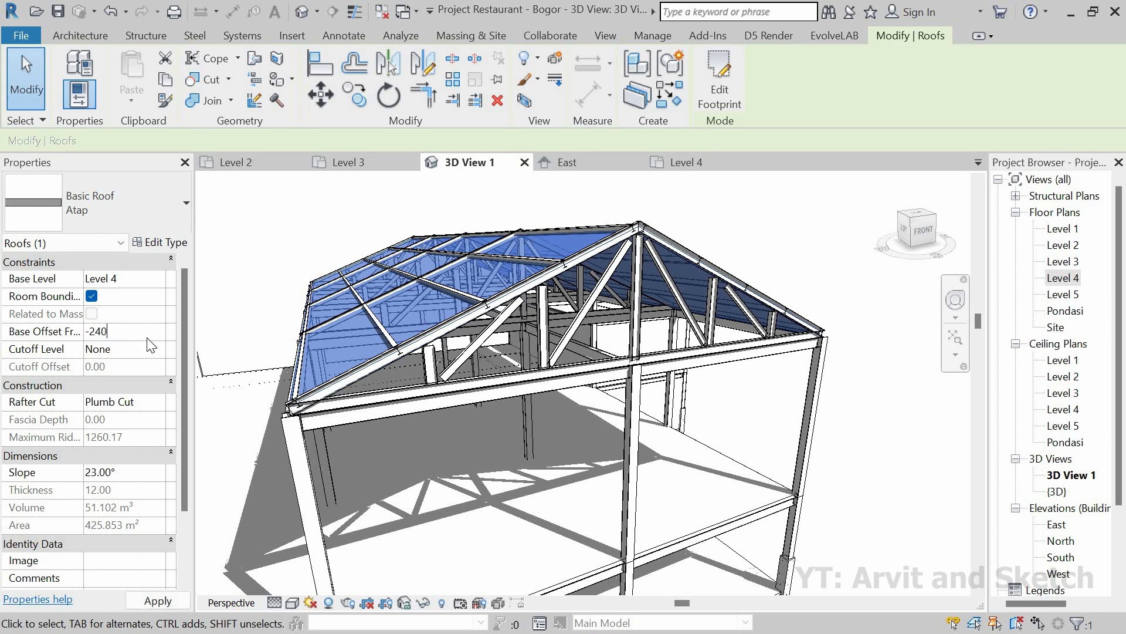
{"action": "key", "text": "Return"}
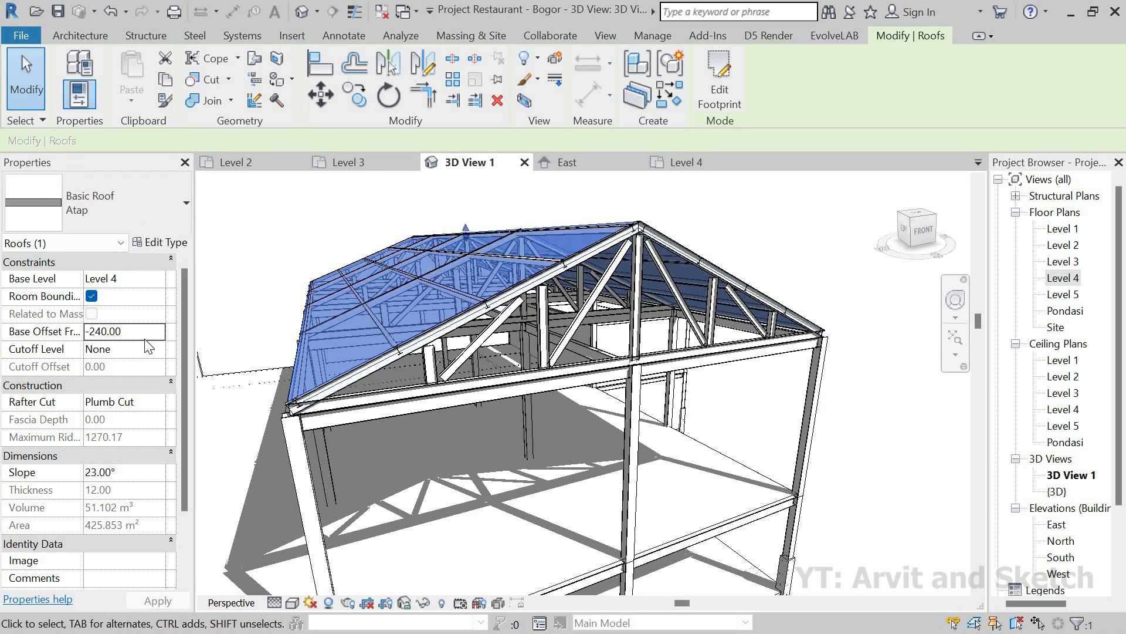
{"action": "left_click", "coordinate": [149, 335]}
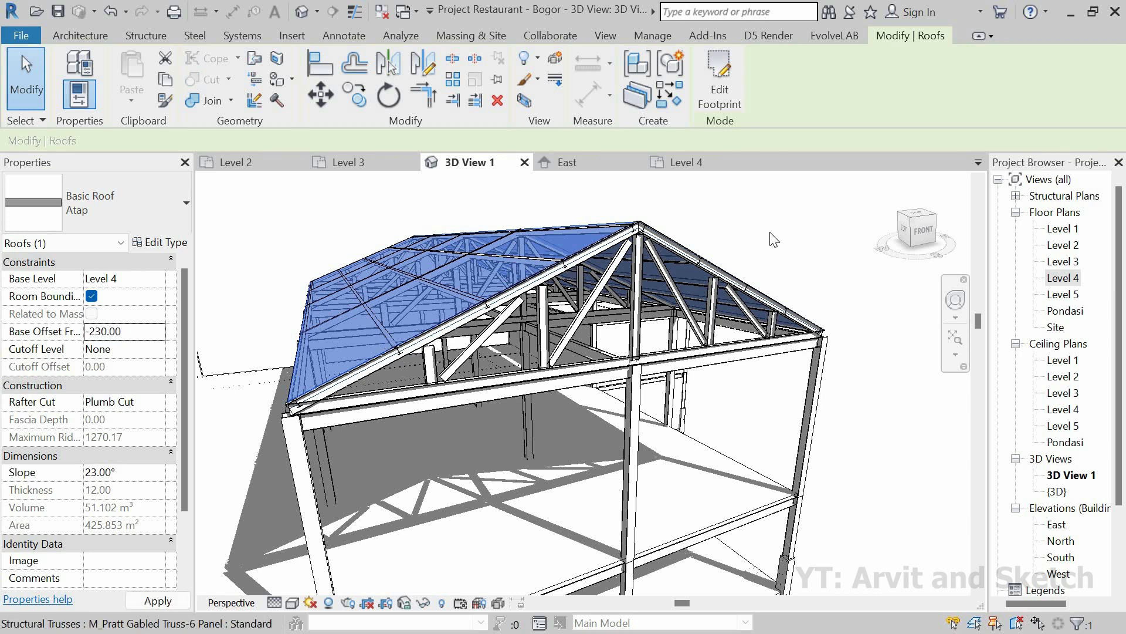
{"action": "middle_click_drag", "start_coordinate": [664, 445], "coordinate": [797, 382], "text": "shift"}
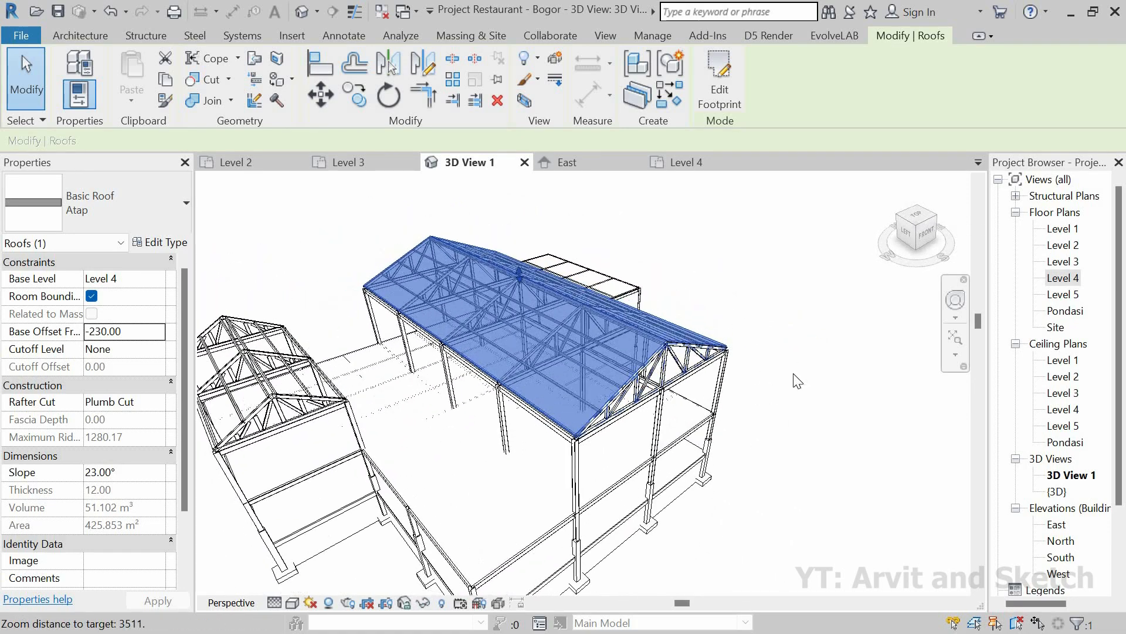
{"action": "left_click", "coordinate": [794, 375]}
Examine from several sides and distances how the new roof sits on the larger wing's trusses.
{"action": "scroll", "coordinate": [536, 495], "scroll_direction": "down", "scroll_amount": 3}
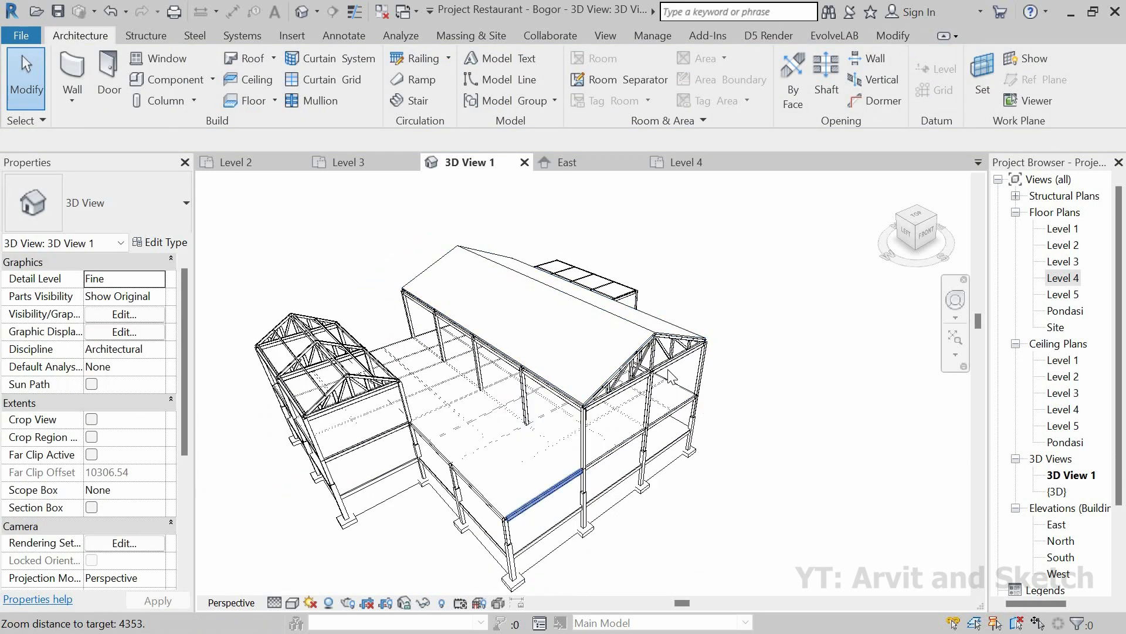
{"action": "middle_click_drag", "start_coordinate": [671, 375], "coordinate": [620, 266], "text": "shift"}
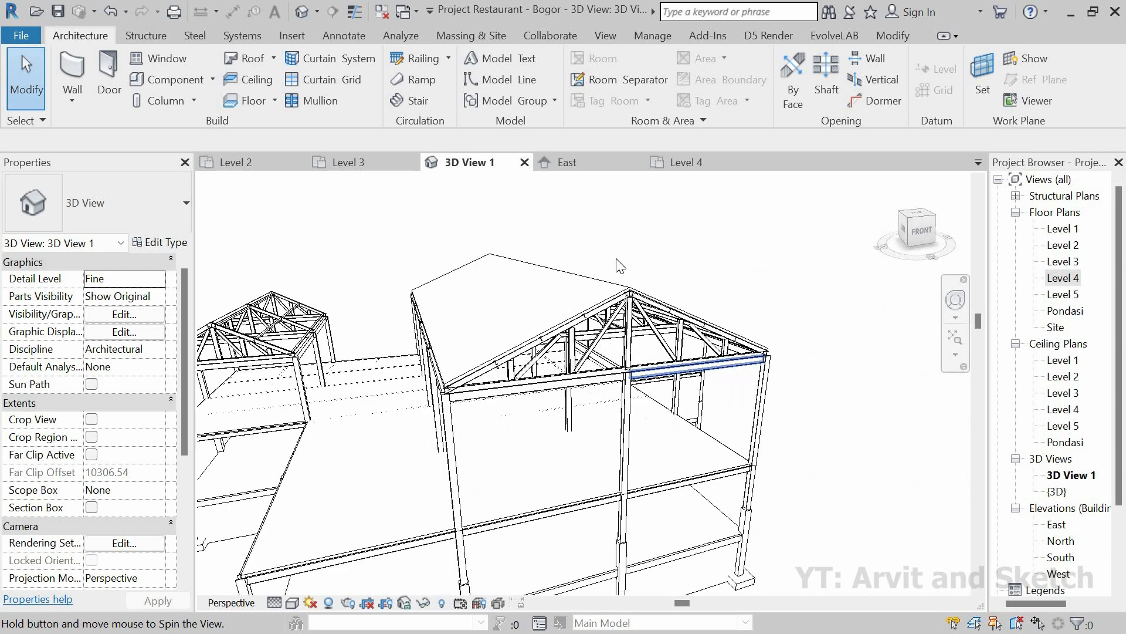
{"action": "scroll", "coordinate": [620, 265], "scroll_direction": "down", "scroll_amount": 3}
{"action": "middle_click_drag", "start_coordinate": [602, 387], "coordinate": [690, 358], "text": "shift"}
{"action": "scroll", "coordinate": [610, 319], "scroll_direction": "down", "scroll_amount": 2}
{"action": "scroll", "coordinate": [535, 348], "scroll_direction": "down", "scroll_amount": 2}
{"action": "middle_click_drag", "start_coordinate": [535, 348], "coordinate": [563, 420], "text": "shift"}
{"action": "scroll", "coordinate": [564, 419], "scroll_direction": "up", "scroll_amount": 1}
Preview the 3D model with its material colours shaded and return the view to the Hidden Line style.
{"action": "left_click", "coordinate": [288, 605]}
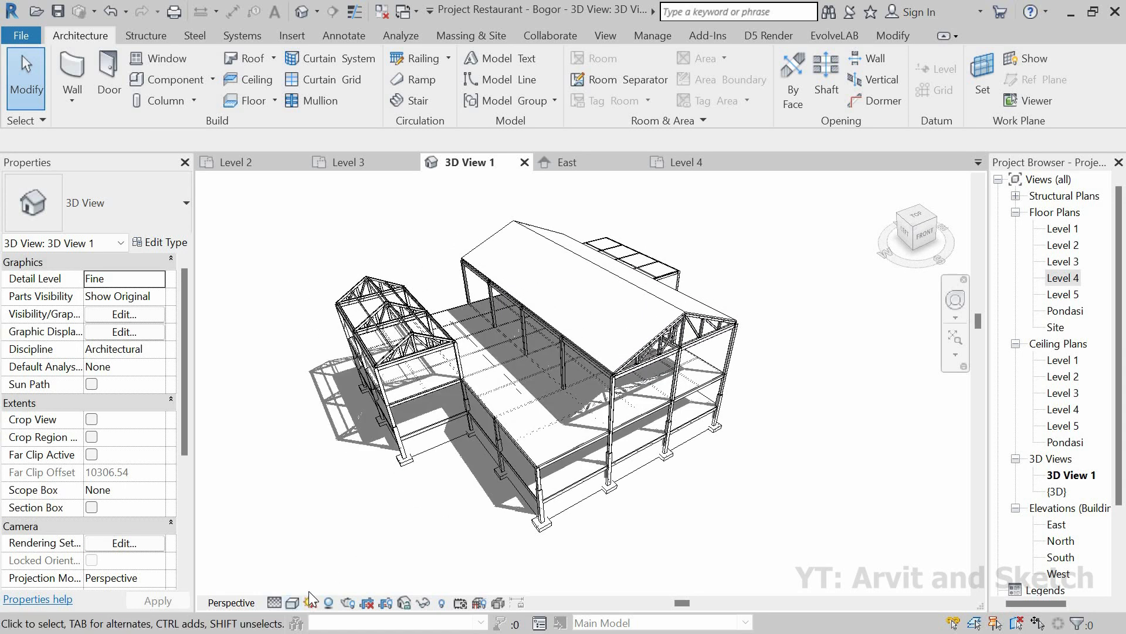
{"action": "left_click", "coordinate": [780, 458]}
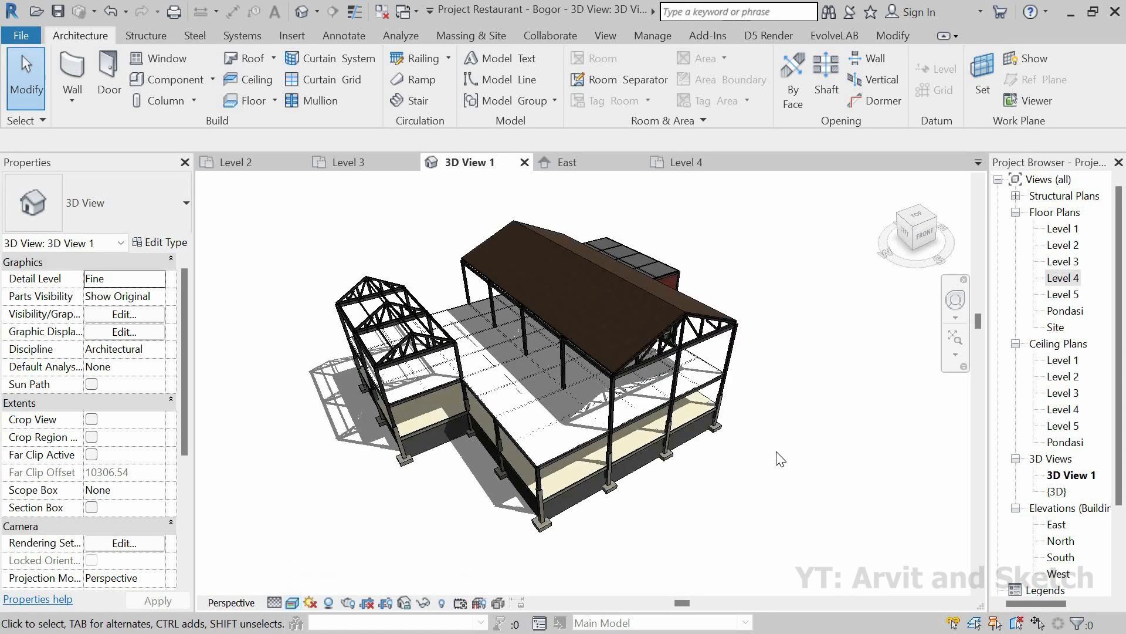
{"action": "left_click", "coordinate": [292, 602]}
{"action": "left_click", "coordinate": [328, 513]}
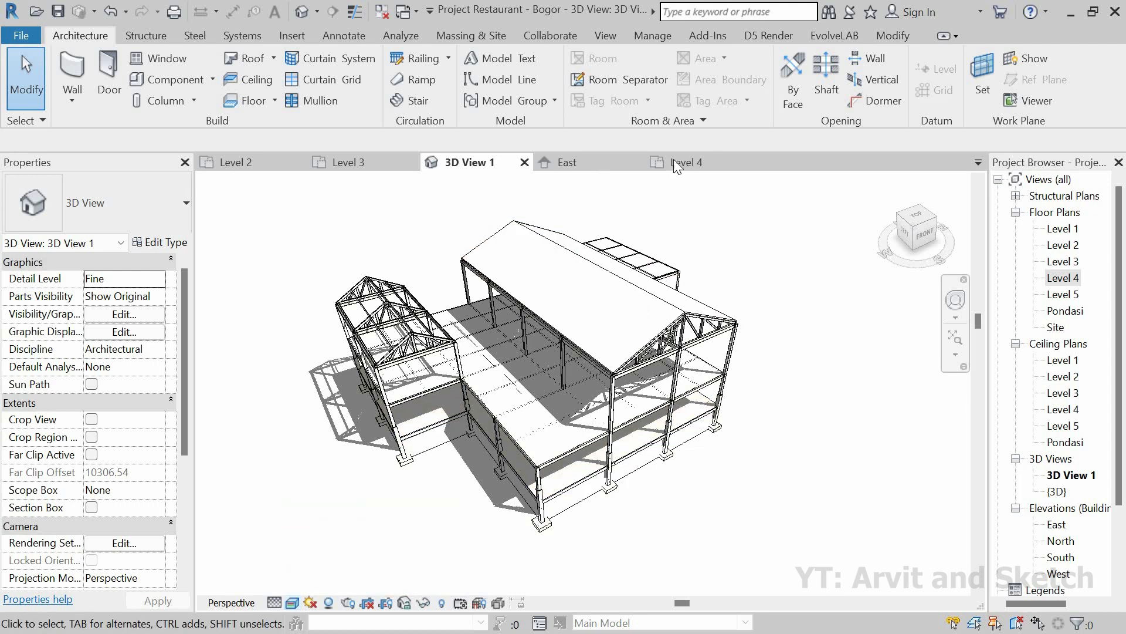
Open the Level 4 floor plan, fit it in view and set its detail level to Fine.
{"action": "left_click", "coordinate": [696, 164]}
{"action": "left_click", "coordinate": [955, 234]}
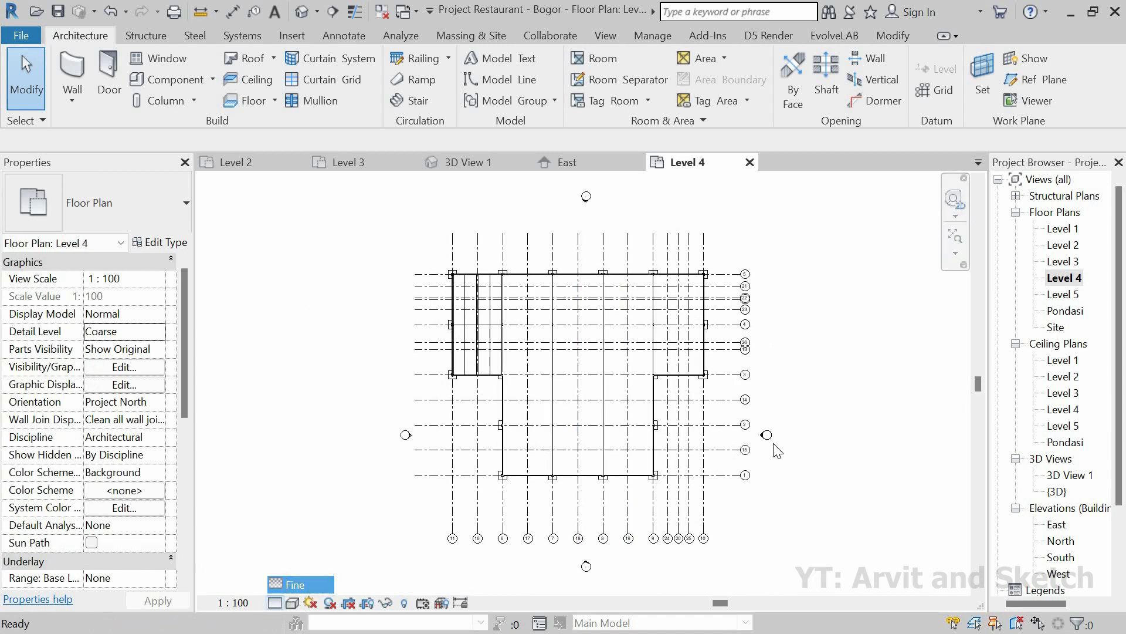
{"action": "left_click", "coordinate": [294, 584]}
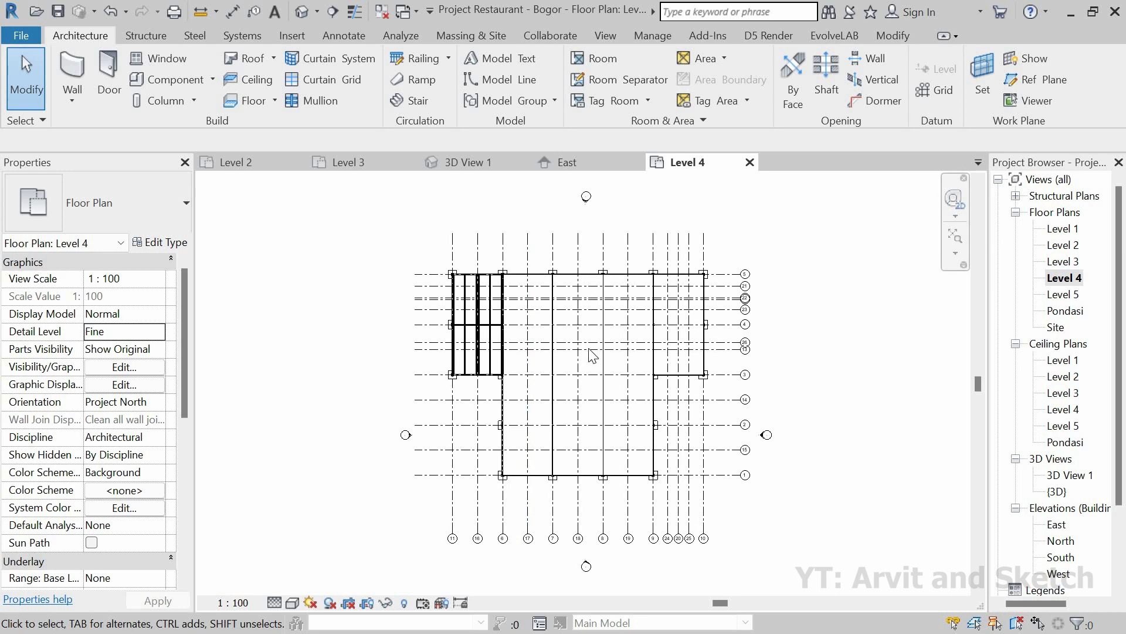
Open the footprint sketch of the larger wing's Atap roof for editing.
{"action": "scroll", "coordinate": [592, 356], "scroll_direction": "up", "scroll_amount": 2}
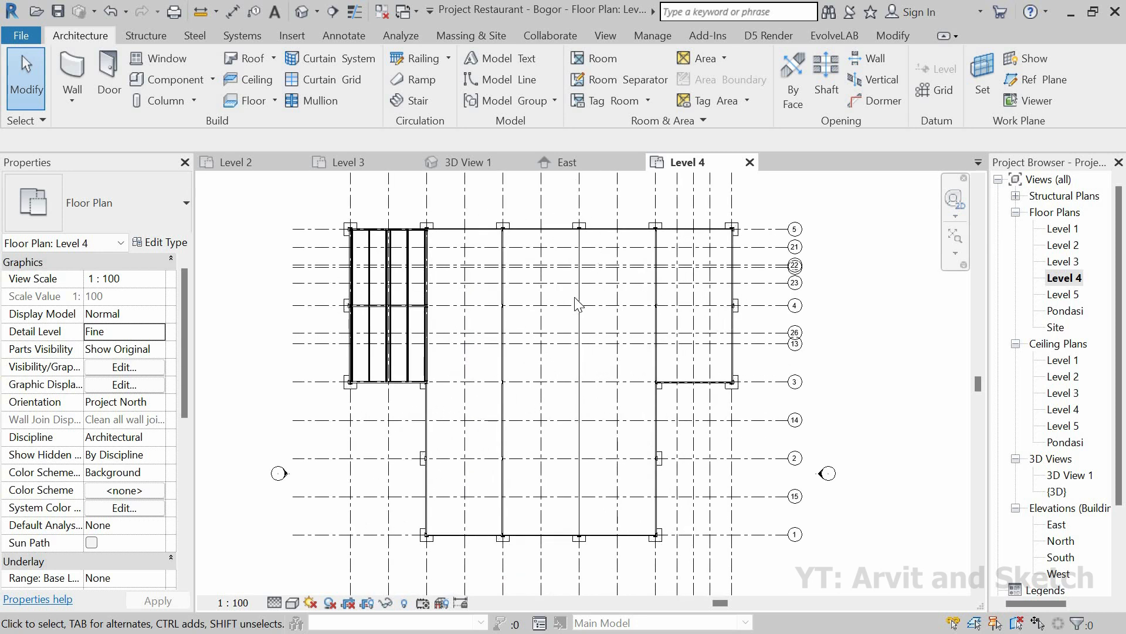
{"action": "scroll", "coordinate": [576, 302], "scroll_direction": "up", "scroll_amount": 2}
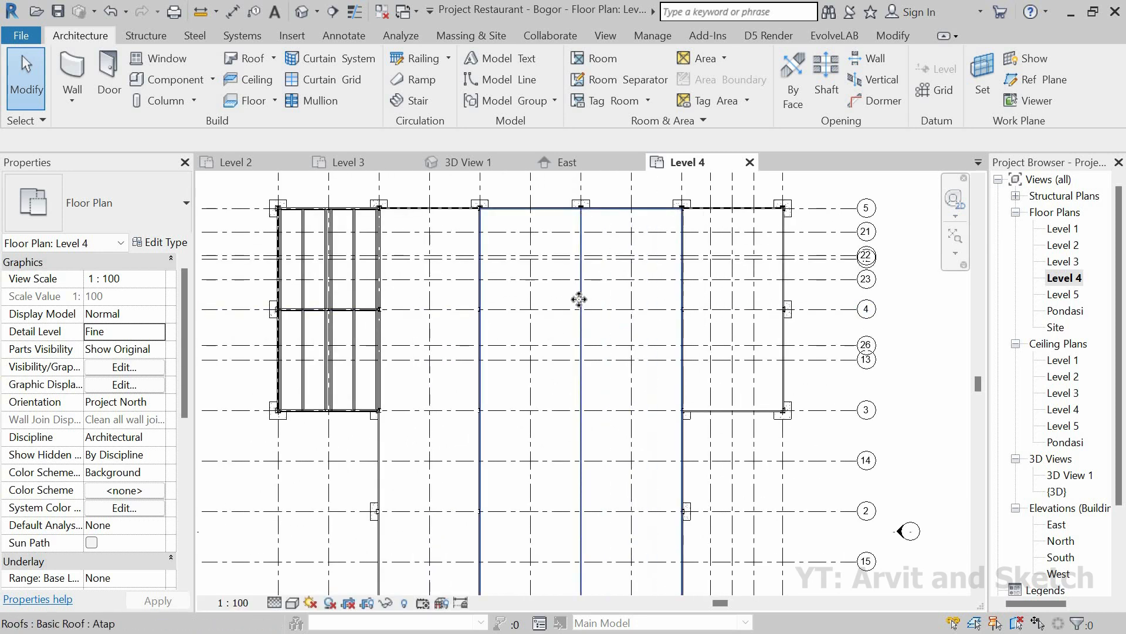
{"action": "left_click", "coordinate": [579, 300]}
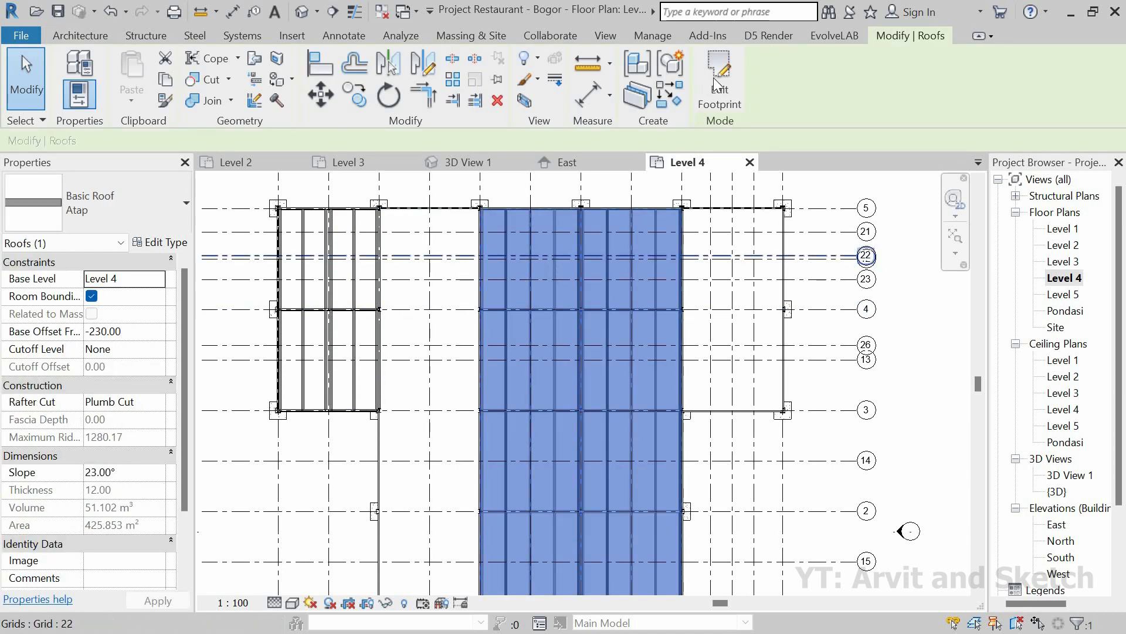
{"action": "left_click", "coordinate": [719, 68]}
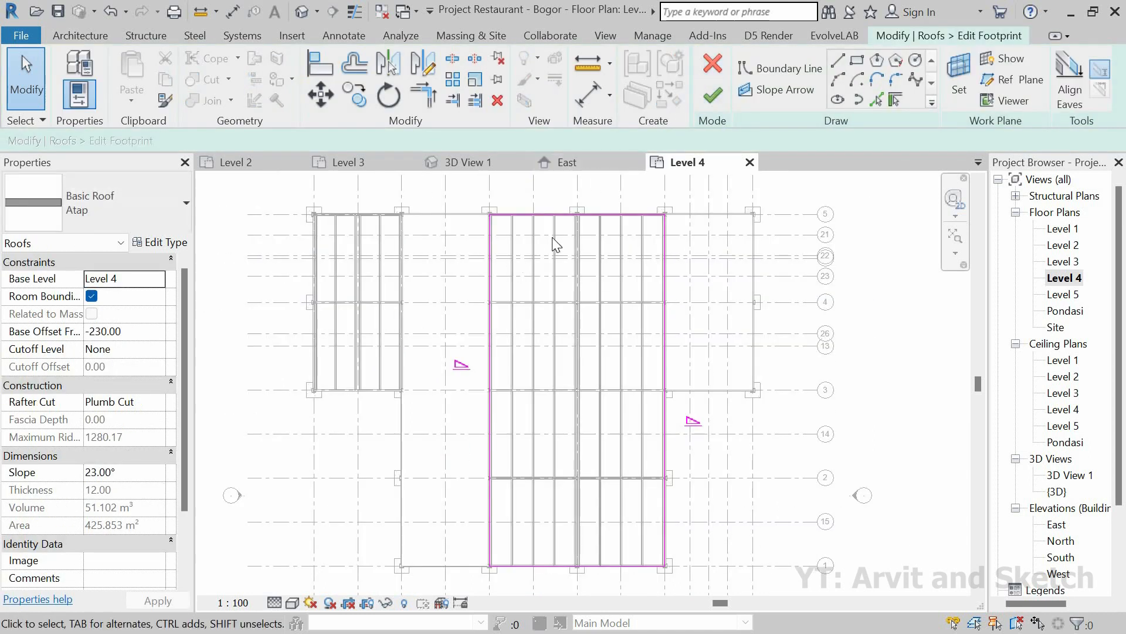
Move the roof footprint's west edge along grid 7 outward by 100 to form an overhang.
{"action": "scroll", "coordinate": [482, 241], "scroll_direction": "up", "scroll_amount": 4}
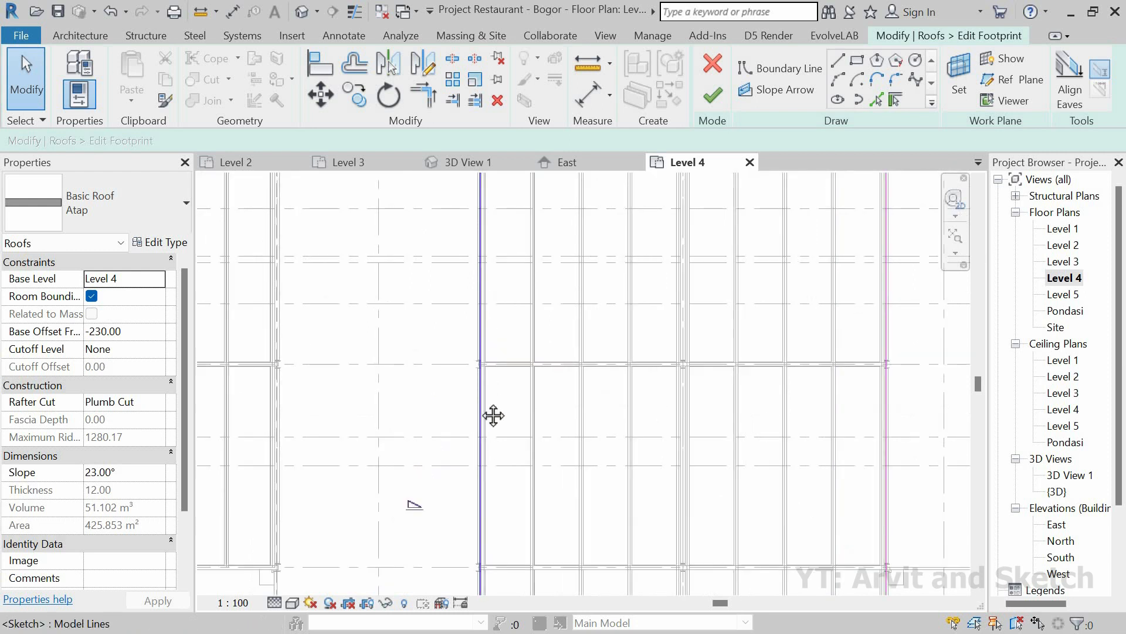
{"action": "middle_click_drag", "start_coordinate": [481, 306], "coordinate": [481, 322]}
{"action": "scroll", "coordinate": [478, 331], "scroll_direction": "up", "scroll_amount": 3}
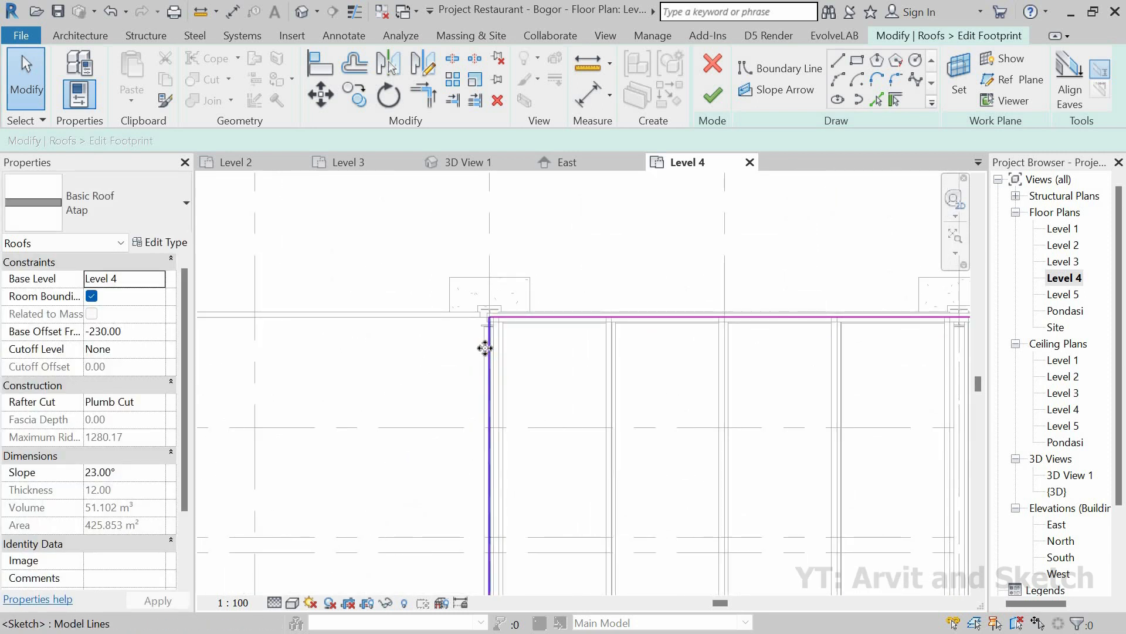
{"action": "left_click", "coordinate": [487, 346]}
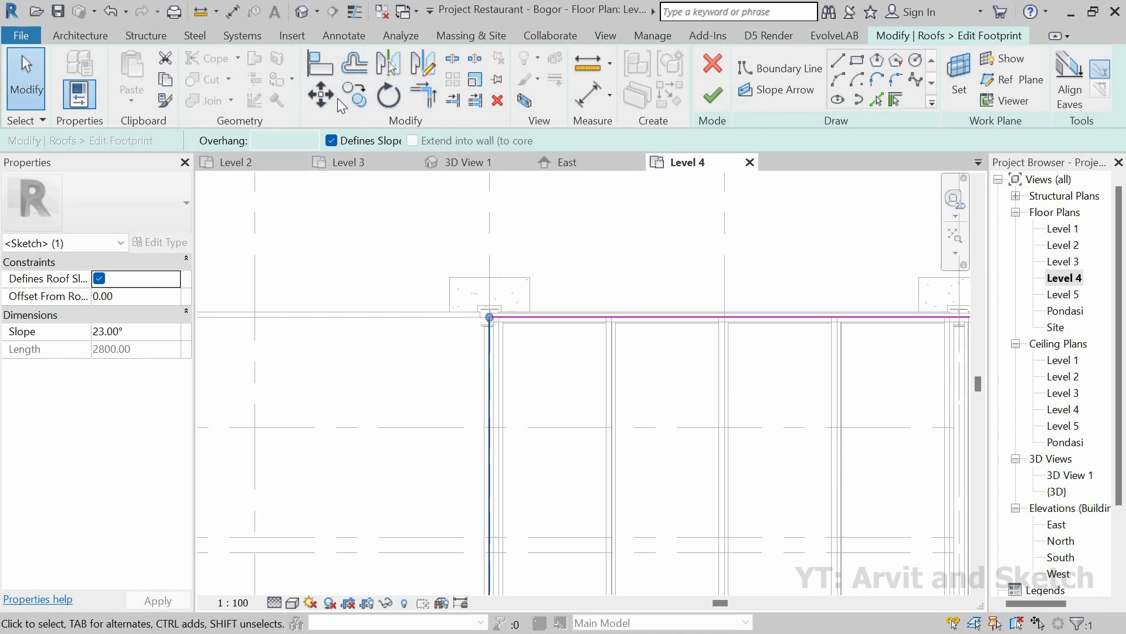
{"action": "key", "text": "m"}
{"action": "key", "text": "v"}
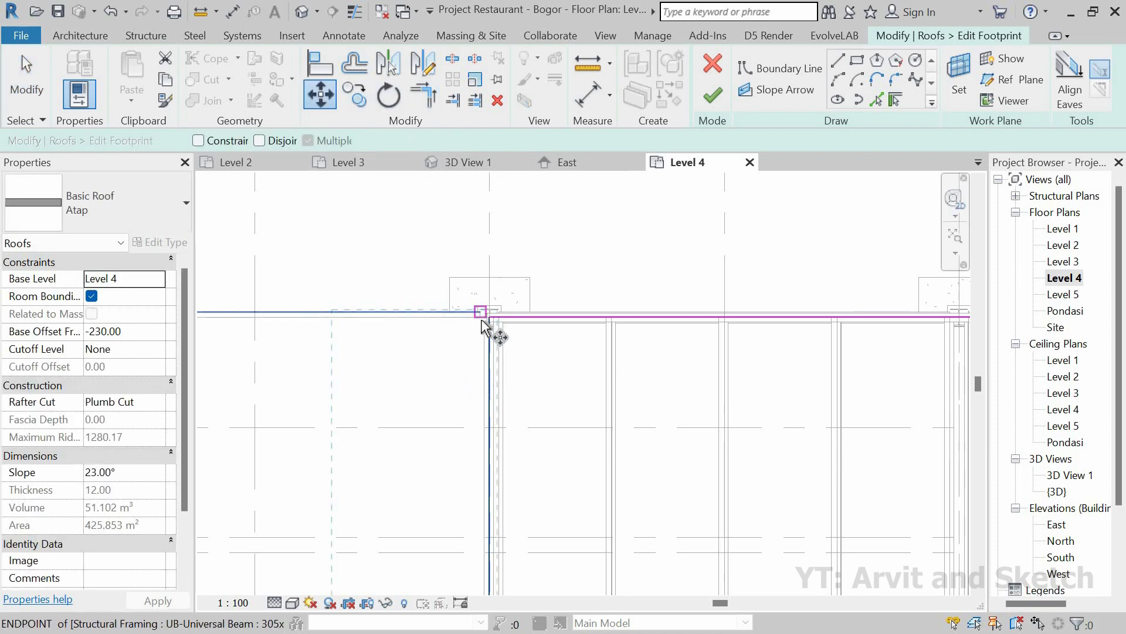
{"action": "scroll", "coordinate": [492, 329], "scroll_direction": "up", "scroll_amount": 2}
{"action": "scroll", "coordinate": [492, 329], "scroll_direction": "up", "scroll_amount": 2}
{"action": "left_click", "coordinate": [495, 315]}
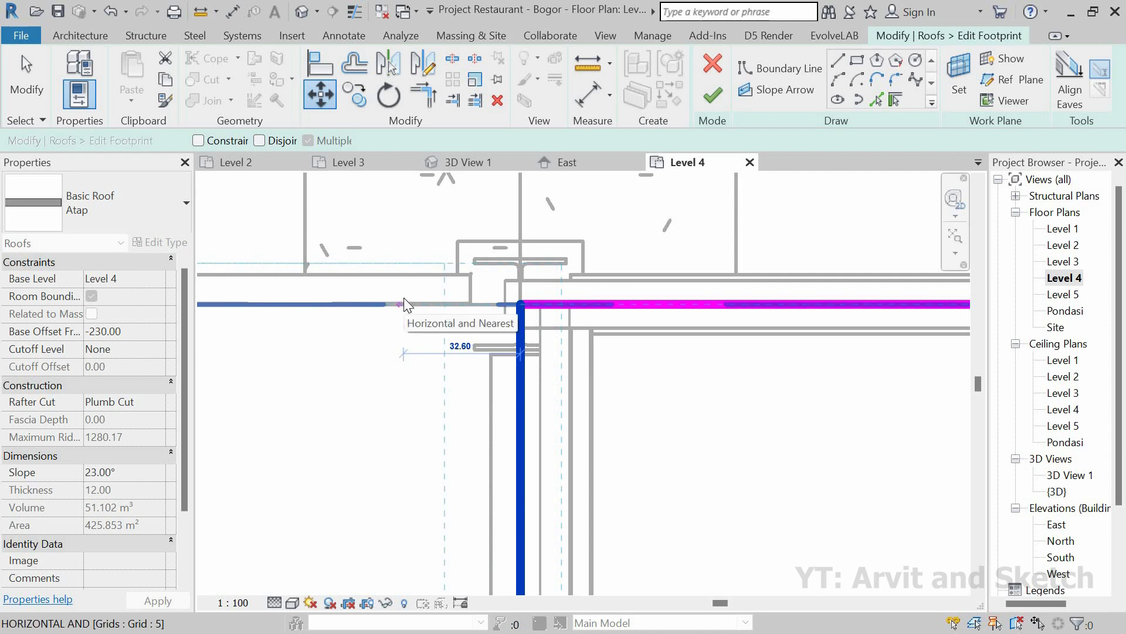
{"action": "type", "text": "100"}
{"action": "key", "text": "Return"}
{"action": "scroll", "coordinate": [451, 257], "scroll_direction": "down", "scroll_amount": 5}
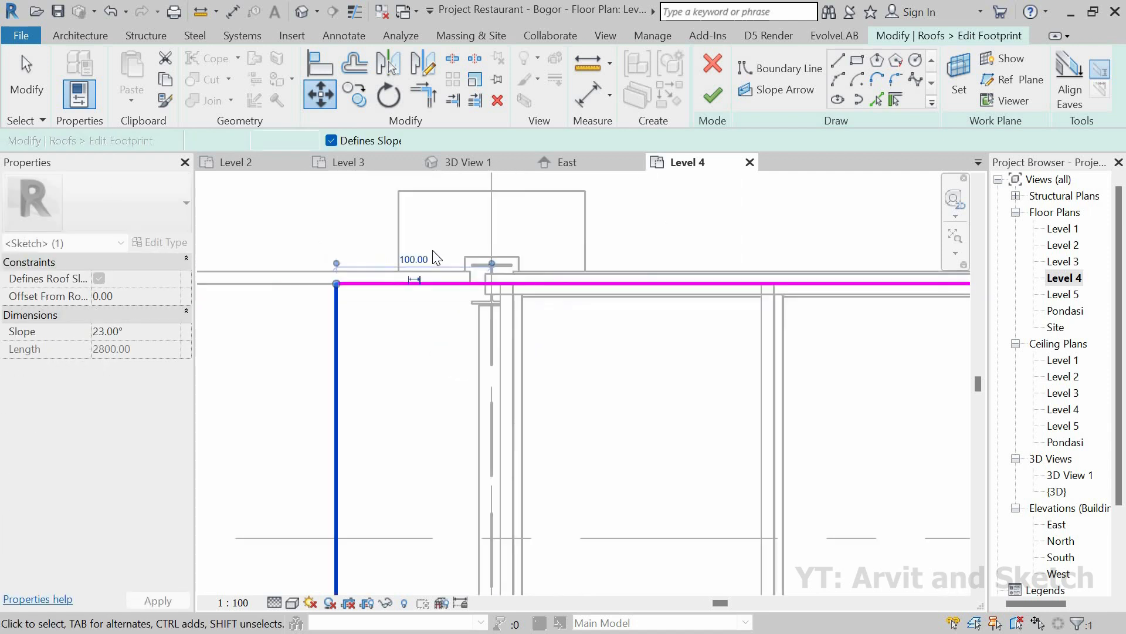
{"action": "scroll", "coordinate": [711, 326], "scroll_direction": "down", "scroll_amount": 2}
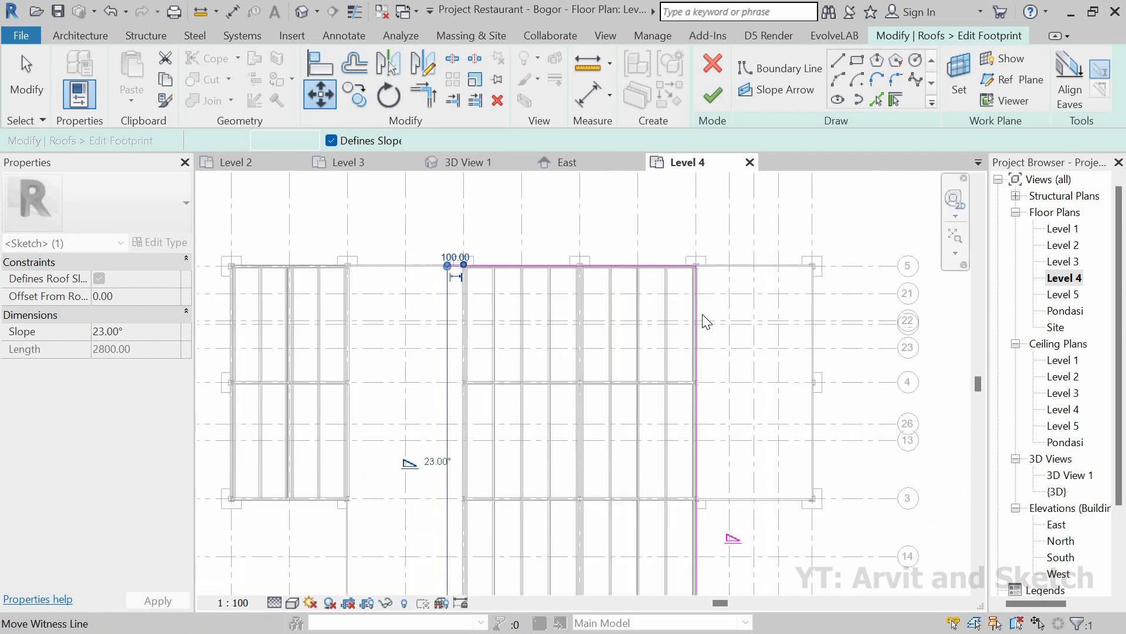
{"action": "key", "text": "Escape"}
Move the roof footprint's east edge along grid 9 outward by 100.
{"action": "scroll", "coordinate": [664, 315], "scroll_direction": "up", "scroll_amount": 5}
{"action": "left_click", "coordinate": [663, 309]}
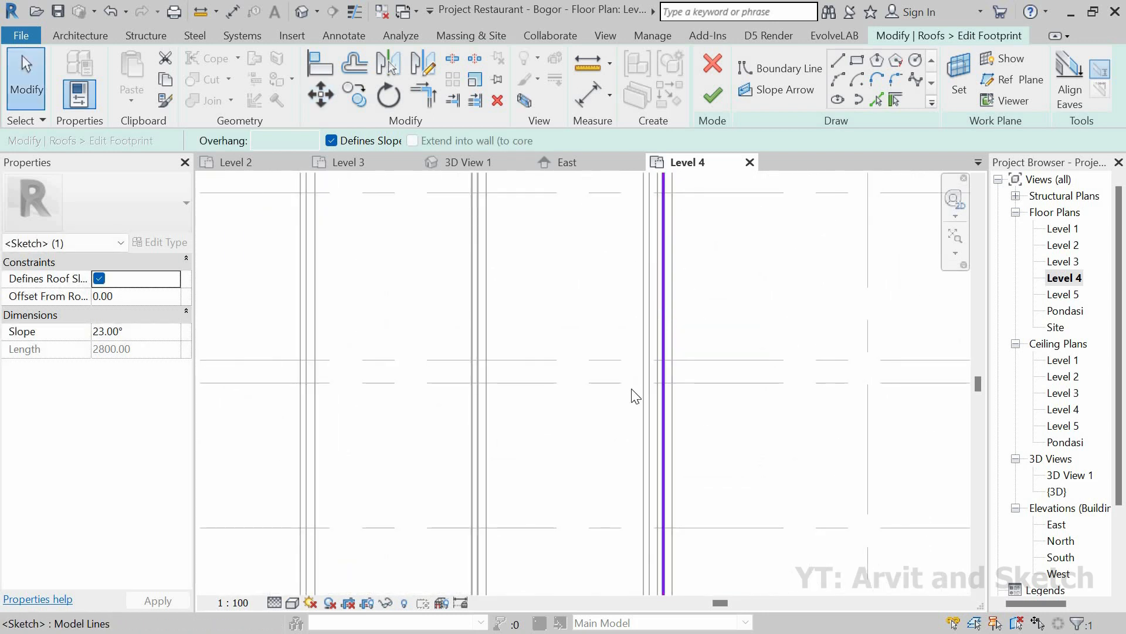
{"action": "scroll", "coordinate": [665, 232], "scroll_direction": "down", "scroll_amount": 3}
{"action": "middle_click_drag", "start_coordinate": [664, 228], "coordinate": [608, 439]}
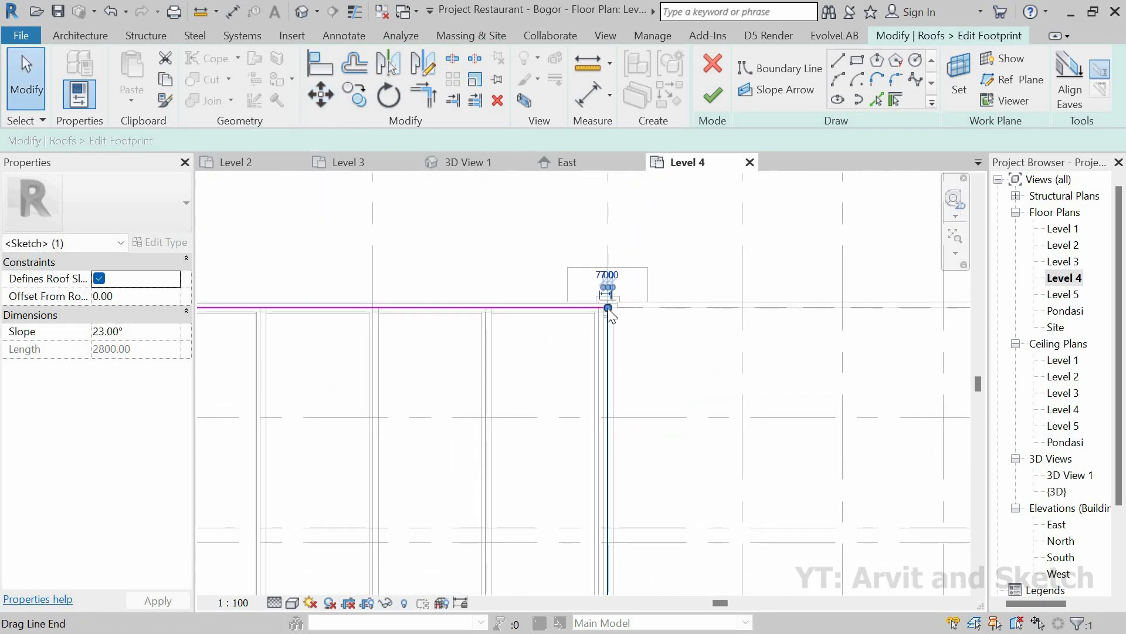
{"action": "left_click", "coordinate": [609, 308]}
{"action": "left_click", "coordinate": [333, 102]}
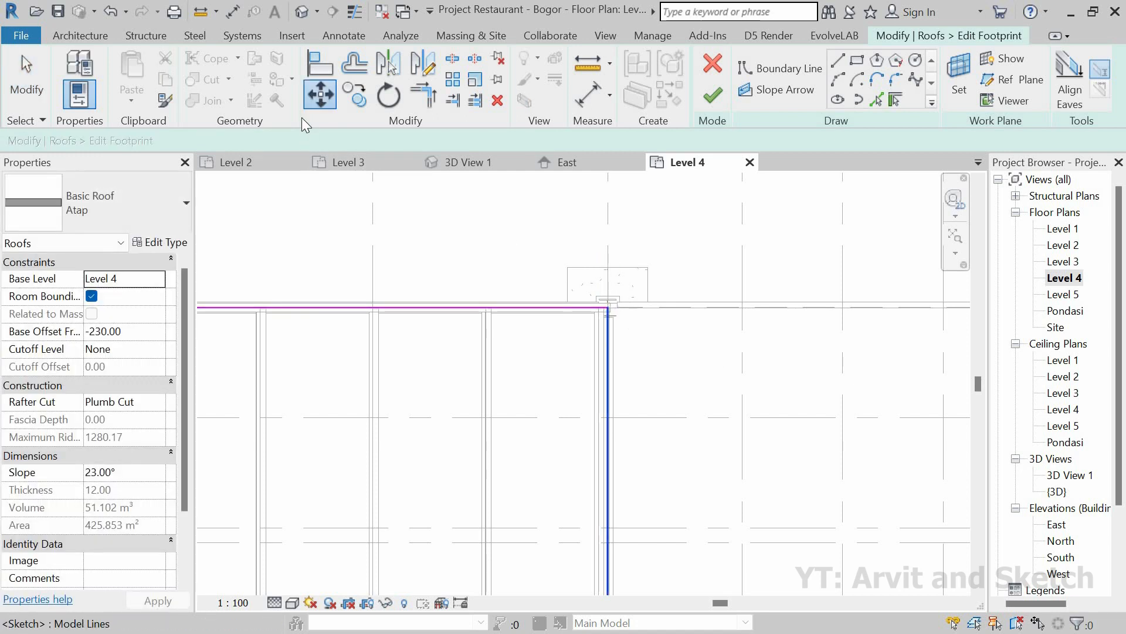
{"action": "left_click", "coordinate": [608, 307]}
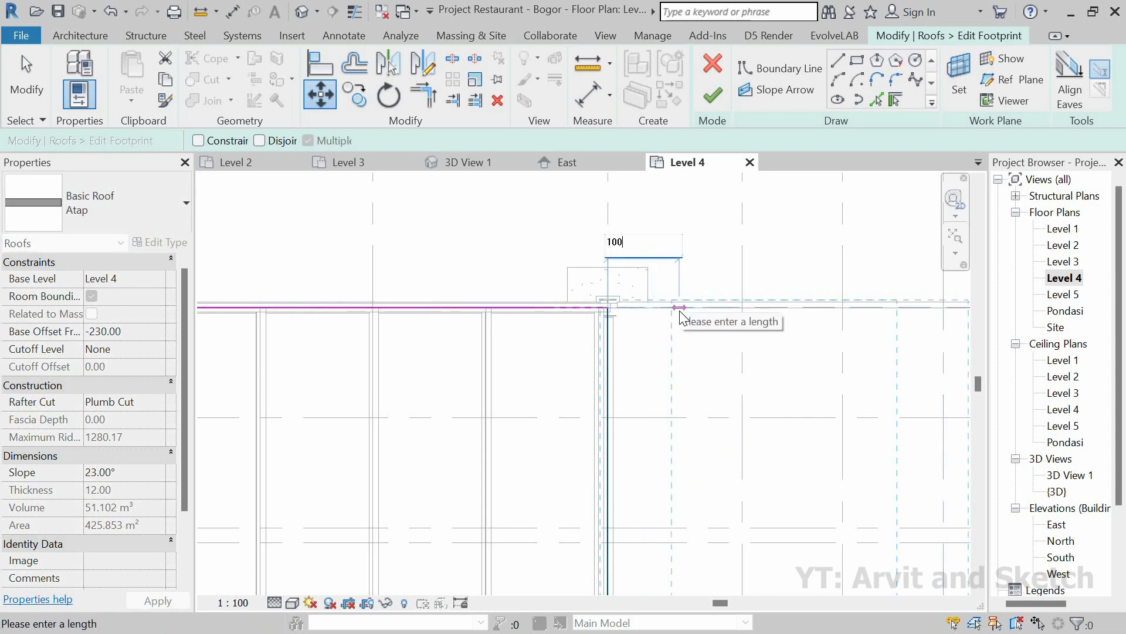
{"action": "key", "text": "Return"}
Move the roof footprint's gable edge along grid 5 outward by the same 100 as the side edges.
{"action": "scroll", "coordinate": [648, 293], "scroll_direction": "down", "scroll_amount": 3}
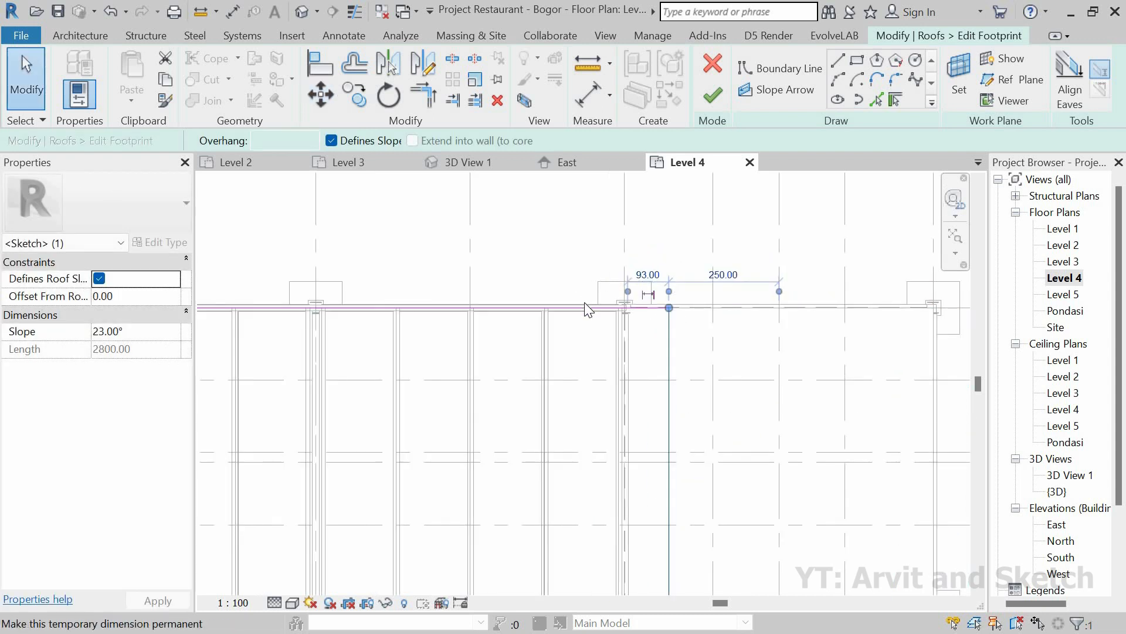
{"action": "scroll", "coordinate": [584, 302], "scroll_direction": "down", "scroll_amount": 2}
{"action": "scroll", "coordinate": [585, 304], "scroll_direction": "up", "scroll_amount": 7}
{"action": "scroll", "coordinate": [582, 305], "scroll_direction": "up", "scroll_amount": 2}
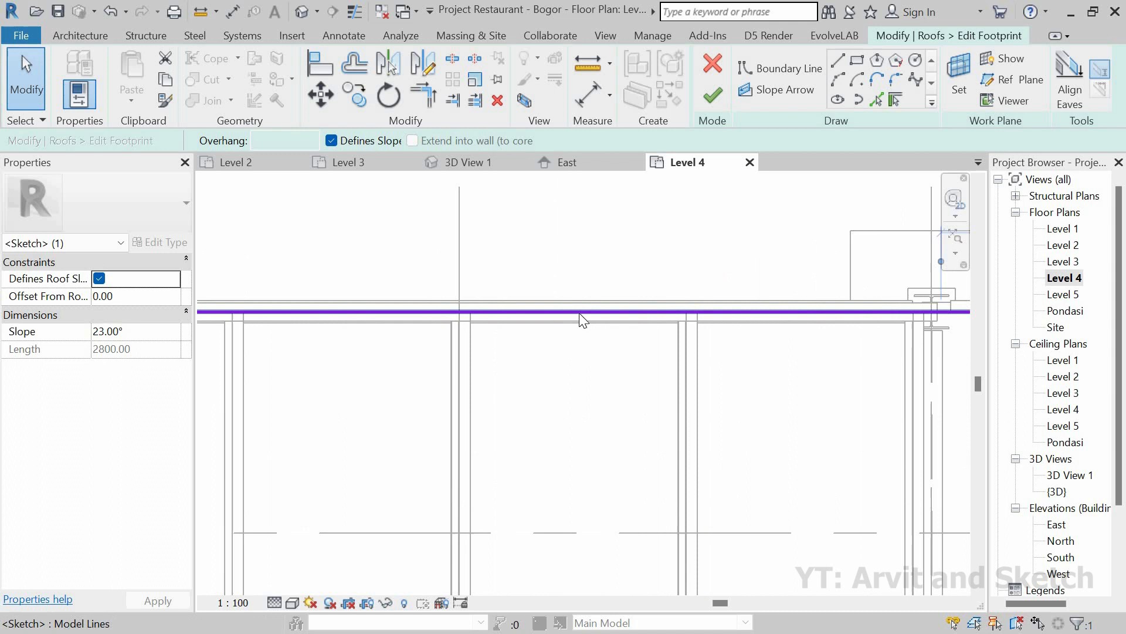
{"action": "left_click", "coordinate": [533, 311]}
{"action": "scroll", "coordinate": [509, 329], "scroll_direction": "down", "scroll_amount": 3}
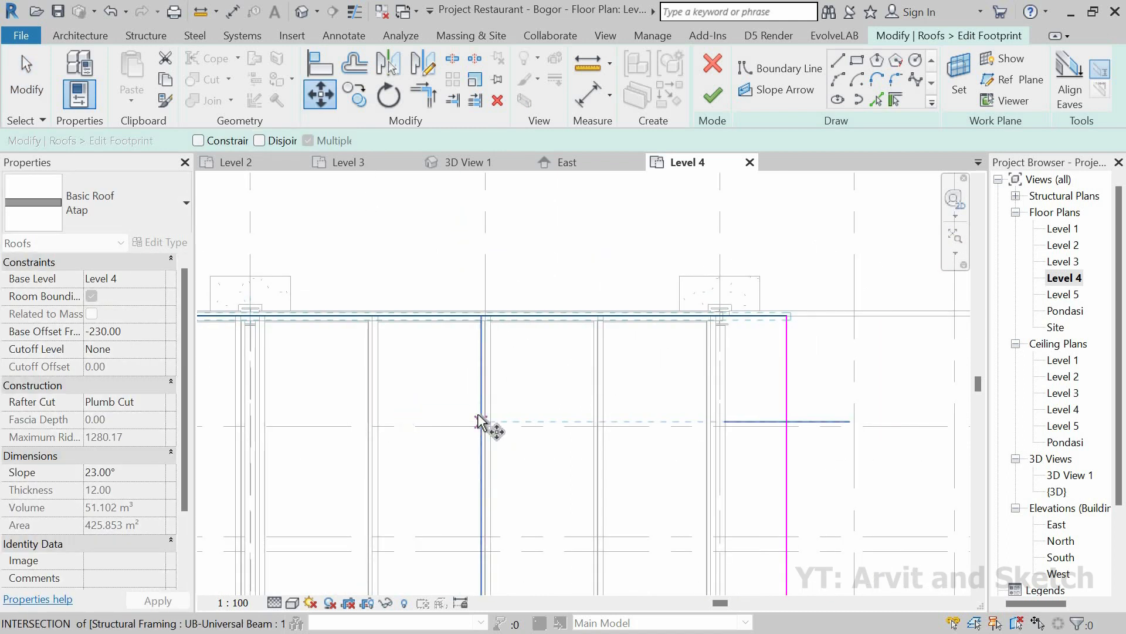
{"action": "left_click", "coordinate": [787, 316]}
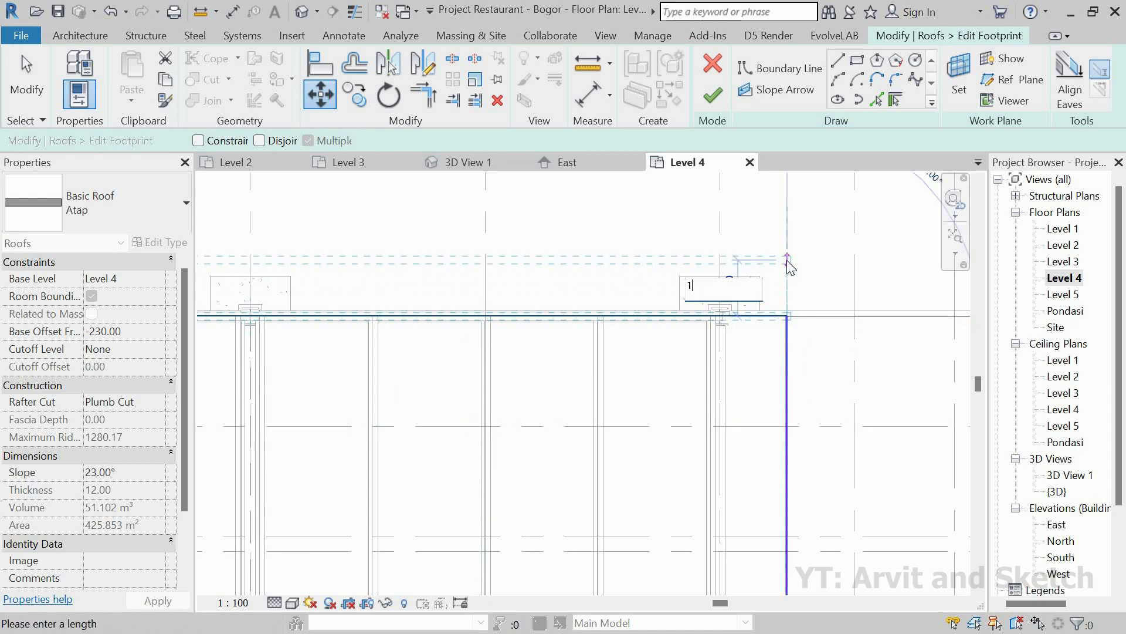
{"action": "left_click", "coordinate": [786, 259]}
{"action": "scroll", "coordinate": [625, 297], "scroll_direction": "down", "scroll_amount": 2}
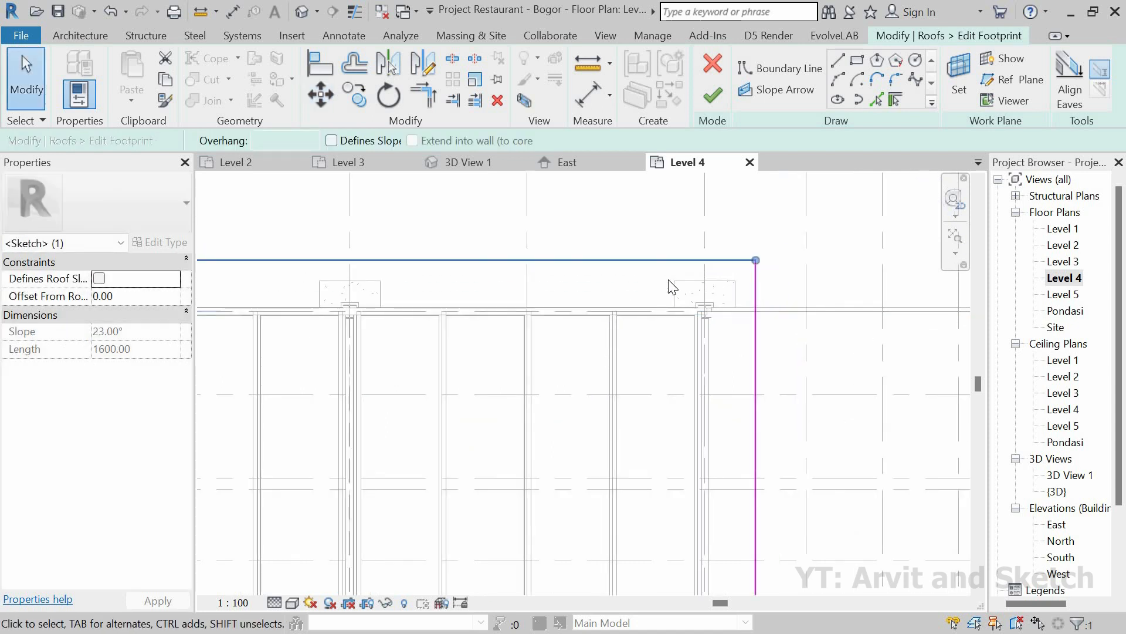
Move the opposite gable edge of the footprint along grid 1 outward by the same 100 overhang.
{"action": "scroll", "coordinate": [639, 296], "scroll_direction": "down", "scroll_amount": 4}
{"action": "scroll", "coordinate": [673, 495], "scroll_direction": "up", "scroll_amount": 6}
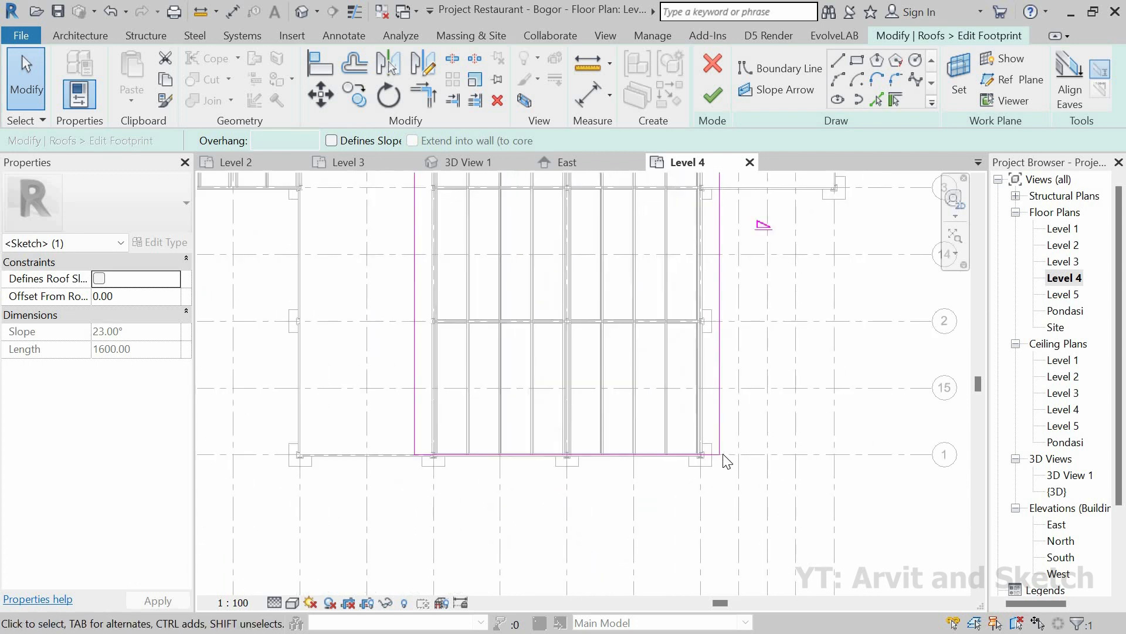
{"action": "left_click", "coordinate": [757, 401]}
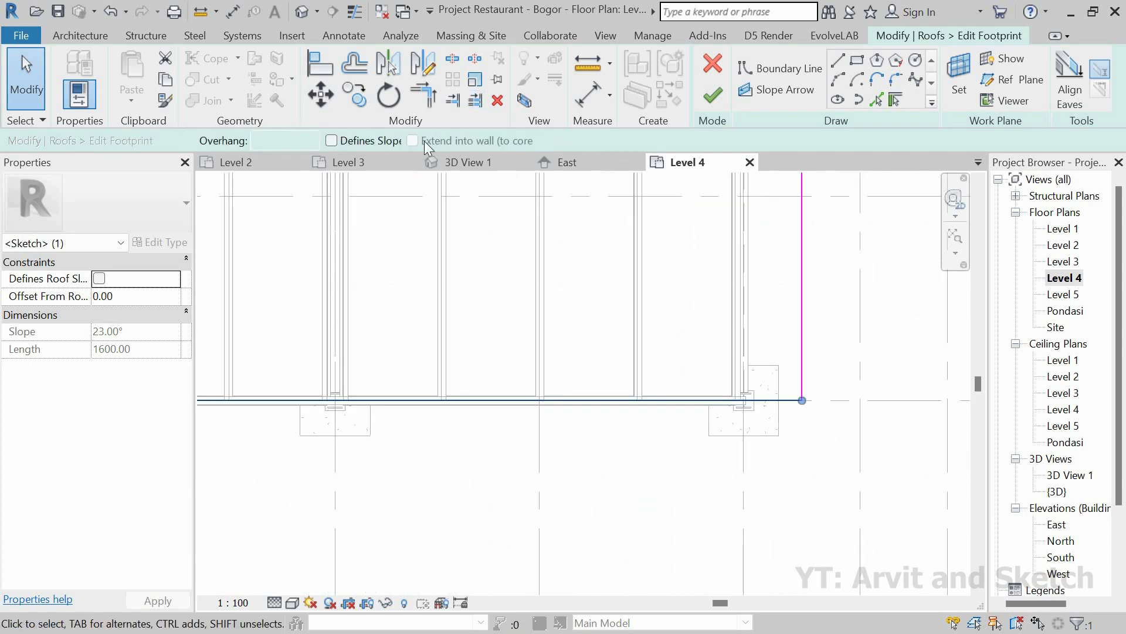
{"action": "key", "text": "m"}
{"action": "key", "text": "v"}
{"action": "left_click", "coordinate": [801, 402]}
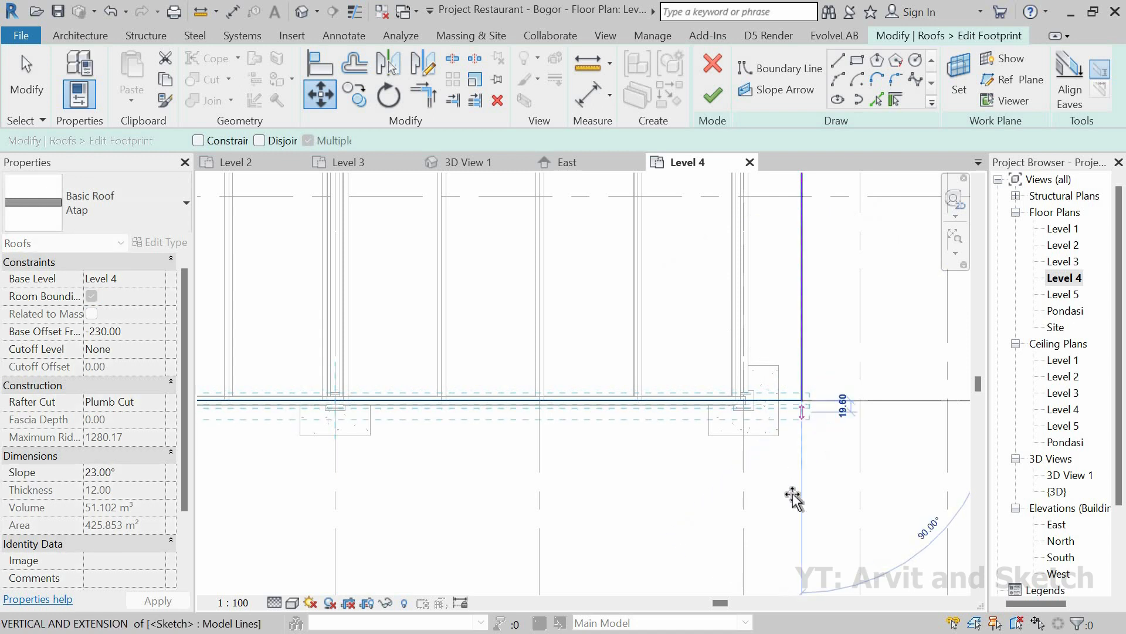
{"action": "type", "text": "1"}
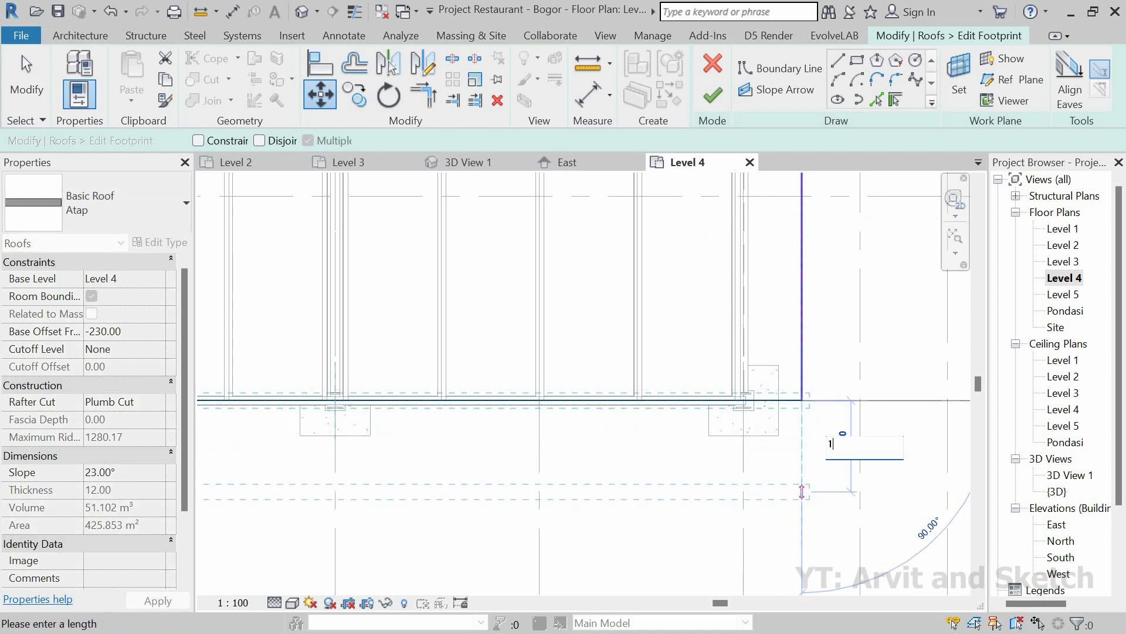
{"action": "type", "text": "600"}
{"action": "key", "text": "Return"}
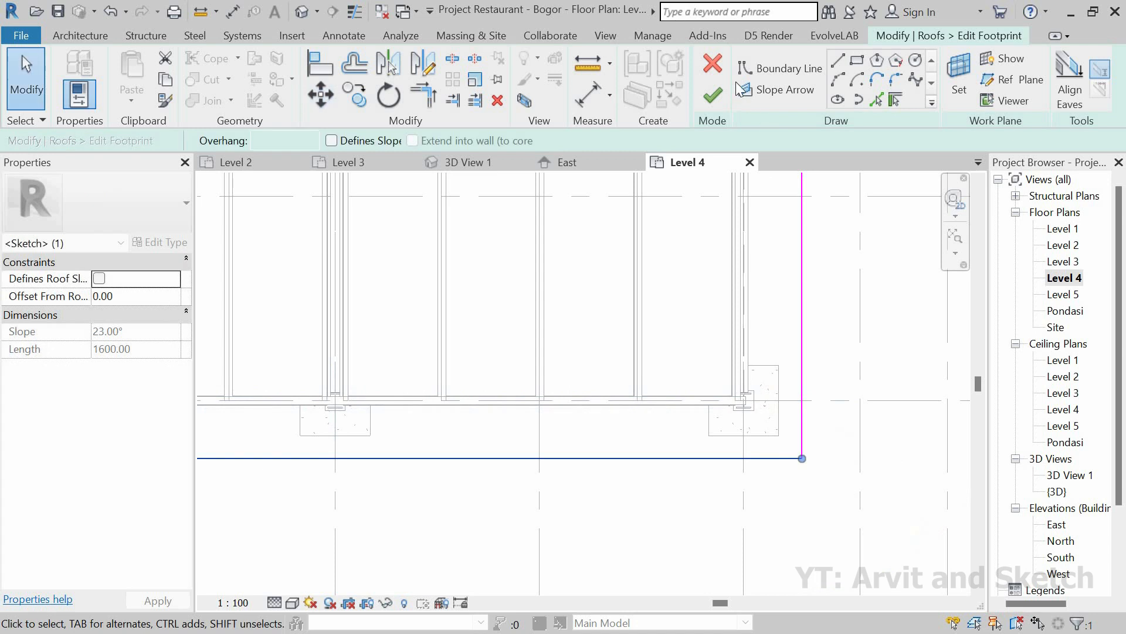
Finish the footprint edit of the larger wing's roof and deselect the roof.
{"action": "left_click", "coordinate": [708, 97]}
{"action": "scroll", "coordinate": [669, 432], "scroll_direction": "down", "scroll_amount": 6}
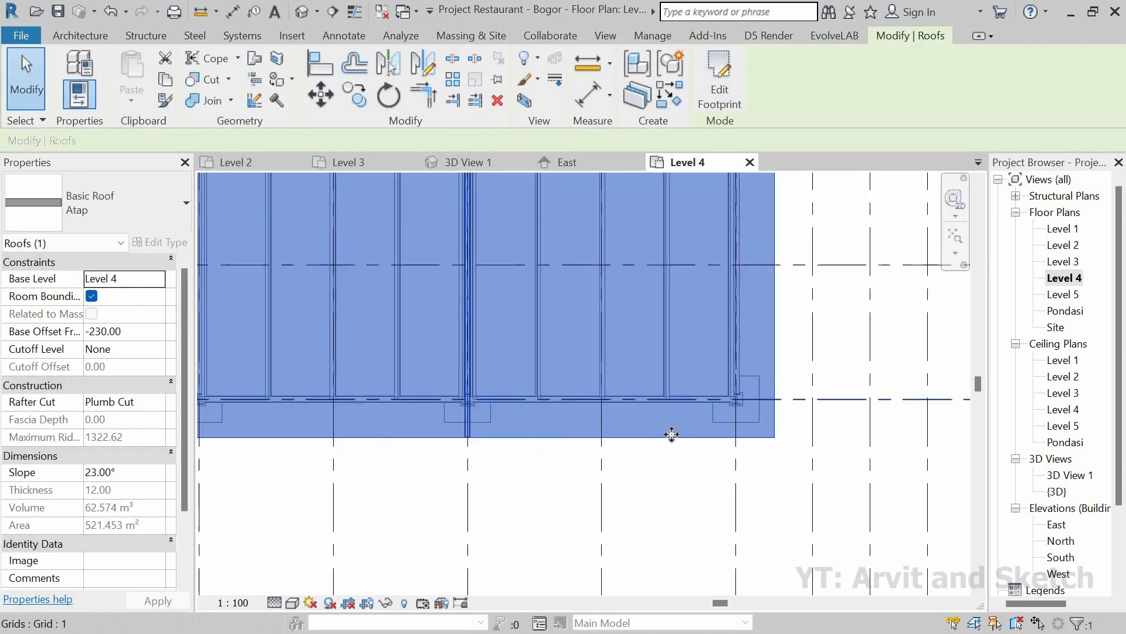
{"action": "key", "text": "Escape"}
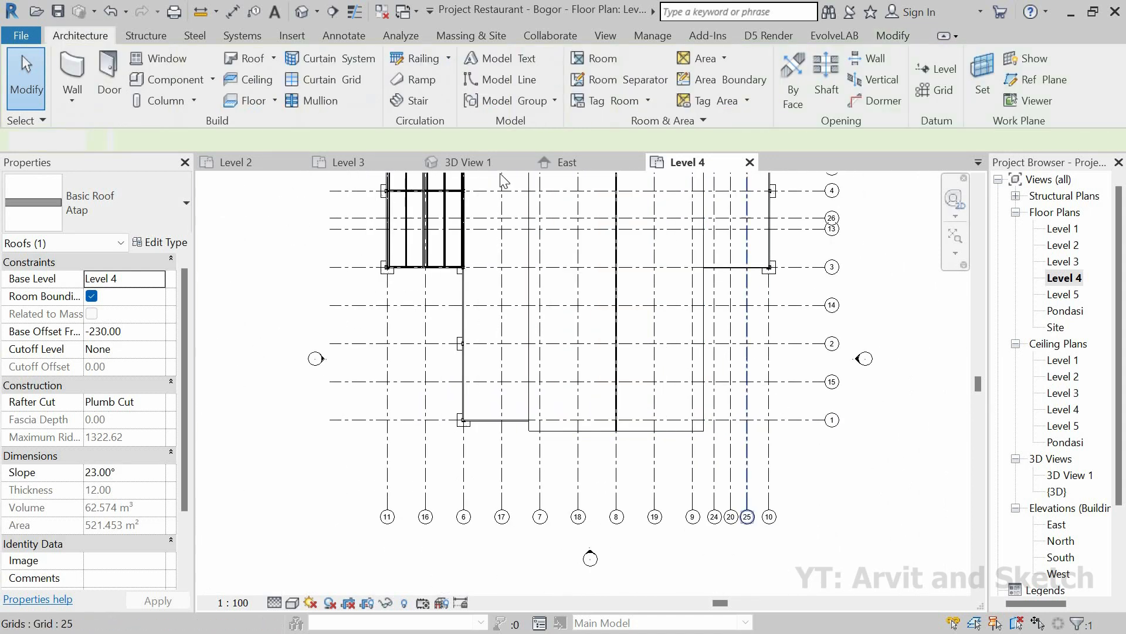
In the 3D view, select the larger wing's roof and set its base offset from the level to -250.
{"action": "left_click", "coordinate": [484, 160]}
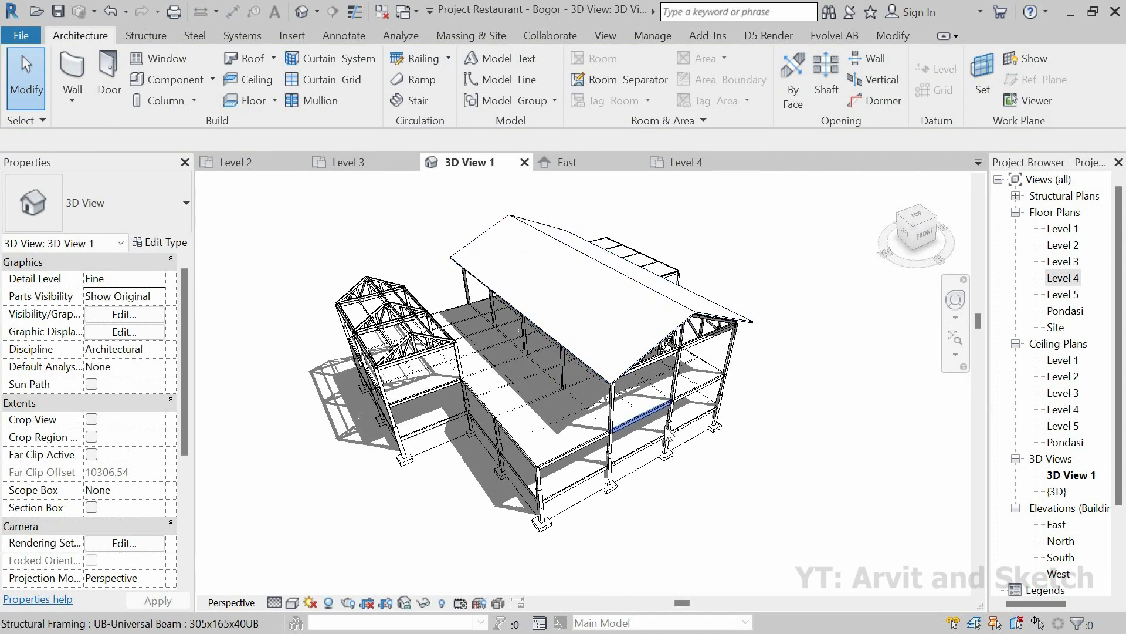
{"action": "middle_click_drag", "start_coordinate": [669, 411], "coordinate": [682, 296], "text": "shift"}
{"action": "scroll", "coordinate": [682, 295], "scroll_direction": "up", "scroll_amount": 5}
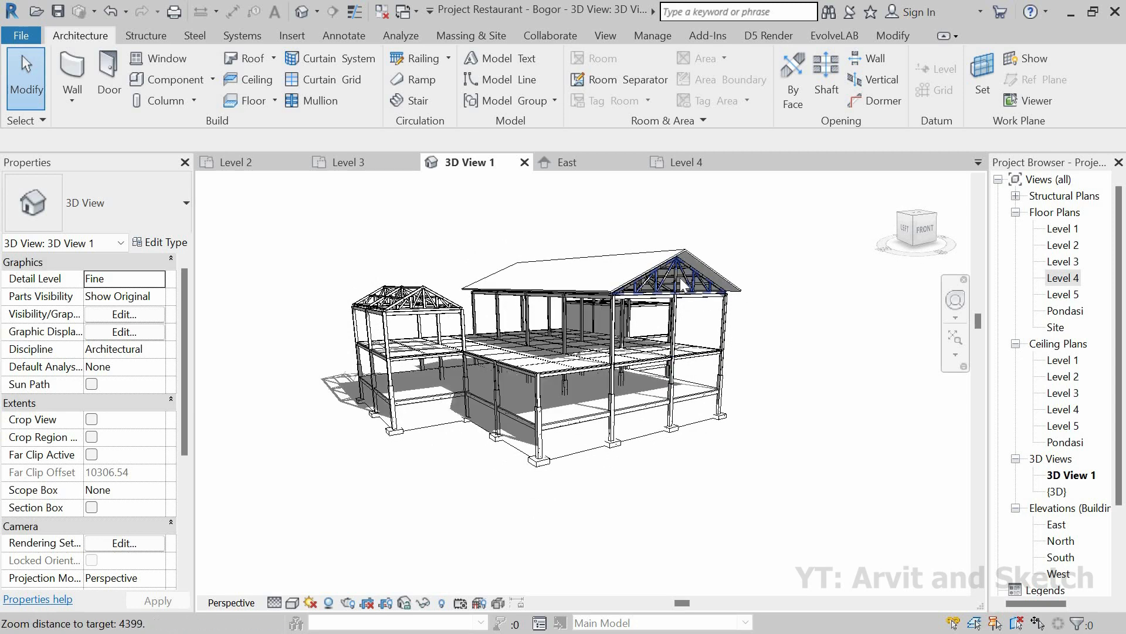
{"action": "middle_click_drag", "start_coordinate": [669, 340], "coordinate": [602, 403], "text": "shift"}
{"action": "left_click", "coordinate": [564, 313]}
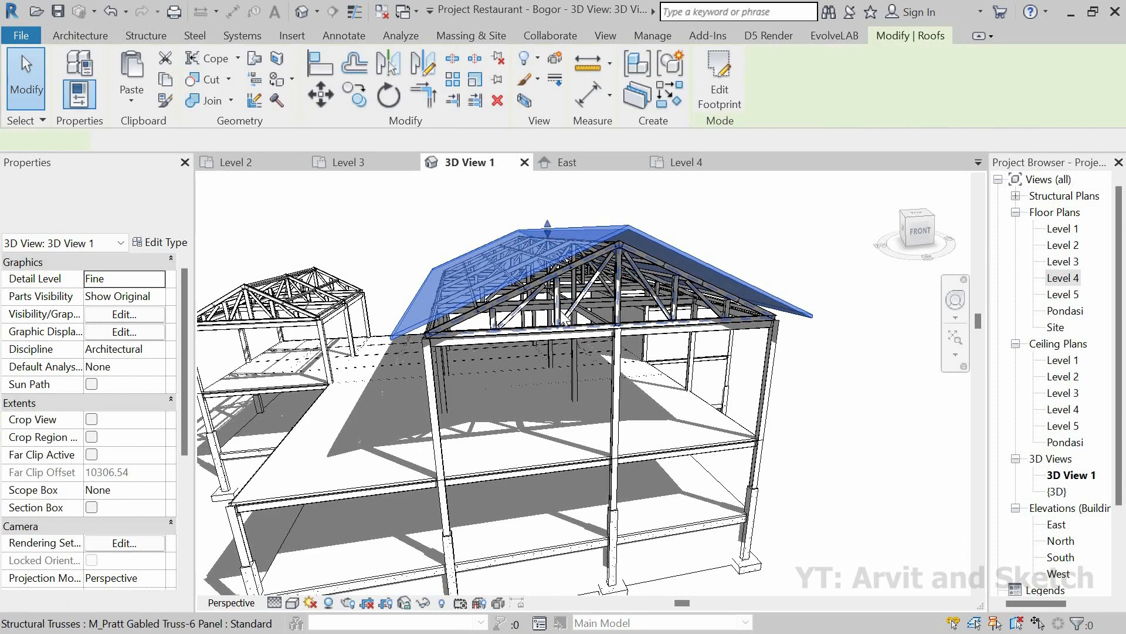
{"action": "scroll", "coordinate": [569, 305], "scroll_direction": "up", "scroll_amount": 2}
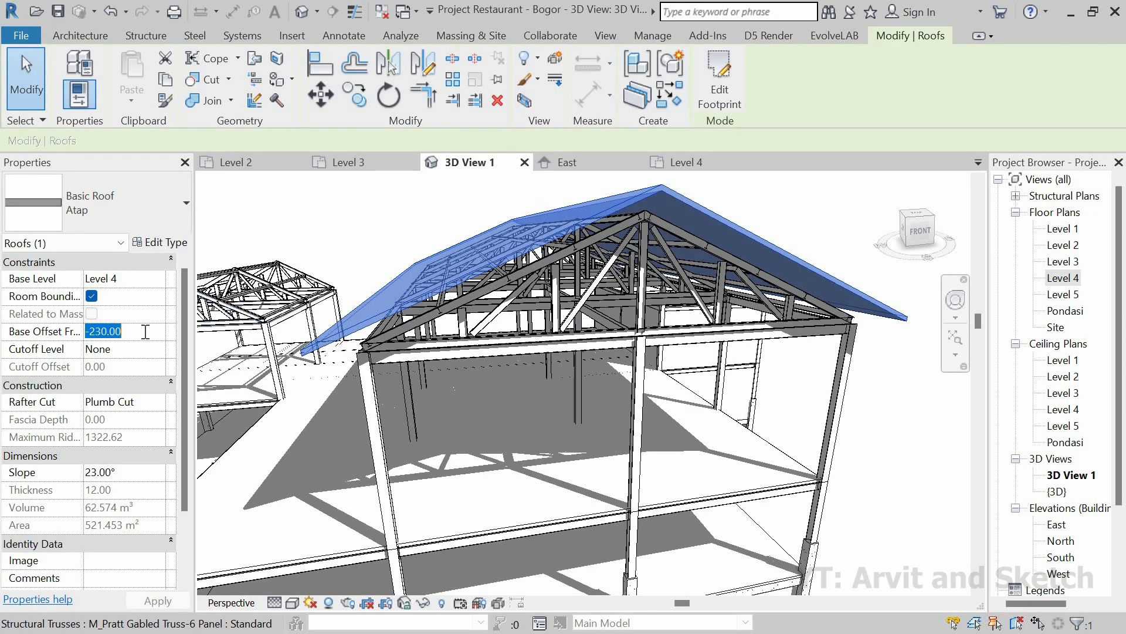
{"action": "key", "text": "Return"}
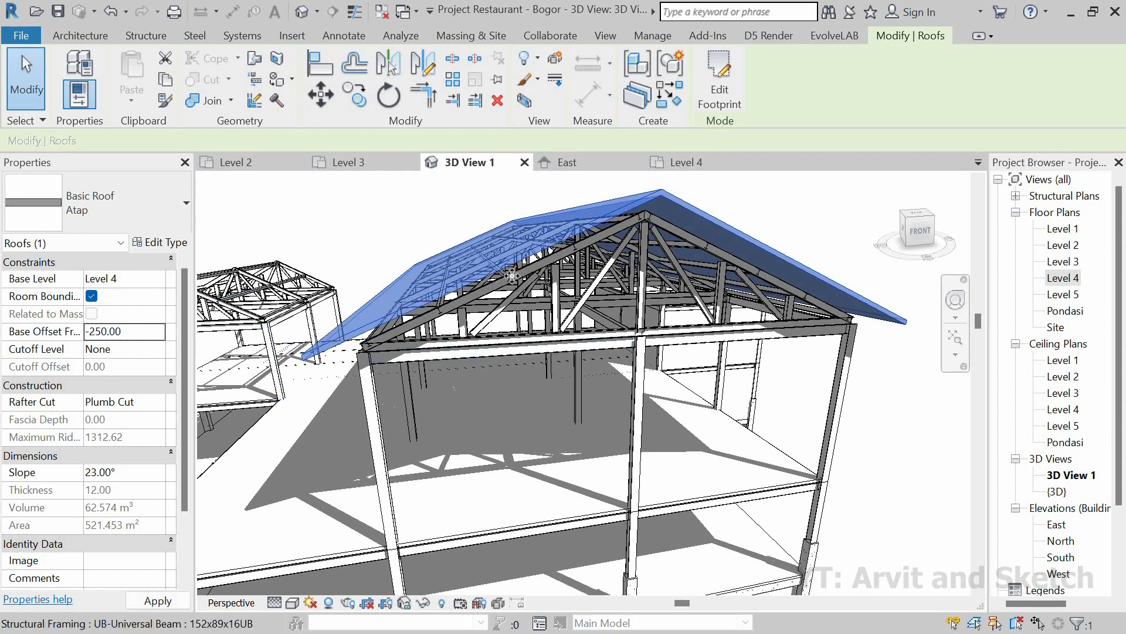
Lower the larger wing's roof closer to its trusses, setting its base offset to -260 and finally -270.
{"action": "middle_click_drag", "start_coordinate": [534, 340], "coordinate": [606, 225], "text": "shift"}
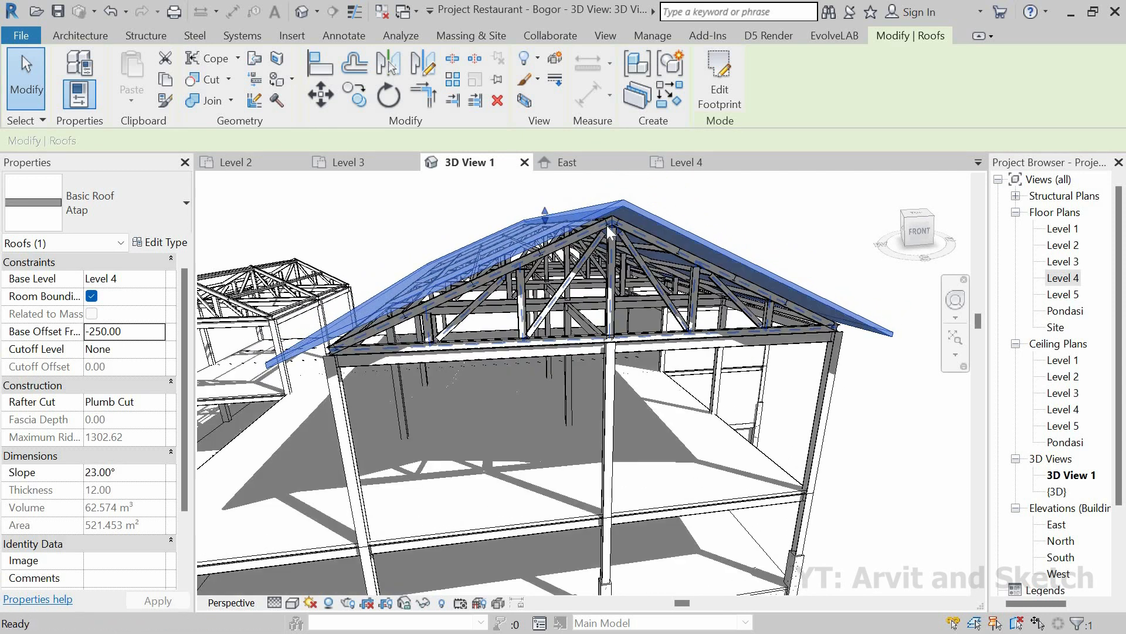
{"action": "scroll", "coordinate": [456, 294], "scroll_direction": "up", "scroll_amount": 1}
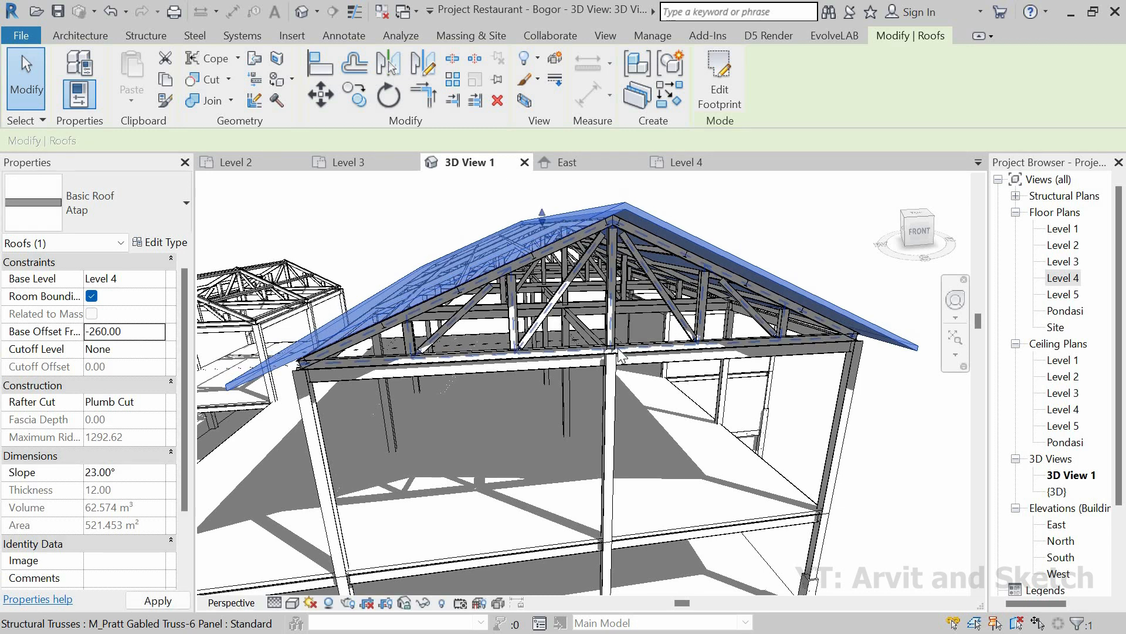
{"action": "middle_click_drag", "start_coordinate": [614, 355], "coordinate": [634, 355], "text": "shift"}
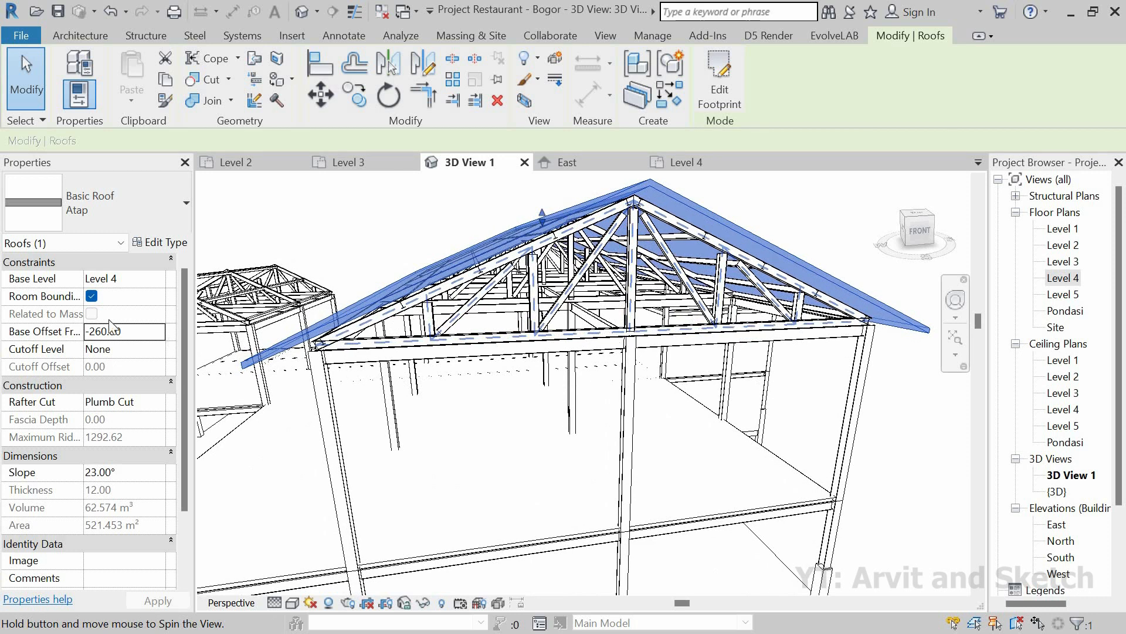
{"action": "left_click", "coordinate": [135, 332]}
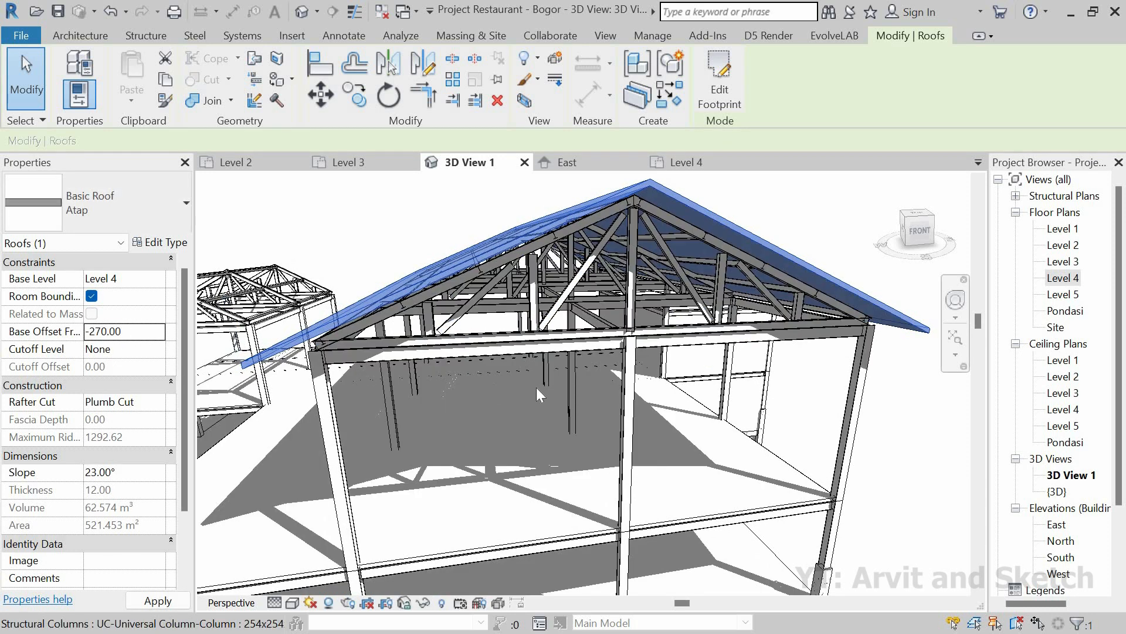
Examine how the lowered roof sits on the larger wing's trusses from several angles, deselect it and return to the Level 4 floor plan.
{"action": "middle_click_drag", "start_coordinate": [564, 391], "coordinate": [518, 383], "text": "shift"}
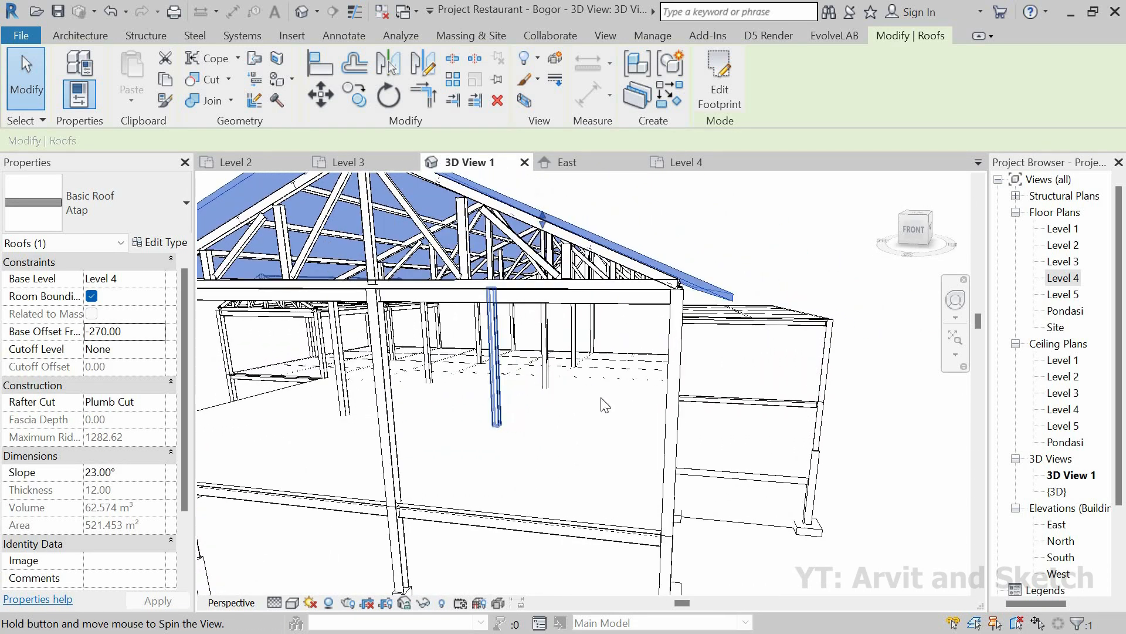
{"action": "scroll", "coordinate": [595, 413], "scroll_direction": "down", "scroll_amount": 6}
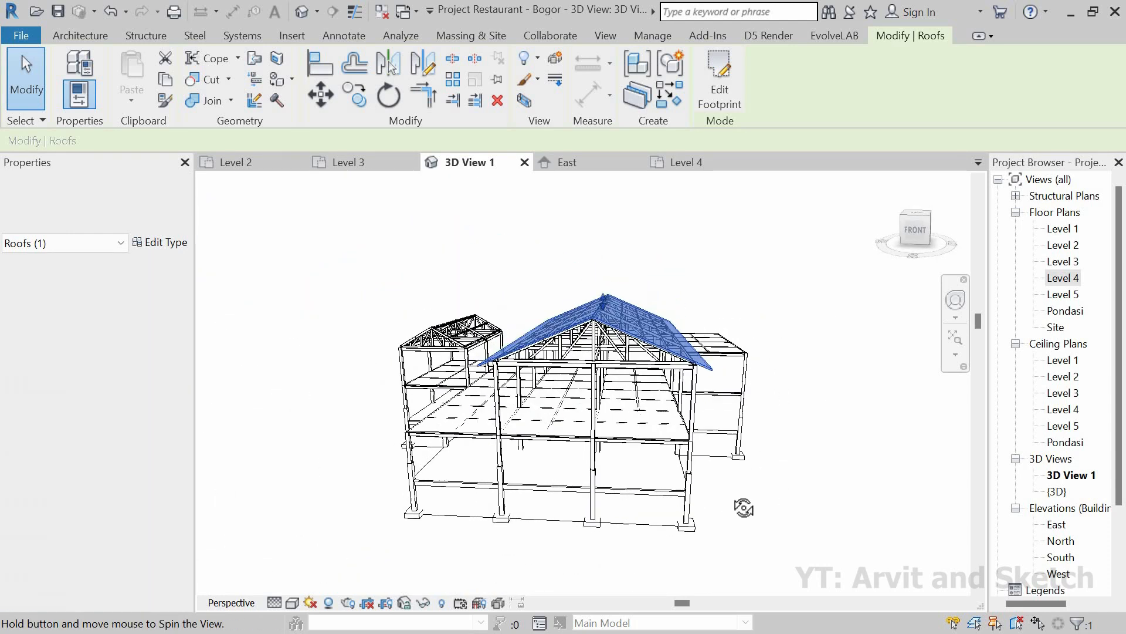
{"action": "middle_click_drag", "start_coordinate": [744, 508], "coordinate": [782, 440], "text": "shift"}
{"action": "scroll", "coordinate": [604, 401], "scroll_direction": "down", "scroll_amount": 1}
{"action": "scroll", "coordinate": [750, 466], "scroll_direction": "down", "scroll_amount": 2}
{"action": "left_click", "coordinate": [772, 439]}
{"action": "scroll", "coordinate": [733, 436], "scroll_direction": "up", "scroll_amount": 1}
{"action": "scroll", "coordinate": [780, 436], "scroll_direction": "up", "scroll_amount": 1}
{"action": "middle_click_drag", "start_coordinate": [695, 368], "coordinate": [657, 411], "text": "shift"}
{"action": "scroll", "coordinate": [613, 452], "scroll_direction": "up", "scroll_amount": 1}
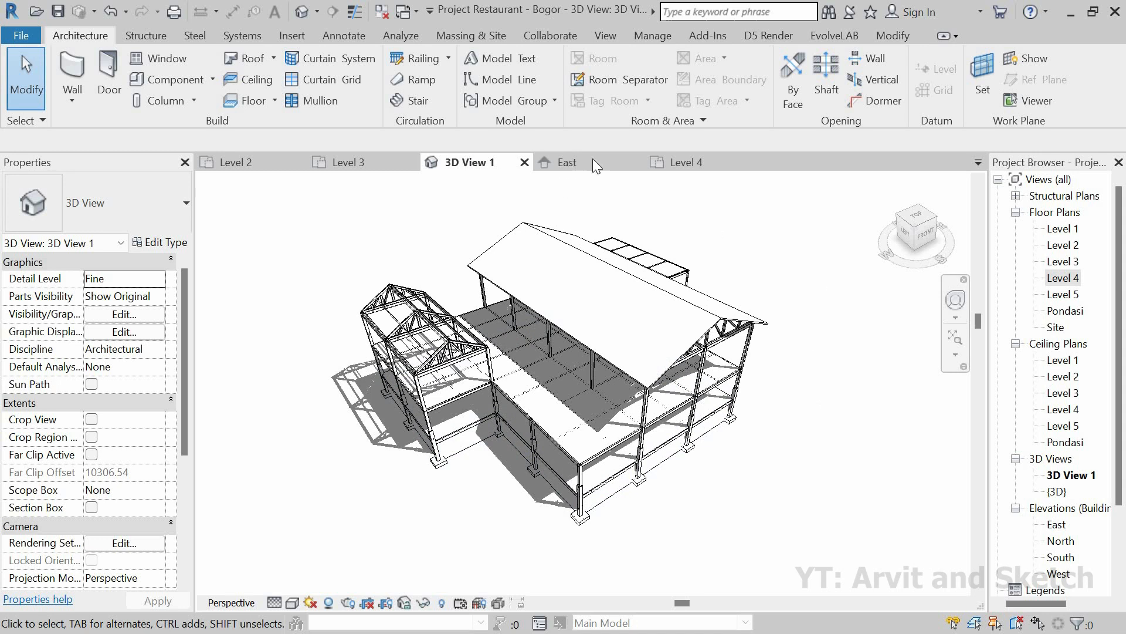
{"action": "left_click", "coordinate": [715, 161]}
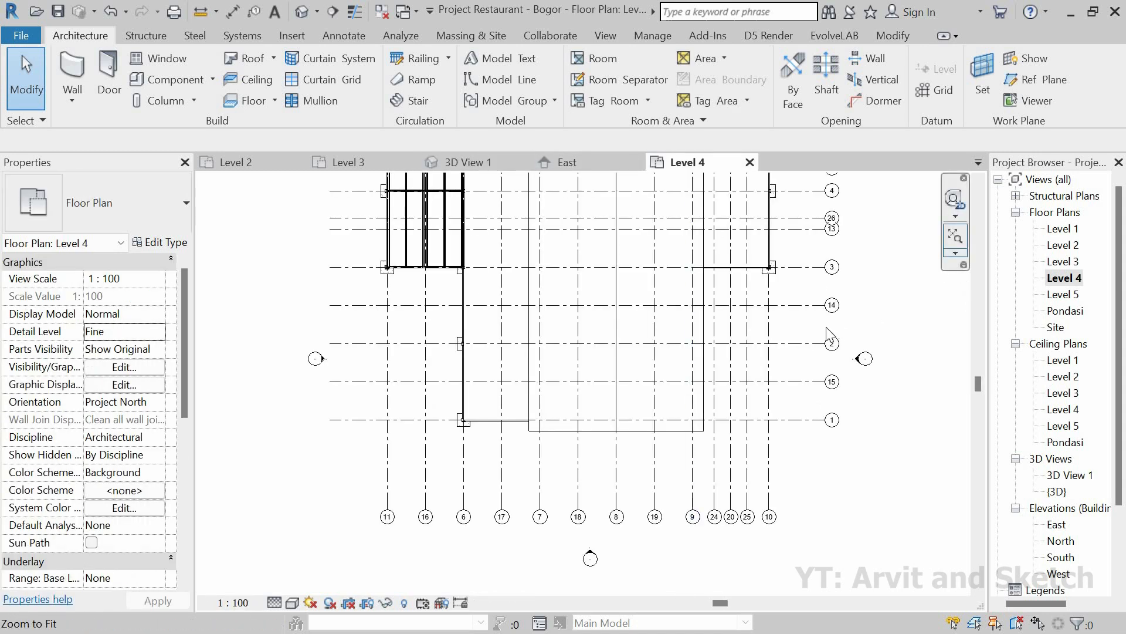